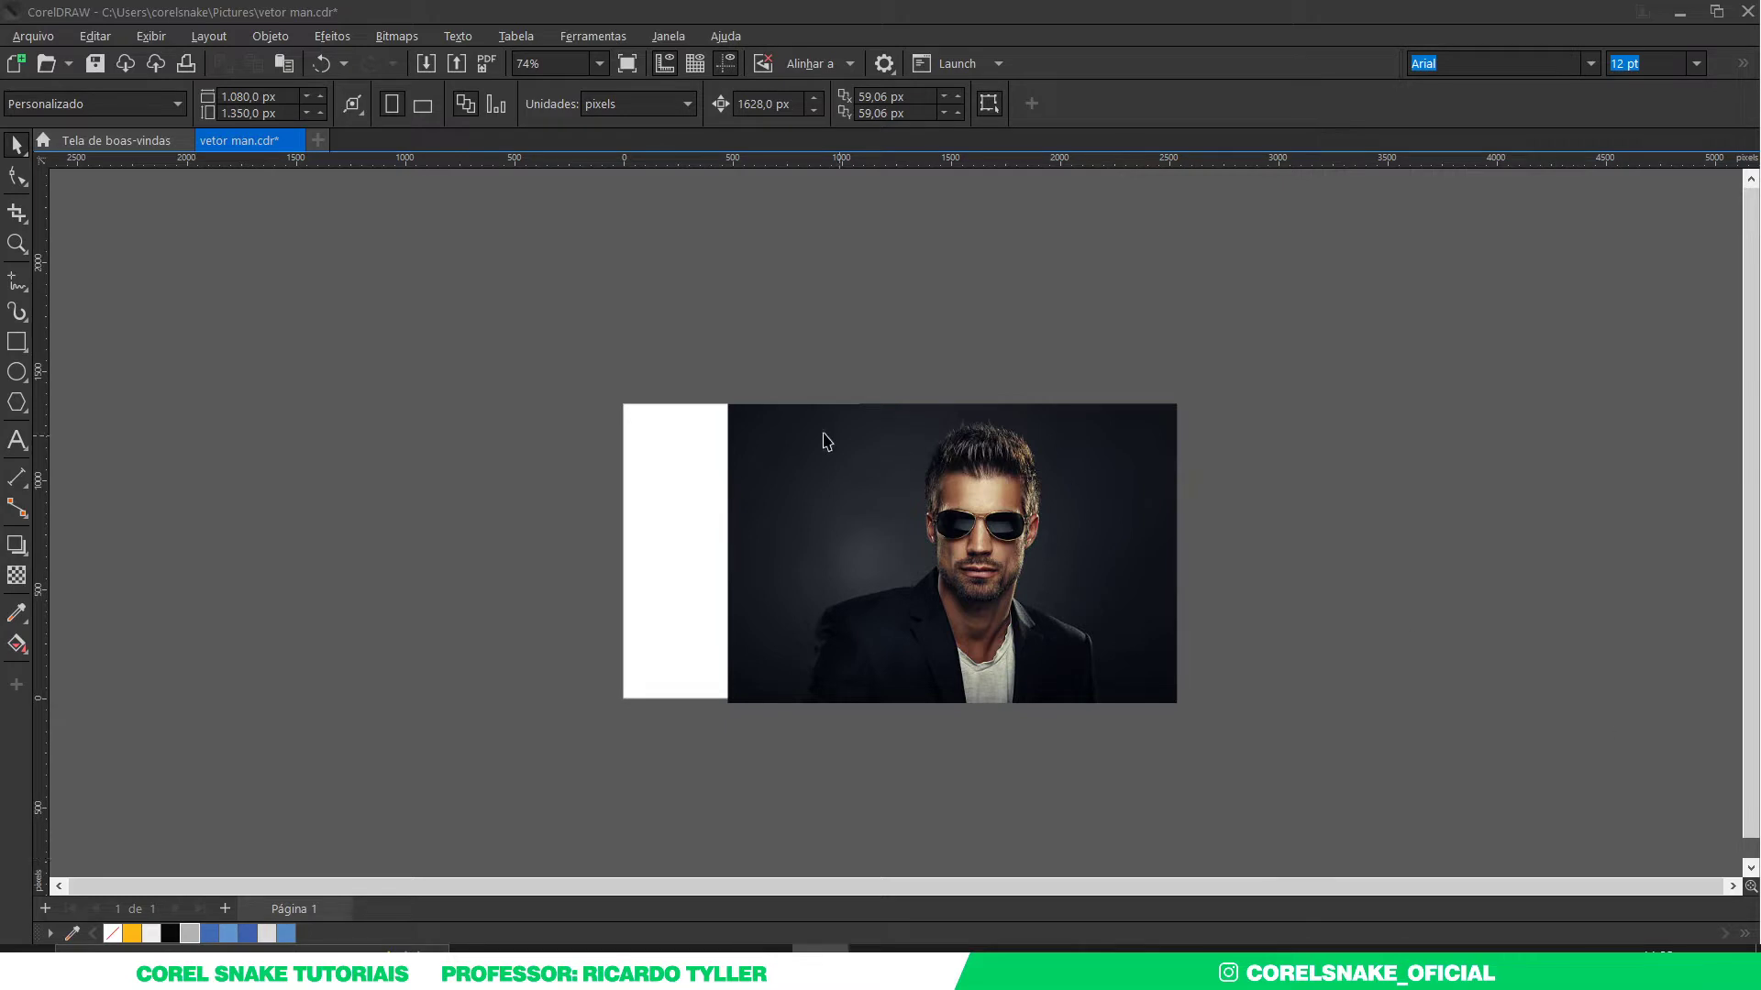
Step: Select the portrait photo and shift it further right over the page
left_click(995, 584)
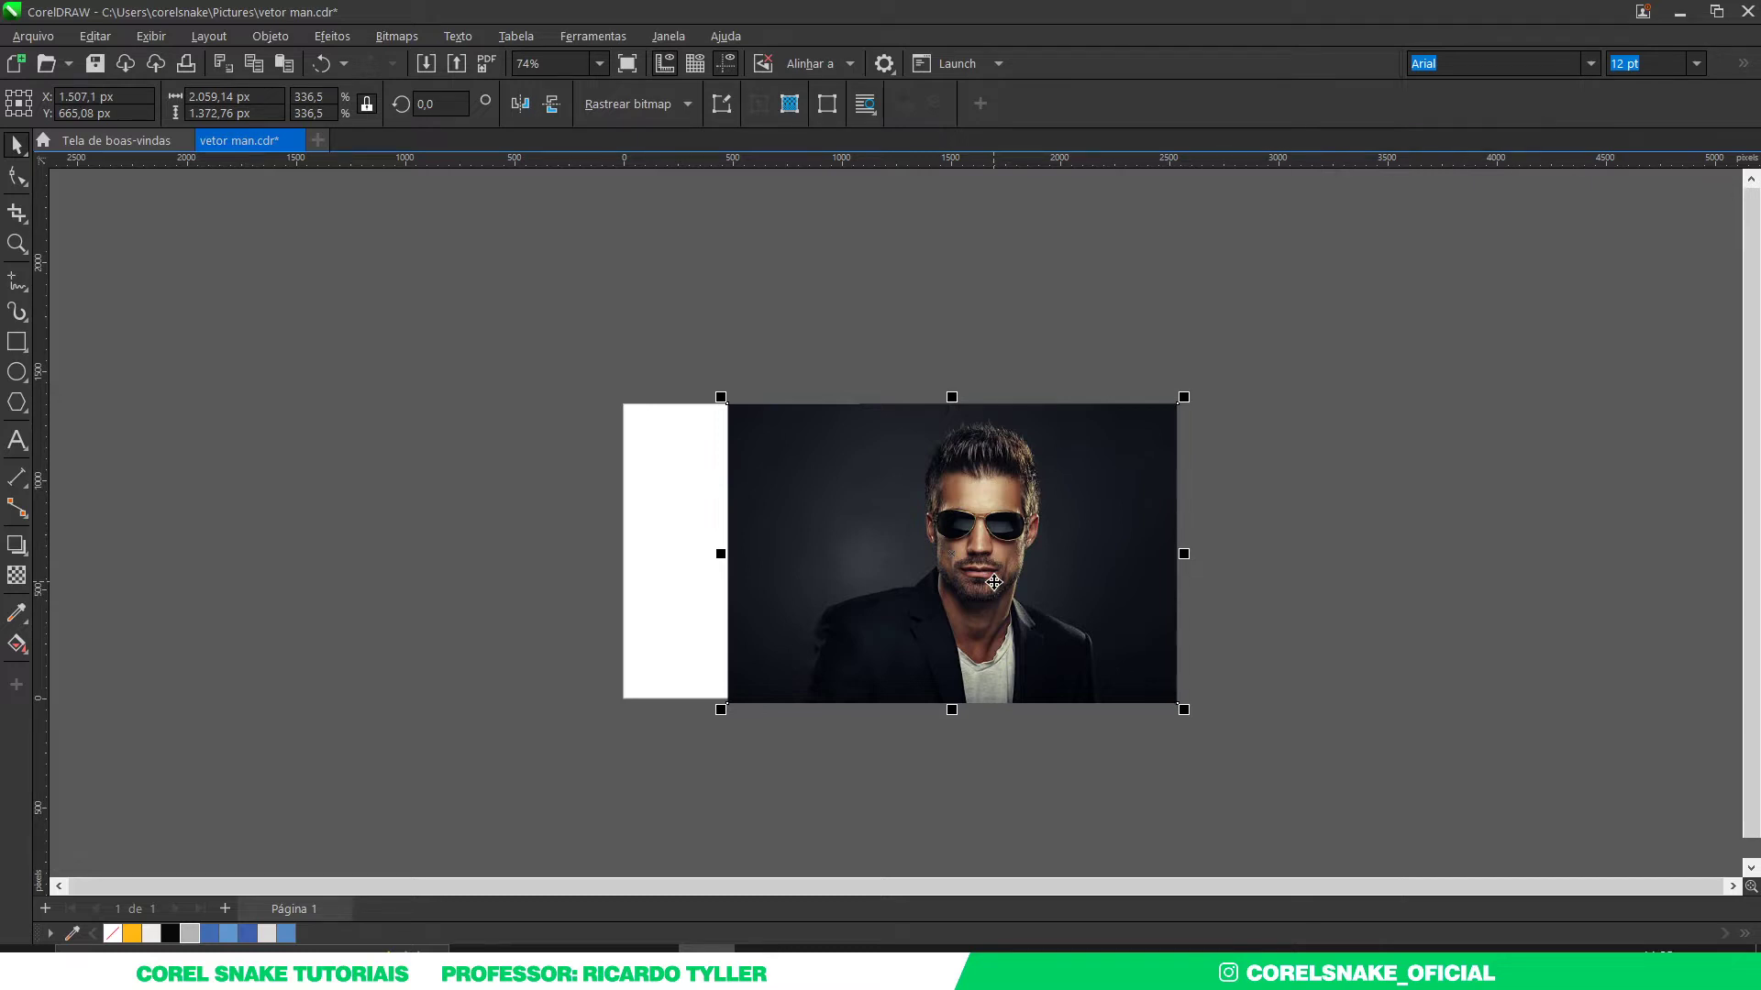
scroll(994, 582, "up", 2)
scroll(880, 569, "up", 2)
scroll(775, 563, "down", 2)
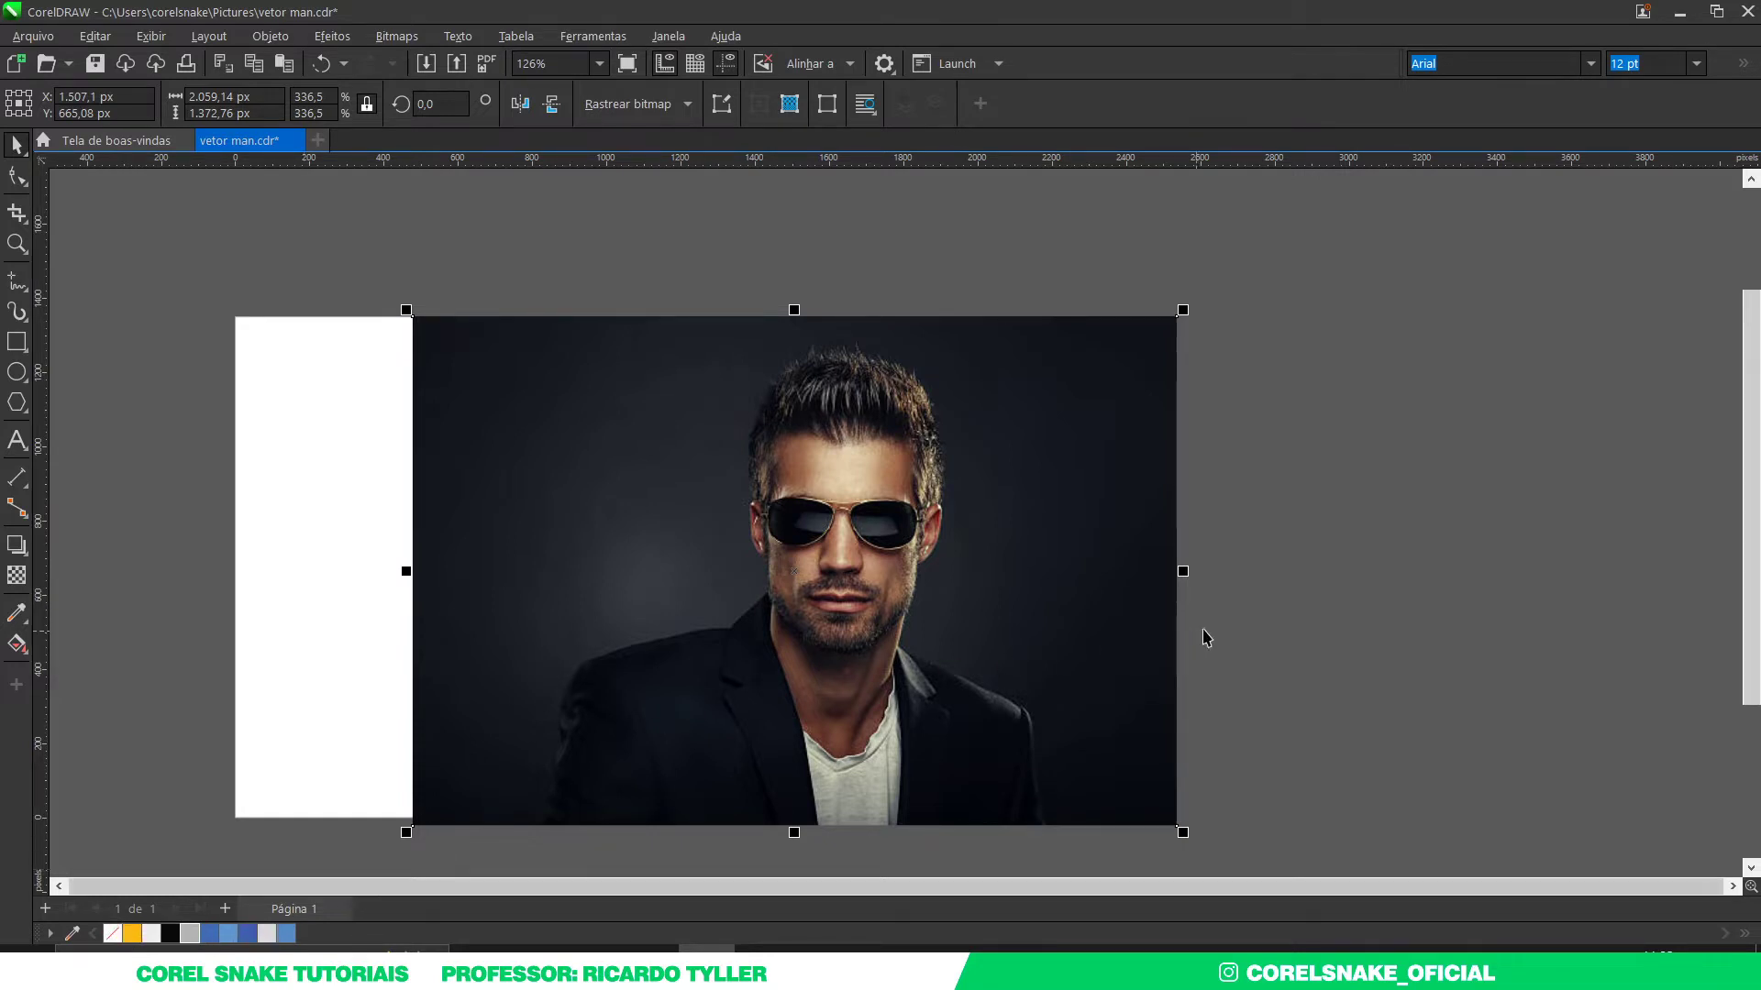
scroll(1211, 638, "down", 3)
left_click_drag(1089, 633, 1155, 631)
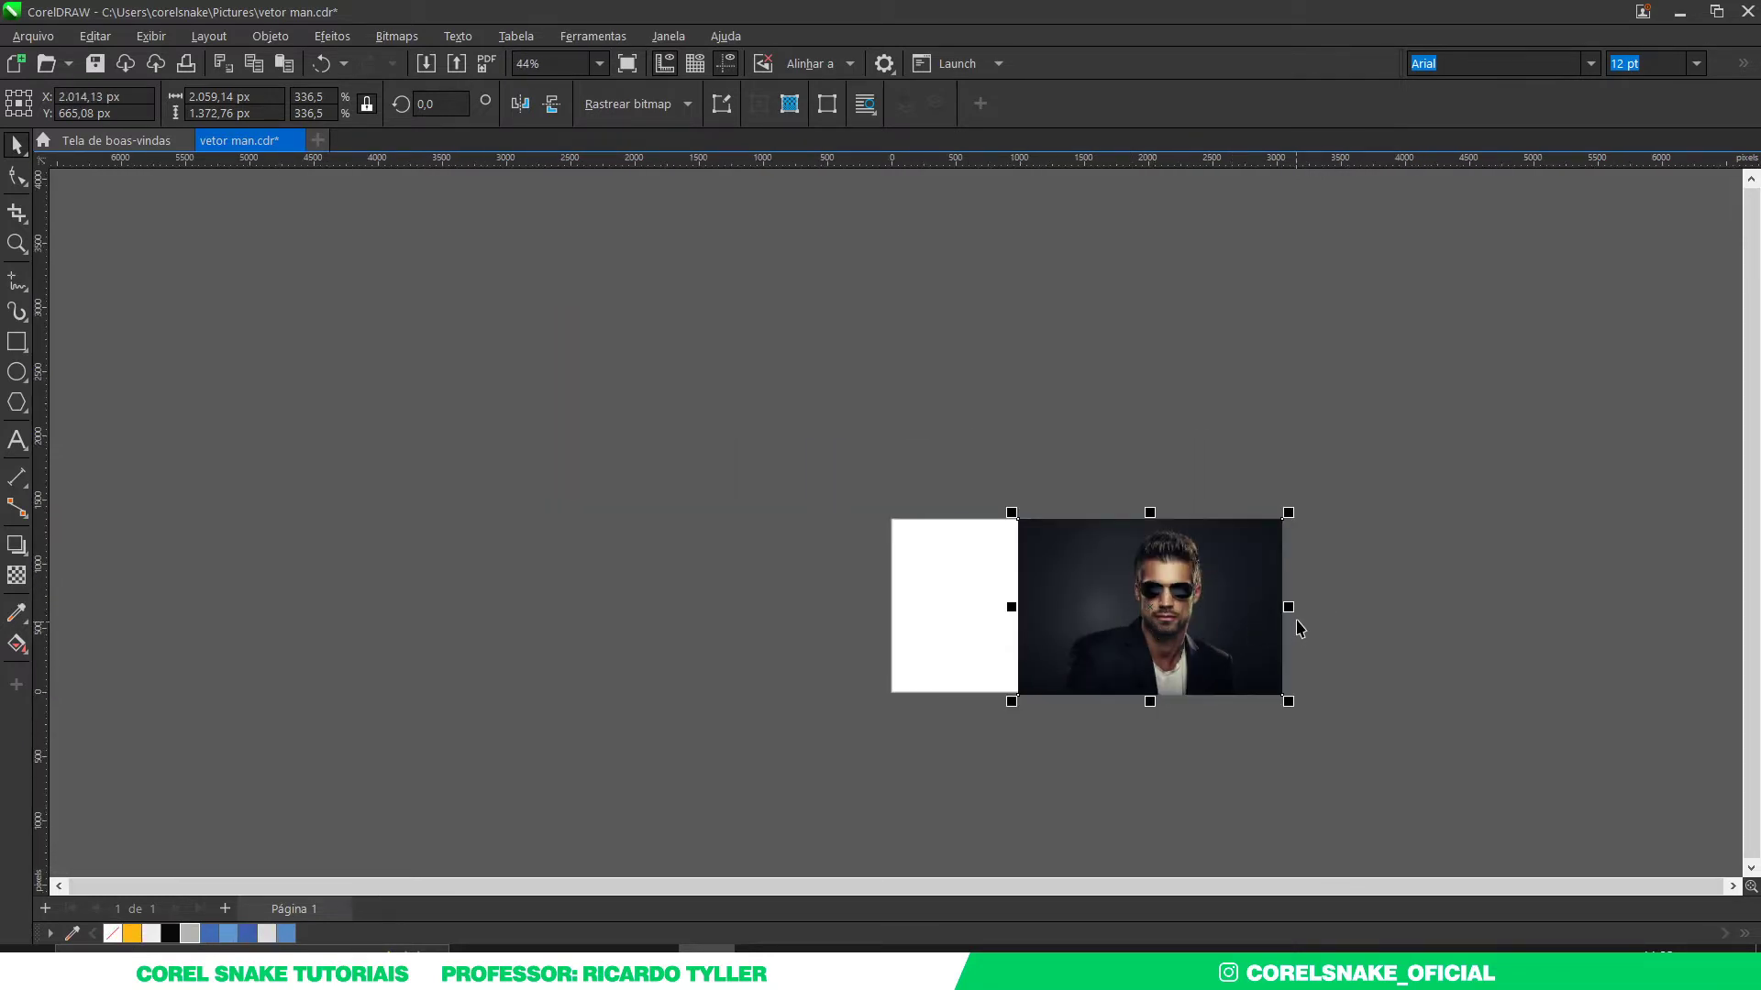
Step: Mirror a copy of the photo to the left and delete the original
left_click_drag(1295, 607, 747, 608)
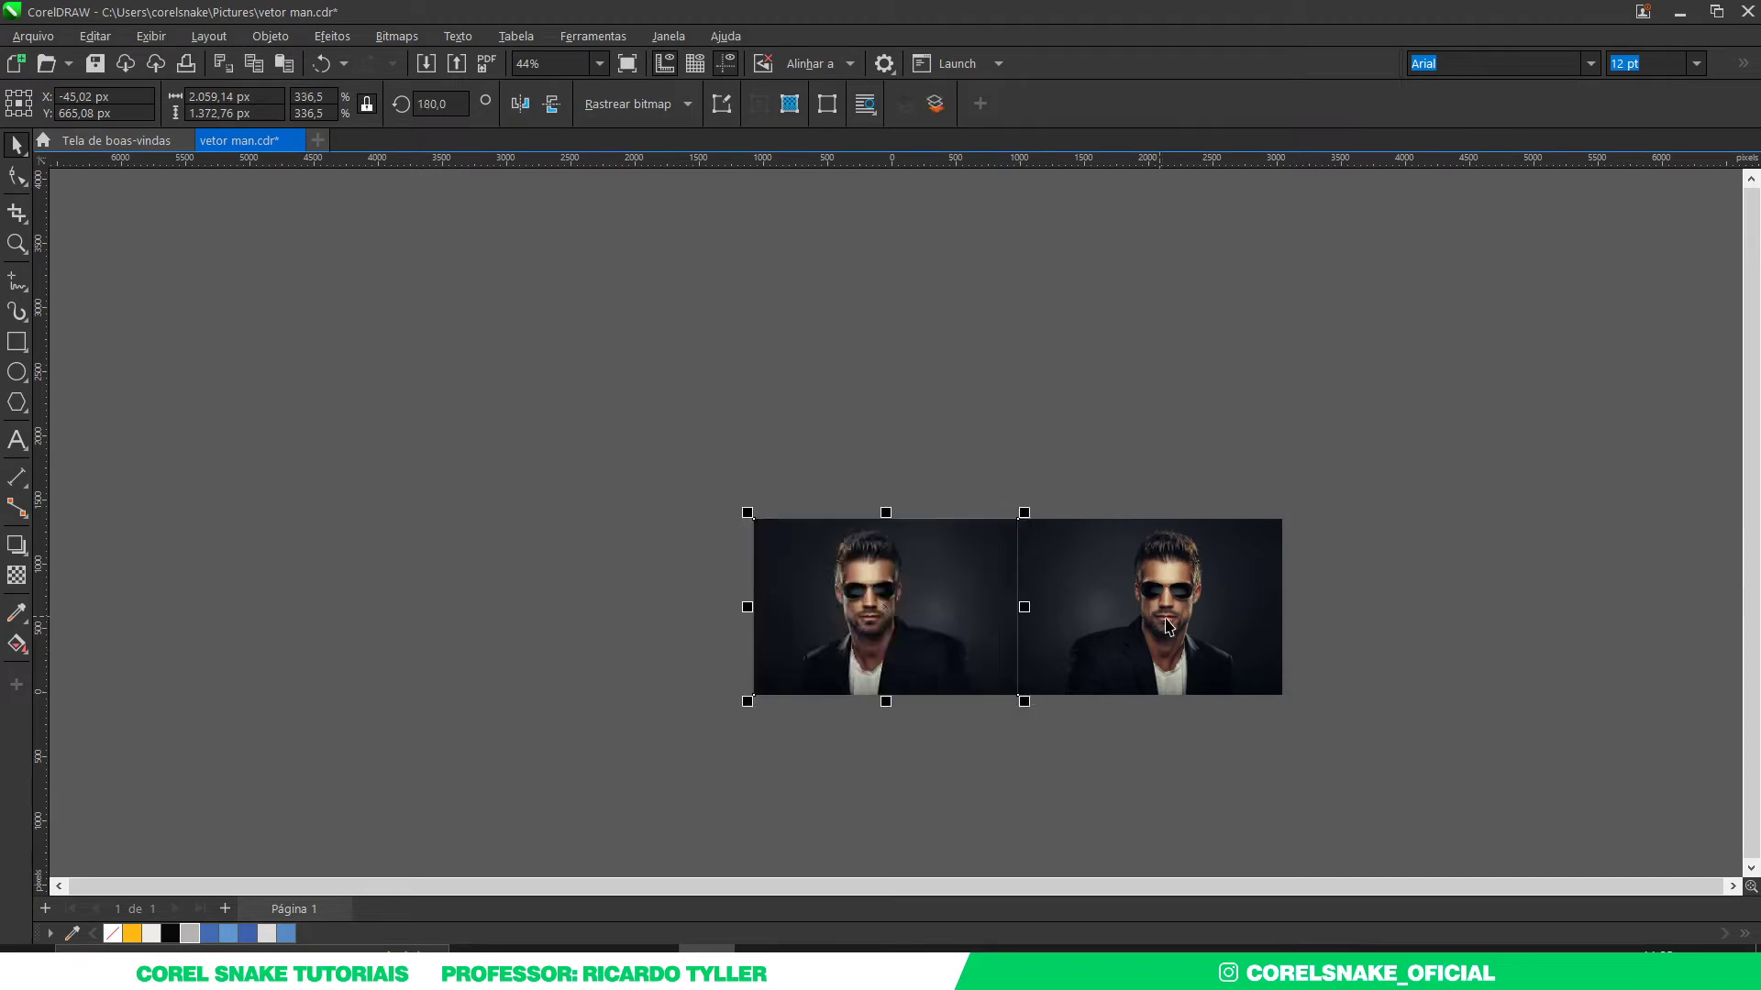
scroll(1188, 645, "up", 2)
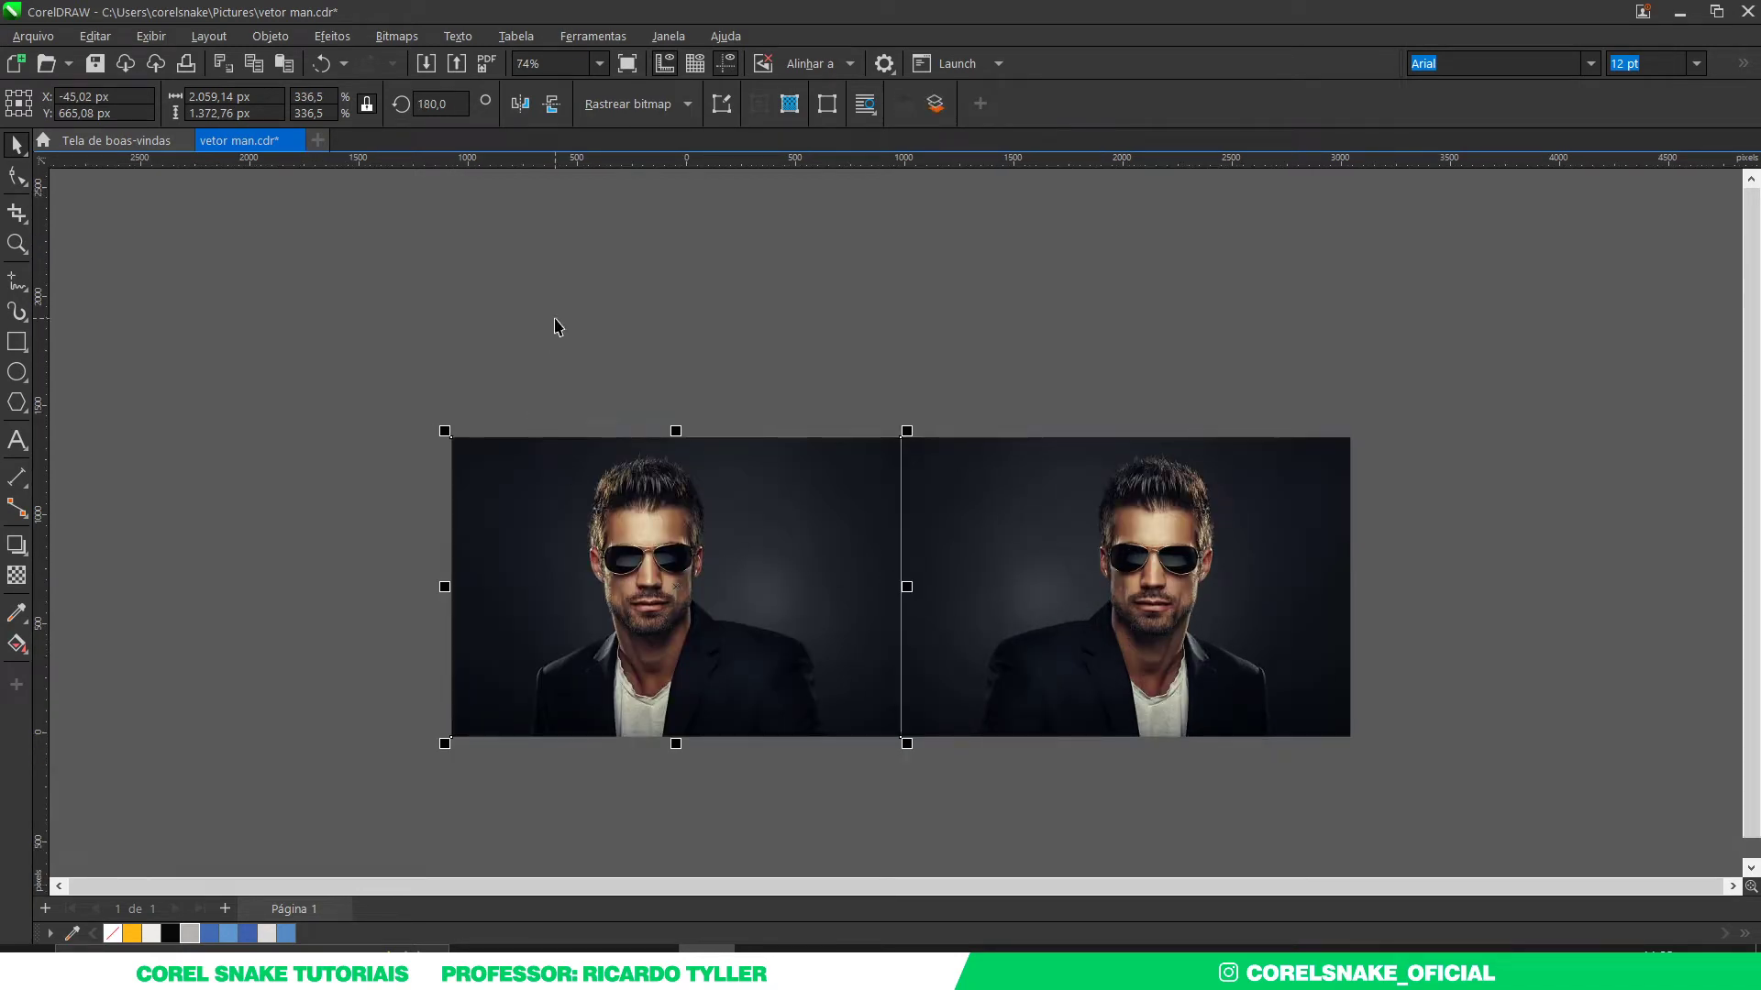
left_click(1092, 529)
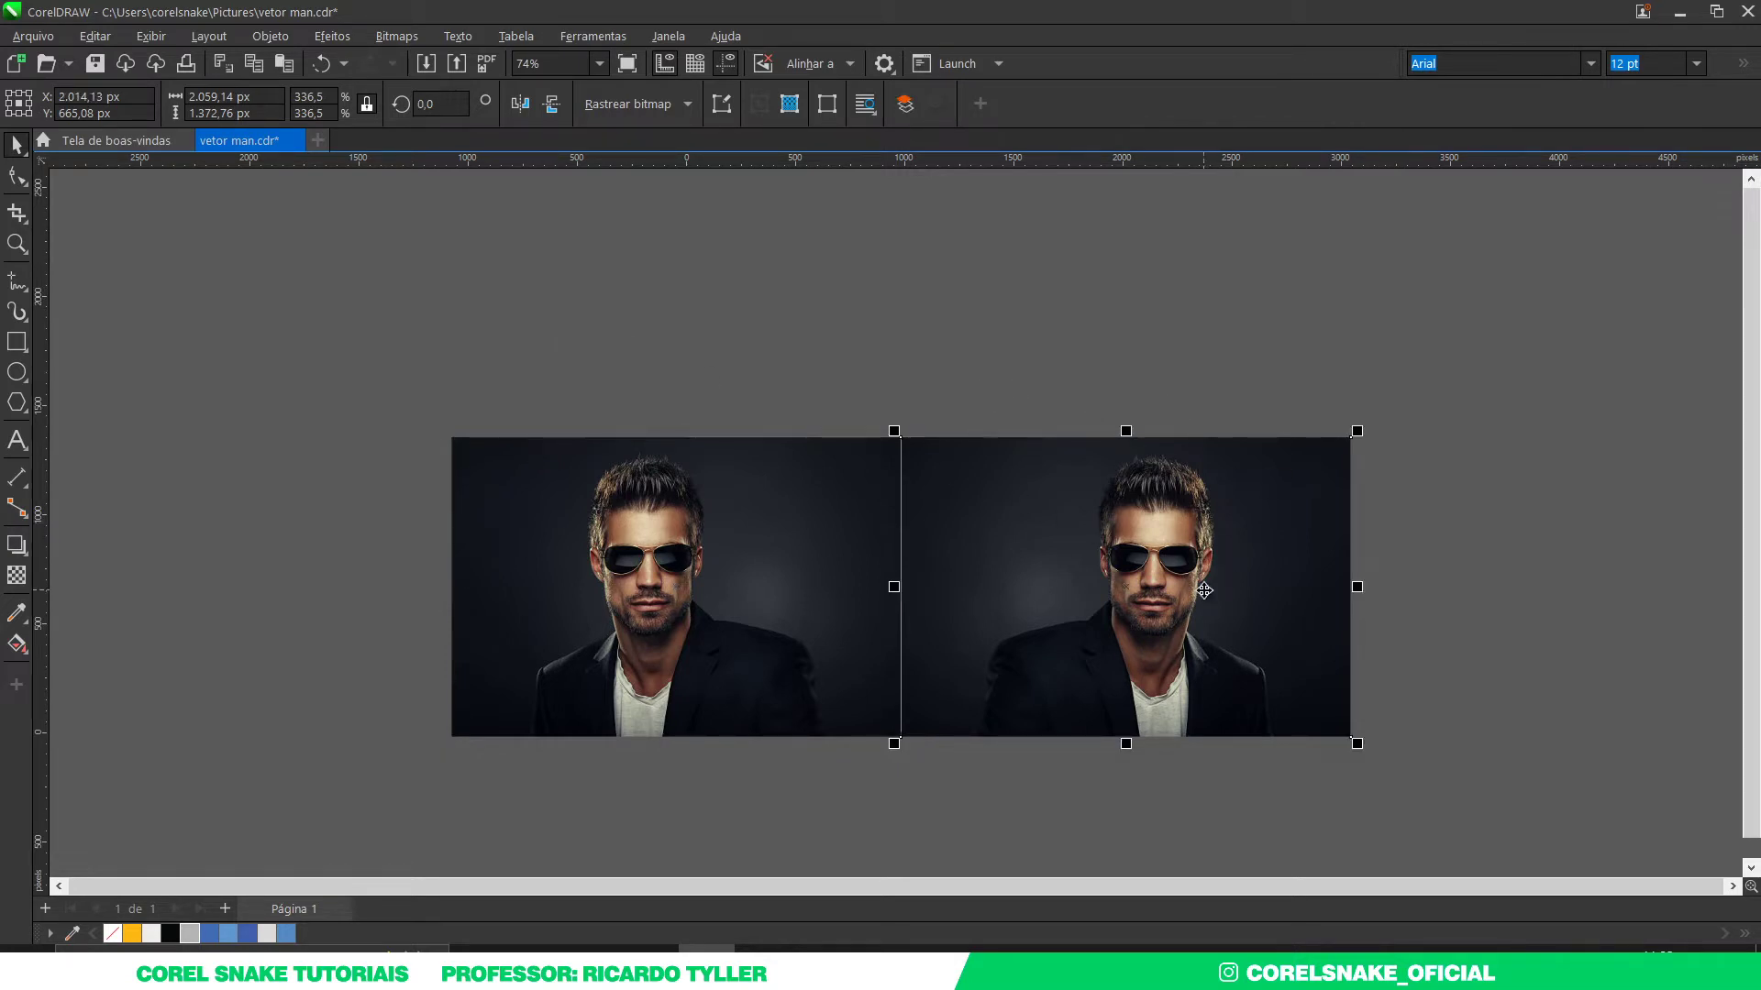
key("Delete")
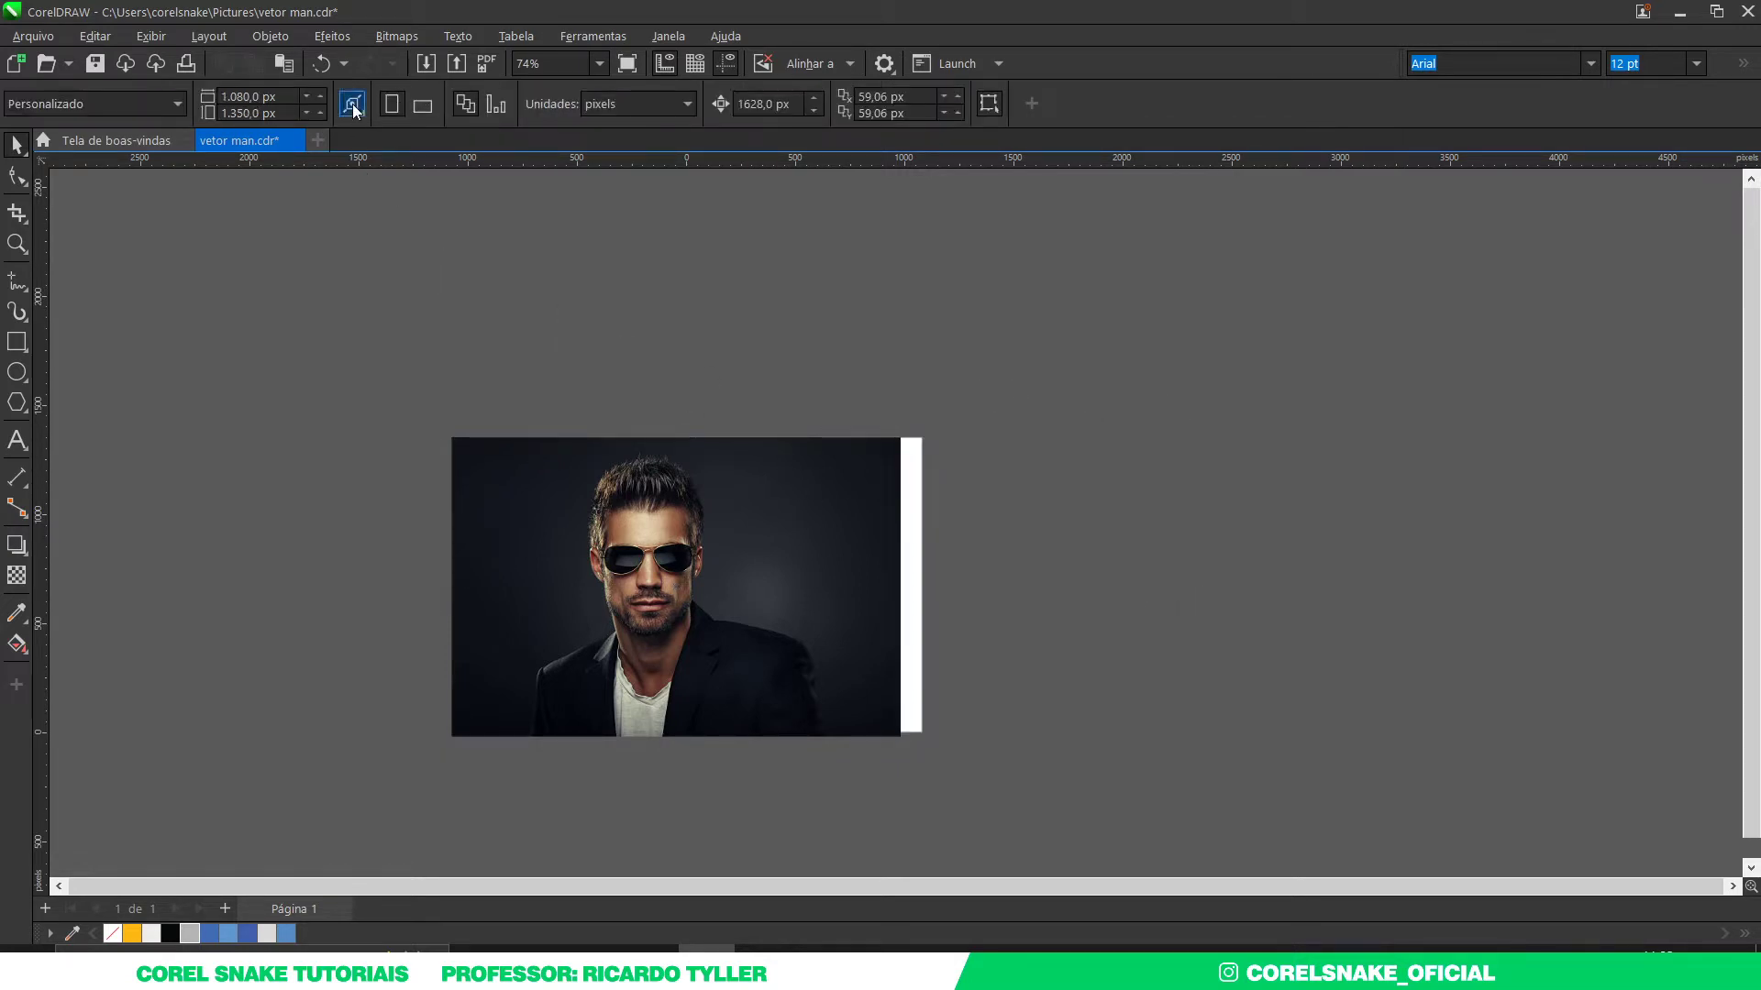
Step: Auto-fit the page to the photo's size, undoing a trial pasted duplicate
left_click(353, 106)
left_click(452, 173)
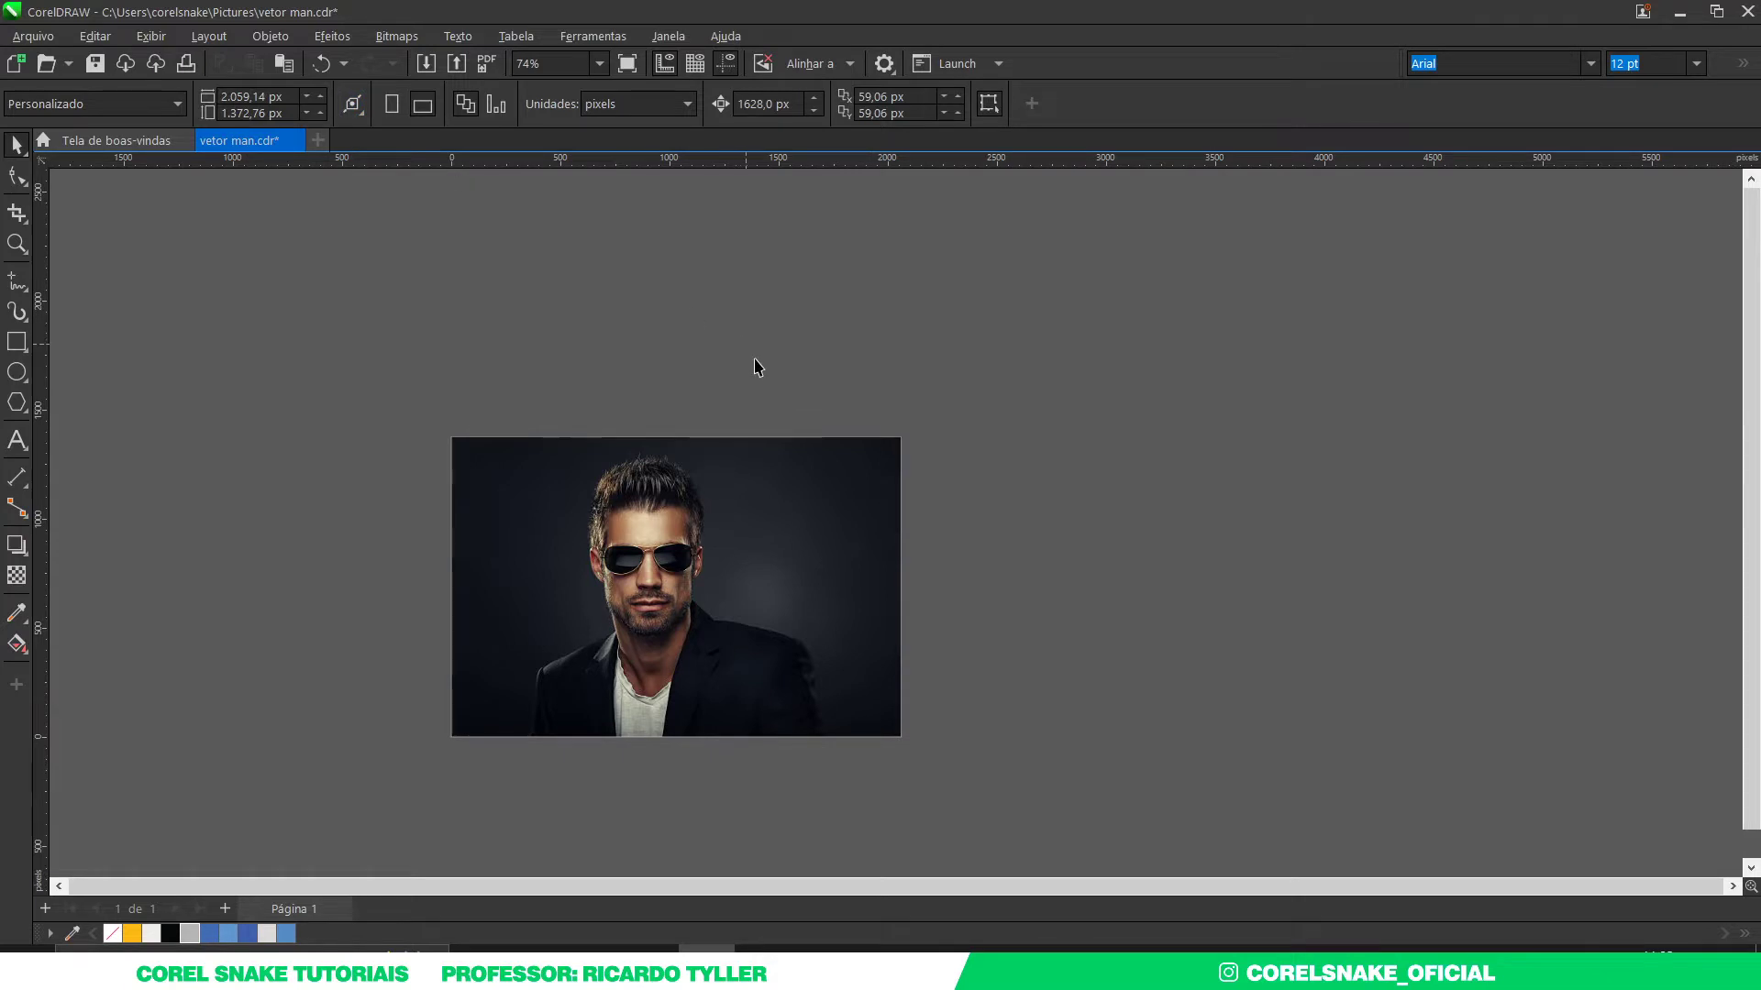
key("ctrl+v")
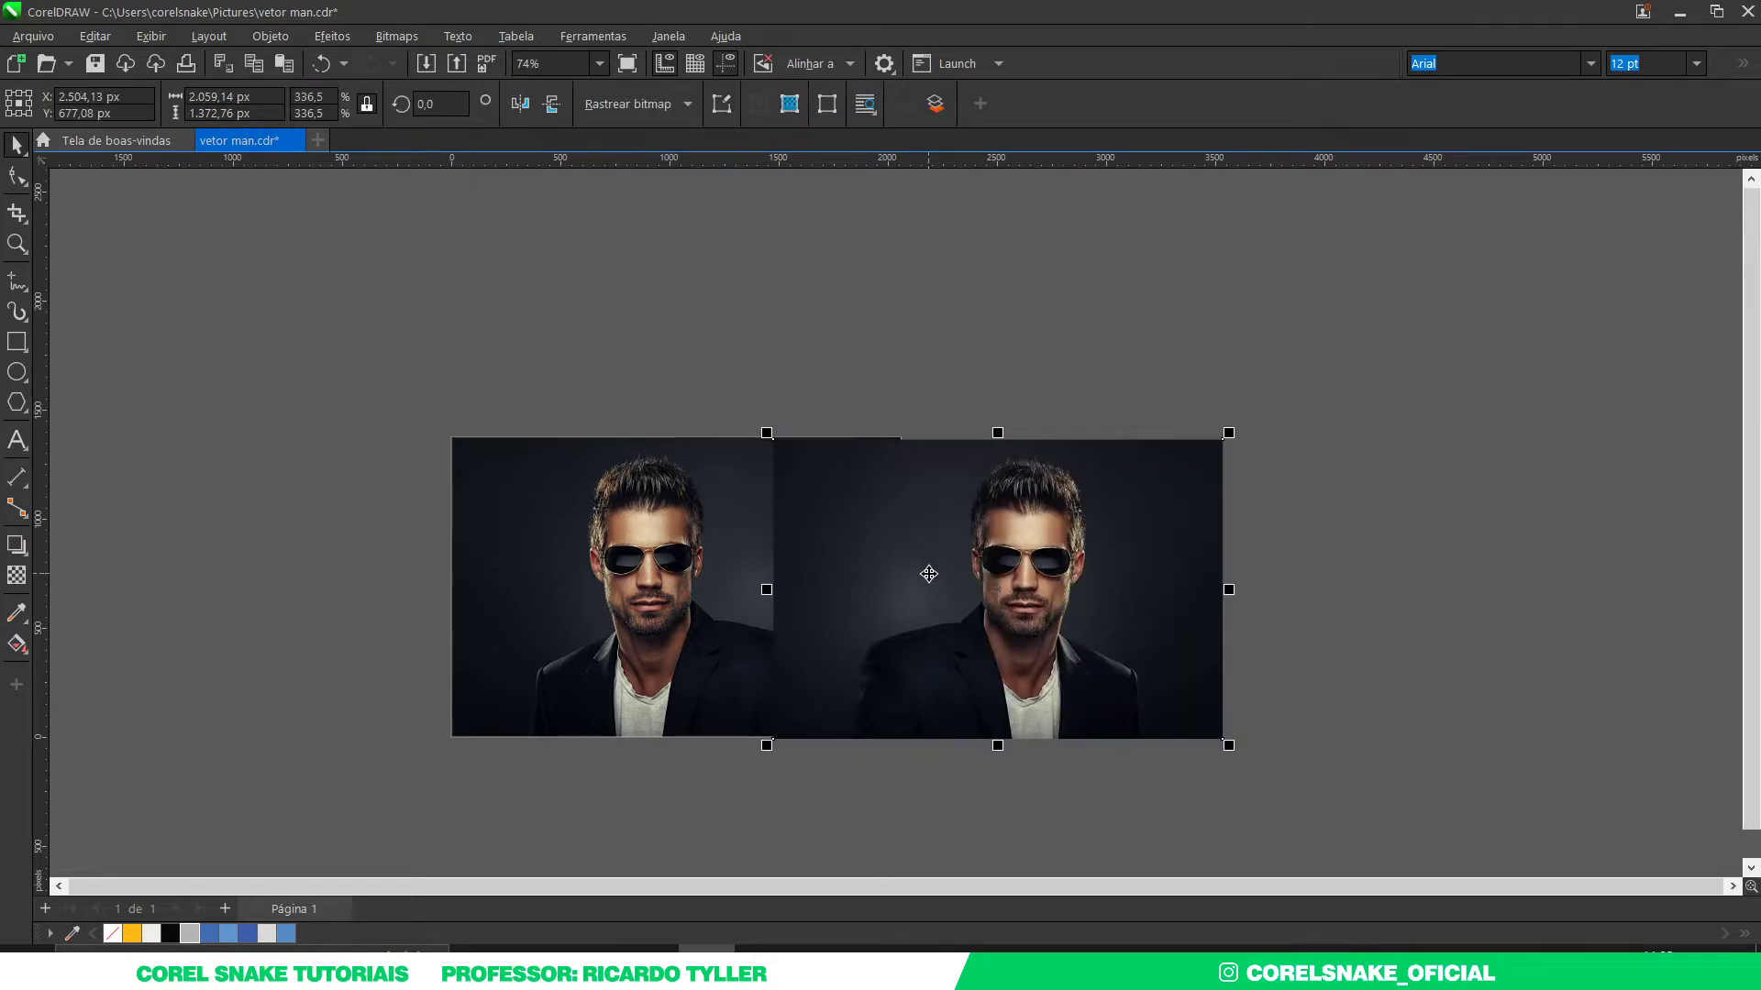
left_click_drag(929, 574, 1062, 571)
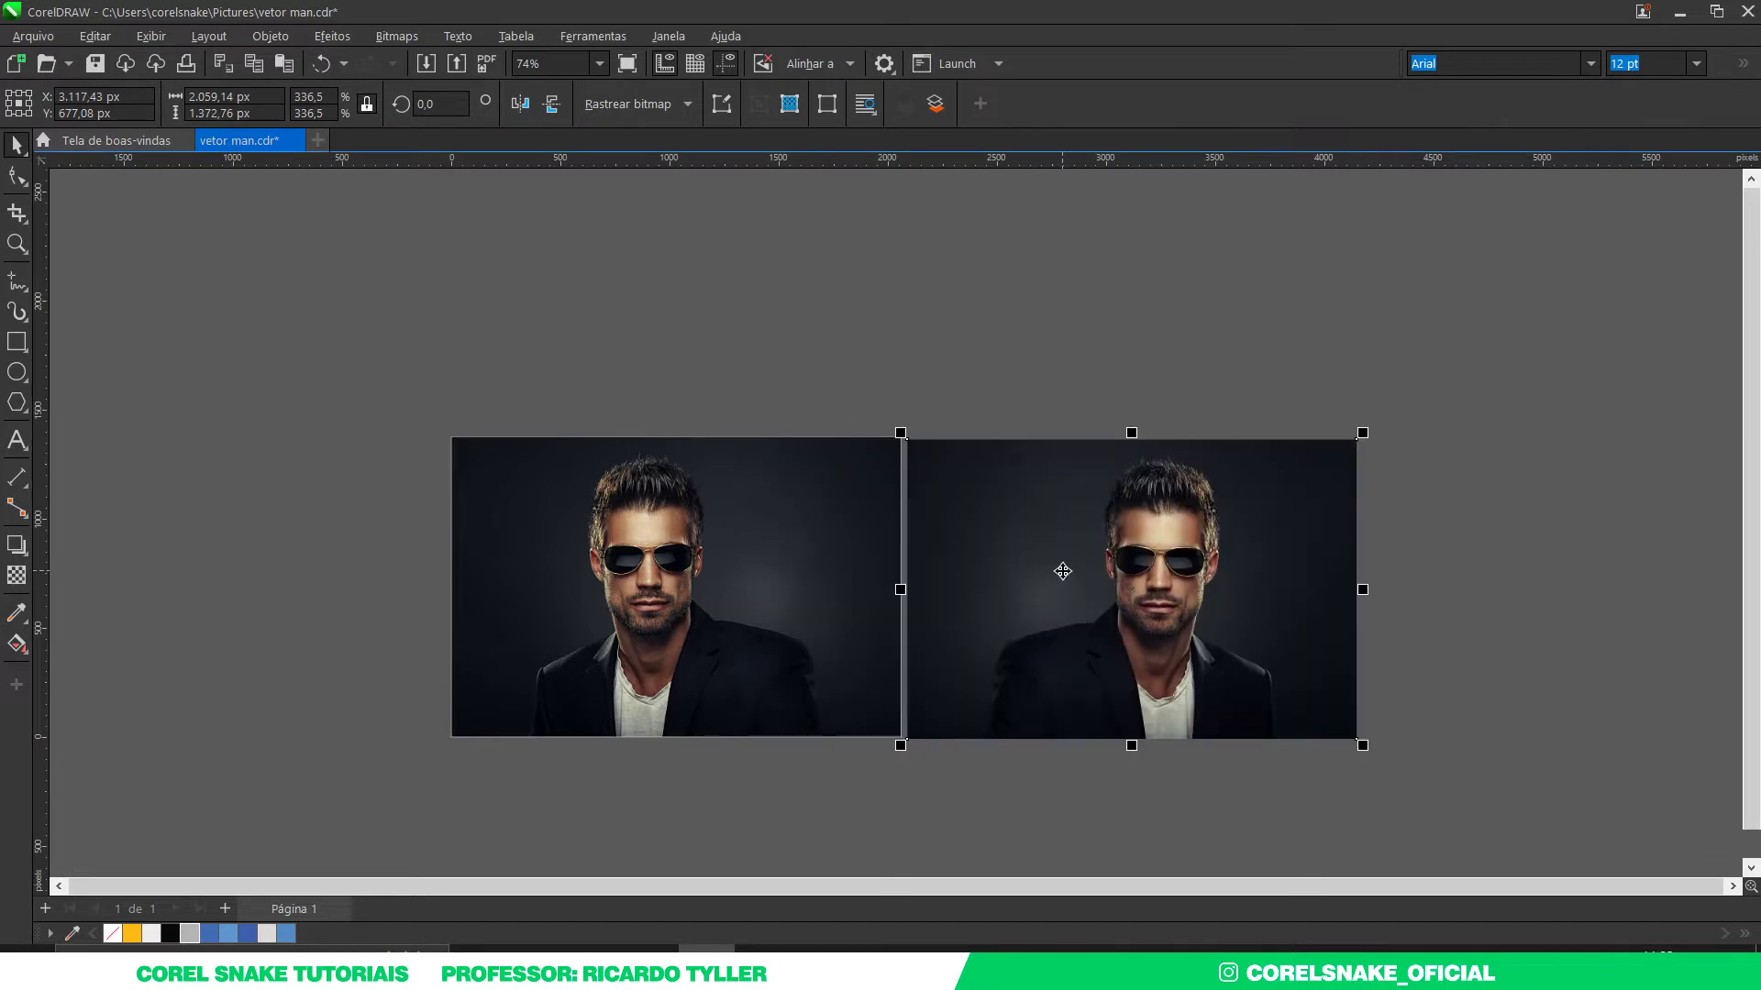
key("ctrl+z")
key("ctrl+z")
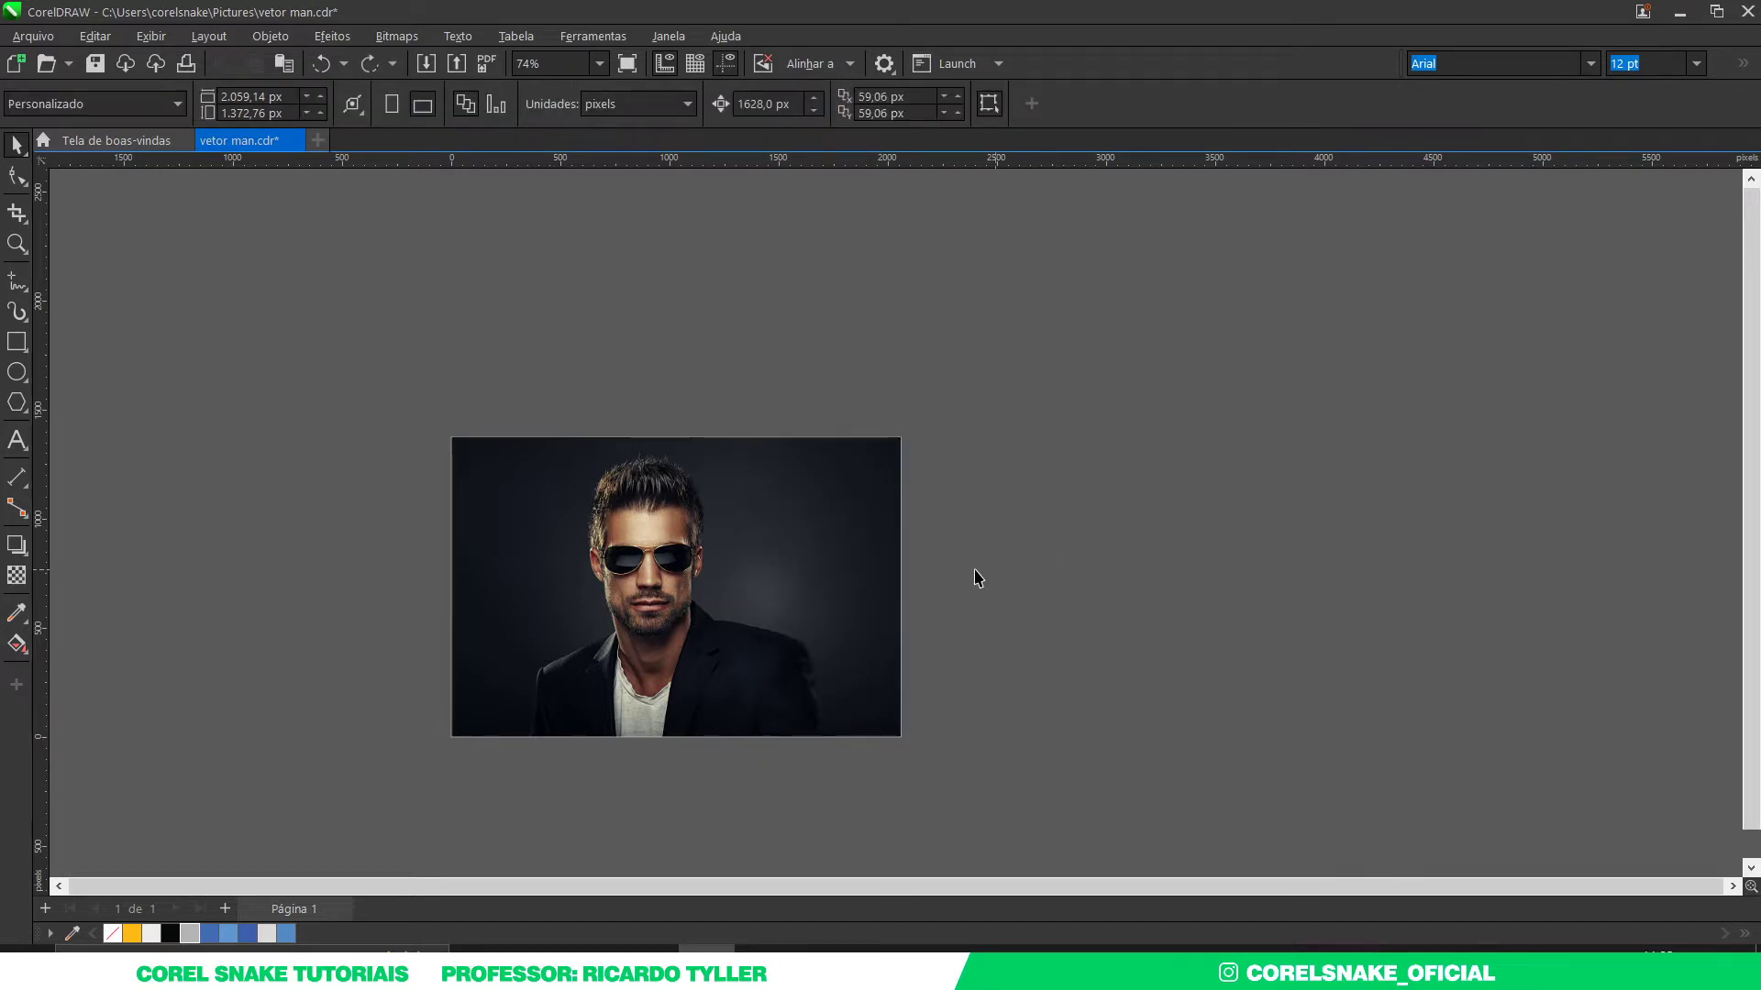
Step: Mirror-copy the photo to the right and delete the left one, leaving the page blank
scroll(954, 578, "down", 2)
scroll(917, 564, "down", 2)
scroll(927, 568, "up", 2)
left_click(725, 580)
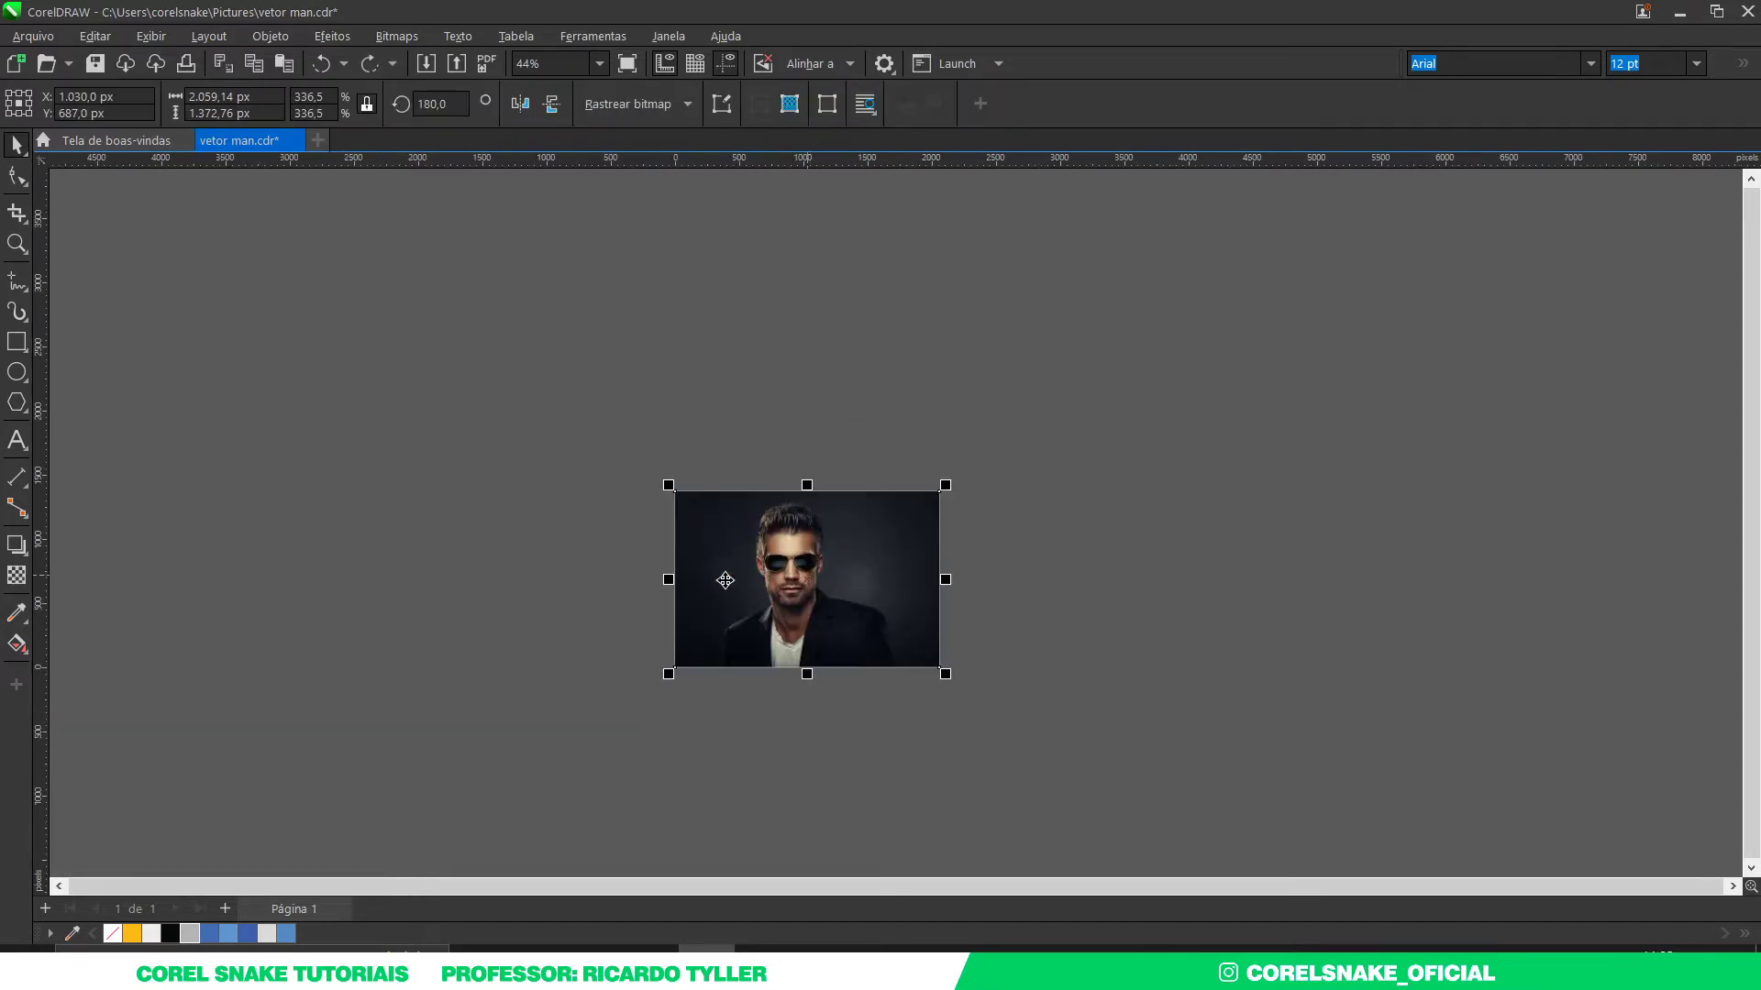
left_click_drag(725, 579, 1055, 580)
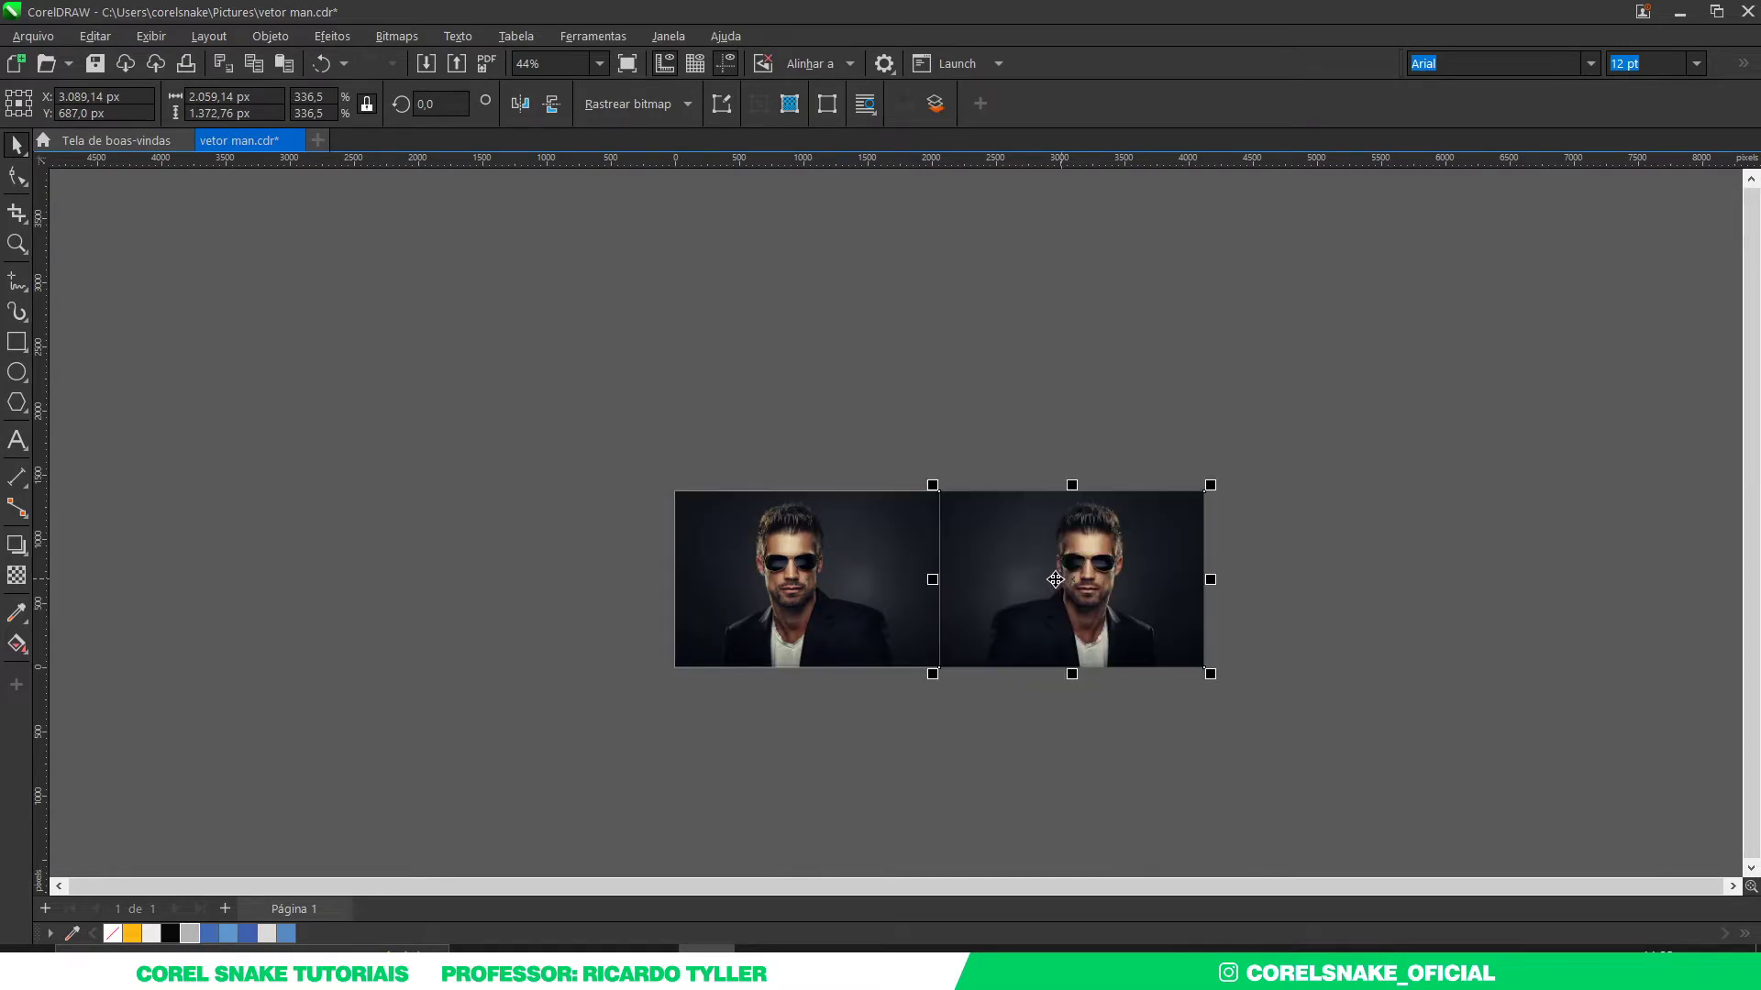
left_click(971, 461)
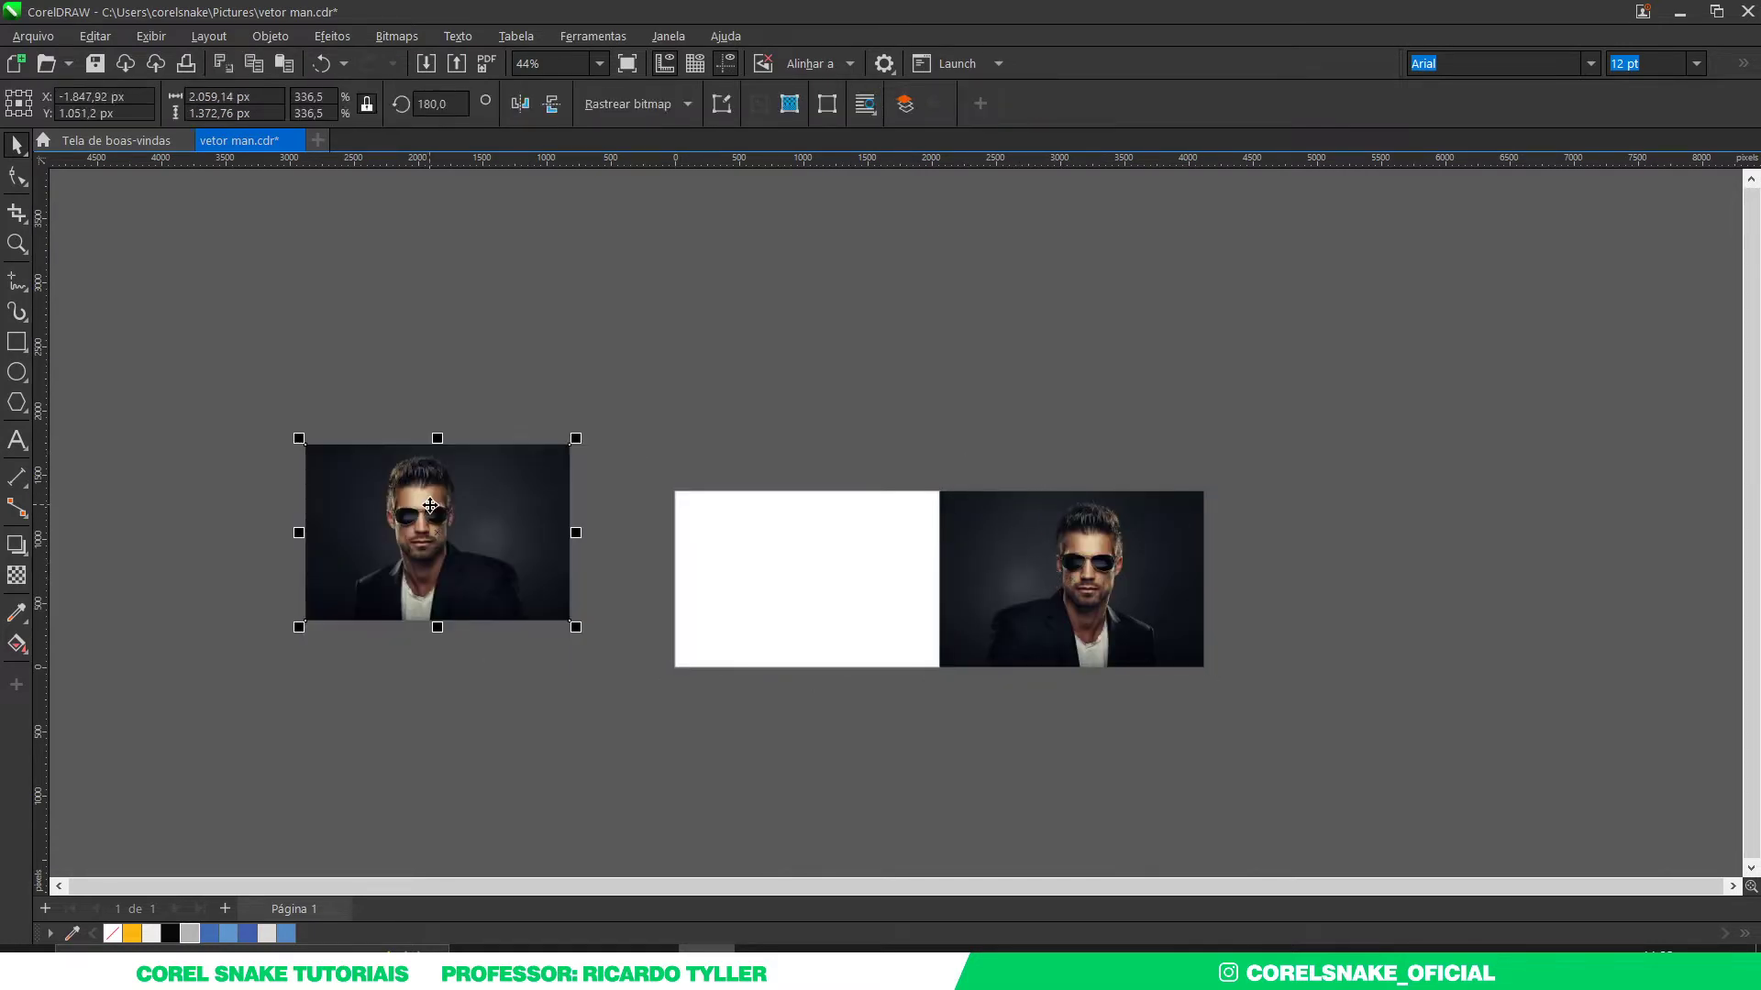
left_click_drag(837, 561, 681, 554)
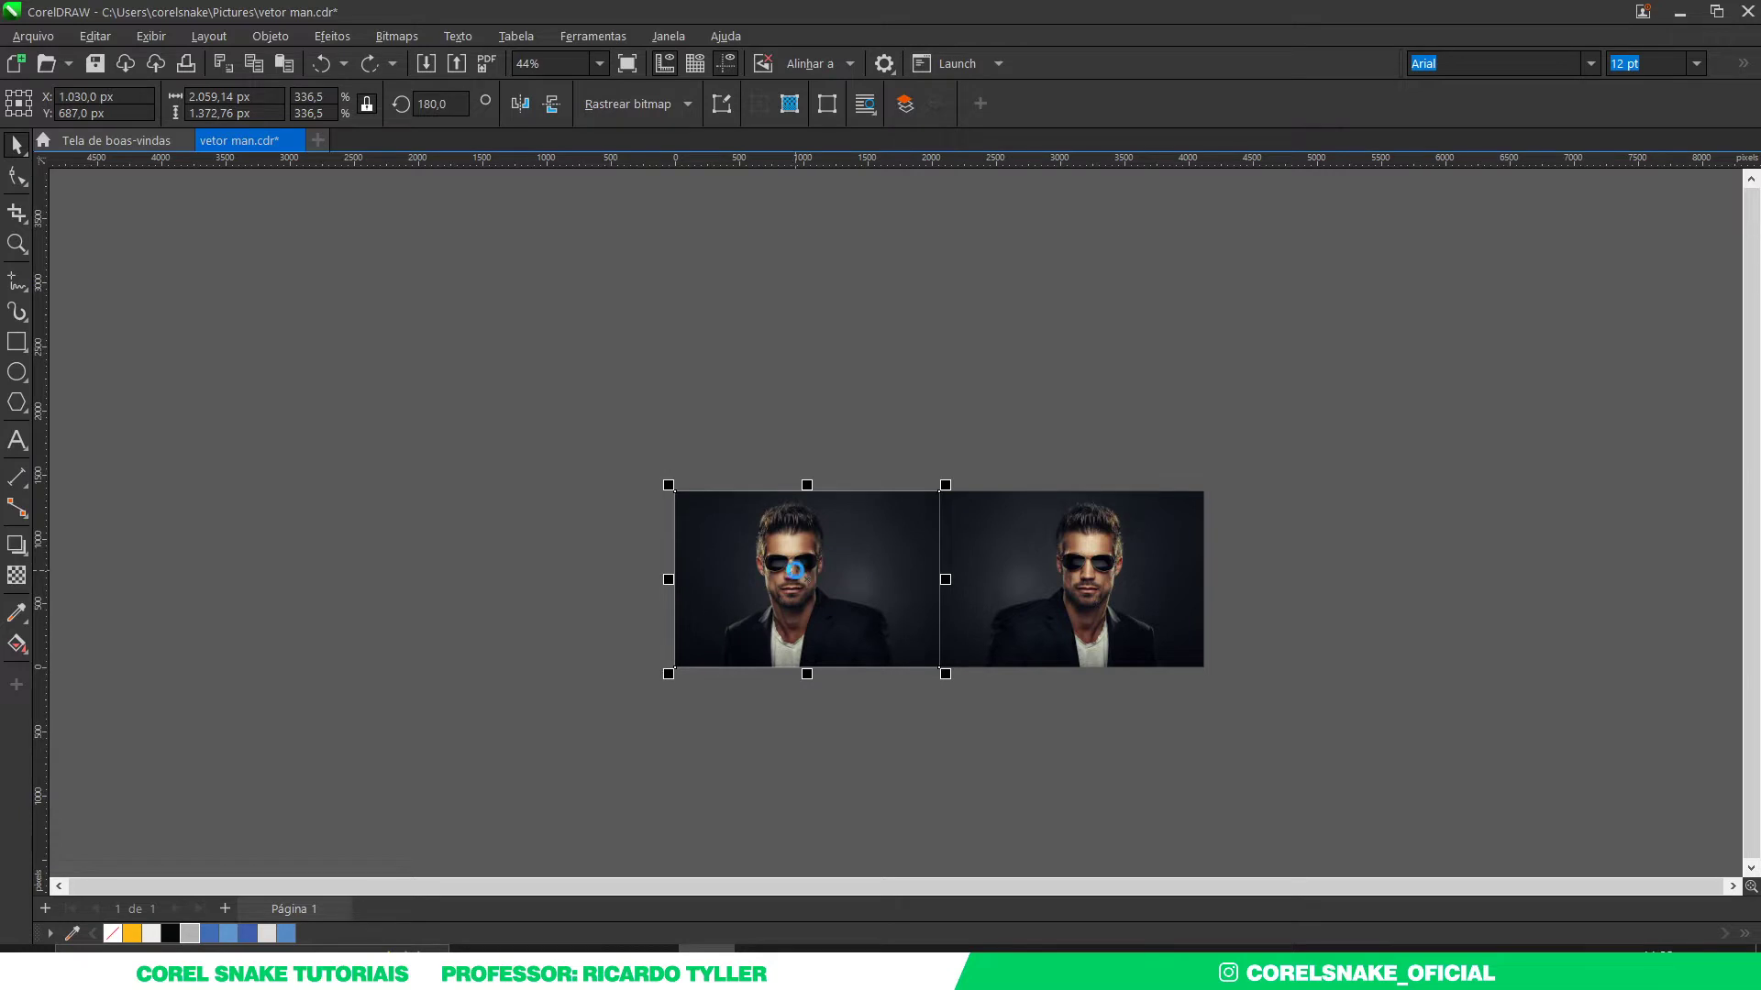
key("Delete")
scroll(998, 590, "up", 2)
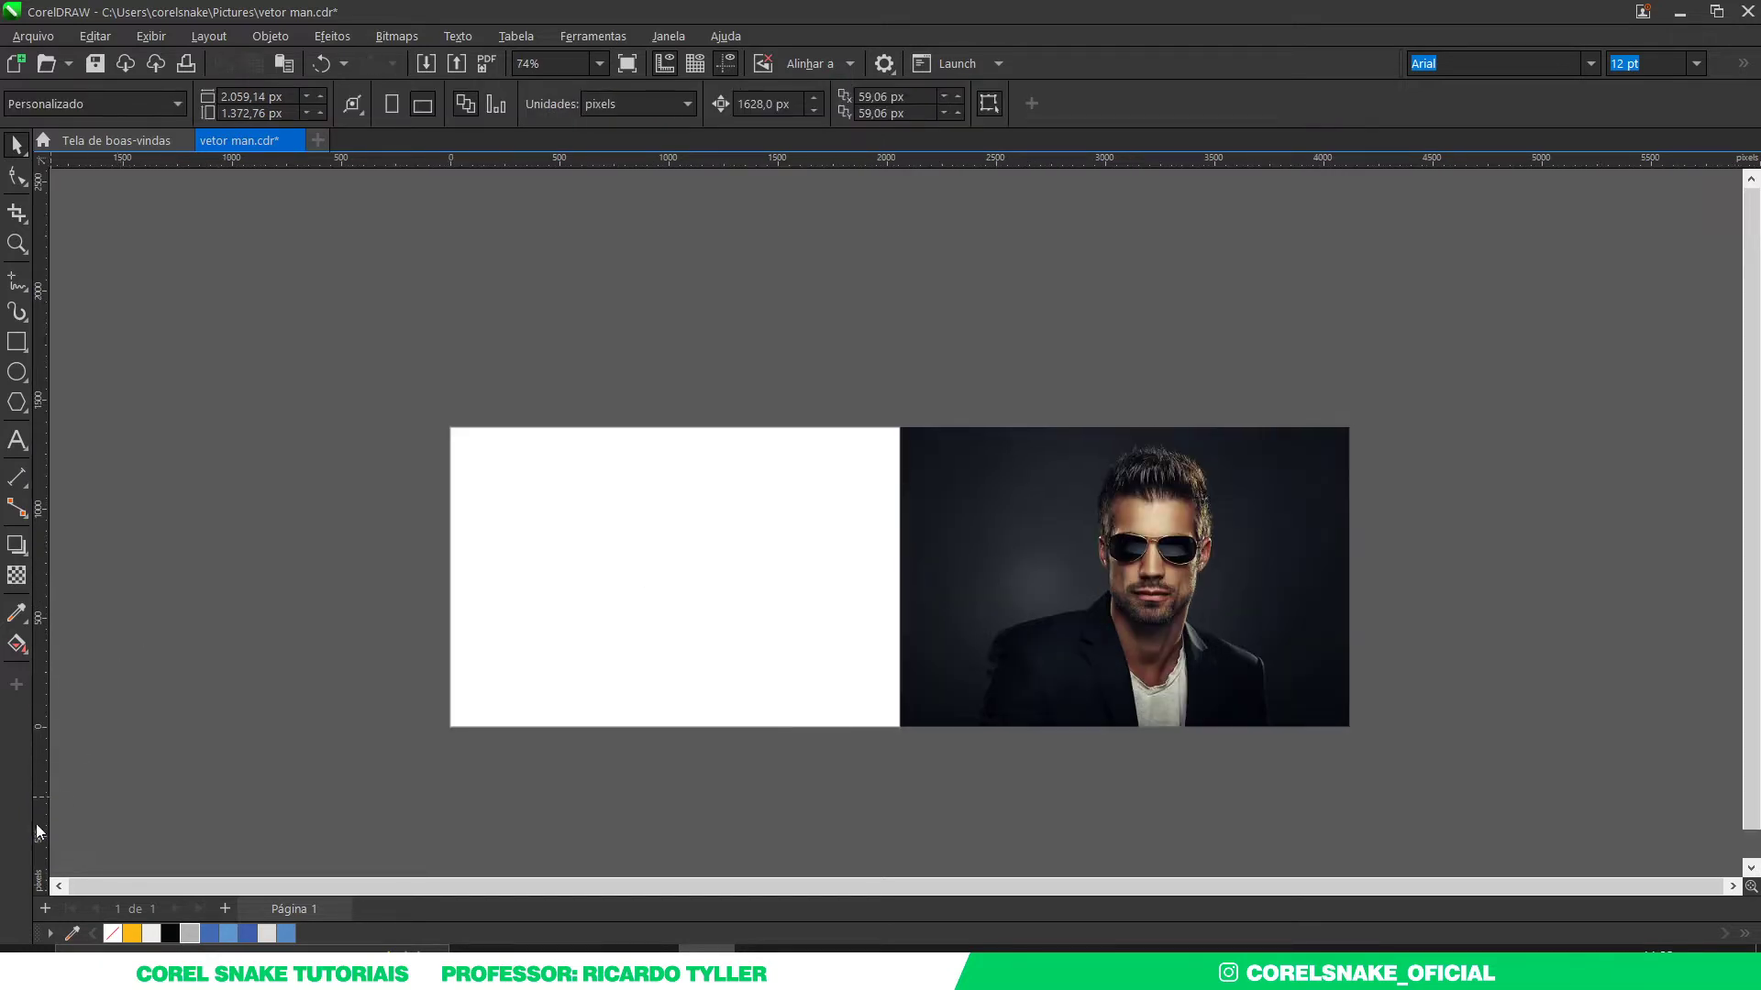
Step: Set the nudge distance to 2059,14 px with nothing selected
left_click(1191, 575)
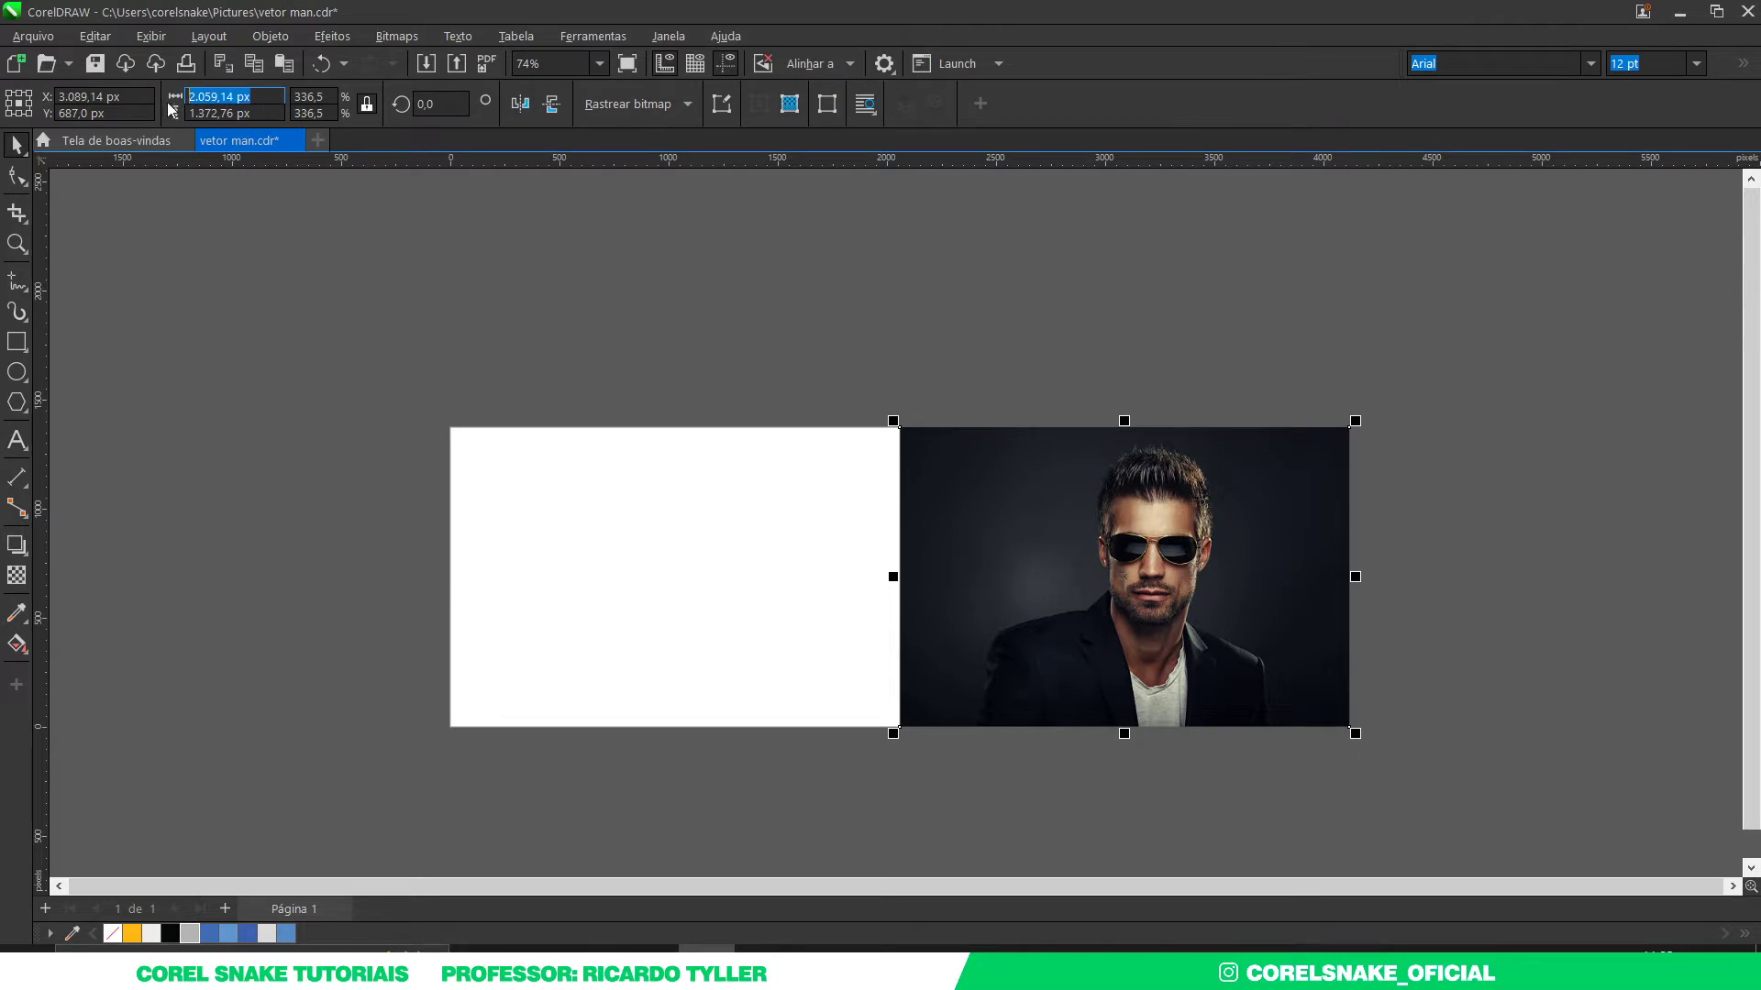
left_click(399, 287)
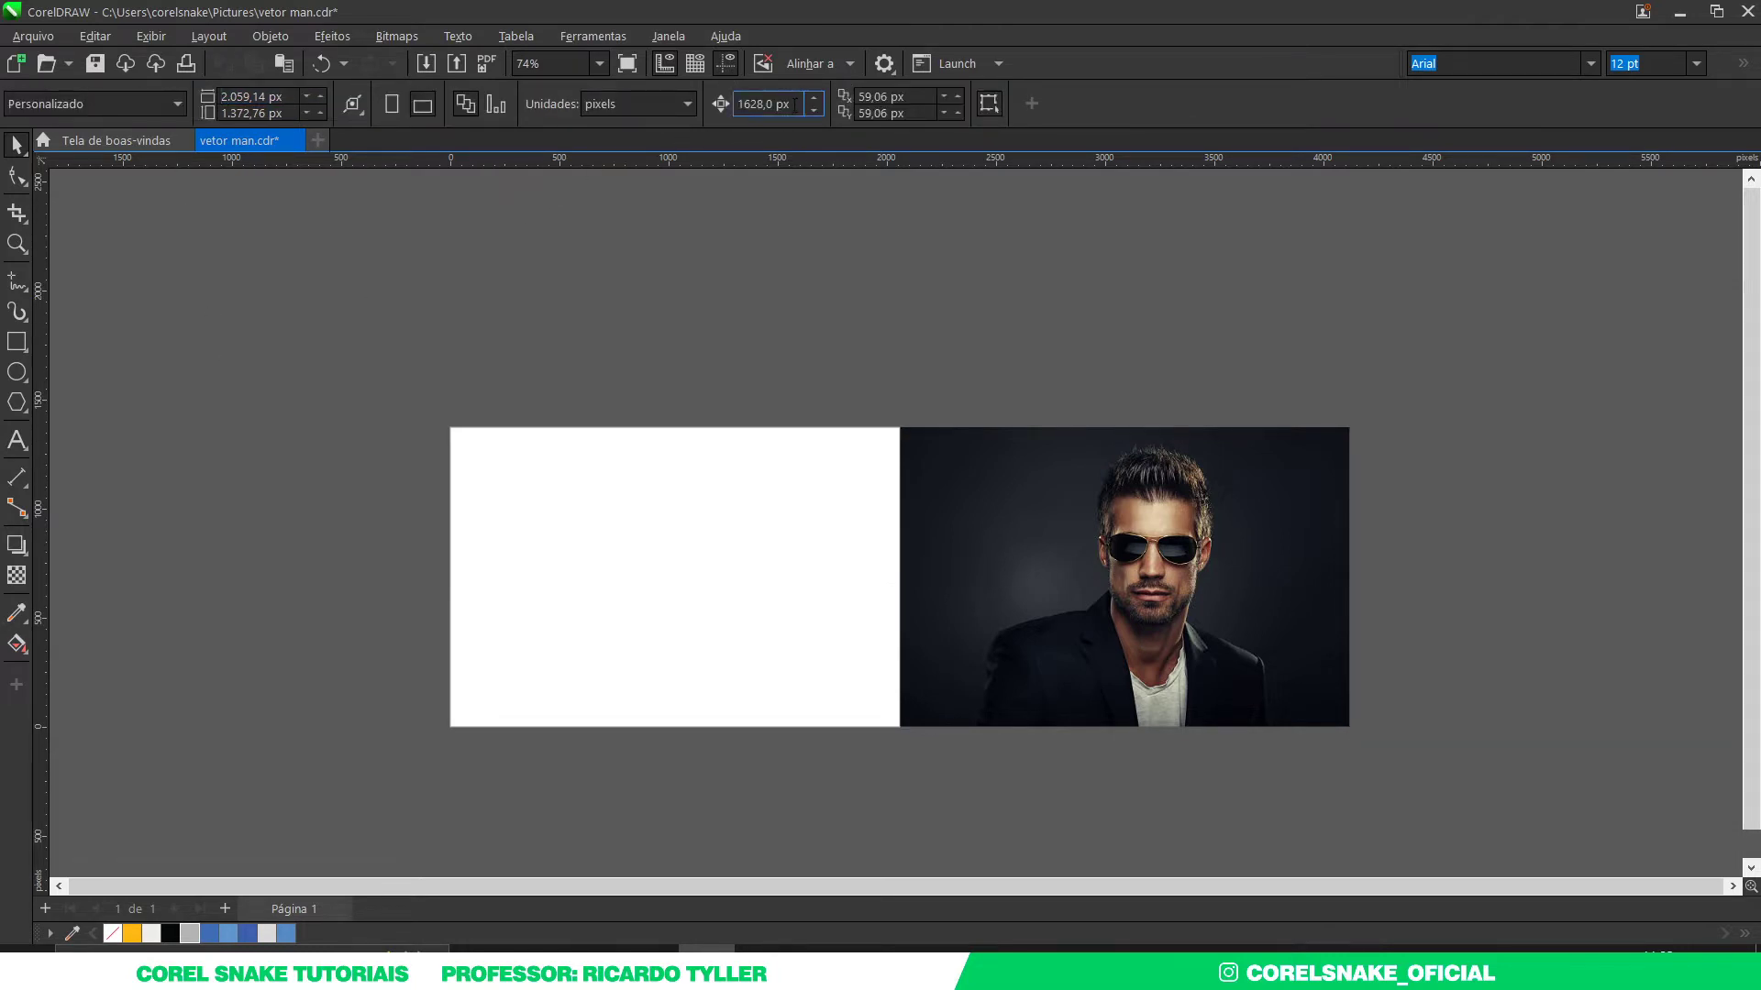
key("Return")
Step: Add a page-sized rectangle filled with yellow-orange beside the photo
double_click(18, 343)
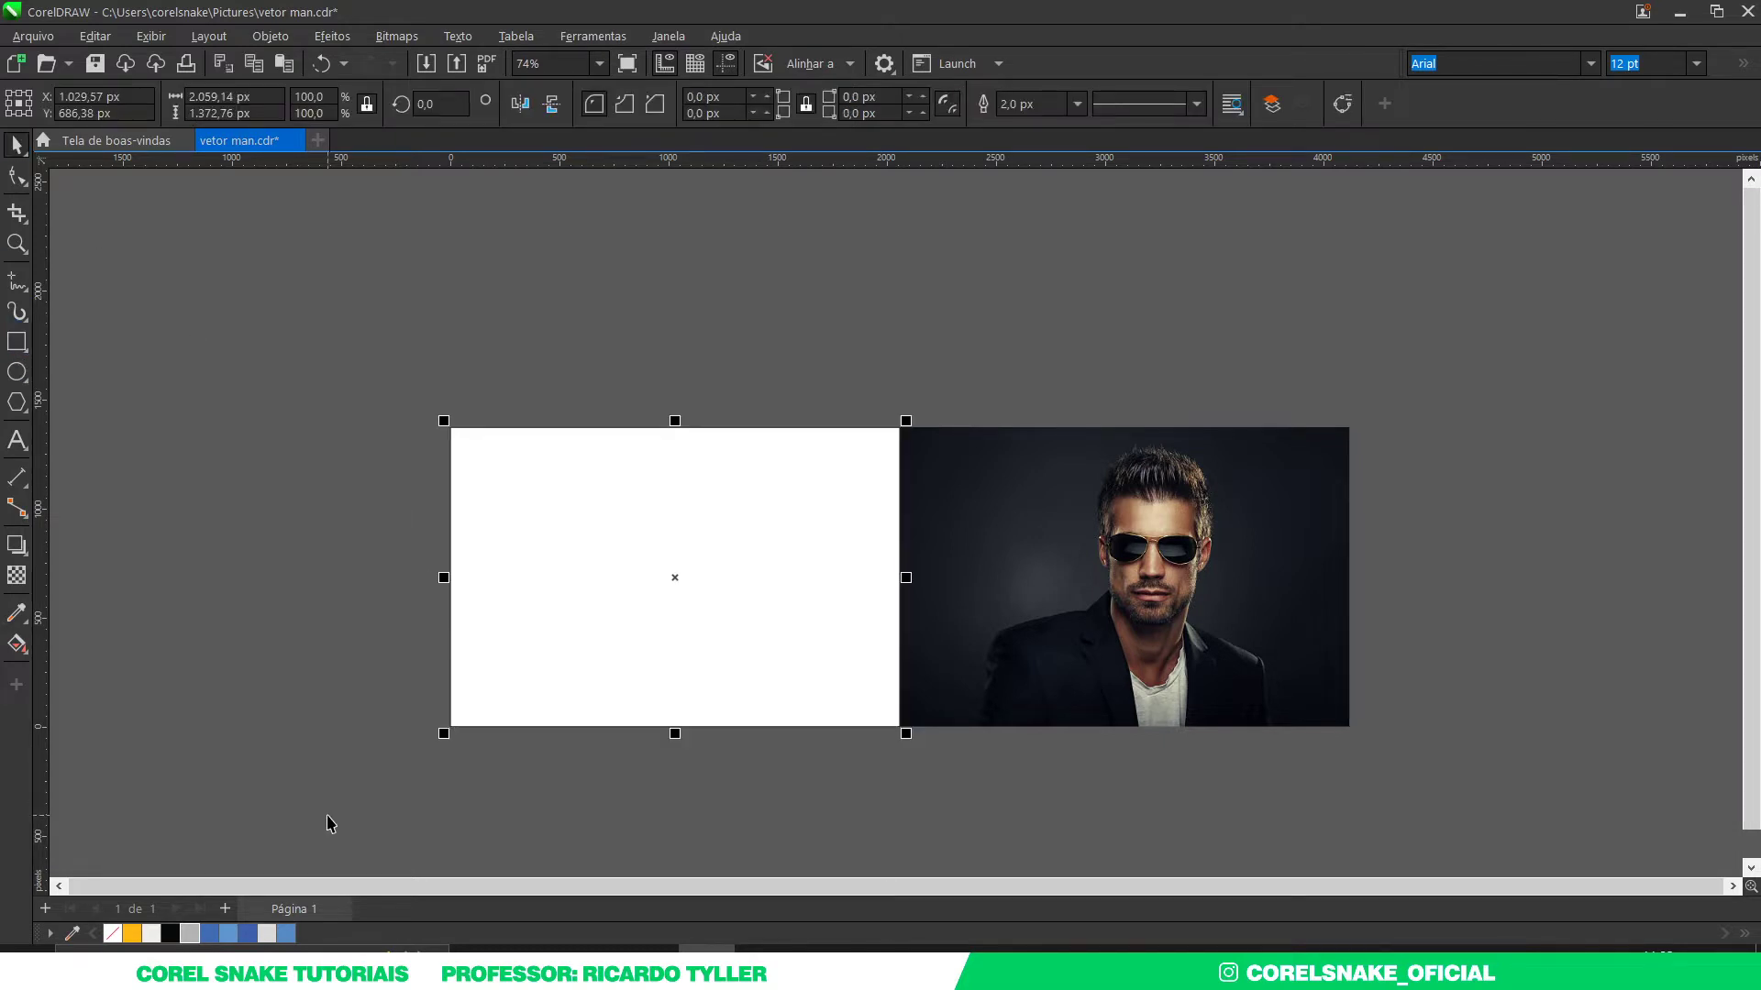
left_click(132, 934)
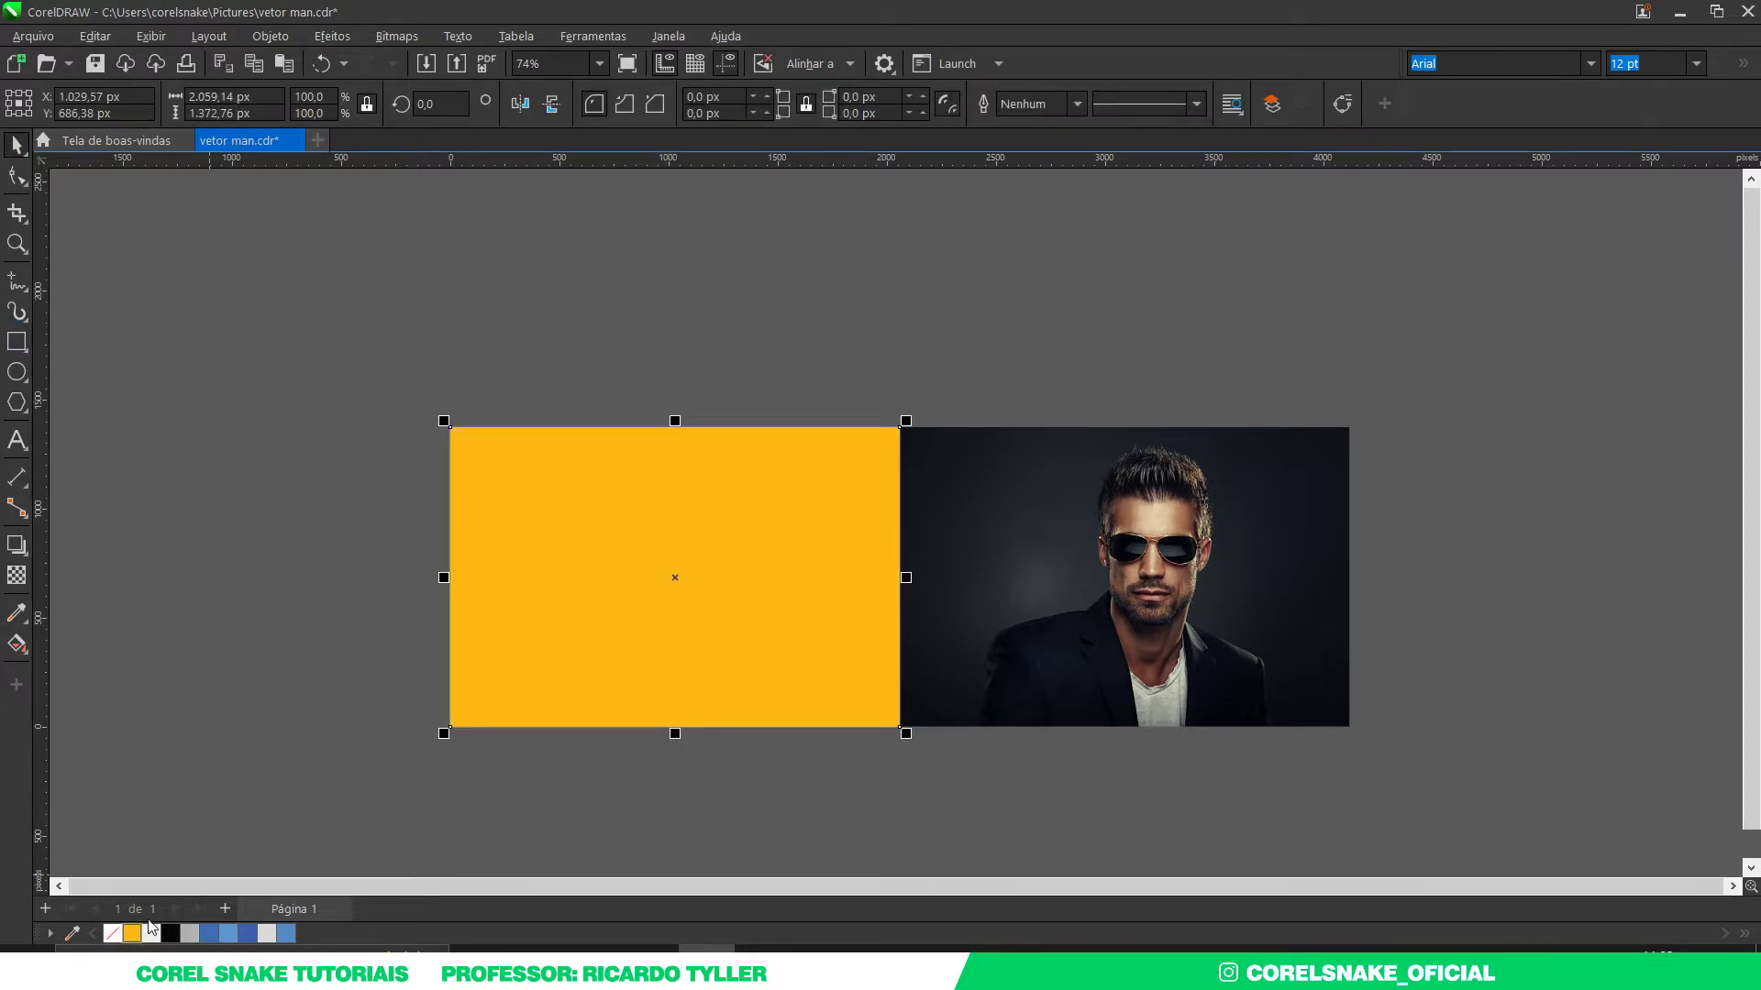
left_click(304, 782)
scroll(1298, 615, "up", 2)
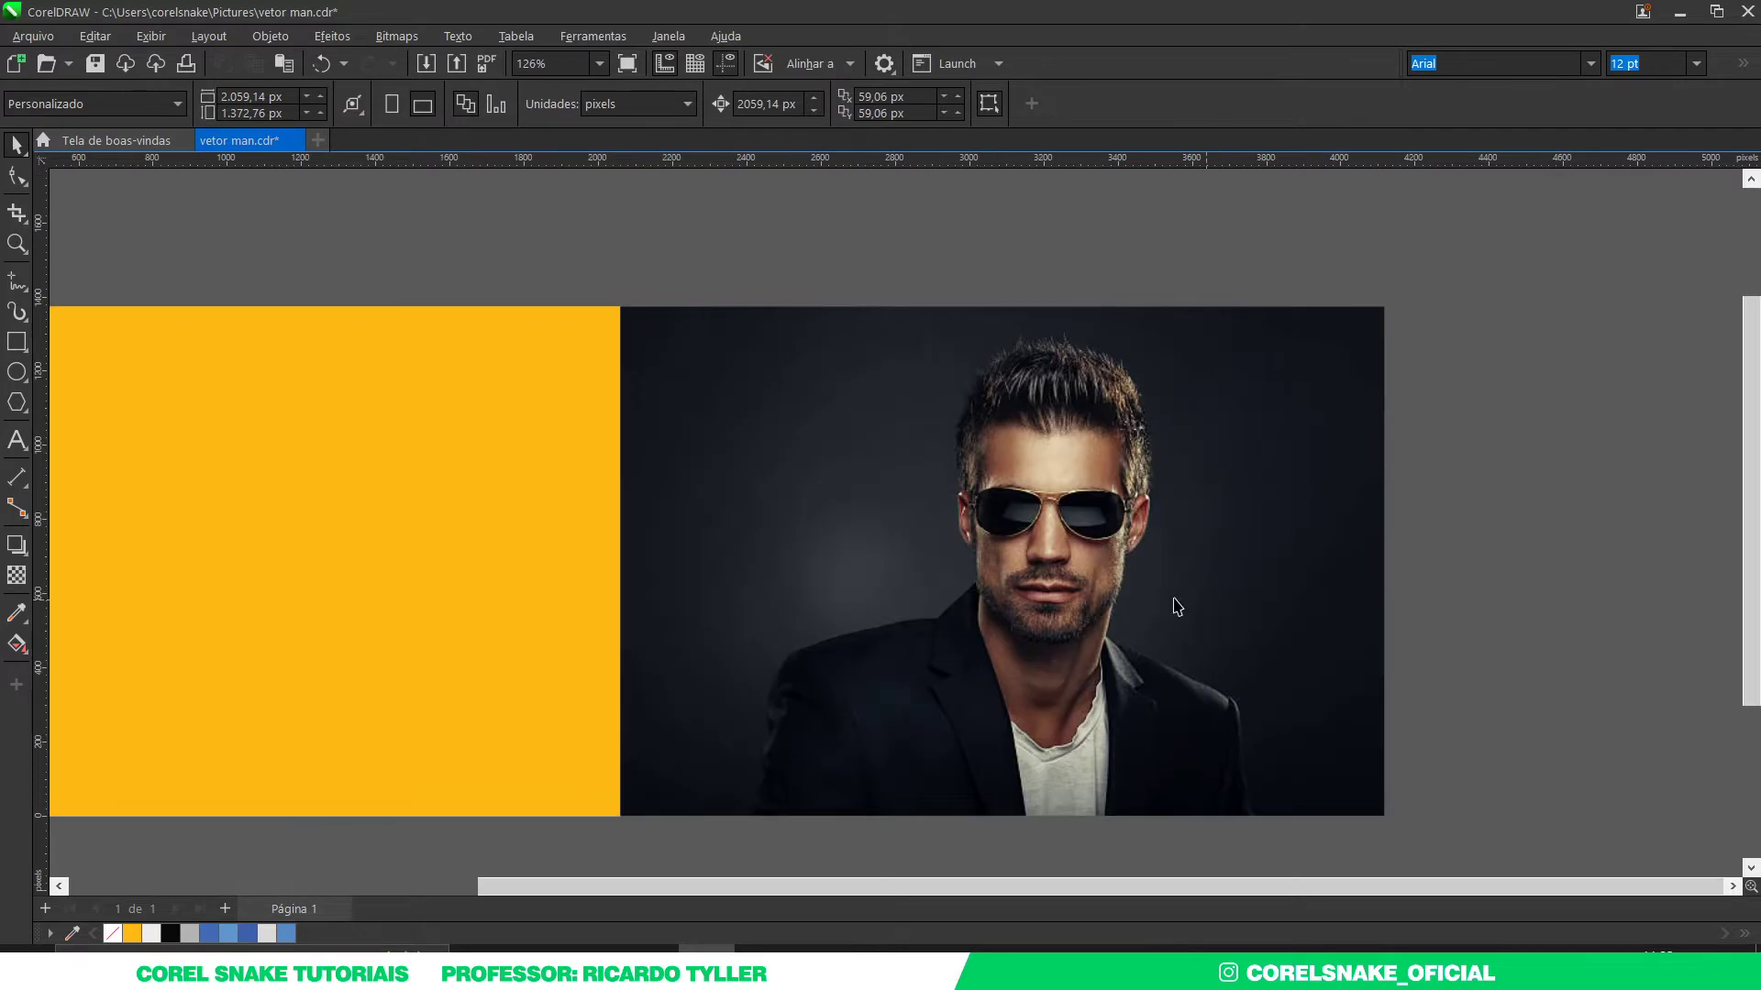
scroll(945, 561, "down", 2)
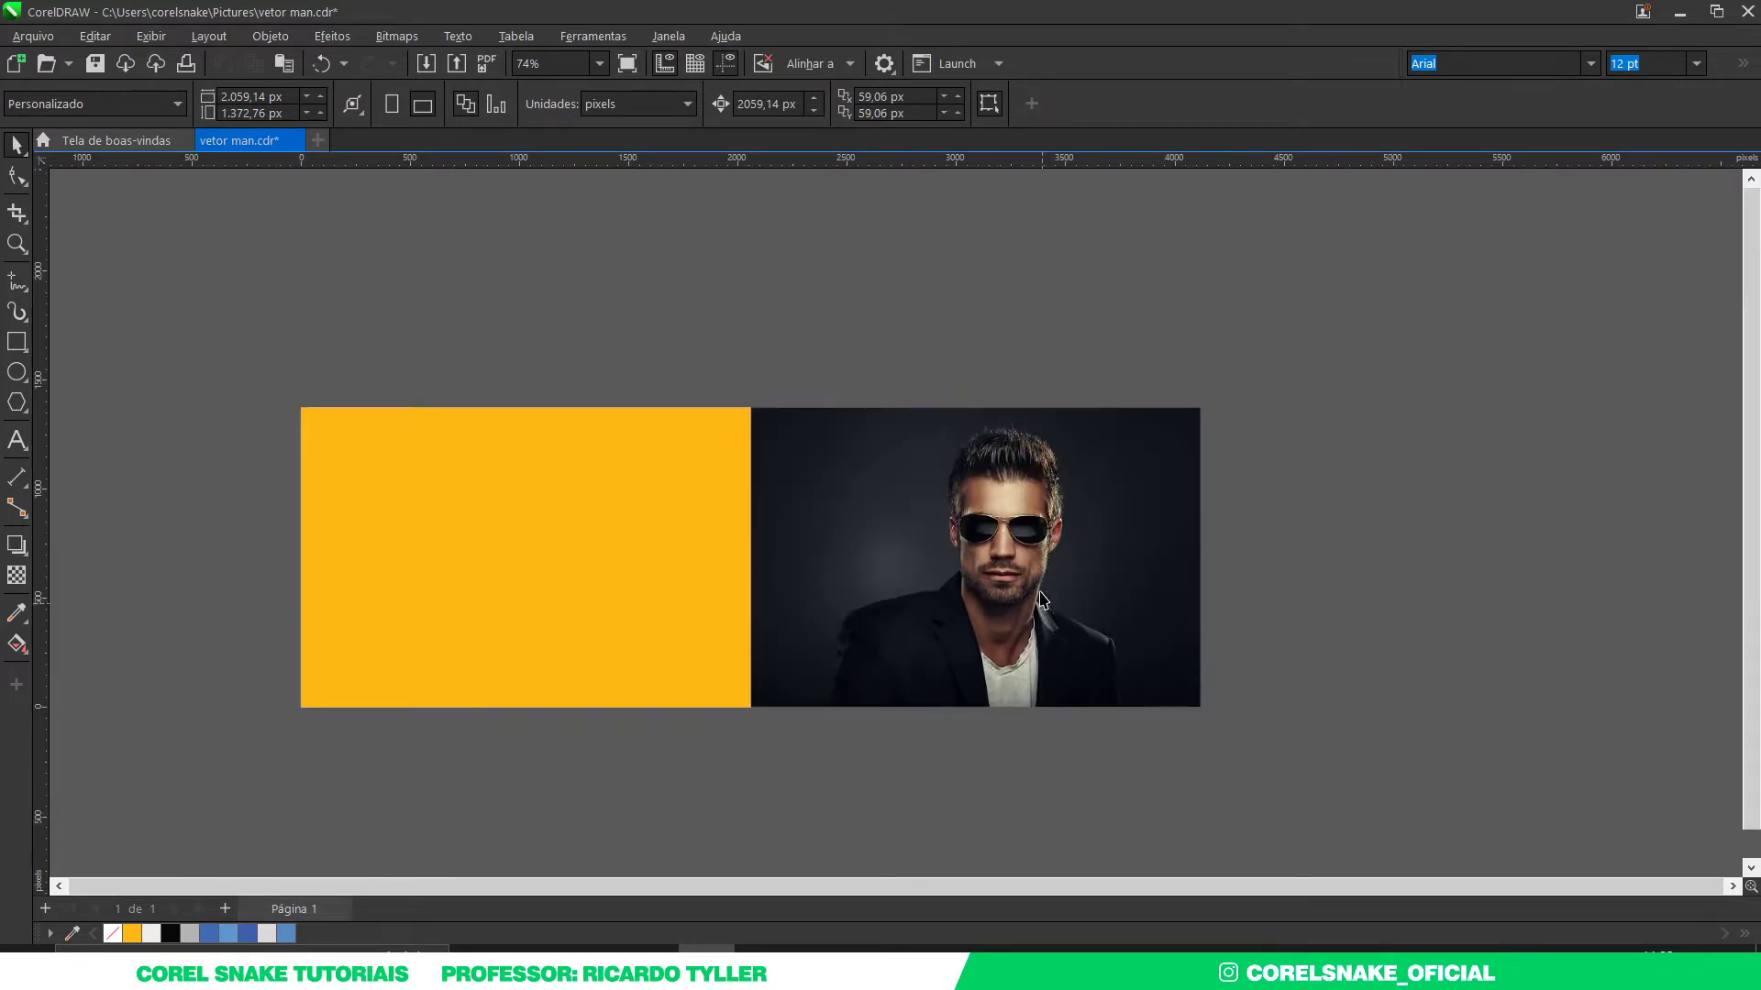
scroll(1039, 592, "up", 4)
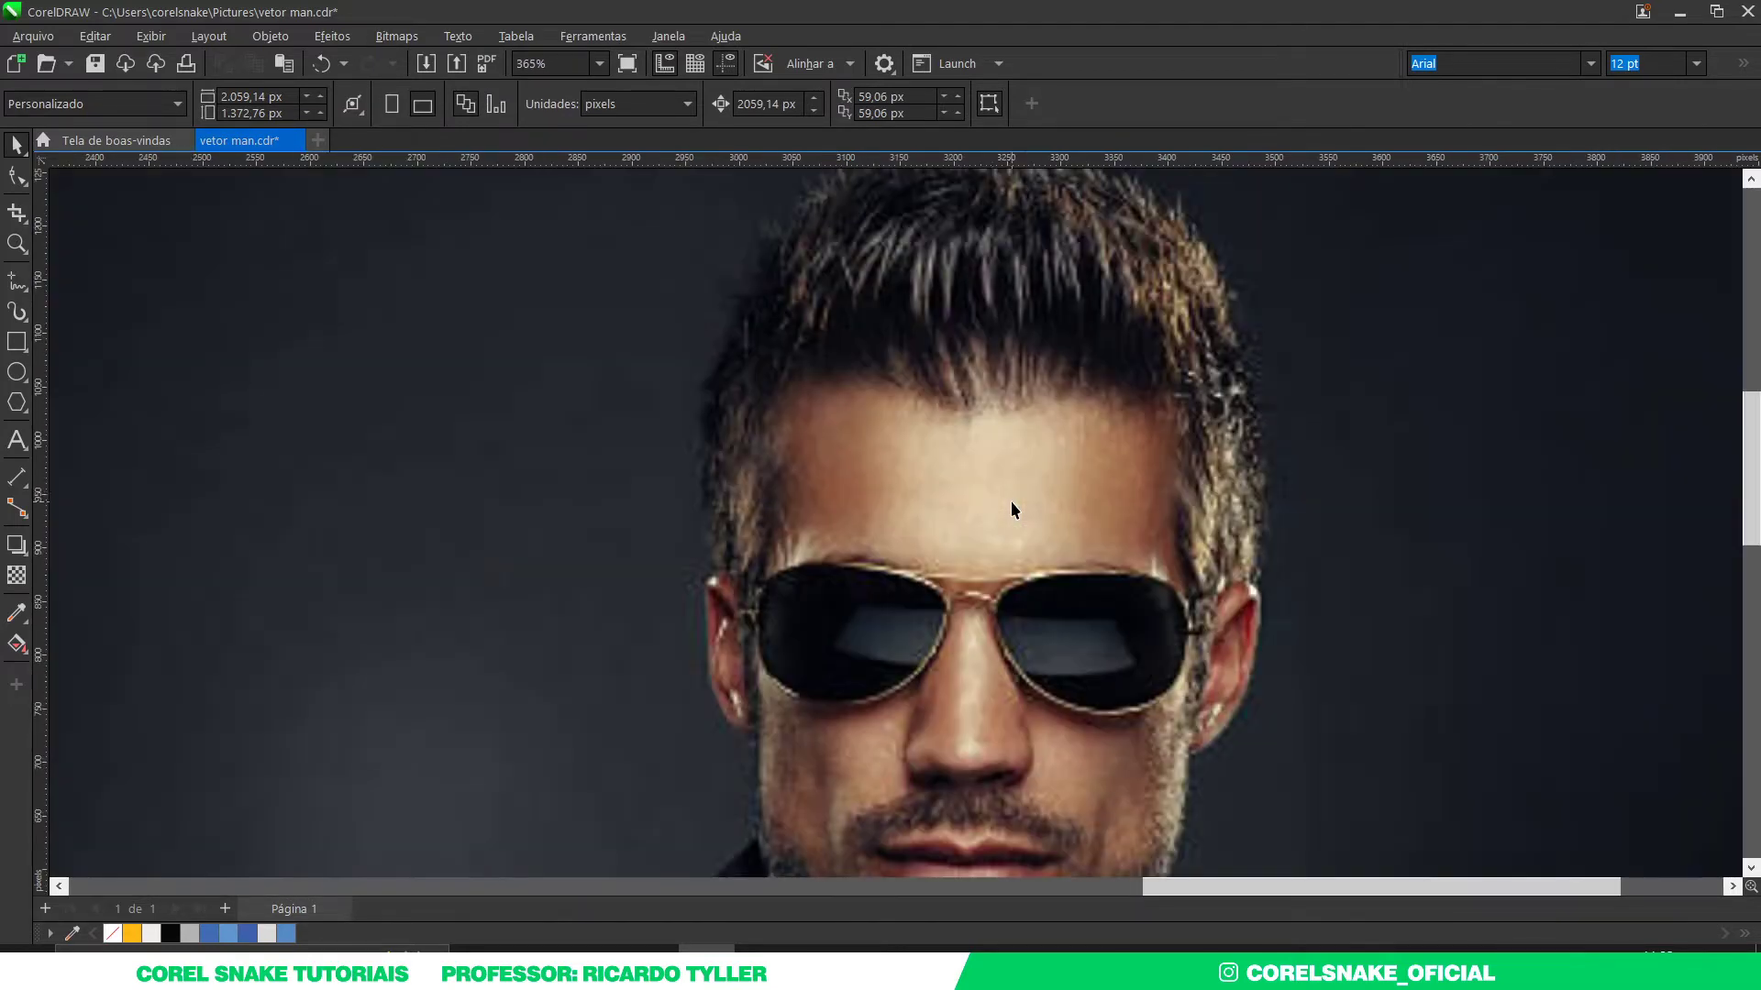
Step: Start a node-by-node curve at the hair top and curve it down the right side of the head
left_click(18, 290)
left_click(112, 346)
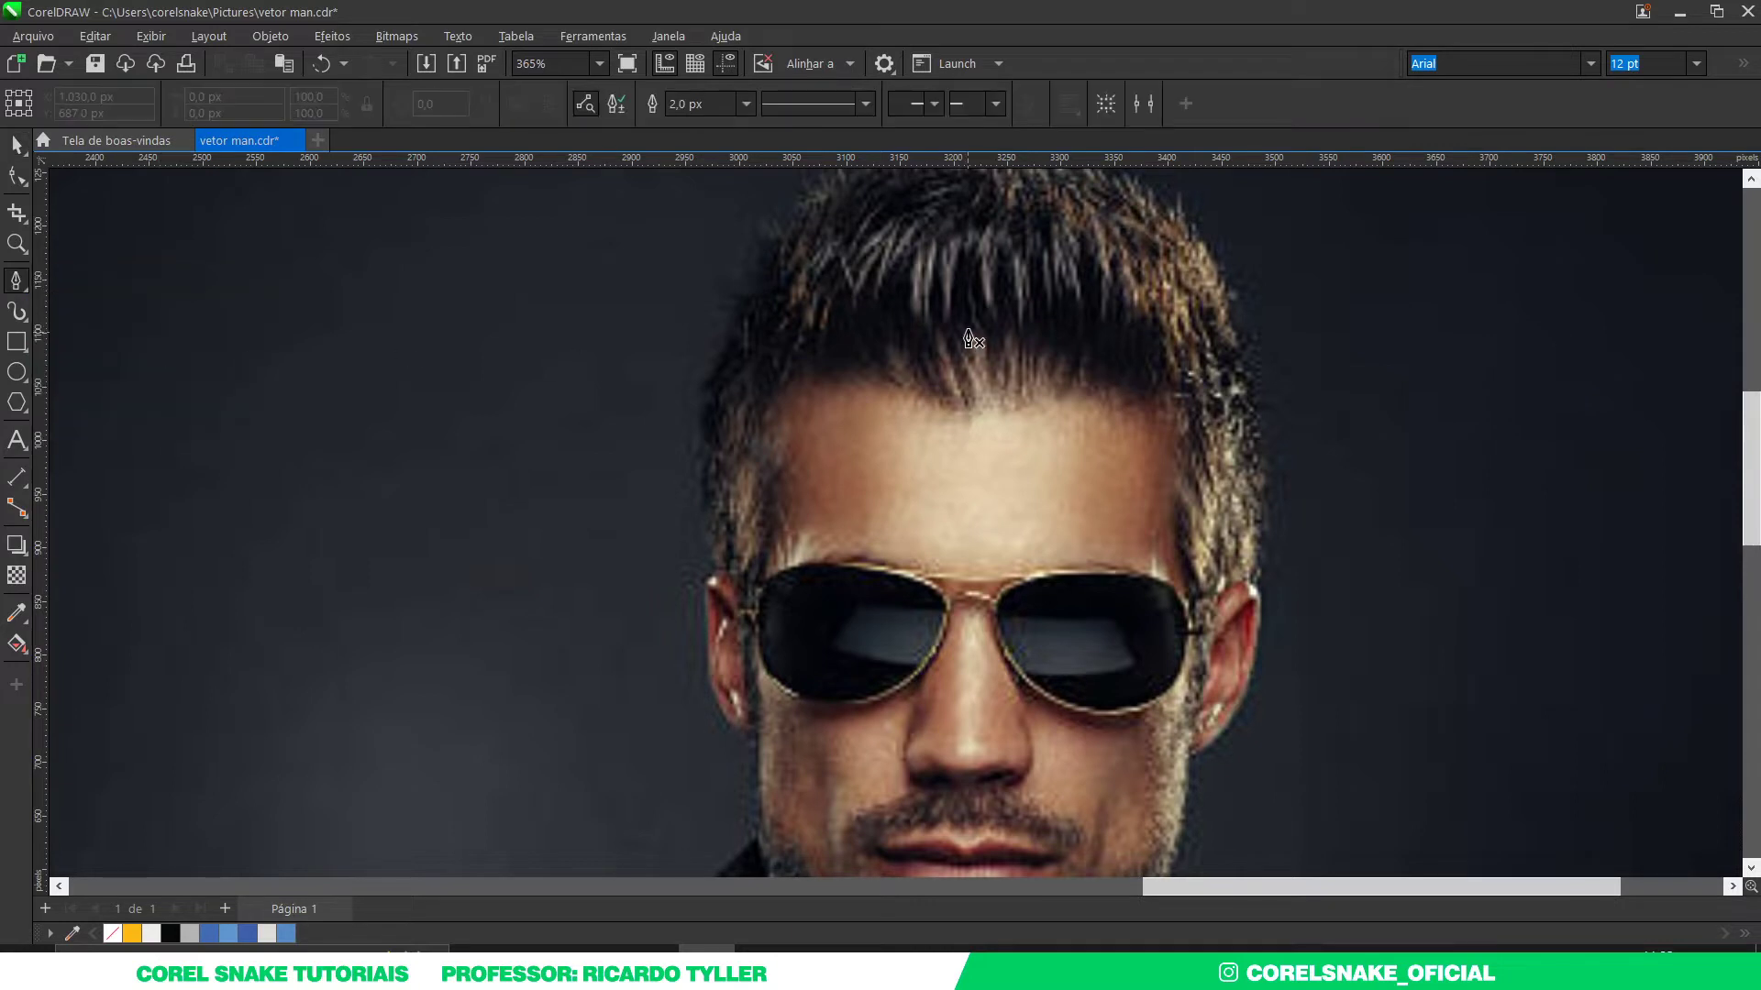
left_click(897, 291)
left_click_drag(1148, 349, 1218, 393)
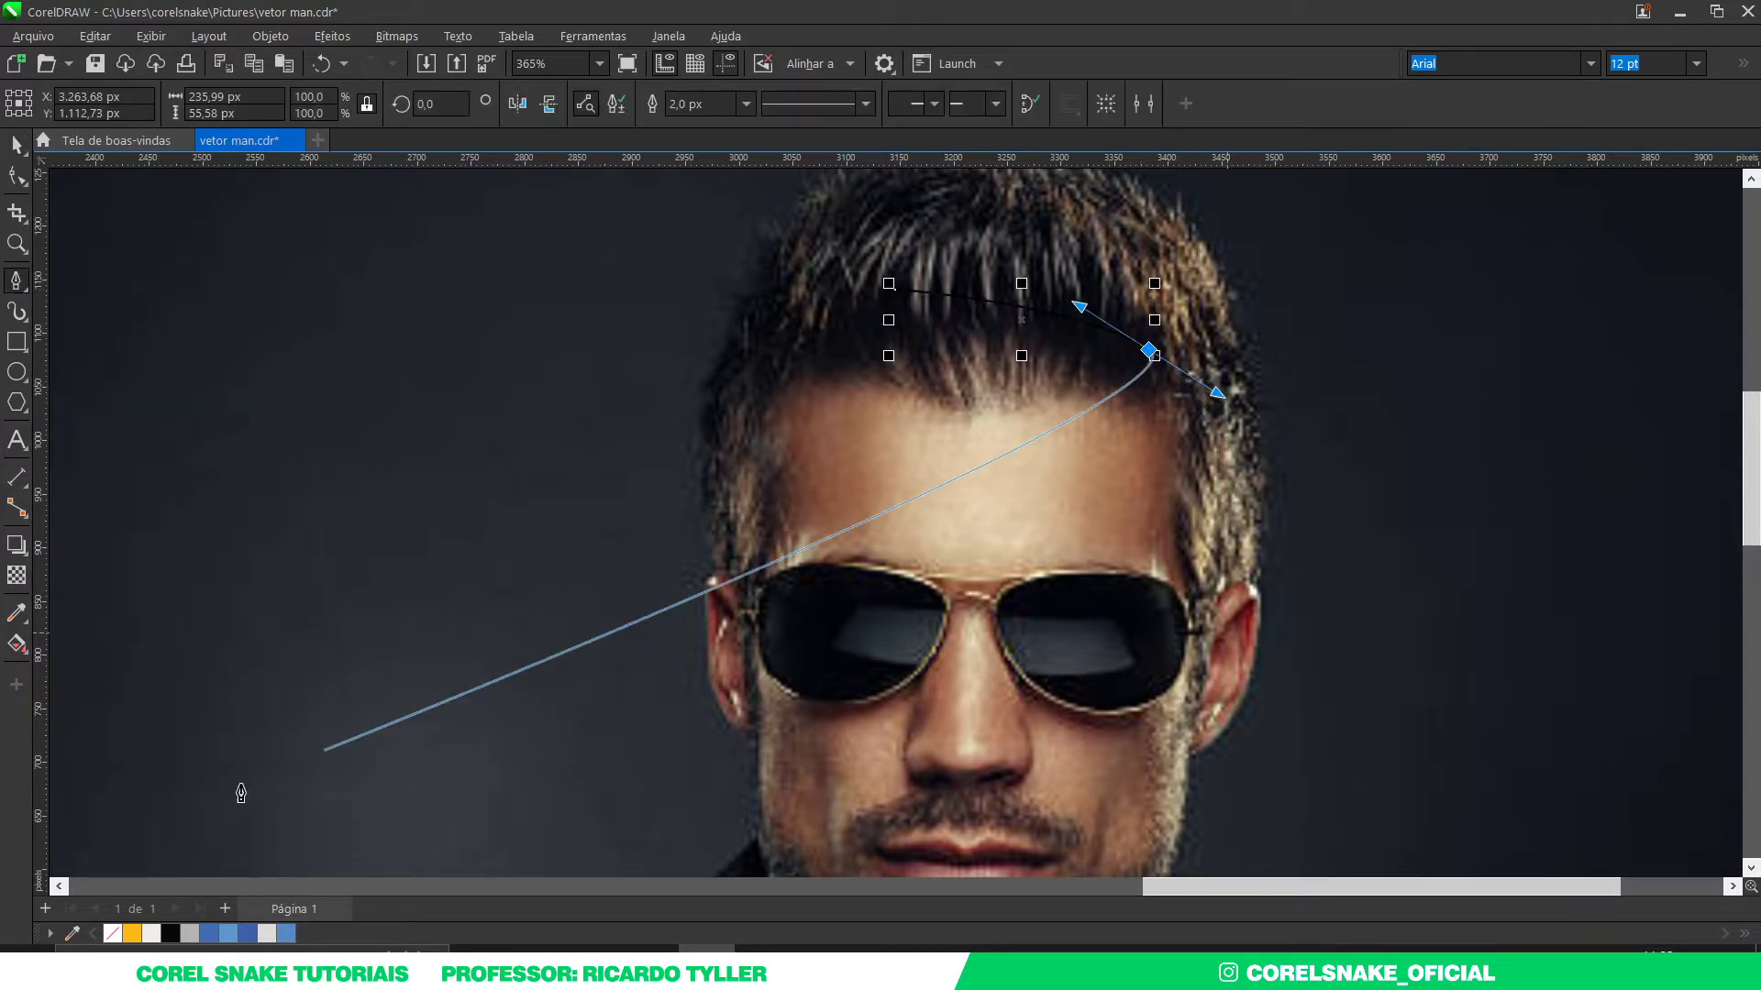
left_click(1229, 486)
scroll(1226, 514, "down", 1)
scroll(1223, 569, "up", 2)
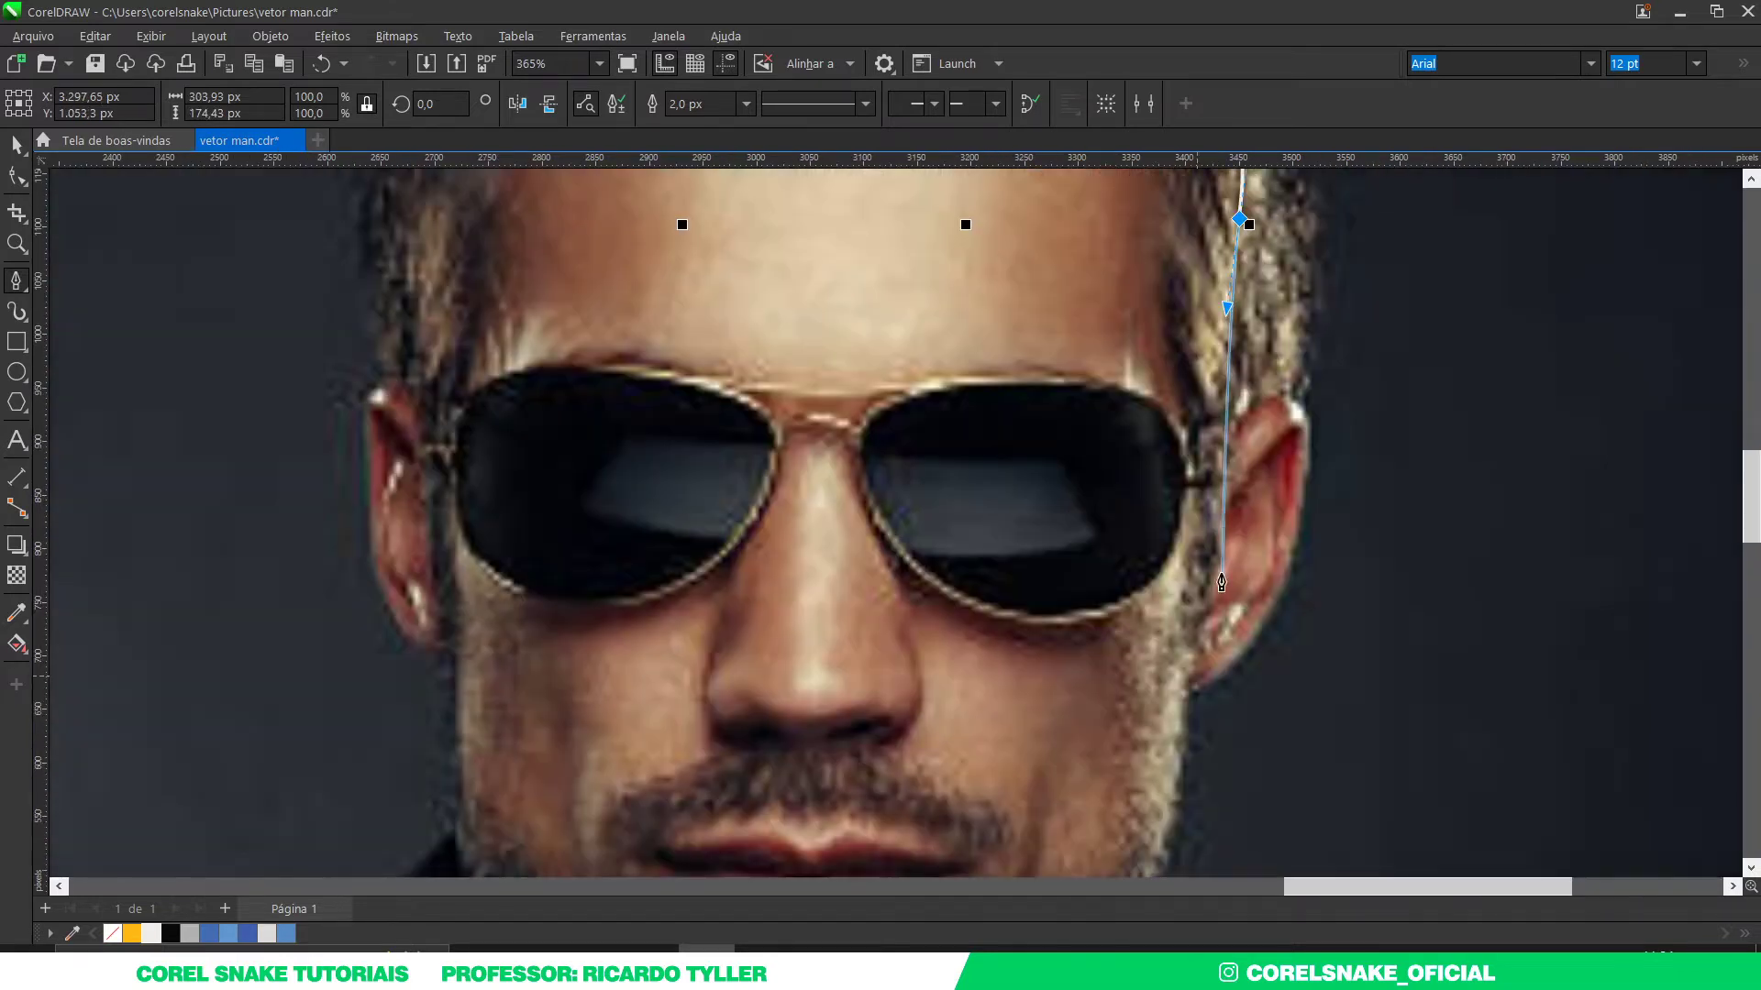
scroll(1222, 582, "up", 3)
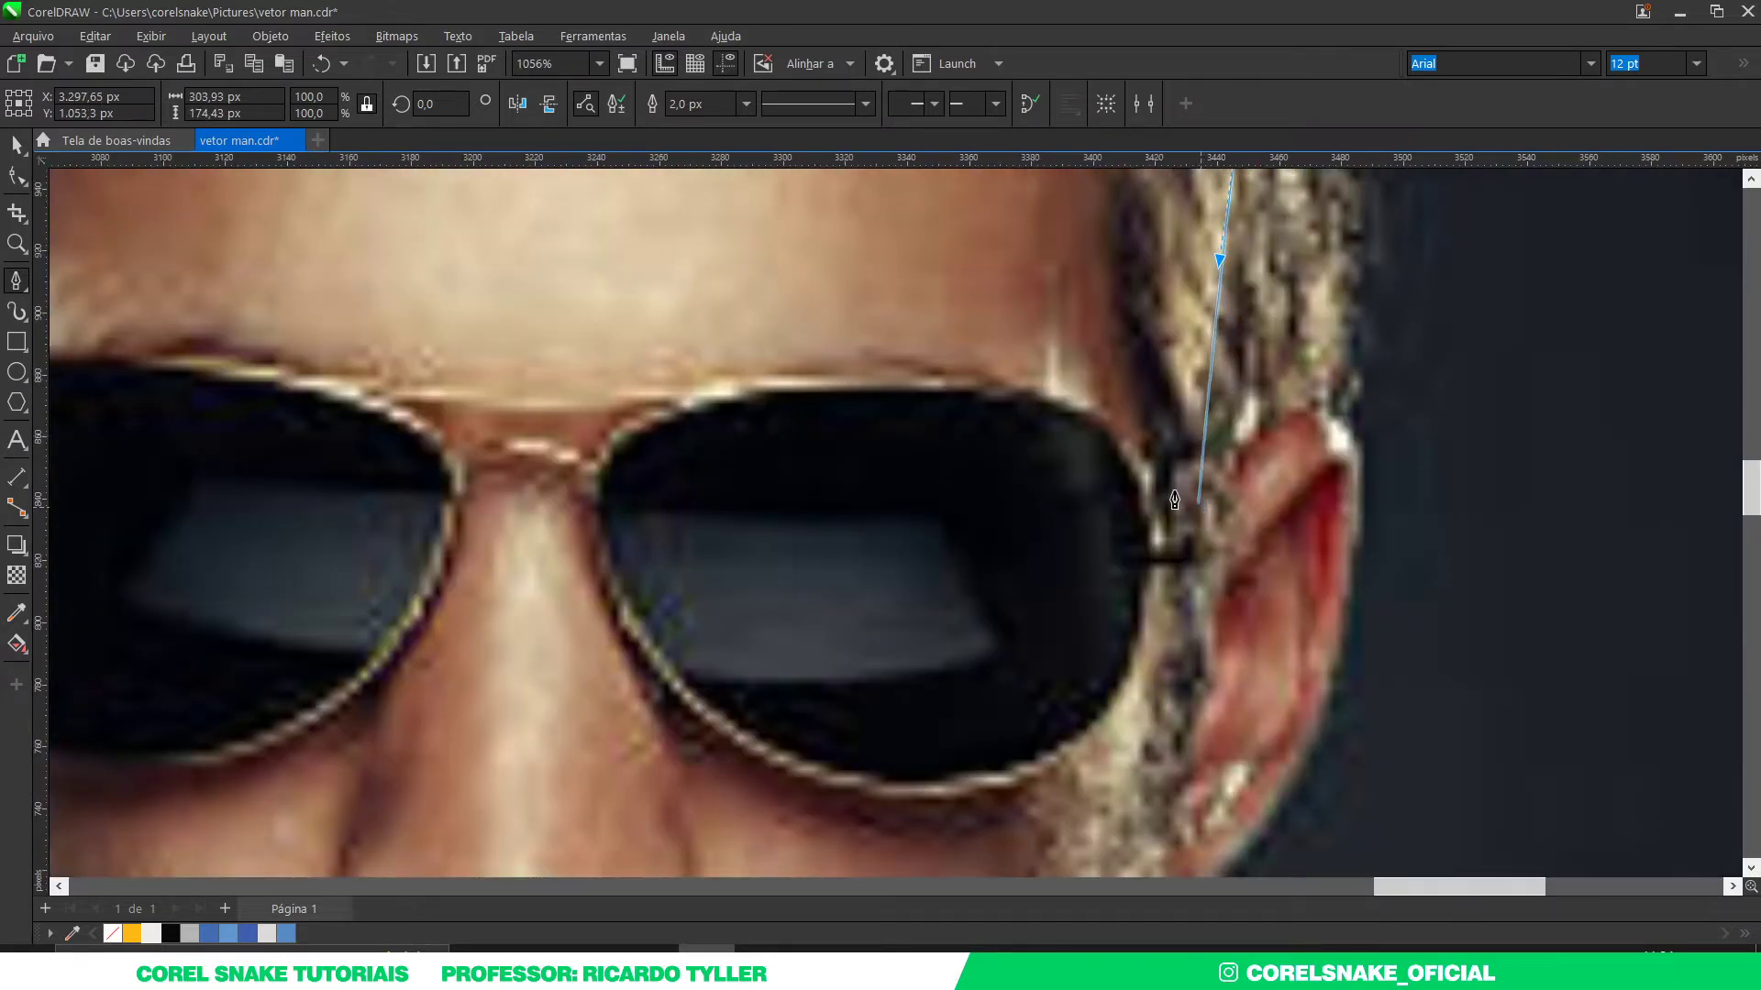
scroll(1175, 500, "down", 3)
scroll(1171, 487, "up", 3)
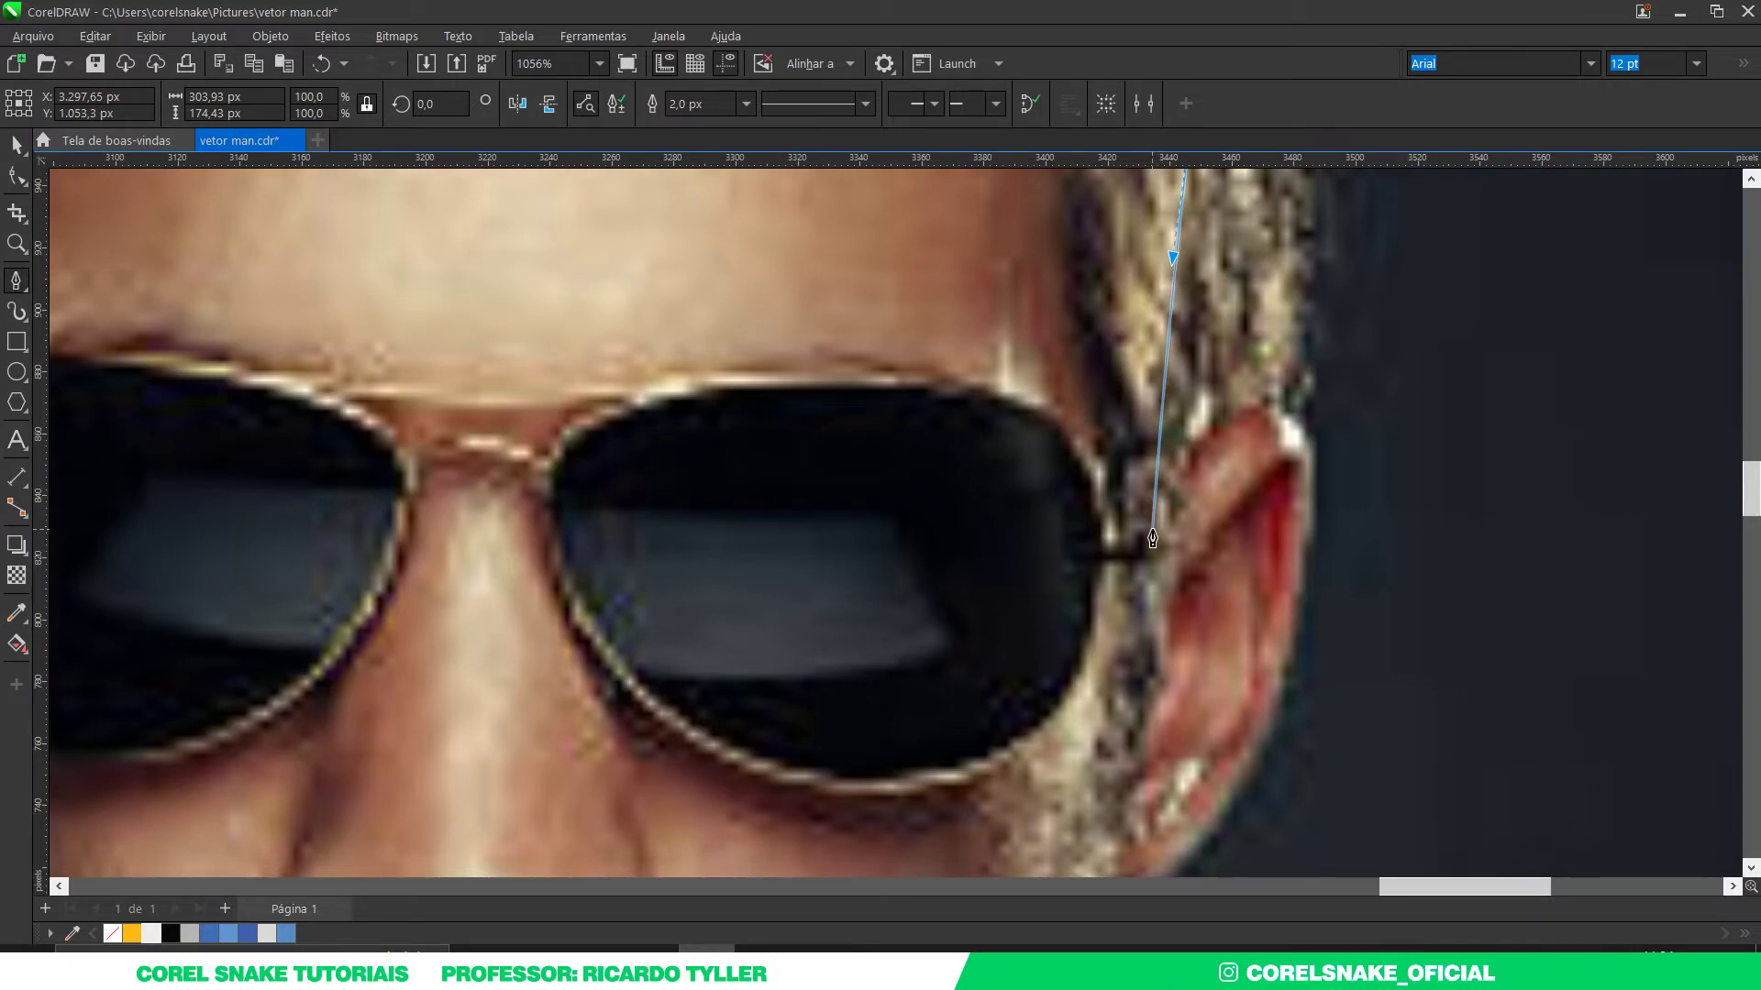
scroll(1153, 538, "down", 2)
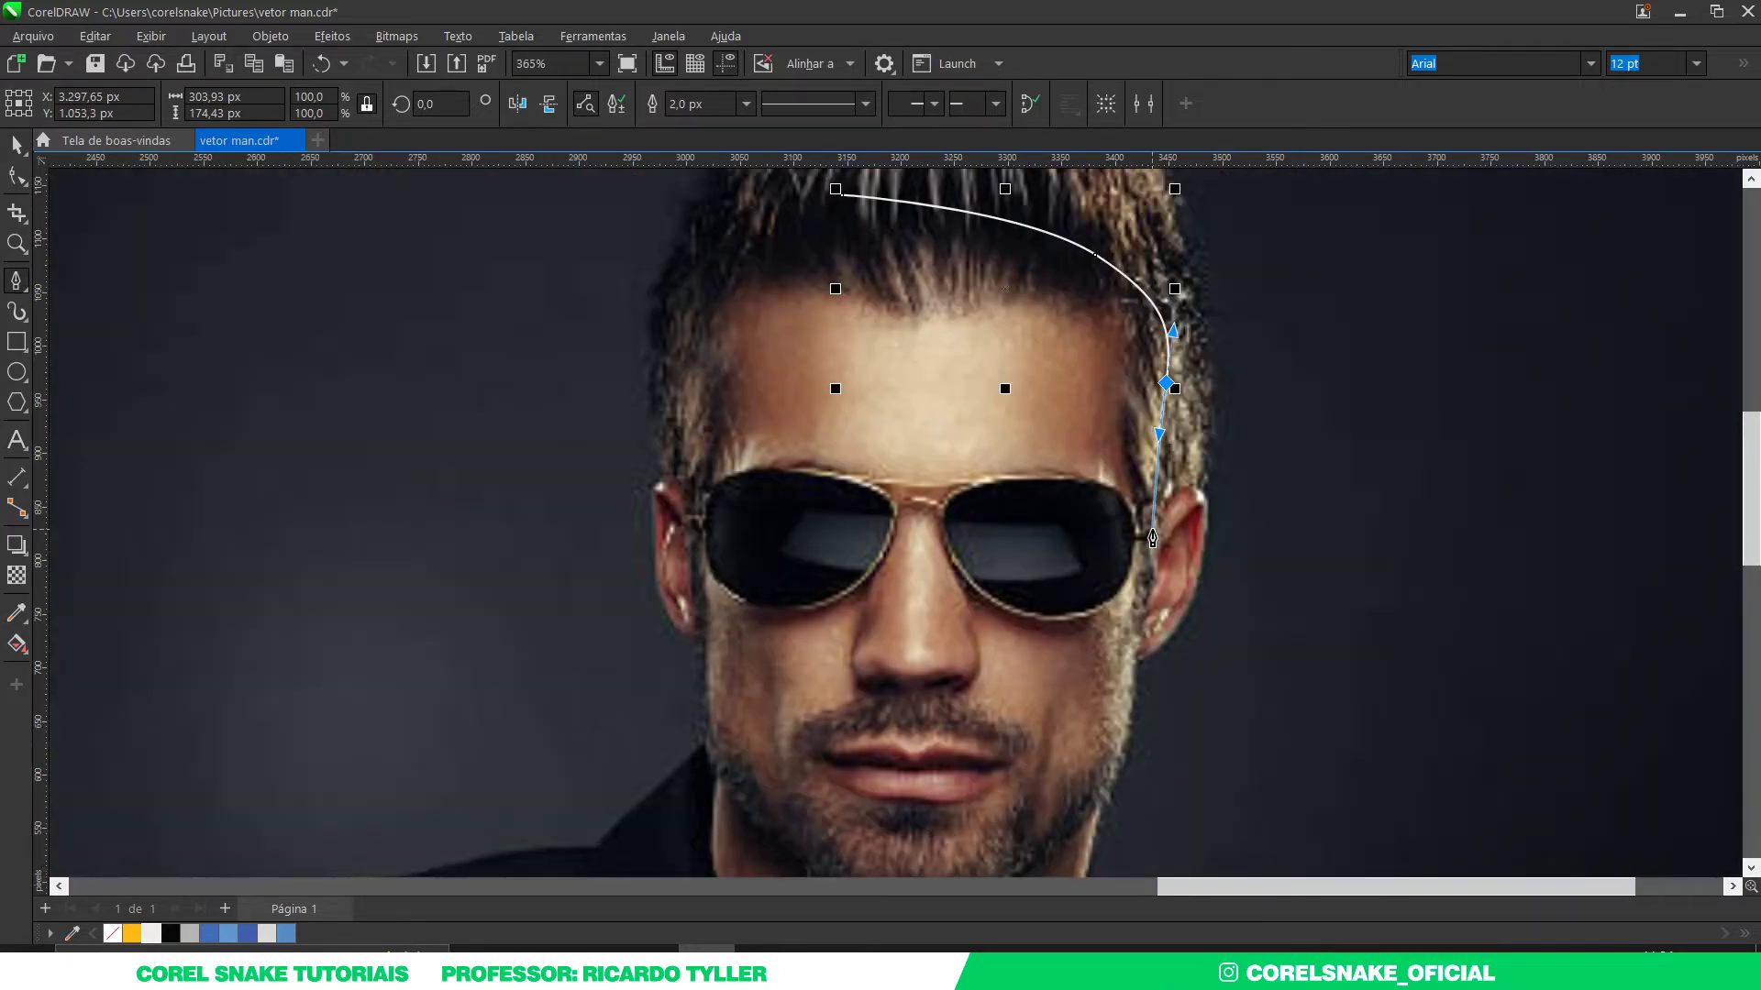
scroll(1153, 539, "up", 4)
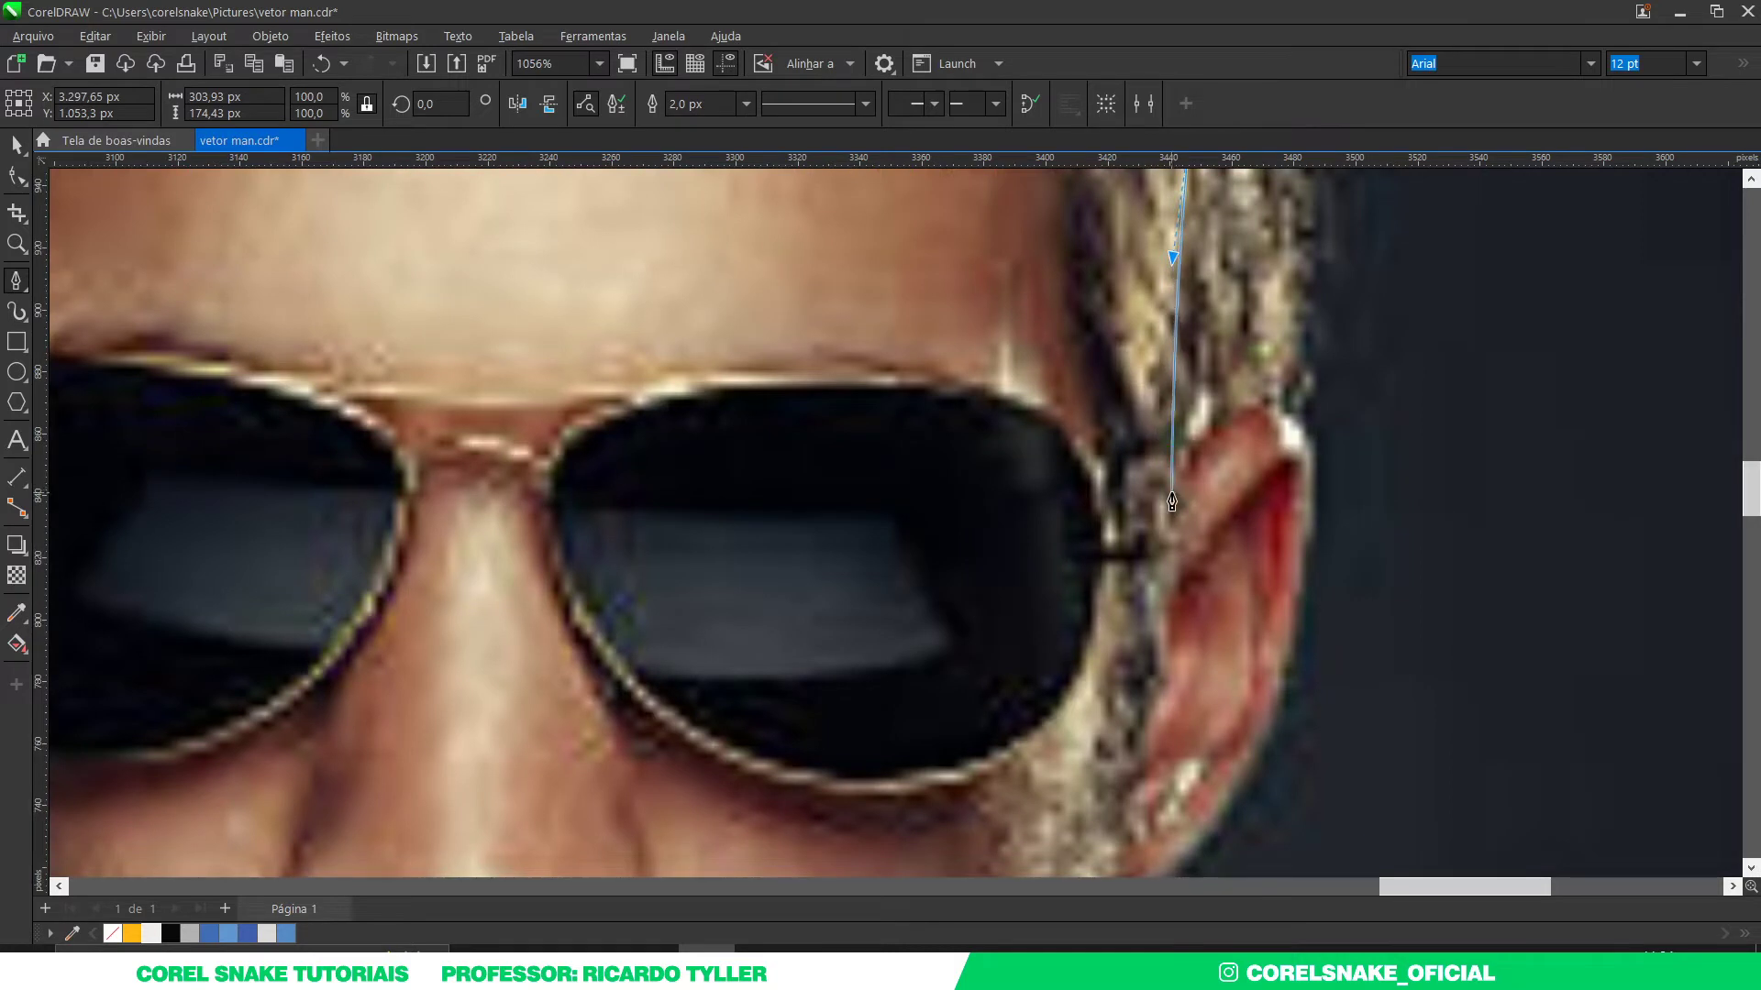
Step: Trace the outline over the top and back of the right ear
left_click(1171, 493)
left_click_drag(1236, 418, 1257, 406)
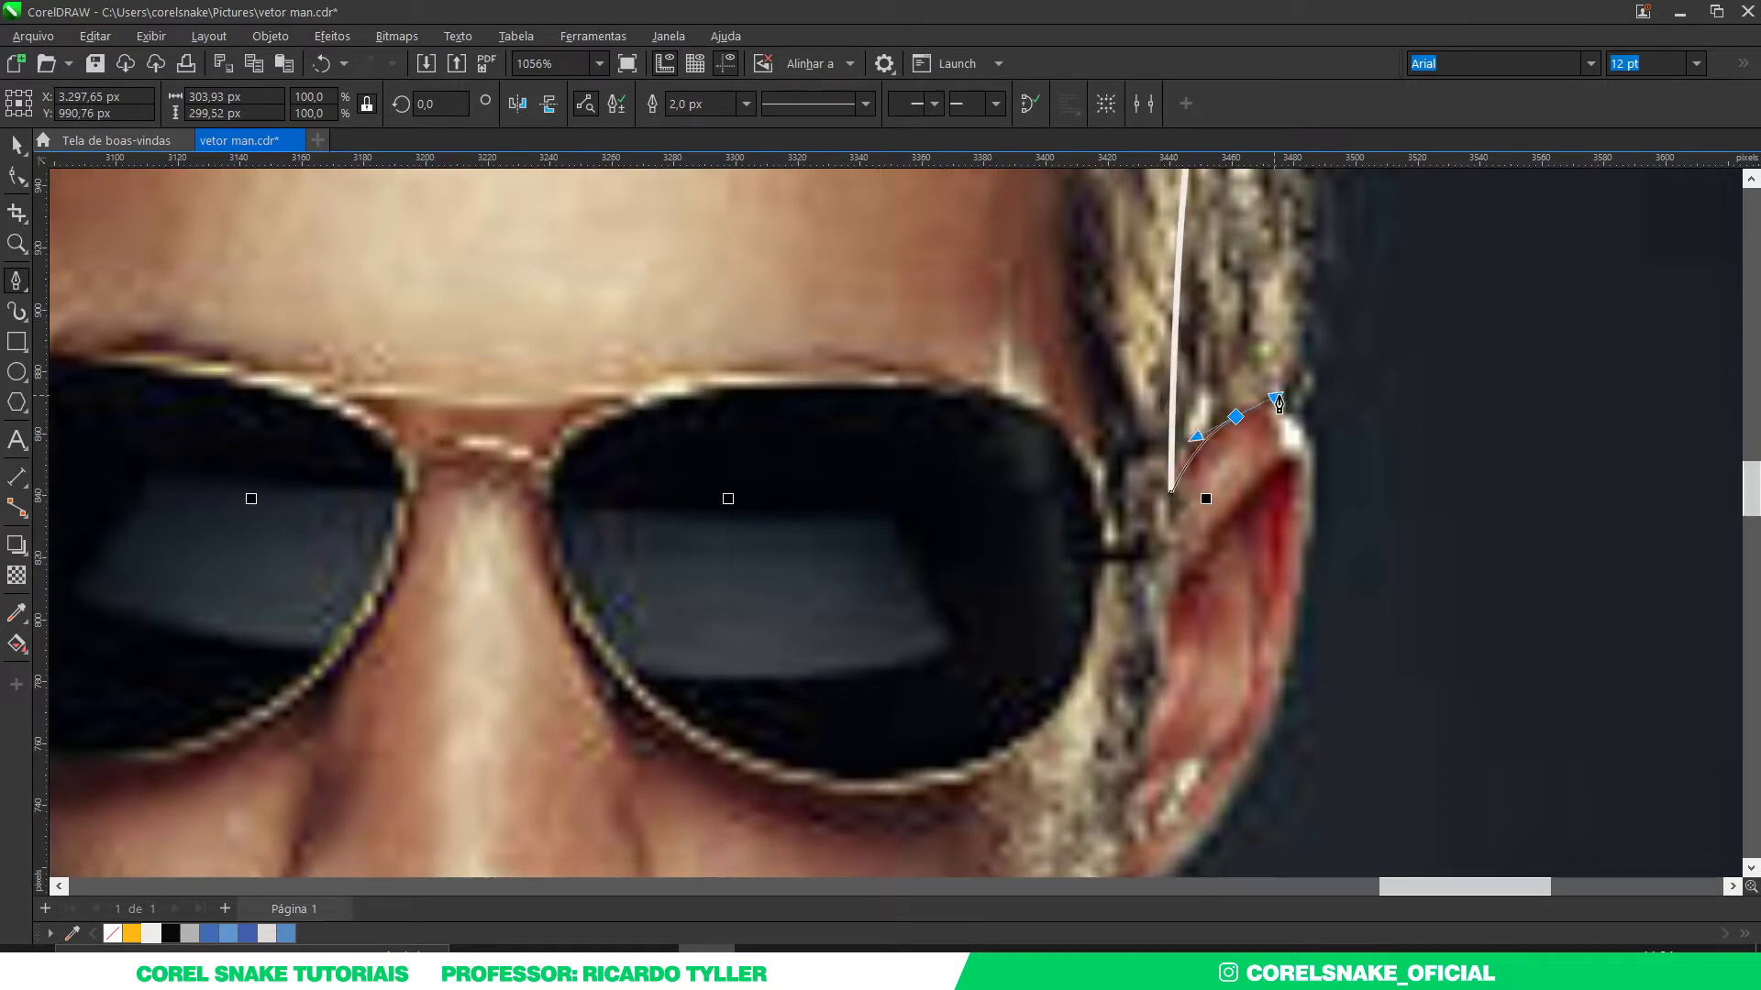
mouse_move(1309, 476)
left_mouse_down()
mouse_move(1316, 541)
mouse_move(1115, 706)
left_mouse_up()
scroll(1316, 541, "down", 3)
scroll(1306, 587, "up", 2)
scroll(1305, 587, "up", 2)
scroll(1266, 584, "down", 2)
Step: Continue the outline from the earlobe down the right jawline to the beard edge
left_click(1045, 720)
scroll(1045, 720, "down", 3)
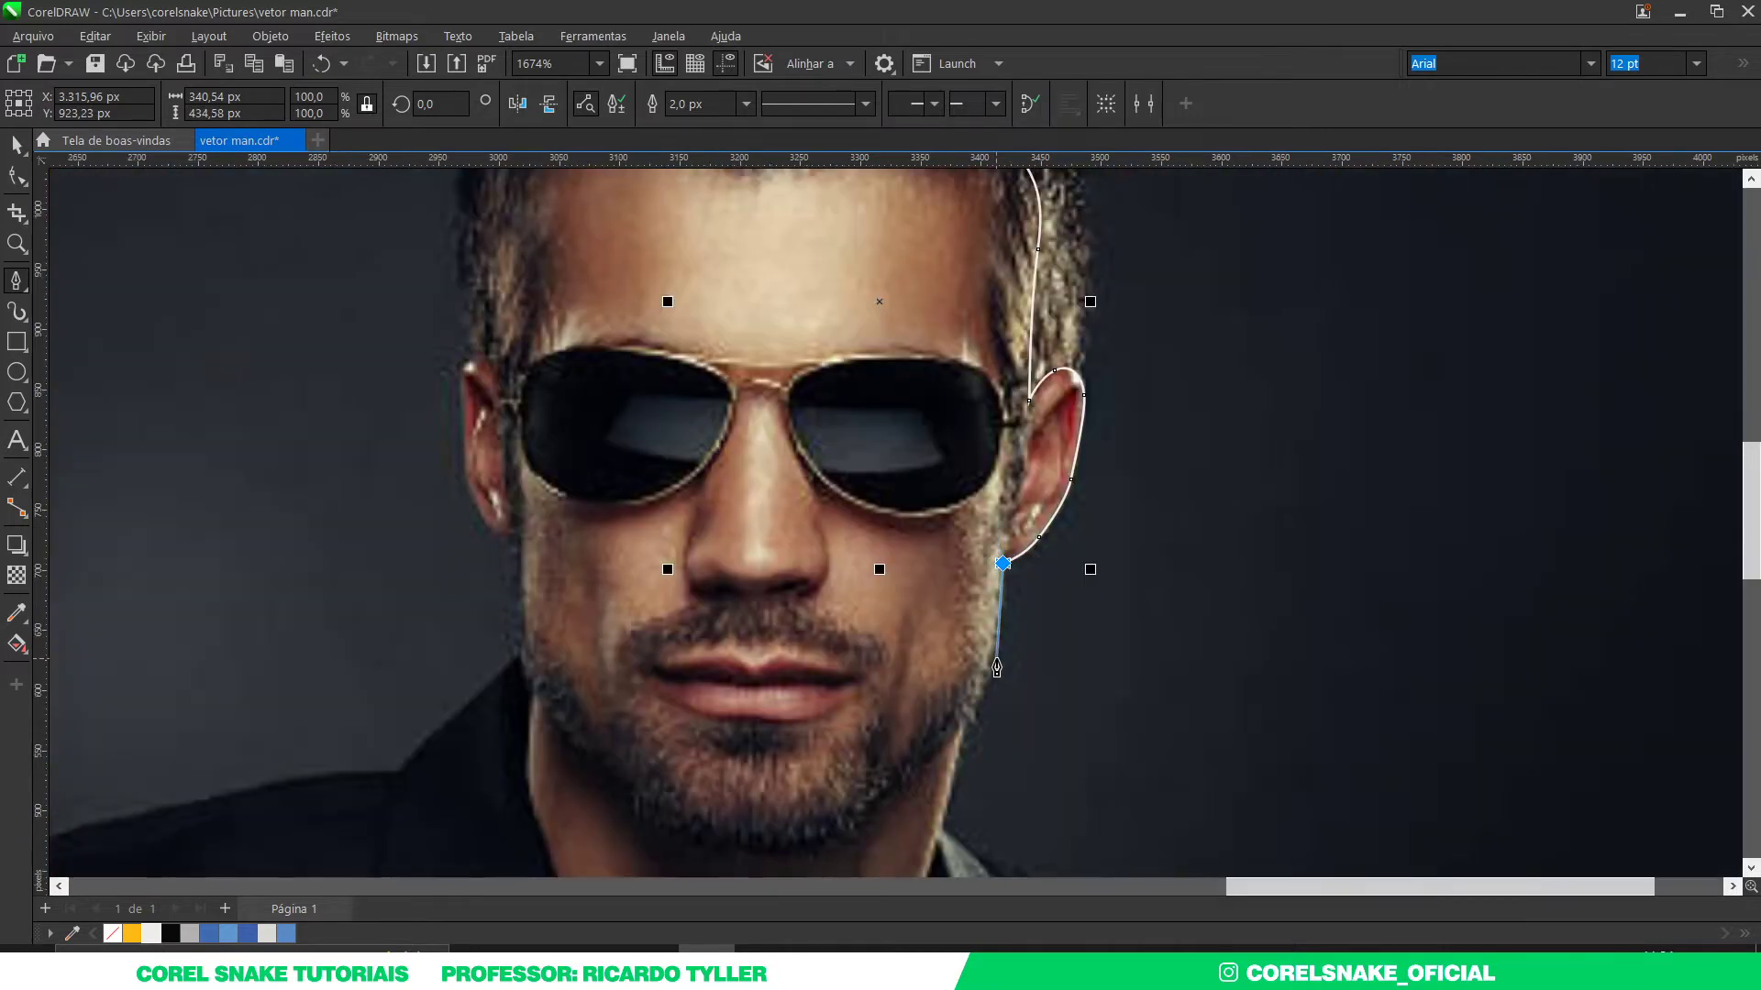
scroll(1009, 605, "up", 2)
scroll(977, 633, "up", 2)
left_click_drag(978, 632, 938, 764)
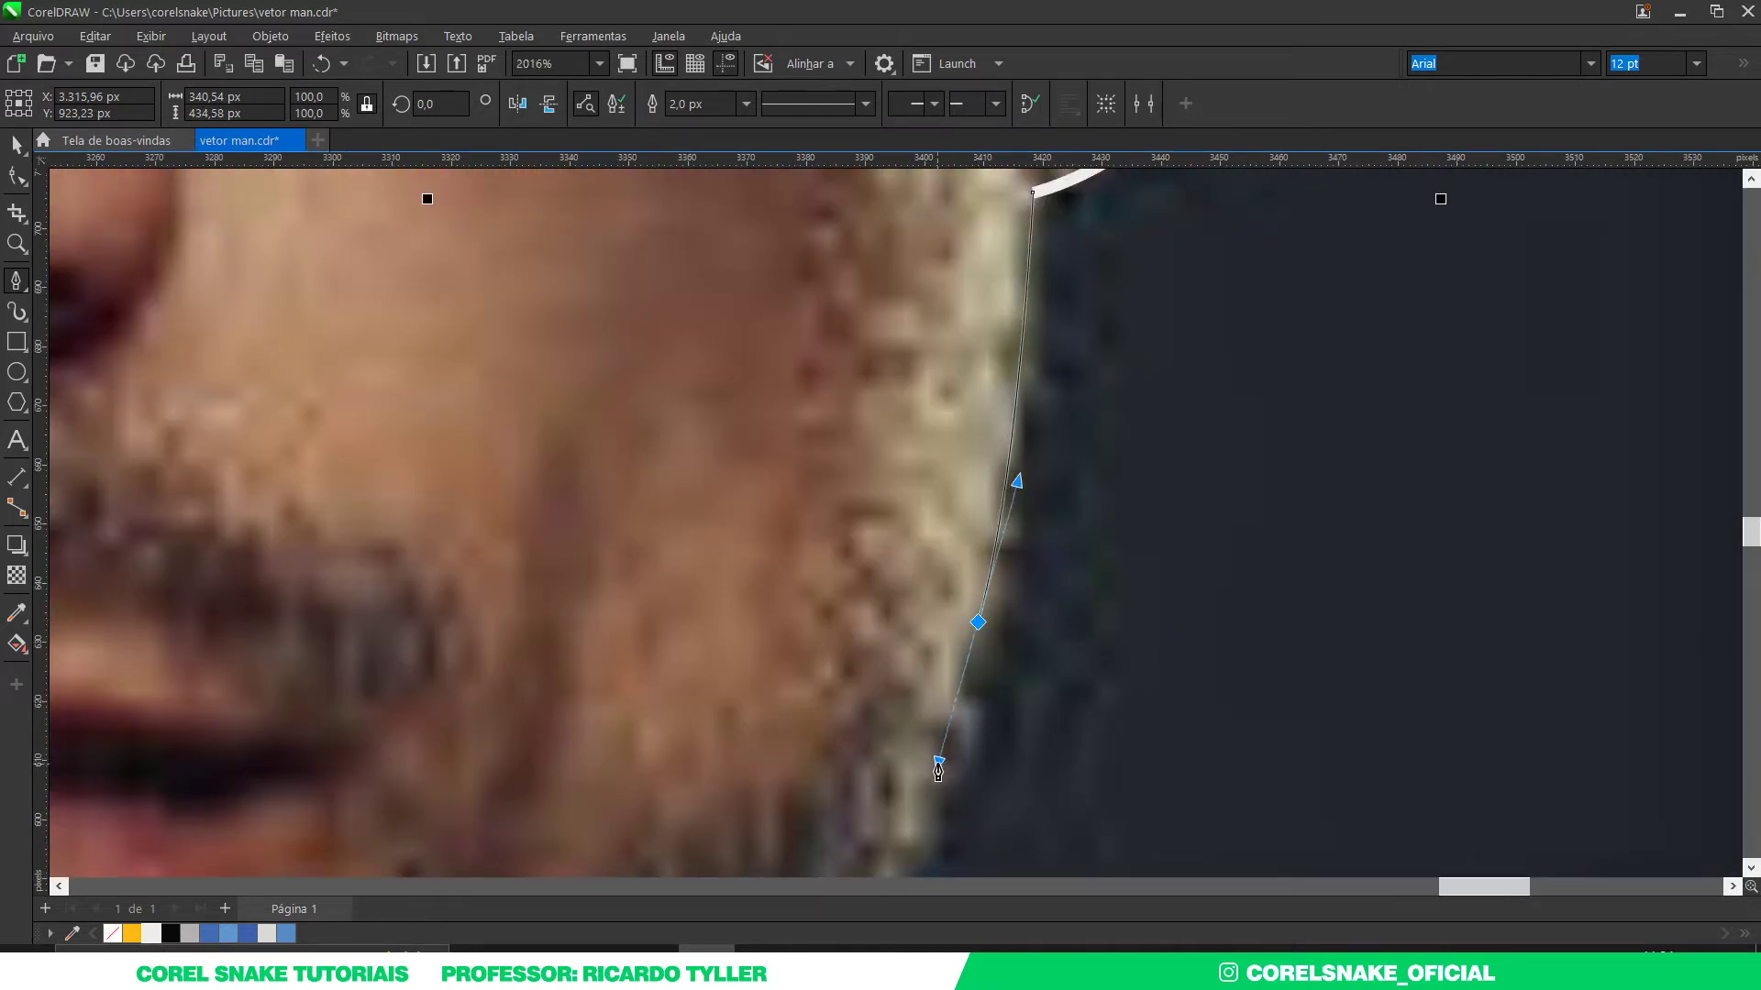
scroll(938, 770, "down", 3)
scroll(1104, 483, "up", 2)
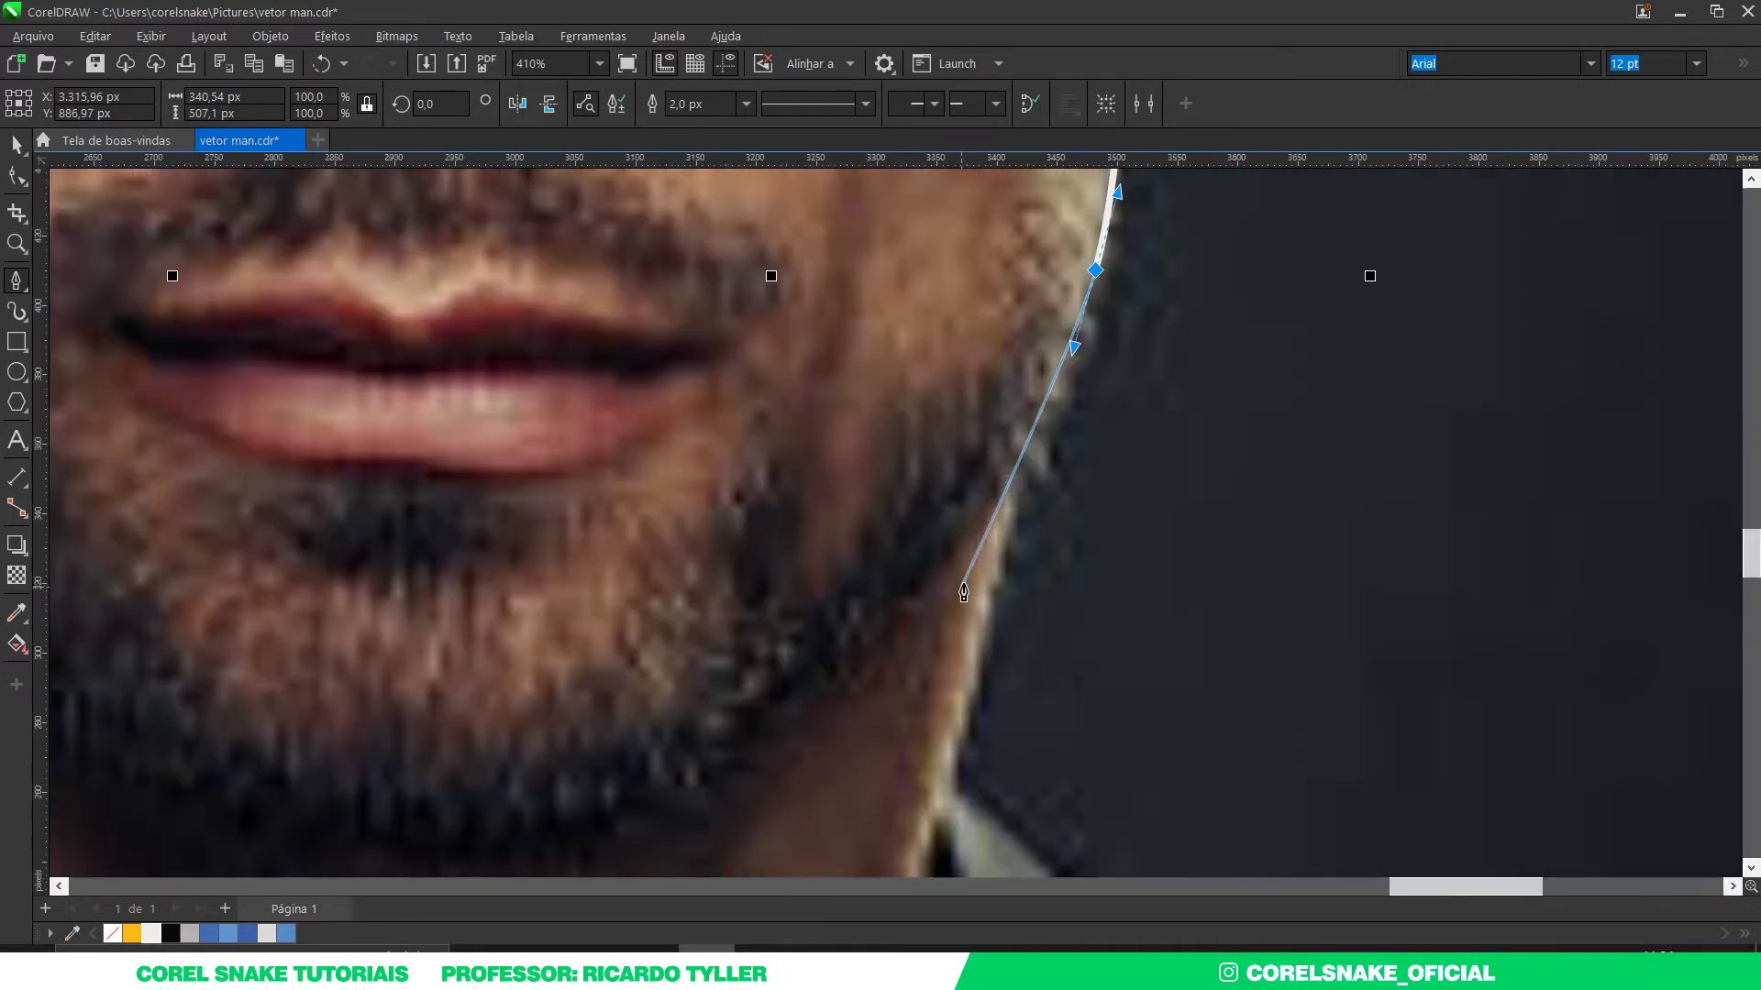
left_click(1014, 478)
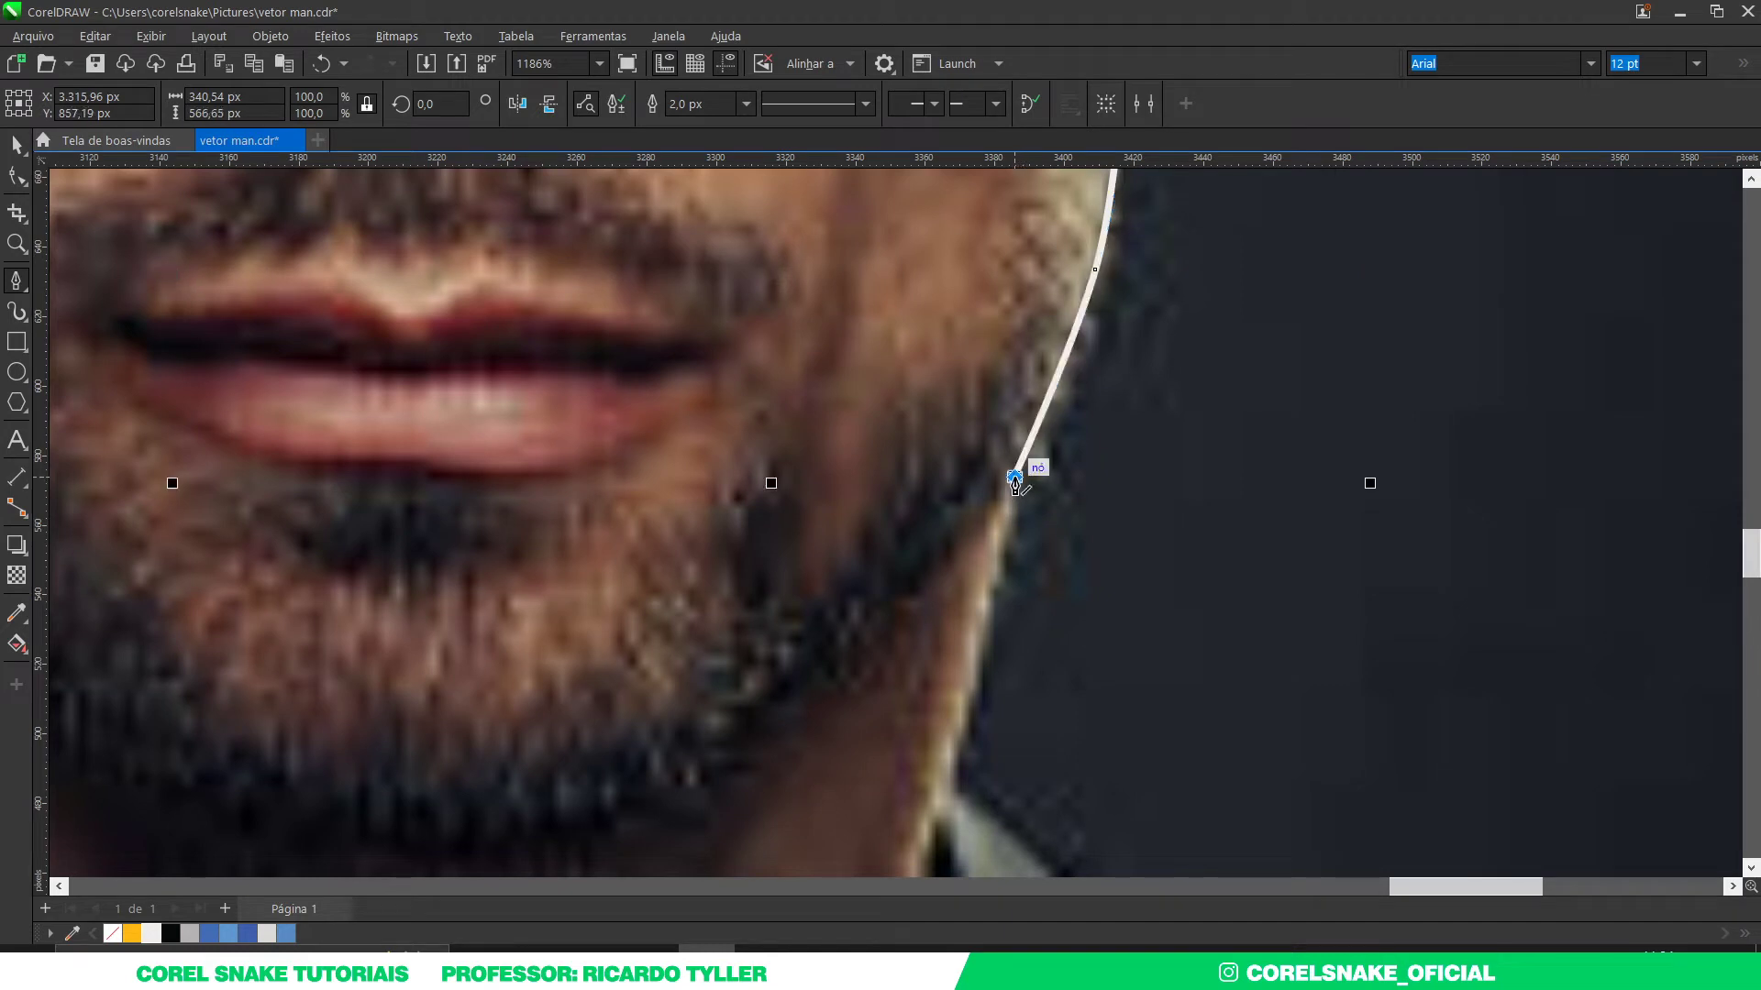
scroll(1014, 482, "down", 3)
Step: Replace the last node with a curved point lower on the right jaw
key("ctrl+z")
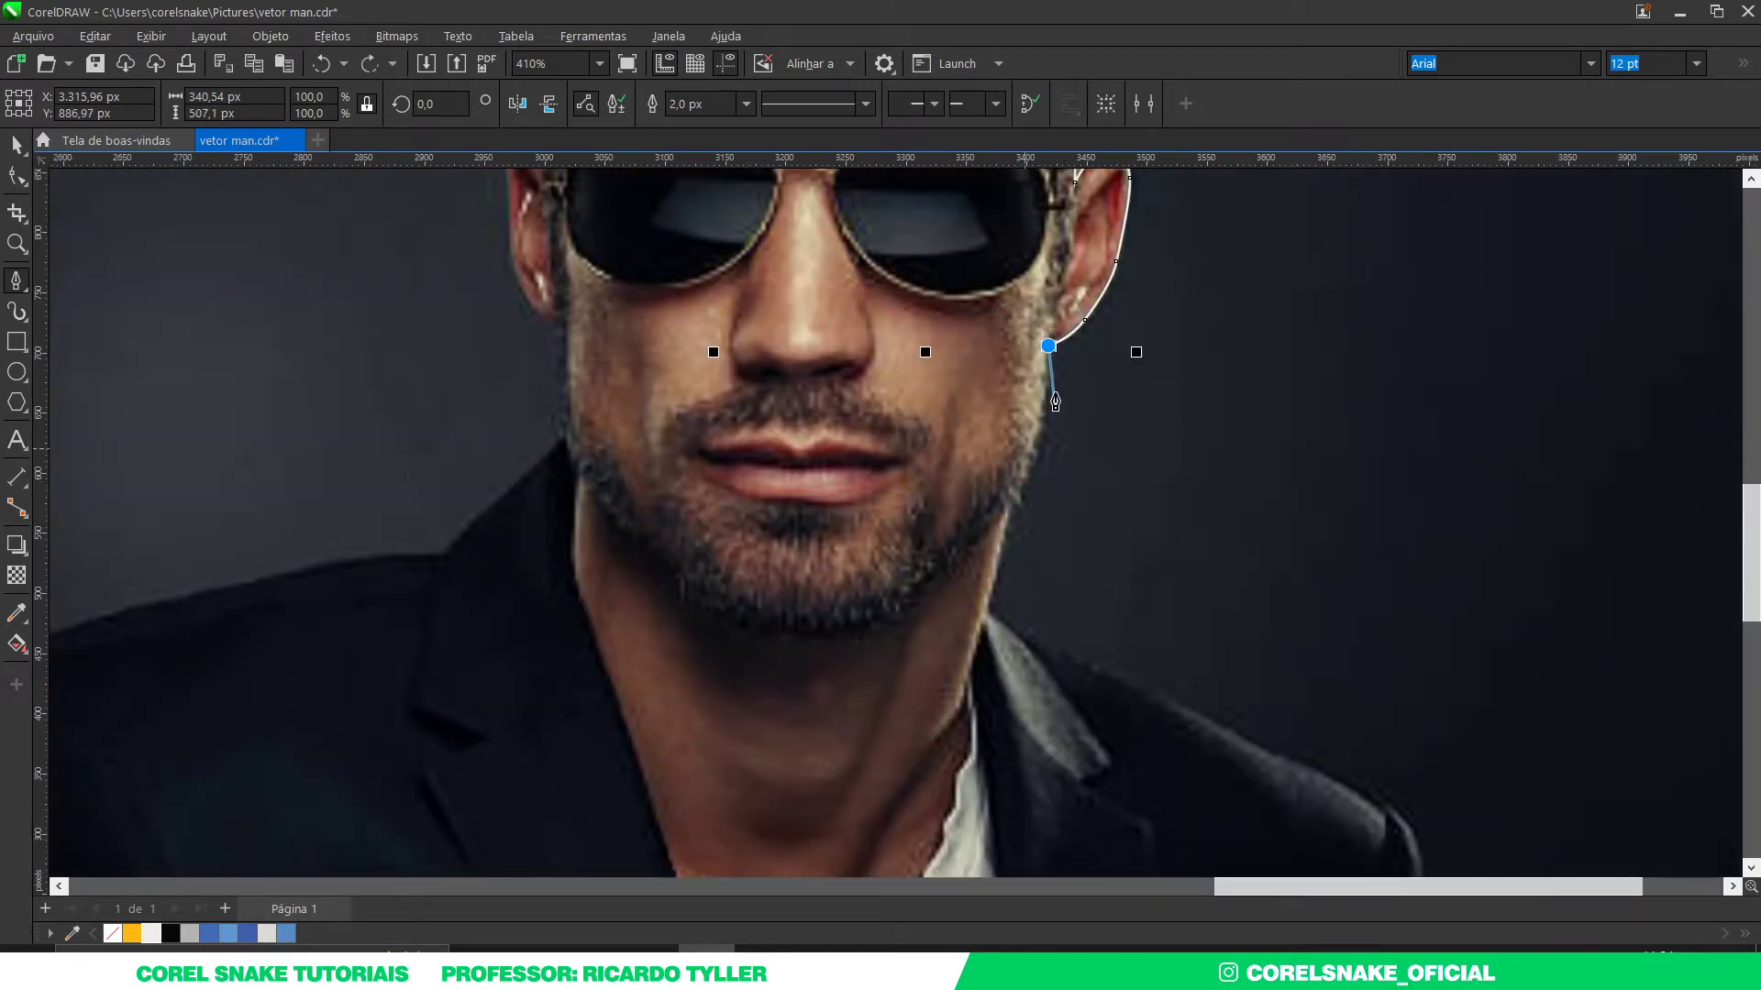
scroll(1046, 348, "up", 2)
left_click_drag(1018, 524, 953, 781)
scroll(987, 624, "down", 3)
scroll(991, 713, "up", 1)
scroll(1008, 574, "up", 4)
scroll(1008, 642, "down", 8)
scroll(1055, 596, "up", 6)
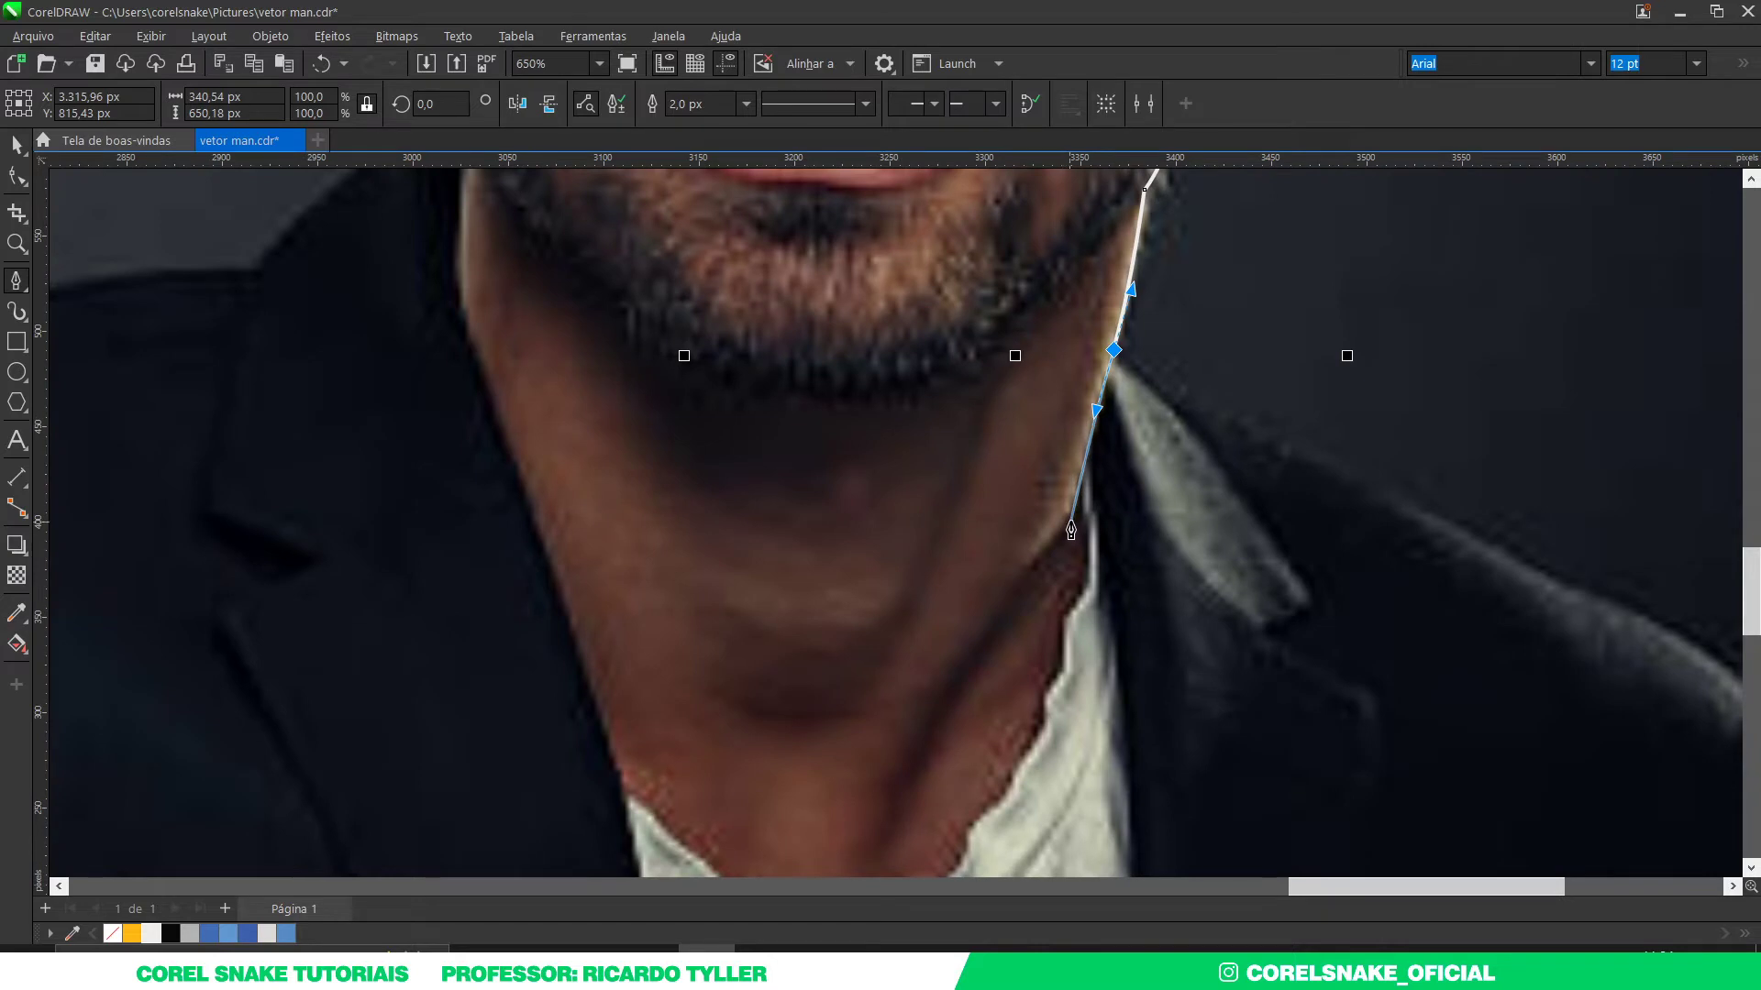
Step: Carry the outline down the neck, across the shirt opening, to the left jaw
left_click(1083, 466)
scroll(1118, 484, "down", 5)
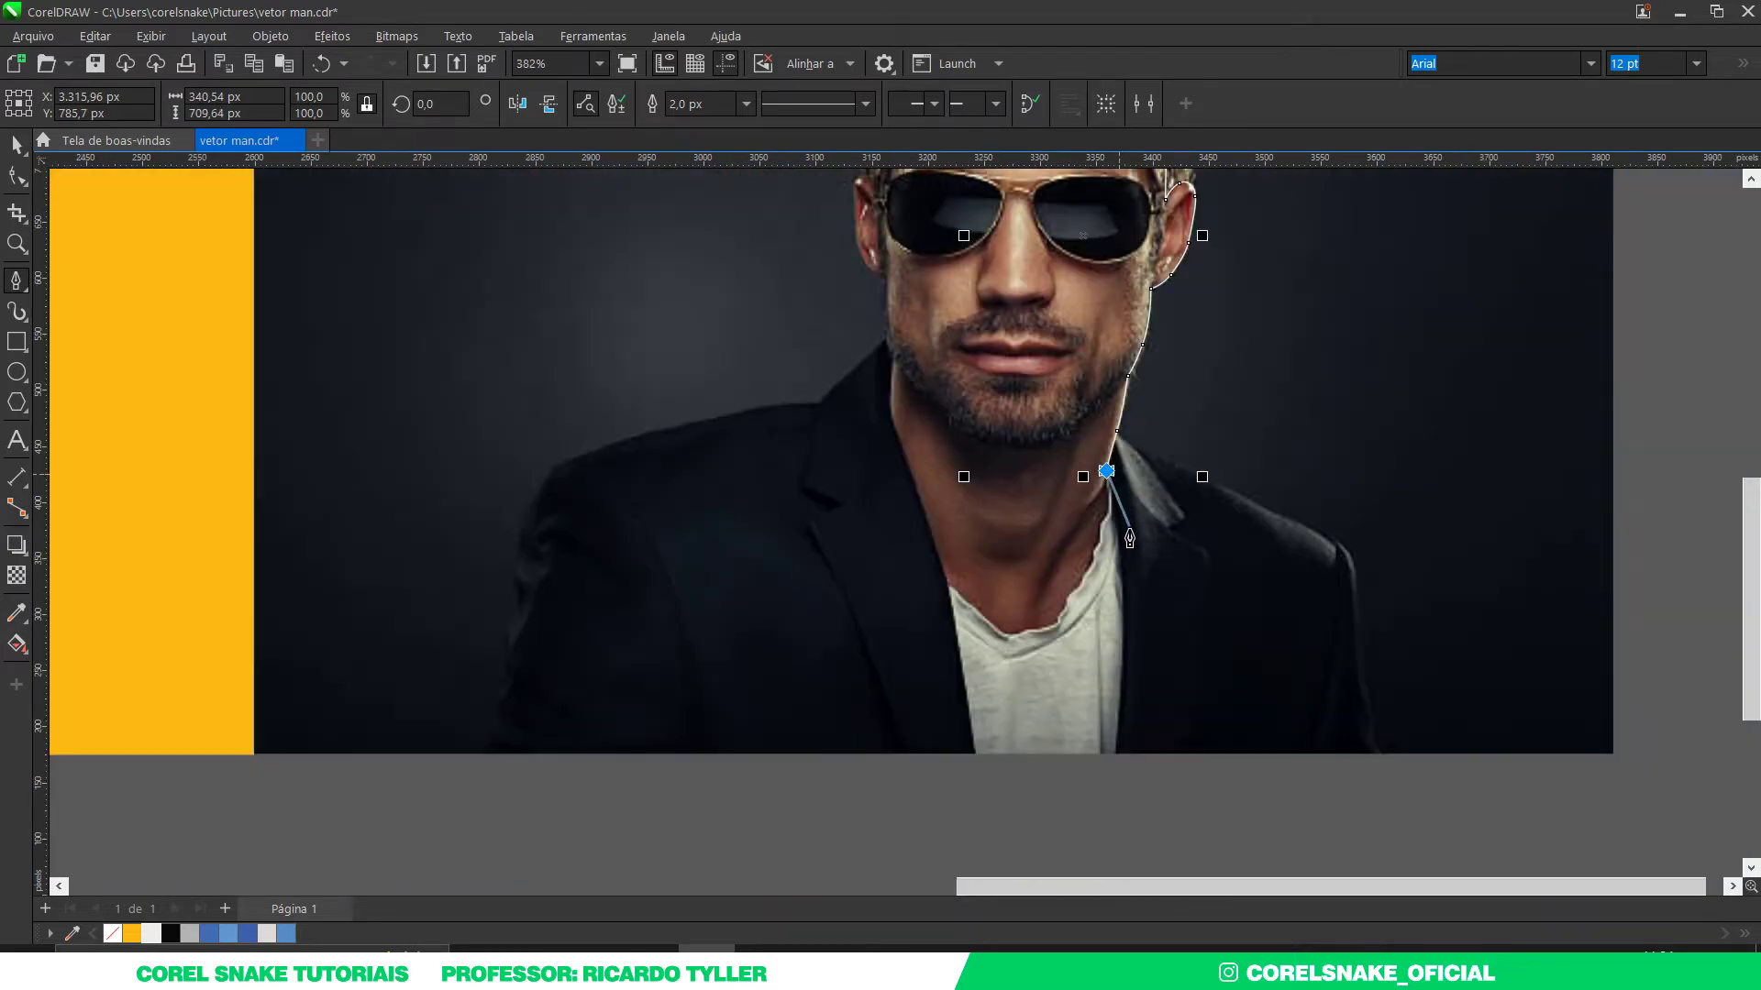
left_click(1130, 518)
left_click_drag(1099, 660, 1051, 702)
left_click(961, 716)
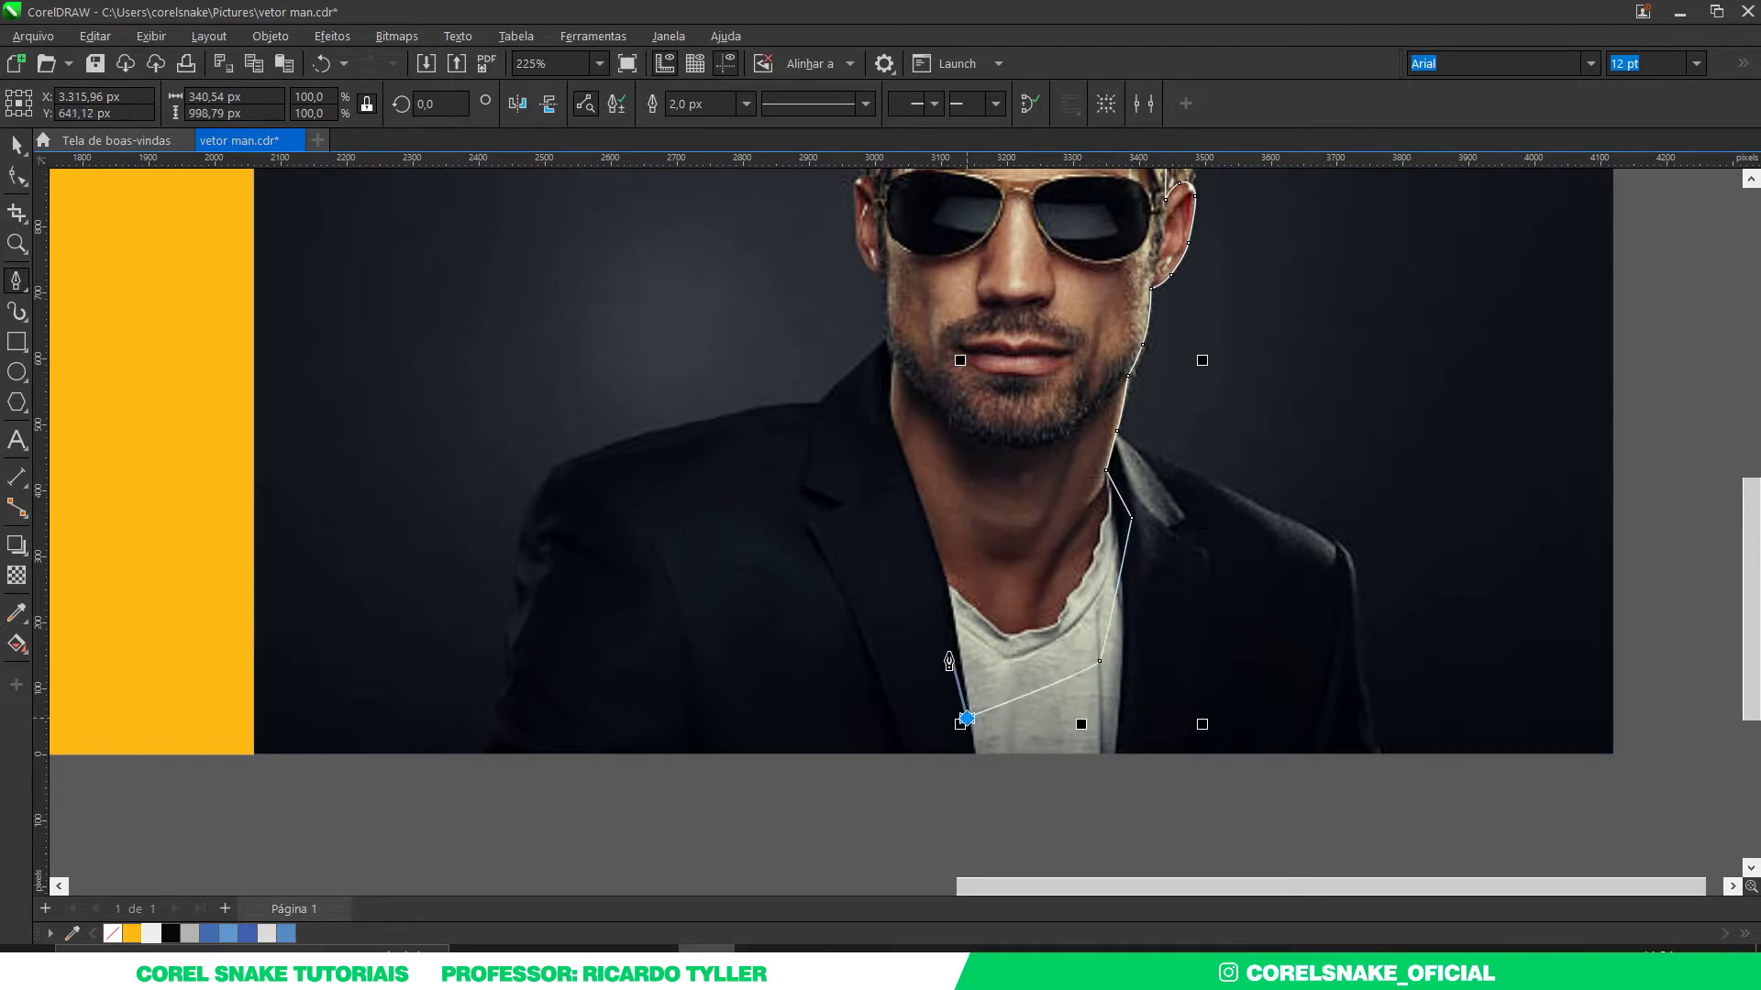
scroll(903, 499, "up", 2)
scroll(907, 388, "down", 1)
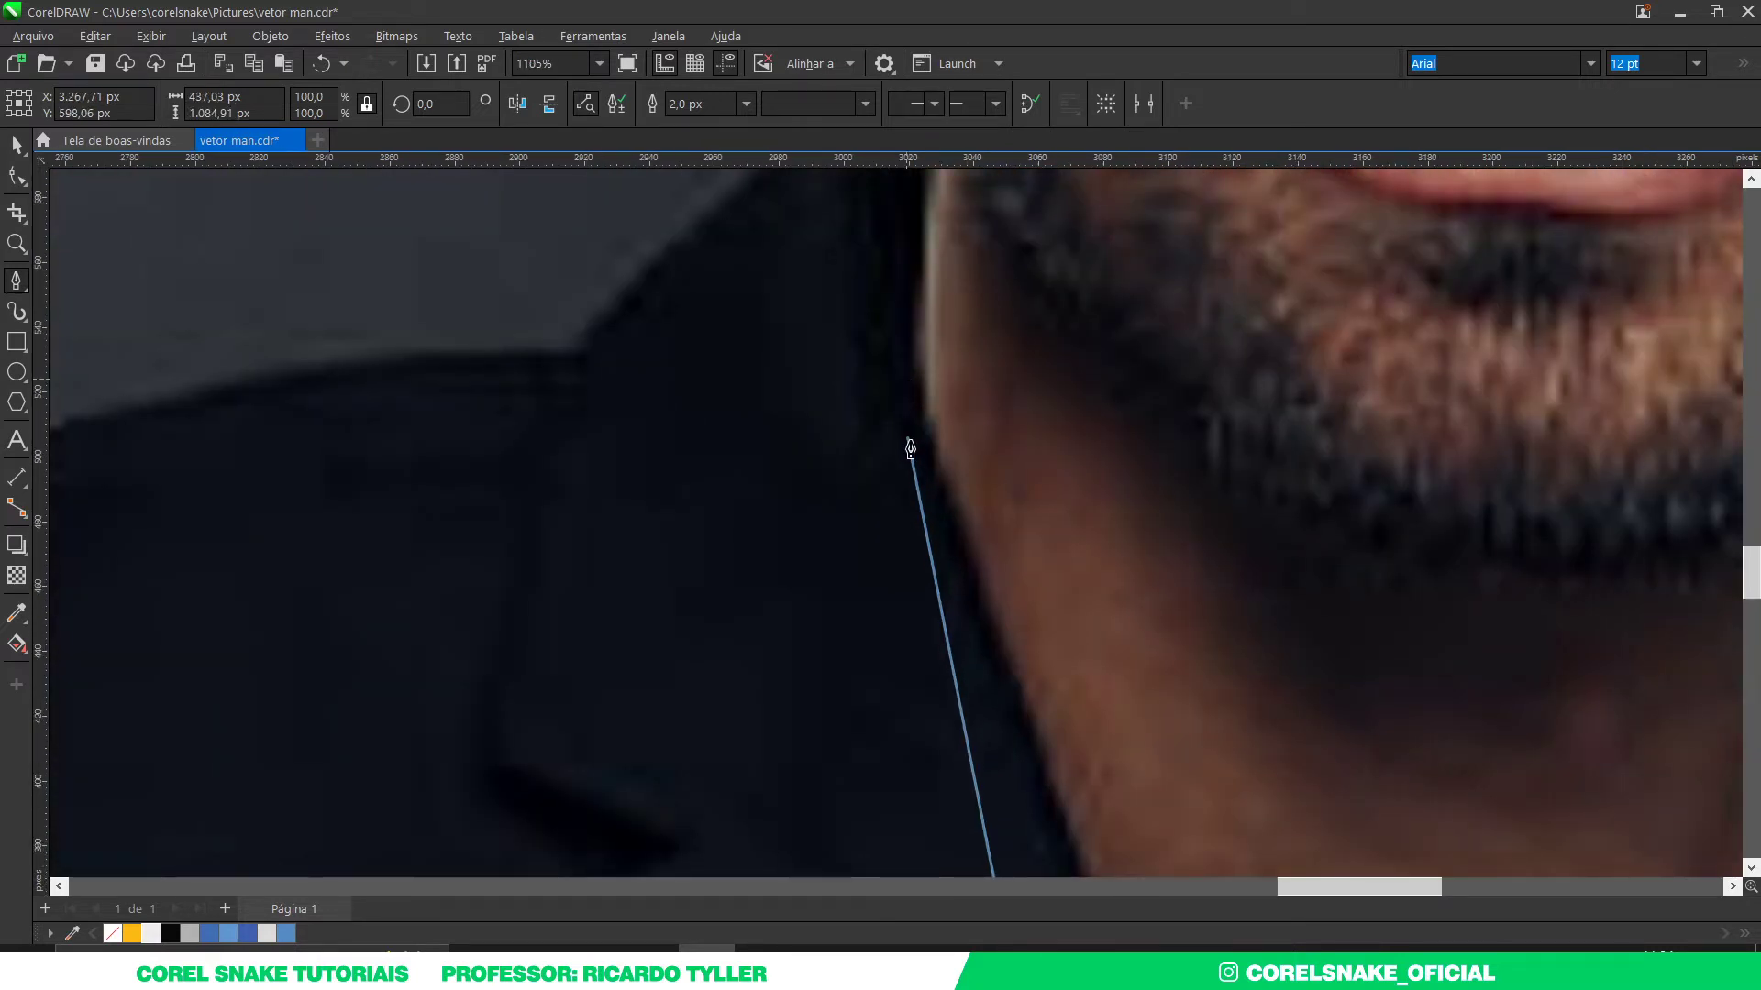
left_click(908, 465)
scroll(911, 468, "down", 1)
scroll(916, 500, "up", 1)
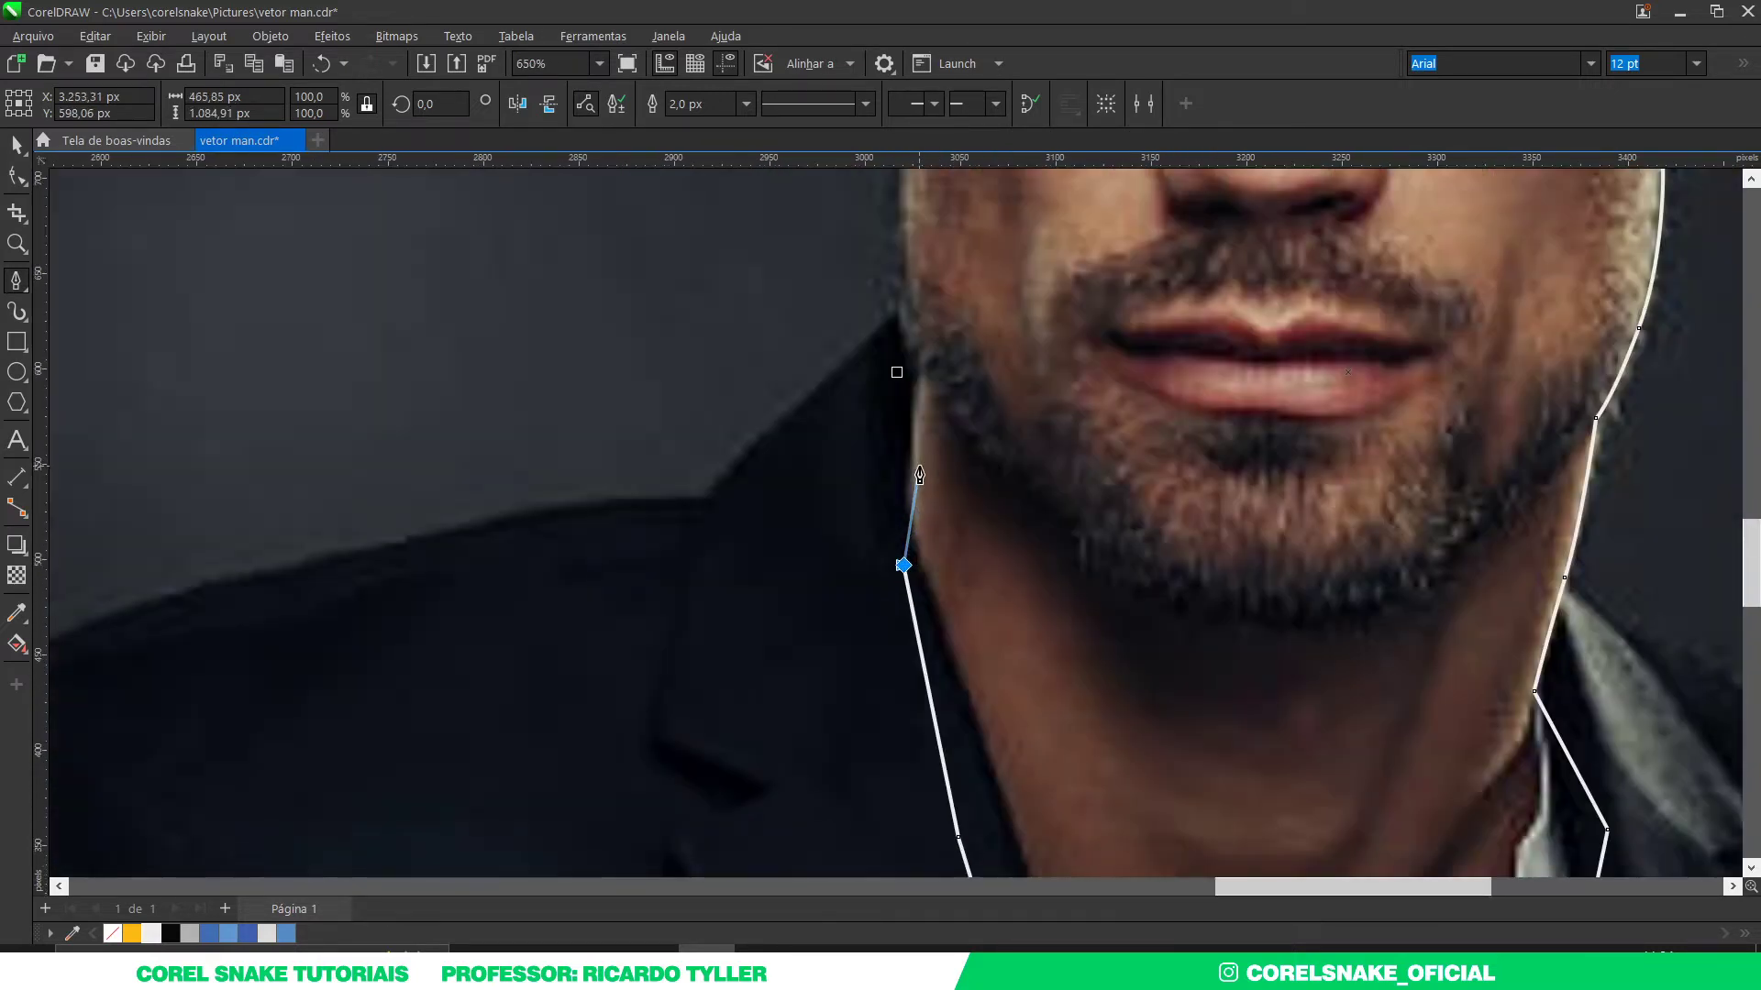
scroll(903, 550, "up", 3)
Step: Curve the outline up the left jaw edge toward the cheek
left_click_drag(880, 683, 873, 505)
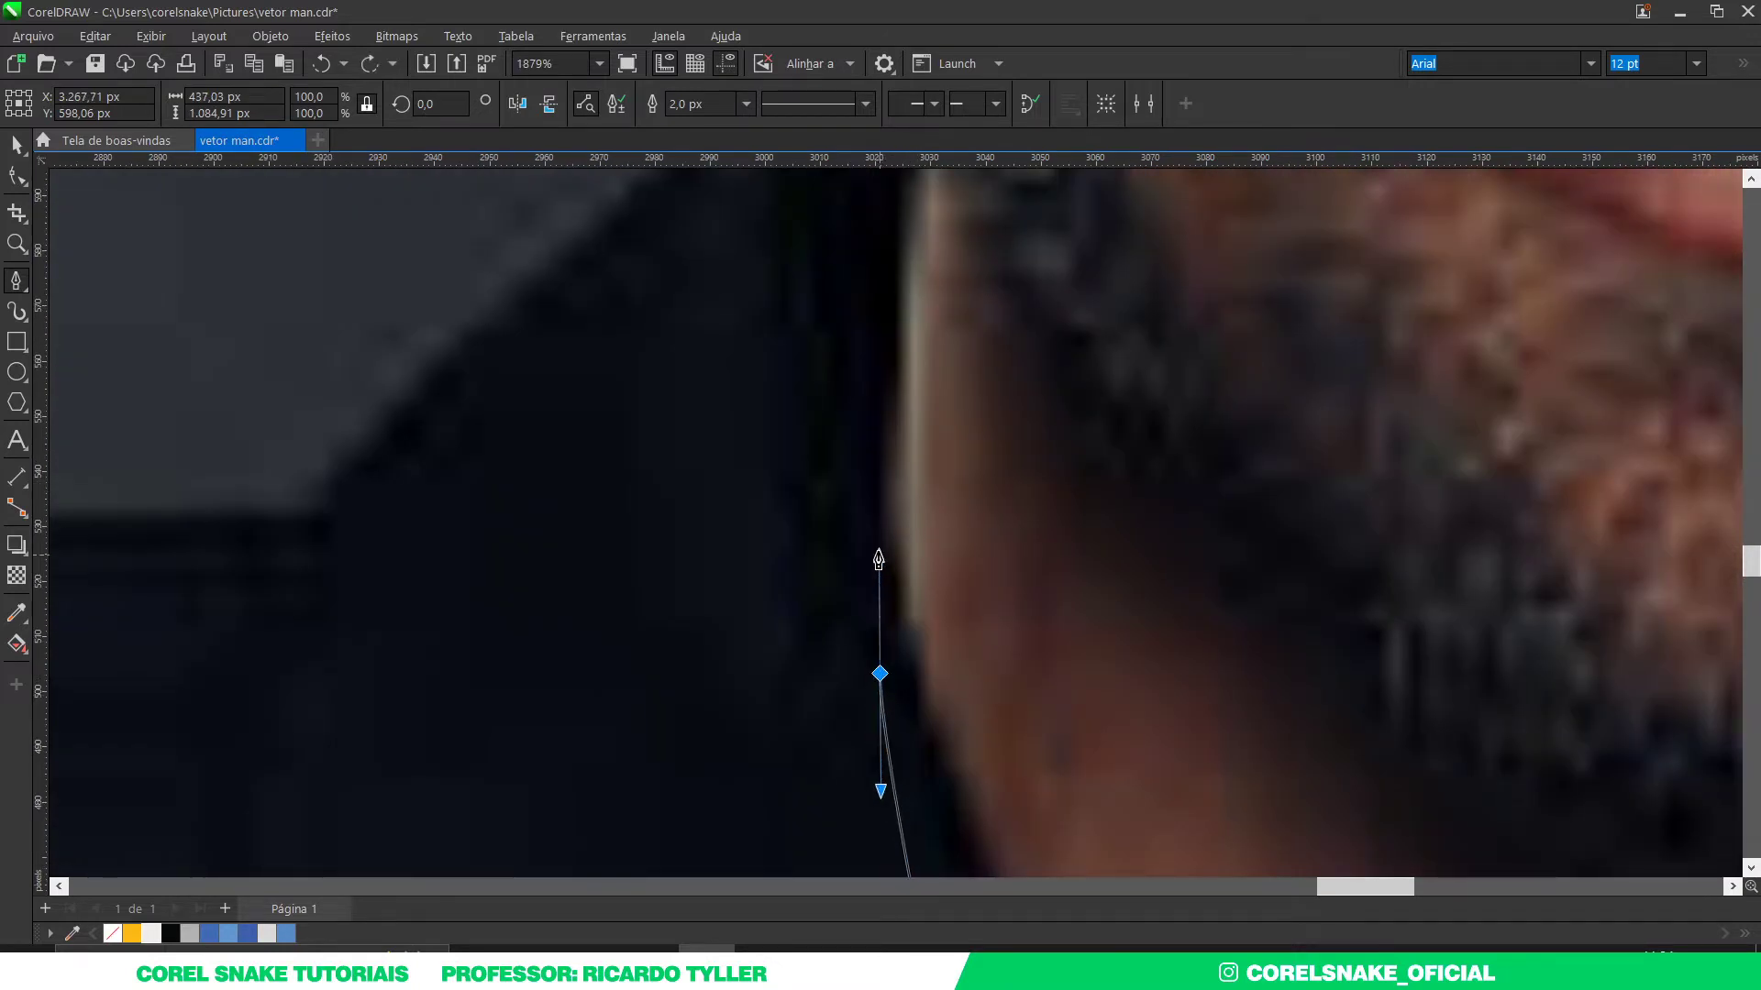
scroll(876, 395, "down", 3)
scroll(887, 385, "up", 2)
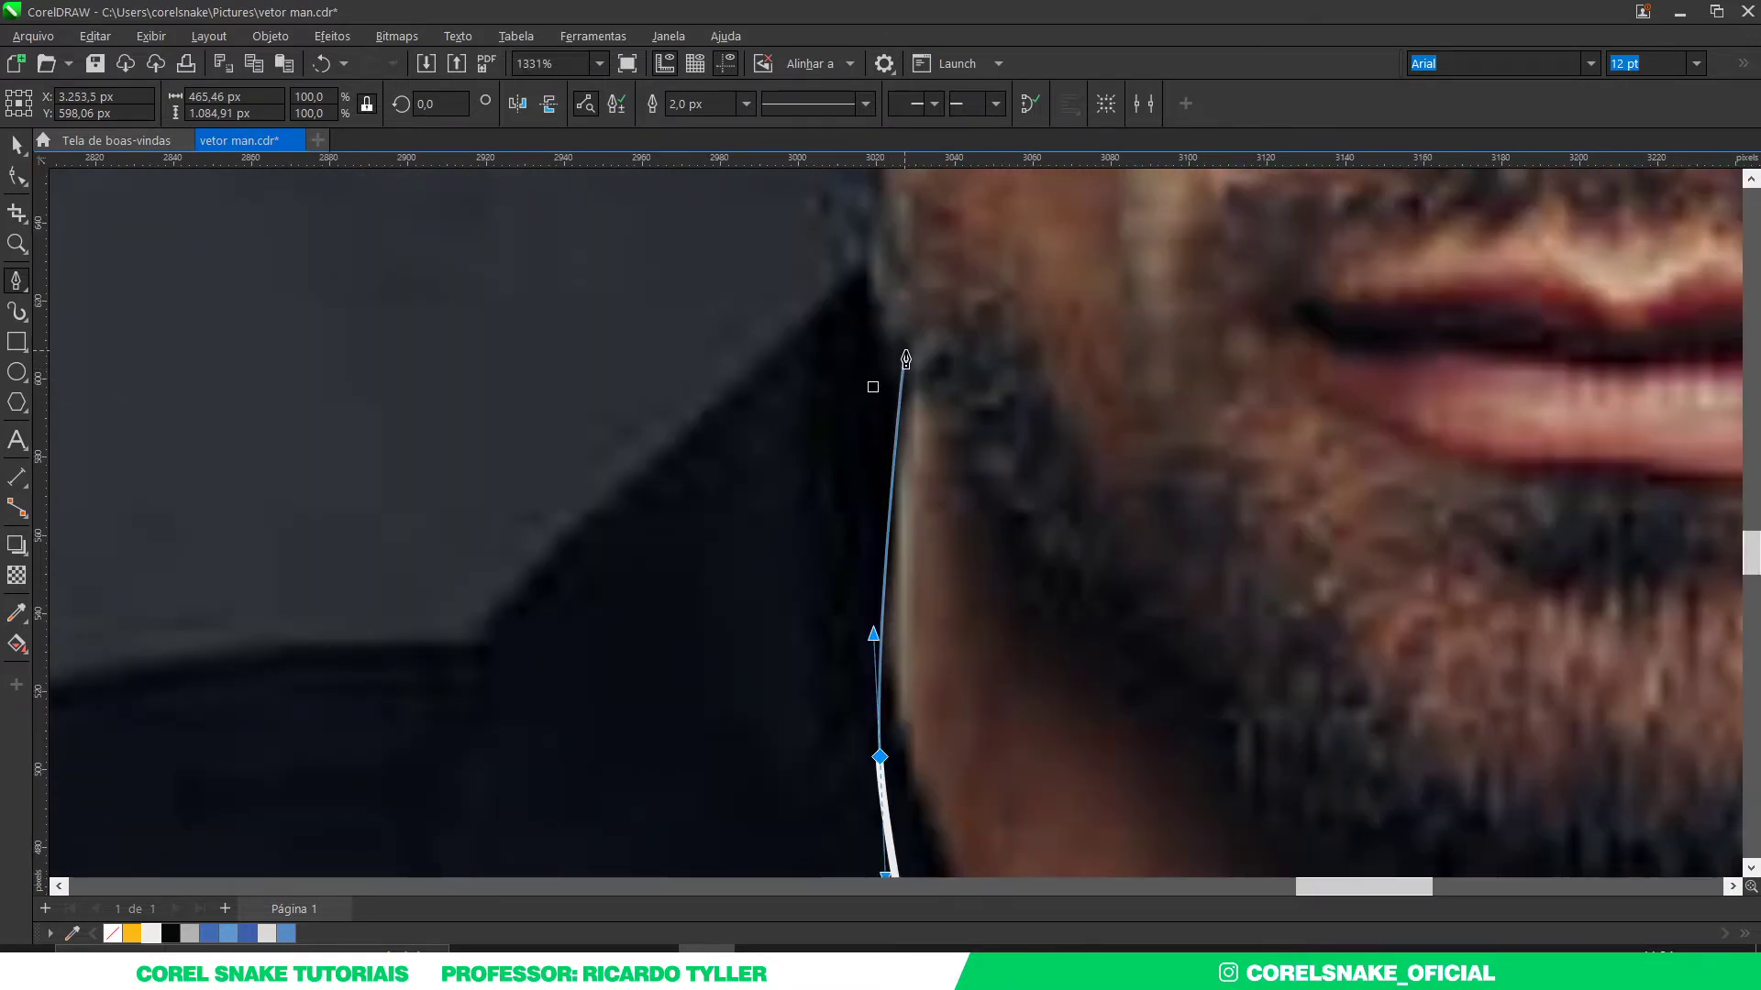
left_click(906, 359)
scroll(912, 500, "down", 3)
scroll(910, 481, "up", 3)
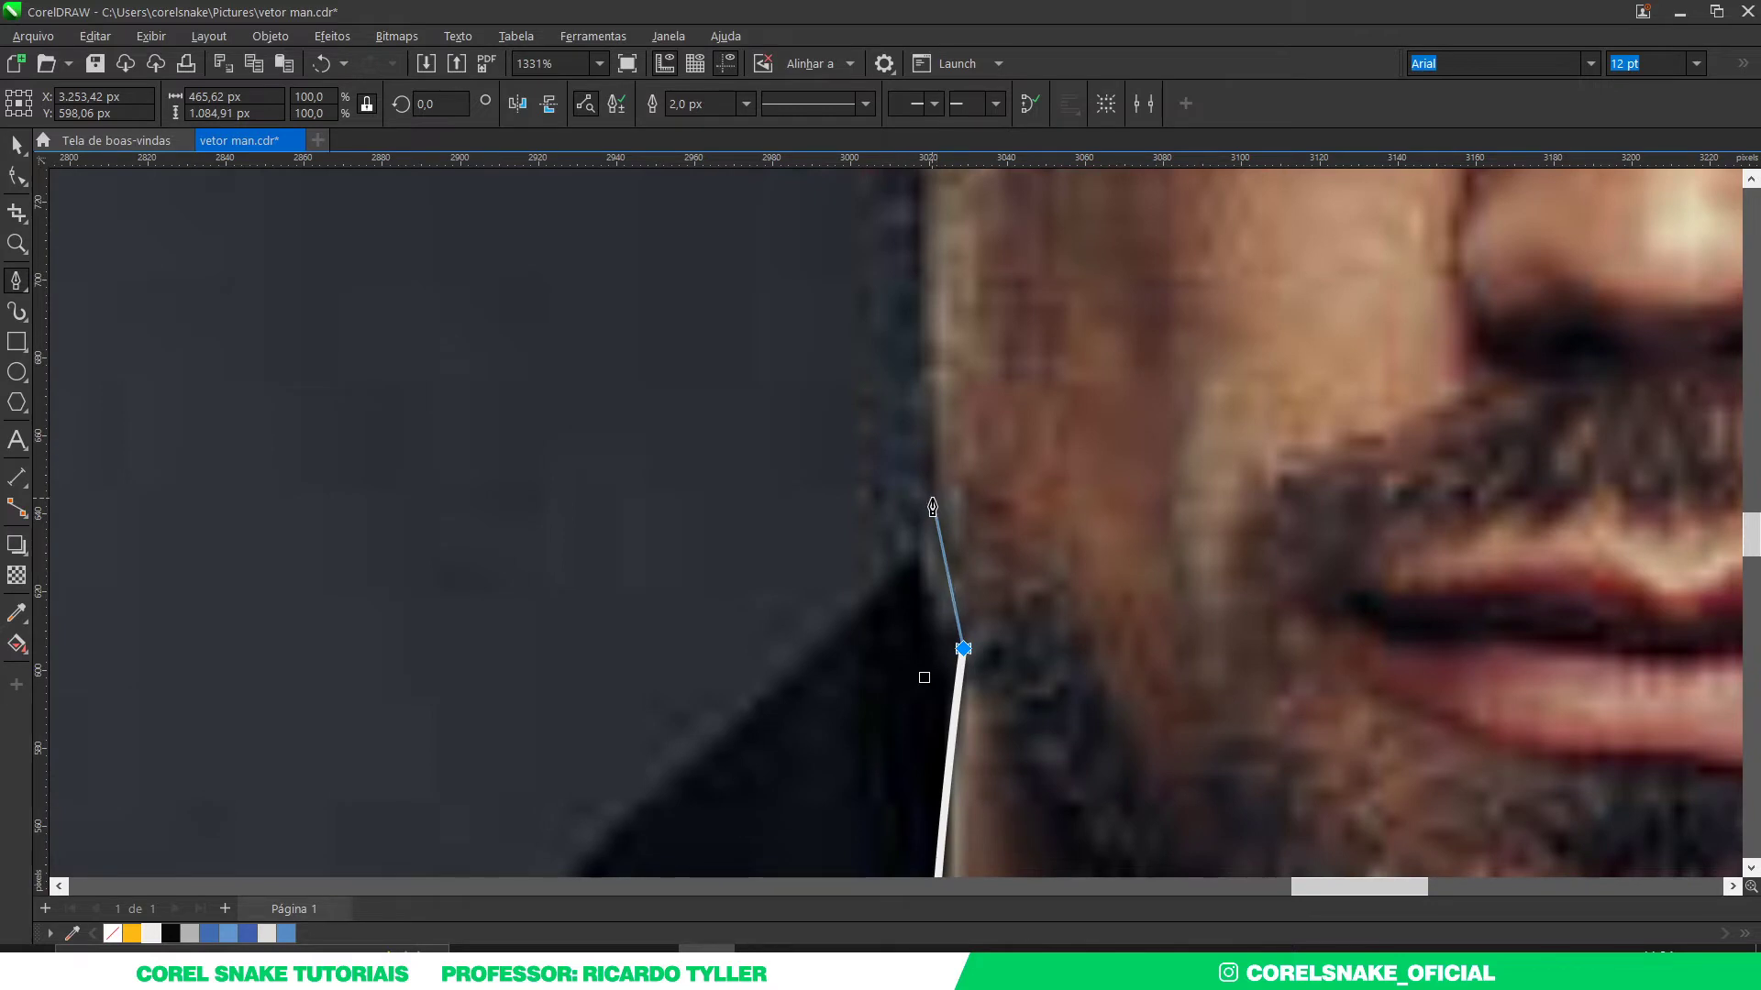
left_click_drag(922, 467, 924, 341)
scroll(925, 341, "down", 3)
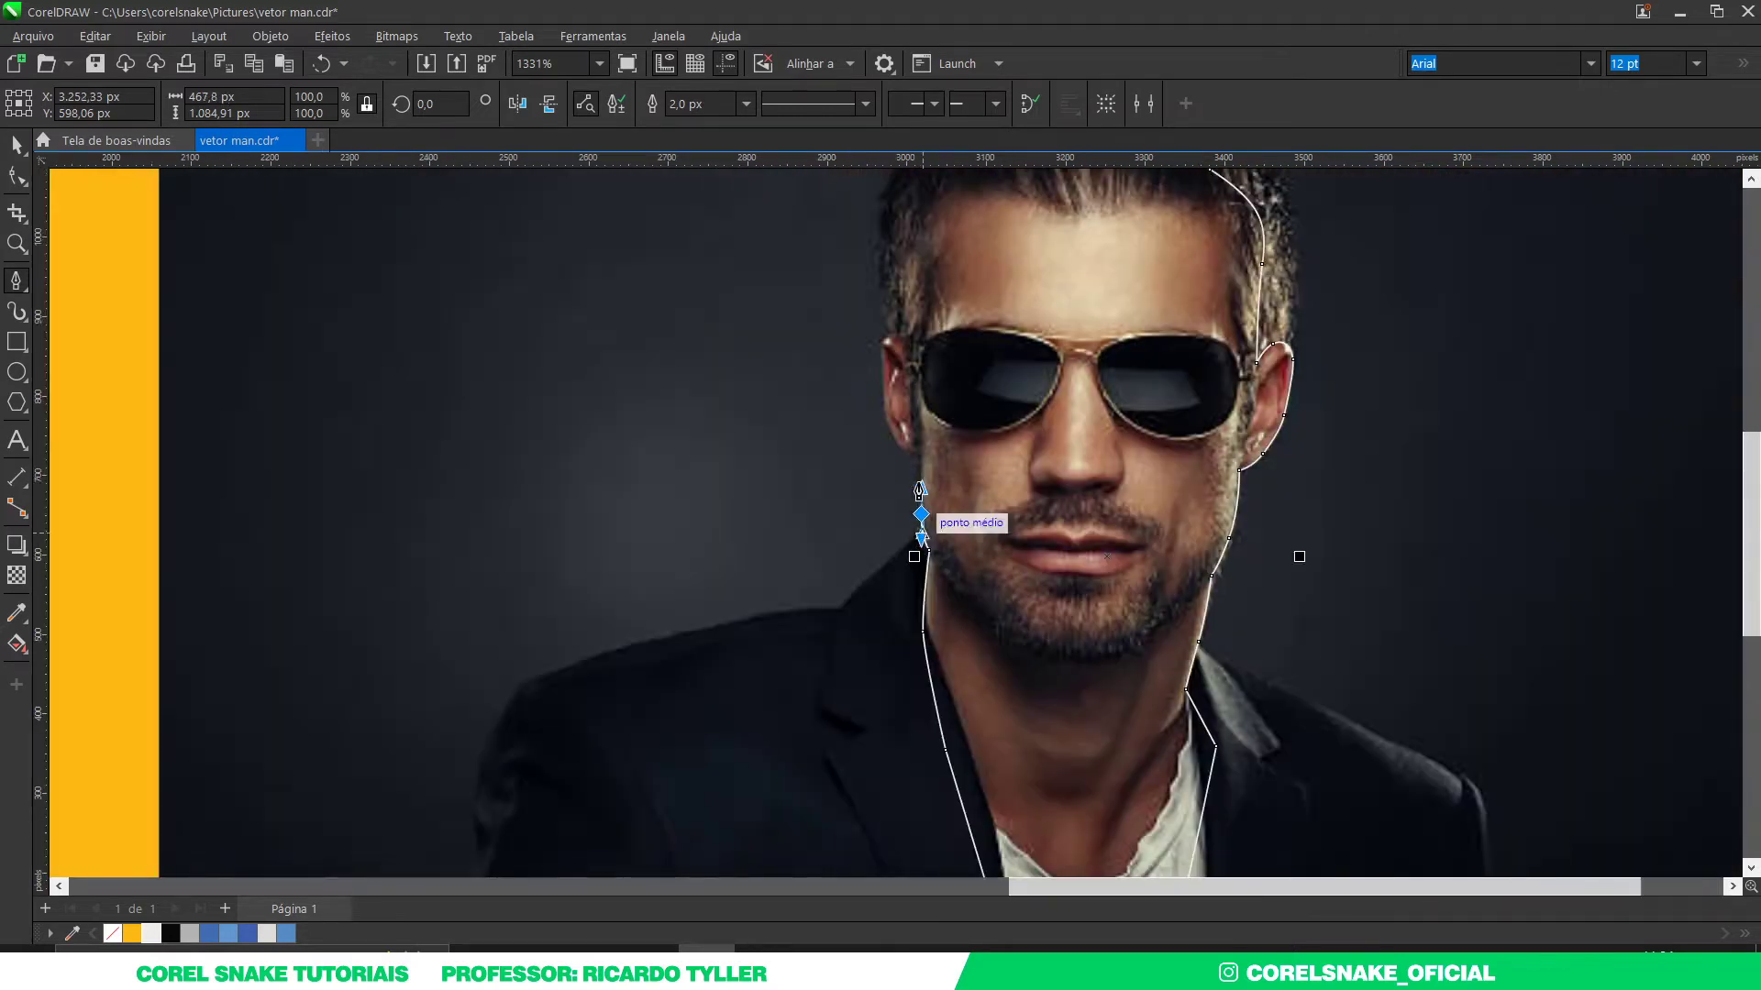
scroll(924, 456, "up", 2)
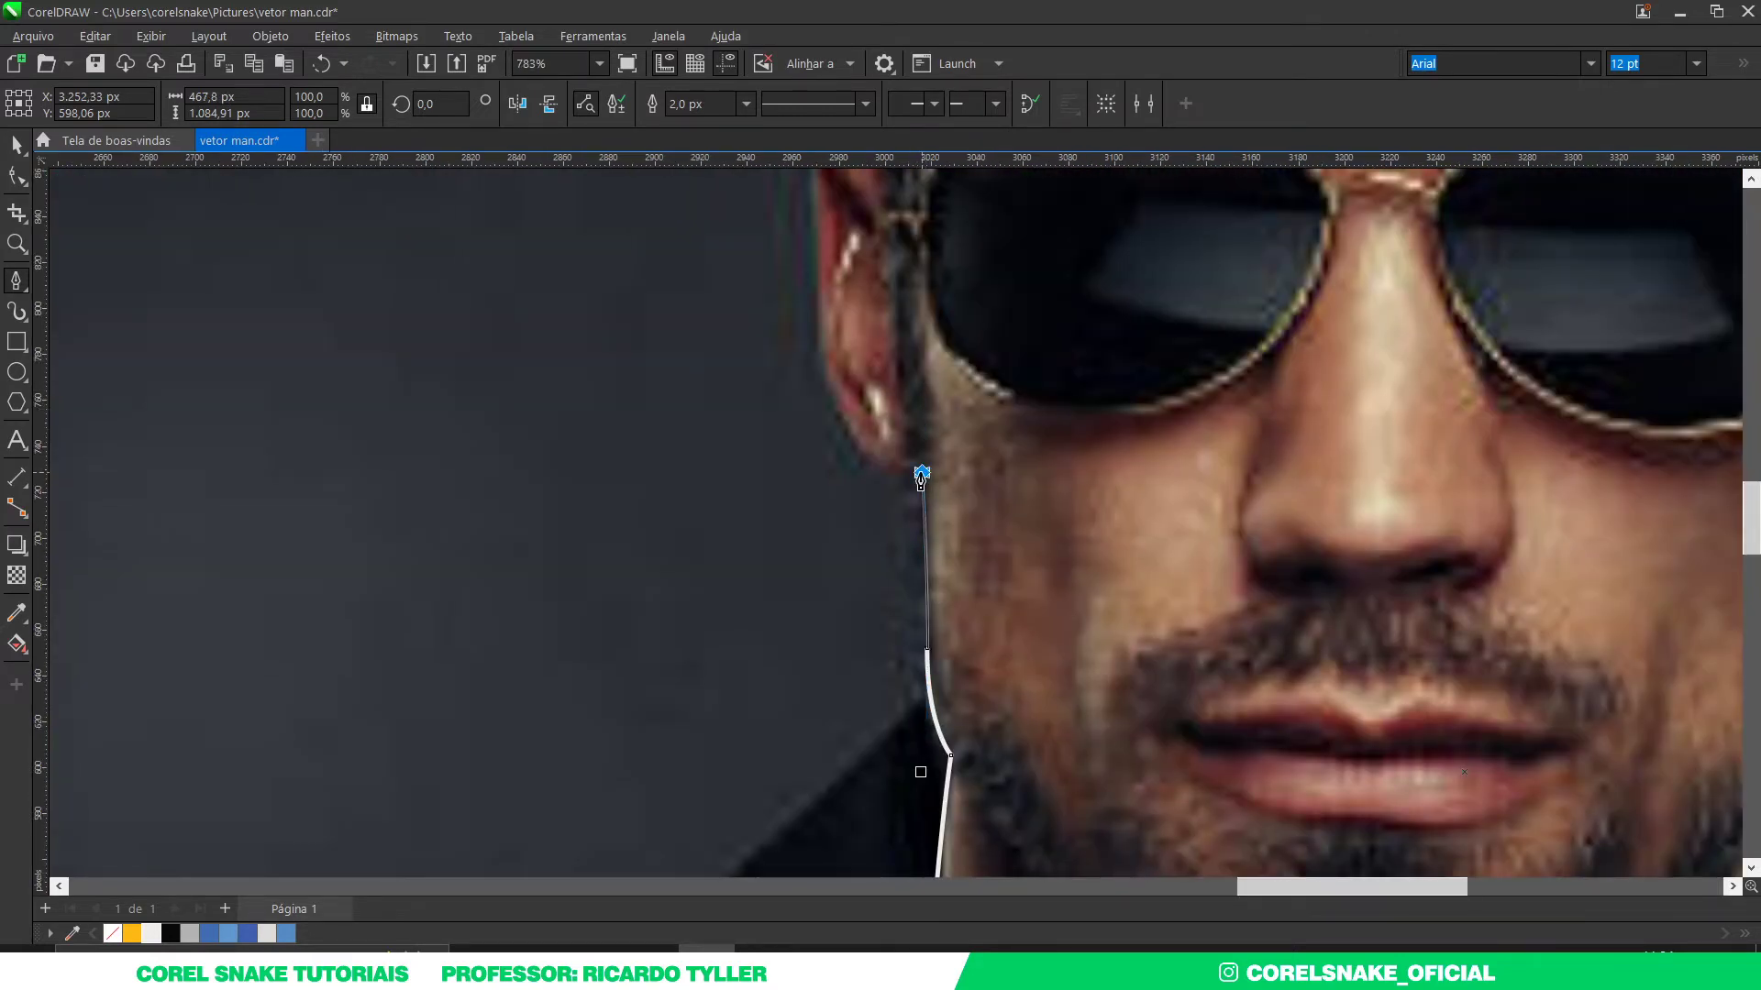
scroll(920, 479, "up", 3)
Step: Trace around the left earlobe, up the back and over the top of the left ear
left_click_drag(870, 429, 806, 334)
scroll(806, 334, "down", 1)
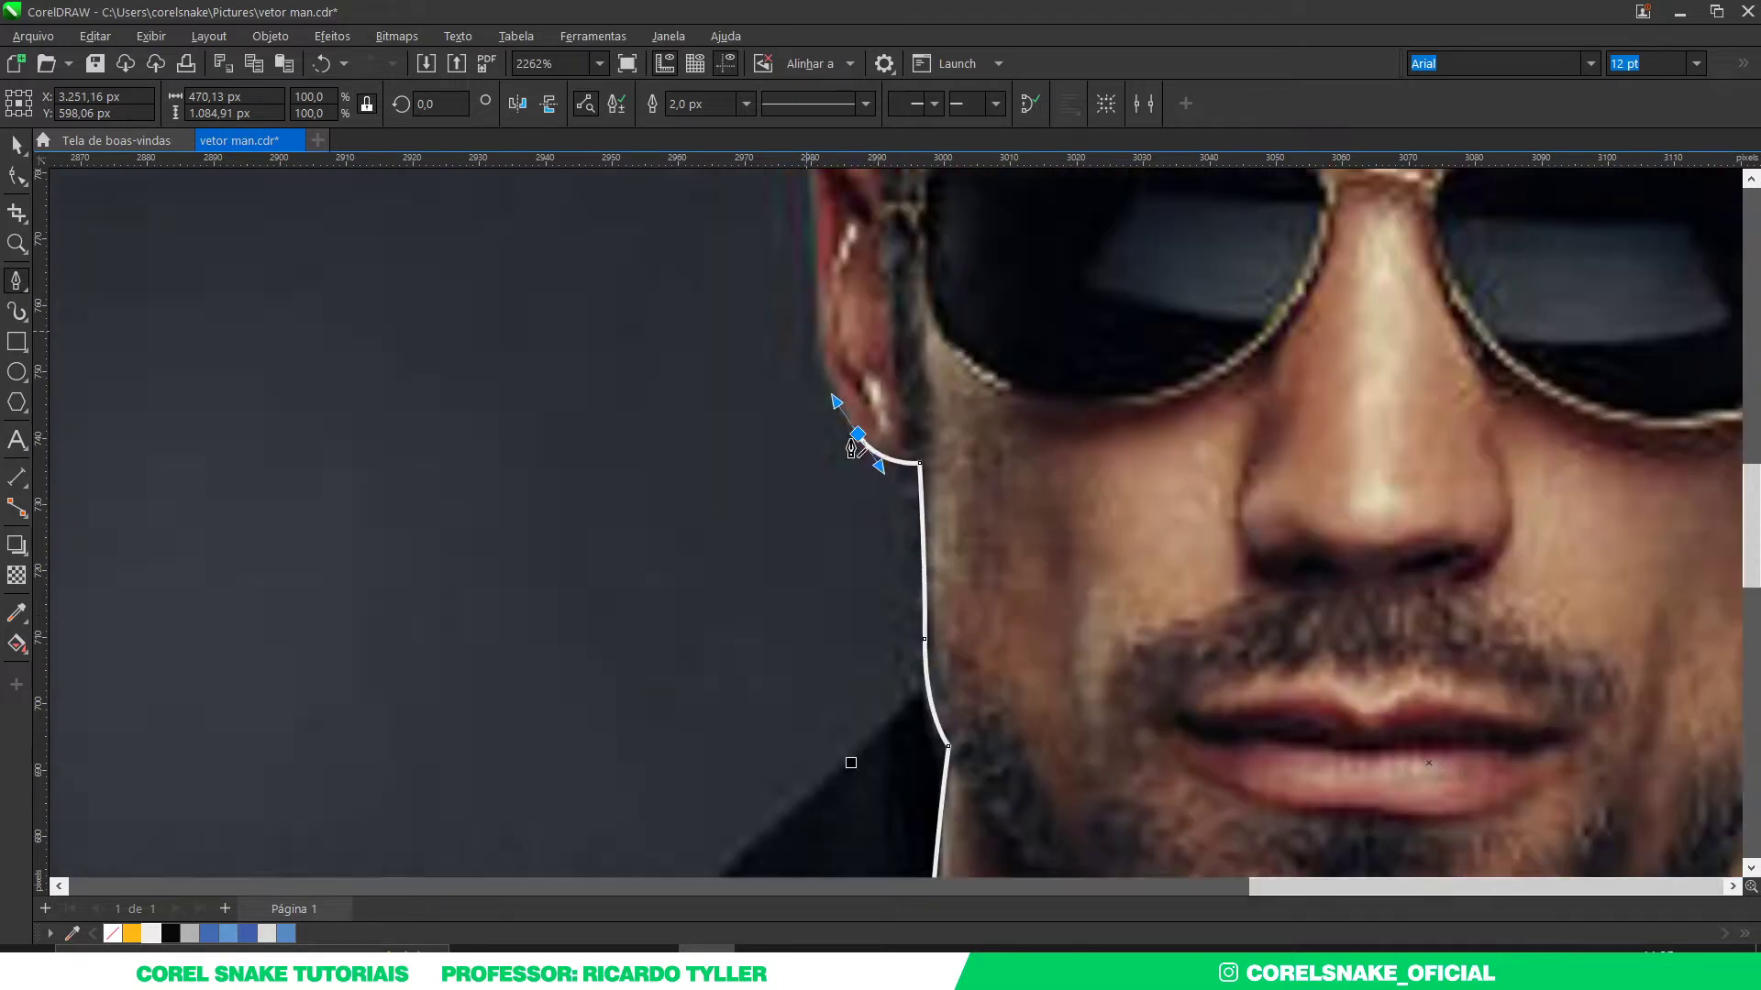
scroll(851, 448, "up", 2)
left_click_drag(869, 447, 870, 348)
scroll(870, 448, "down", 2)
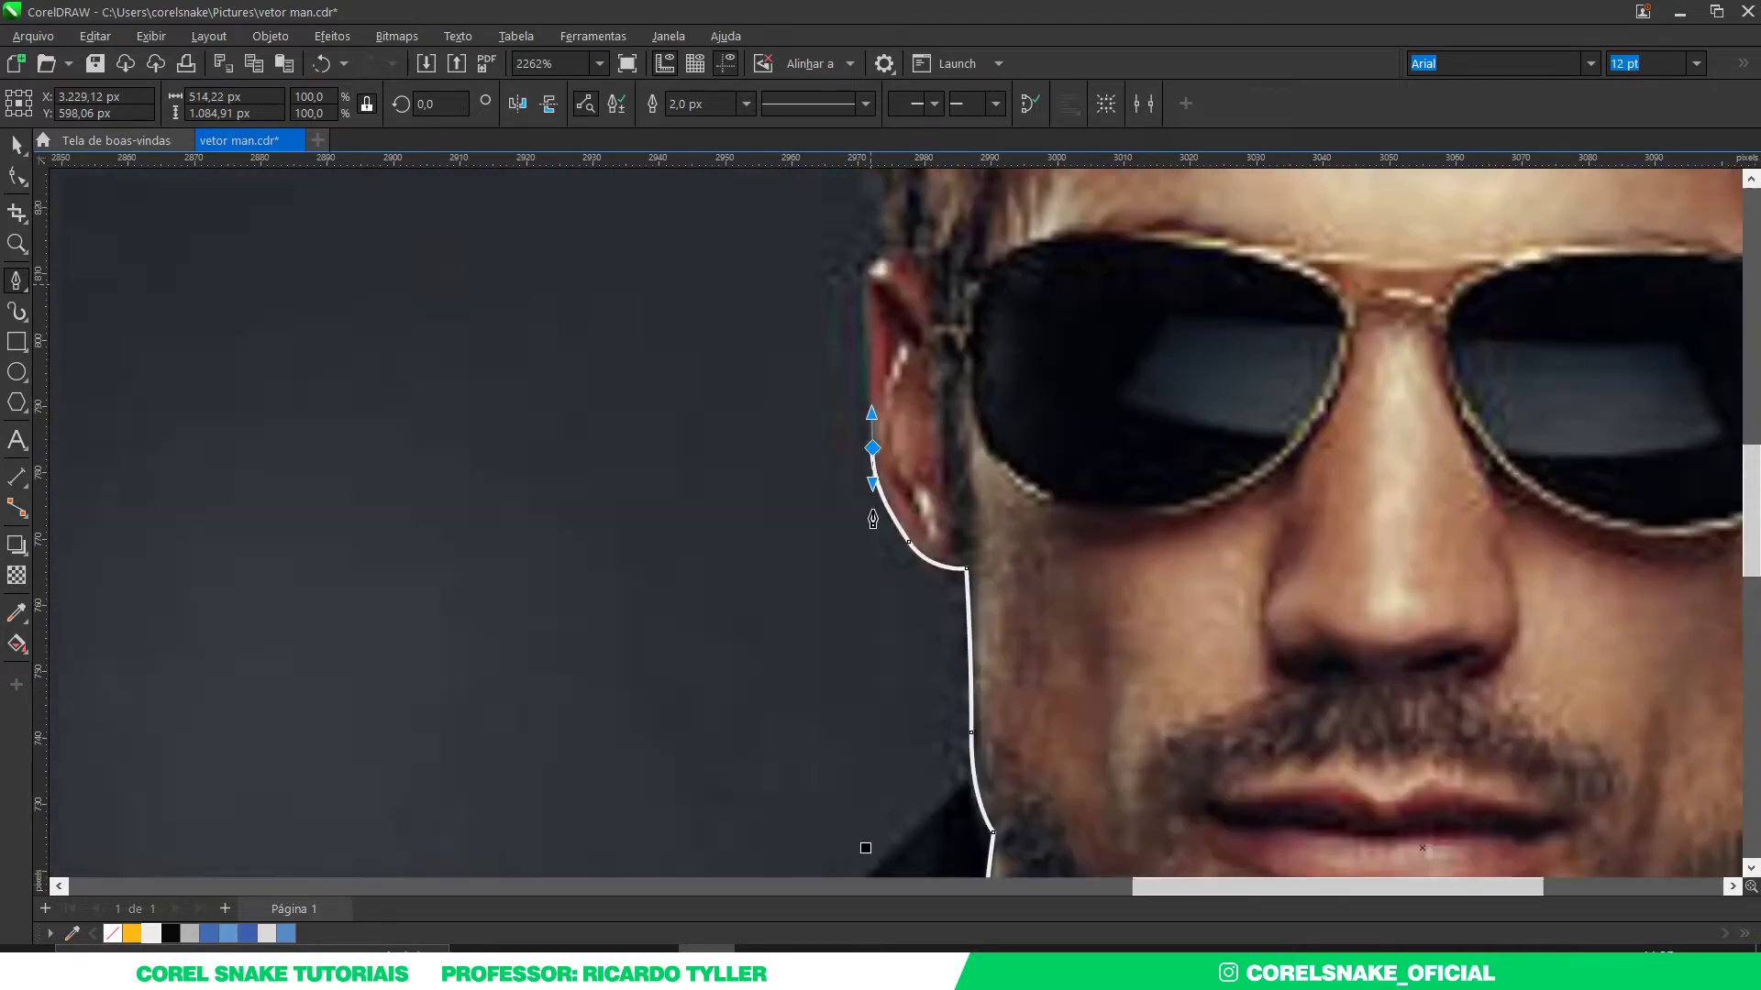
scroll(872, 519, "up", 2)
left_click_drag(888, 492, 854, 220)
scroll(898, 527, "down", 2)
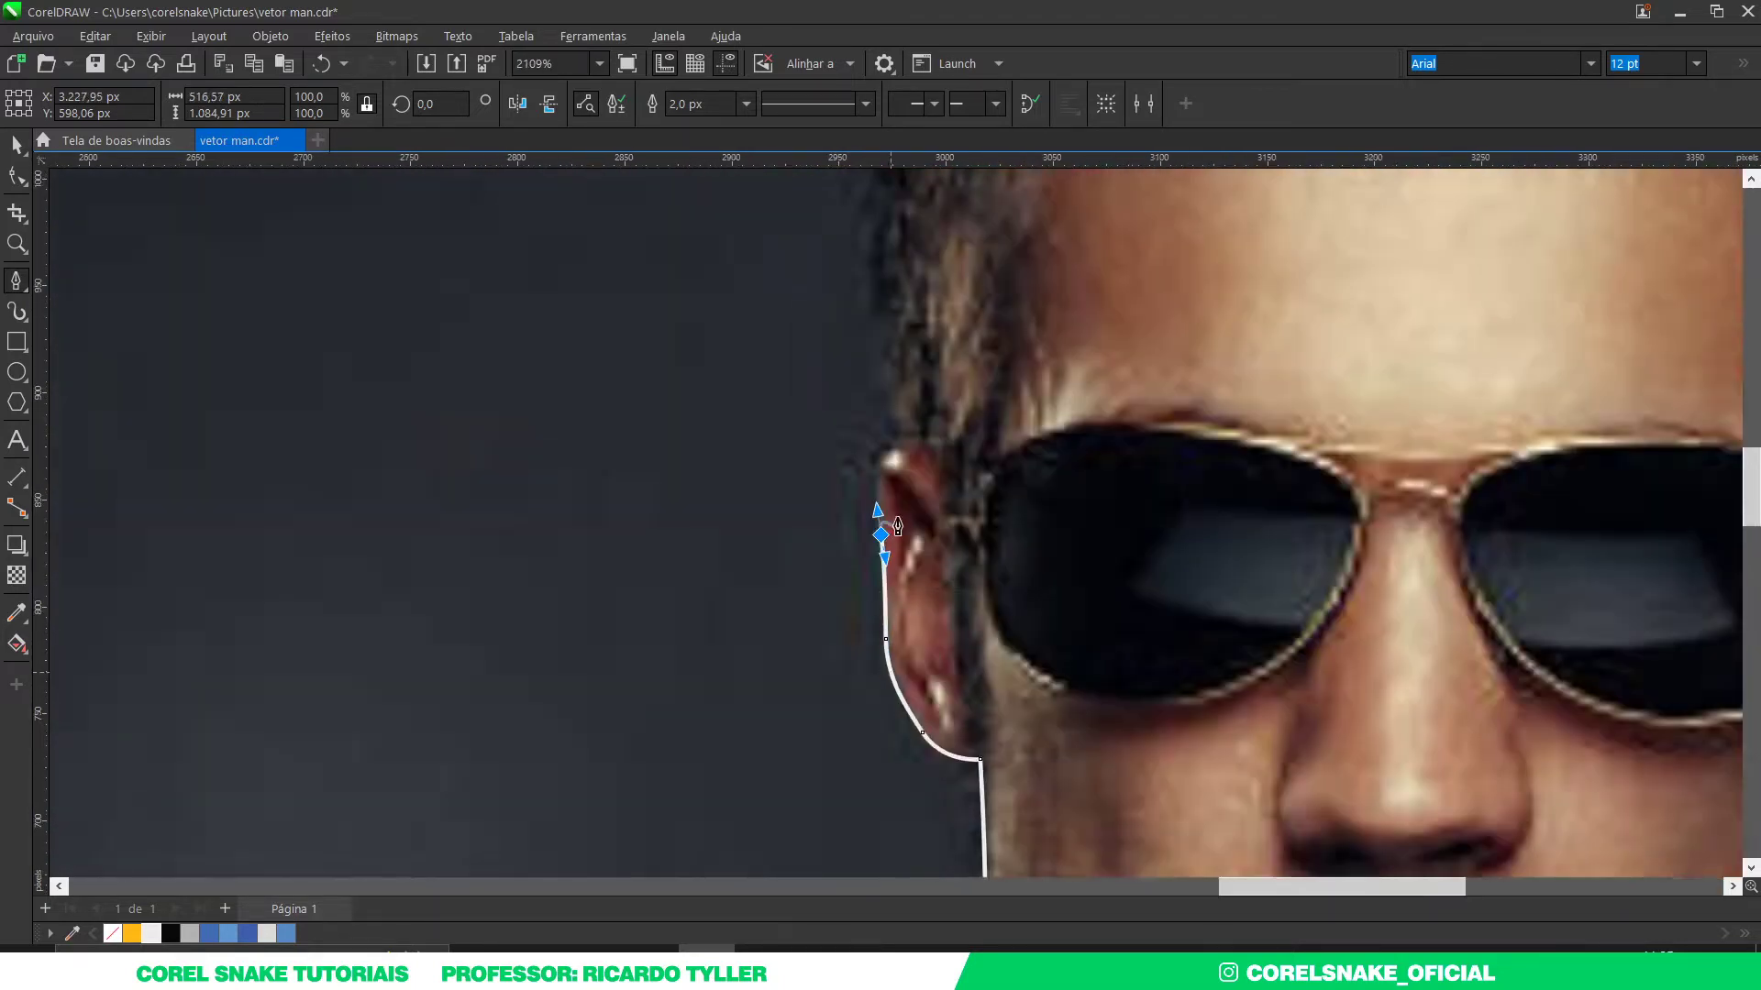
scroll(898, 526, "up", 3)
left_click_drag(871, 340, 918, 296)
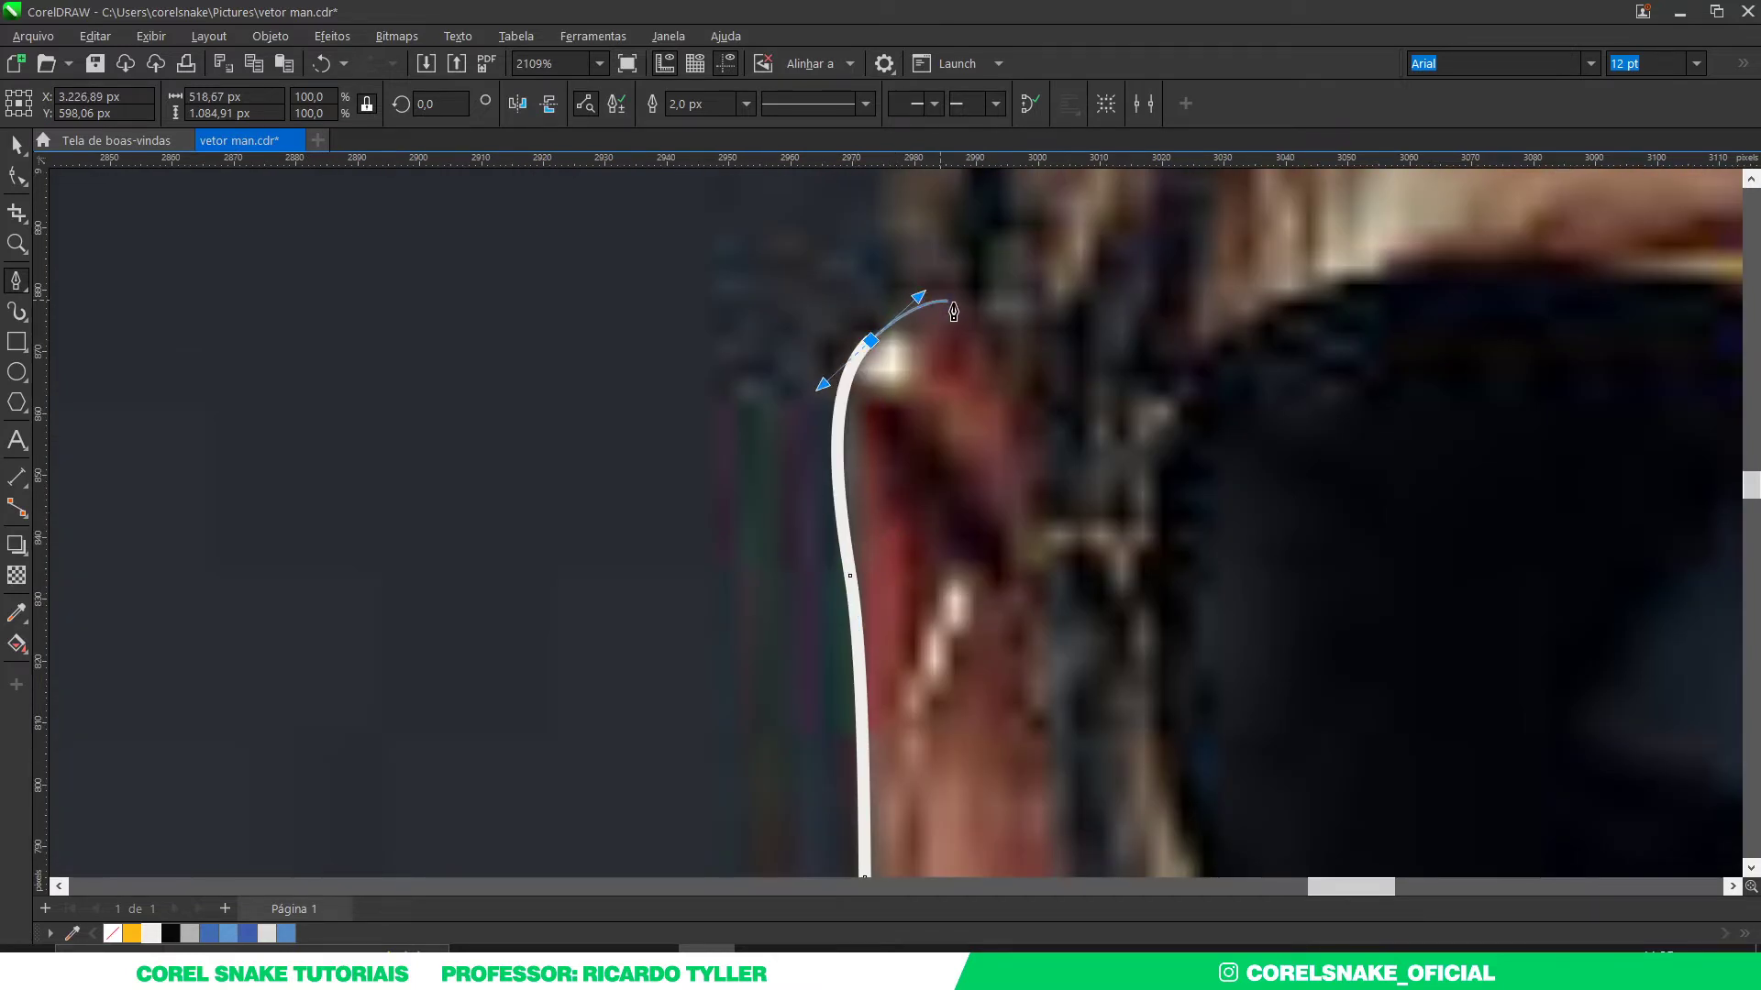
scroll(961, 332, "down", 5)
scroll(880, 596, "up", 4)
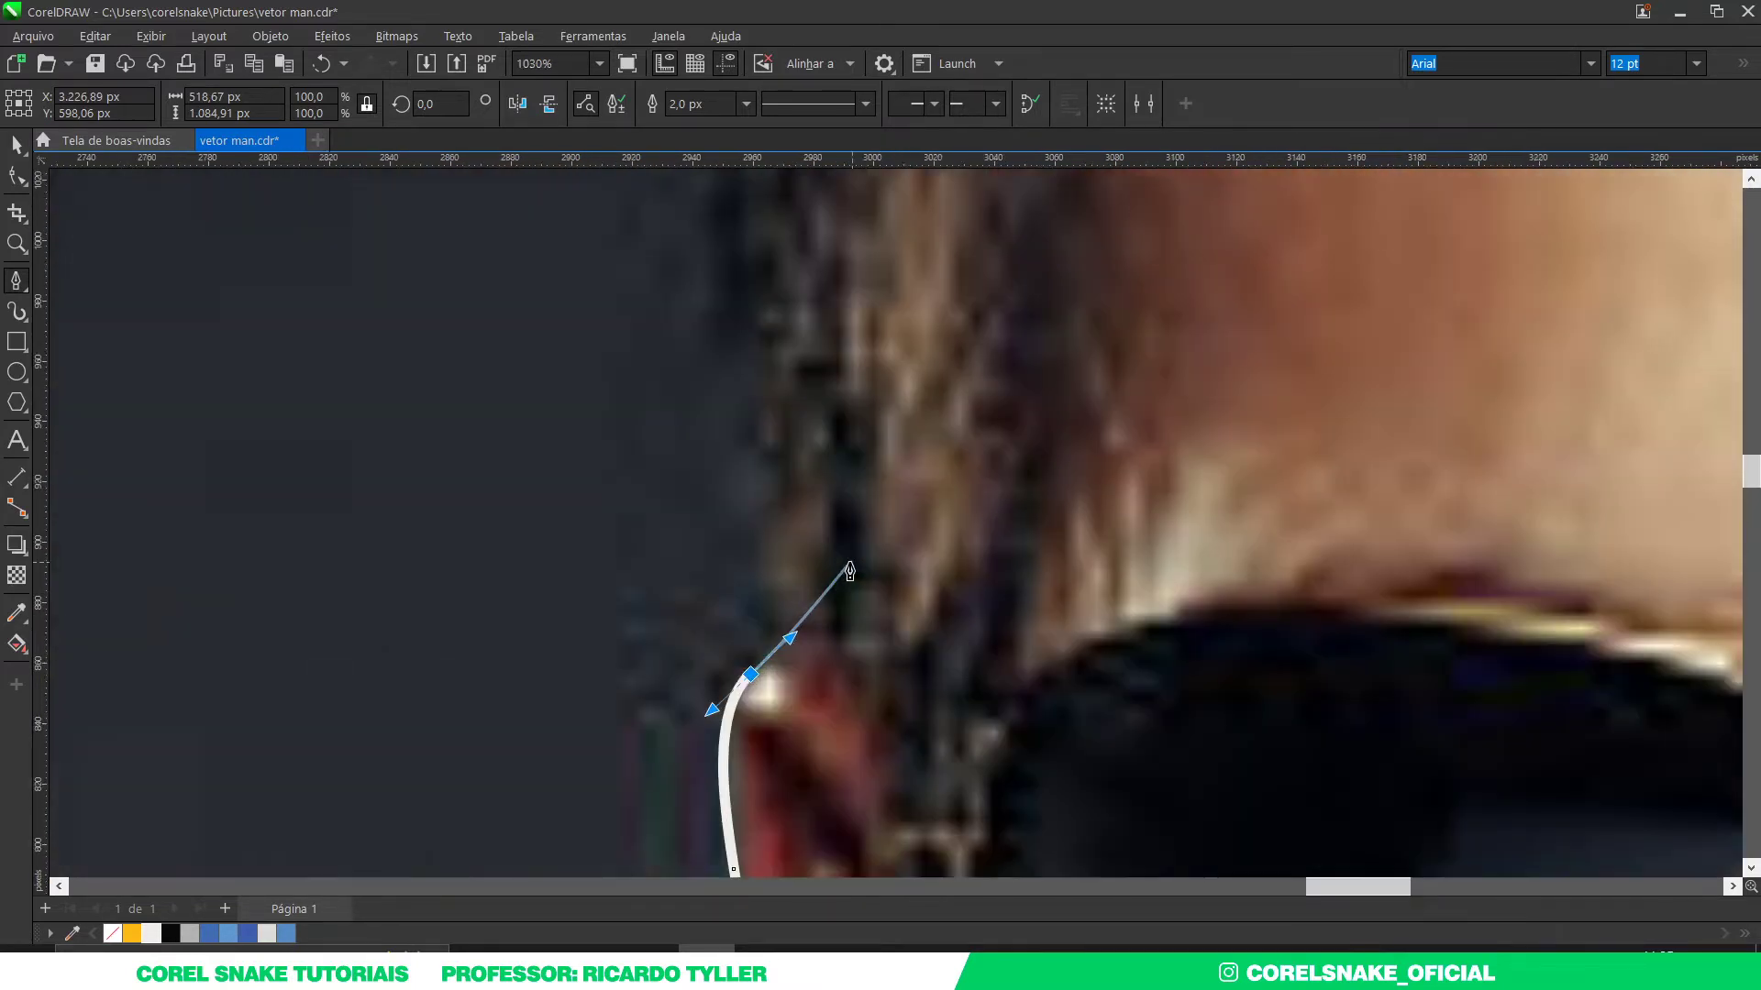
Step: Run the outline up the left side of the hair and close it at the start node
left_click(870, 690)
mouse_move(882, 708)
left_mouse_down()
mouse_move(943, 582)
mouse_move(894, 419)
mouse_move(927, 275)
left_mouse_up()
scroll(944, 581, "down", 3)
left_click(1149, 197)
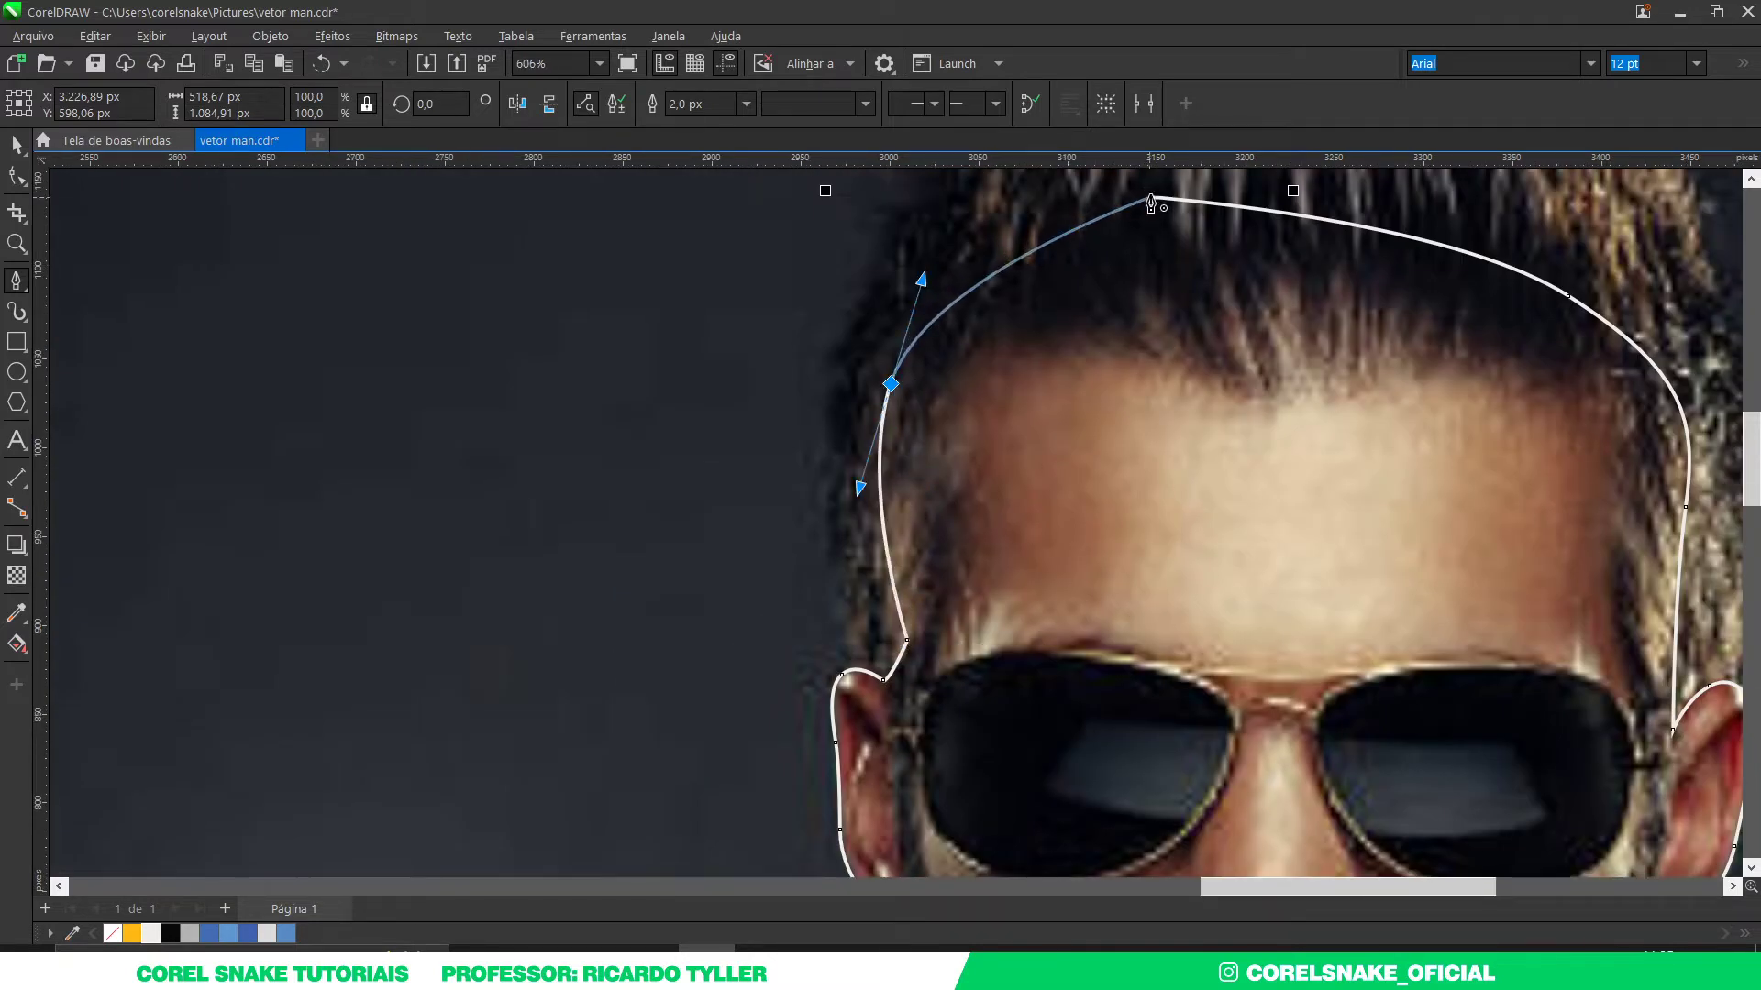
scroll(927, 367, "down", 4)
scroll(931, 578, "up", 2)
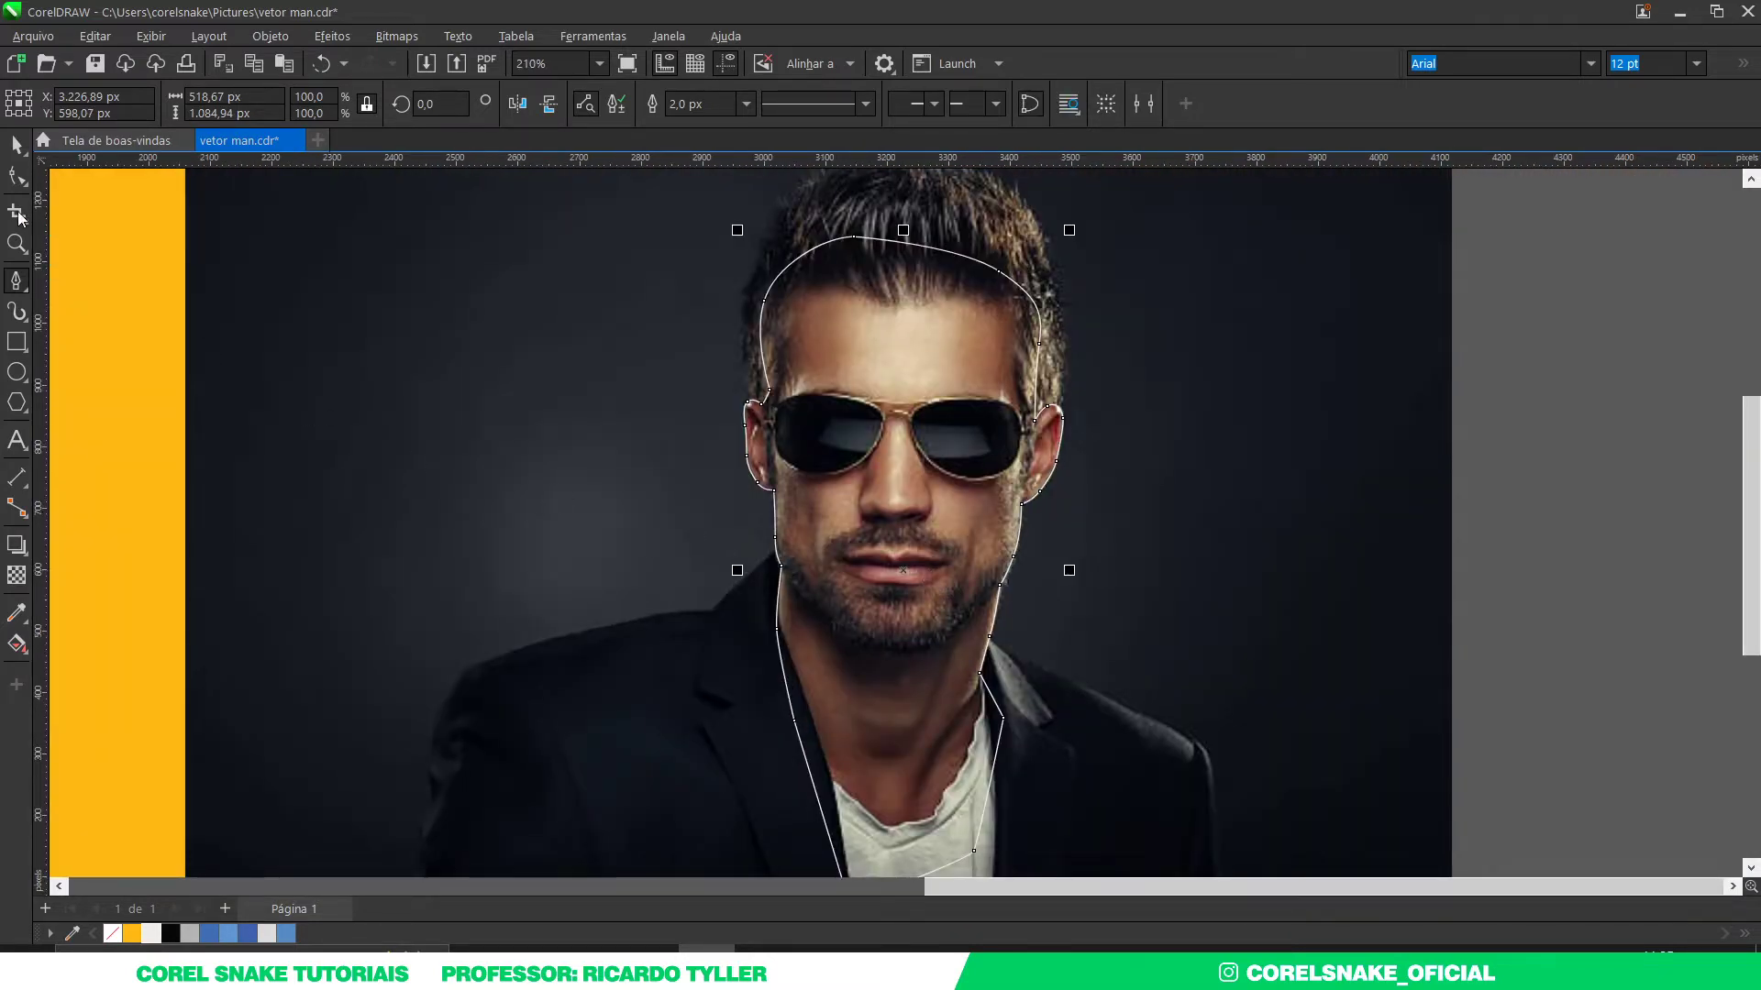
Step: Fill the head shape white, remove its outline, and place it on the yellow-orange rectangle
left_click(16, 146)
left_click(151, 934)
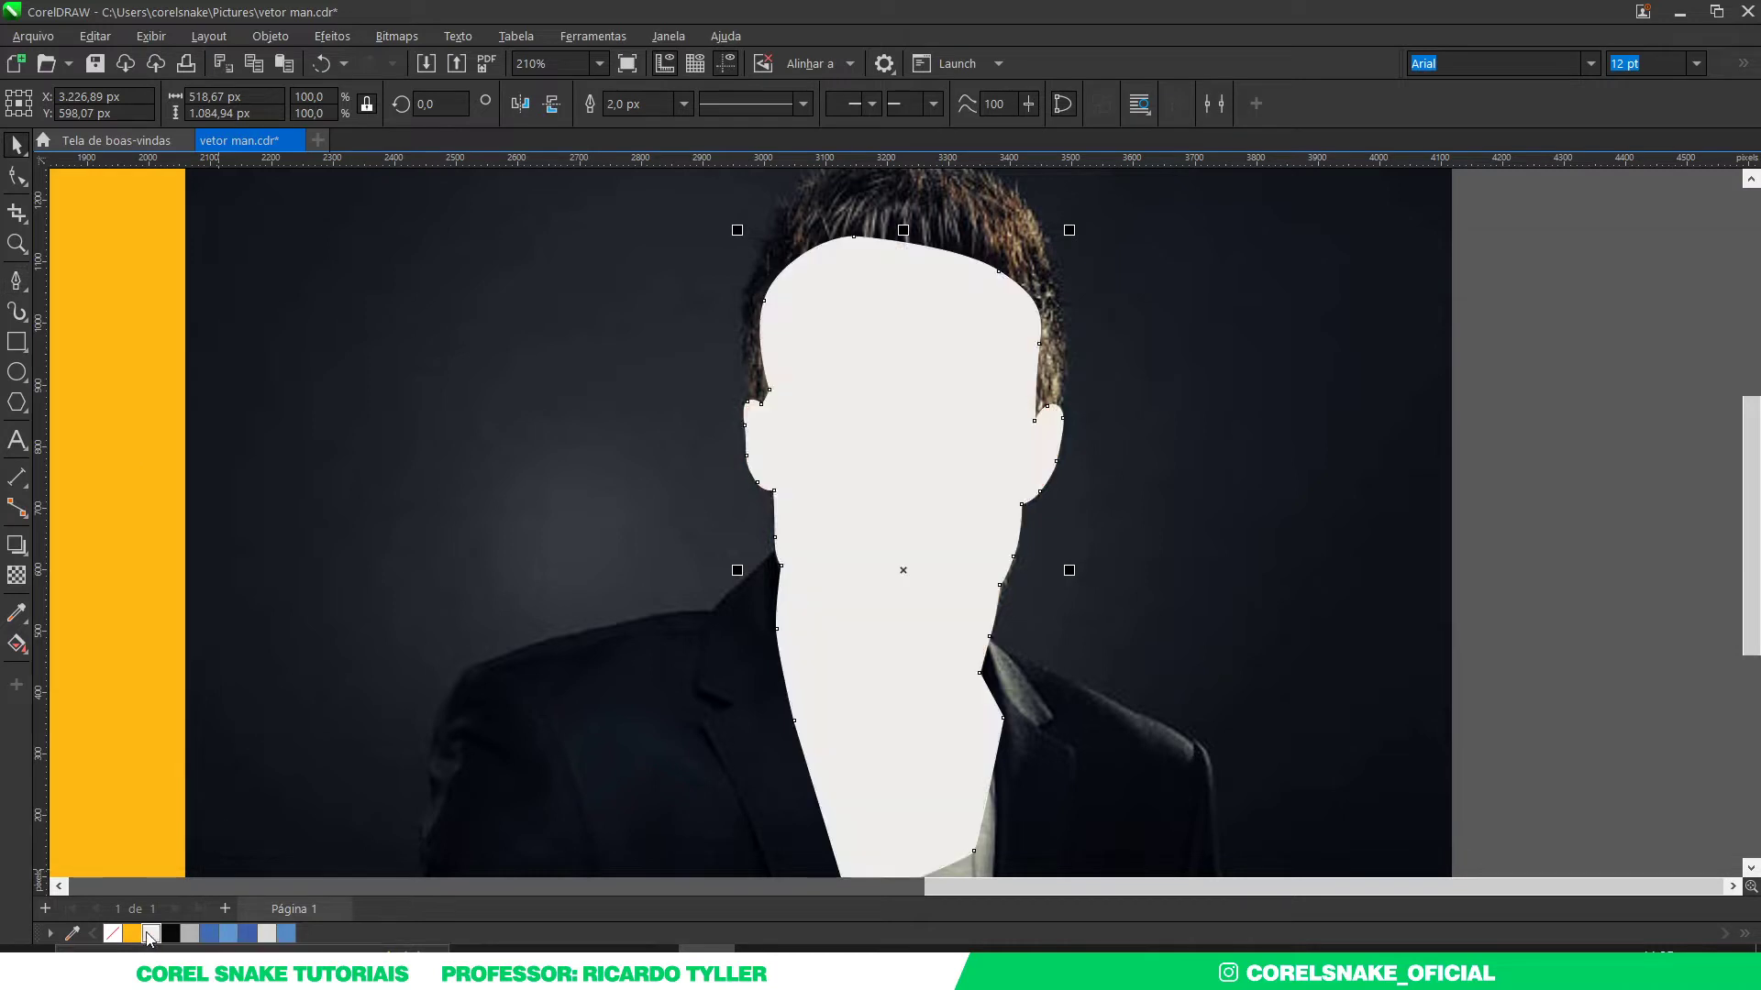
right_click(112, 933)
scroll(931, 651, "down", 3)
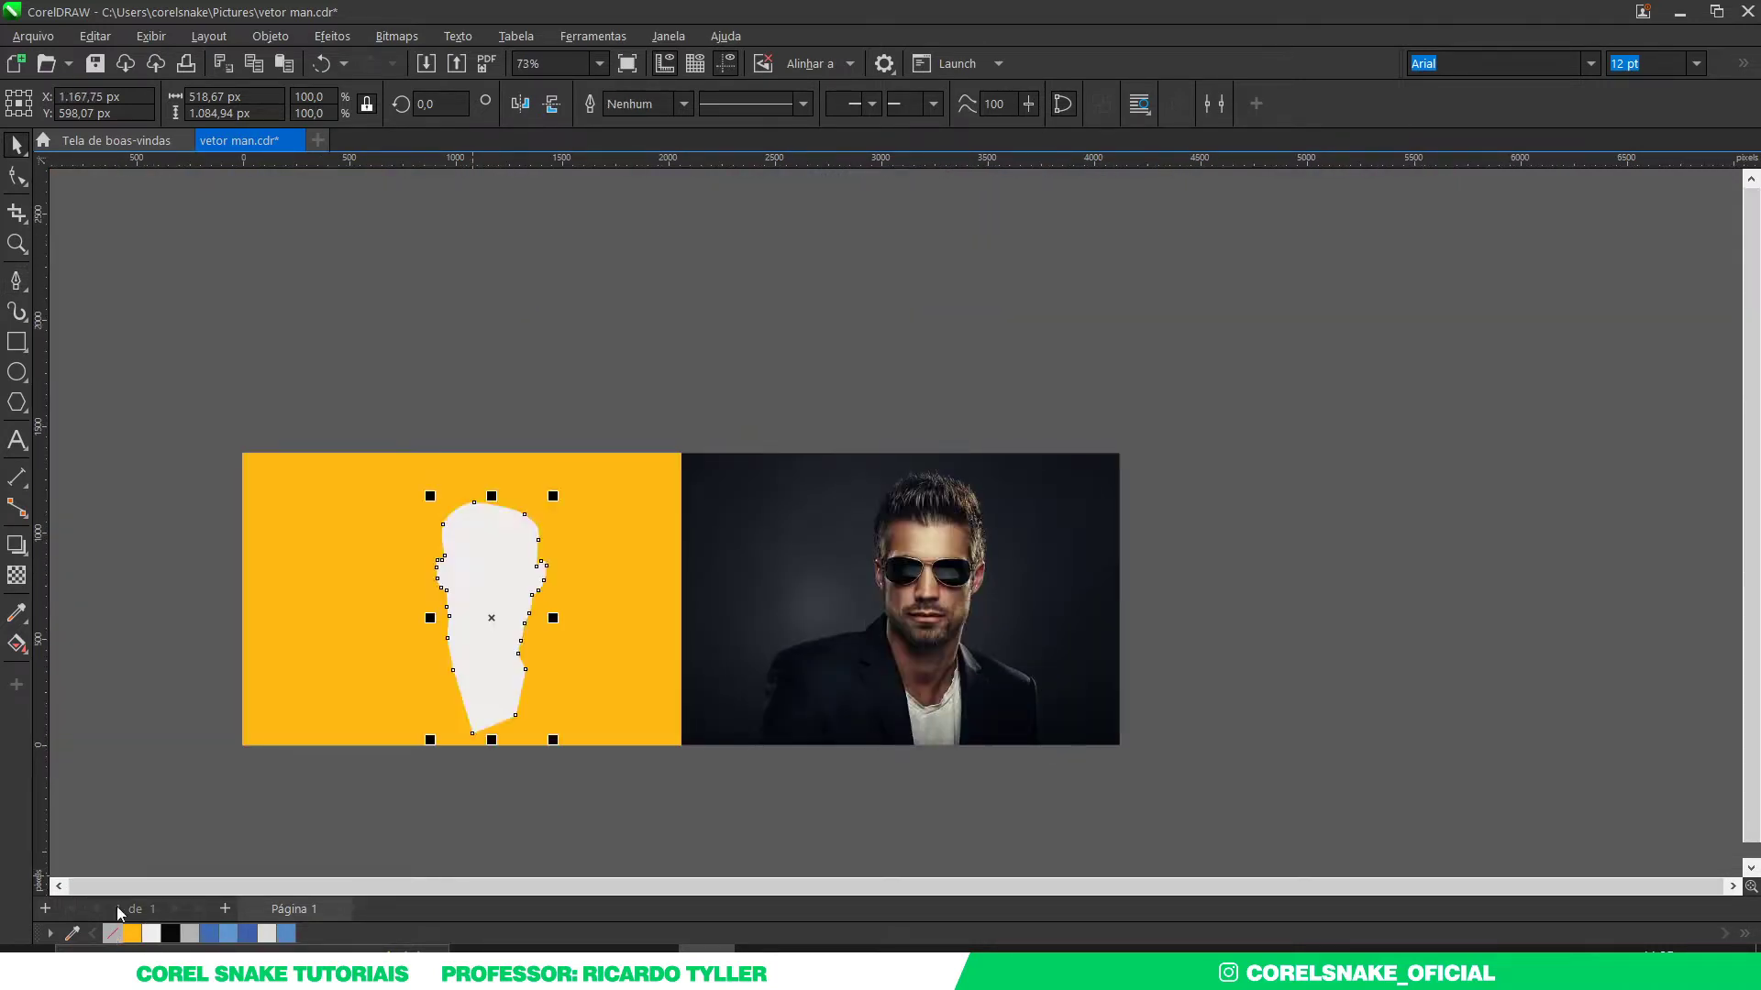
left_click(485, 426)
scroll(482, 622, "up", 2)
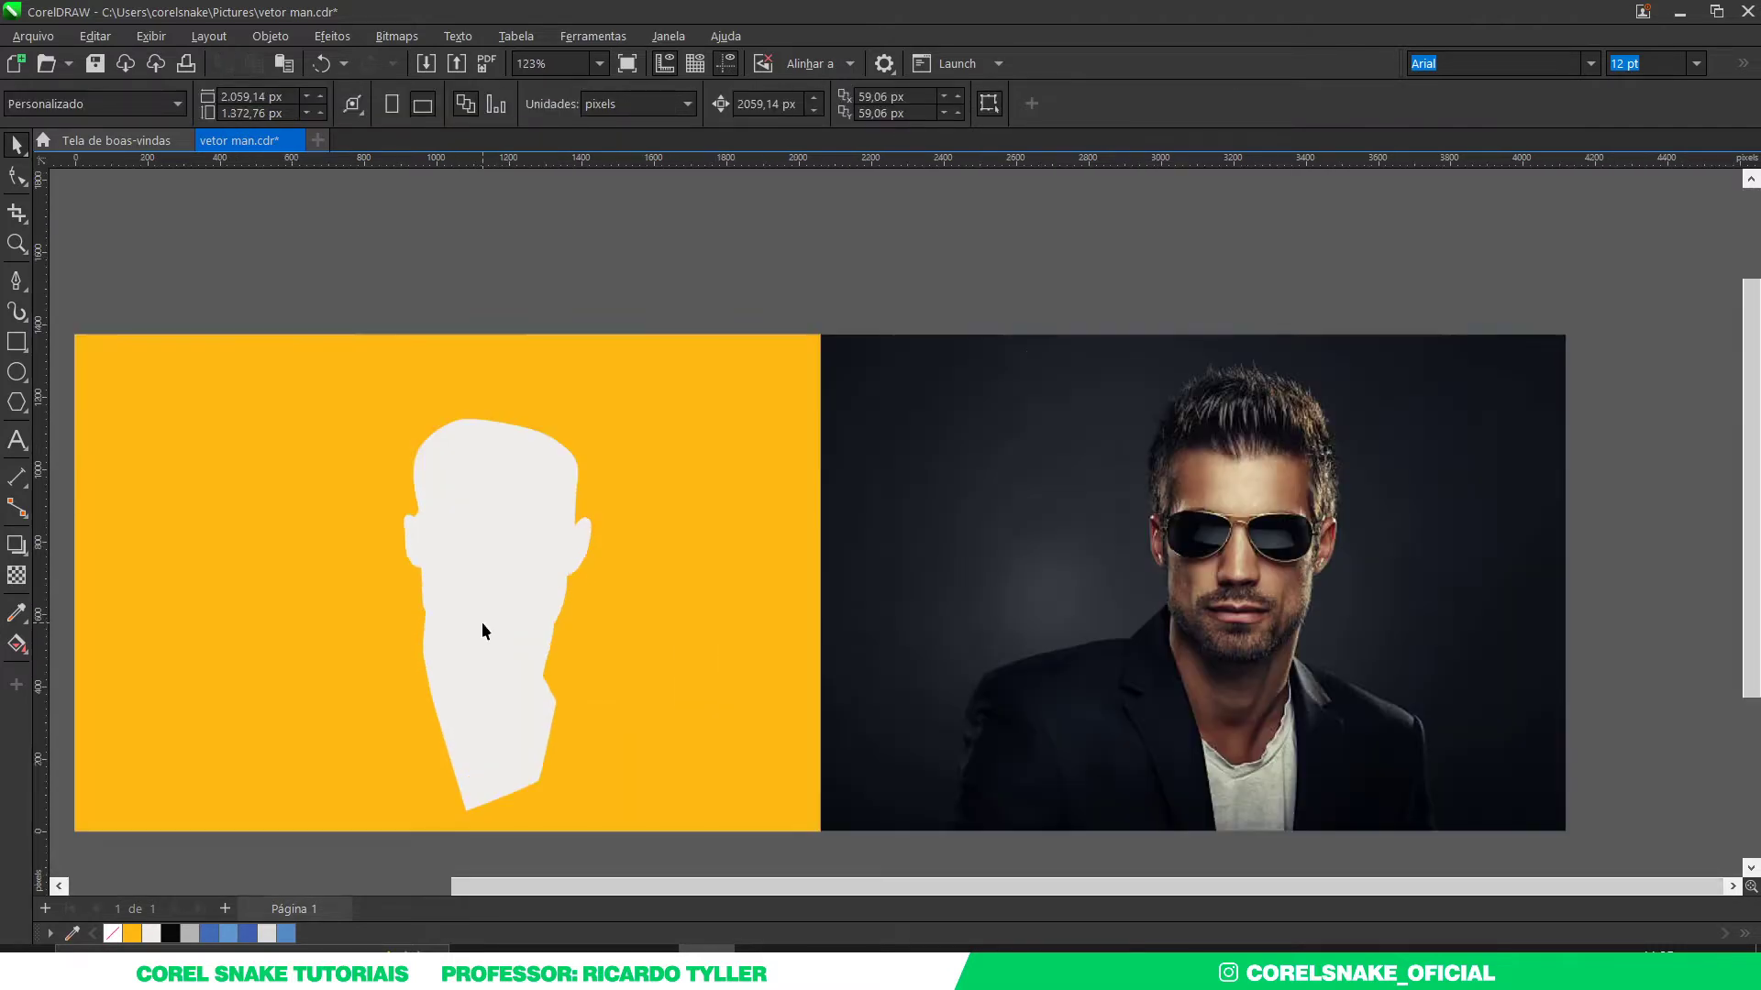
scroll(552, 537, "down", 2)
Step: With the Pen tool, start the hair outline beside the left ear and trace up the hair's side
scroll(949, 504, "up", 3)
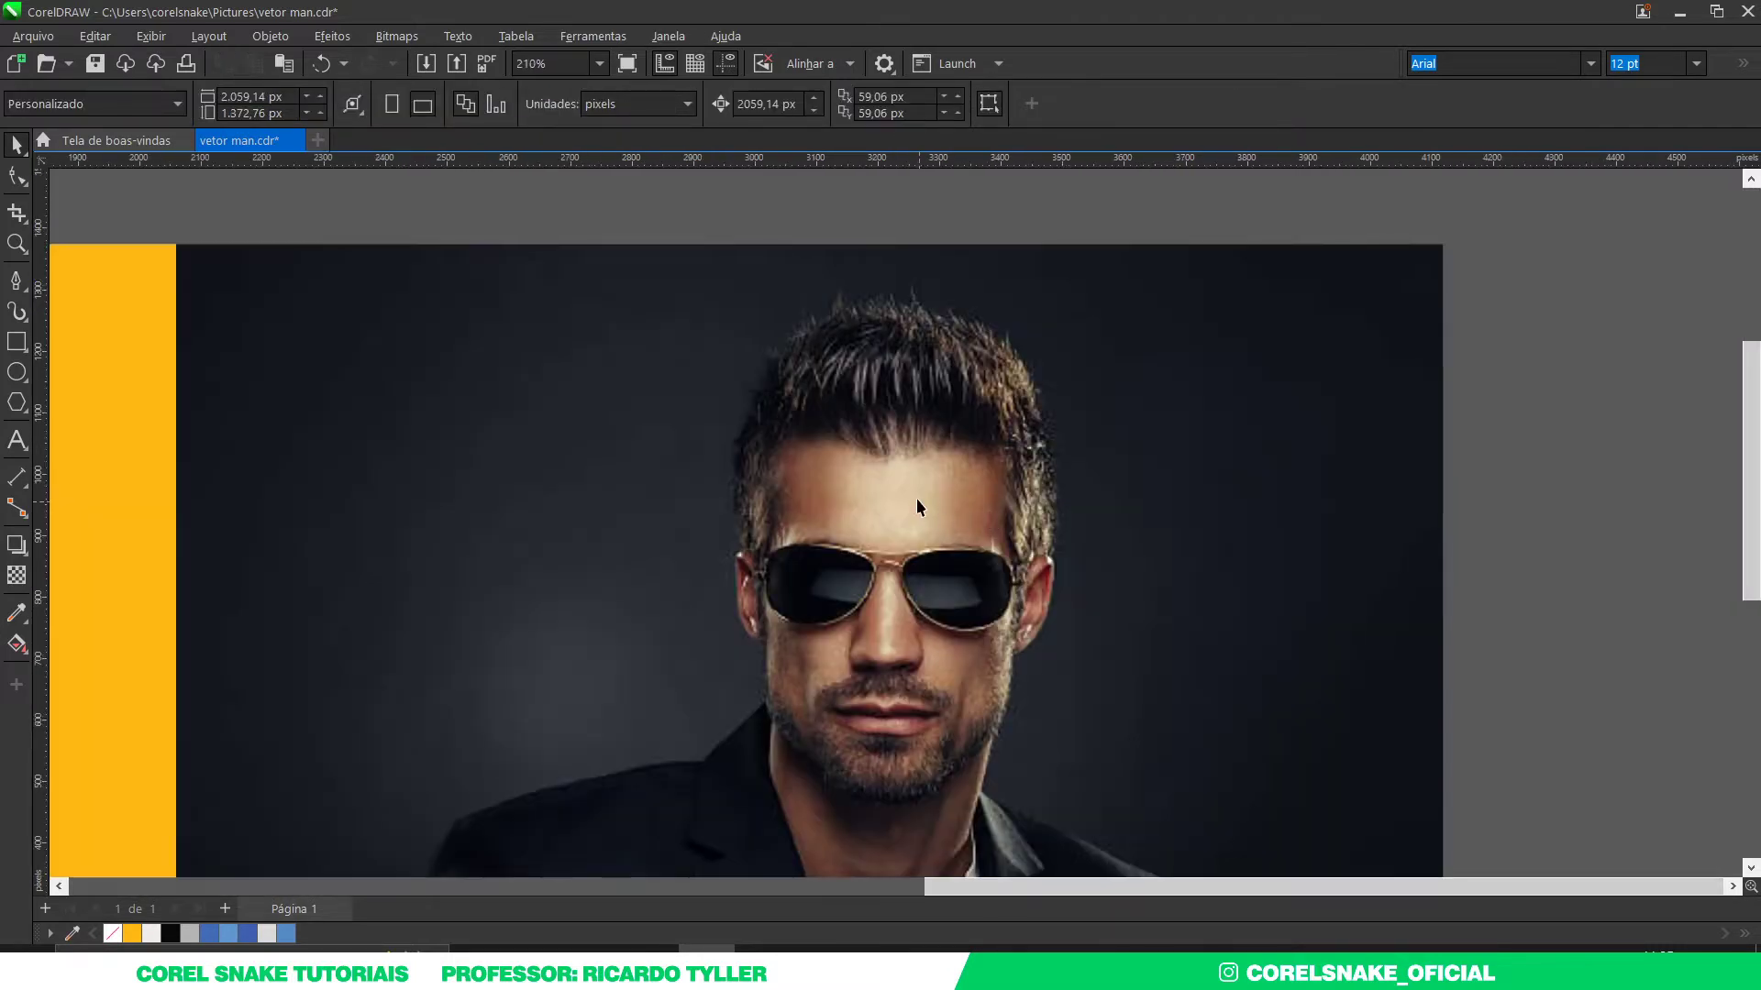
scroll(886, 477, "up", 1)
left_click(19, 286)
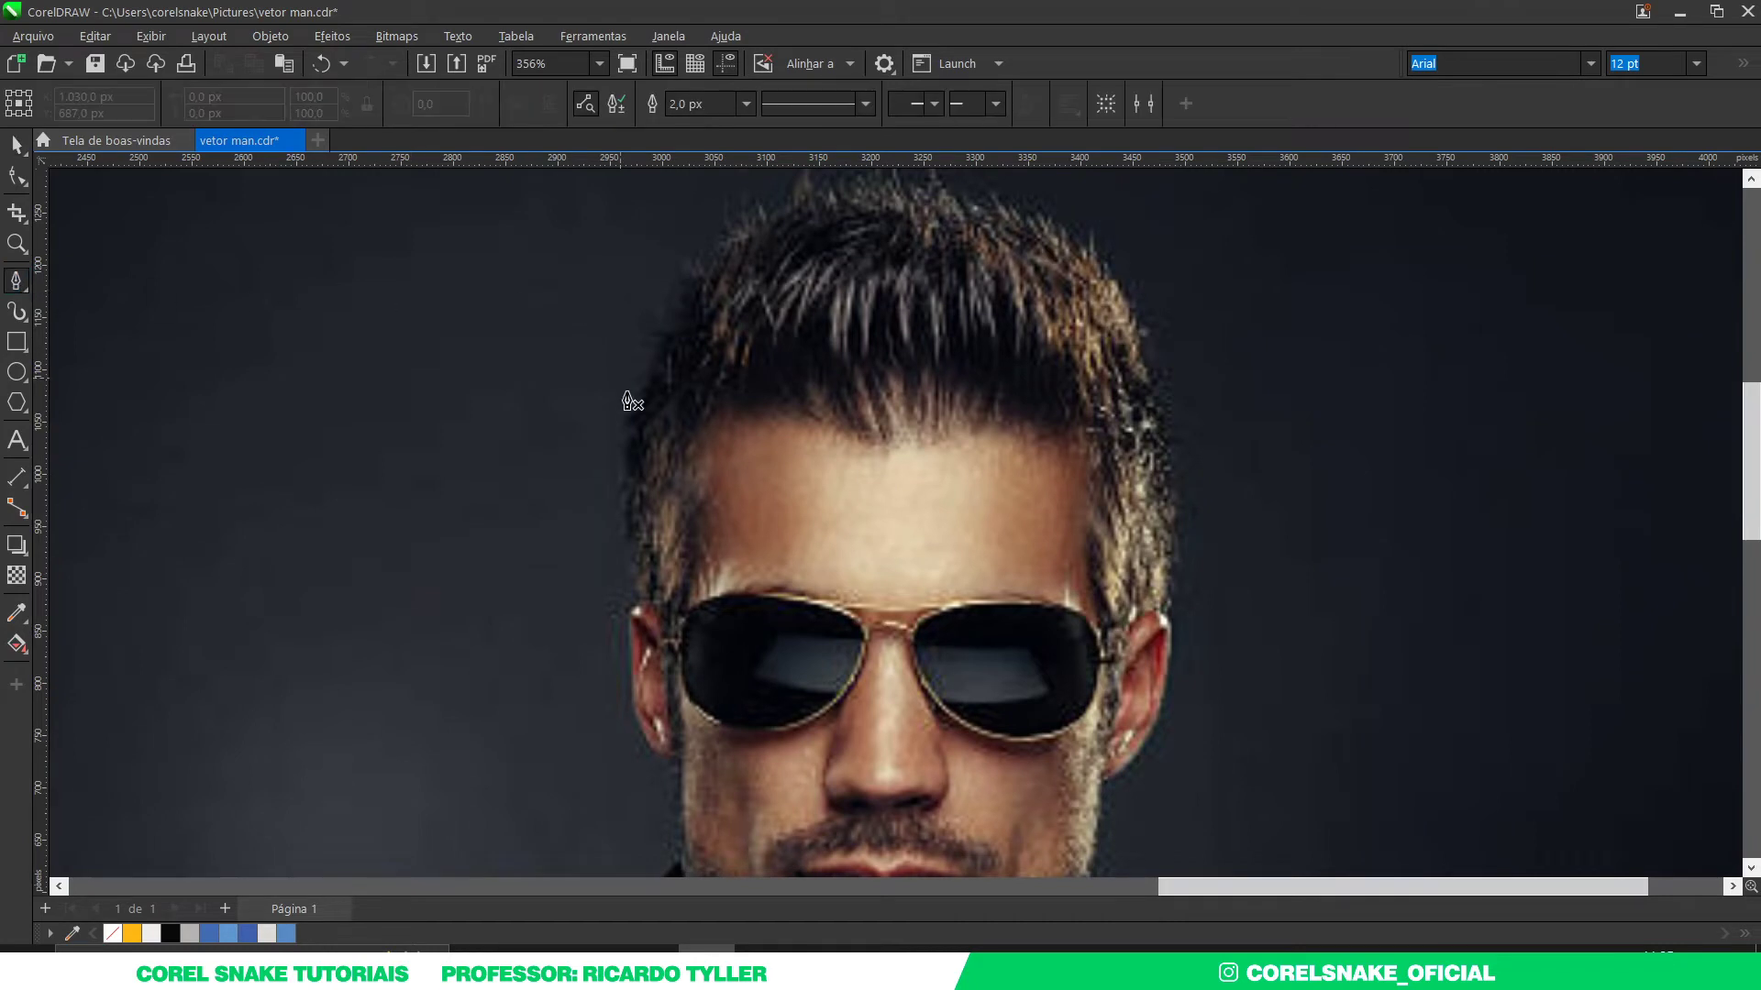
scroll(666, 733, "up", 2)
scroll(693, 745, "up", 1)
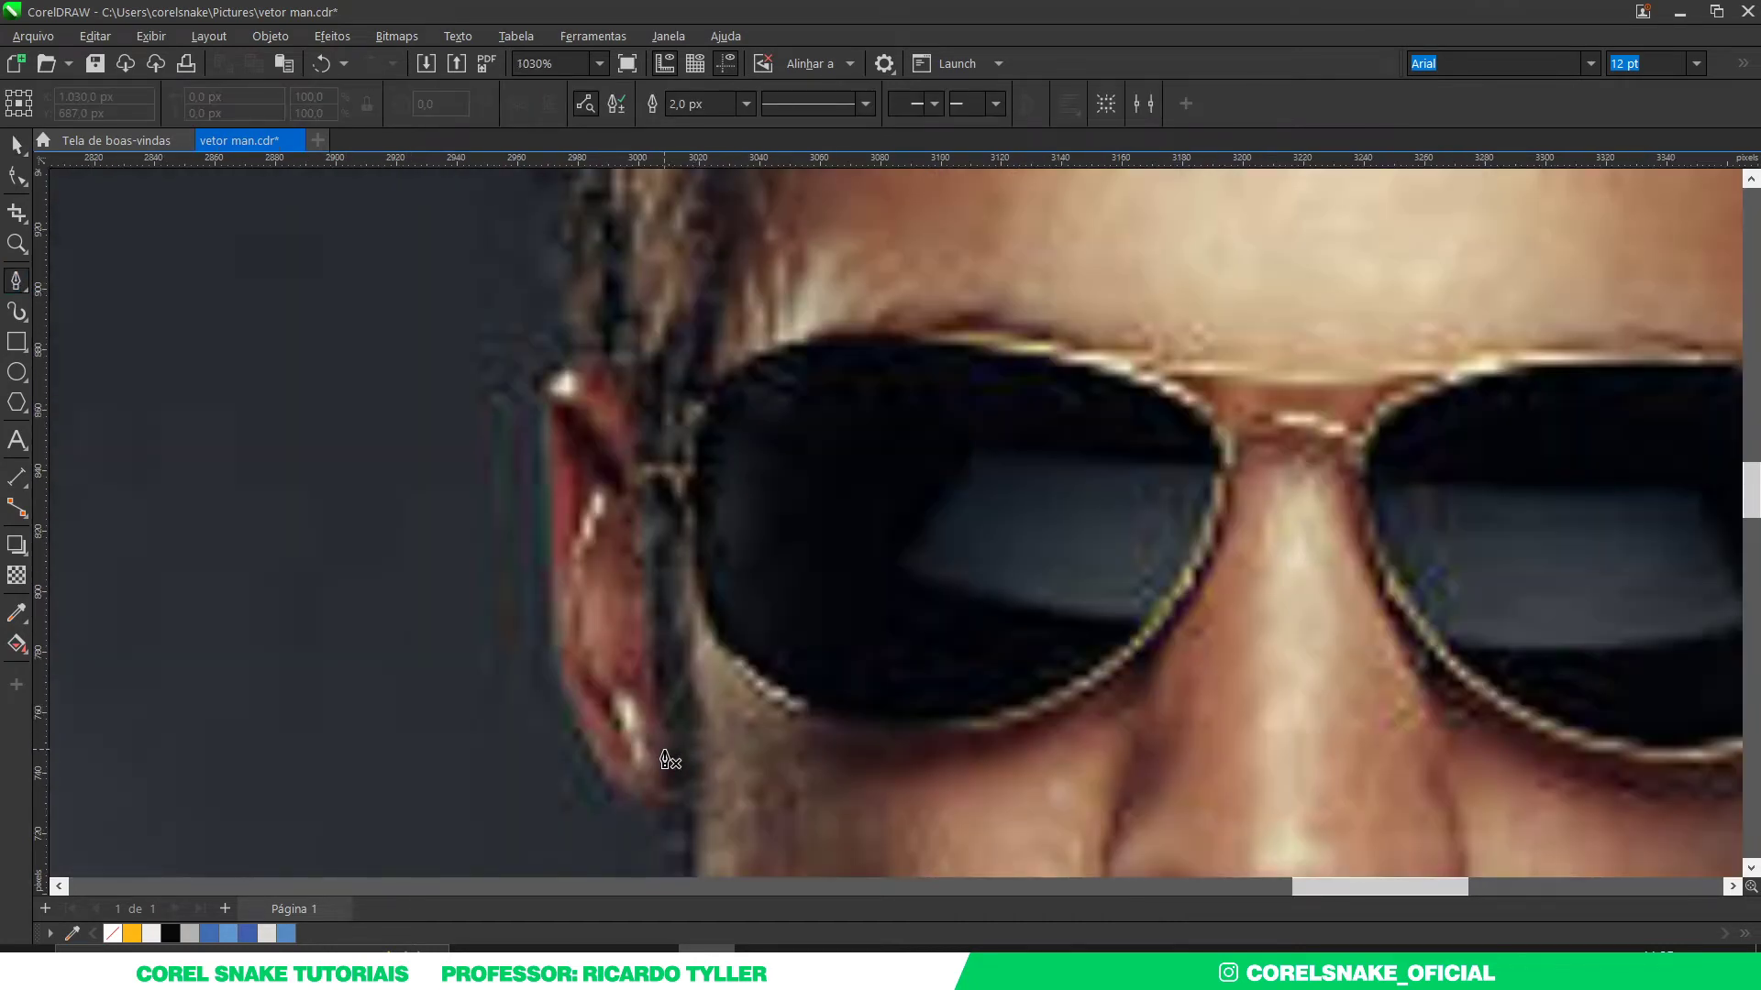
left_click(667, 760)
scroll(679, 633, "up", 1)
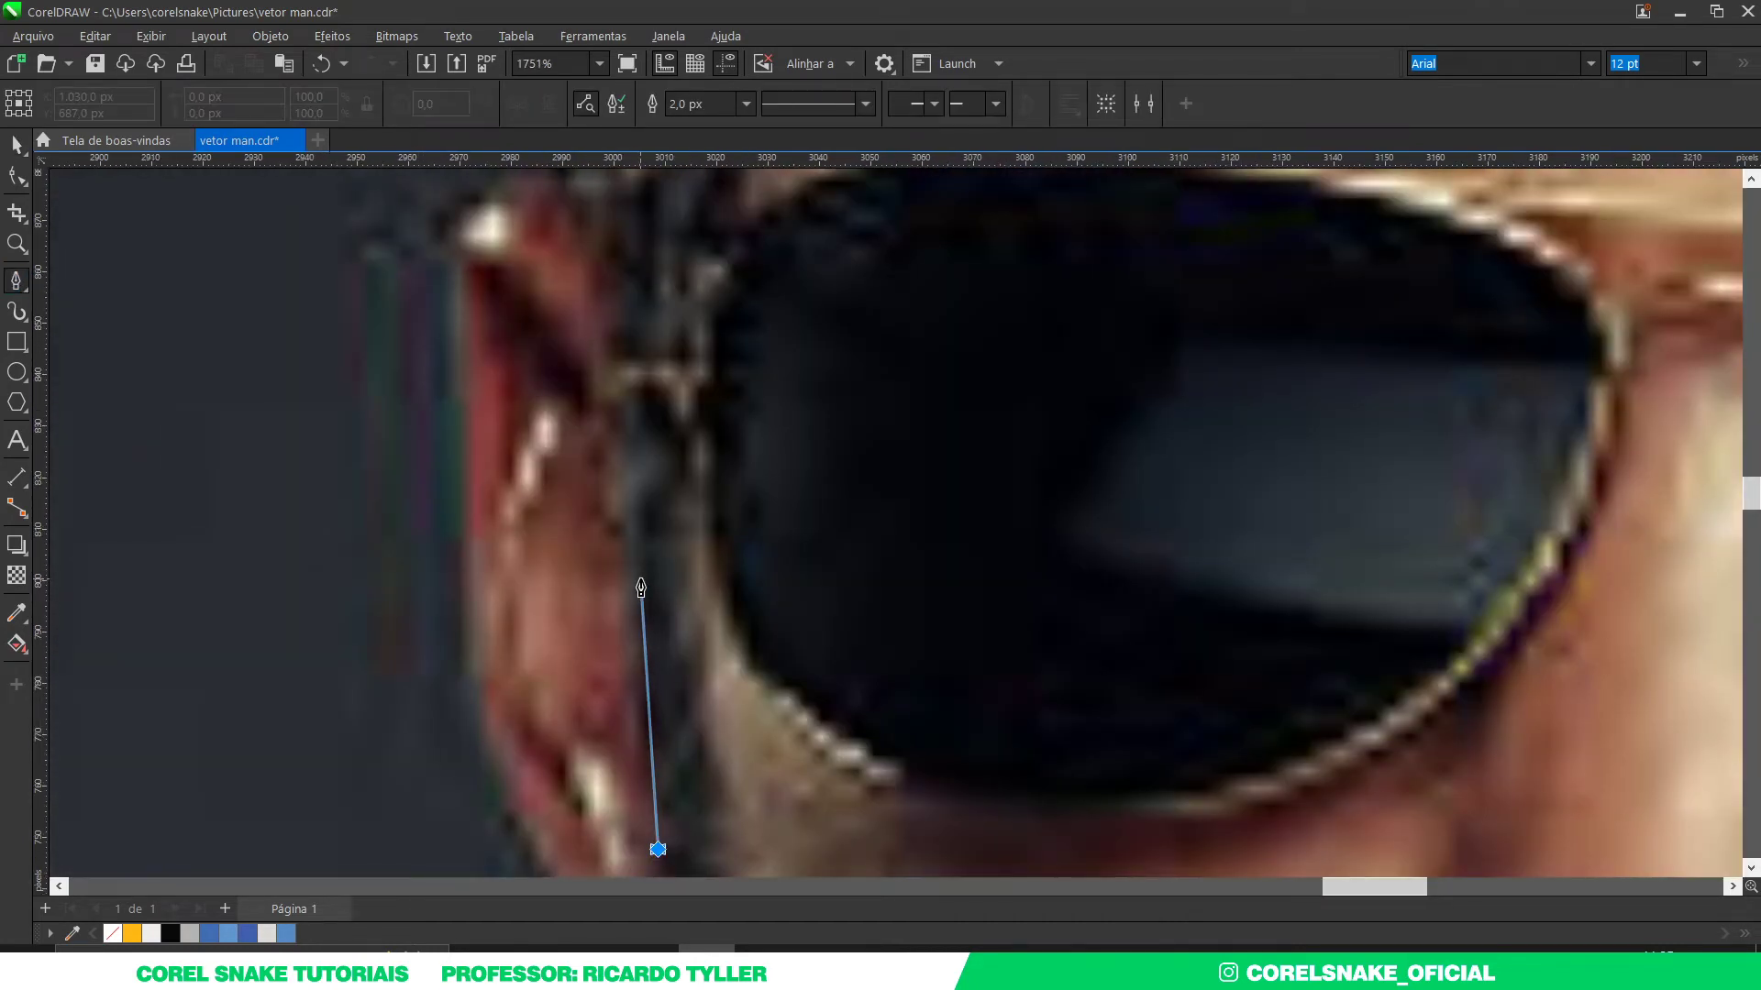
left_click_drag(644, 536, 619, 408)
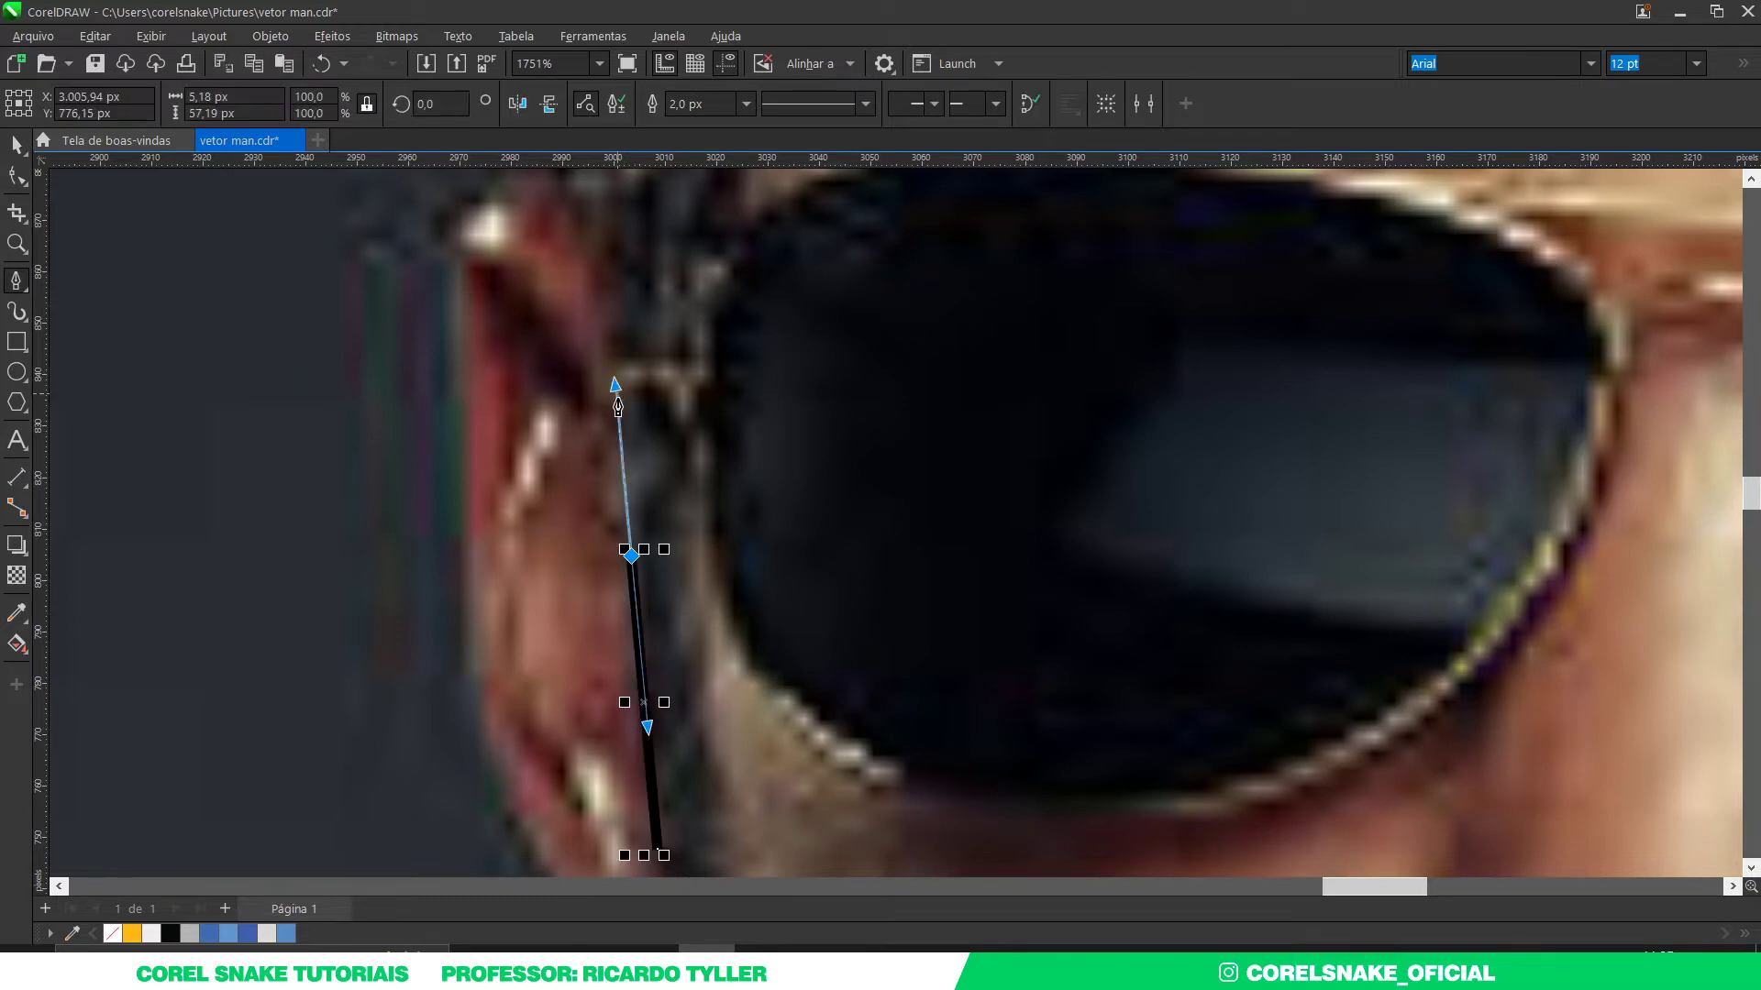
scroll(621, 518, "down", 2)
scroll(621, 509, "down", 2)
scroll(619, 505, "up", 2)
scroll(615, 513, "up", 1)
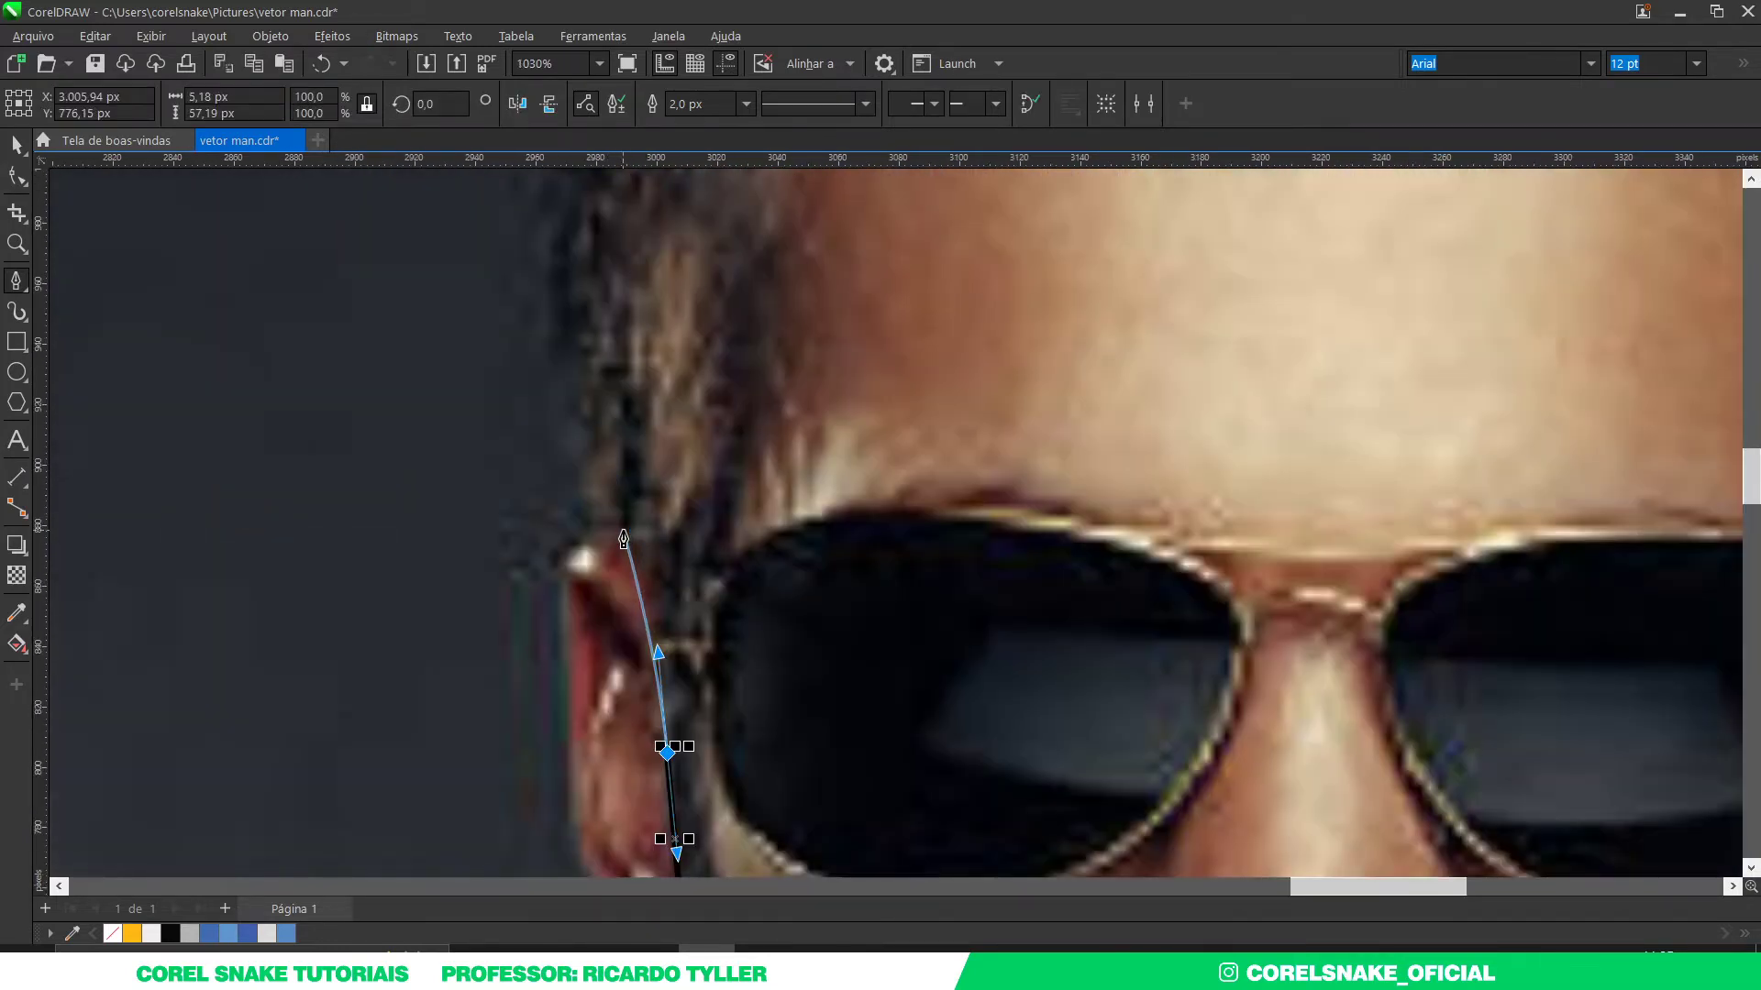
left_click_drag(623, 530, 605, 510)
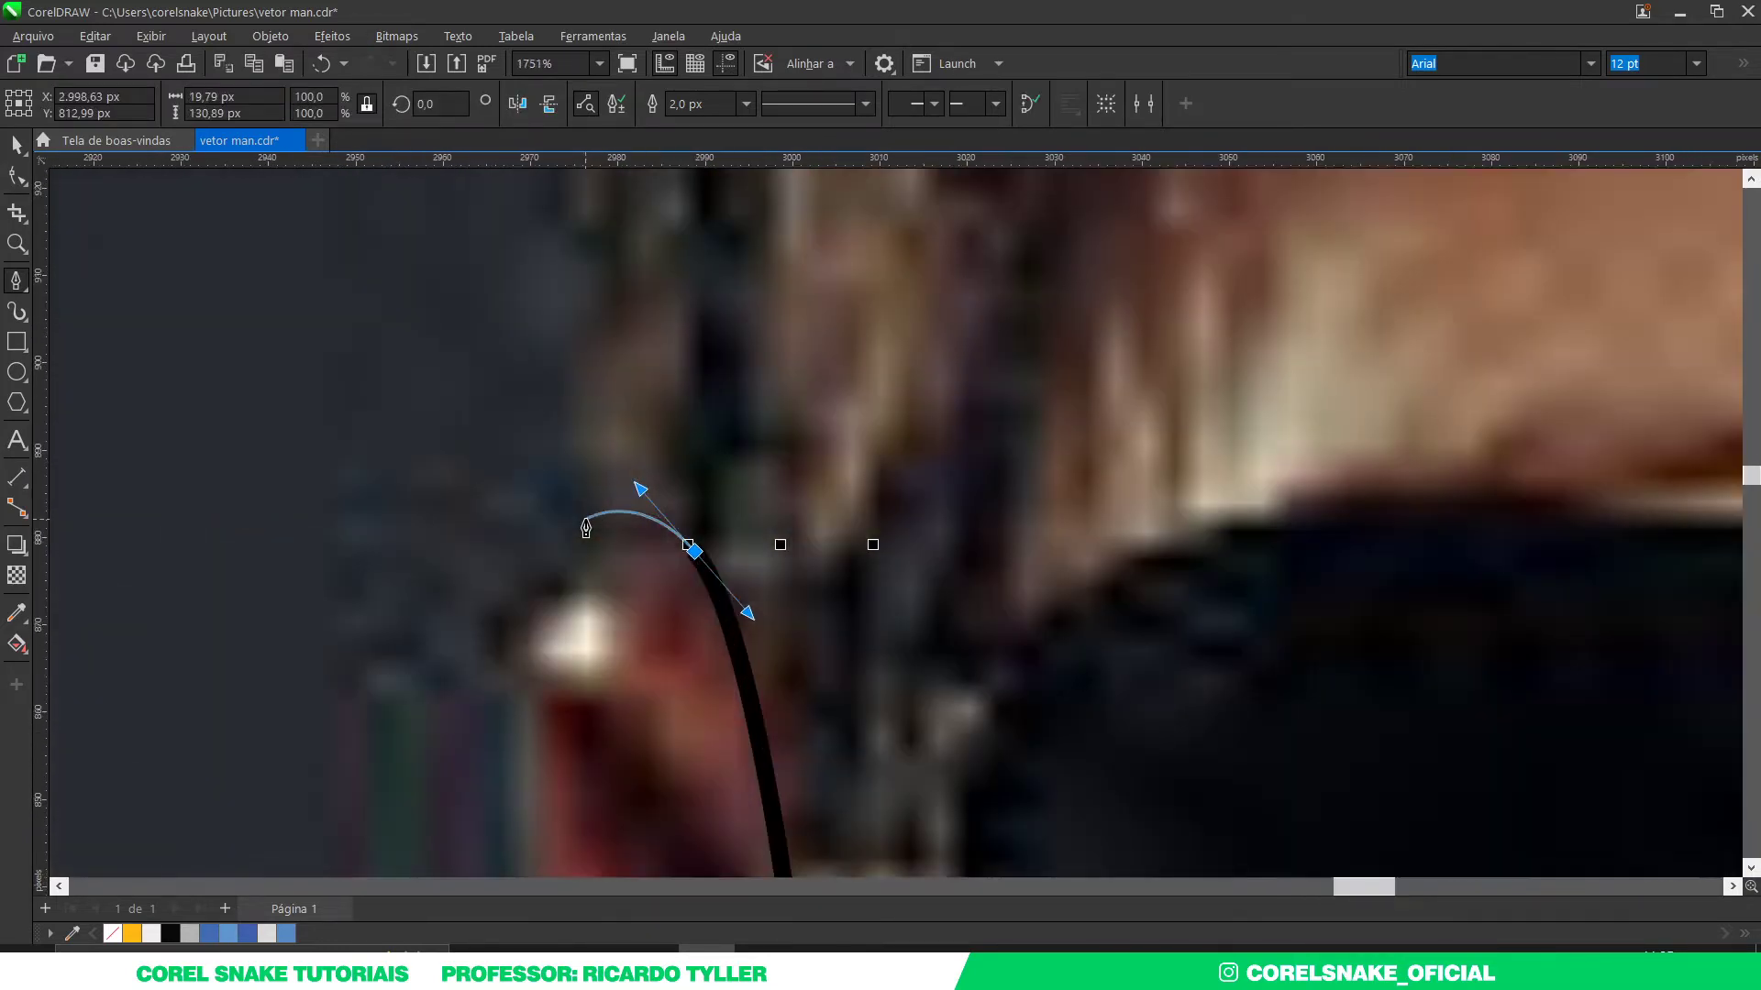
scroll(577, 475, "up", 2)
key("ctrl+z")
left_click_drag(745, 638, 668, 567)
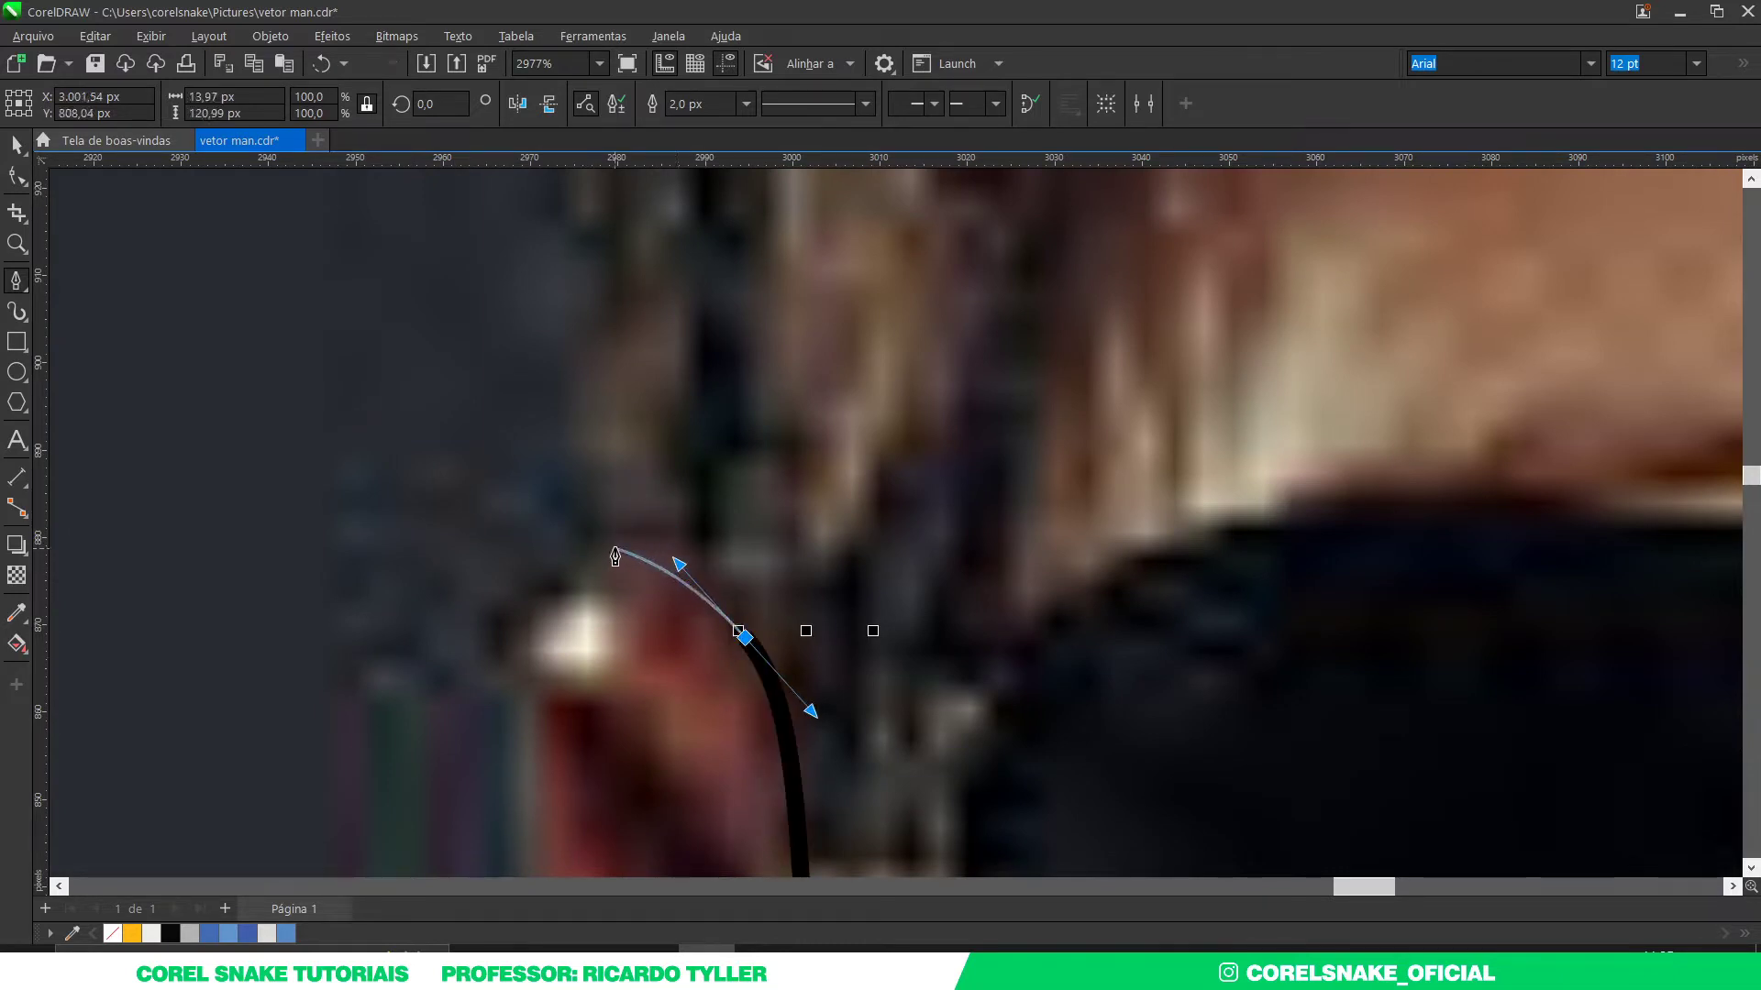
scroll(623, 550, "down", 3)
scroll(623, 550, "up", 2)
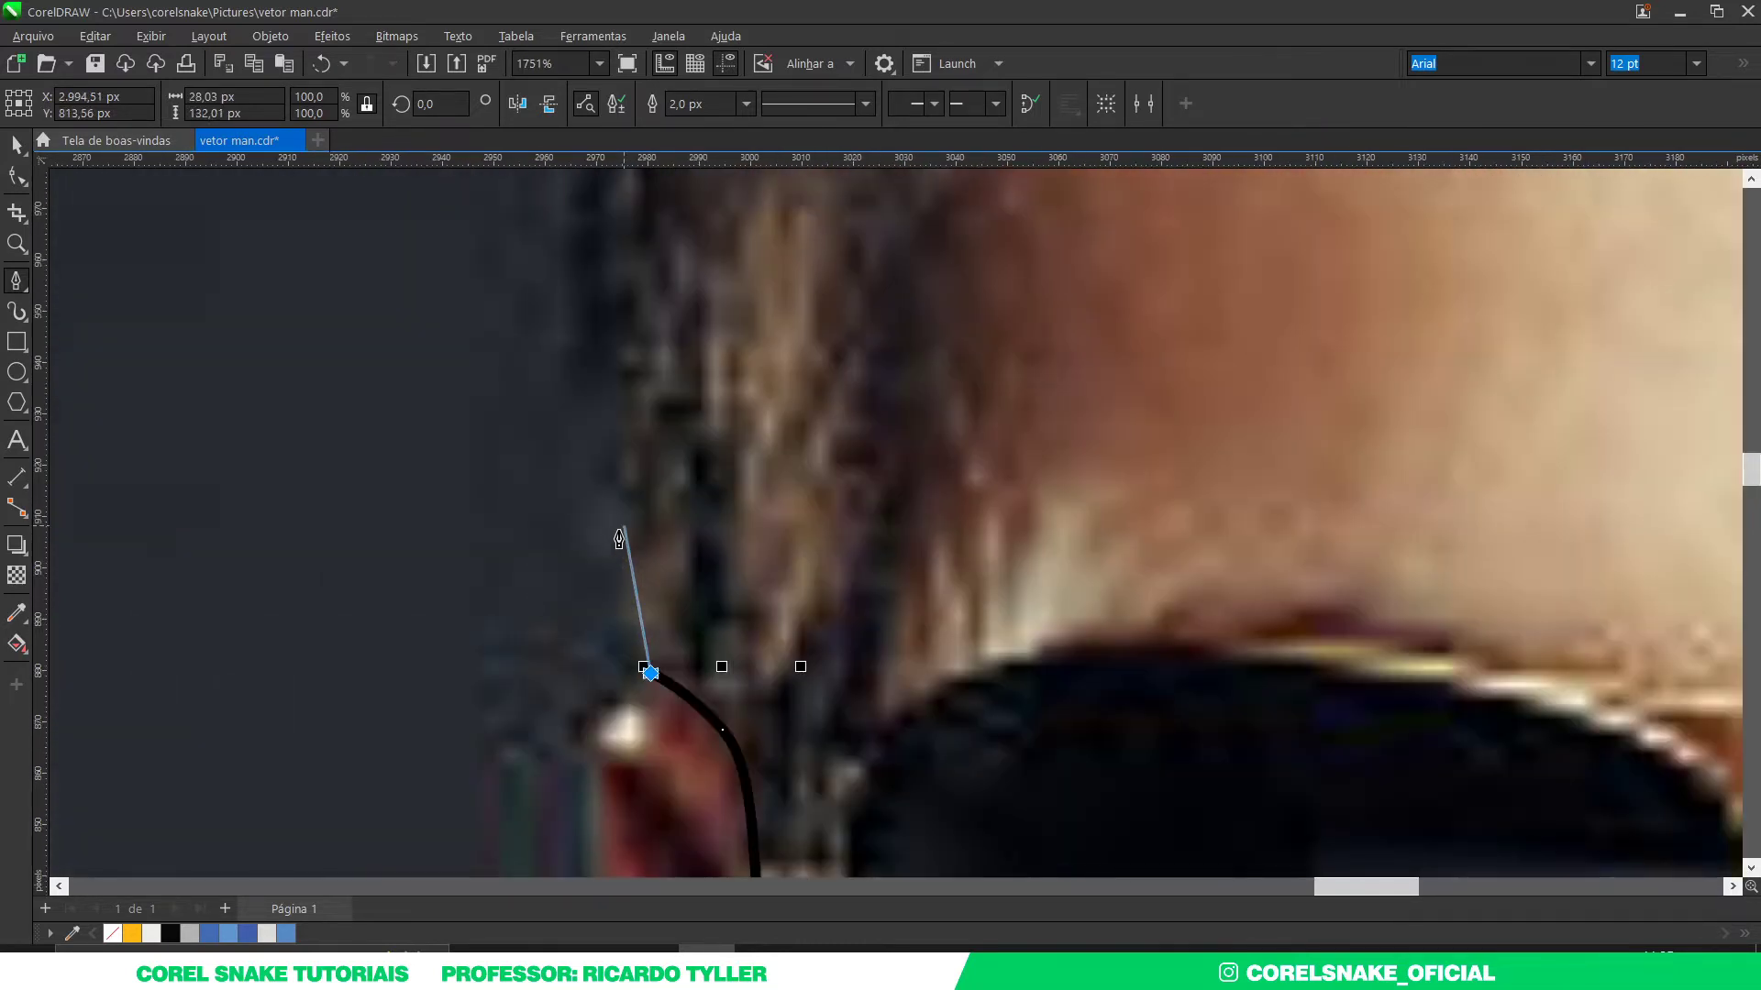
left_click_drag(633, 509, 600, 451)
mouse_move(632, 385)
left_mouse_down()
mouse_move(583, 315)
mouse_move(588, 235)
left_mouse_up()
scroll(587, 605, "down", 2)
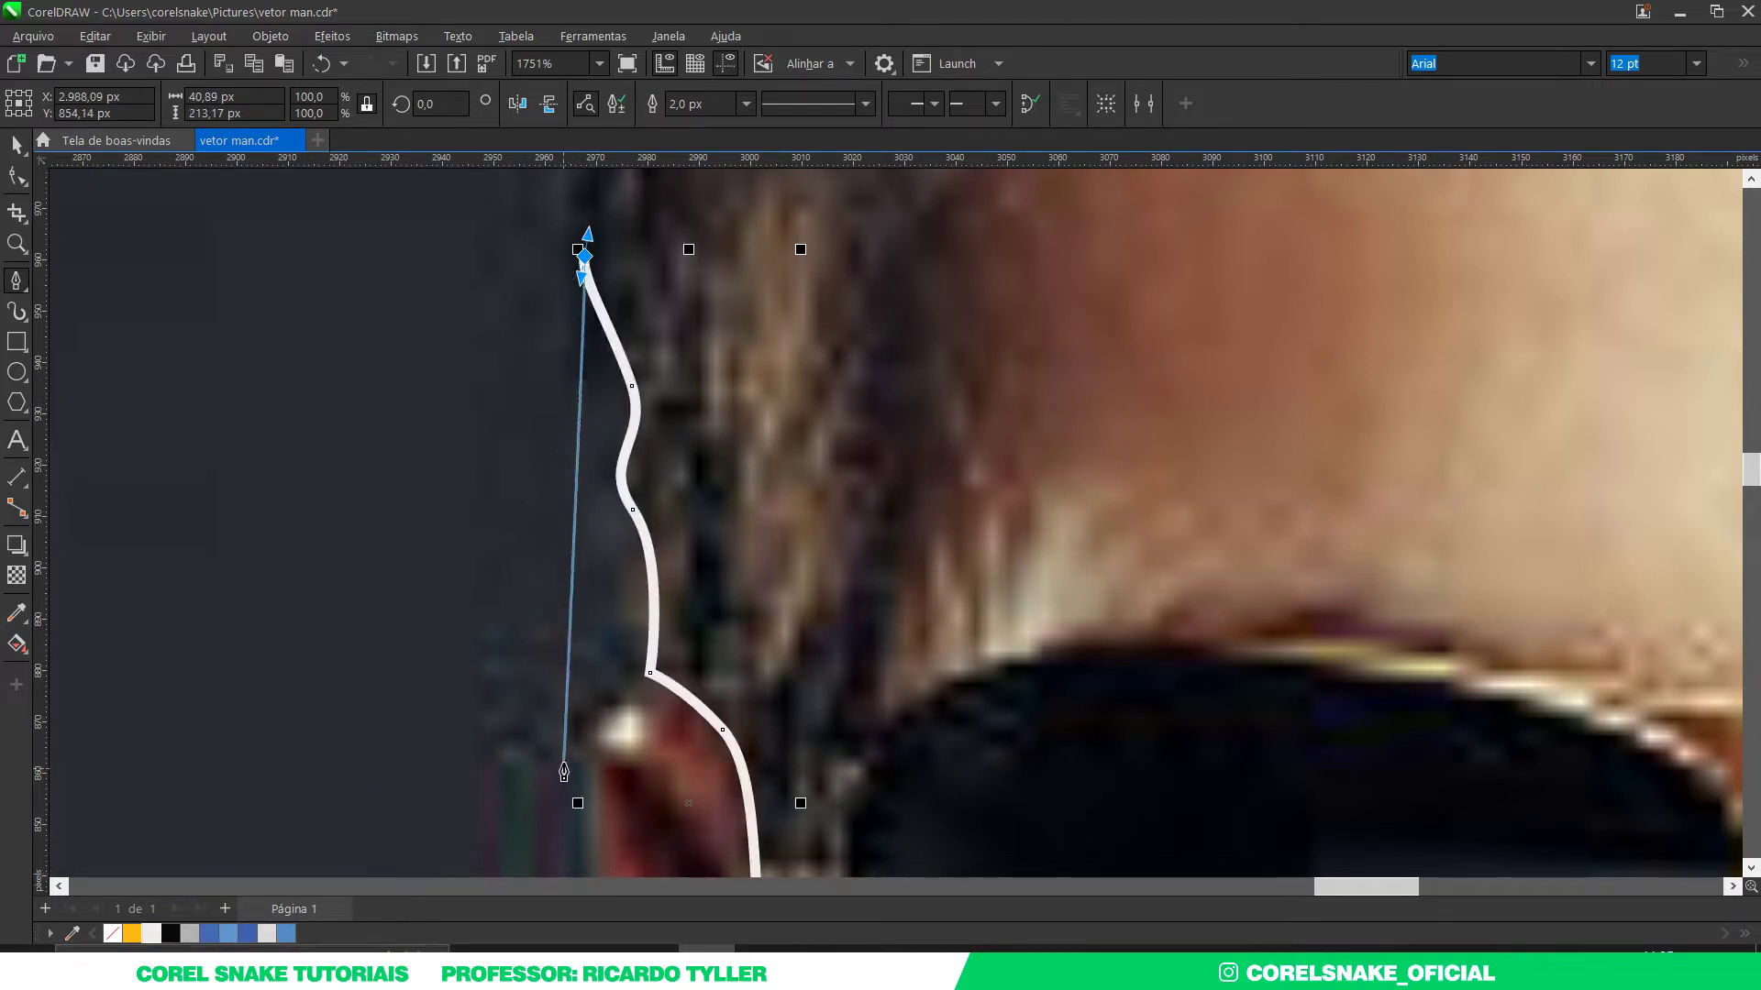
scroll(587, 614, "down", 3)
scroll(615, 629, "down", 1)
scroll(598, 578, "up", 3)
scroll(599, 578, "up", 3)
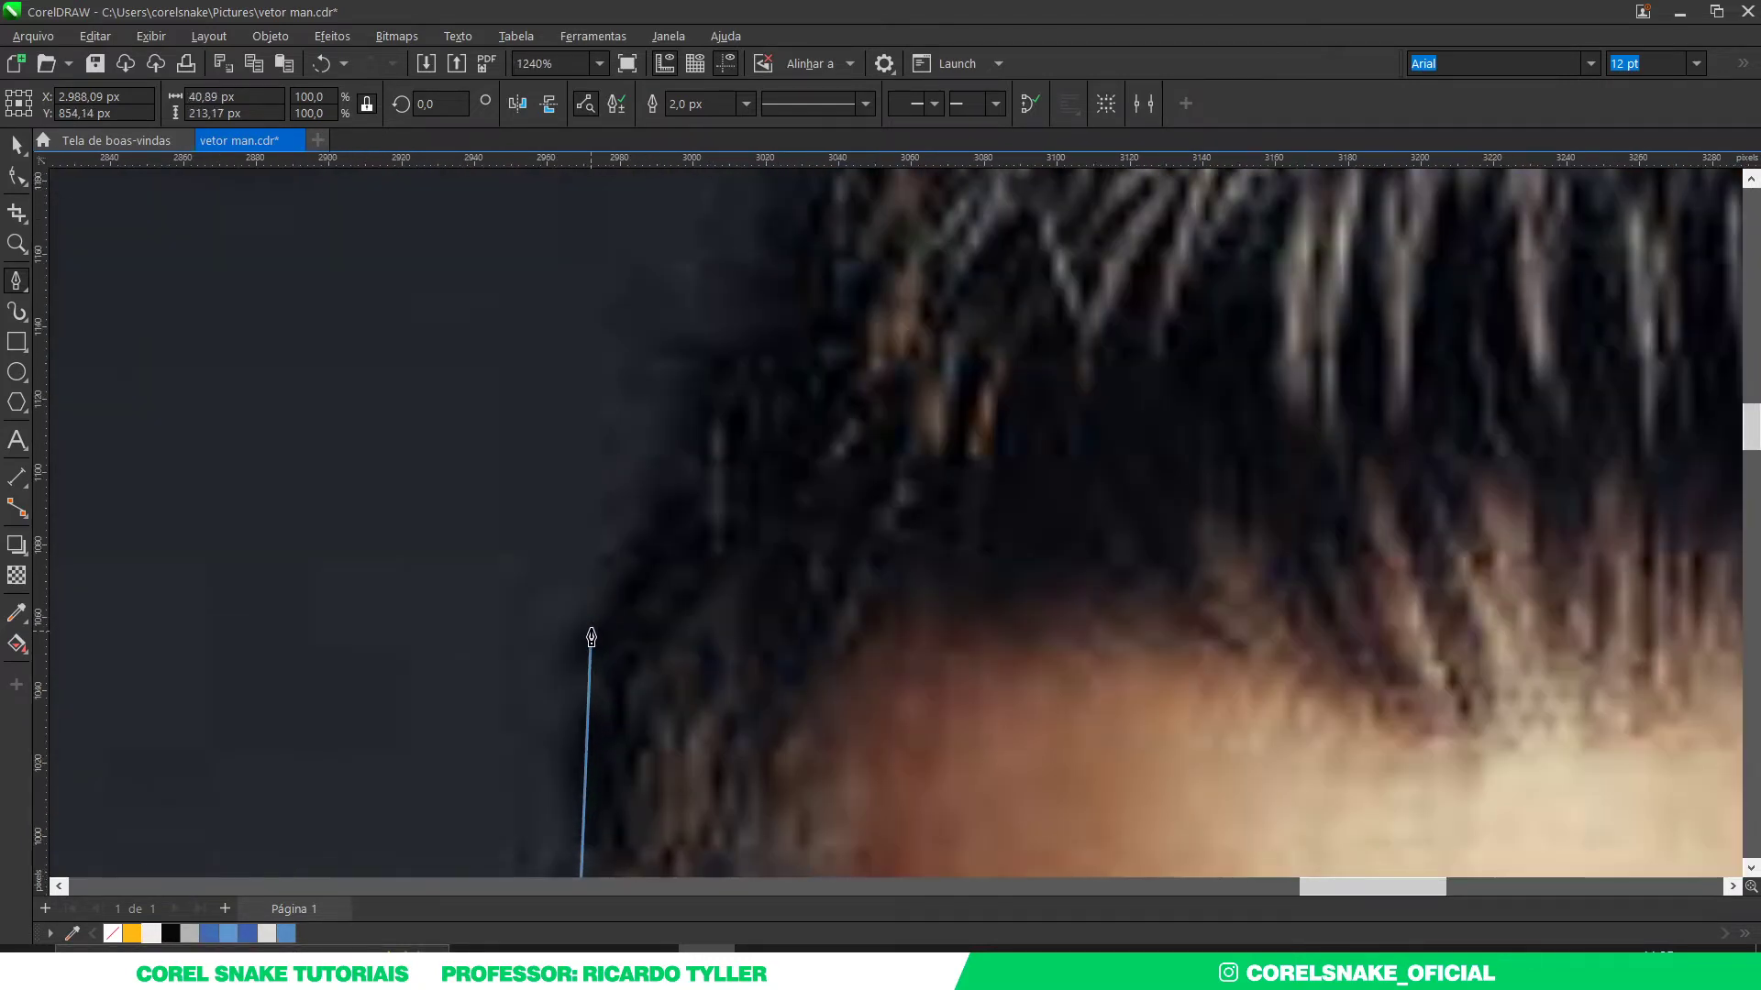
Step: Curve the hair outline over the top-left of the head, adding a pointed tuft at the top
left_click_drag(615, 596, 669, 511)
mouse_move(715, 371)
left_mouse_down()
mouse_move(698, 476)
mouse_move(826, 396)
left_mouse_up()
scroll(698, 476, "down", 3)
scroll(696, 464, "up", 2)
left_click_drag(931, 353, 993, 281)
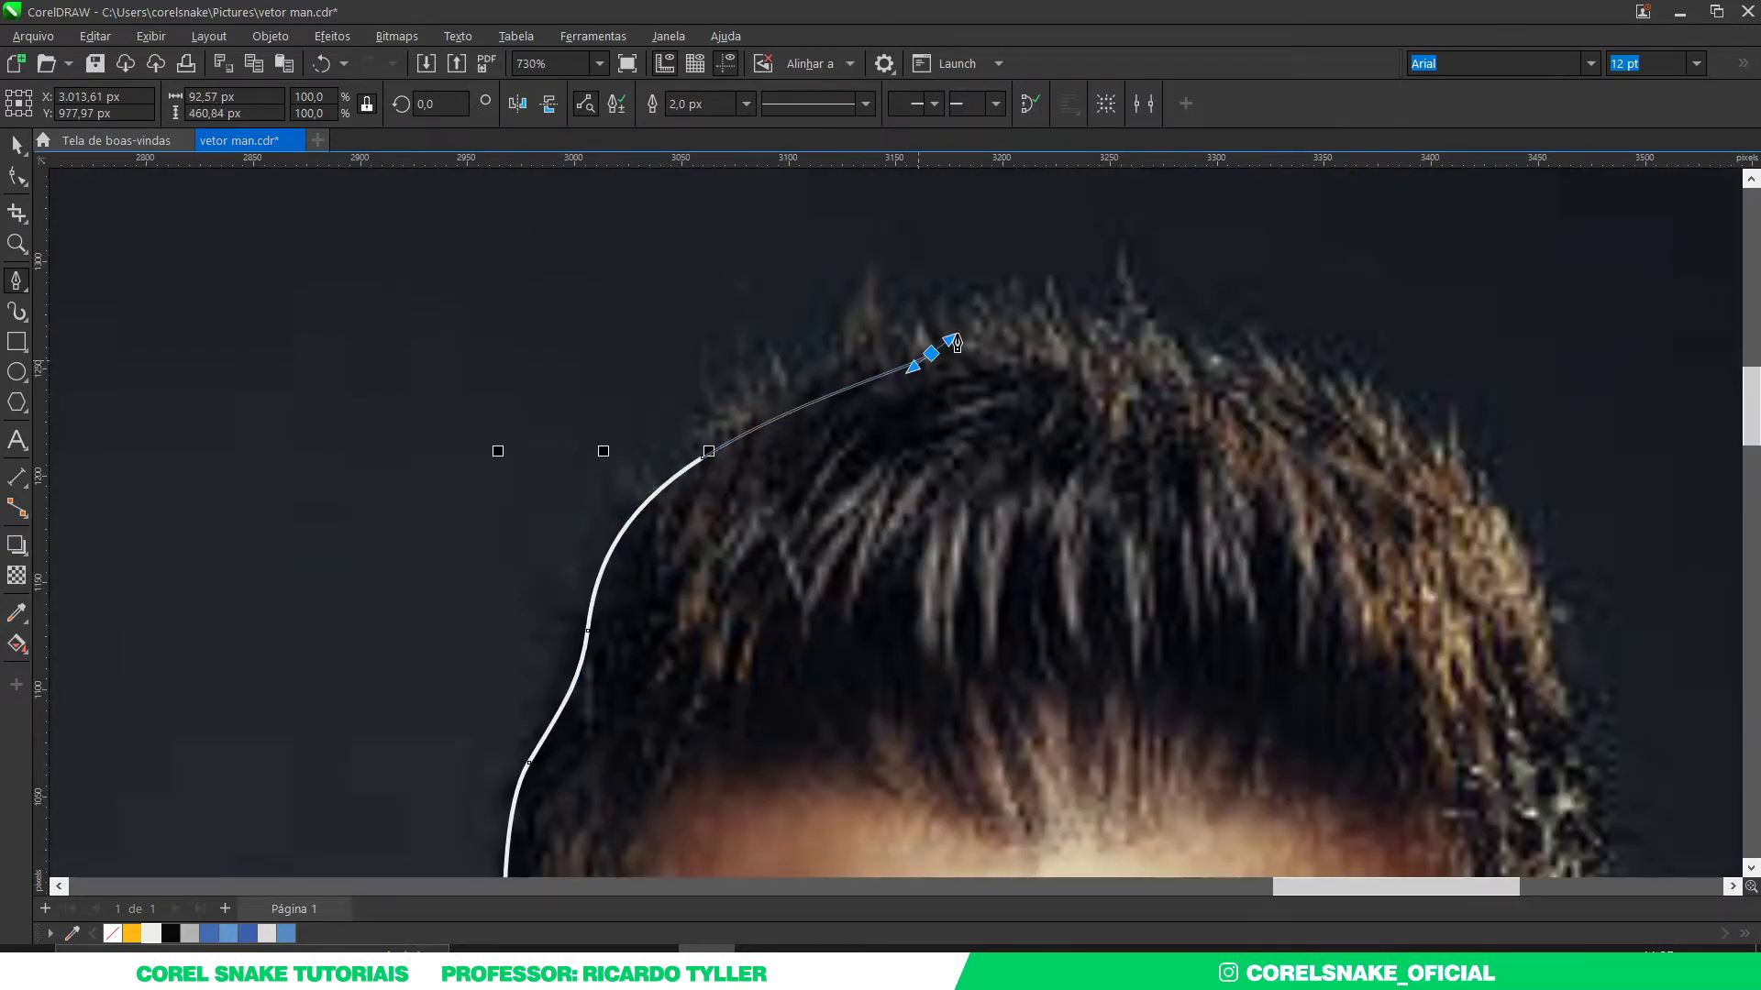
key("ctrl+z")
scroll(990, 271, "up", 2)
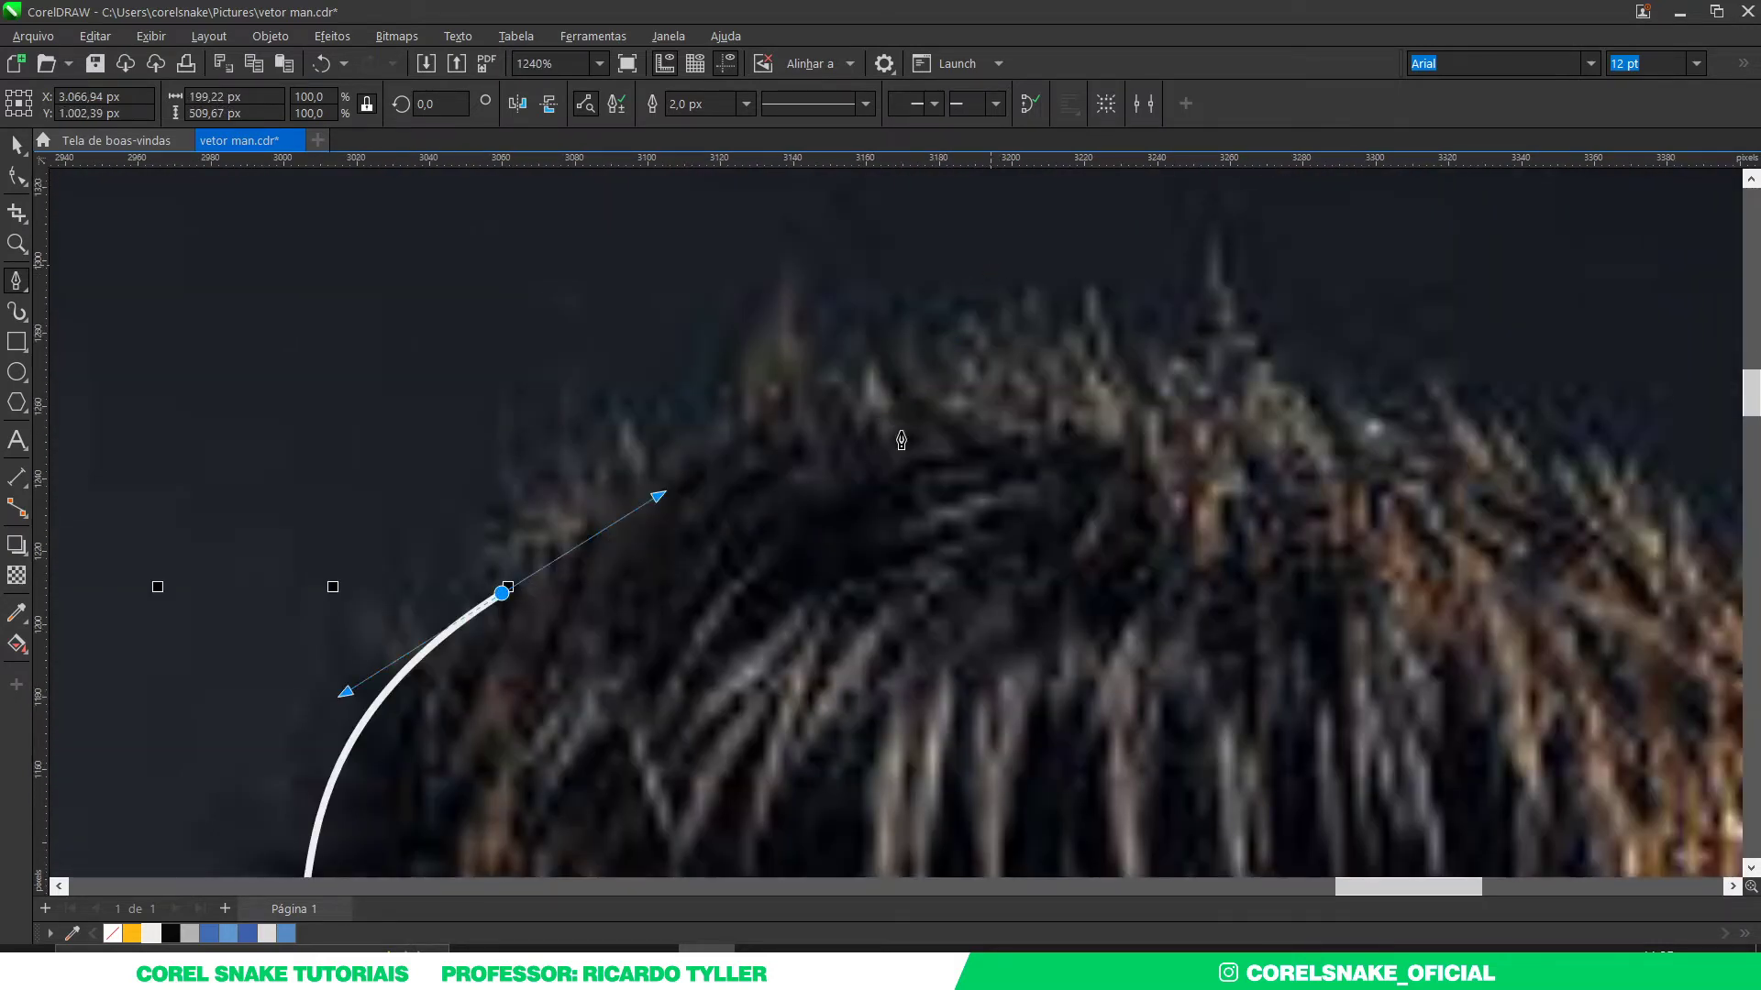
mouse_move(937, 423)
left_mouse_down()
mouse_move(1000, 379)
mouse_move(971, 435)
left_mouse_up()
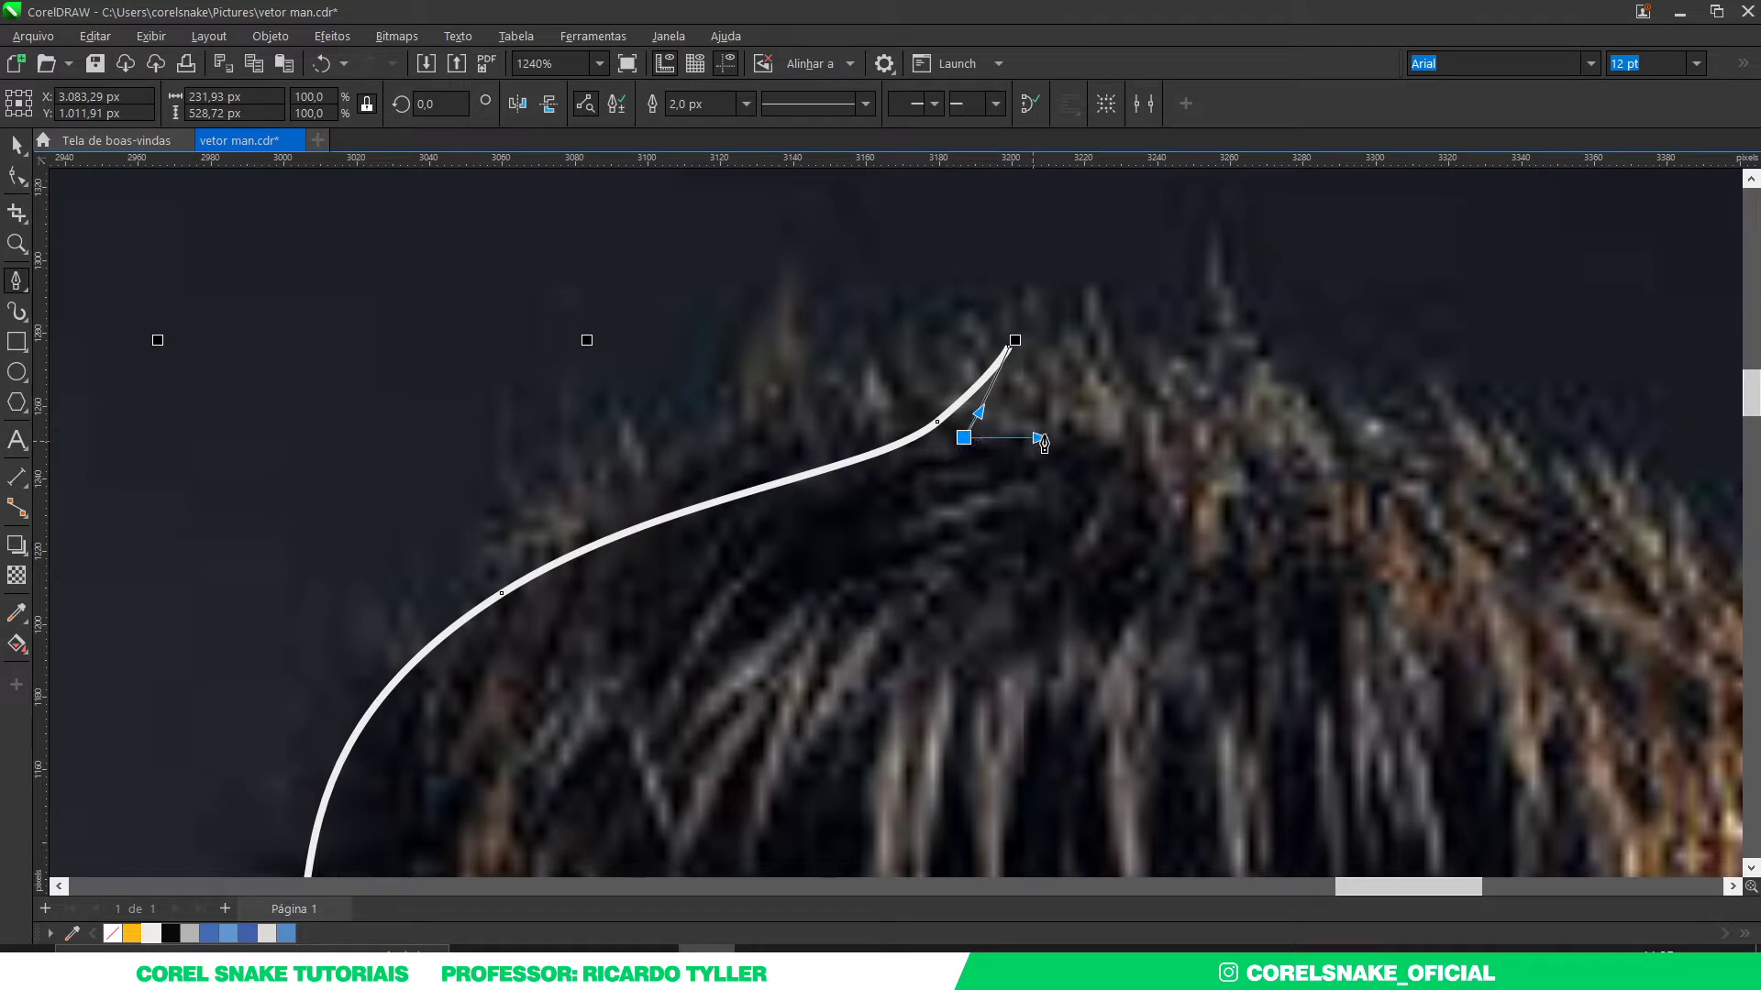
left_click_drag(1253, 380, 1387, 384)
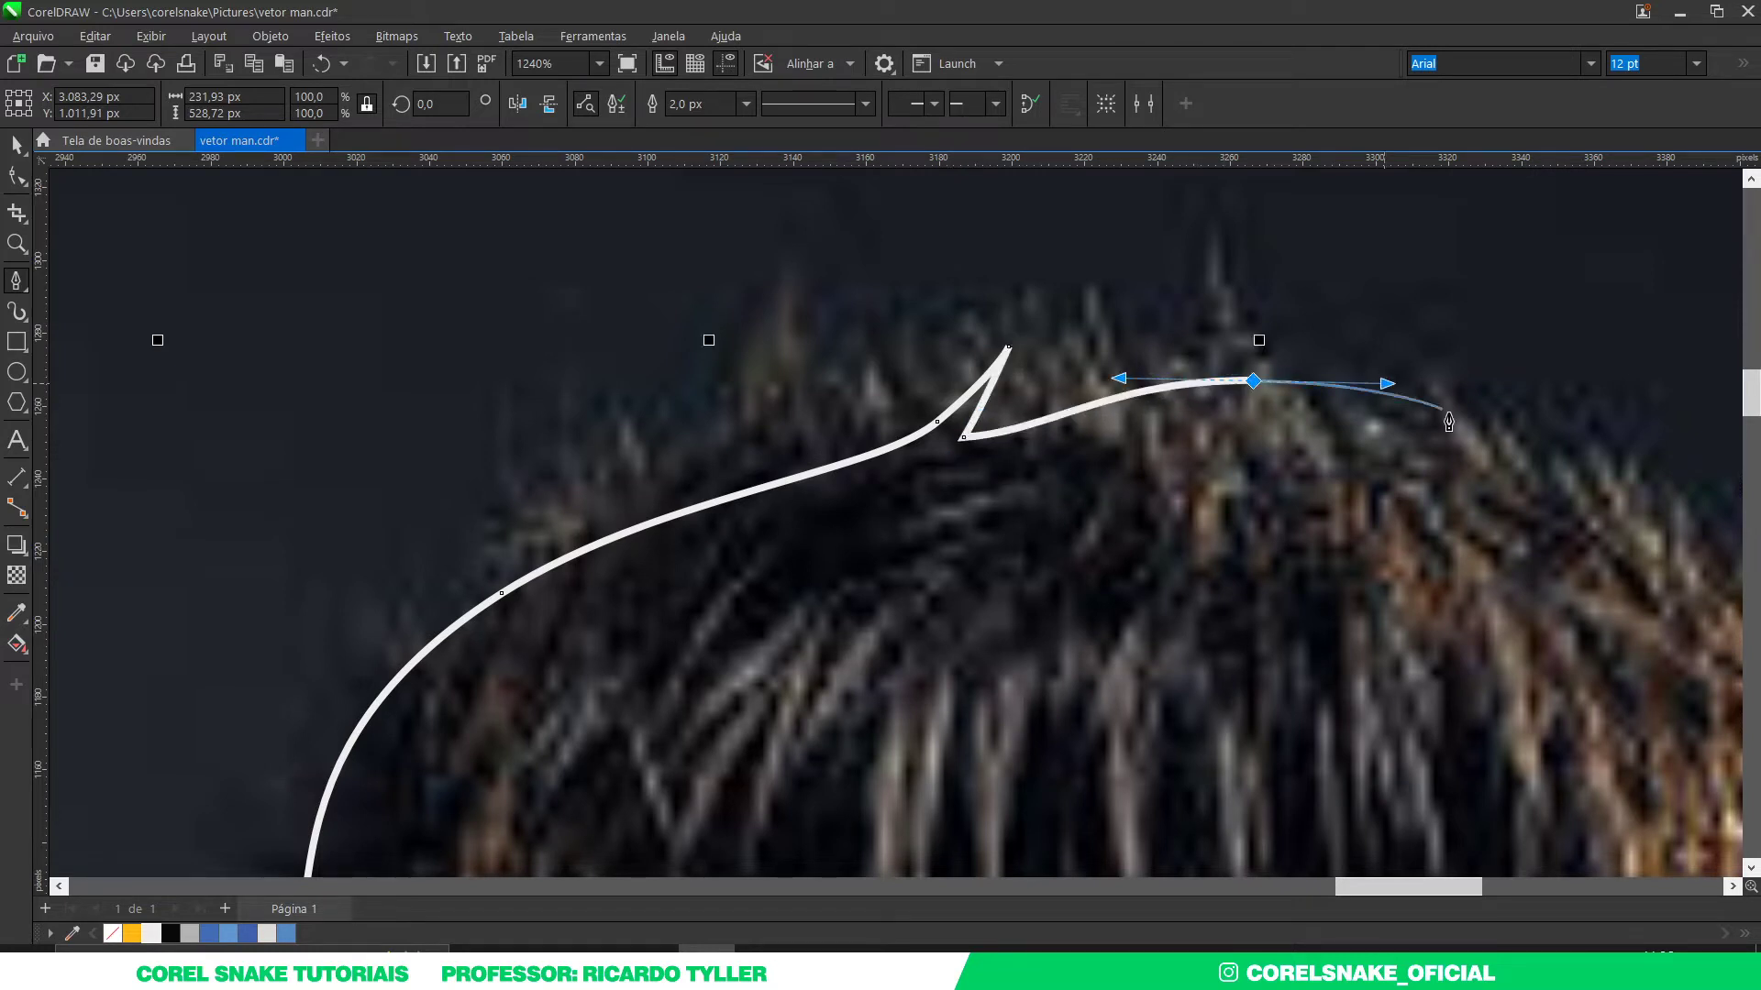
scroll(1448, 422, "down", 5)
scroll(1559, 447, "up", 5)
Step: Carry the outline across the crown, adding a spiky strand, then down the right side to the ear
mouse_move(1171, 374)
left_mouse_down()
mouse_move(1281, 436)
mouse_move(1165, 413)
left_mouse_up()
left_click(1320, 467)
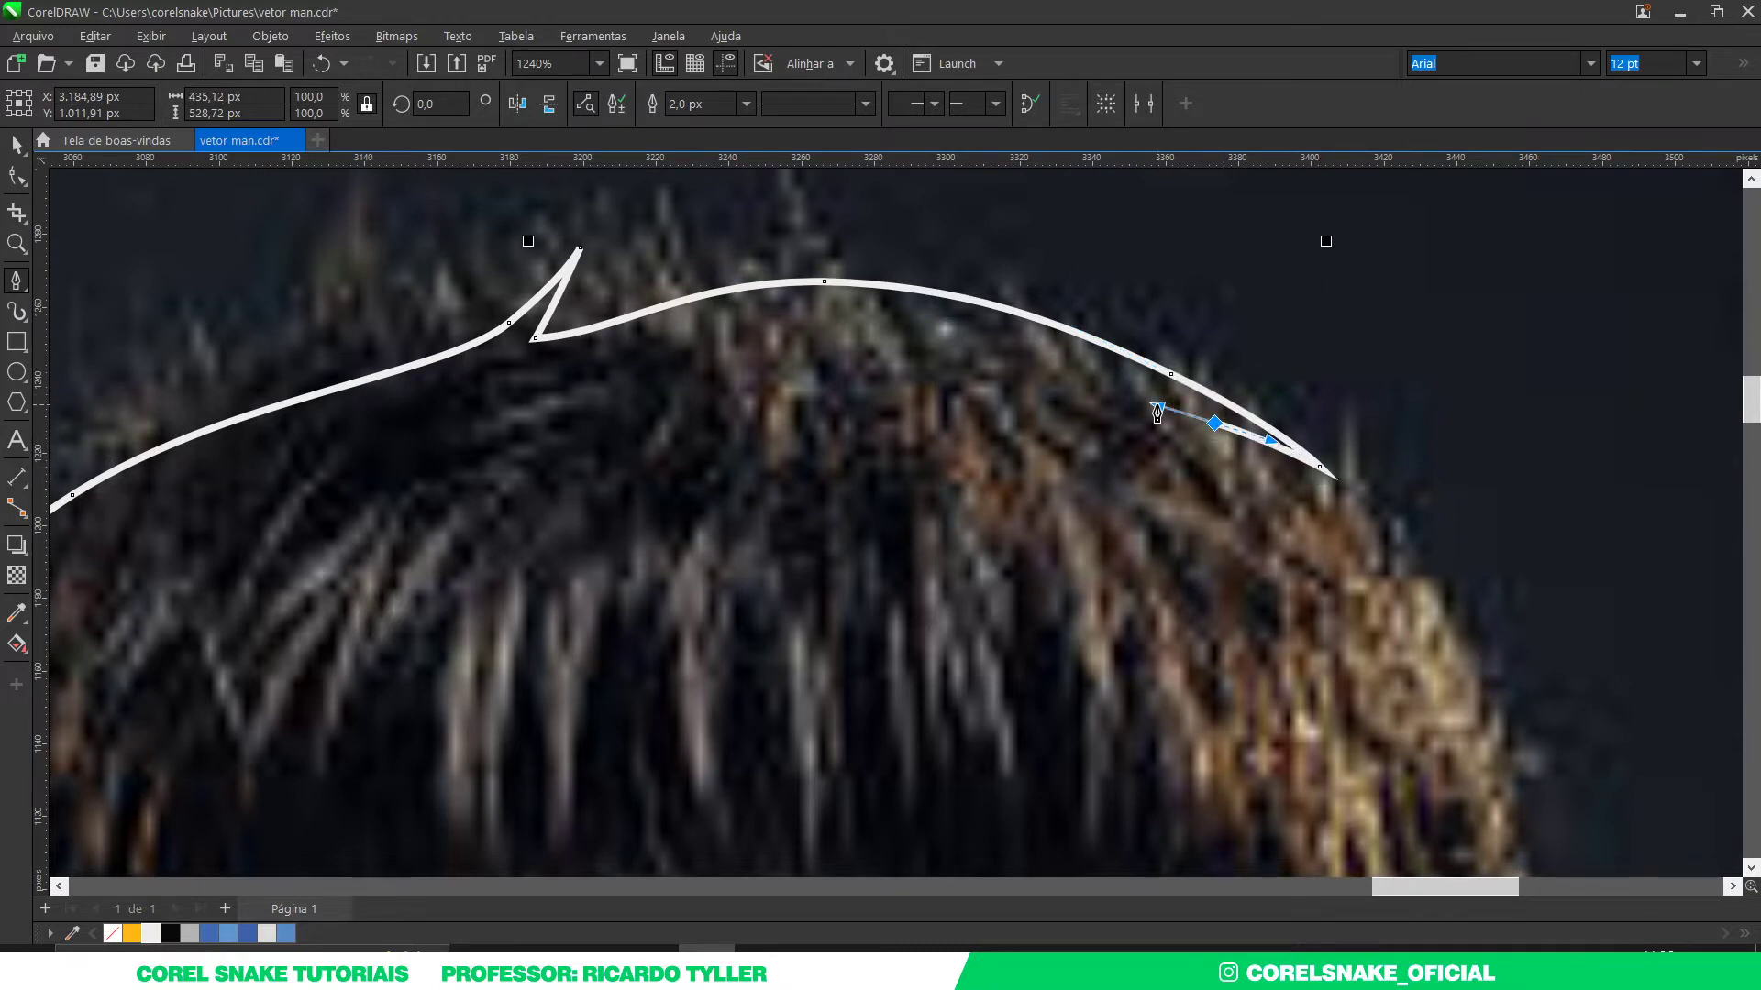
left_click_drag(1157, 413, 1417, 614)
scroll(1152, 403, "down", 2)
scroll(1147, 409, "up", 2)
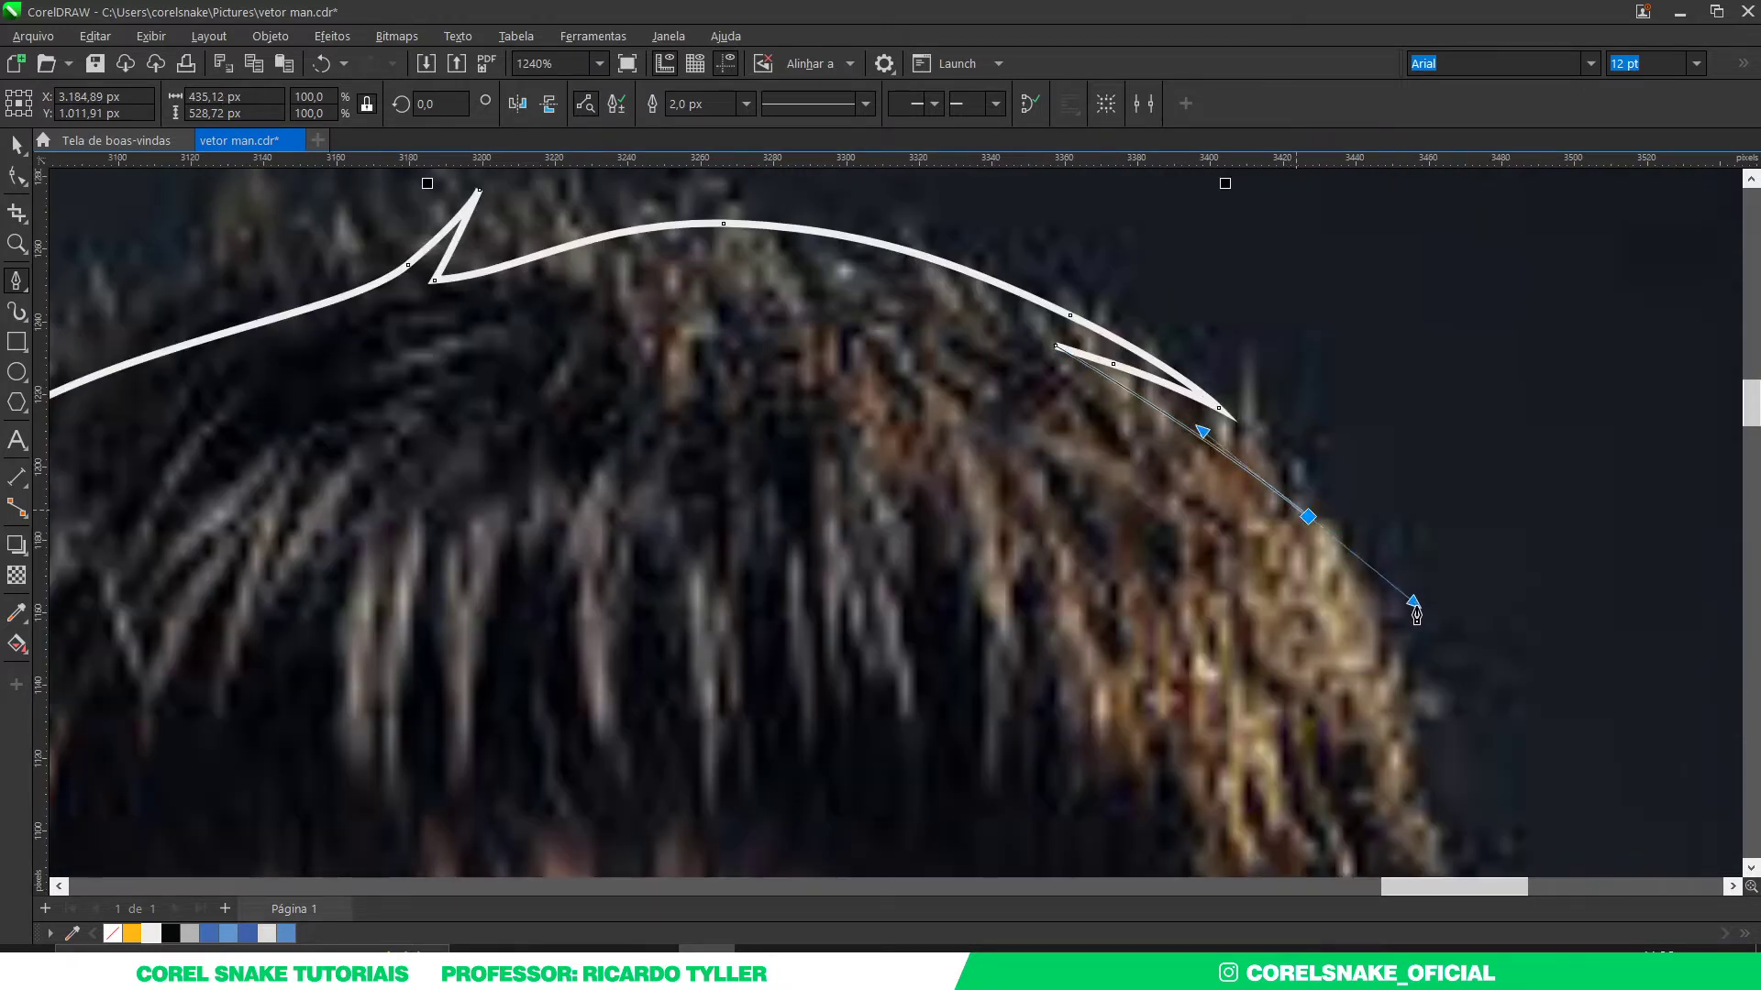
scroll(1417, 615, "down", 3)
scroll(1353, 632, "up", 2)
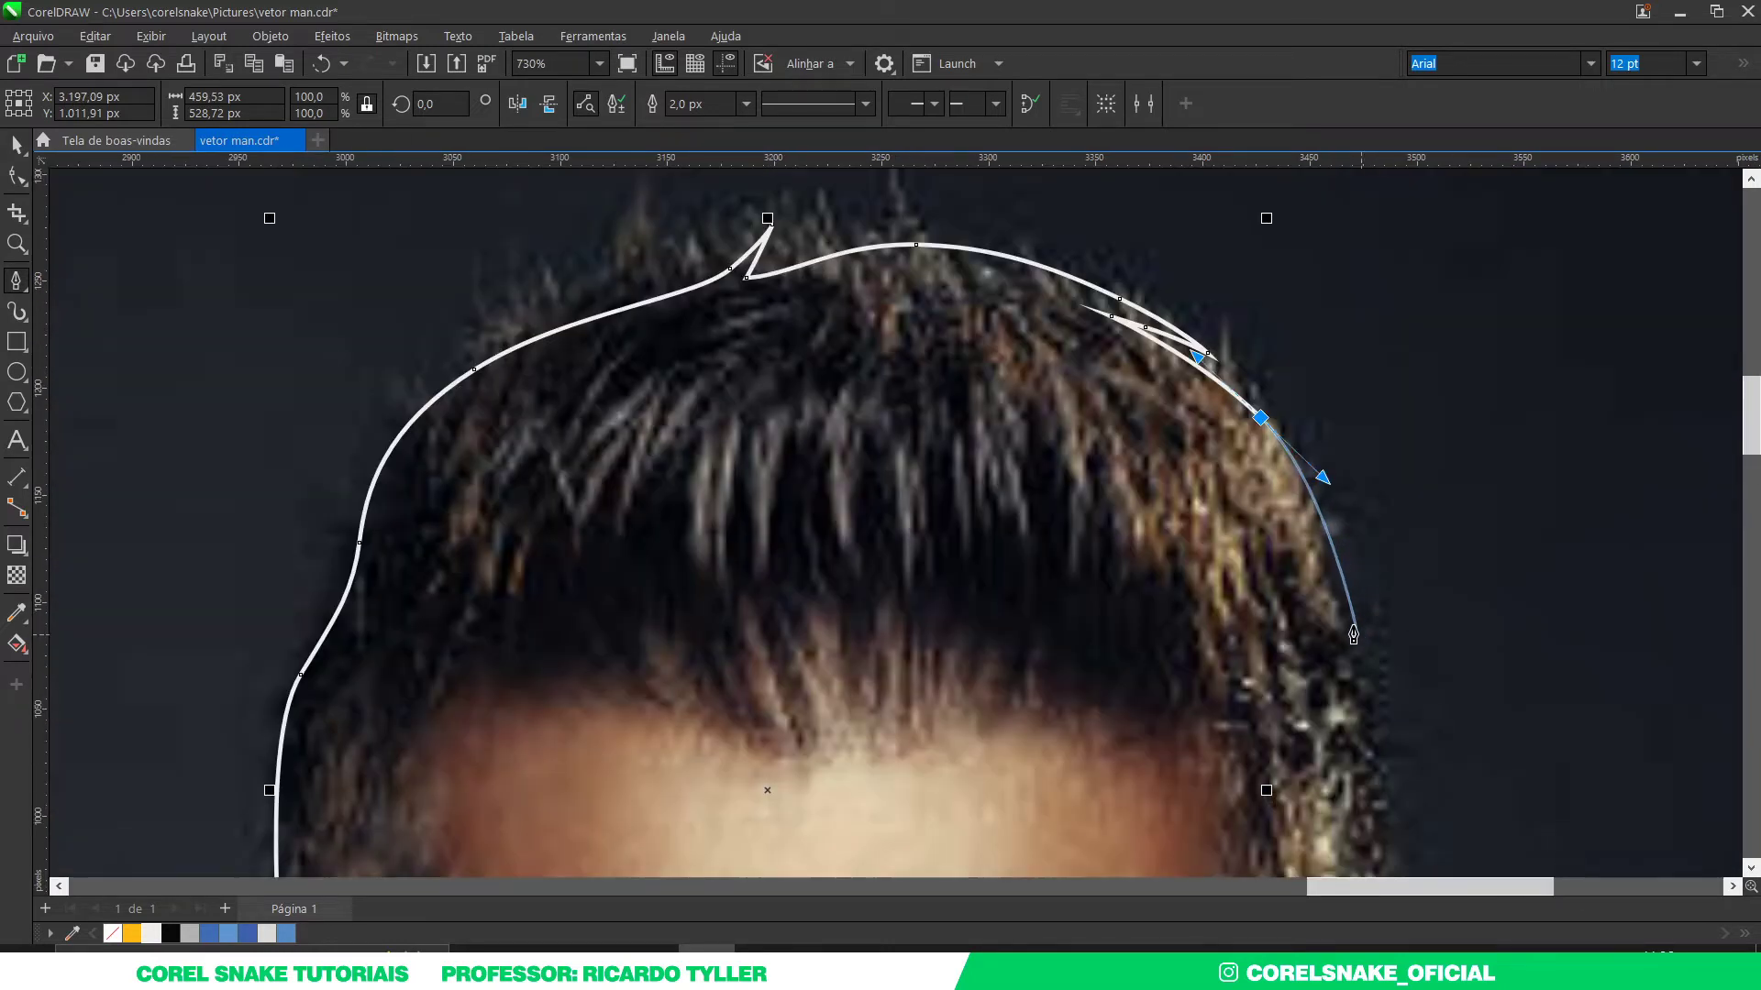
left_click_drag(1353, 633, 1350, 741)
scroll(1350, 740, "down", 3)
scroll(1256, 649, "up", 2)
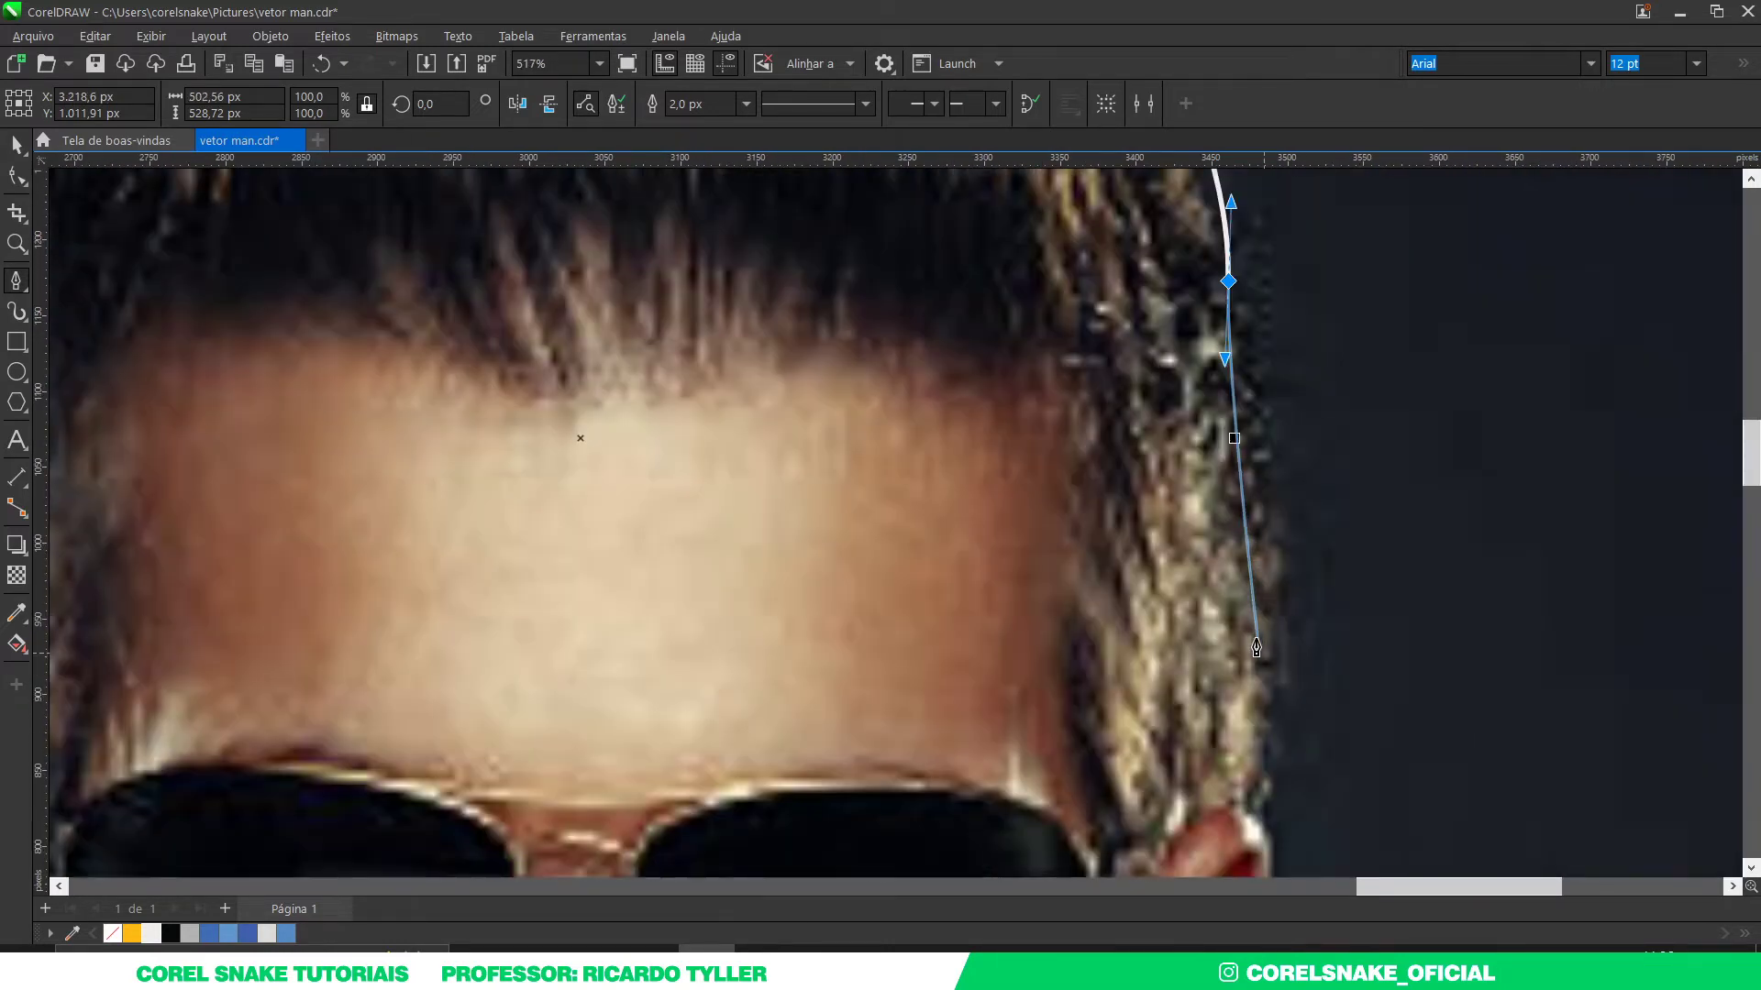
left_click_drag(1257, 648, 1273, 713)
scroll(1268, 734, "up", 2)
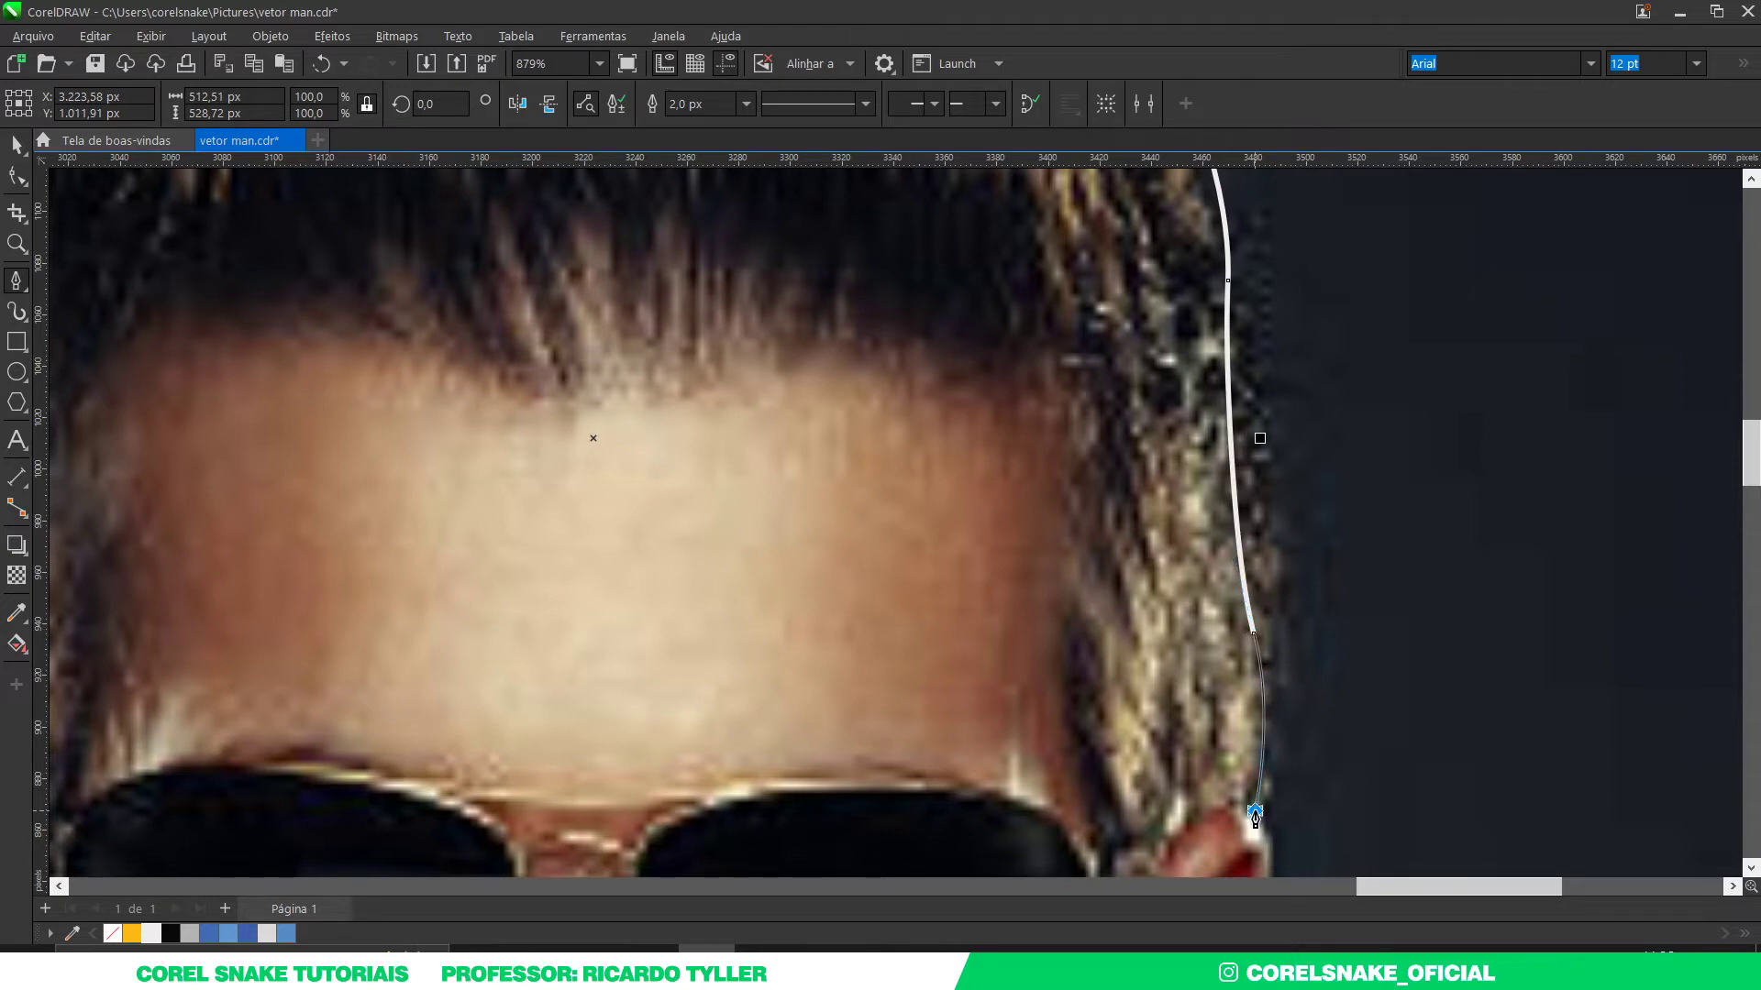
left_click(1255, 815)
scroll(1254, 815, "down", 2)
scroll(1169, 408, "up", 2)
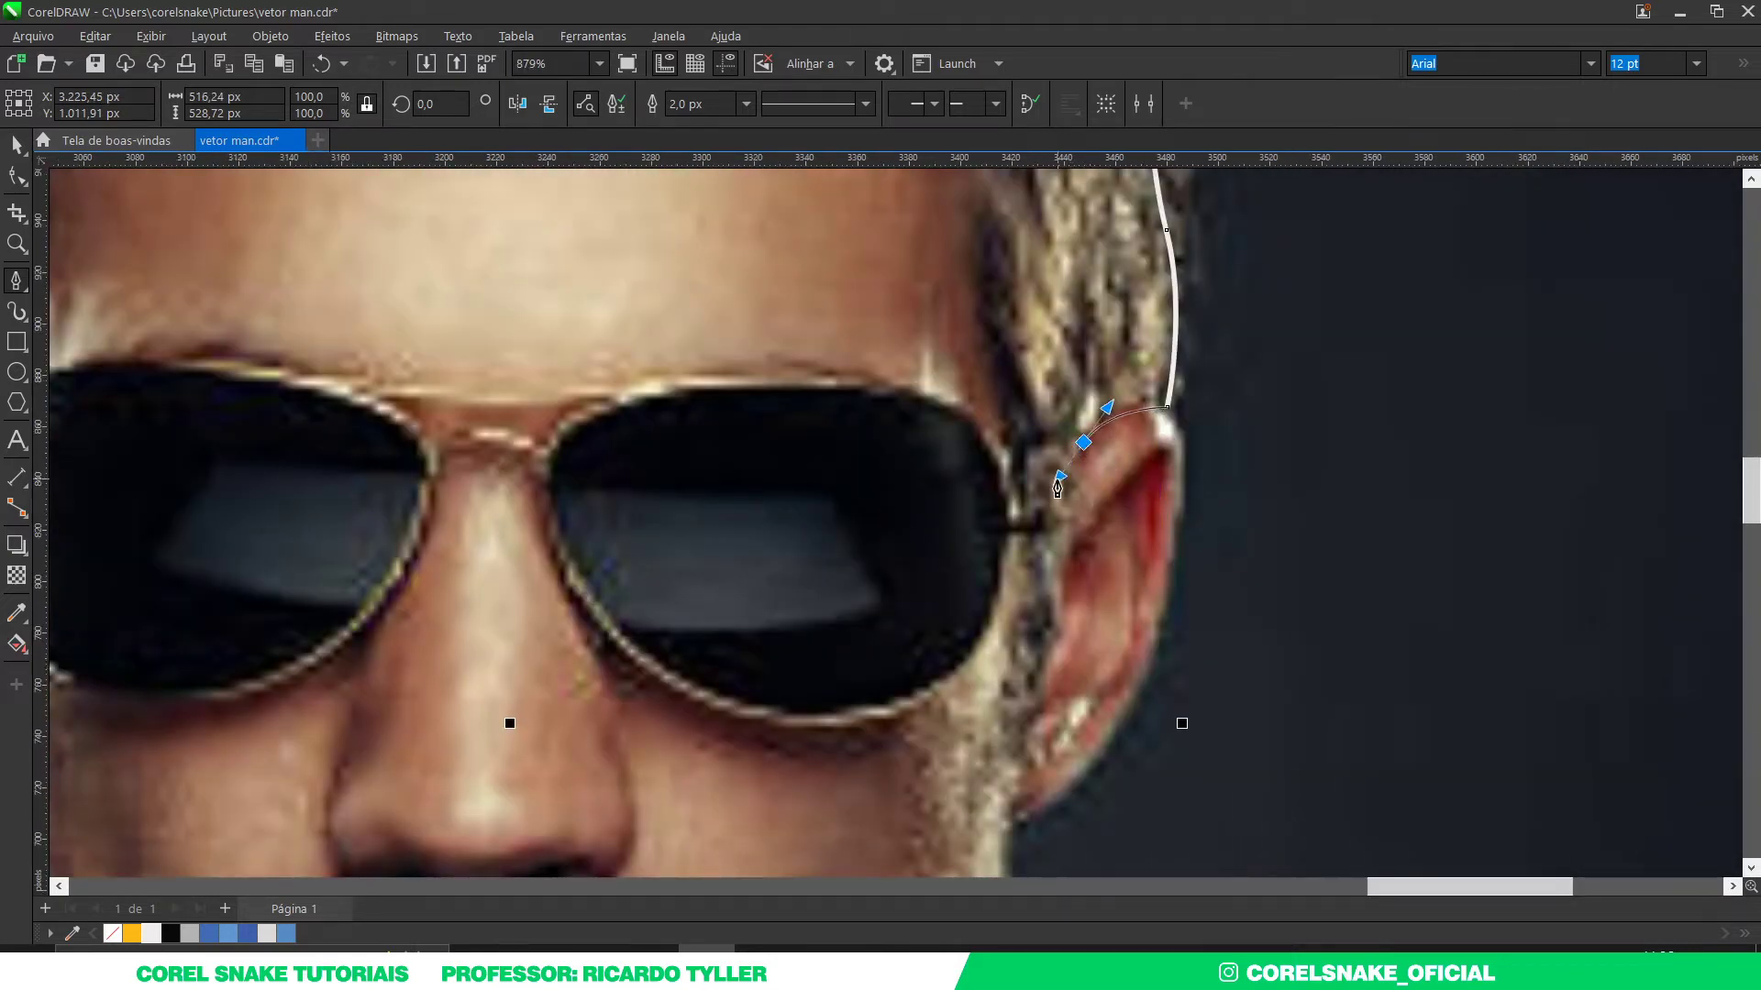
scroll(1029, 404, "down", 4)
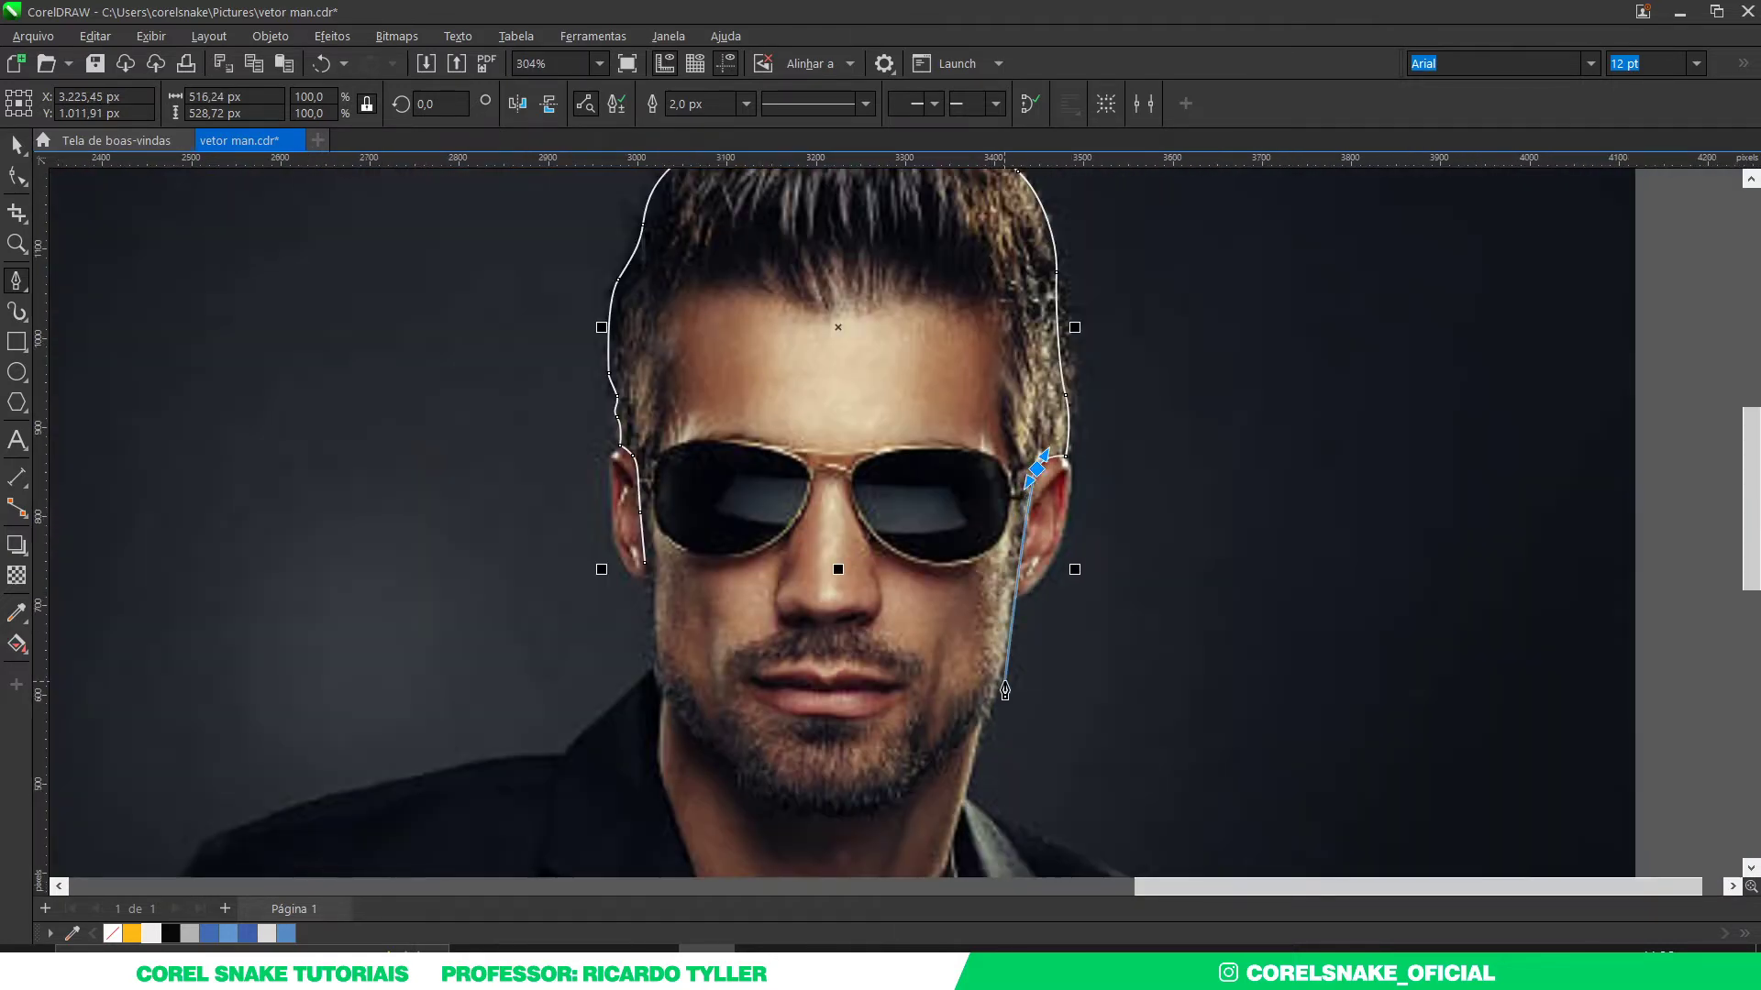
scroll(1001, 622, "up", 2)
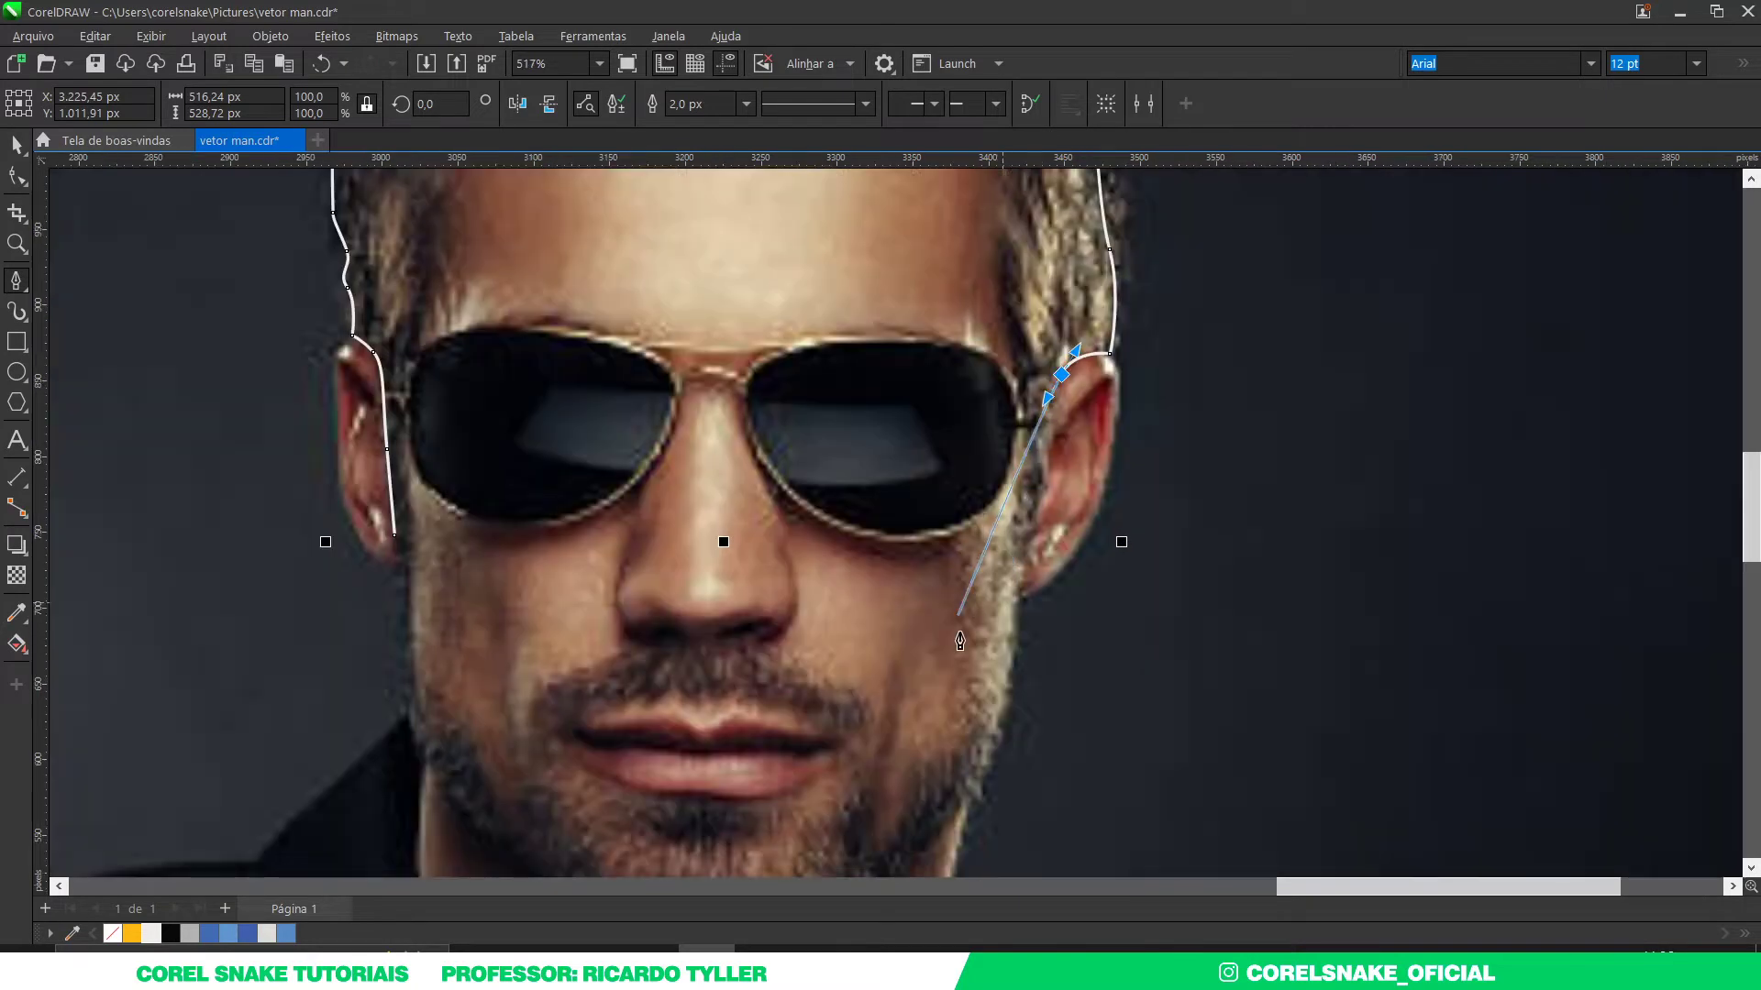
scroll(959, 633, "up", 2)
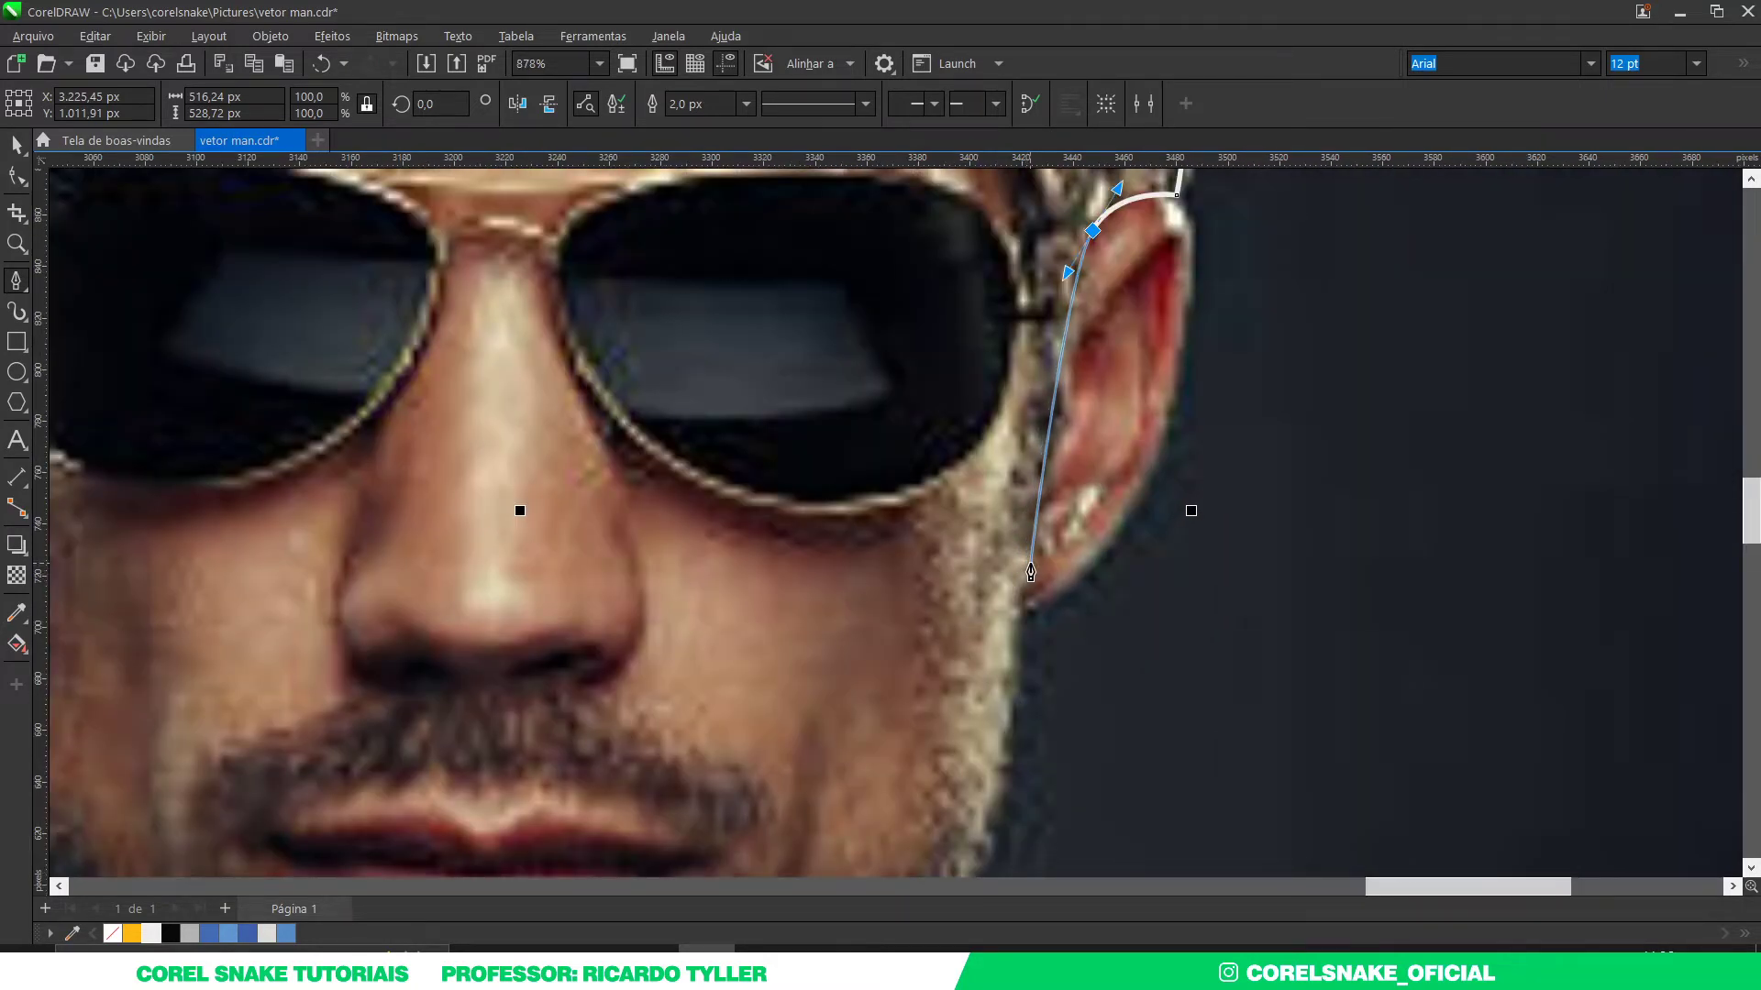
left_click(1030, 562)
Step: Trace the hairline up the right temple and onto the forehead, undoing the misplaced nodes
scroll(1033, 353, "down", 4)
left_click_drag(1034, 353, 1015, 272)
scroll(1004, 282, "up", 2)
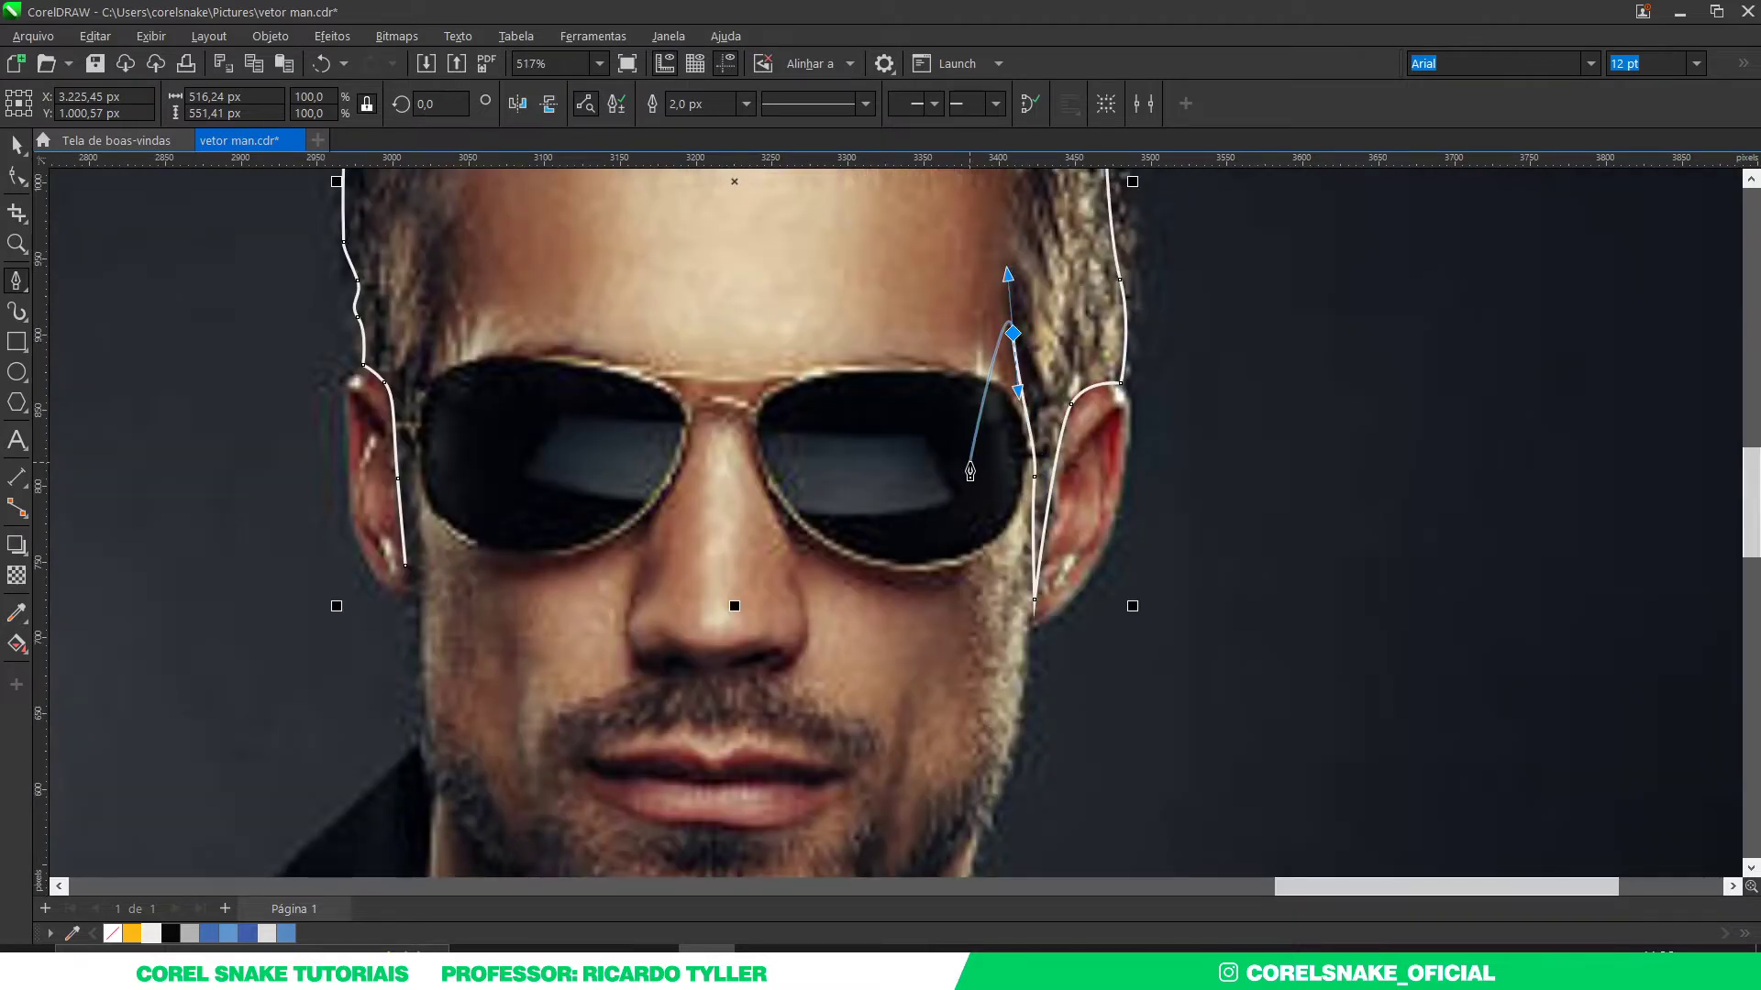
scroll(963, 422, "up", 3)
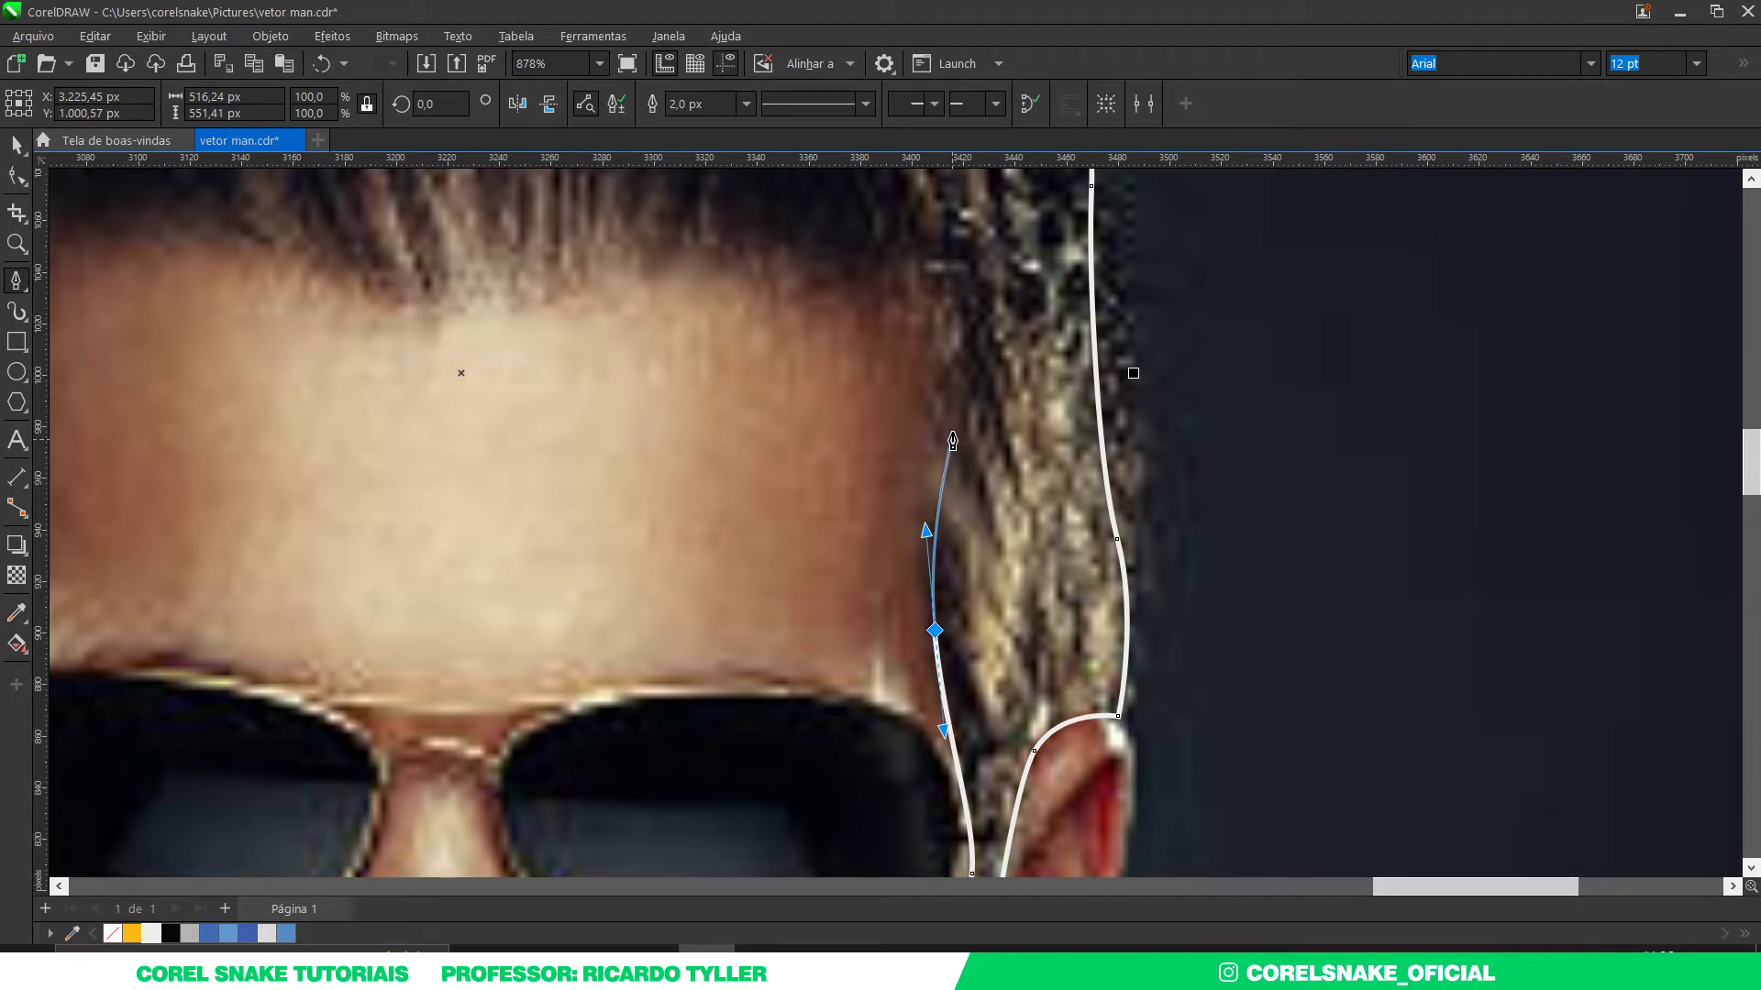
left_click_drag(957, 386, 955, 353)
left_click_drag(856, 272, 750, 255)
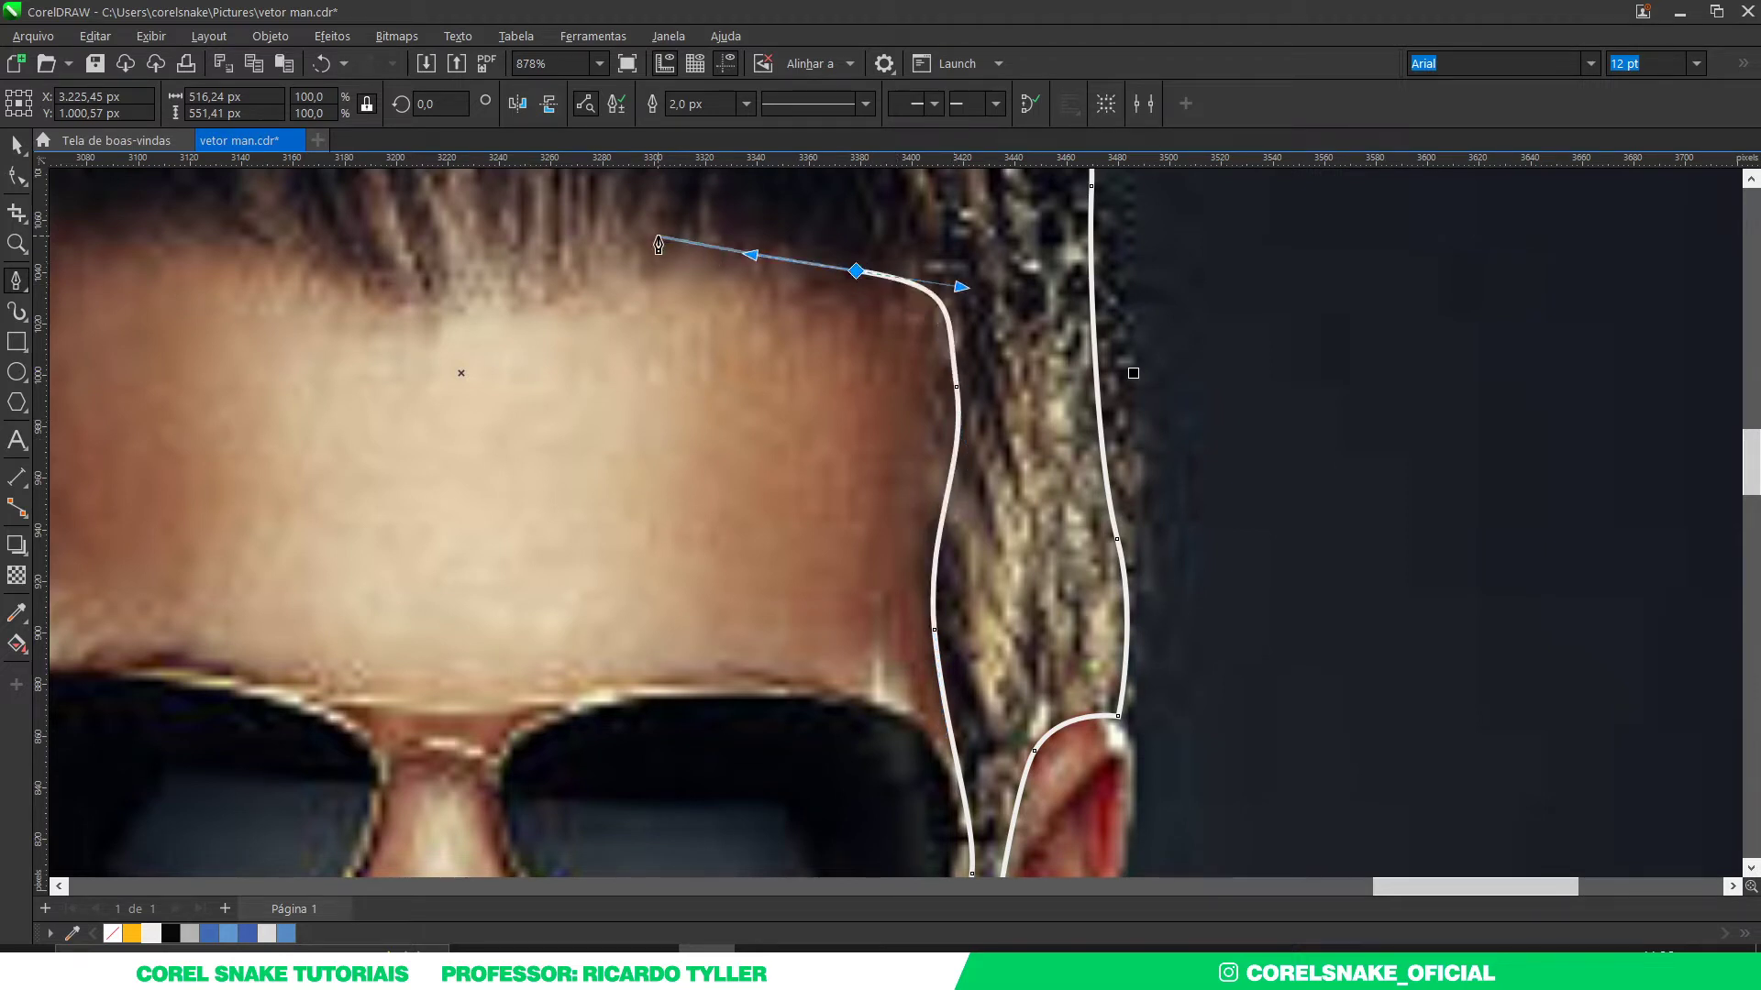
scroll(659, 244, "down", 3)
scroll(669, 292, "up", 2)
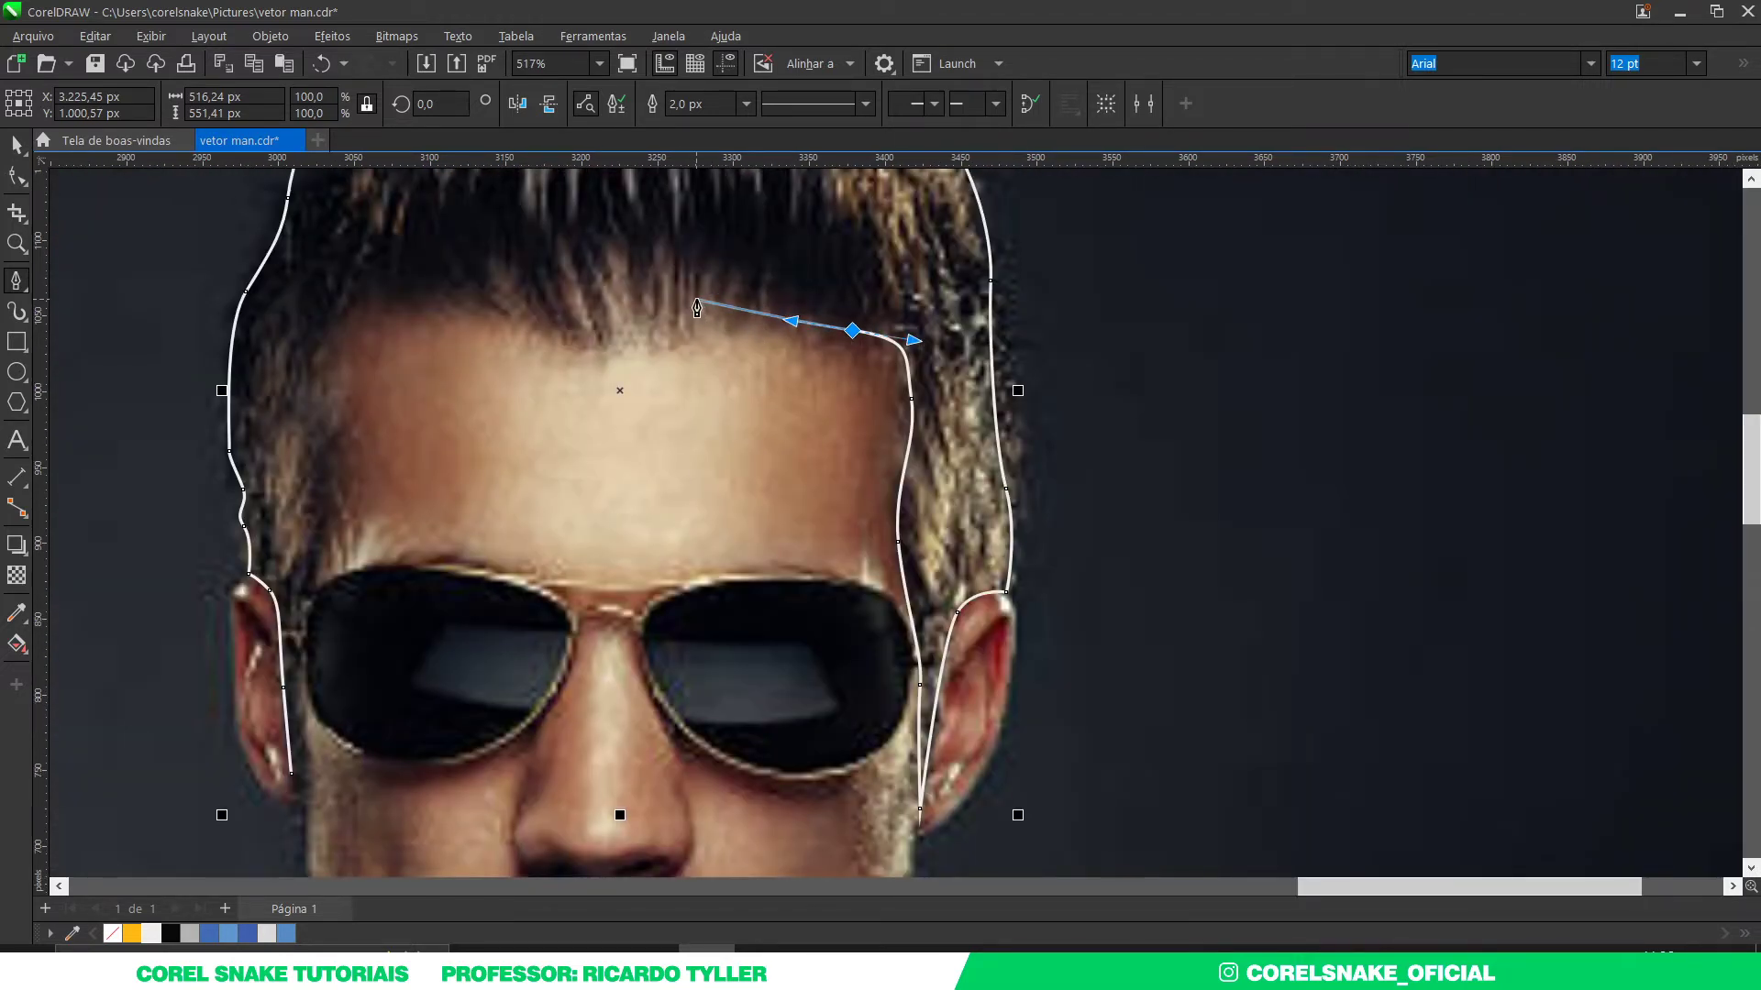
left_click(656, 335)
left_click_drag(502, 298, 426, 277)
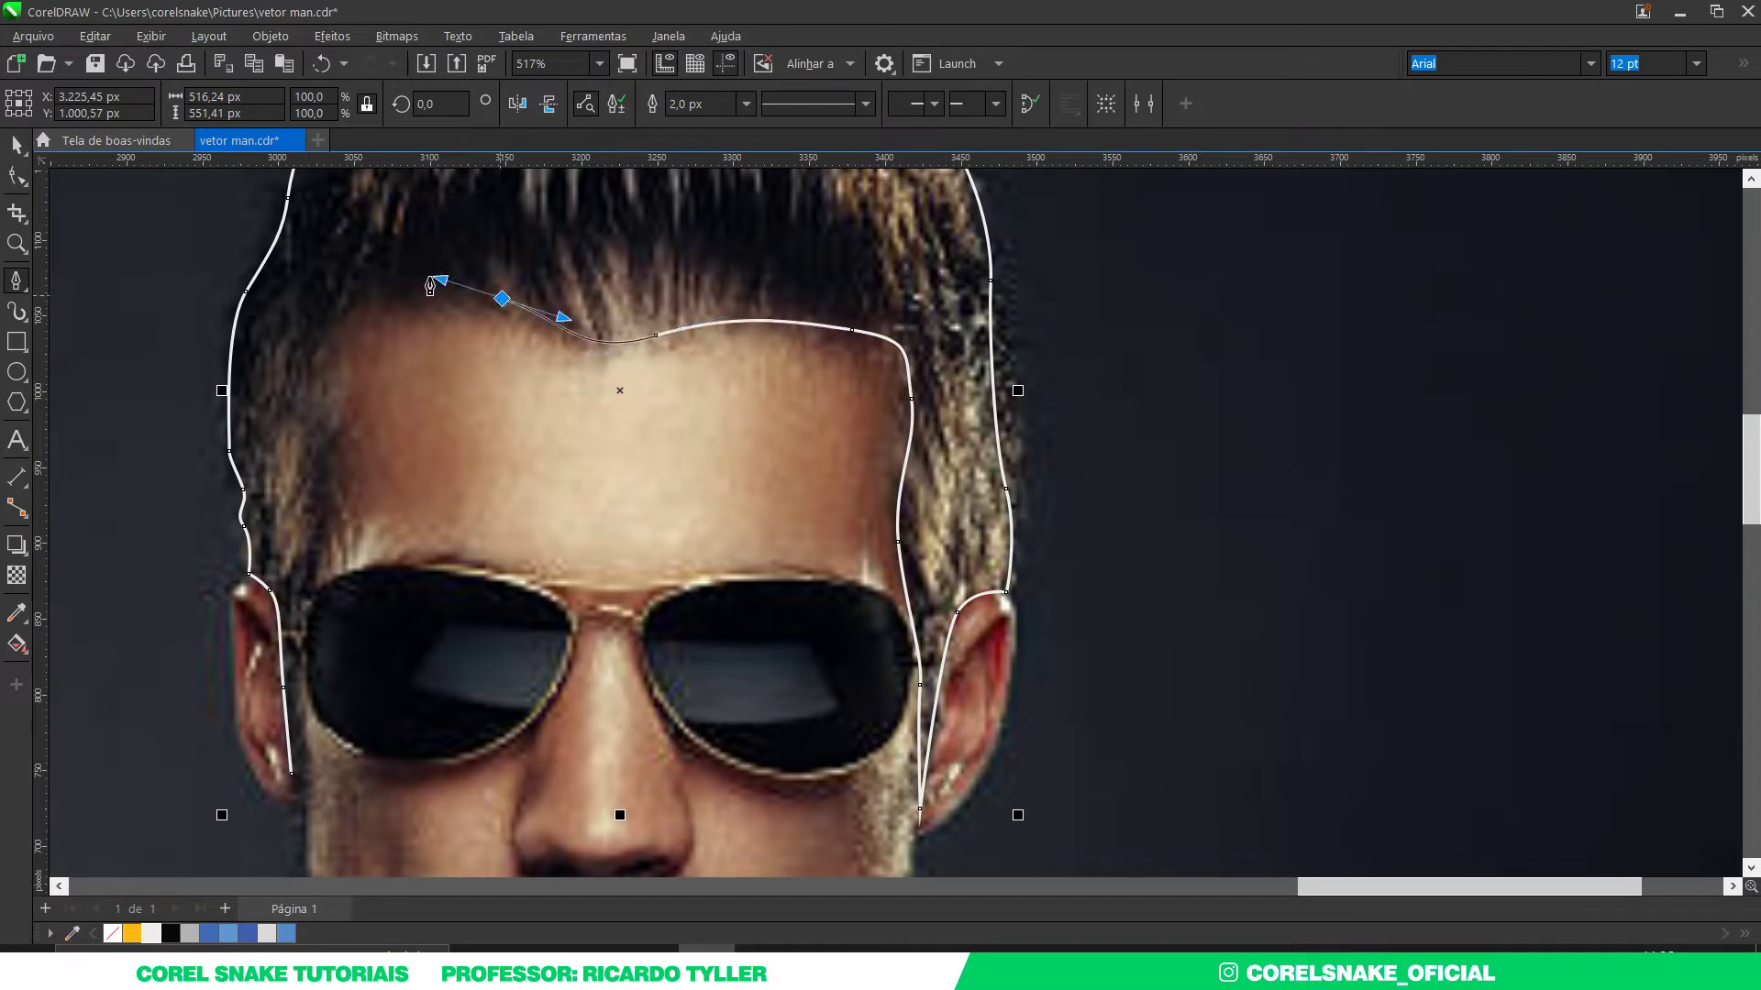
key("ctrl+z")
key("ctrl+z")
key("ctrl+z")
key("ctrl+z")
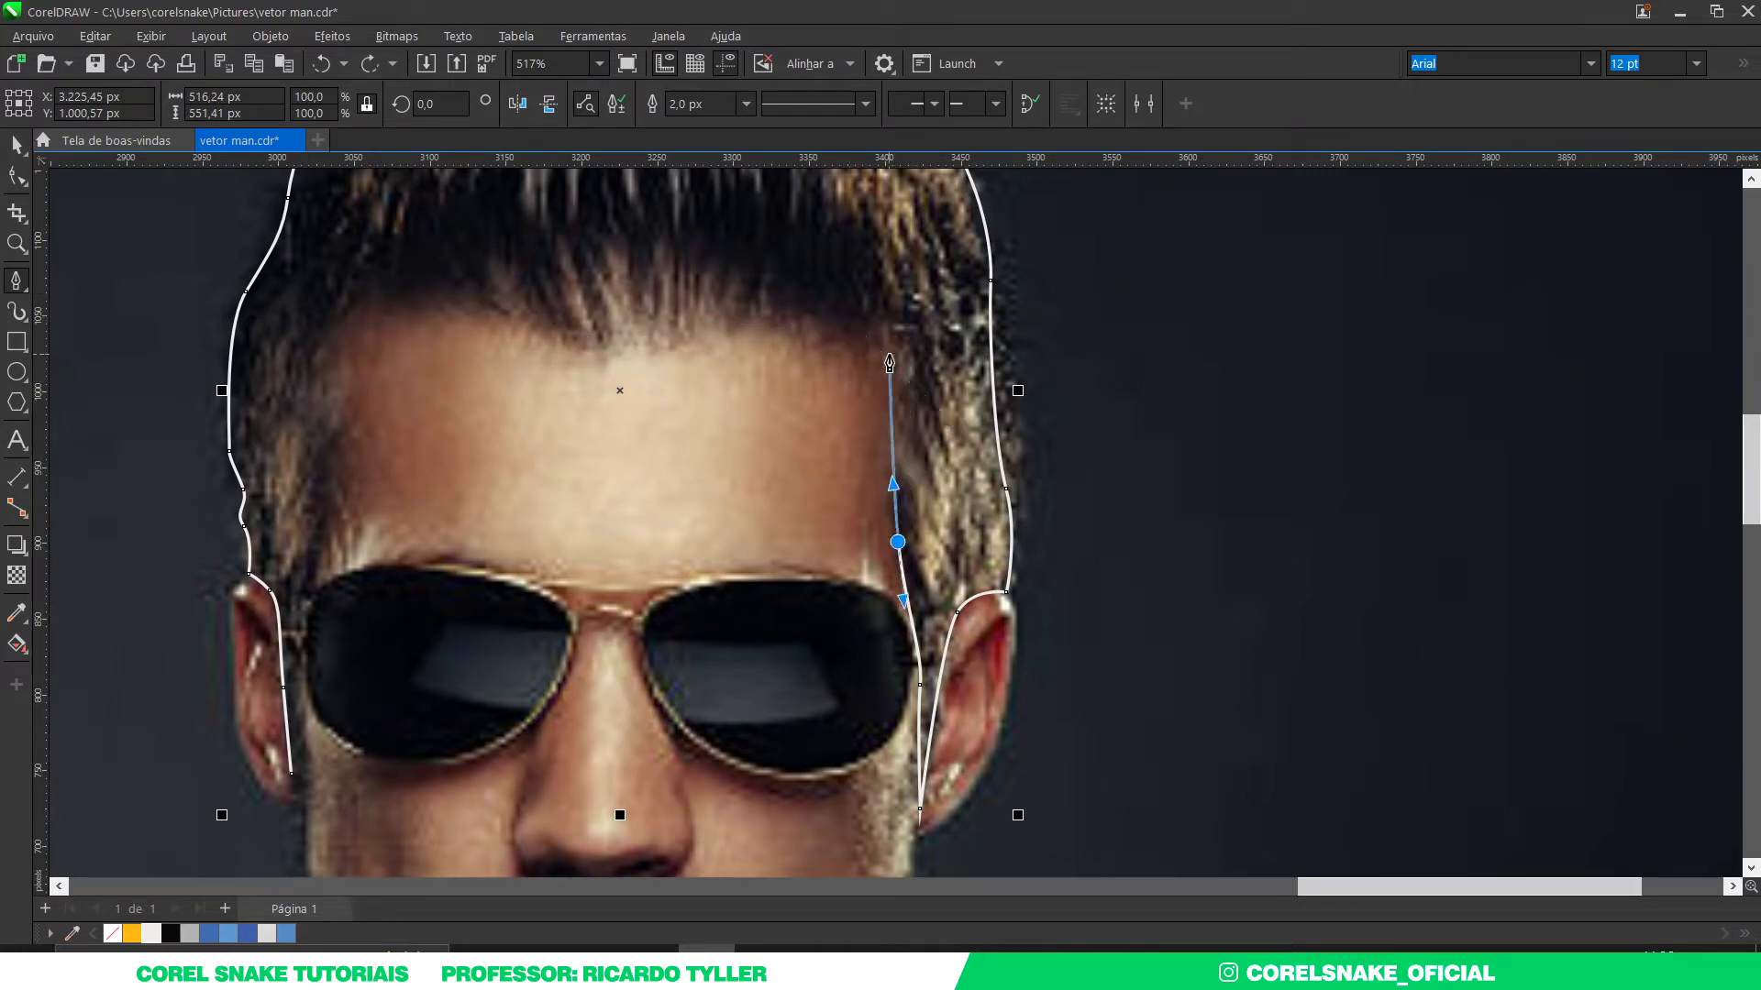
Step: Redraw the hairline across the forehead and down the left temple, then close the hair path at its start
left_click_drag(889, 356, 836, 307)
left_click_drag(702, 327, 637, 360)
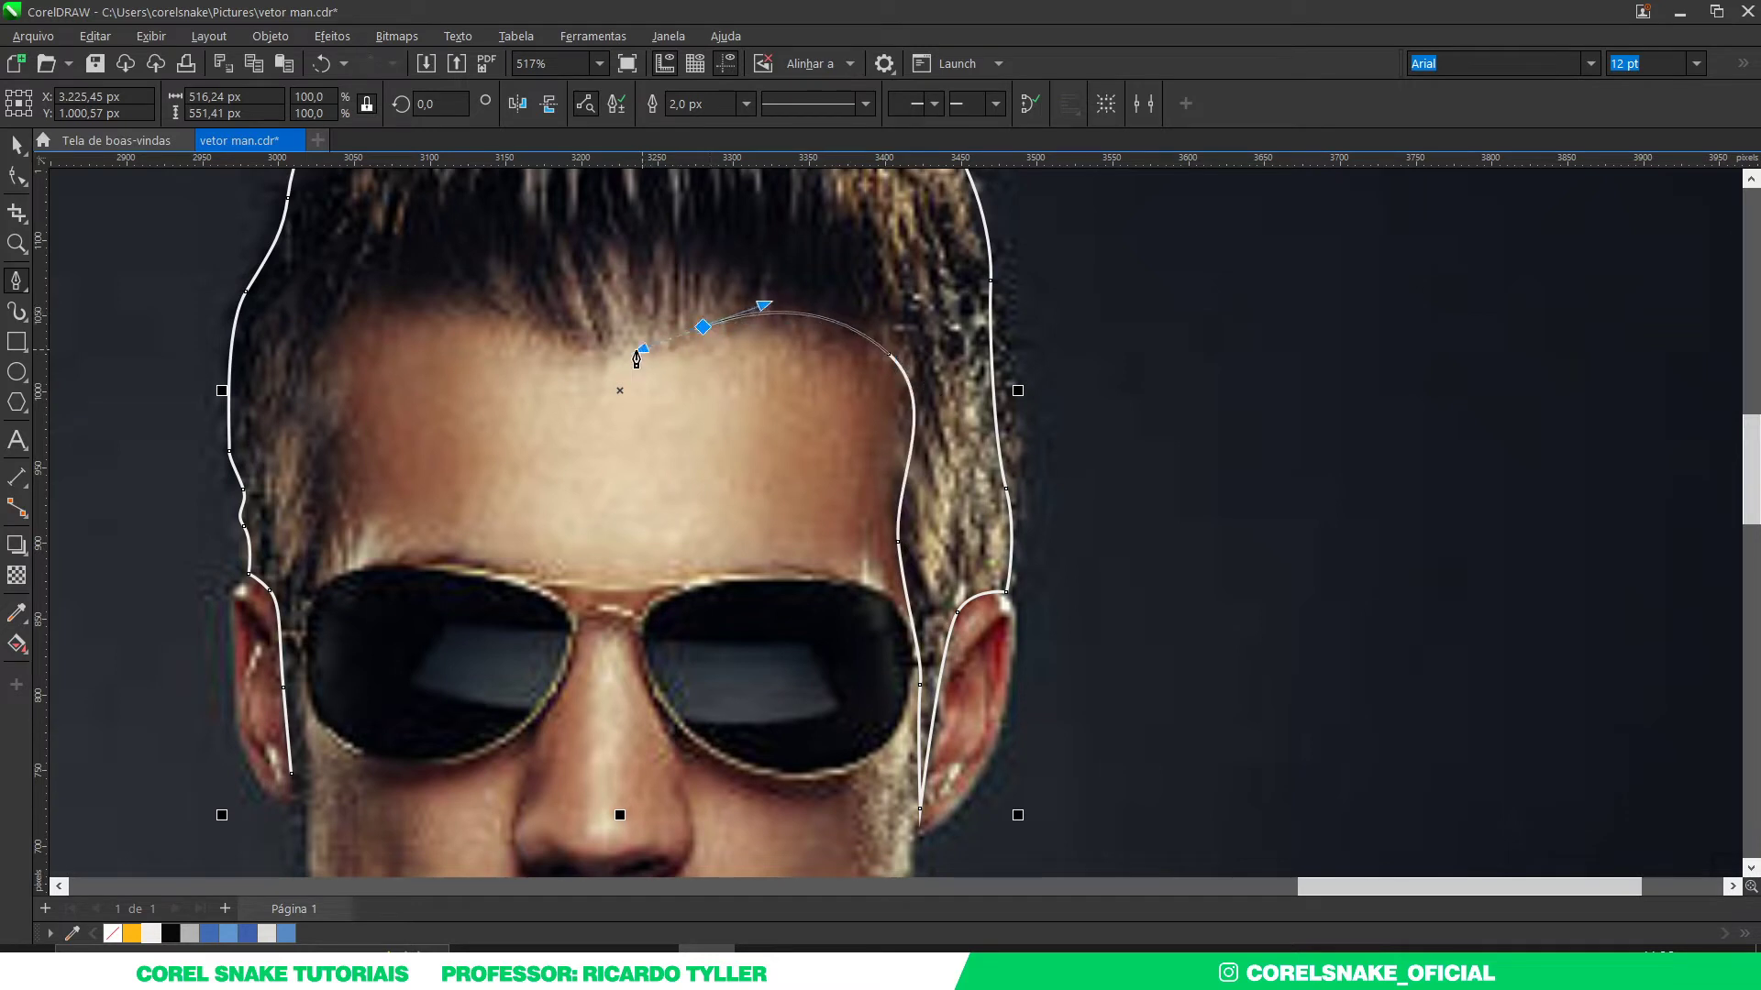
left_click_drag(517, 325, 406, 292)
left_click_drag(322, 365, 320, 404)
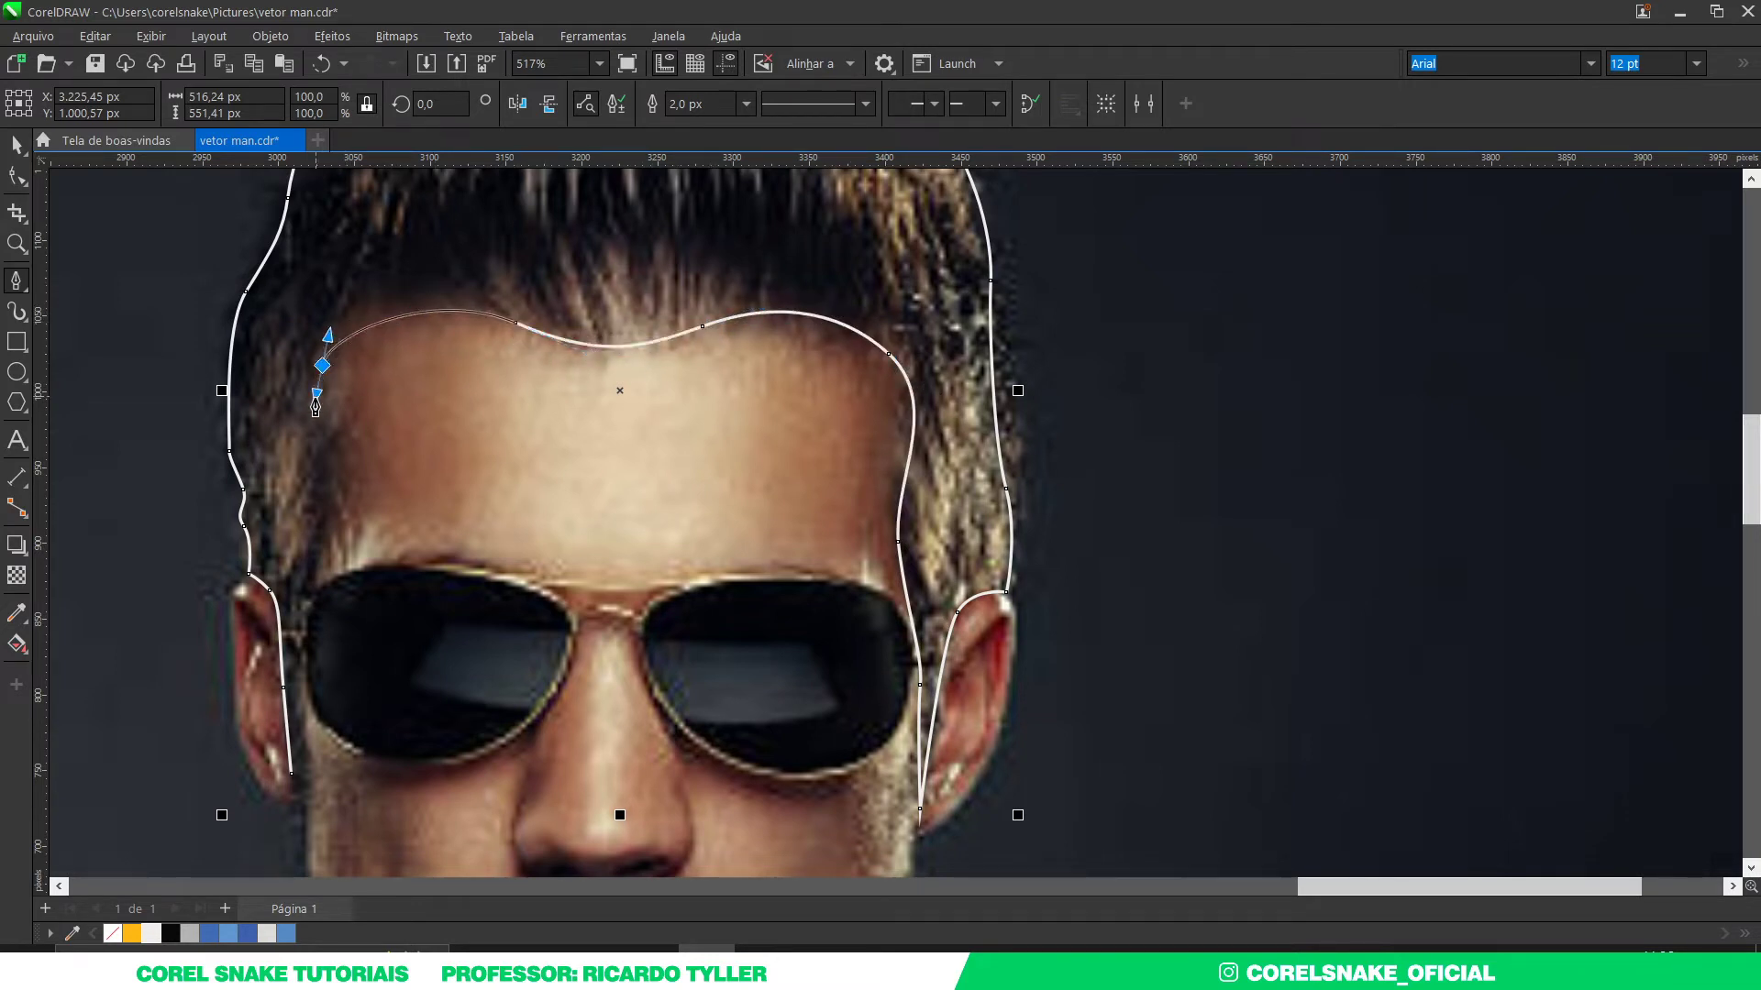
left_click_drag(342, 516, 324, 566)
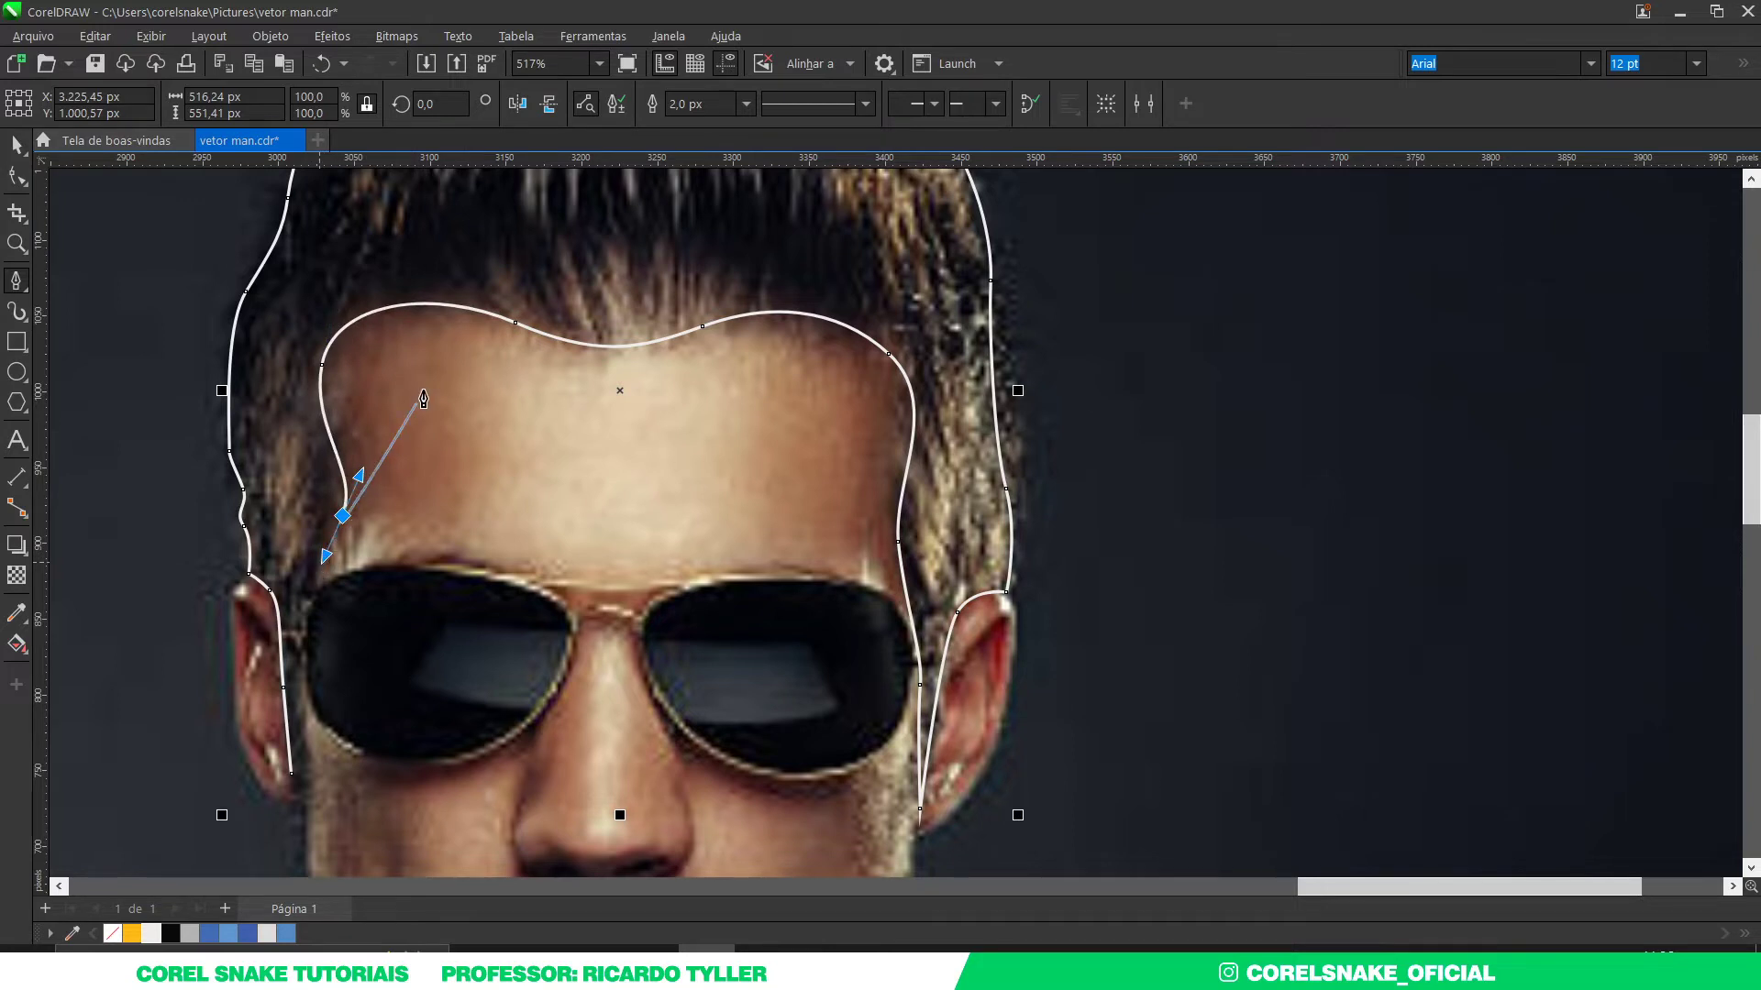
scroll(424, 399, "down", 3)
scroll(405, 452, "up", 4)
scroll(405, 452, "up", 1)
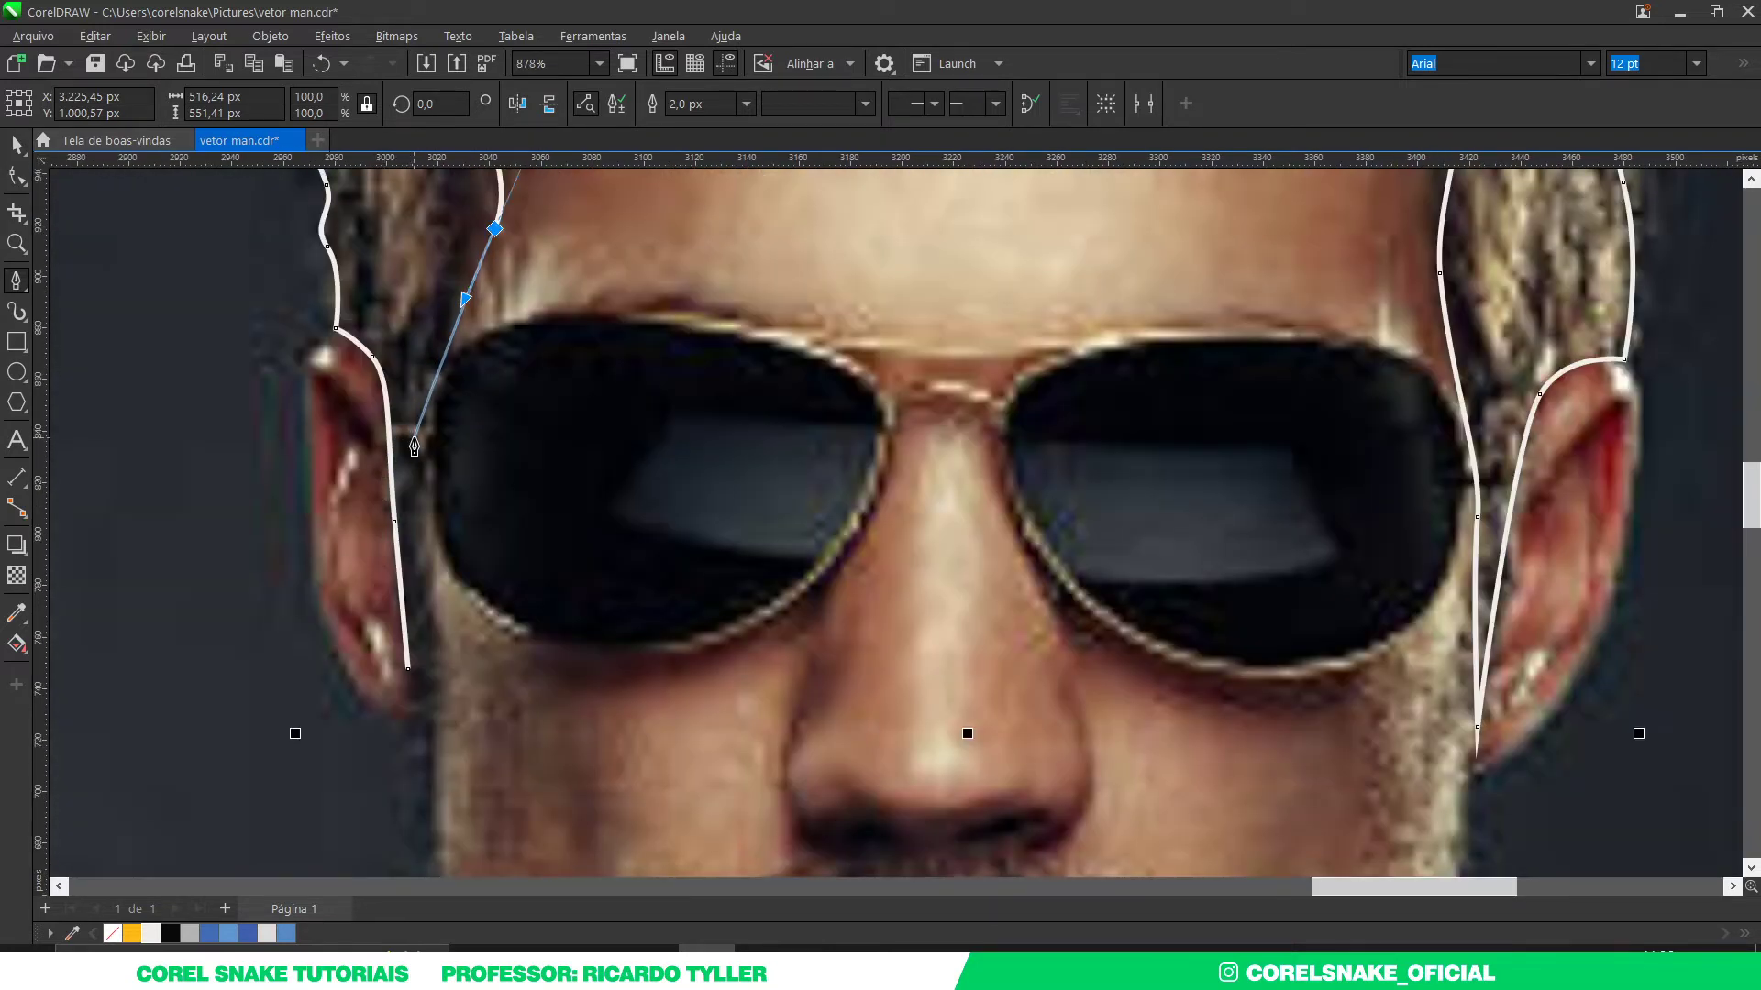
left_click_drag(415, 440, 408, 674)
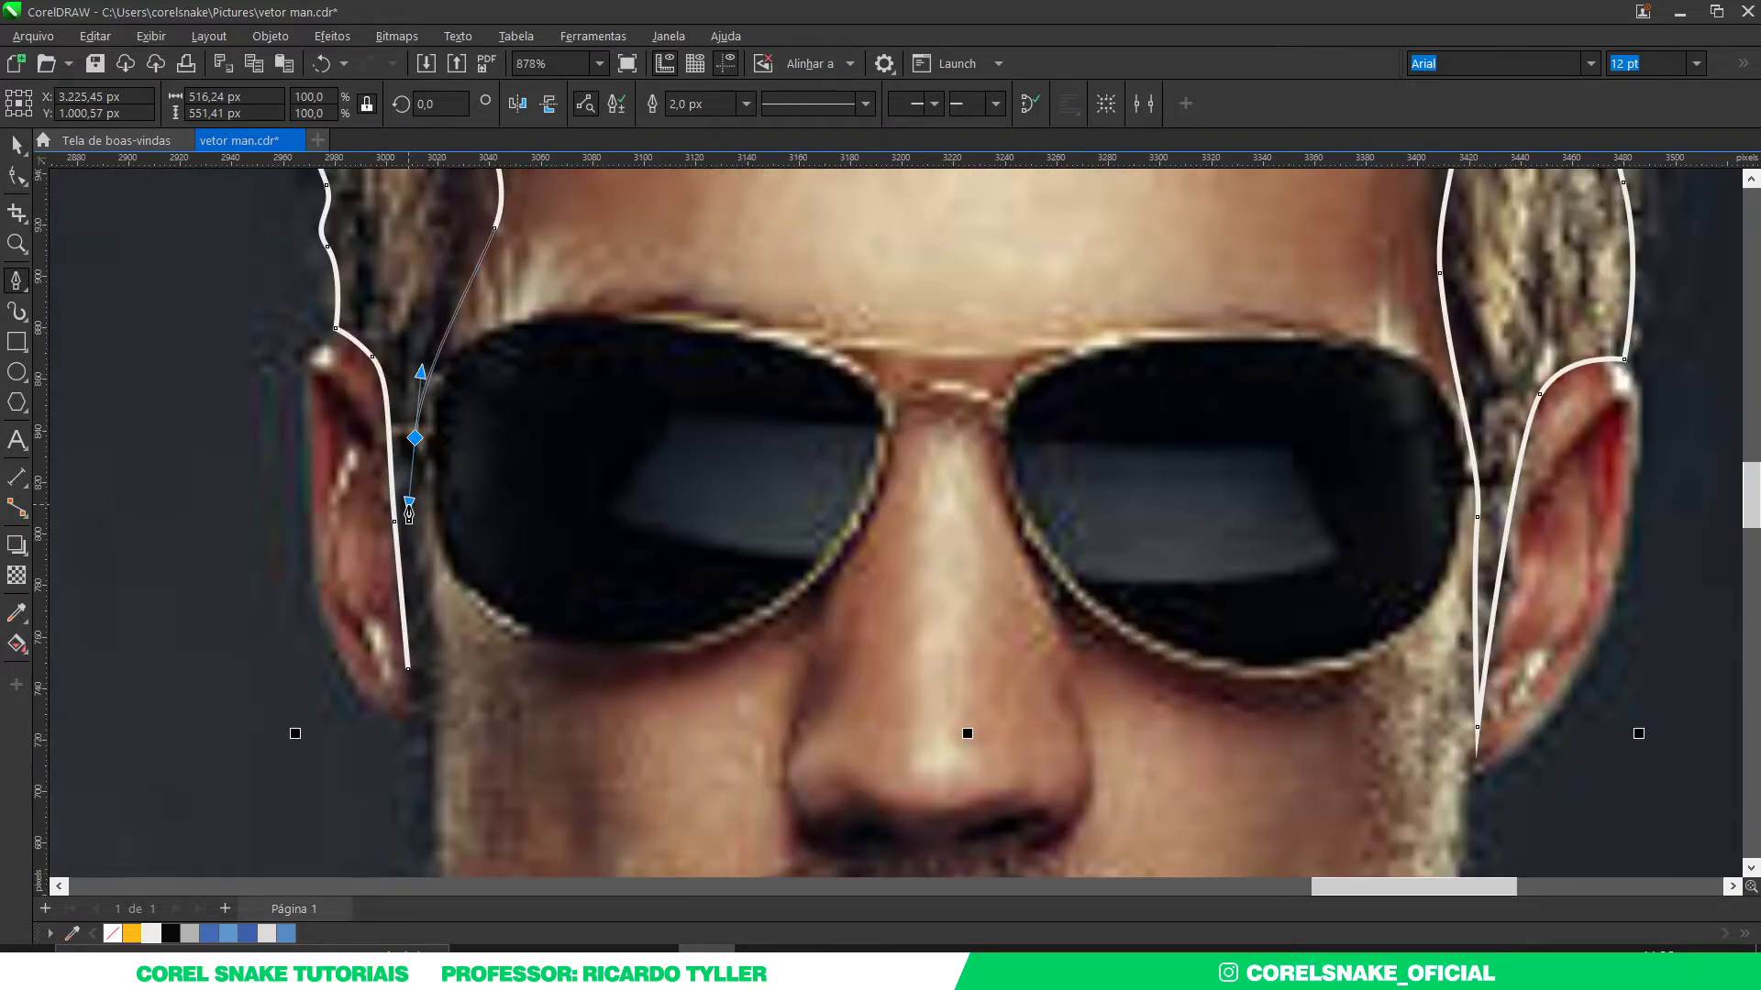
left_click(419, 672)
scroll(419, 672, "down", 5)
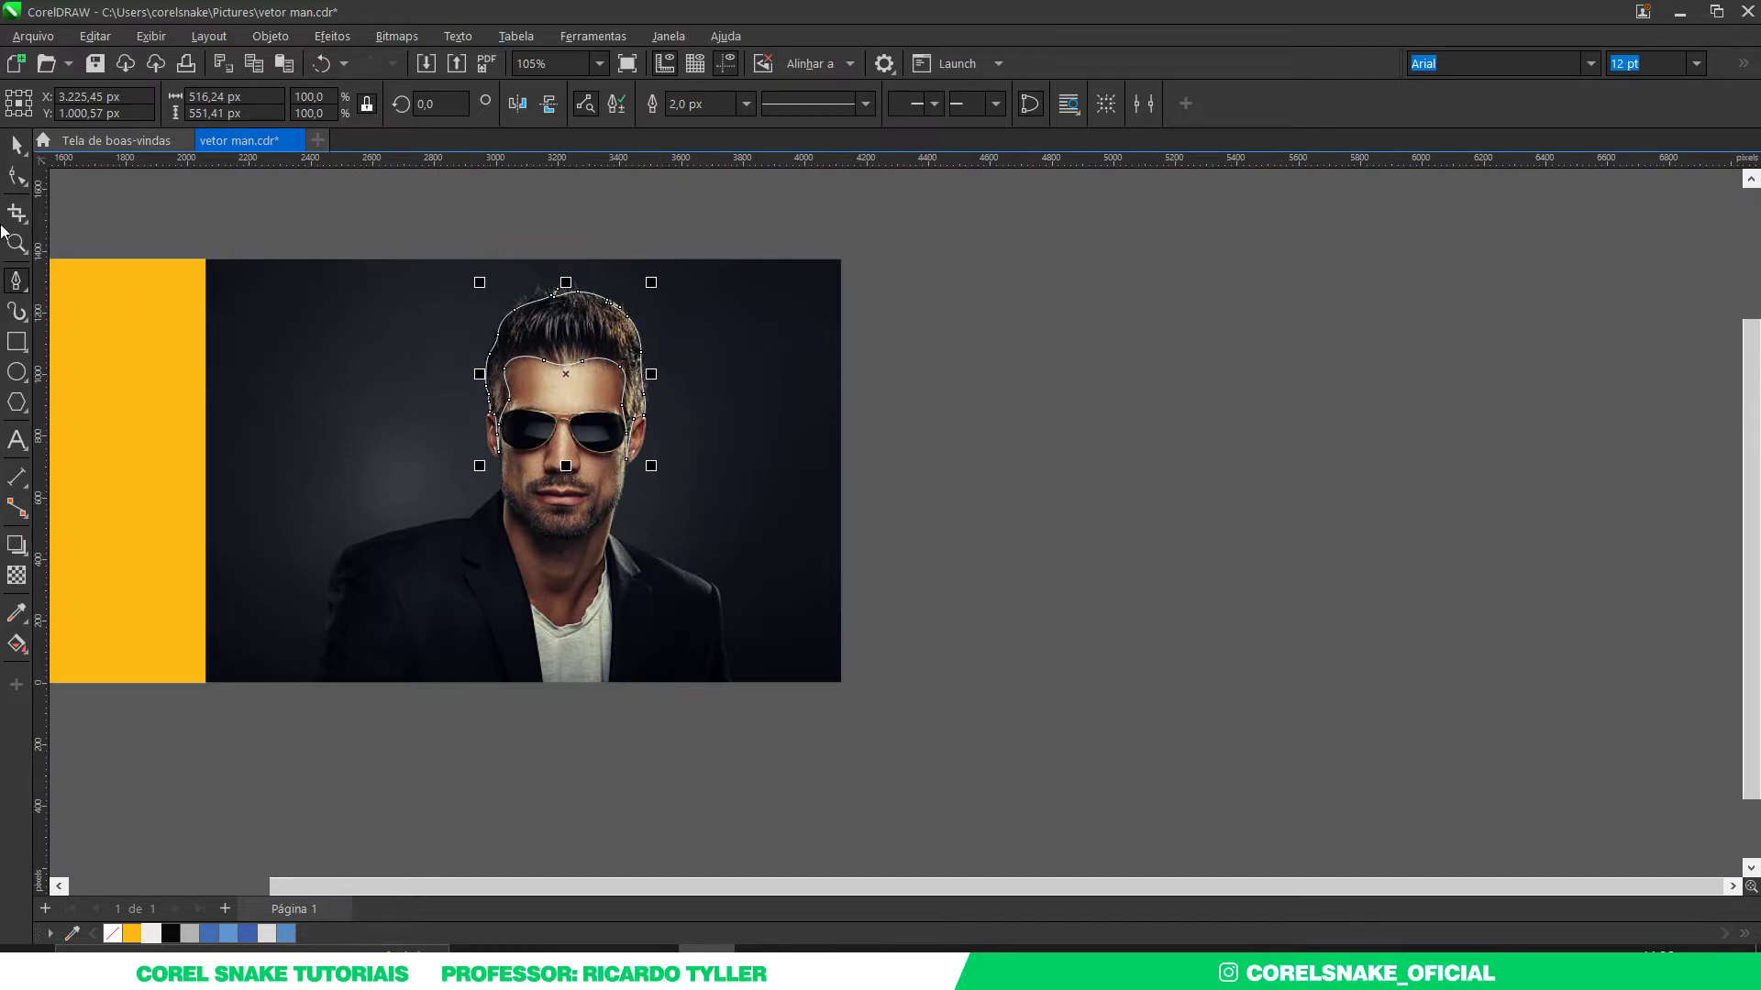
Step: Fill the hair black with no outline and drag it onto the yellow panel's head silhouette
left_click(172, 933)
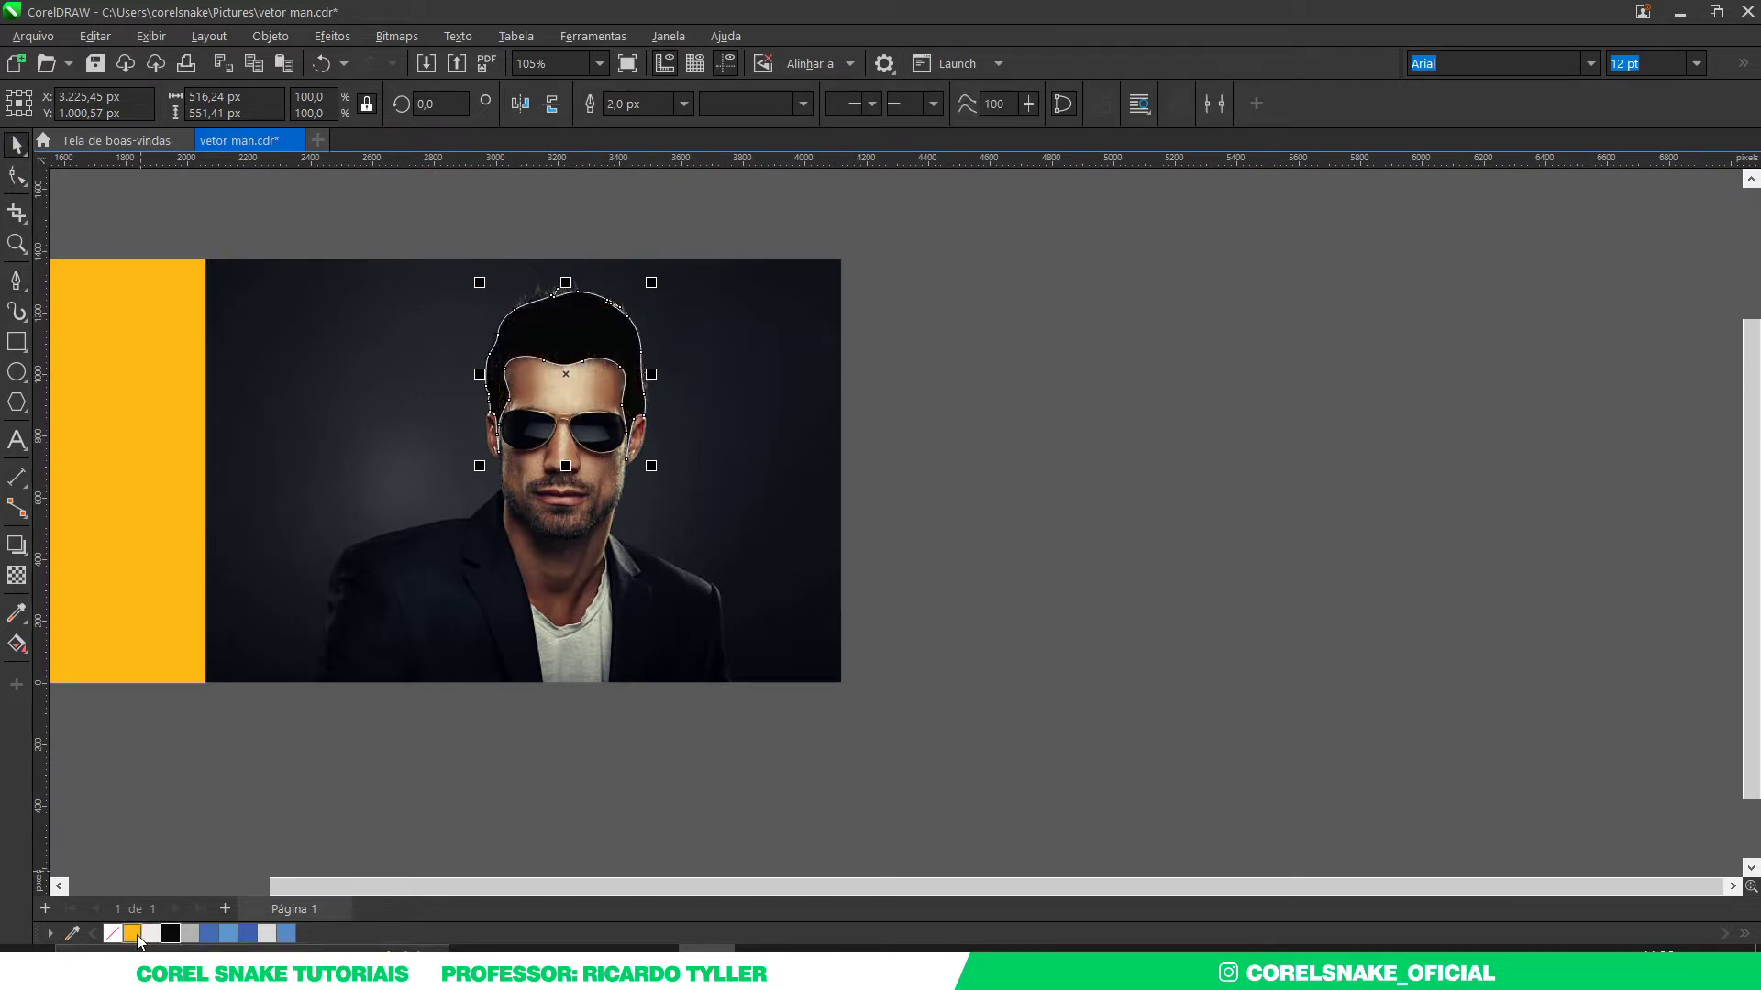
right_click(113, 935)
scroll(886, 591, "down", 3)
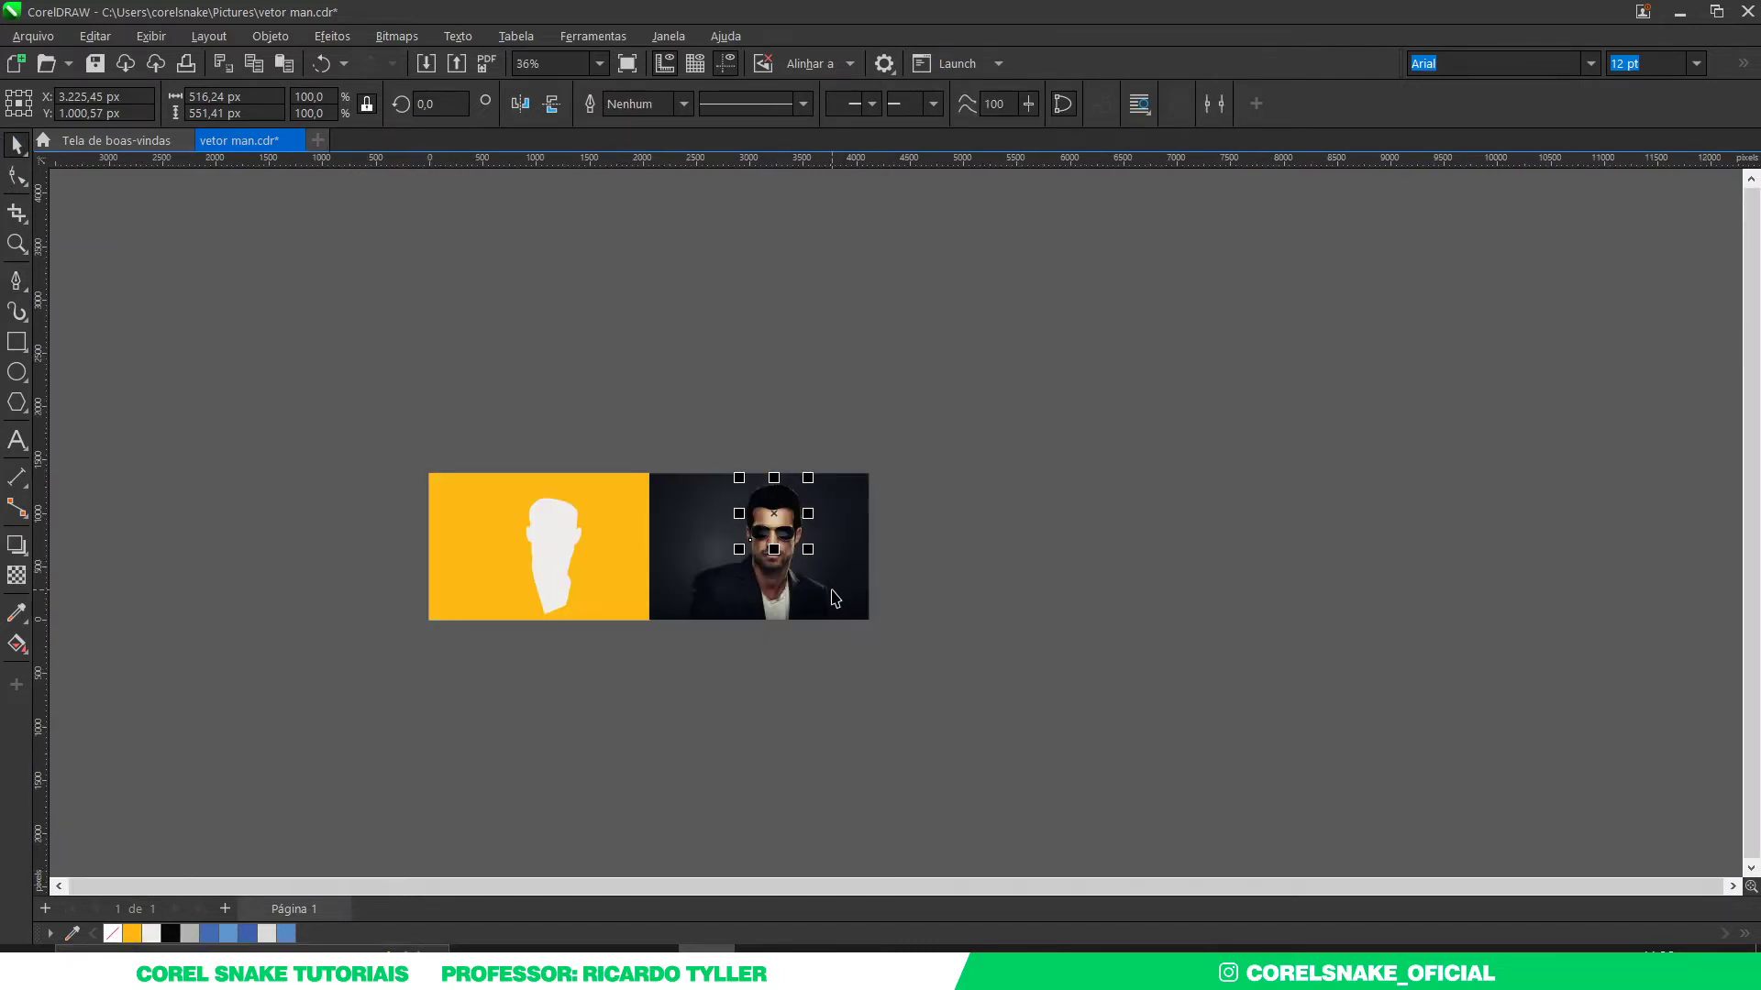
left_click_drag(782, 521, 563, 522)
scroll(563, 522, "up", 3)
scroll(564, 522, "up", 3)
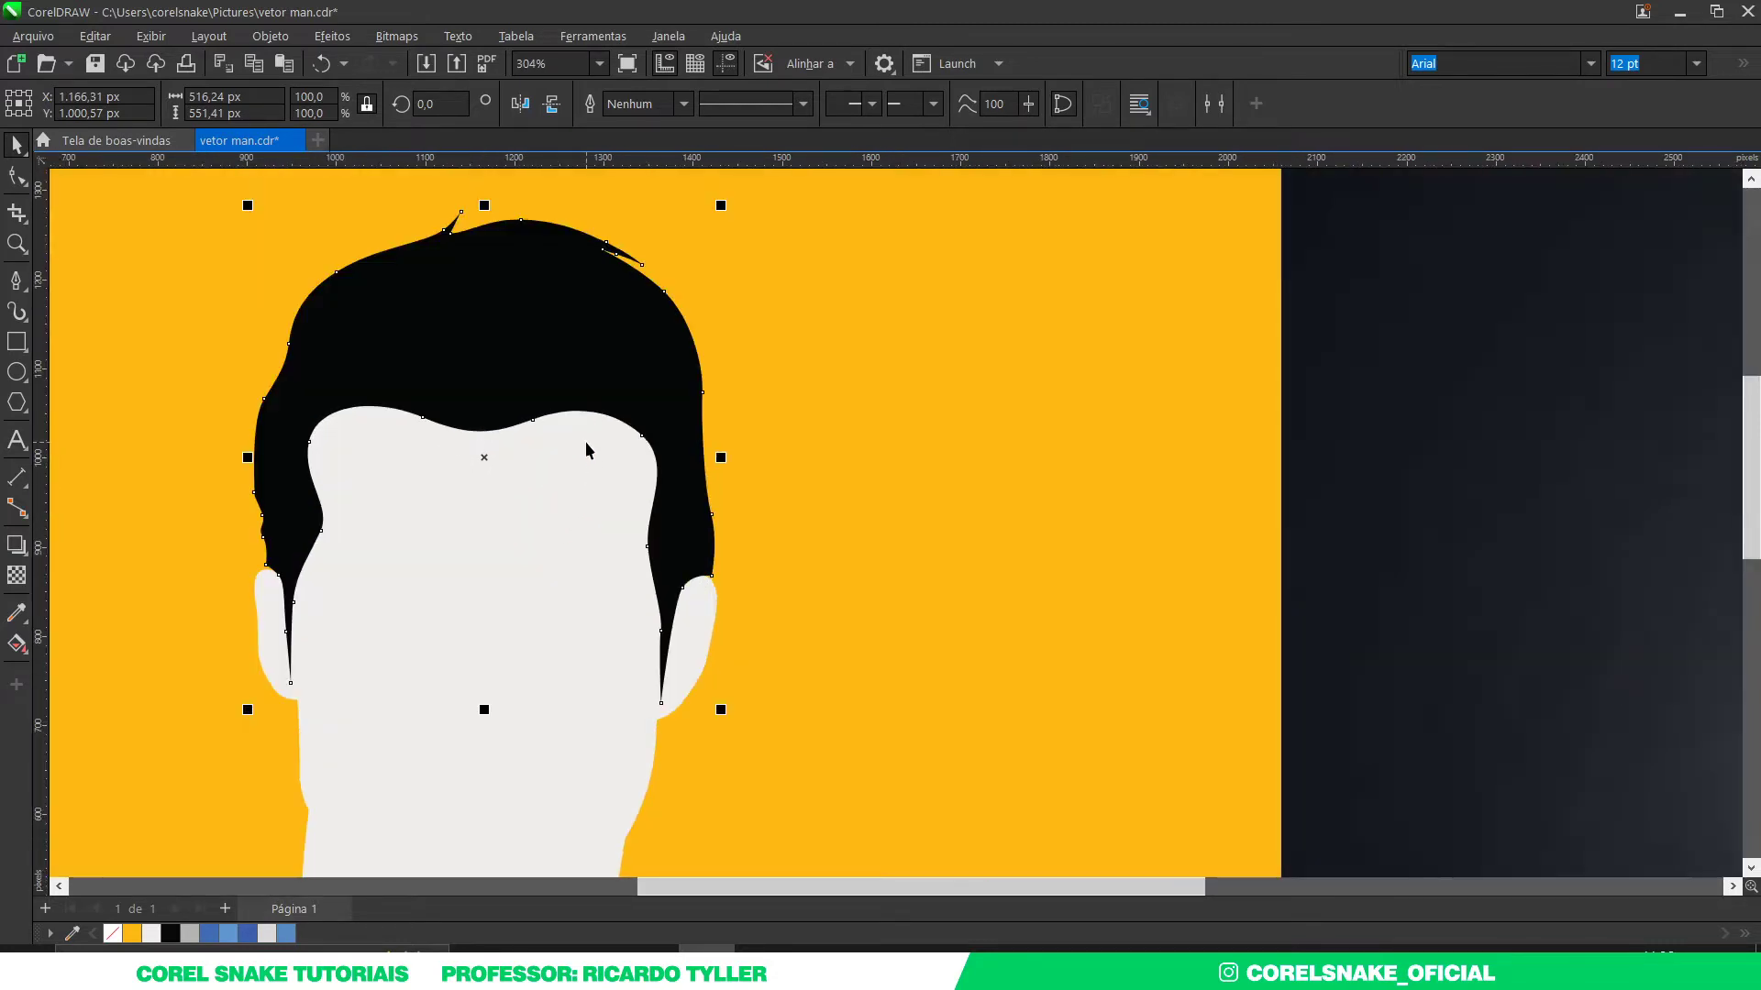
scroll(587, 449, "down", 3)
scroll(587, 449, "down", 2)
left_click(480, 247)
scroll(552, 372, "up", 4)
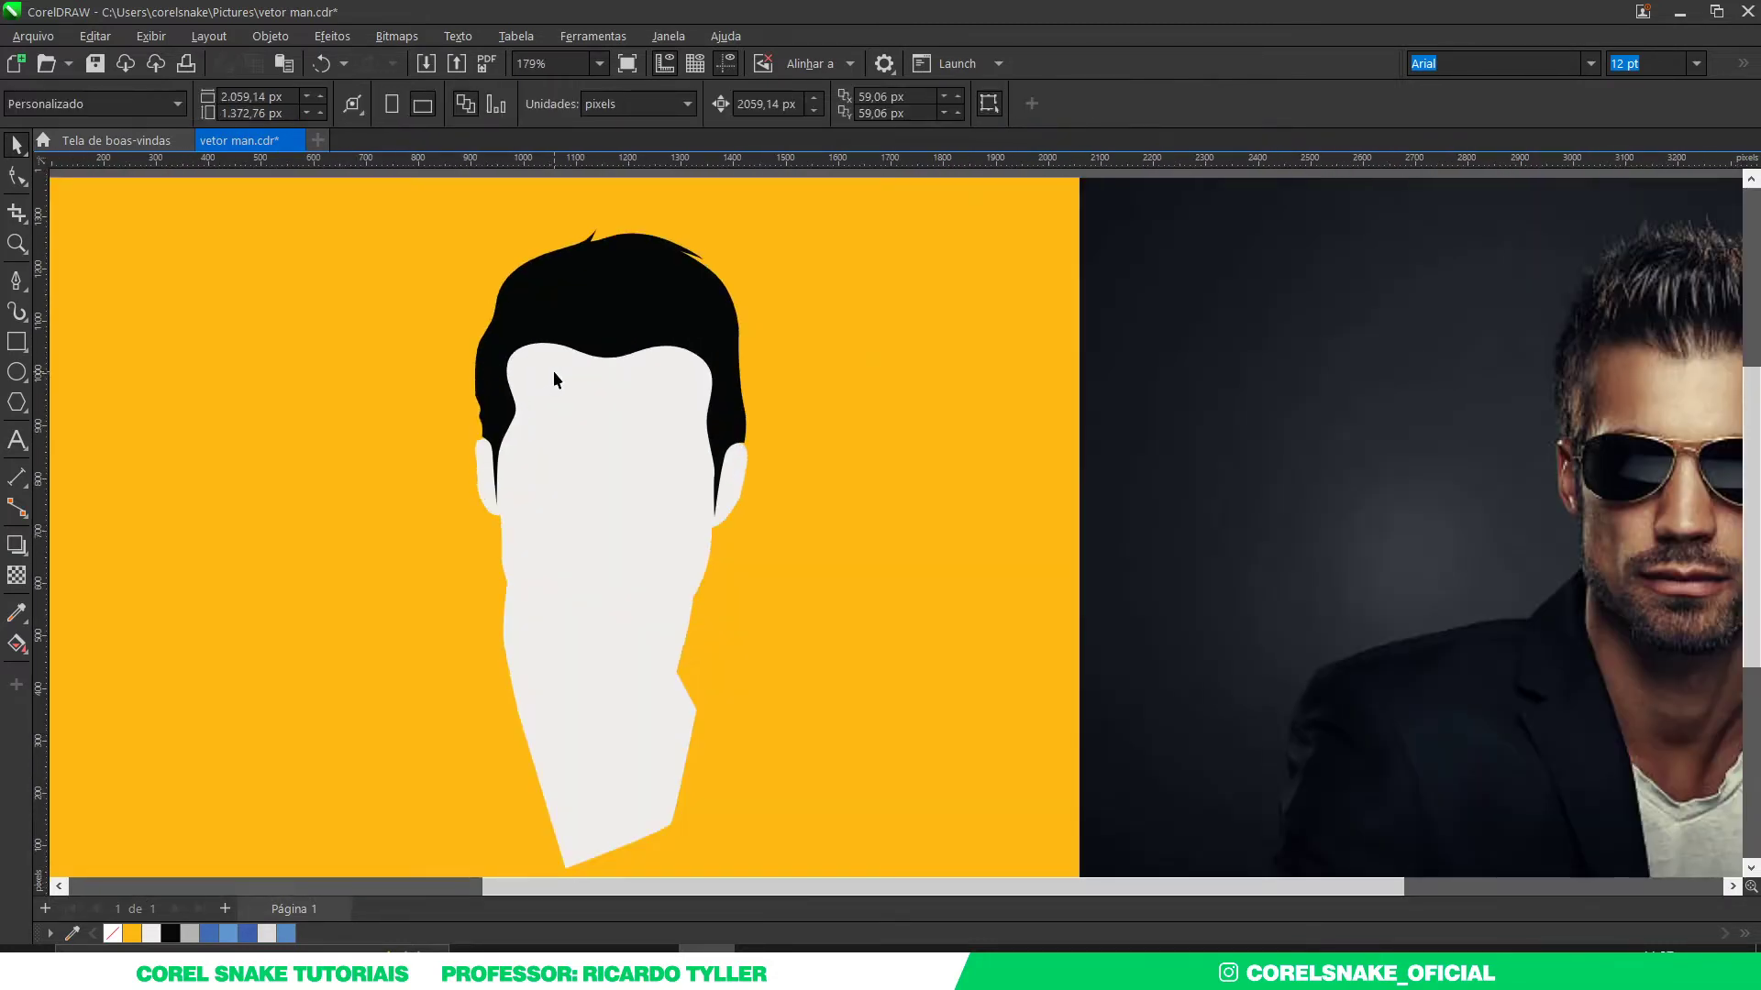
Step: With the Pen tool, start the upper lip at its left corner and curve along its top edge
scroll(553, 380, "down", 2)
scroll(1253, 505, "up", 3)
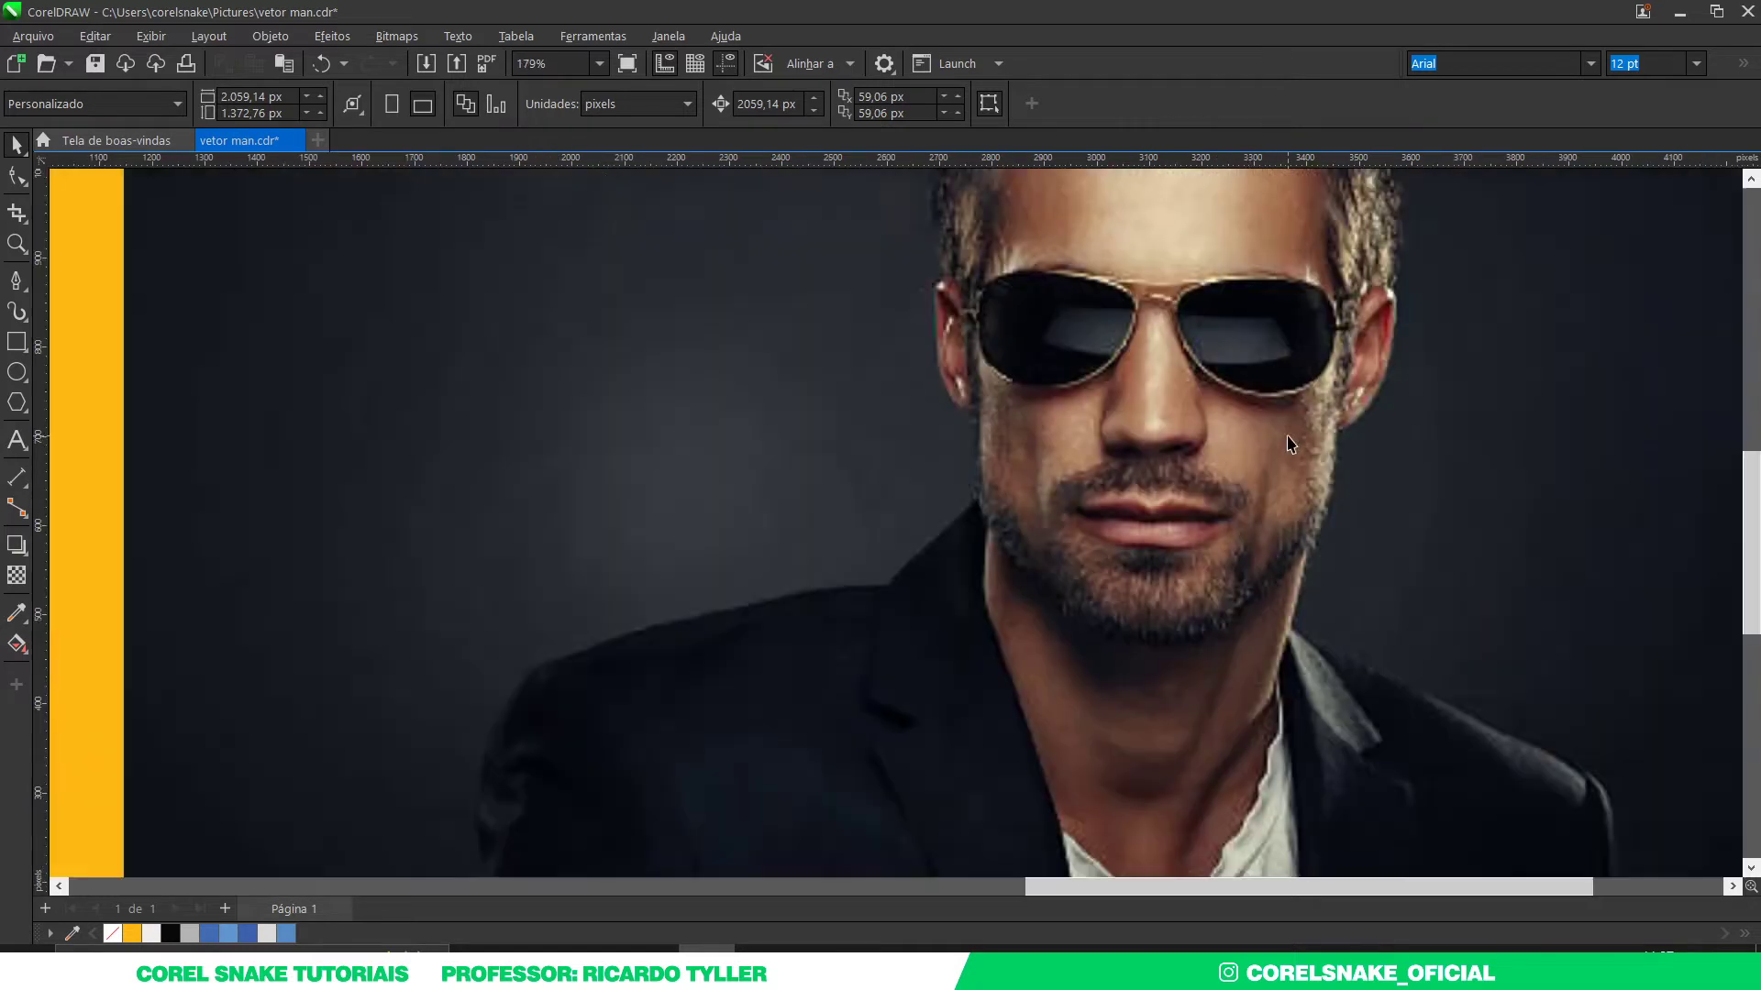
scroll(1296, 440, "up", 2)
scroll(1042, 509, "down", 1)
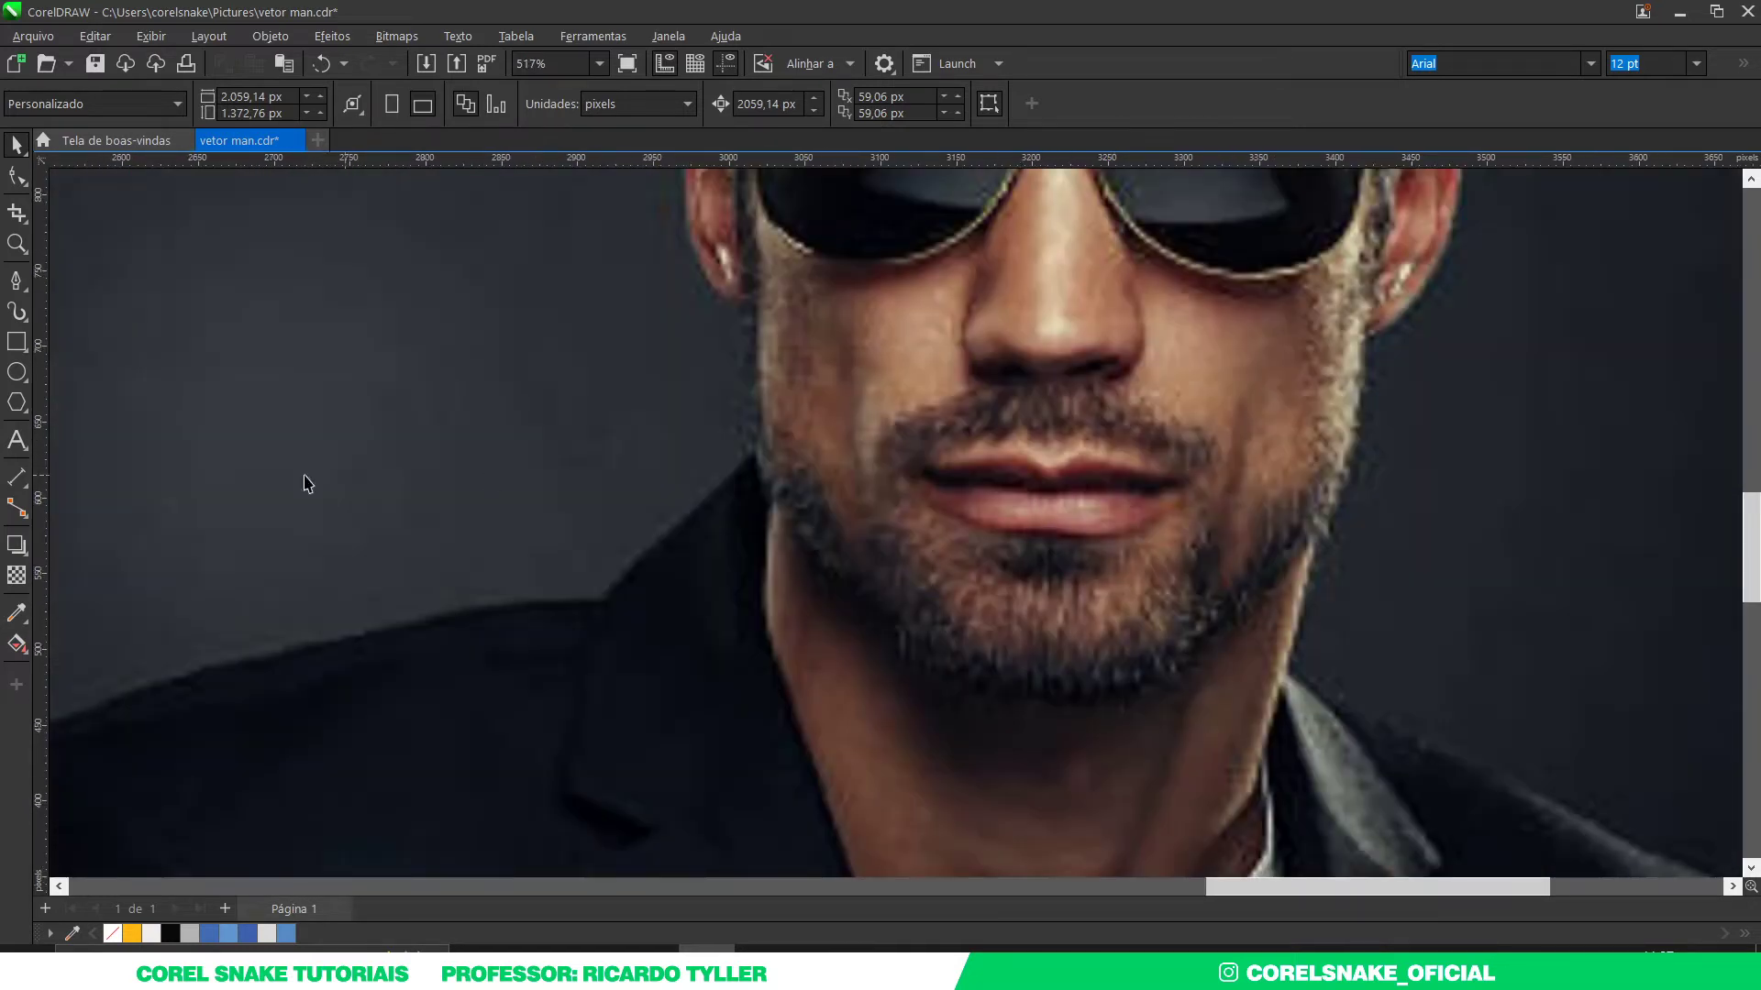
left_click(16, 280)
scroll(1080, 432, "up", 1)
scroll(871, 546, "up", 2)
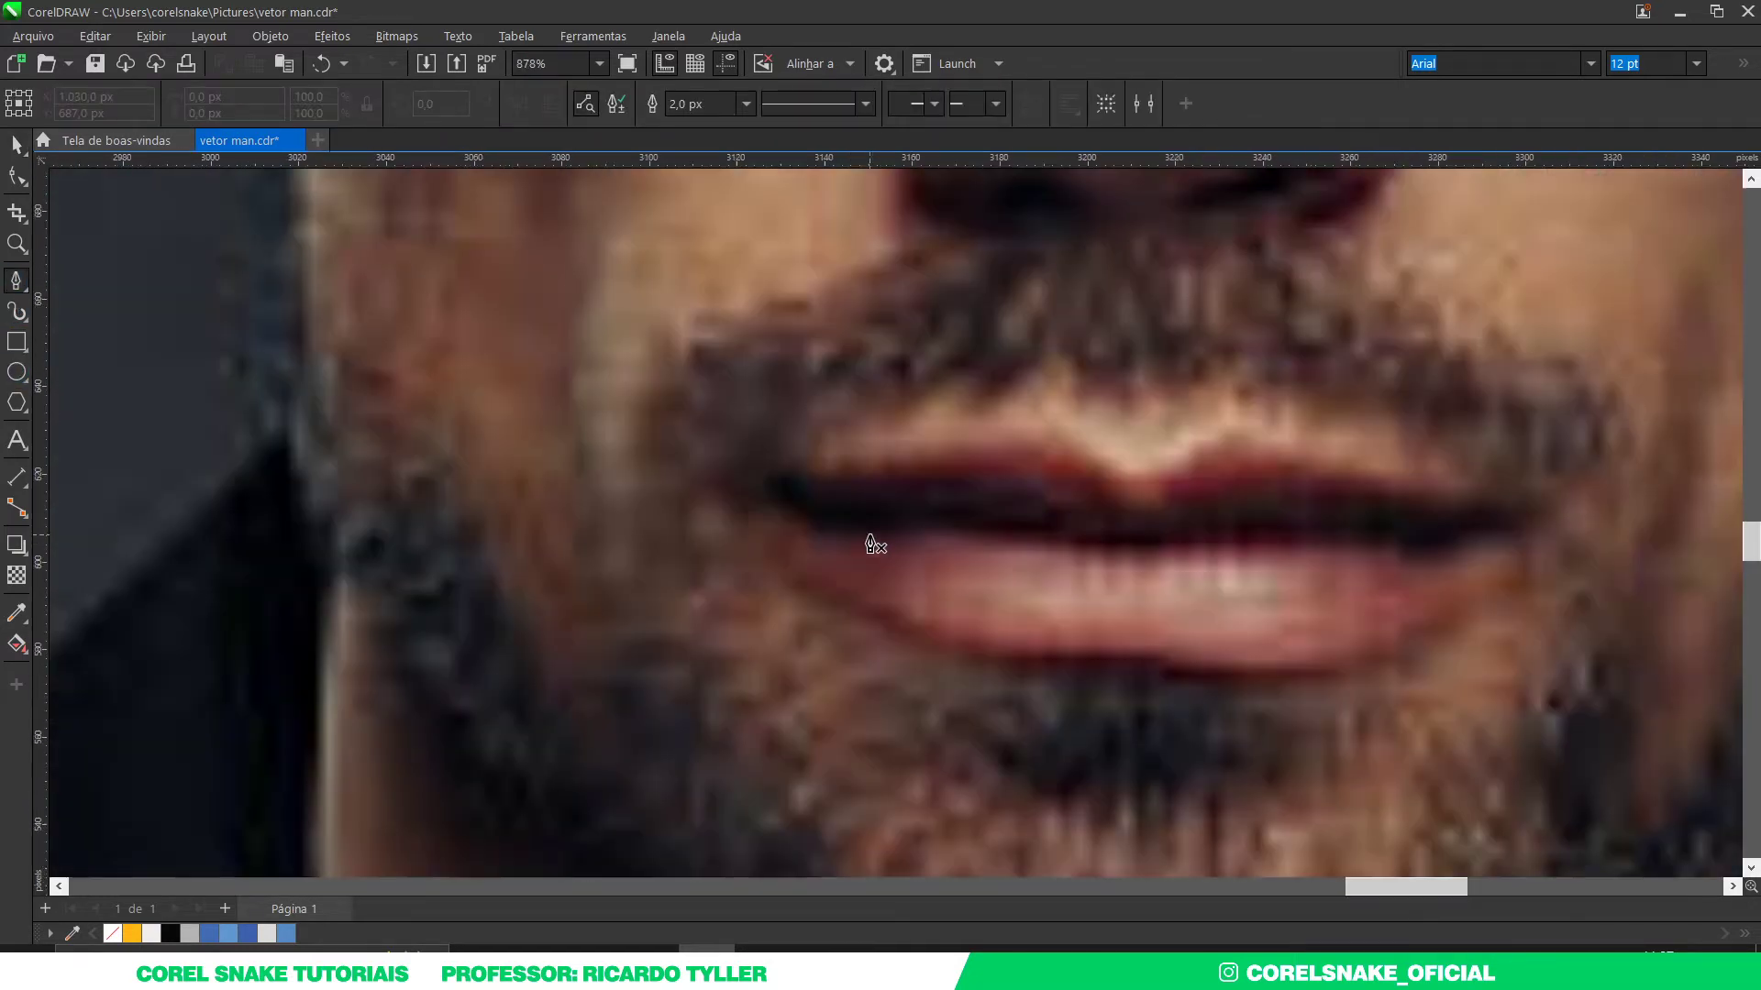
left_click(932, 470)
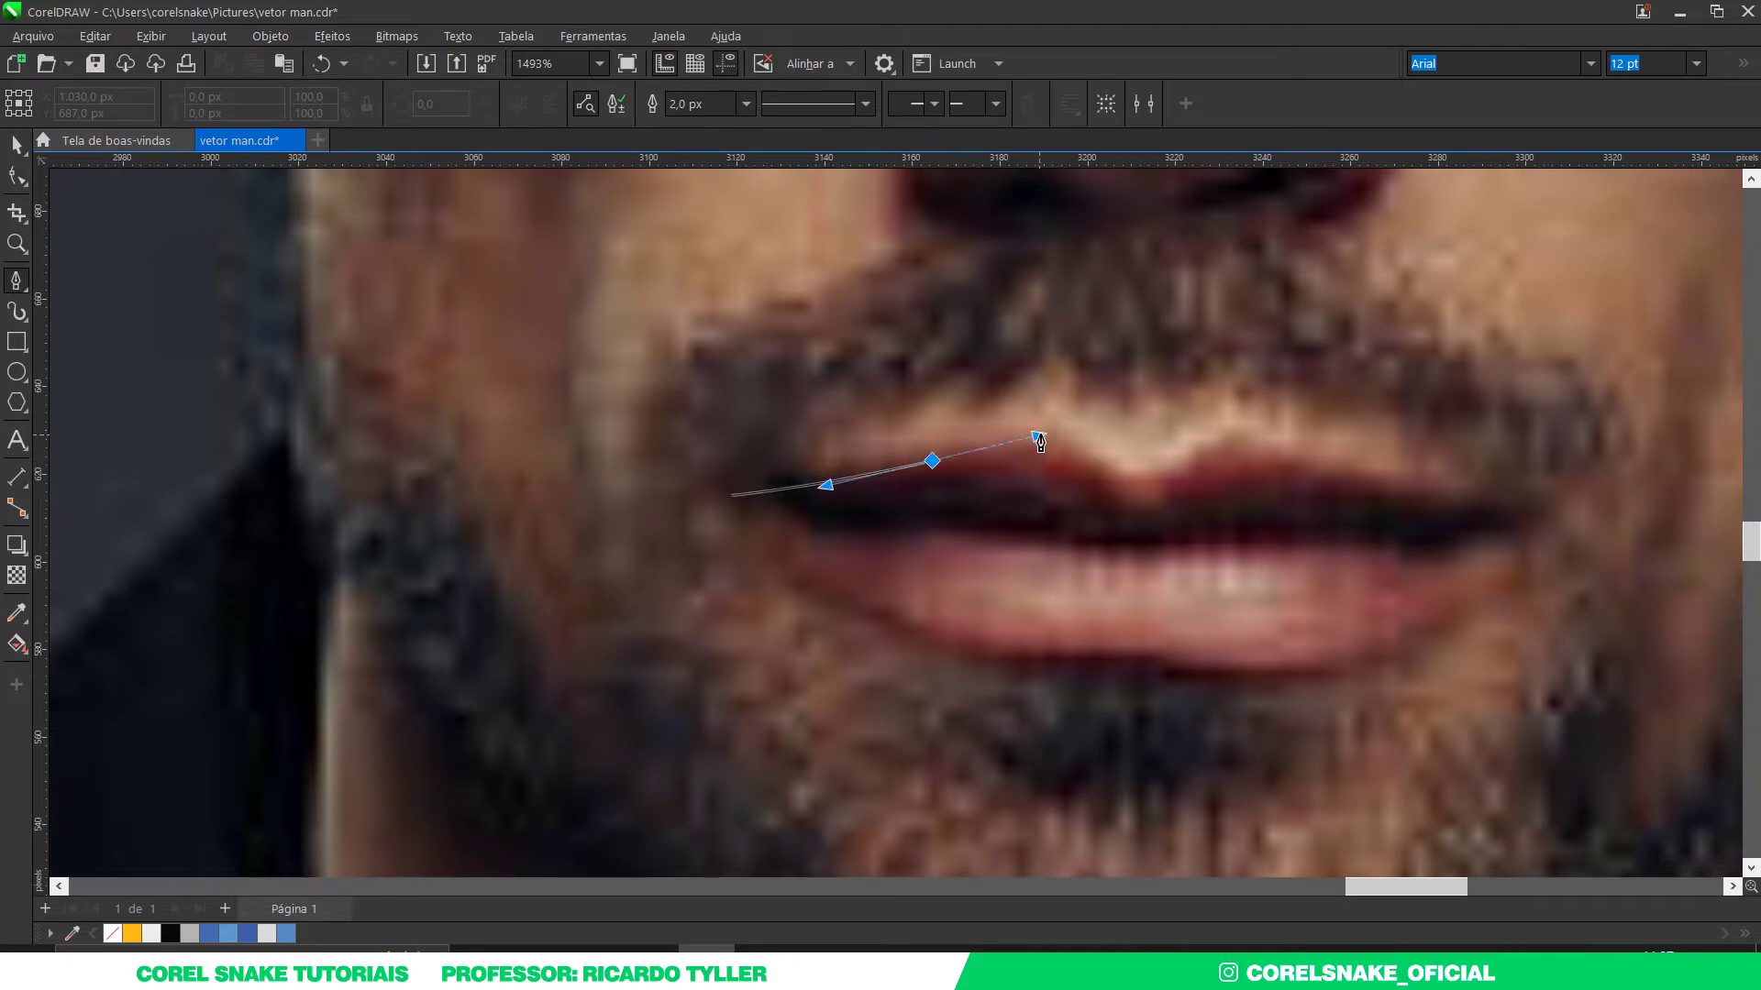
scroll(1071, 449, "up", 2)
left_click_drag(1137, 476, 1221, 524)
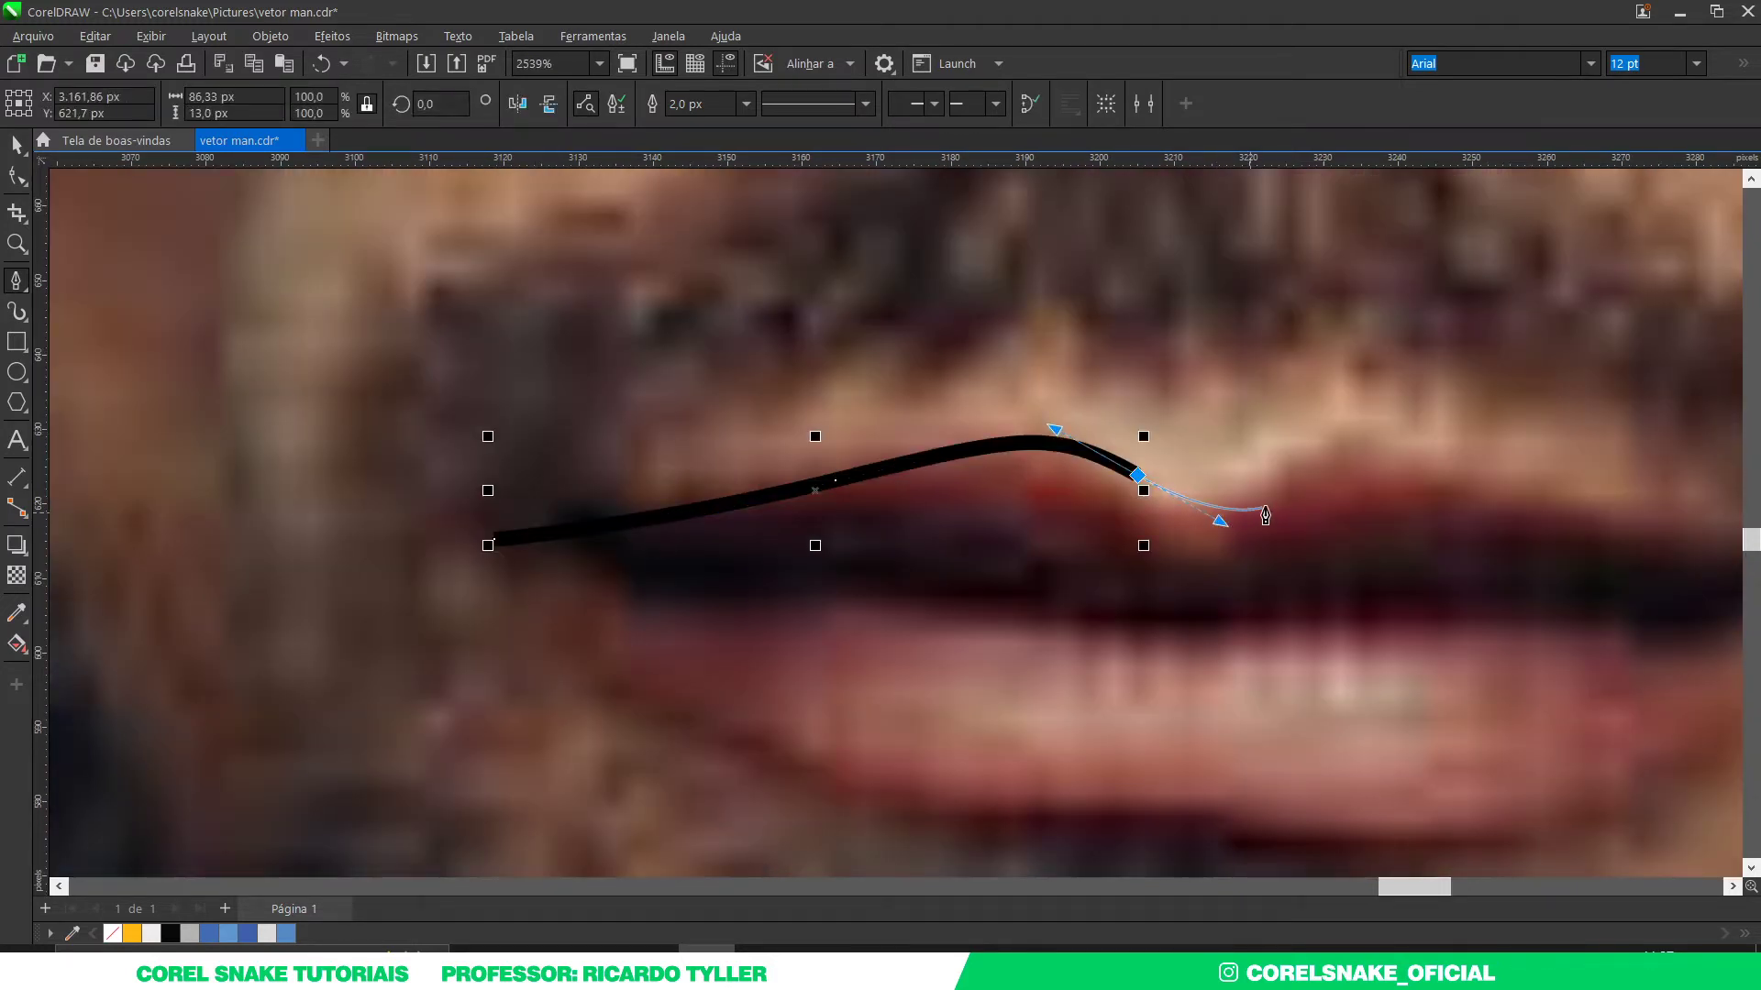
left_click(1286, 486)
scroll(1238, 449, "down", 4)
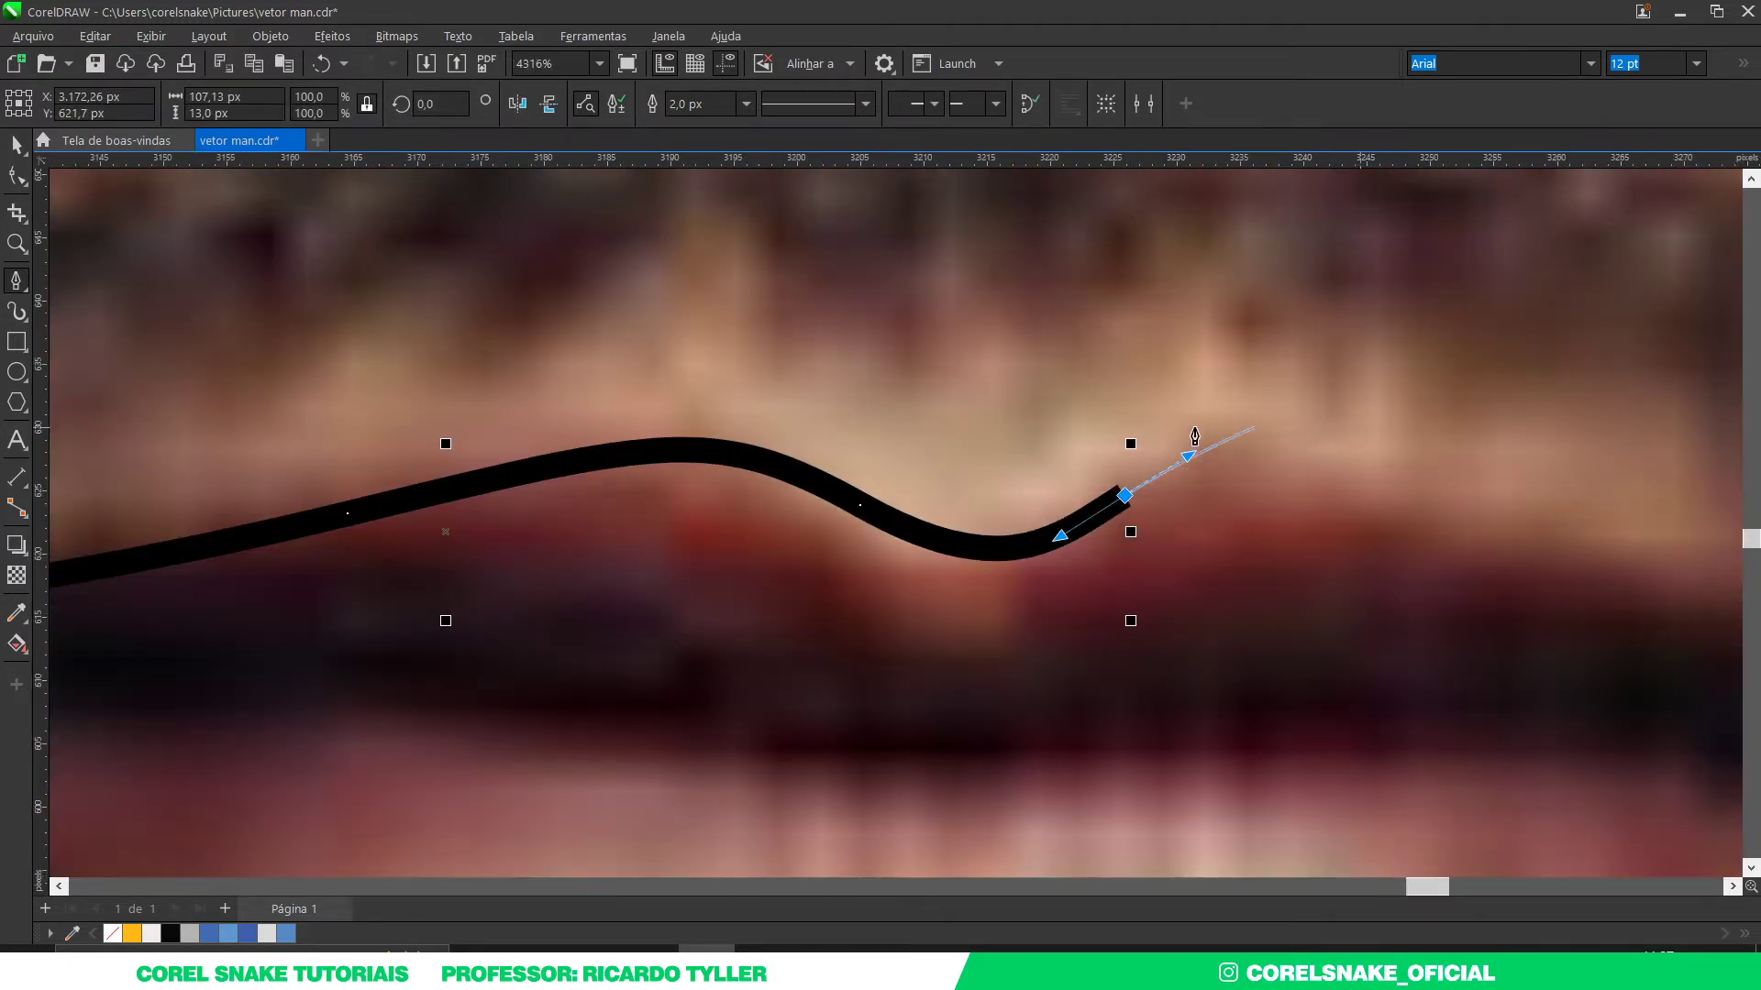
scroll(1216, 457, "up", 6)
Step: Shape the lip's centre dip, reach the right corner, and trace the lower edge back to close the upper lip
left_click_drag(787, 401, 918, 440)
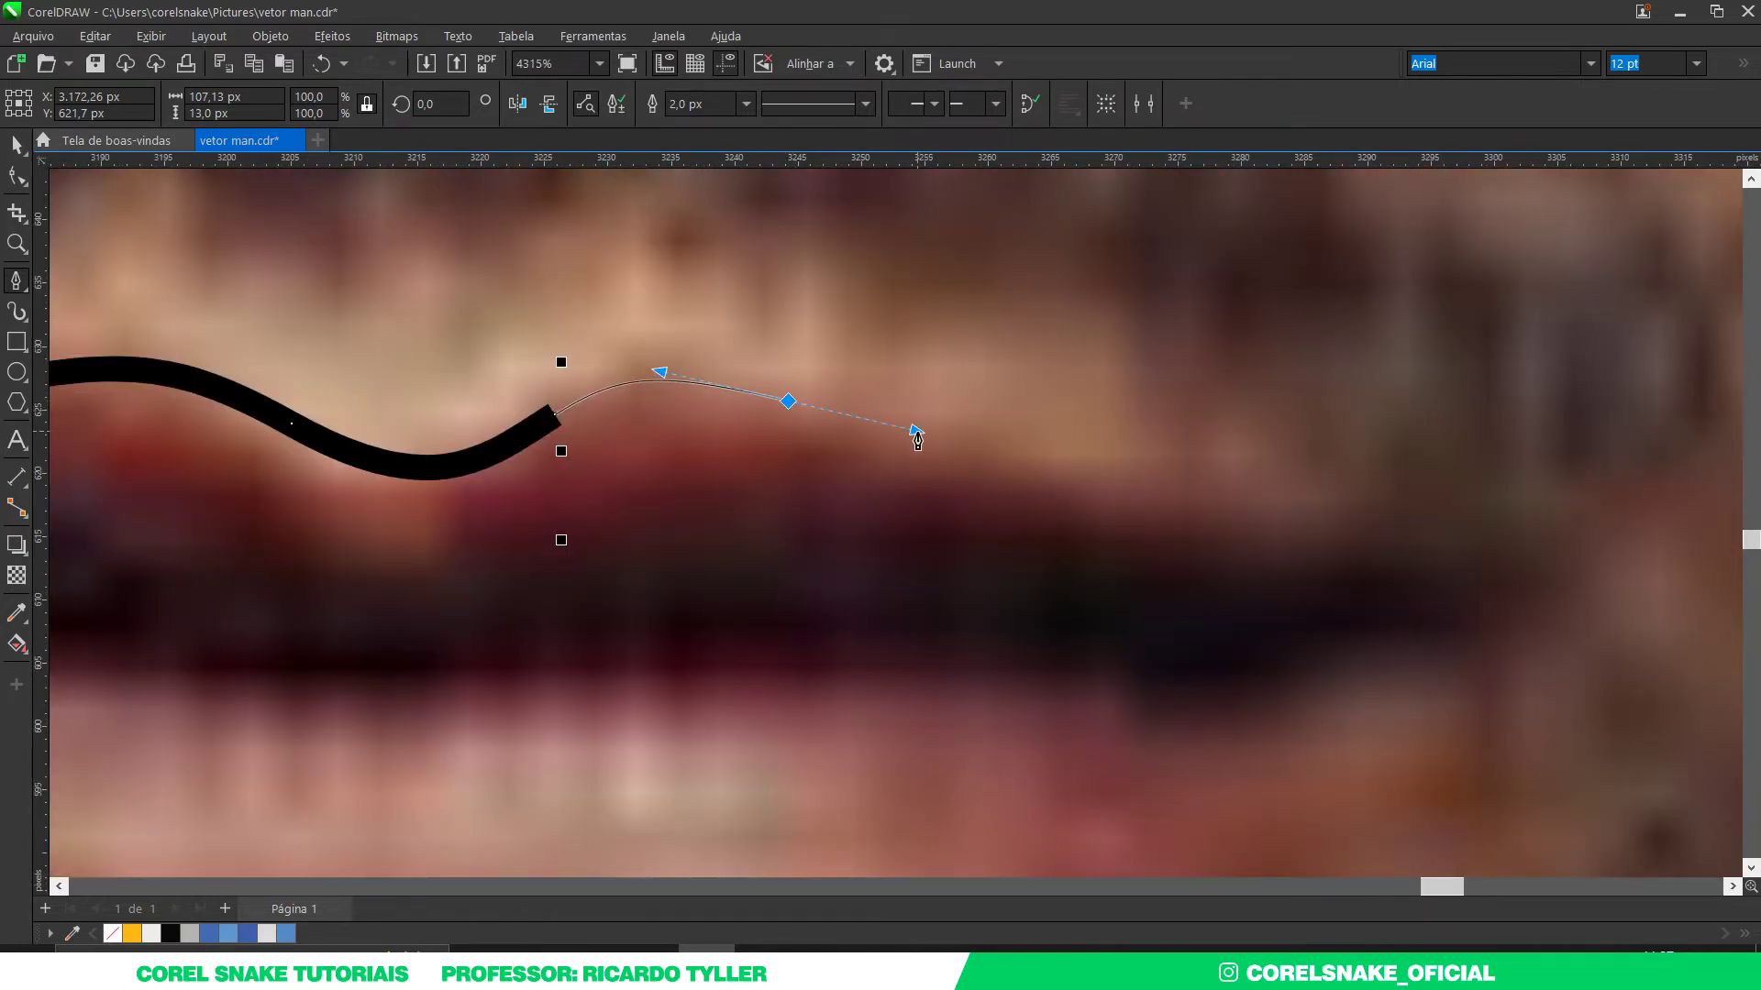
left_click_drag(1438, 538, 1576, 550)
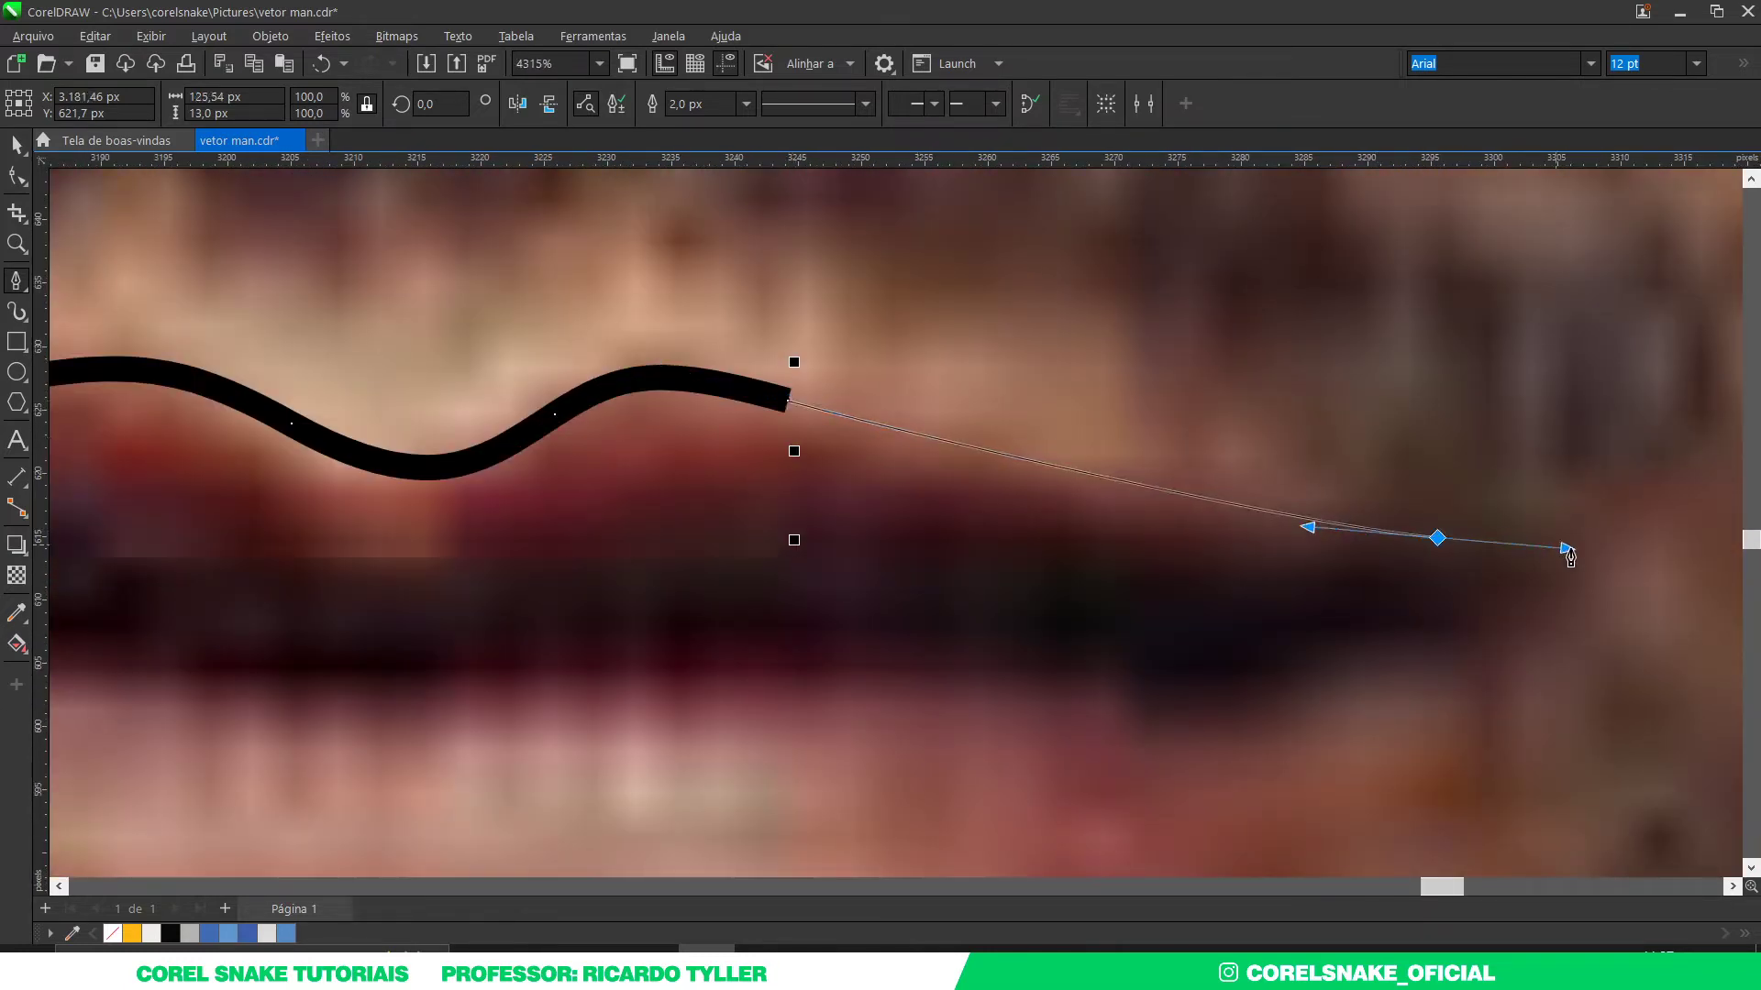
scroll(1613, 552, "down", 6)
scroll(1540, 550, "up", 3)
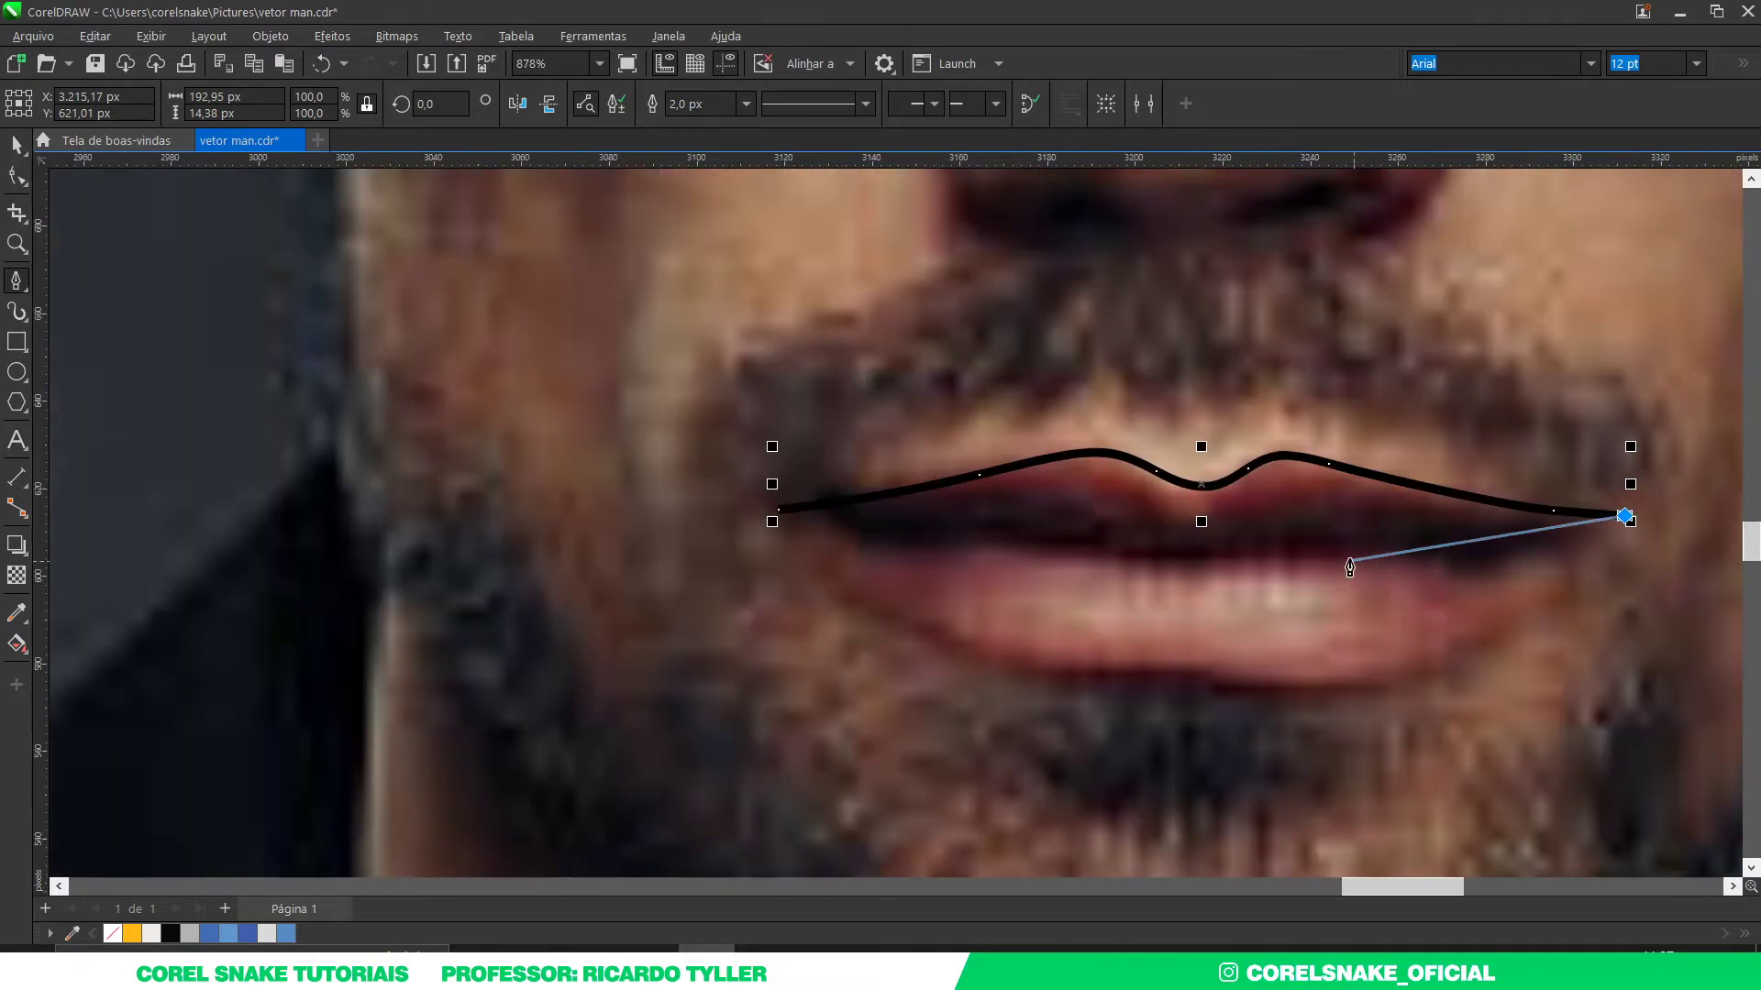
scroll(1376, 564, "up", 2)
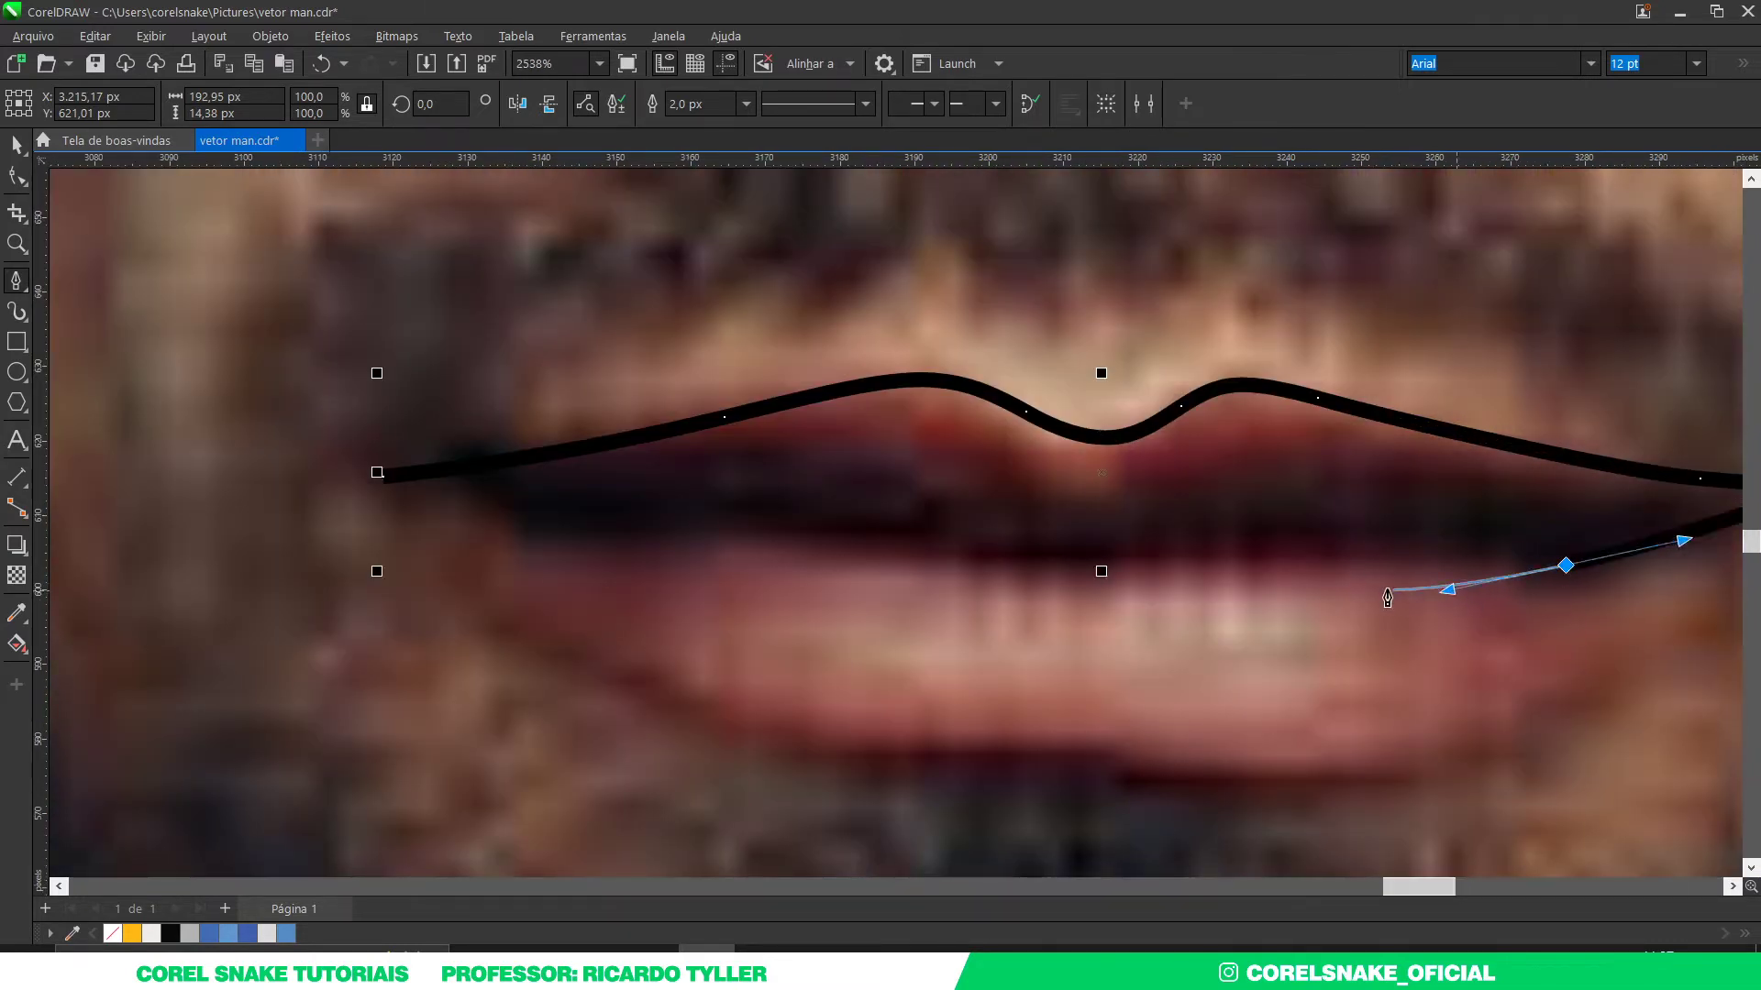
left_click_drag(1238, 554, 1106, 565)
left_click_drag(996, 566, 609, 530)
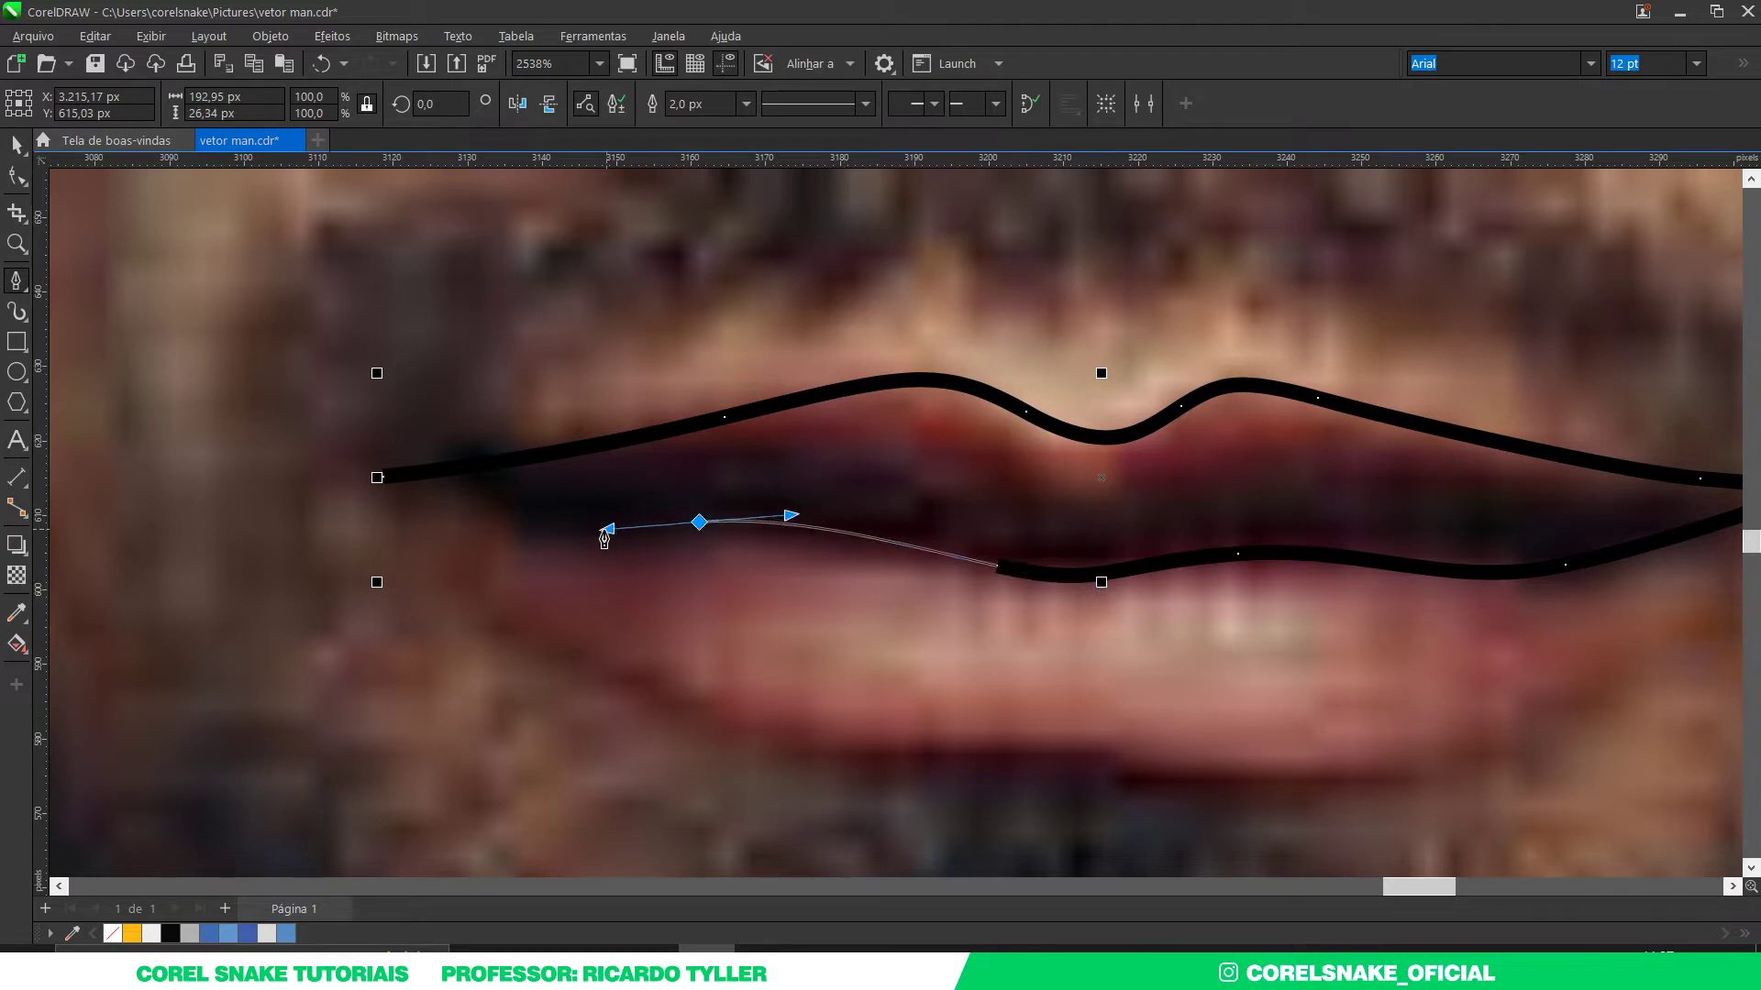
left_click_drag(382, 477, 459, 528)
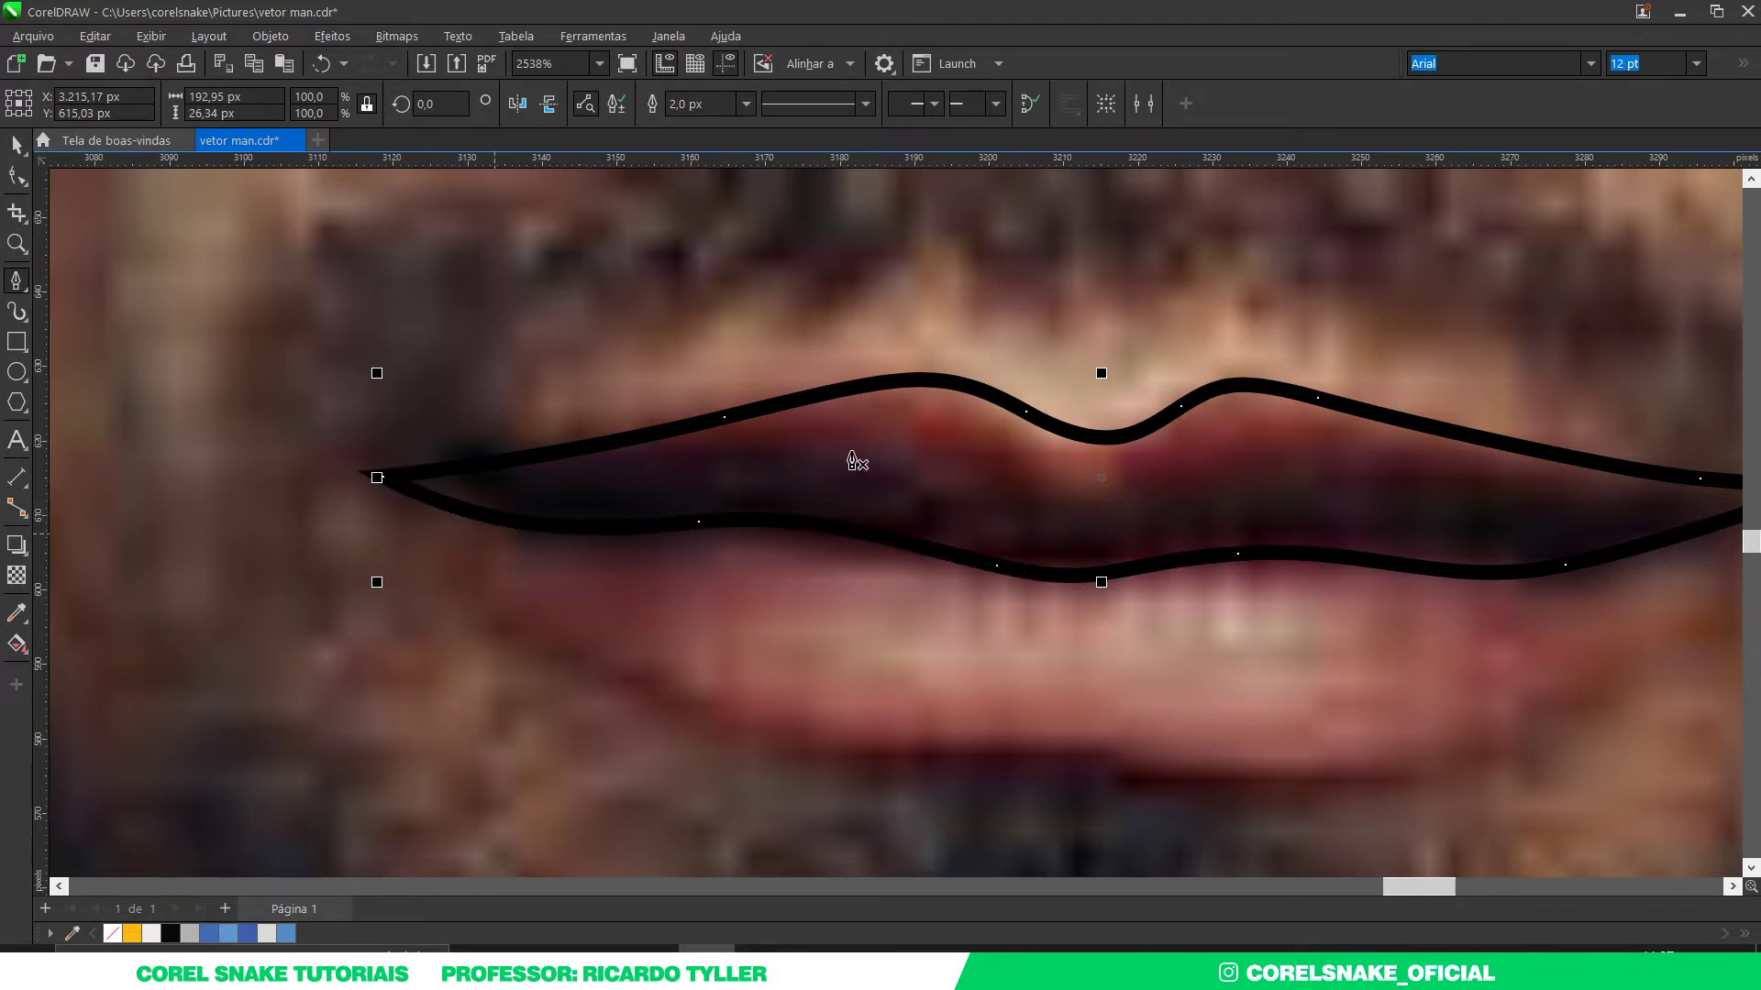
scroll(853, 460, "down", 3)
scroll(892, 523, "up", 2)
scroll(903, 523, "up", 2)
scroll(860, 532, "down", 2)
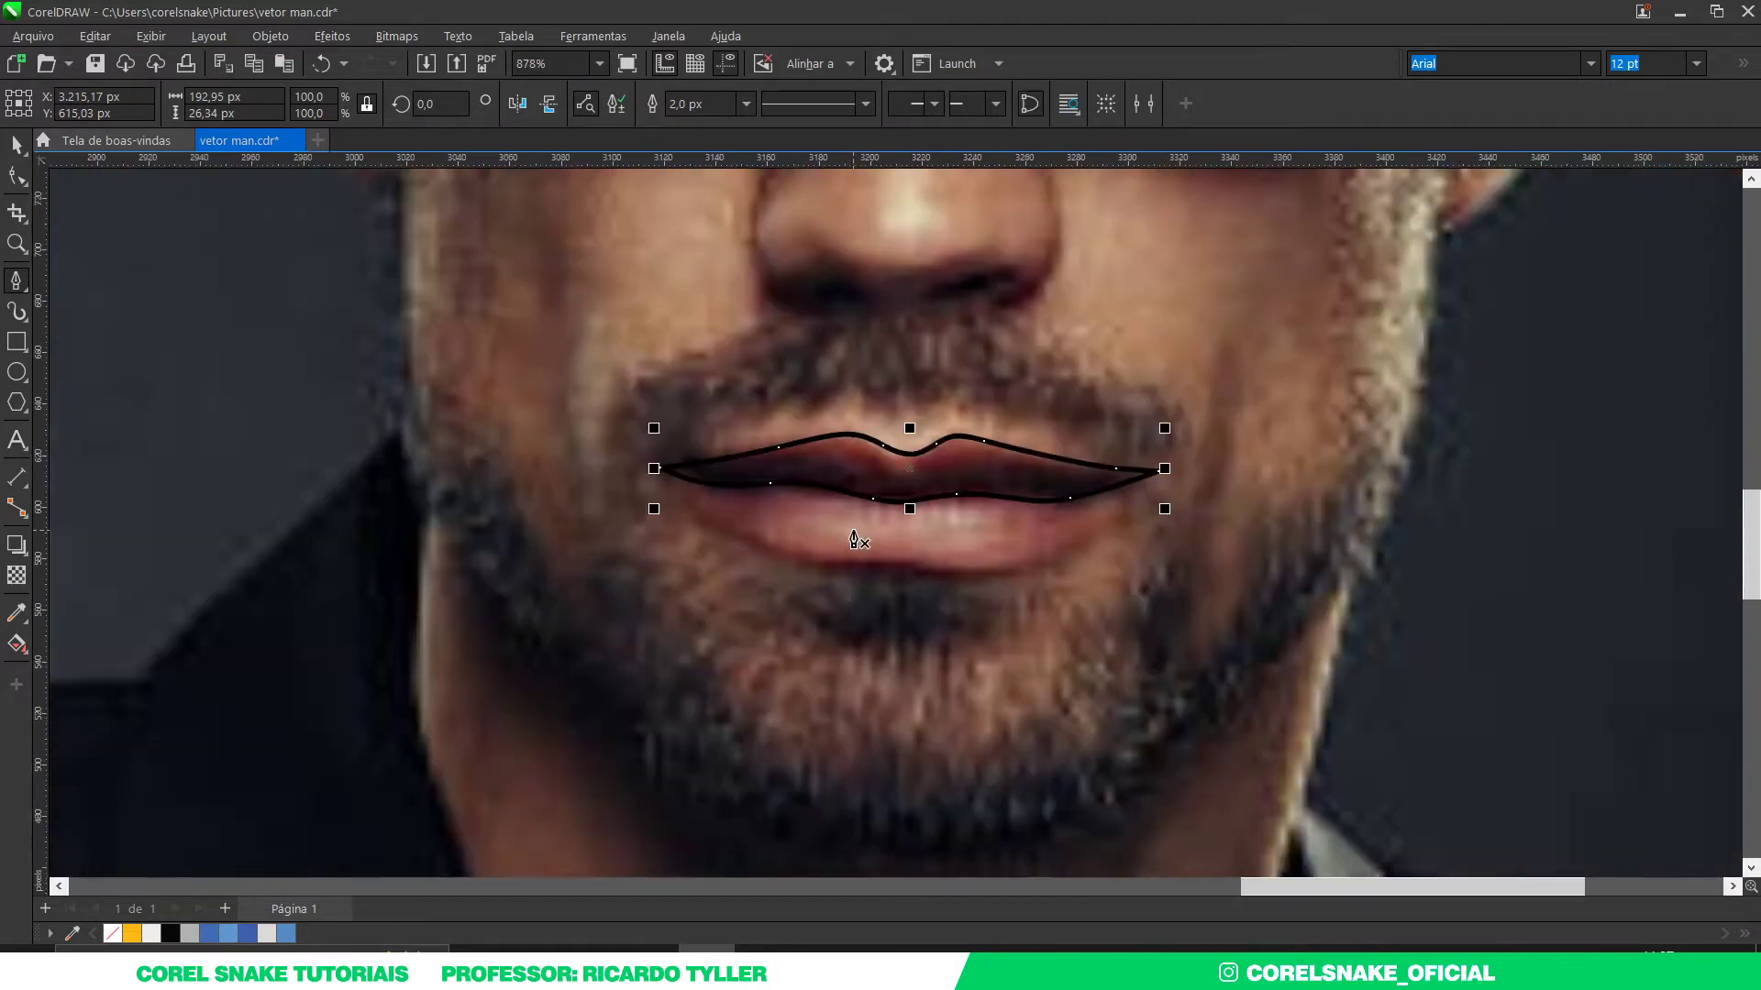
scroll(812, 536, "up", 2)
Step: Trace the lower lip's bottom curve from the left corner to the right corner
left_click(528, 484)
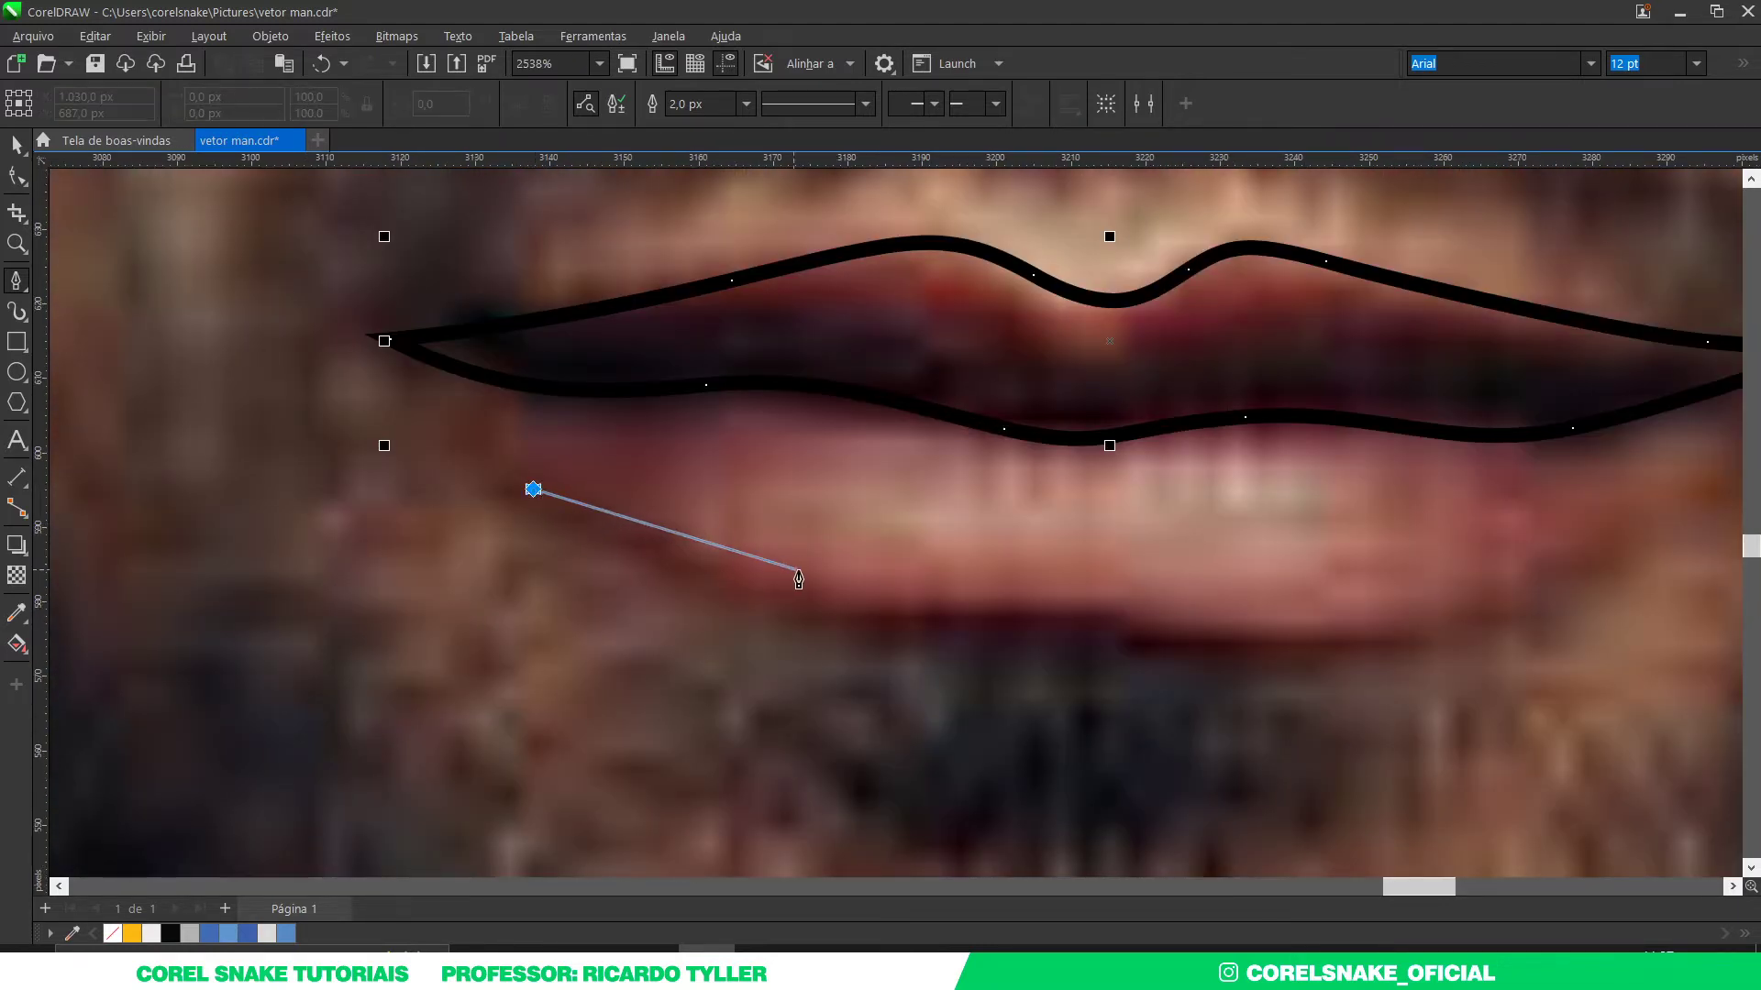
left_click_drag(826, 593, 943, 609)
scroll(1110, 614, "down", 2)
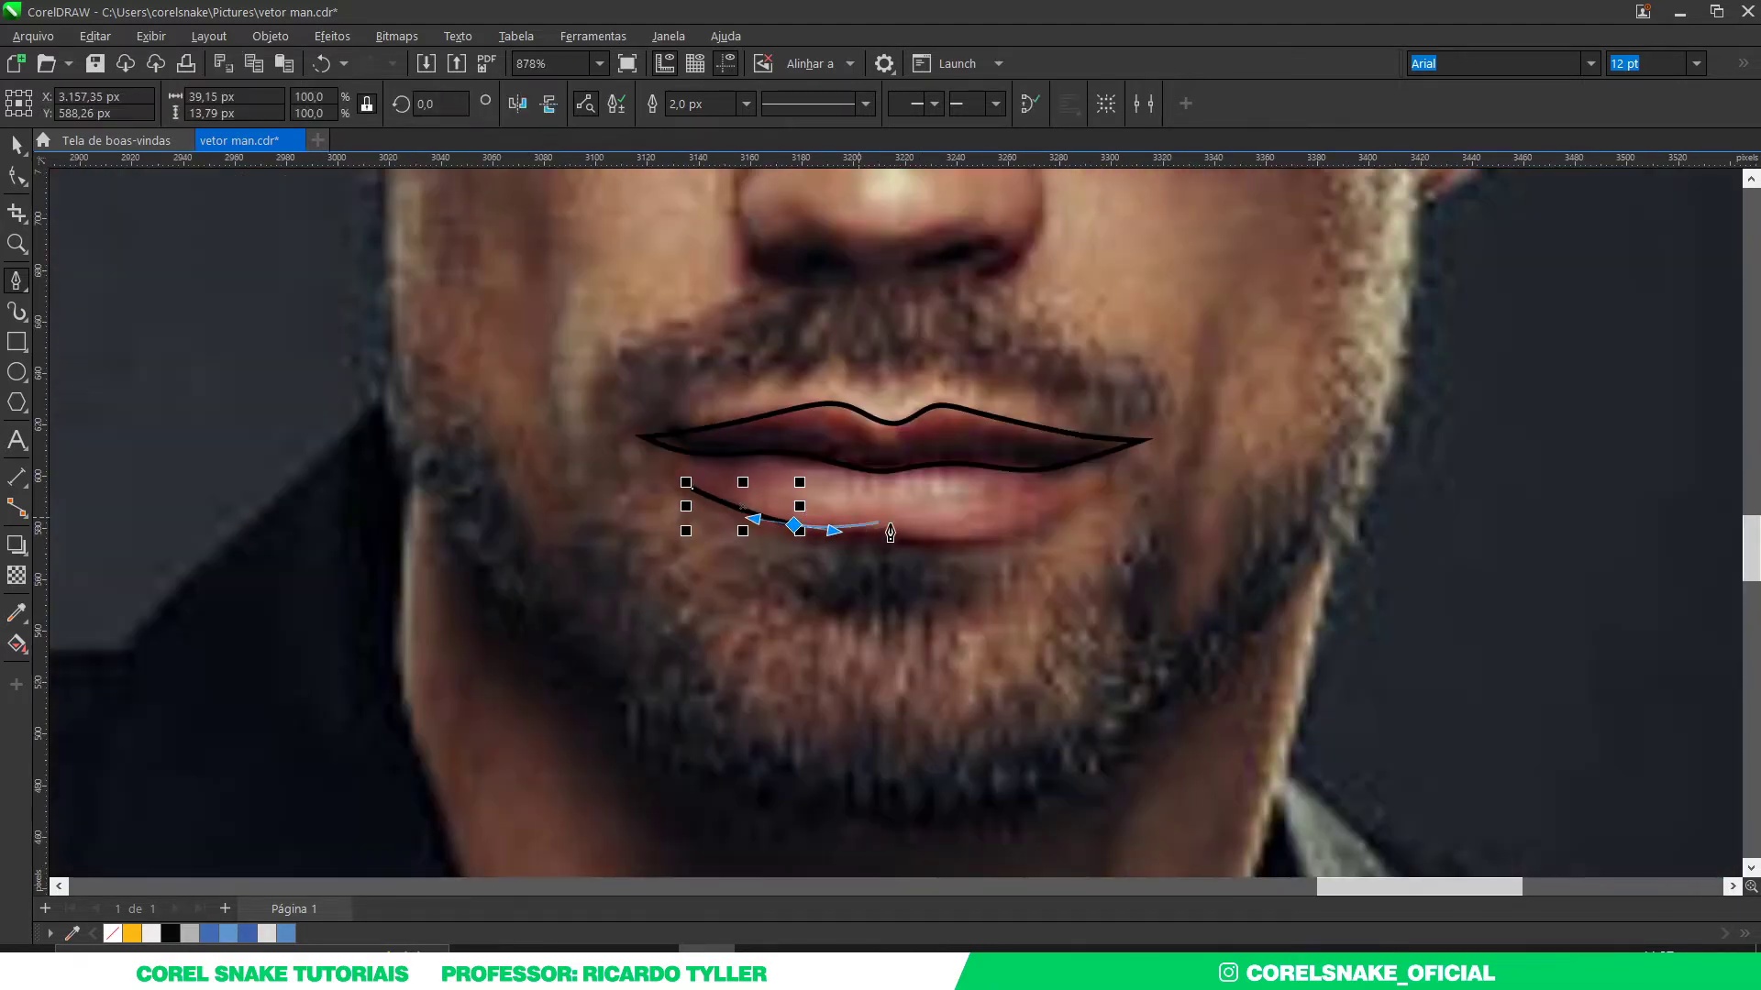
scroll(908, 532, "up", 1)
scroll(990, 560, "up", 1)
left_click_drag(1023, 555, 1112, 550)
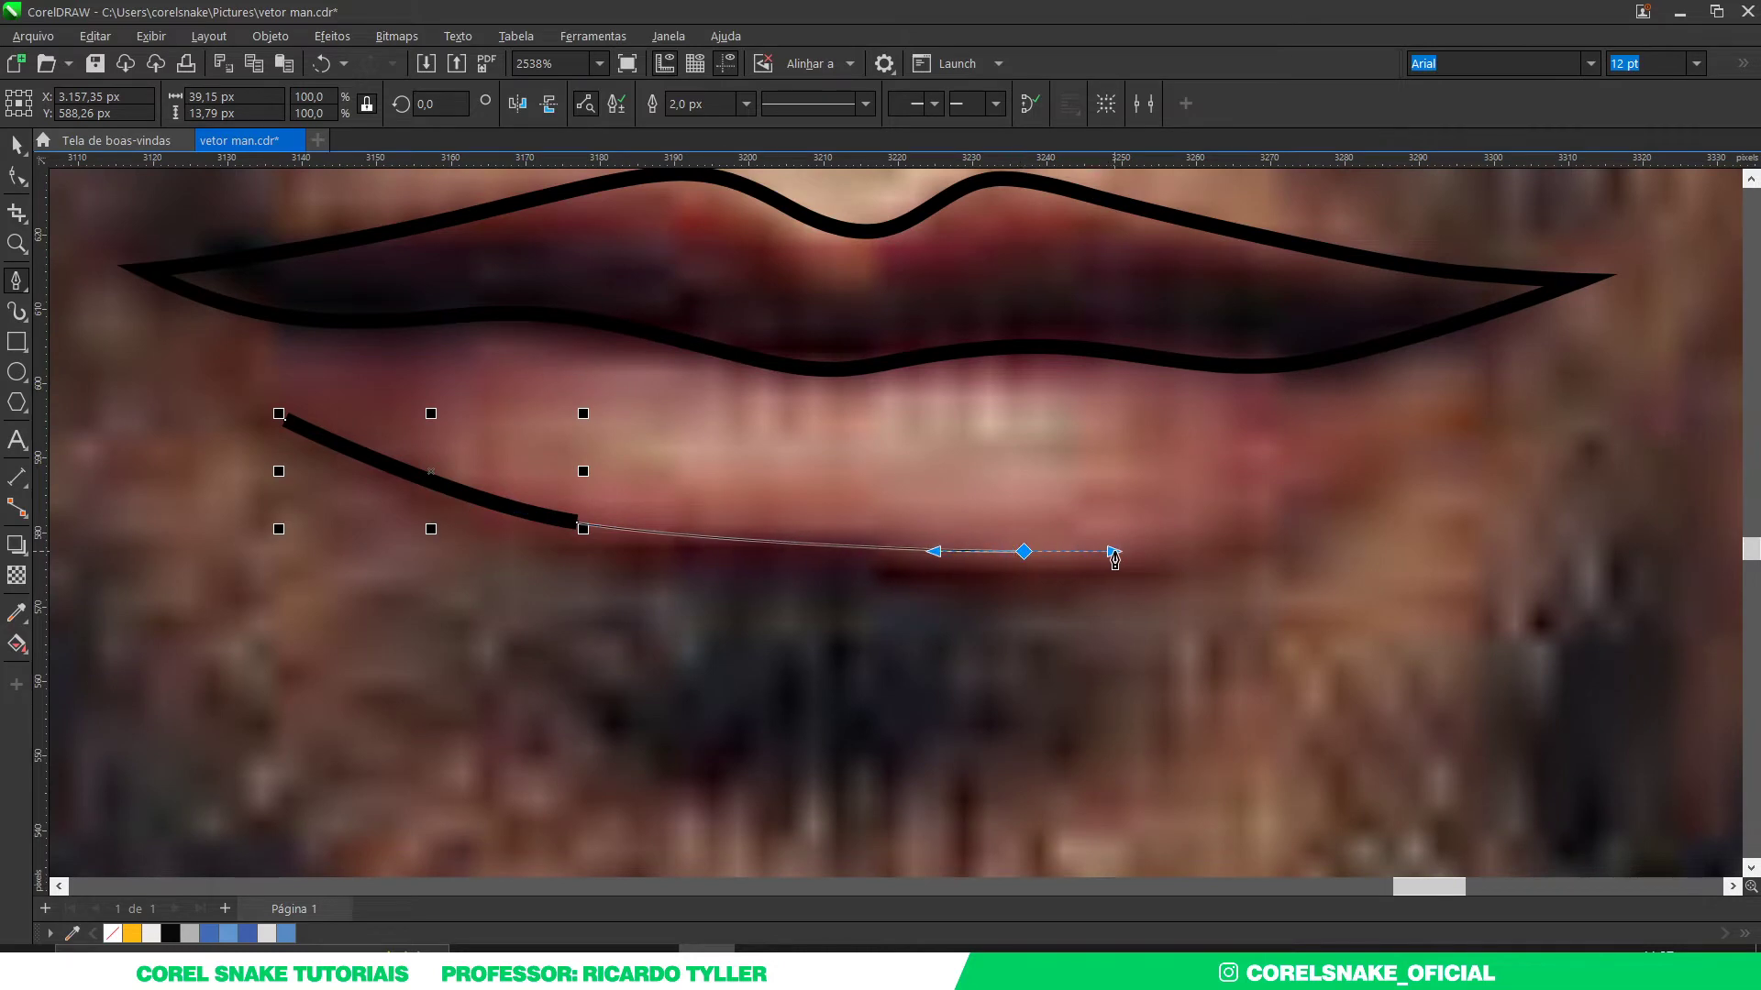
key("ctrl+z")
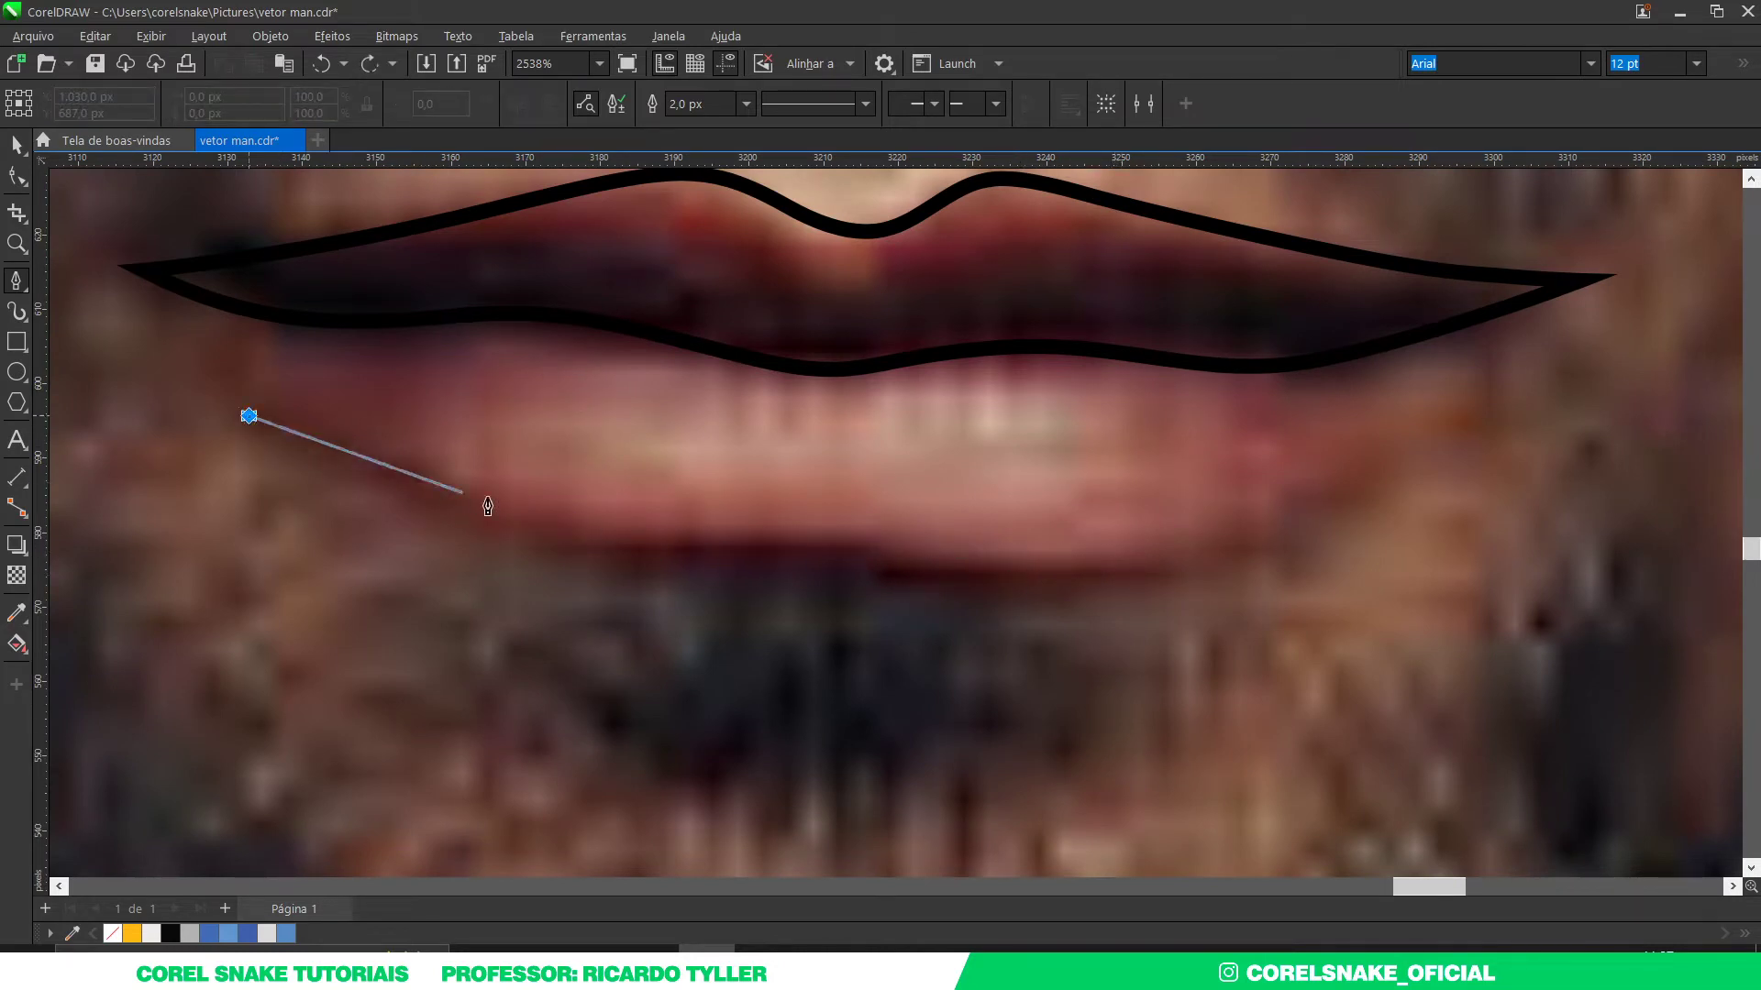
left_click_drag(610, 565, 699, 589)
left_click_drag(845, 566, 1165, 581)
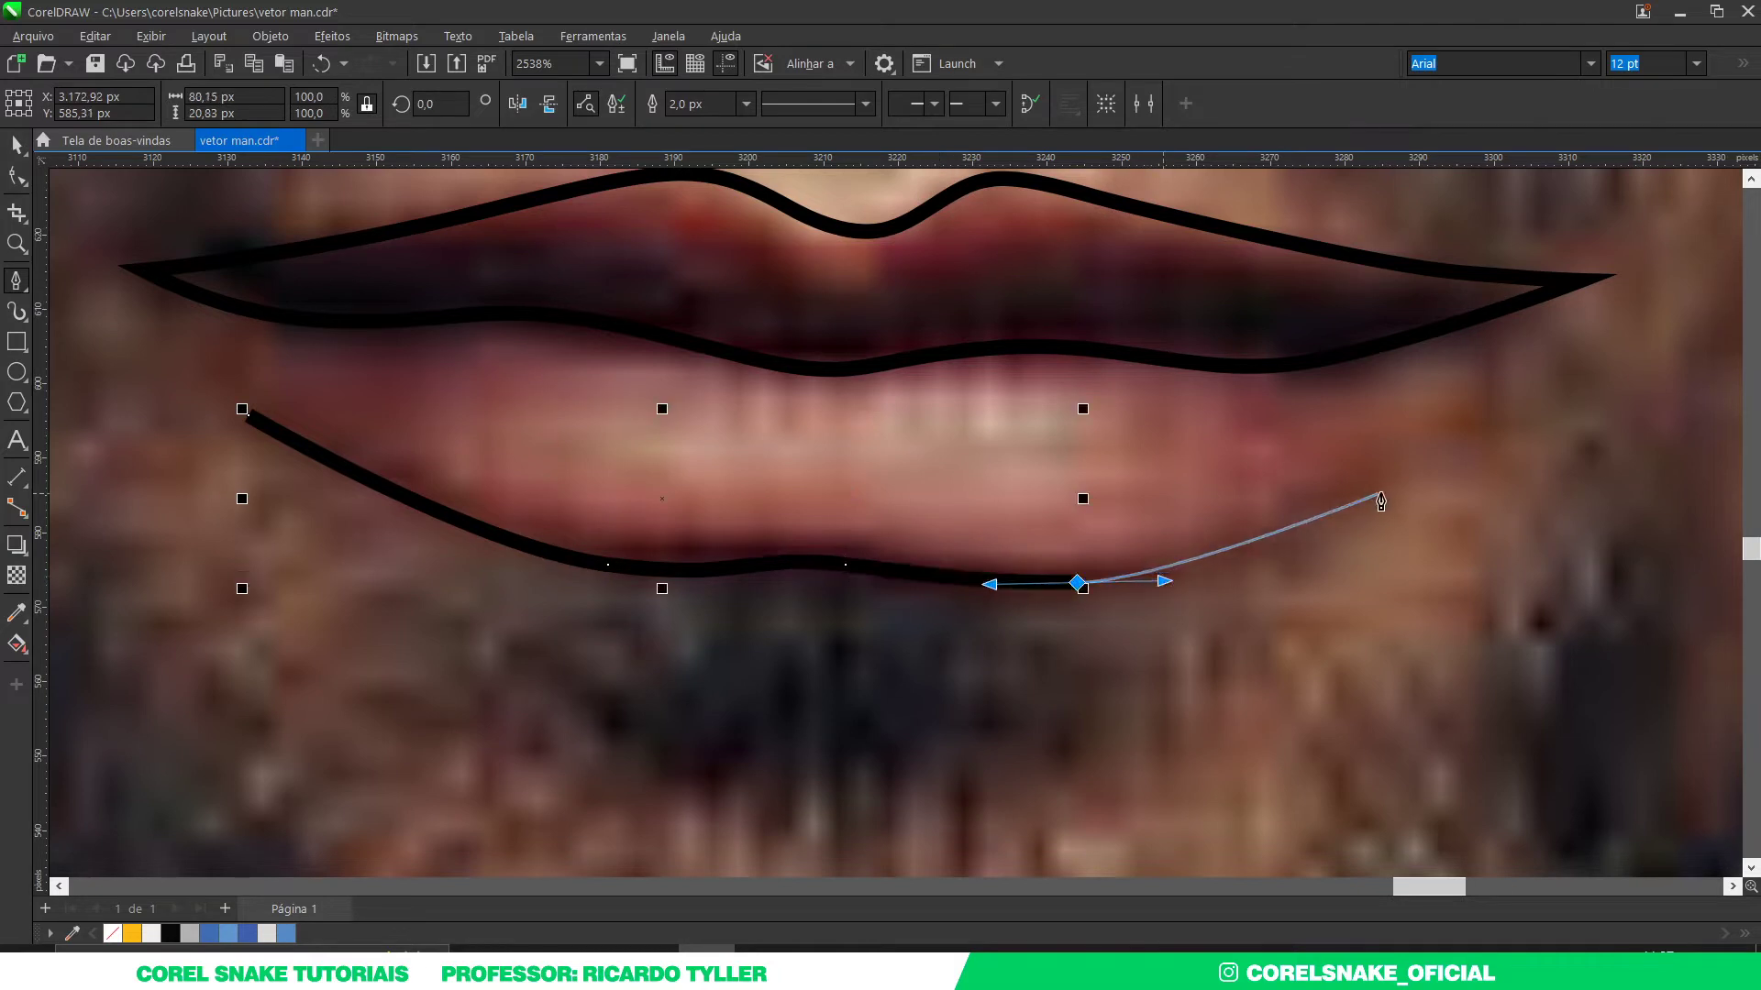
left_click_drag(1397, 465, 1459, 431)
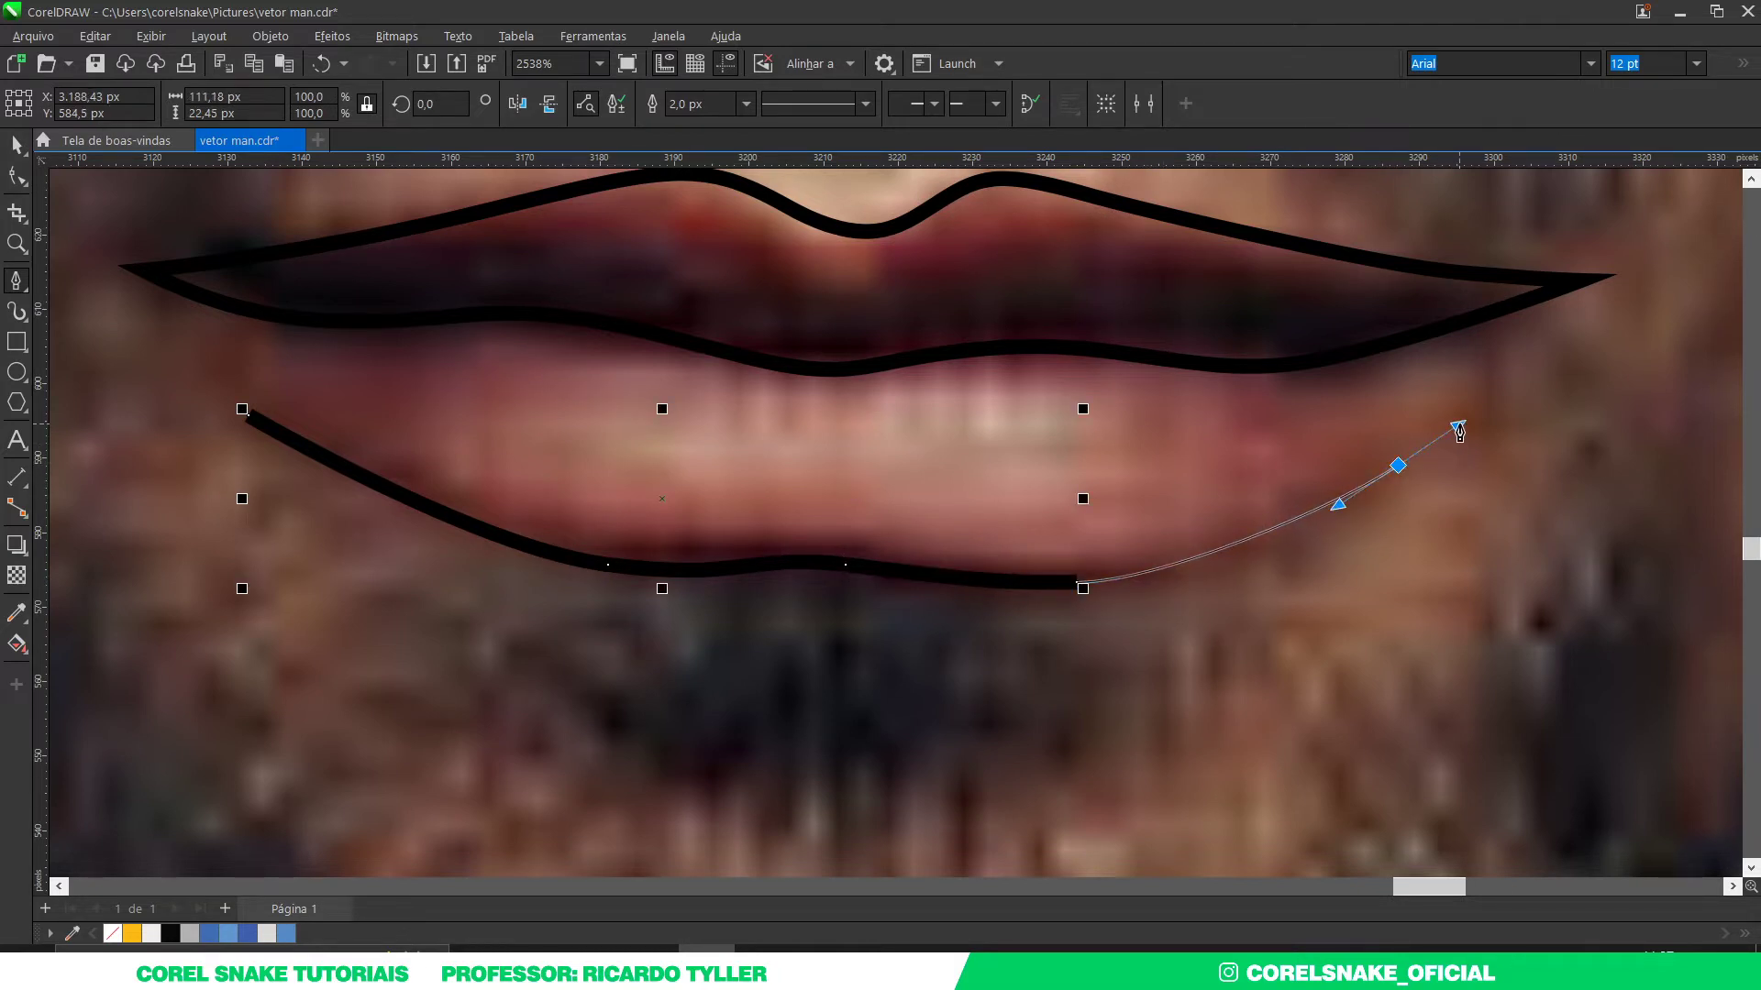
Step: Trace the lower lip's inner edge back to the left and close the crescent shape
left_click_drag(1287, 521, 1284, 523)
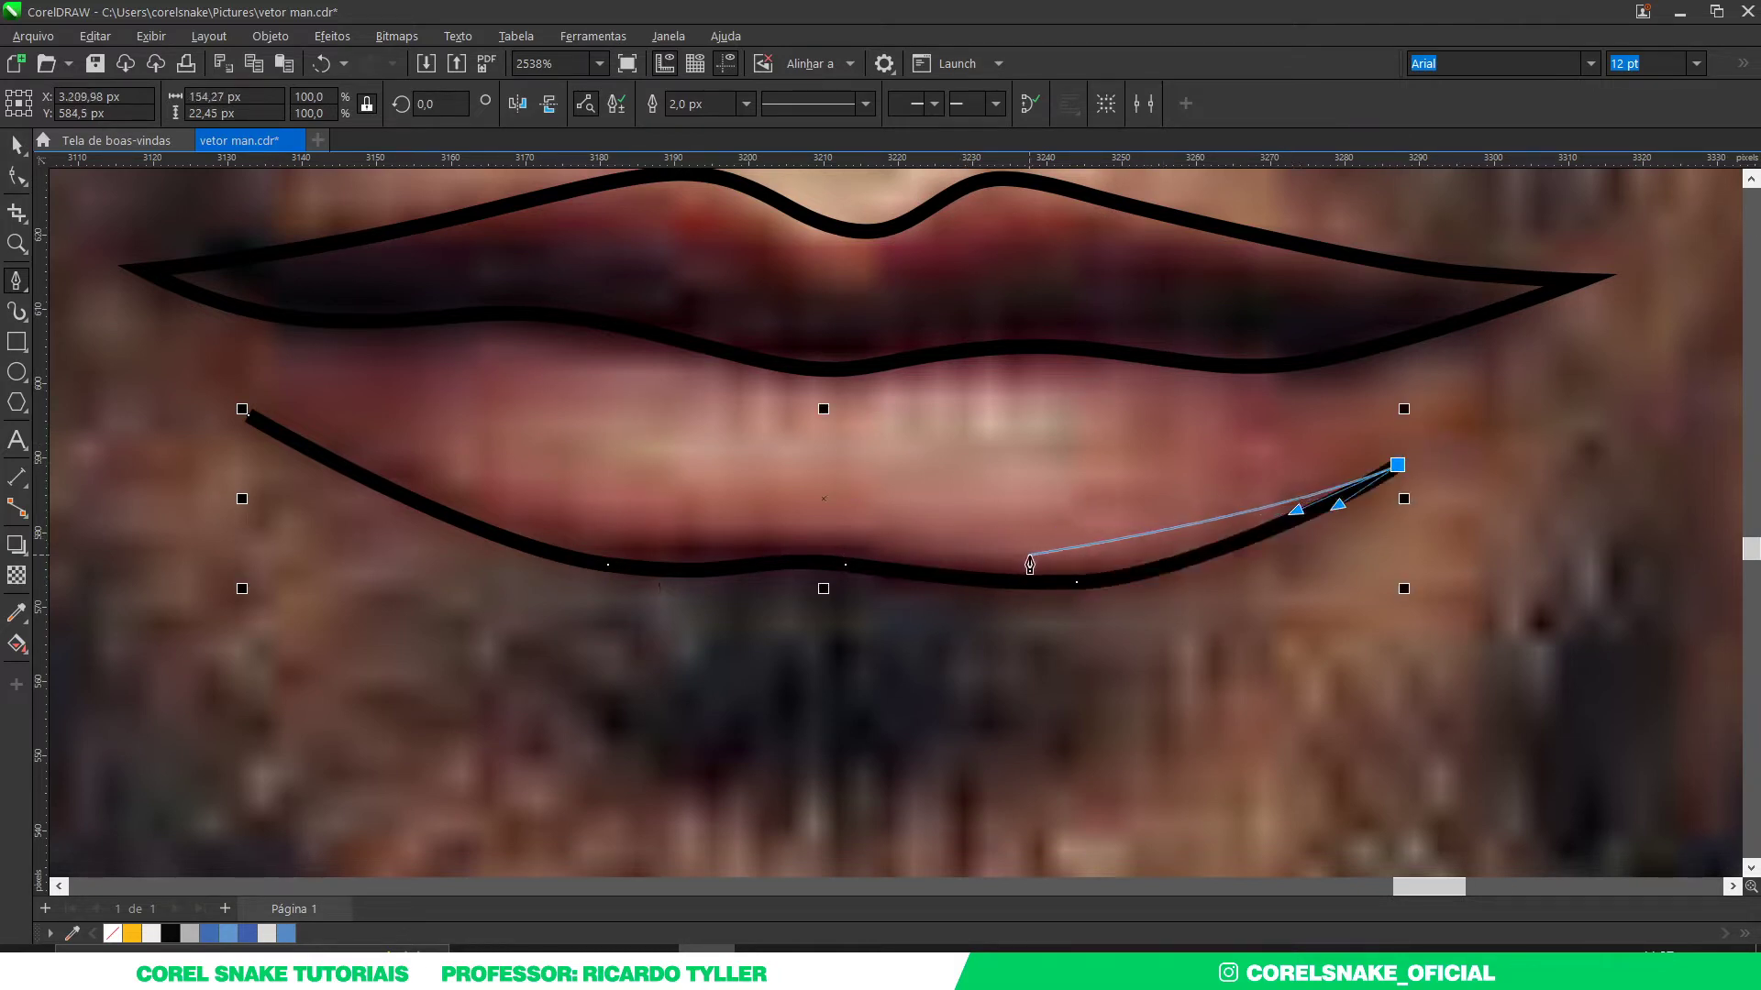
left_click_drag(1029, 556, 724, 514)
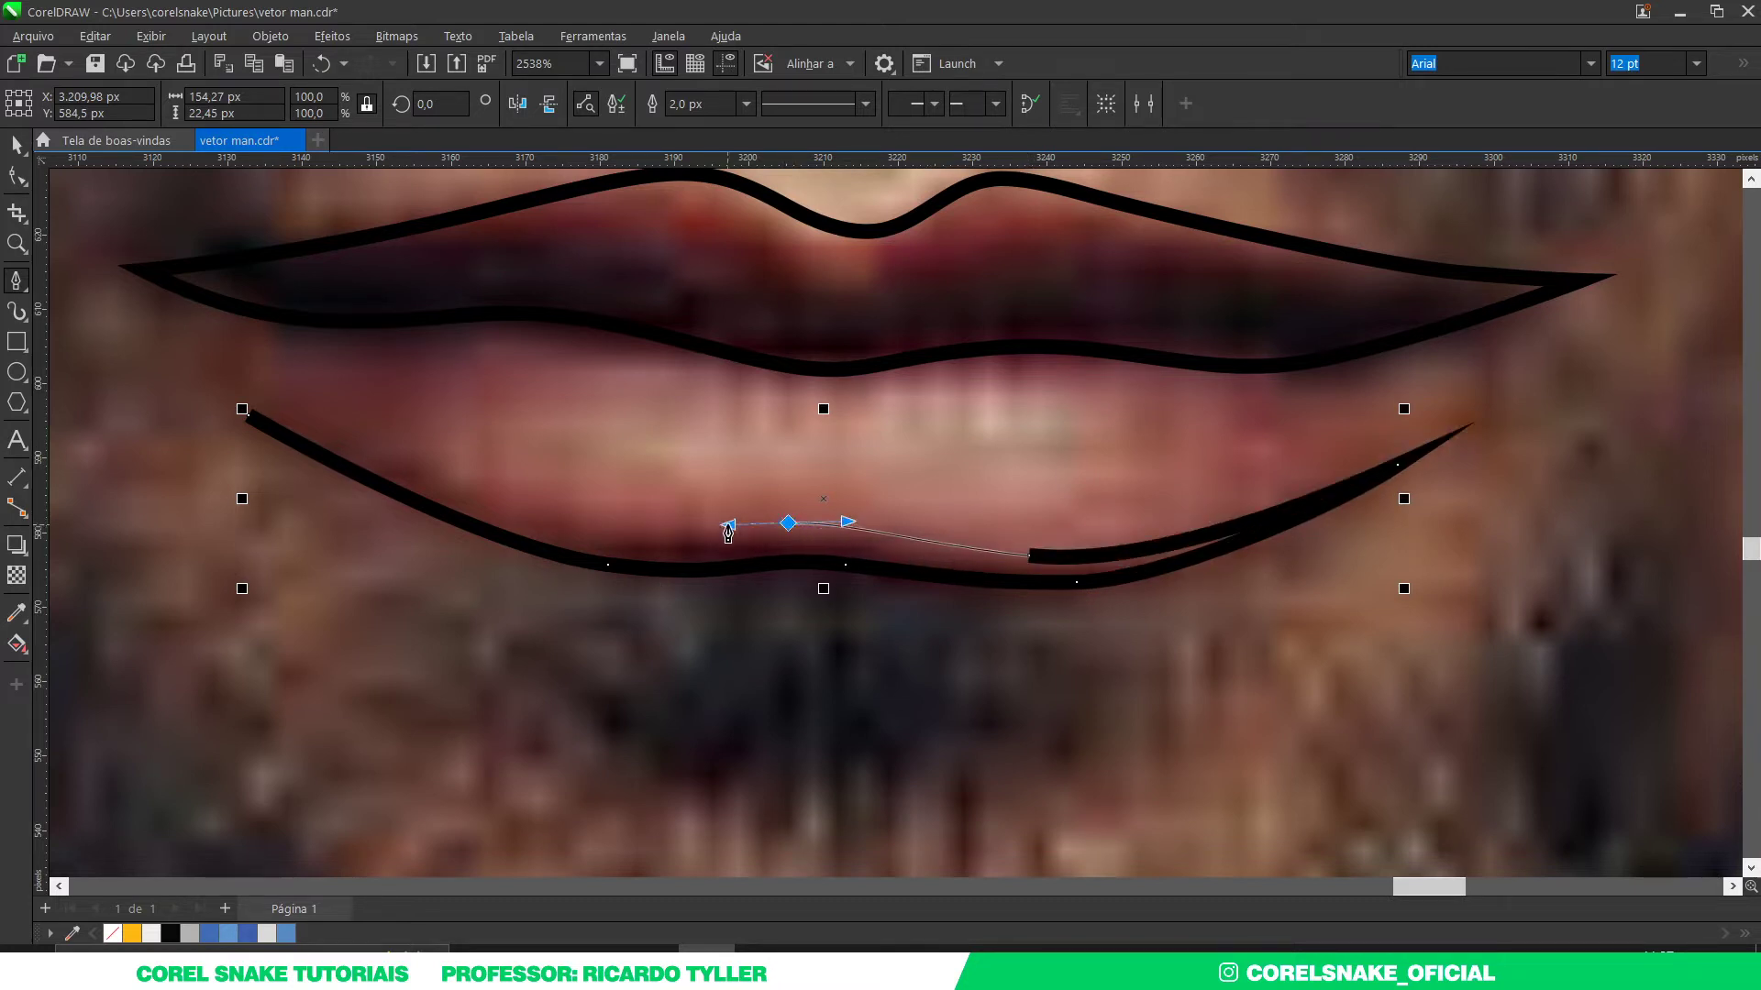
left_click_drag(587, 530, 507, 516)
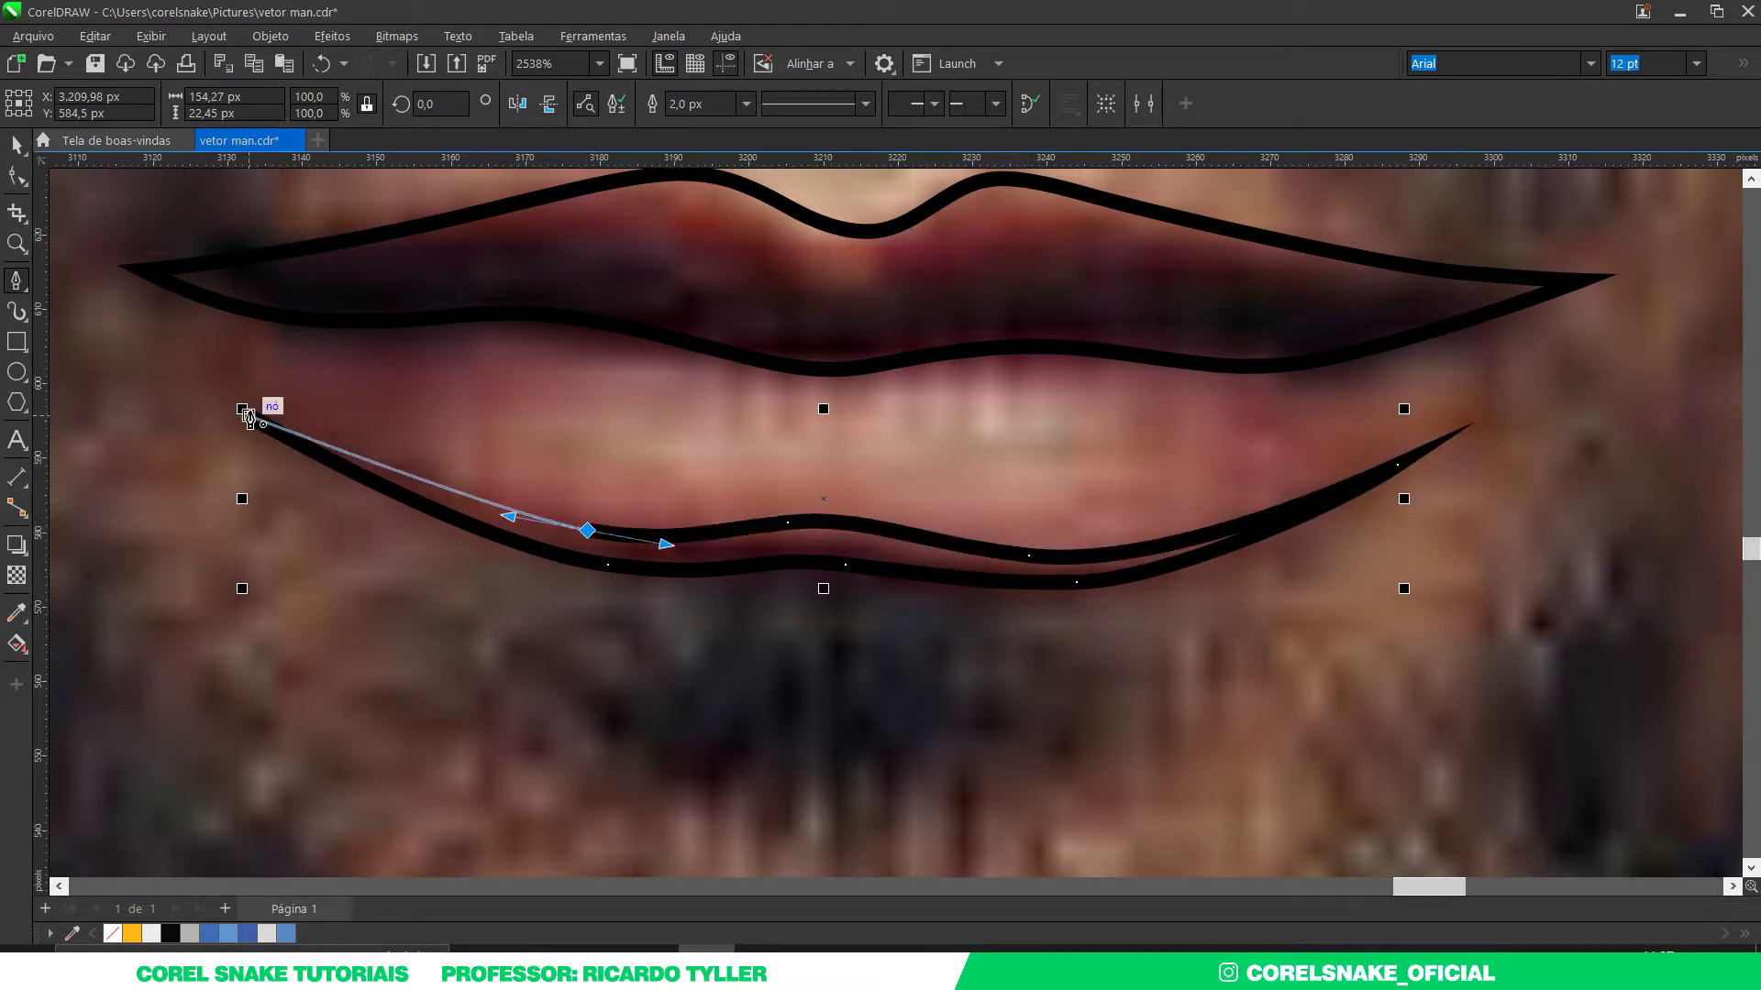
left_click(339, 440)
scroll(1045, 513, "down", 3)
scroll(1043, 596, "up", 2)
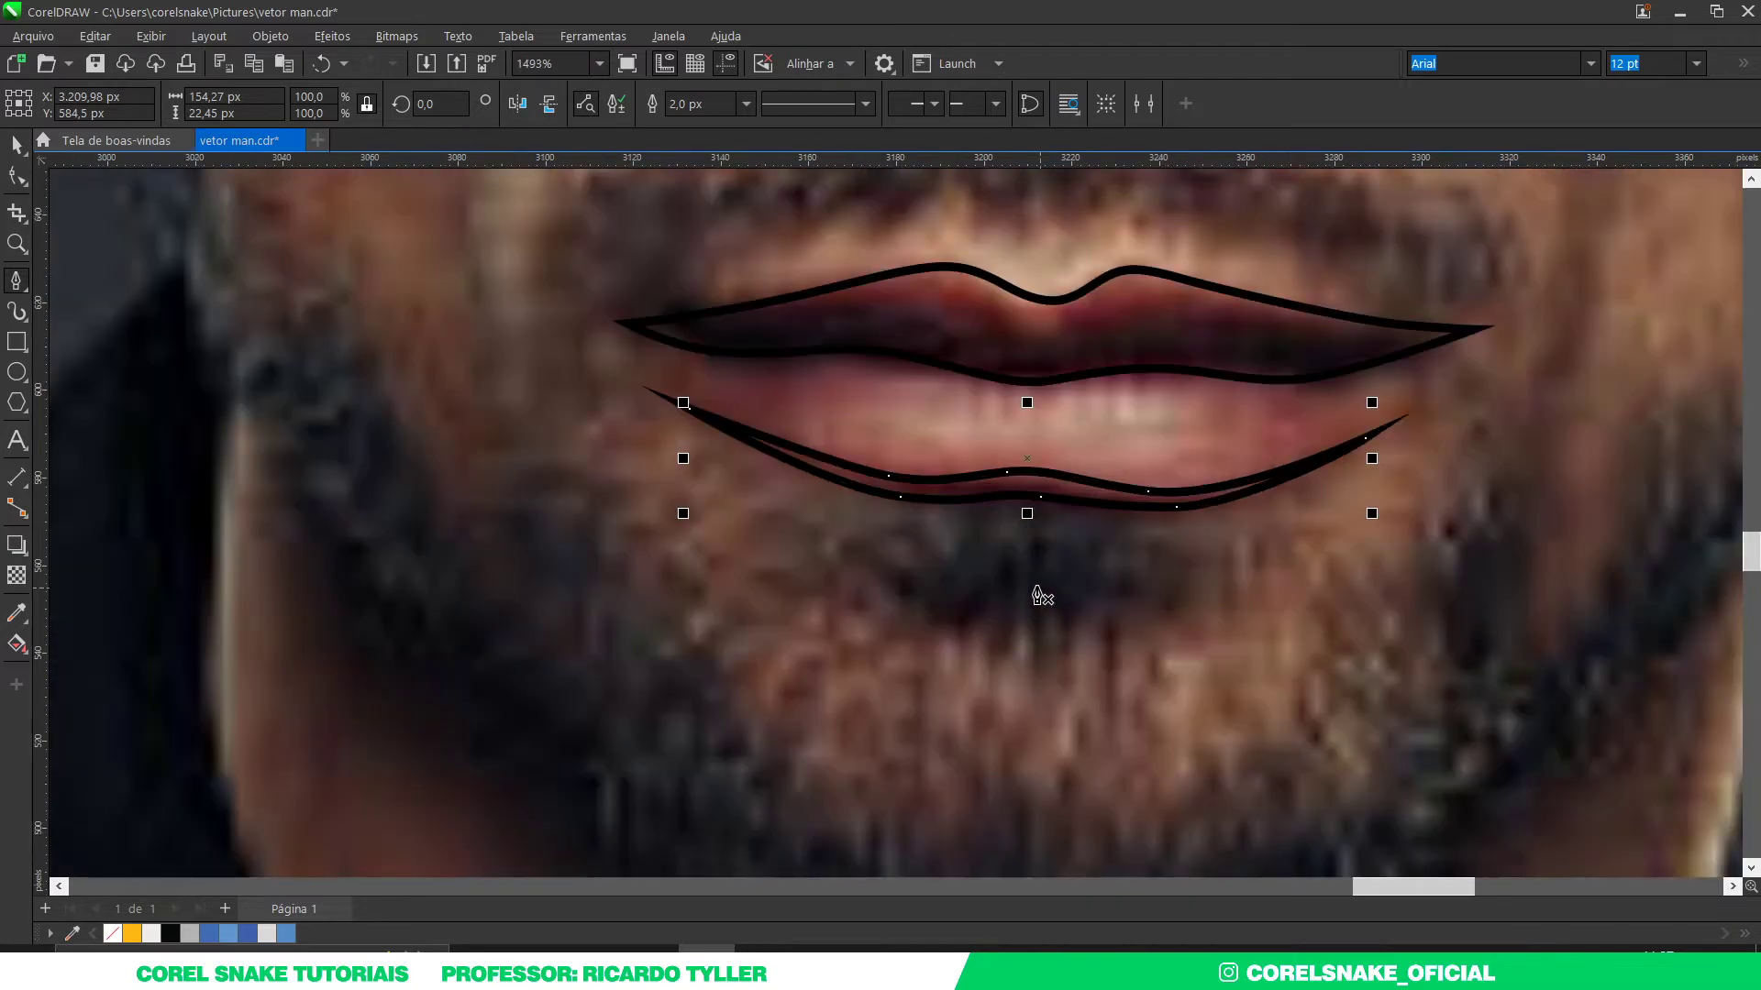
scroll(869, 561, "down", 5)
scroll(786, 498, "up", 4)
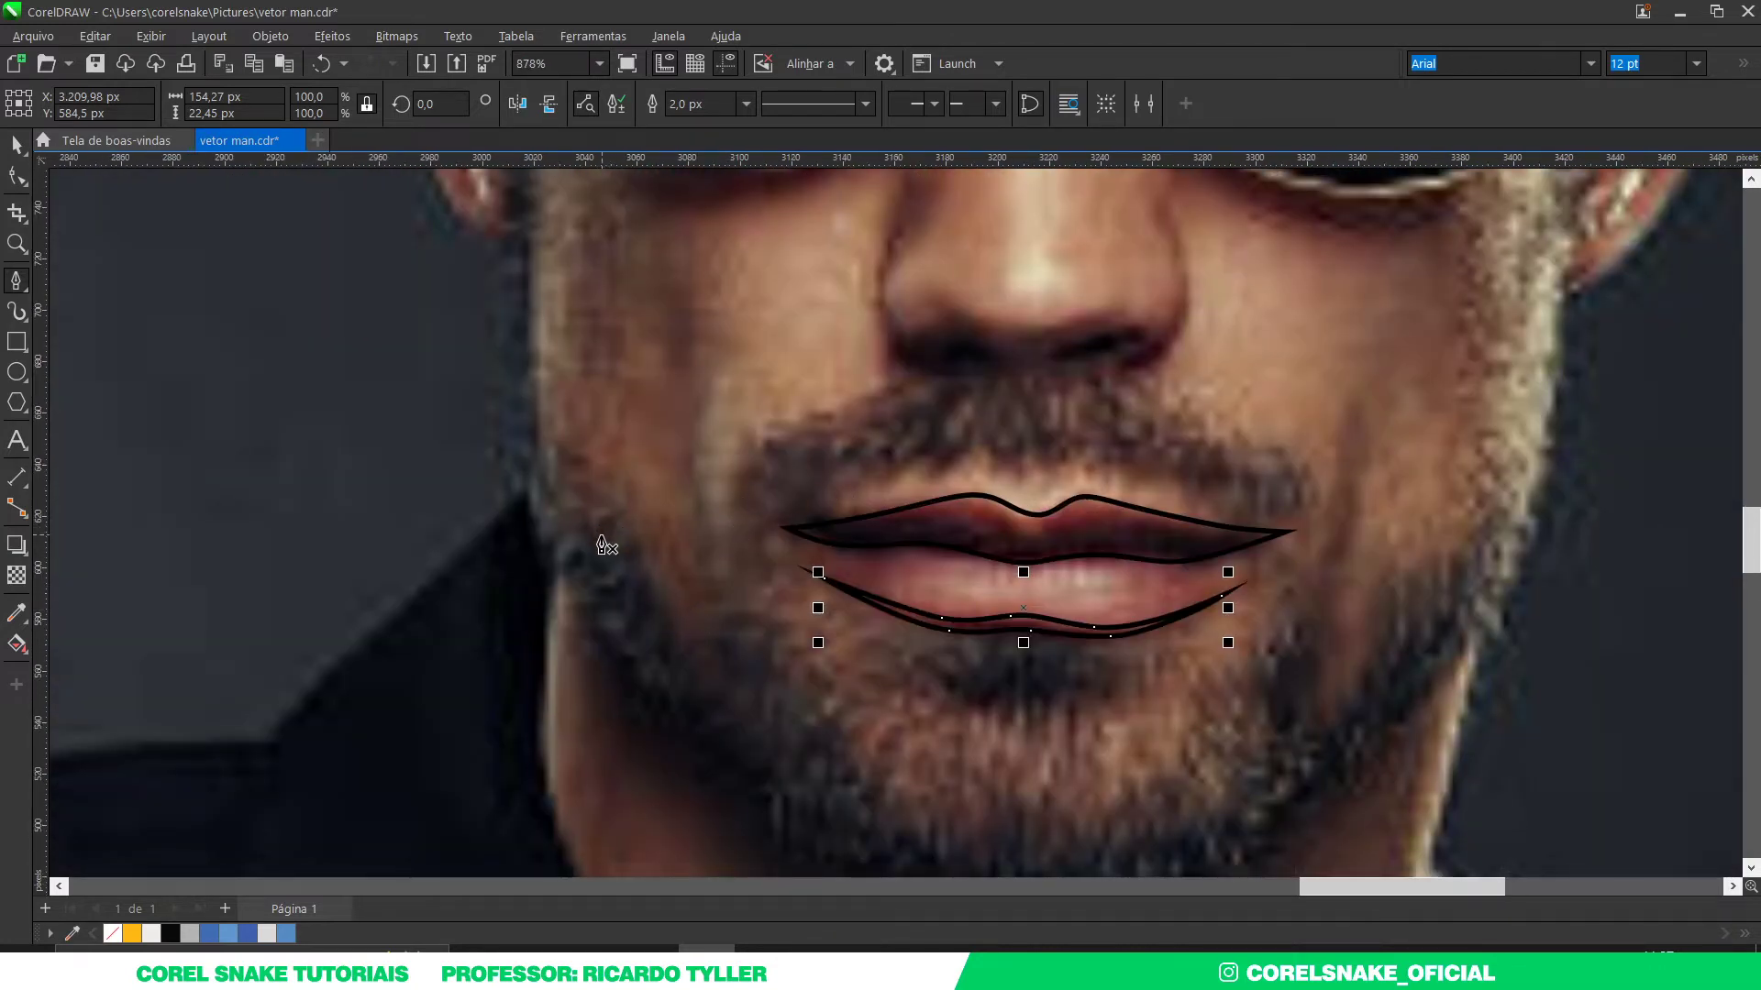
Step: Start the beard outline at the left sideburn and trace it down the left cheek
left_click(537, 236)
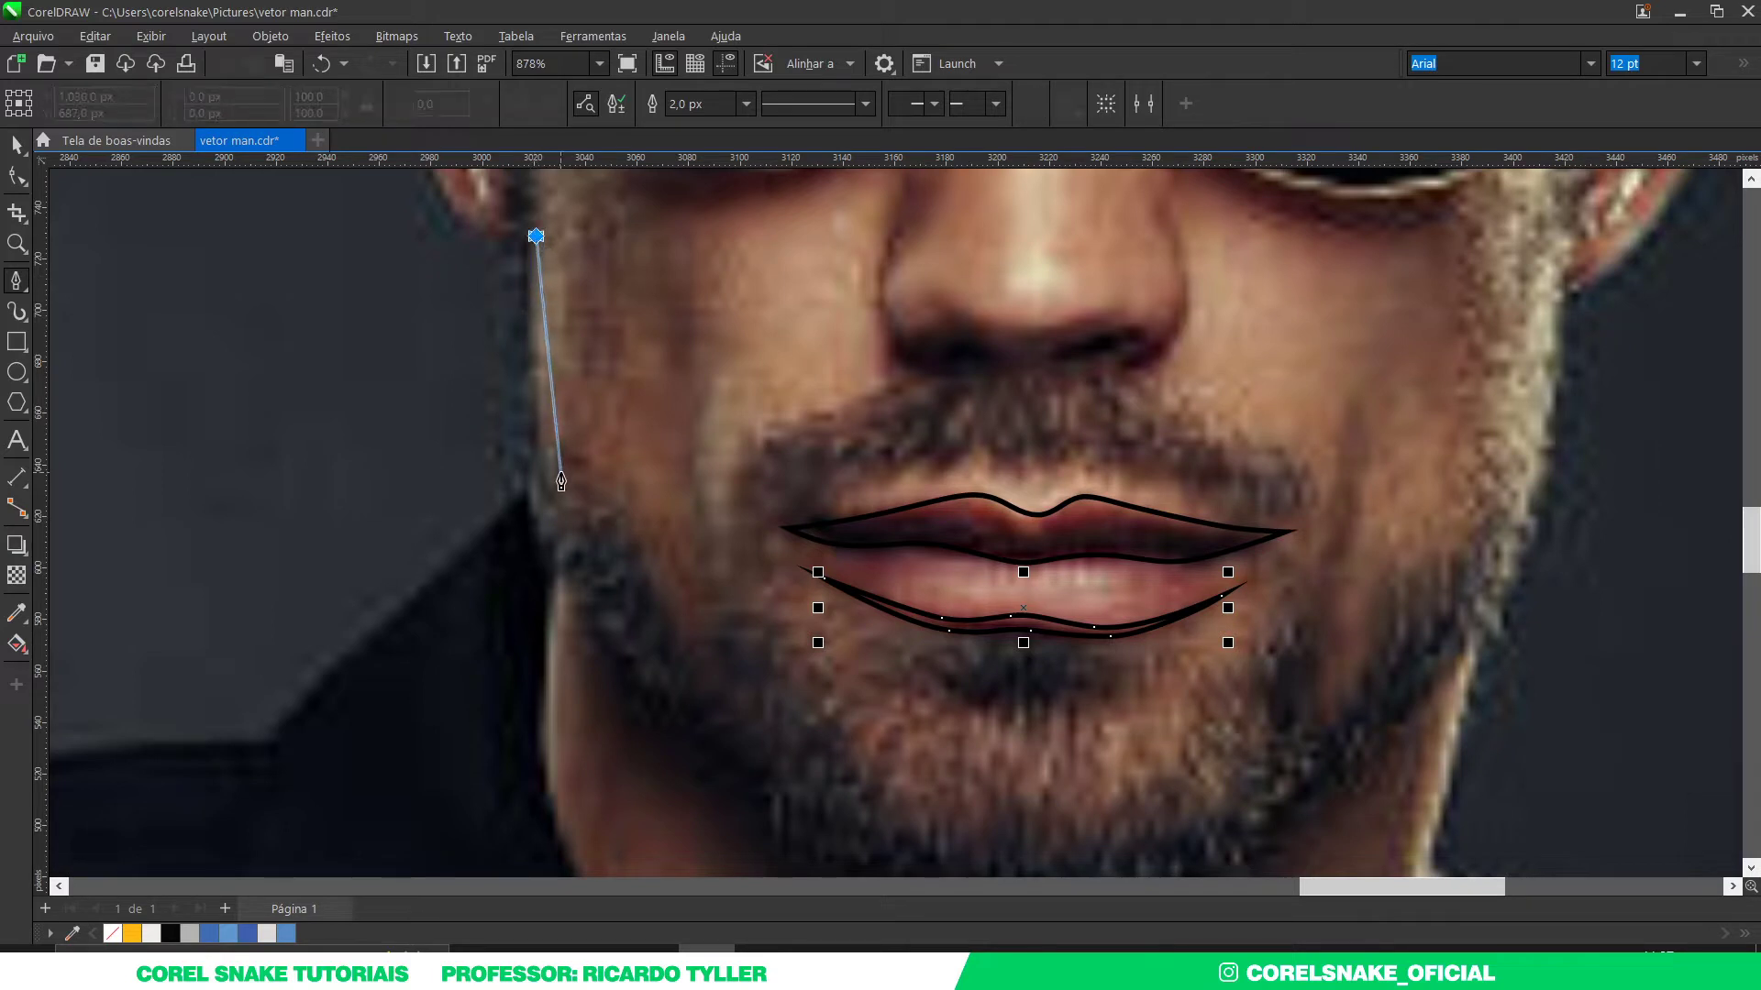
scroll(560, 479, "up", 2)
left_click_drag(556, 474, 603, 587)
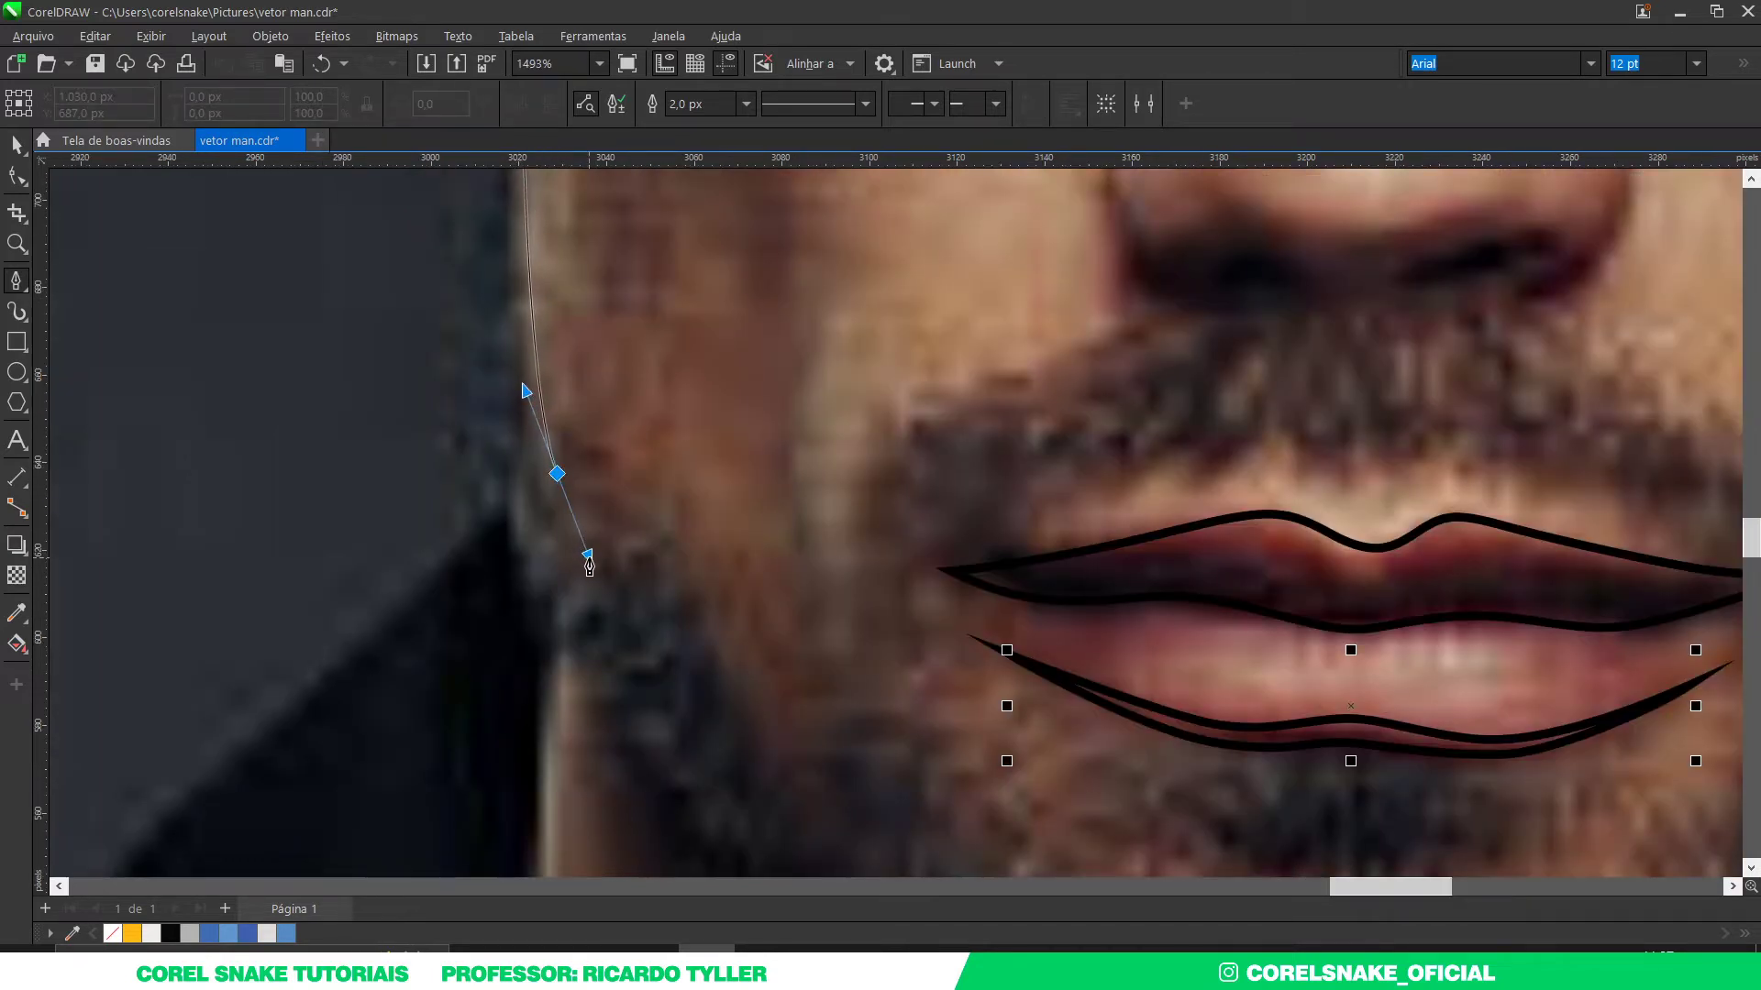
left_click(613, 593)
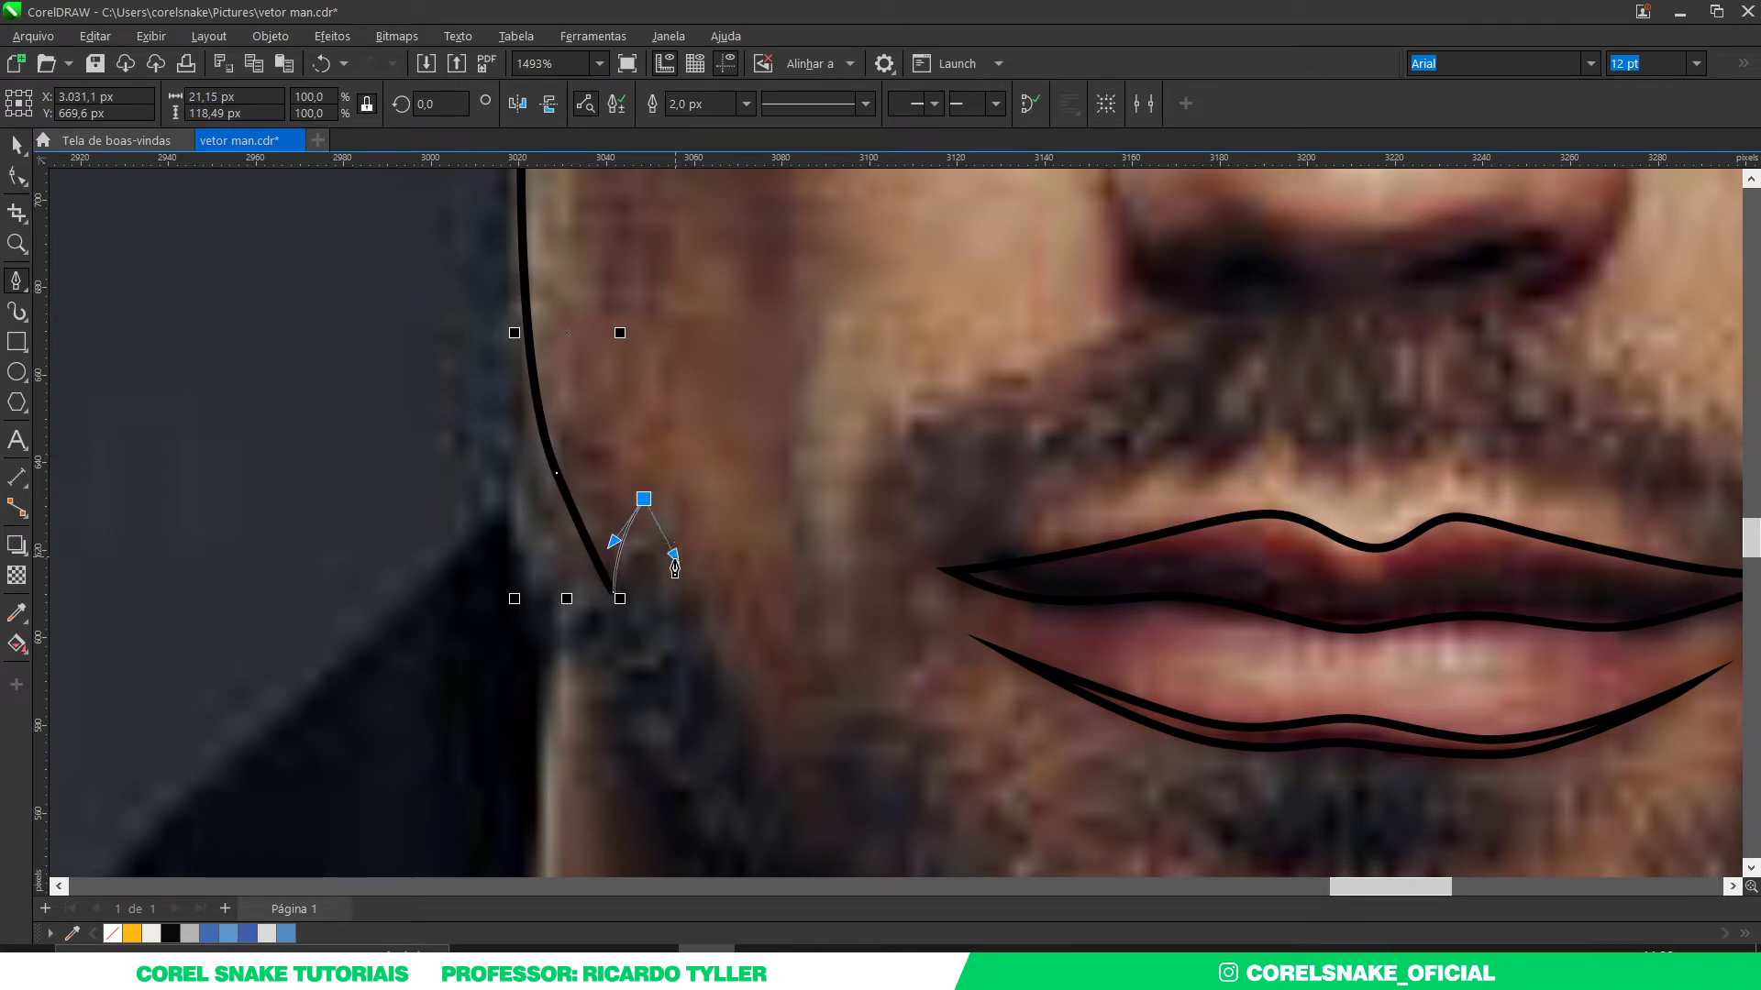
scroll(679, 631, "down", 3)
scroll(678, 596, "up", 3)
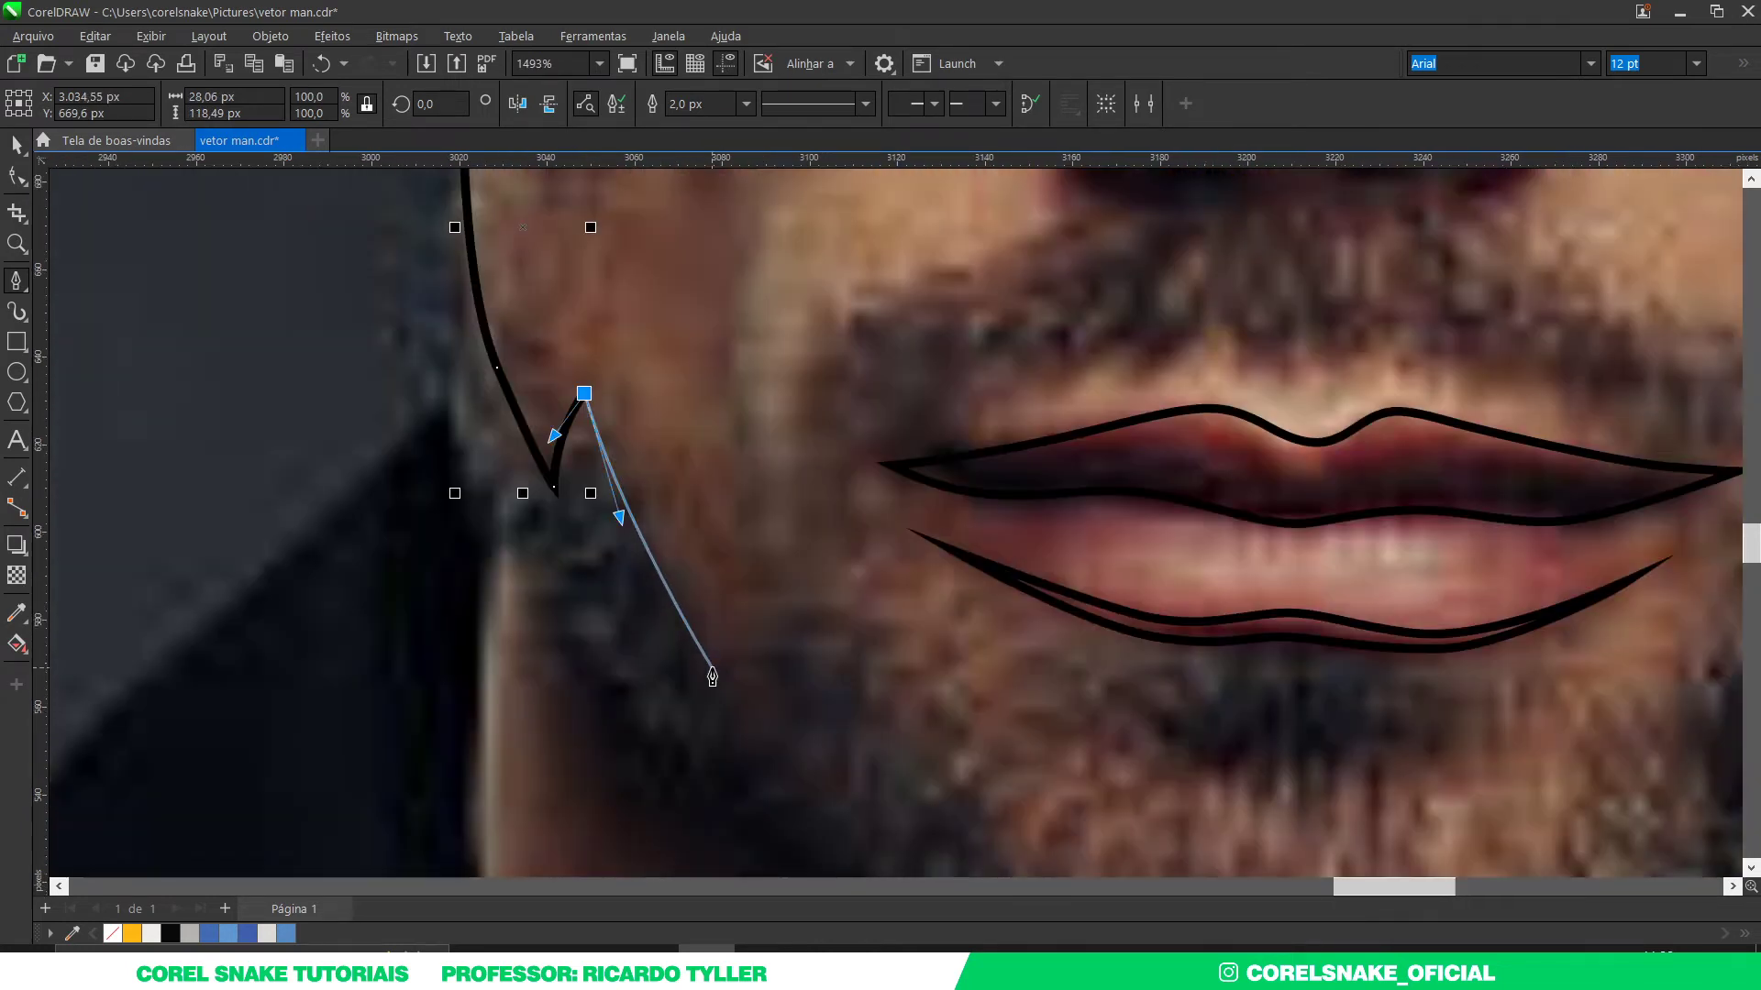
left_click(713, 669)
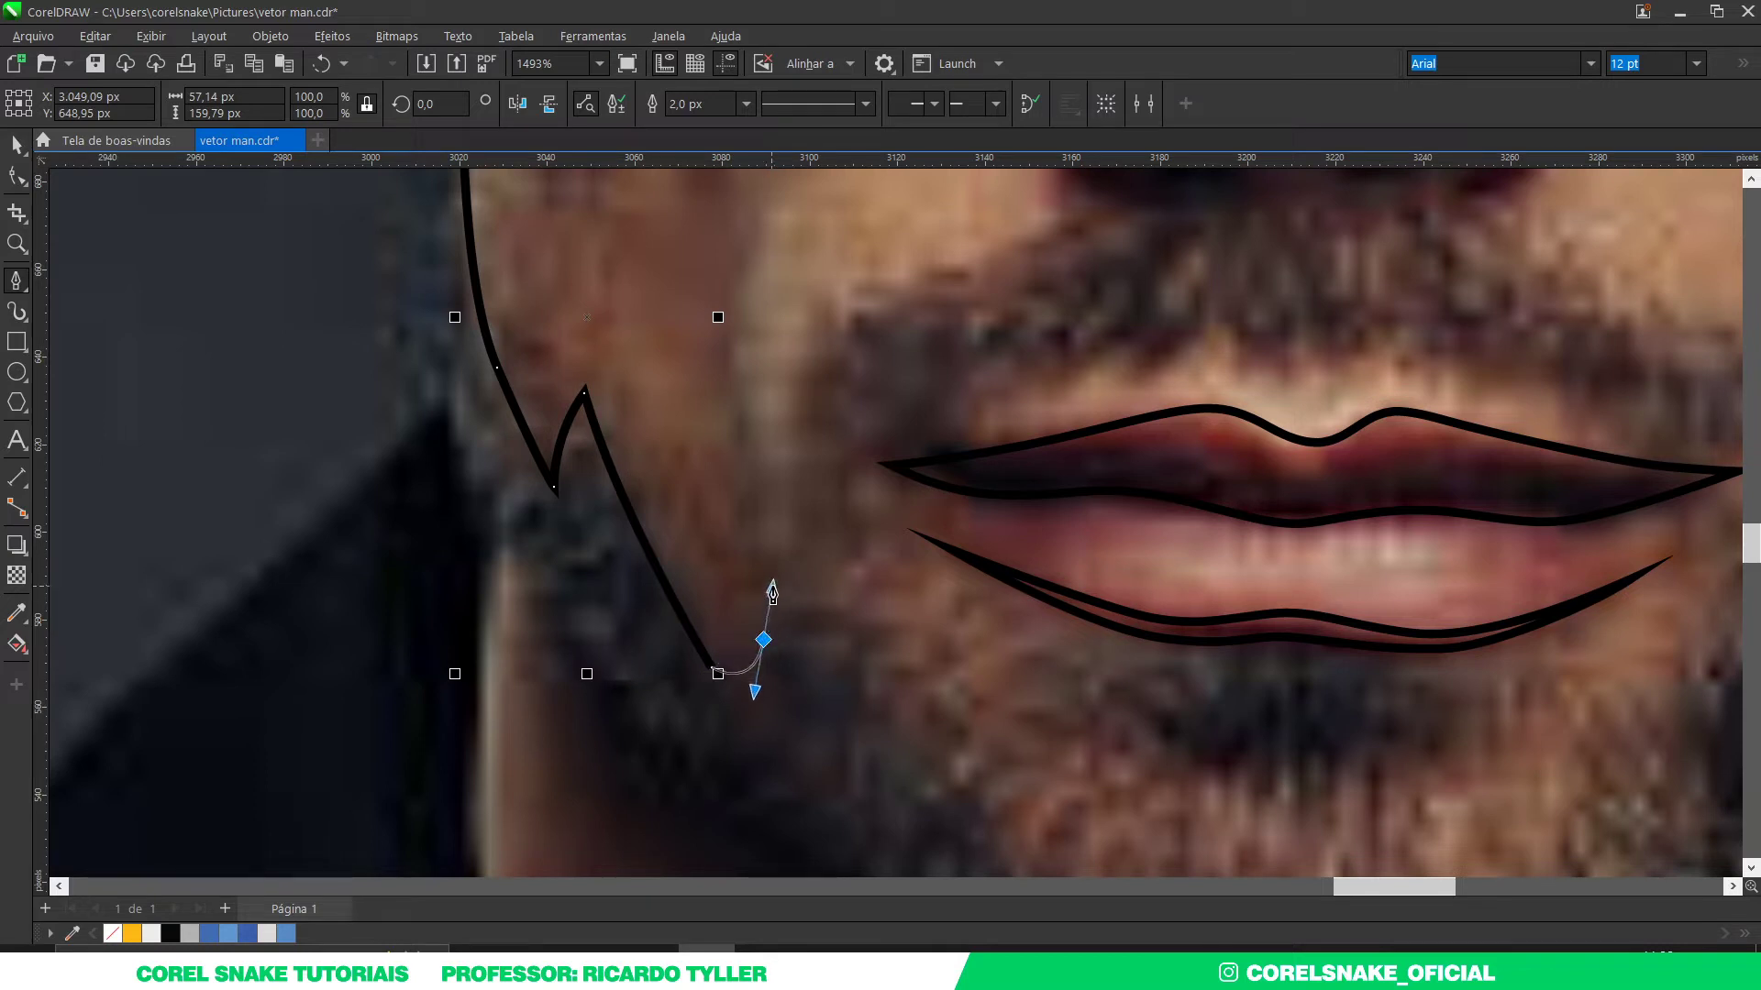
left_click_drag(775, 565, 807, 332)
scroll(807, 335, "down", 5)
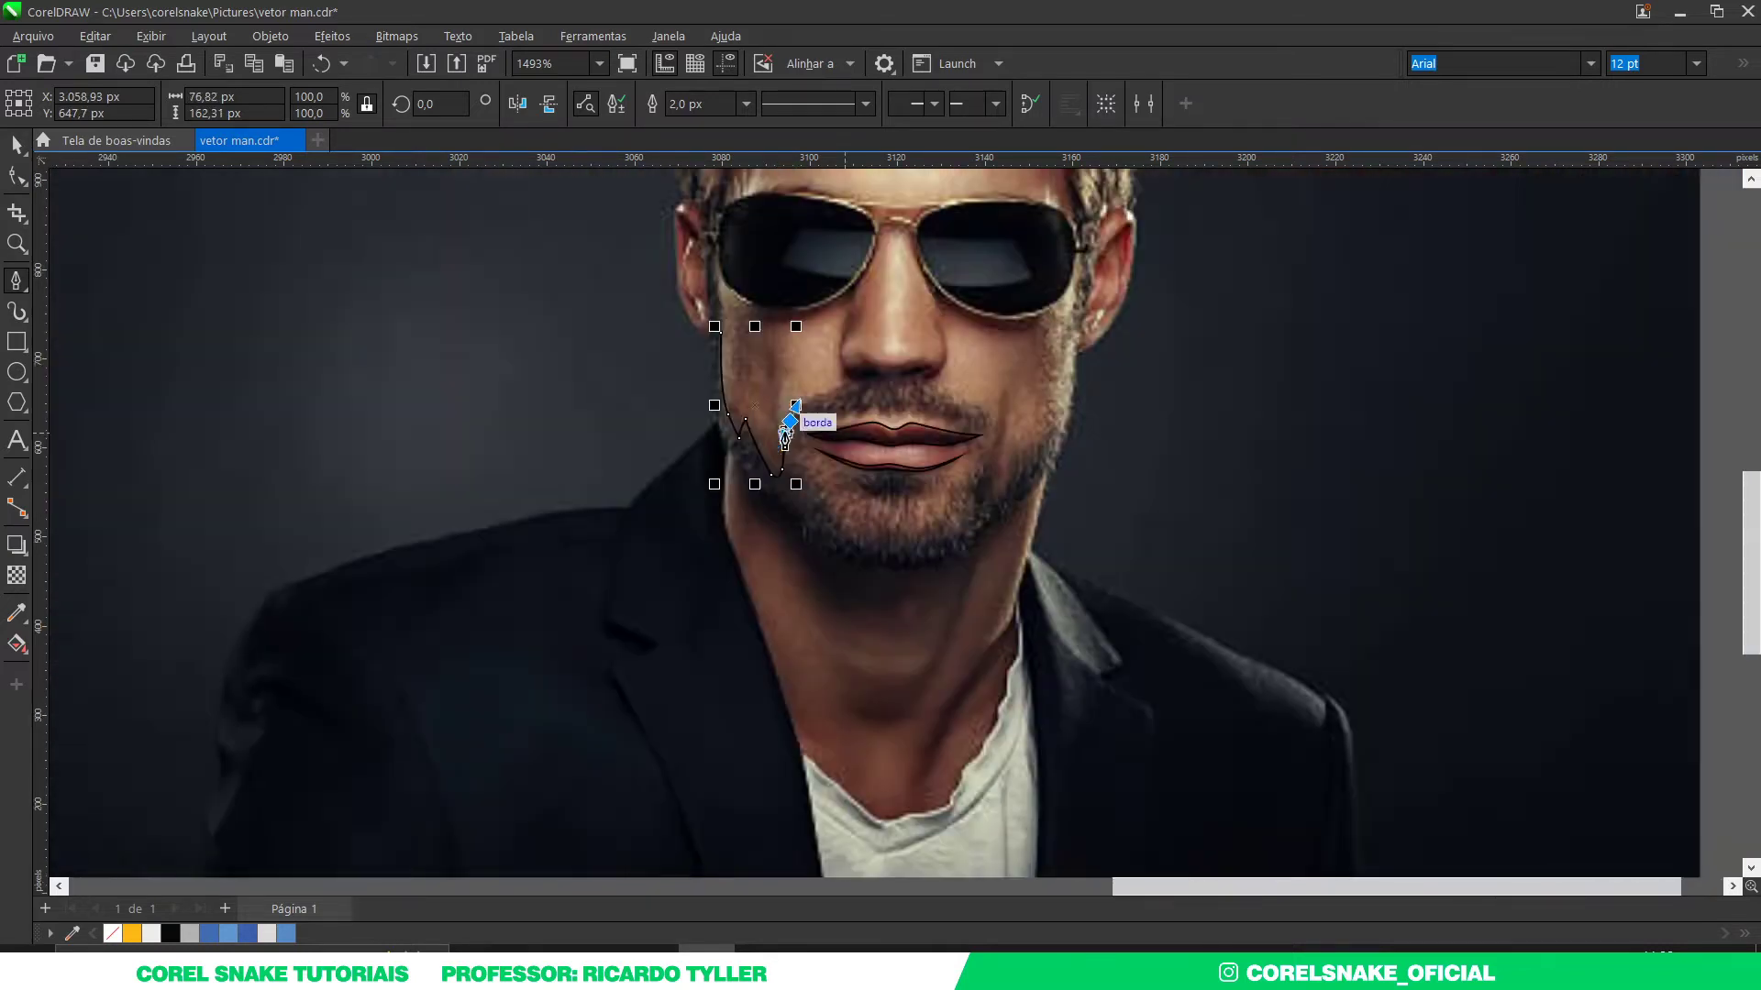
scroll(860, 361, "up", 3)
scroll(860, 360, "up", 3)
Step: Trace the beard edge across the moustache top under the nose, undoing a stray node
left_click_drag(743, 475, 888, 427)
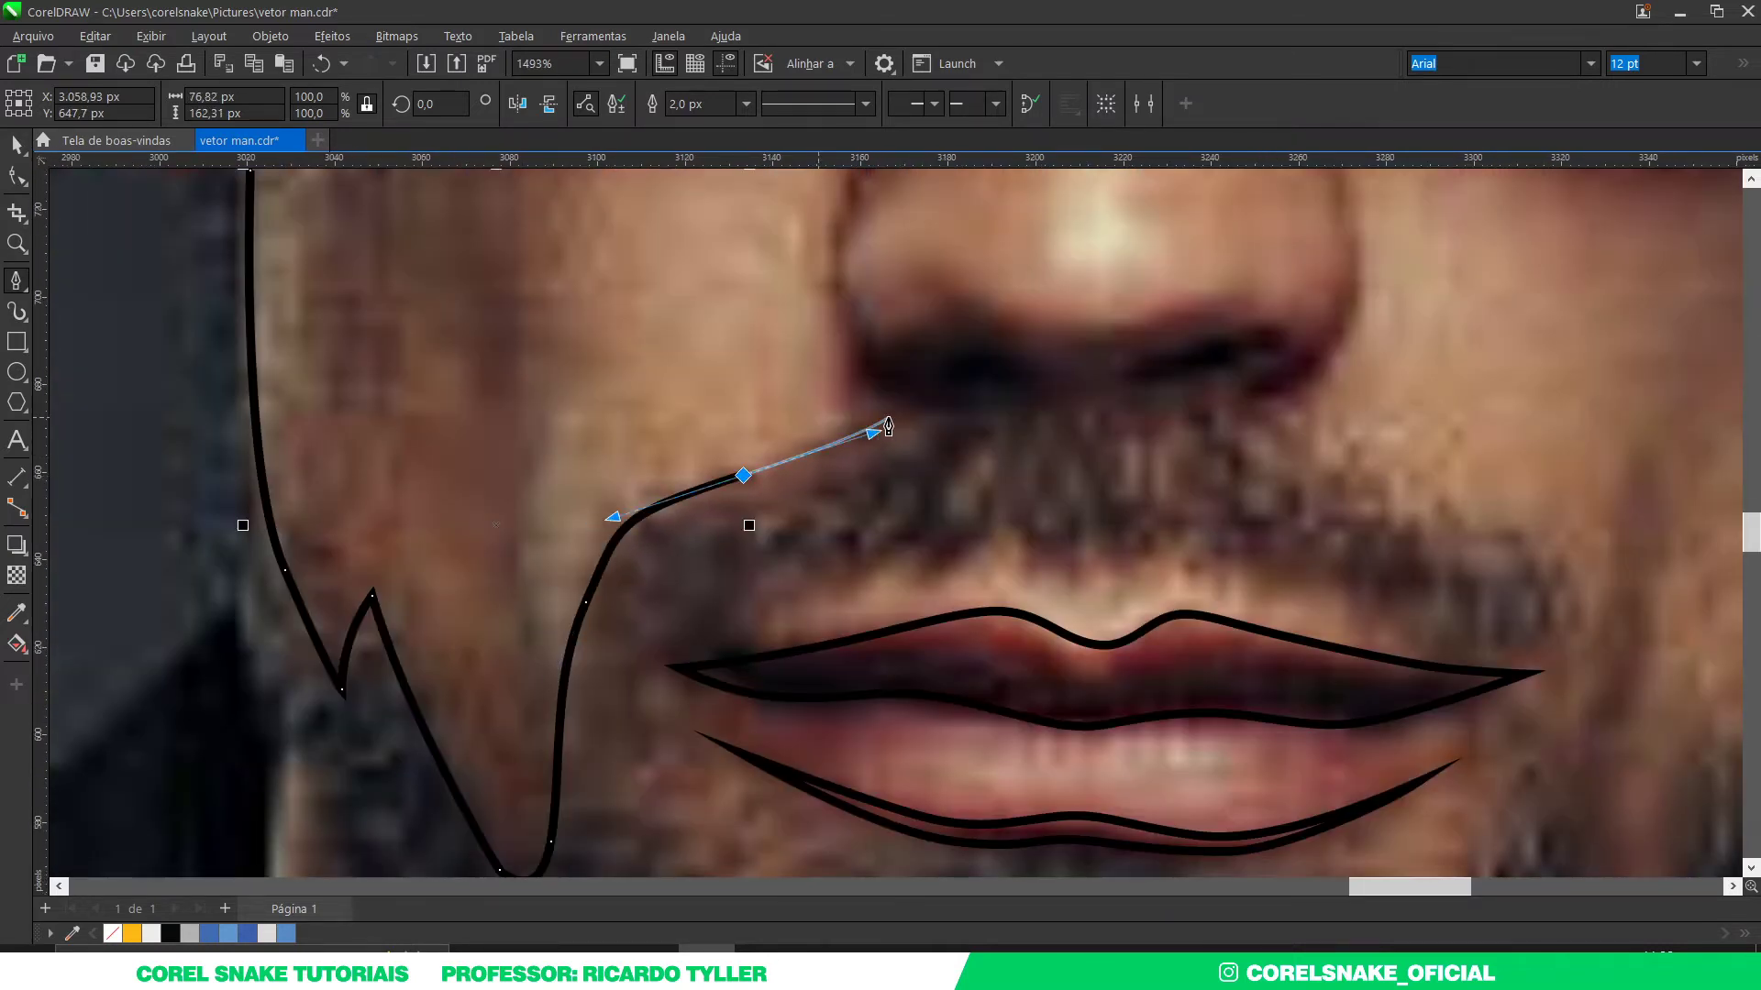
left_click_drag(970, 389, 1302, 404)
scroll(1238, 404, "down", 3)
scroll(1238, 404, "up", 2)
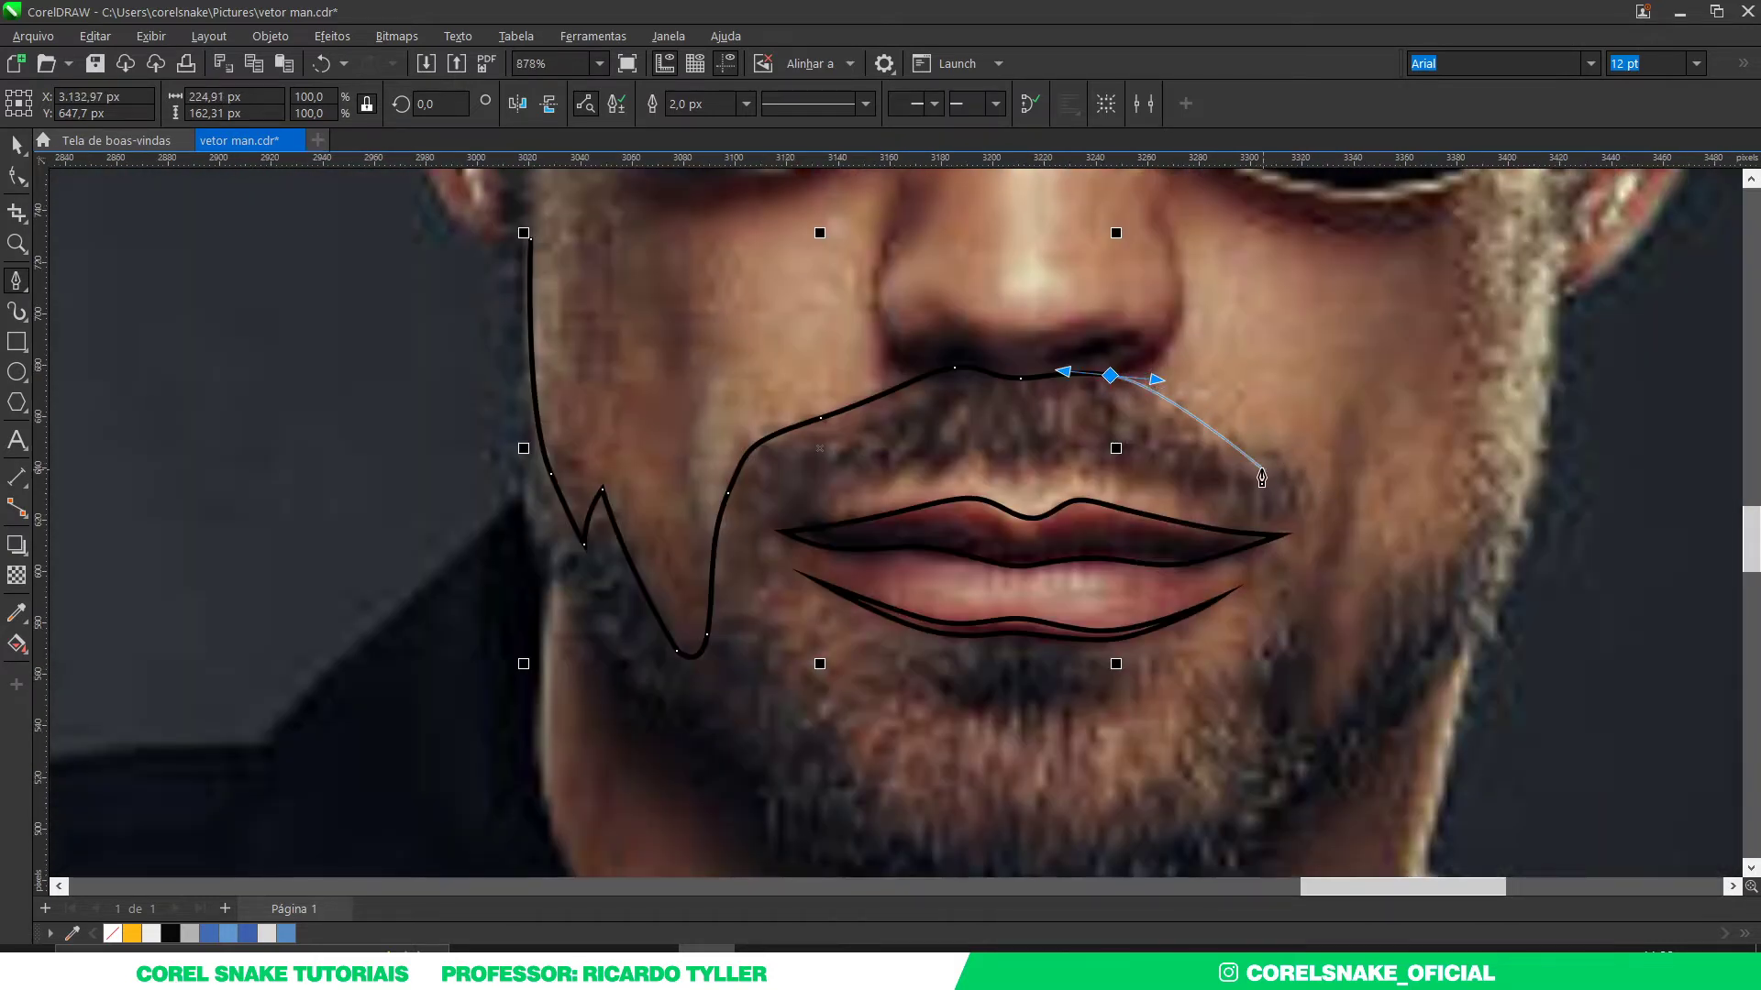
left_click_drag(1257, 465, 1287, 486)
mouse_move(1319, 566)
left_mouse_down()
mouse_move(1314, 725)
mouse_move(1407, 579)
mouse_move(1403, 503)
left_mouse_up()
scroll(1381, 589, "down", 2)
scroll(1356, 582, "up", 4)
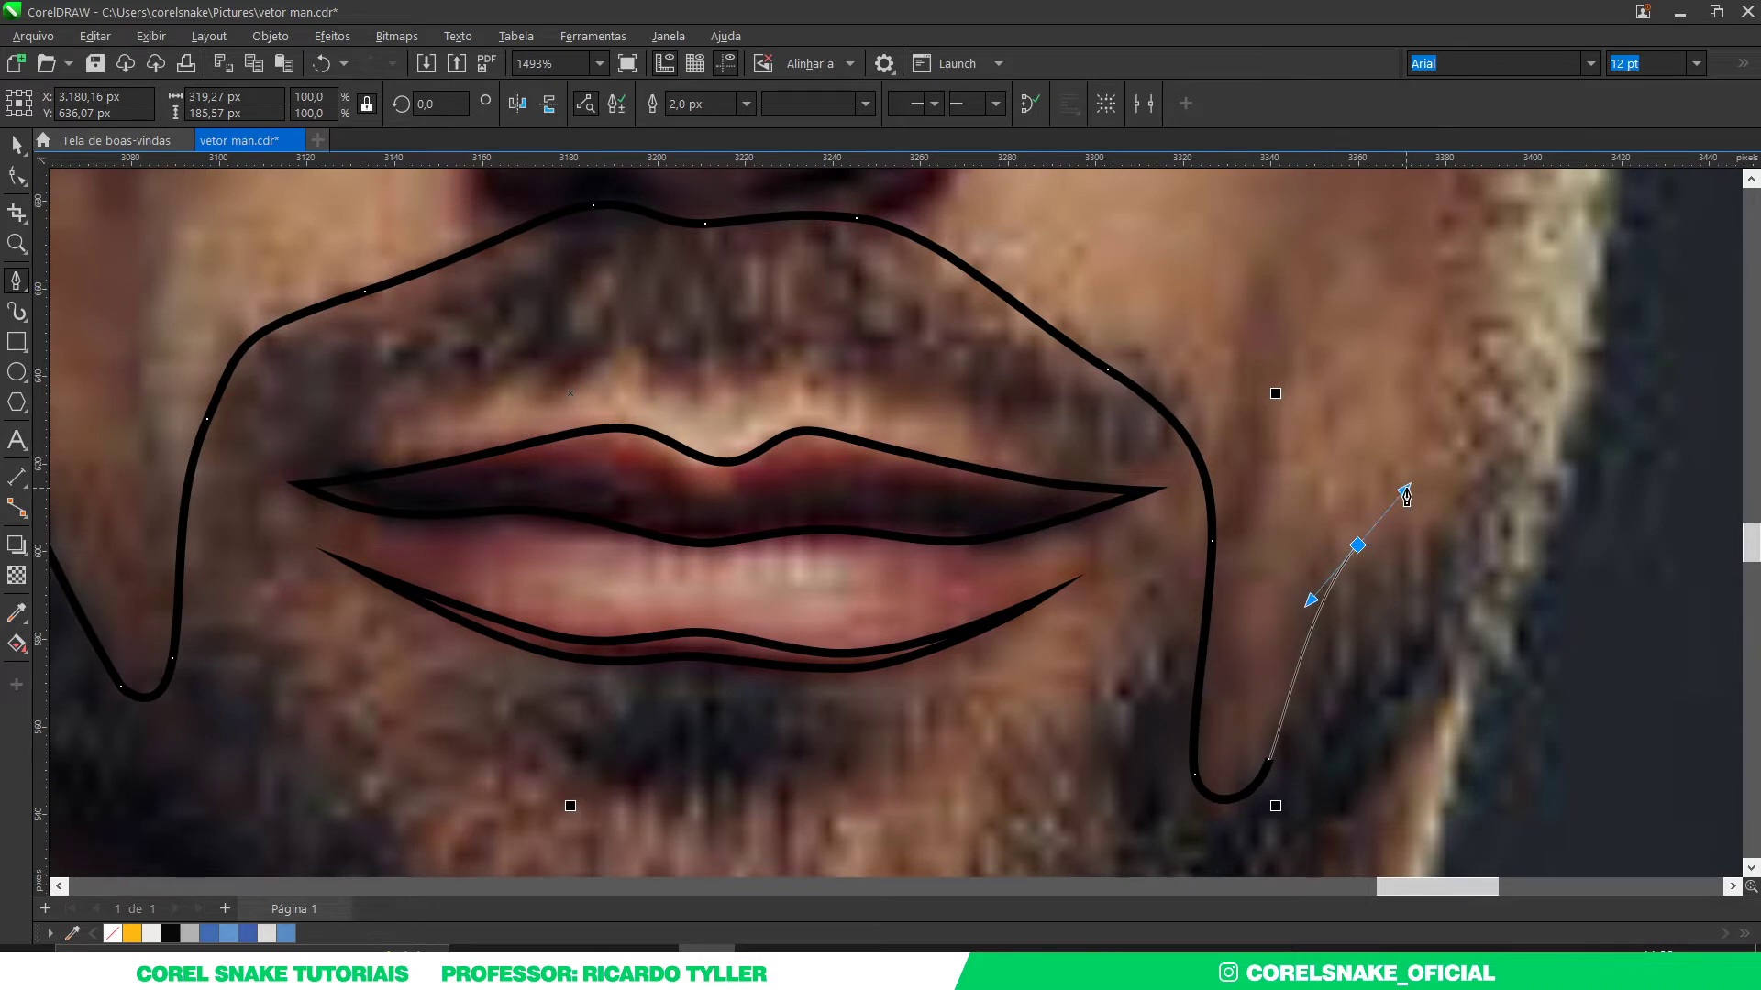
scroll(1349, 546, "down", 4)
scroll(1360, 534, "up", 3)
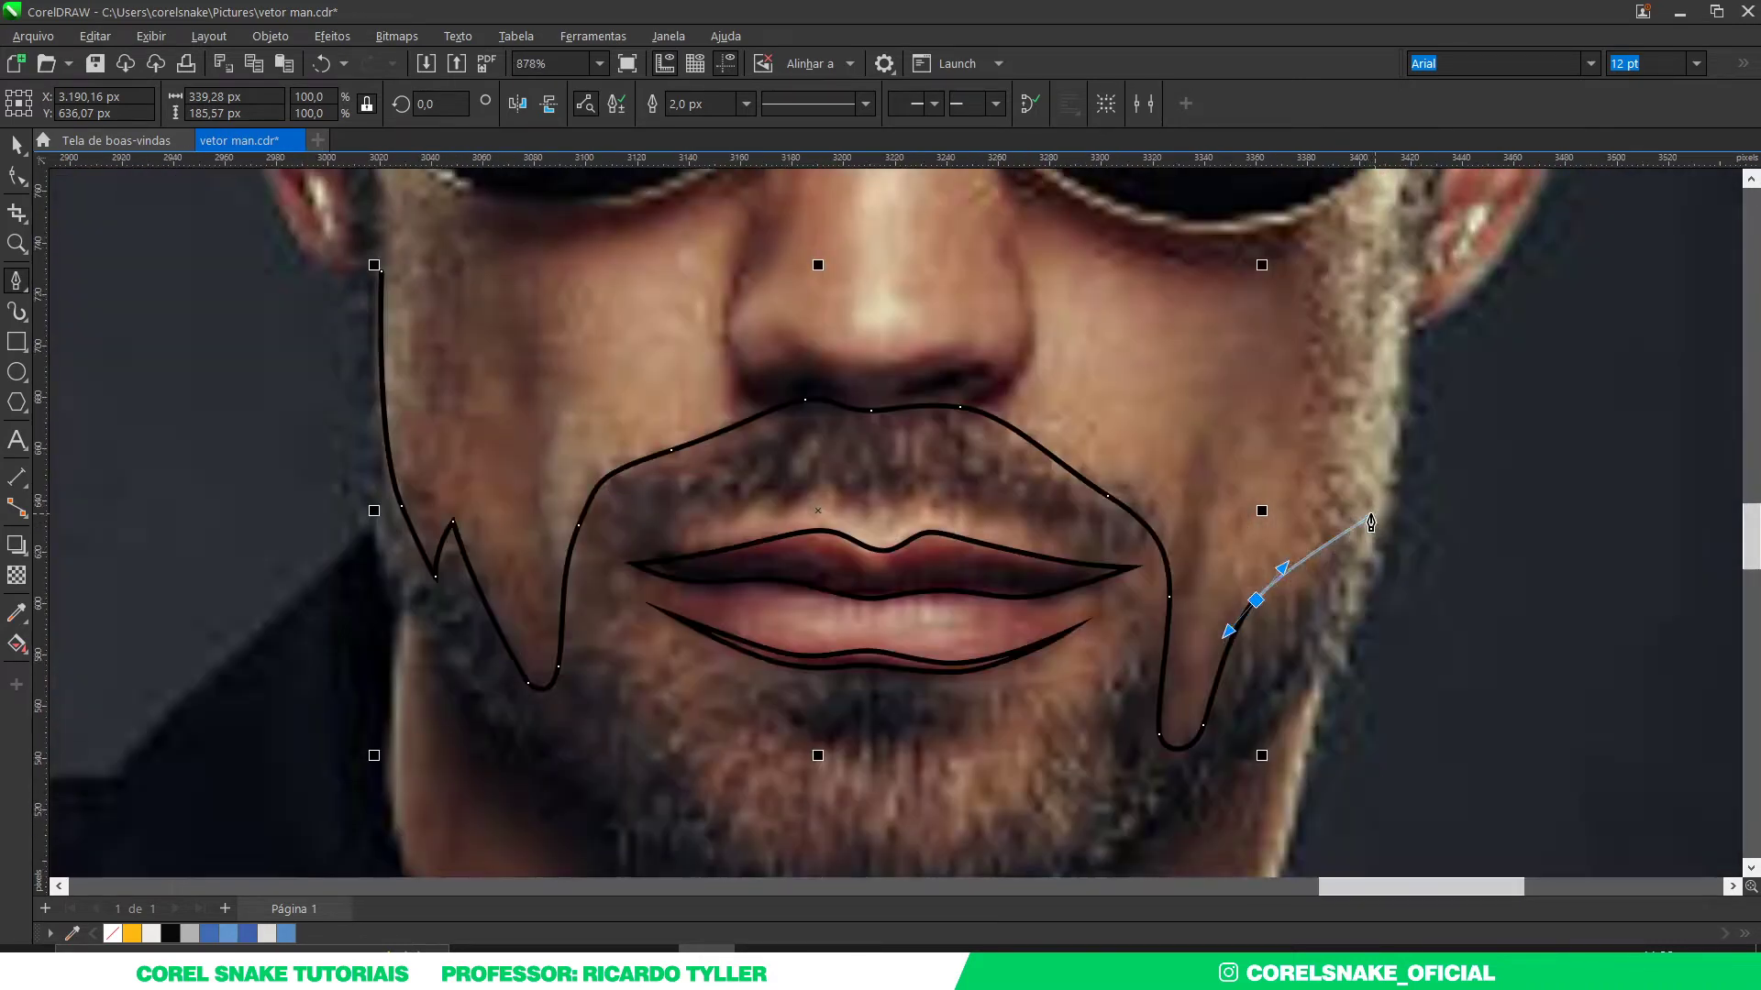
key("ctrl+z")
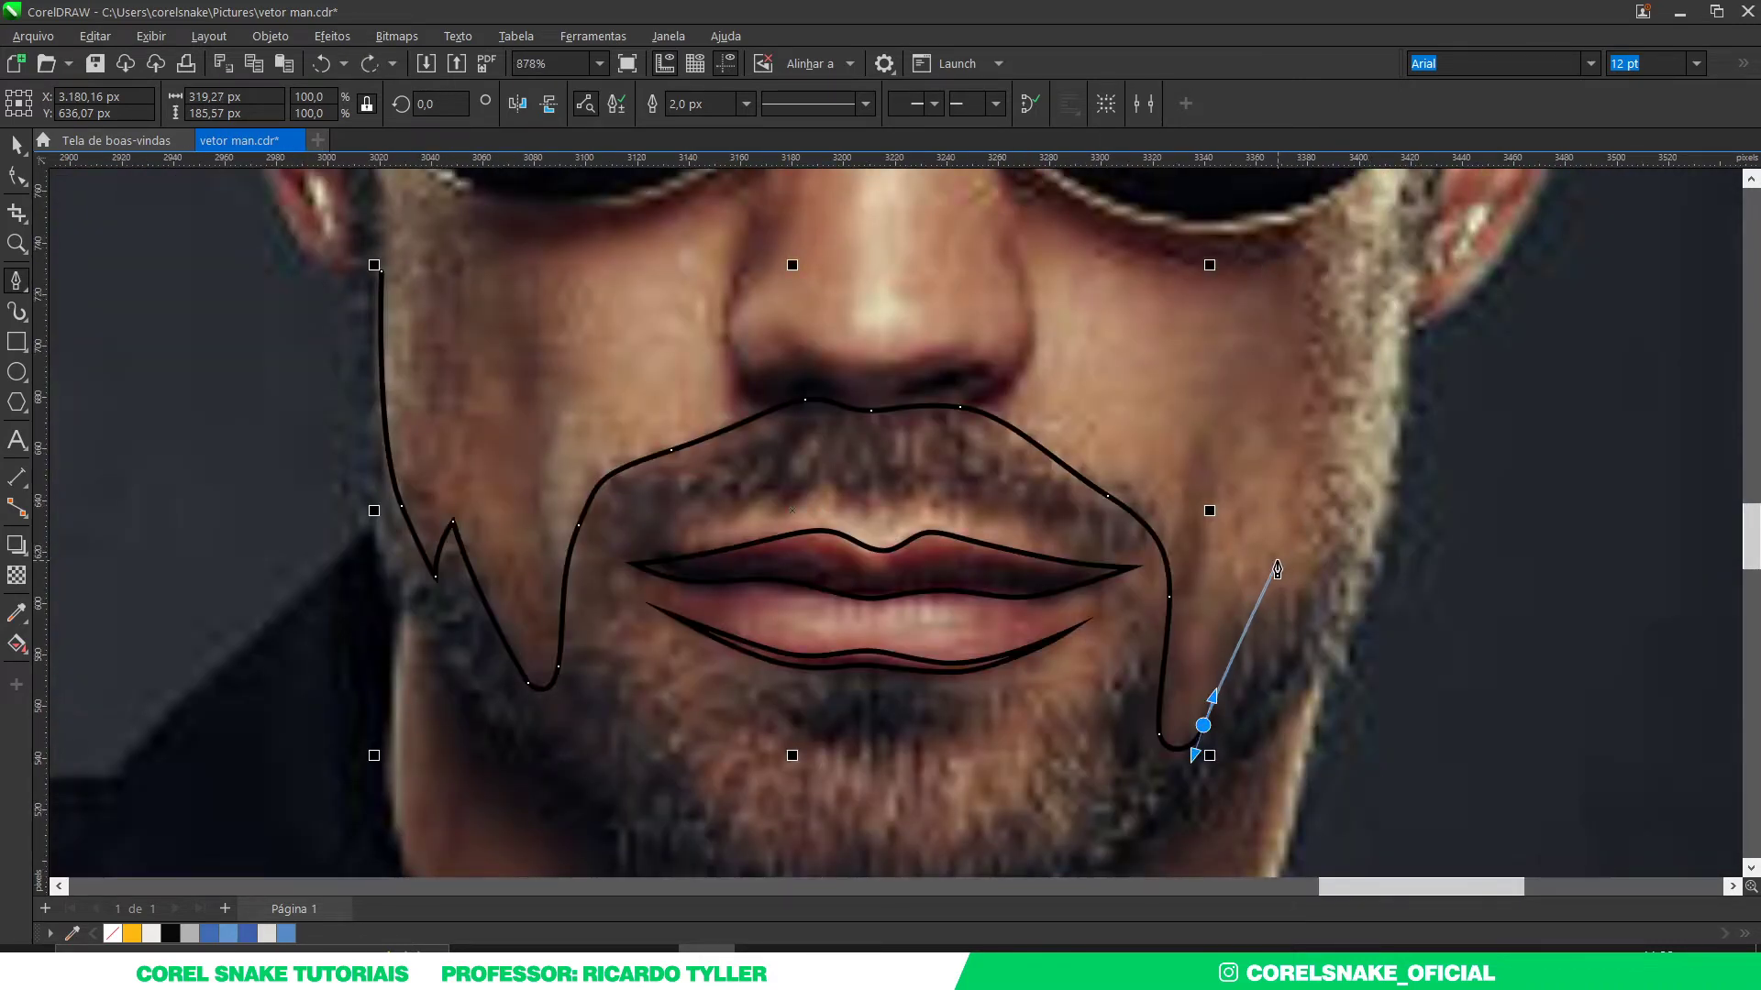
scroll(1277, 569, "up", 2)
Step: Trace up the right cheek, down the right jaw, under the chin, and close the beard outline
mouse_move(1224, 619)
left_mouse_down()
mouse_move(1293, 566)
mouse_move(1293, 482)
left_mouse_up()
scroll(1357, 458, "down", 3)
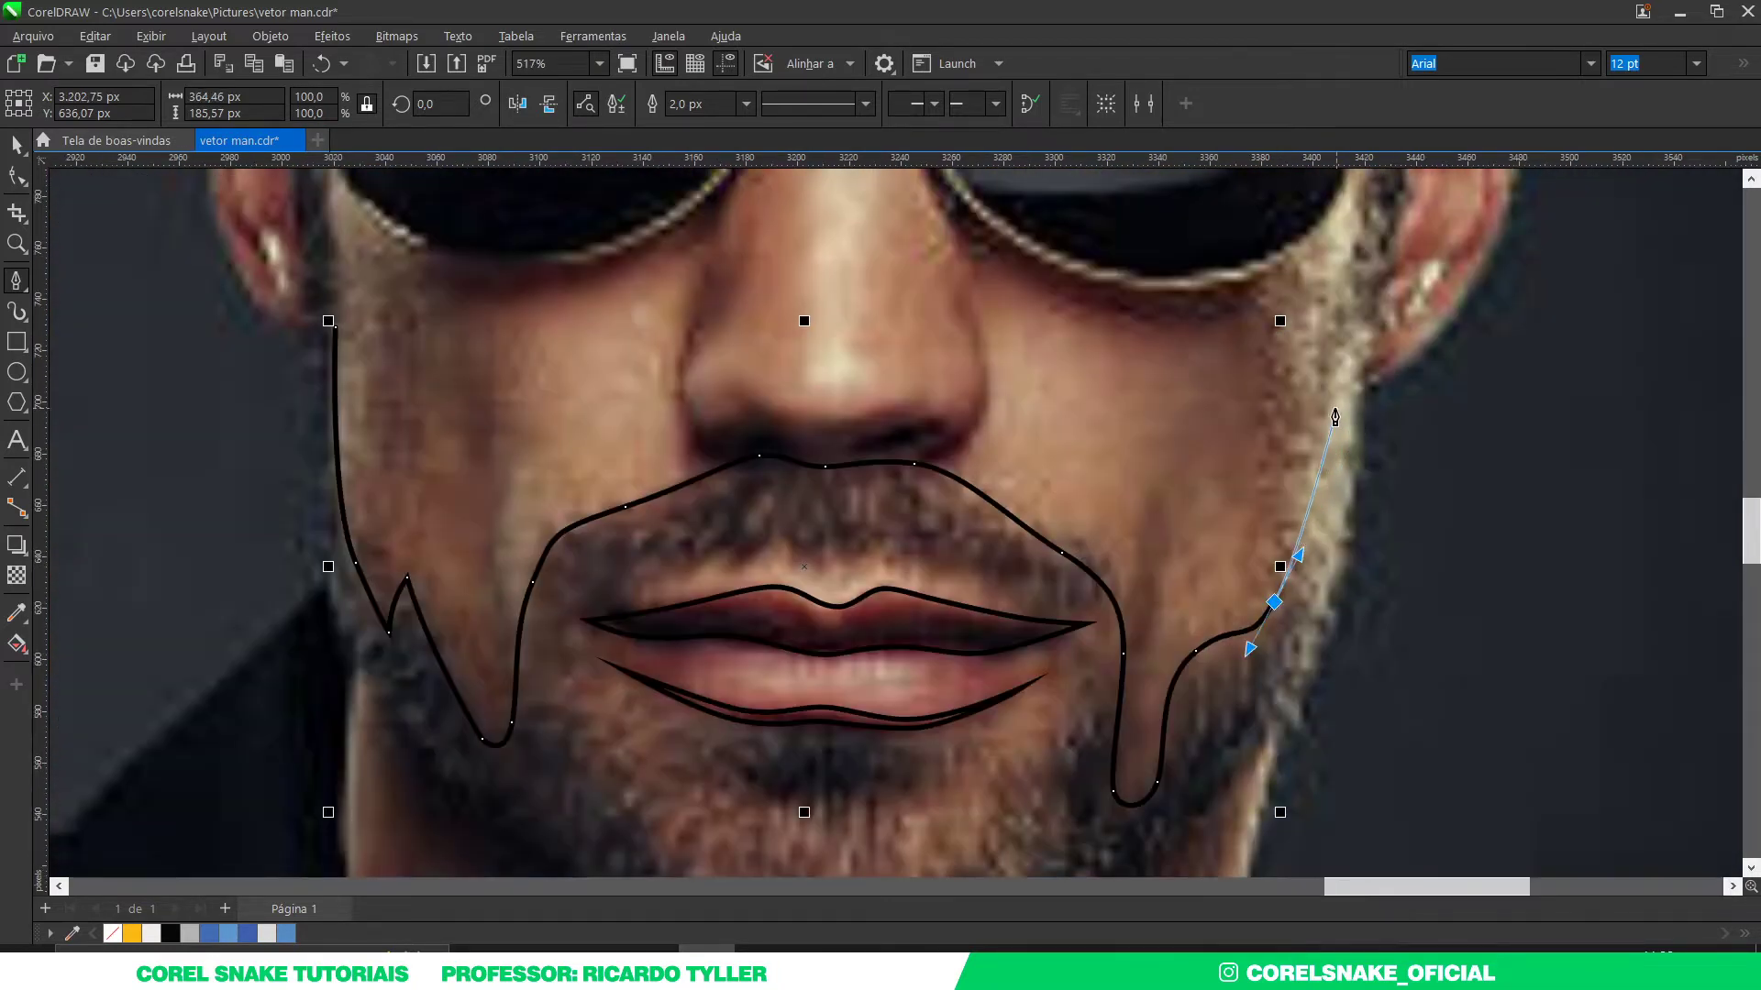
left_click_drag(1348, 380, 1348, 380)
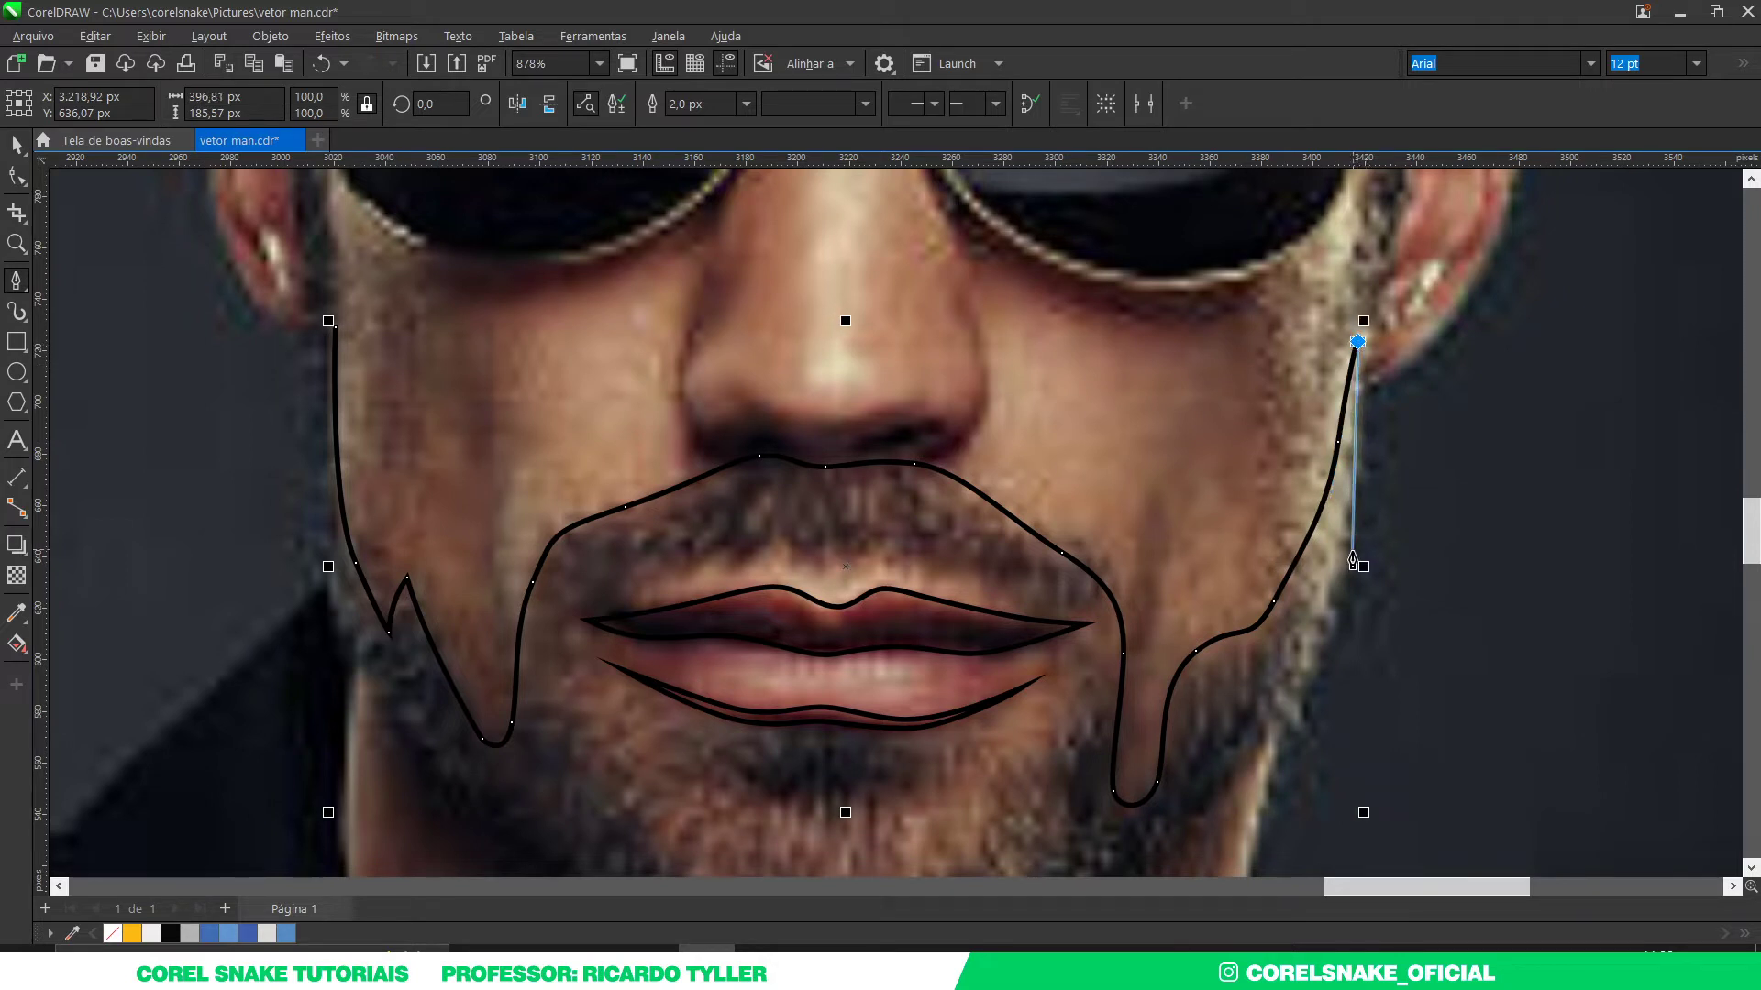
left_click_drag(1362, 554, 1349, 630)
scroll(1349, 630, "down", 2)
scroll(1339, 623, "down", 2)
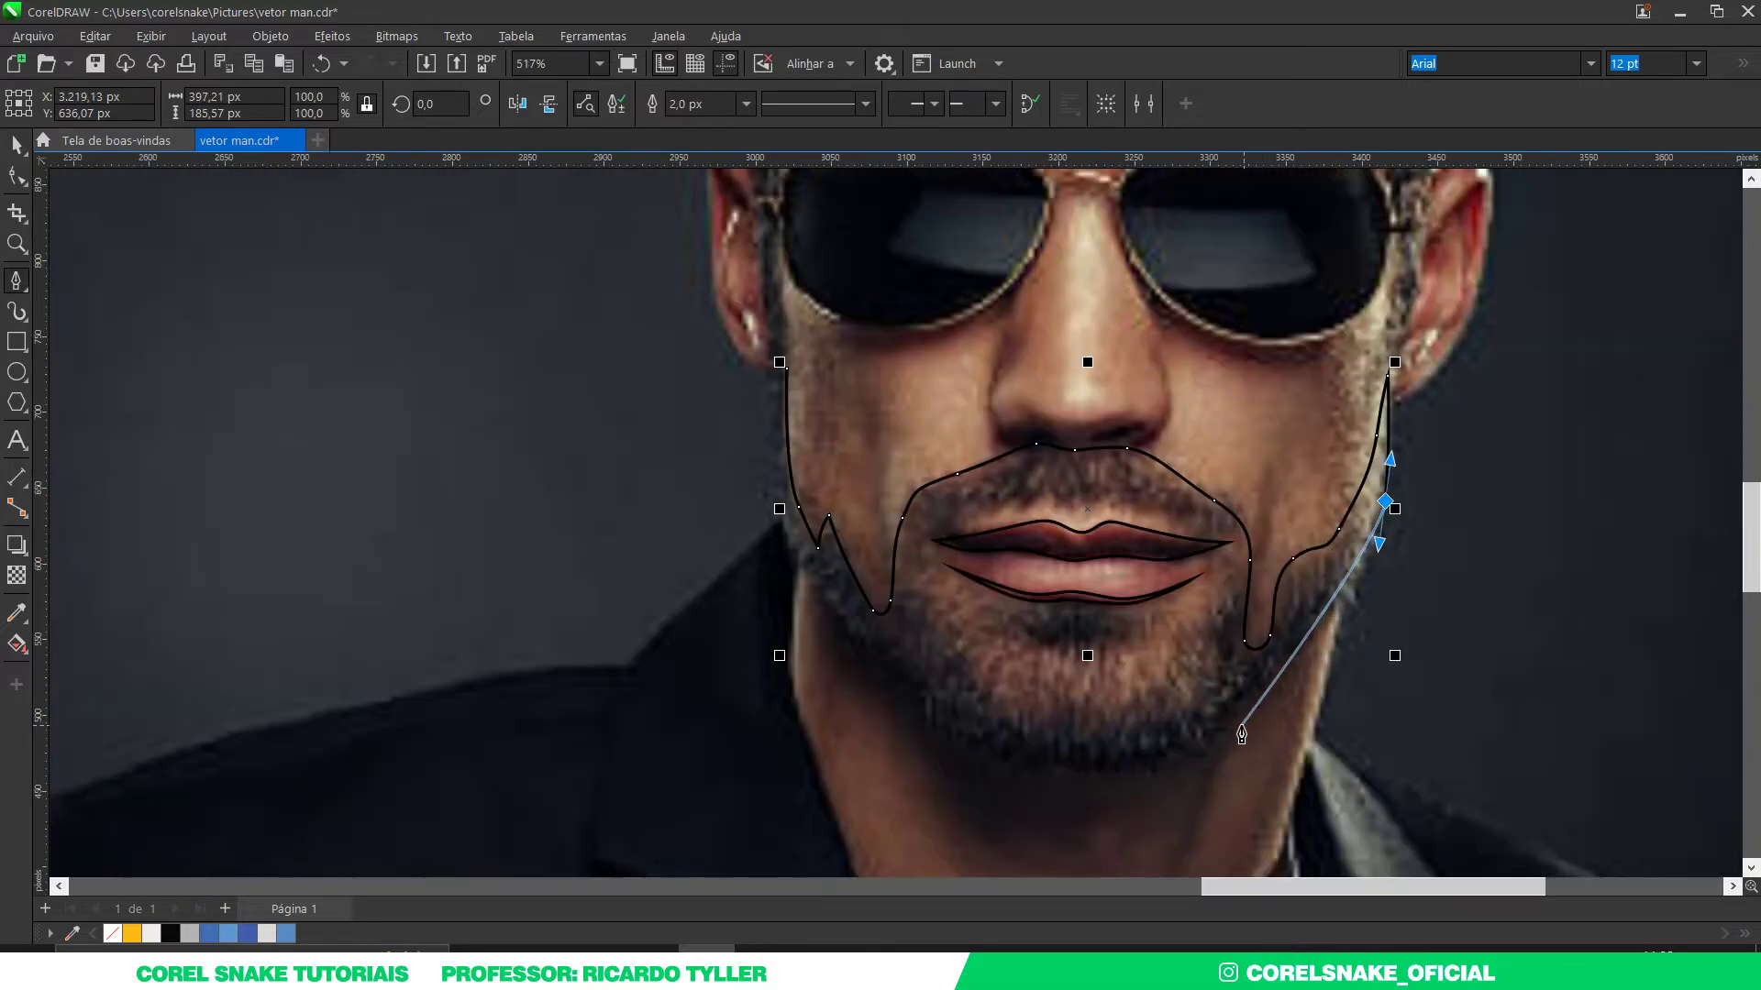
left_click_drag(1239, 726, 1155, 784)
scroll(1155, 775, "up", 2)
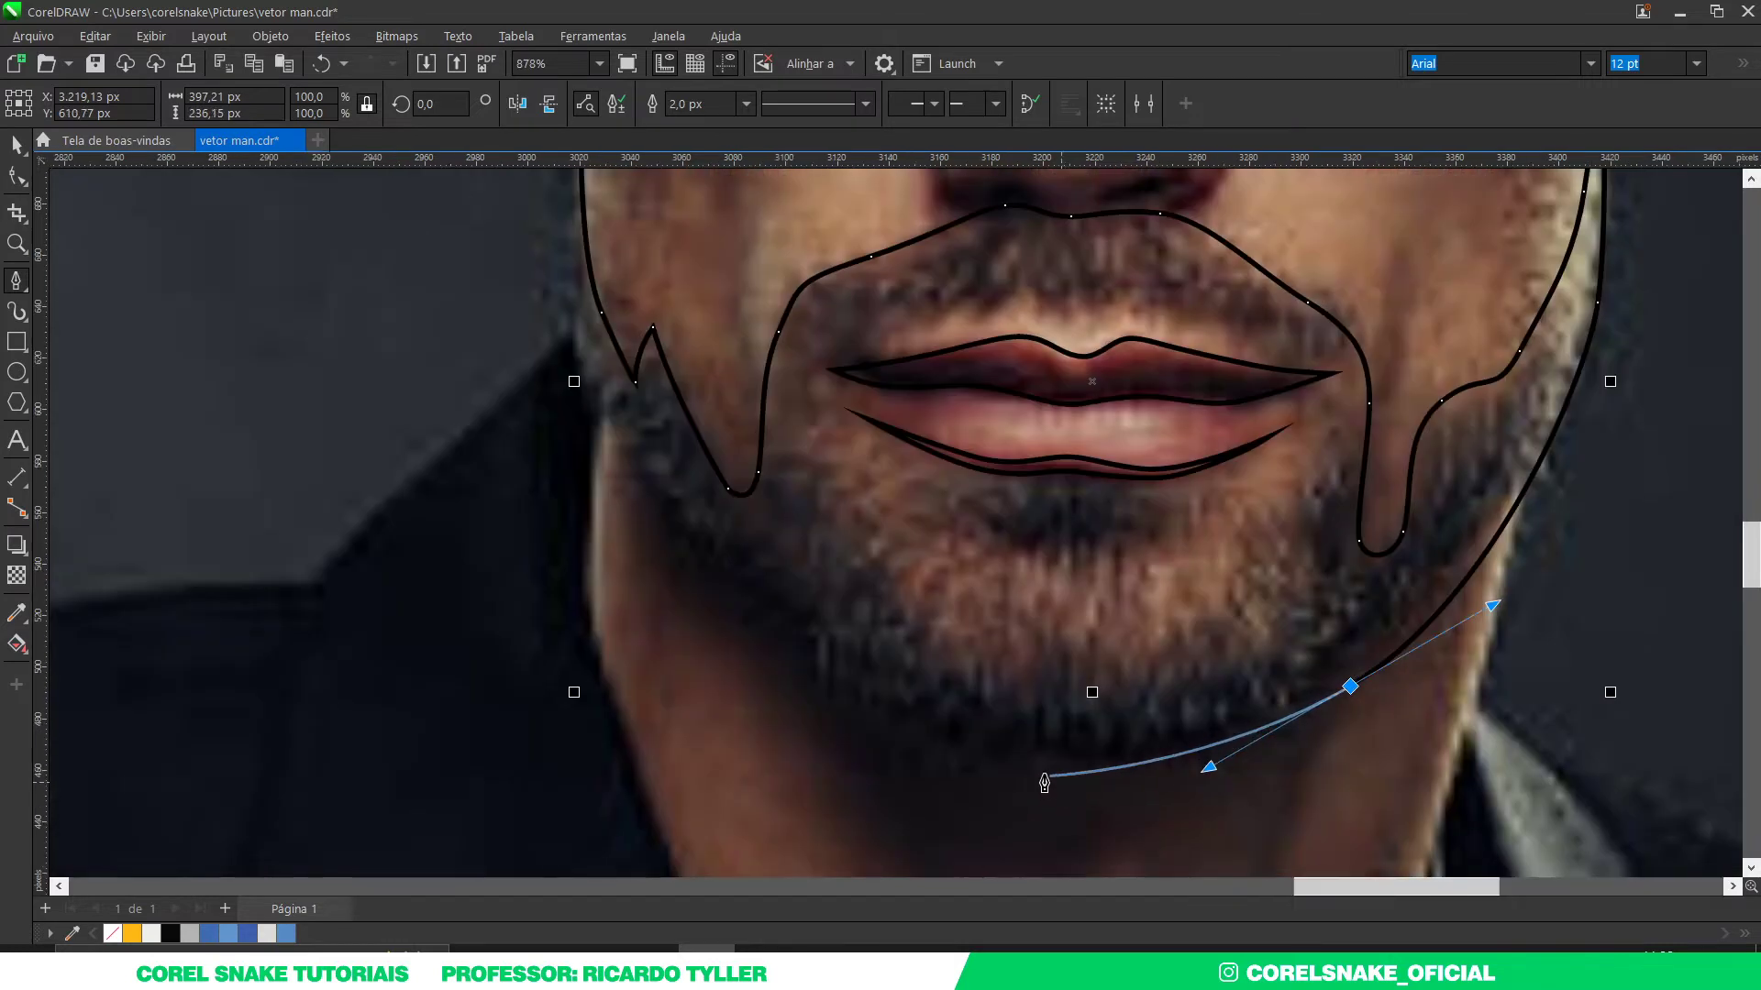
left_click_drag(992, 755, 768, 690)
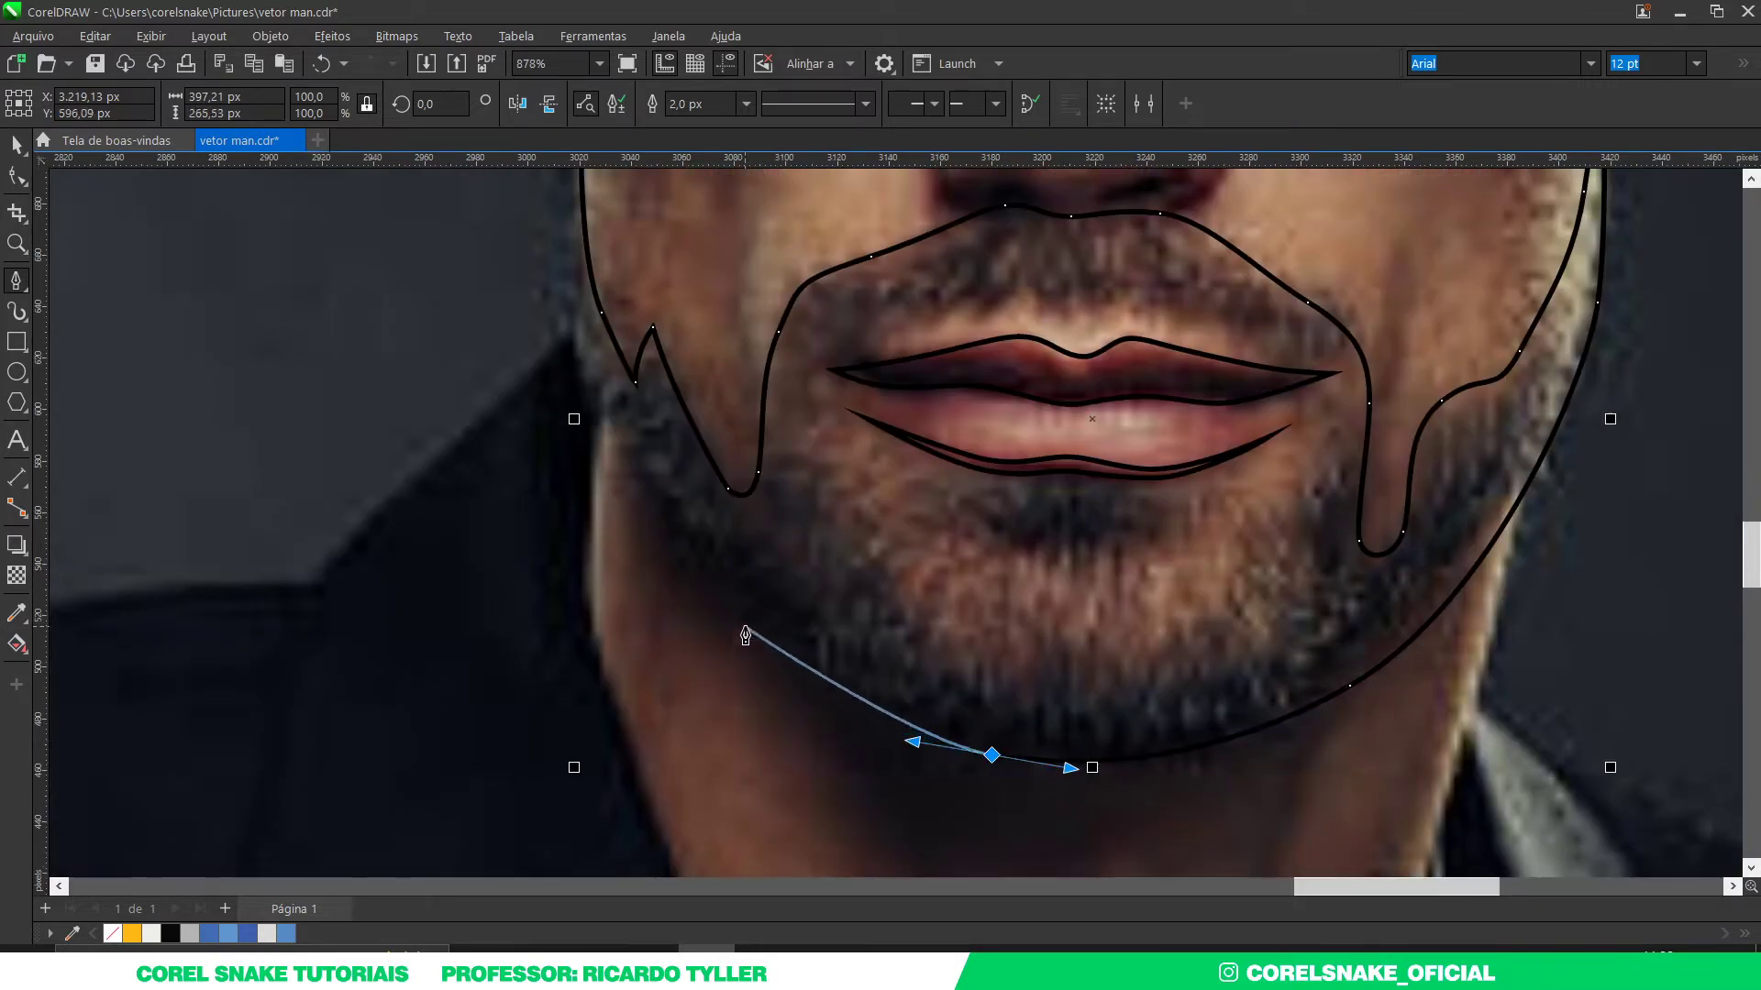
left_click_drag(745, 626, 680, 530)
key("ctrl+z")
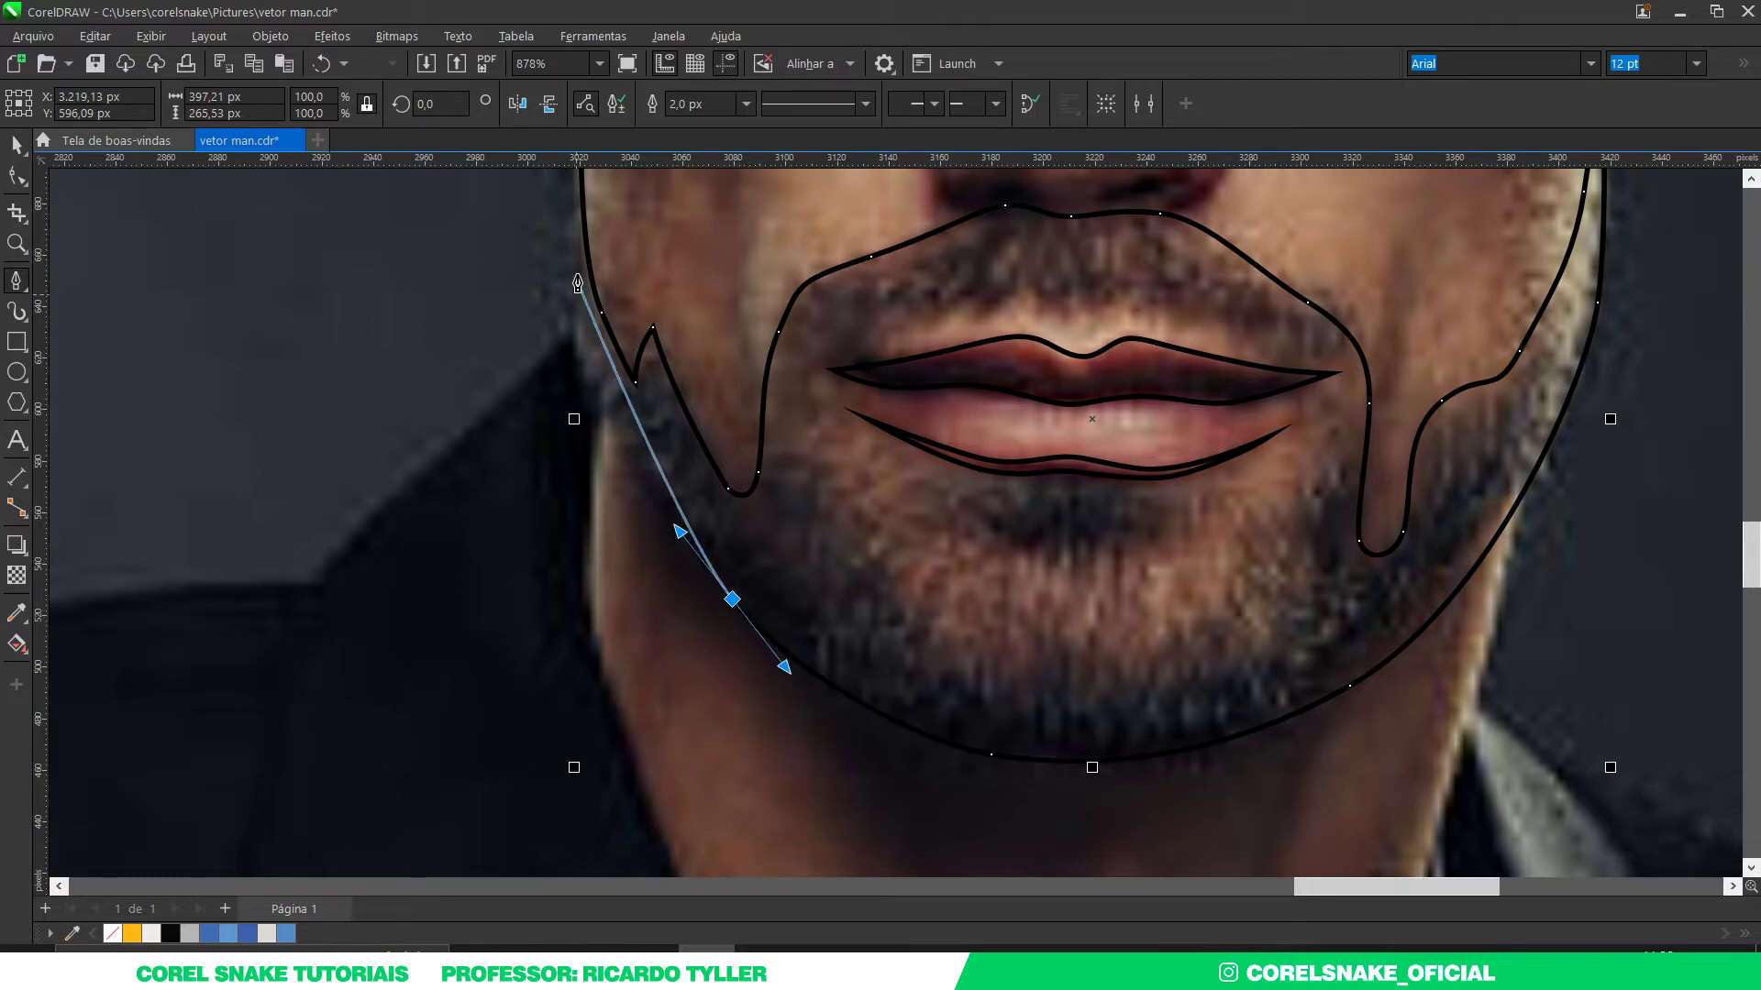
scroll(596, 371, "up", 2)
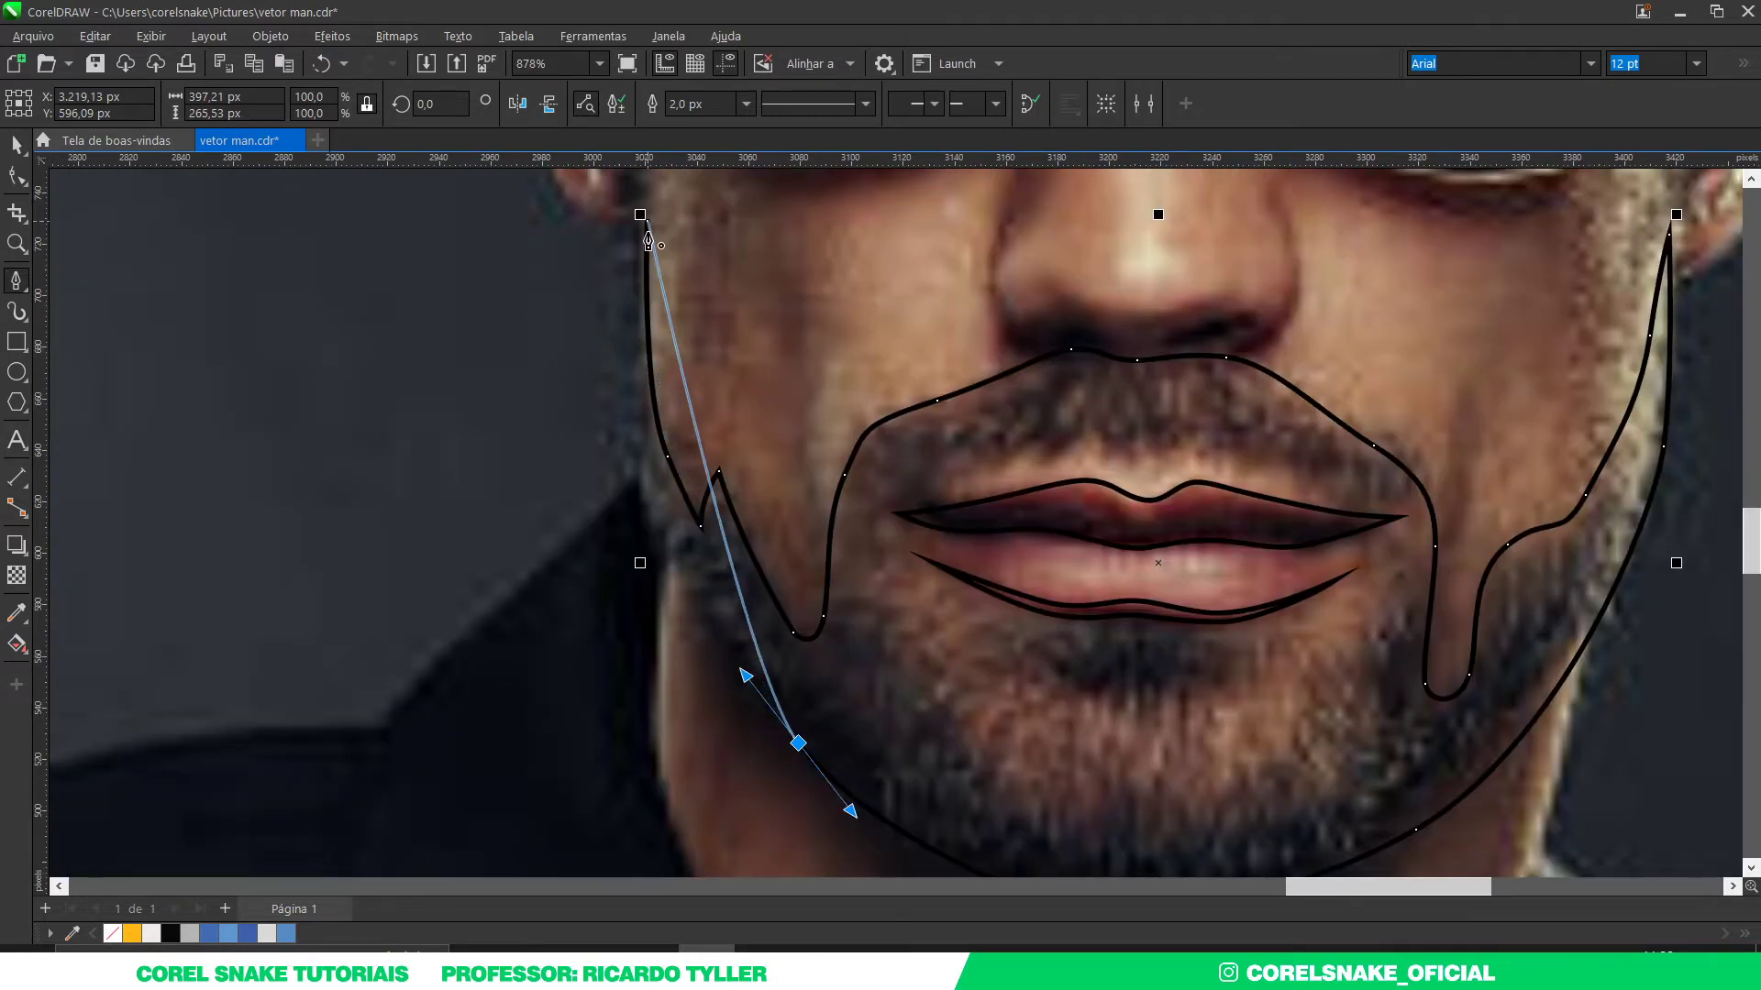
left_click_drag(647, 222, 592, 550)
Step: Start the inner beard outline at the left lip corner and trace above the upper lip
scroll(592, 554, "down", 5)
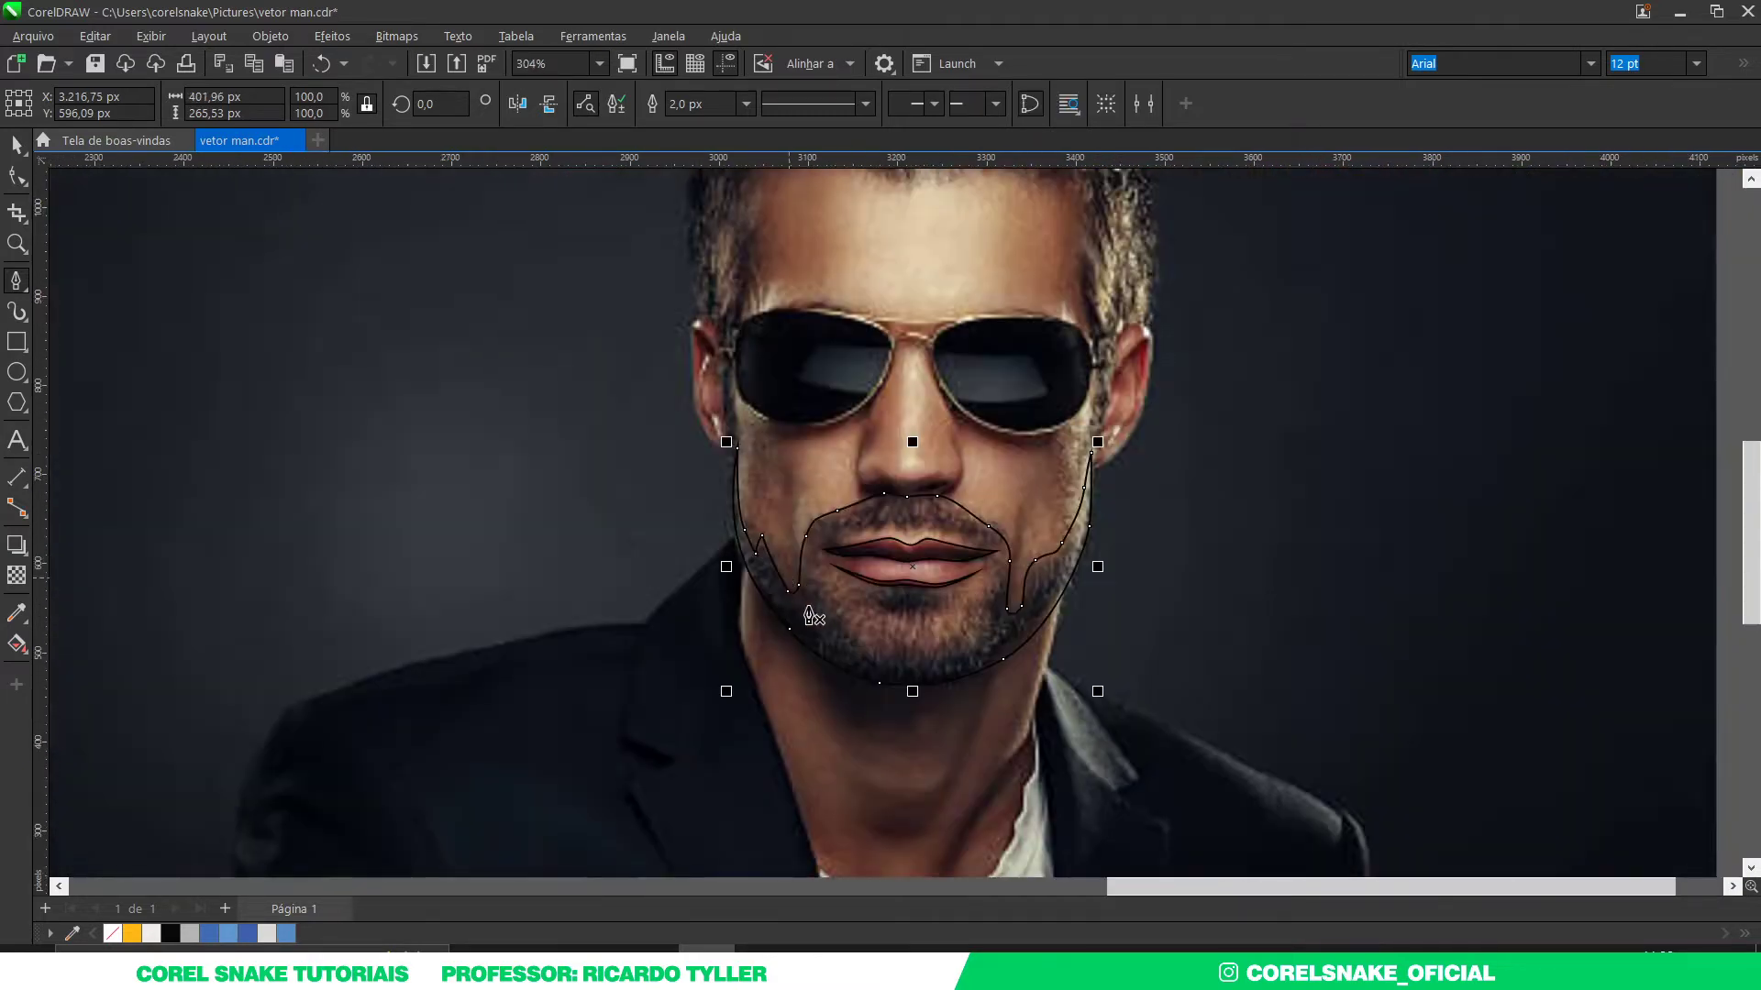
scroll(936, 633, "up", 4)
scroll(754, 502, "up", 2)
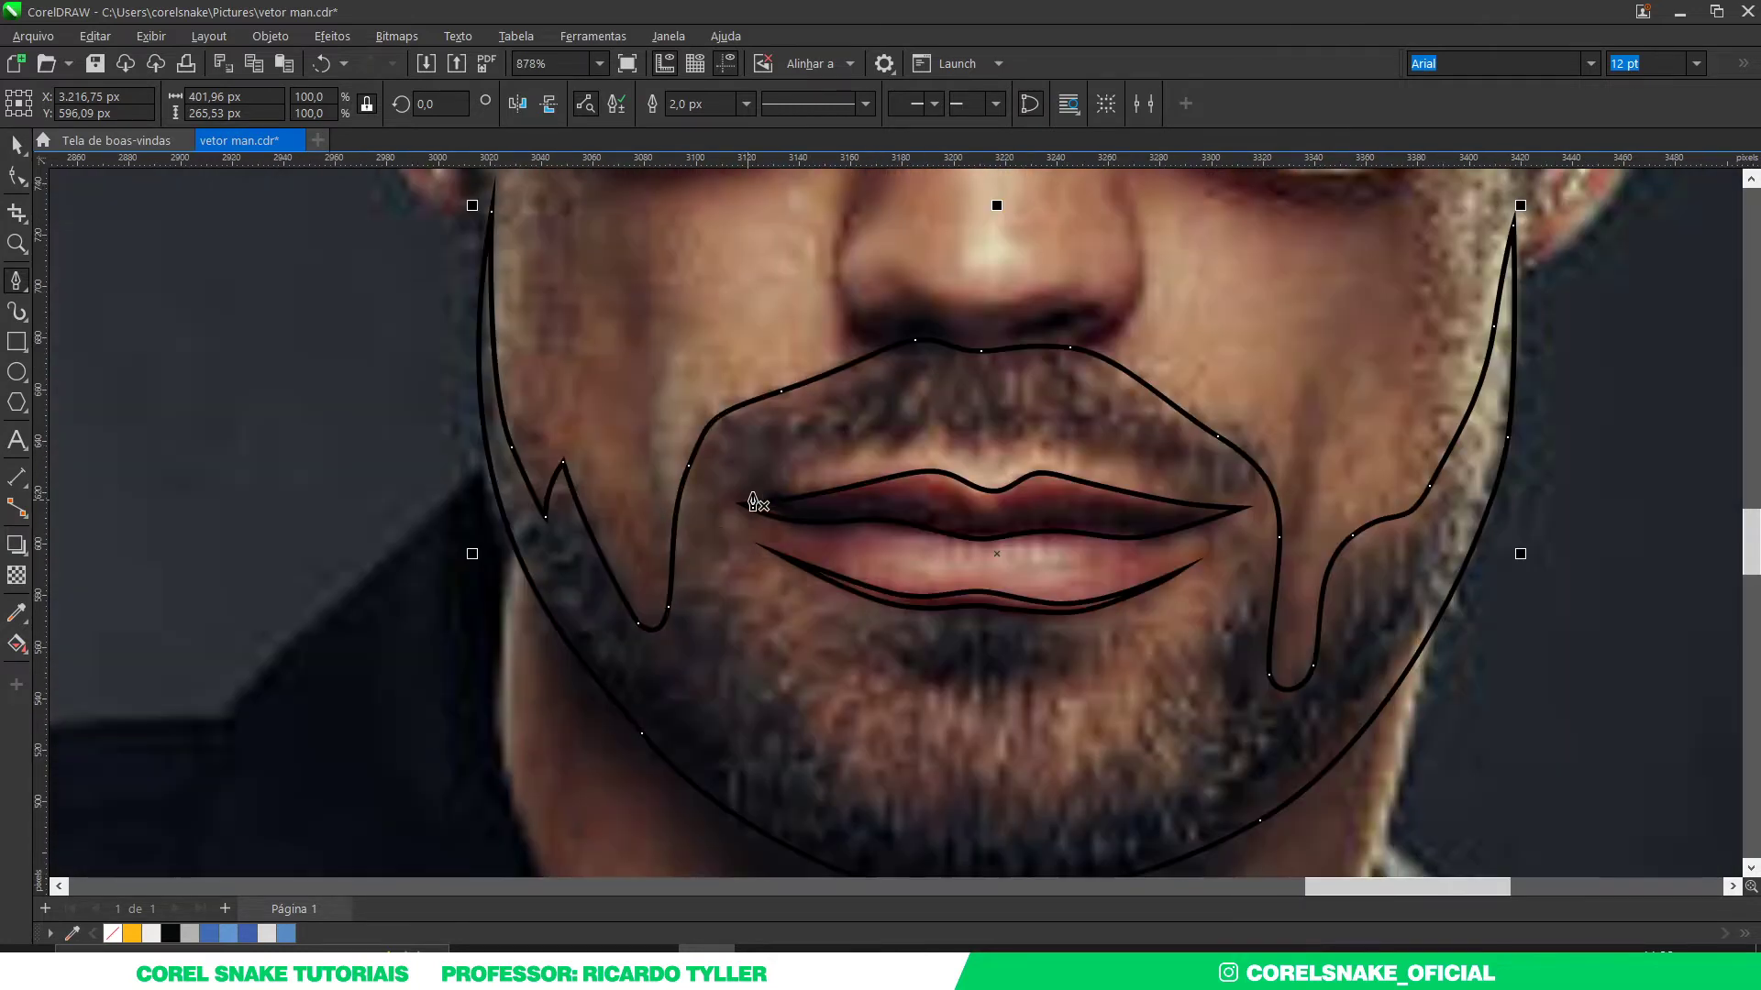
scroll(737, 492, "up", 2)
mouse_move(729, 555)
left_mouse_down()
mouse_move(737, 492)
mouse_move(806, 425)
left_mouse_up()
left_click_drag(935, 407, 1092, 404)
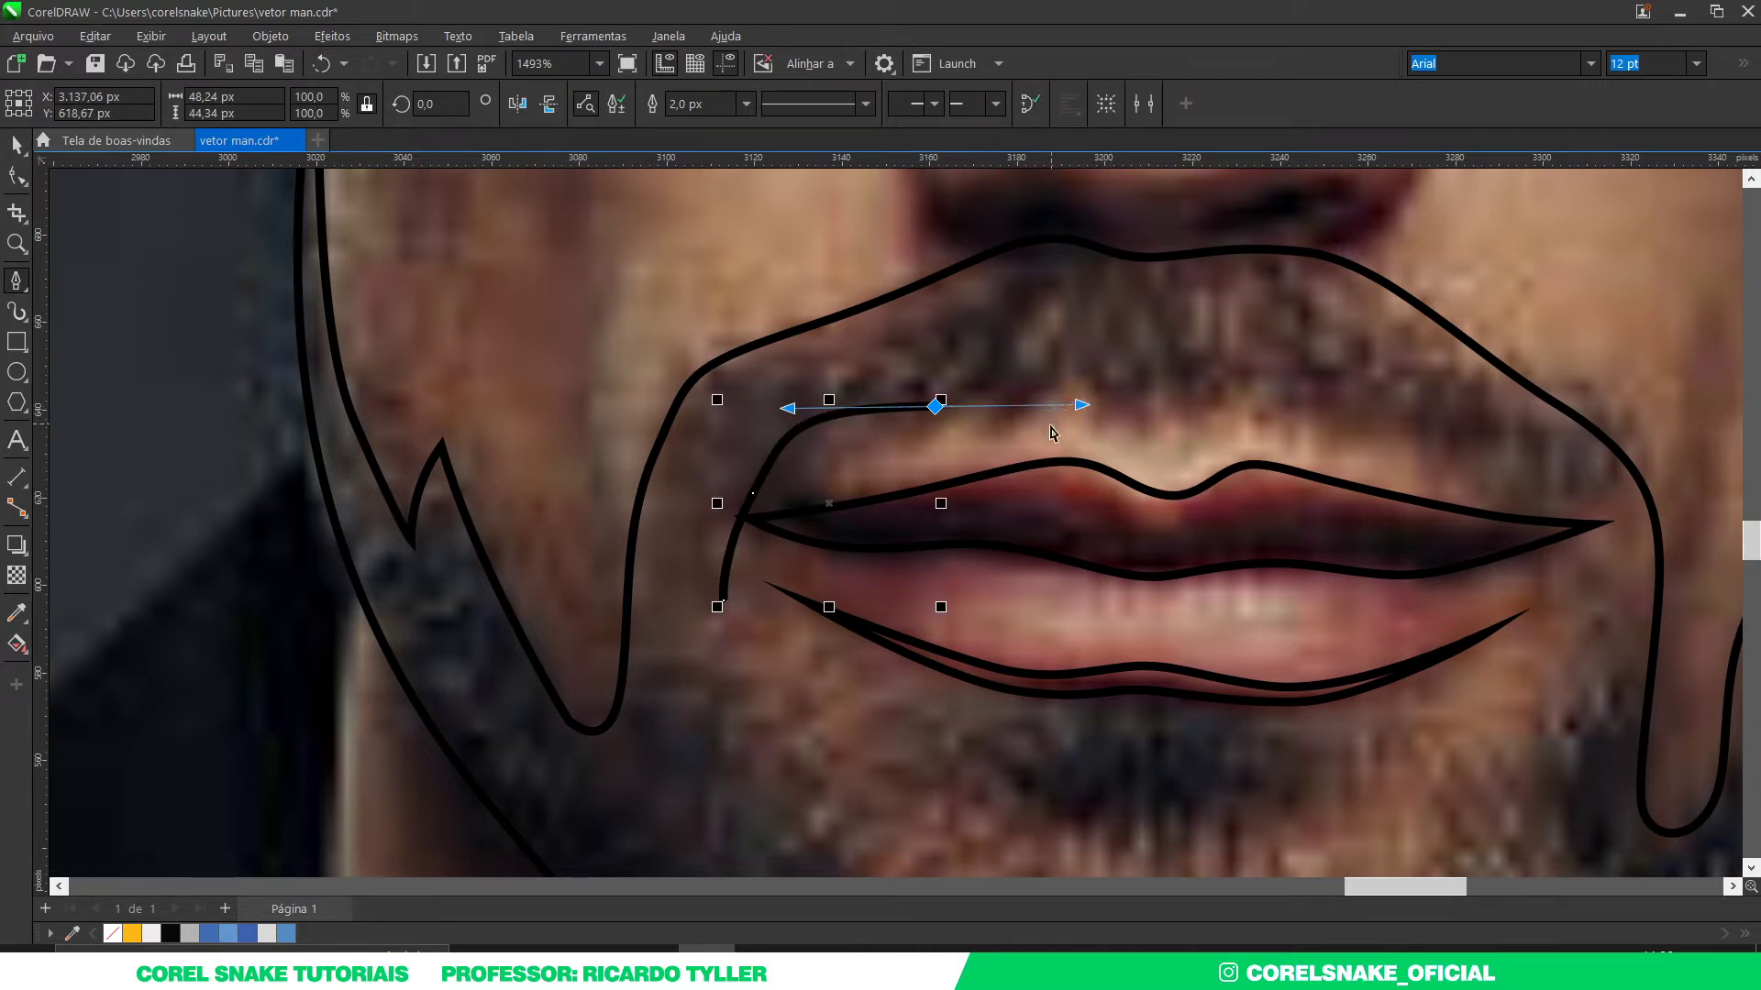
key("ctrl+z")
mouse_move(897, 408)
left_mouse_down()
mouse_move(1167, 410)
mouse_move(1229, 444)
left_mouse_up()
scroll(1079, 379, "up", 1)
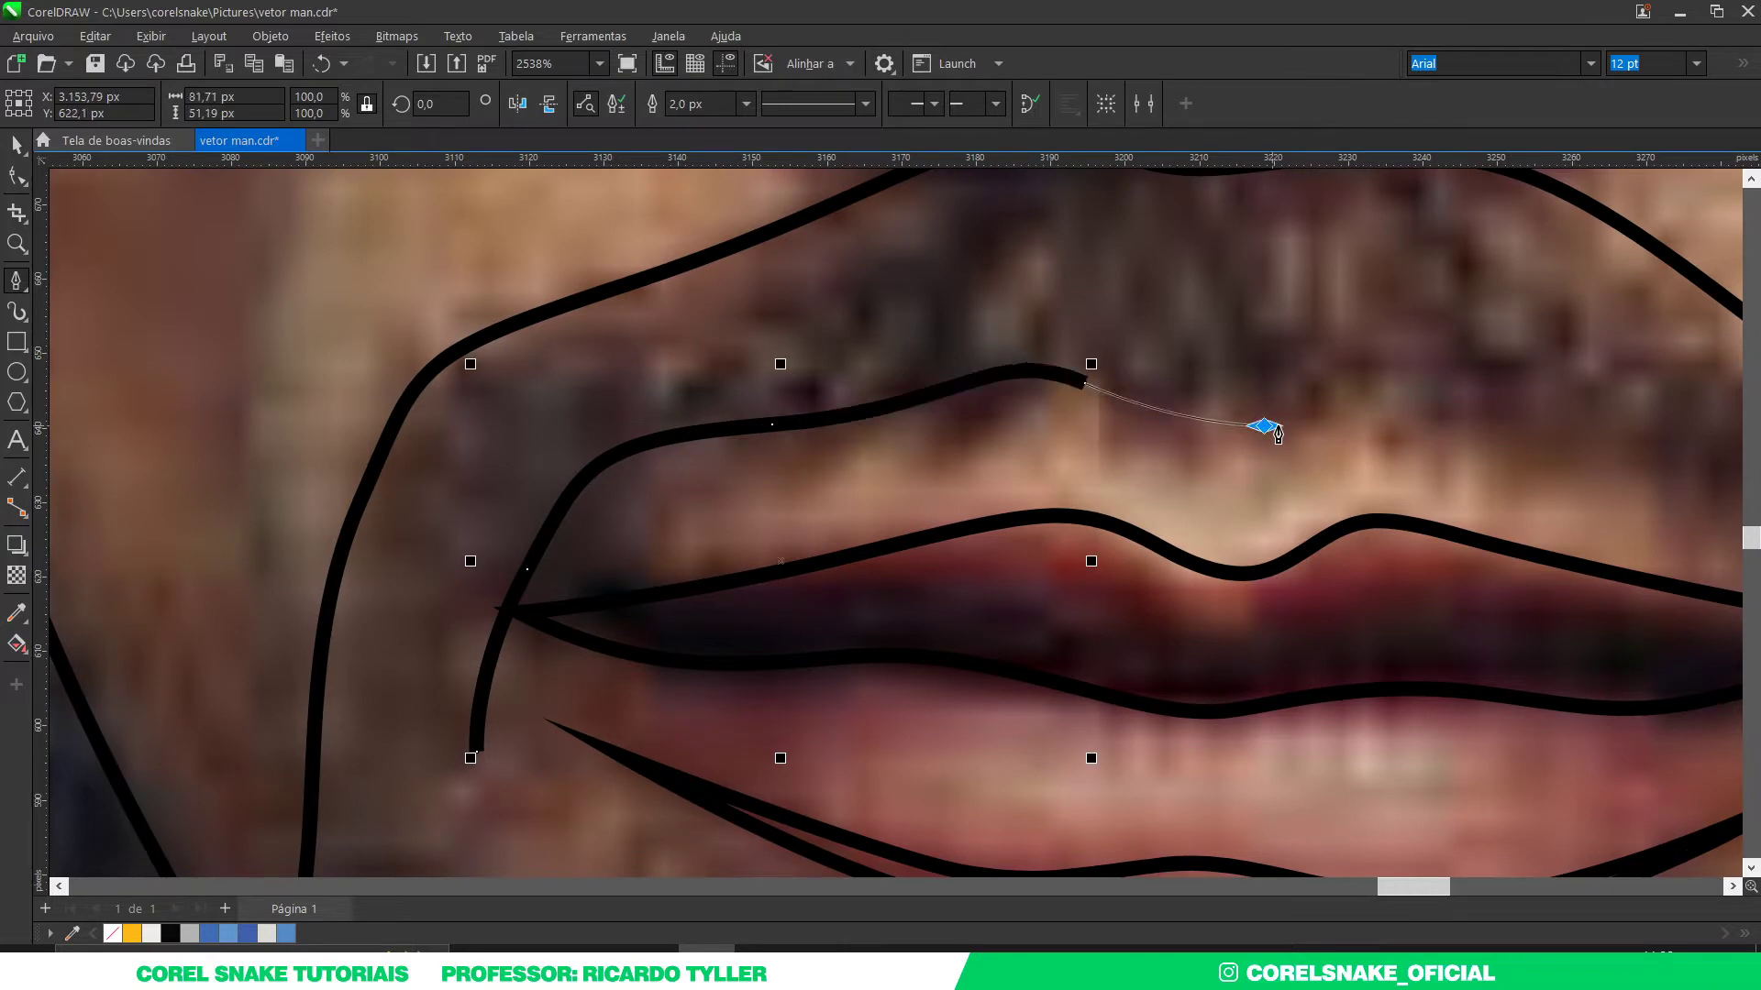
mouse_move(1332, 425)
left_mouse_down()
mouse_move(1384, 393)
mouse_move(1457, 387)
left_mouse_up()
Step: Carry the inner outline down past the right lip corner, around the chin and back left
scroll(1458, 387, "down", 1)
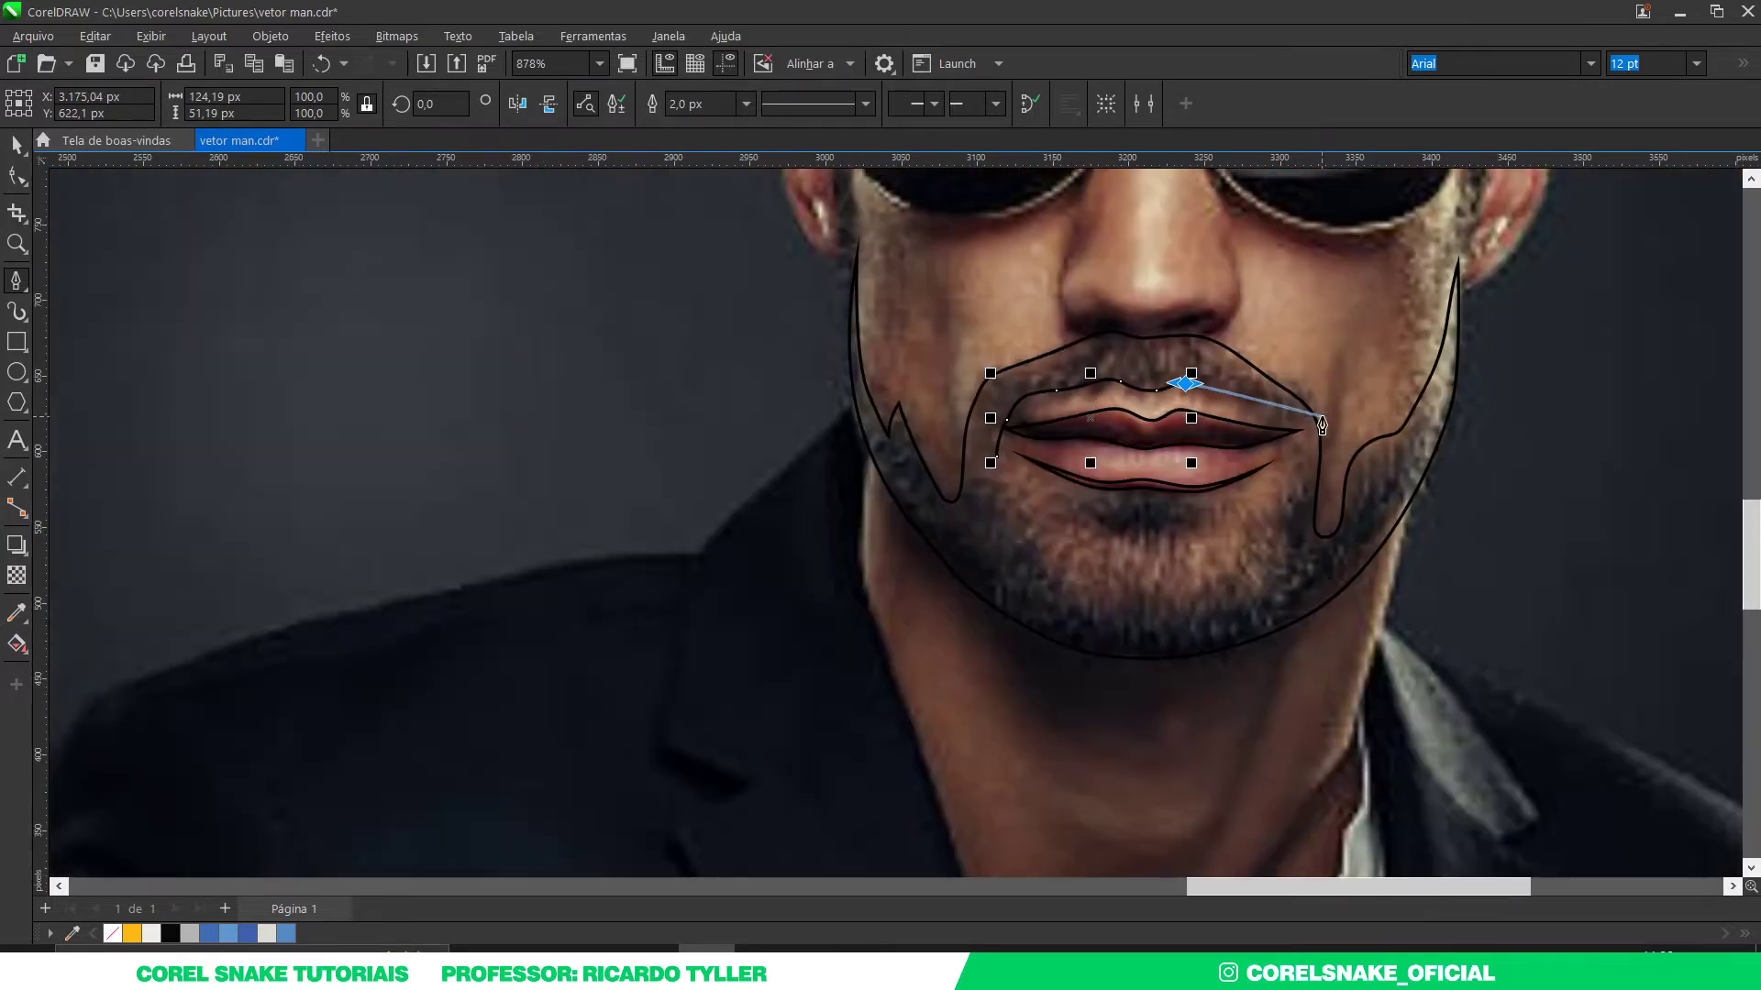
left_click_drag(1142, 394, 1238, 434)
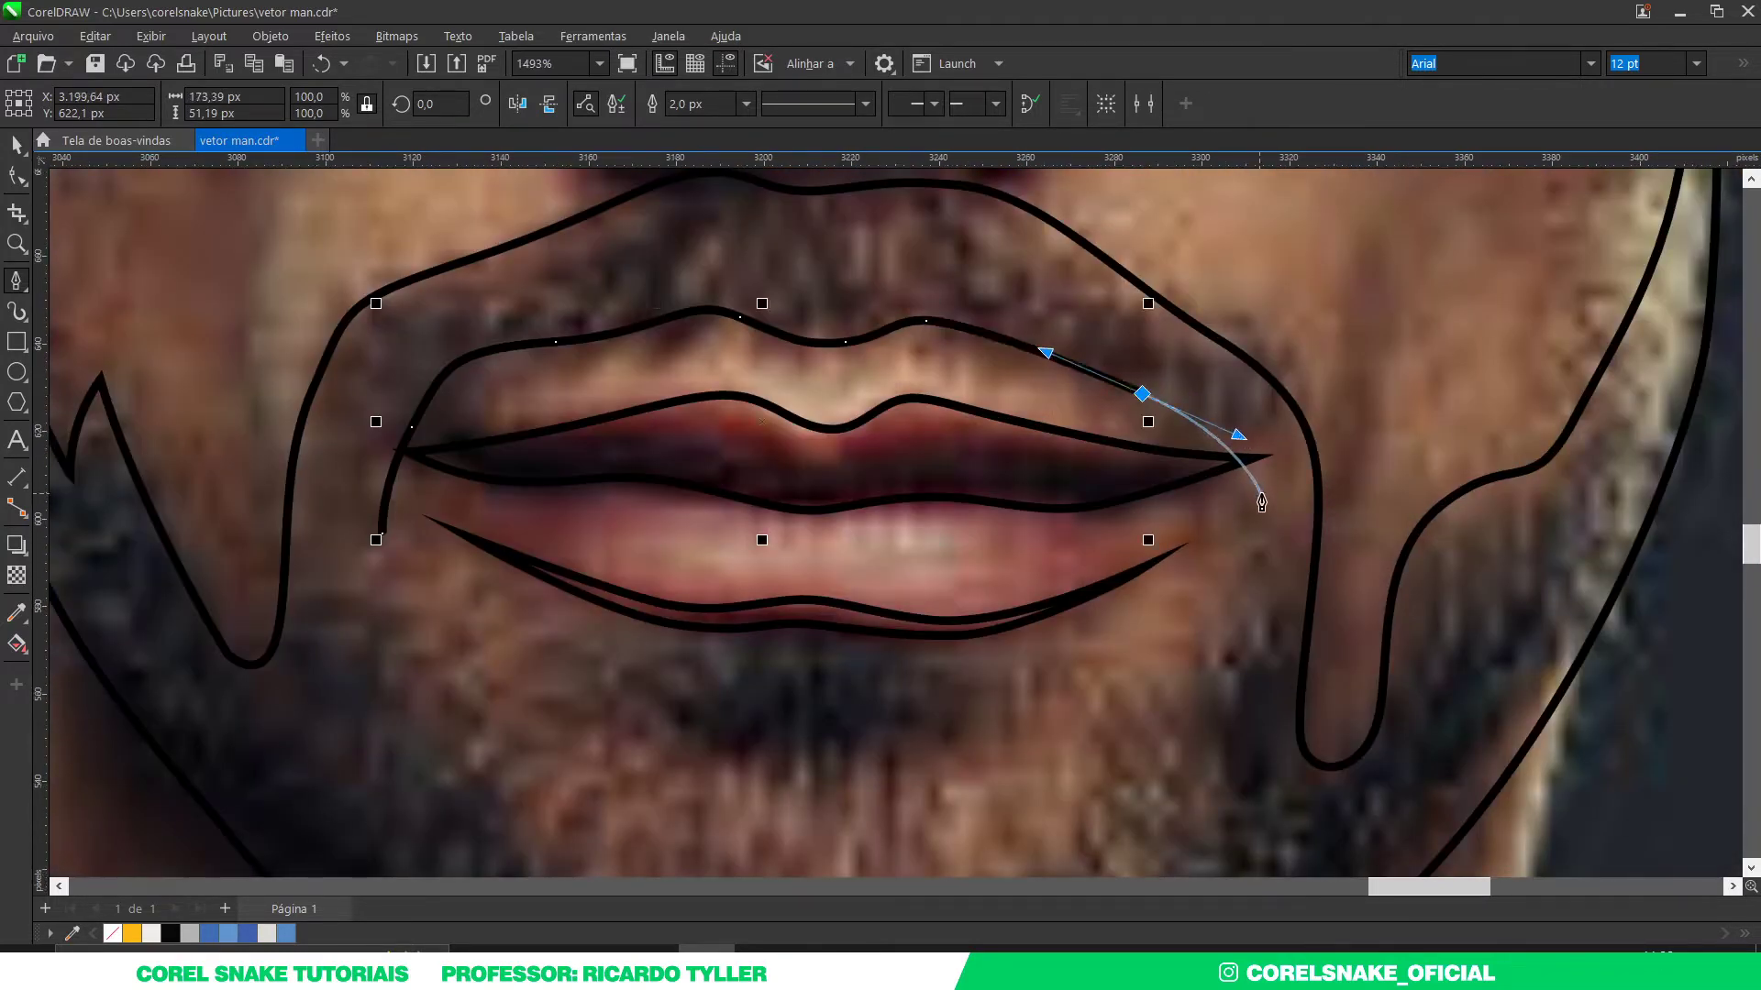
scroll(1118, 588, "down", 2)
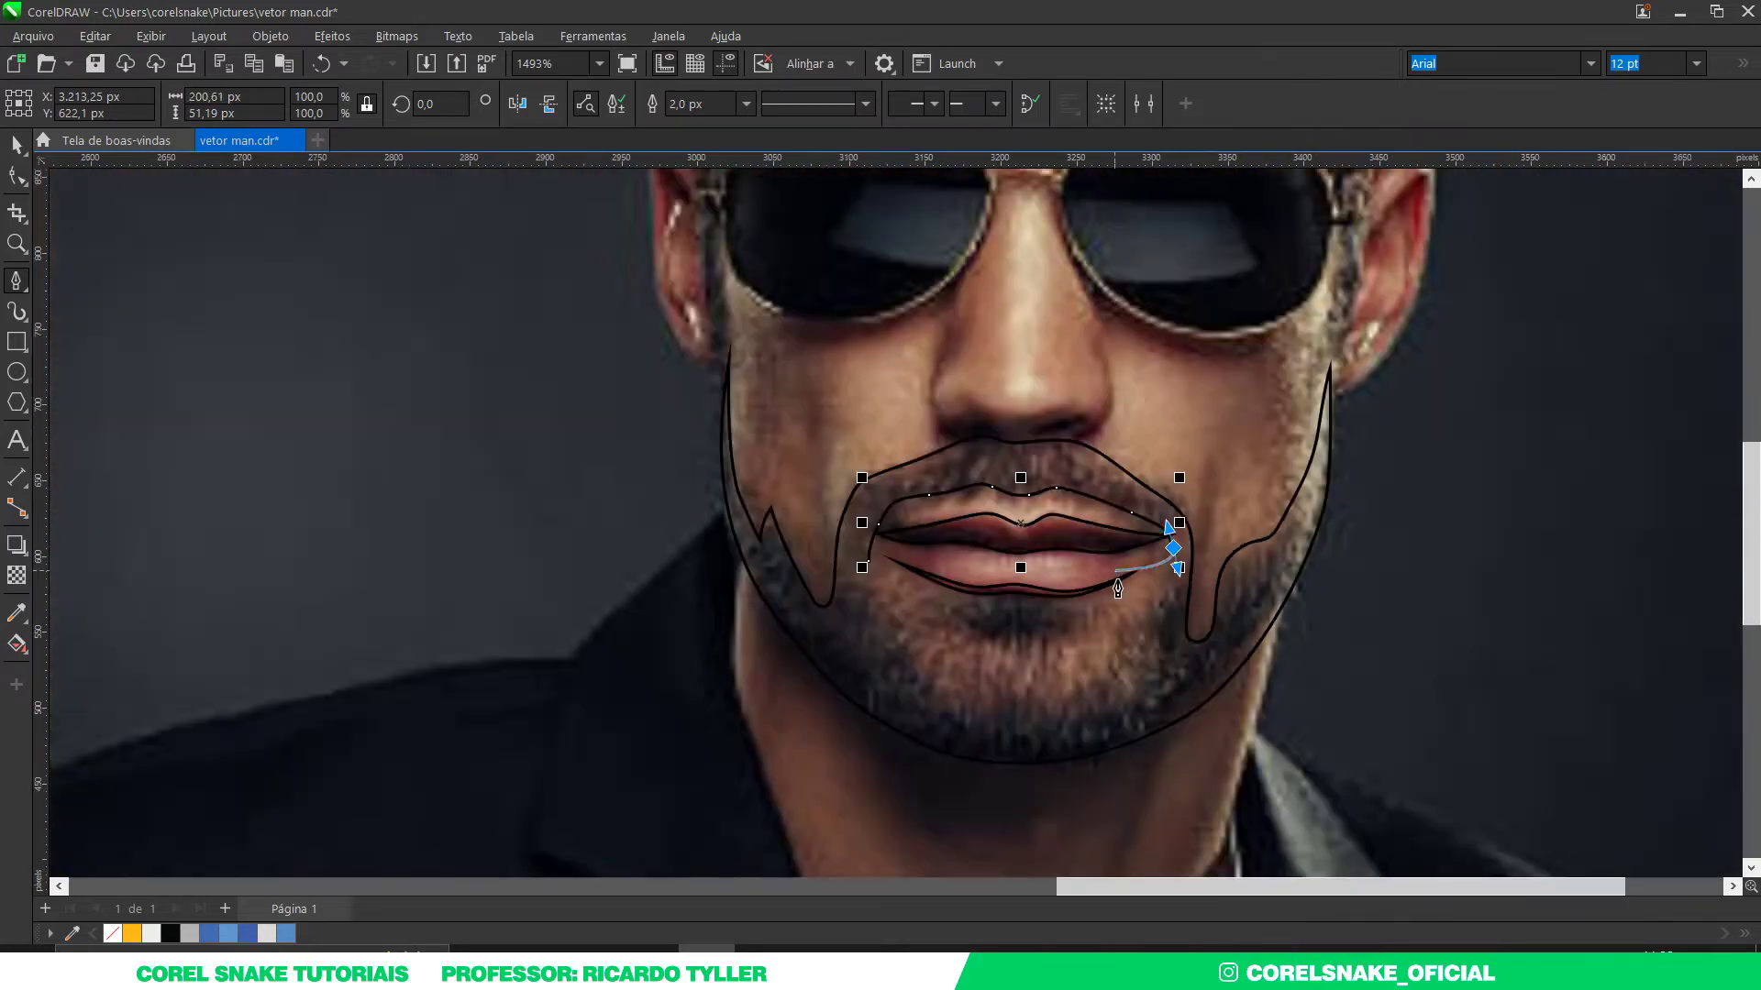
scroll(1117, 588, "up", 1)
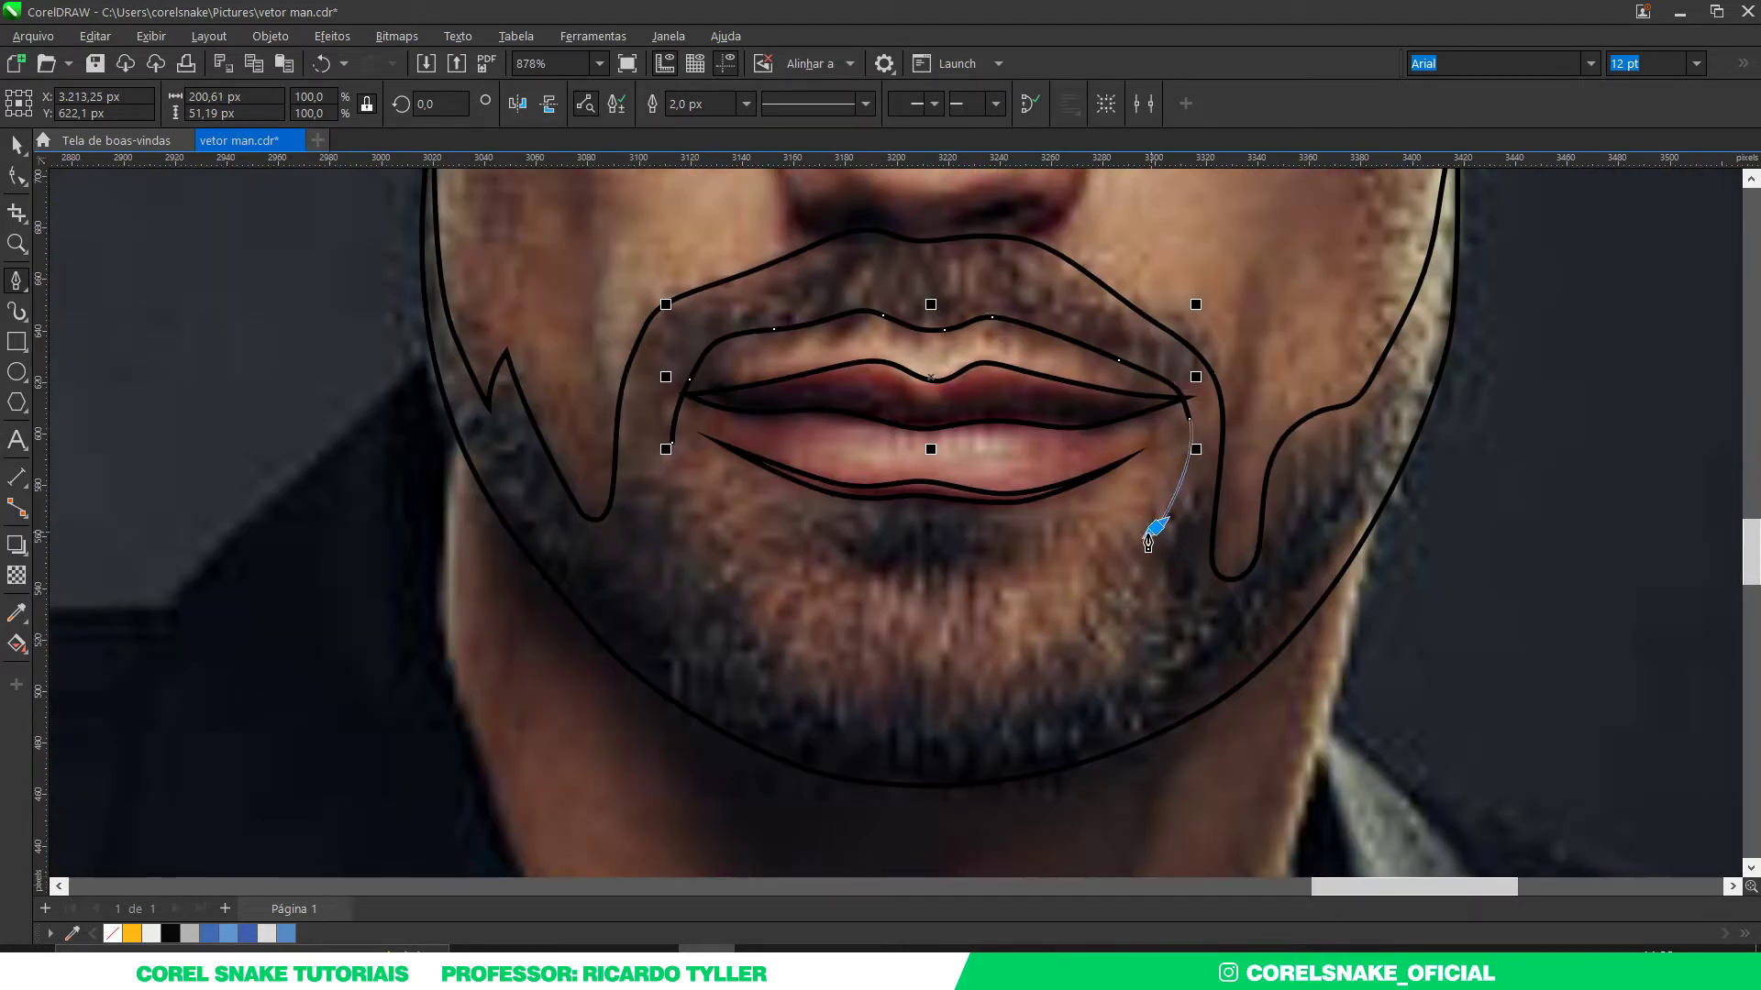
left_click_drag(1124, 554, 1092, 624)
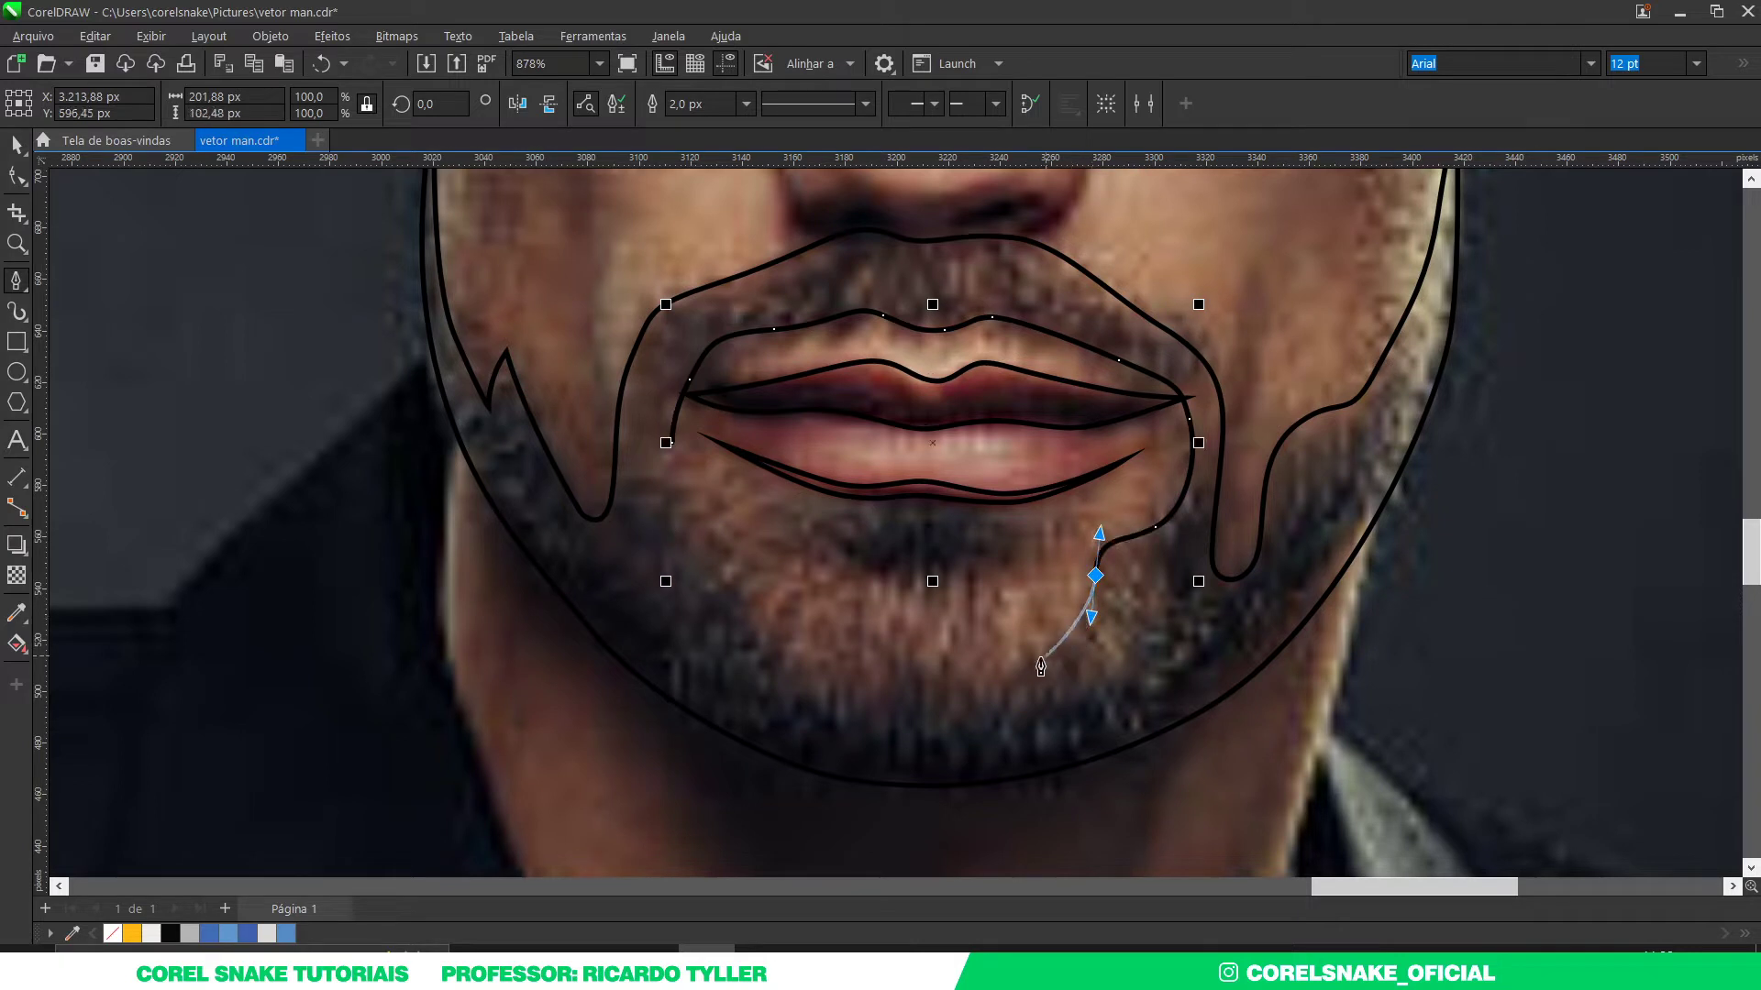
left_click_drag(1022, 684, 963, 686)
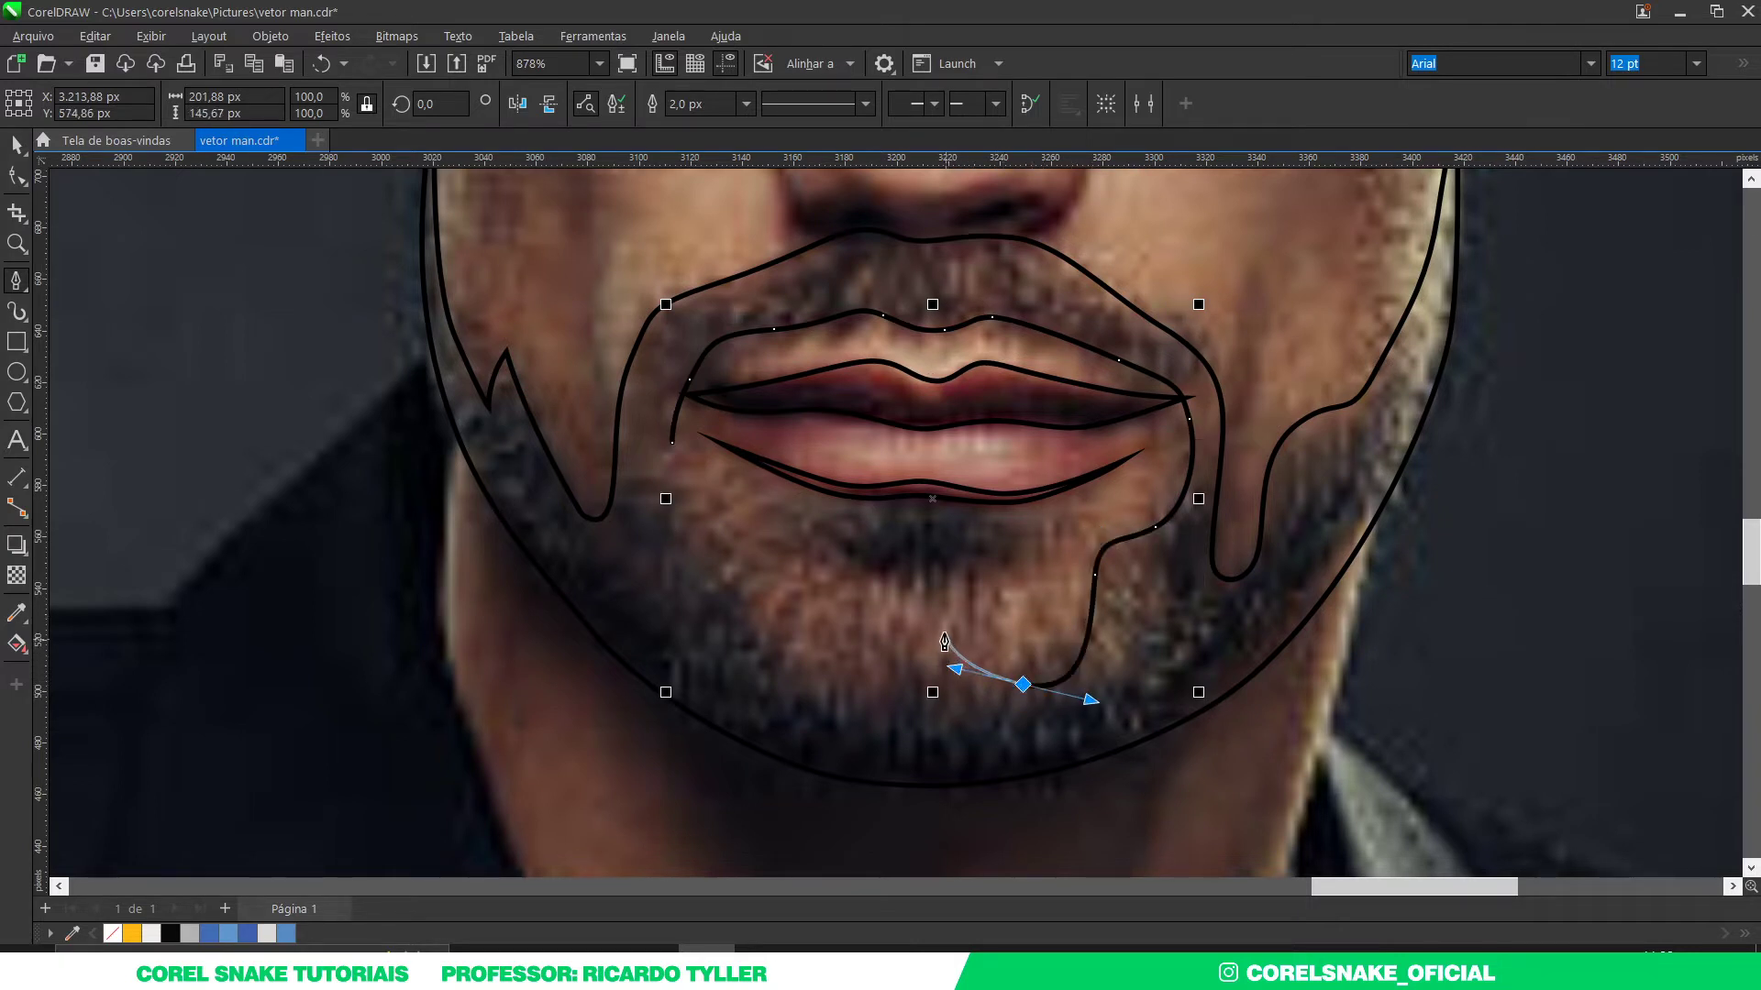
left_click_drag(928, 617, 871, 614)
left_click_drag(820, 677, 754, 656)
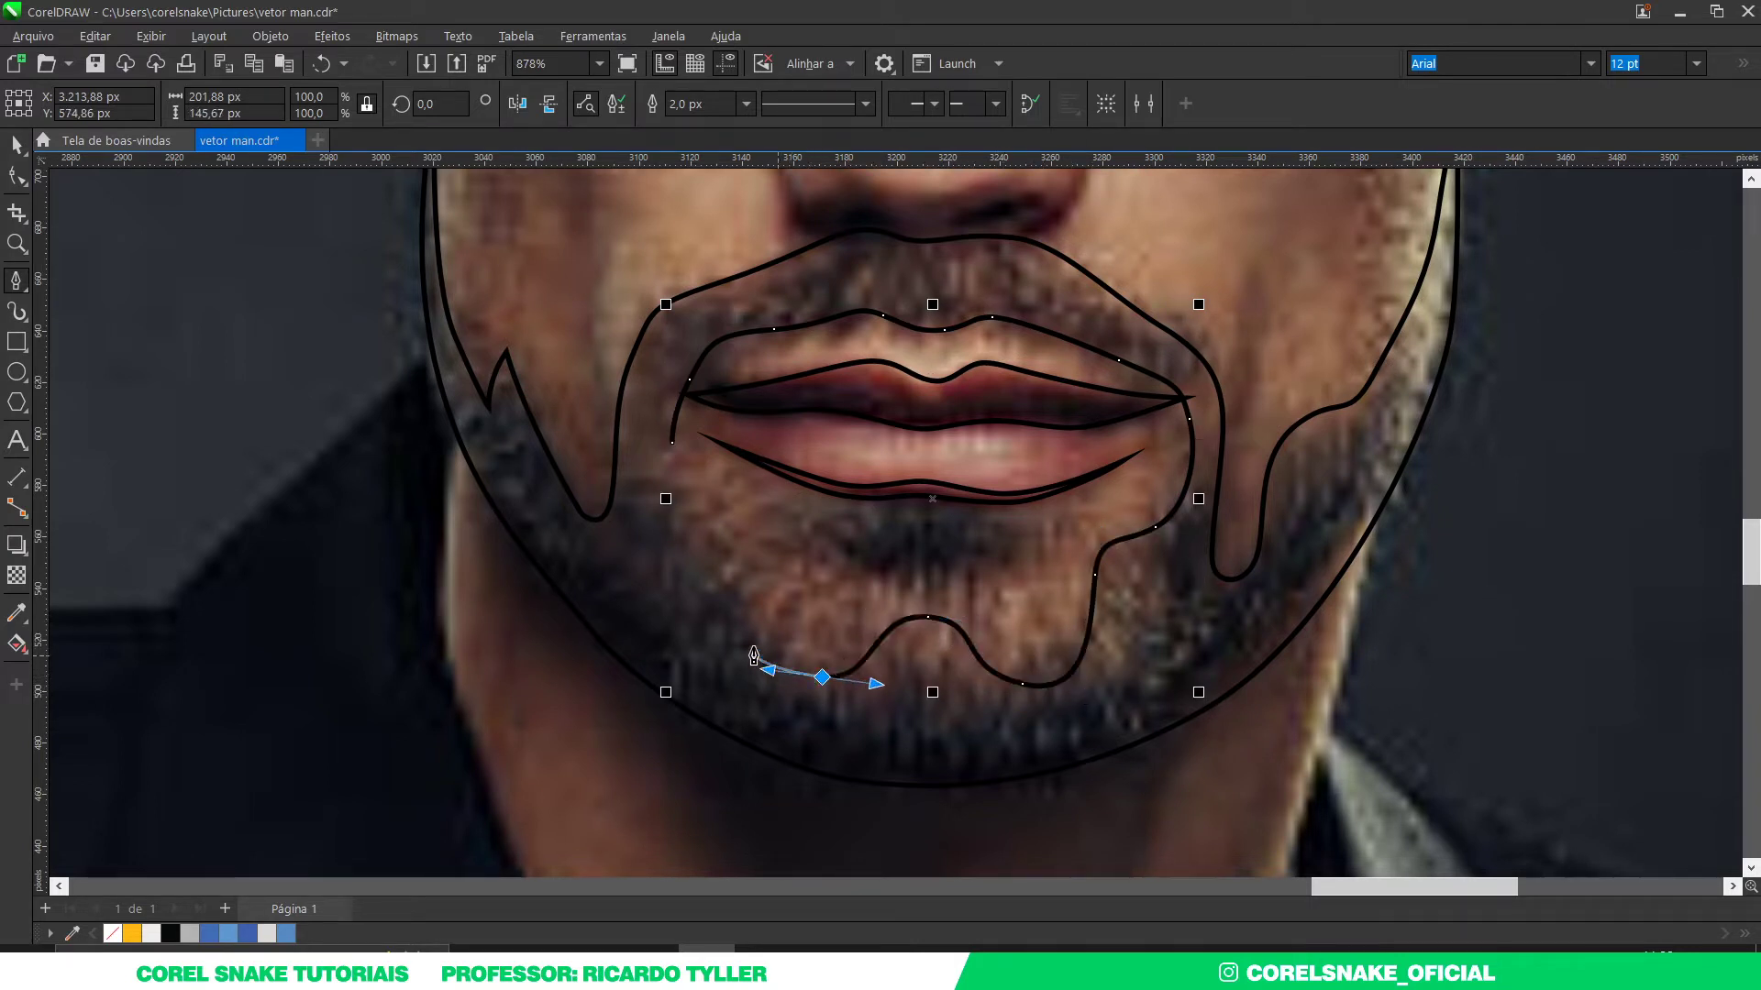
left_click_drag(731, 576, 723, 529)
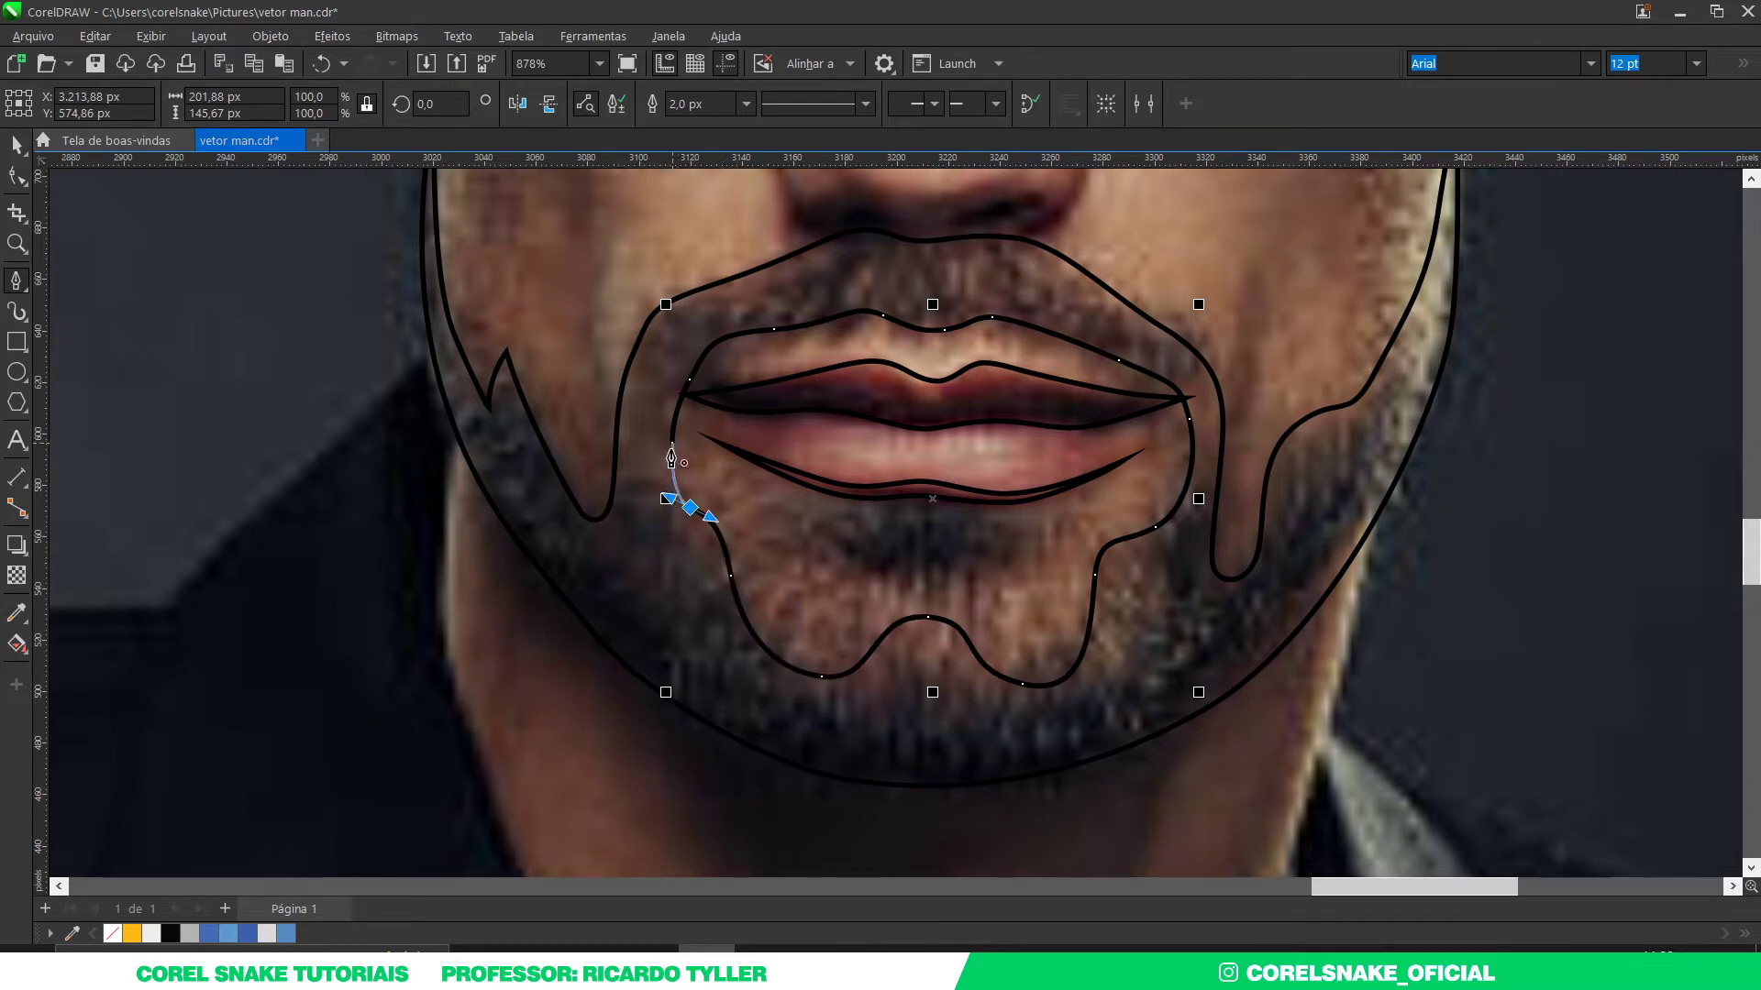
scroll(884, 538, "up", 2)
Step: Trace the dark patch below the lower lip as a closed lens-shaped outline
left_click(766, 544)
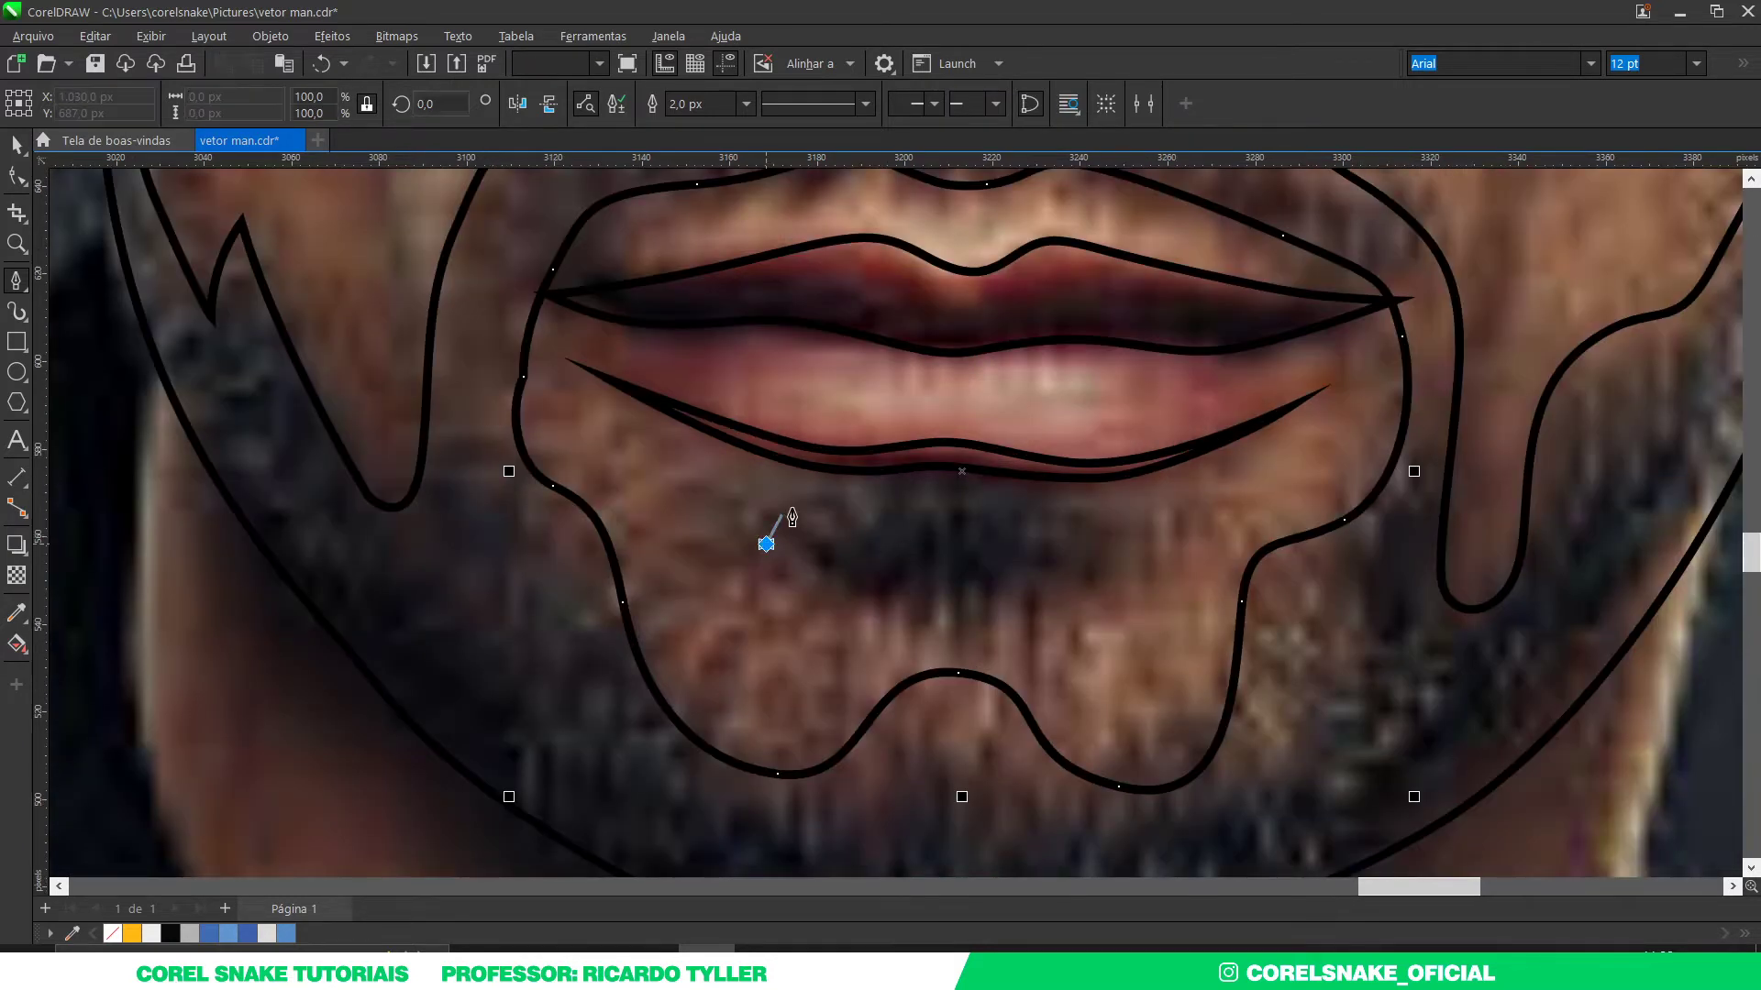
left_click_drag(906, 481, 1005, 464)
left_click_drag(1099, 528, 1133, 553)
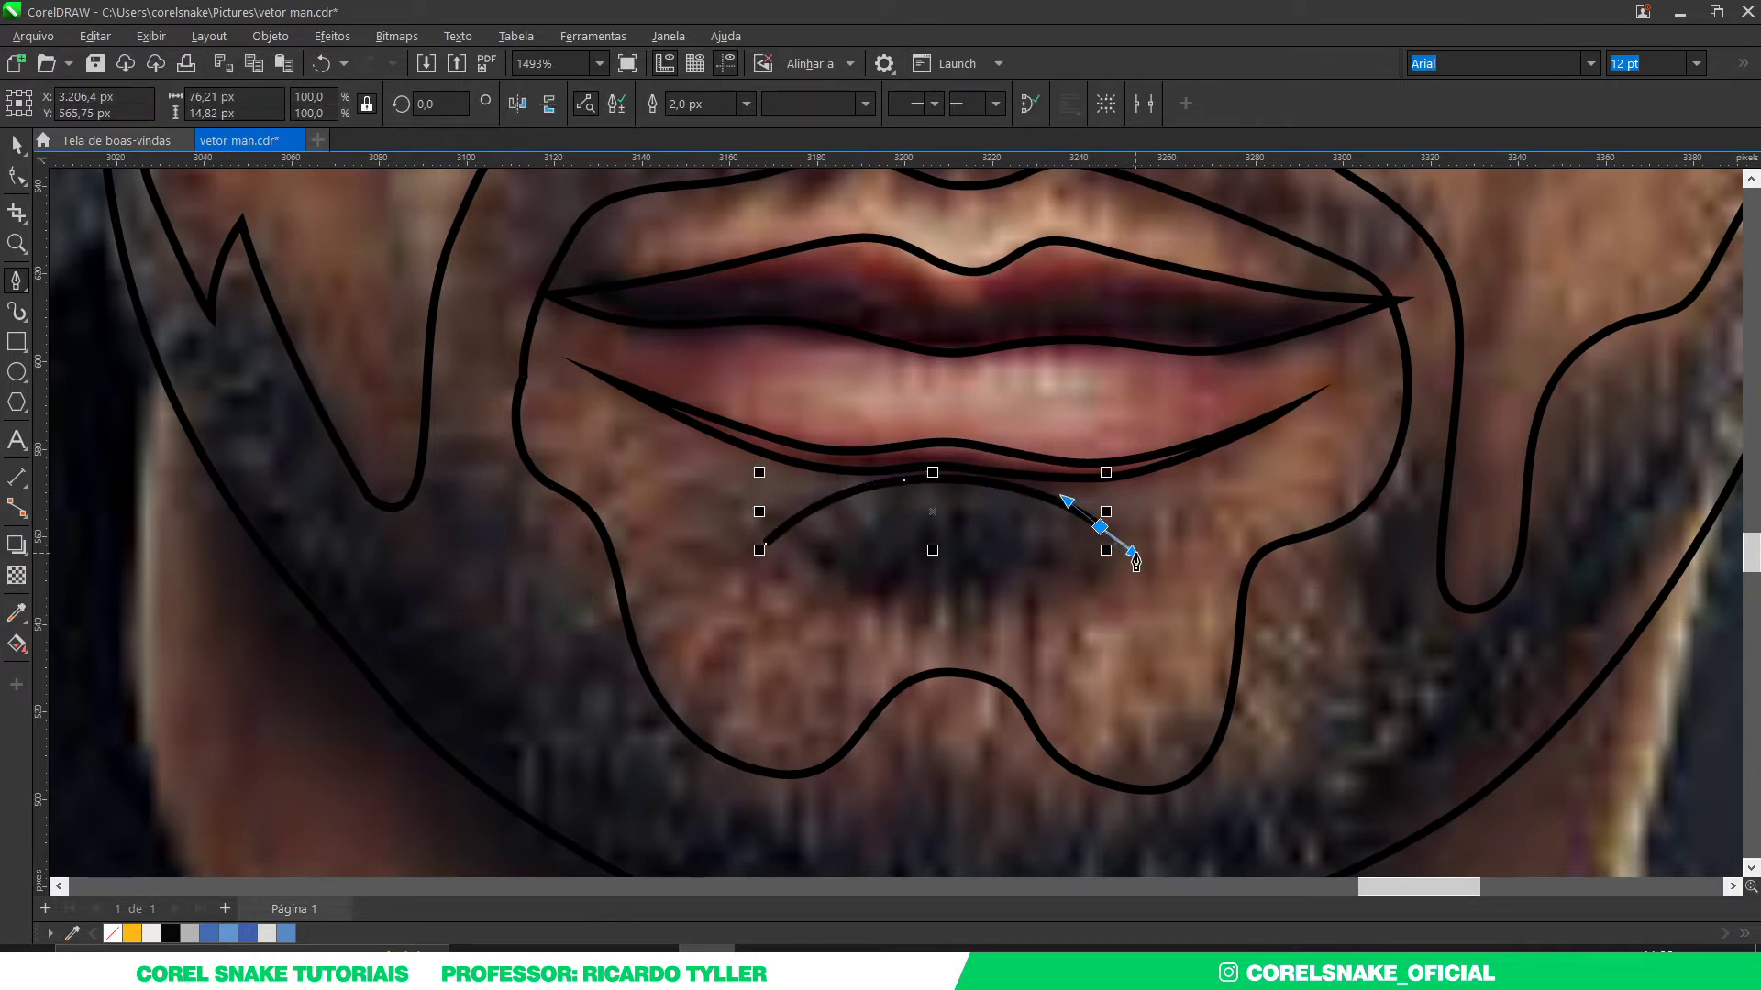
left_click(1135, 555)
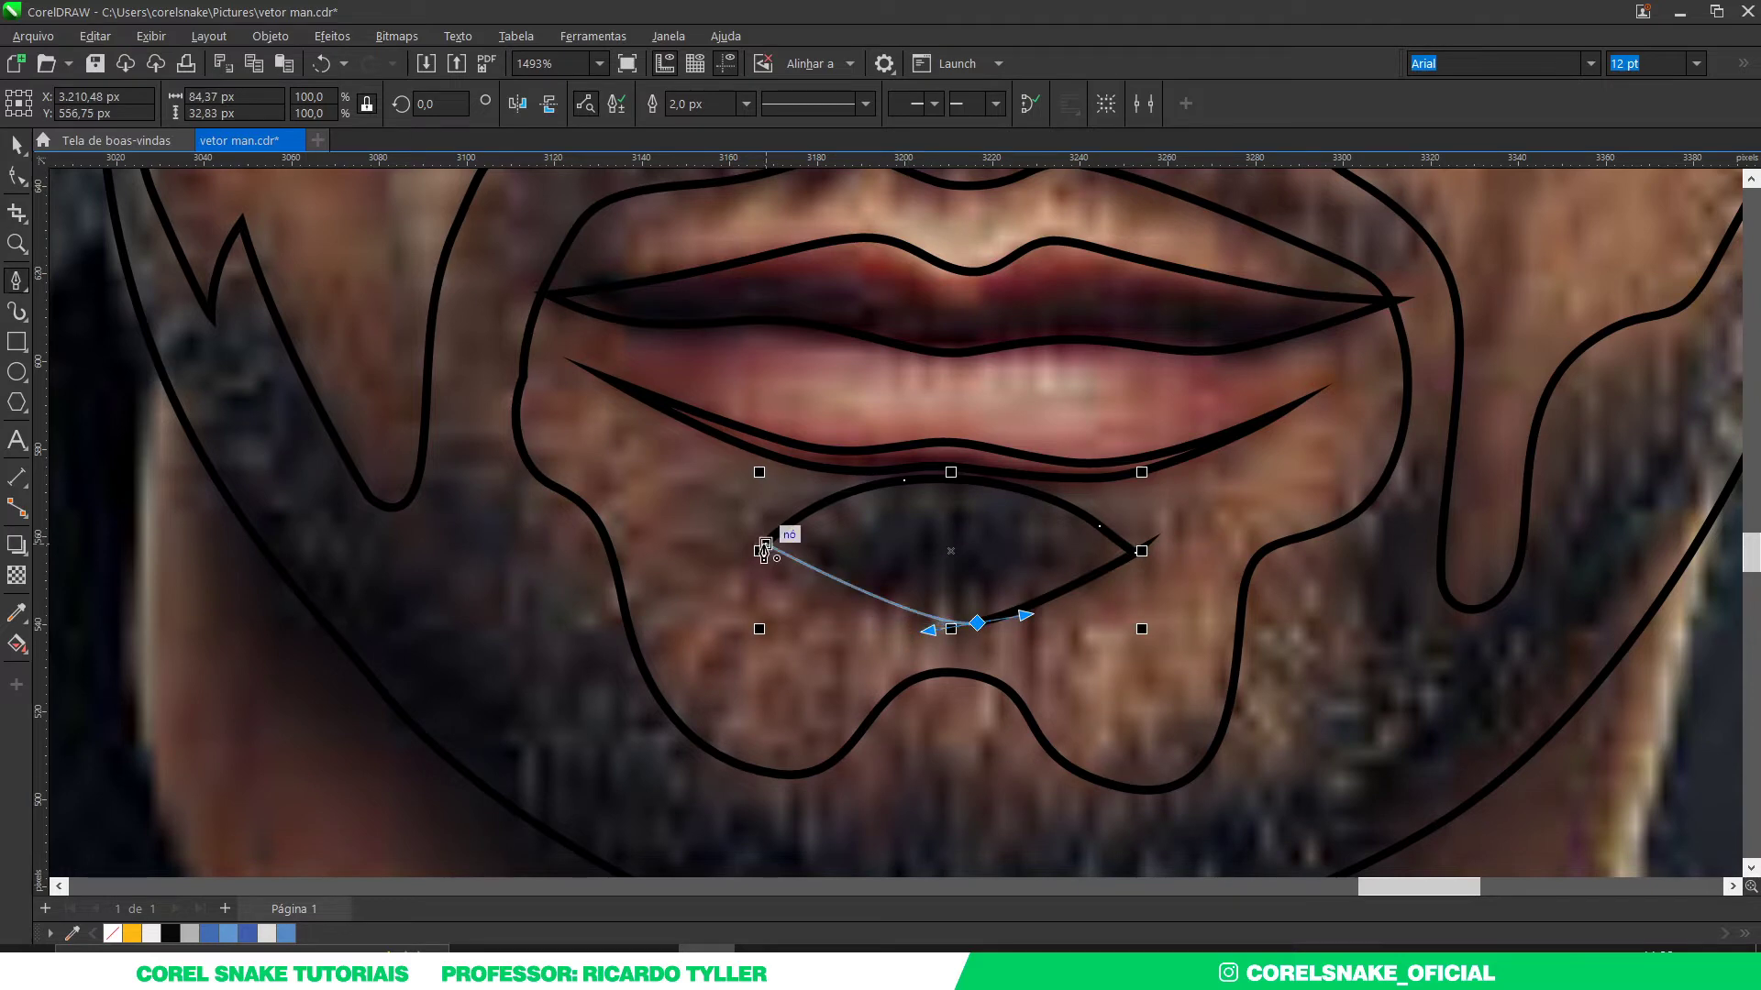
left_click_drag(766, 544, 890, 630)
Step: Return to the Pick tool and select the beard's inner mouth outline
scroll(981, 569, "down", 5)
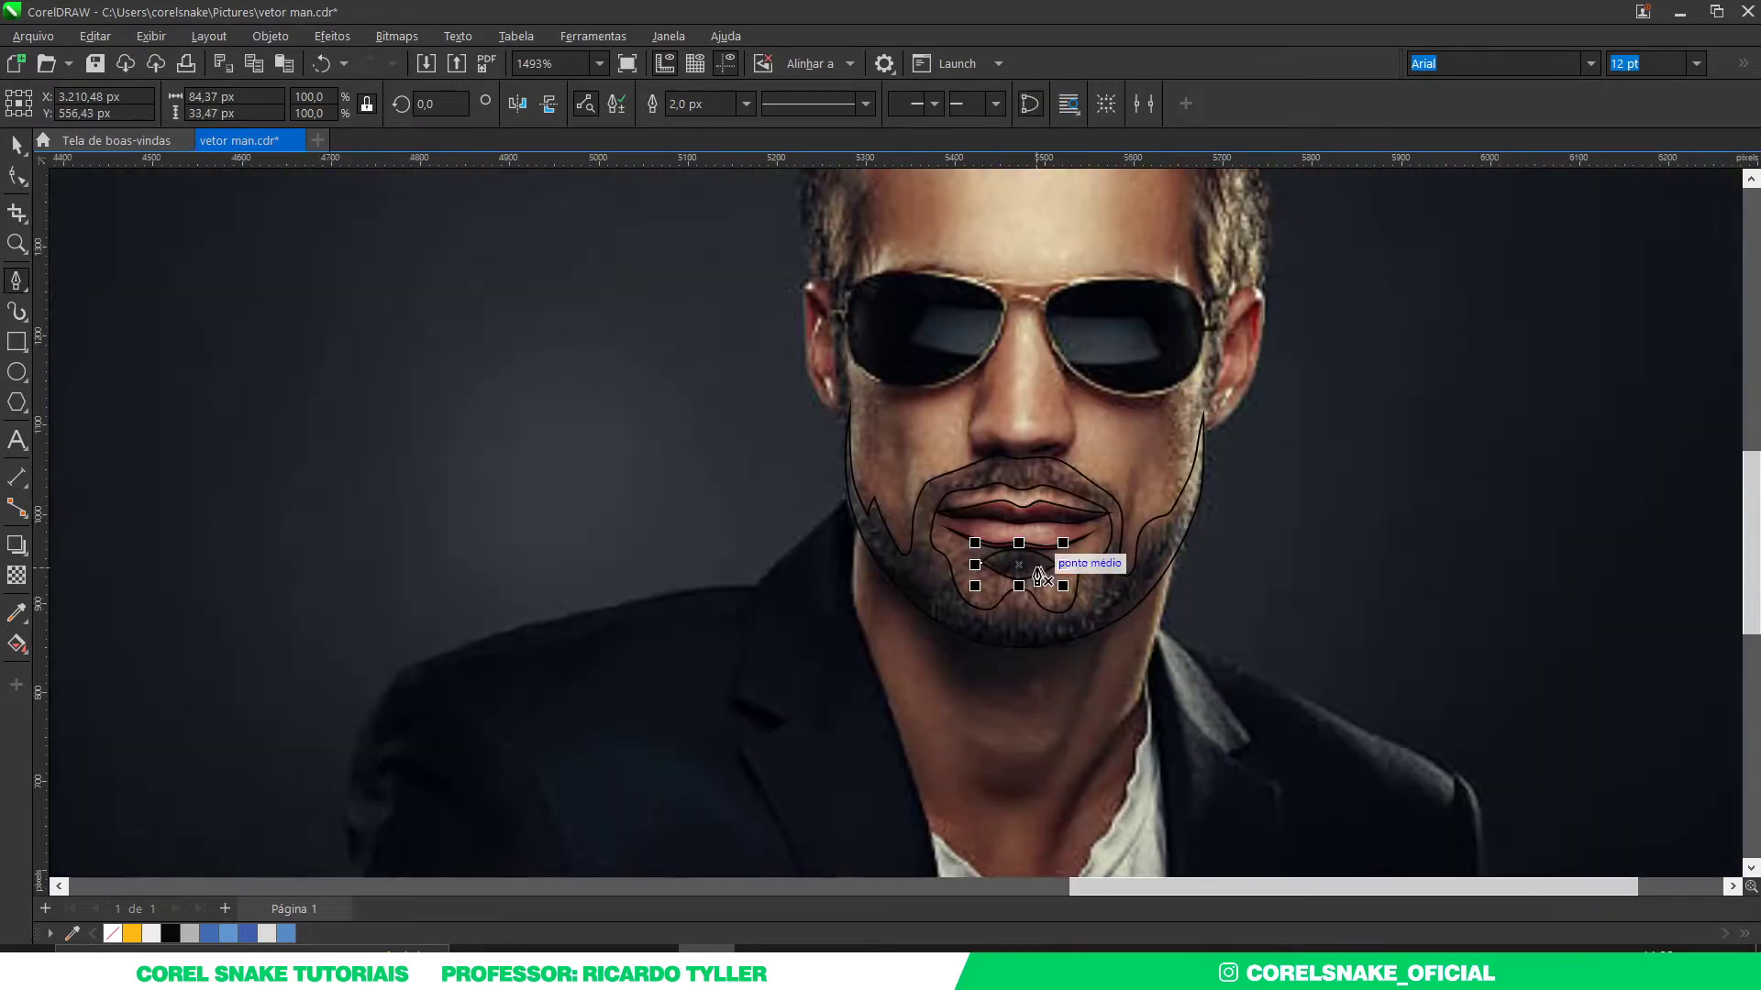
left_click(22, 149)
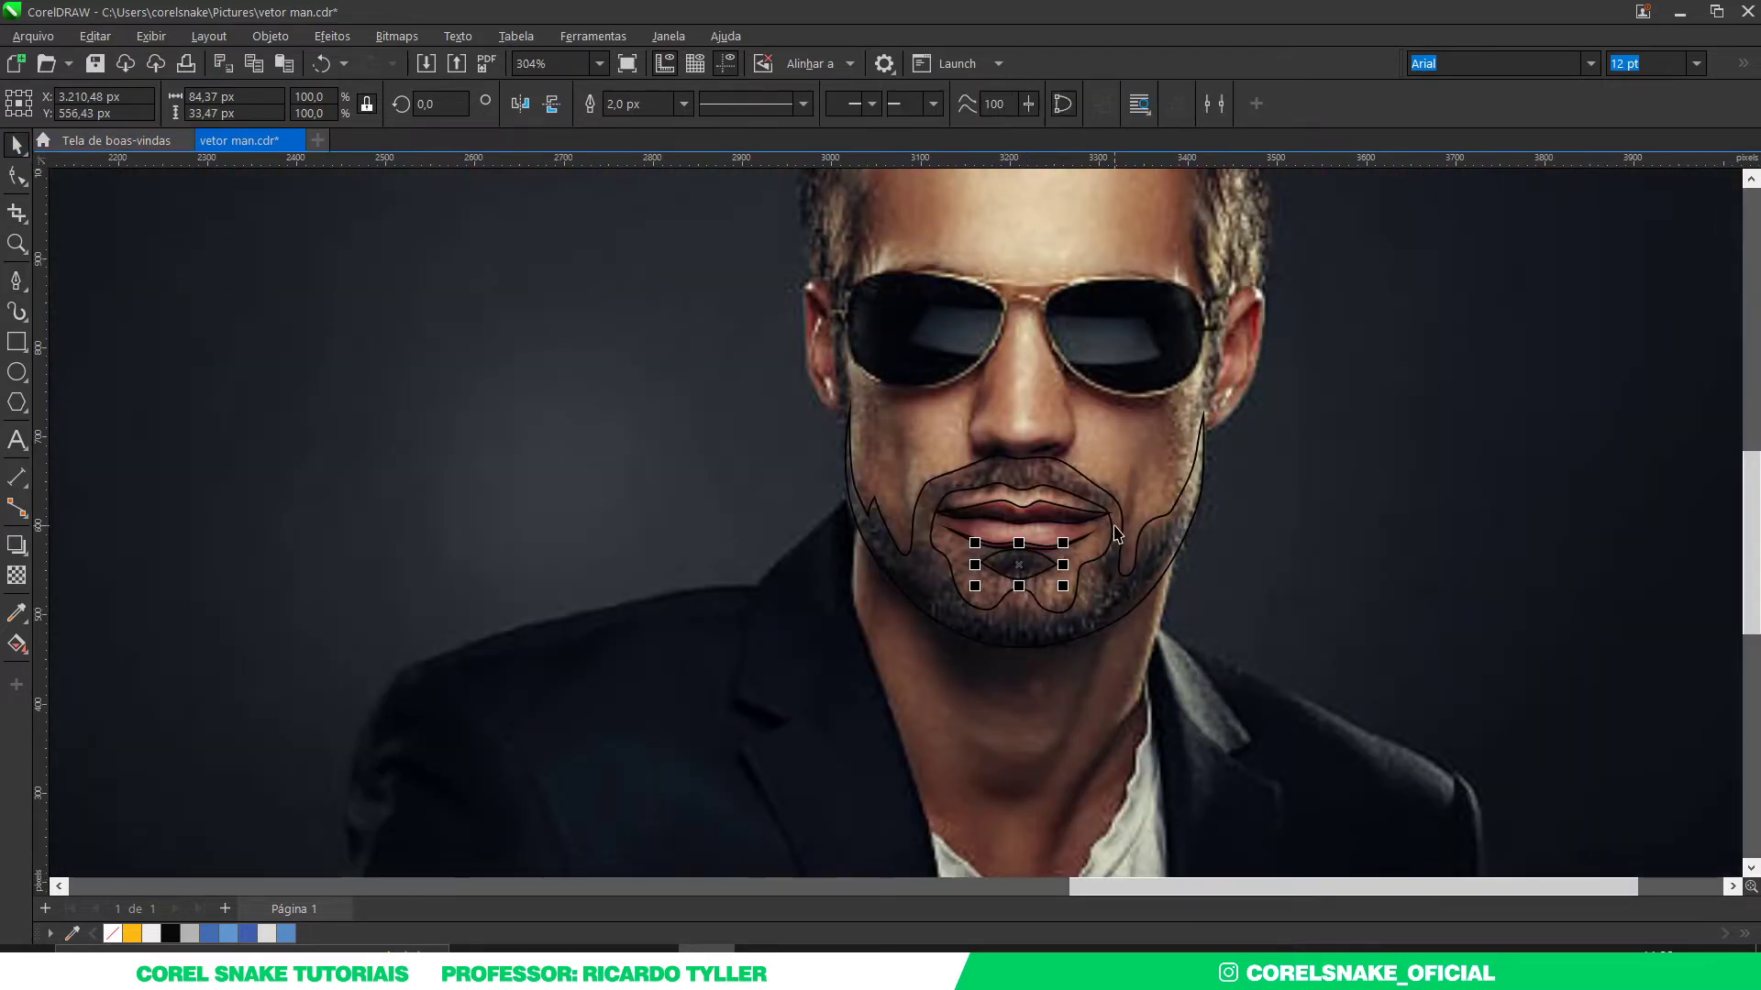
scroll(1066, 515, "up", 5)
left_click(952, 447)
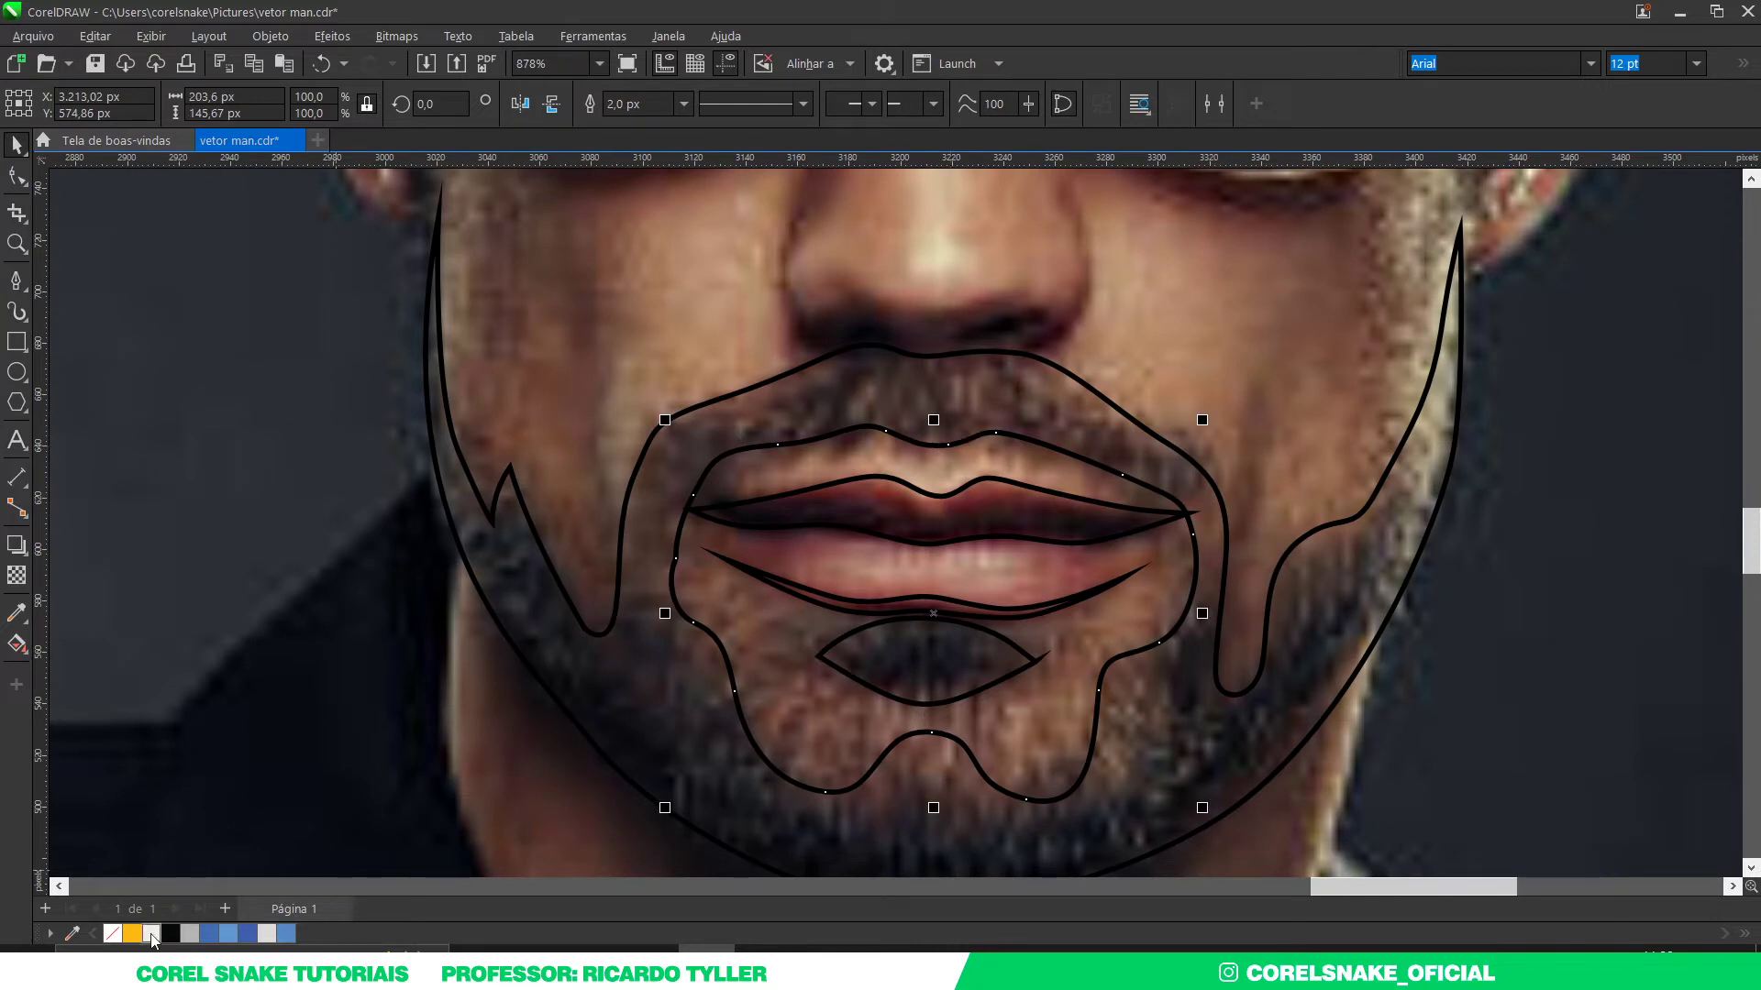
Step: Give the mouth outline a white stroke and combine it with the outer beard to cut out the mouth
right_click(152, 934)
left_click(849, 348, "shift")
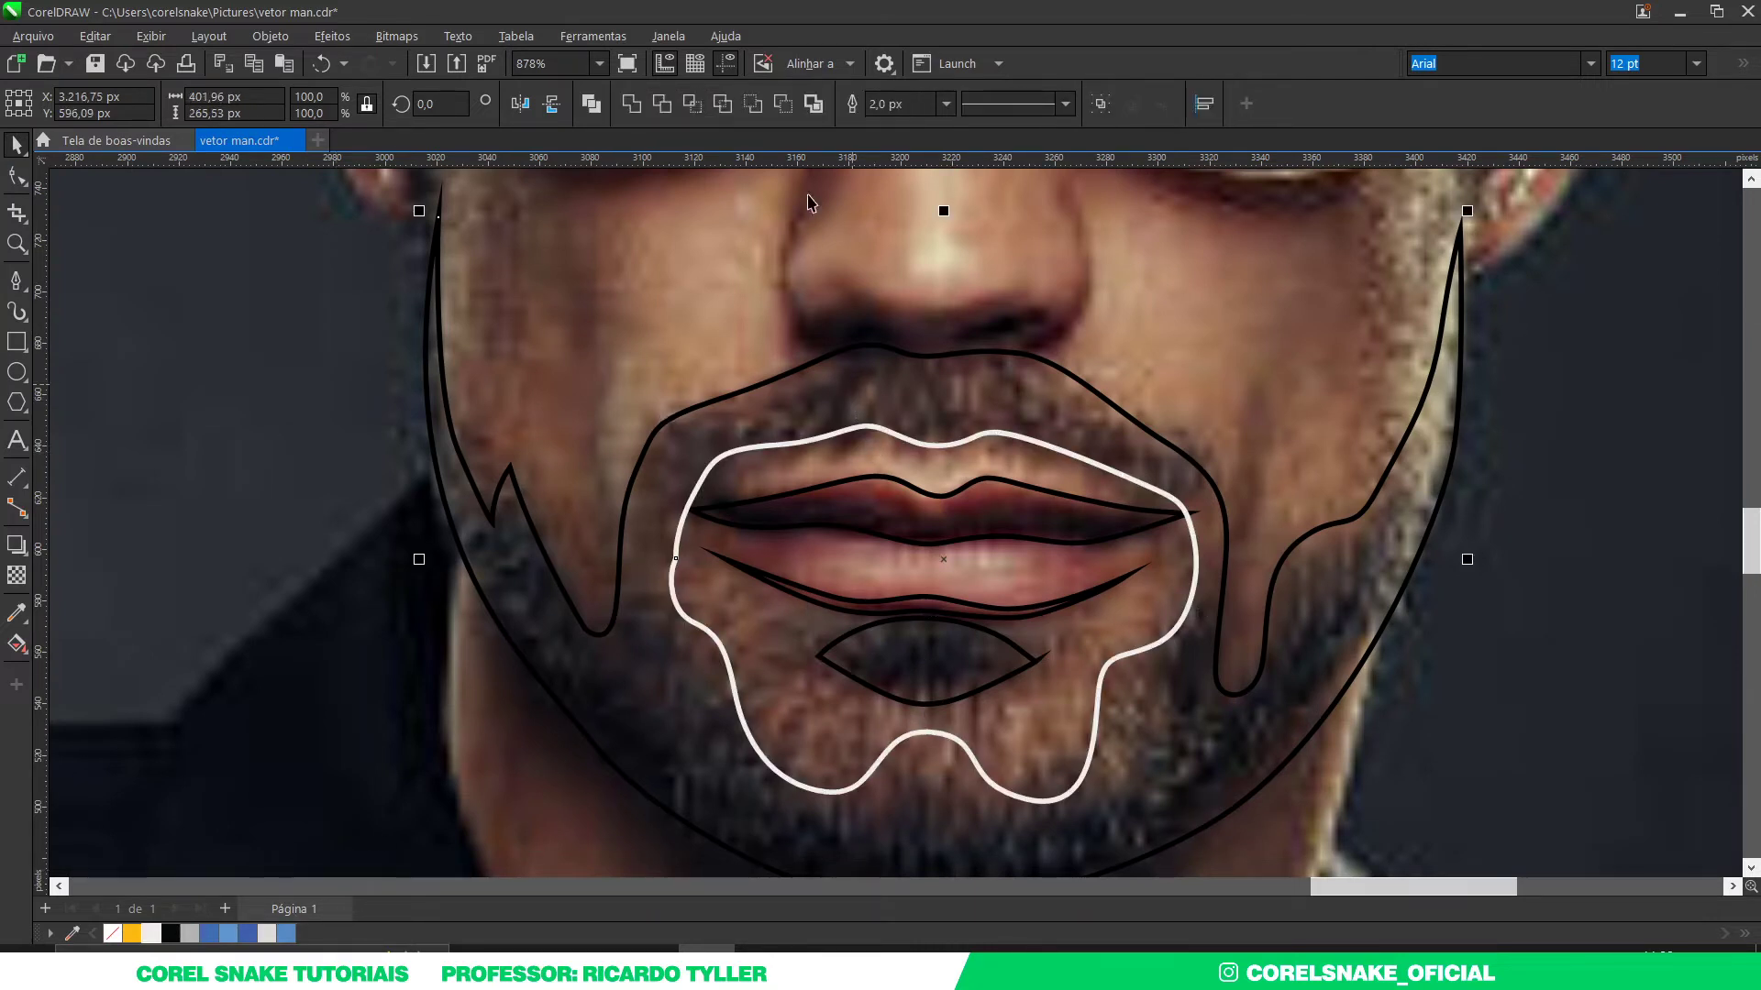
left_click(782, 103)
scroll(960, 588, "down", 2)
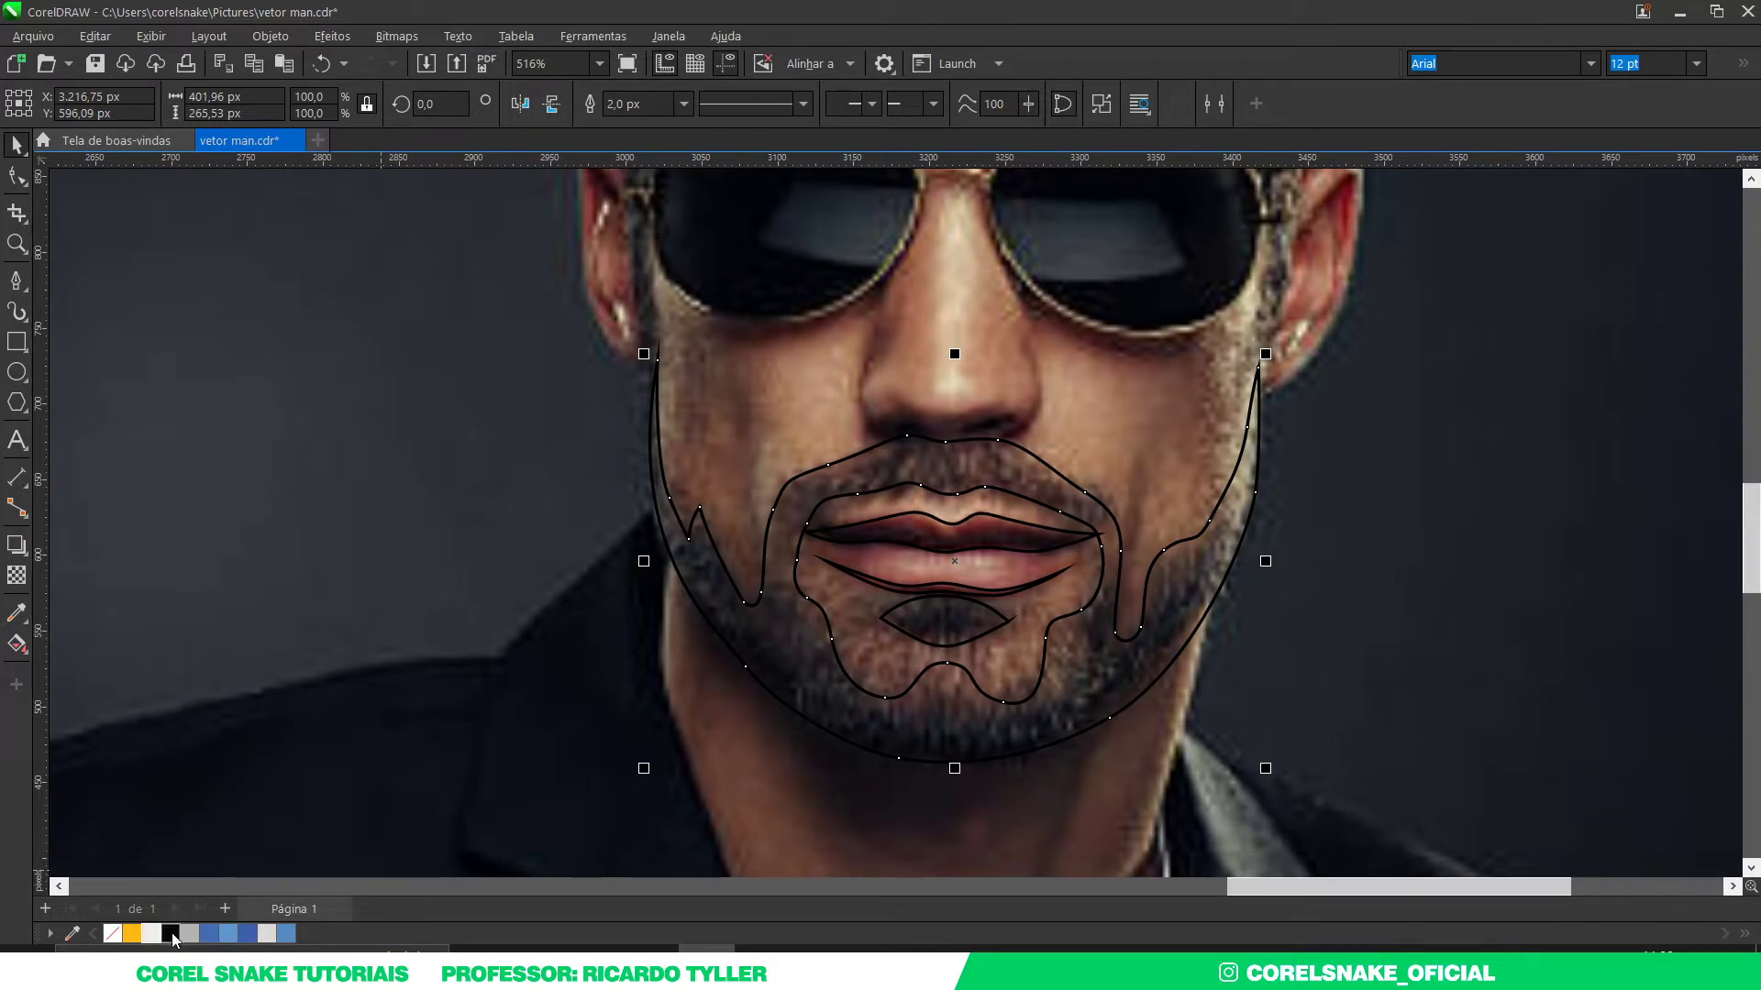
Step: Fill the beard solid black with no outline and move it onto the yellow-panel face
left_click(171, 934)
right_click(112, 935)
scroll(807, 646, "down", 4)
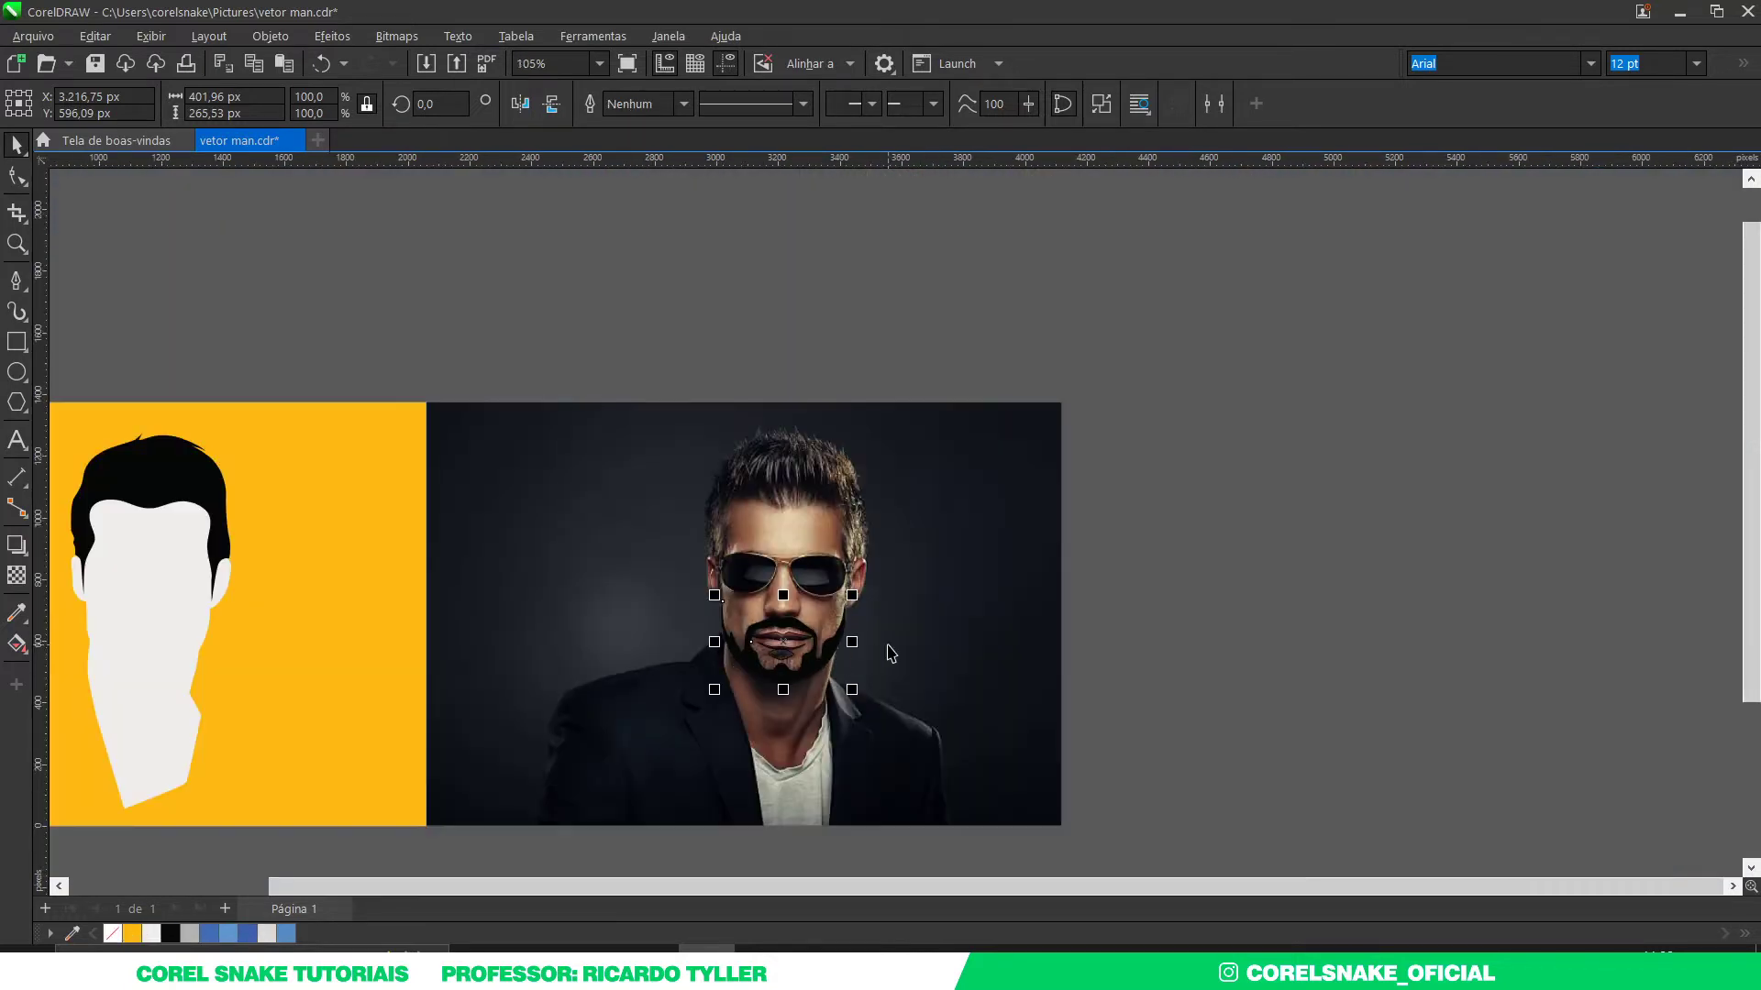
left_click_drag(782, 653, 148, 642)
key("Escape")
scroll(324, 620, "down", 1)
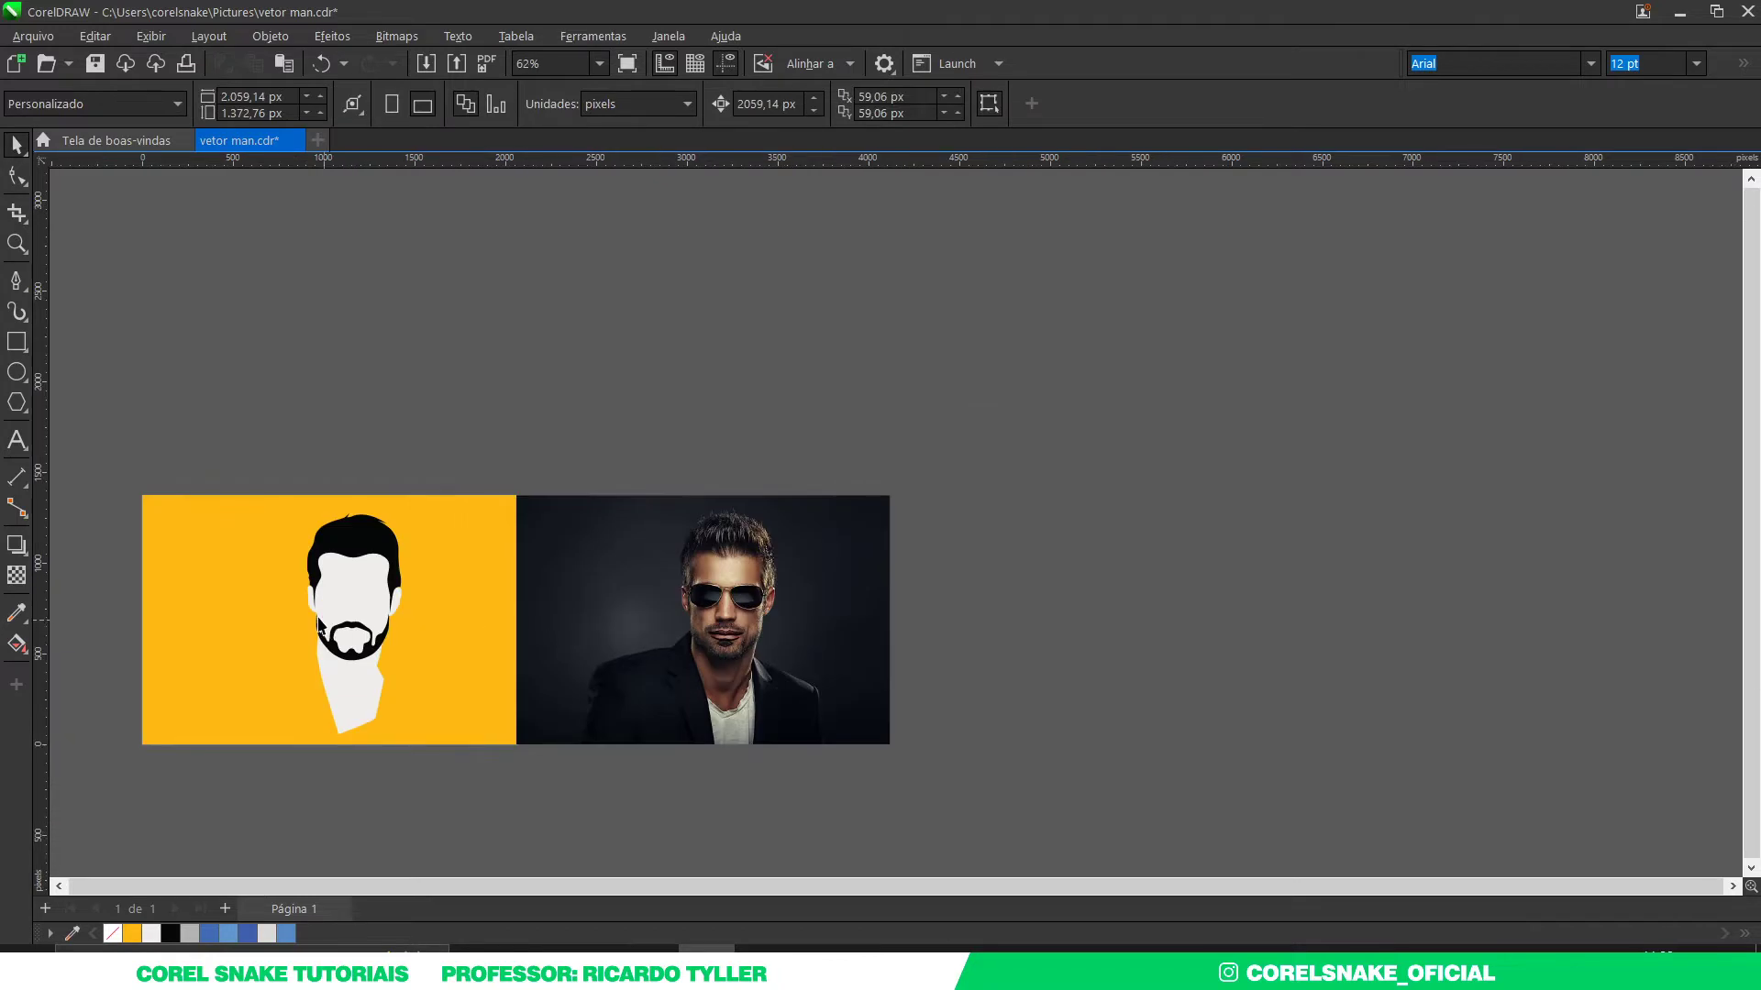
scroll(324, 620, "up", 3)
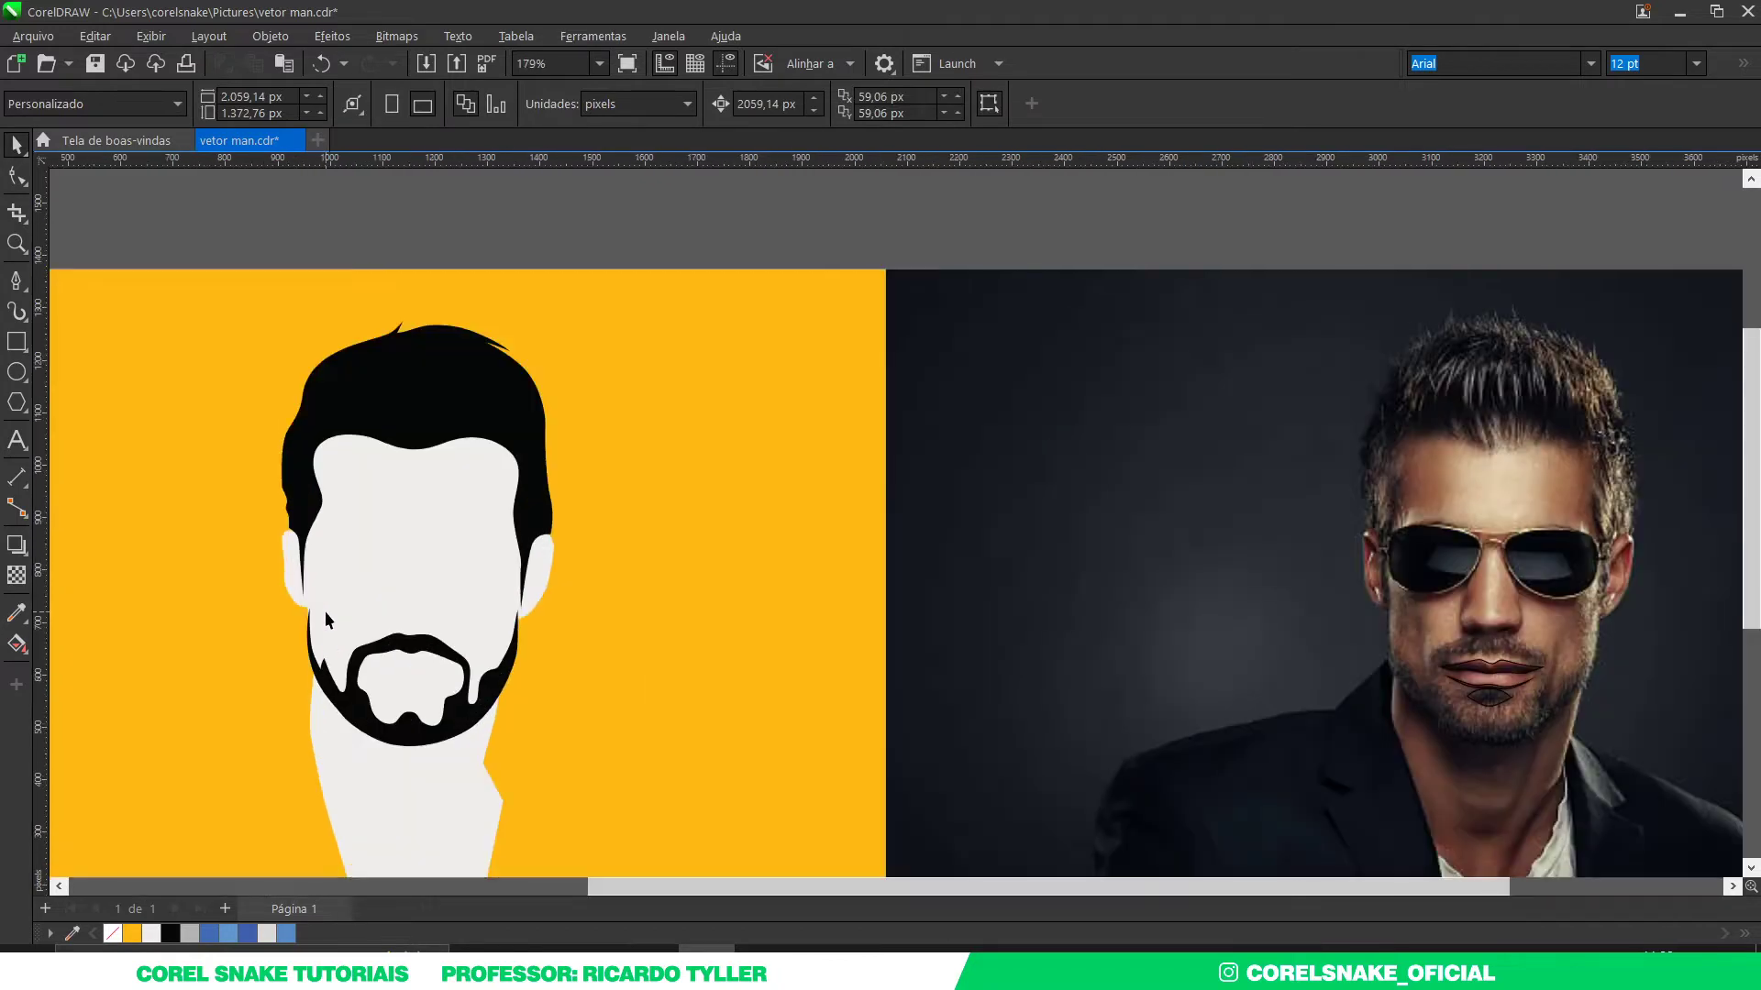
Step: Fill the upper and lower lips light grey with no outline and move them onto the face
left_click(1489, 678)
scroll(1523, 686, "up", 3)
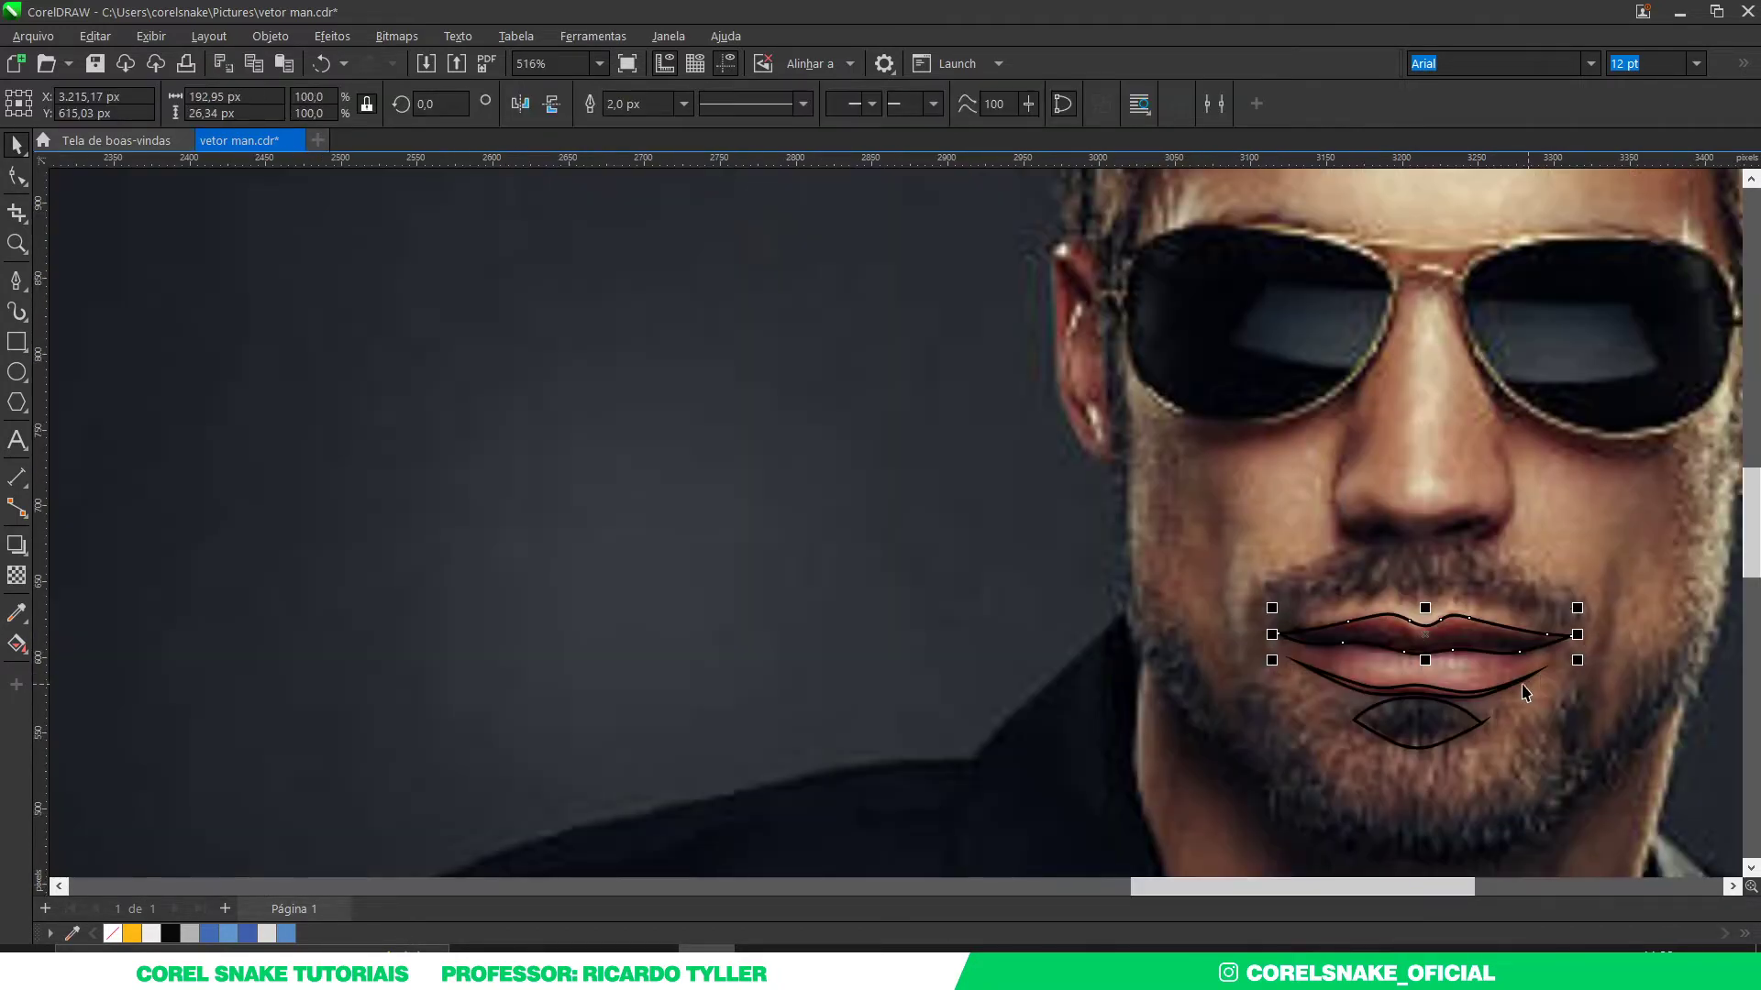
left_click(1360, 688, "shift")
left_click(189, 934)
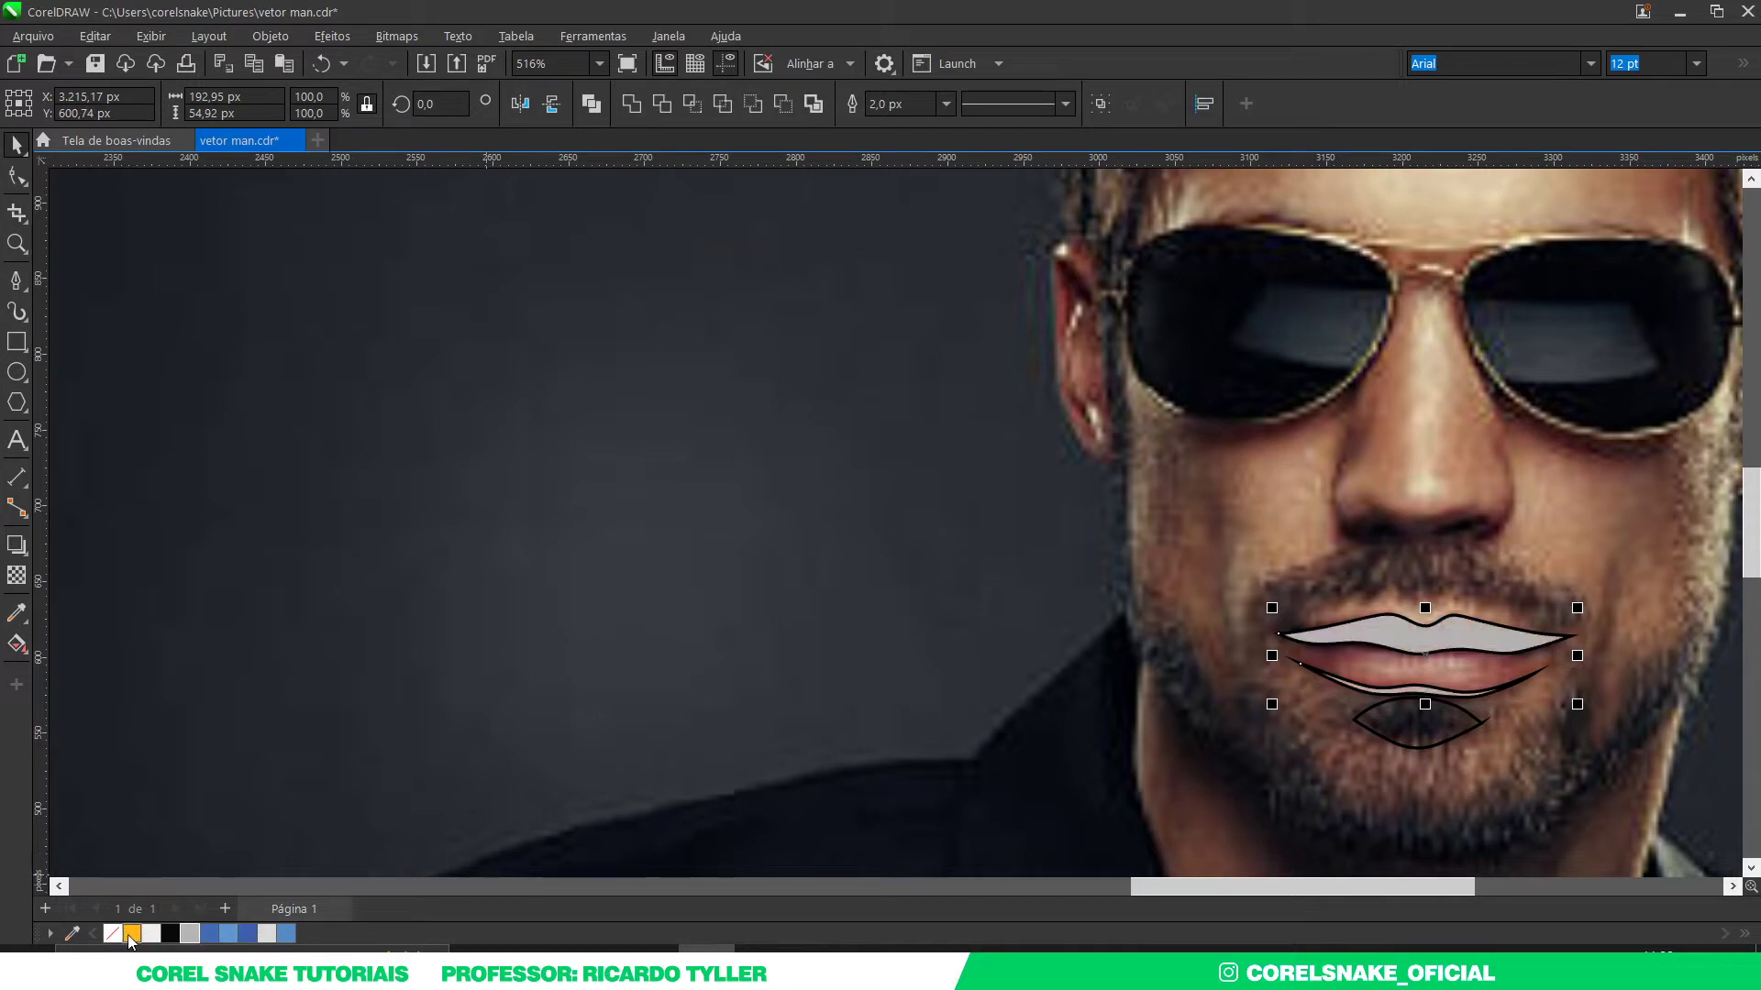
right_click(112, 934)
scroll(724, 701, "down", 3)
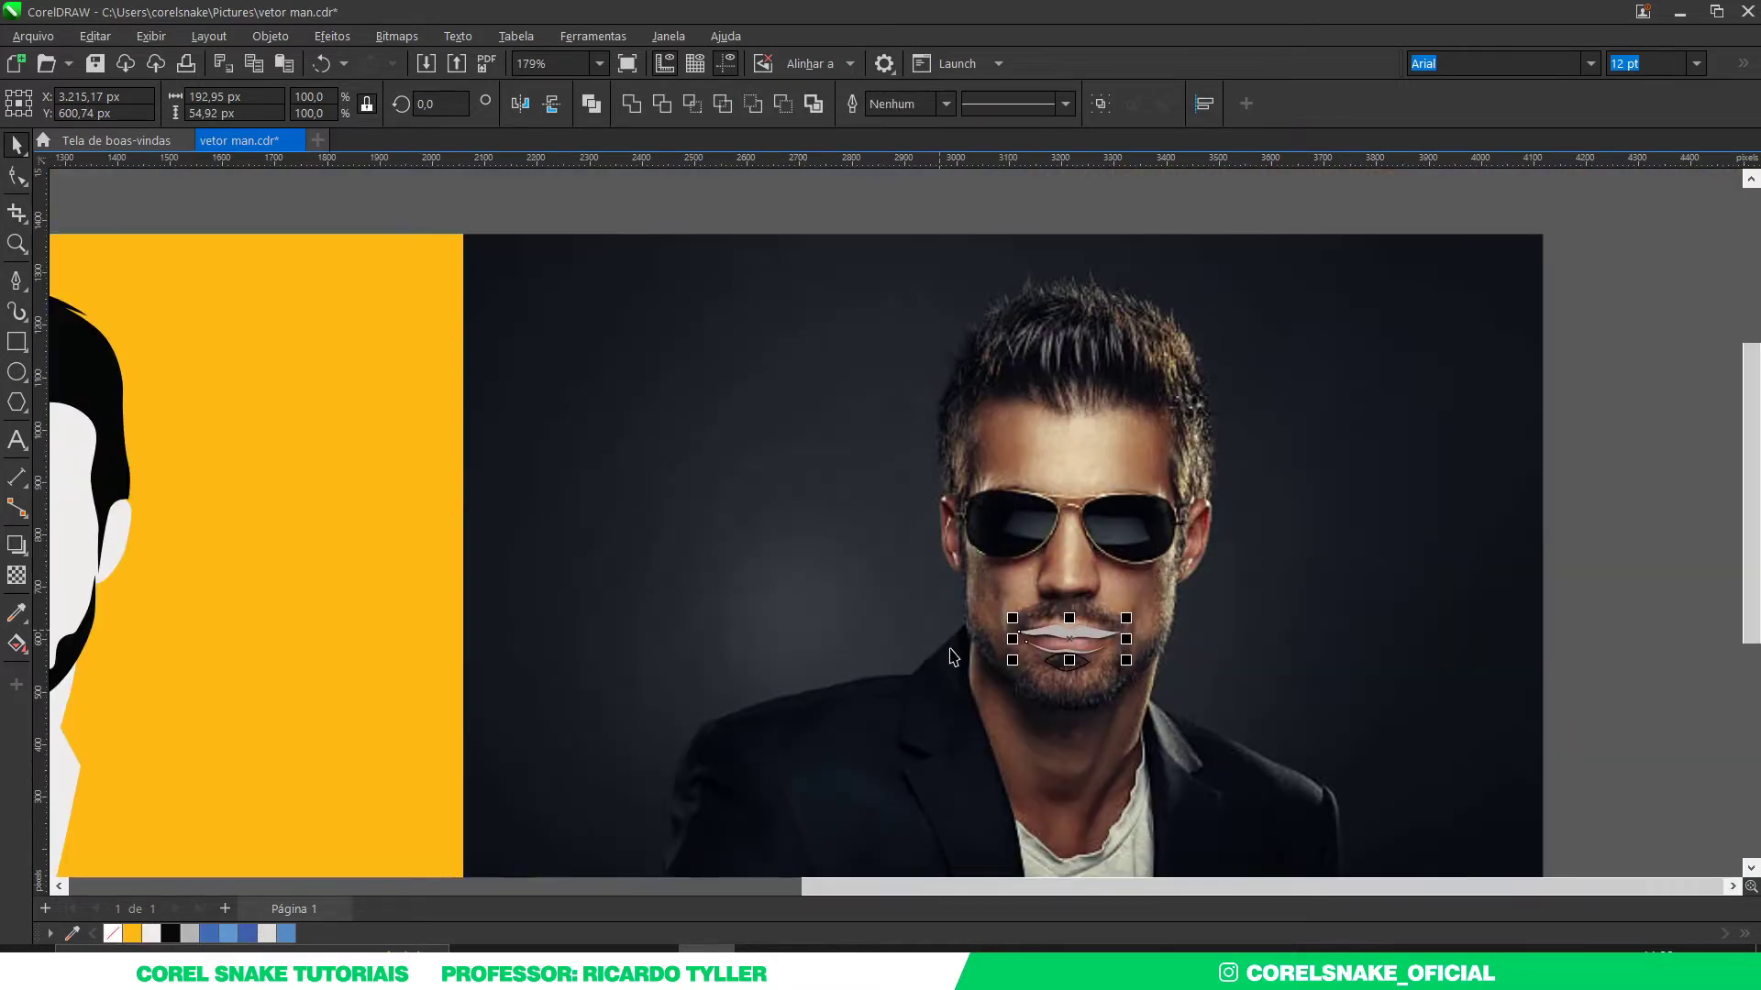
key("Left")
scroll(1053, 647, "down", 2)
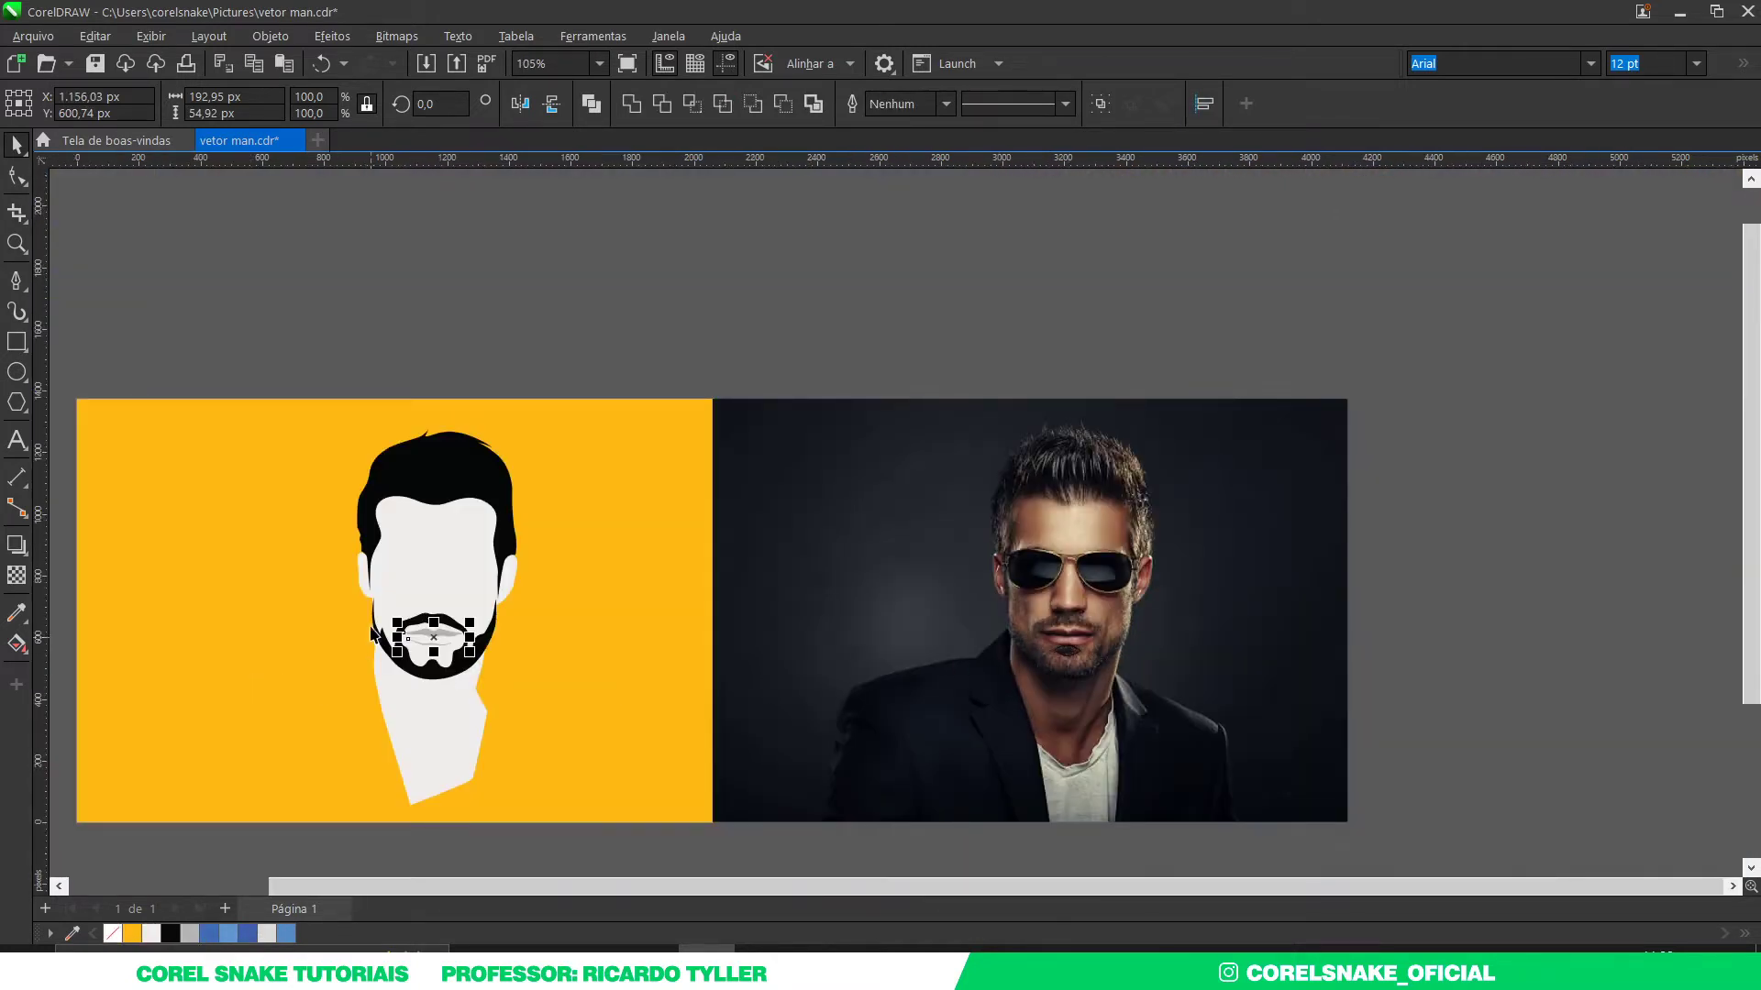
key("Escape")
scroll(403, 624, "up", 2)
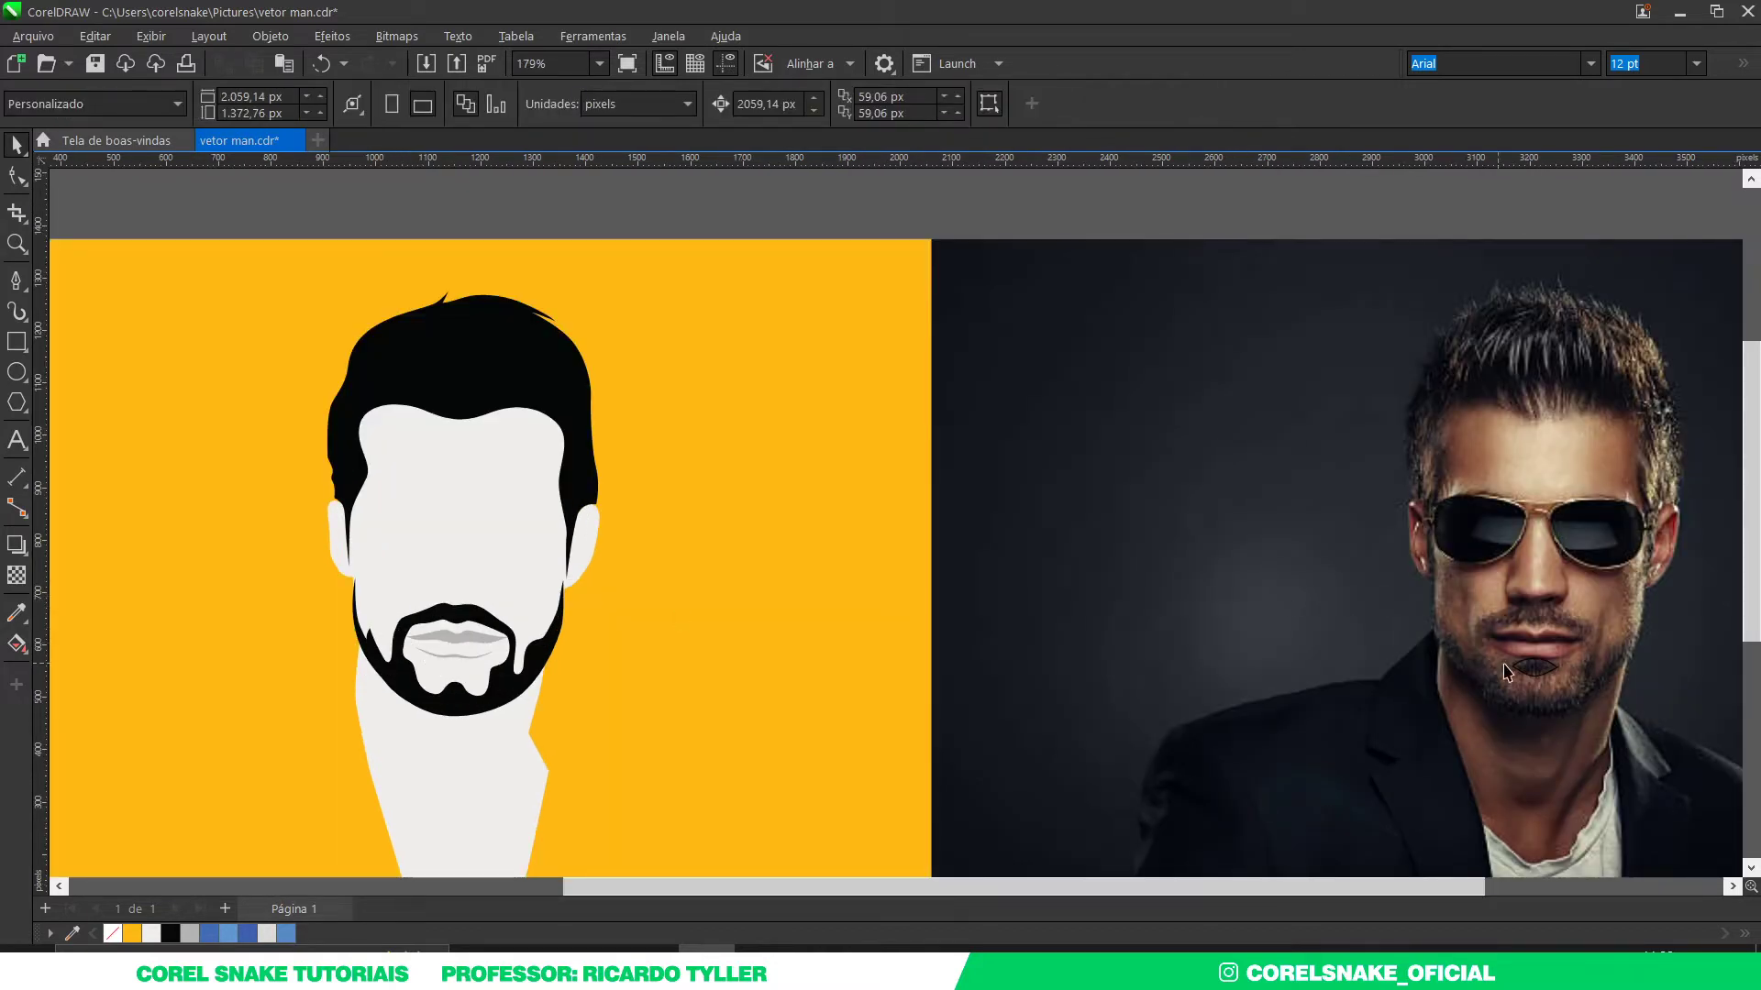
Step: Fill the chin patch black with no outline and move it onto the face
left_click(1538, 673)
left_click(170, 934)
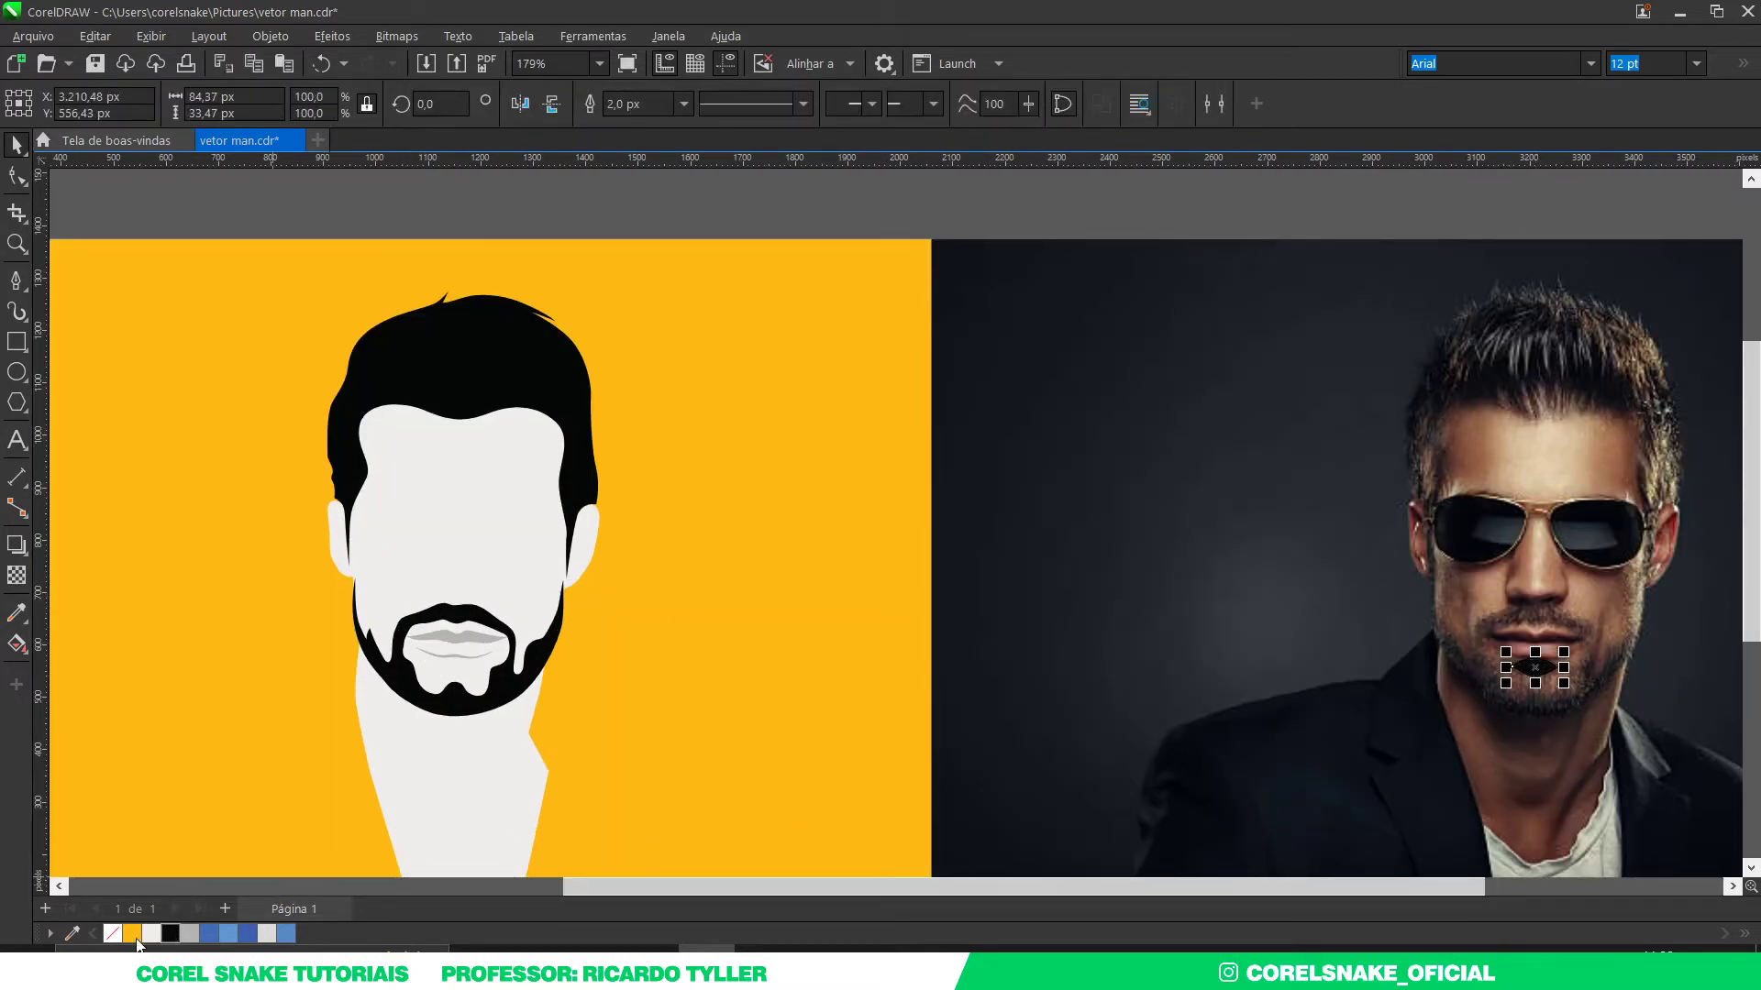
right_click(113, 934)
key("Left")
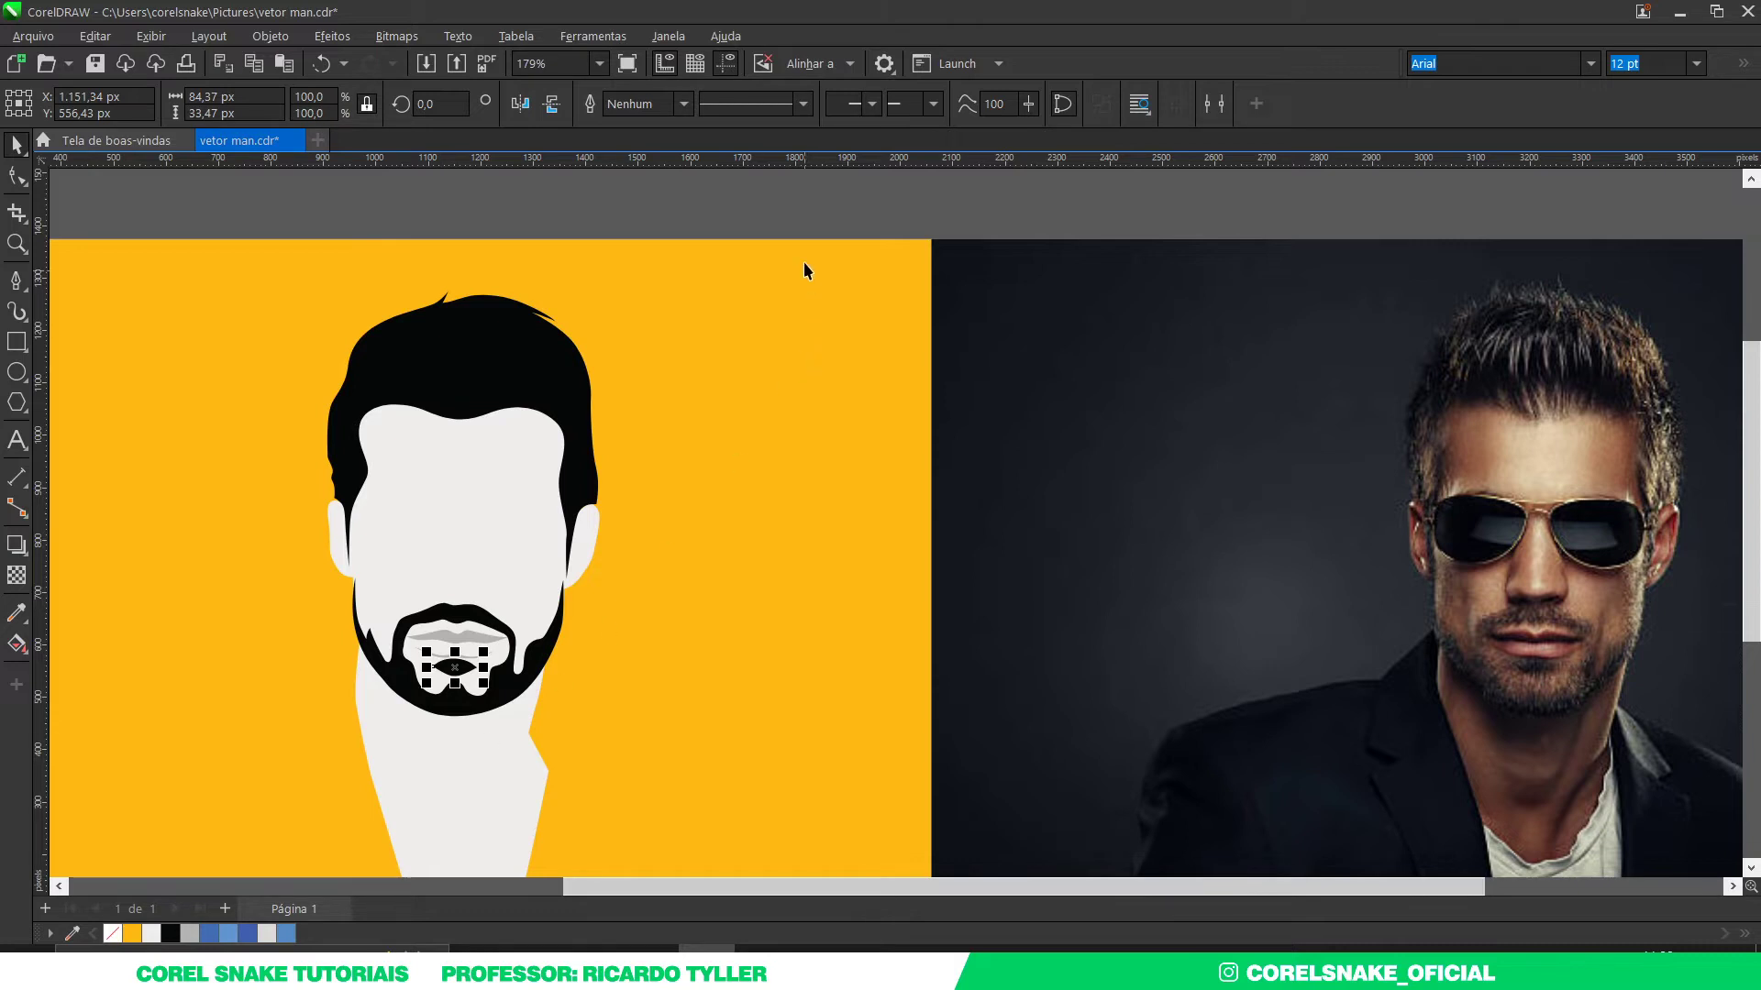
key("Escape")
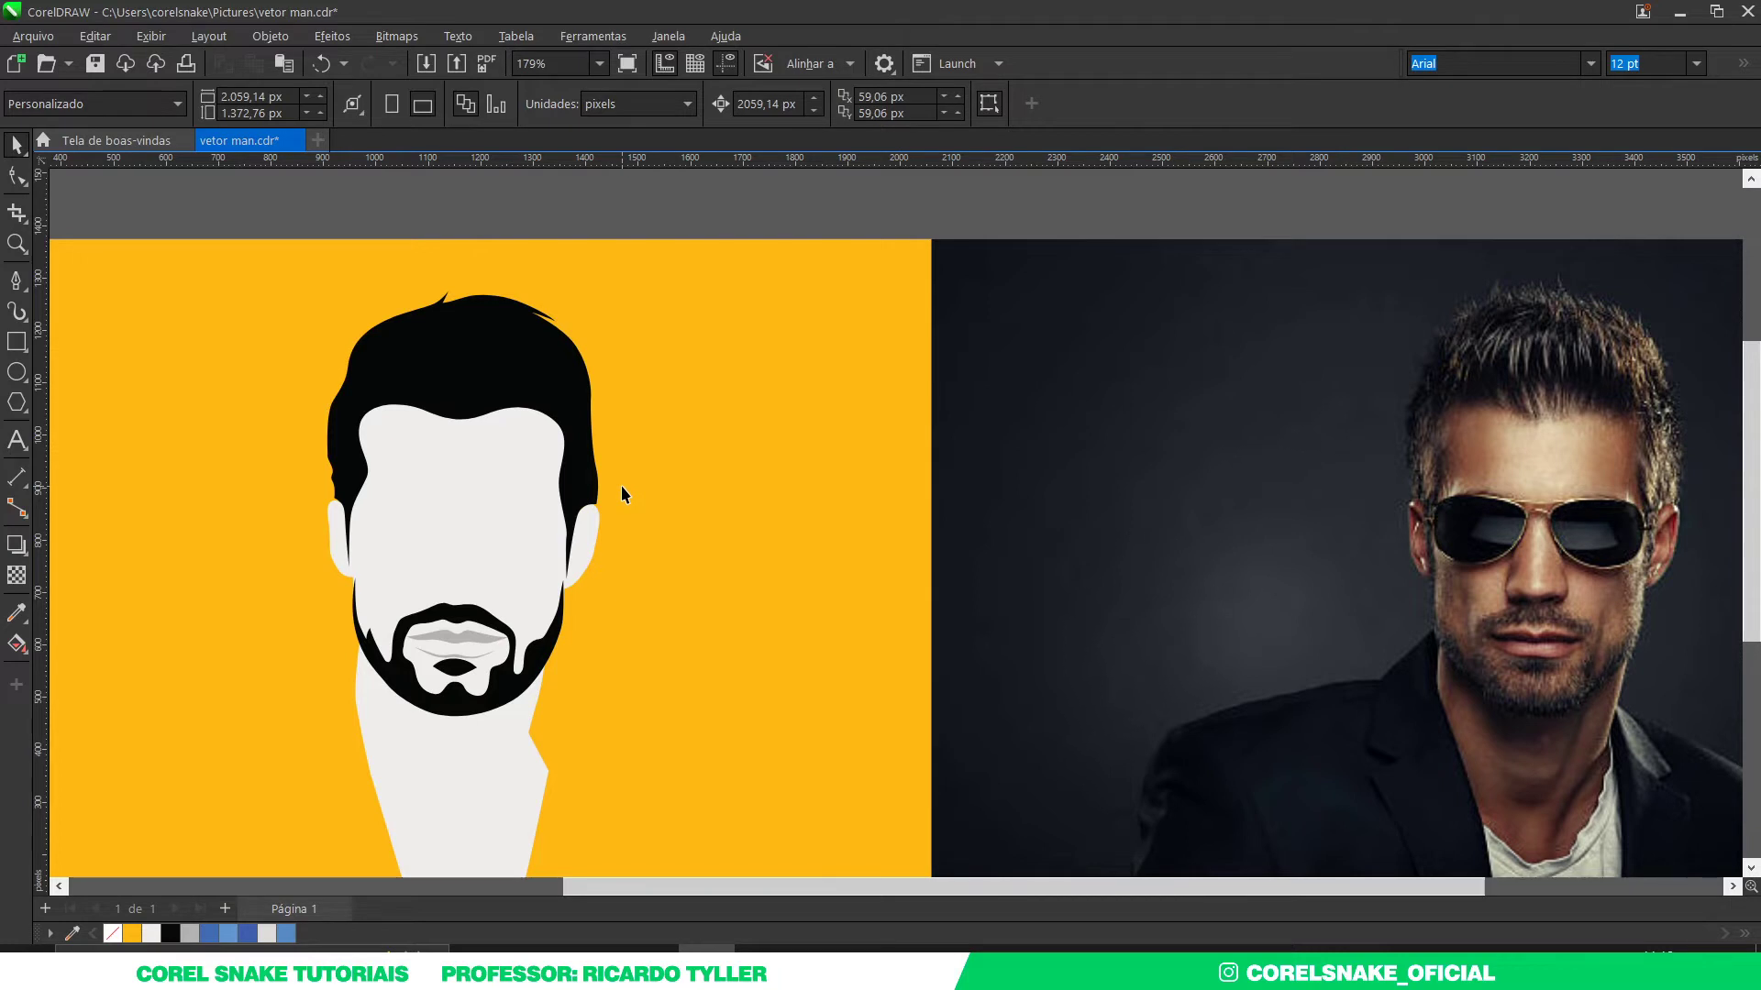
scroll(366, 465, "down", 3)
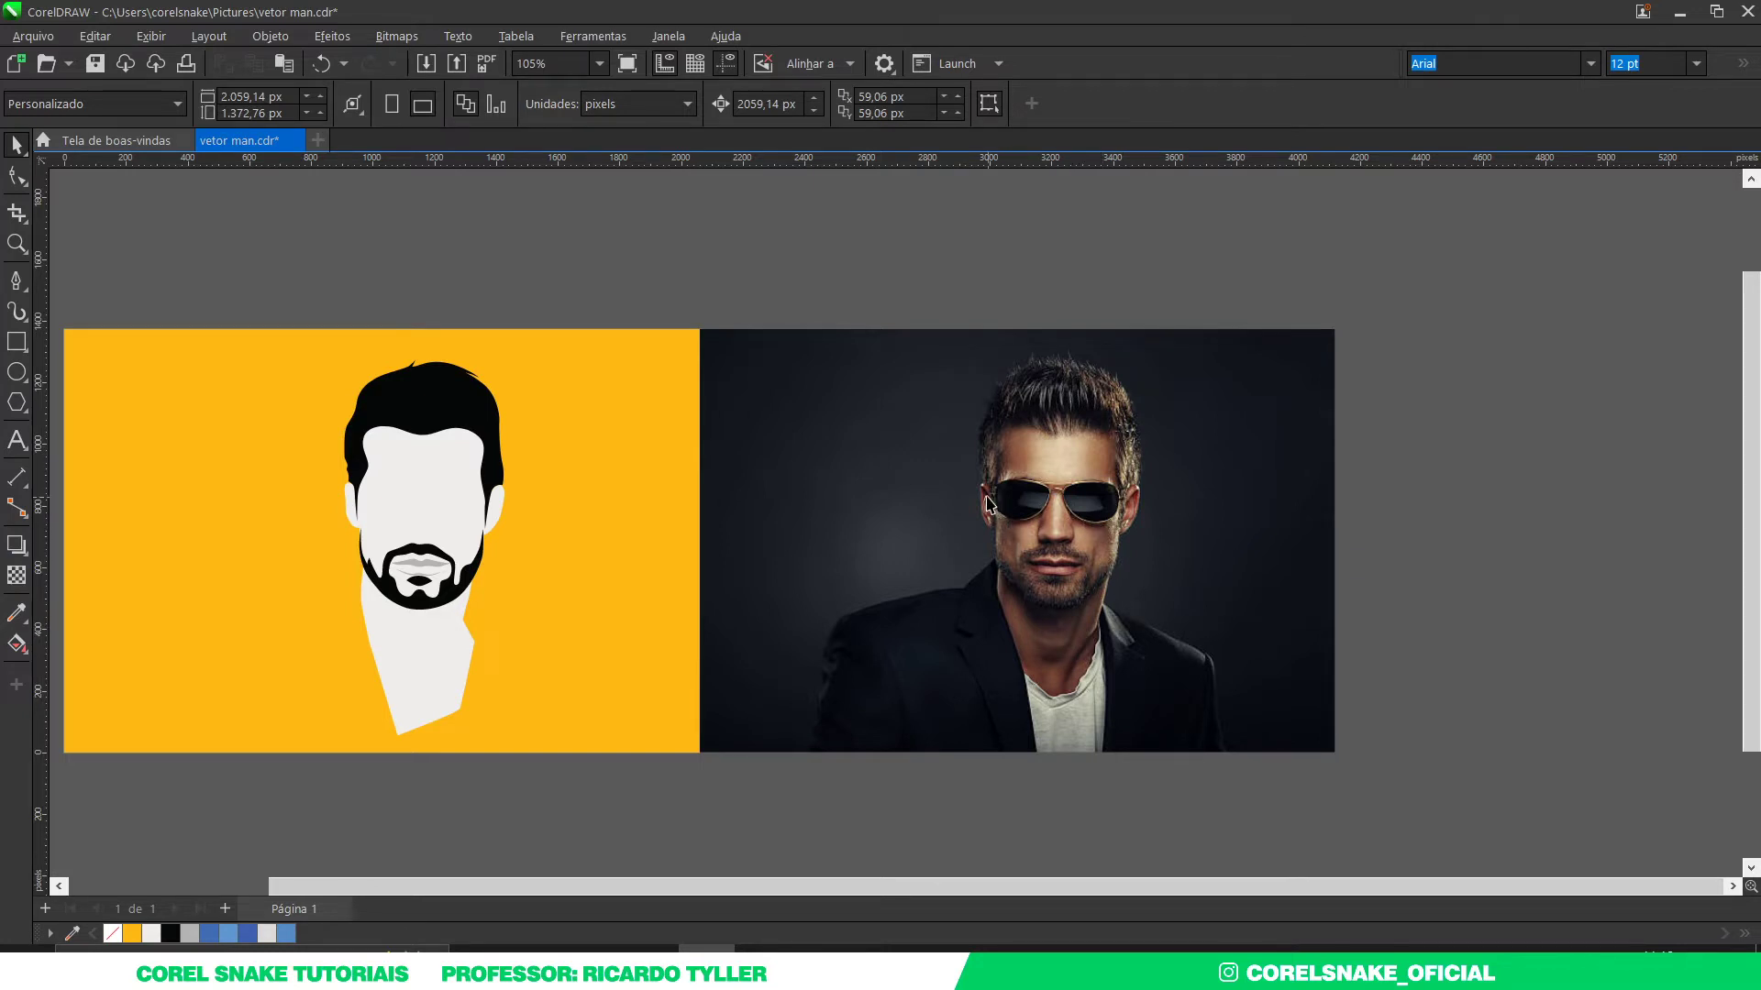
scroll(987, 502, "up", 9)
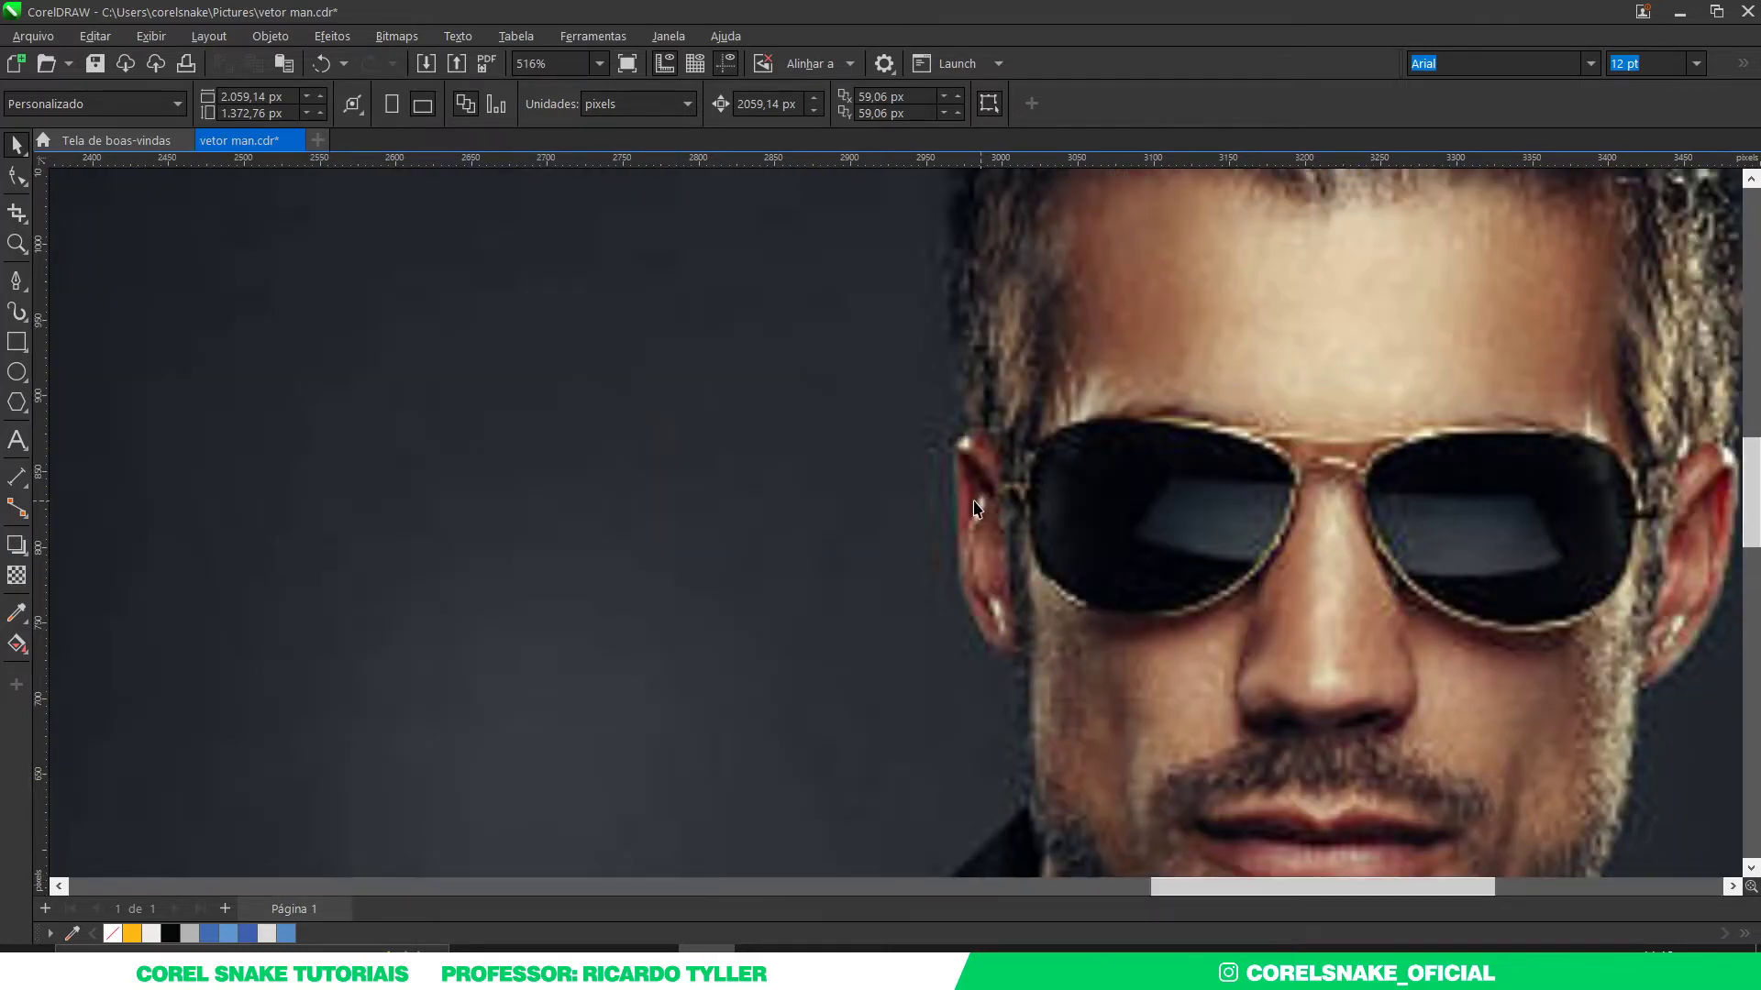
Step: Trace the left sunglasses lens rim with smooth curved nodes, closing at the start point
scroll(974, 507, "down", 4)
scroll(786, 496, "up", 4)
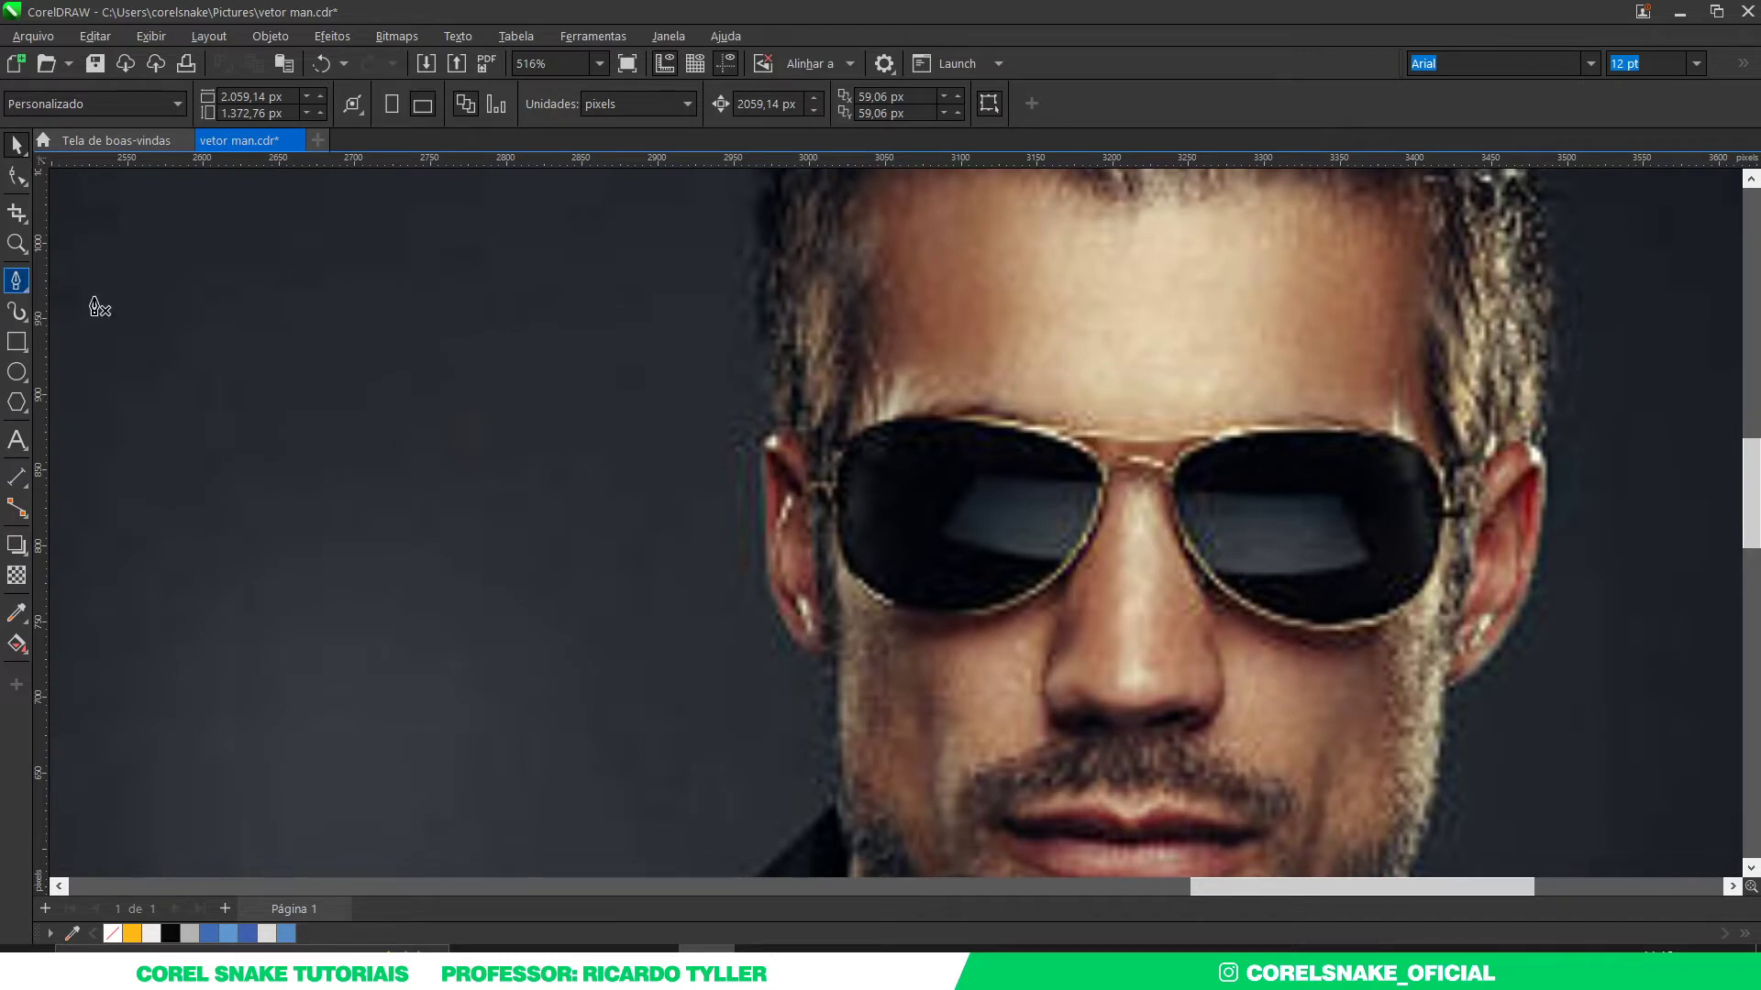
scroll(943, 465, "up", 6)
left_click(630, 637)
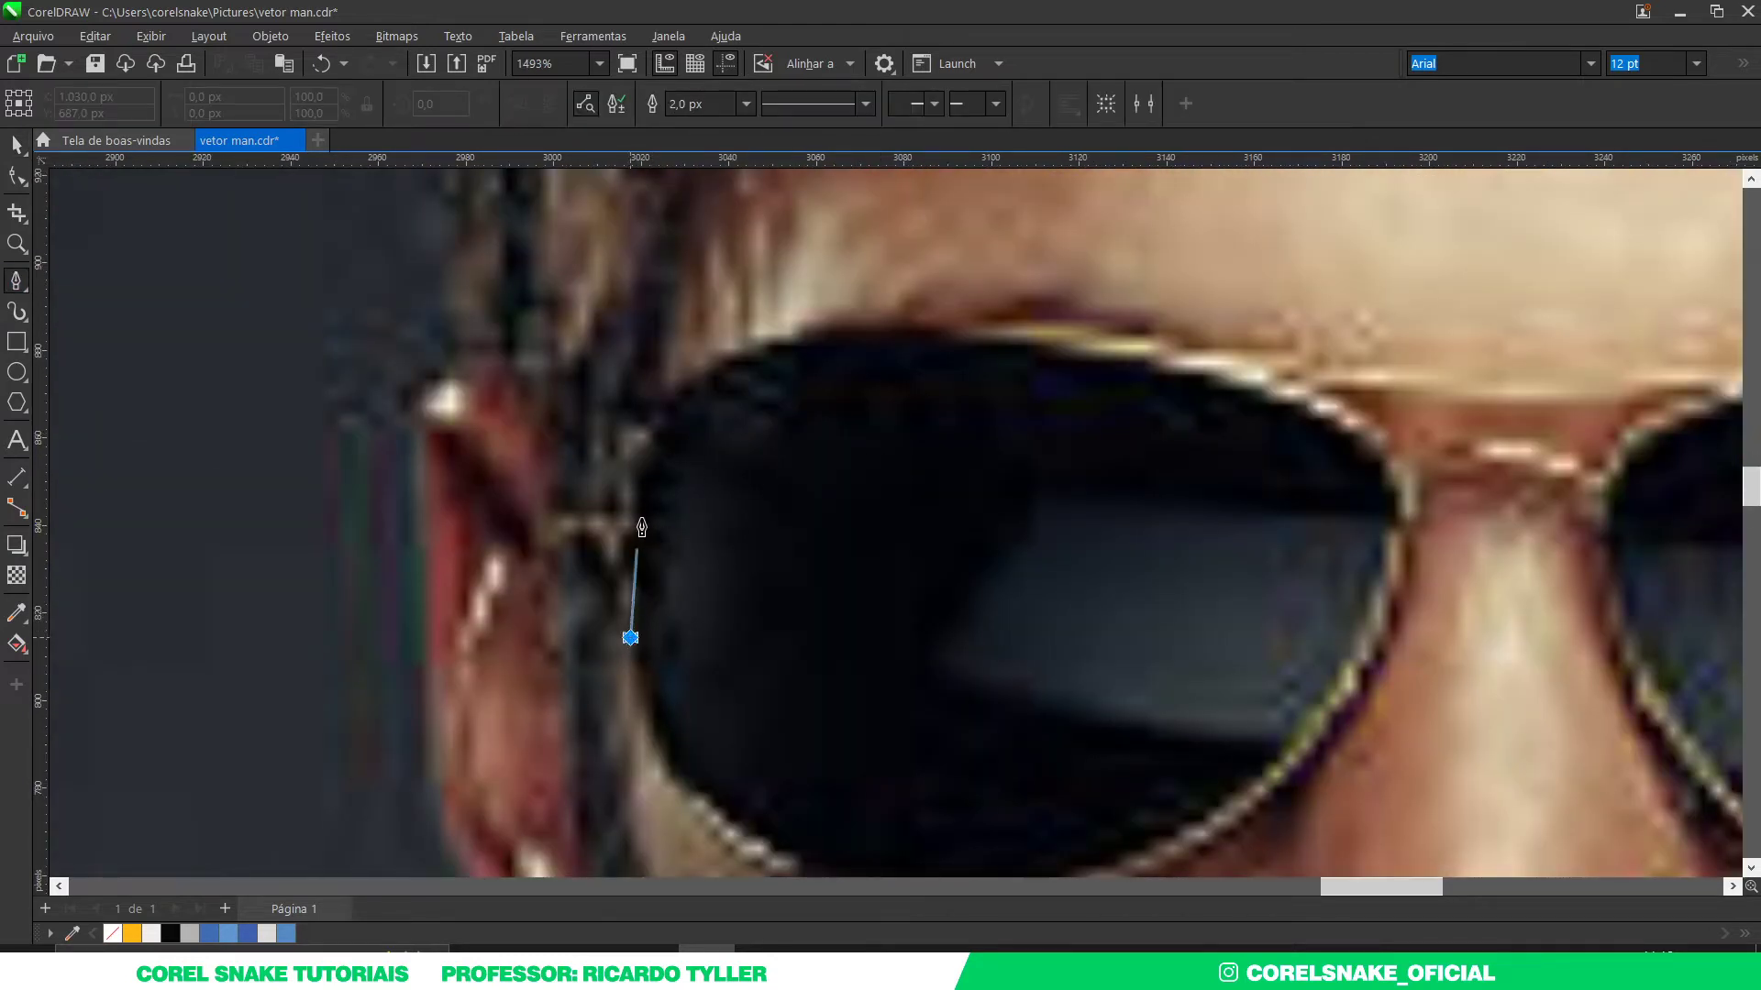
left_click_drag(669, 395, 724, 317)
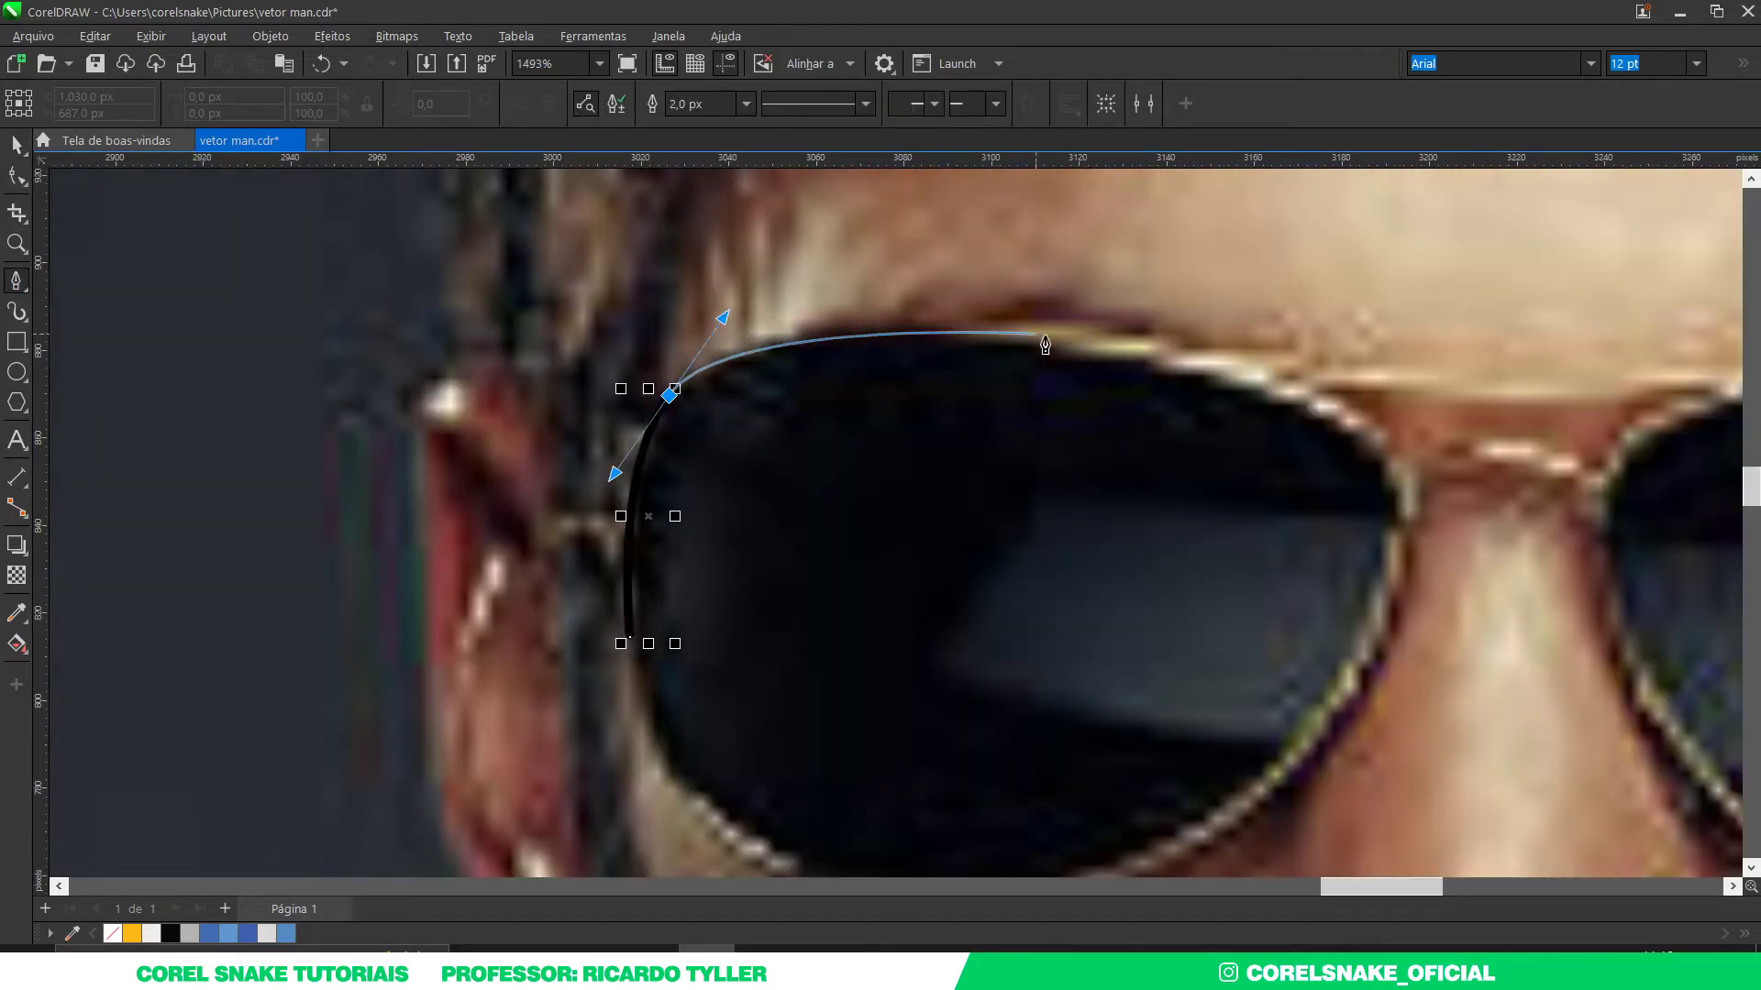
left_click_drag(1087, 327, 1221, 341)
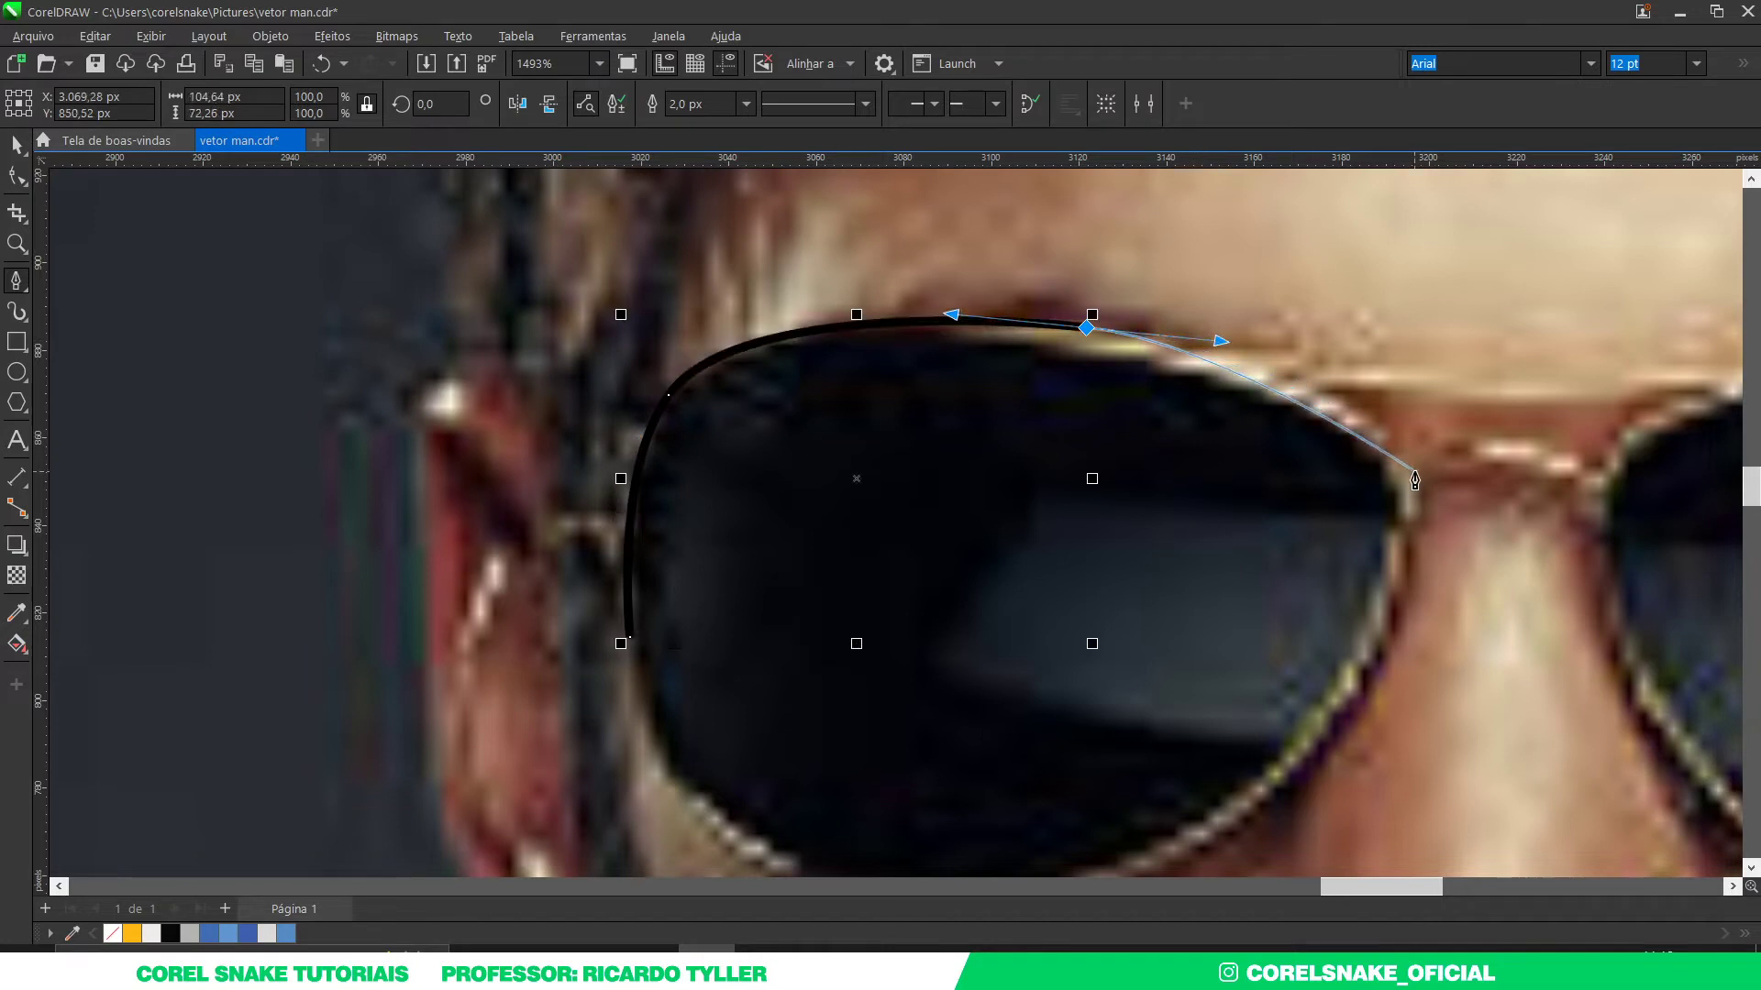
left_click_drag(1415, 479, 1432, 559)
scroll(1375, 596, "down", 5)
scroll(1330, 660, "up", 2)
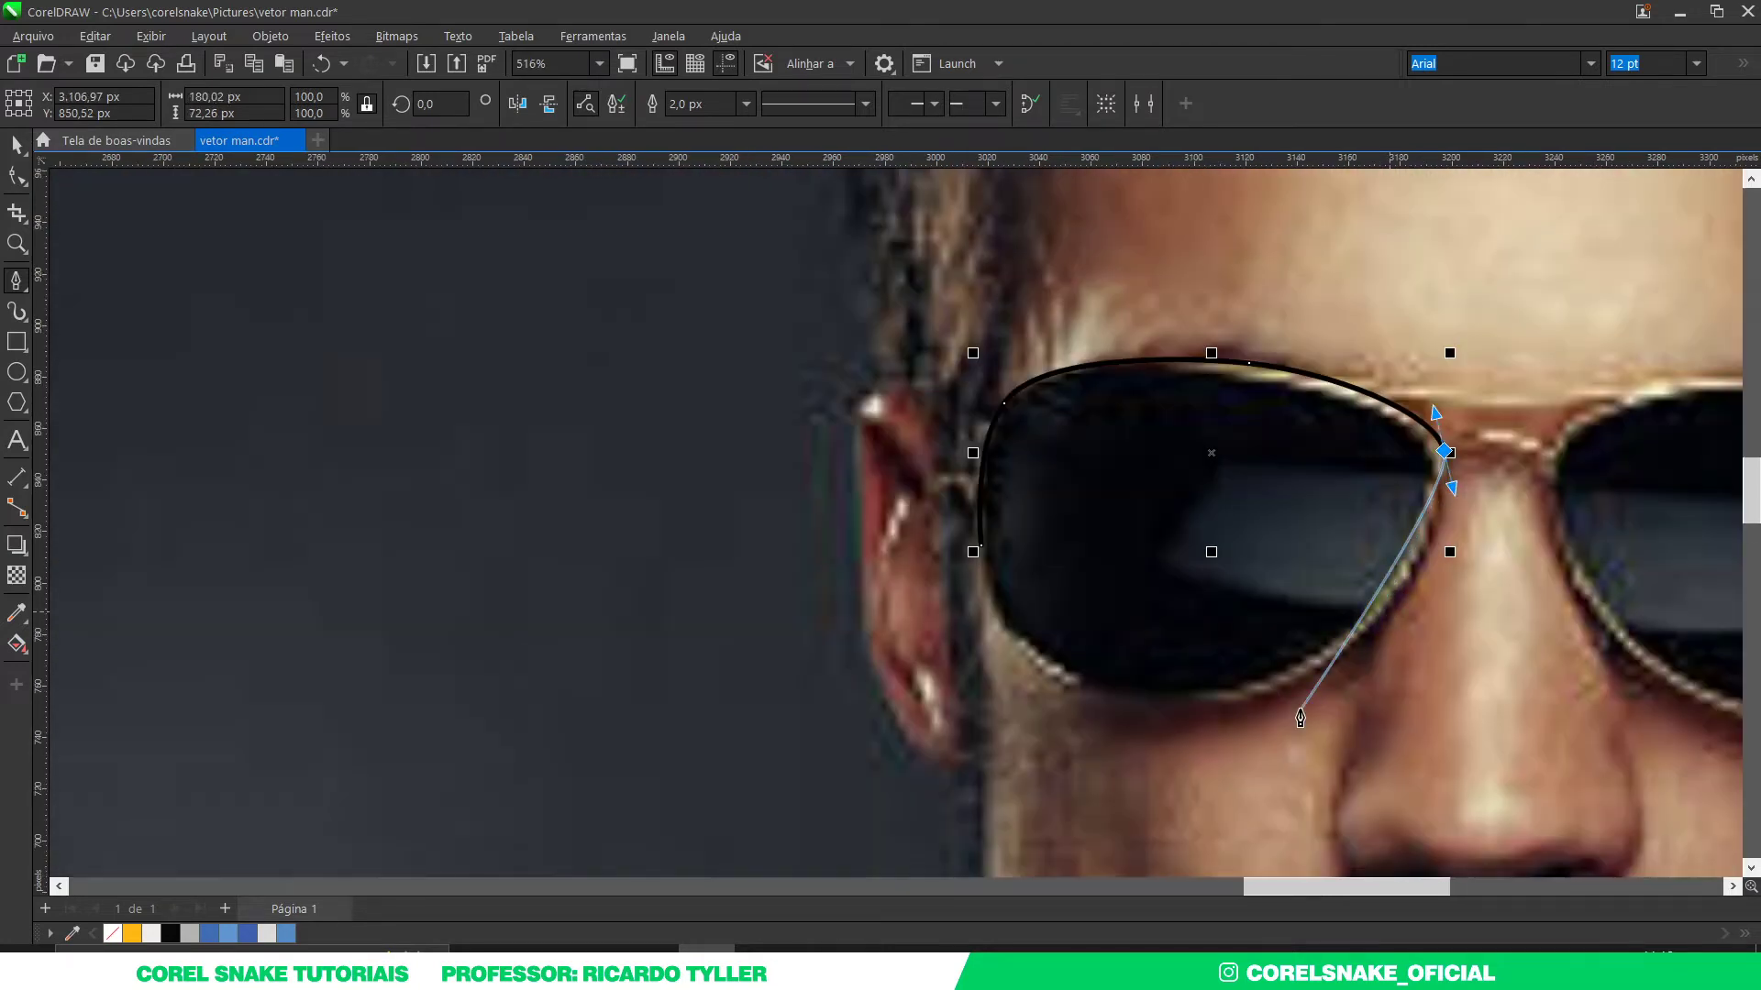
left_click_drag(1275, 690, 1155, 749)
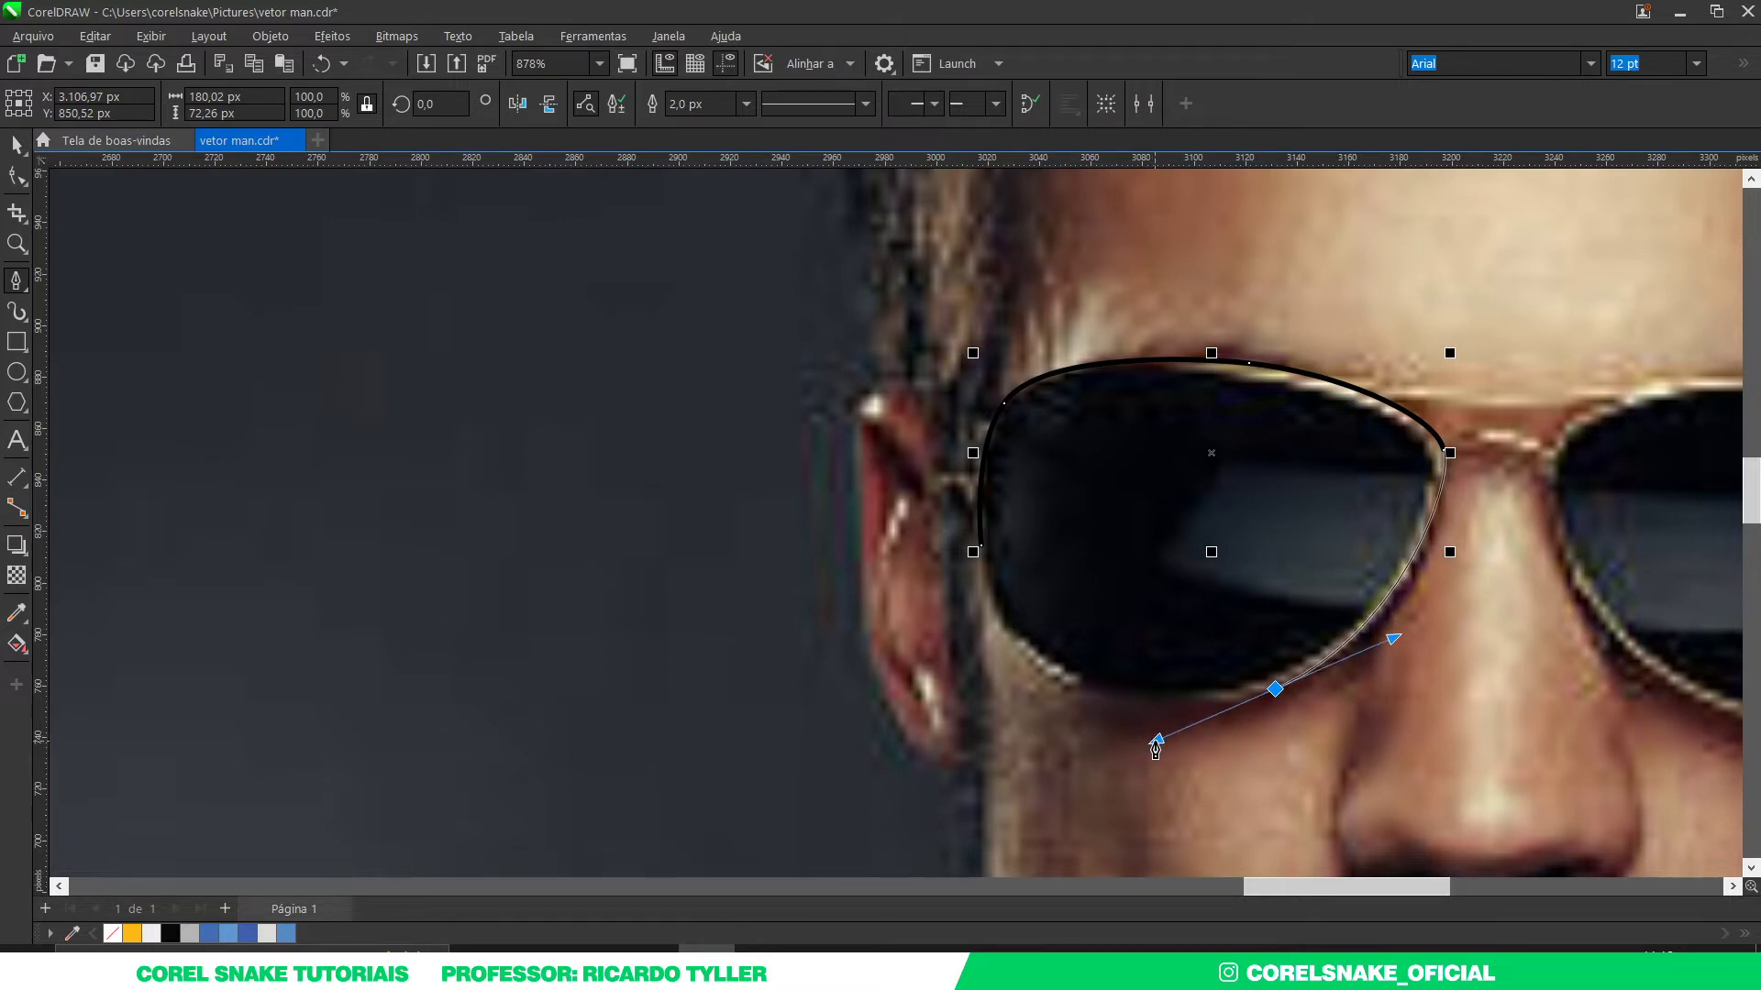
scroll(1004, 586, "up", 2)
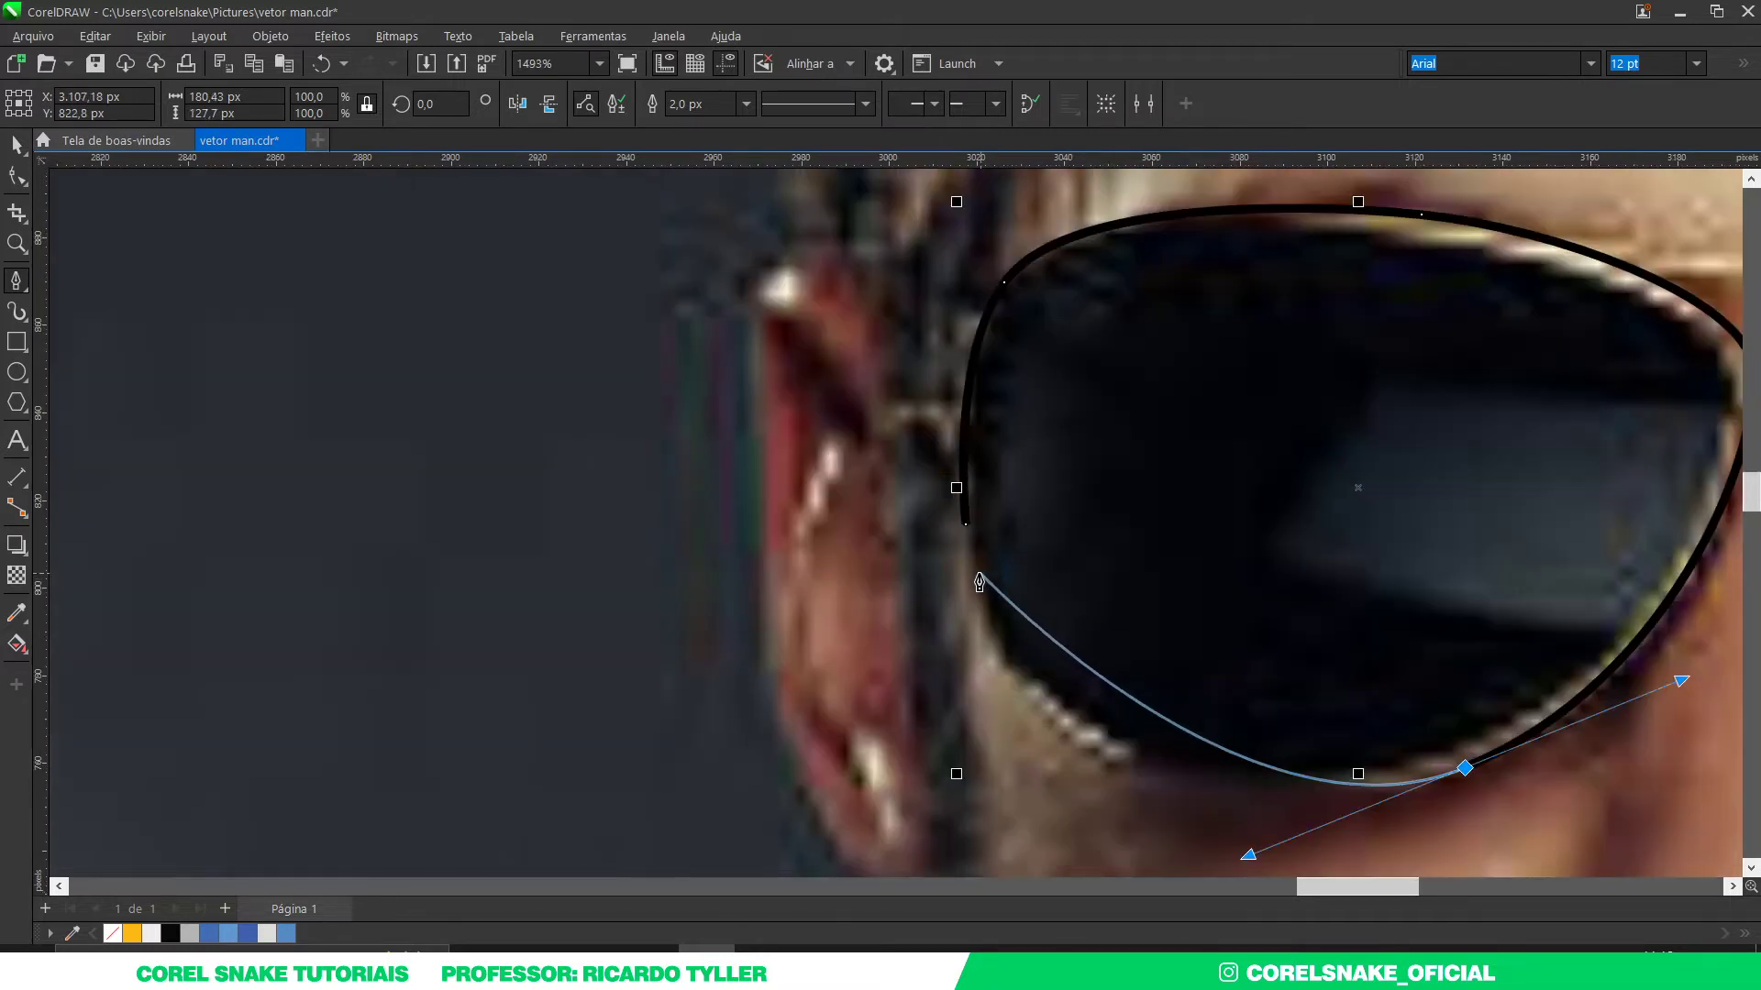
left_click_drag(965, 524, 950, 768)
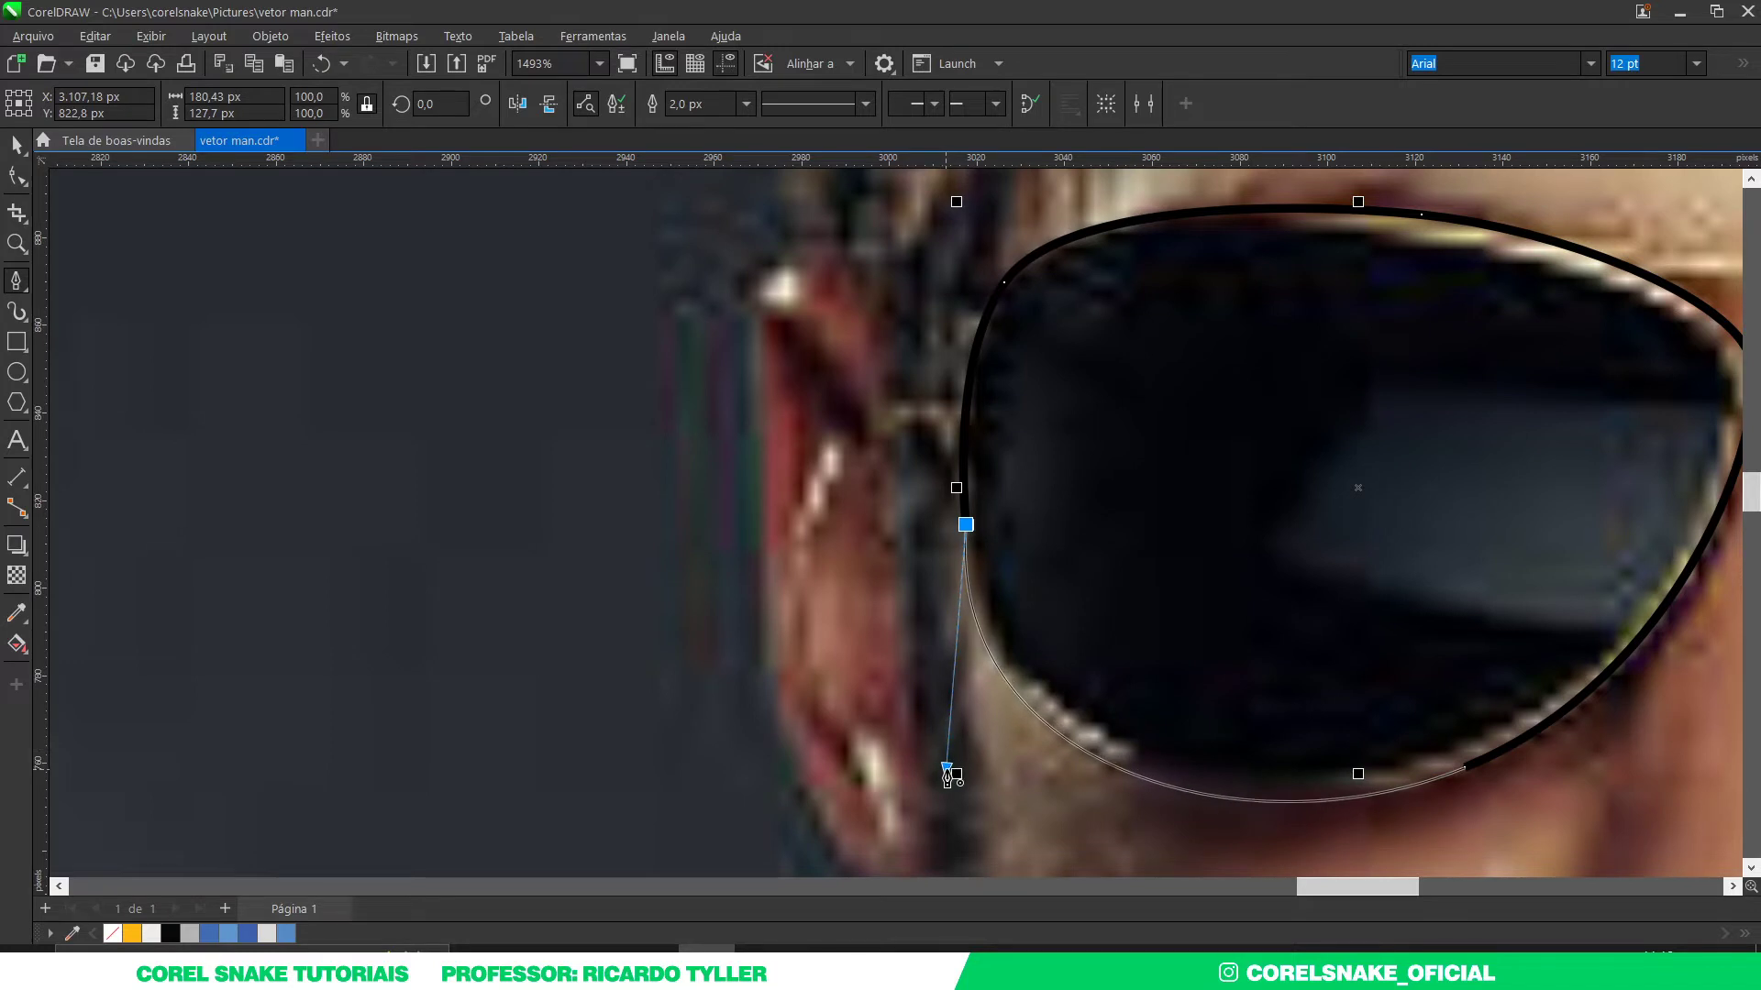
Step: Give the lens outline a white stroke and adjust its left node
scroll(954, 771, "down", 3)
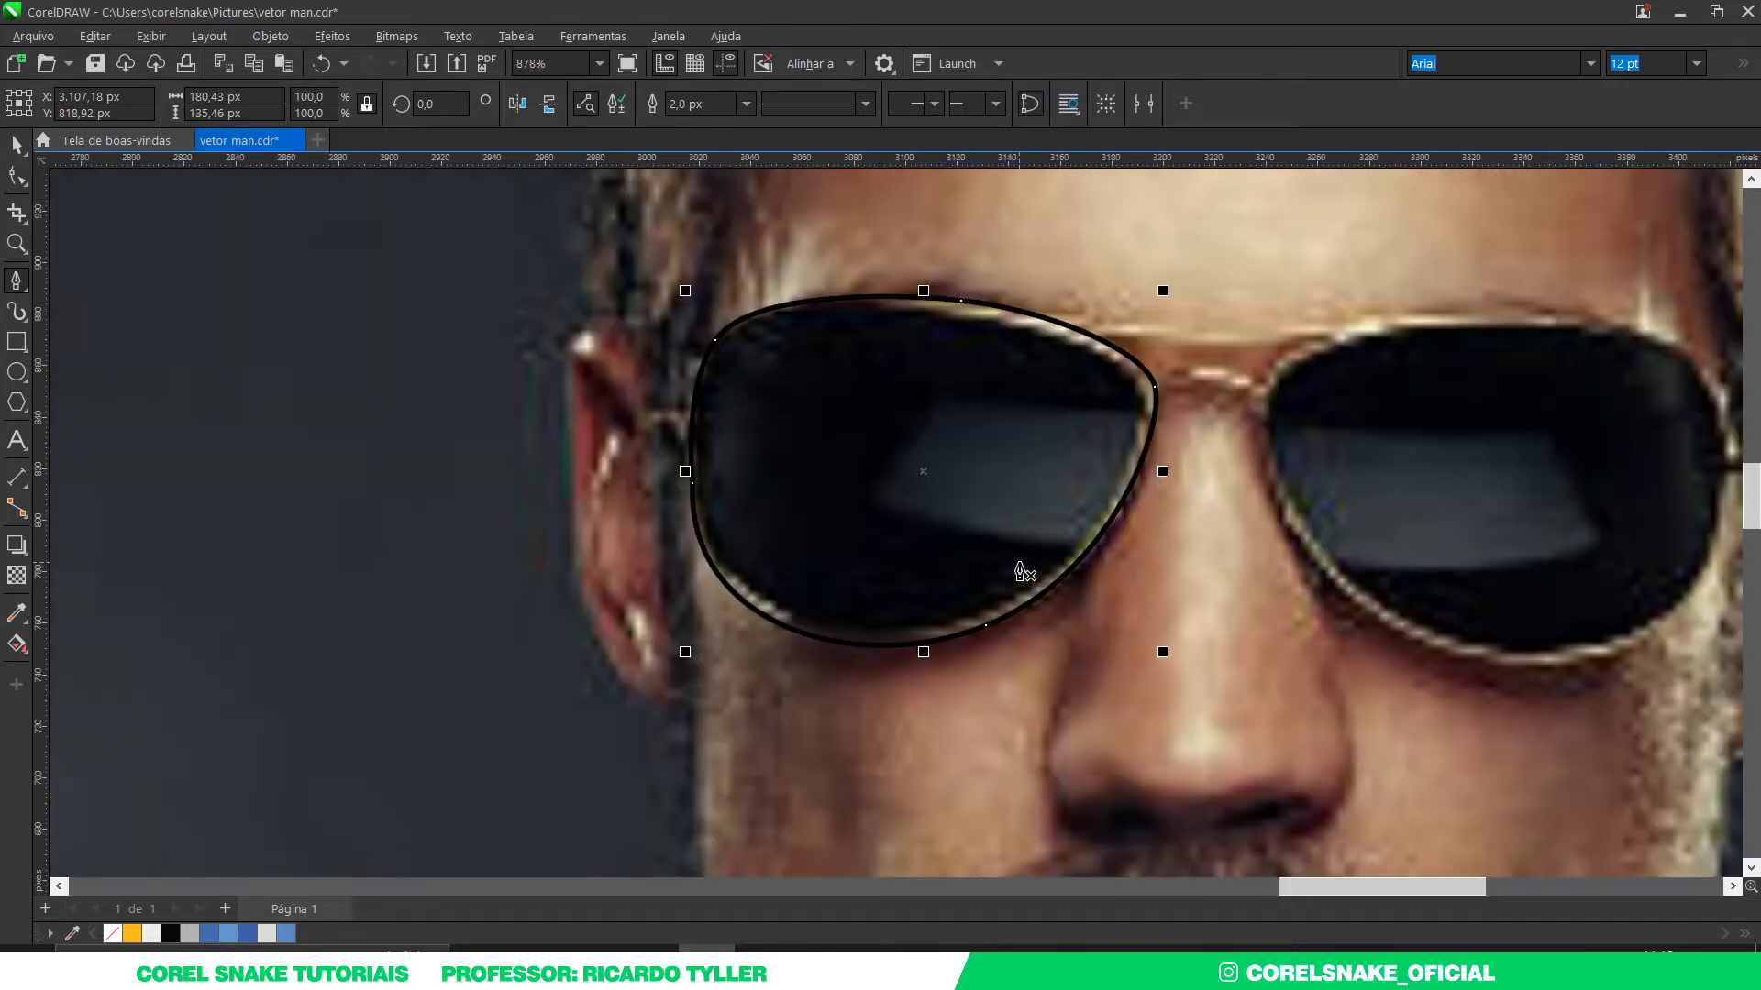
scroll(982, 591, "up", 2)
left_click(14, 177)
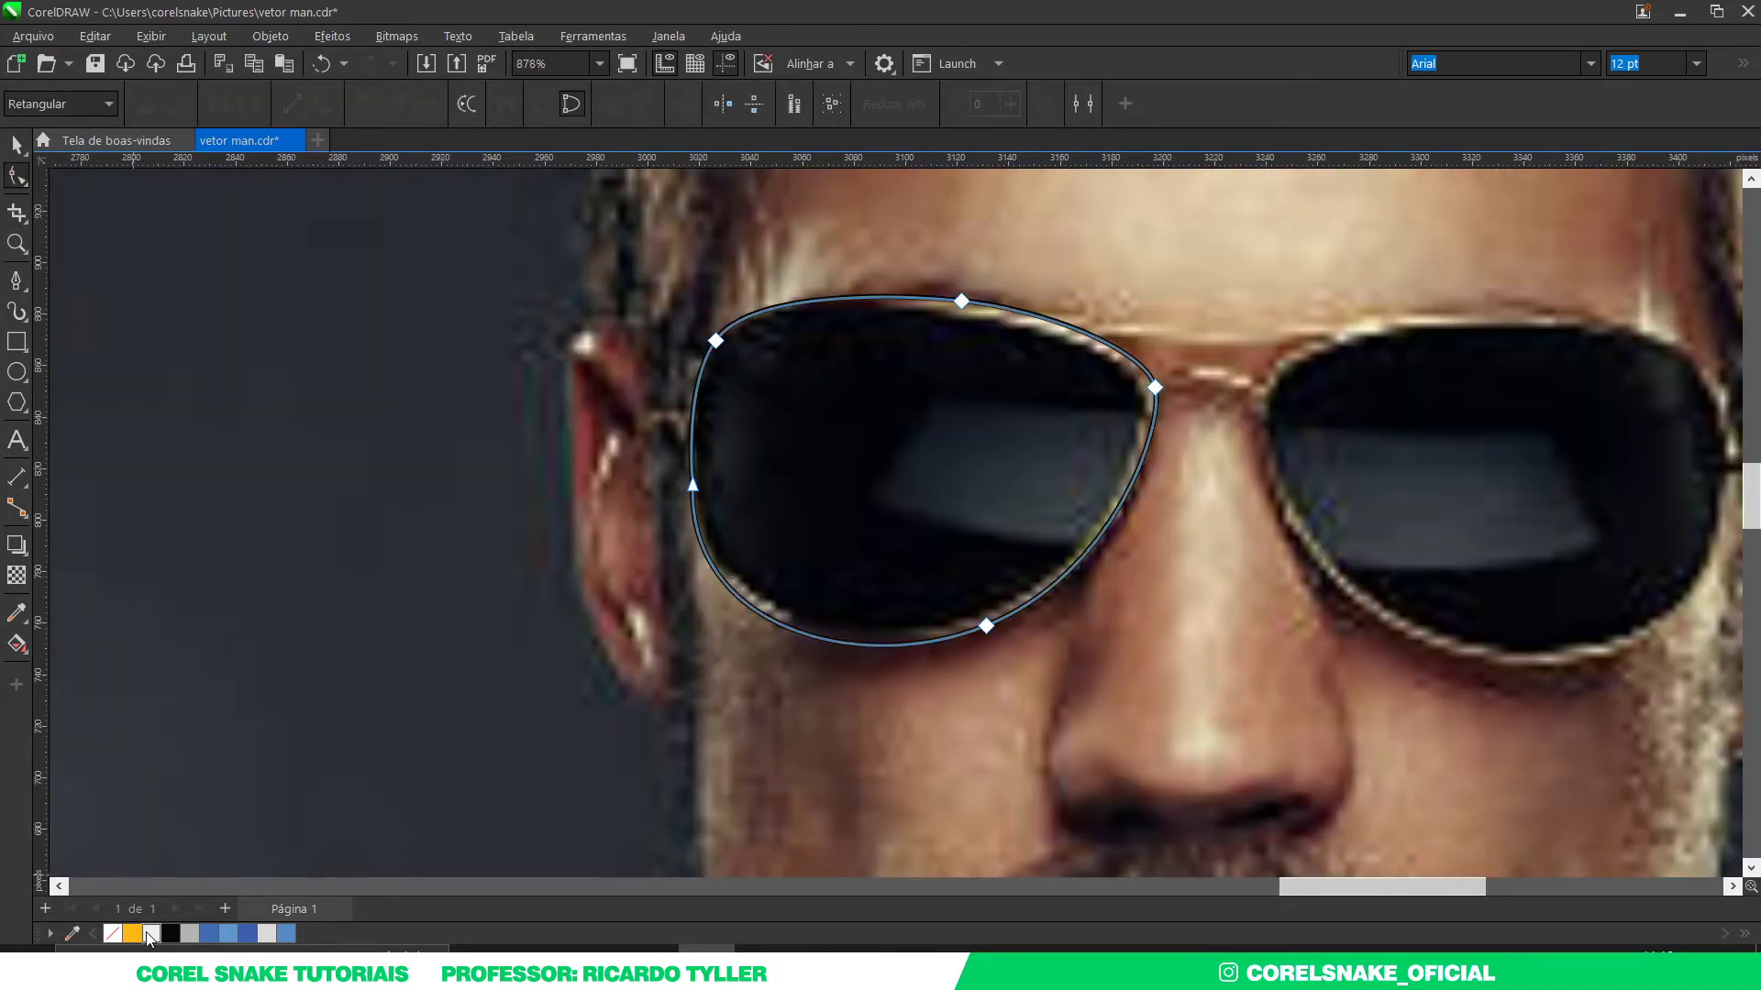
right_click(152, 933)
scroll(684, 504, "up", 2)
left_click(702, 470)
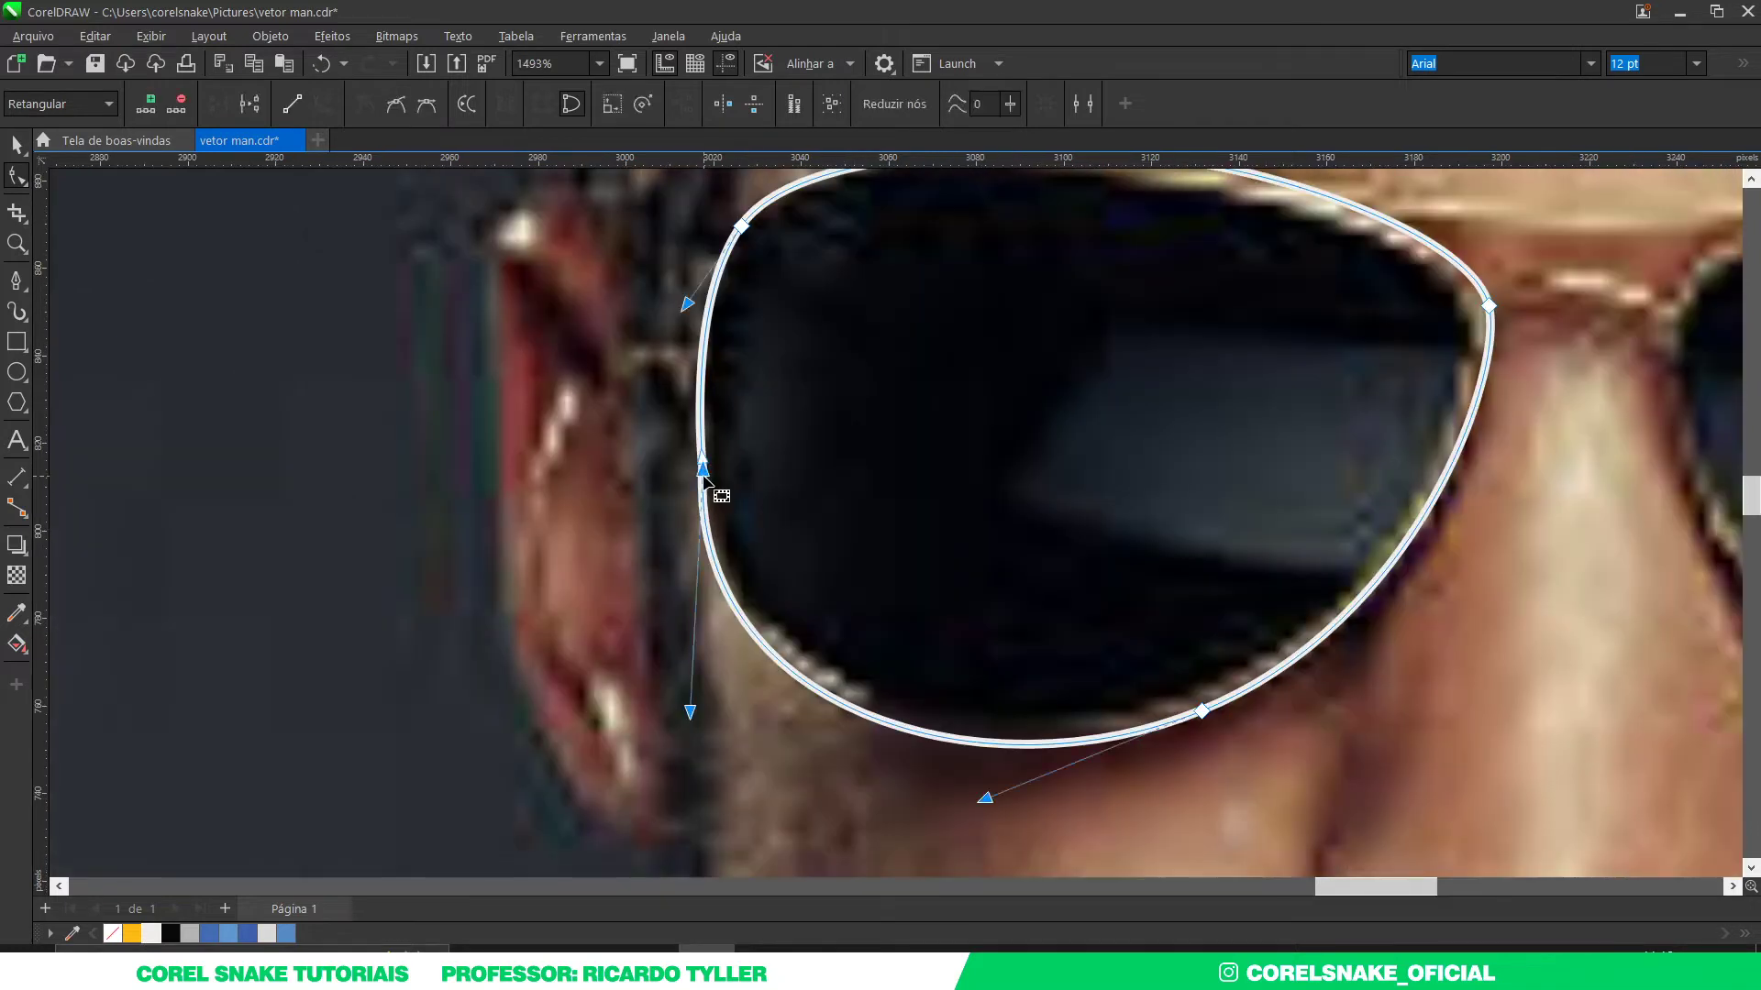
scroll(733, 527, "down", 2)
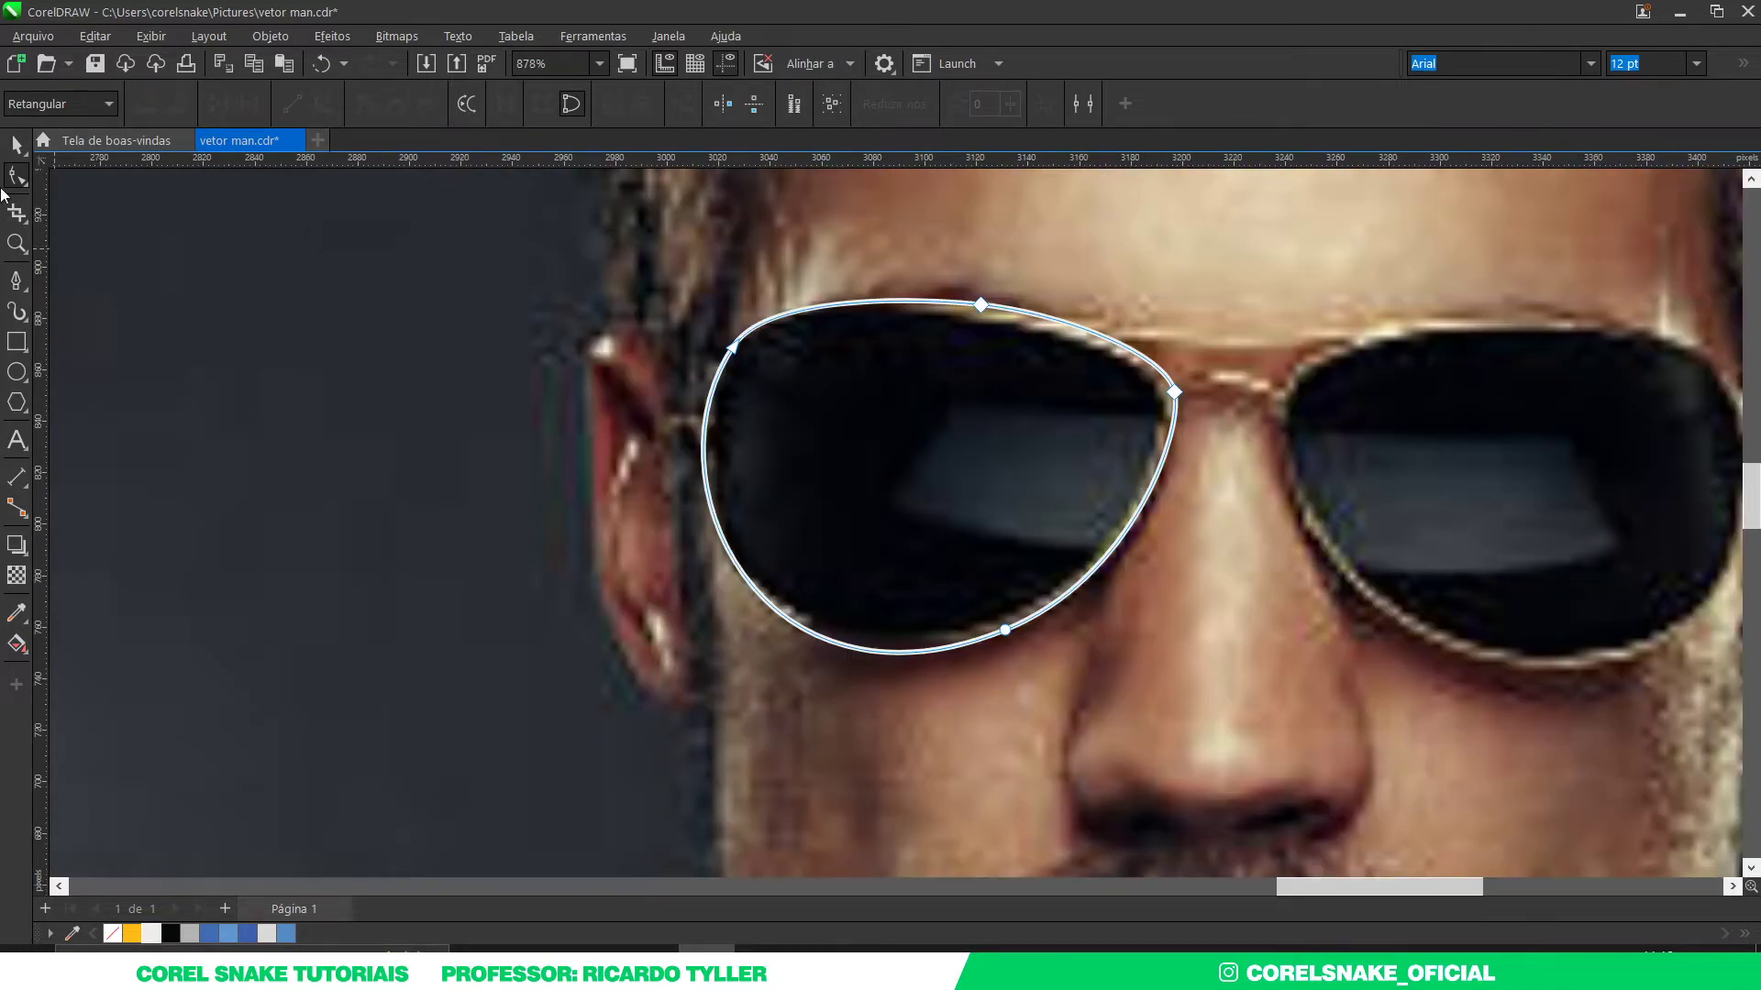
left_click(17, 144)
Step: Place a mirrored copy of the lens outline over the right lens
scroll(472, 403, "down", 1)
scroll(610, 373, "up", 1)
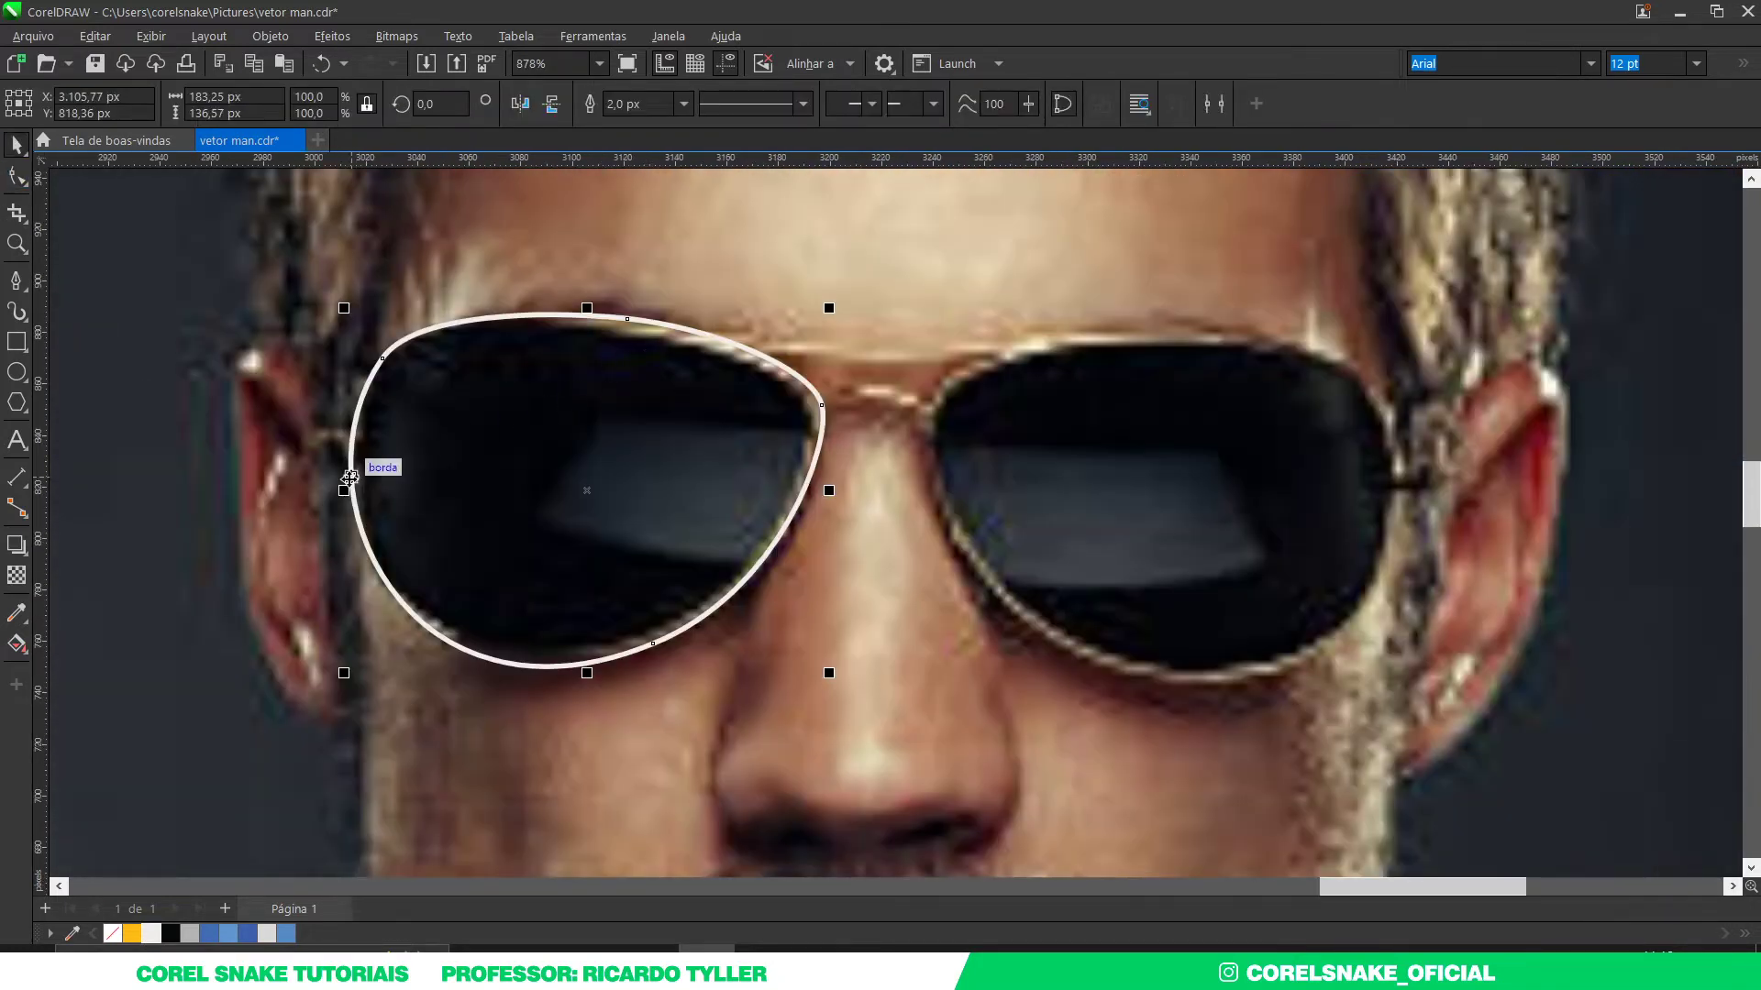
left_click_drag(349, 478, 1307, 486)
mouse_move(903, 484)
left_mouse_down()
mouse_move(970, 440)
mouse_move(994, 455)
left_mouse_up()
scroll(1085, 495, "down", 2)
scroll(922, 486, "up", 1)
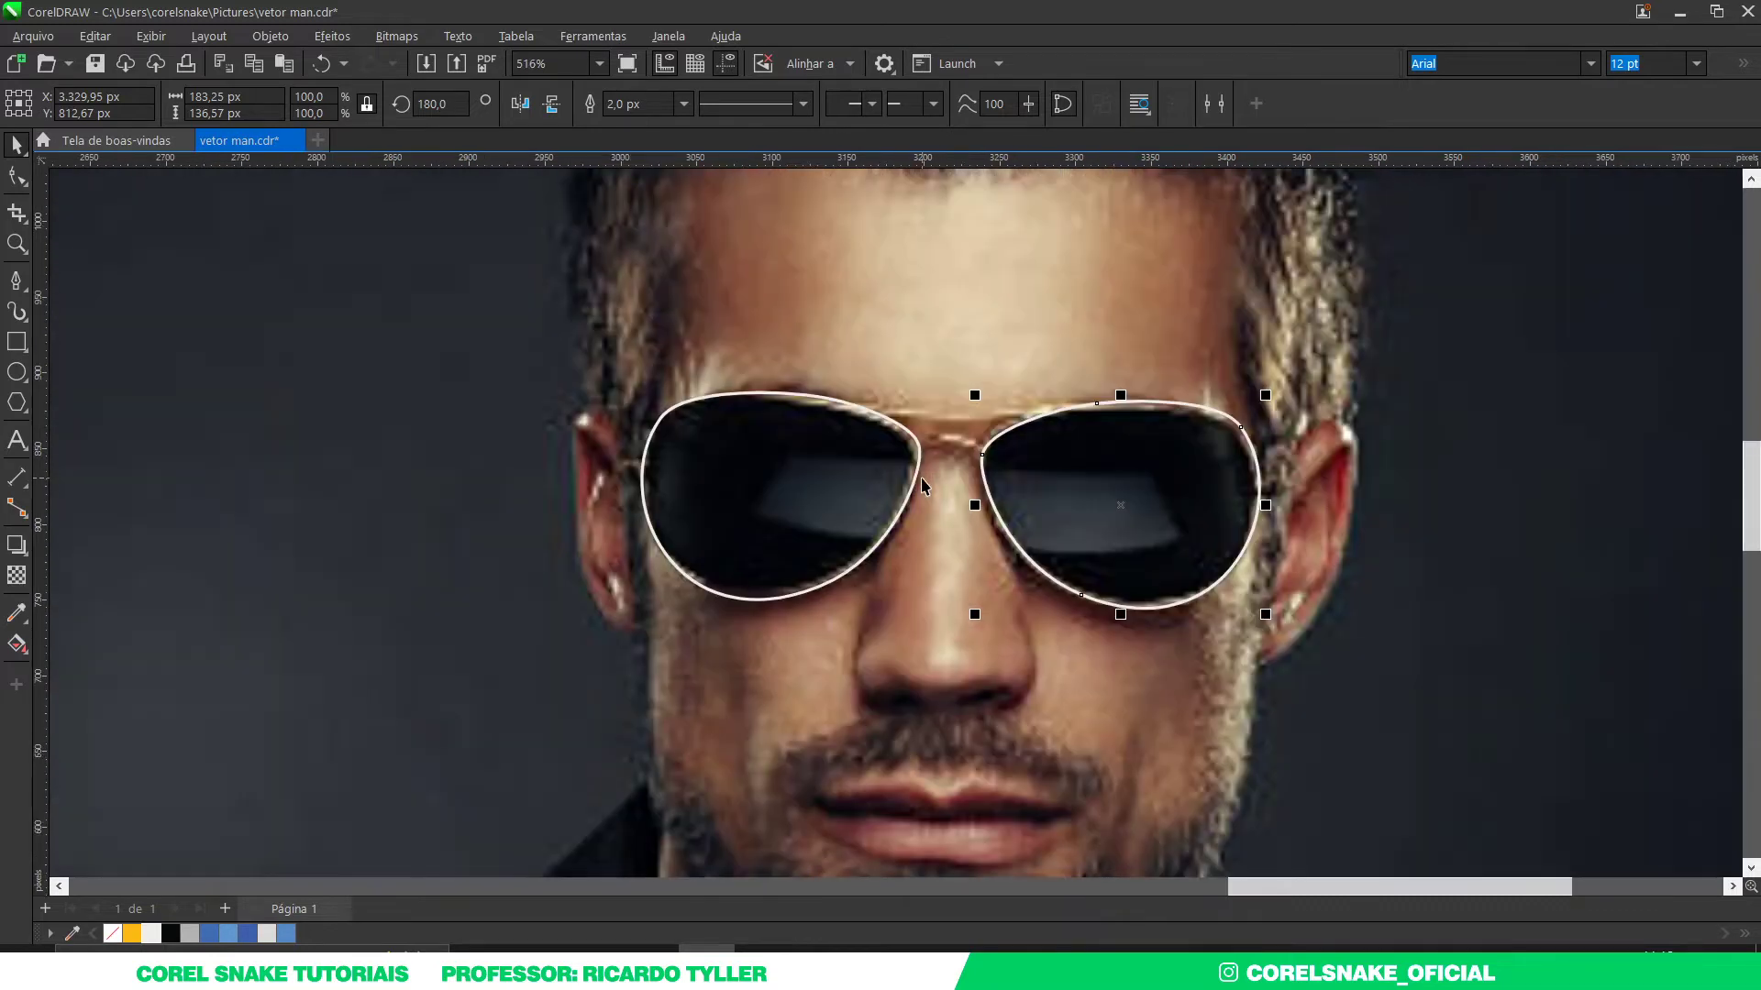
scroll(979, 435, "up", 2)
scroll(858, 413, "up", 2)
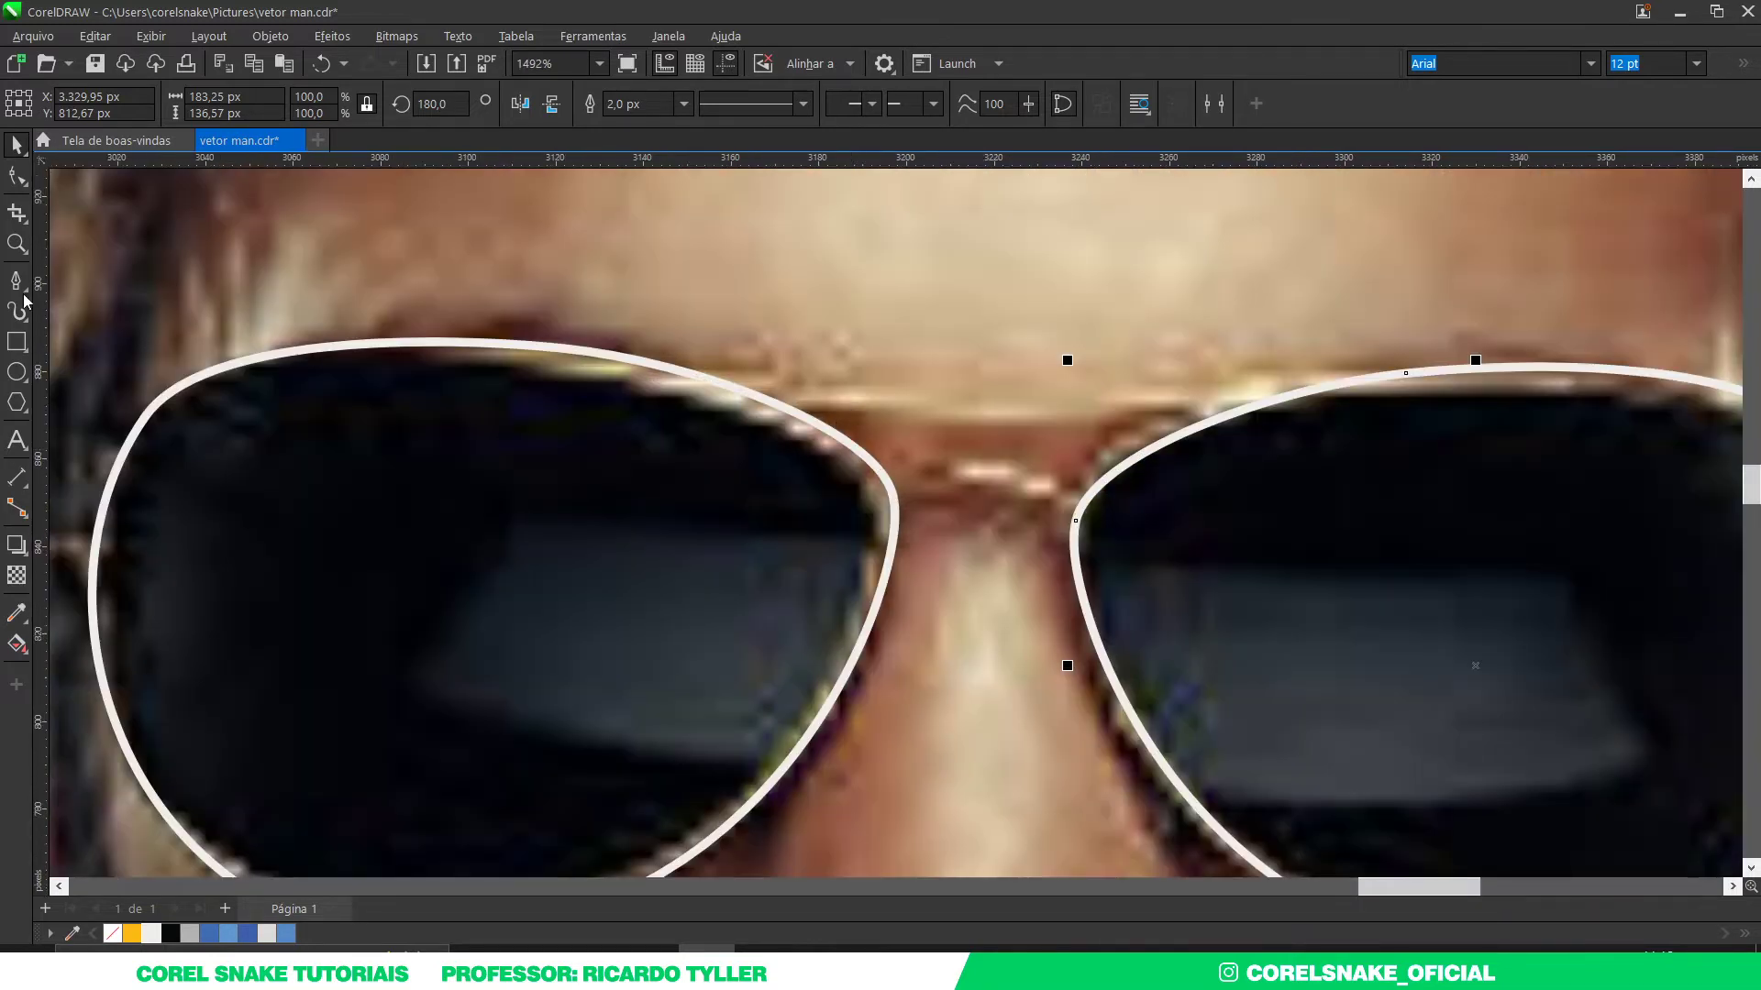
Step: Draw the curved top bar across the brow from left lens rim to right lens rim
left_click(705, 378)
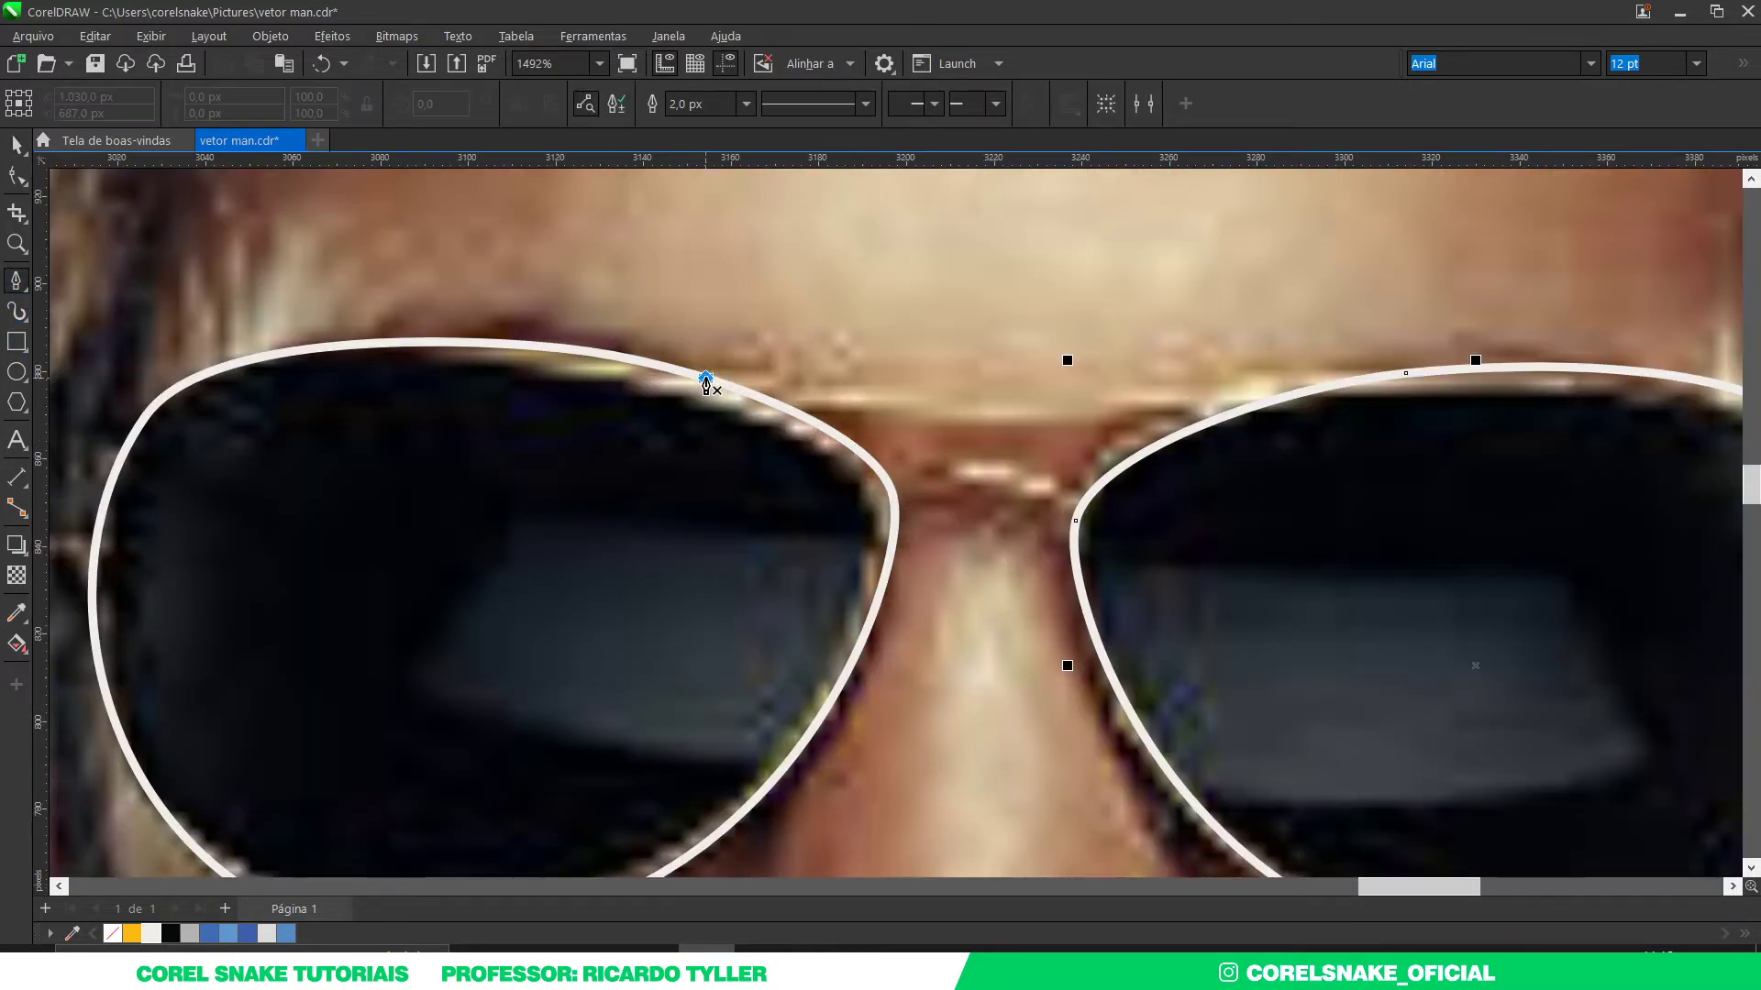
left_click_drag(1006, 415, 1178, 422)
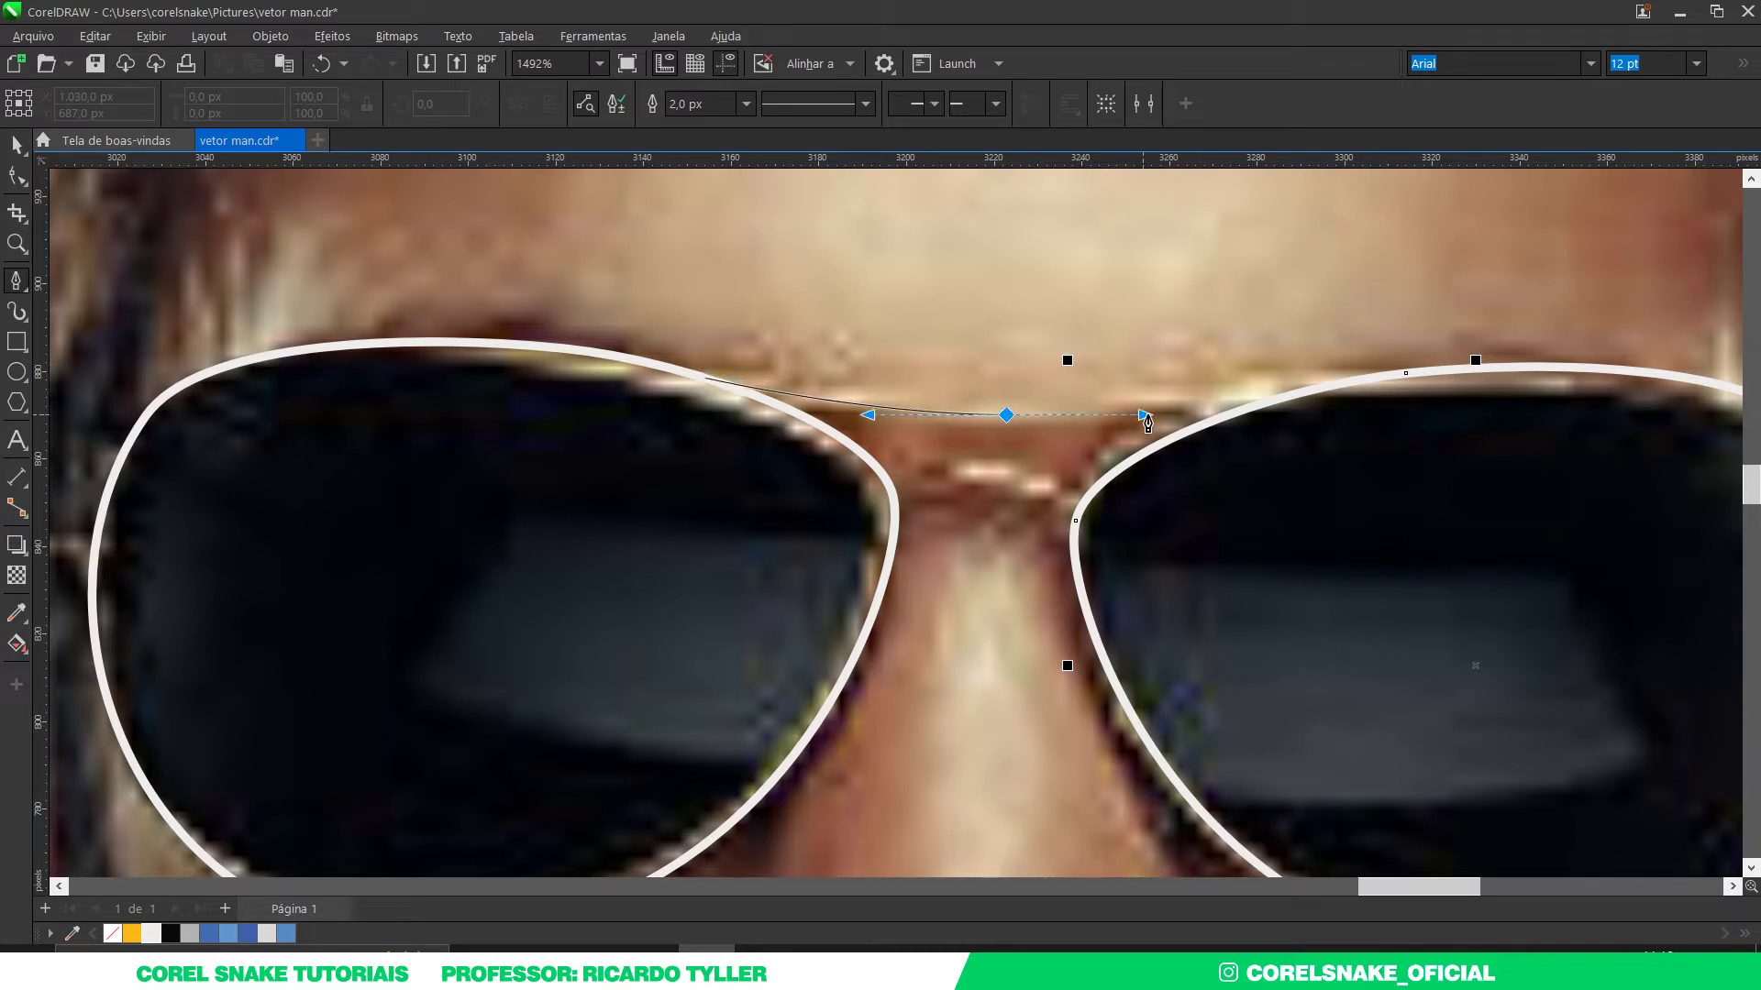
left_click_drag(1277, 400, 1286, 507)
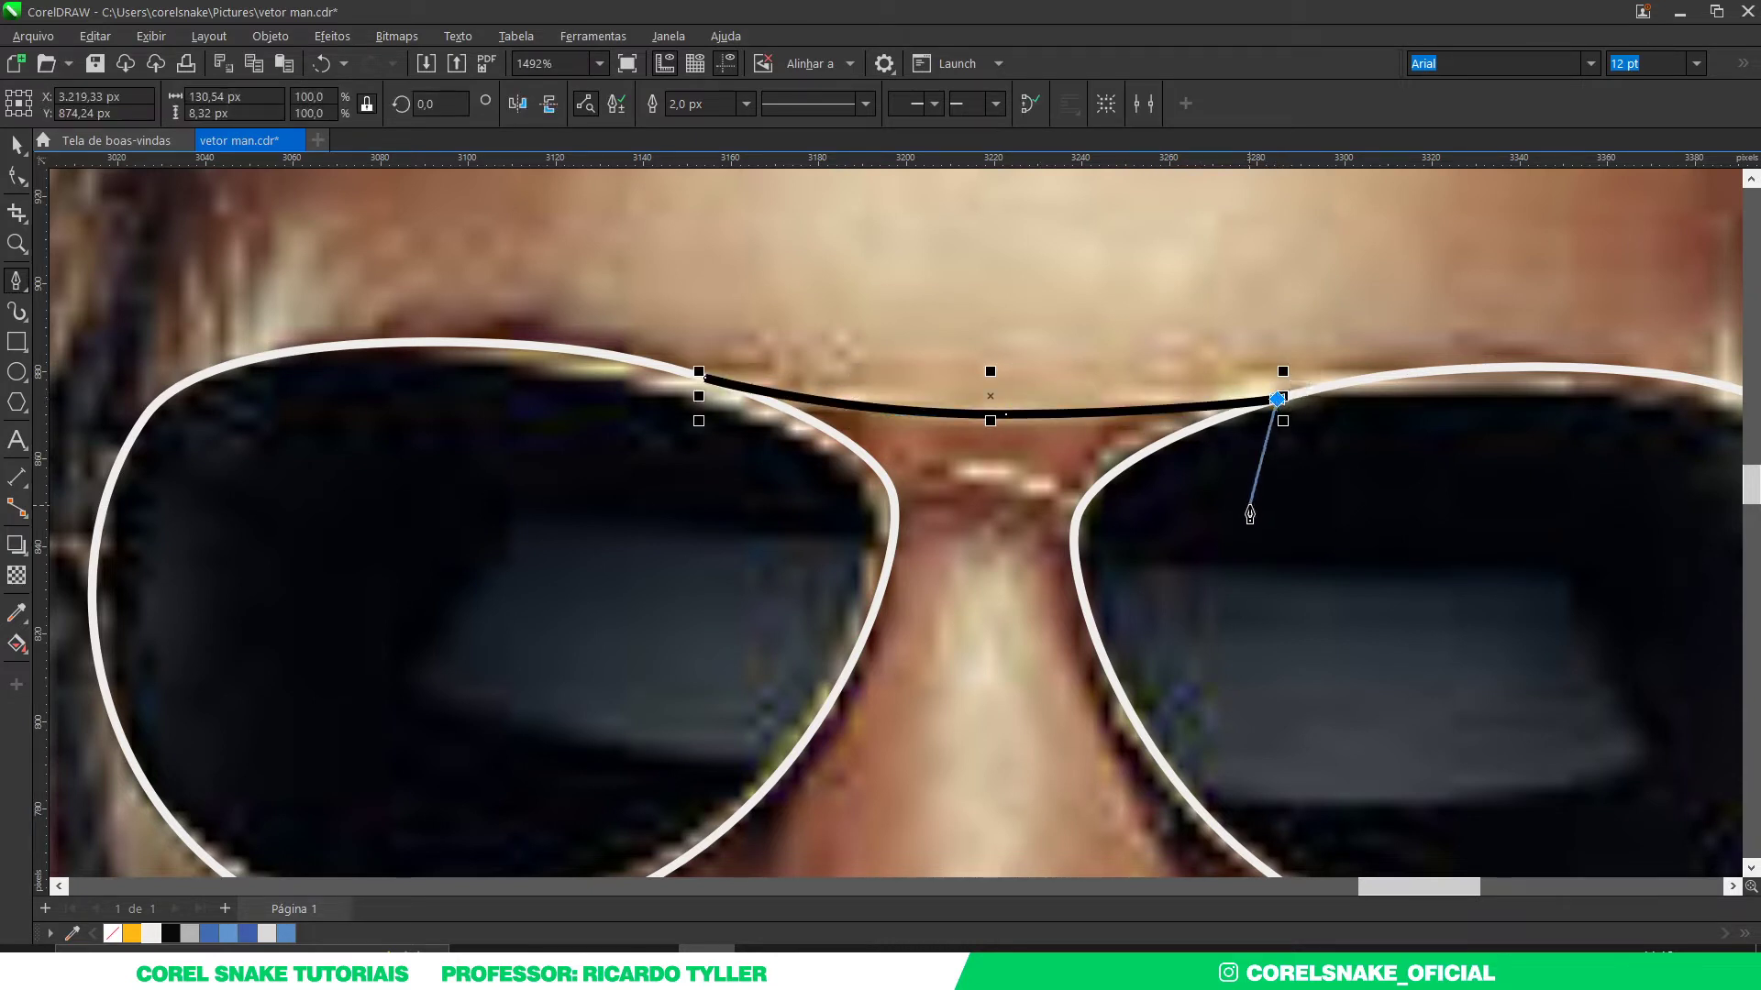
key("space")
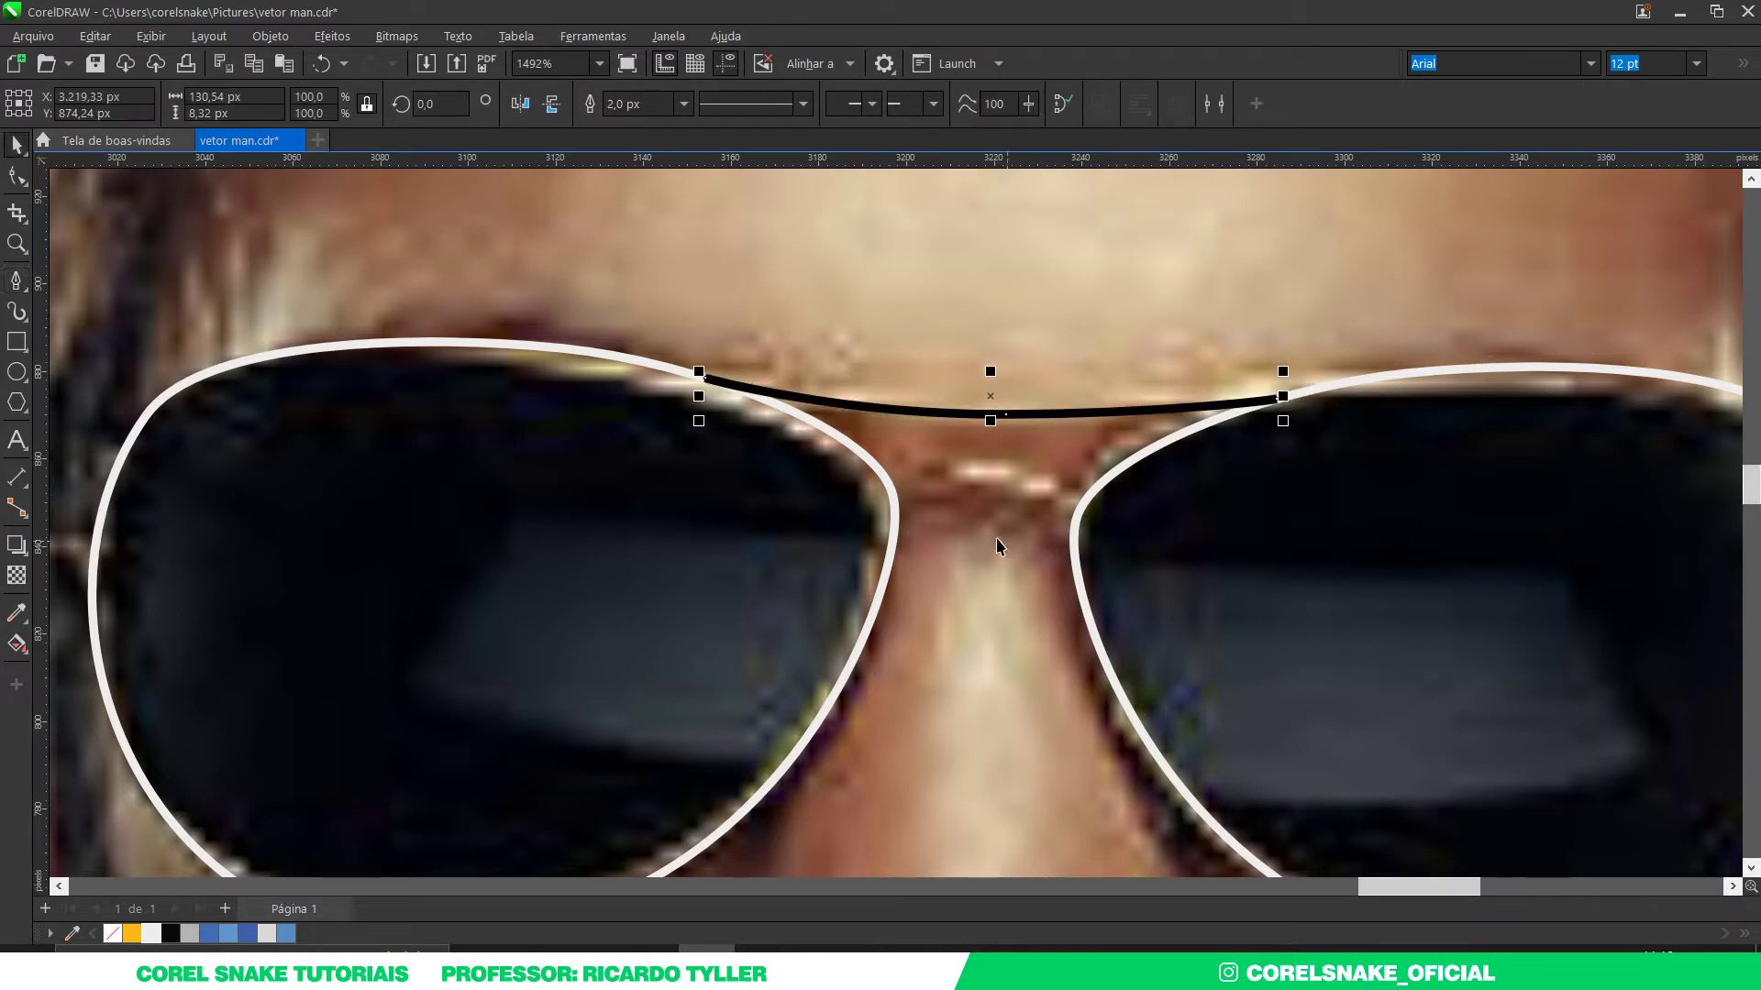
Step: Draw the nose-bridge arc between the lenses and select the whole sunglasses
key("space")
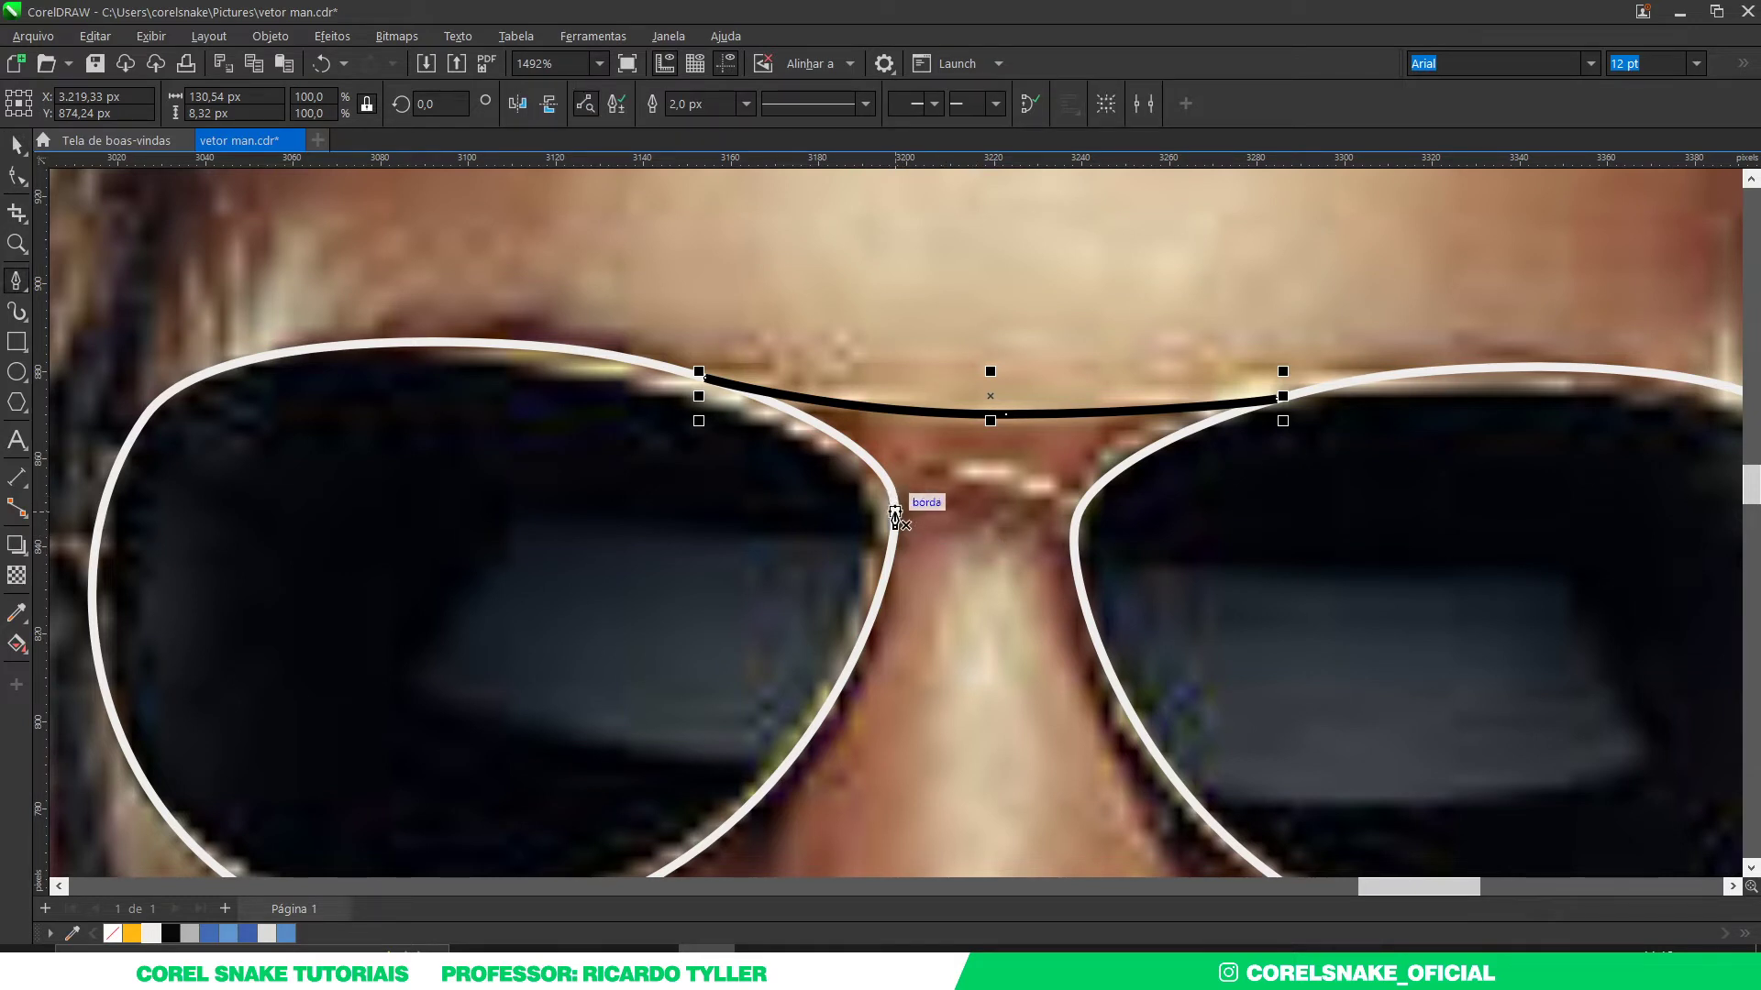
left_click_drag(896, 512, 1055, 469)
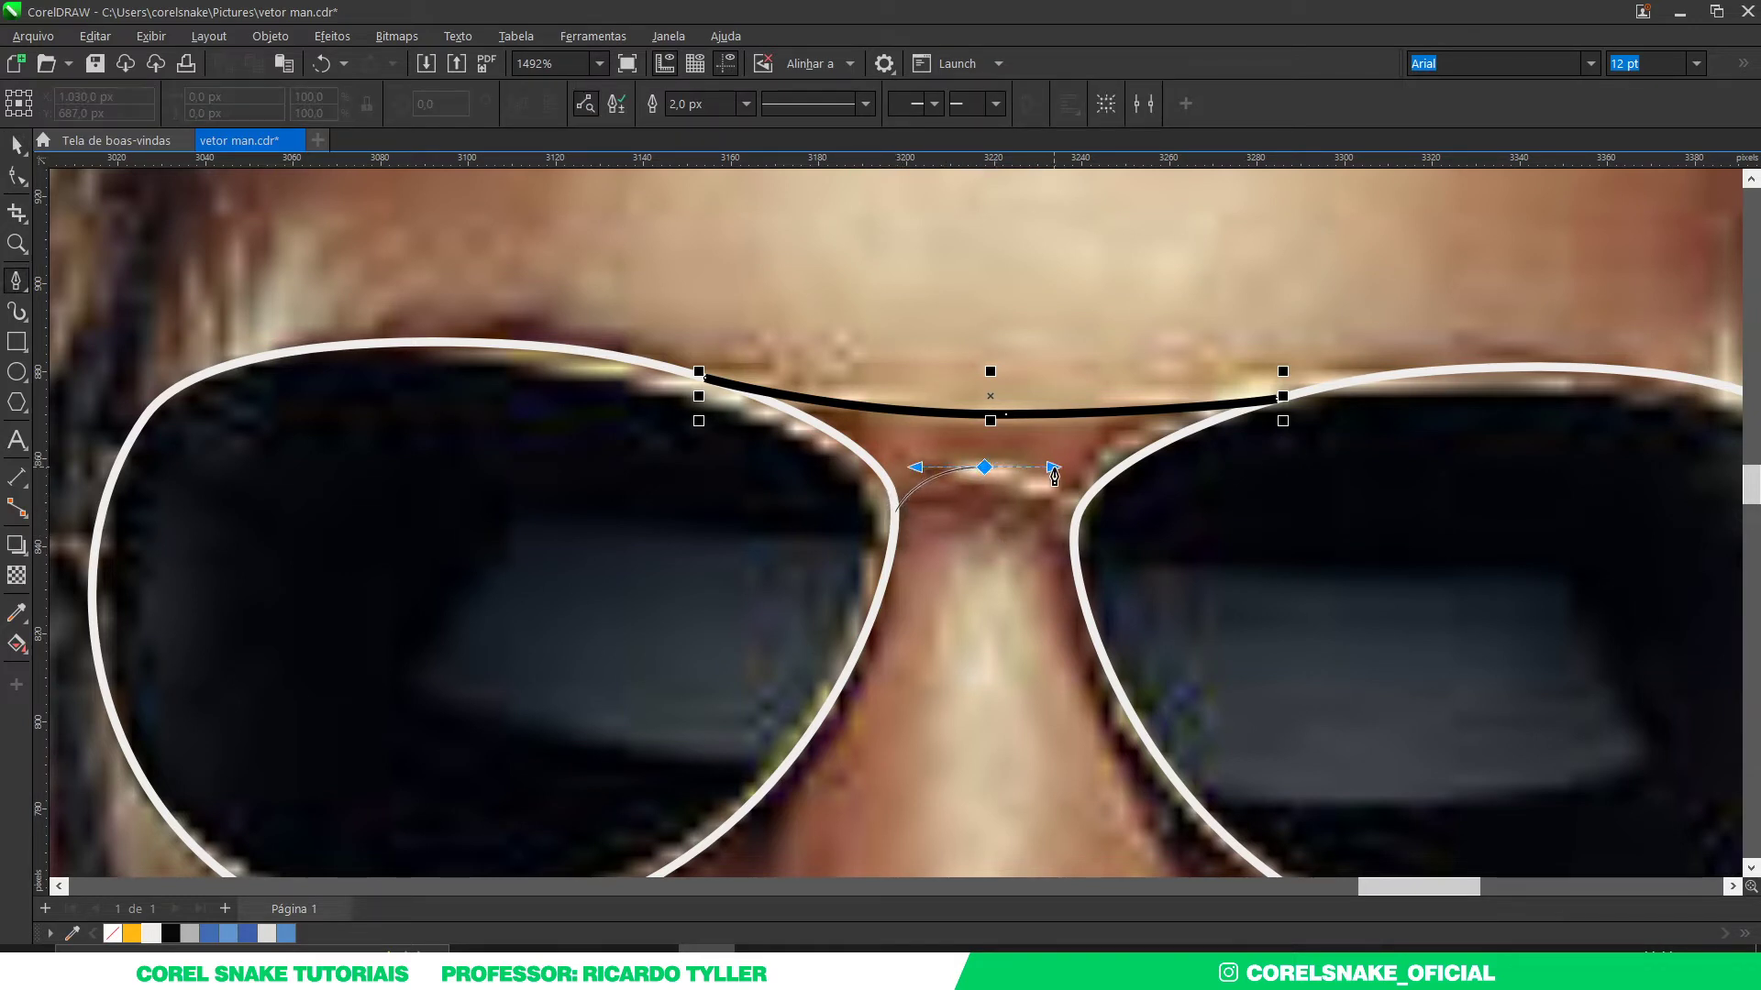
left_click(1076, 525)
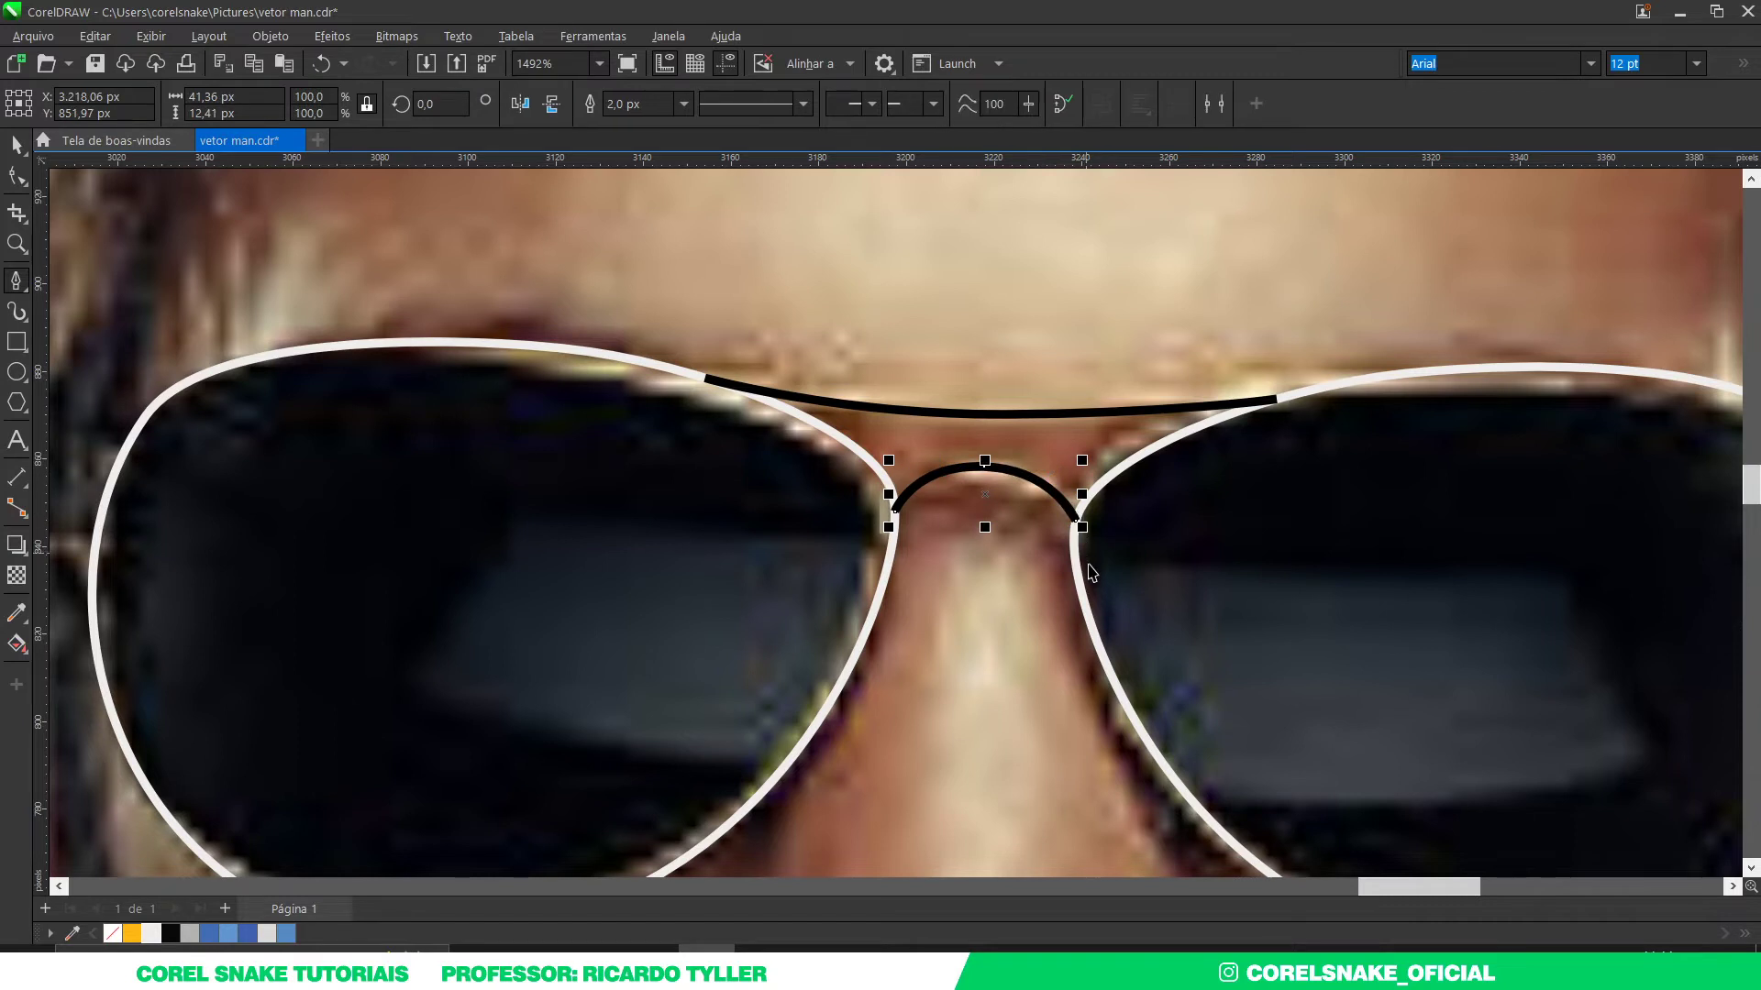
key("space")
scroll(863, 487, "down", 5)
left_click(811, 518, "shift")
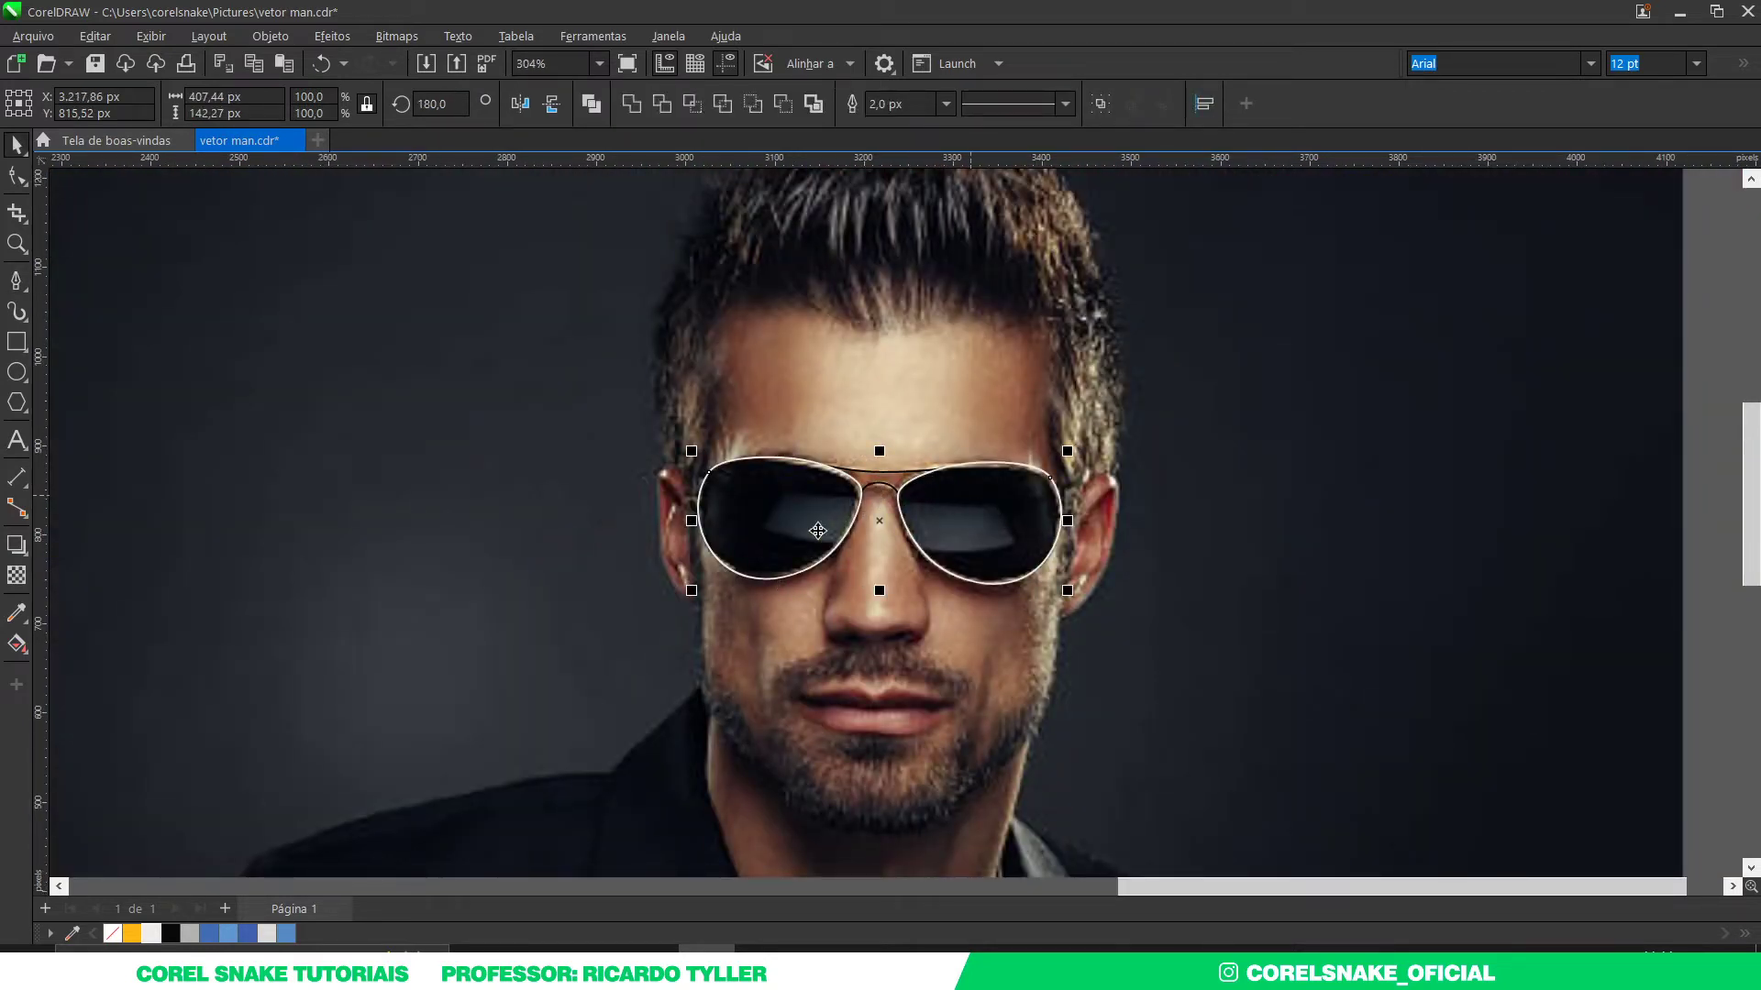
Step: Fill the sunglasses lenses blue and remove their outlines
left_click(617, 448)
left_click(889, 525)
left_click(245, 936)
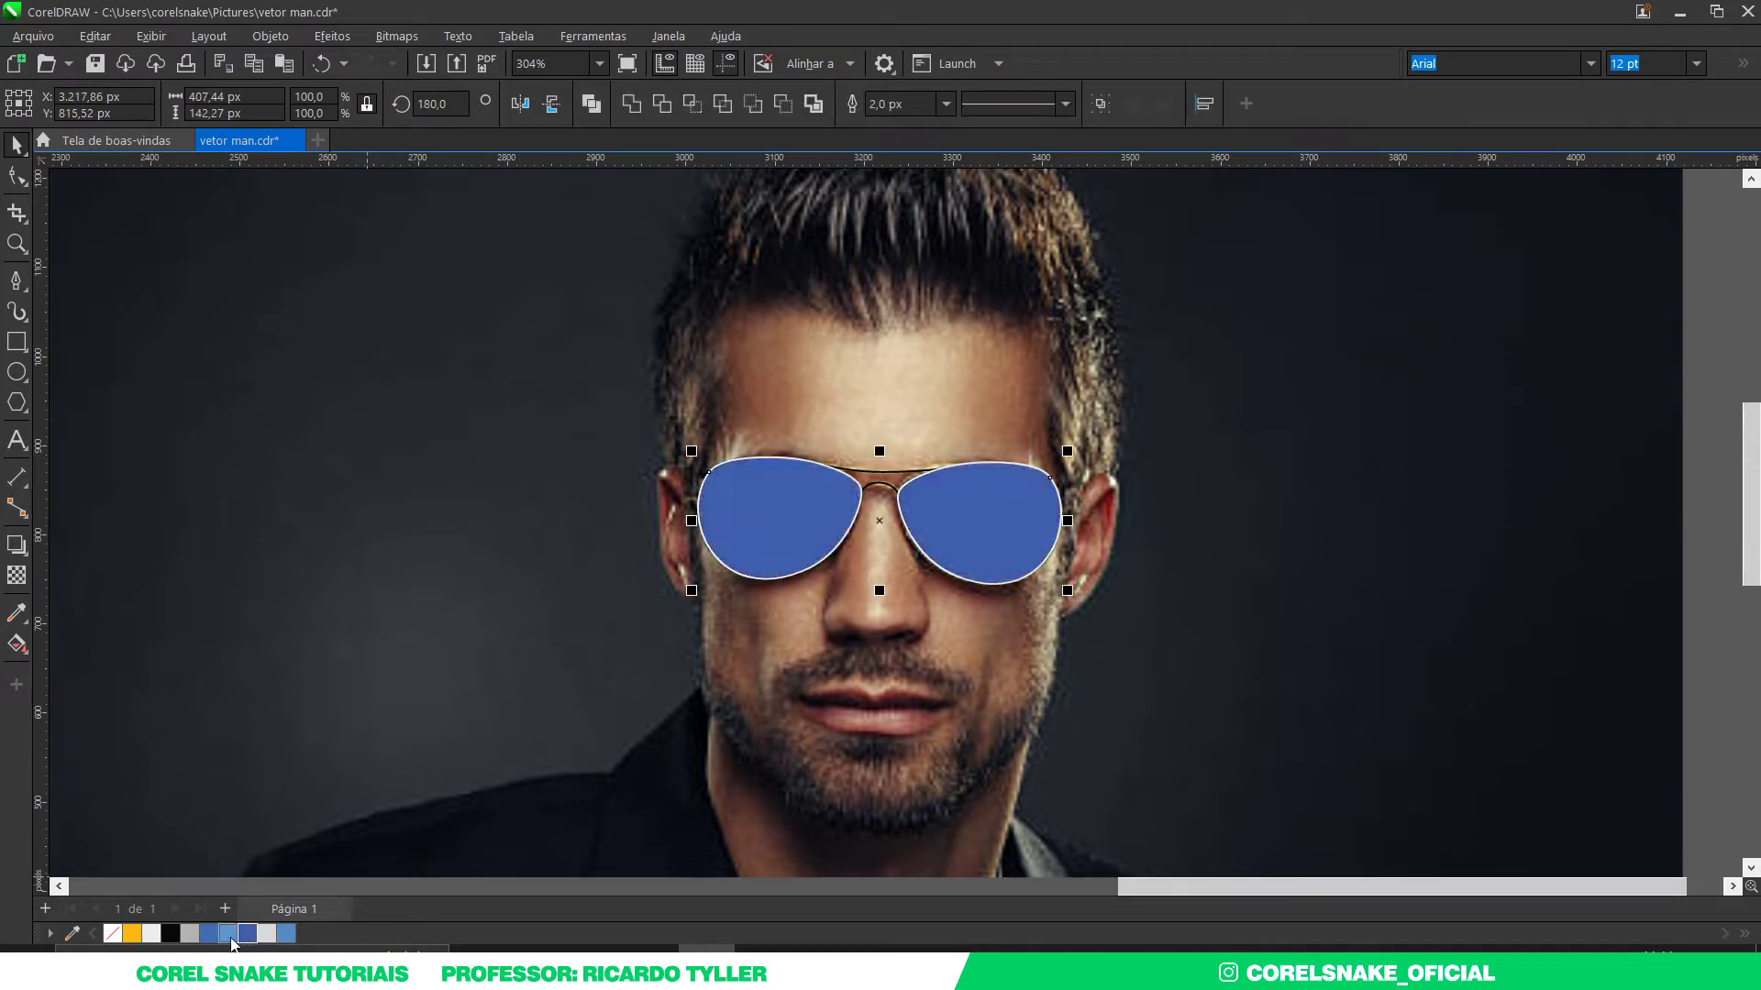
right_click(112, 934)
scroll(569, 651, "down", 4)
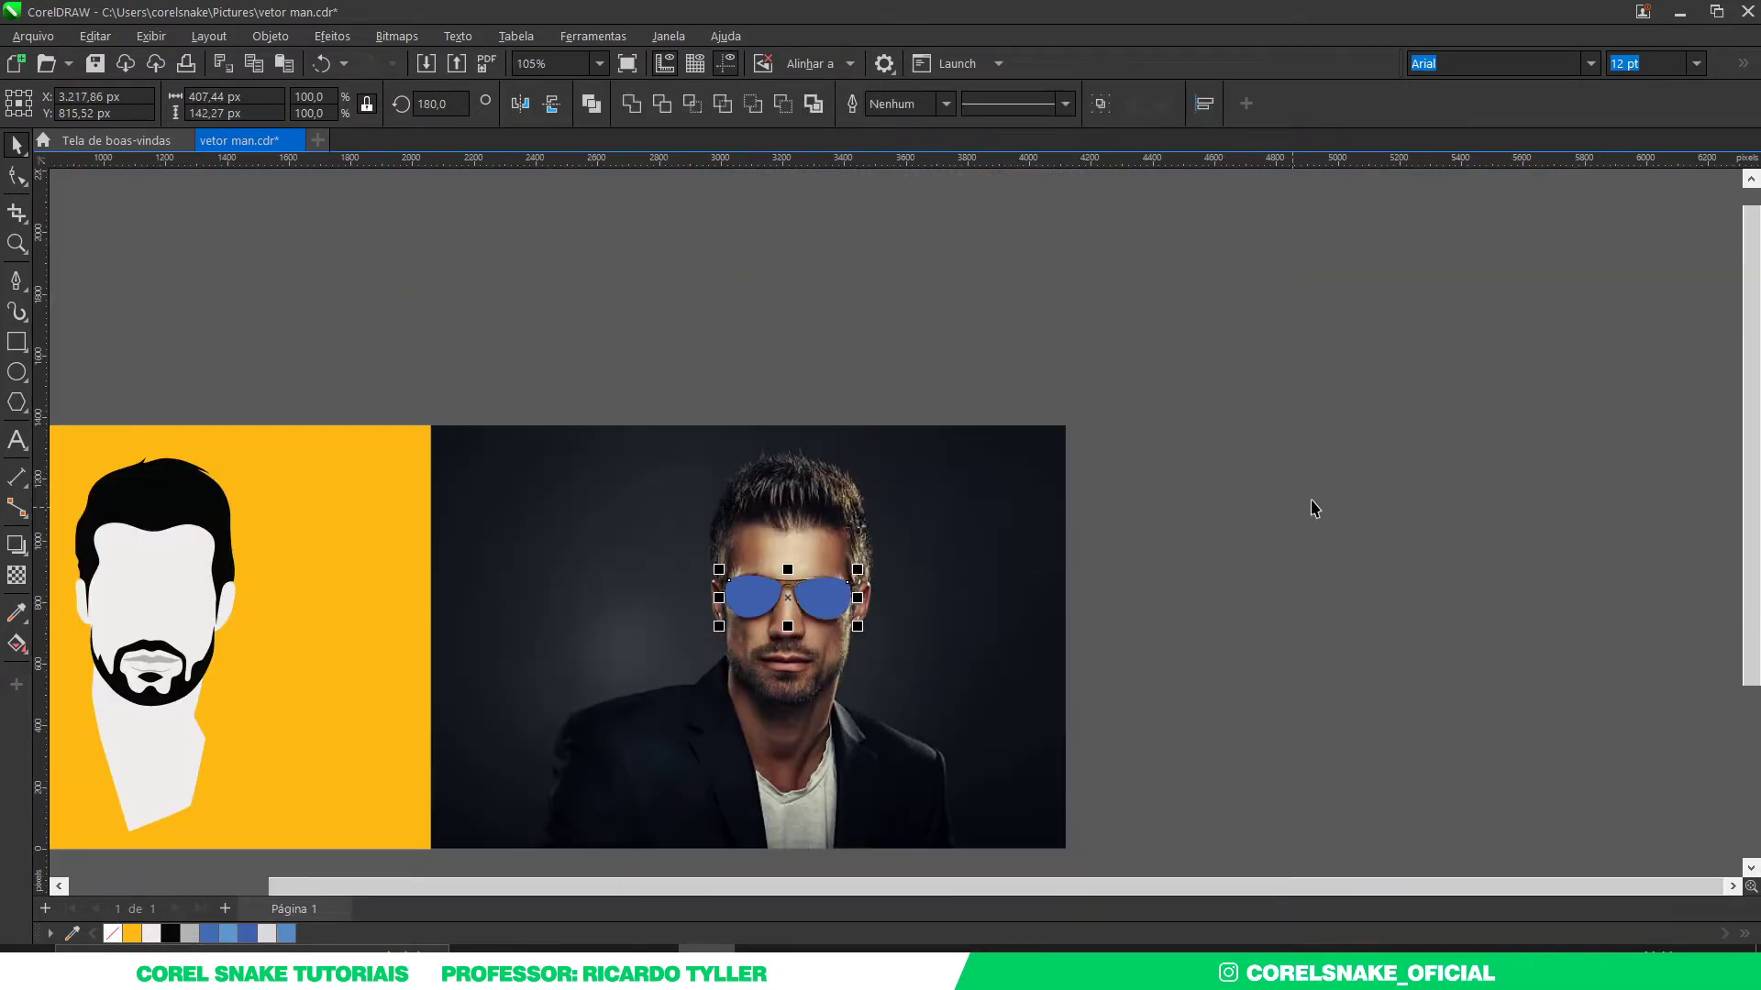
Step: Move the blue sunglasses left onto the vector face's eyes and deselect them
mouse_move(1318, 497)
left_mouse_down()
mouse_move(648, 692)
mouse_move(621, 680)
left_mouse_up()
key("Left")
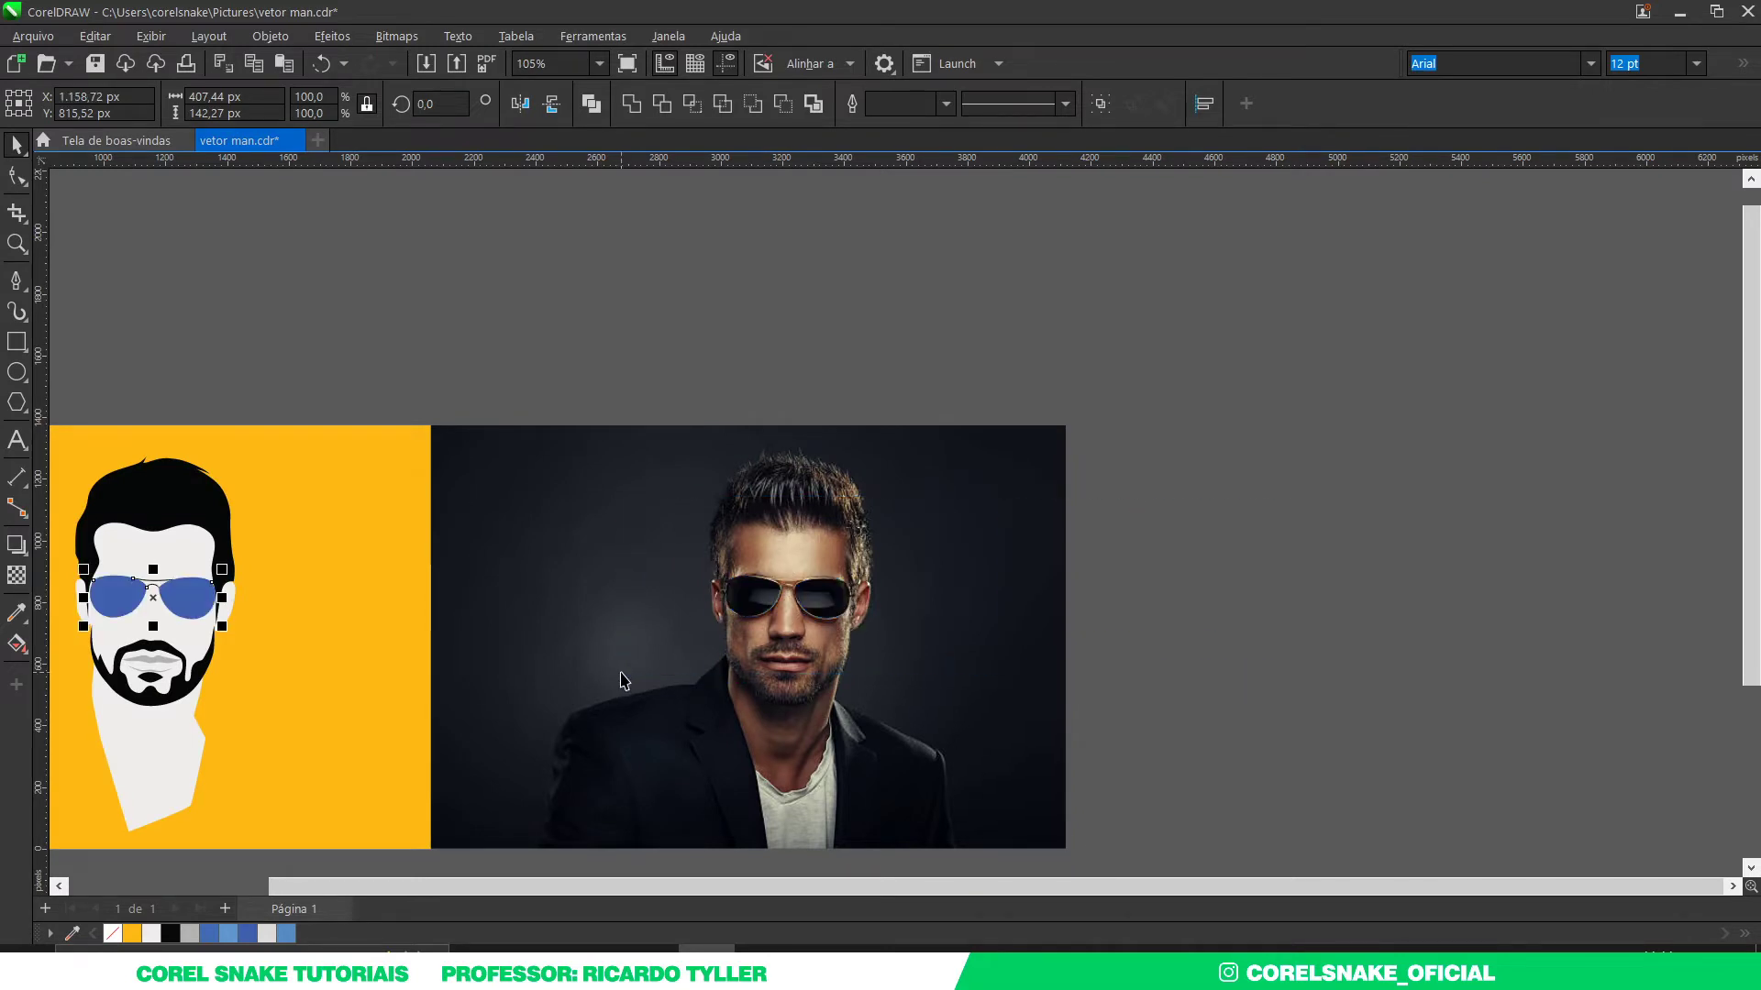
left_click(1288, 653)
scroll(1290, 643, "down", 2)
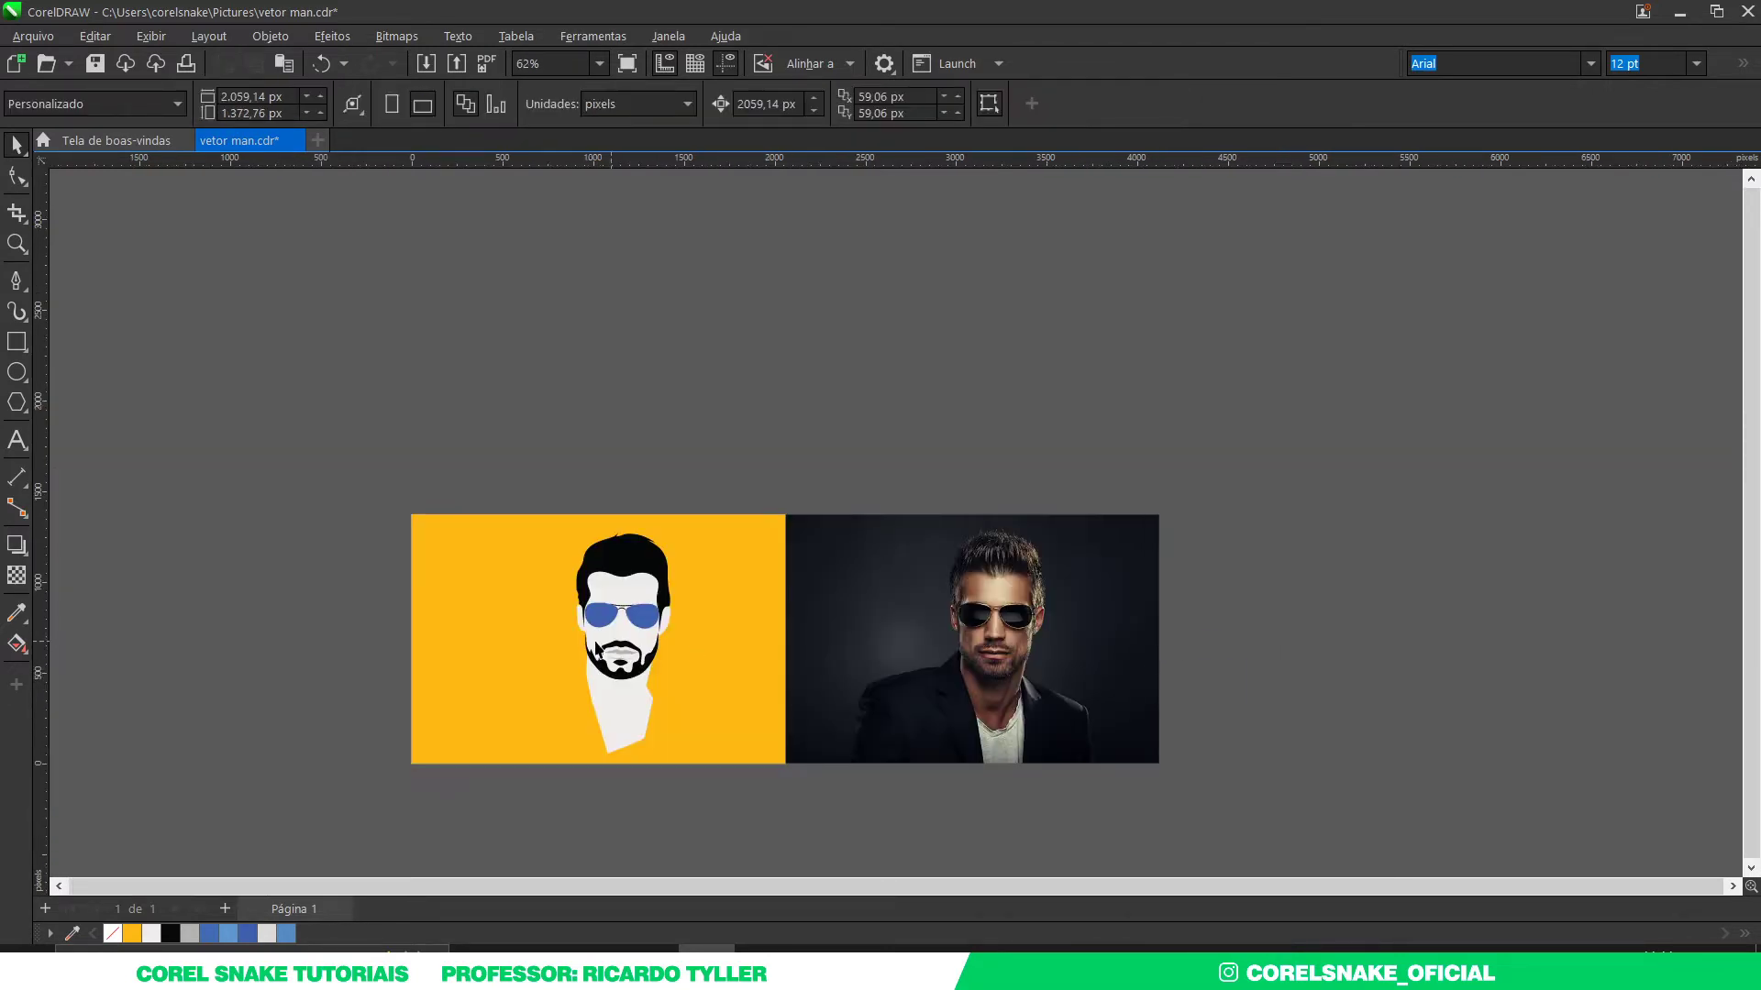
scroll(665, 610, "up", 4)
scroll(783, 389, "down", 2)
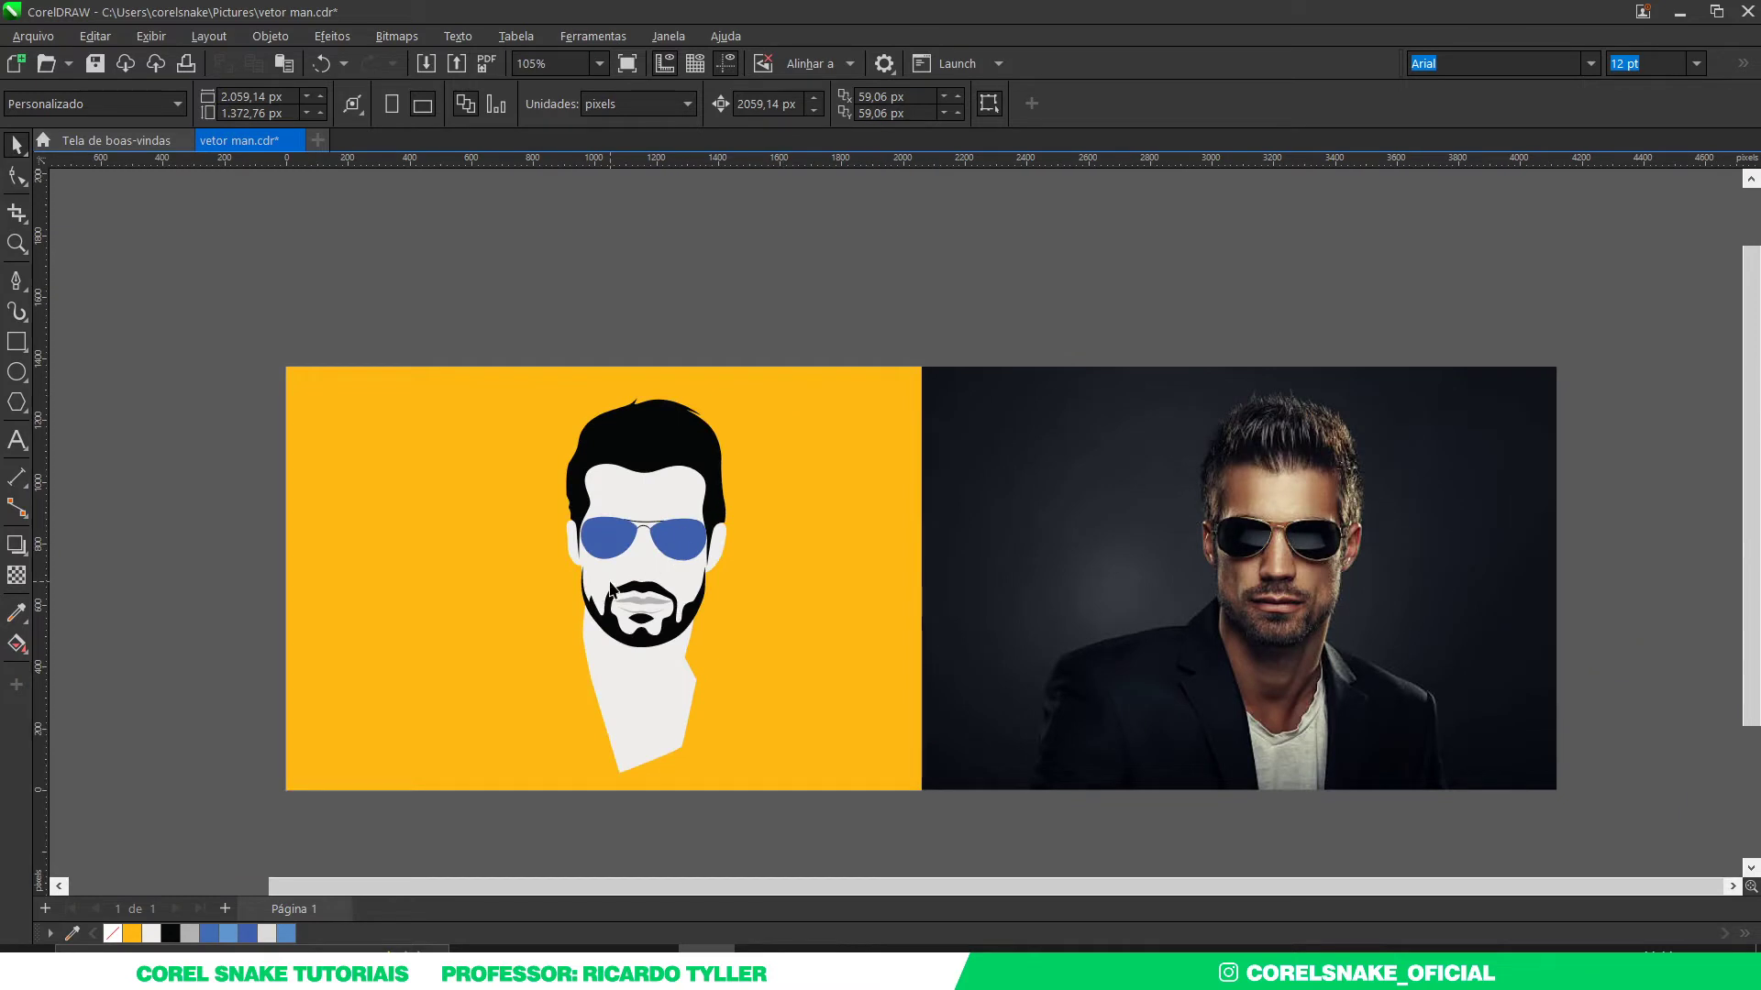
scroll(628, 548, "up", 6)
Step: Lower the top brow bar slightly, enlarge the nose bridge arc, and select both curves
scroll(667, 477, "up", 3)
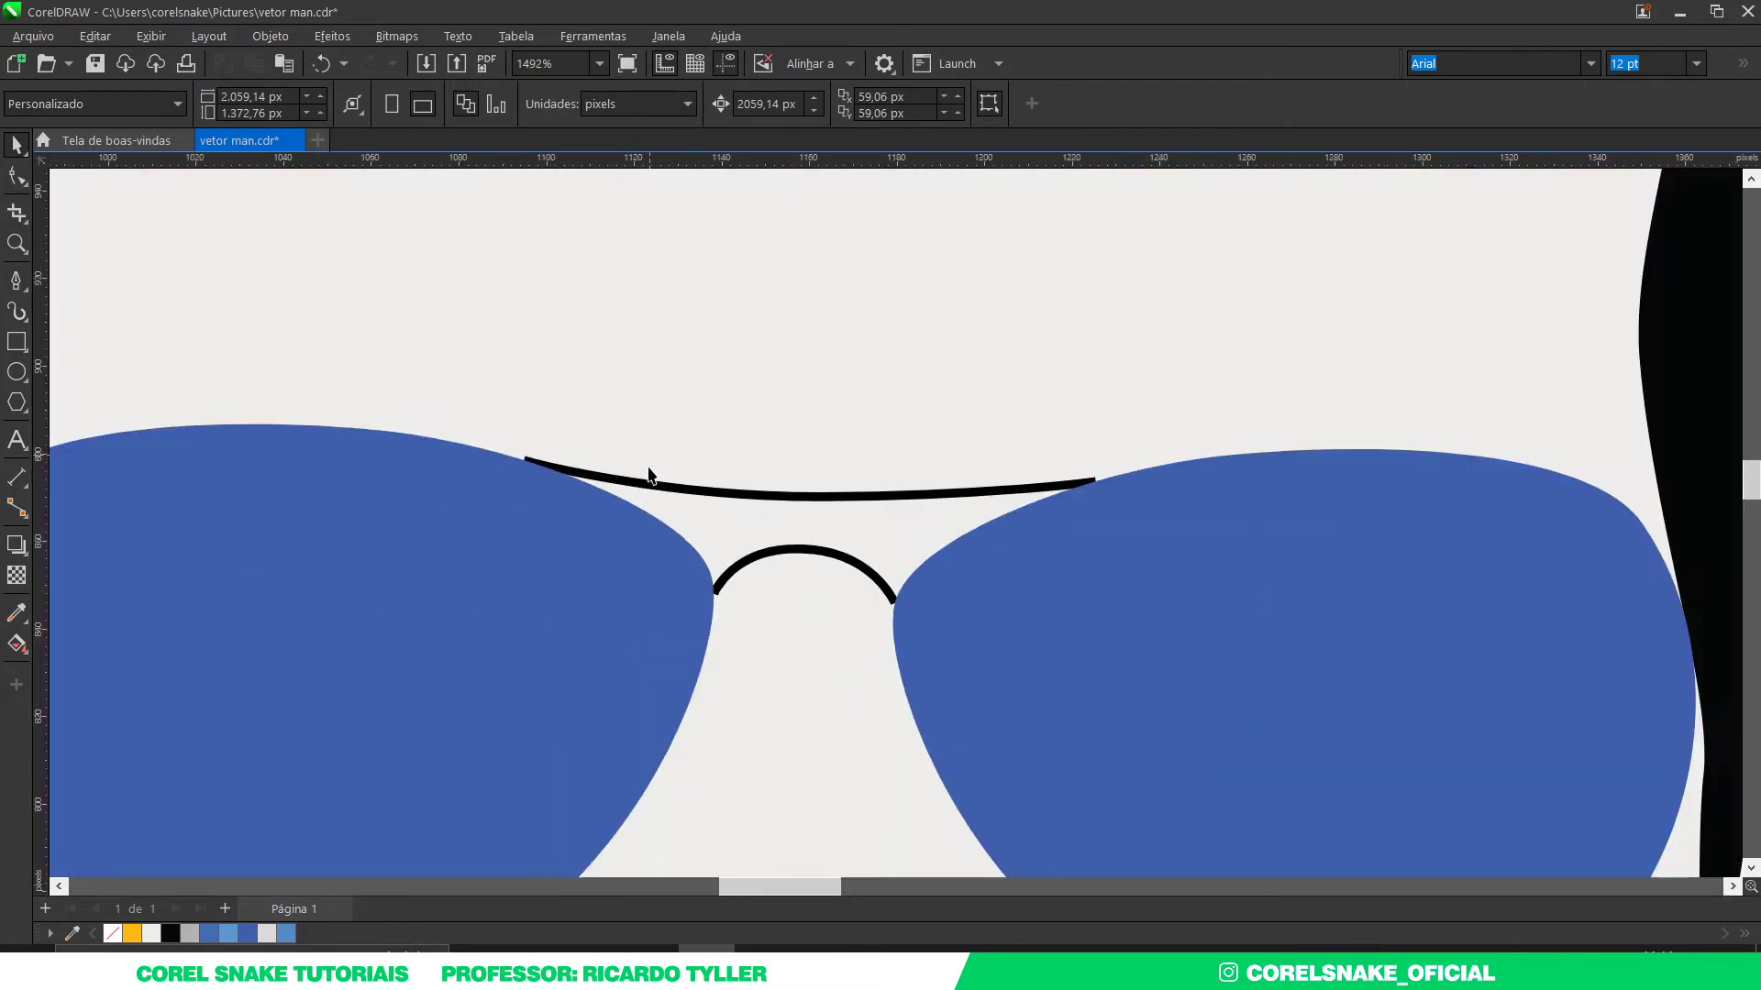
scroll(645, 483, "up", 1)
left_click(661, 490)
left_click_drag(699, 495, 720, 502)
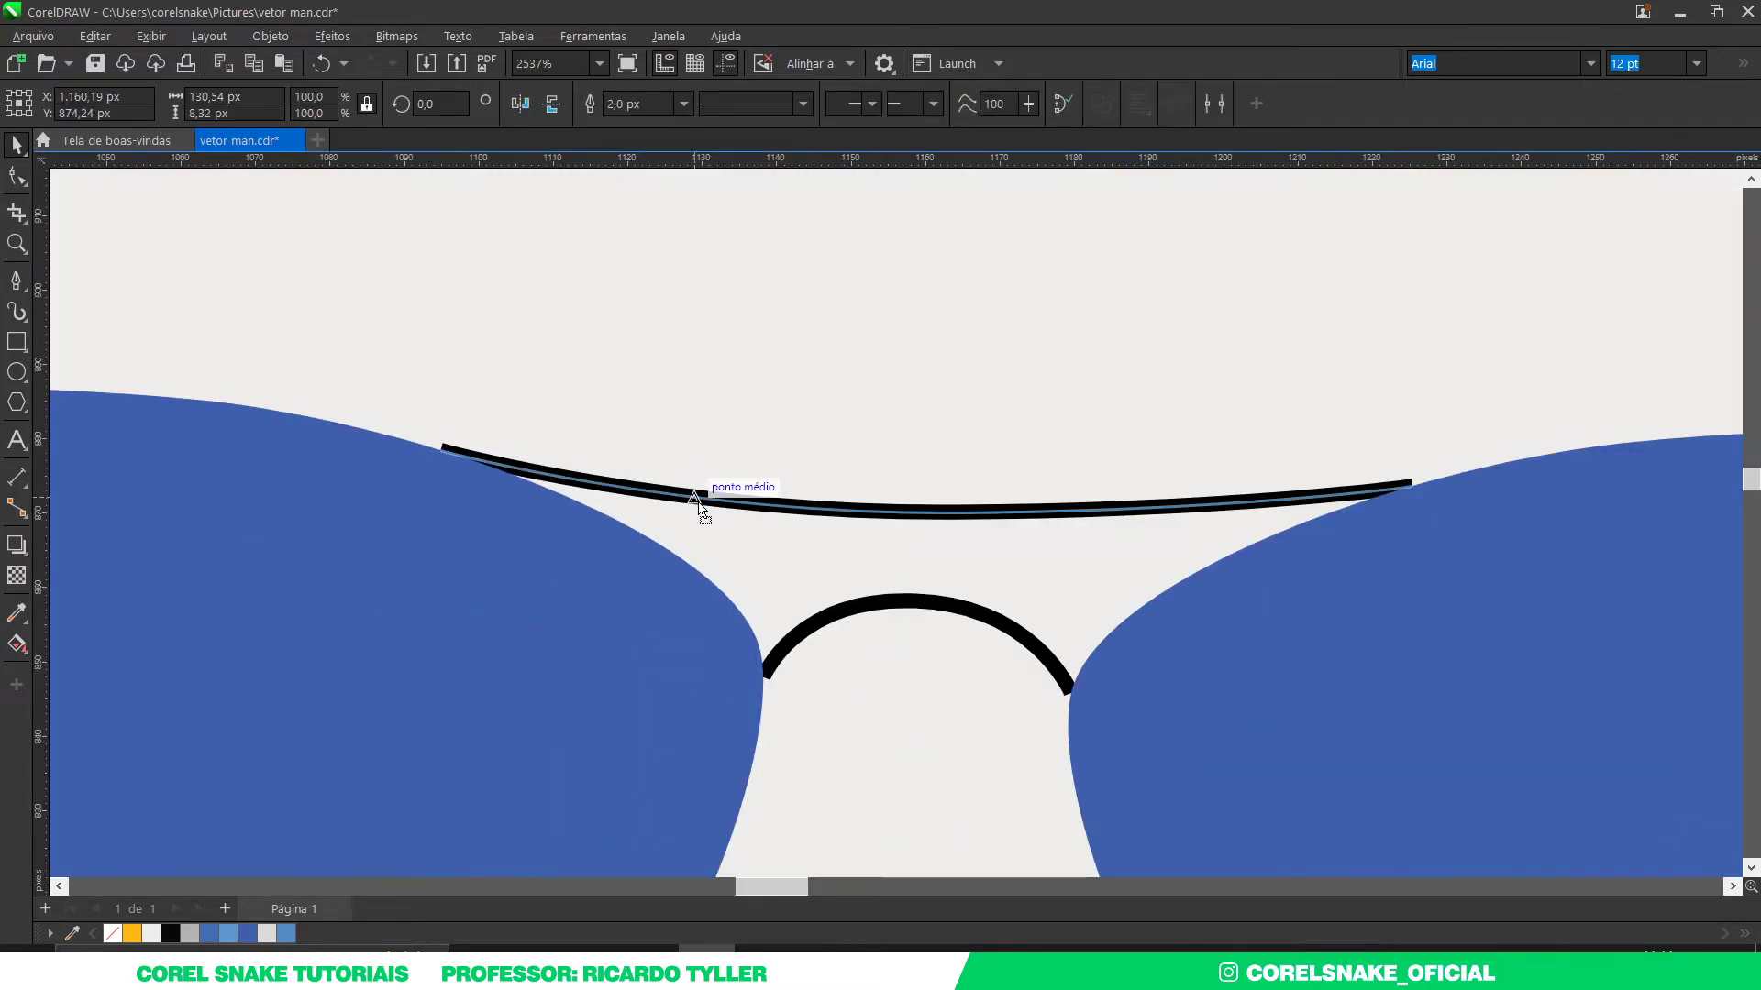
left_click(791, 653)
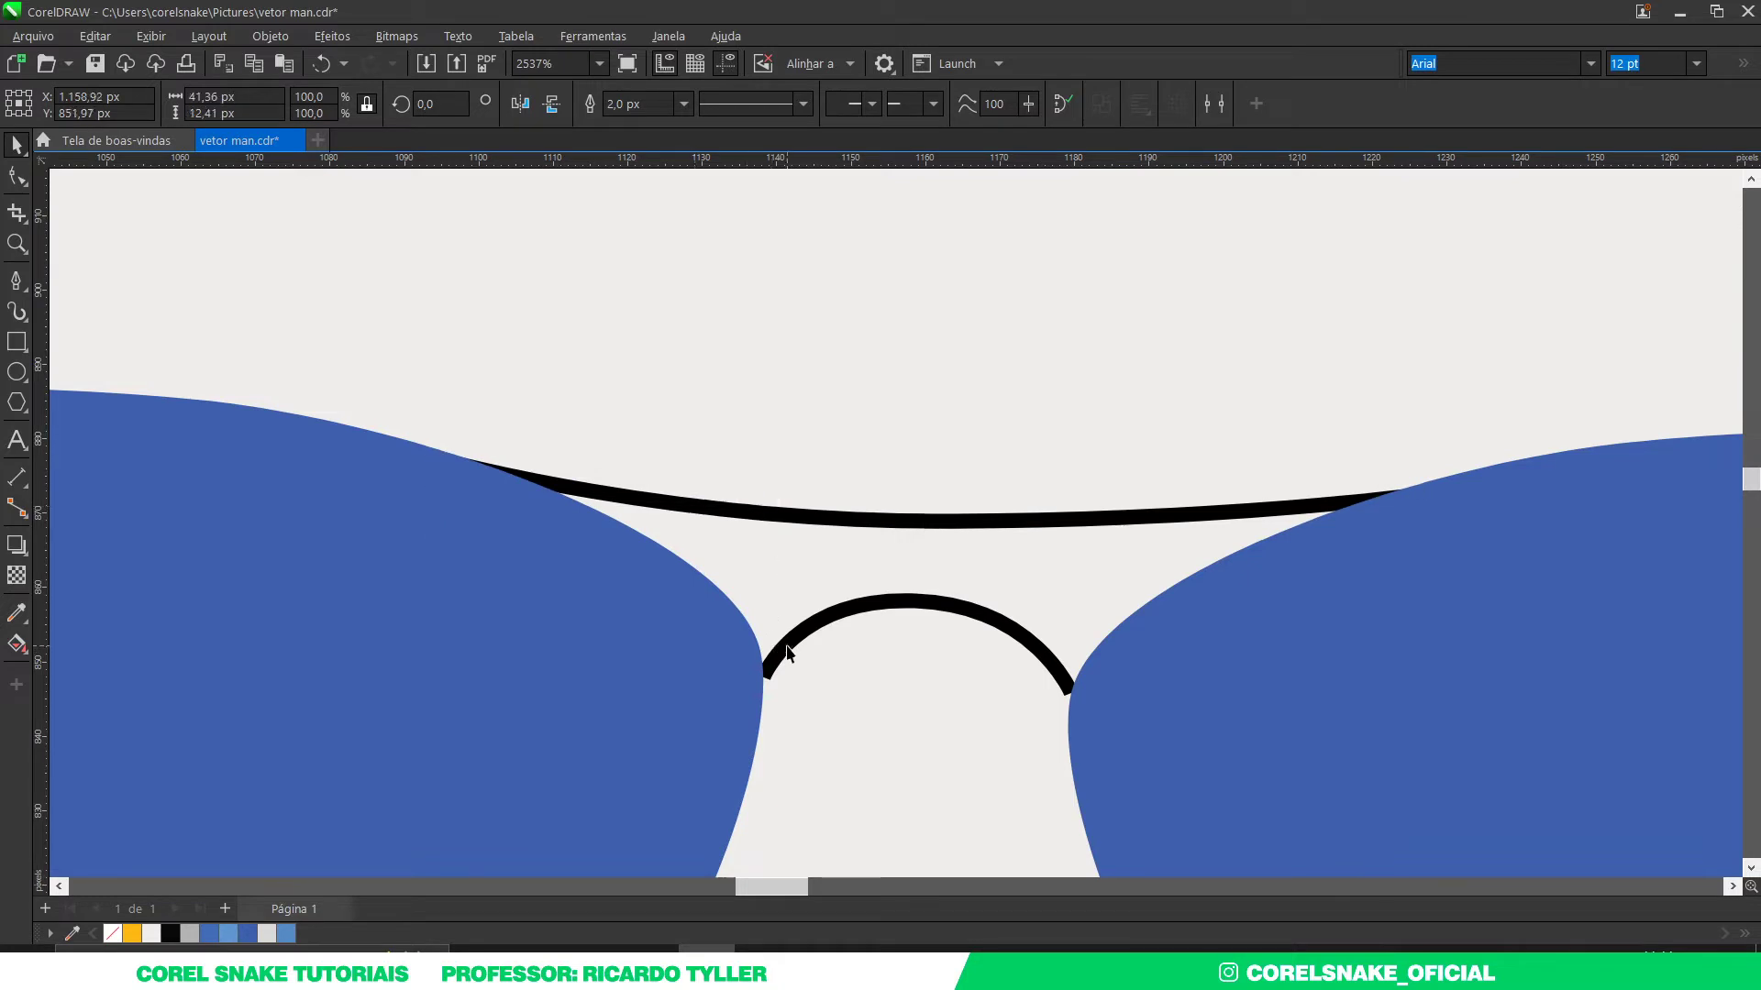
left_click_drag(1078, 700, 1089, 721)
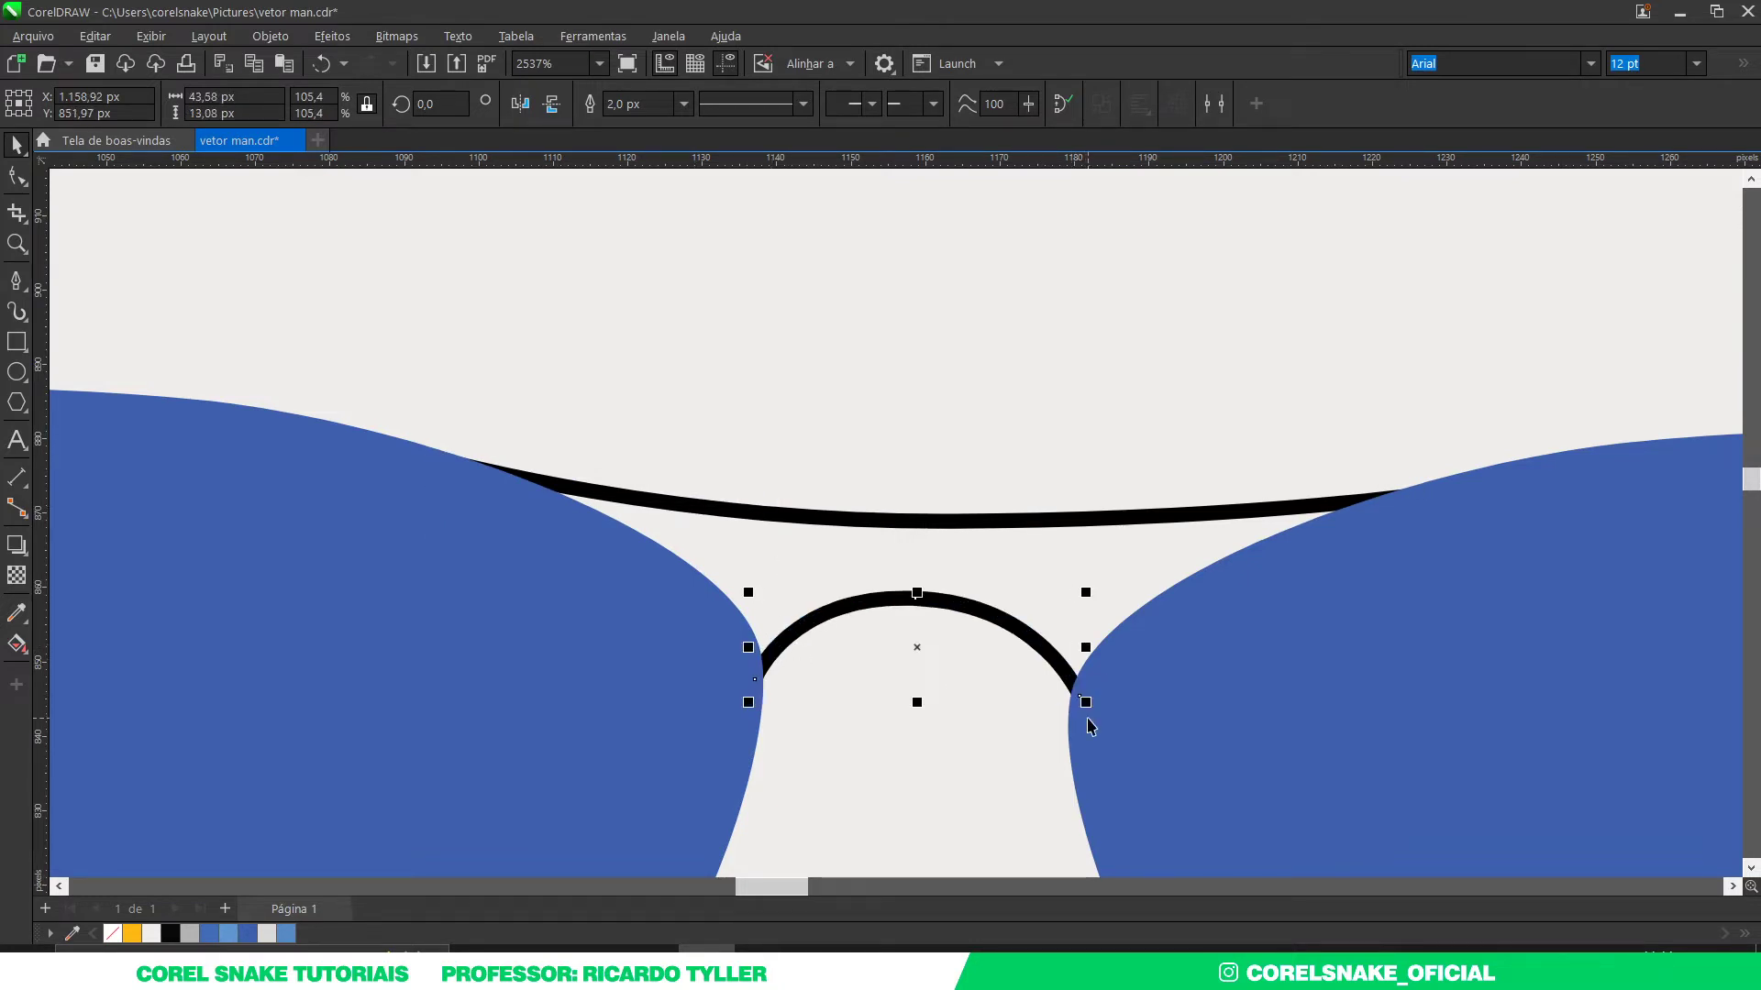
left_click(903, 522, "shift")
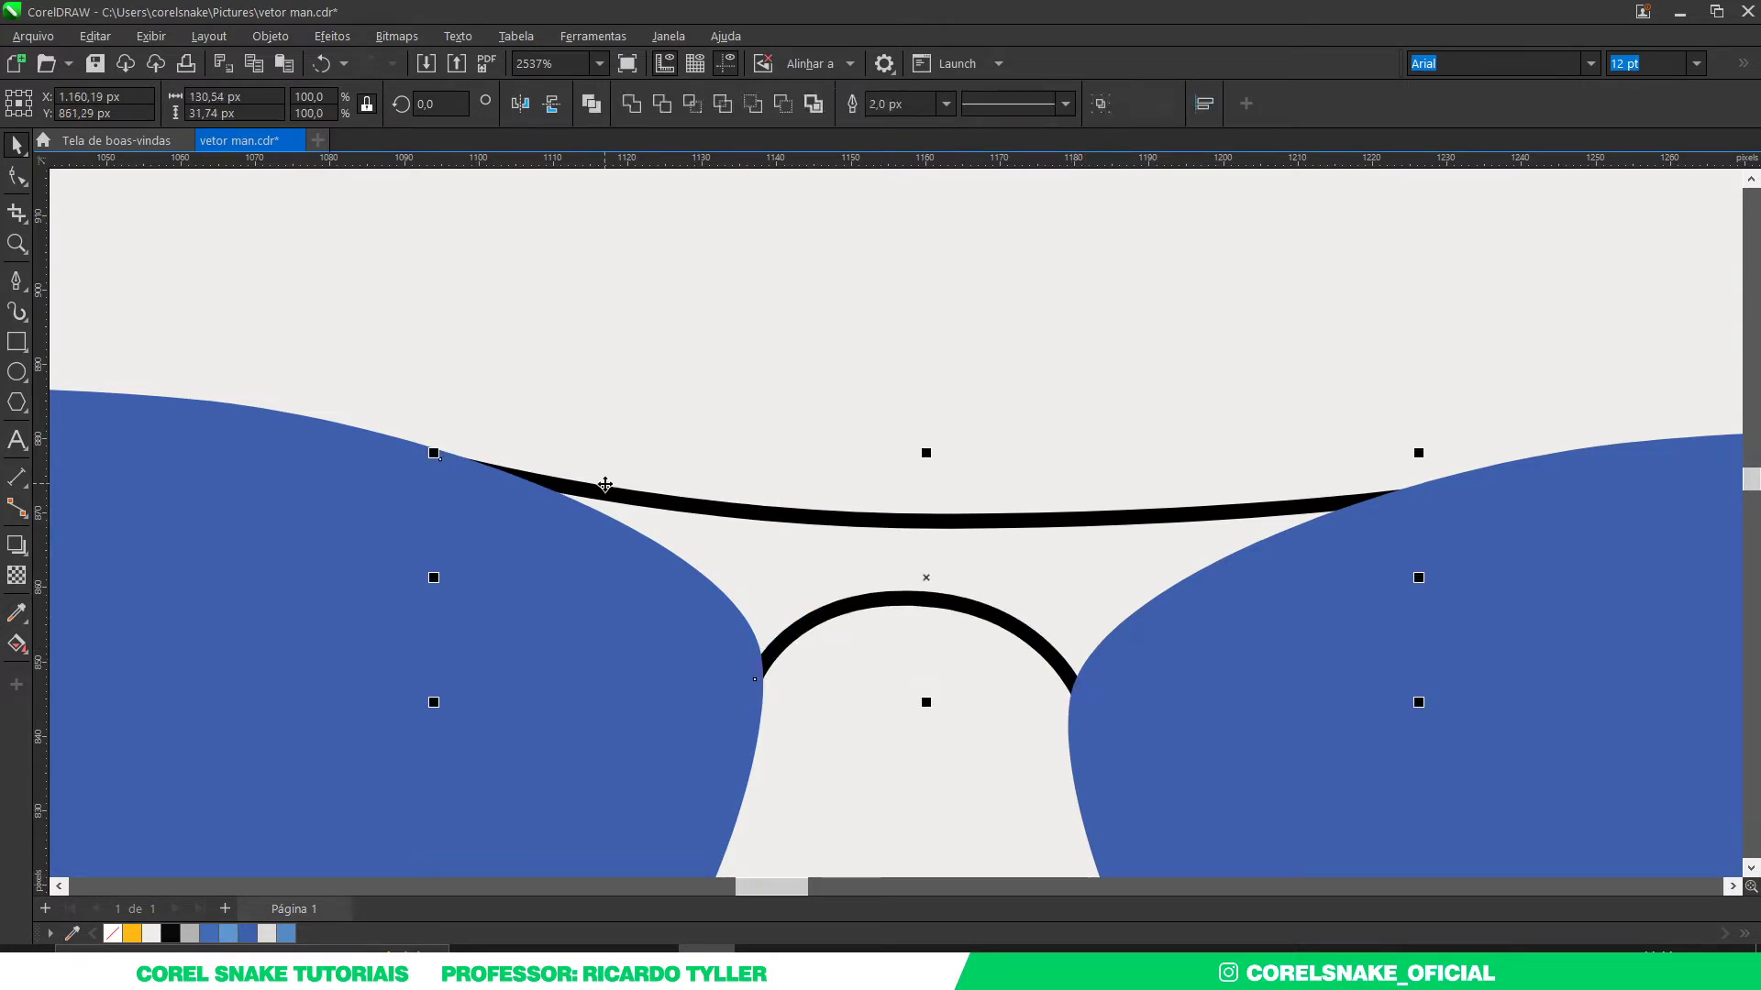
Step: Try a 5.0 px outline on both bridge curves, then set it back to 2.0 px
left_click(946, 103)
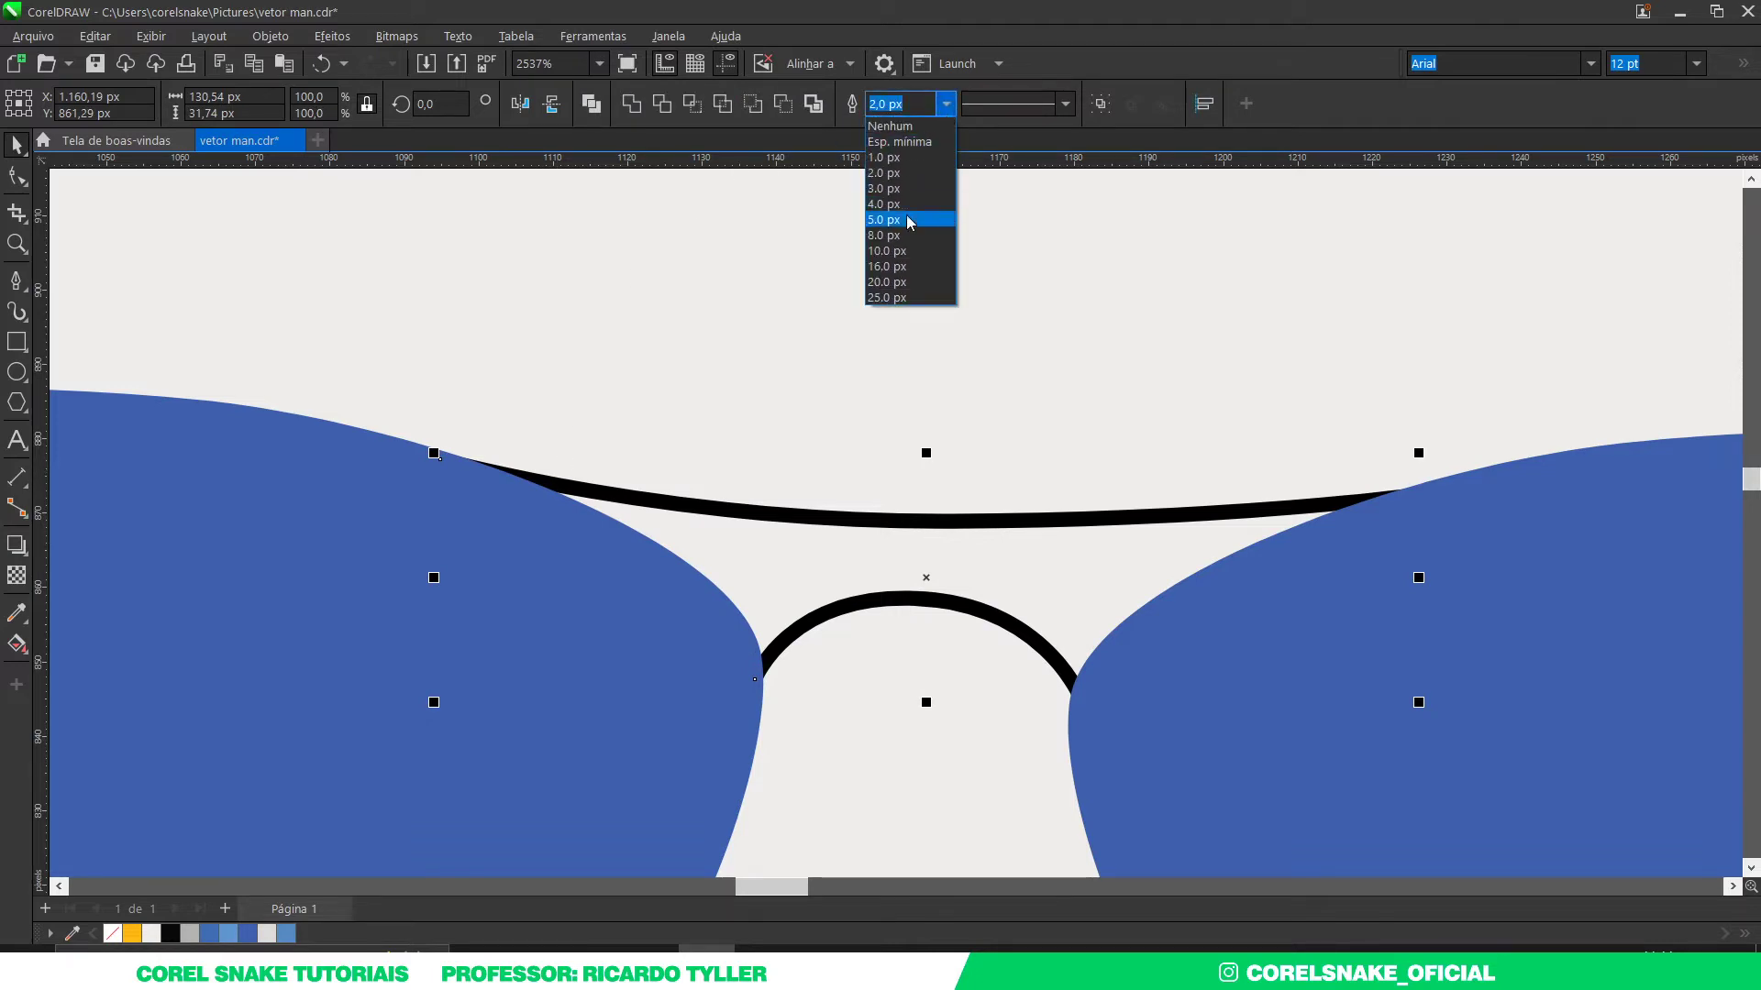
left_click(906, 215)
scroll(906, 243, "down", 4)
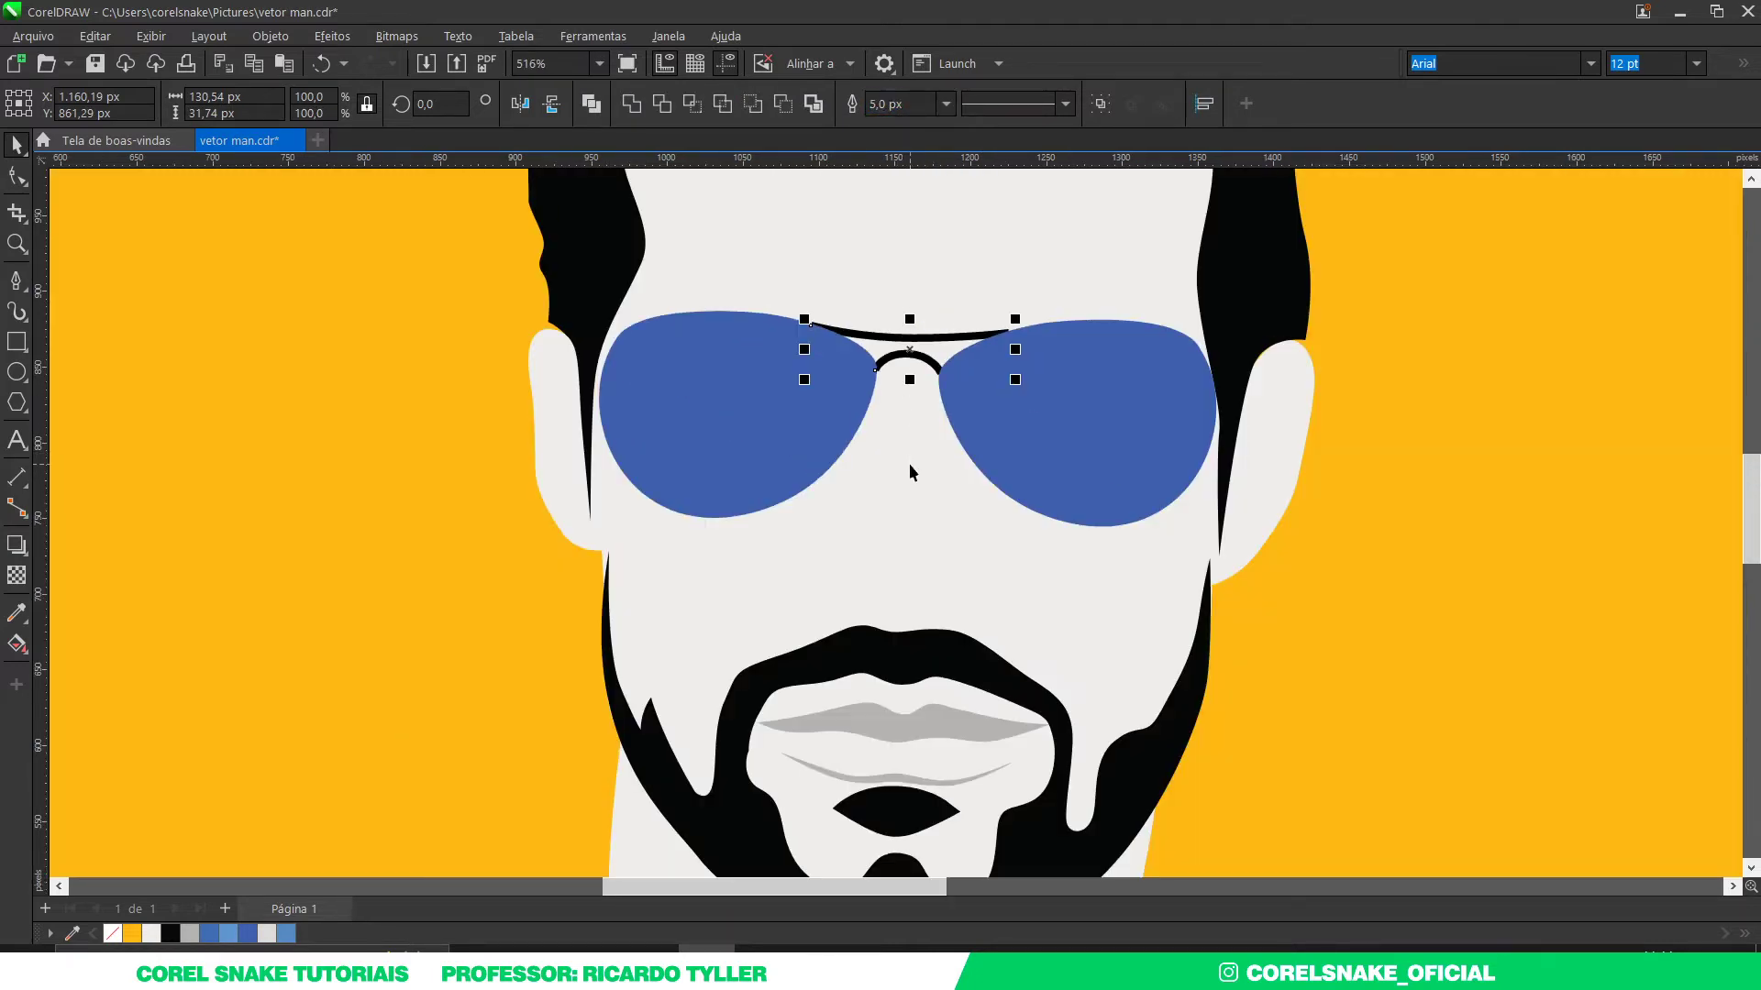
left_click(946, 104)
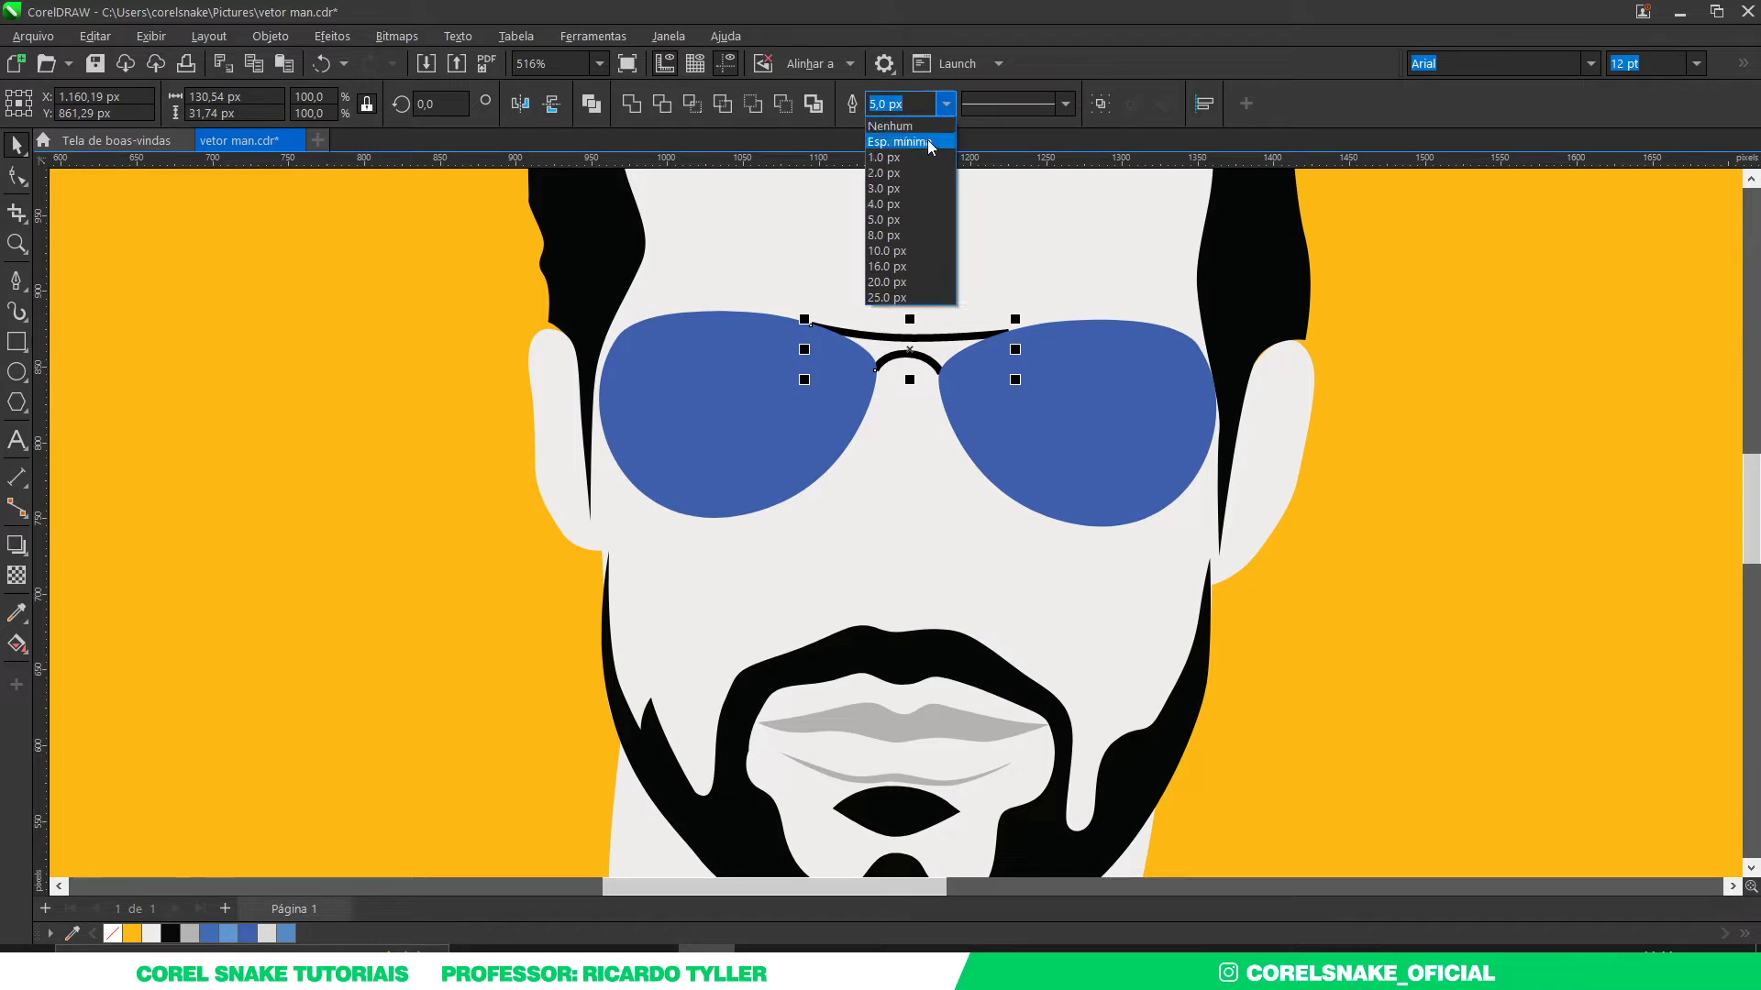
left_click(908, 170)
Step: Zoom out to the full page and deselect the glasses bridge
scroll(906, 331, "up", 4)
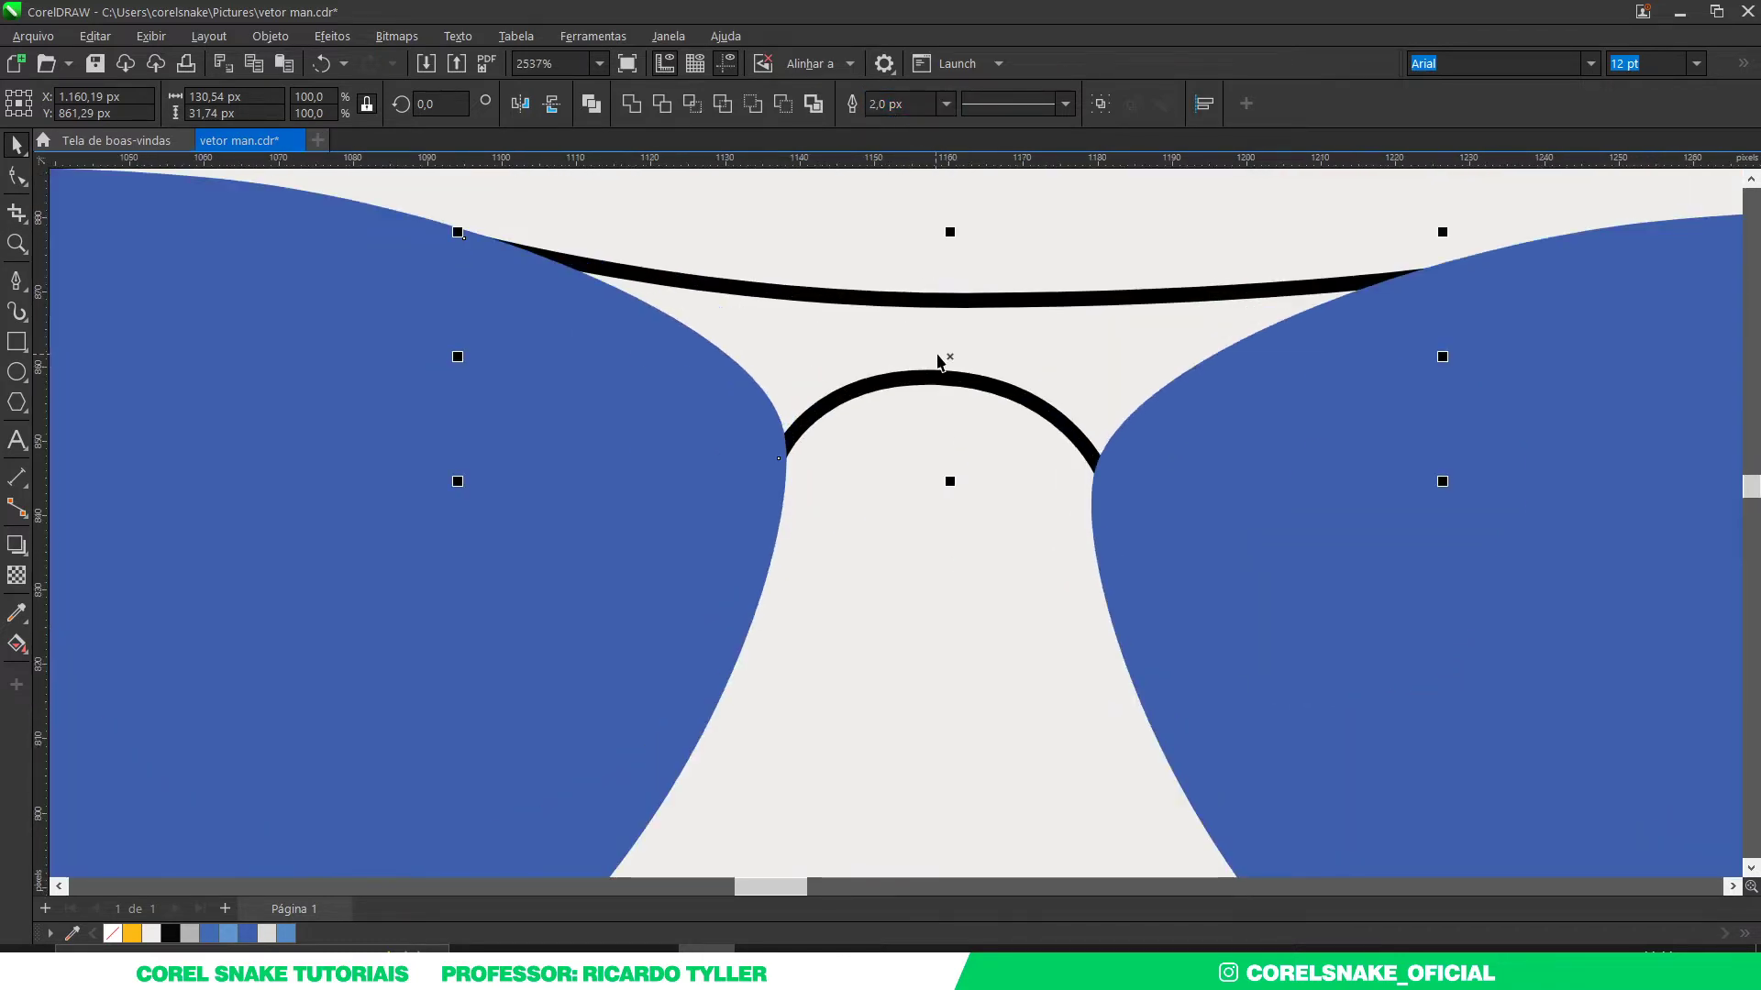
scroll(941, 365, "up", 2)
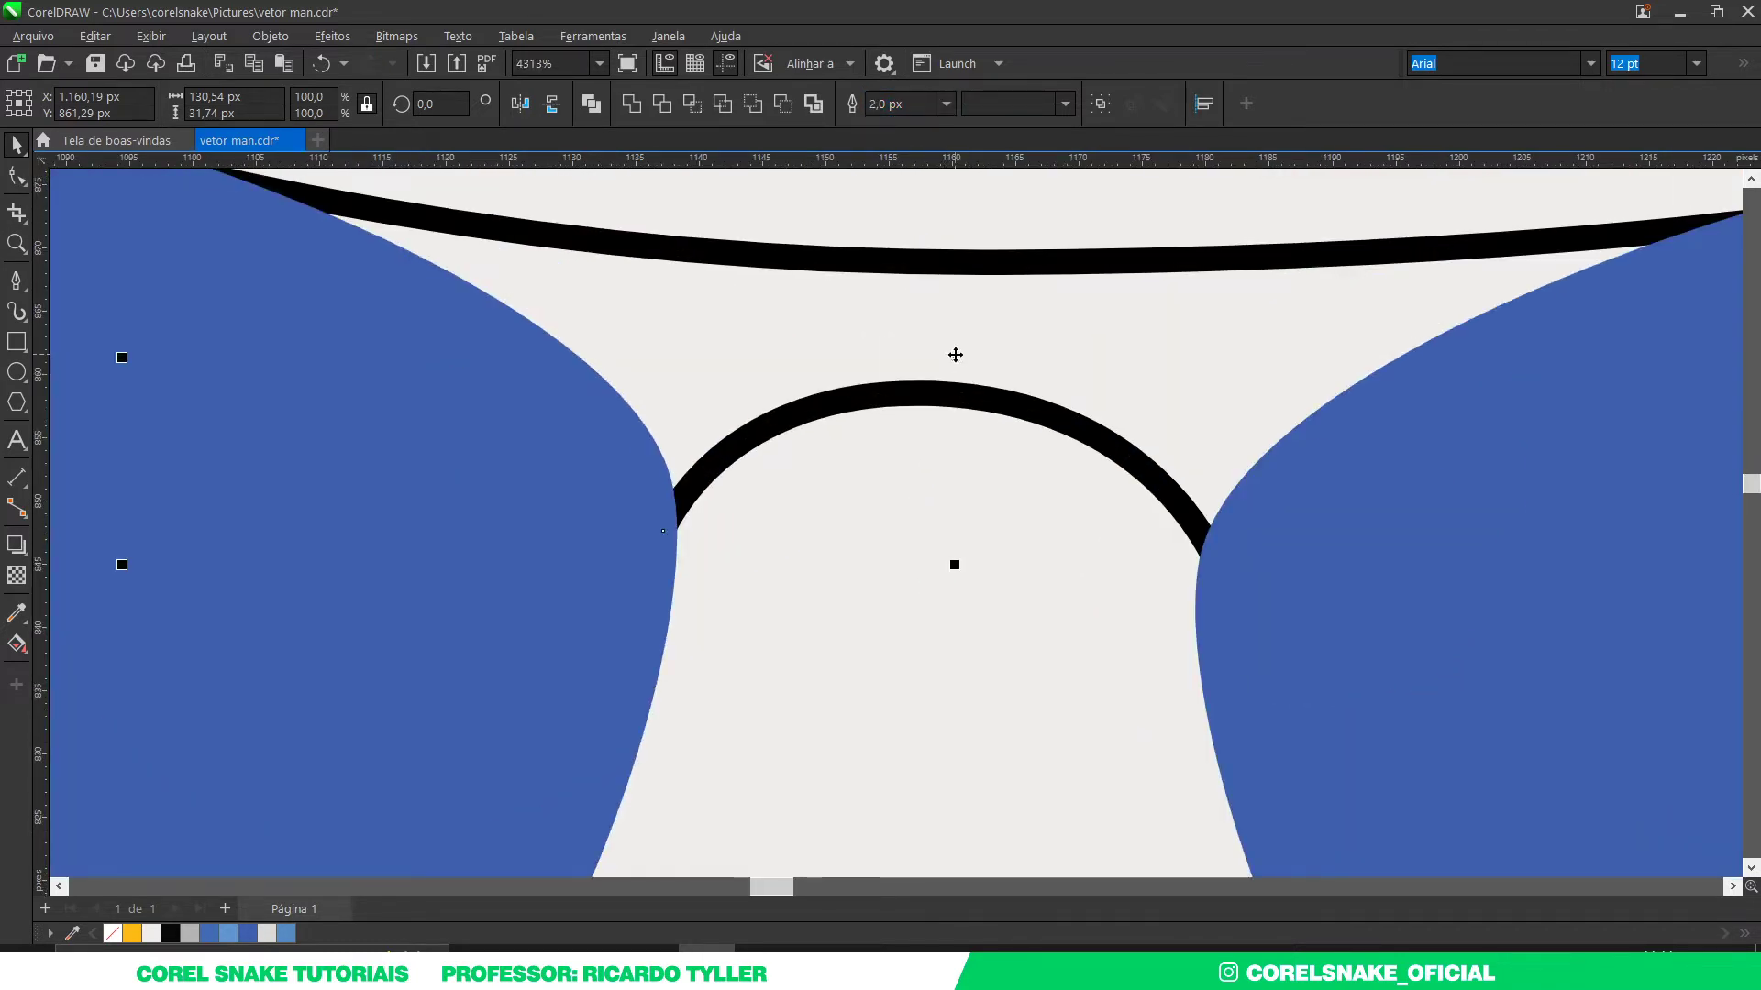
scroll(965, 353, "down", 4)
scroll(964, 353, "down", 8)
scroll(1247, 446, "down", 1)
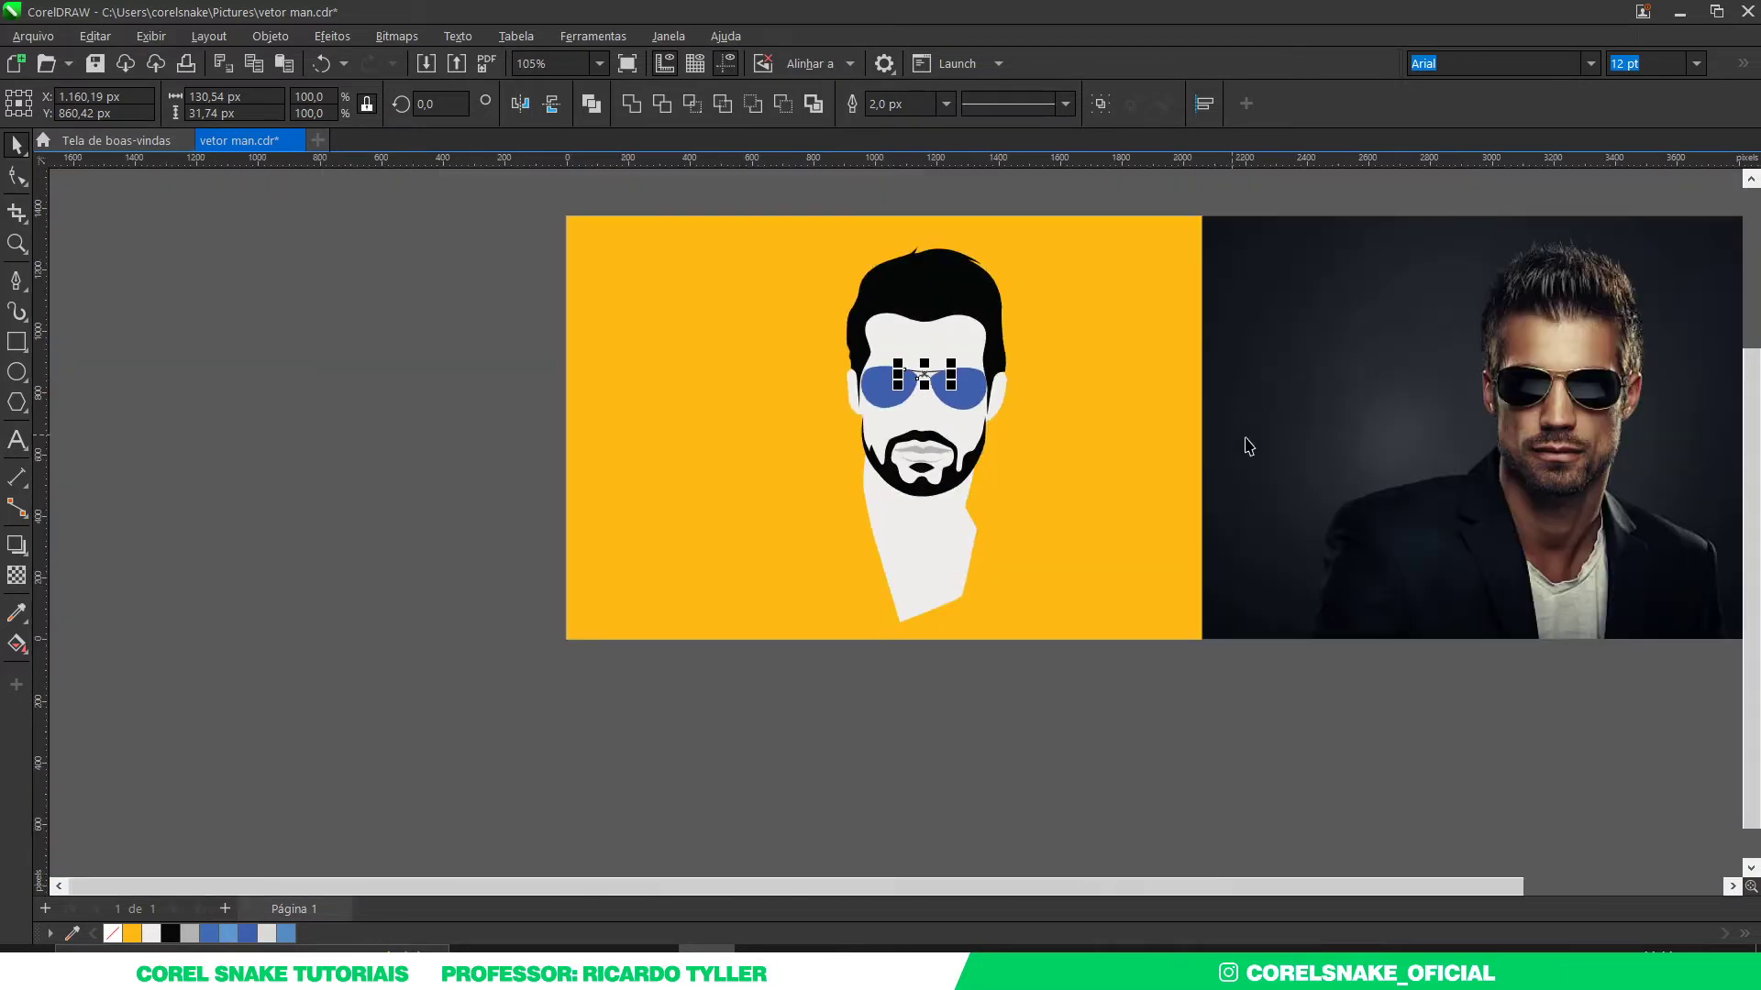
left_click(1038, 212)
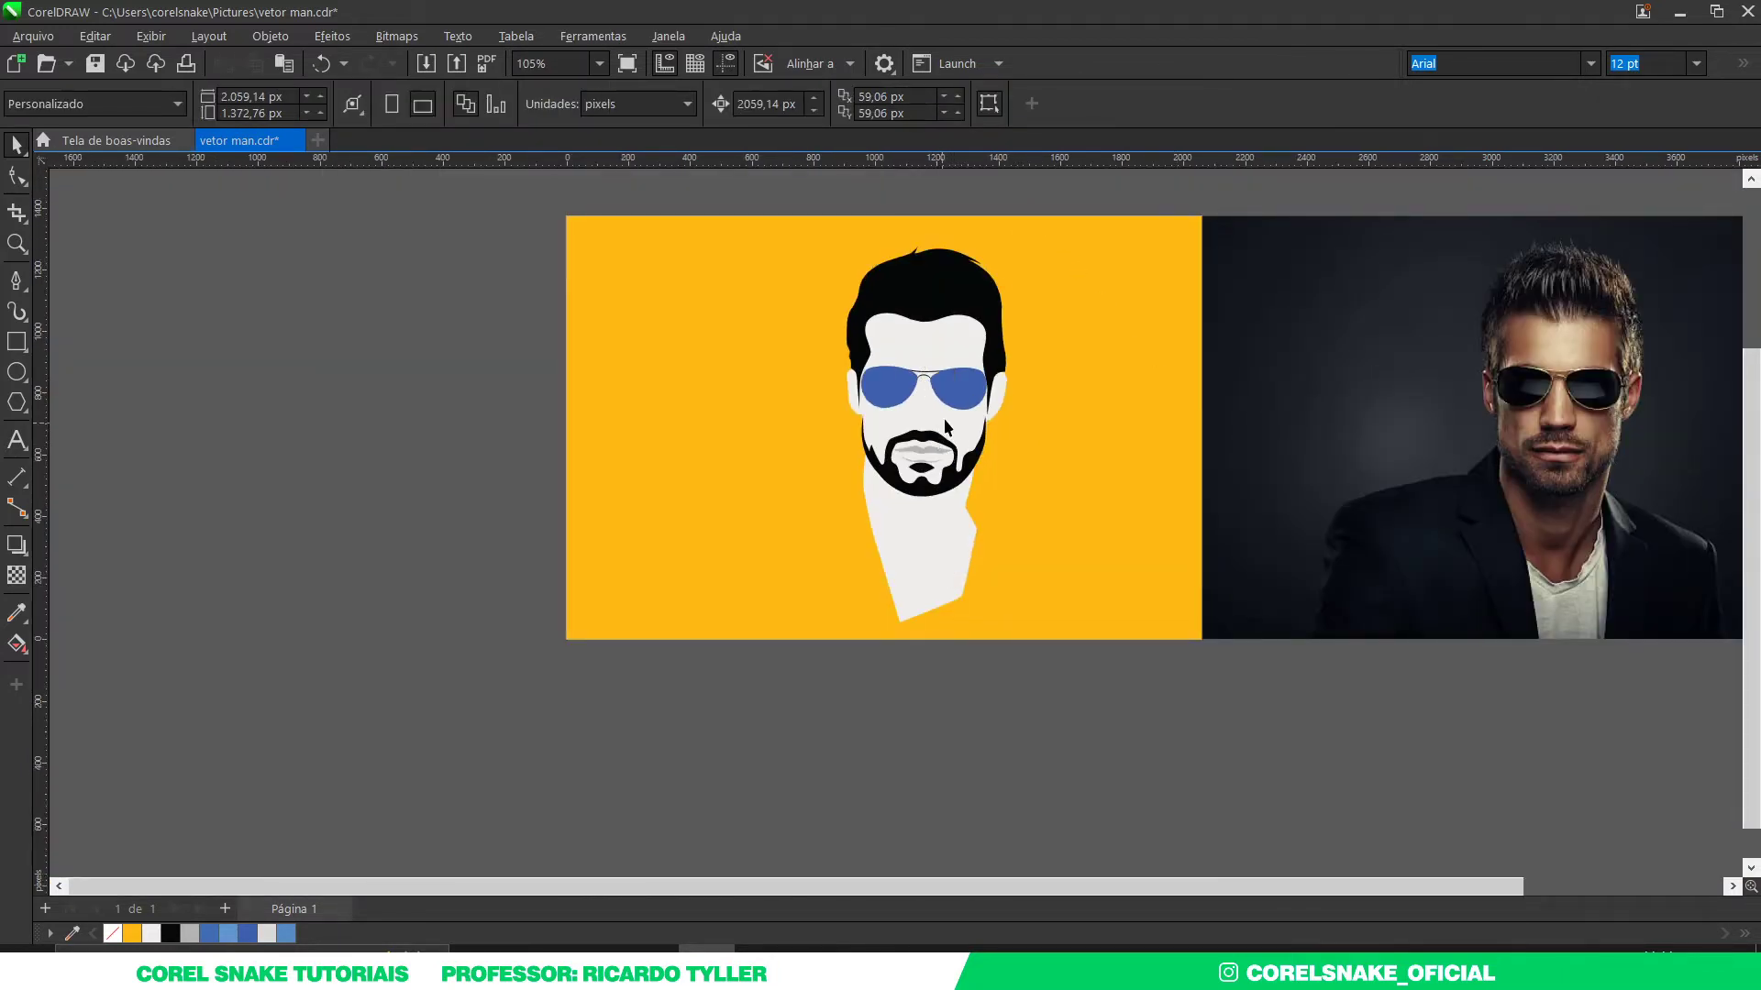
Step: Zoom into the photo's nose and start a Bezier curve along the left nostril bottom
scroll(947, 406, "up", 1)
scroll(715, 407, "down", 3)
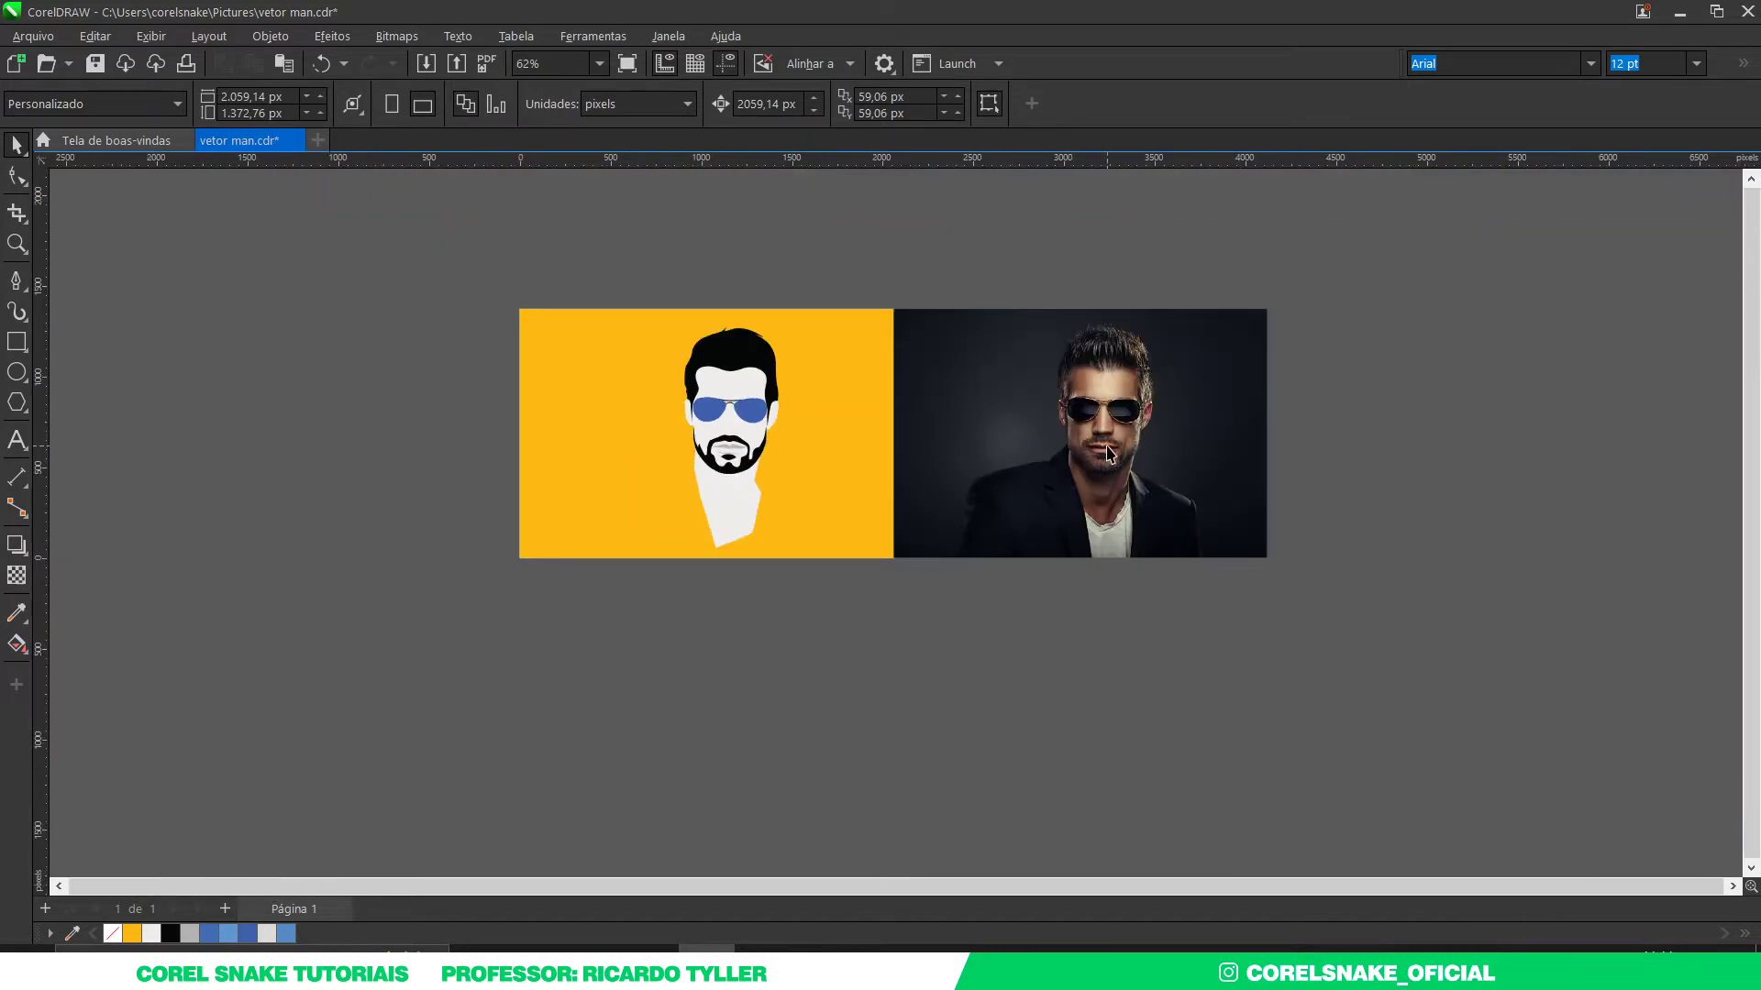
scroll(1117, 447, "up", 3)
scroll(1100, 439, "up", 3)
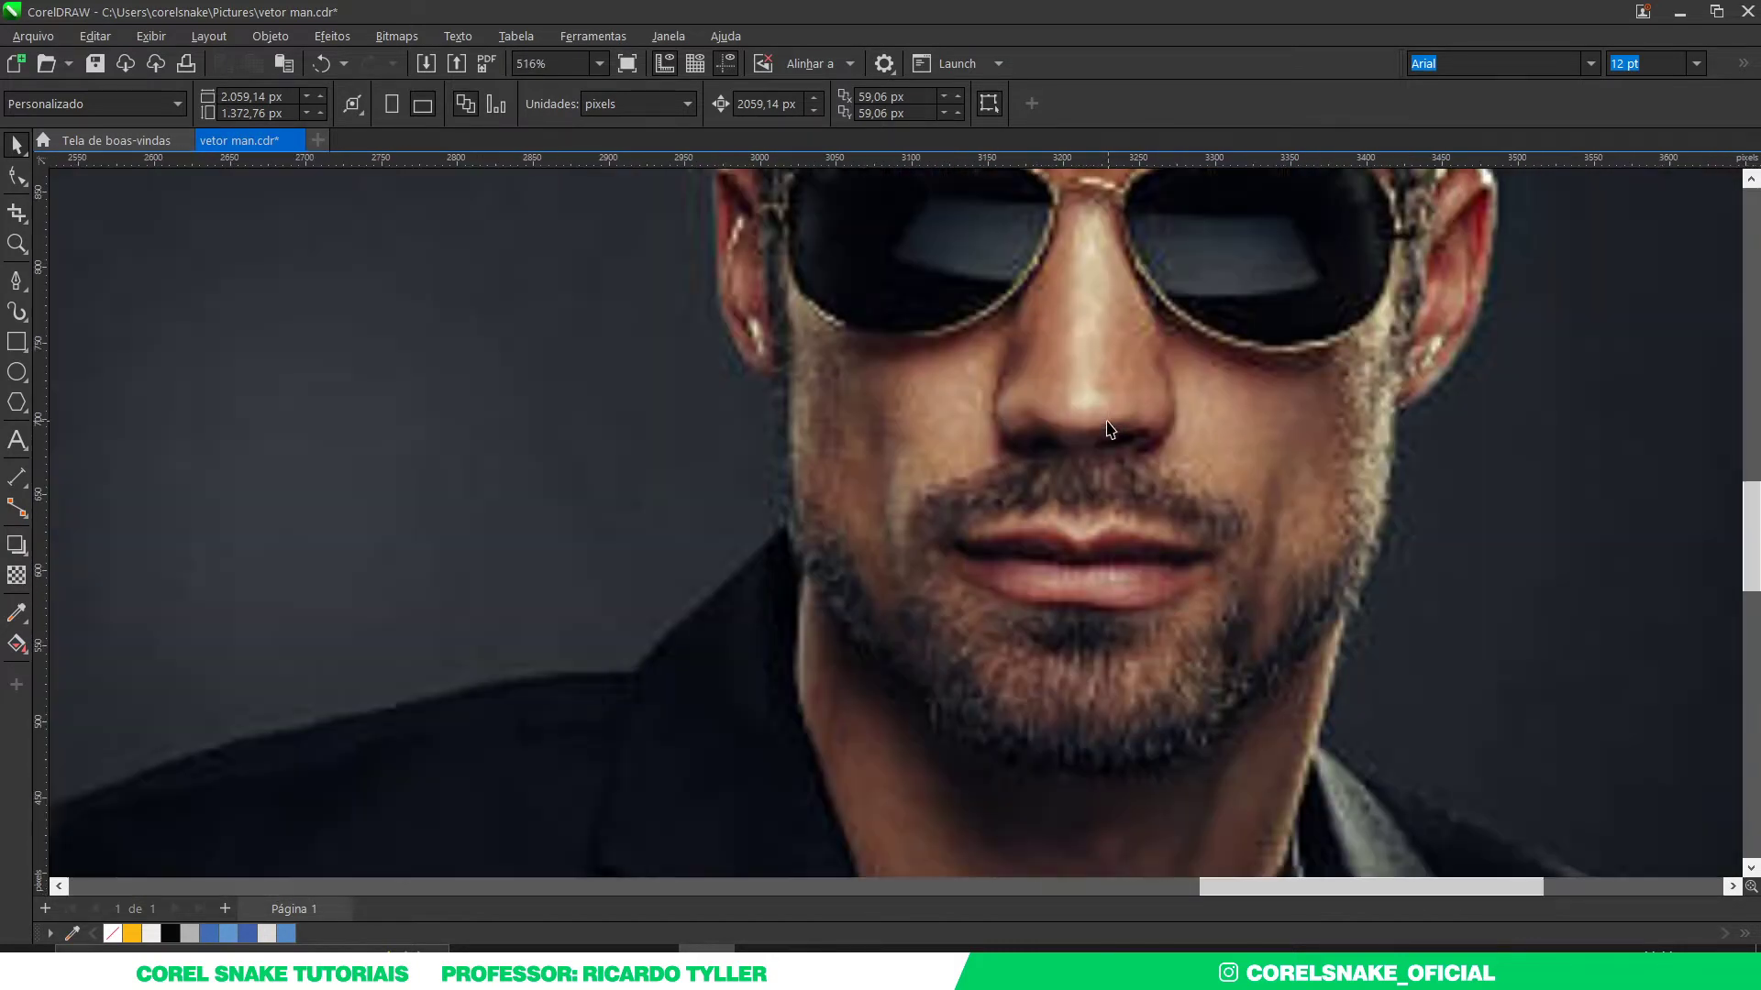
scroll(1082, 429, "up", 2)
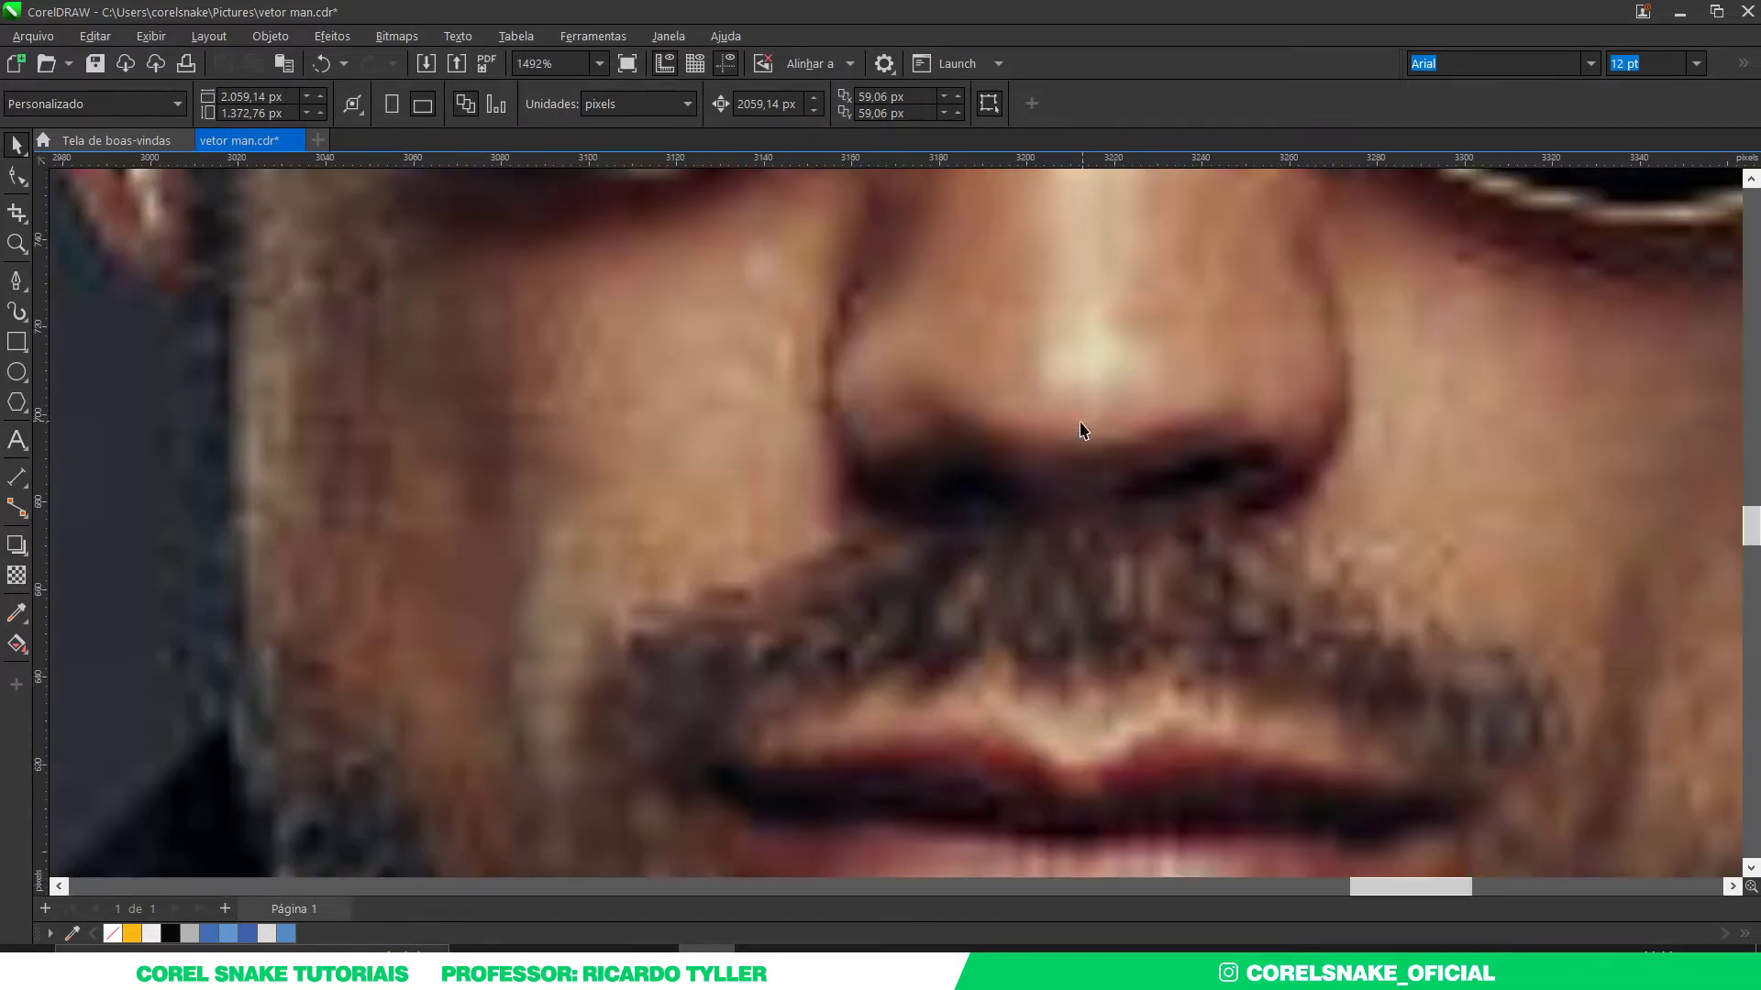
left_click(15, 281)
scroll(1073, 468, "up", 1)
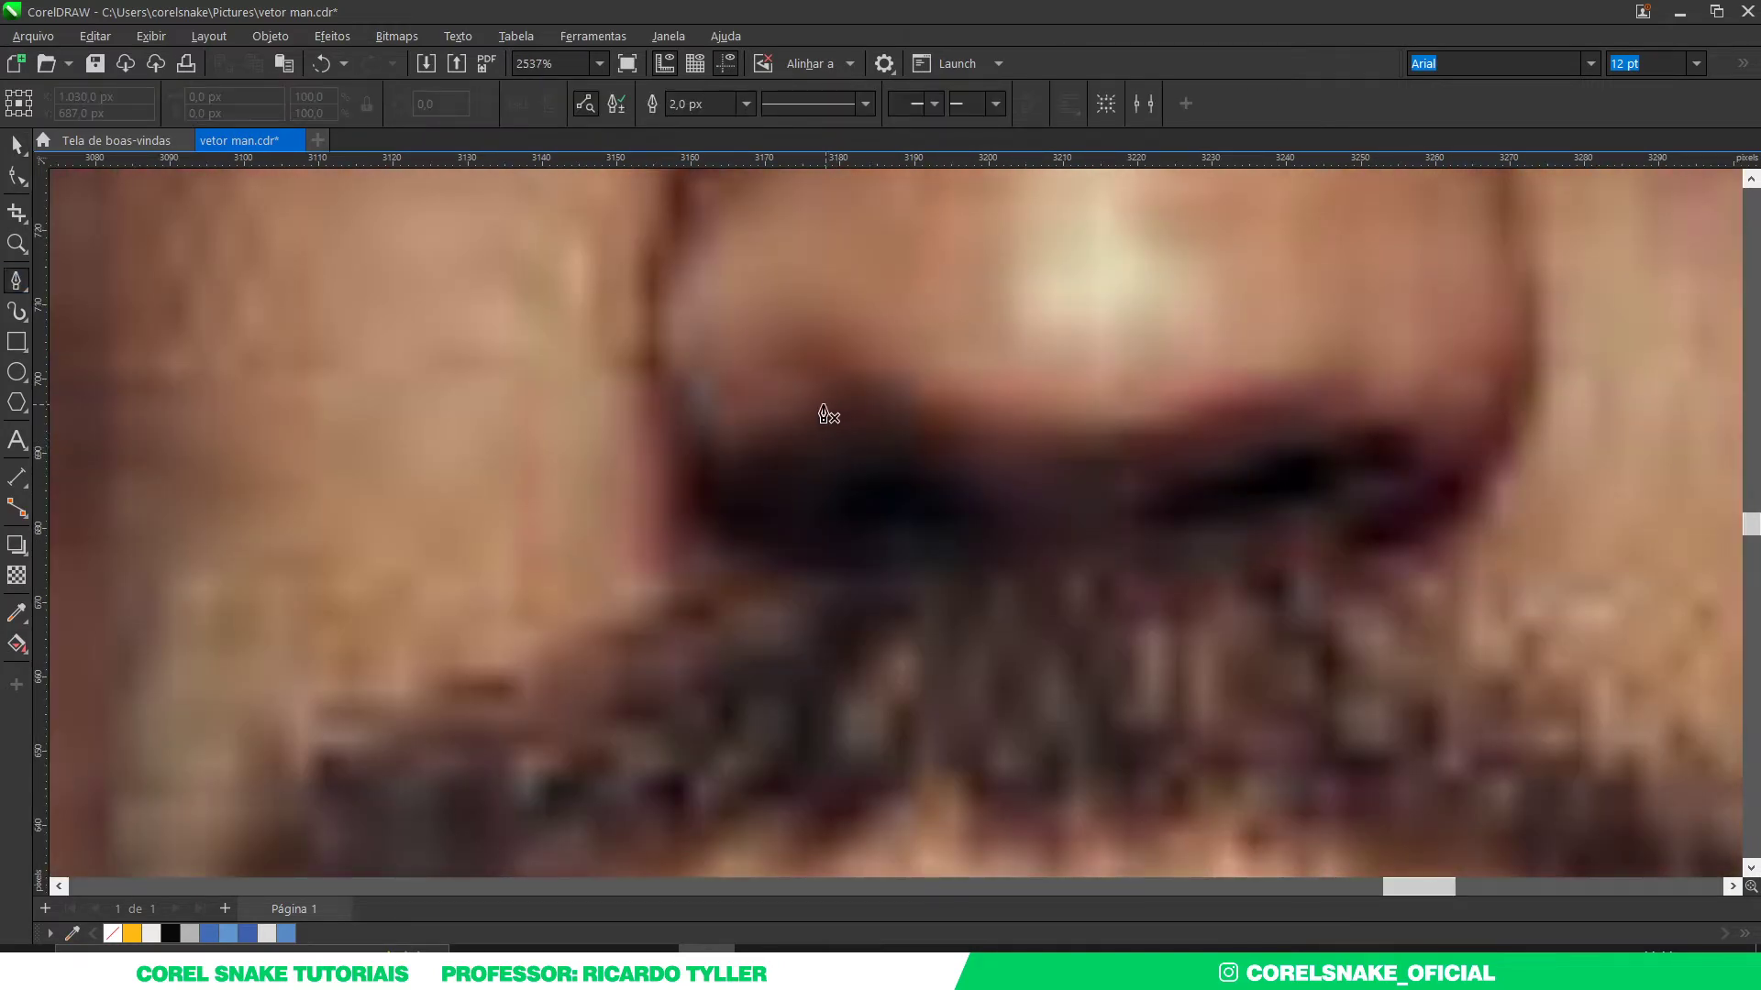
left_click(789, 455)
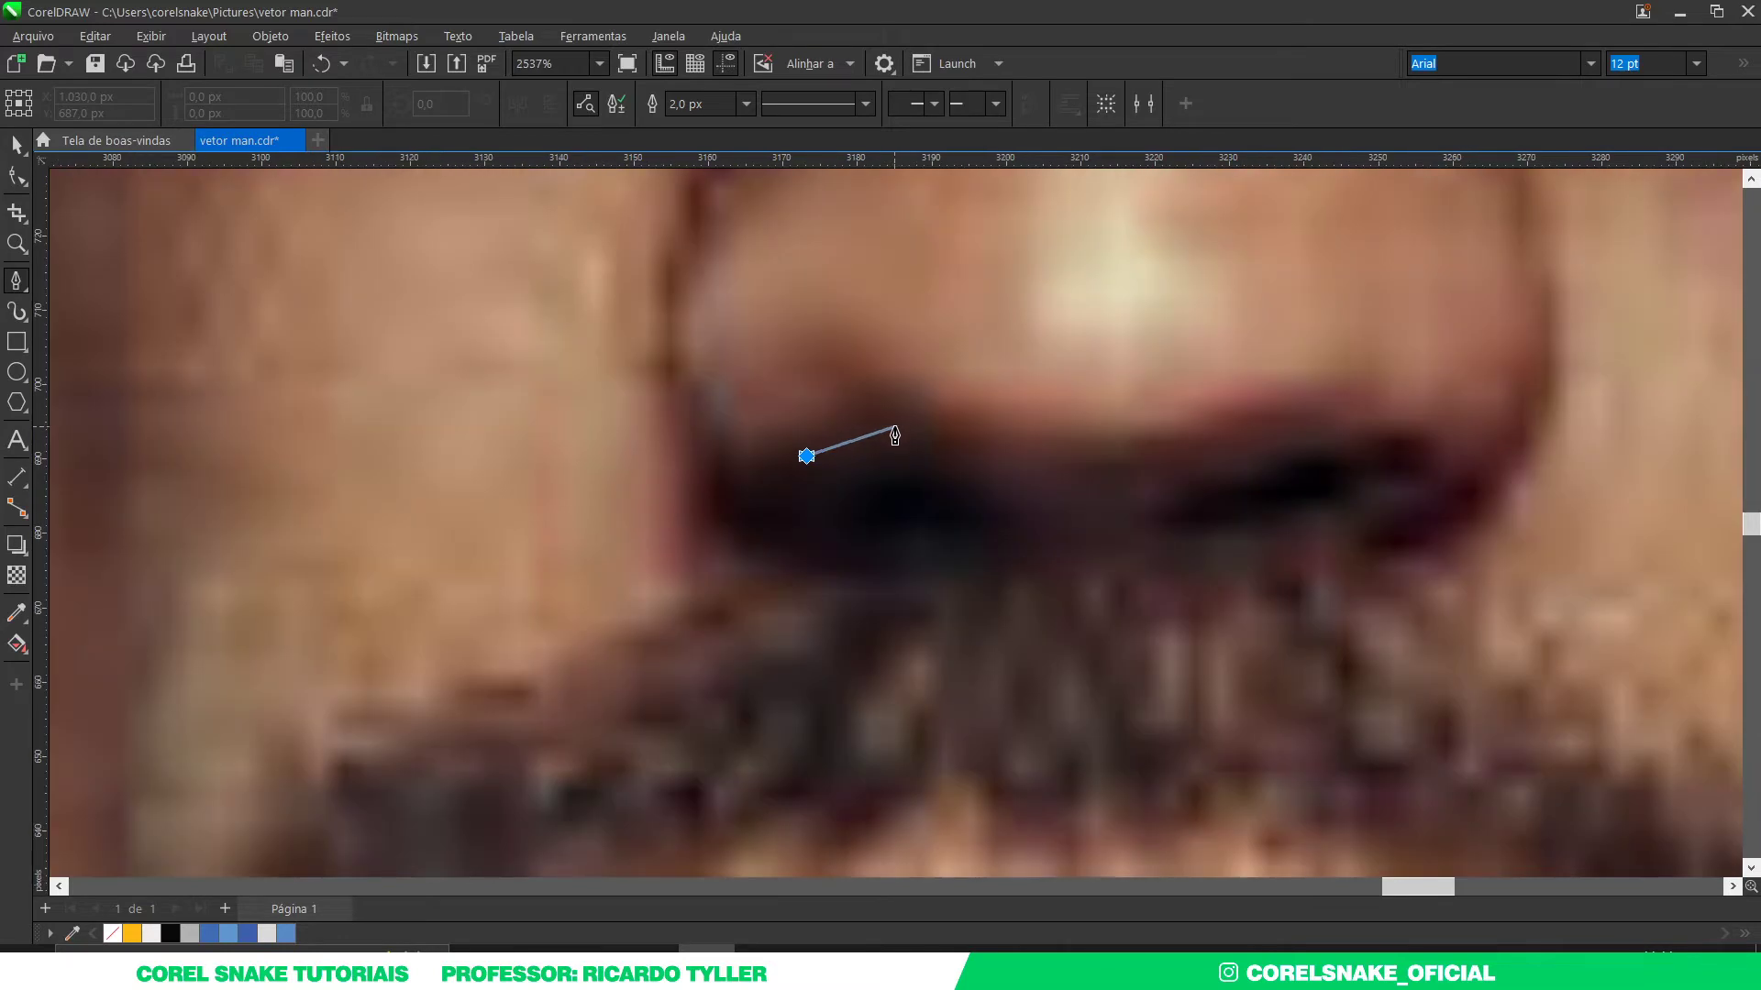
left_click_drag(903, 424, 963, 434)
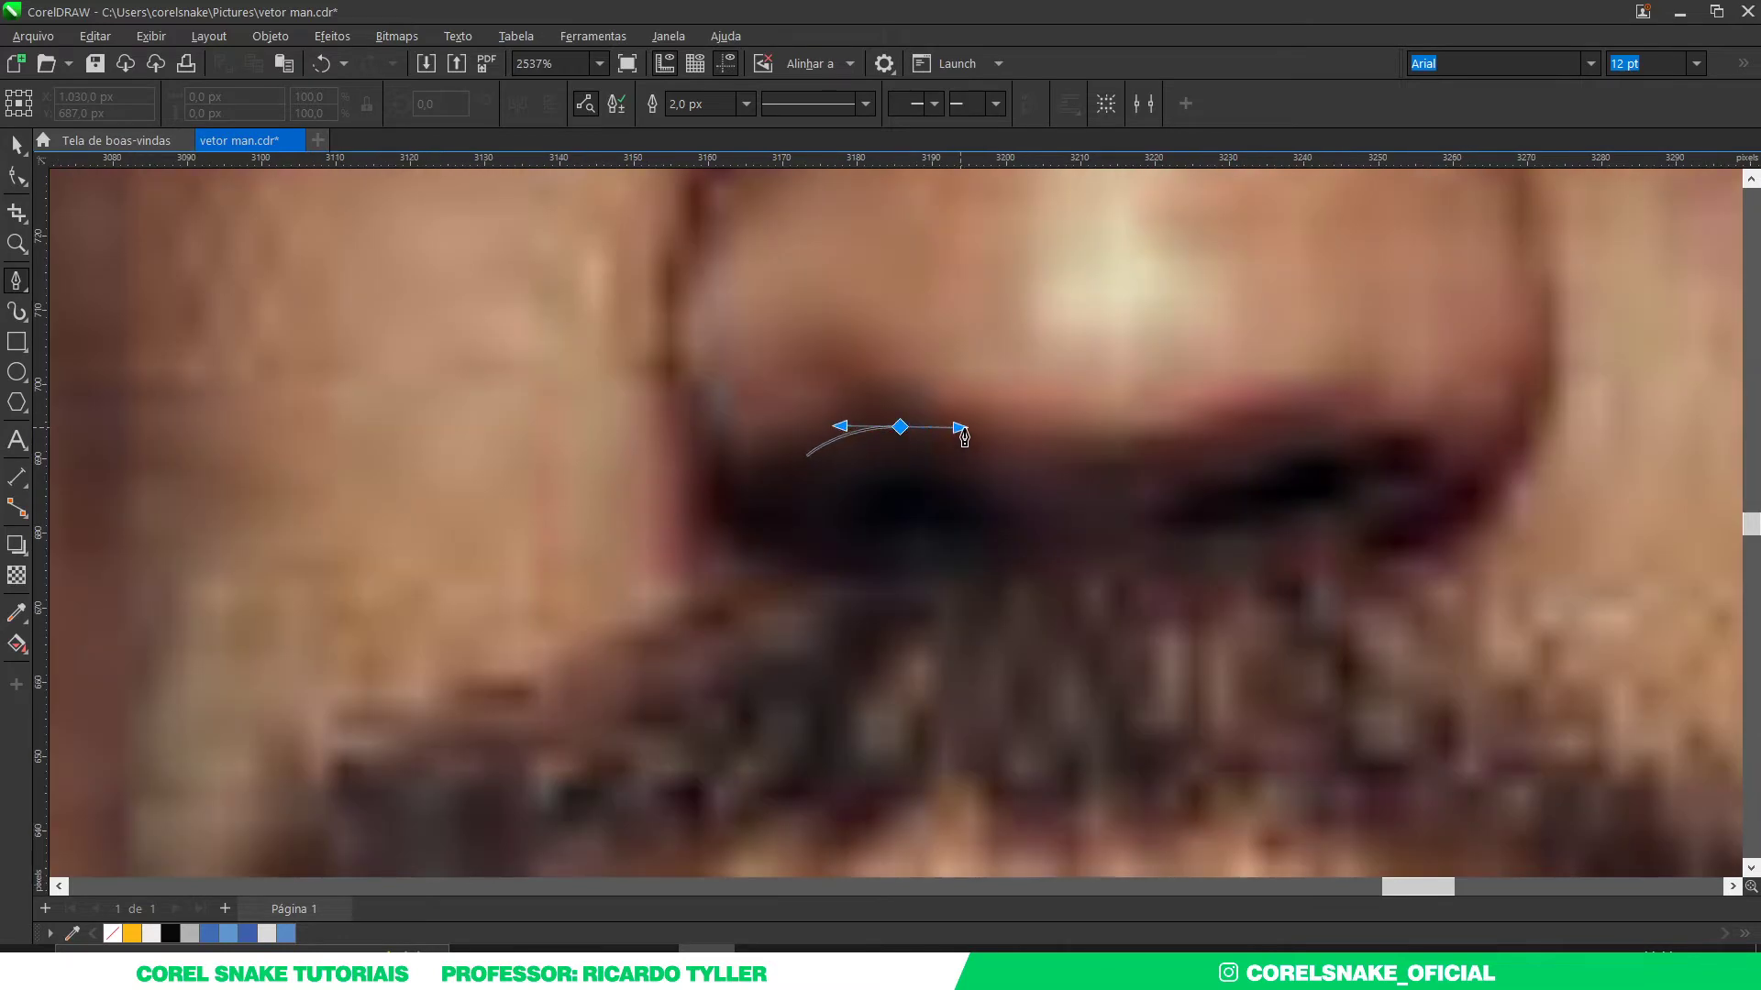
Step: Carry the wavy curve under the nose to the right tip and back to the start
left_click_drag(1050, 515, 1112, 538)
left_click_drag(1189, 473, 1219, 453)
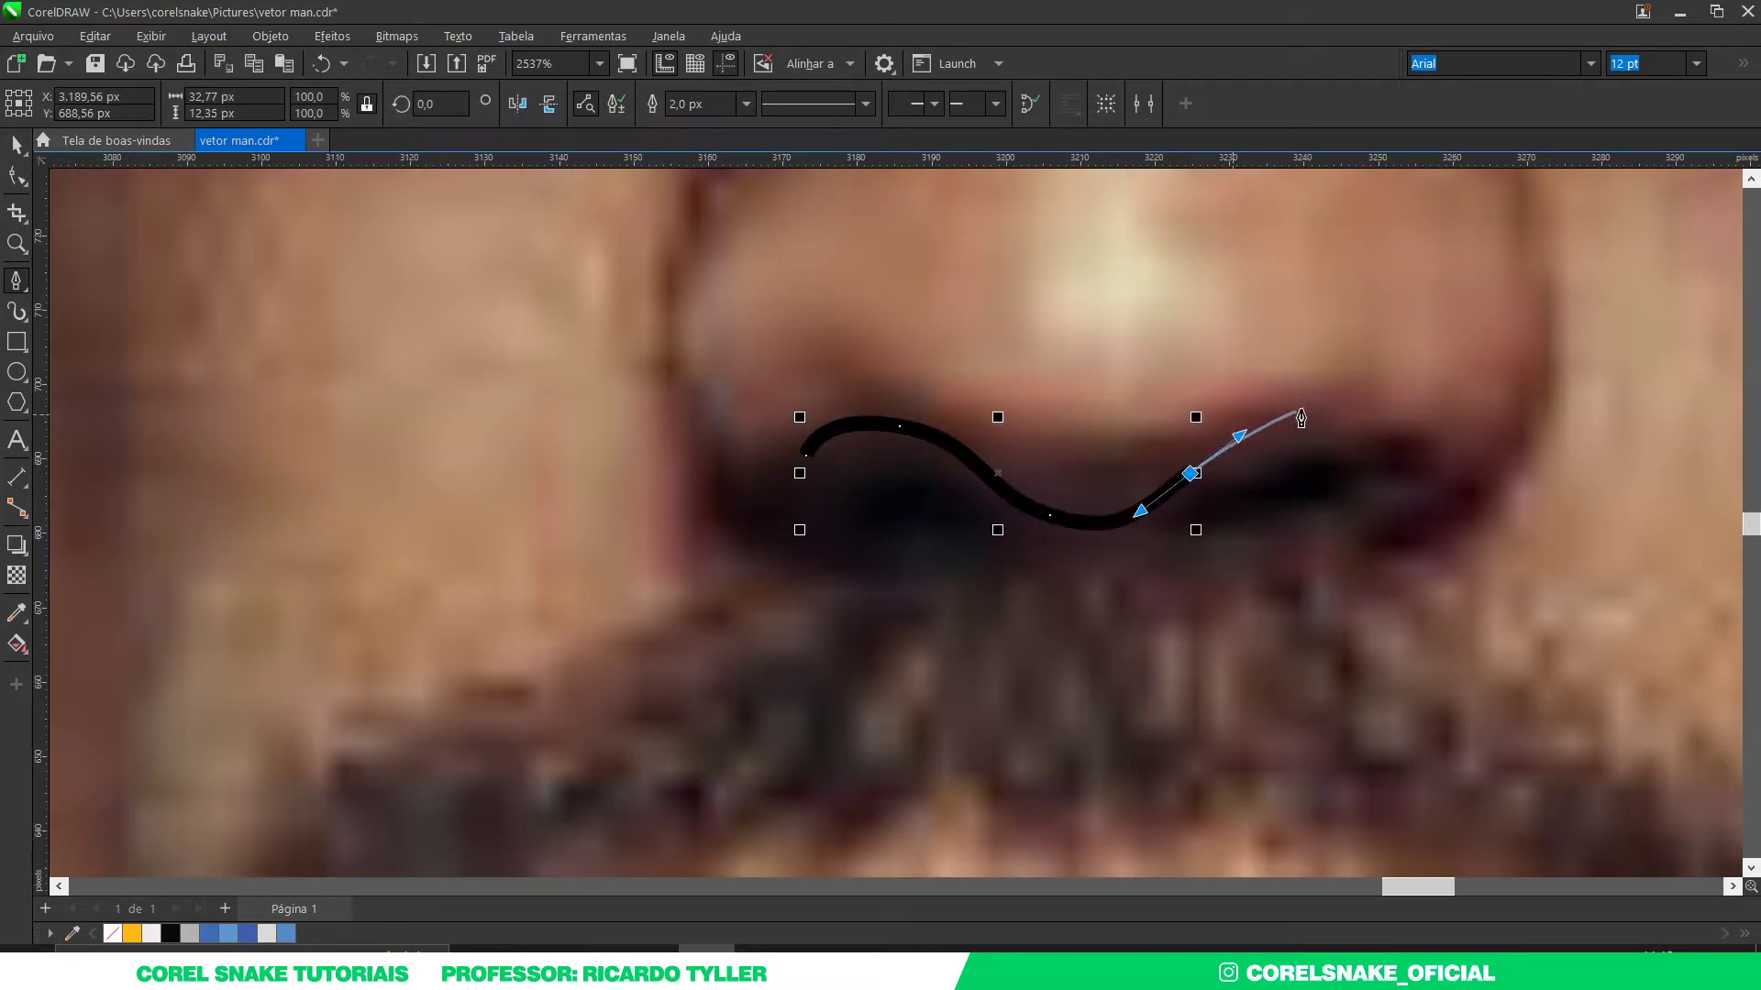
mouse_move(1378, 428)
left_mouse_down()
mouse_move(1434, 447)
mouse_move(1199, 418)
left_mouse_up()
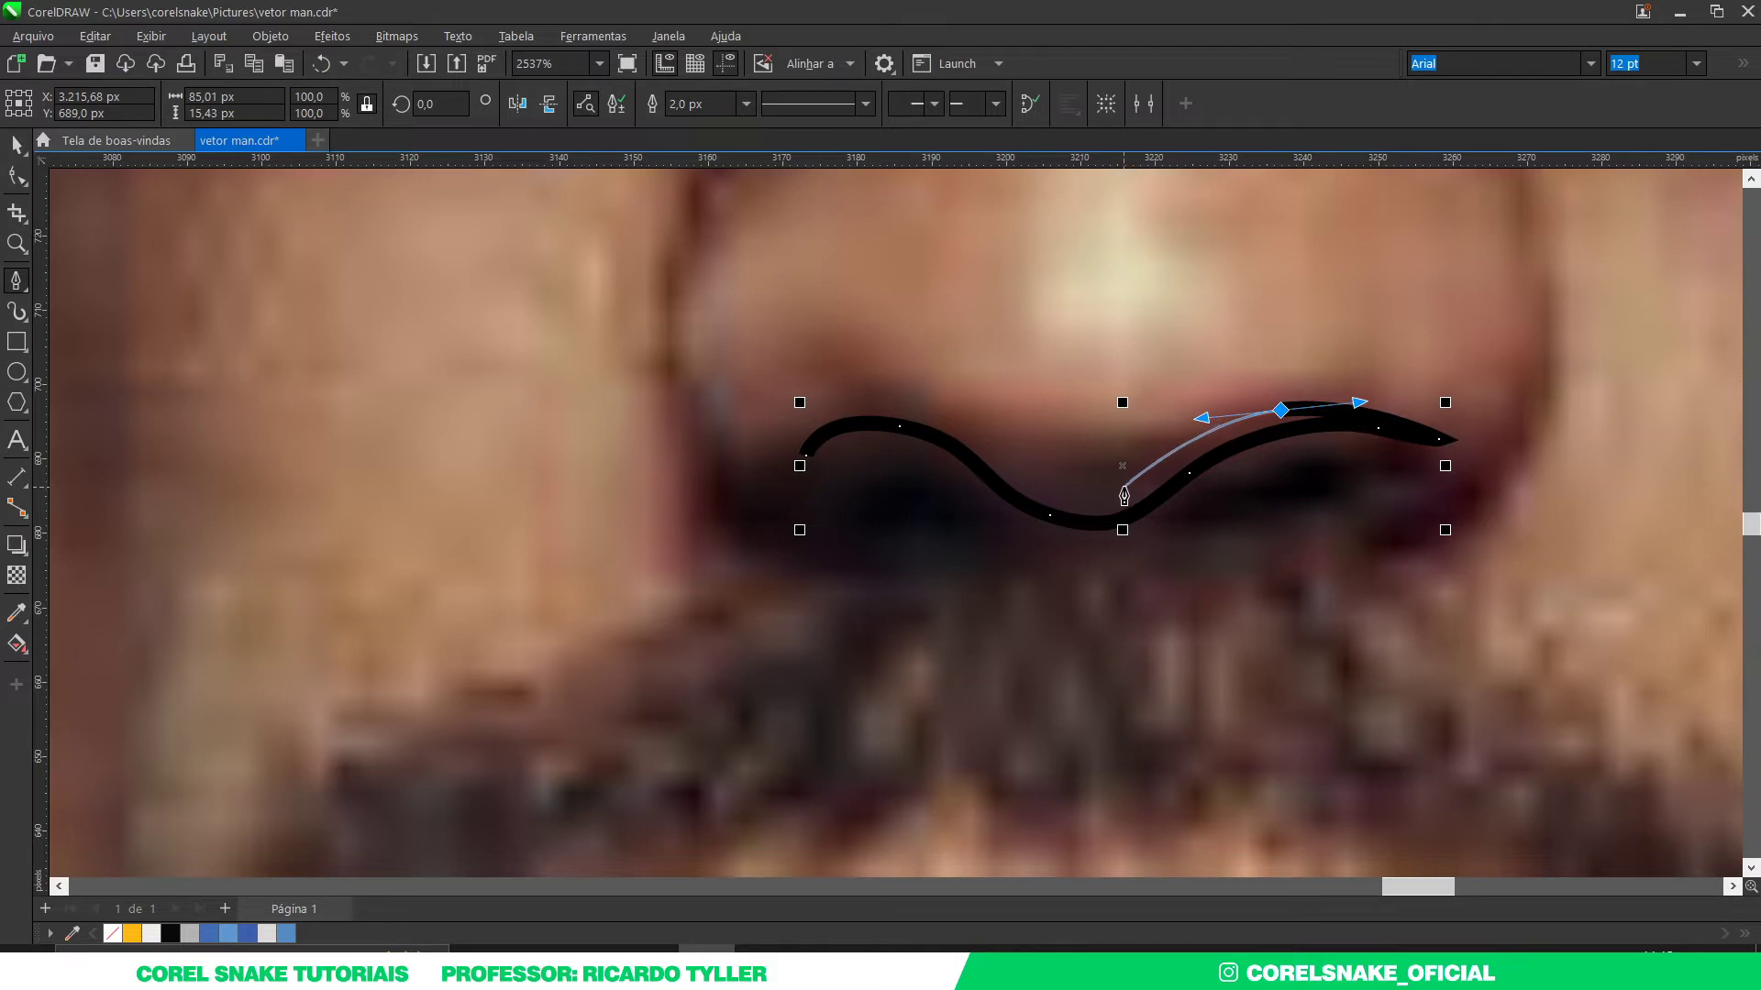
mouse_move(1122, 488)
left_mouse_down()
mouse_move(1057, 507)
mouse_move(955, 437)
left_mouse_up()
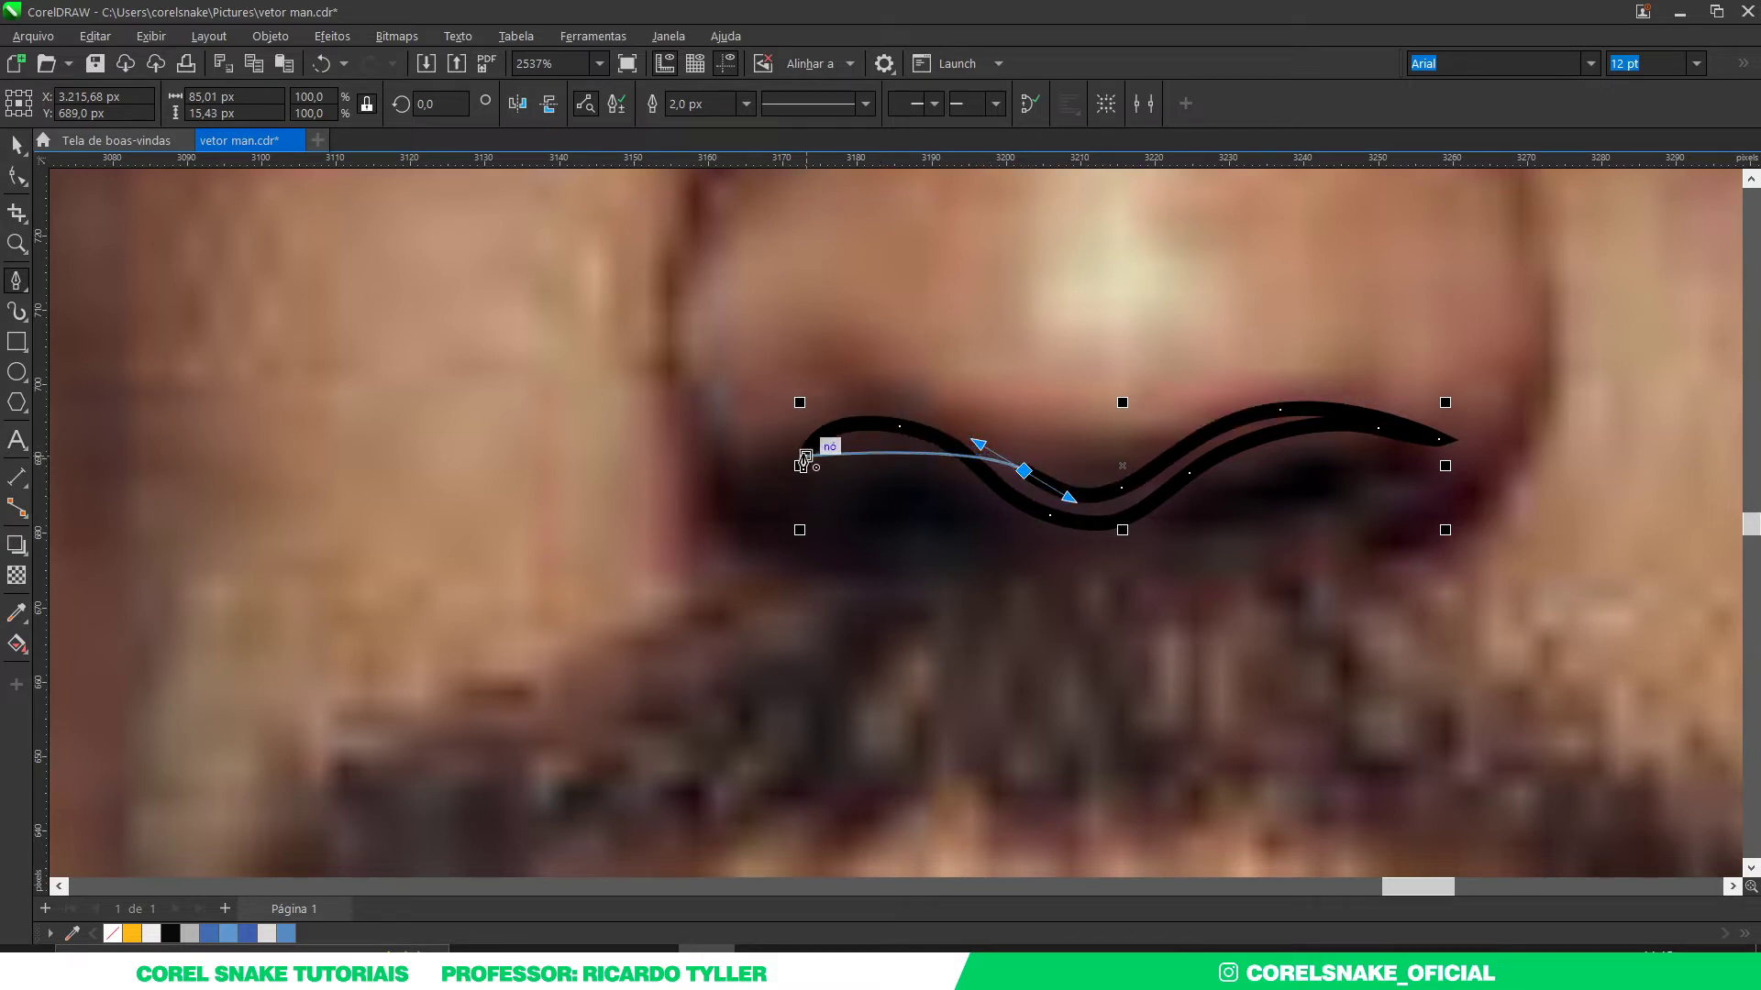
left_click_drag(805, 456, 868, 351)
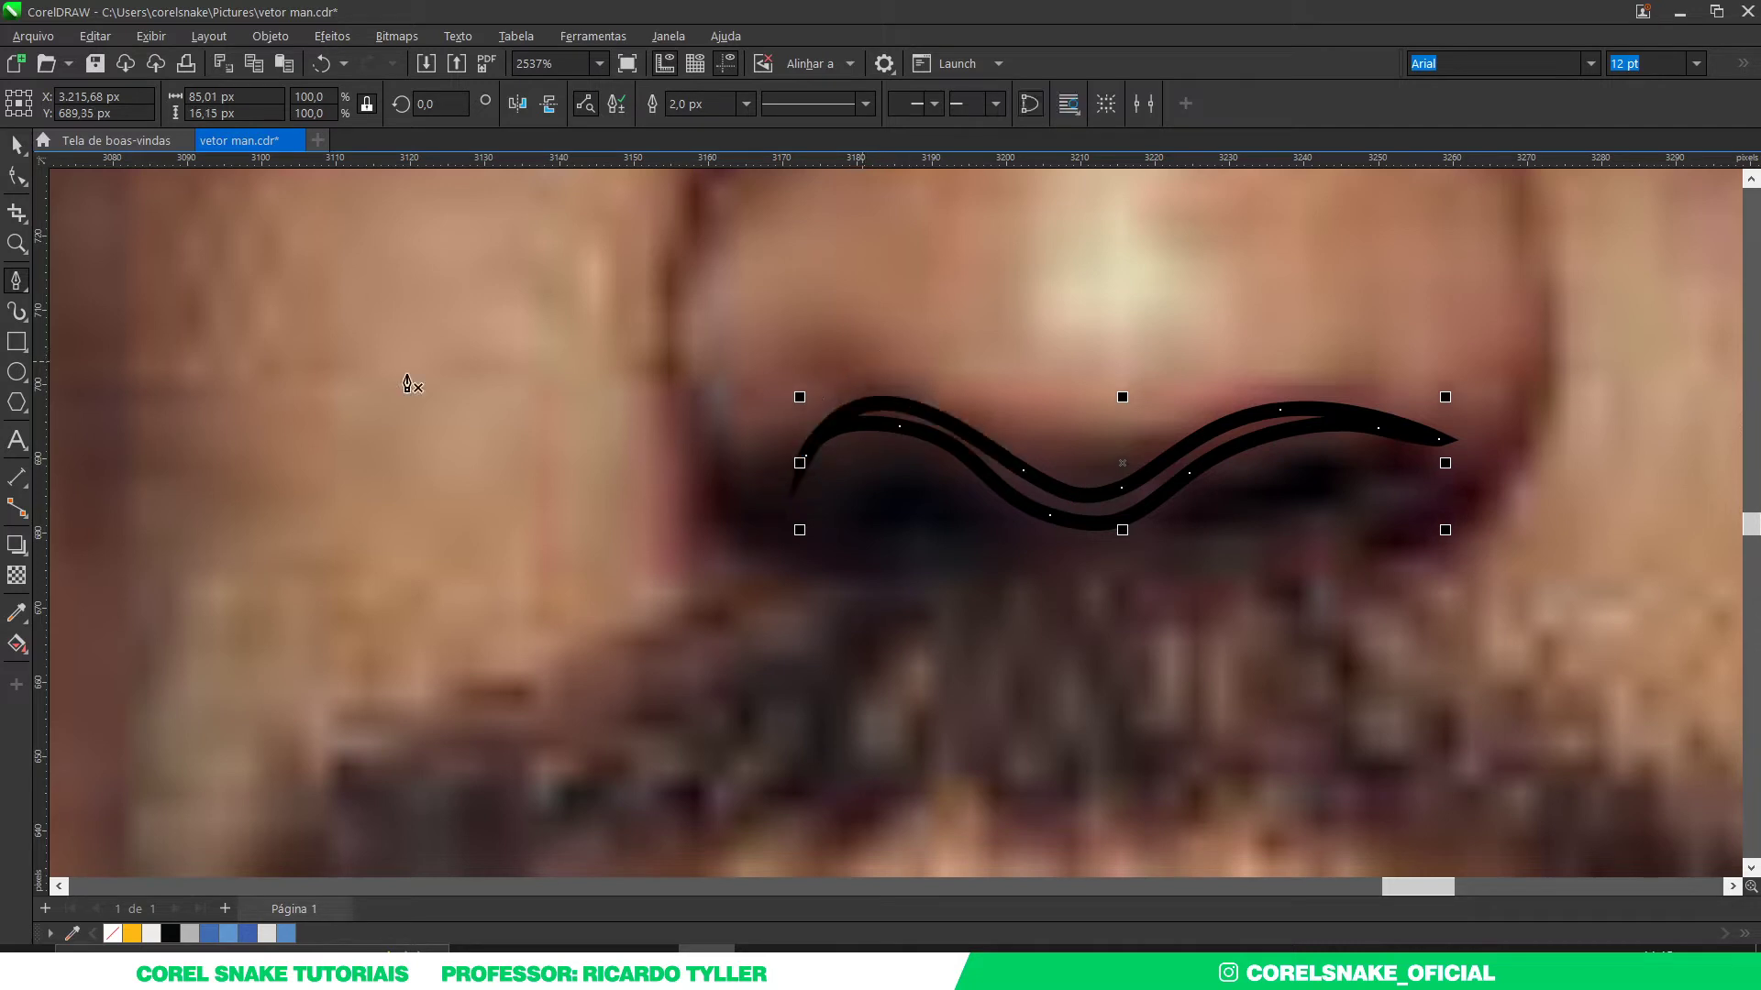
Step: Finish the nose shape and give it a white fill with no outline
left_click(16, 144)
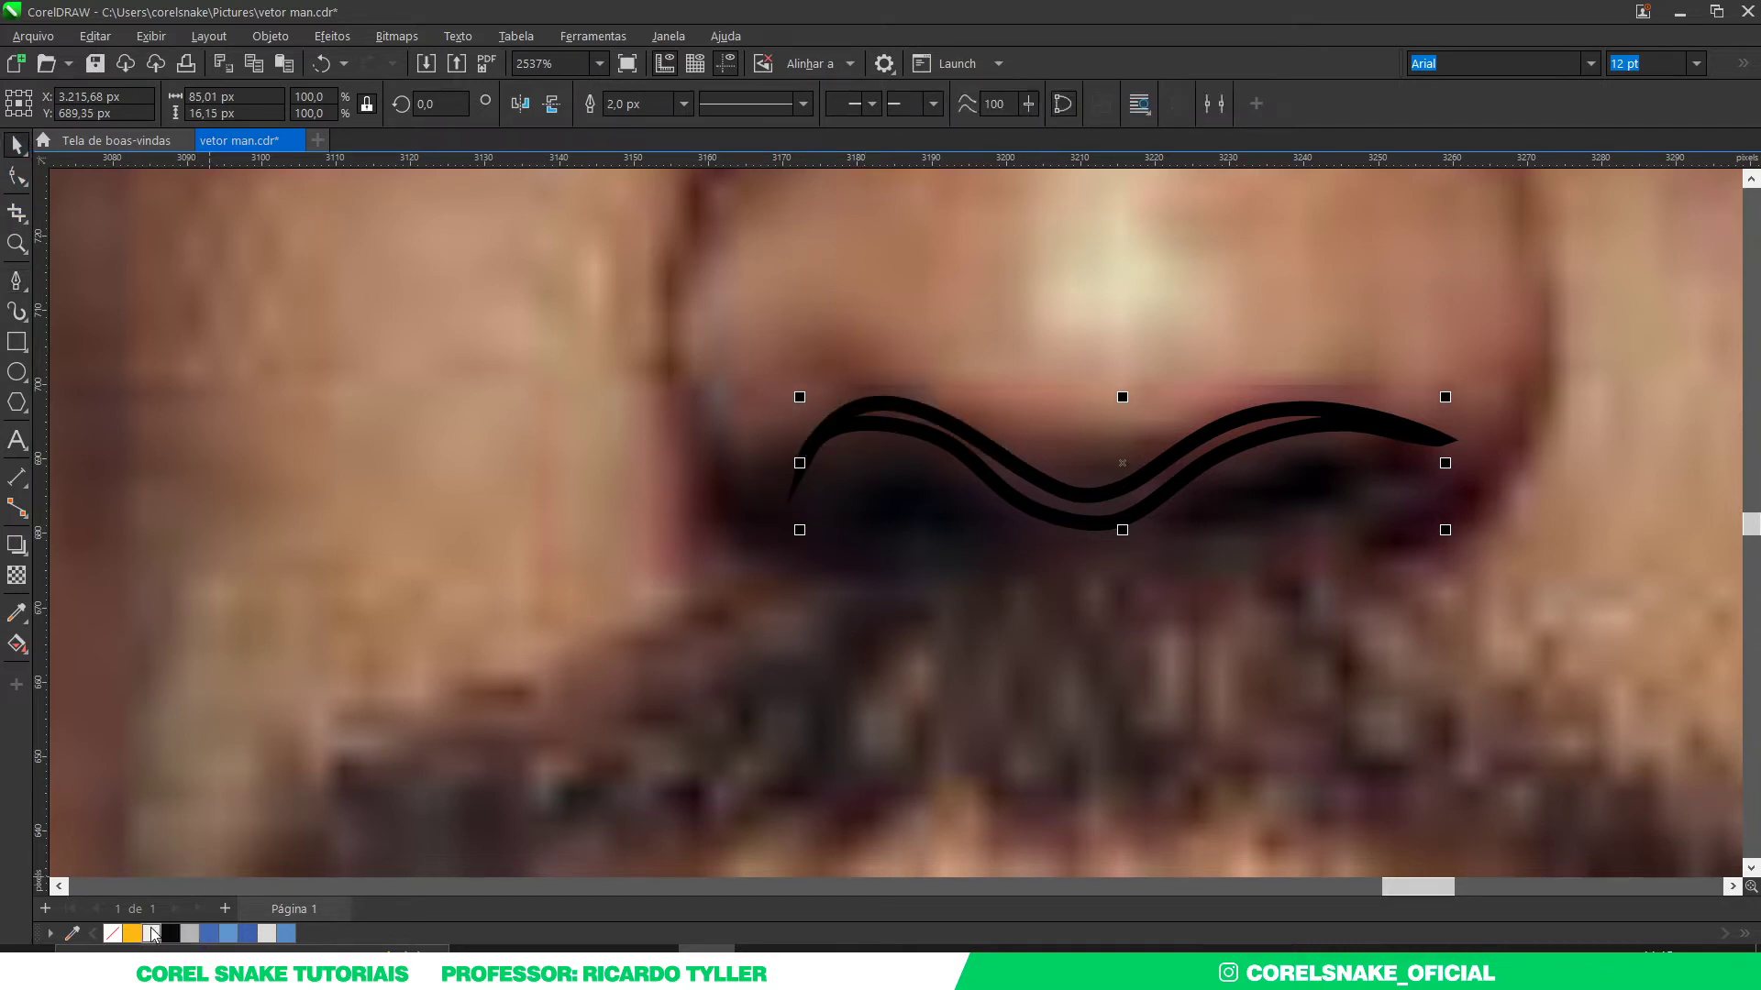
left_click(152, 934)
right_click(112, 934)
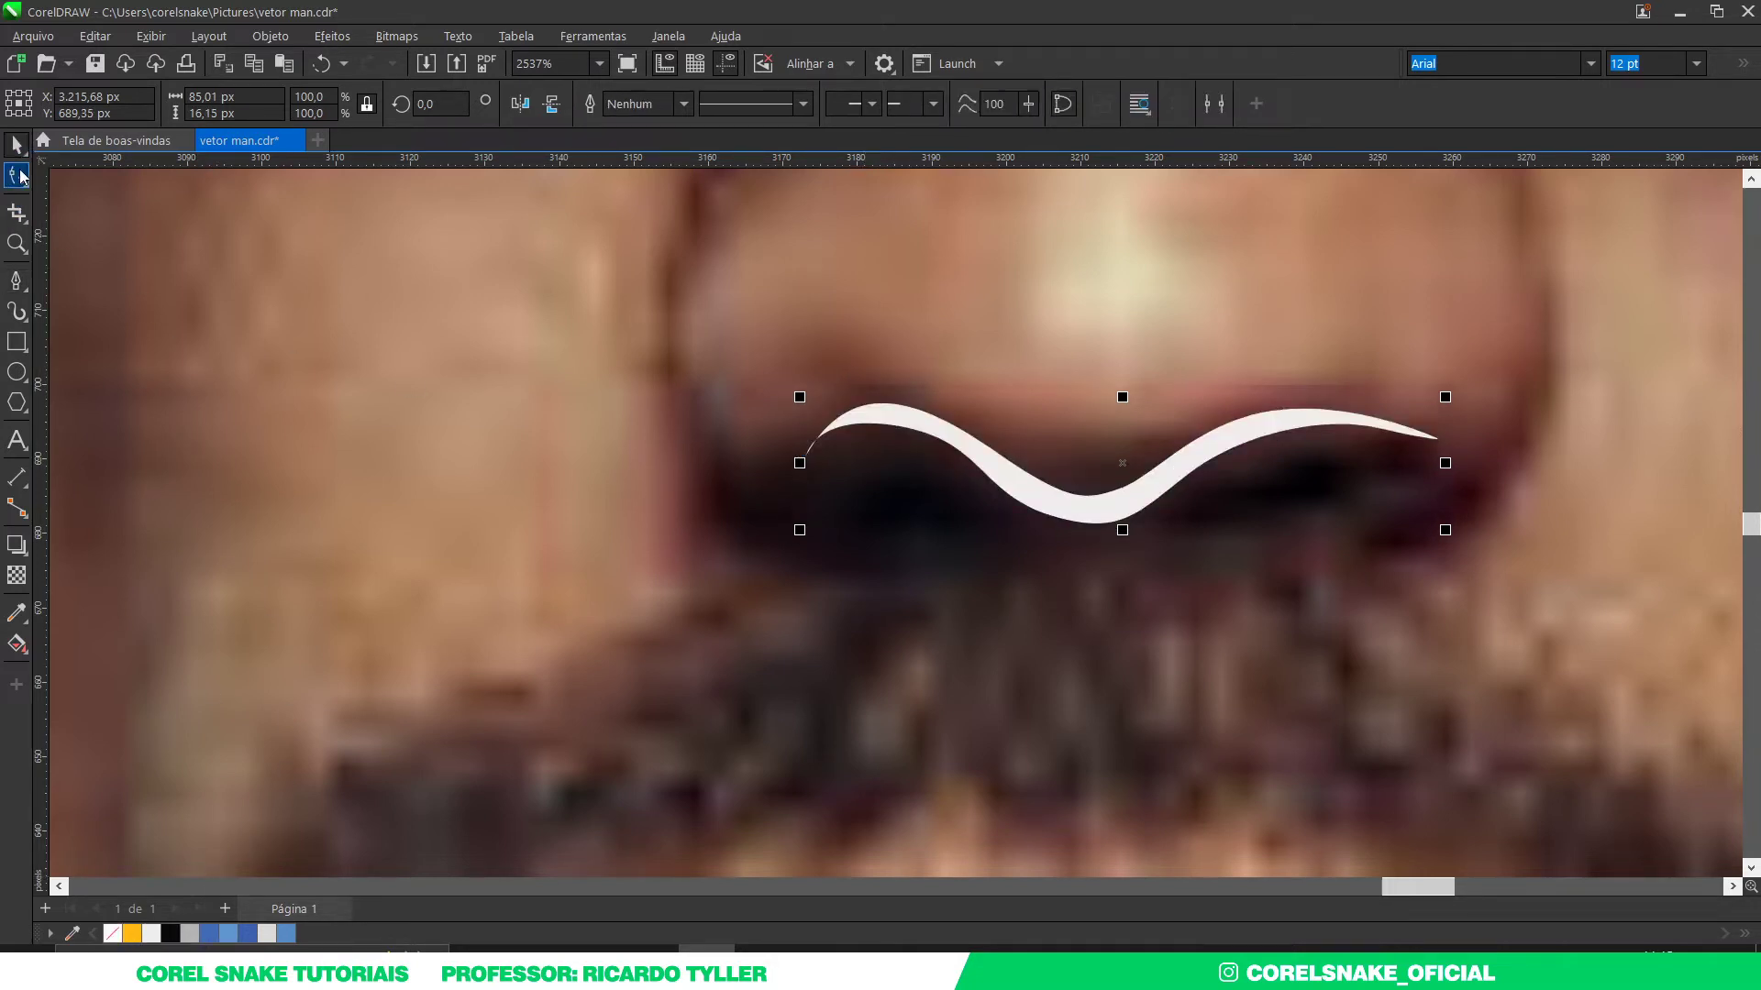
Step: Delete a surplus node on the upper edge and reshape the curve at the left tip
left_click(20, 176)
scroll(1229, 477, "up", 2)
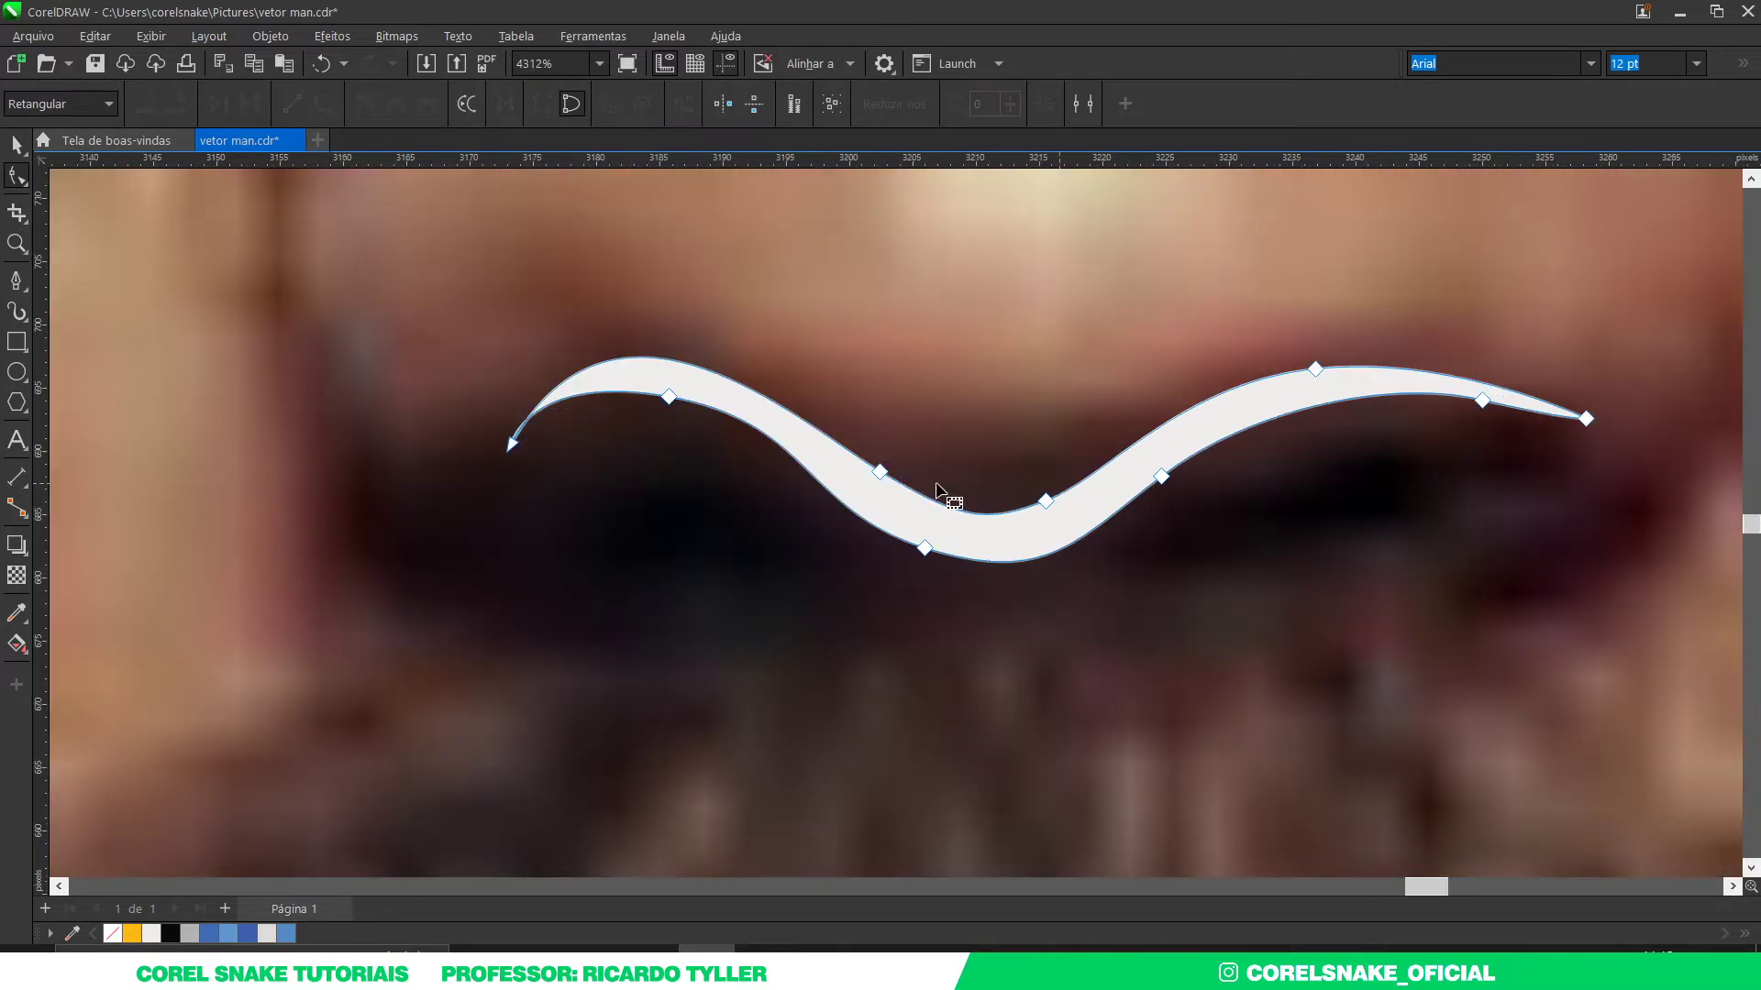
double_click(669, 396)
left_click(512, 445)
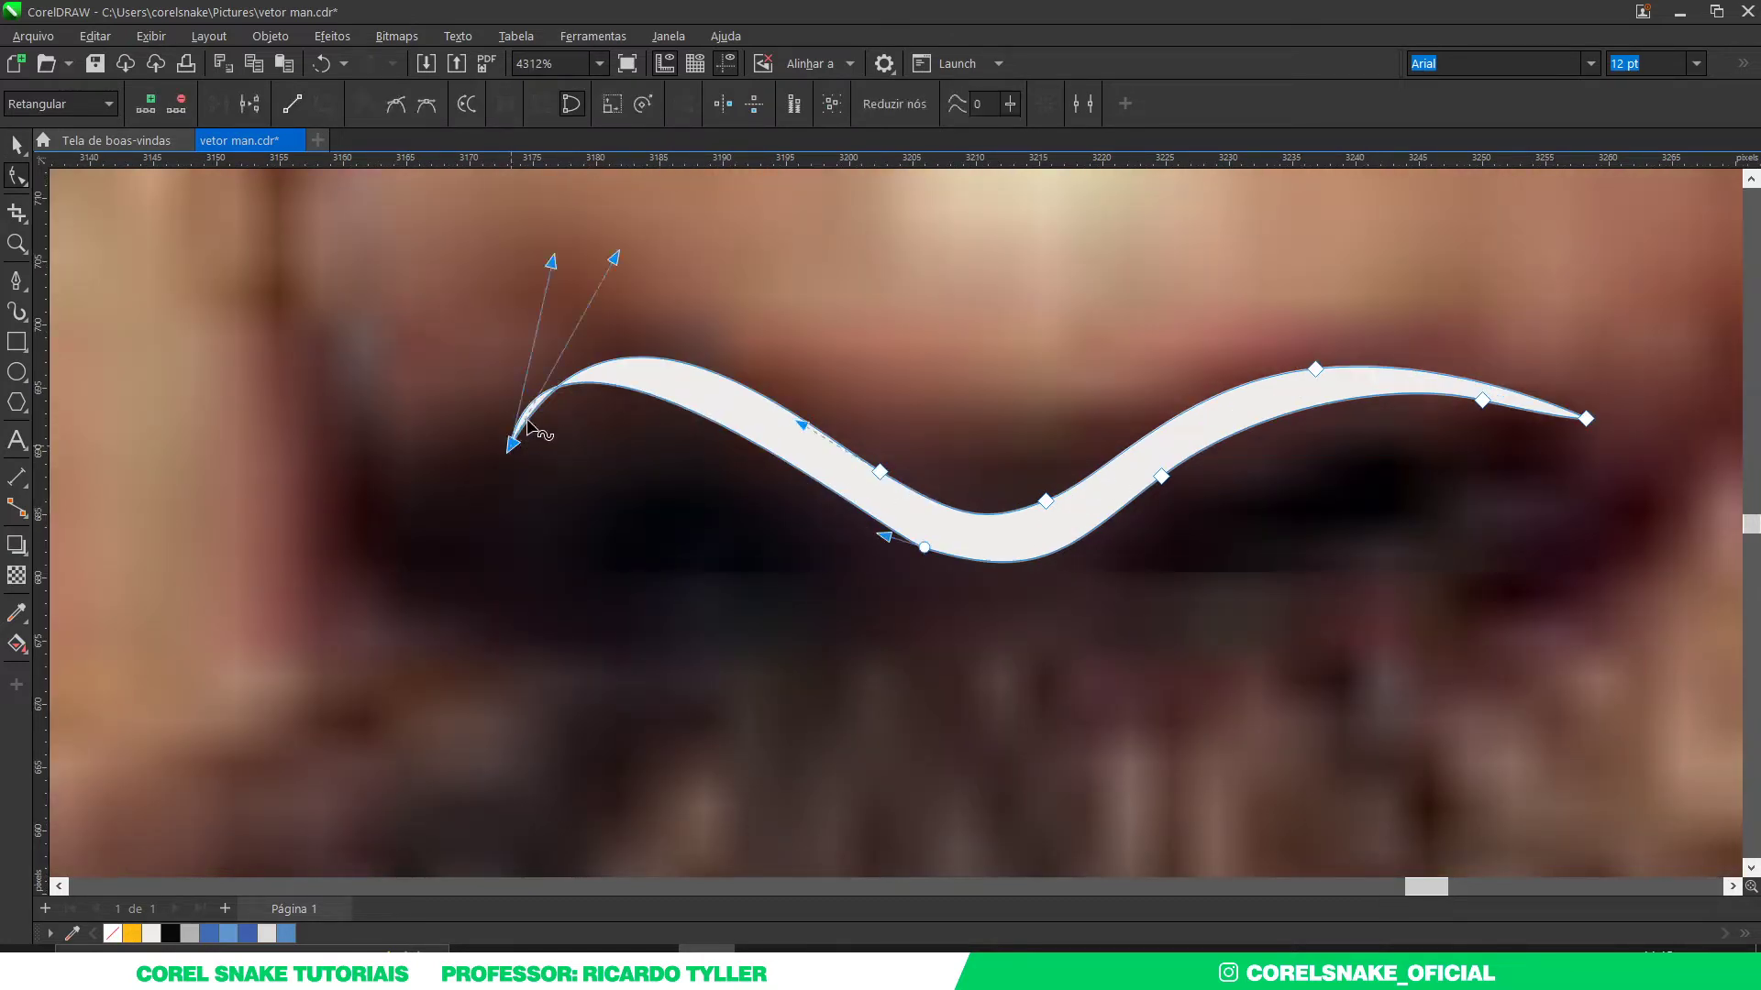
left_click_drag(613, 258, 606, 272)
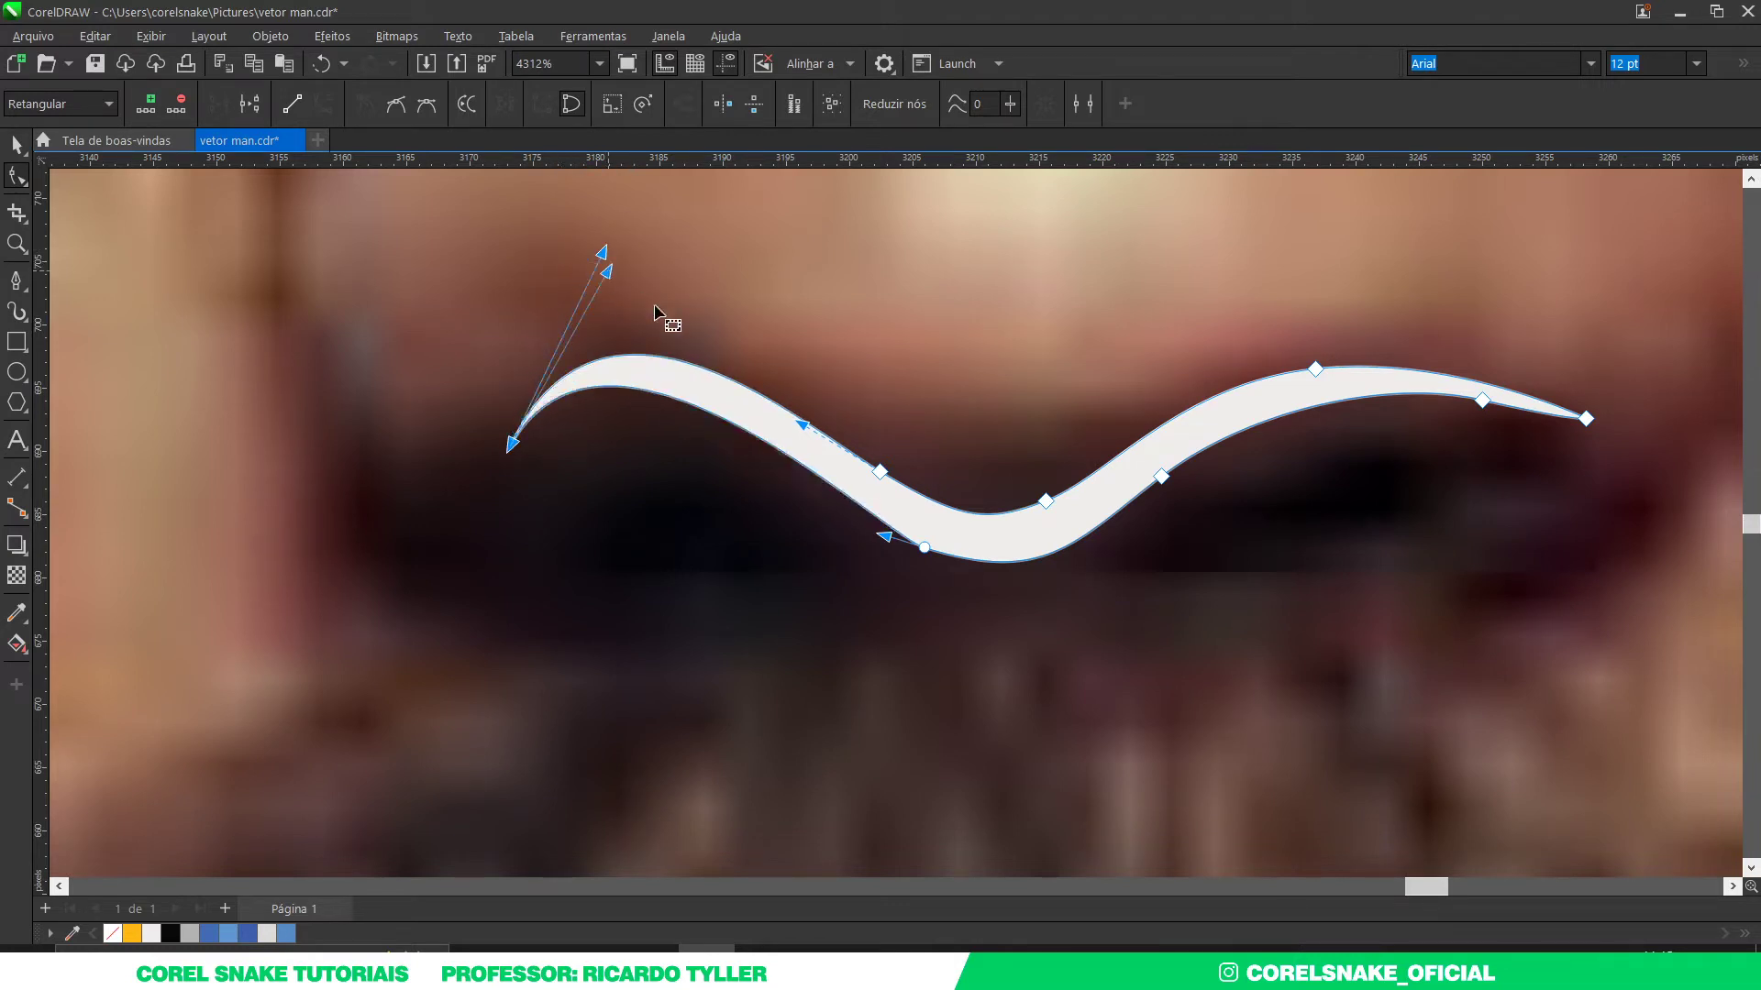
left_click(887, 539)
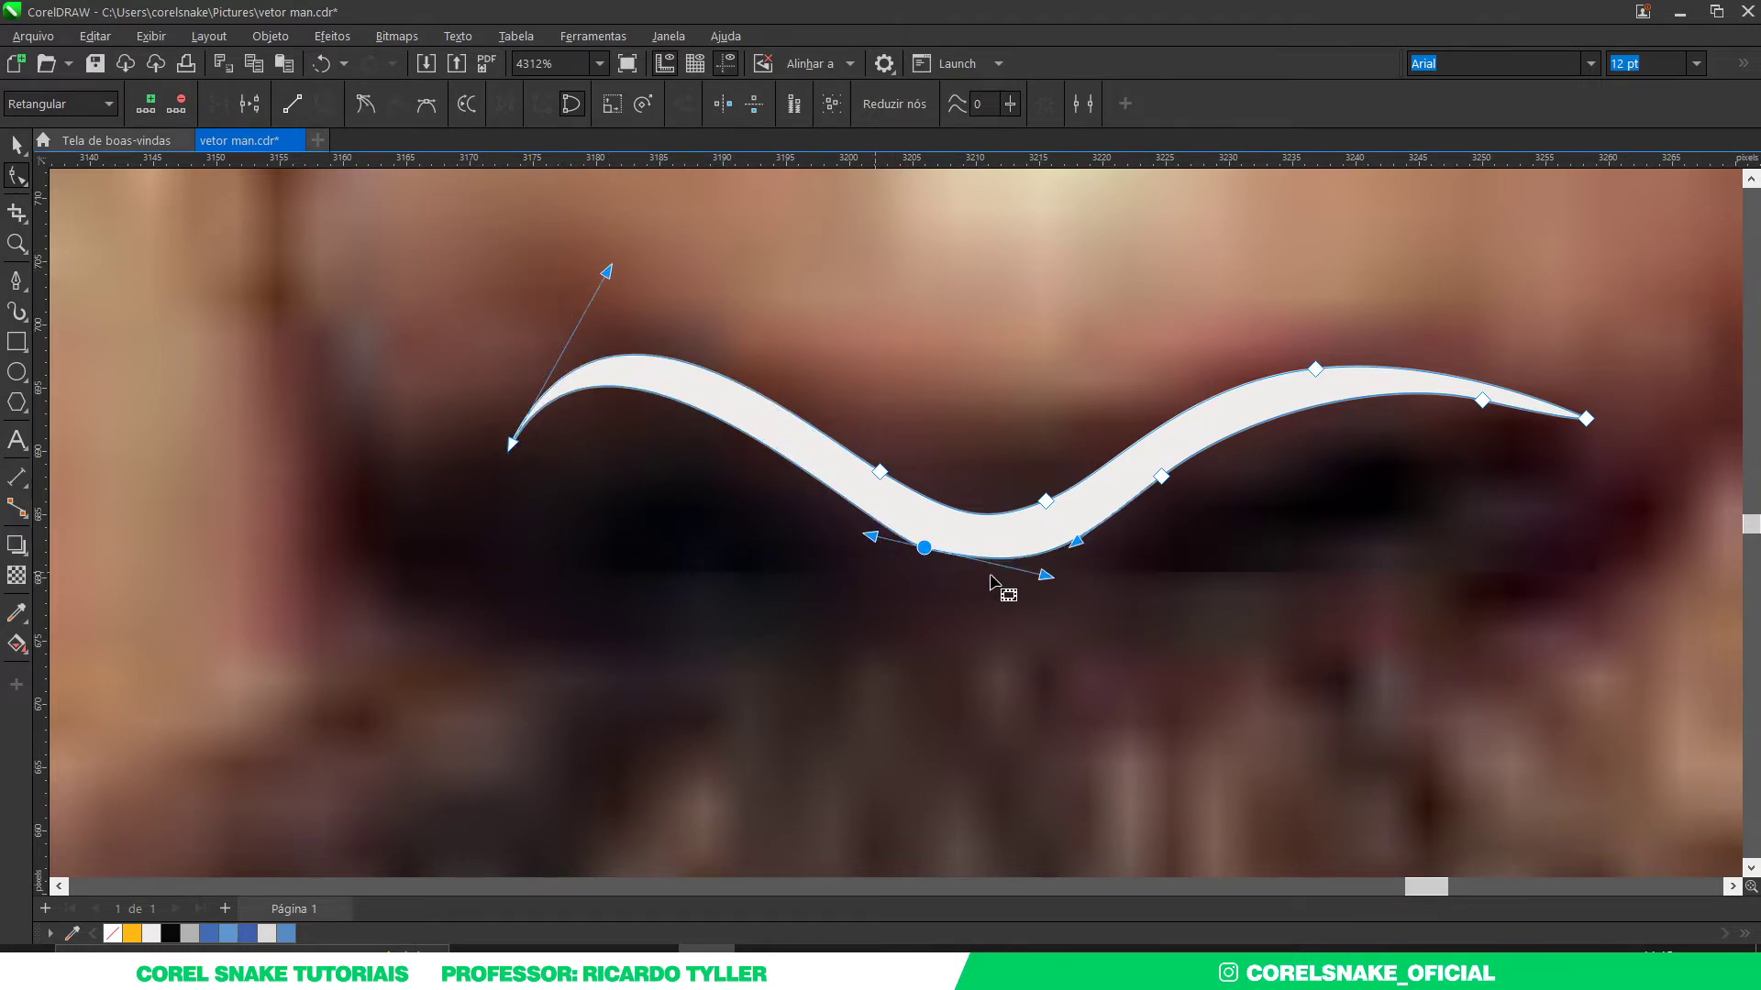
scroll(885, 539, "down", 2)
scroll(1218, 458, "up", 2)
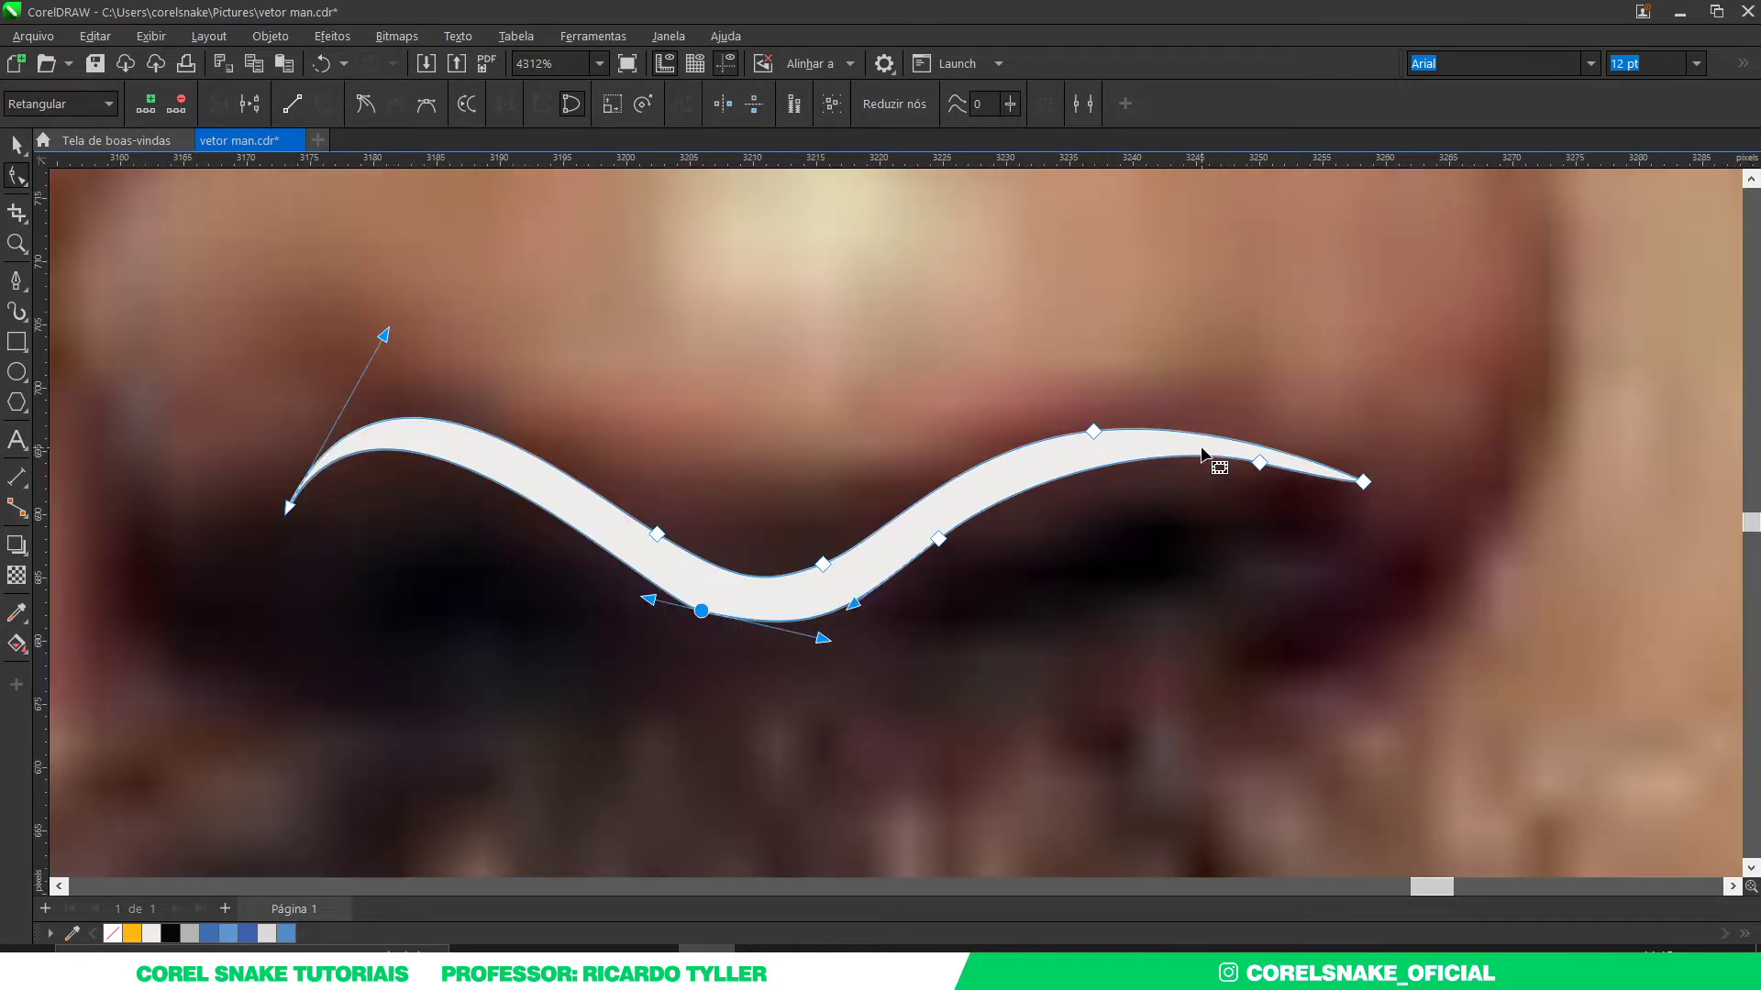
Step: Select the three right-hand nodes and nudge the right end up and left
left_click_drag(1464, 427, 1055, 554)
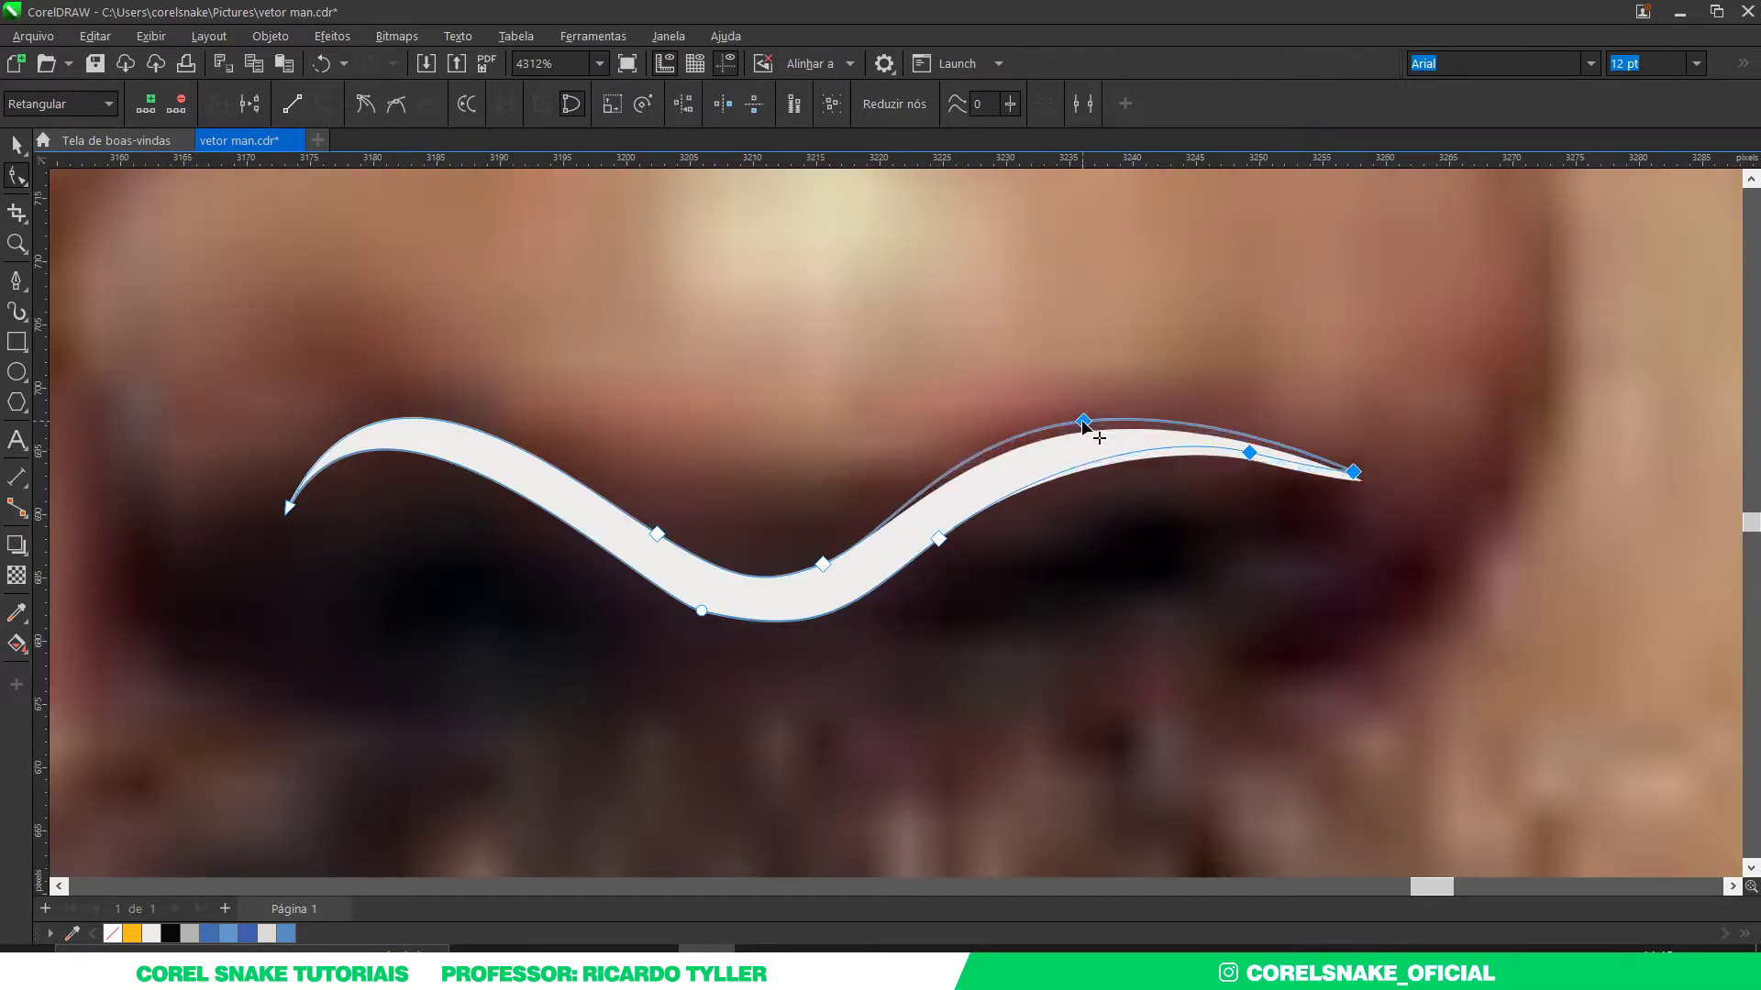
left_click_drag(1093, 438, 1084, 427)
scroll(1009, 500, "down", 2)
scroll(919, 537, "down", 2)
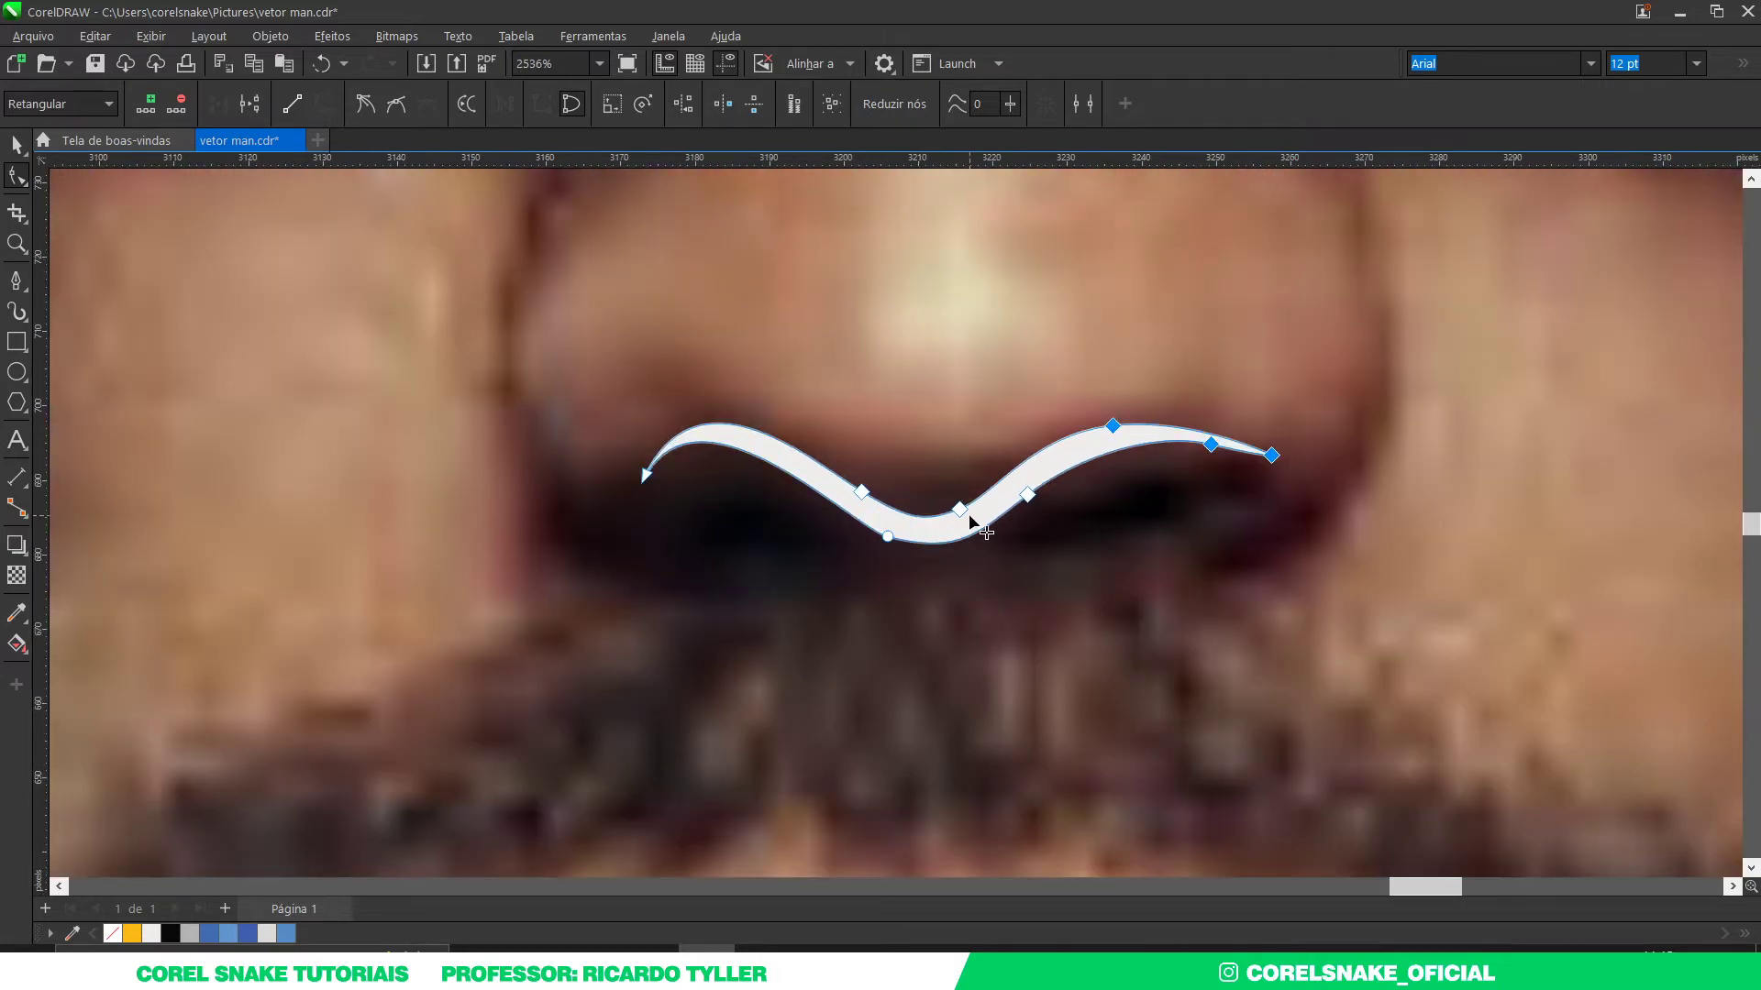
scroll(954, 518, "down", 3)
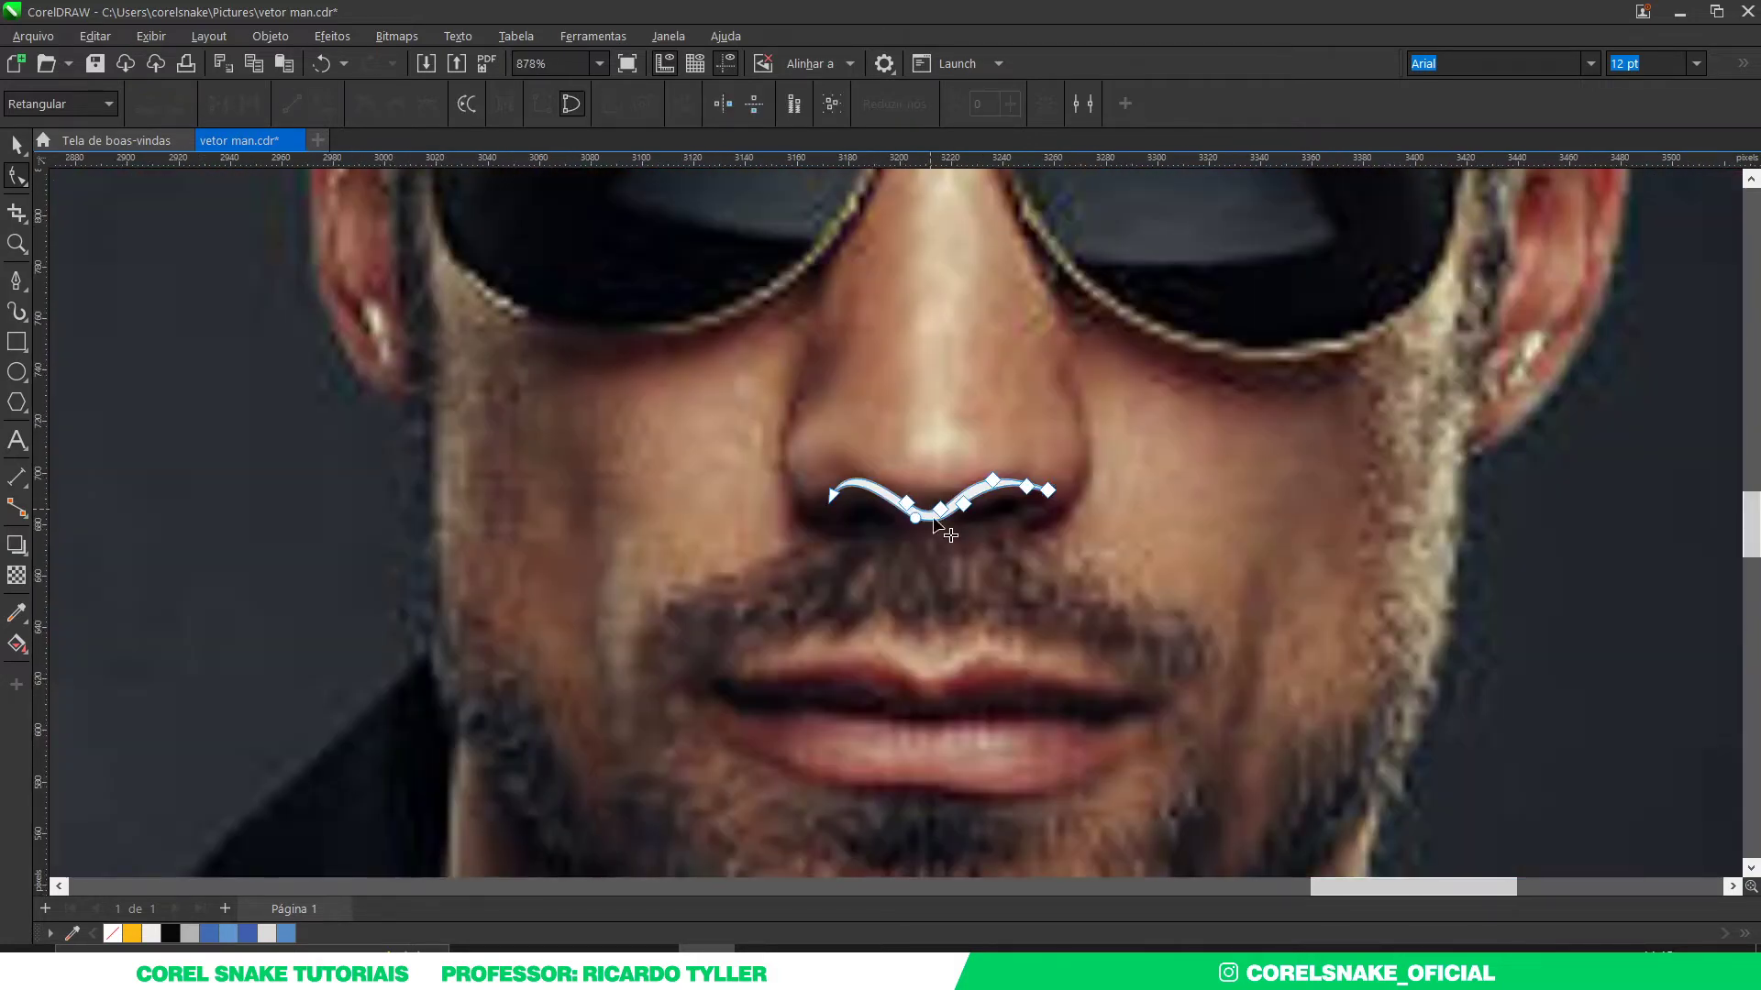
scroll(936, 520, "down", 1)
scroll(944, 515, "up", 5)
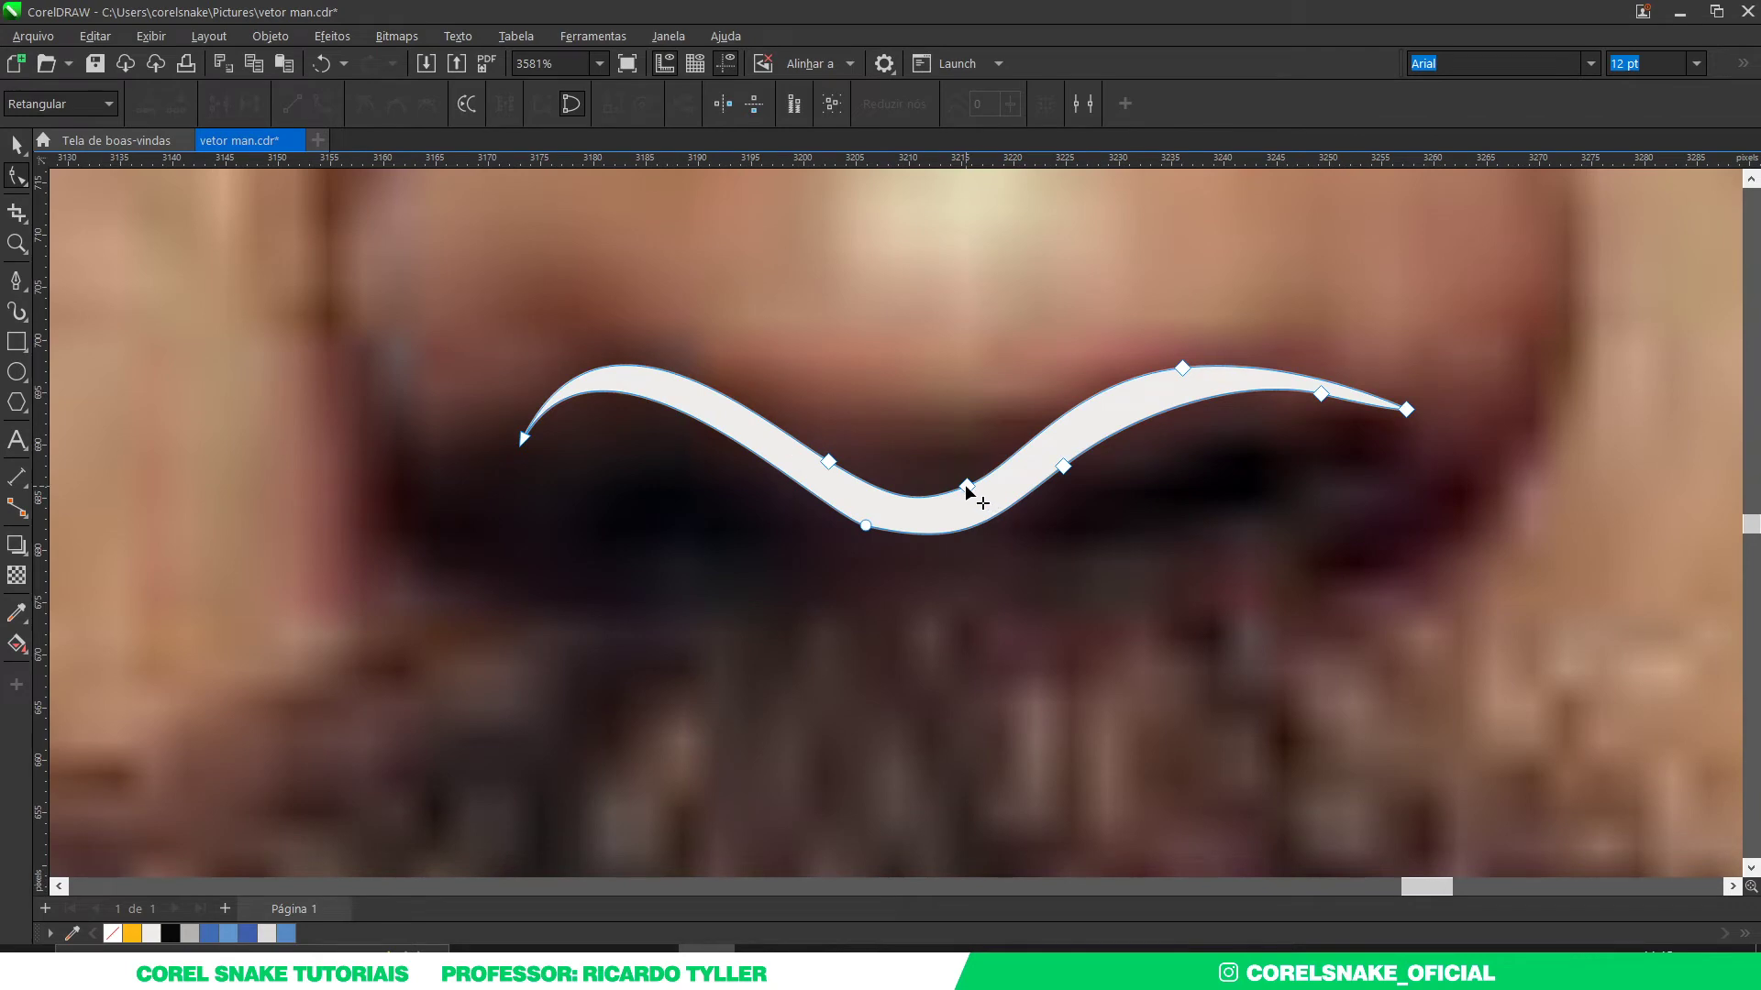
Step: Reshape the middle dip and raise the bottom node to follow the nostrils
left_click_drag(966, 485, 974, 494)
left_click(866, 526)
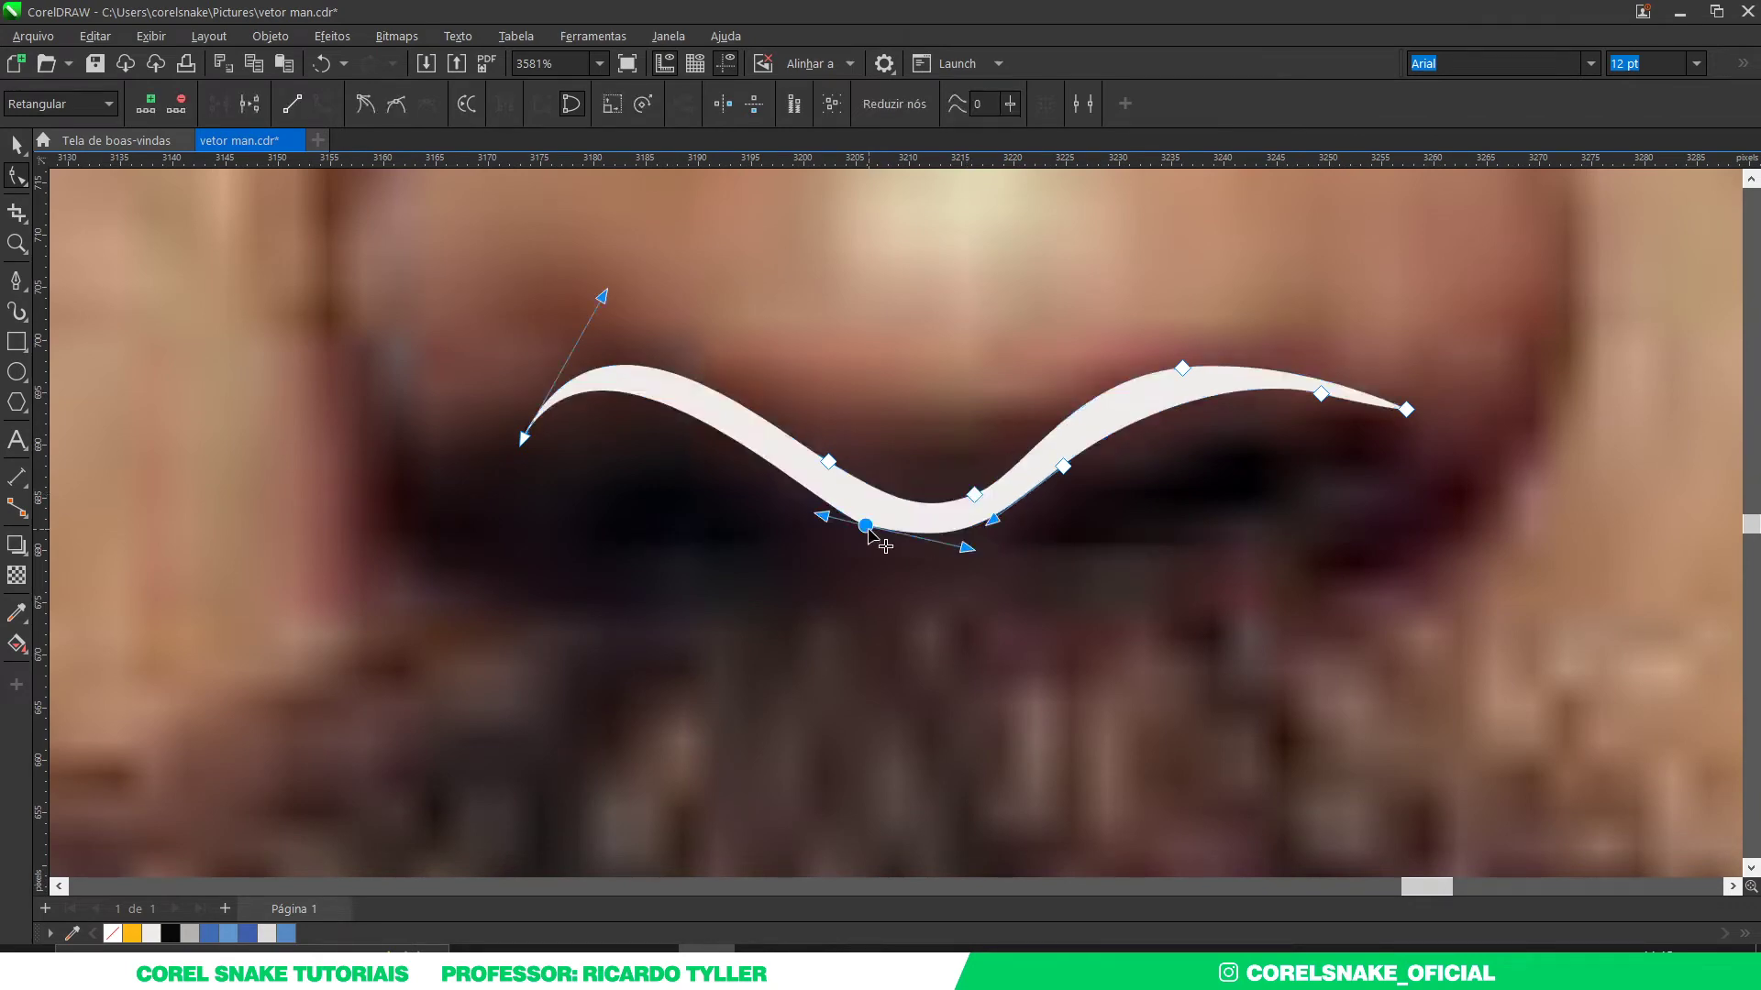
left_click(994, 527)
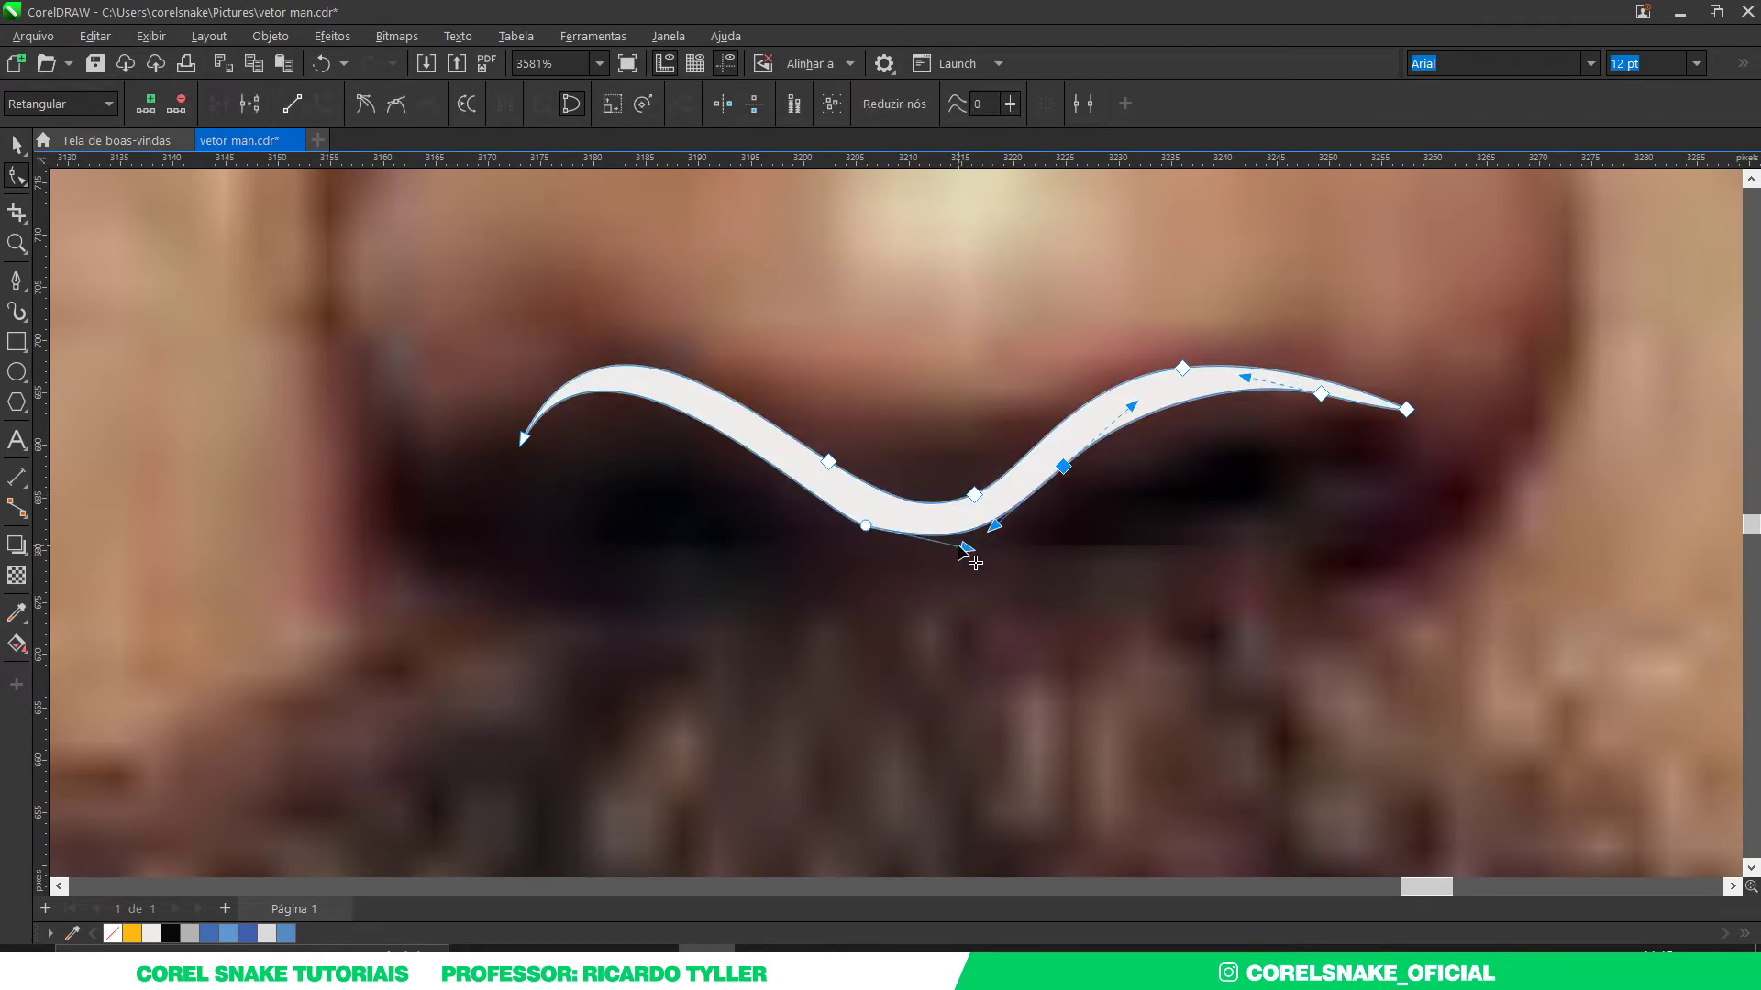
left_click_drag(966, 549, 965, 560)
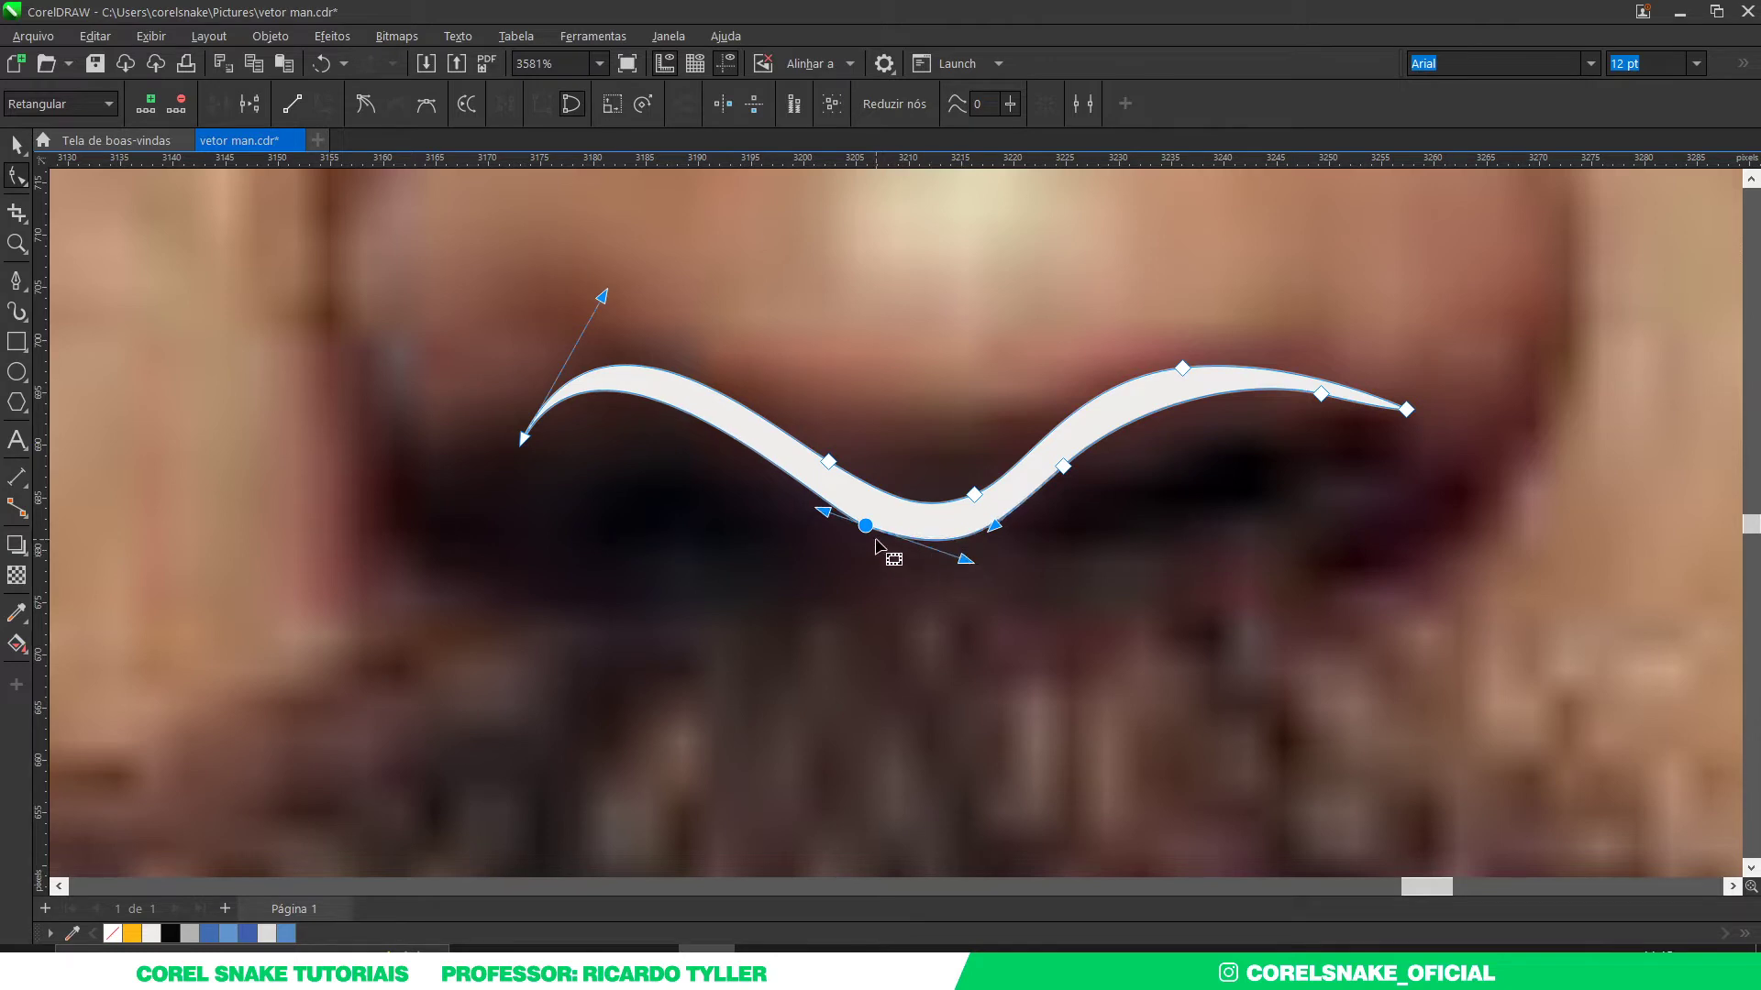
left_click_drag(866, 524, 866, 514)
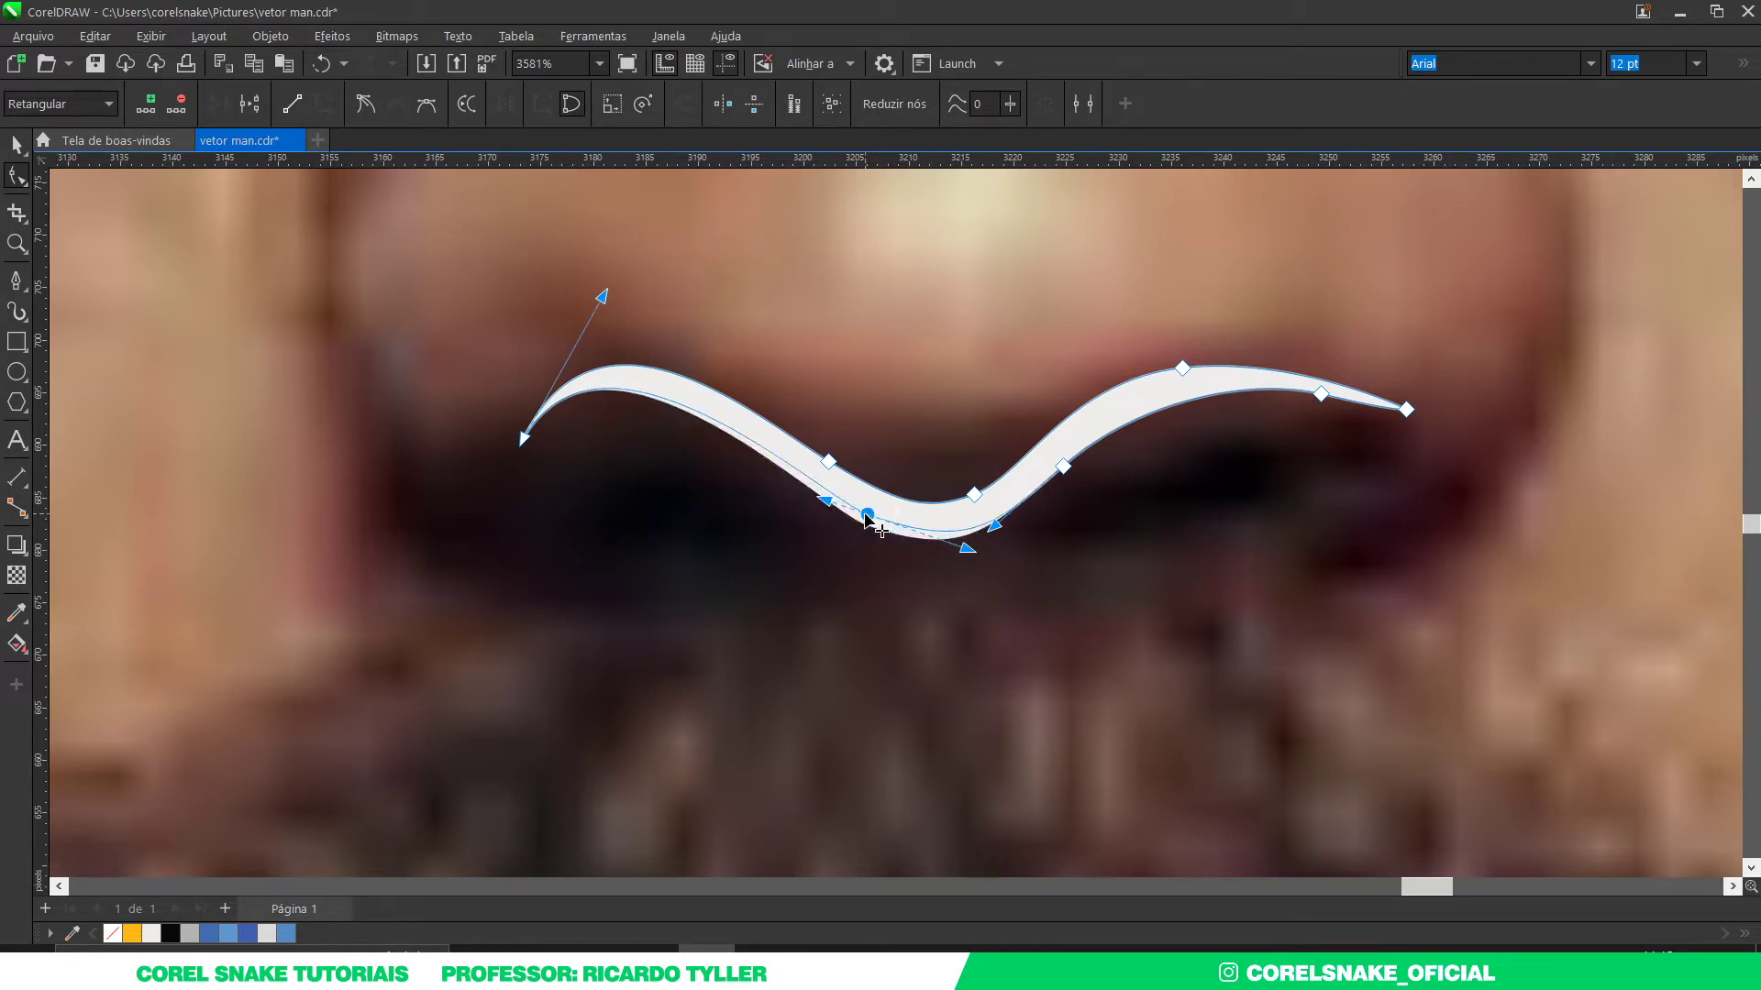
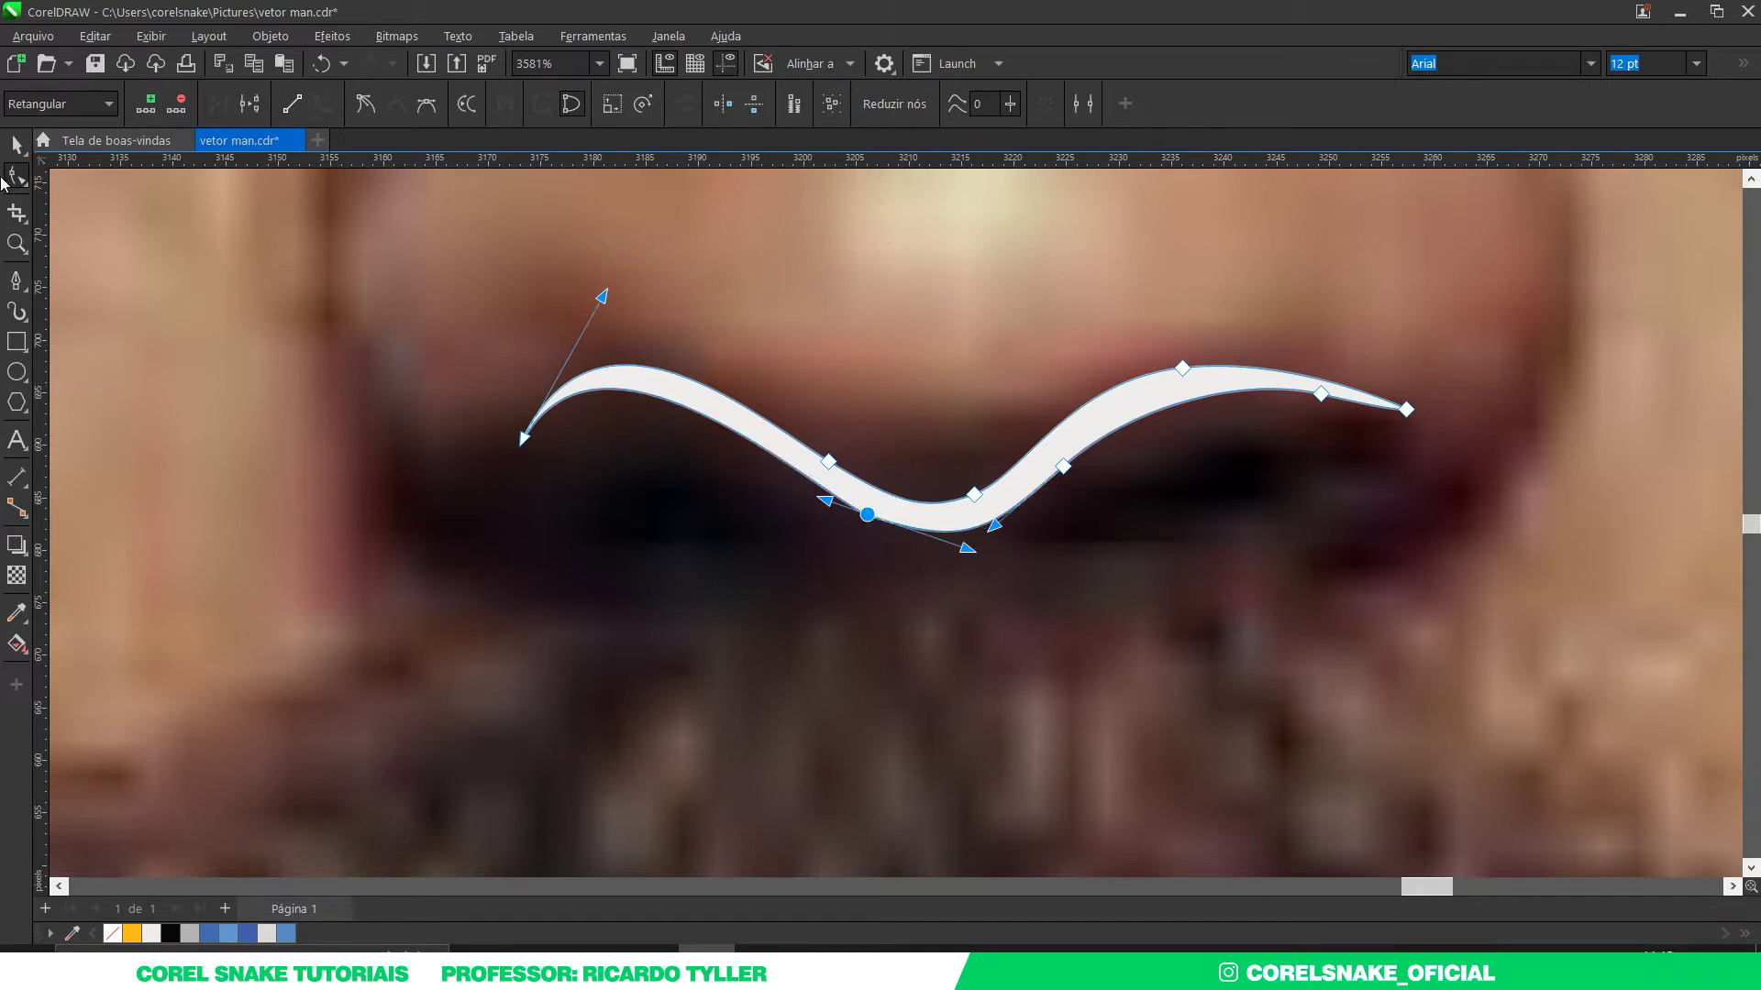
Step: Move the light grey nostril stroke from the photo onto the vector face above the mustache
left_click(15, 145)
scroll(1064, 468, "down", 5)
scroll(1146, 495, "down", 4)
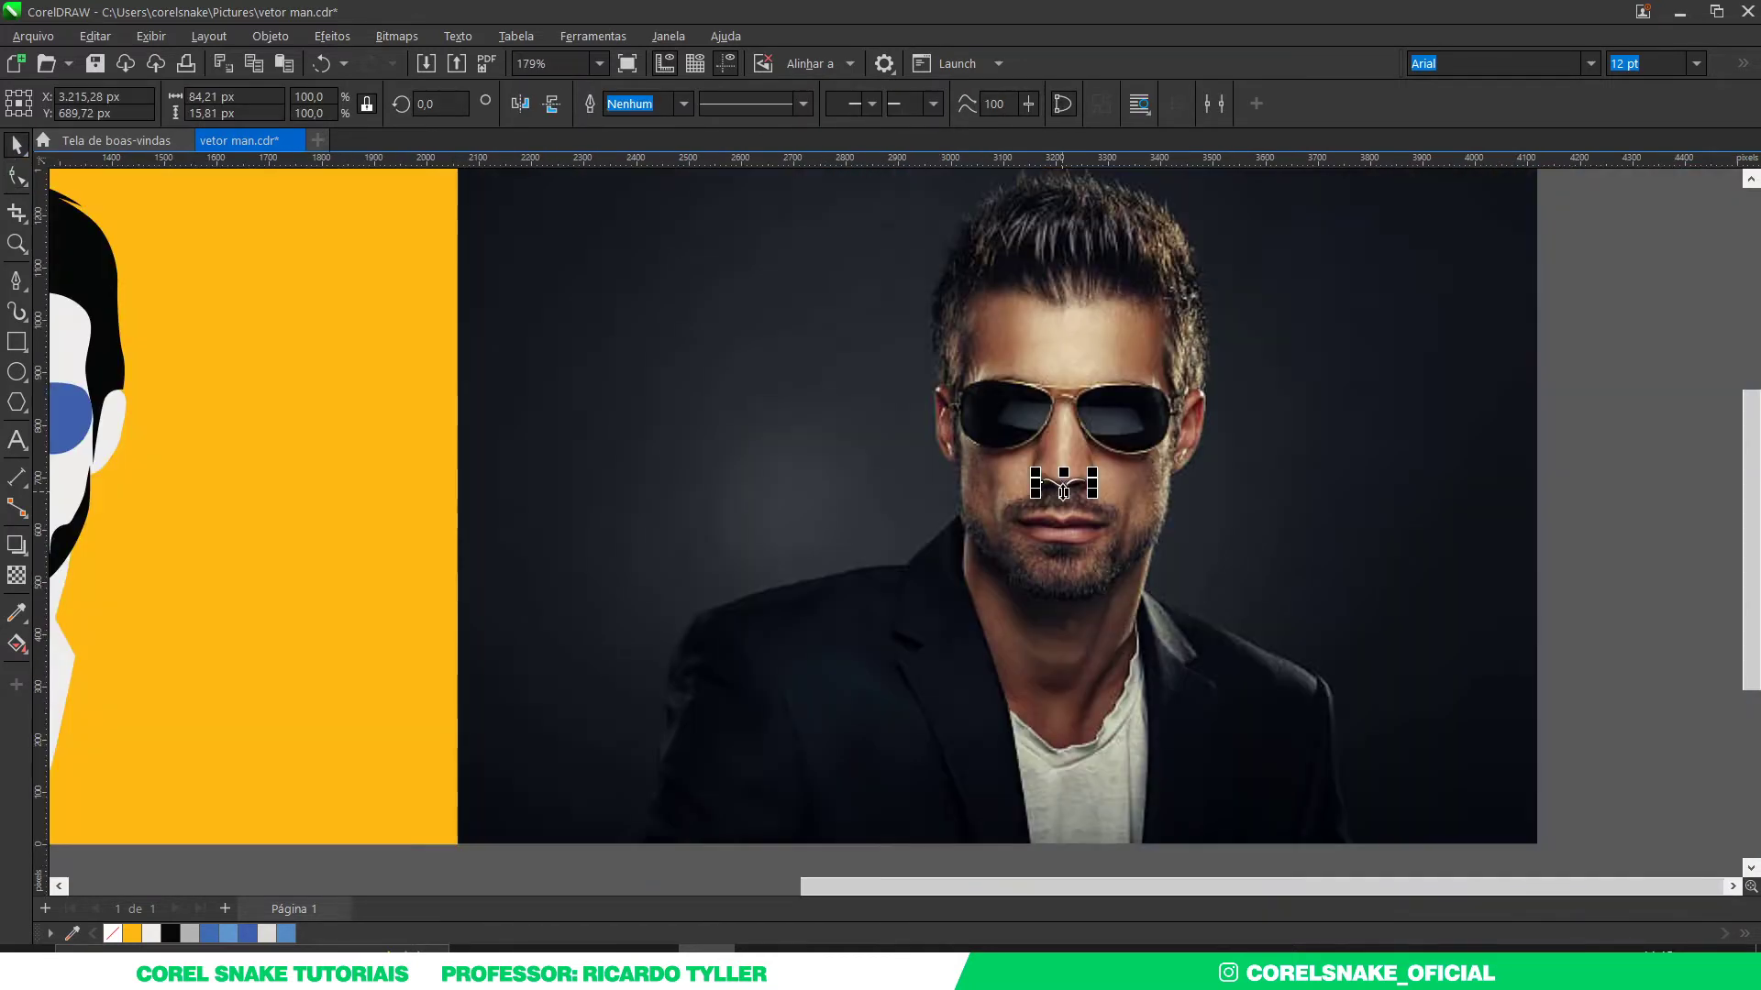
scroll(1258, 507, "down", 2)
key("ctrl+z")
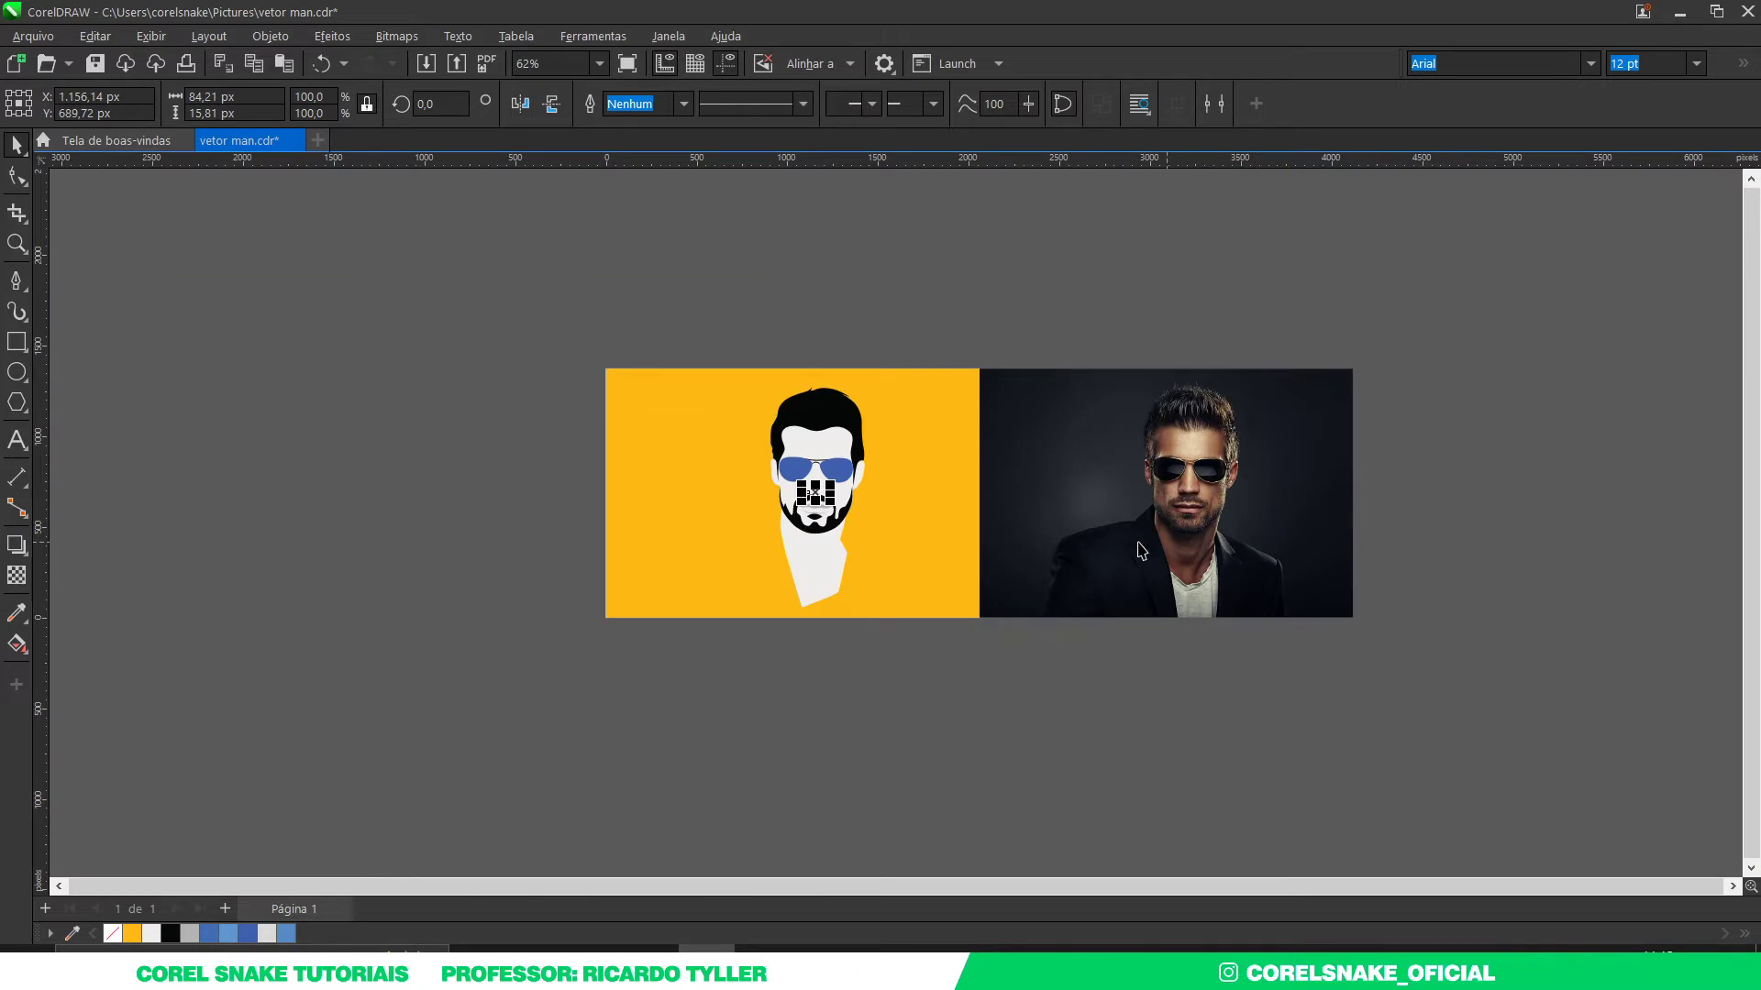
scroll(966, 541, "up", 4)
scroll(1000, 514, "up", 2)
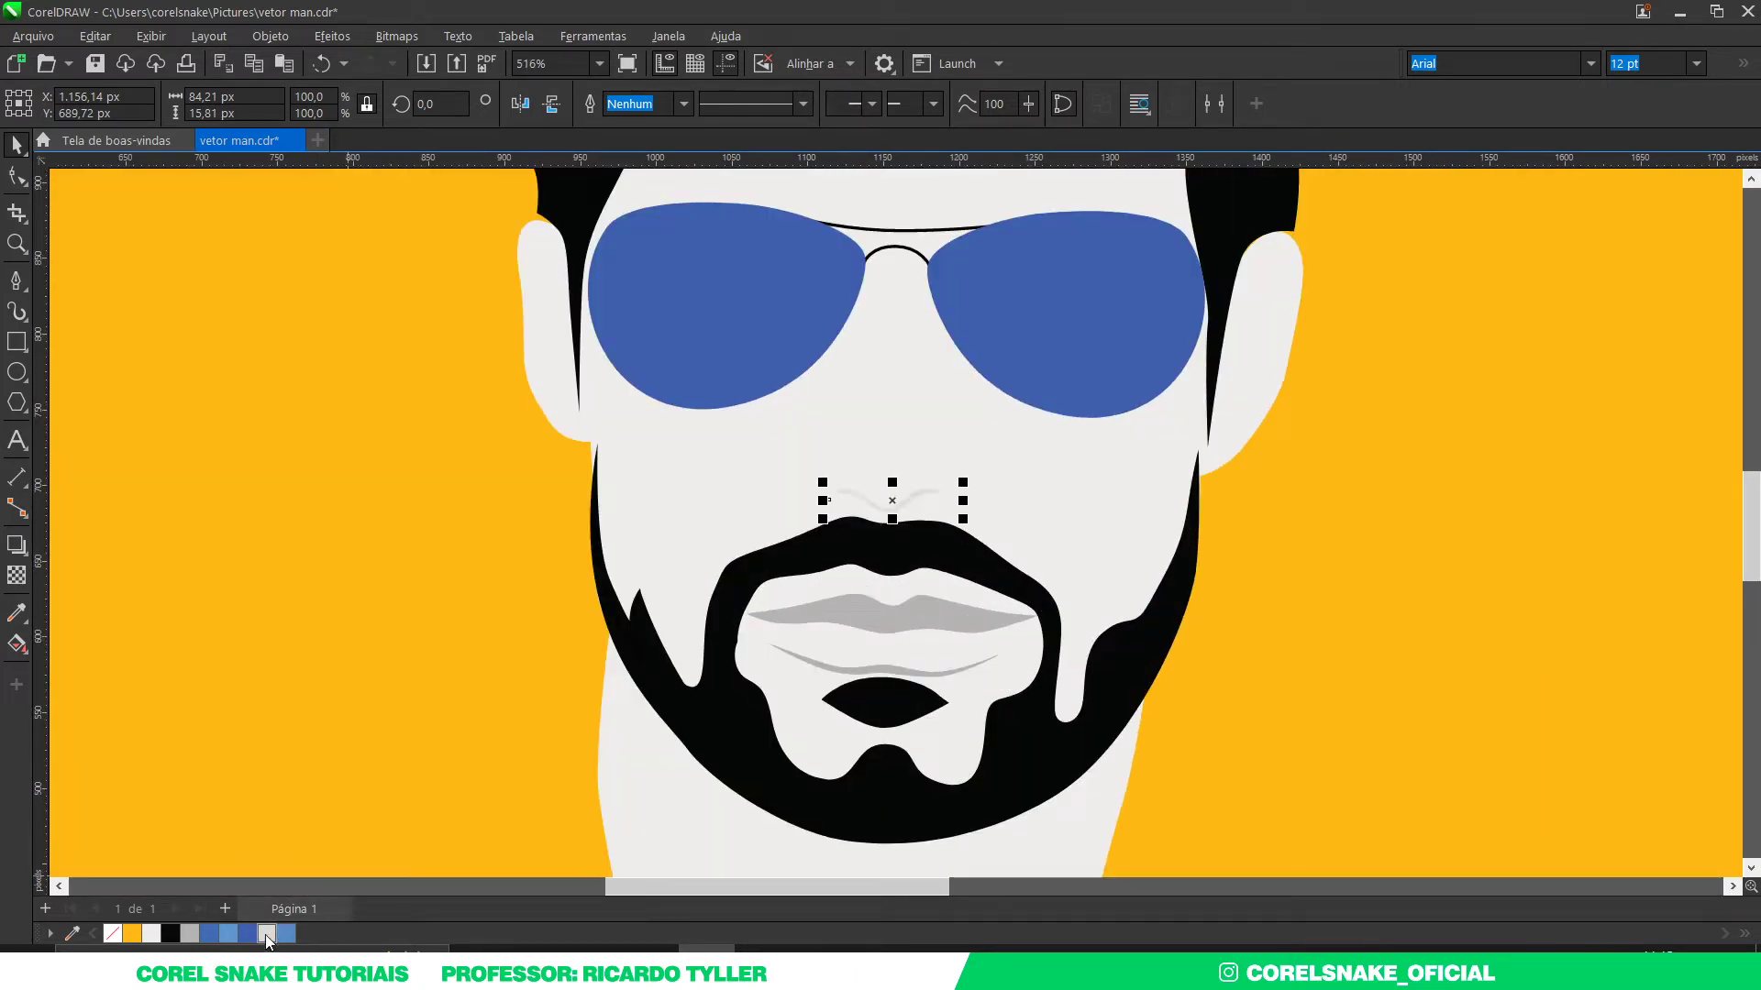
scroll(903, 522, "up", 3)
scroll(894, 532, "up", 2)
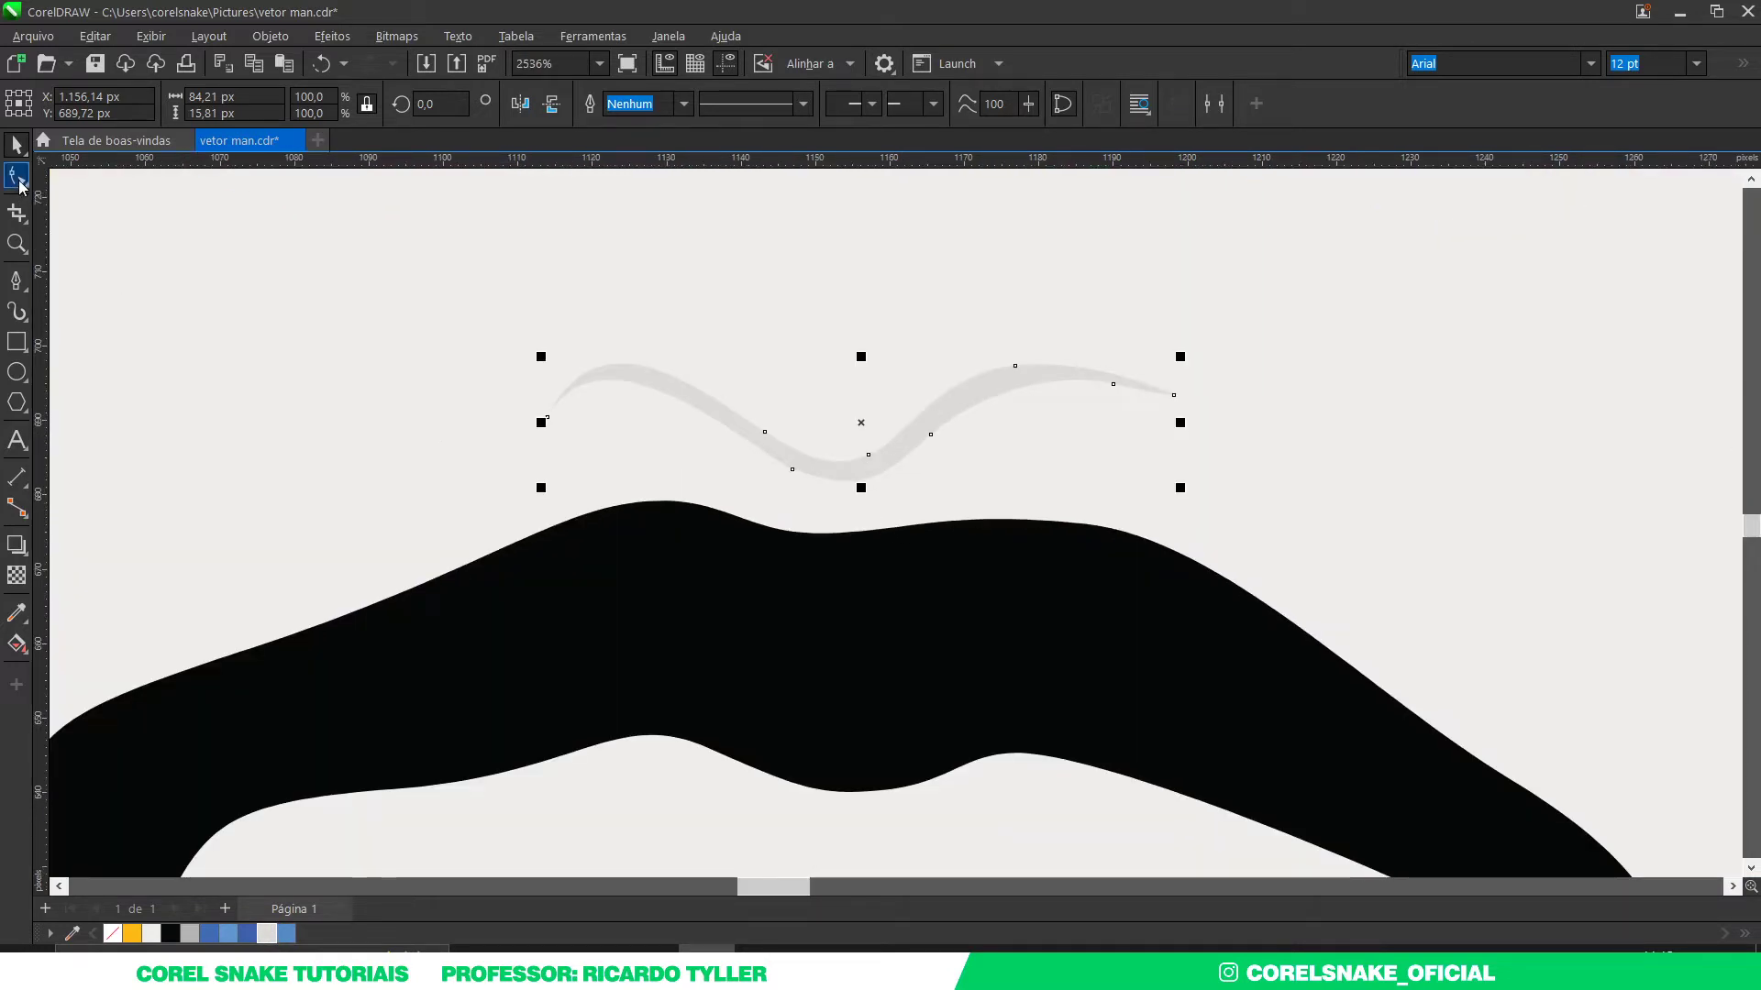
Step: Check the moved nostril stroke's nodes, then deselect everything
left_click(16, 177)
scroll(592, 403, "down", 5)
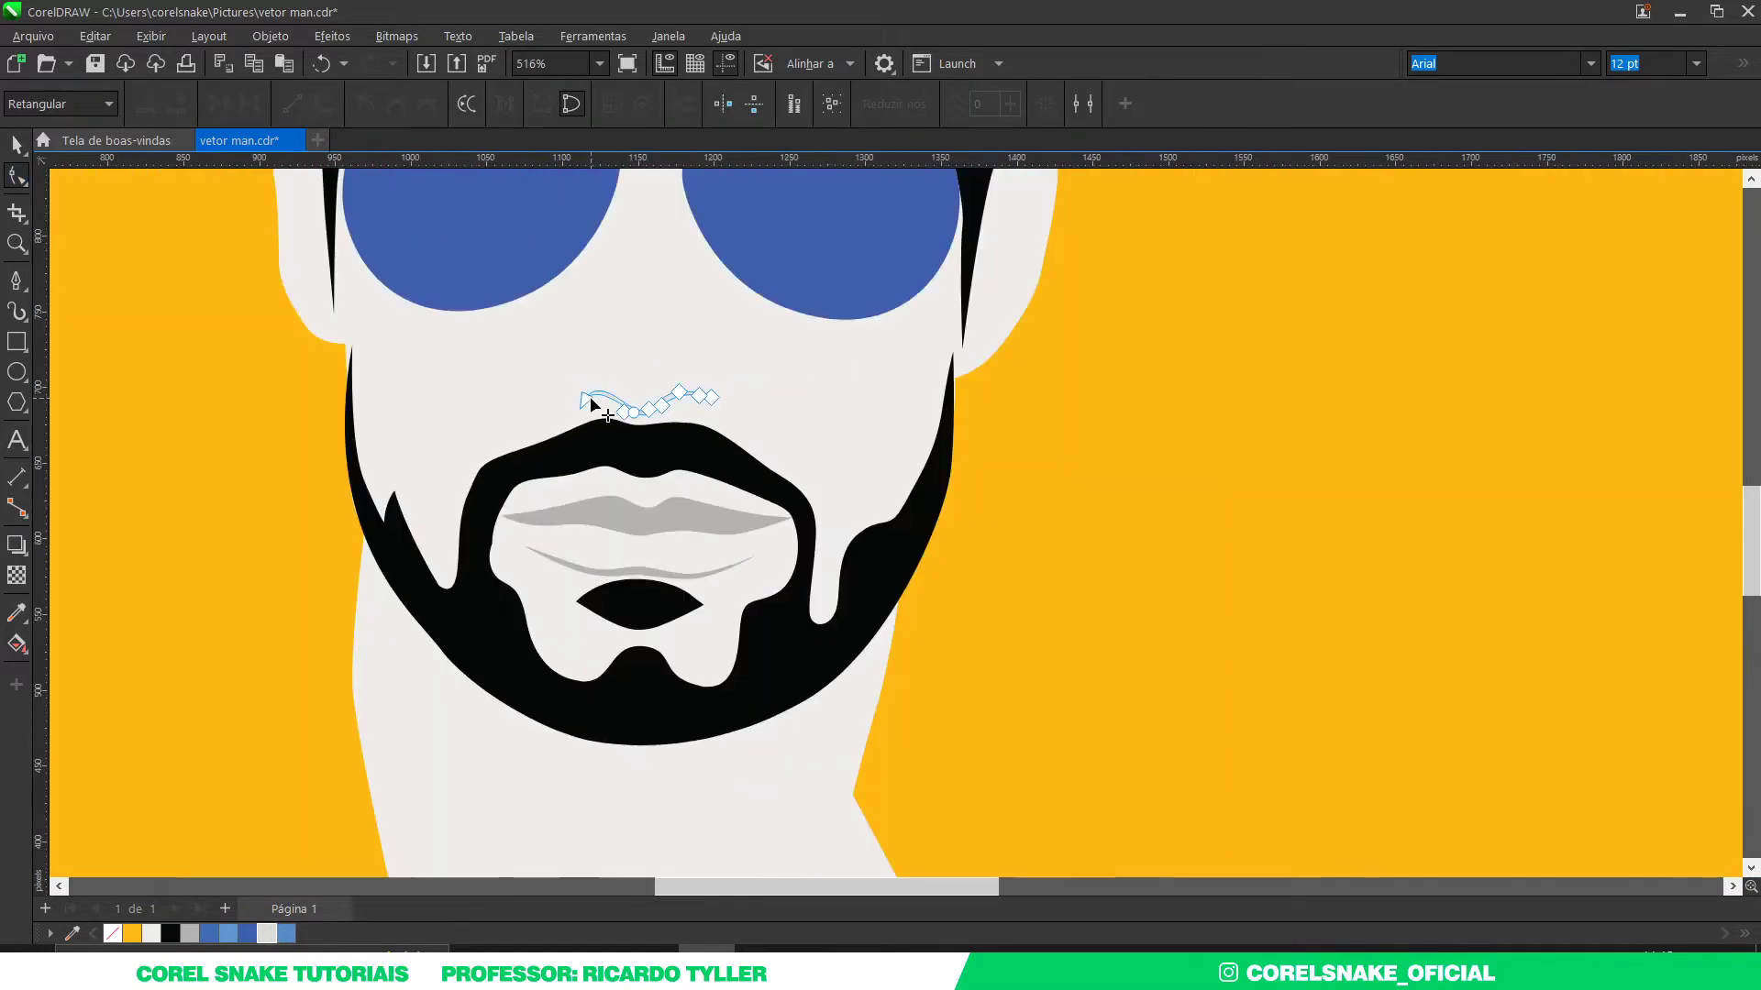
left_click(13, 142)
scroll(868, 484, "down", 5)
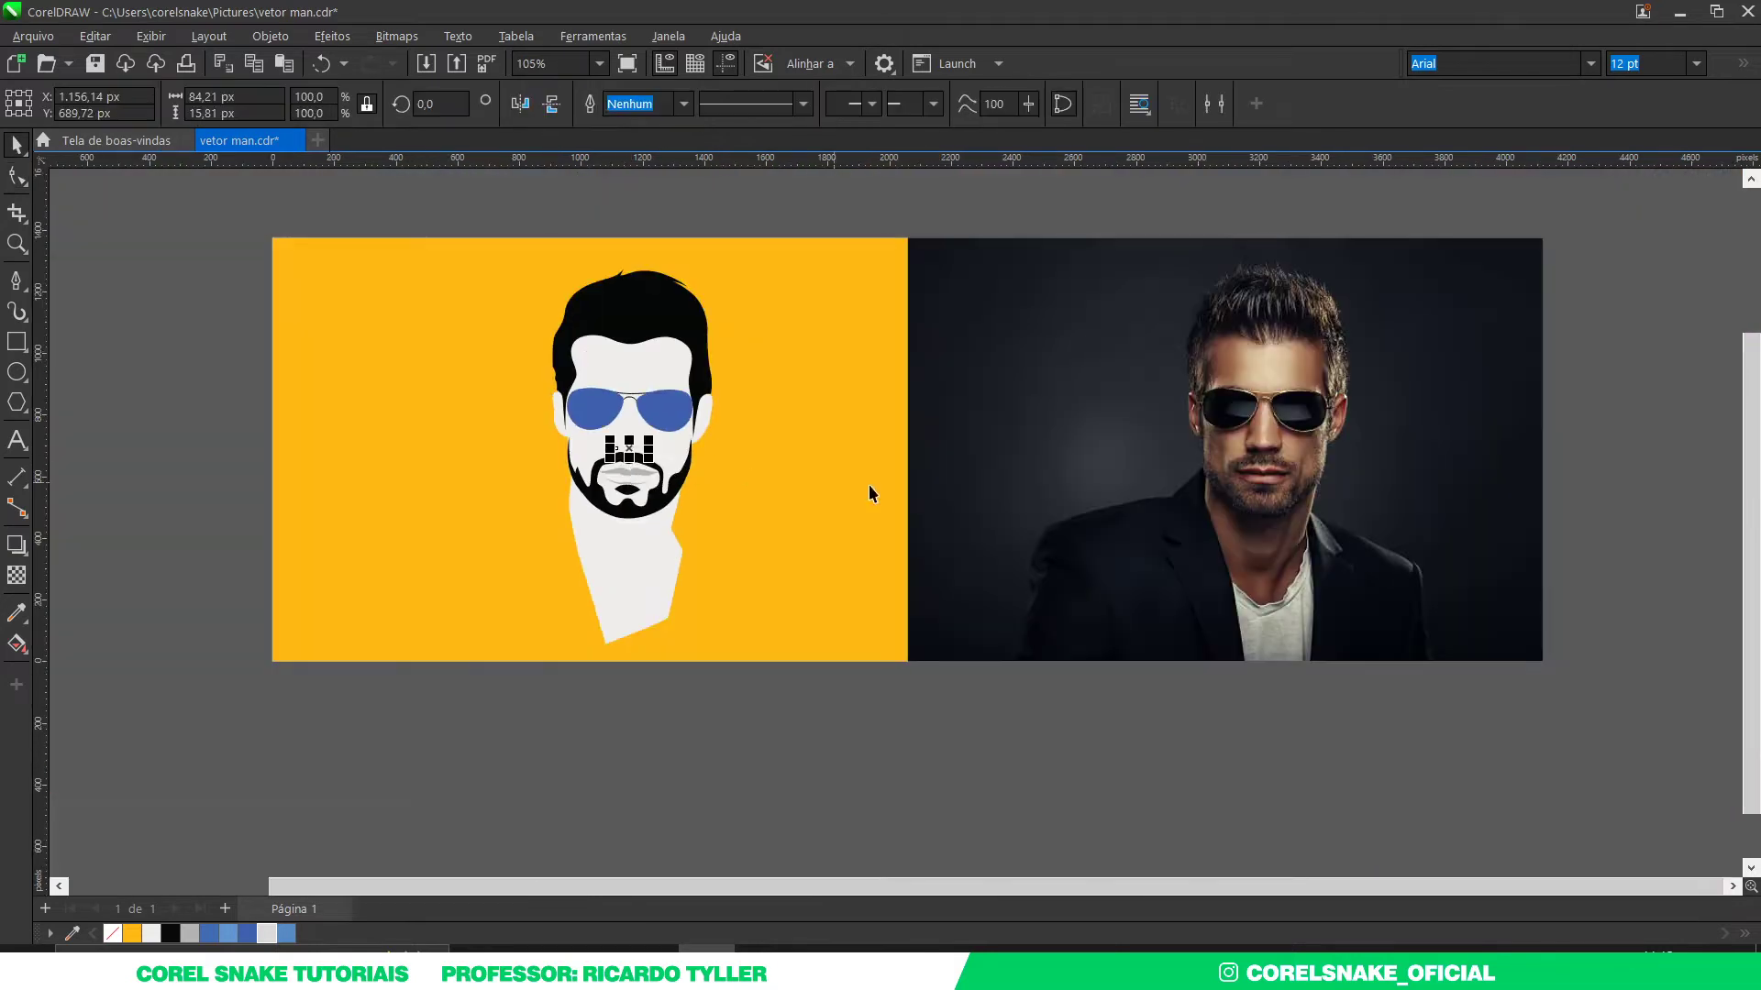
left_click(1316, 688)
scroll(1204, 489, "up", 5)
Step: Trace a closed nostril shape with the Pen tool
scroll(1093, 548, "up", 2)
scroll(1093, 544, "up", 1)
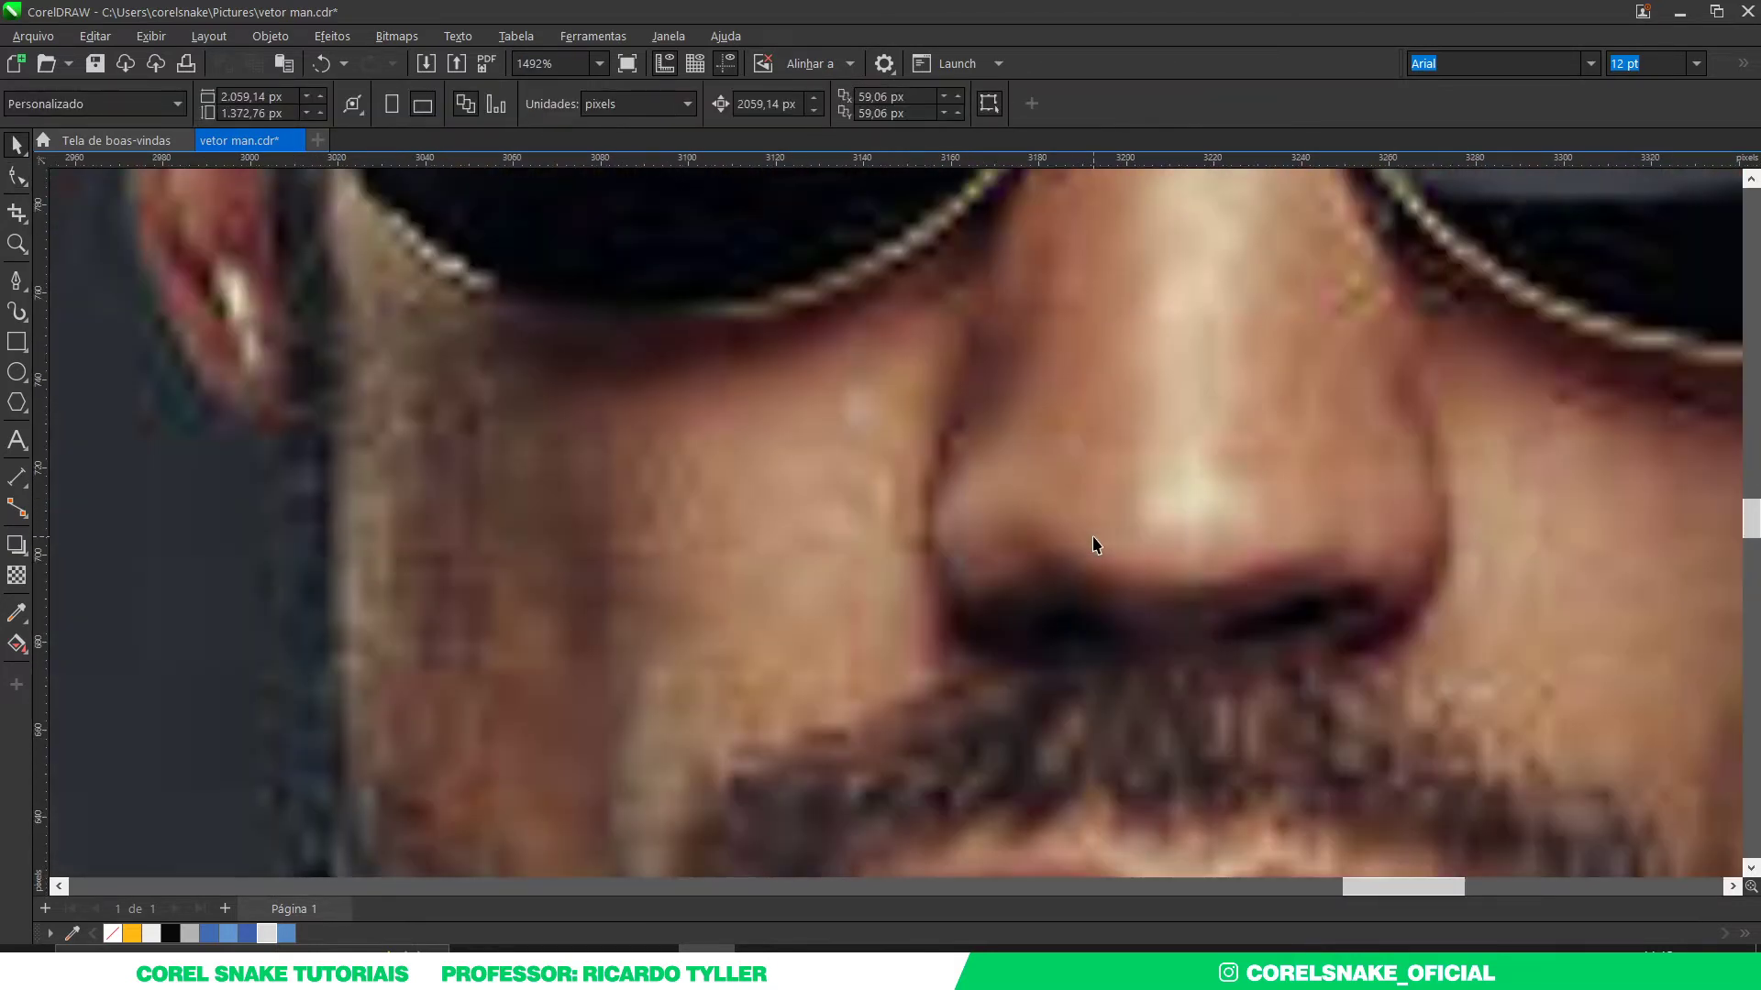
left_click(17, 281)
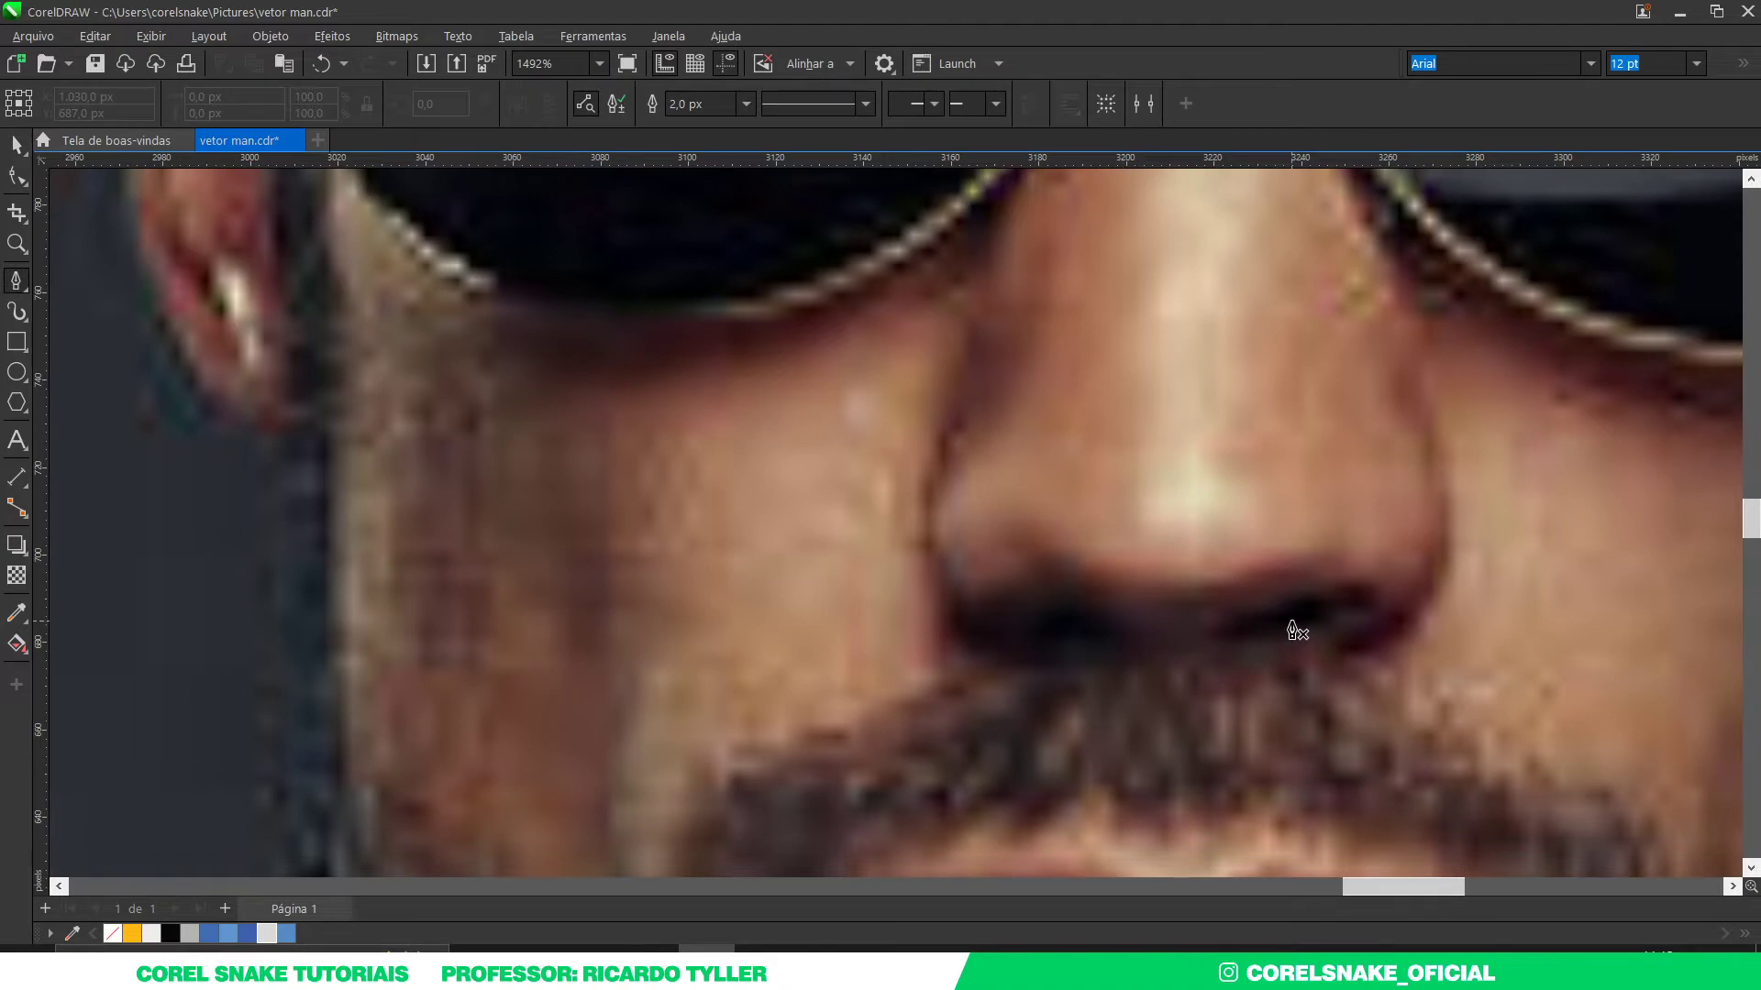
scroll(1294, 631, "up", 1)
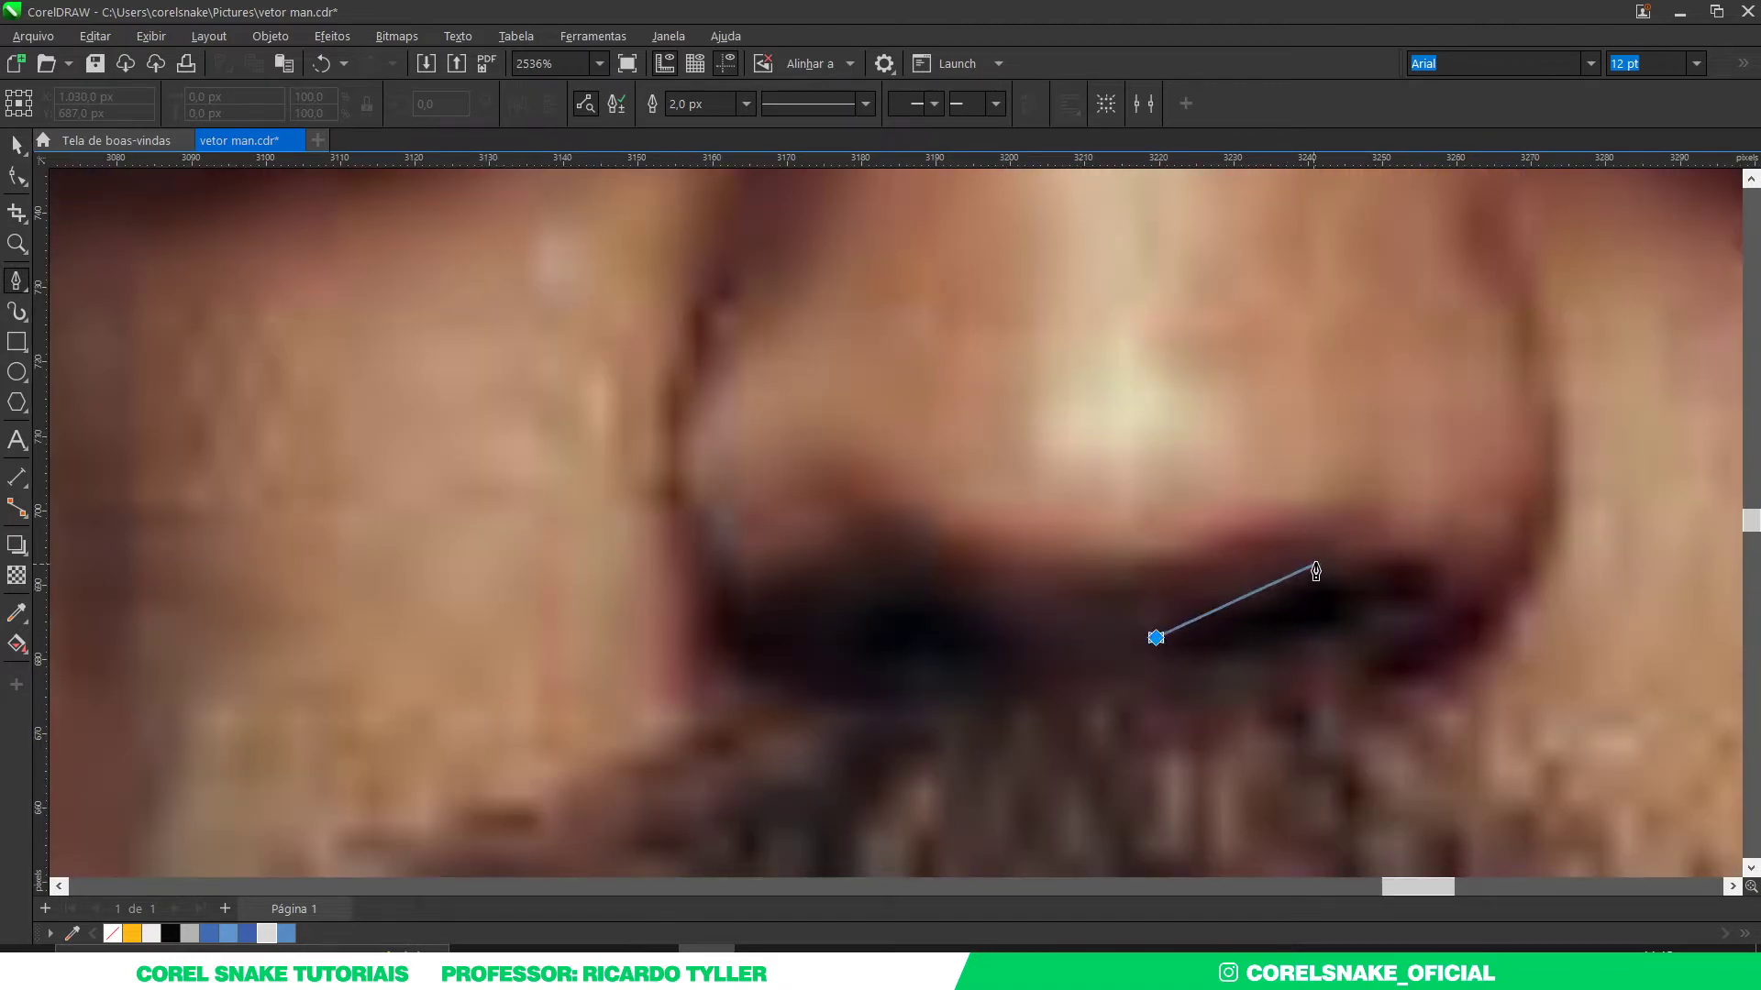
left_click_drag(1320, 561, 1409, 541)
left_click(1422, 613)
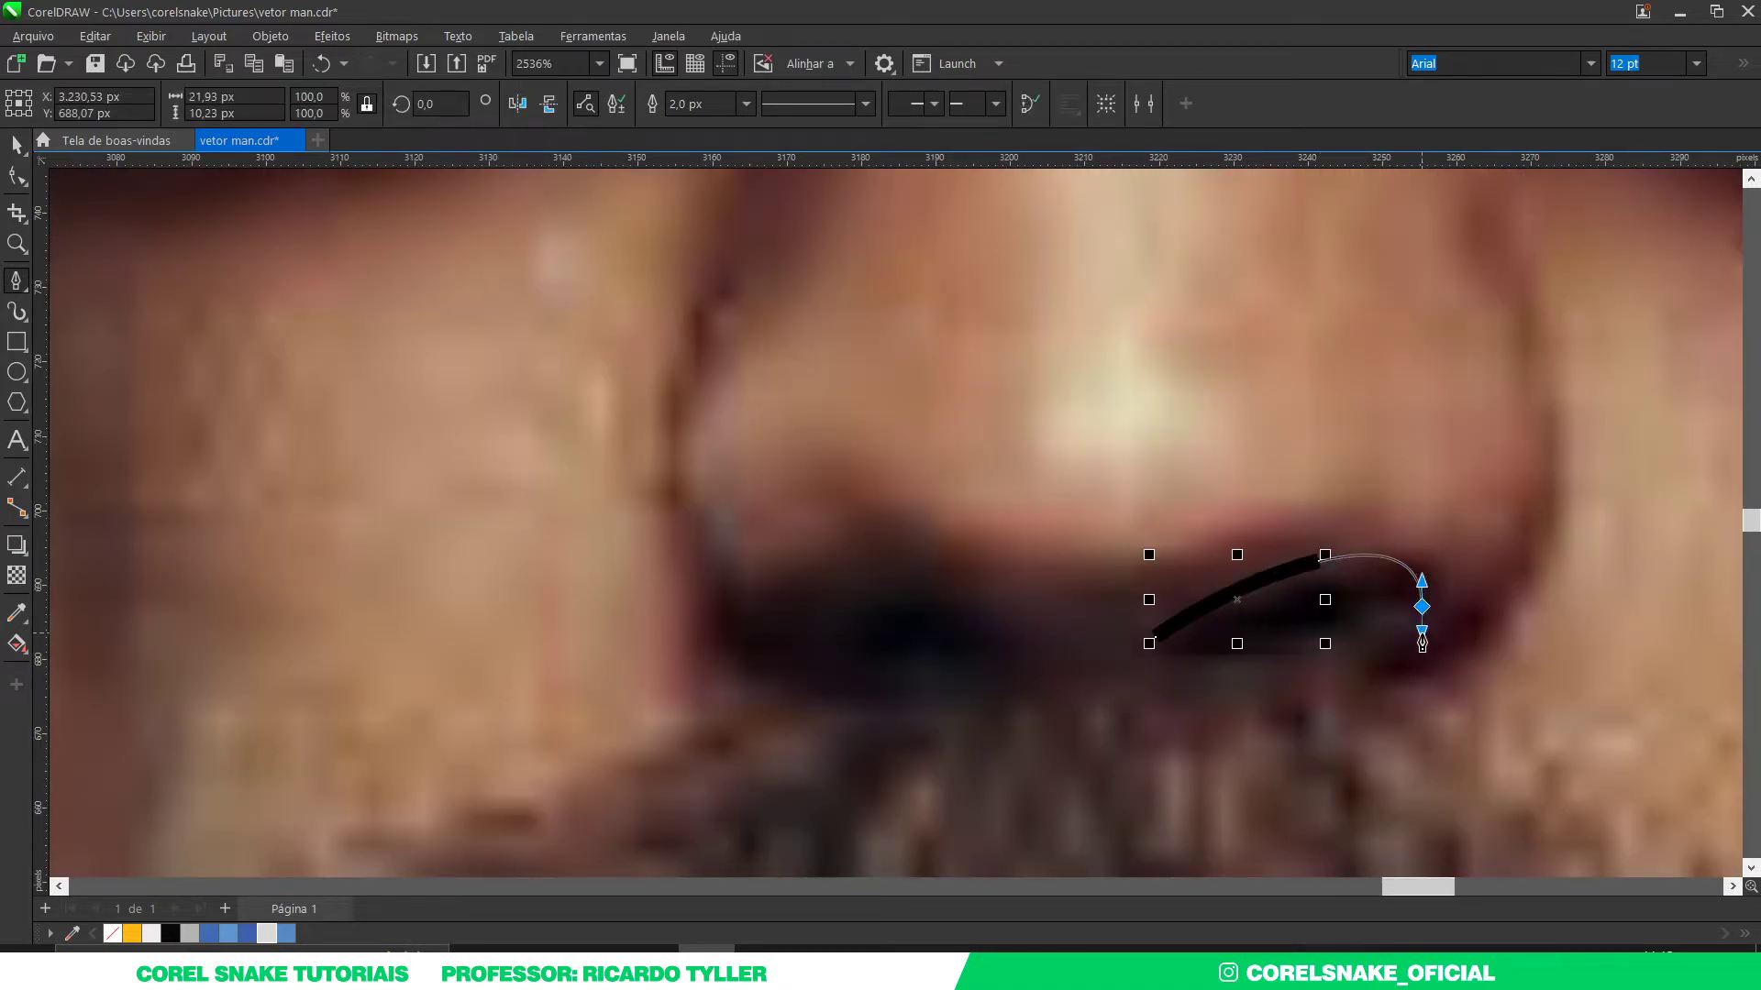
left_click_drag(1156, 637, 1245, 700)
Step: Delete the extra right node and reshape the nostril's left point, lower edge and top
left_click(17, 174)
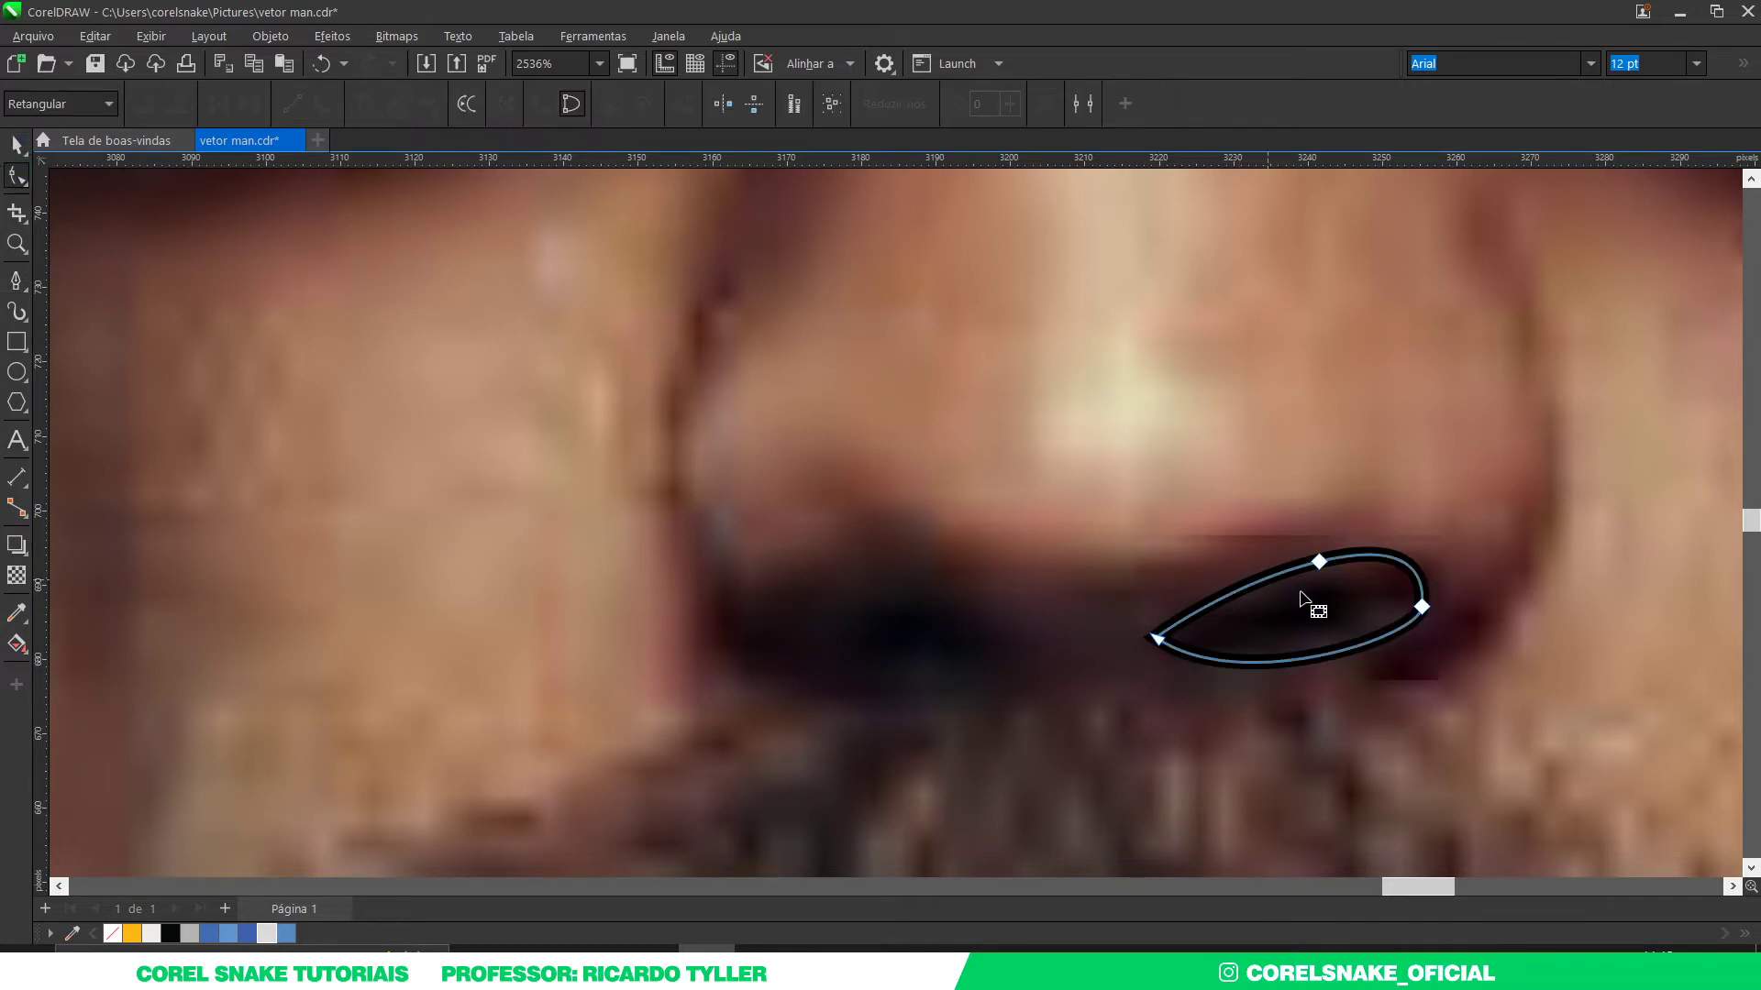
scroll(1412, 605, "up", 3)
double_click(1449, 623)
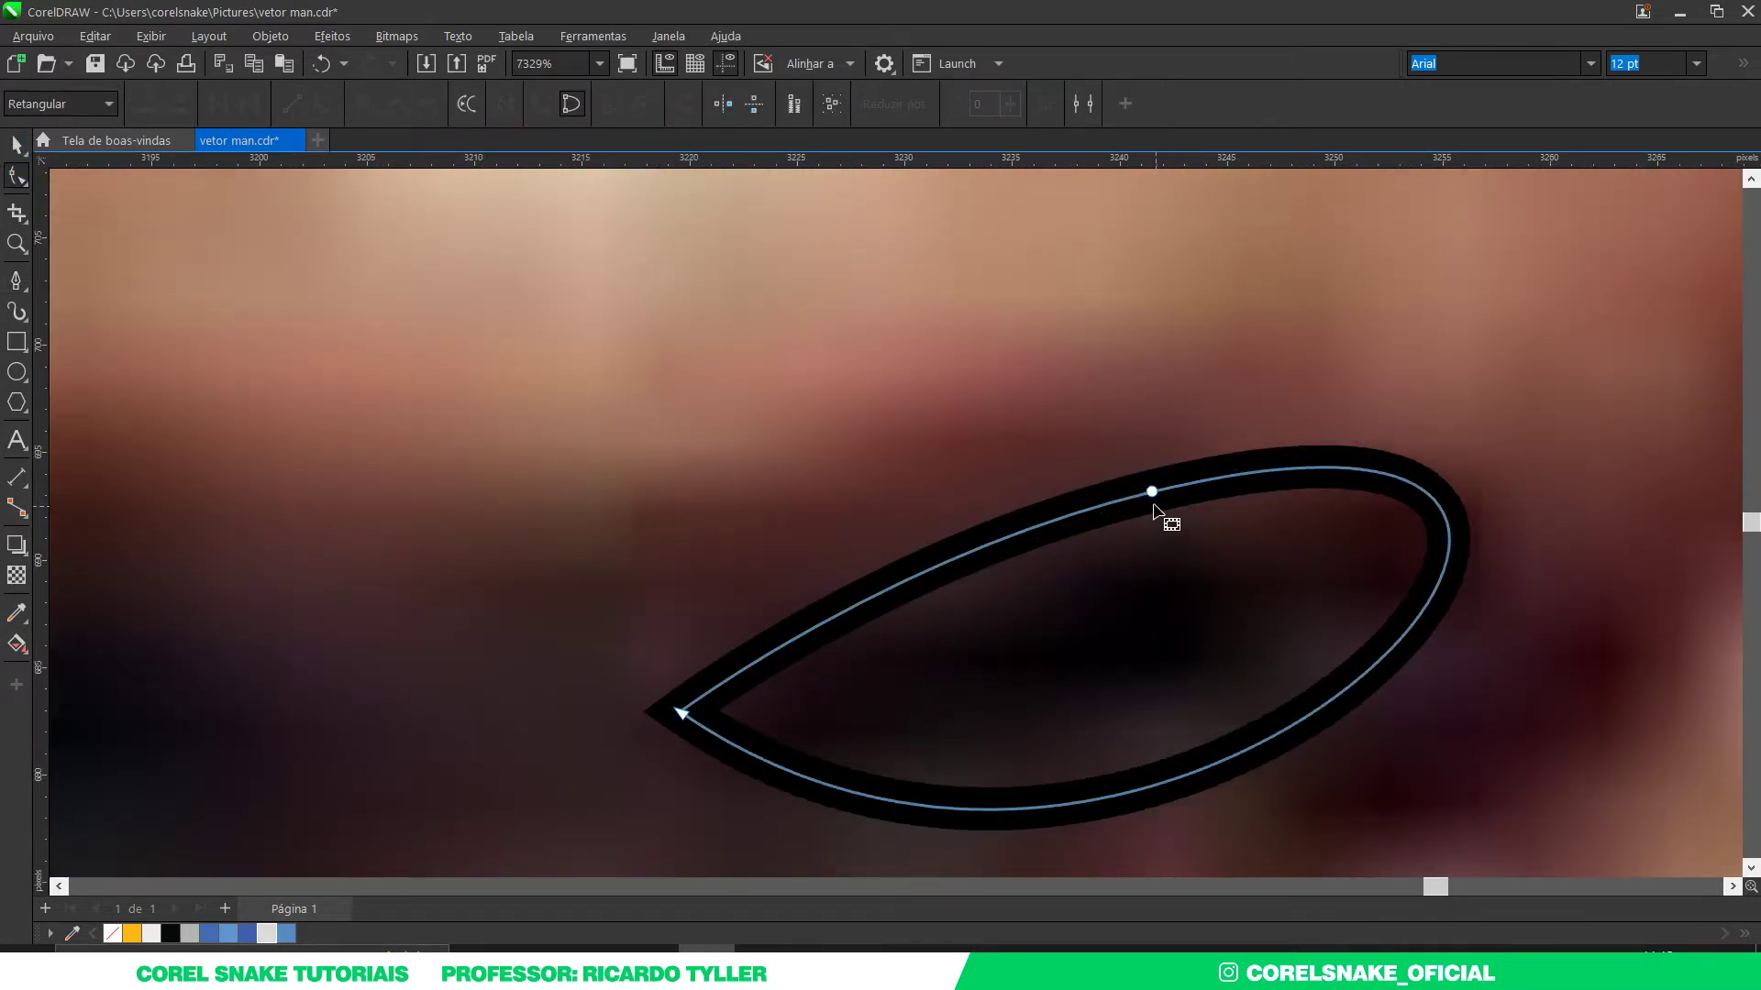
scroll(876, 576, "down", 3)
left_click_drag(741, 580, 910, 662)
left_click_drag(994, 739, 1048, 734)
left_click_drag(984, 546, 961, 528)
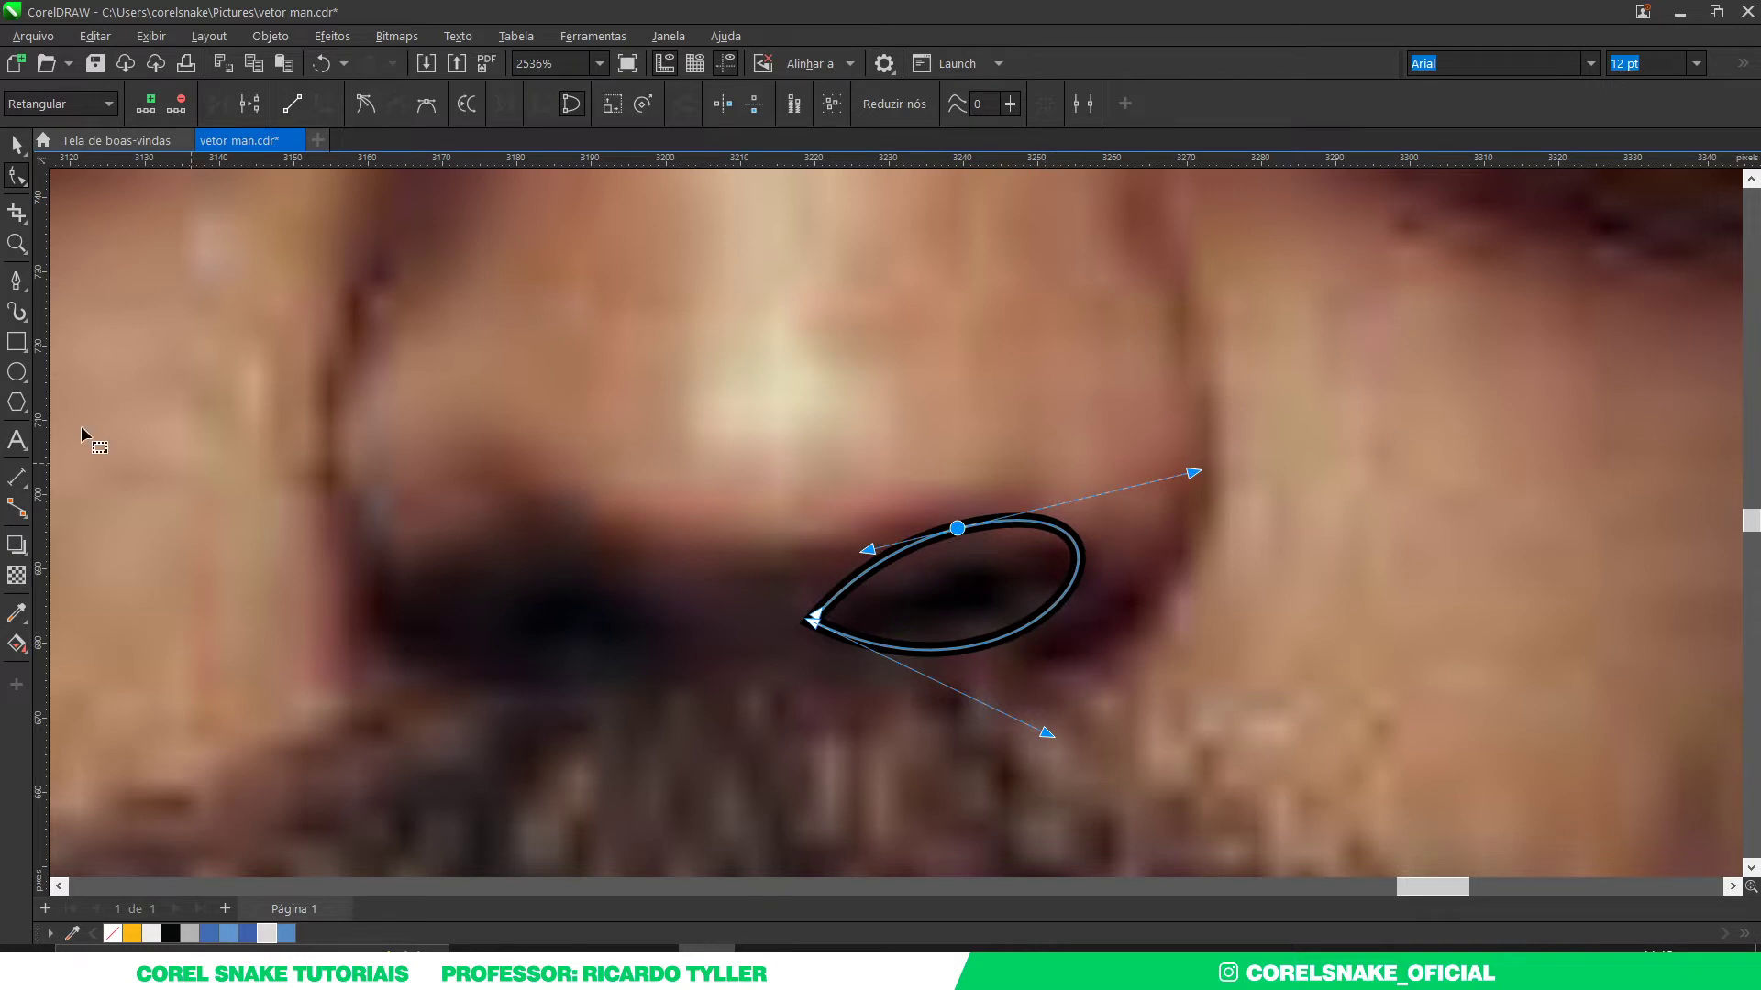
Step: Fill the nostril shape grey and remove its outline
left_click(16, 144)
left_click(188, 934)
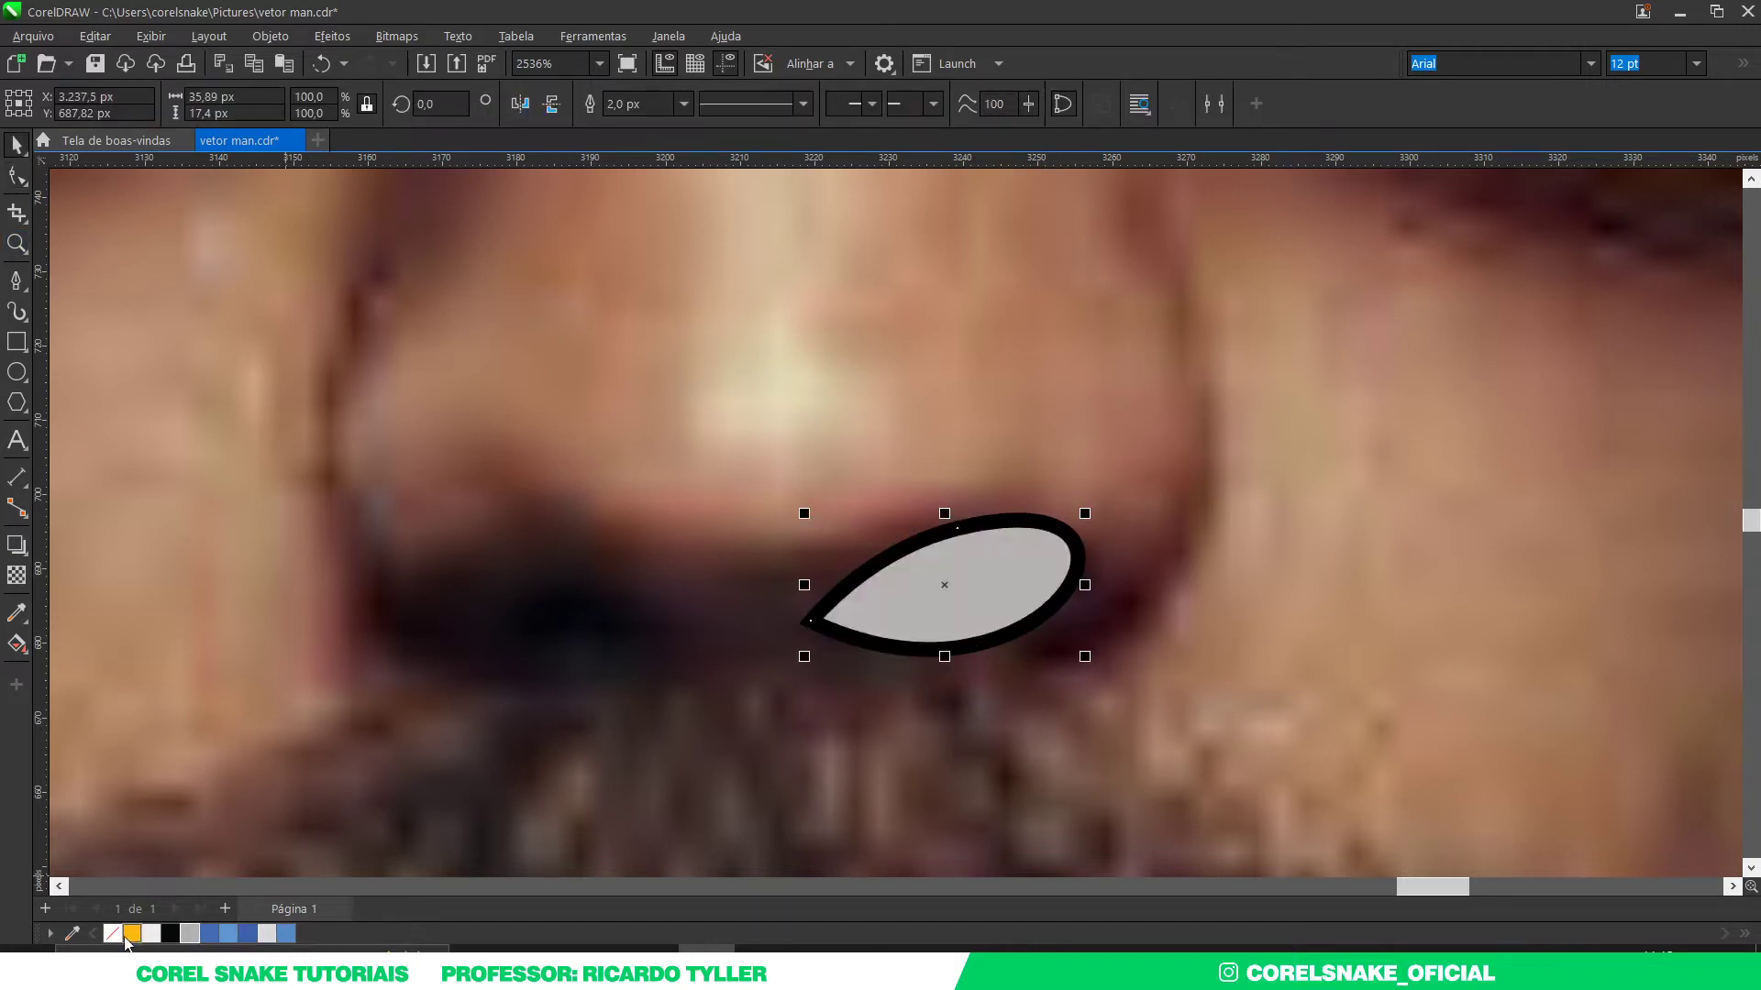
right_click(112, 933)
scroll(1100, 495, "down", 5)
scroll(1034, 560, "up", 4)
scroll(1034, 560, "up", 4)
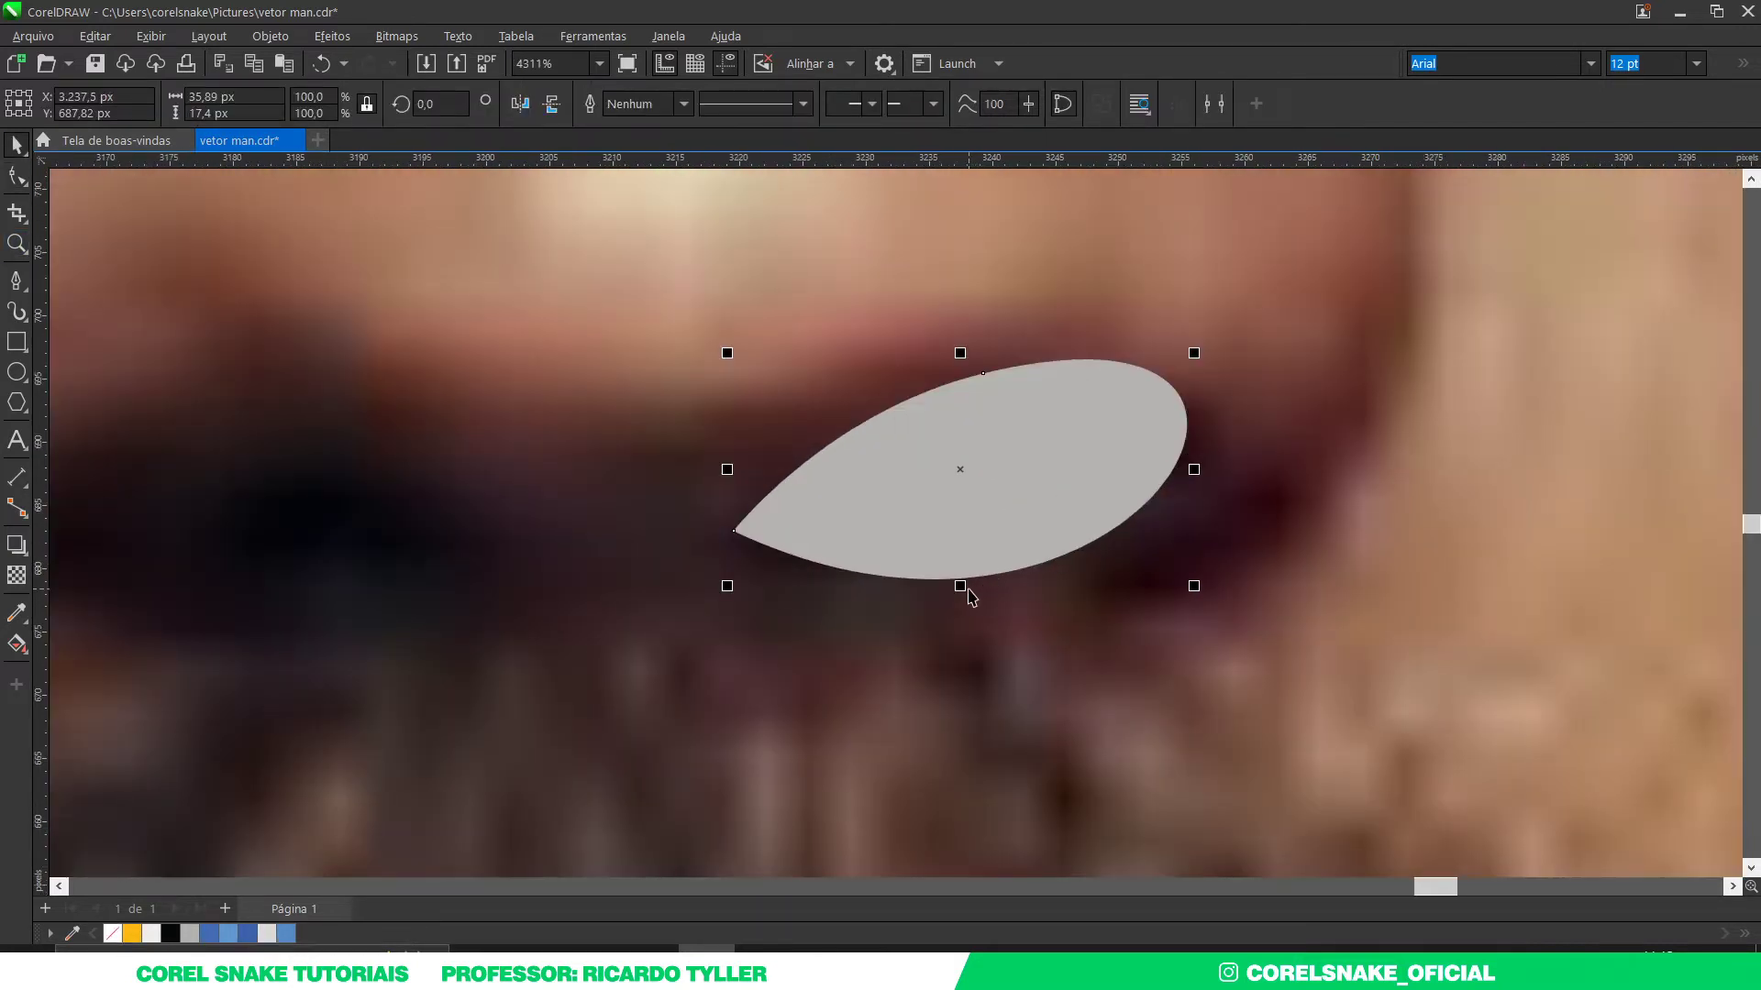
Step: Shorten and scale down the grey shape, then move it onto the vector face's nose
left_click_drag(960, 587, 961, 573)
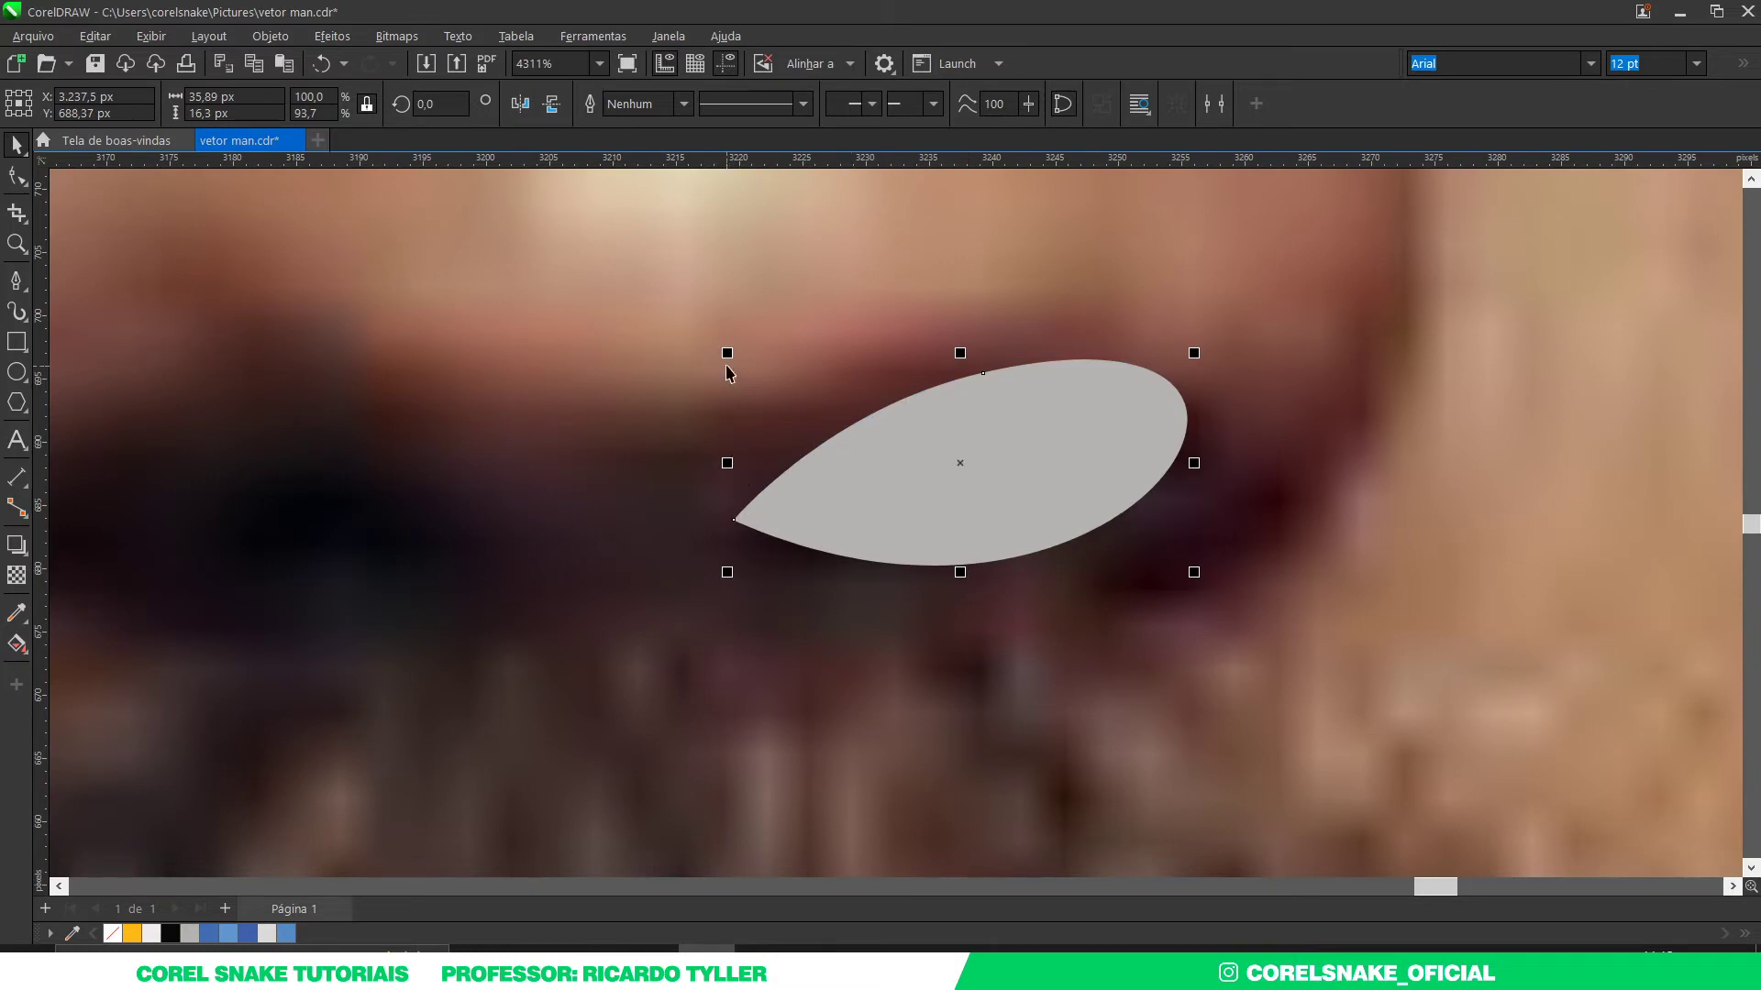
left_click_drag(728, 355, 767, 372)
scroll(927, 484, "down", 5)
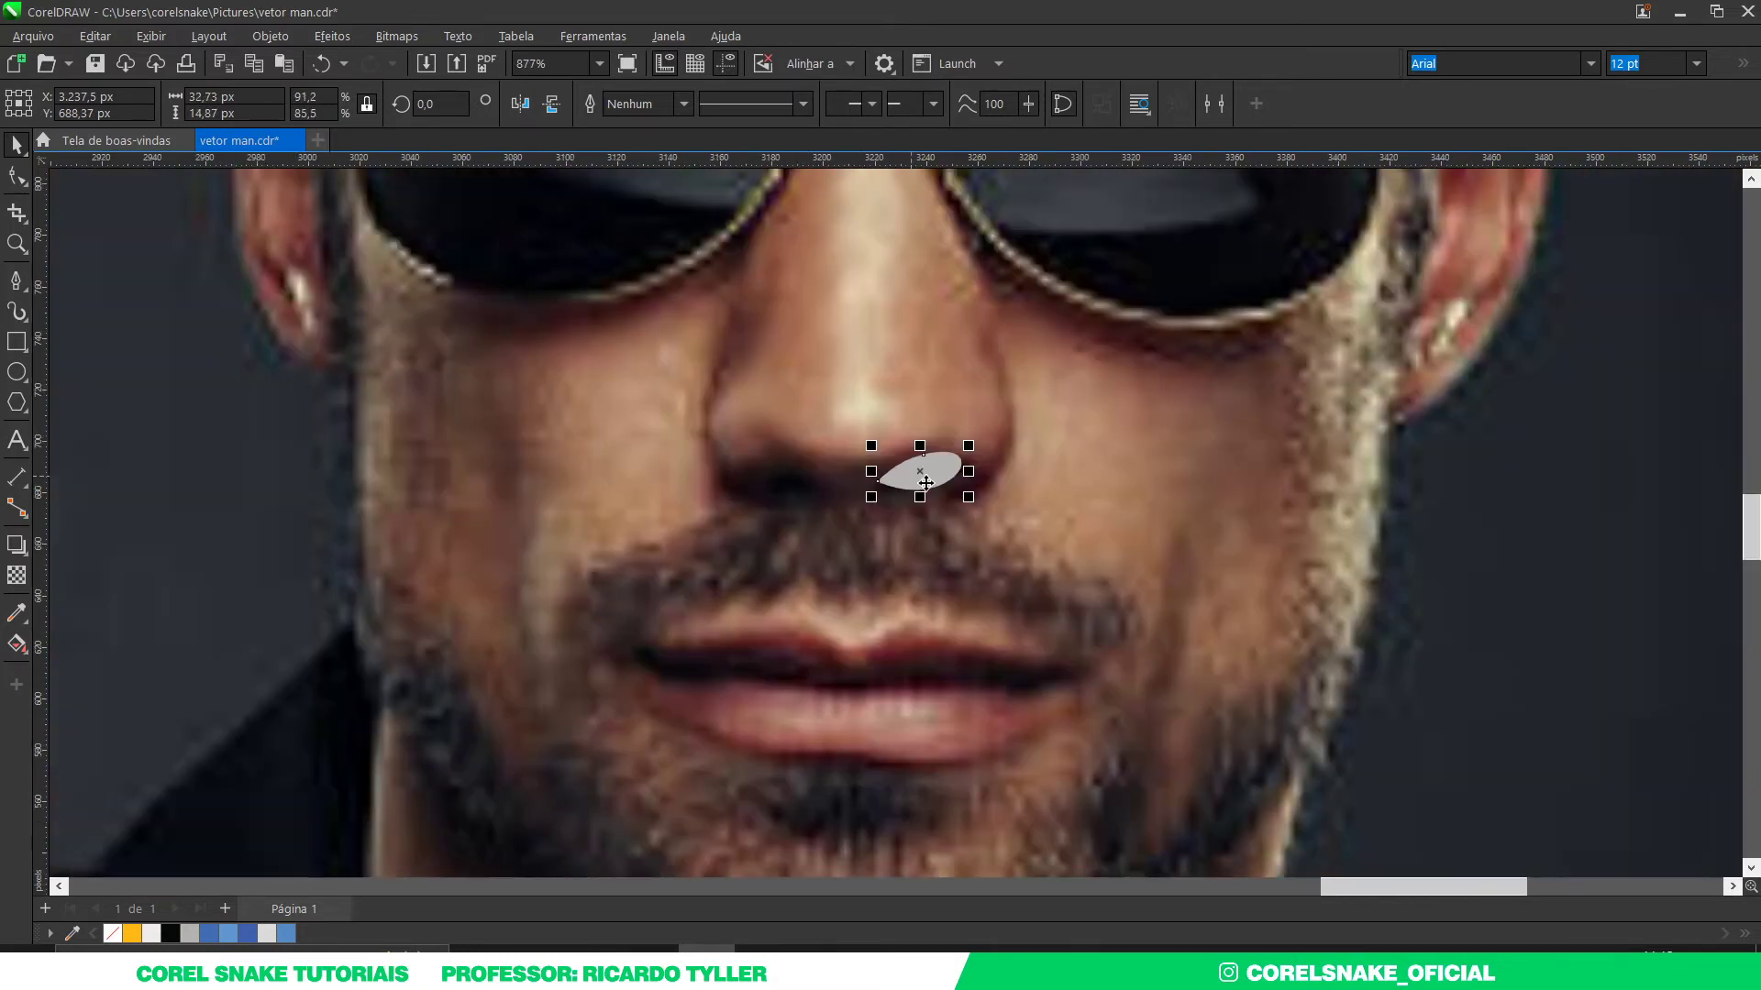
scroll(926, 483, "down", 5)
scroll(926, 484, "up", 6)
scroll(1029, 489, "down", 7)
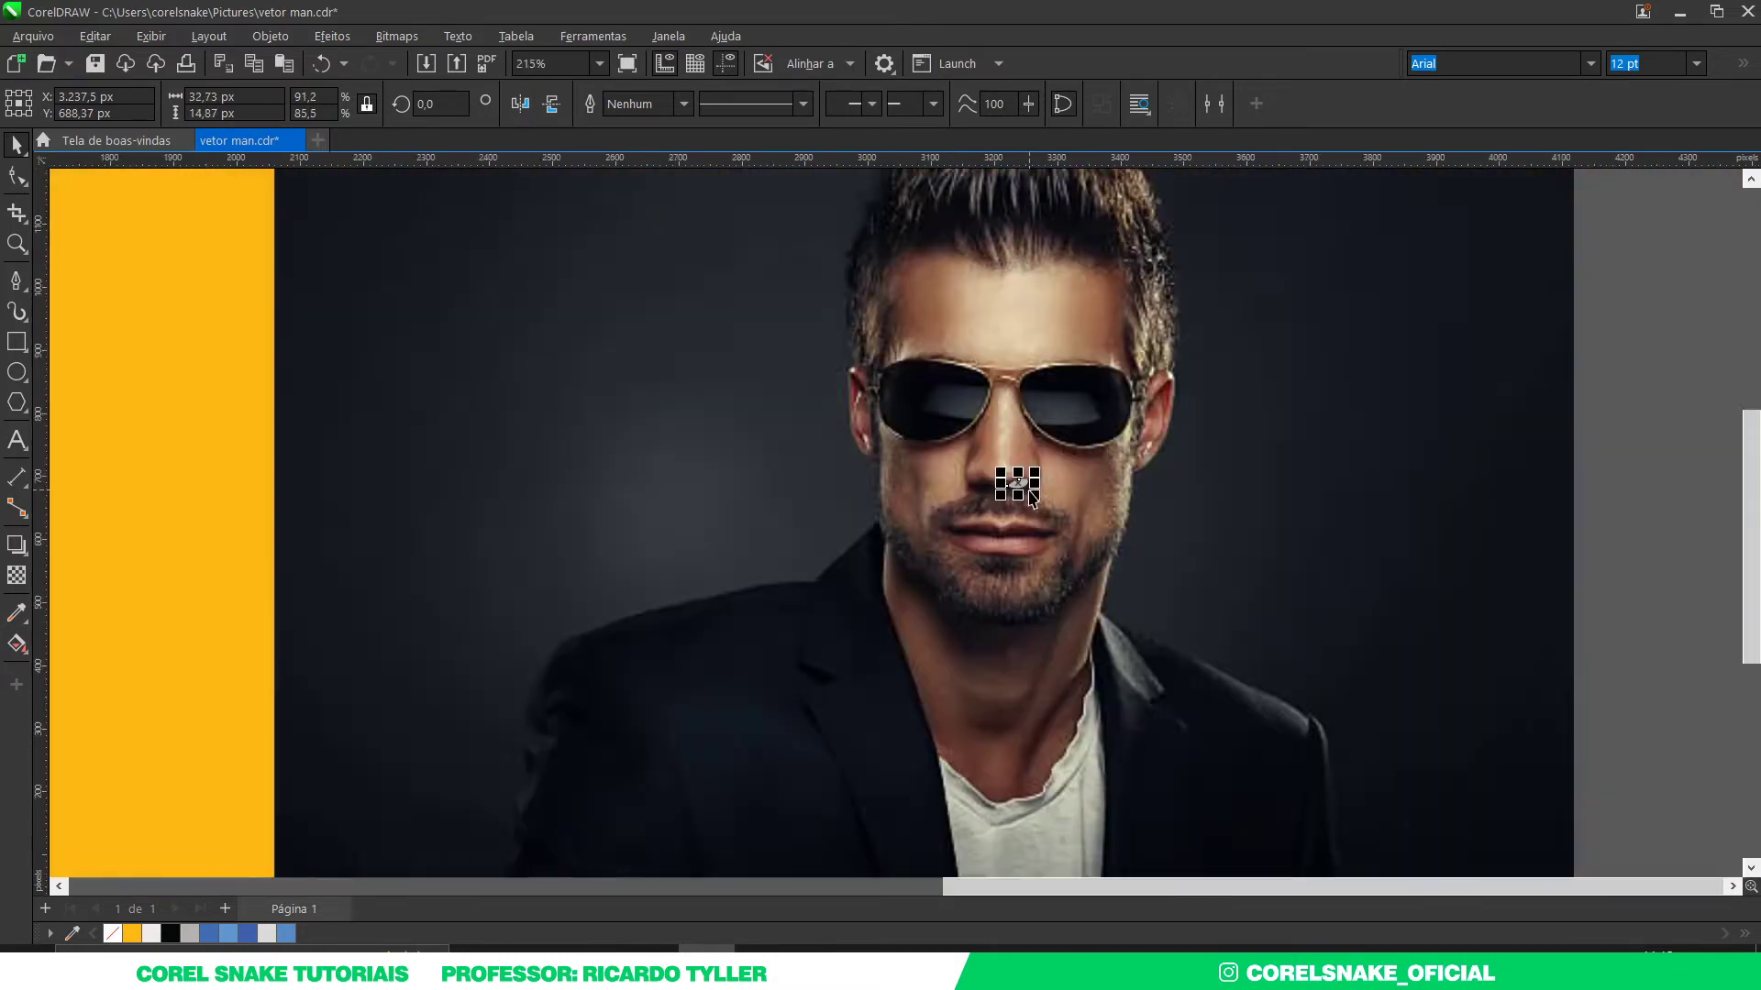
scroll(1027, 491, "down", 3)
left_click_drag(1027, 492, 577, 492)
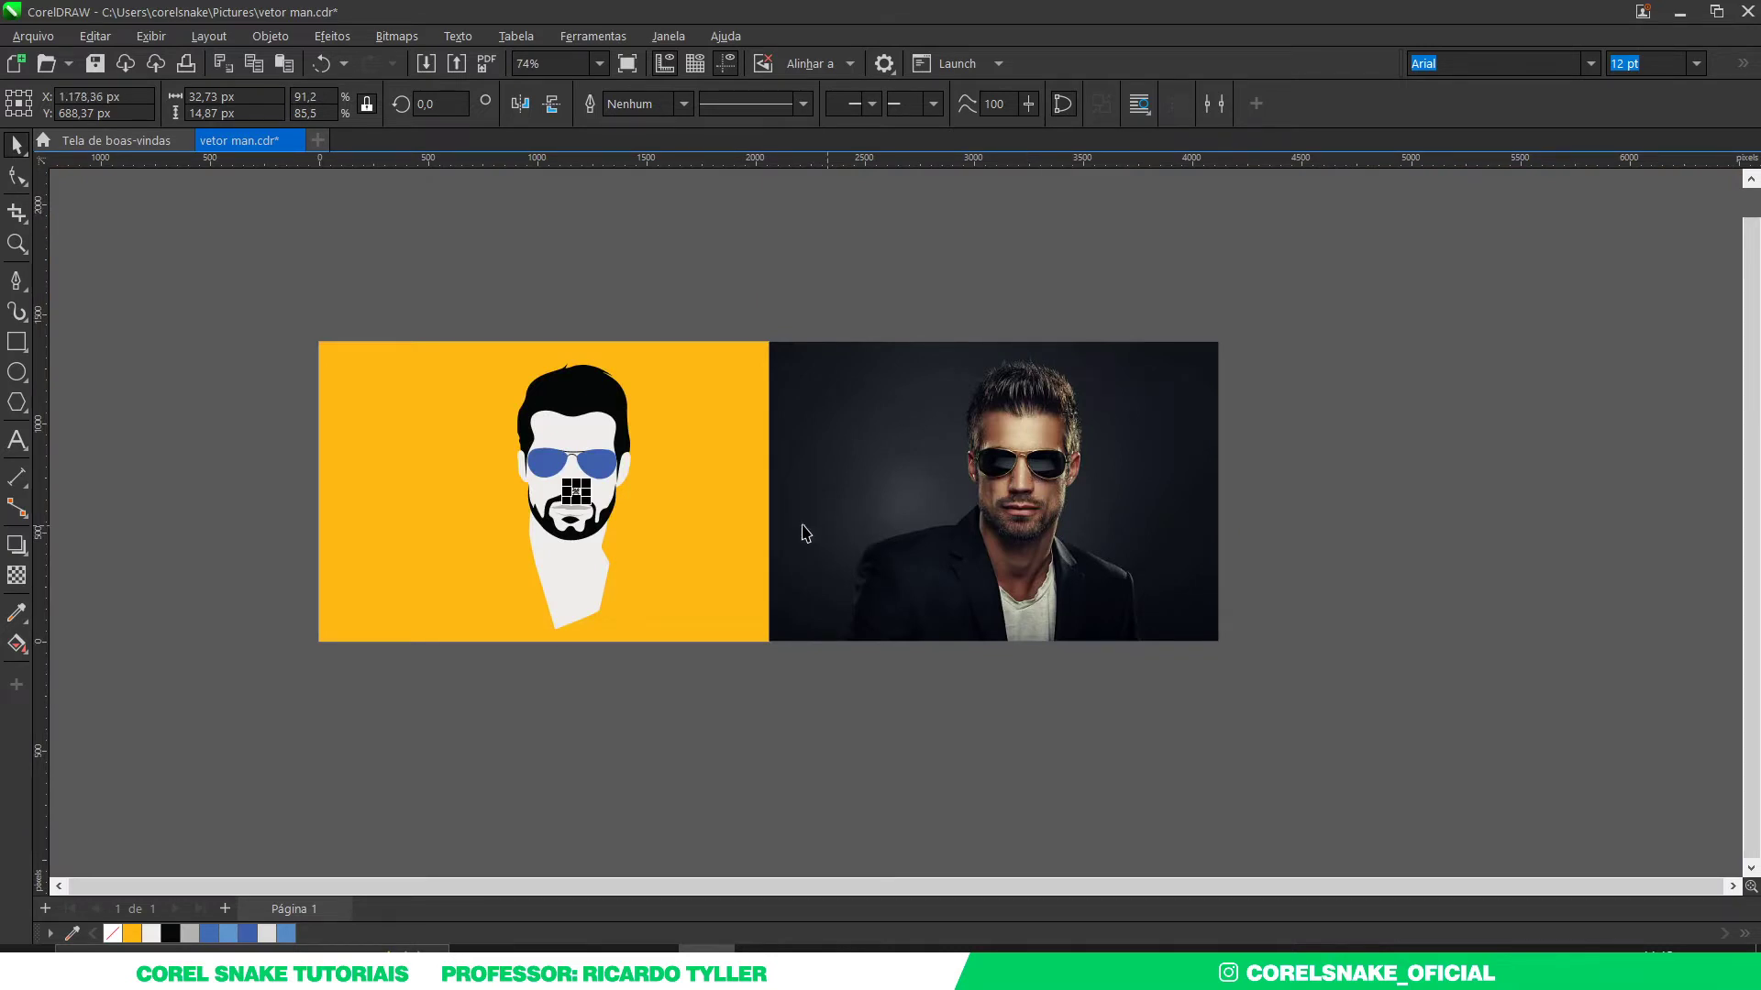
scroll(578, 495, "up", 5)
scroll(578, 495, "up", 5)
scroll(633, 513, "down", 5)
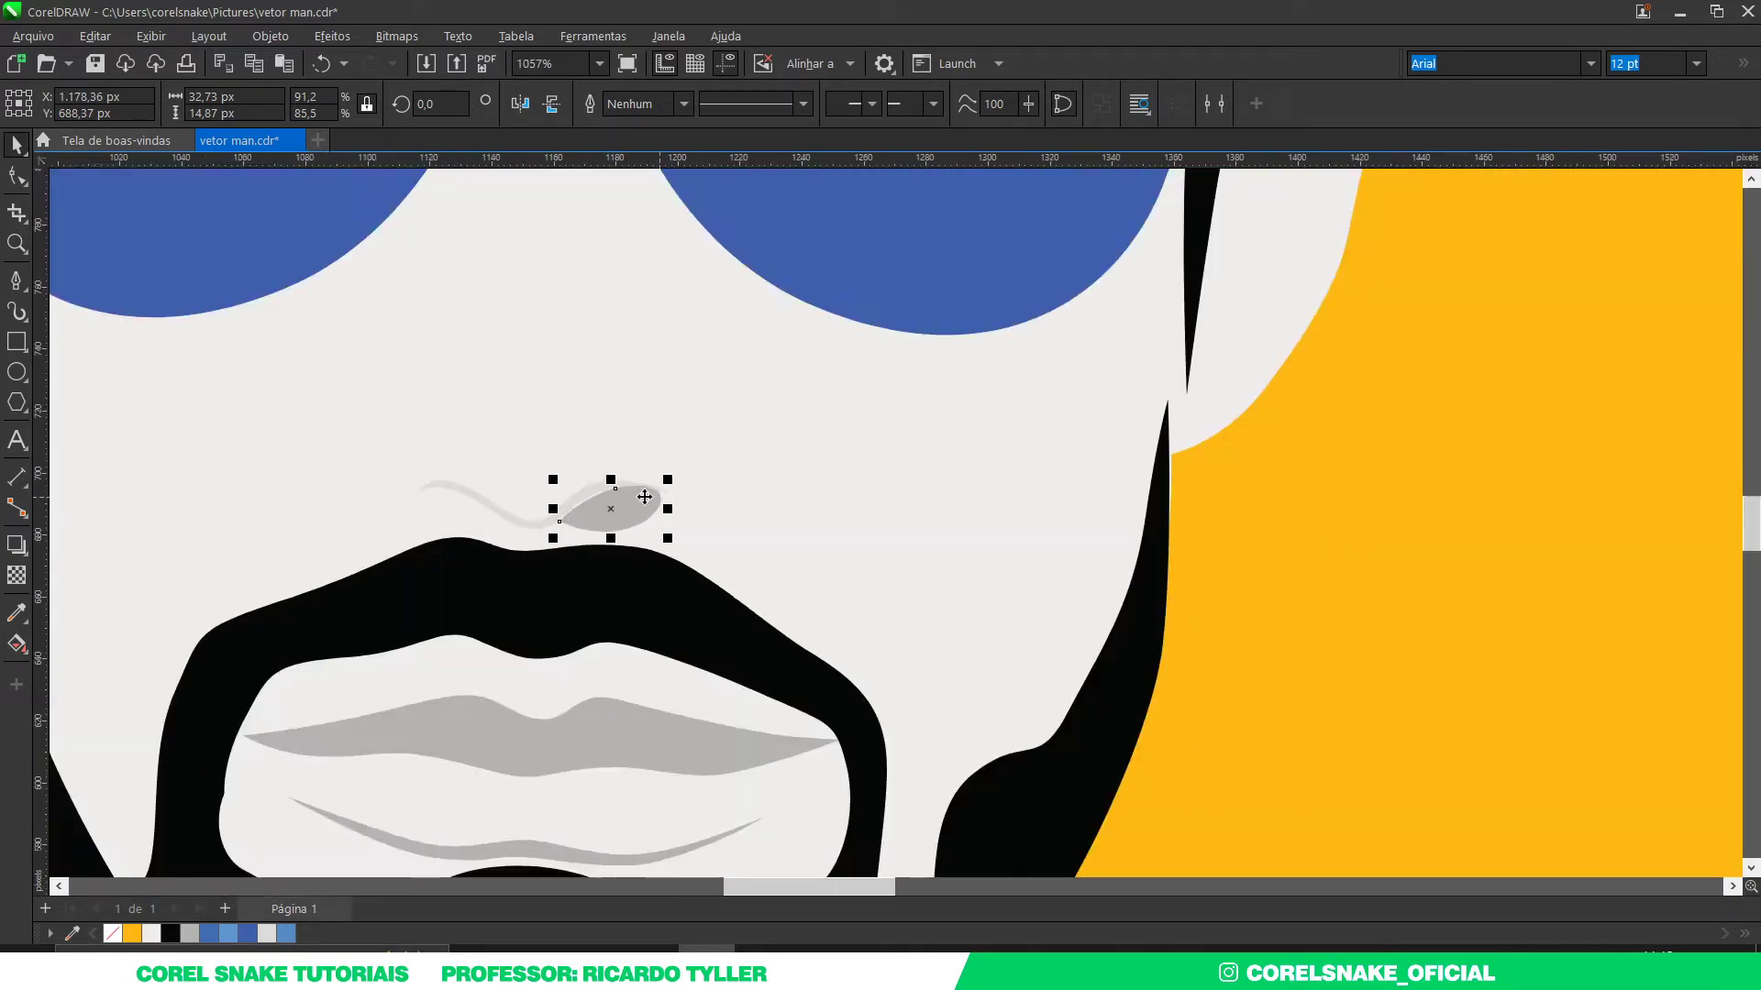
scroll(614, 500, "up", 6)
Step: Nudge the light swoosh stroke slightly down over the grey nostril shape
left_click(593, 485)
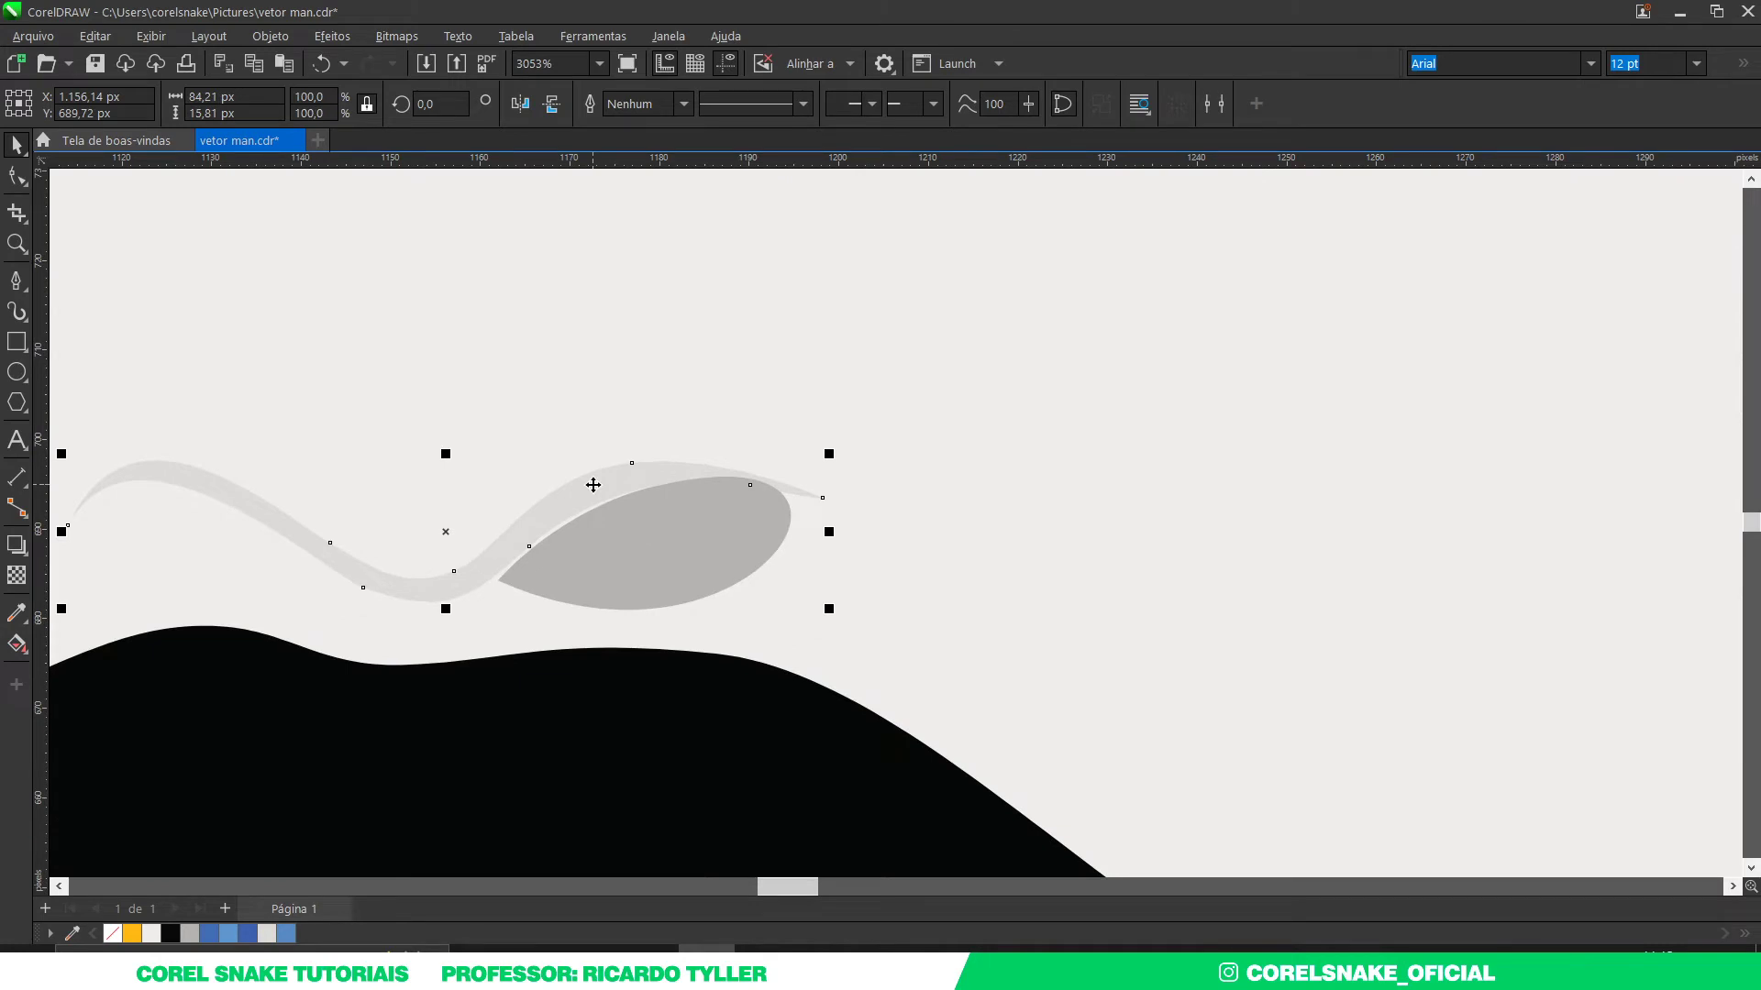
scroll(605, 504, "up", 2)
left_click_drag(609, 512, 615, 523)
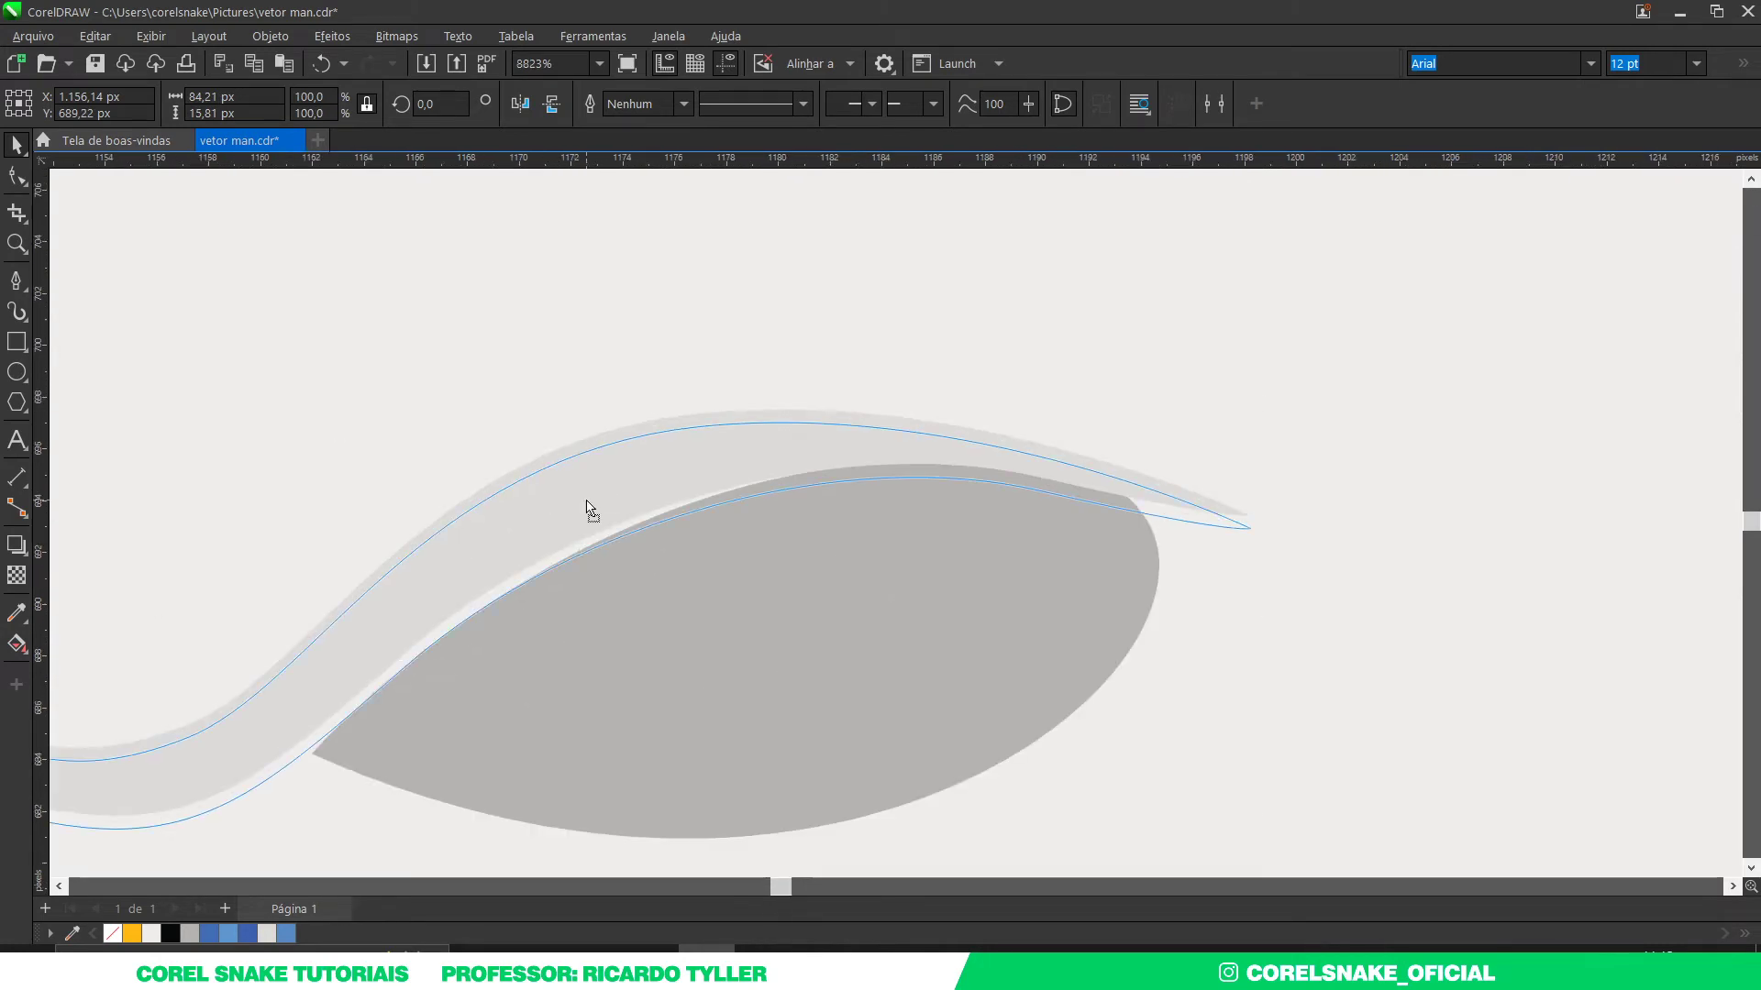
scroll(950, 442, "down", 3)
scroll(917, 431, "down", 2)
scroll(909, 431, "down", 4)
scroll(944, 500, "down", 5)
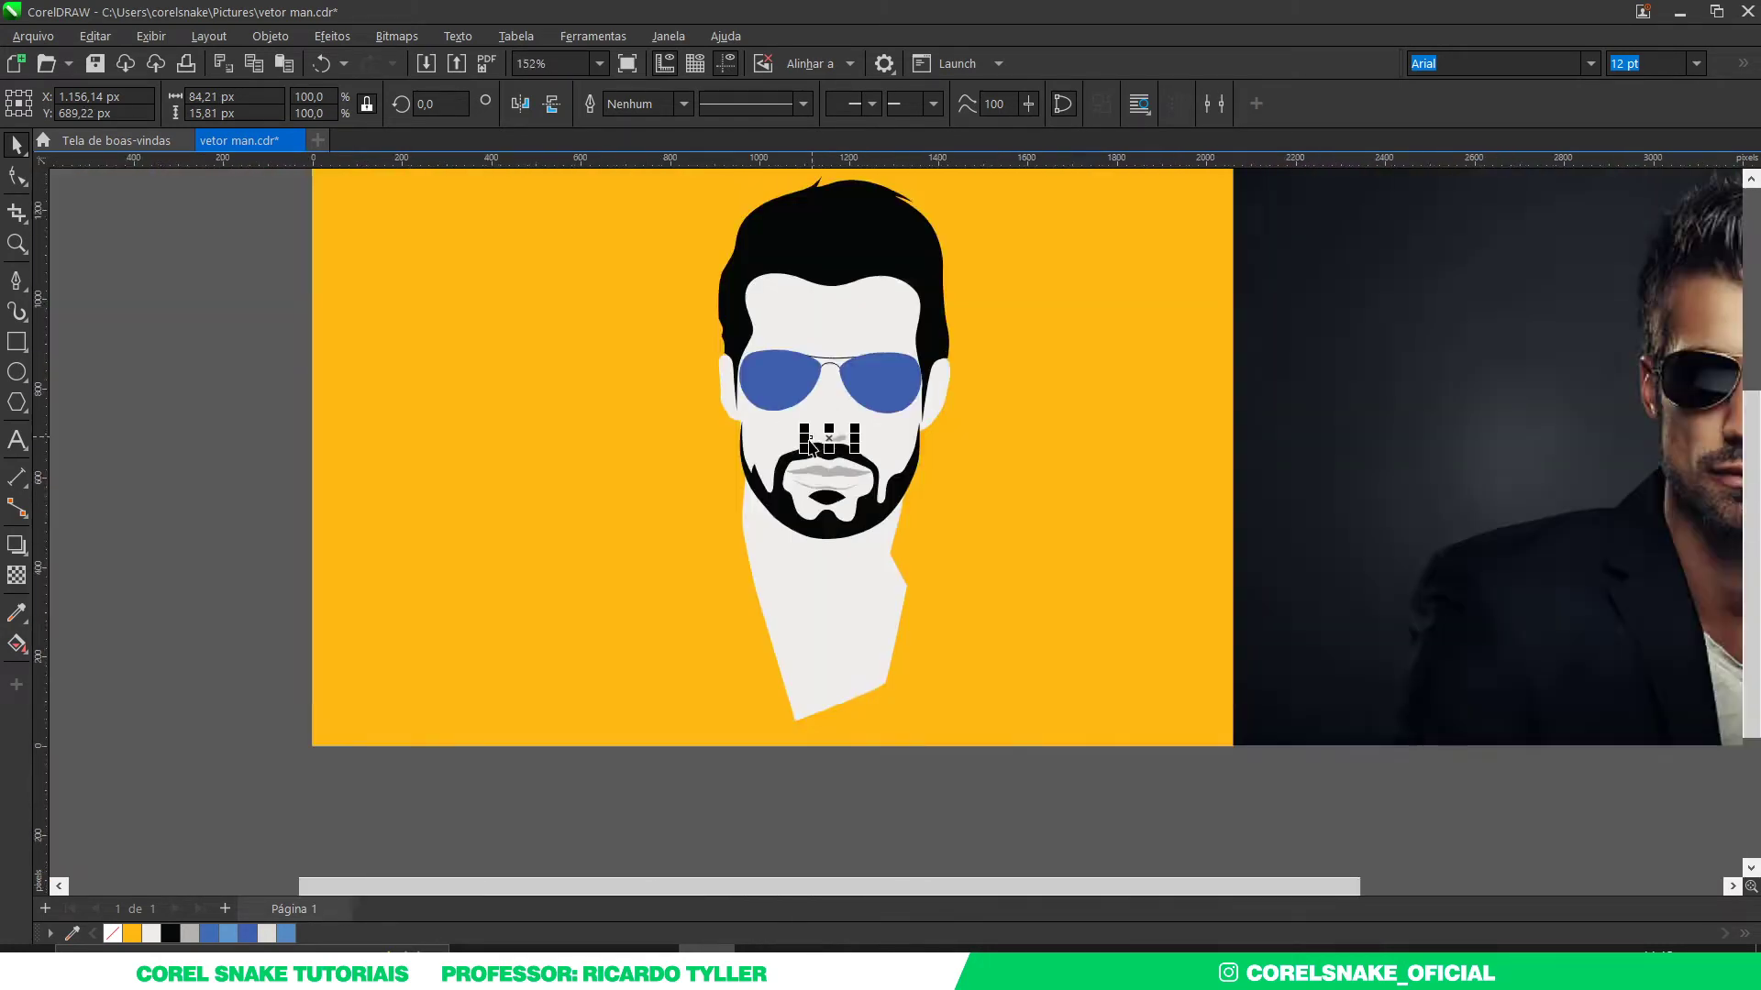
scroll(962, 661, "down", 2)
left_click(963, 660)
scroll(963, 660, "down", 1)
scroll(1362, 463, "up", 9)
Step: Trace a second closed nostril wing shape down the nose with the Pen tool
scroll(1357, 459, "up", 4)
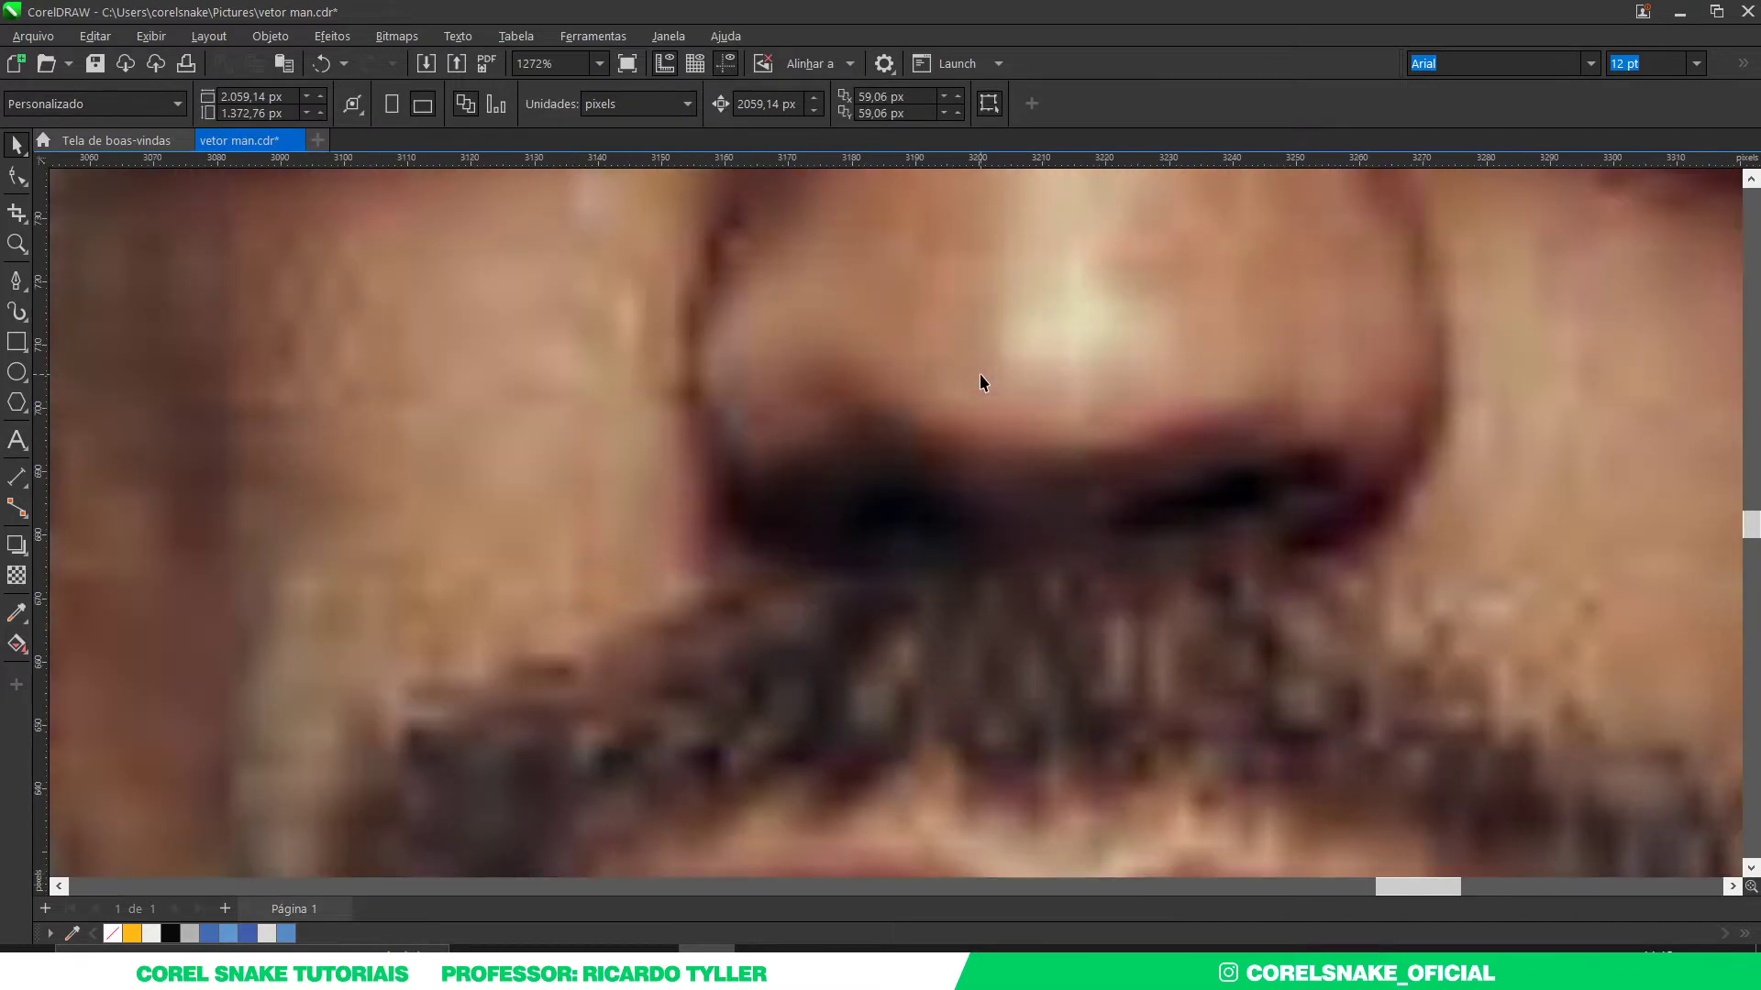
left_click(19, 280)
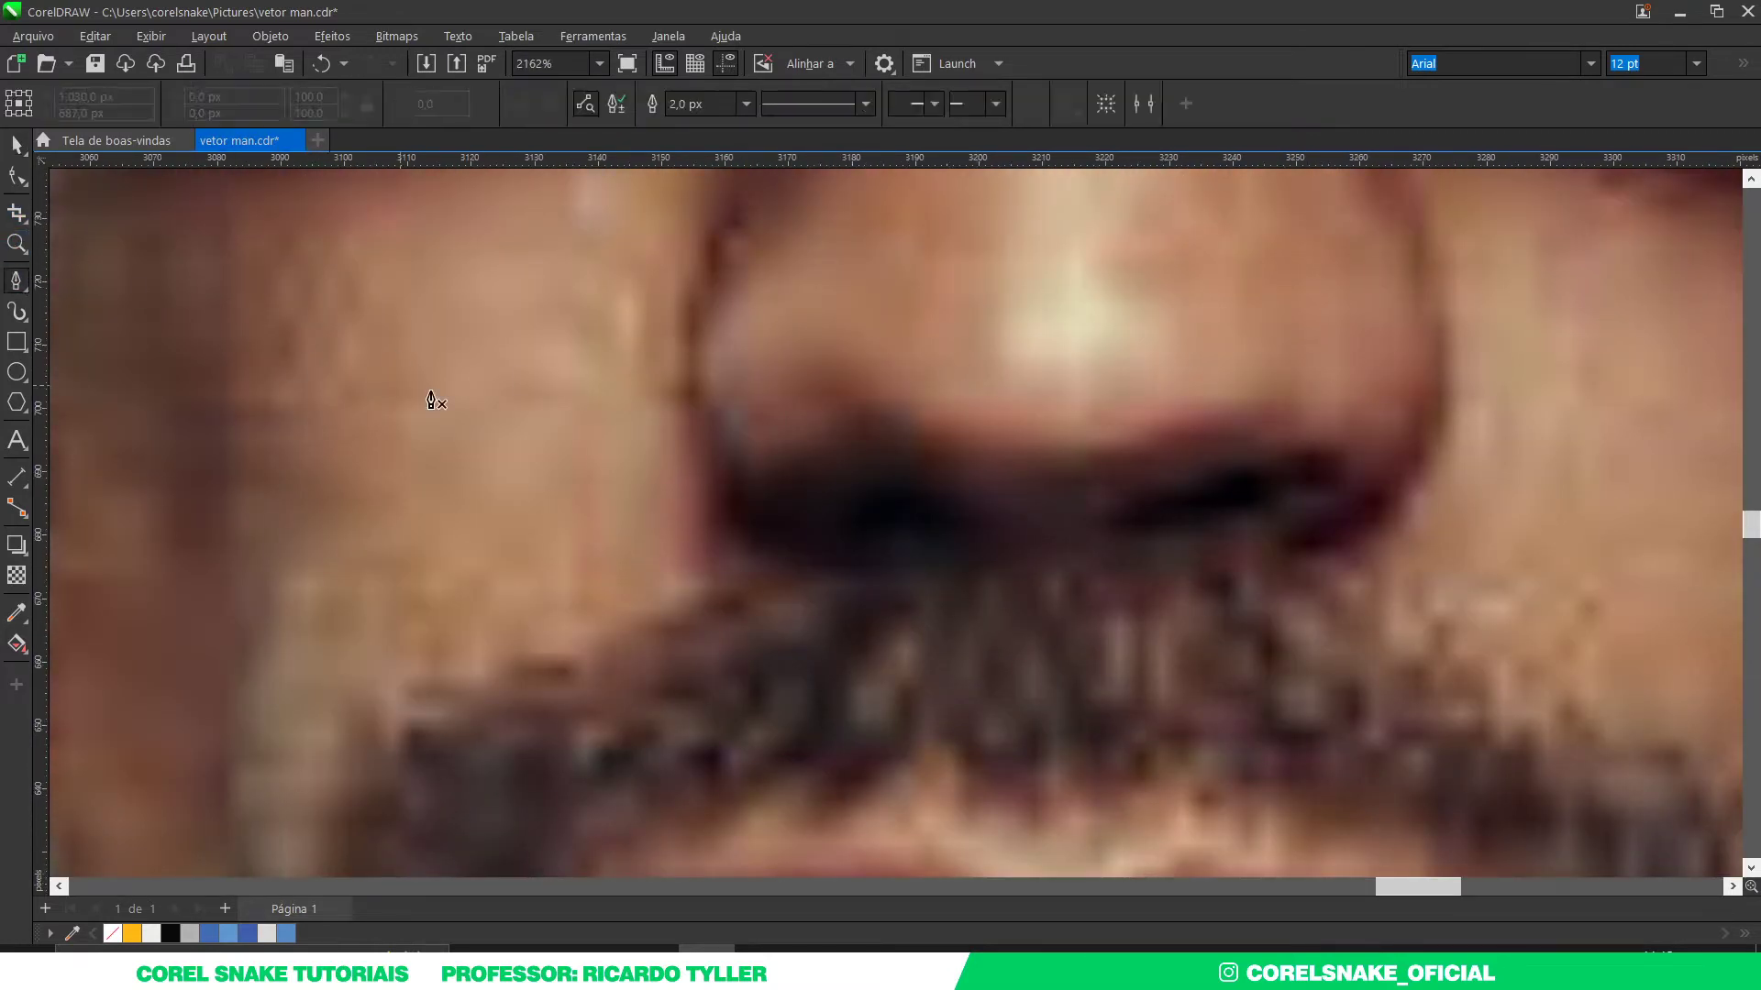
left_click_drag(737, 506, 836, 591)
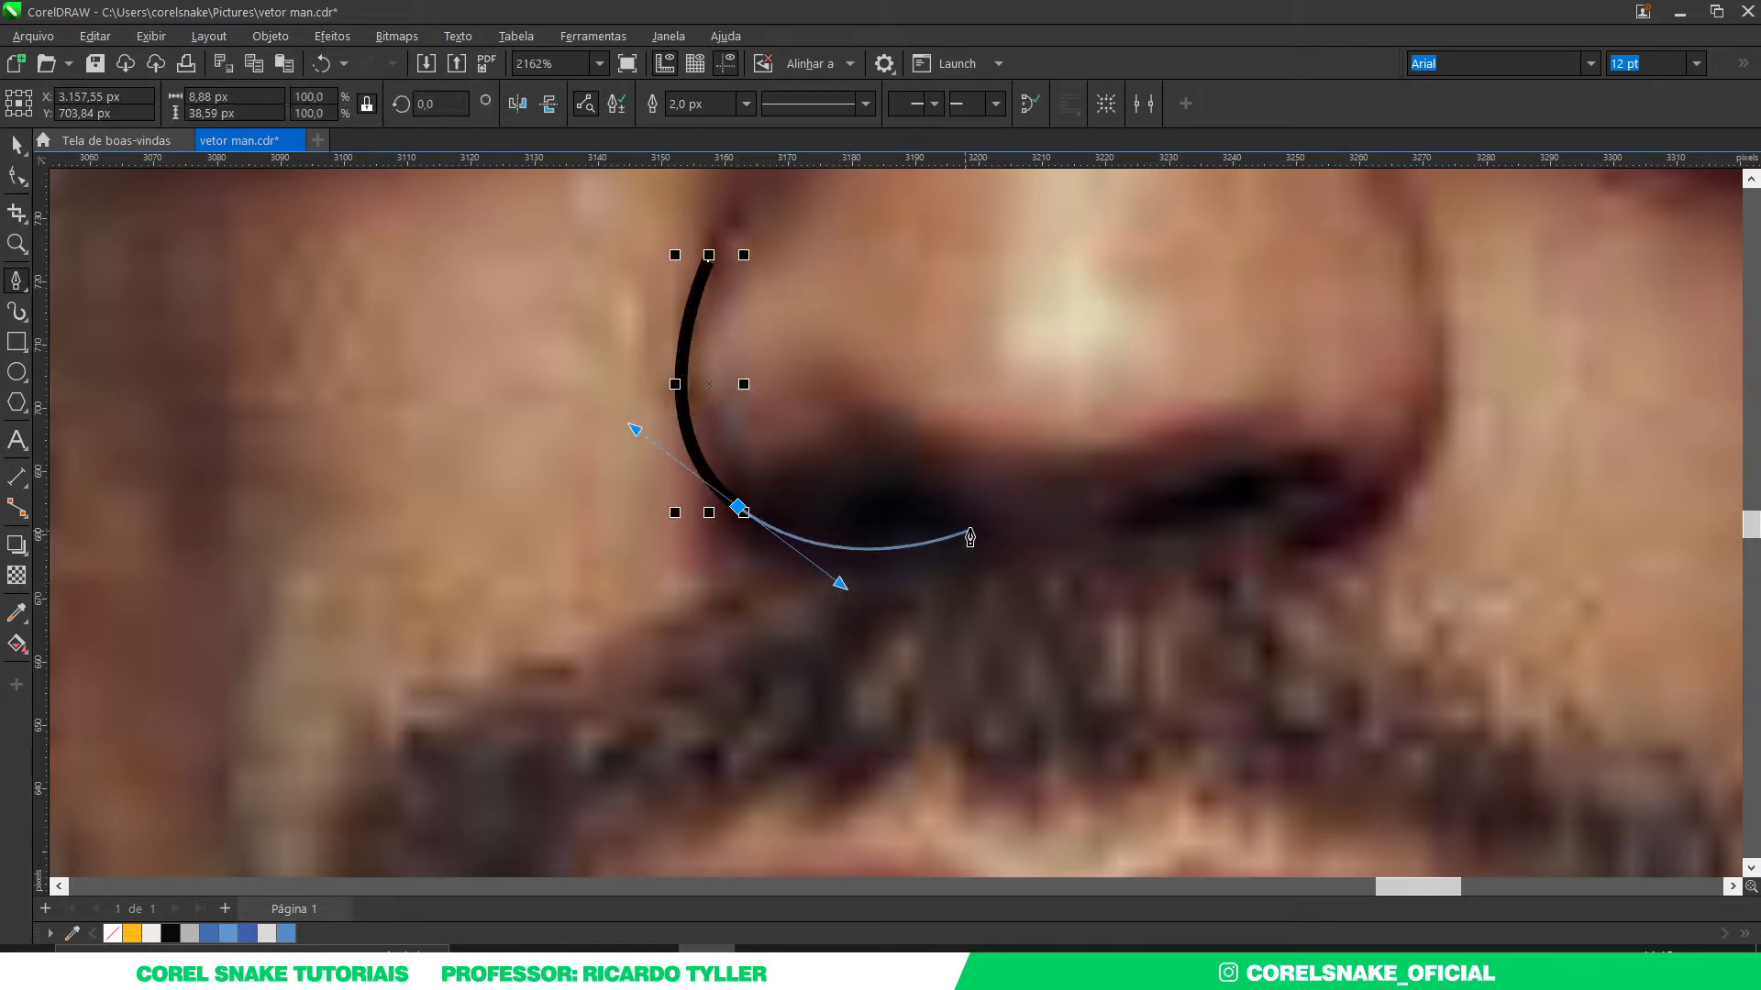
left_click_drag(976, 512, 983, 502)
left_click_drag(900, 425, 816, 431)
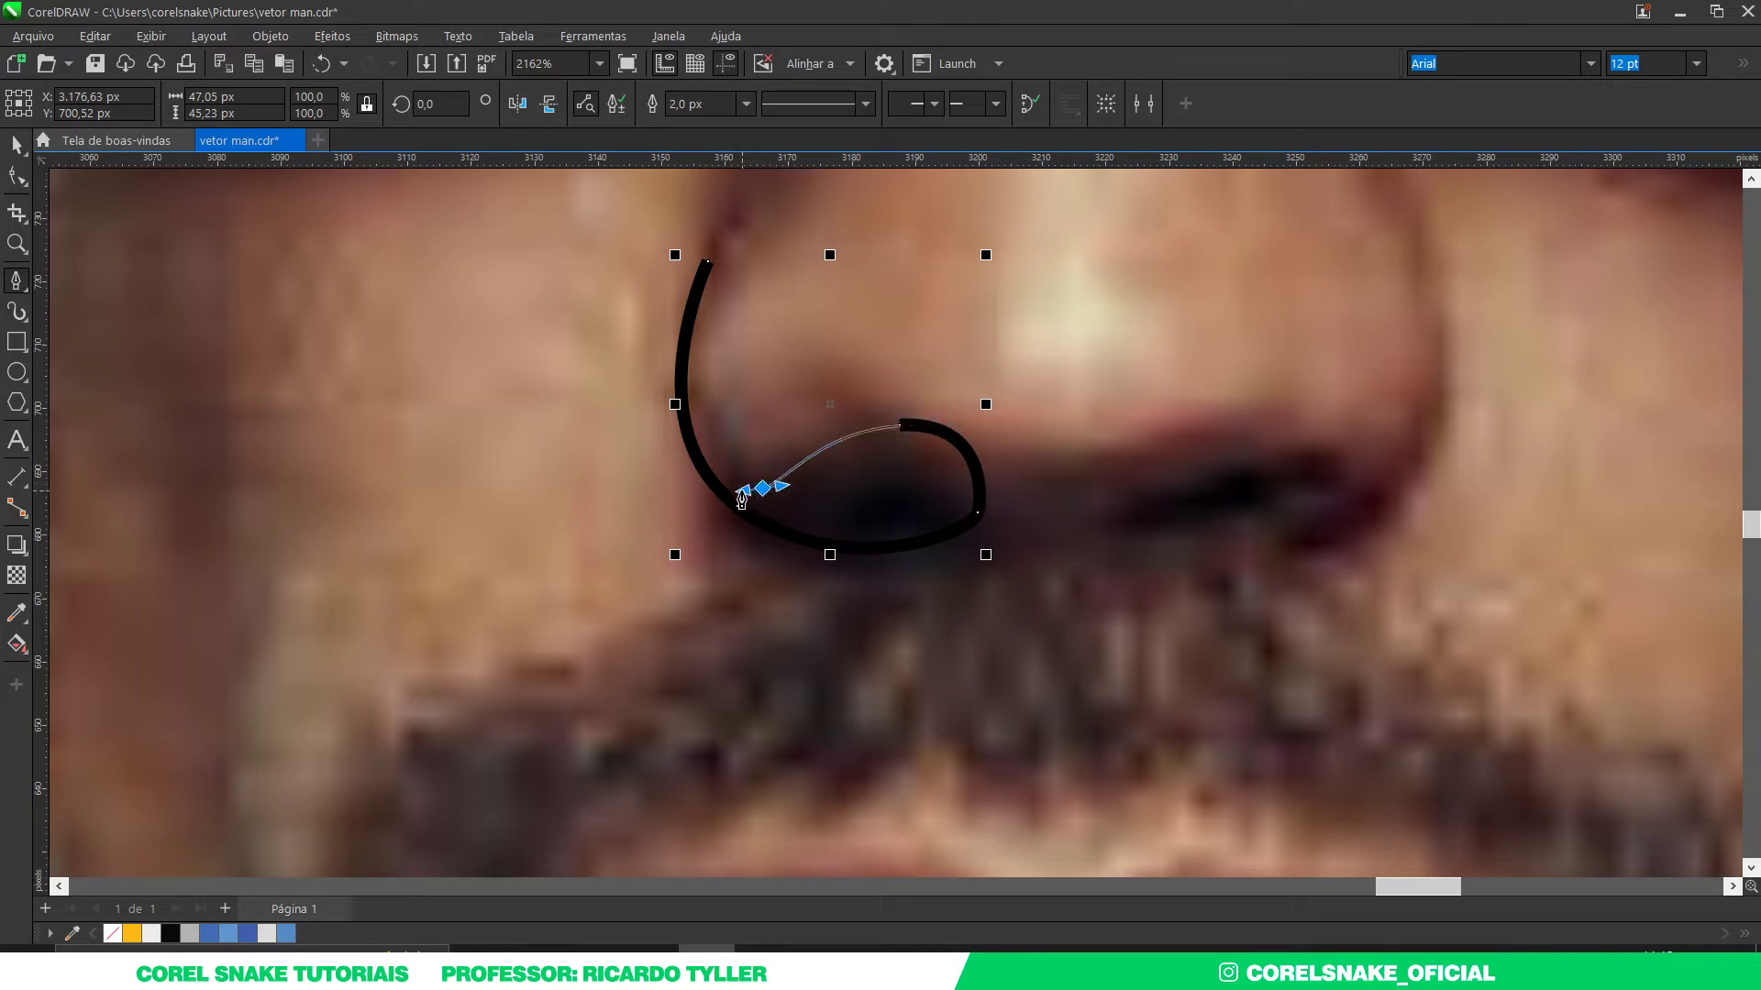
left_click_drag(762, 489, 721, 490)
left_click_drag(707, 264, 658, 428)
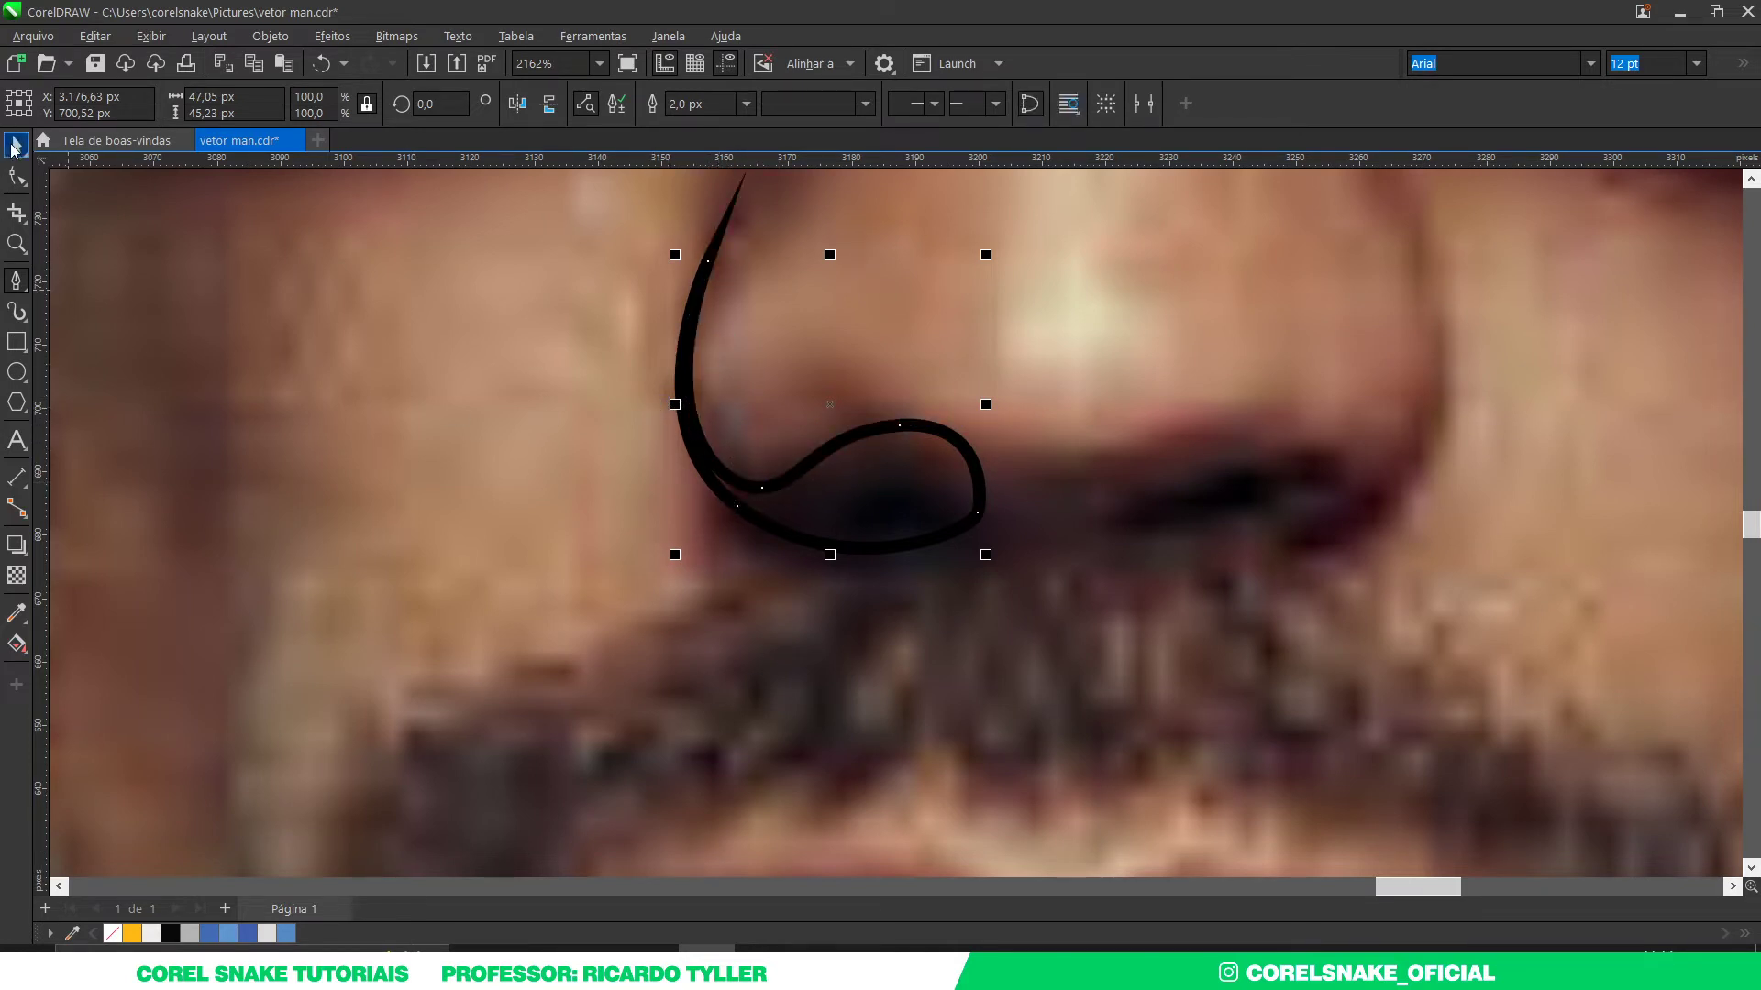
Step: Fill the nostril wing grey without outline, and narrow the left nostril to about 98%
left_click(14, 145)
left_click(189, 933)
right_click(112, 933)
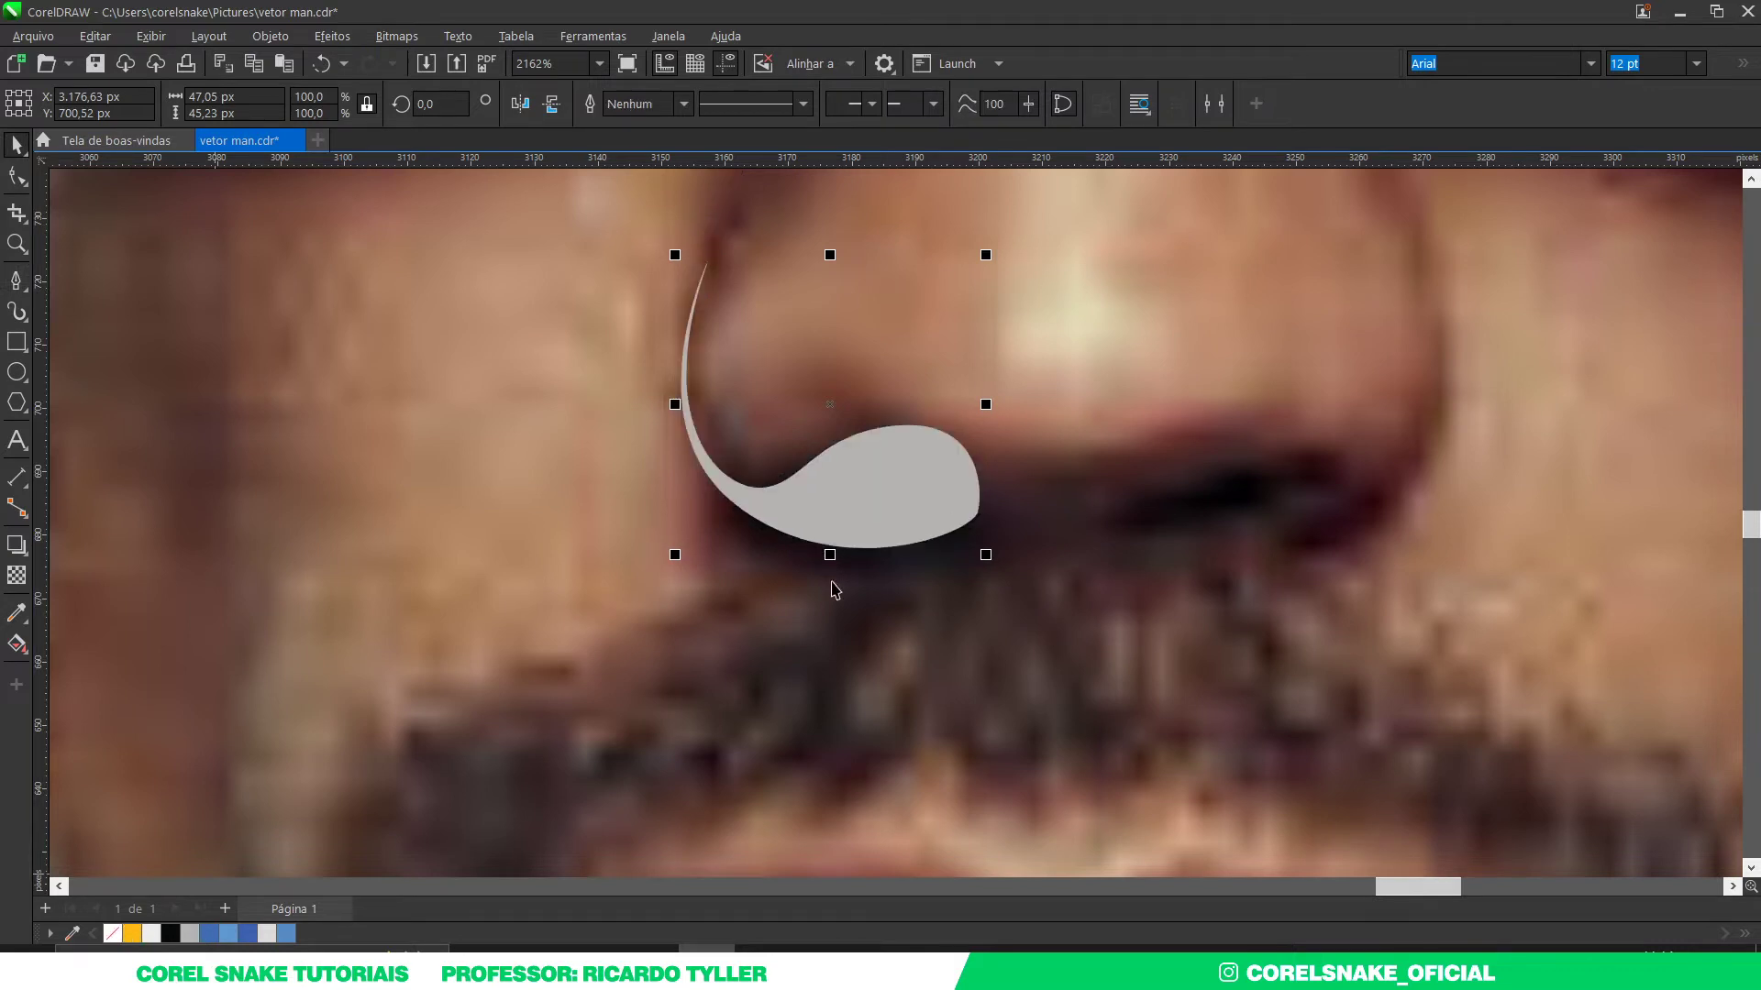
scroll(1030, 495, "down", 8)
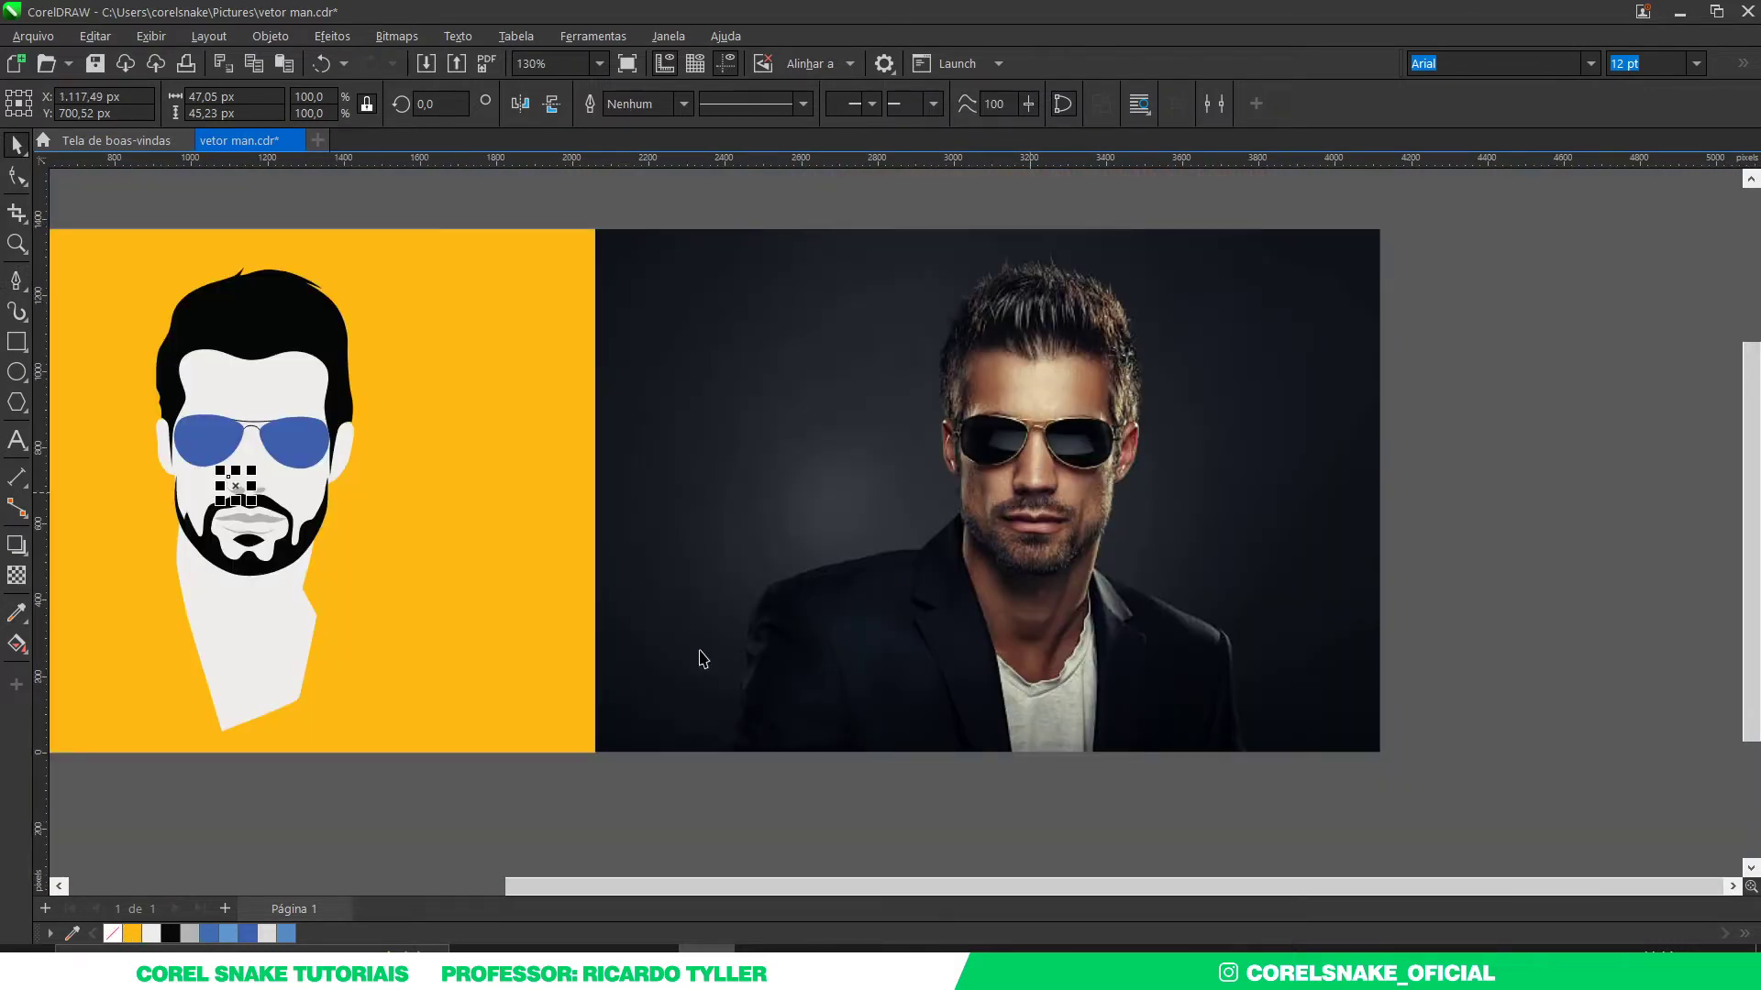
key("Escape")
scroll(248, 506, "up", 3)
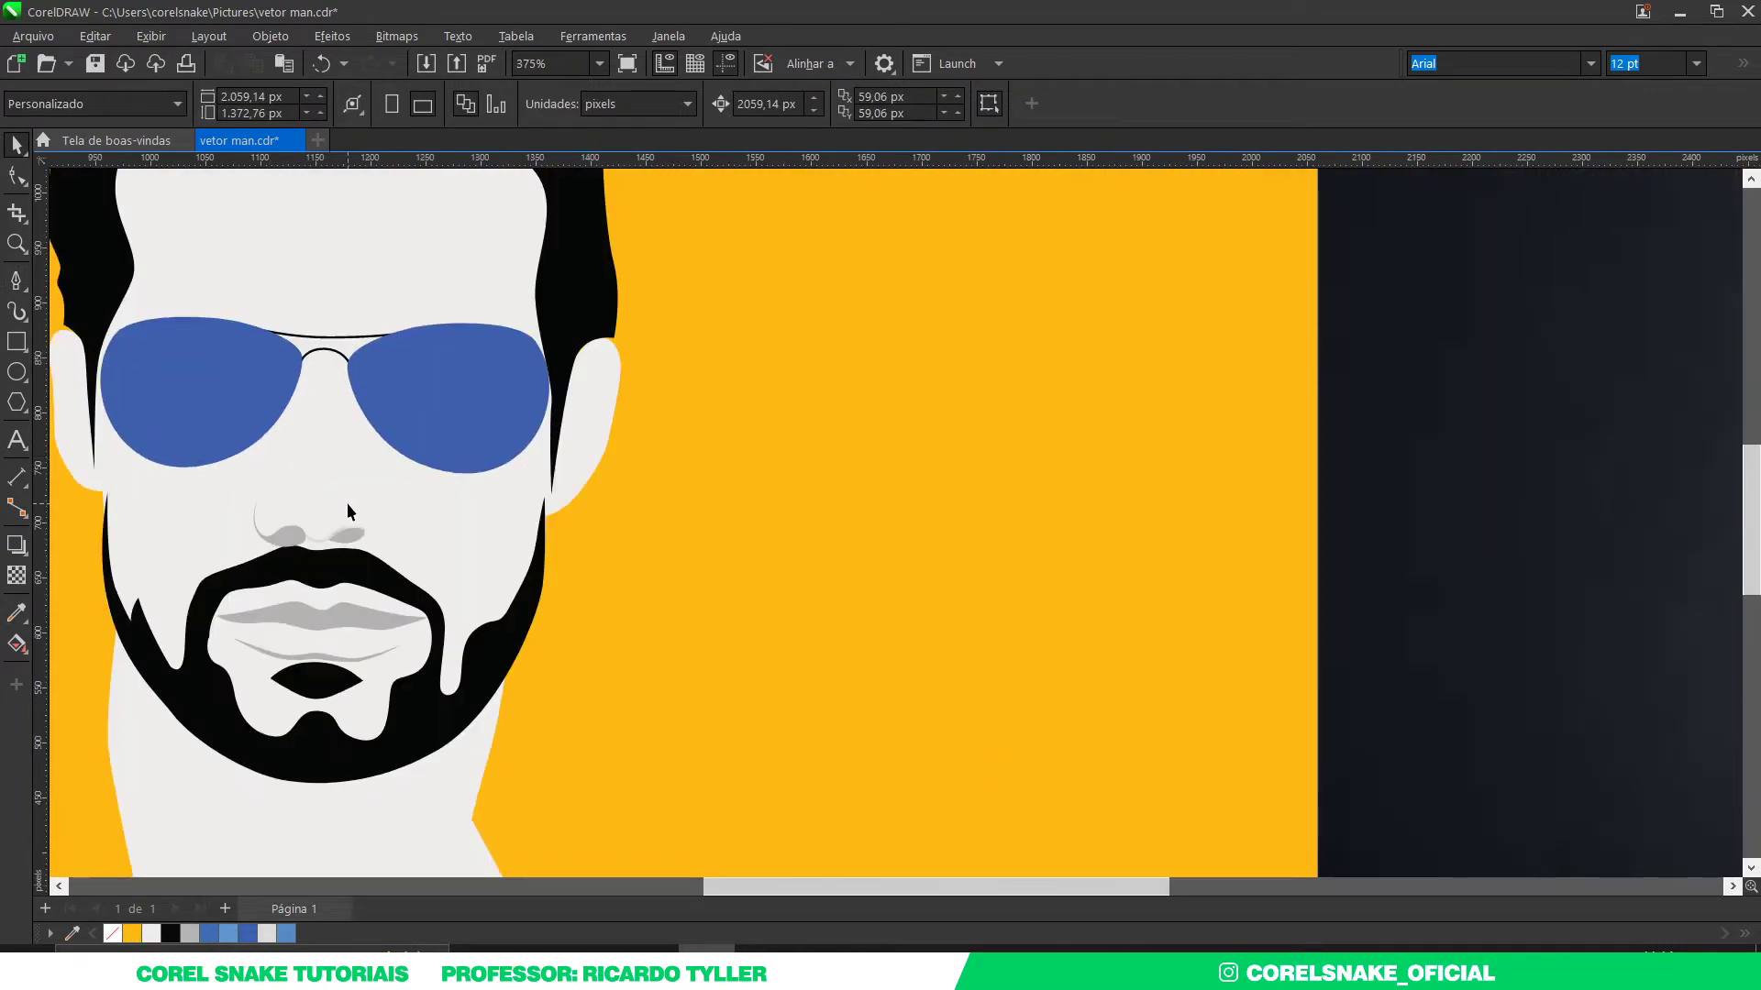
scroll(303, 514, "up", 3)
scroll(318, 509, "up", 3)
left_click(311, 481)
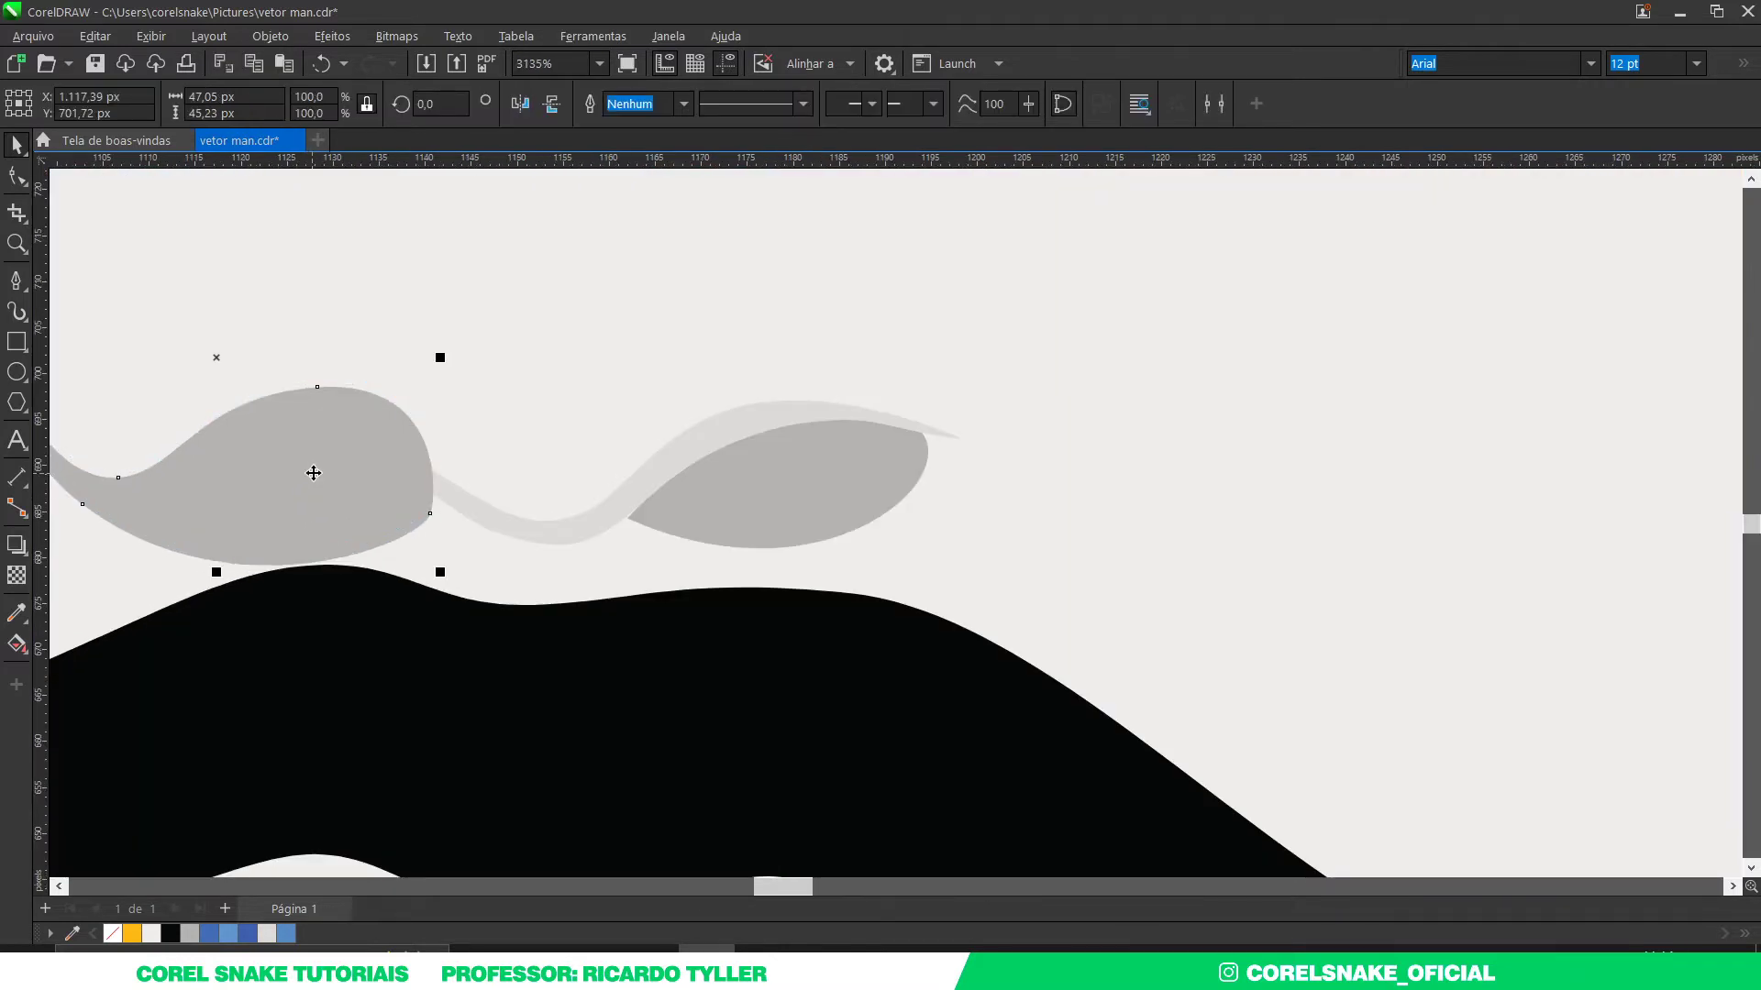
left_click_drag(436, 358, 431, 367)
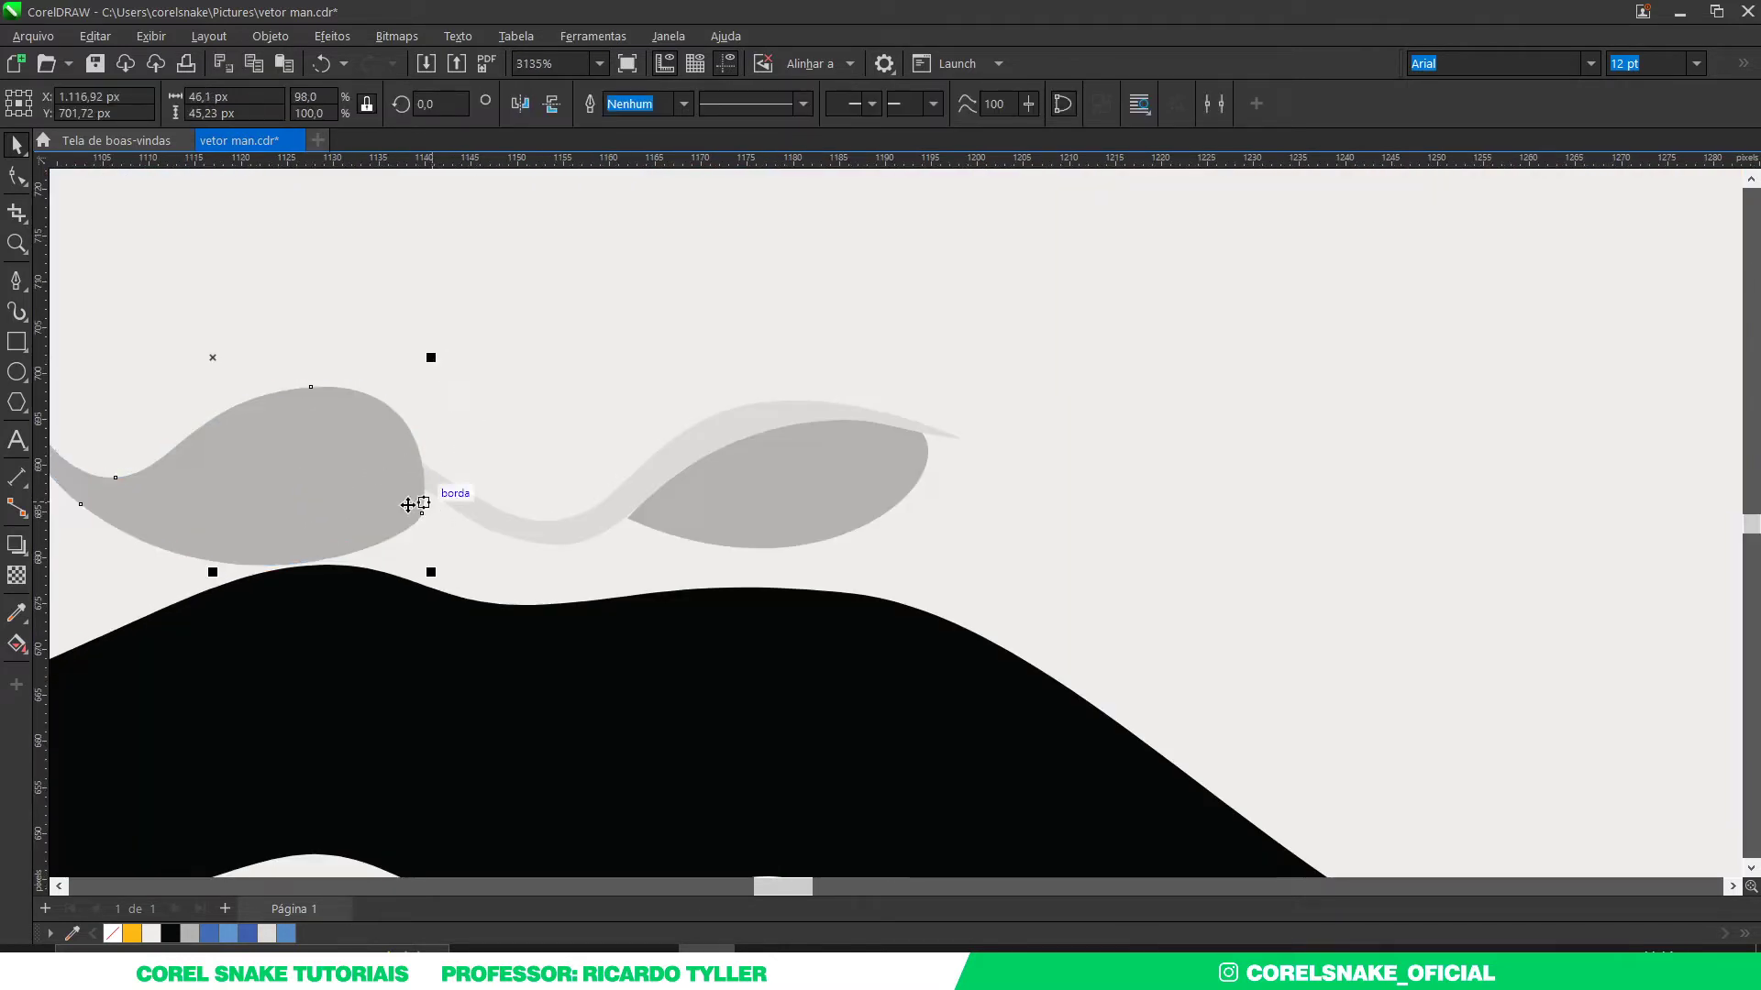
Step: Shrink the Smear brush to about 30 px and push the left nostril's right edge into shape
key("F5")
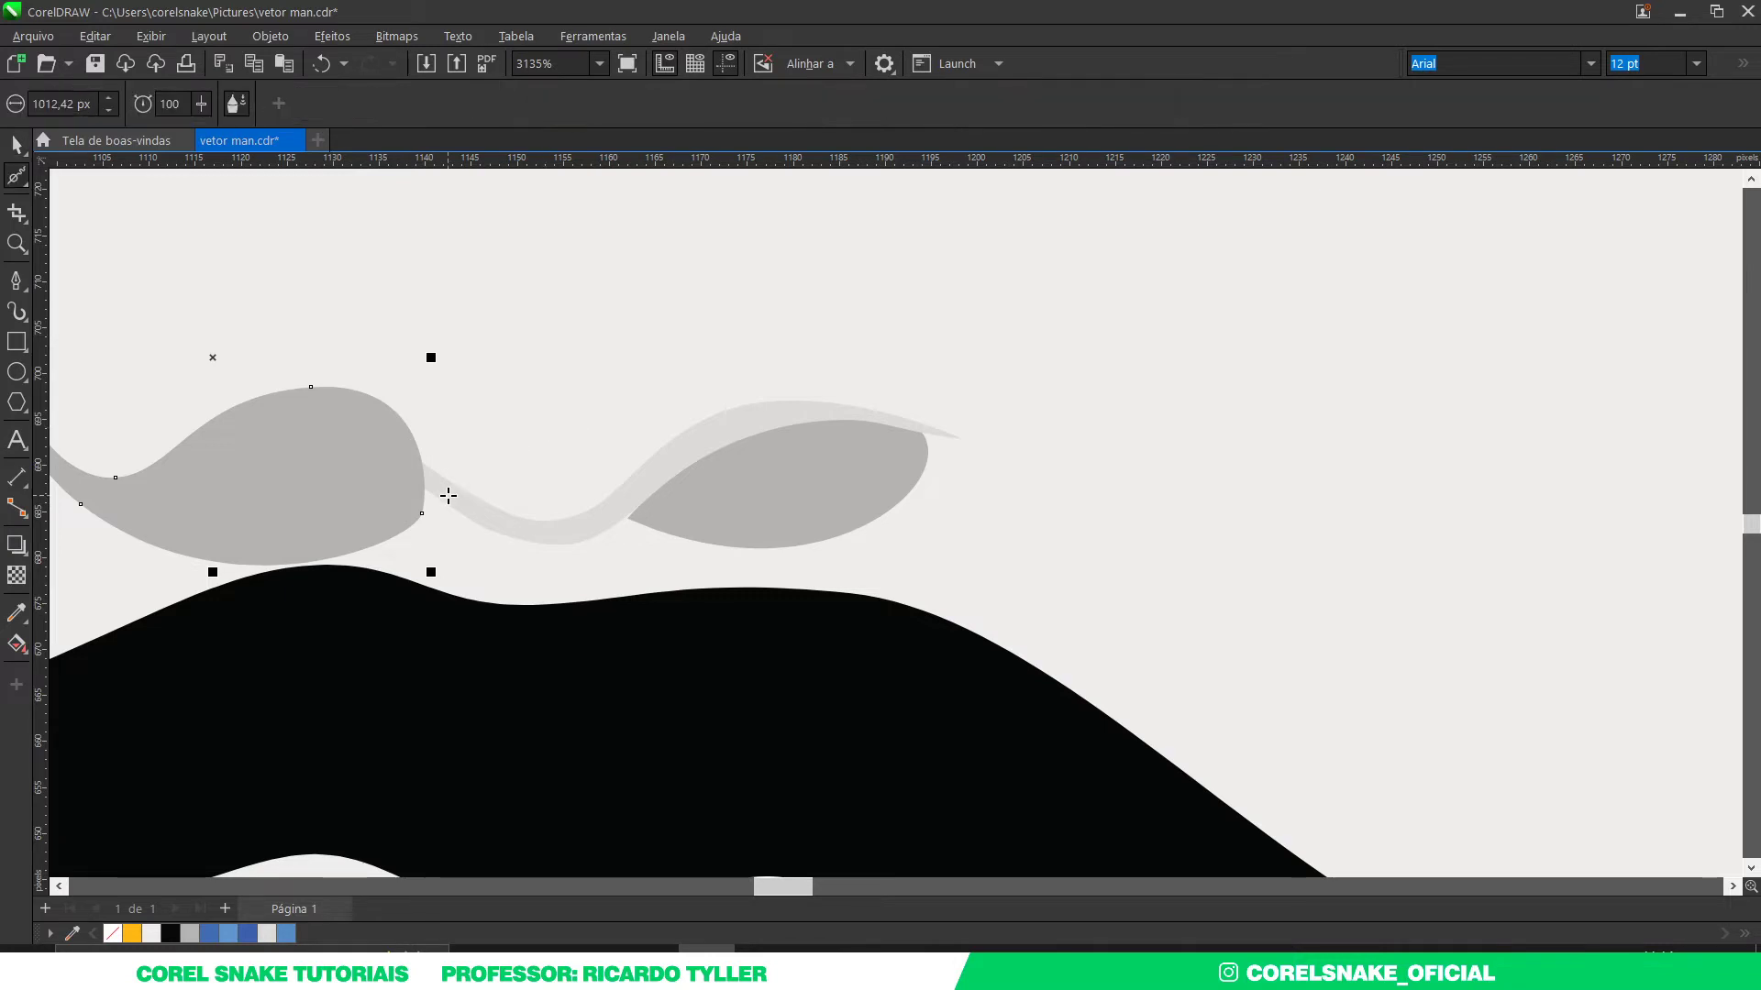
scroll(443, 496, "down", 4)
key("Escape")
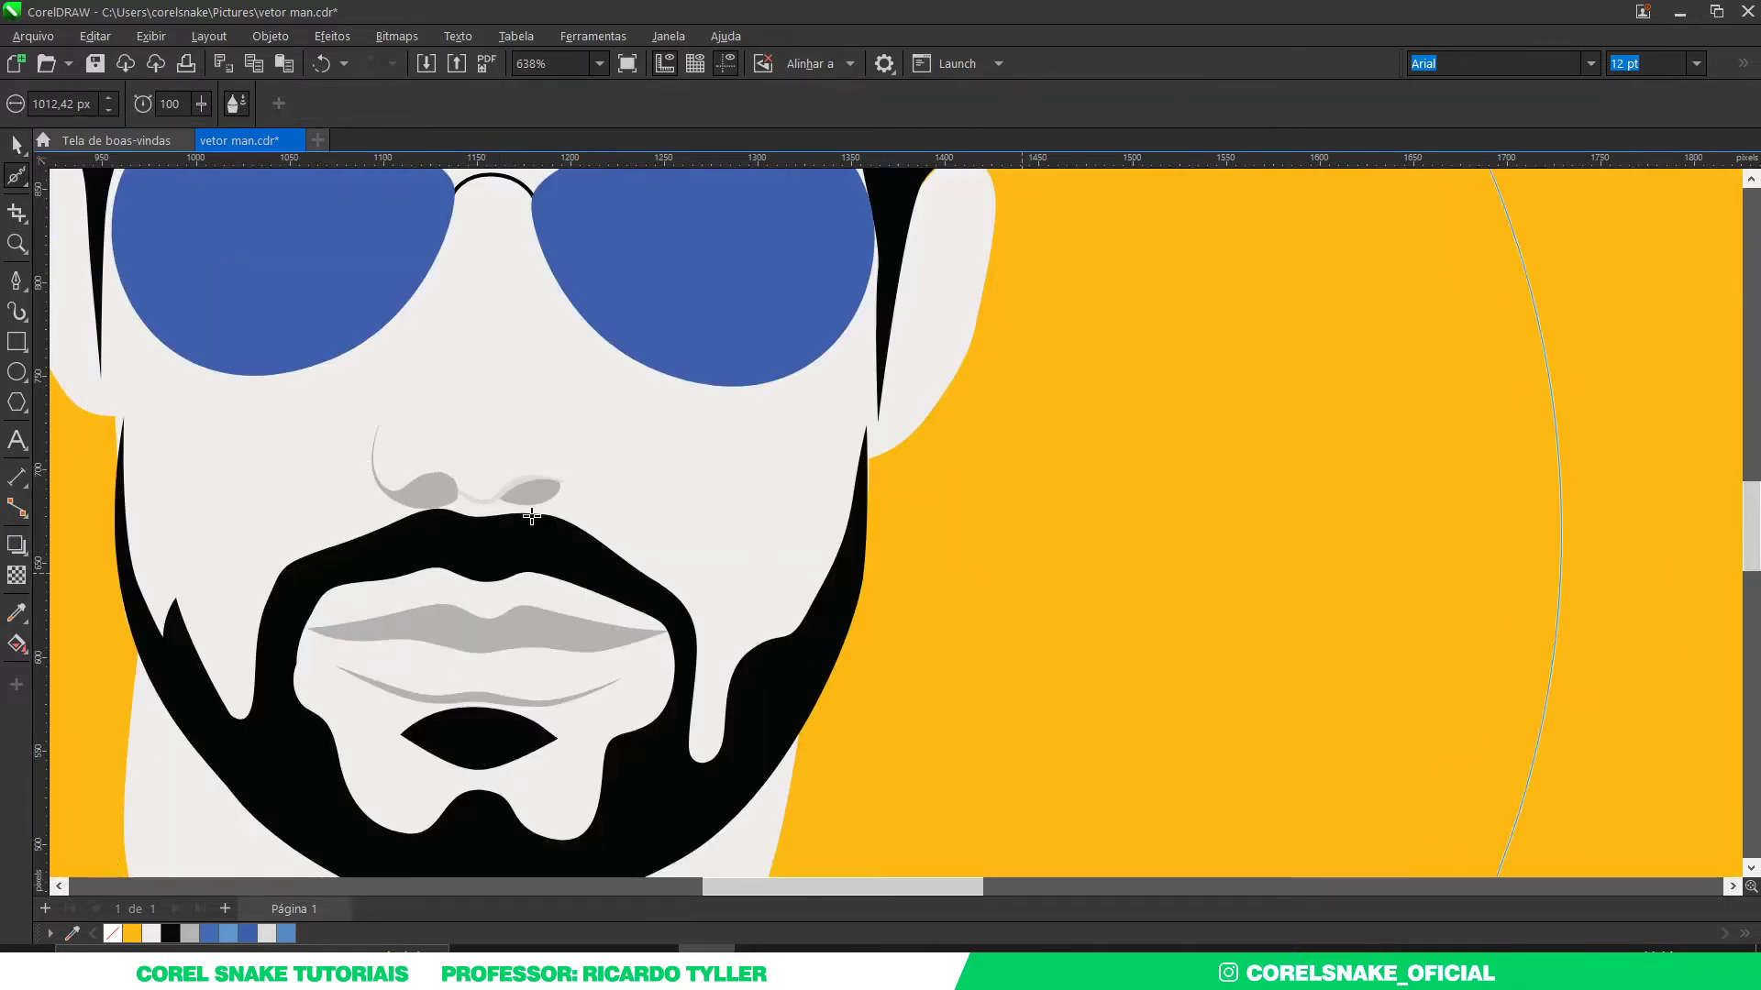
scroll(403, 488, "up", 2)
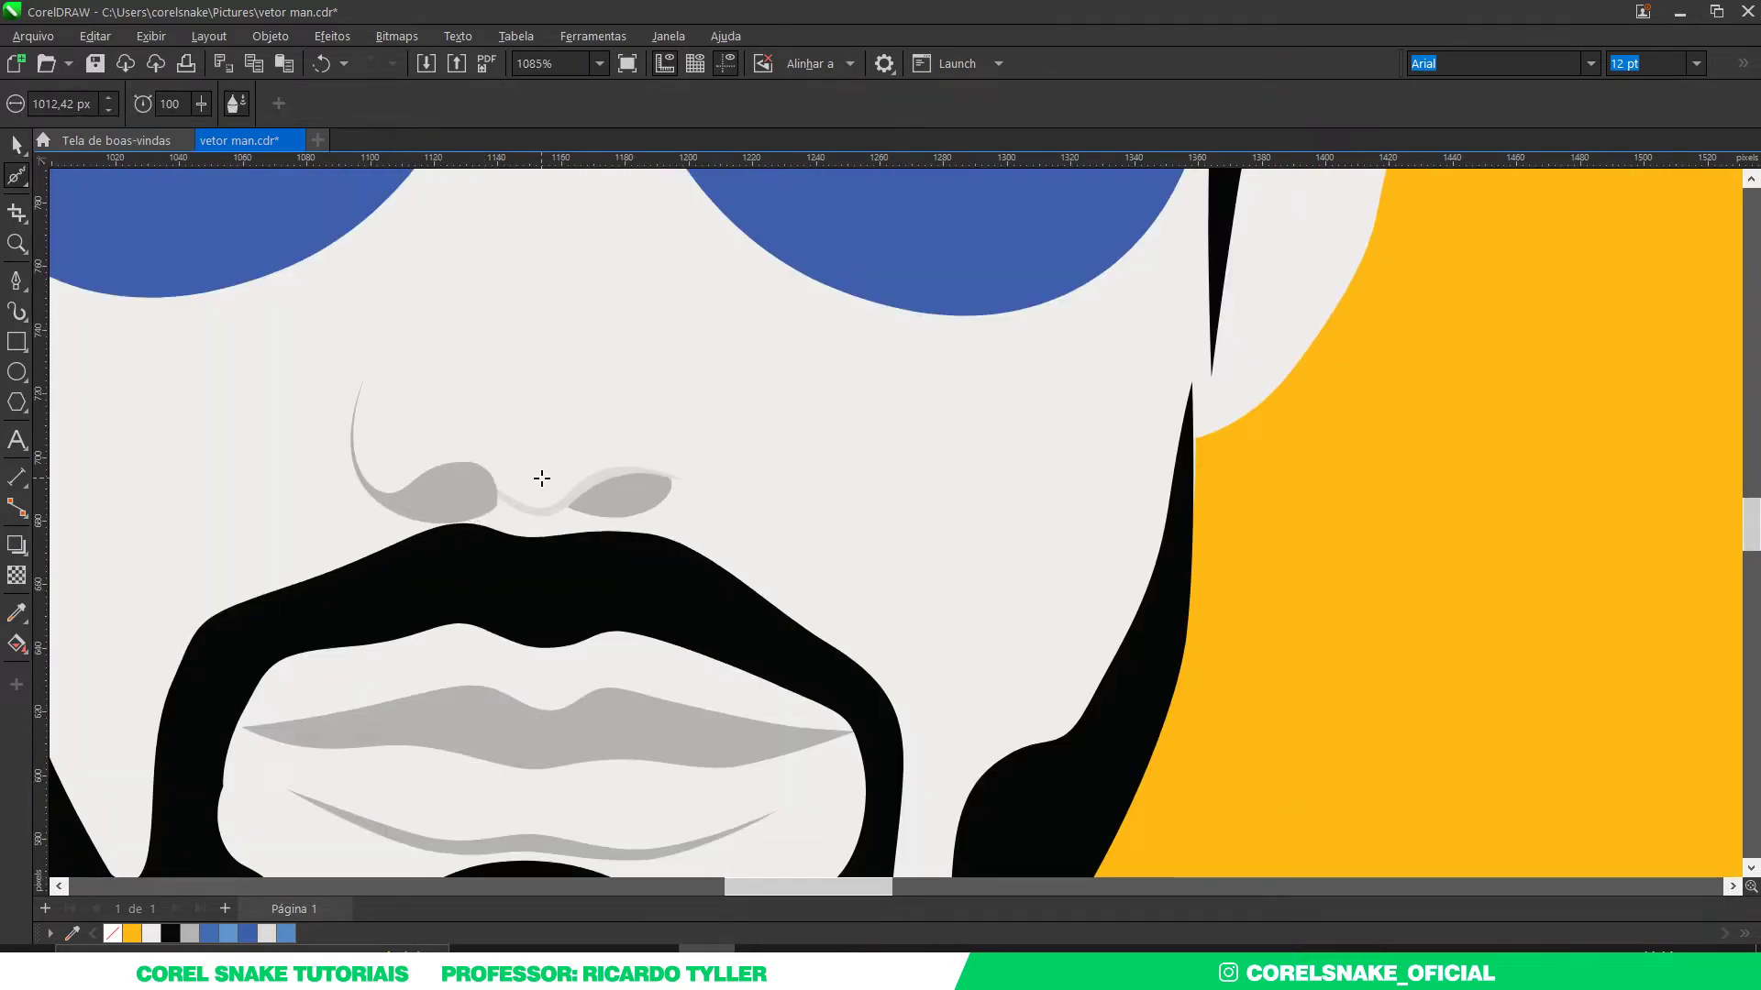
scroll(543, 476, "down", 5)
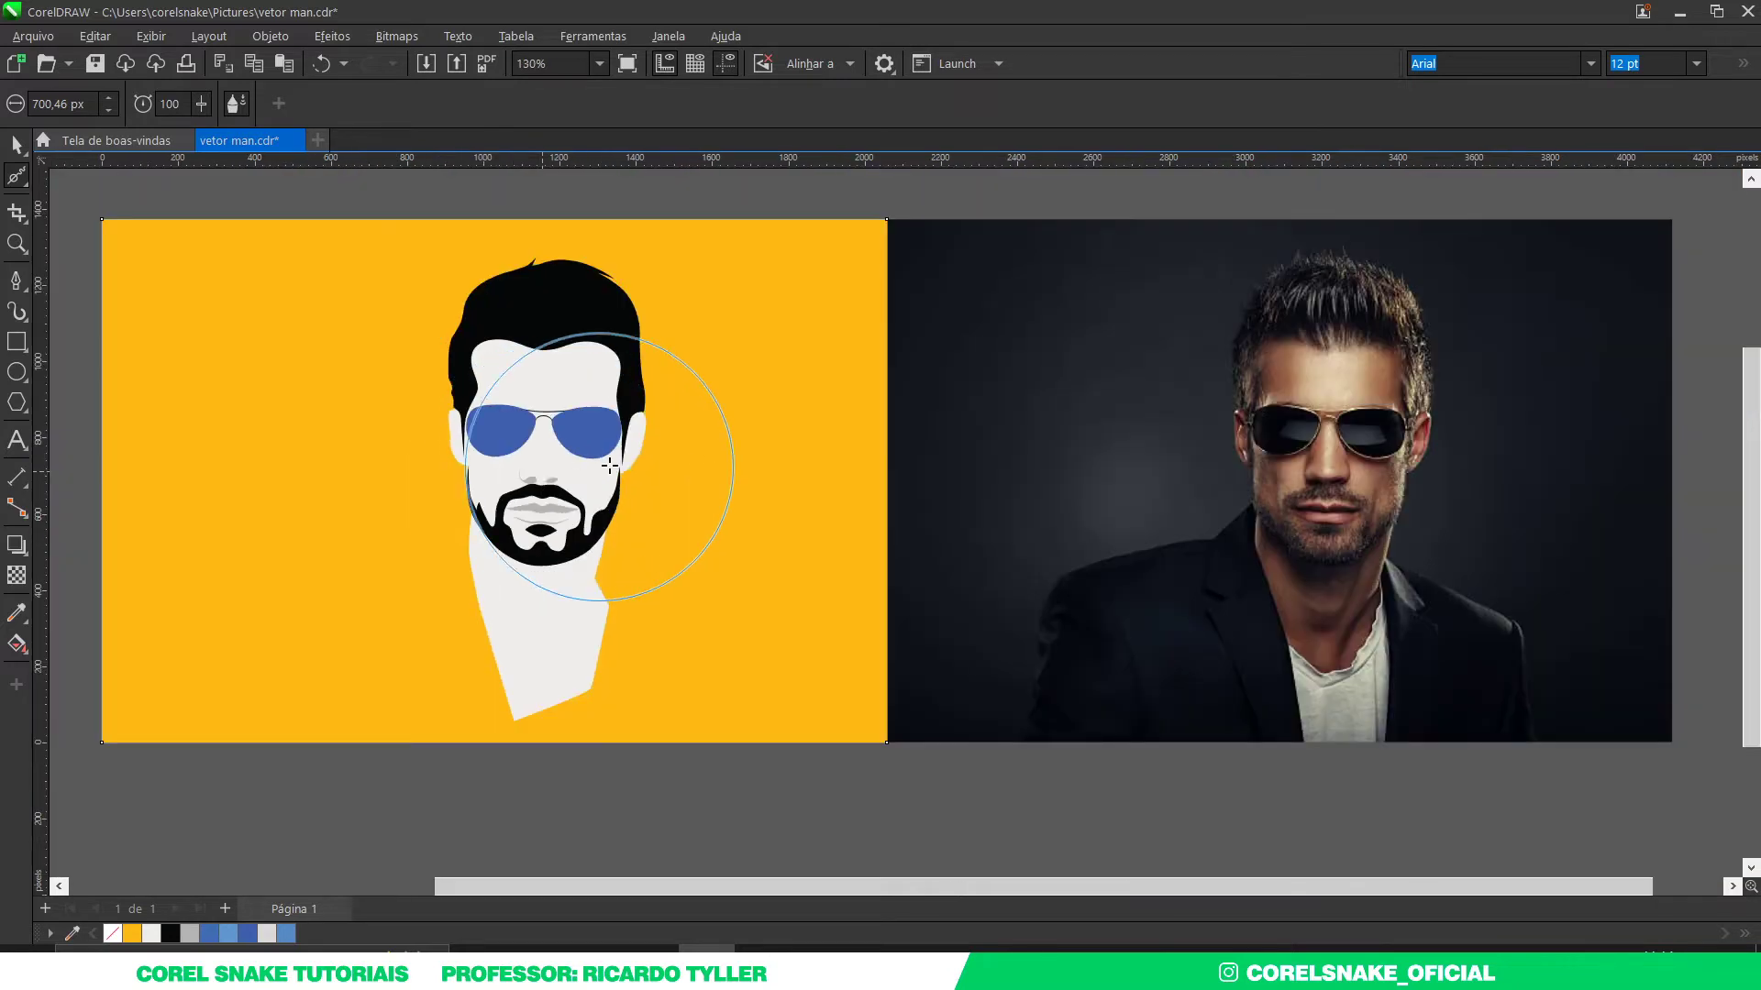
left_click_drag(676, 373, 642, 403)
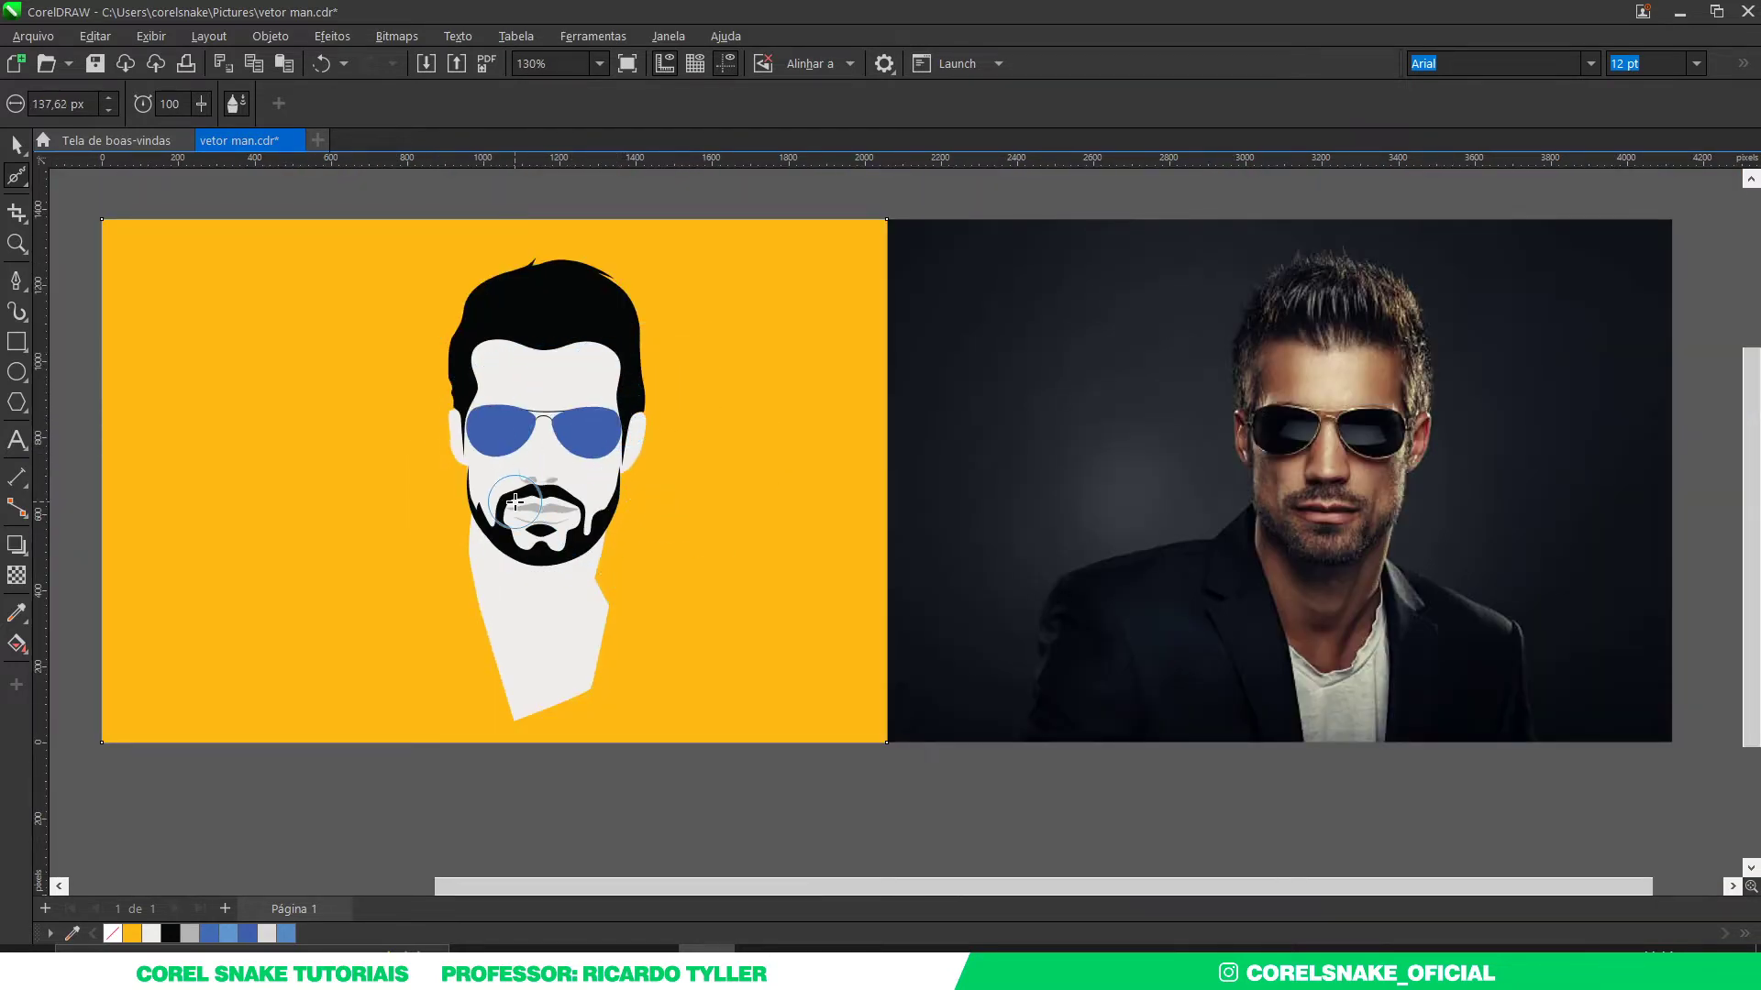
scroll(515, 502, "up", 5)
scroll(569, 367, "up", 2)
scroll(601, 365, "up", 3)
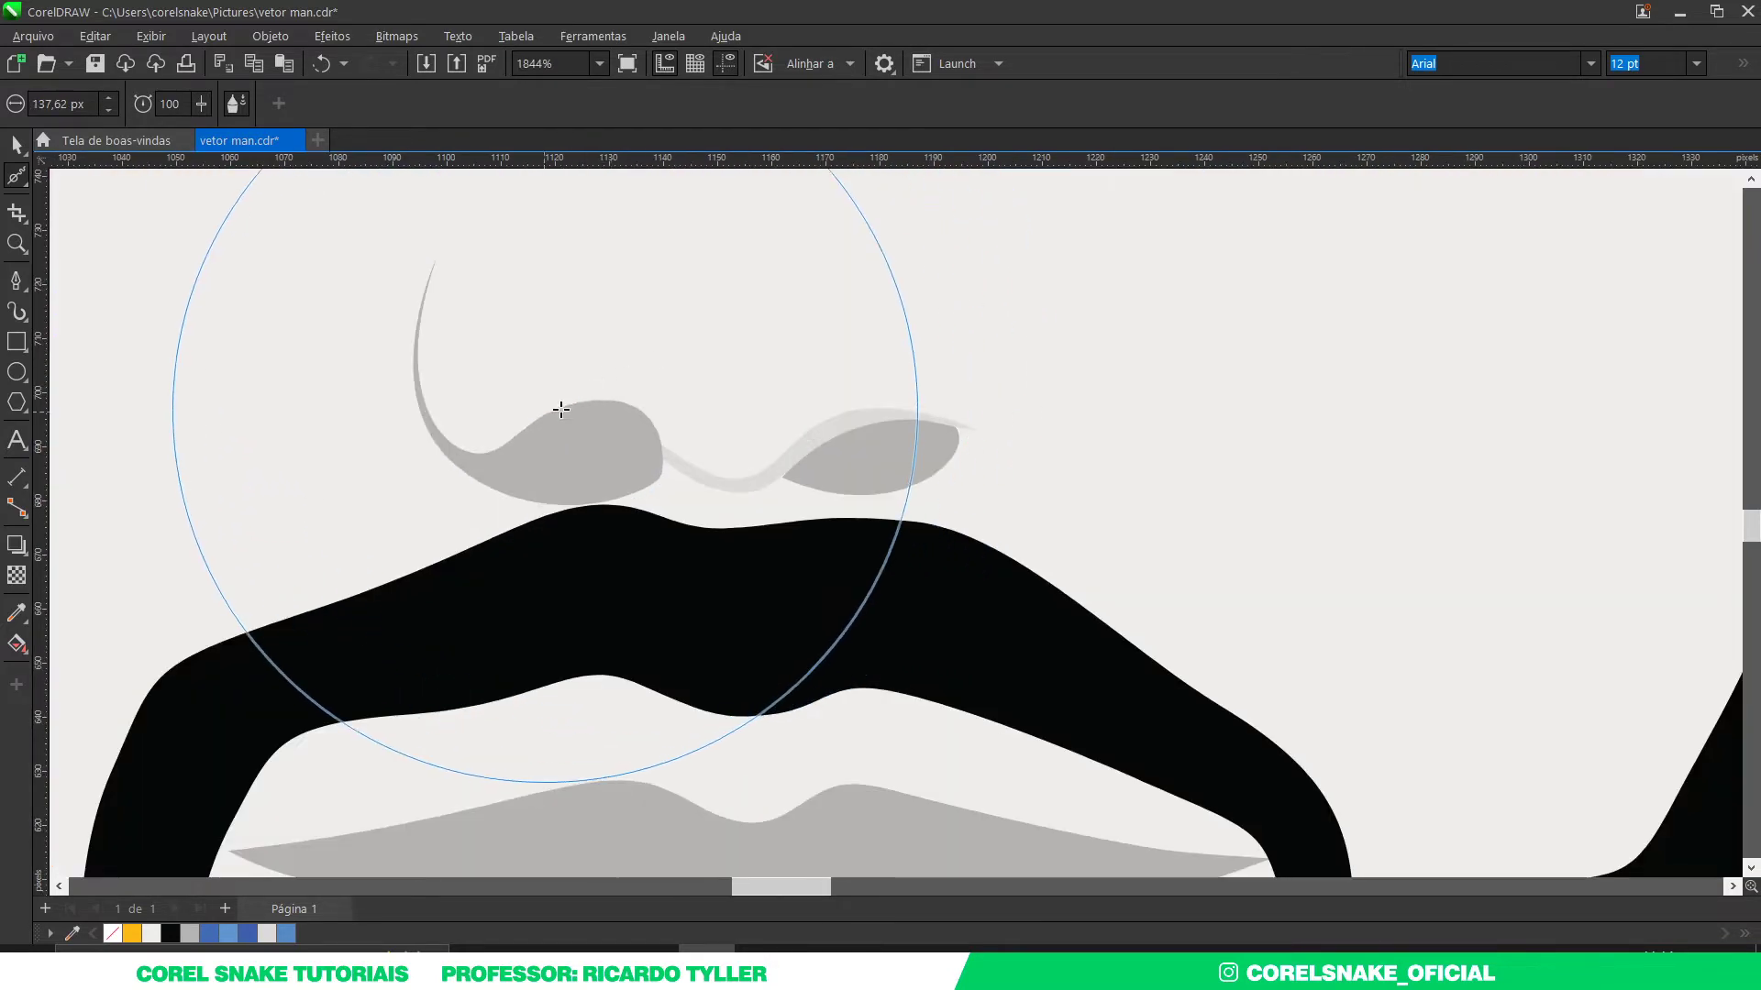
left_click_drag(1113, 385, 1036, 389)
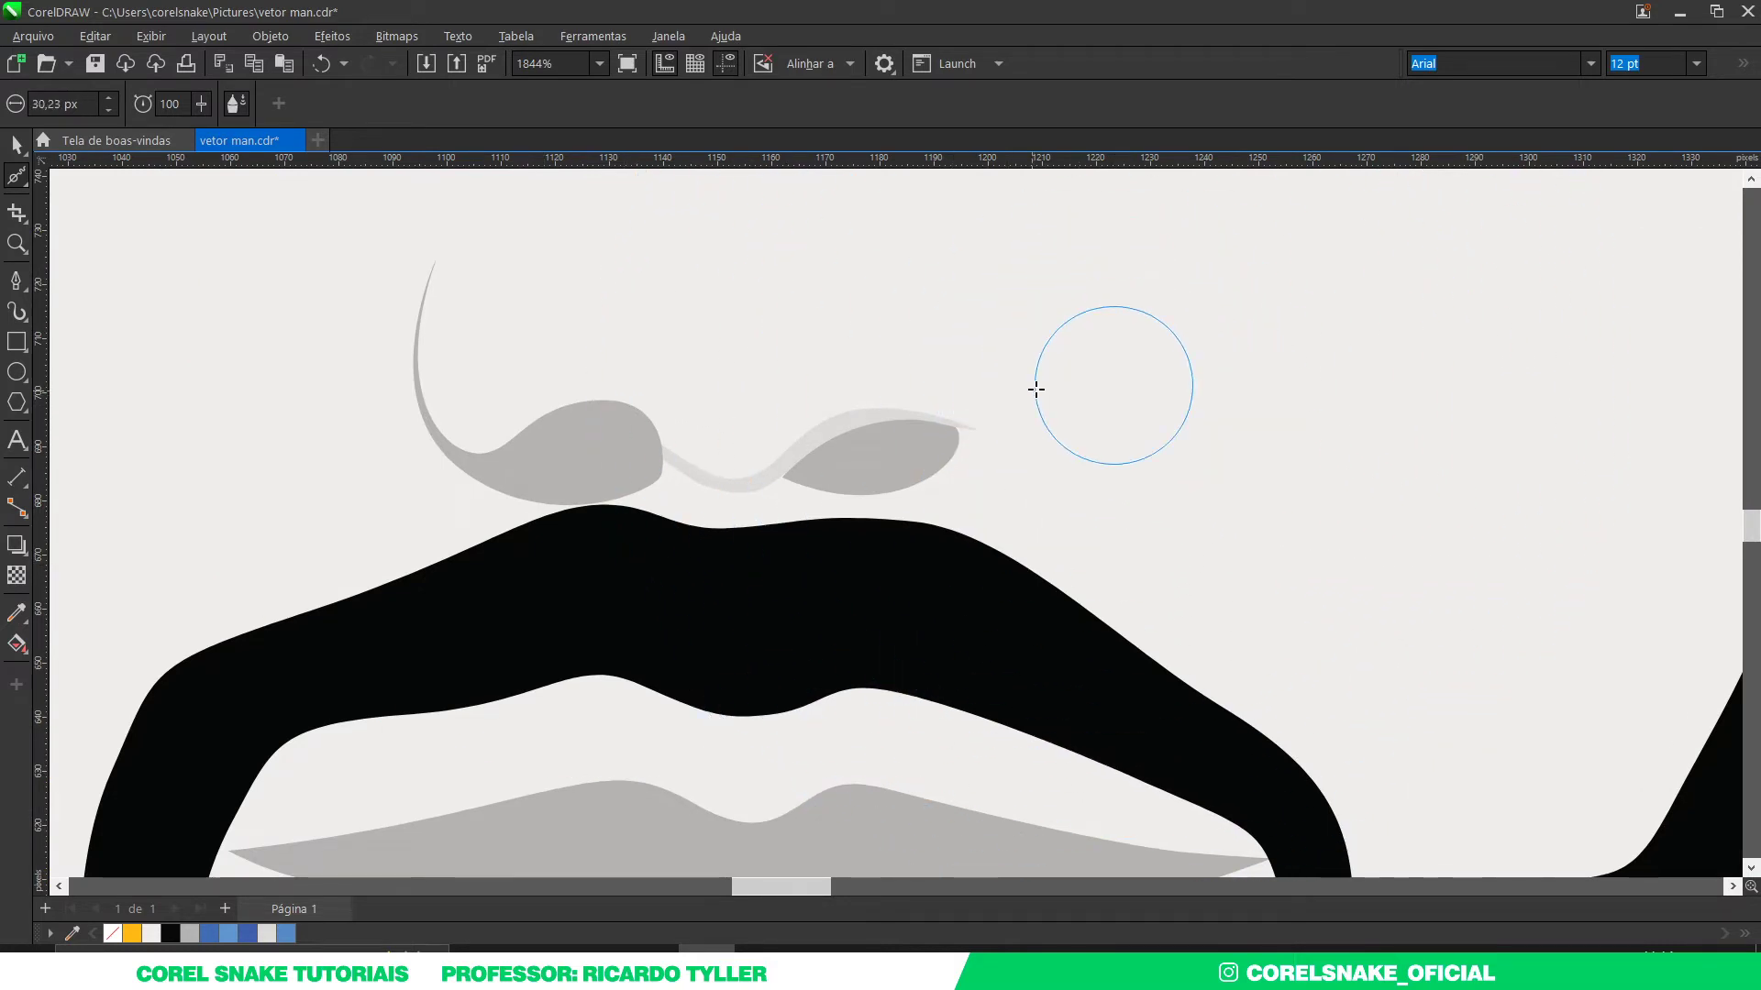
scroll(616, 443, "up", 2)
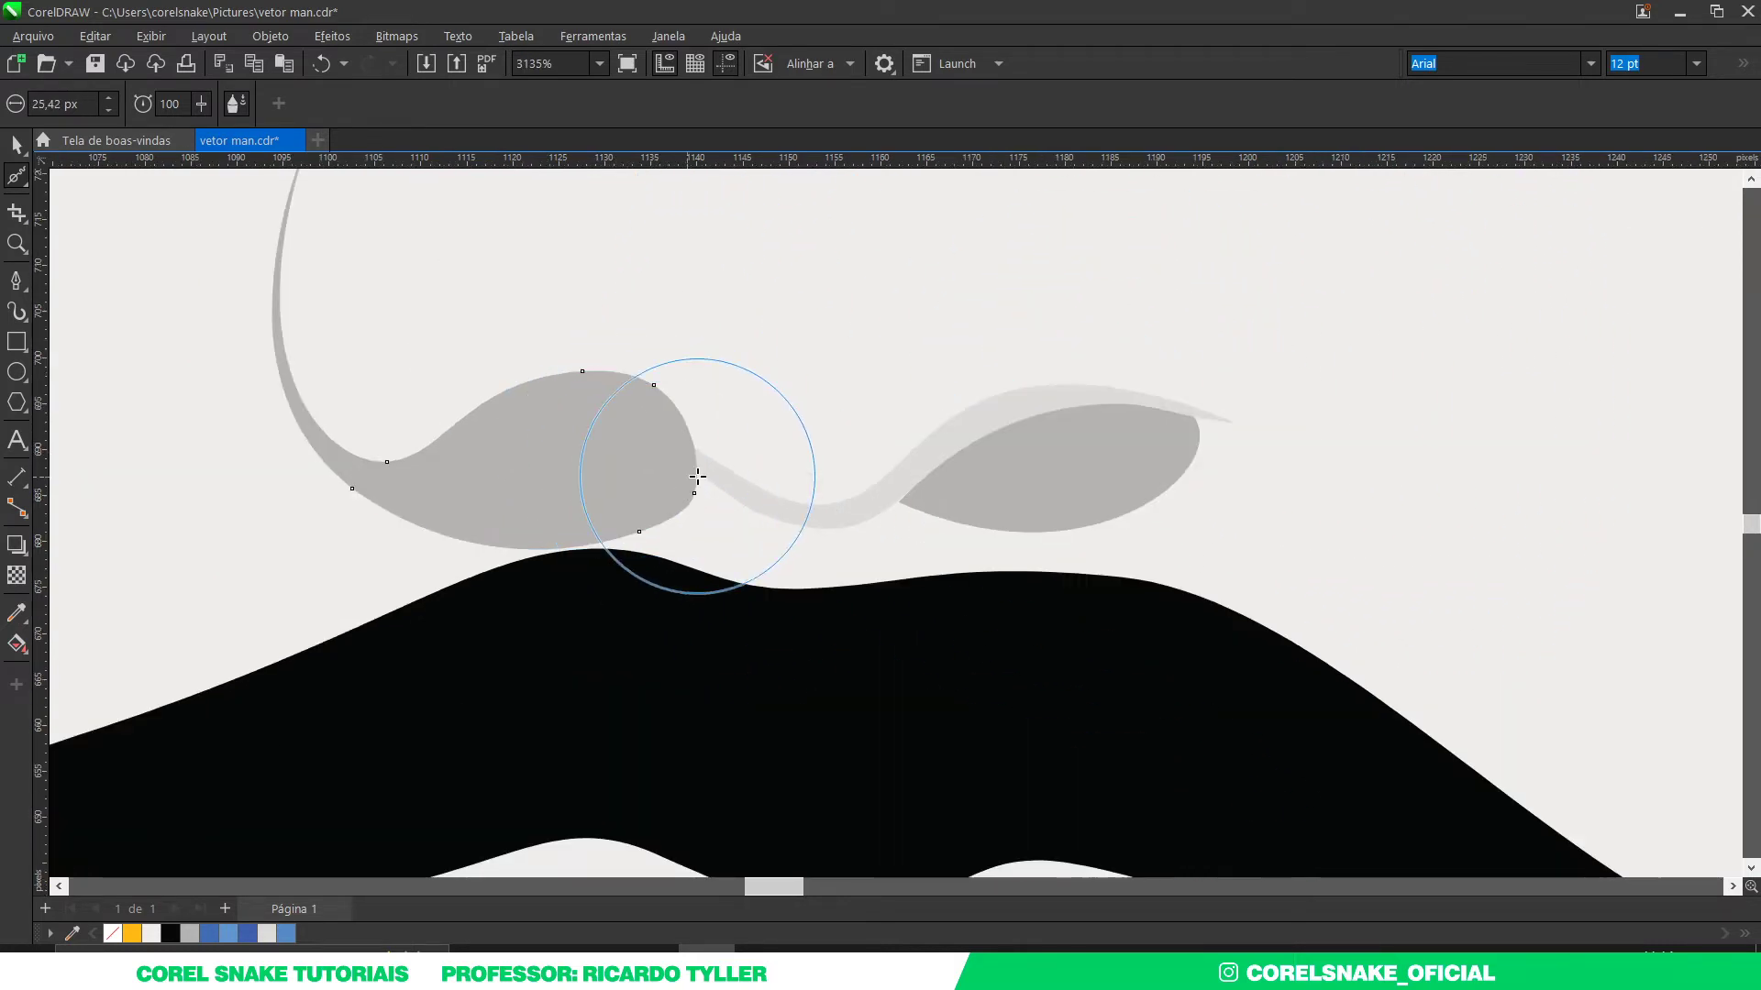
left_click_drag(697, 476, 634, 416)
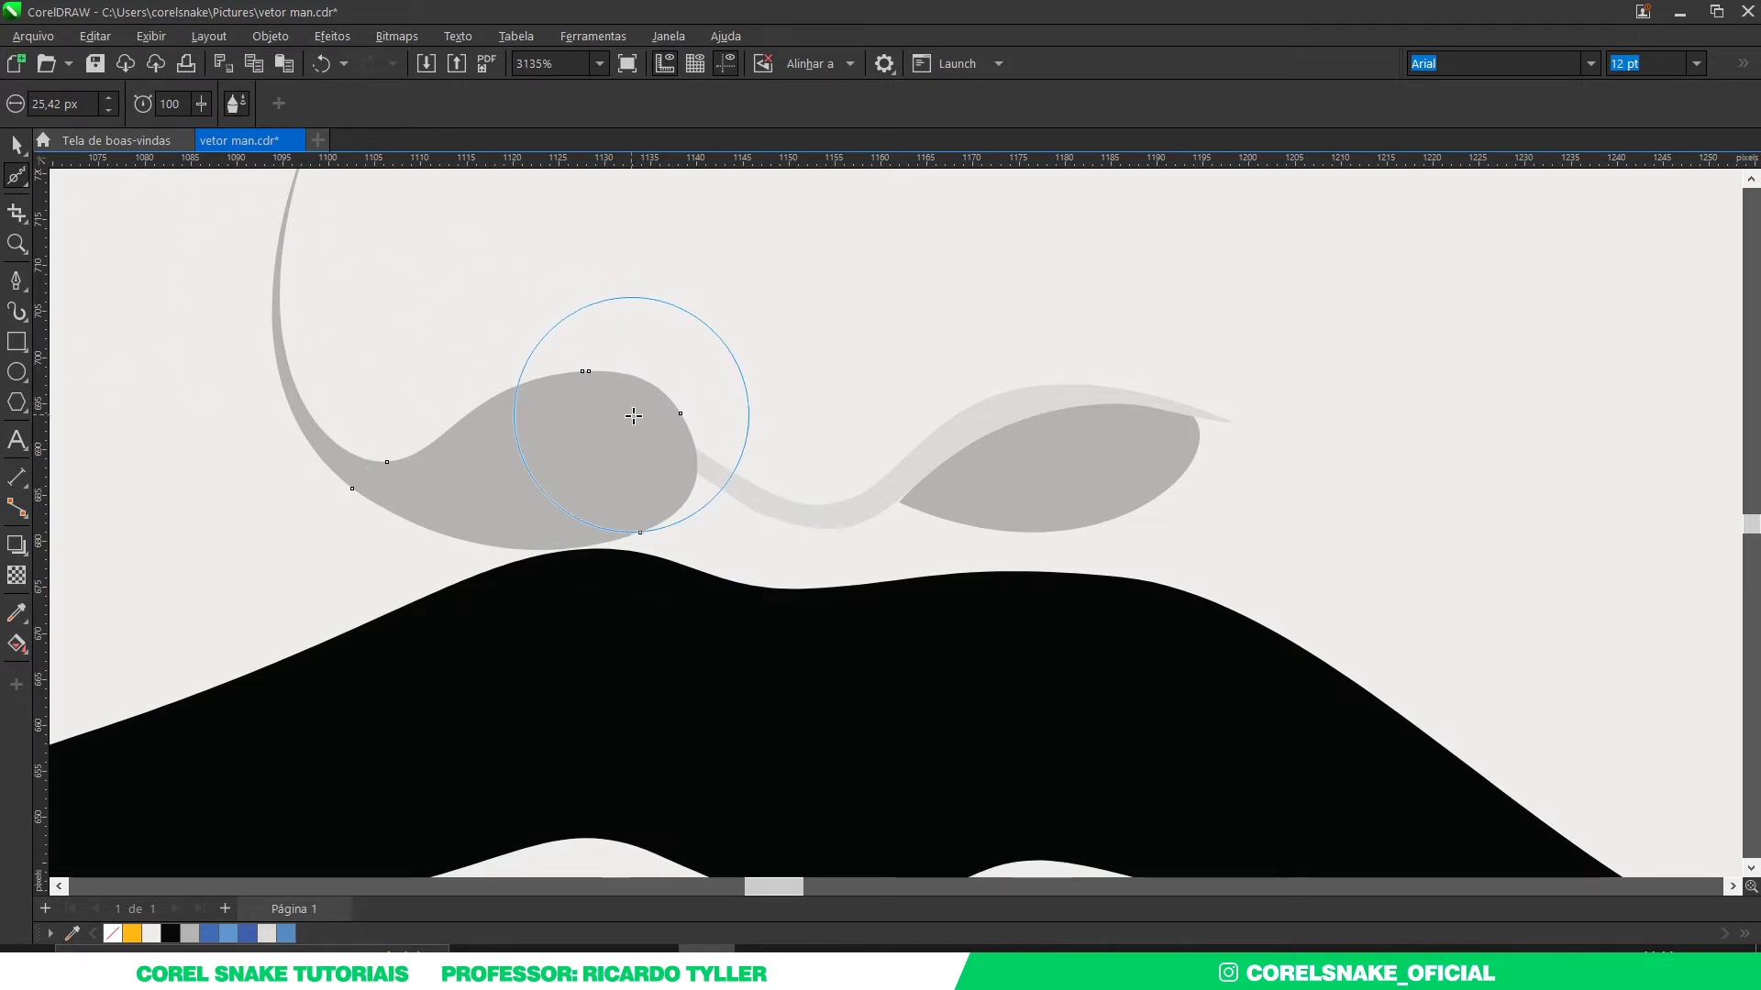
Step: Select the left nostril's top and right-side nodes, undoing an accidental reshape
key("F5")
key("F10")
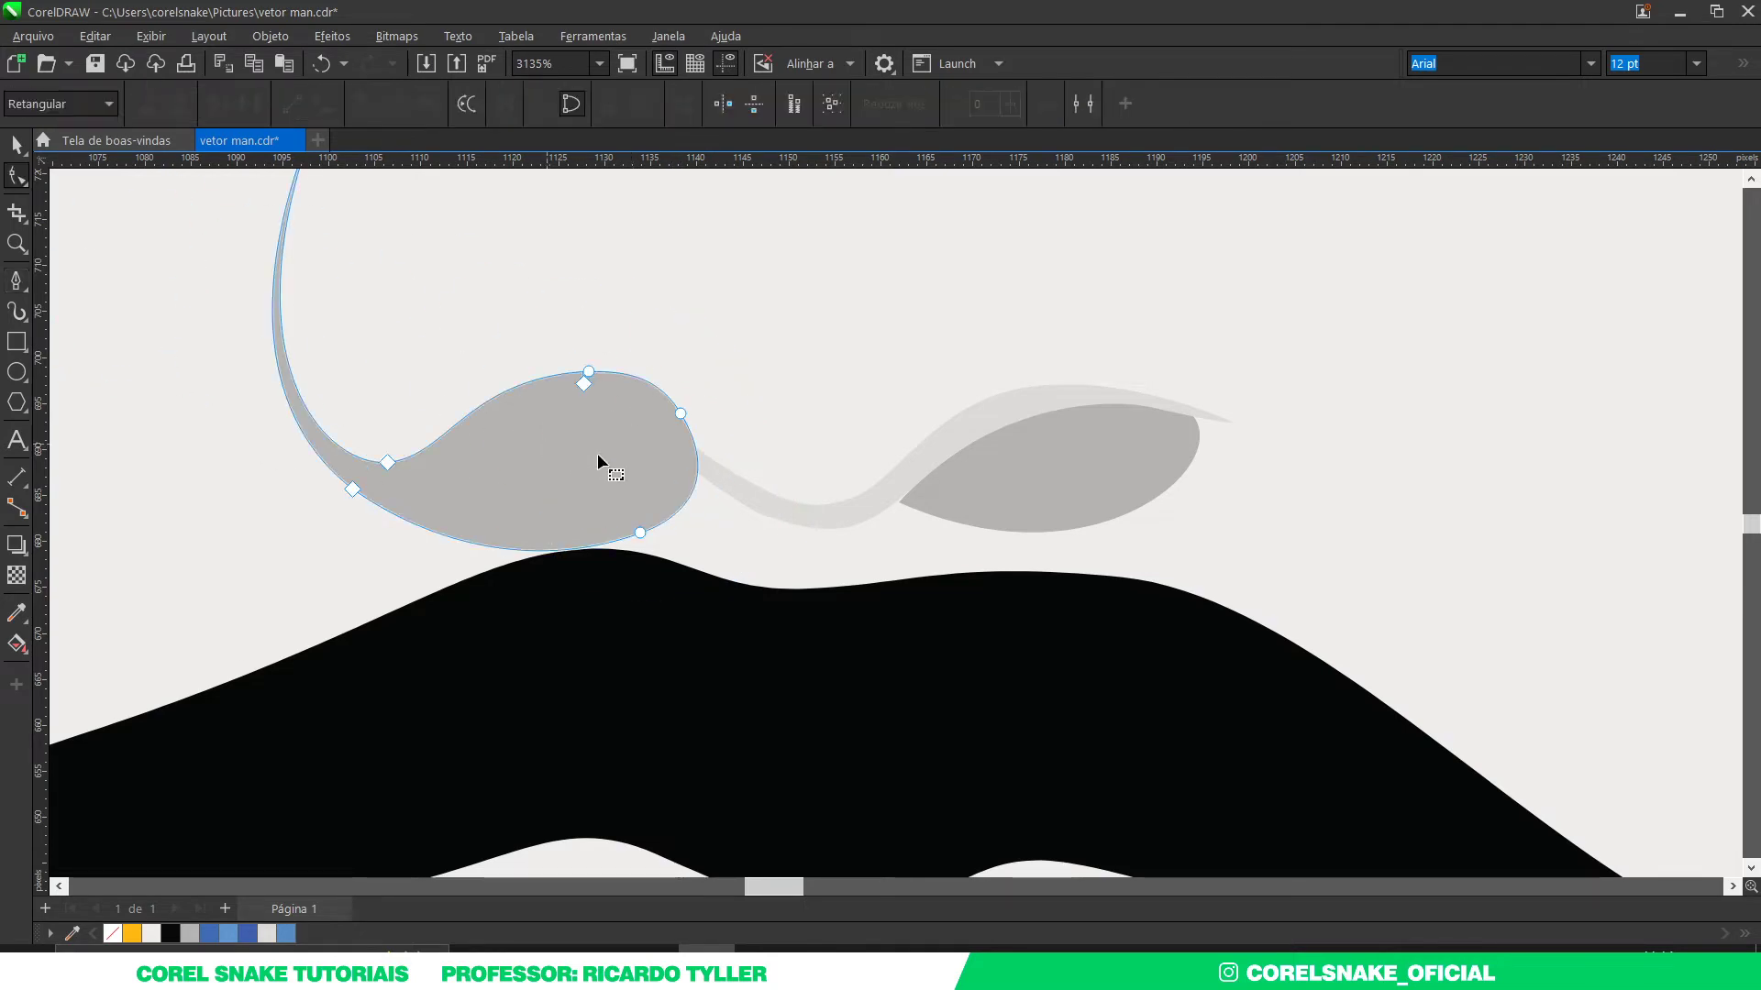
left_click(739, 494)
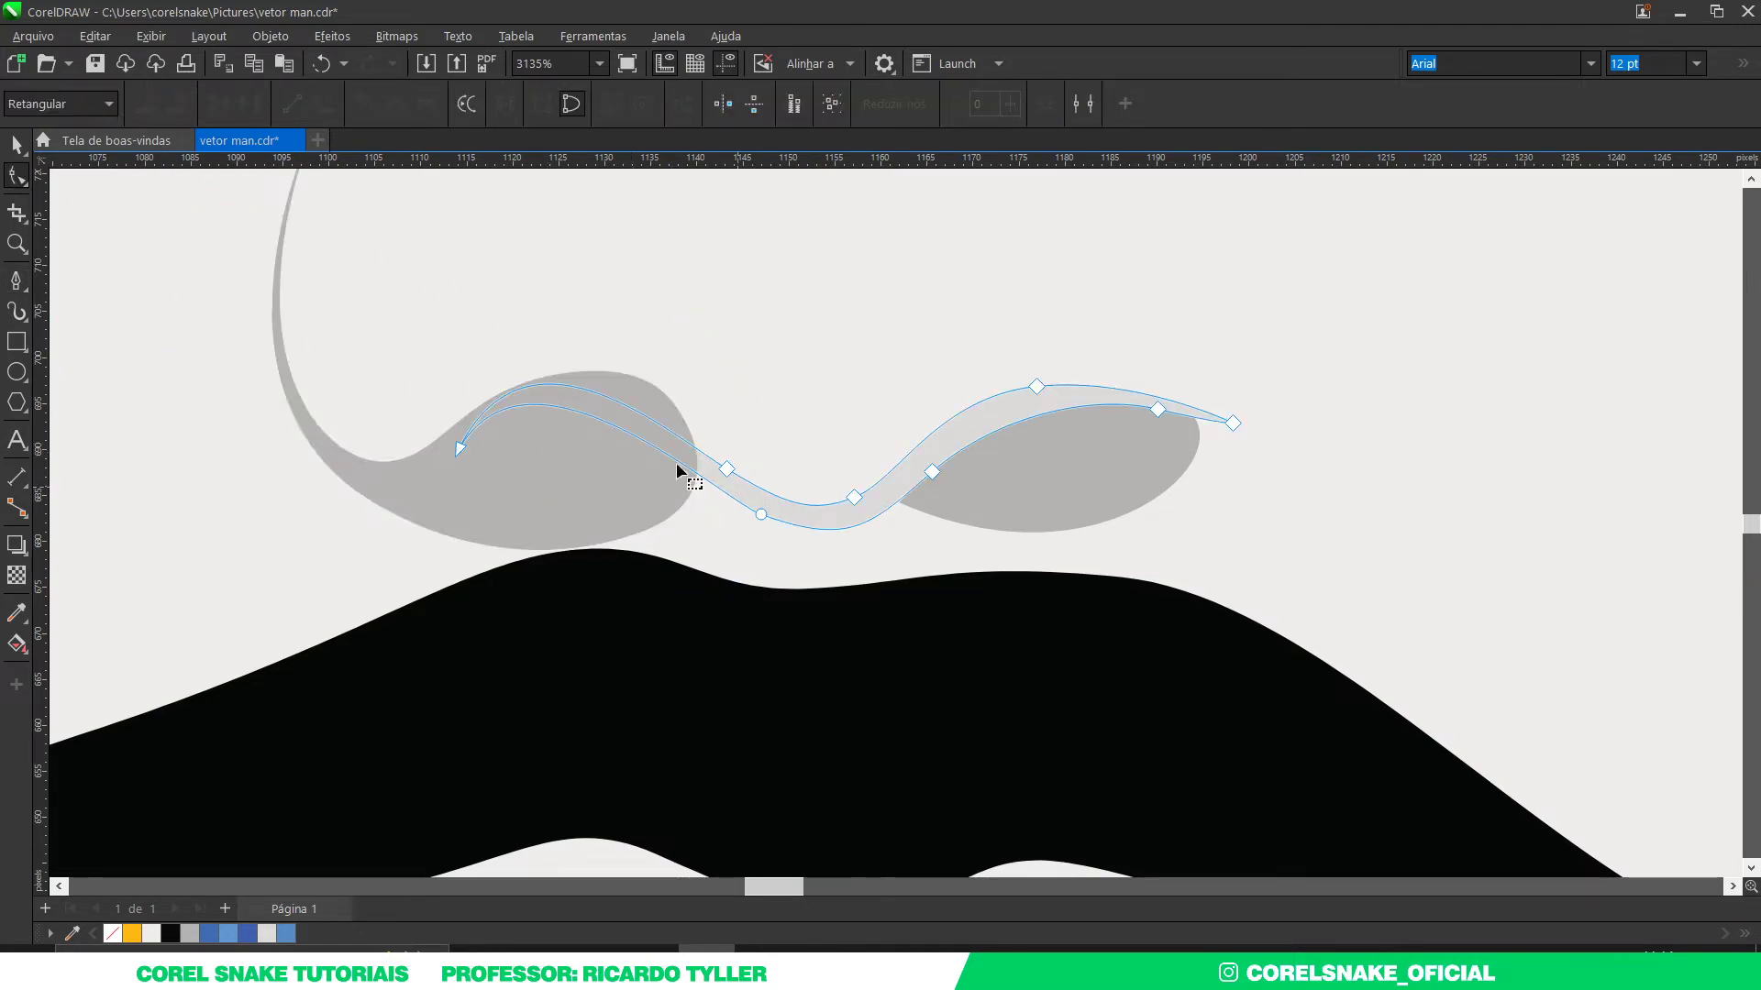
left_click(640, 424)
left_click_drag(666, 422, 690, 429)
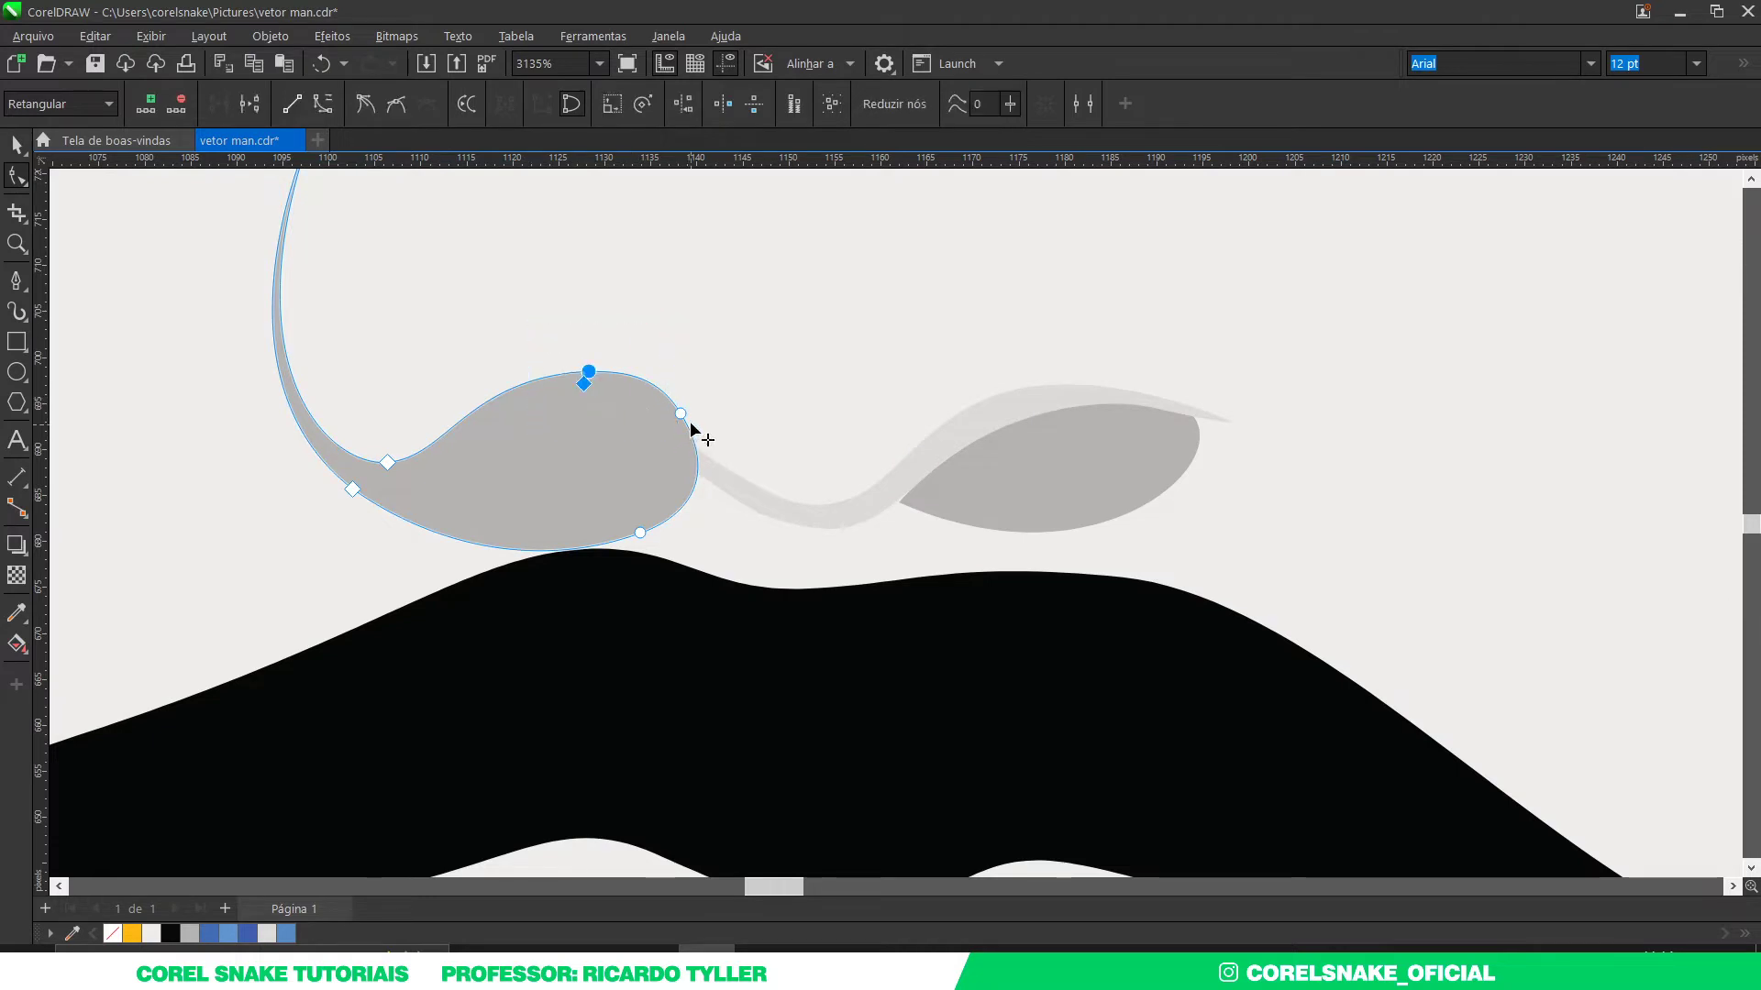
mouse_move(557, 364)
left_mouse_down()
mouse_move(700, 459)
mouse_move(685, 455)
left_mouse_up()
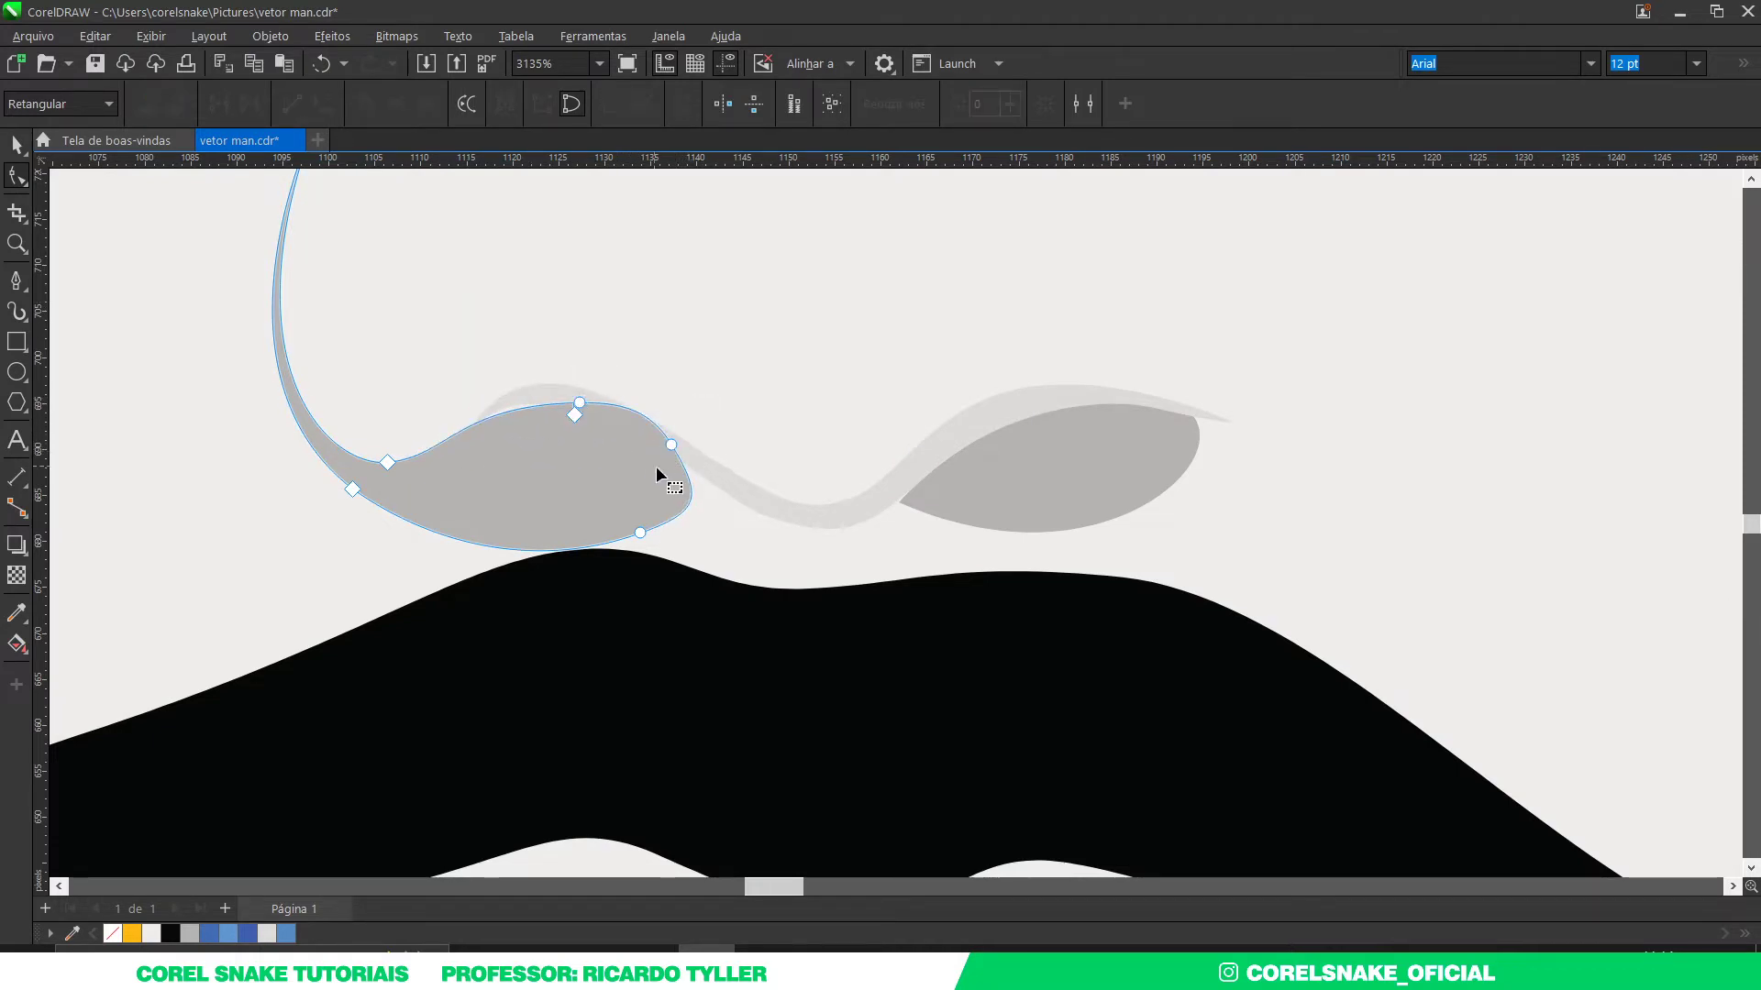
left_click(587, 414)
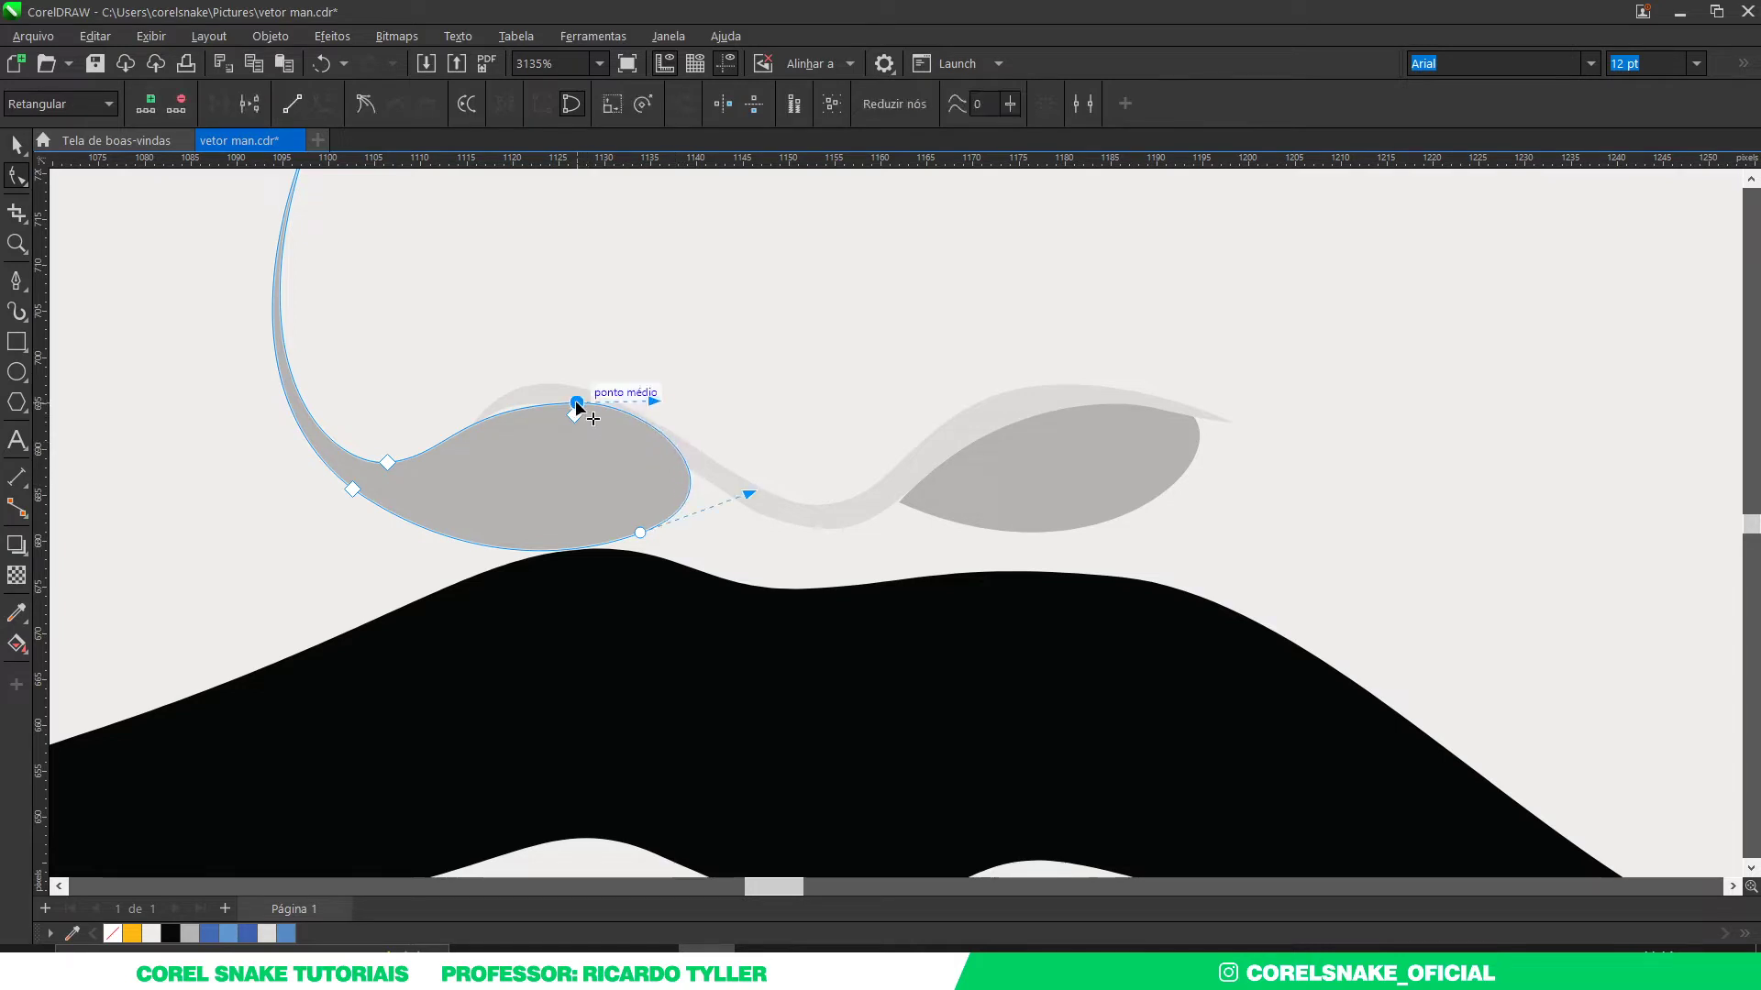
left_click_drag(579, 403, 598, 433)
key("ctrl+z")
Step: Change the node type, raise the nostril's top curve and adjust its right bulge
left_click(578, 416)
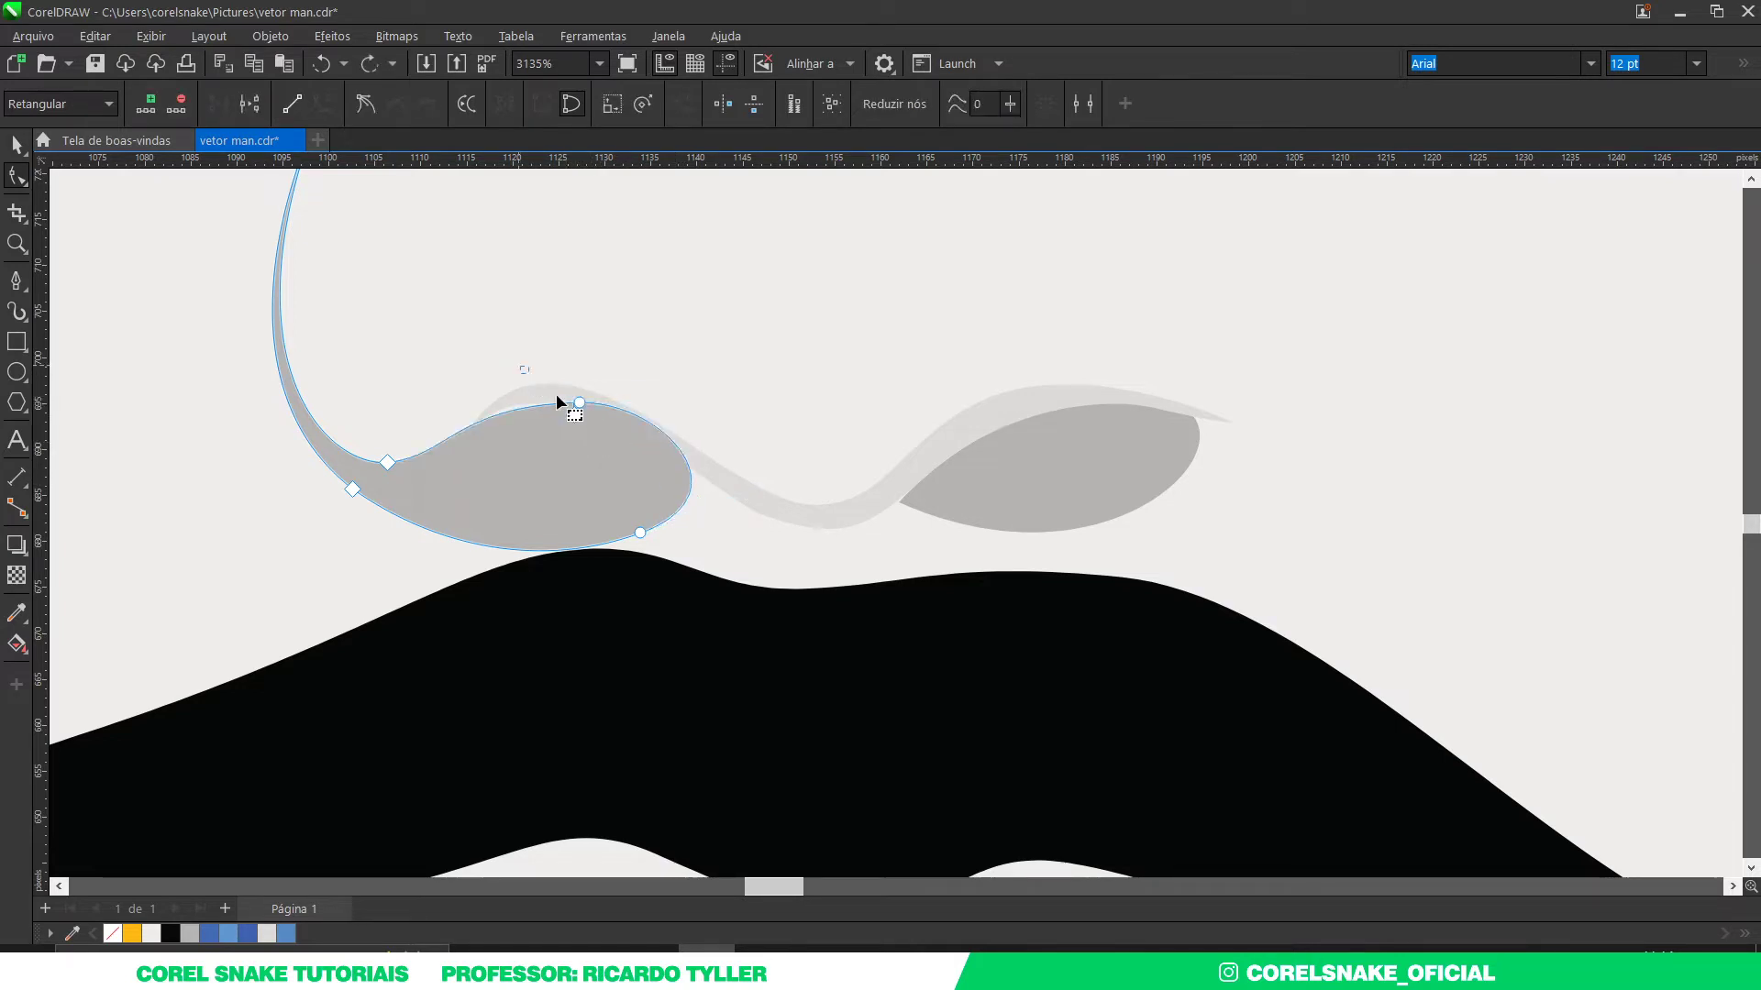
left_click(365, 104)
left_click_drag(583, 405, 571, 395)
left_click(641, 533)
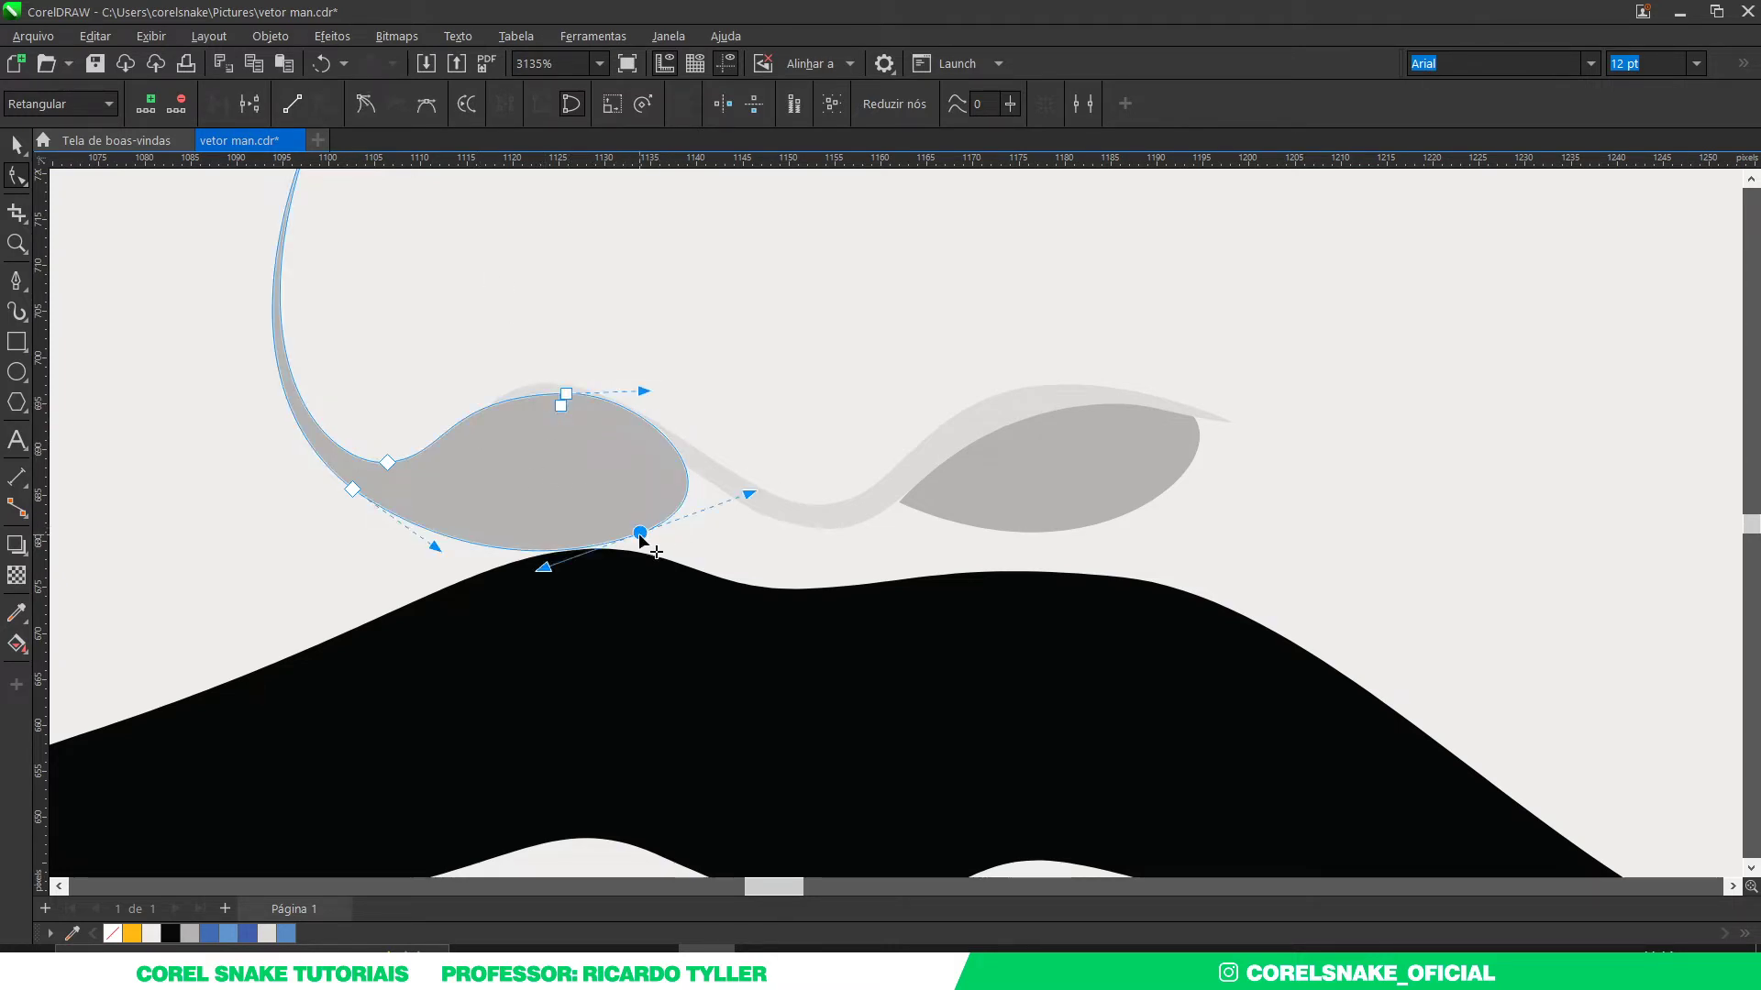
left_click_drag(745, 495, 707, 506)
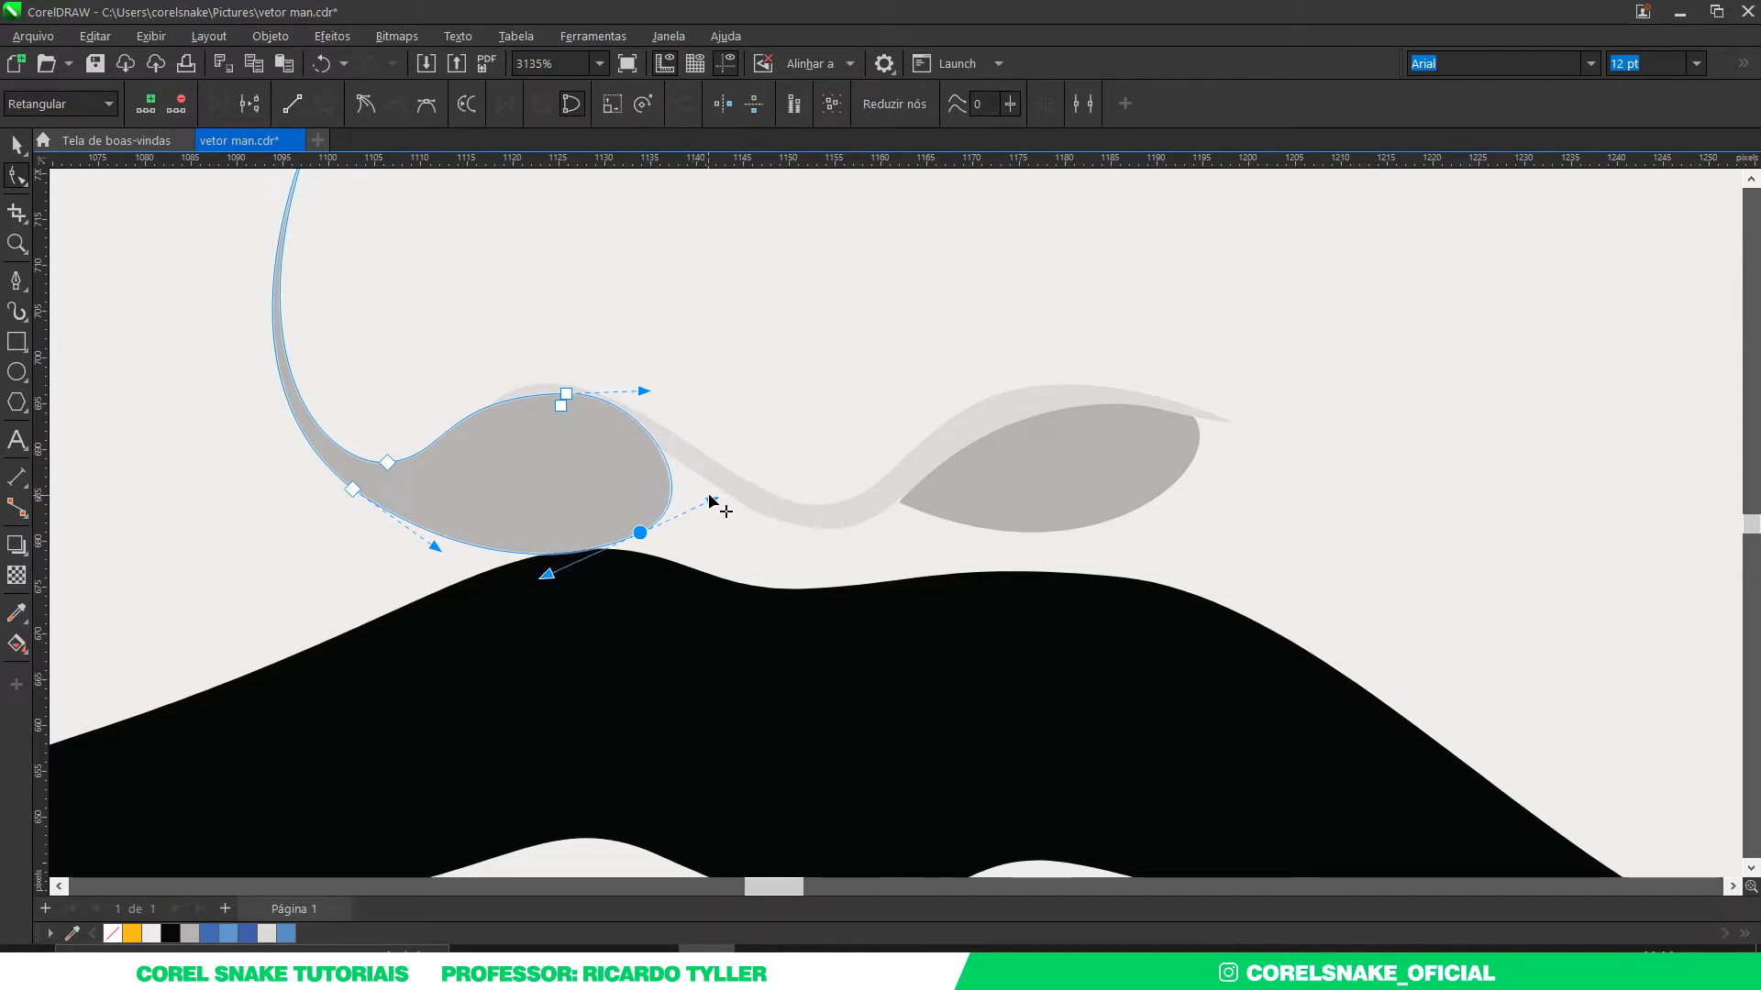
left_click_drag(710, 501, 722, 494)
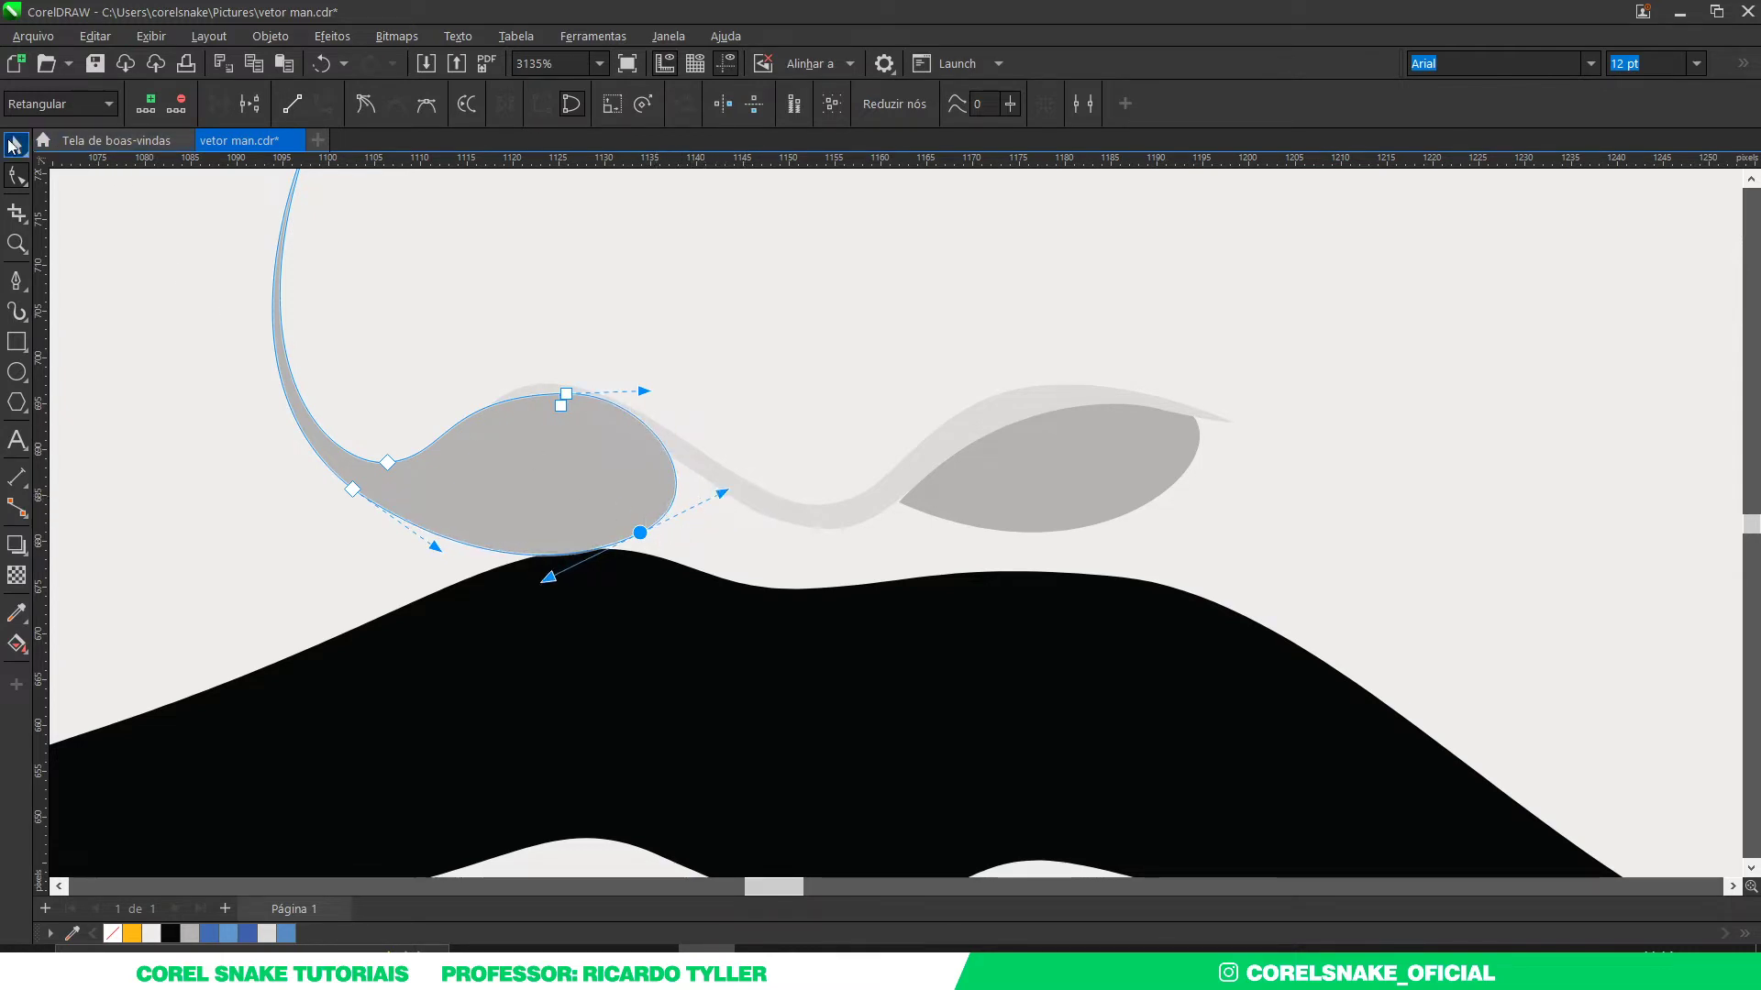
Step: Bring the light grey wave curve in front of the nostril and select its three middle nodes
key("space")
left_click(725, 478)
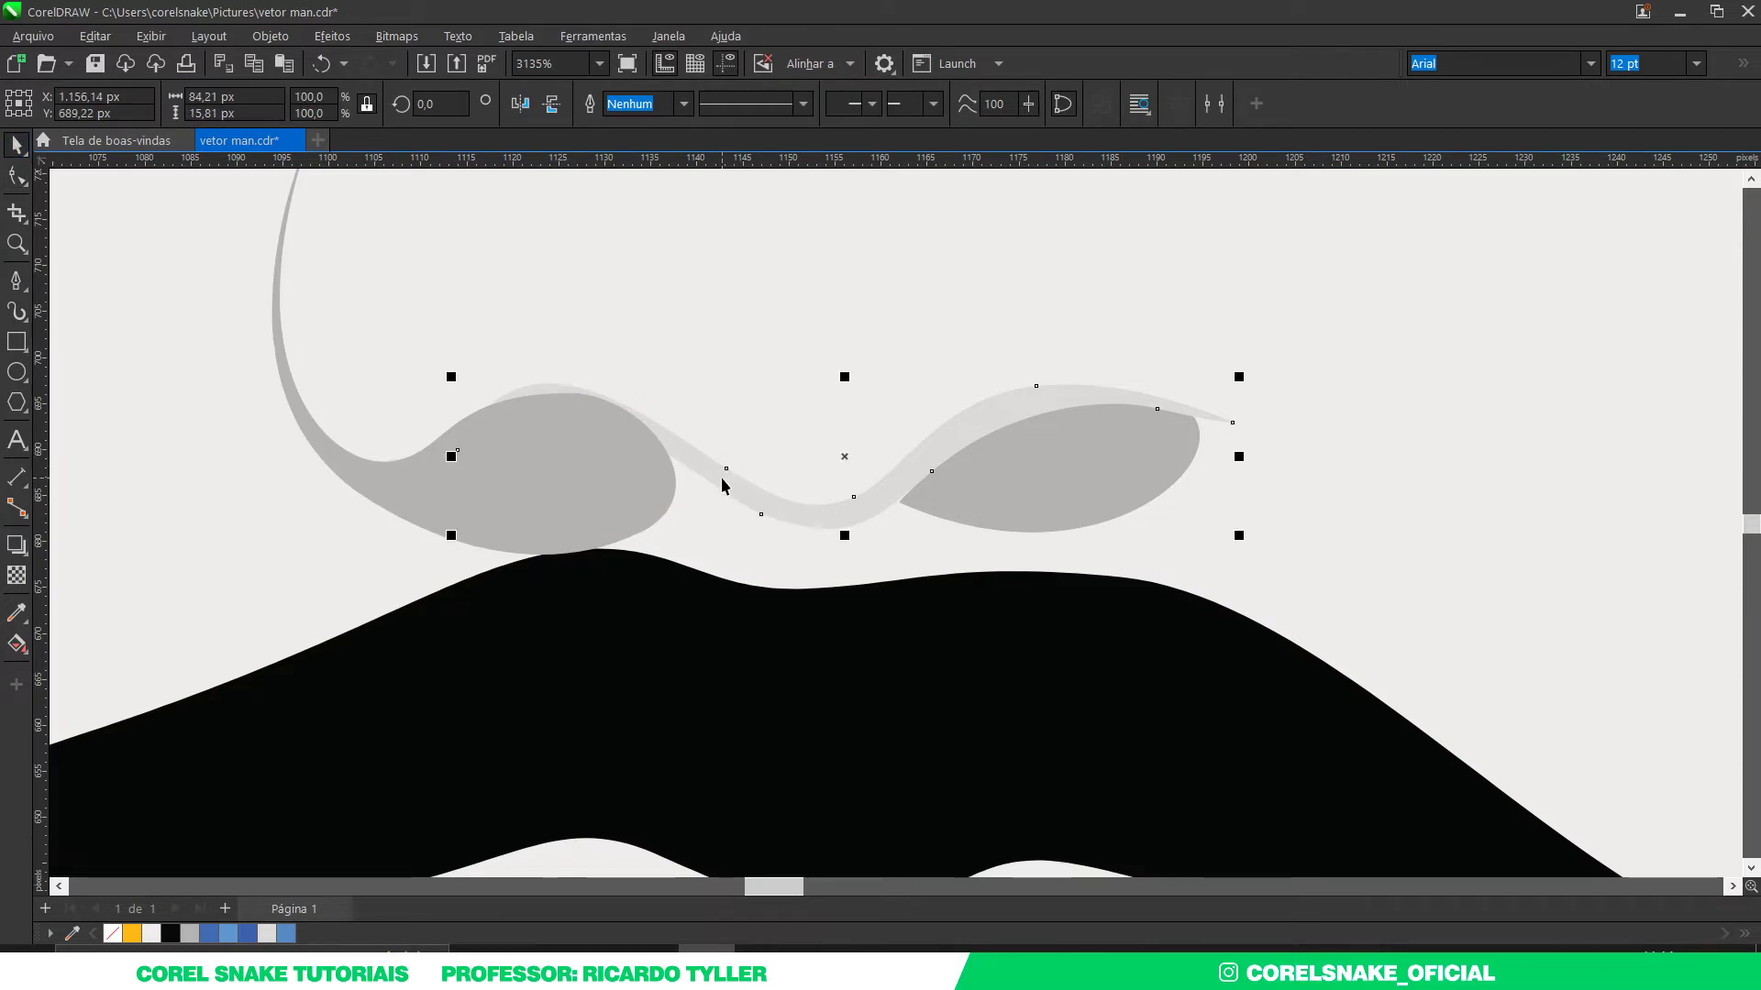
key("shift+Page_Up")
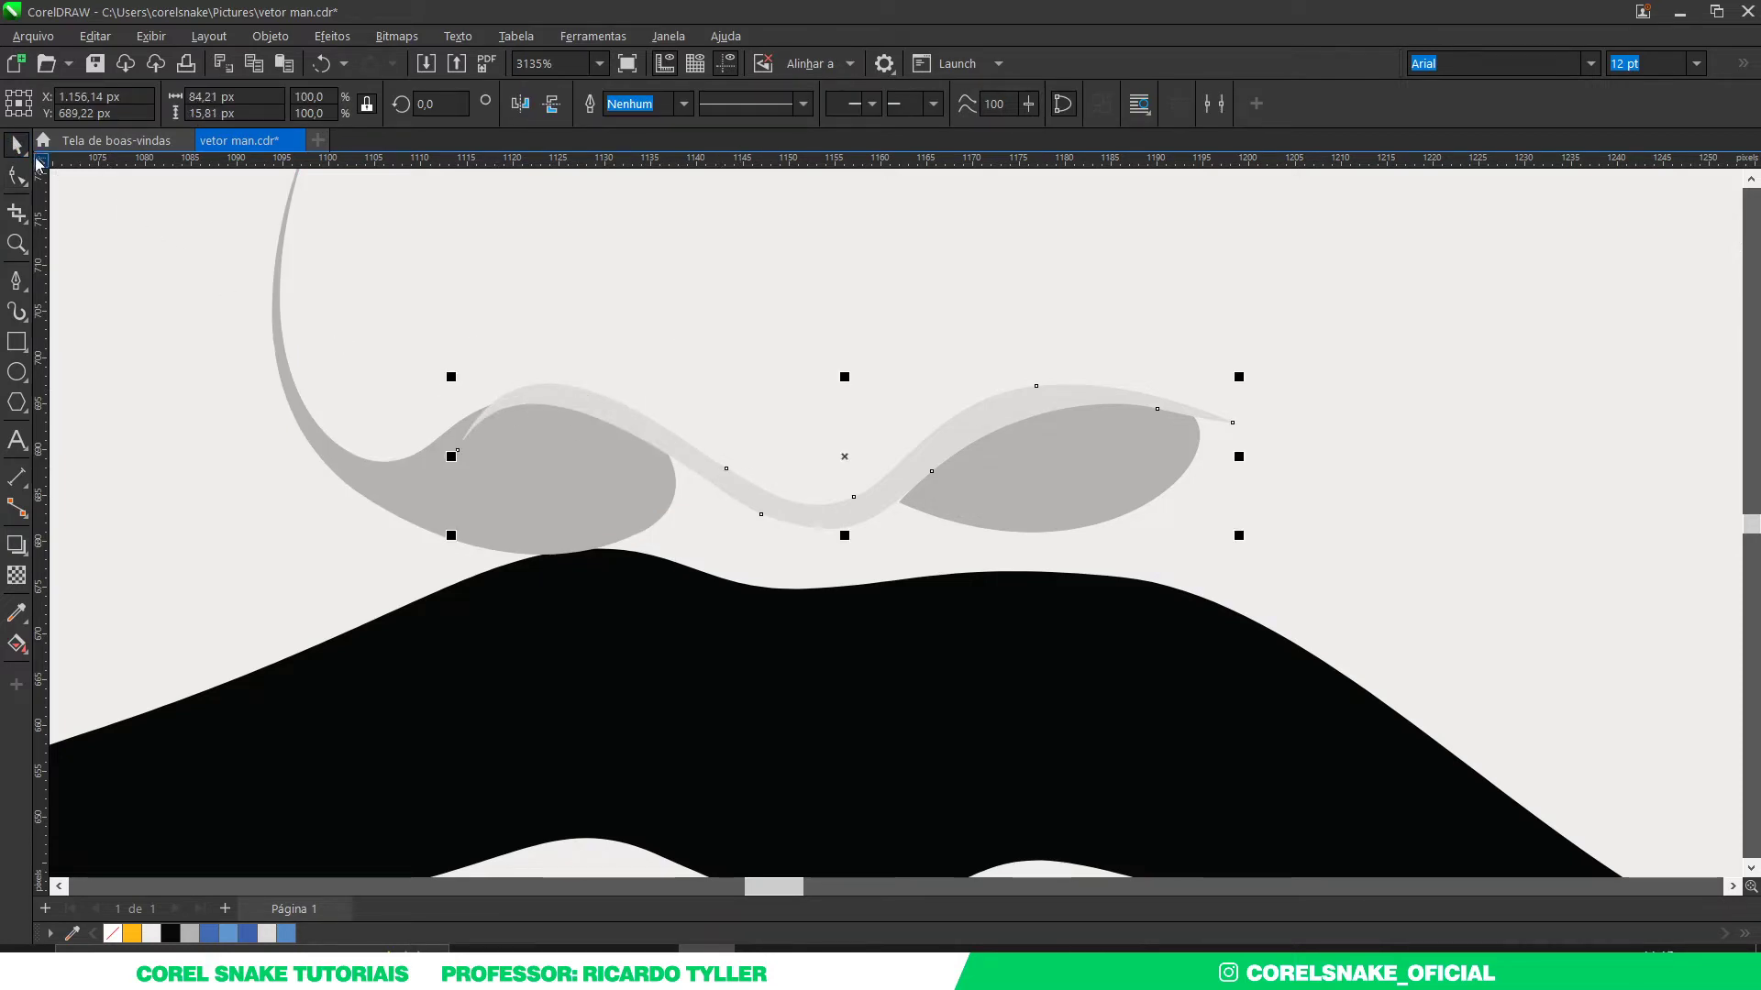
left_click(16, 175)
mouse_move(686, 393)
left_mouse_down()
mouse_move(880, 546)
mouse_move(812, 490)
left_mouse_up()
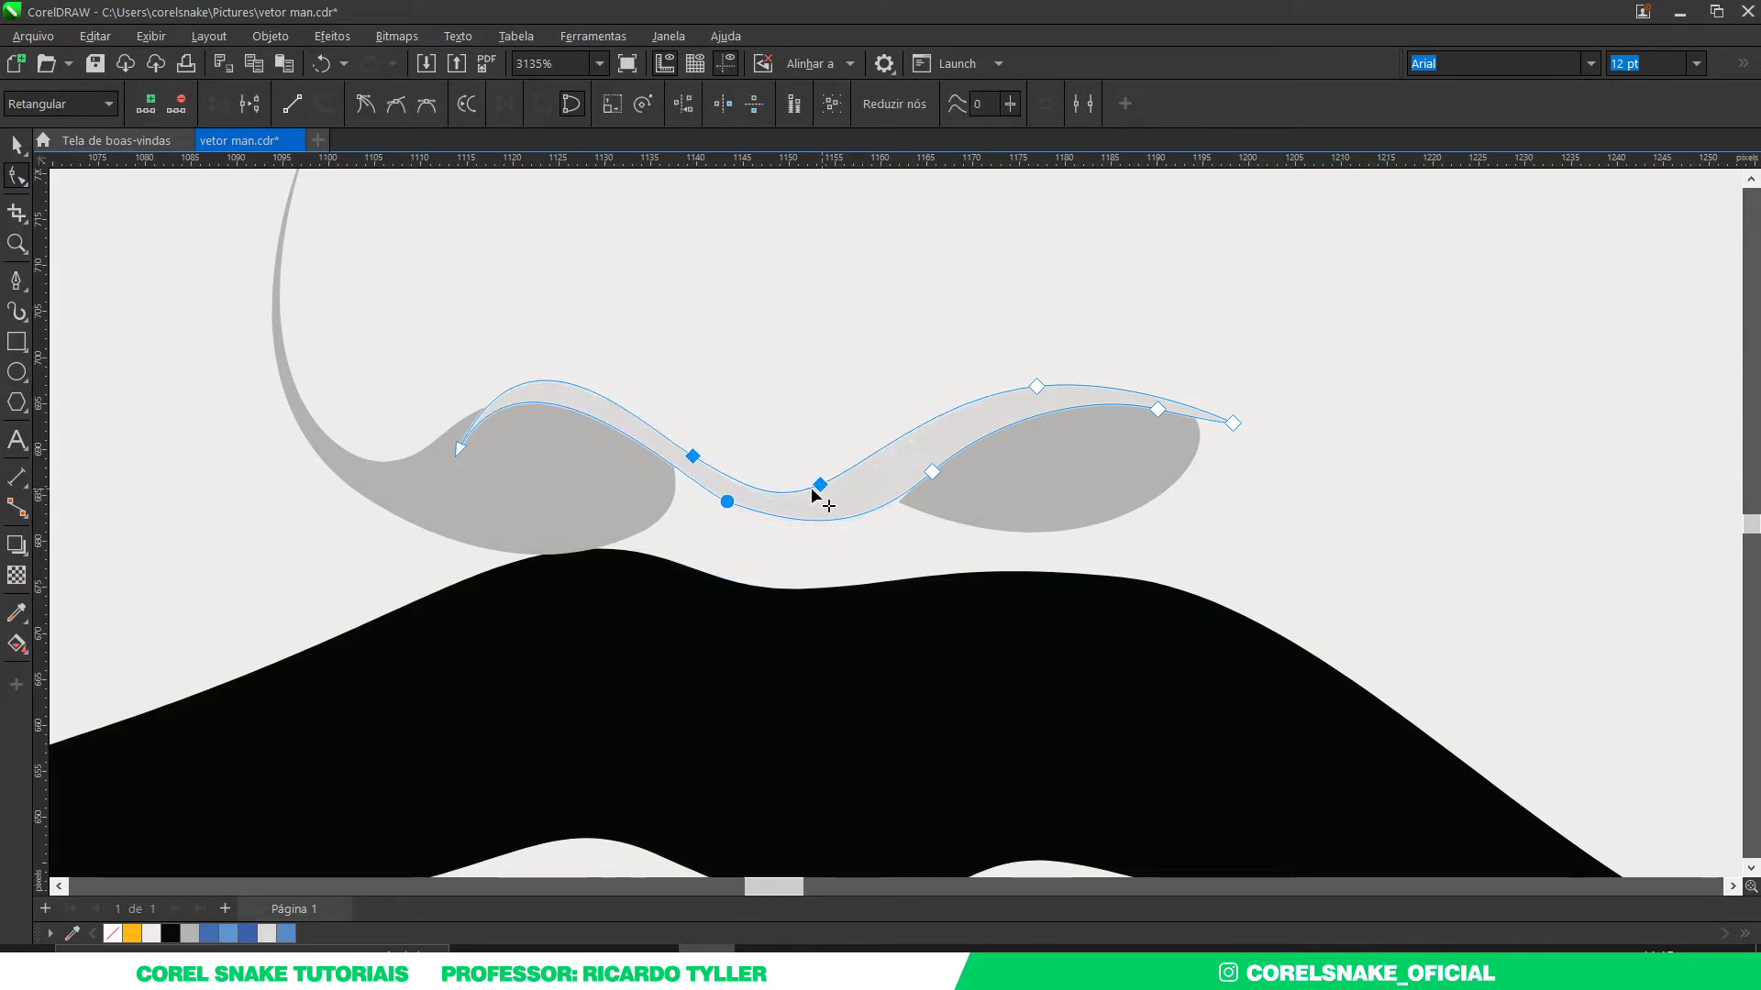
left_click(644, 434)
scroll(796, 476, "down", 3)
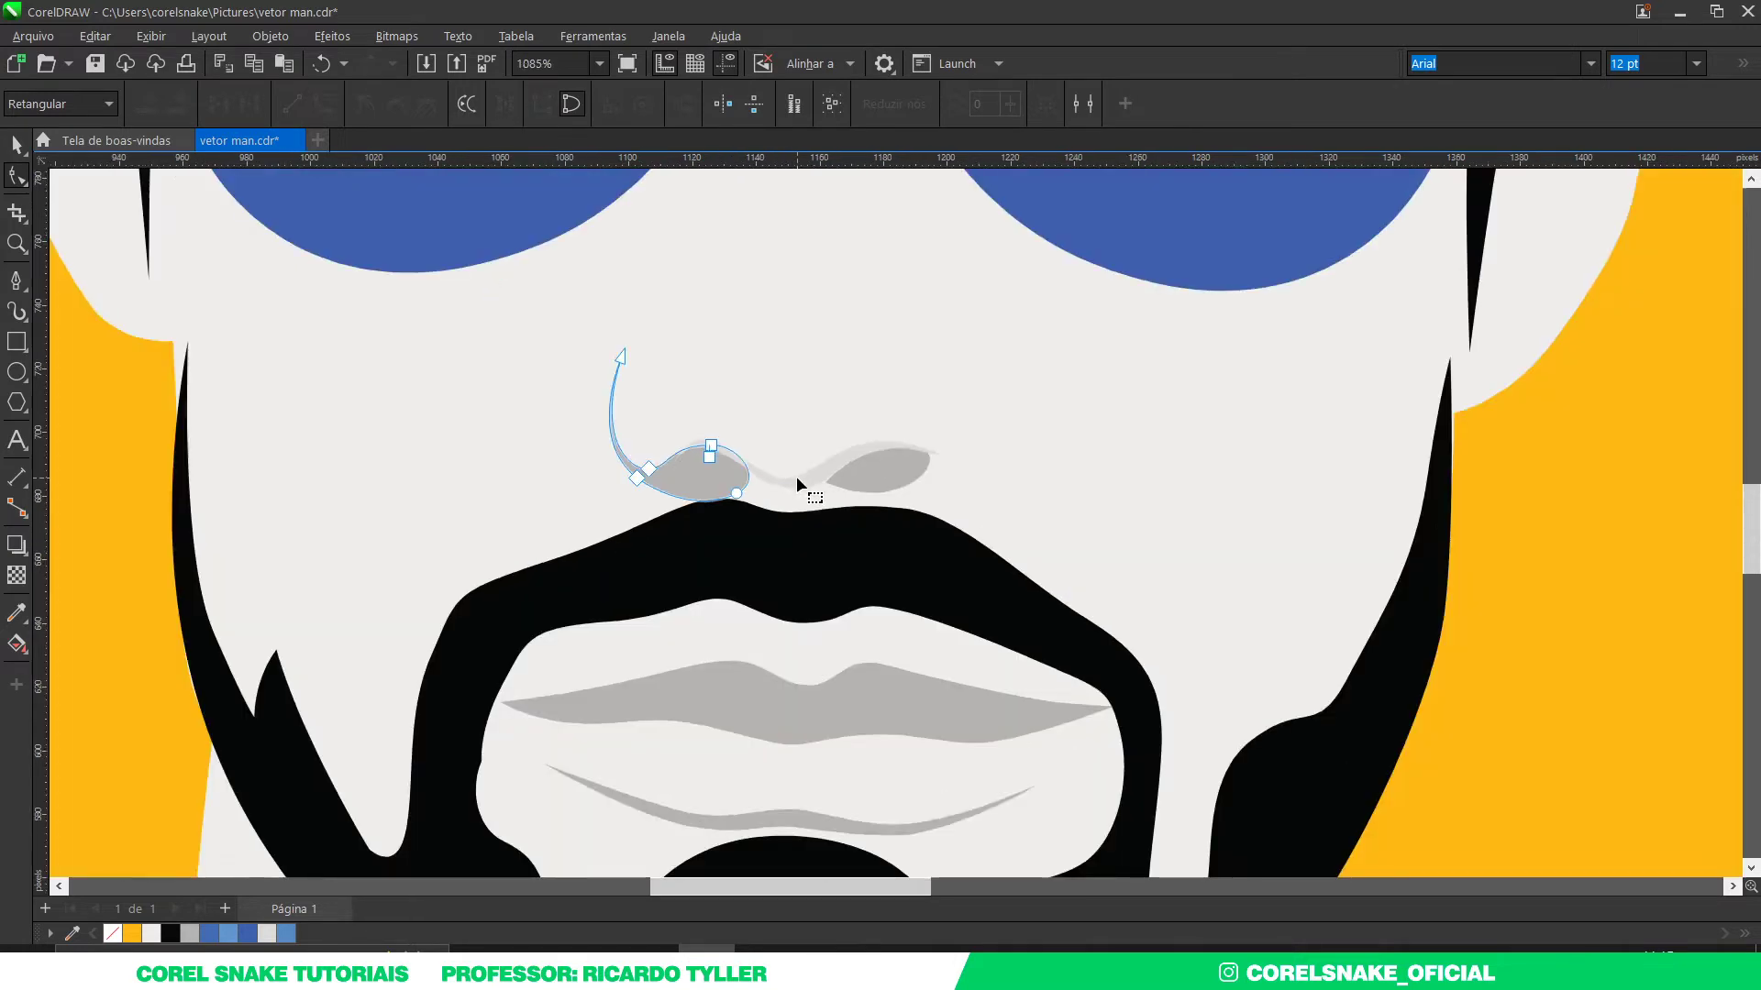
scroll(796, 476, "down", 2)
key("space")
scroll(715, 464, "up", 2)
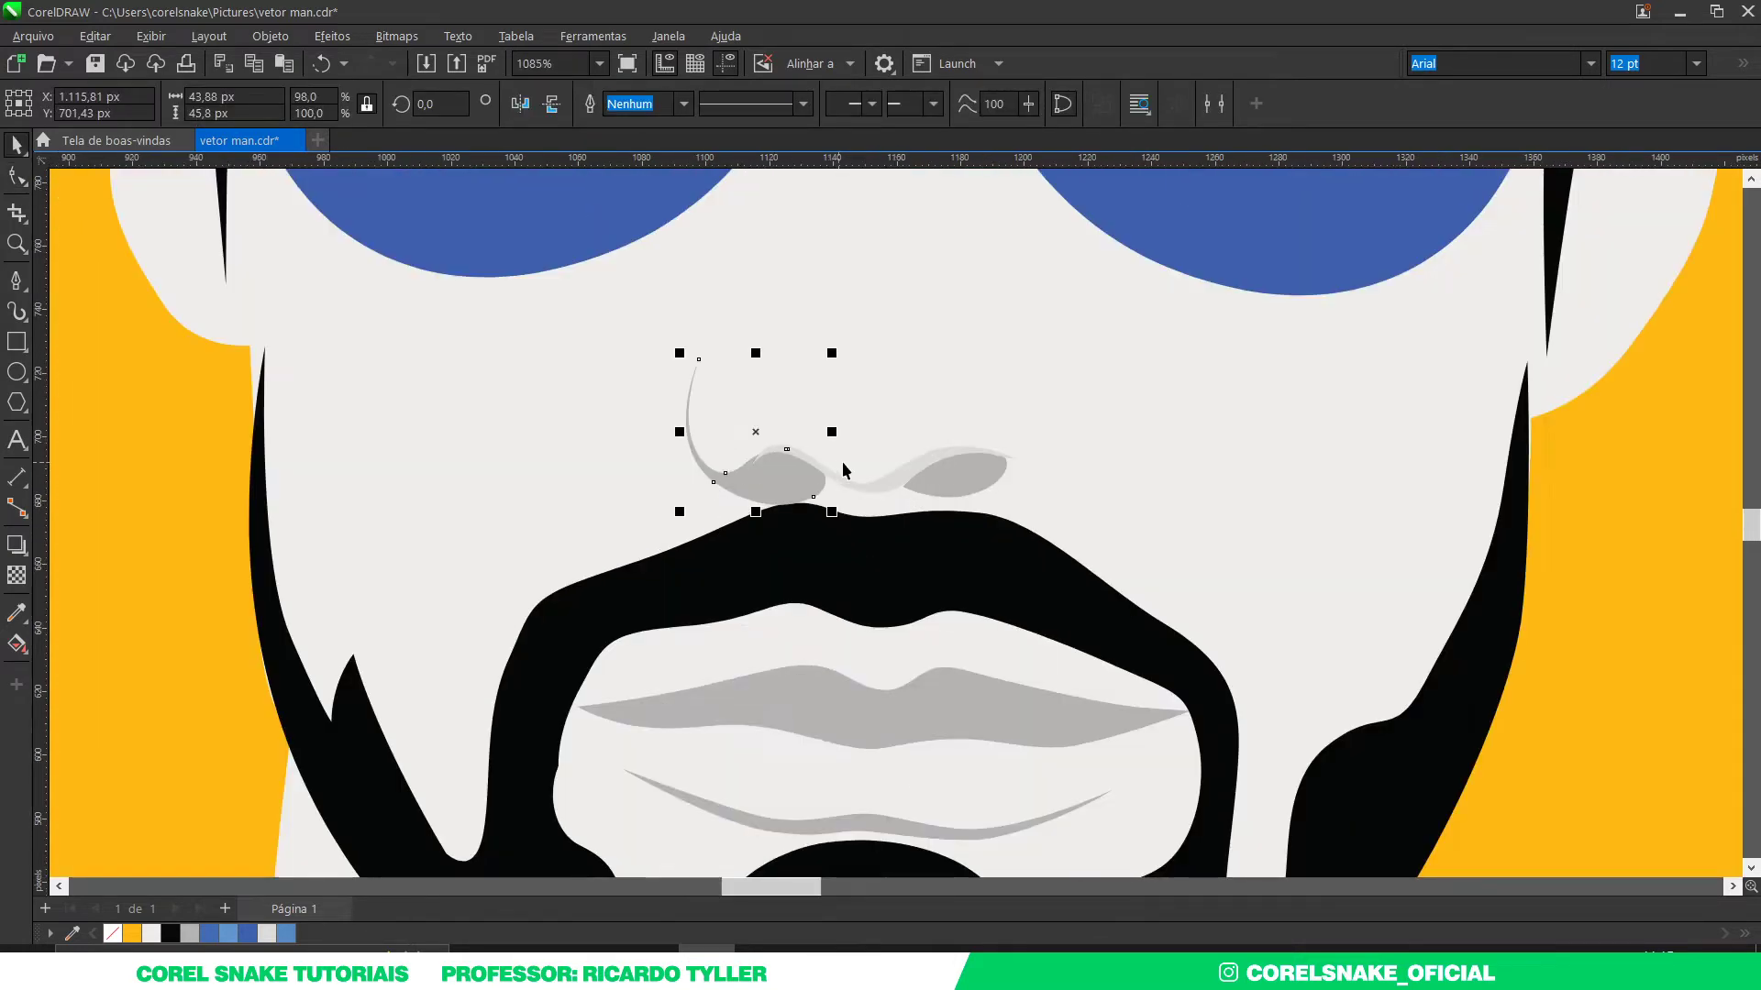
scroll(851, 519, "up", 3)
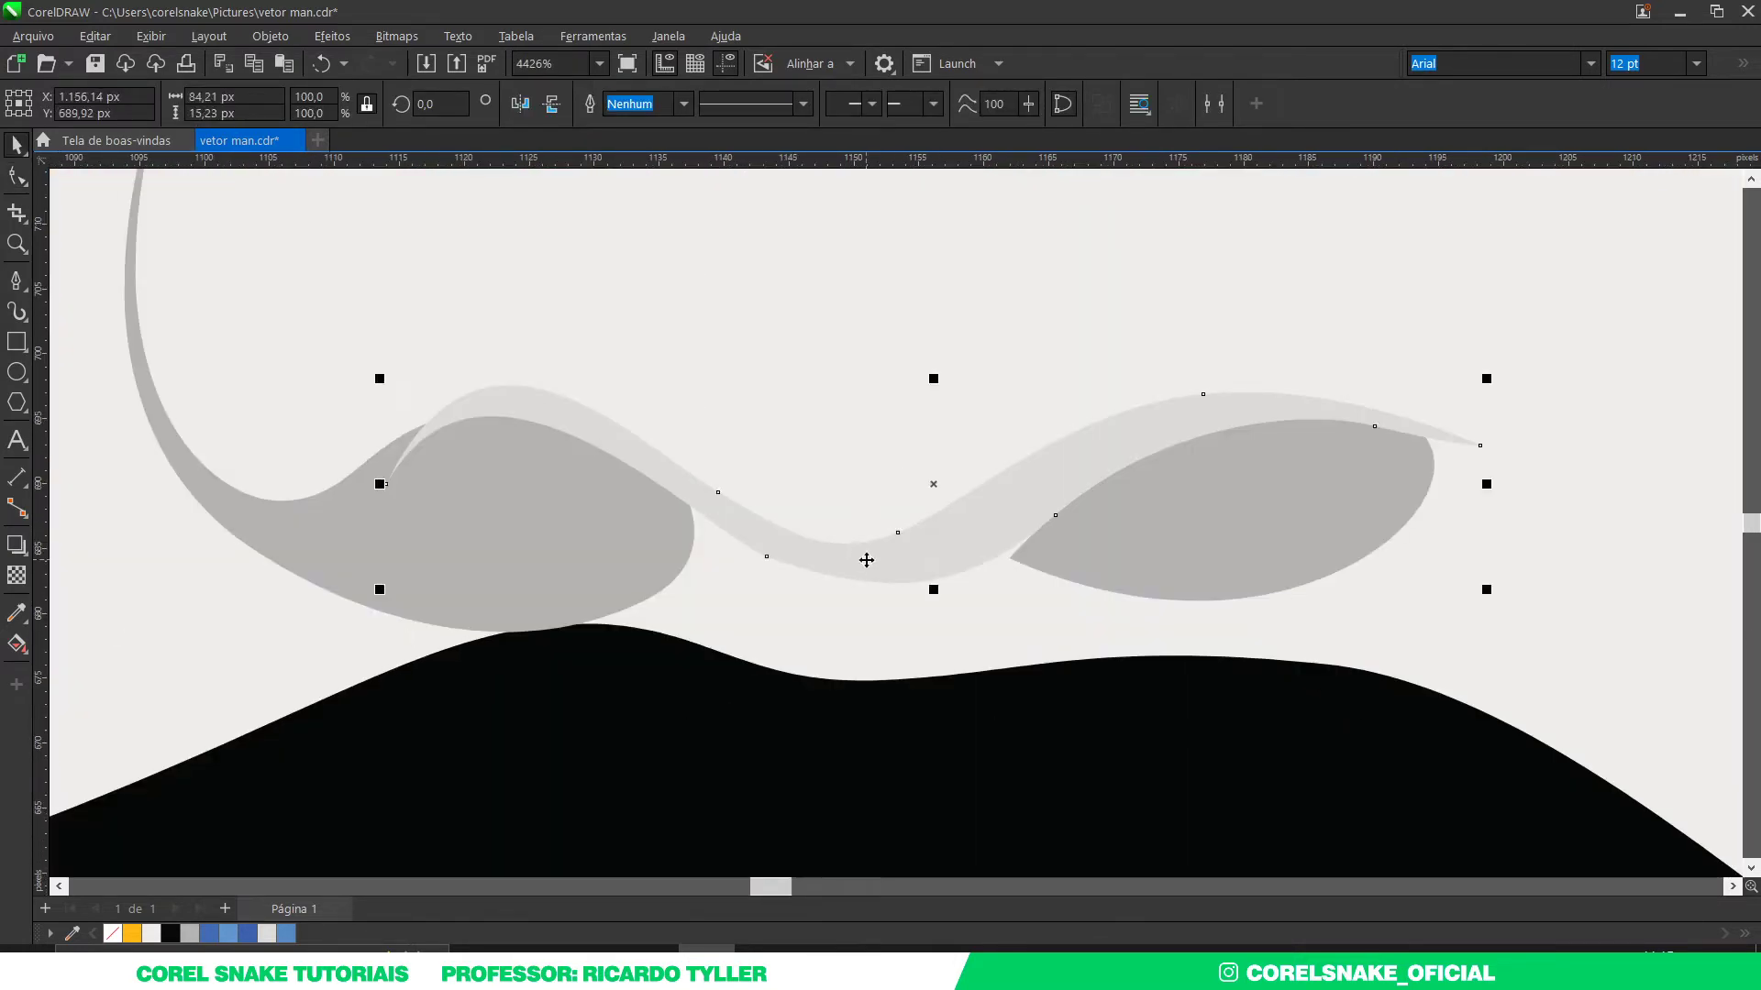
Step: Delete the old wave and draw a new wavy stroke across both nostrils
key("Delete")
left_click(18, 283)
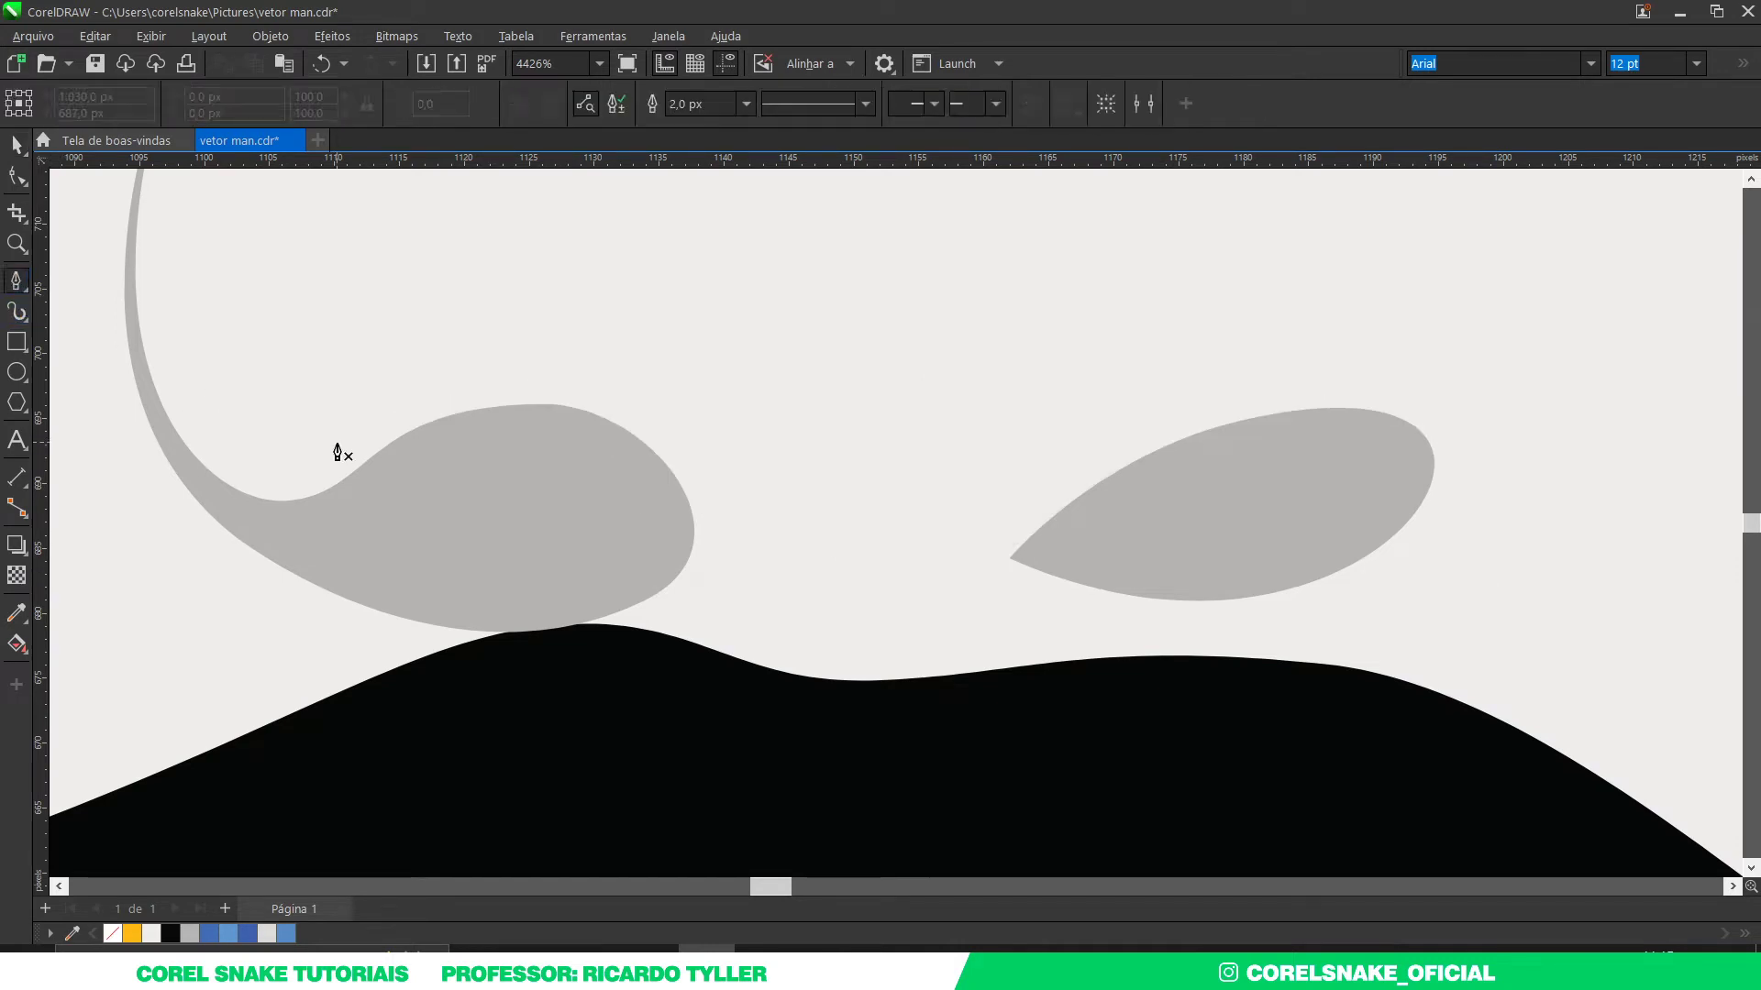
left_click_drag(634, 439, 773, 529)
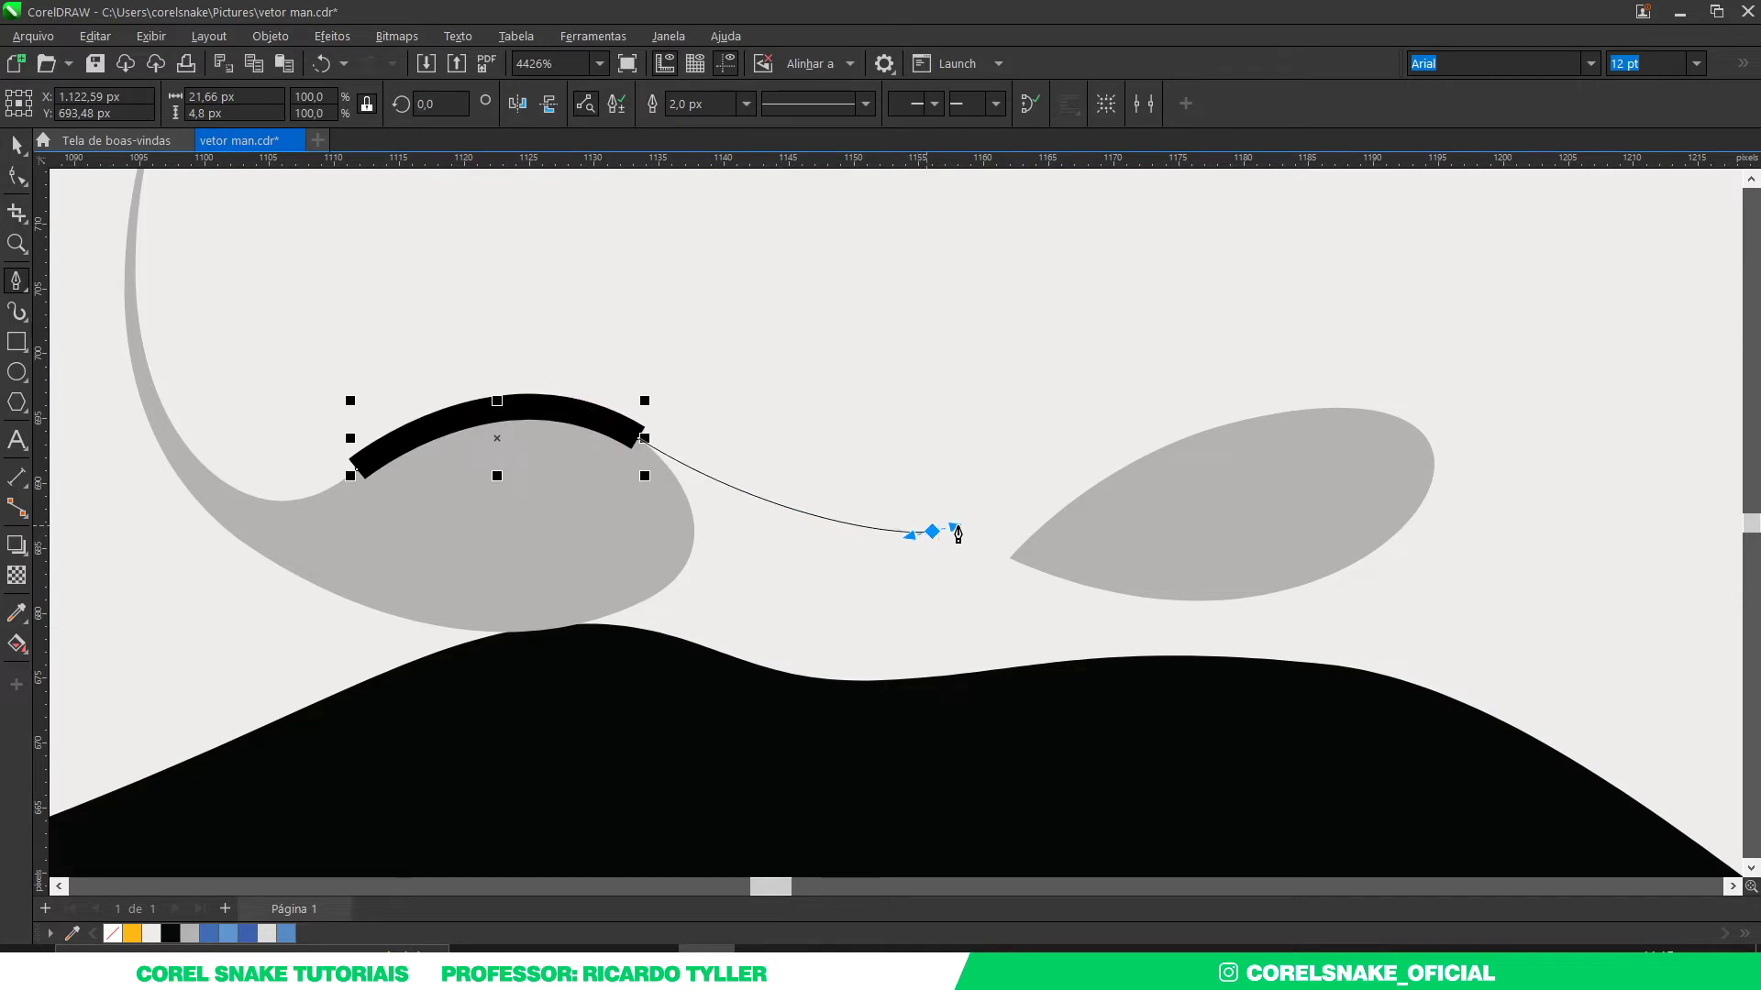
left_click_drag(931, 531, 1018, 511)
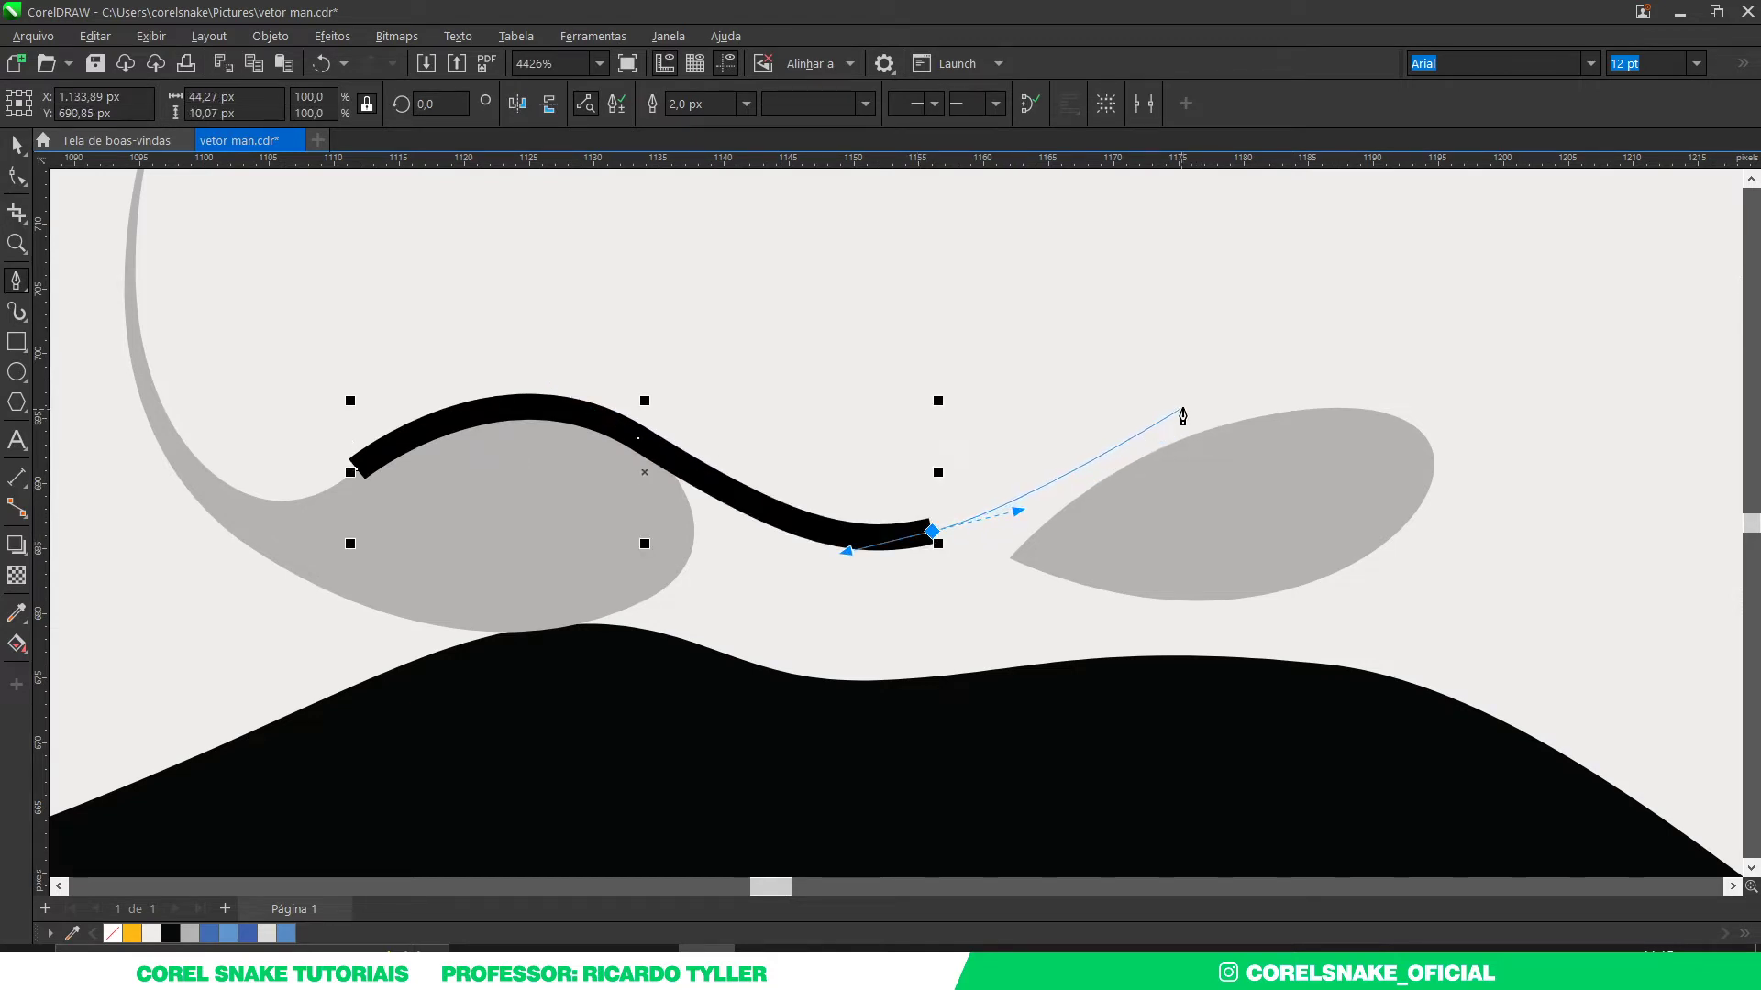
left_click_drag(1194, 401, 1278, 395)
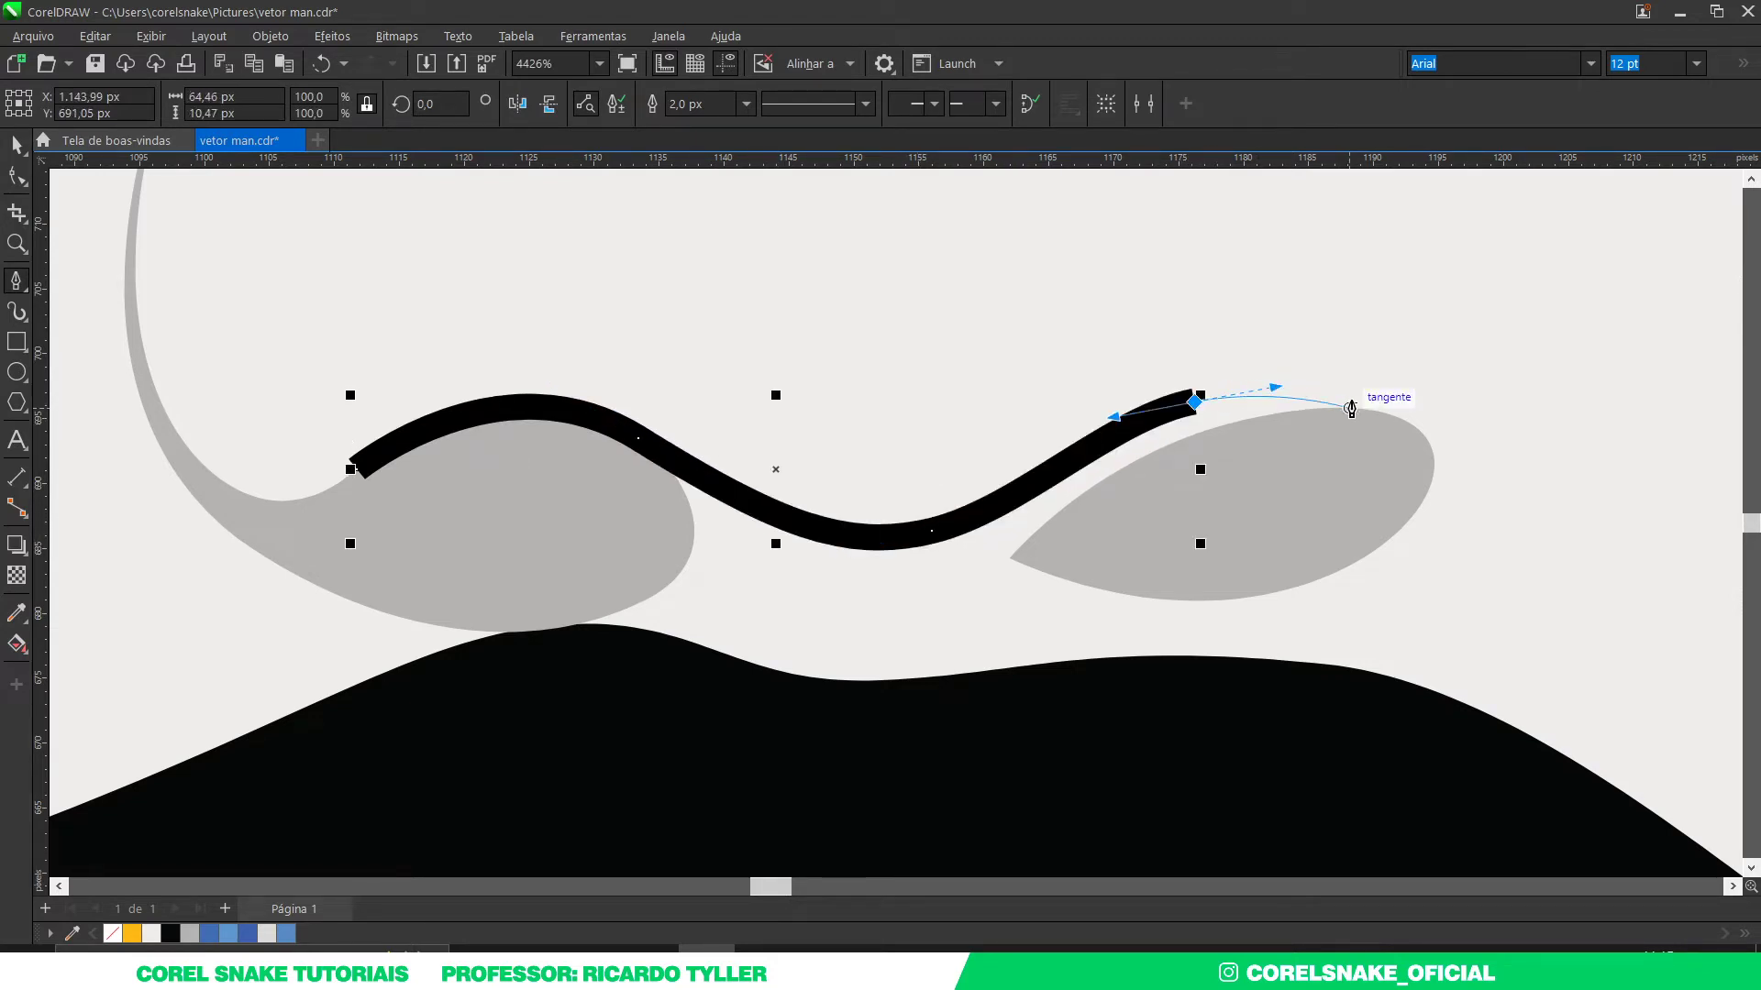
left_click(1351, 408)
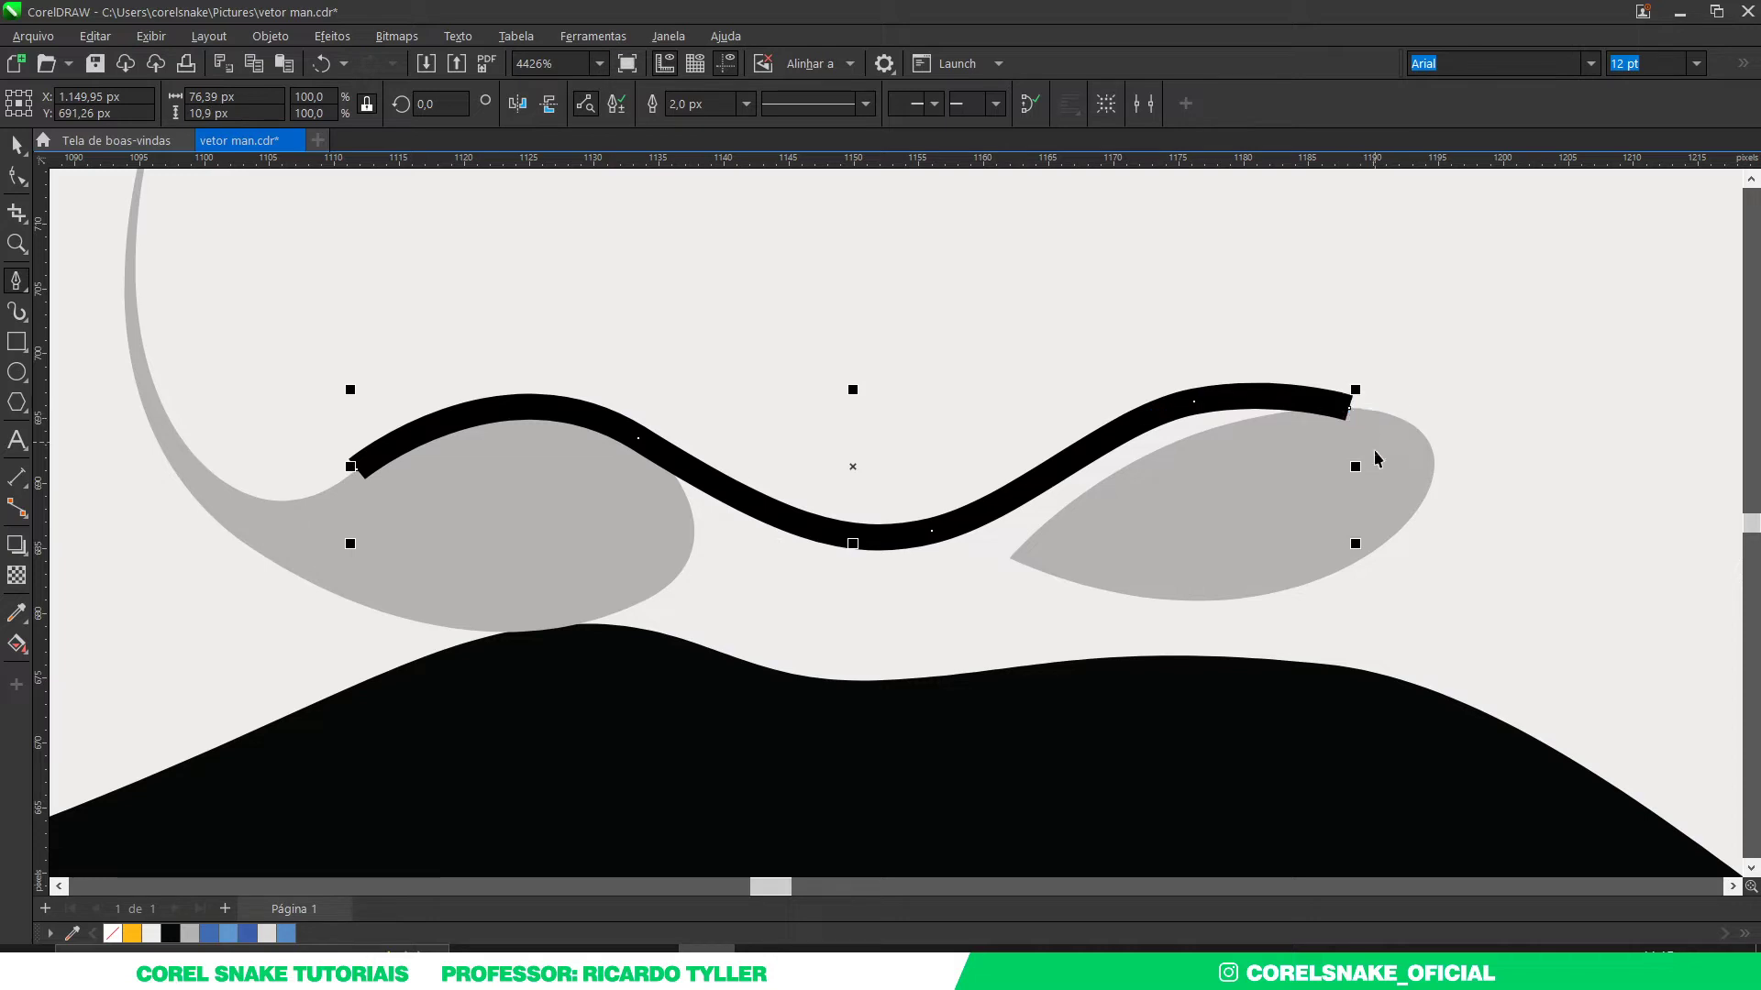
key("space")
Step: Recolour the new wavy stroke from black to light grey
scroll(688, 435, "down", 5)
scroll(683, 450, "up", 2)
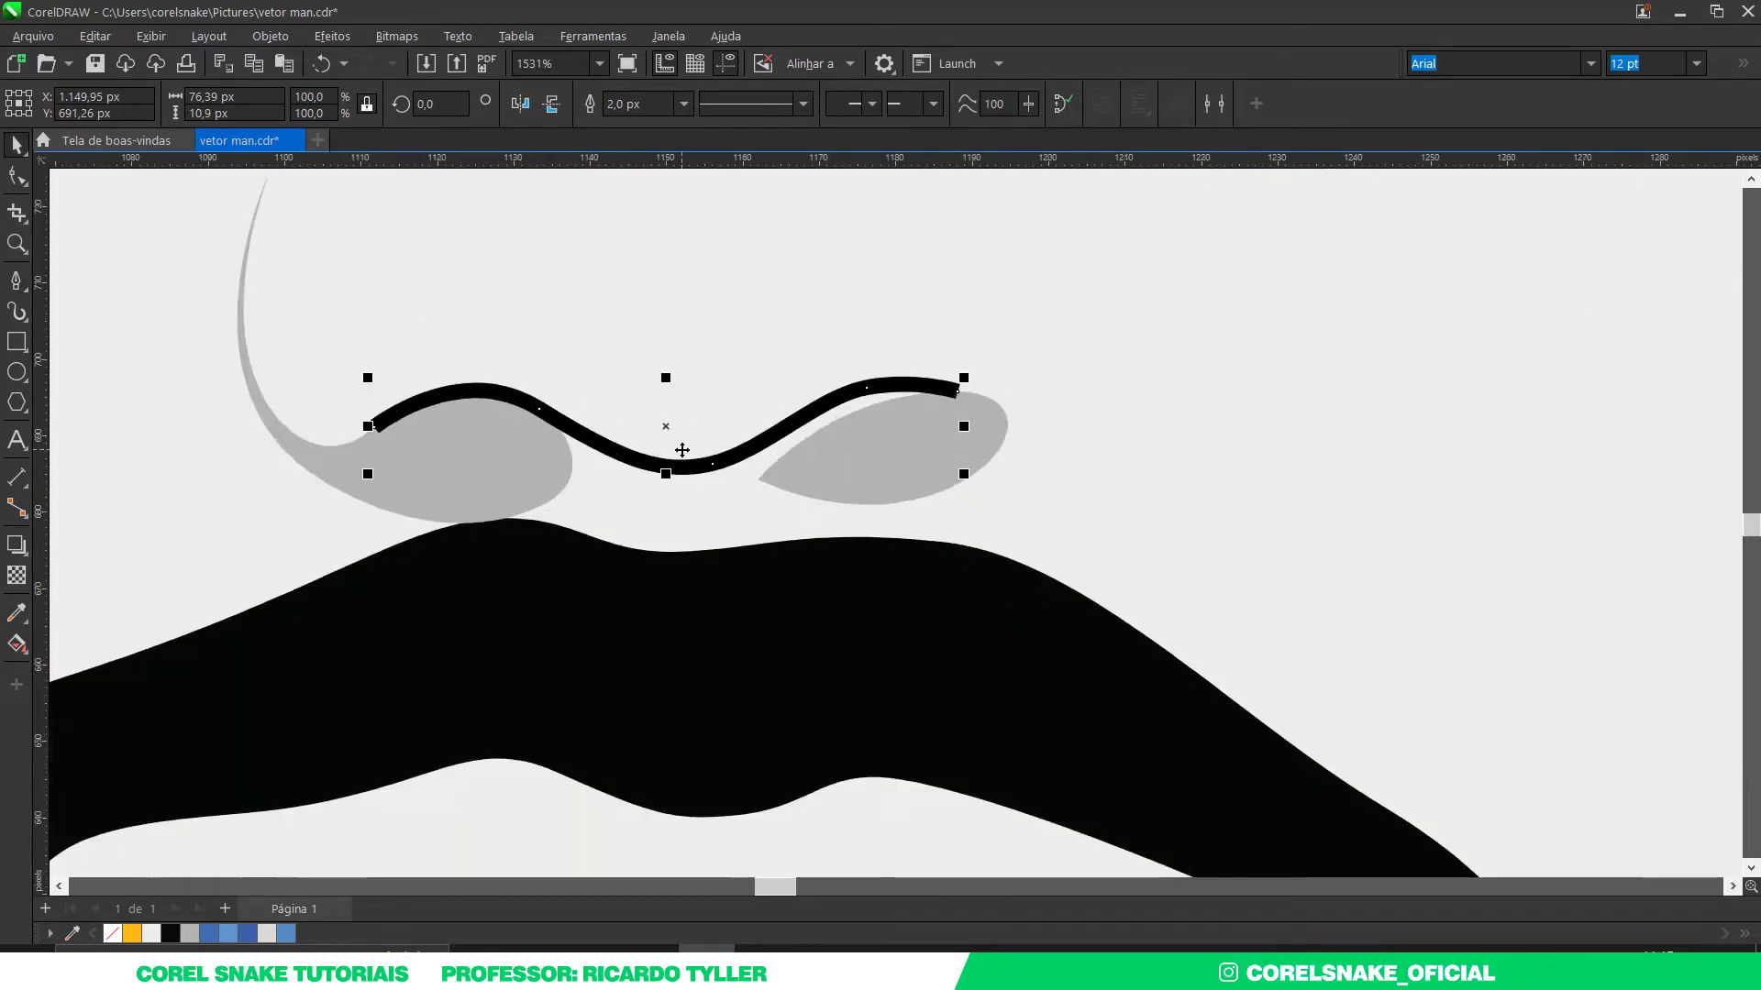
scroll(683, 450, "up", 3)
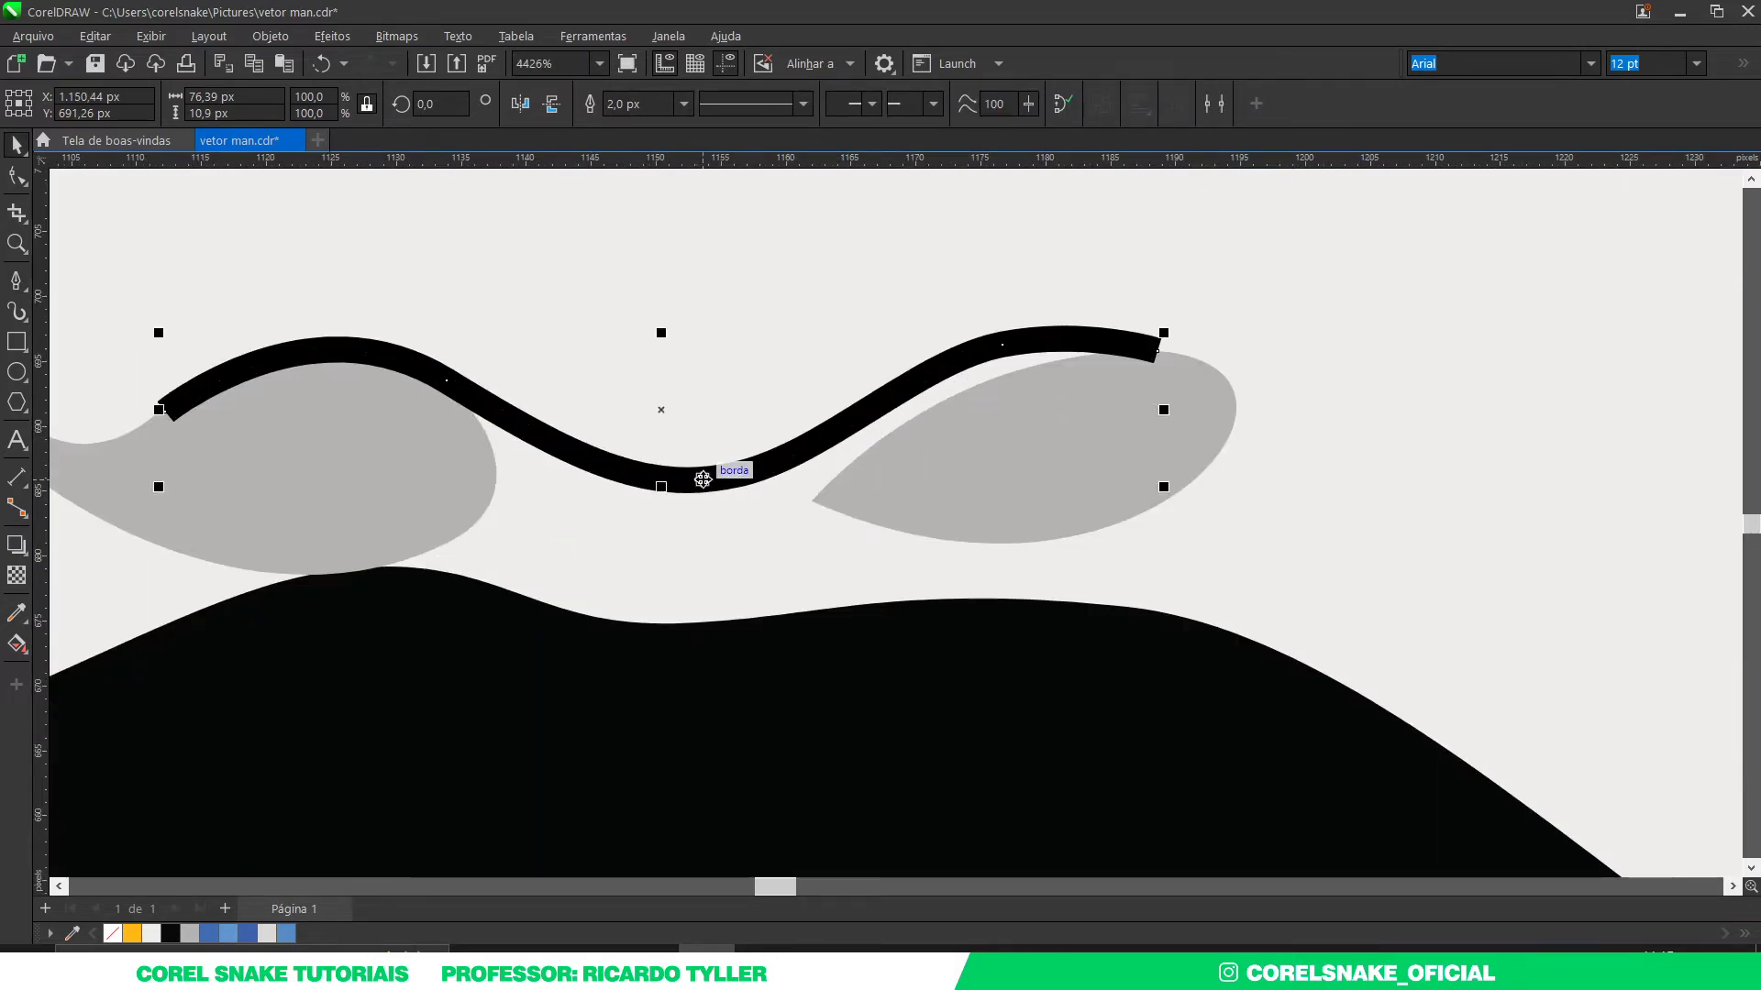
right_click(265, 934)
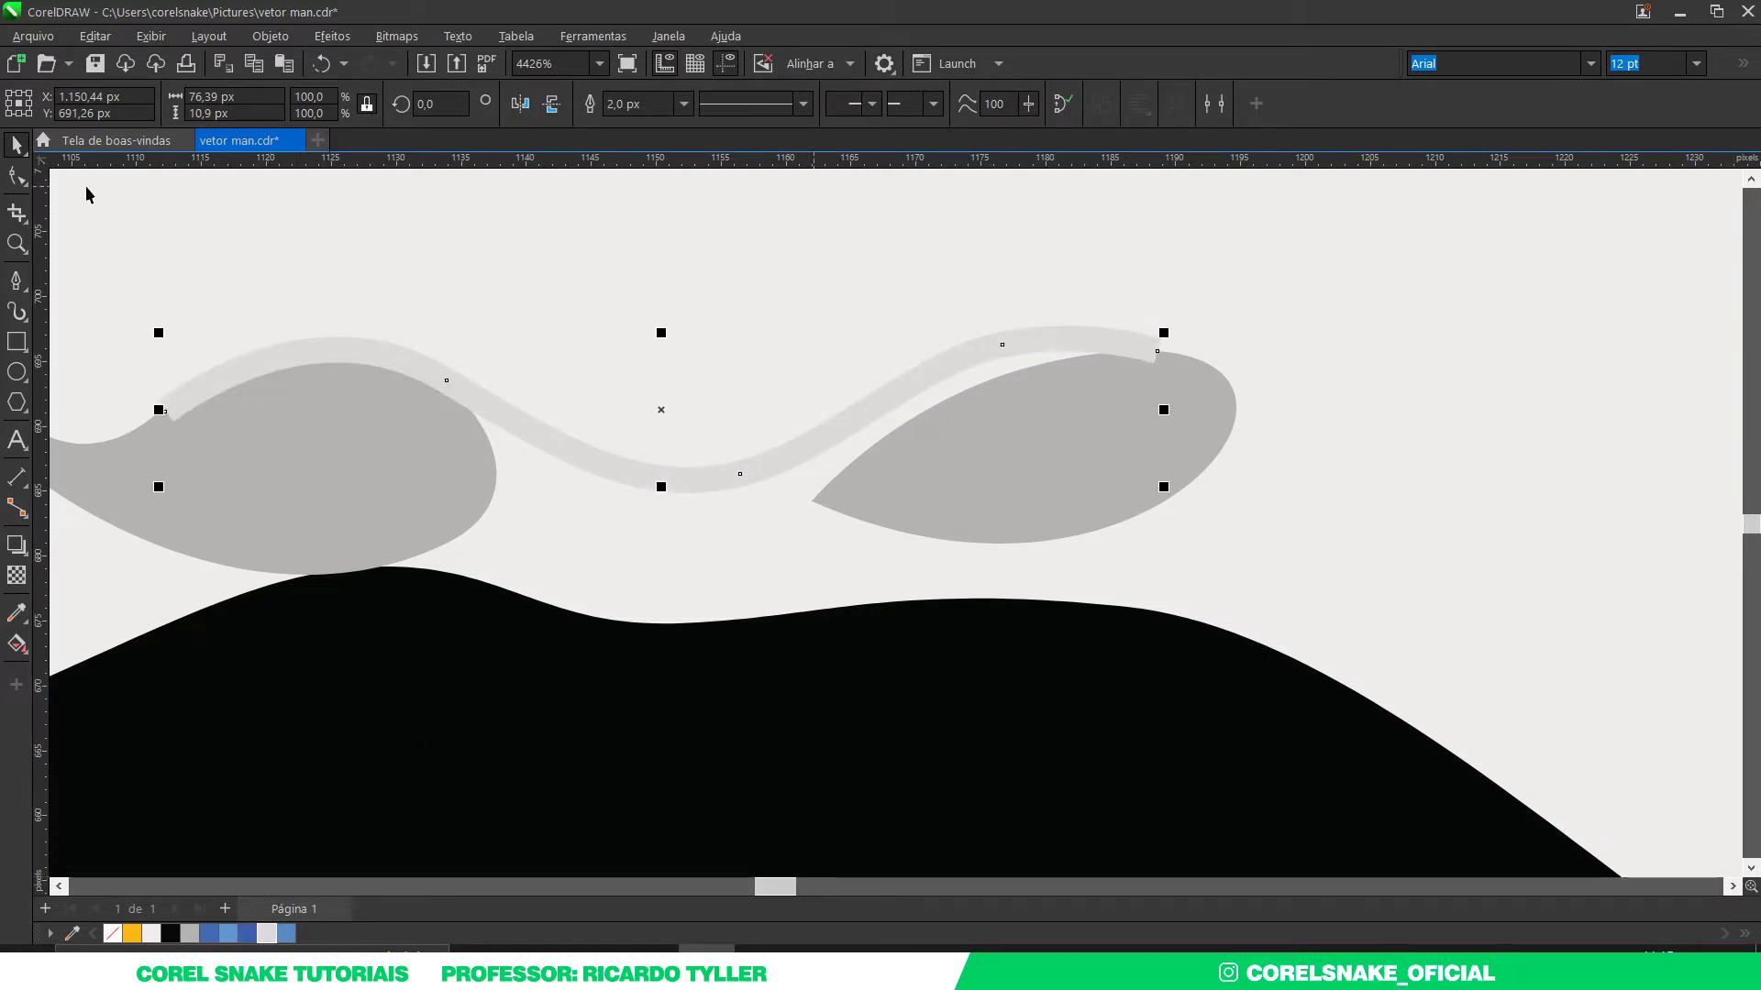
Step: Nudge the curve's right end point and move the right nostril about 40 px left
left_click(19, 175)
left_click_drag(1161, 353, 1181, 355)
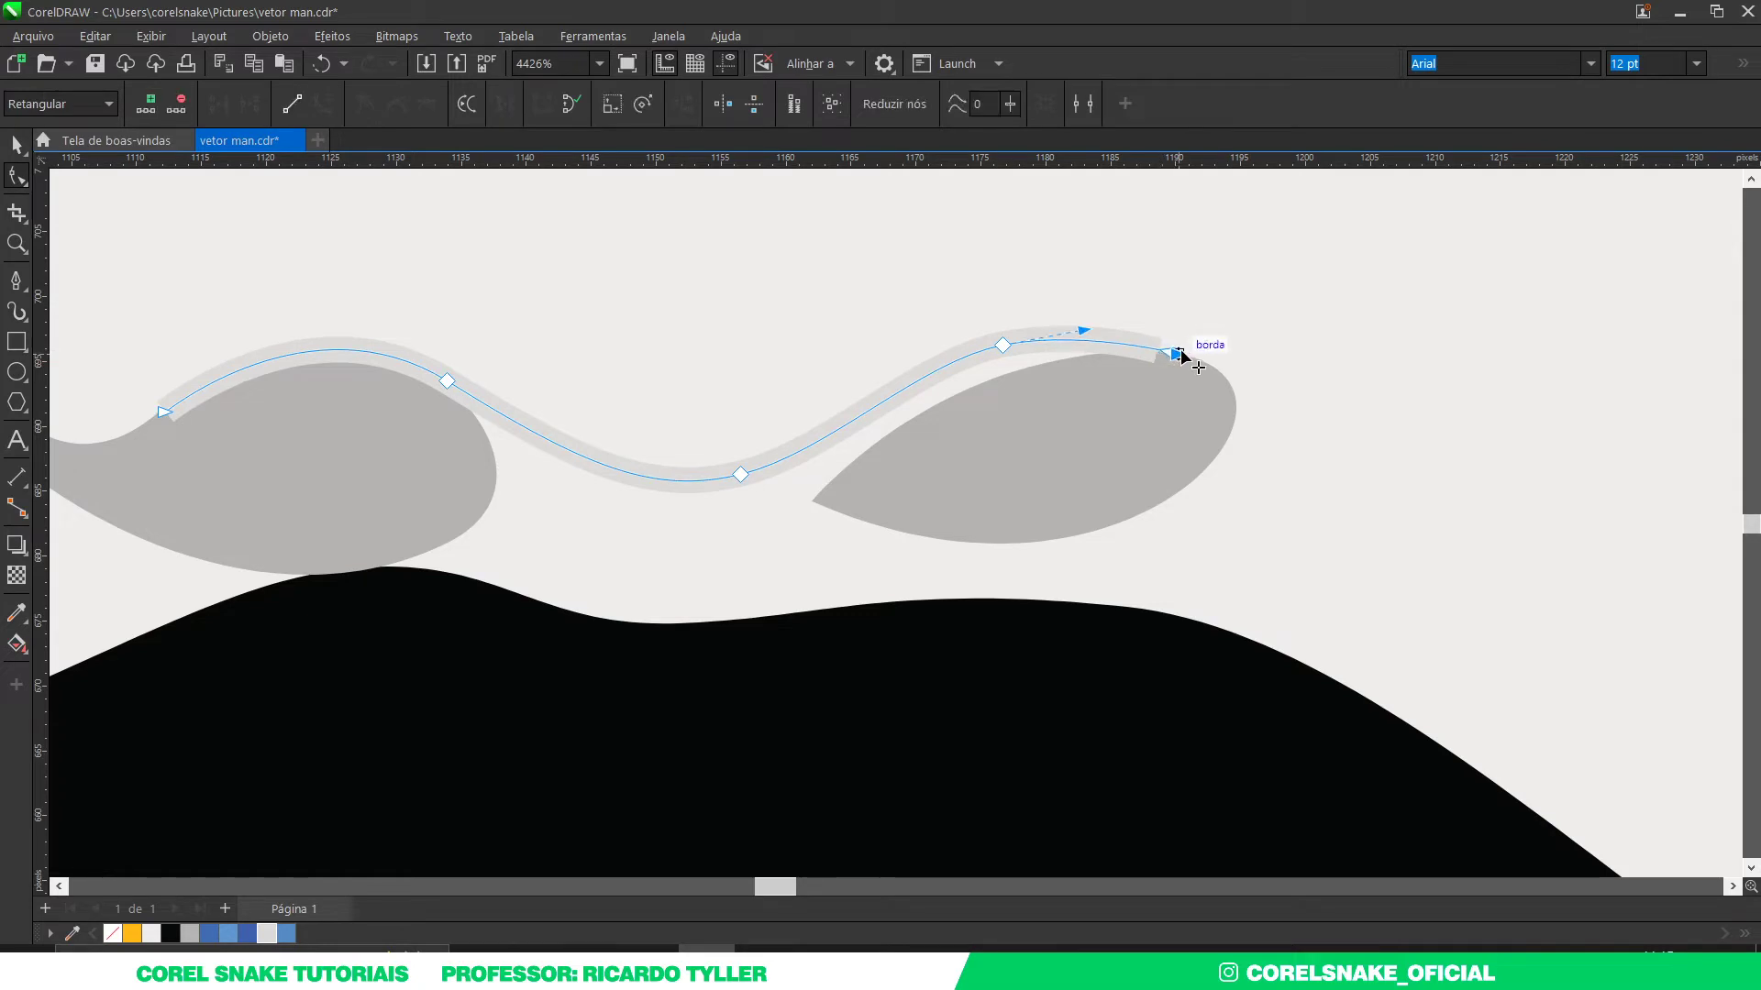
left_click(1069, 438)
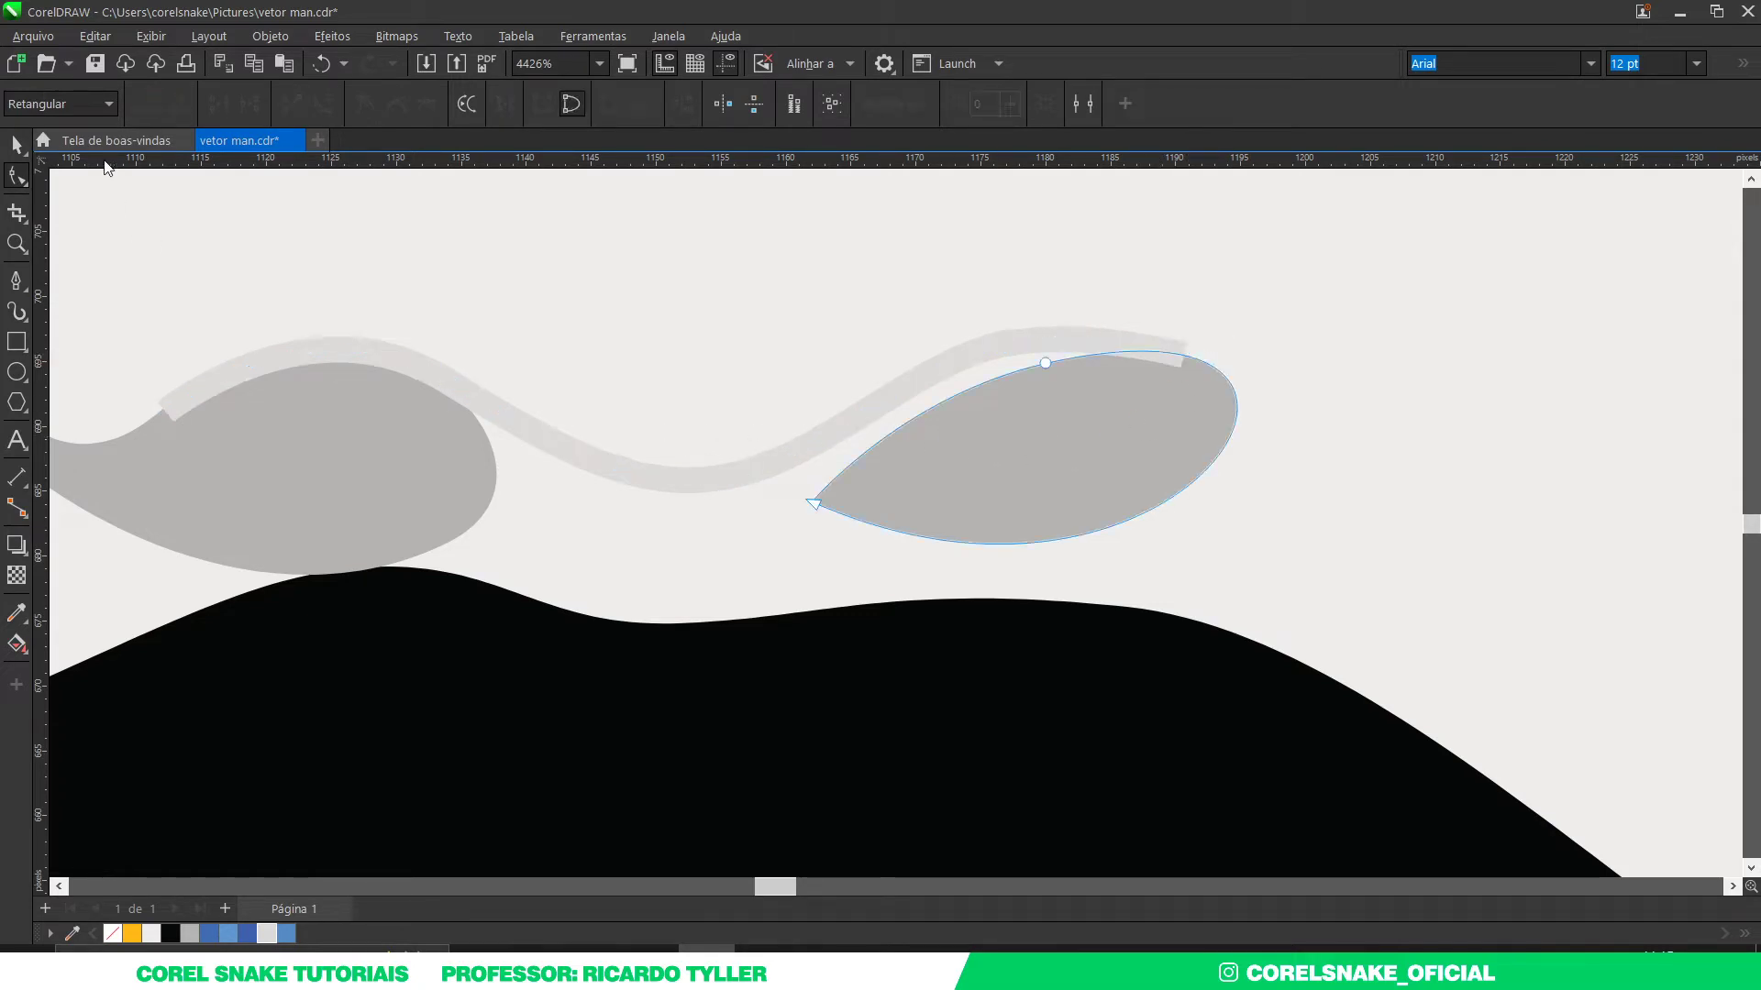
left_click(19, 147)
left_click_drag(1053, 421, 1018, 416)
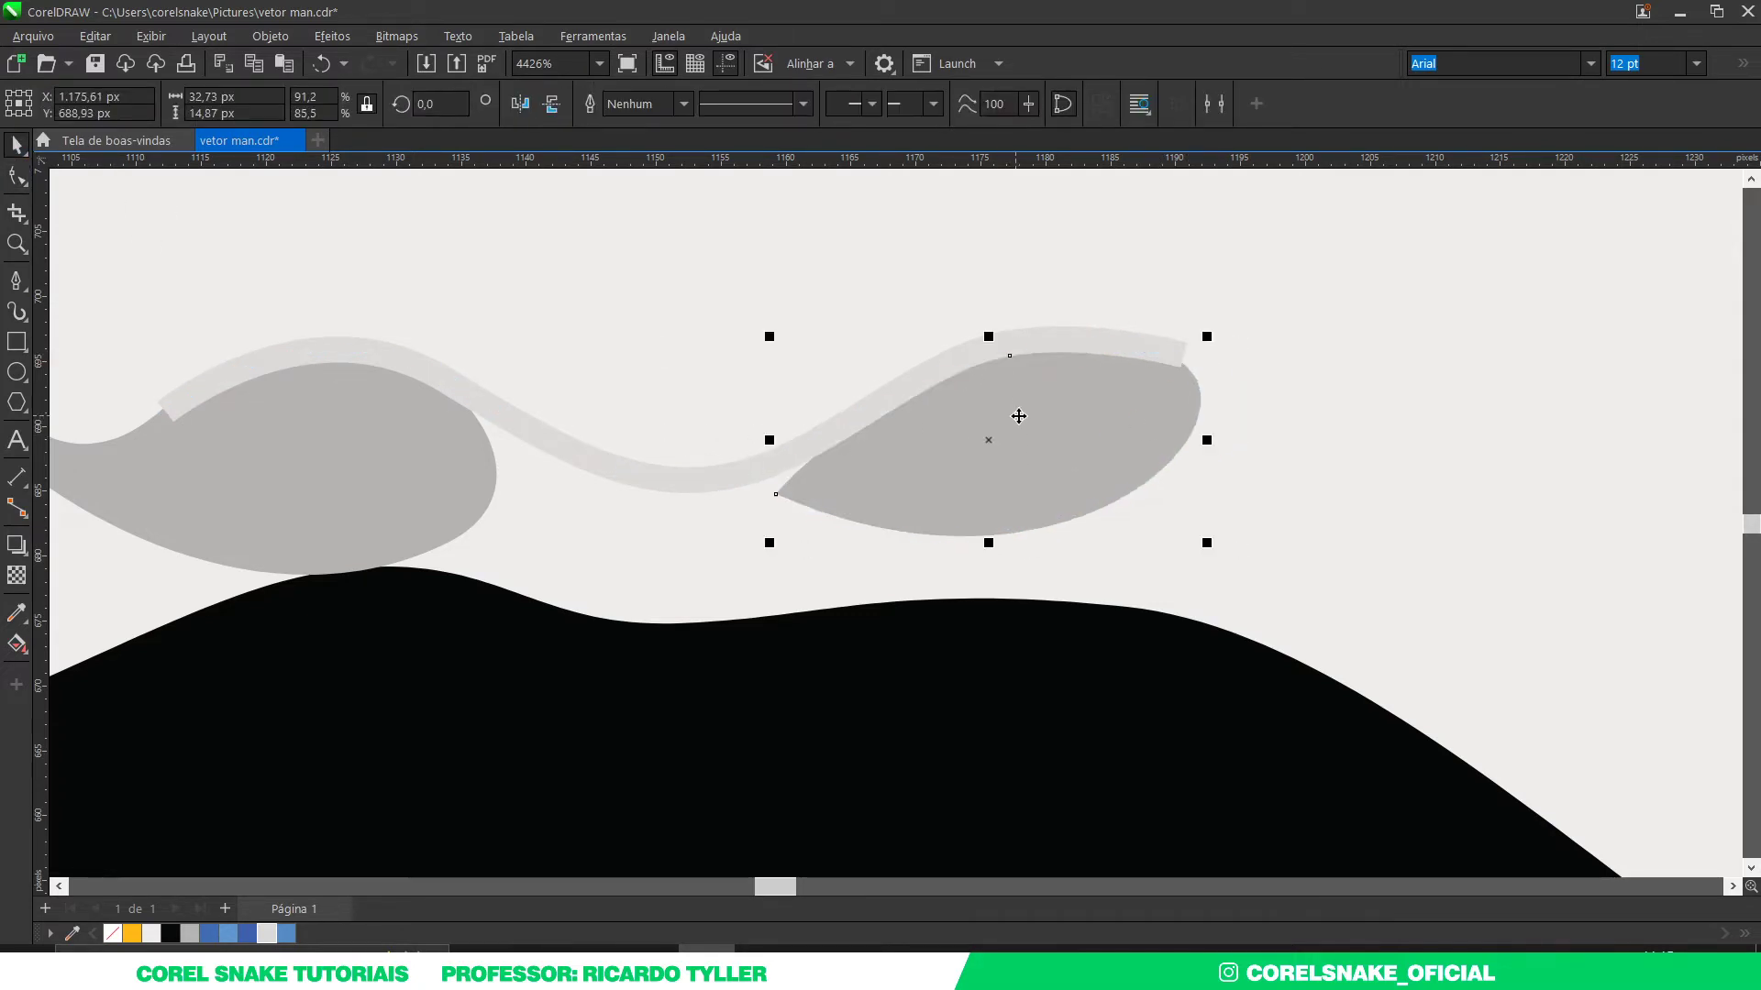
scroll(1040, 471, "down", 3)
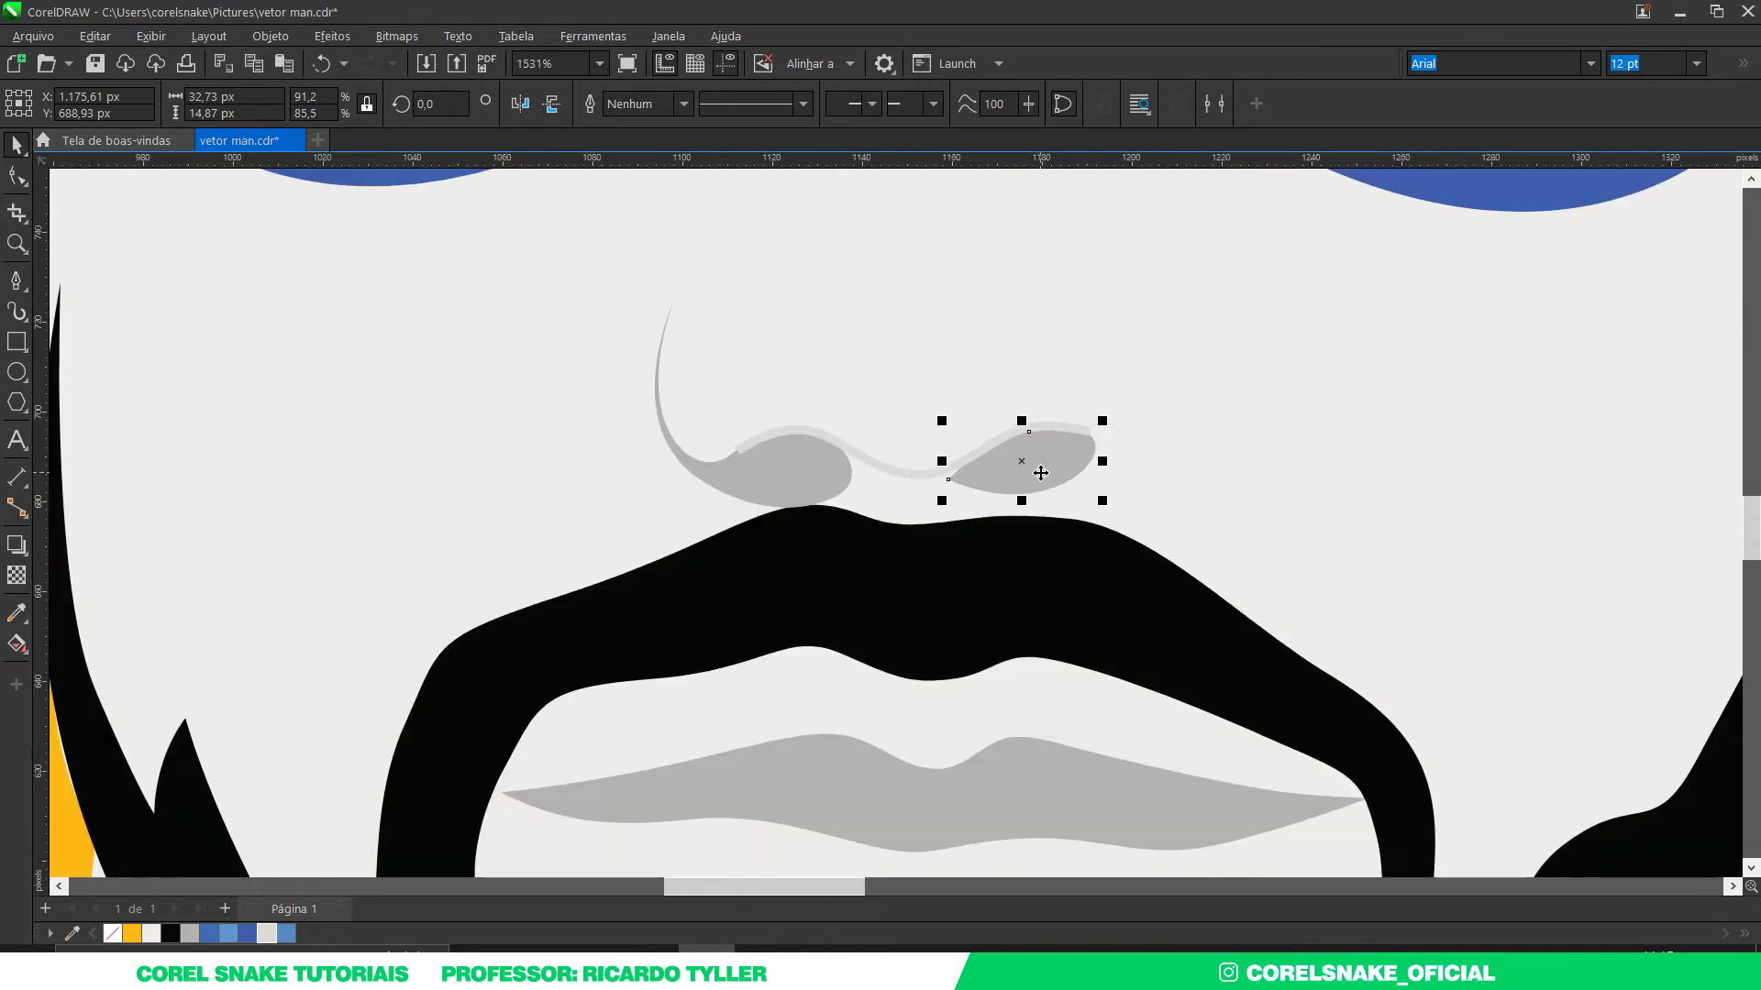
scroll(1030, 464, "down", 2)
scroll(1031, 468, "up", 3)
scroll(1075, 488, "up", 1)
scroll(1082, 483, "down", 3)
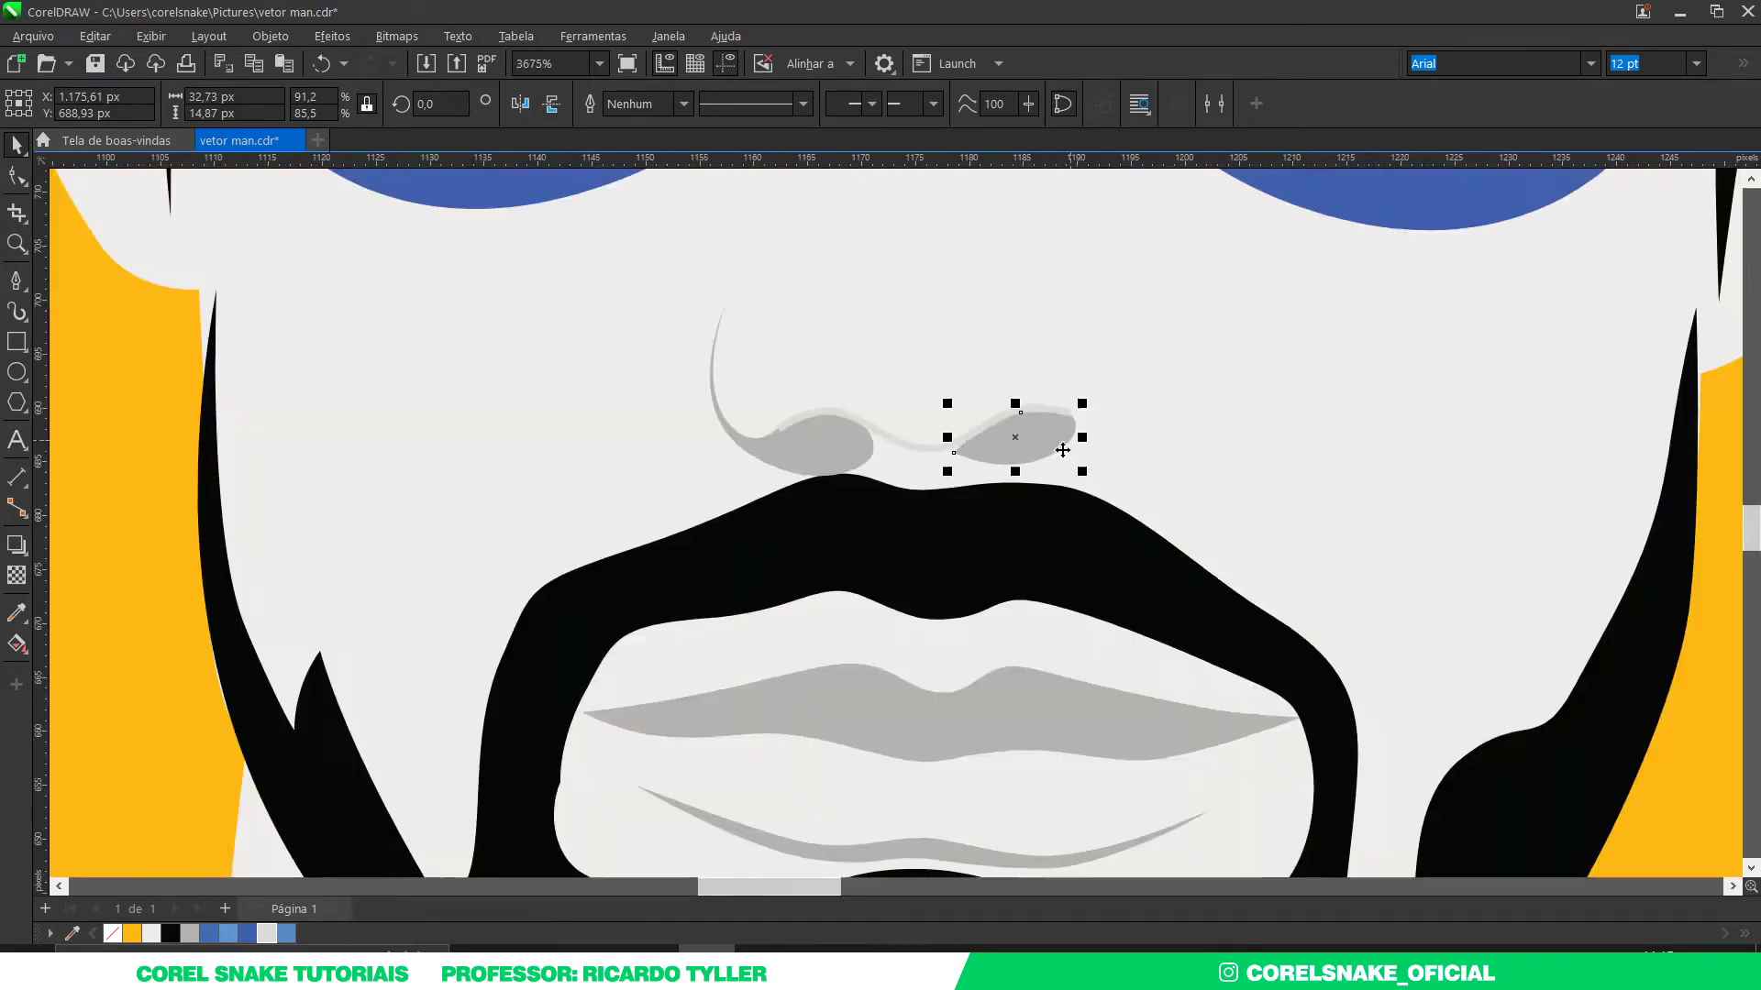
scroll(1061, 443, "down", 2)
scroll(1007, 473, "up", 4)
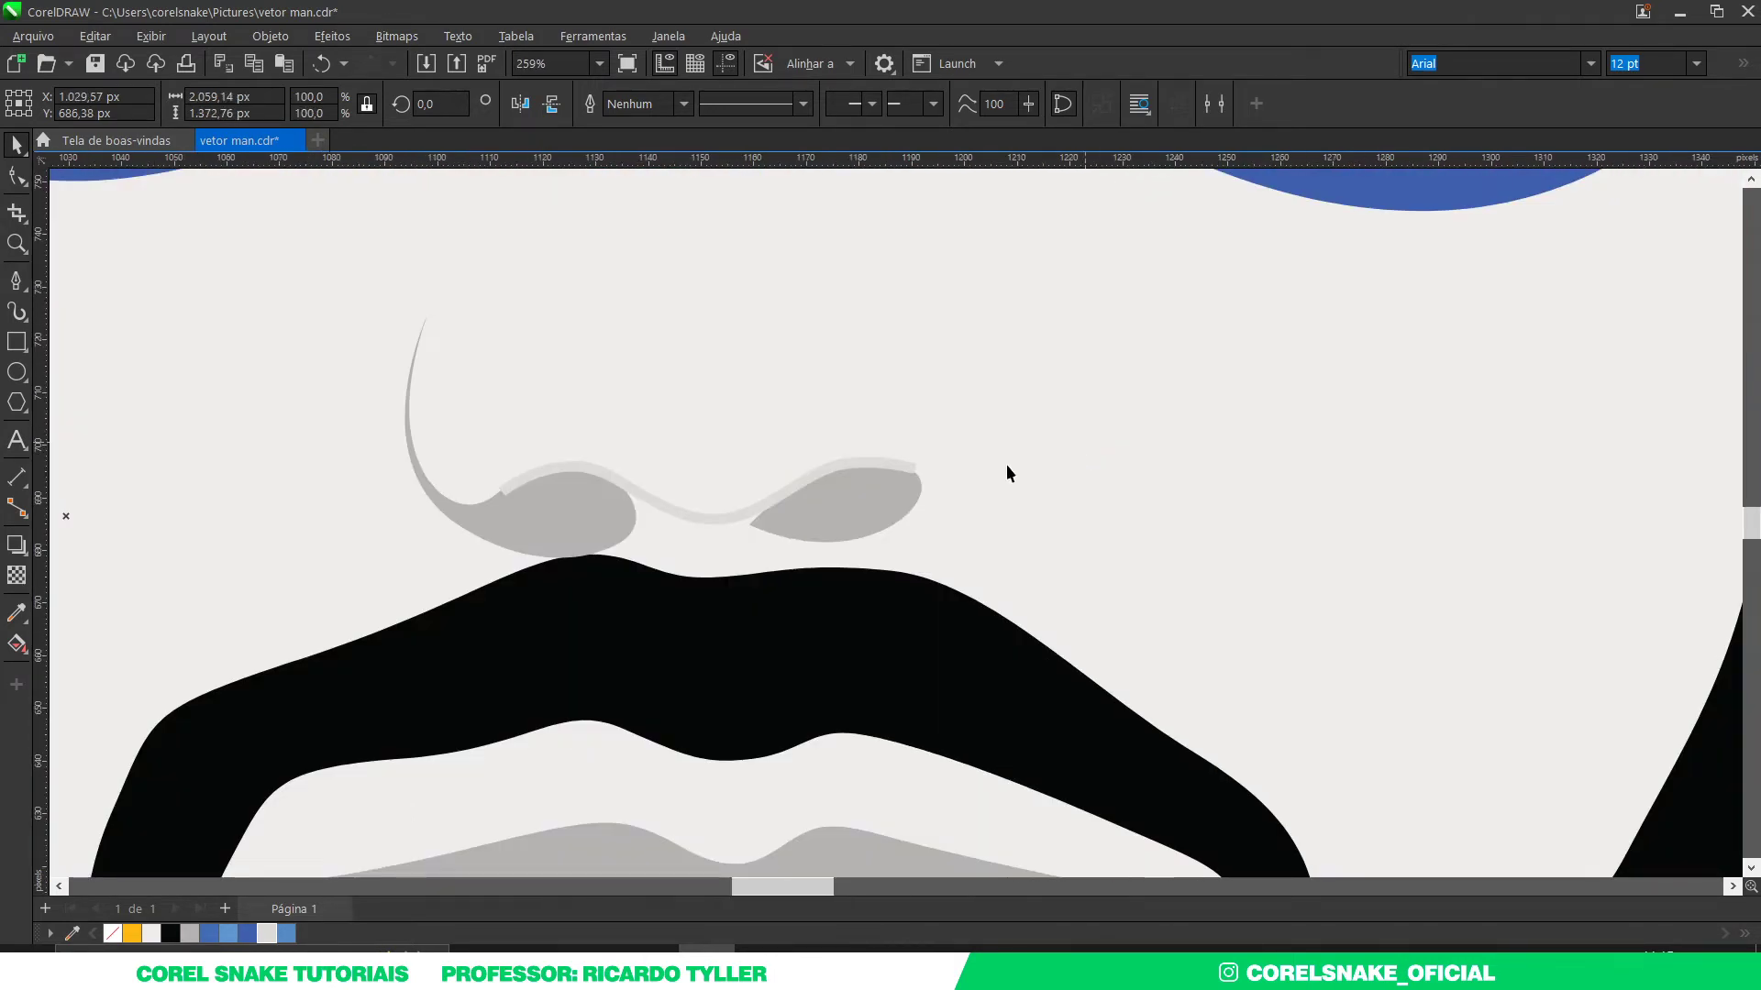
left_click(828, 504)
scroll(829, 499, "up", 2)
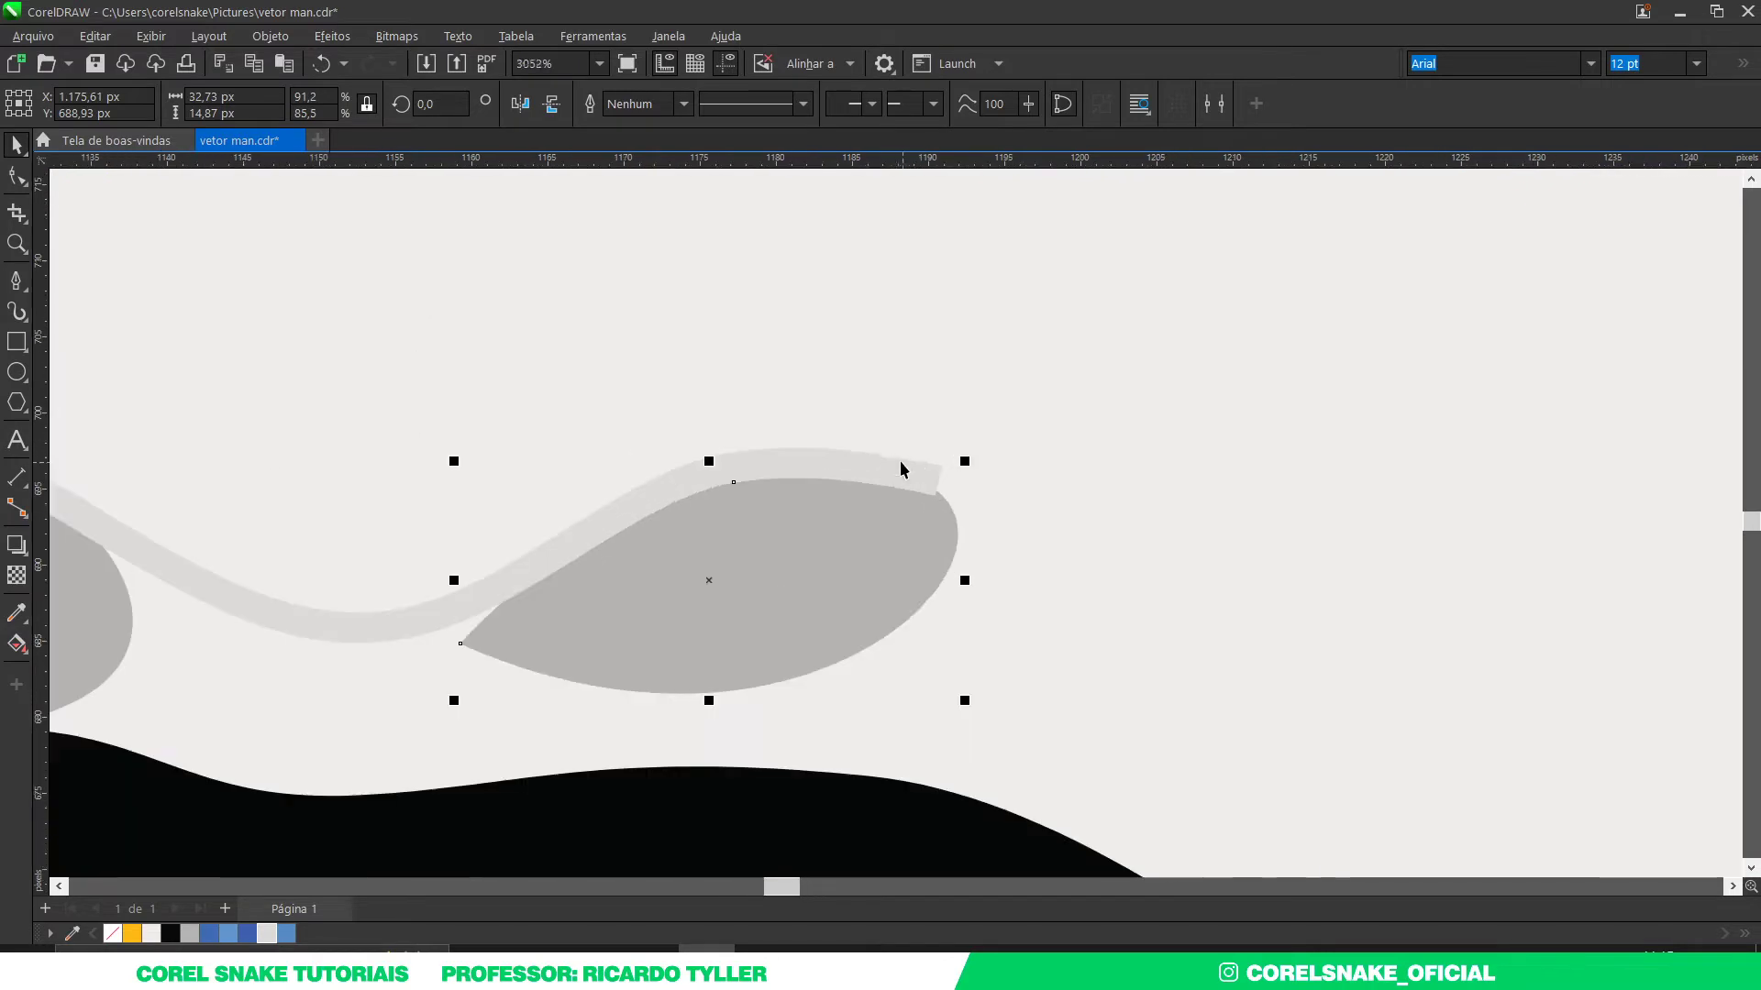
Step: Add a node at the grey band's right end, pull it into a sharp tip, and delete two extra nodes
left_click(782, 464)
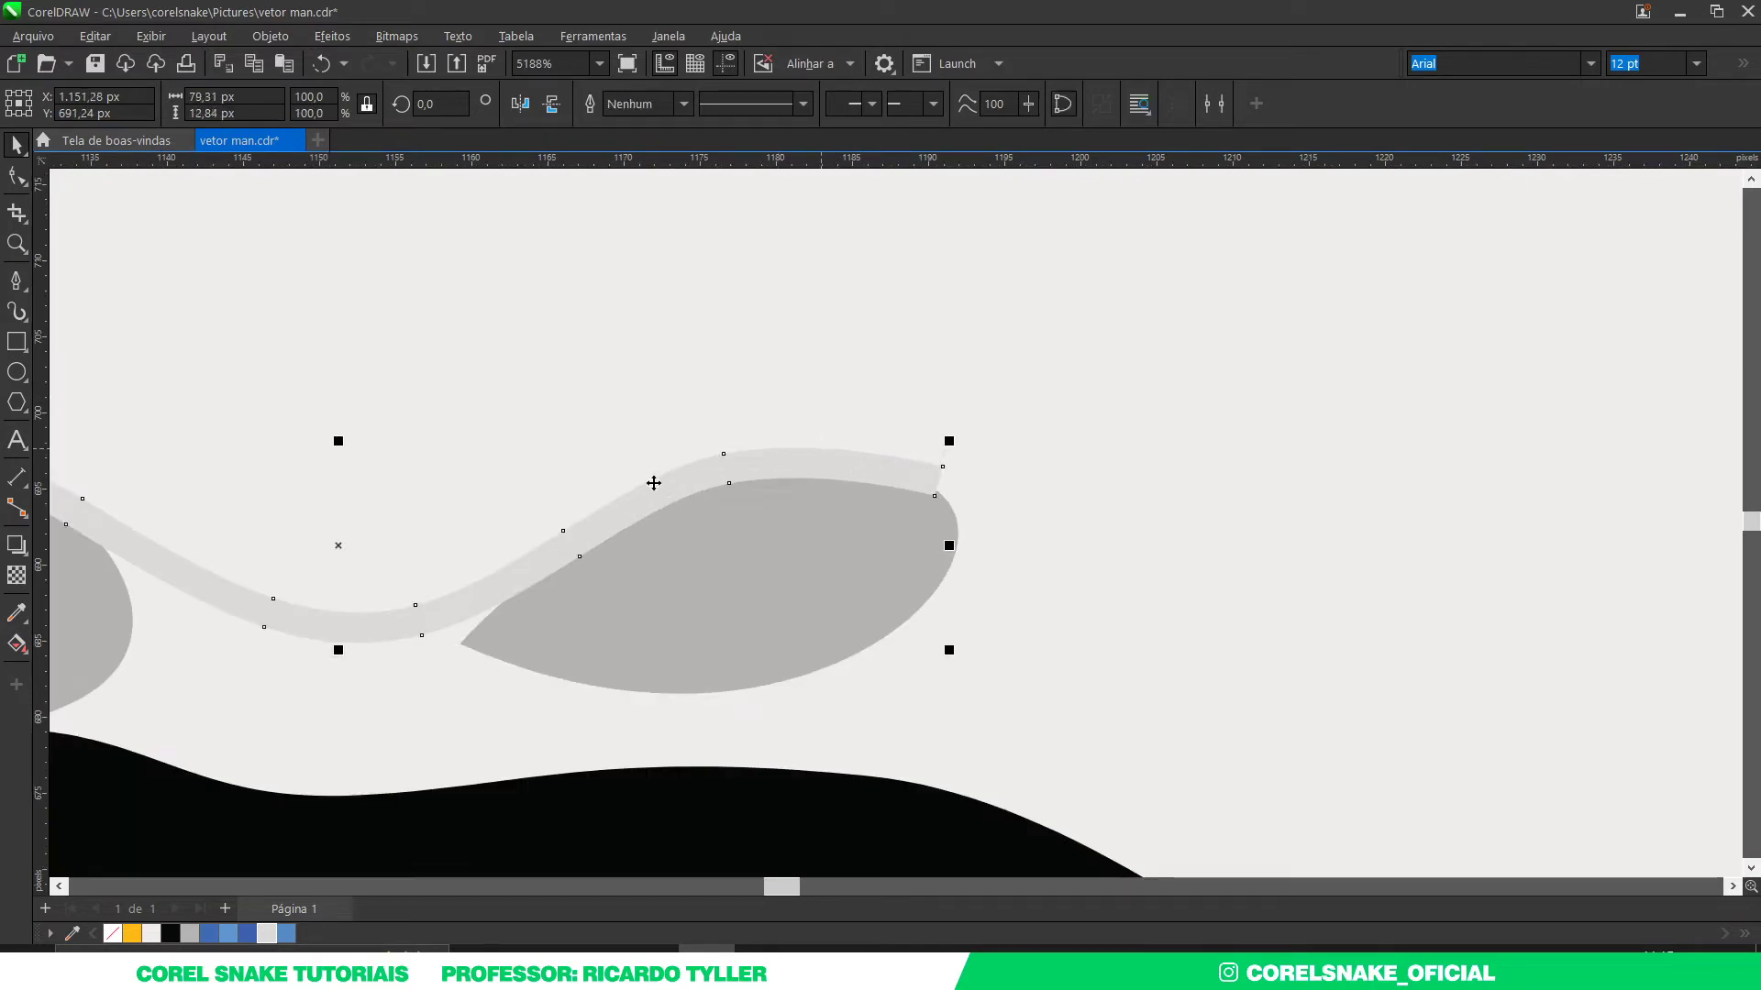
key("F10")
scroll(971, 511, "up", 1)
scroll(895, 464, "up", 1)
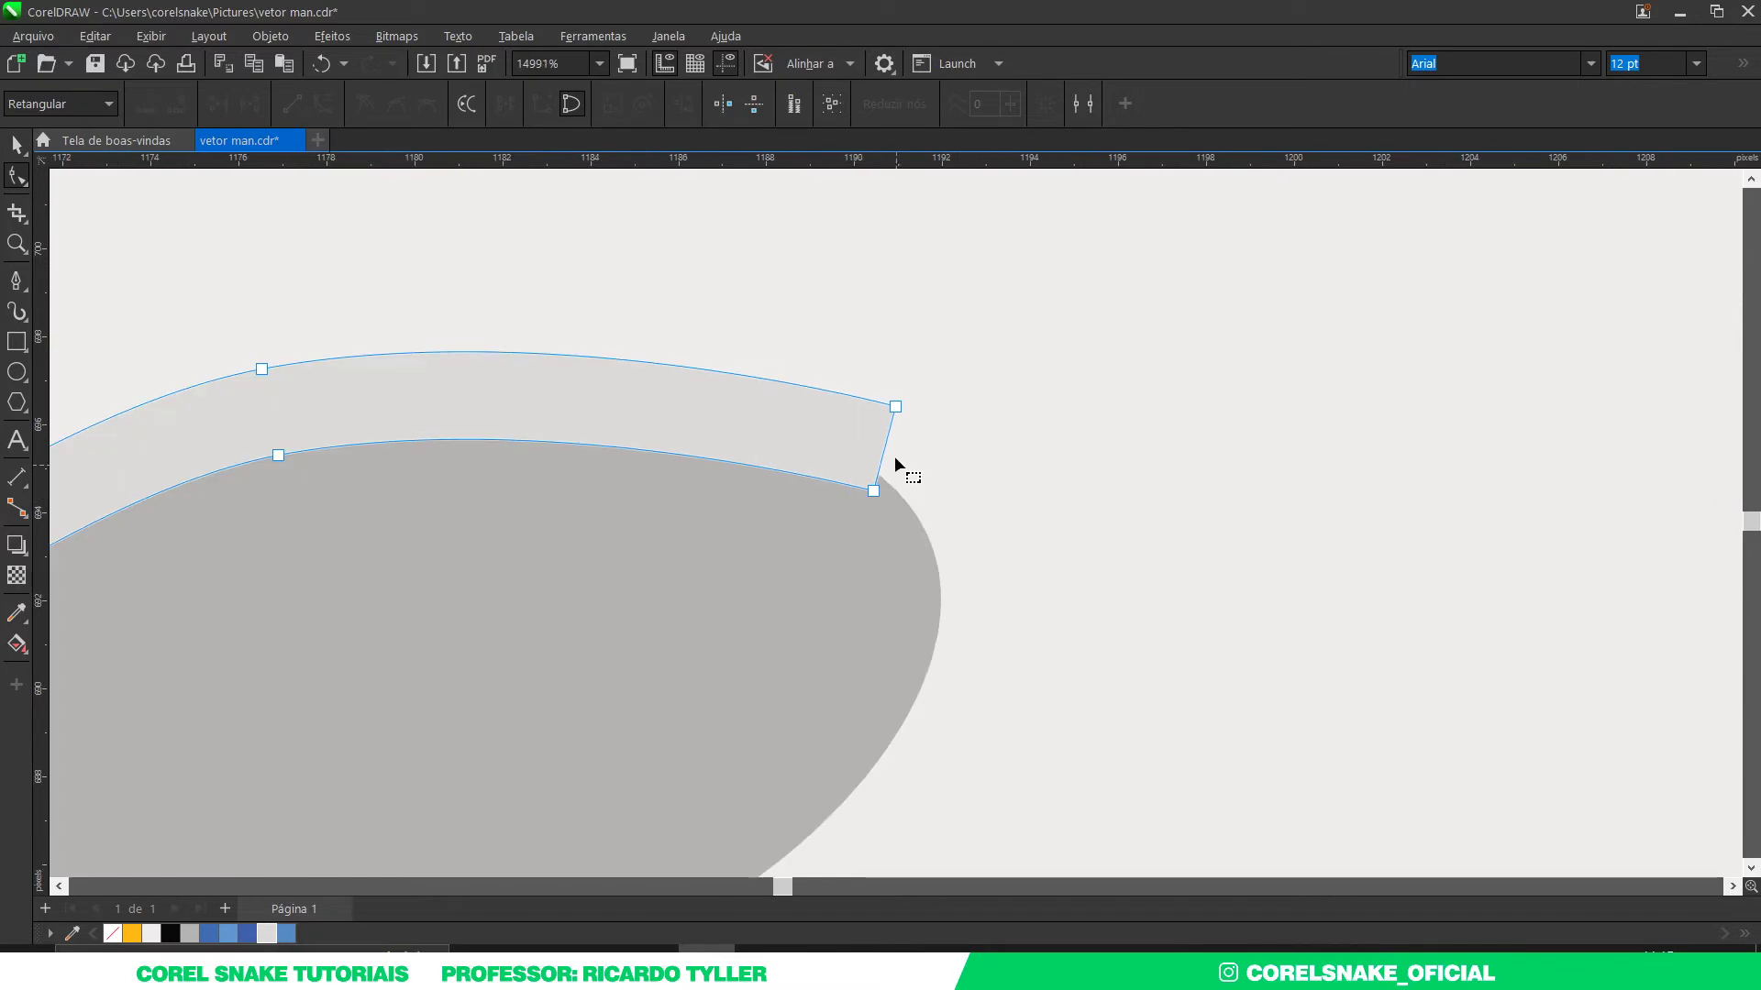
double_click(884, 449)
left_click_drag(884, 449, 1220, 607)
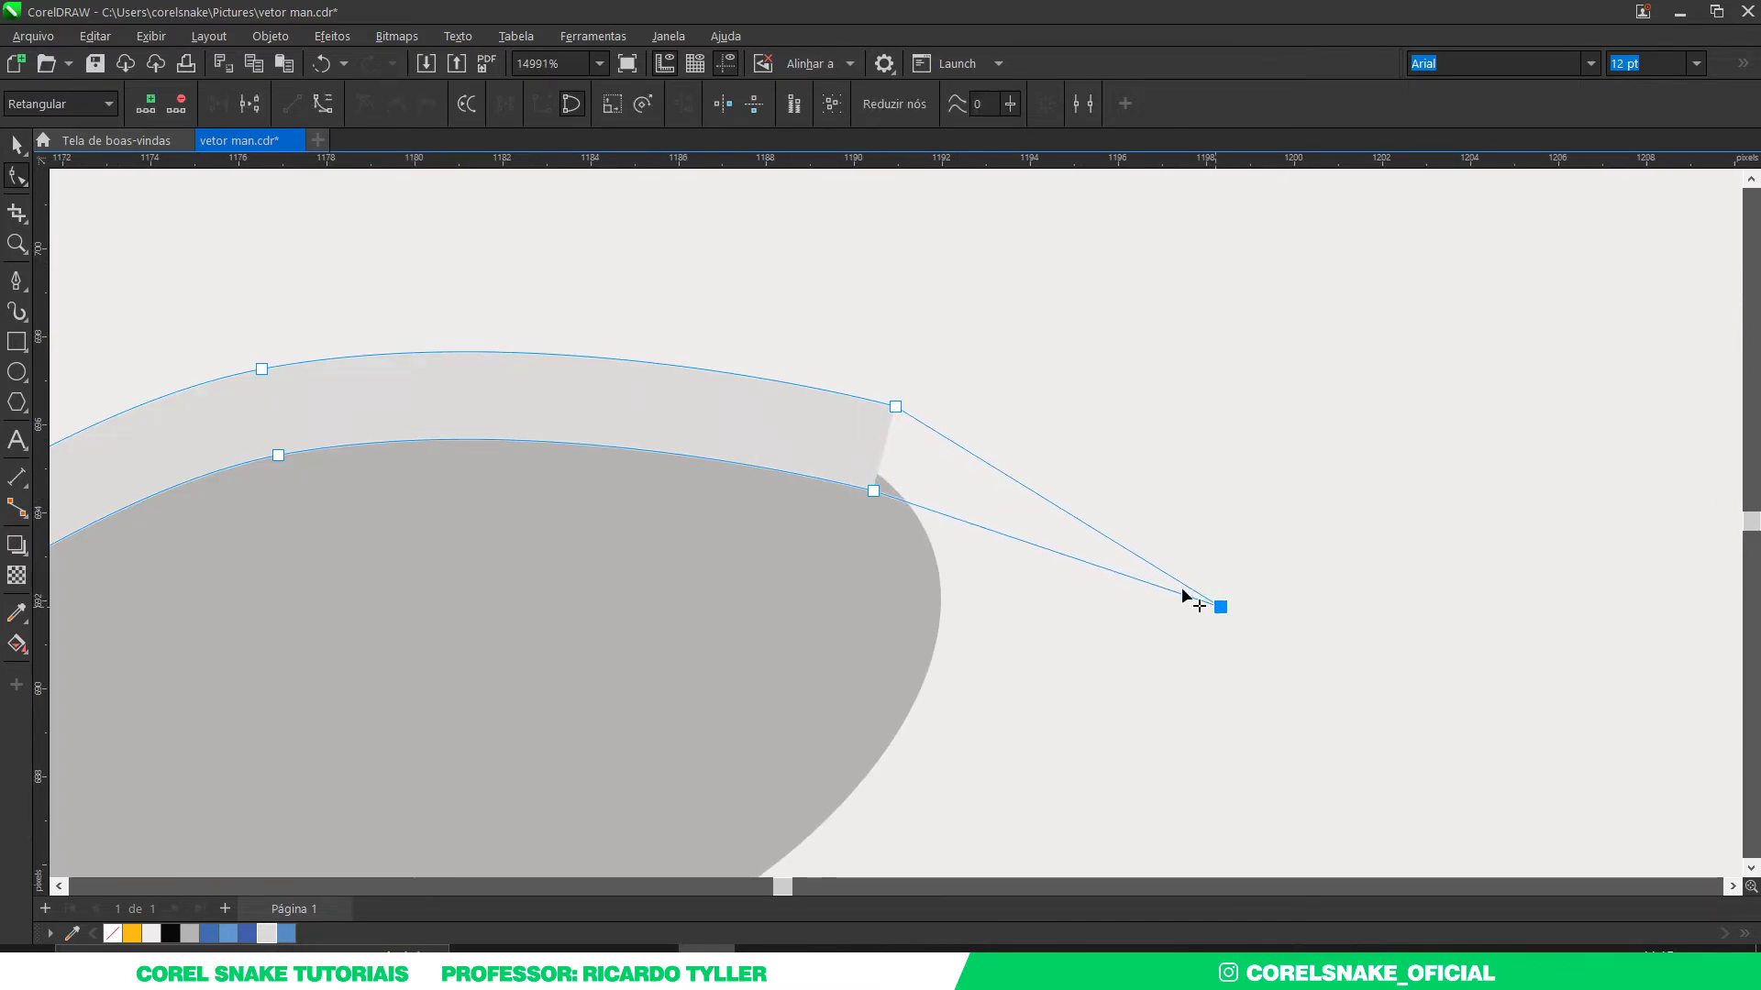
left_click(895, 406)
key("Delete")
left_click(873, 491)
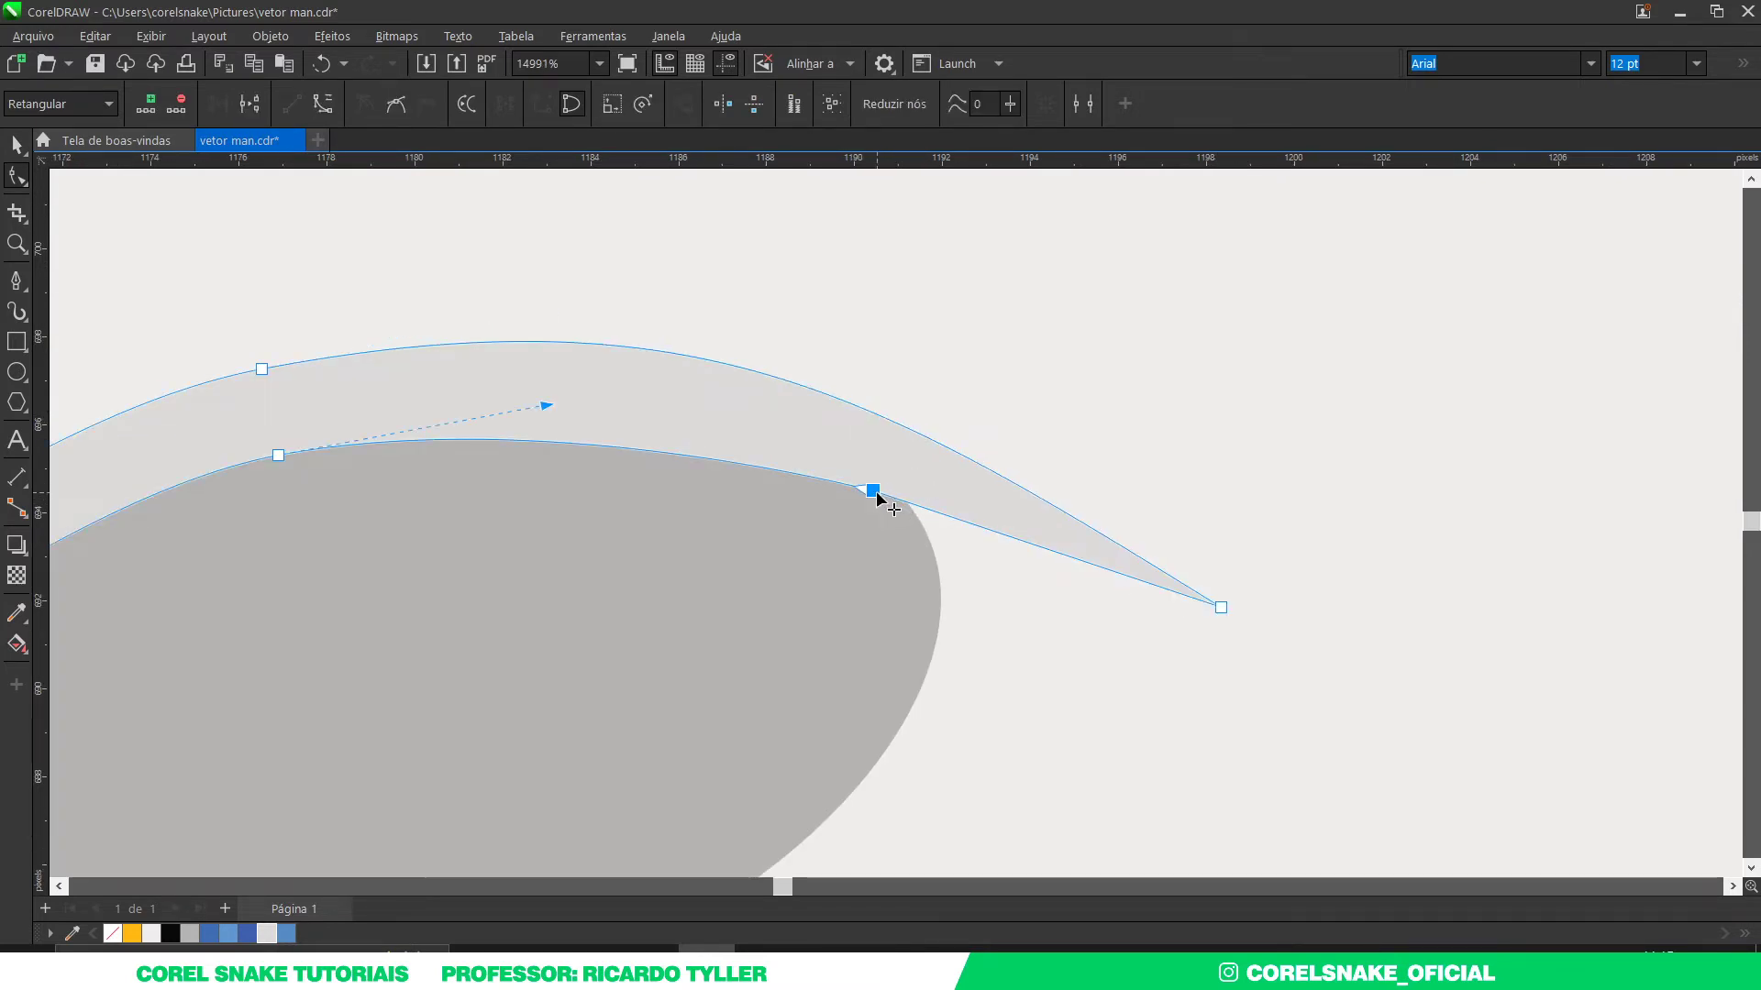
key("Delete")
Step: Pull the band's left end onto the nostril edge and smooth its upper and lower edges
scroll(988, 468, "down", 3)
scroll(295, 497, "up", 3)
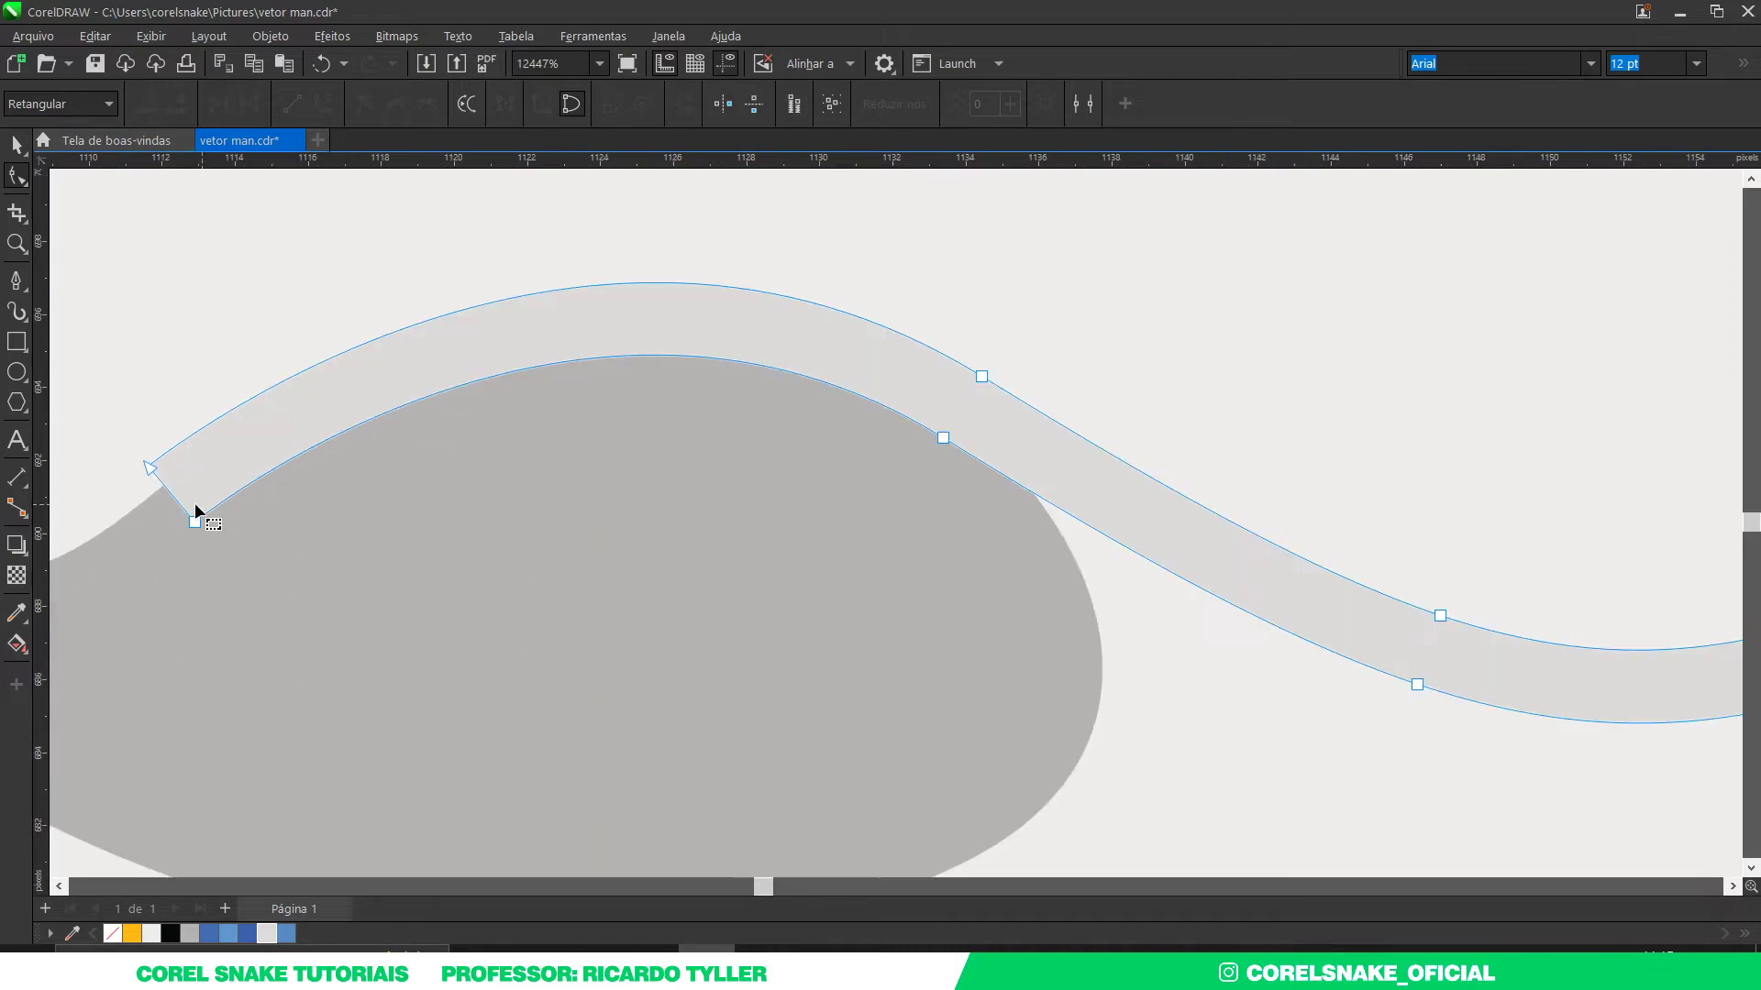
mouse_move(168, 492)
left_mouse_down()
mouse_move(37, 583)
mouse_move(243, 579)
left_mouse_up()
left_click_drag(356, 475, 354, 464)
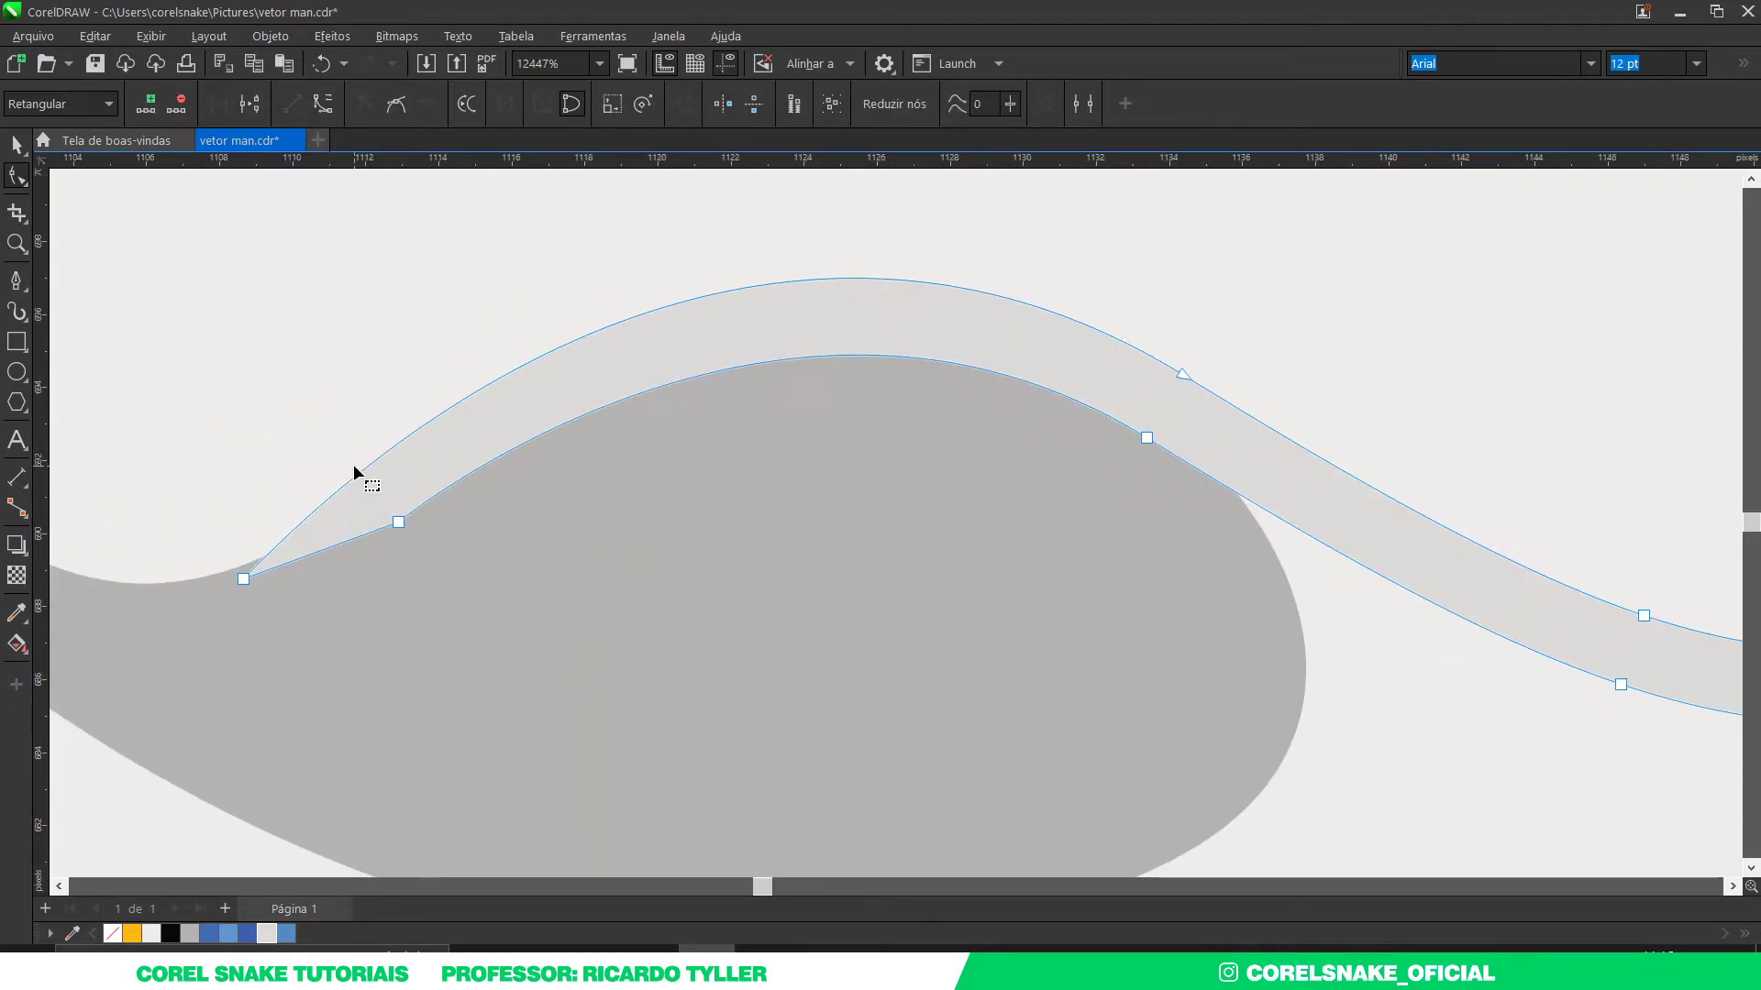
double_click(398, 522)
Step: Tilt the right nostril about 5 degrees
scroll(621, 447, "down", 3)
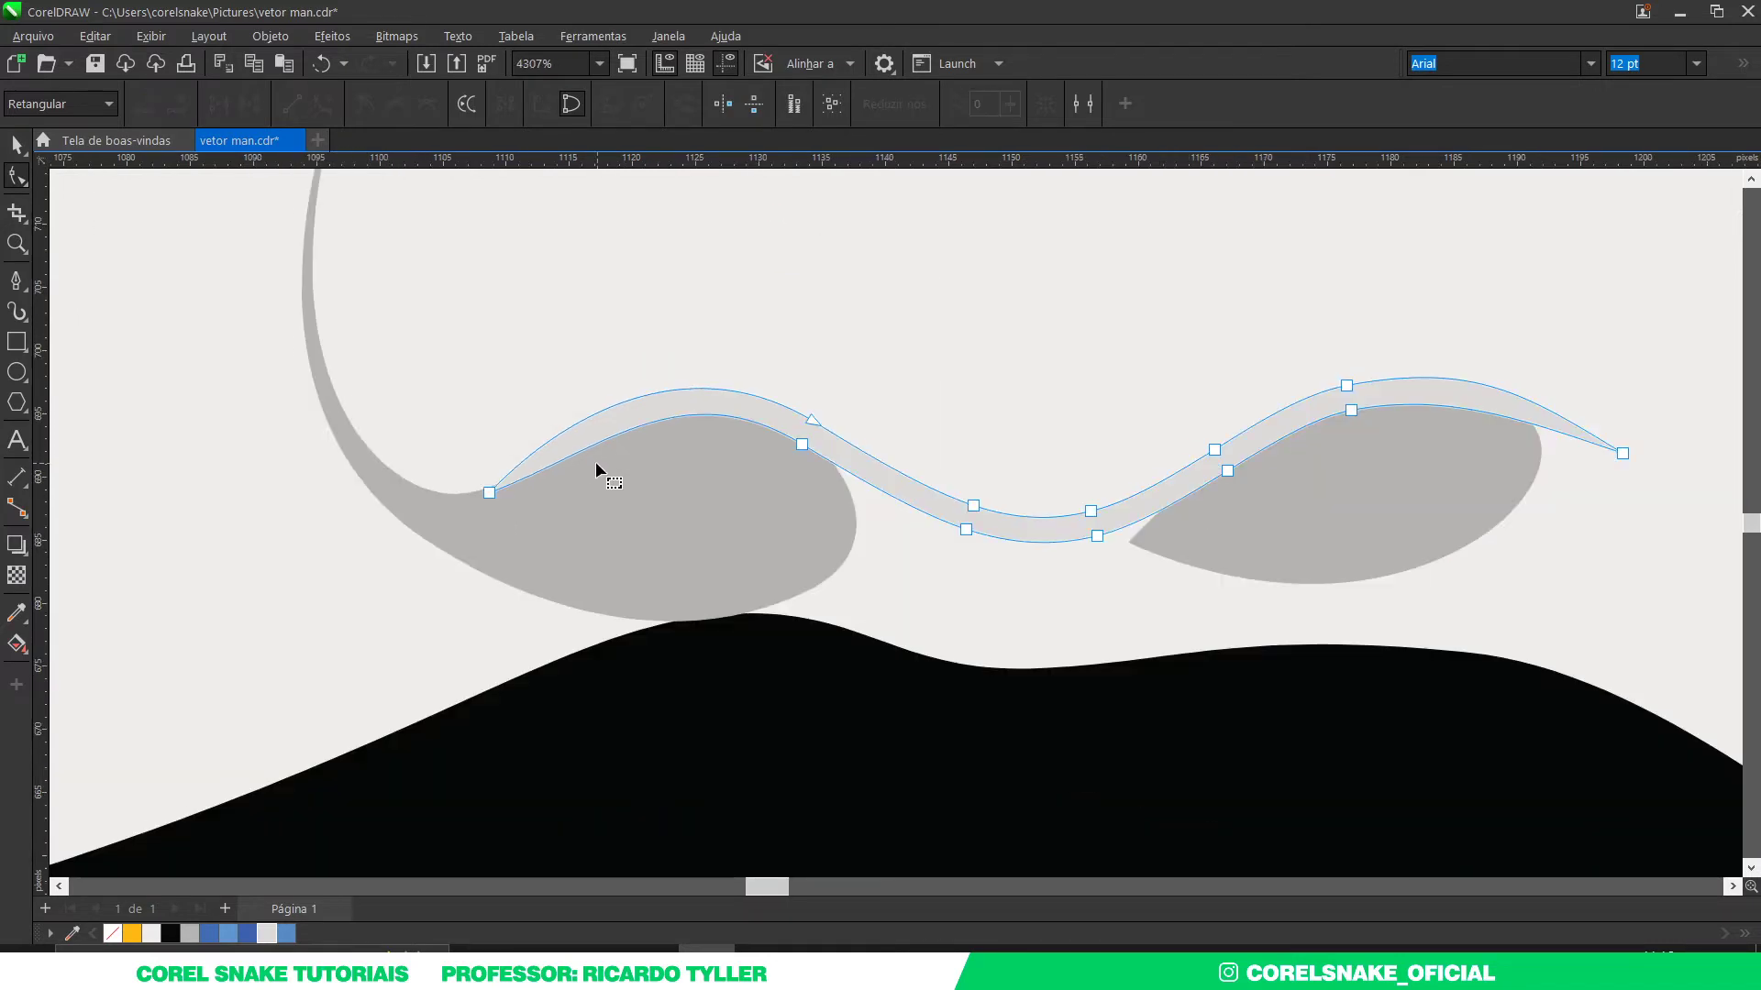
left_click(17, 144)
scroll(806, 478, "down", 3)
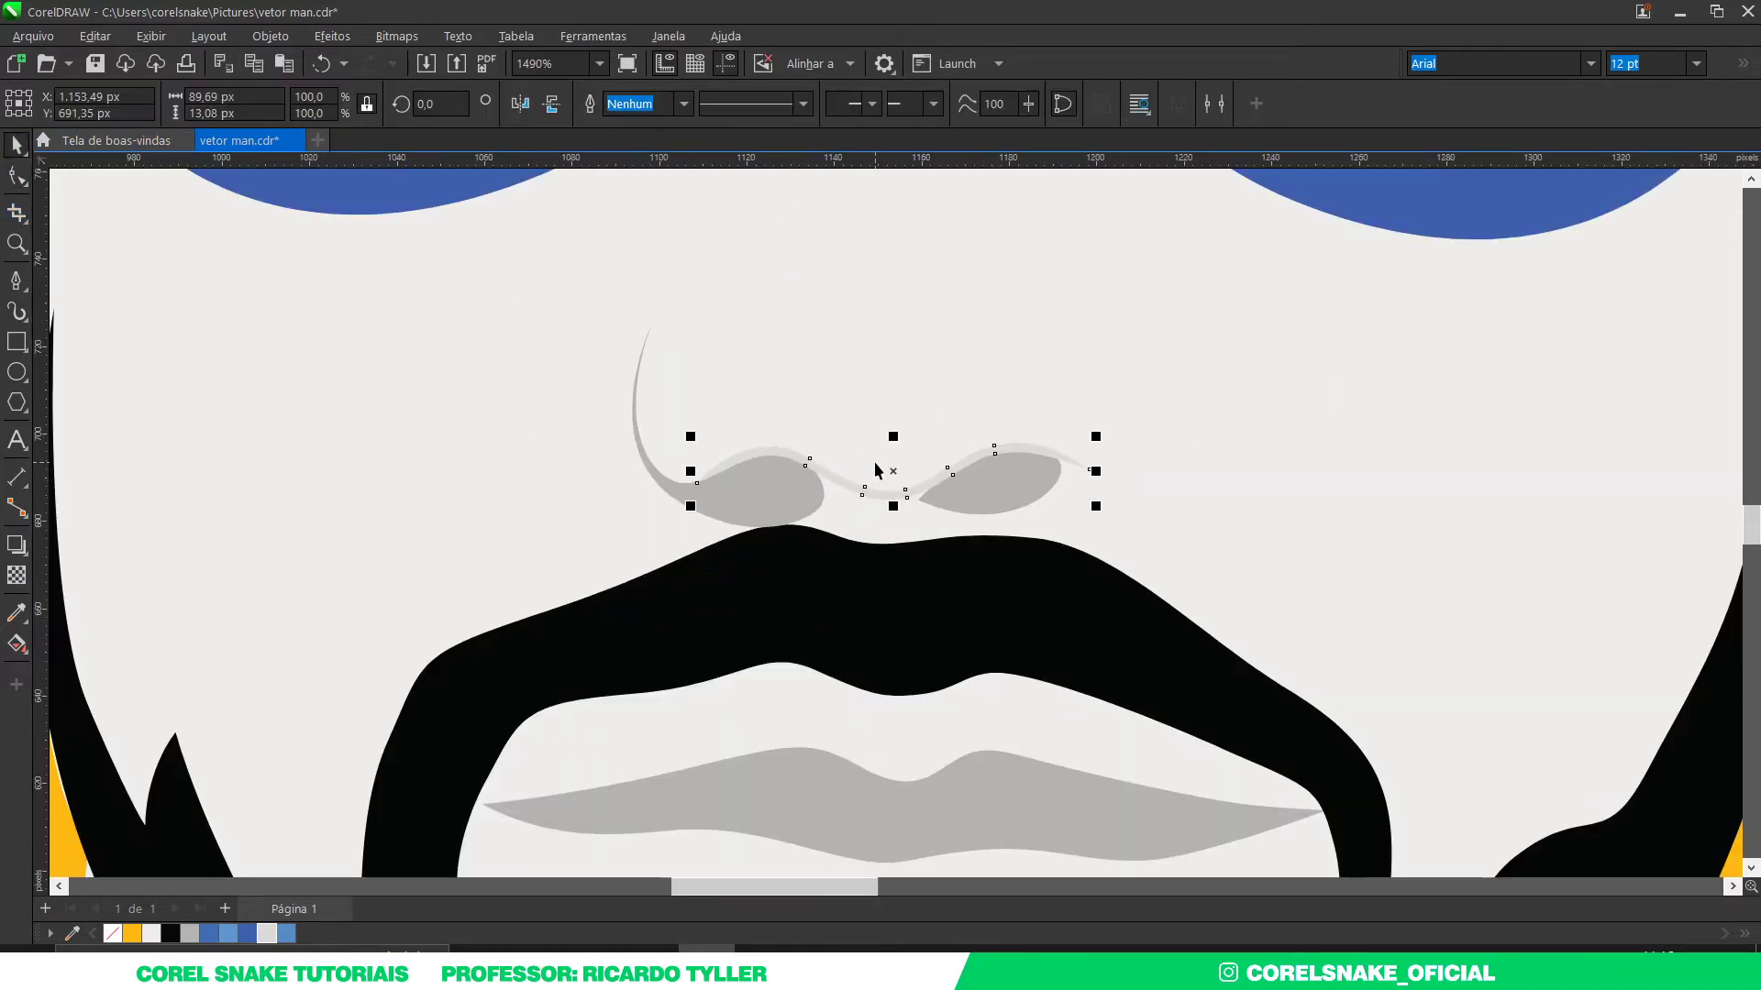
scroll(889, 451, "up", 3)
scroll(882, 431, "up", 2)
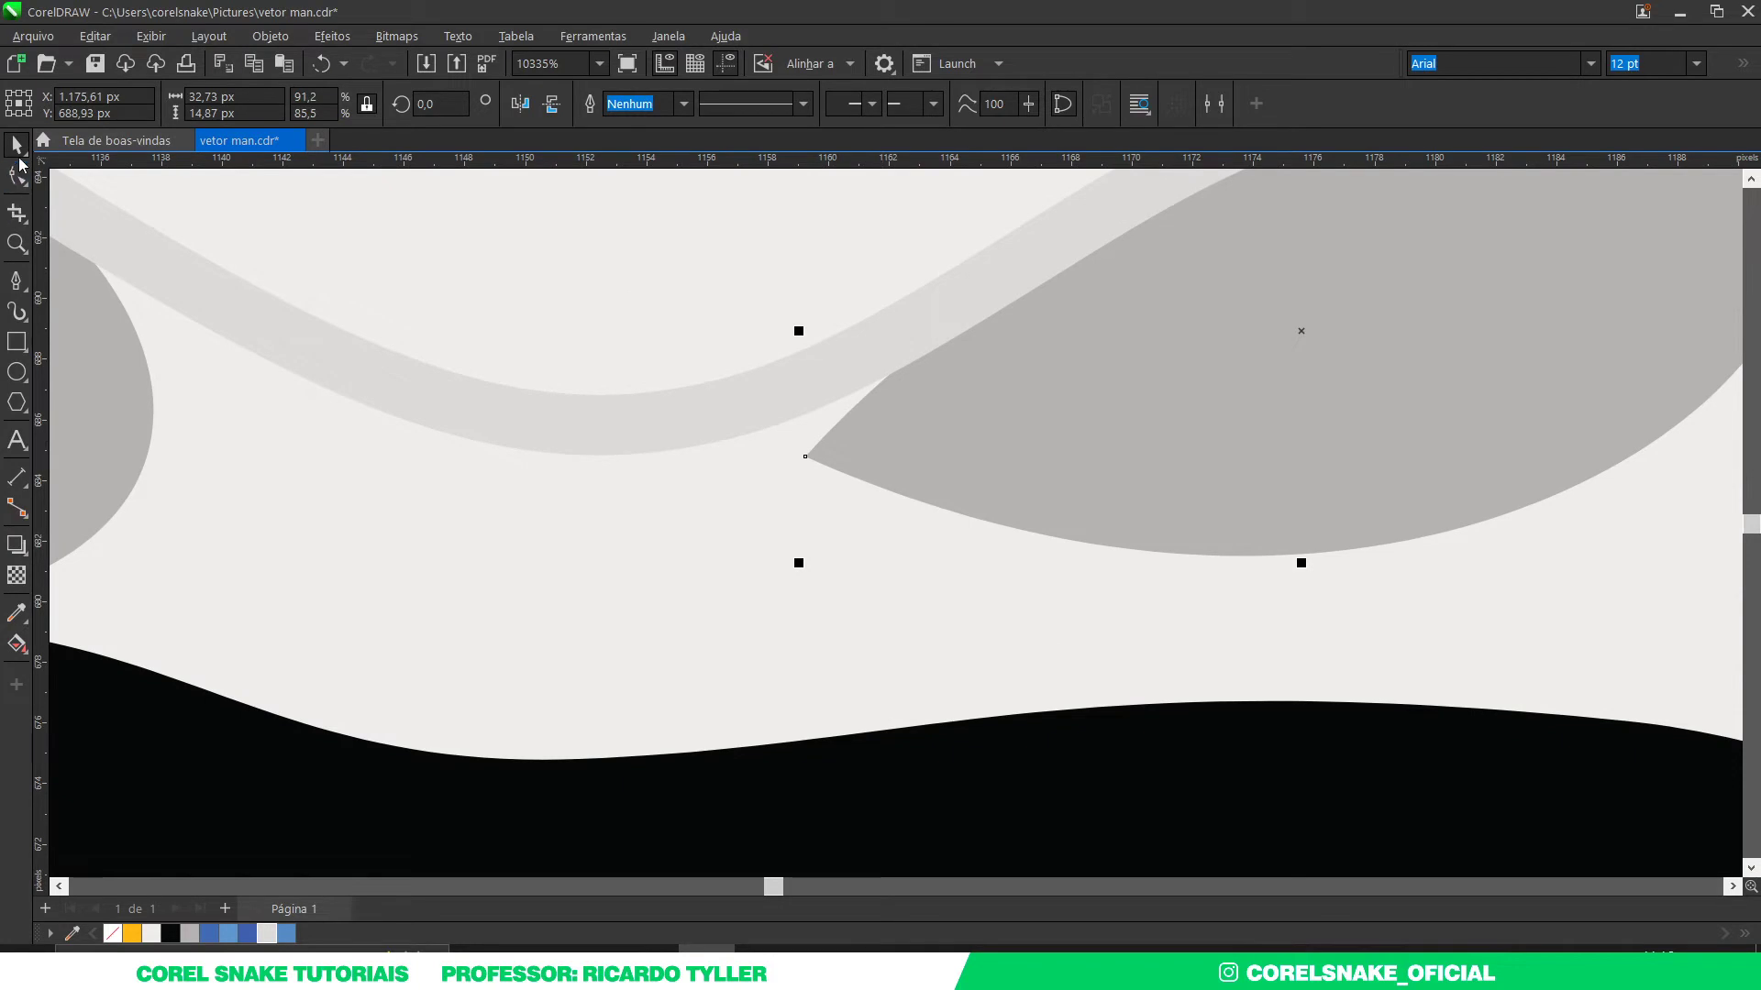
left_click(1031, 379)
left_click_drag(796, 569, 769, 525)
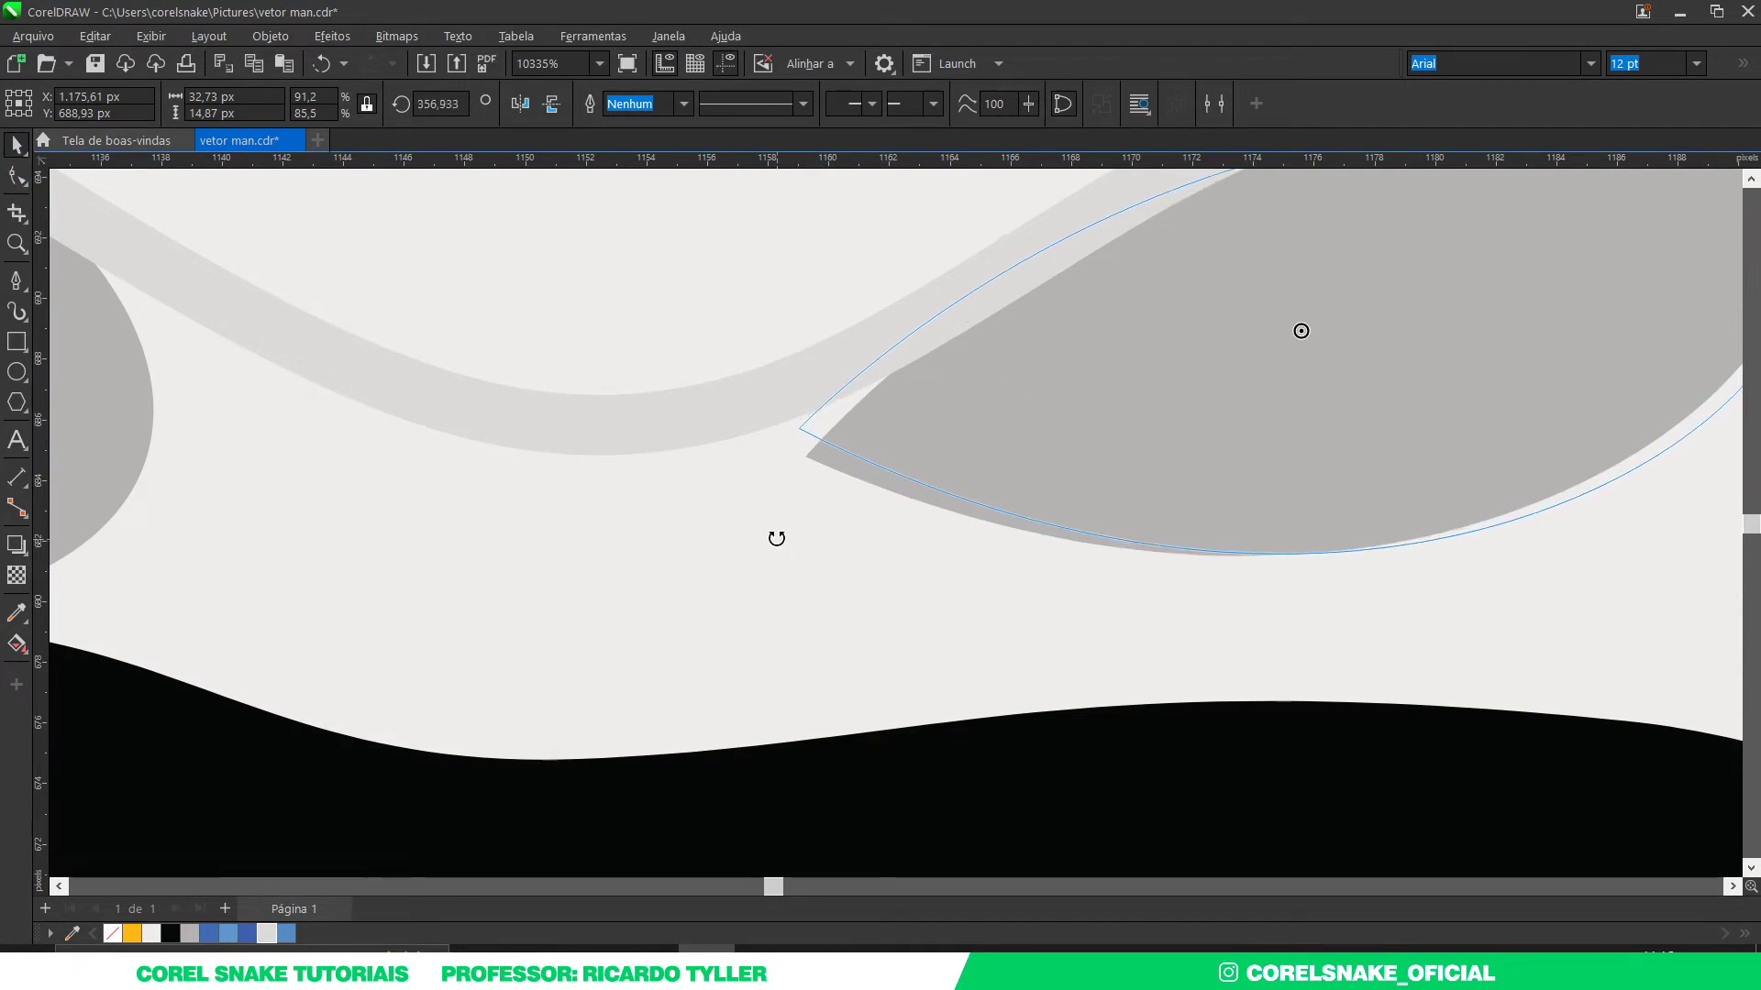
scroll(787, 550, "down", 3)
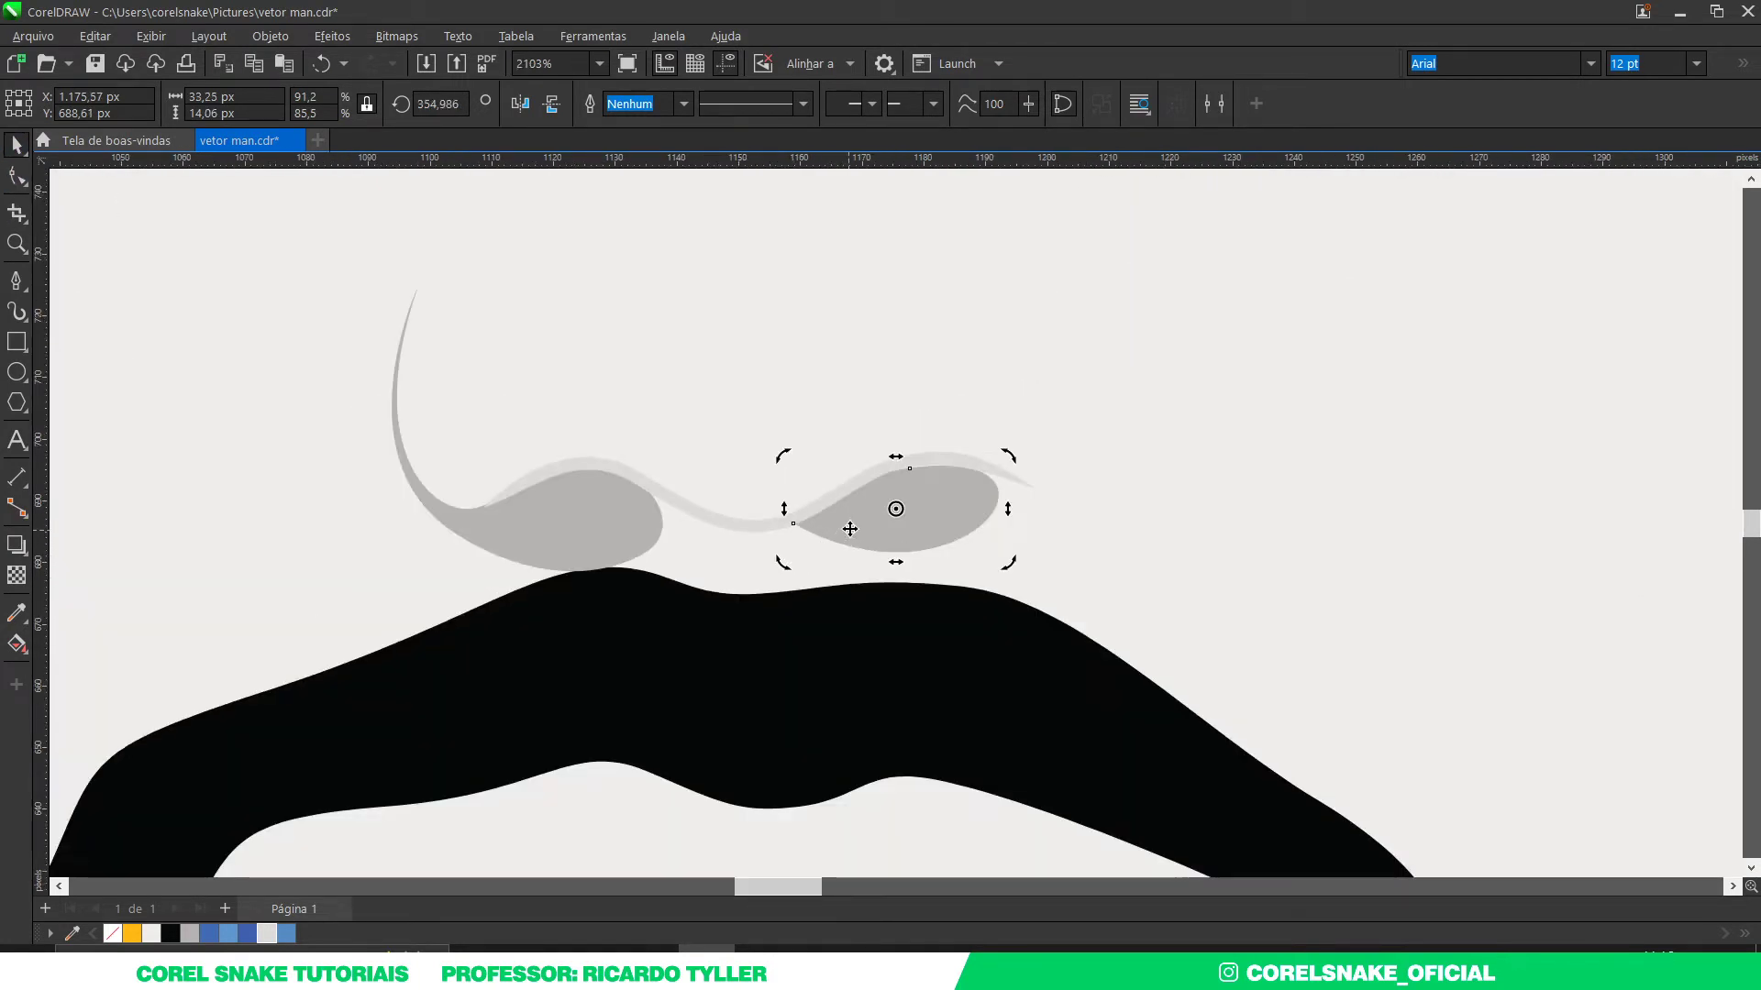
left_click(806, 400)
scroll(853, 440, "down", 2)
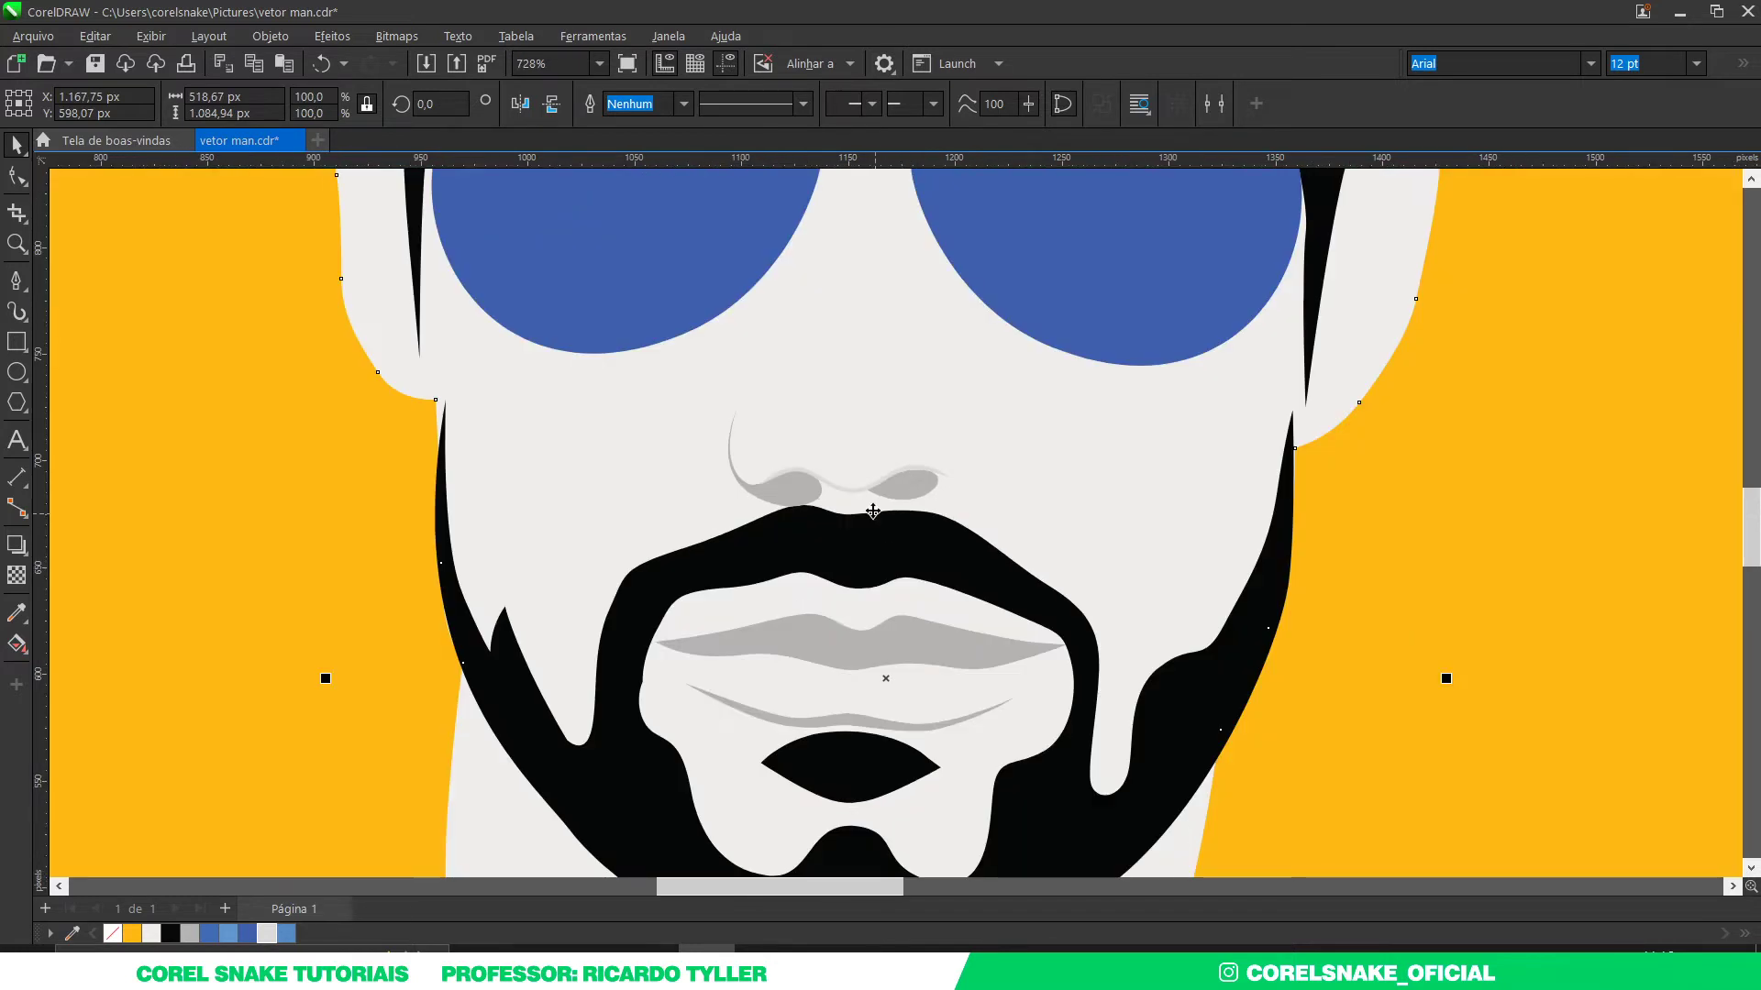
scroll(872, 511, "down", 2)
scroll(872, 511, "down", 1)
key("Escape")
scroll(932, 586, "up", 1)
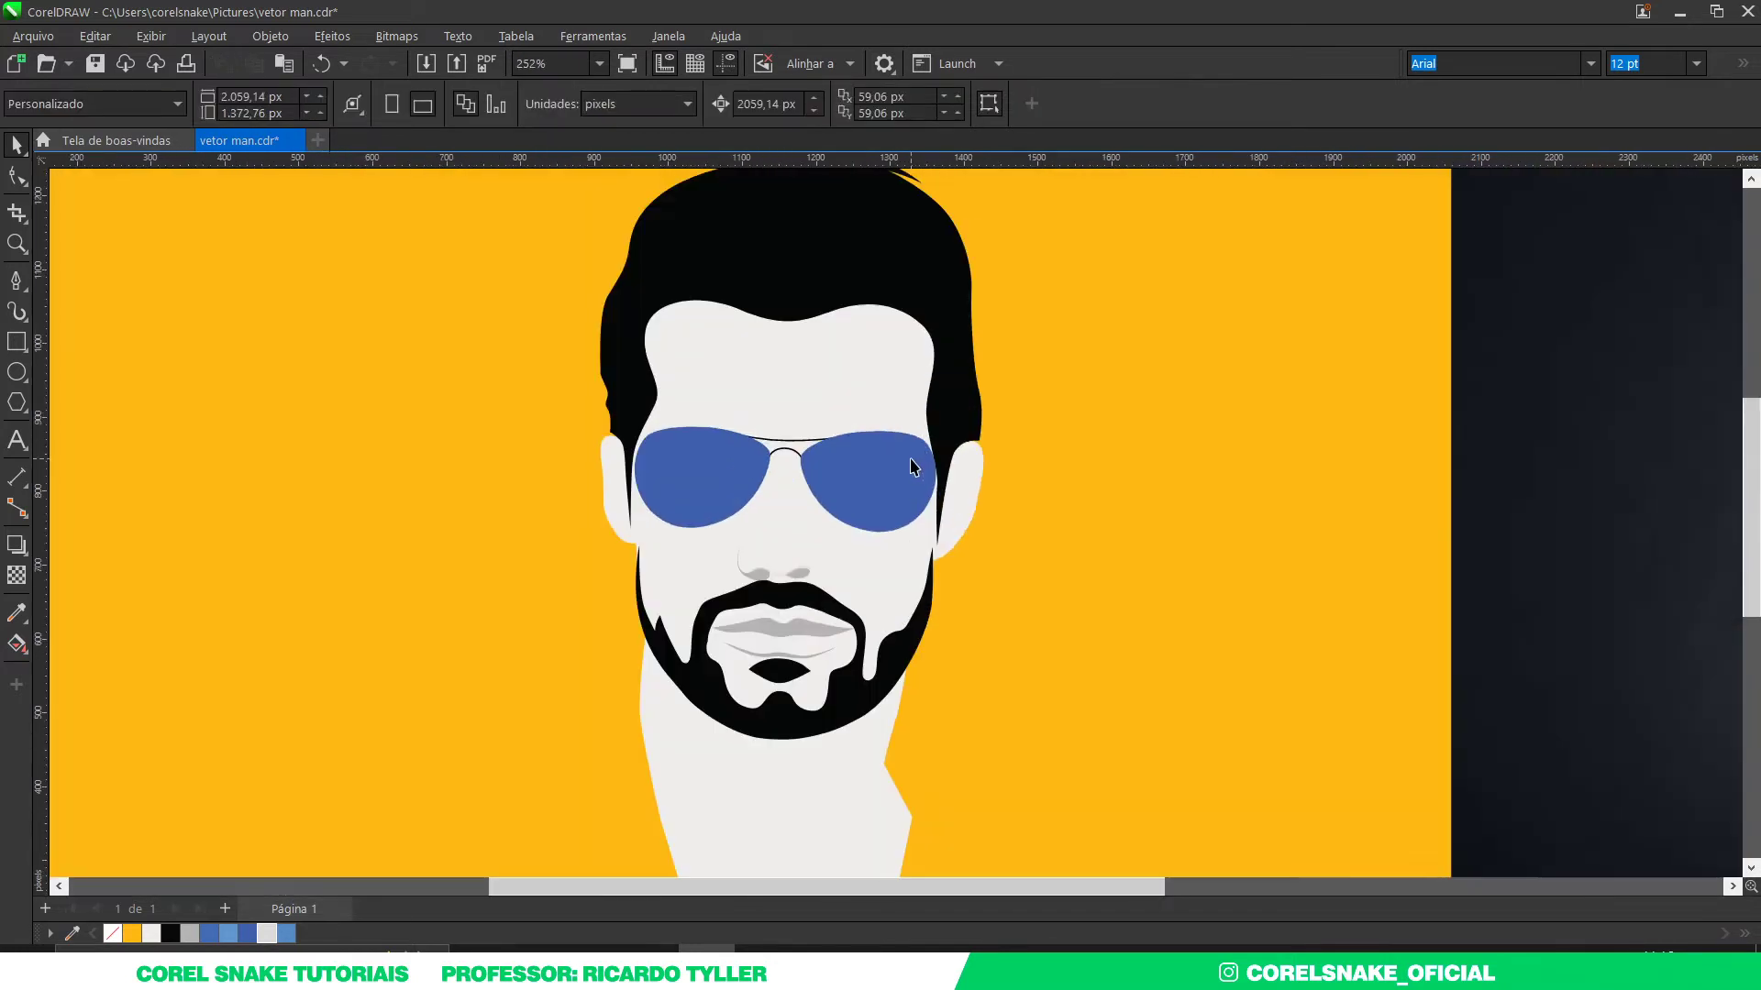
scroll(694, 470, "down", 2)
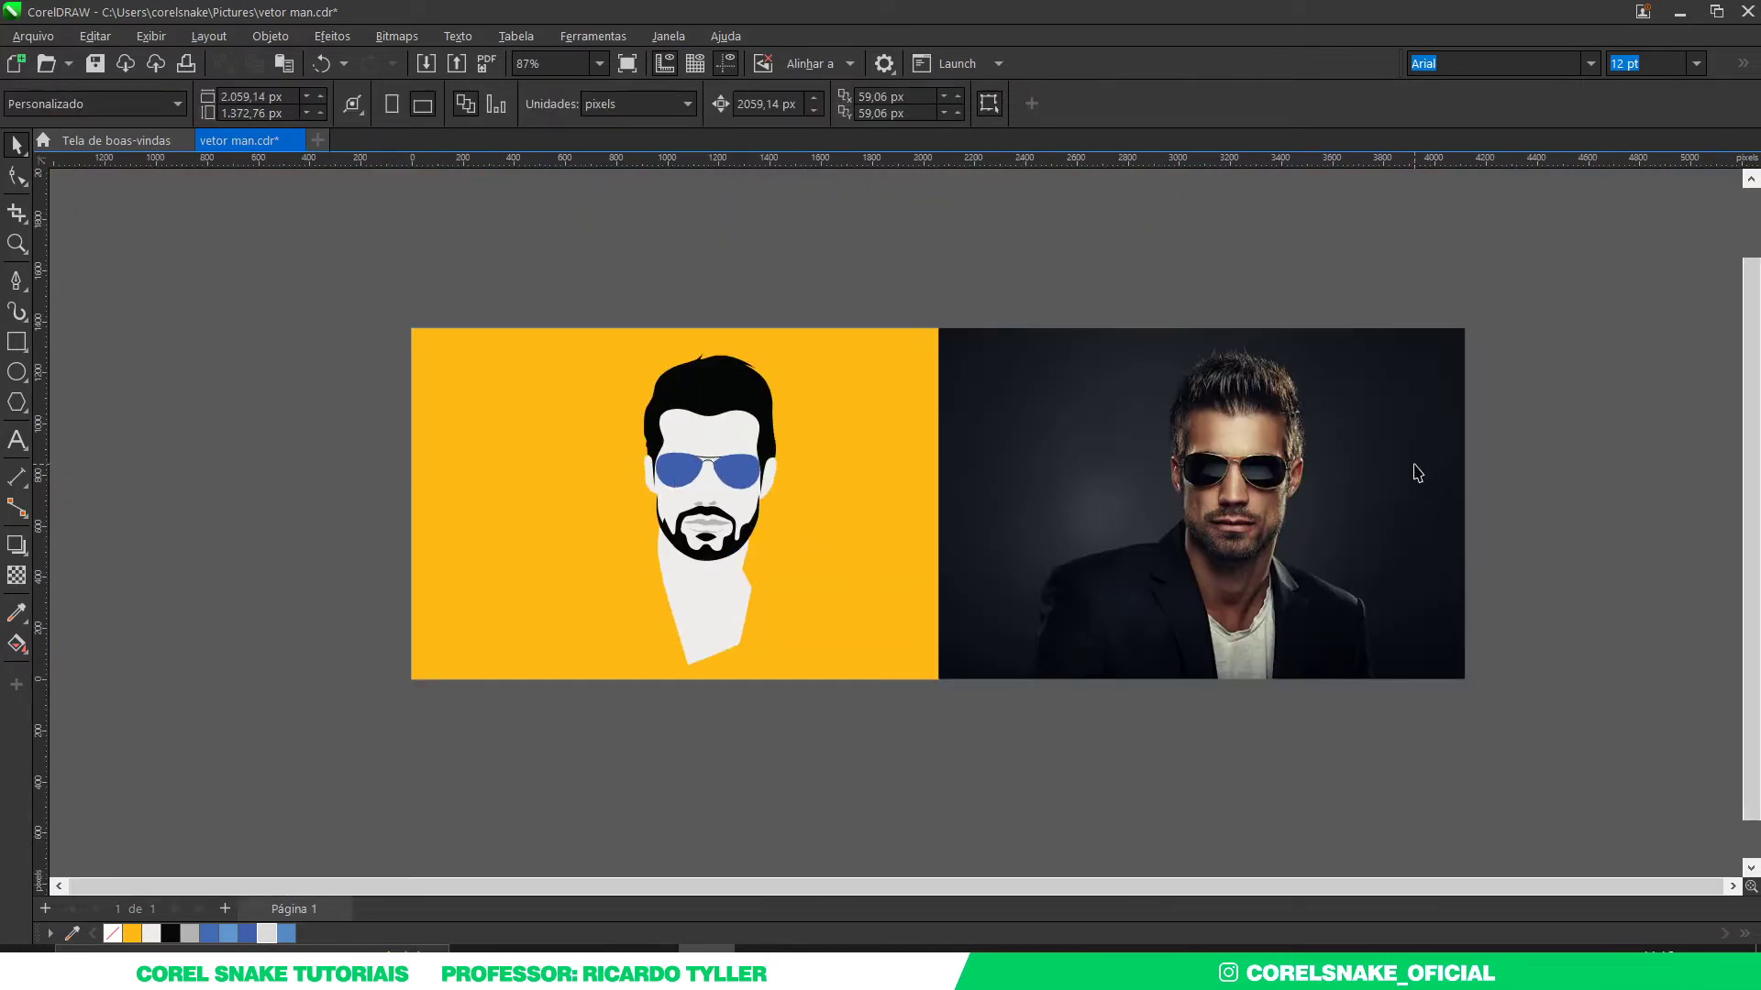
scroll(721, 474, "up", 1)
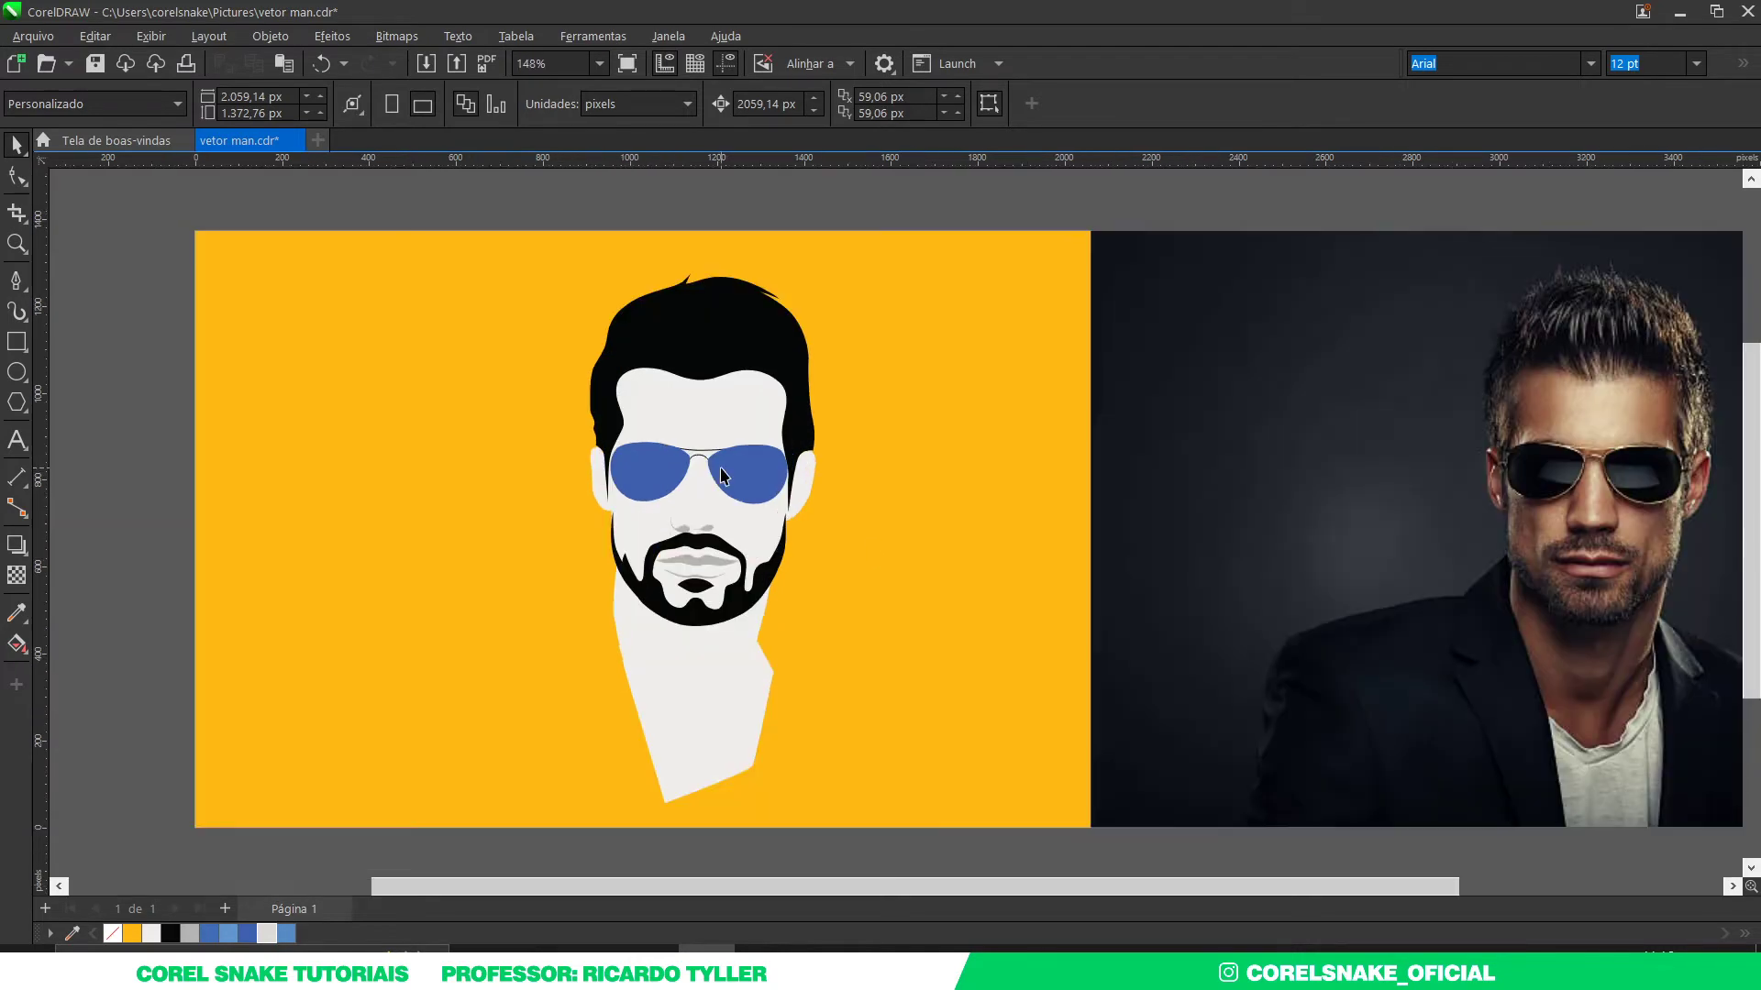
scroll(702, 472, "down", 2)
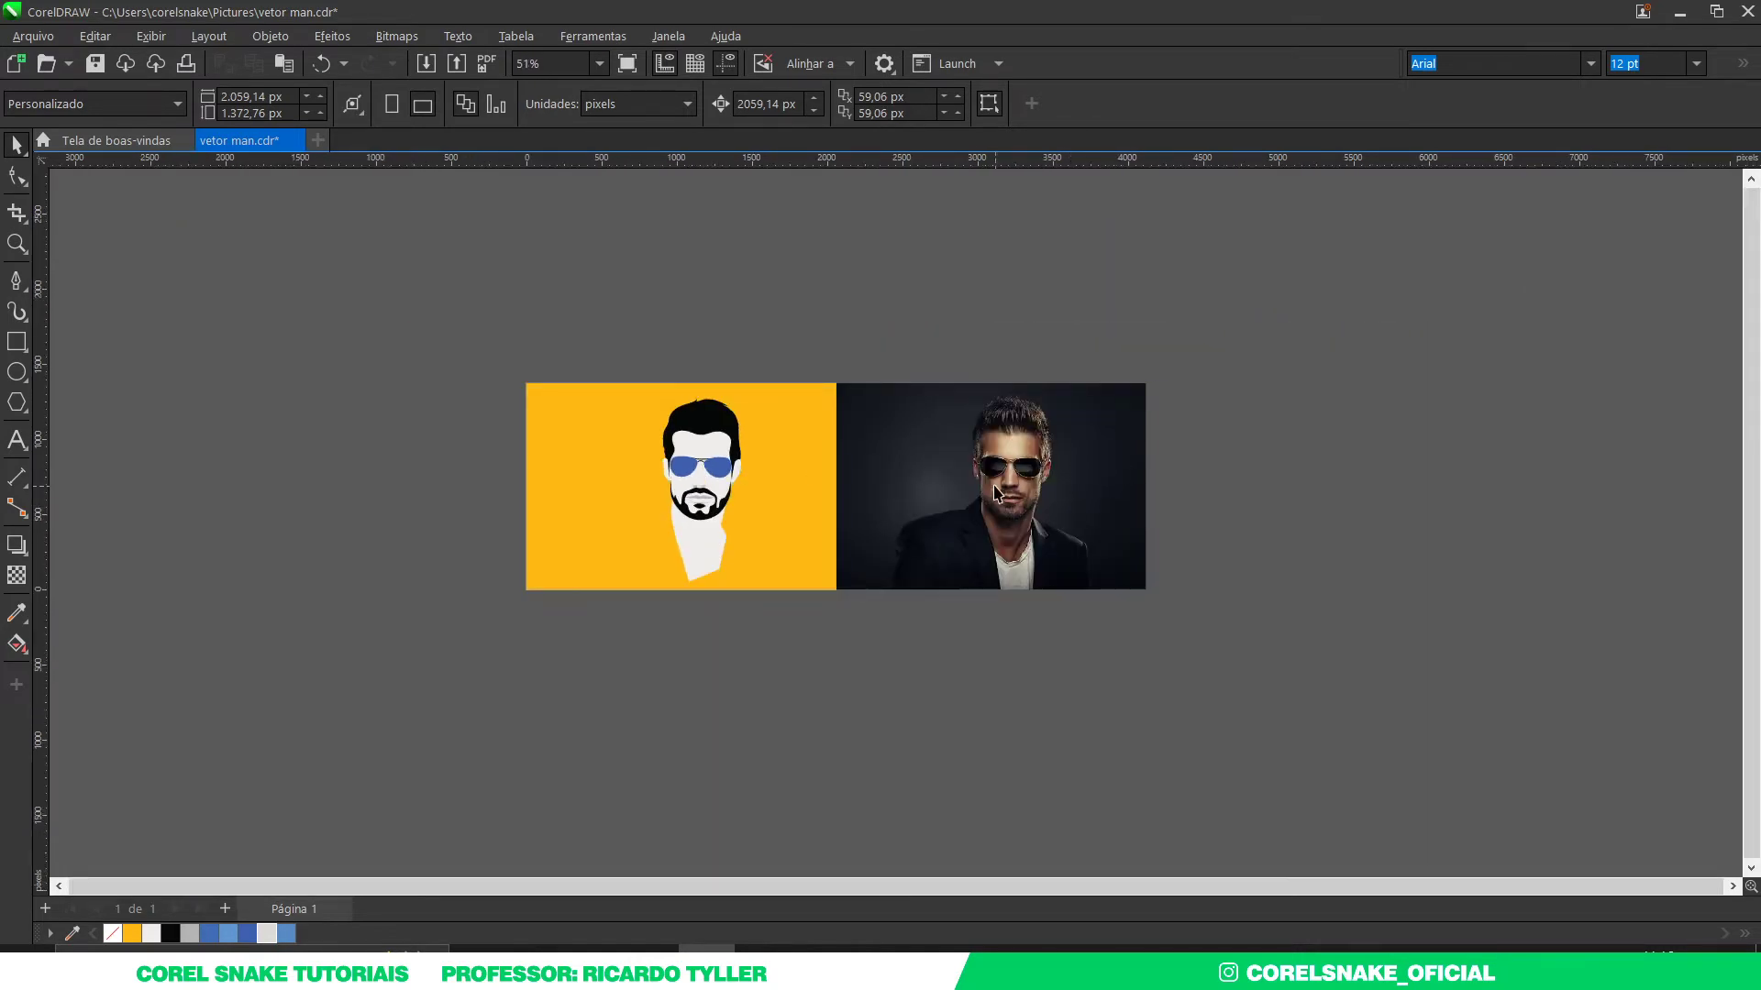
scroll(996, 493, "up", 3)
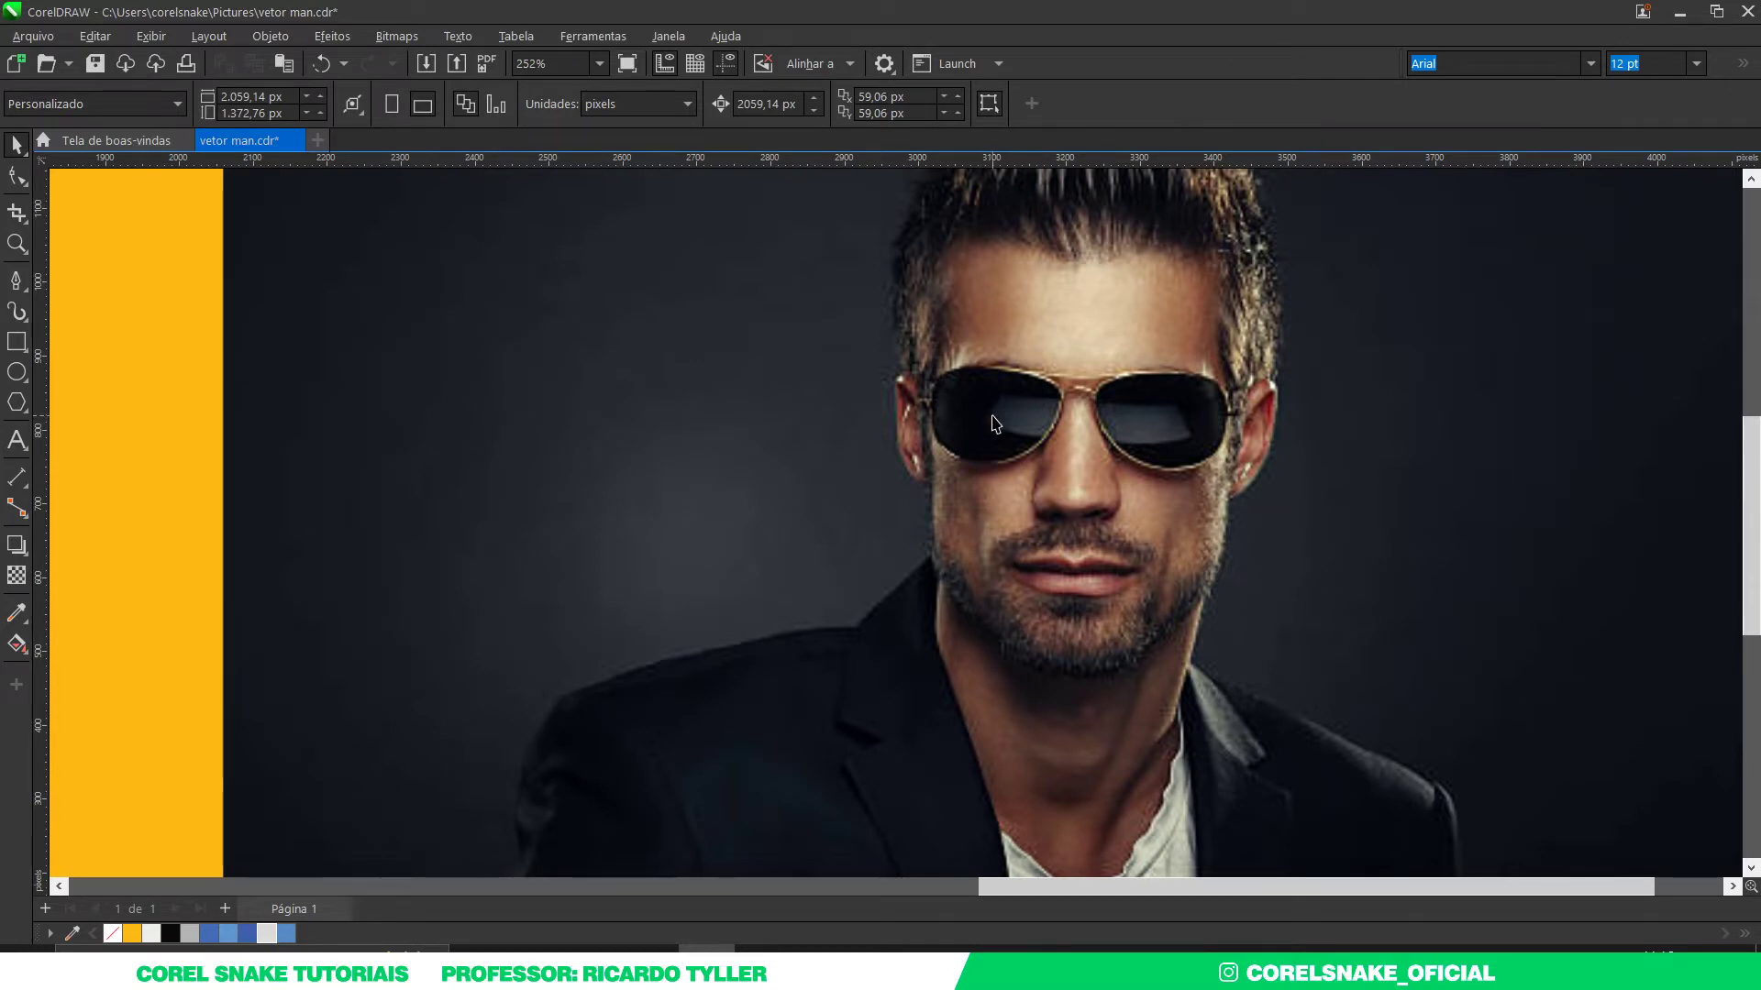
Step: Trace the temple highlight from beside the left lens up to the brow and along the lens top
left_click(22, 285)
scroll(940, 243, "up", 1)
scroll(931, 362, "up", 1)
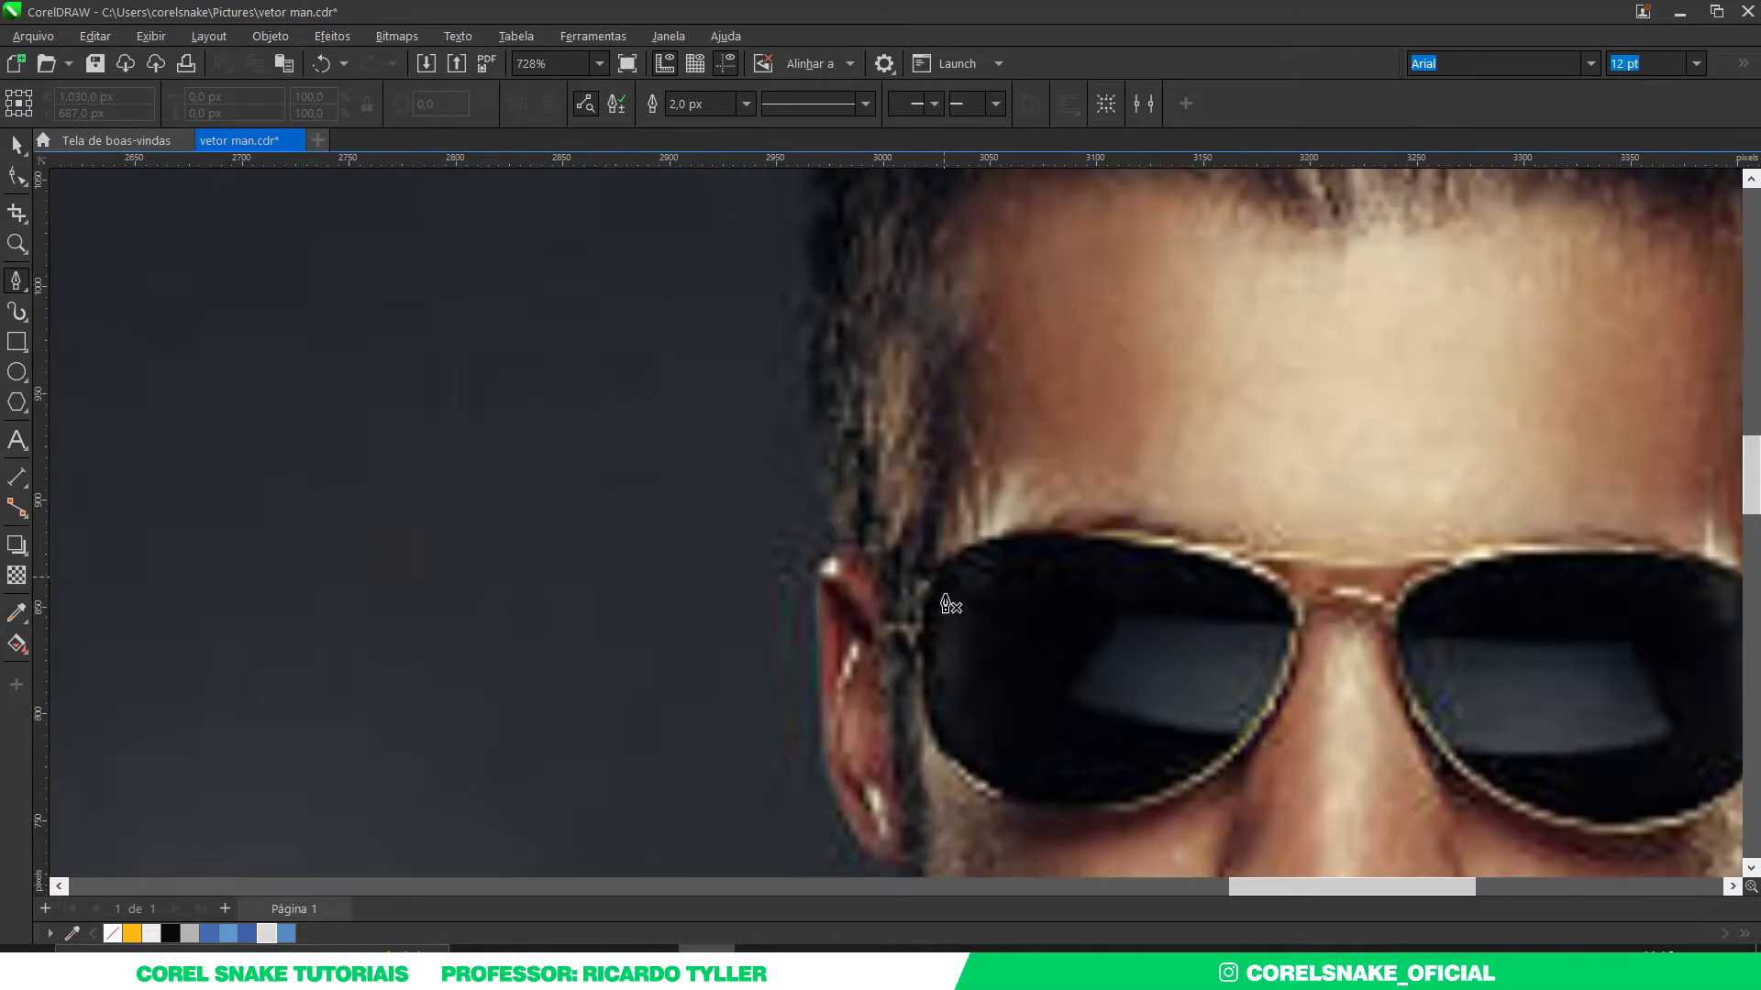
left_click(912, 721)
left_click_drag(982, 493, 1091, 395)
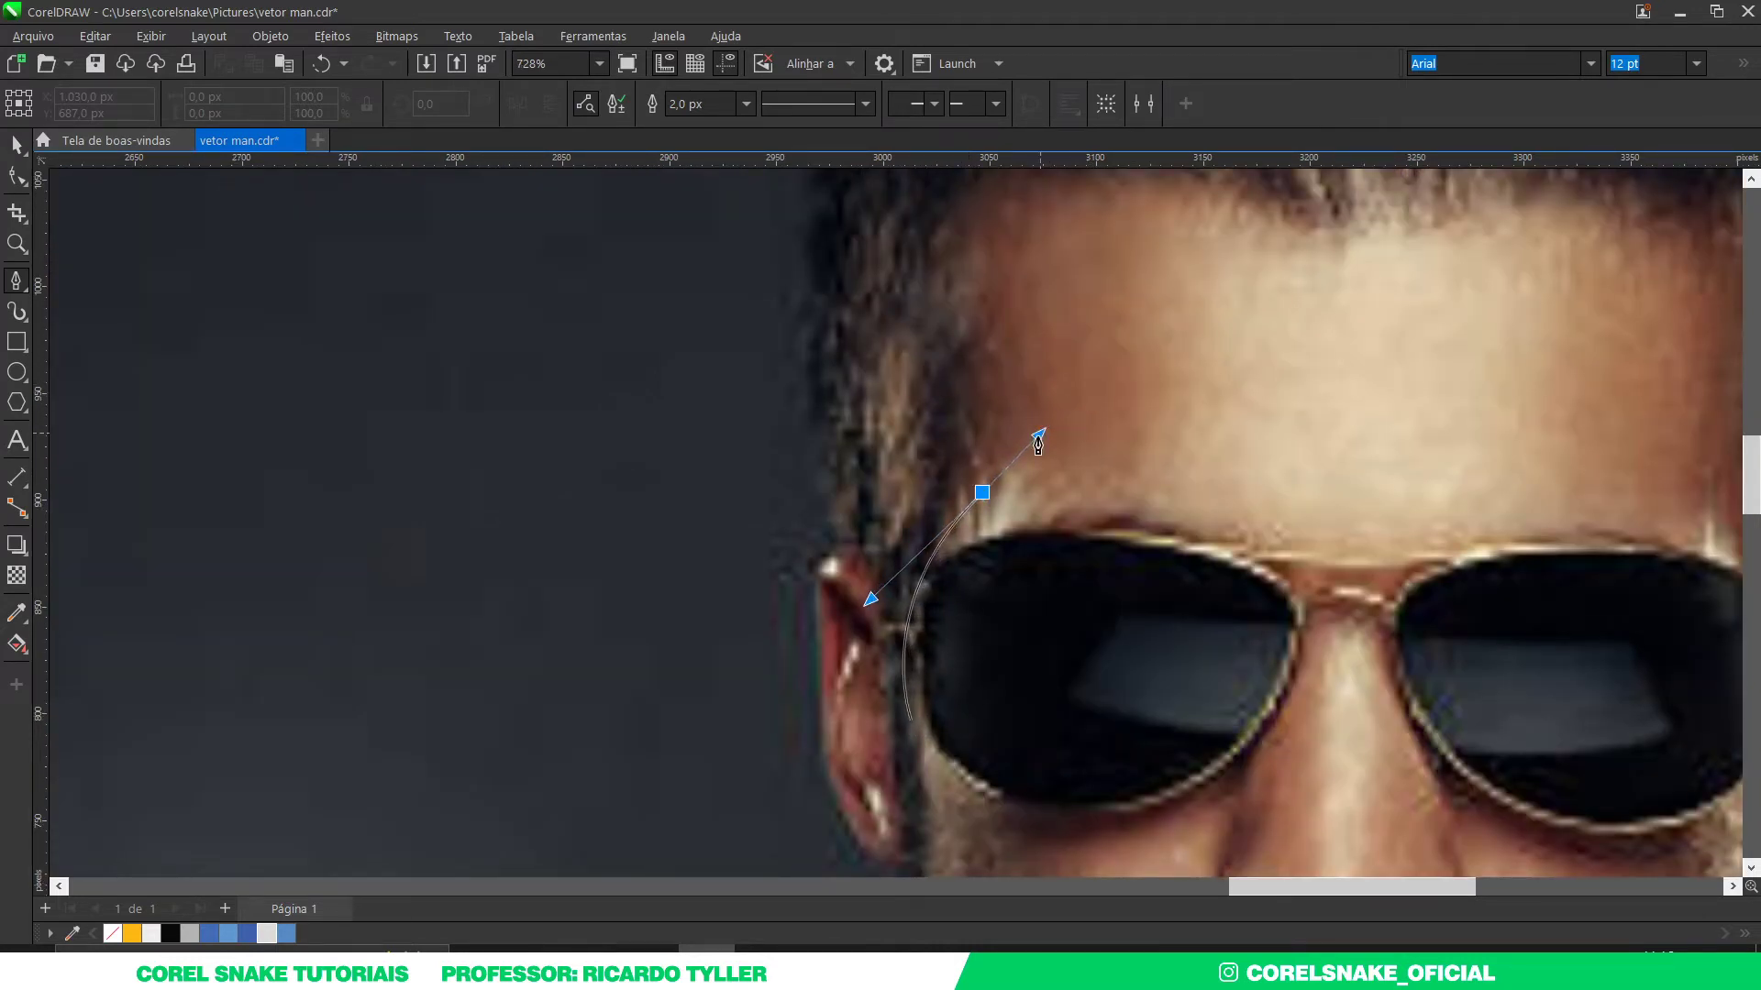
left_click_drag(1026, 460, 1027, 458)
left_click(1068, 444)
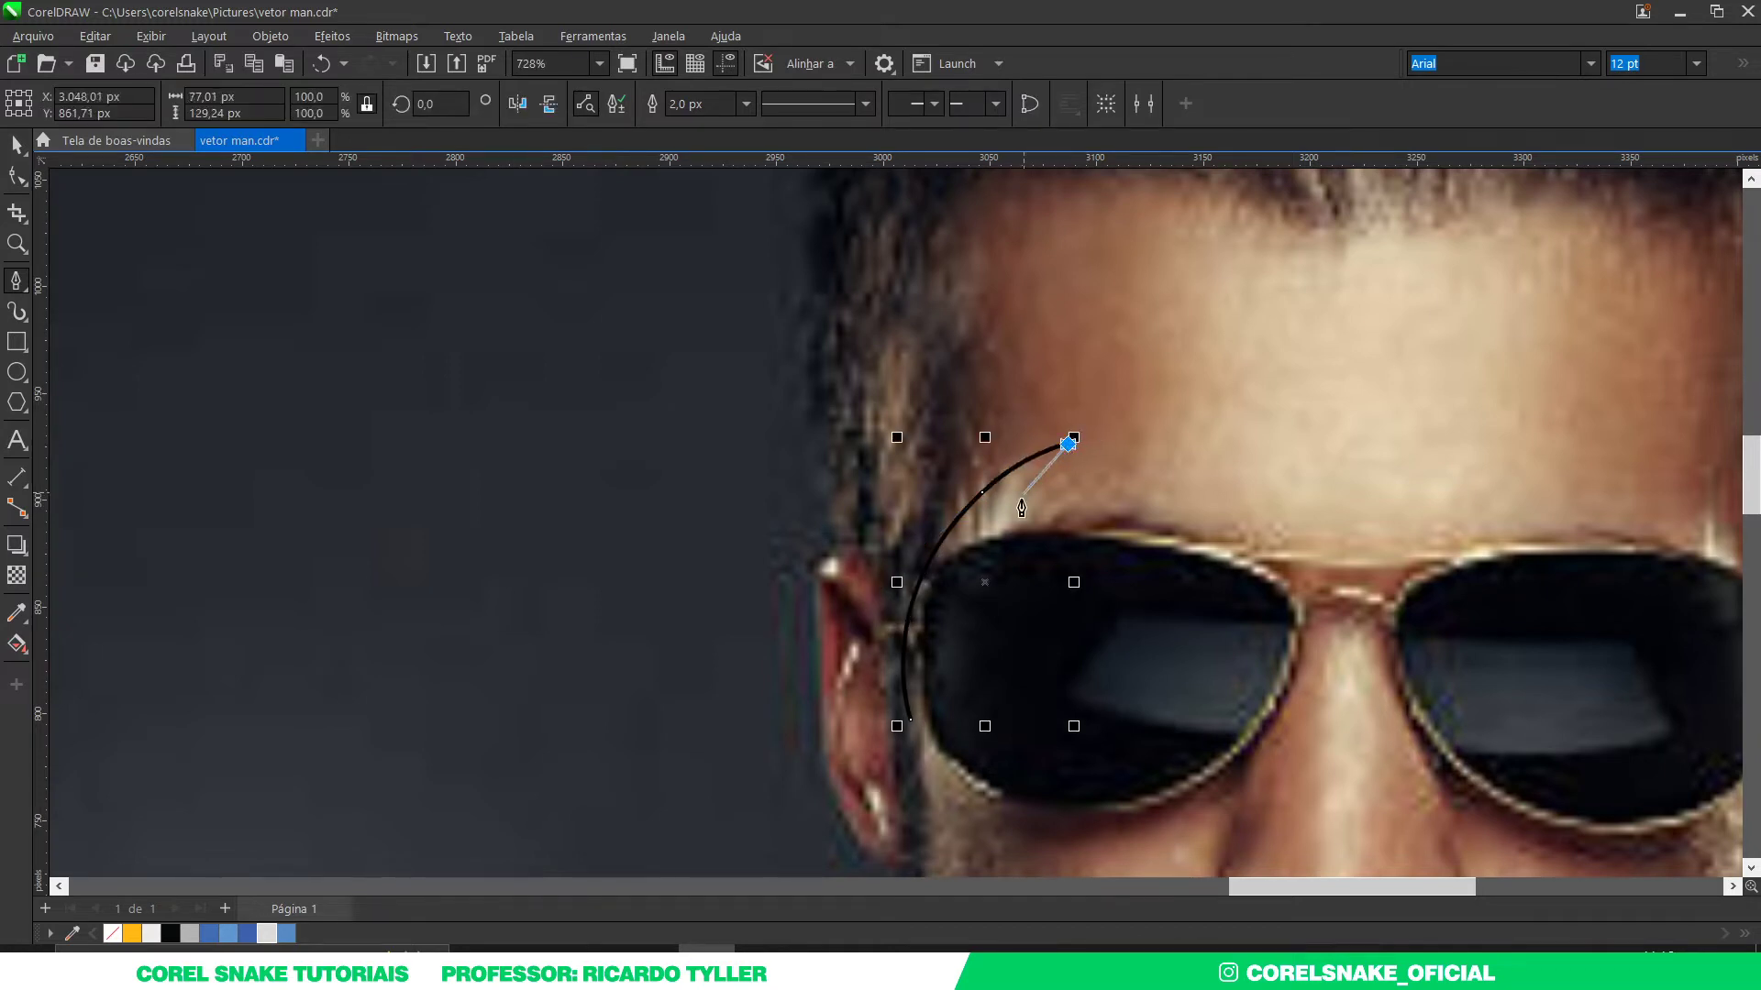
left_click_drag(1011, 521, 991, 580)
scroll(1124, 507, "up", 3)
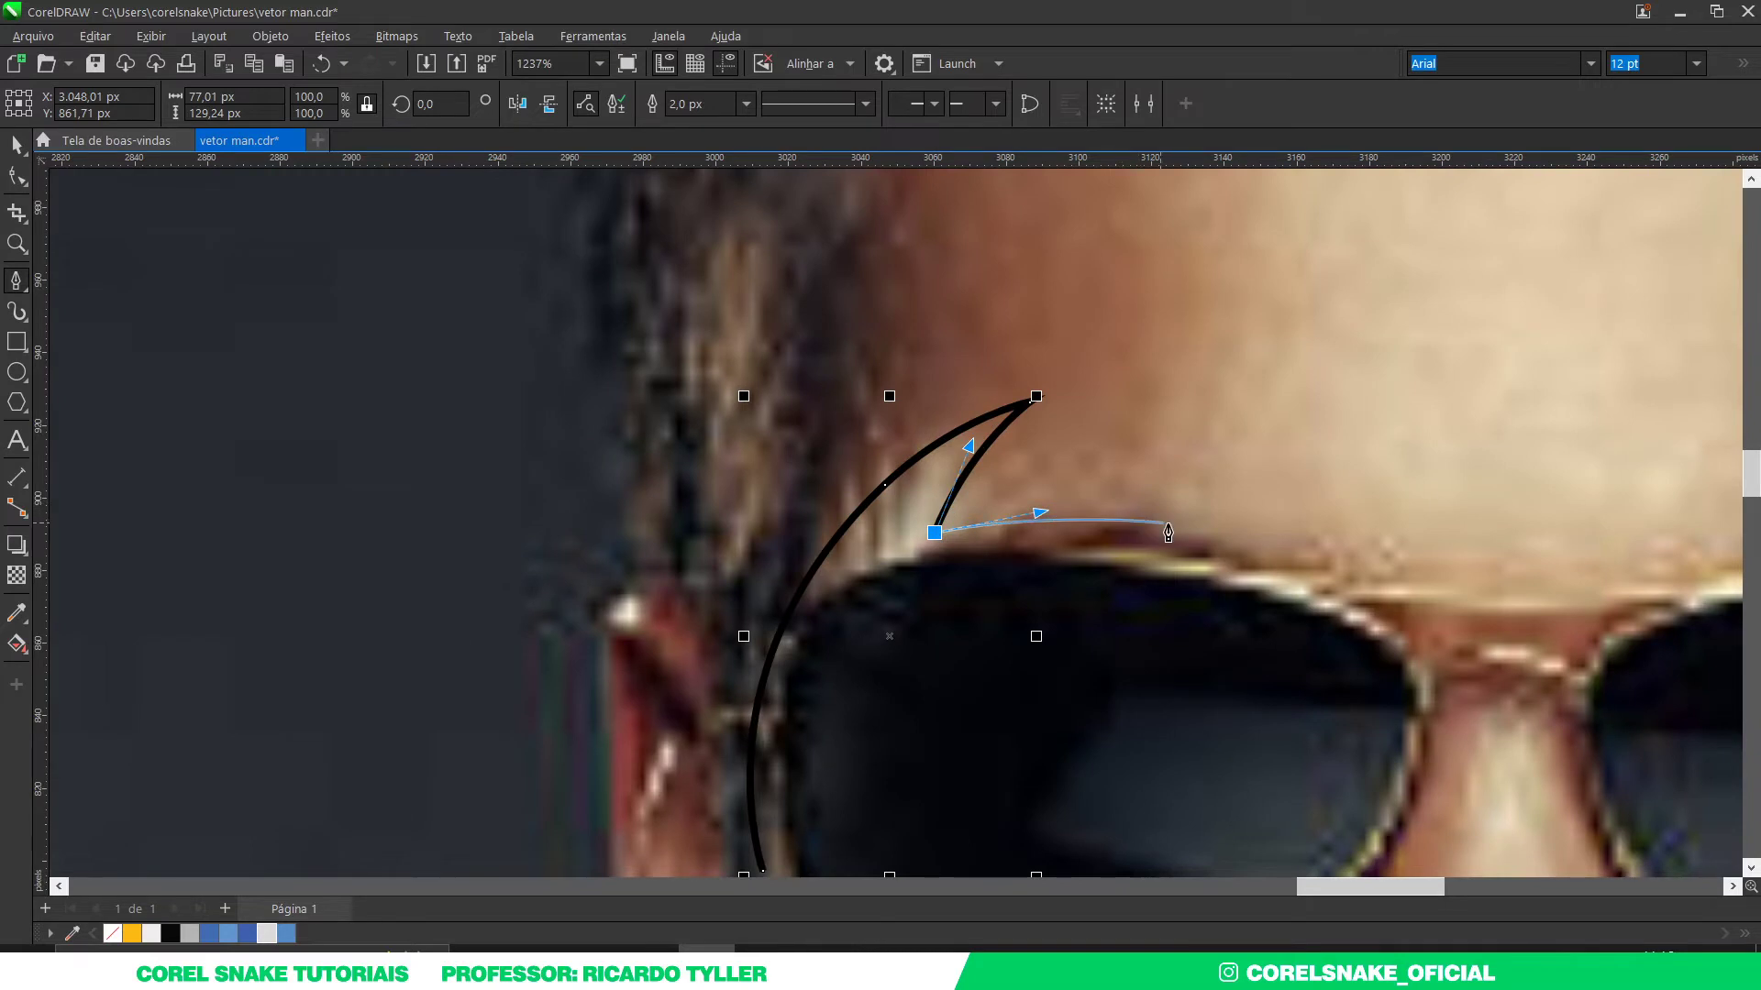
left_click_drag(1229, 532, 1349, 570)
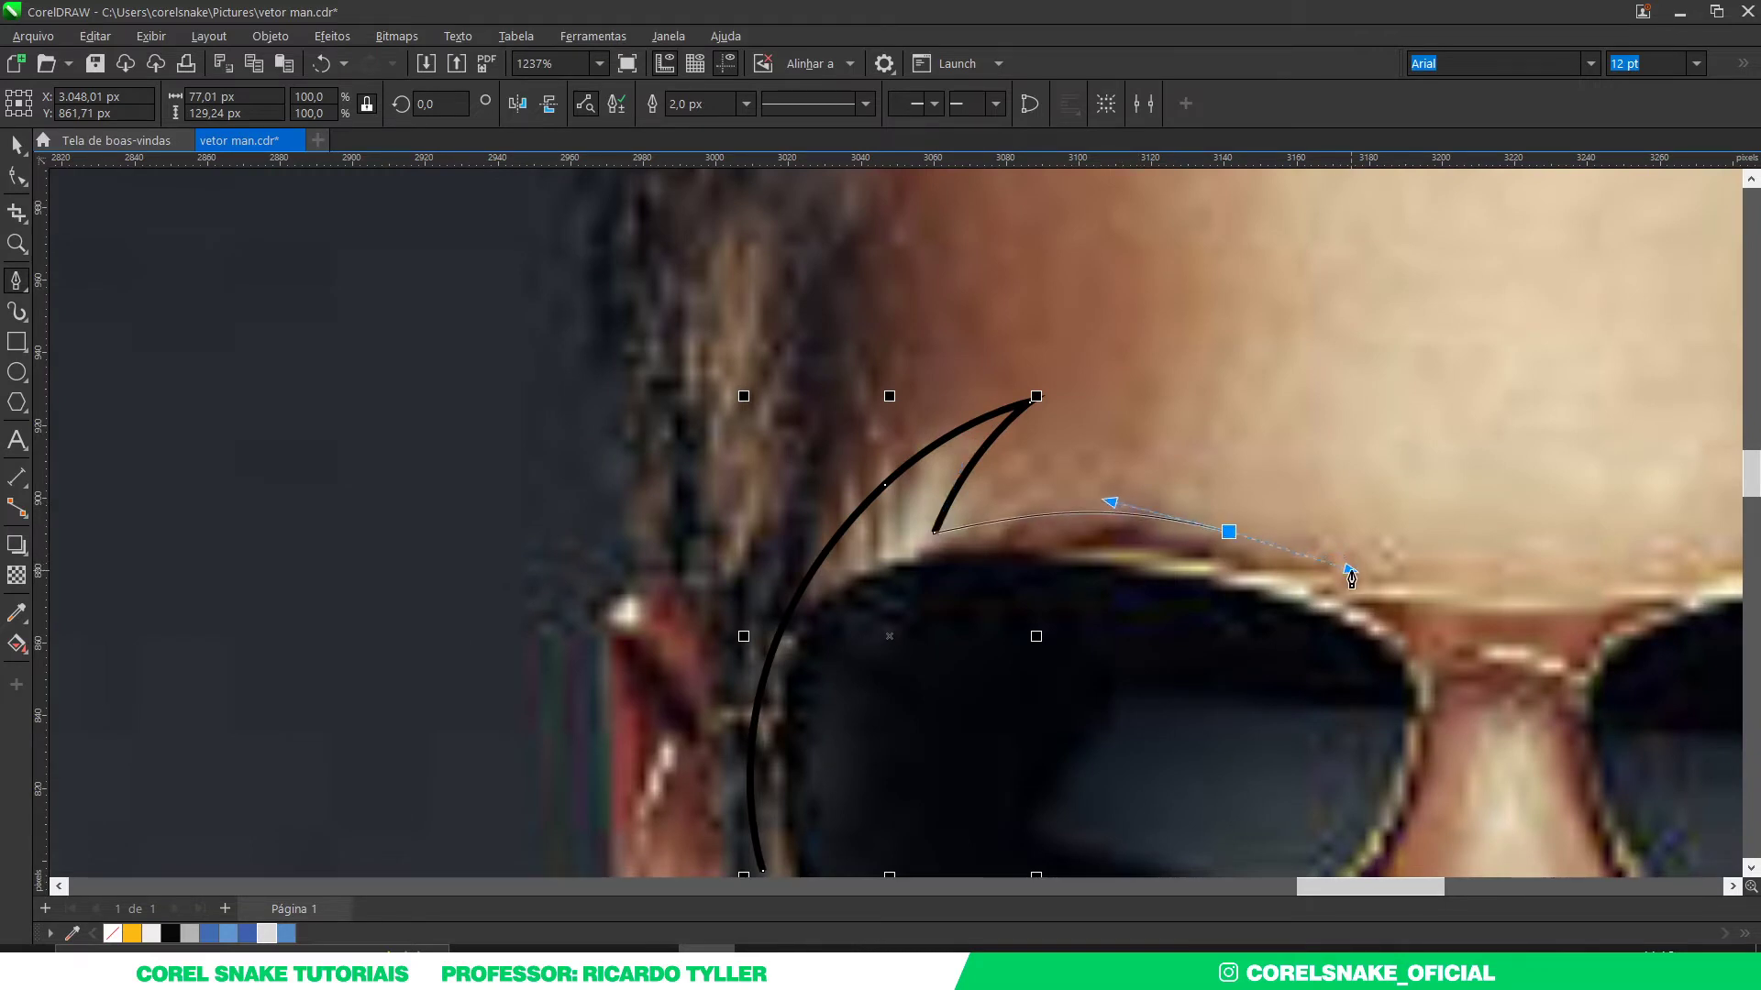
left_click(1350, 570)
Step: Continue the outline across the forehead to the hairline and close it back at the lens
left_click_drag(1176, 469, 1123, 469)
scroll(1128, 449, "down", 3)
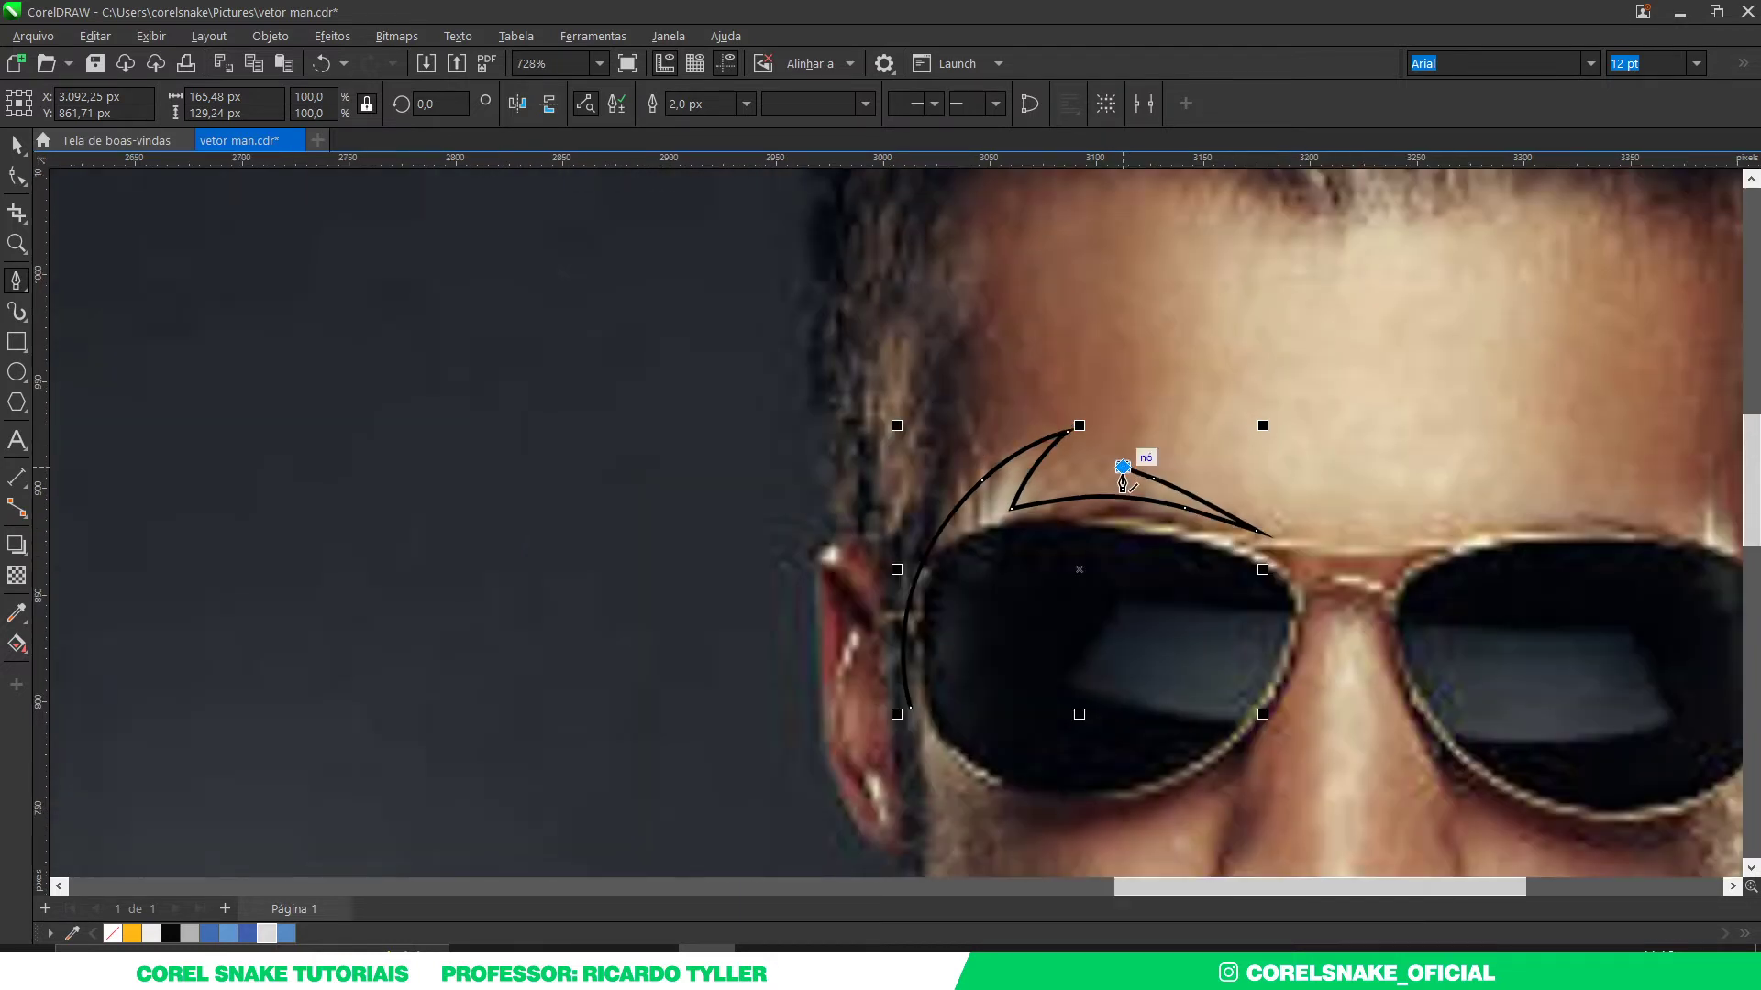
mouse_move(1146, 406)
left_mouse_down()
mouse_move(1141, 229)
mouse_move(1072, 209)
mouse_move(1027, 220)
left_mouse_up()
scroll(1142, 230, "down", 2)
left_click(971, 269)
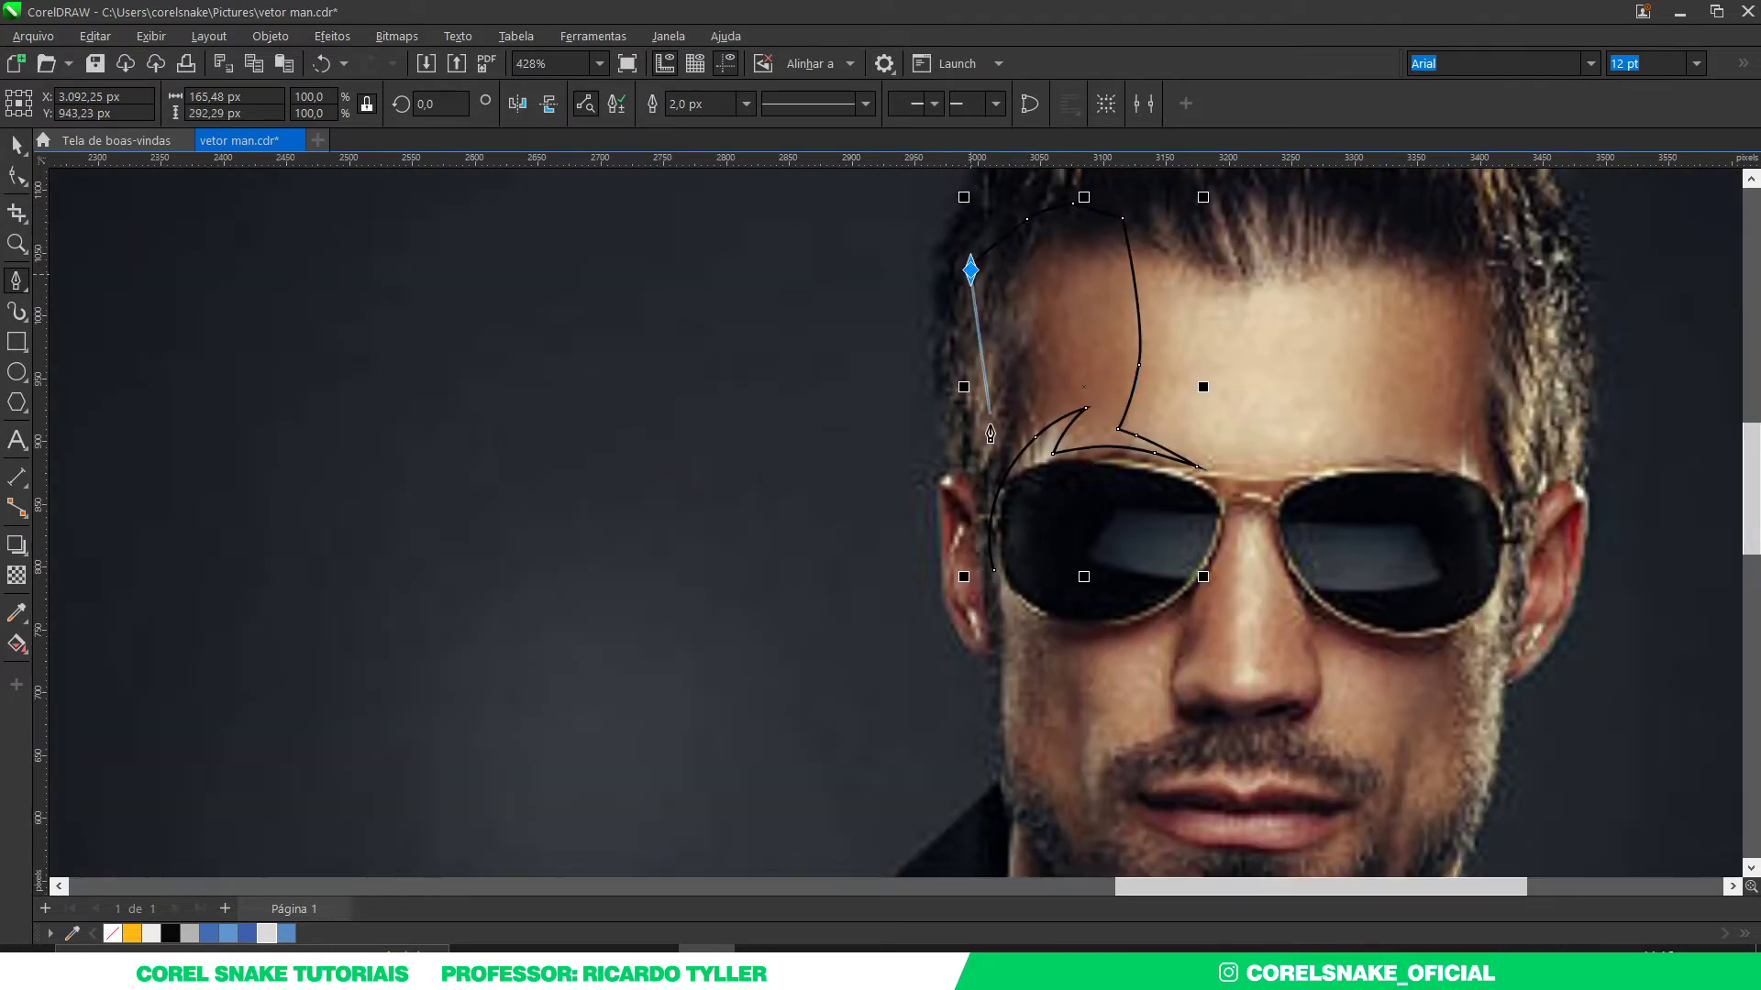
double_click(993, 570)
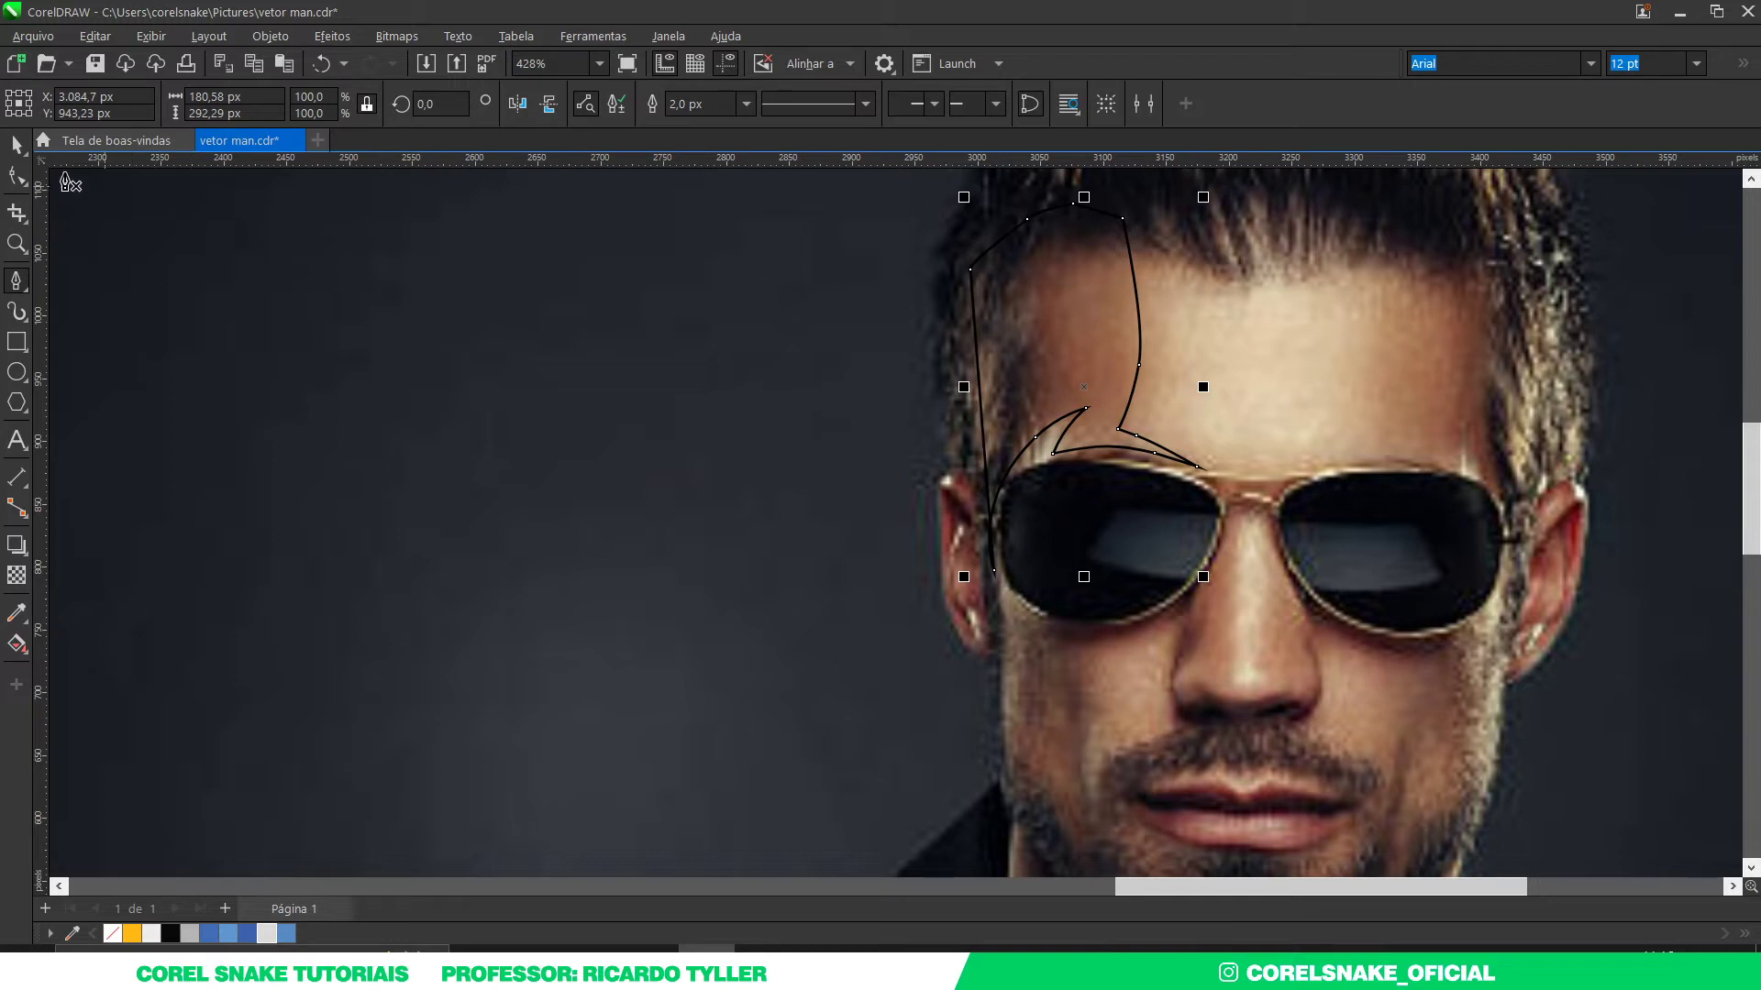
left_click(20, 151)
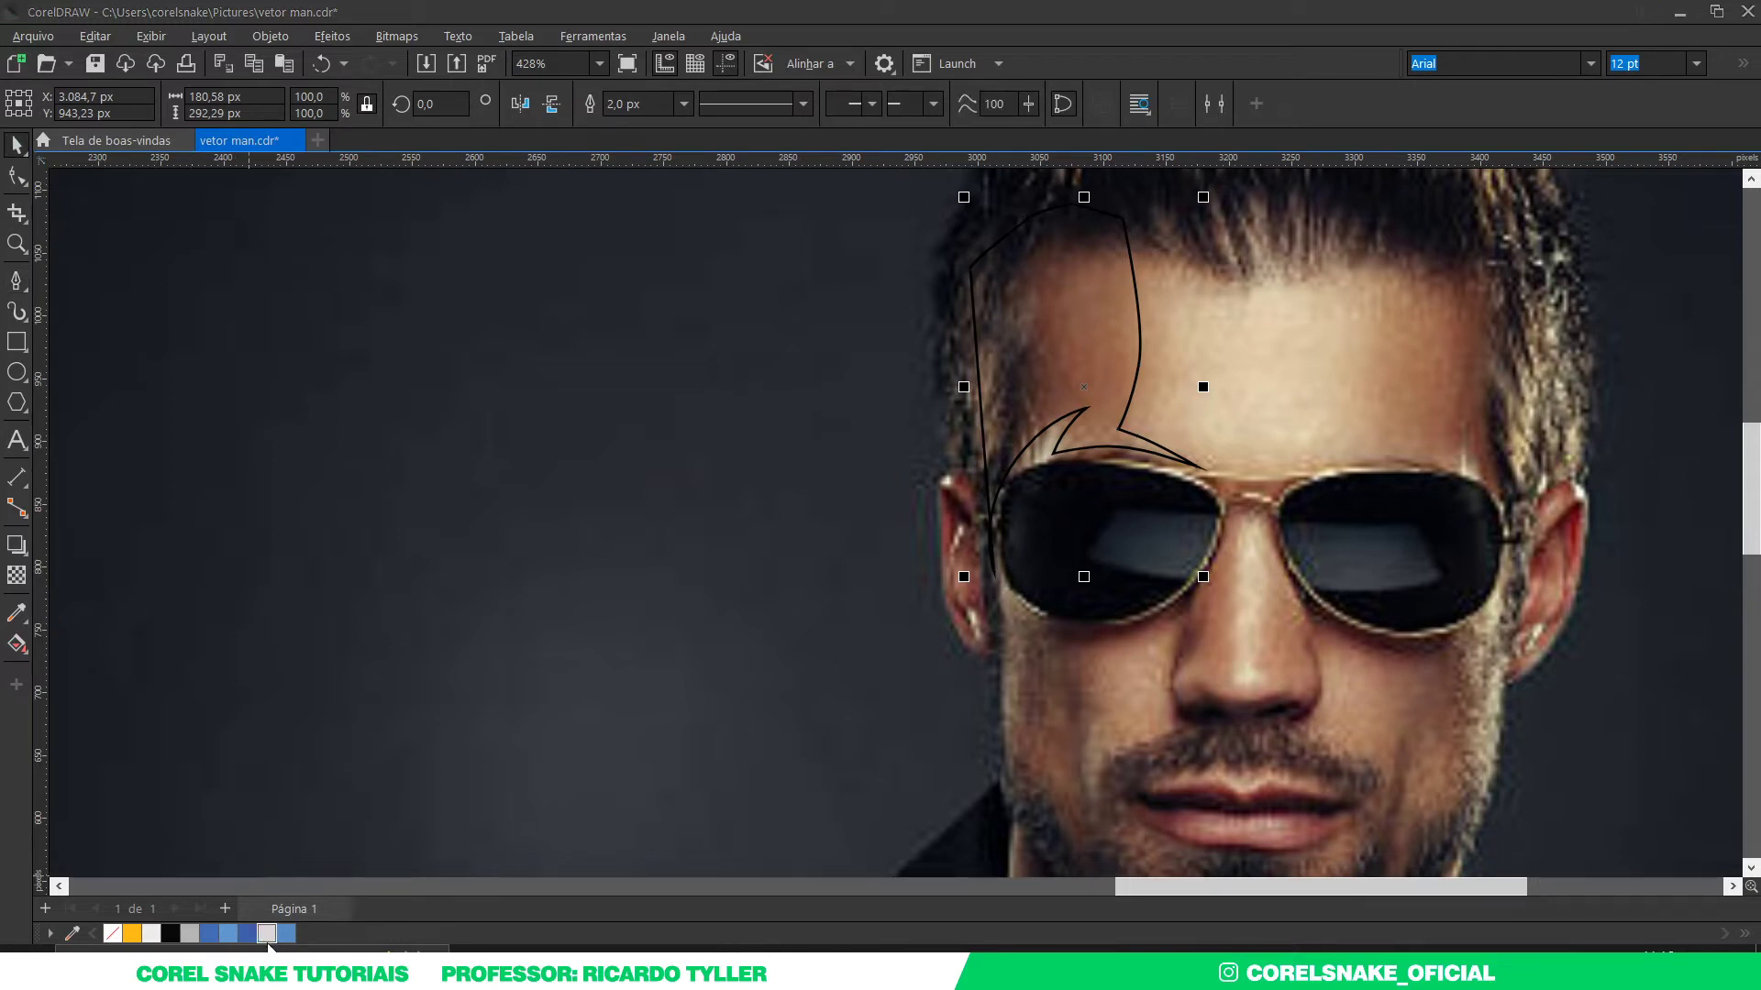
Step: Give the highlight a darker grey fill with no outline and move it onto the vector face
left_click(267, 940)
right_click(112, 934)
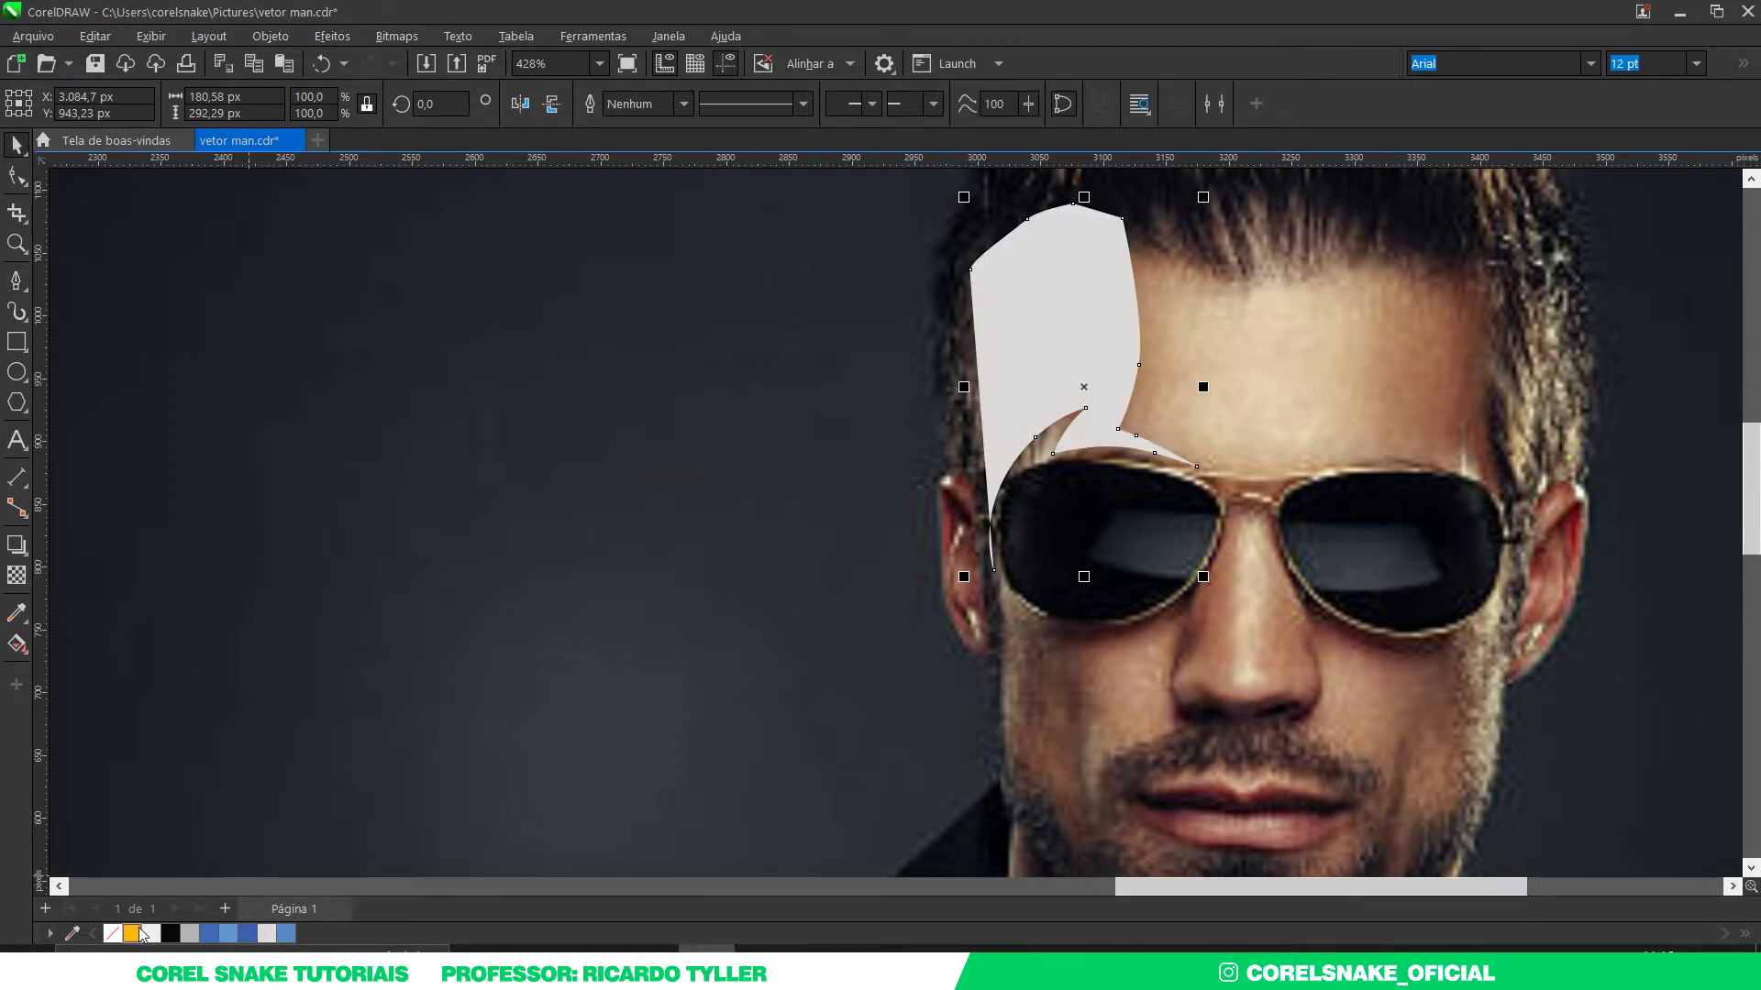
scroll(862, 660, "down", 5)
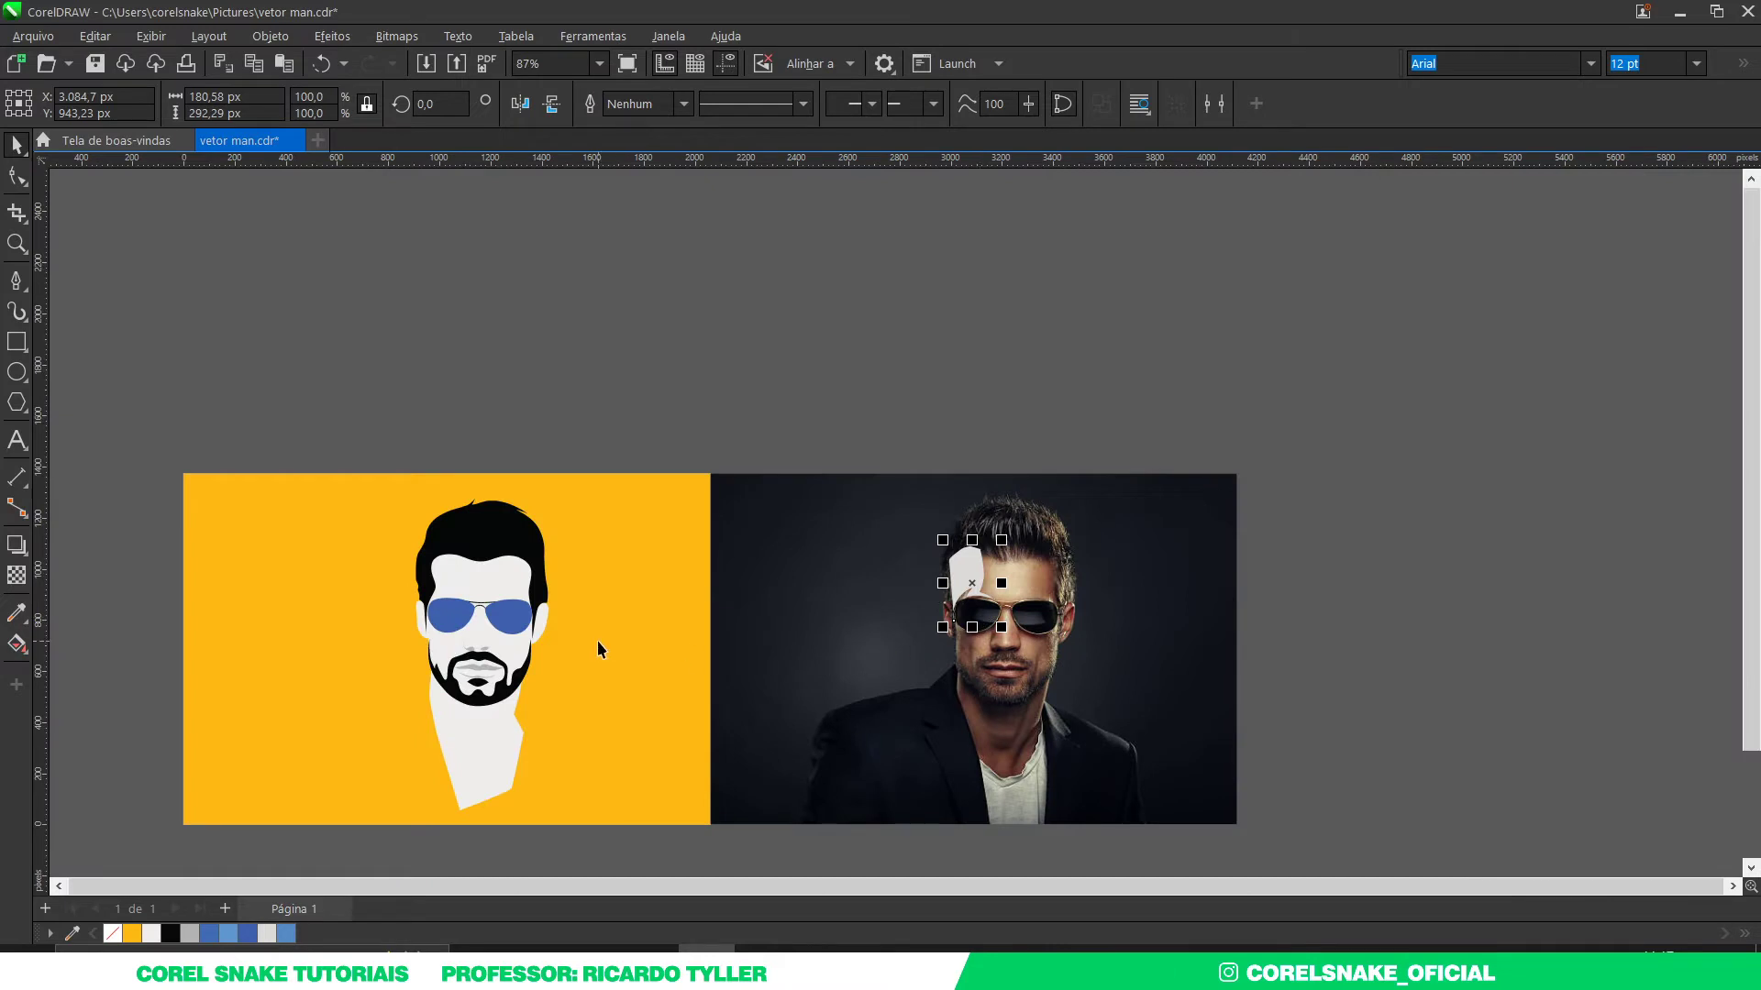
left_click(192, 936)
key("Return")
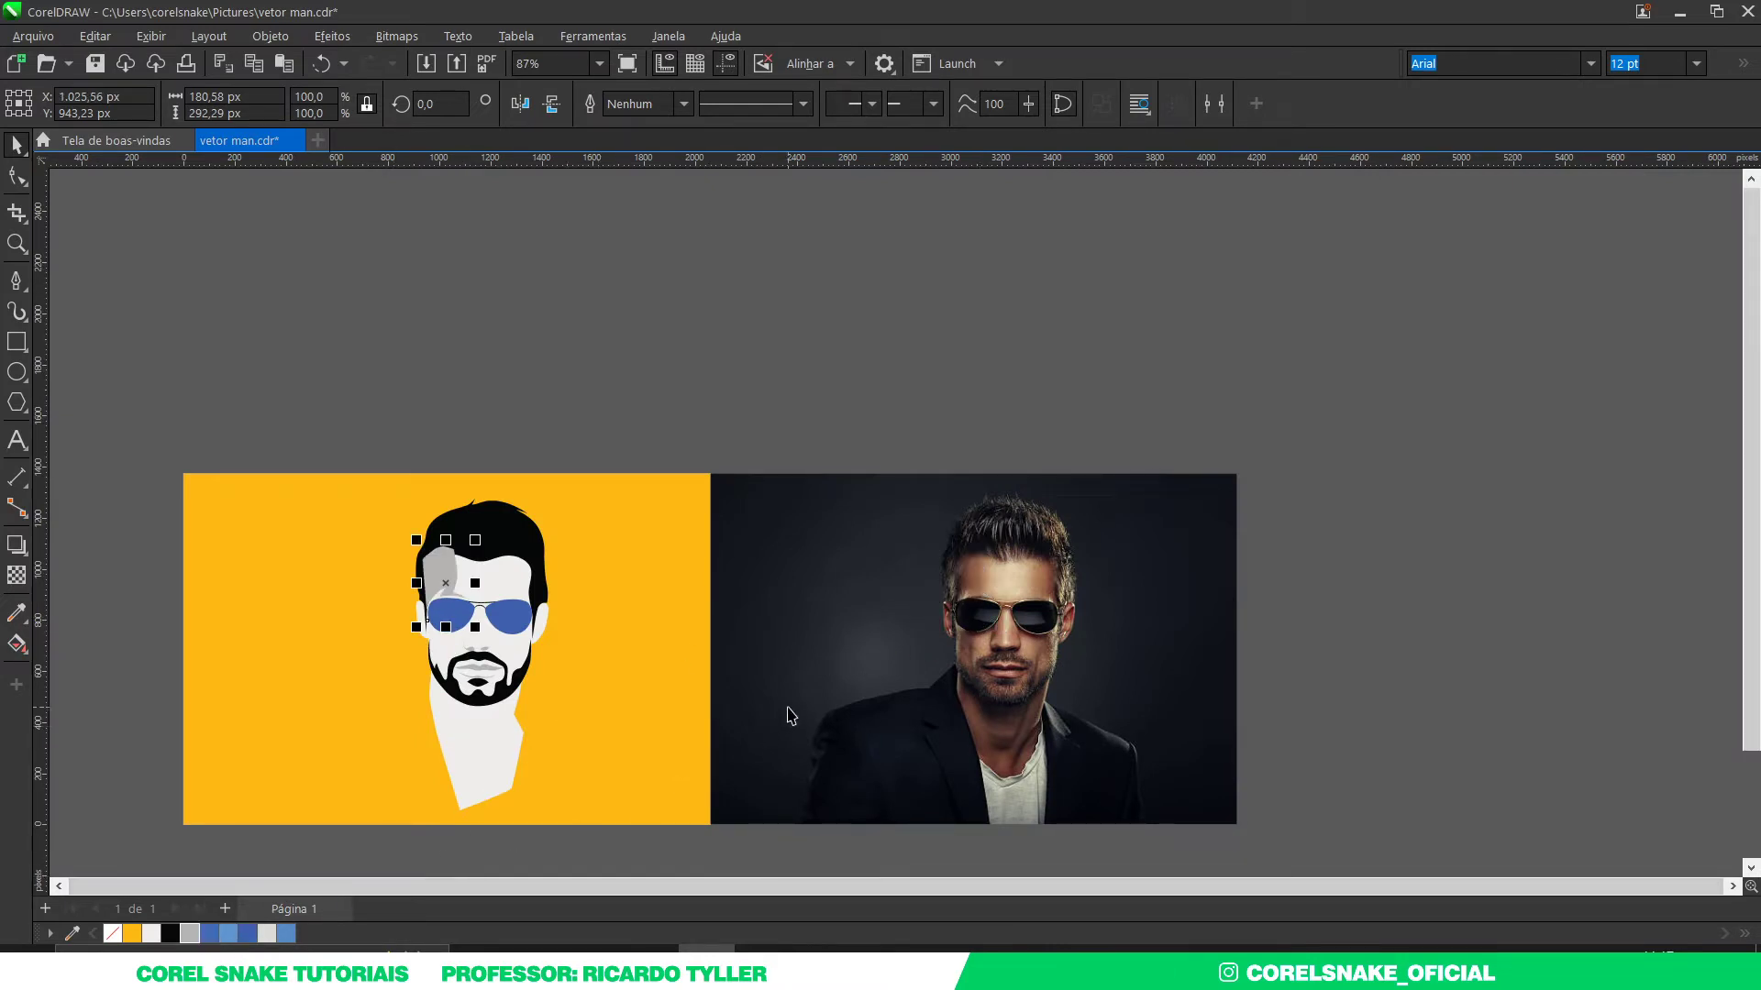
scroll(491, 690, "up", 2)
scroll(490, 690, "up", 1)
scroll(770, 554, "down", 3)
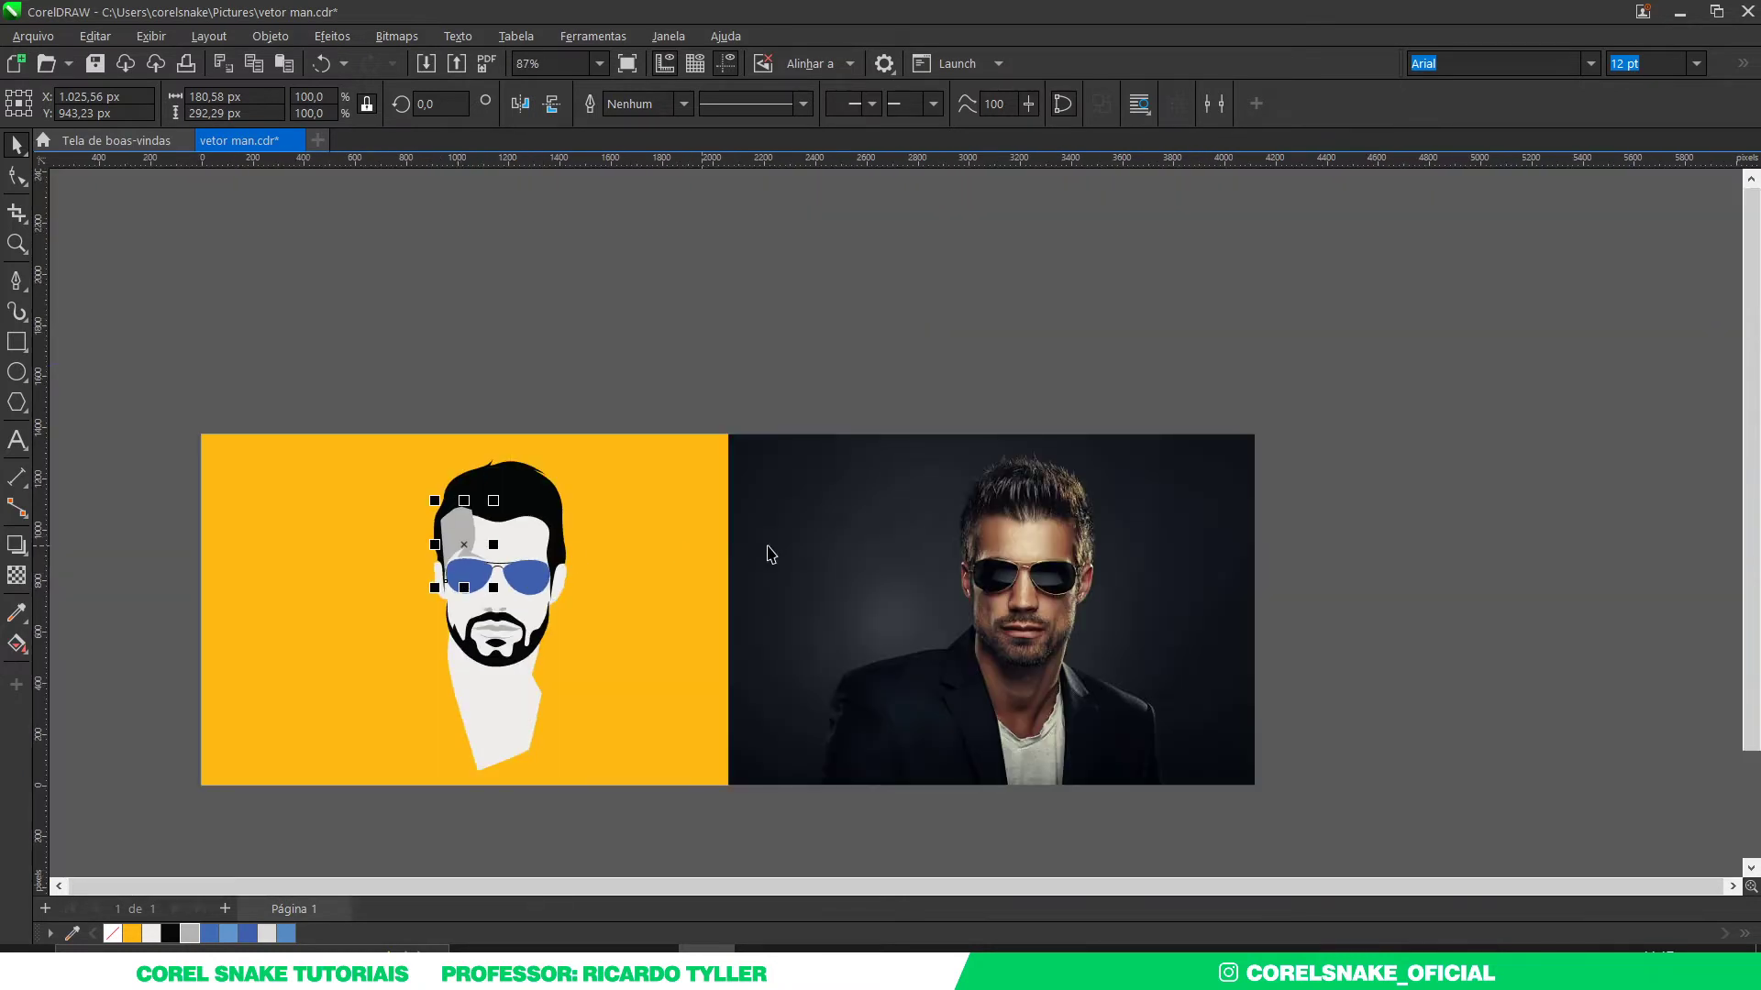
scroll(1053, 541, "up", 2)
scroll(903, 450, "down", 1)
Step: Start the shadow line at the nostril and curve it up the side of the nose, undoing a stray hooked point
scroll(867, 697, "up", 2)
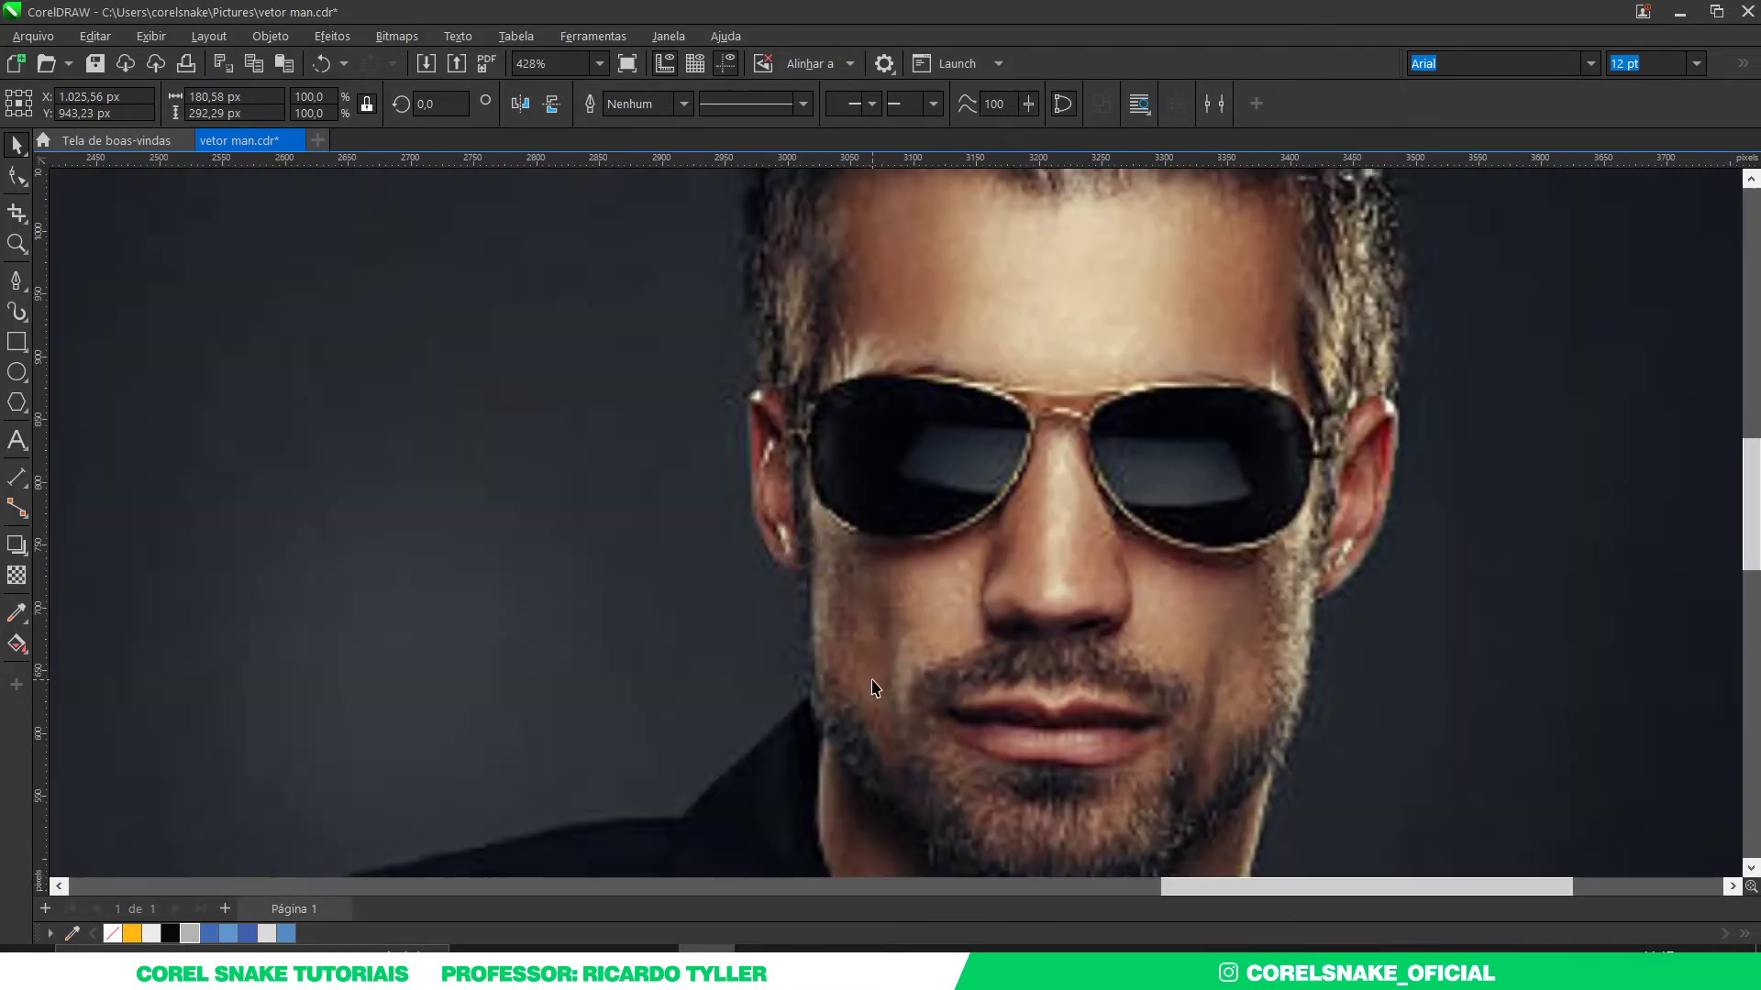
left_click(16, 282)
scroll(1053, 590, "up", 2)
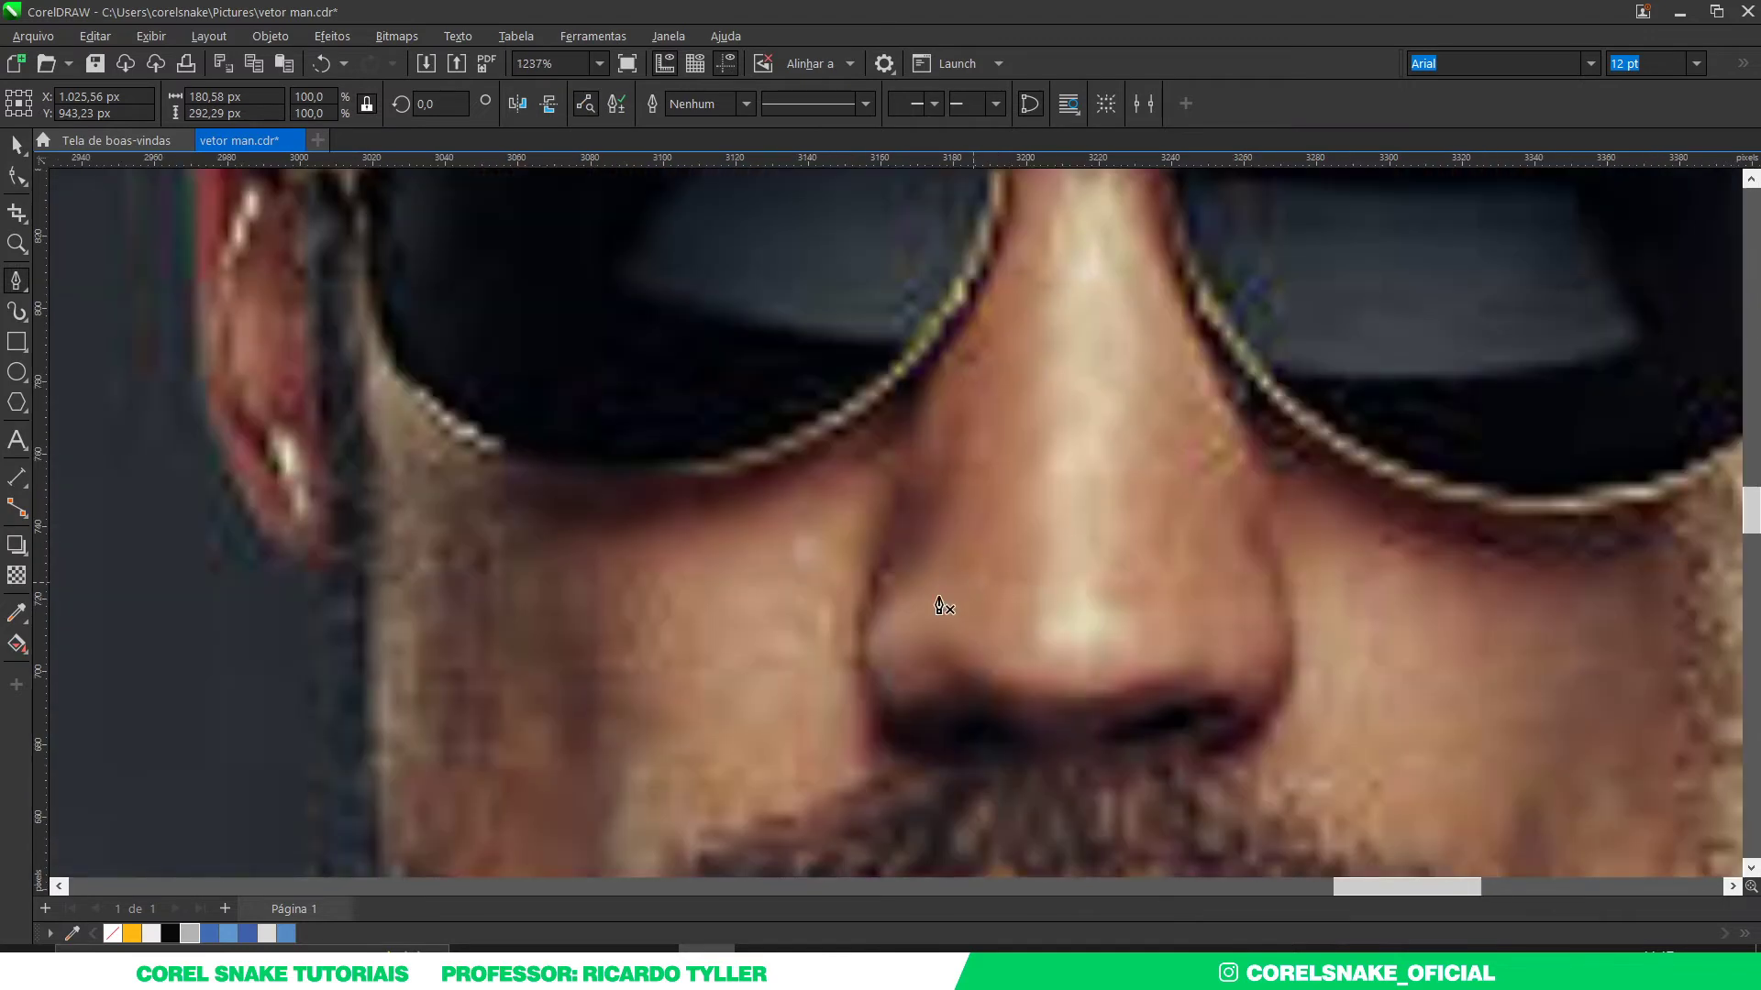
left_click(869, 633)
left_click_drag(922, 573, 968, 466)
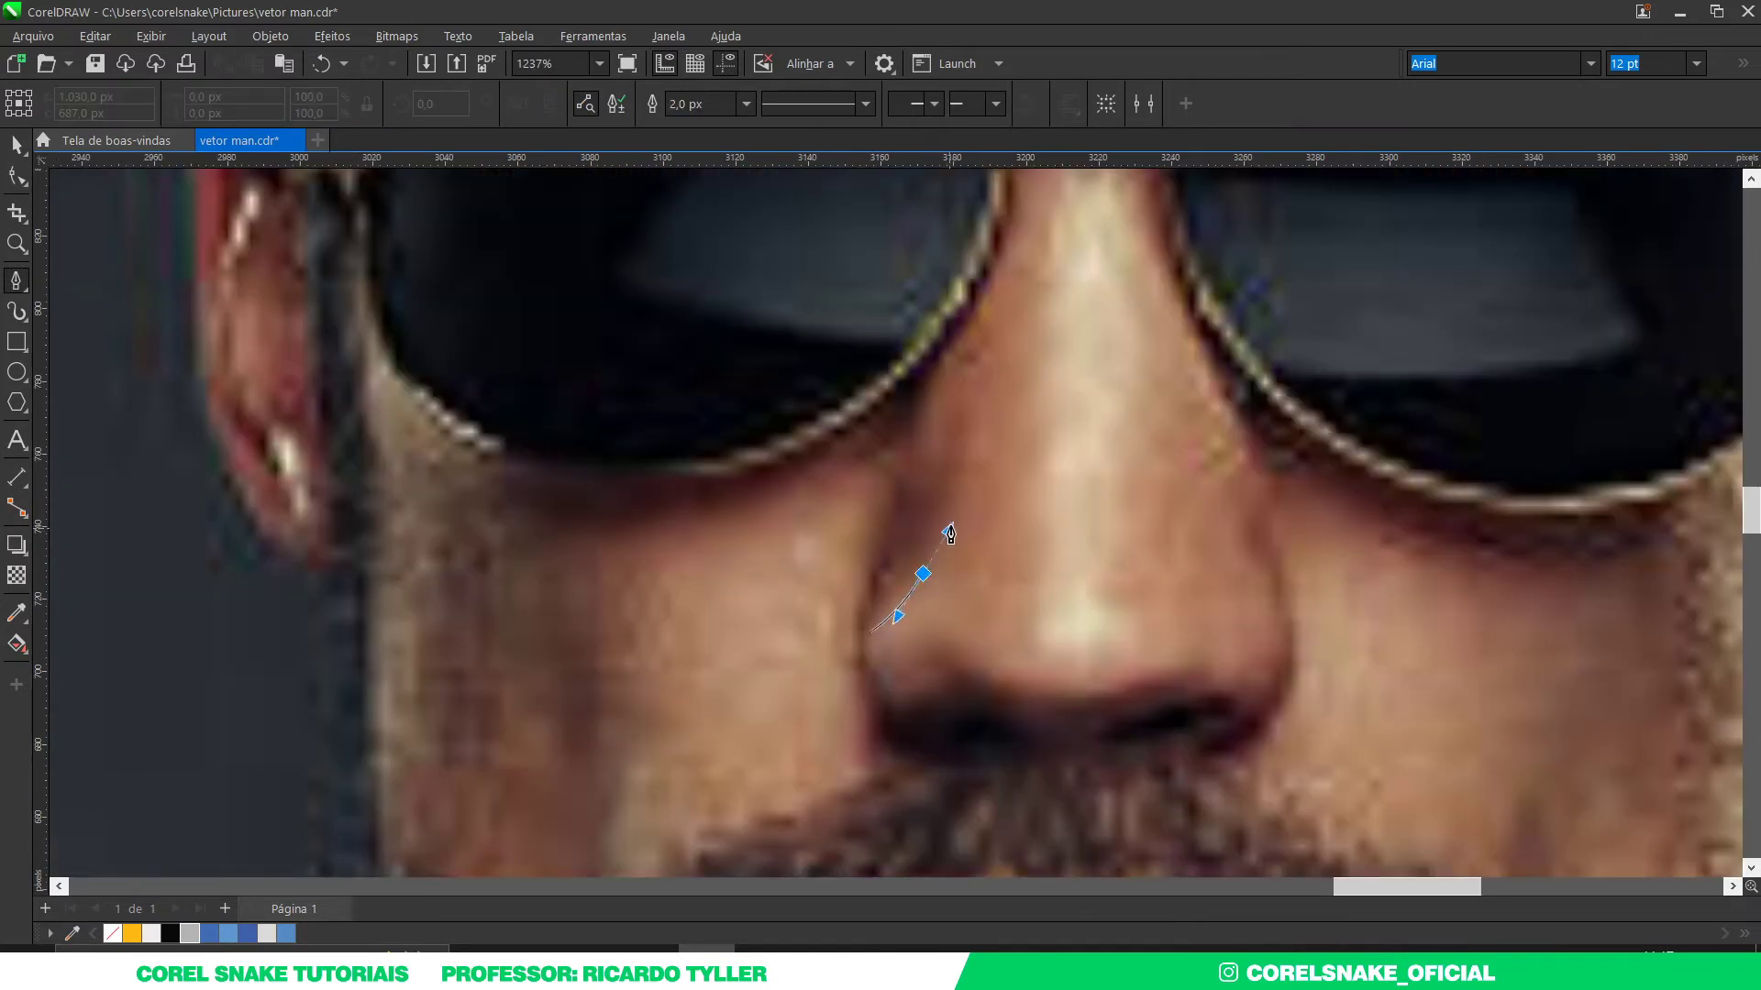
left_click(961, 395)
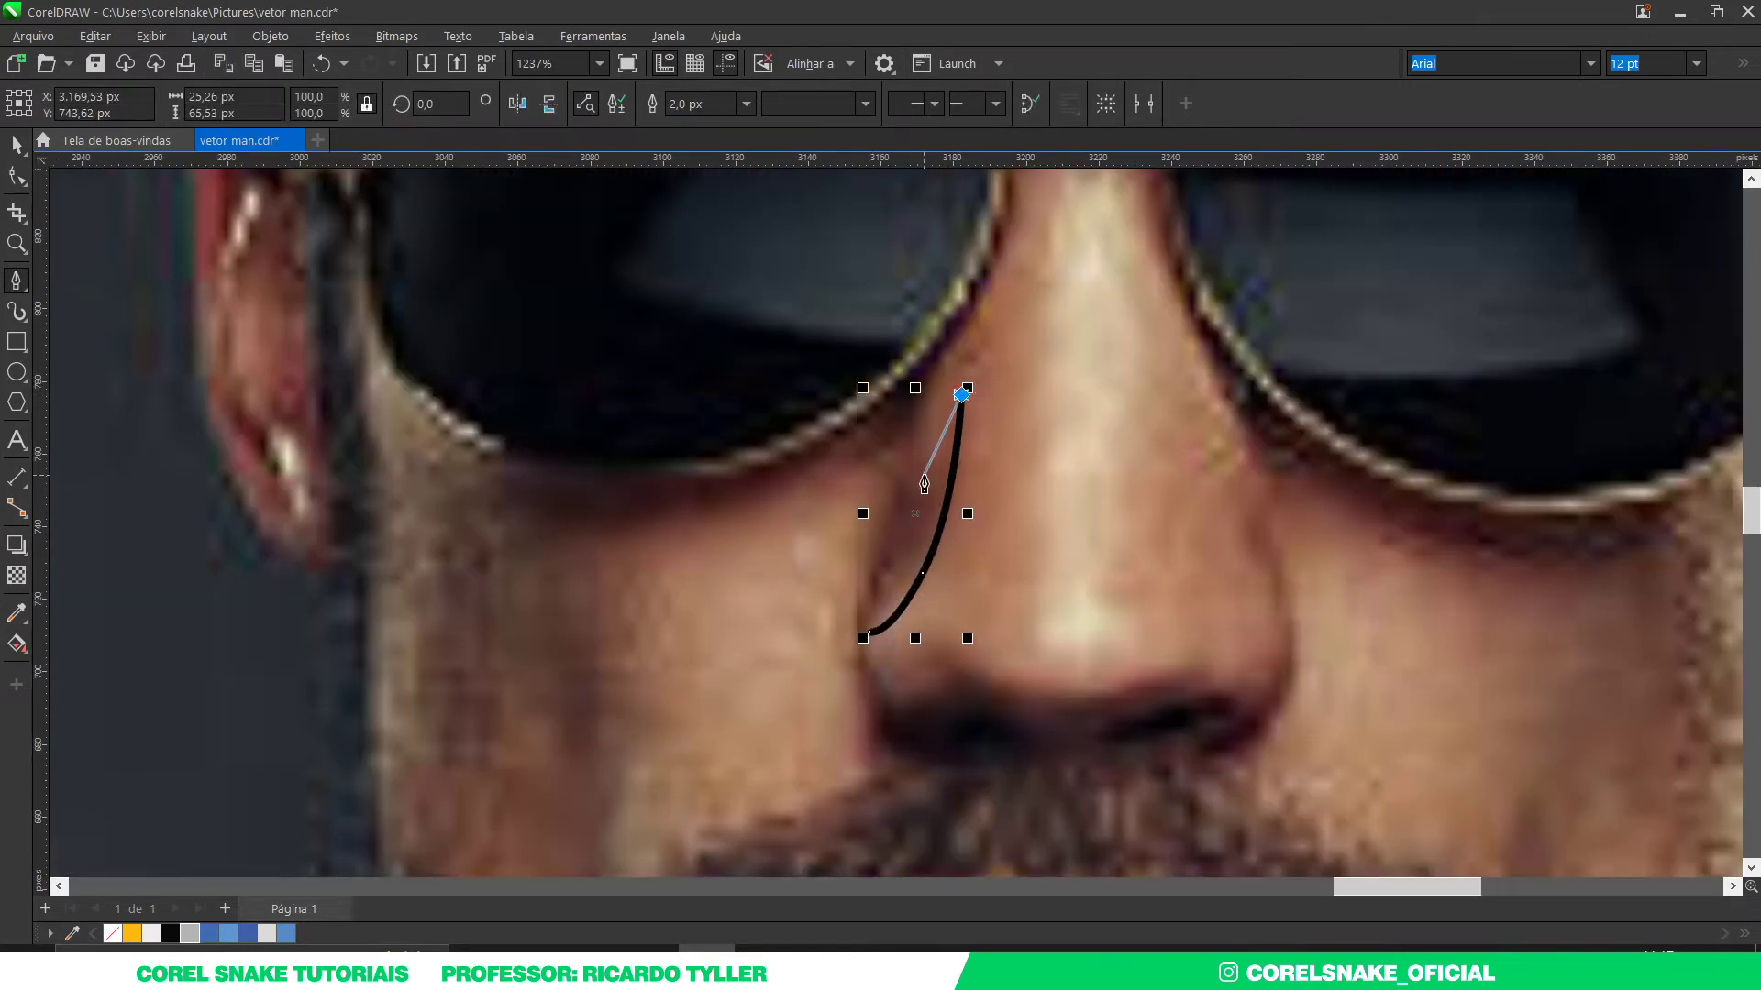
scroll(924, 484, "up", 1)
left_click_drag(924, 498, 905, 534)
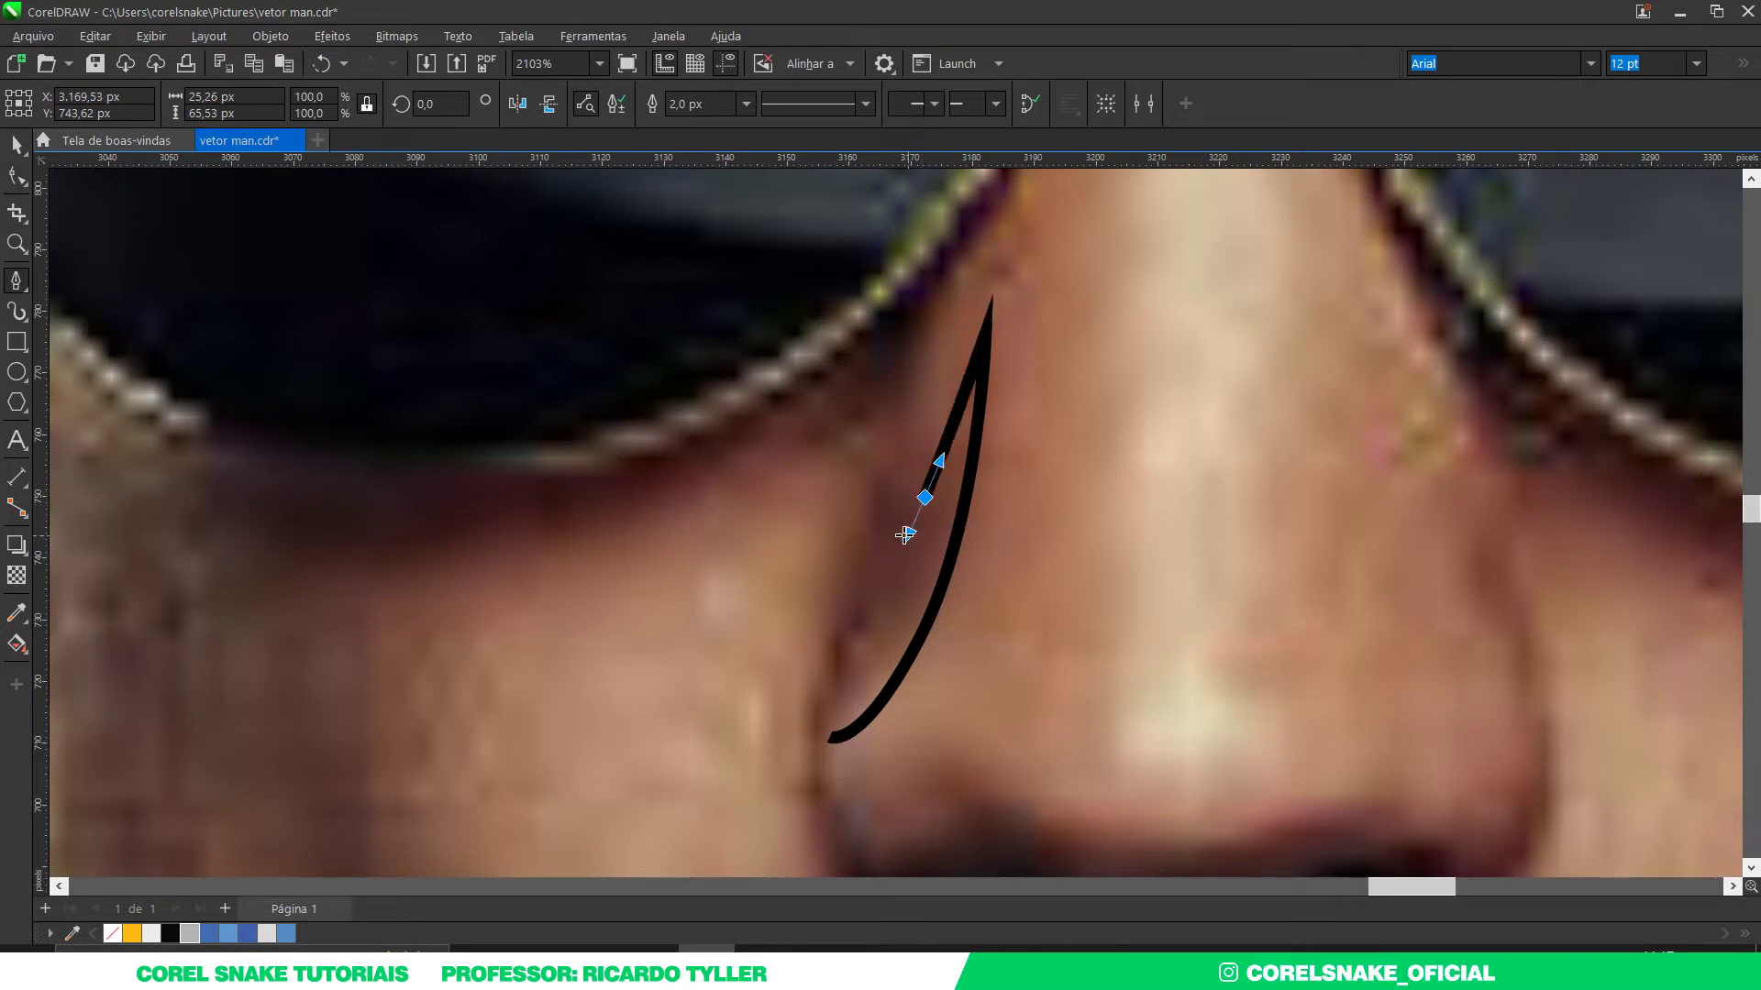
key("ctrl+z")
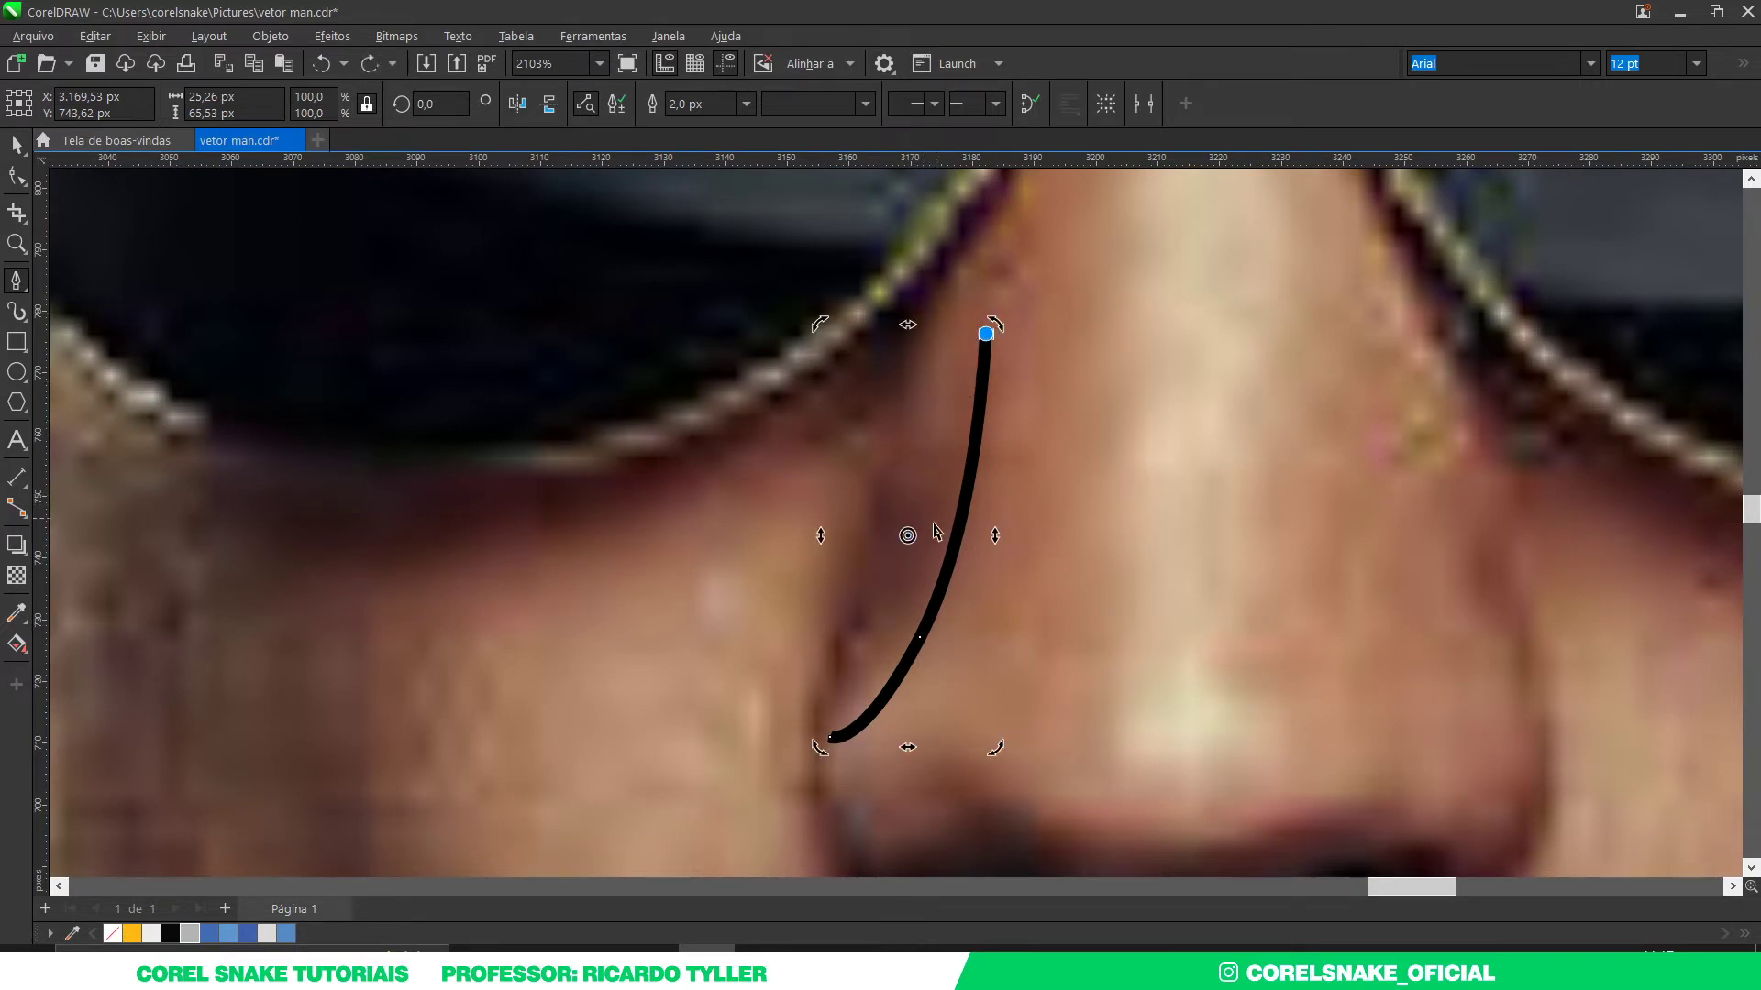
Step: Bring the line back down the nose to a sharp point, then up to the top of the nose
left_click_drag(934, 480, 911, 535)
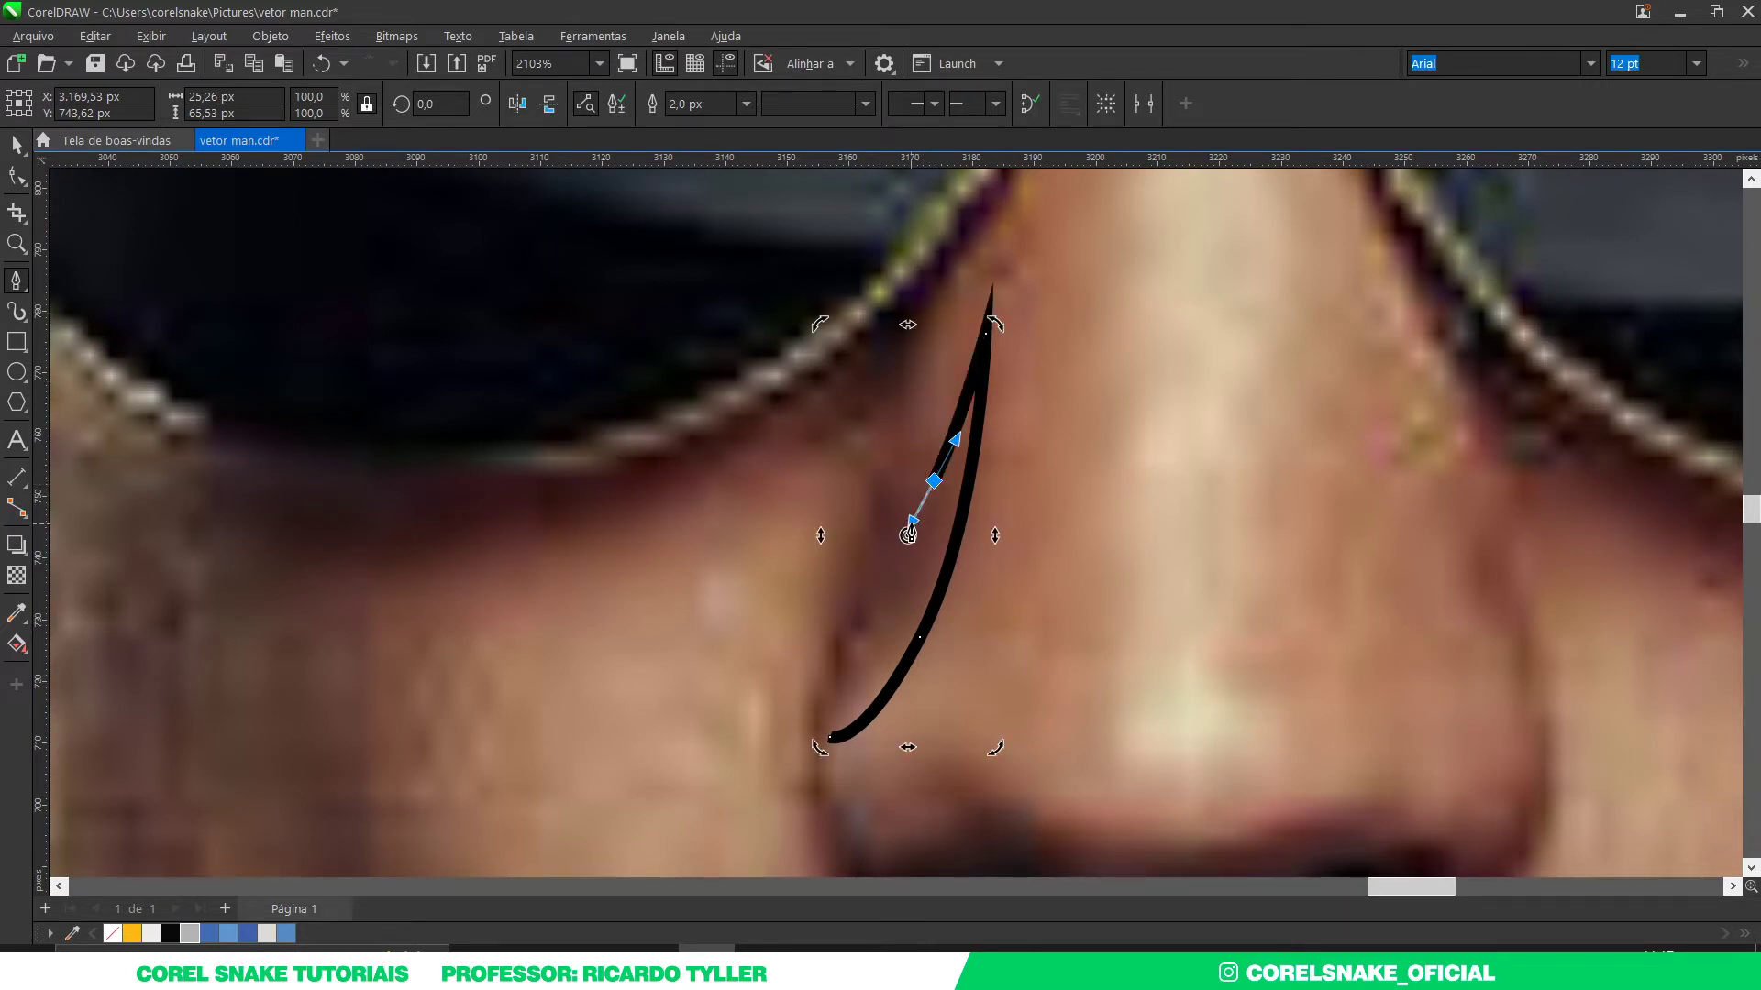
left_click(907, 530)
left_click_drag(910, 396, 931, 311)
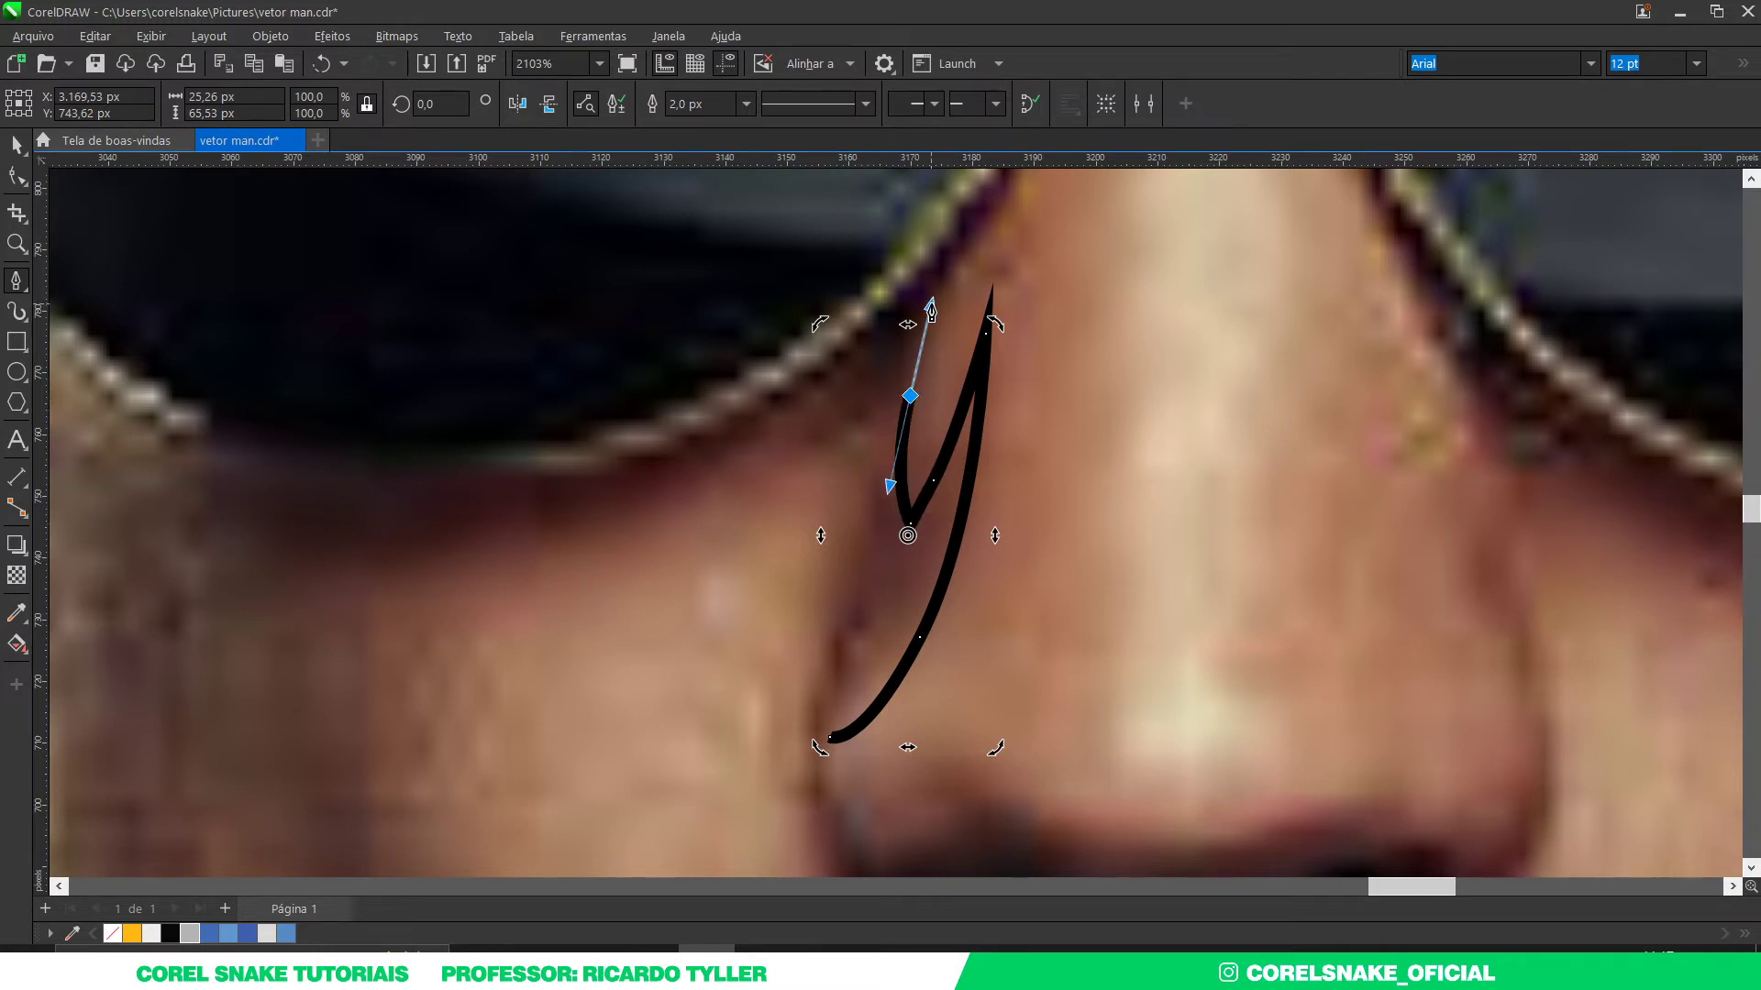
scroll(930, 312, "down", 2)
left_click(967, 241)
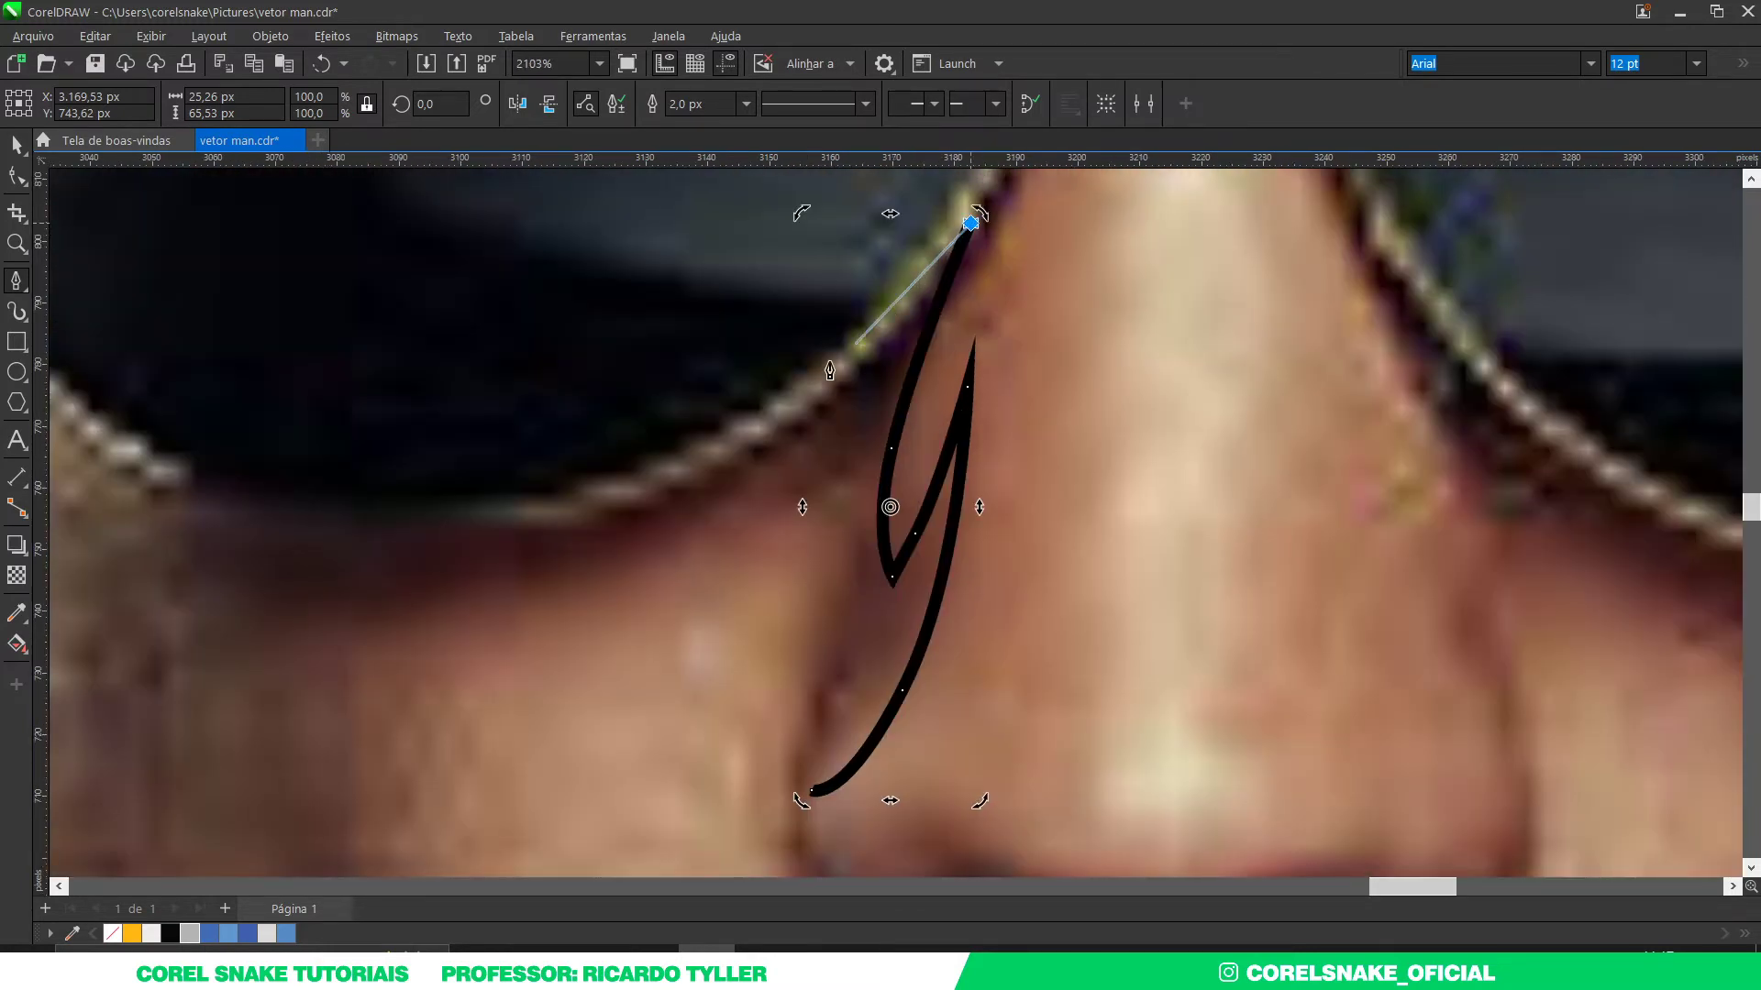
scroll(830, 372, "down", 2)
Step: Run the outline under the left lens and down the cheek to the jaw, undoing the last two points
left_click_drag(667, 454, 548, 423)
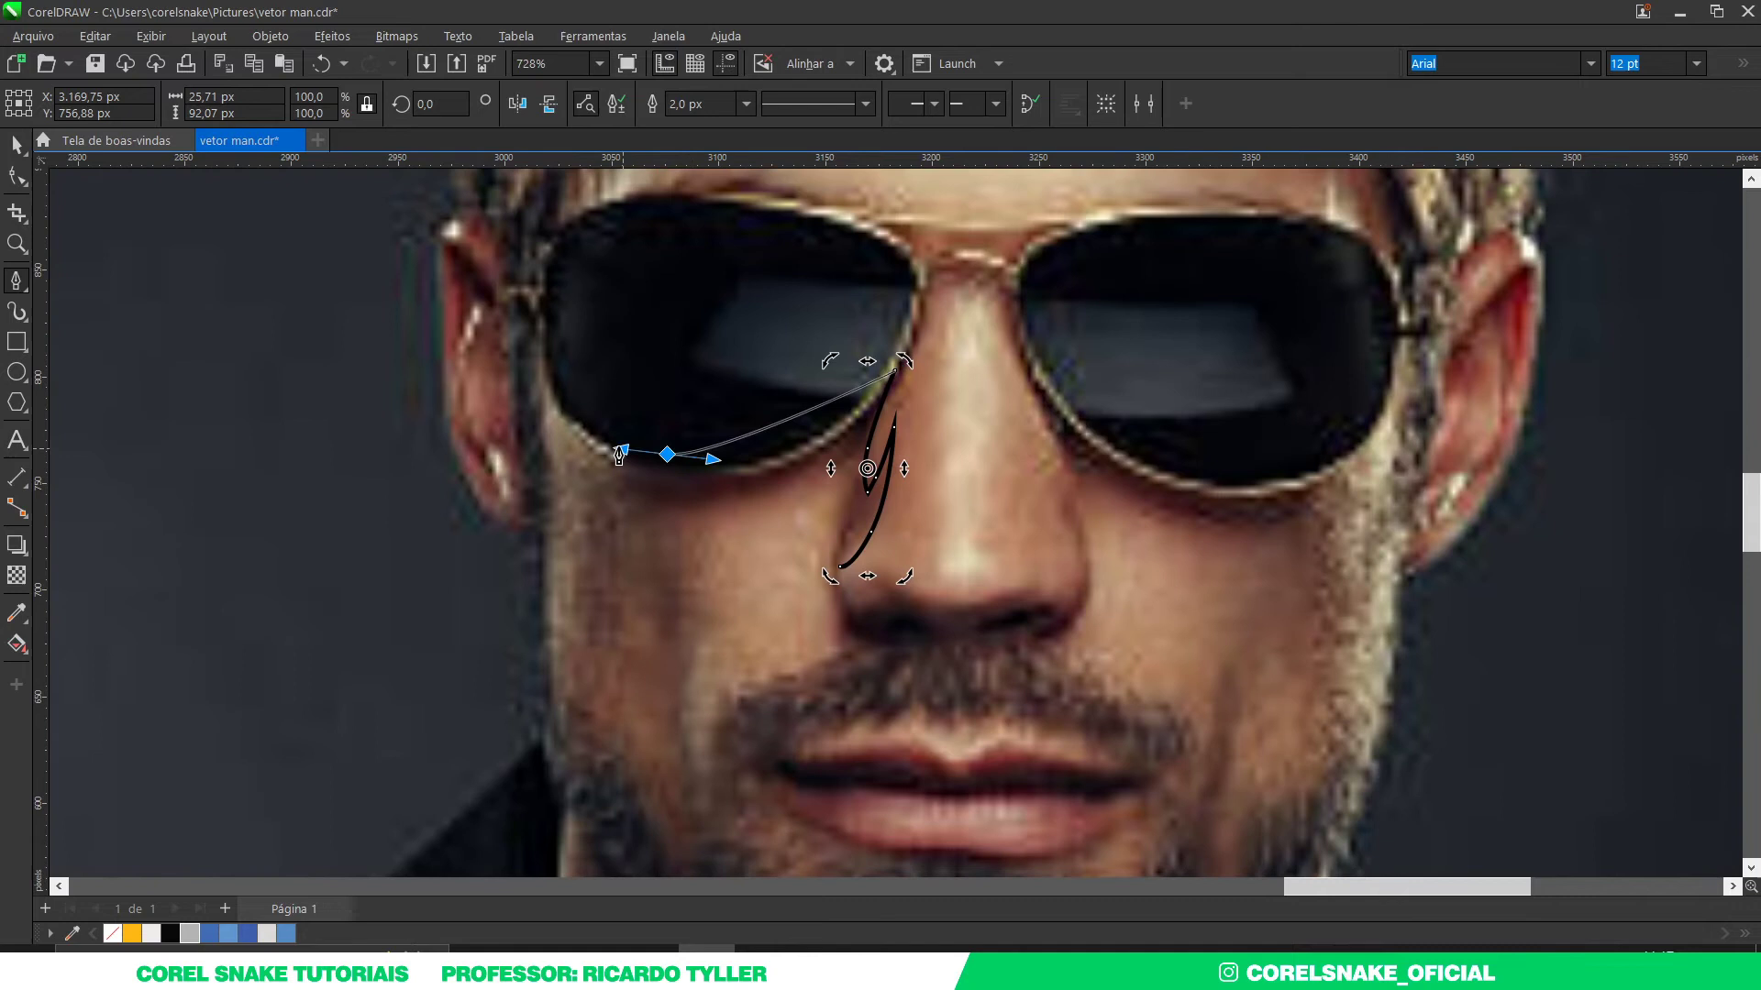
left_click(542, 412)
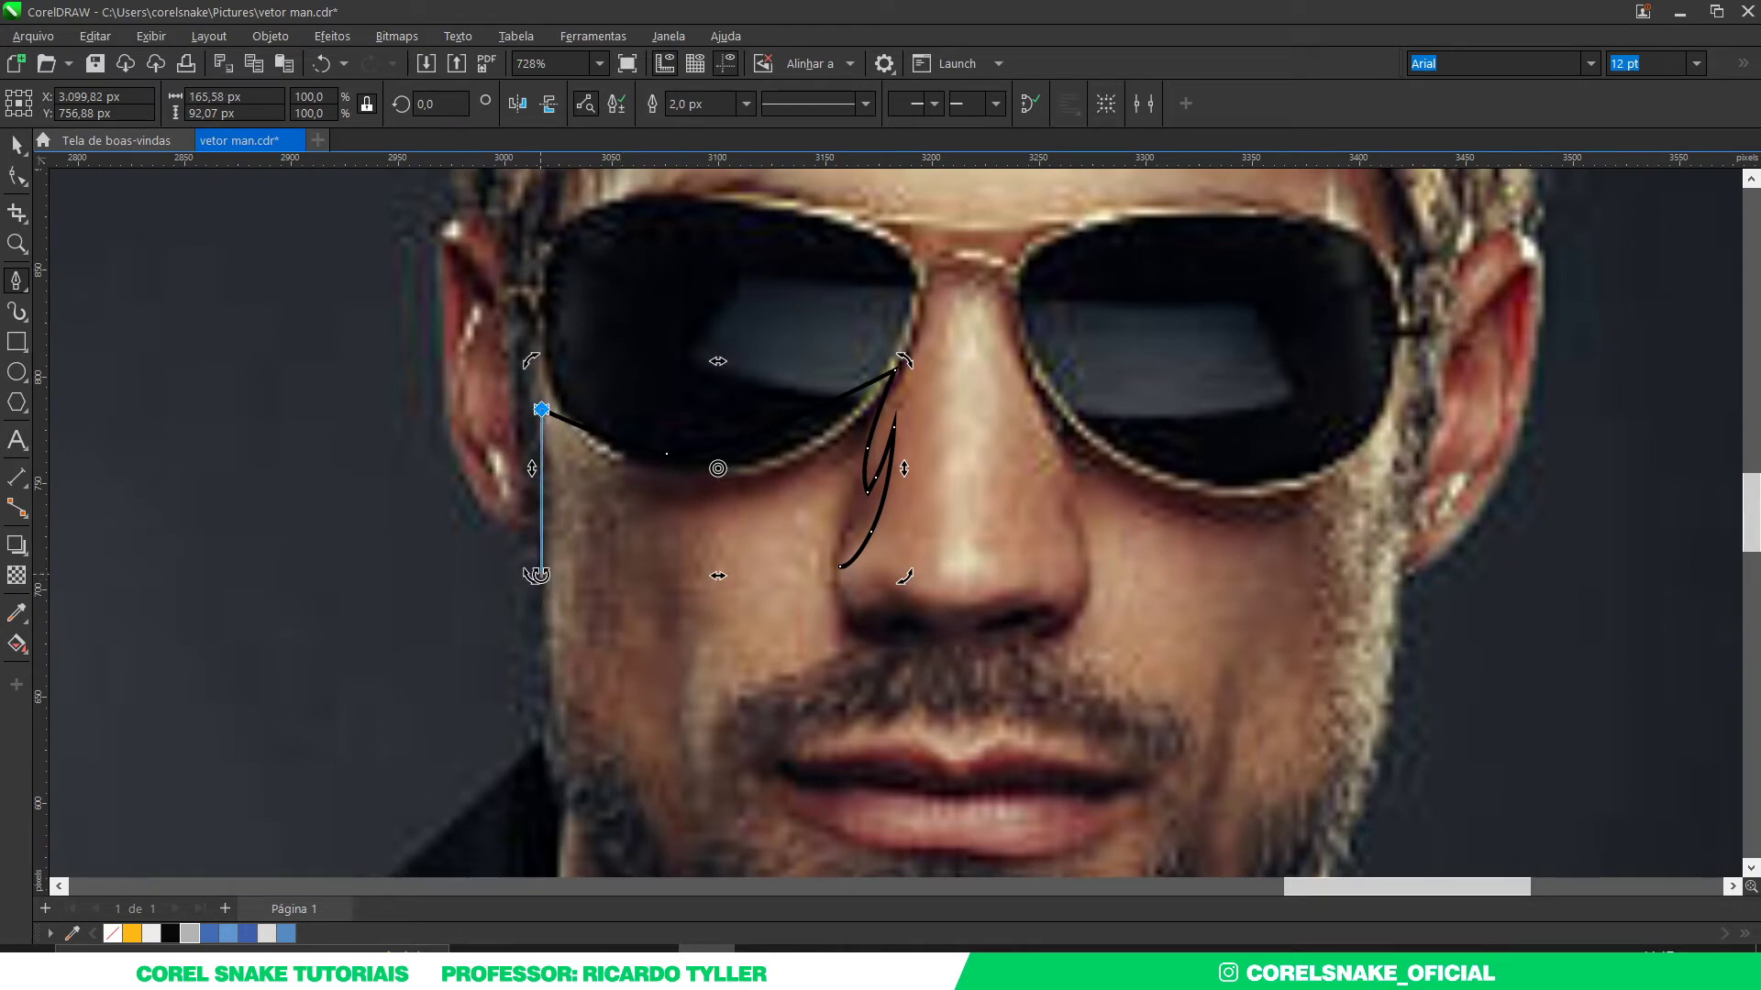
left_click_drag(546, 532, 551, 592)
mouse_move(543, 711)
left_mouse_down()
mouse_move(553, 752)
mouse_move(736, 784)
mouse_move(640, 589)
left_mouse_up()
scroll(602, 640, "down", 2)
scroll(590, 649, "up", 2)
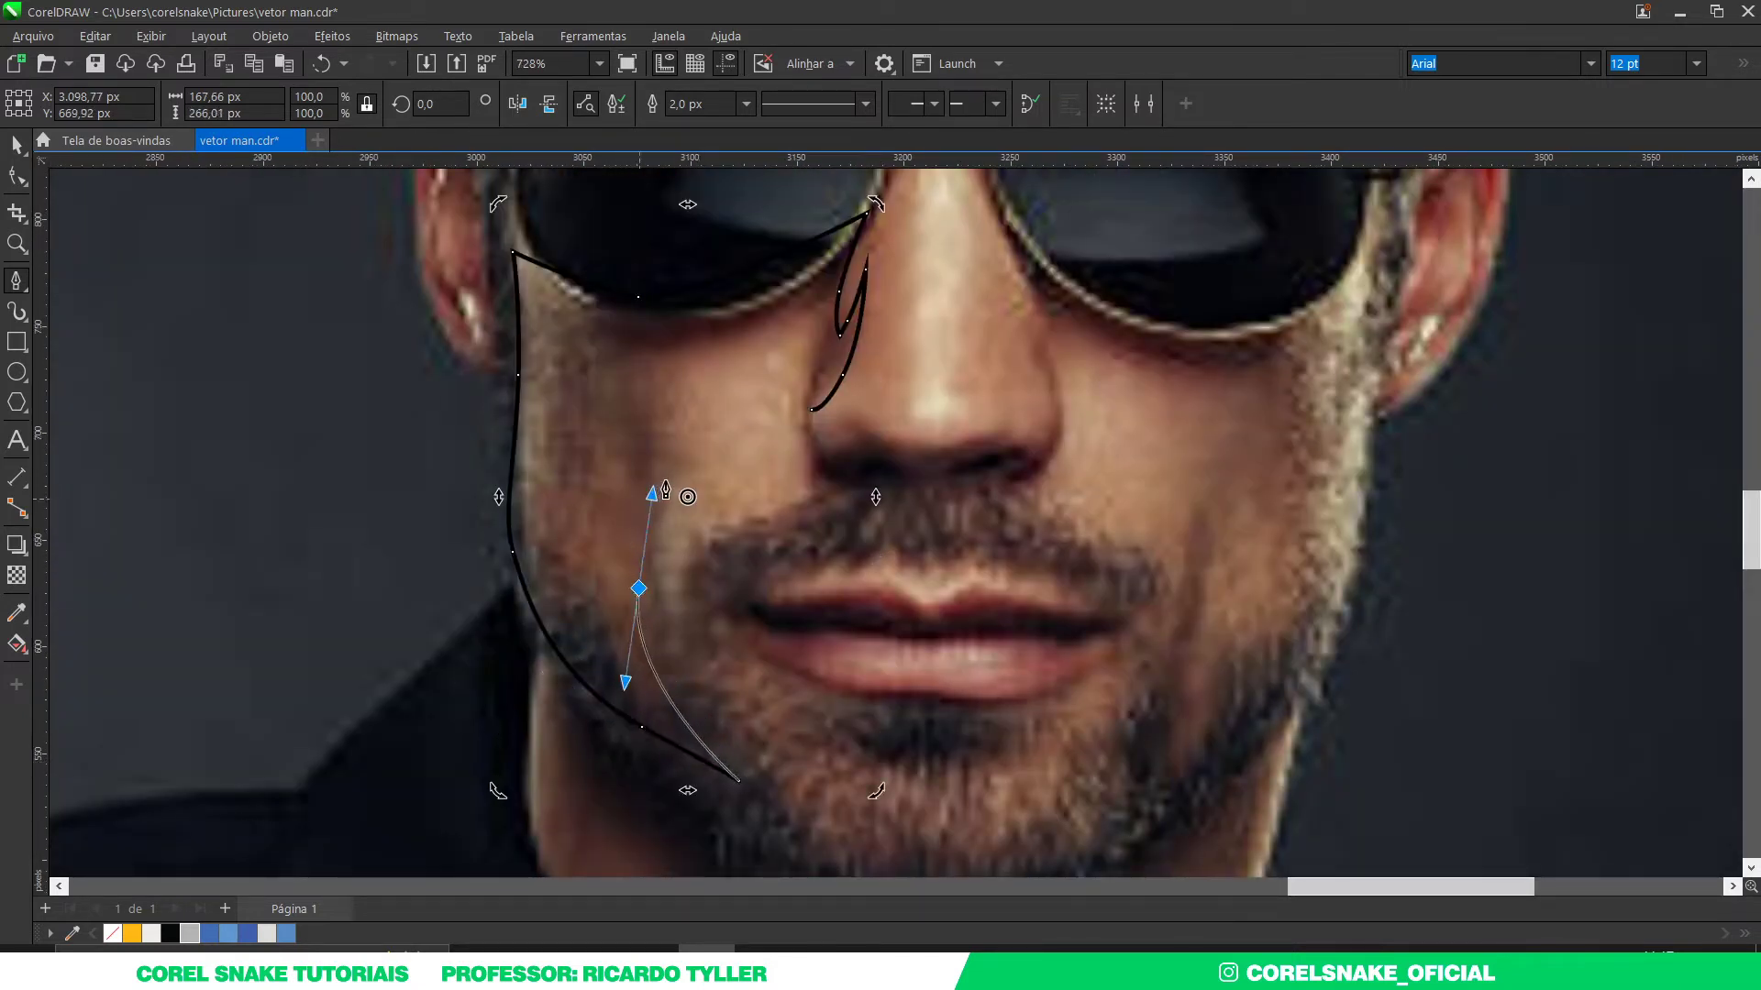
left_click_drag(698, 464, 656, 354)
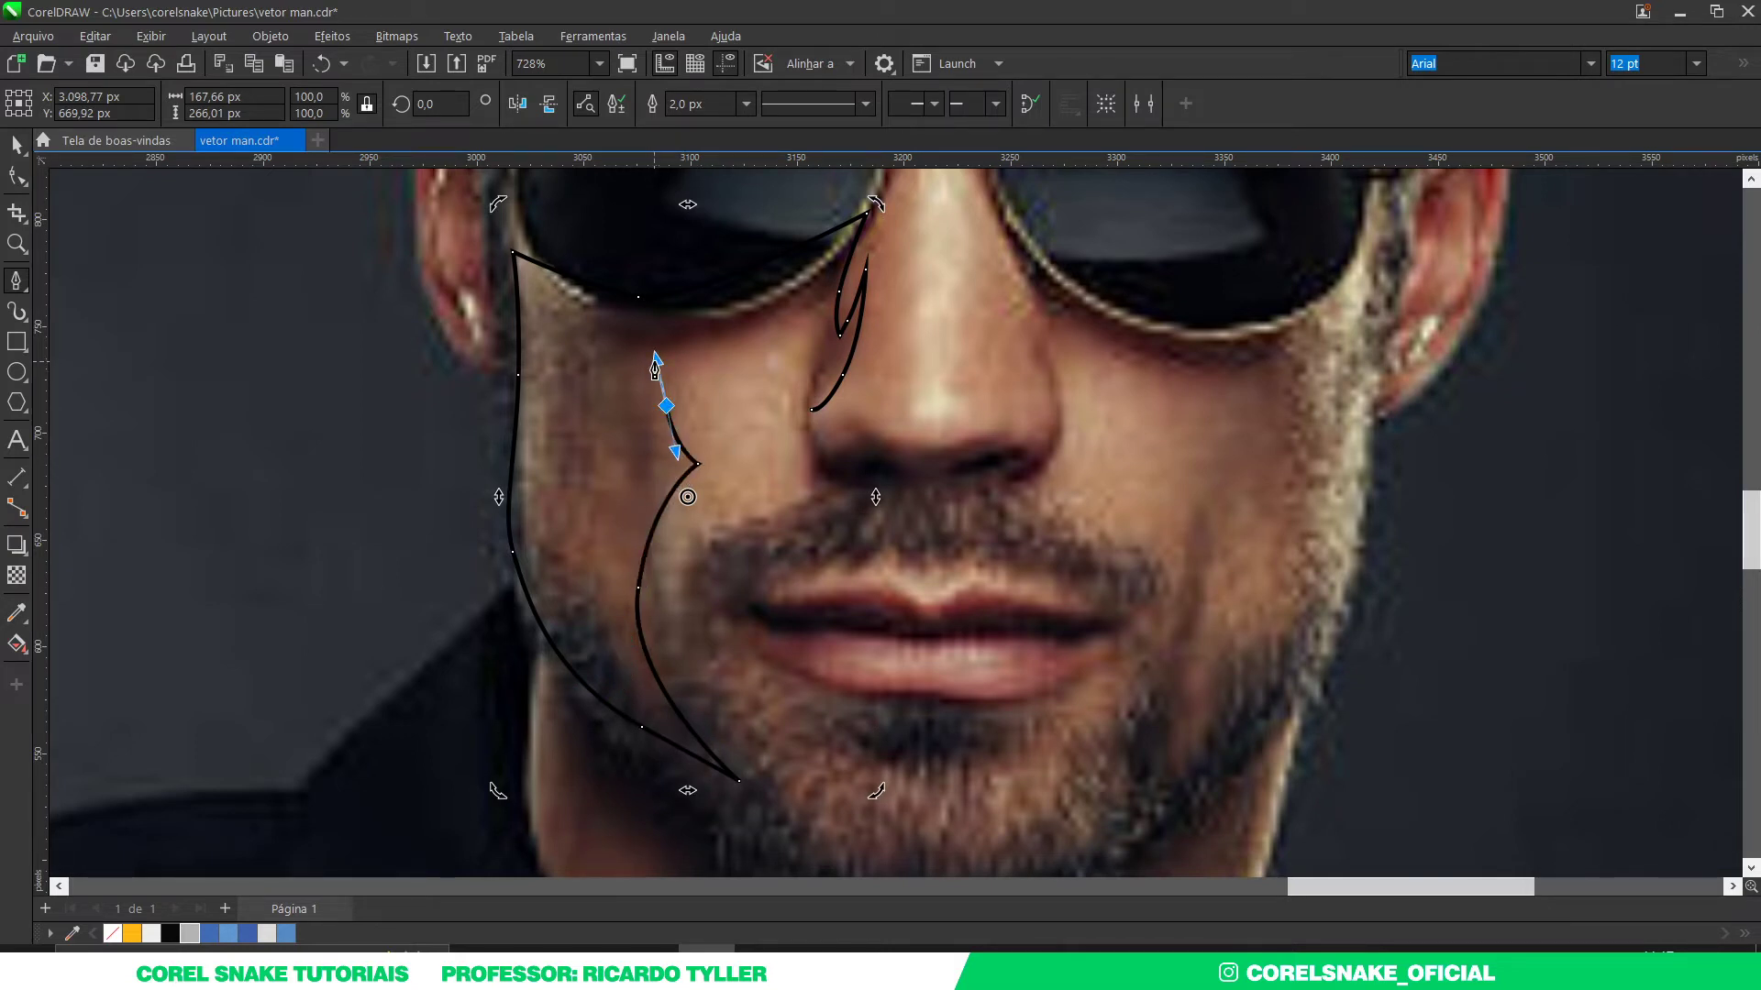
left_click(657, 362)
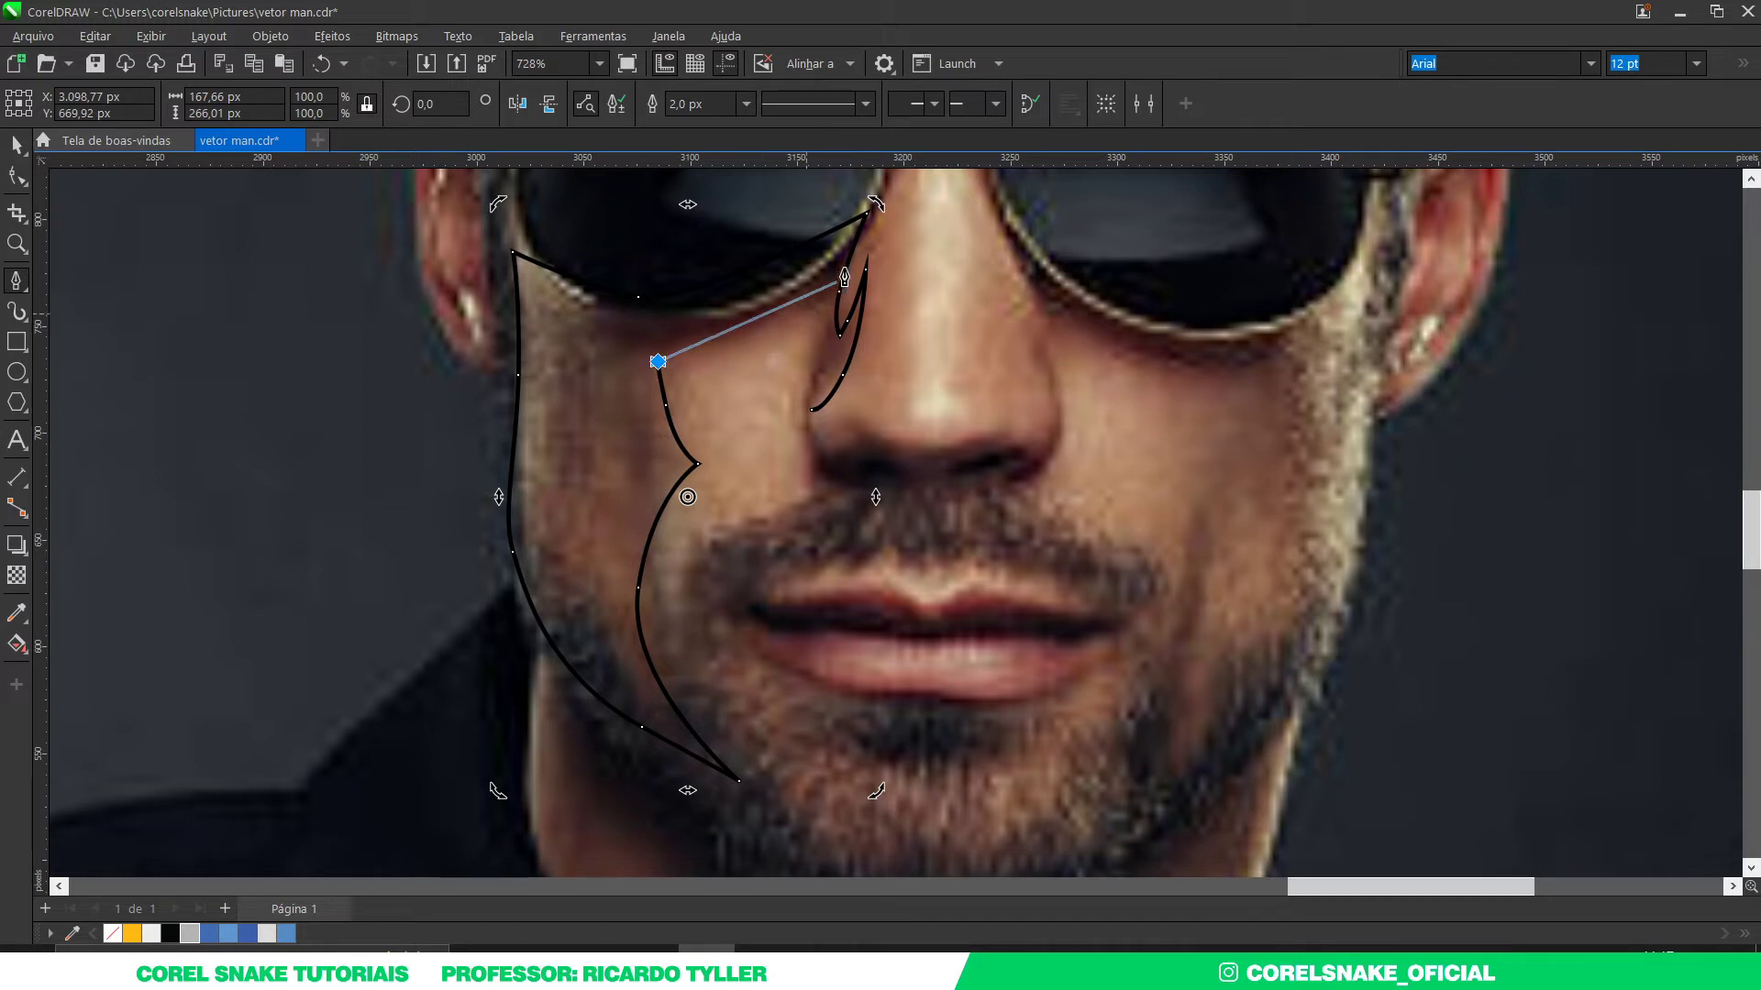
scroll(760, 346, "up", 3)
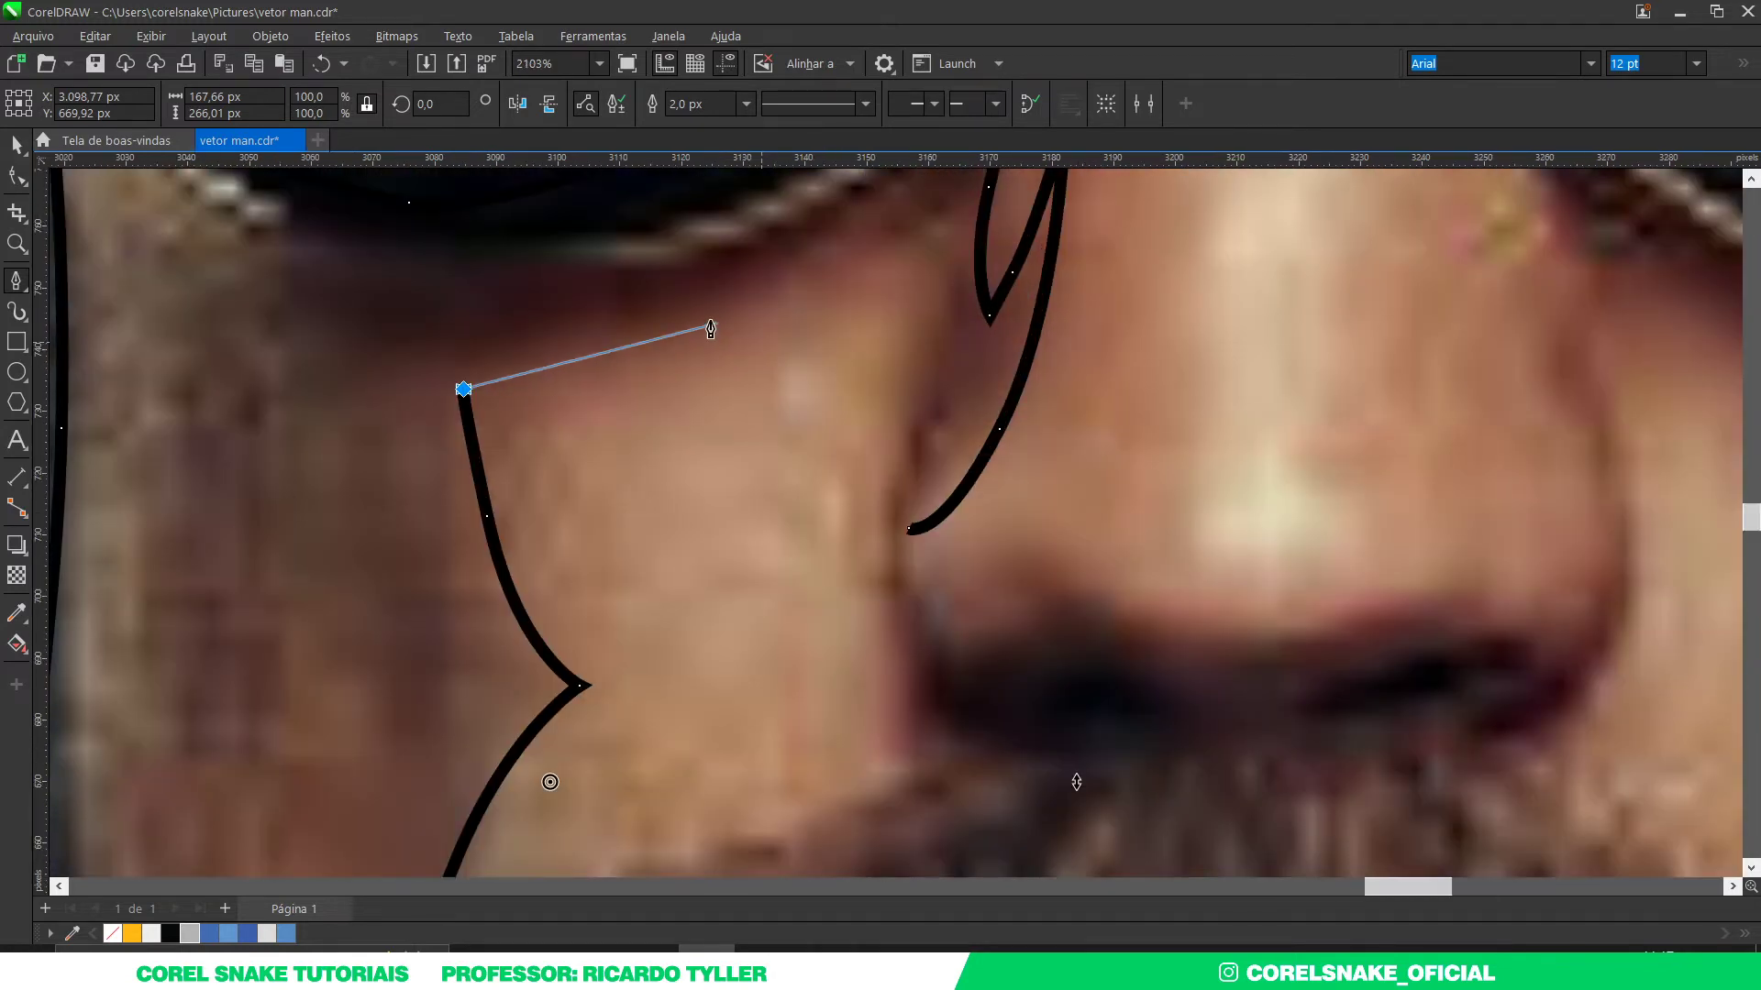
key("ctrl+z")
key("ctrl+z")
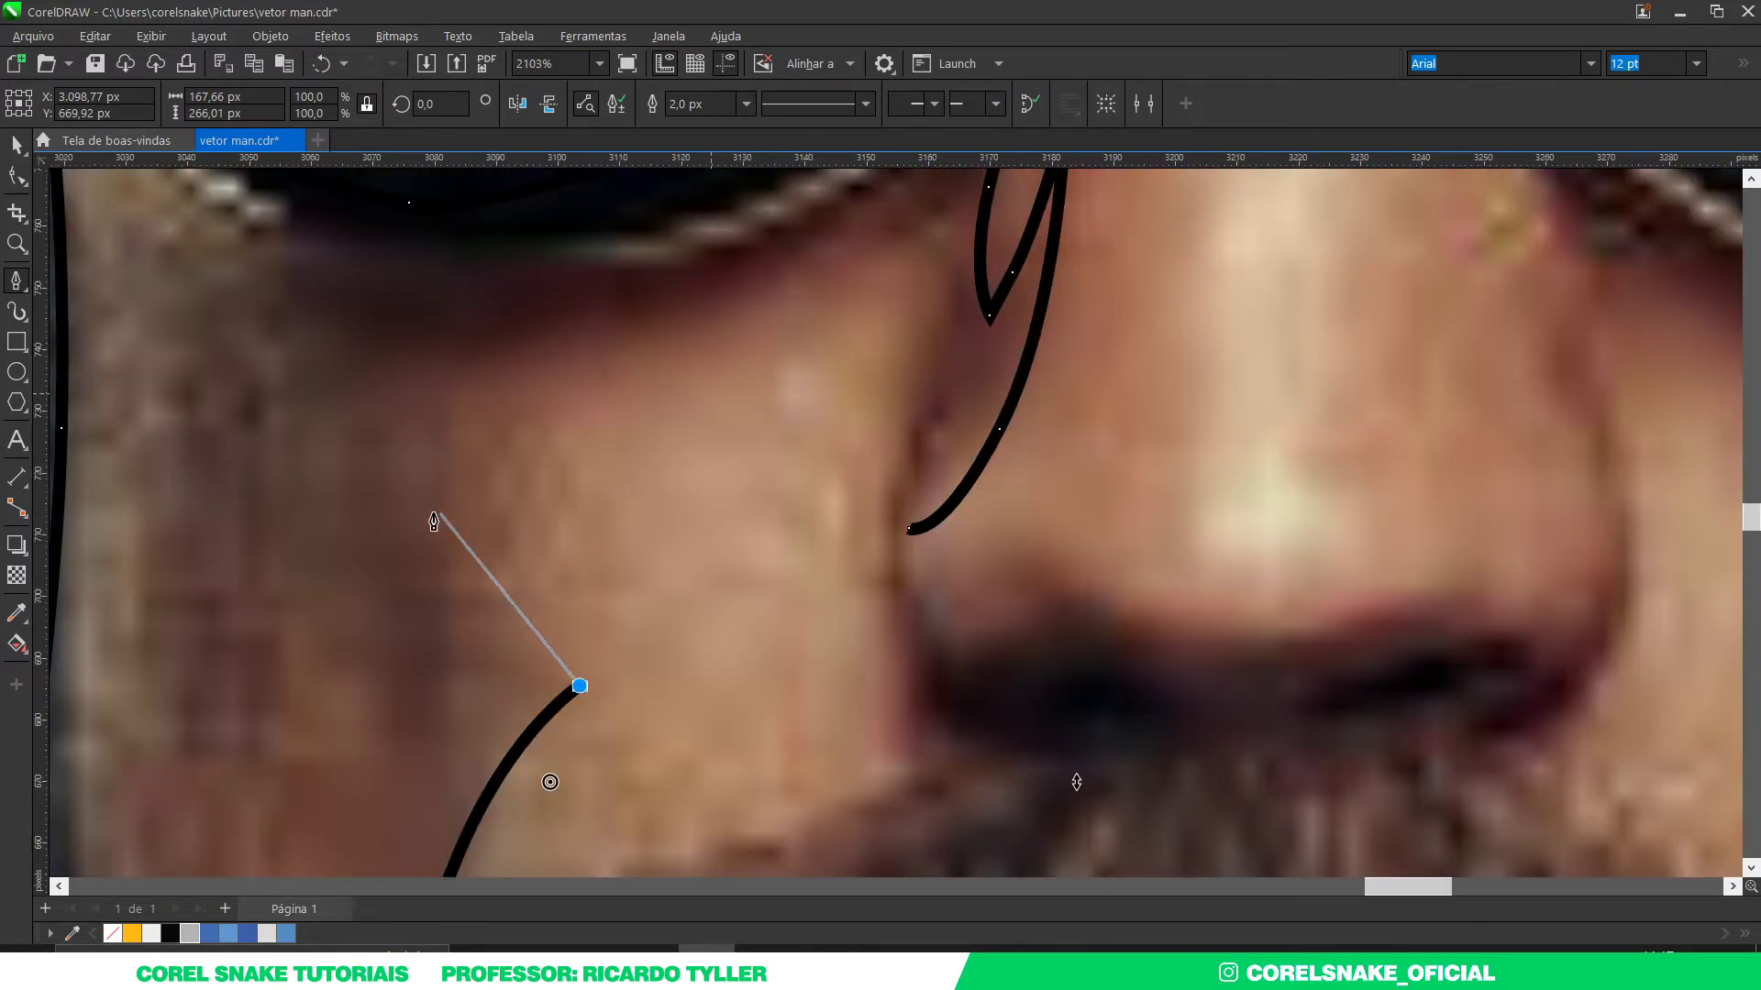
Step: Redraw the cheek curve, run it under the lens and down the nose, ending just above the nostril
left_click_drag(427, 481, 392, 366)
left_click(396, 342)
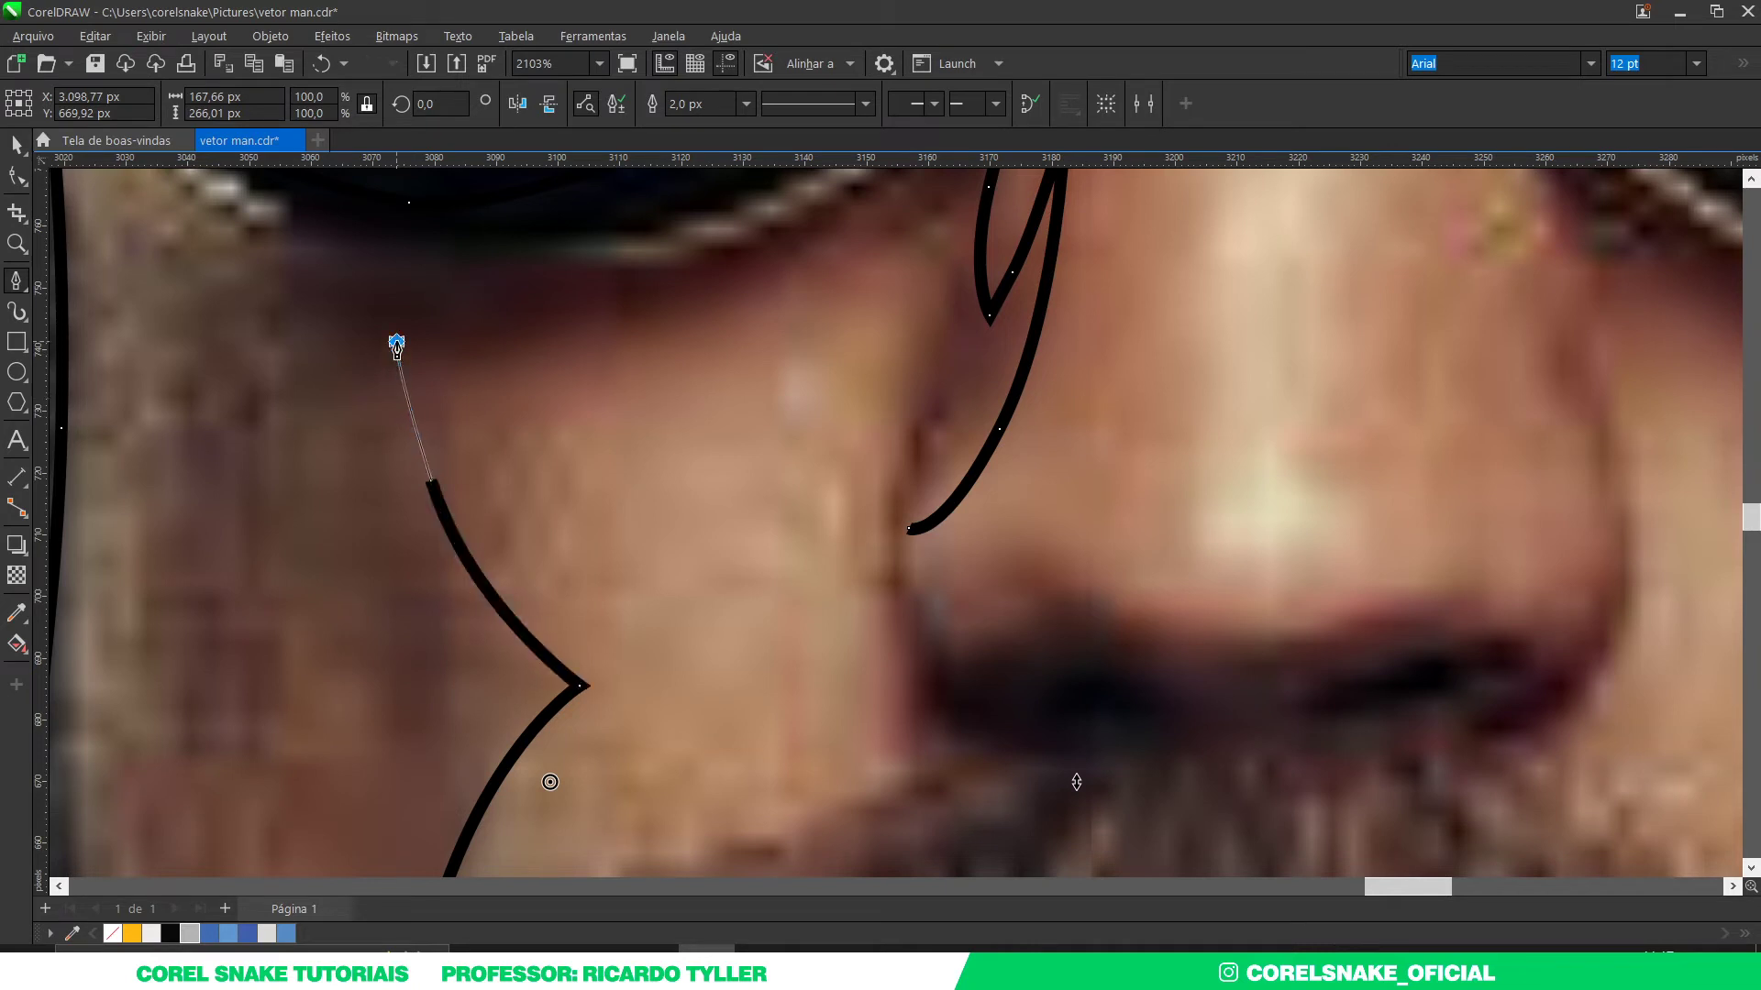
mouse_move(702, 328)
left_mouse_down()
mouse_move(856, 283)
mouse_move(949, 375)
left_mouse_up()
left_click(916, 238)
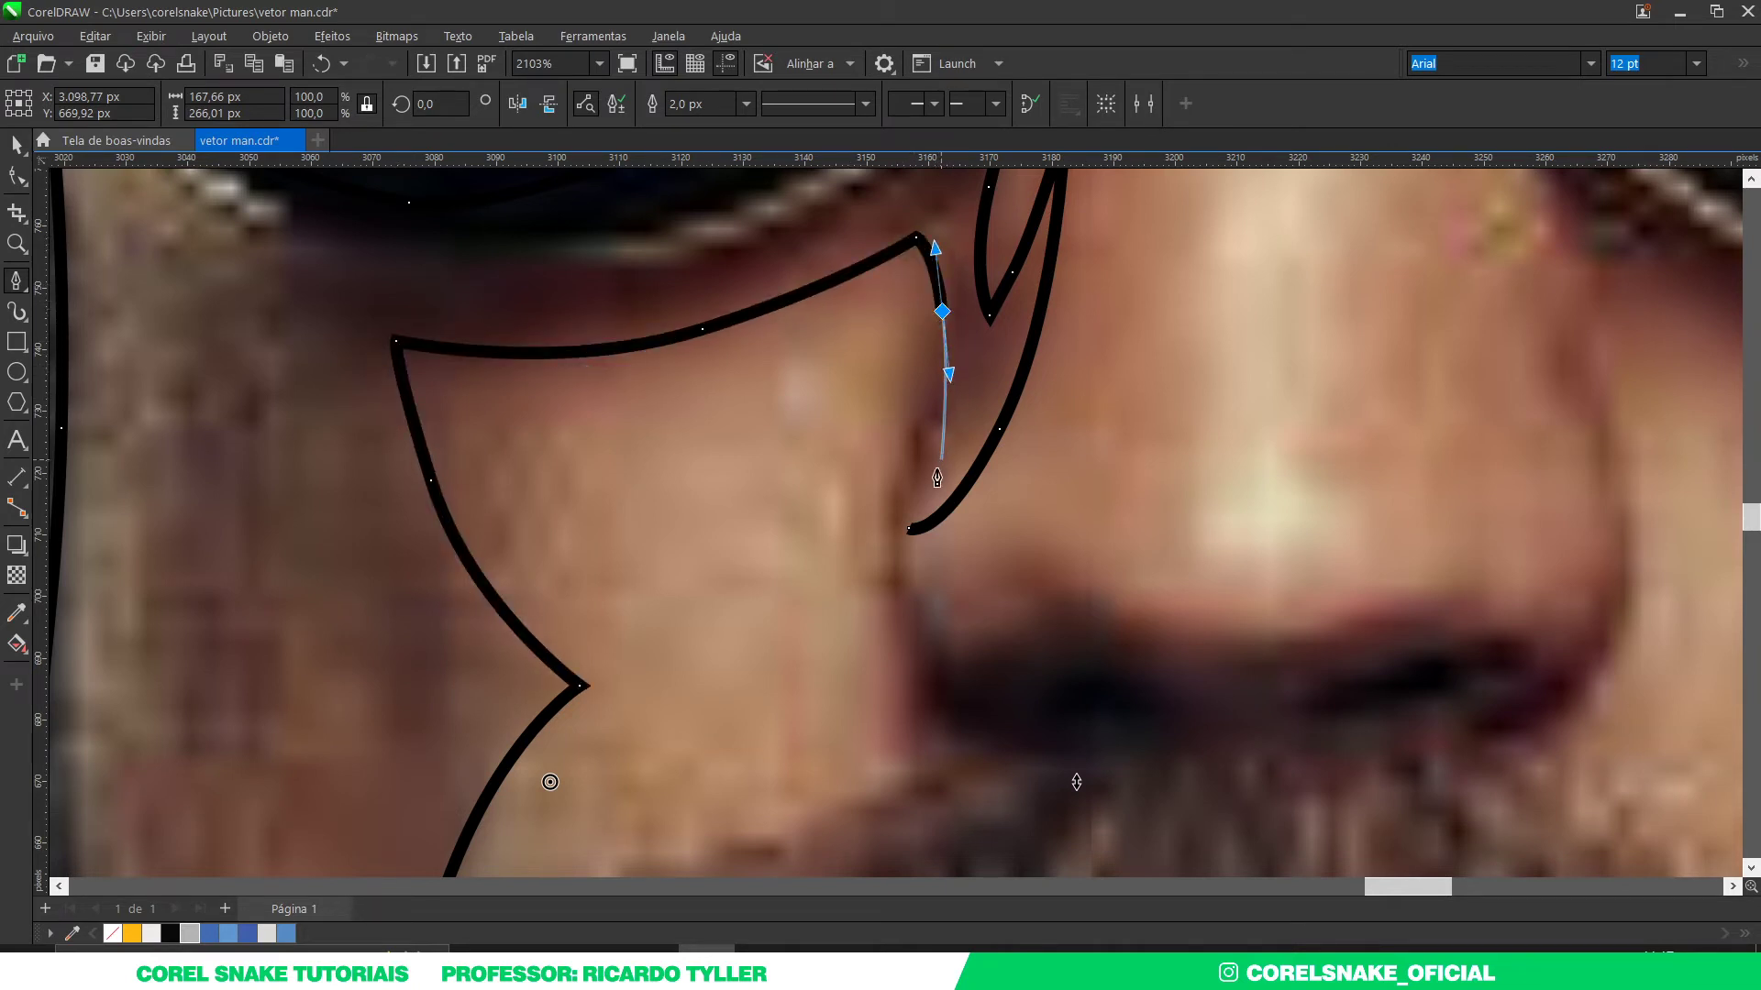
left_click_drag(893, 489, 878, 514)
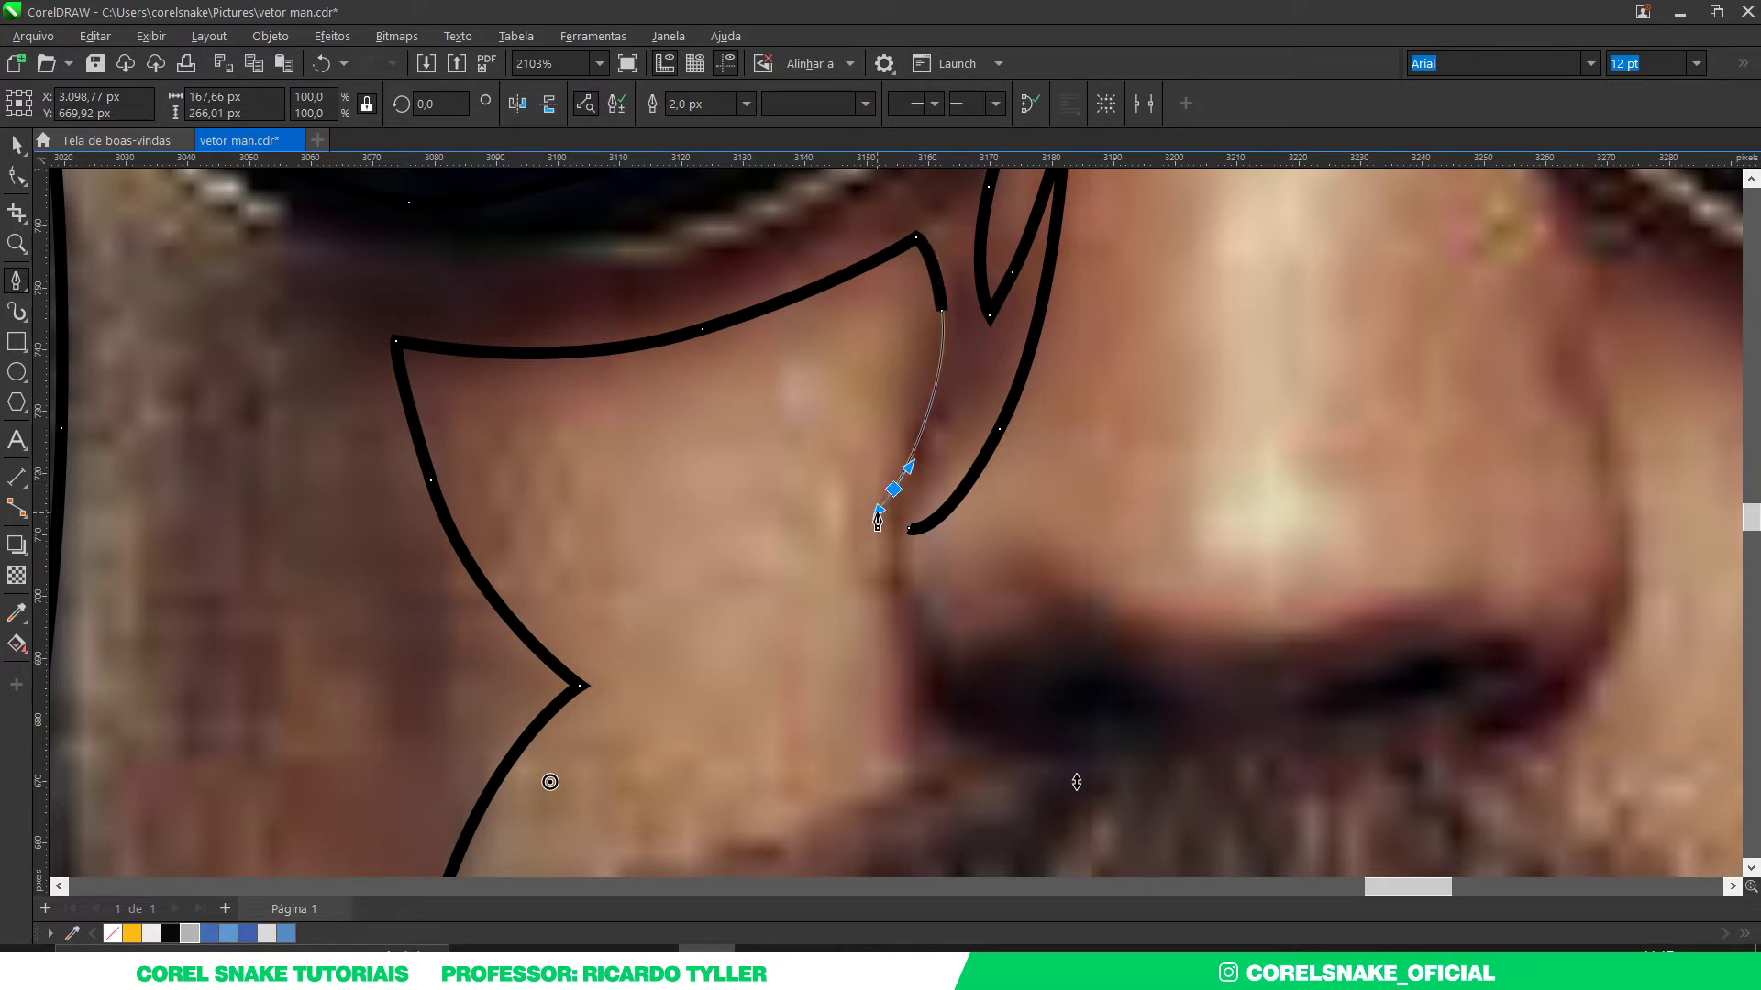
left_click(900, 594)
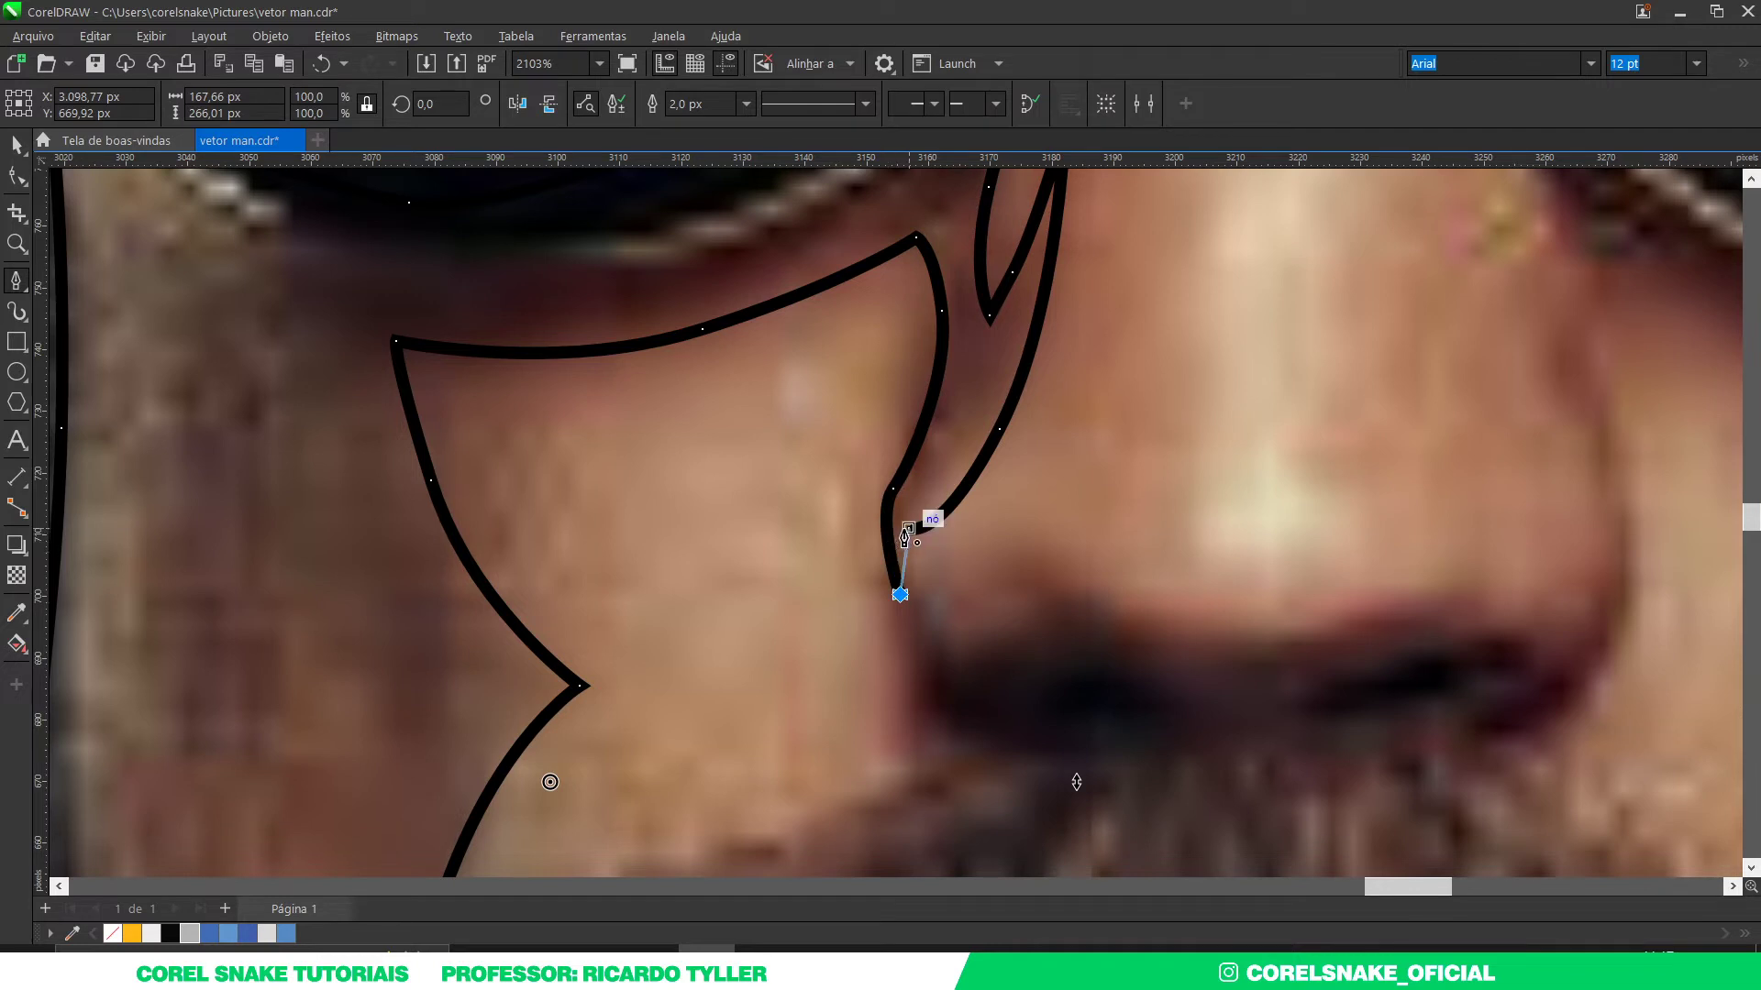
left_click(908, 529)
key("ctrl+z")
key("ctrl+z")
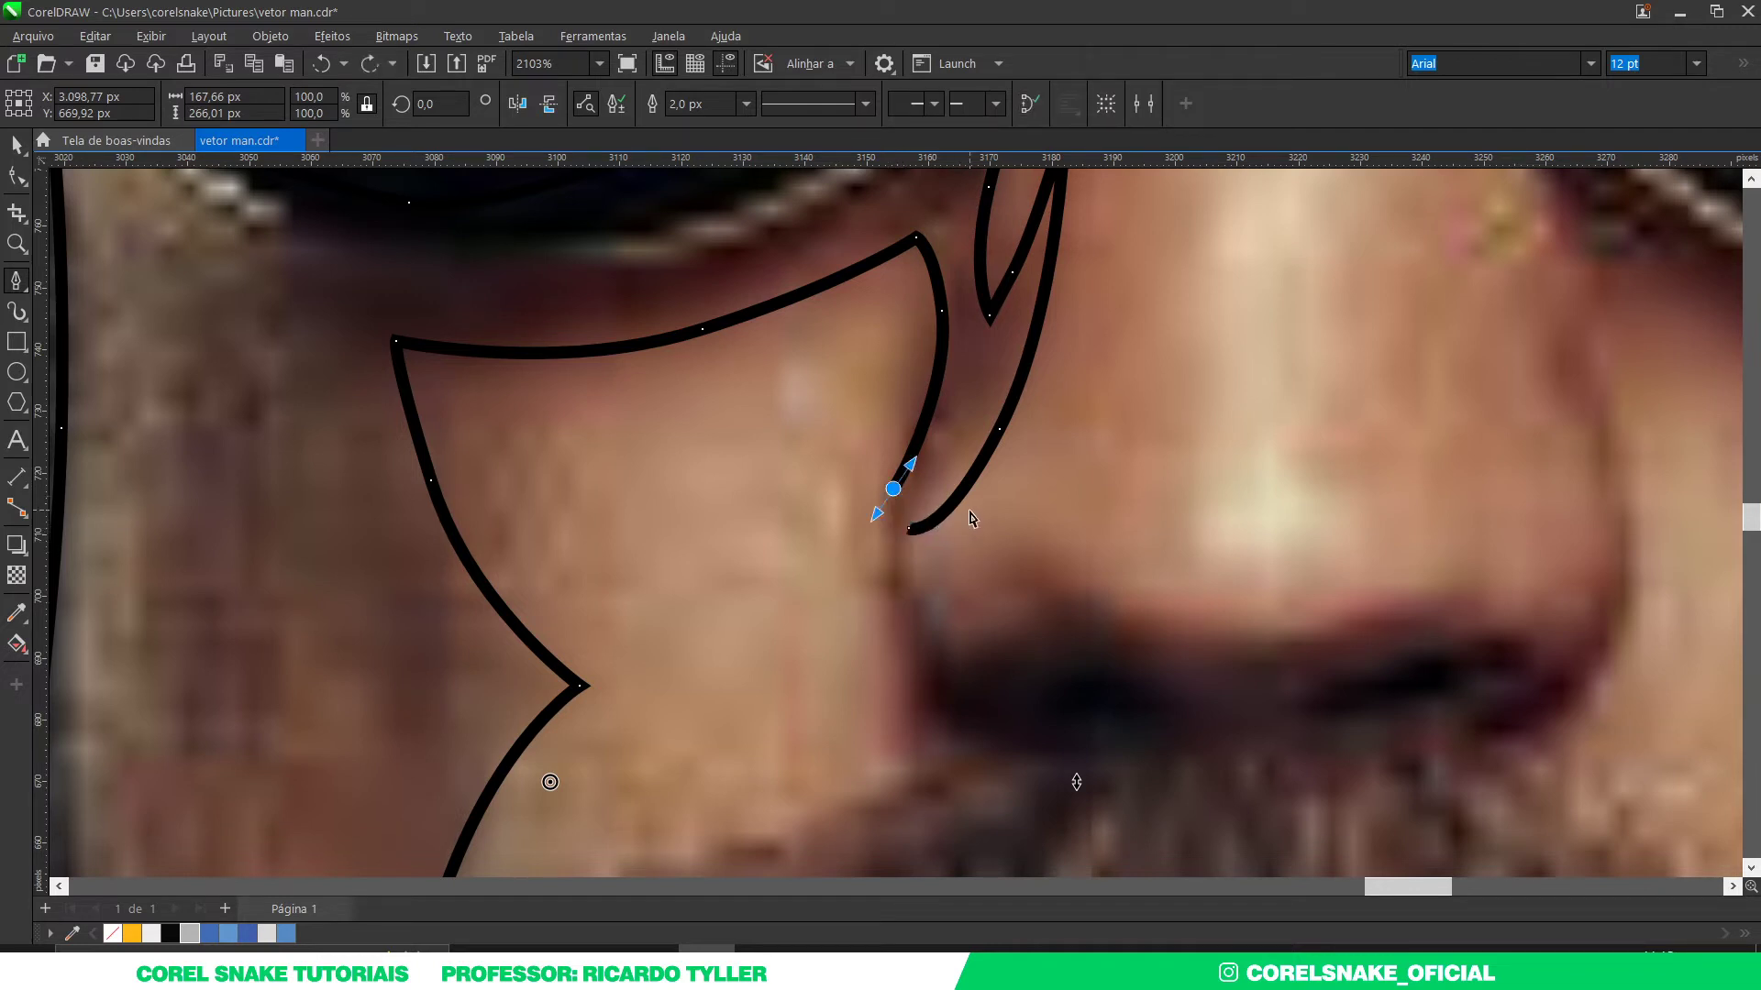
left_click(903, 588)
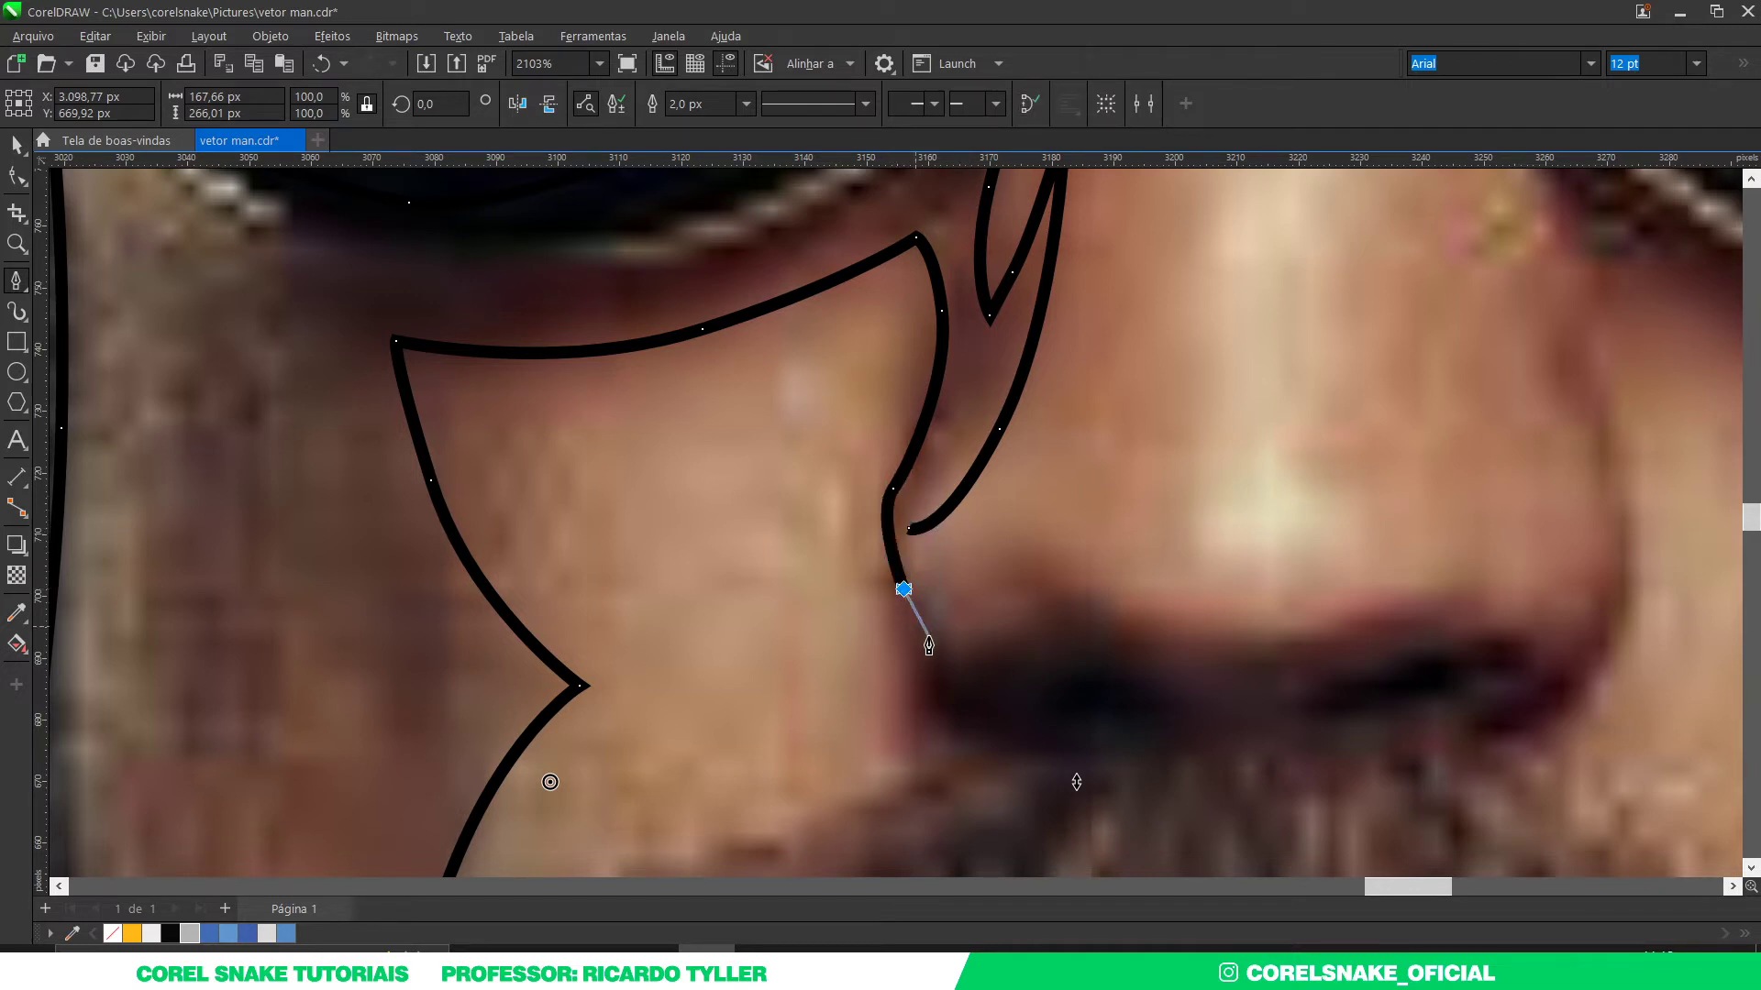
key("space")
Step: Reshape the right line's lower curve and join its end to the left line's end in a curved tip
left_click(18, 177)
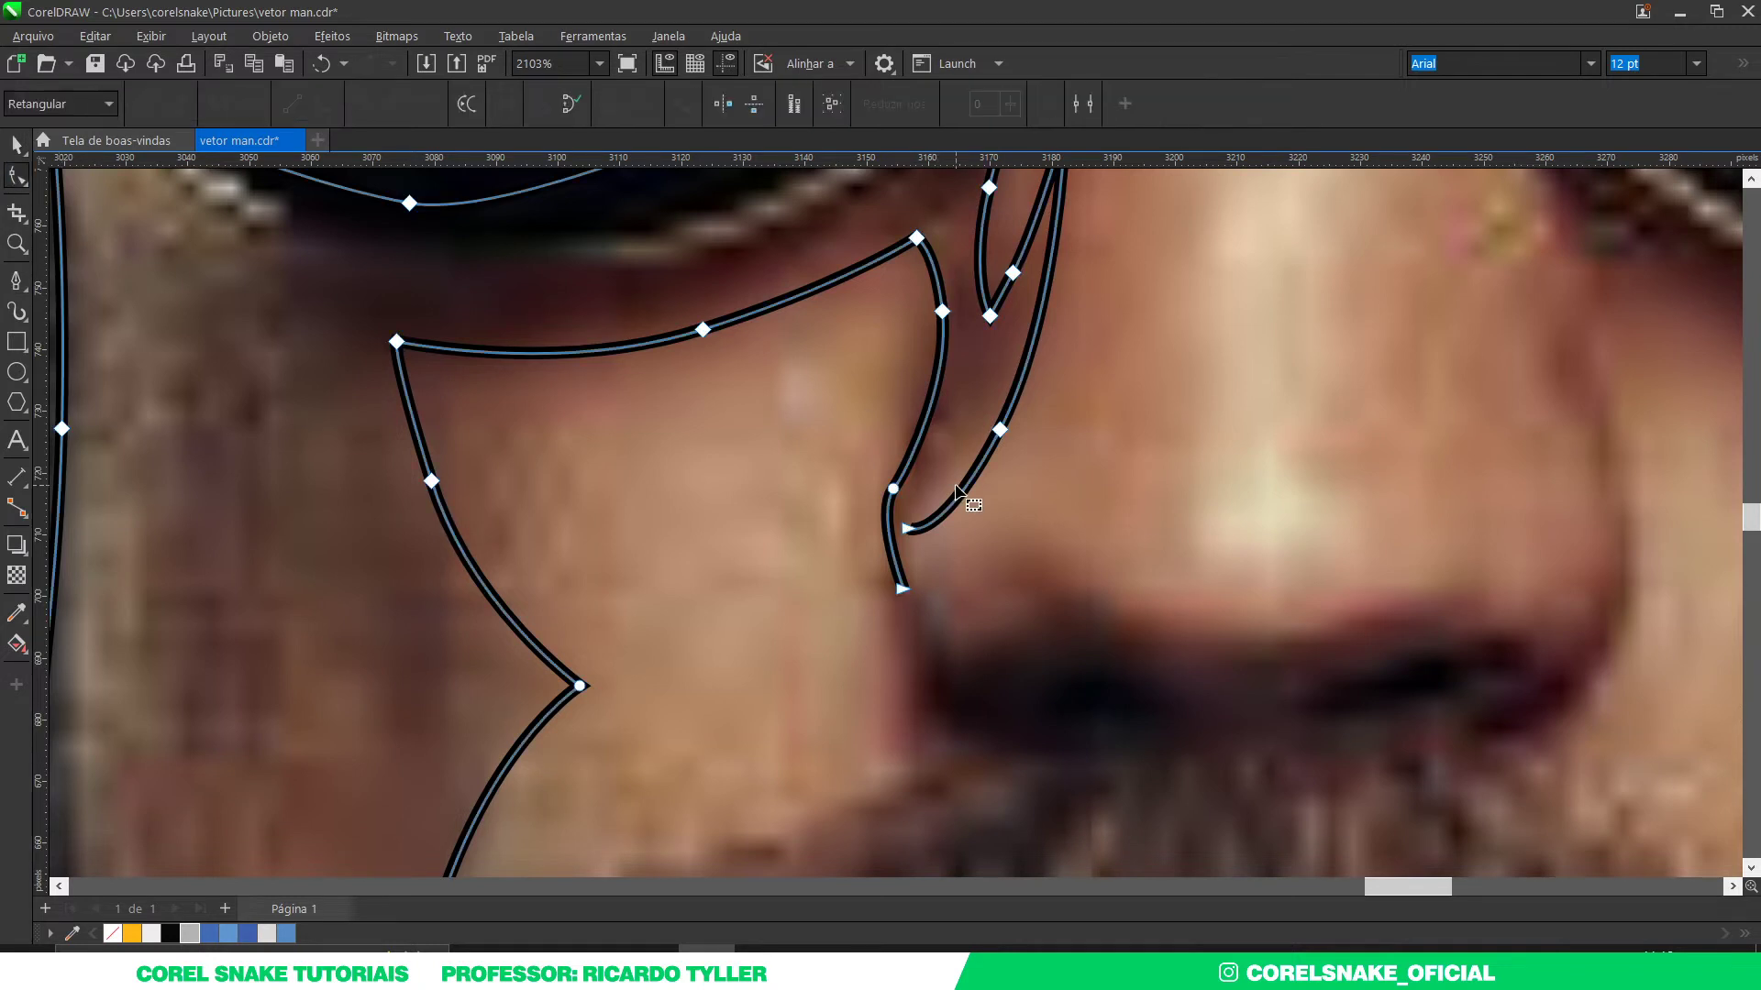
mouse_move(1055, 318)
left_mouse_down()
mouse_move(910, 591)
mouse_move(995, 451)
left_mouse_up()
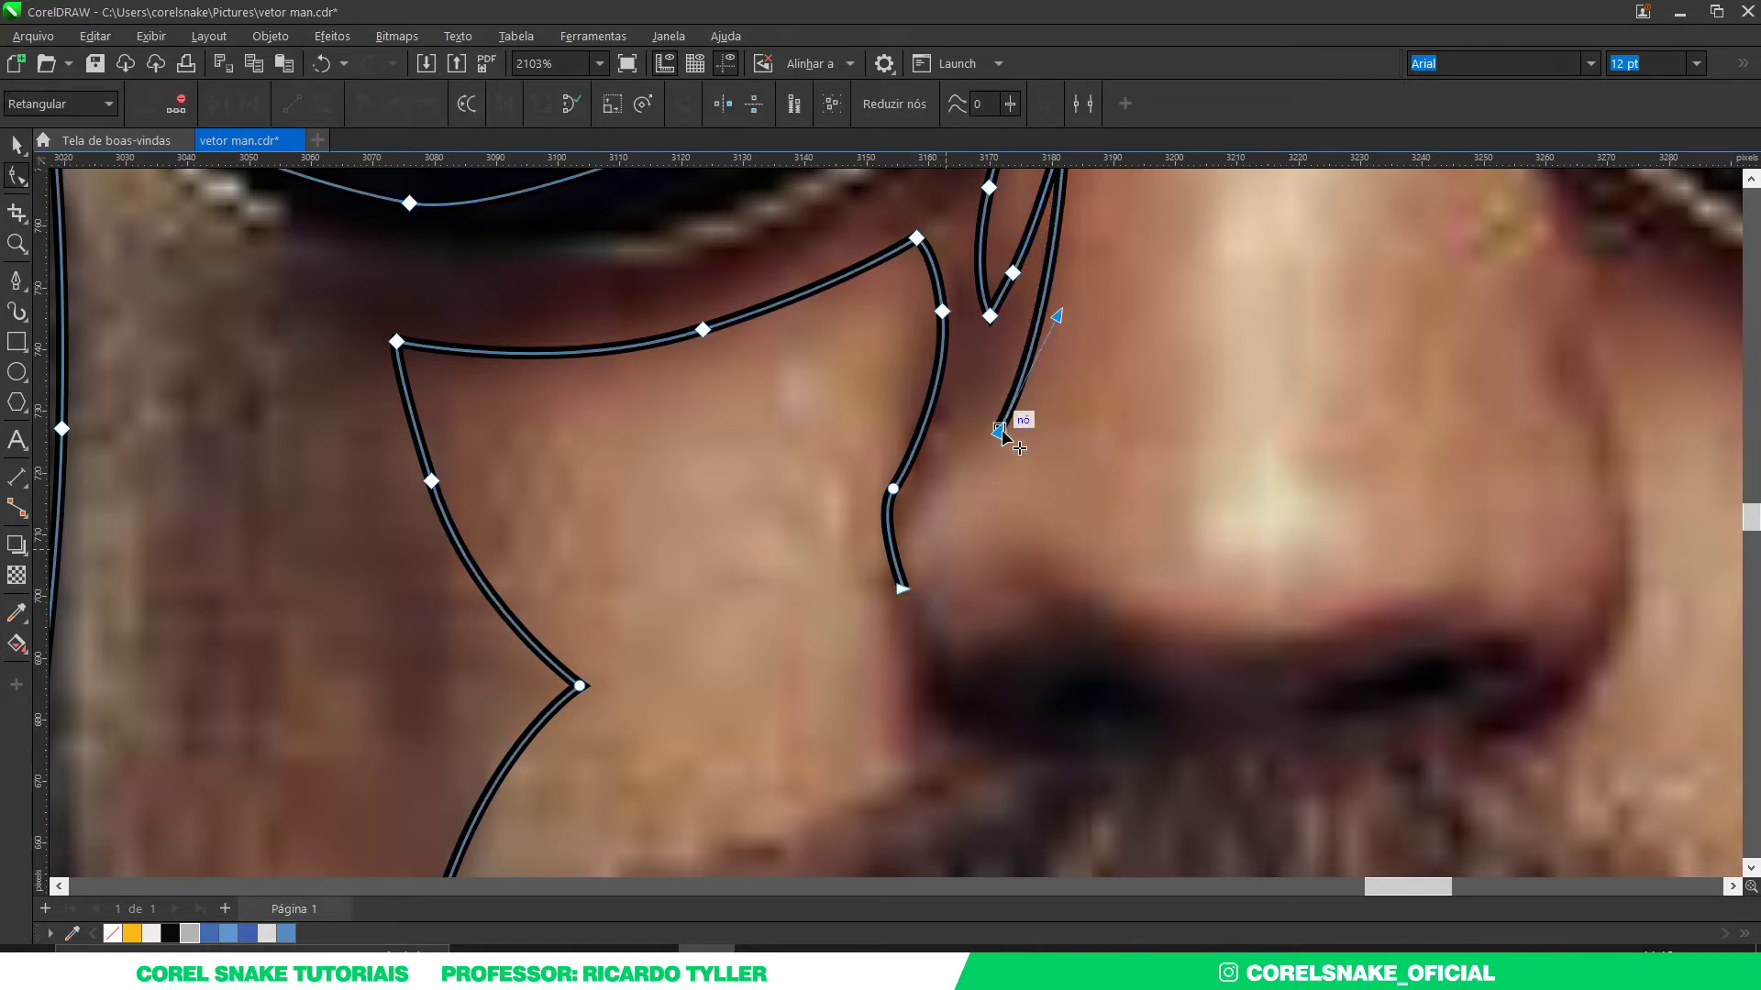
left_click(15, 281)
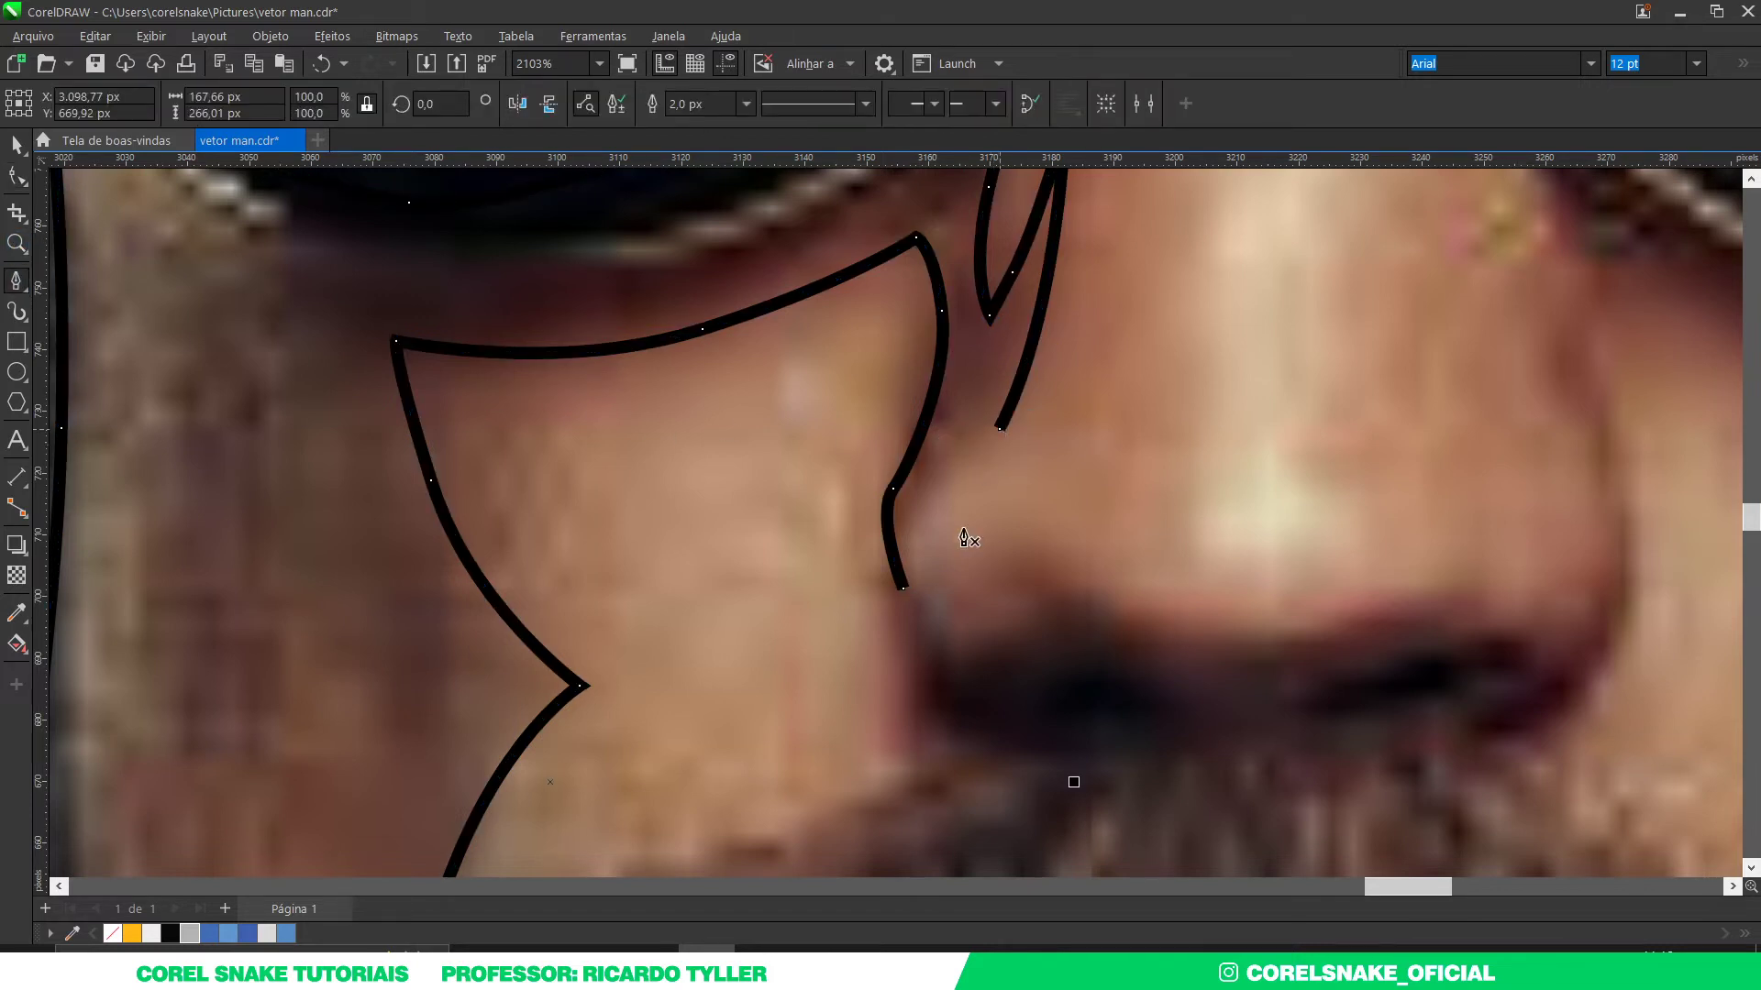
left_click(1000, 429)
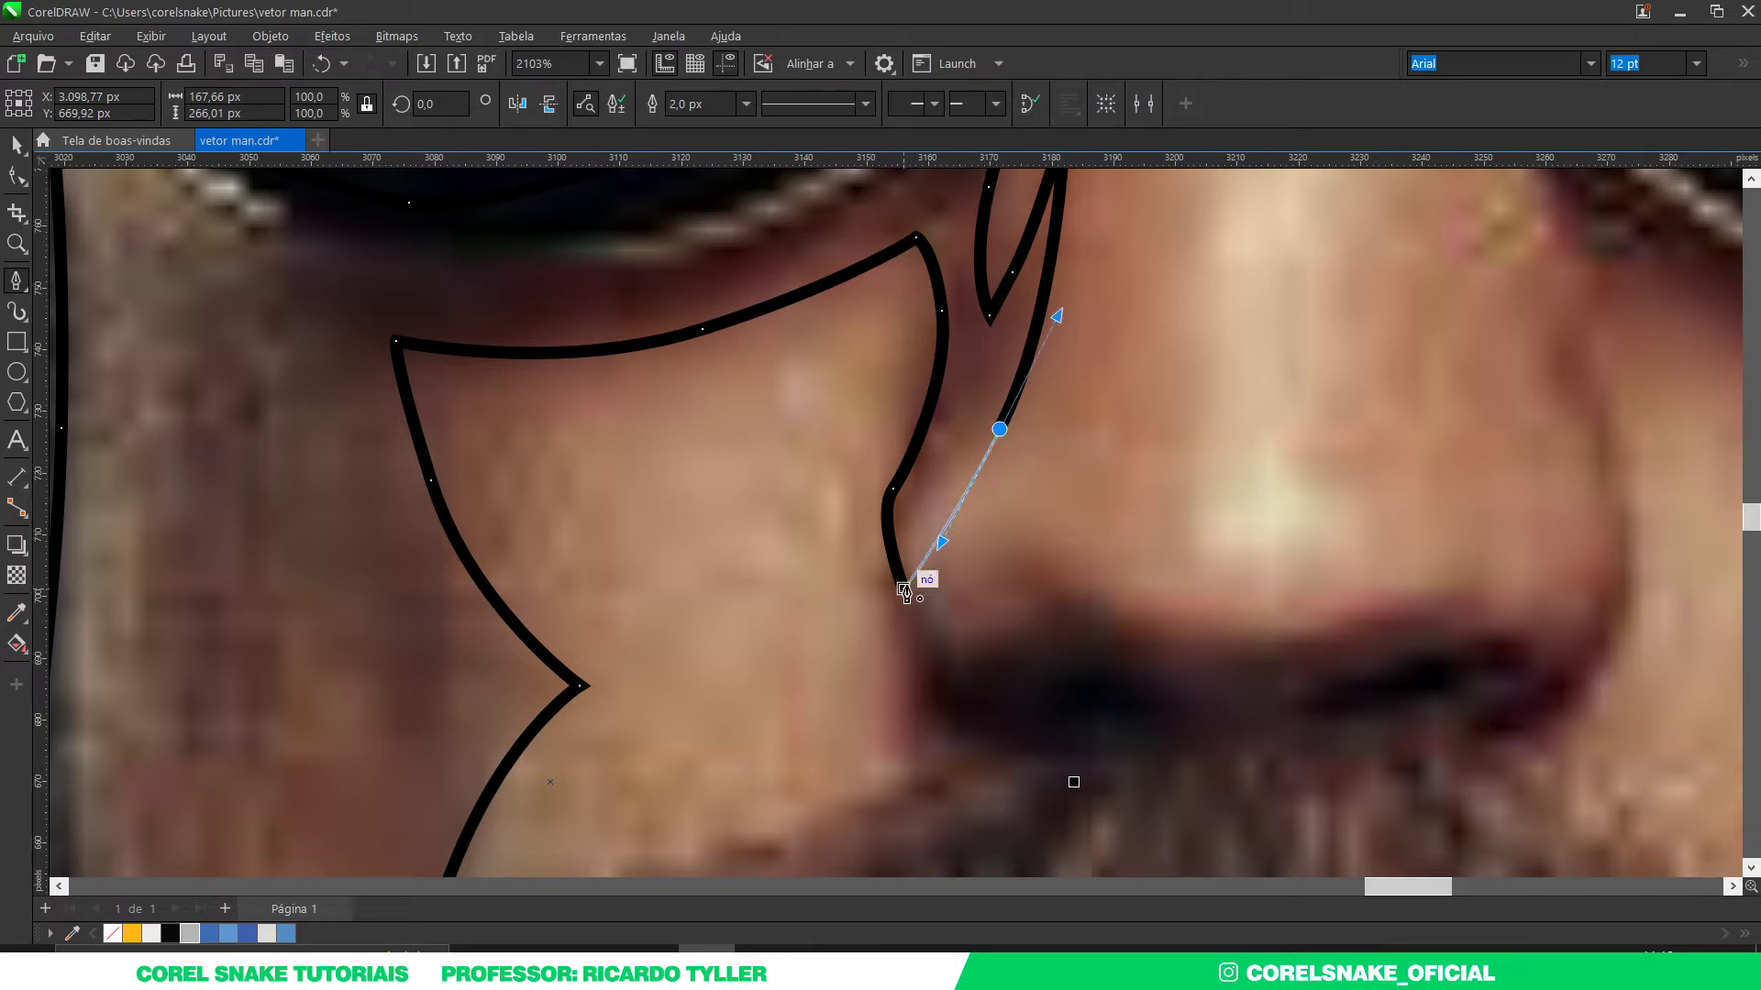
left_click_drag(903, 588, 937, 438)
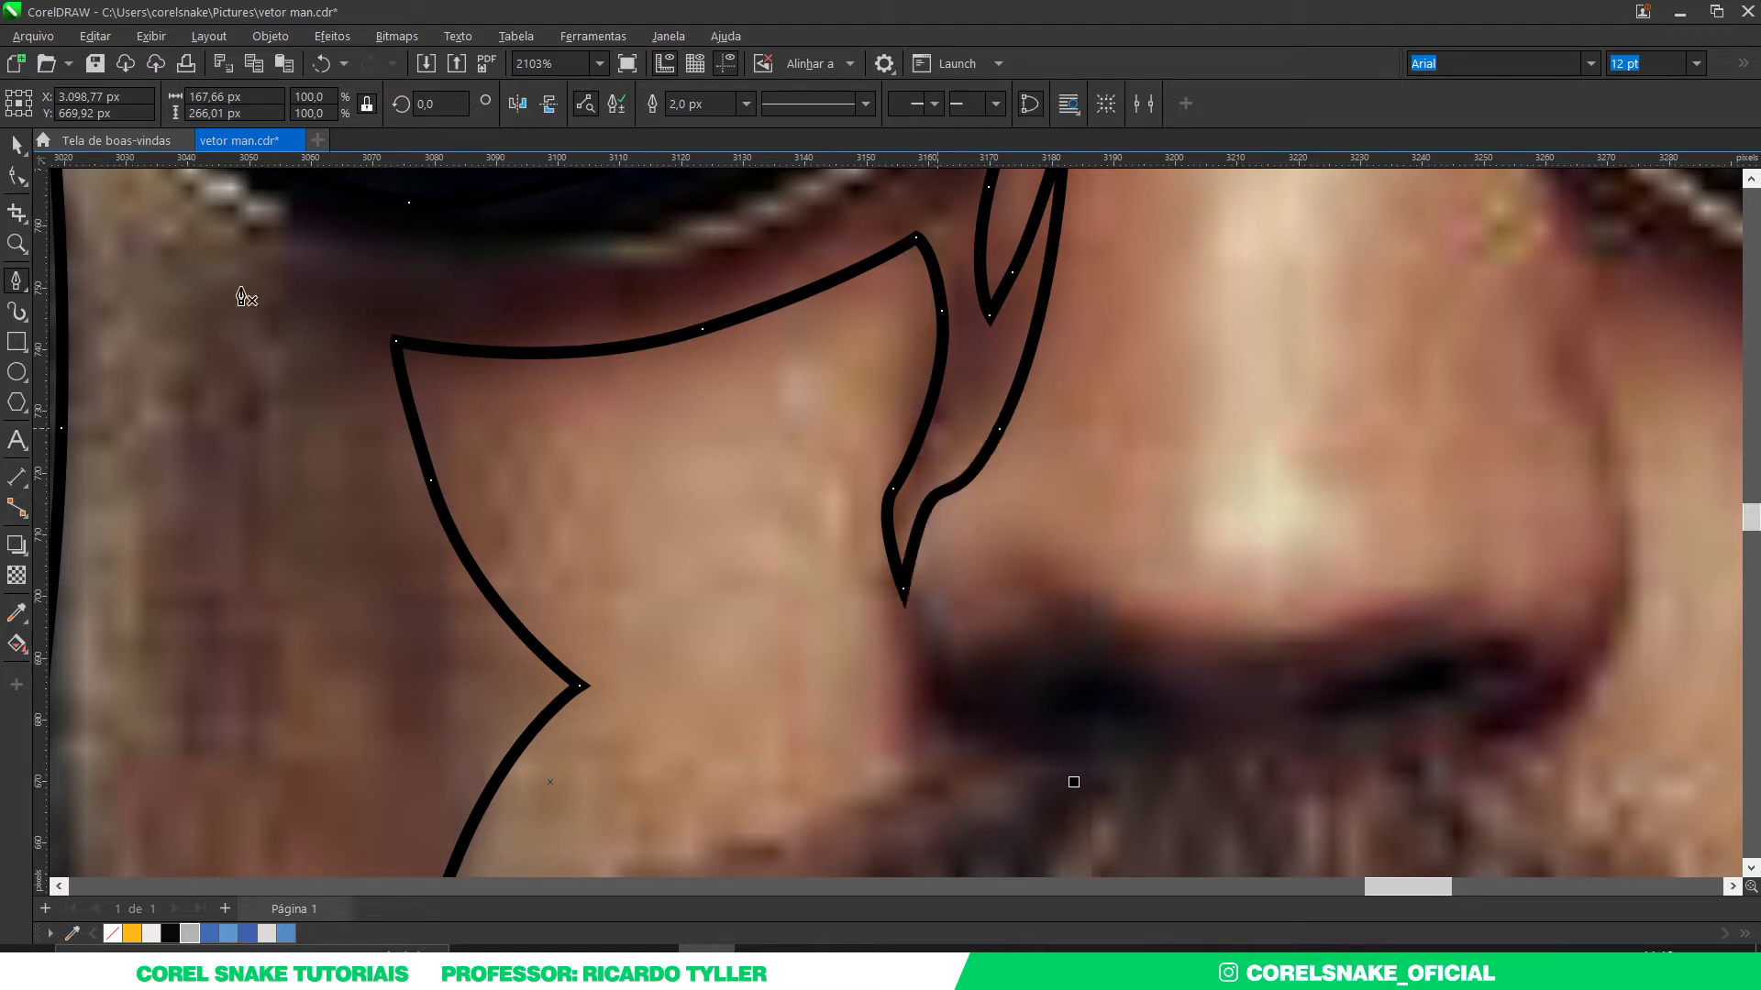
Step: Raise a node on the inner line to refine the joined tip
left_click(17, 178)
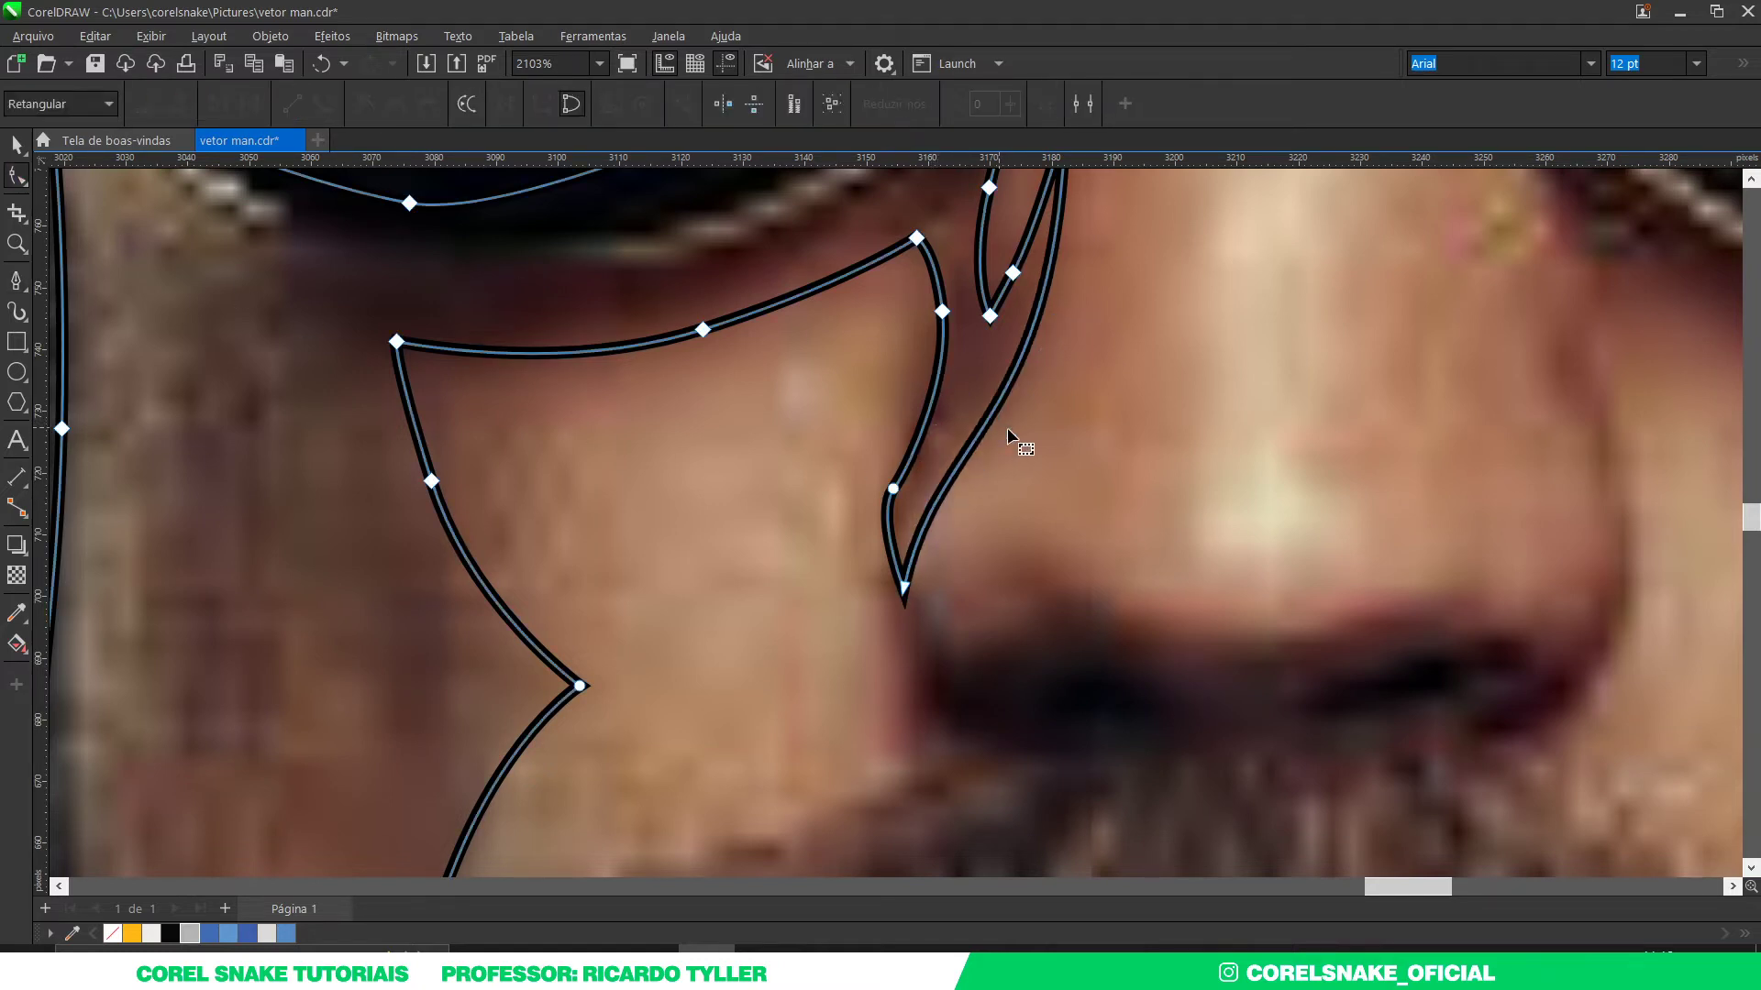
scroll(1005, 431, "down", 2)
scroll(949, 463, "up", 2)
left_click_drag(951, 466, 956, 444)
scroll(1000, 454, "down", 3)
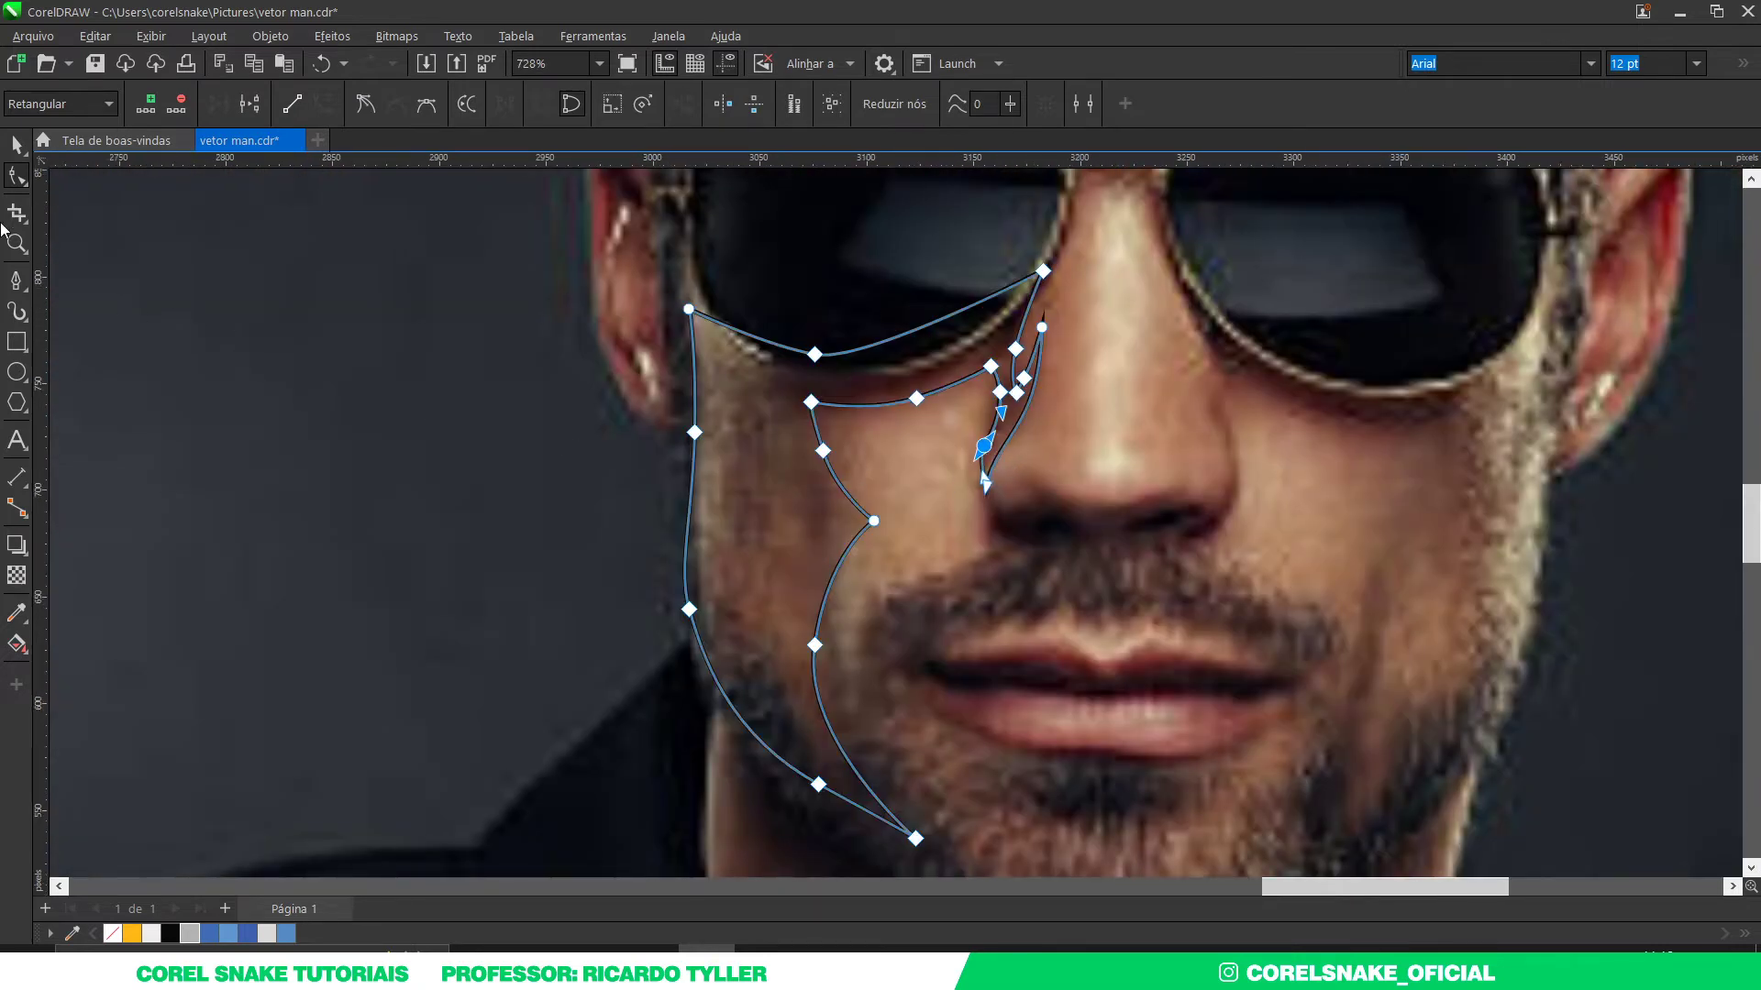
Step: Fill the cheek shadow light grey with no outline, combine it with the hair shadow, and keep it over the face
left_click(18, 145)
scroll(1000, 514, "down", 3)
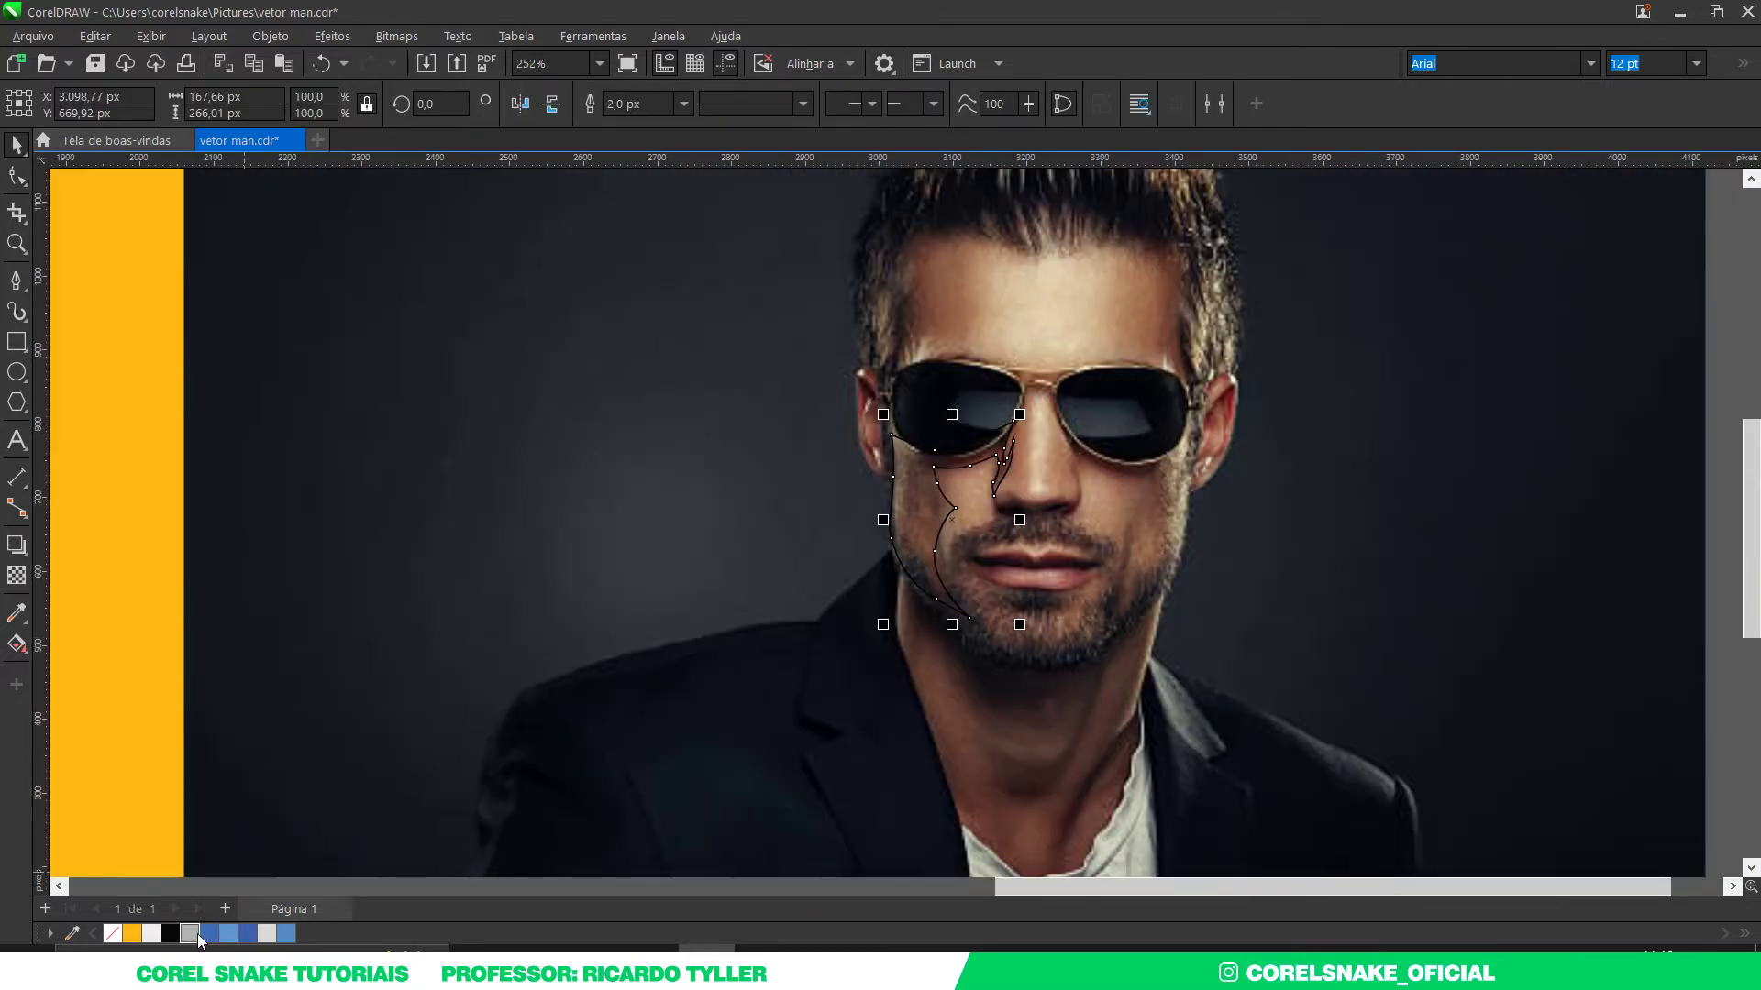
left_click(149, 933)
right_click(113, 935)
scroll(1024, 513, "down", 1)
scroll(1025, 514, "down", 1)
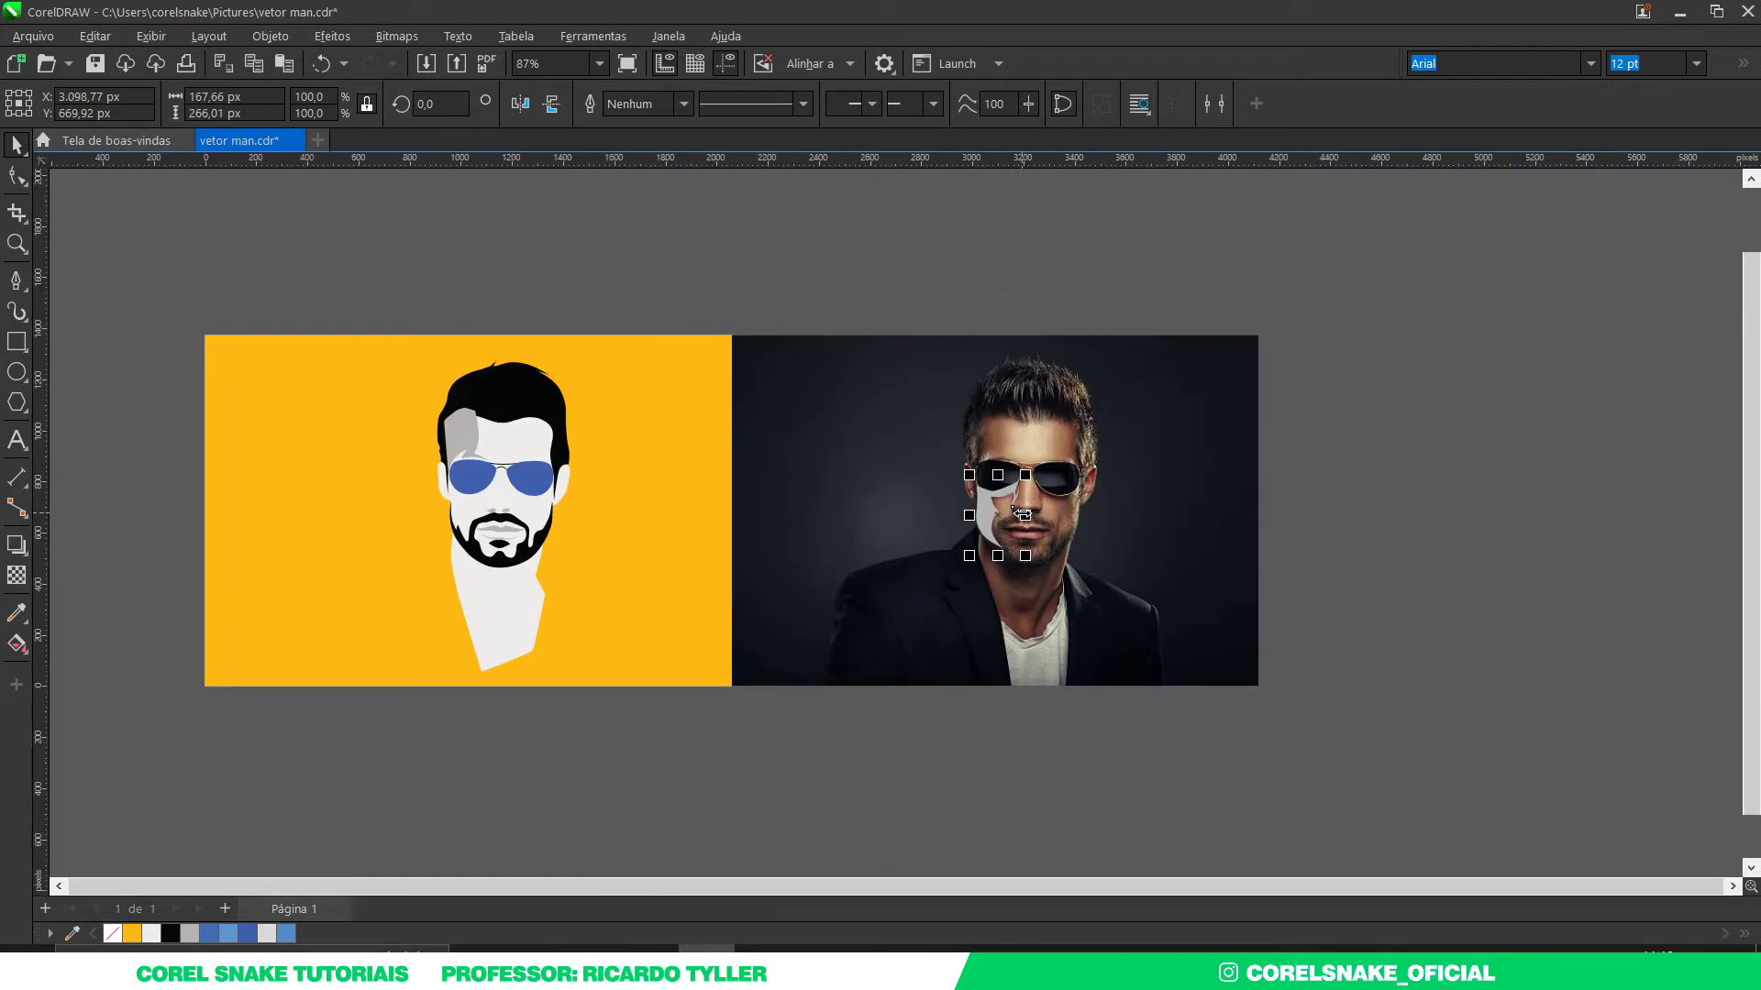
scroll(547, 404, "up", 2)
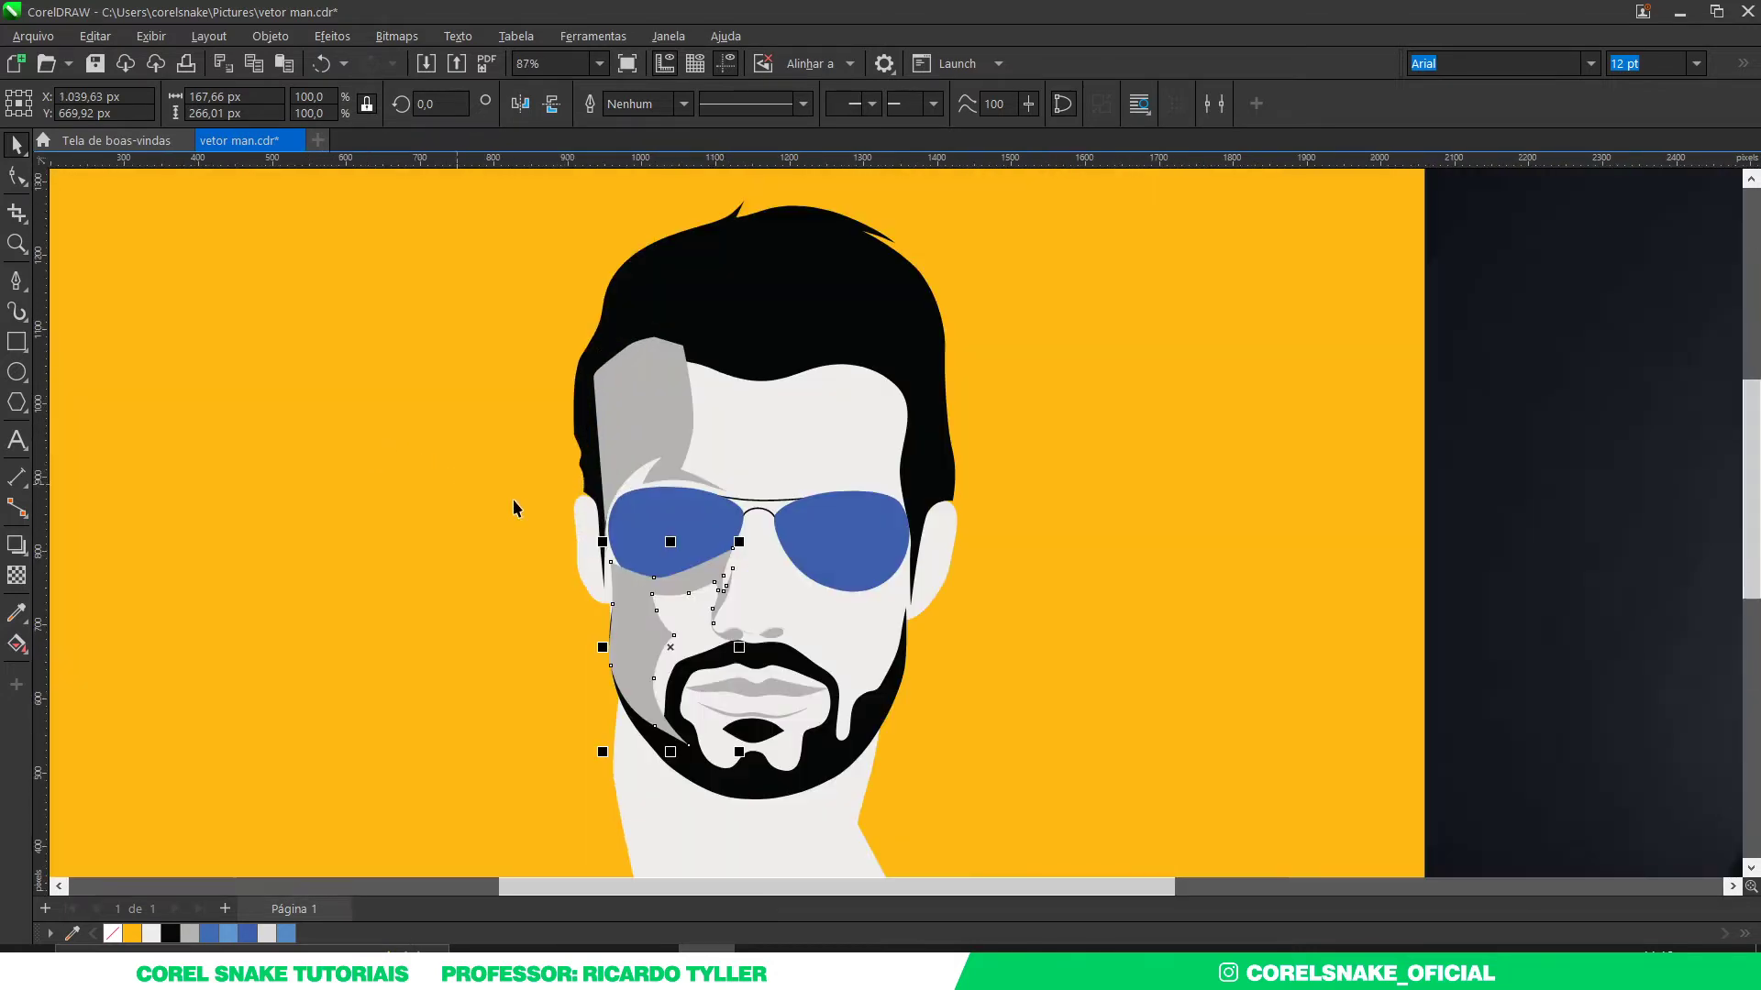
left_click(680, 419, "shift")
key("ctrl+l")
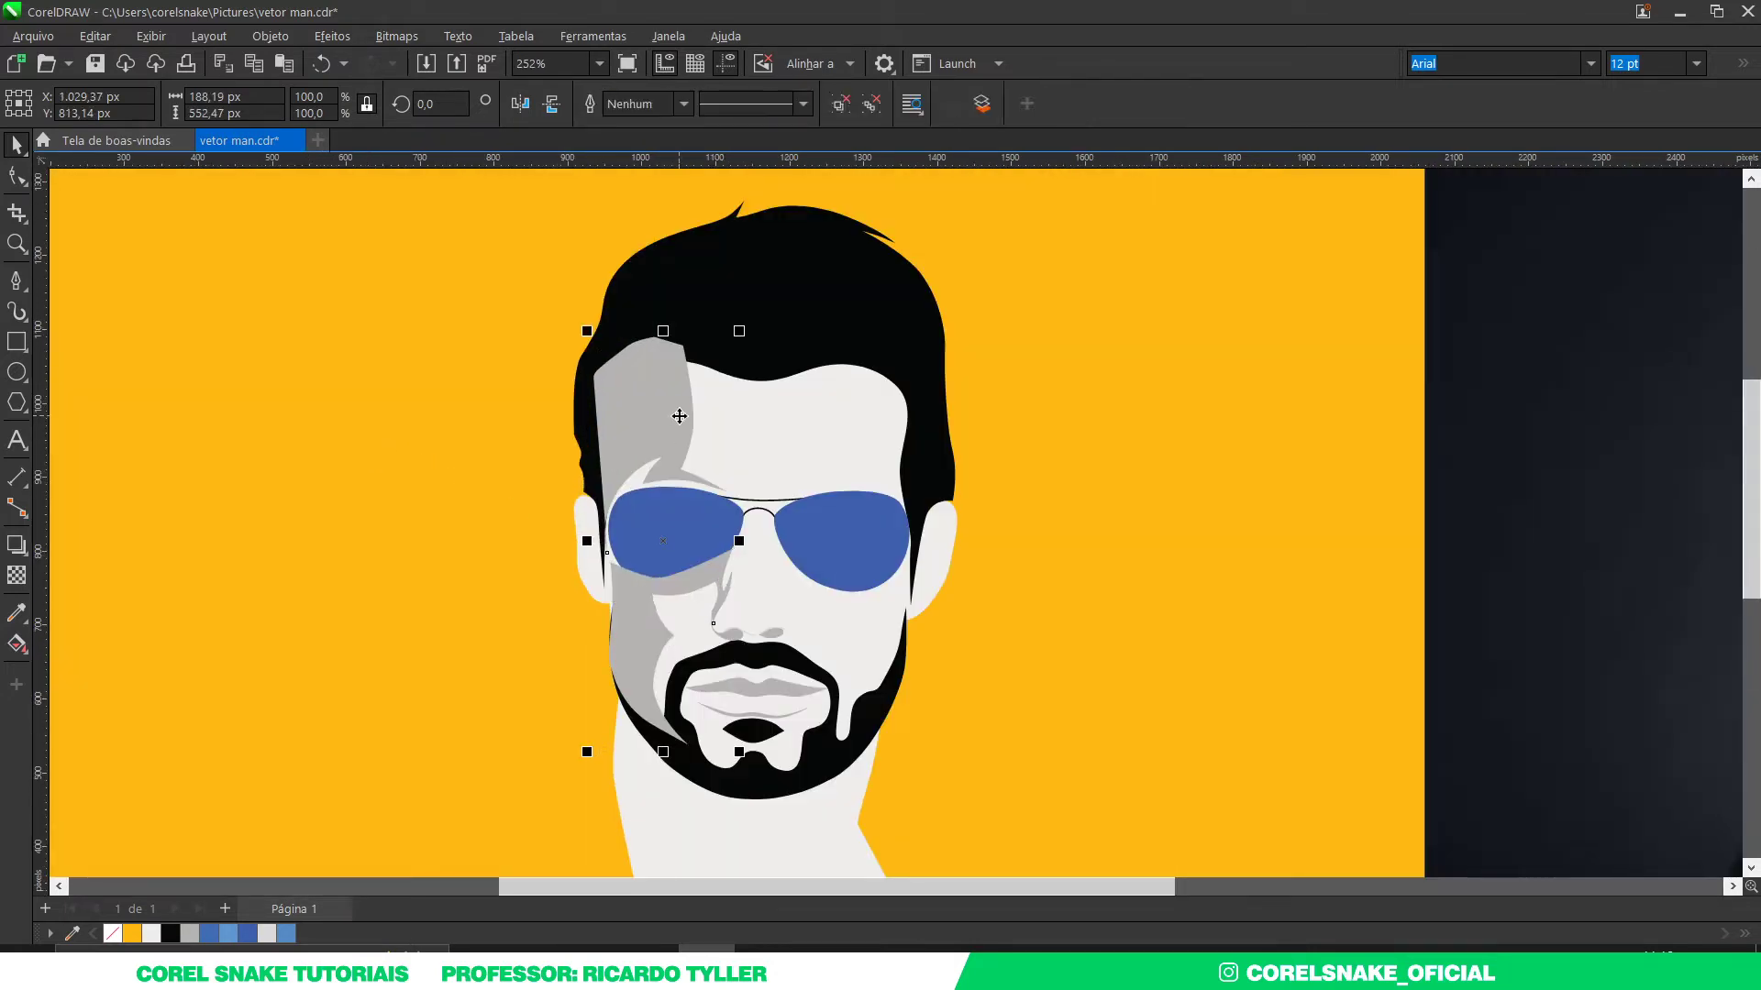
key("ctrl+Page_Down")
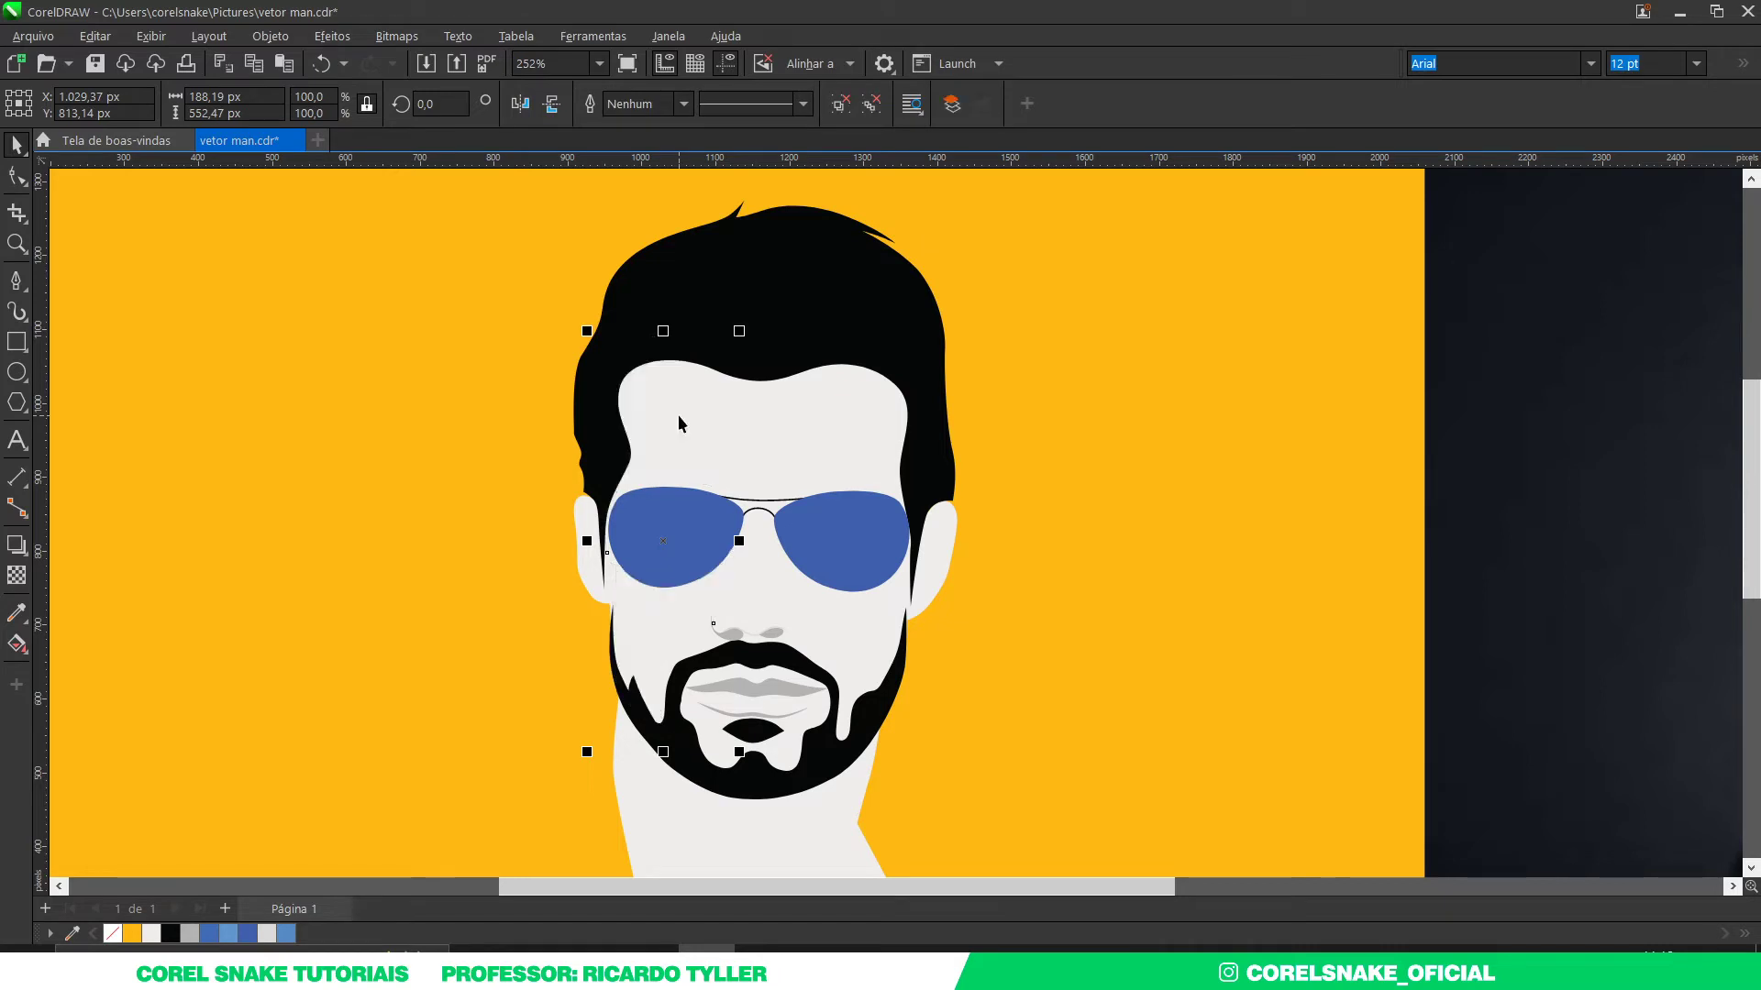
key("ctrl+Page_Up")
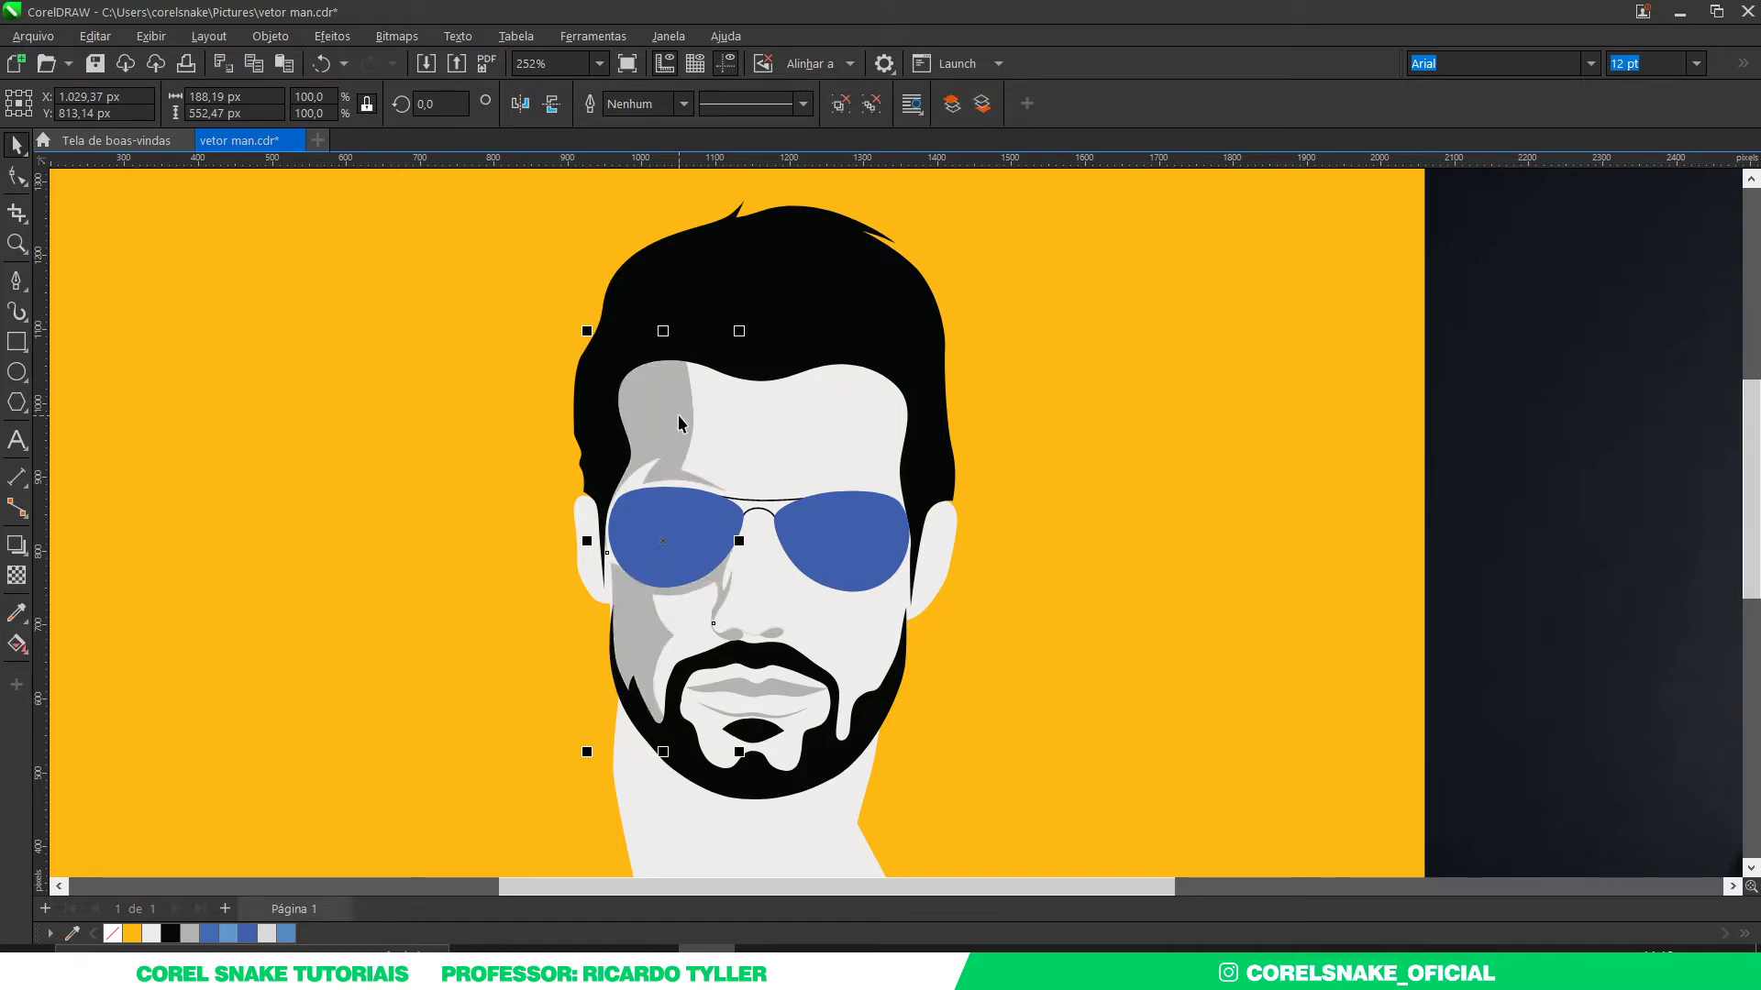
Step: Reselect the grey cheek shadow and bring up its editable nodes
left_click(548, 419)
scroll(614, 586, "up", 3)
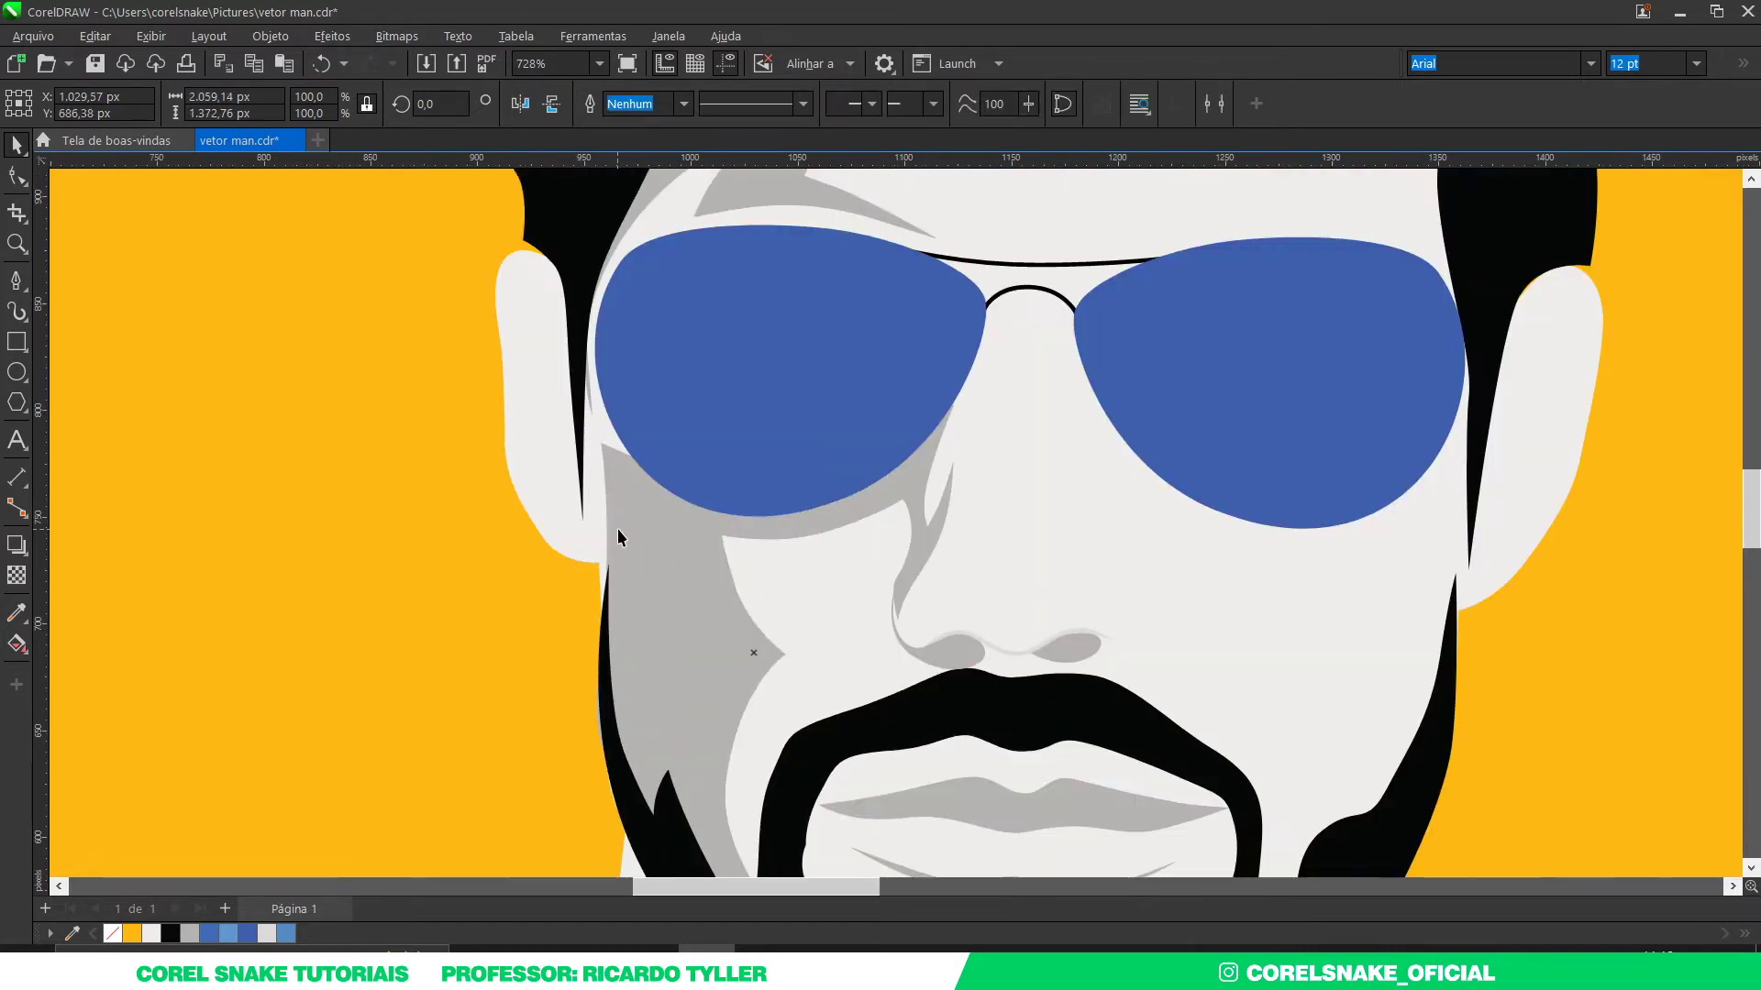
left_click(618, 536)
left_click(16, 177)
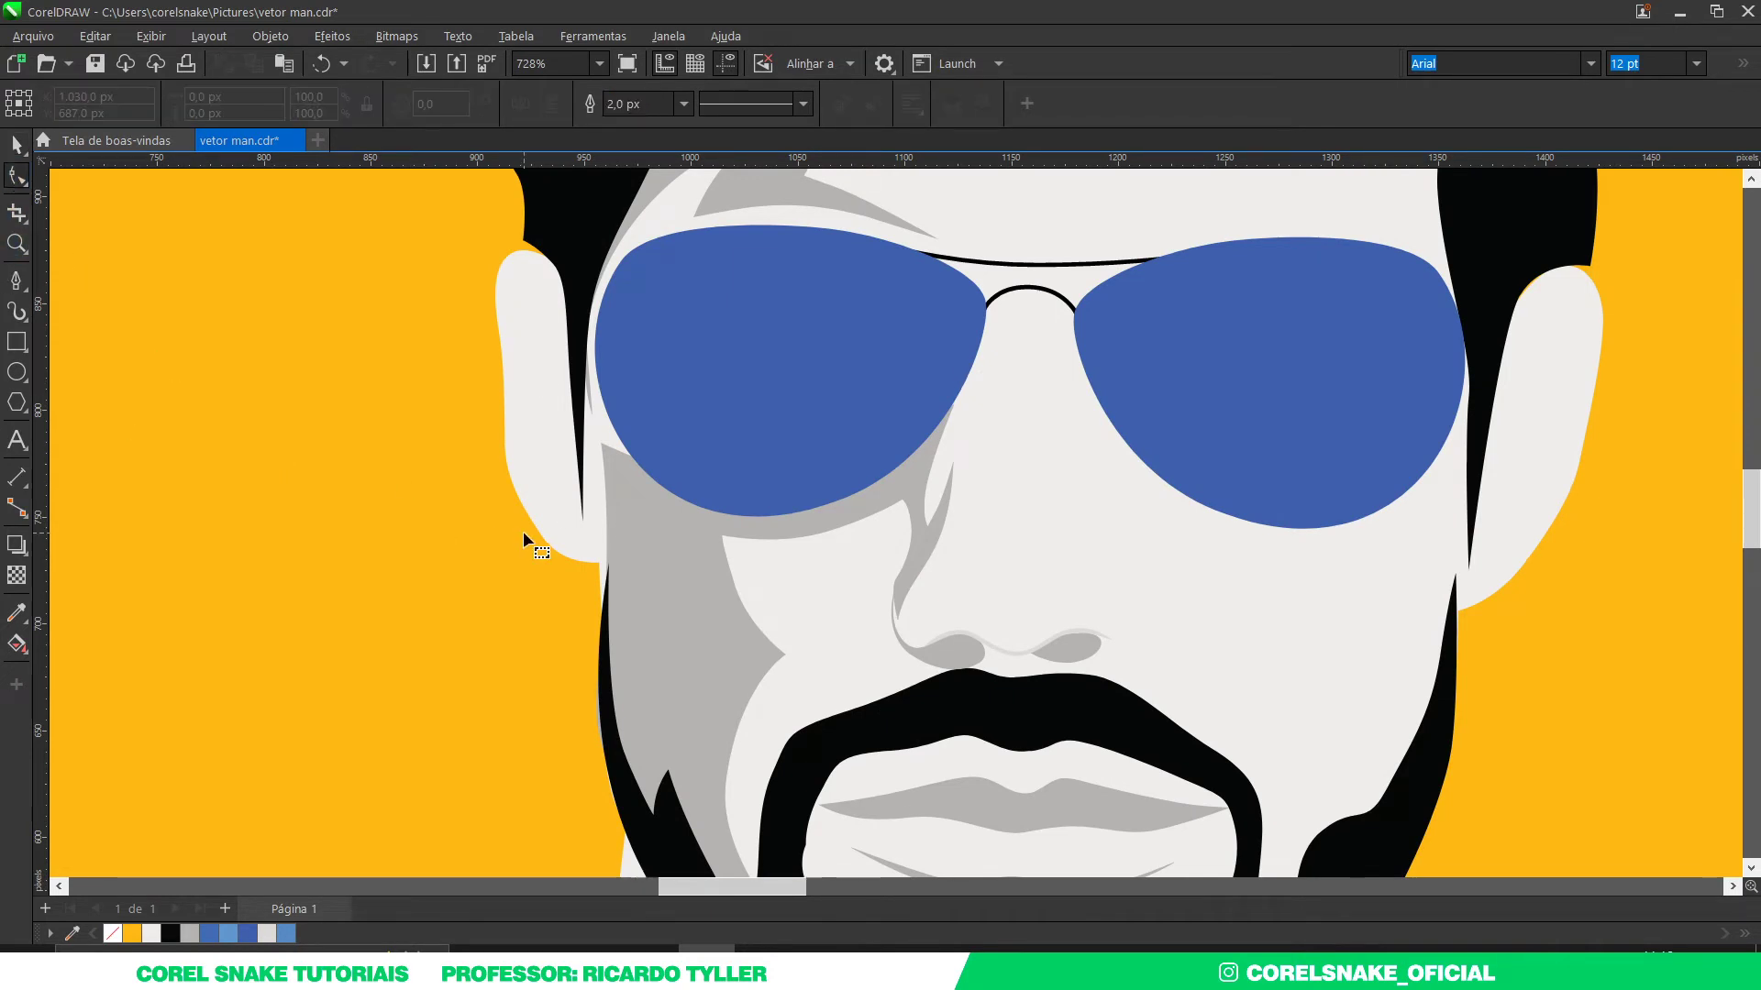
scroll(523, 531, "up", 2)
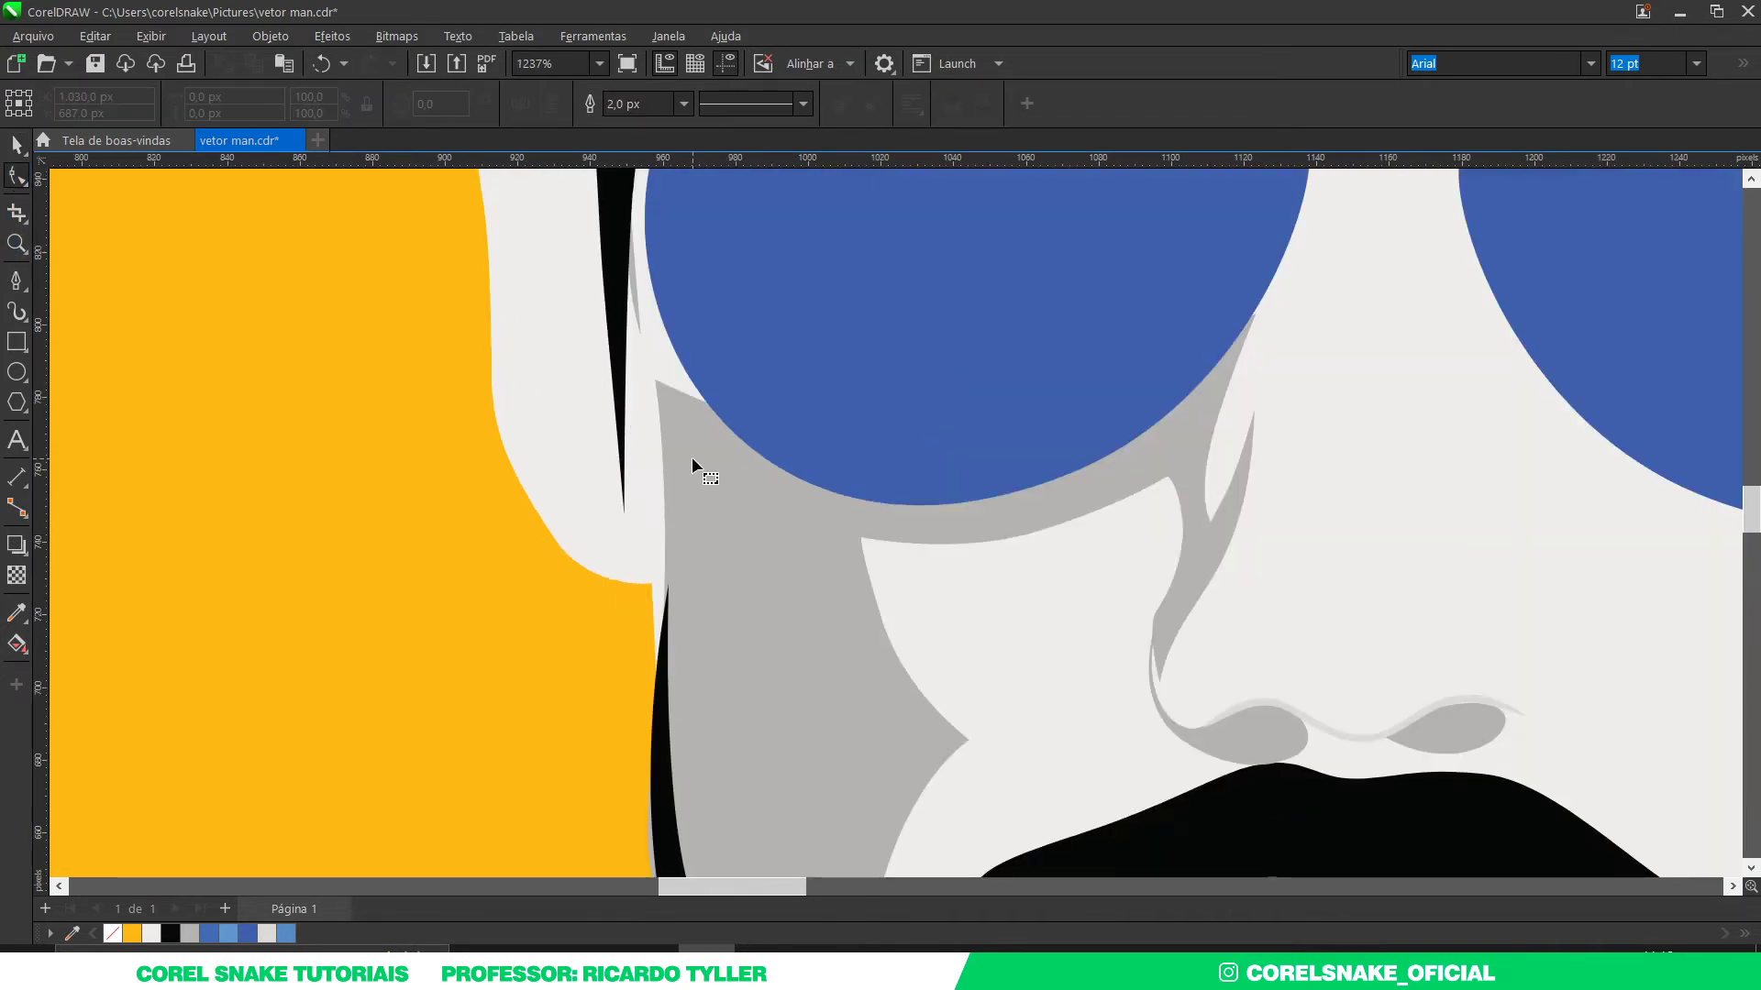
left_click(717, 560)
left_click(665, 524)
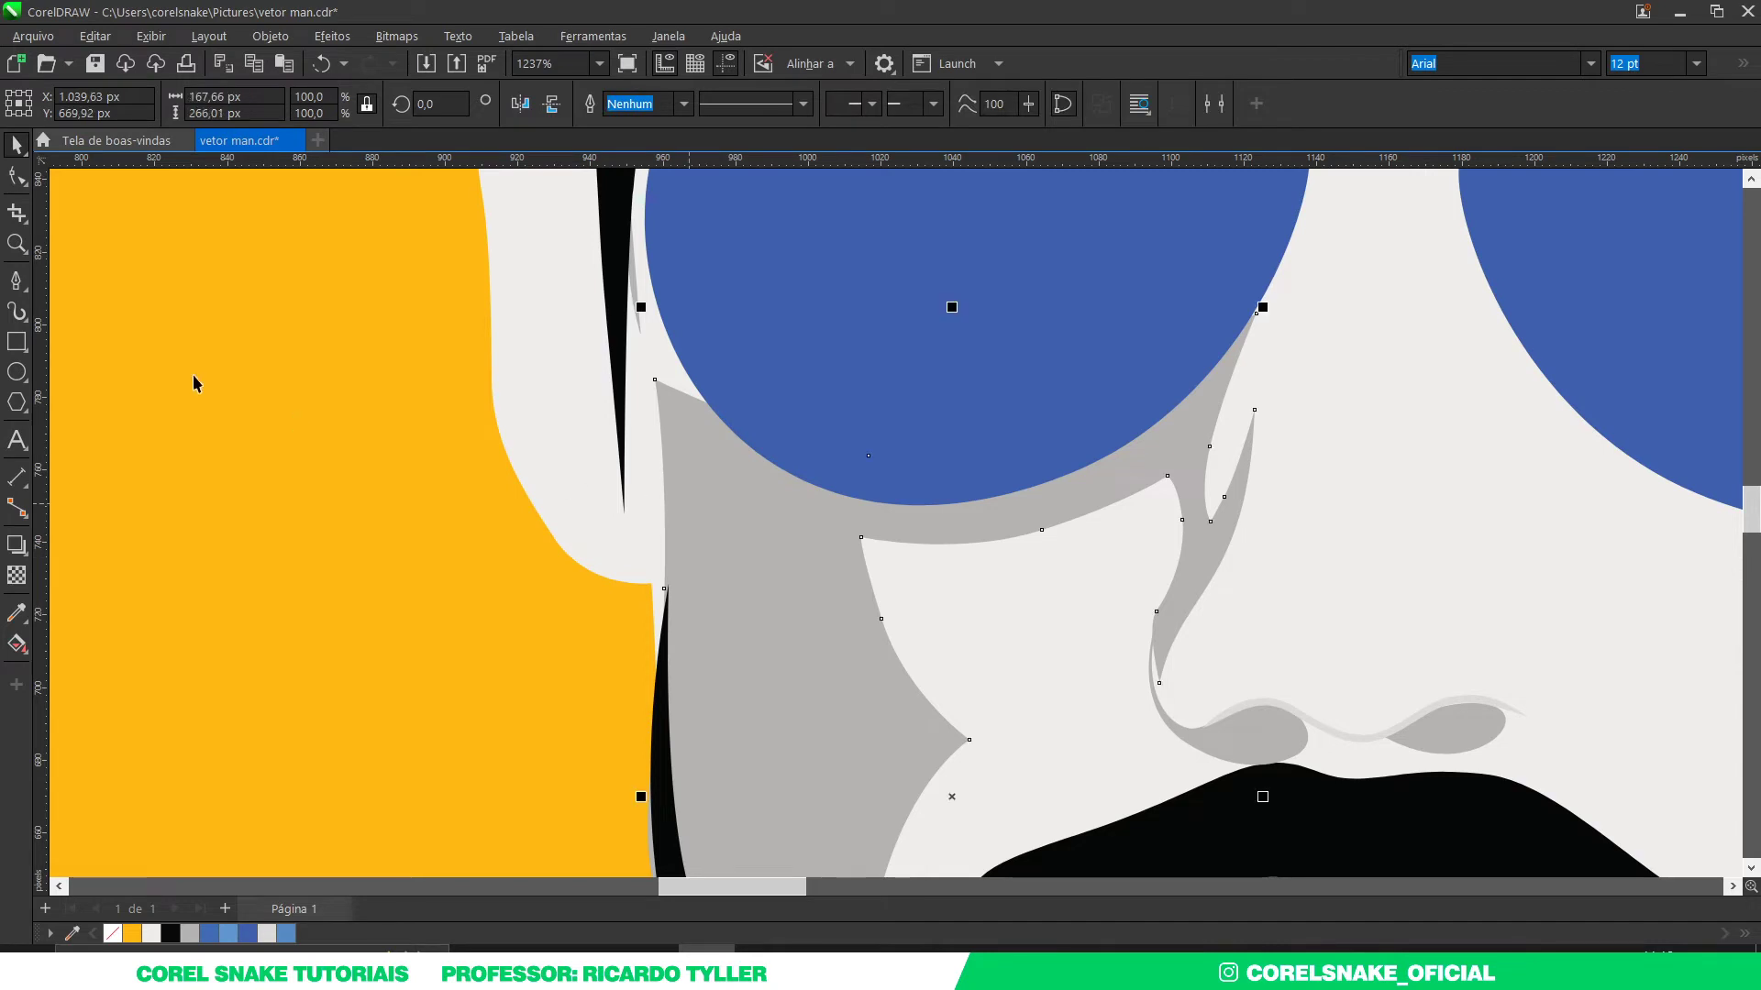
left_click(20, 180)
Step: Snap the shadow's top corner and left-edge nodes onto the face edge
left_click_drag(655, 380, 637, 377)
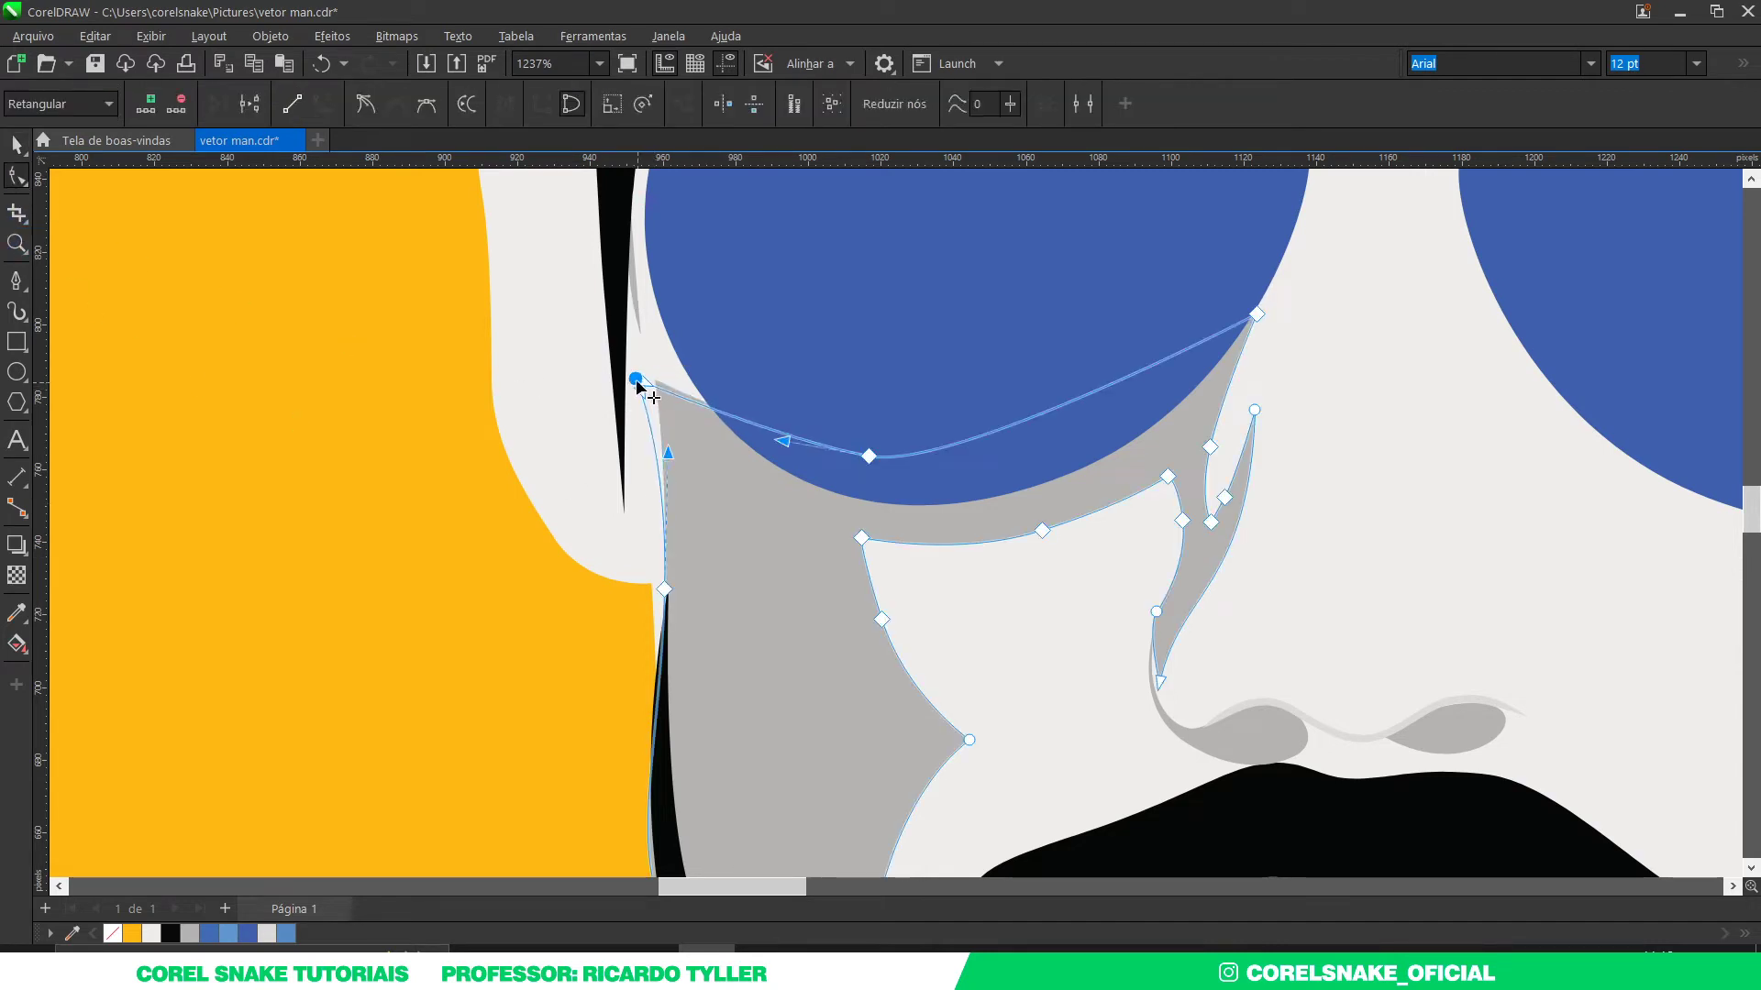
left_click_drag(664, 590, 652, 583)
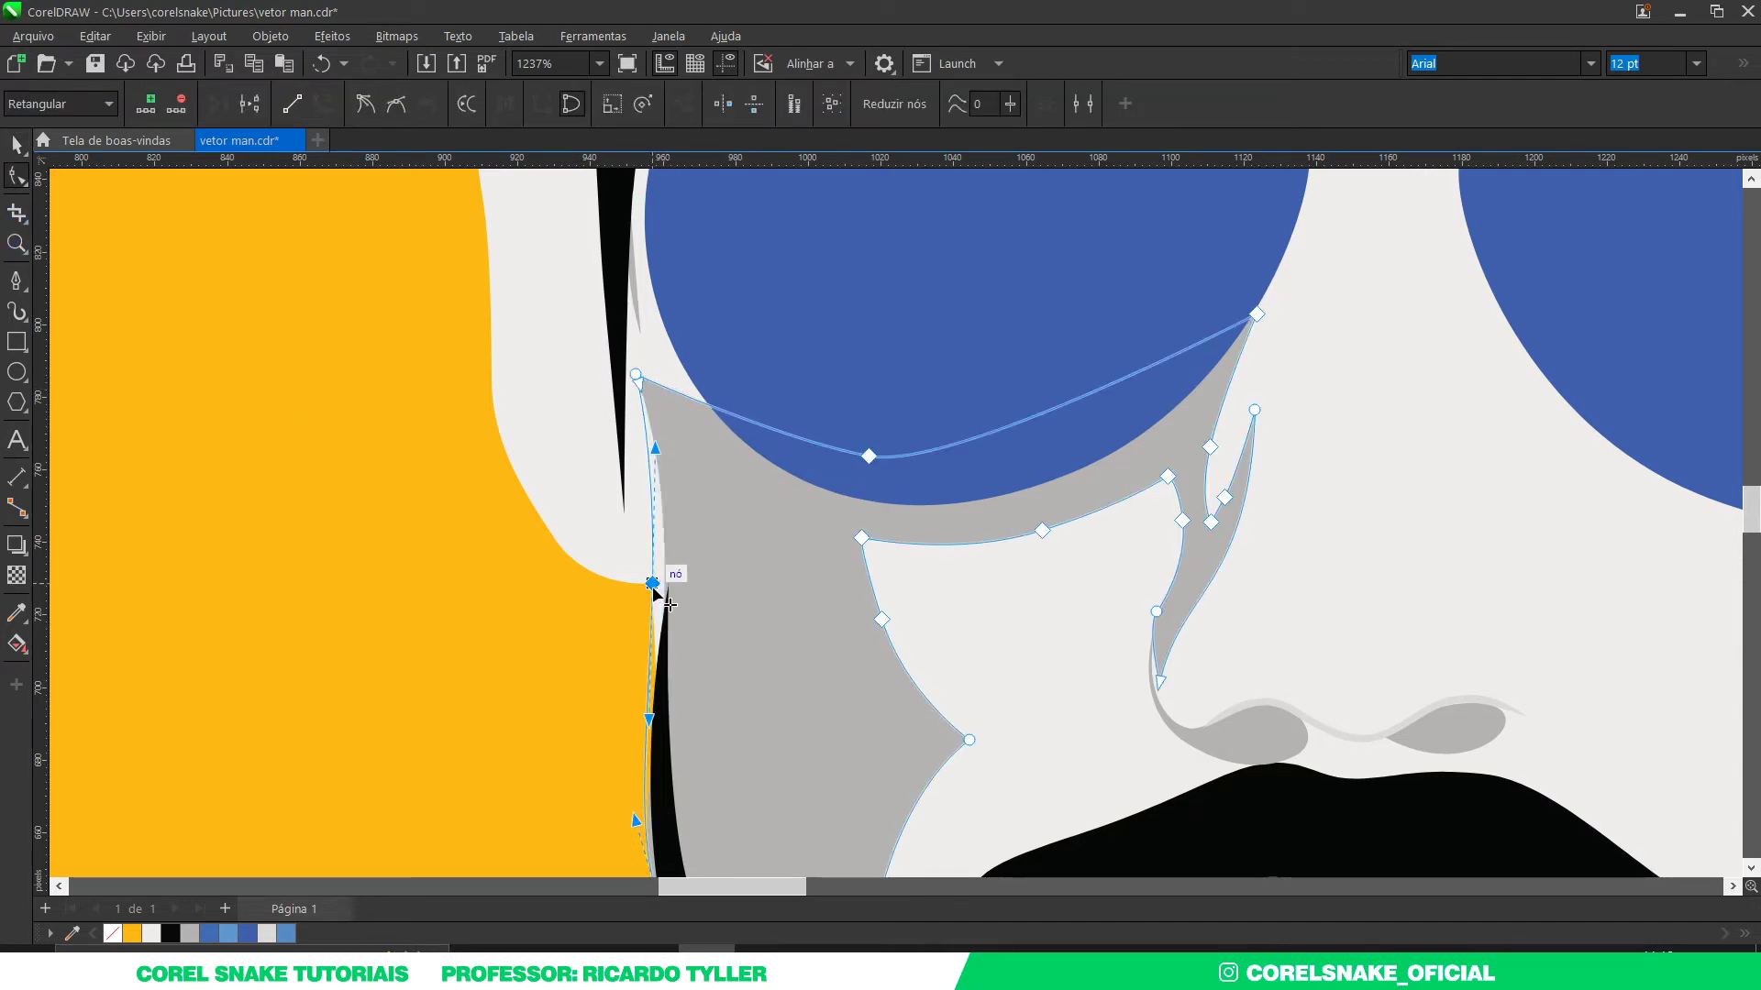
left_click_drag(647, 727, 657, 740)
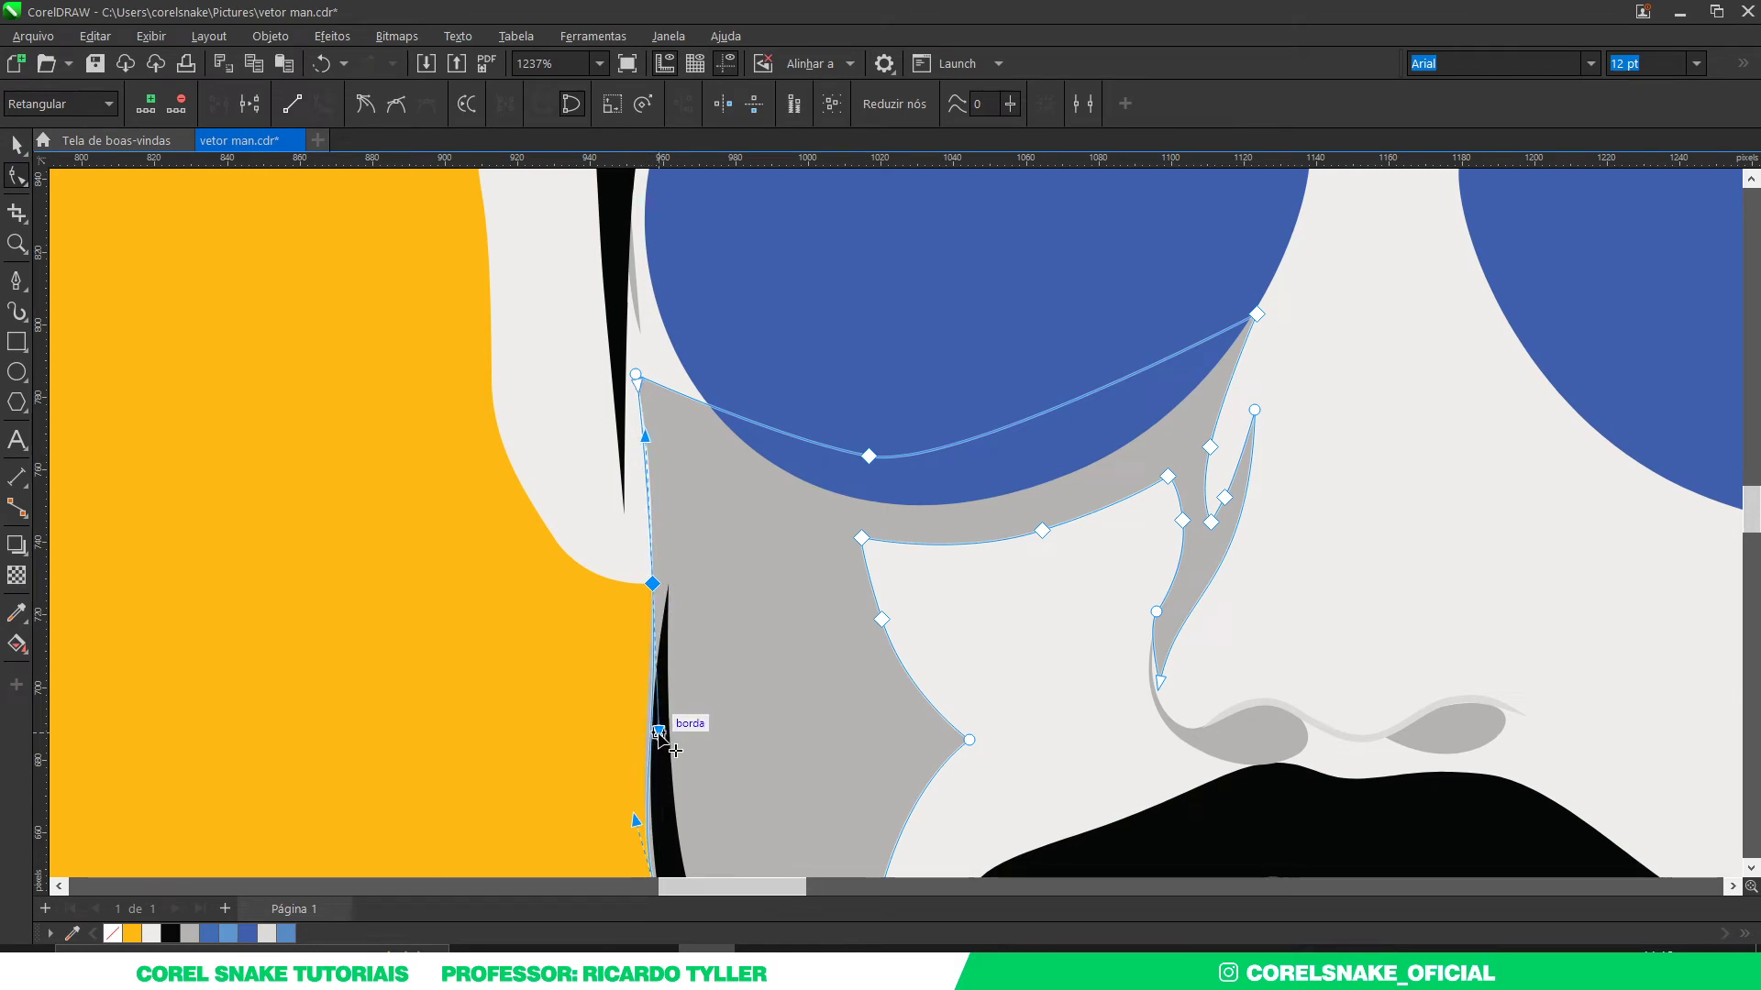
left_click(652, 823)
scroll(662, 817, "down", 5)
scroll(662, 817, "up", 2)
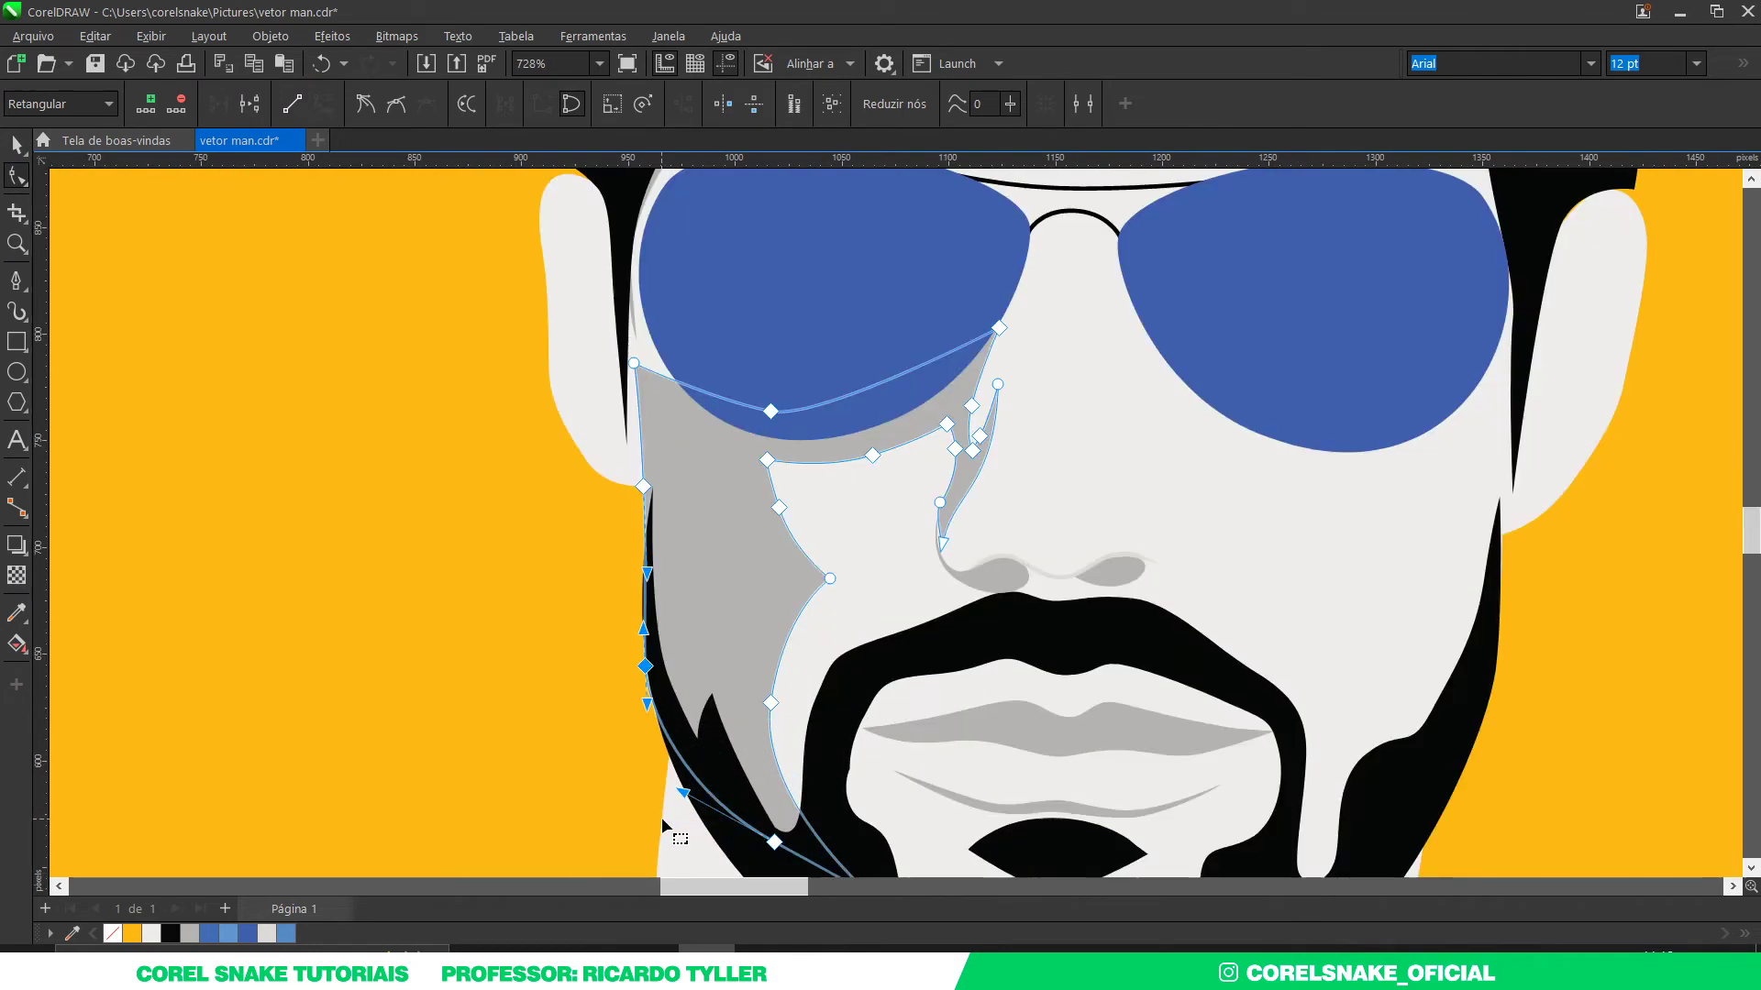
scroll(662, 817, "up", 3)
left_click(635, 560)
scroll(649, 582, "down", 3)
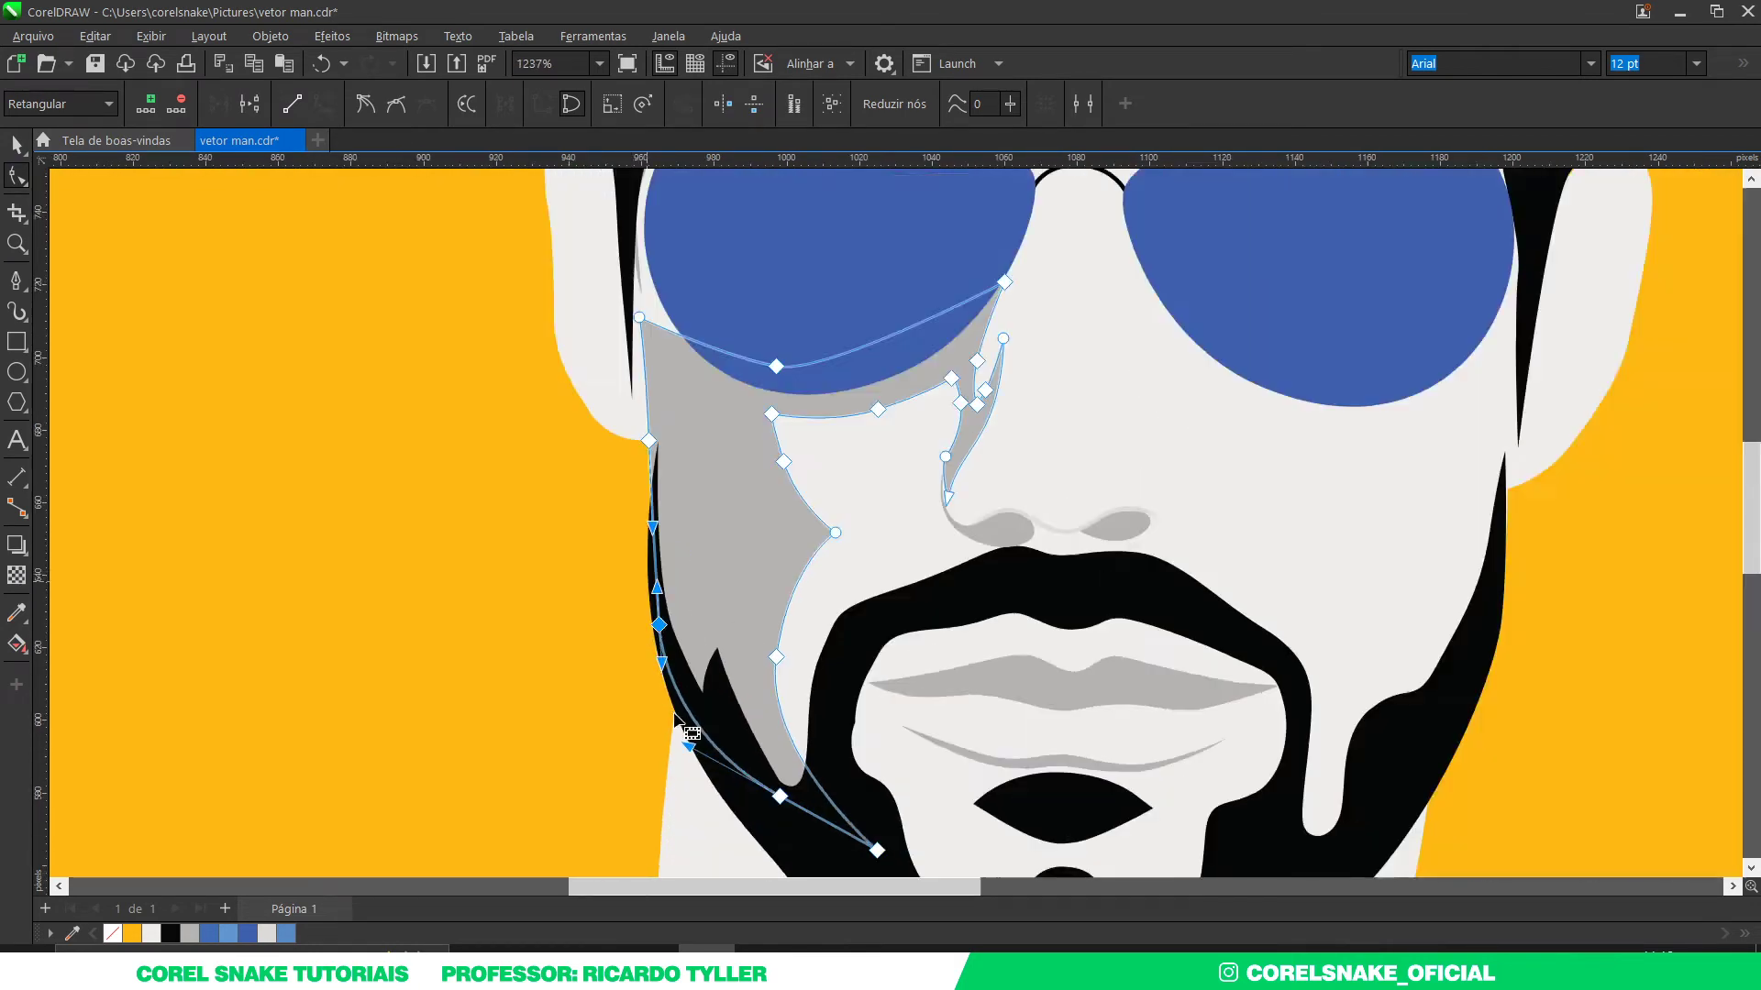
scroll(655, 582, "up", 3)
scroll(660, 582, "up", 2)
left_click(647, 549)
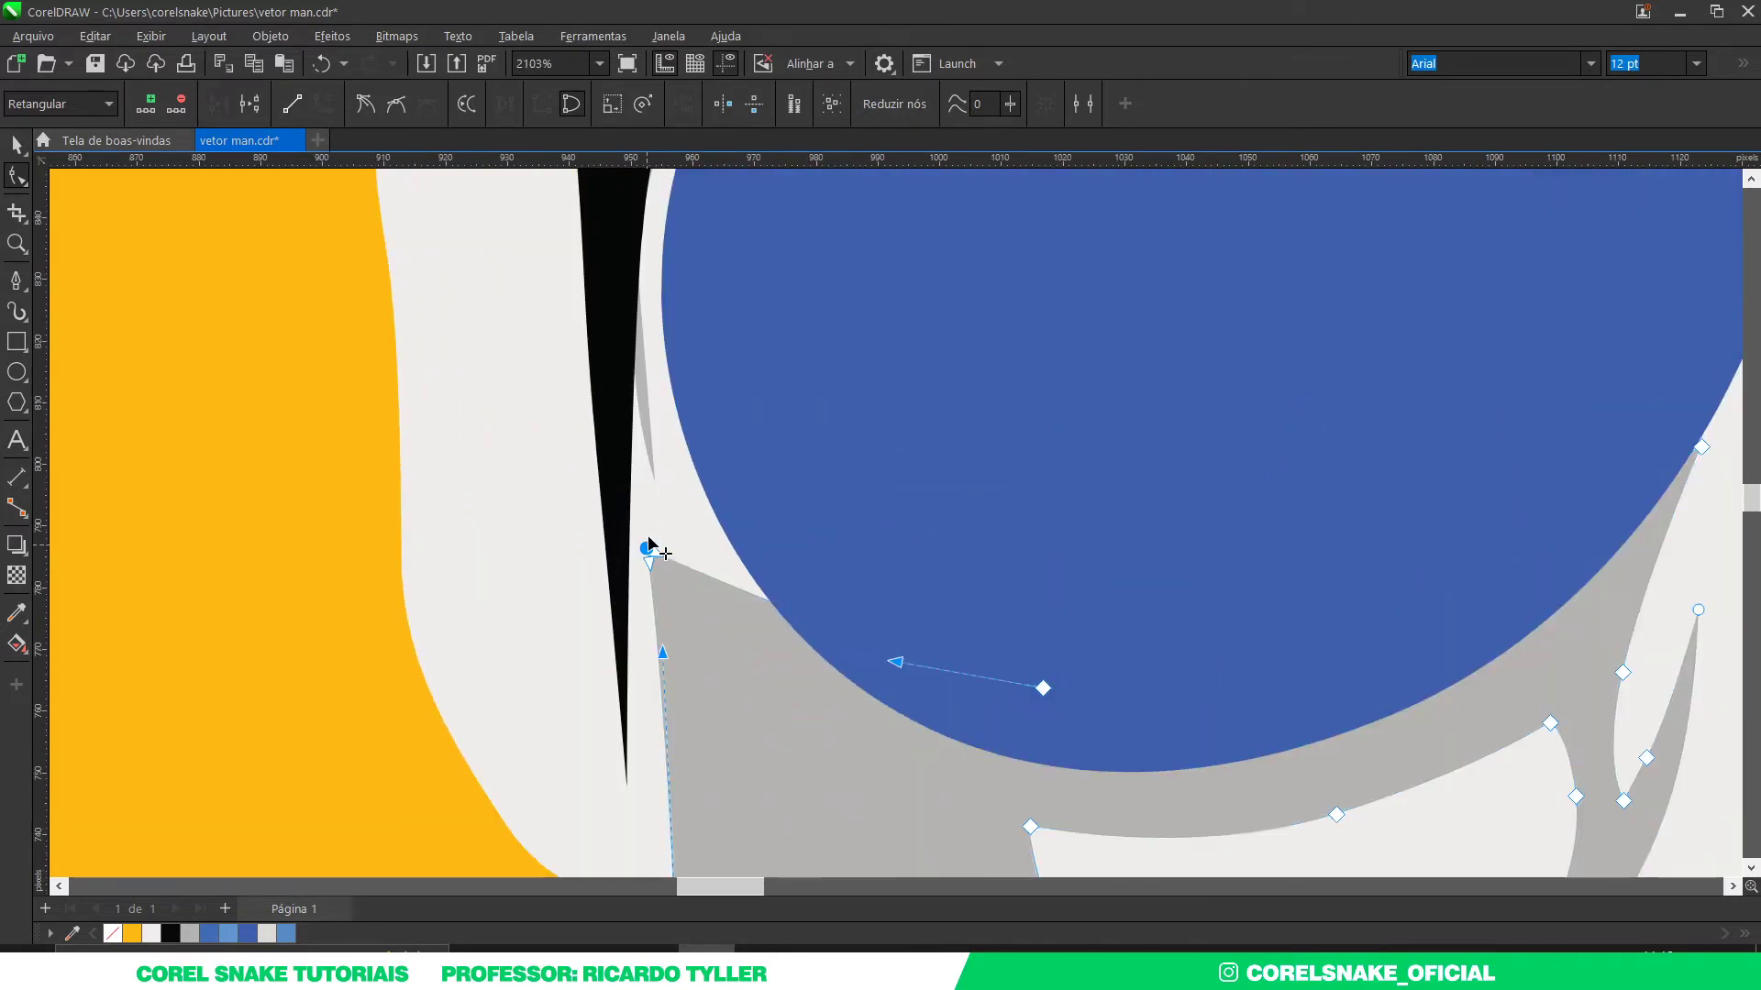
scroll(650, 531, "down", 2)
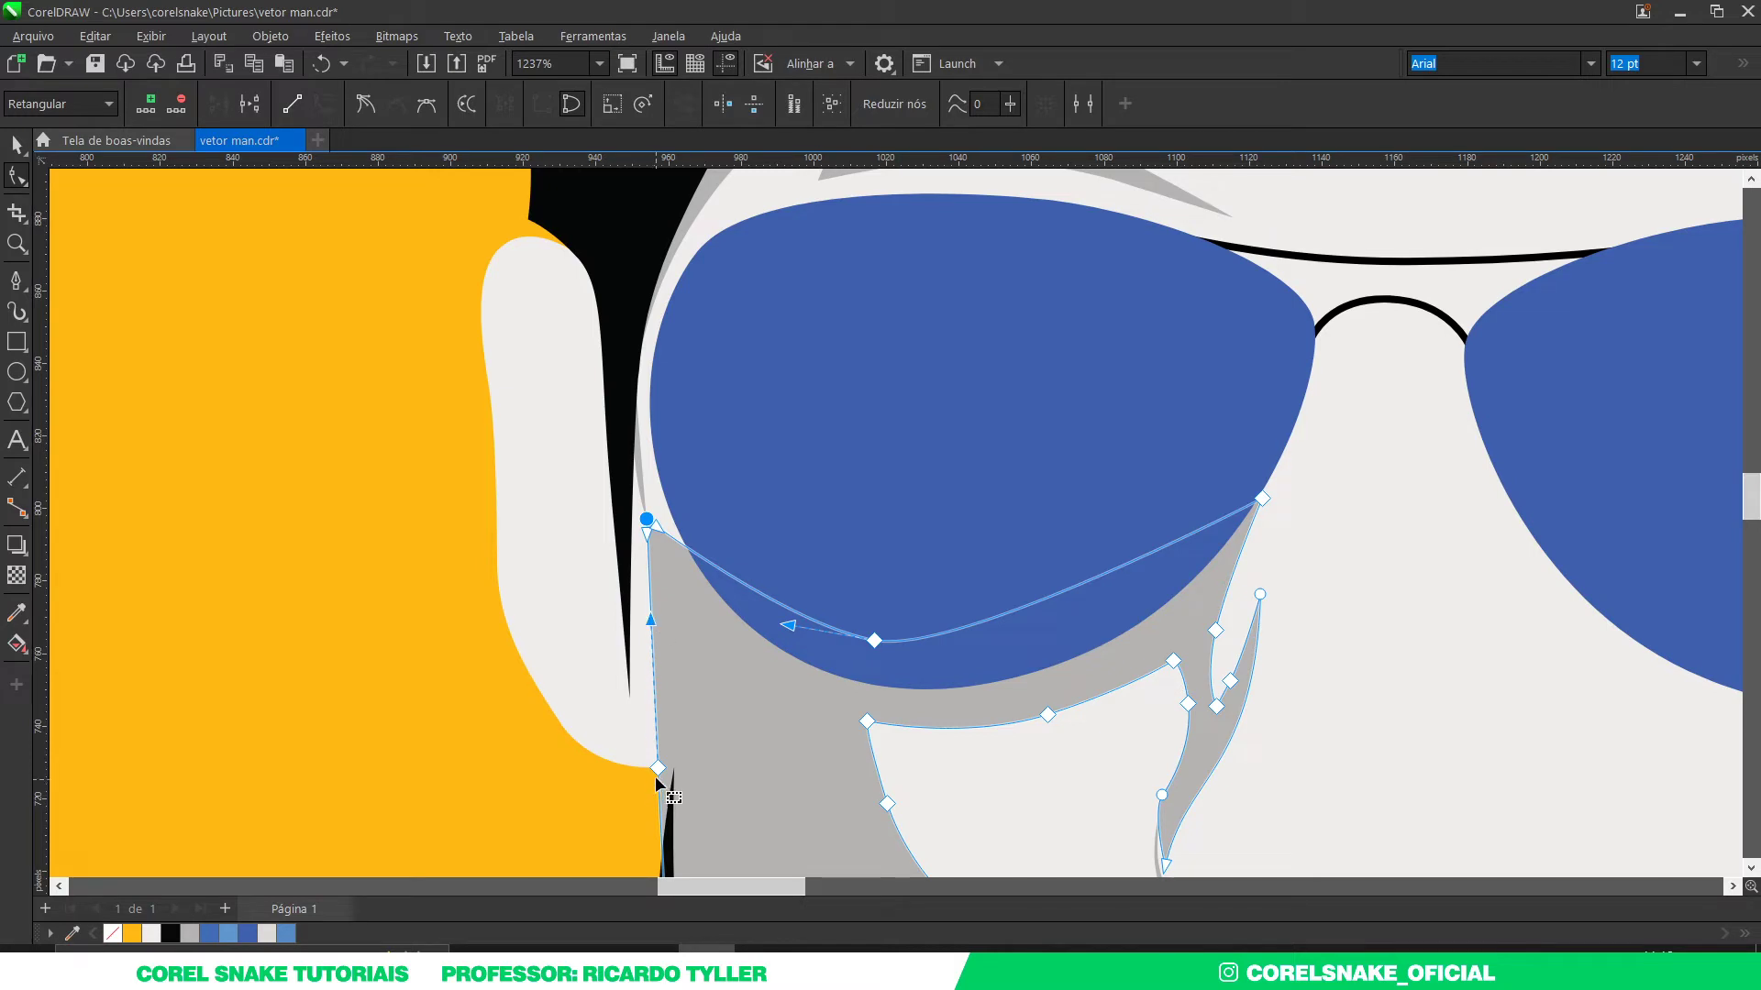
Step: Select the black sliver and the hair node above the left ear, then undo the curve change
left_click(631, 605)
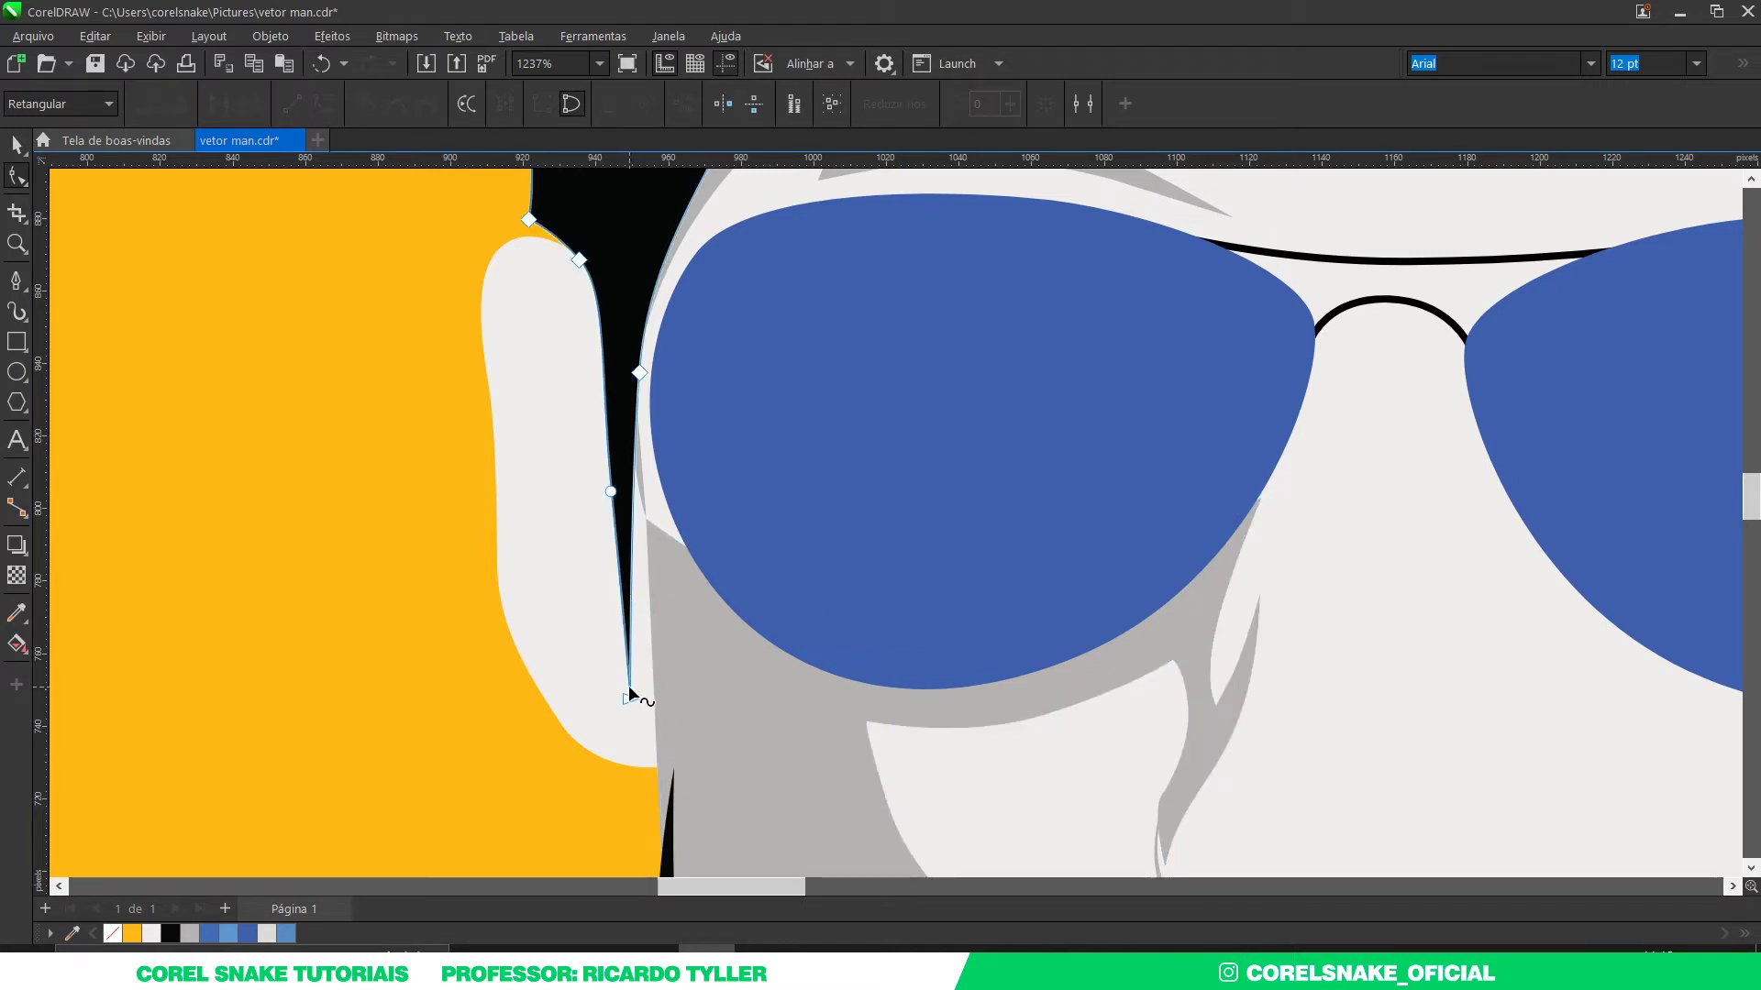
mouse_move(573, 340)
left_mouse_down()
mouse_move(668, 722)
mouse_move(653, 703)
left_mouse_up()
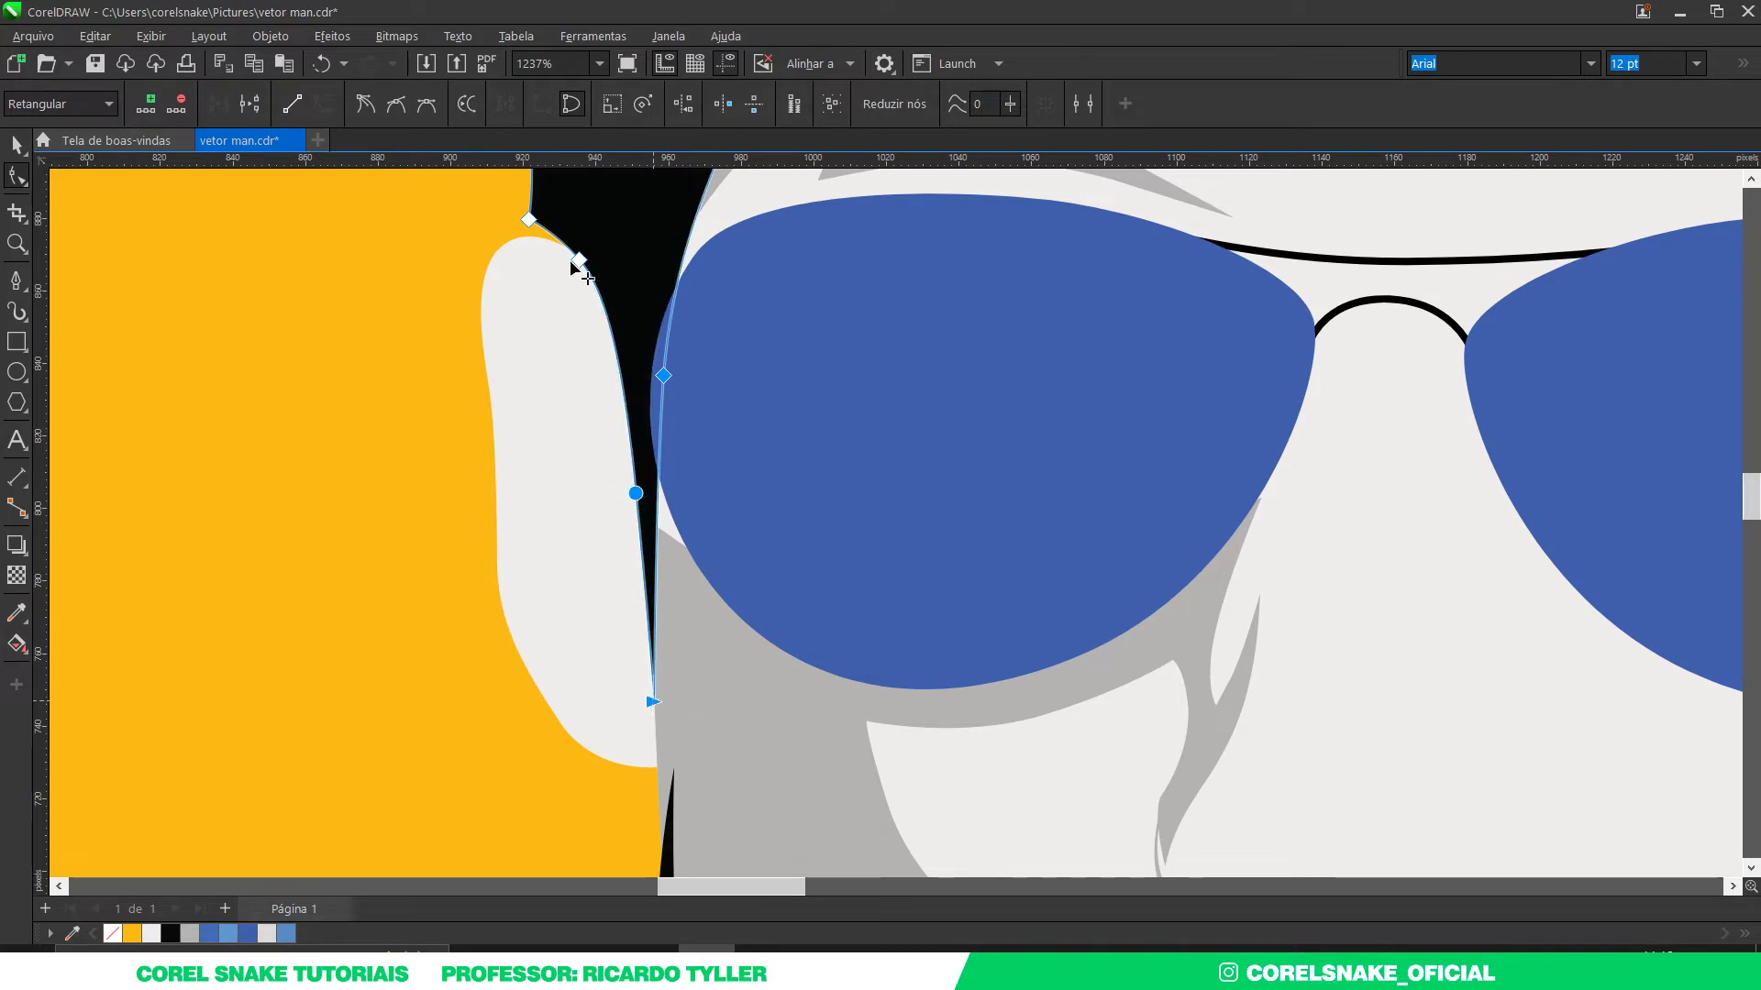
scroll(577, 266, "up", 2)
left_click(541, 240)
scroll(574, 235, "up", 2)
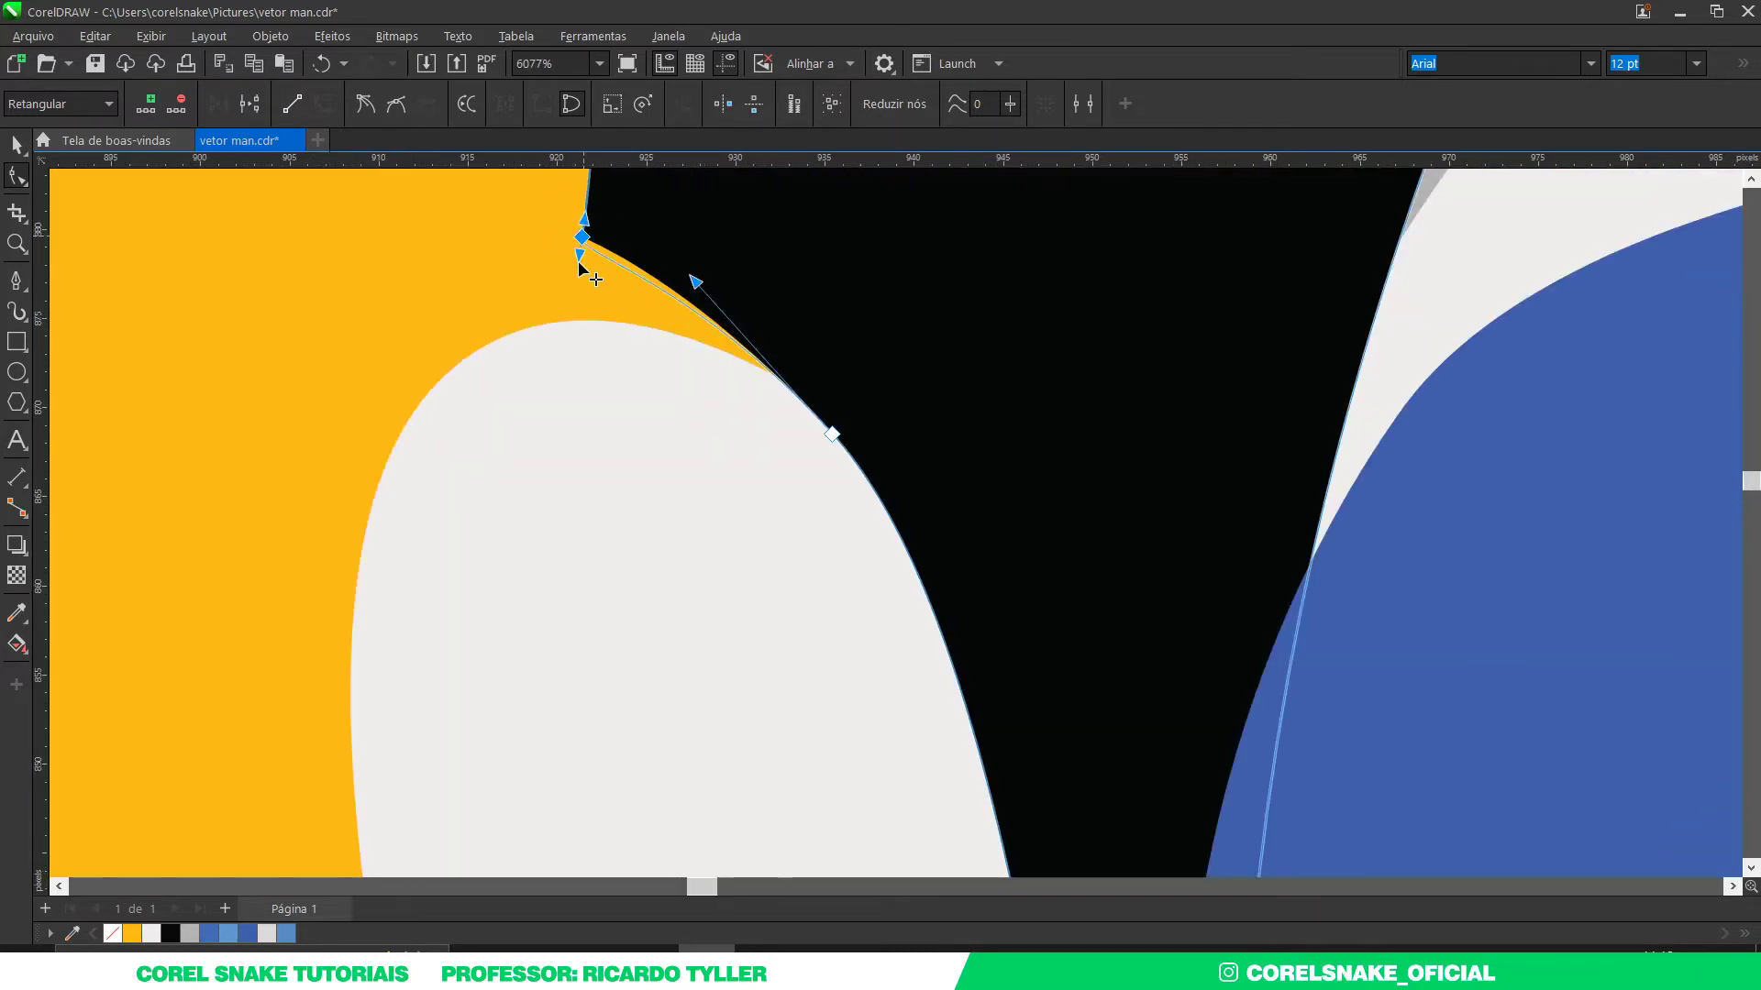
key("ctrl+z")
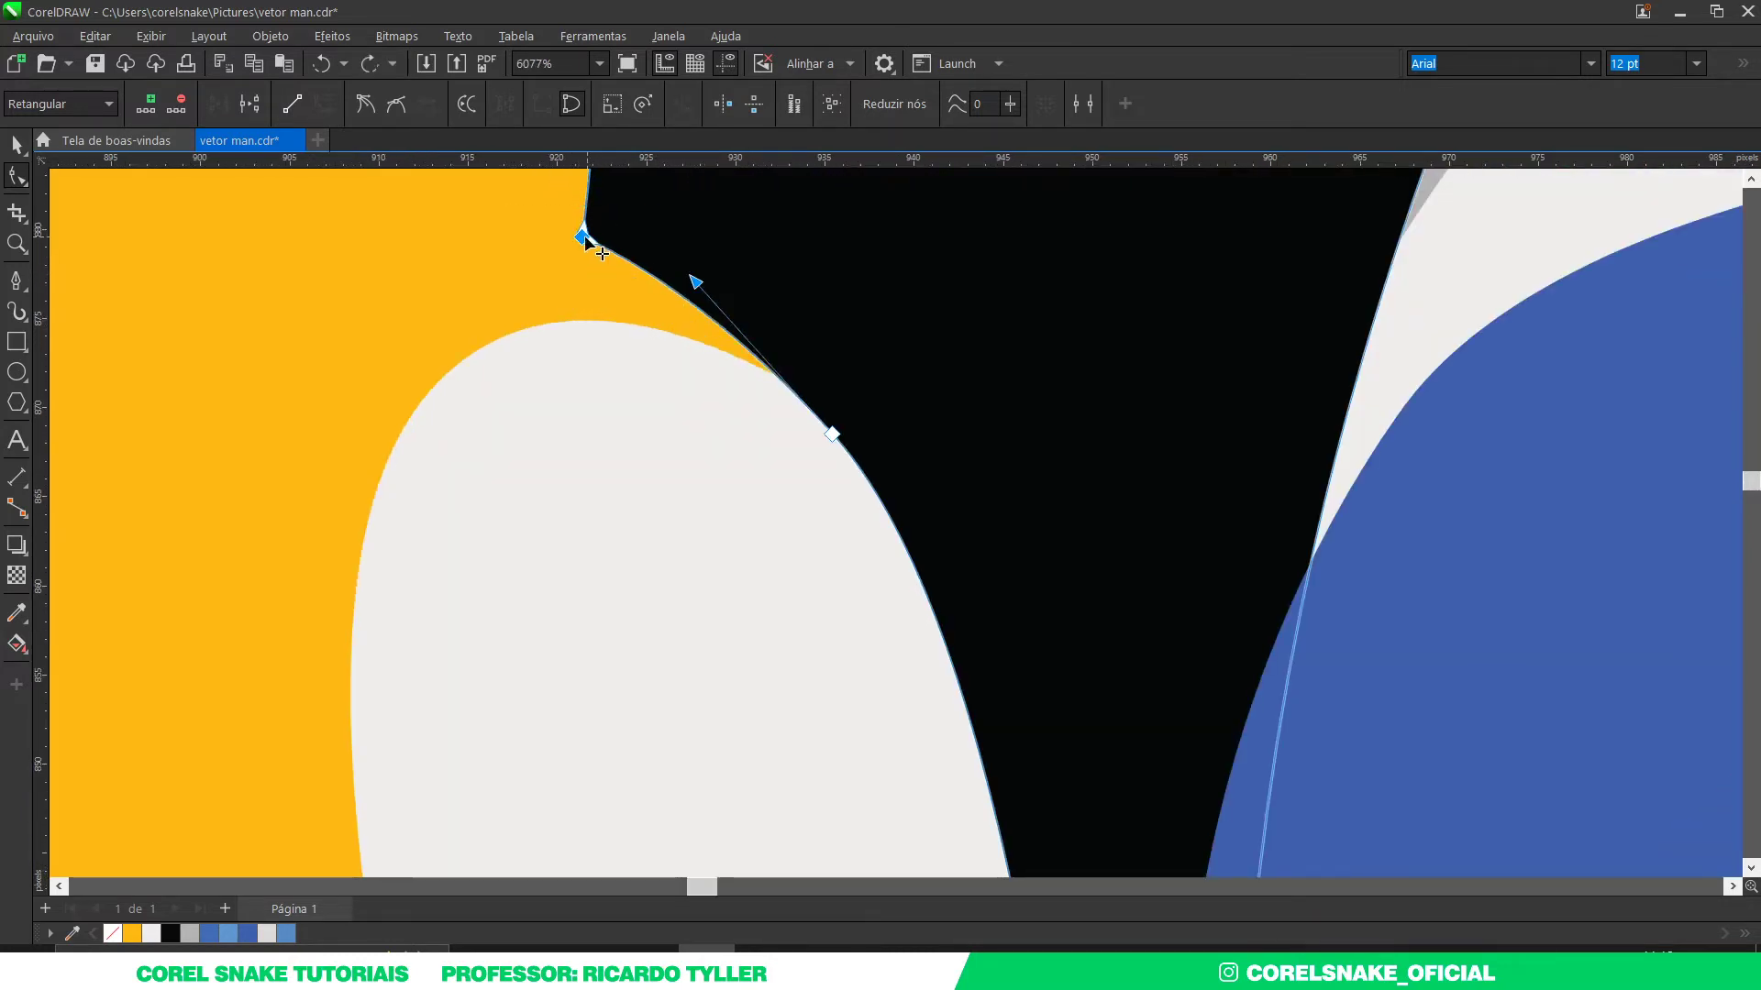
Step: Drag the top hair node down onto the ear and bend the curve to hug it
left_click_drag(492, 204, 706, 292)
left_click_drag(587, 255, 580, 338)
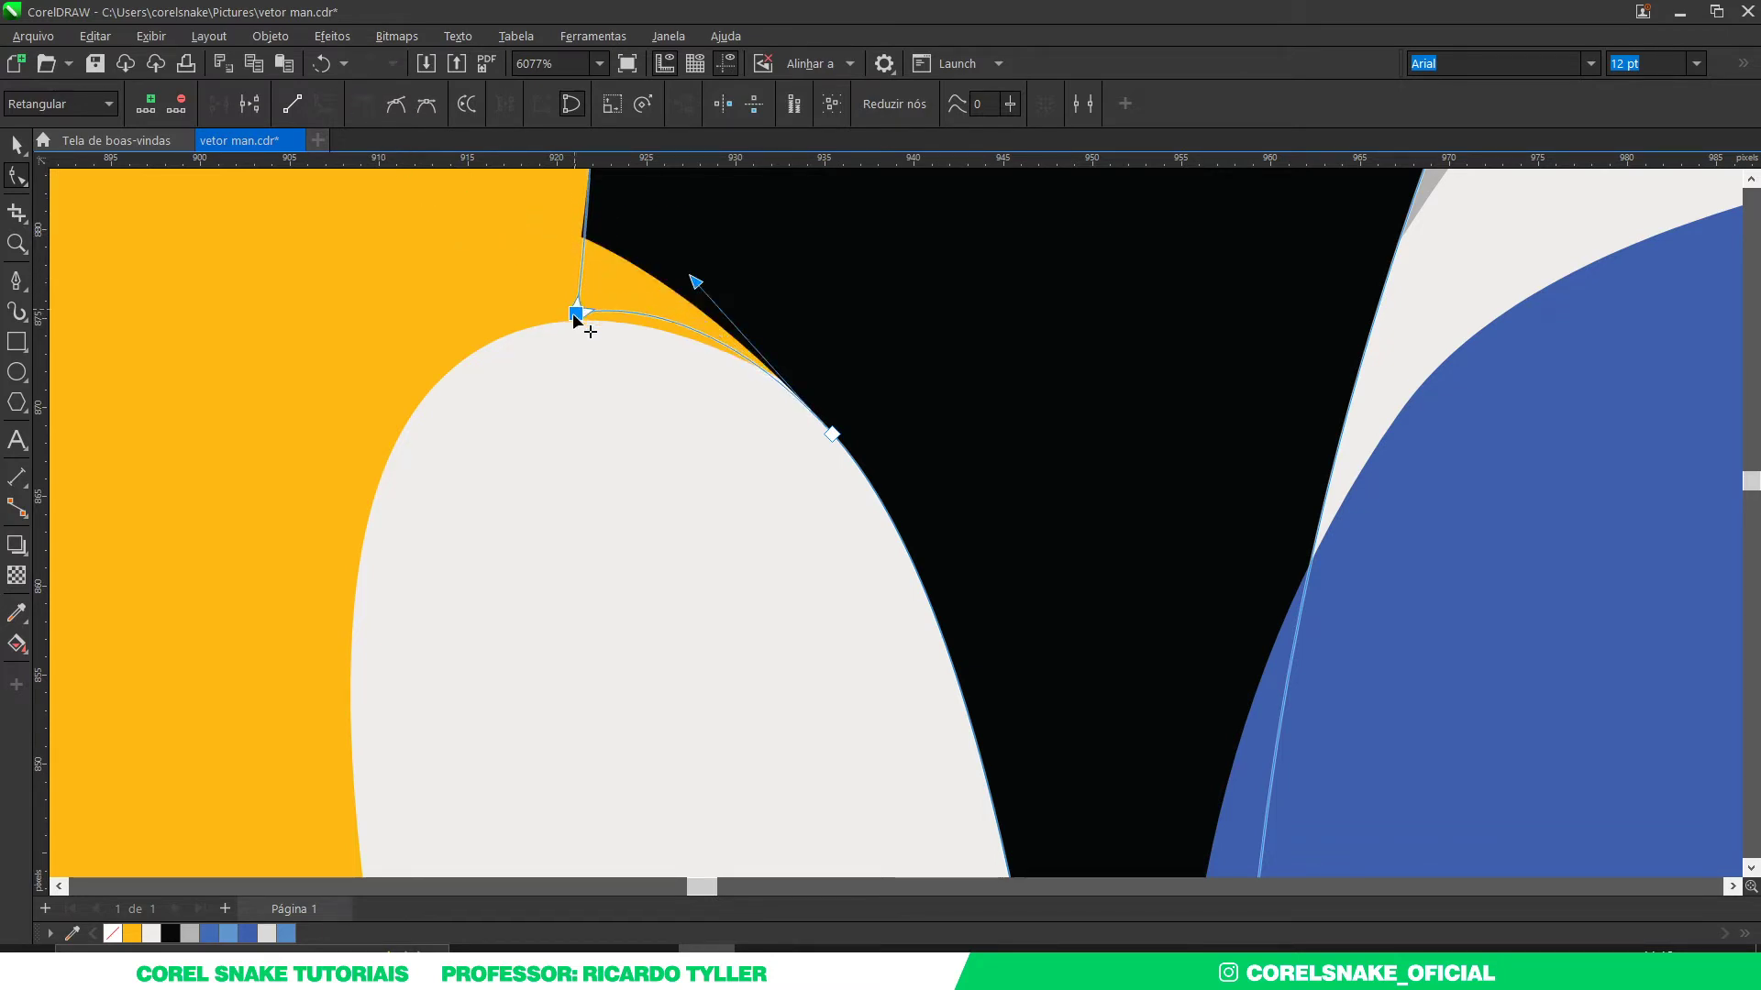
left_click_drag(692, 278, 722, 300)
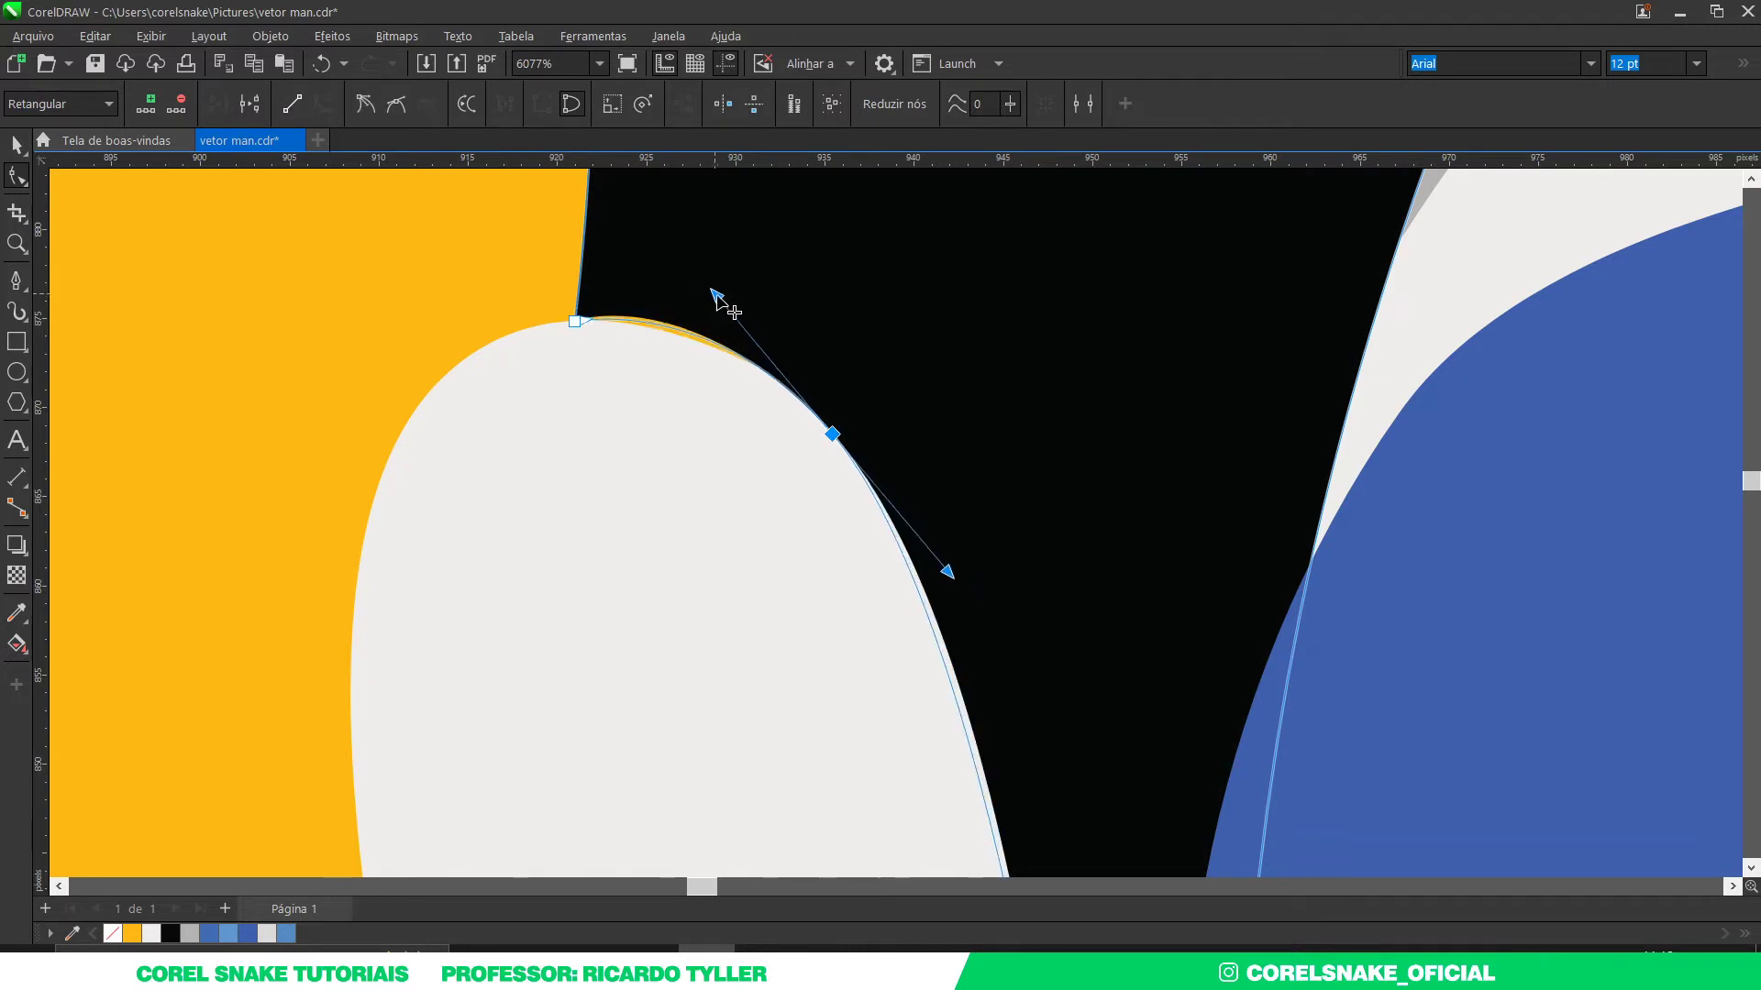
scroll(724, 314, "down", 5)
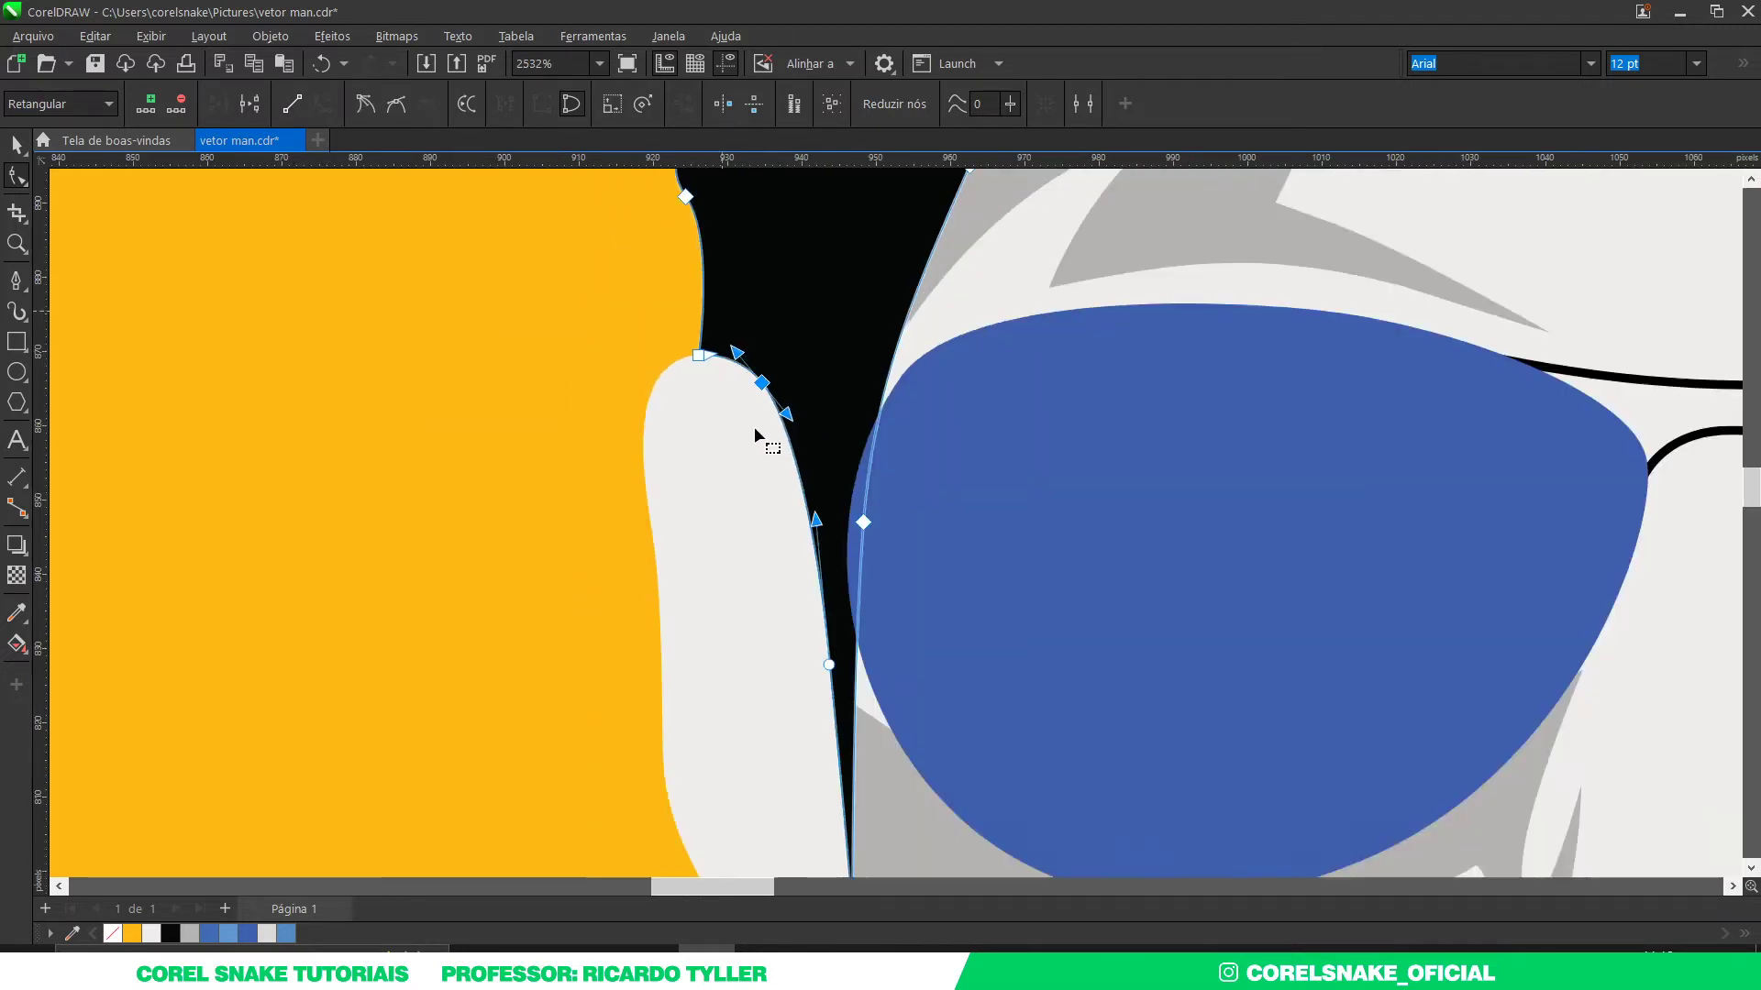
left_click(17, 145)
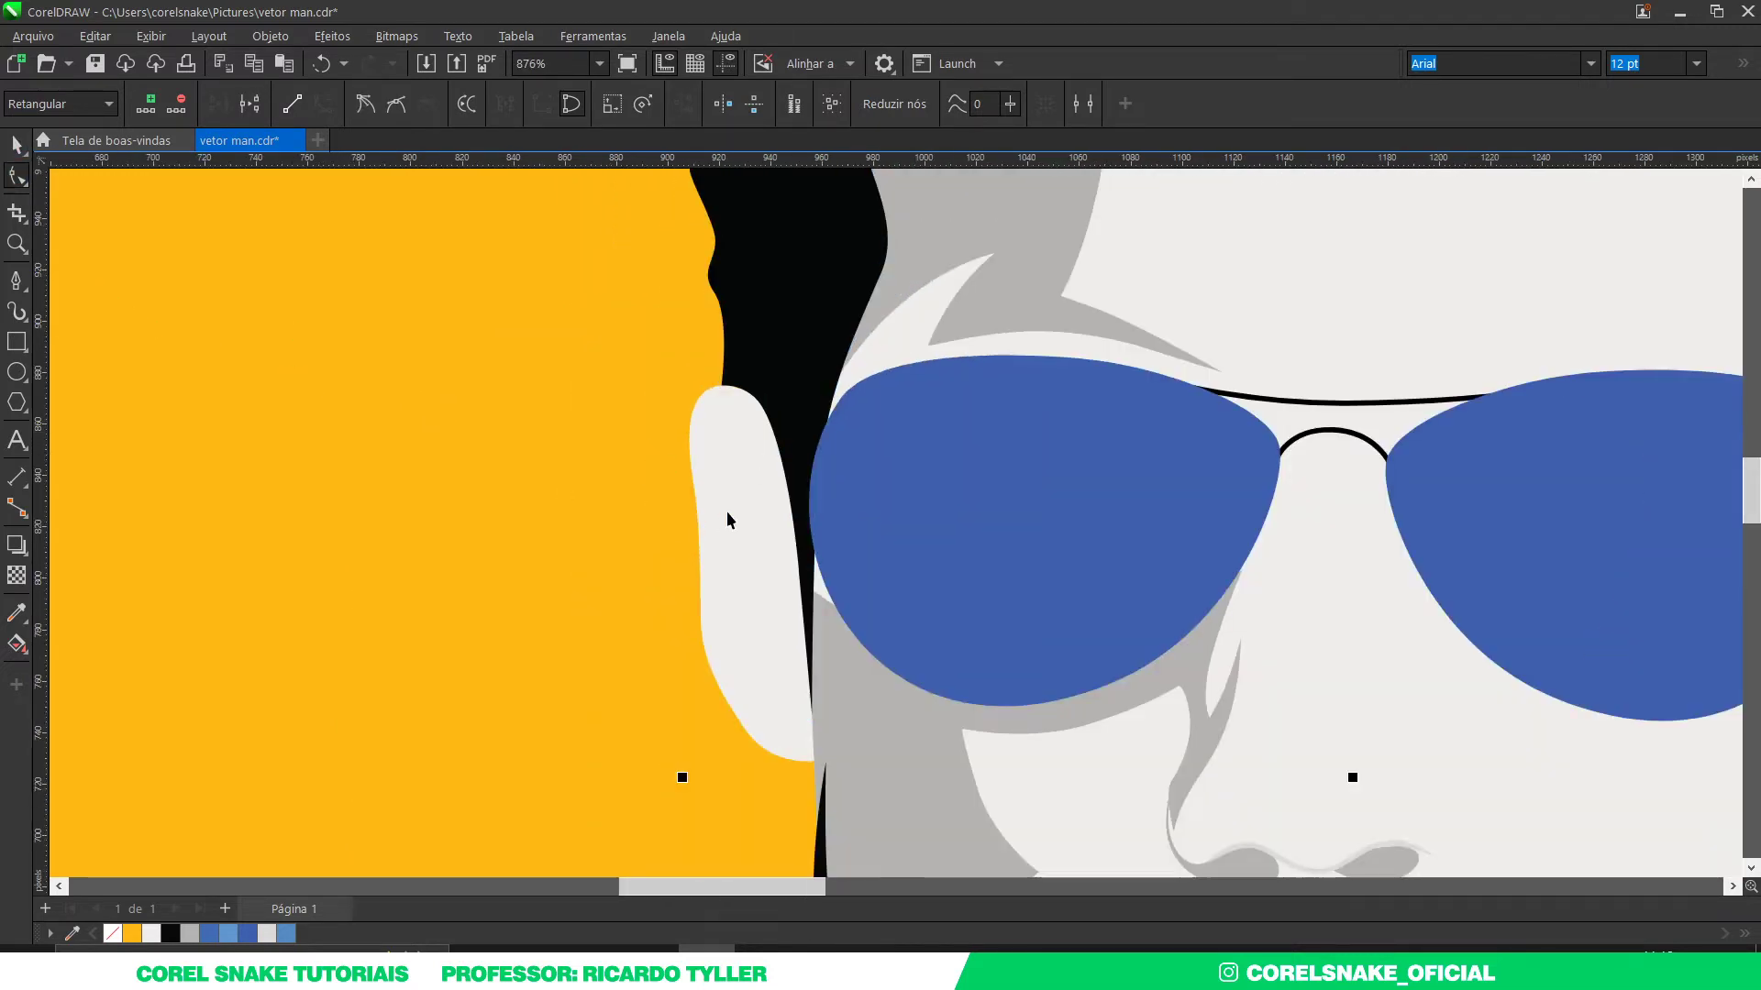
scroll(726, 510, "down", 4)
Step: Select the hair shape and enter node editing with F10
left_click(220, 504)
scroll(772, 516, "down", 2)
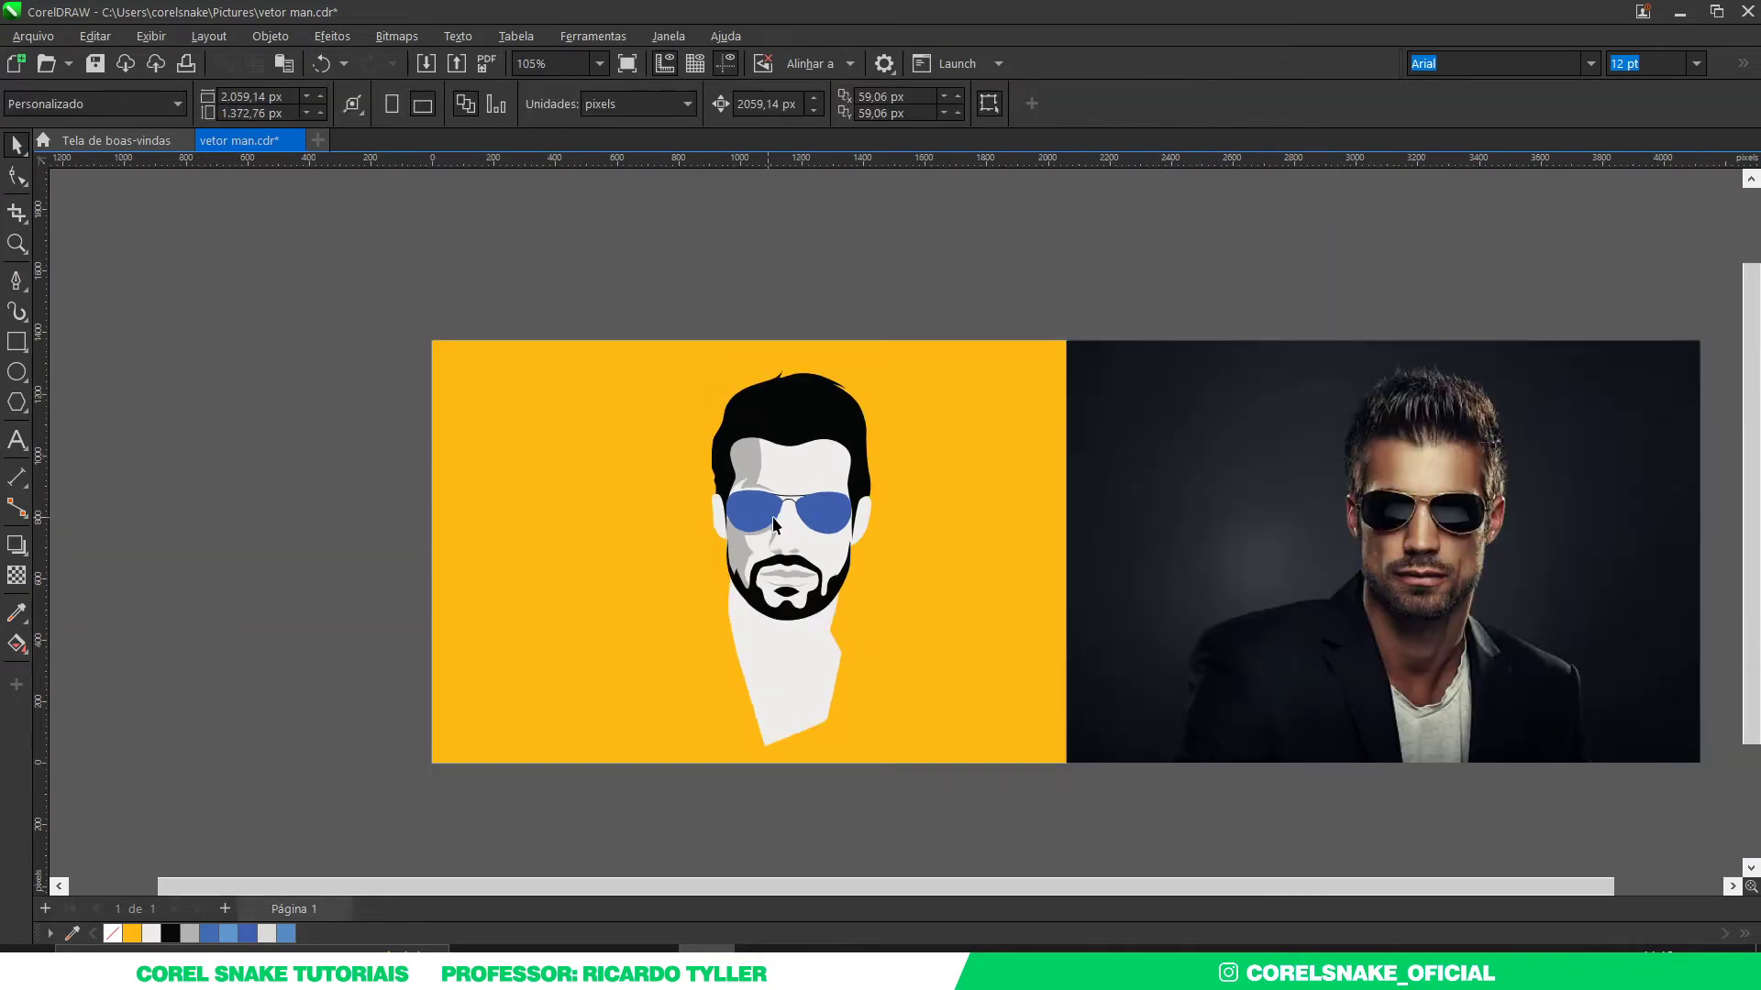
scroll(1049, 454, "up", 5)
scroll(1049, 454, "up", 3)
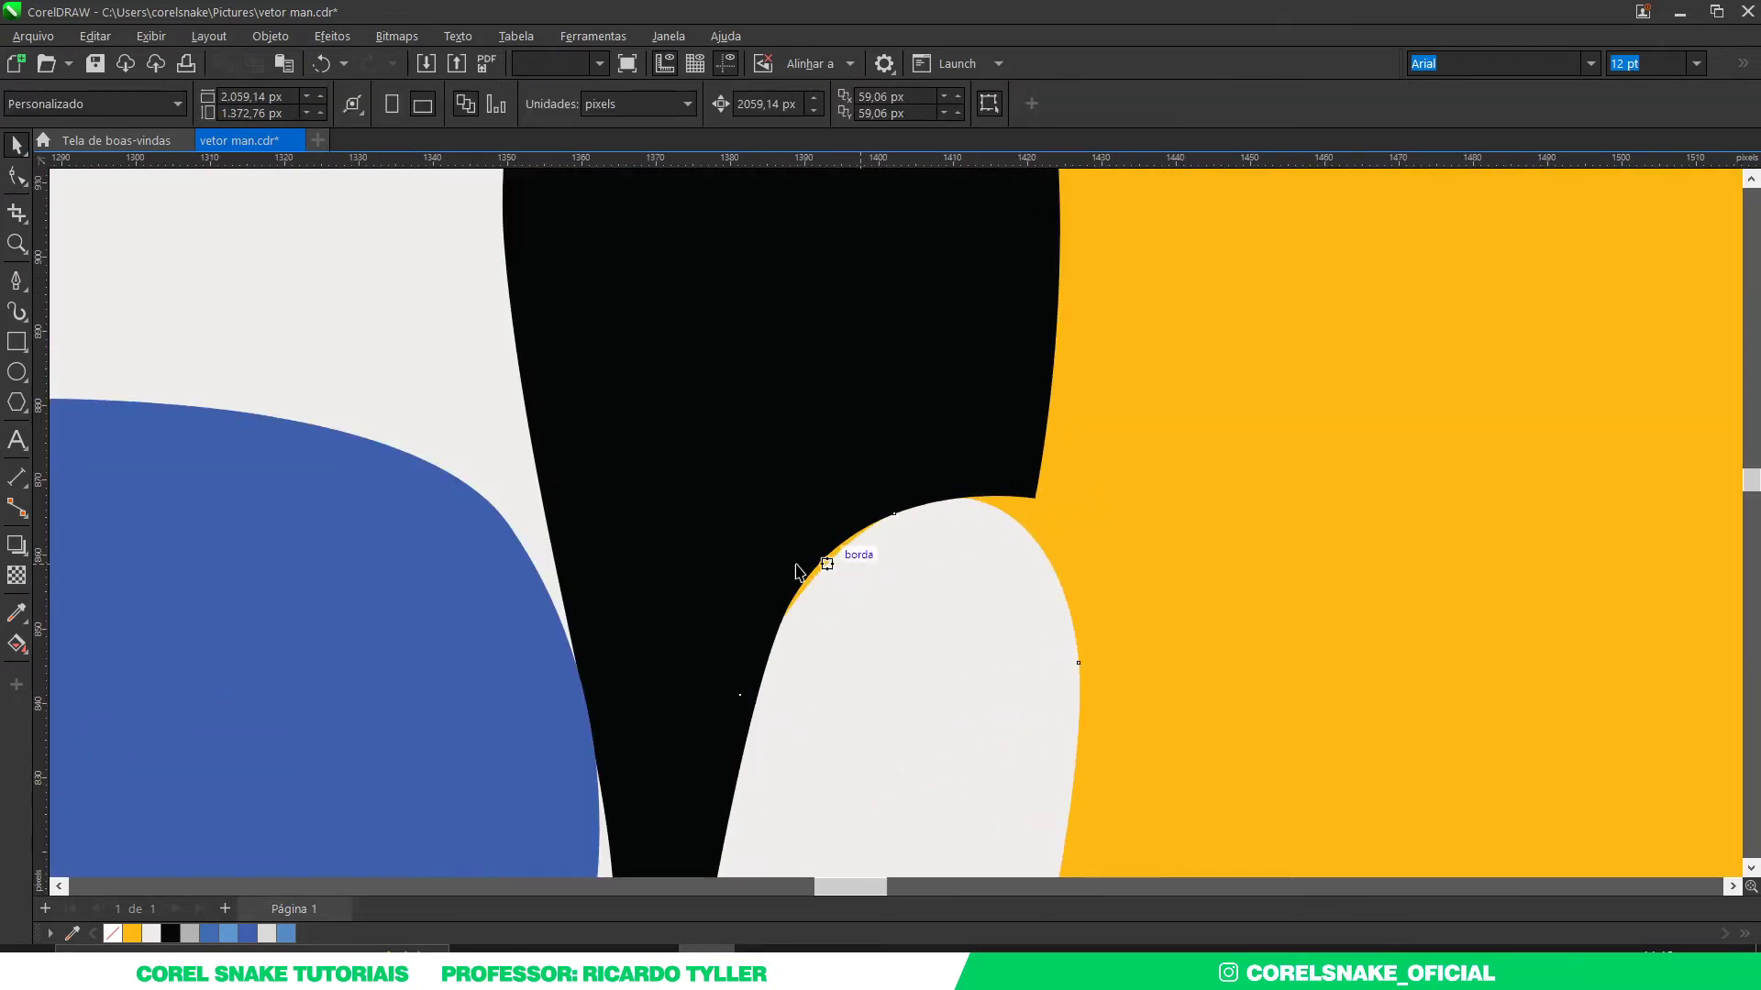
left_click(796, 571)
key("F10")
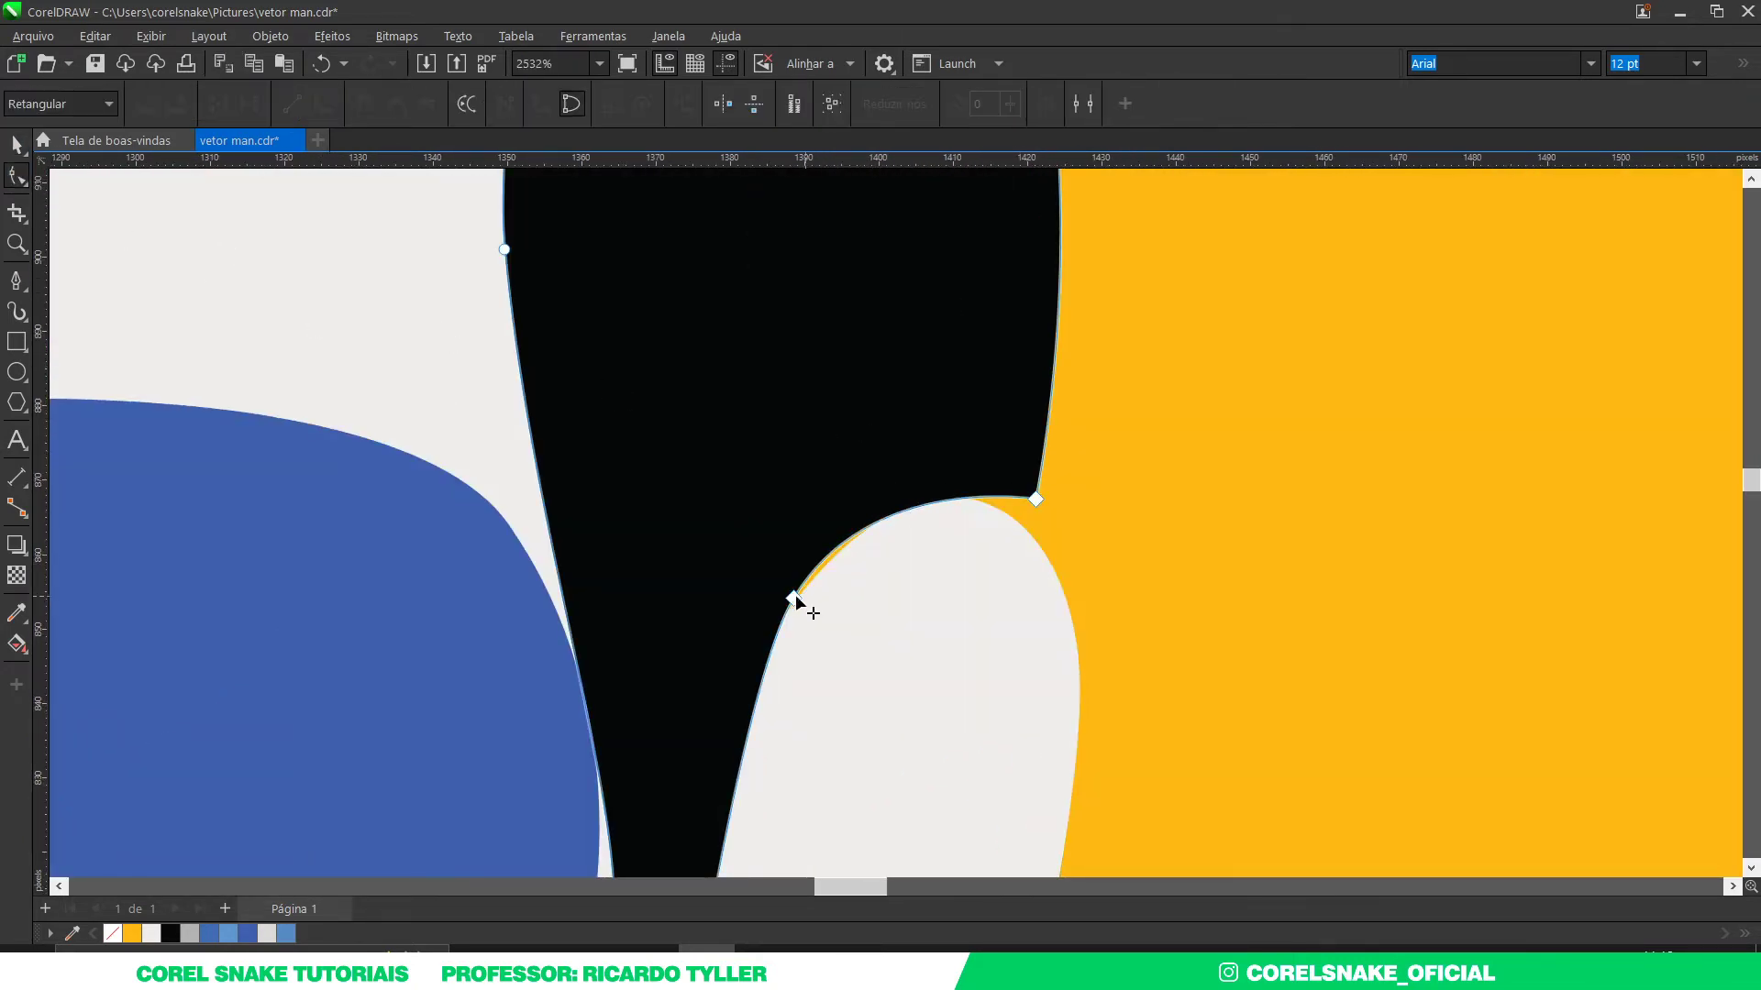
Step: Pull the hair nodes beside the right ear down and bend the edge along the ear
left_click(794, 601)
left_click_drag(793, 601, 782, 620)
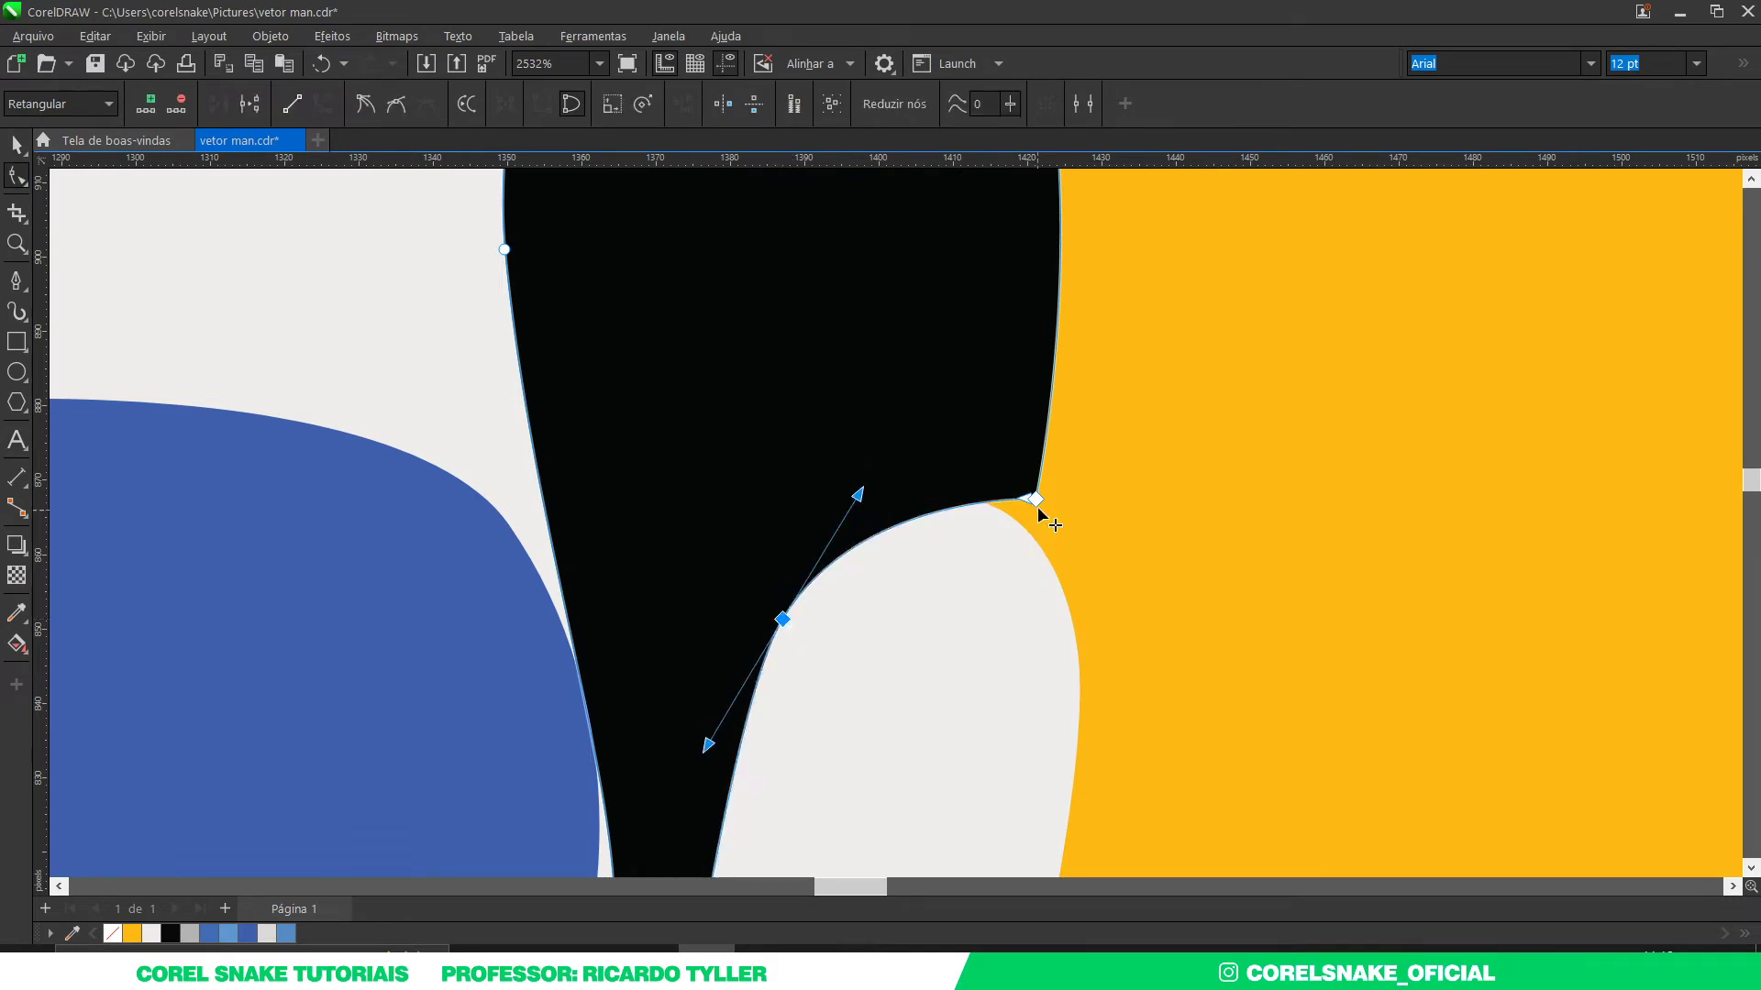
left_click_drag(1035, 499, 1033, 540)
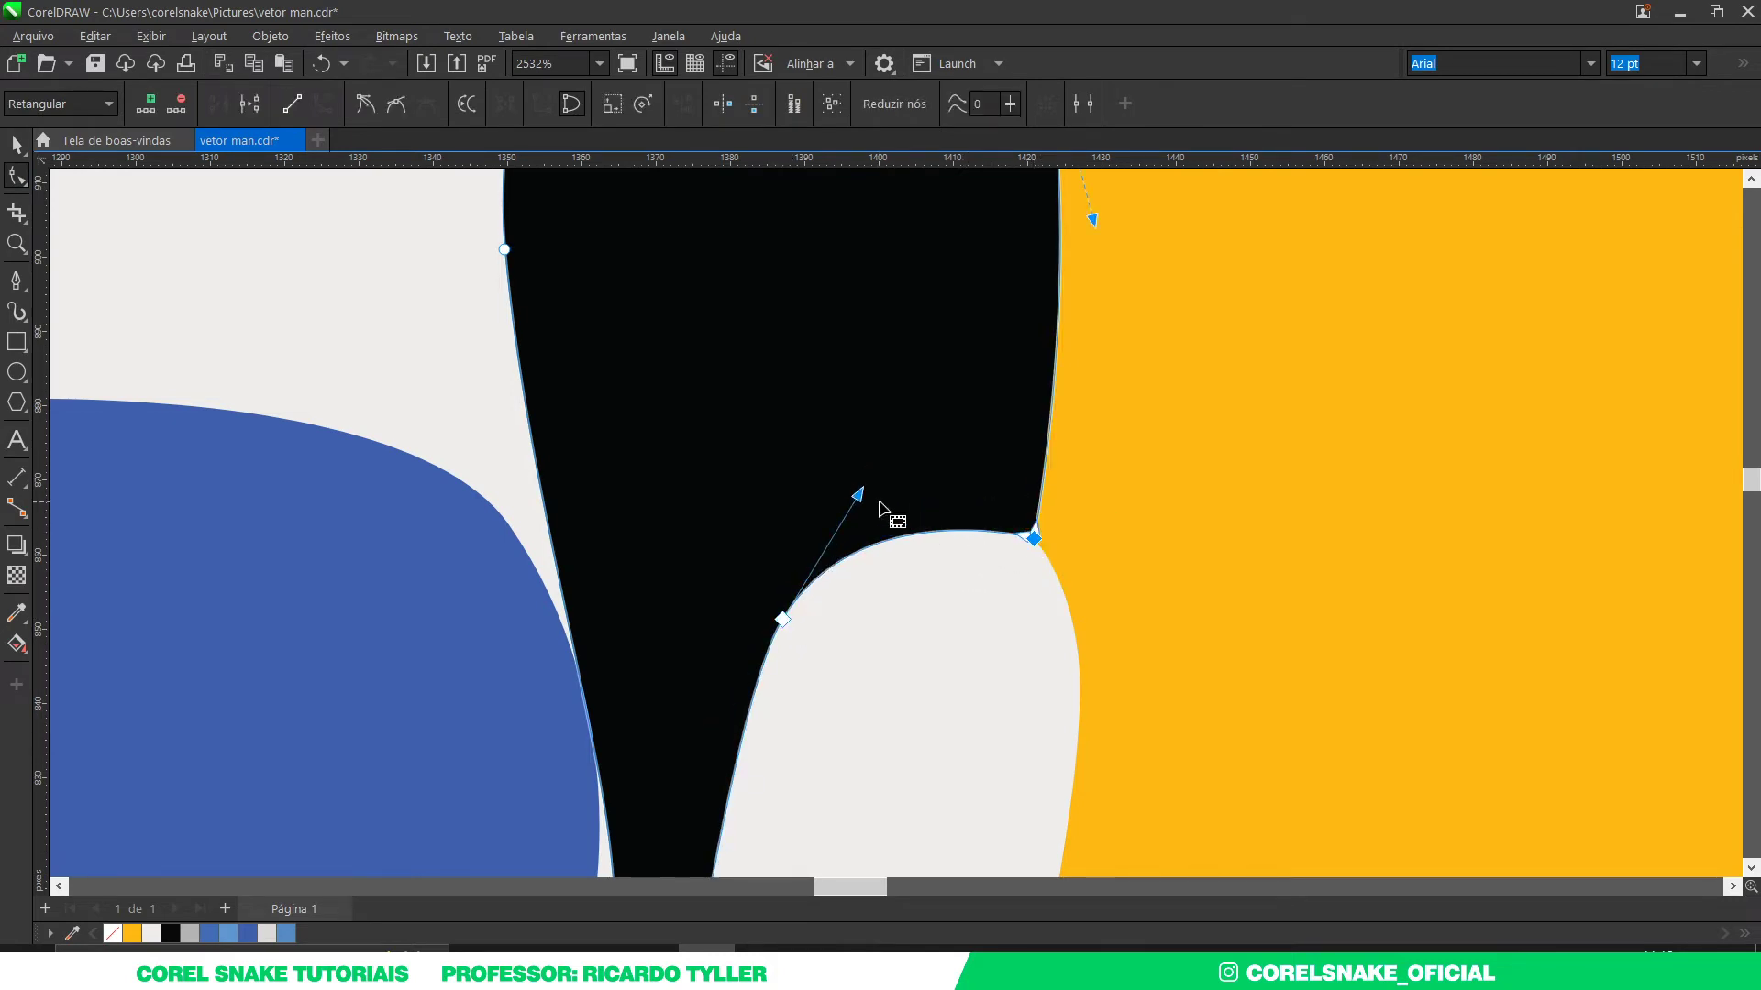
left_click_drag(857, 495, 870, 464)
scroll(888, 566, "down", 3)
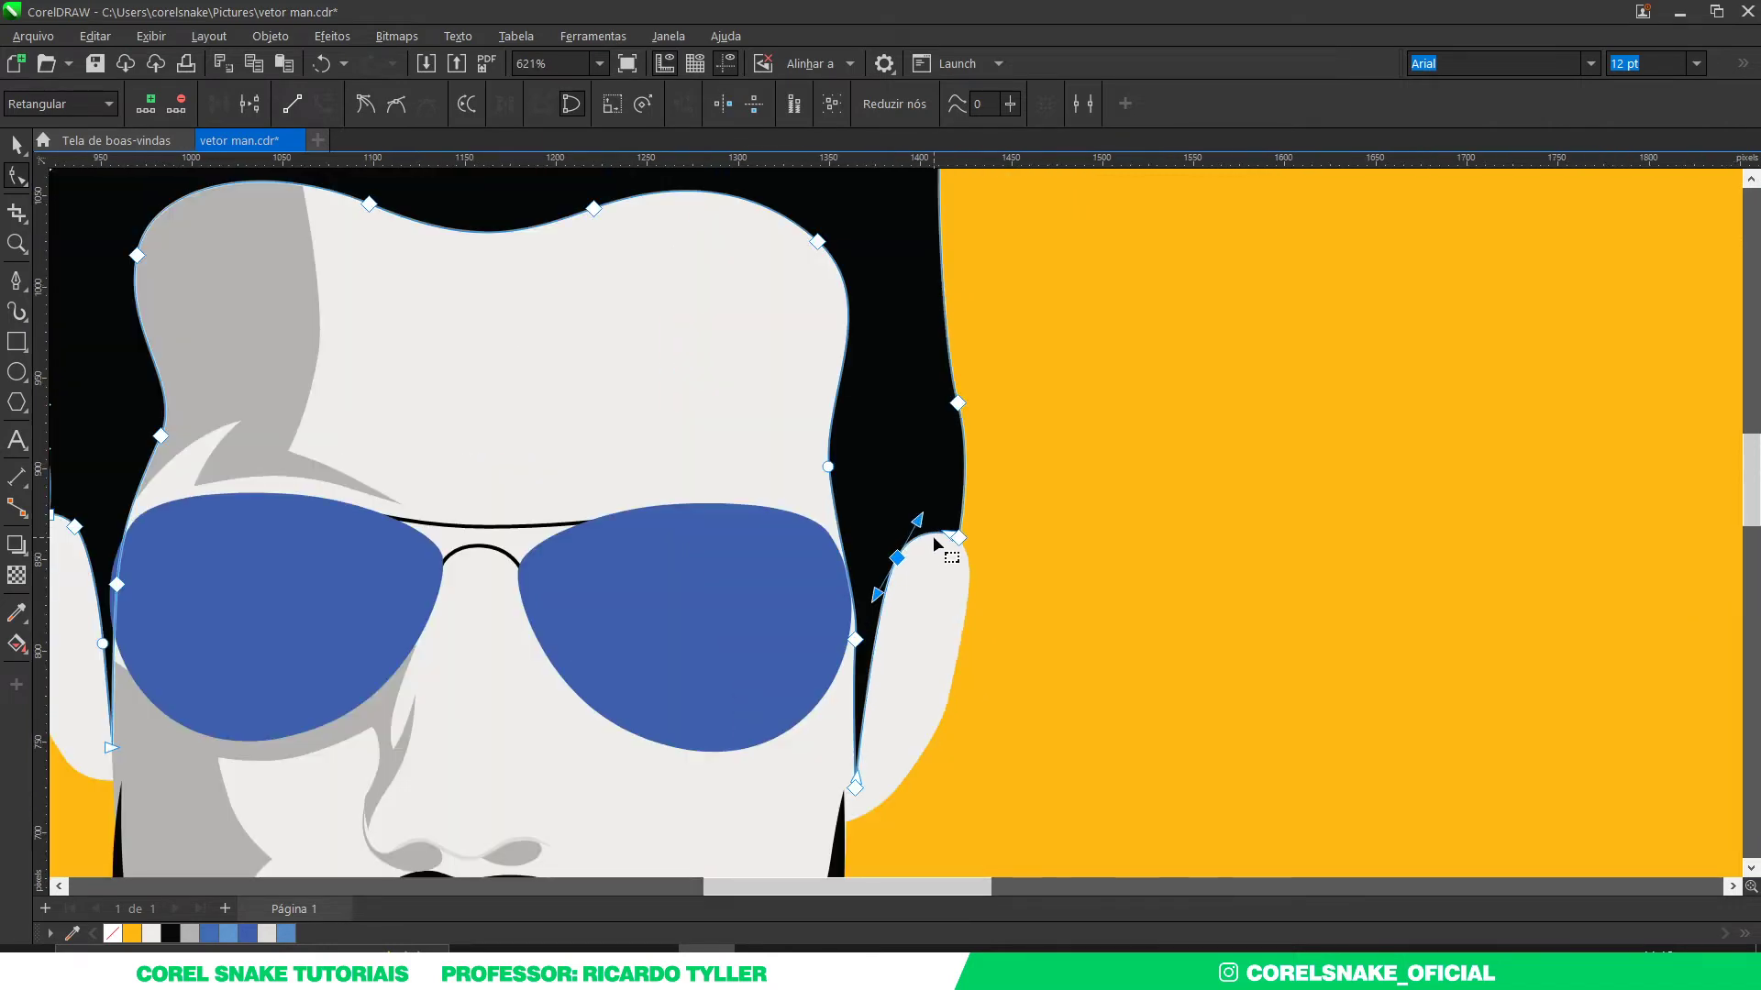
left_click(16, 144)
scroll(770, 289, "down", 5)
Step: Start a Pen outline at the photo's hairline, running down the forehead past the glasses
left_click(409, 463)
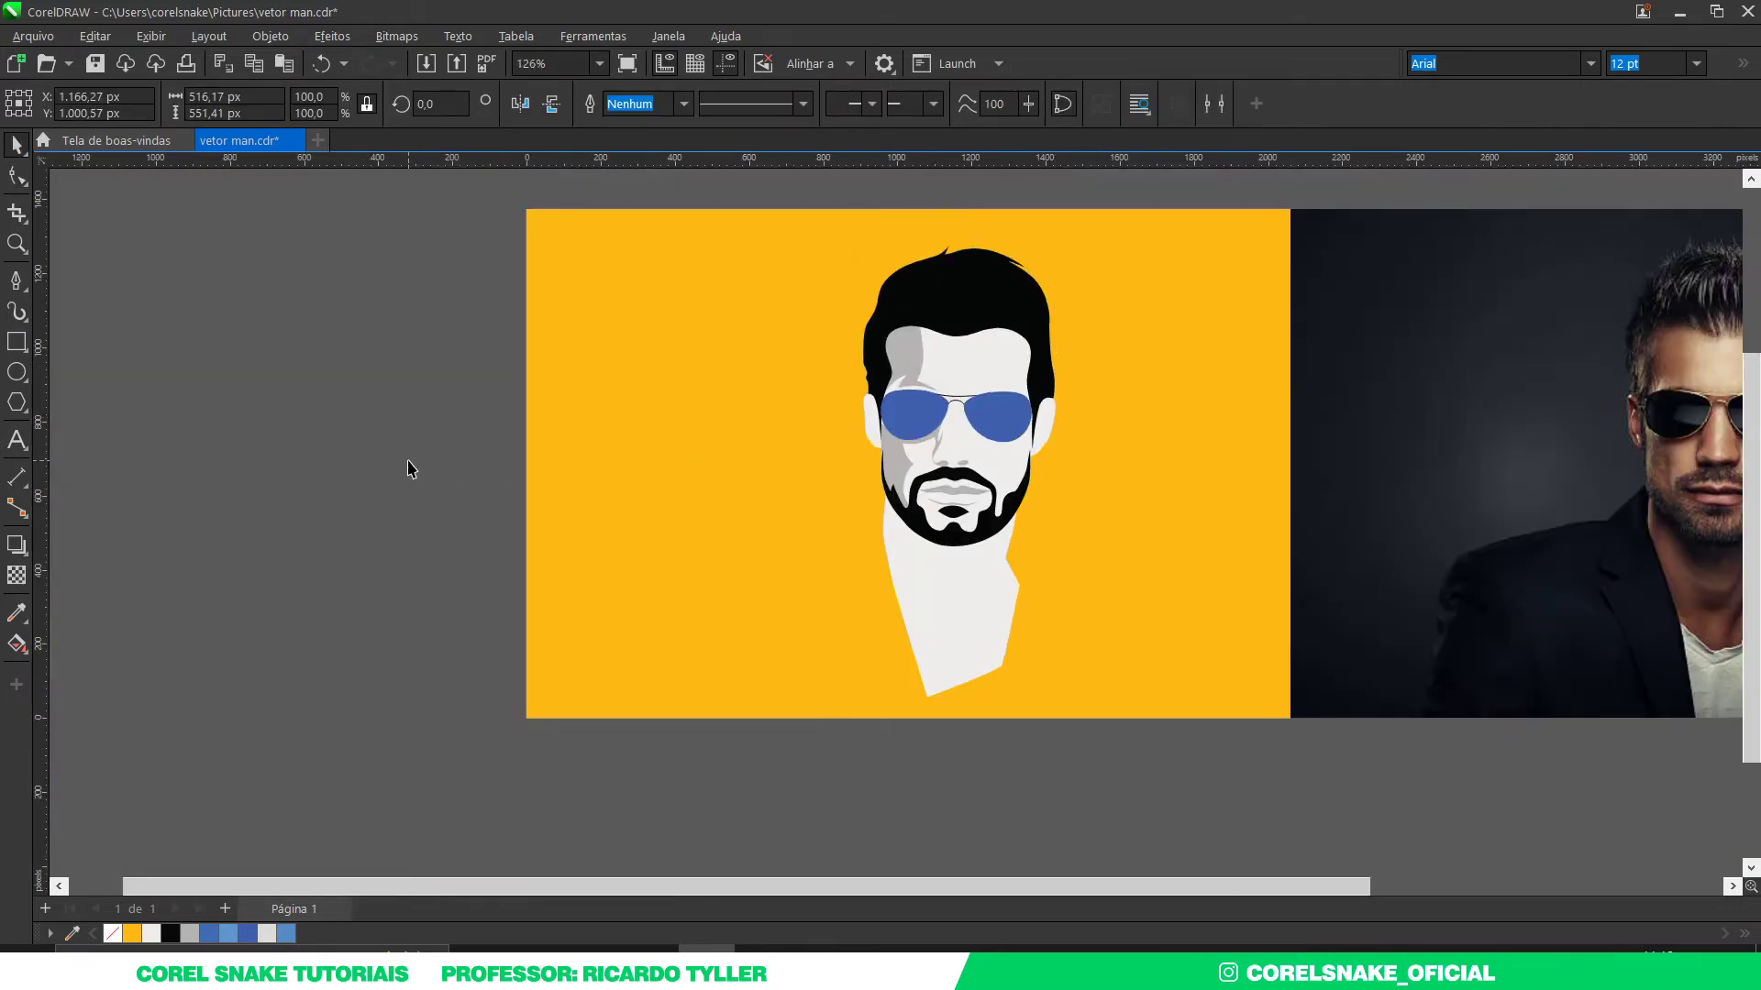
scroll(833, 434, "up", 1)
scroll(838, 444, "up", 2)
scroll(837, 444, "down", 2)
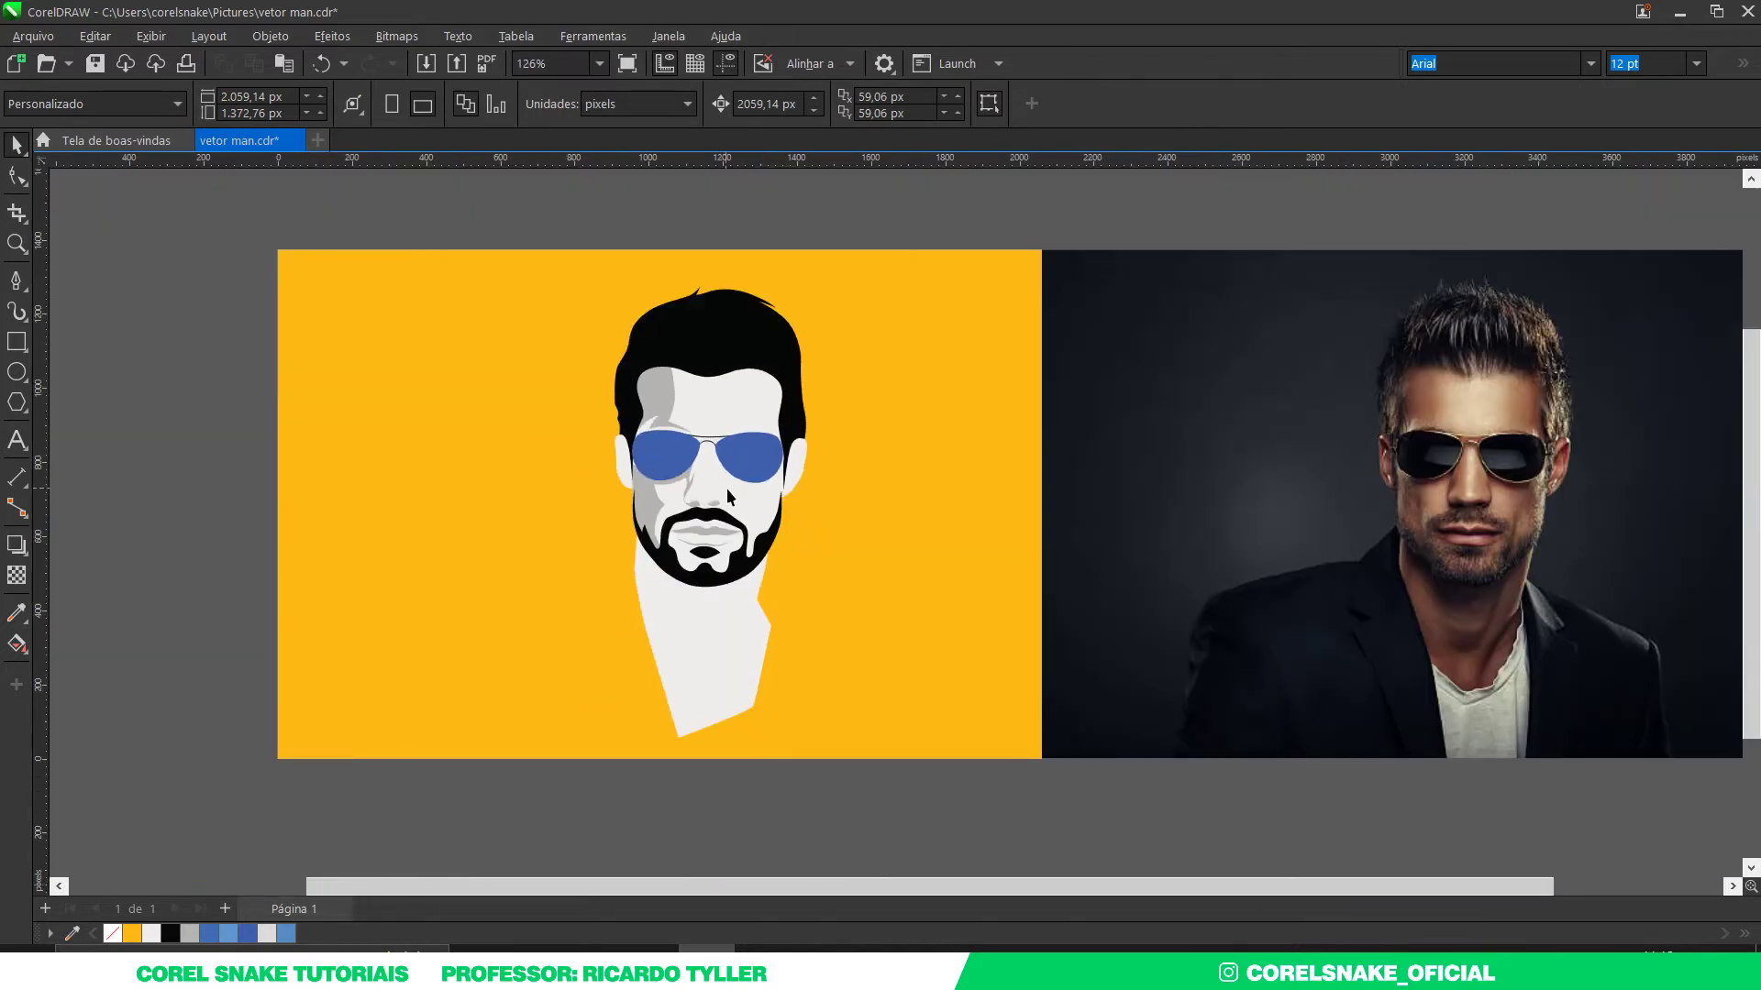
scroll(727, 495, "up", 1)
scroll(724, 487, "down", 1)
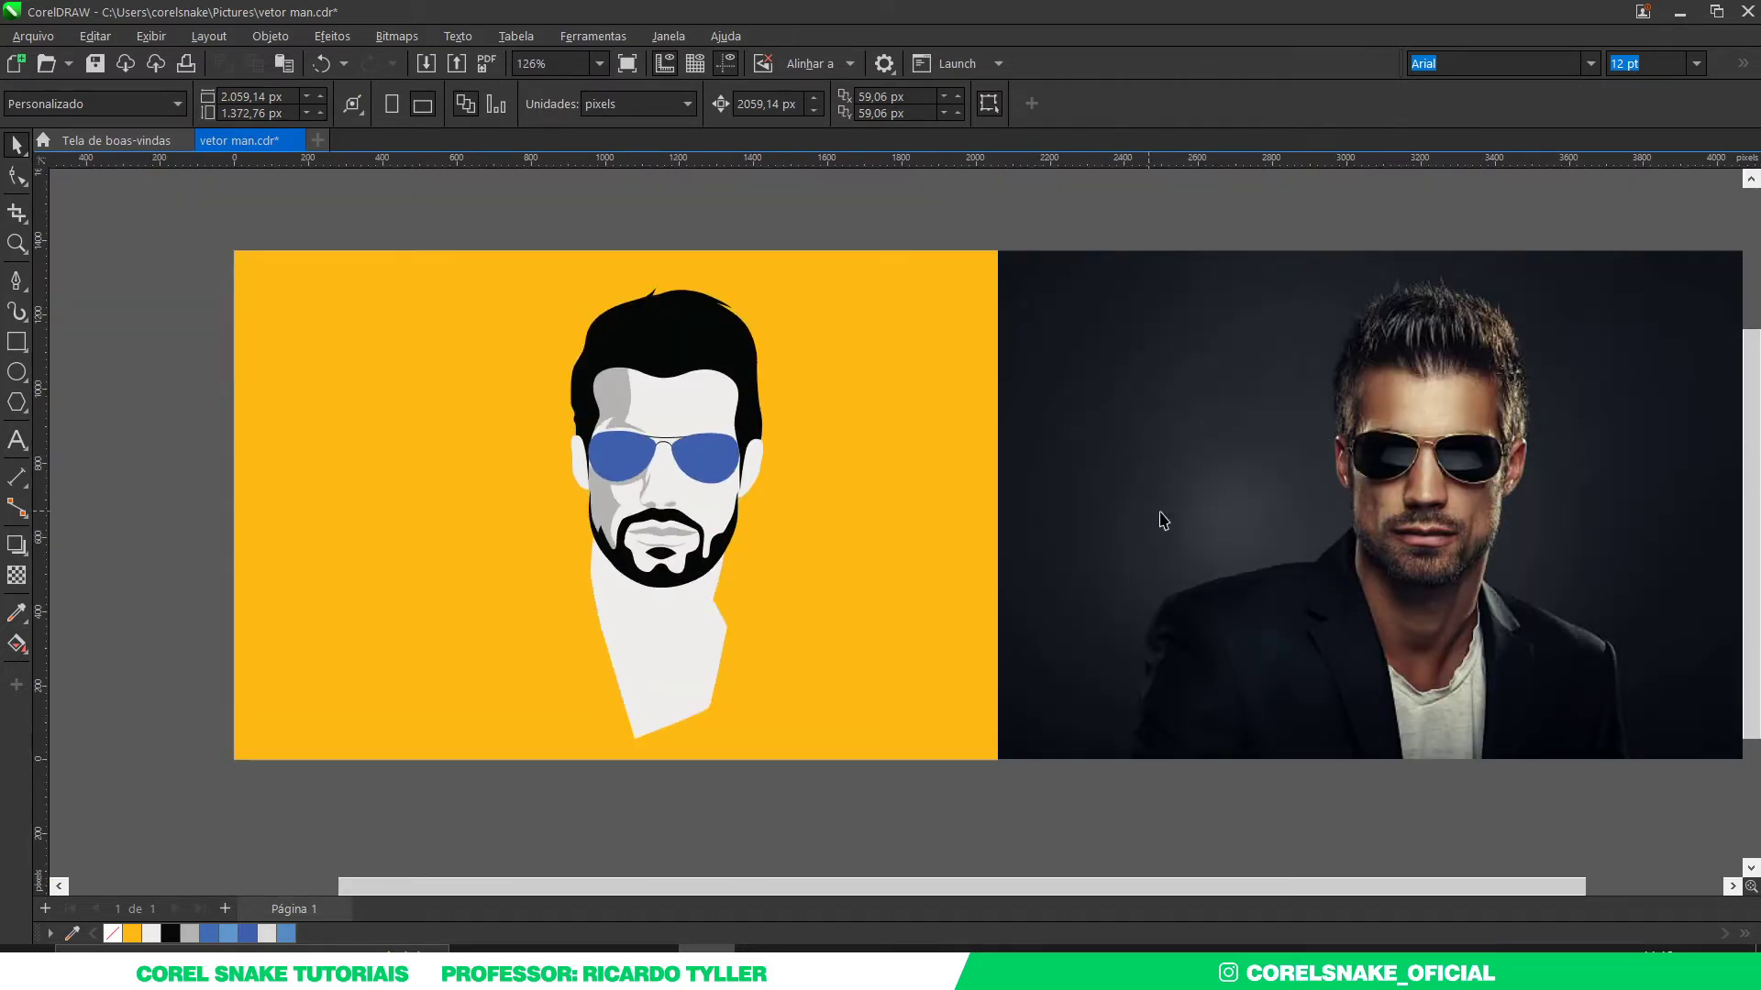
scroll(1192, 513, "up", 1)
scroll(779, 589, "up", 1)
scroll(1297, 492, "down", 1)
scroll(1221, 390, "up", 1)
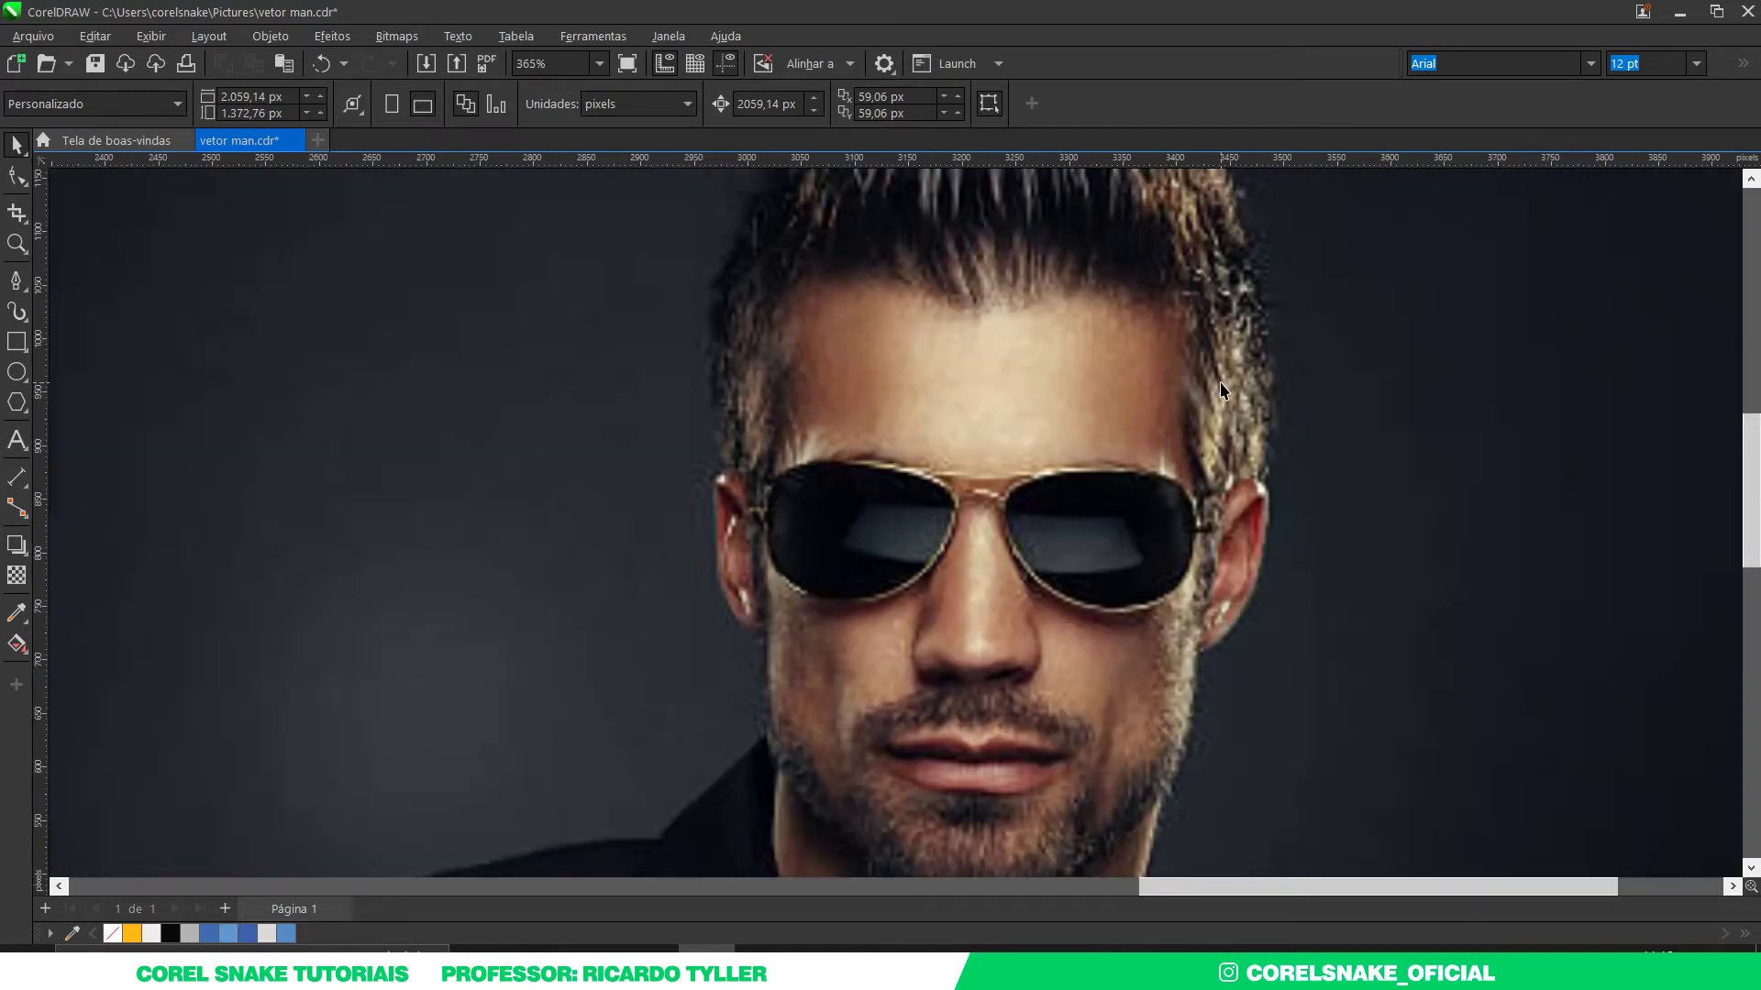
left_click(16, 282)
scroll(1119, 286, "up", 1)
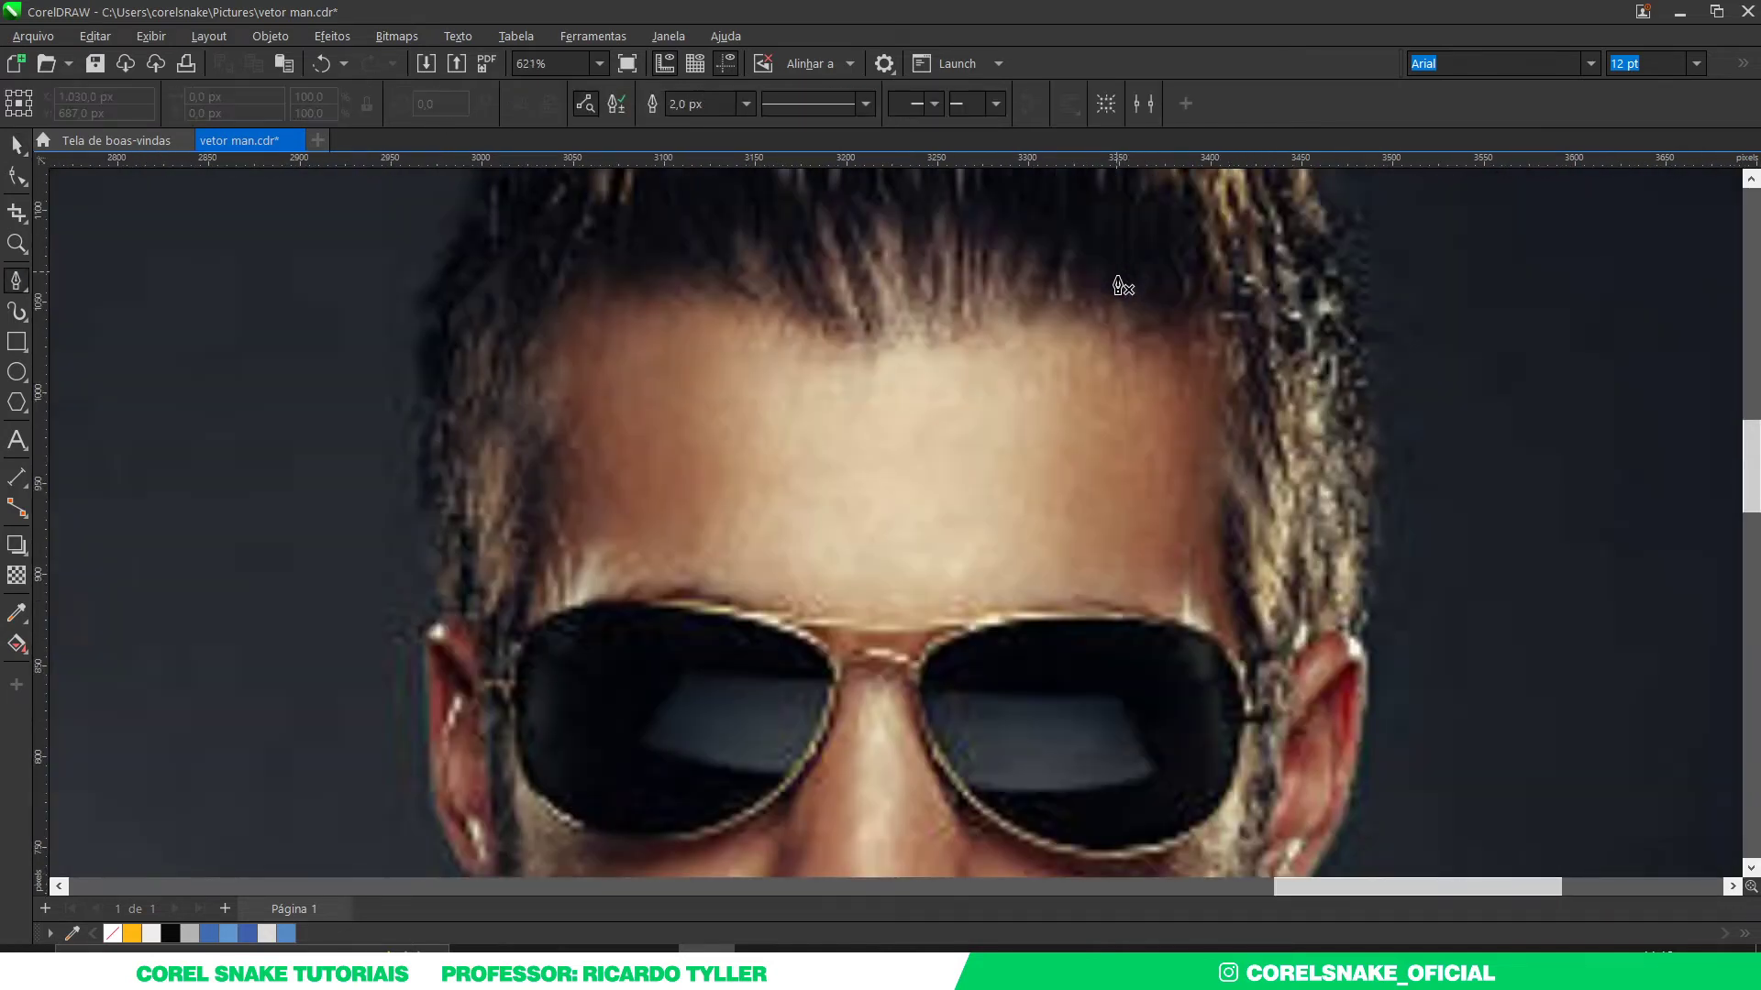
left_click_drag(1069, 389, 1069, 464)
left_click_drag(1029, 526, 1041, 541)
left_click_drag(1148, 622, 1134, 731)
scroll(1154, 633, "down", 3)
Step: Continue the outline down the right cheek to a point near the chin
scroll(1152, 683, "up", 3)
scroll(1109, 644, "down", 3)
scroll(1119, 688, "up", 3)
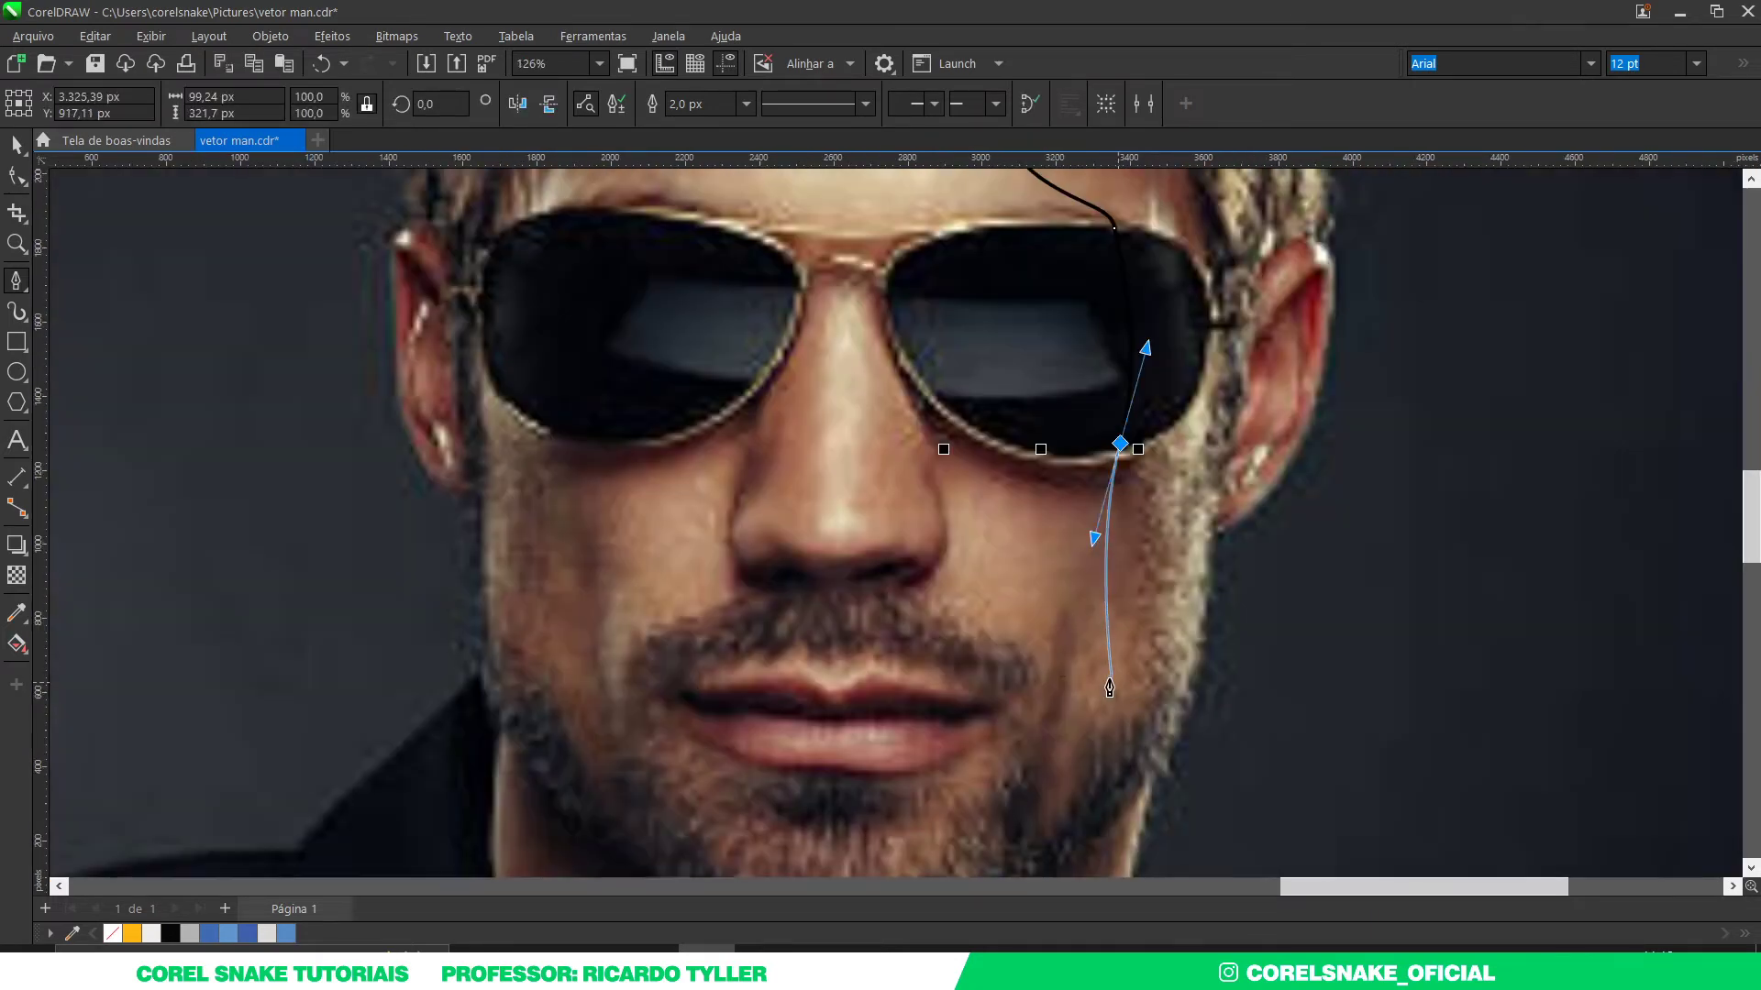
scroll(1088, 569, "up", 2)
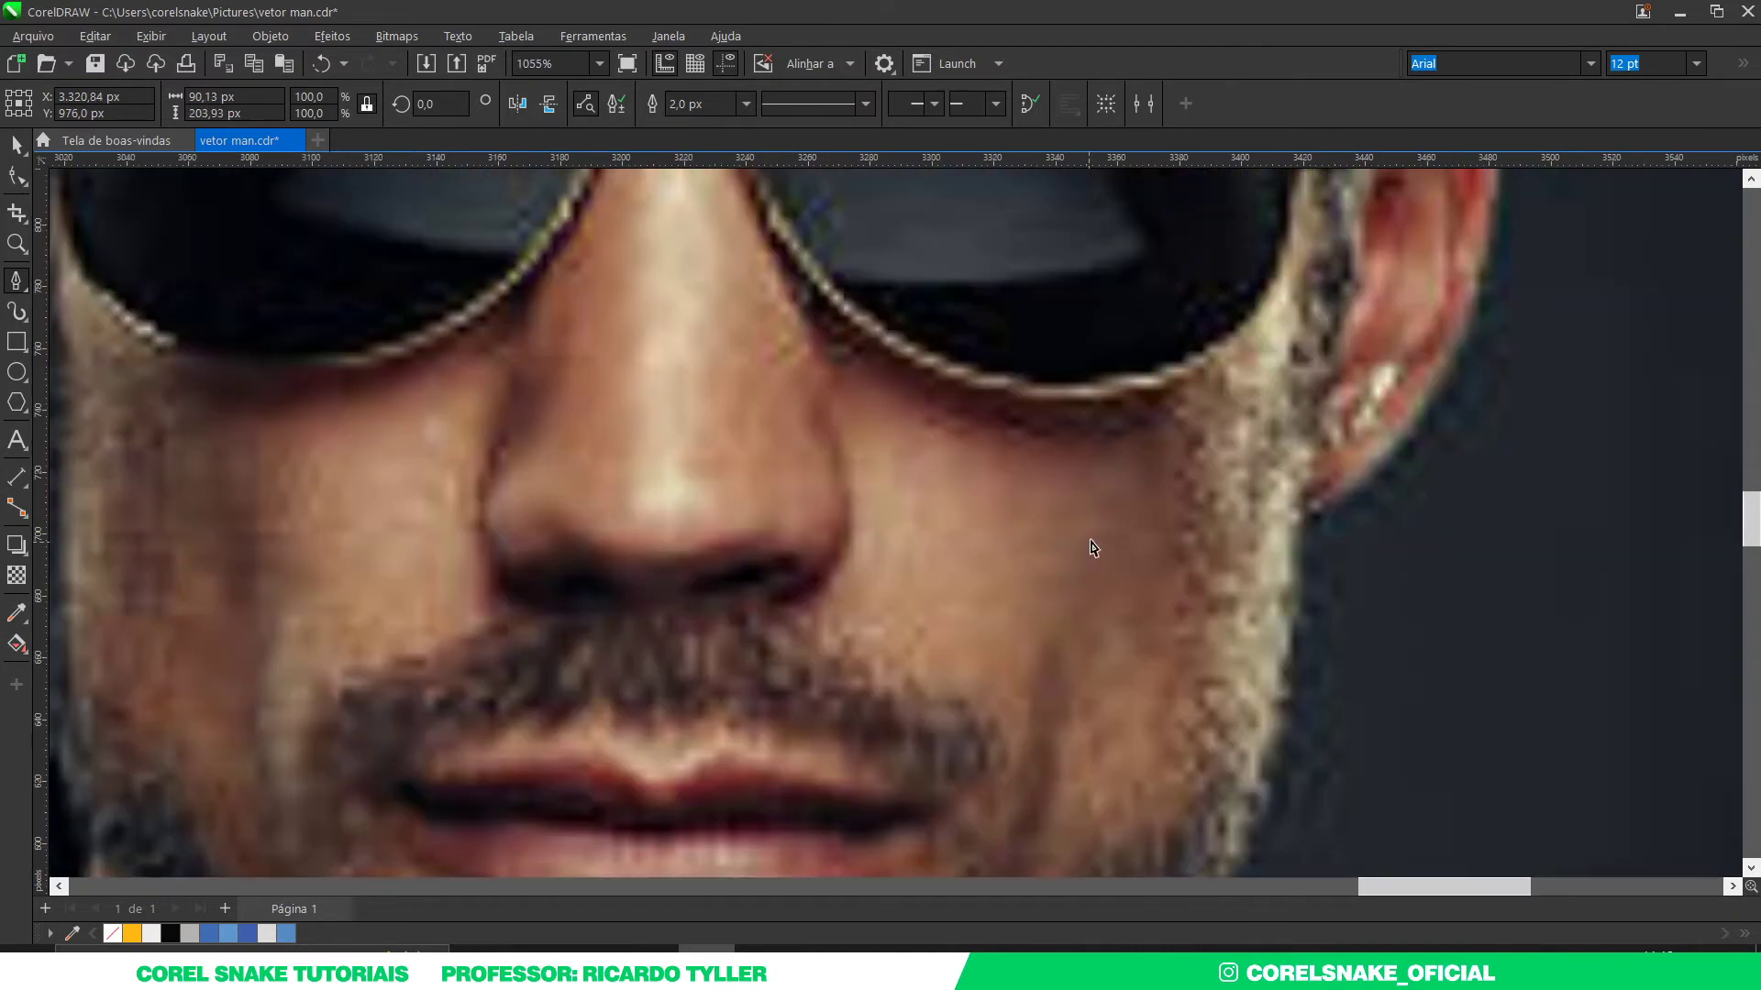
left_click_drag(1050, 587, 1042, 701)
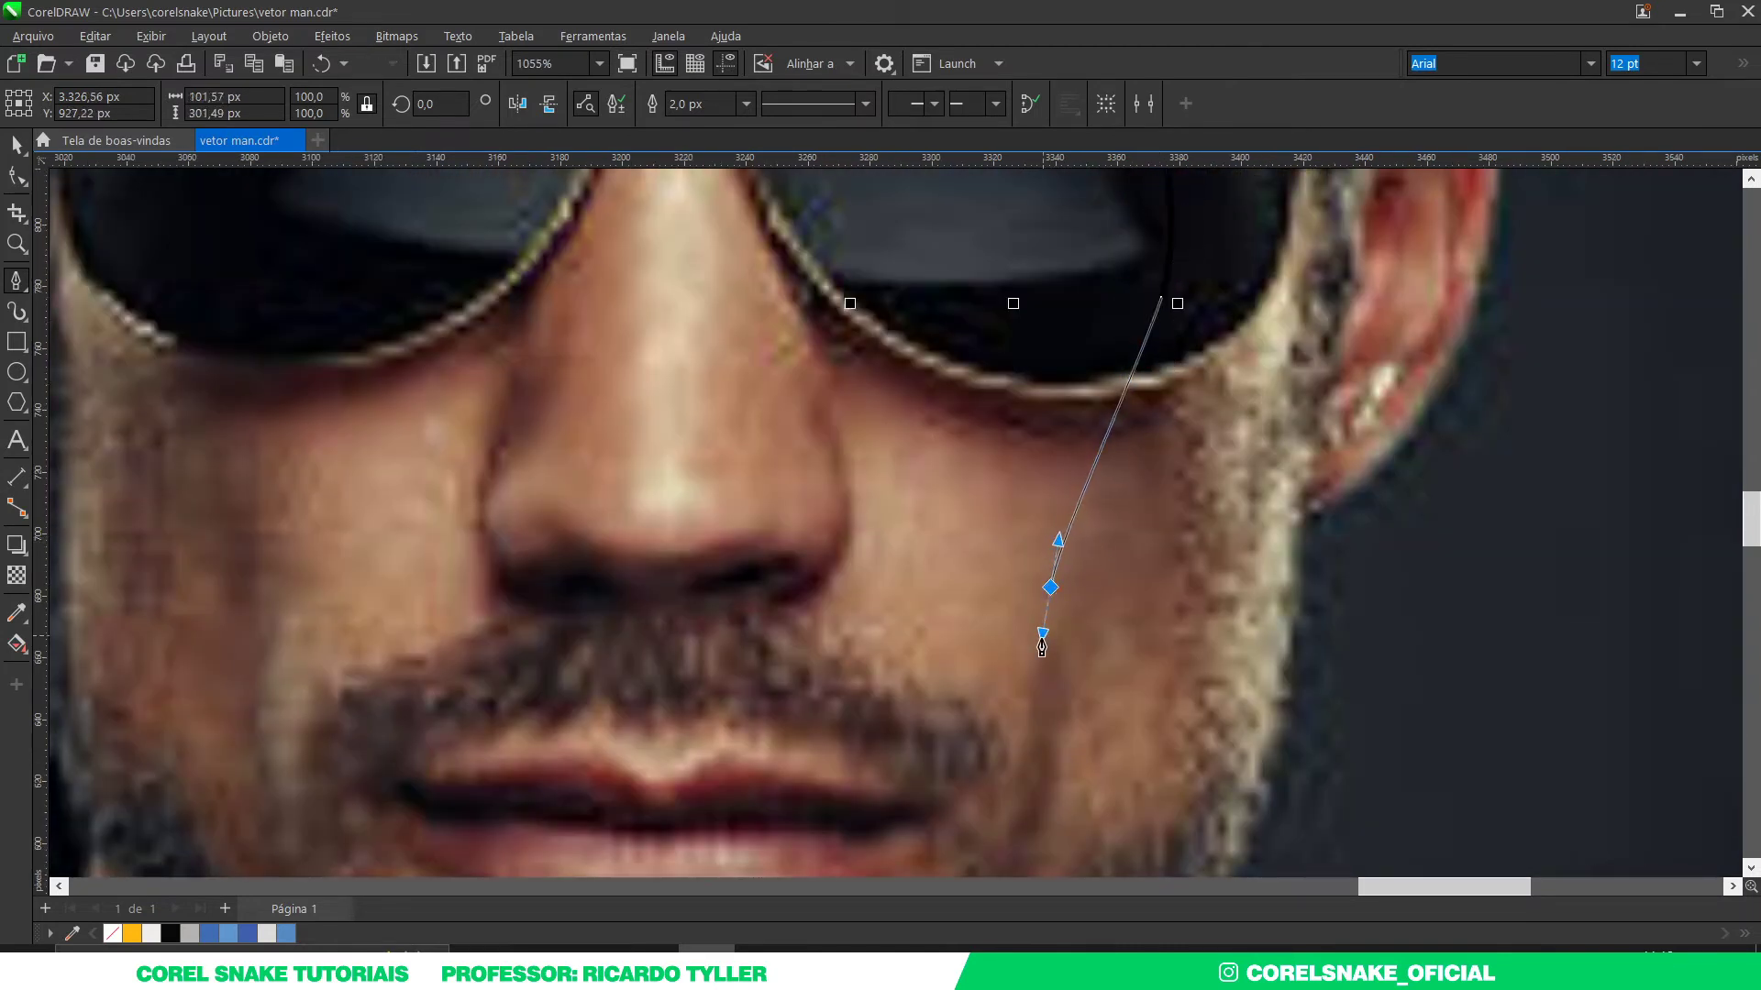
left_click(1046, 731)
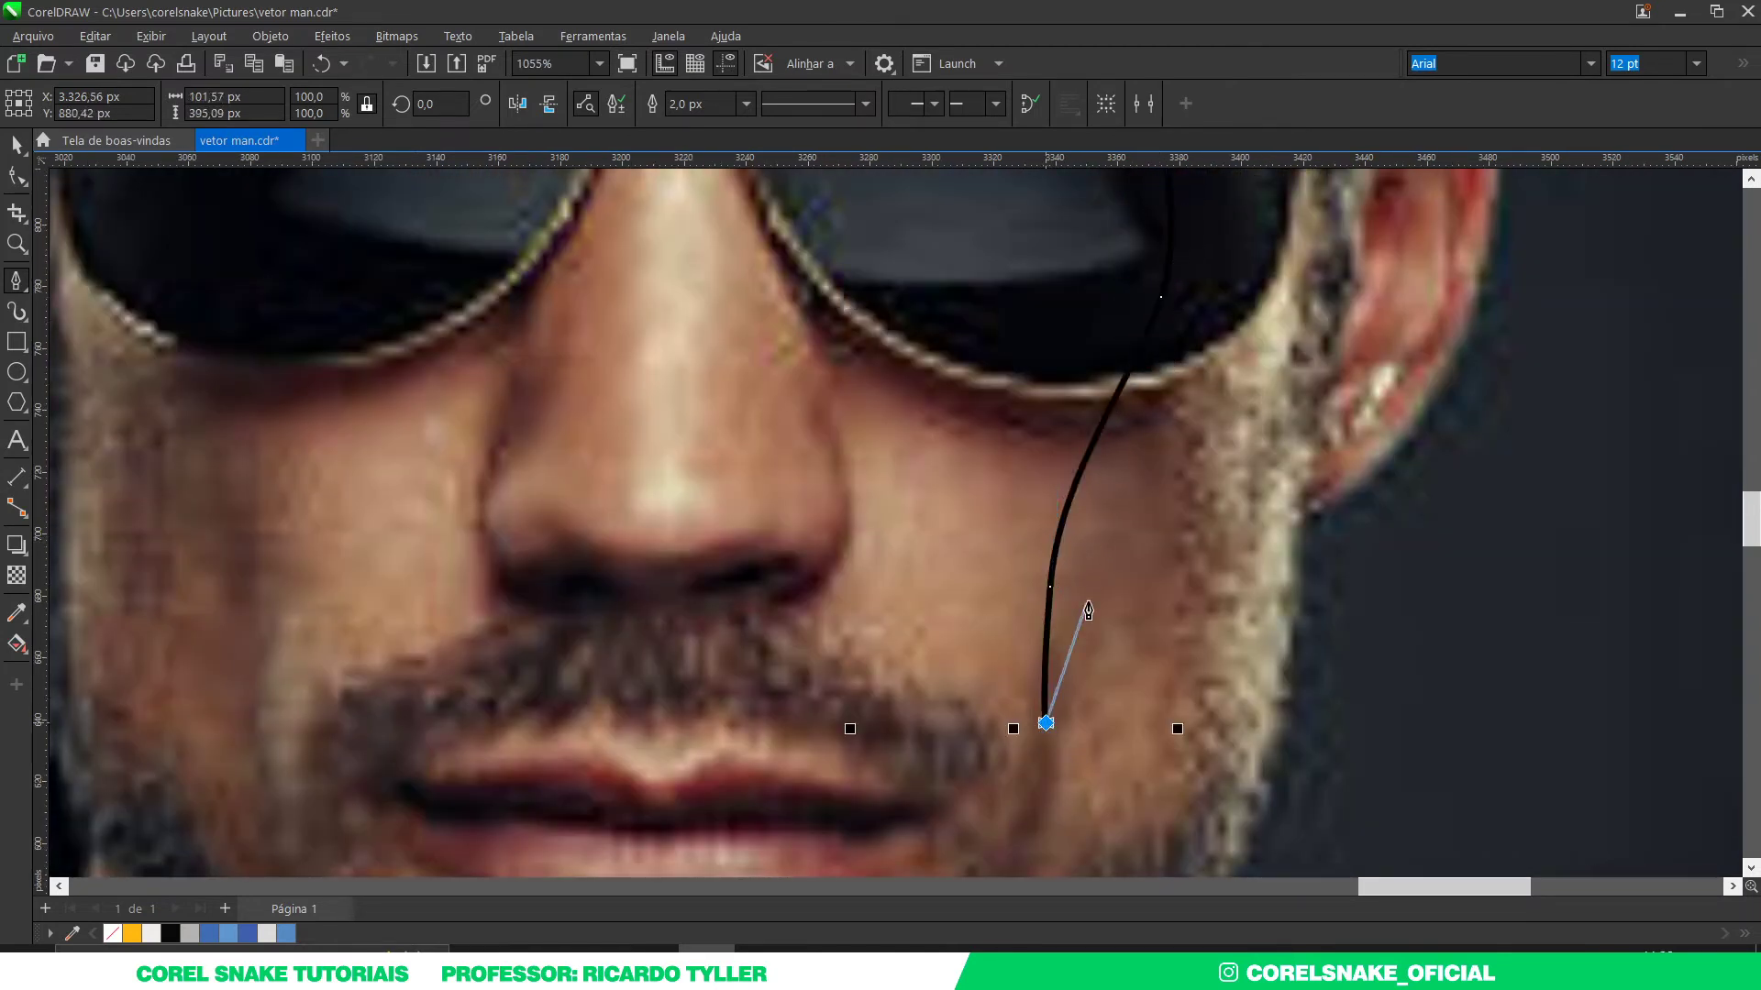
left_click_drag(1097, 594, 1136, 566)
scroll(1185, 650, "down", 2)
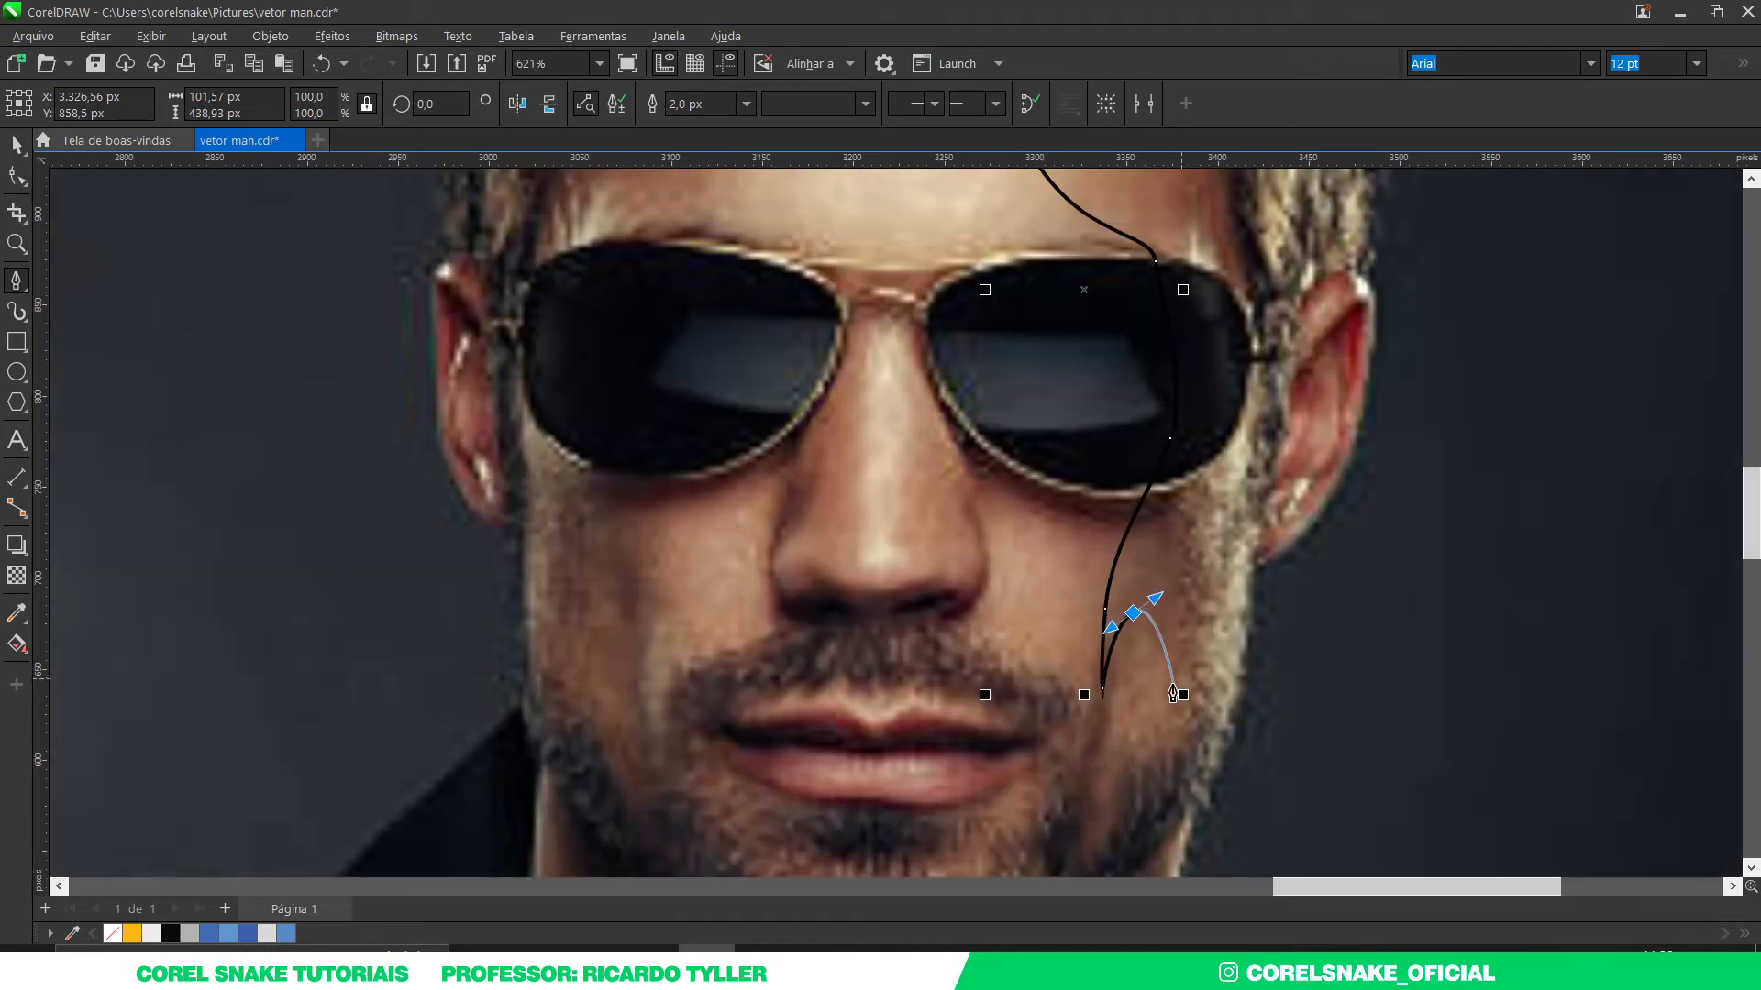
mouse_move(1167, 683)
left_mouse_down()
mouse_move(1154, 761)
mouse_move(1096, 763)
mouse_move(1064, 814)
left_mouse_up()
scroll(1159, 741, "down", 5)
scroll(1153, 720, "up", 3)
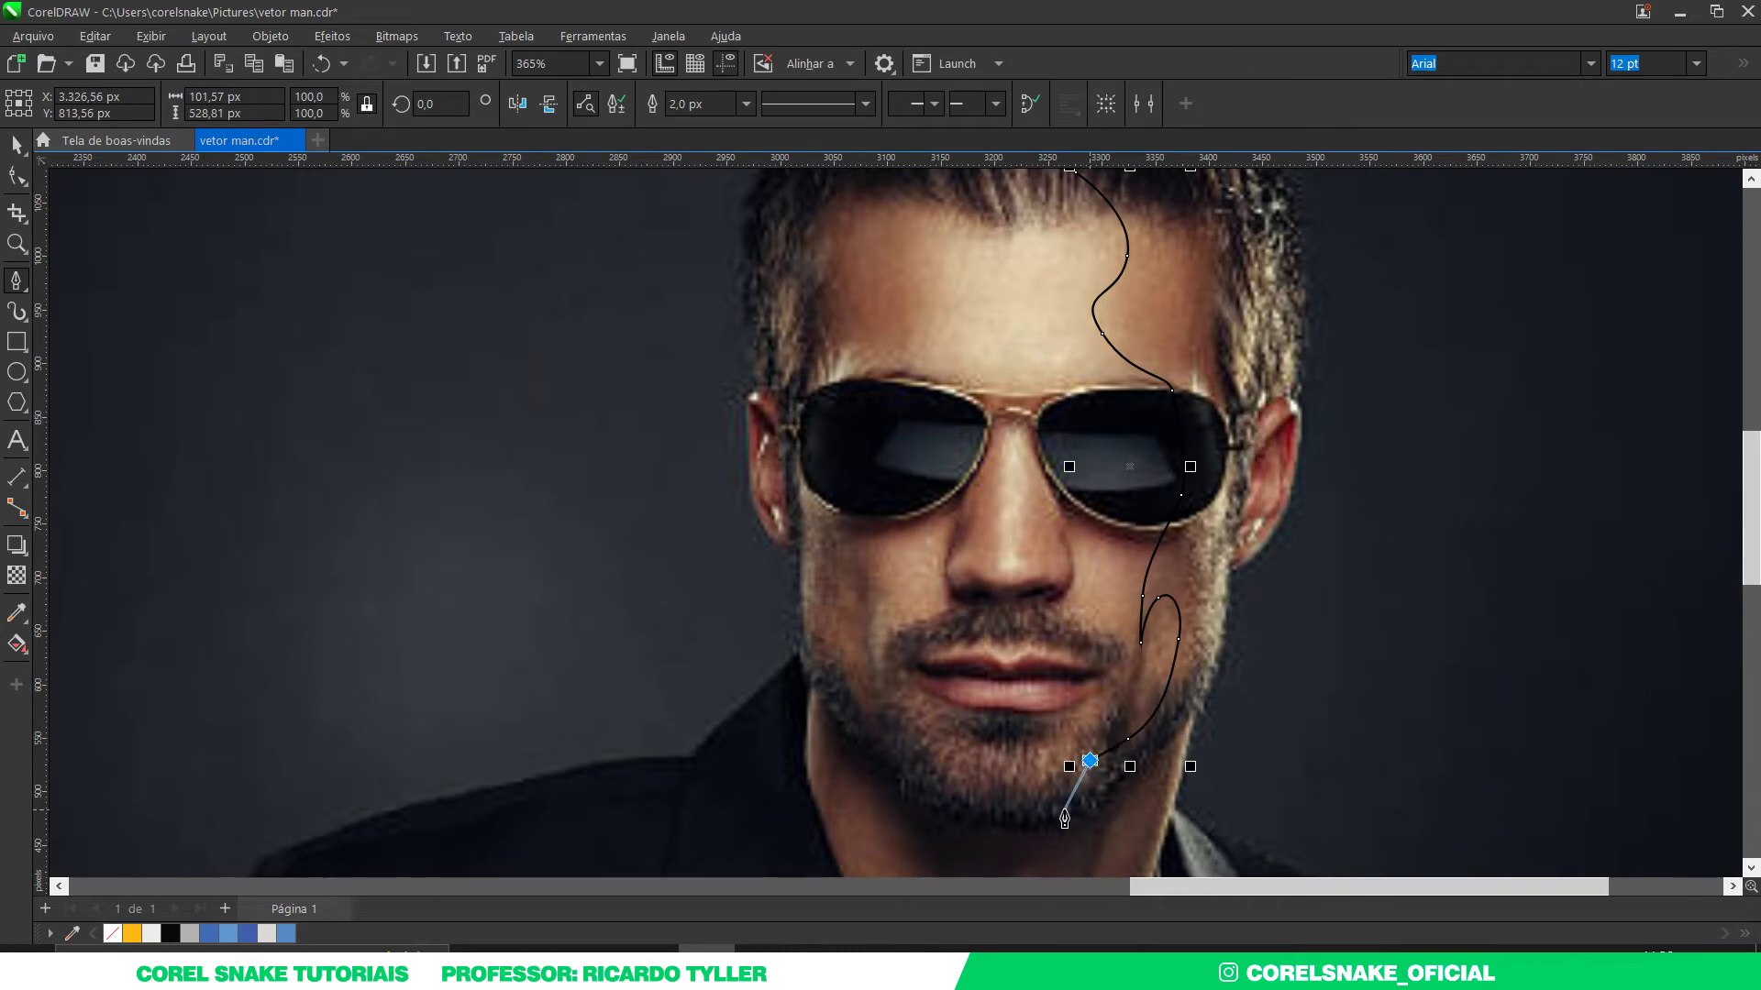
left_click(1069, 811)
Step: Redo the jawline point and close the outline at its starting node
left_click_drag(1198, 834, 1287, 723)
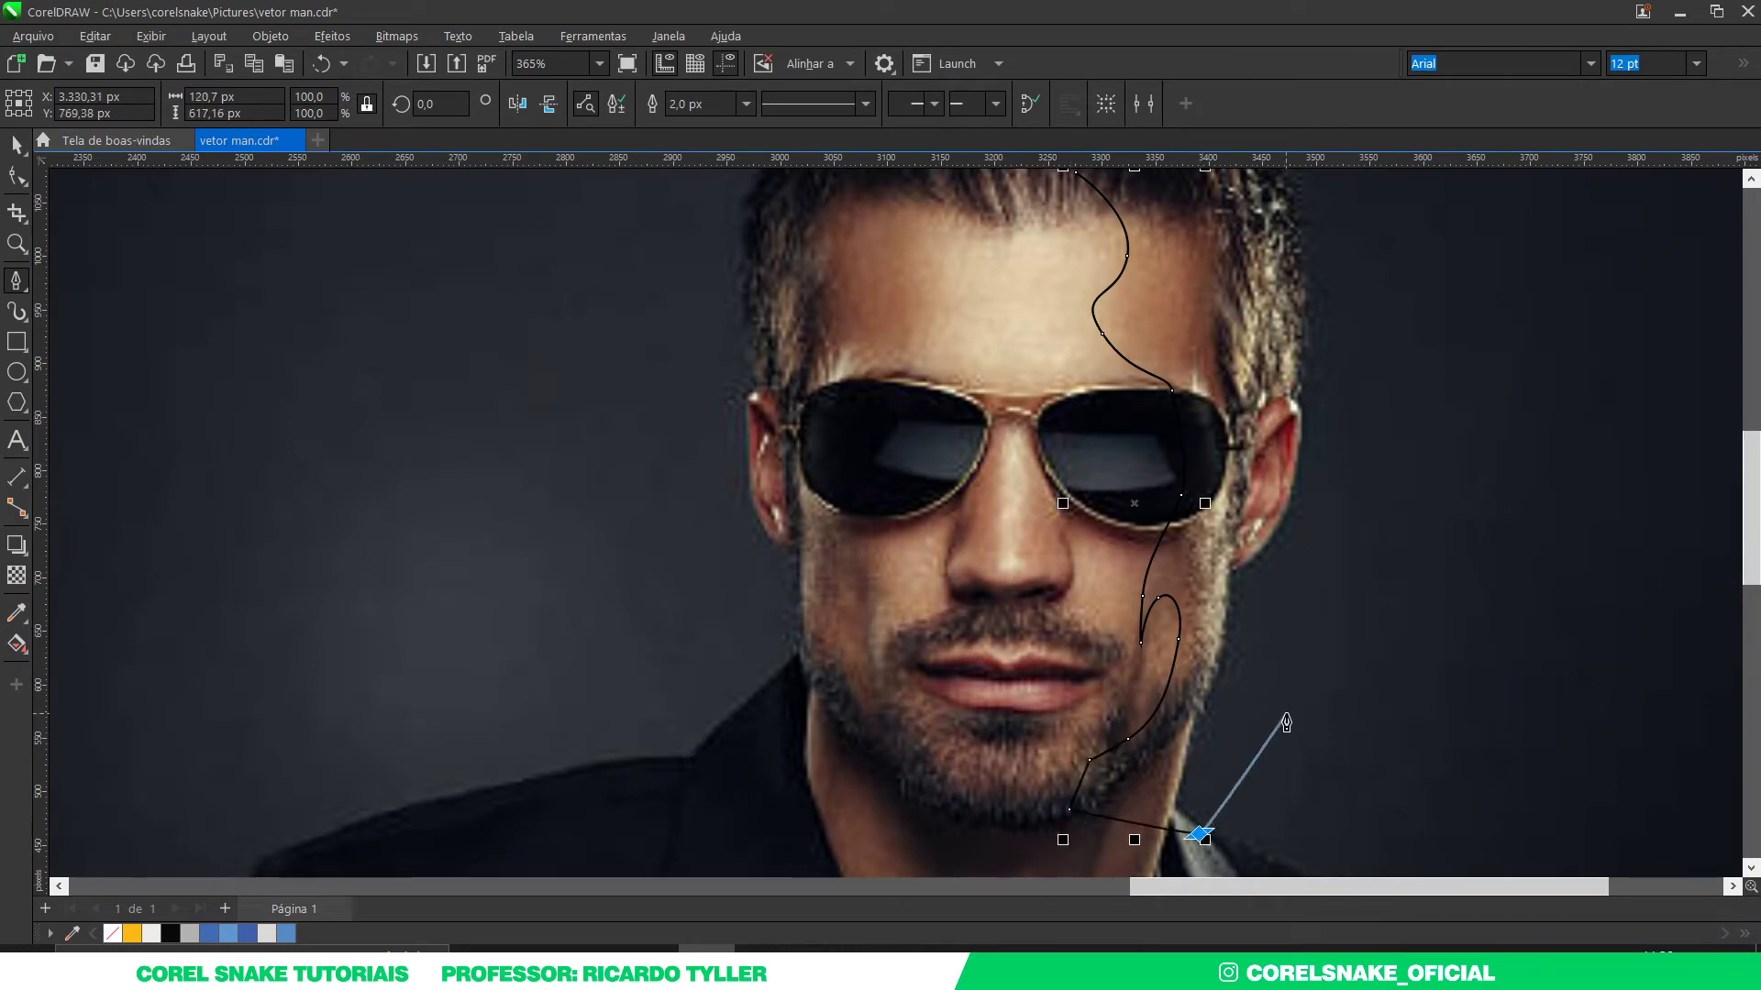
key("ctrl+z")
left_click_drag(1141, 748, 1163, 739)
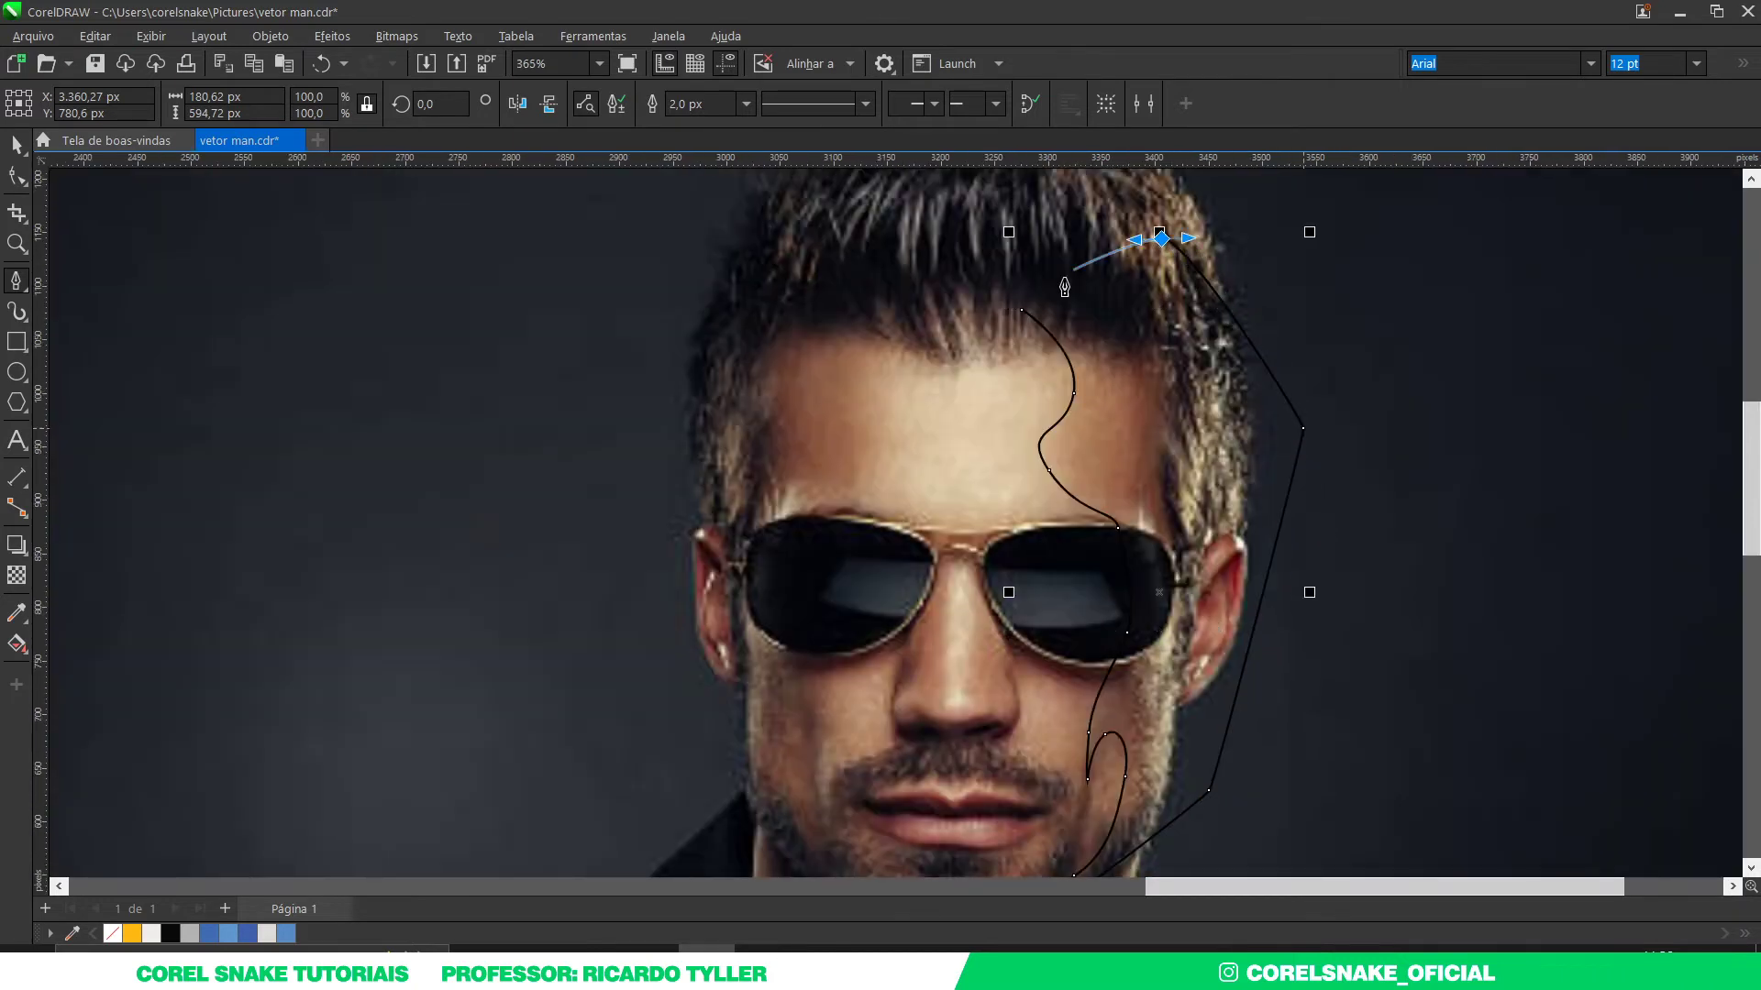
left_click(1021, 310)
scroll(1109, 458, "down", 2)
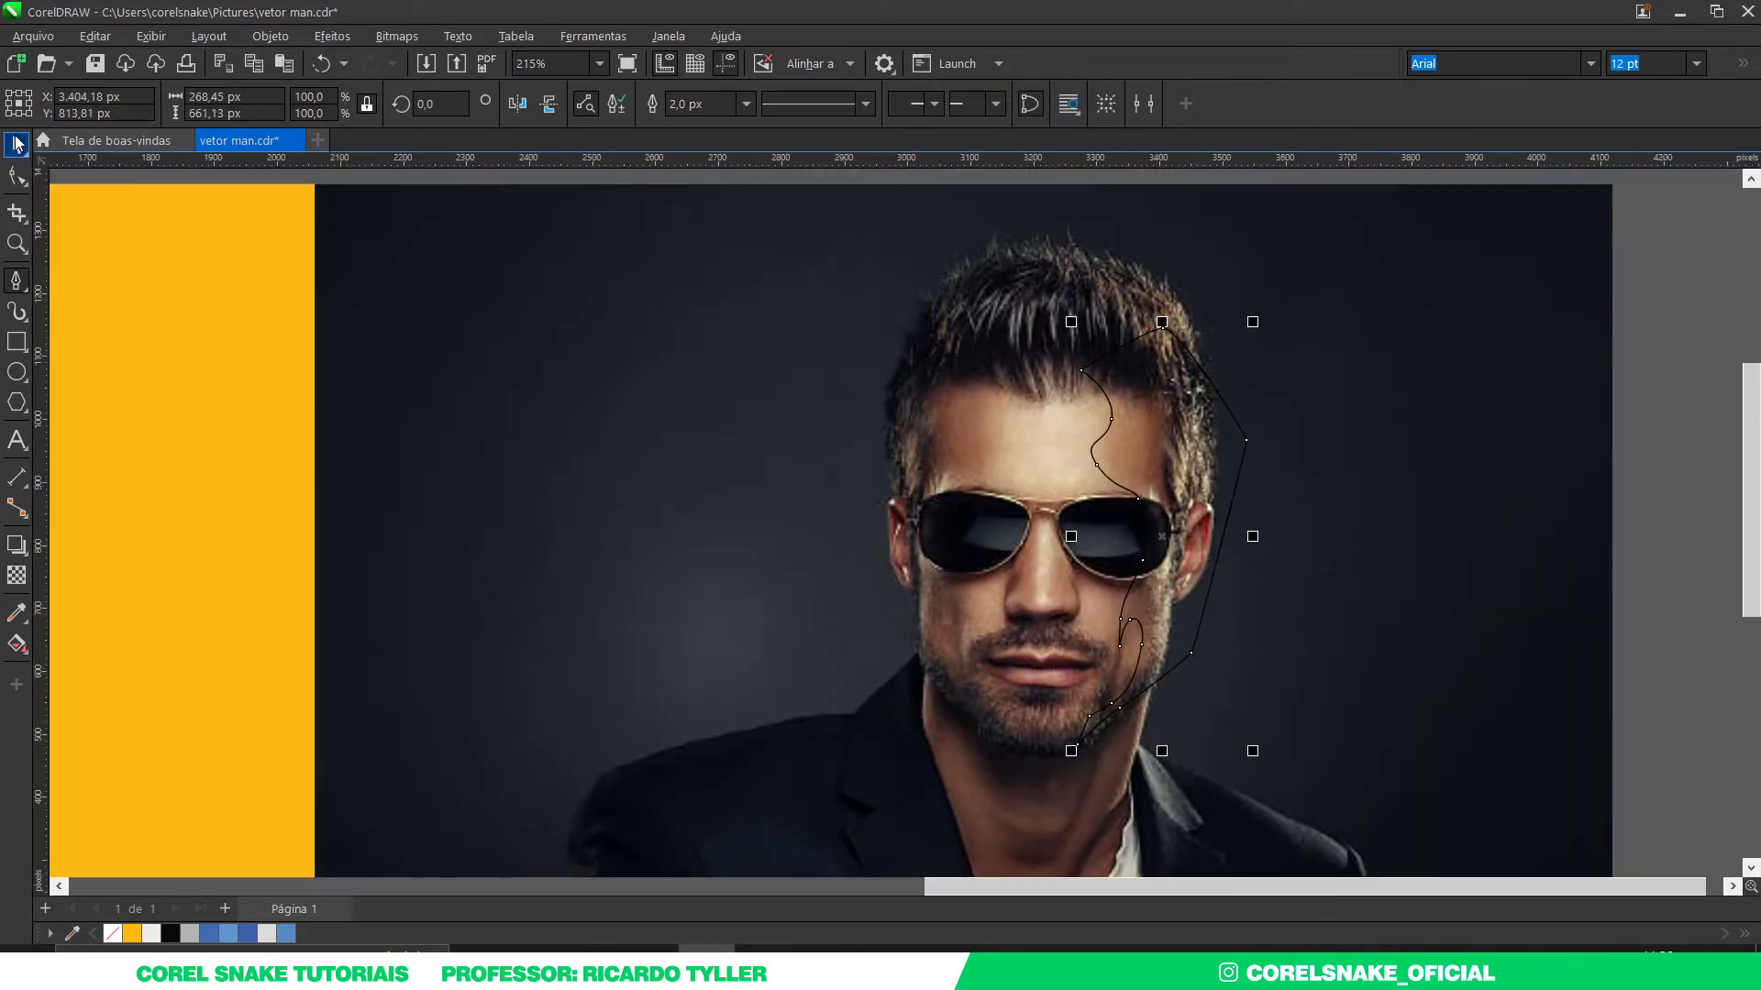
Step: Give the traced shape a light grey fill with no outline and move it onto the vector face
left_click(16, 142)
left_click(271, 934)
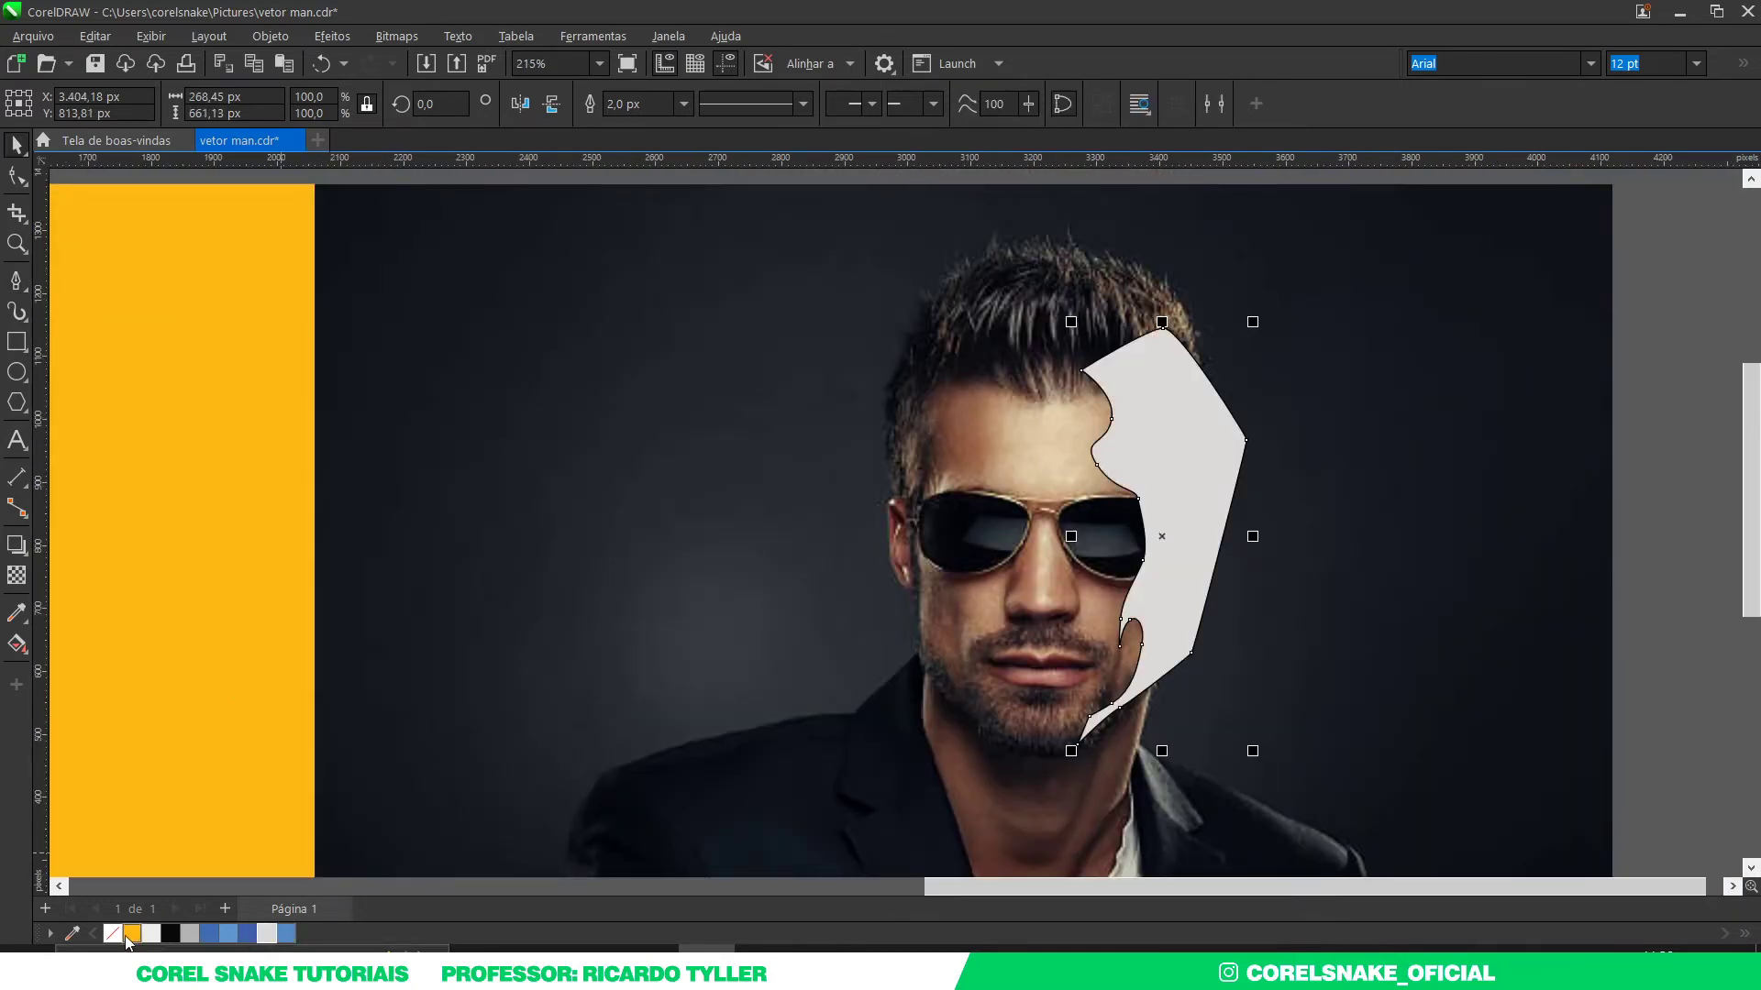
right_click(113, 934)
scroll(1192, 514, "down", 2)
left_click_drag(1148, 528, 696, 528)
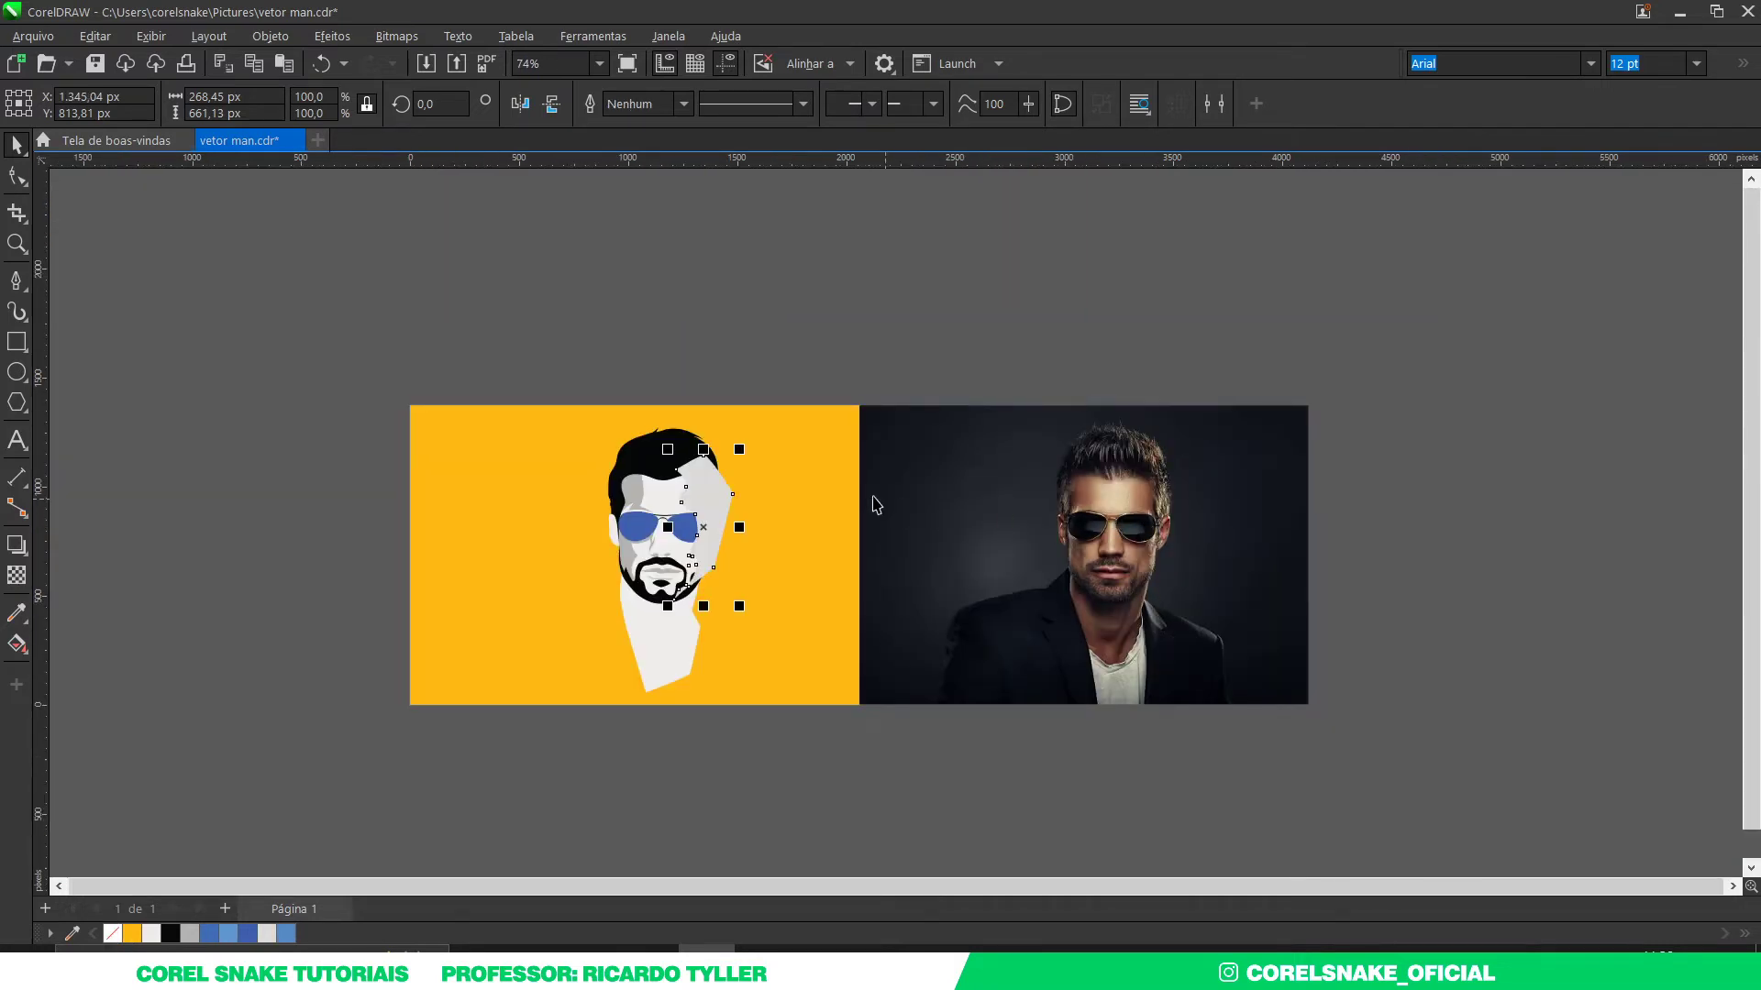
scroll(678, 516, "up", 3)
Step: Trim the grey shape against the hair and stack it just above the face
left_click(678, 289, "shift")
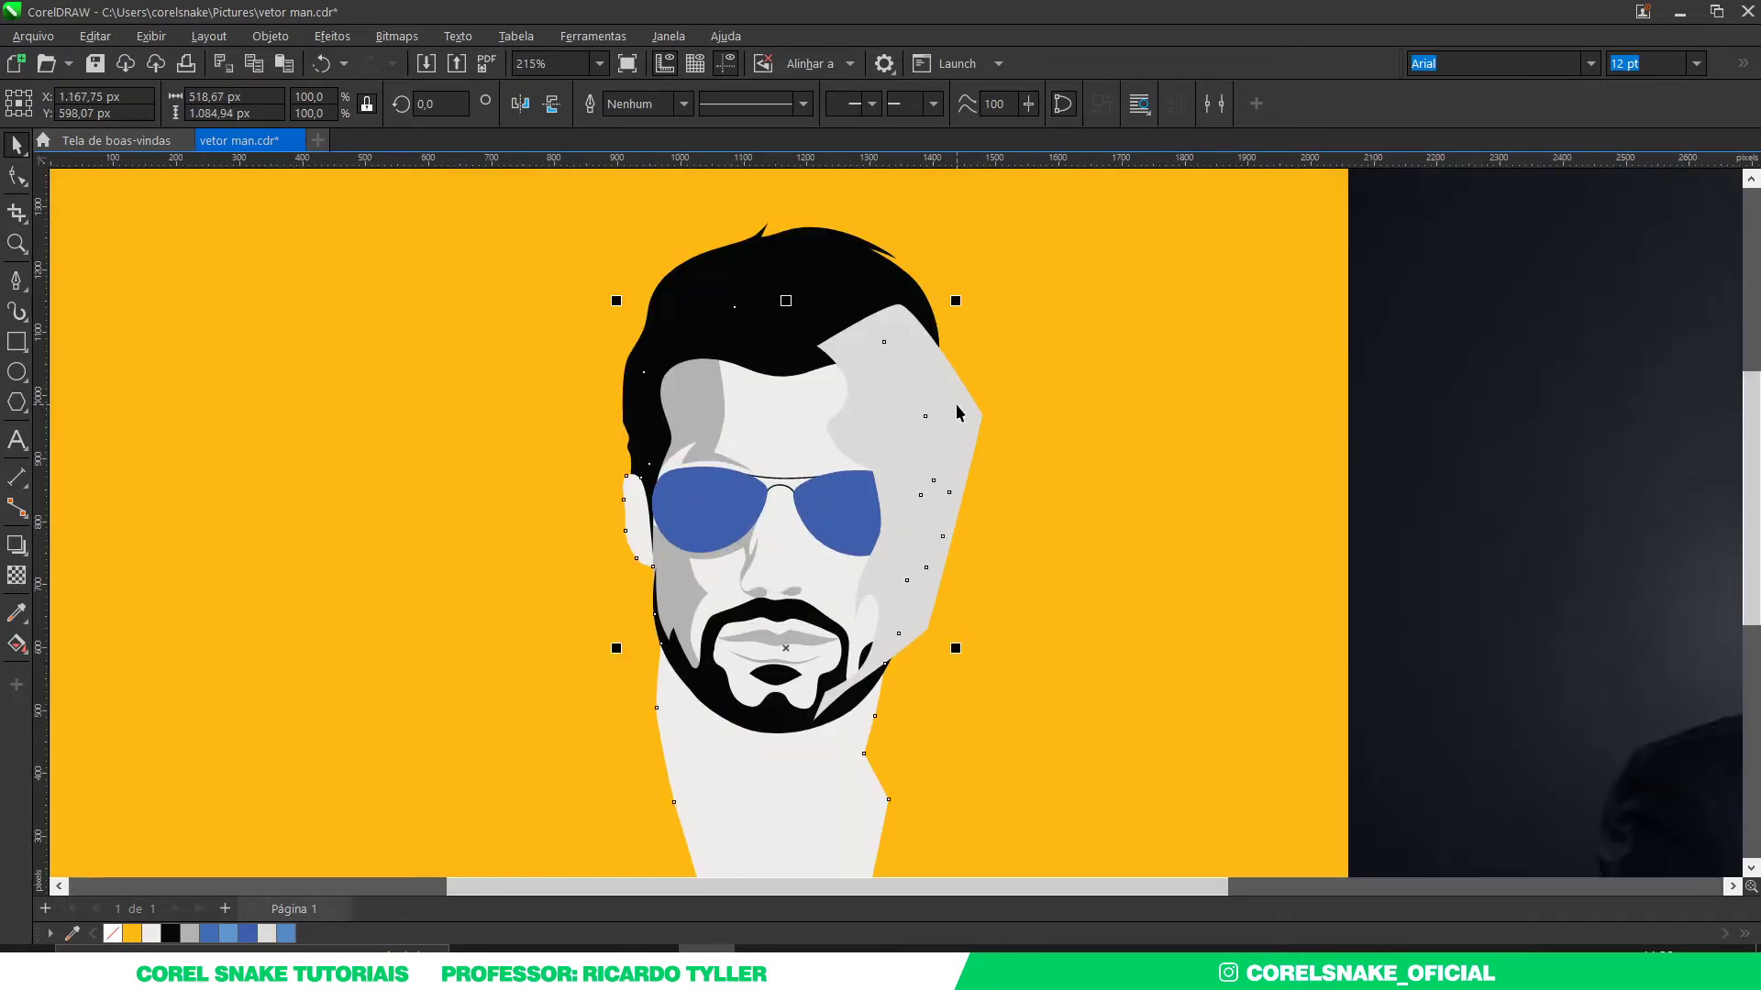
left_click(694, 104)
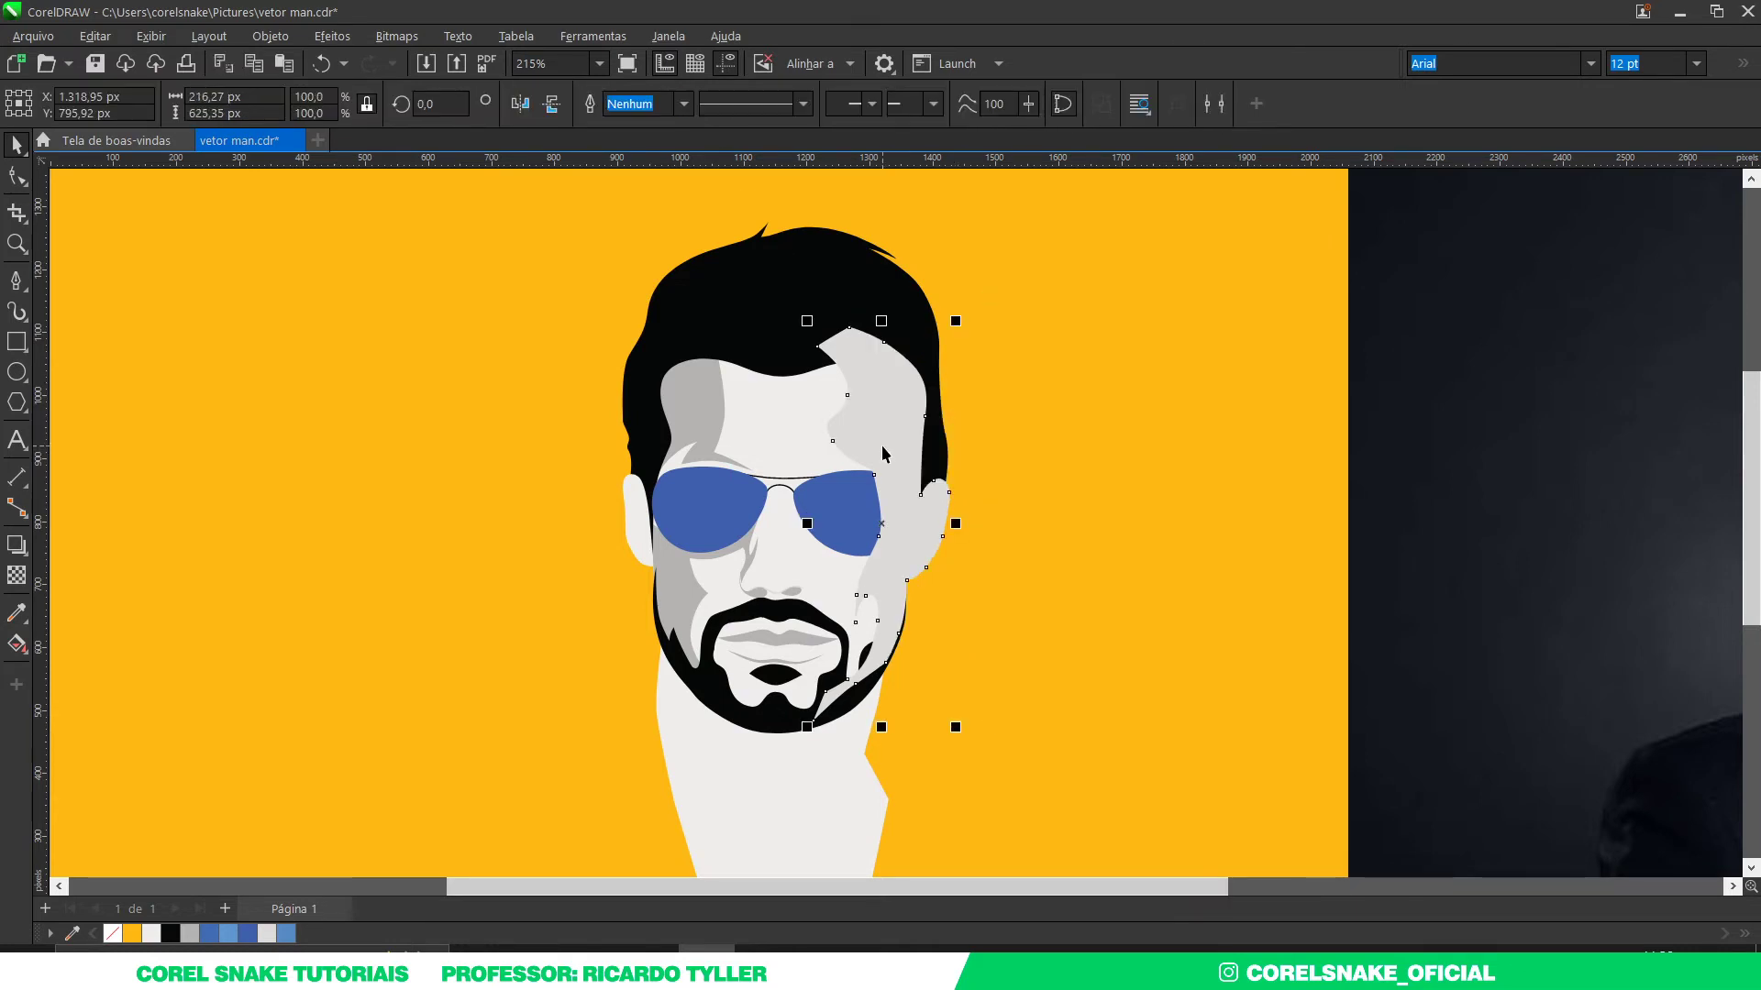
key("shift+Page_Down")
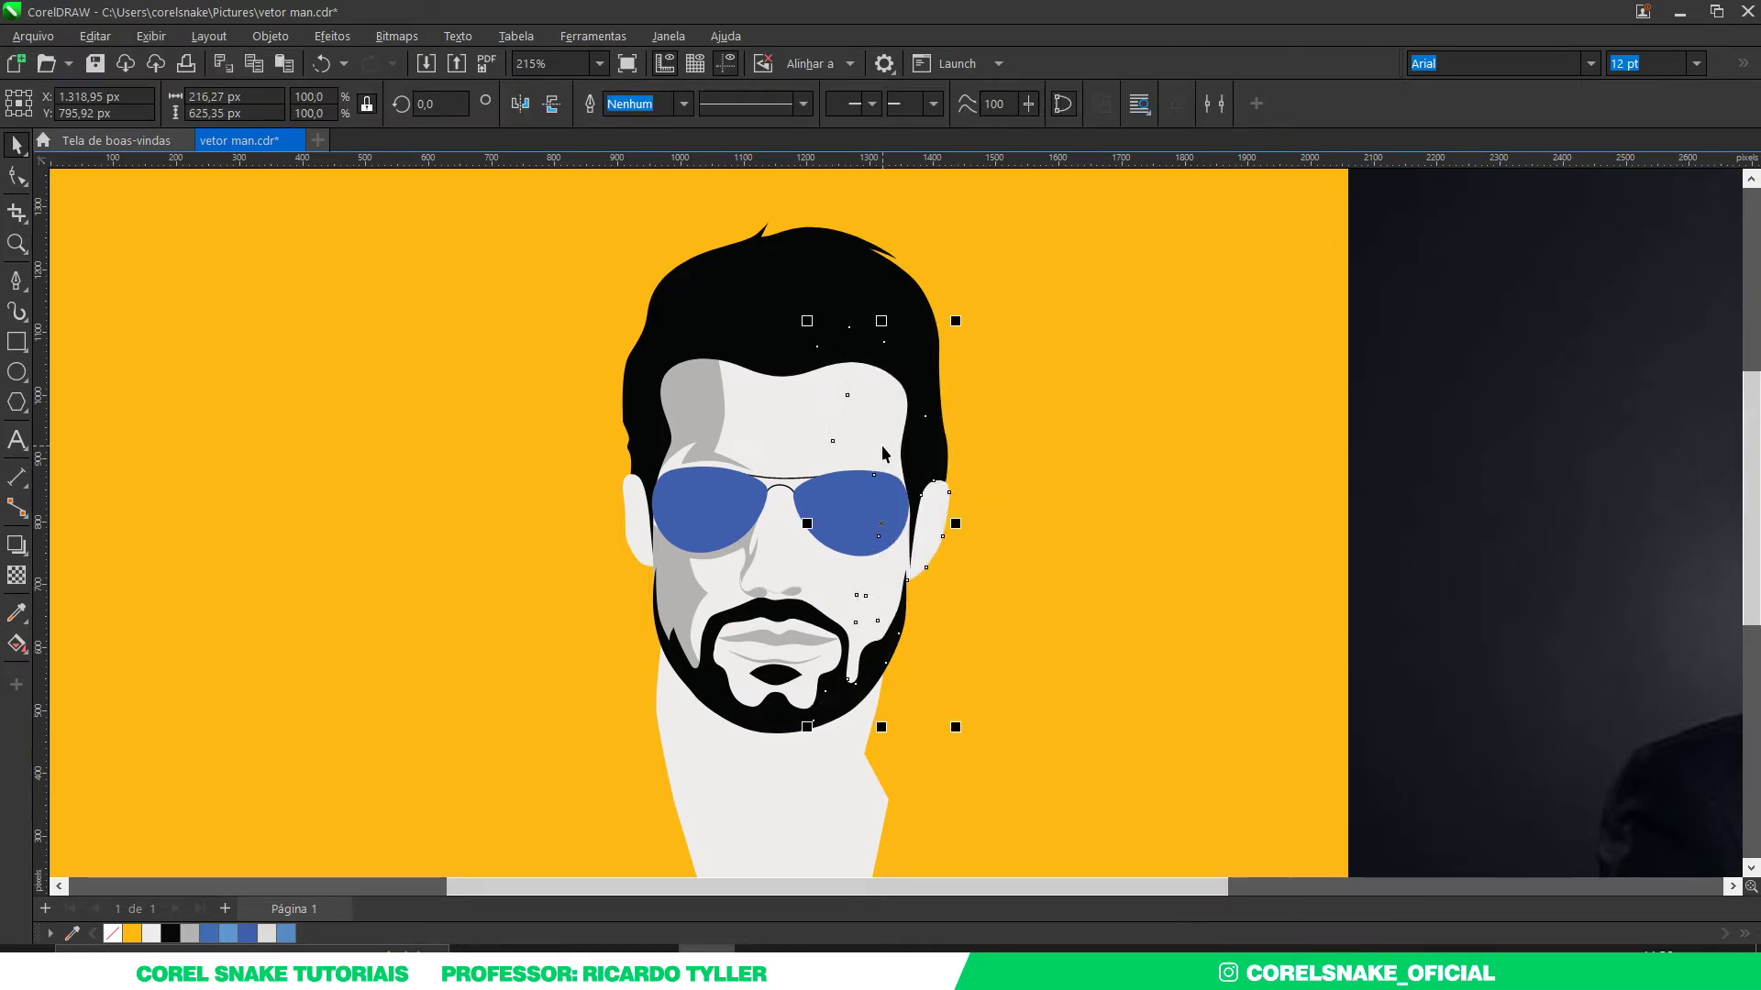
key("ctrl+Page_Up")
scroll(882, 444, "down", 3)
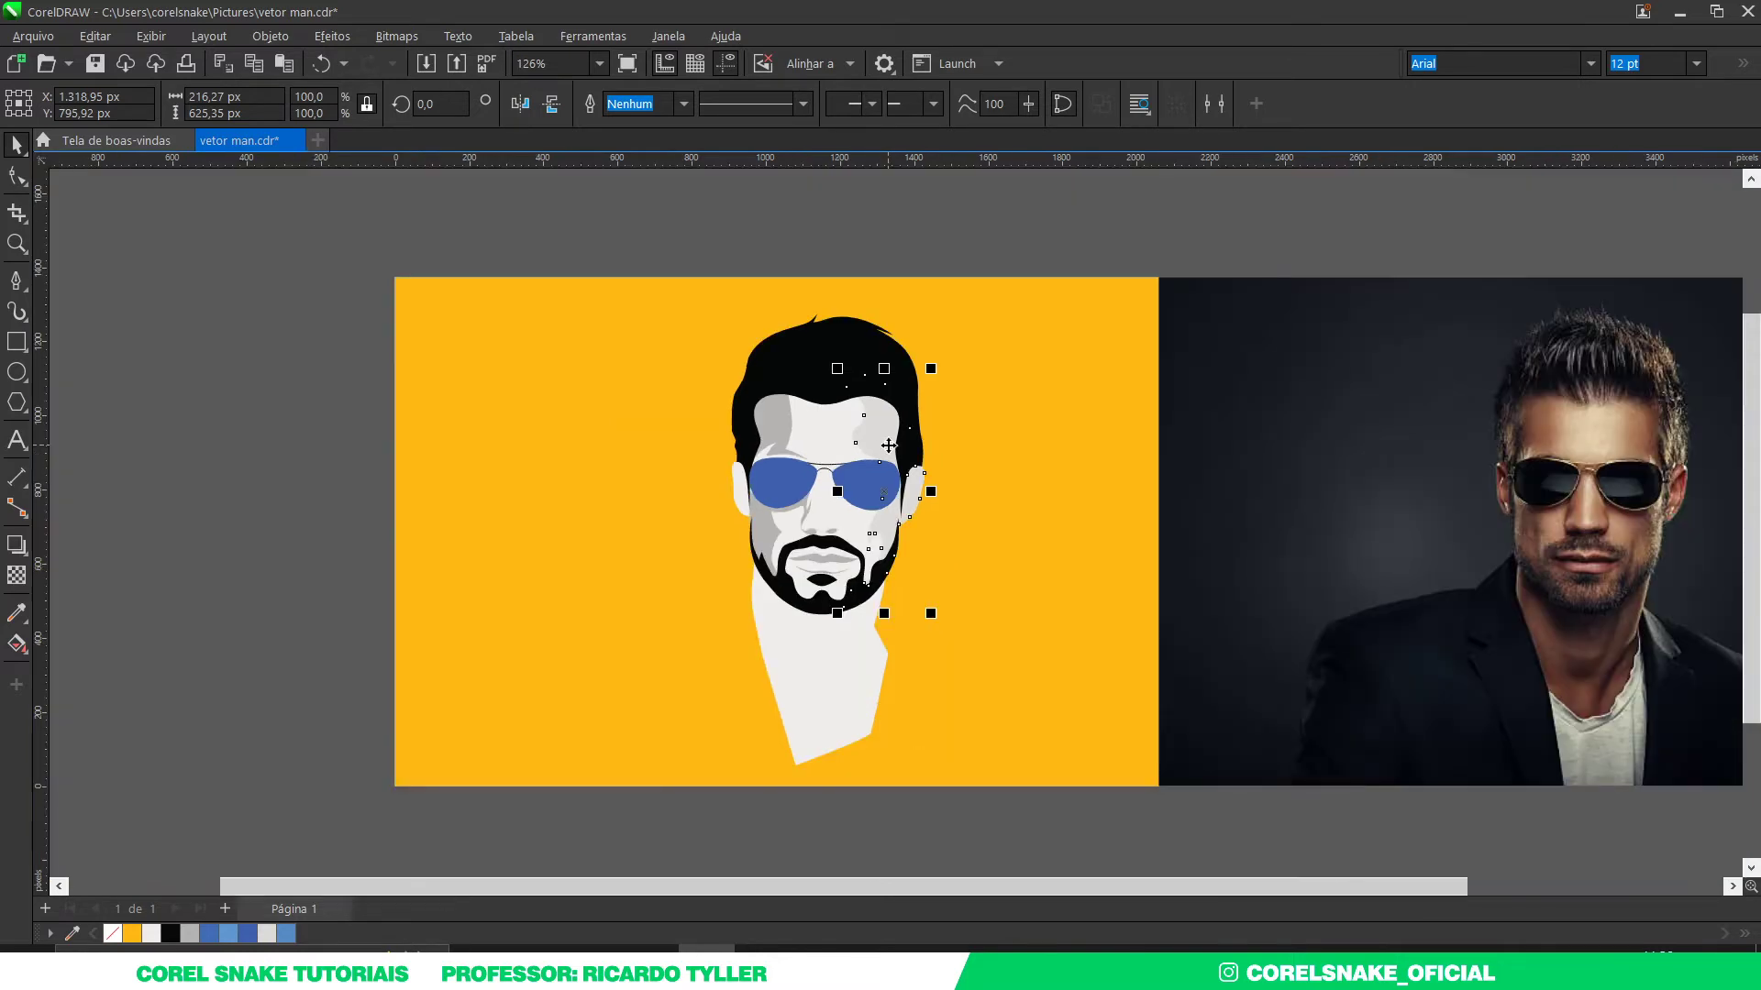
left_click(346, 502)
scroll(848, 496, "up", 3)
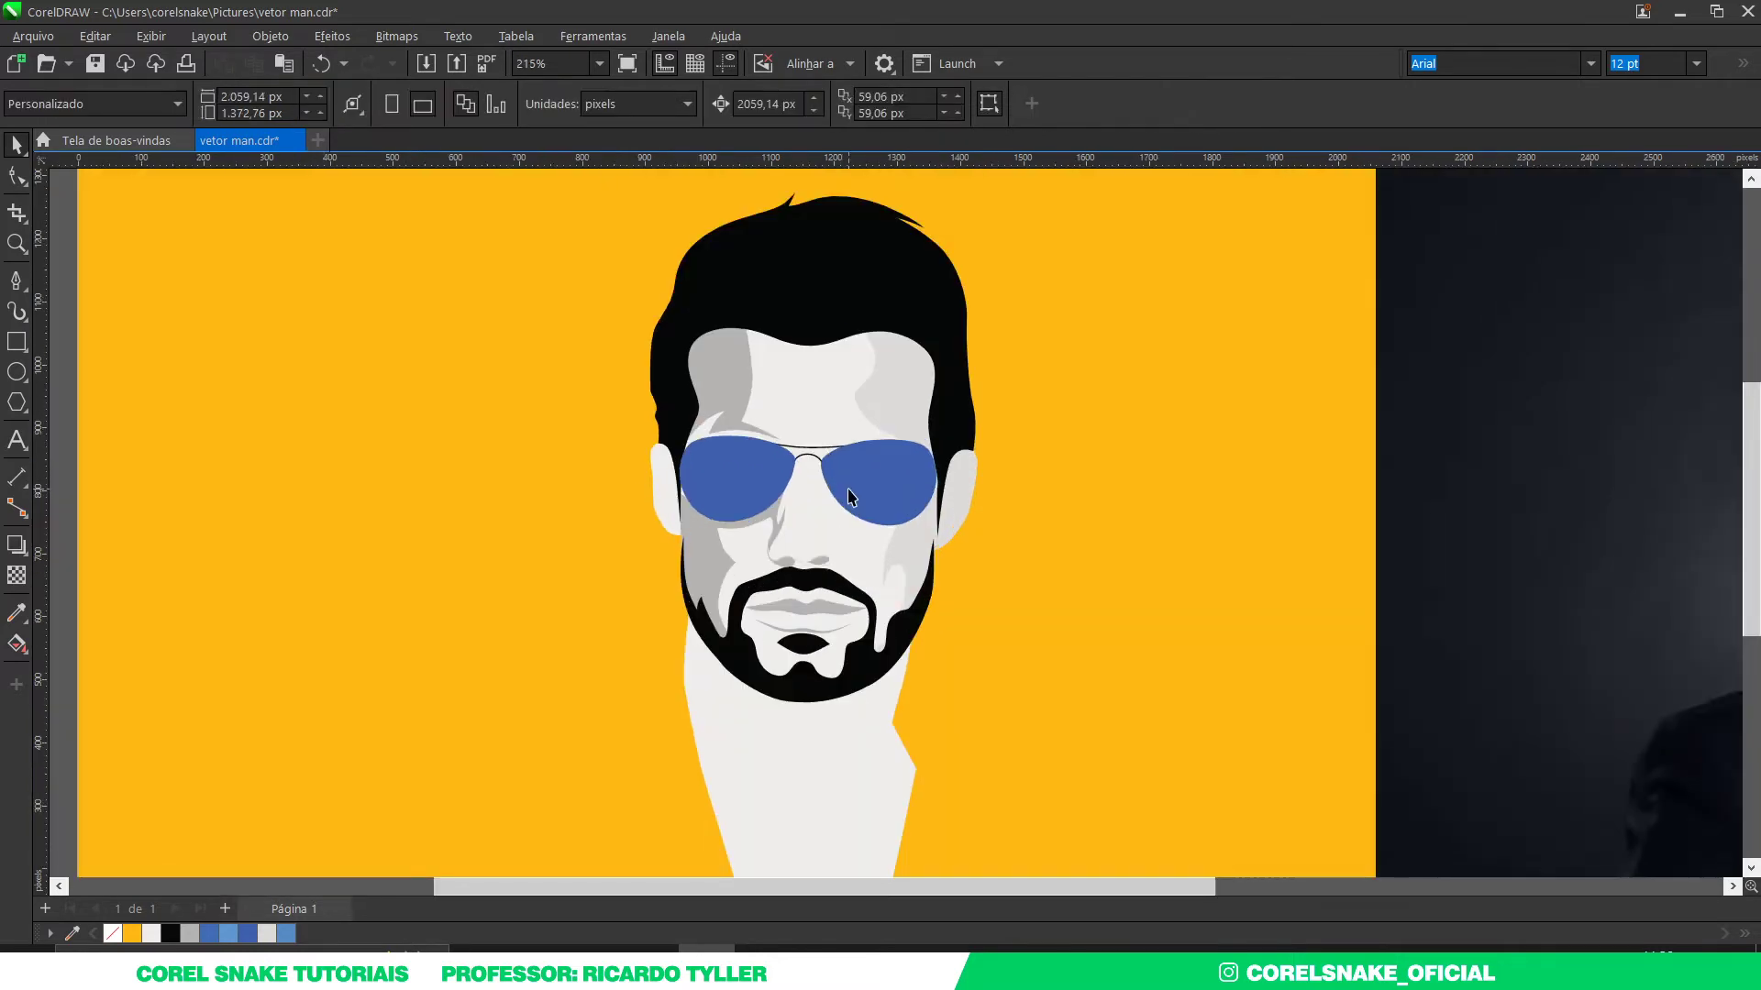
Step: Make a scaled-down copy of the left lens inside it
scroll(848, 496, "down", 3)
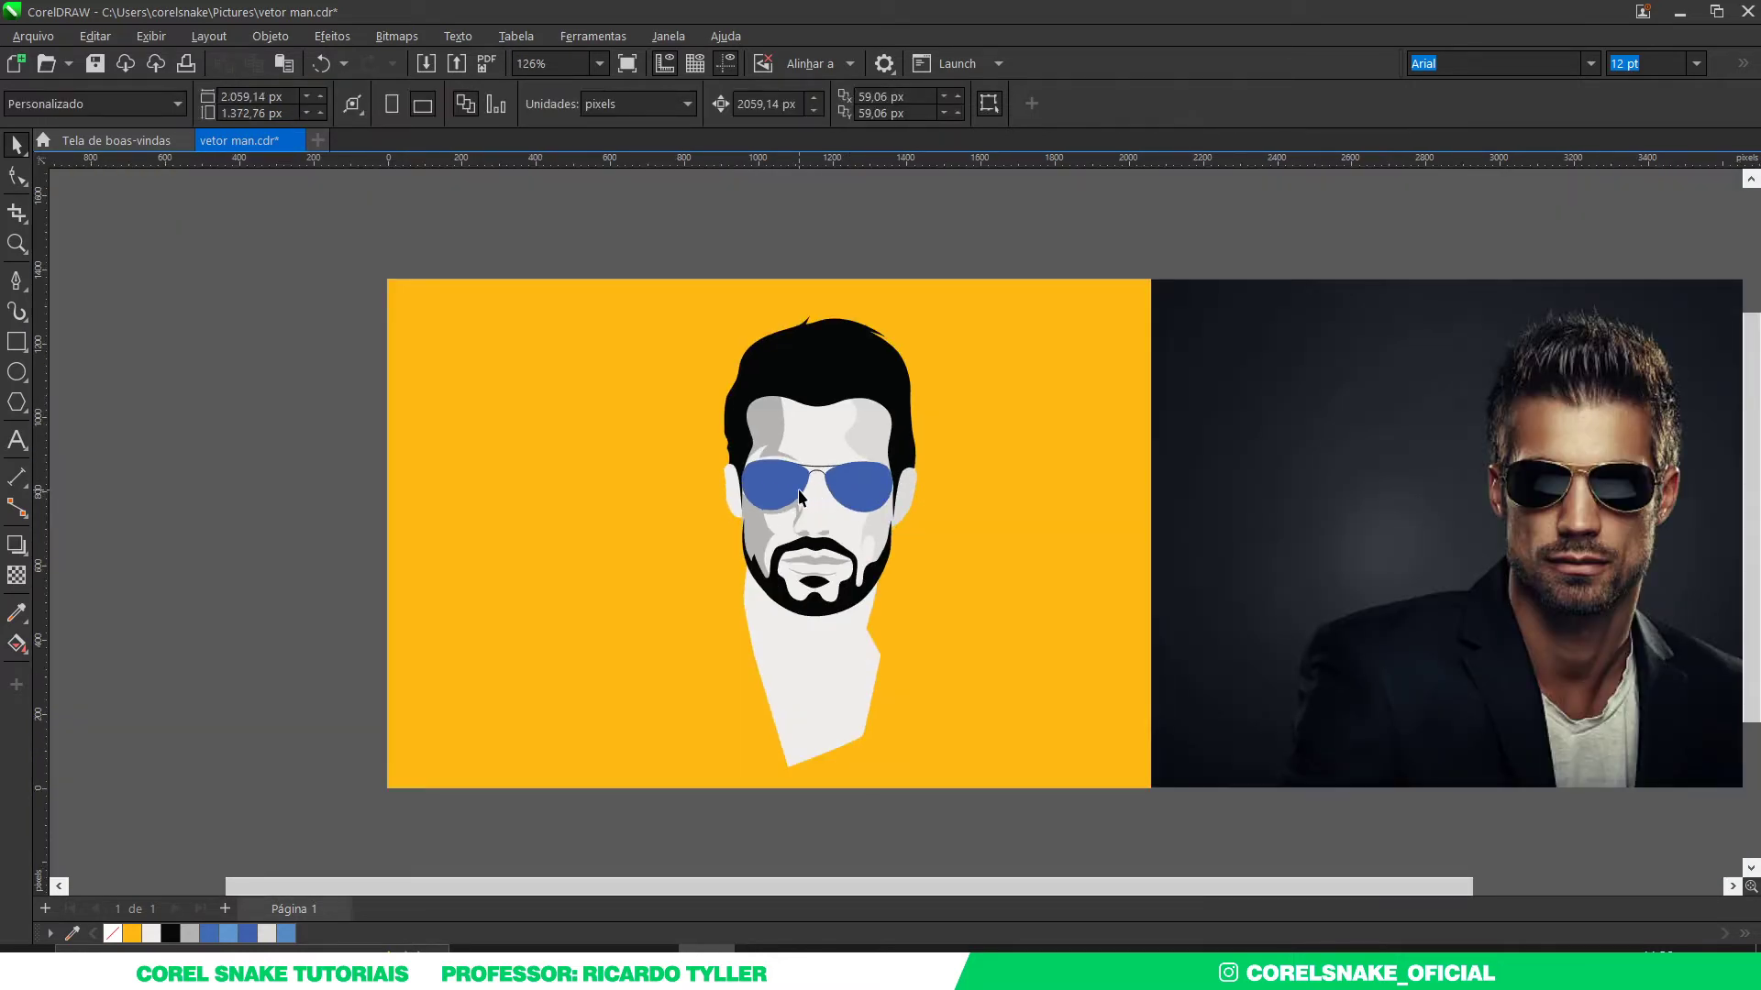
scroll(759, 516, "up", 3)
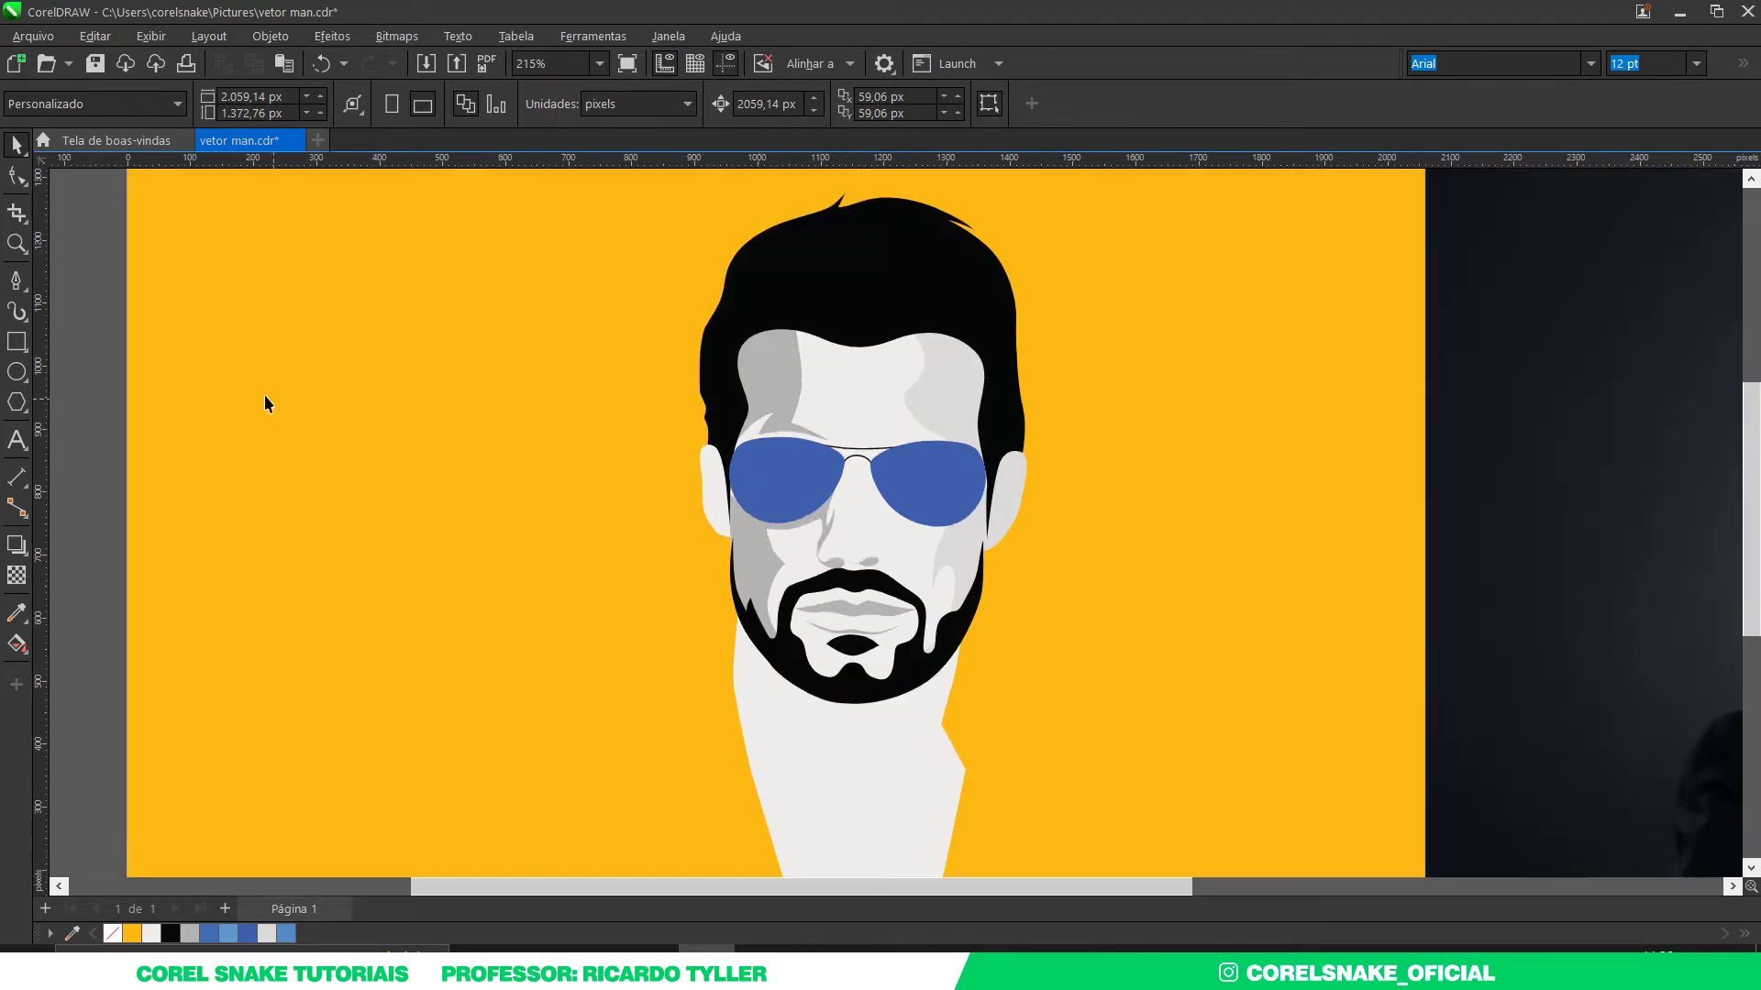
scroll(768, 457, "up", 2)
scroll(746, 449, "up", 6)
left_click(645, 443)
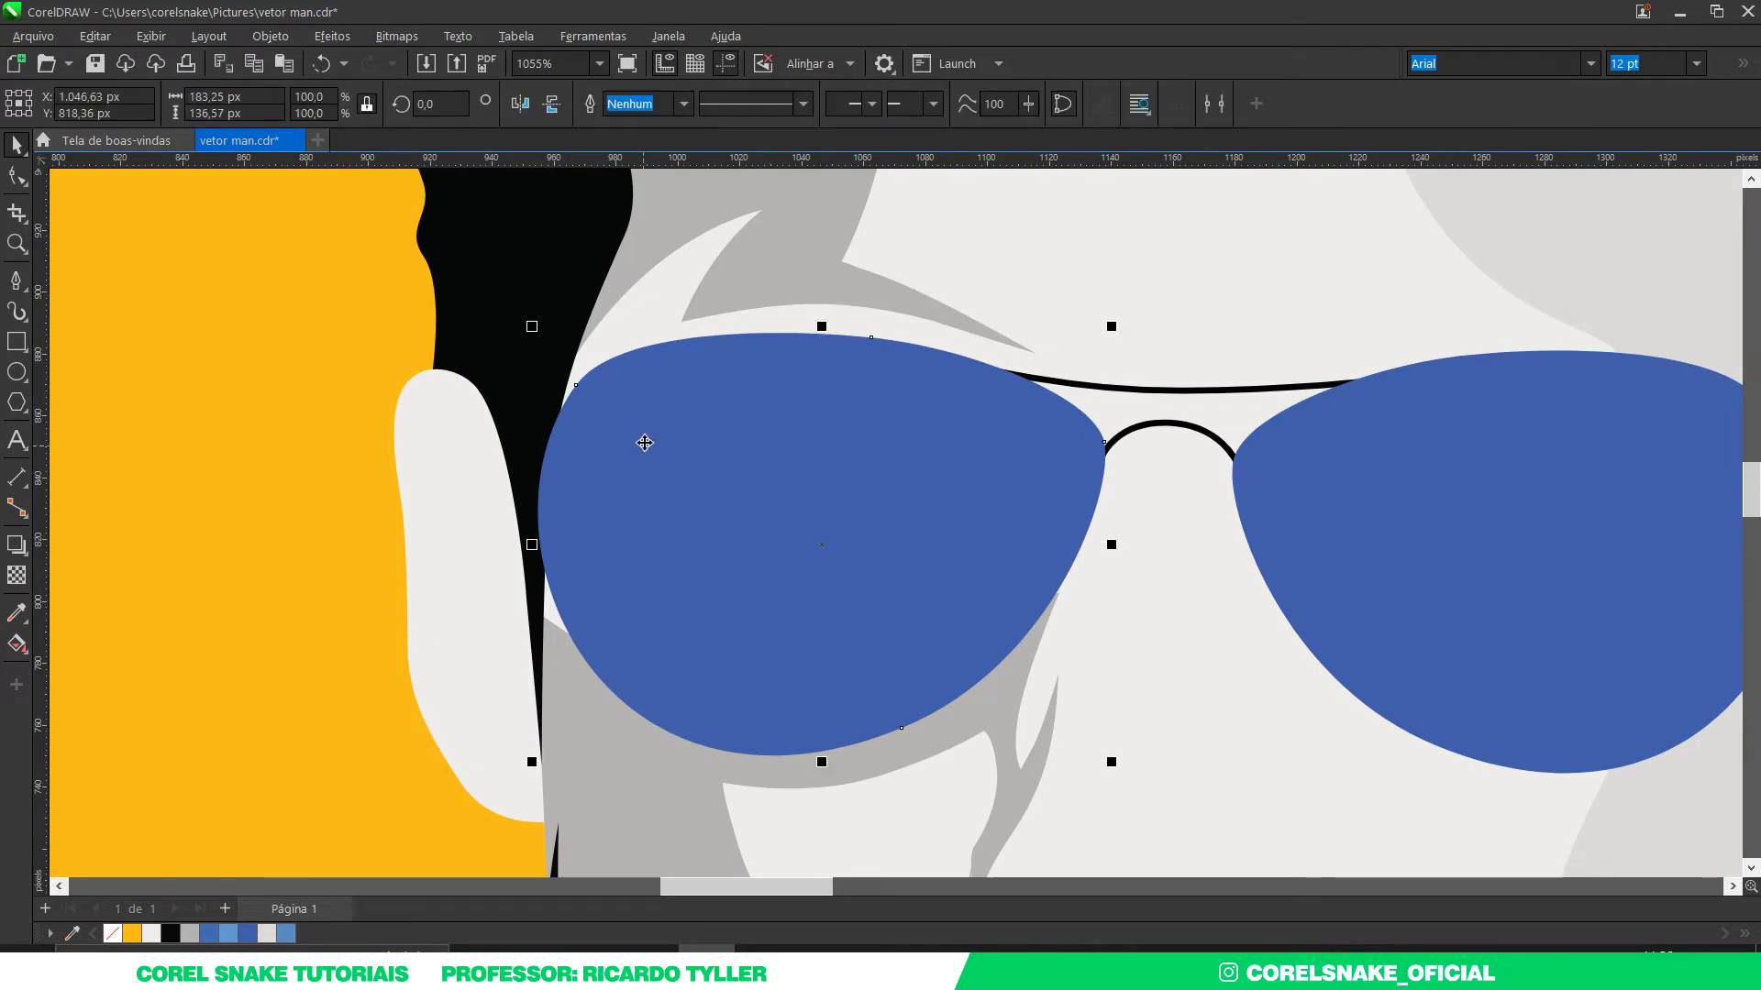
left_click_drag(1115, 326, 1091, 344)
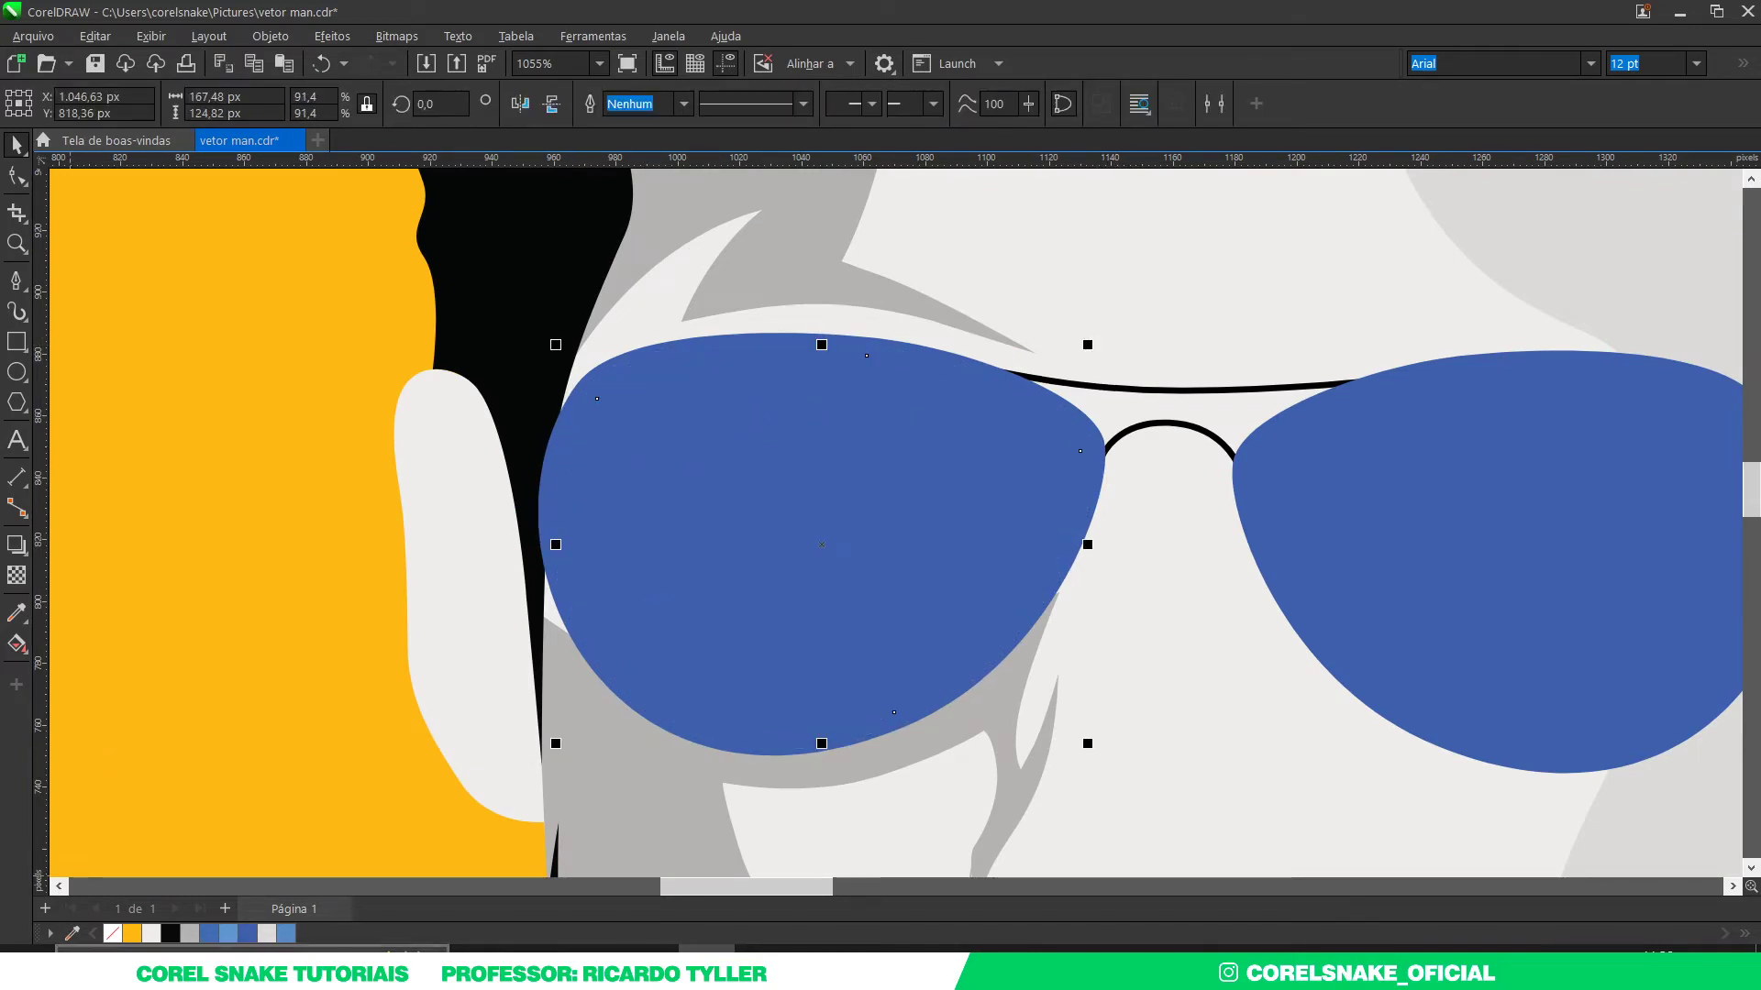
Step: Fill the lens copy with lighter blue after briefly trying a medium blue
left_click(209, 934)
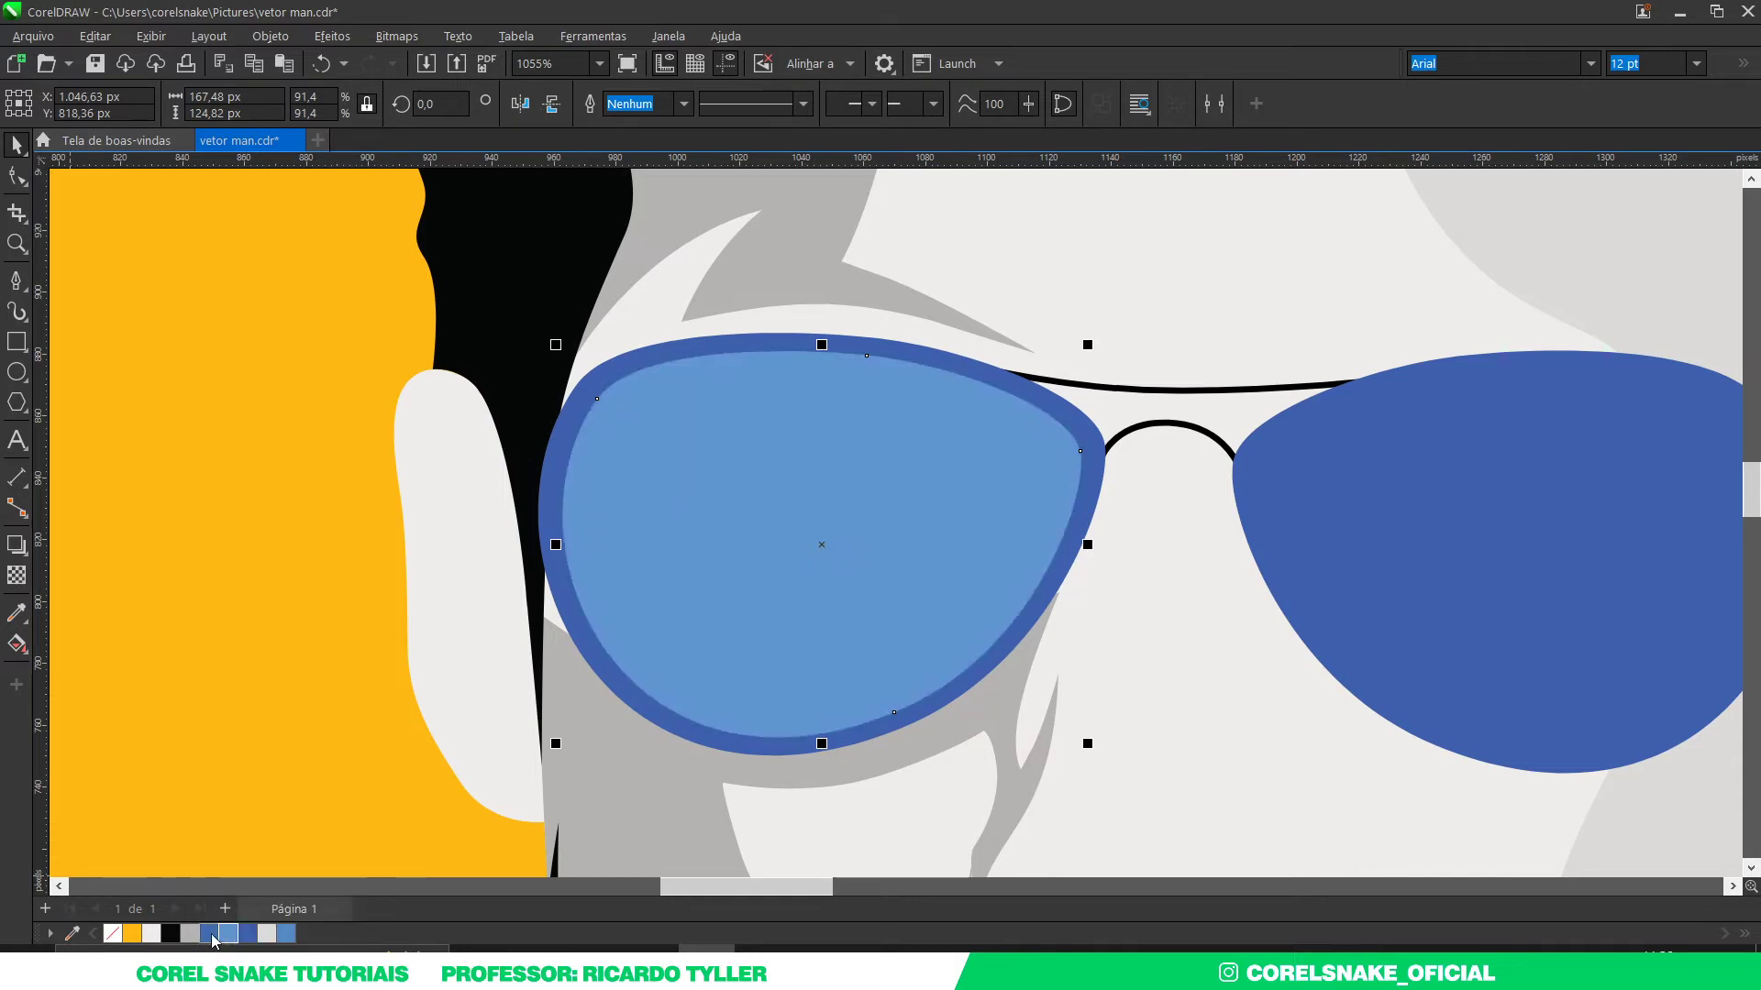
left_click(217, 935)
scroll(527, 594, "down", 4)
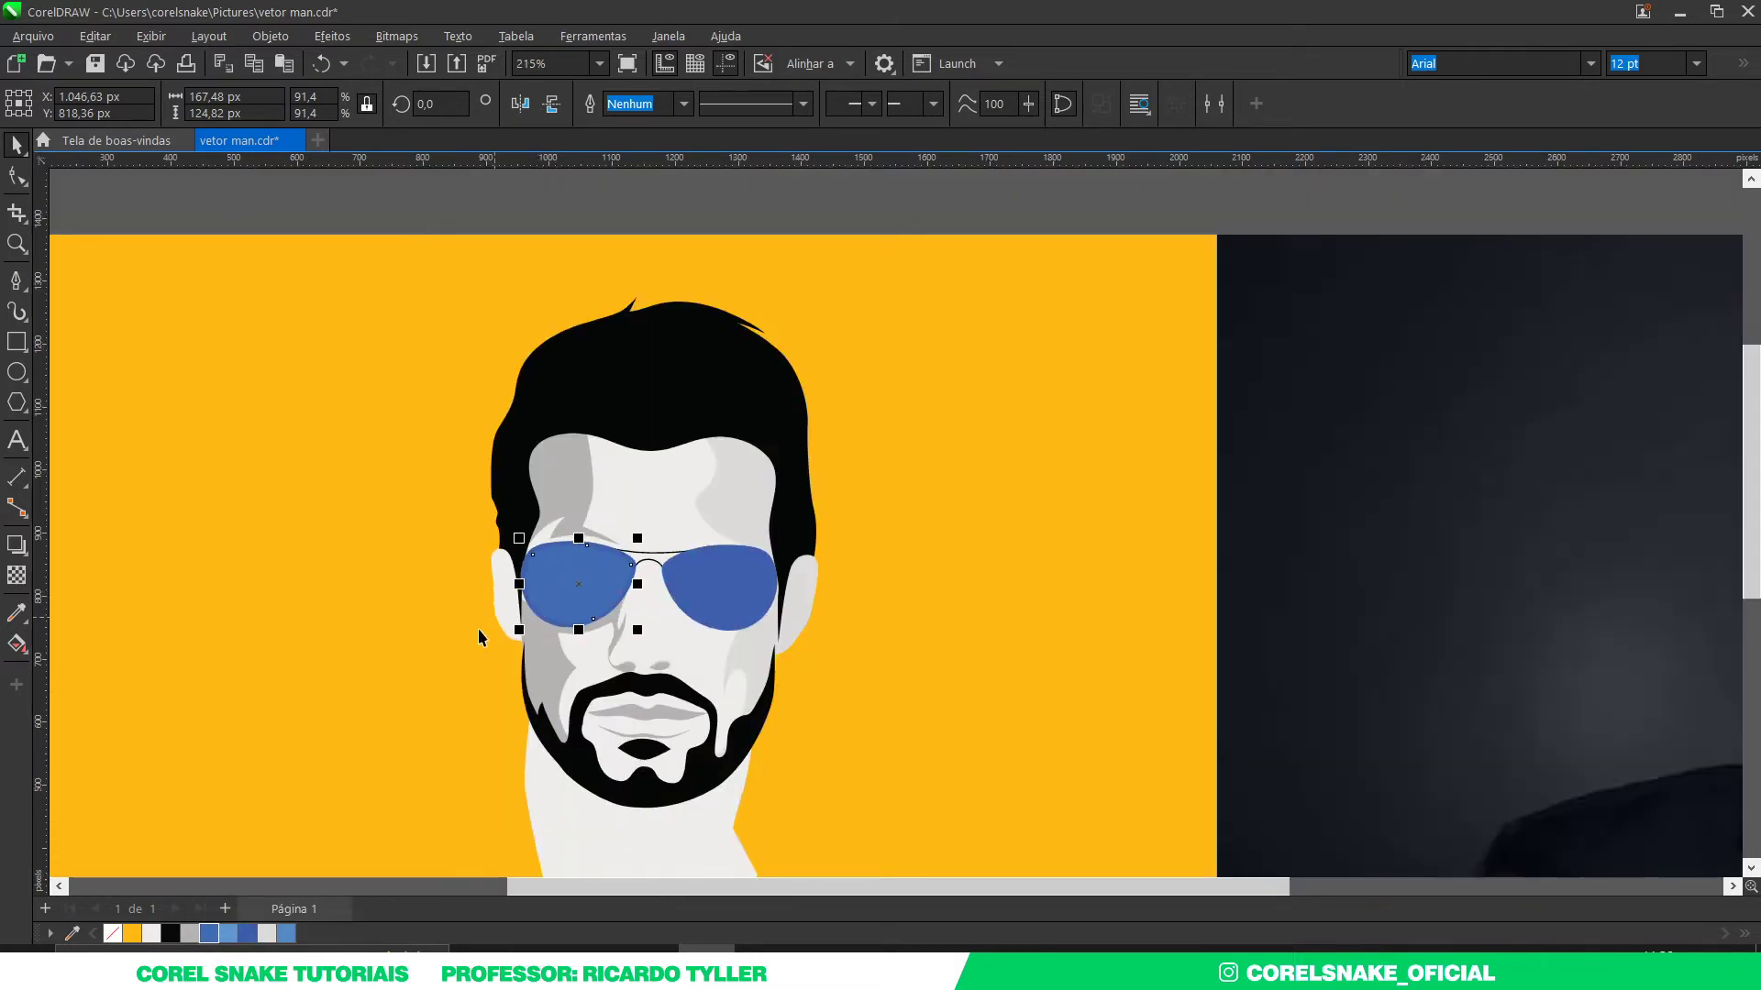
left_click(227, 934)
scroll(547, 606, "up", 1)
scroll(546, 606, "up", 3)
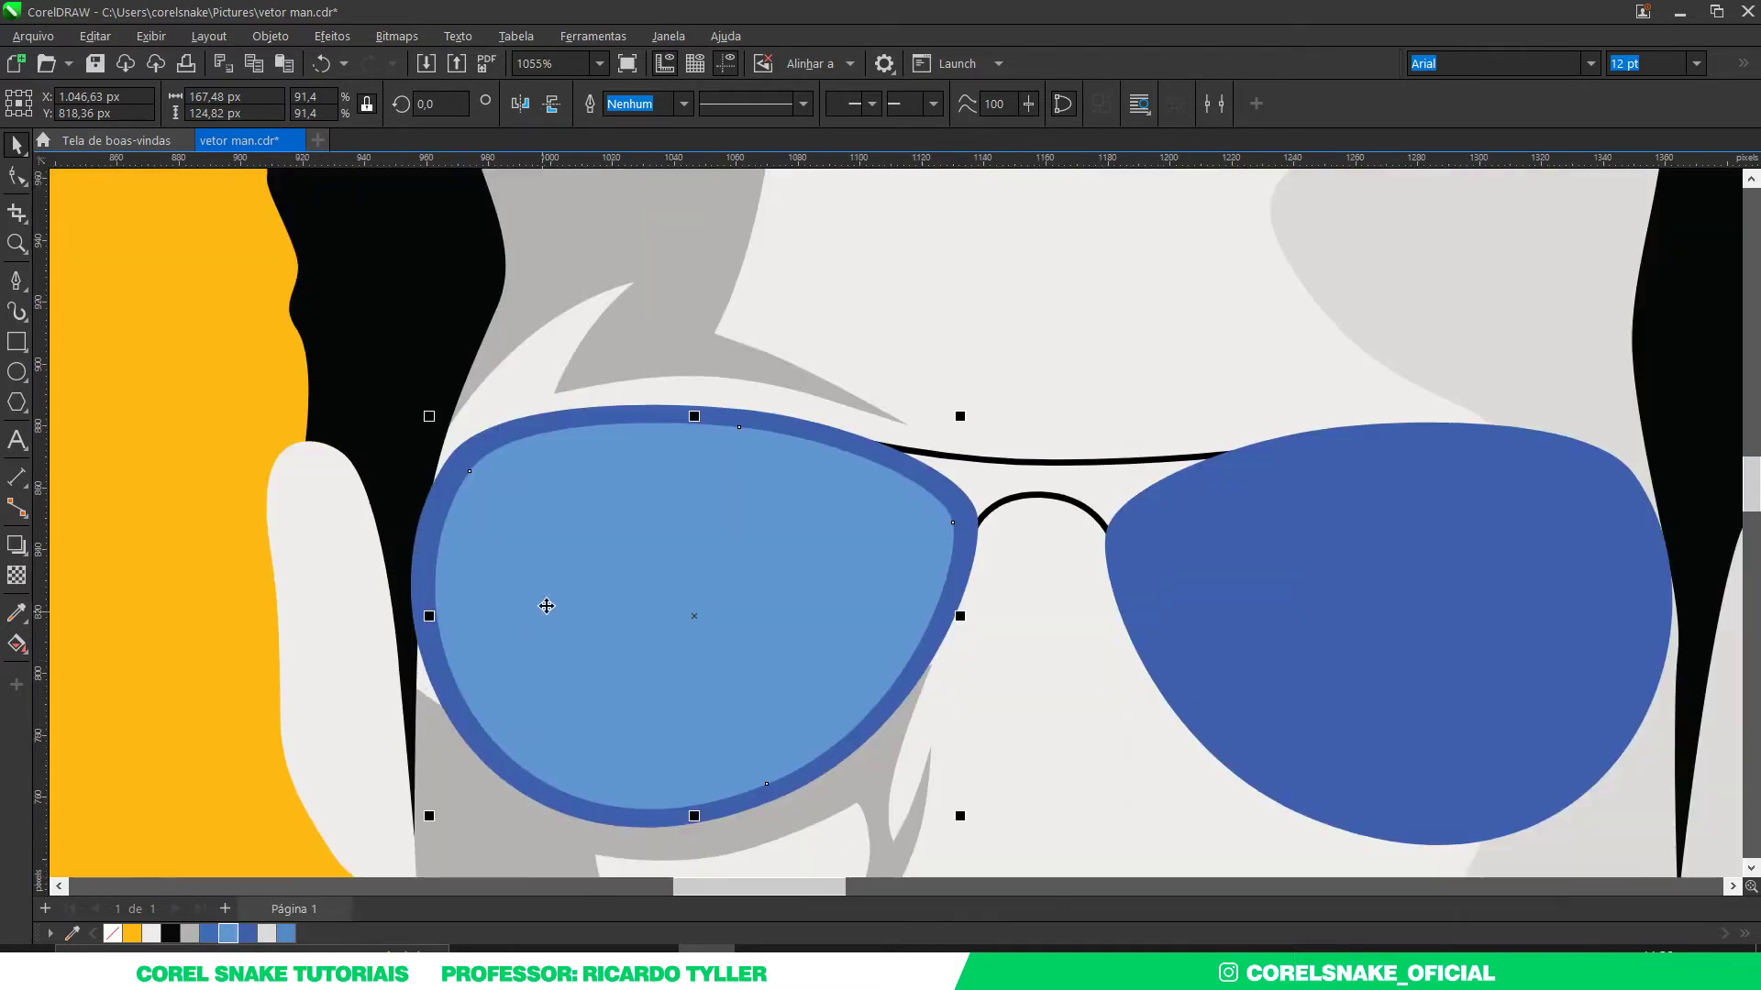
Step: Offset the light-blue highlight down and right over the lens, undoing the last reposition
left_click_drag(566, 523, 608, 549)
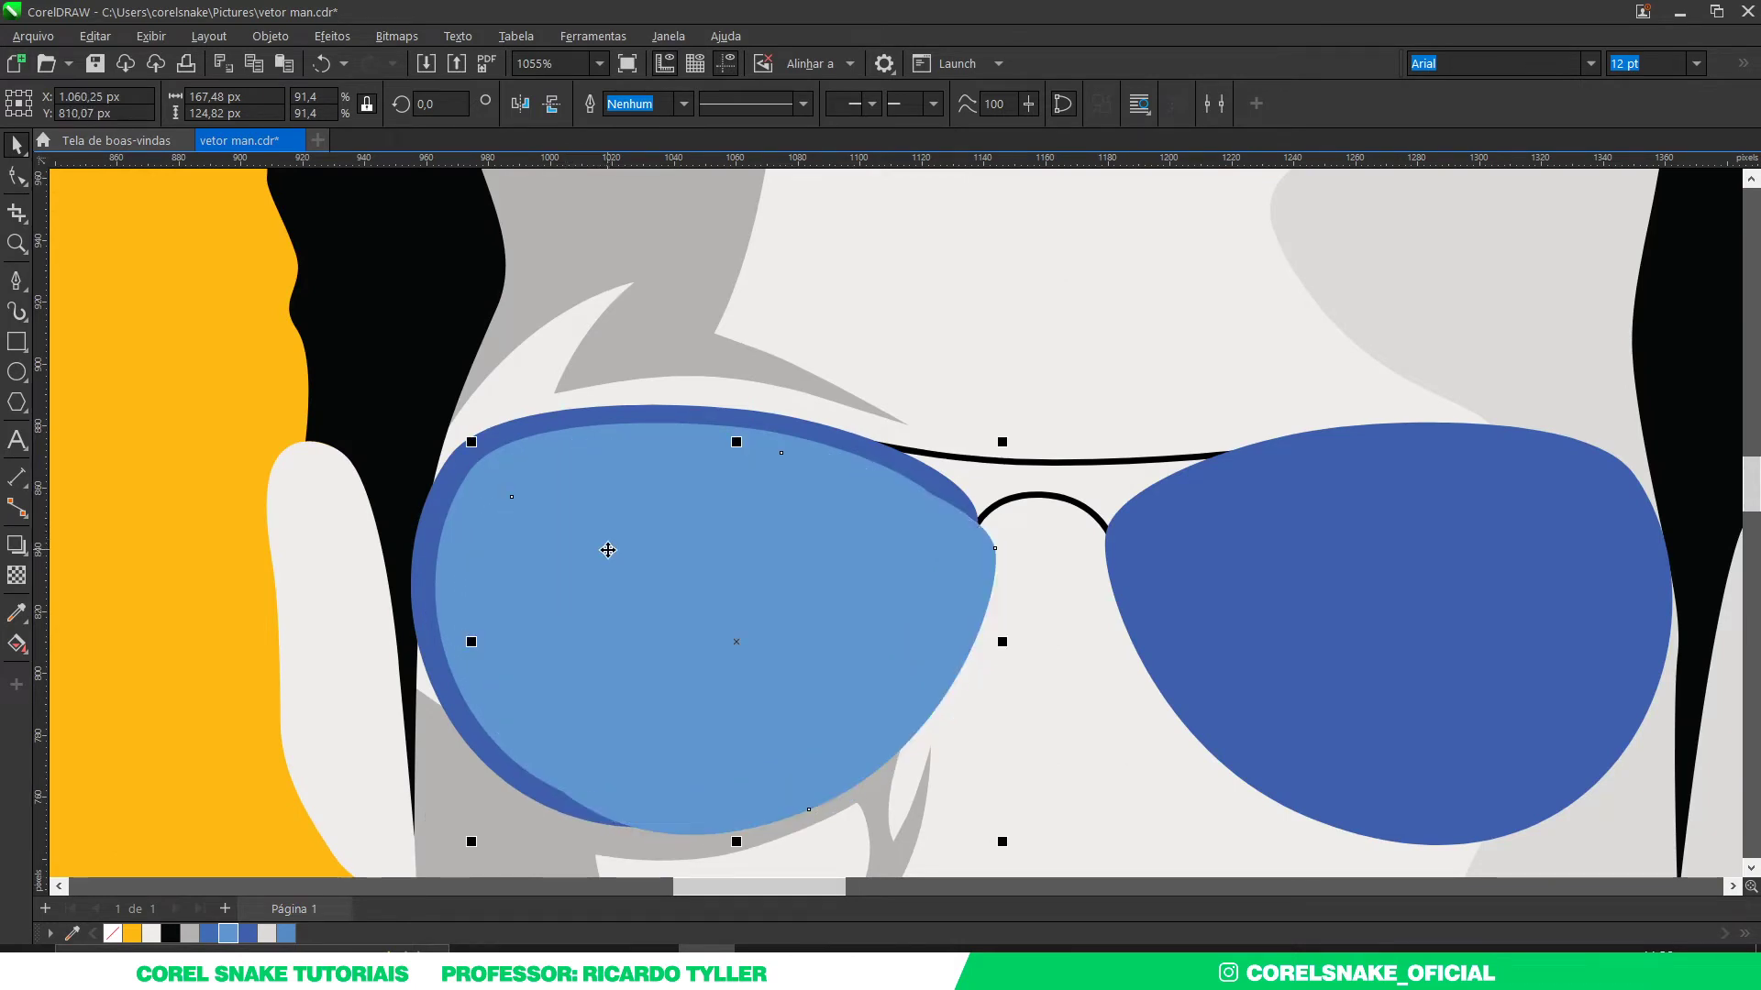
left_click_drag(1002, 442, 1037, 409)
left_click_drag(816, 519, 797, 570)
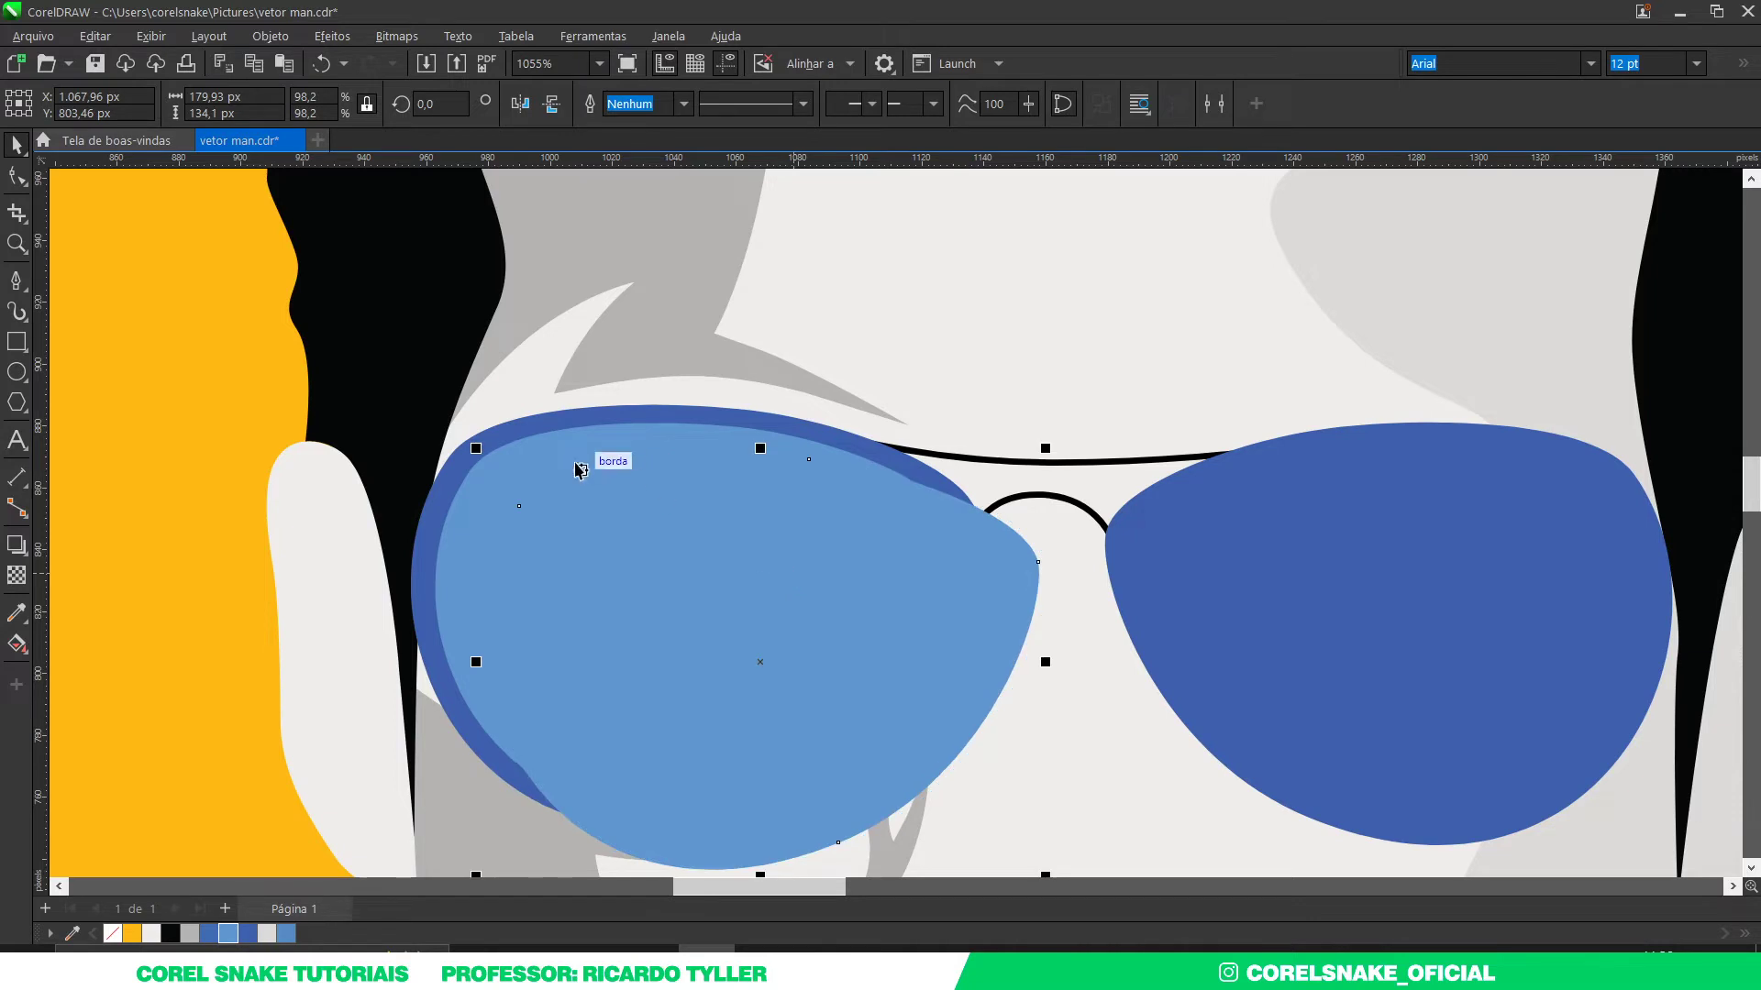
key("ctrl+z")
scroll(817, 358, "down", 3)
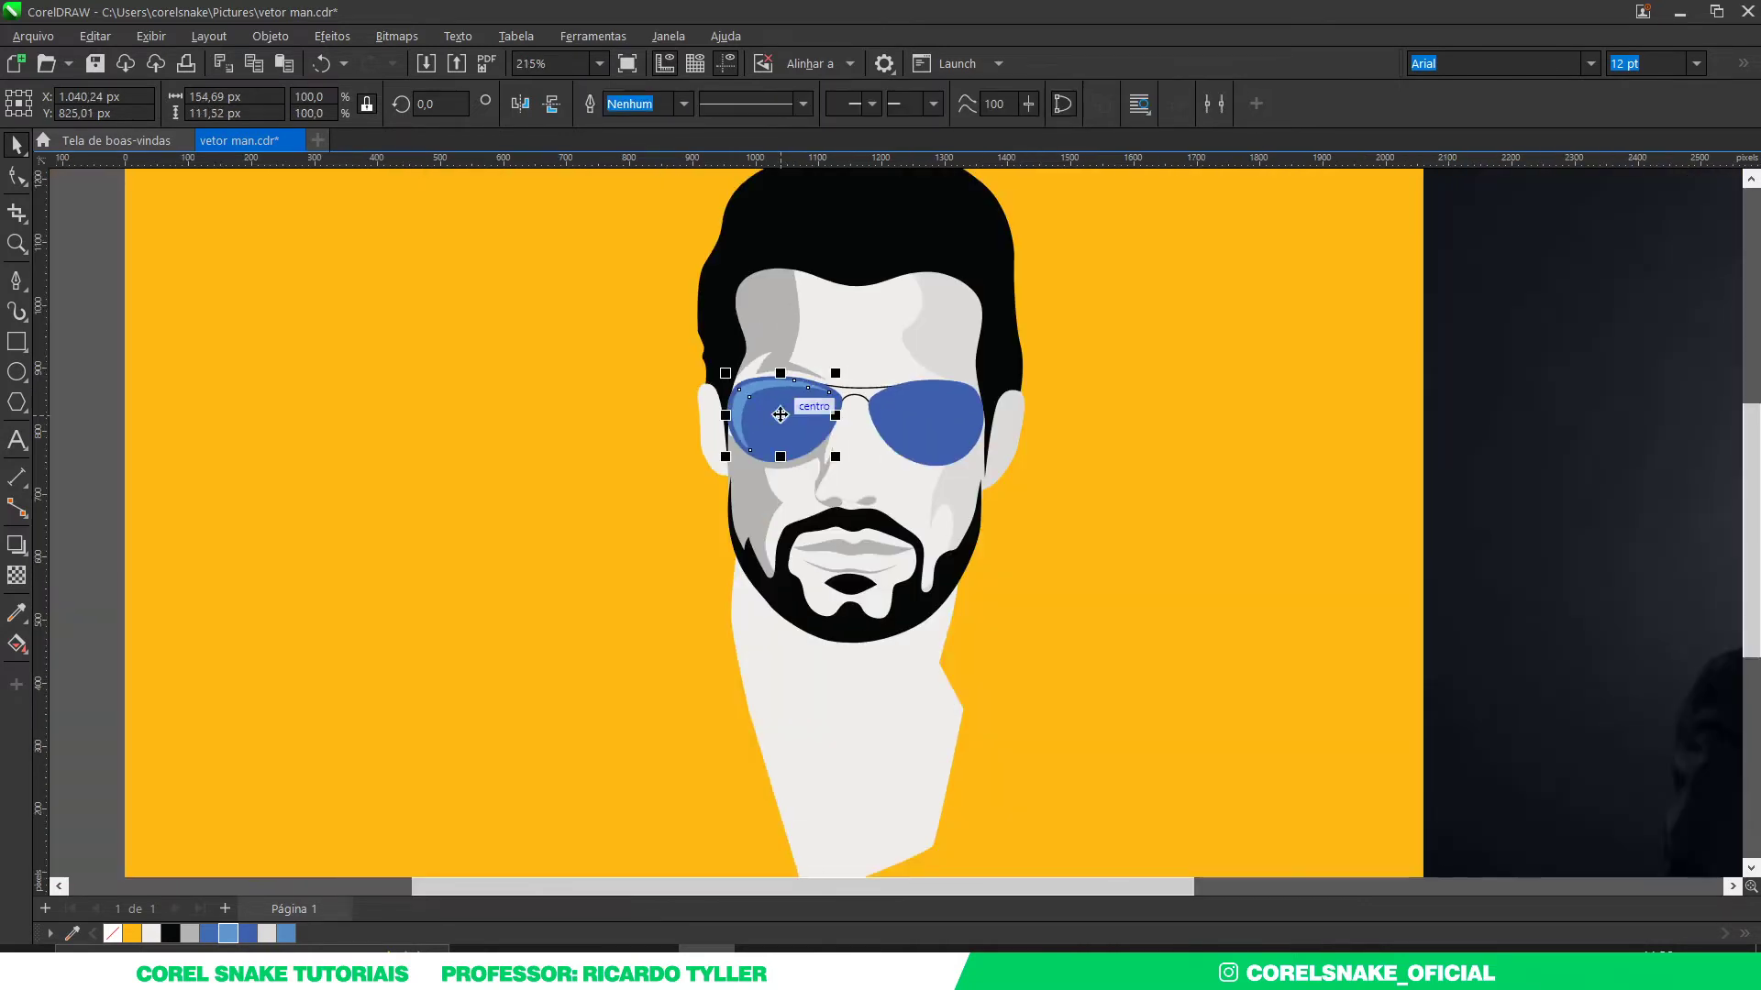
scroll(749, 422, "down", 1)
left_click(397, 487)
scroll(862, 408, "up", 2)
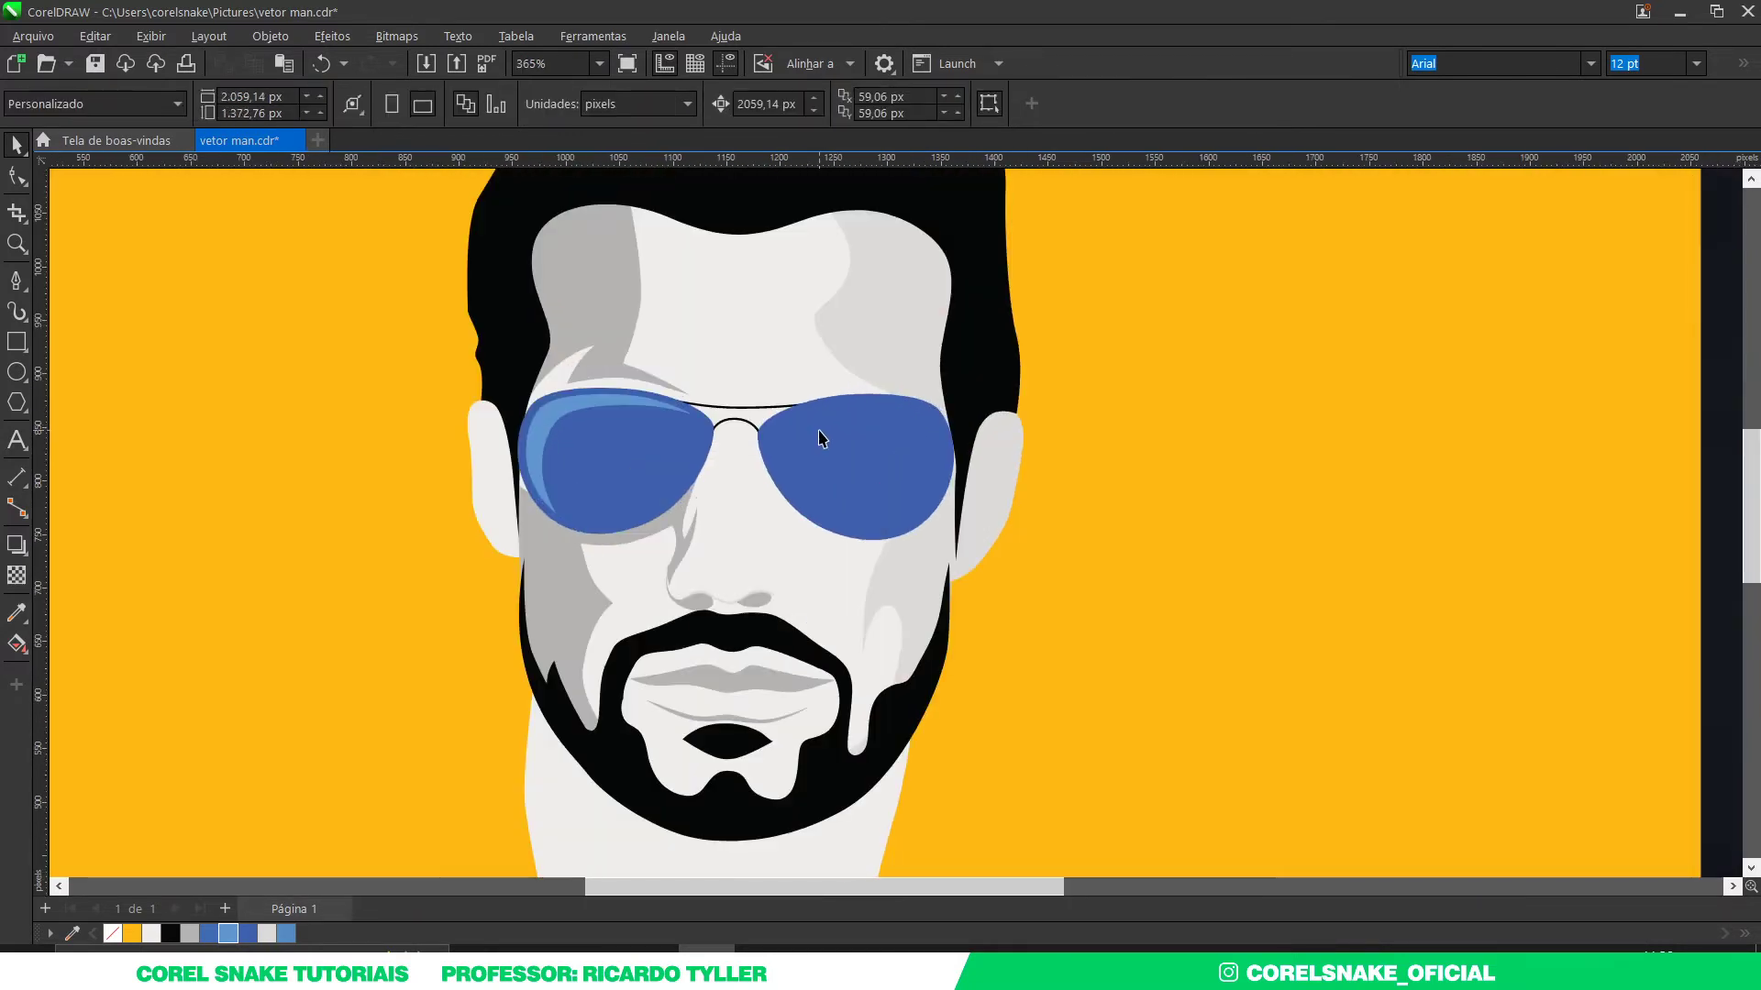
scroll(822, 443, "up", 1)
Step: Shrink a copy of the right lens to 89% and fill it light blue
scroll(805, 468, "up", 1)
left_click(801, 456)
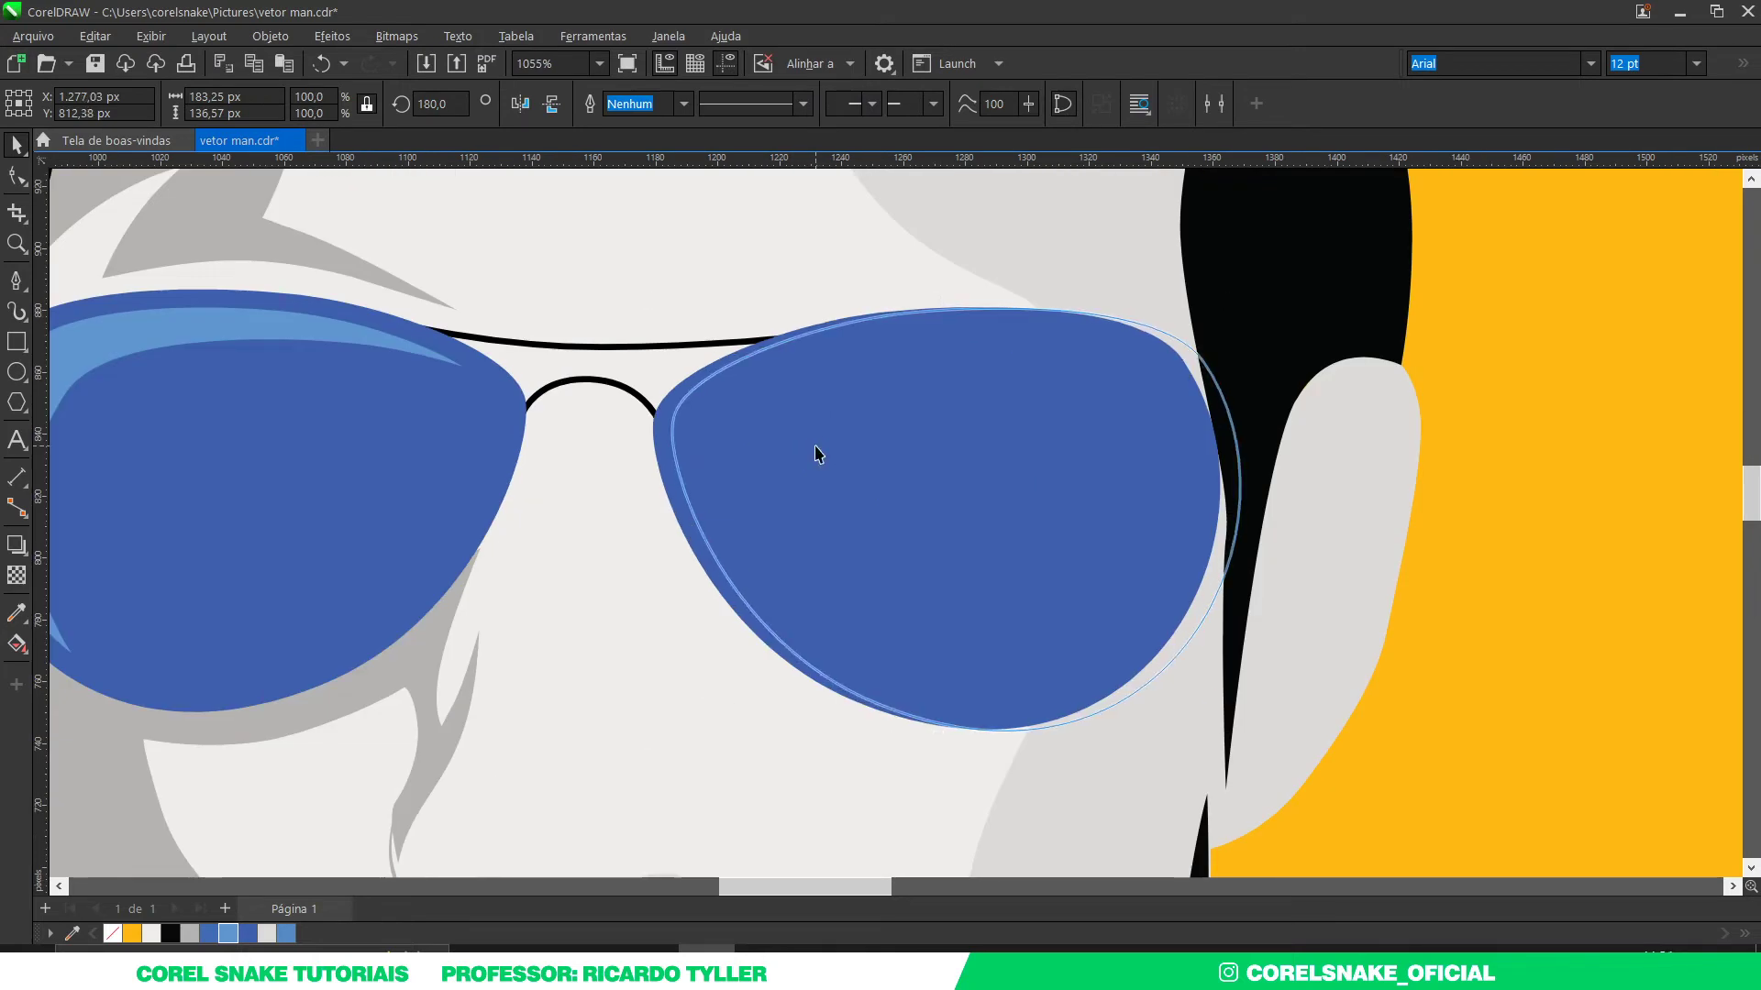
left_click_drag(808, 446, 818, 452)
key("ctrl+z")
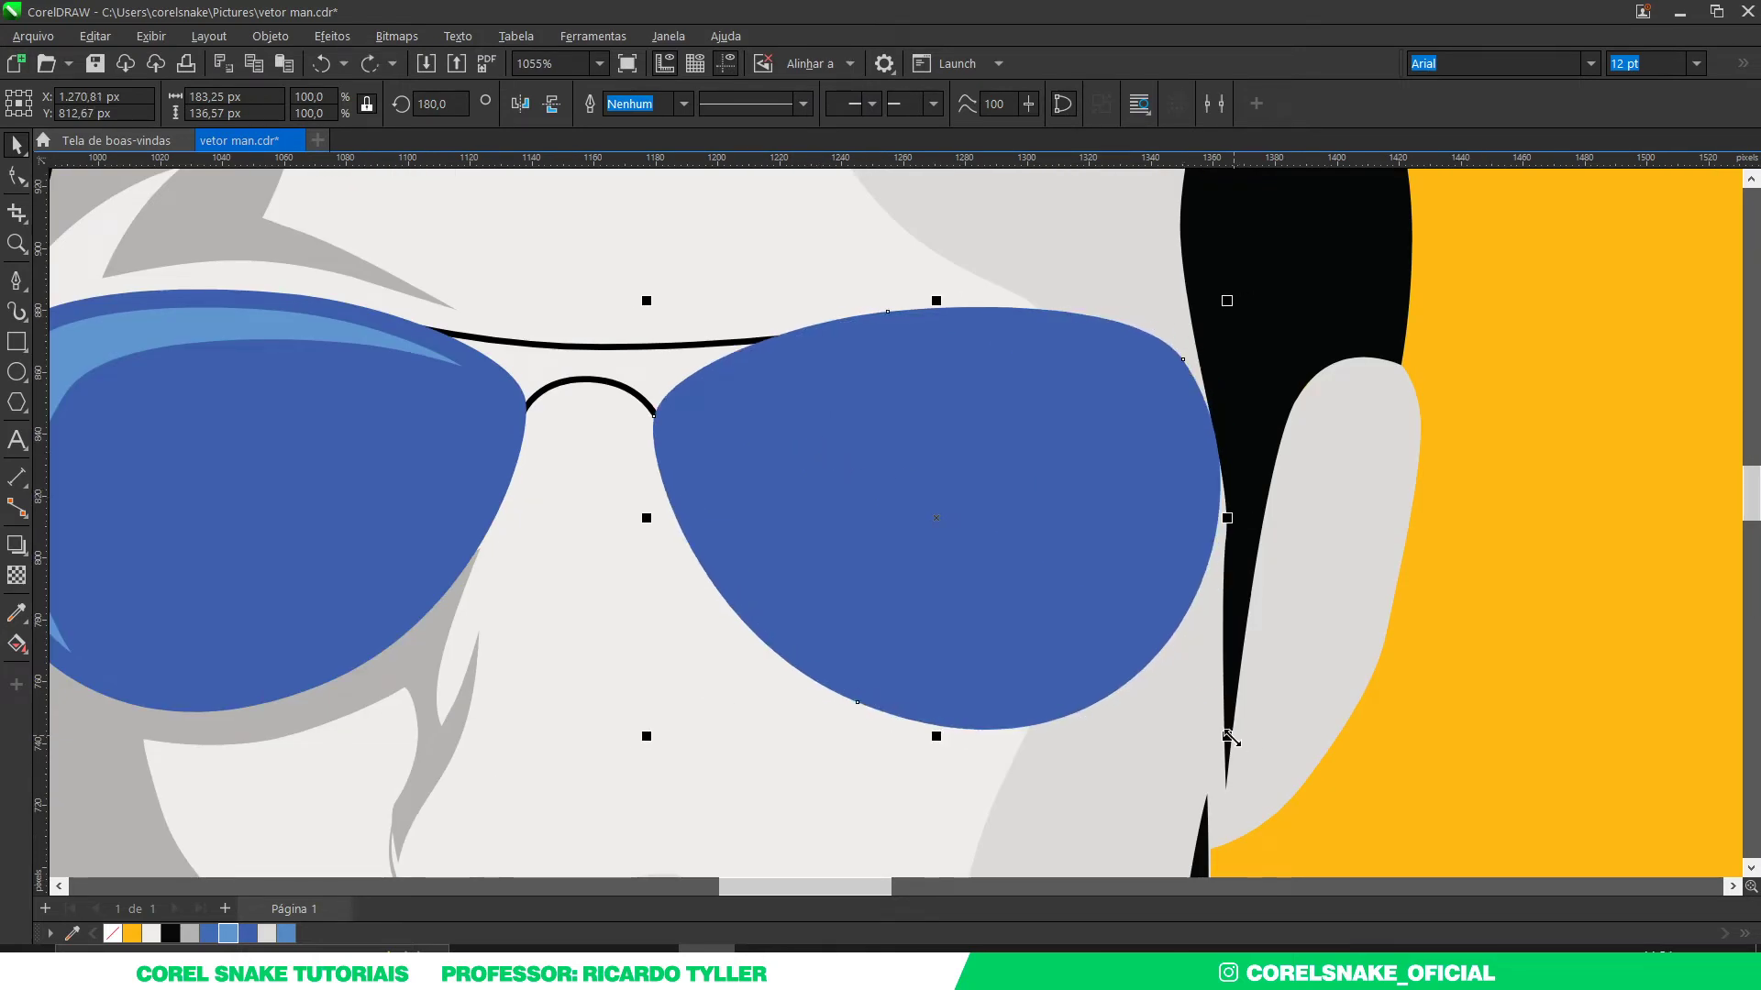
left_click_drag(1229, 737, 1196, 714)
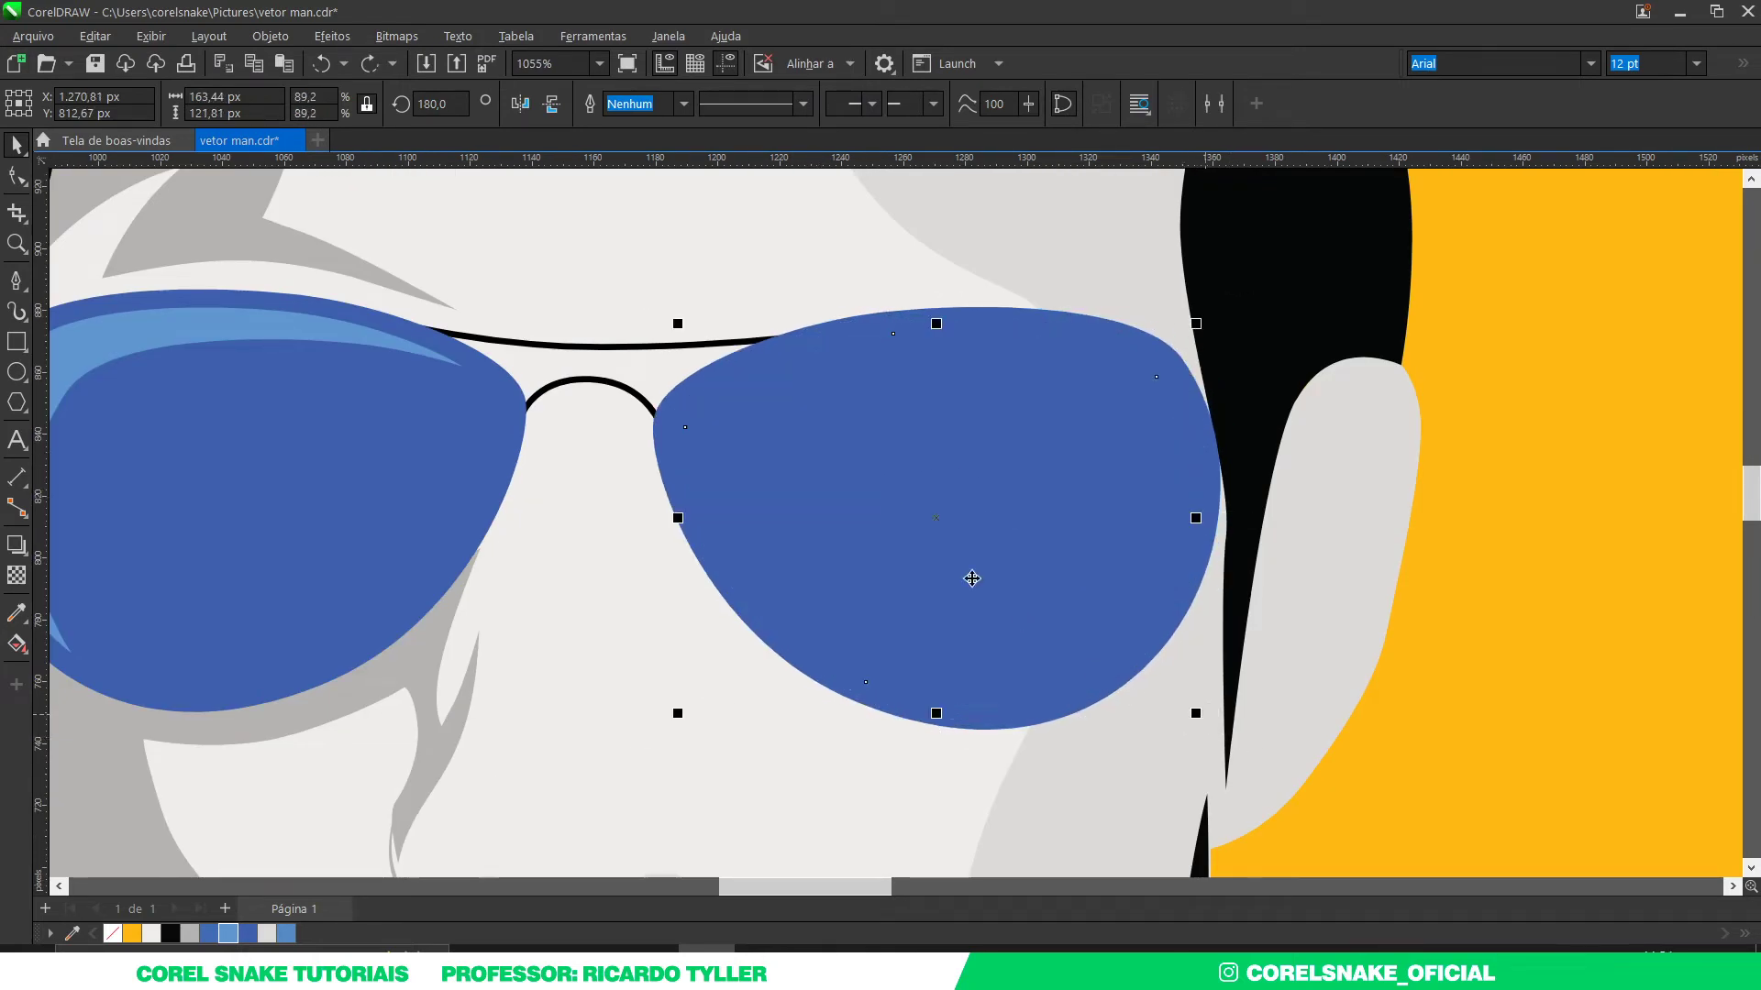
left_click(231, 934)
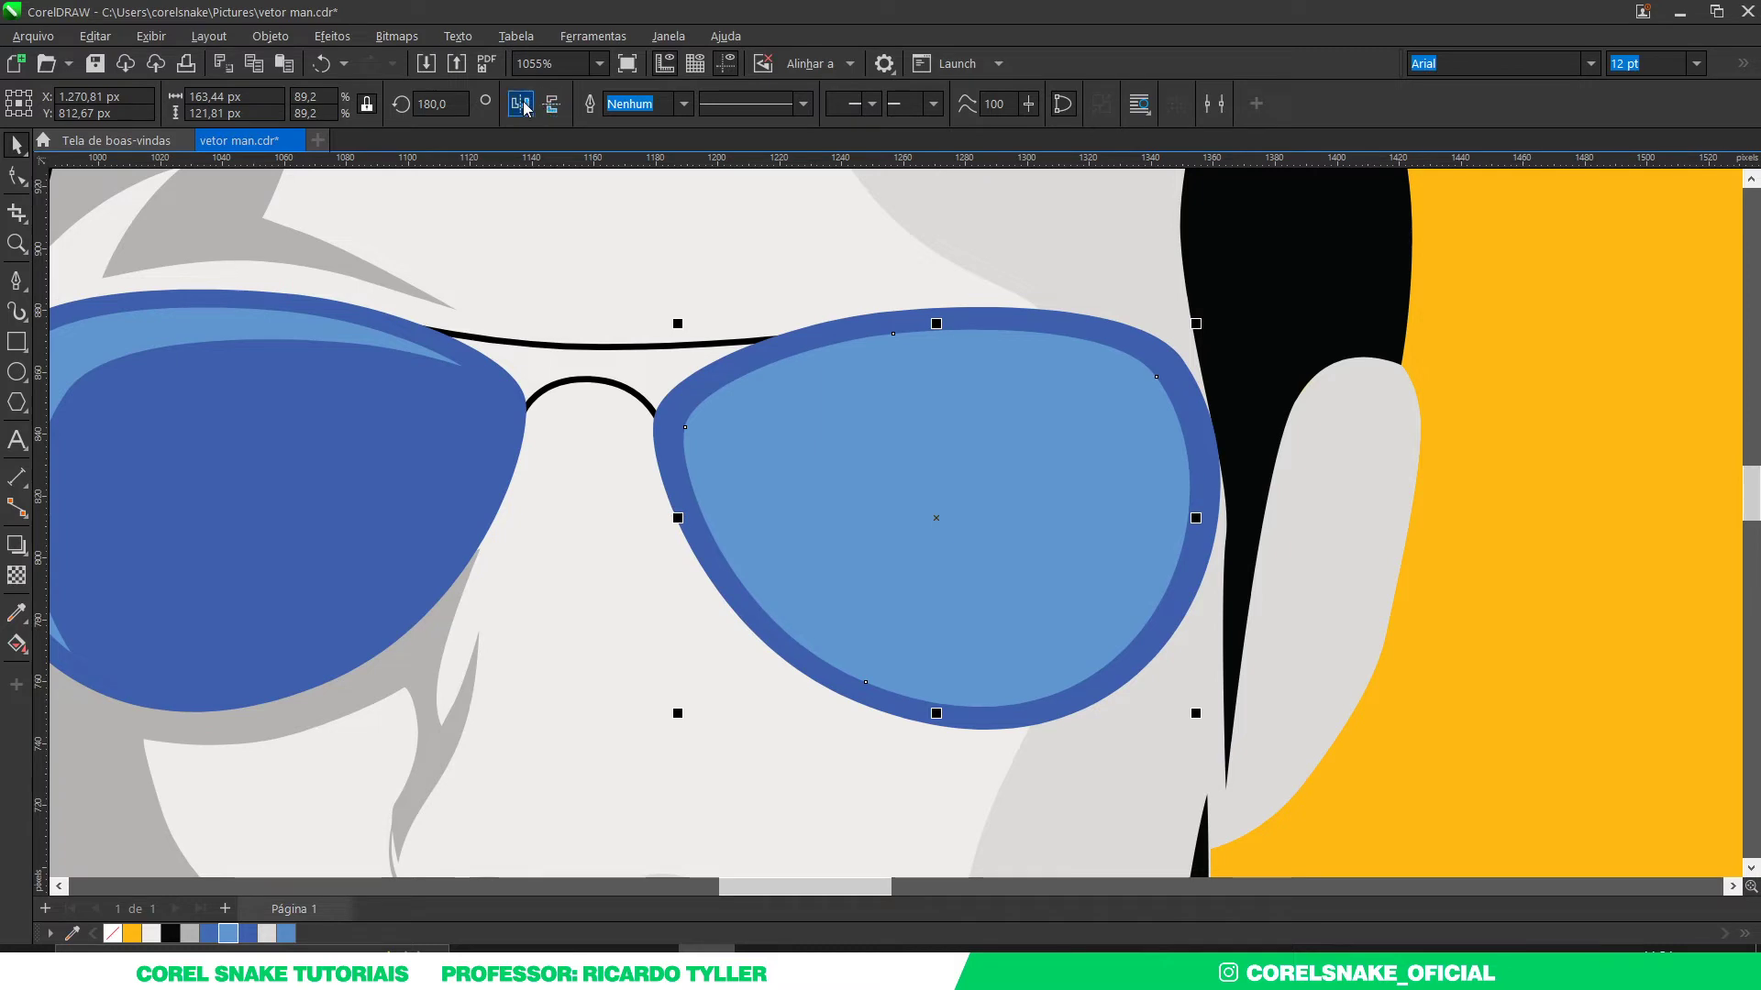
Step: Shift the copy down-right, rotate it about 27 degrees and trim it to the right lens
mouse_move(798, 506)
left_mouse_down()
mouse_move(845, 535)
mouse_move(872, 523)
left_mouse_up()
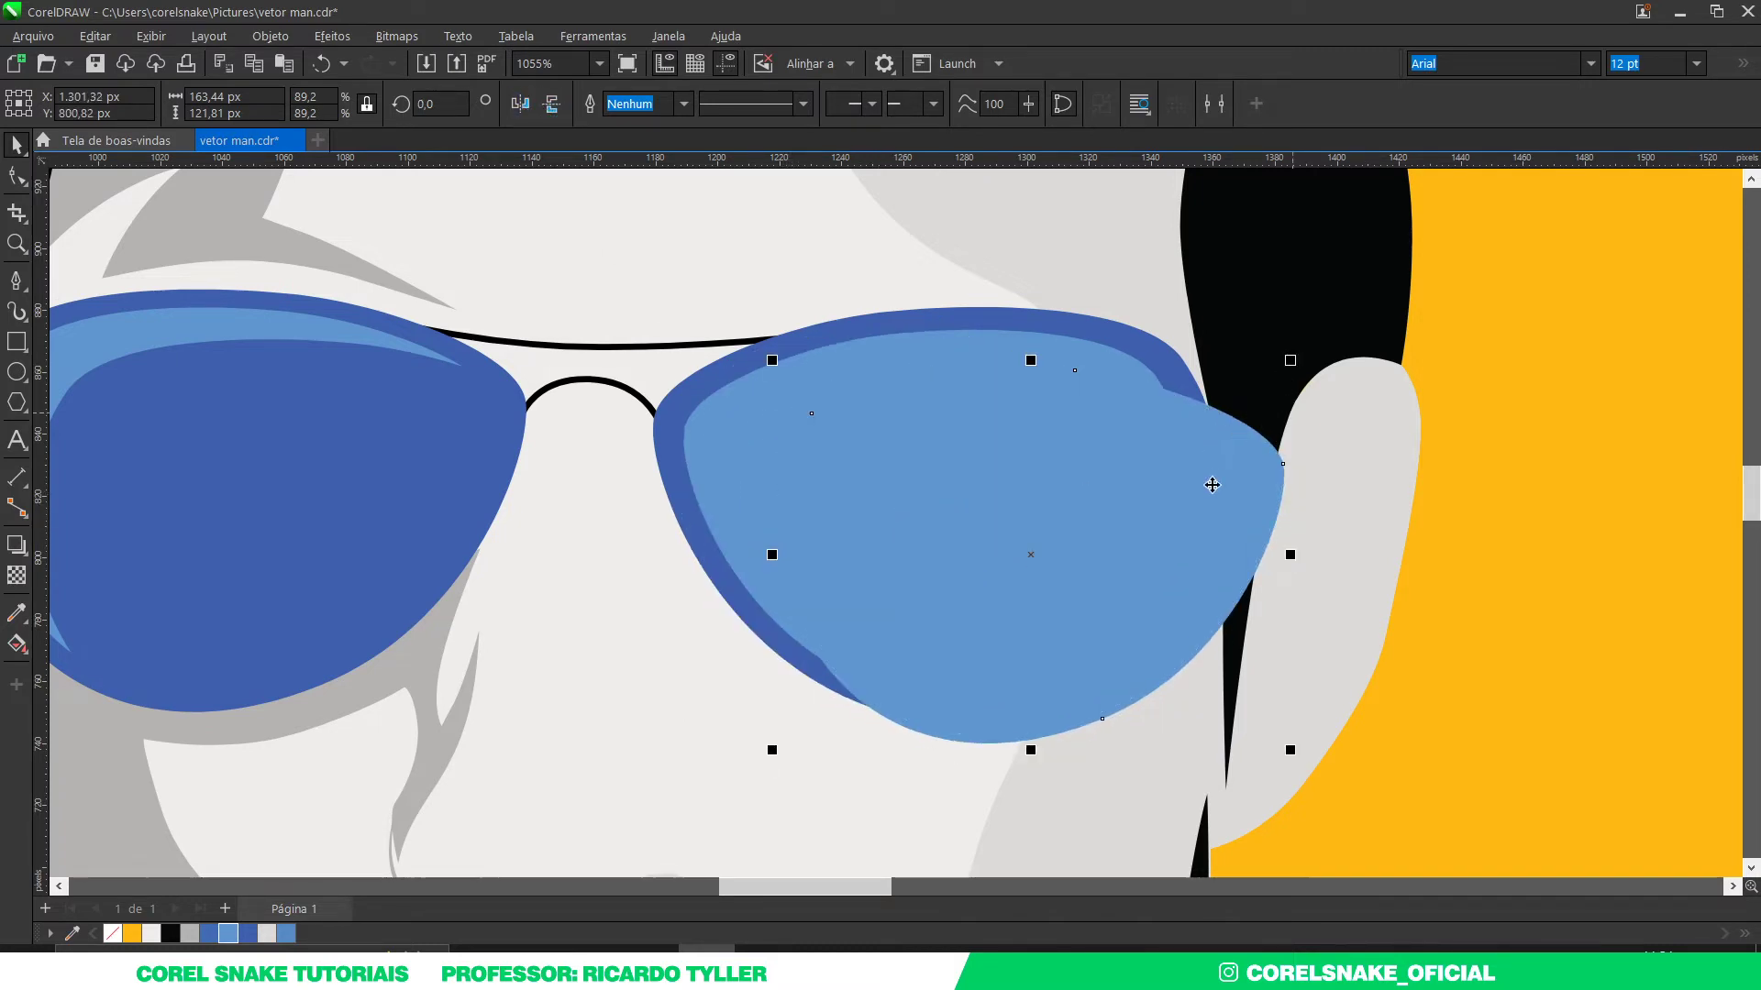
left_click(1212, 485)
mouse_move(1290, 360)
left_mouse_down()
mouse_move(1181, 246)
mouse_move(1106, 431)
left_mouse_up()
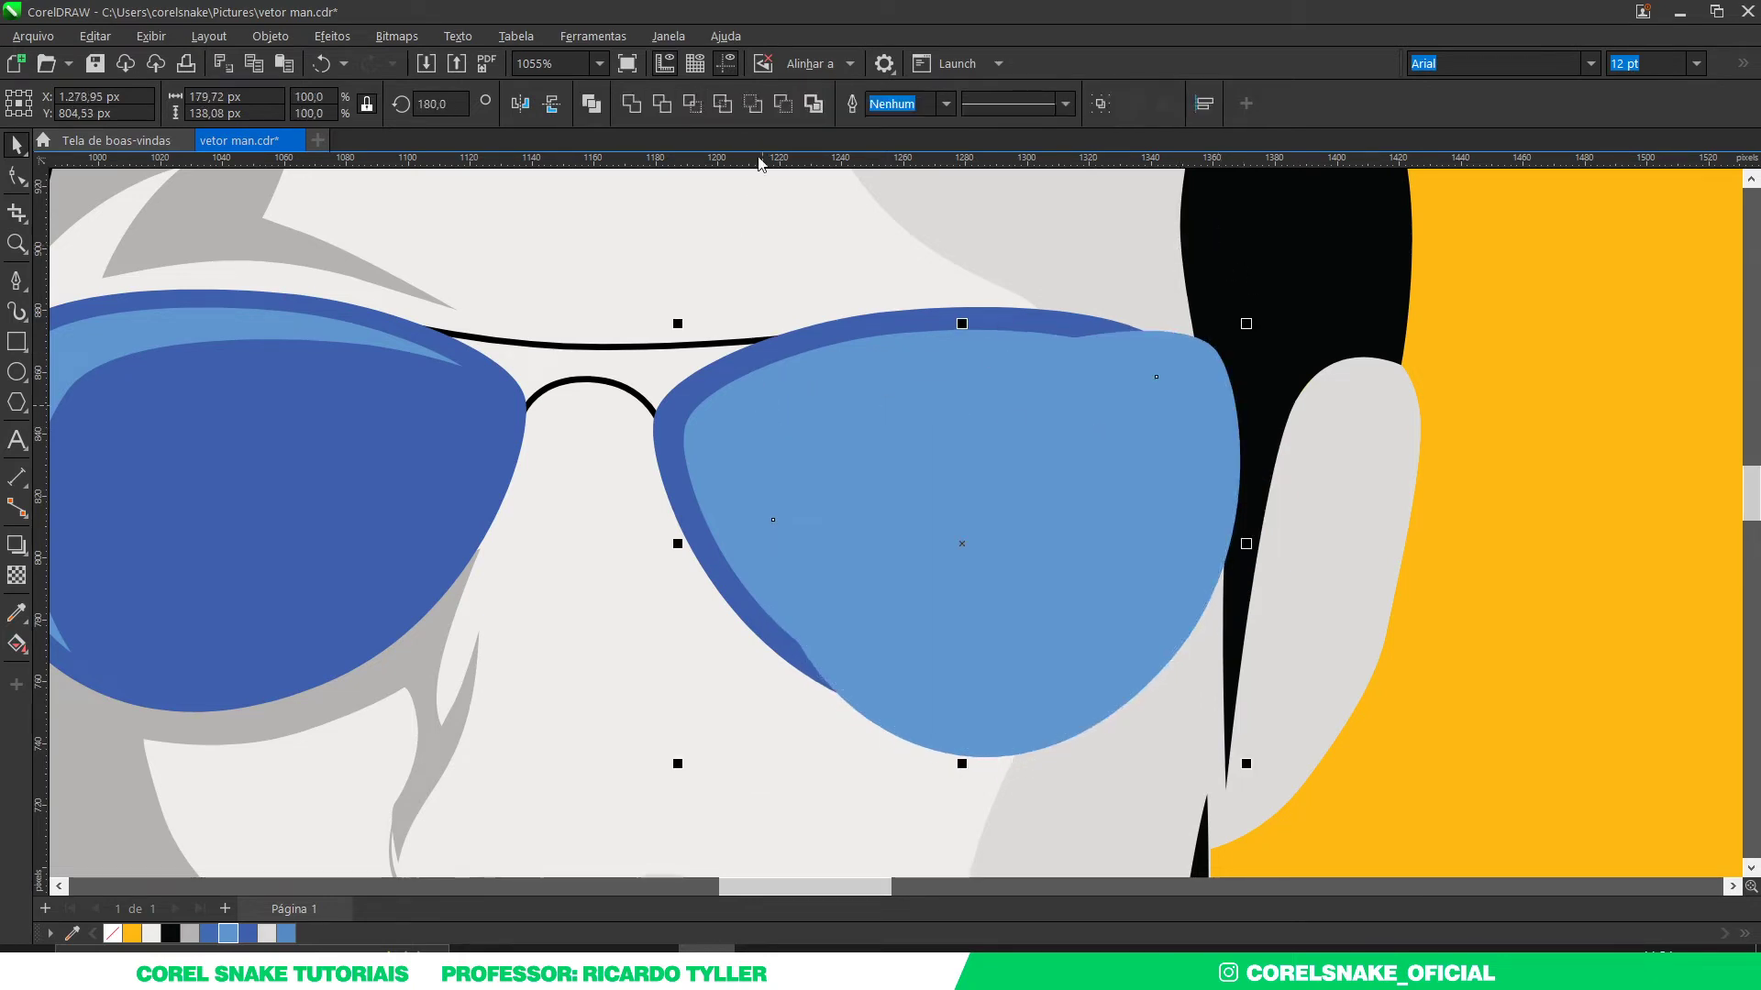
left_click(782, 106)
scroll(825, 542, "down", 3)
scroll(825, 541, "down", 2)
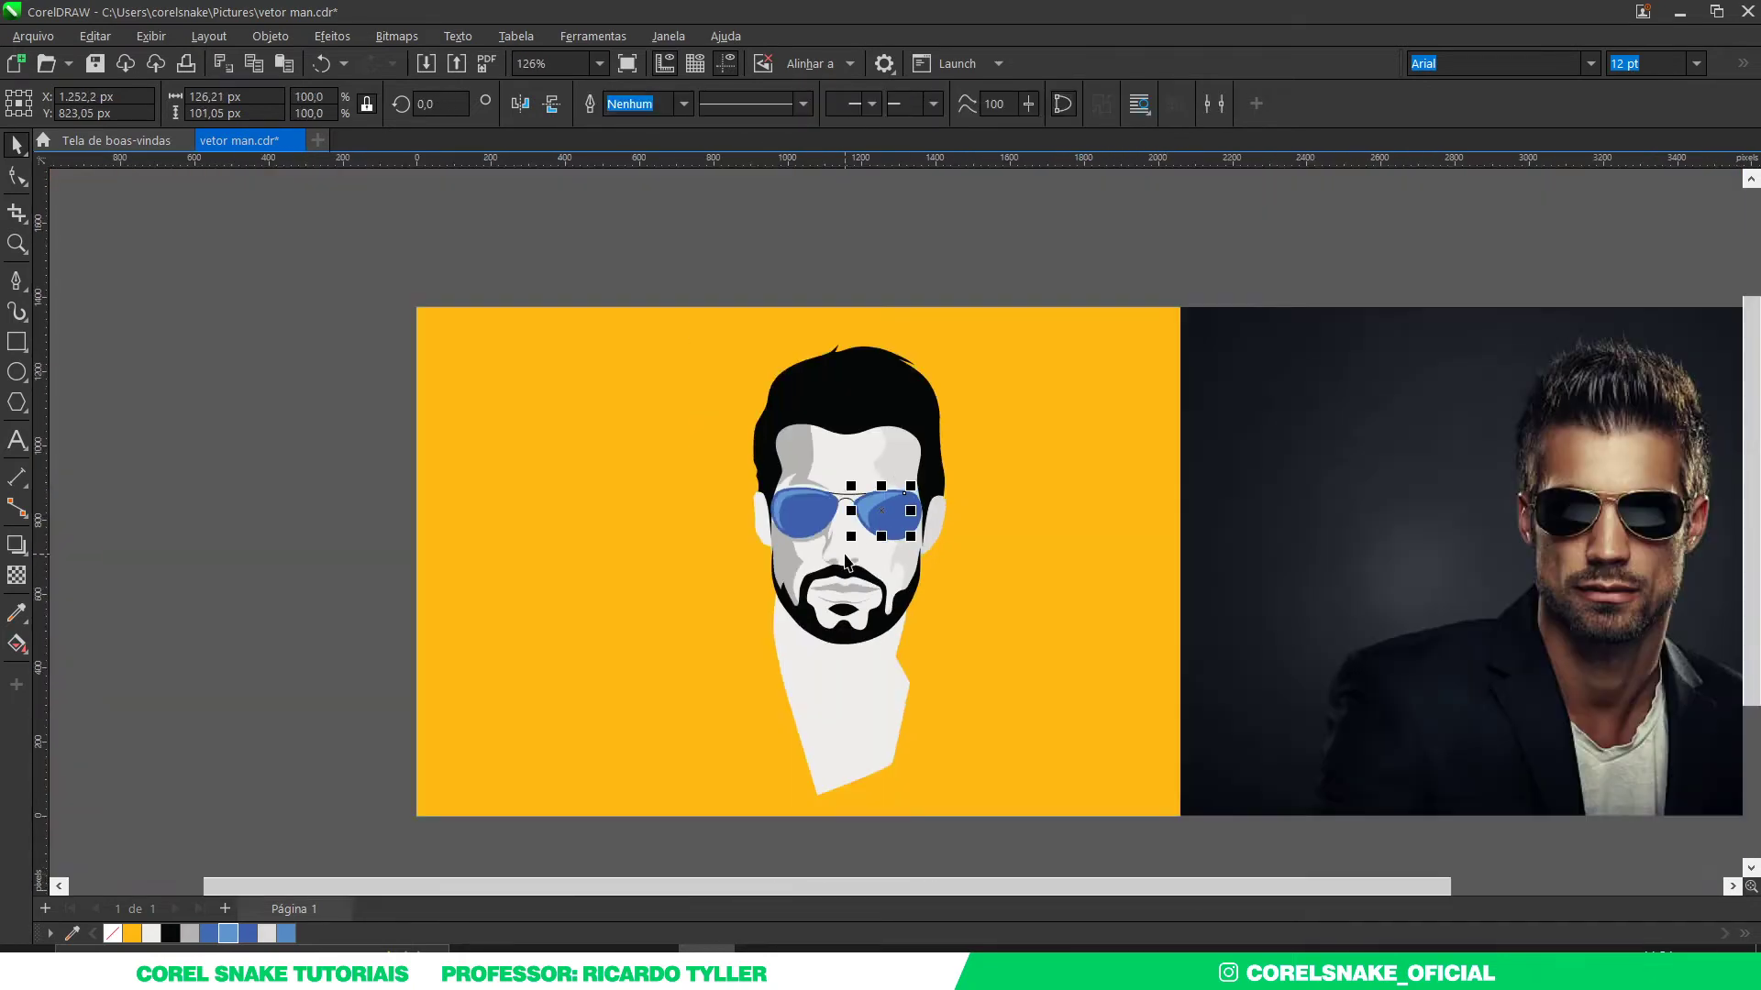
left_click(328, 489)
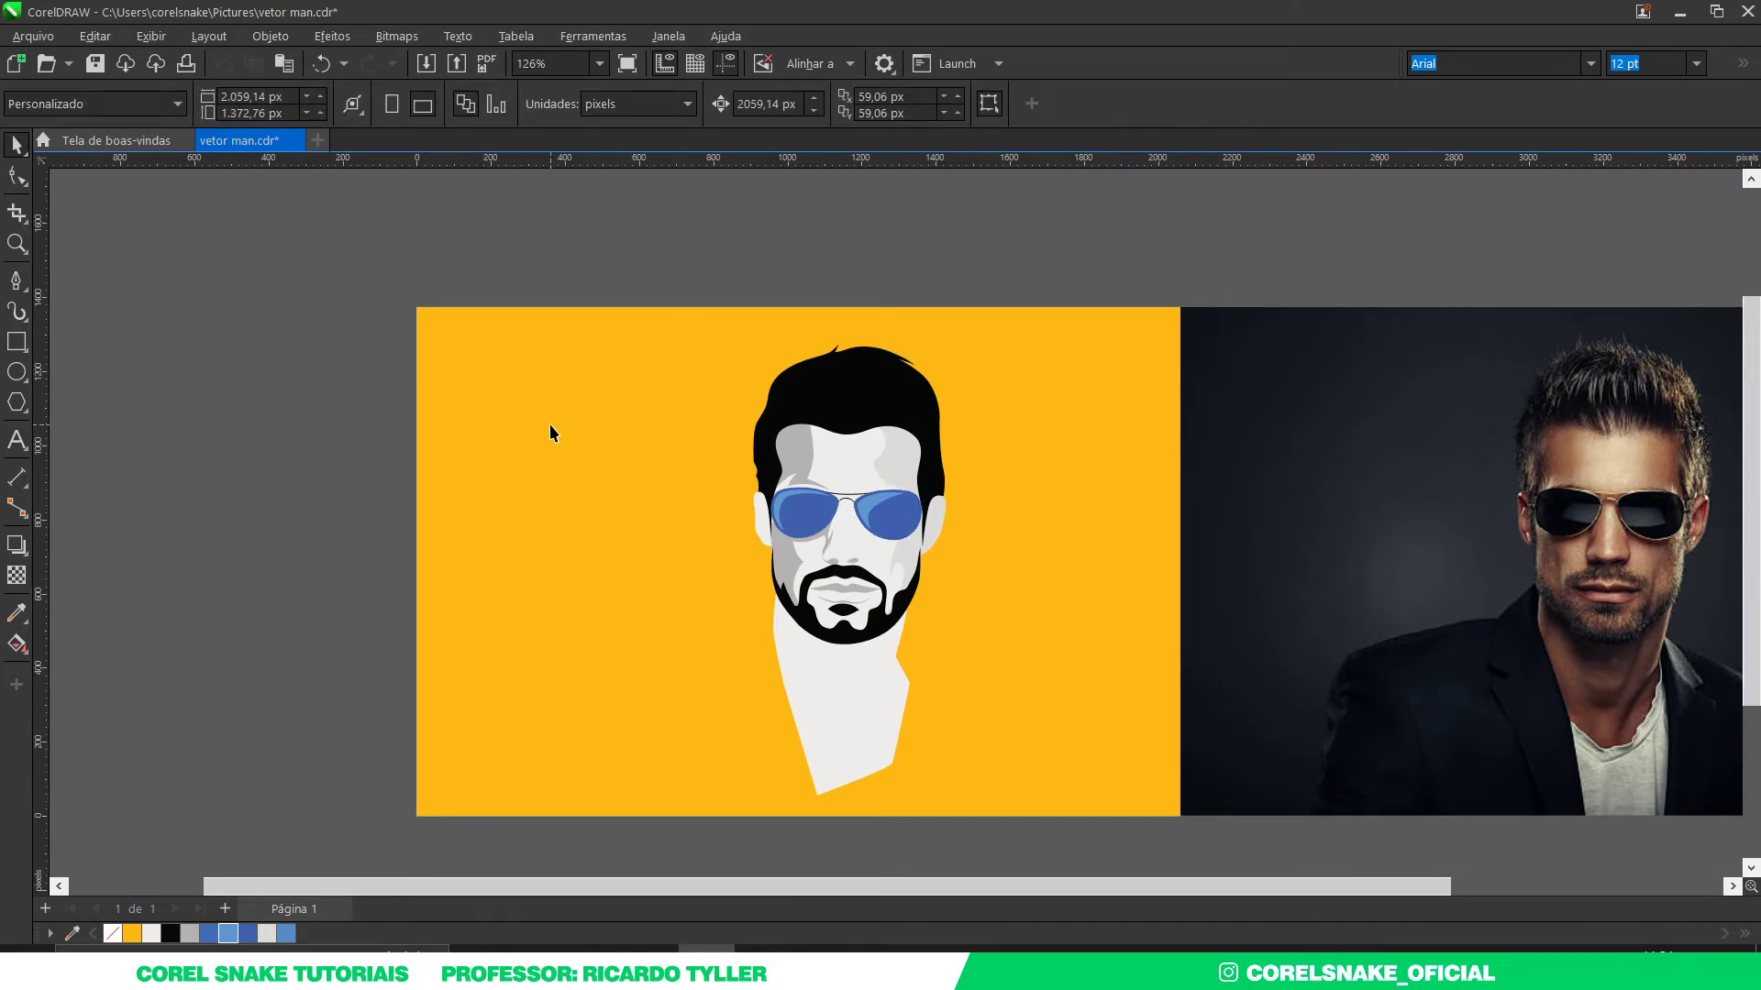
scroll(523, 403, "down", 2)
scroll(738, 444, "up", 2)
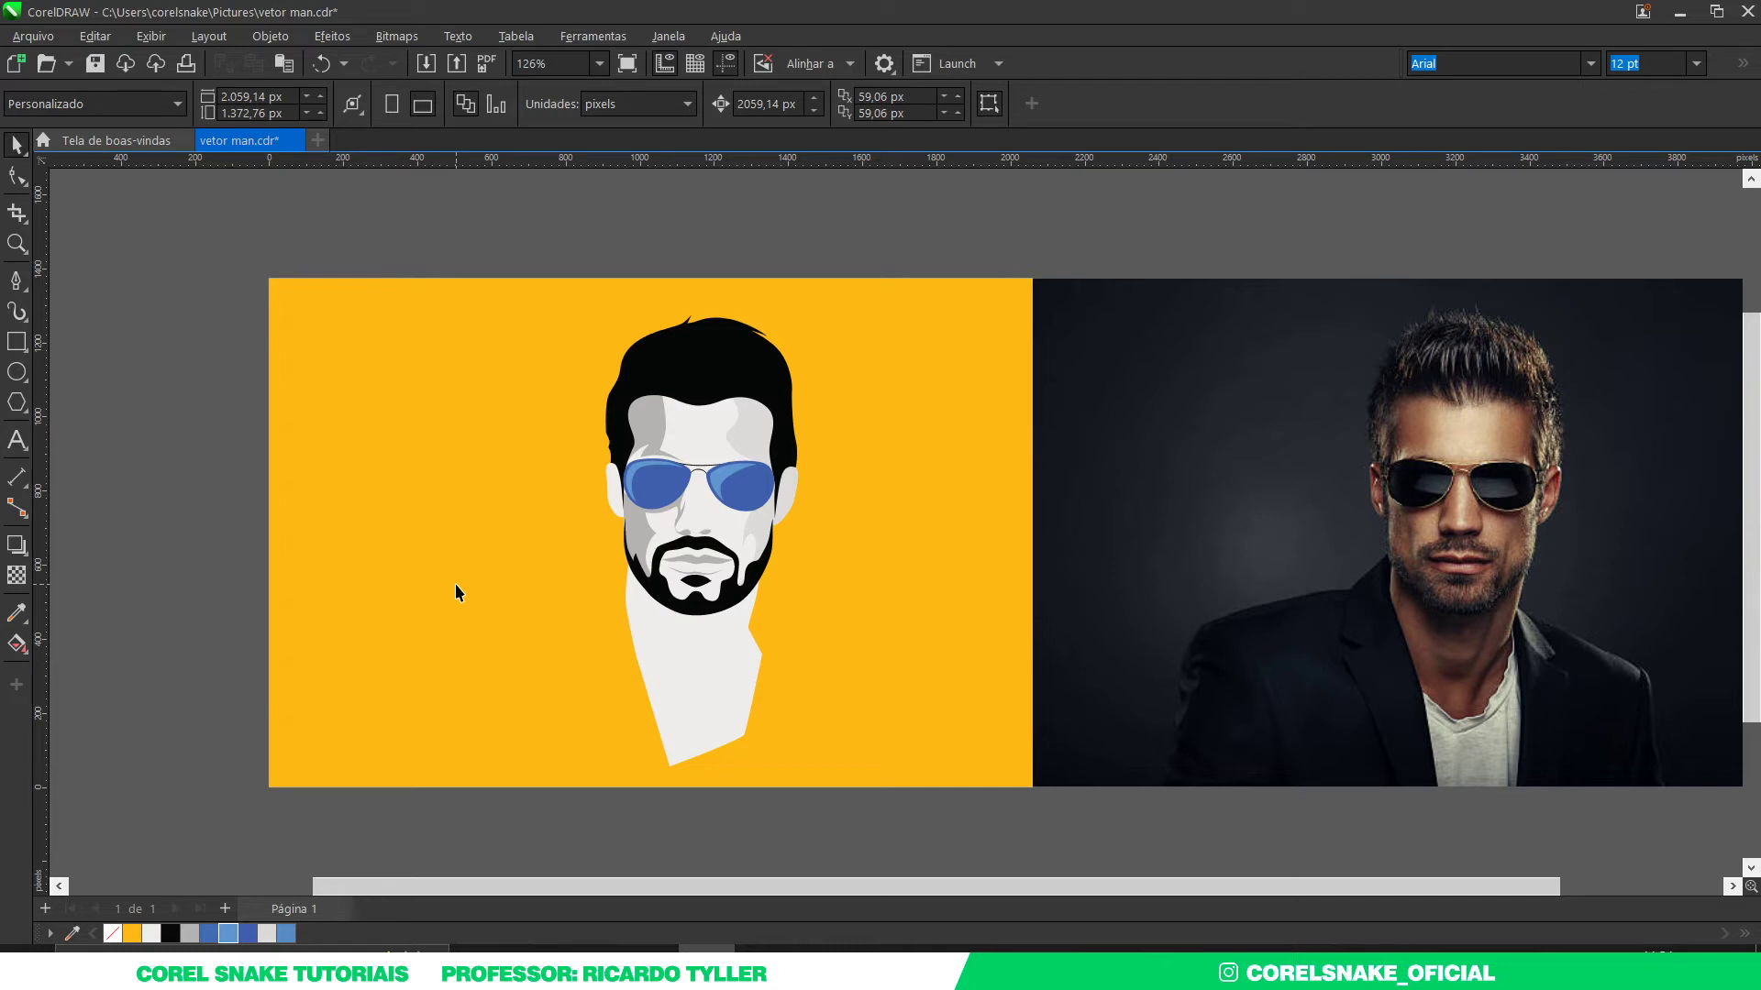
Step: With the Pen tool, start the beard outline at the jaw edge and remove a misplaced node
scroll(441, 585, "down", 2)
scroll(1039, 620, "up", 5)
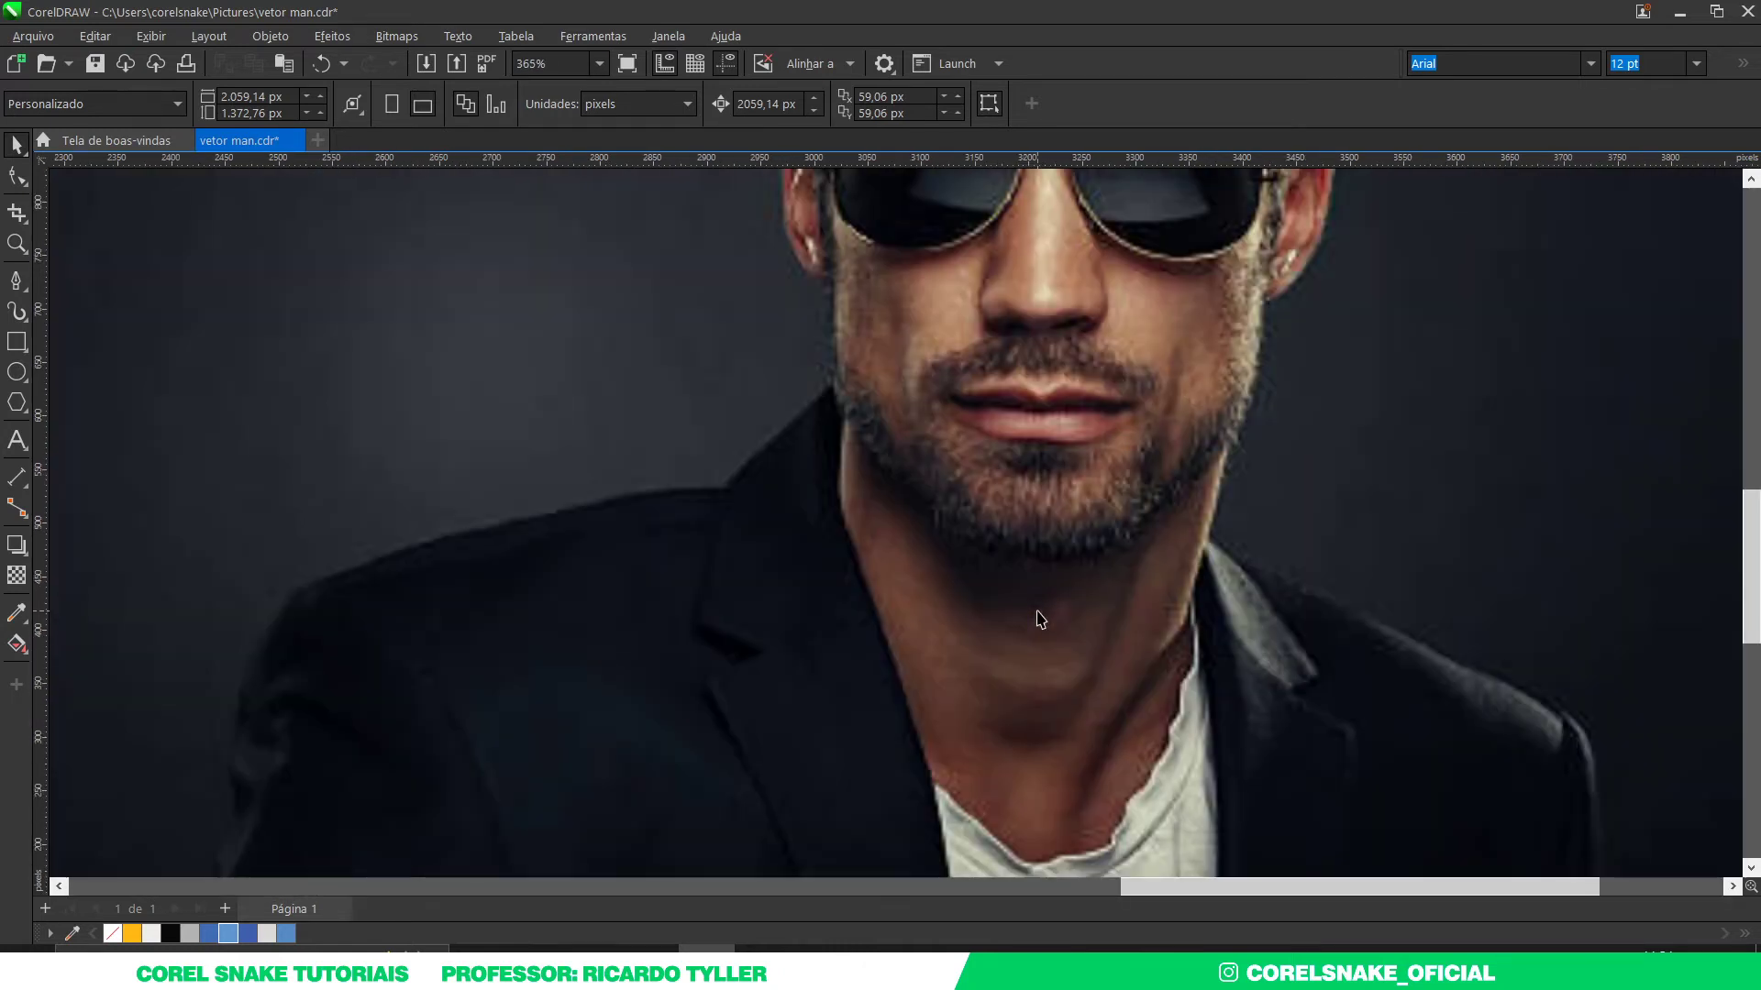
left_click(17, 281)
scroll(839, 550, "up", 2)
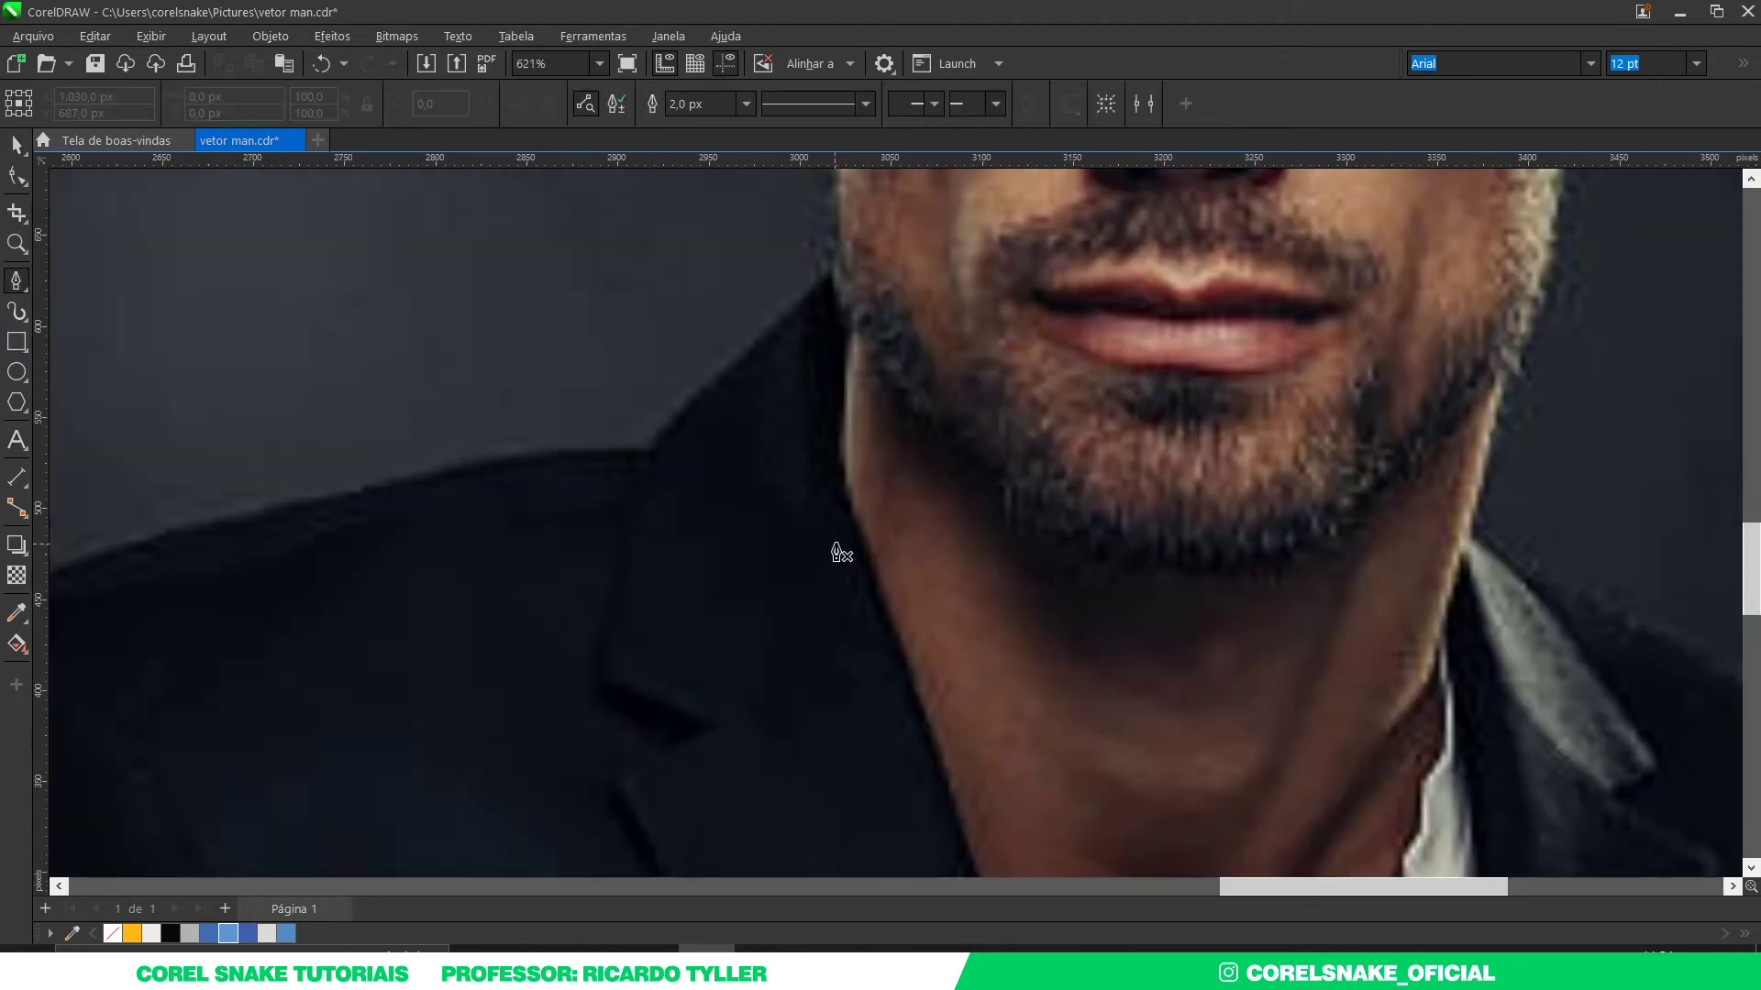
left_click(879, 287)
left_click_drag(862, 540, 872, 719)
scroll(862, 541, "up", 2)
left_click(875, 725)
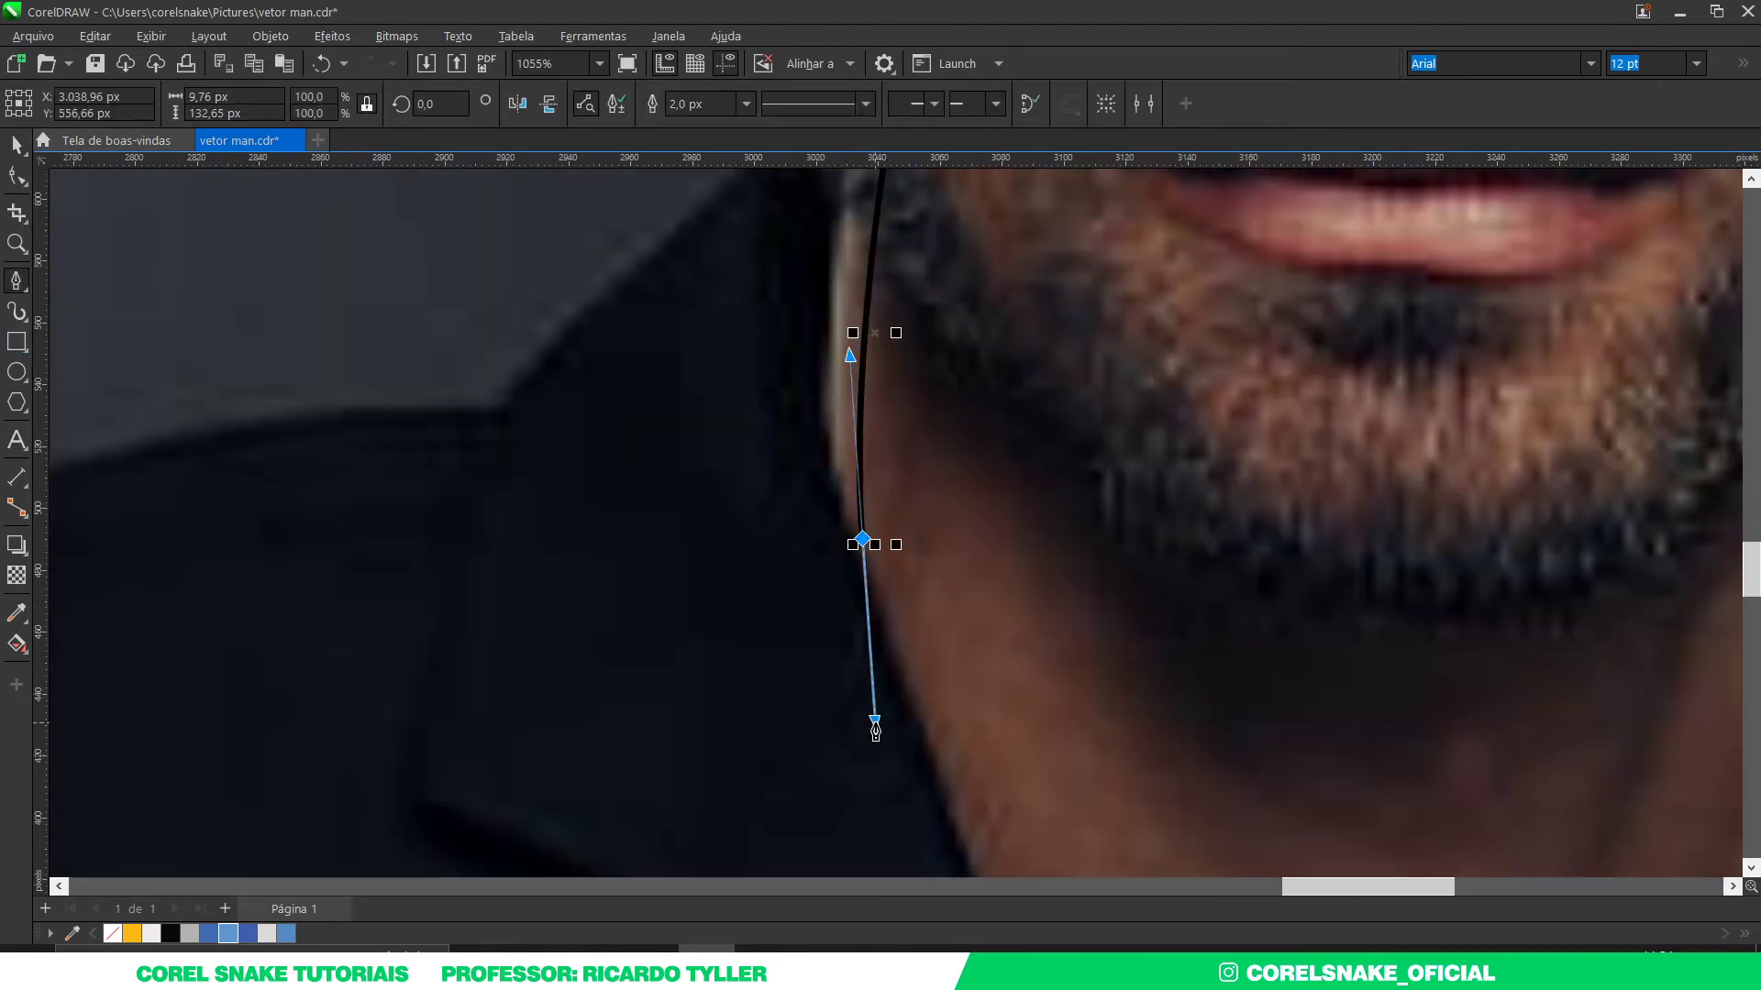
left_click_drag(942, 438, 986, 369)
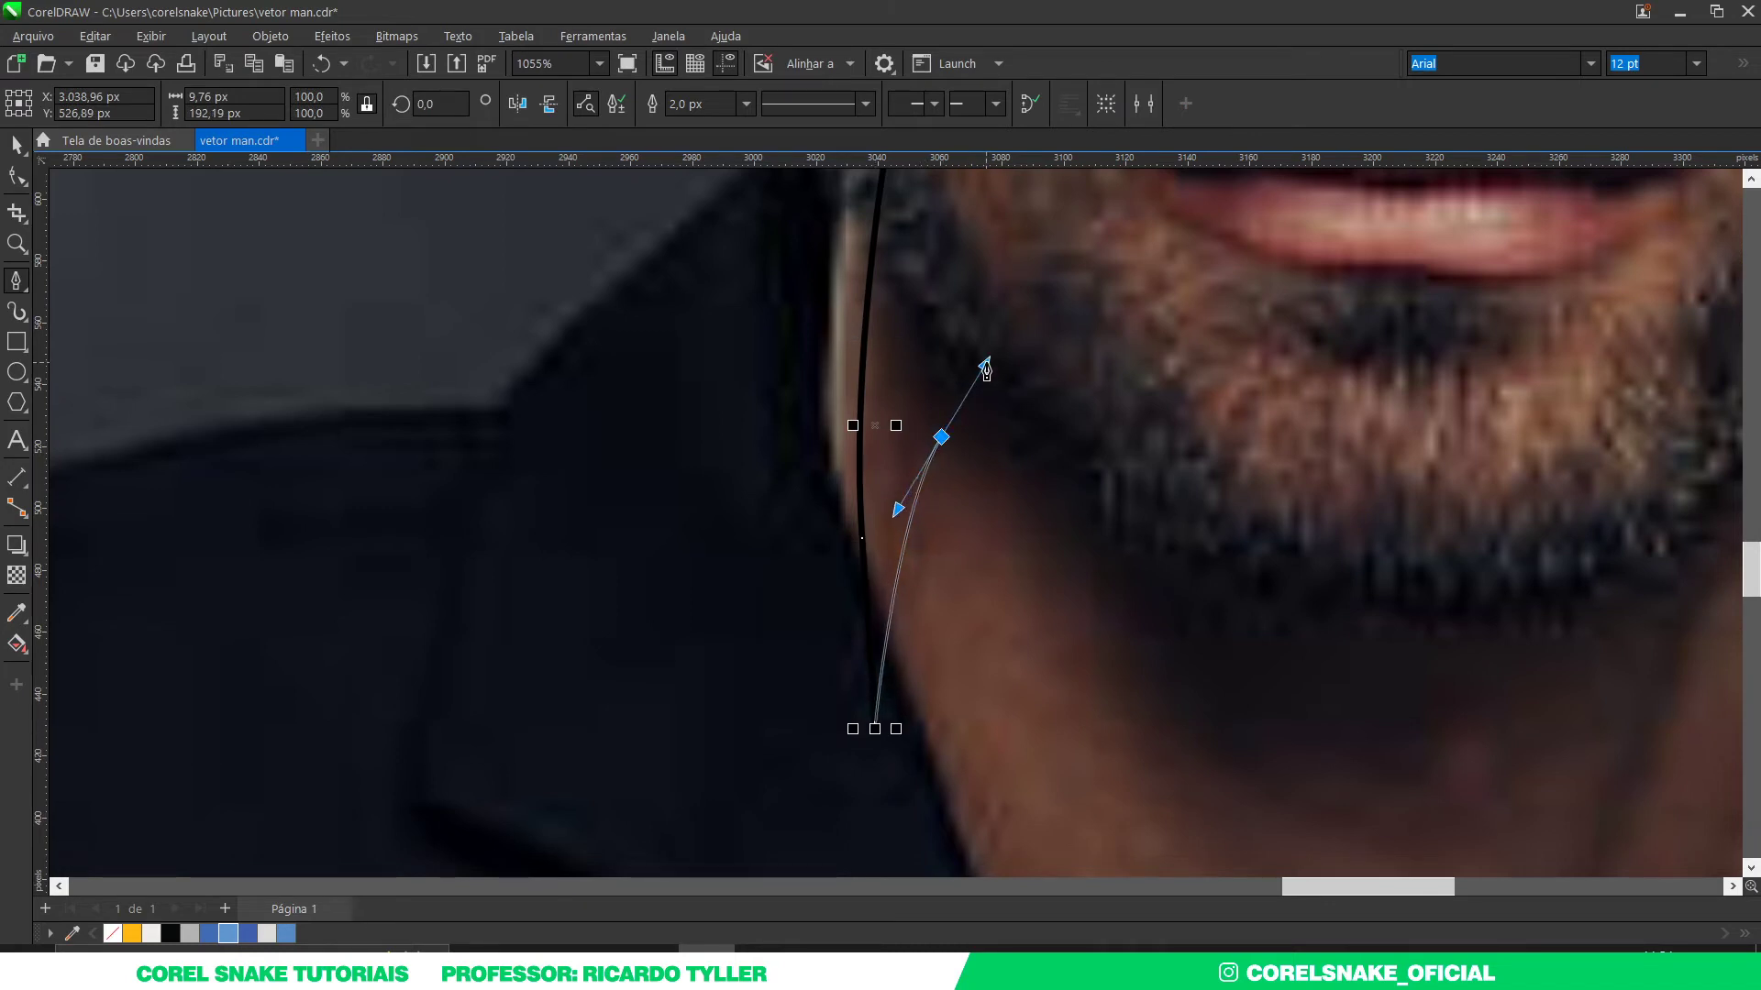
left_click_drag(1039, 519, 1039, 522)
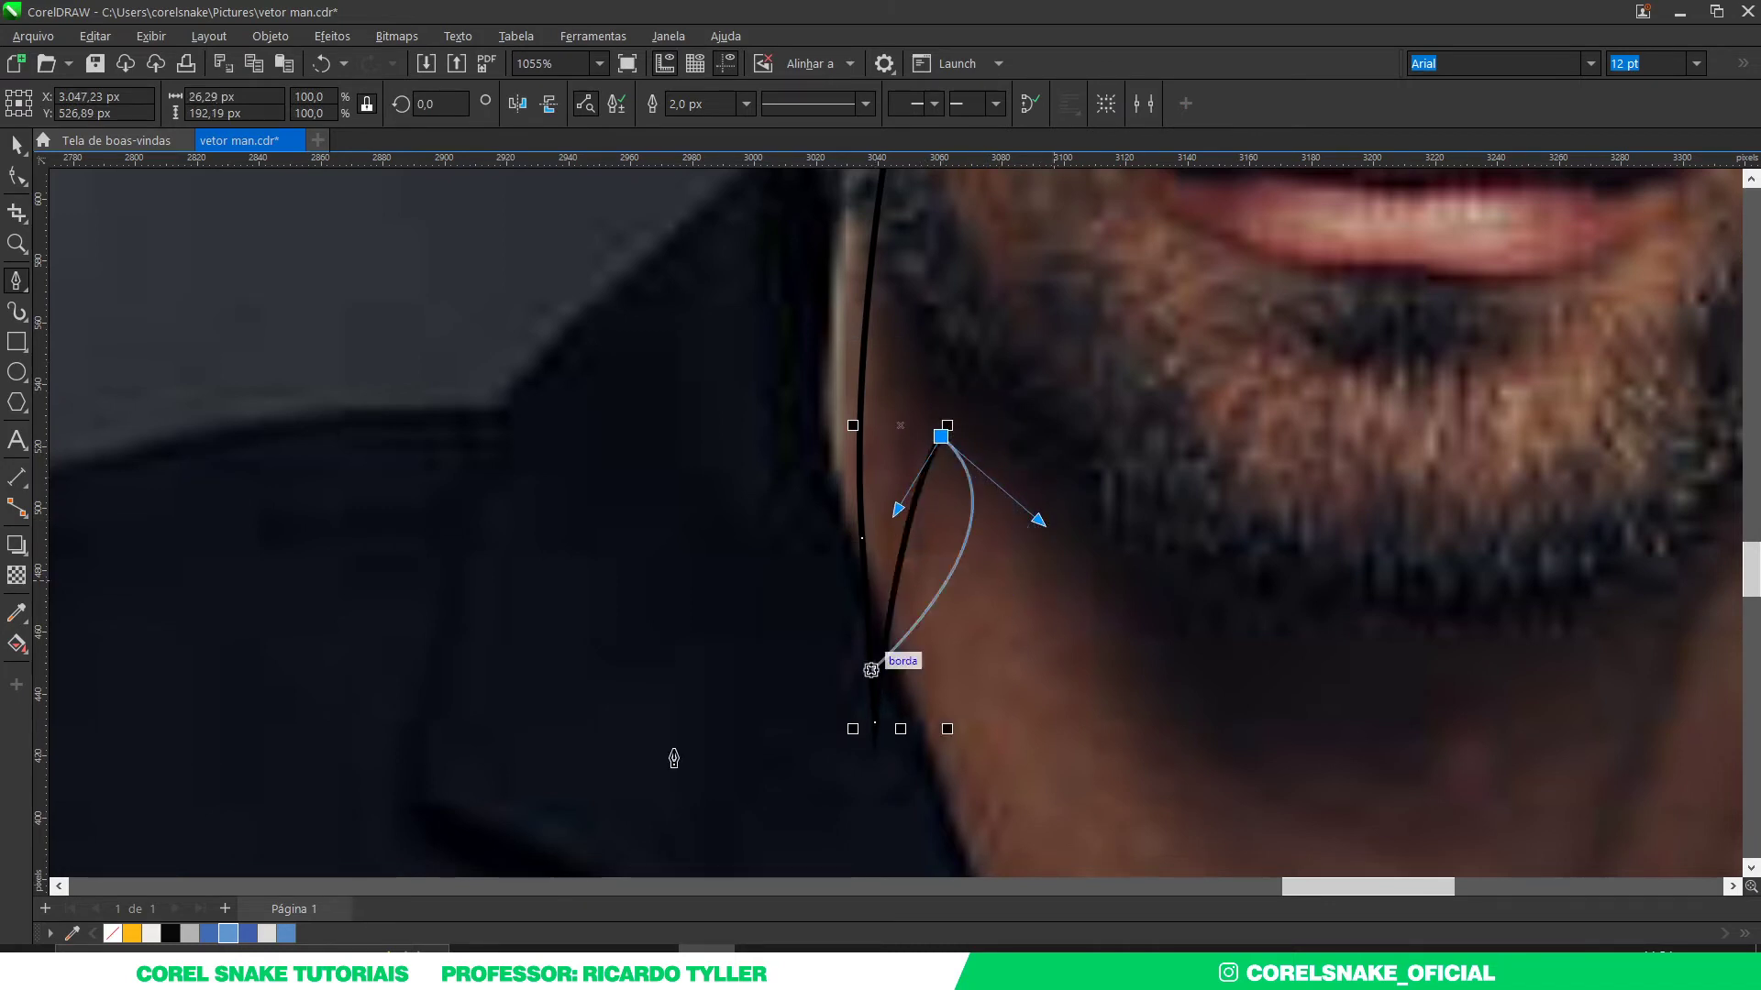
scroll(586, 658, "down", 3)
scroll(752, 677, "up", 2)
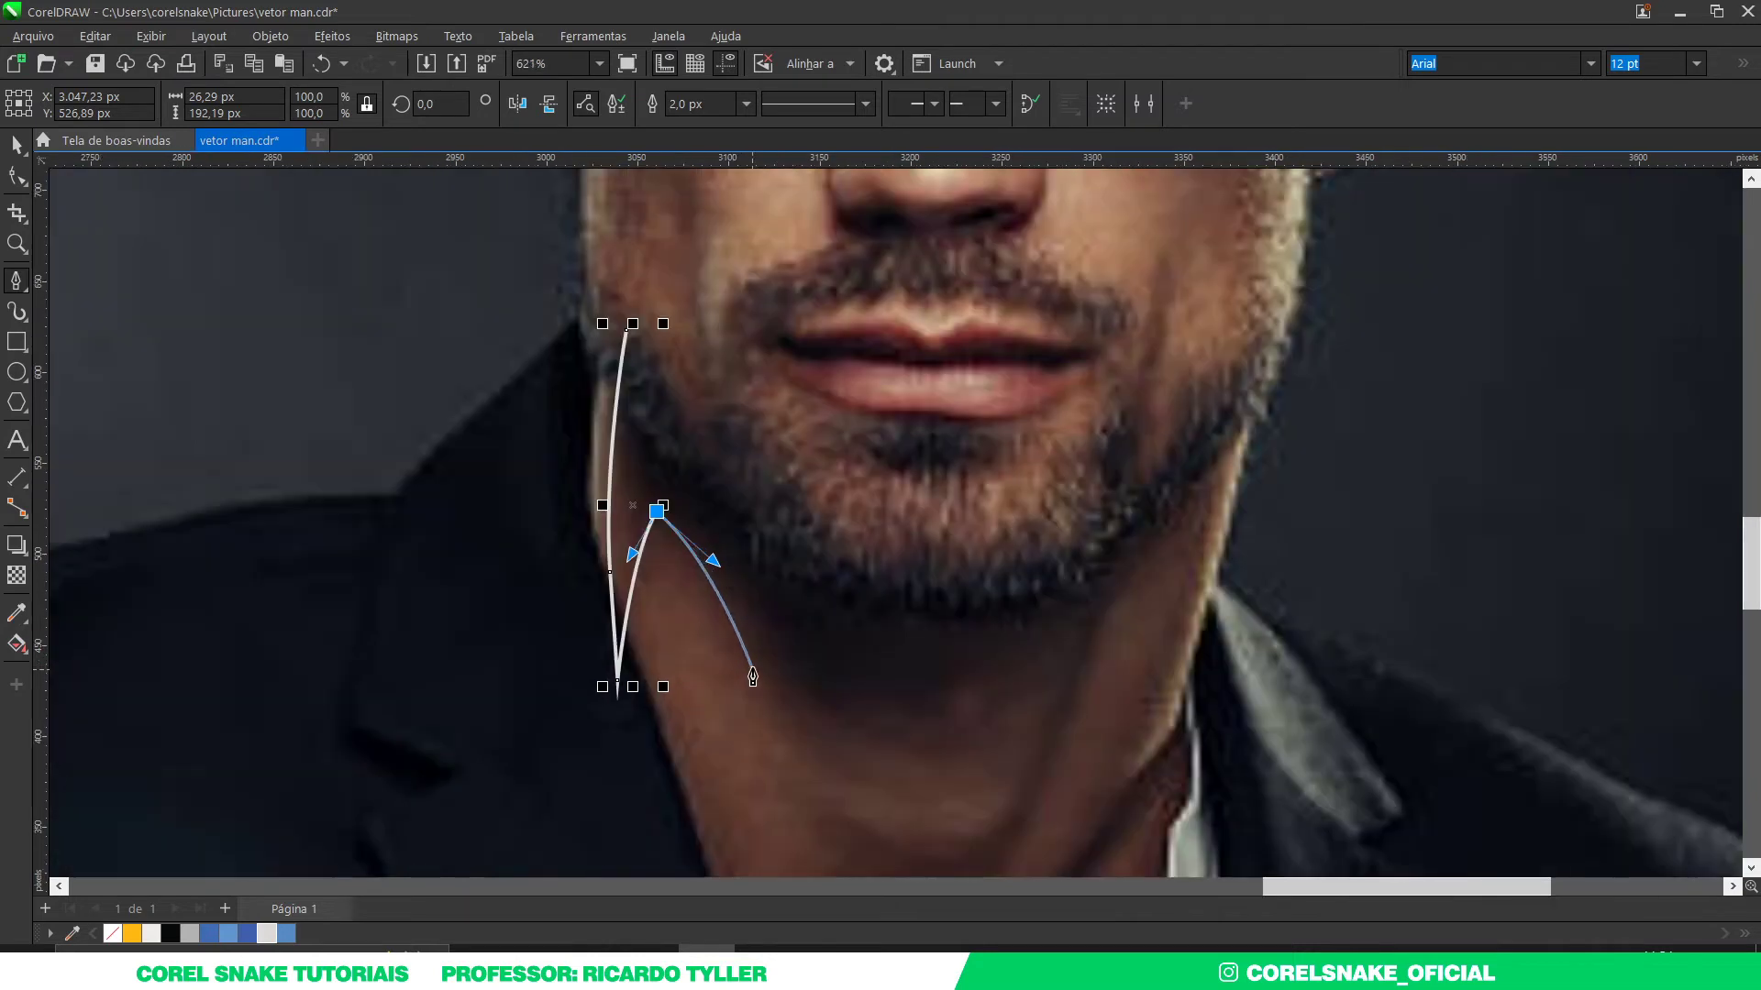
key("ctrl+z")
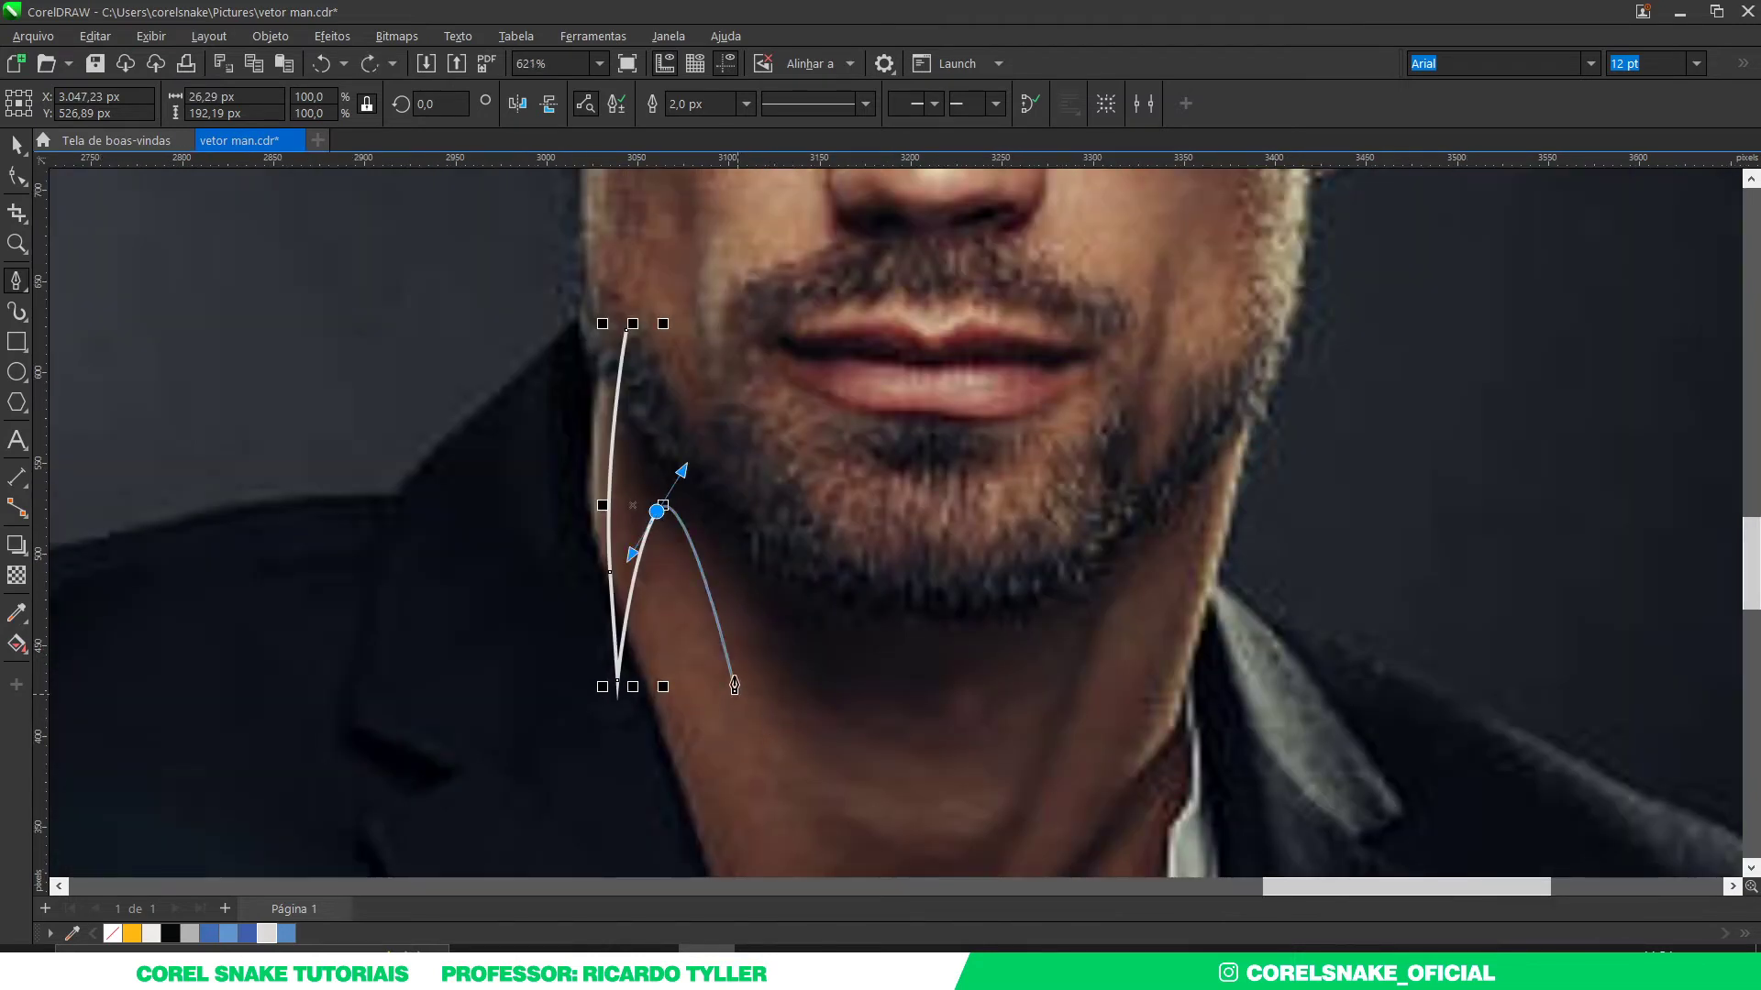
scroll(747, 657, "up", 1)
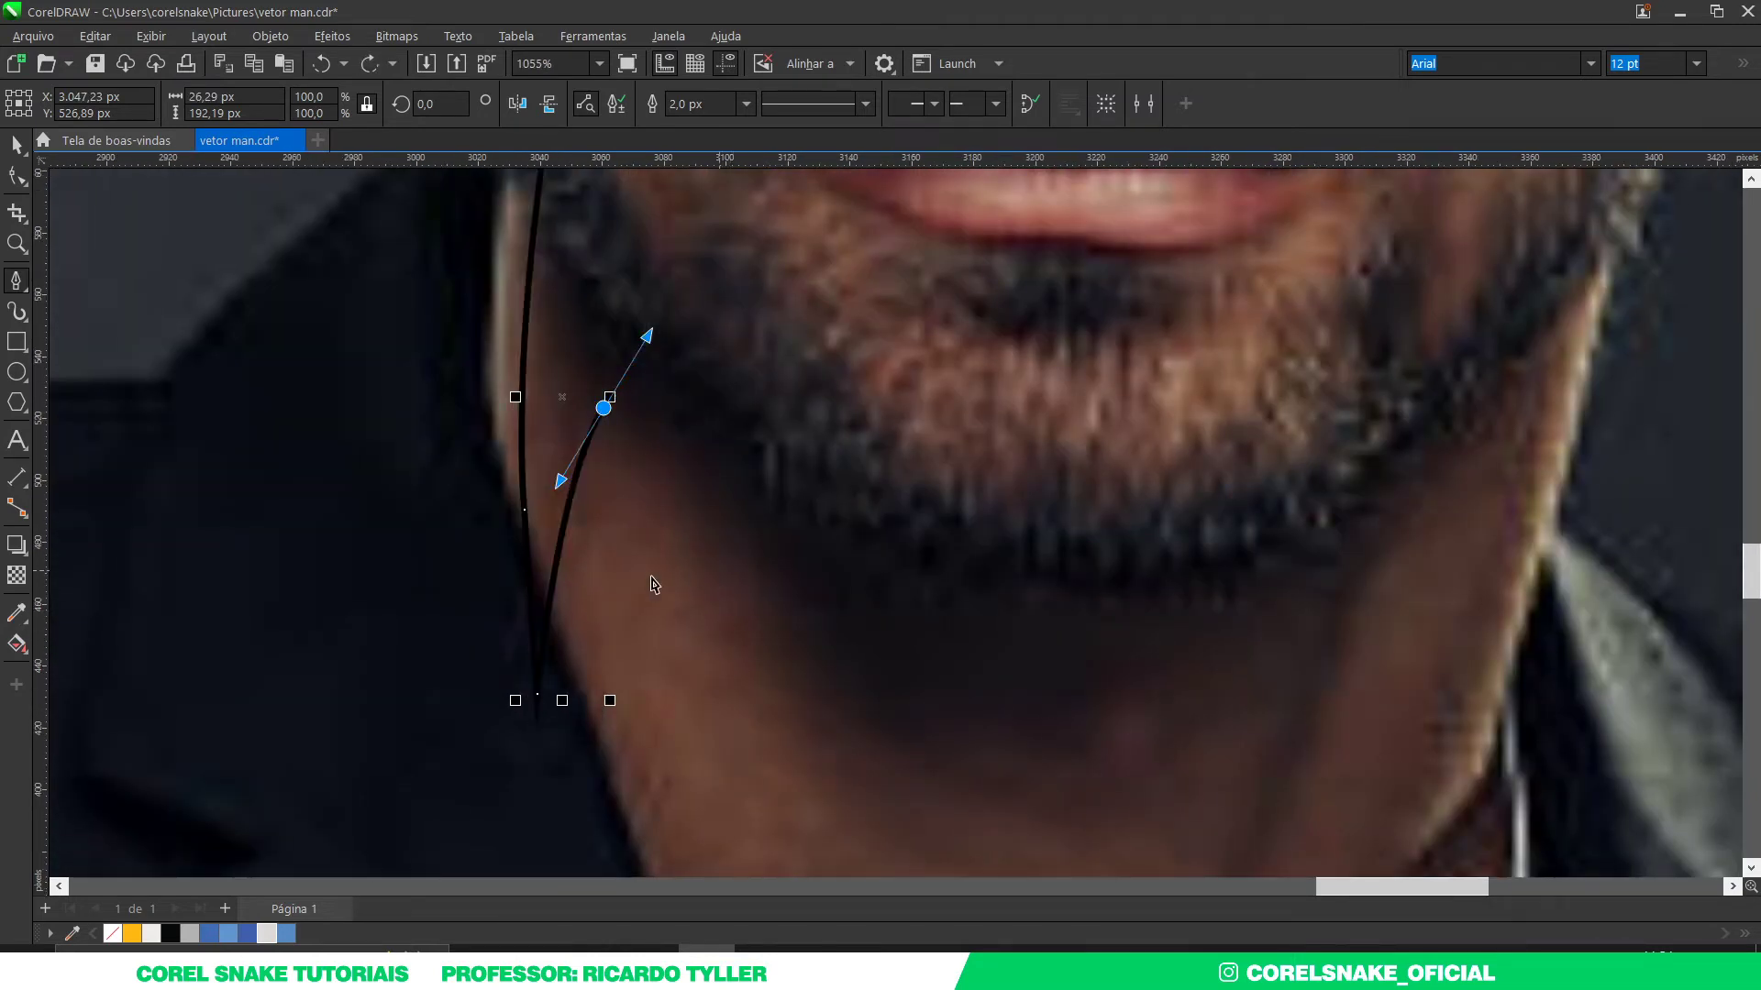
key("Delete")
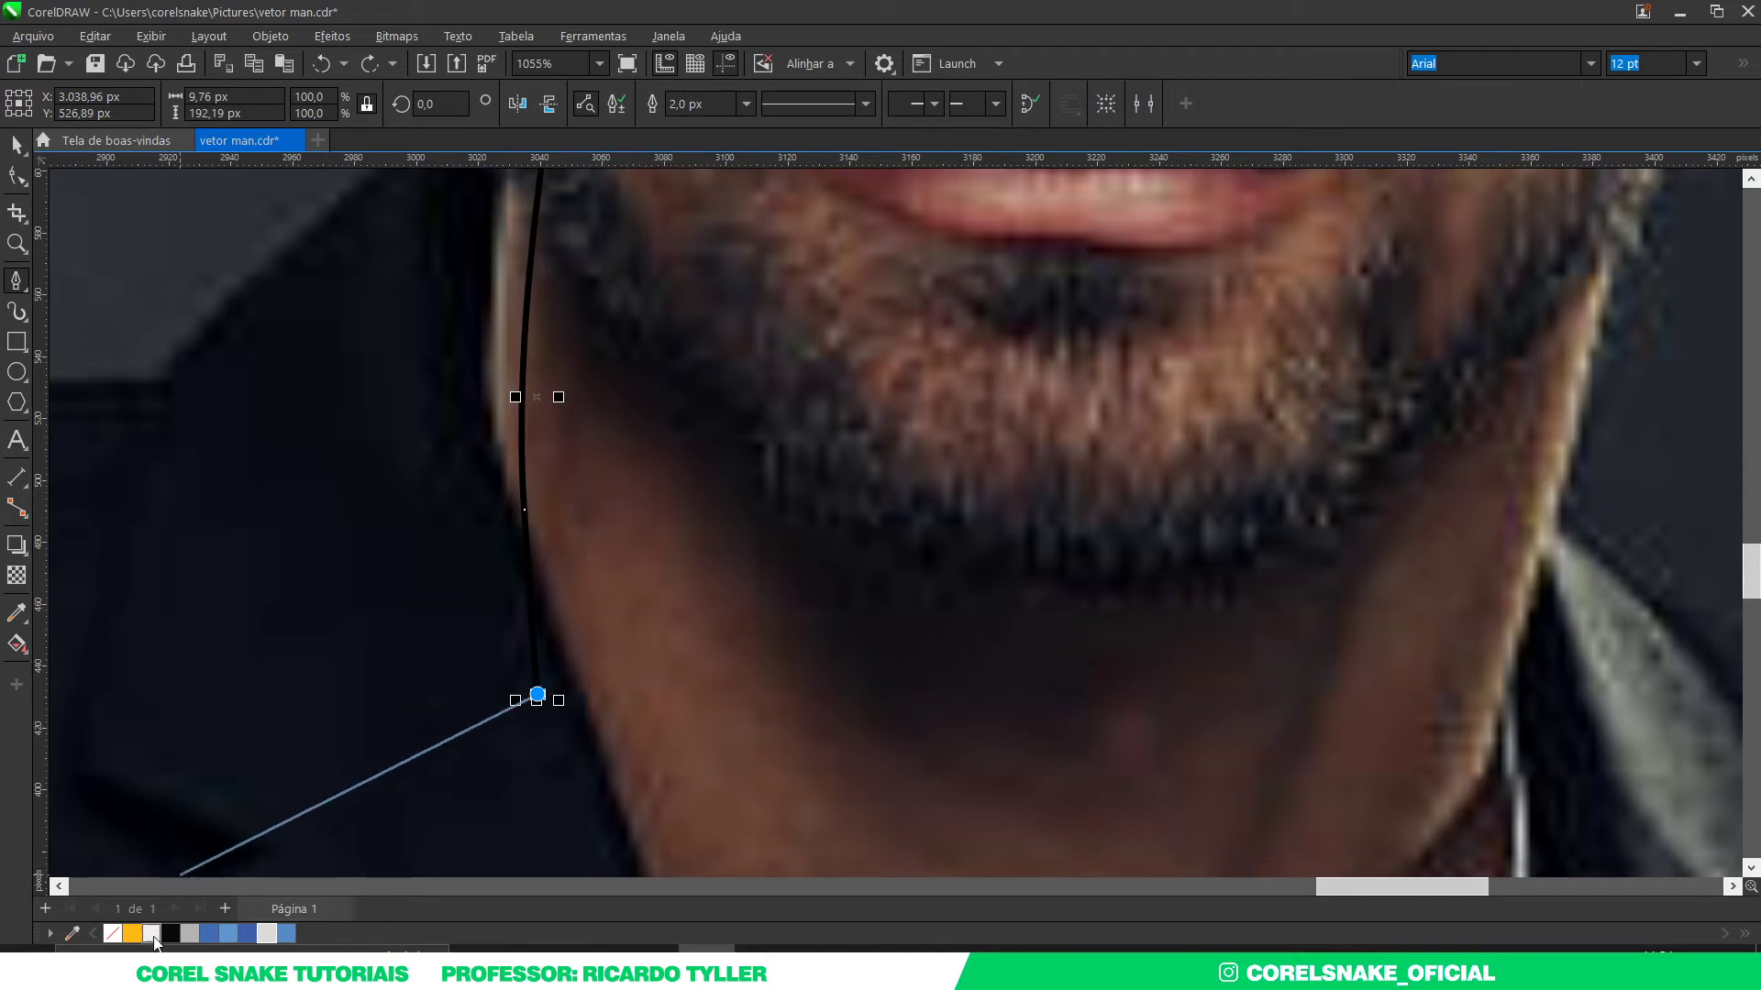
Step: Trace the beard outline along the left jaw and across the chin to the inner notch
left_click_drag(593, 443, 631, 371)
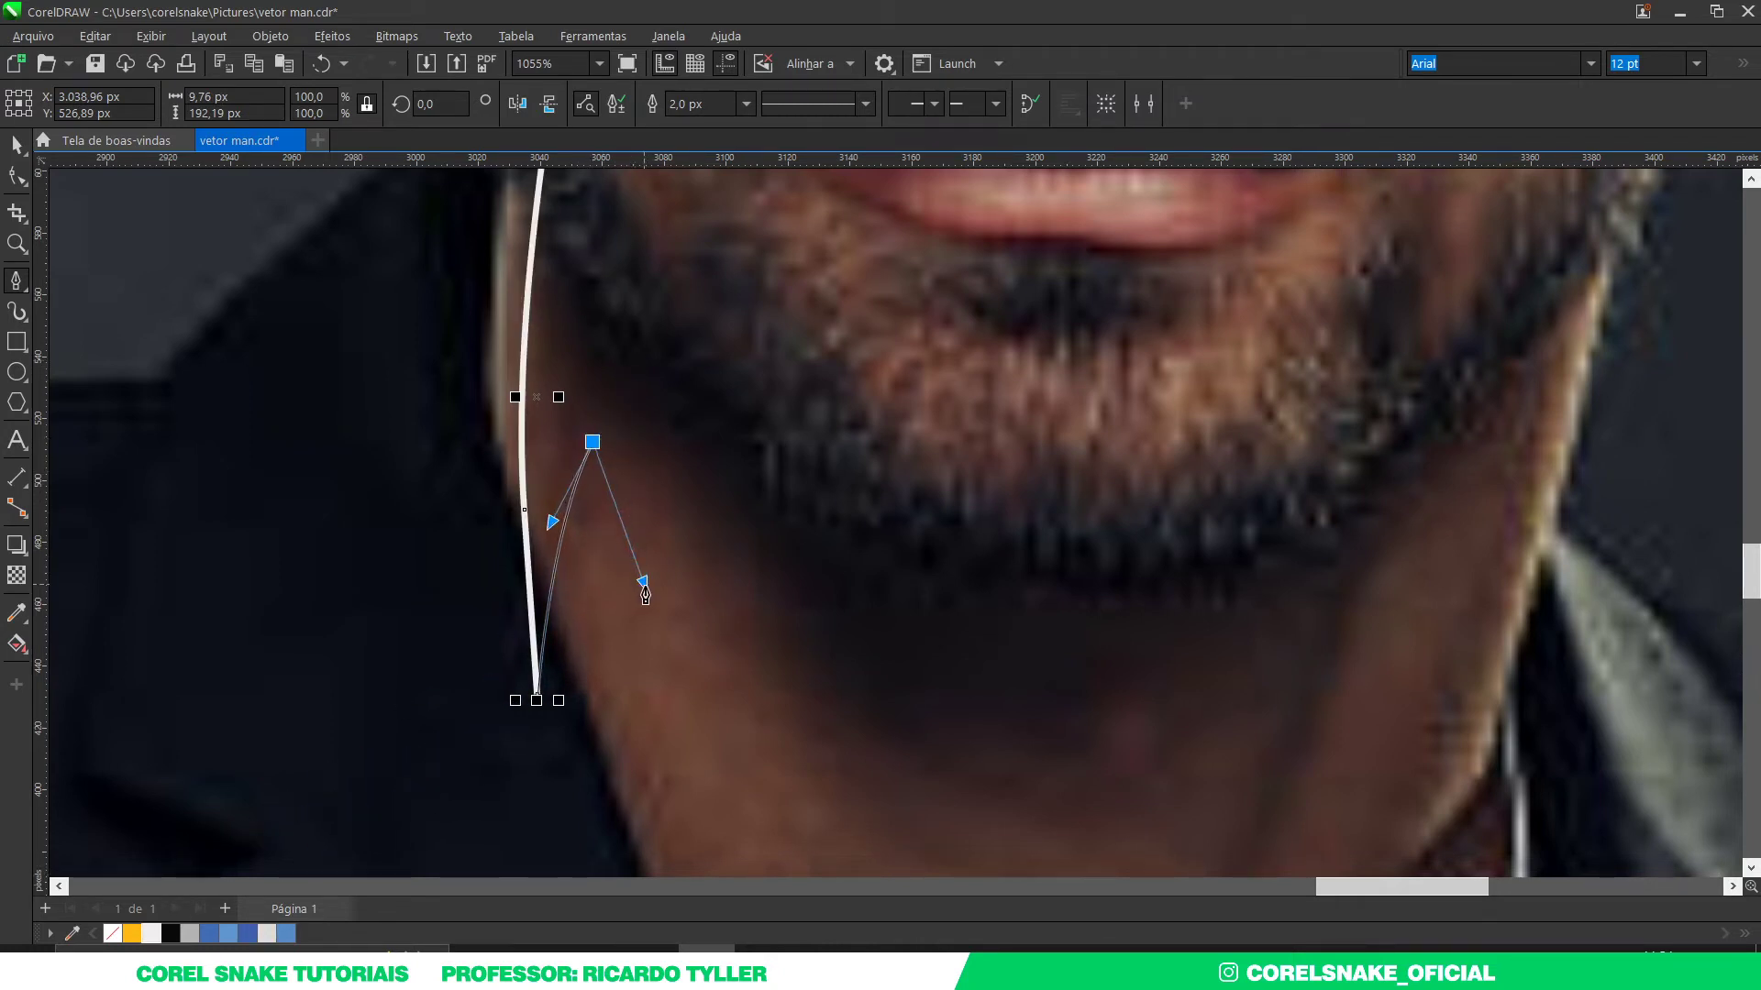
scroll(660, 629, "down", 2)
scroll(747, 716, "up", 2)
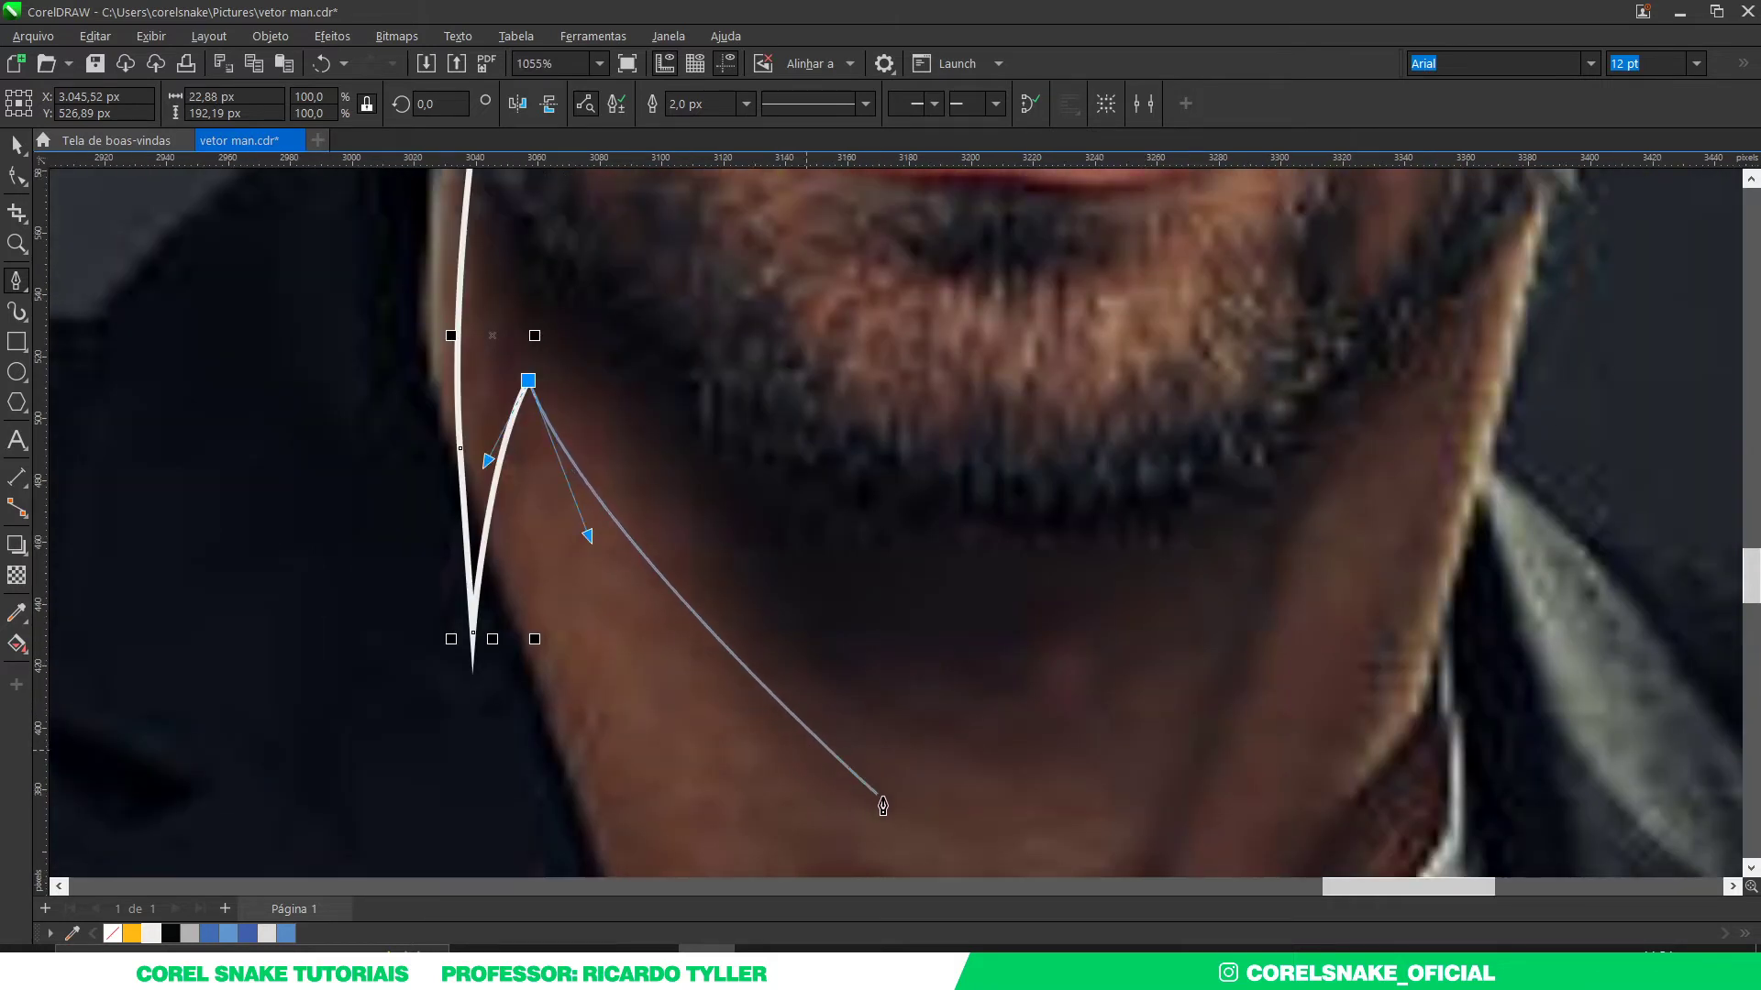
left_click_drag(895, 799, 1013, 843)
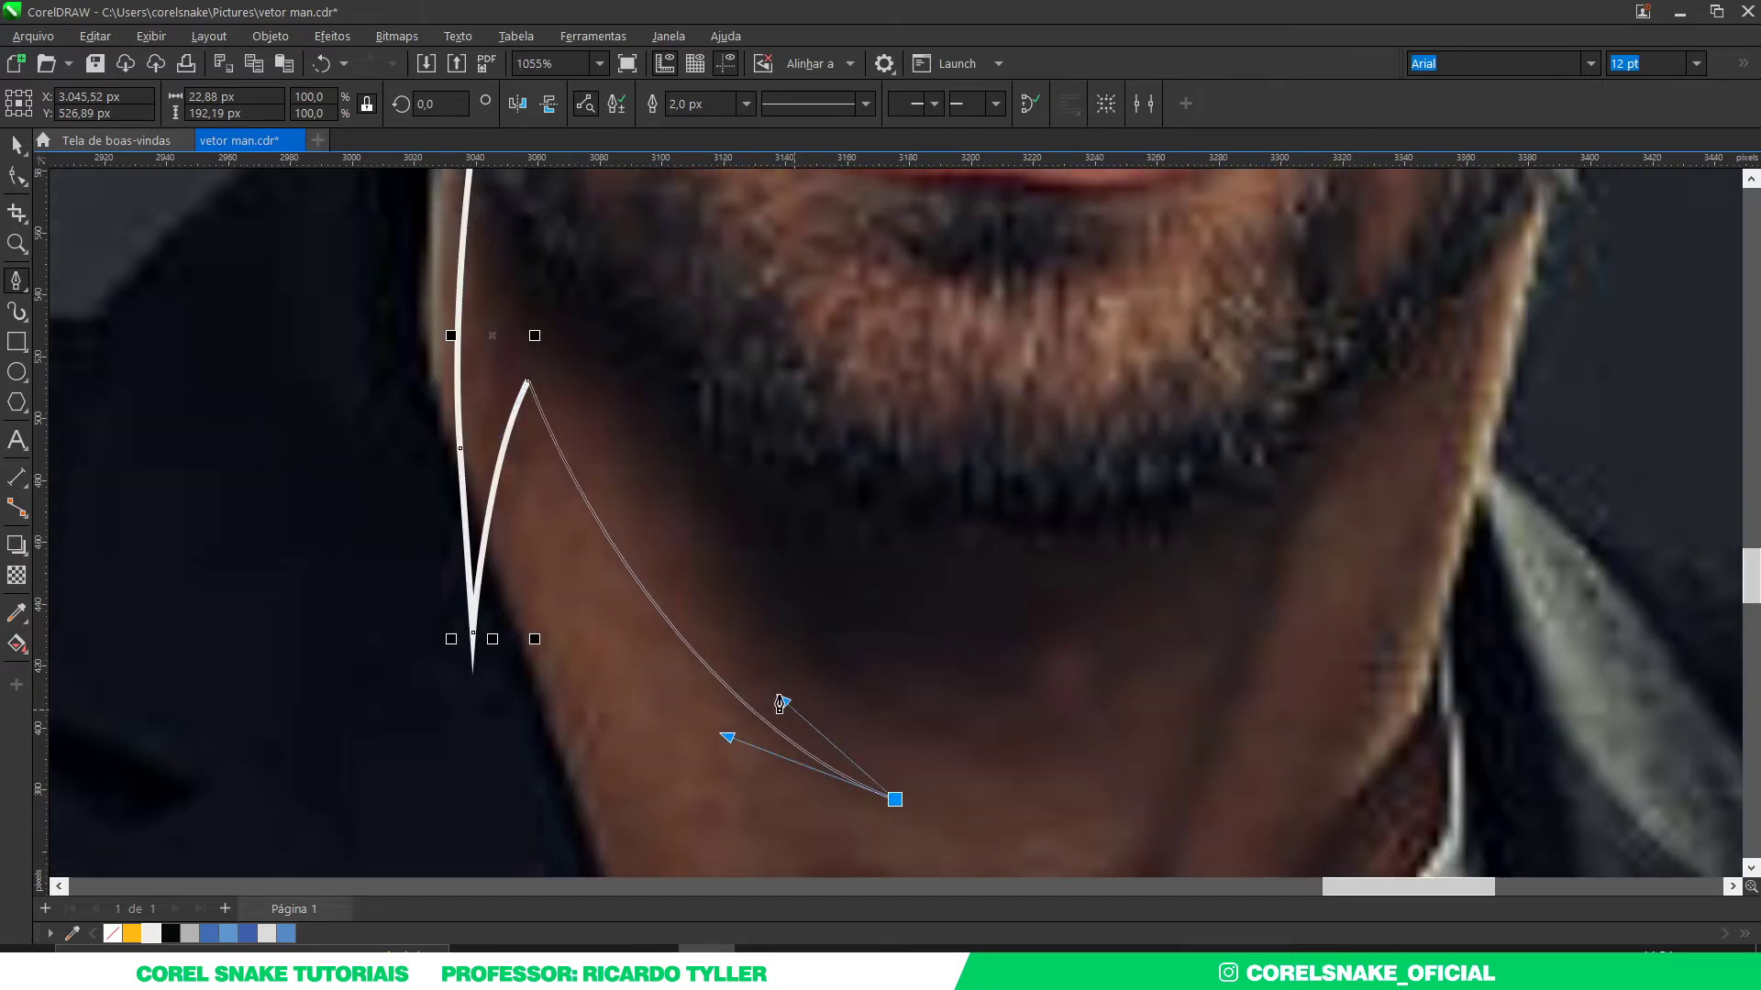
left_click(779, 654)
left_click_drag(1025, 765, 1181, 811)
mouse_move(897, 670)
left_mouse_down()
mouse_move(1041, 679)
mouse_move(1082, 647)
mouse_move(1112, 697)
mouse_move(1111, 670)
left_mouse_up()
scroll(1109, 651, "up", 2)
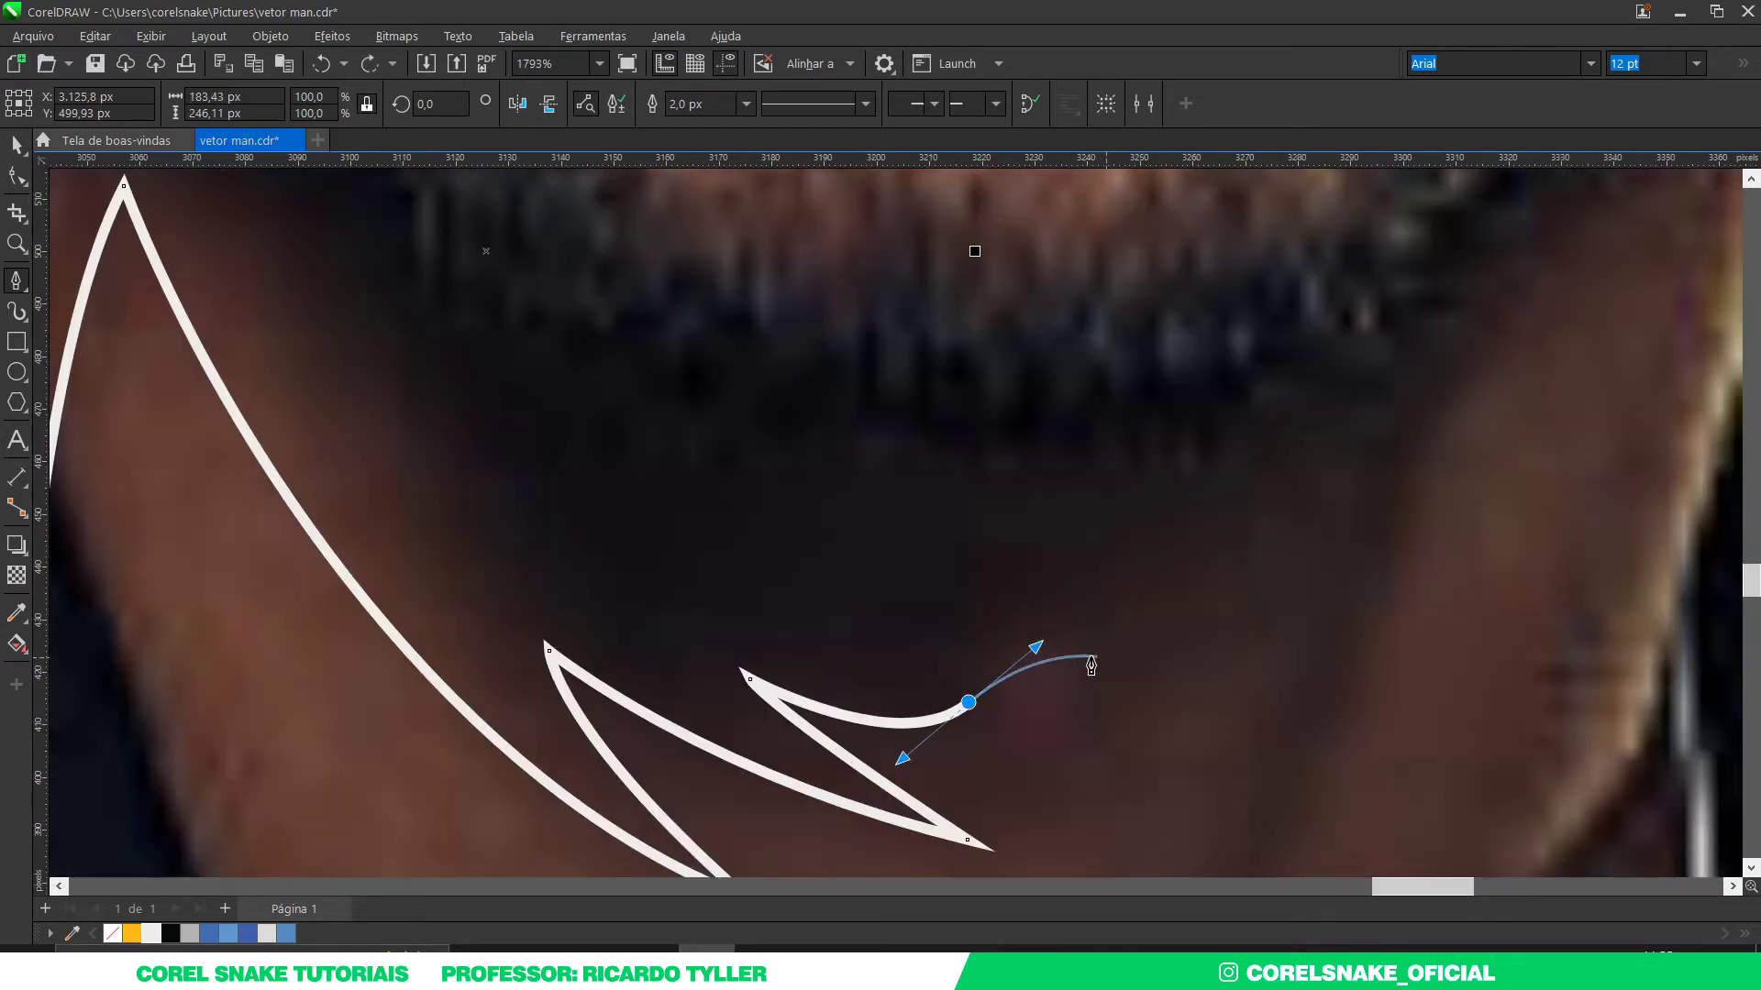
left_click(1076, 741)
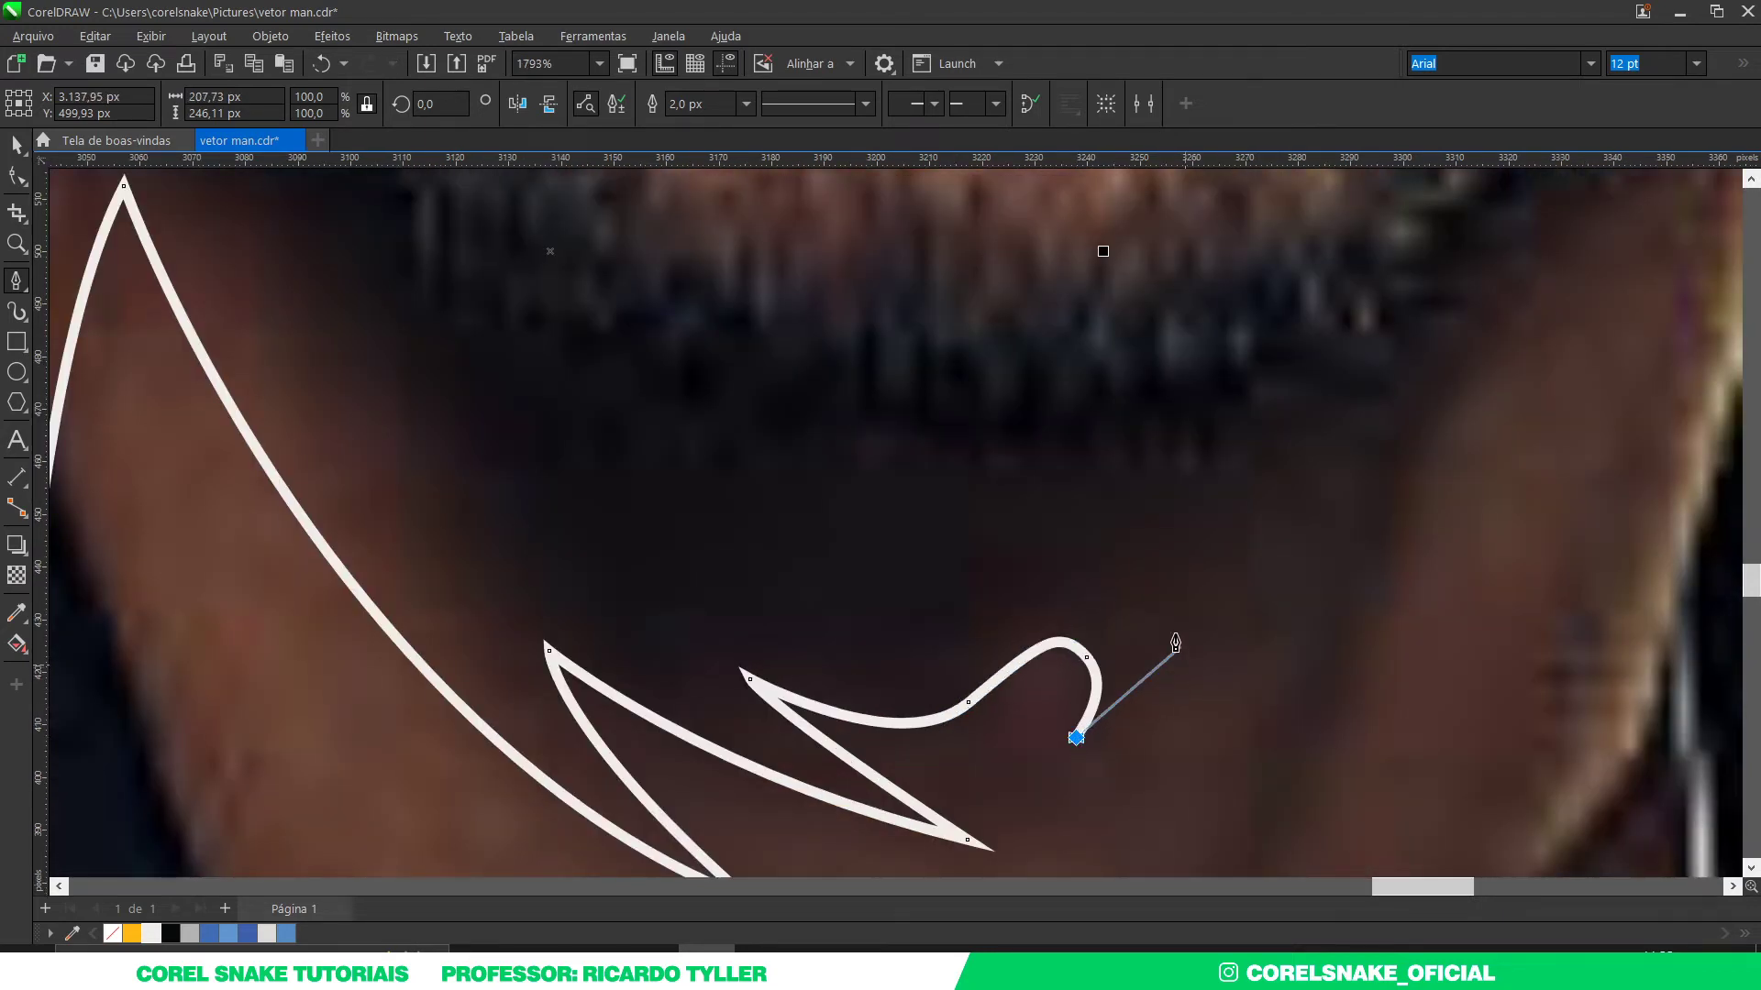
Step: Shape the beard's wavy lower edge into rounded lobes and tufts below the chin
scroll(1155, 633, "down", 5)
scroll(1163, 647, "up", 2)
scroll(1183, 633, "up", 3)
left_click_drag(1214, 597, 1307, 596)
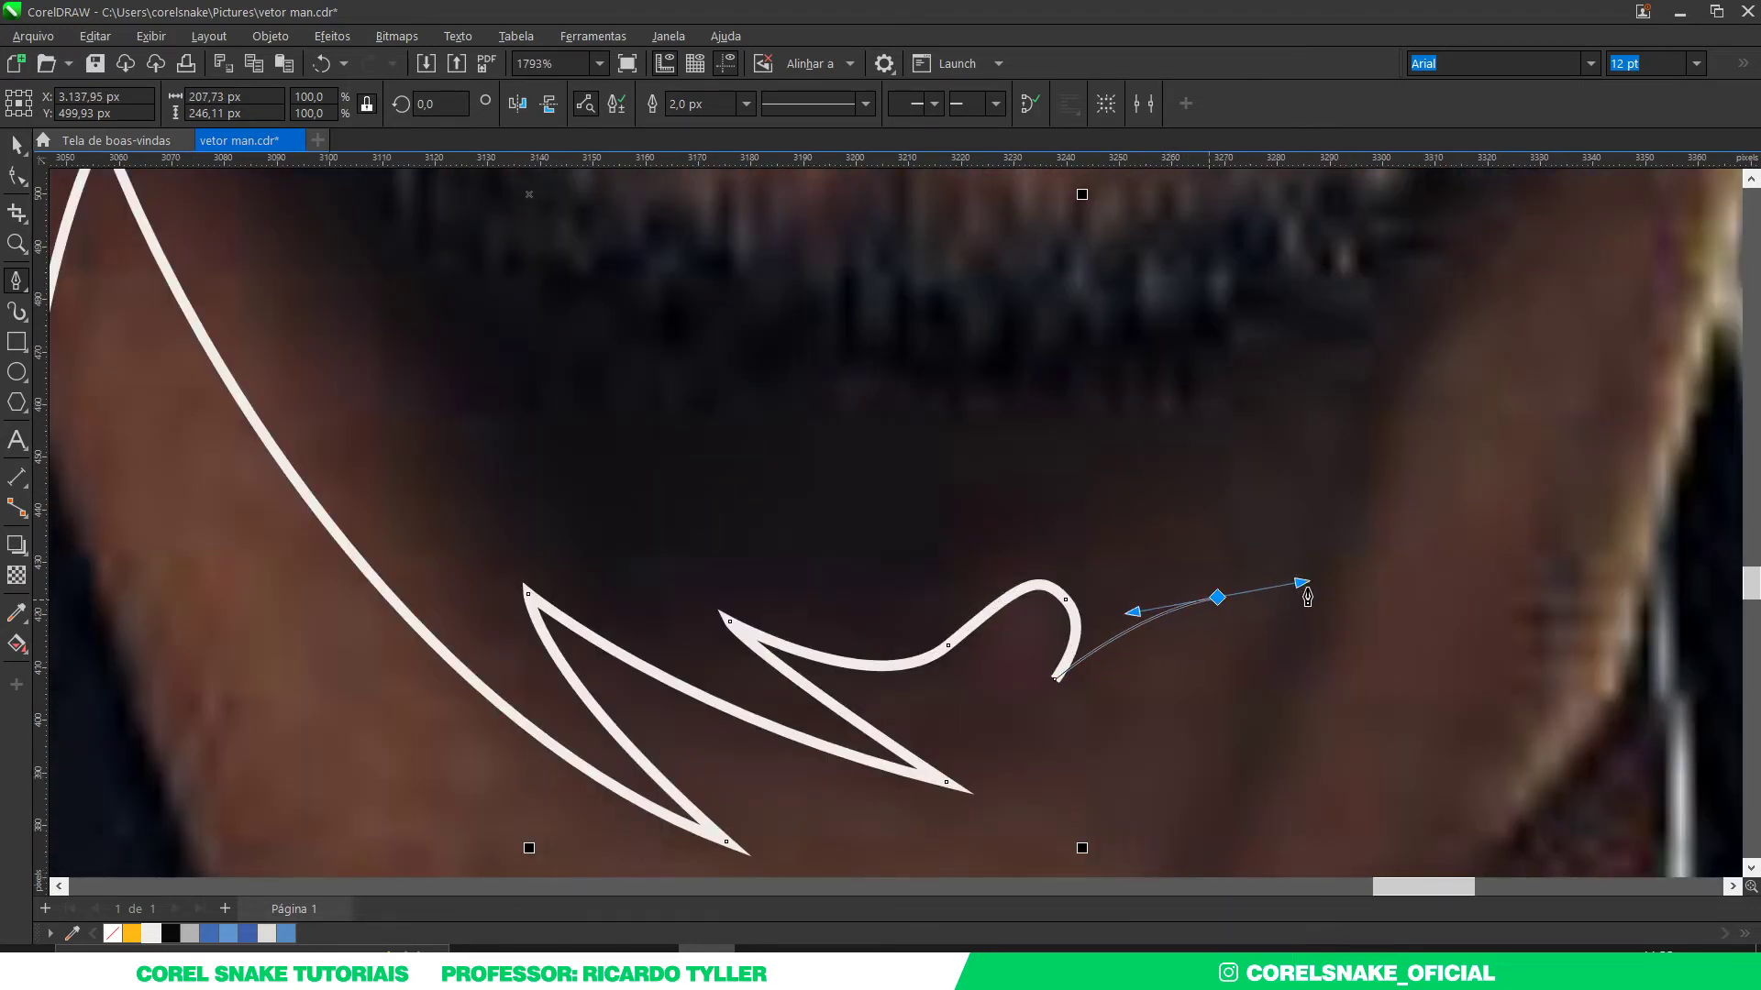
scroll(1238, 786, "down", 5)
scroll(1257, 766, "up", 2)
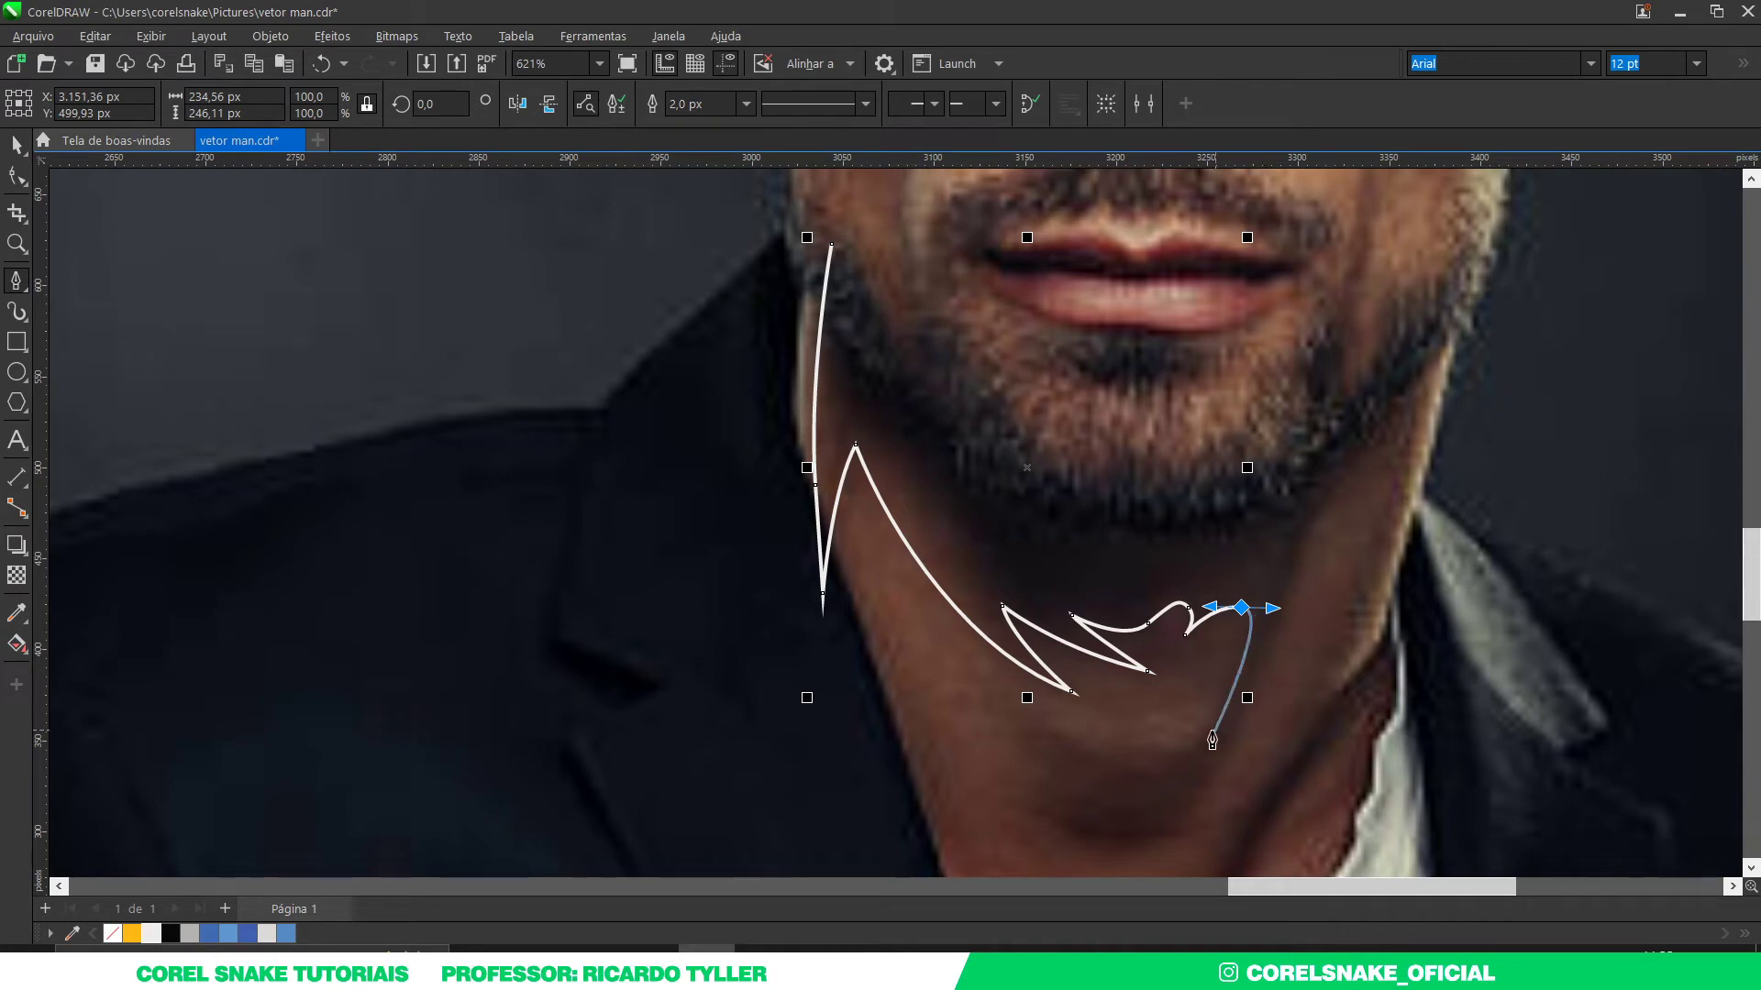
left_click_drag(1181, 745, 1136, 766)
scroll(1078, 760, "up", 2)
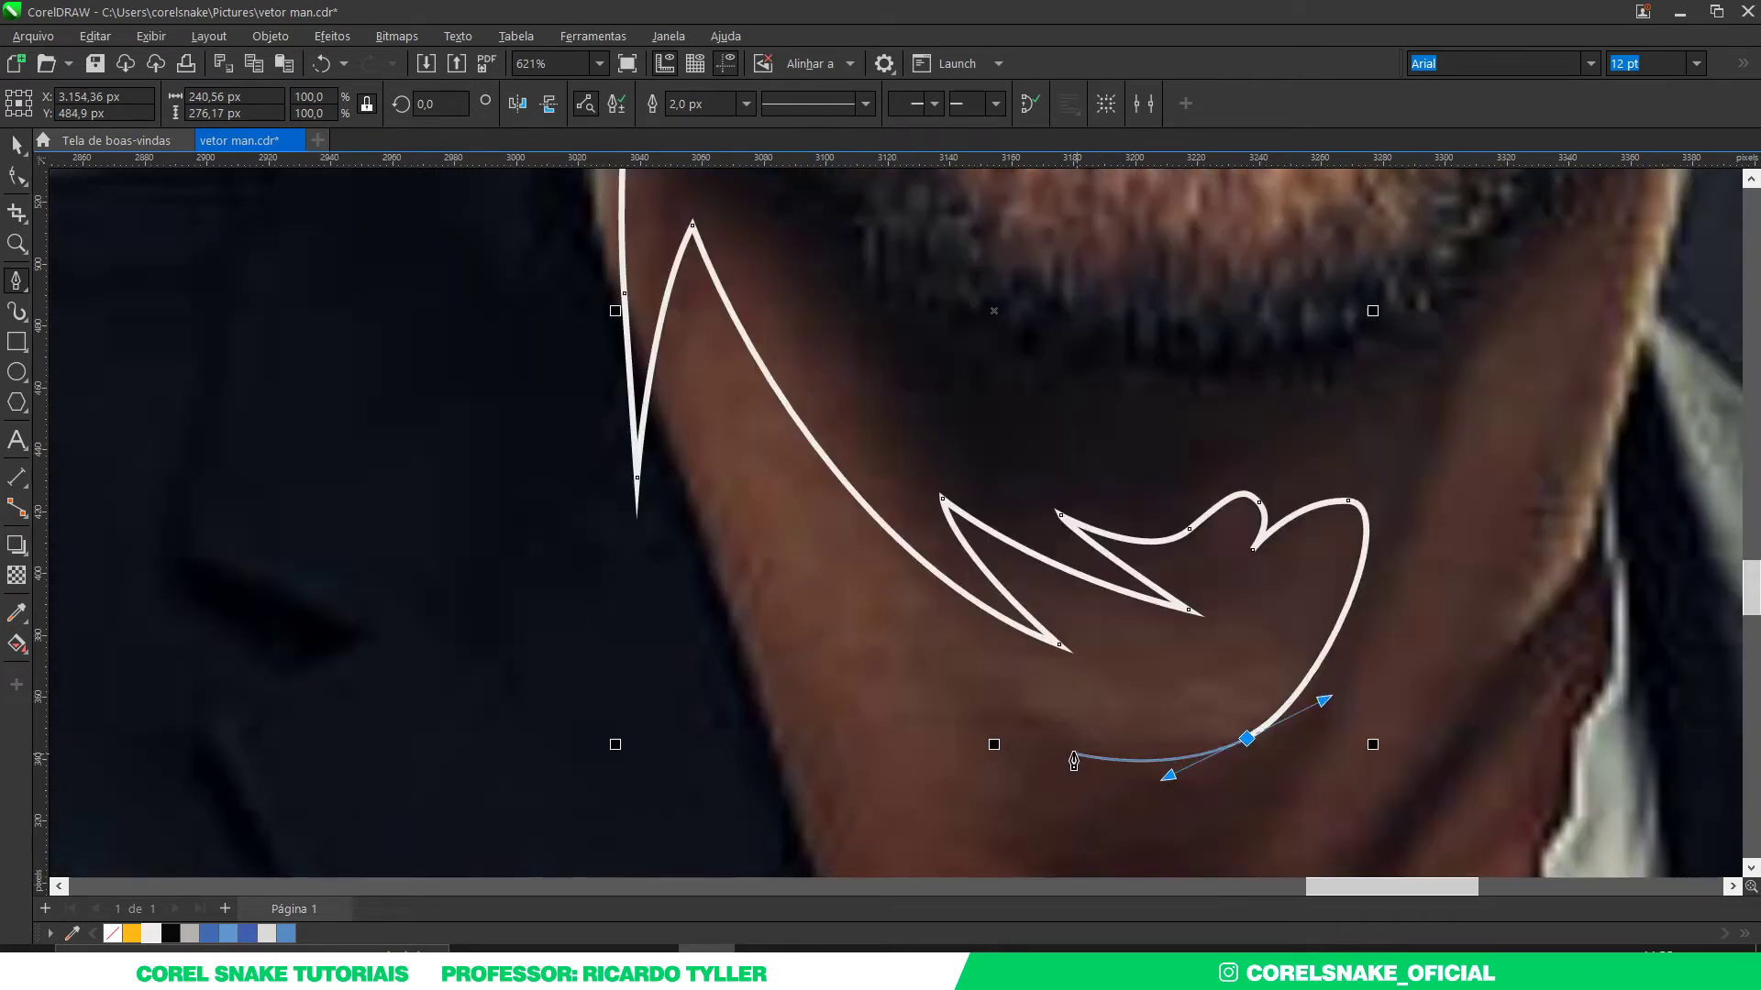
left_click_drag(987, 699, 1029, 808)
scroll(989, 725, "down", 3)
scroll(1013, 766, "up", 3)
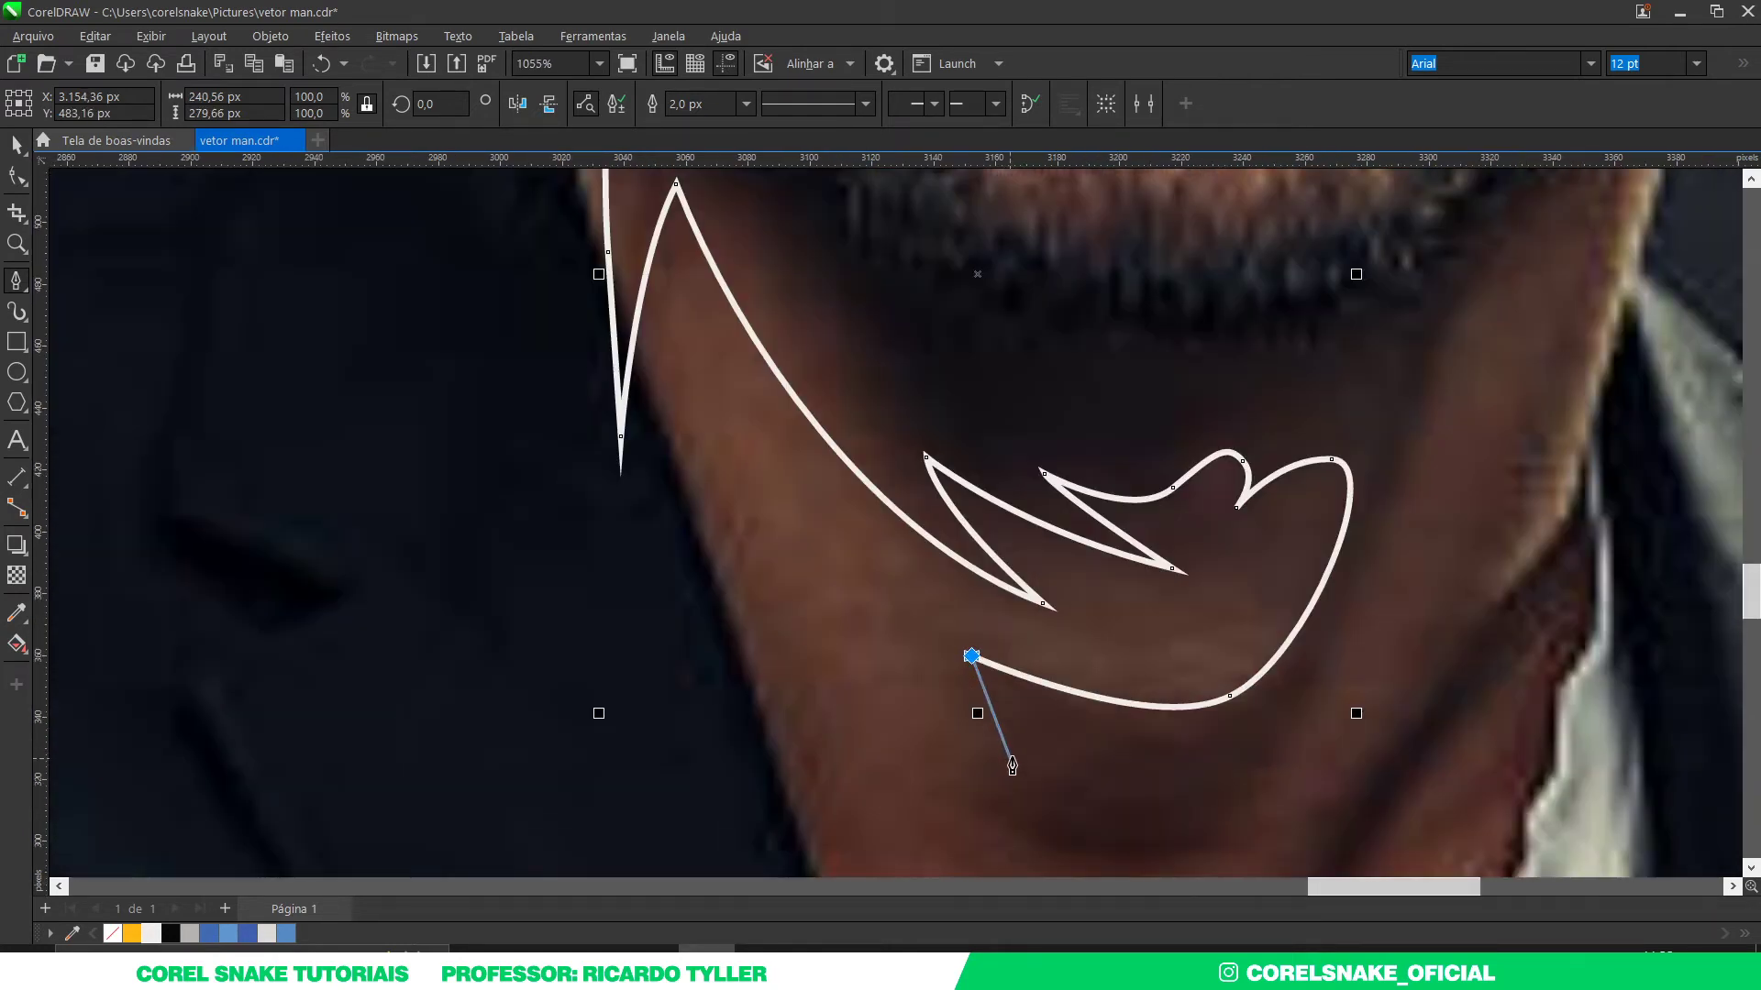
left_click_drag(1064, 749, 1113, 784)
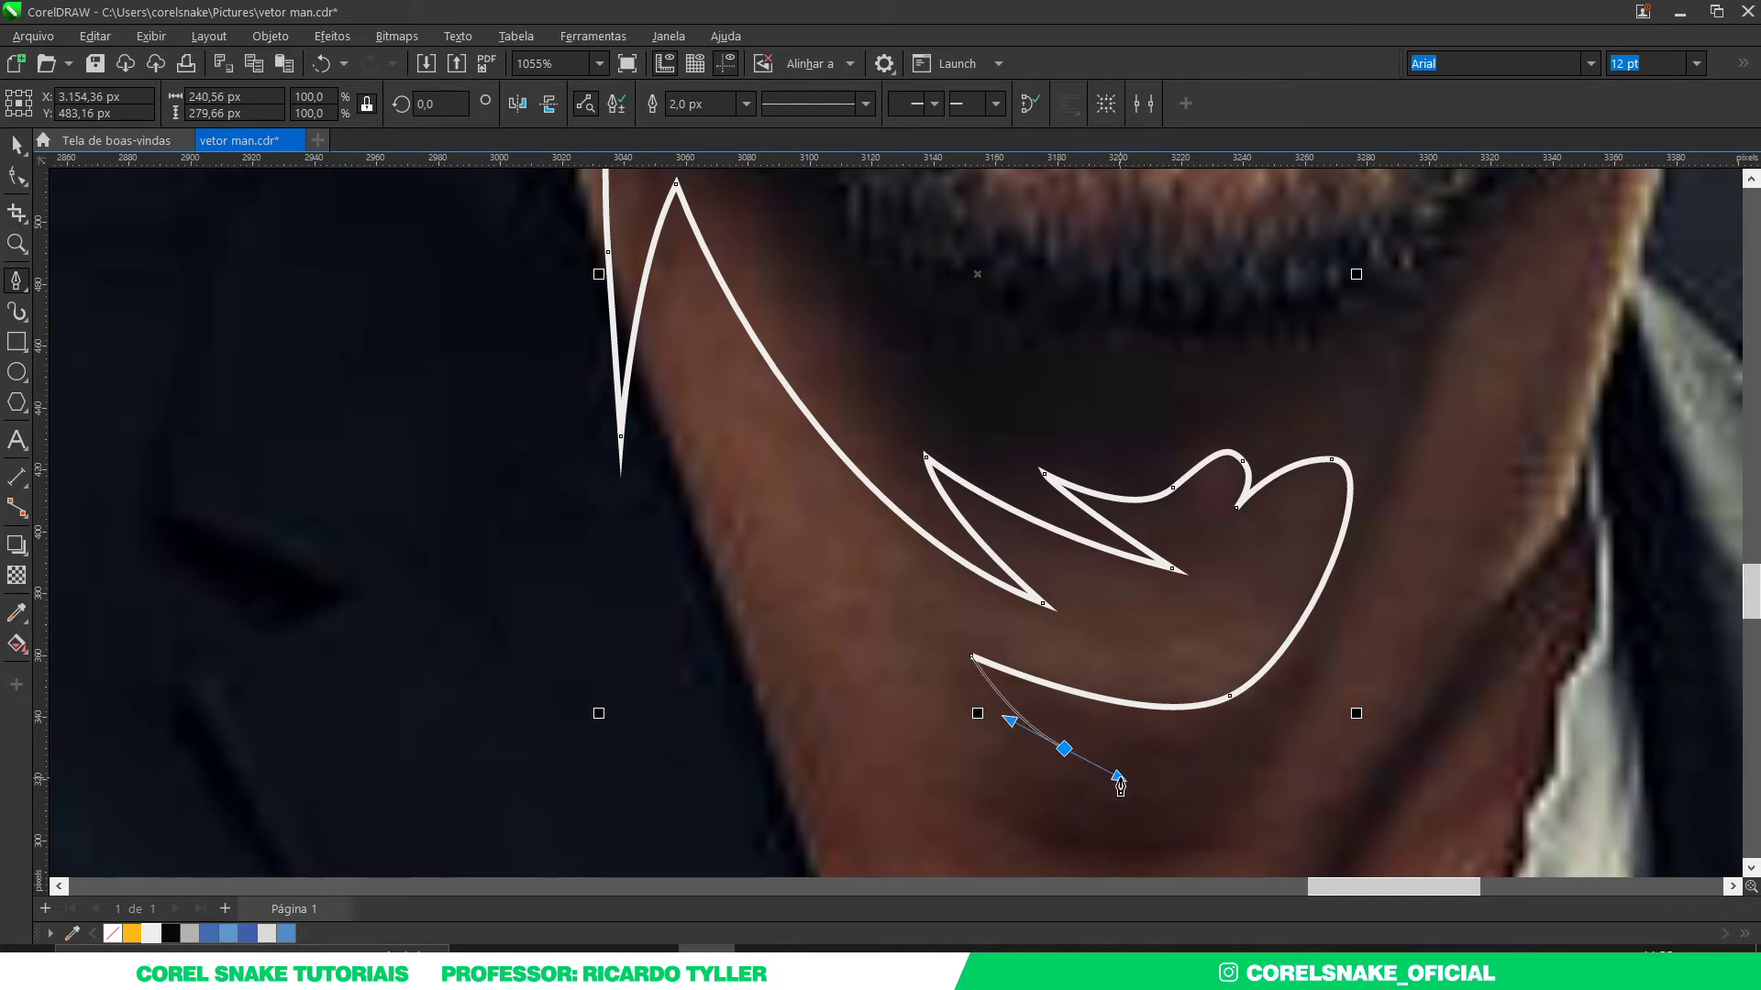
left_click_drag(1120, 784, 1169, 786)
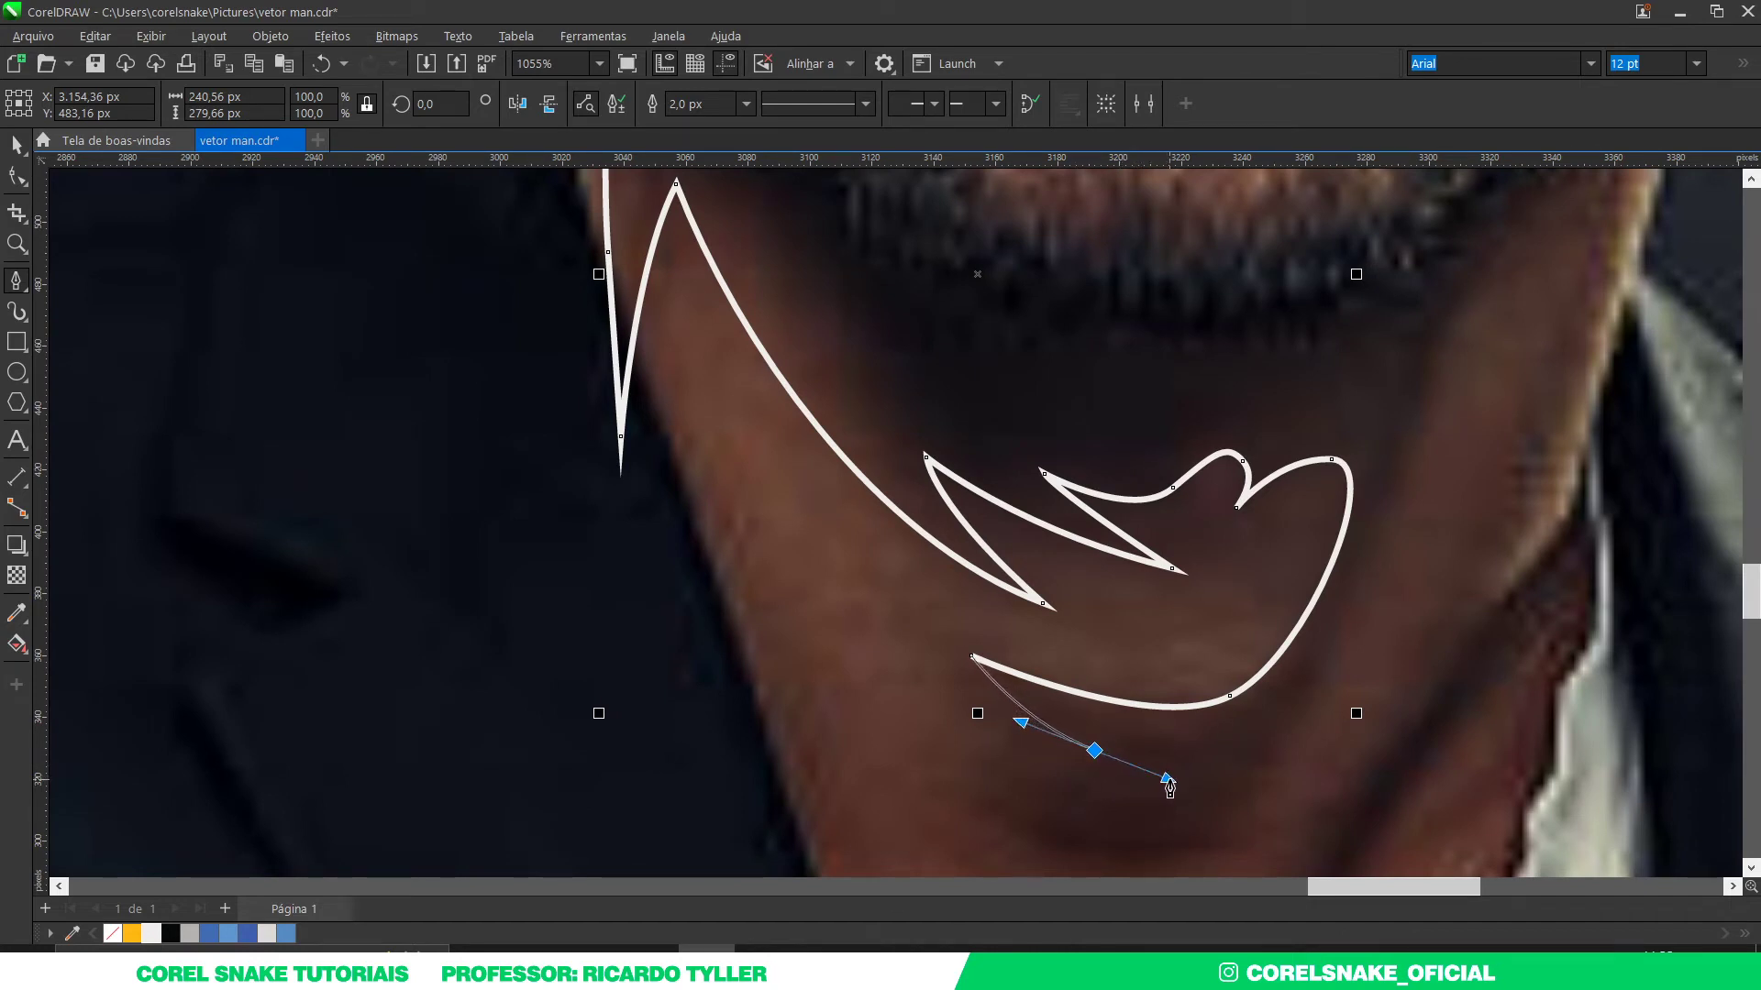
left_click_drag(1070, 809, 1189, 856)
Step: Sweep the outline up the right jaw and under the lower lip, closing it at the start node
left_click(962, 761)
mouse_move(1301, 703)
left_mouse_down()
mouse_move(1370, 597)
mouse_move(1352, 585)
left_mouse_up()
scroll(1338, 591, "down", 2)
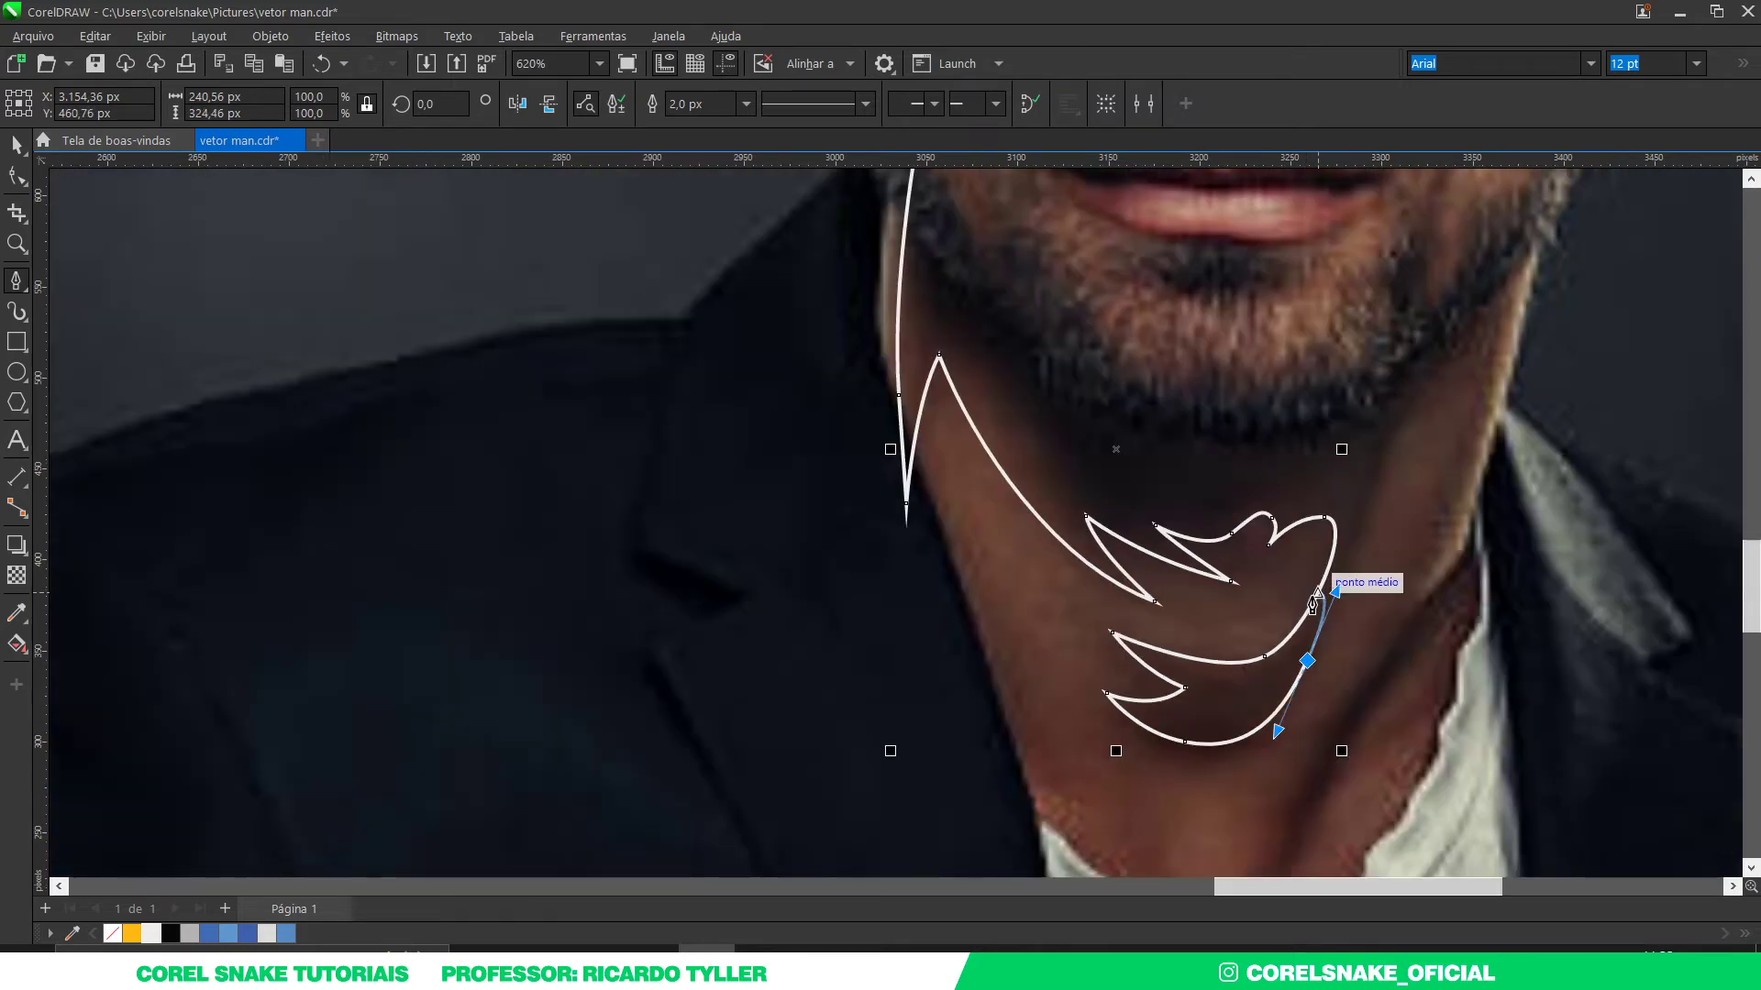
scroll(1366, 523, "up", 2)
left_click_drag(1429, 341, 1456, 300)
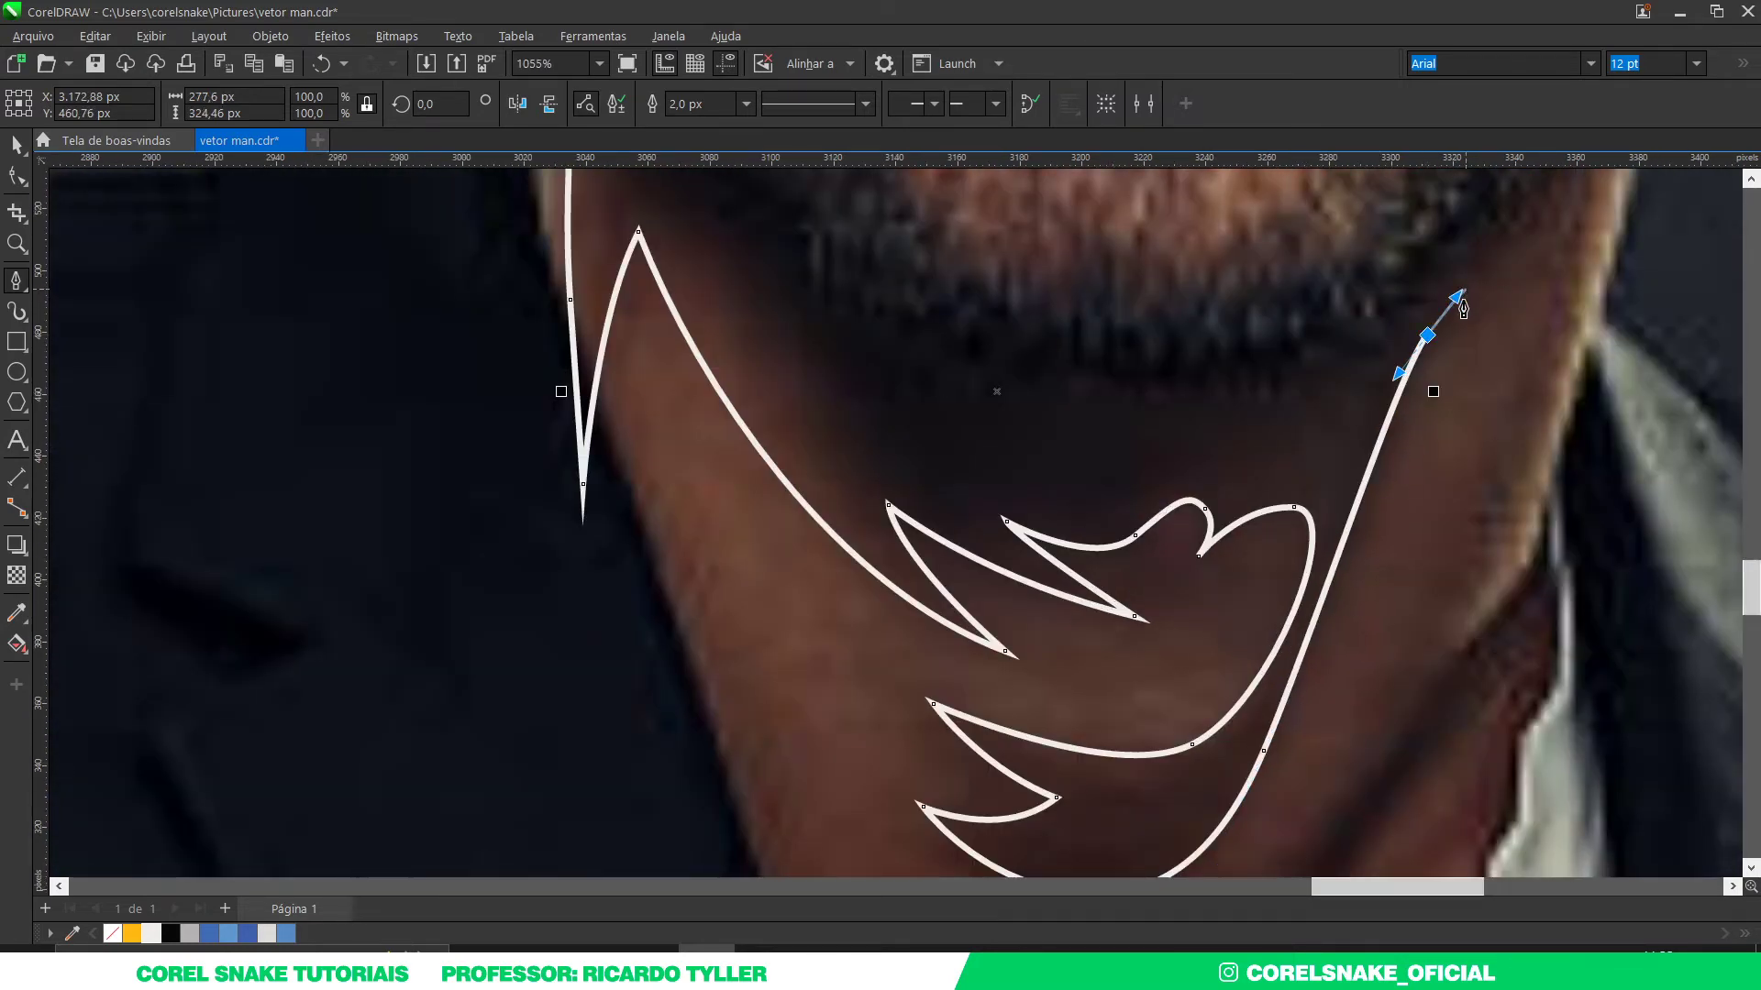
scroll(1456, 301, "down", 2)
scroll(1449, 369, "up", 2)
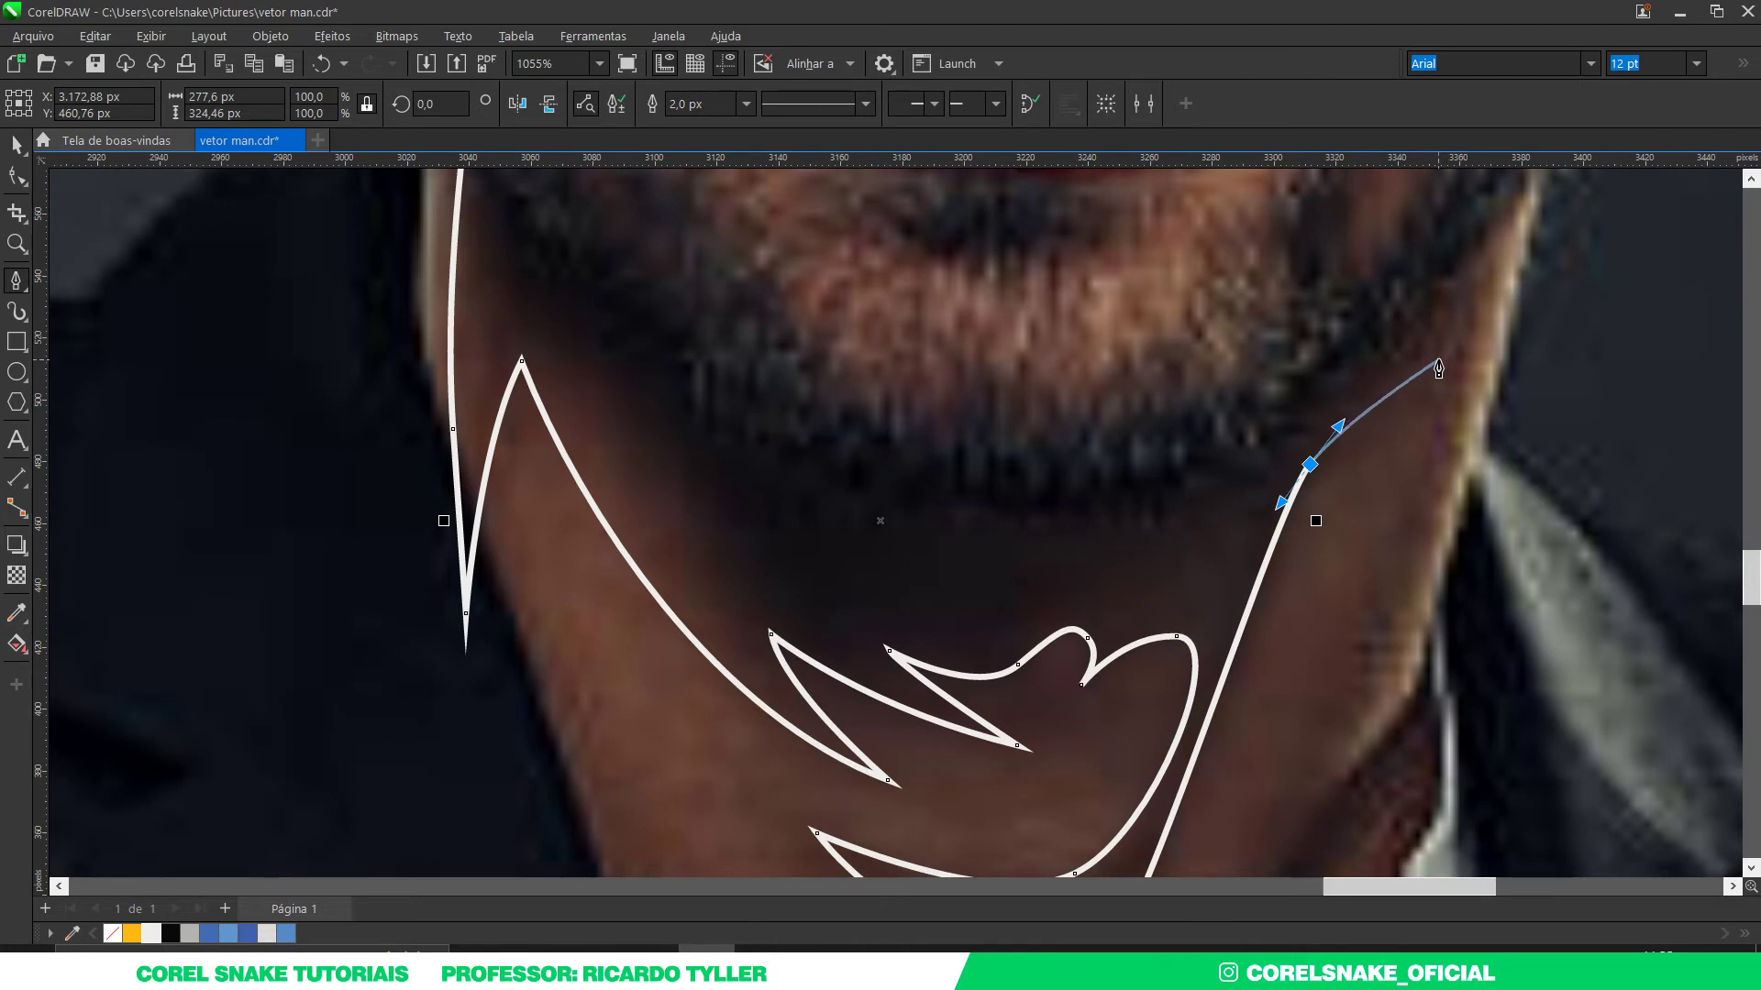
left_click(1343, 345)
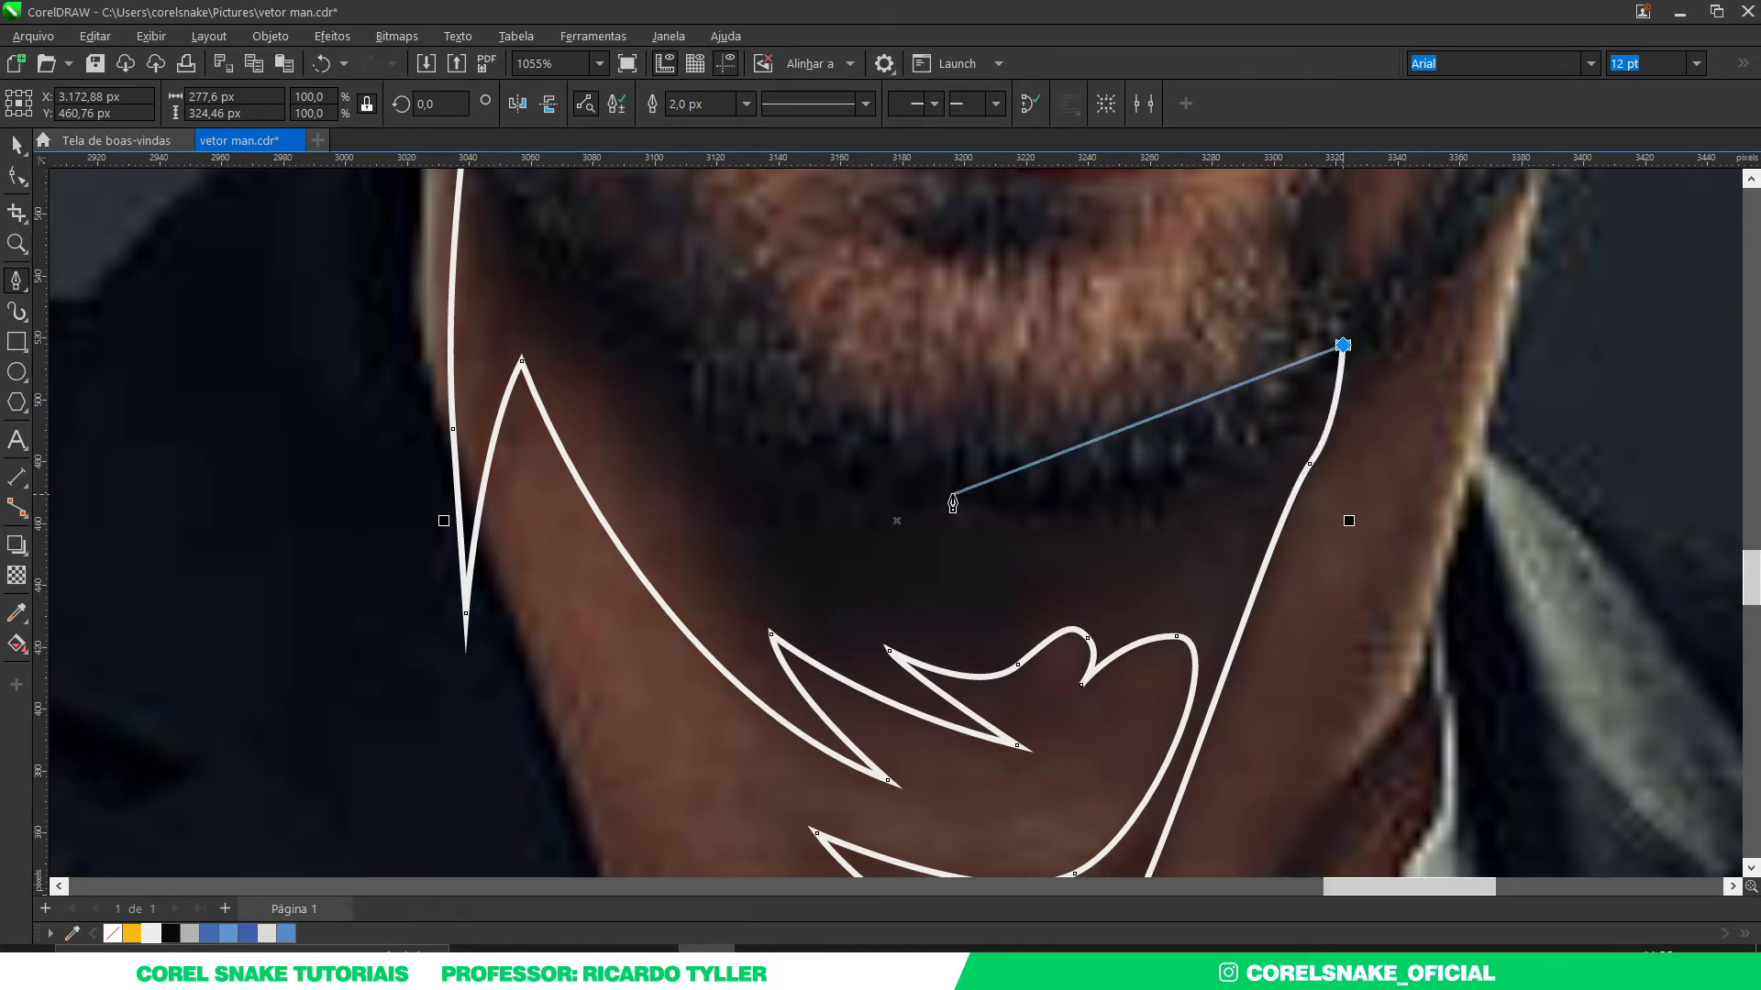
left_click_drag(880, 464, 706, 431)
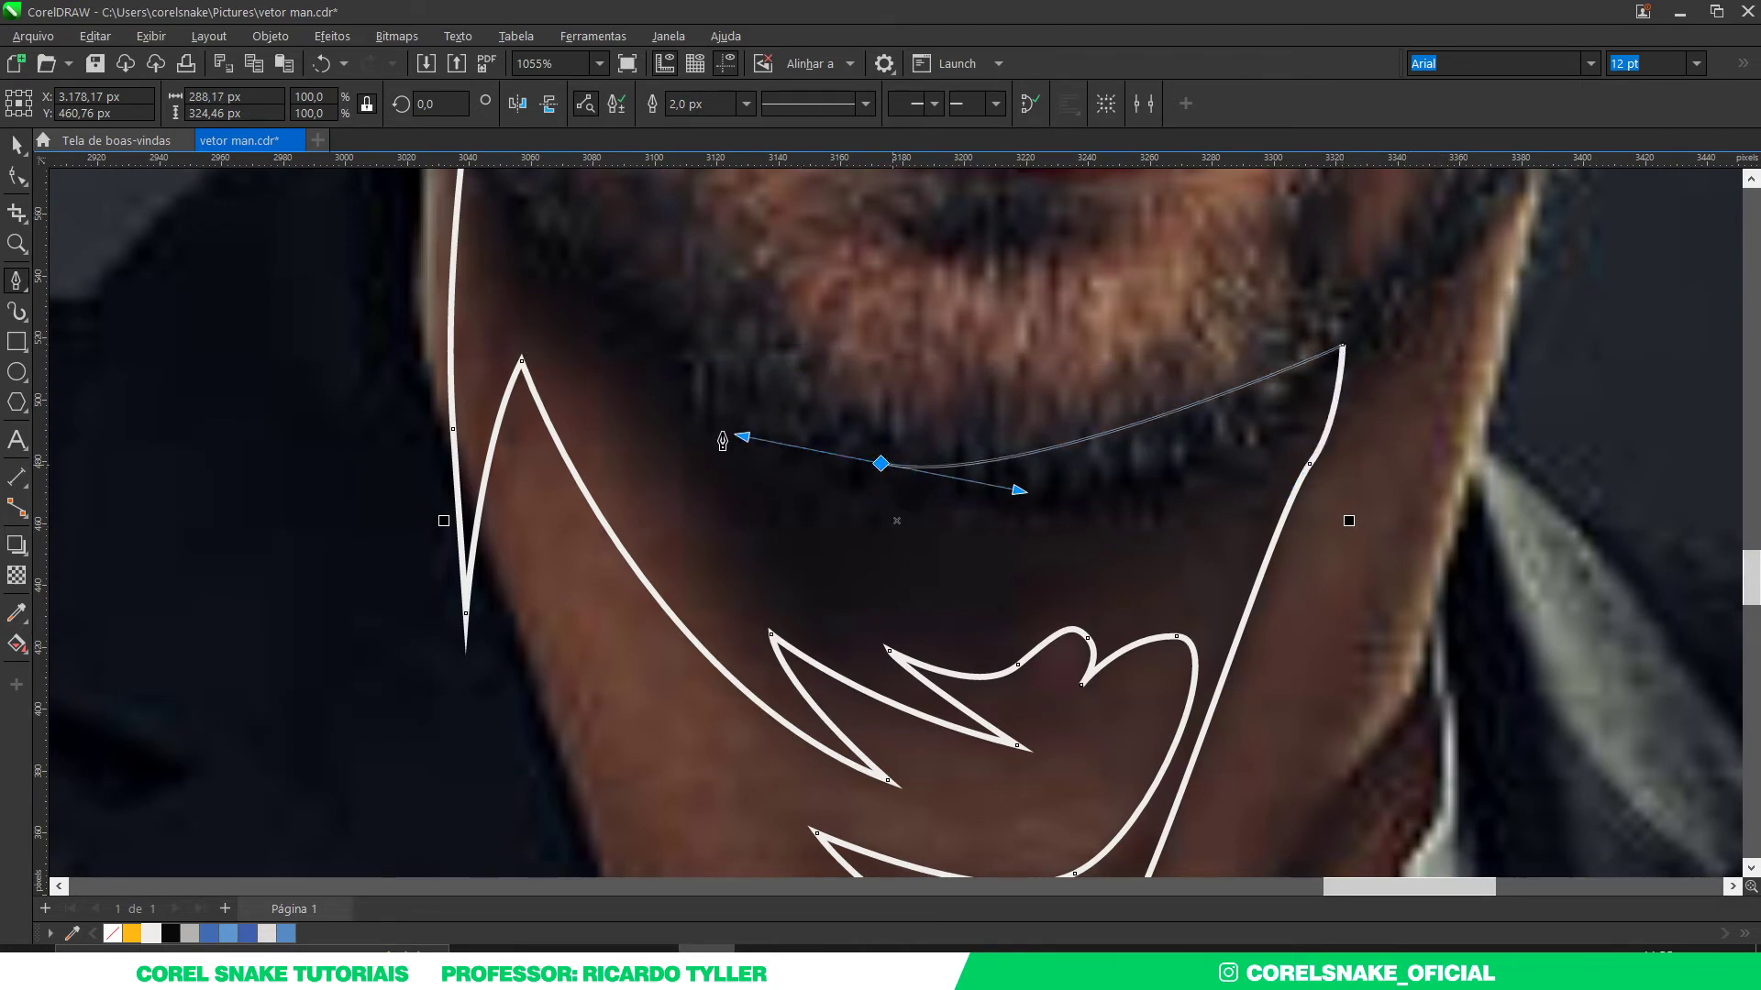
scroll(684, 459, "down", 2)
left_click(608, 289)
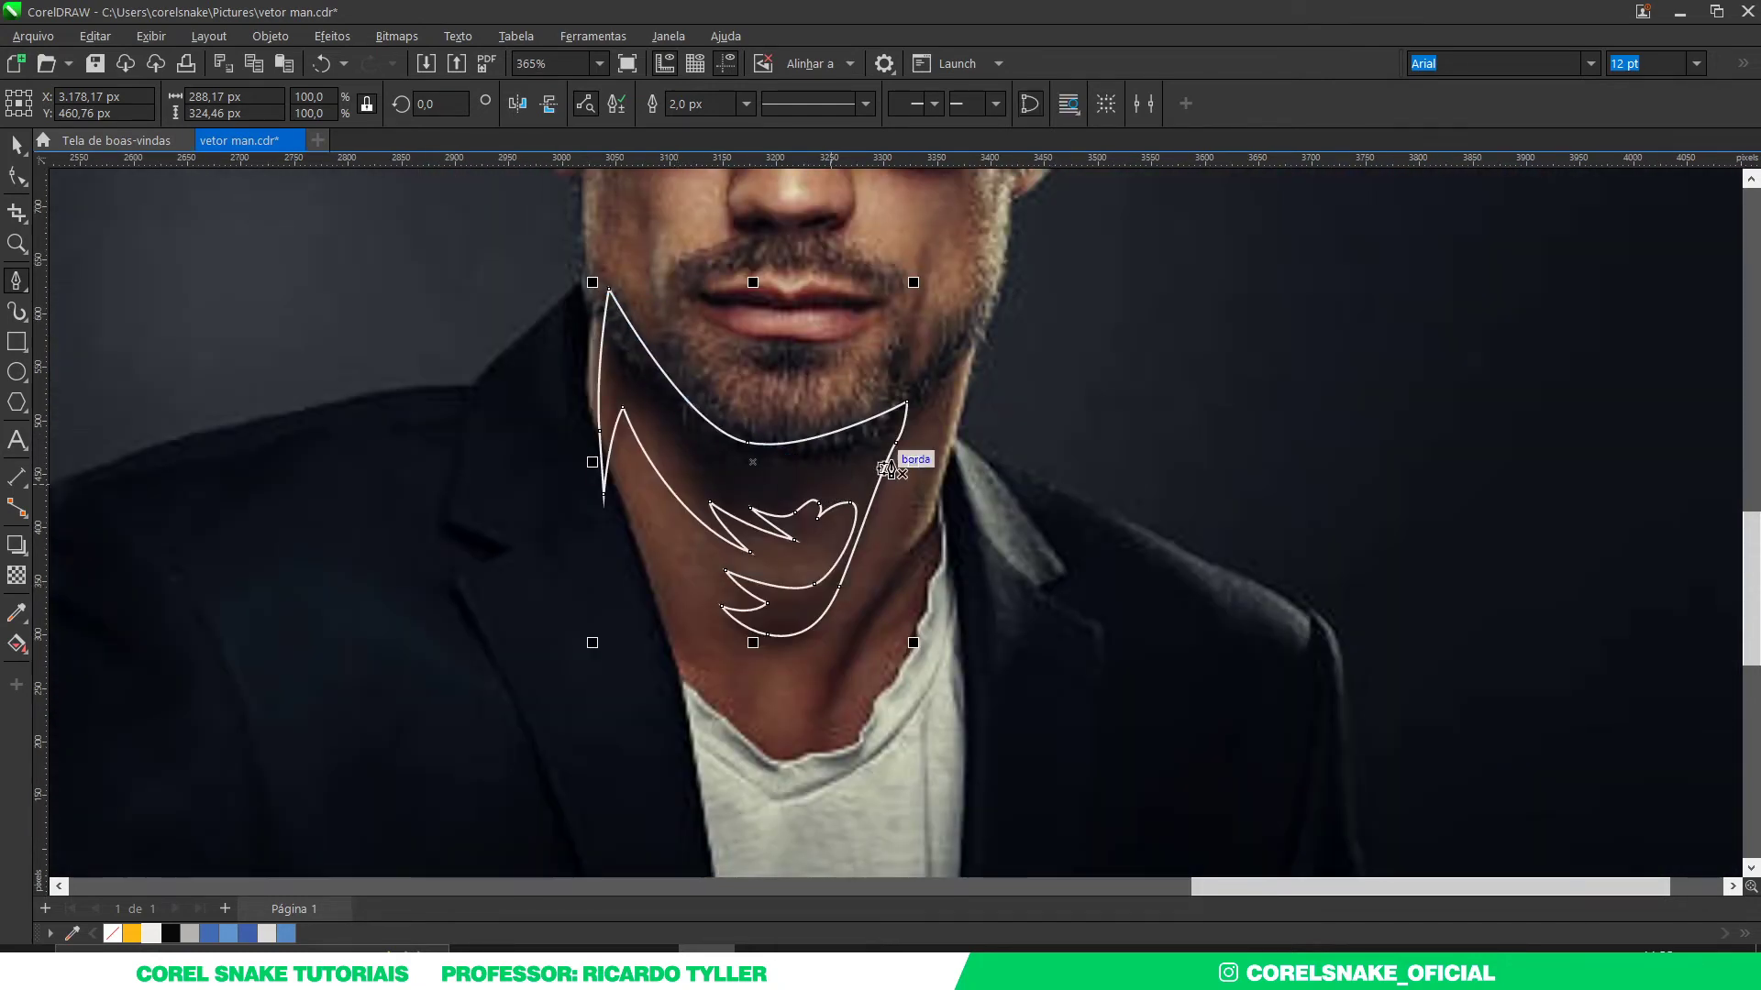
Step: Start a new curved path at the right jaw corner running down the side of the neck
scroll(908, 461, "up", 2)
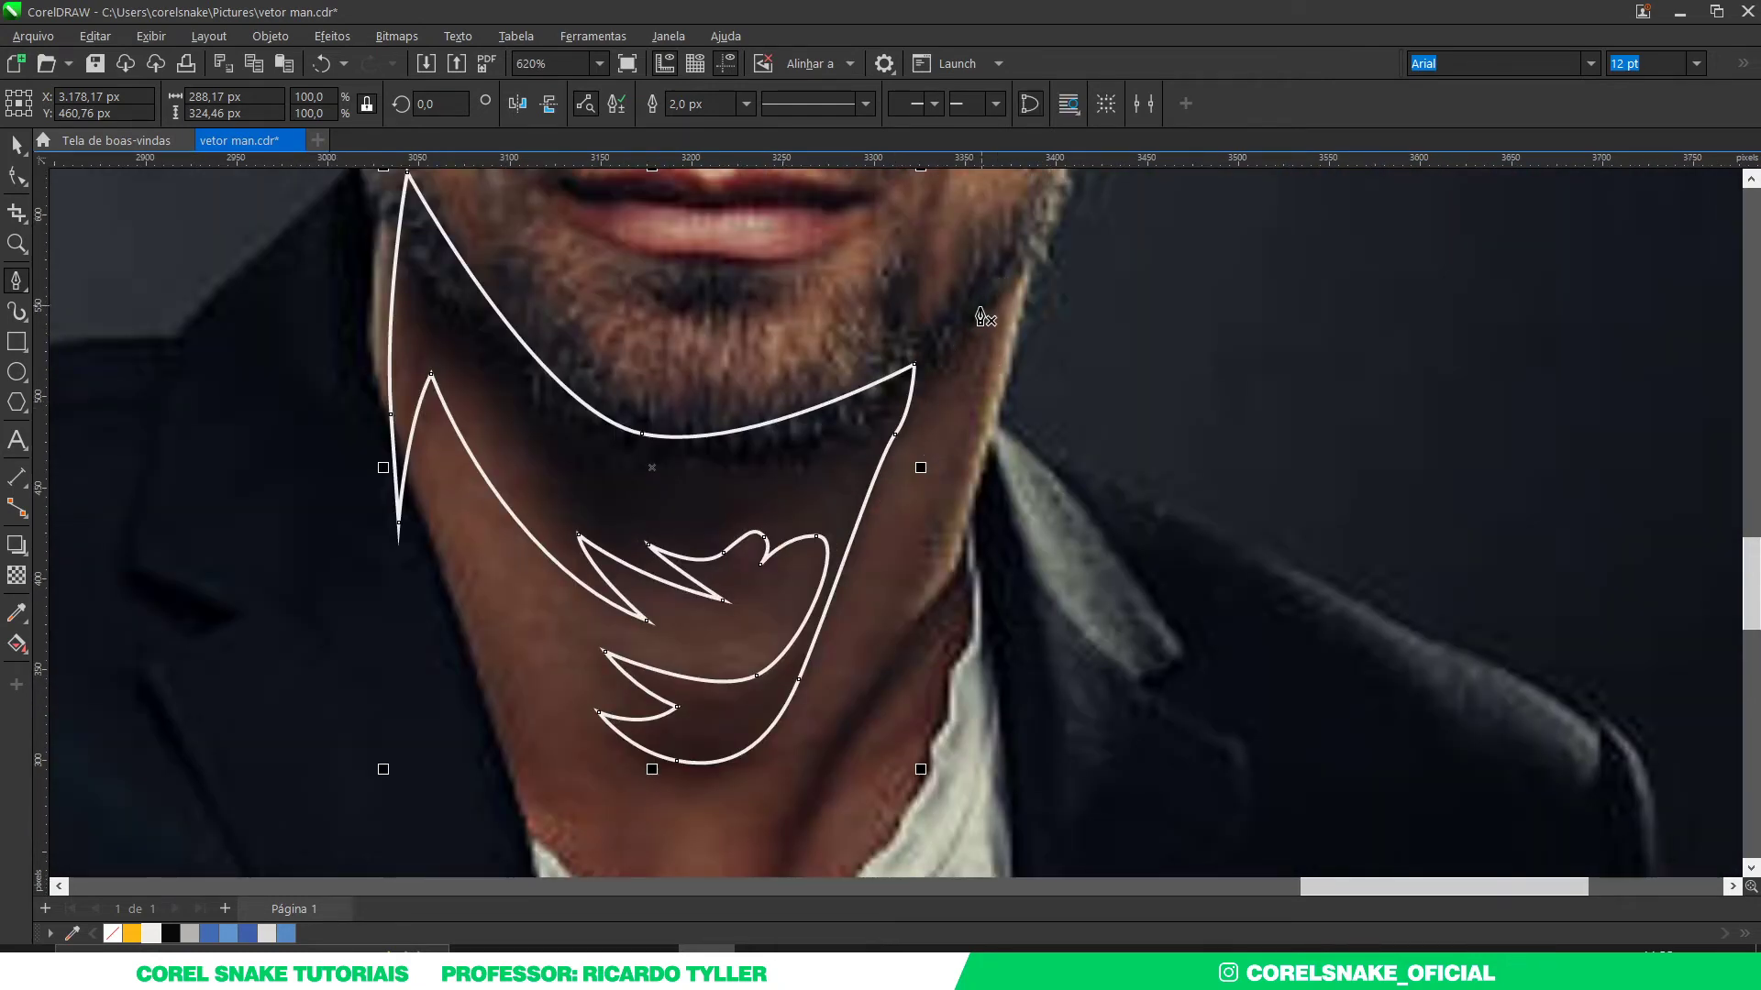
scroll(931, 384, "up", 2)
left_click(912, 389)
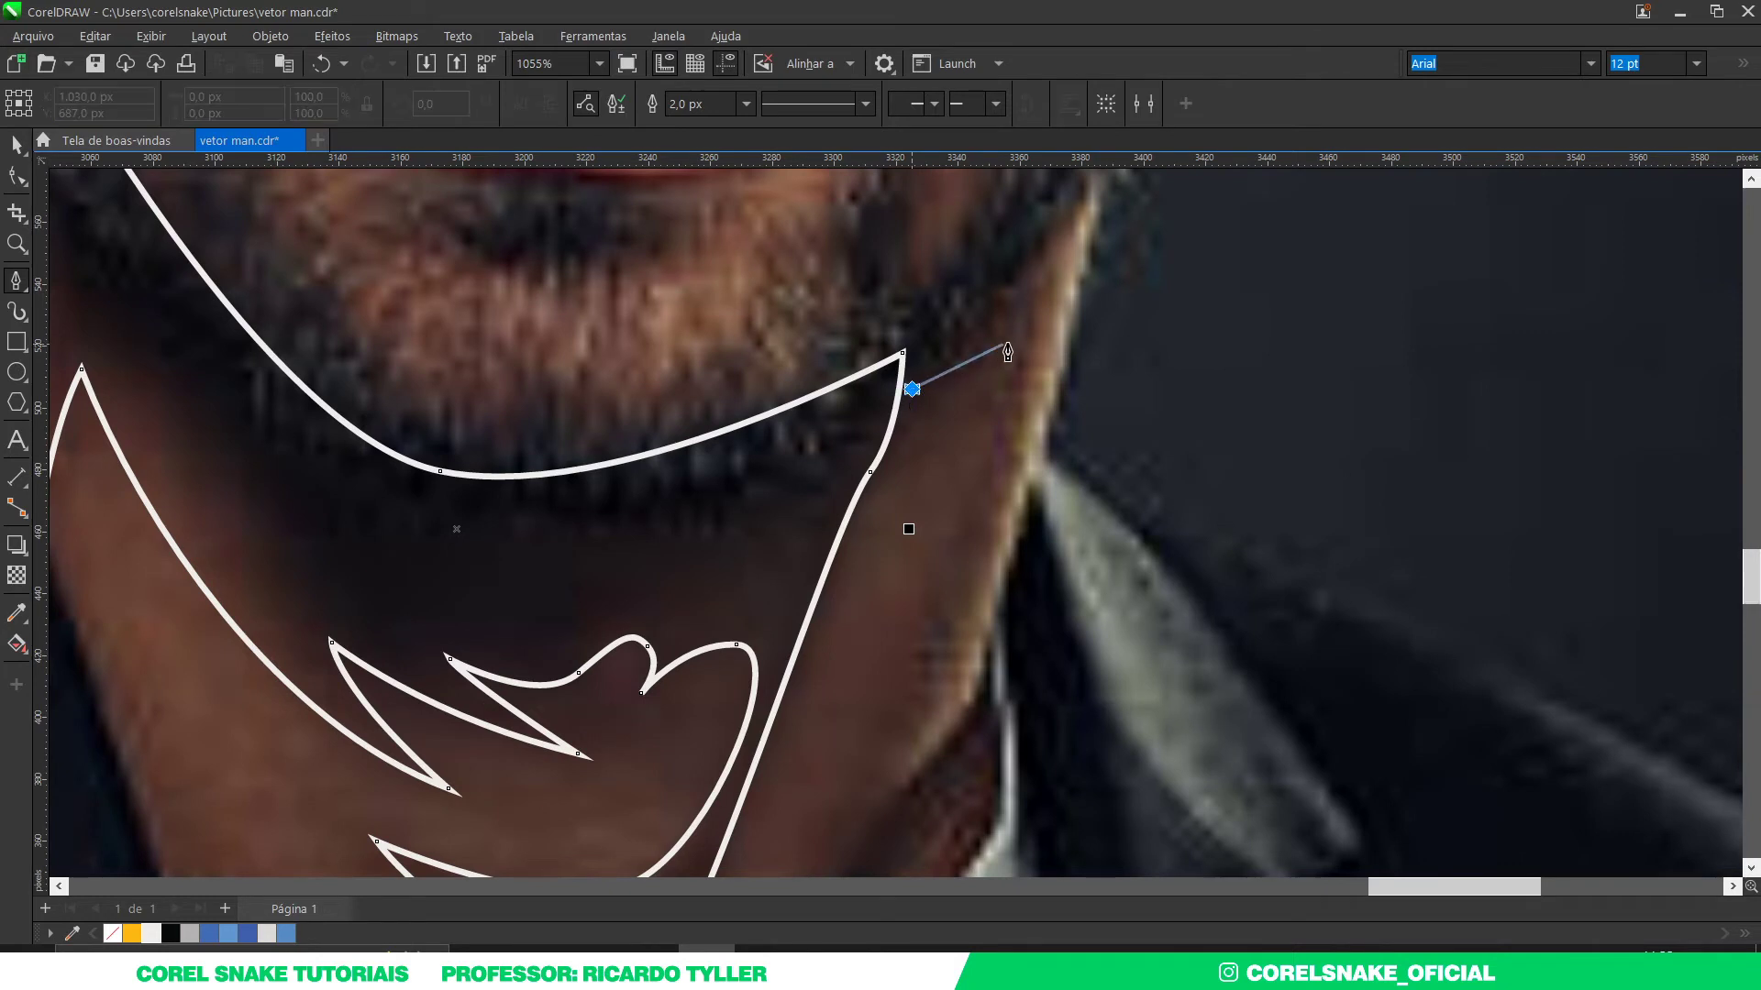
scroll(1022, 337, "down", 3)
scroll(1009, 385, "up", 3)
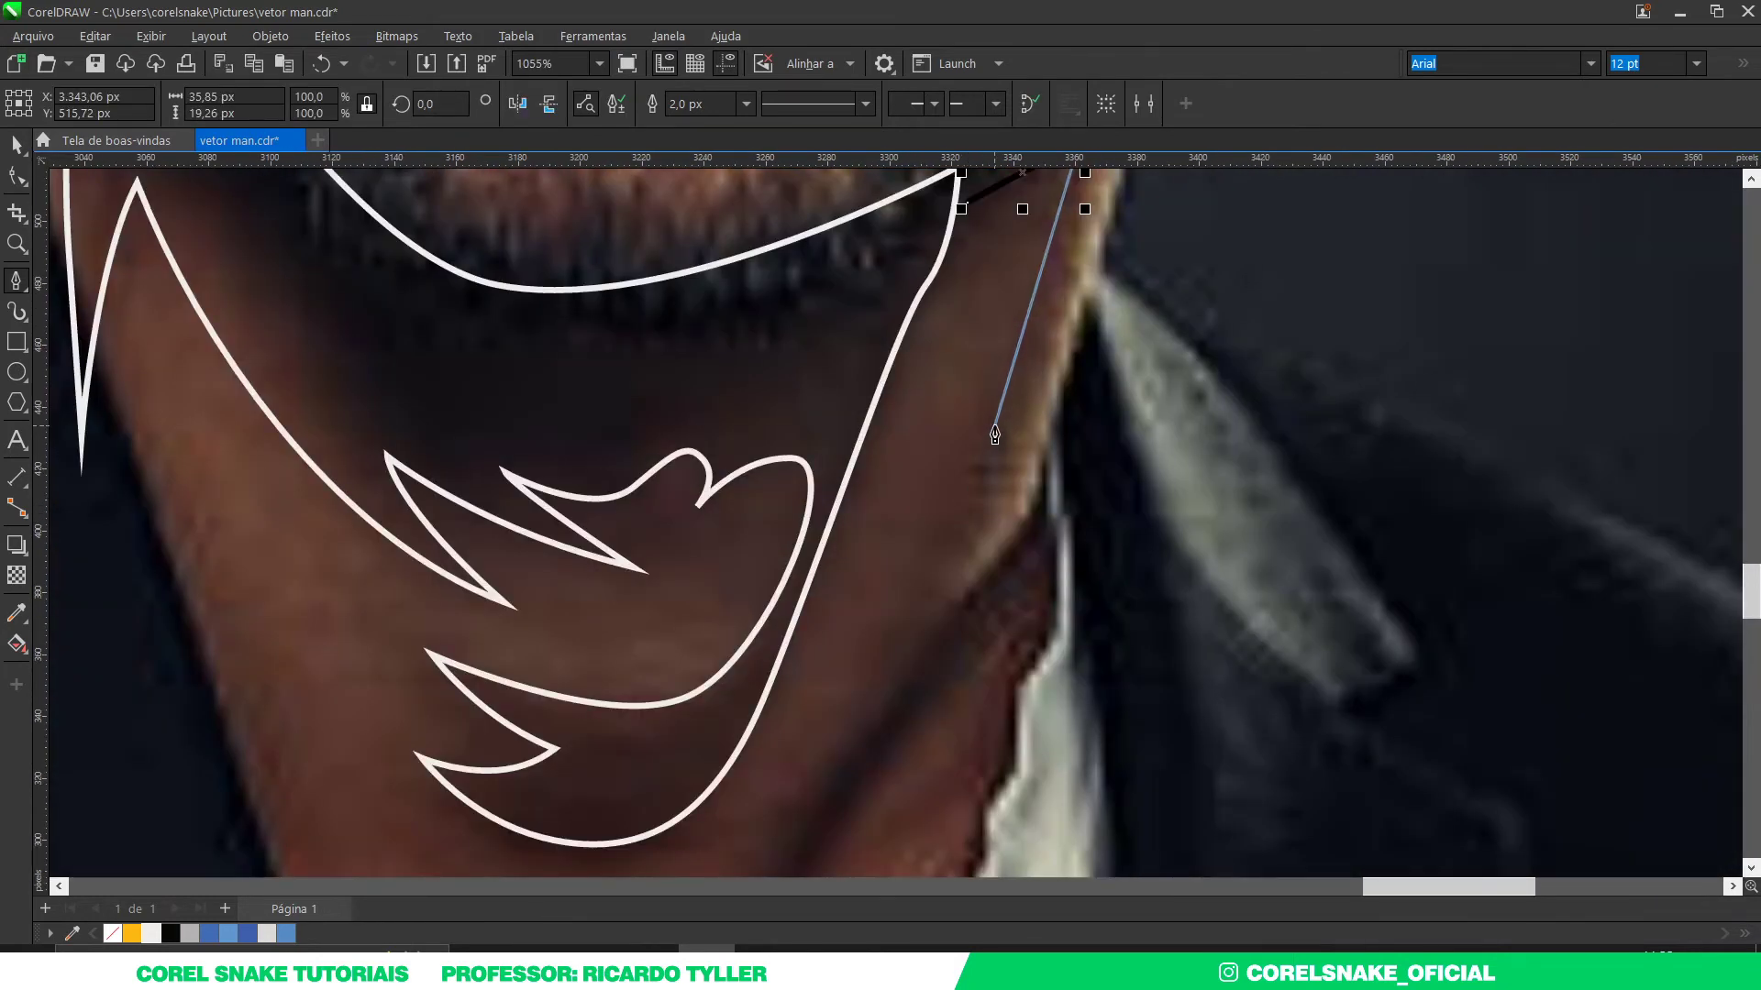
left_click_drag(995, 425, 942, 550)
scroll(989, 548, "down", 2)
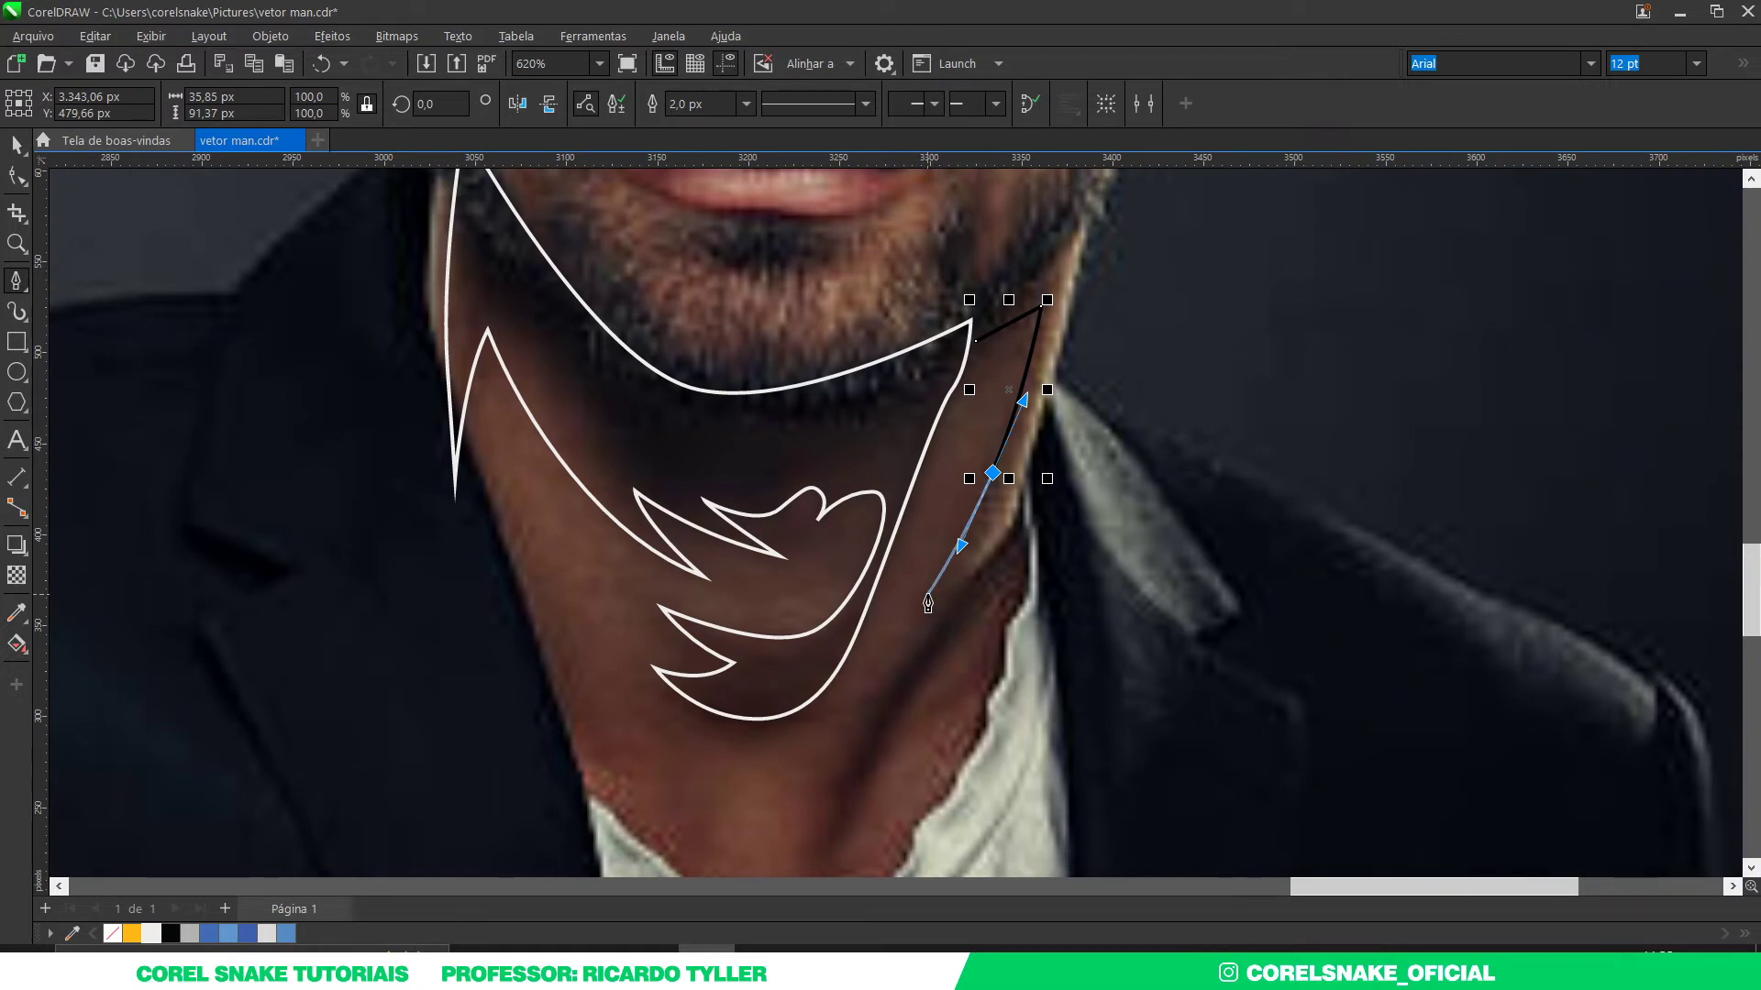
Step: Trace the first narrow shadow shape along the right edge of the jaw and neck
key("ctrl+z")
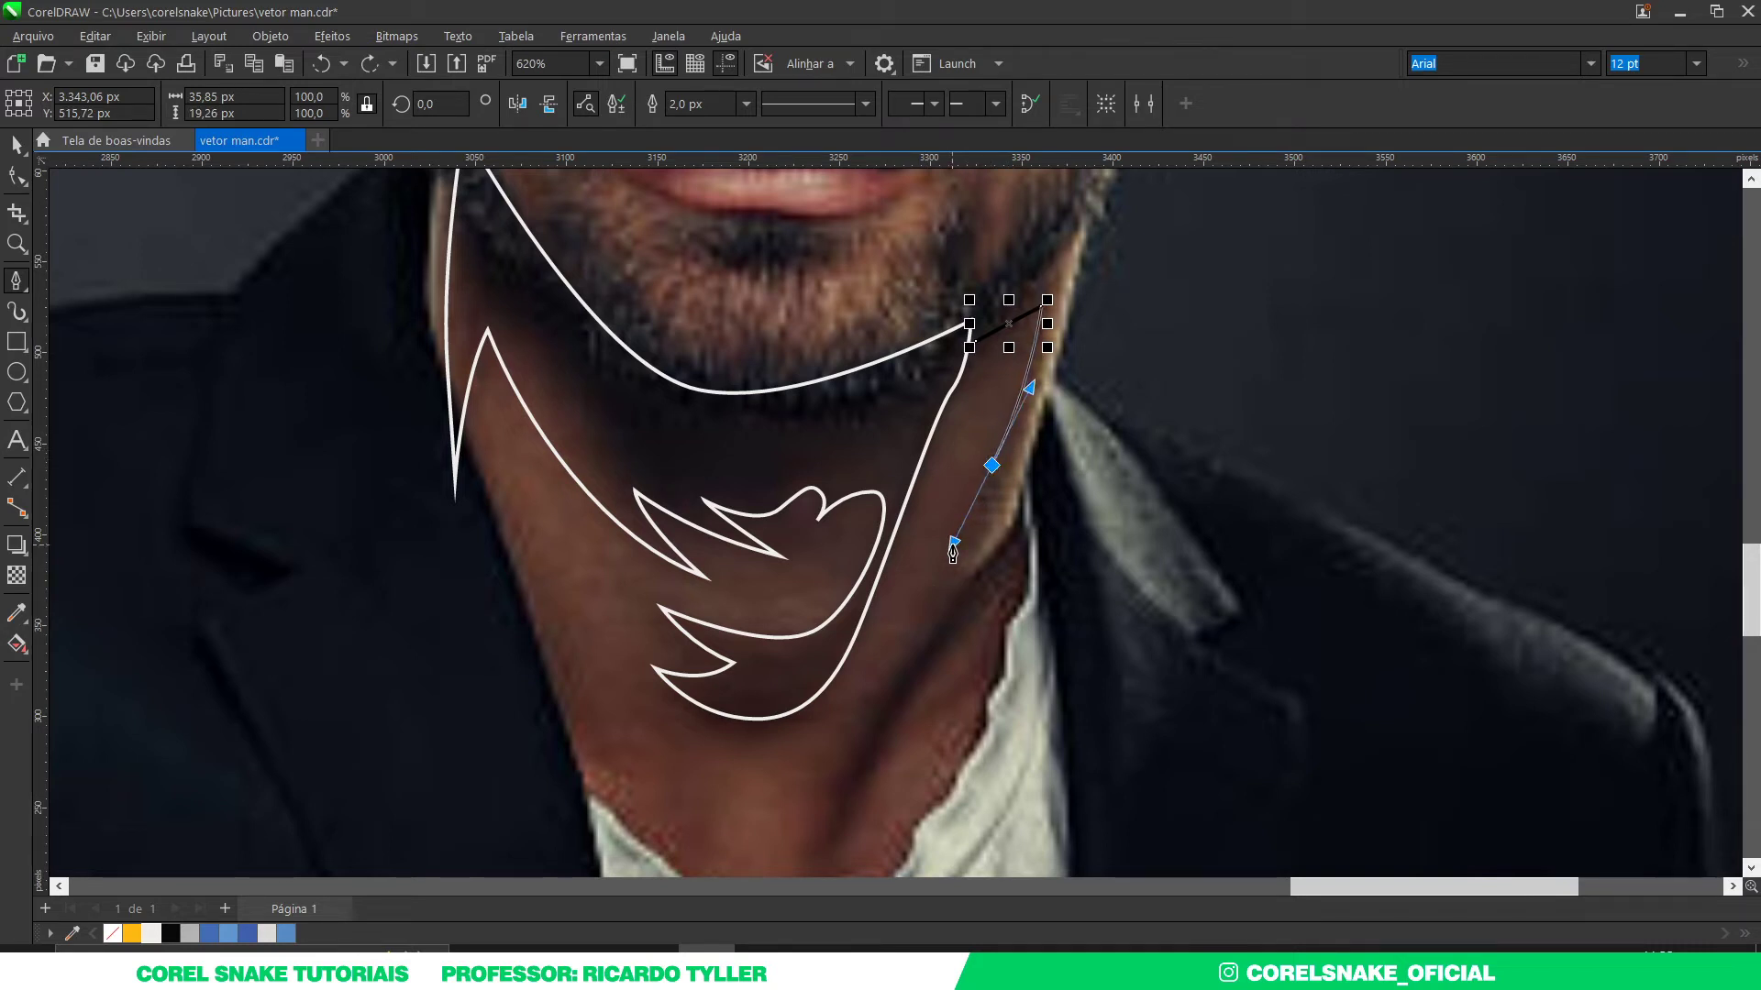
left_click_drag(951, 546, 986, 512)
scroll(987, 512, "up", 2)
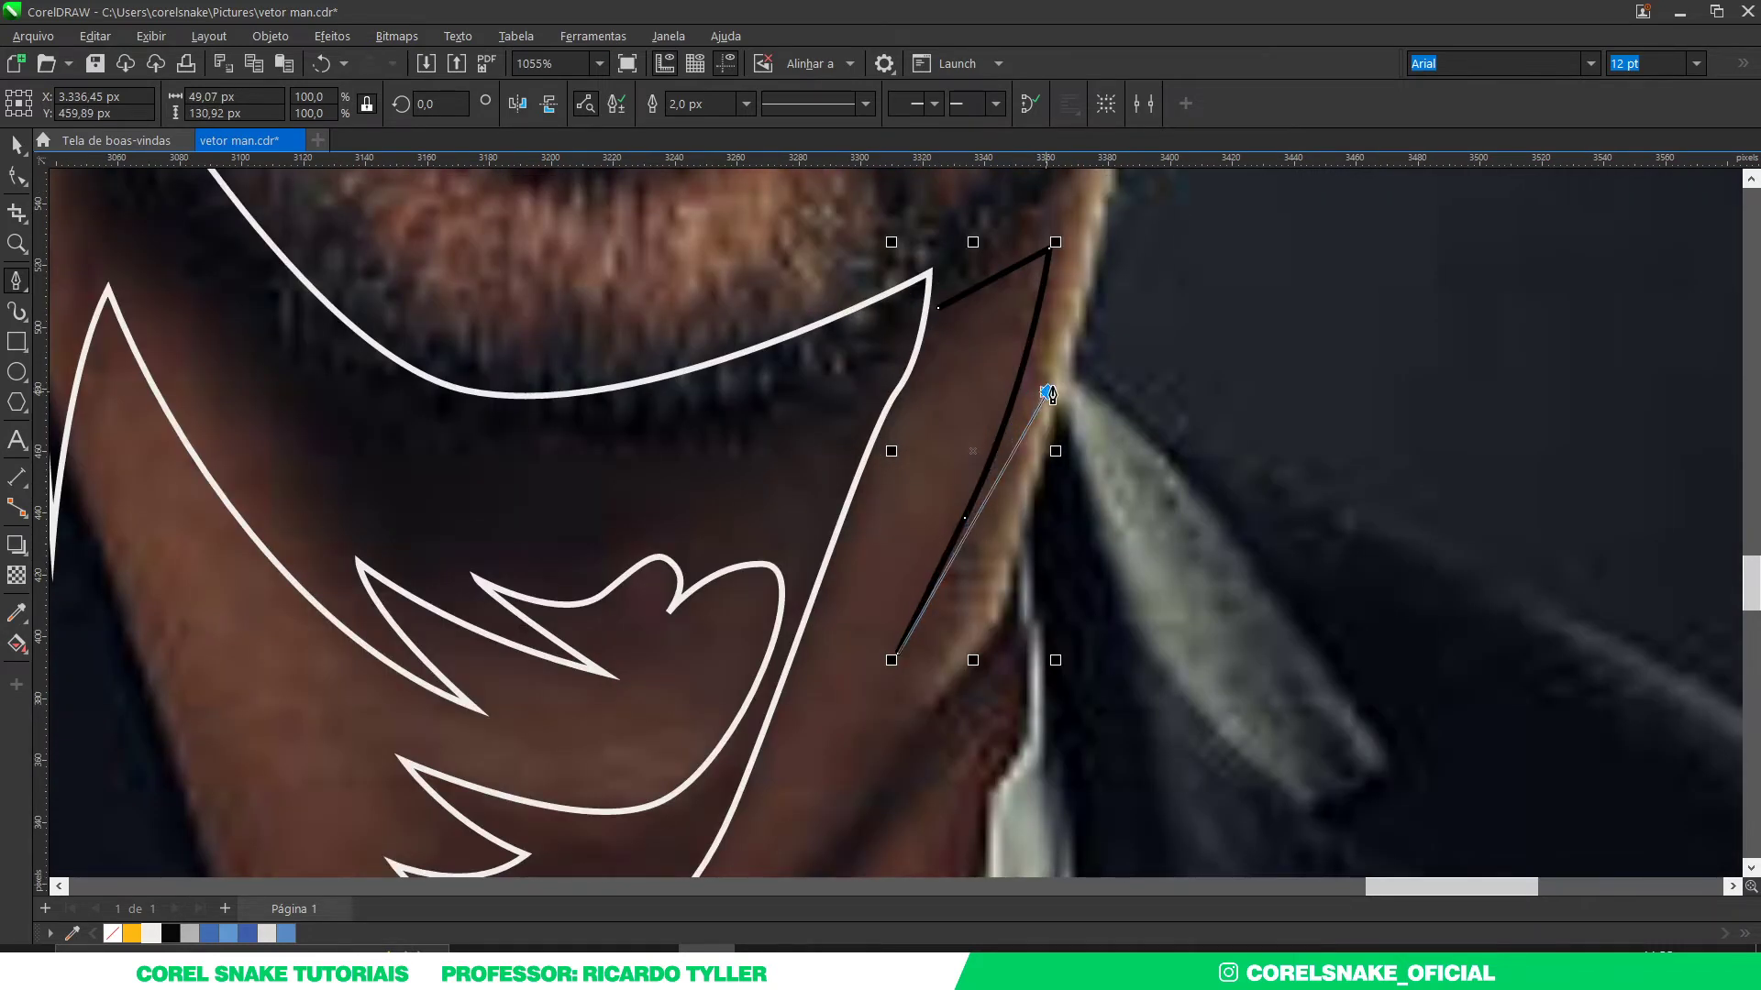
left_click_drag(1047, 393, 1086, 301)
scroll(1086, 301, "down", 4)
scroll(1101, 259, "up", 4)
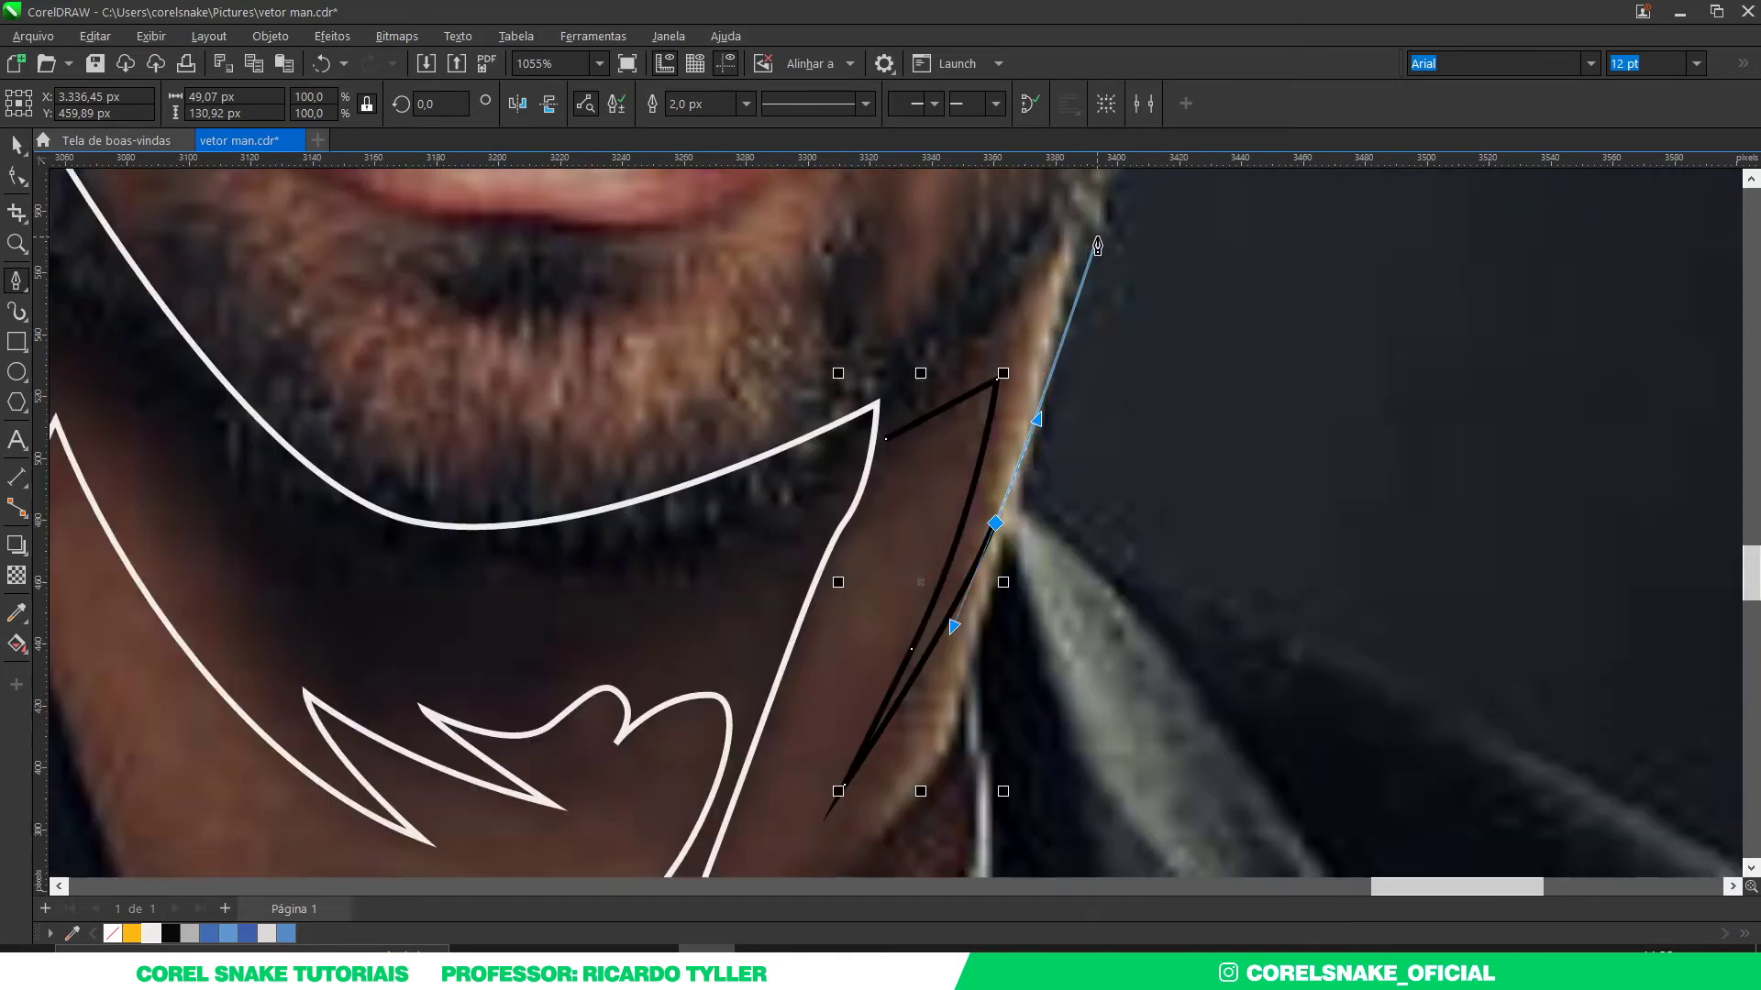
left_click(1075, 199)
left_click_drag(878, 371, 881, 440)
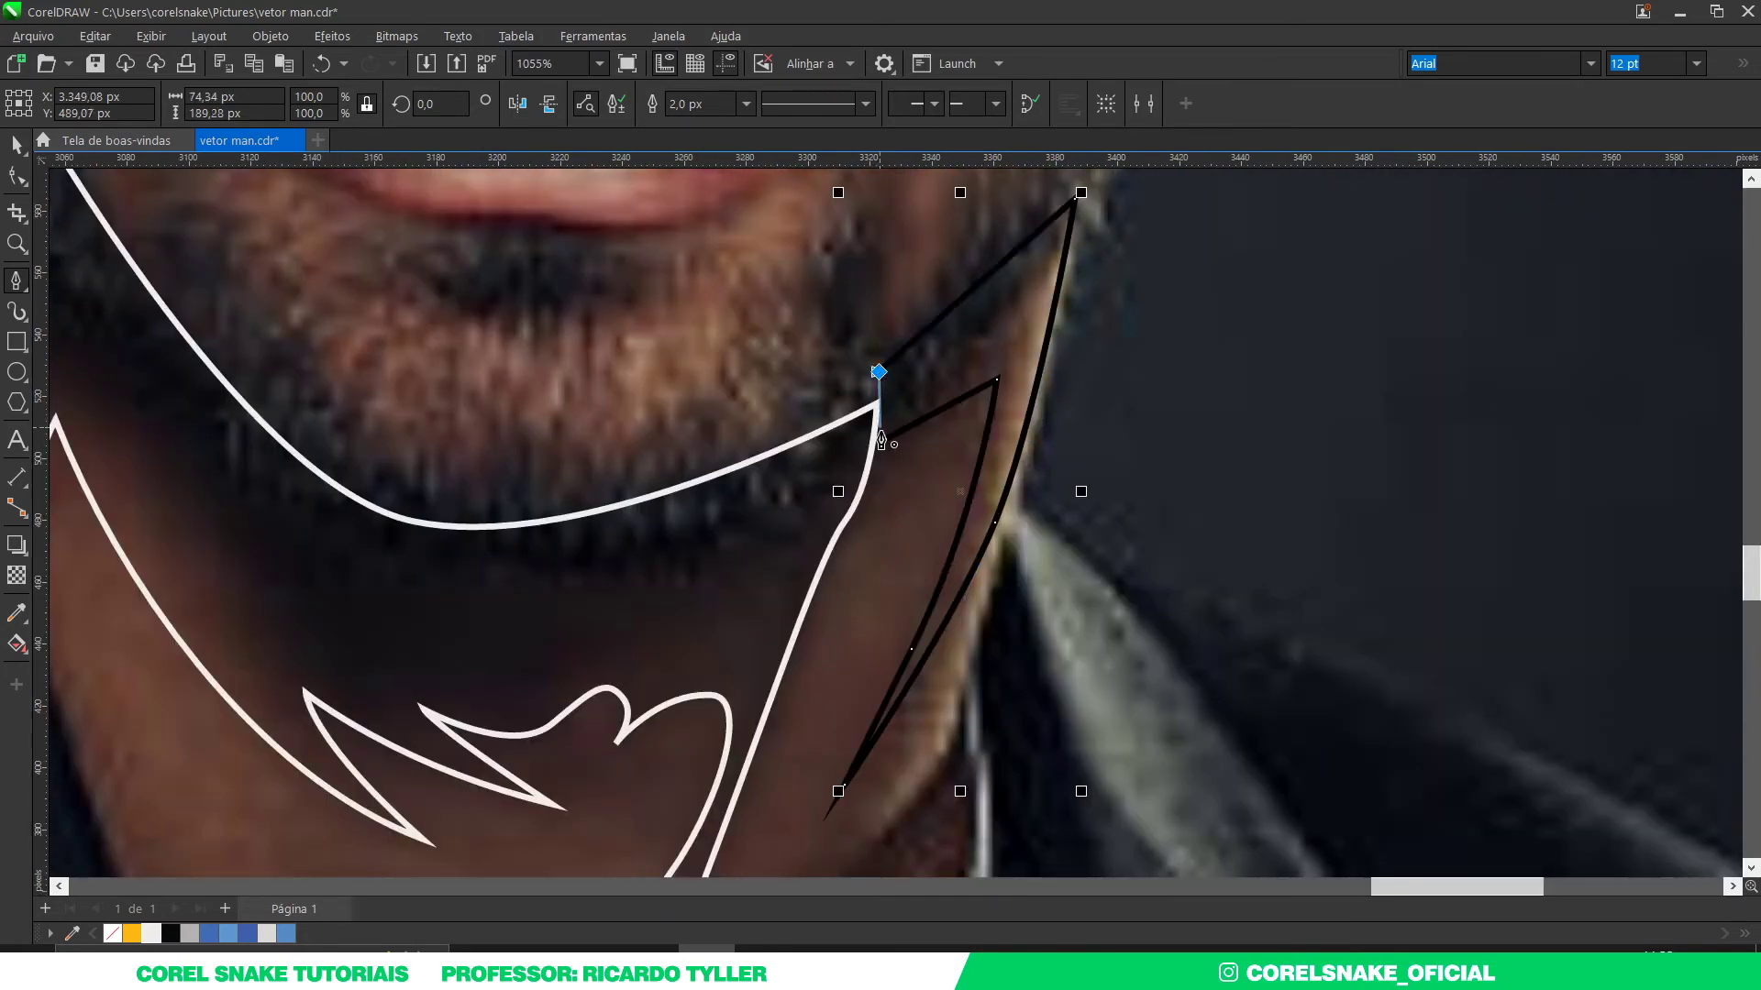
scroll(890, 459, "down", 2)
scroll(917, 556, "down", 2)
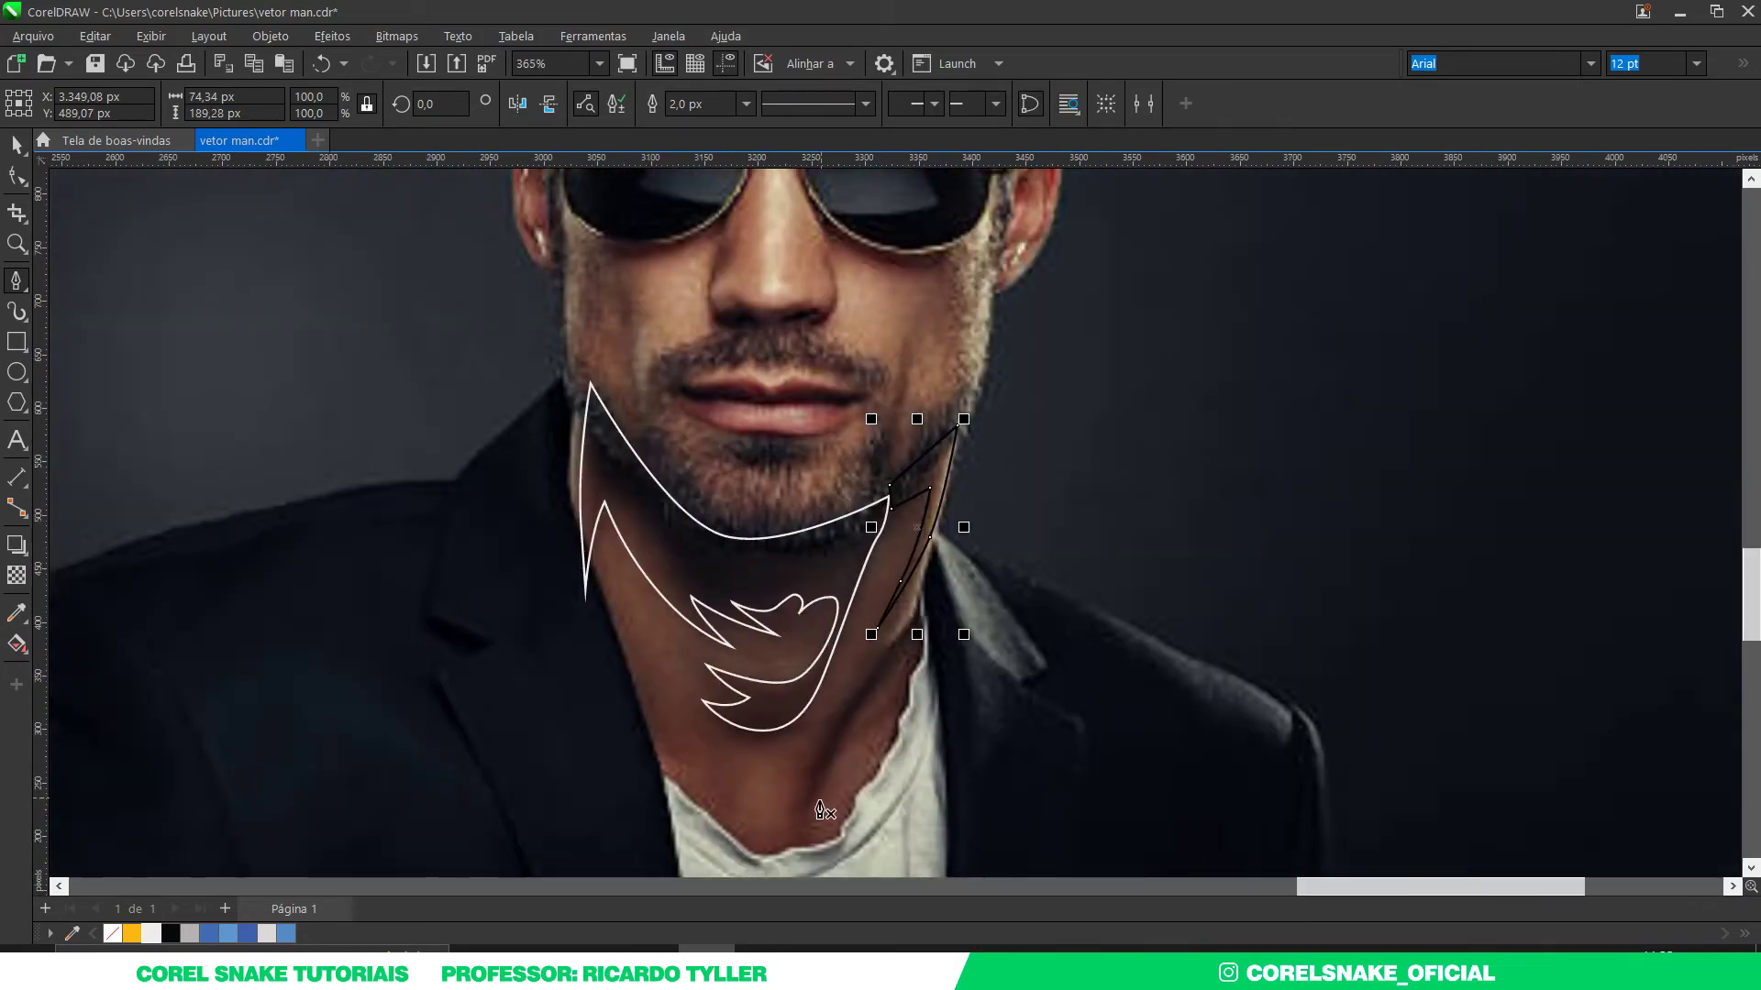
scroll(807, 834, "up", 3)
Step: Trace a second shadow shape from the collar up the neck, then select both shadows
left_click(789, 841)
left_click_drag(863, 632, 927, 539)
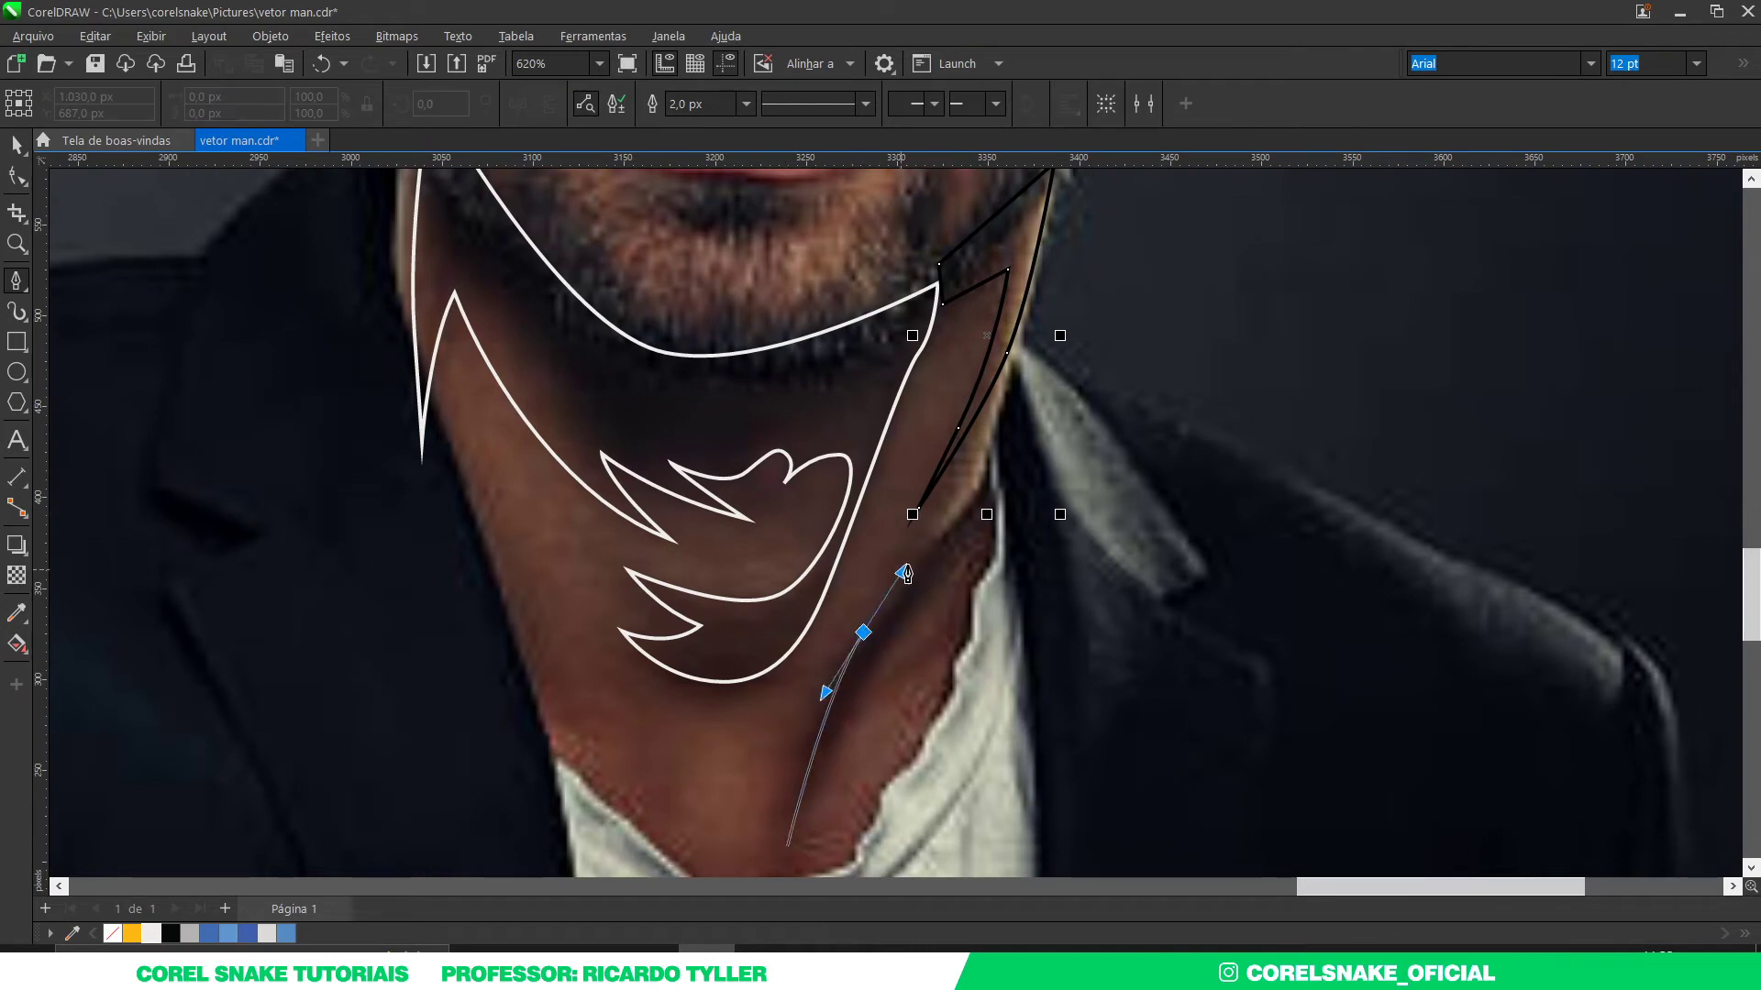
left_click(1032, 520)
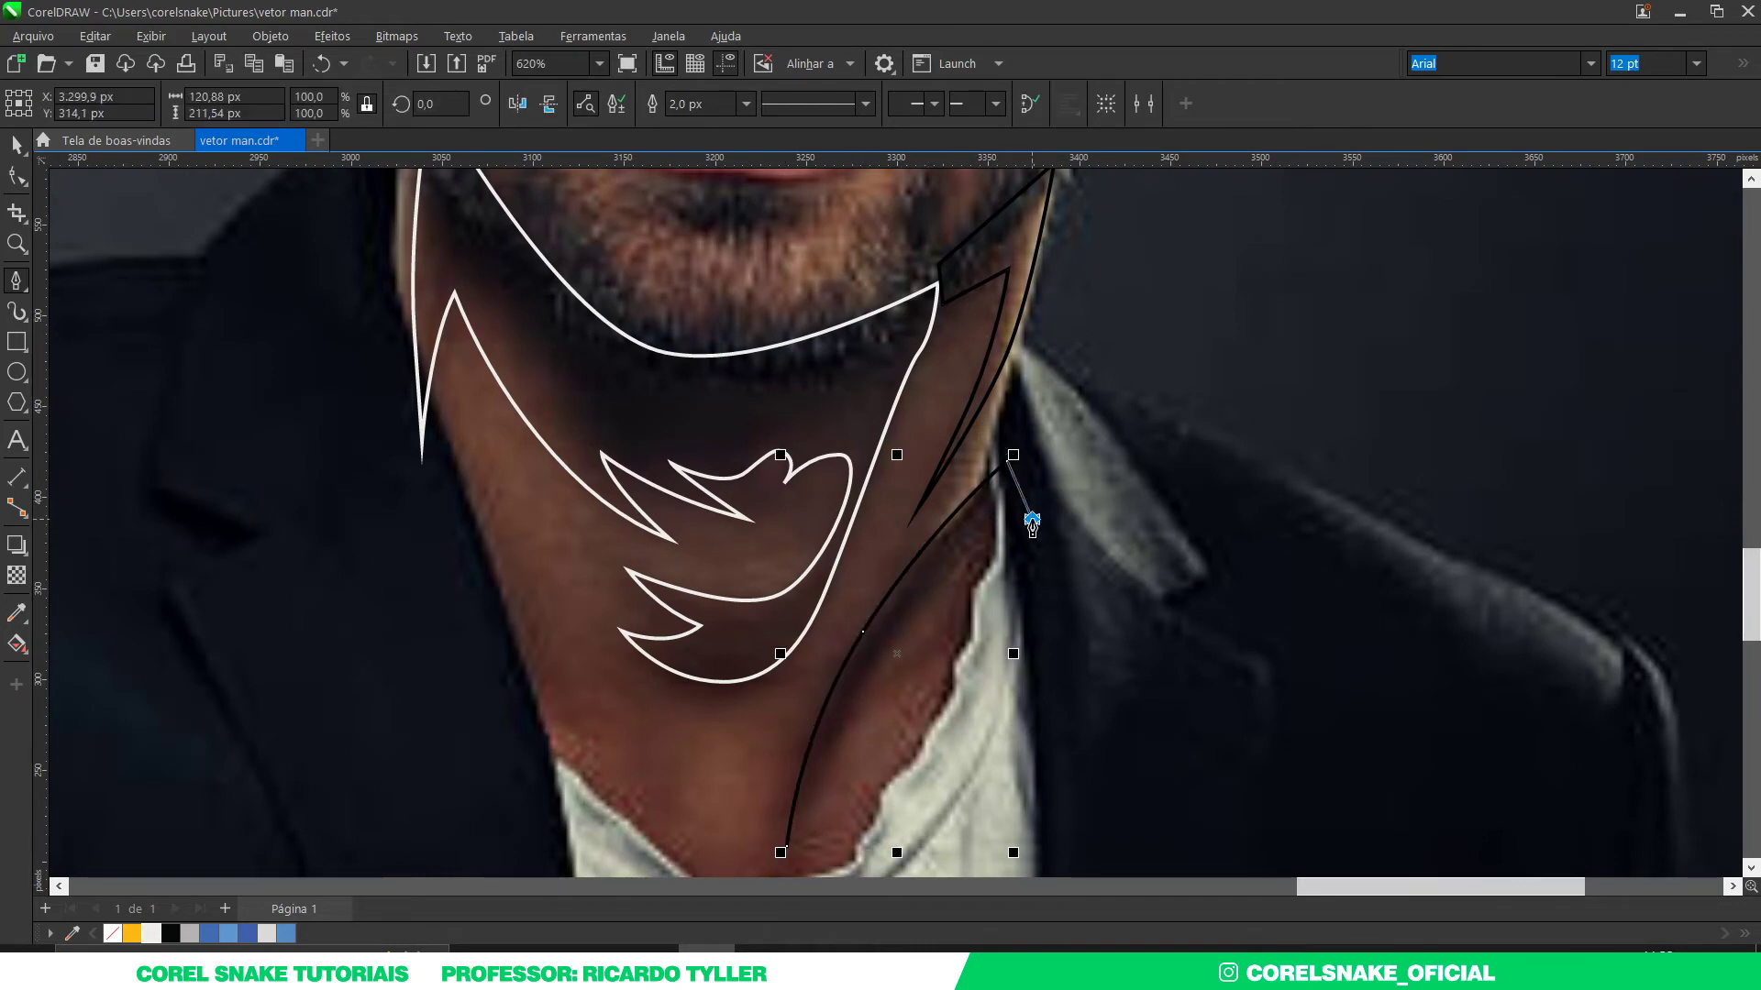
left_click_drag(782, 853, 924, 553)
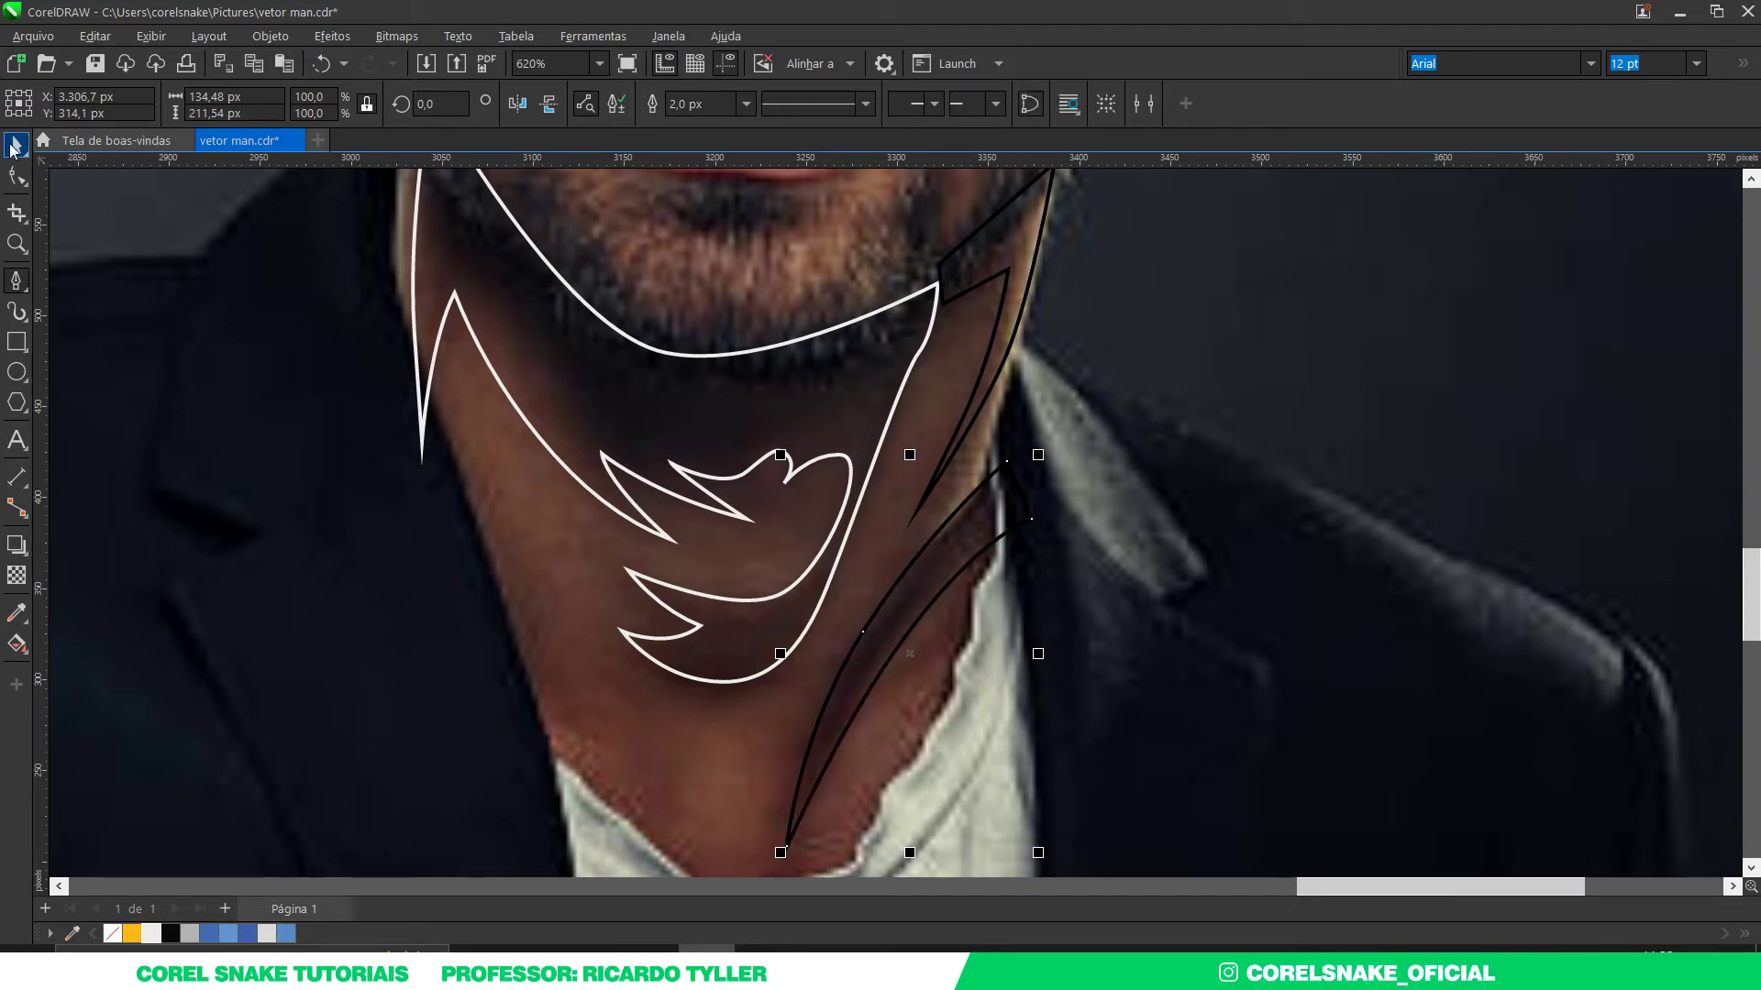
key("space")
left_click(989, 374, "shift")
left_click(861, 394, "shift")
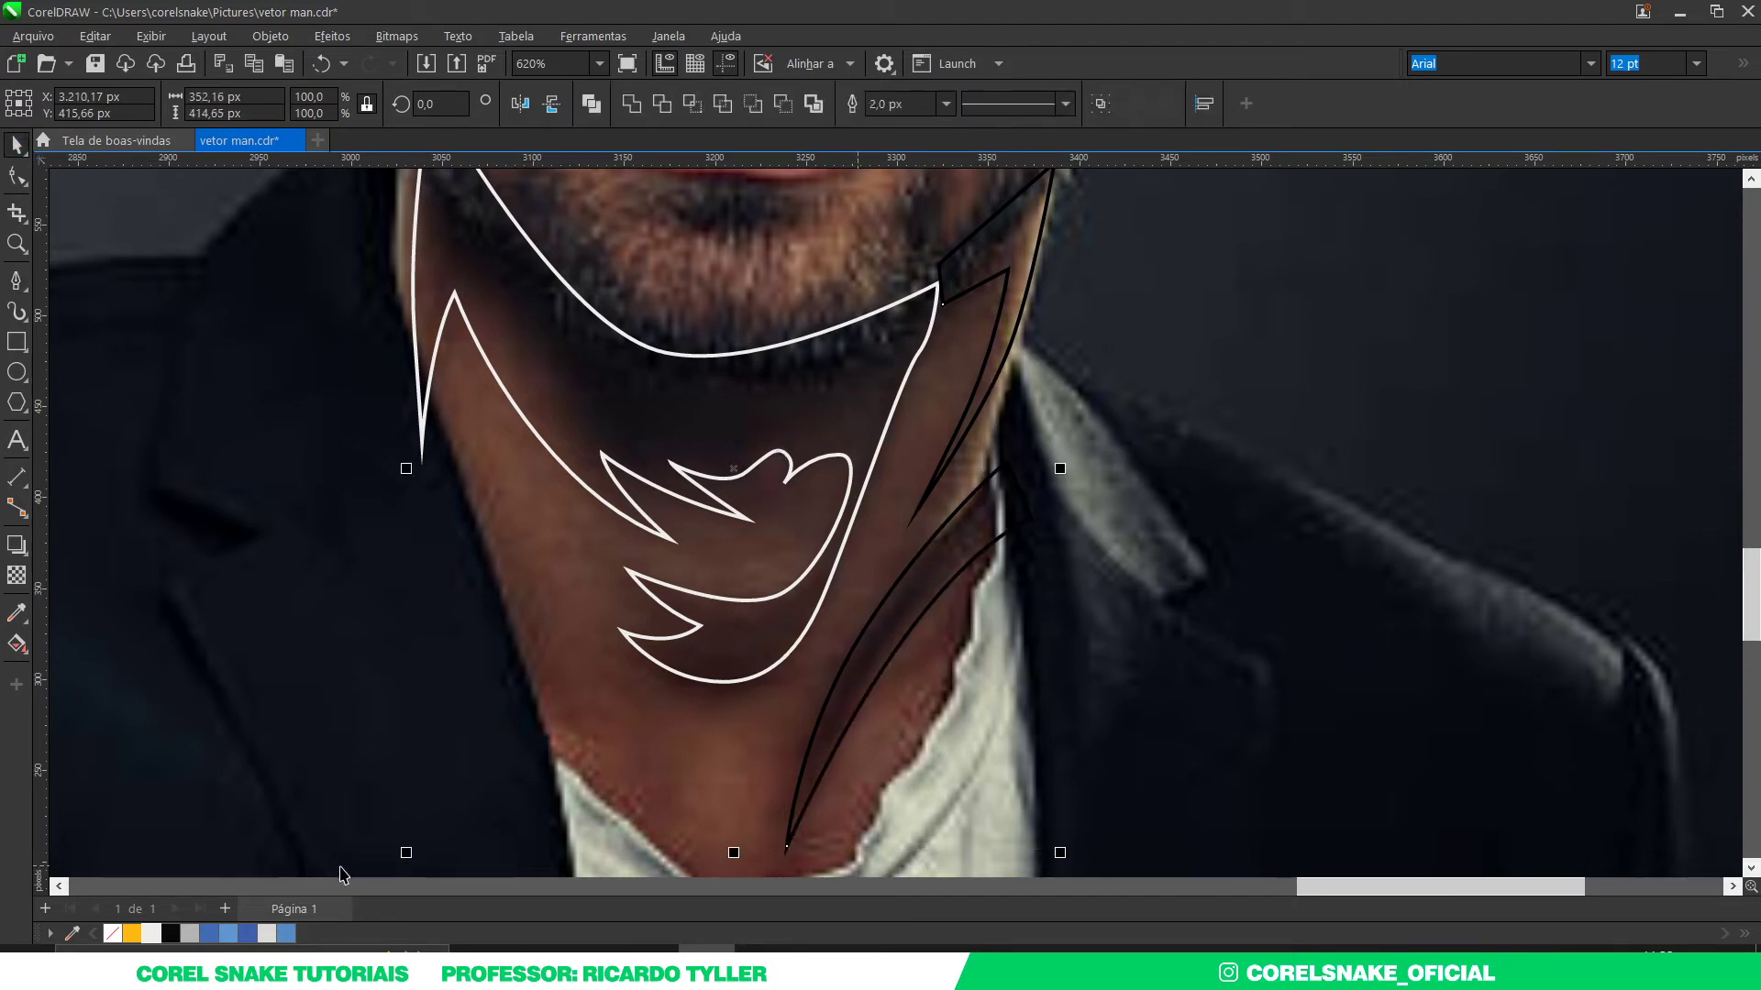
Step: Give the selected neck shadows a light-grey fill with no outline
left_click(190, 933)
right_click(112, 934)
scroll(1045, 584, "down", 3)
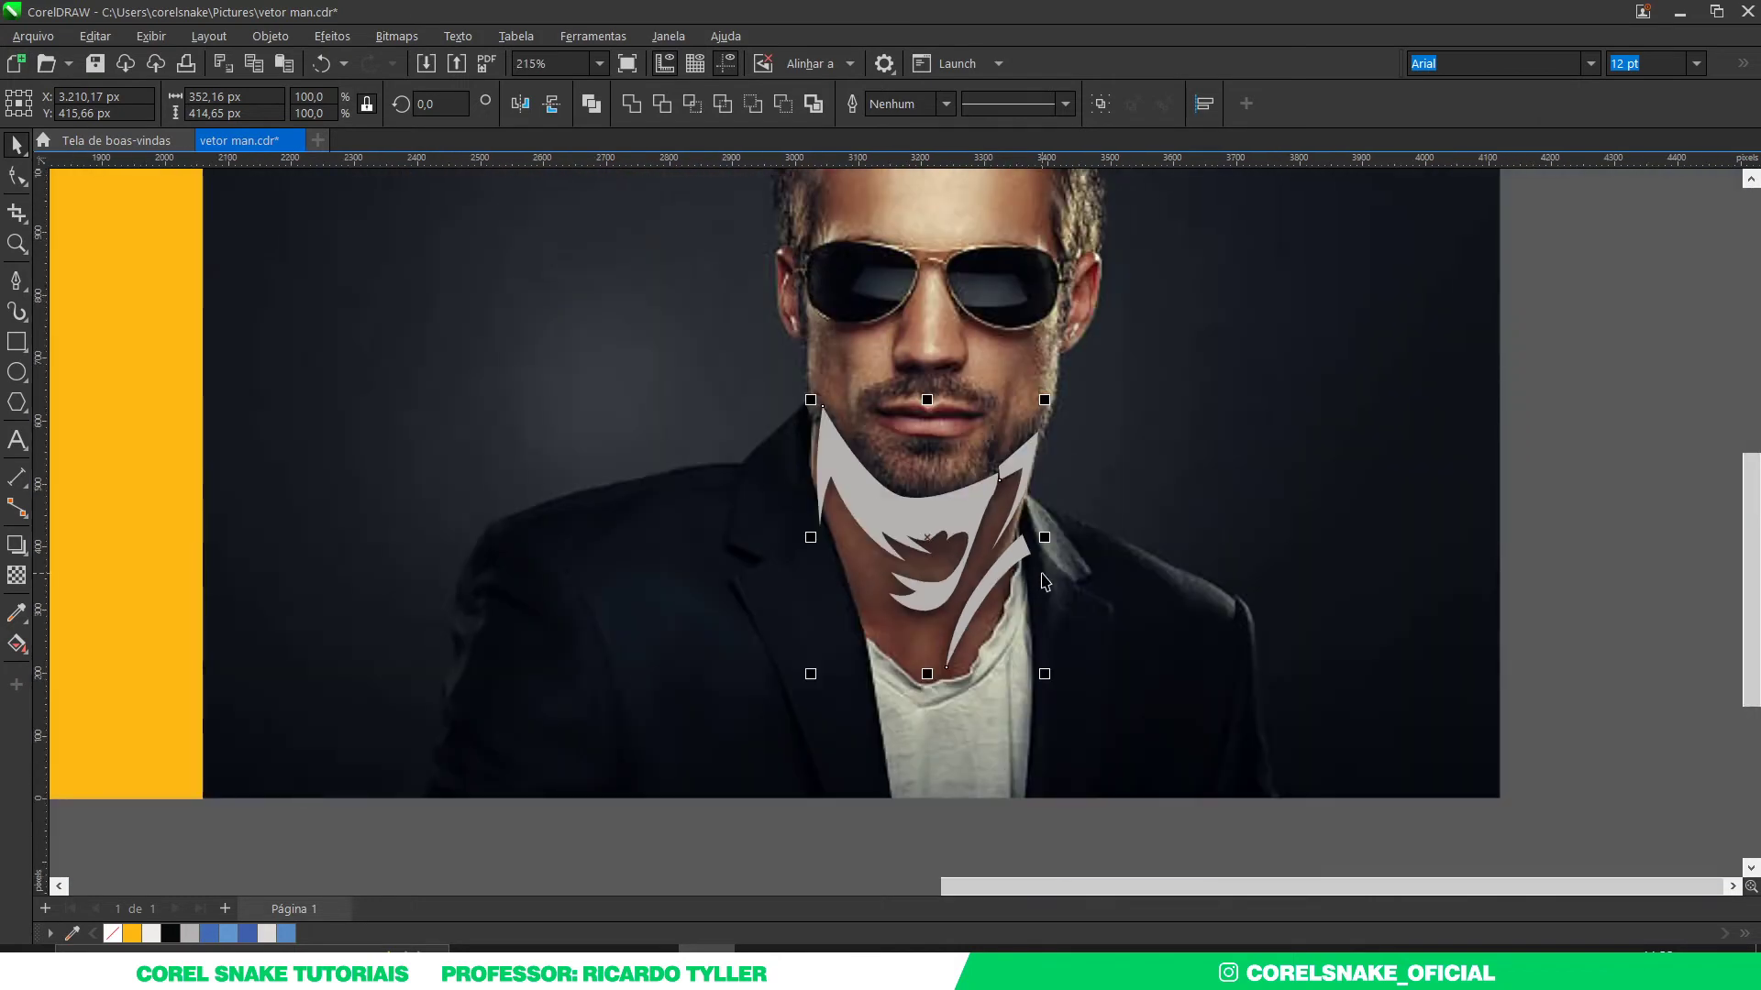
scroll(1046, 584, "down", 4)
Step: Move the grey shadows onto the vector portrait behind the beard and deselect them
key("ctrl+l")
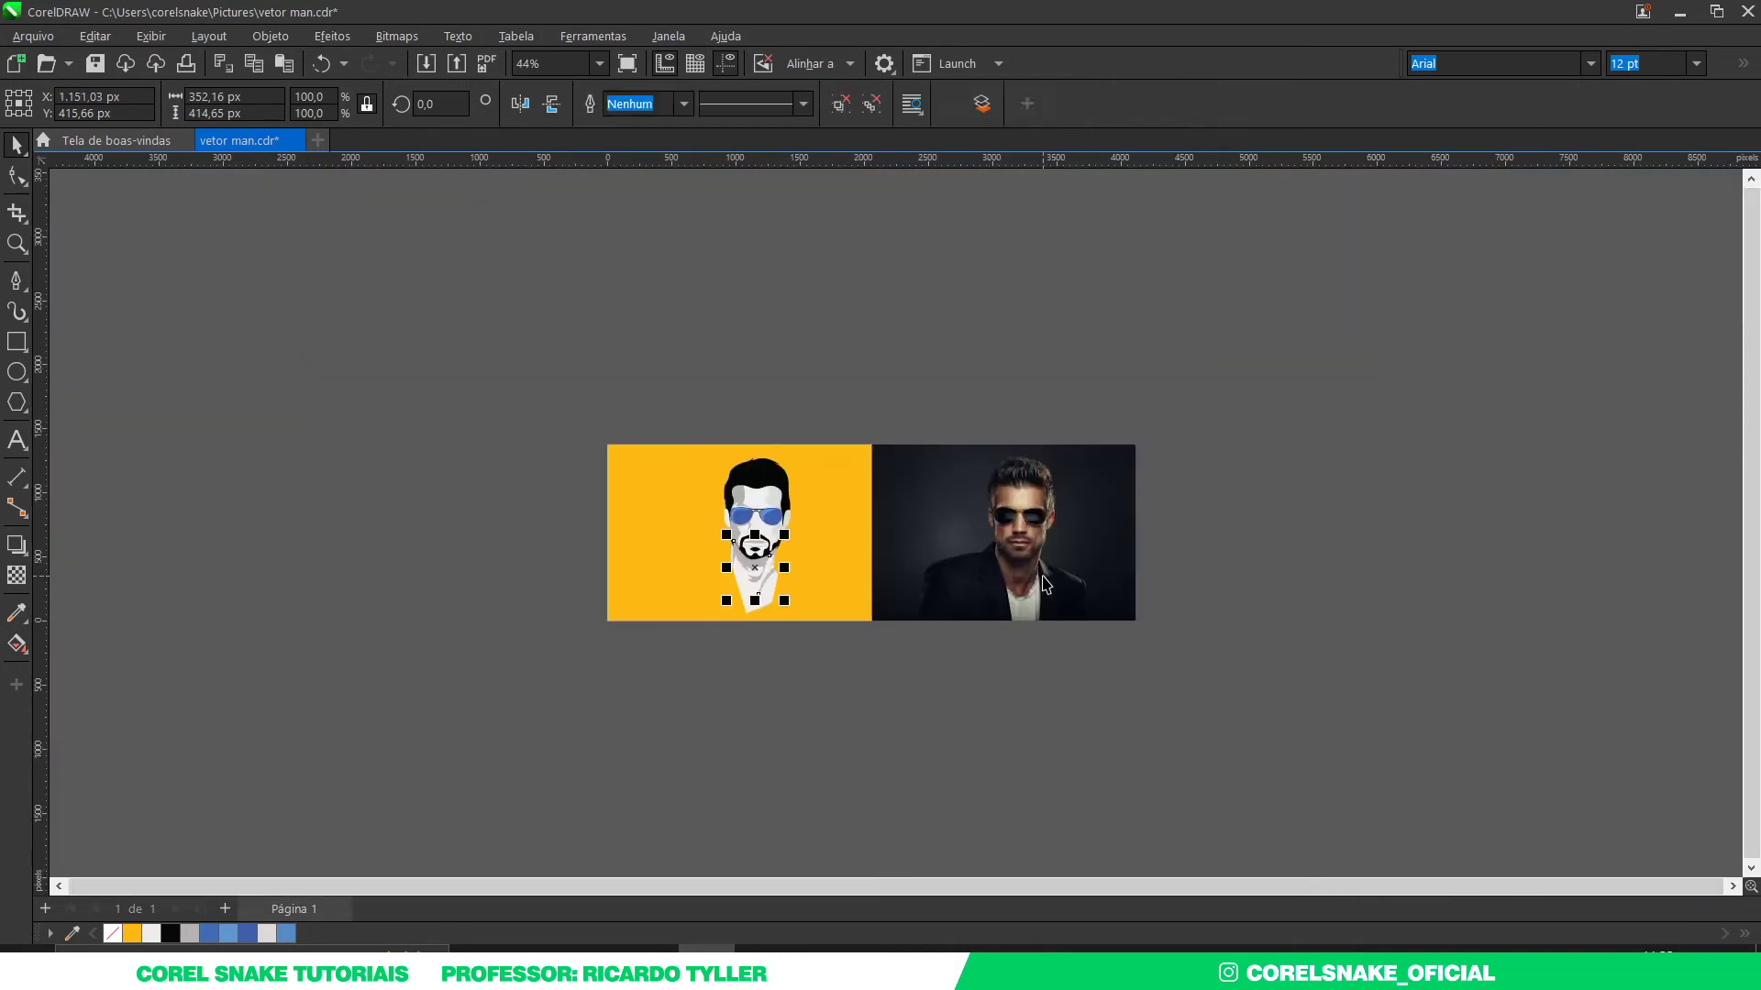
scroll(750, 575, "up", 3)
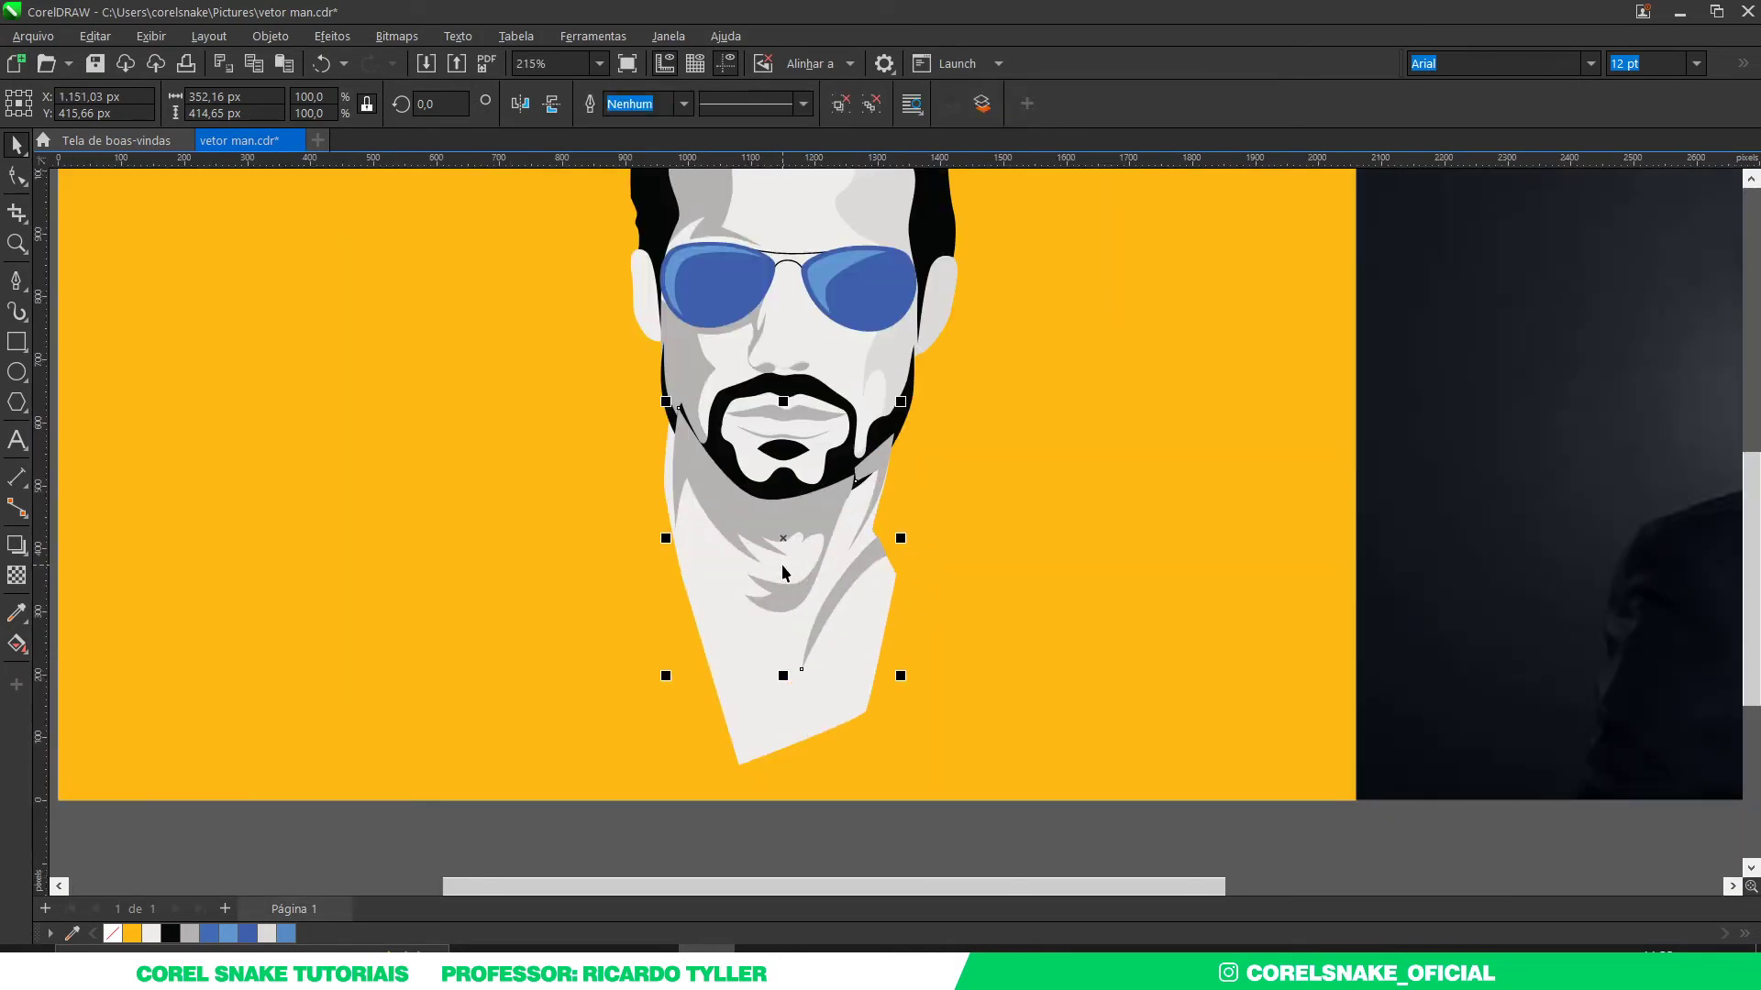
key("ctrl+z")
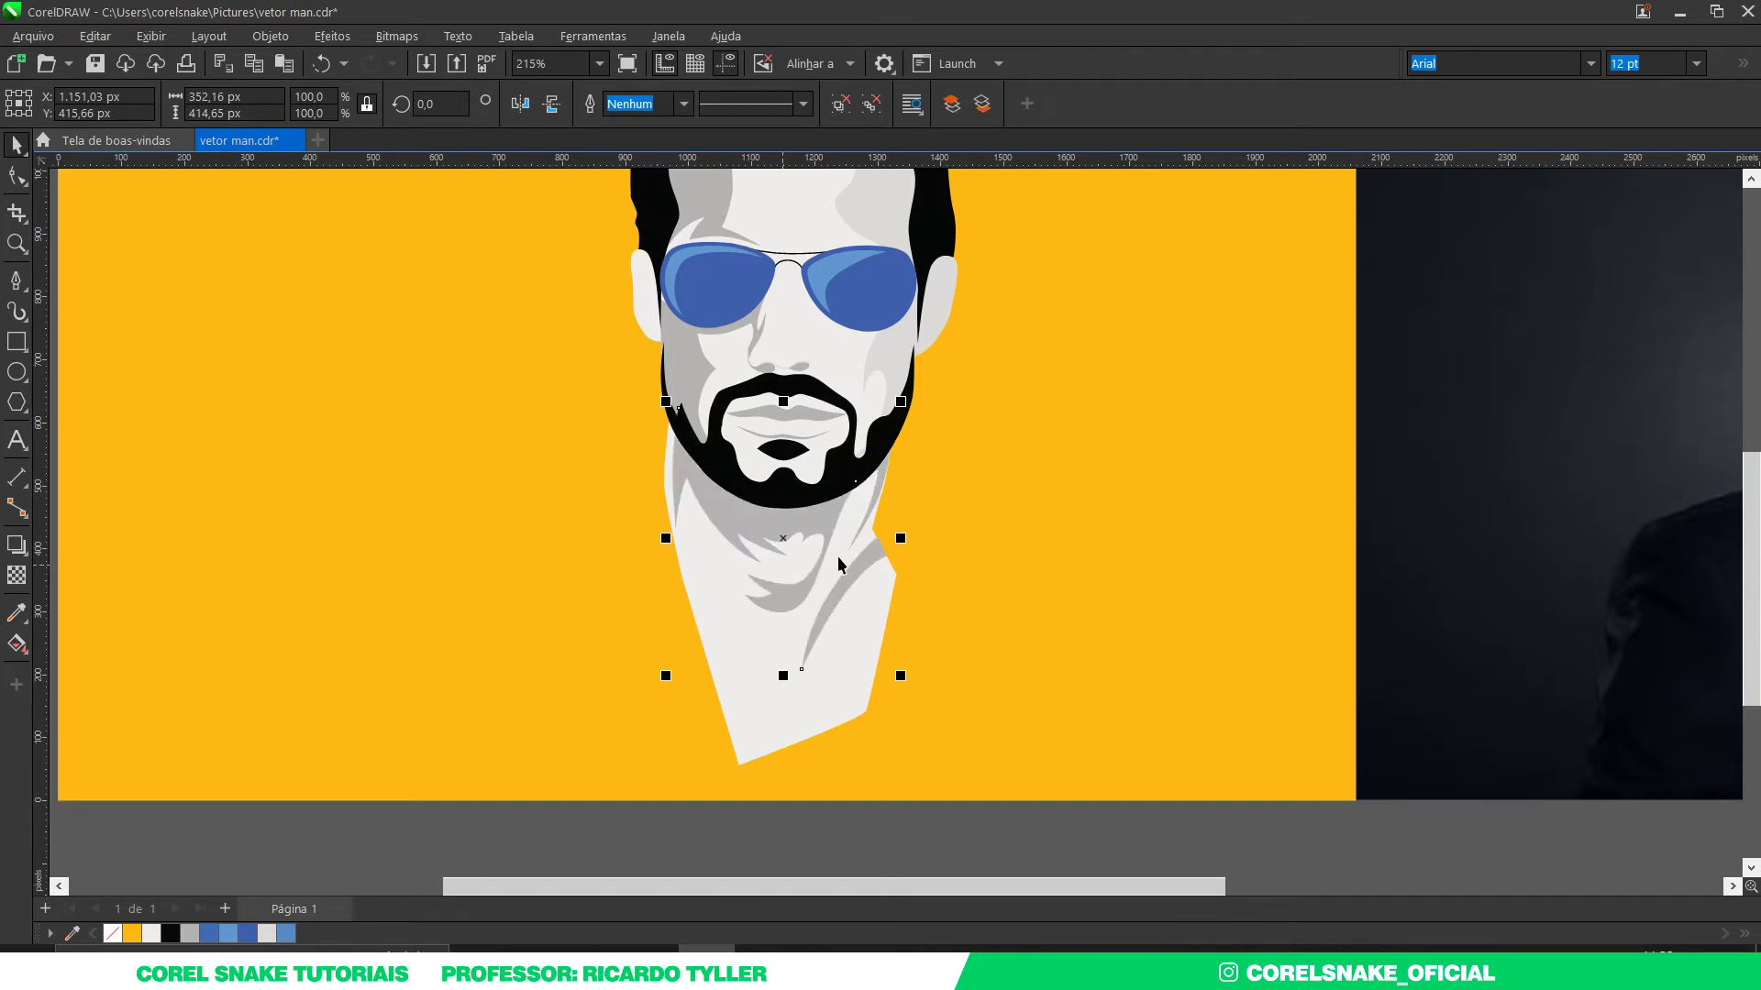
scroll(838, 555, "down", 2)
left_click(914, 814)
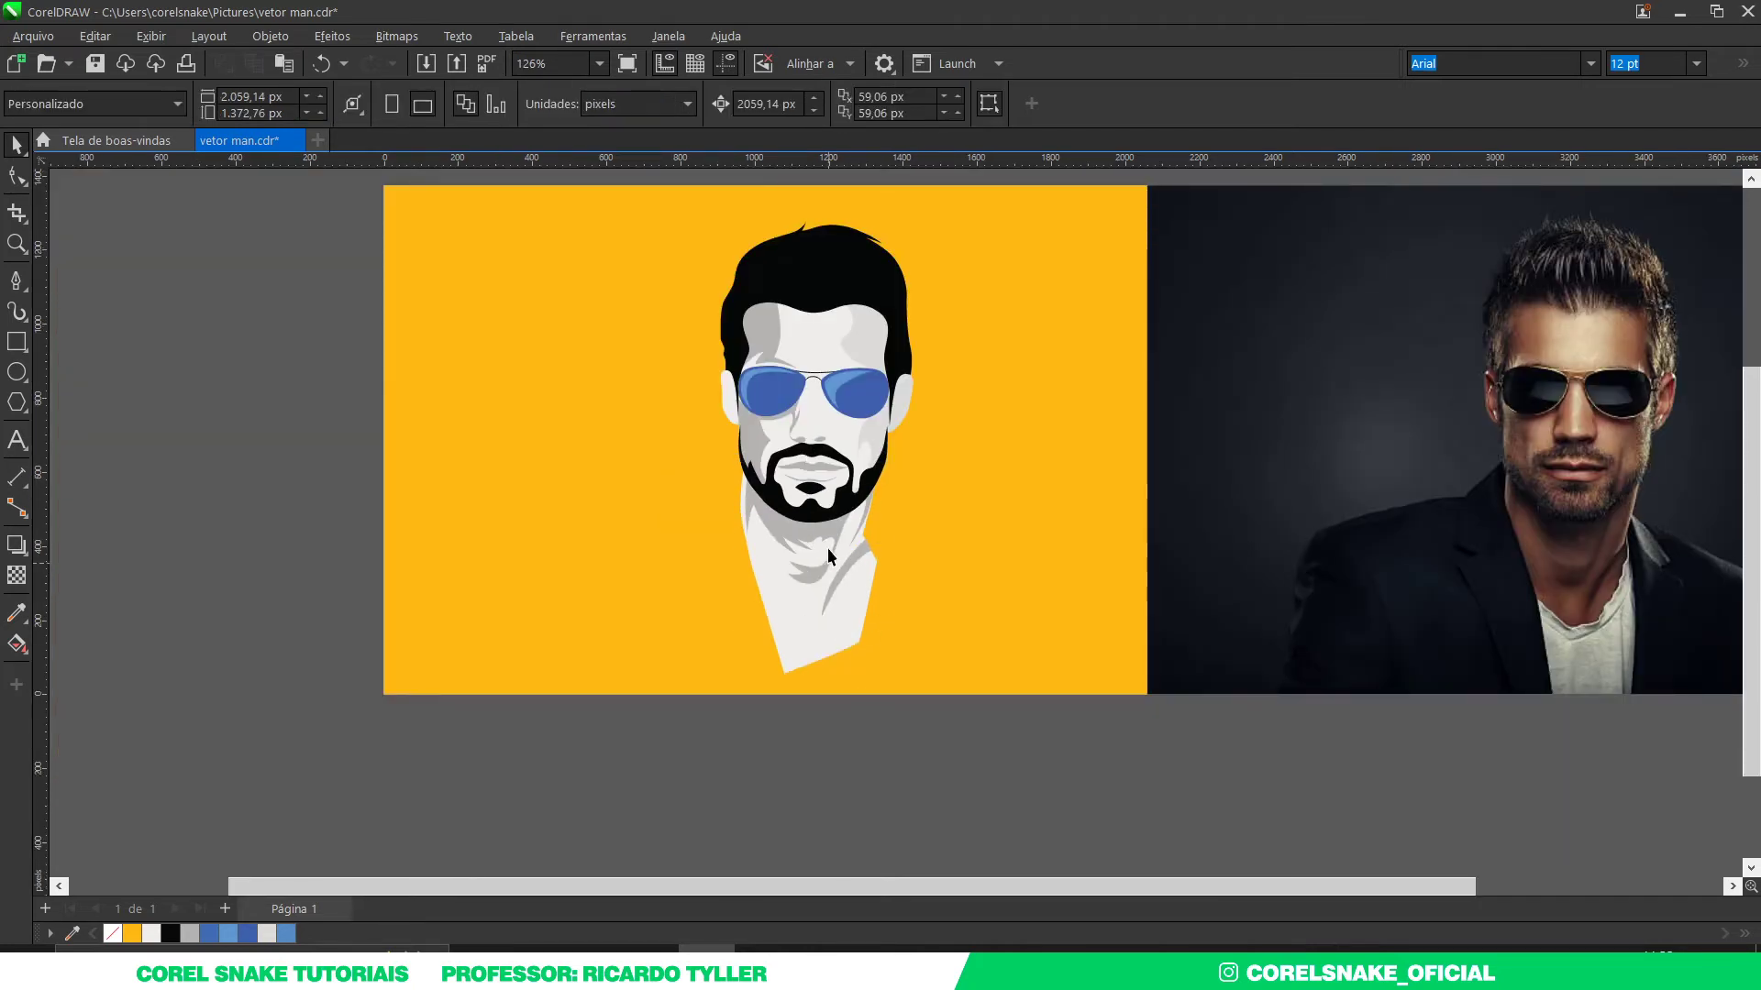
scroll(827, 536, "down", 2)
scroll(817, 500, "up", 2)
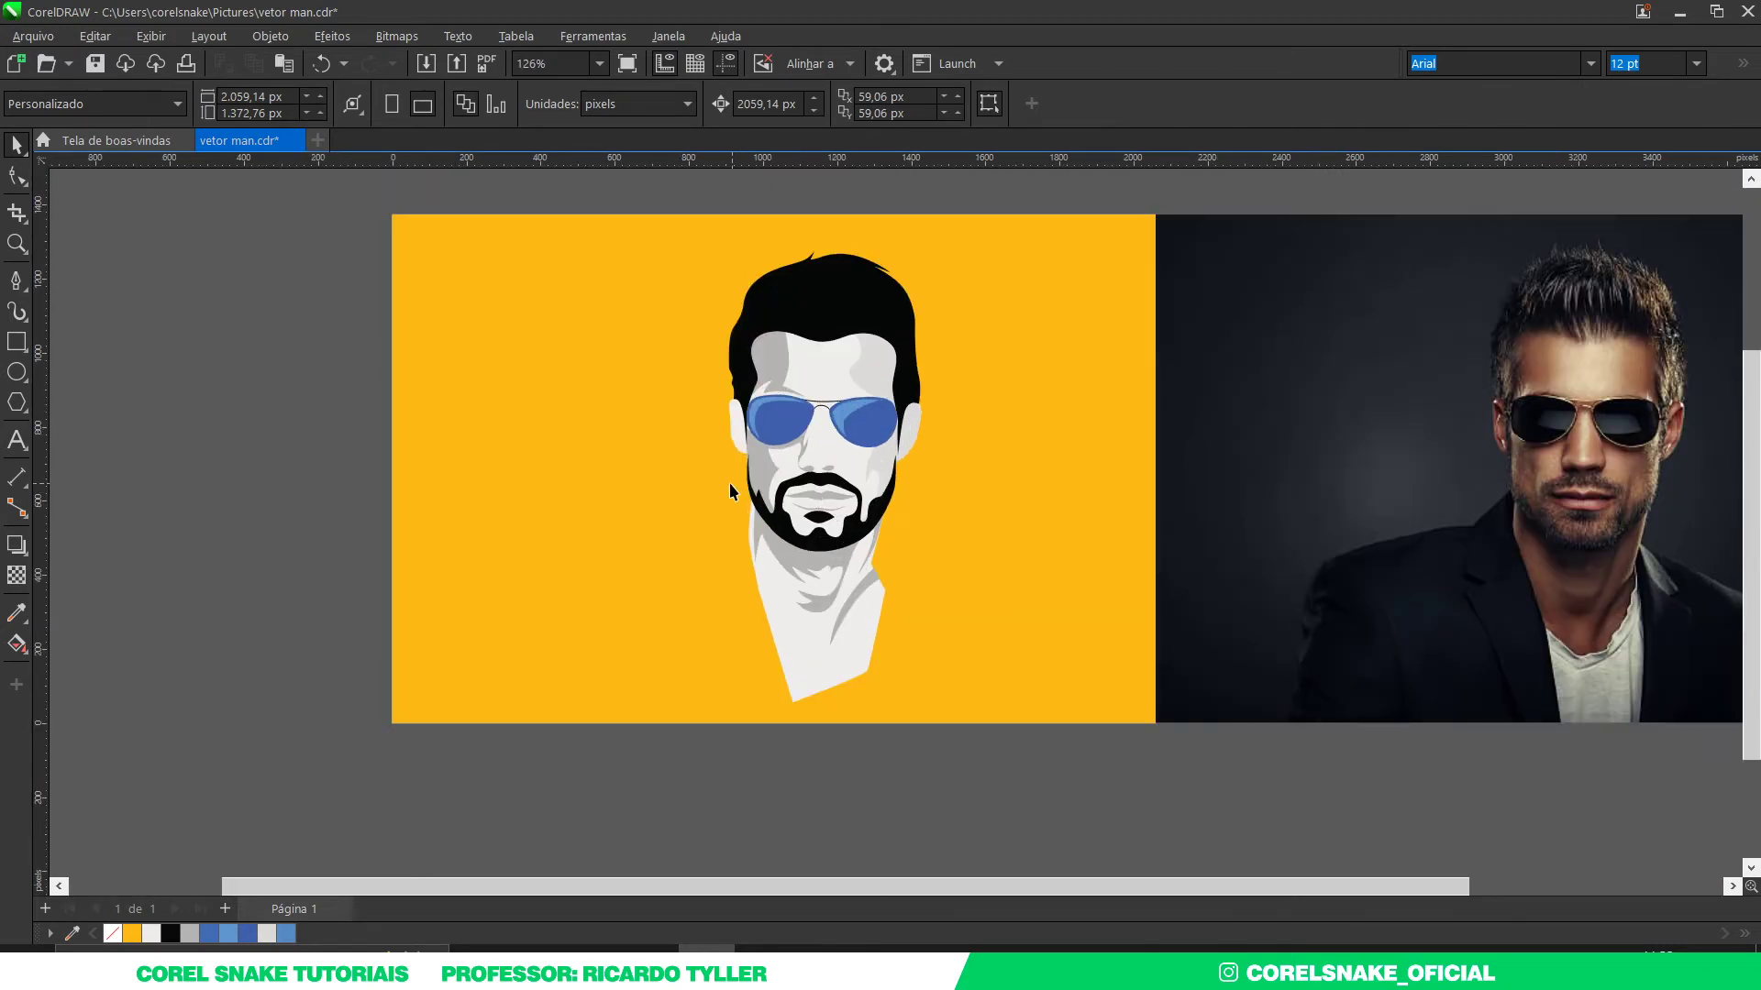
scroll(729, 484, "down", 2)
scroll(1415, 601, "up", 2)
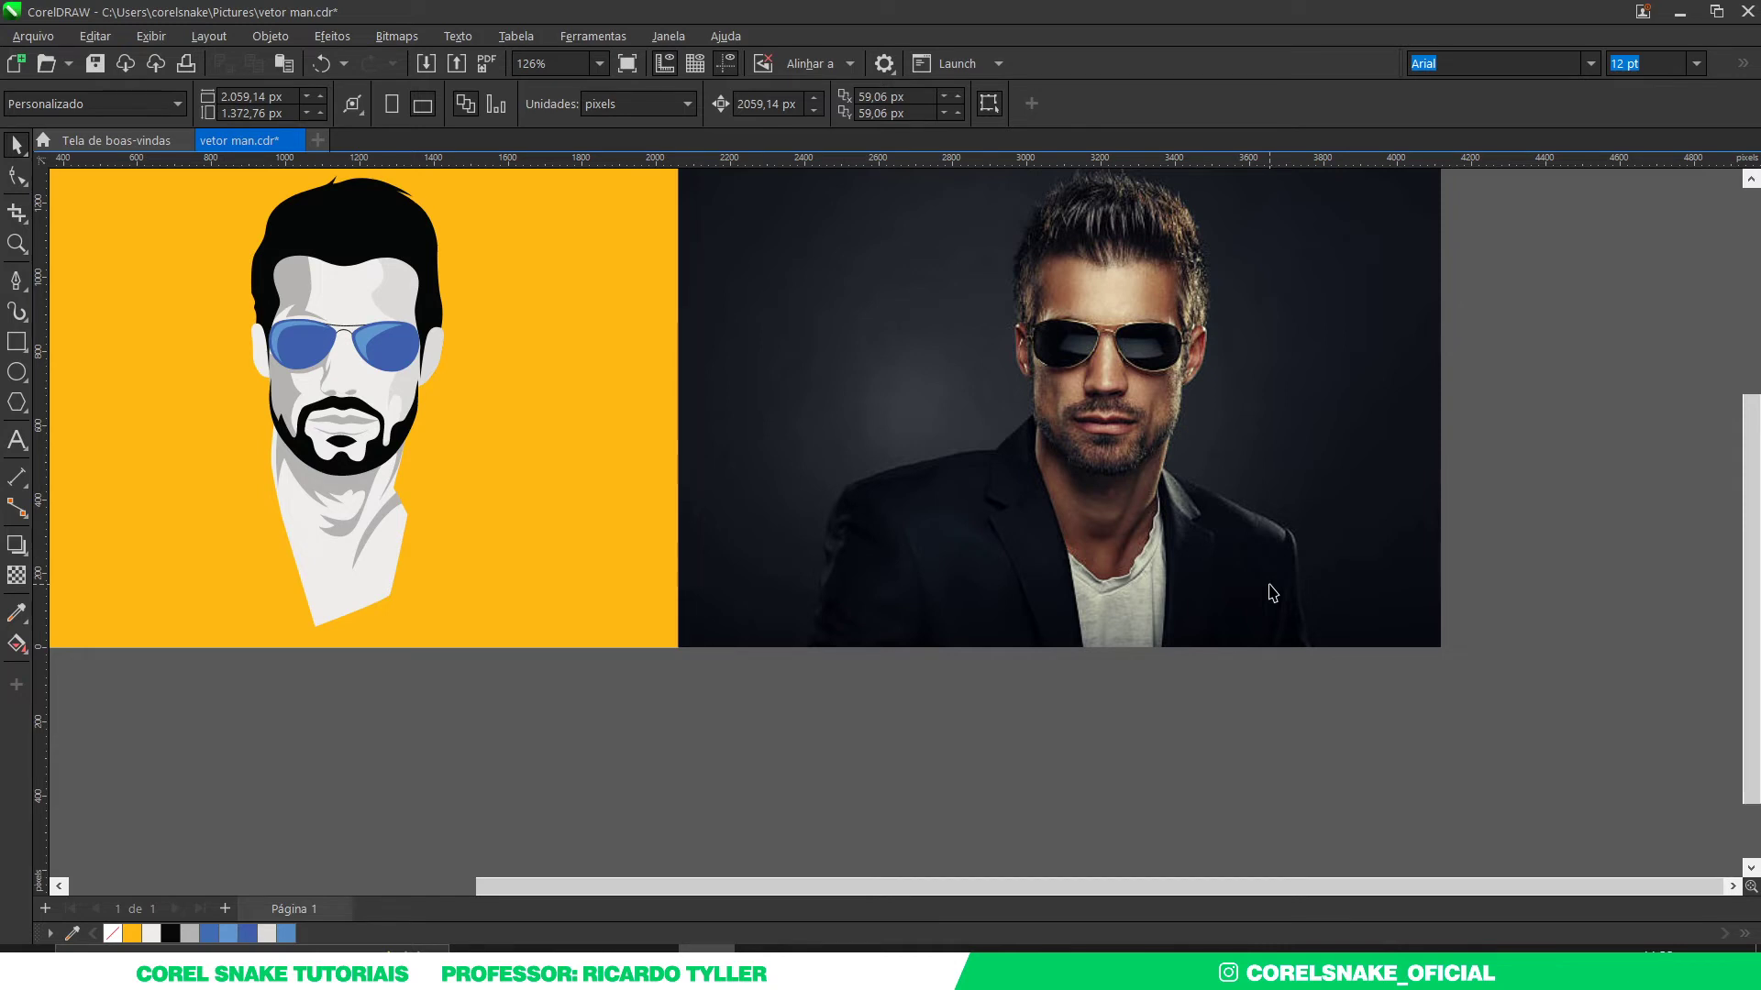
Step: With the Pen tool, trace curved nodes up the left jacket edge
left_click(16, 279)
scroll(1043, 468, "up", 2)
scroll(1045, 397, "up", 2)
scroll(1051, 469, "down", 6)
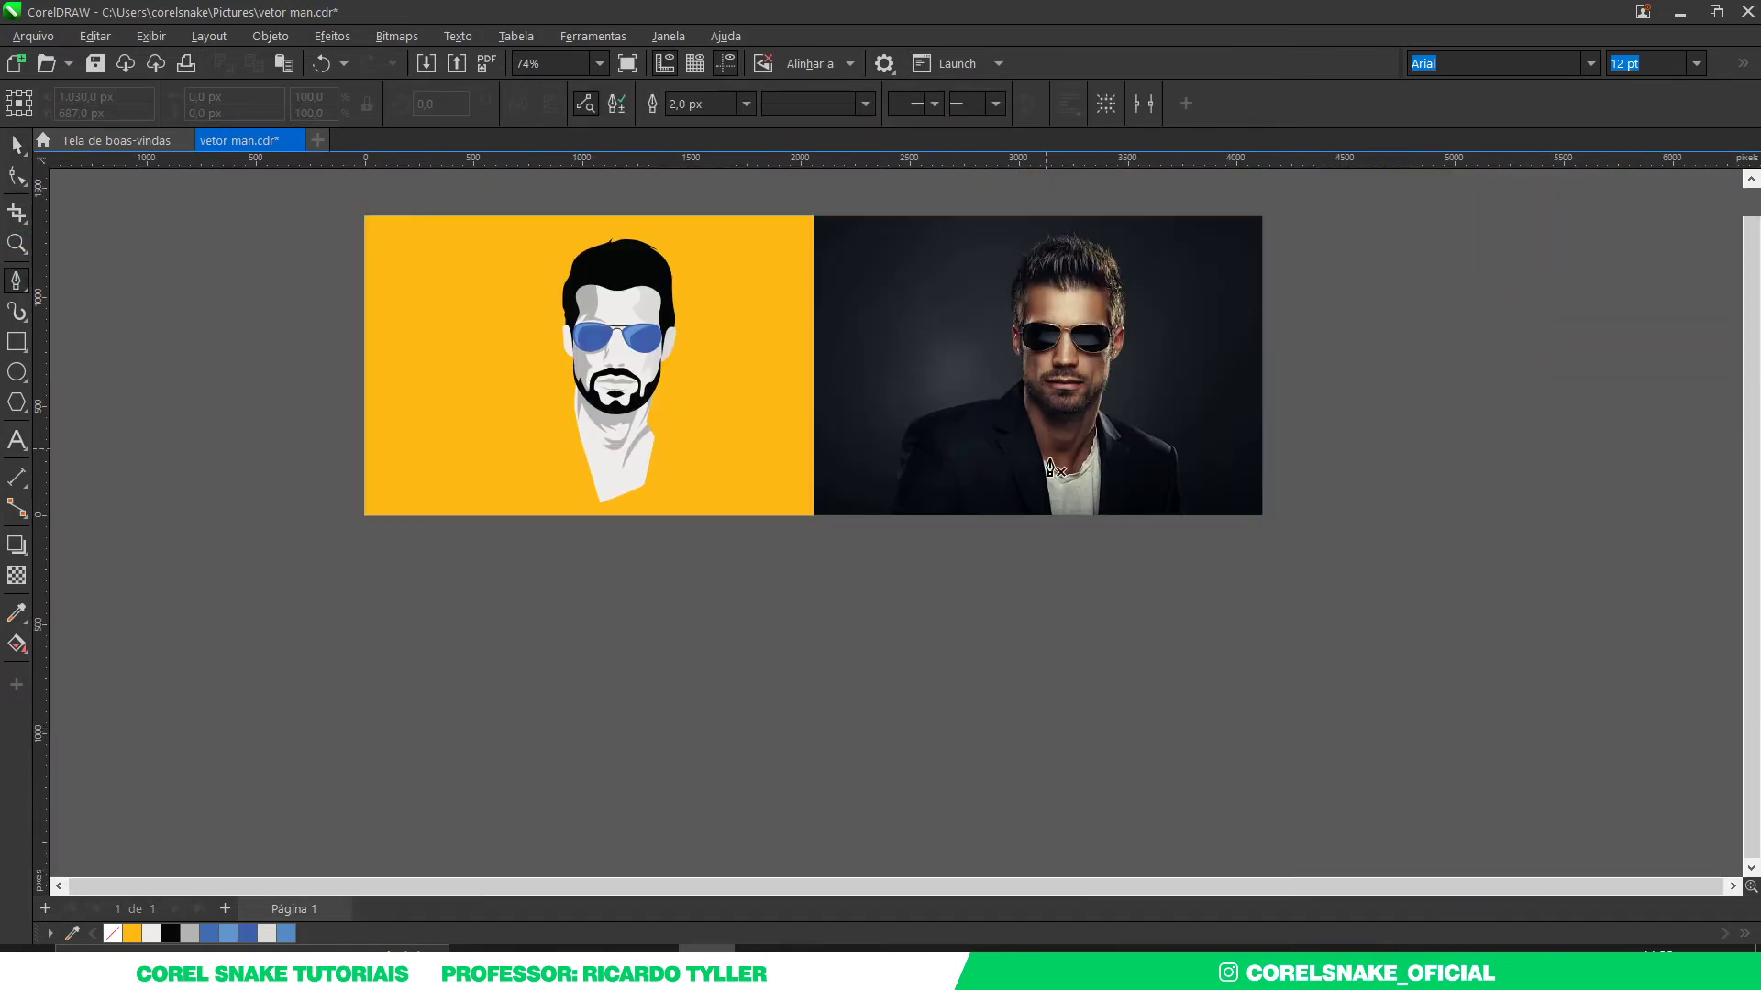
scroll(1060, 496, "up", 4)
scroll(1002, 364, "up", 2)
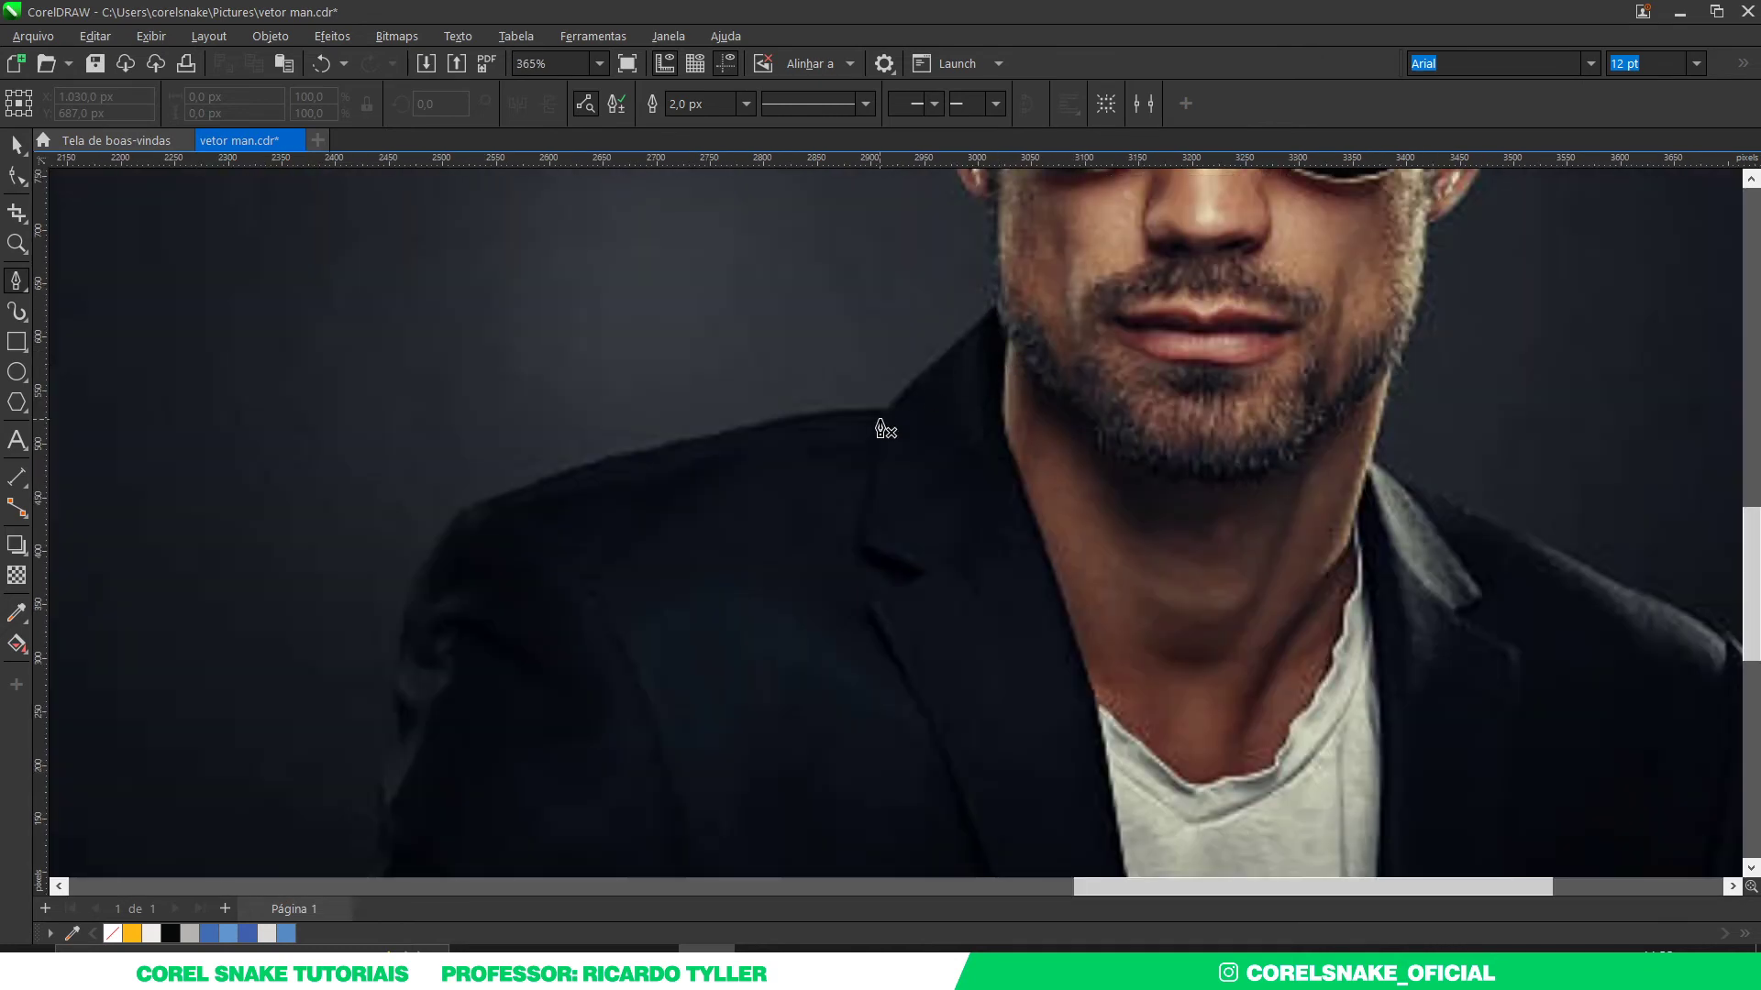
scroll(883, 428, "down", 3)
scroll(588, 713, "up", 3)
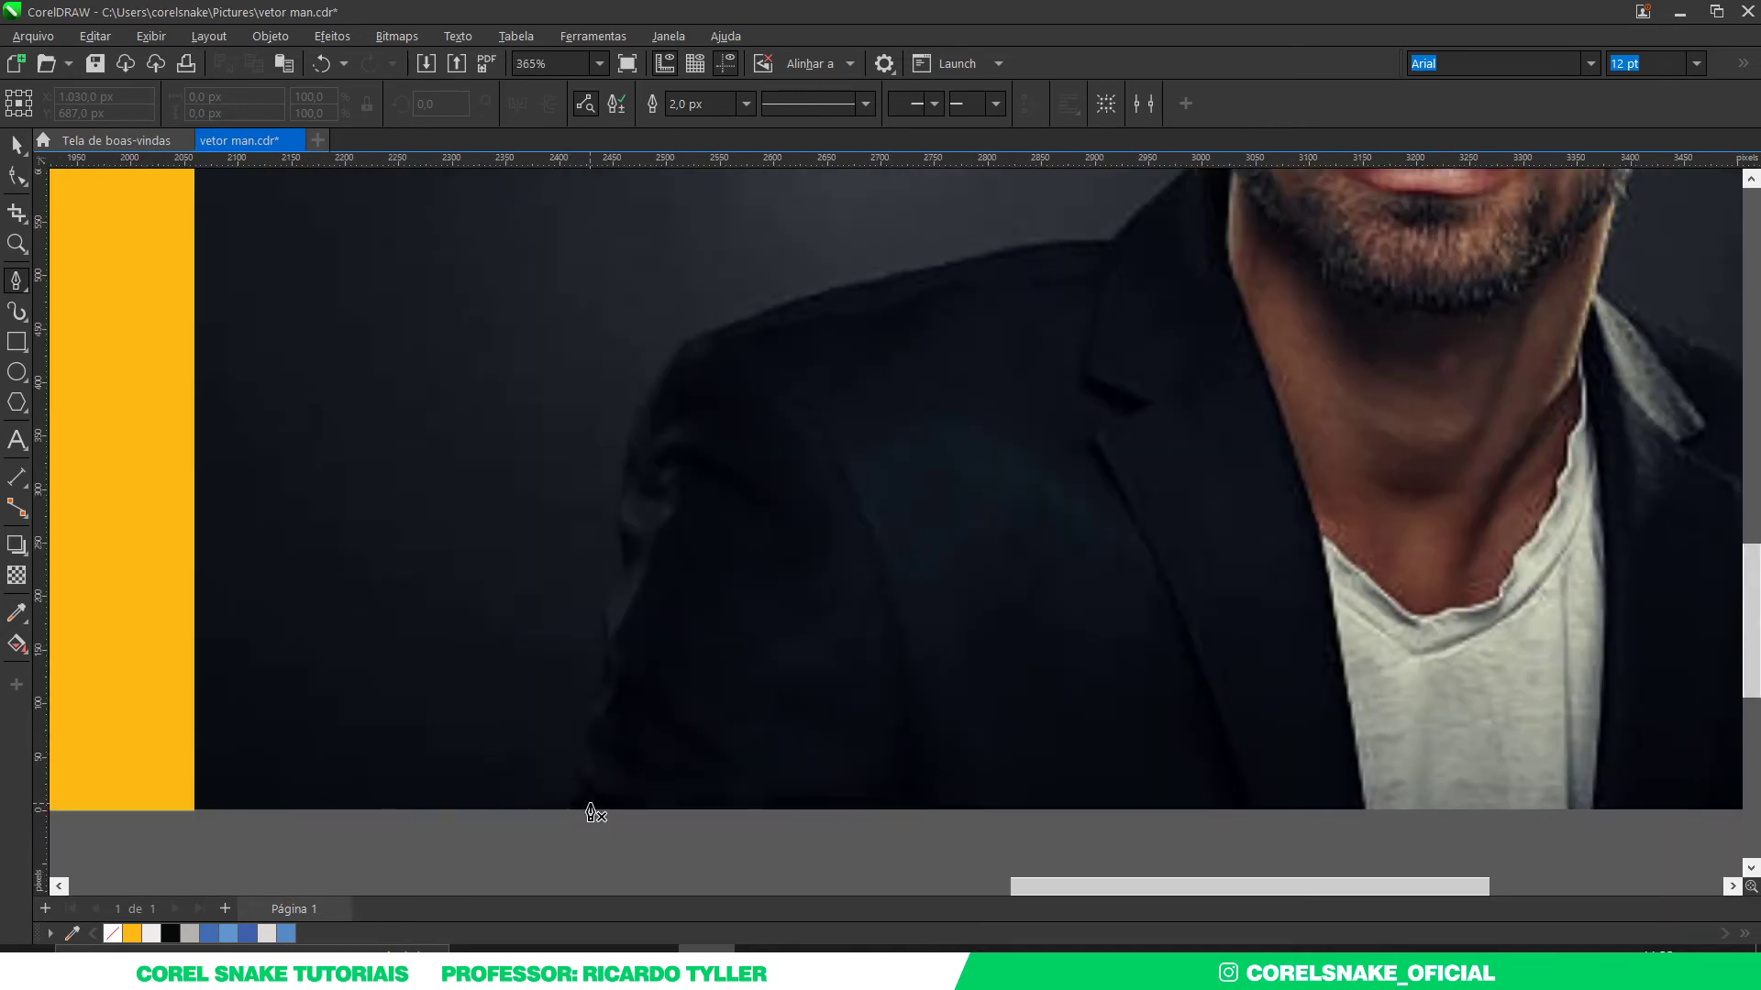
scroll(594, 780, "up", 4)
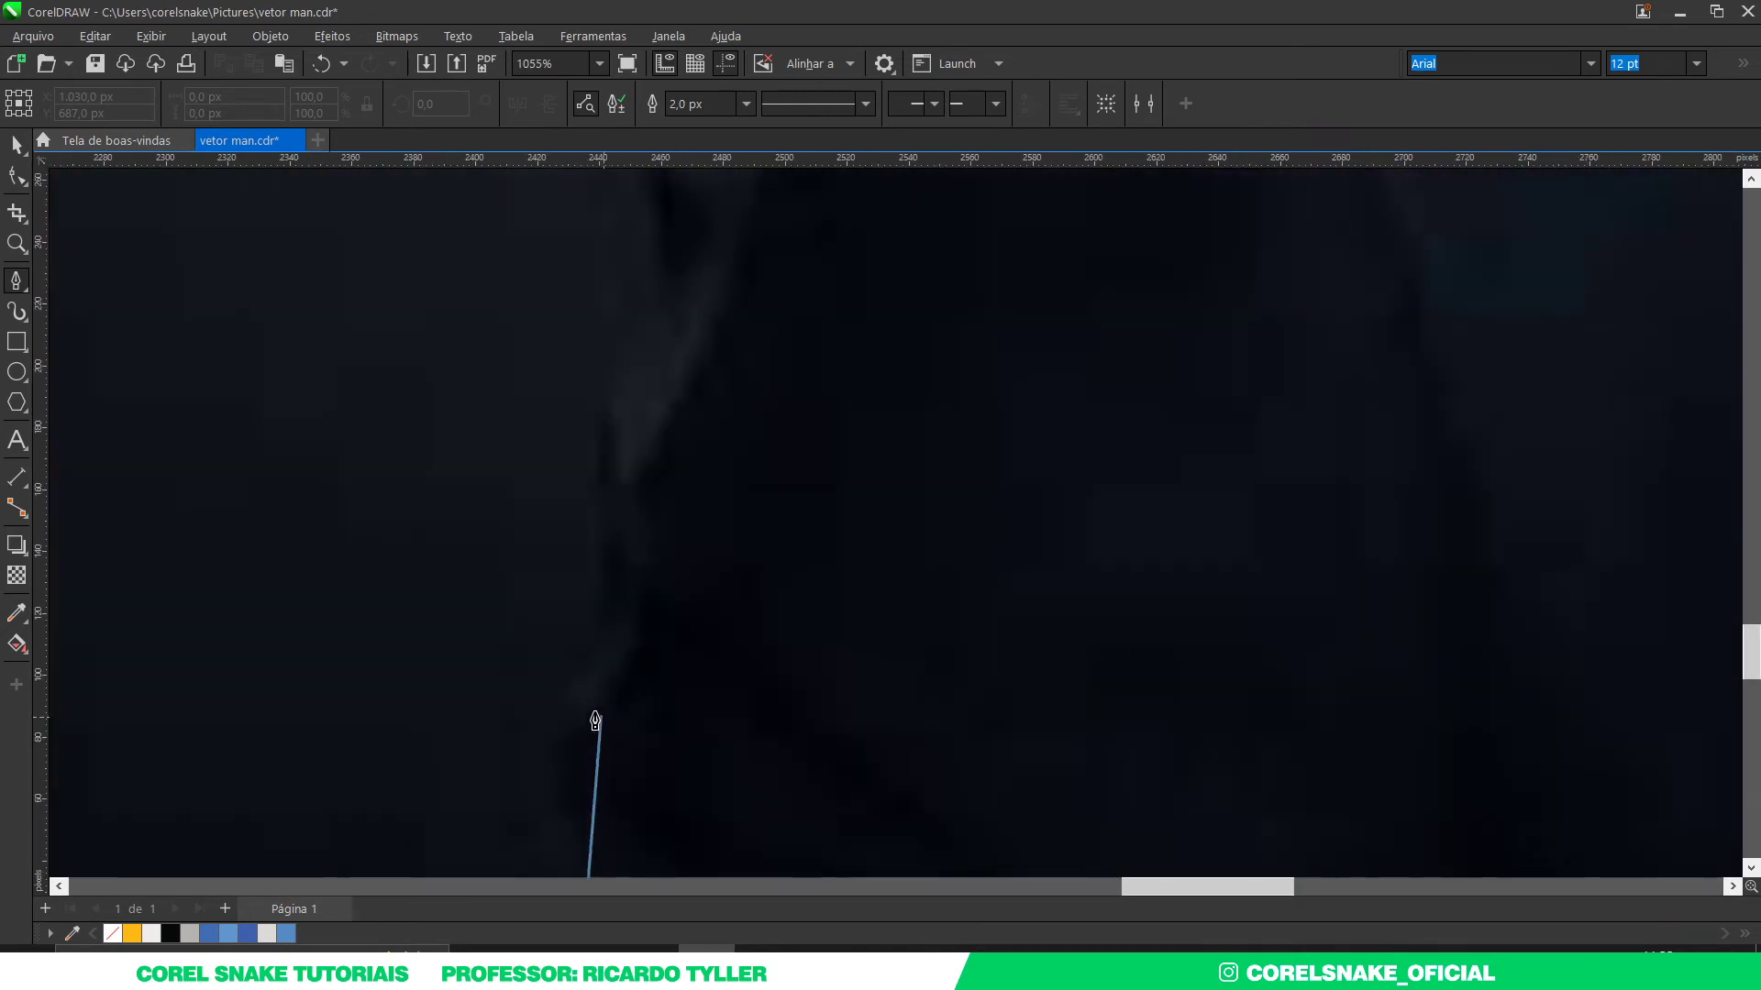
left_click_drag(623, 567, 597, 426)
left_click_drag(617, 304, 669, 225)
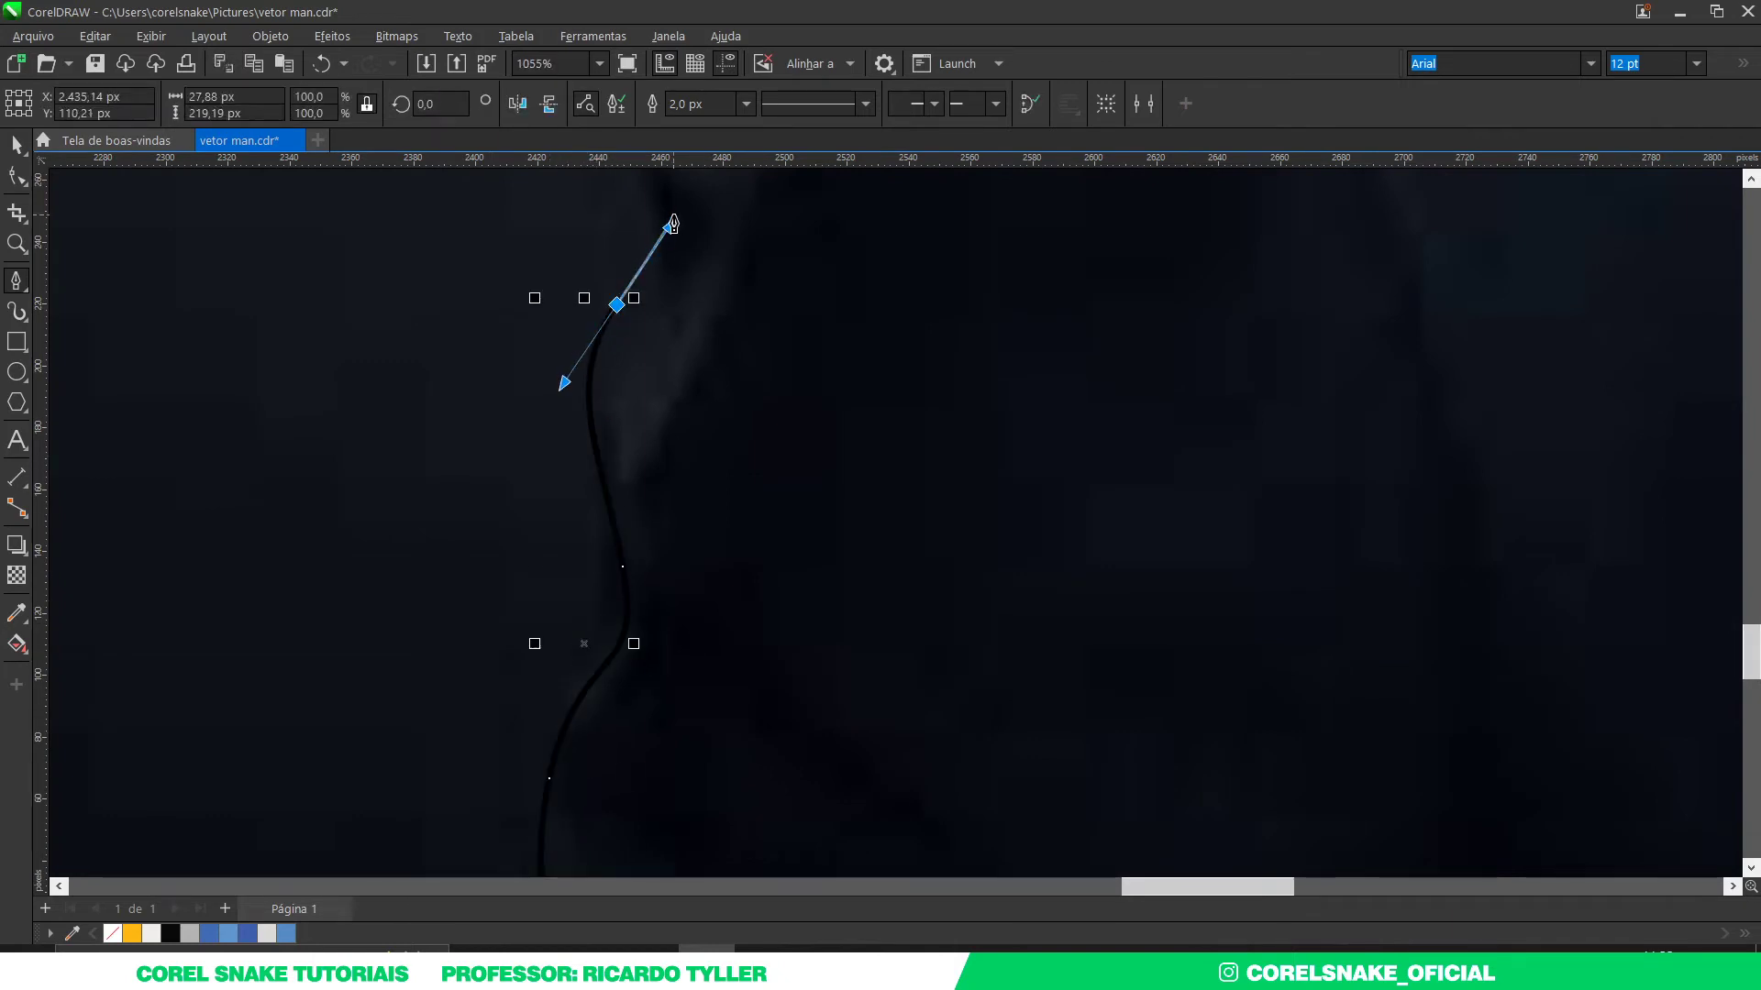
scroll(550, 841, "down", 3)
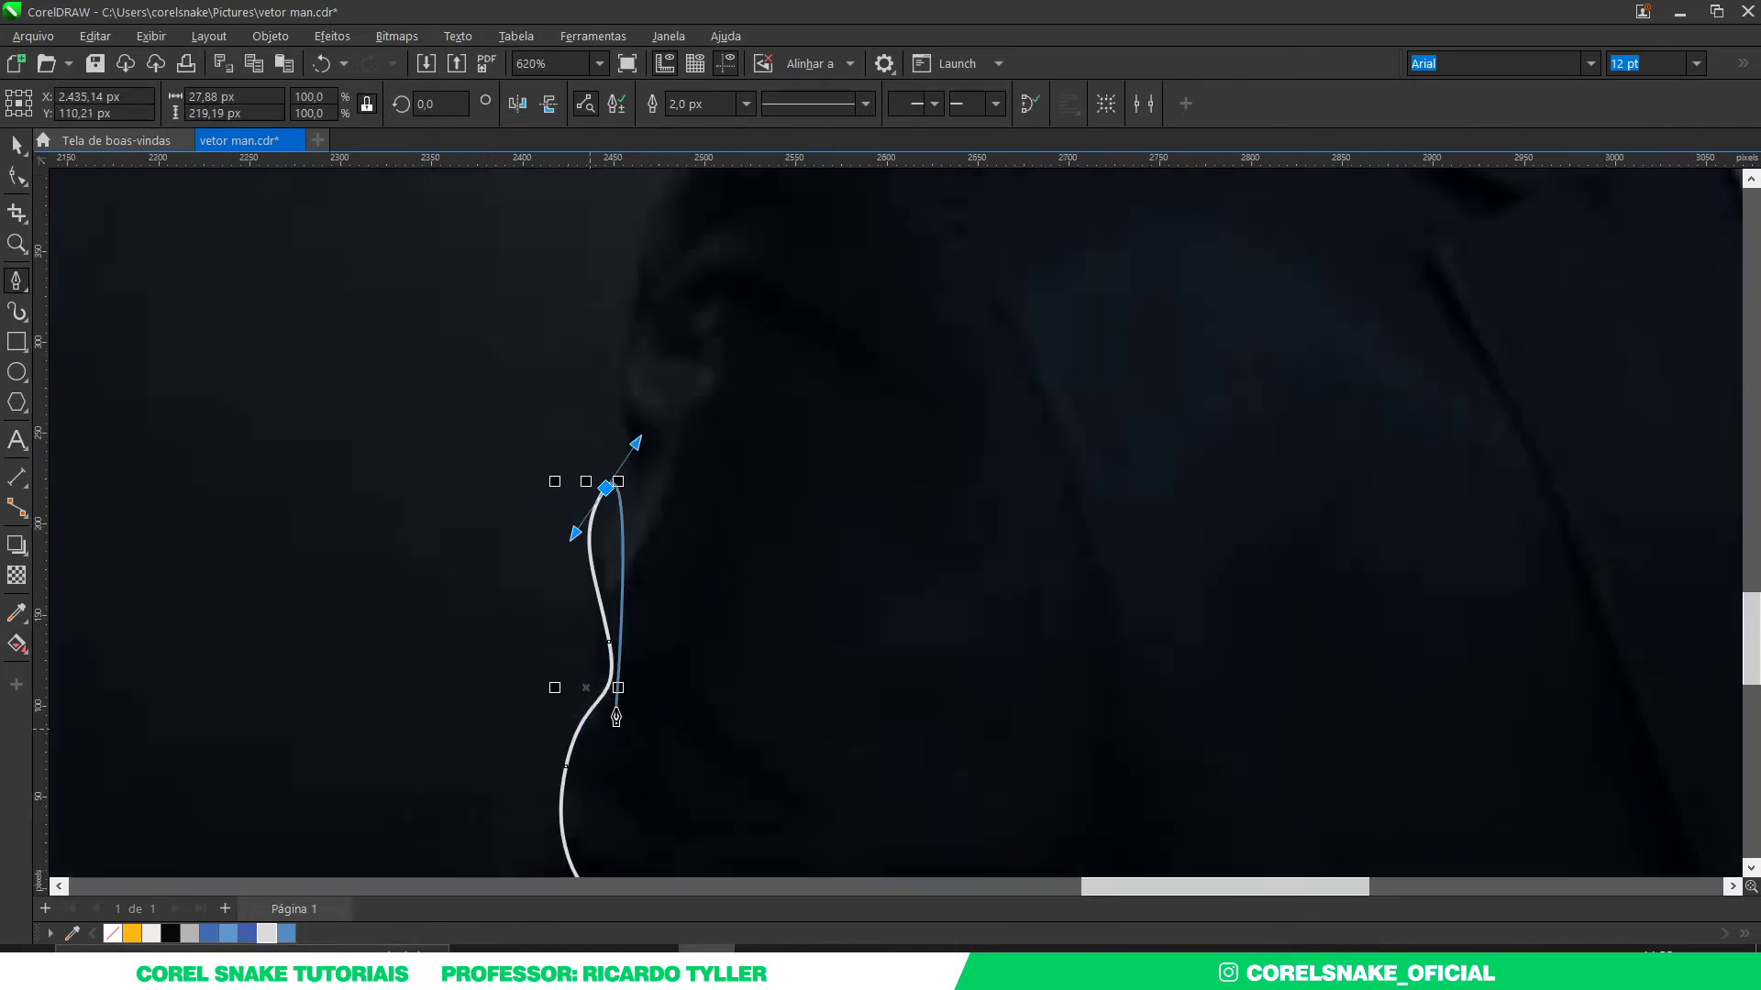
scroll(609, 688, "up", 3)
scroll(533, 765, "down", 1)
scroll(533, 765, "up", 1)
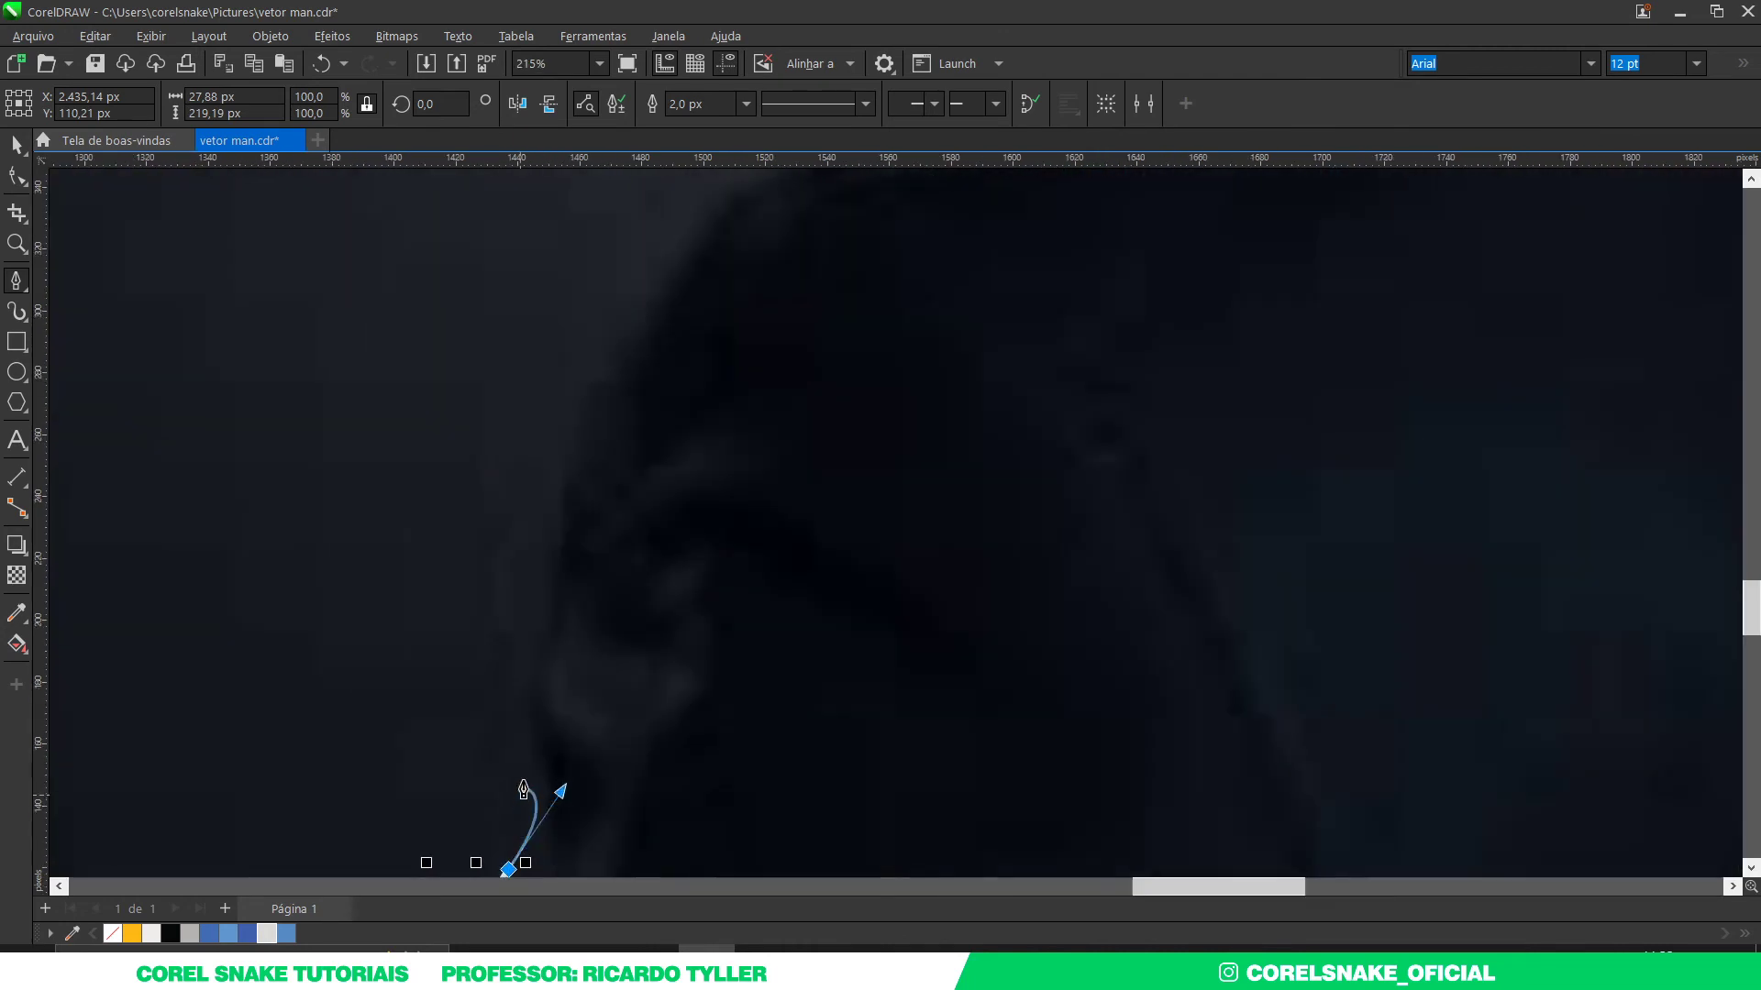
left_click_drag(576, 456, 611, 379)
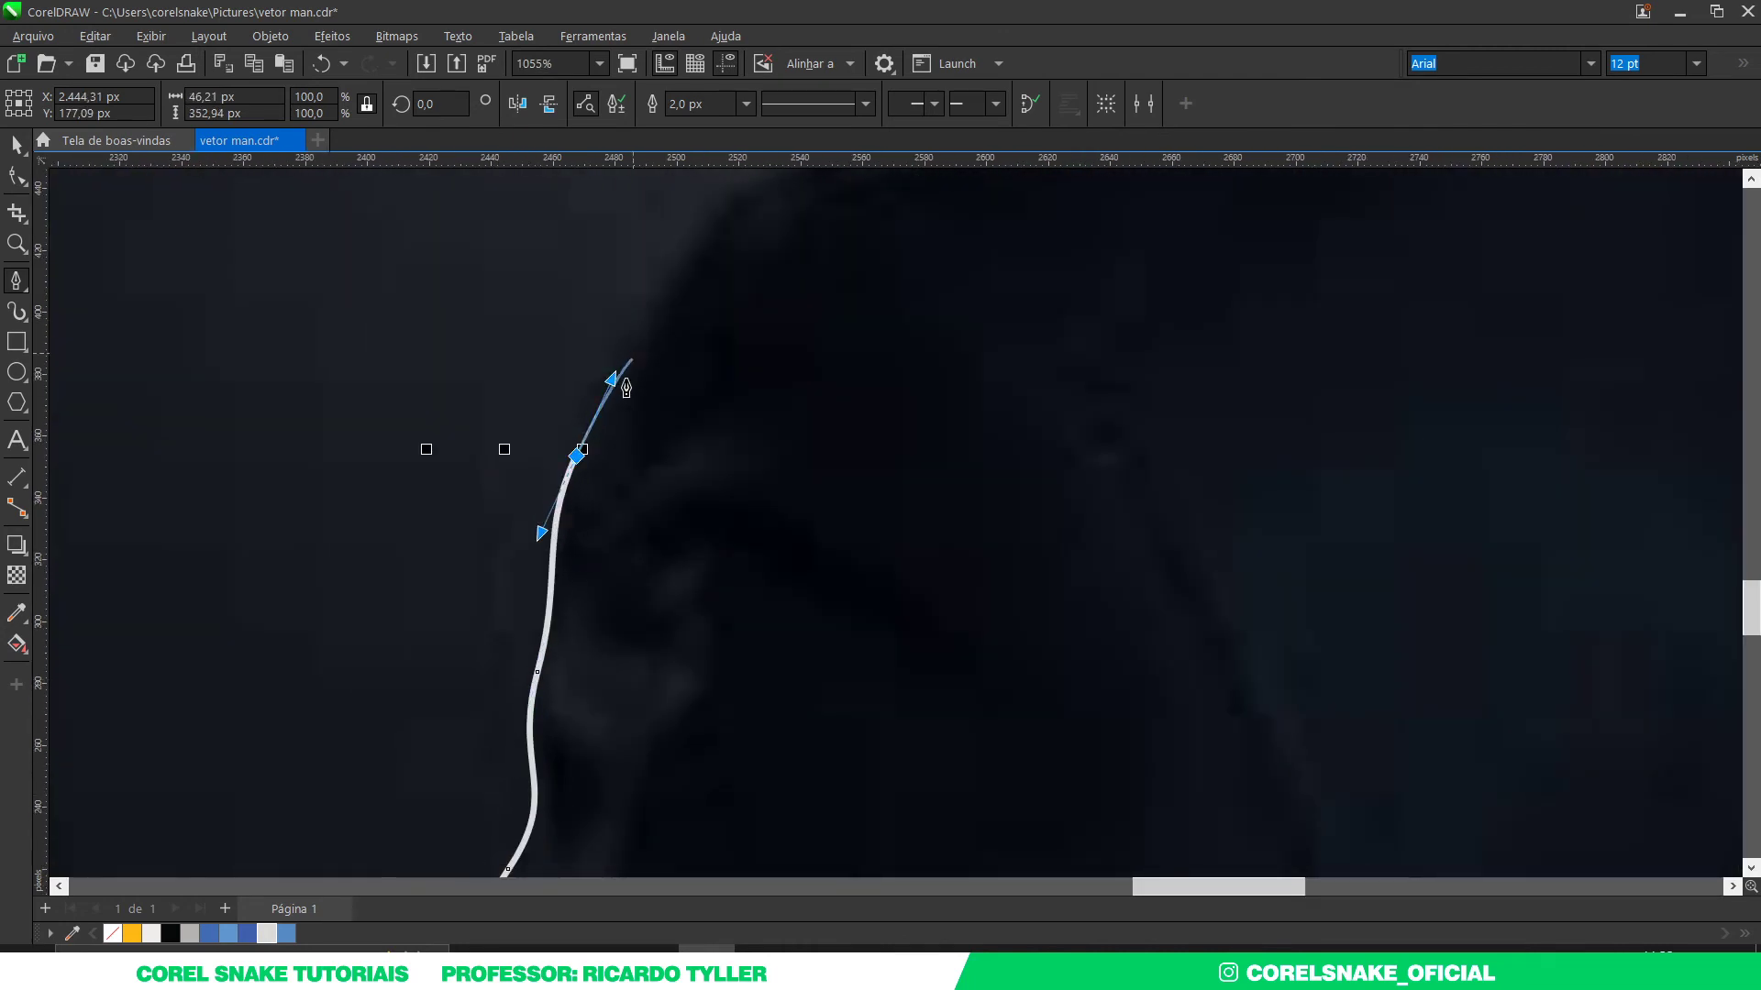
scroll(624, 367, "down", 1)
scroll(624, 367, "up", 1)
Step: Continue the left jacket outline over the shoulder, down the lapel and along the bottom, closing it
left_click_drag(707, 263, 832, 216)
scroll(711, 315, "down", 3)
scroll(711, 314, "up", 2)
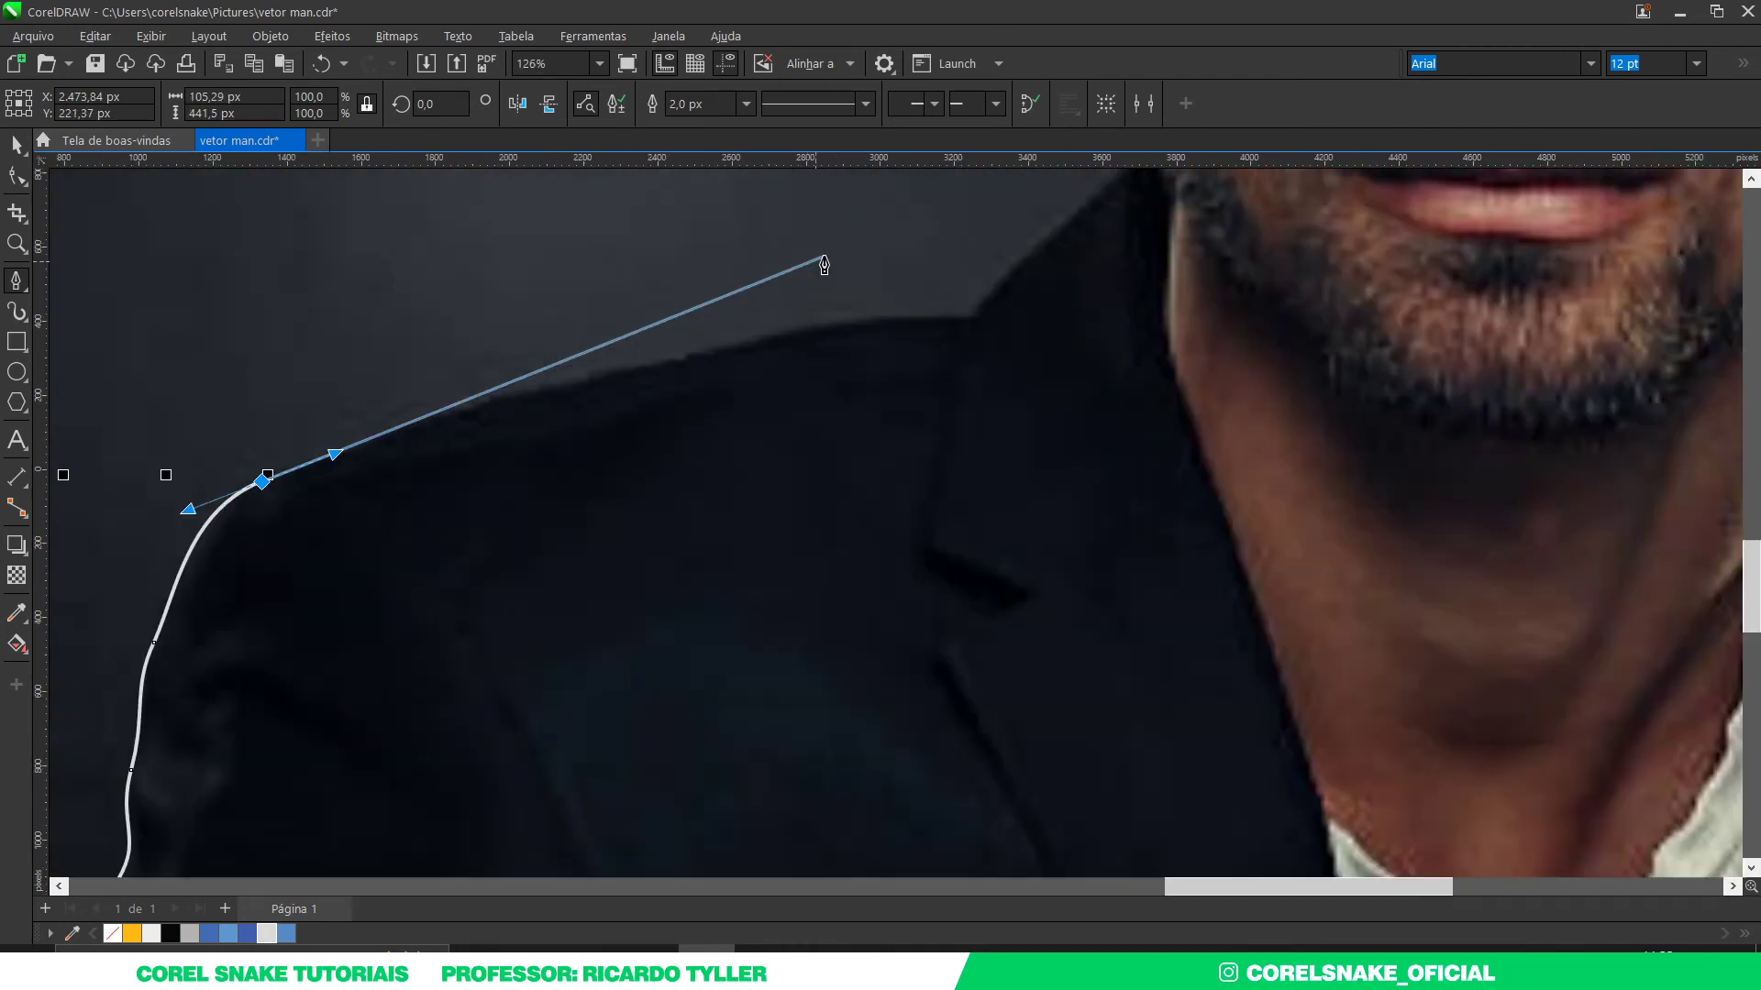
mouse_move(723, 355)
left_mouse_down()
mouse_move(909, 317)
mouse_move(1061, 332)
left_mouse_up()
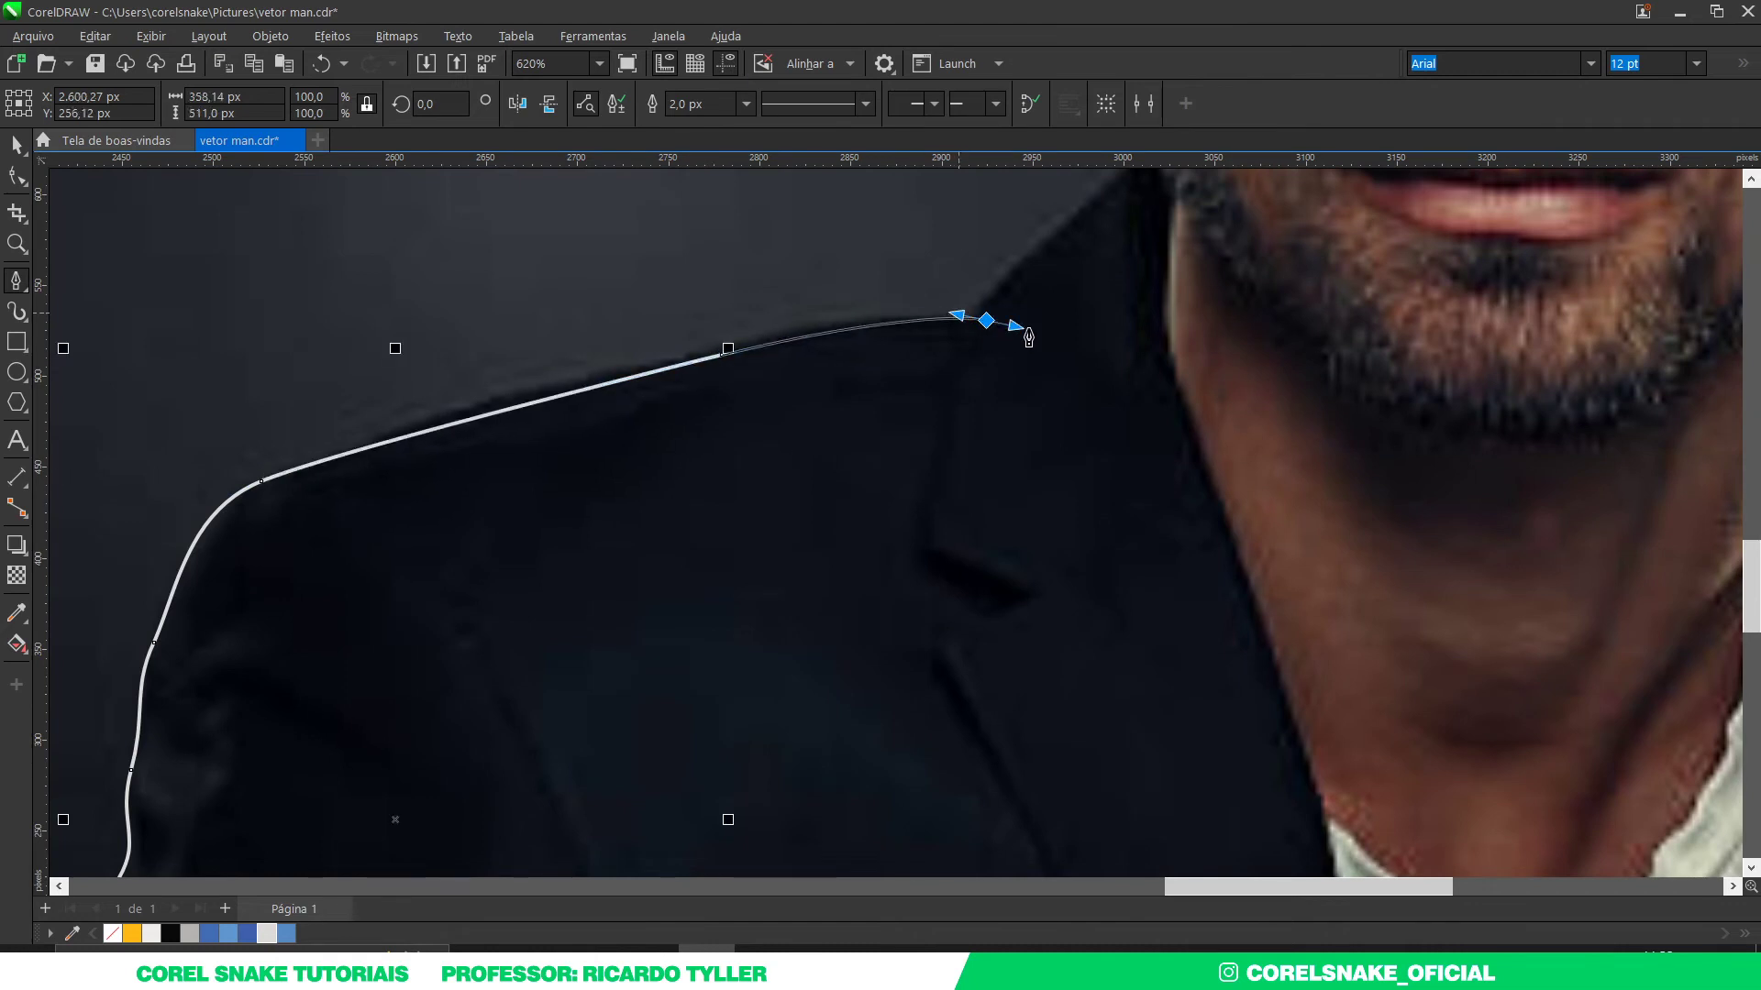
left_click(1141, 372)
scroll(1107, 398, "down", 3)
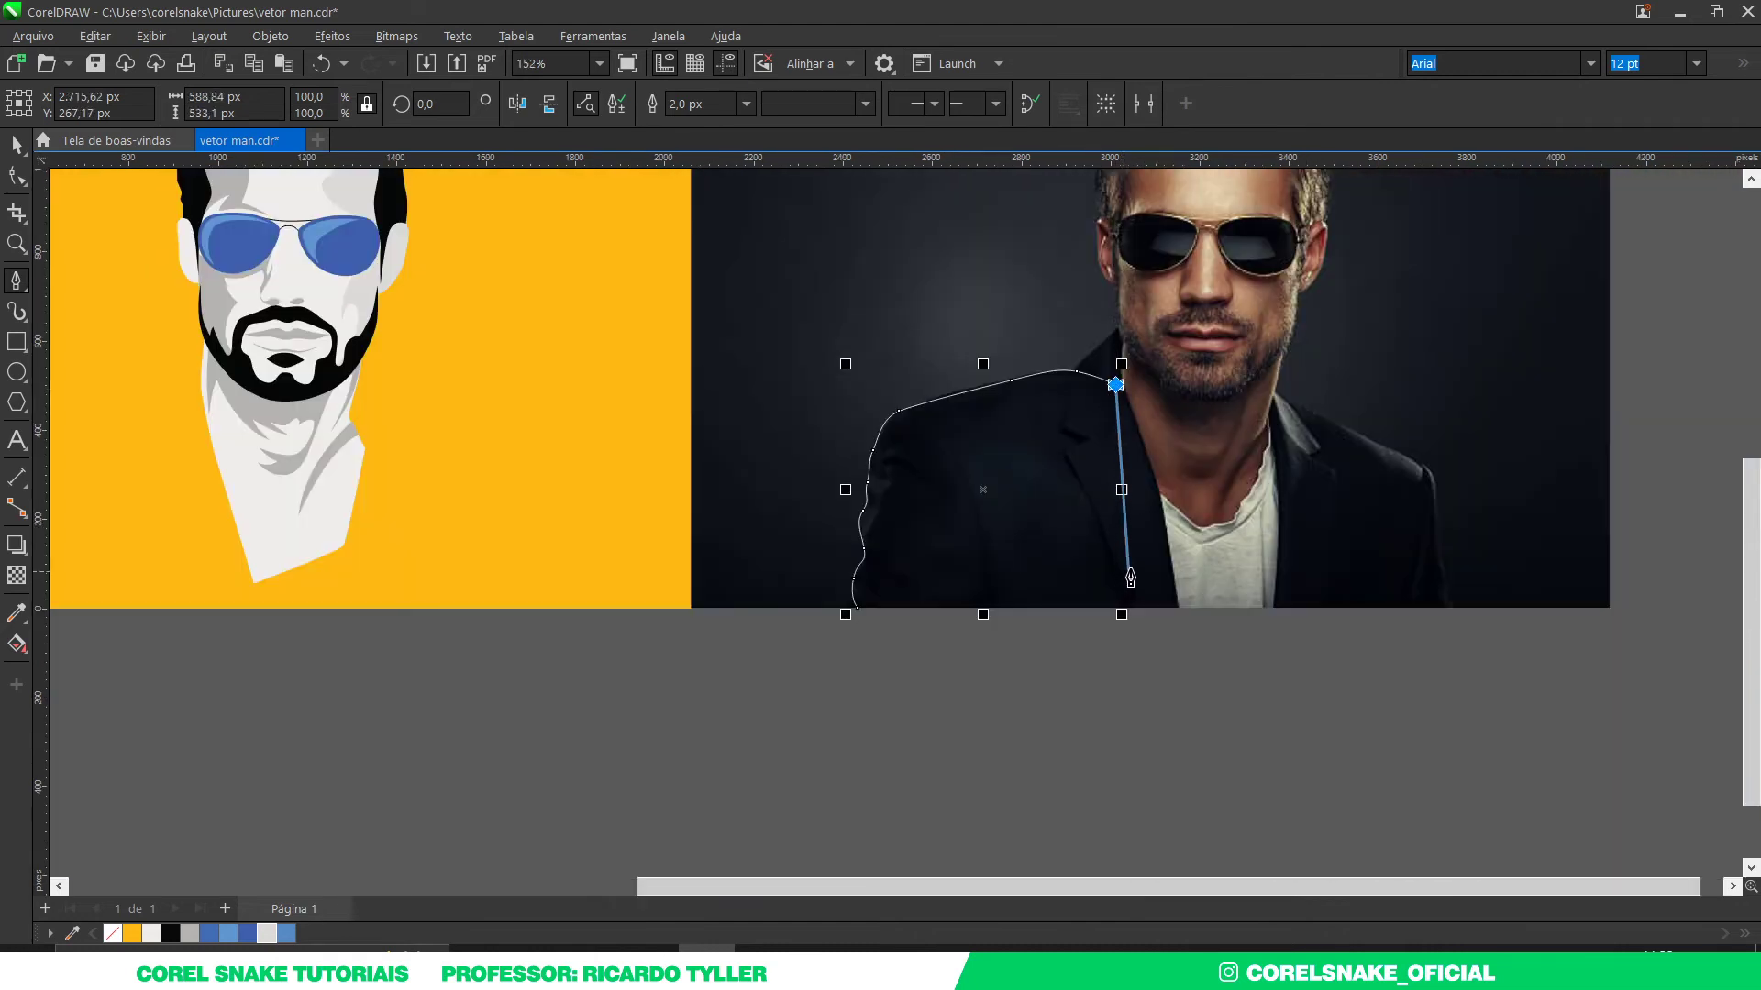
left_click(1144, 590)
scroll(1143, 589, "up", 3)
left_click(1182, 660)
scroll(1182, 660, "down", 3)
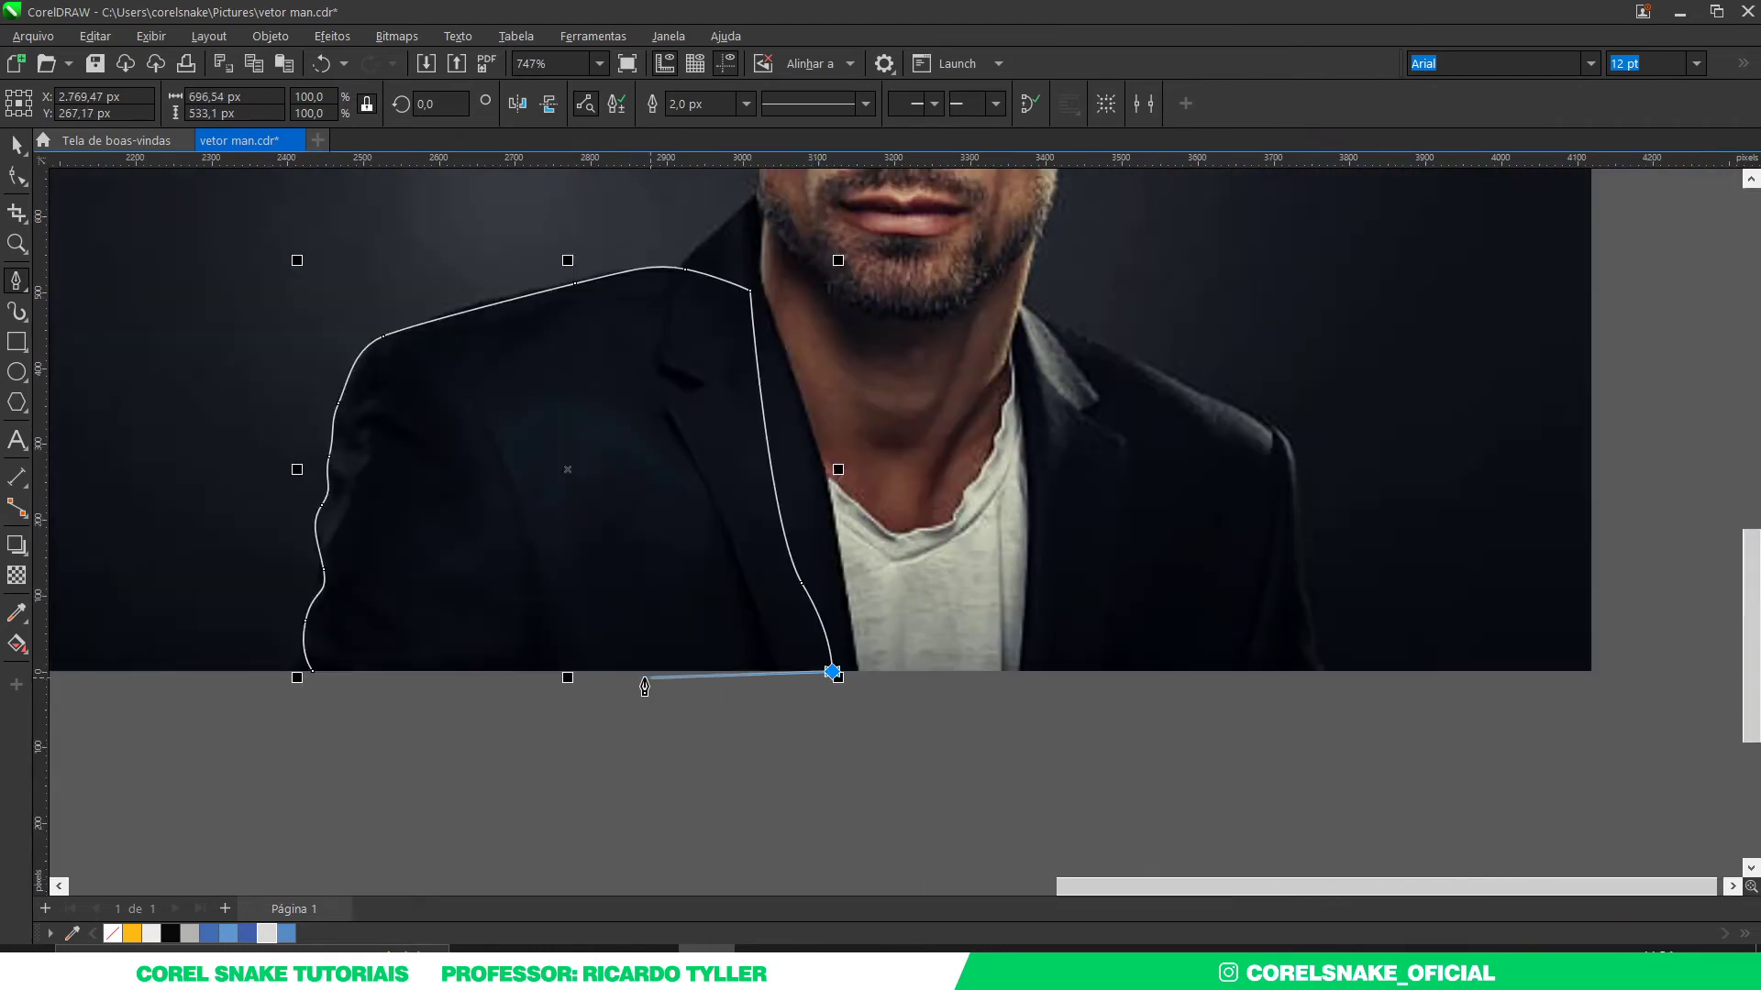
left_click(309, 672)
scroll(1082, 367, "up", 3)
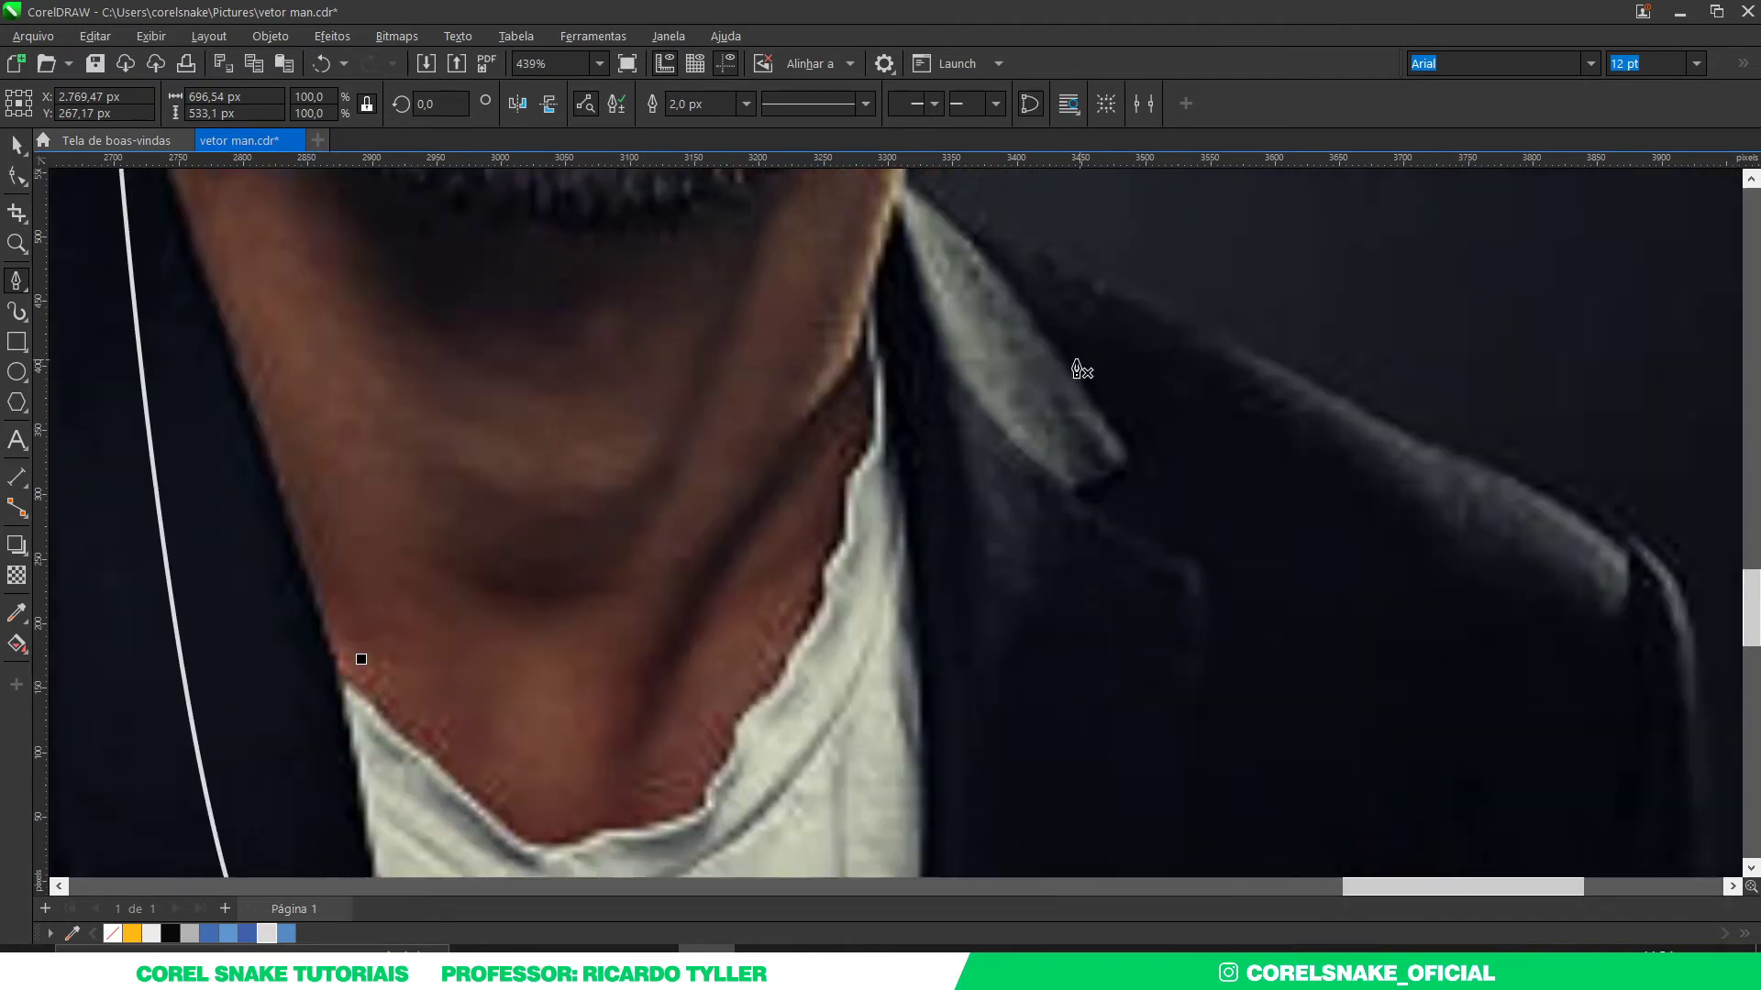
Step: Trace the right jacket half from the collar over the shoulder and down its side
left_click(903, 188)
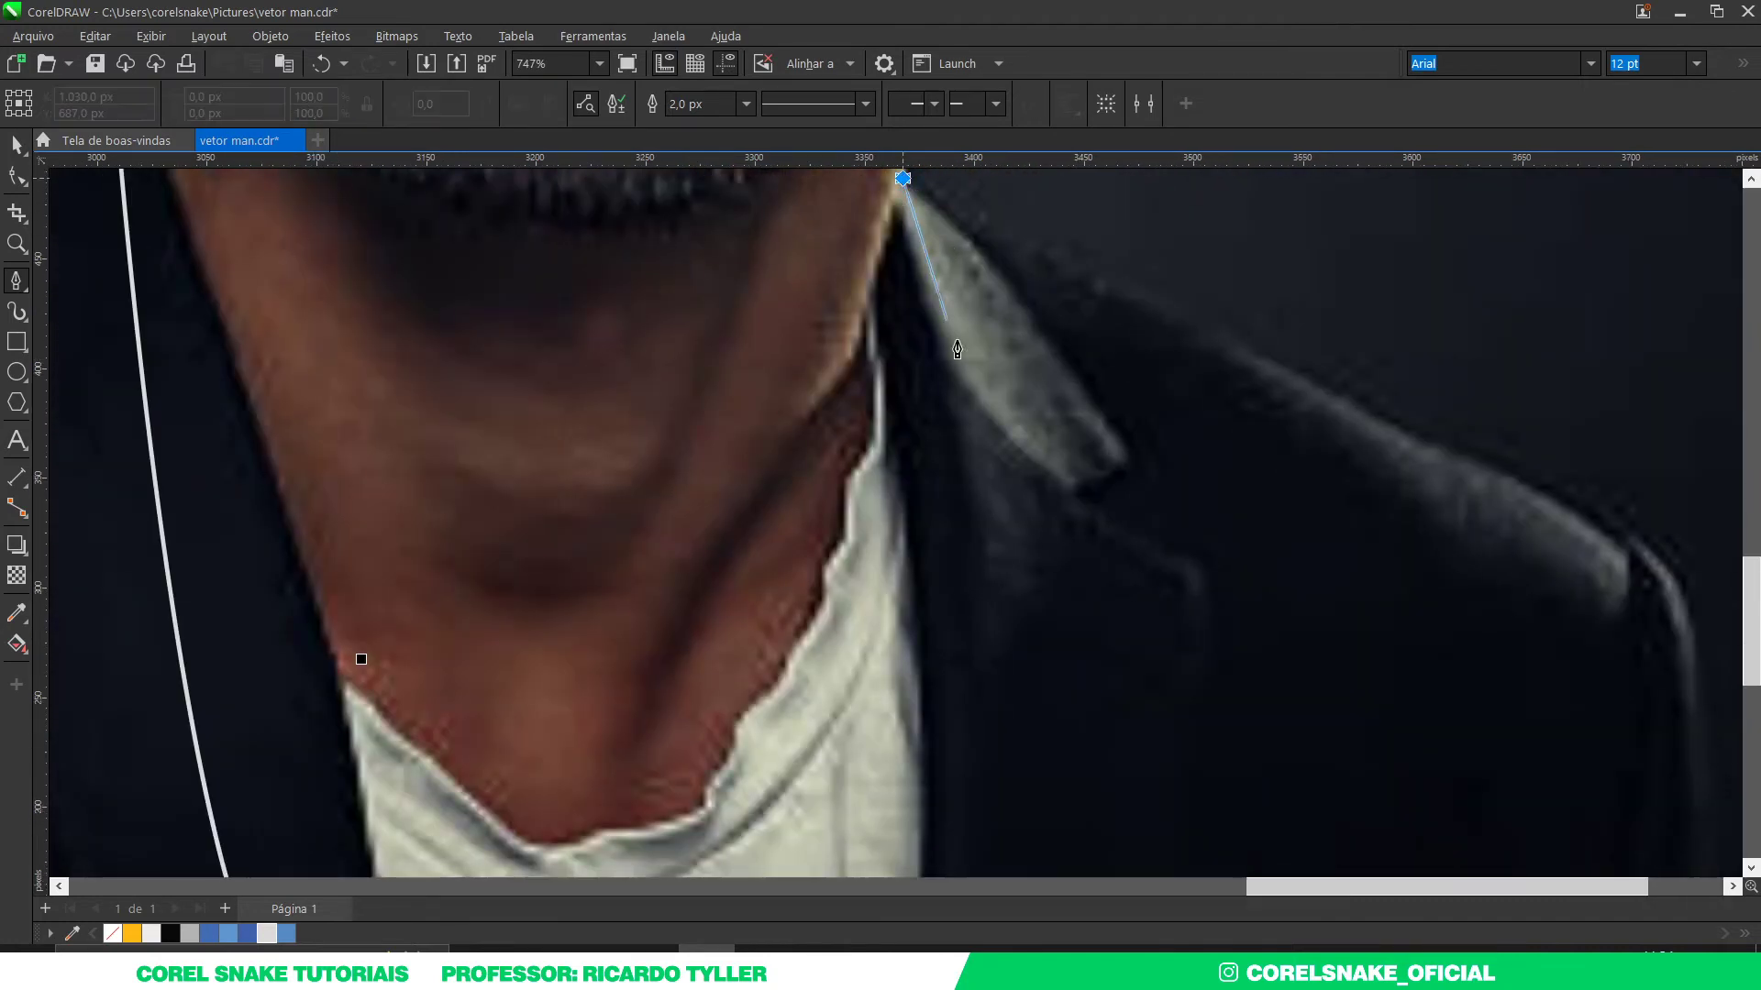
left_click_drag(1183, 360, 1323, 443)
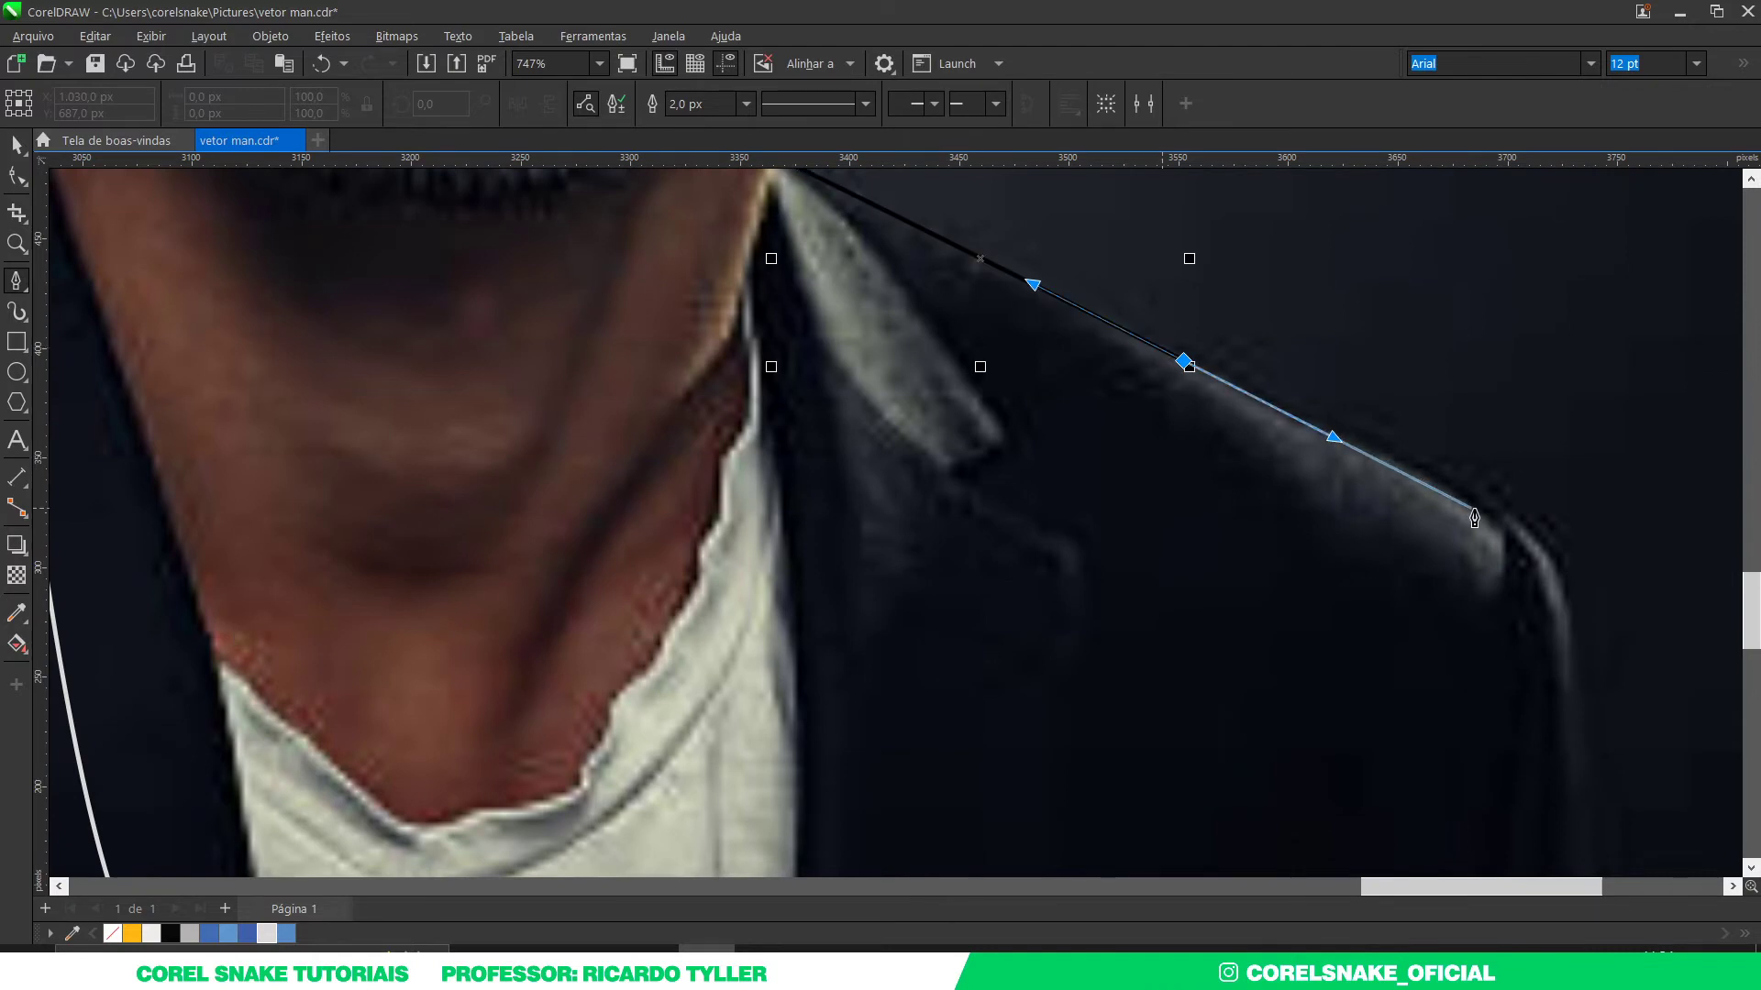
left_click_drag(1493, 514, 1511, 525)
scroll(1486, 513, "down", 2)
scroll(1454, 511, "up", 2)
left_click_drag(1284, 376, 1294, 454)
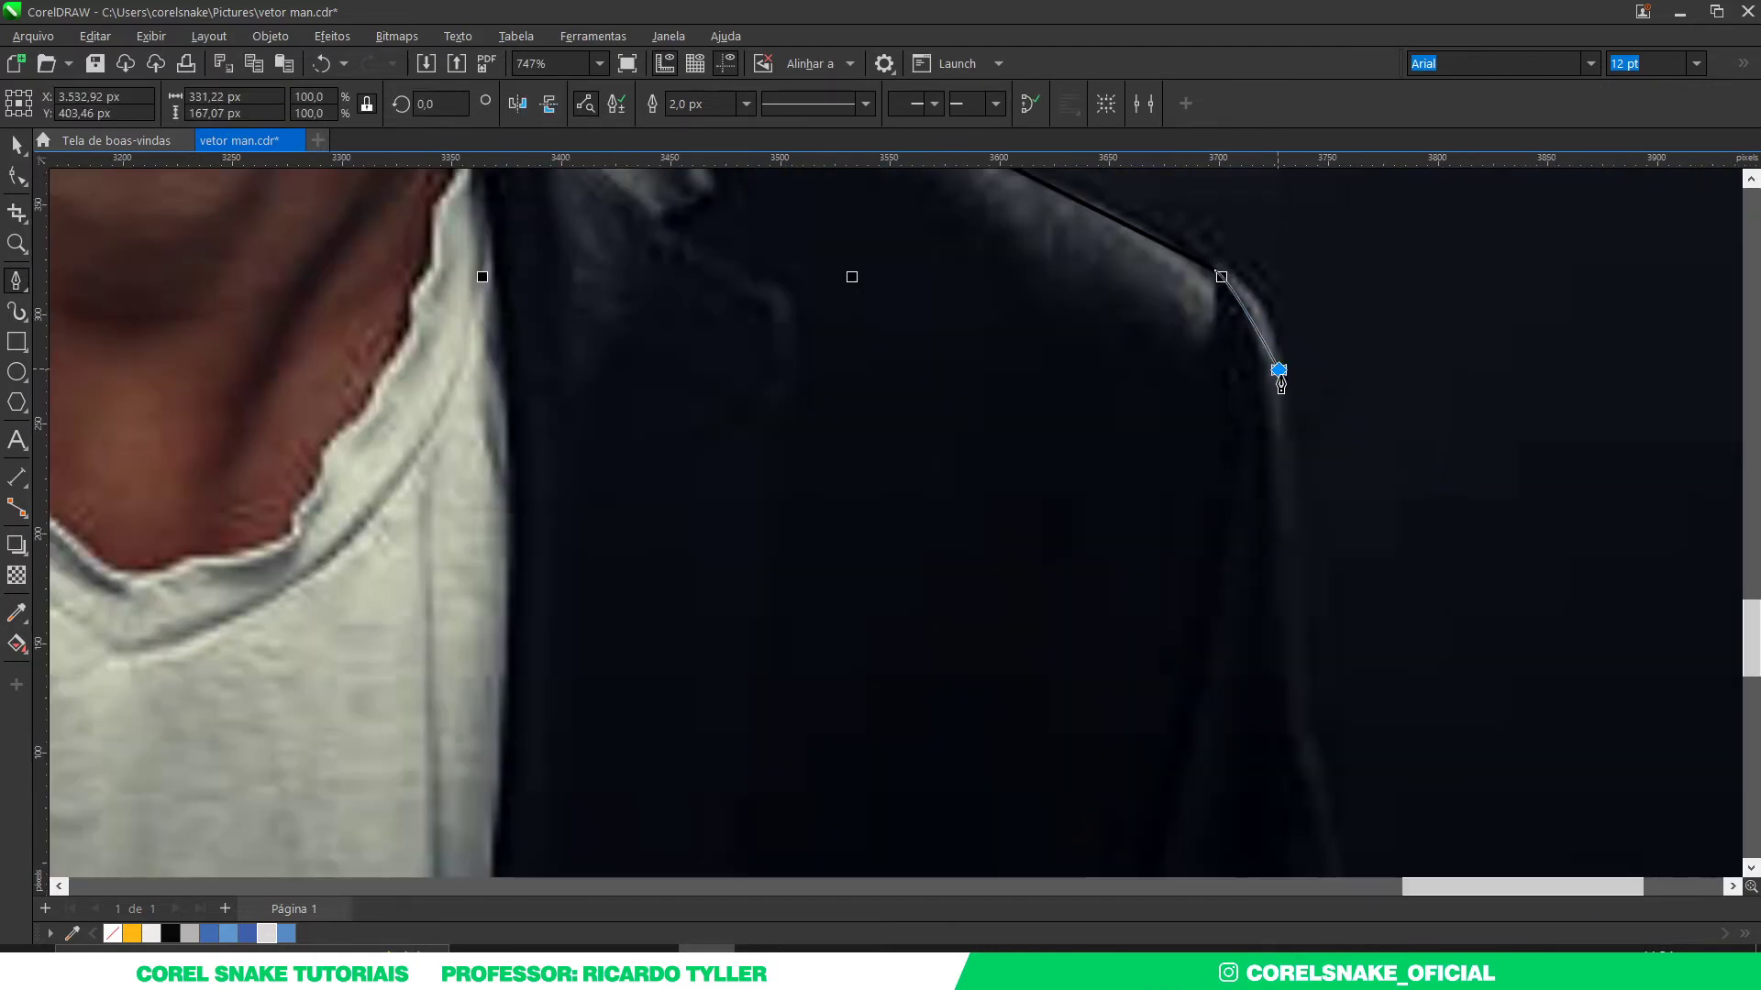
left_click_drag(1302, 683, 1310, 727)
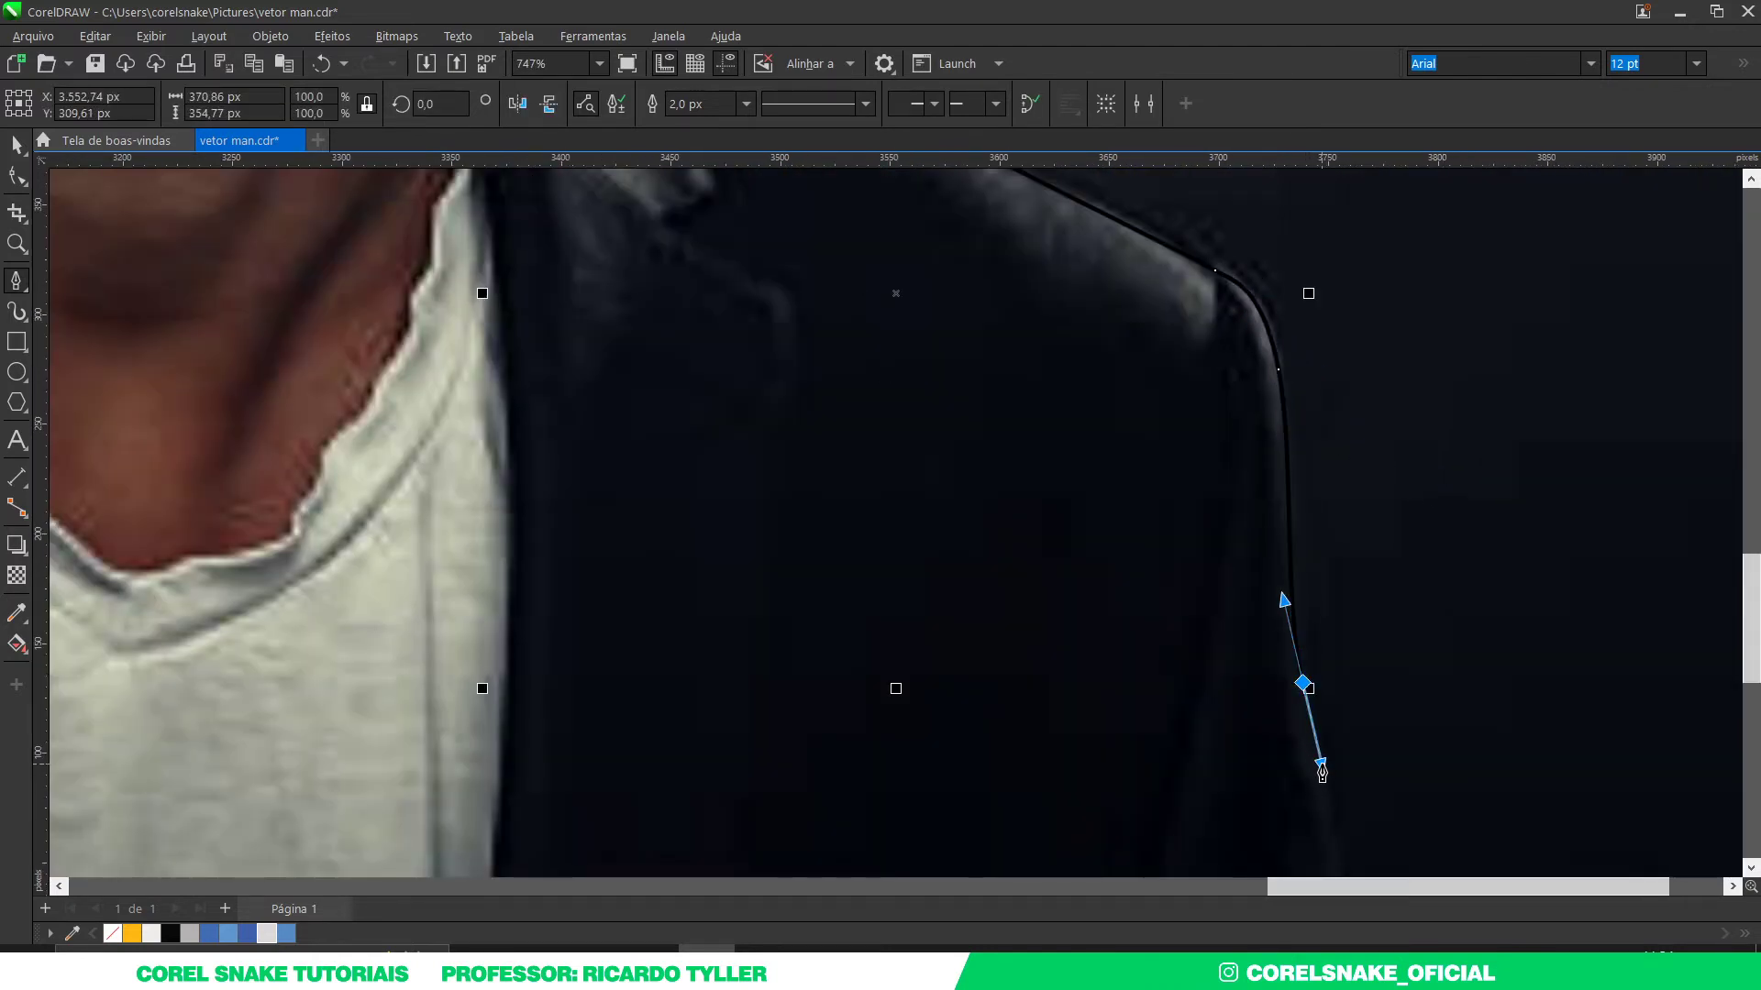
Step: Run the right jacket outline along the bottom and up the lapel, closing it at the collar
scroll(1312, 734, "down", 1)
scroll(1320, 779, "down", 1)
scroll(1335, 824, "up", 2)
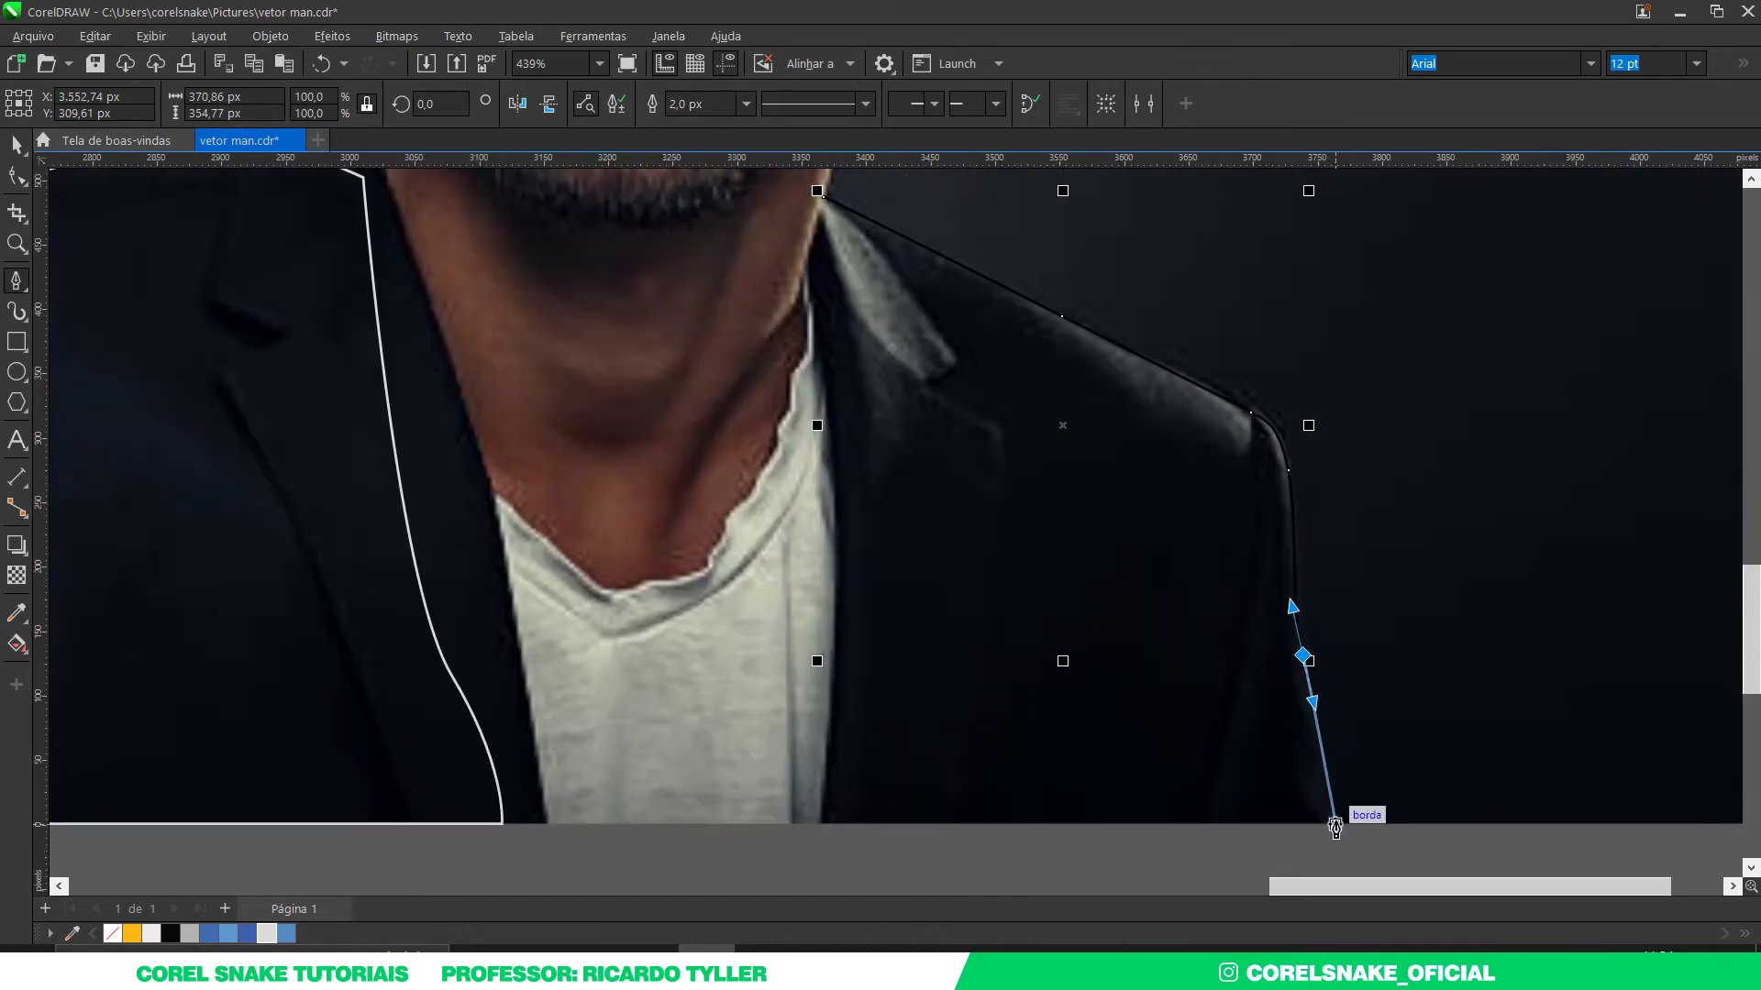
left_click(1335, 824)
left_click(834, 830)
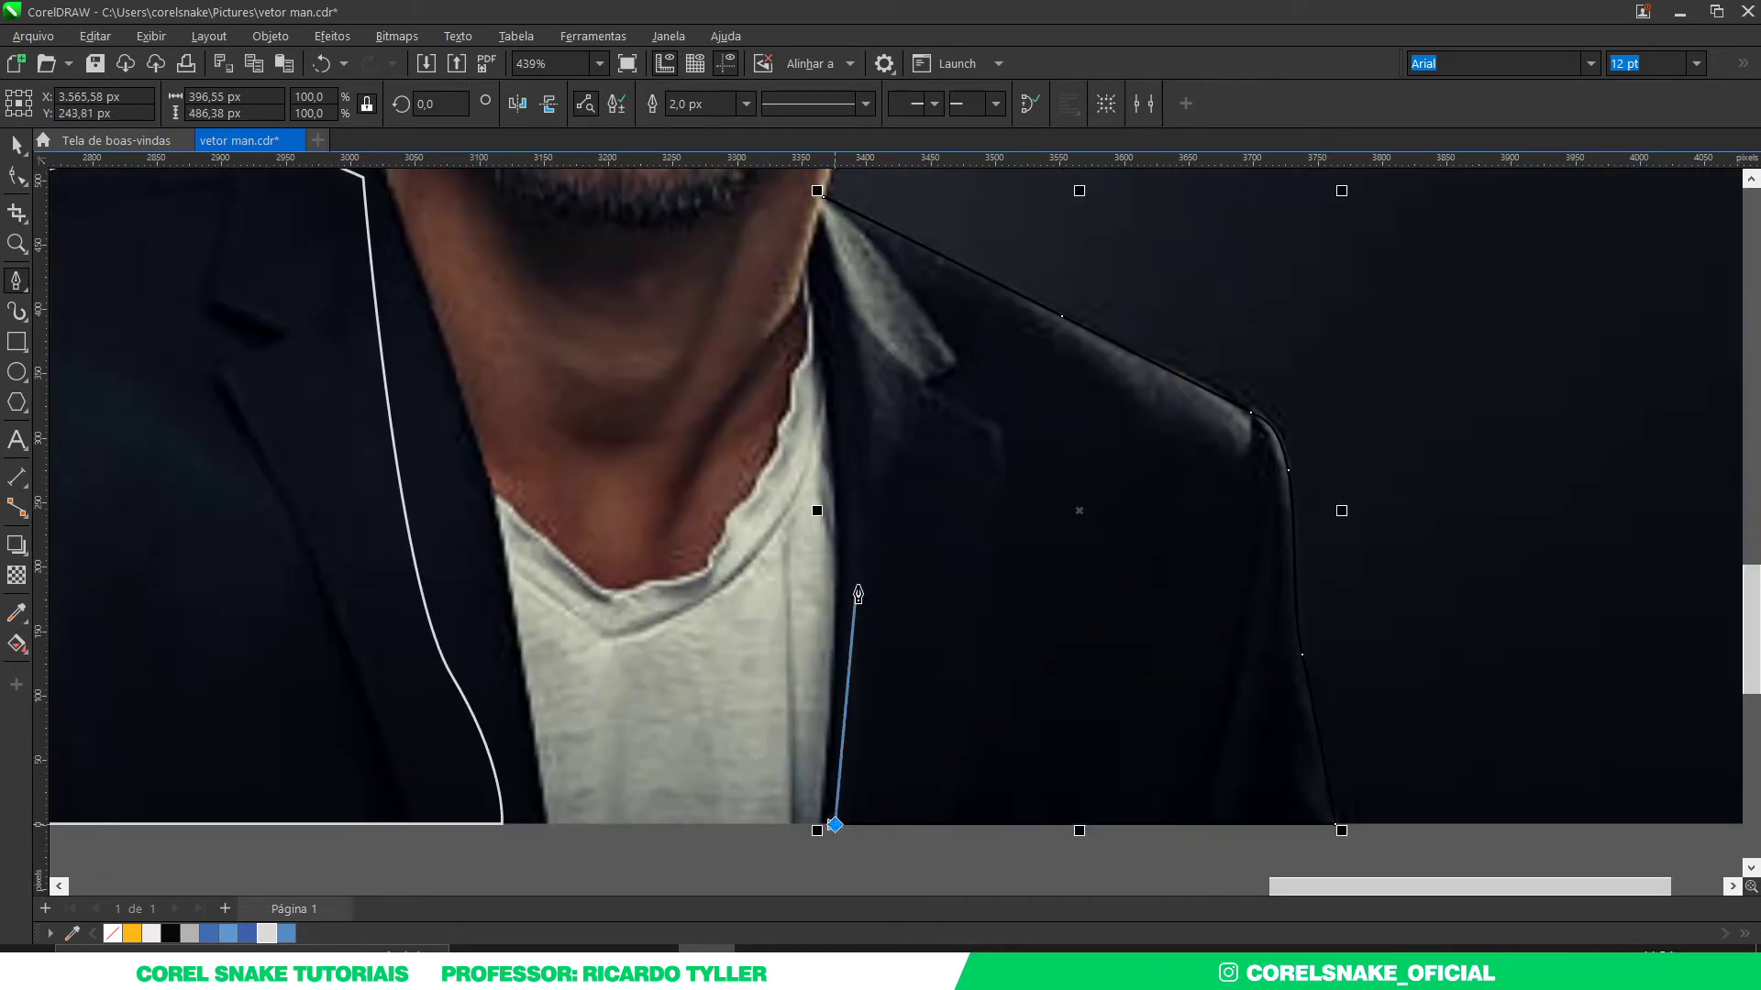
left_click_drag(897, 514, 904, 400)
left_click(823, 200)
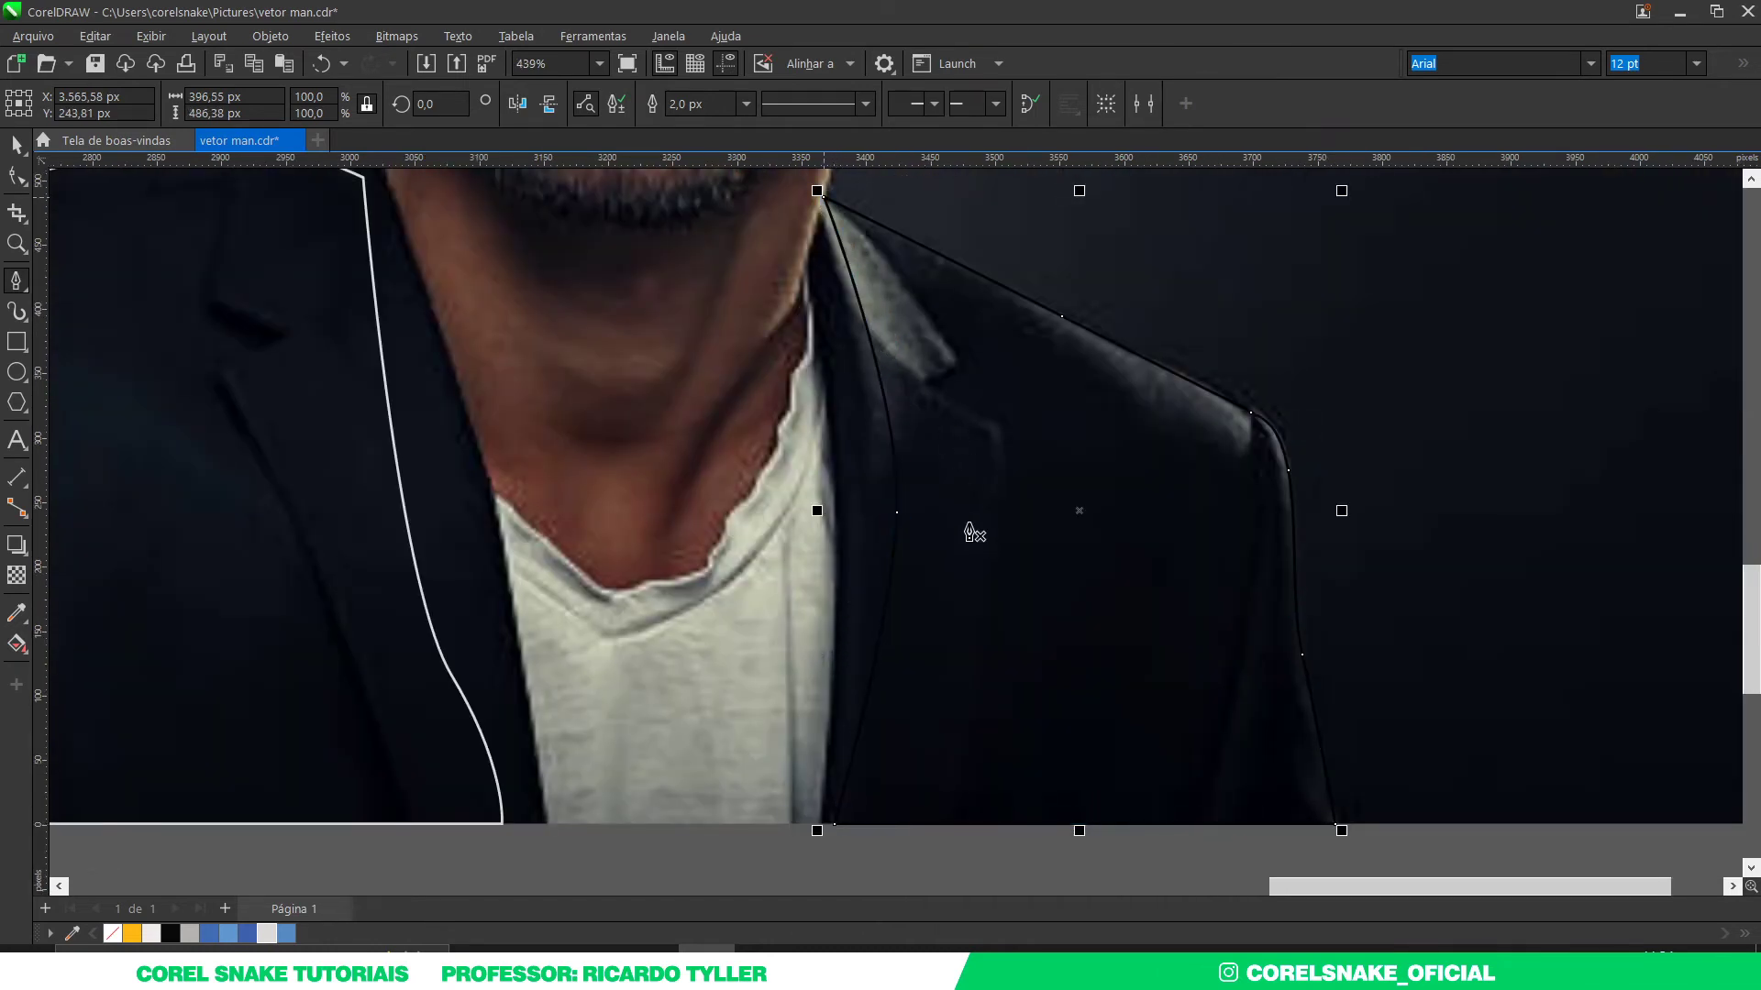
scroll(975, 532, "down", 1)
Step: Fill both jacket halves dark blue without outlines and drag them onto the vector man
left_click(13, 145)
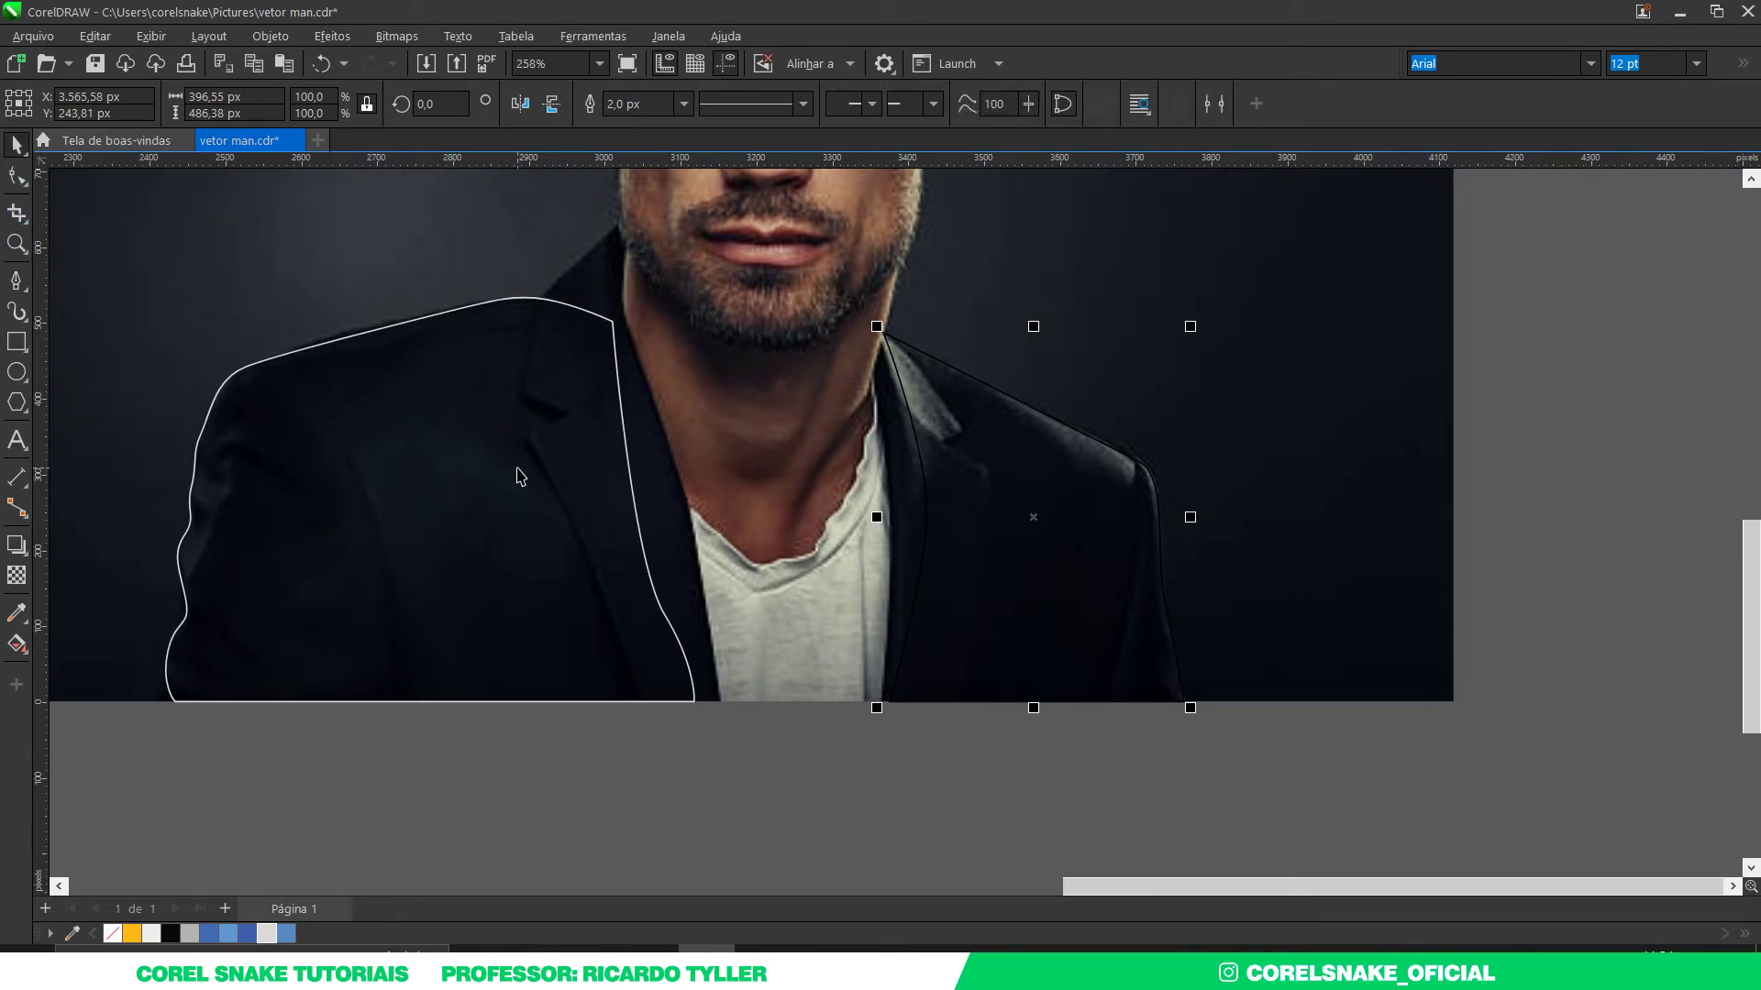
left_click(515, 472, "shift")
left_click(228, 934)
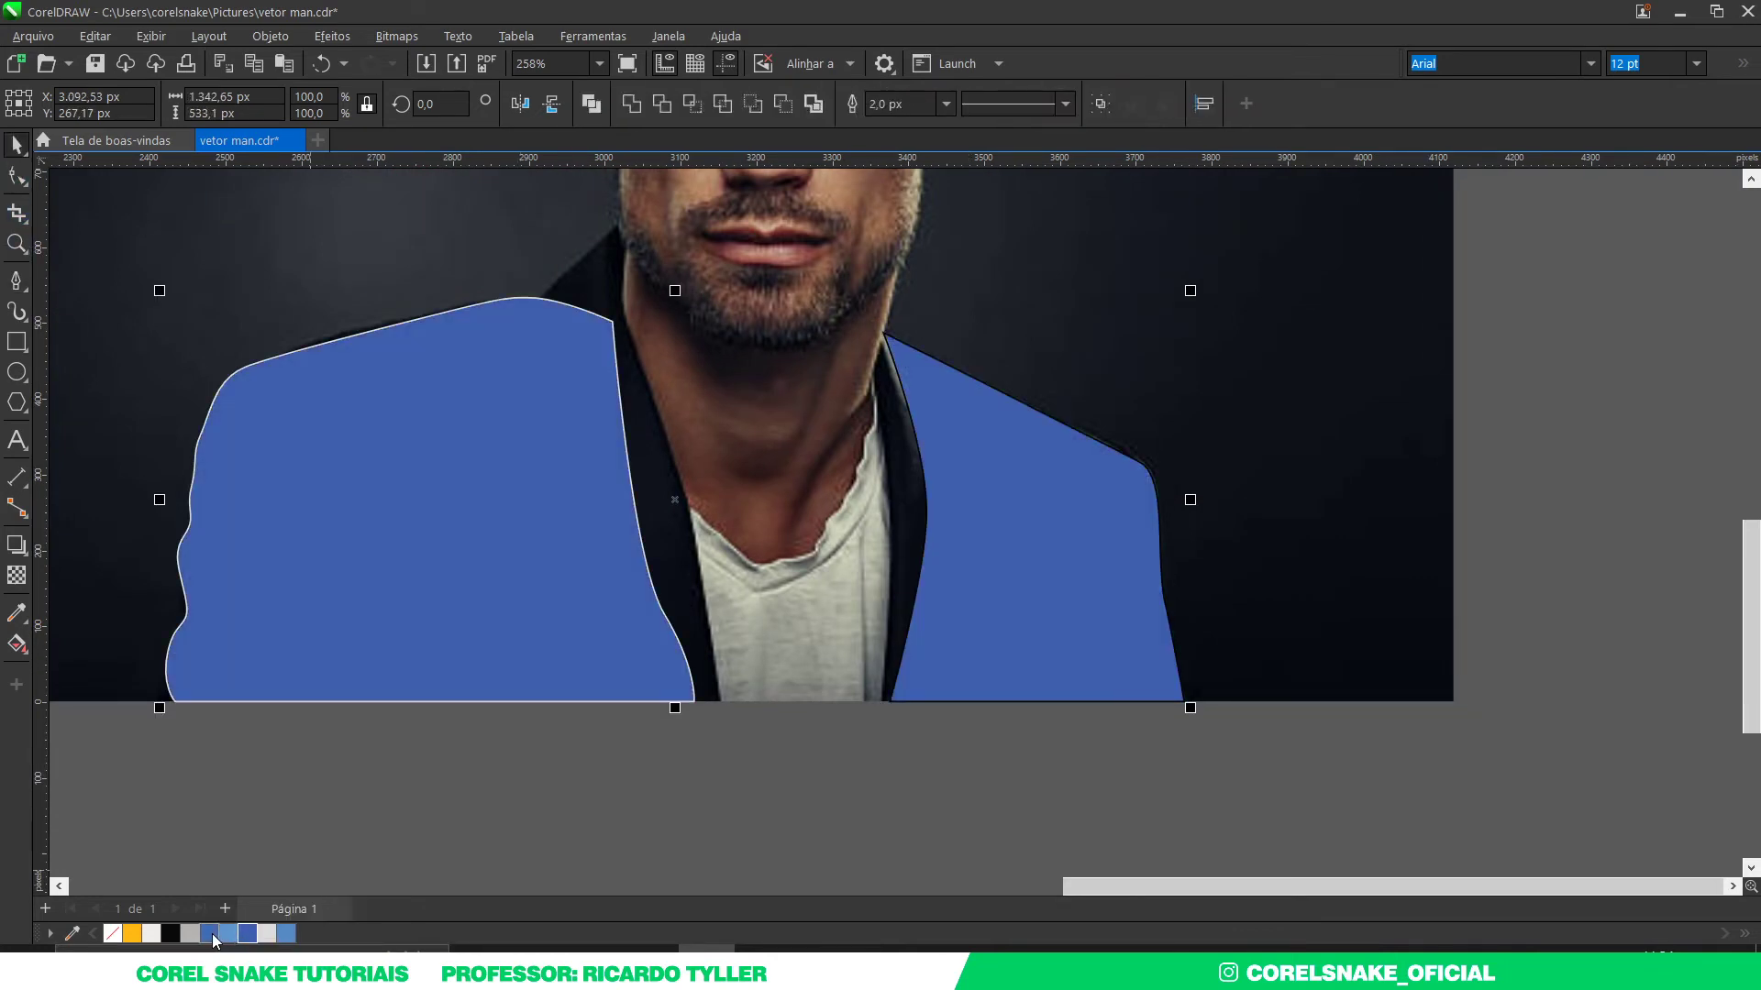
left_click(210, 934)
left_click(209, 933)
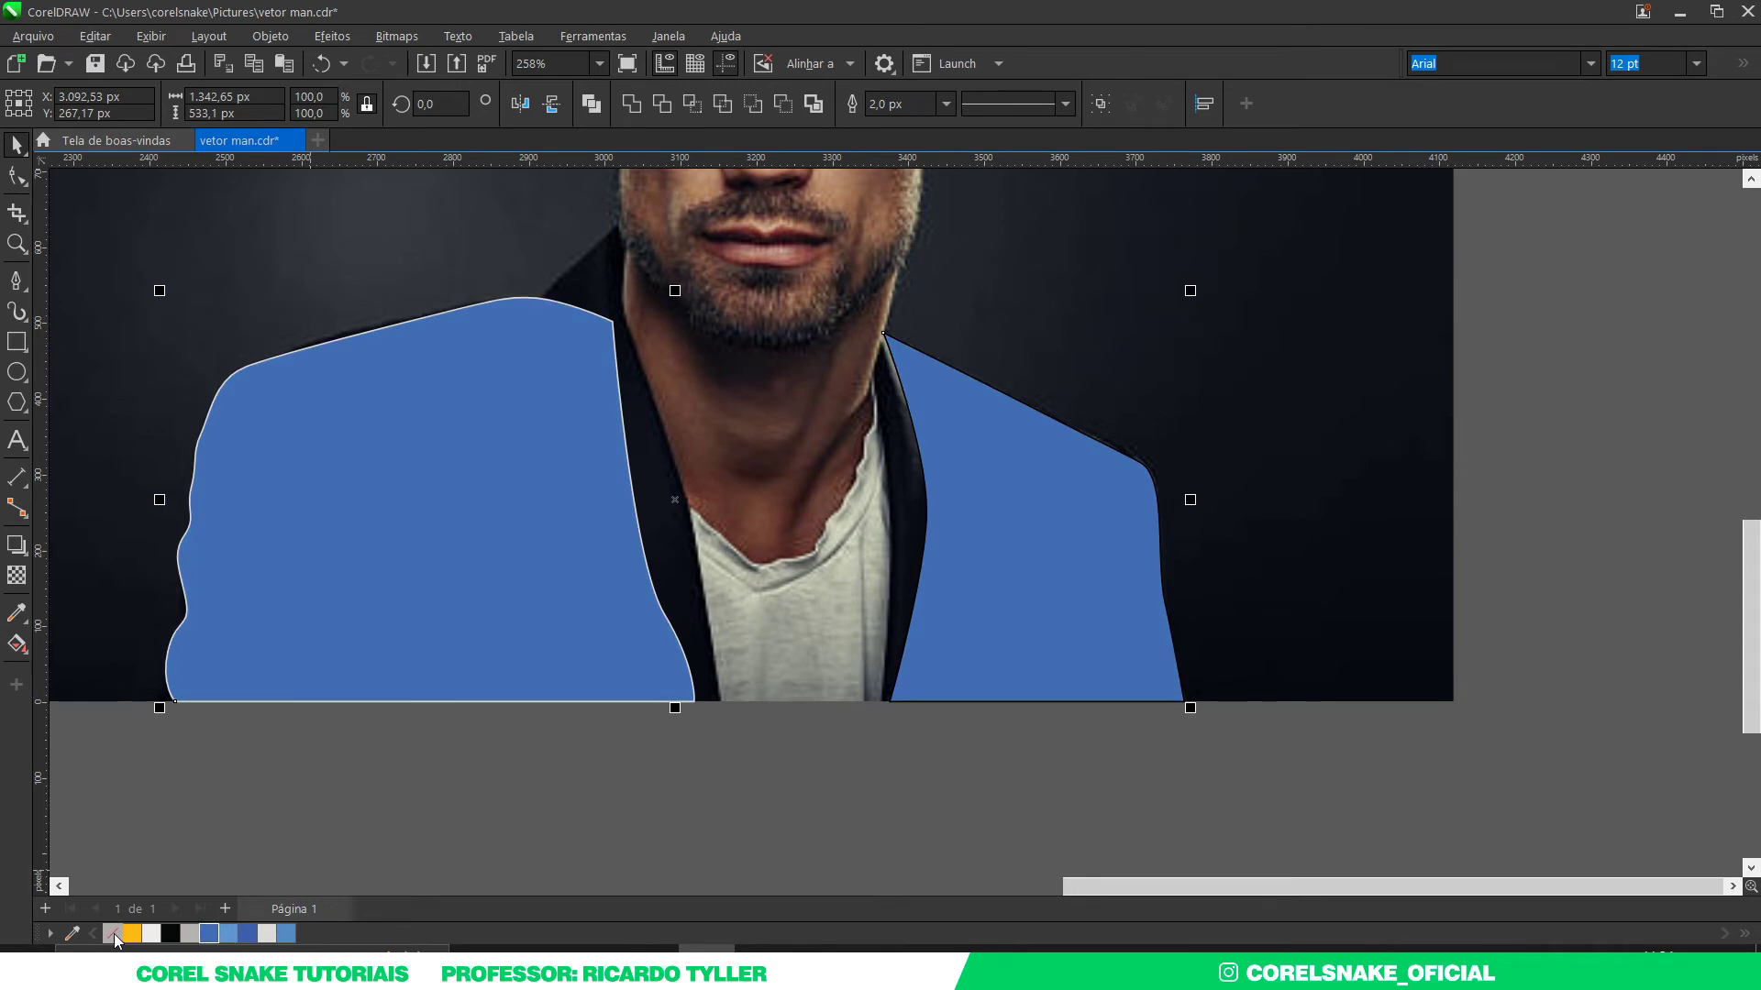
right_click(114, 933)
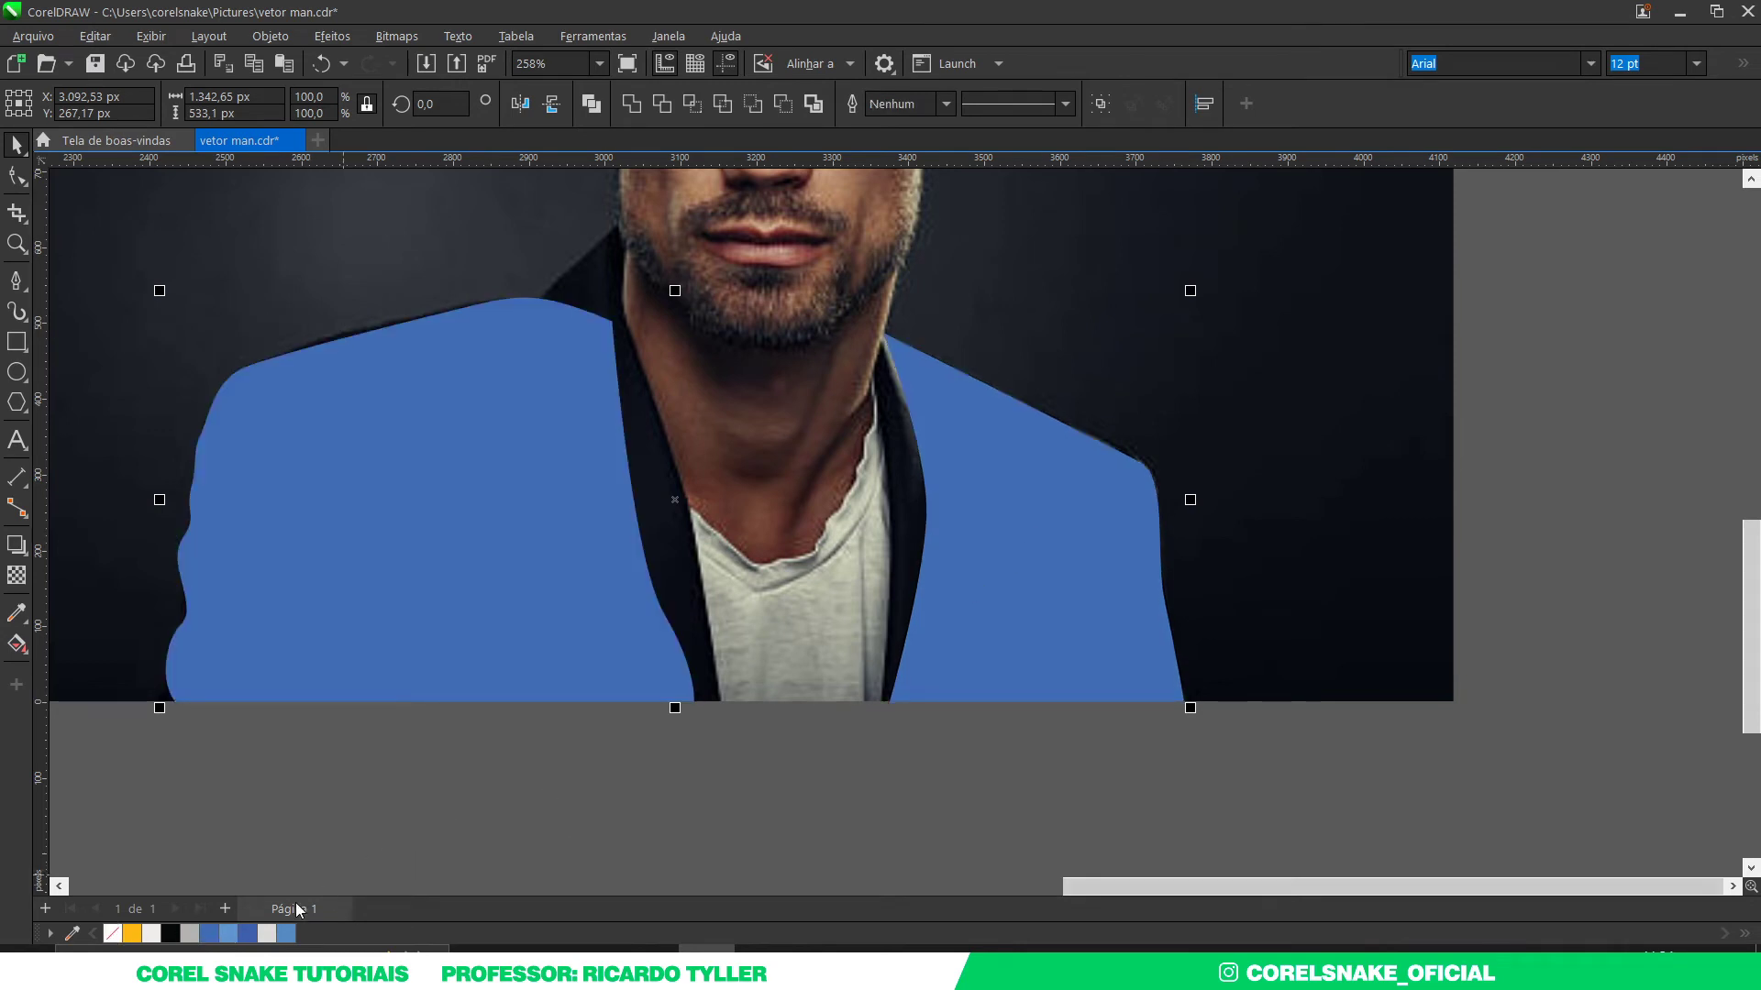
left_click(247, 934)
scroll(1115, 508, "down", 5)
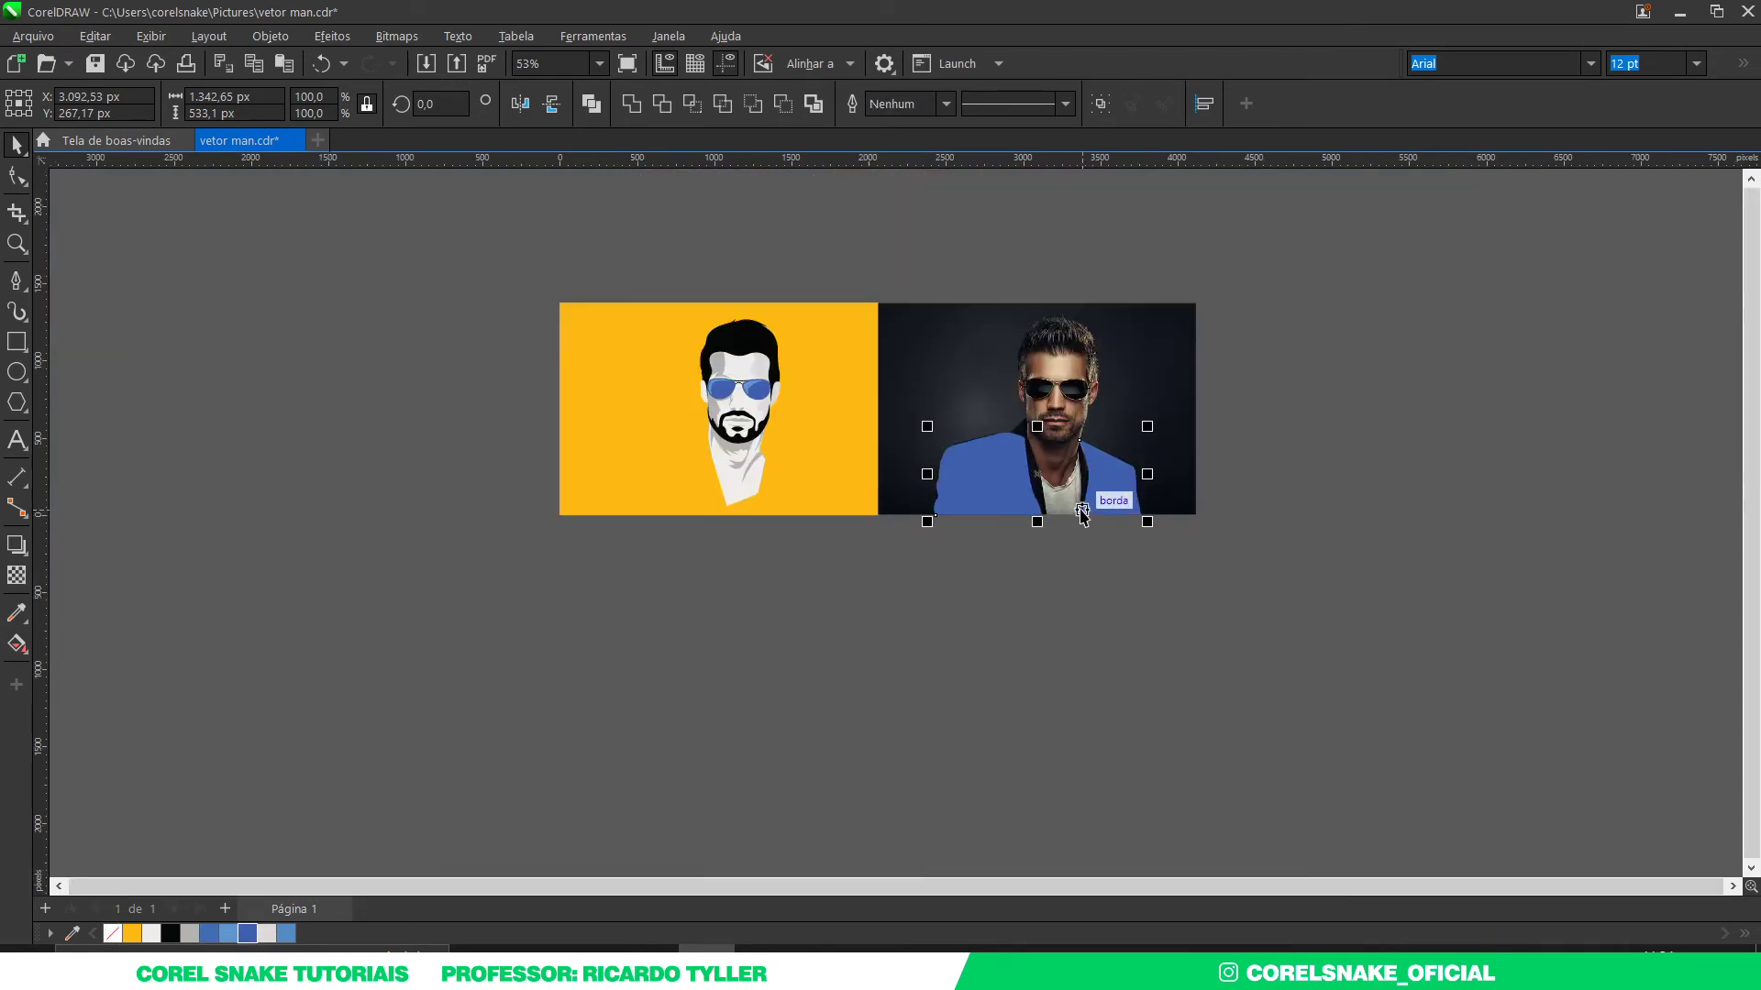
left_click_drag(1080, 515, 761, 514)
scroll(777, 452, "up", 2)
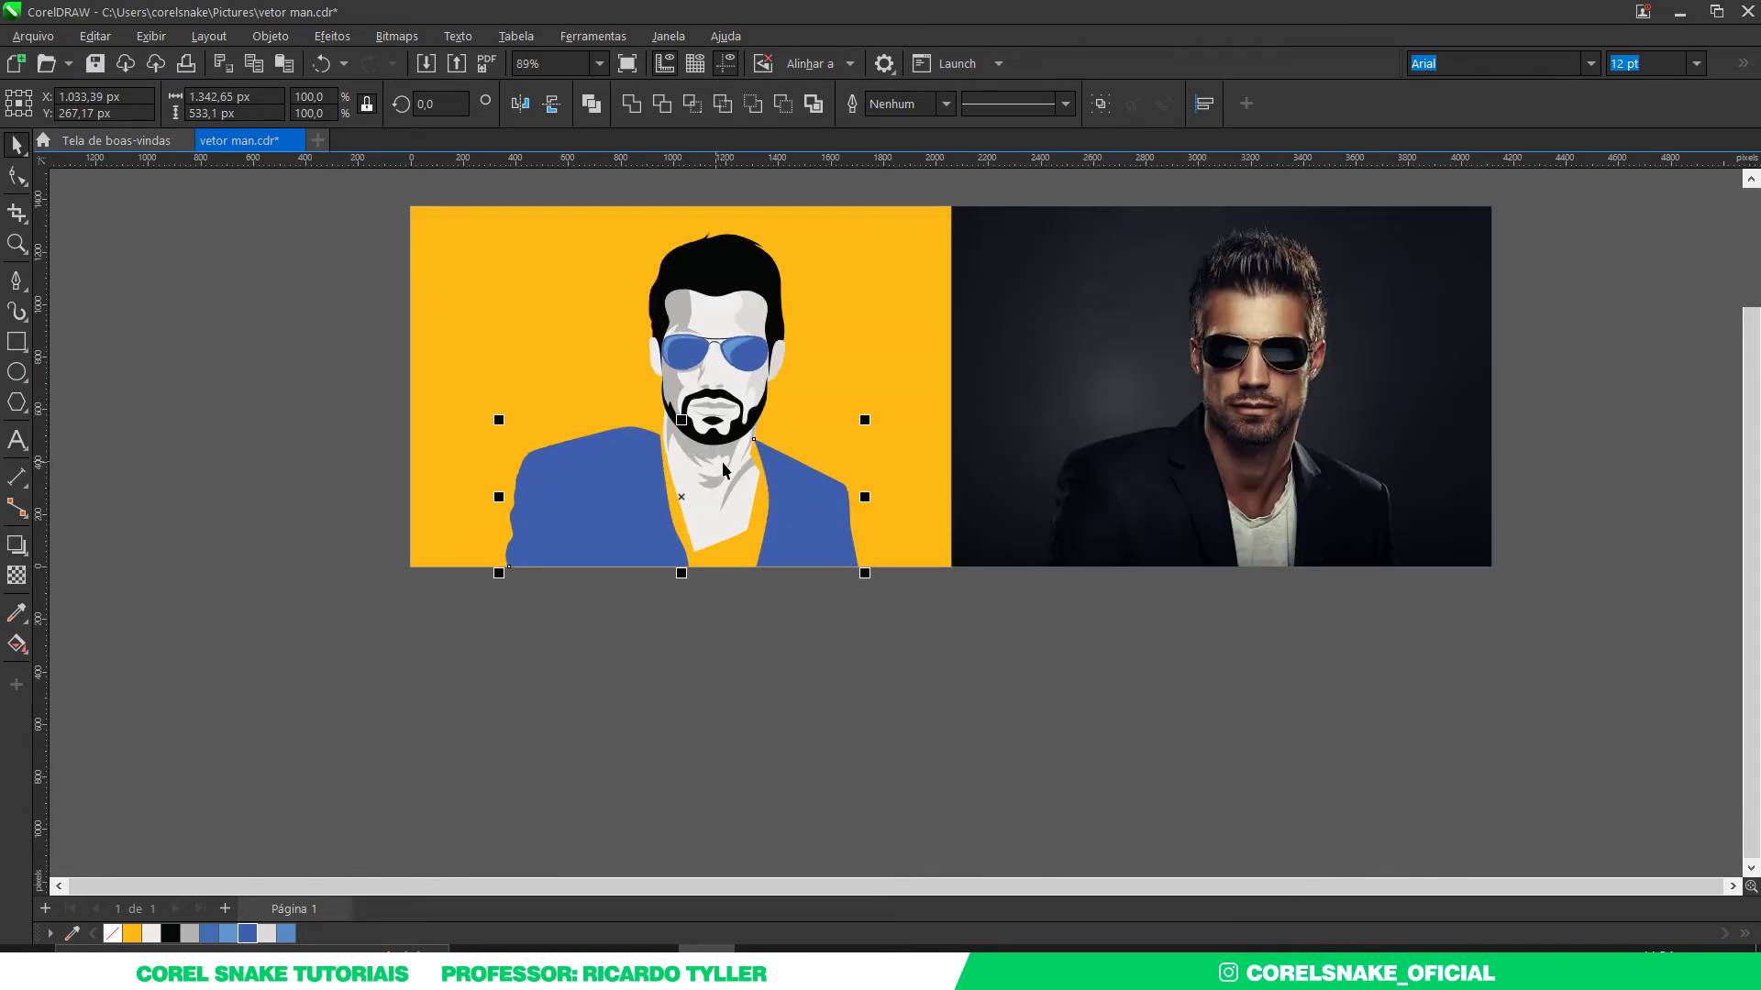
left_click(924, 649)
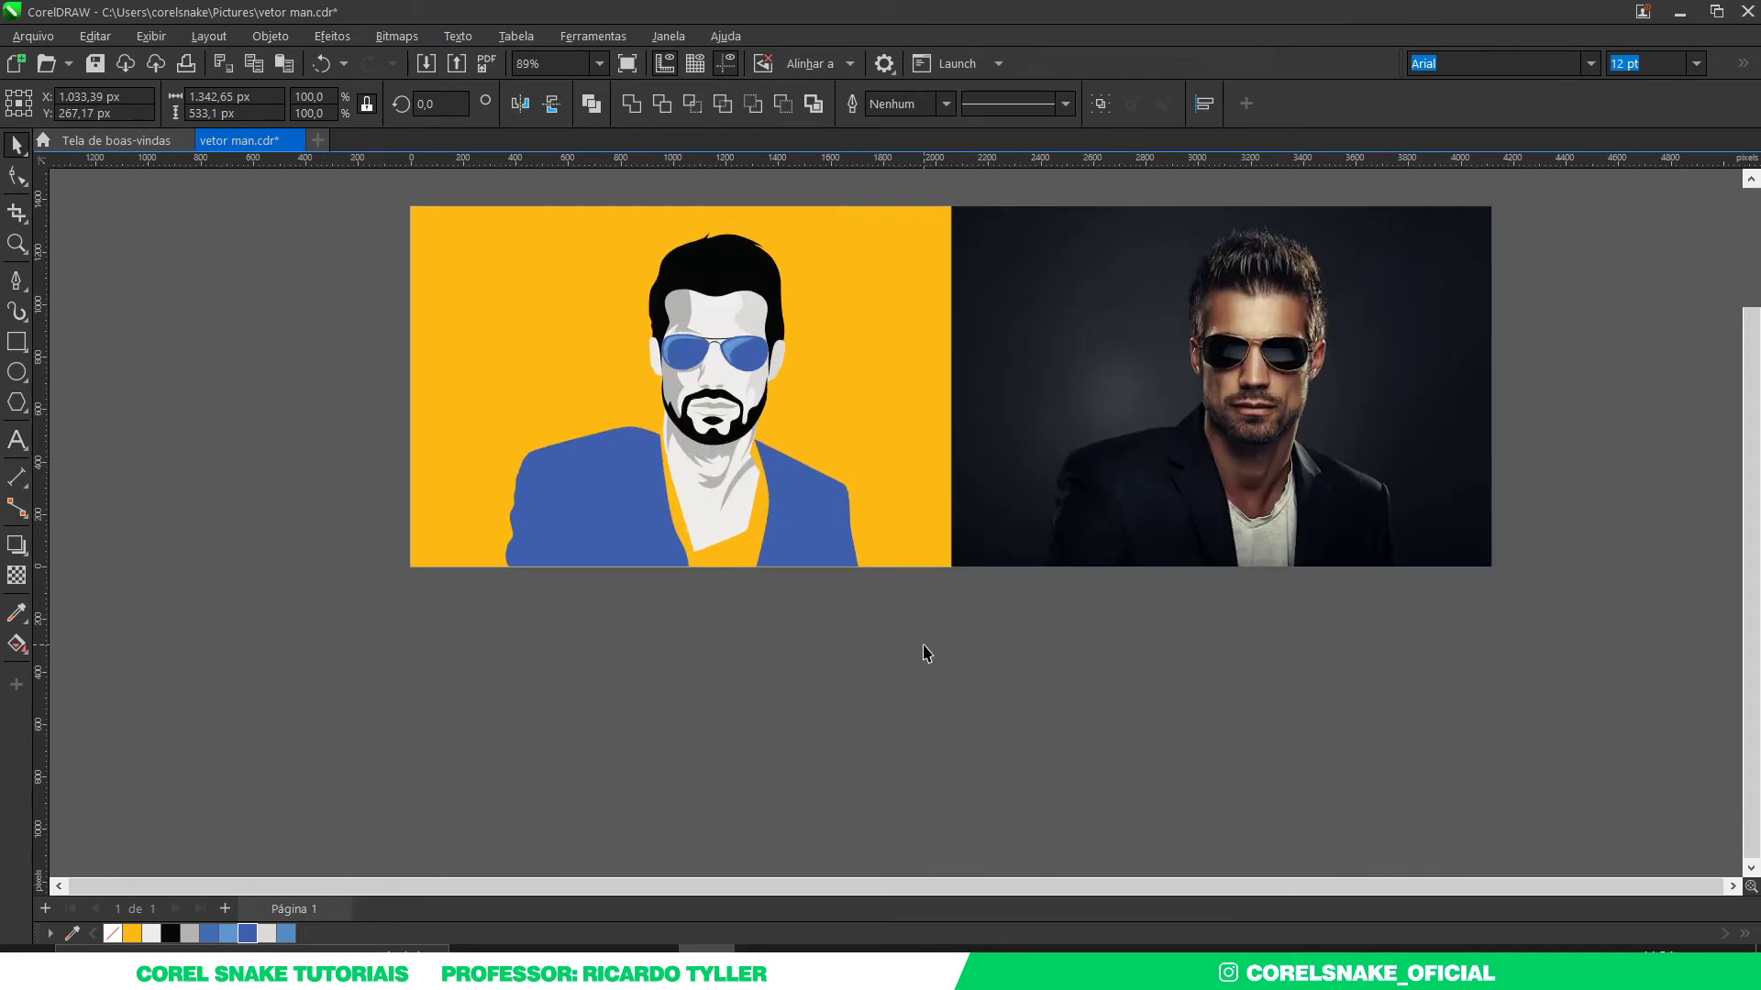
Step: Start a lapel outline at the collar and trace it down to the notch, with a white outline
left_click(14, 282)
scroll(1132, 393, "up", 4)
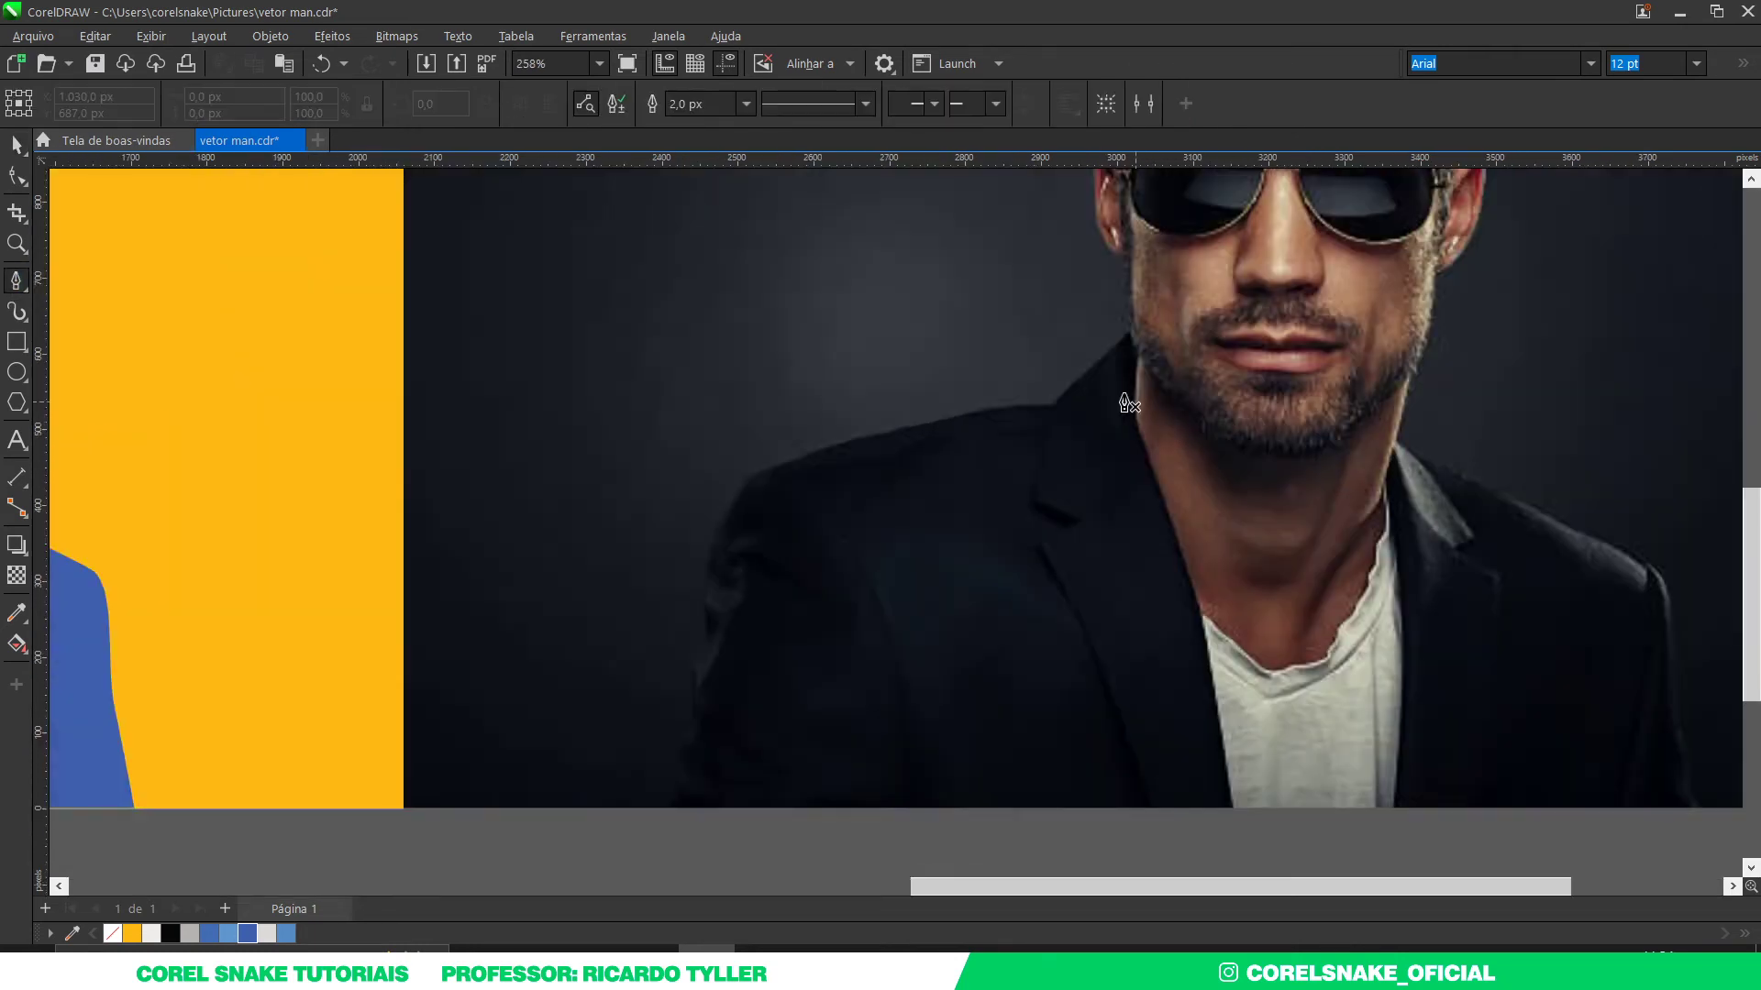
scroll(1180, 346, "up", 3)
scroll(1119, 335, "up", 2)
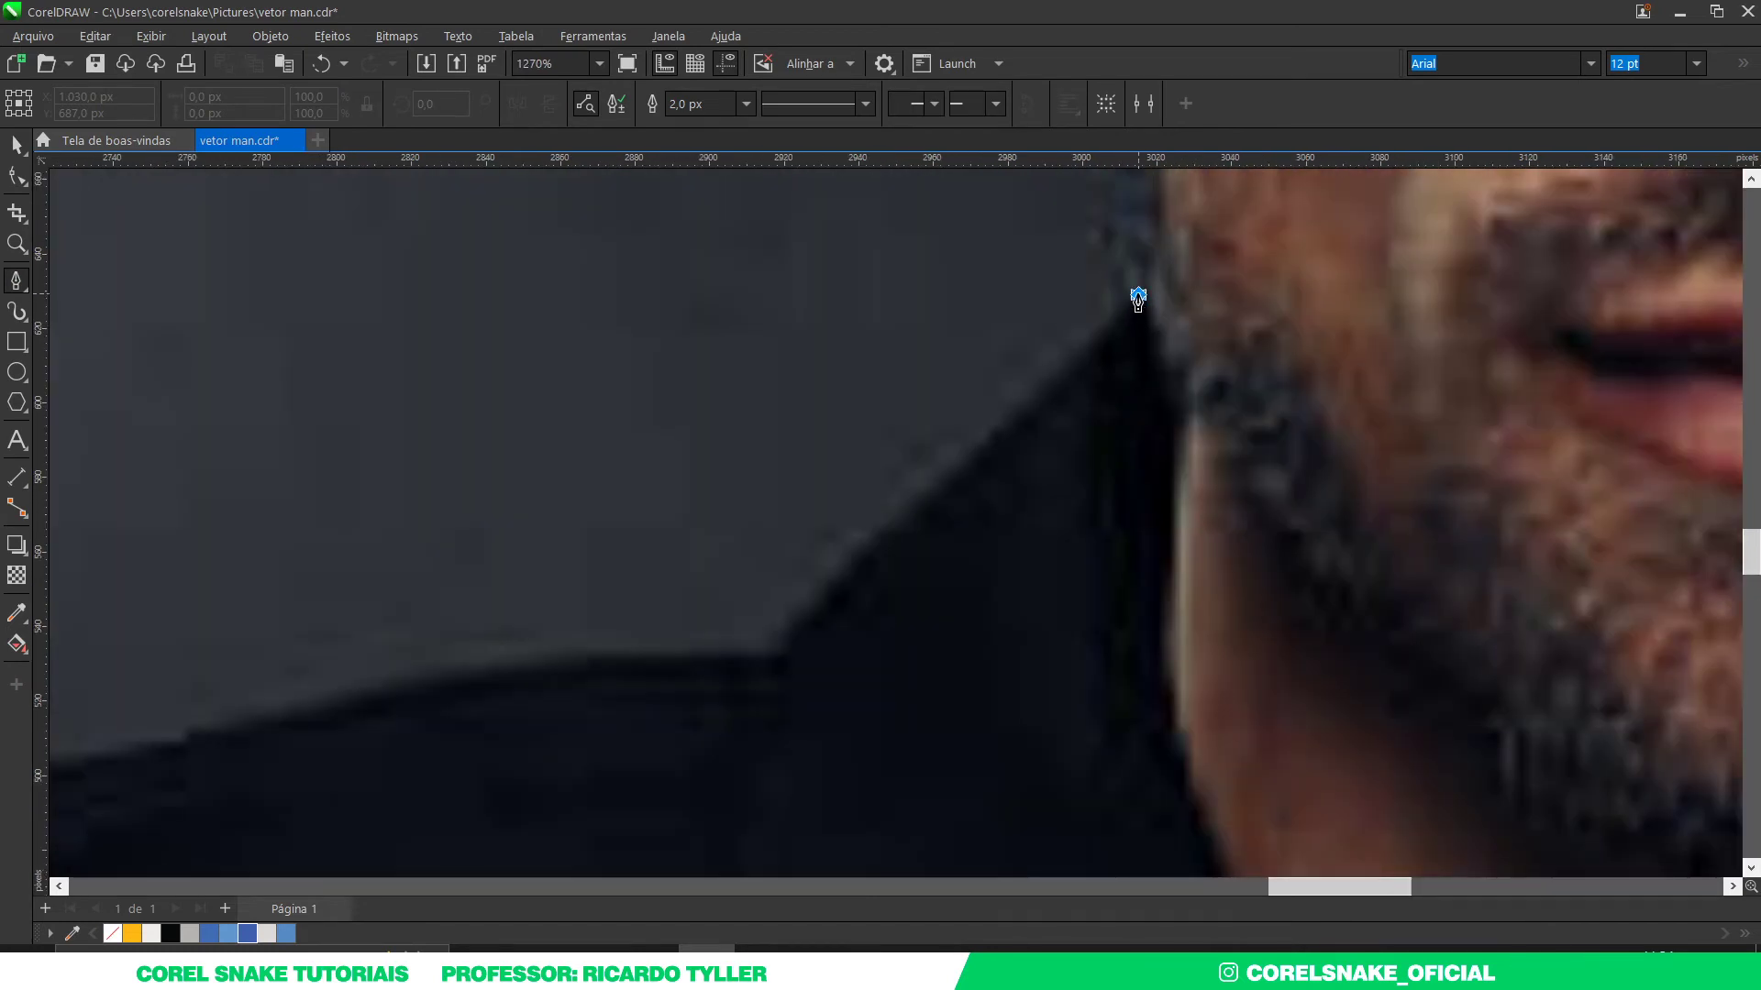
left_click(1137, 298)
left_click_drag(841, 577, 798, 617)
scroll(830, 633, "down", 2)
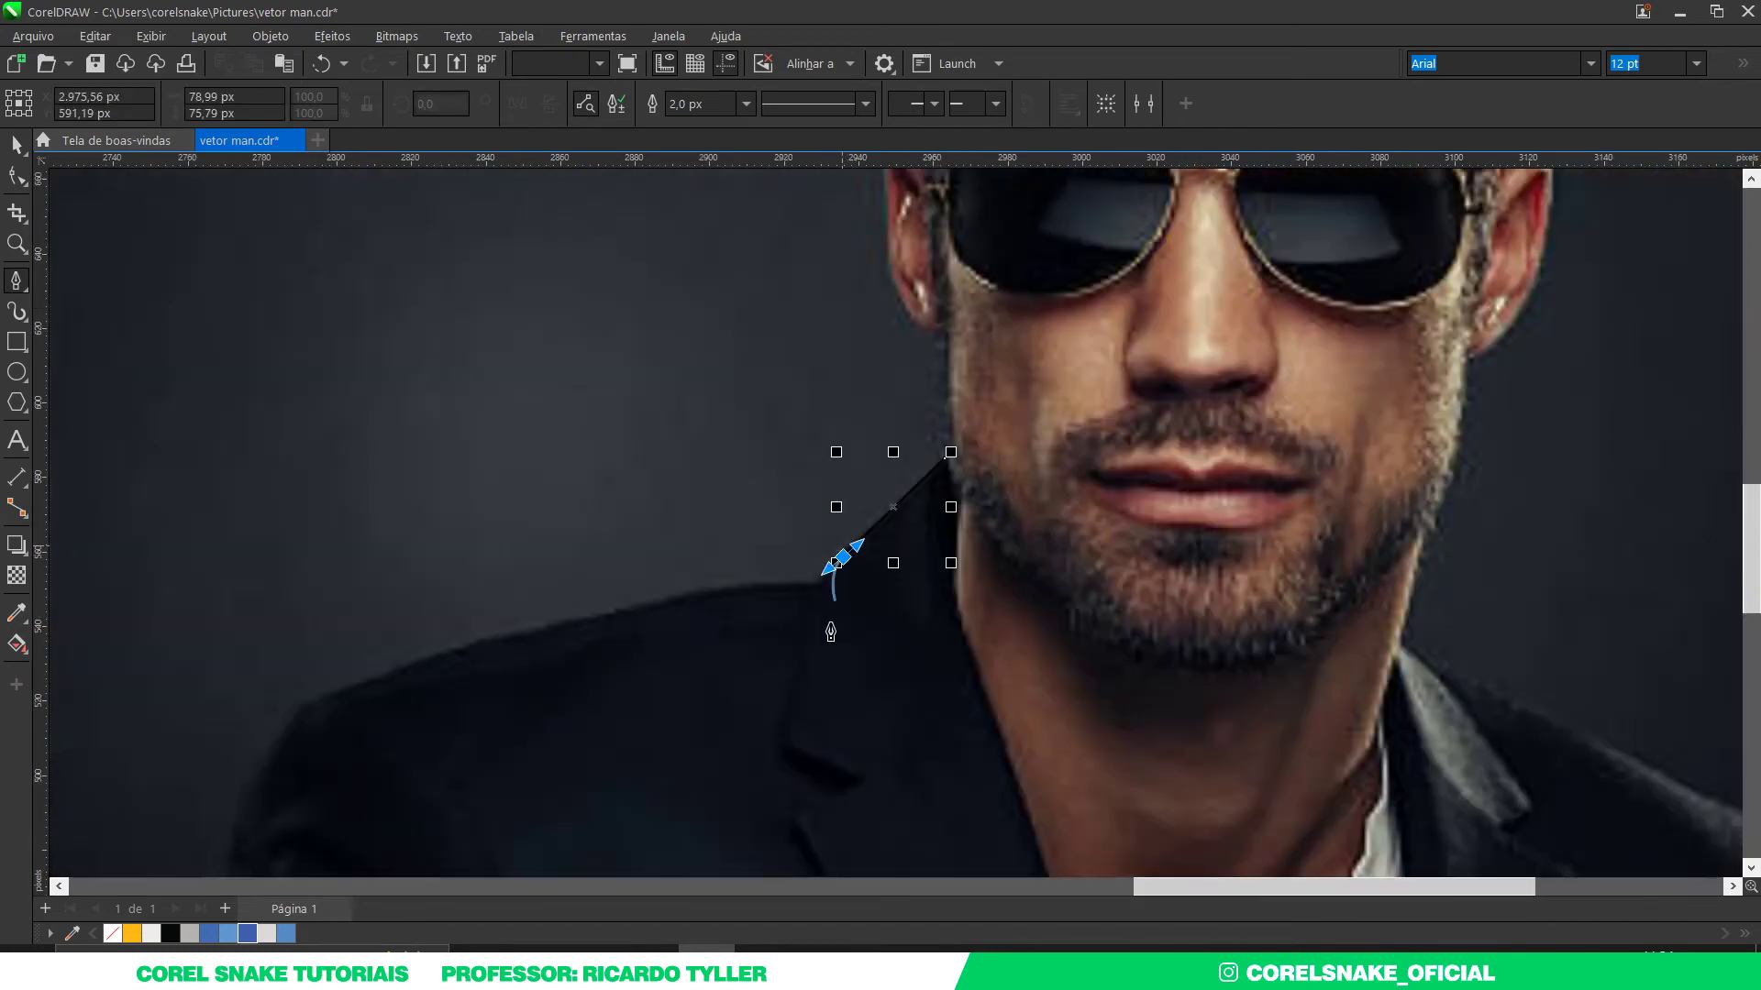
scroll(830, 633, "up", 2)
scroll(810, 667, "down", 2)
scroll(844, 500, "up", 2)
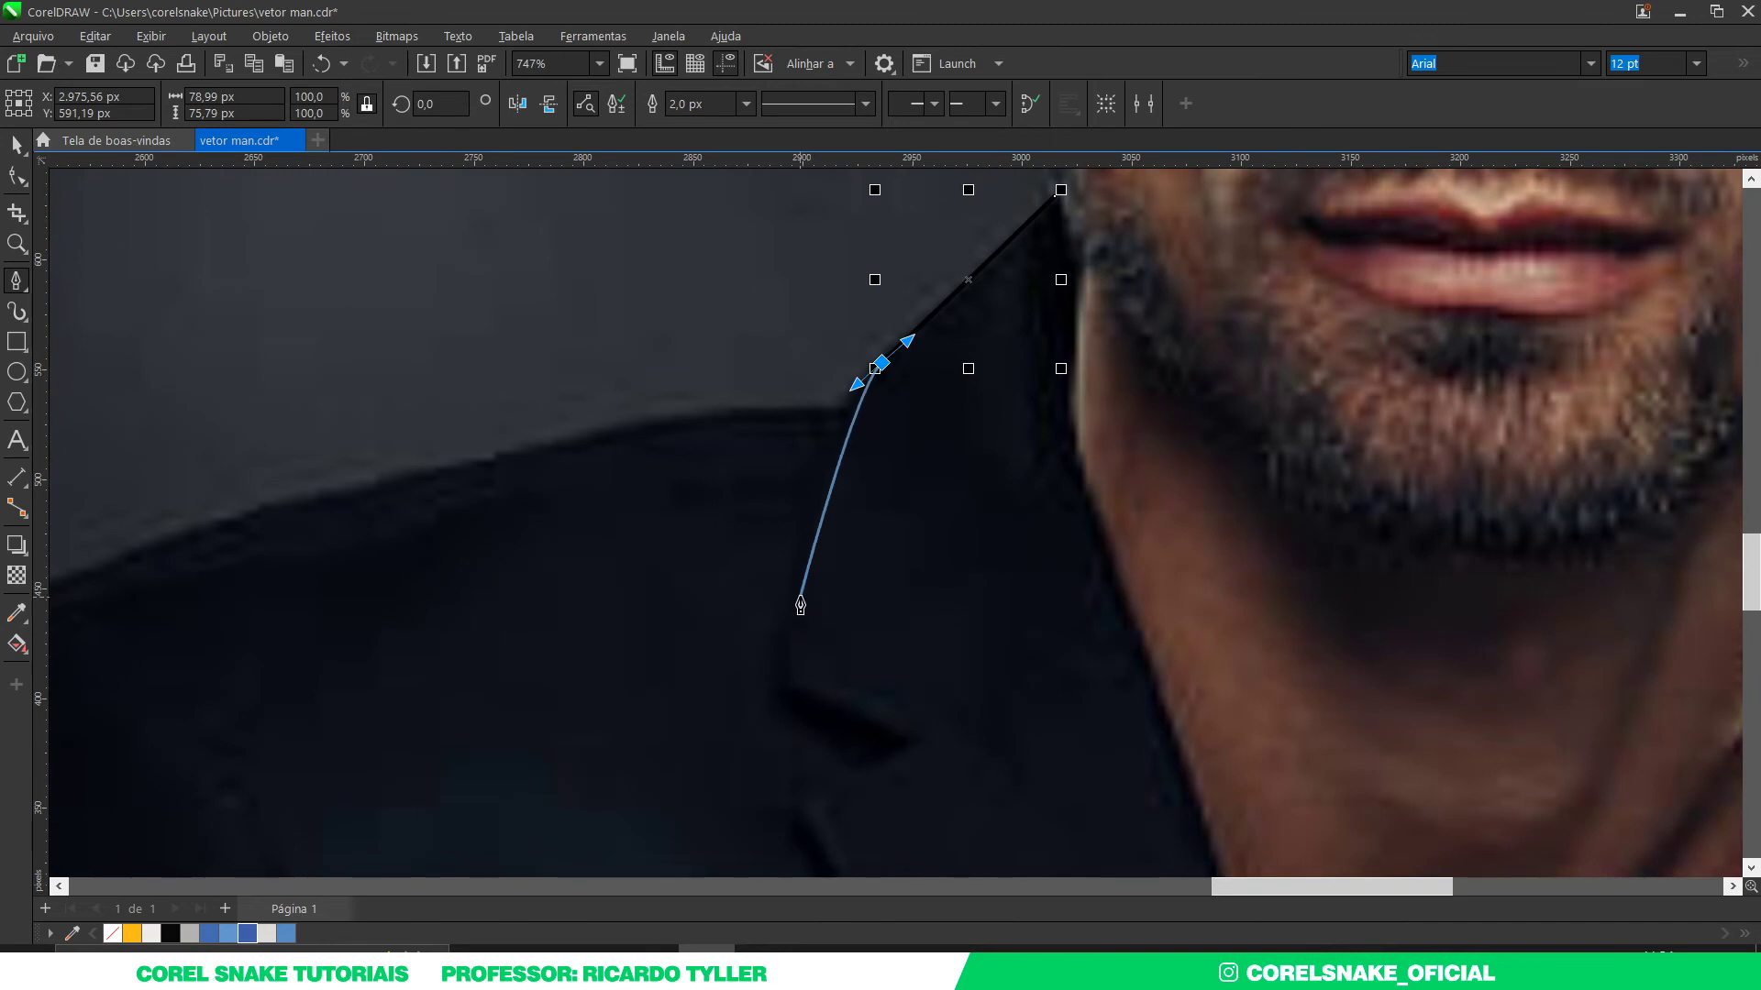
left_click_drag(801, 605, 798, 675)
left_click(794, 688)
left_click_drag(924, 739, 998, 784)
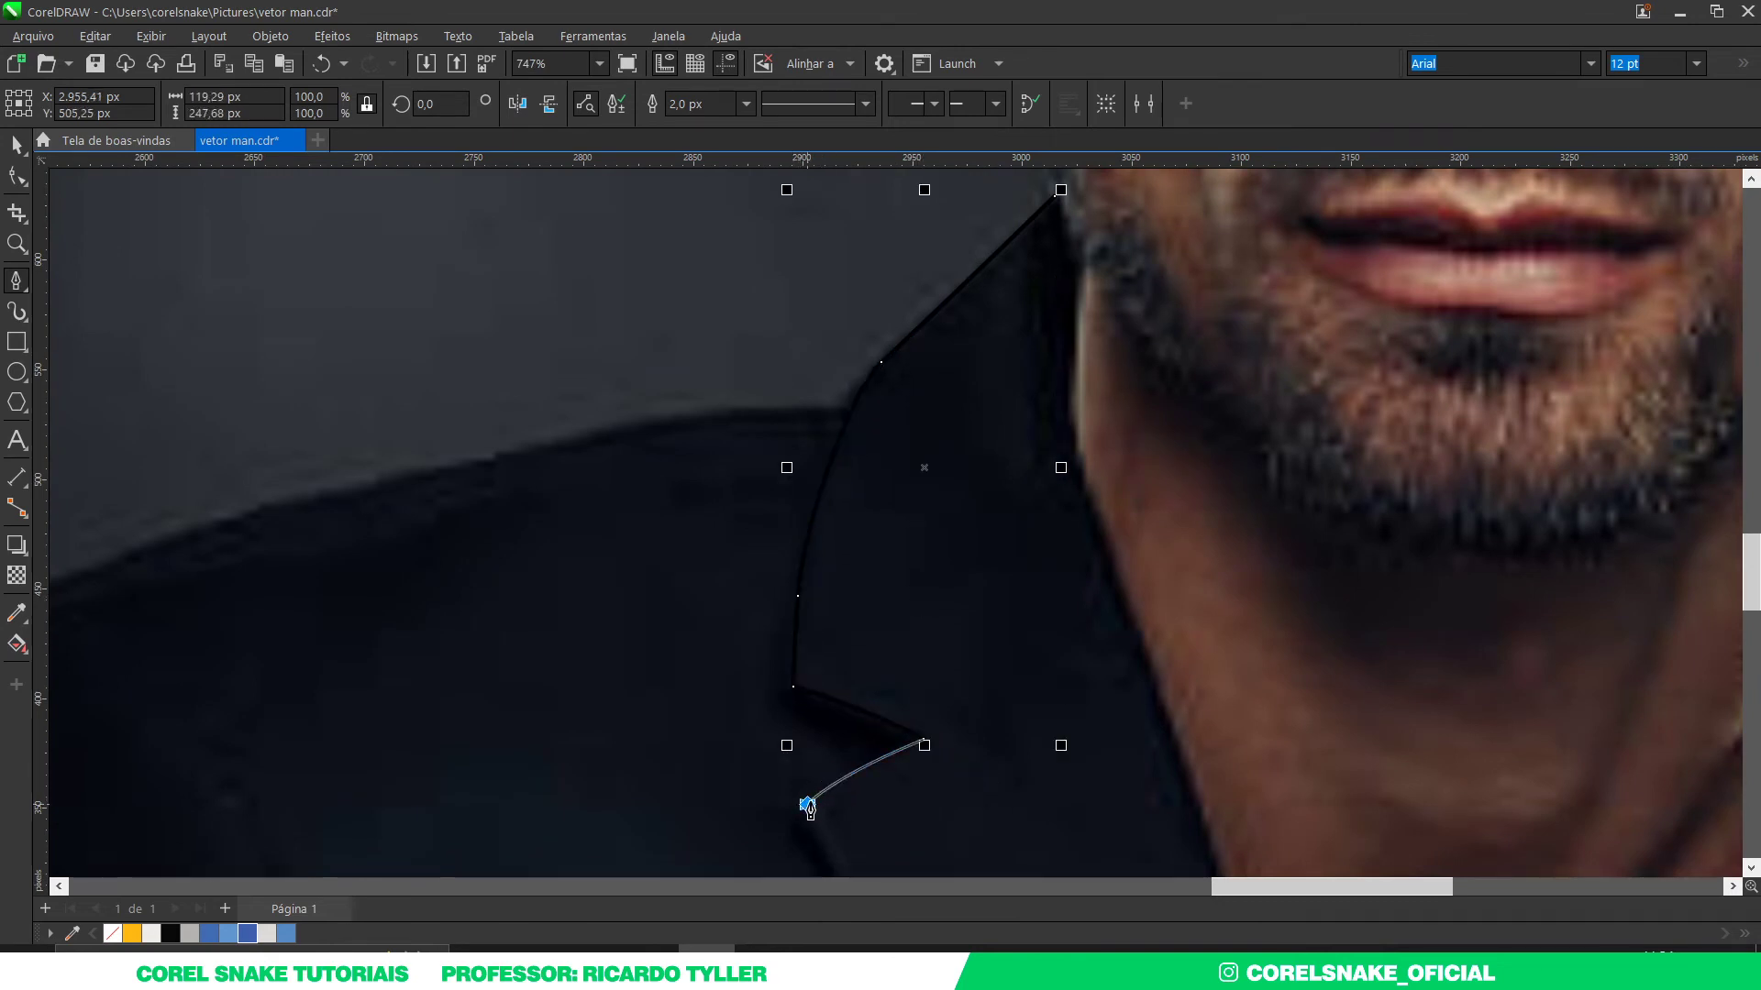
left_click(807, 805)
right_click(267, 934)
Step: Extend the lapel curve down the jacket front to the bottom edge
scroll(715, 550, "down", 3)
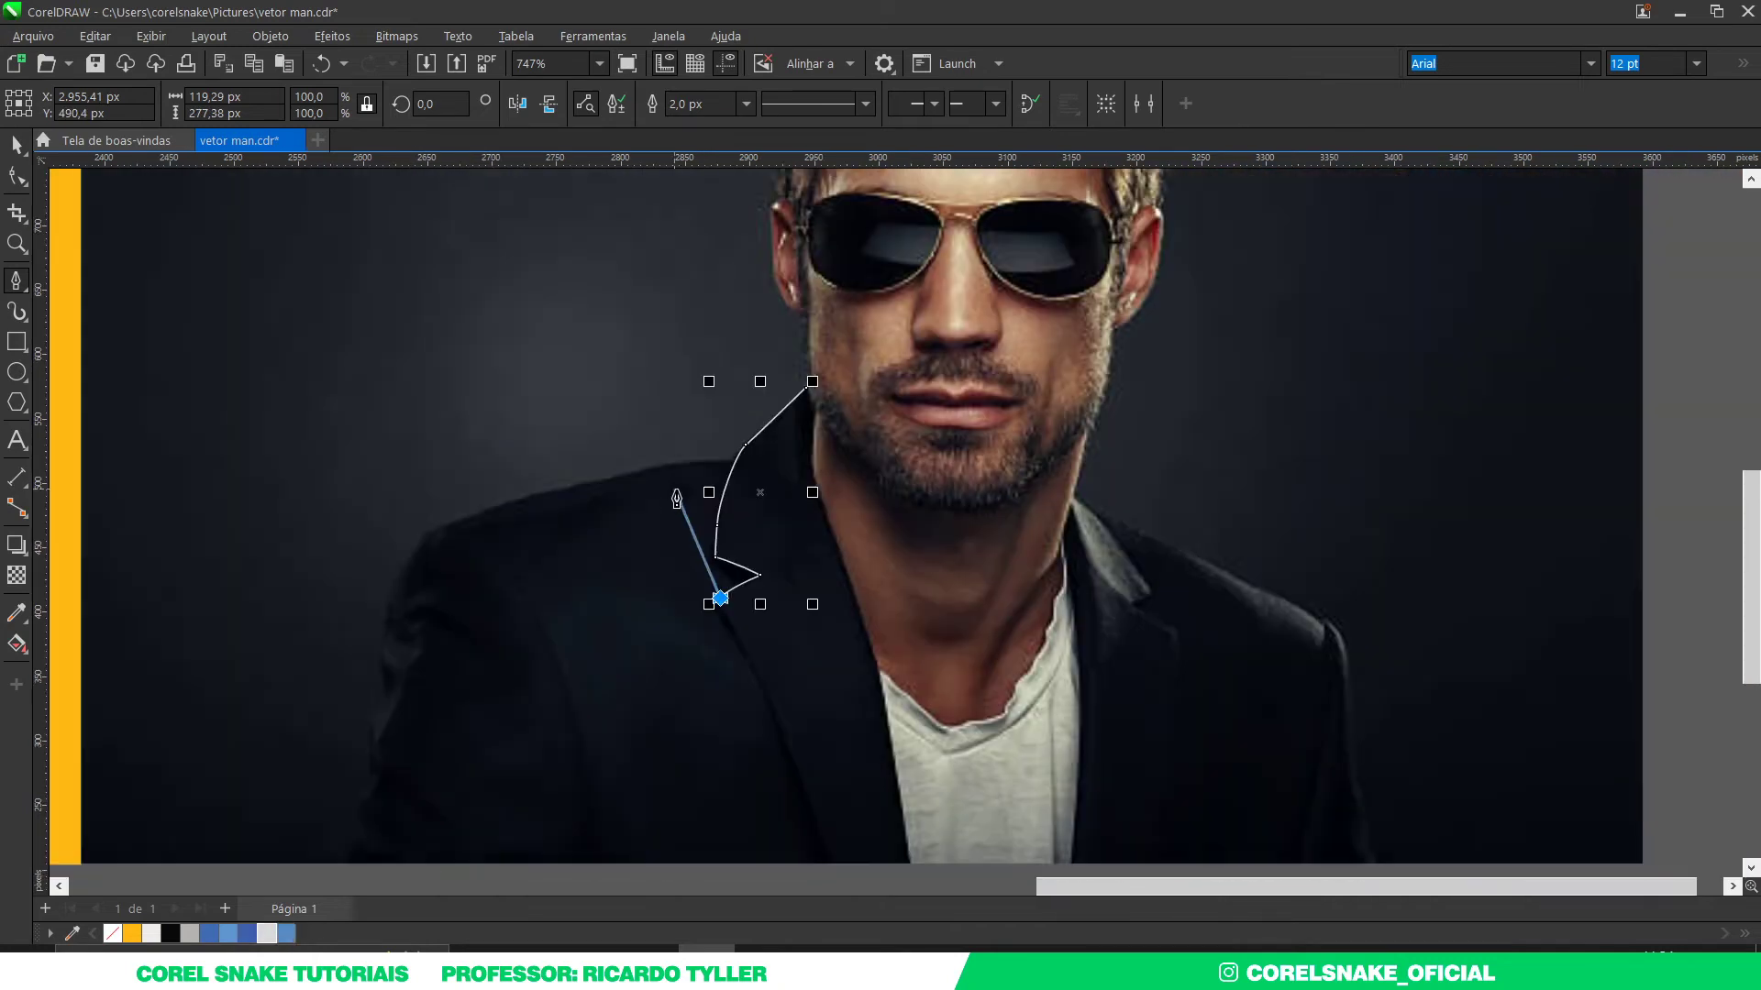
scroll(697, 514, "up", 2)
scroll(706, 399, "up", 1)
scroll(761, 637, "up", 2)
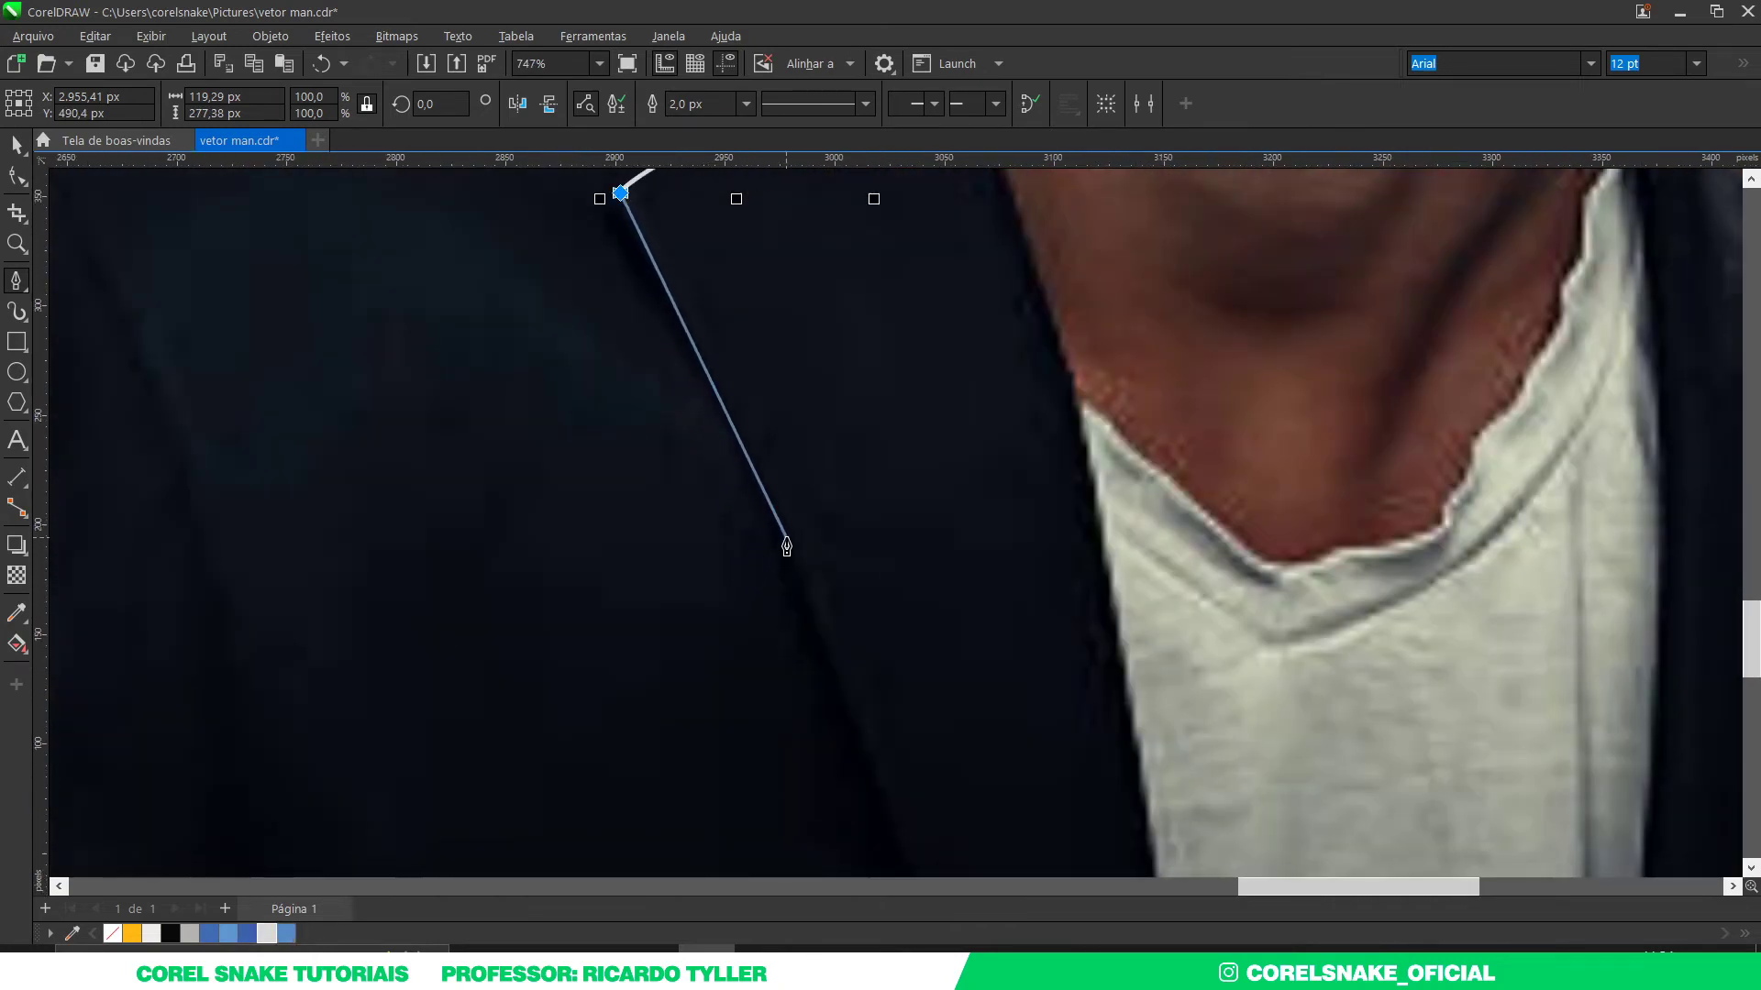
left_click_drag(796, 549, 862, 699)
scroll(862, 698, "down", 3)
scroll(871, 761, "up", 3)
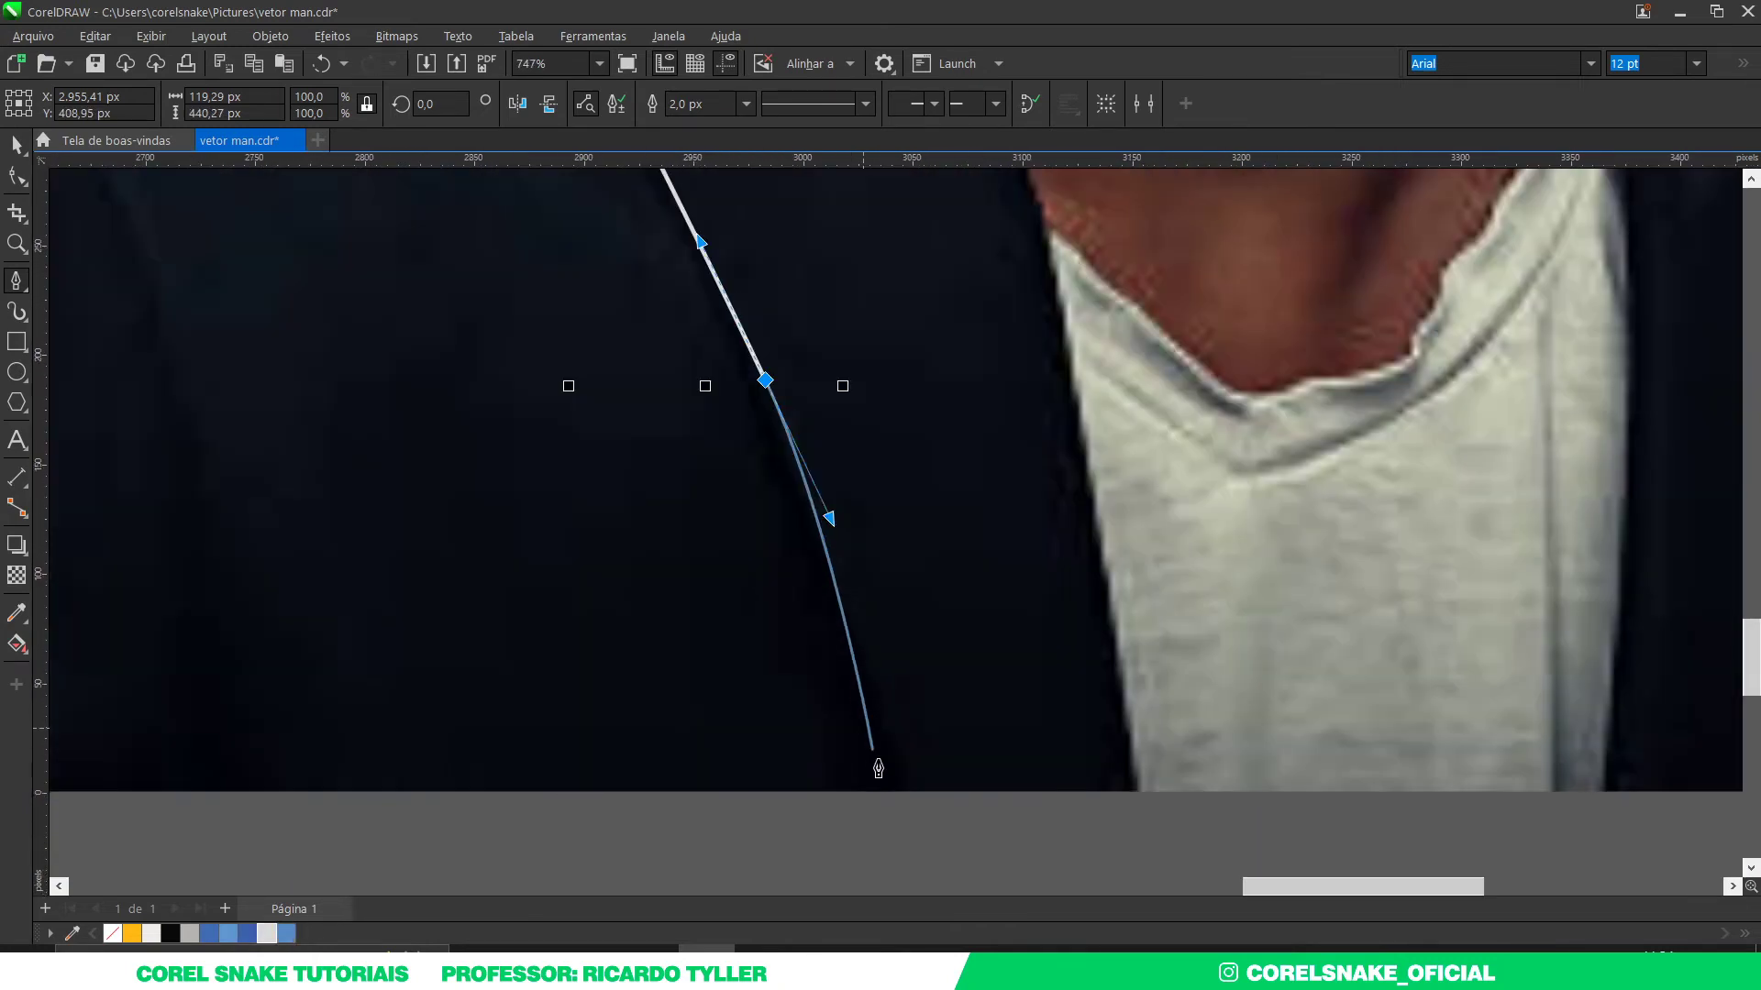
left_click(911, 793)
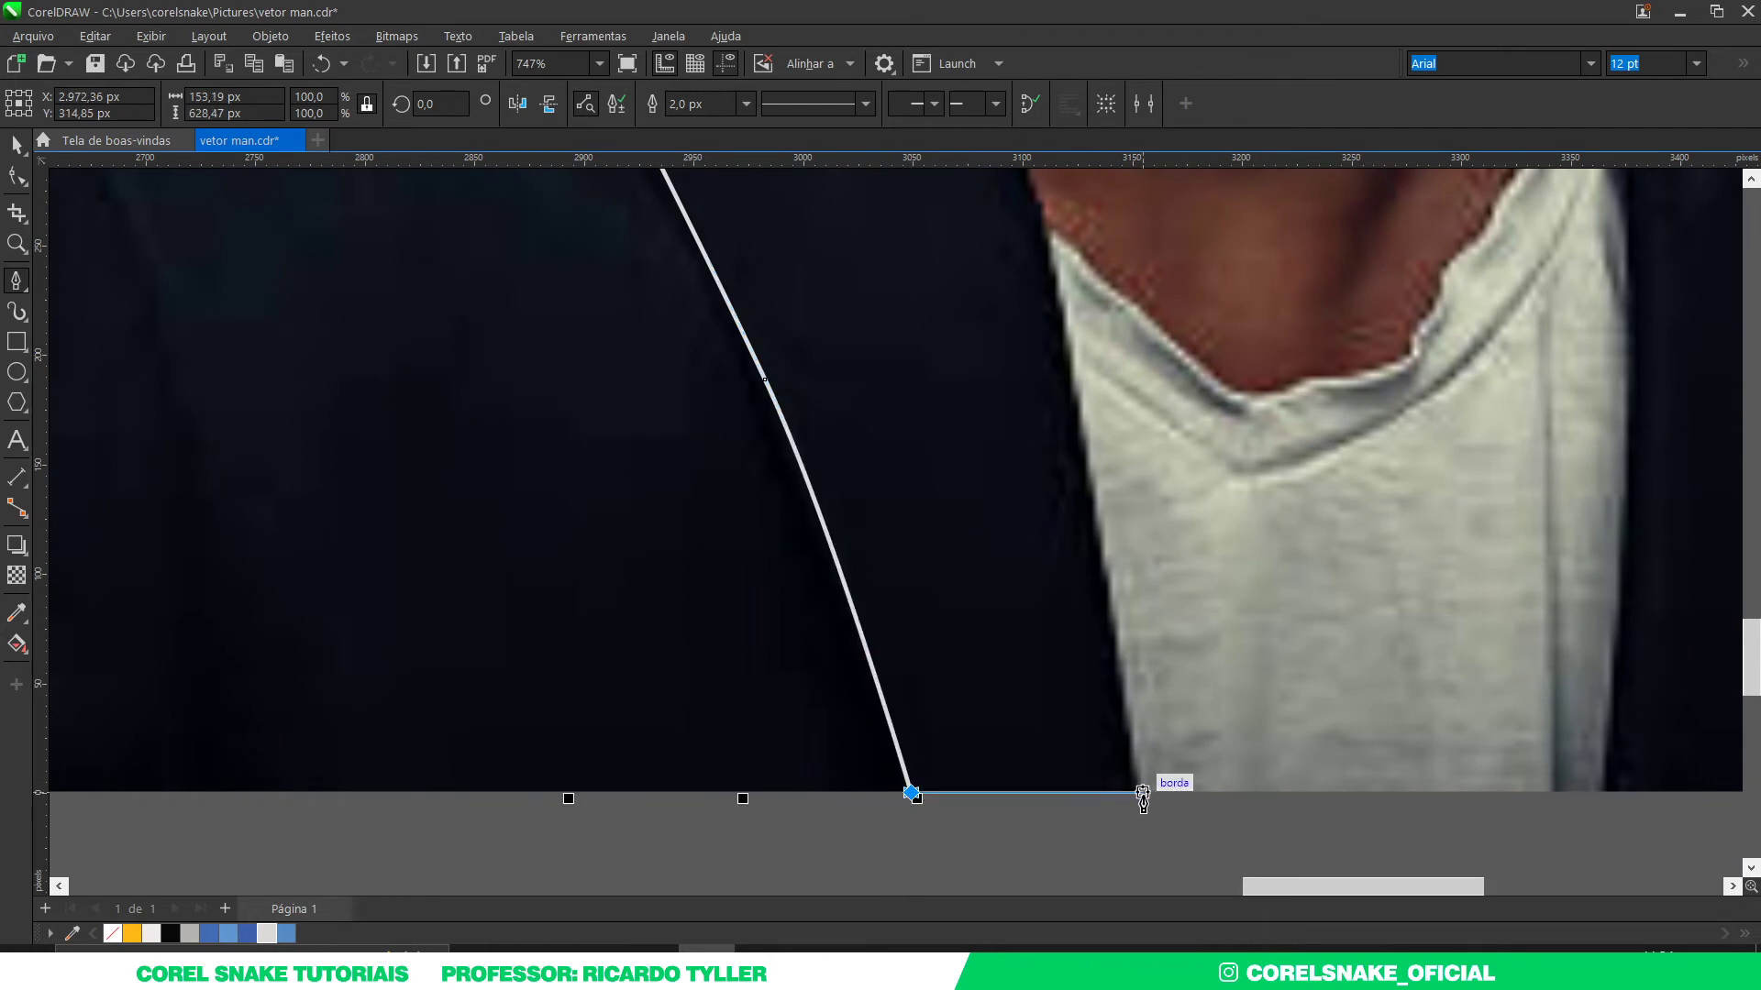
scroll(1165, 798, "down", 3)
scroll(1100, 596, "up", 2)
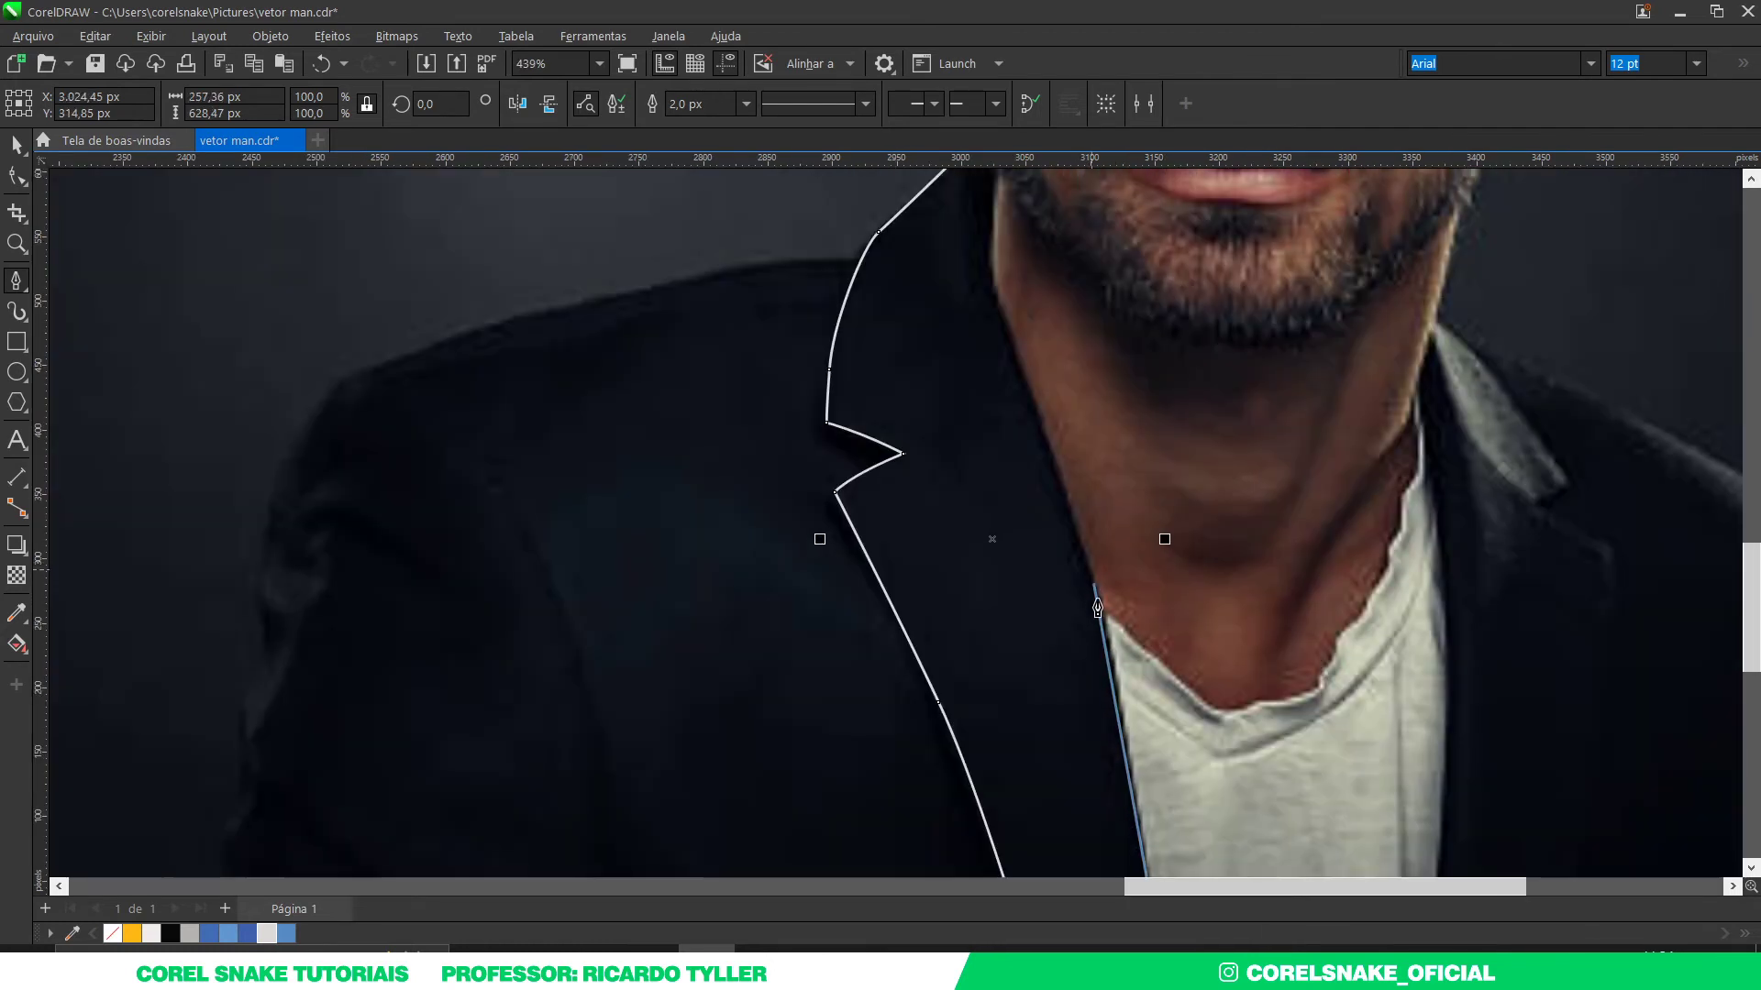
Step: Trace the lapel outline back up along the shirt edge and neck
left_click_drag(1107, 639, 1080, 550)
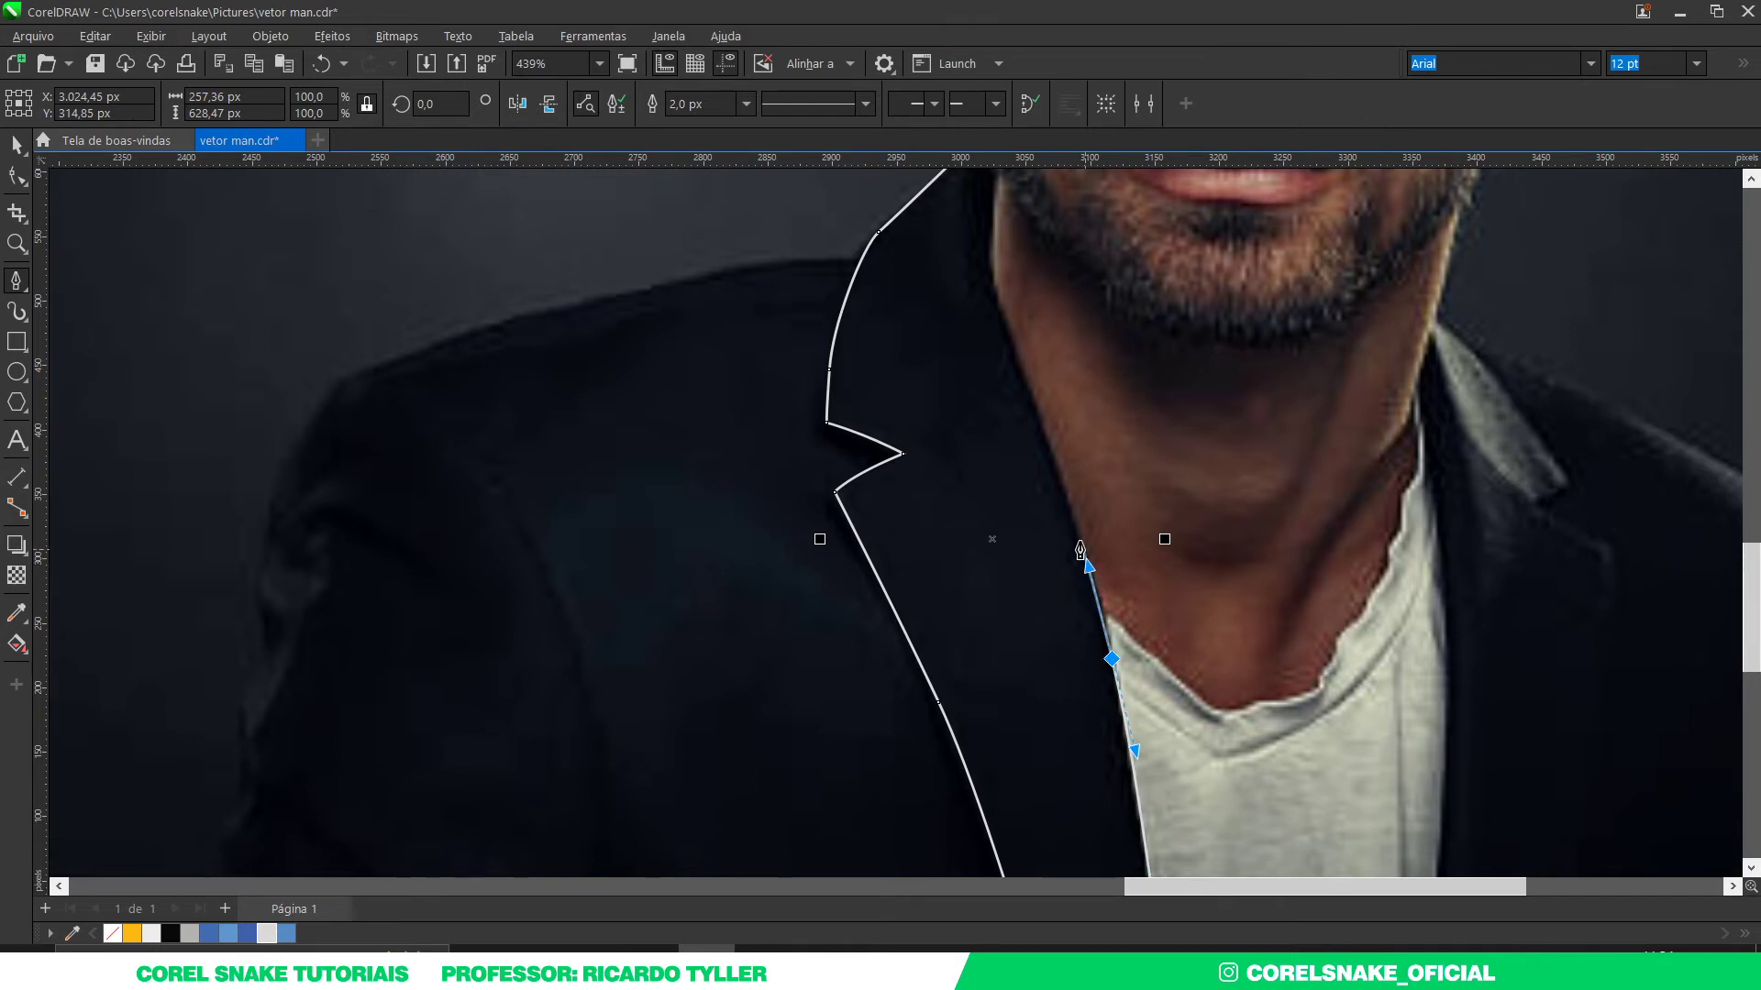
scroll(1026, 424, "up", 2)
left_click_drag(1022, 394, 982, 278)
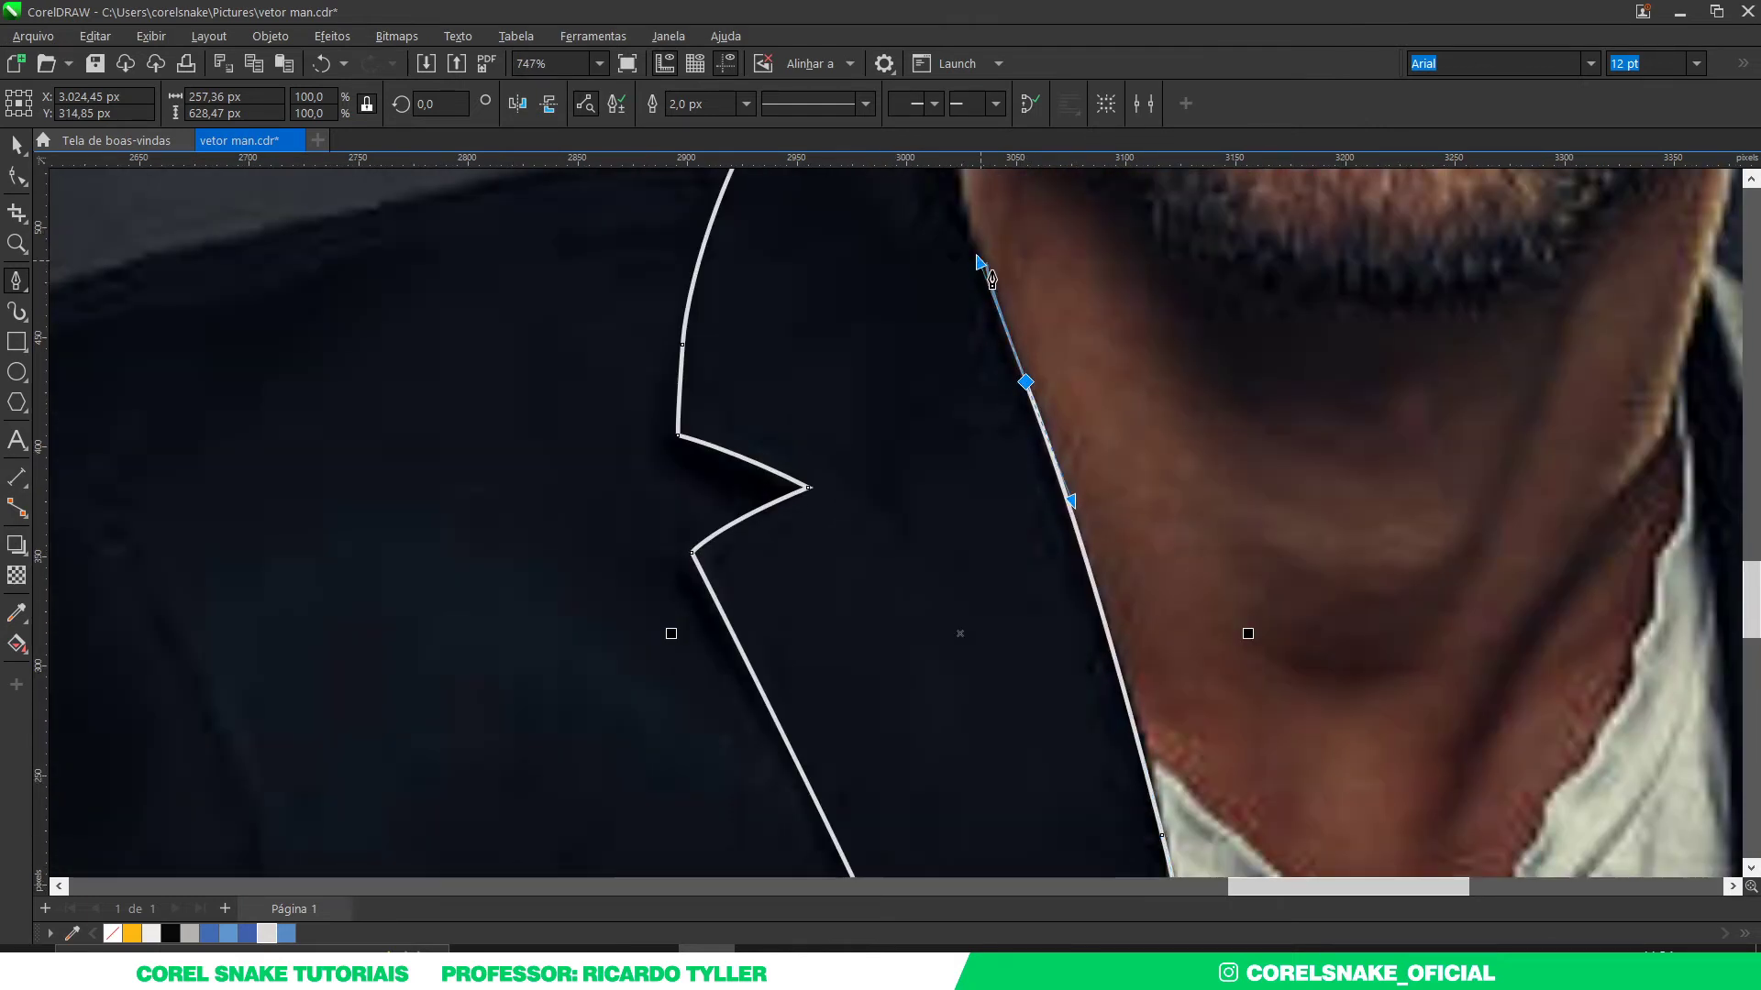
scroll(981, 275, "down", 5)
scroll(915, 590, "up", 3)
scroll(915, 590, "down", 1)
scroll(915, 590, "up", 2)
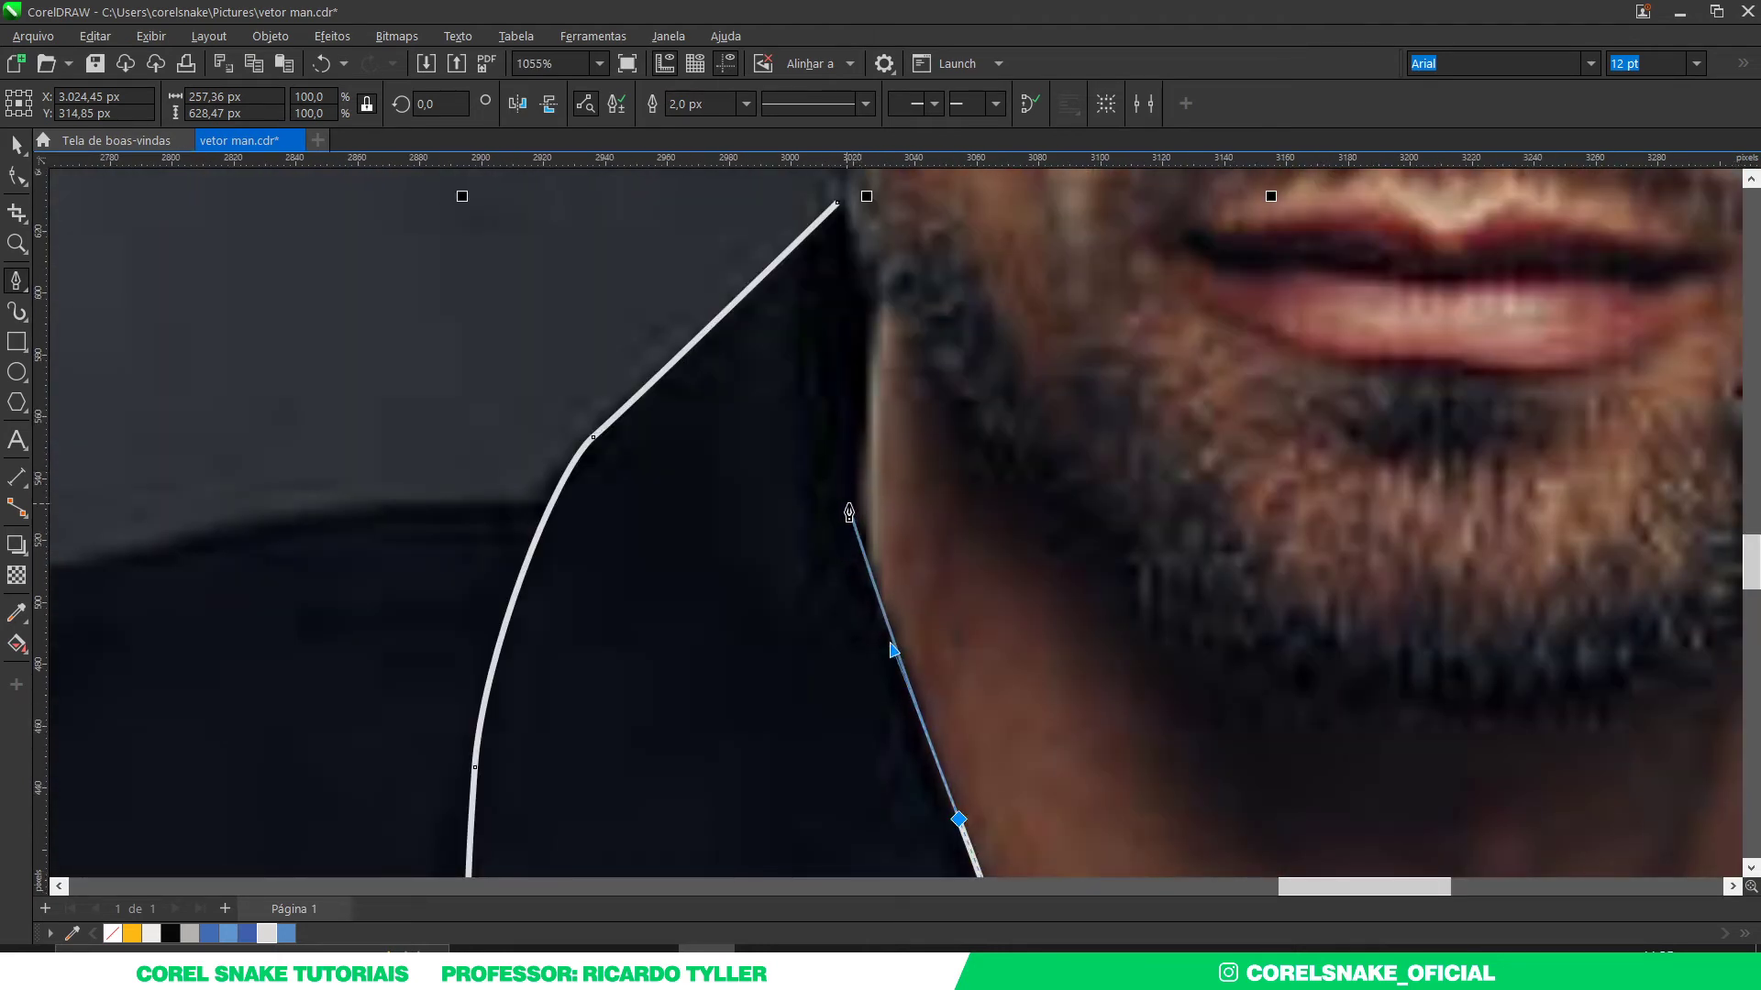
left_click_drag(858, 470, 857, 362)
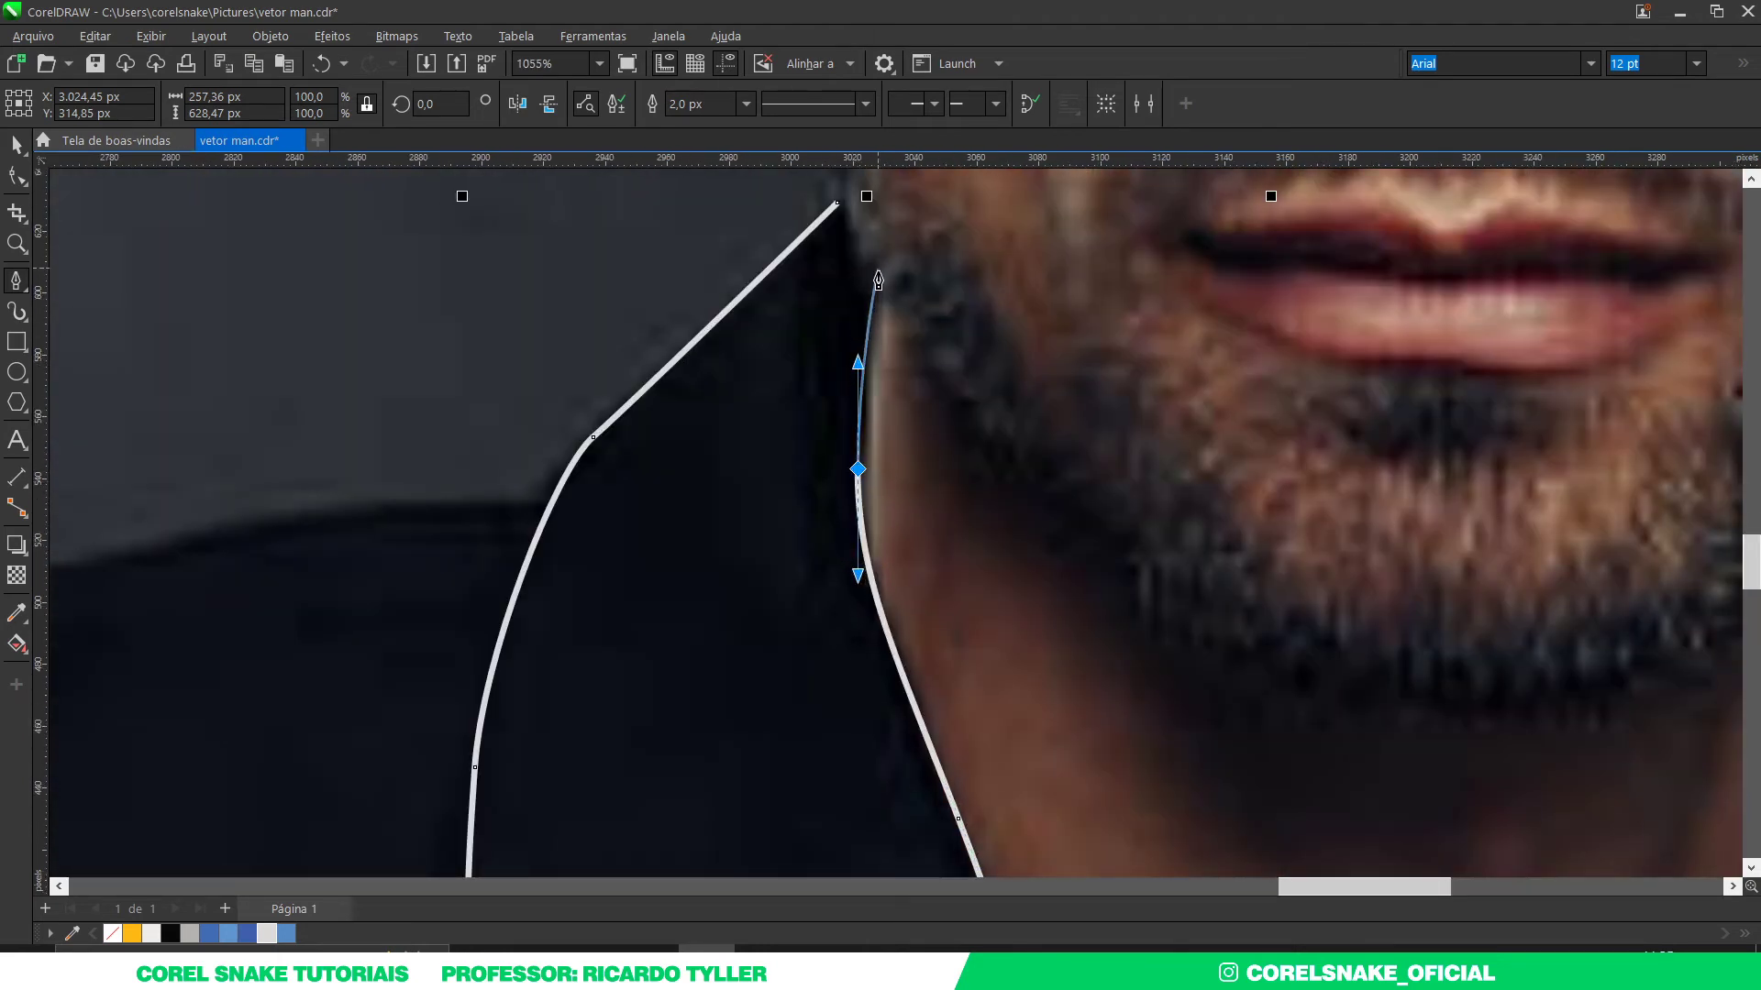
key("ctrl+z")
left_click_drag(871, 474, 876, 368)
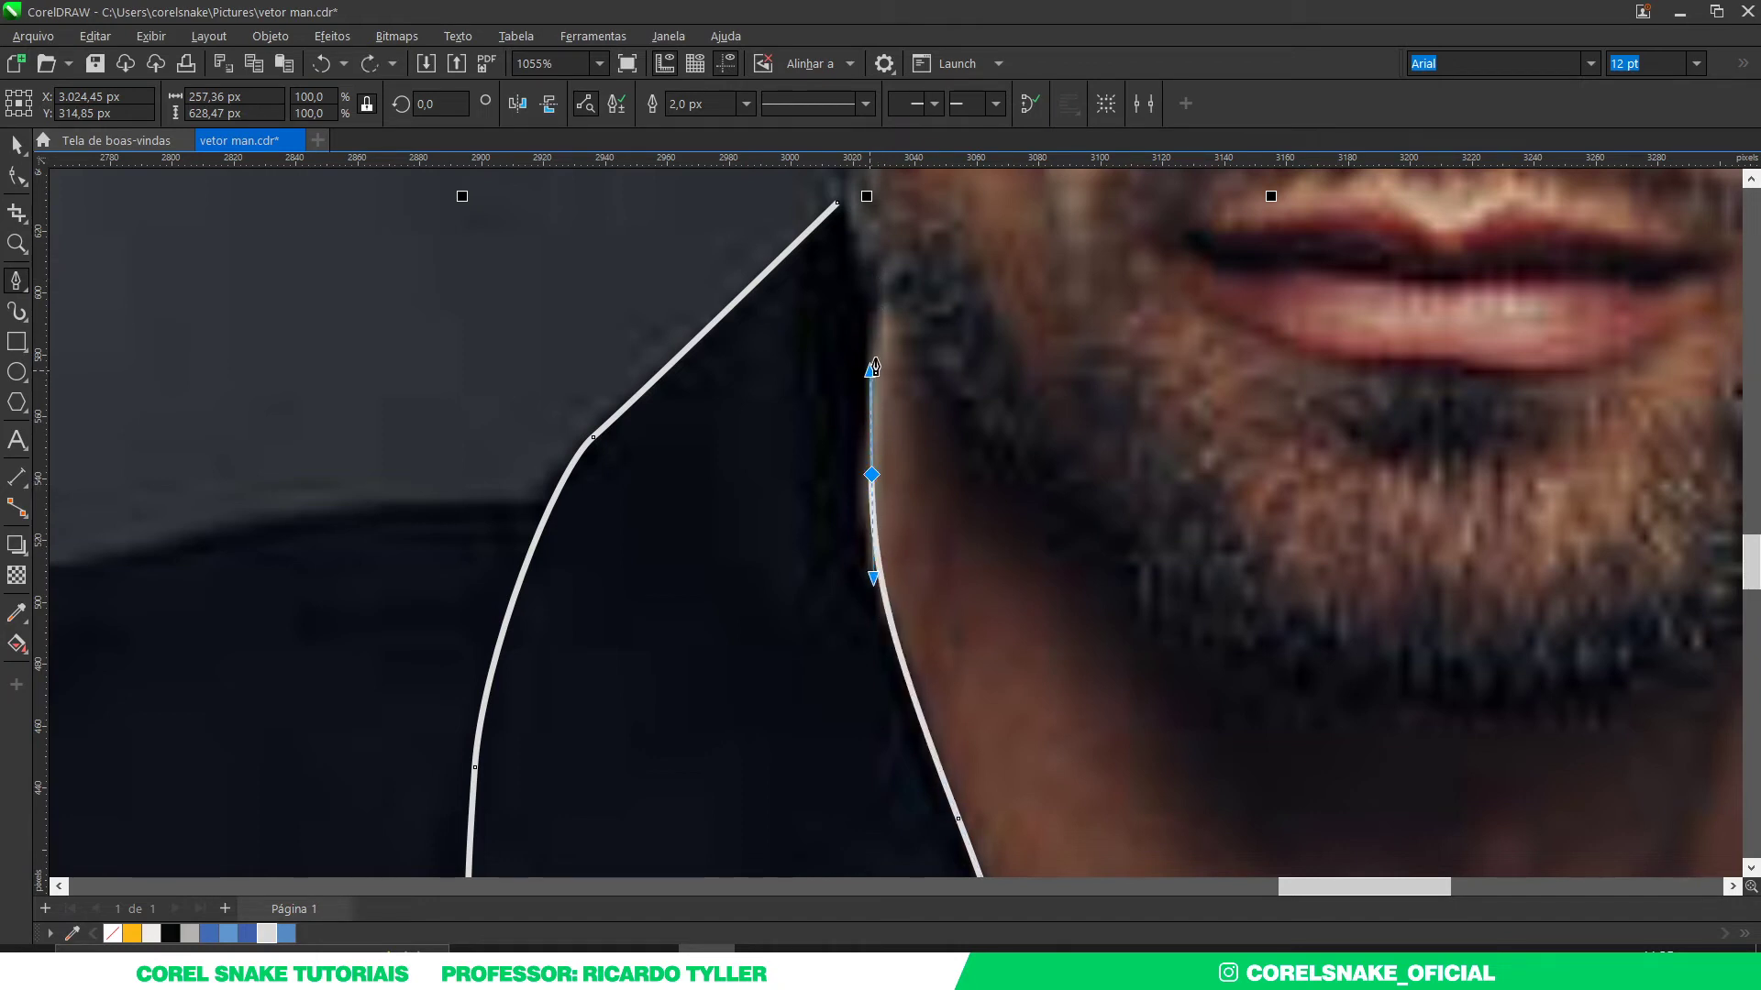
left_click(882, 286)
Step: Close the lapel outline, fill it blue and move it onto the vector illustration
left_click(838, 205)
scroll(841, 225, "down", 5)
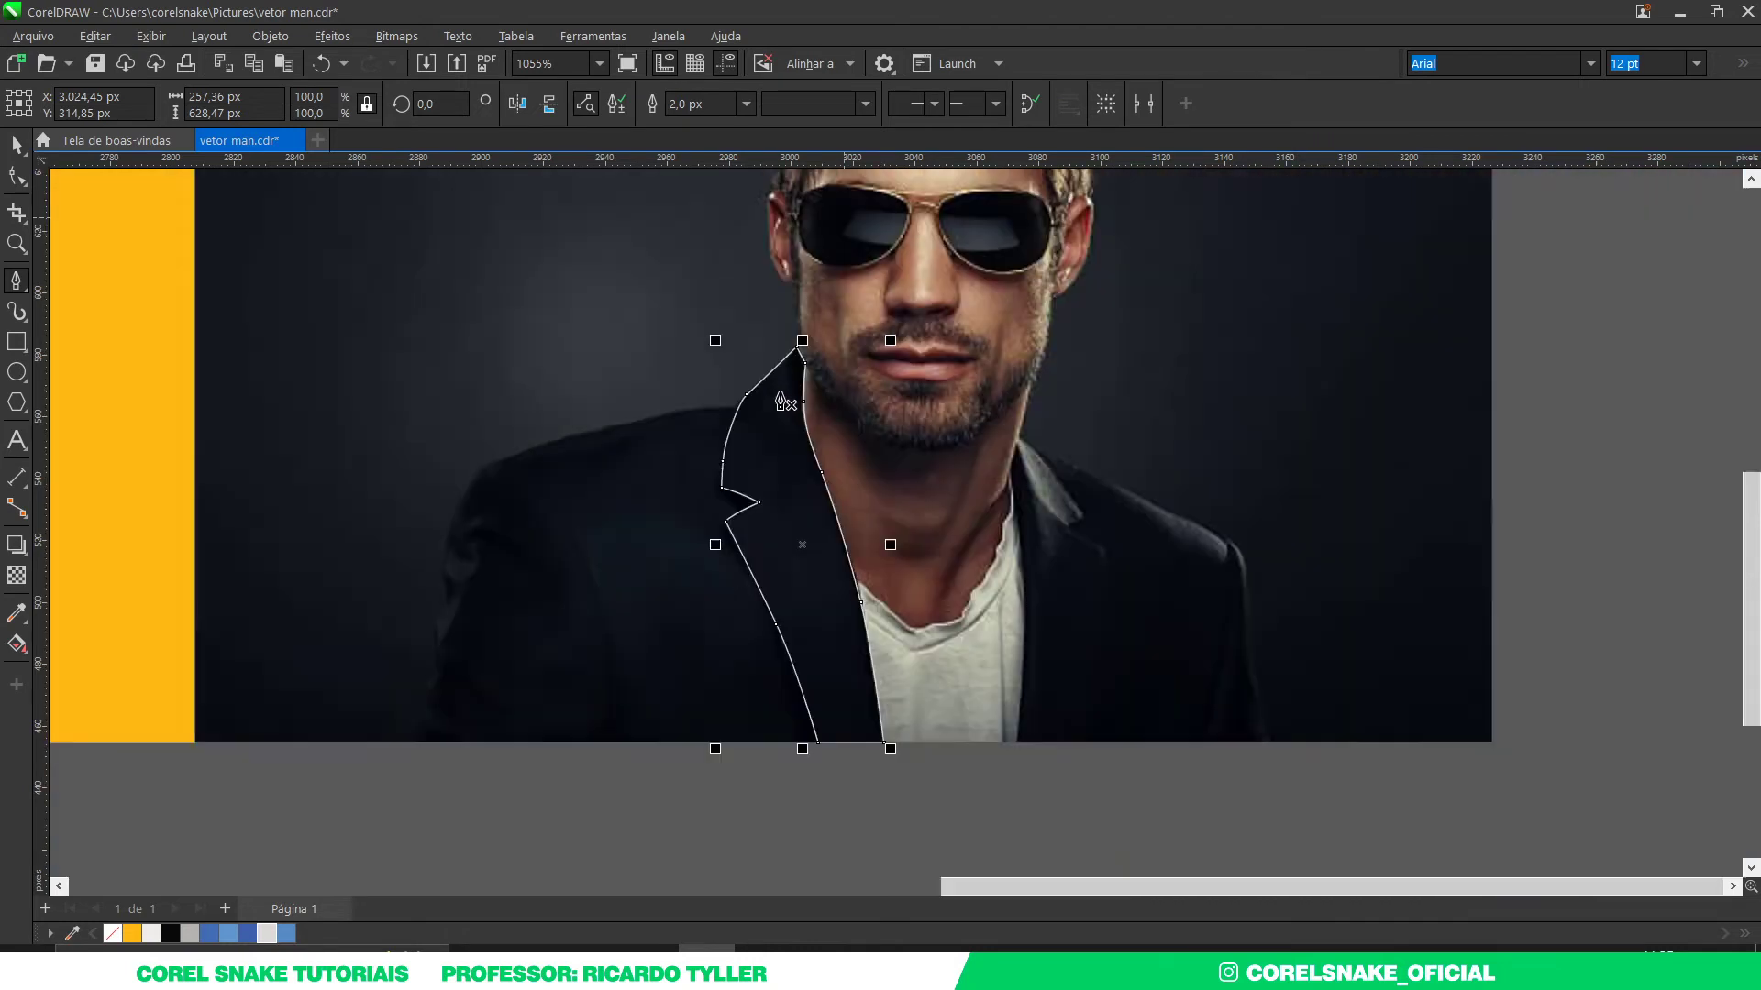
left_click(18, 144)
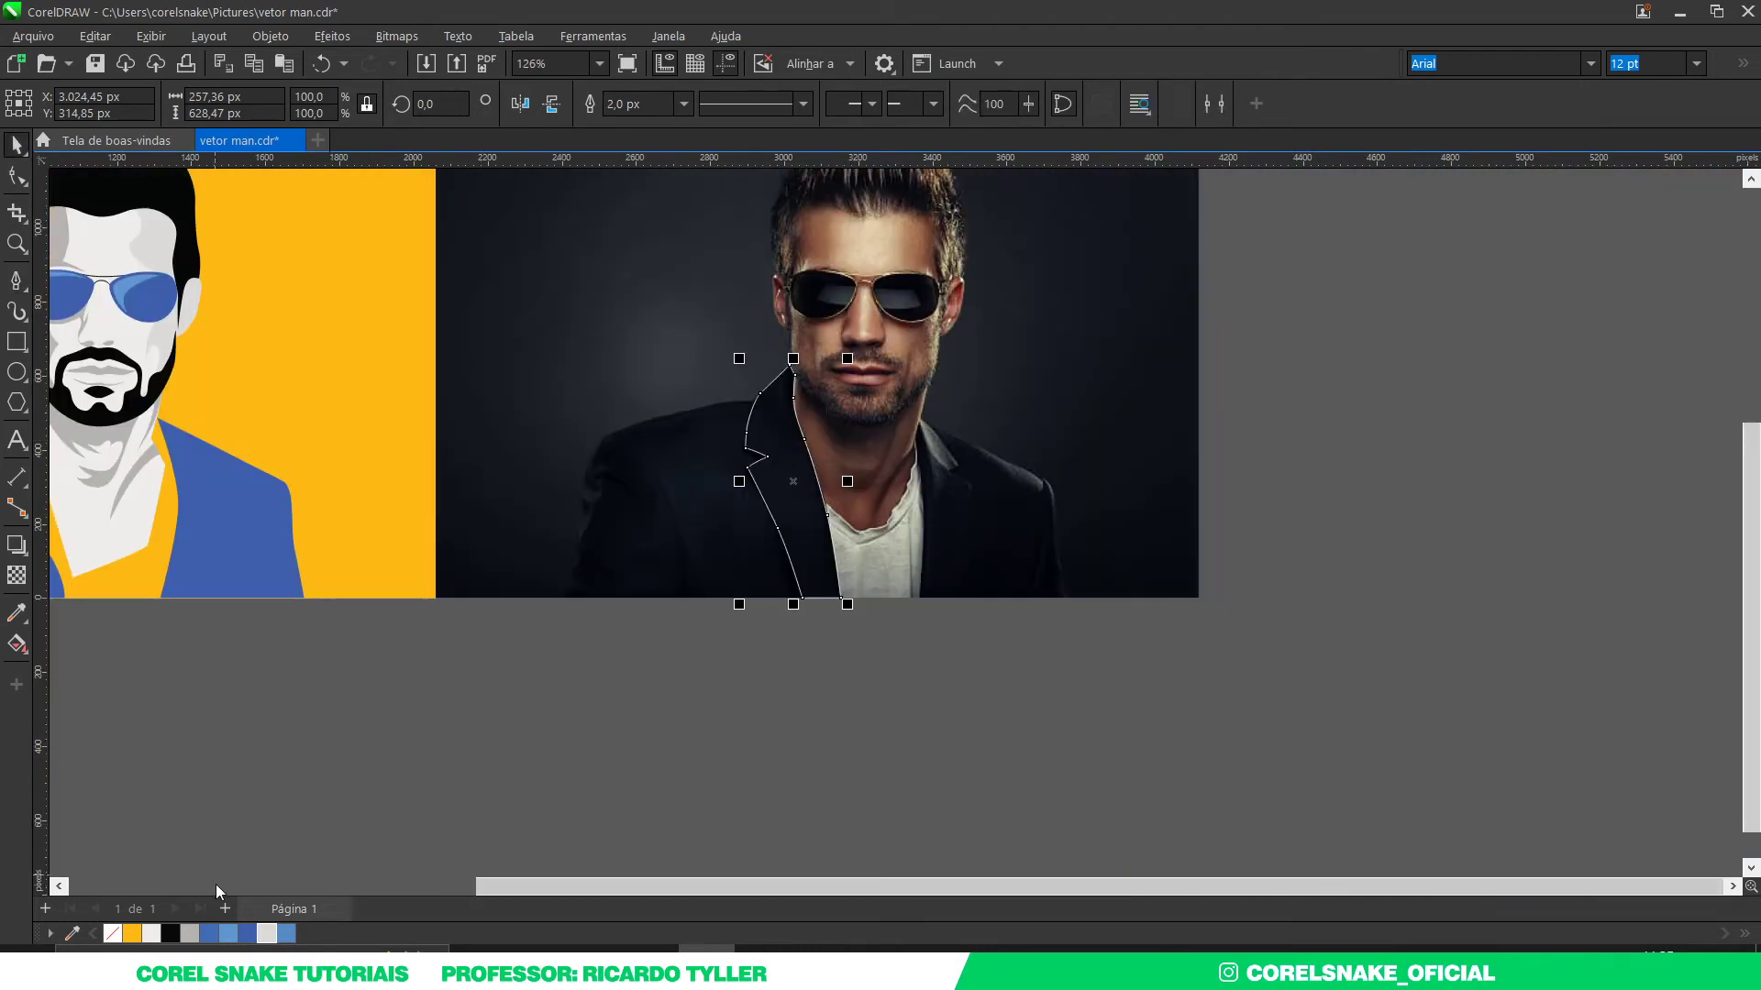
left_click(247, 933)
scroll(1245, 532, "down", 3)
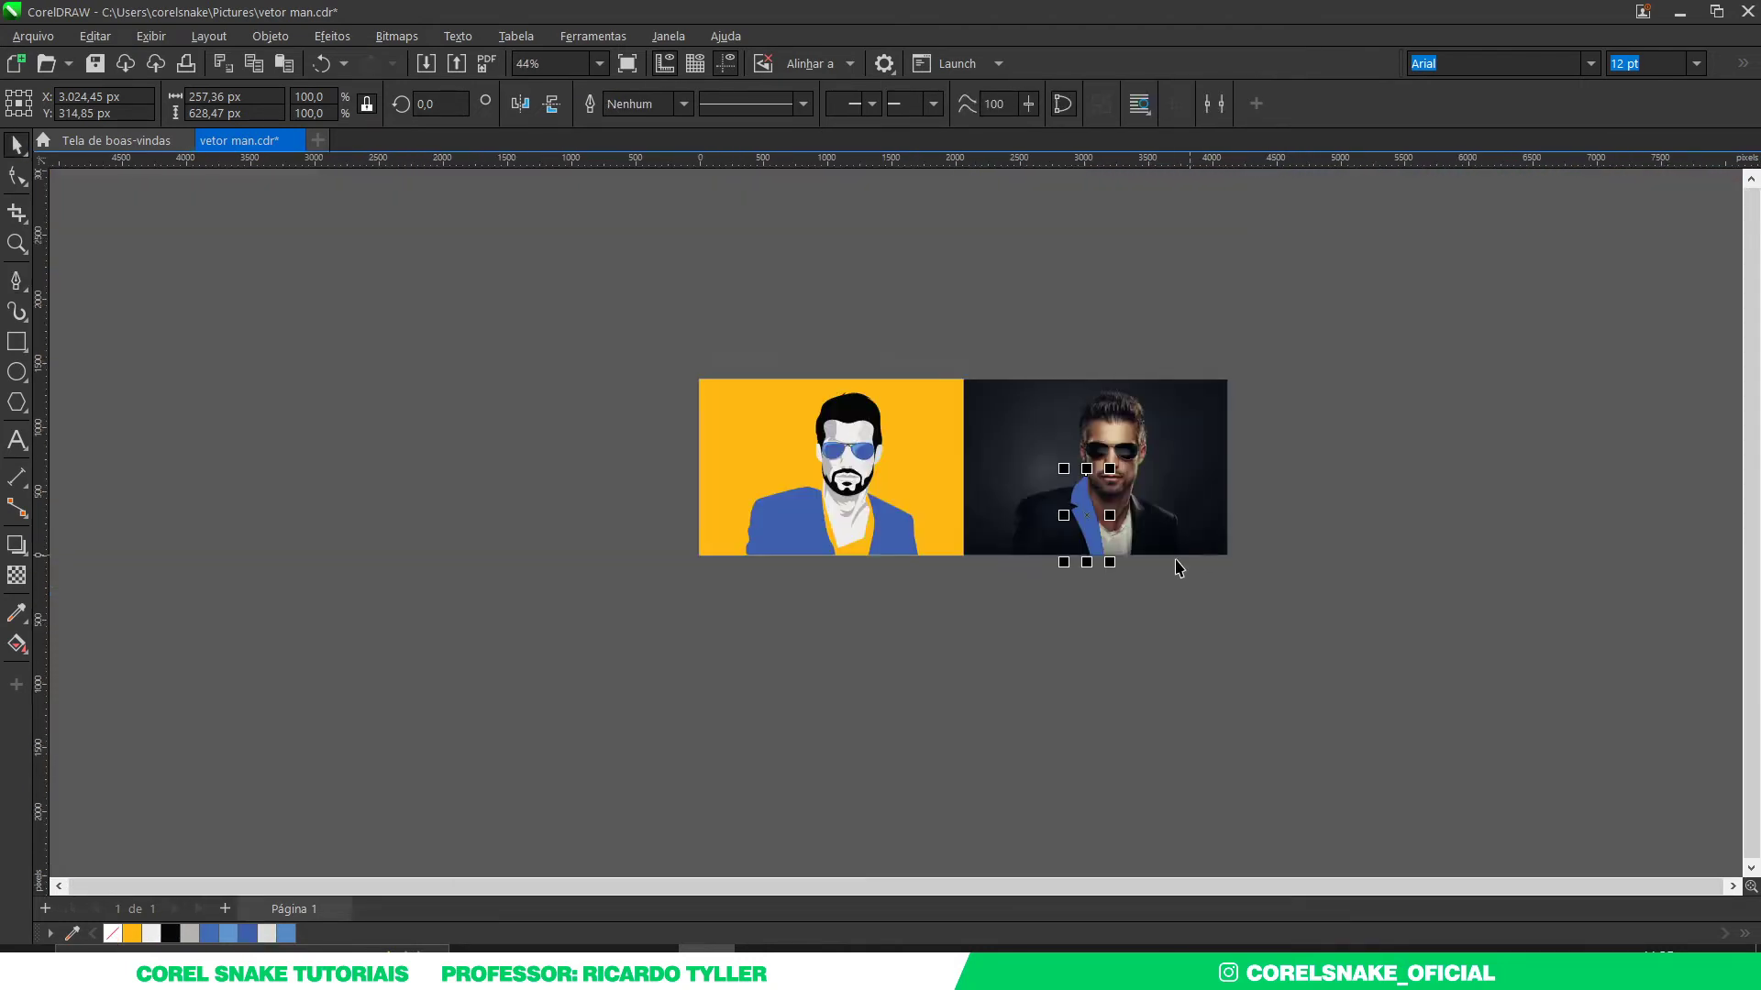
scroll(1097, 571, "up", 2)
left_click_drag(1073, 513, 620, 514)
scroll(610, 493, "up", 2)
scroll(610, 493, "up", 2)
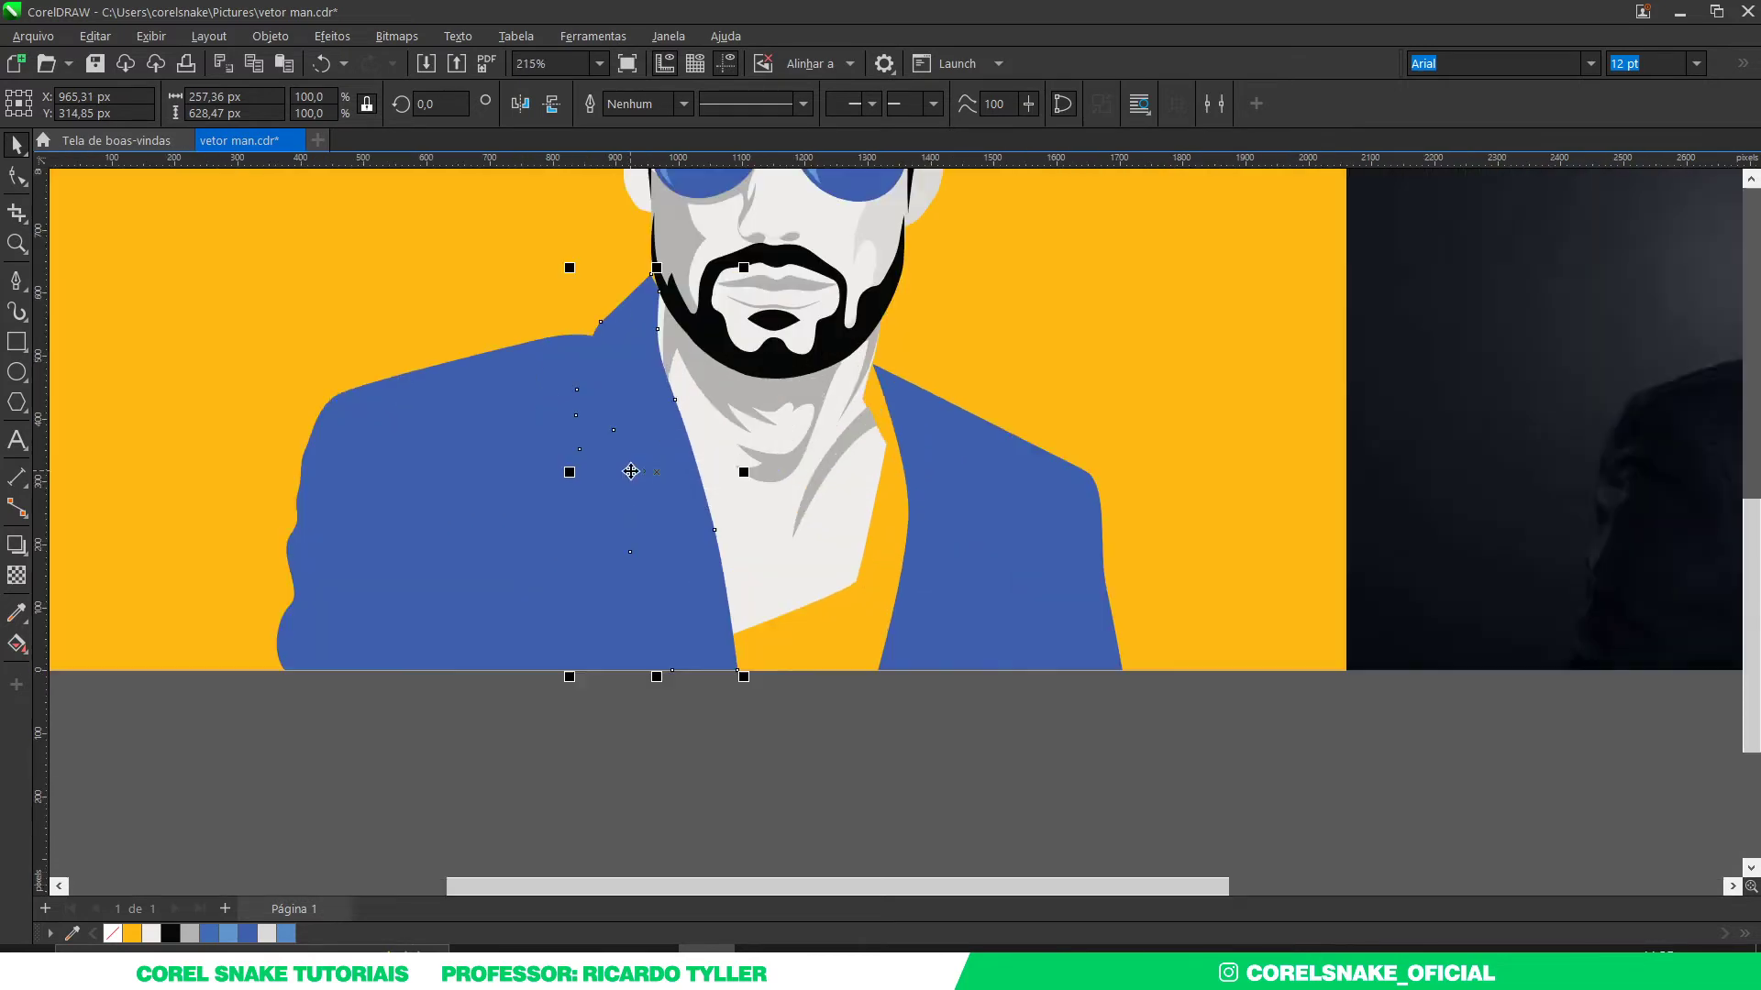
Step: Try lighter blues on the left jacket shape, then keep it a darker blue
left_click(561, 527)
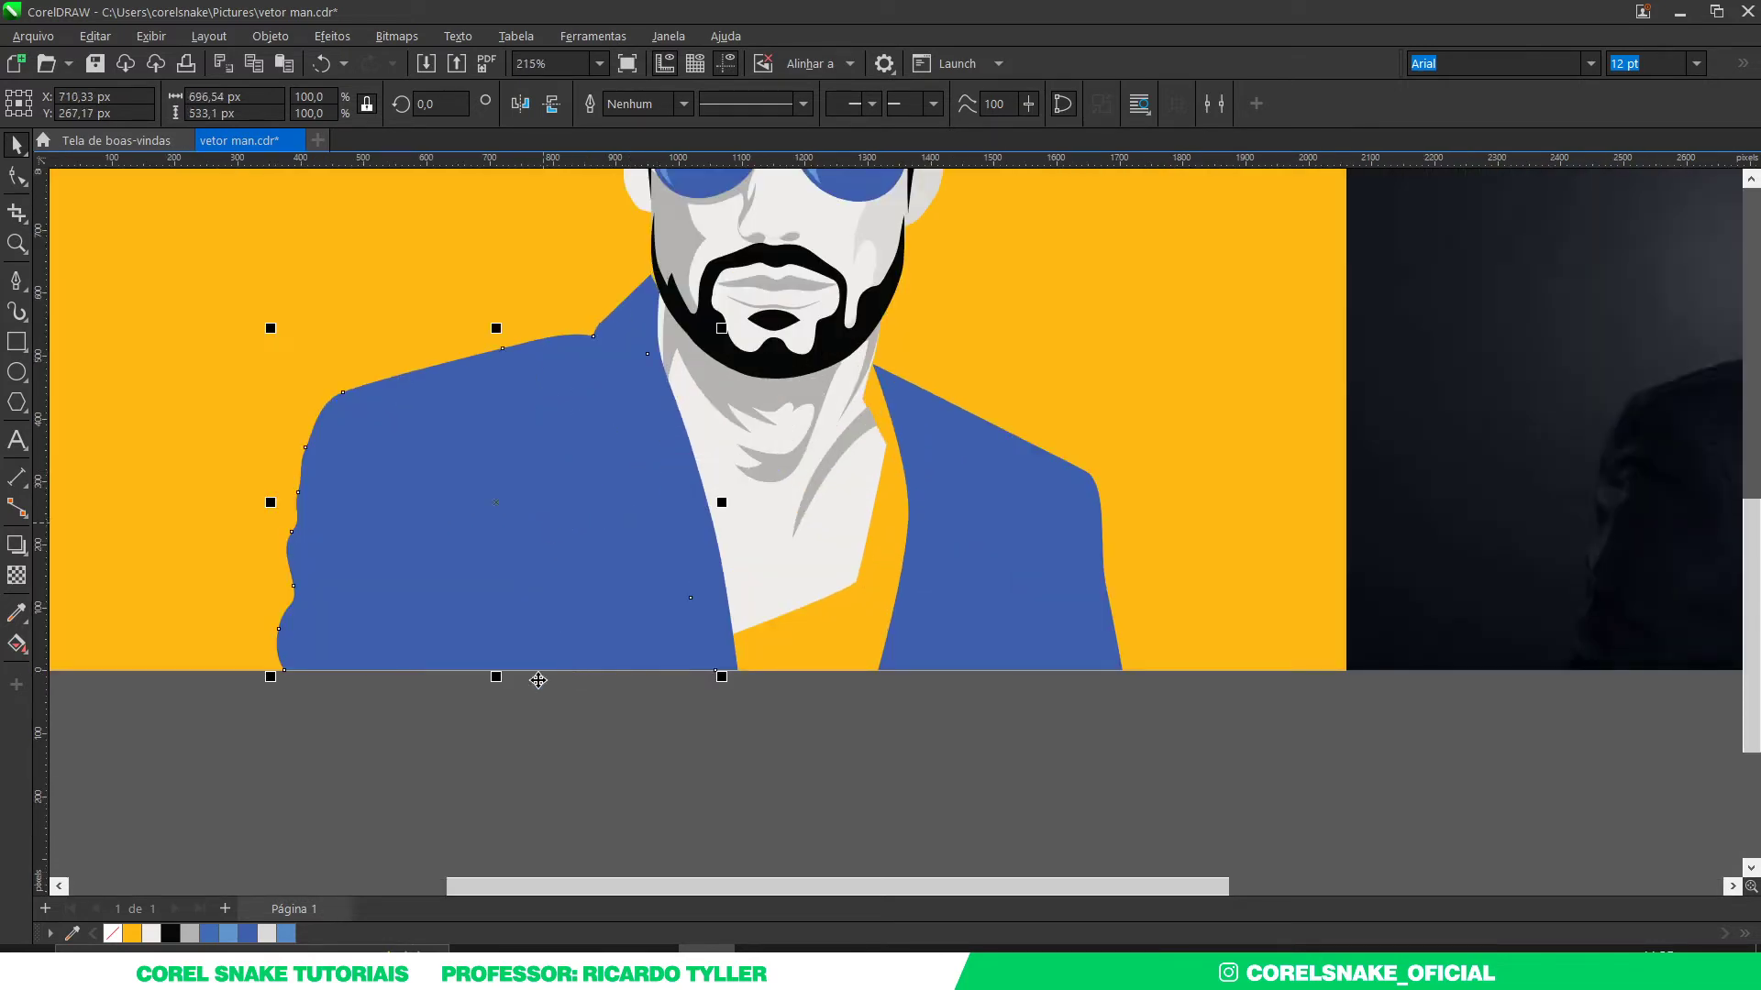
left_click(286, 933)
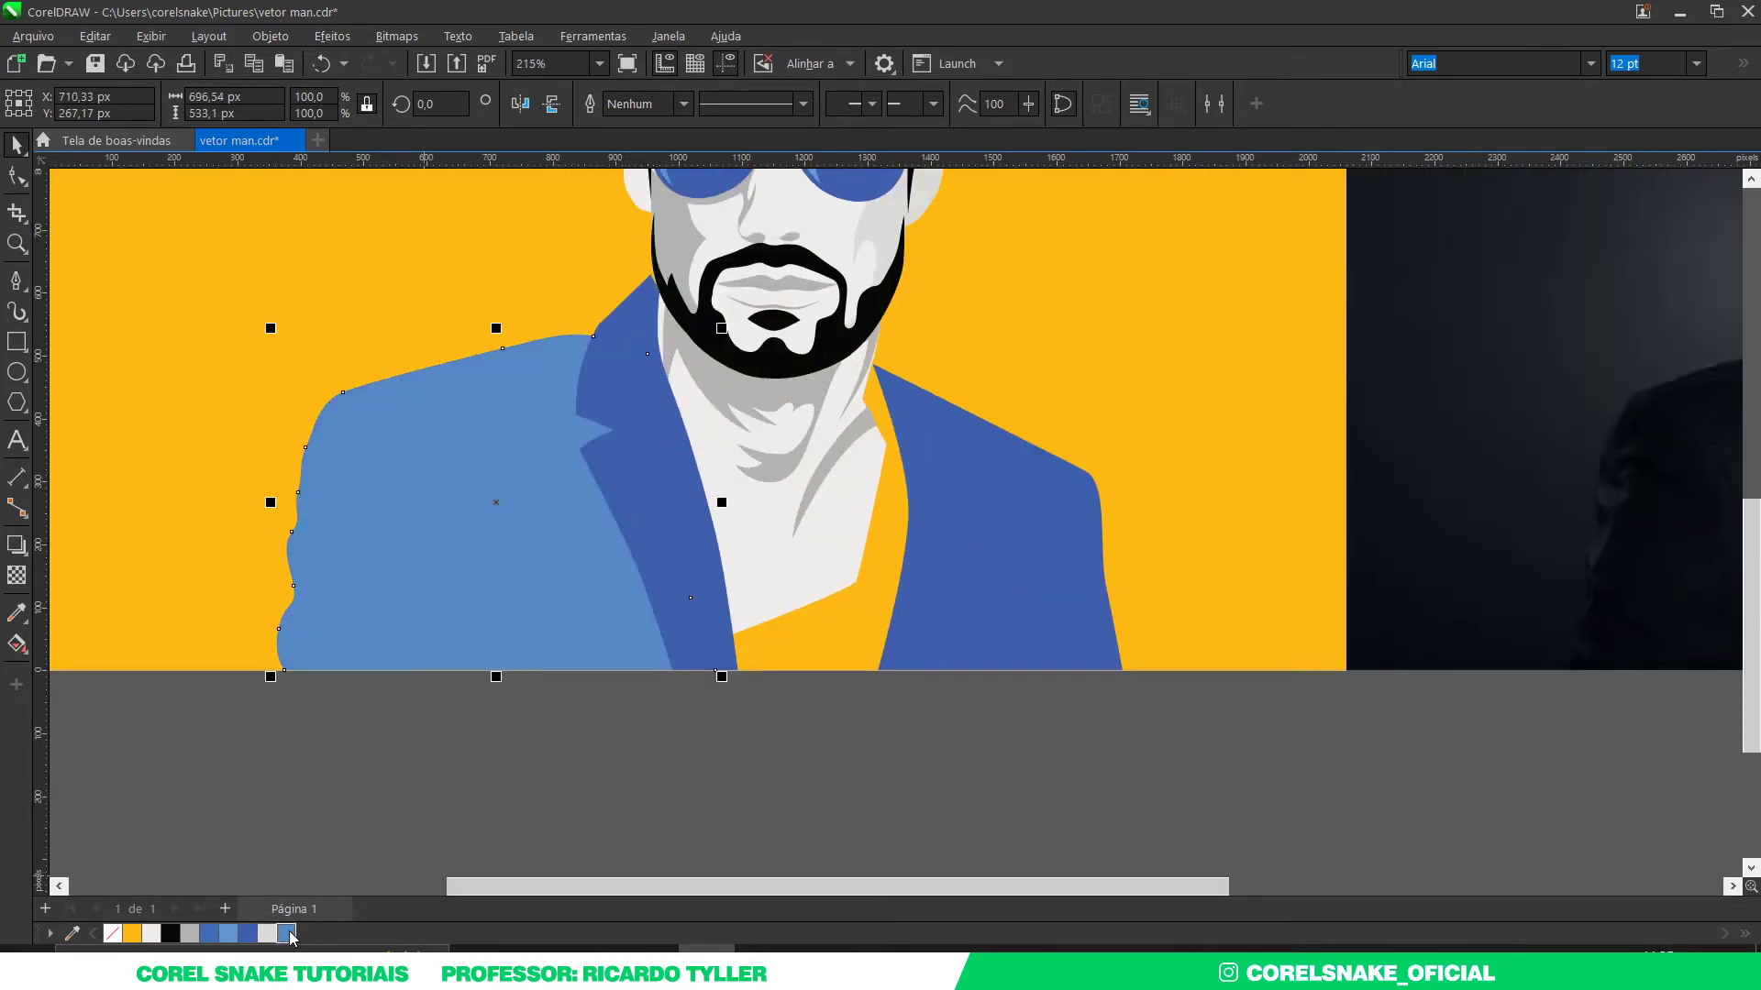
left_click(237, 932)
left_click(209, 934)
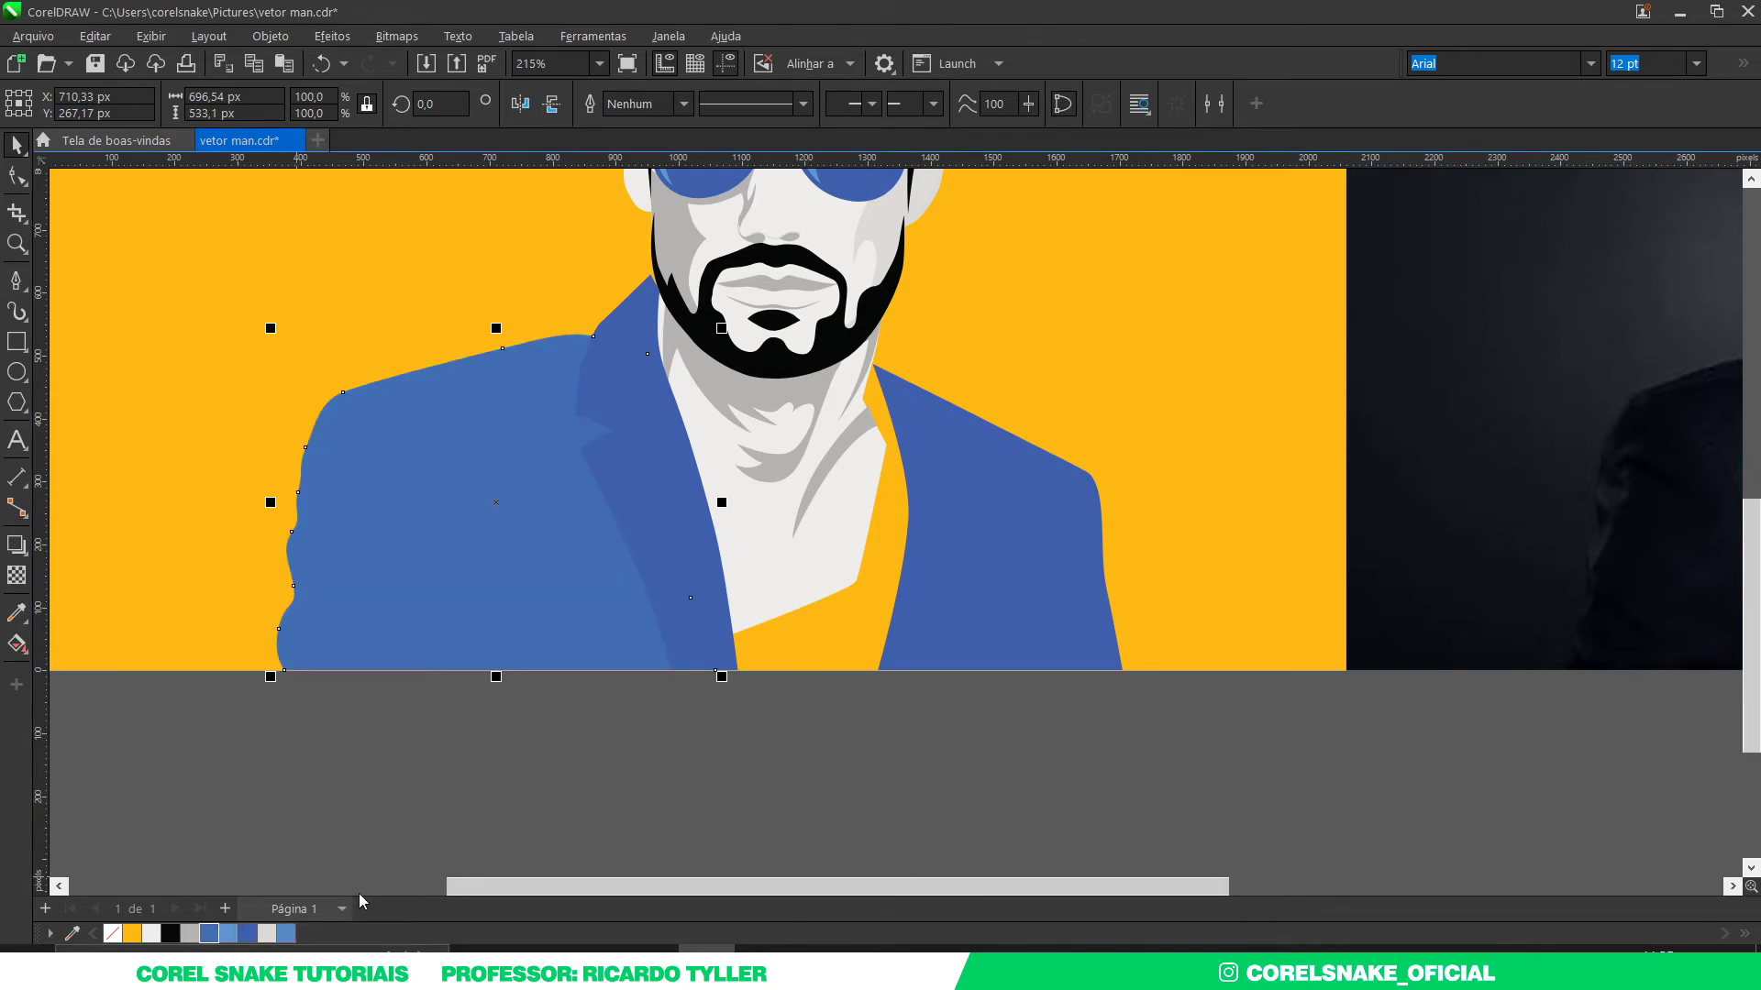
scroll(773, 646, "down", 2)
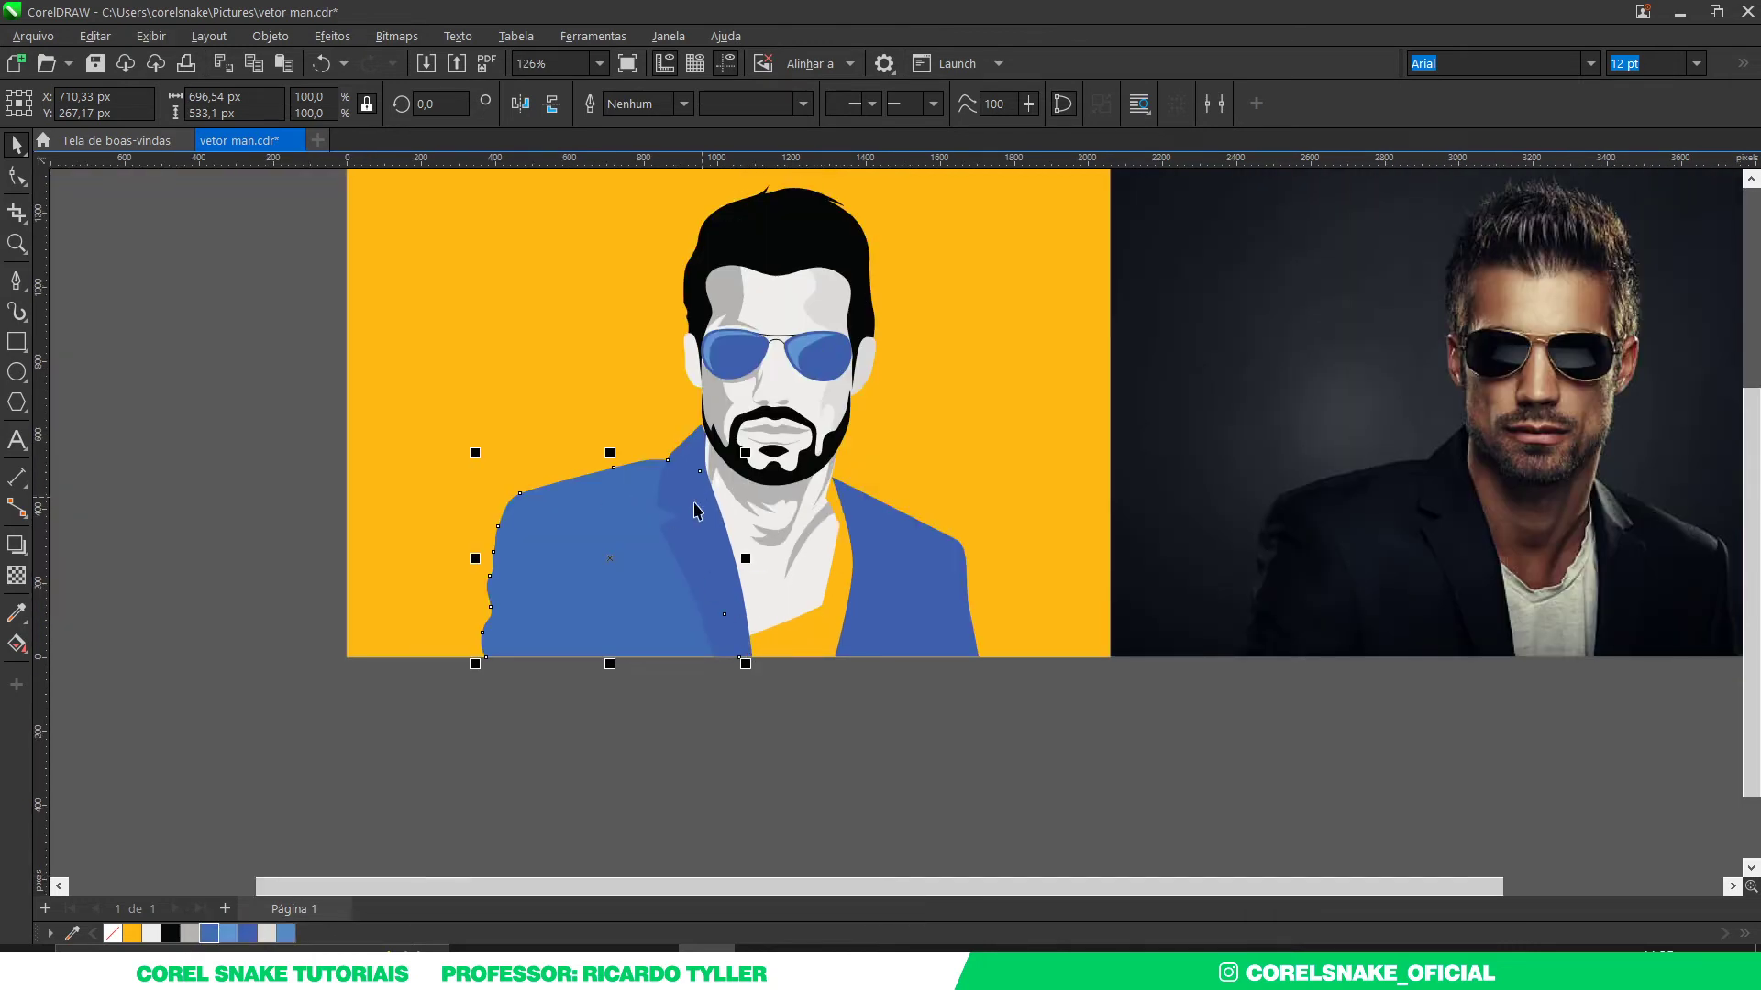
scroll(646, 540, "down", 2)
scroll(667, 579, "up", 2)
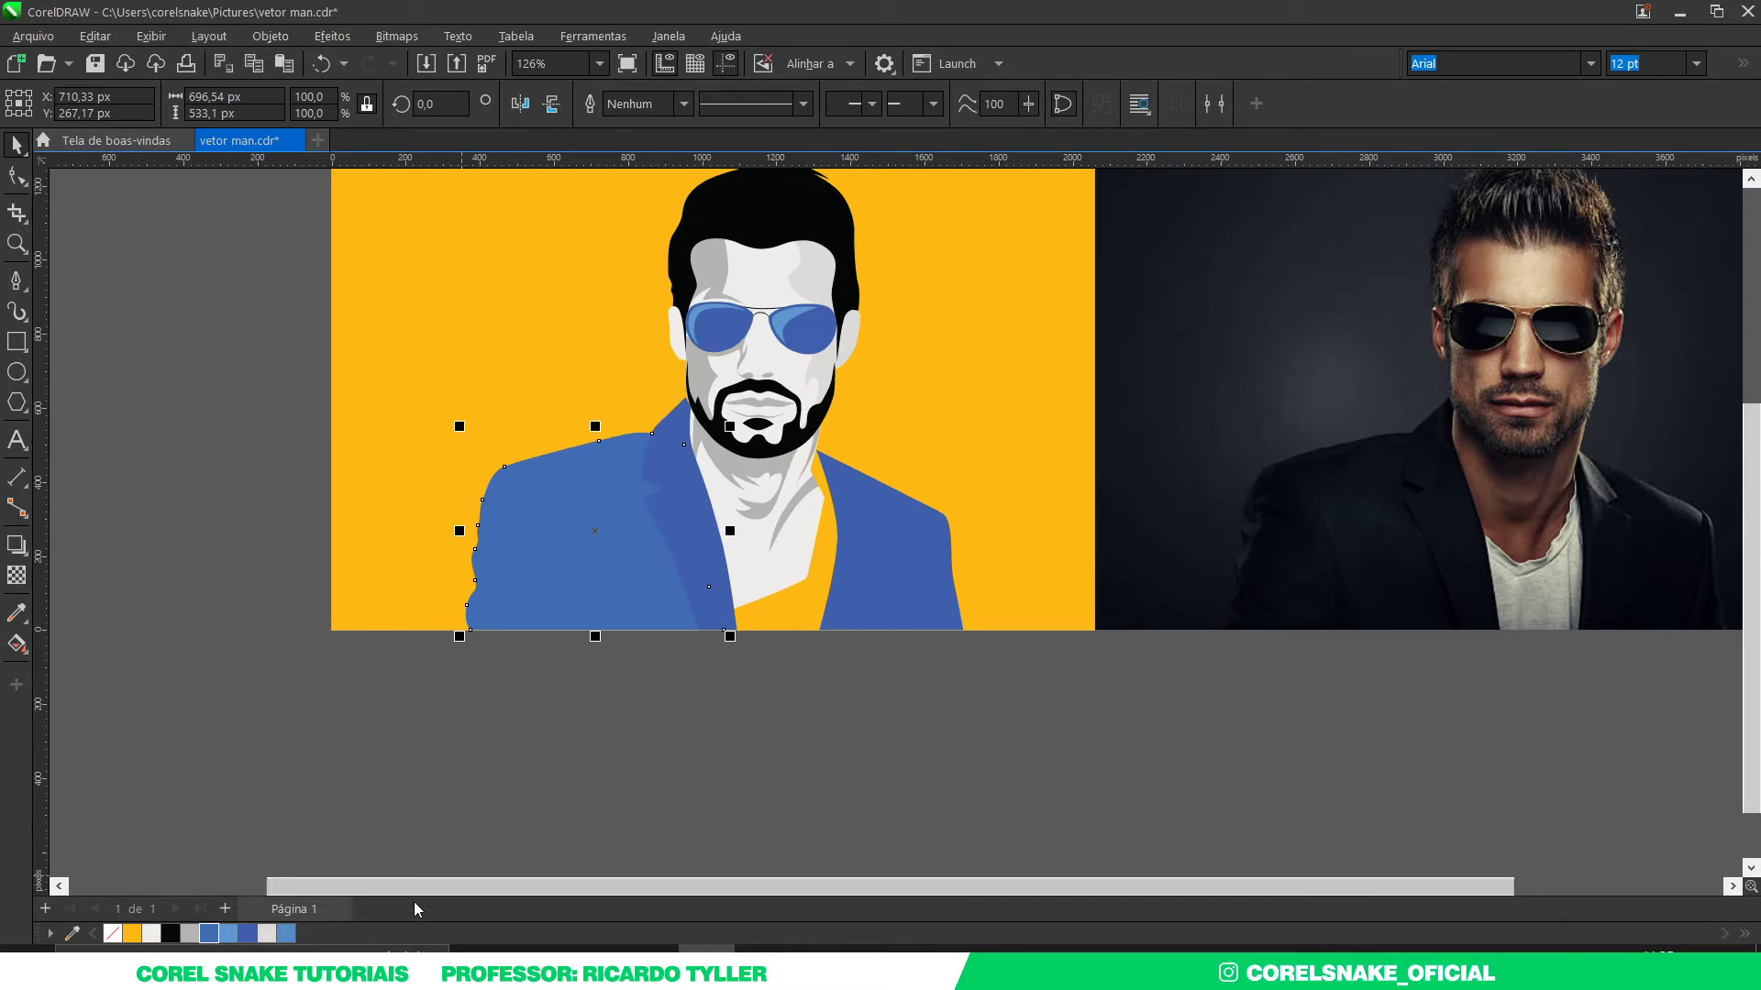
left_click(244, 936)
Step: Give the lapel a slightly darker blue fill in the Fill dialog (Shift+F11)
left_click(711, 536)
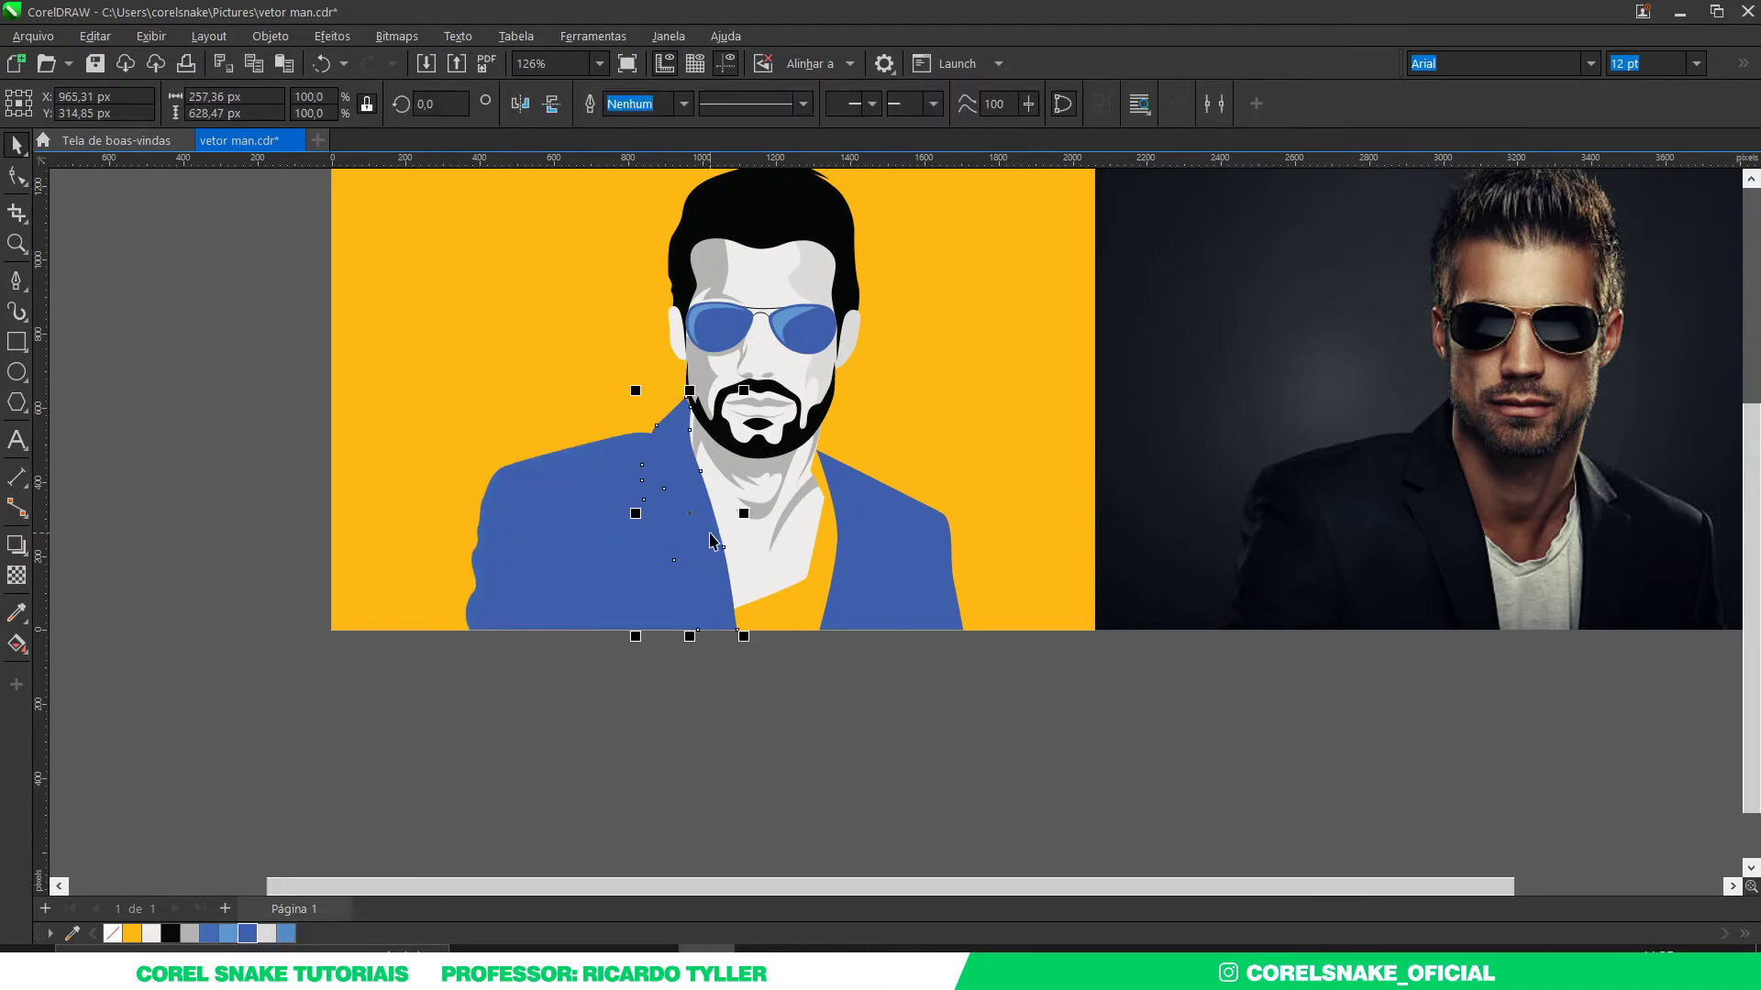
key("shift+F11")
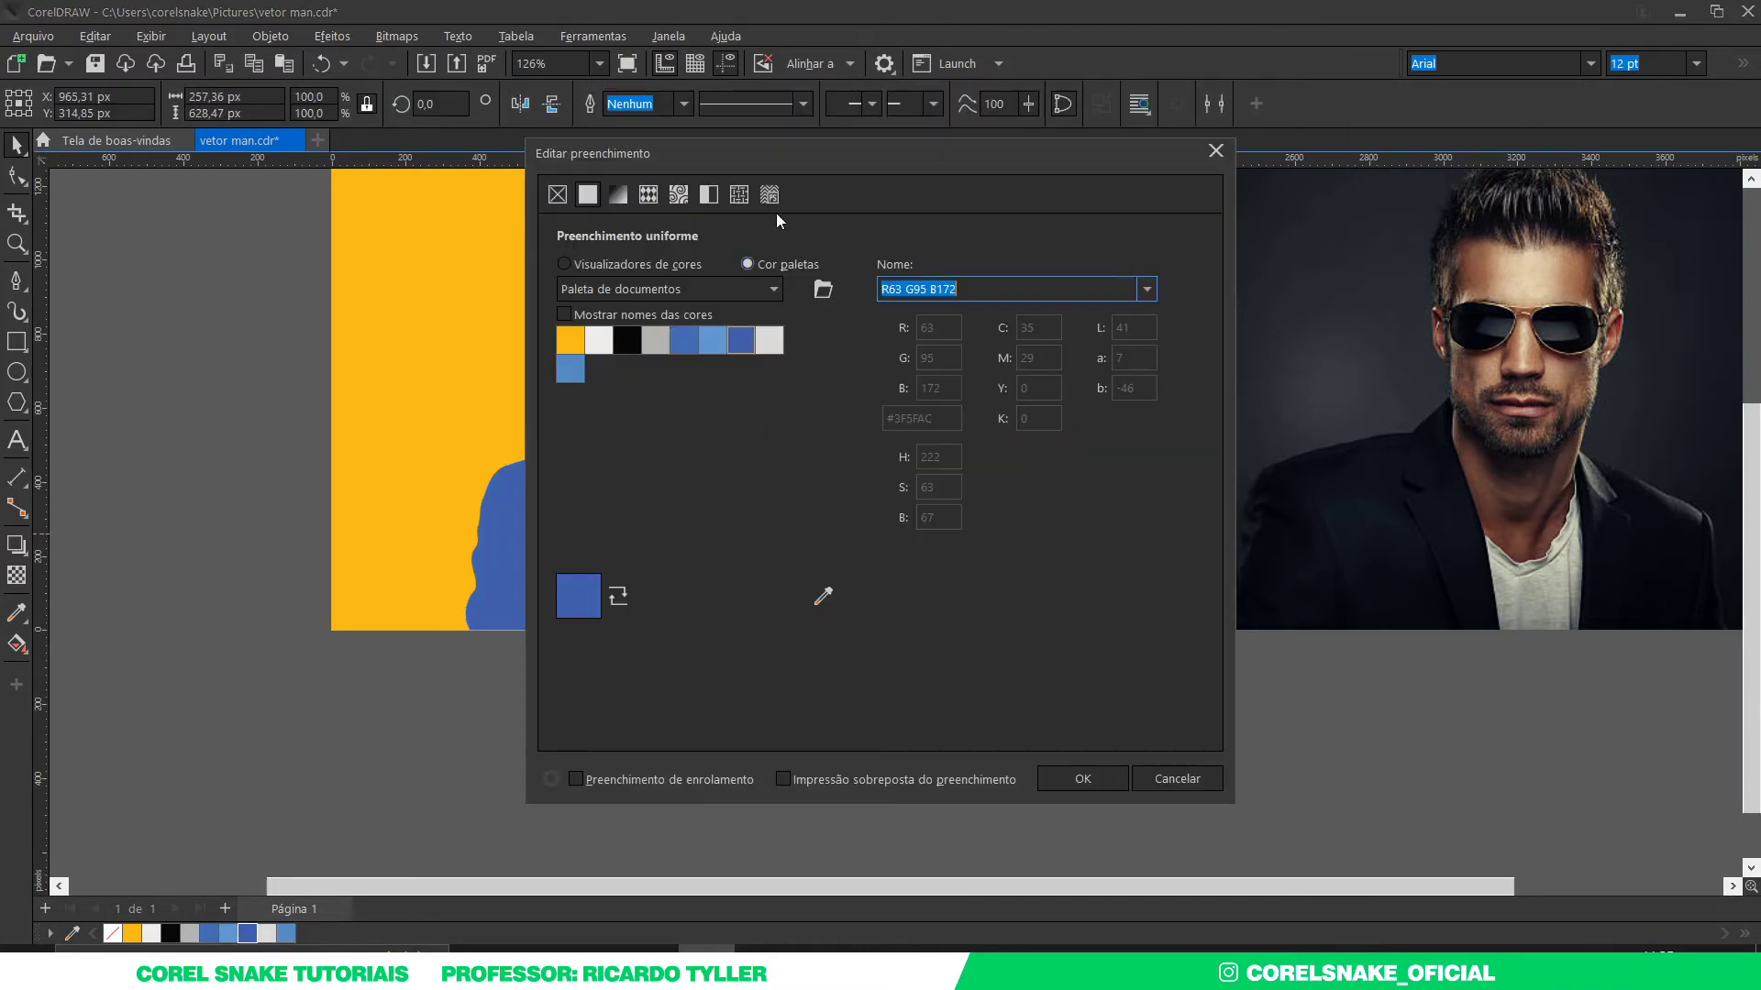
left_click_drag(774, 147, 1143, 174)
left_click(990, 281)
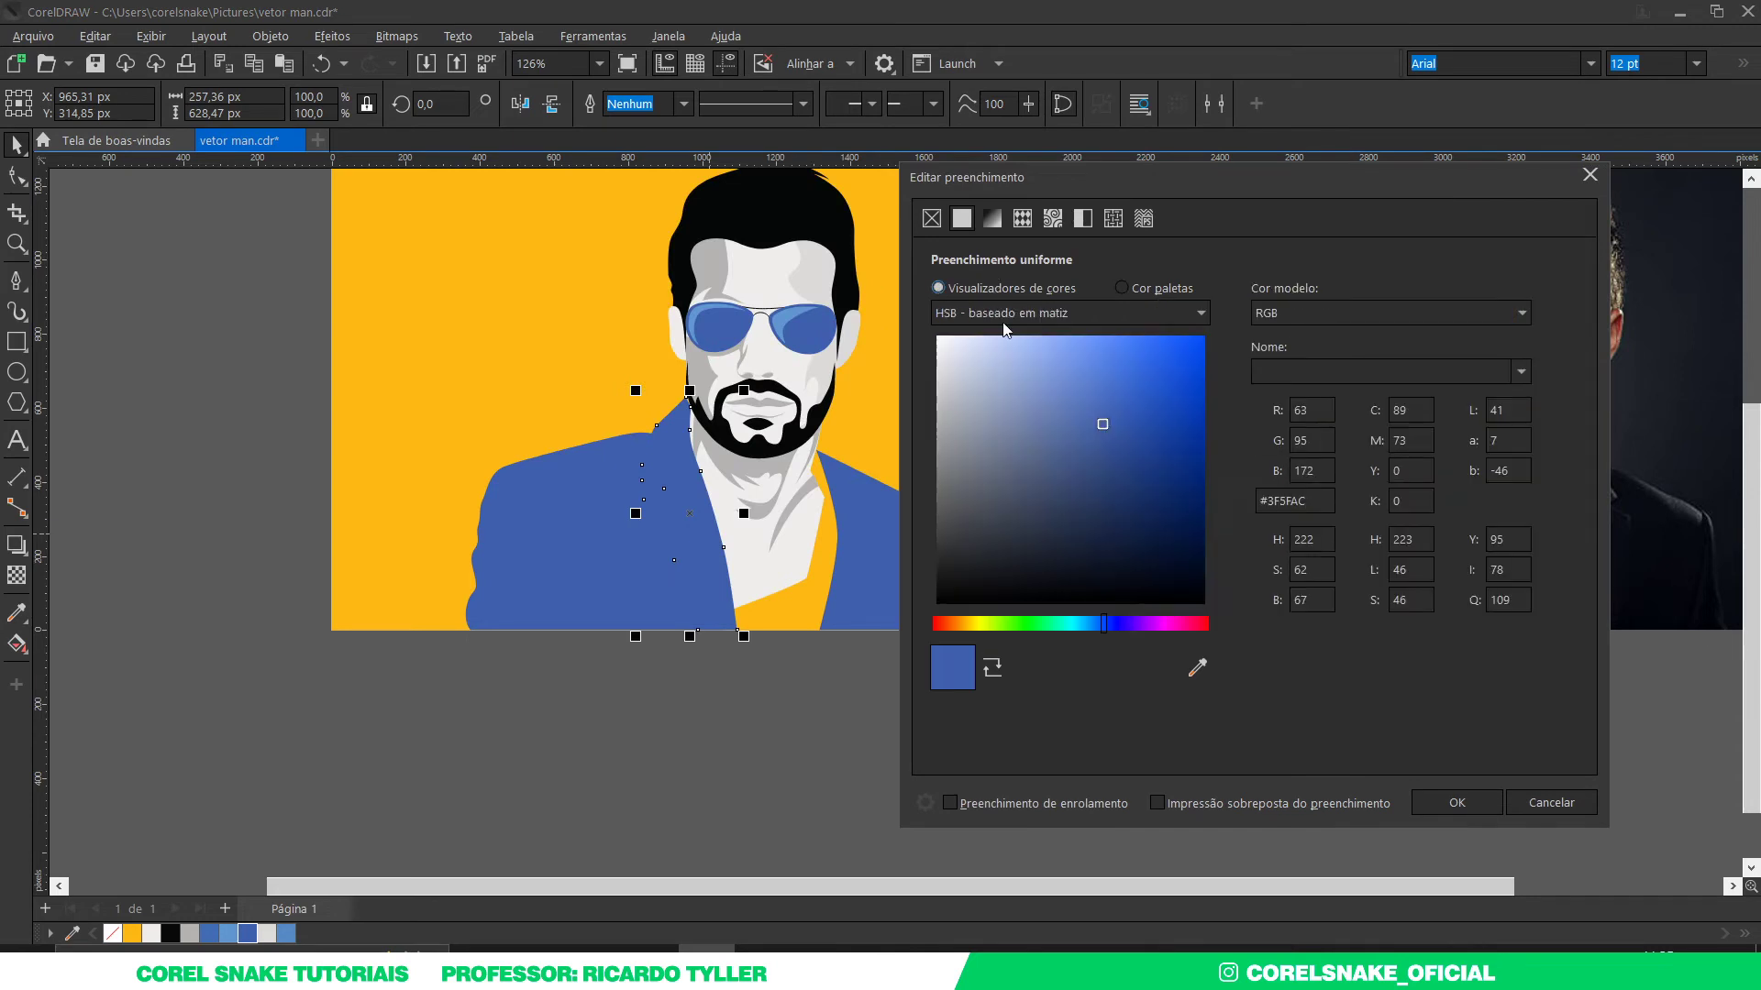
left_click(1106, 446)
left_click_drag(1106, 442, 1106, 438)
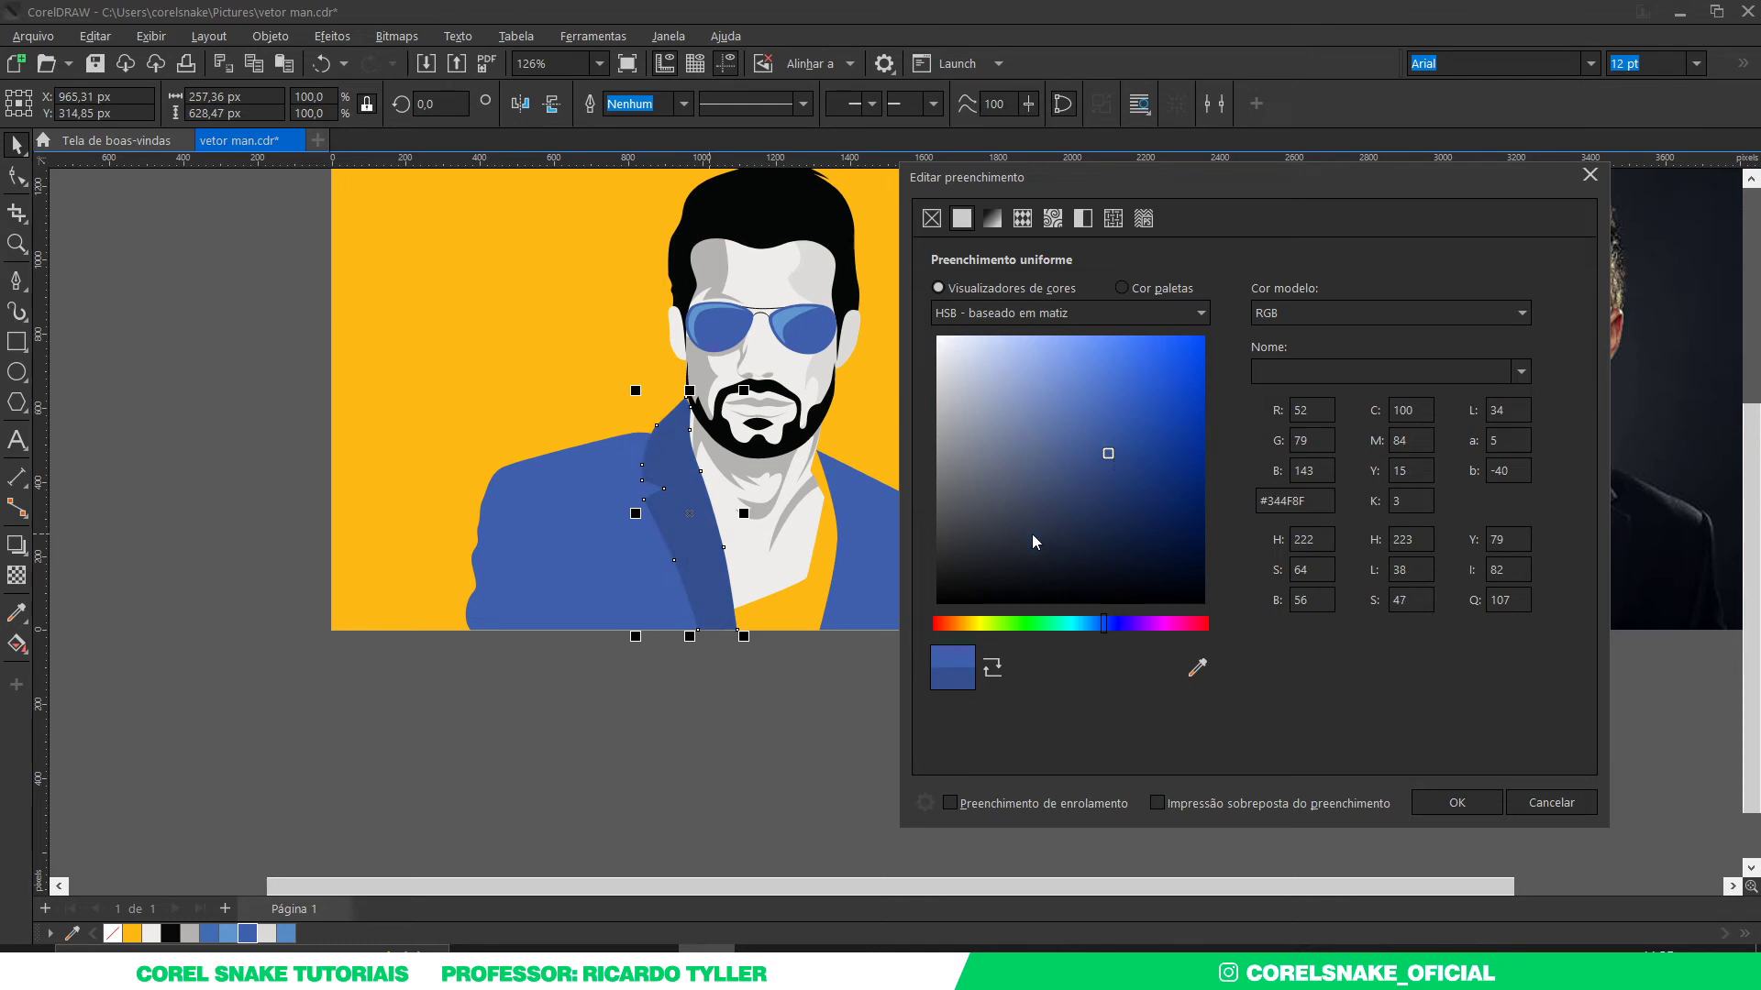
left_click(1437, 803)
left_click(1003, 724)
scroll(784, 614, "down", 3)
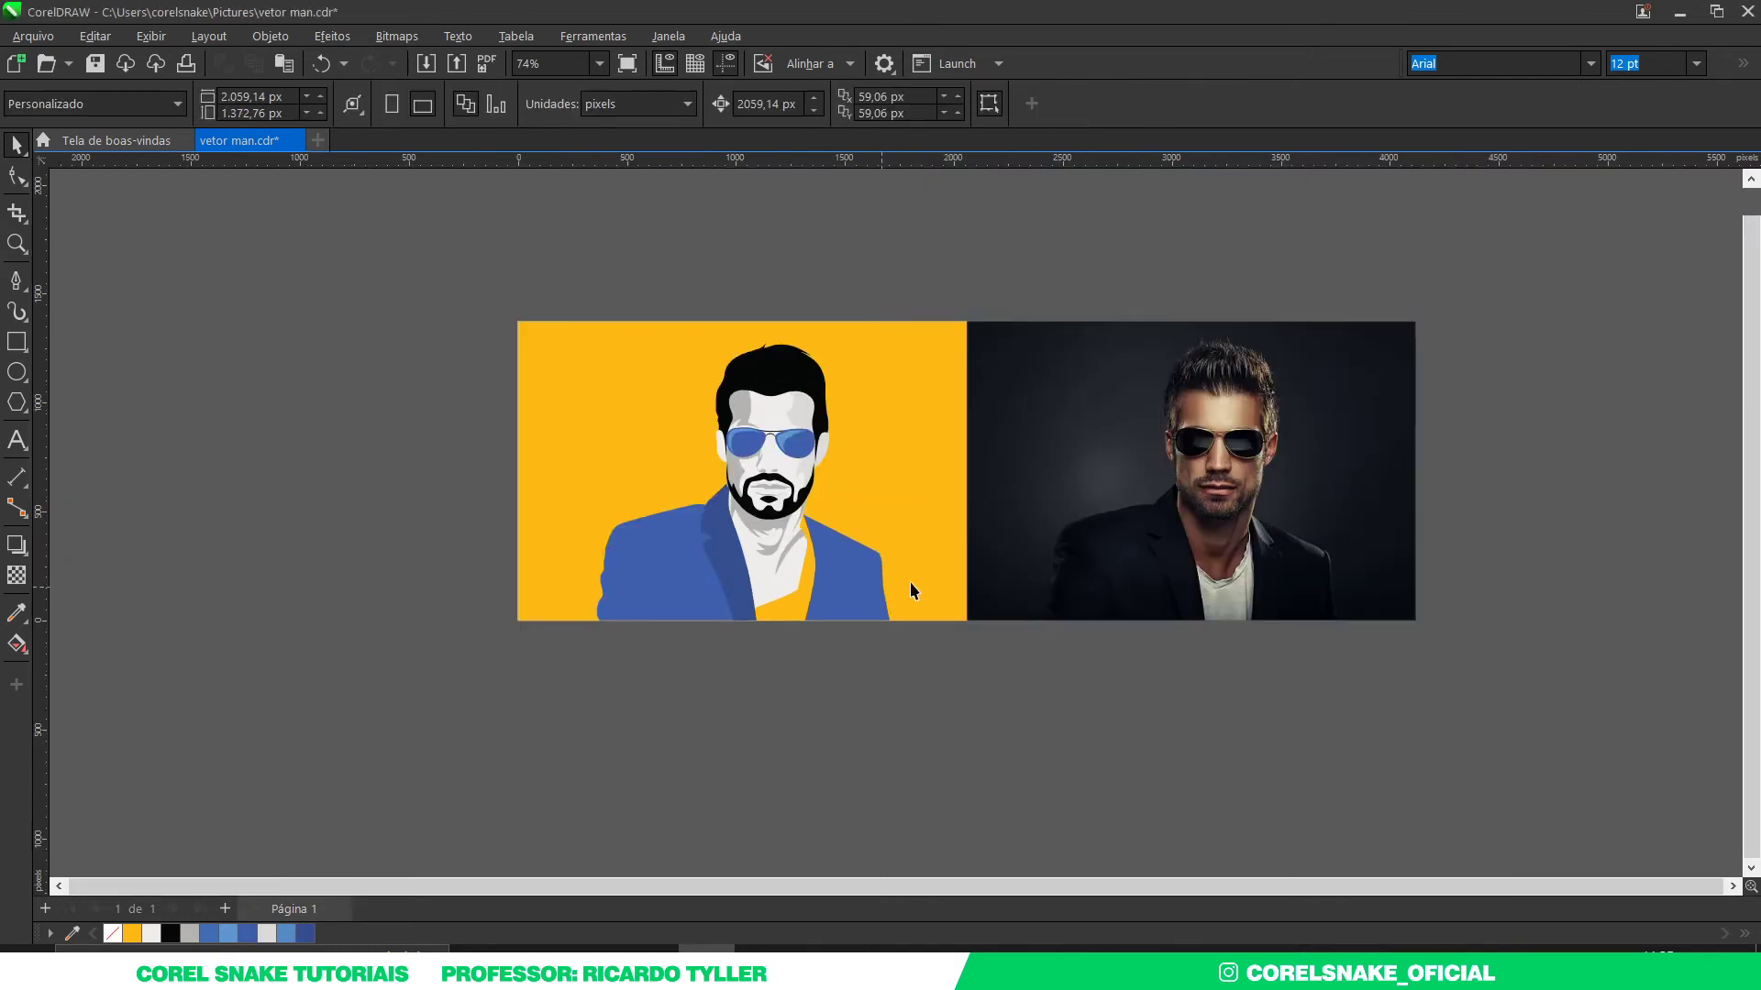
Step: Start the right lapel outline with the Pen tool, tracing up the collar edge to its top
scroll(1340, 555, "up", 1)
scroll(1186, 661, "up", 3)
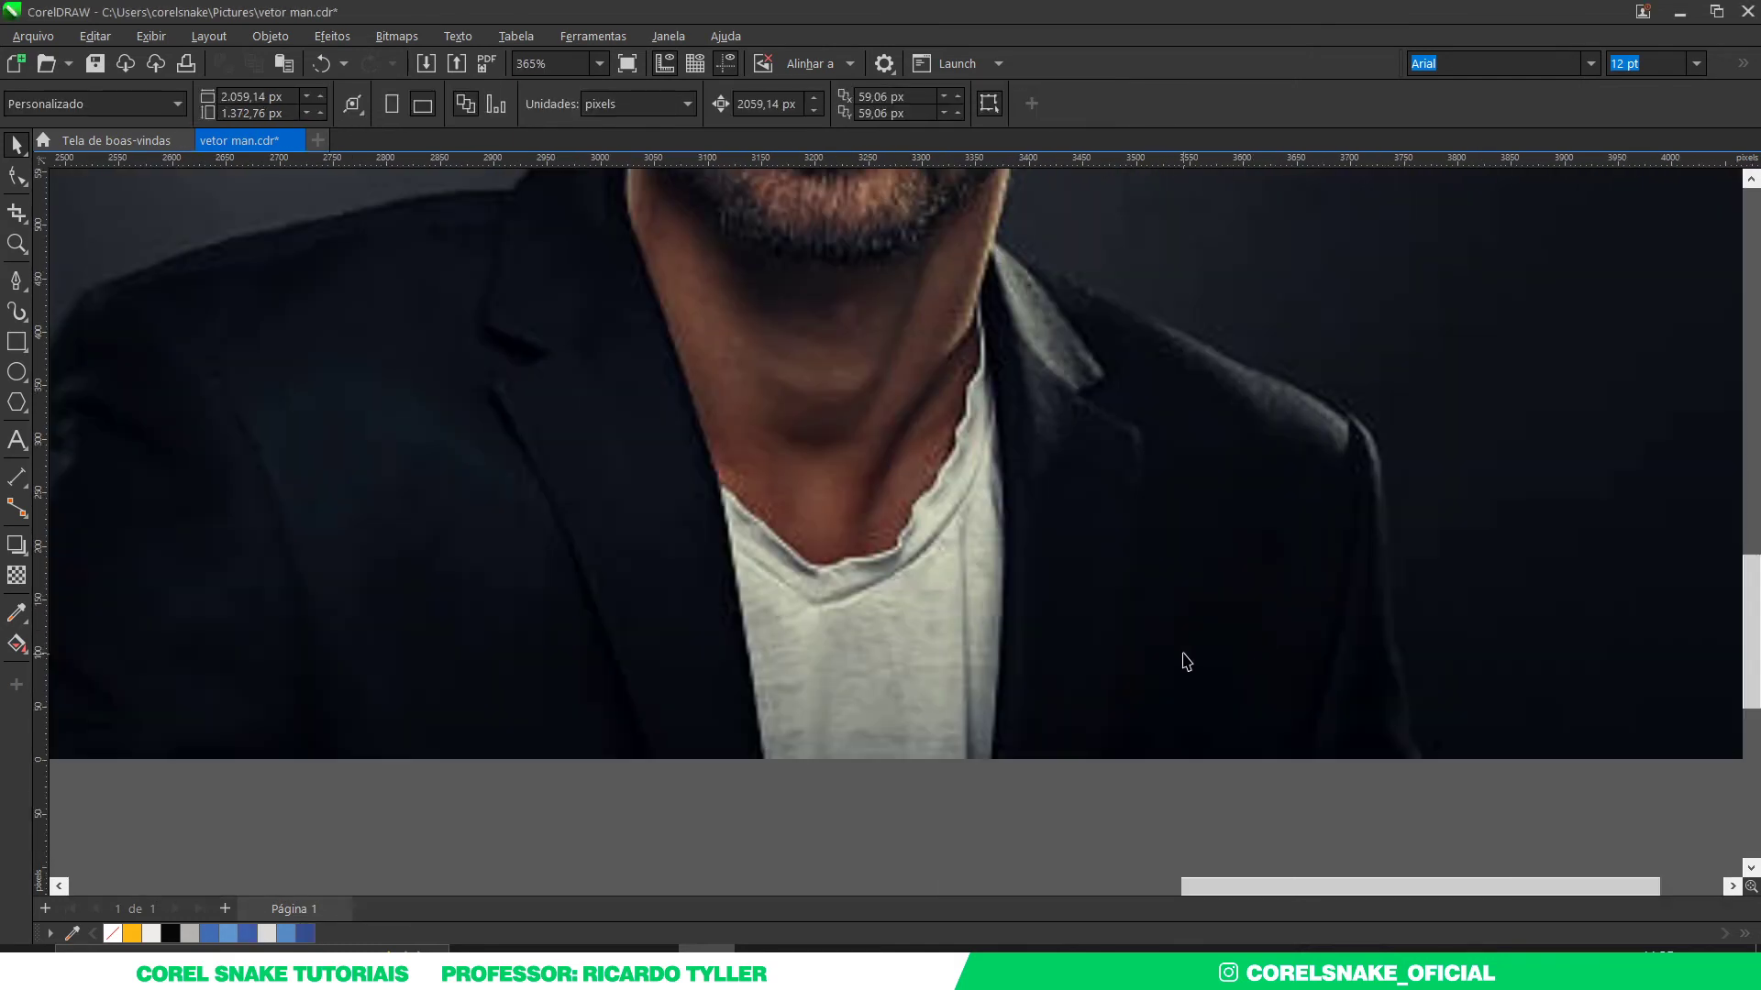
left_click(16, 280)
scroll(988, 769, "up", 2)
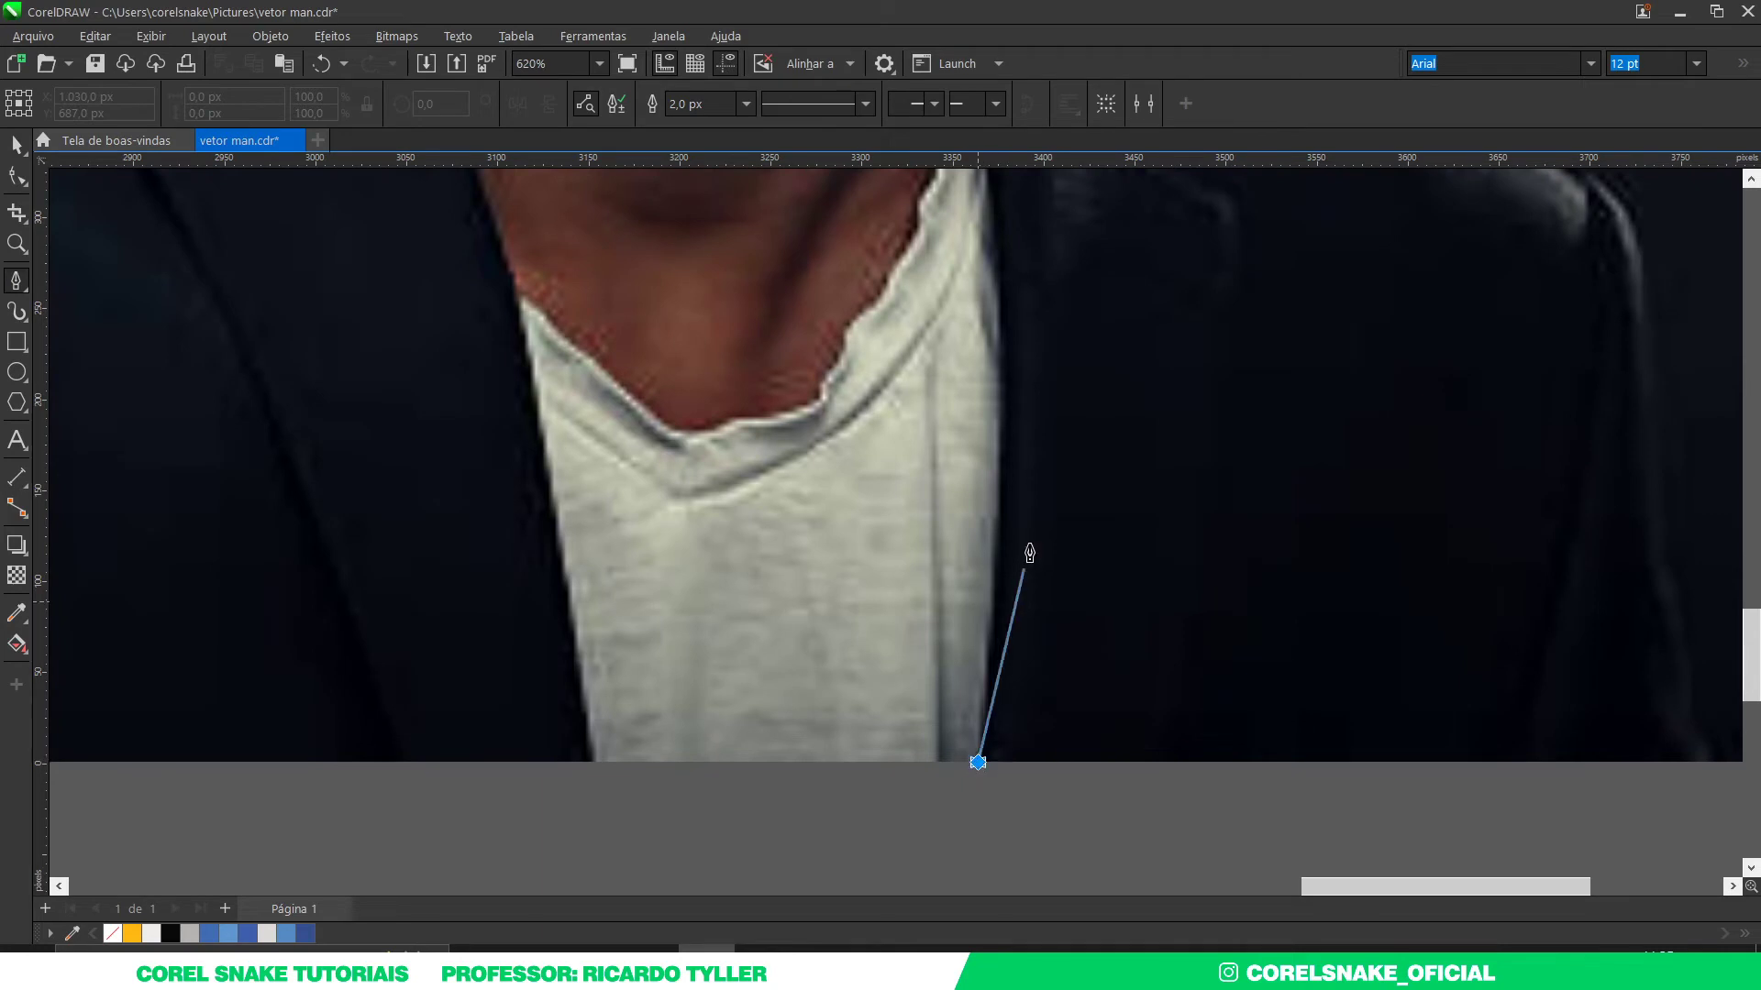
left_click_drag(1003, 355, 989, 429)
scroll(987, 431, "down", 2)
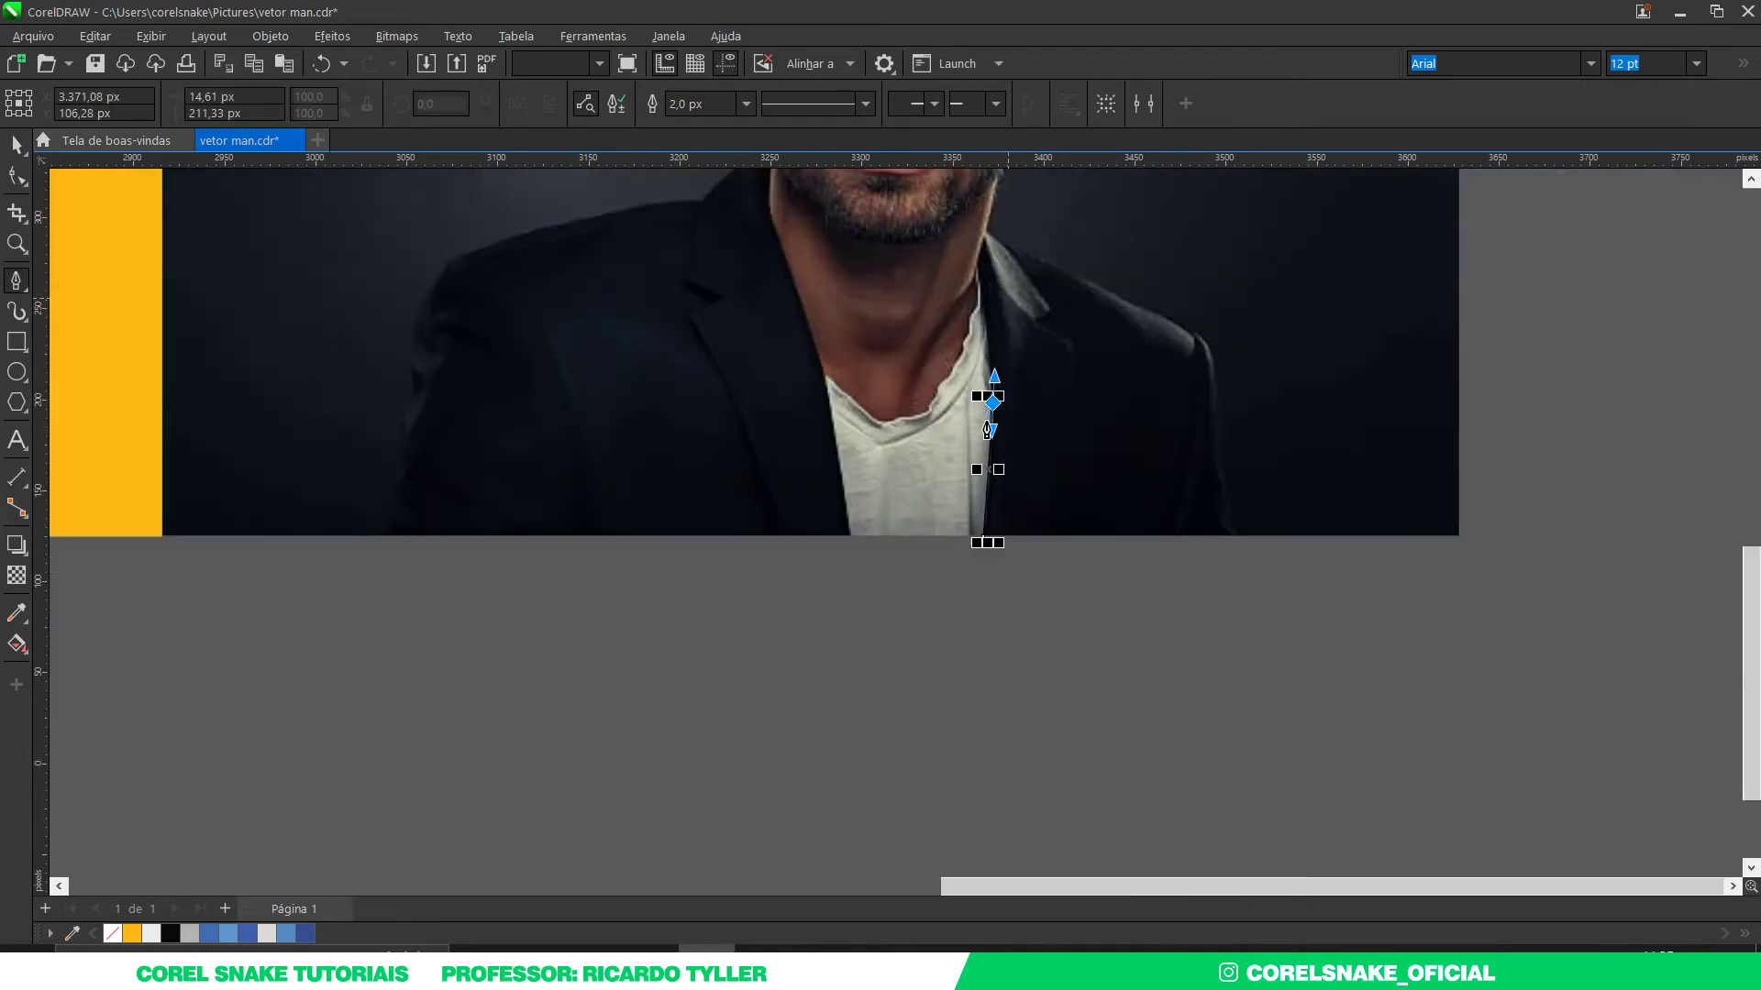
scroll(988, 431, "up", 2)
scroll(1000, 459, "up", 1)
left_click_drag(1026, 315, 1018, 452)
scroll(1025, 527, "down", 1)
scroll(1025, 527, "down", 1)
scroll(990, 502, "down", 1)
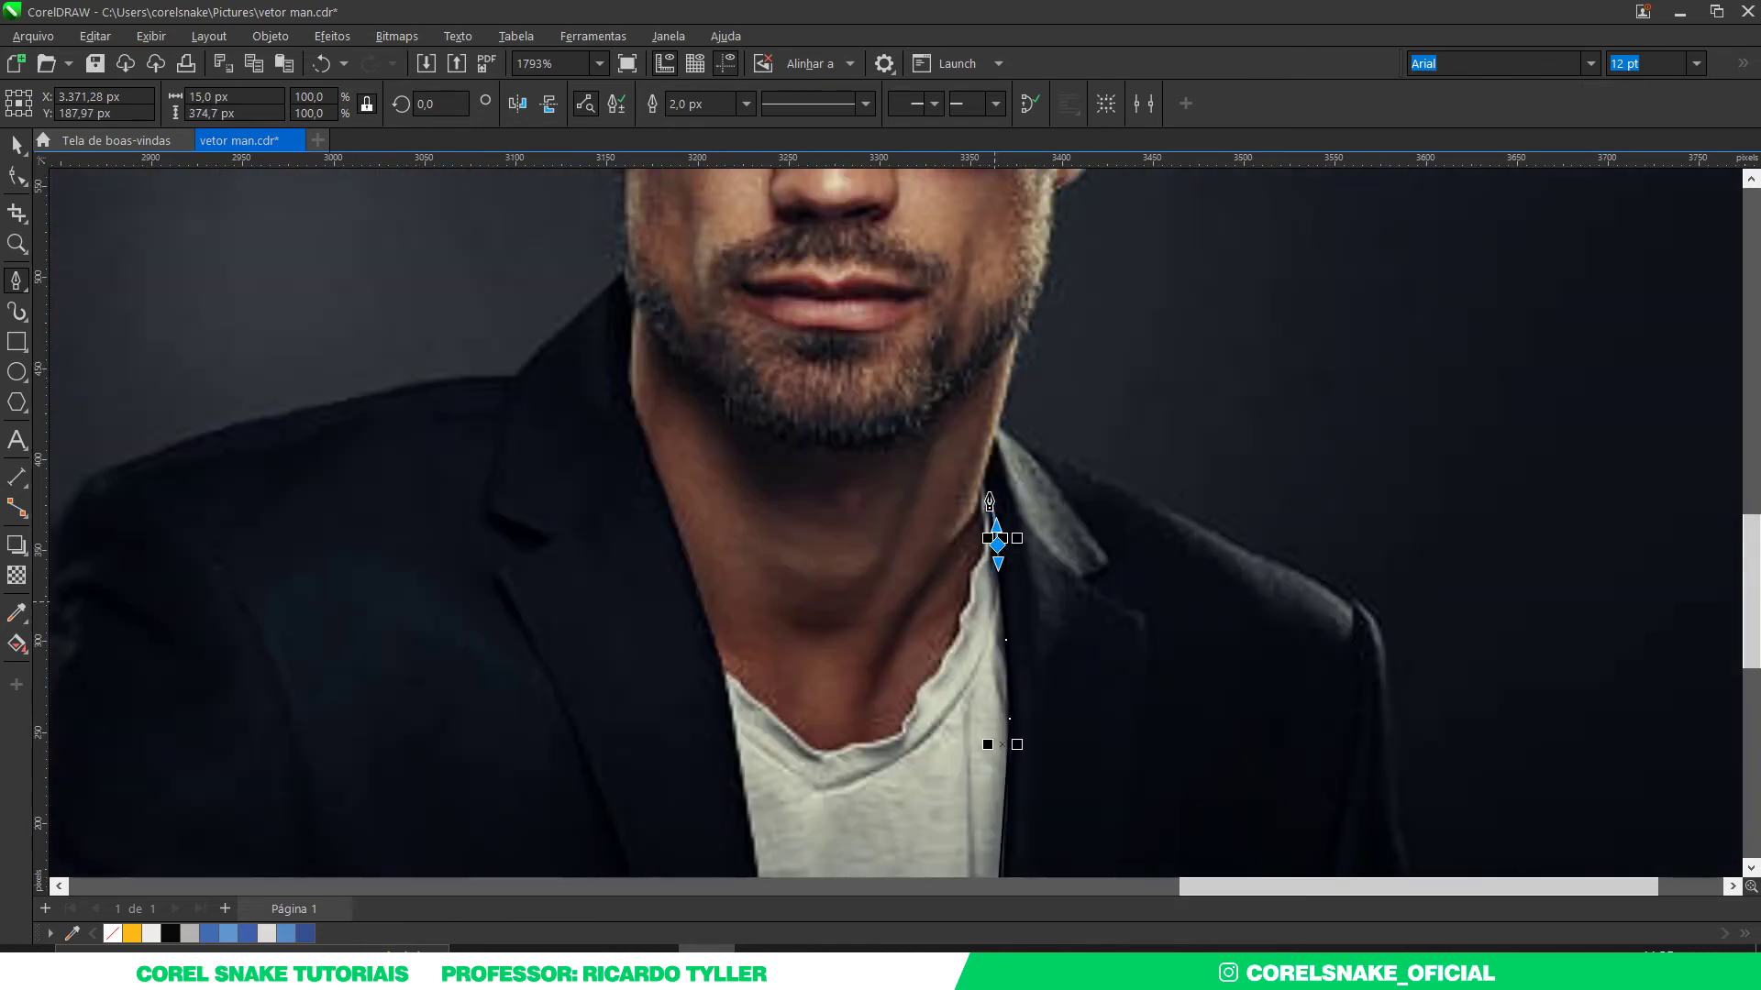
scroll(989, 502, "up", 2)
scroll(978, 486, "up", 2)
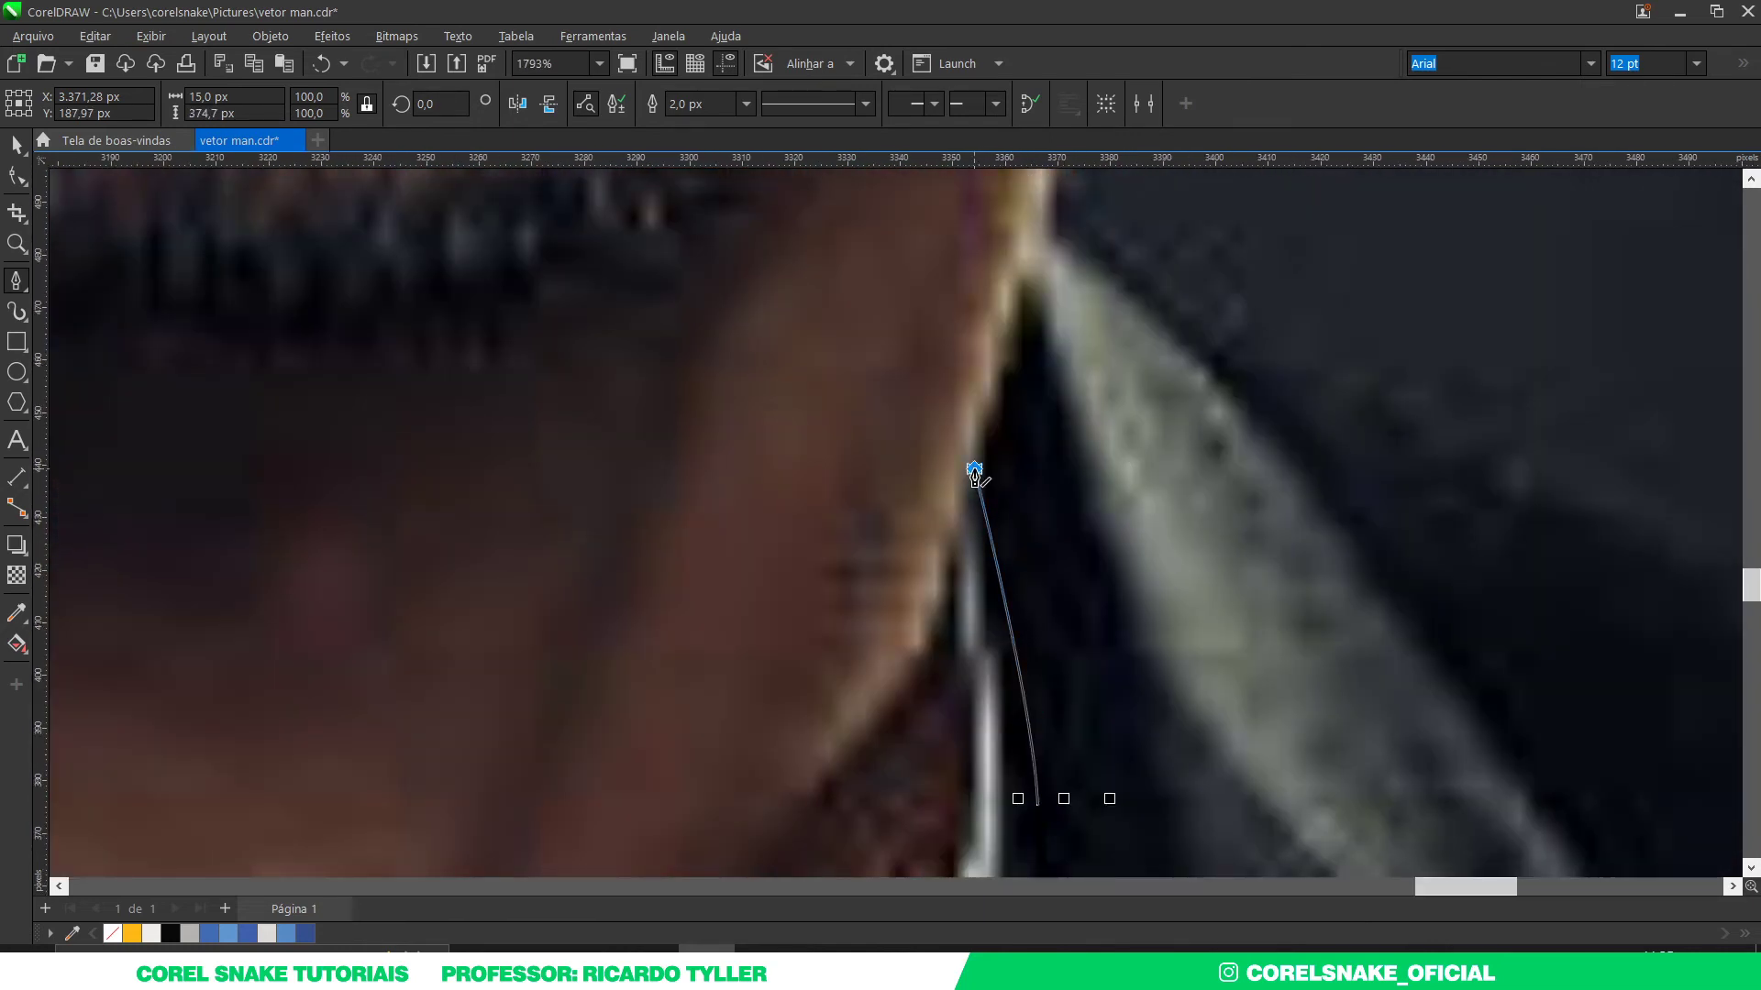
left_click(974, 472)
scroll(1050, 234, "down", 2)
scroll(1037, 314, "up", 2)
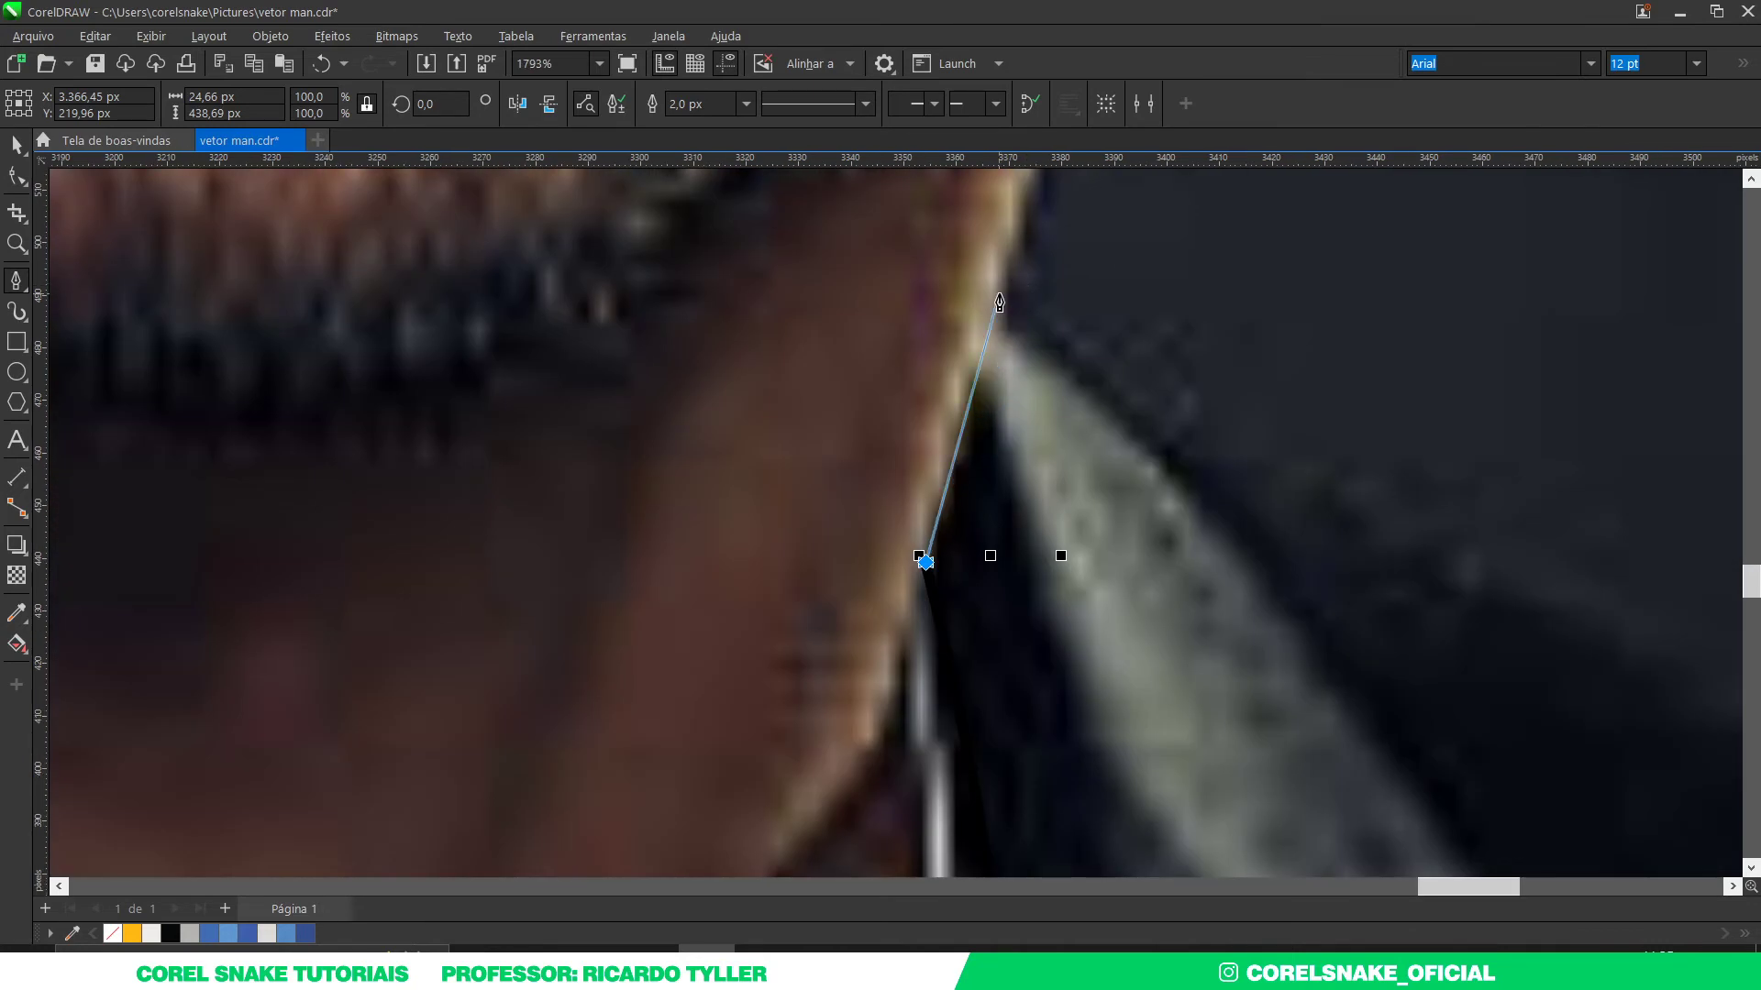
left_click(994, 318)
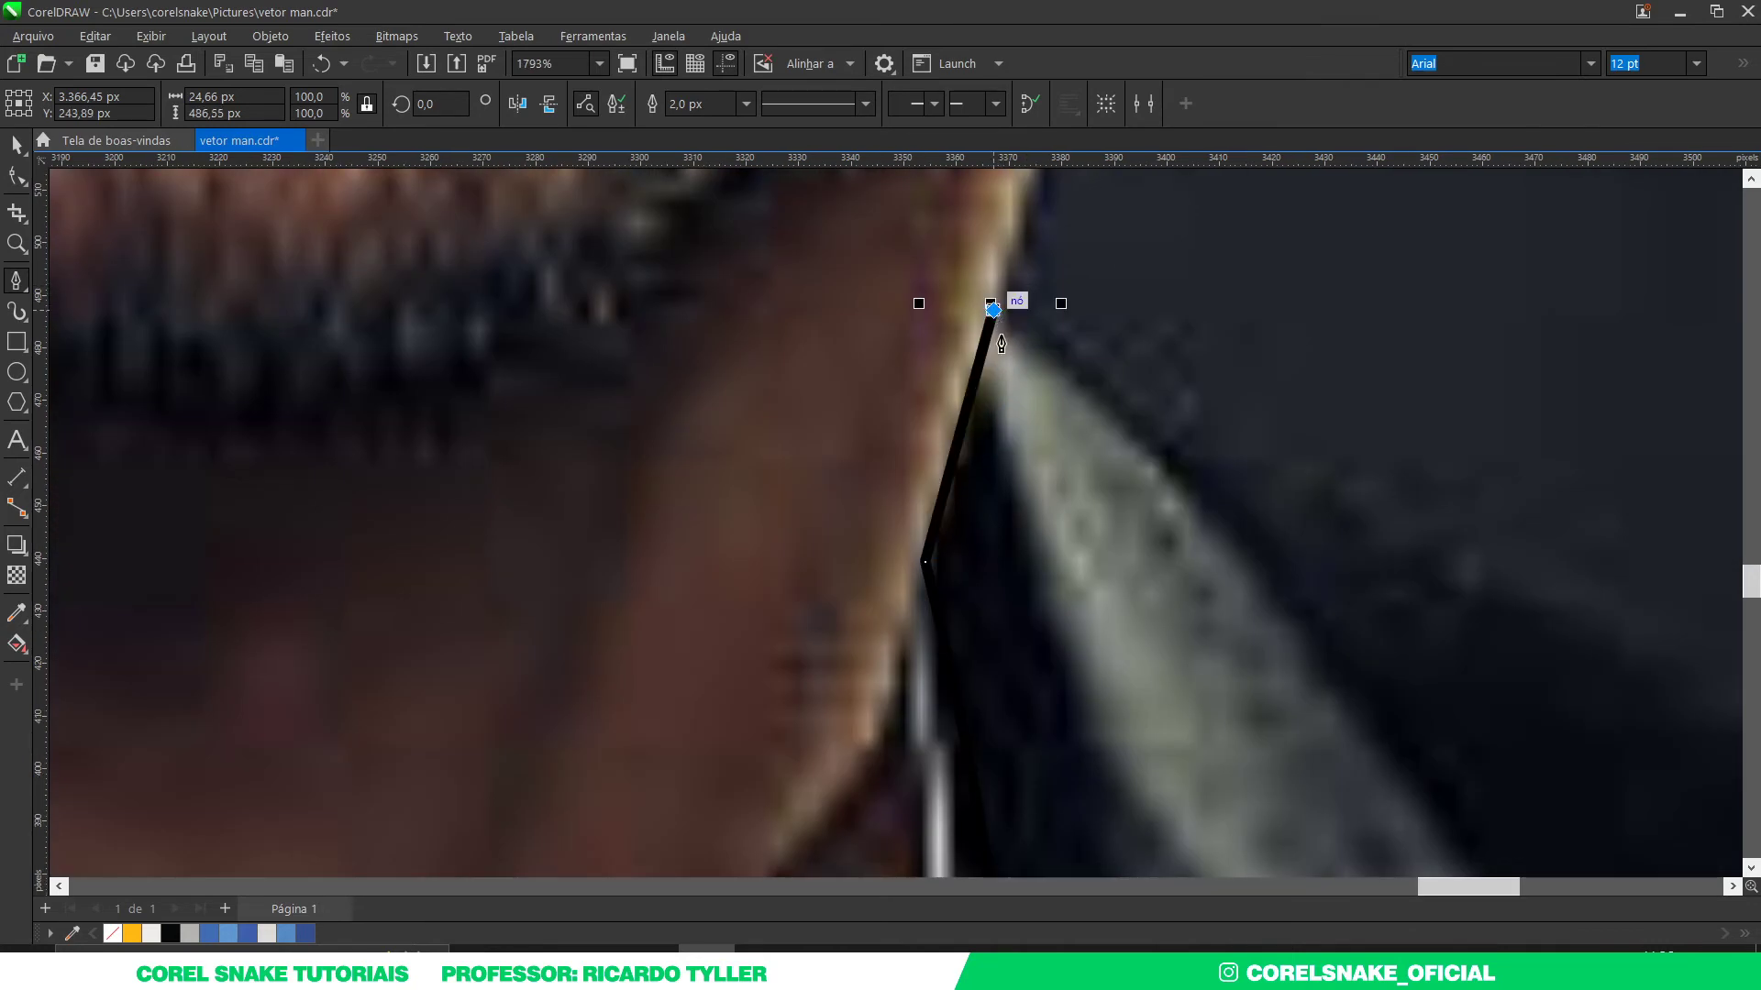
scroll(986, 330, "down", 6)
scroll(944, 230, "up", 1)
scroll(1053, 378, "up", 3)
Step: Trace around the lapel notch and down the jacket front, closing the path at its start
left_click(1052, 370)
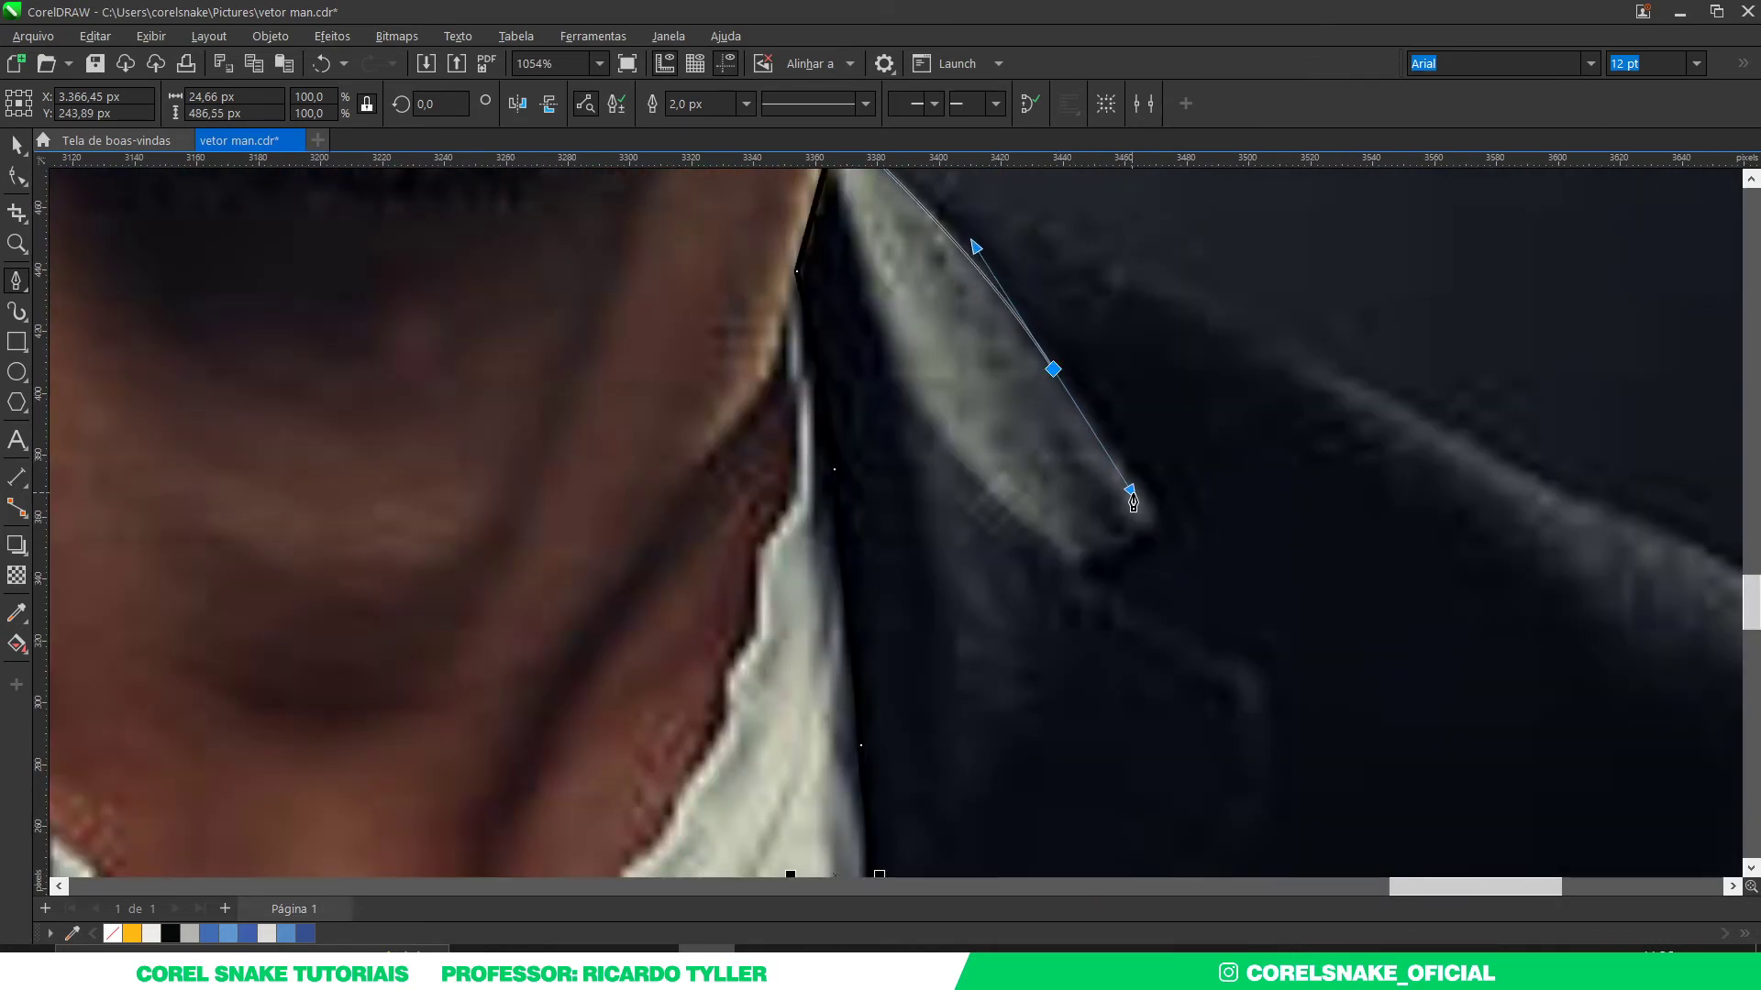
left_click(1157, 520)
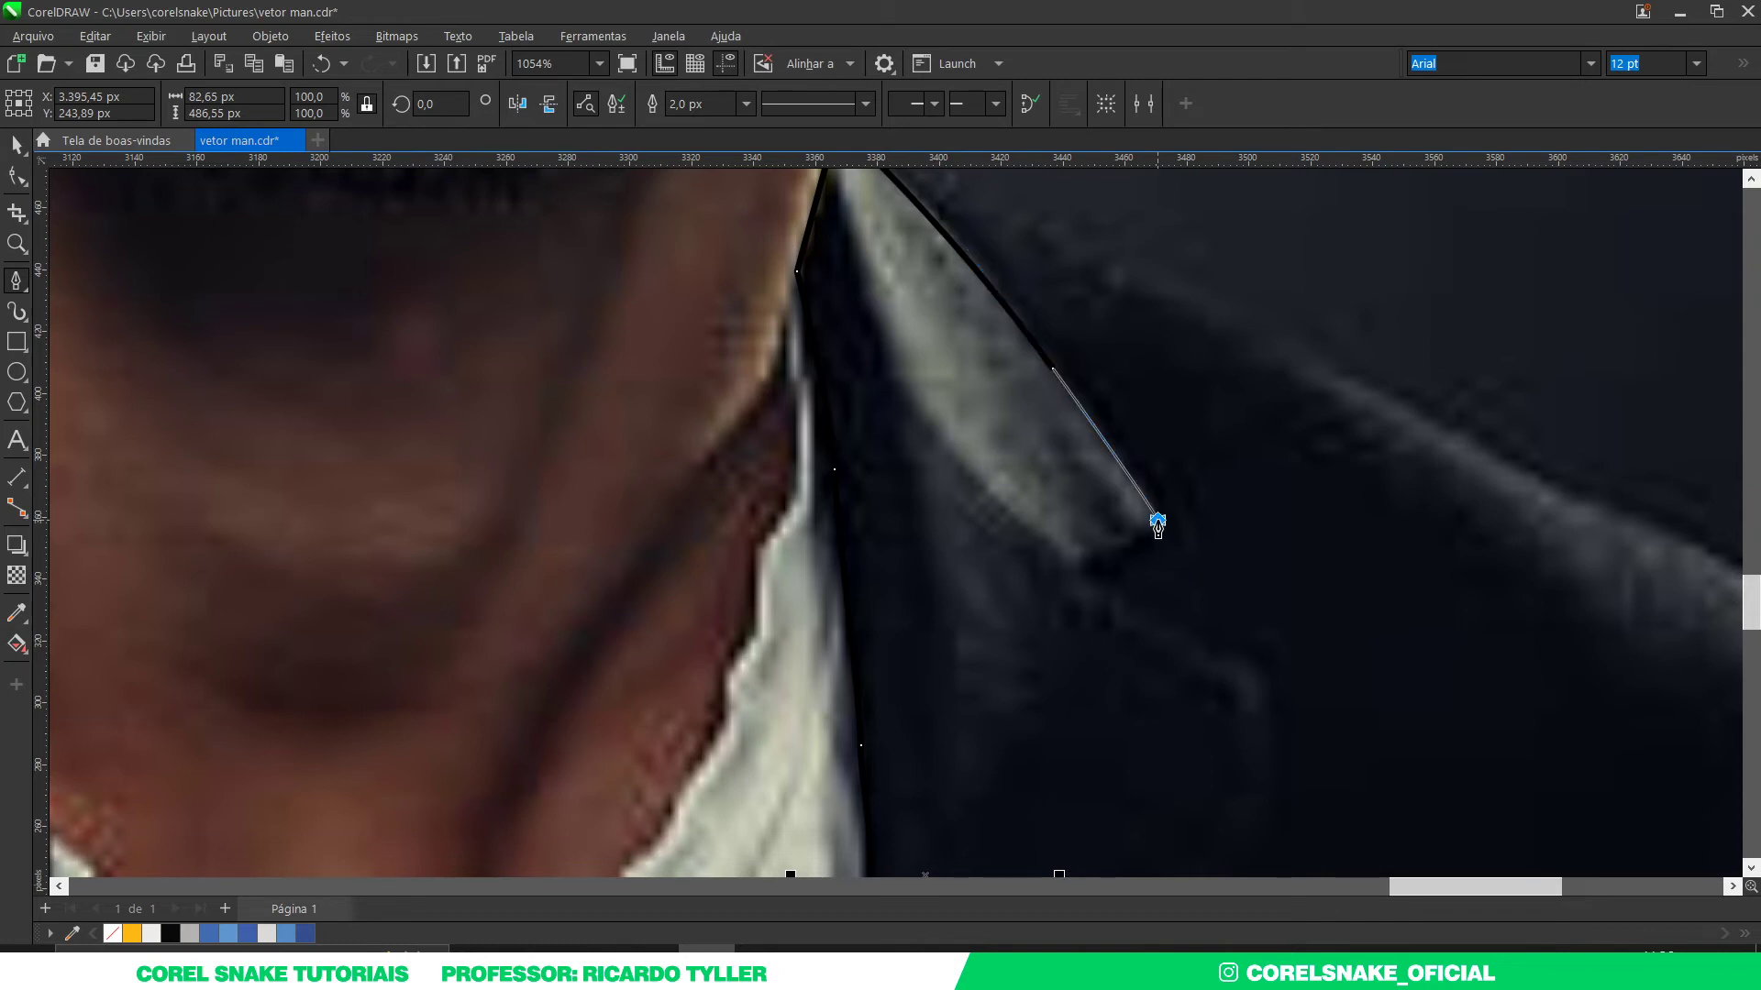
left_click(1066, 578)
left_click_drag(1248, 677, 1267, 706)
left_click(1245, 649)
scroll(1245, 649, "up", 3)
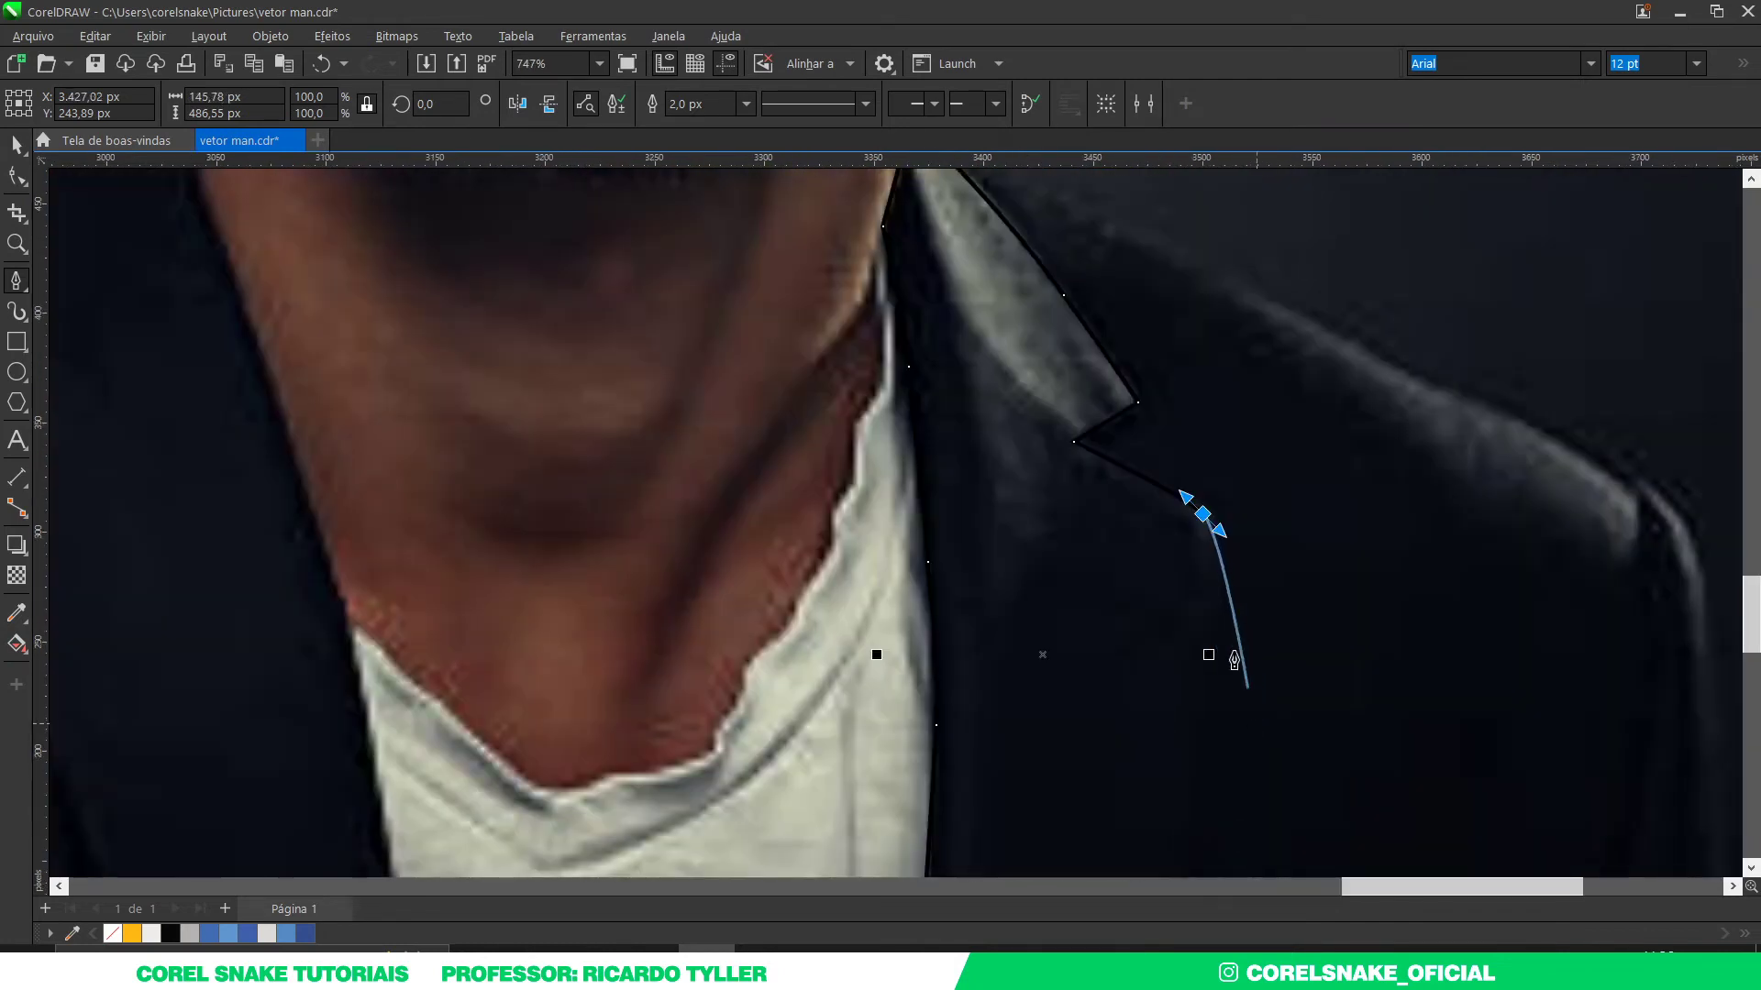
scroll(1137, 513, "down", 5)
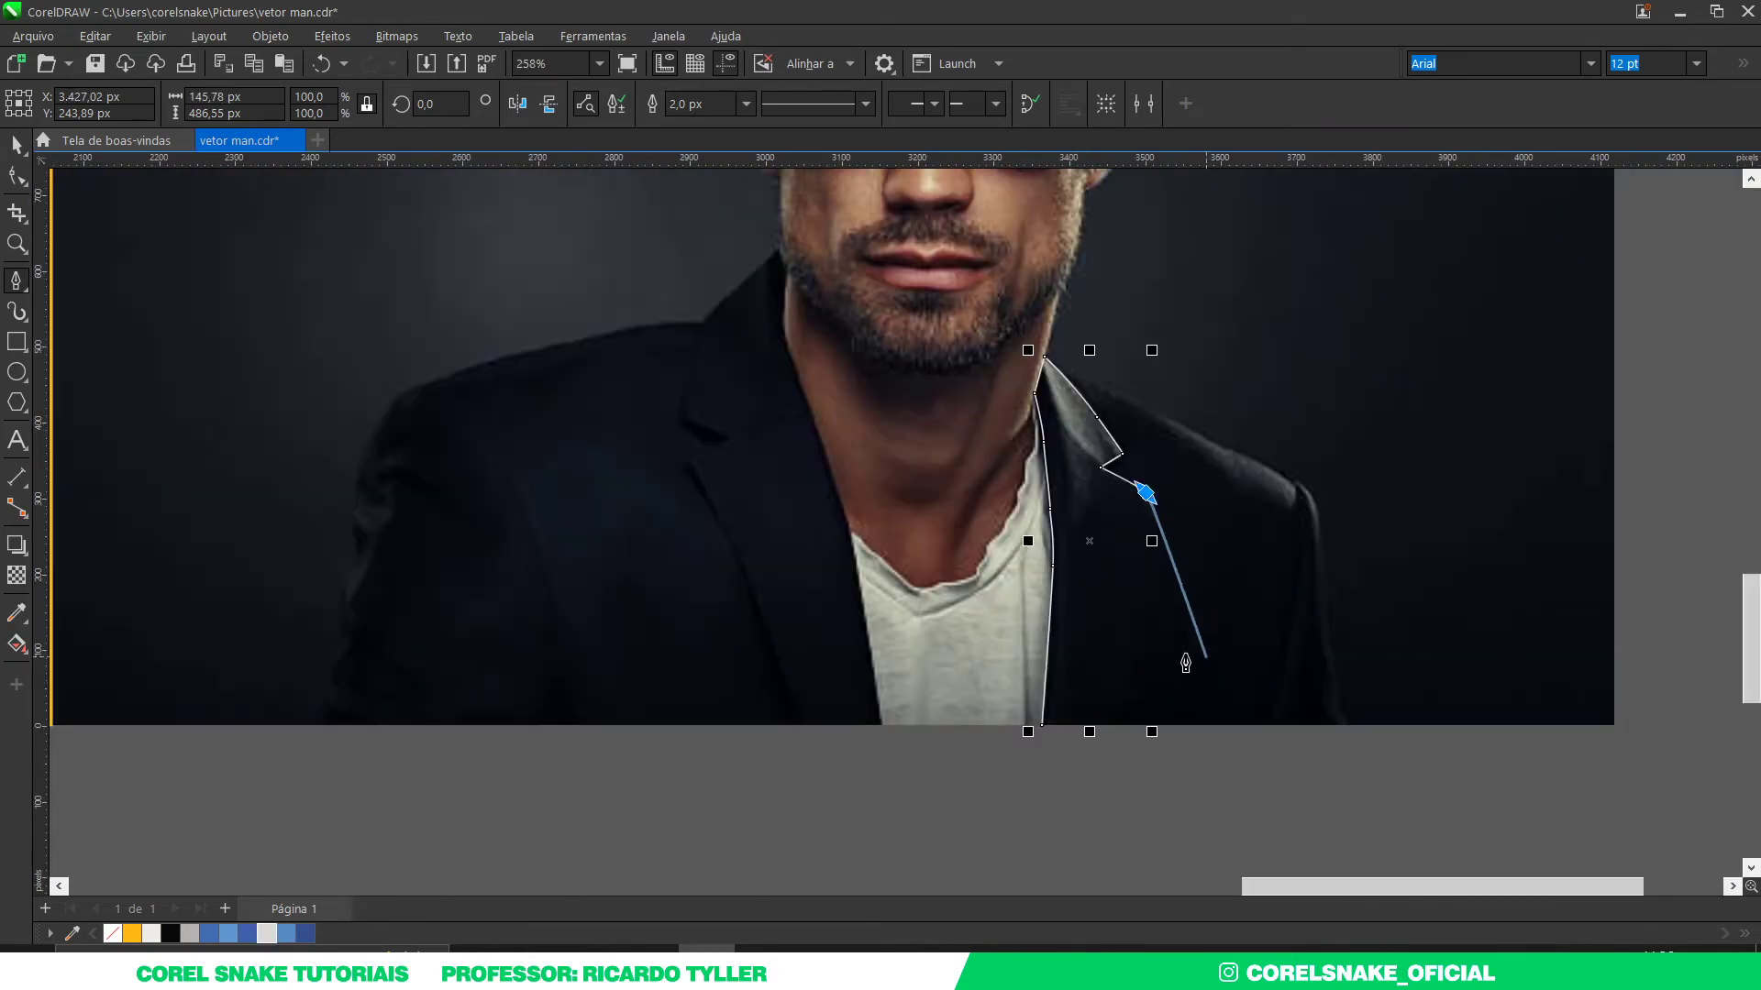
scroll(1114, 532, "up", 8)
scroll(1105, 495, "down", 3)
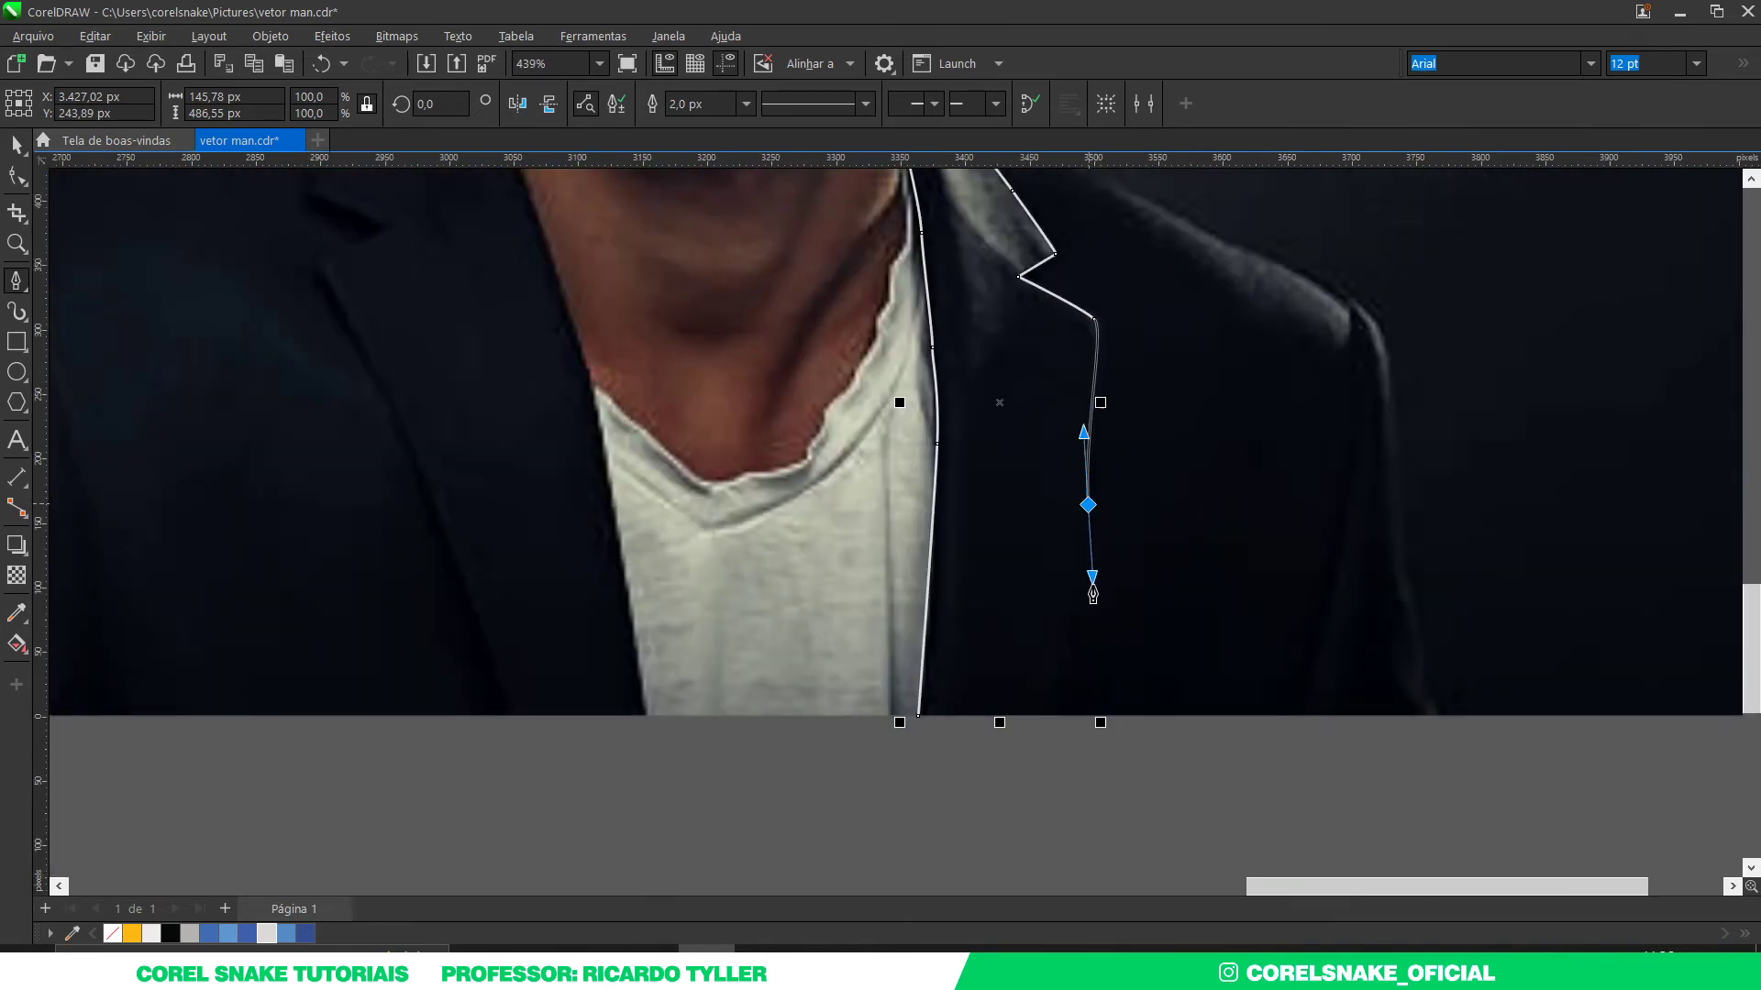
left_click_drag(1087, 504, 1070, 647)
left_click(1039, 715)
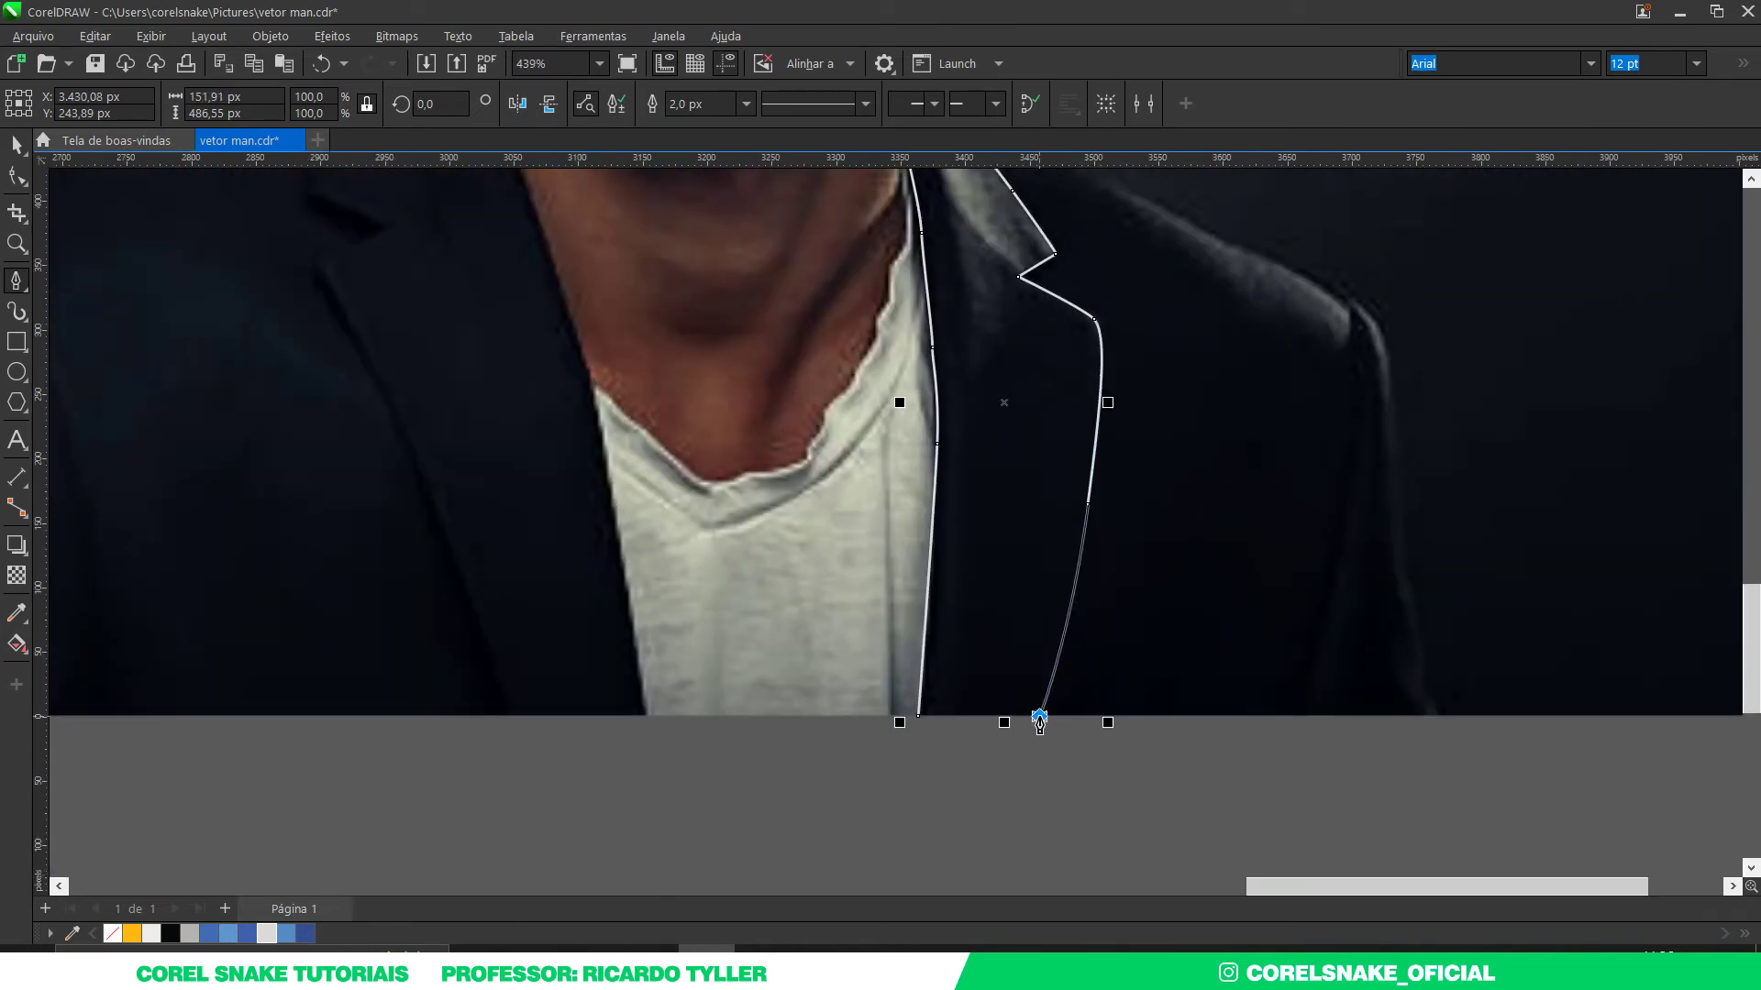
left_click(918, 716)
scroll(1004, 741, "down", 3)
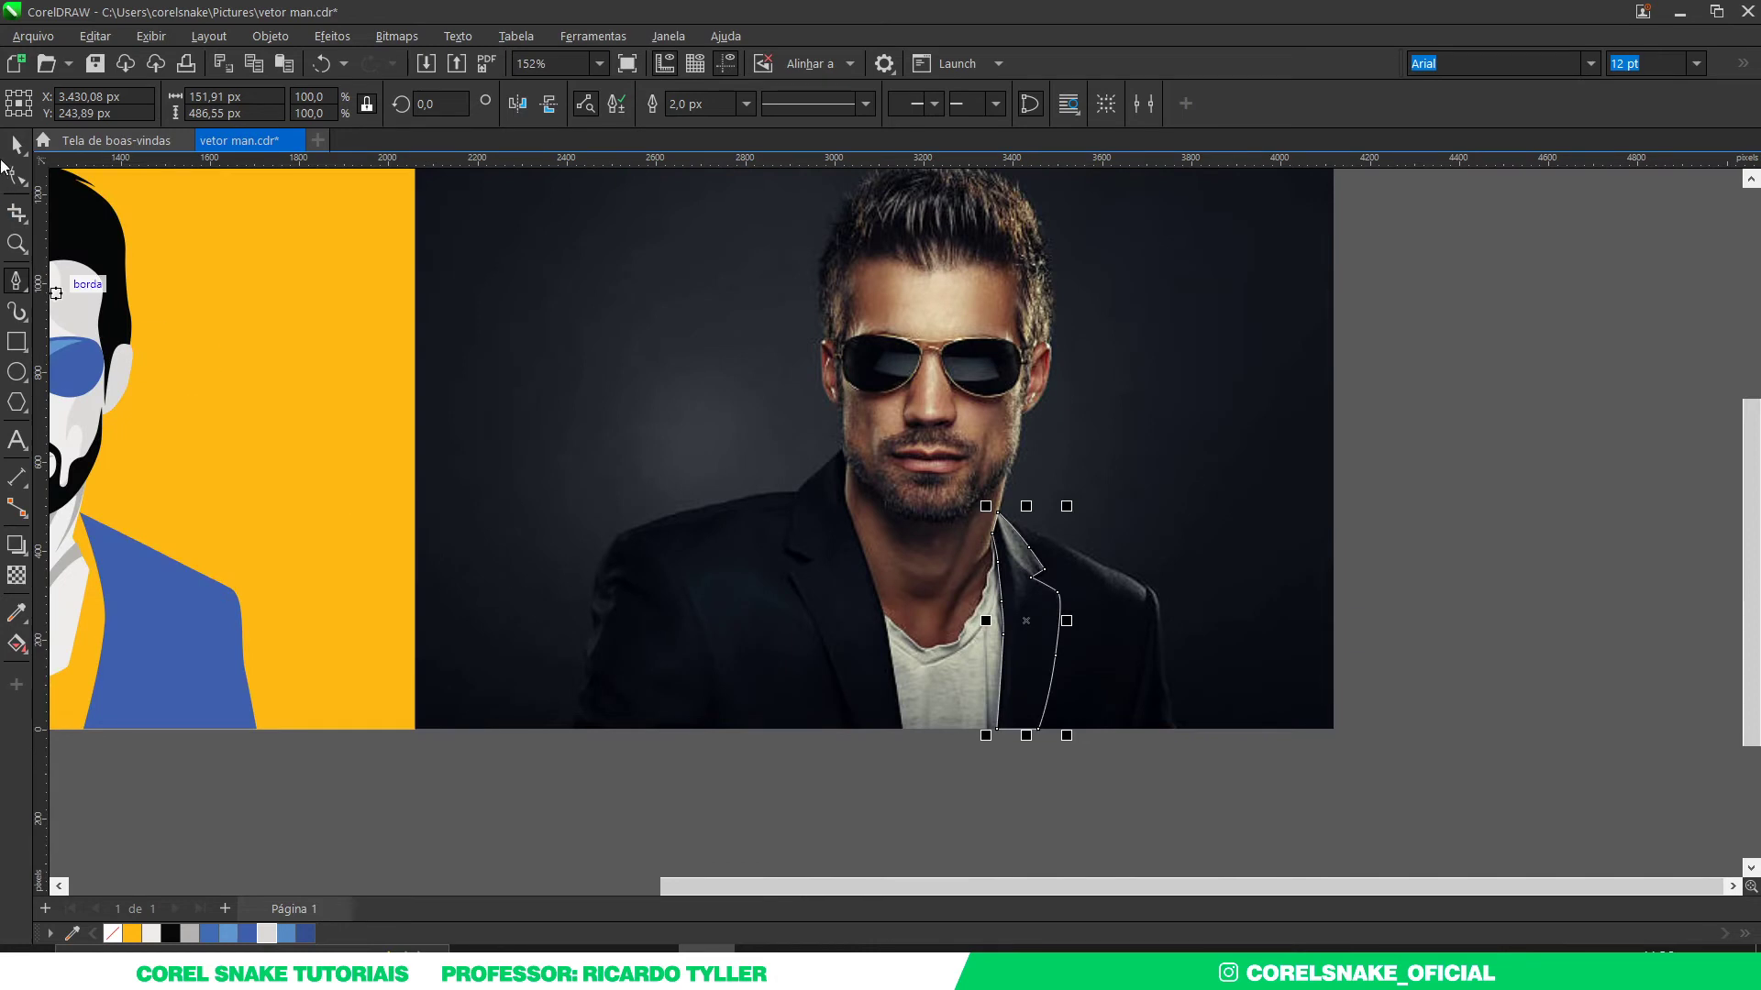
Step: Fill the second lapel dark blue with no outline and move it onto the portrait
left_click(15, 144)
left_click(306, 934)
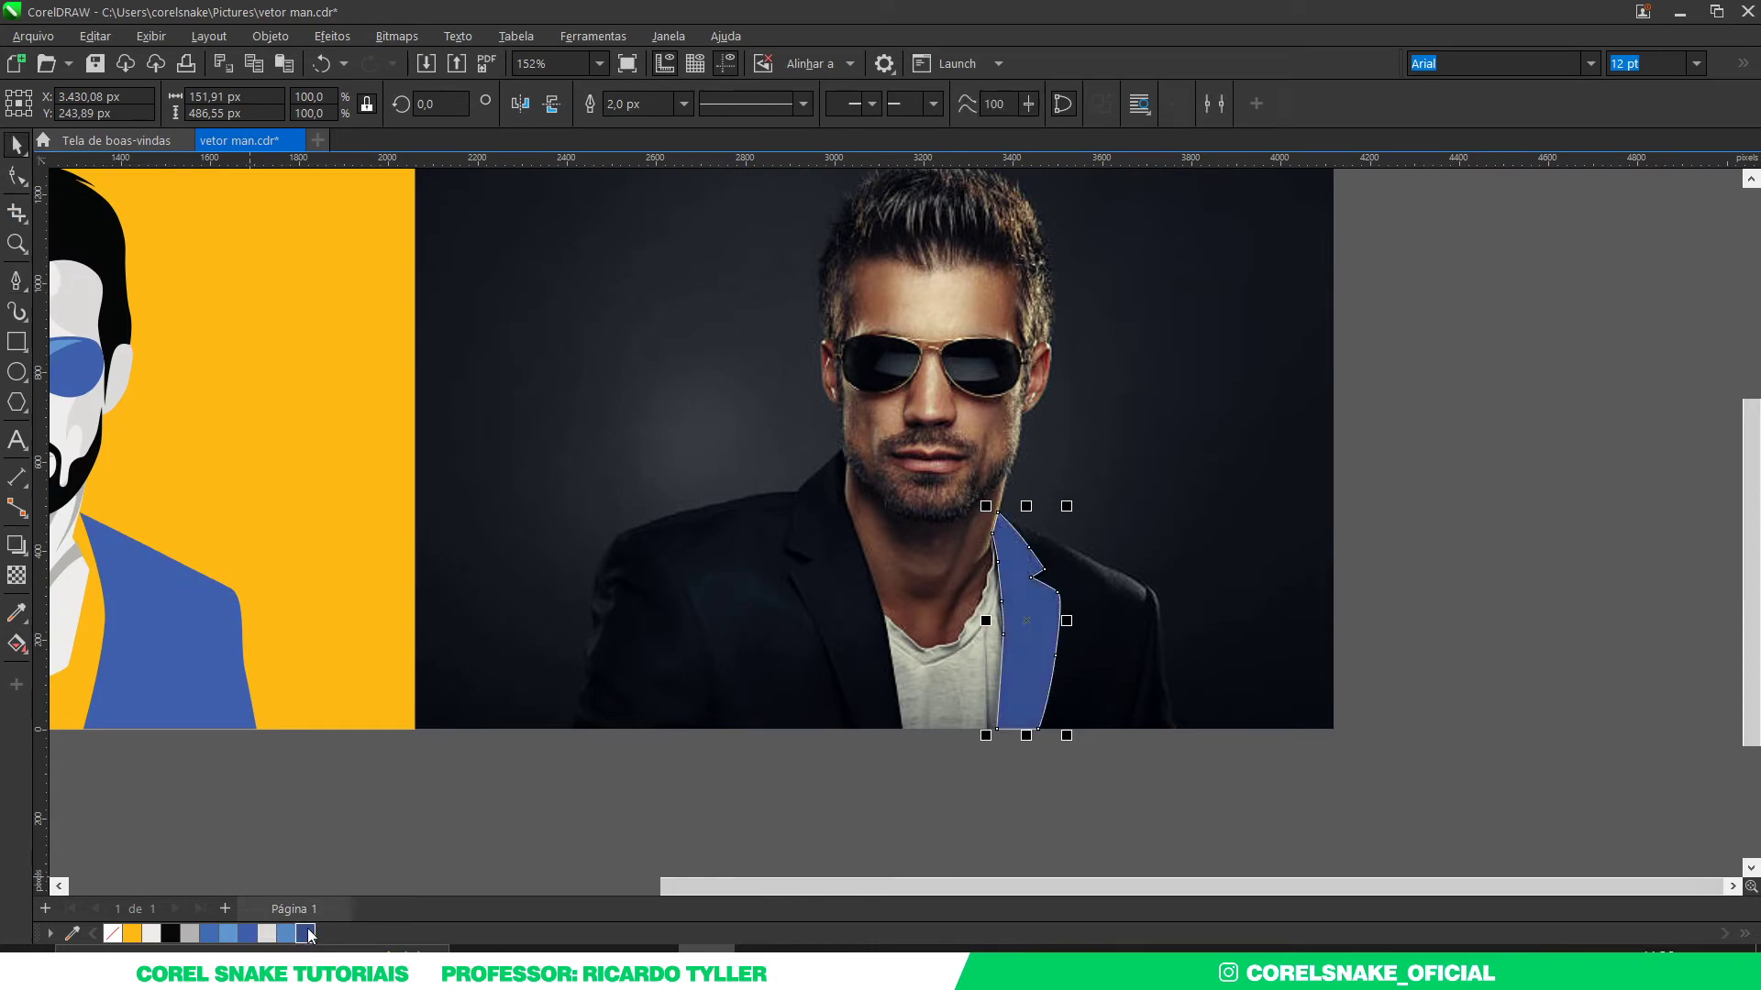
right_click(112, 933)
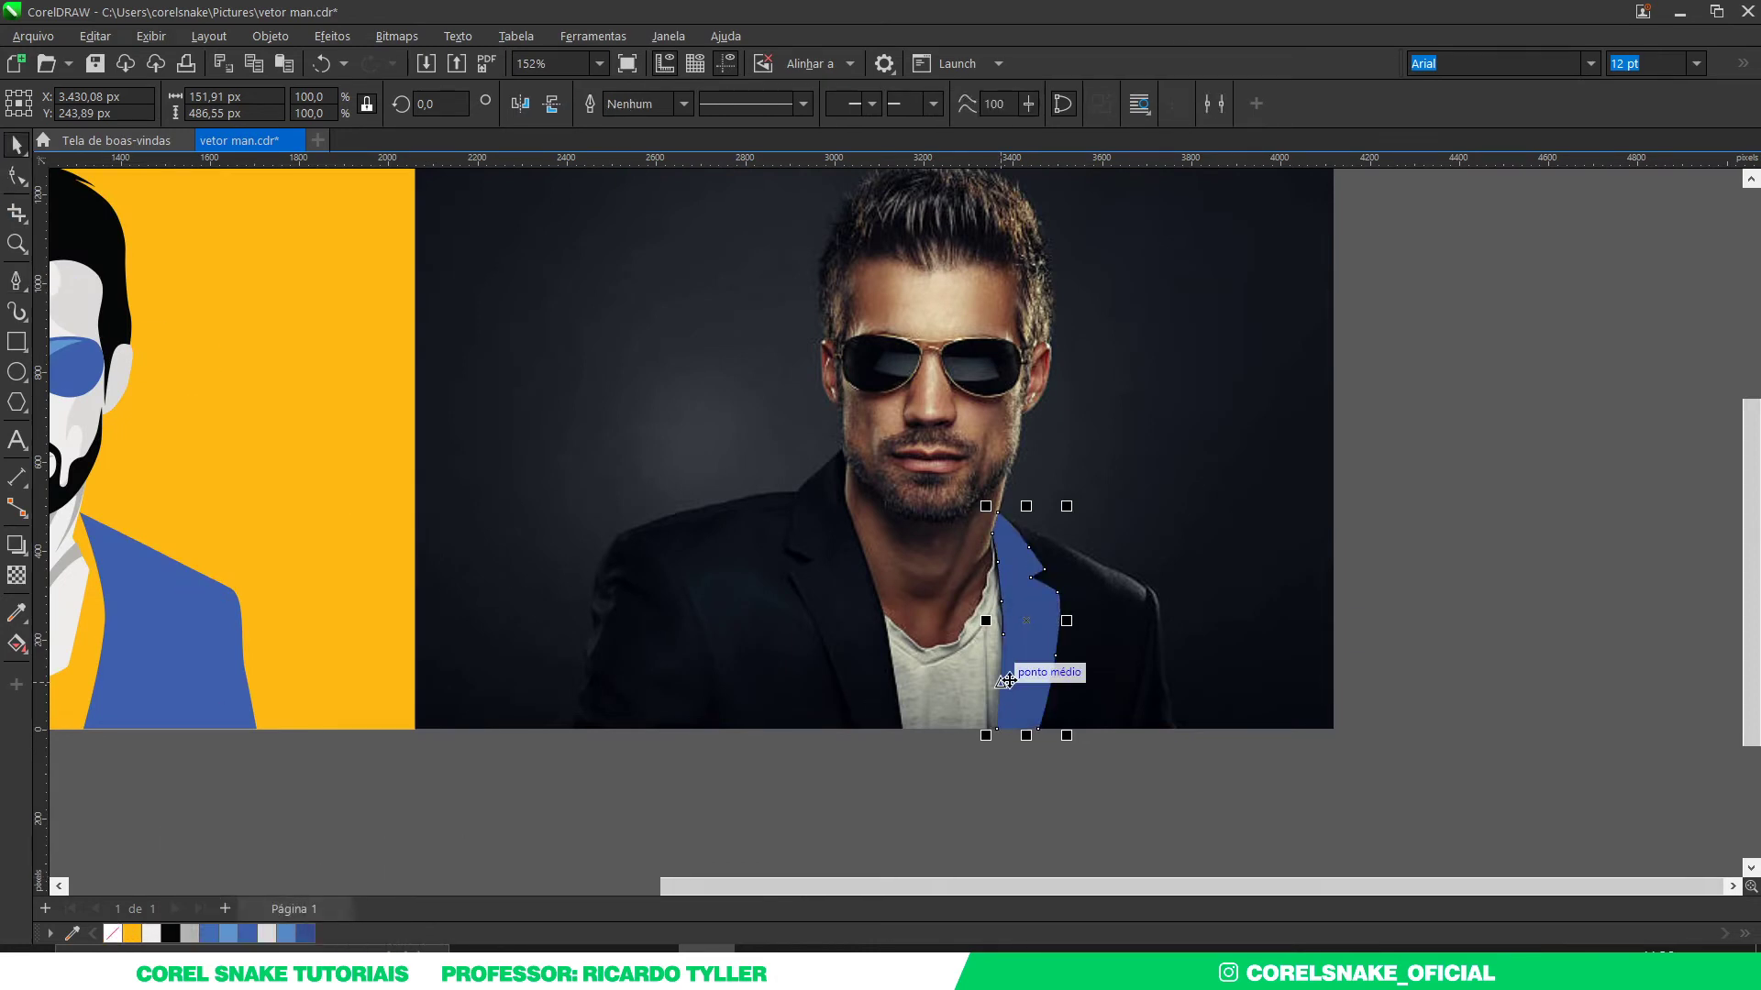
left_click_drag(1027, 679, 107, 679)
scroll(275, 653, "down", 2)
scroll(362, 653, "up", 4)
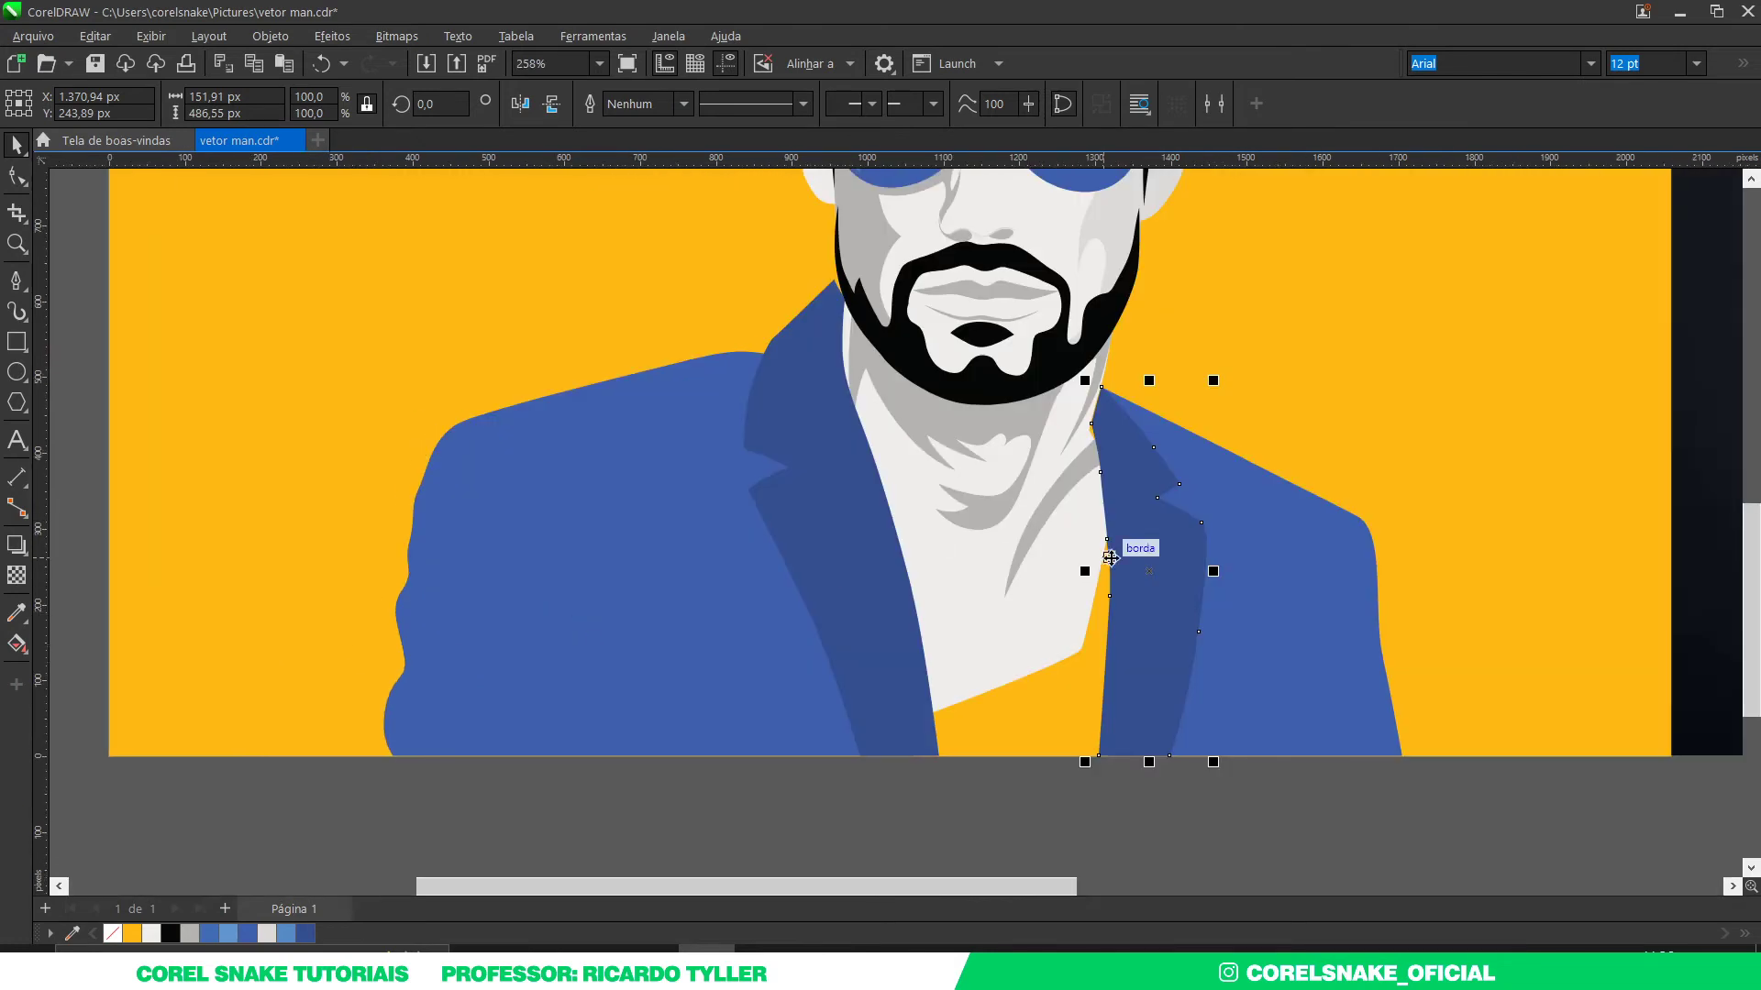
scroll(1140, 550, "up", 1)
scroll(1100, 306, "up", 8)
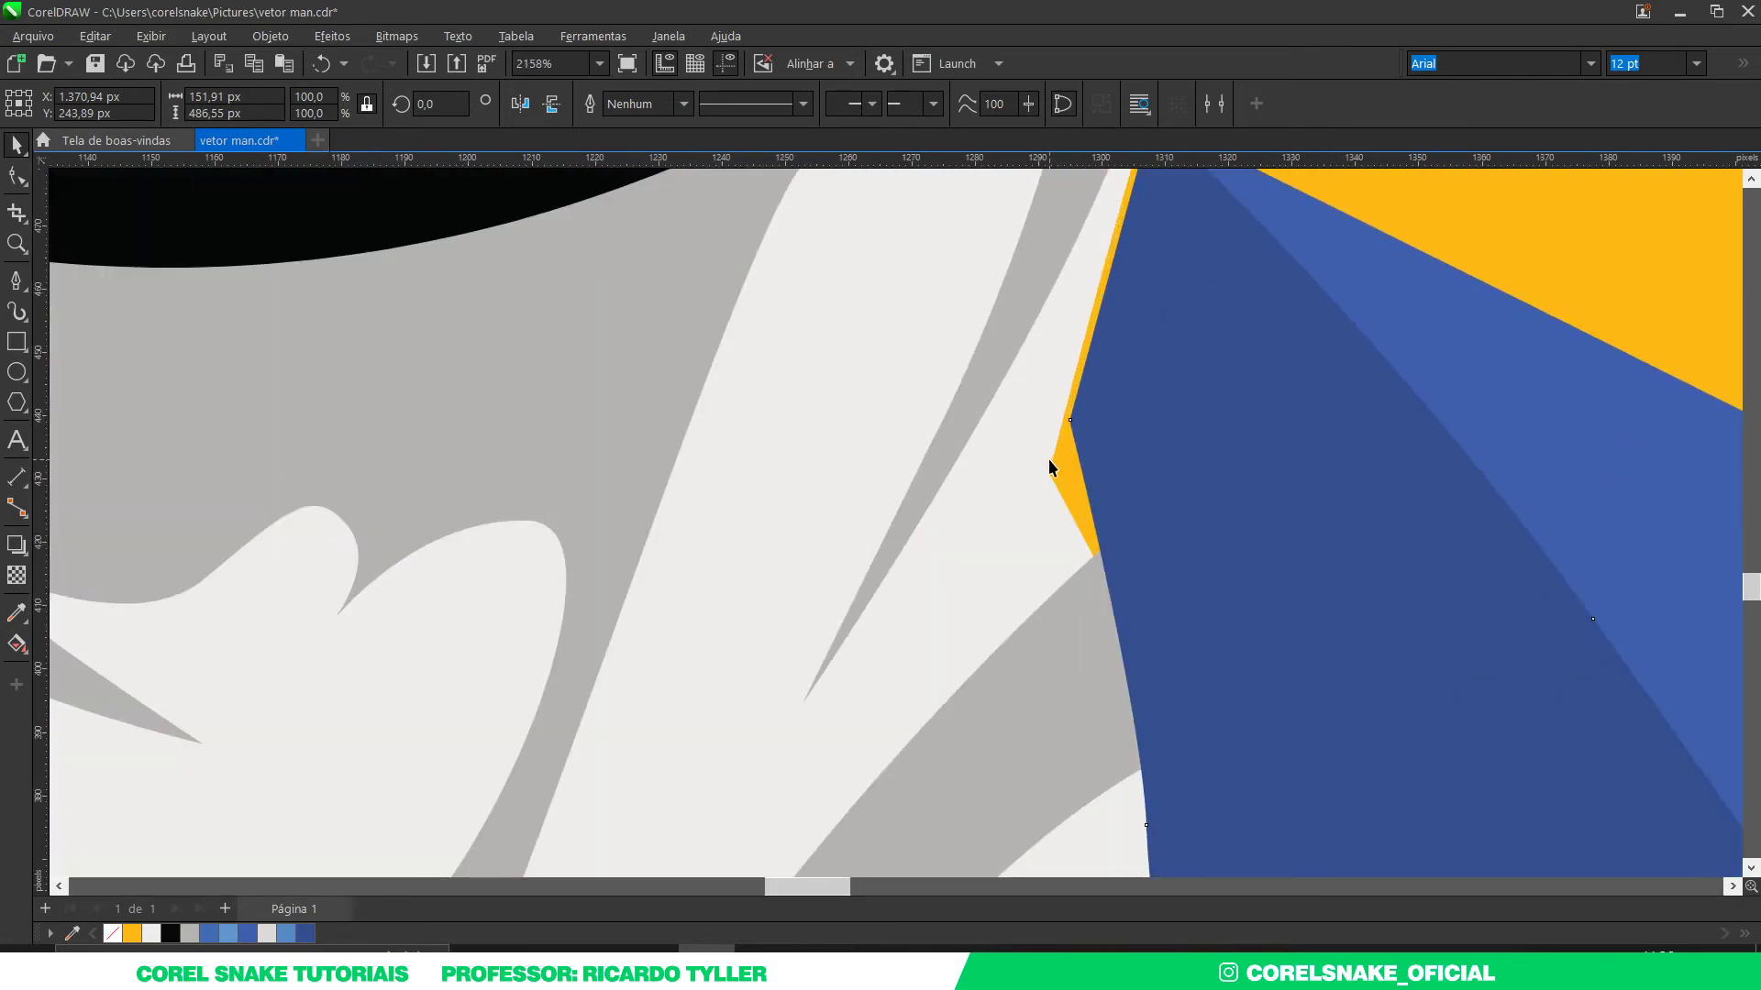
Step: Drag the lapel's top node over the yellow gap with the Shape tool
left_click(17, 175)
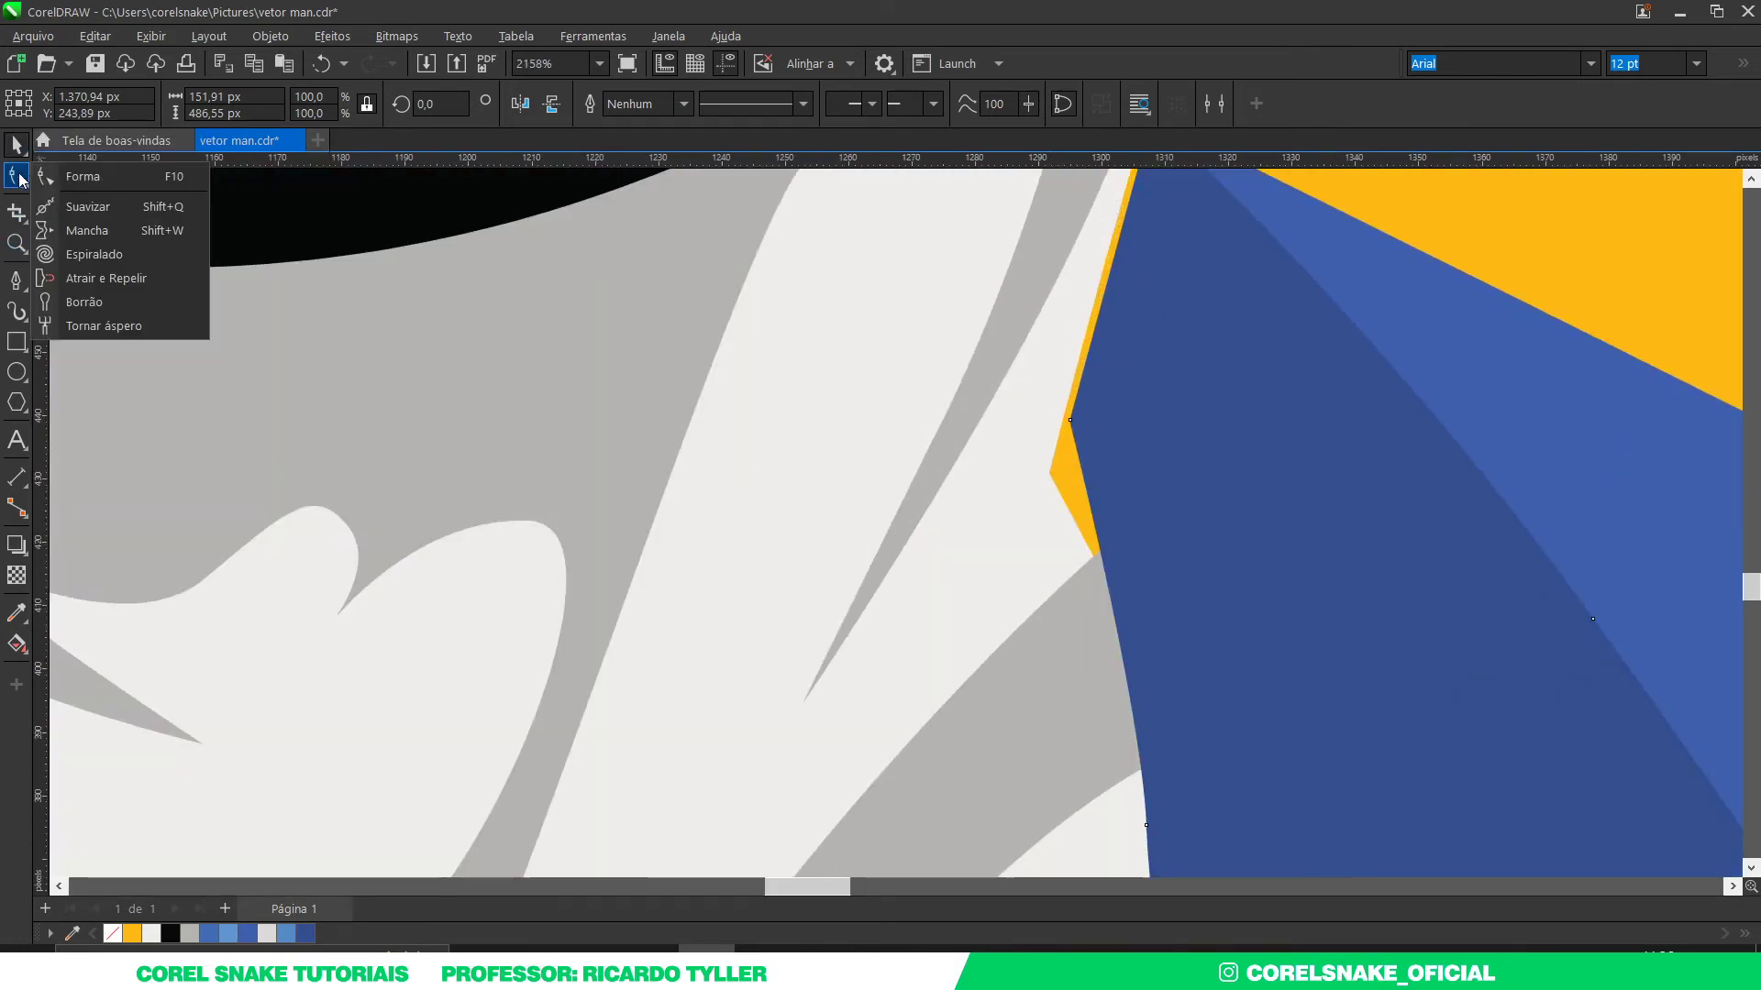
left_click(87, 174)
left_click_drag(1070, 421, 1053, 473)
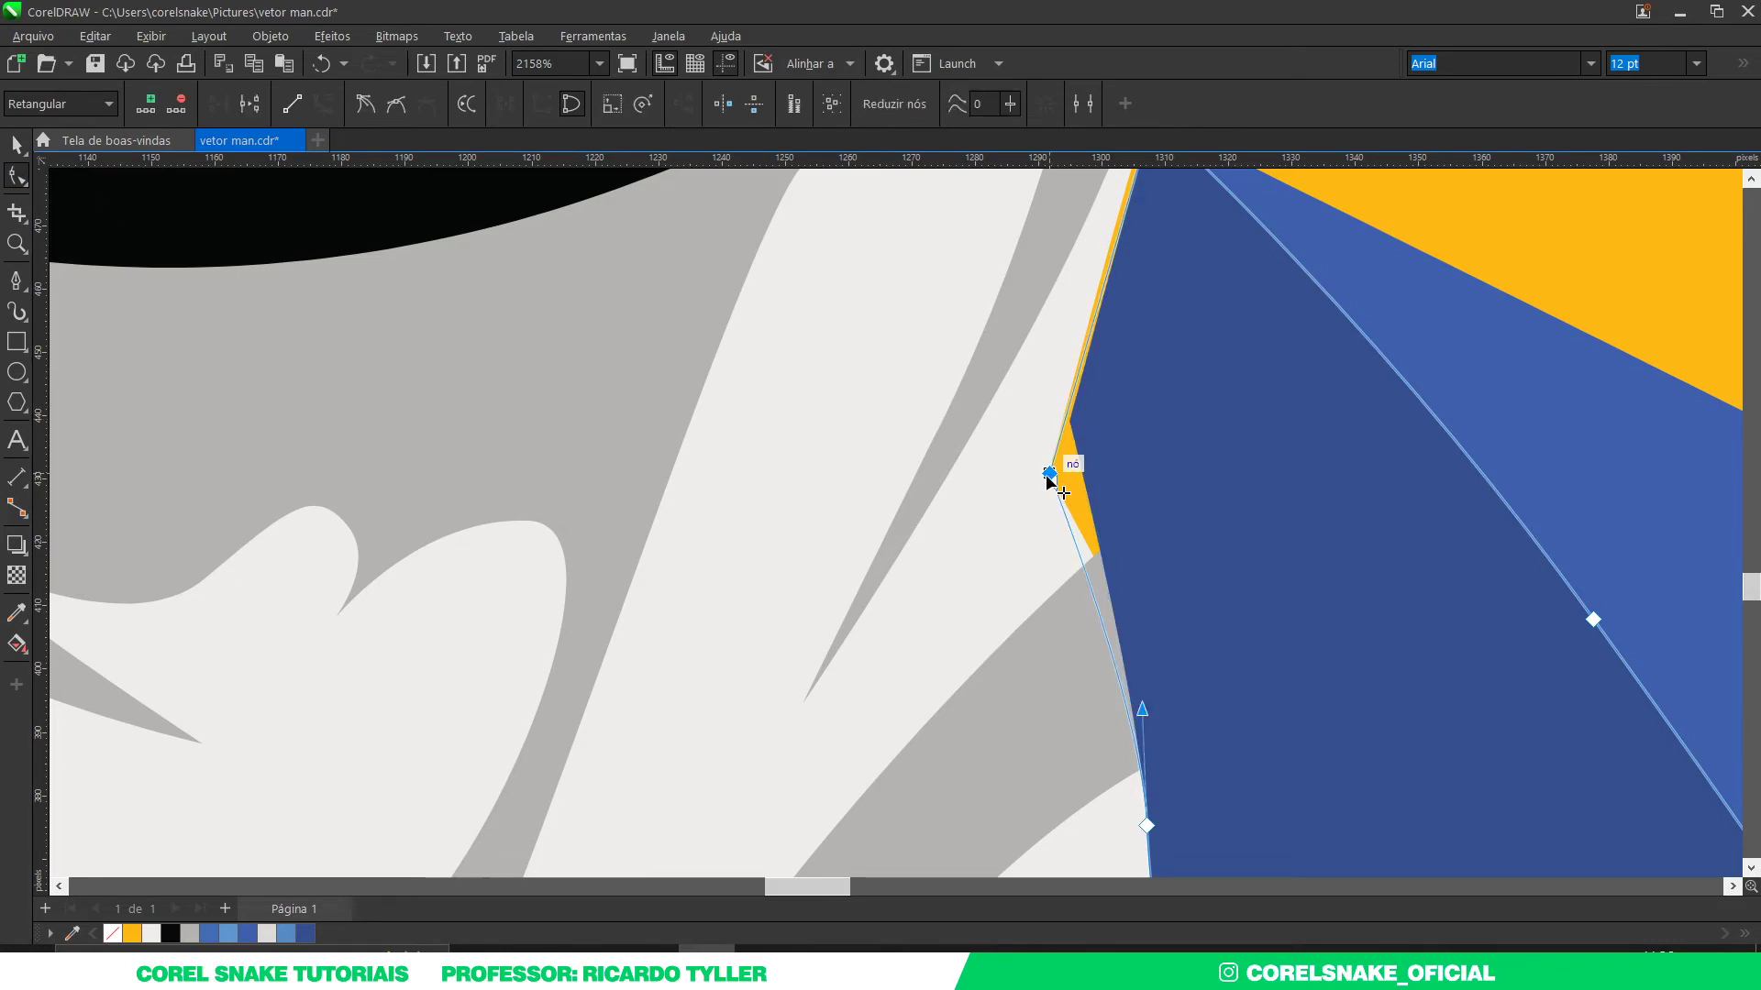
scroll(1055, 476, "down", 3)
scroll(1100, 391, "up", 4)
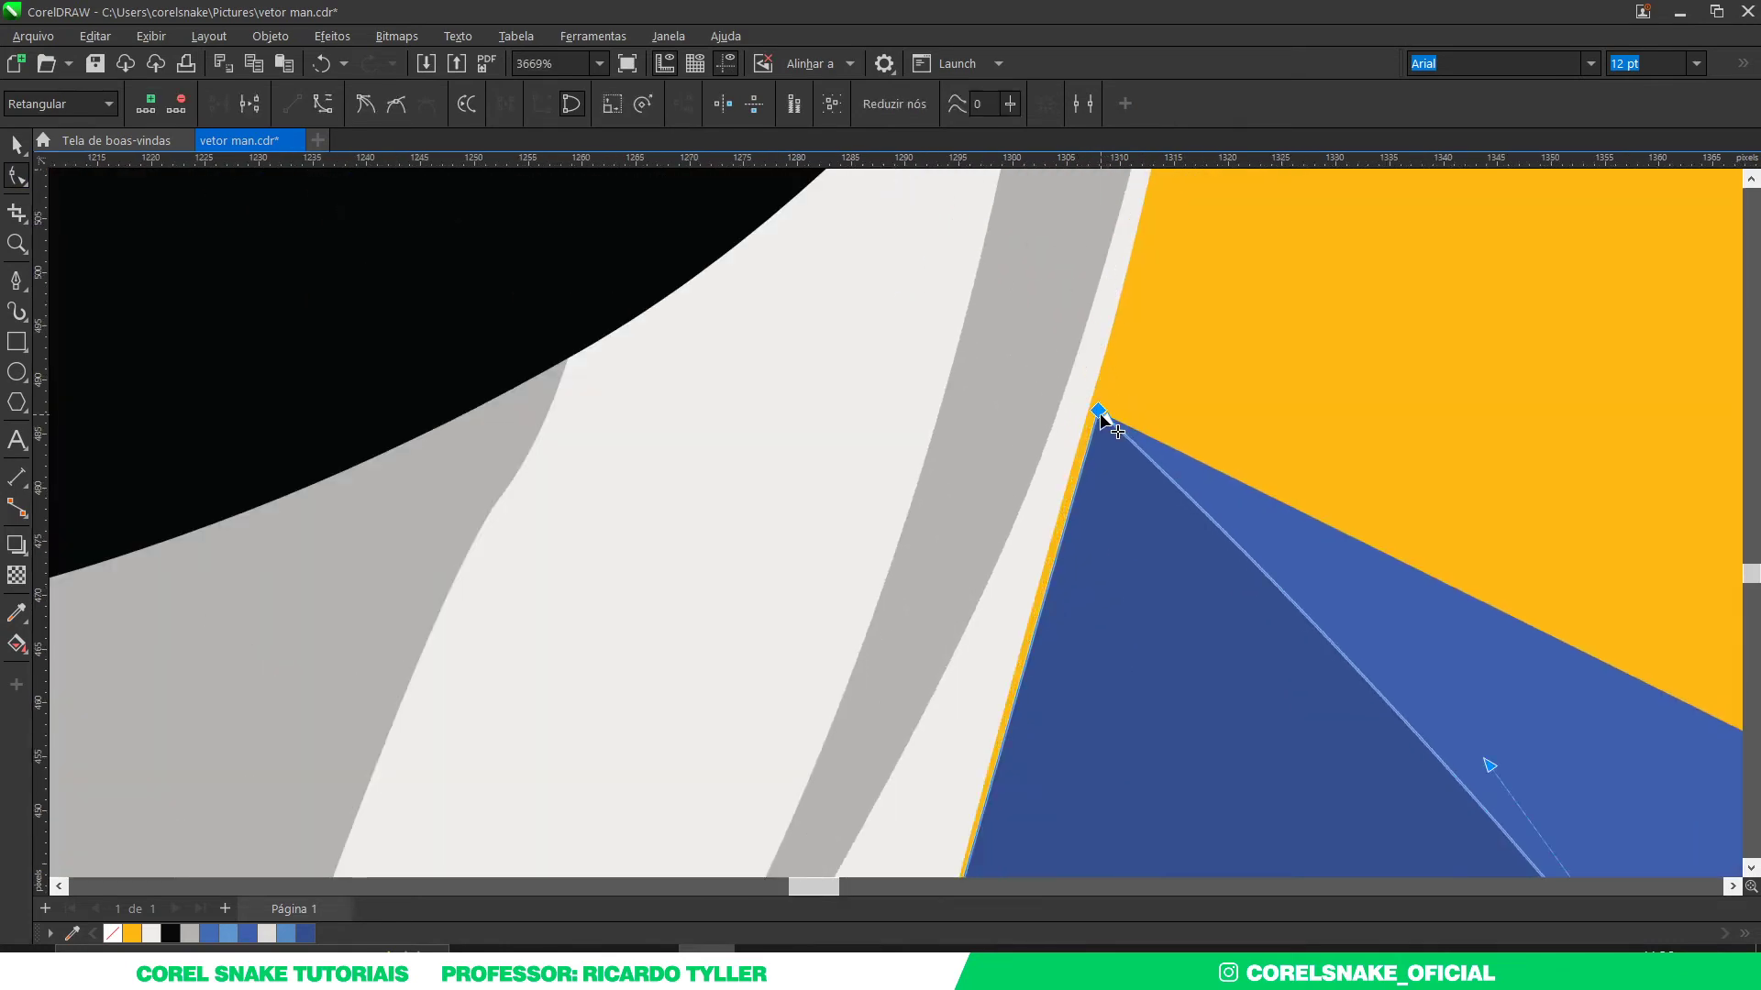
left_click(1101, 417)
scroll(1082, 458, "up", 1)
scroll(1092, 450, "up", 1)
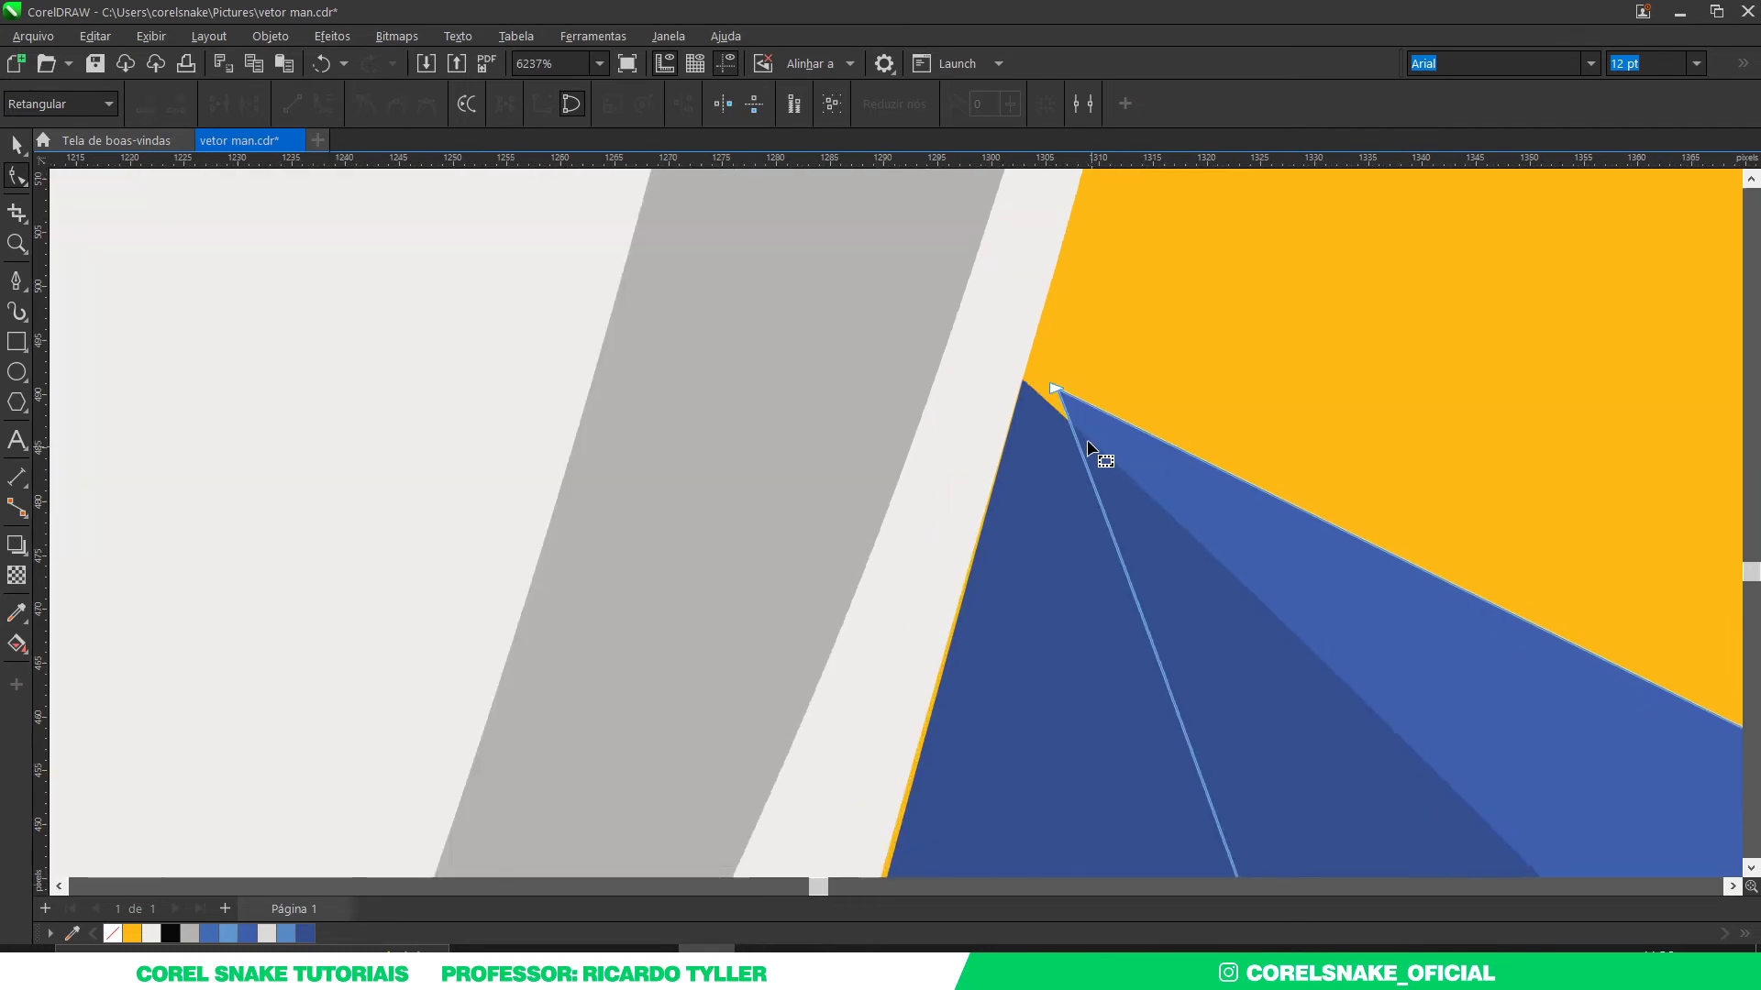
left_click(1057, 390)
scroll(1036, 390, "up", 1)
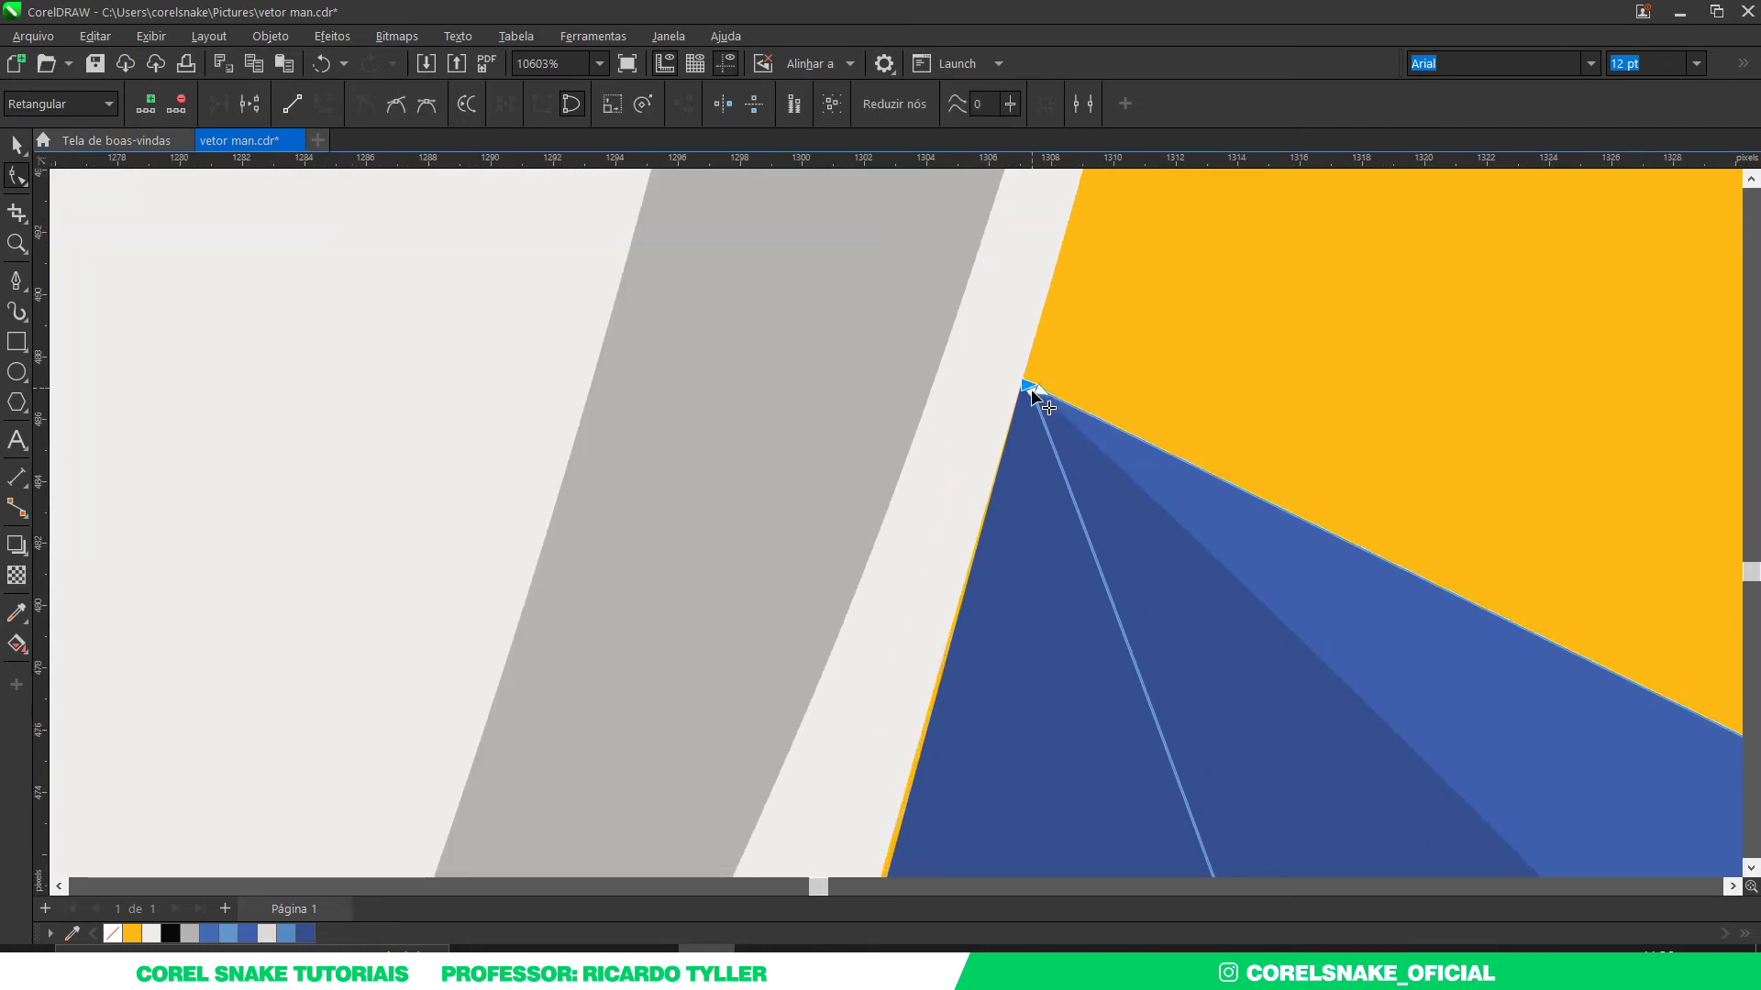
left_click(989, 581)
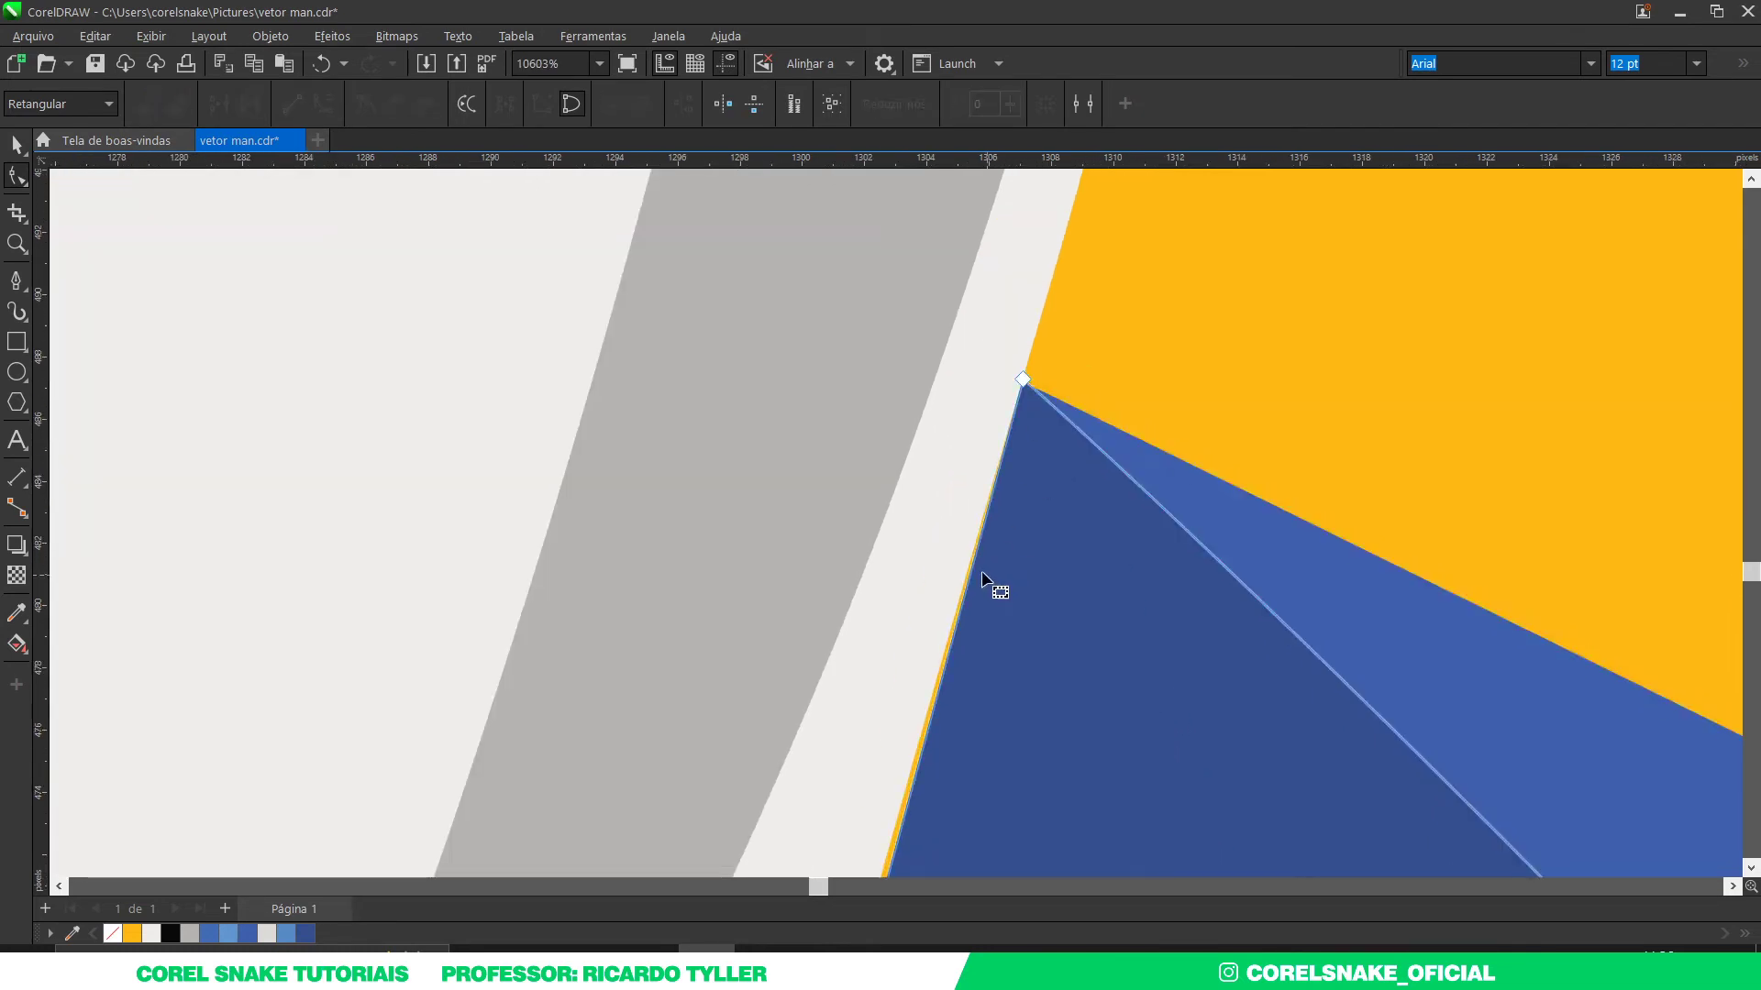
left_click(926, 728)
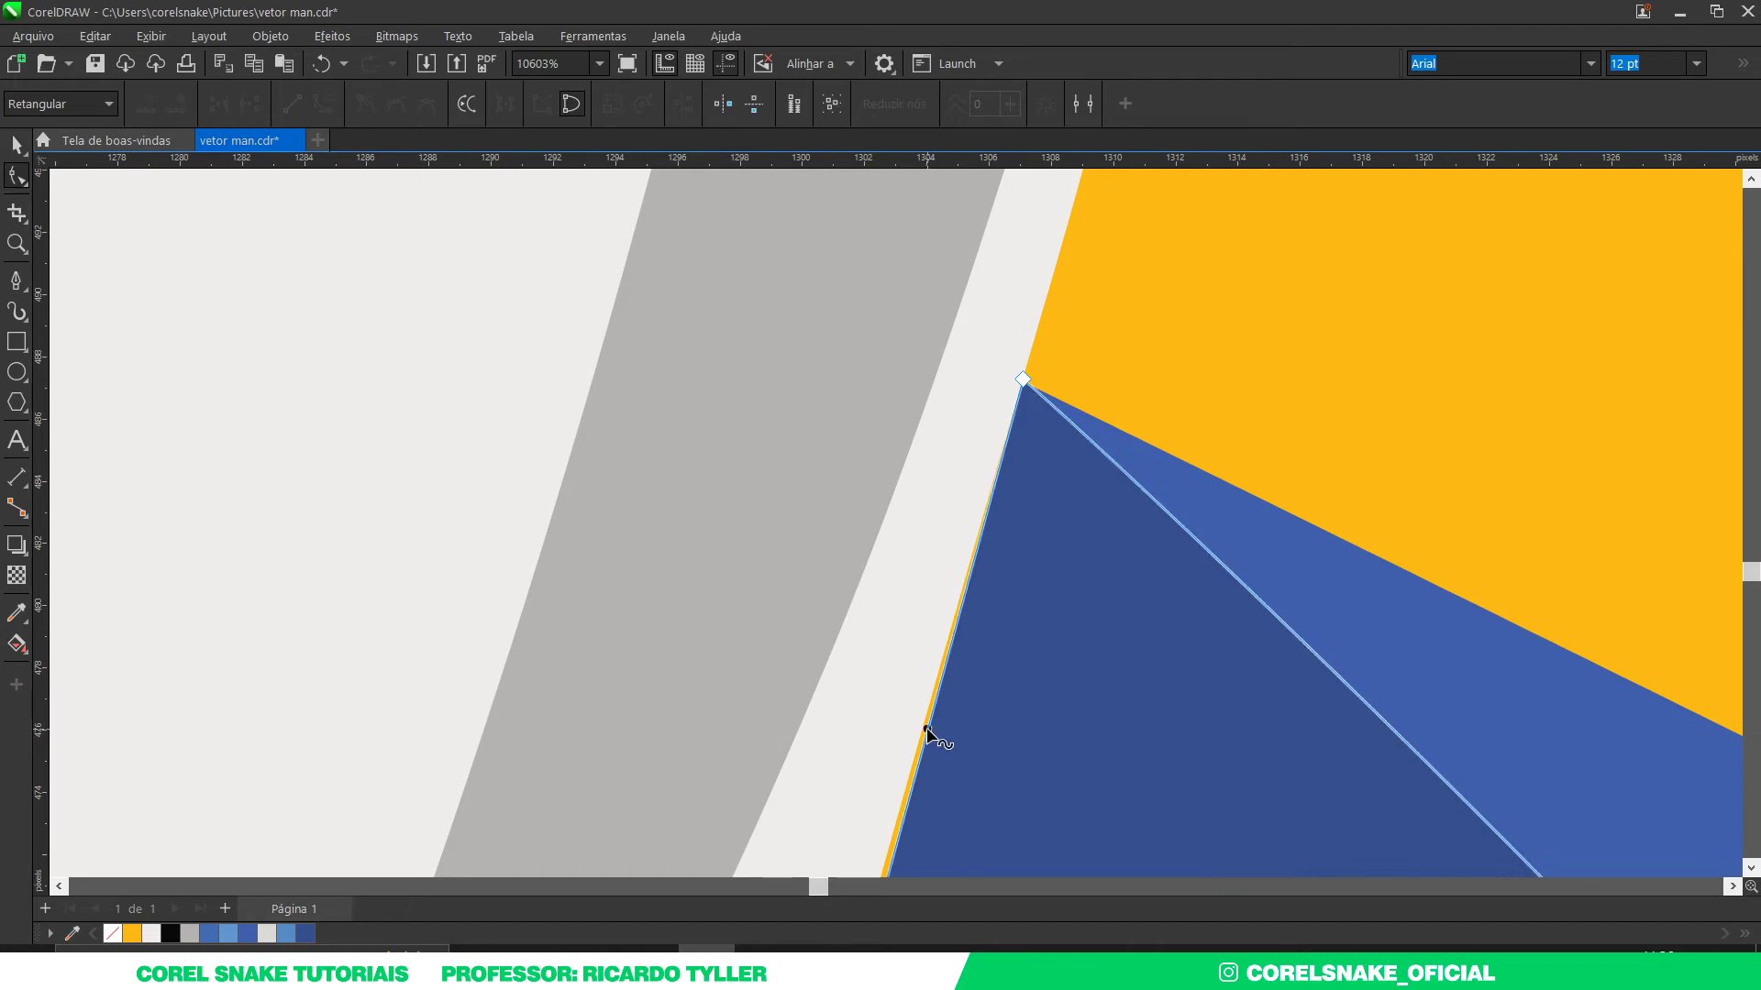
right_click(926, 728)
left_click(993, 487)
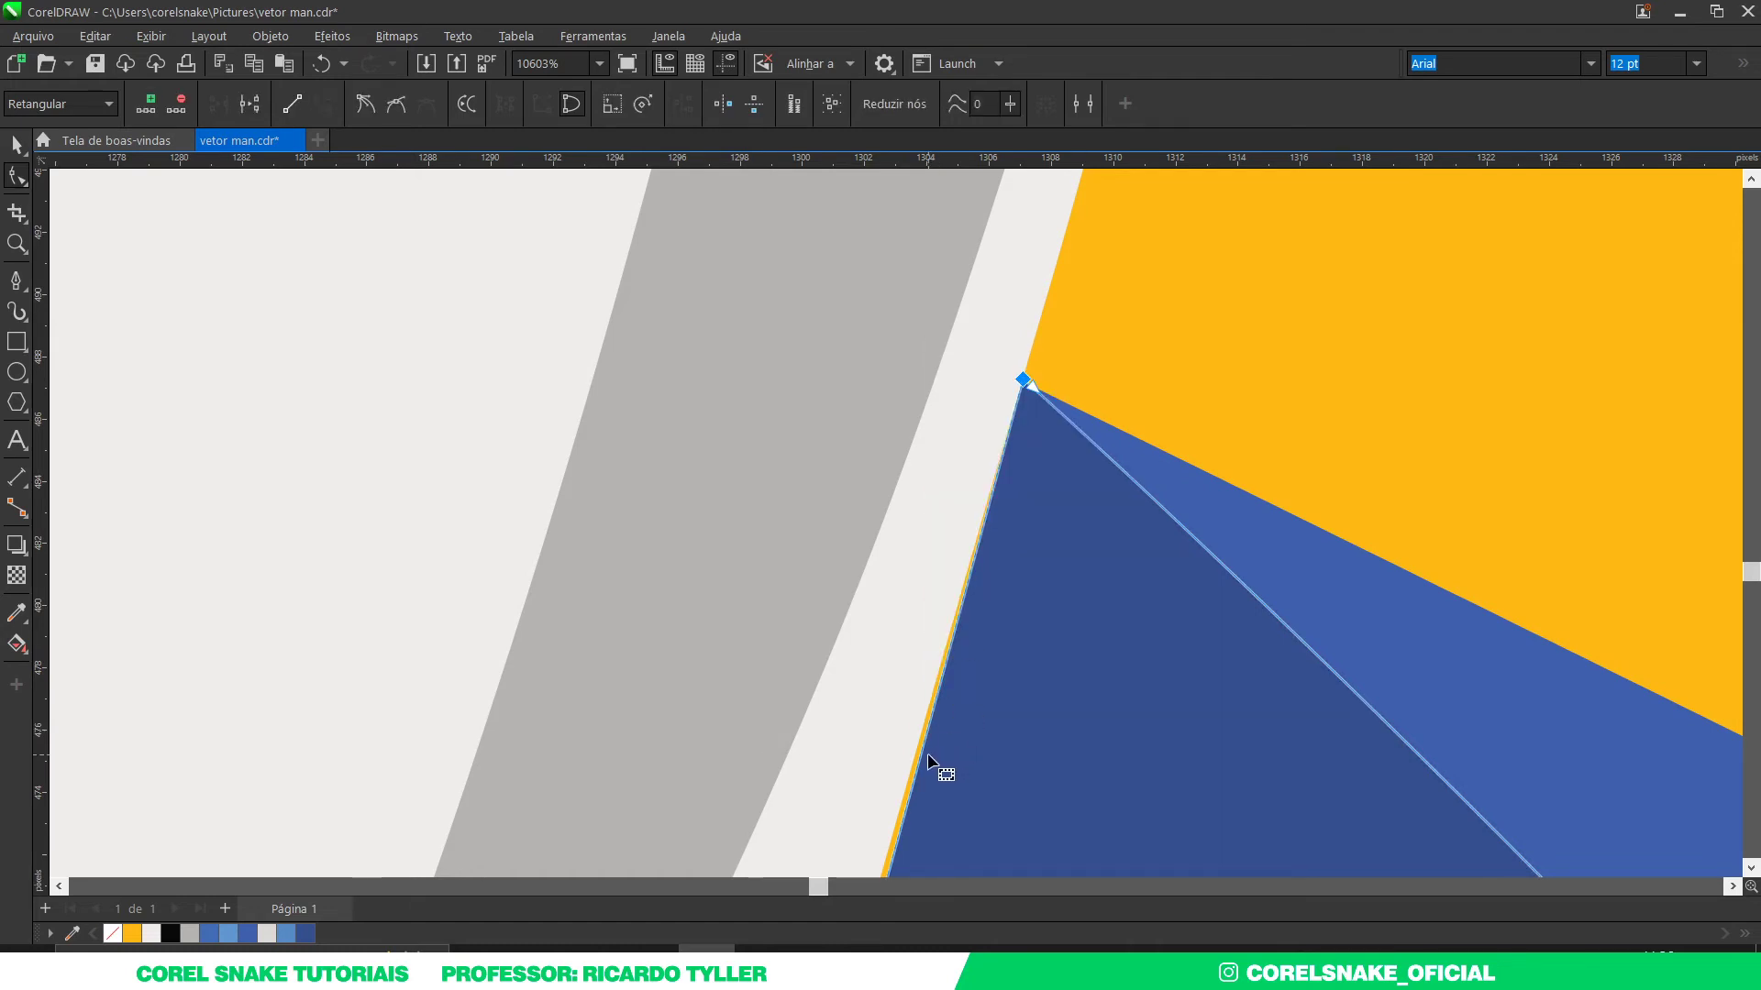
left_click_drag(922, 752, 909, 753)
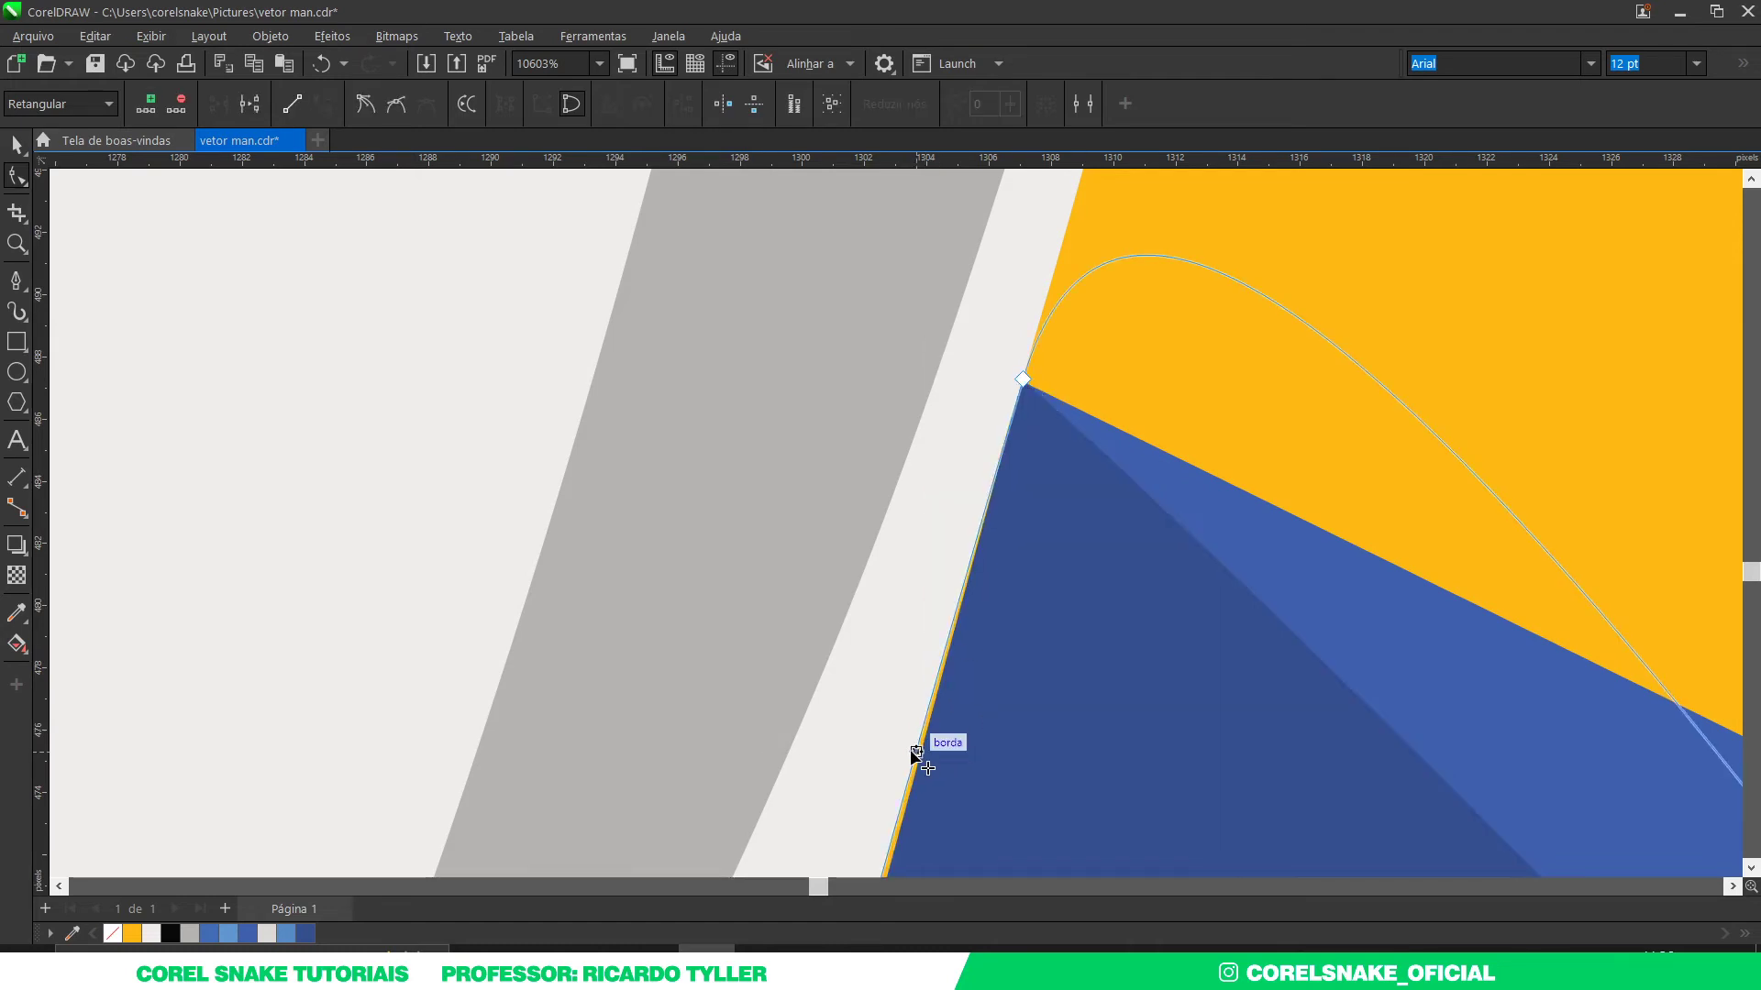
scroll(944, 739, "down", 2)
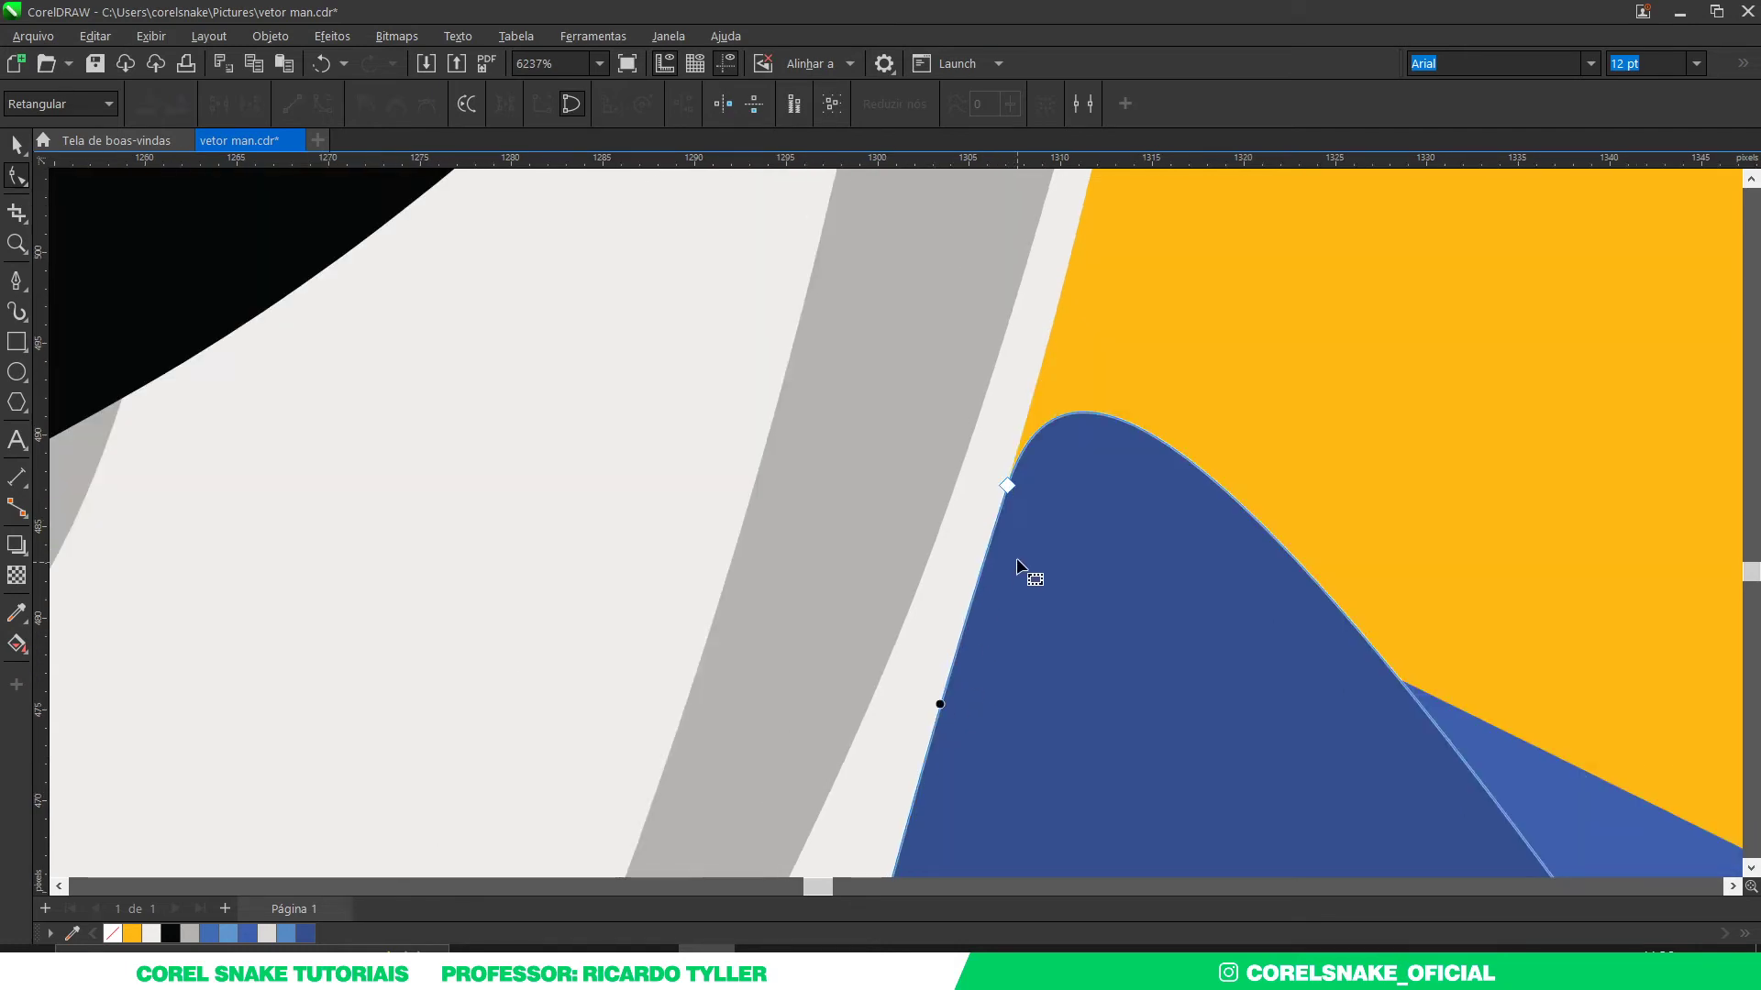
key("ctrl+z")
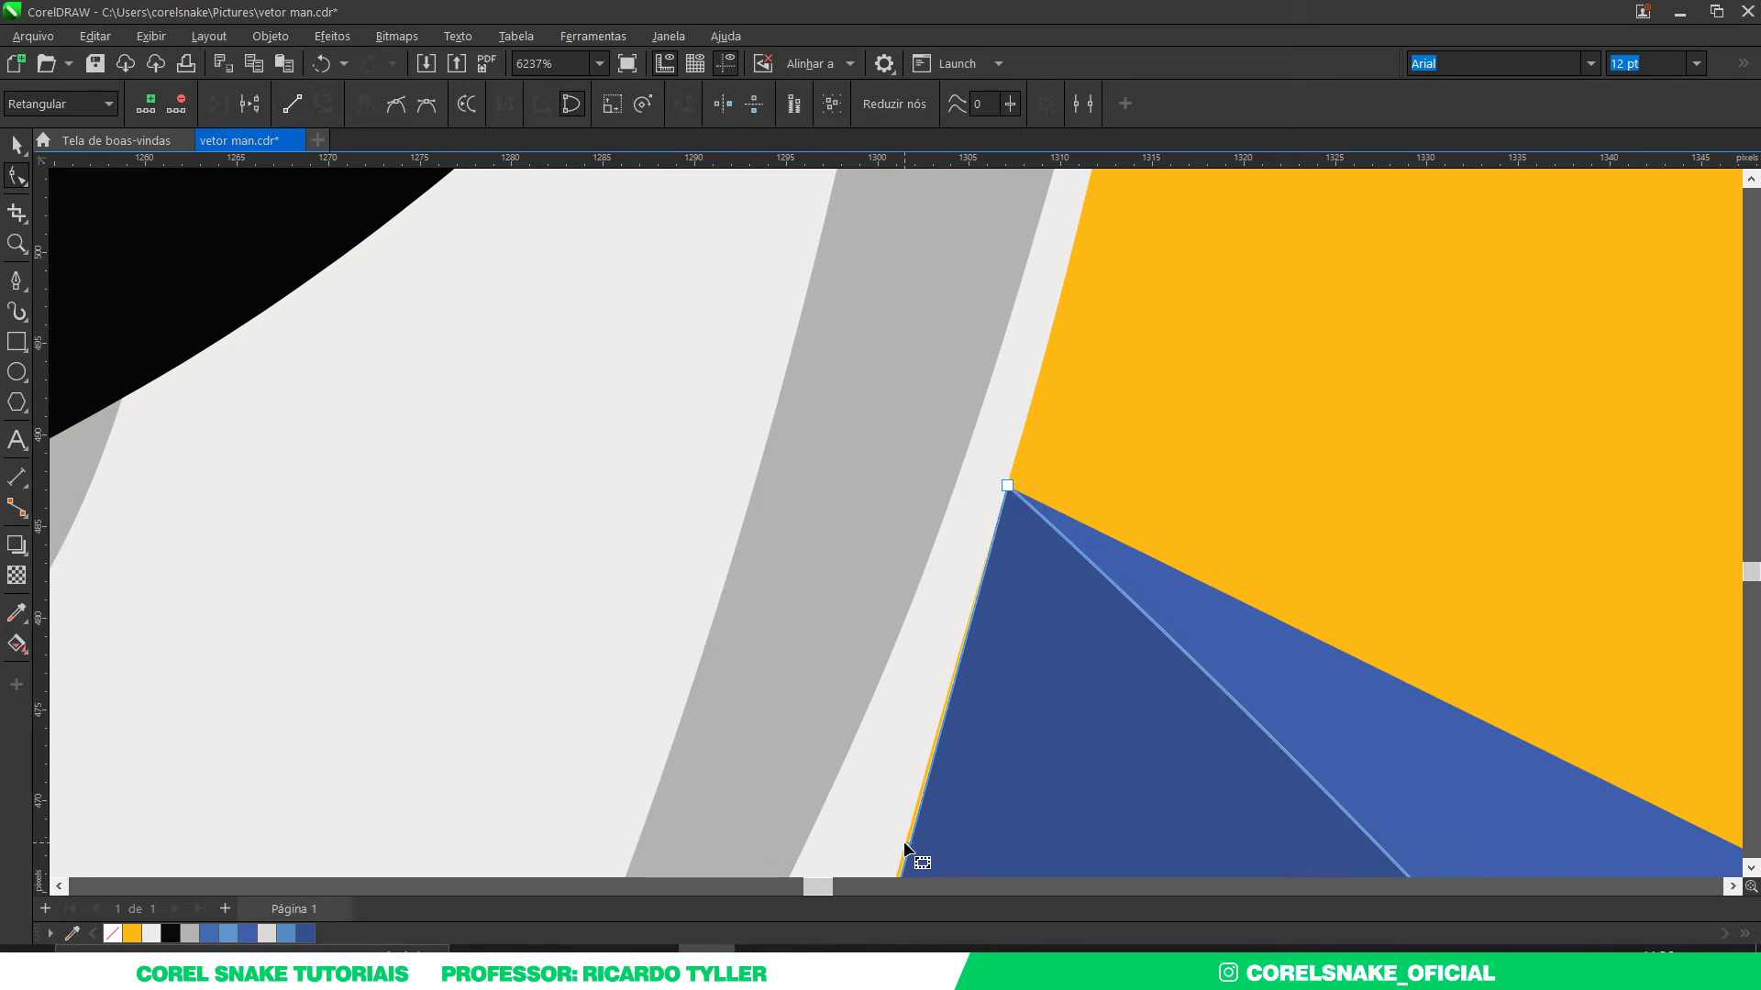
left_click(913, 854)
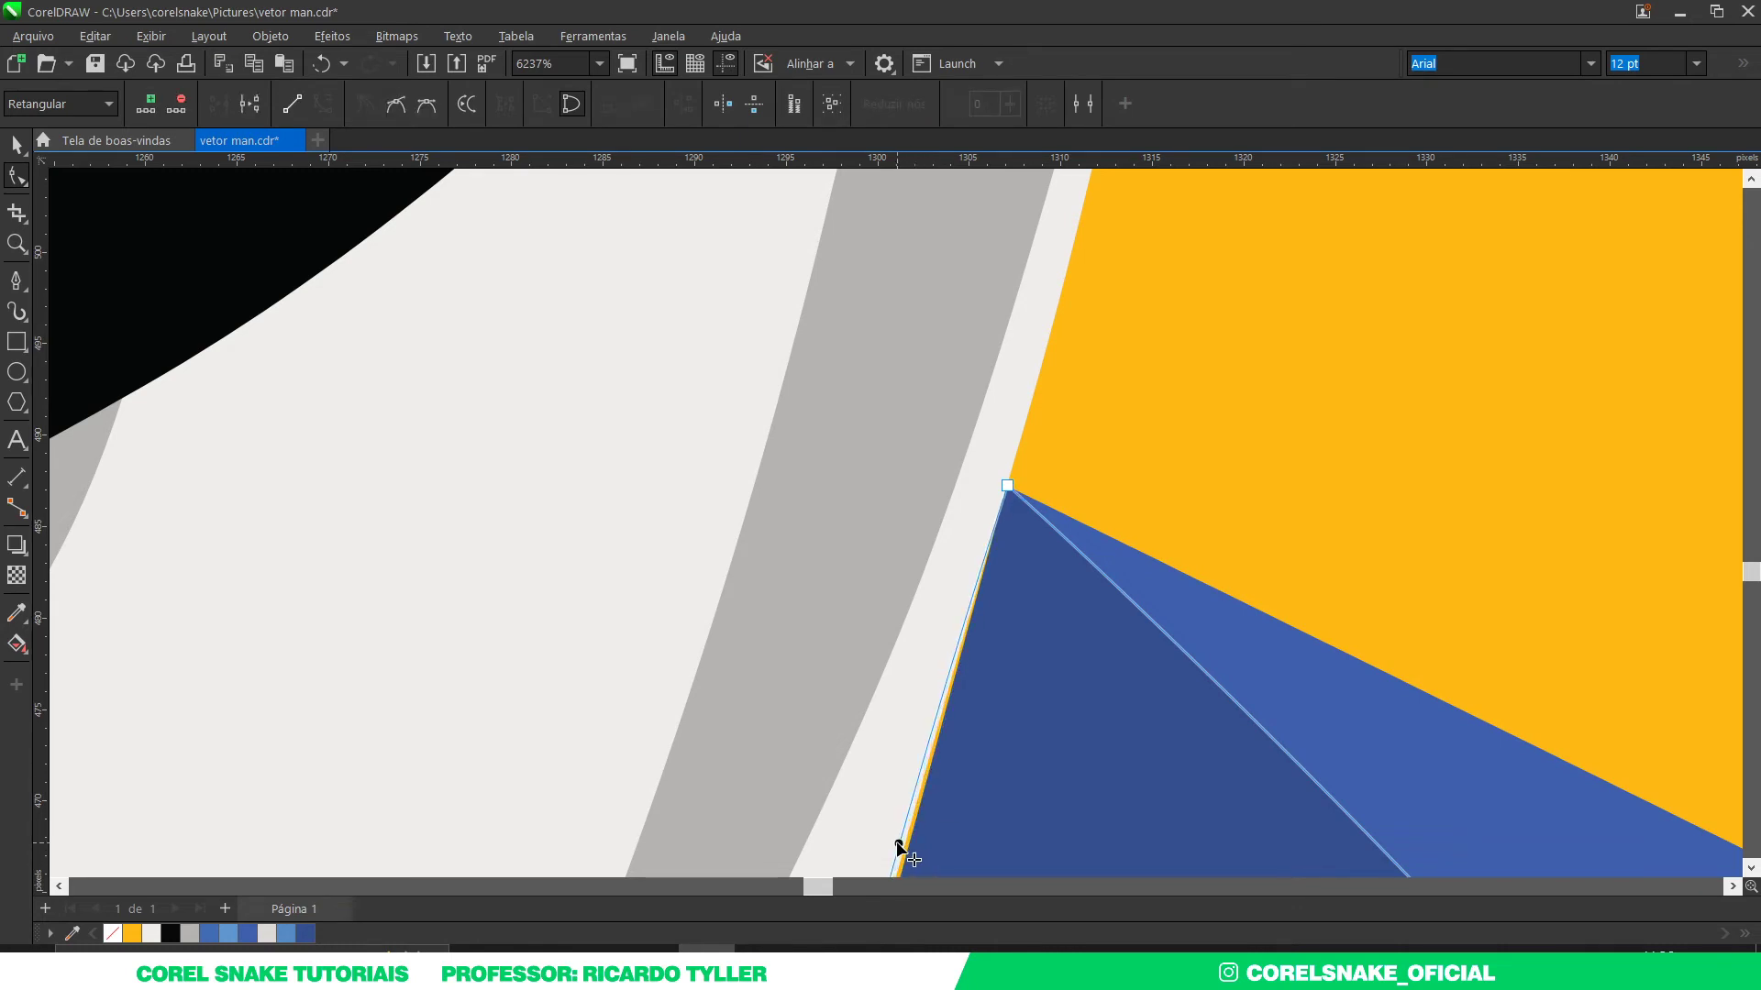
scroll(1011, 570, "down", 4)
scroll(1011, 571, "down", 2)
Step: Move the blue triangle's tip onto the beard edge and curve its edges along the beard
scroll(1013, 629, "down", 2)
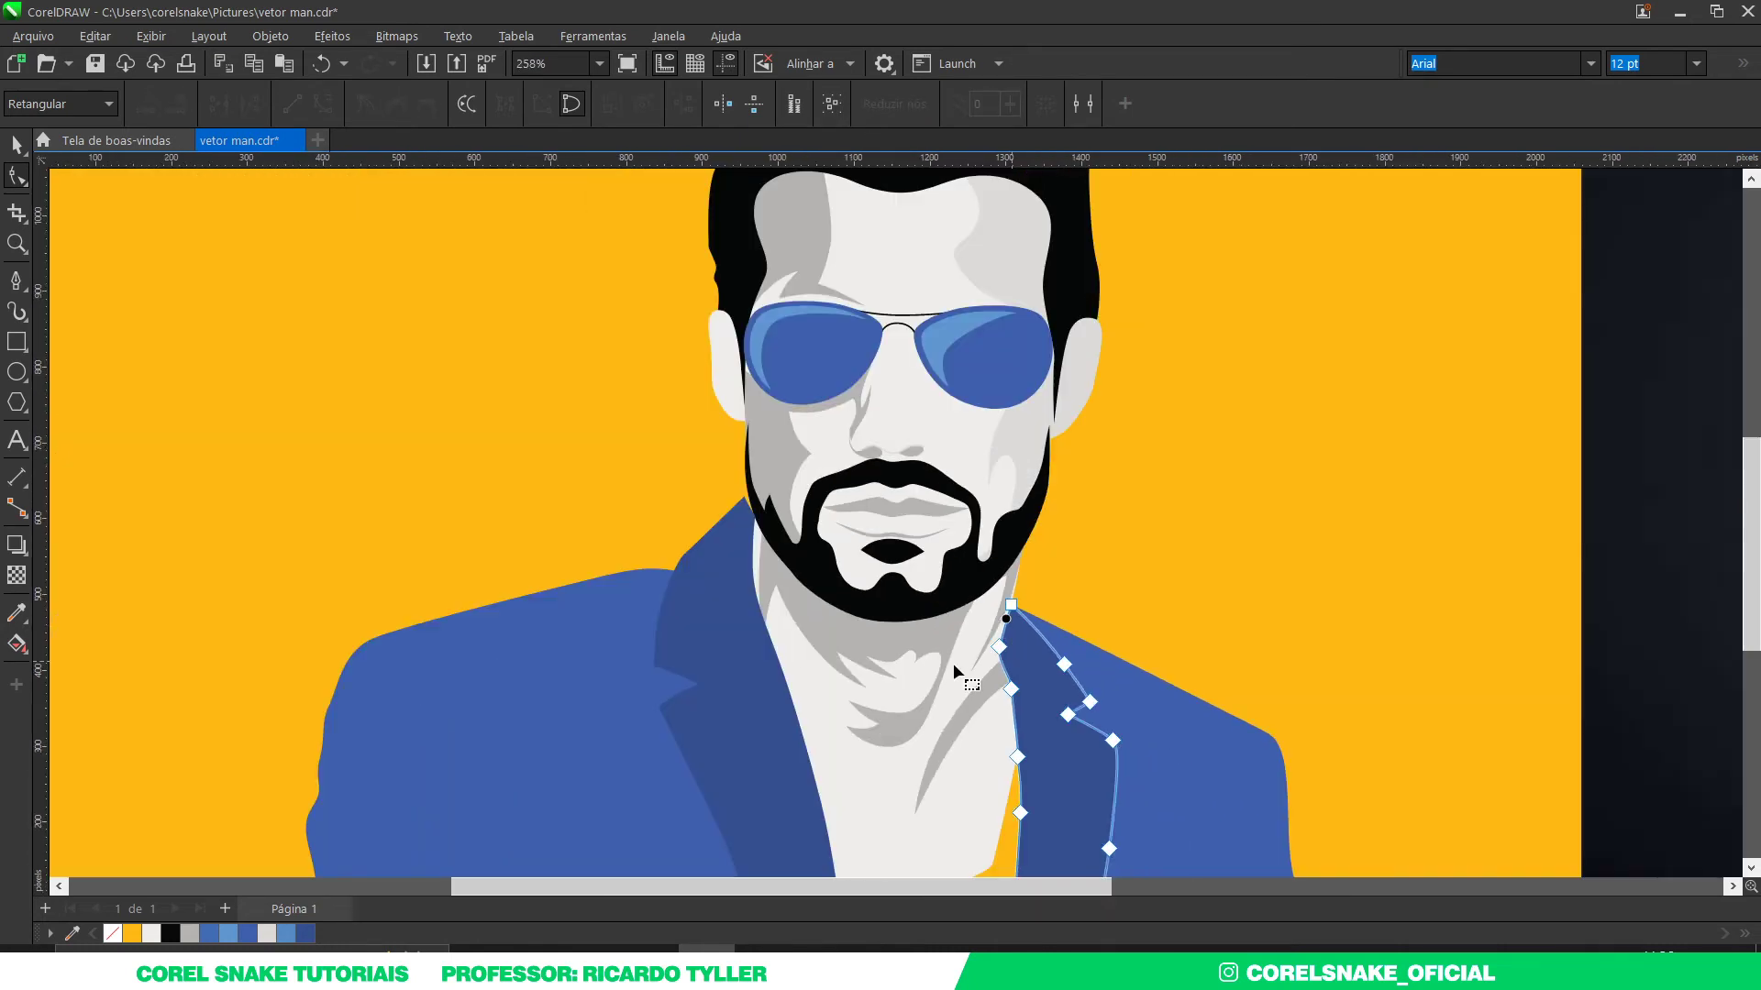
scroll(955, 669, "up", 2)
scroll(774, 538, "up", 2)
scroll(841, 292, "up", 2)
scroll(806, 294, "up", 2)
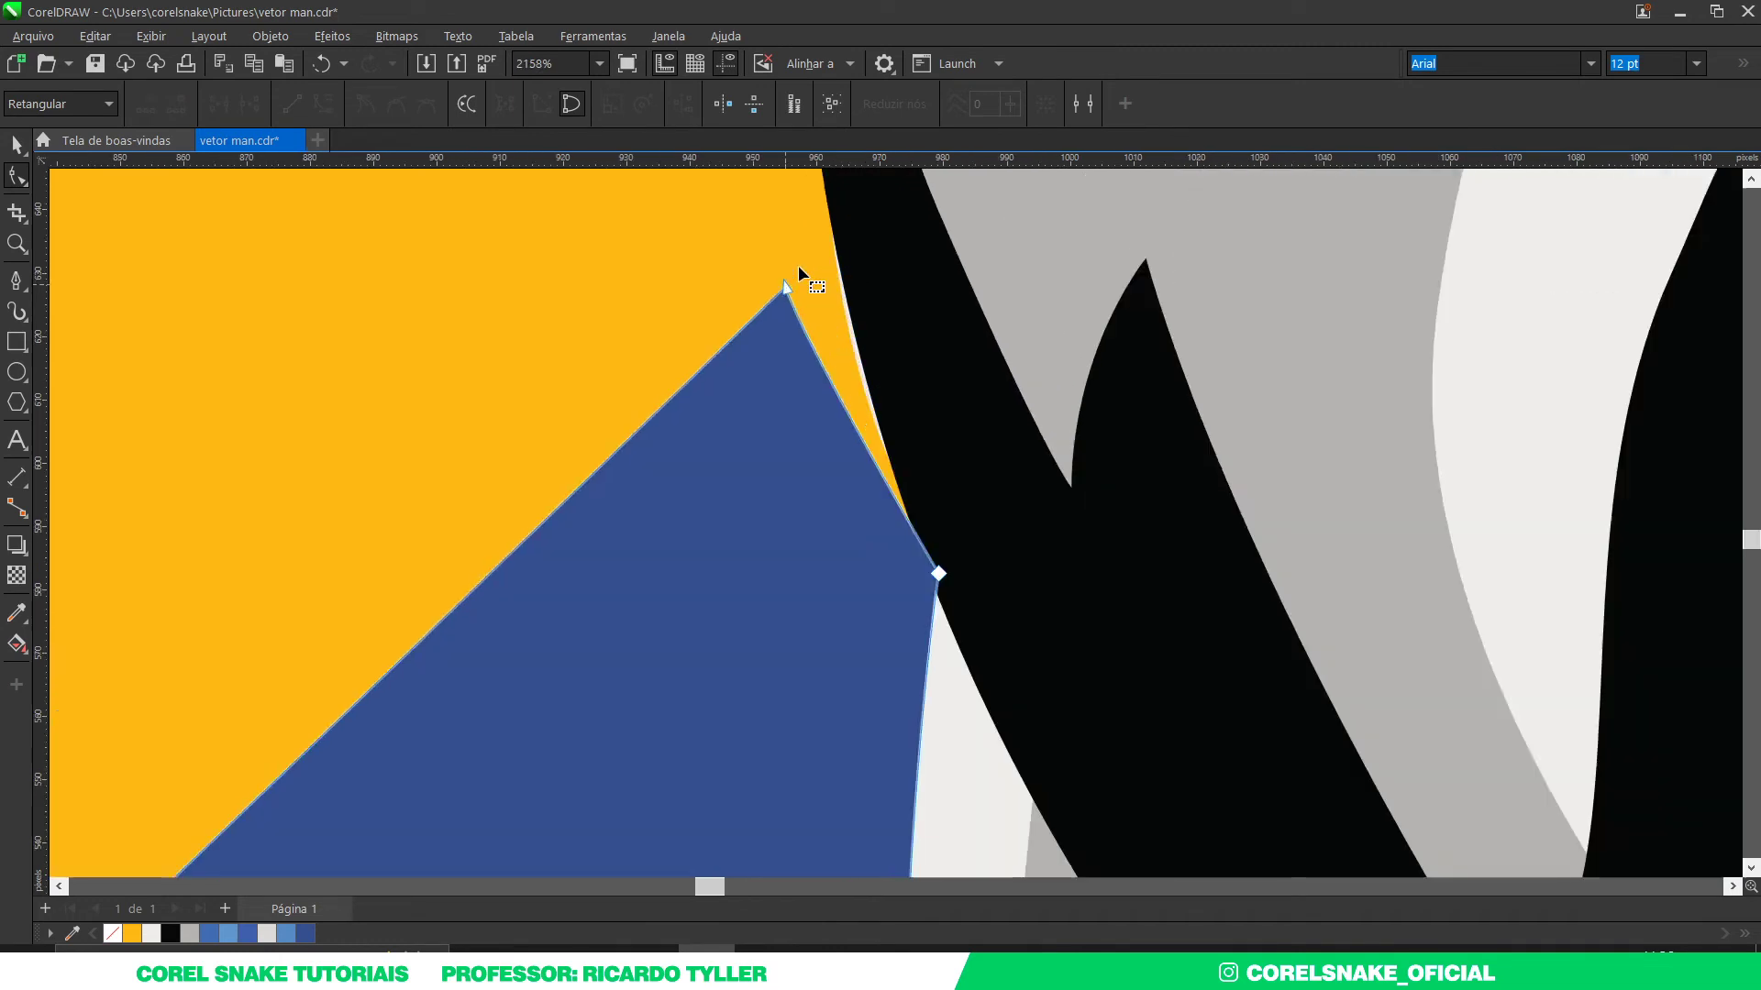
scroll(797, 276, "up", 1)
left_click(767, 323)
left_click_drag(814, 317, 912, 257)
scroll(944, 421, "down", 2)
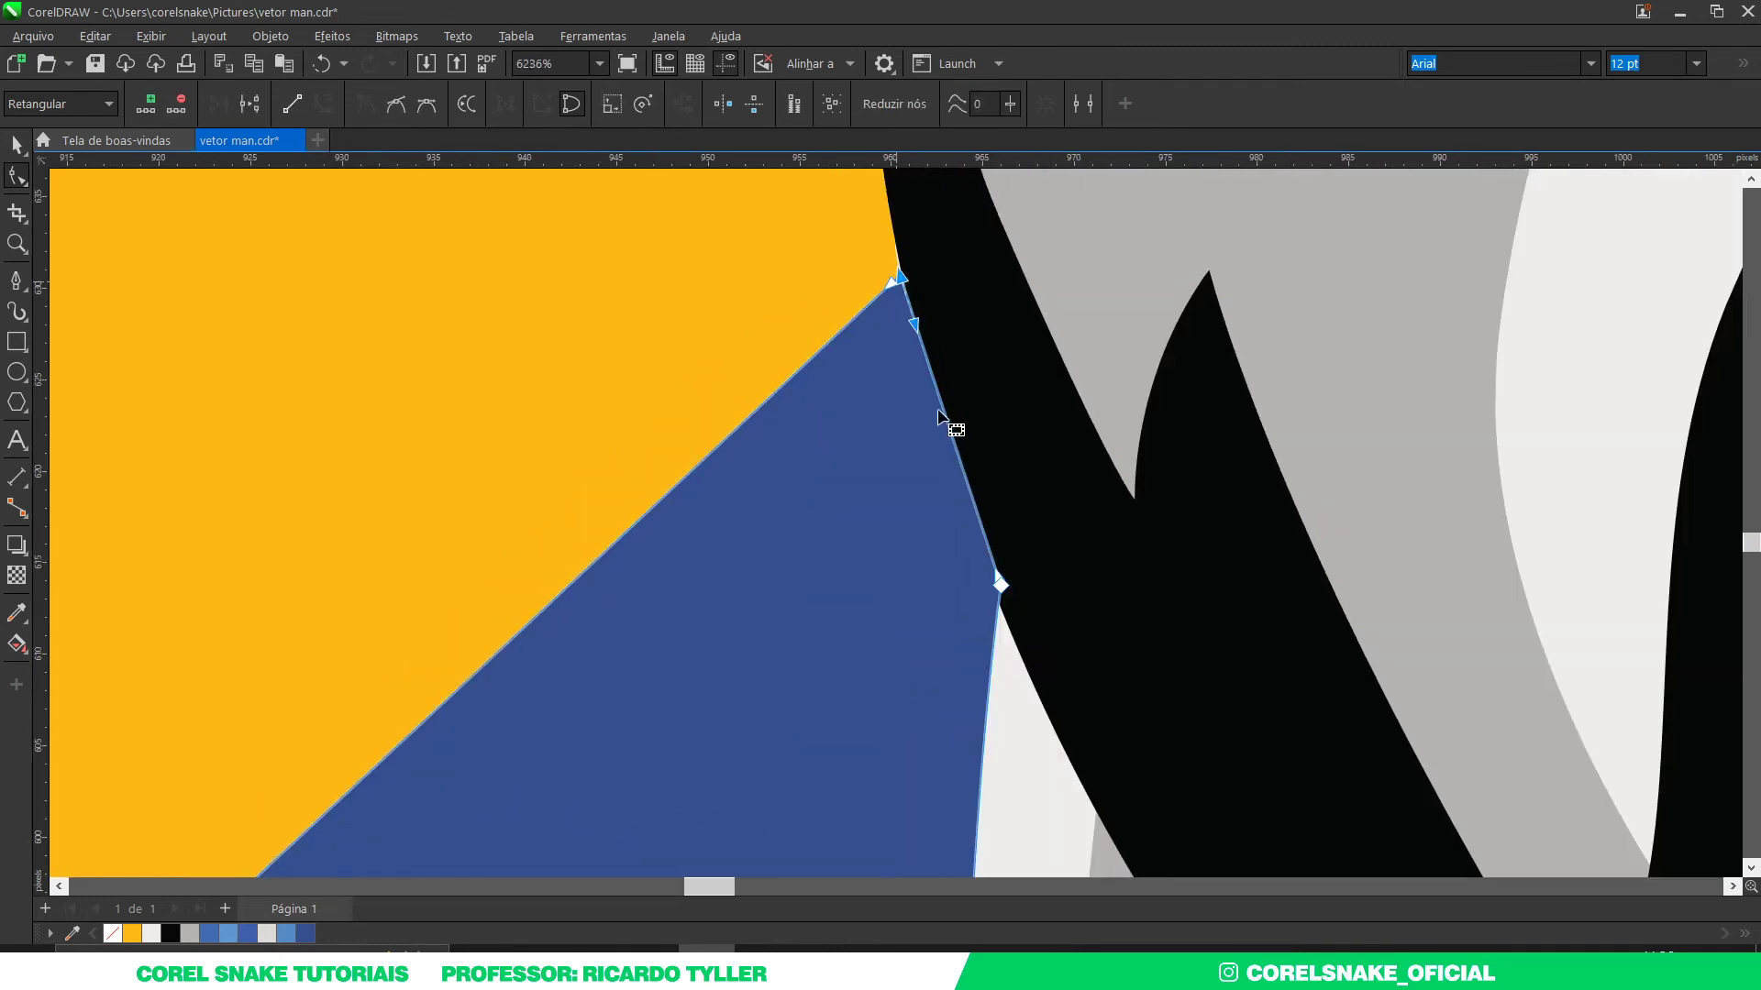
right_click(952, 408)
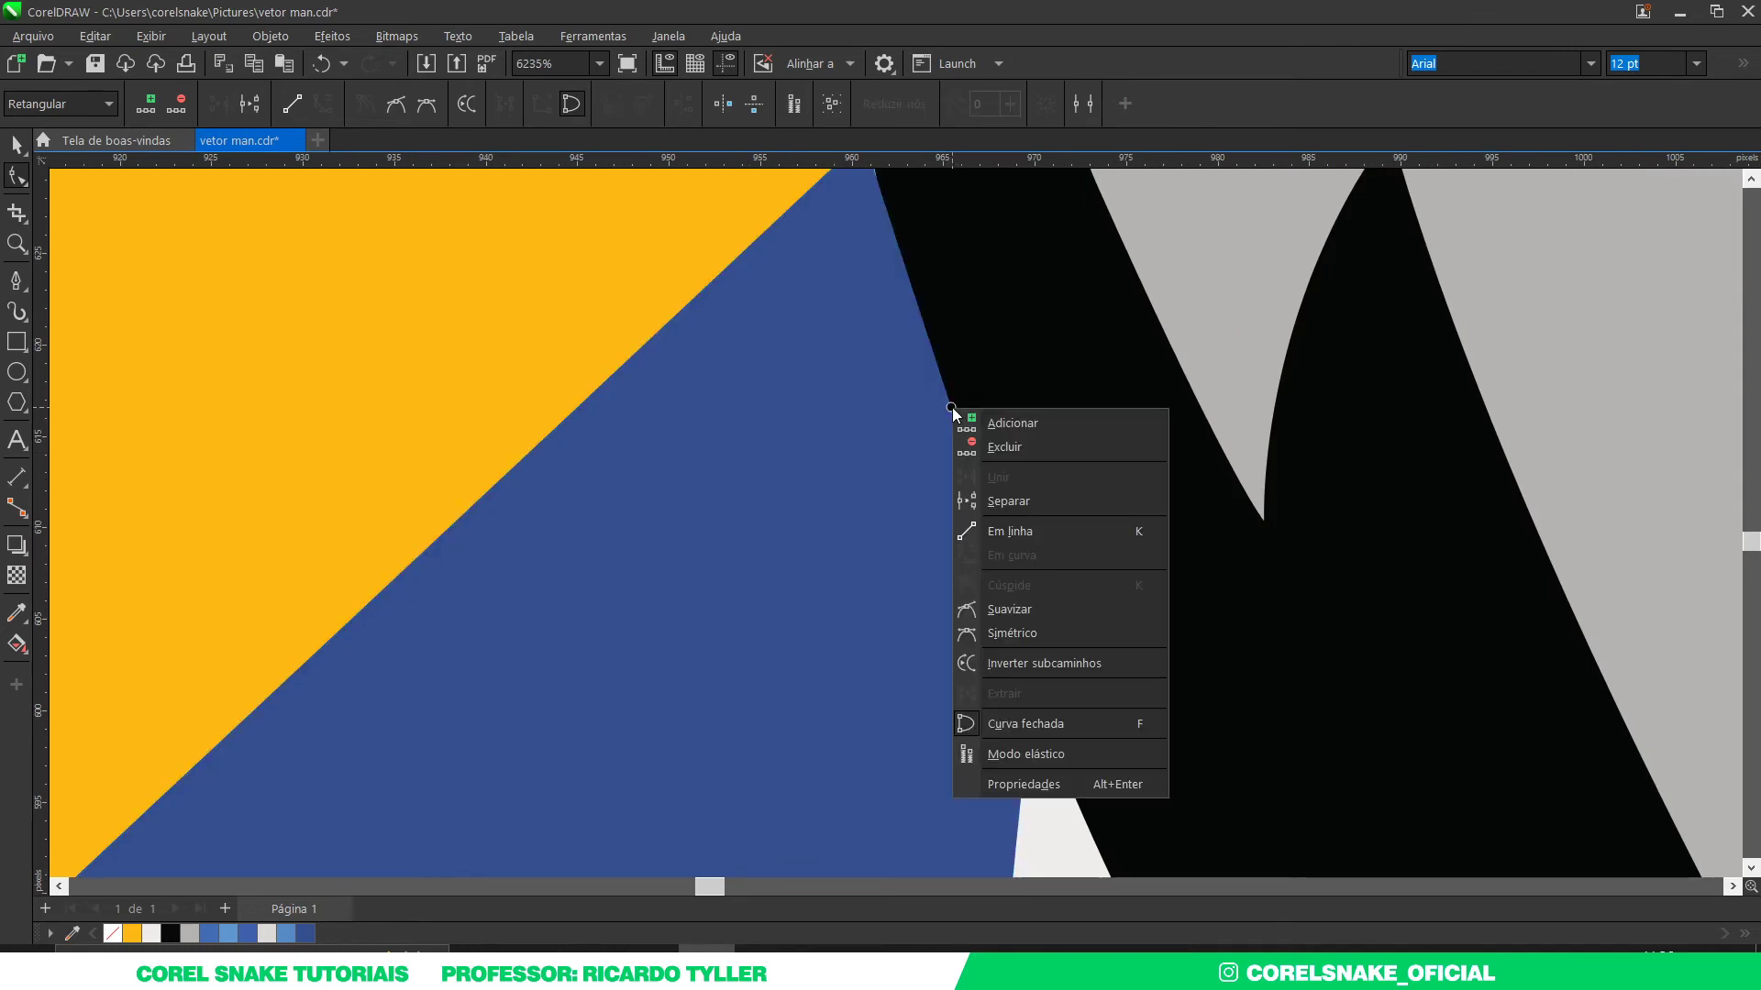
left_click(935, 431)
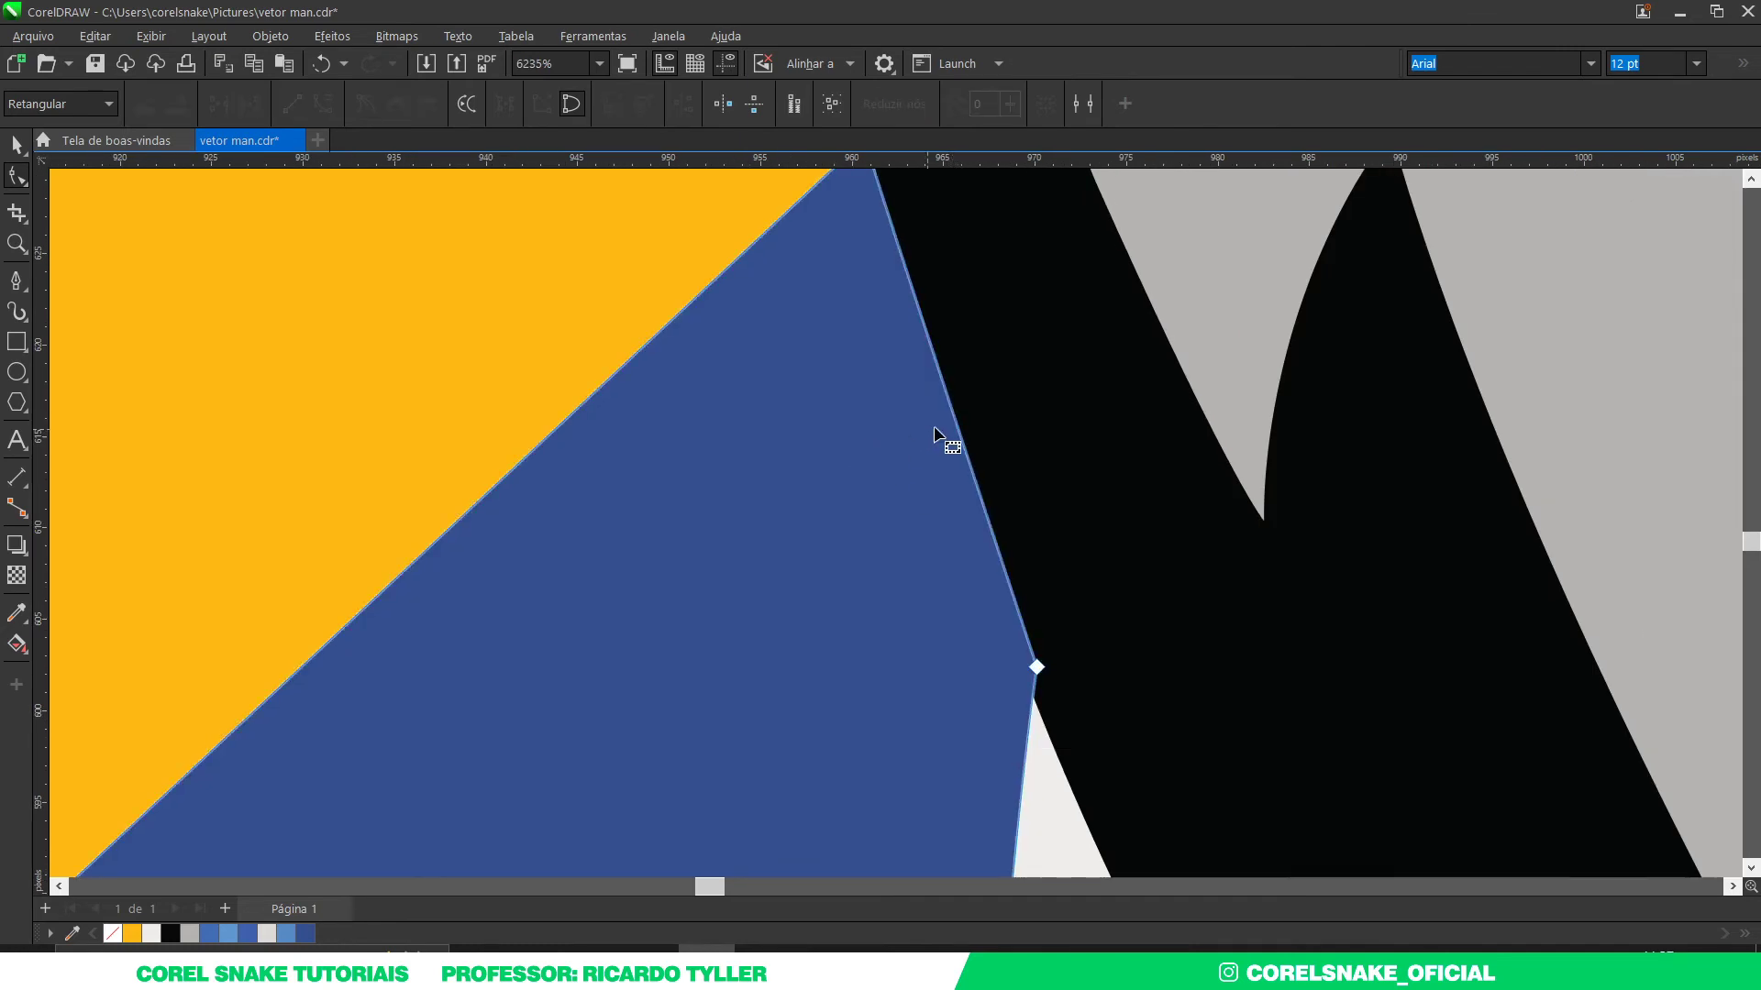
left_click_drag(951, 414, 937, 422)
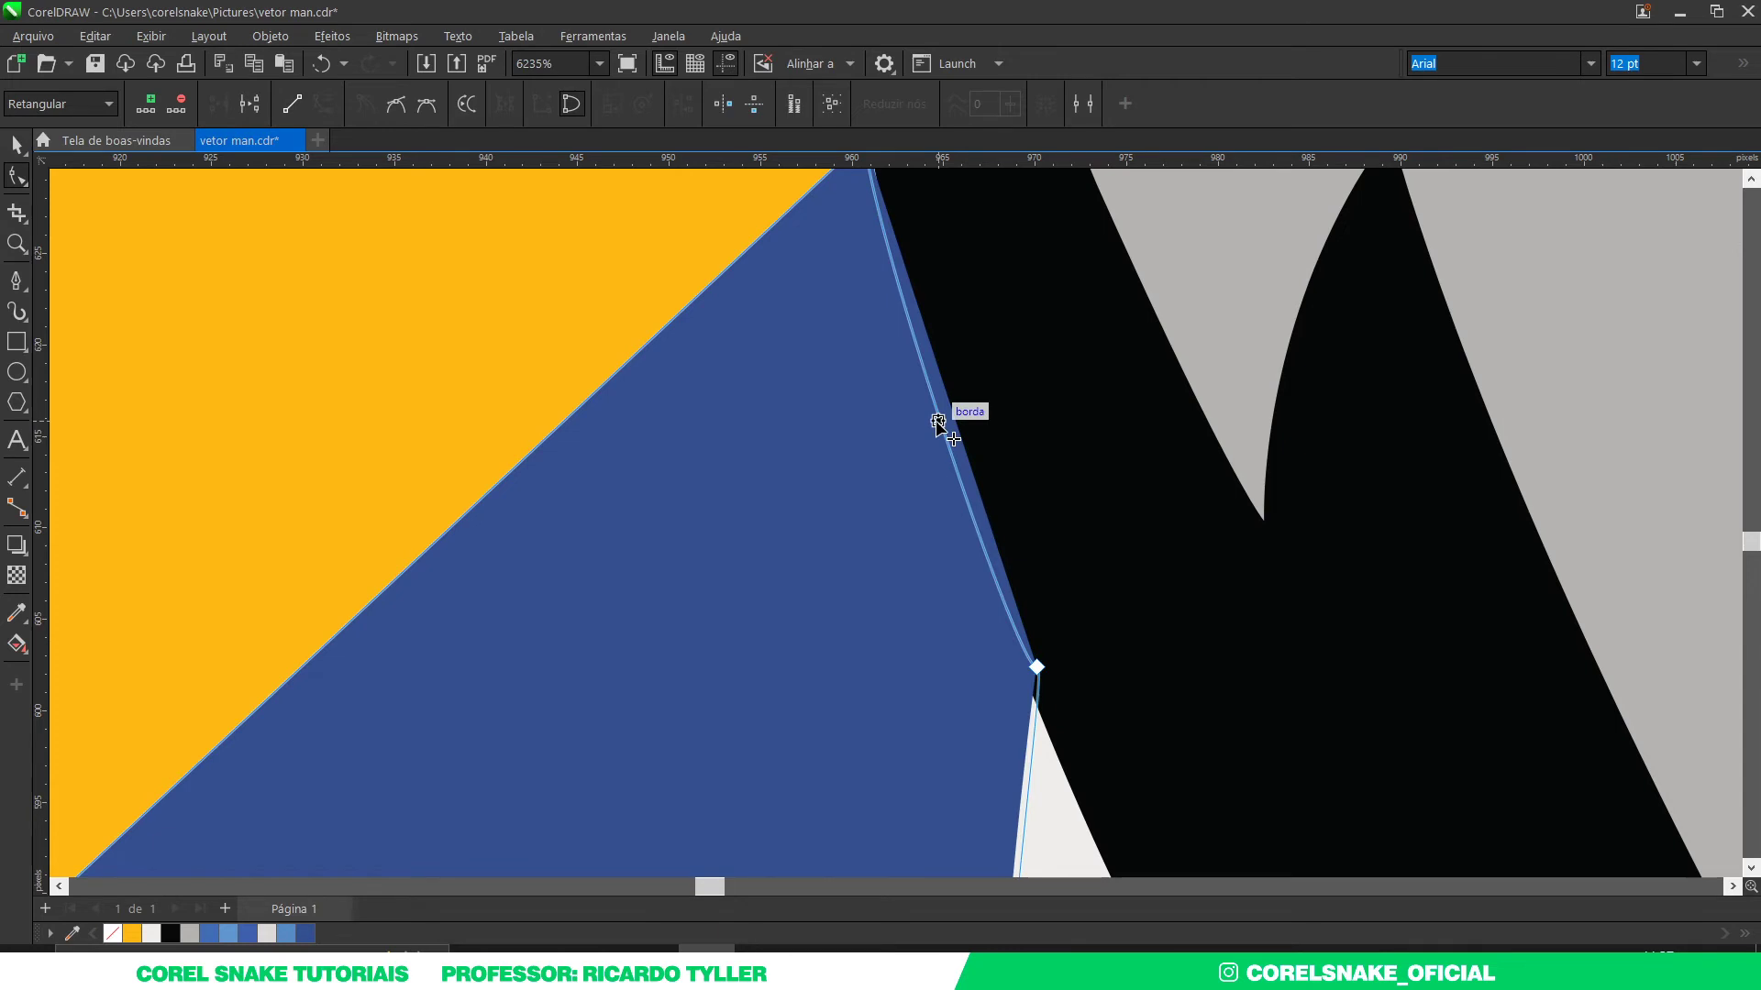
scroll(963, 512, "down", 3)
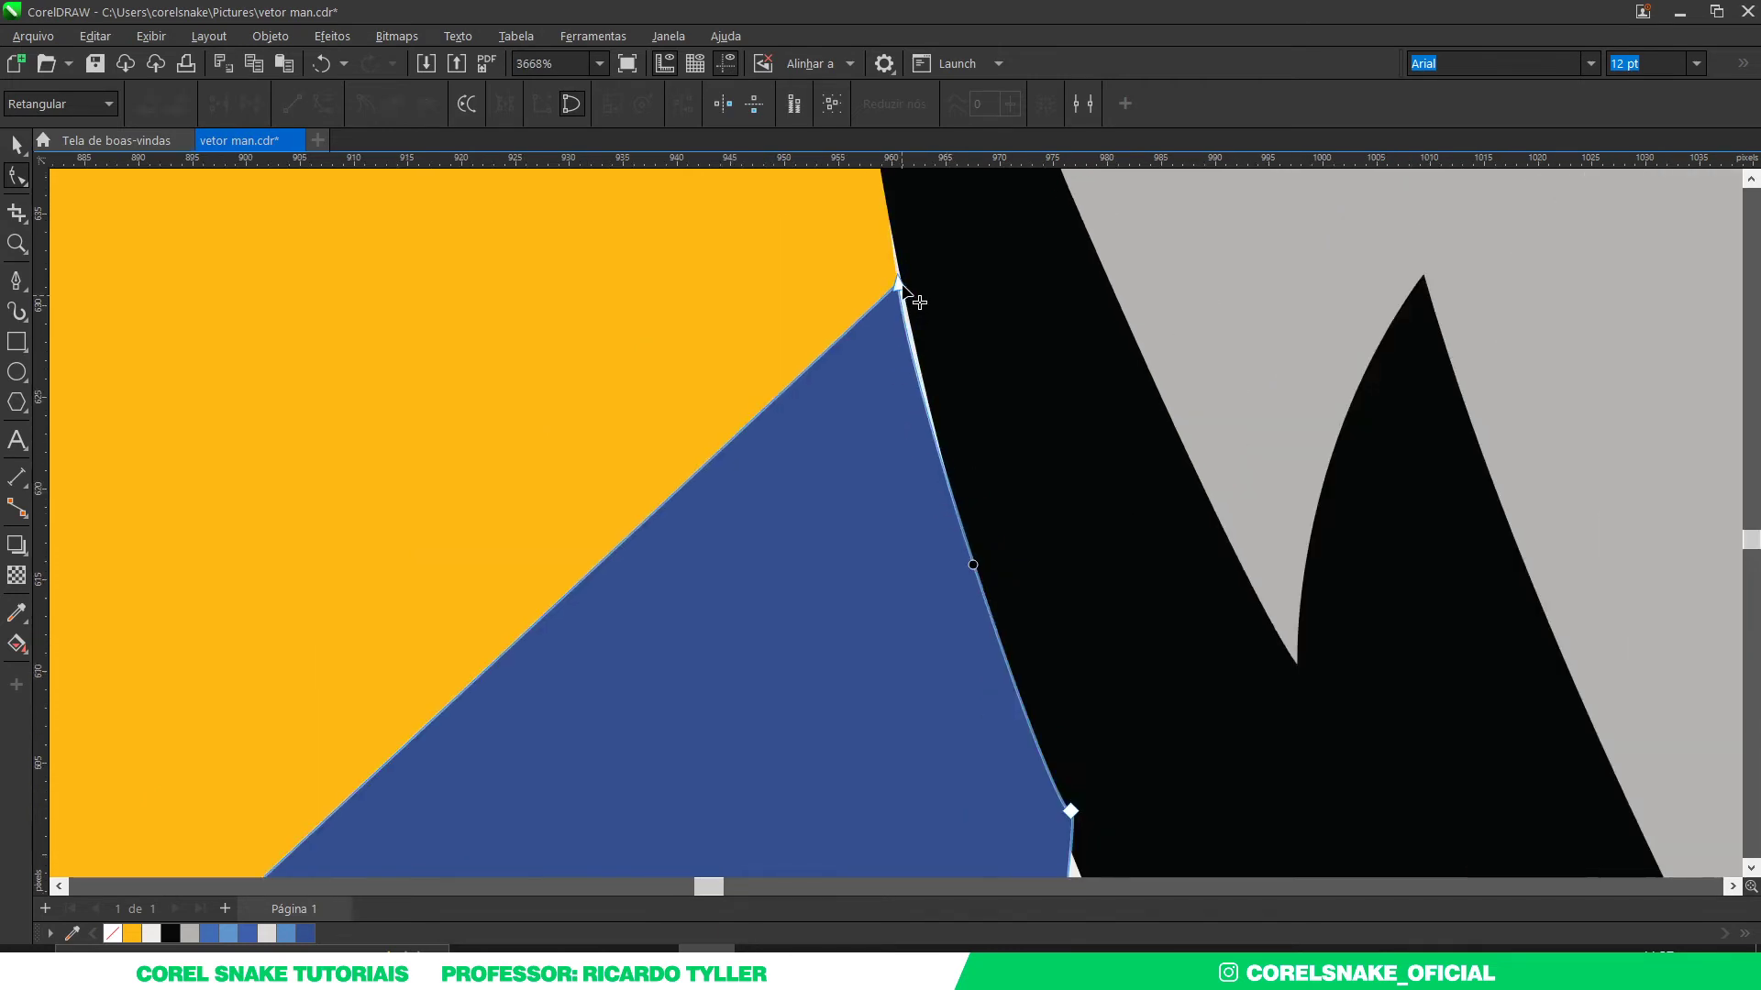
scroll(915, 298, "up", 5)
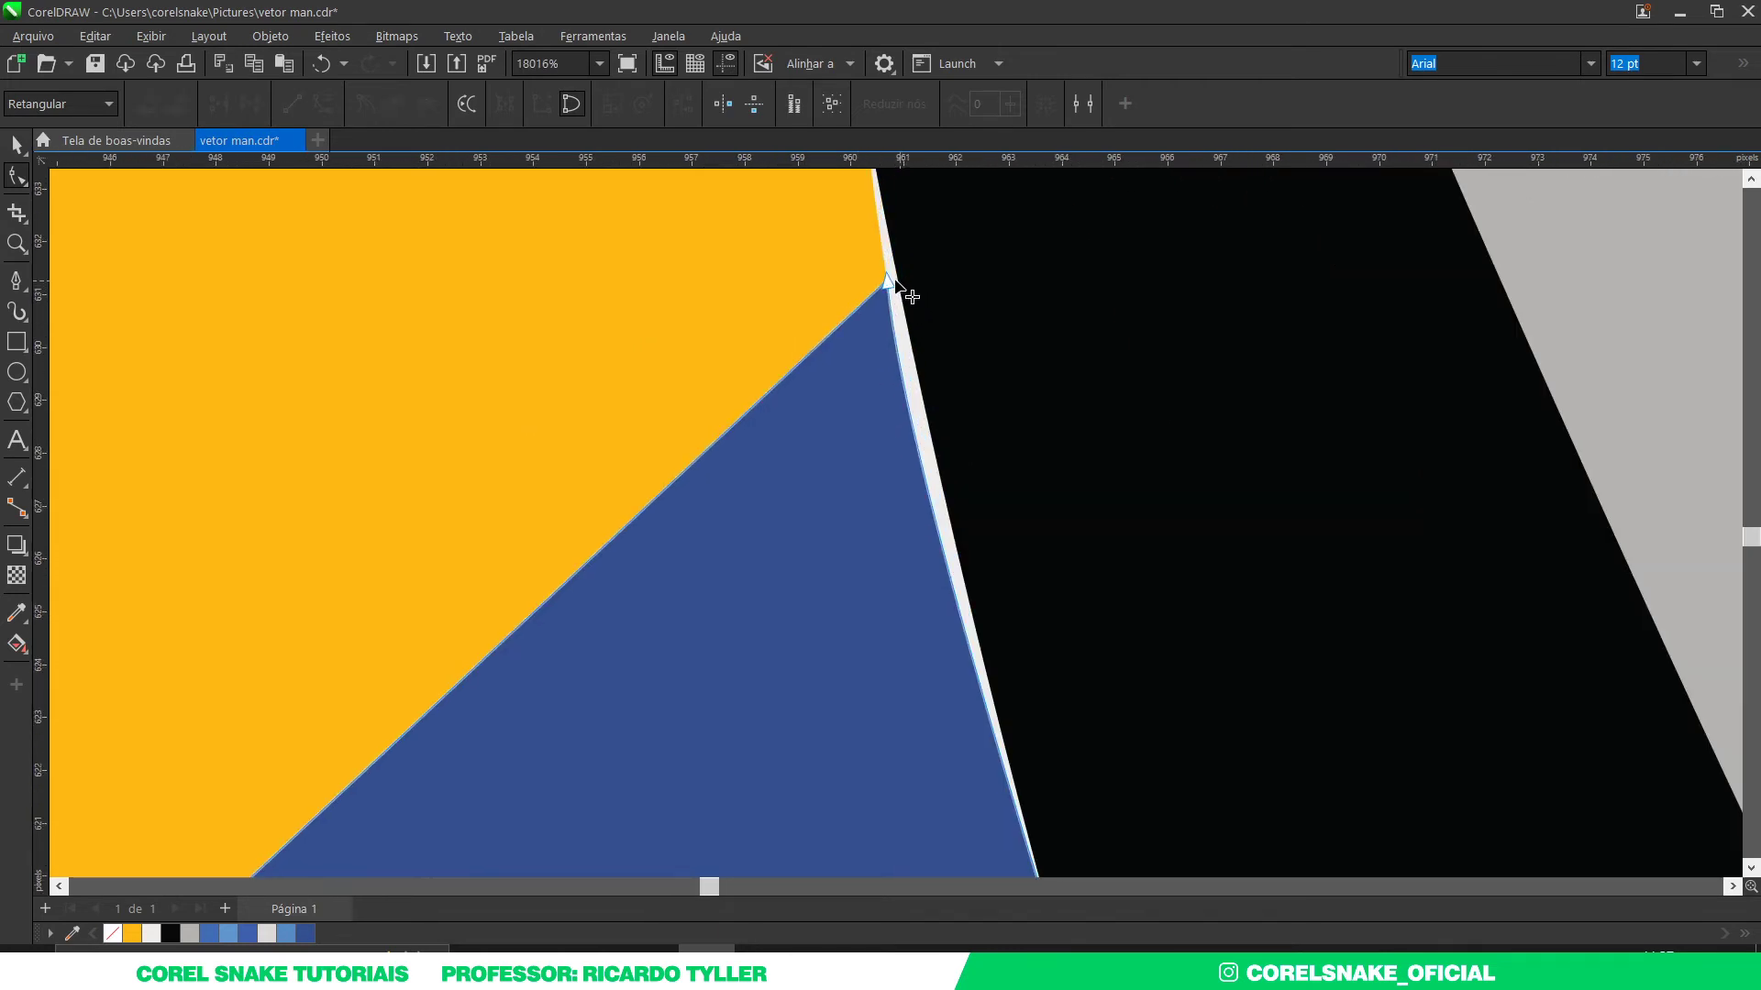
left_click(913, 361)
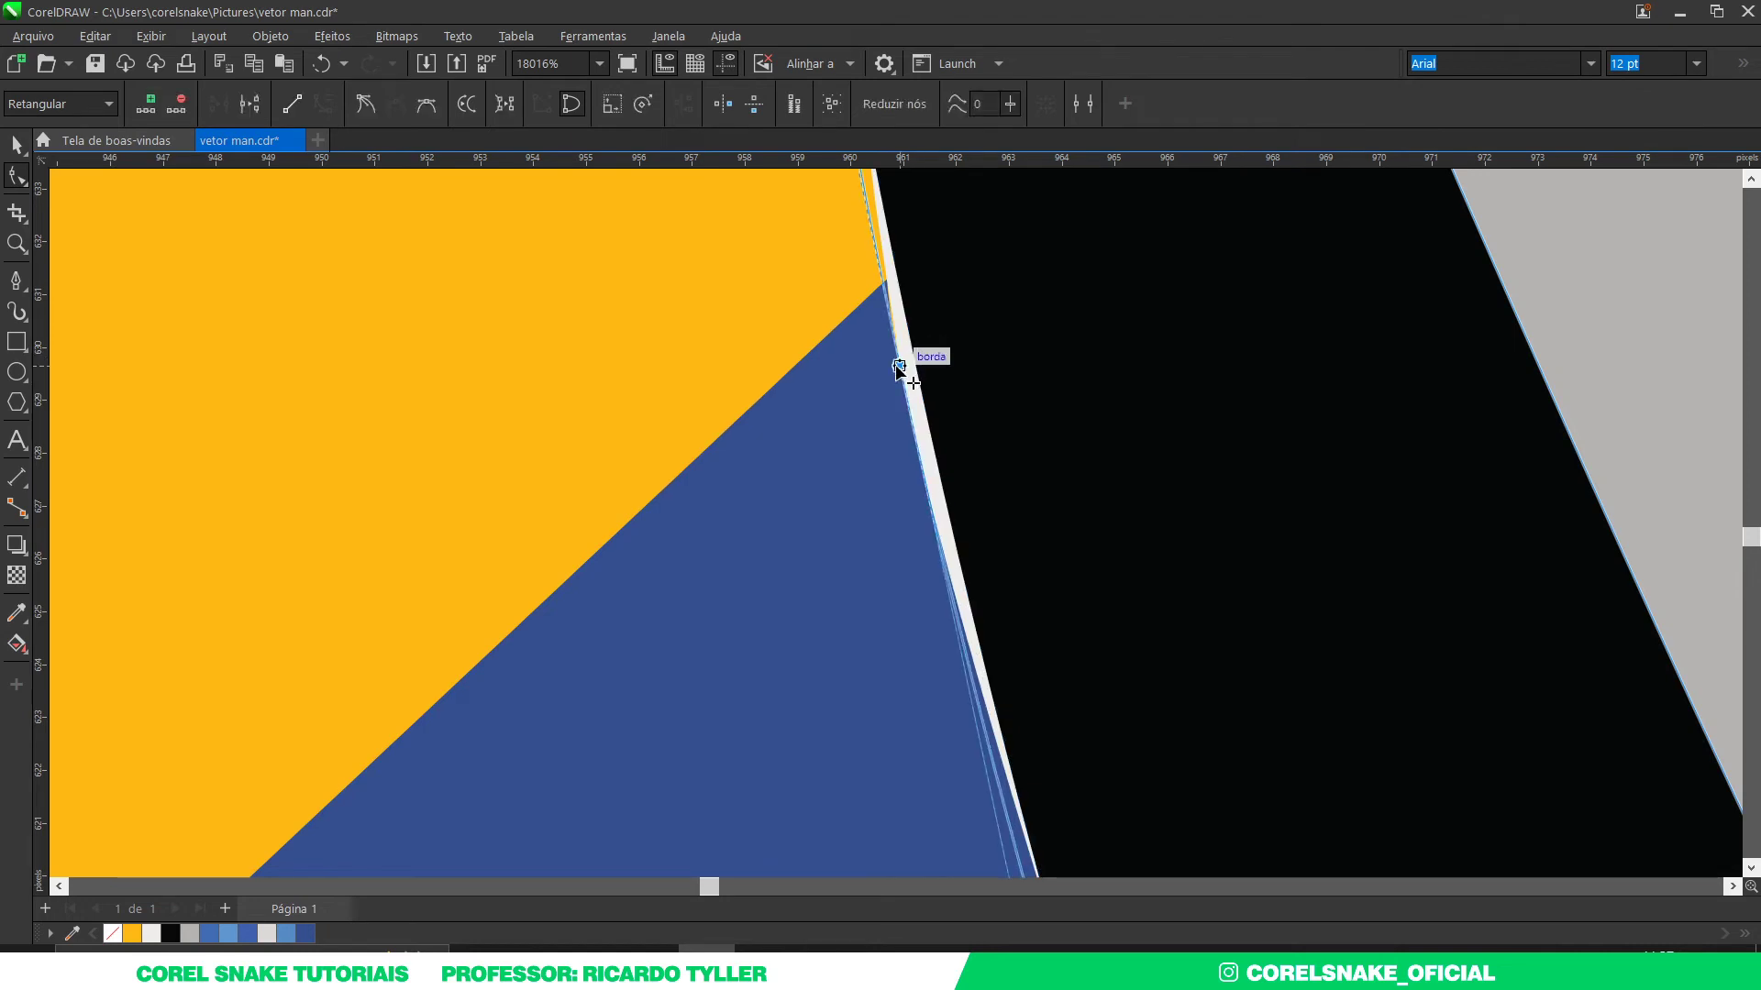
scroll(901, 364, "down", 3)
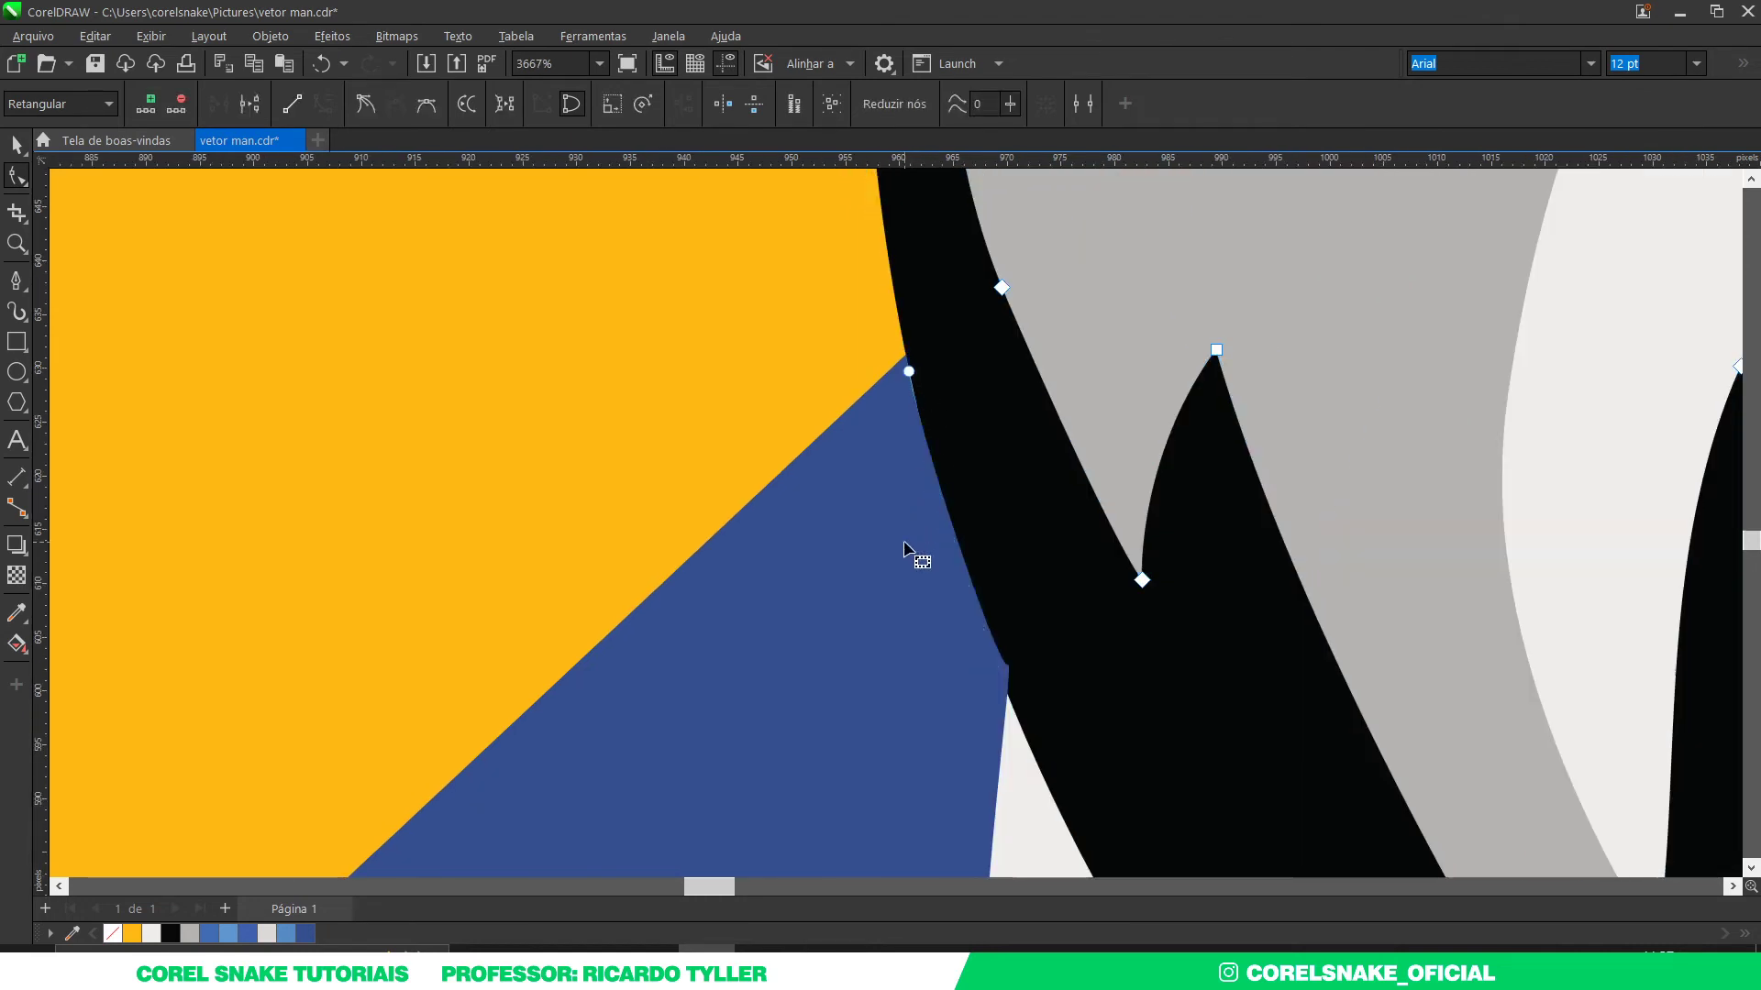
left_click_drag(915, 558, 1018, 689)
scroll(1002, 676, "up", 2)
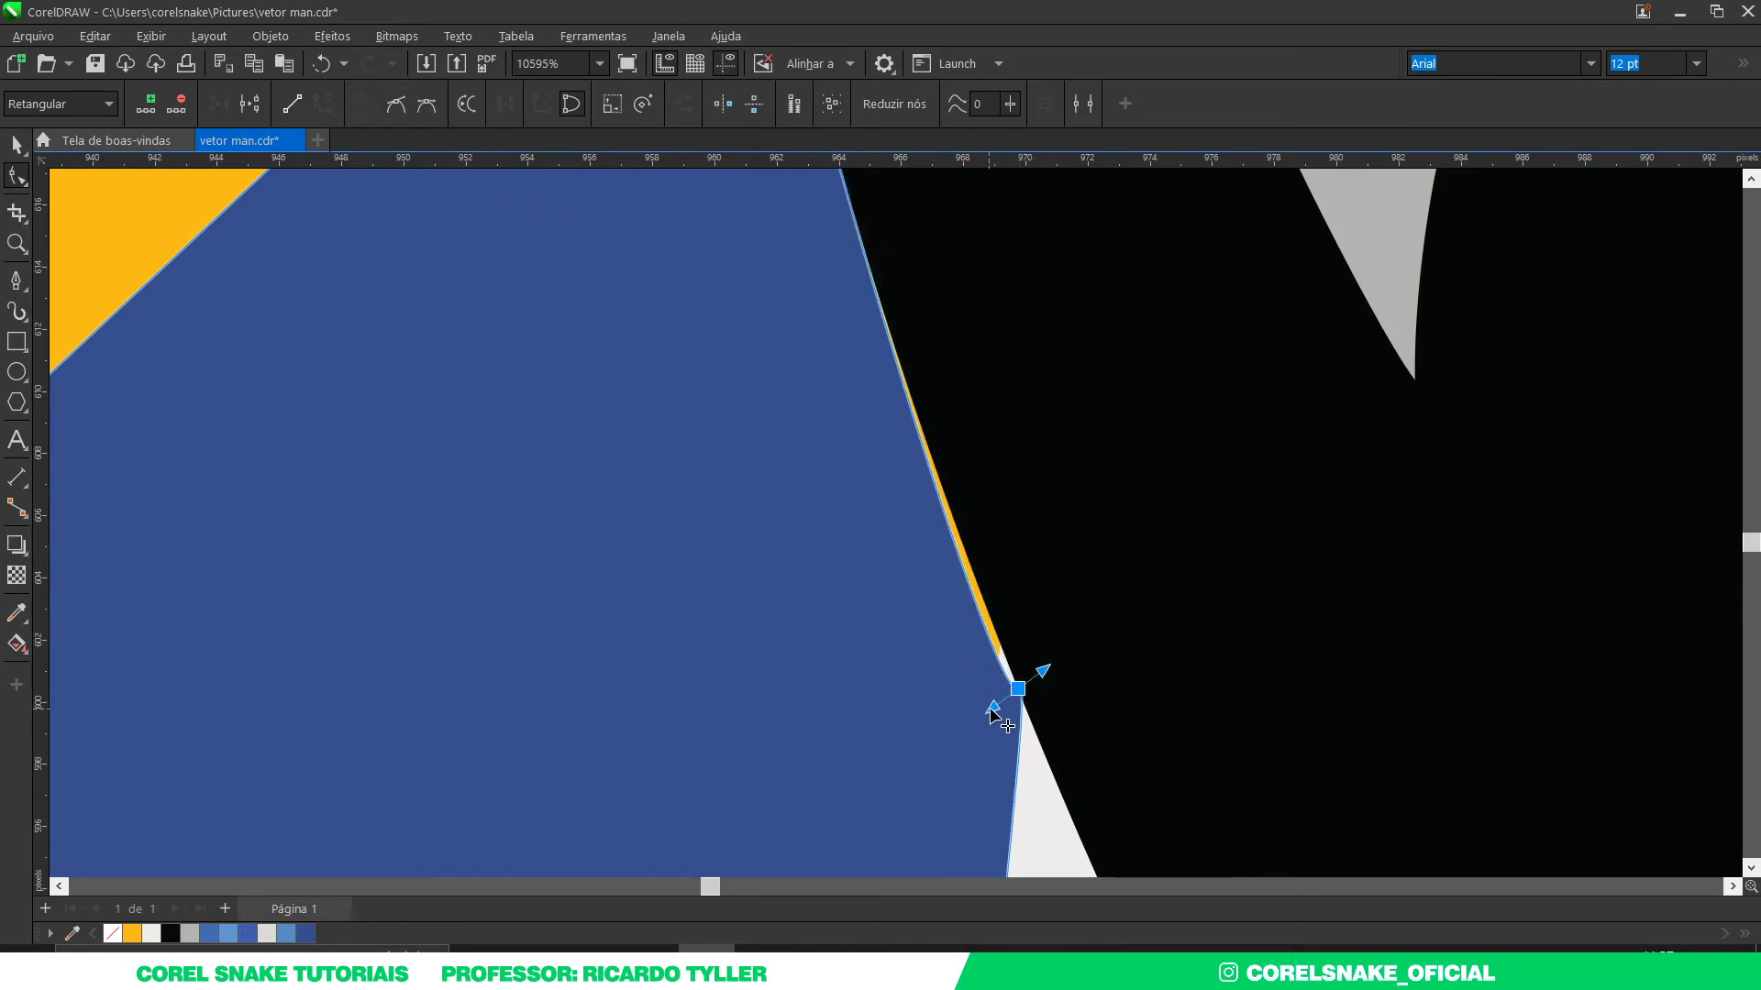
left_click_drag(993, 709, 987, 631)
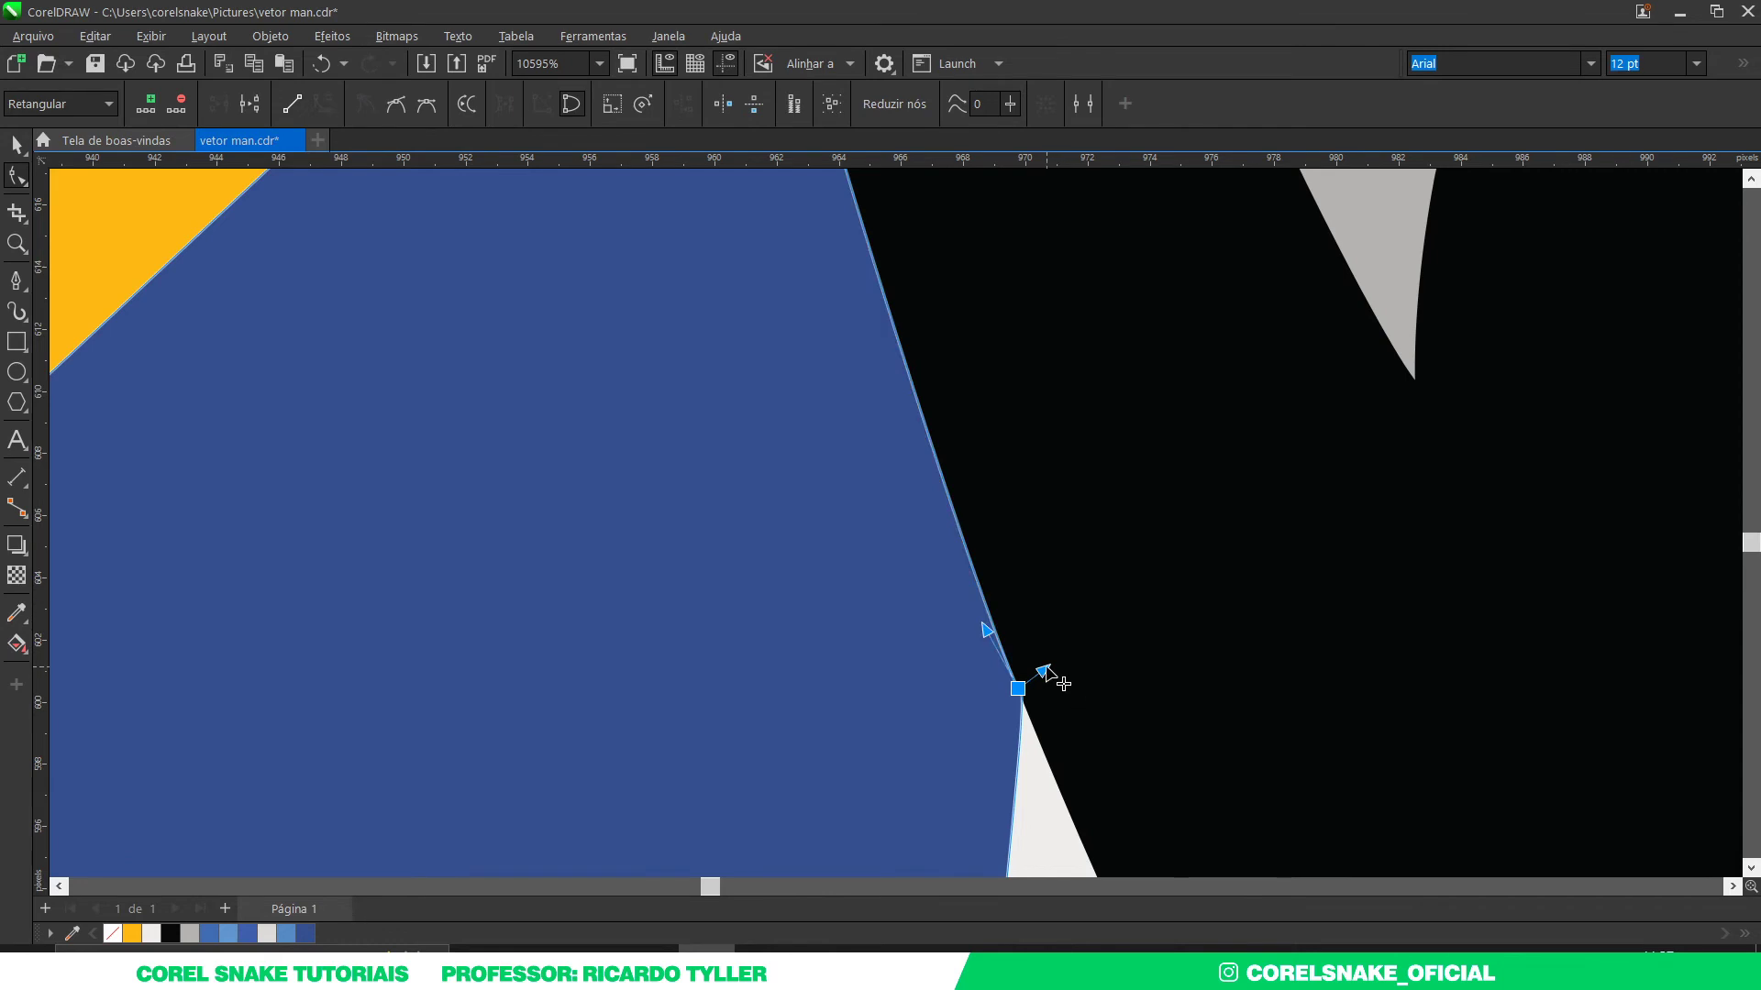
scroll(1047, 670, "down", 3)
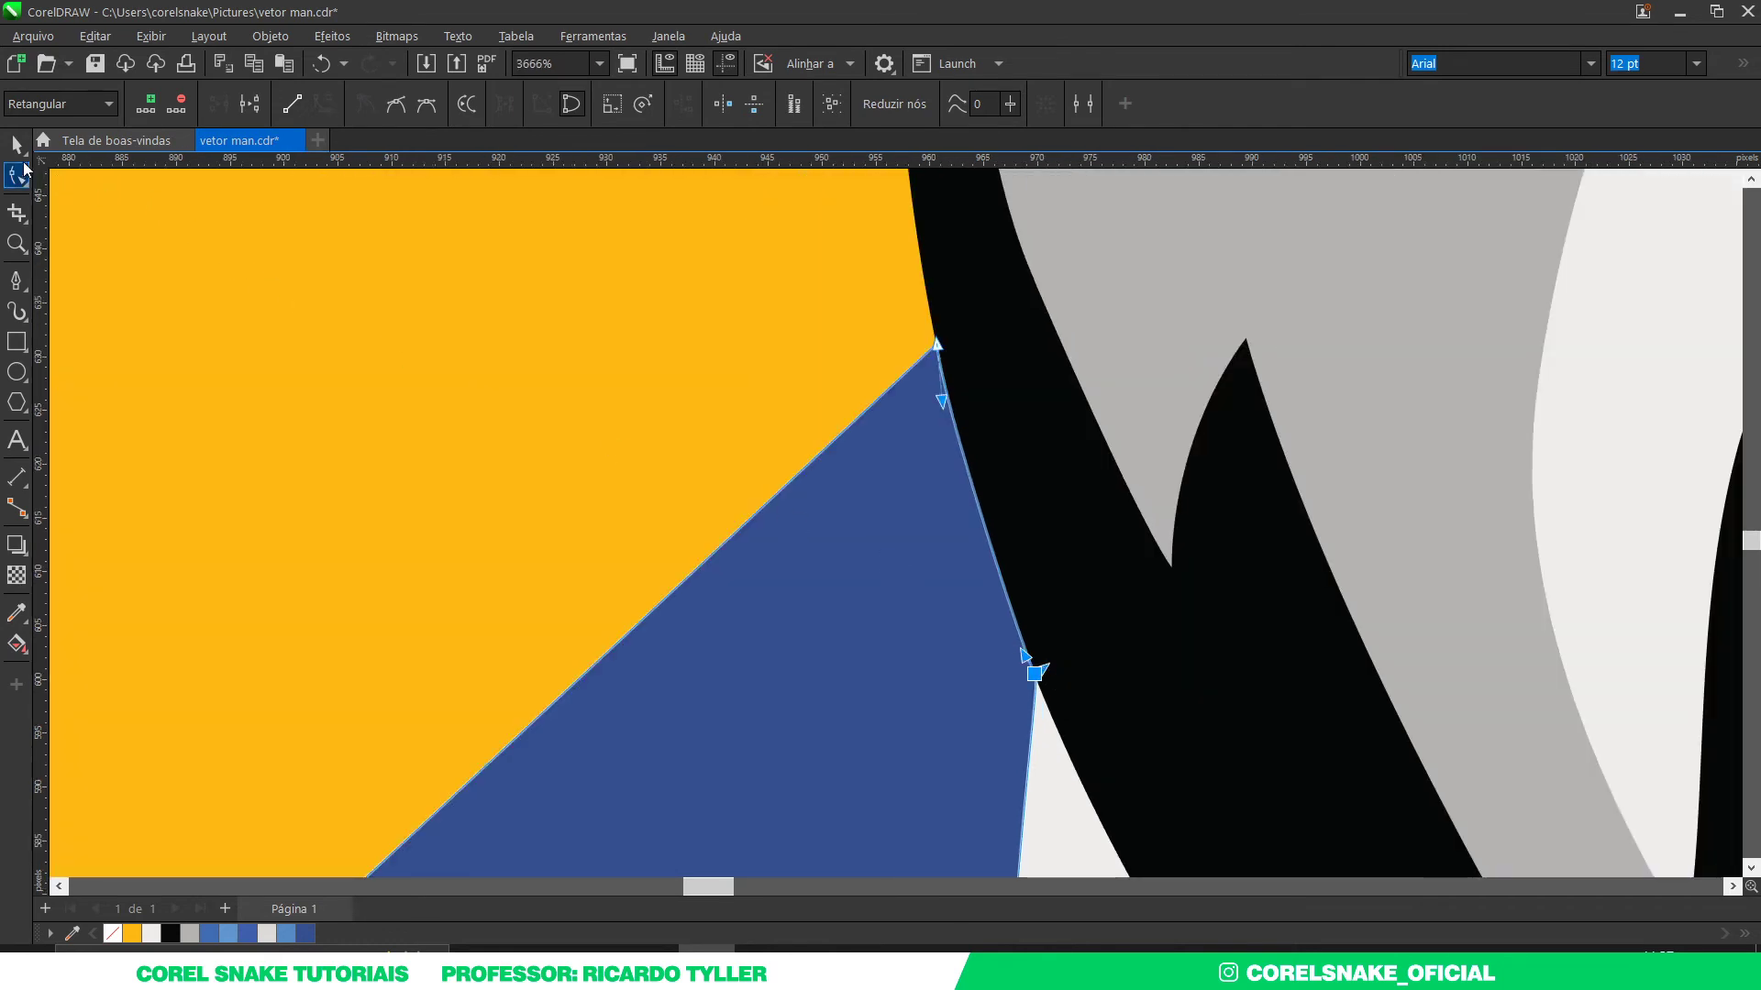
left_click(16, 144)
Step: Drag the jacket's top node down onto the beard edge, removing the yellow sliver
scroll(936, 510, "down", 2)
scroll(945, 477, "down", 3)
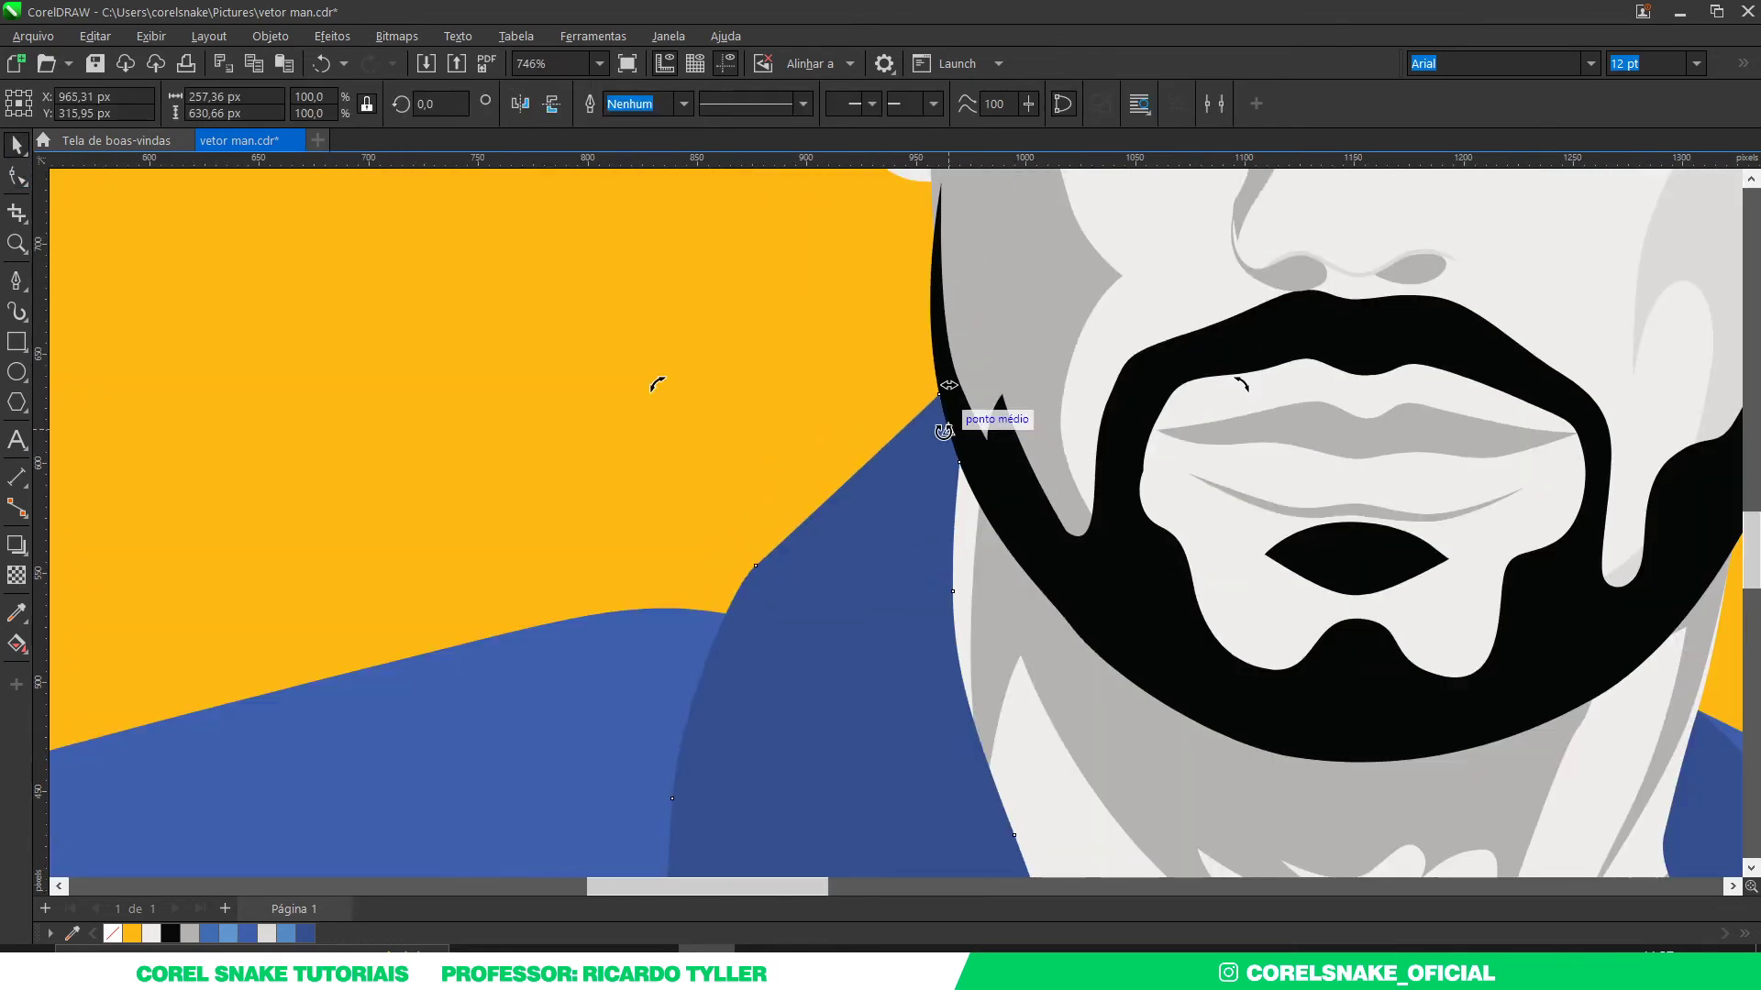
scroll(949, 449, "down", 3)
scroll(955, 431, "up", 3)
scroll(1069, 283, "up", 4)
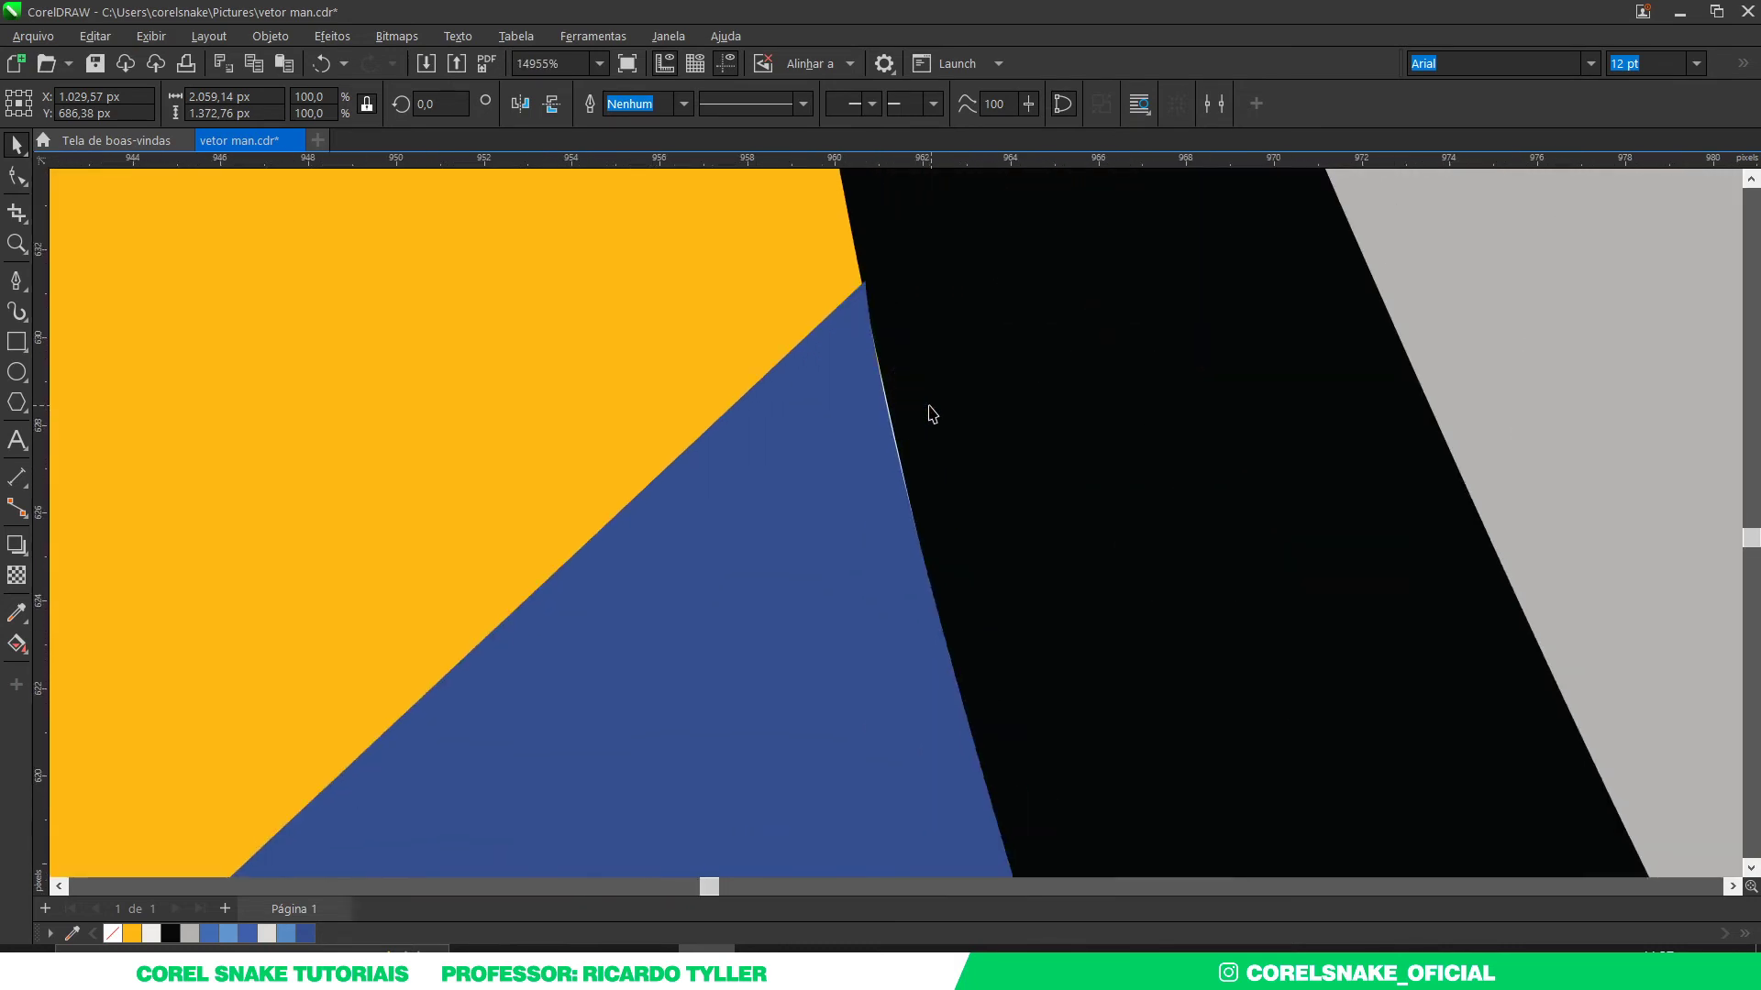
scroll(931, 405, "up", 3)
scroll(881, 424, "up", 1)
scroll(854, 480, "down", 2)
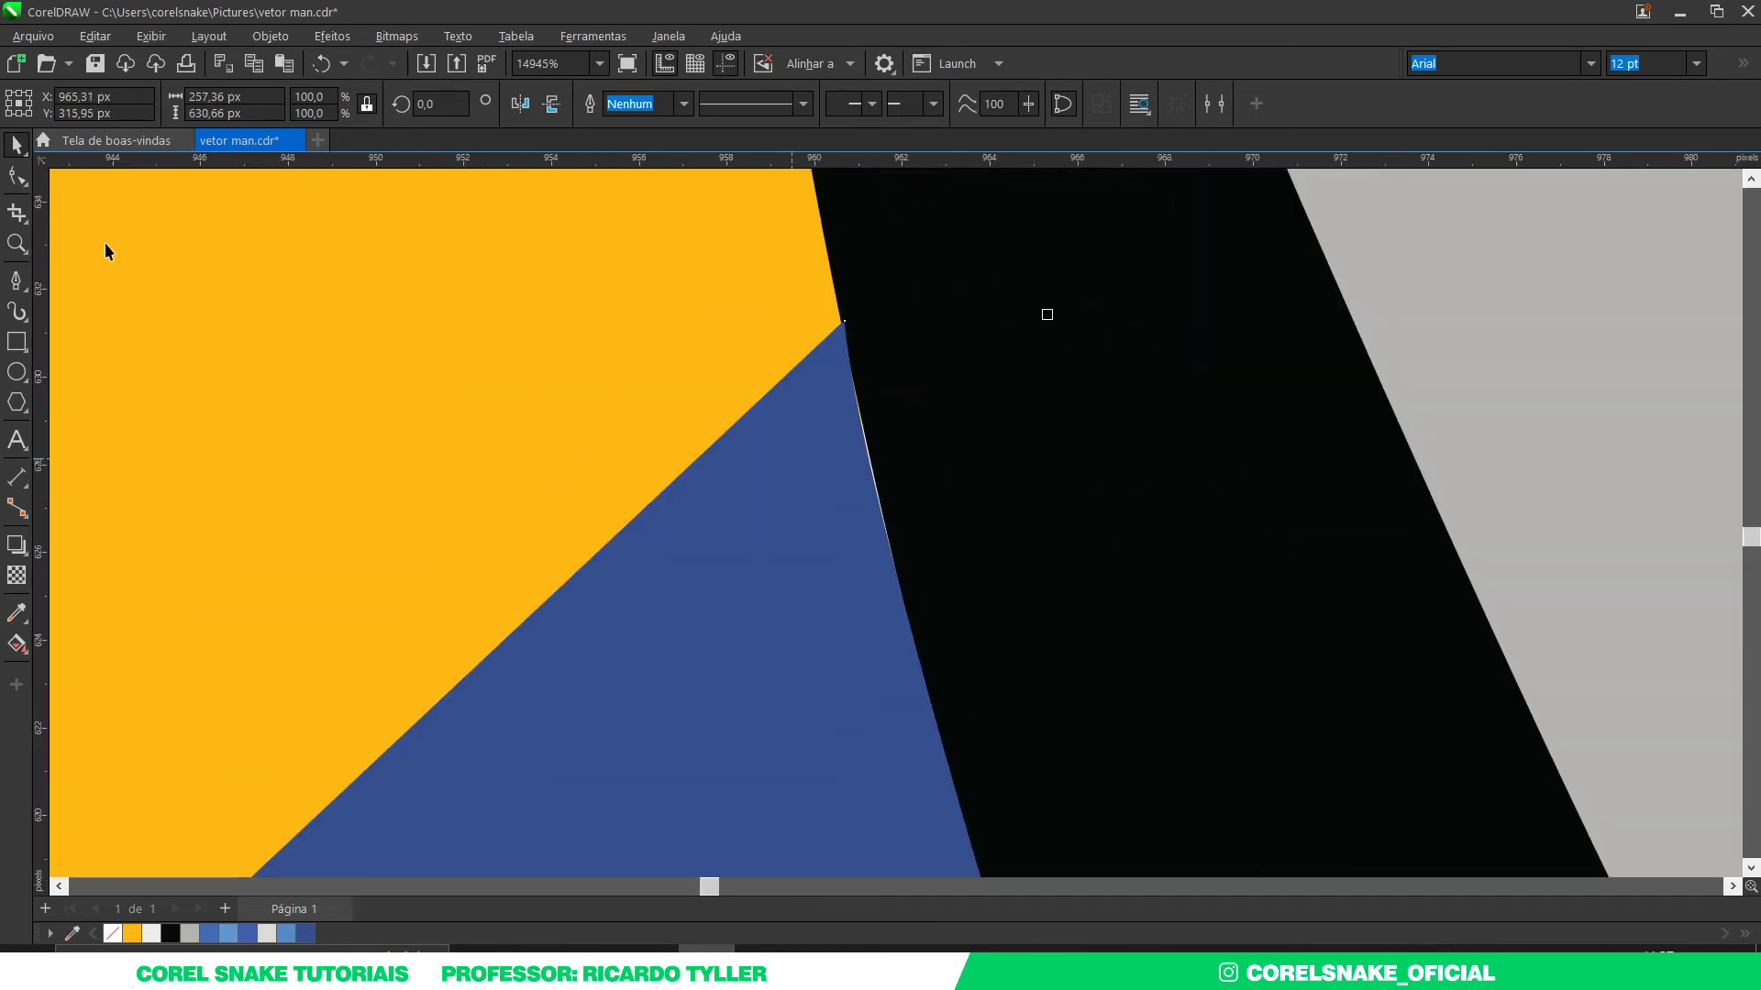
left_click(25, 184)
scroll(1014, 267, "up", 2)
scroll(1008, 261, "up", 2)
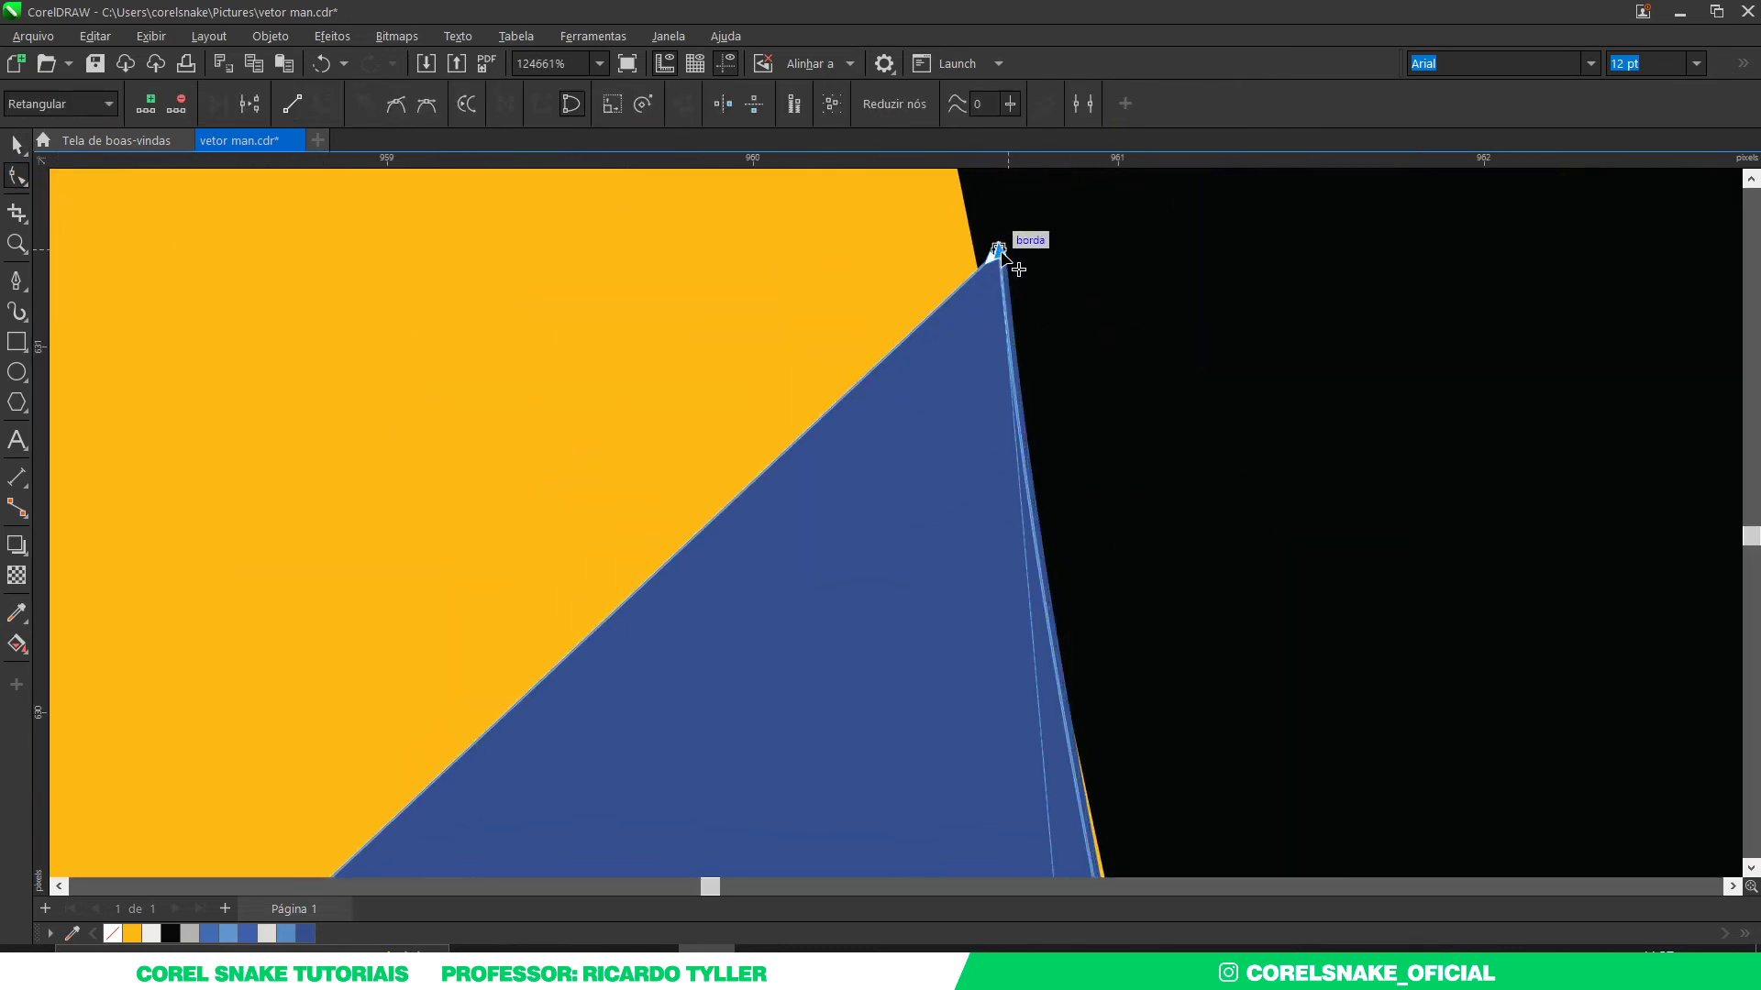
mouse_move(996, 261)
left_mouse_down()
mouse_move(1016, 752)
mouse_move(1024, 543)
left_mouse_up()
scroll(1012, 570, "down", 3)
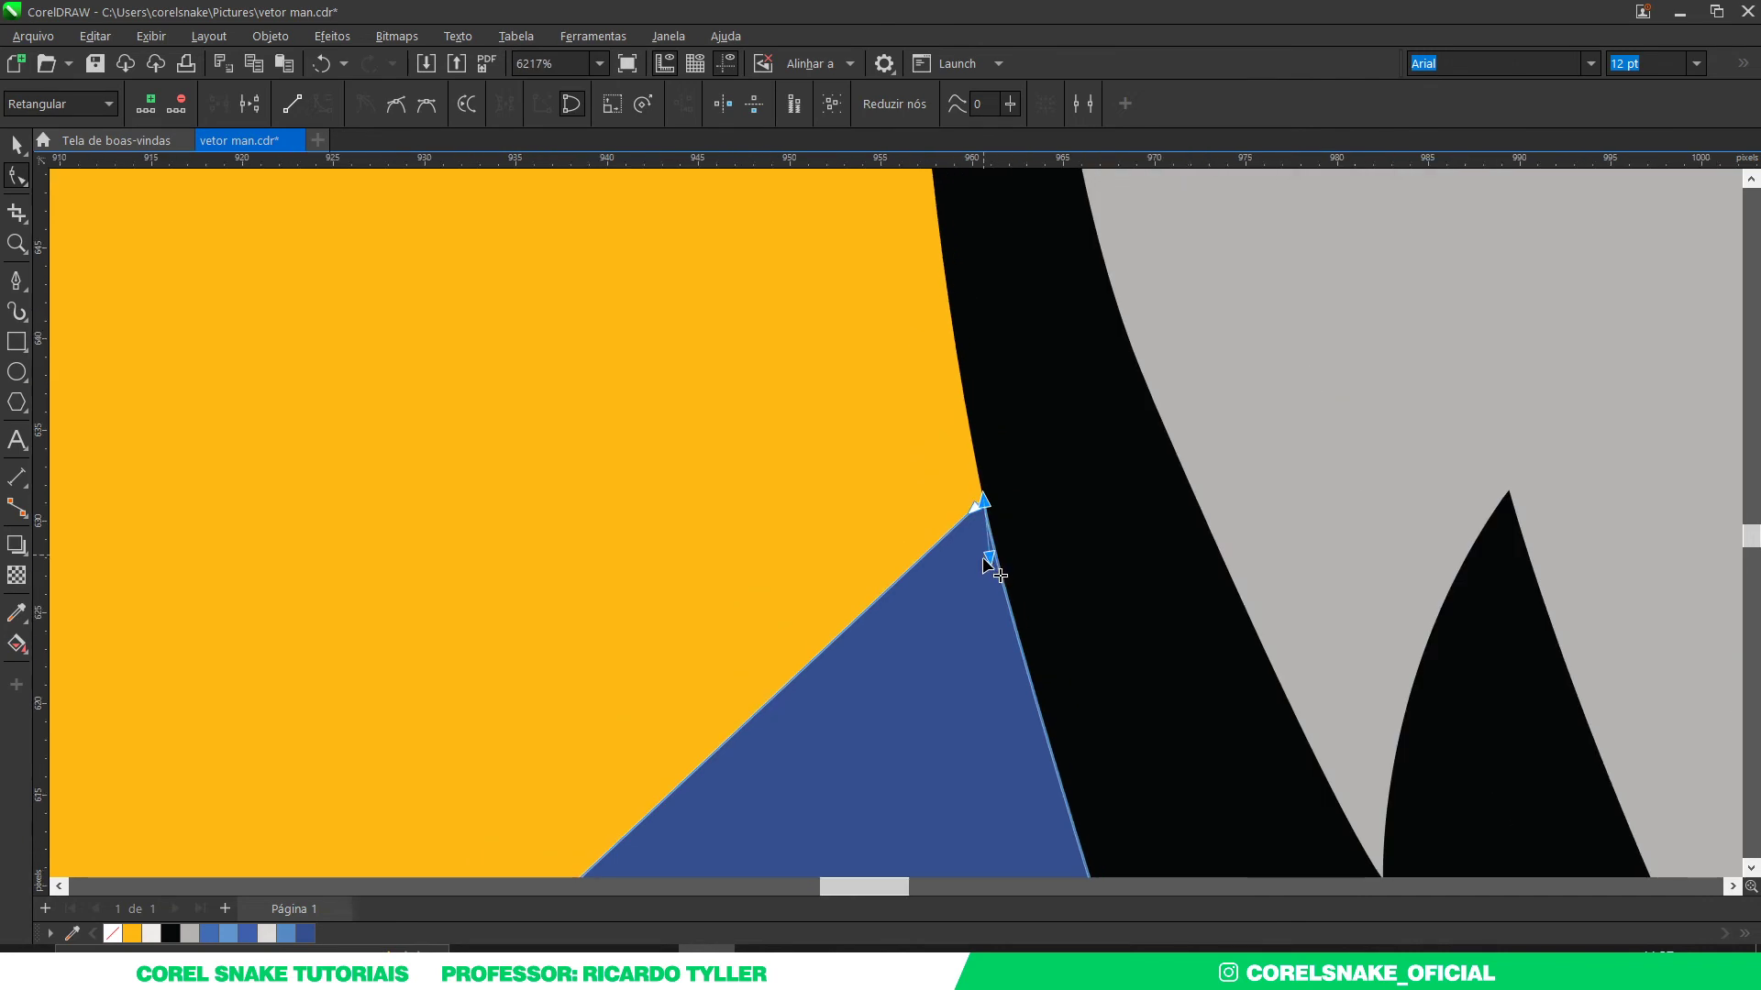
scroll(1015, 639, "down", 3)
scroll(1015, 639, "down", 1)
Step: Deselect the jacket, choose the Pen tool and zoom into the photo's shirt collar
left_click(16, 144)
scroll(836, 331, "down", 2)
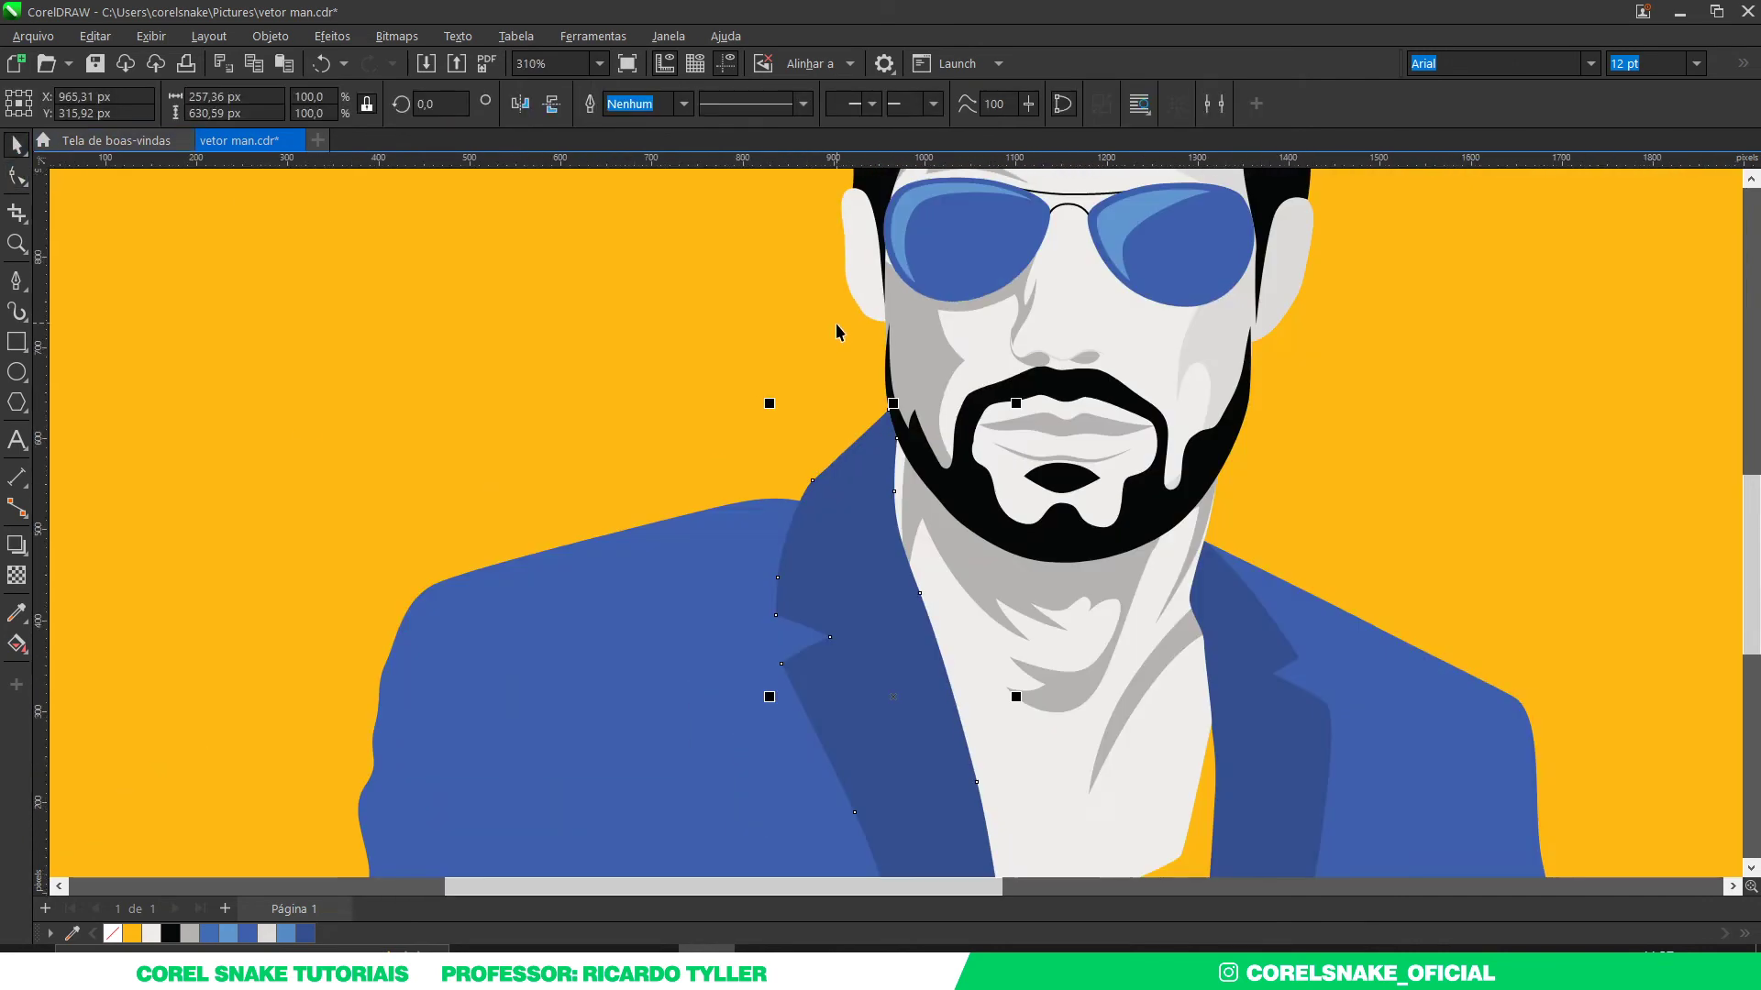
scroll(920, 433, "up", 1)
scroll(708, 587, "down", 2)
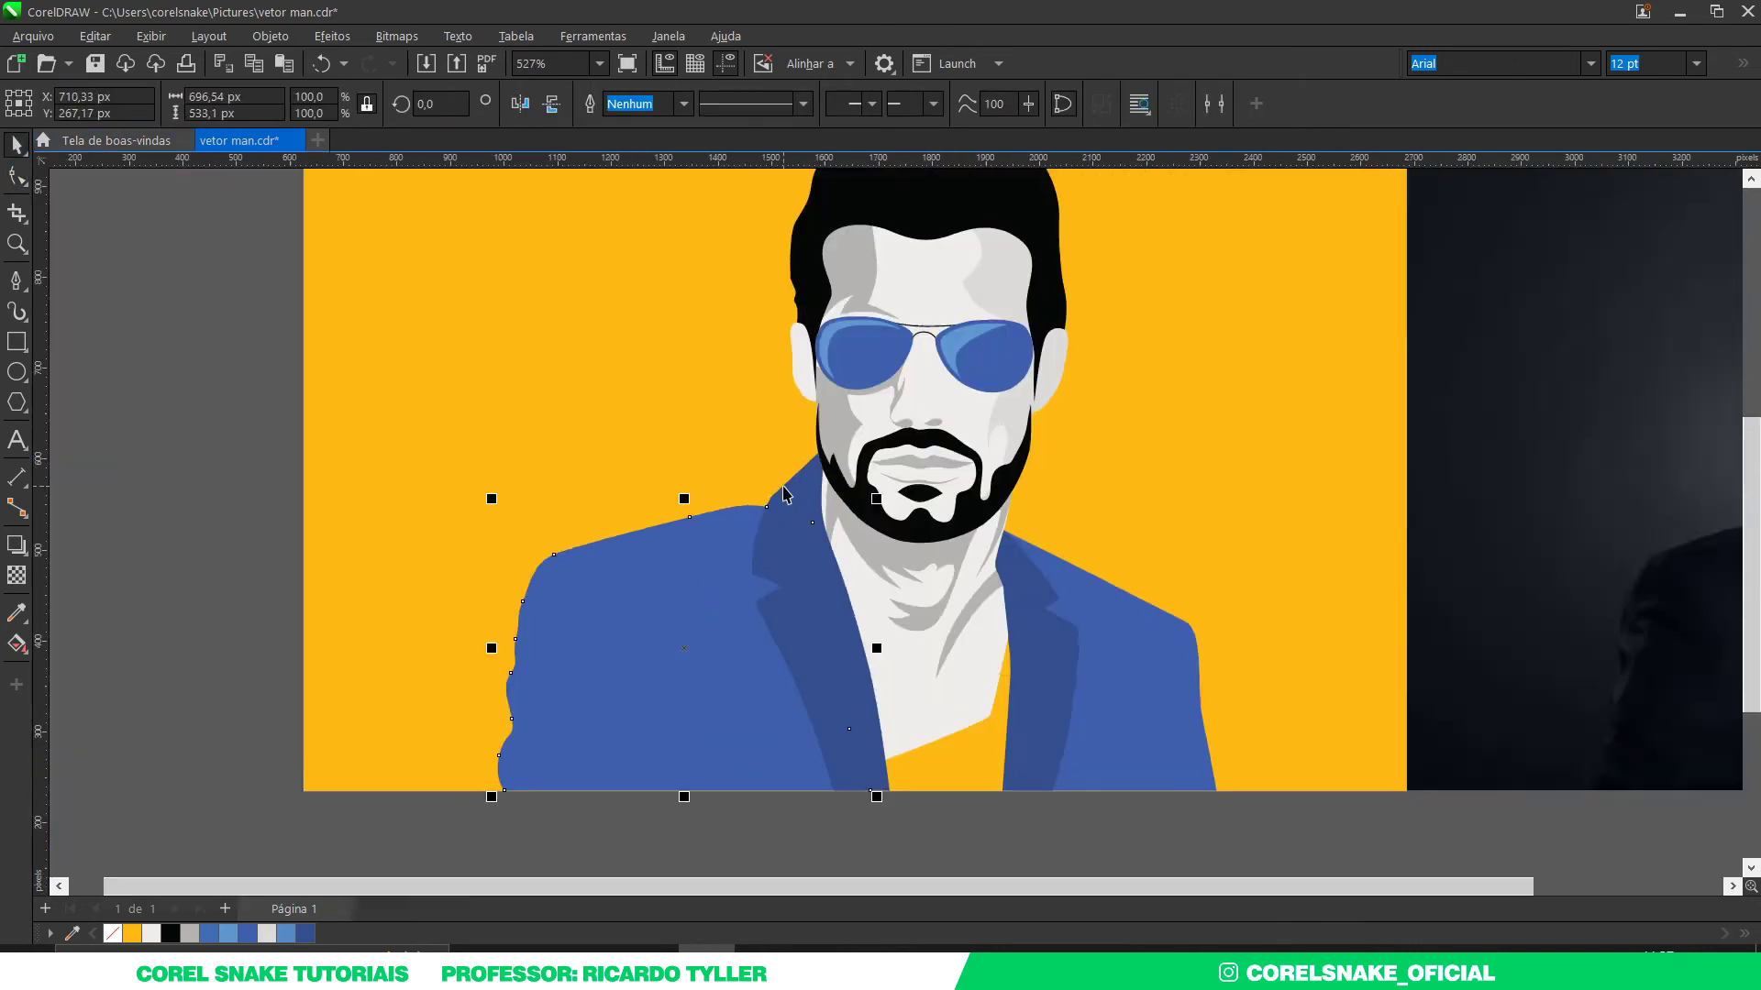
scroll(826, 642, "down", 1)
left_click(899, 704)
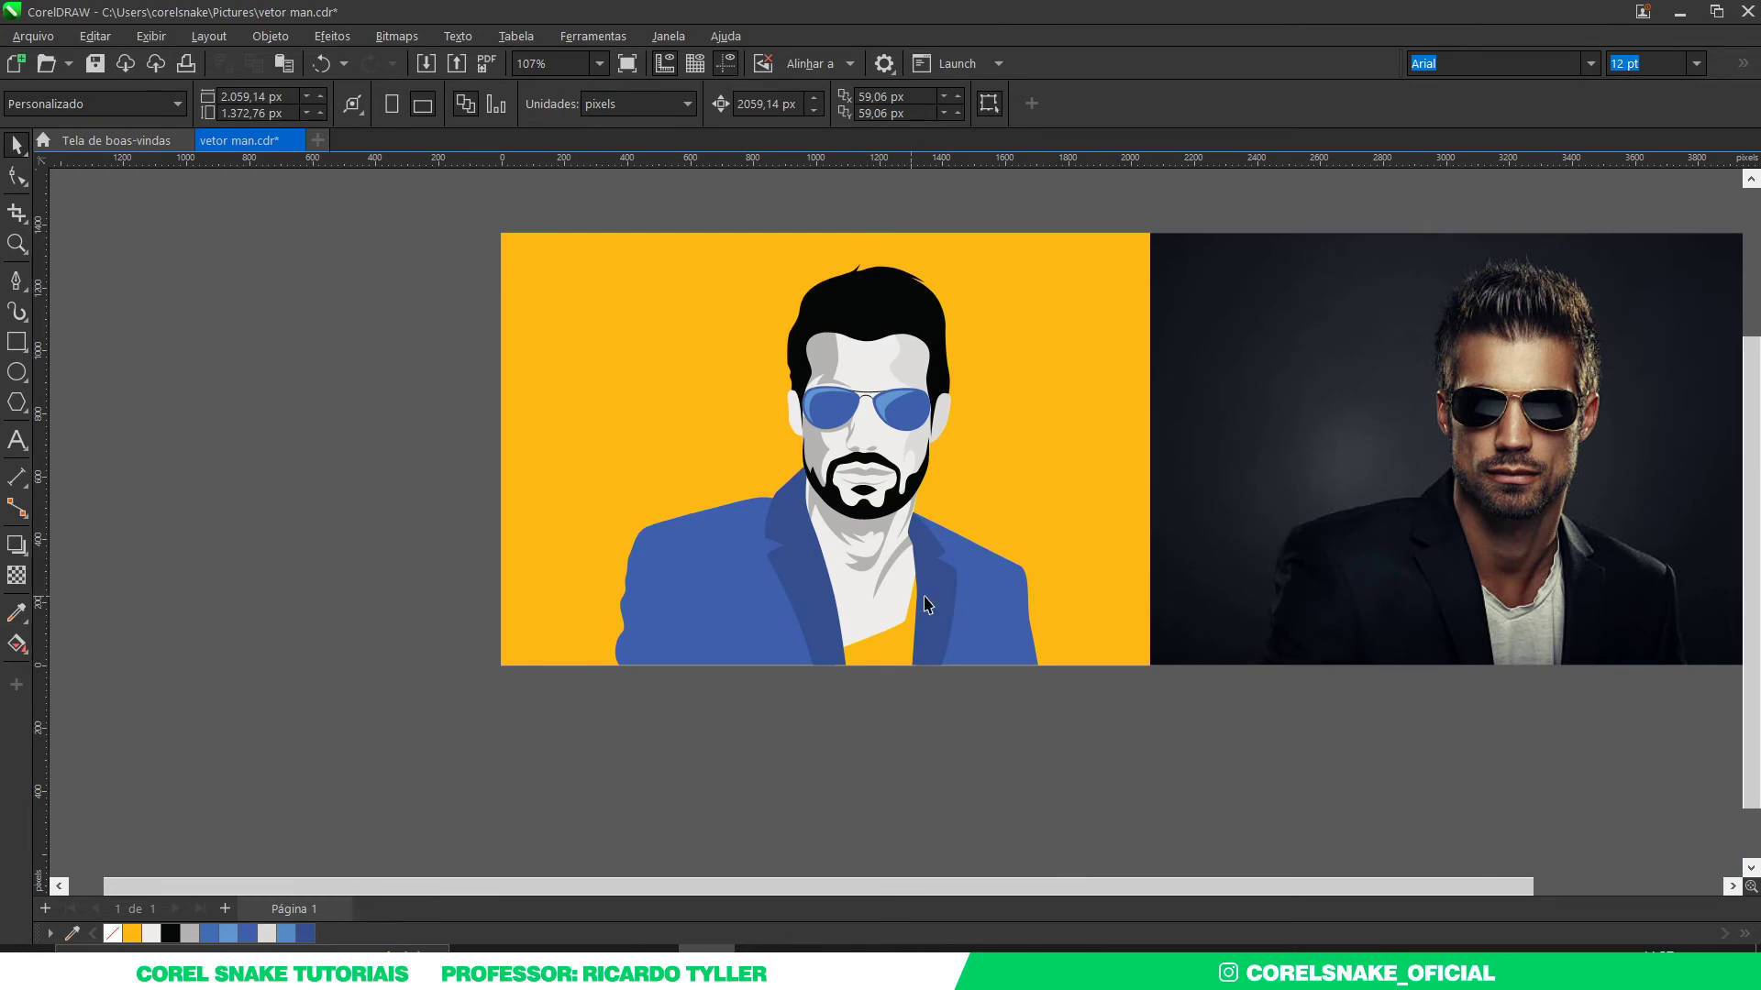
left_click(15, 281)
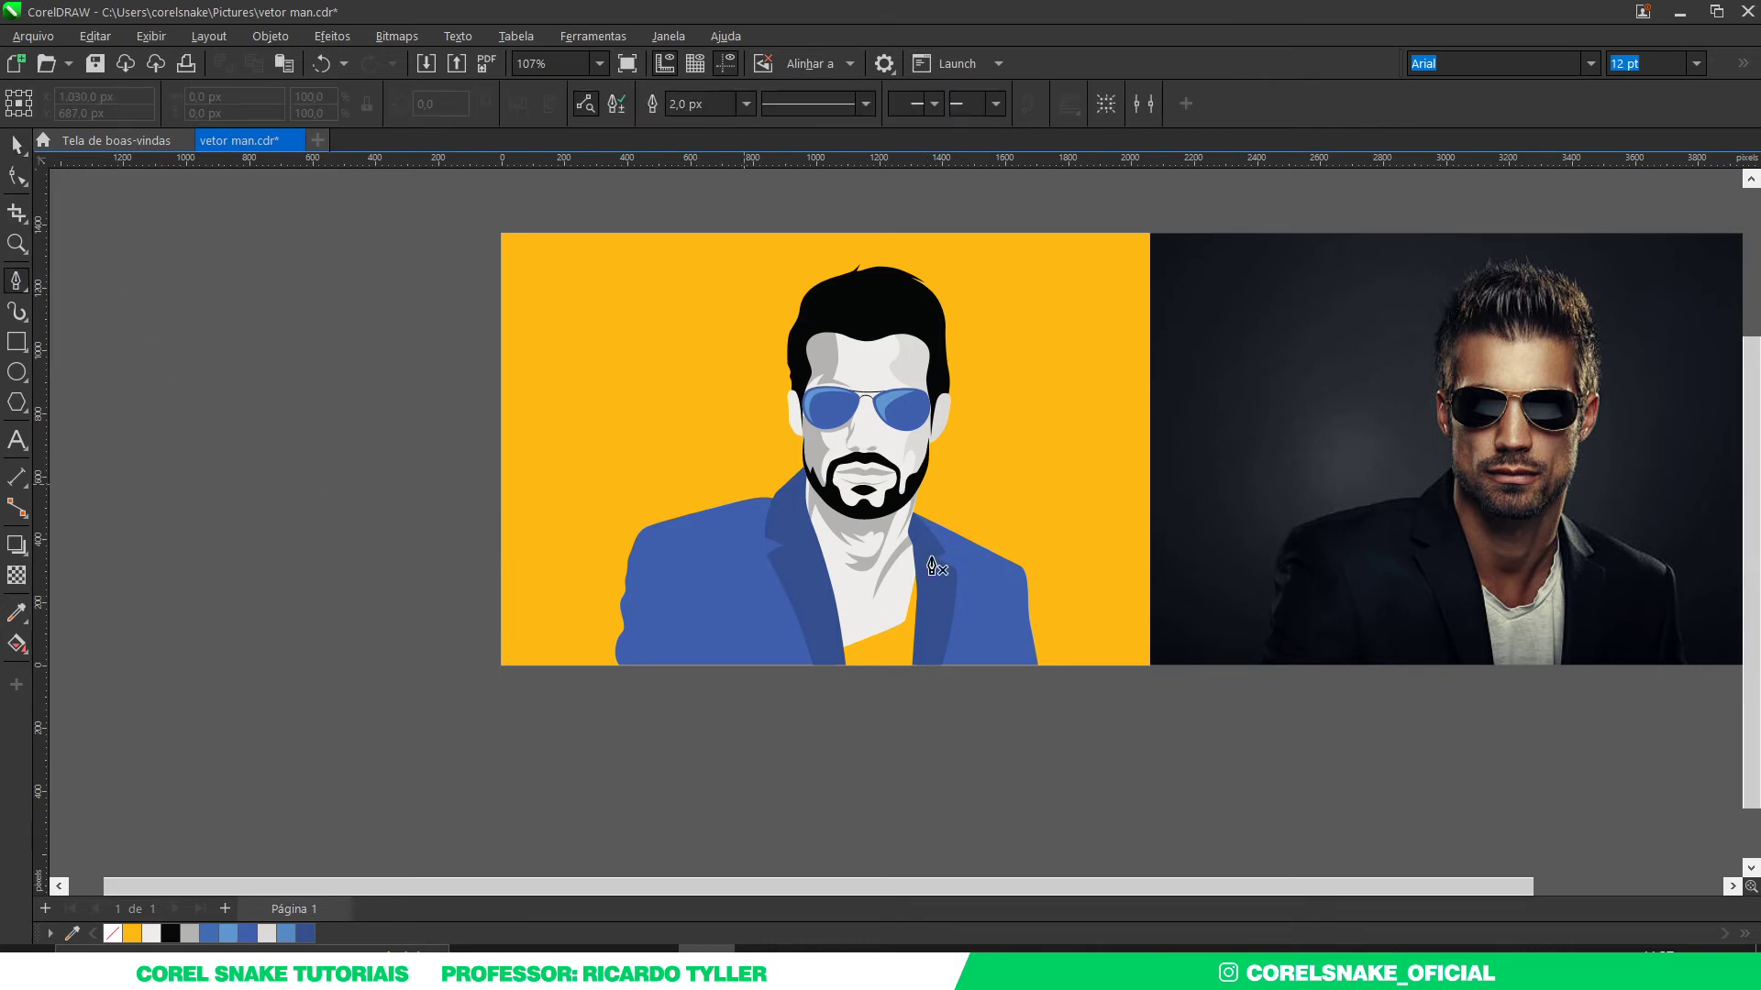
scroll(1100, 614, "down", 1)
scroll(1249, 642, "up", 2)
scroll(1249, 639, "up", 2)
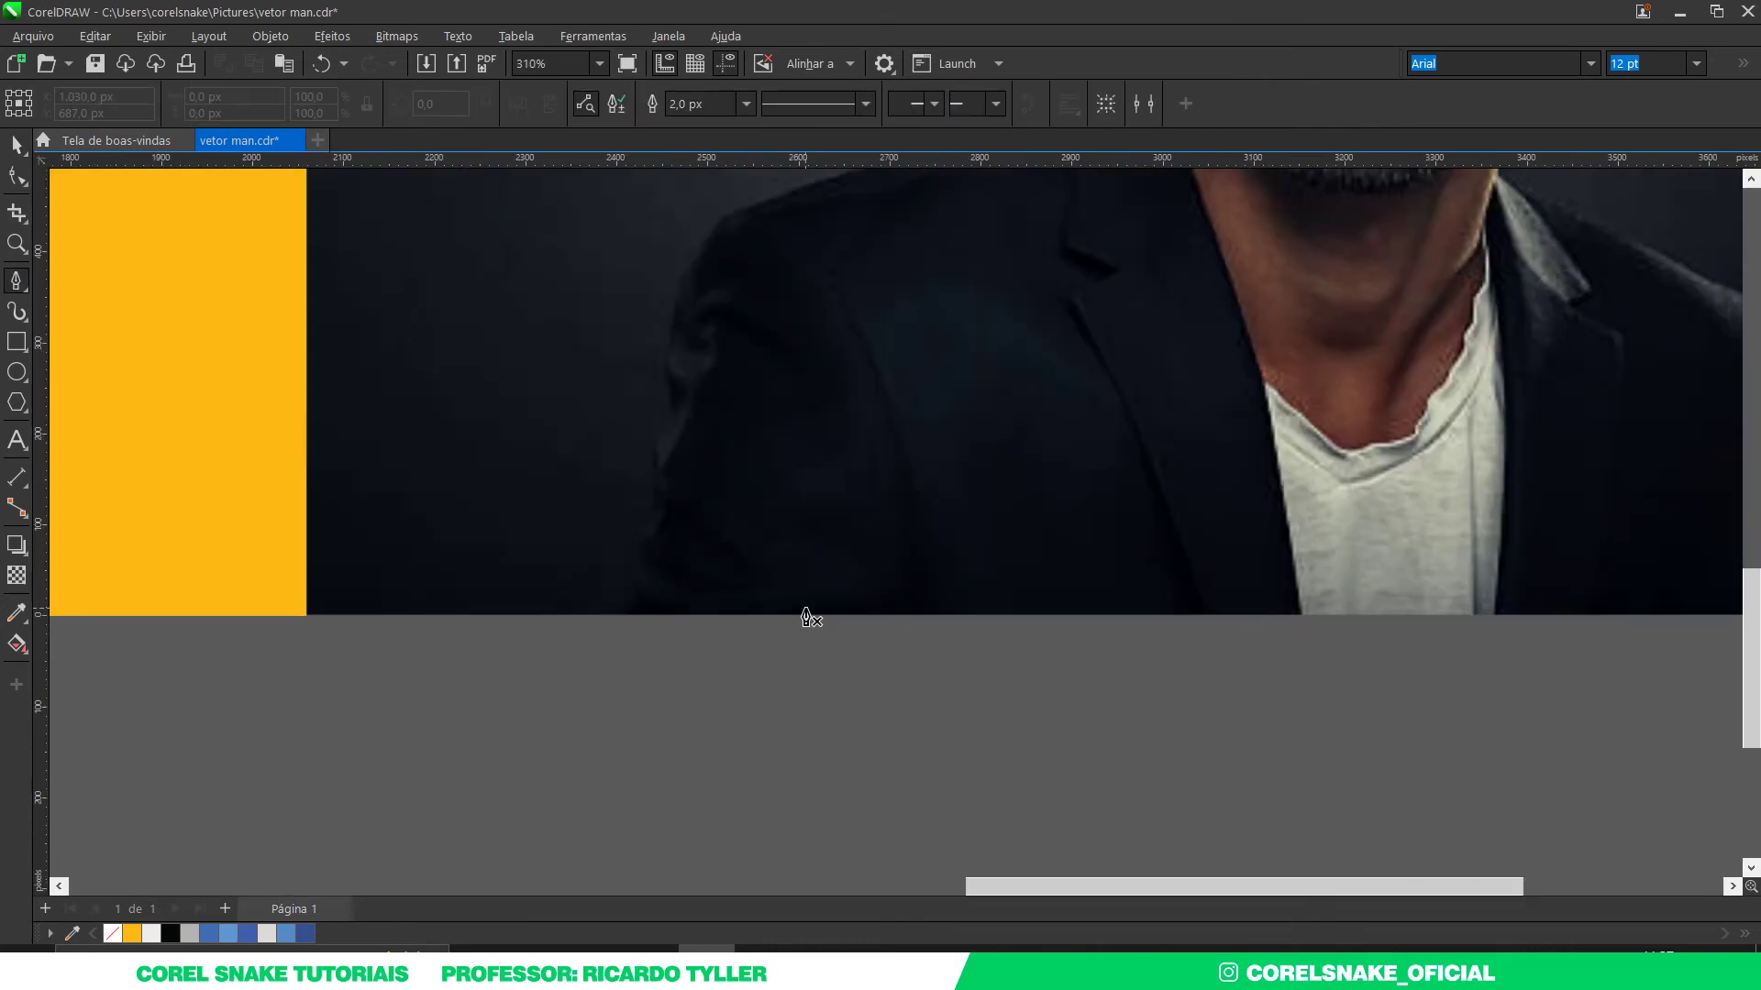
scroll(806, 617, "down", 4)
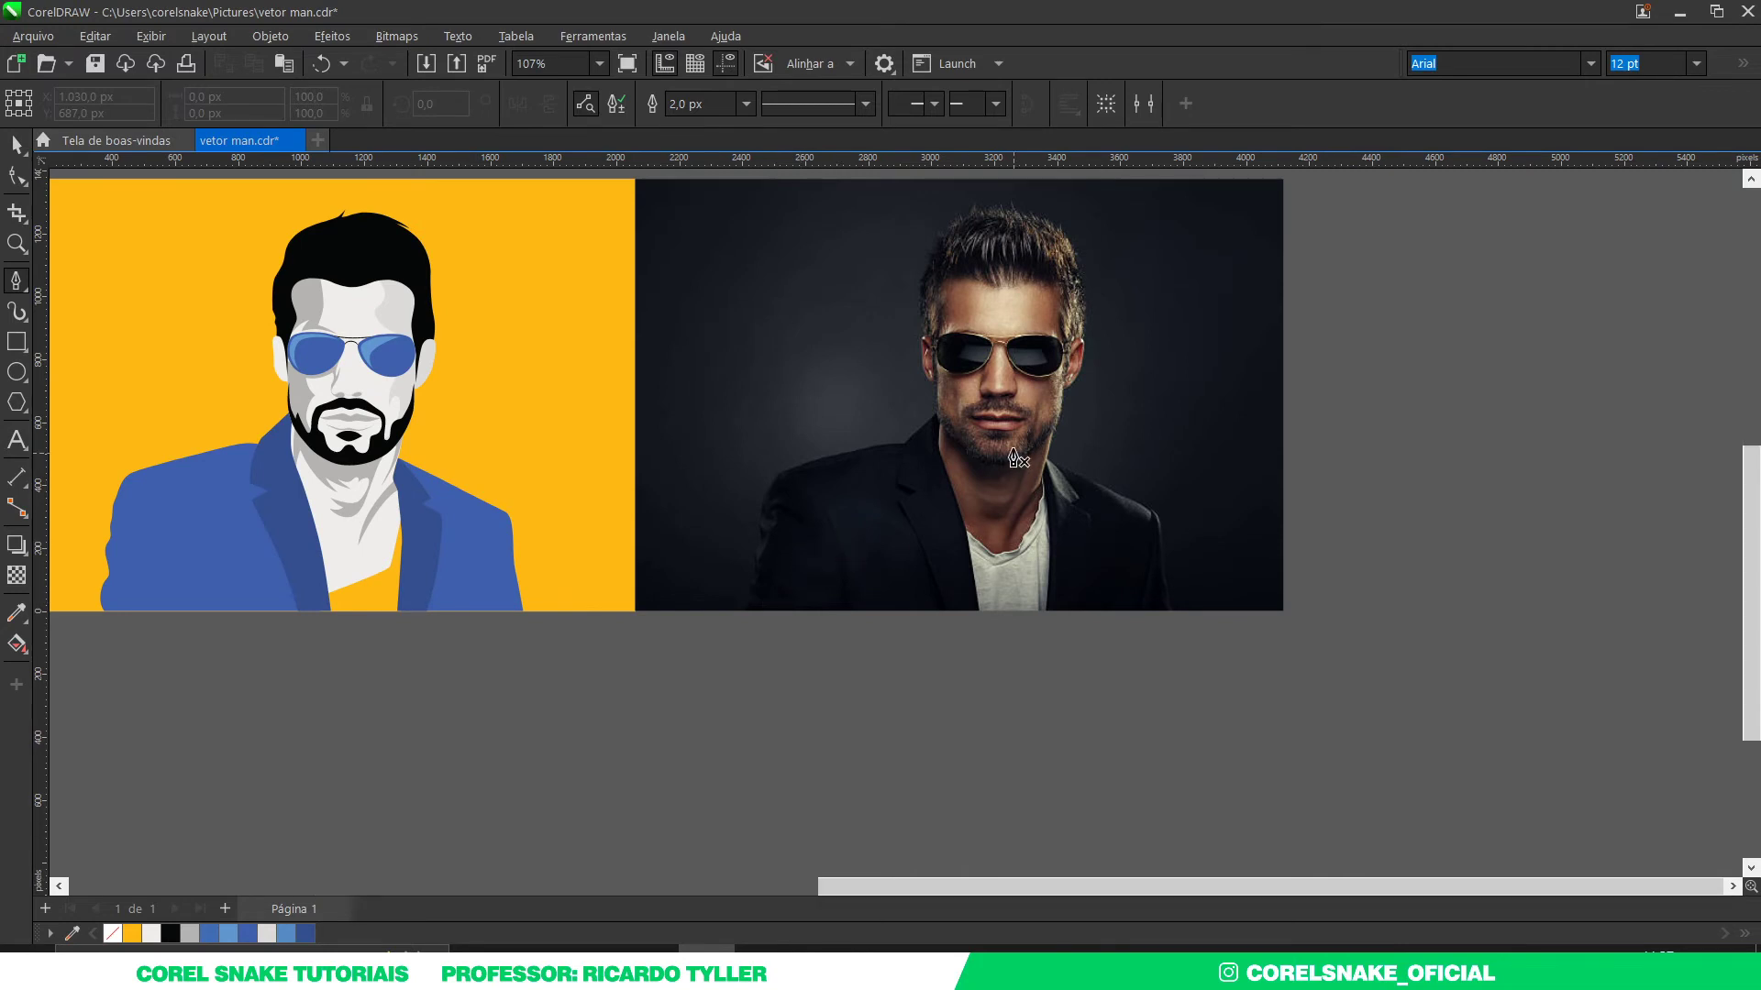
scroll(981, 473, "up", 2)
scroll(878, 466, "down", 4)
scroll(840, 551, "up", 4)
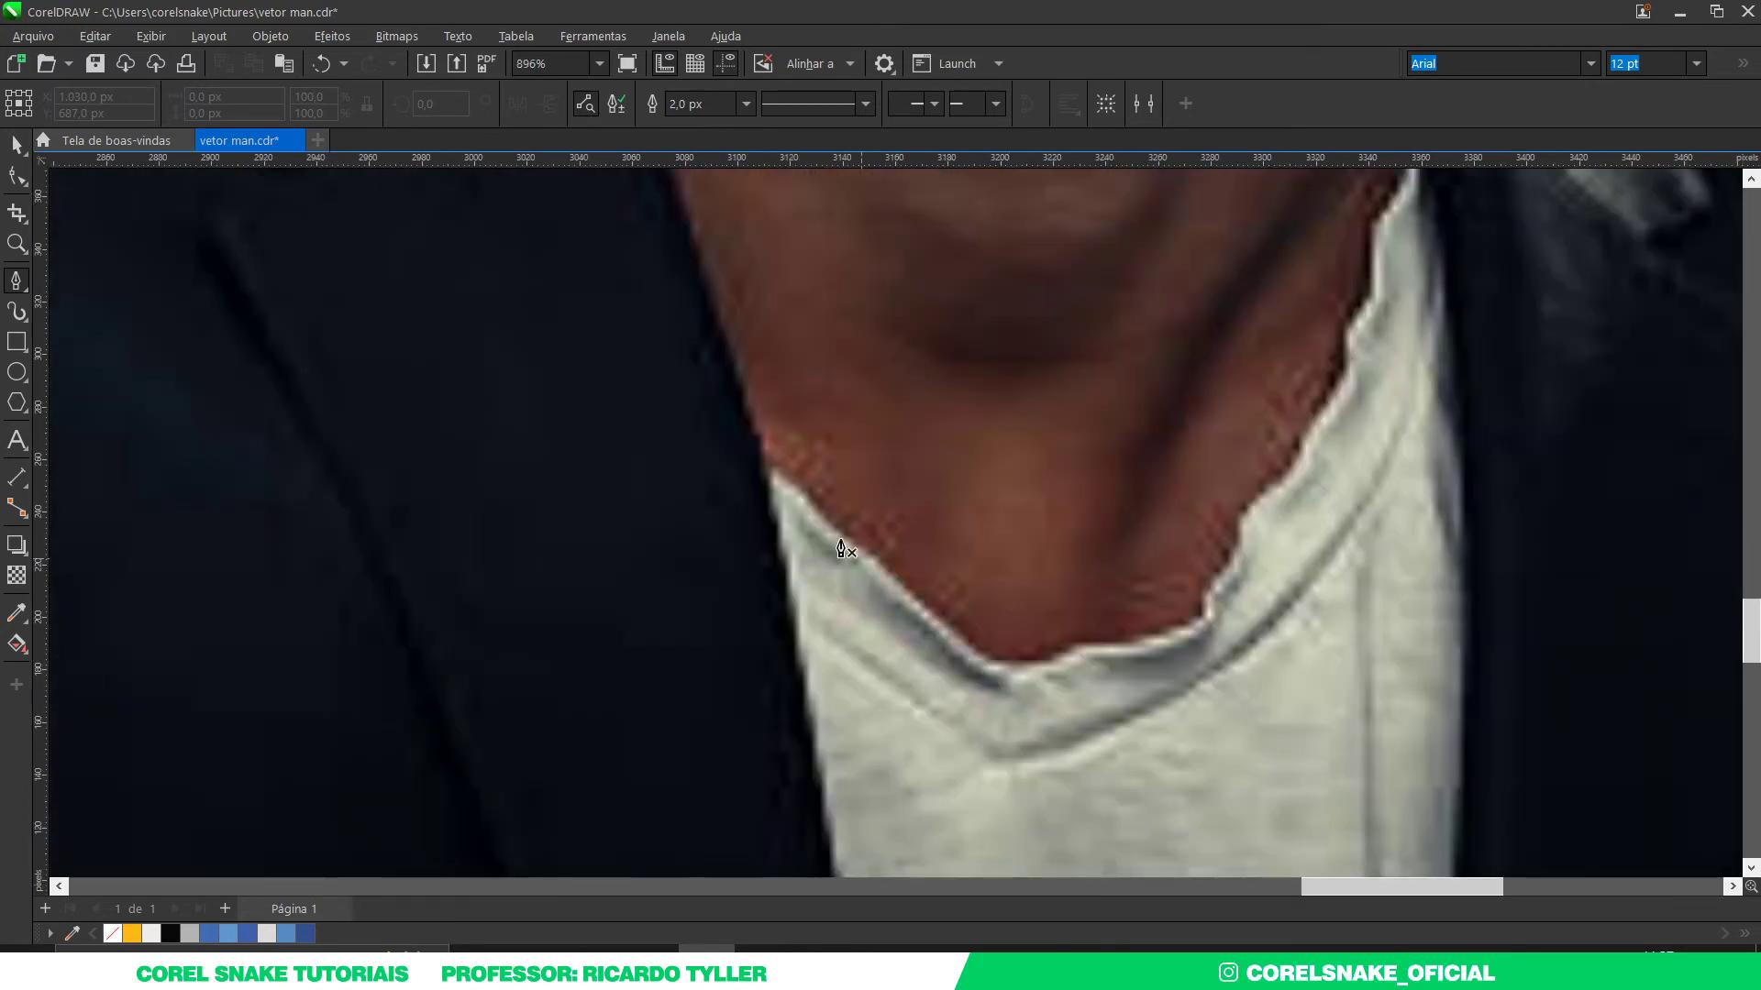
Step: Trace the T-shirt outline from the collar along the neckline and up the right neck edge
left_click(757, 463)
scroll(856, 531, "up", 2)
left_click_drag(827, 536, 896, 618)
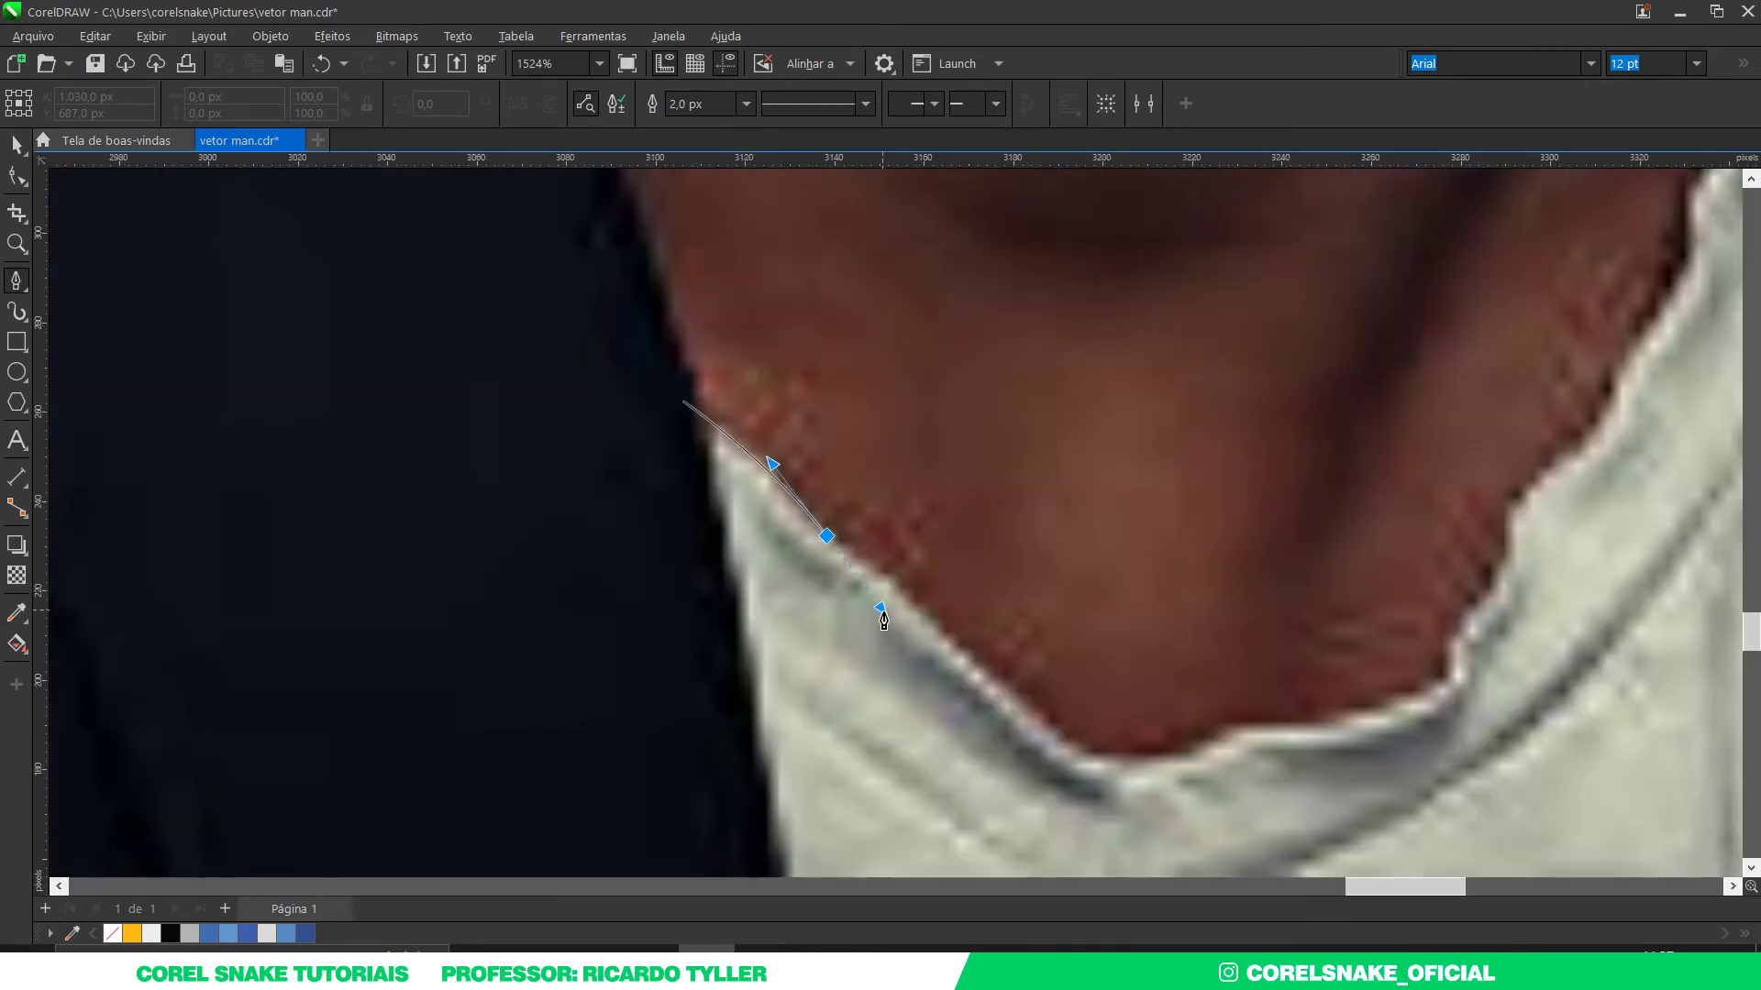
left_click_drag(974, 659, 1014, 702)
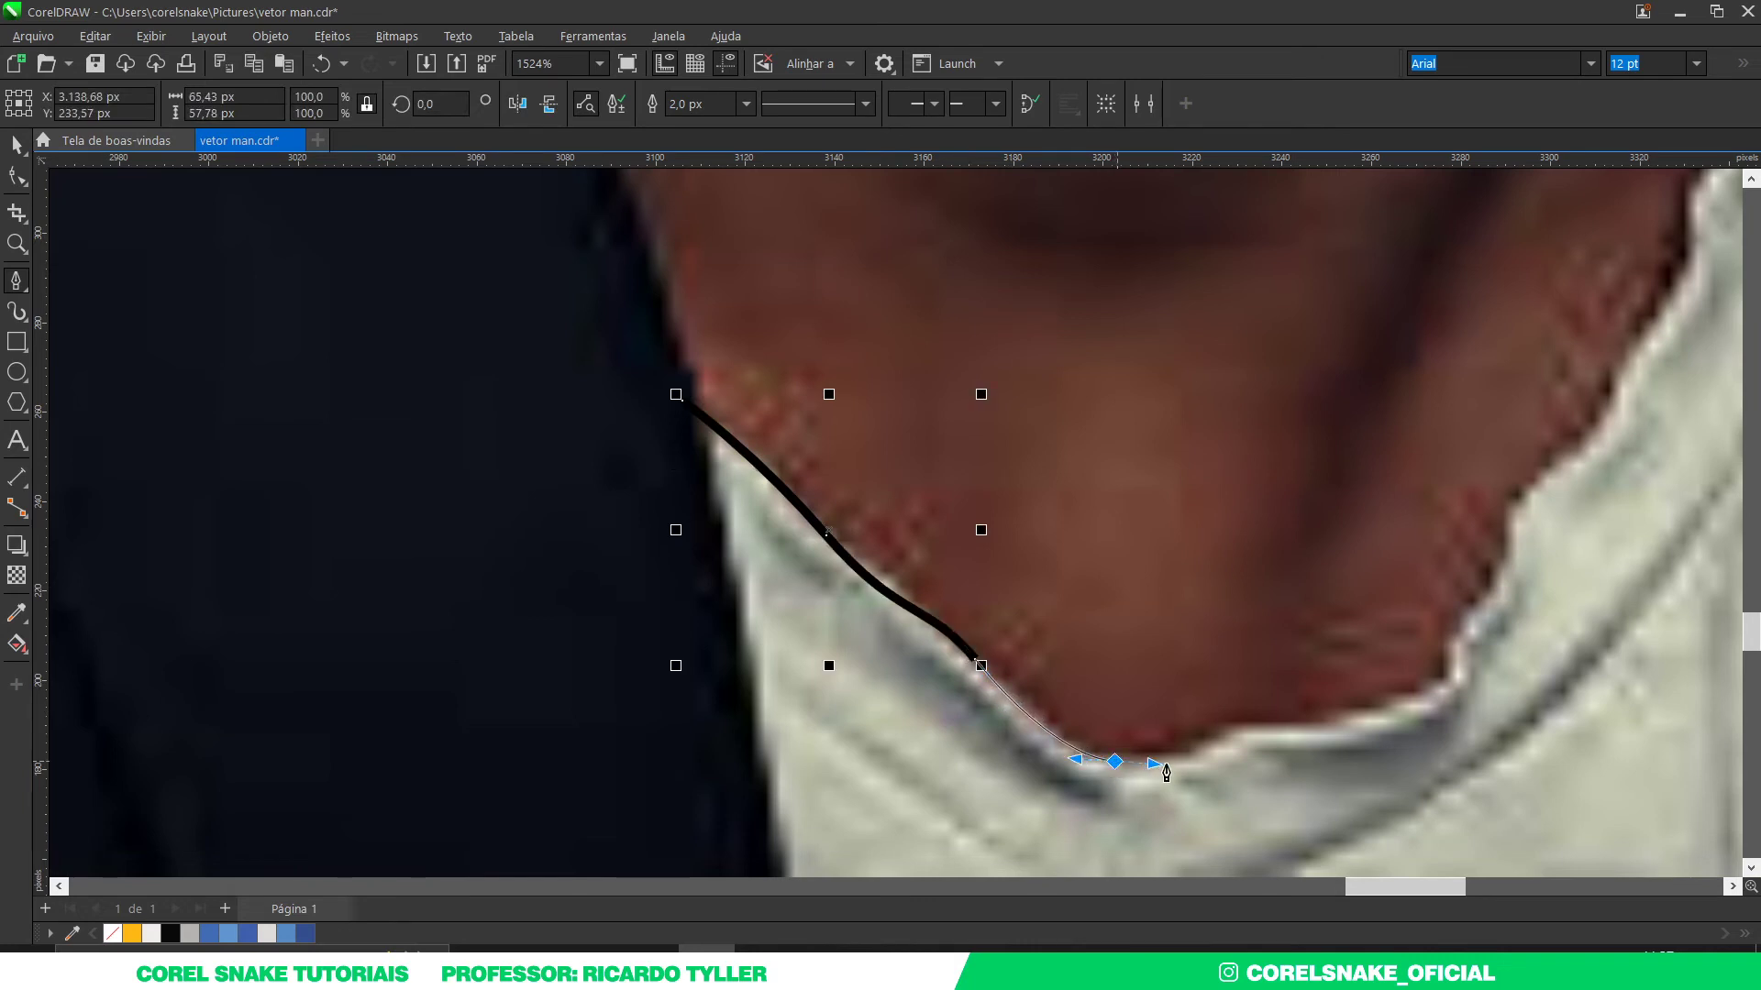
mouse_move(1116, 762)
left_mouse_down()
mouse_move(1403, 711)
mouse_move(1452, 635)
left_mouse_up()
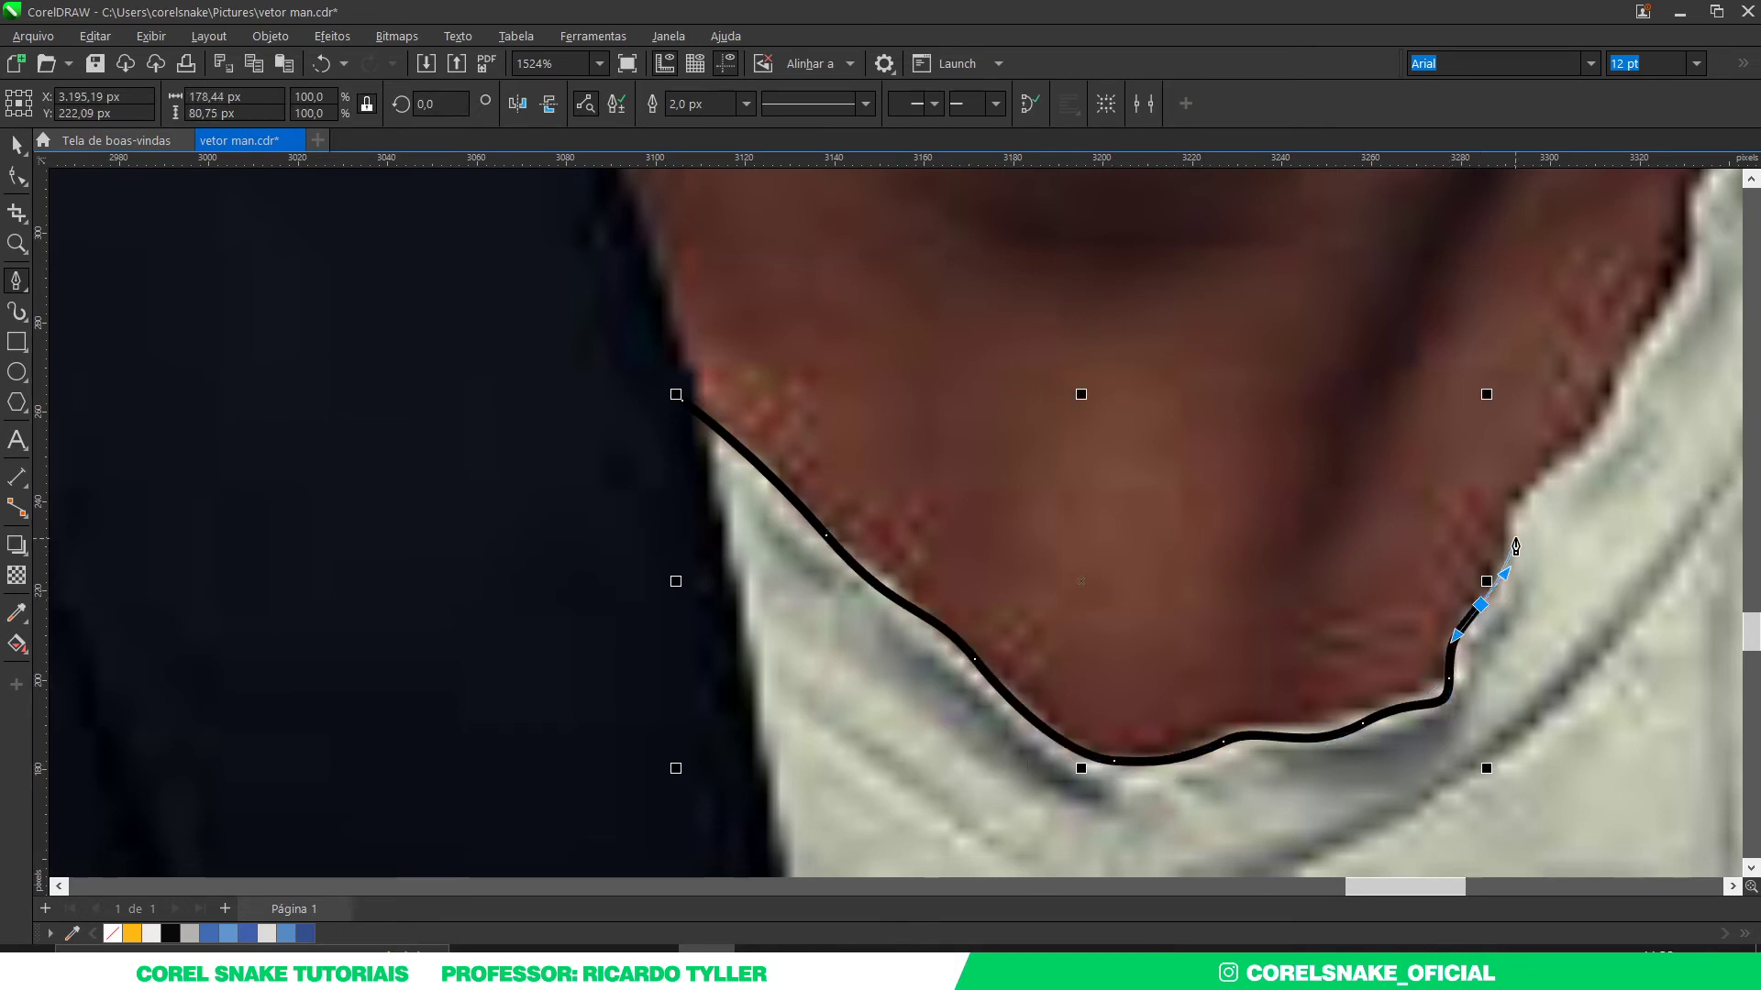
scroll(1505, 537, "down", 2)
scroll(1505, 536, "up", 4)
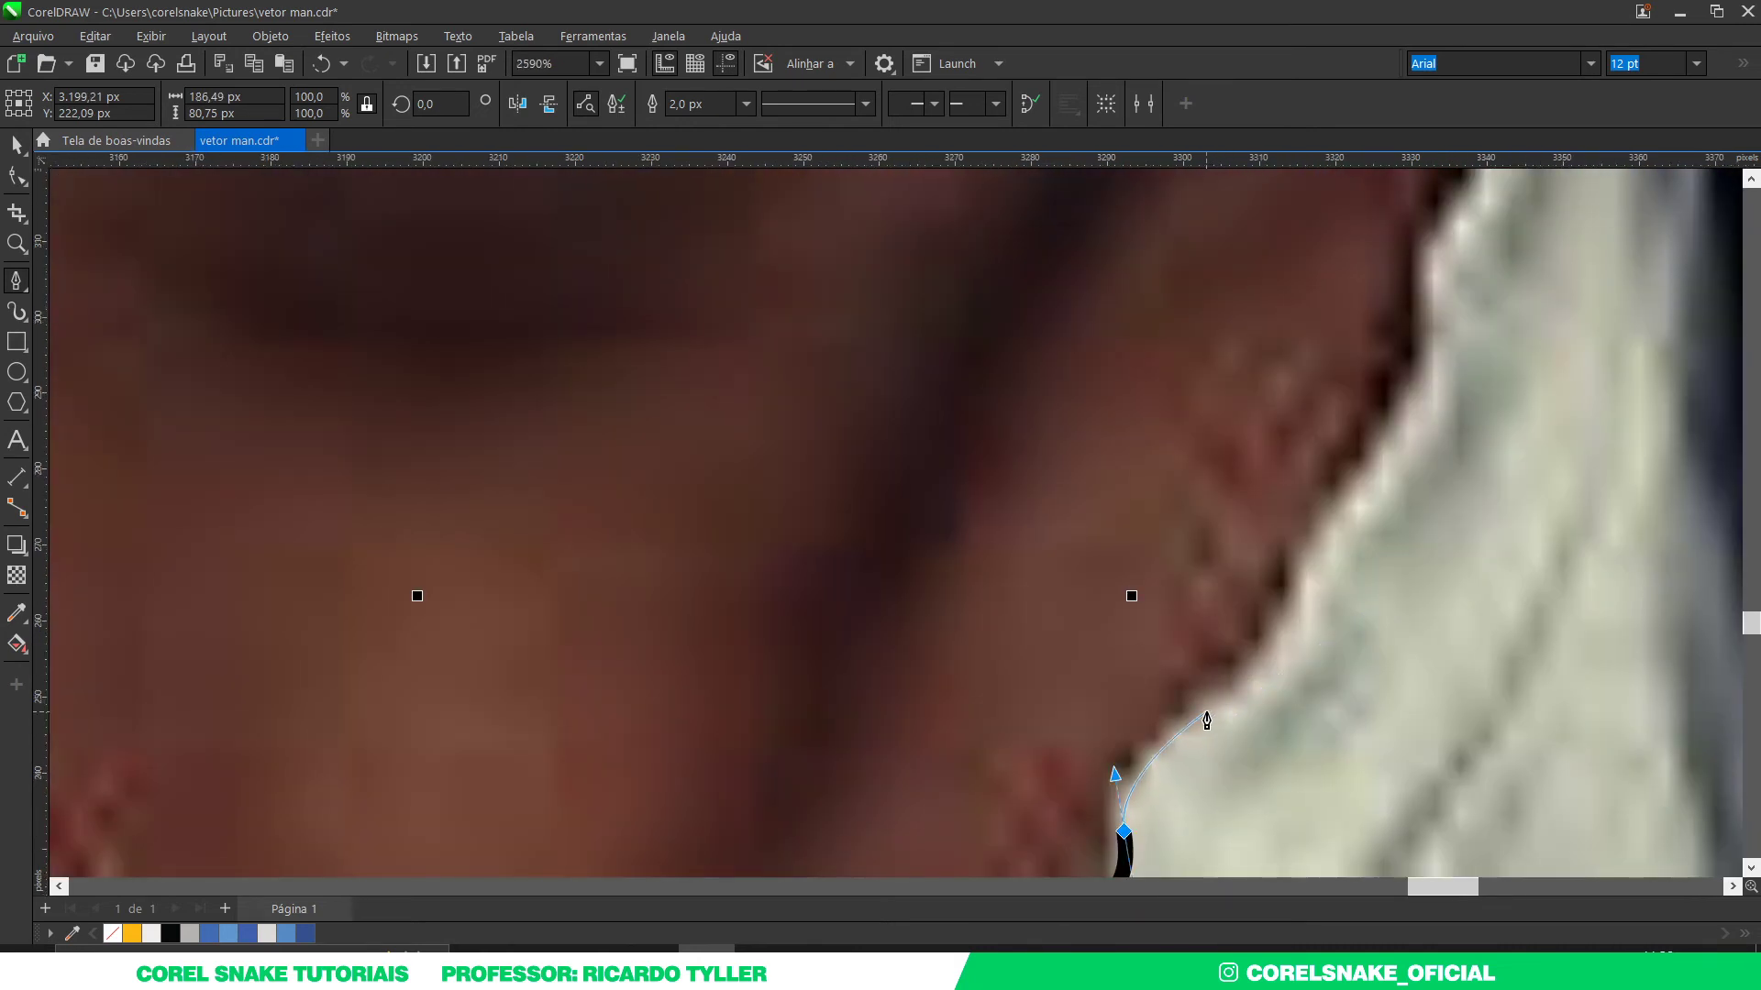
left_click_drag(1294, 566, 1307, 523)
left_click(1394, 428)
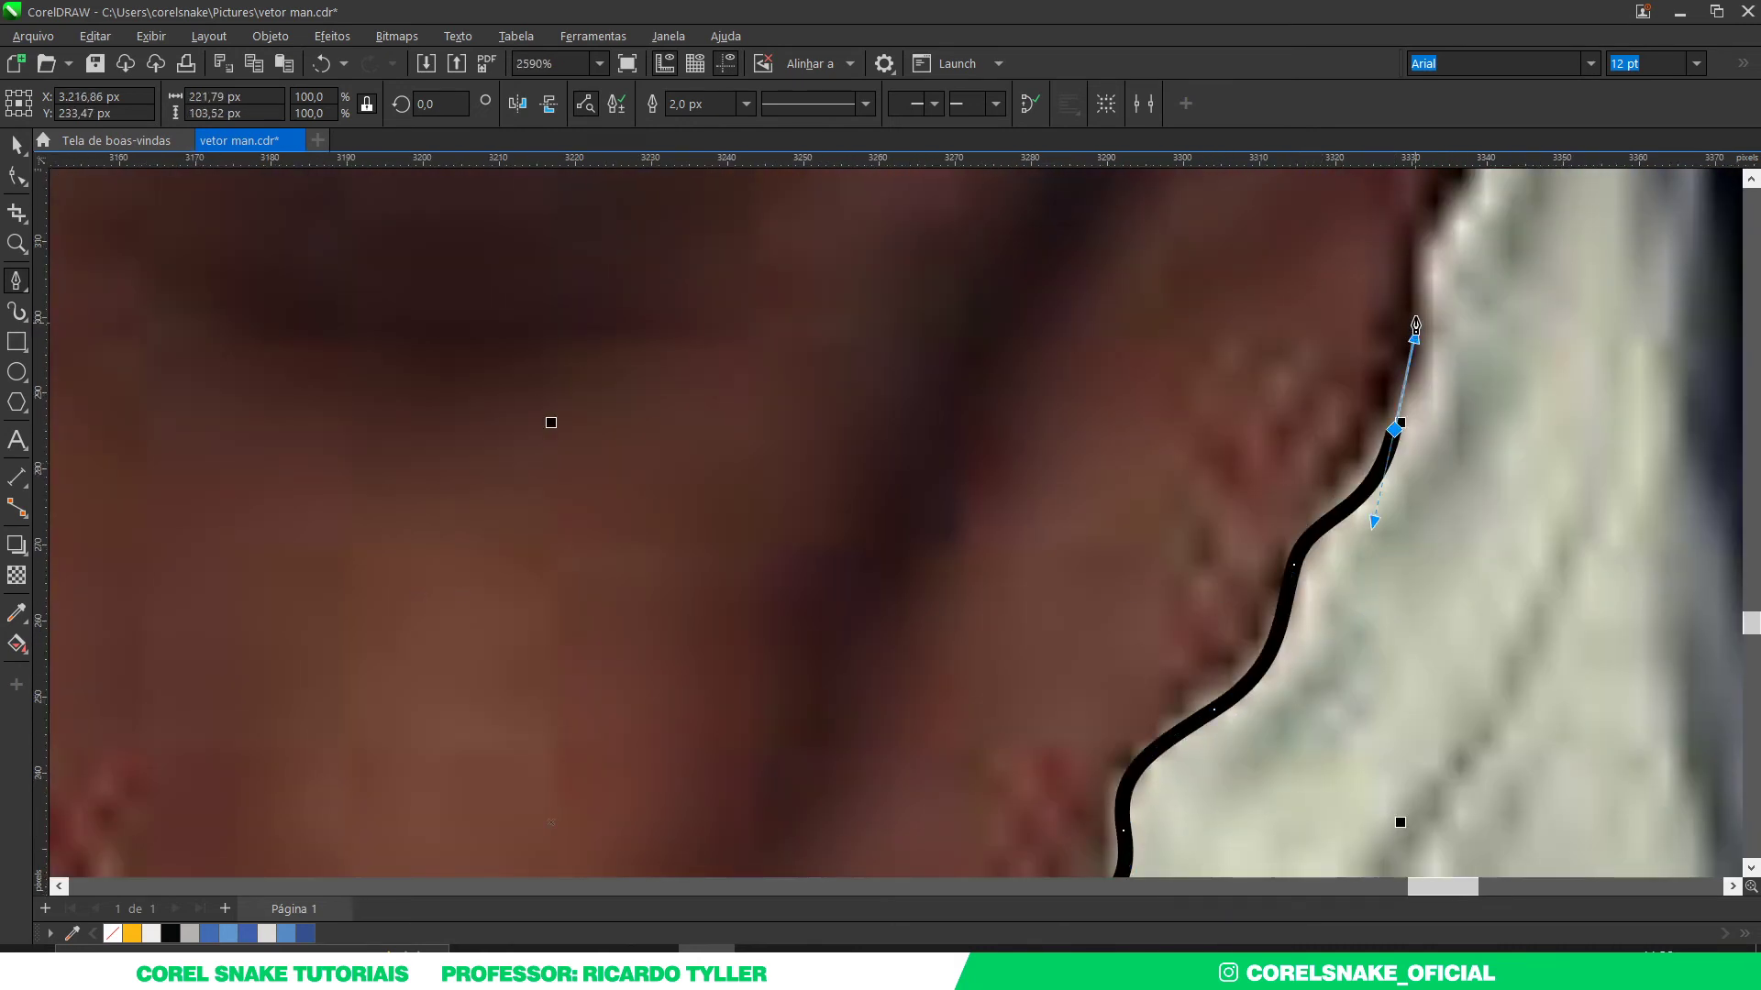
left_click(1421, 289)
scroll(1215, 578, "down", 3)
scroll(1215, 565, "up", 4)
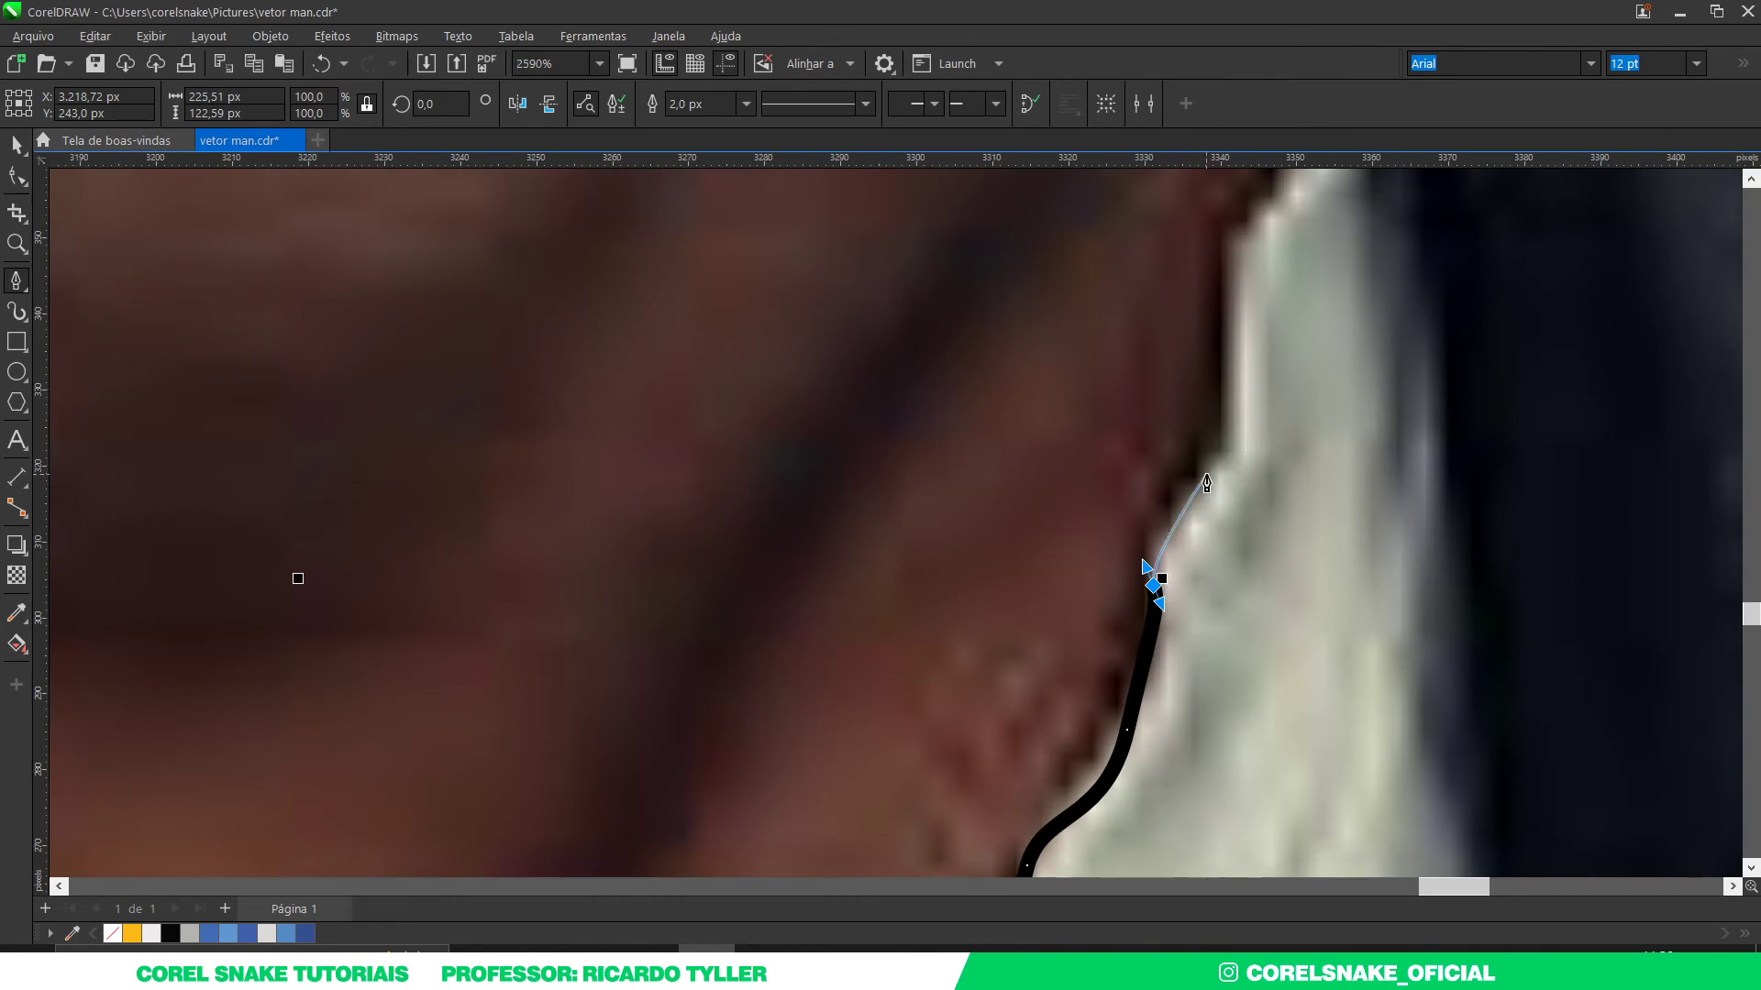
Step: Continue the shirt outline down to the page bottom and close it at the start point
left_click_drag(1211, 471, 1239, 386)
scroll(1219, 367, "down", 3)
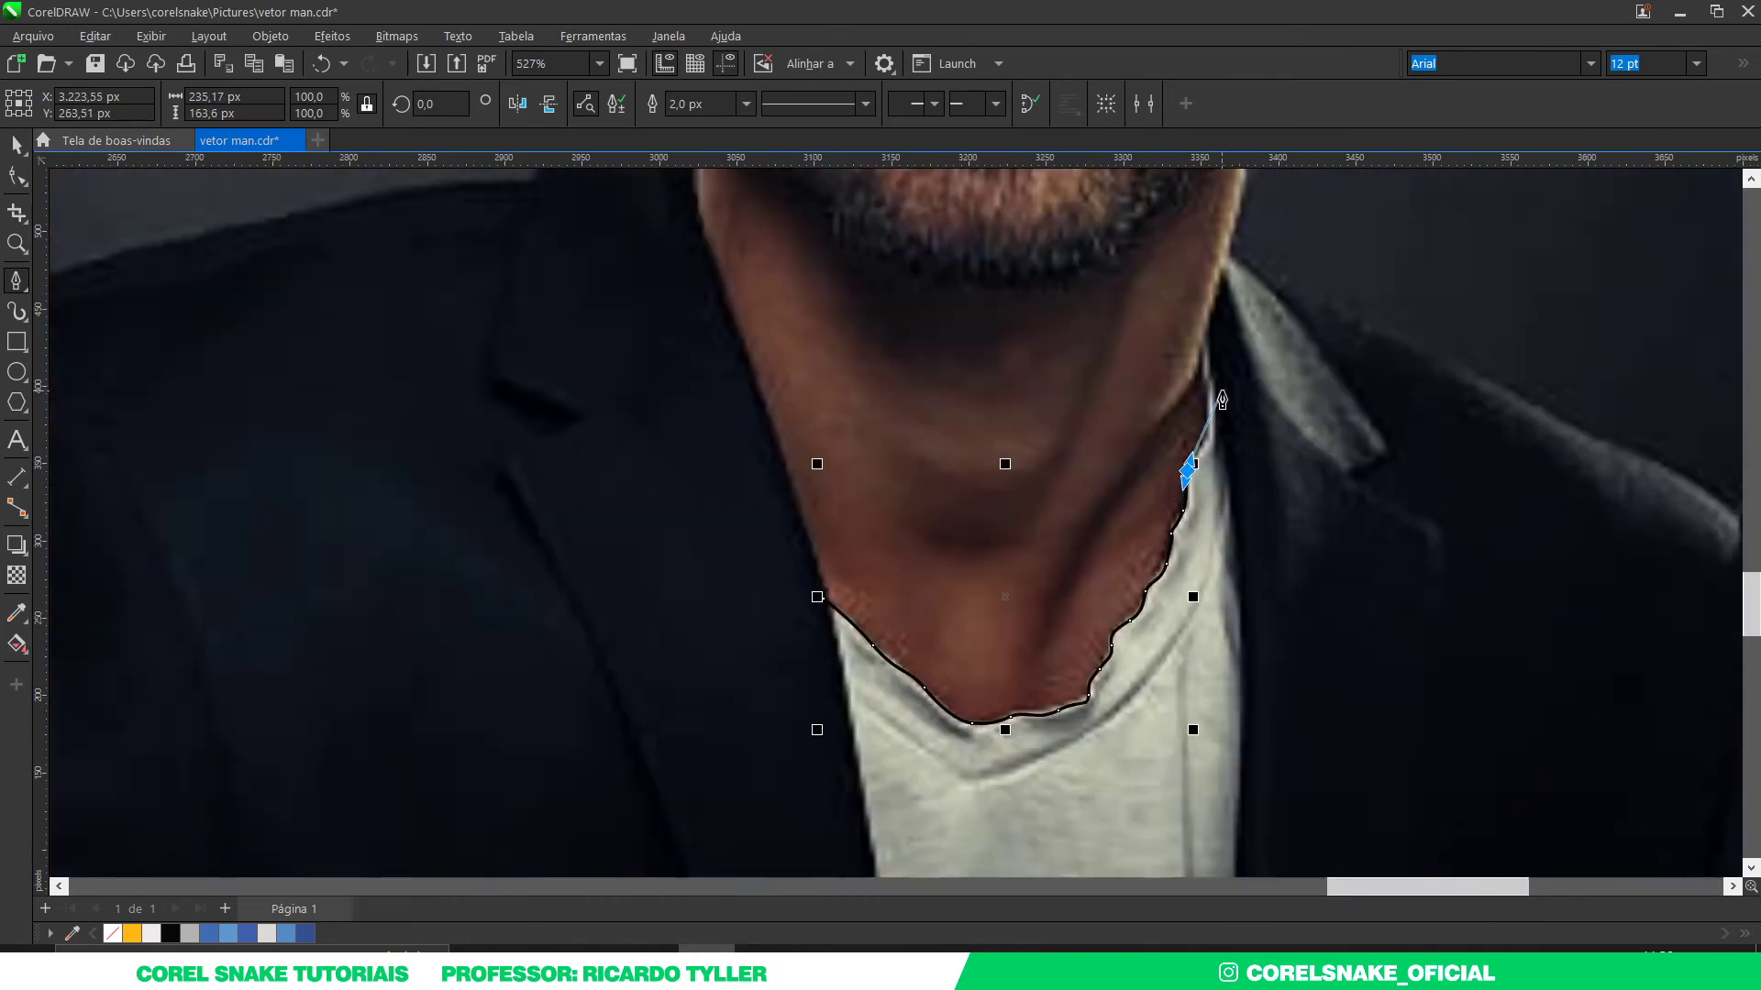
scroll(1201, 463, "up", 4)
left_click(1146, 639)
left_click_drag(1145, 640, 1172, 502)
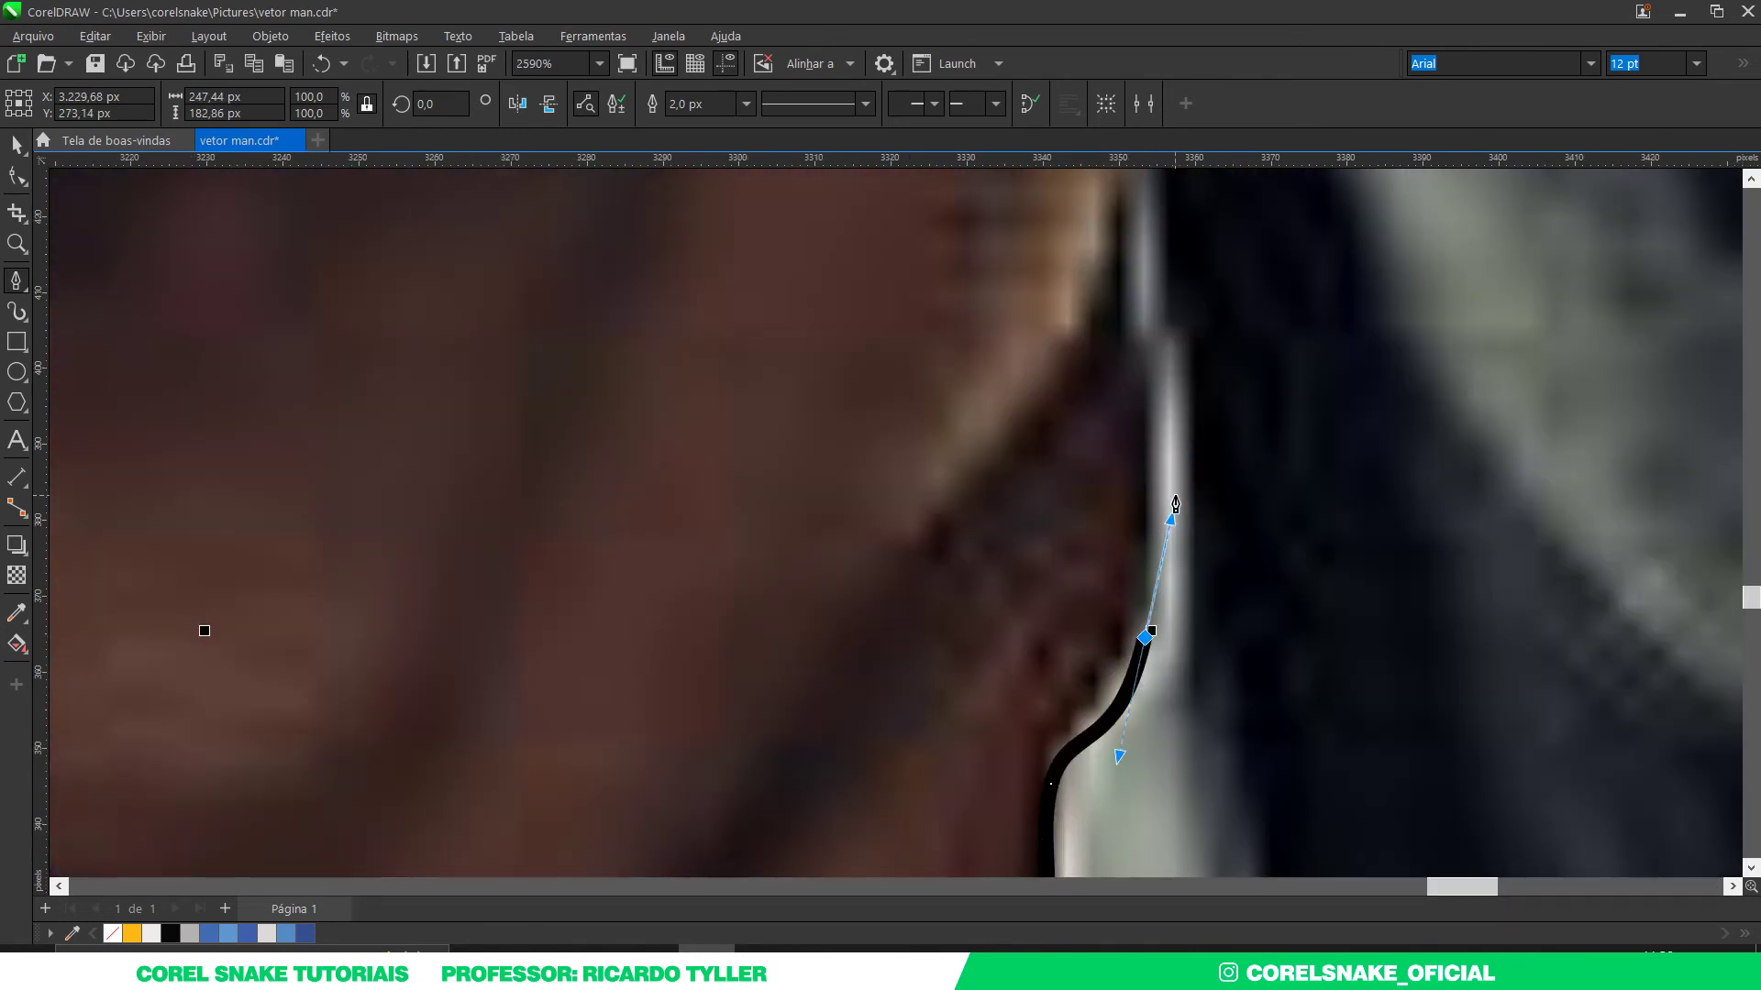
left_click_drag(1148, 365, 1138, 266)
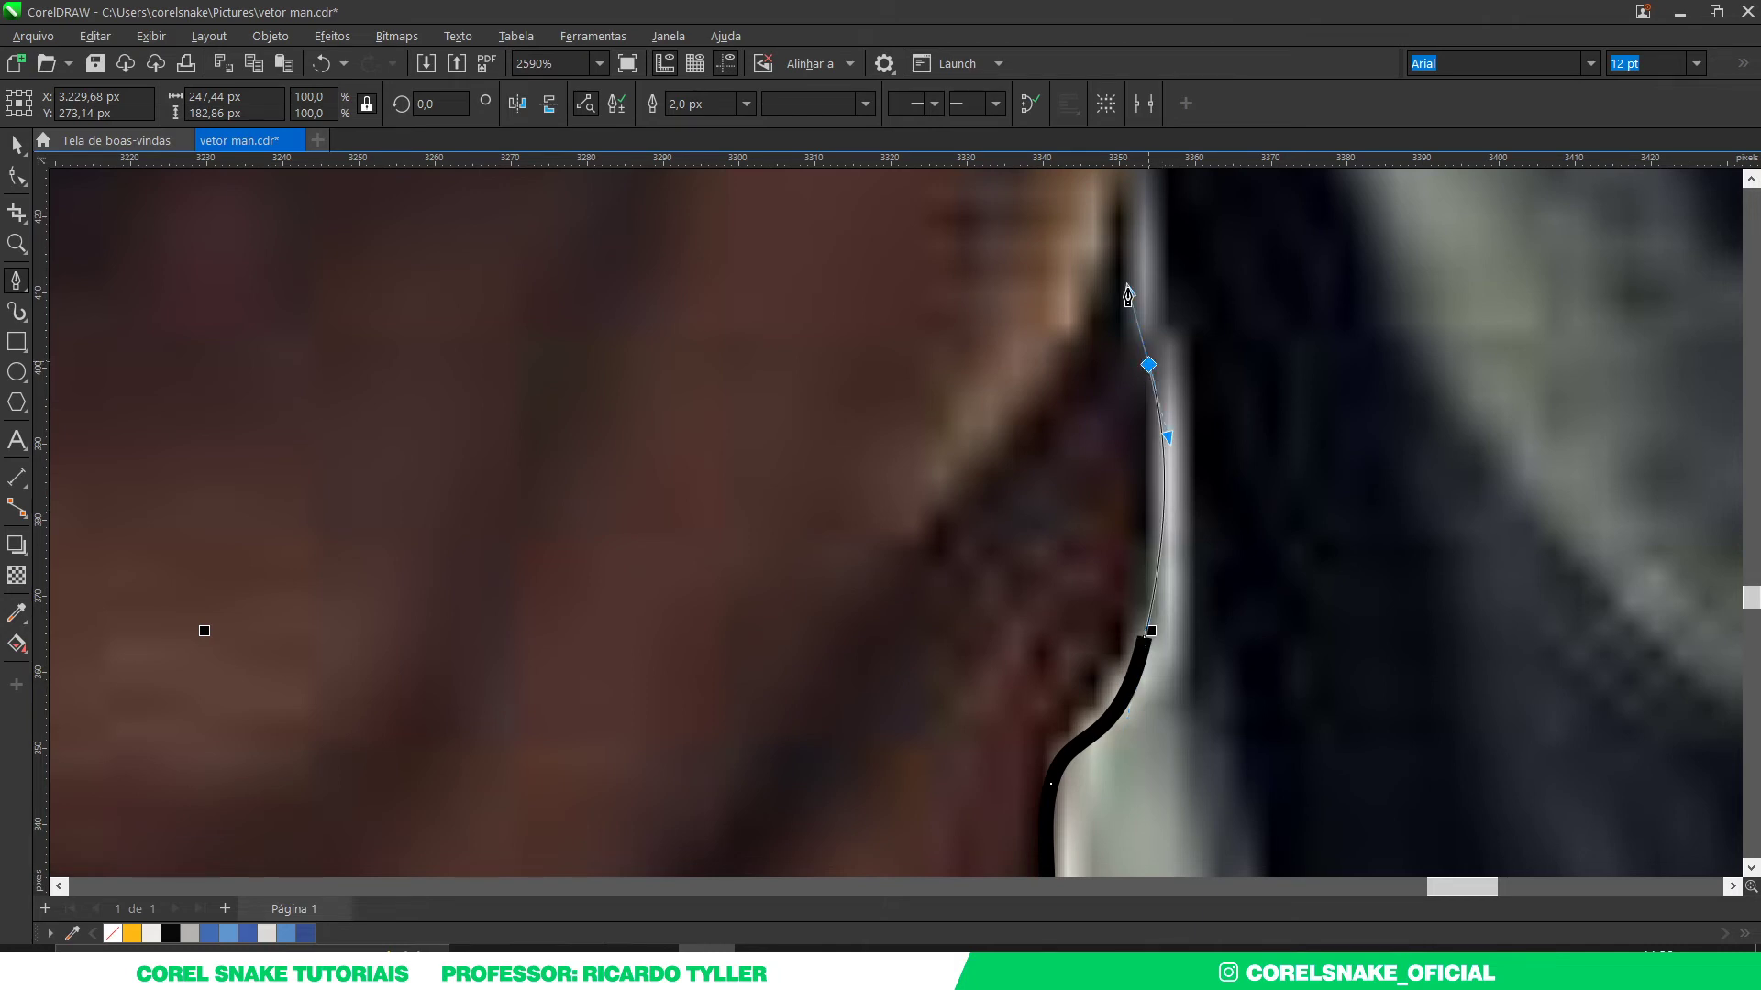
scroll(1096, 486, "down", 5)
scroll(1105, 487, "up", 3)
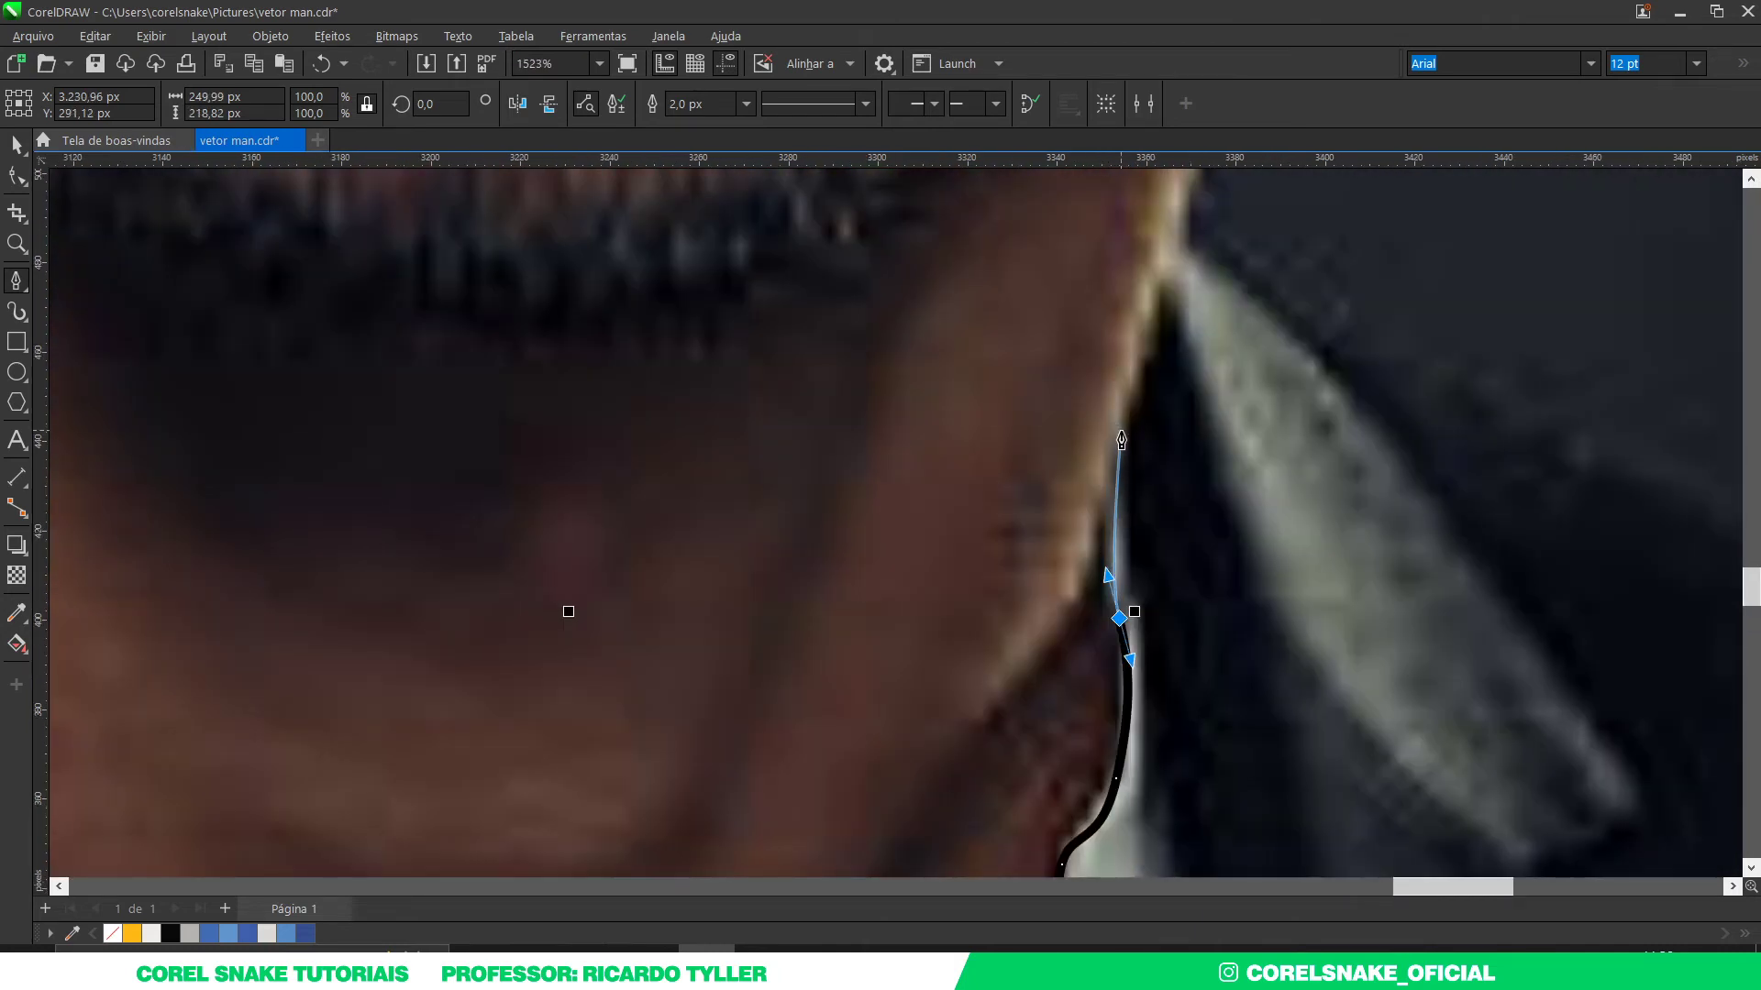
left_click(1126, 426)
scroll(1128, 428, "down", 5)
scroll(1183, 560, "down", 2)
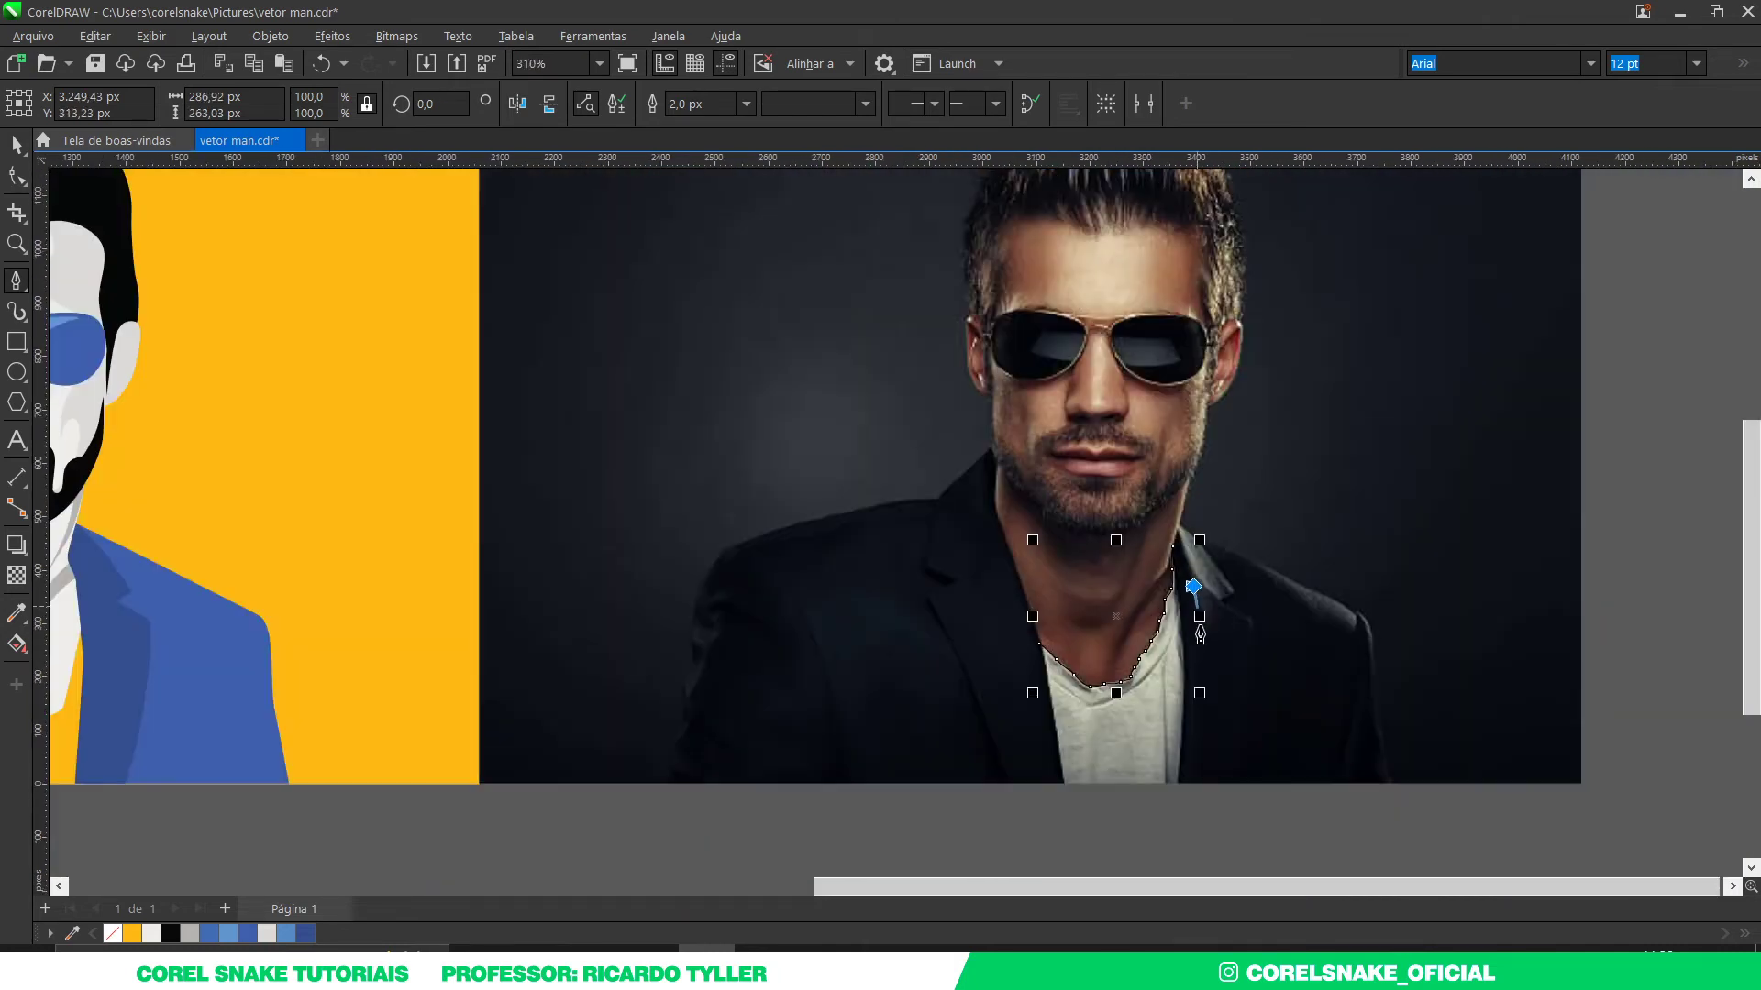
scroll(1188, 564, "up", 2)
scroll(1199, 807, "up", 2)
left_click(1191, 811)
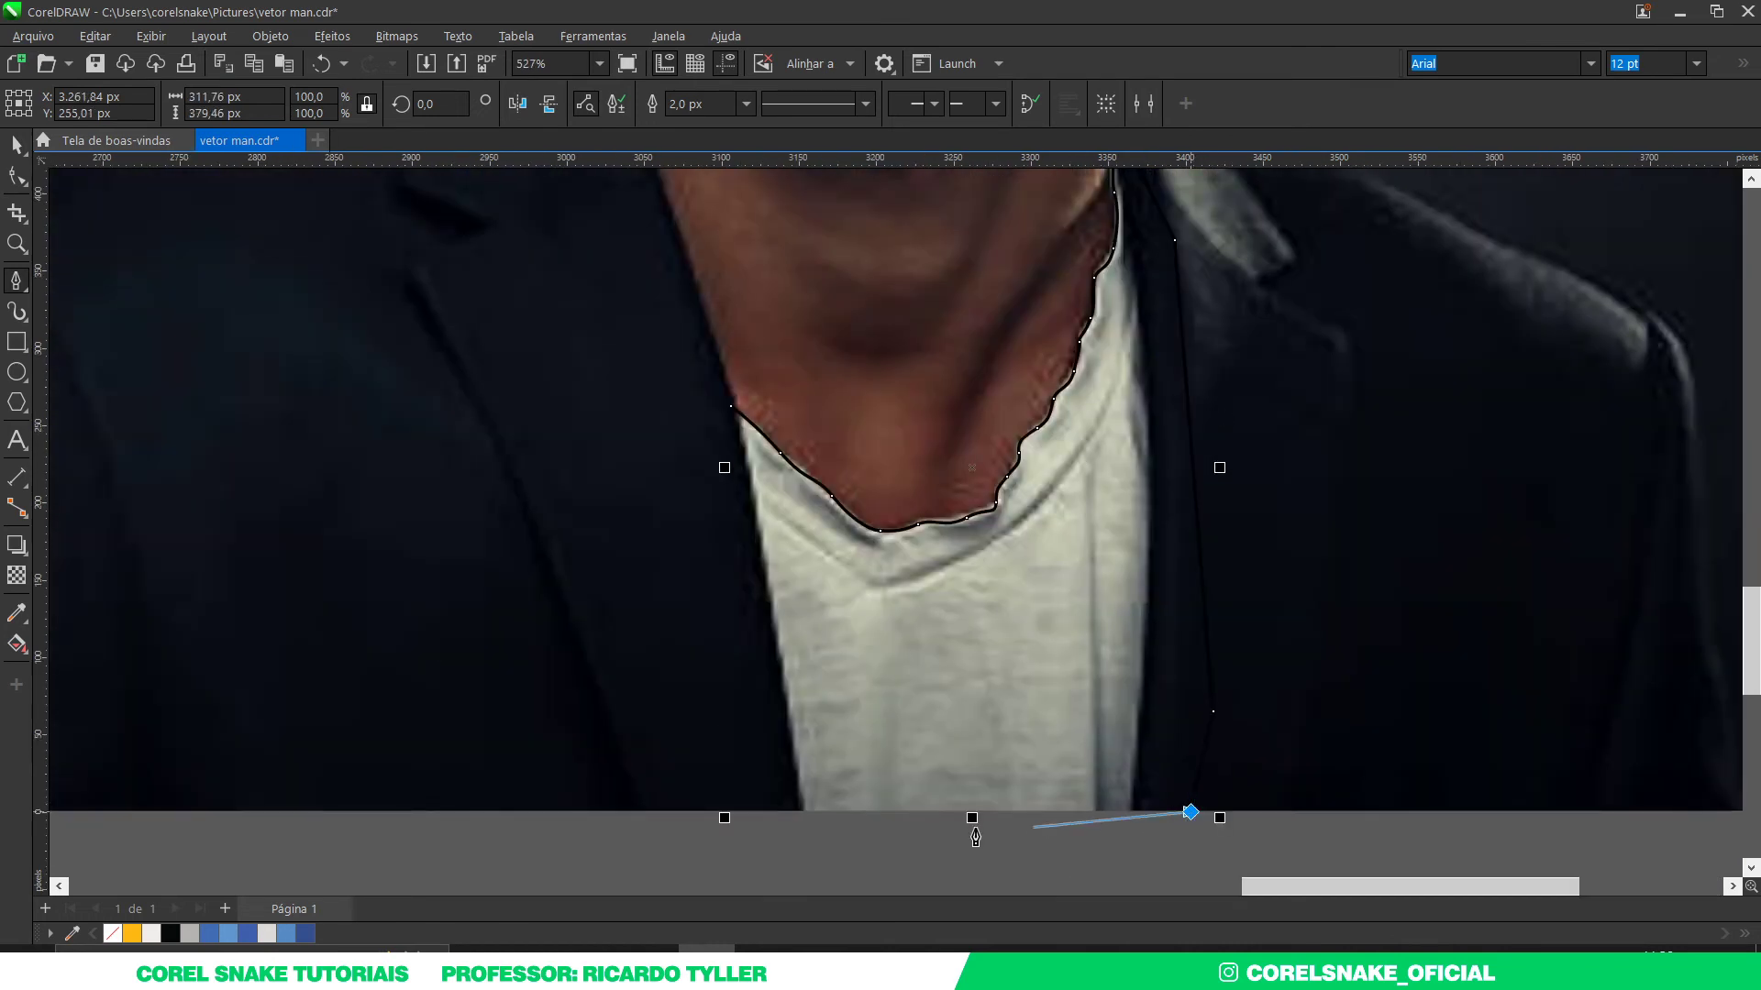
left_click(790, 810)
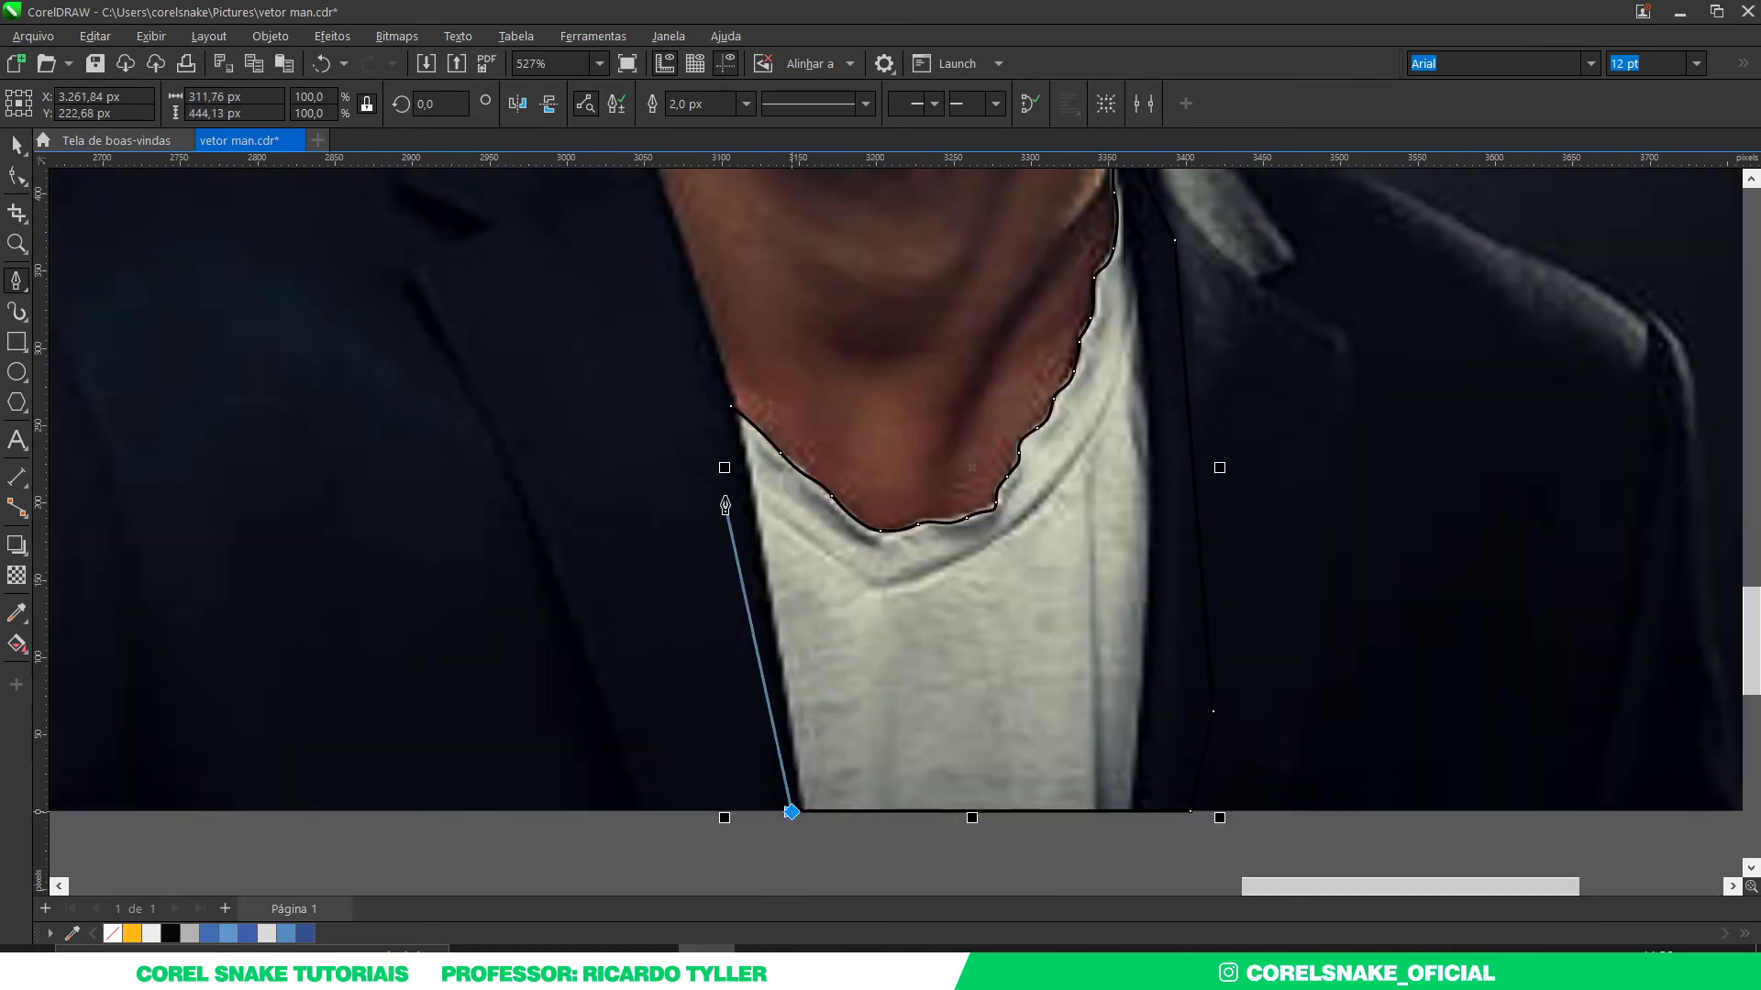
left_click(731, 405)
Step: Fill the shirt light blue with no outline and adjust its stacking order
scroll(1078, 658, "down", 3)
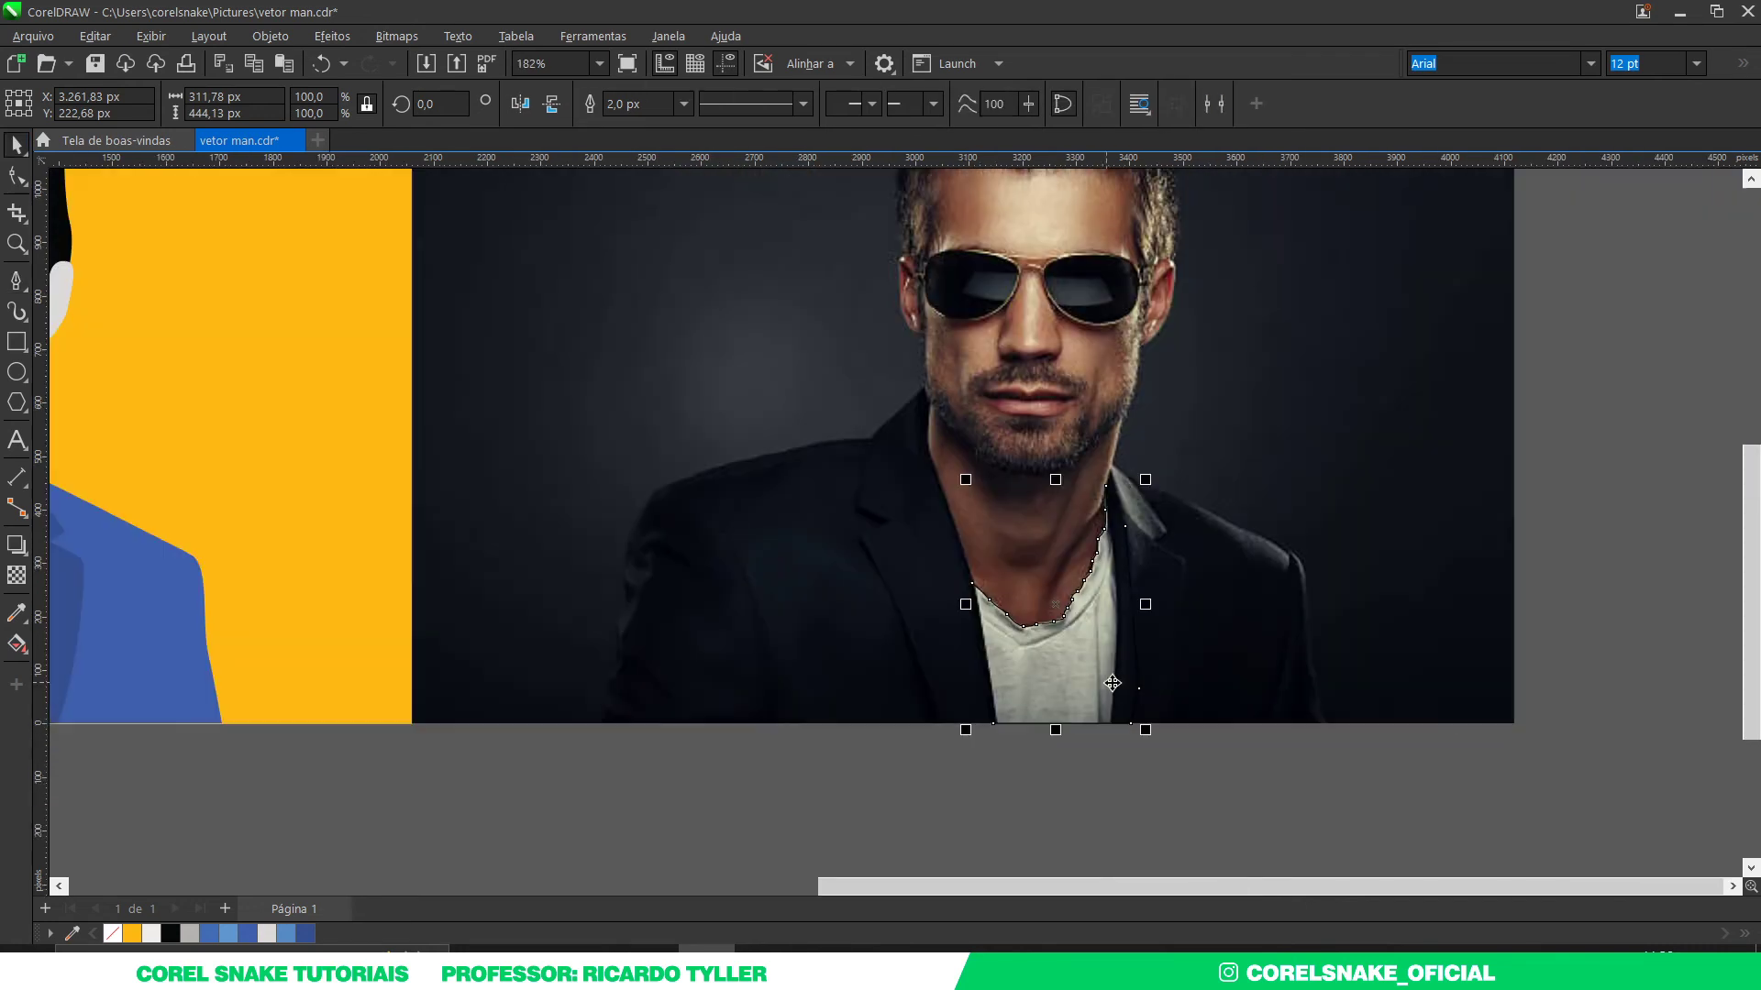
scroll(1102, 687, "down", 2)
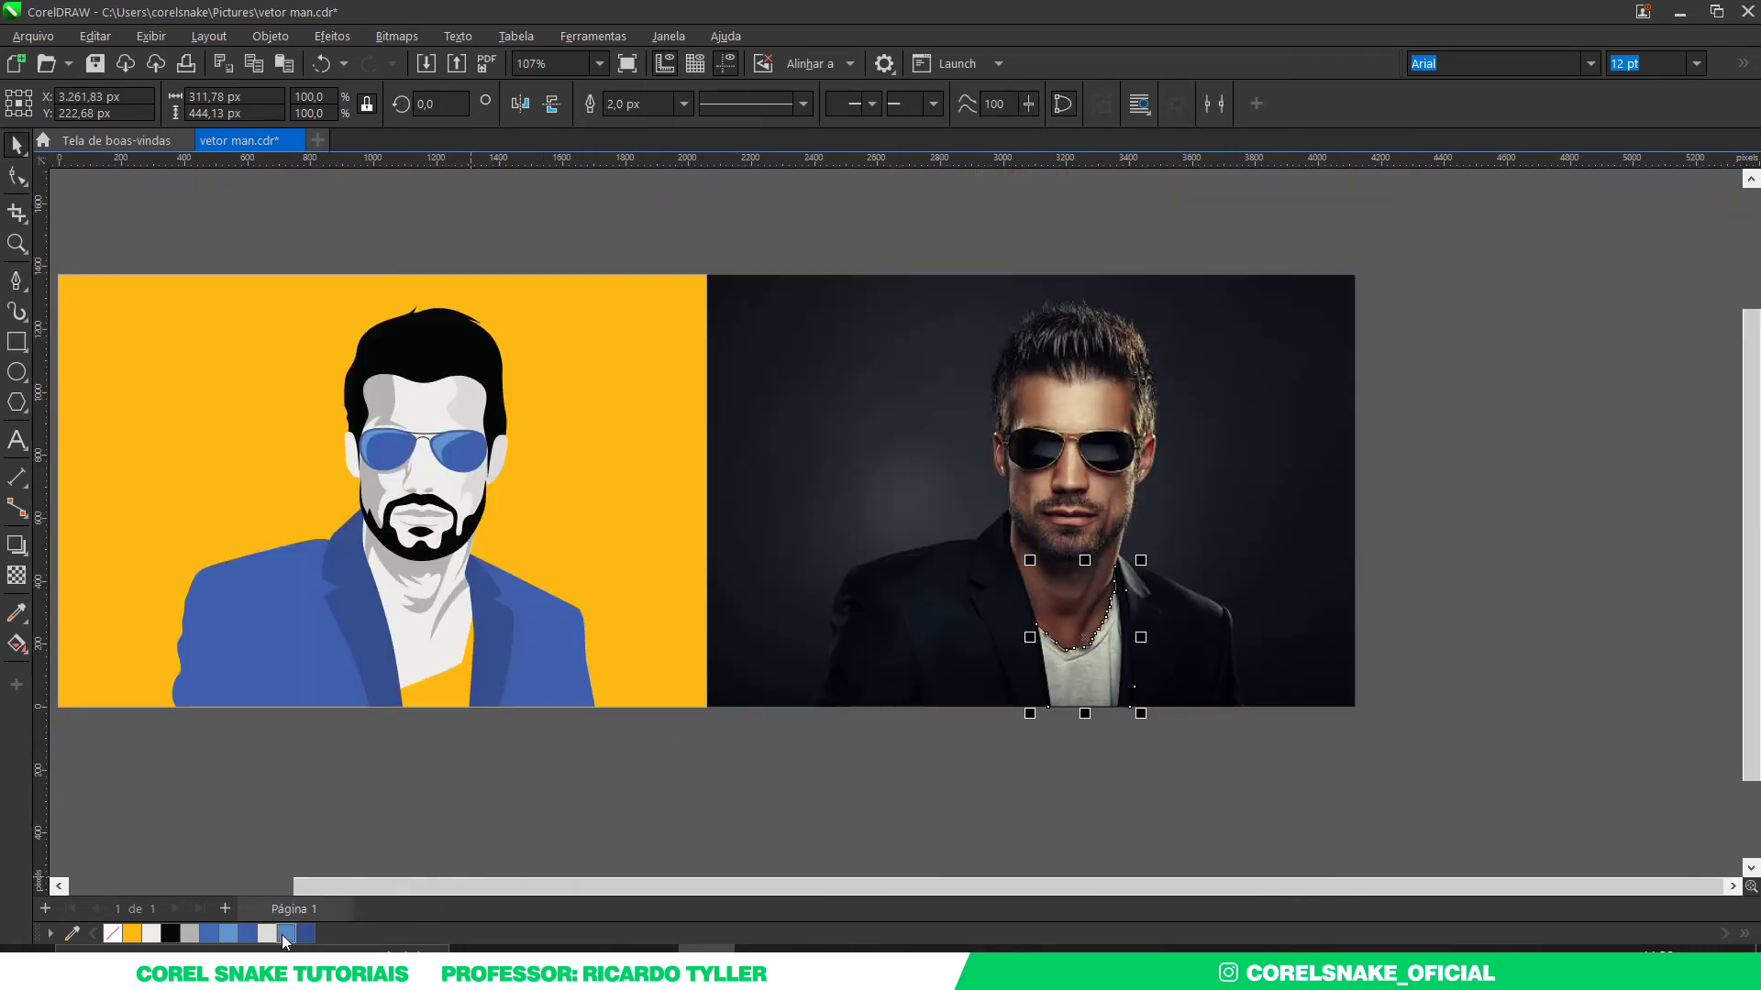
left_click(228, 933)
right_click(112, 934)
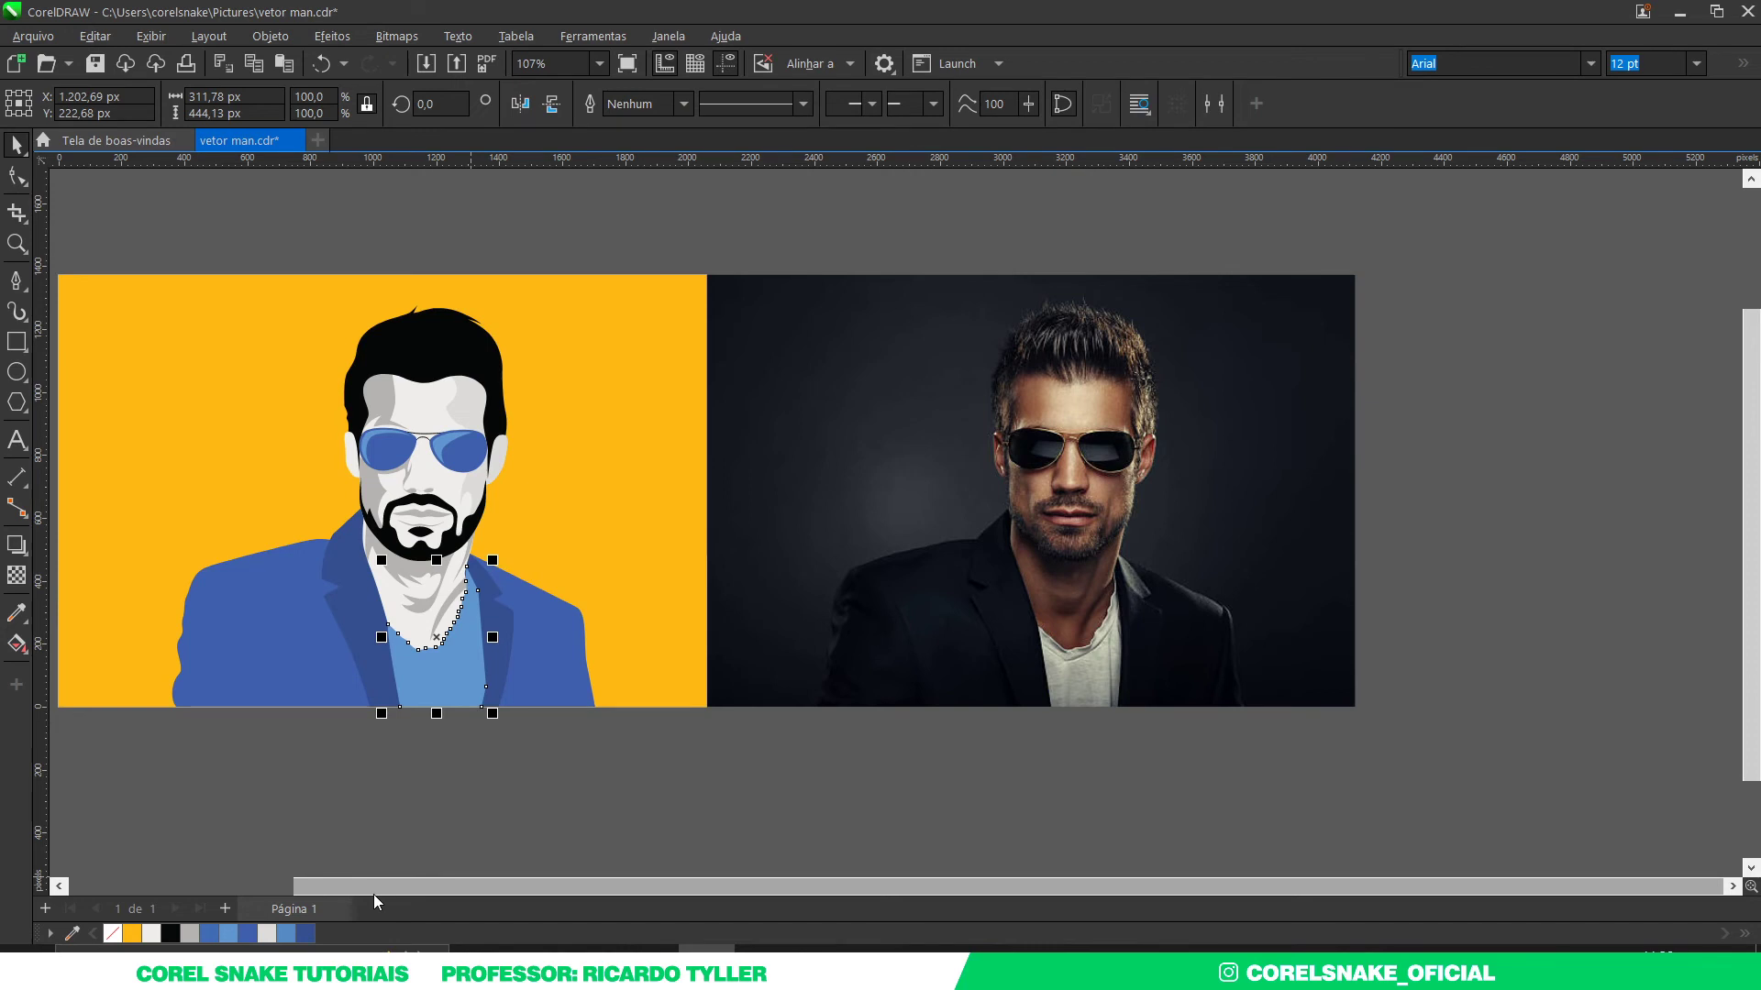
key("ctrl+Page_Down")
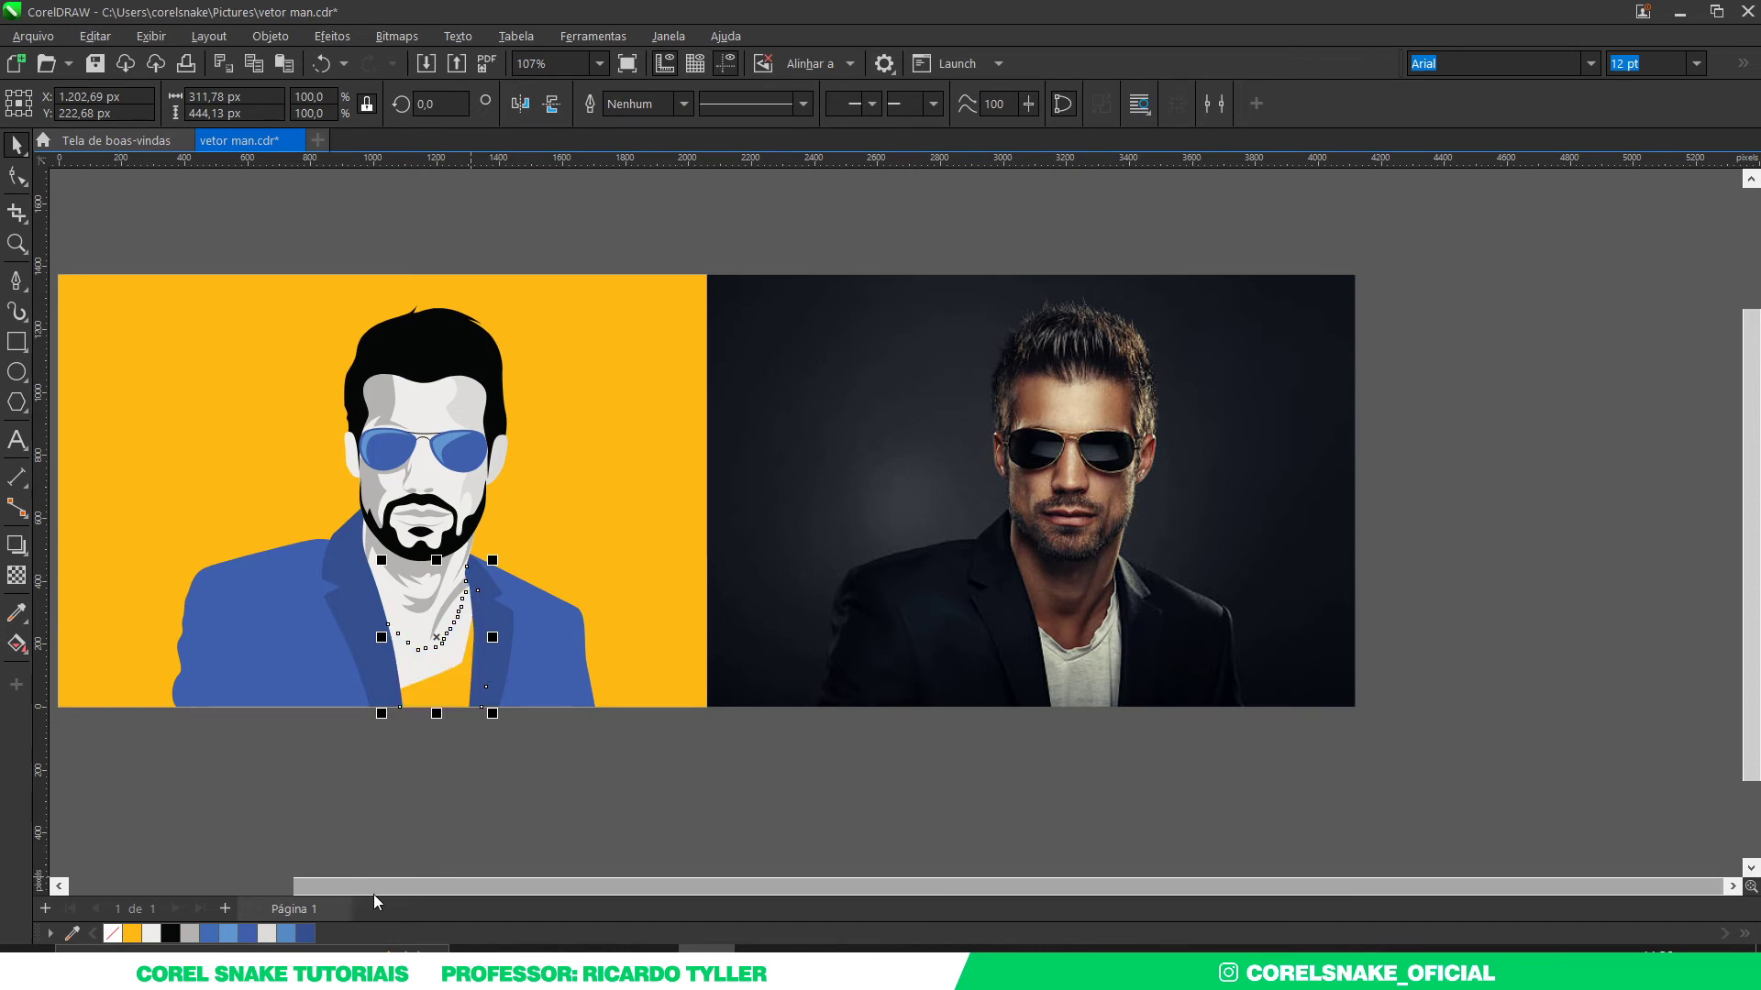
key("ctrl+Page_Up")
key("ctrl+Page_Up")
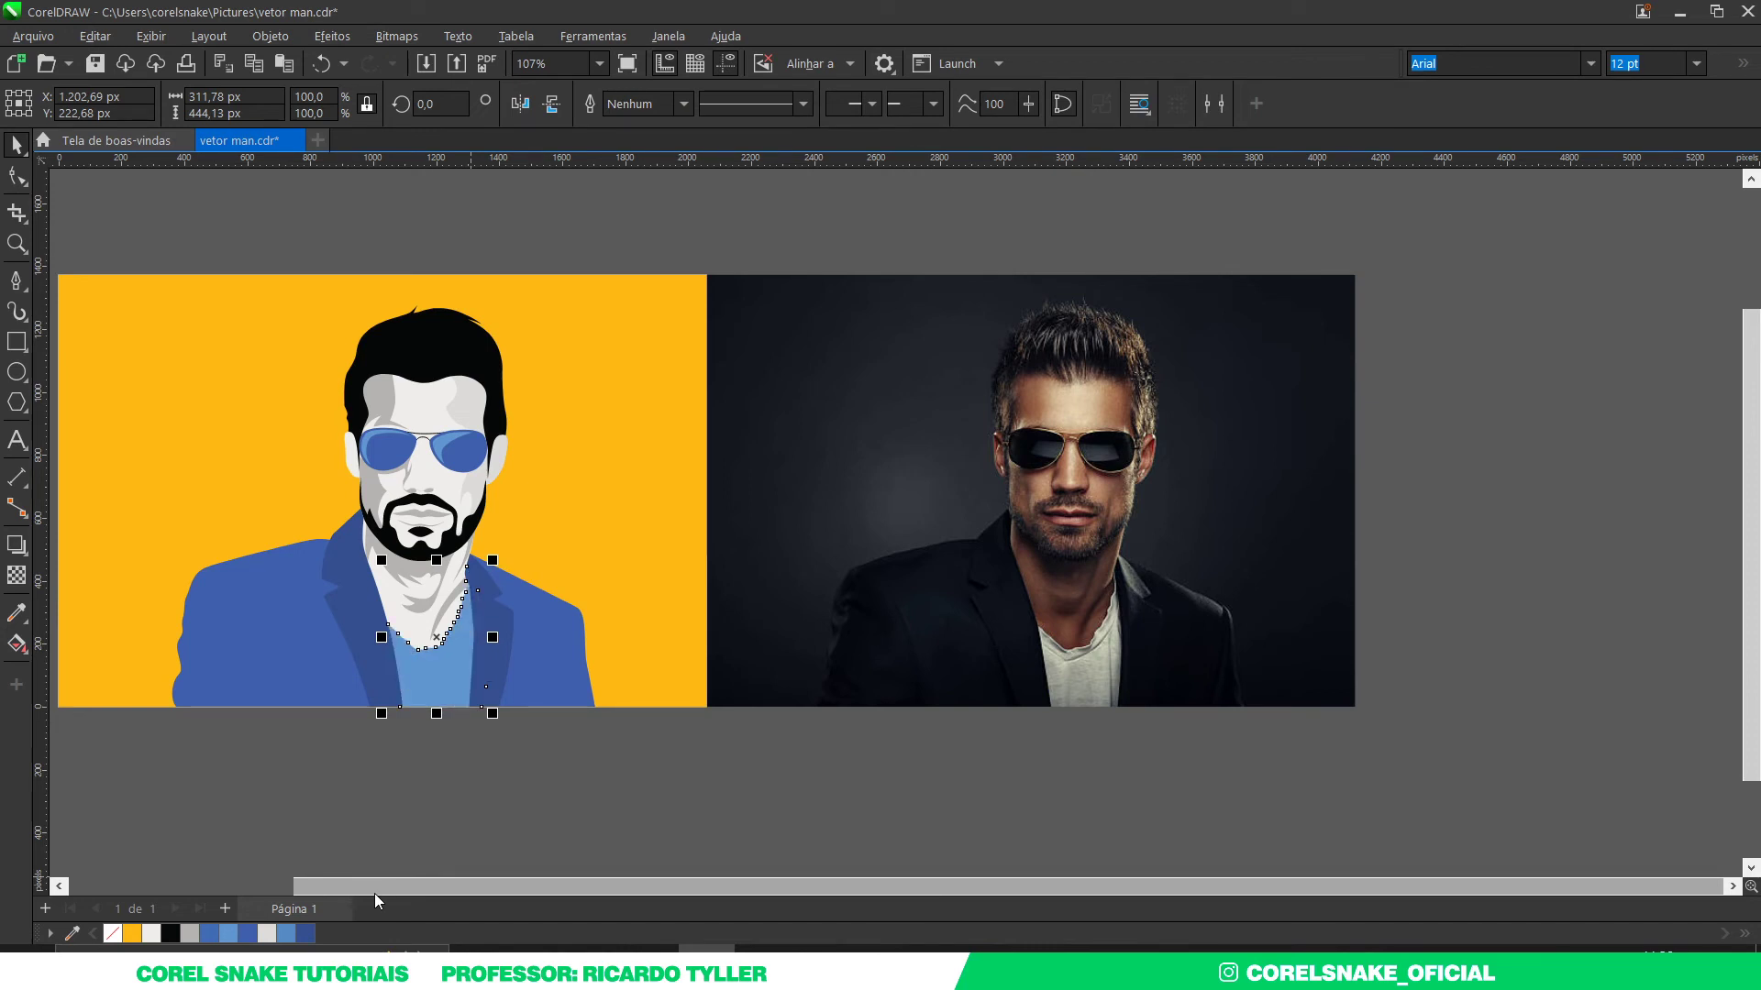
left_click(508, 818)
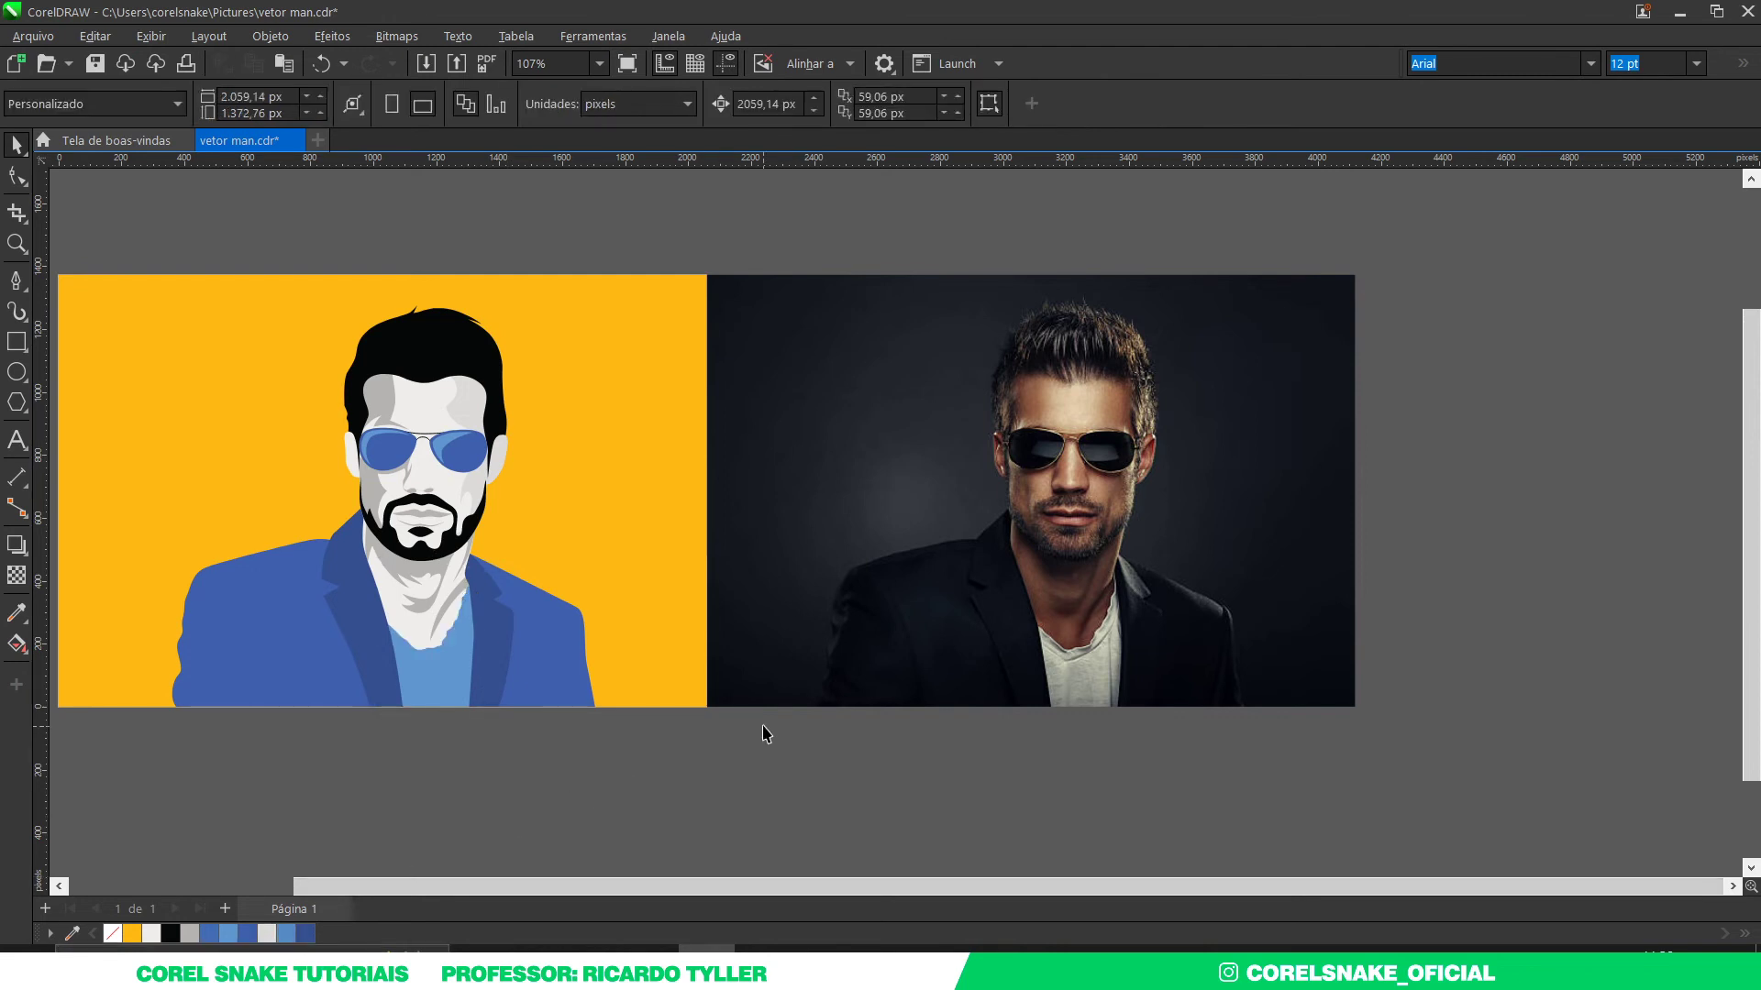
Step: Start the fold-shading path, curving from the shirt bottom up and across under the collar
scroll(766, 734, "down", 2)
scroll(537, 729, "up", 2)
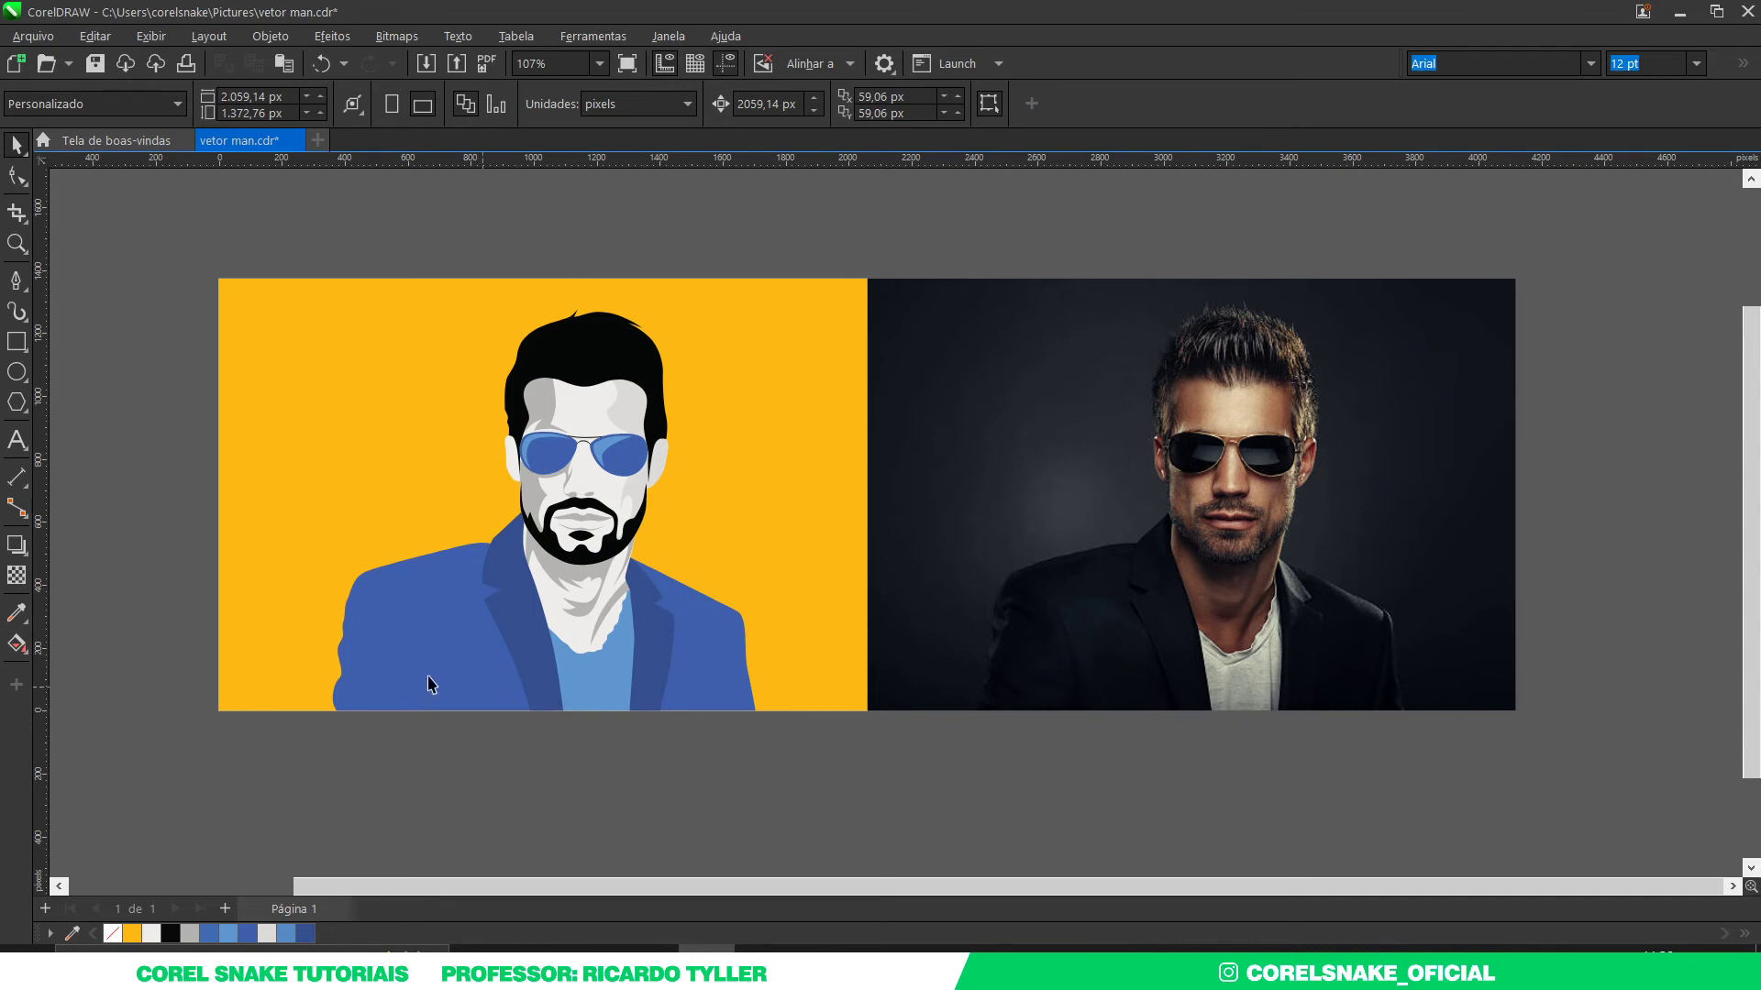
left_click(16, 280)
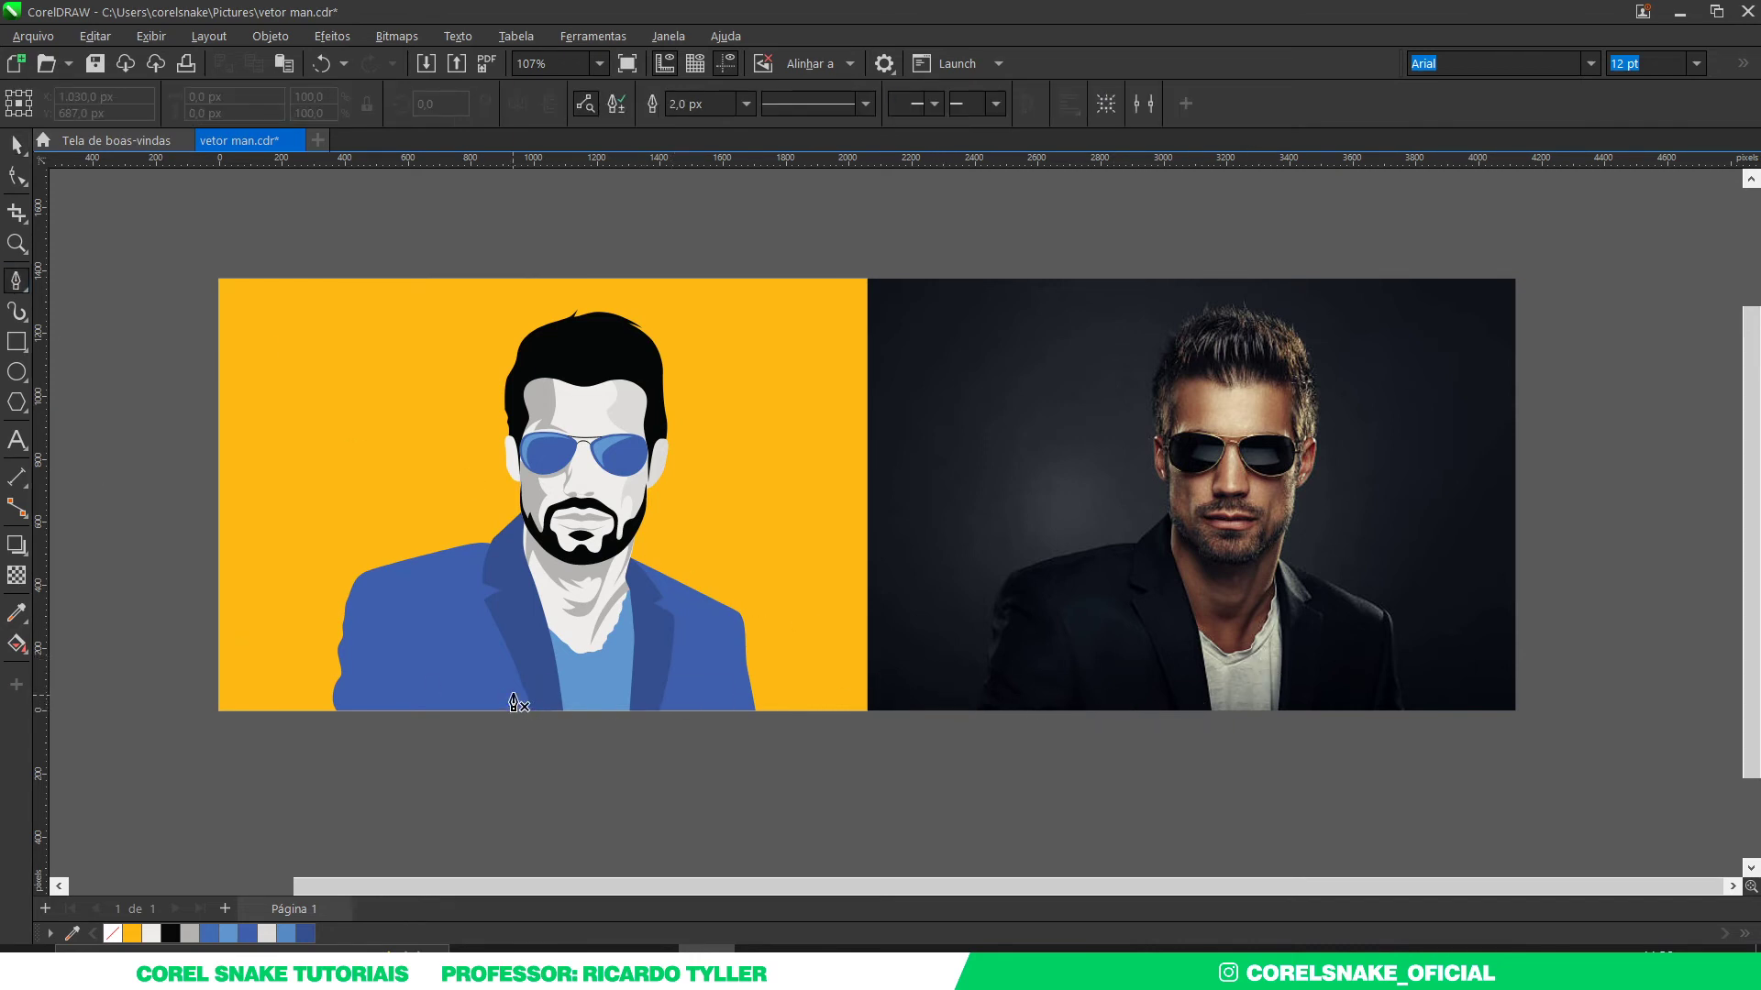
scroll(514, 704, "up", 3)
scroll(707, 657, "up", 2)
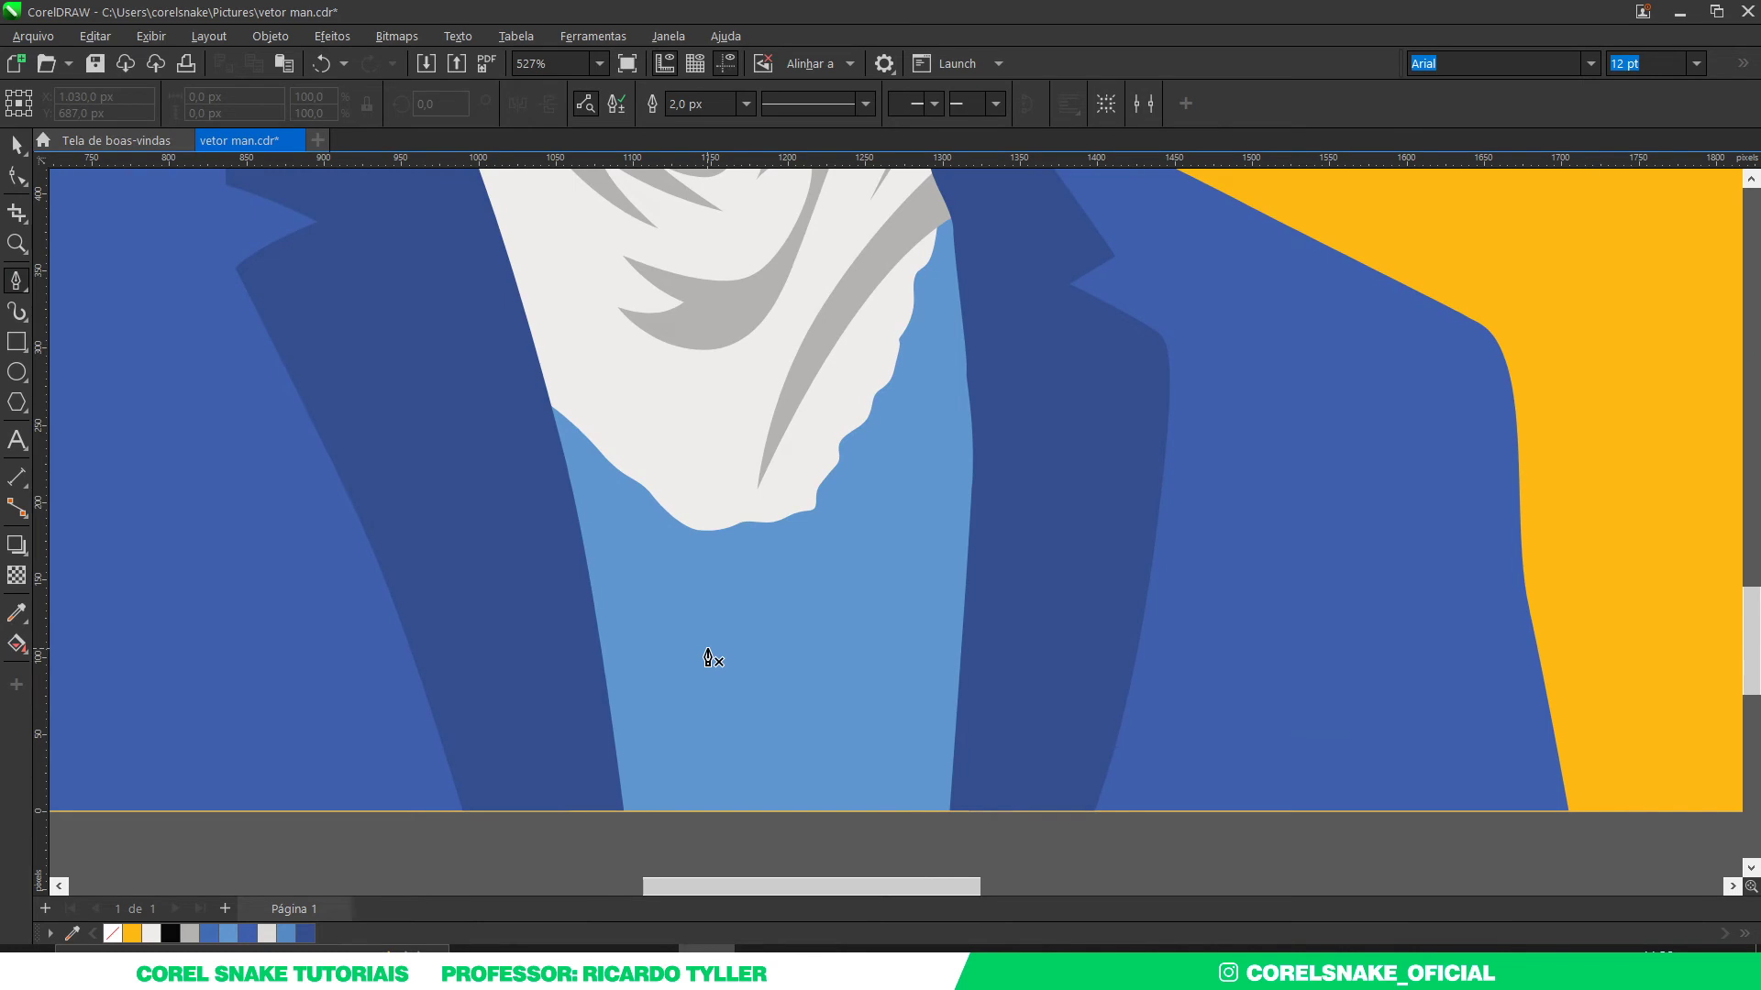
left_click(612, 724)
scroll(625, 520, "up", 2)
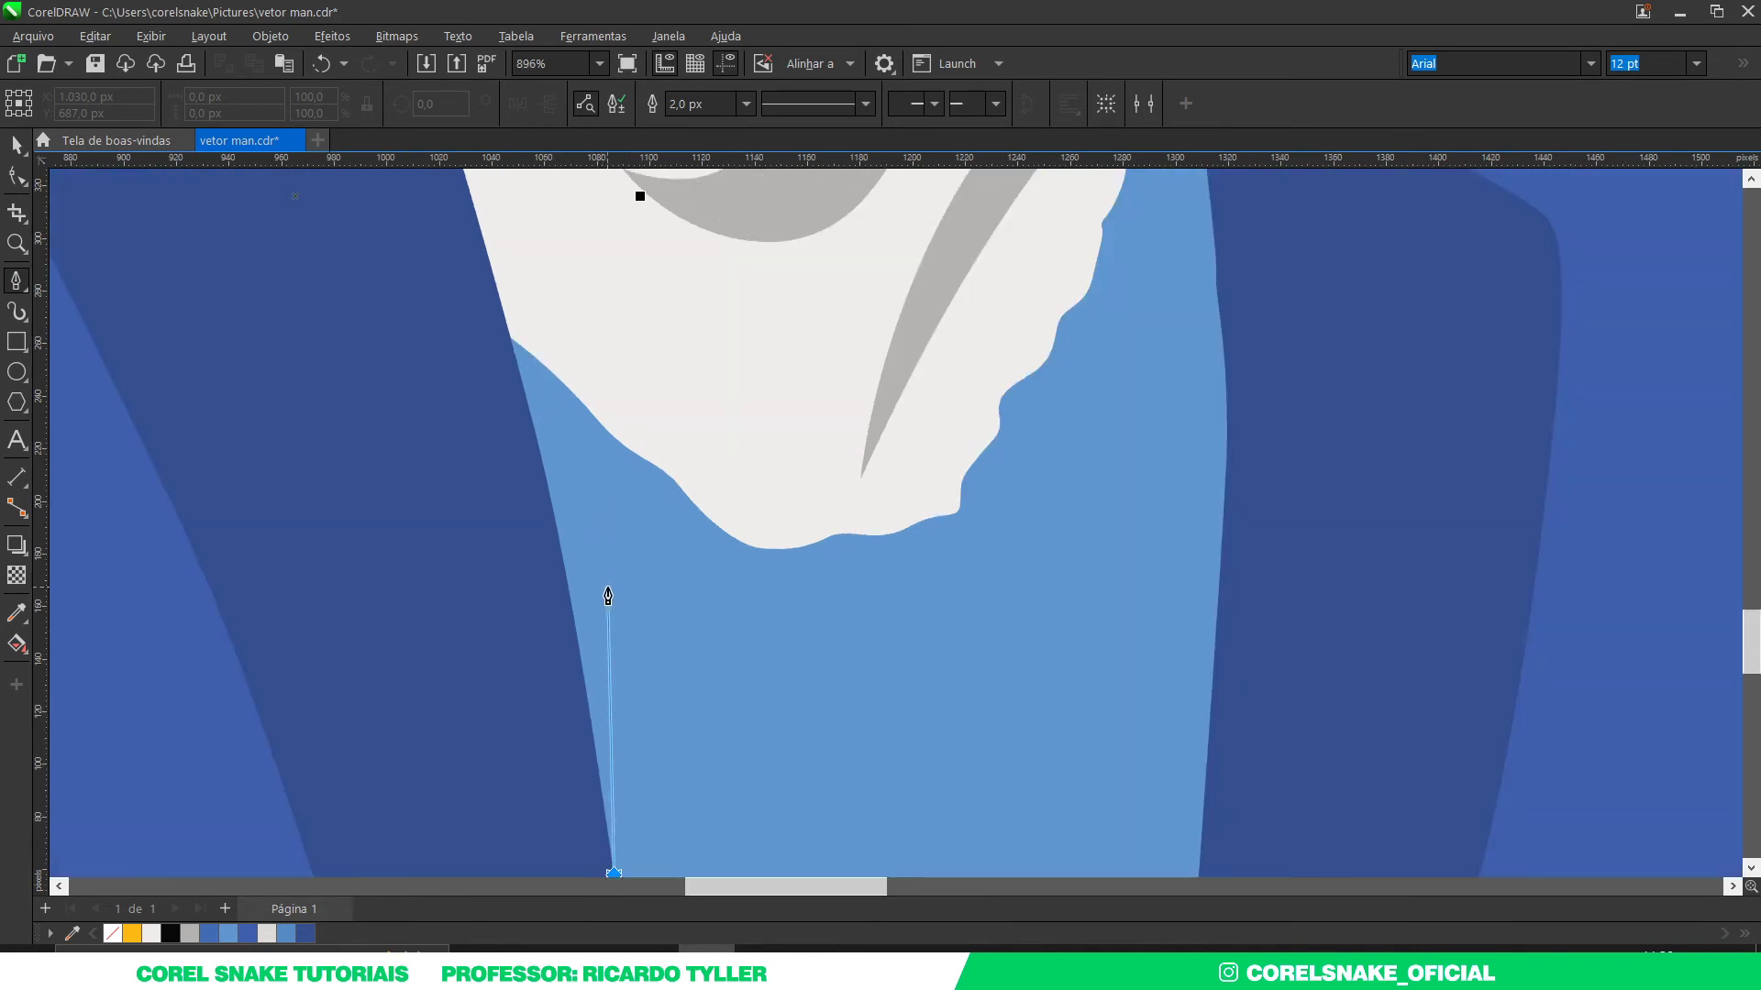
left_click_drag(606, 572, 582, 487)
left_click(579, 475)
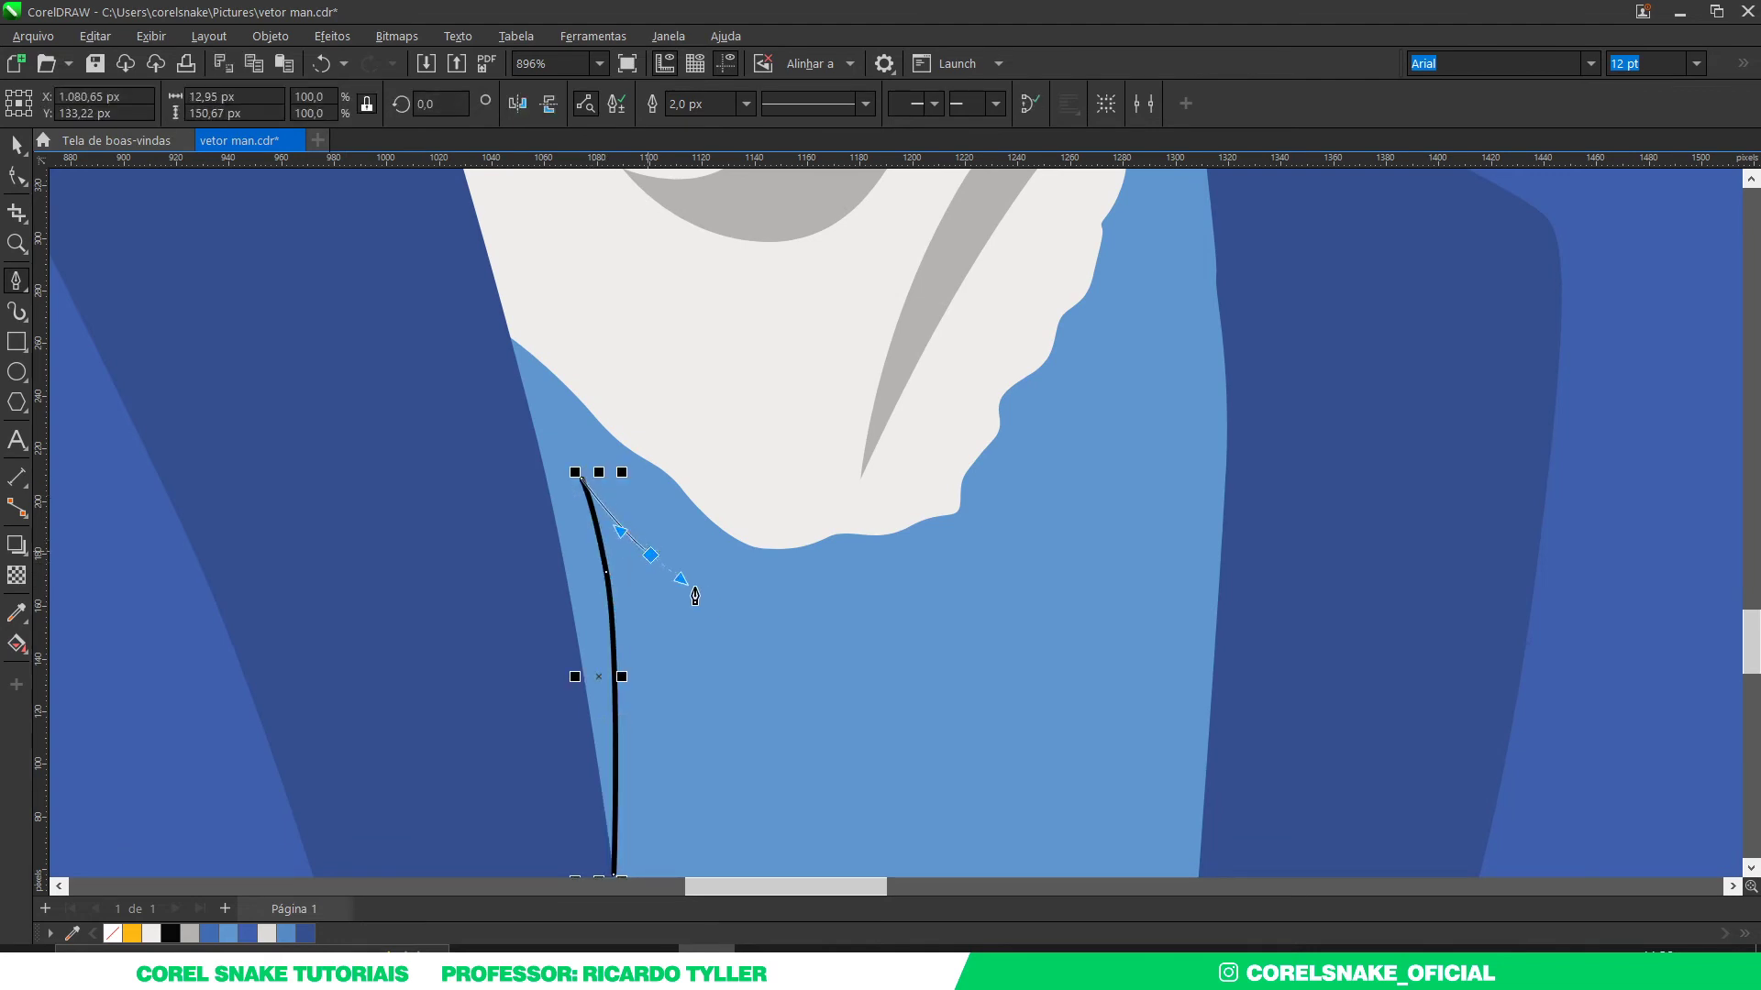
left_click_drag(812, 594, 915, 610)
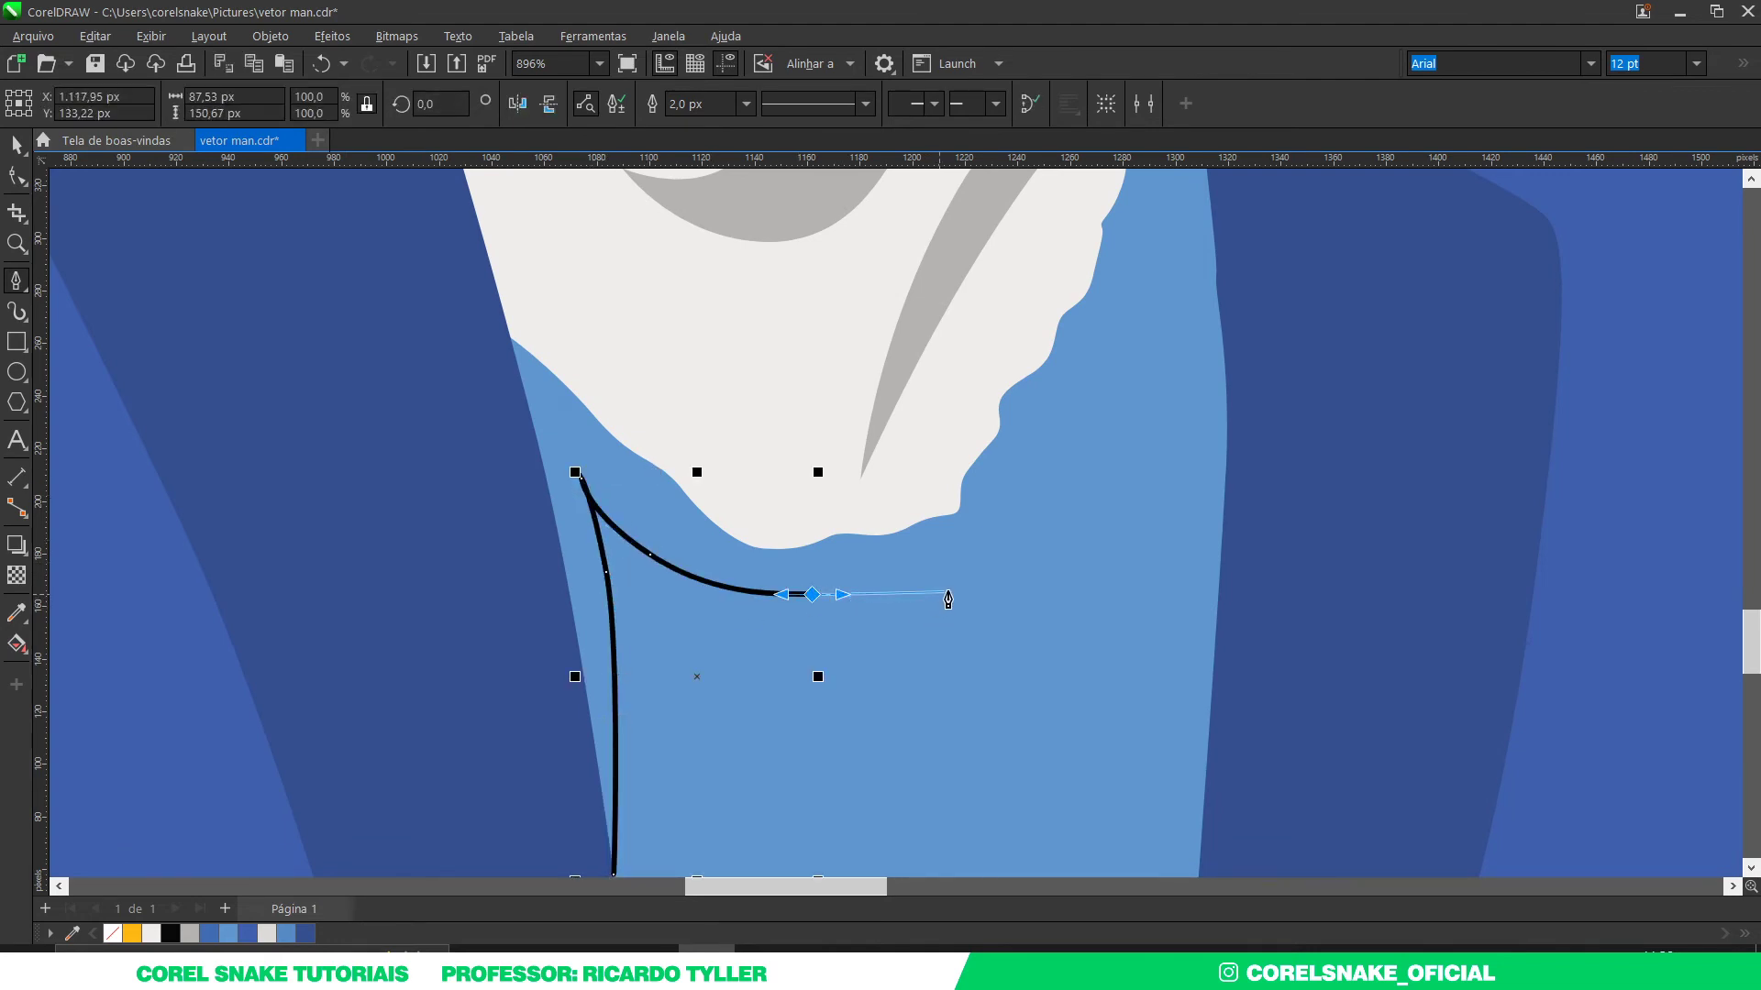
scroll(949, 600, "down", 3)
scroll(945, 597, "up", 2)
left_click(948, 591)
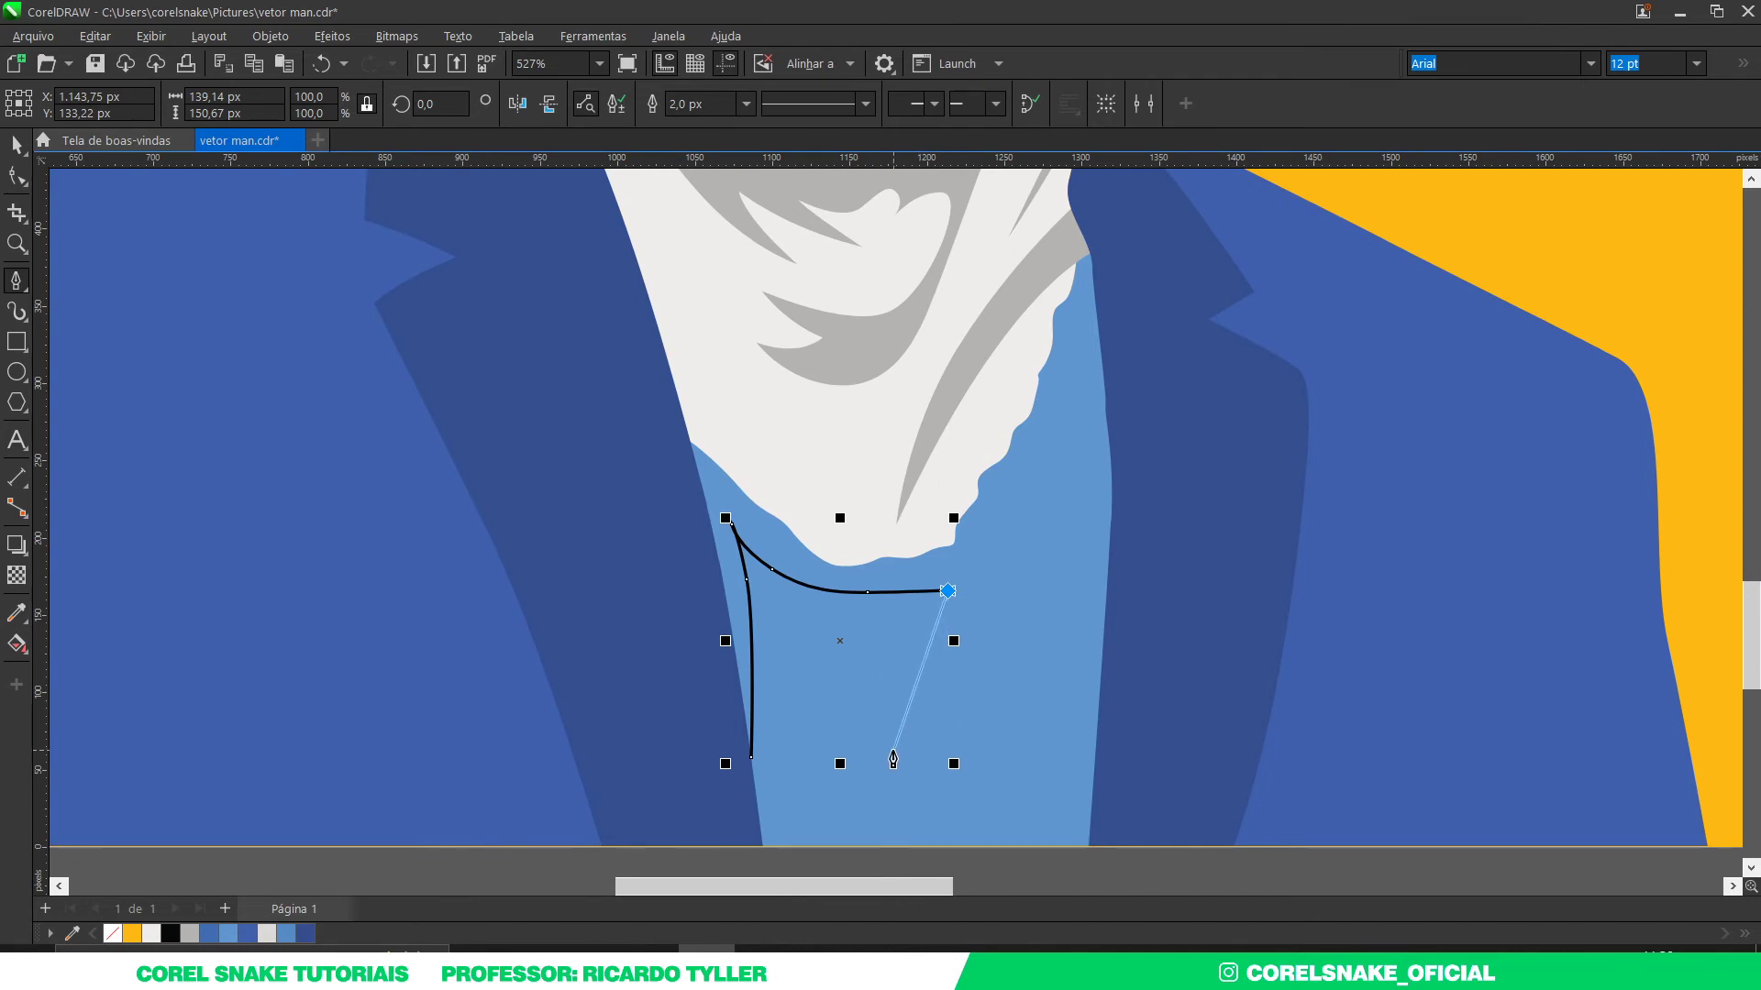
left_click_drag(886, 759, 828, 836)
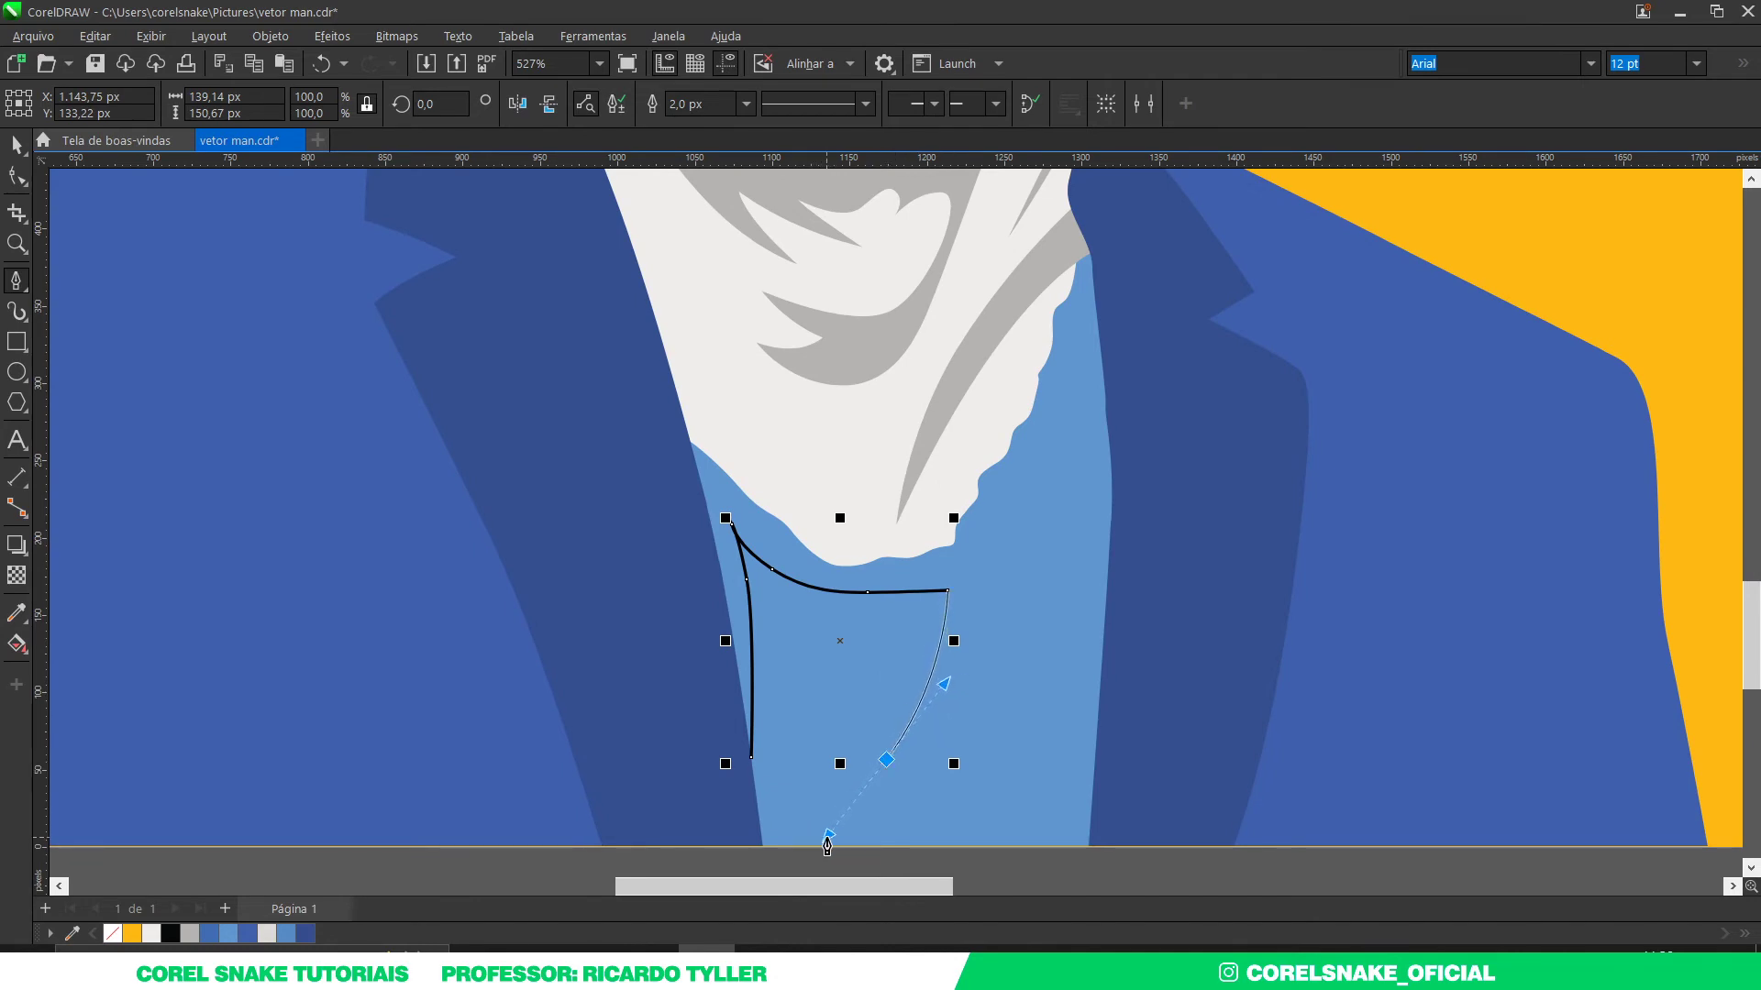
Step: Add the hooked fold curve on the right and bring the path down to the shirt bottom
left_click_drag(971, 686, 972, 686)
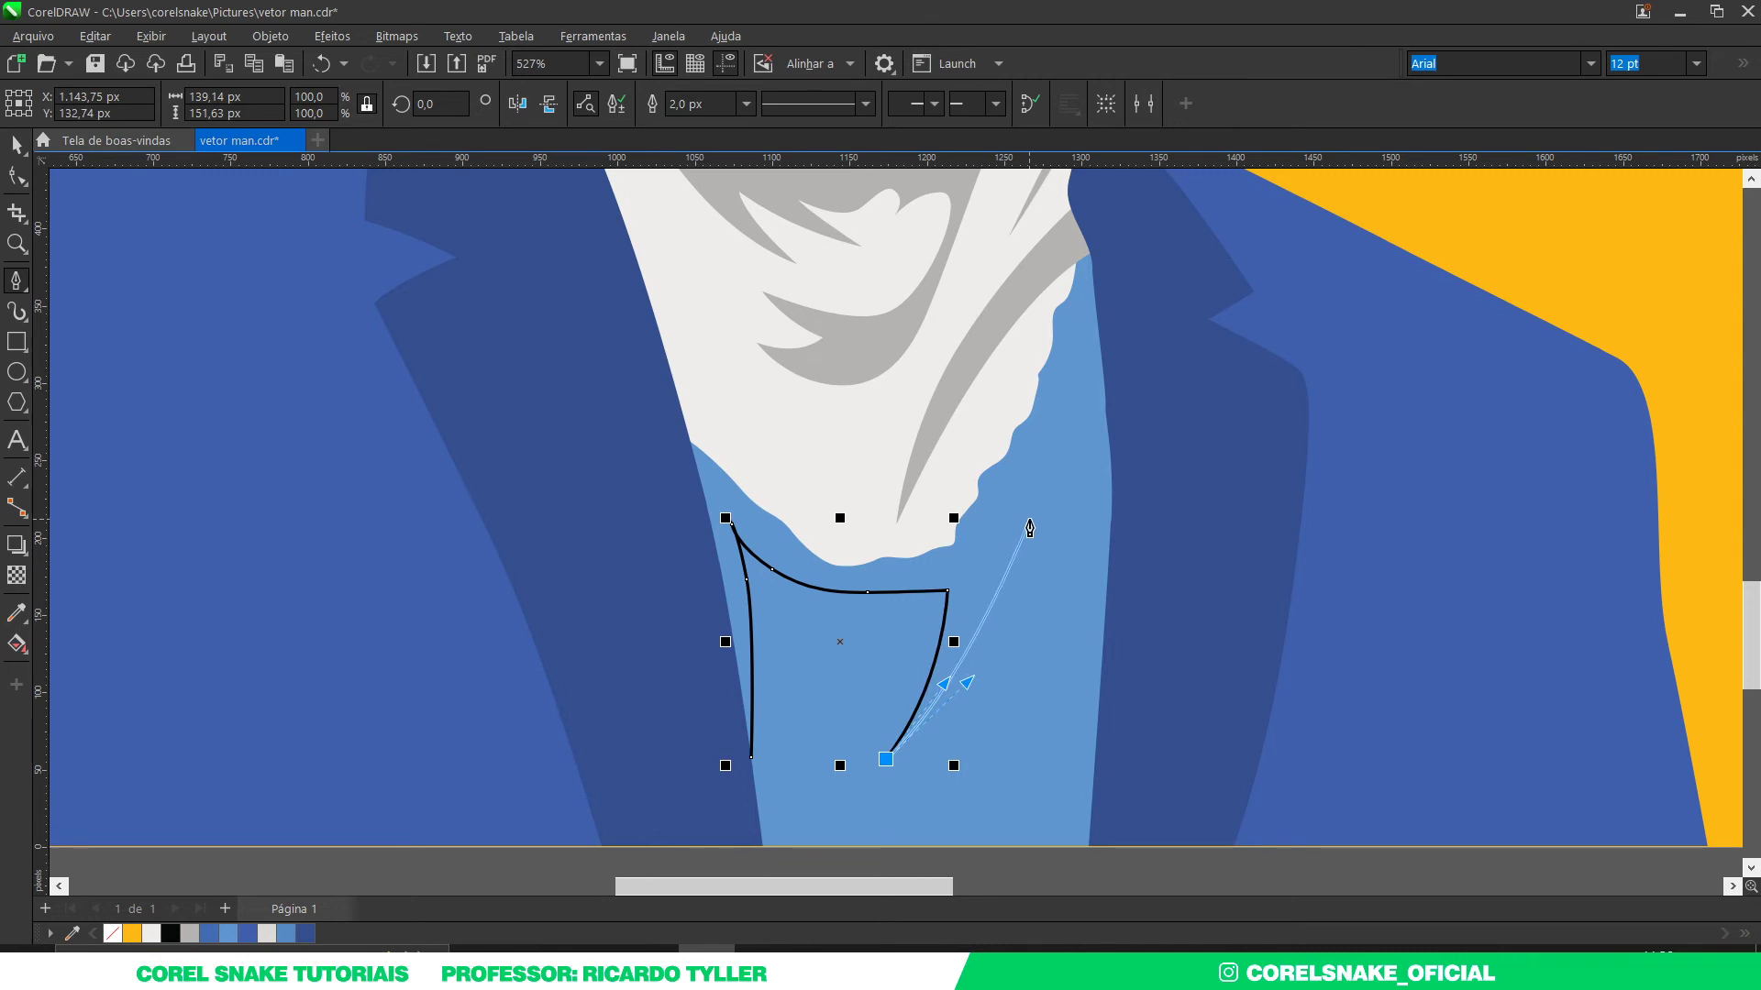
left_click(1037, 493)
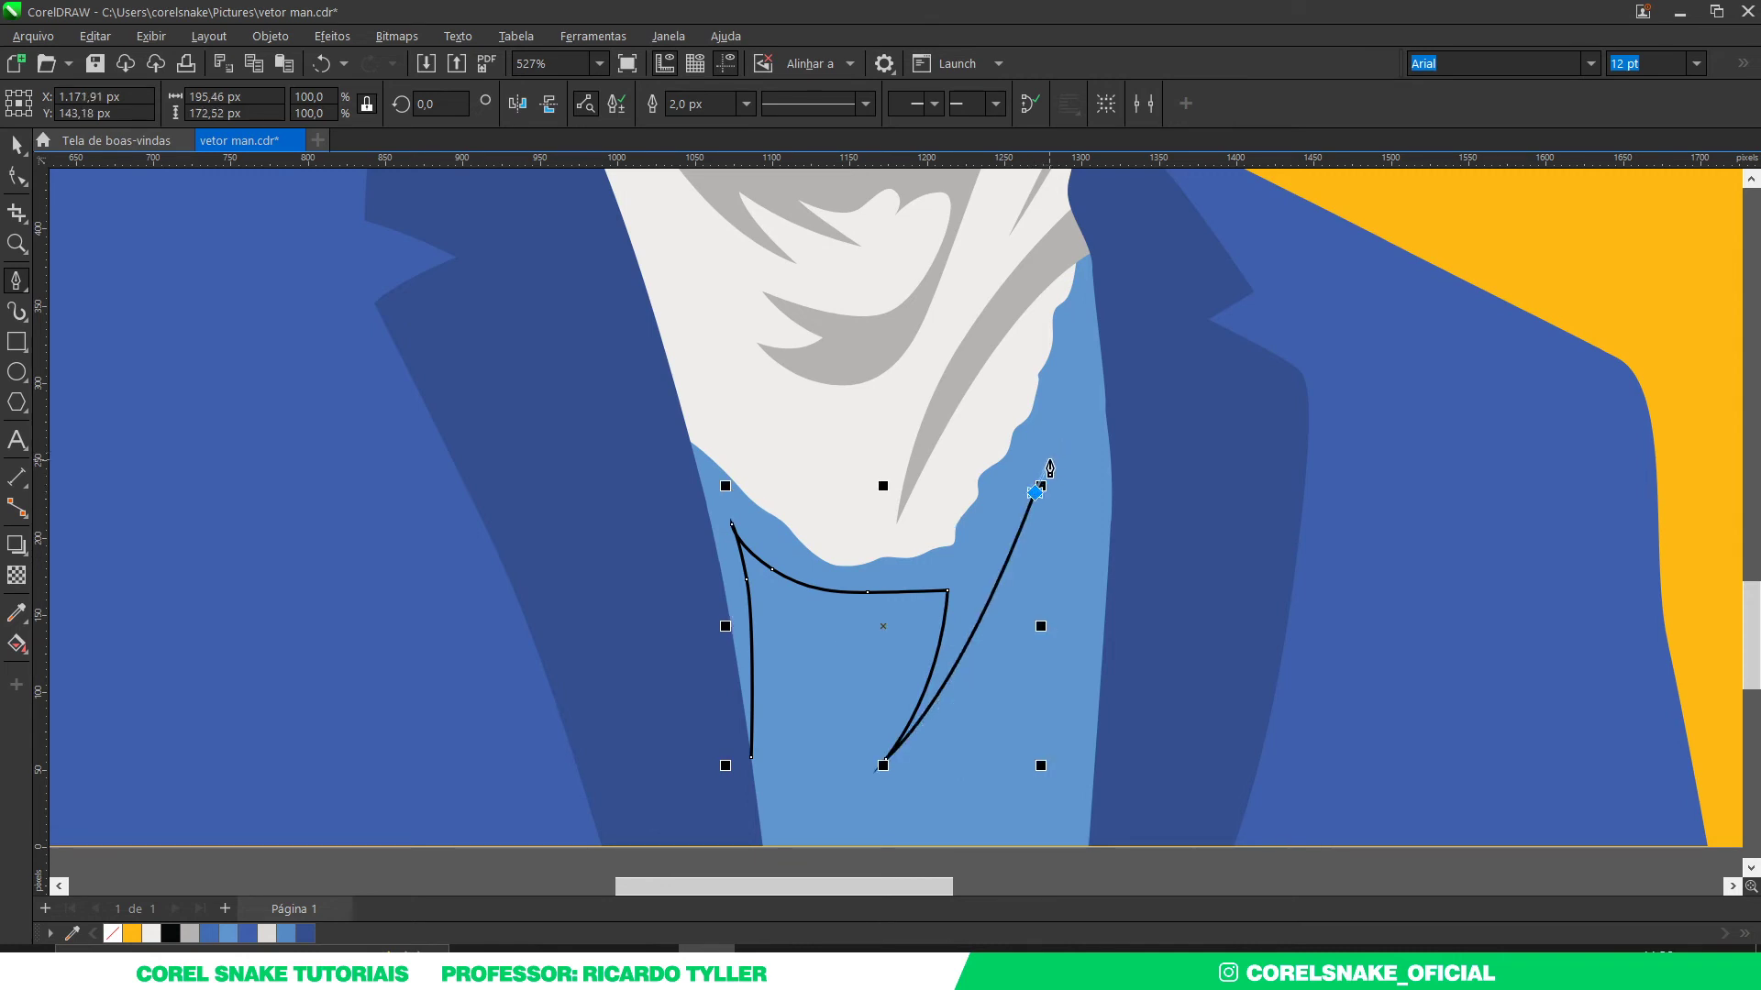
left_click_drag(1079, 490, 1080, 495)
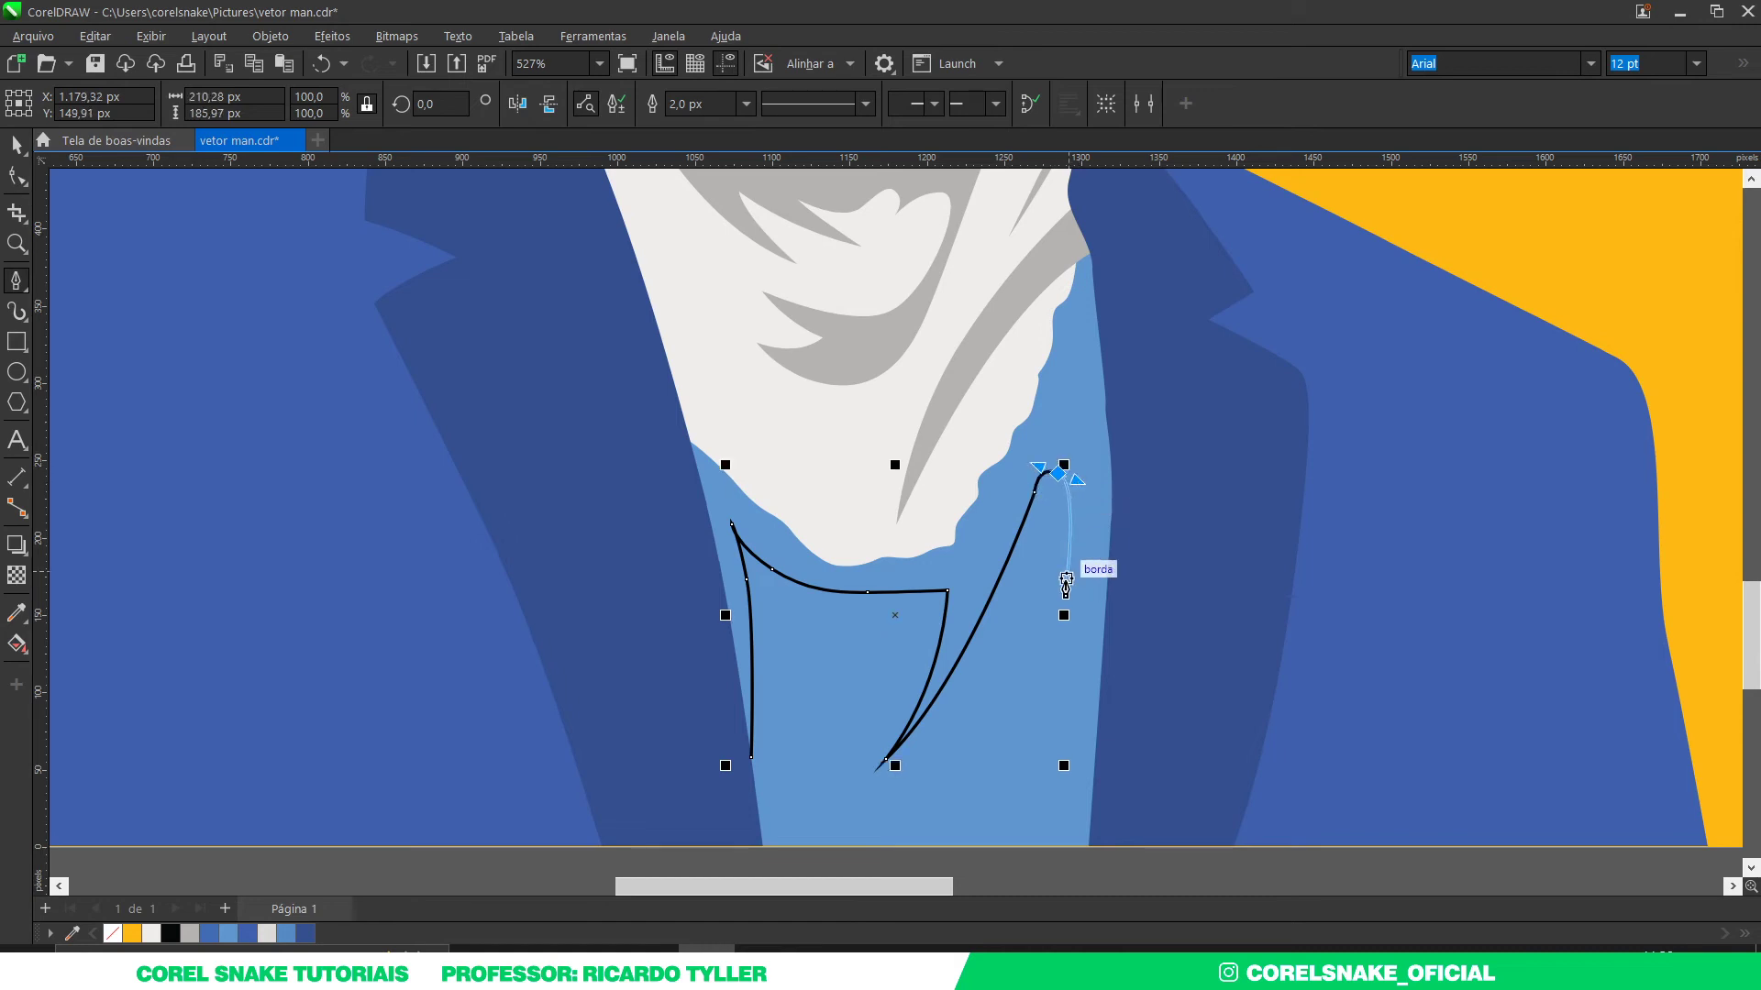
mouse_move(1055, 605)
left_mouse_down()
mouse_move(1041, 645)
mouse_move(1133, 519)
mouse_move(1118, 683)
left_mouse_up()
scroll(1041, 645, "up", 3)
scroll(1118, 683, "down", 2)
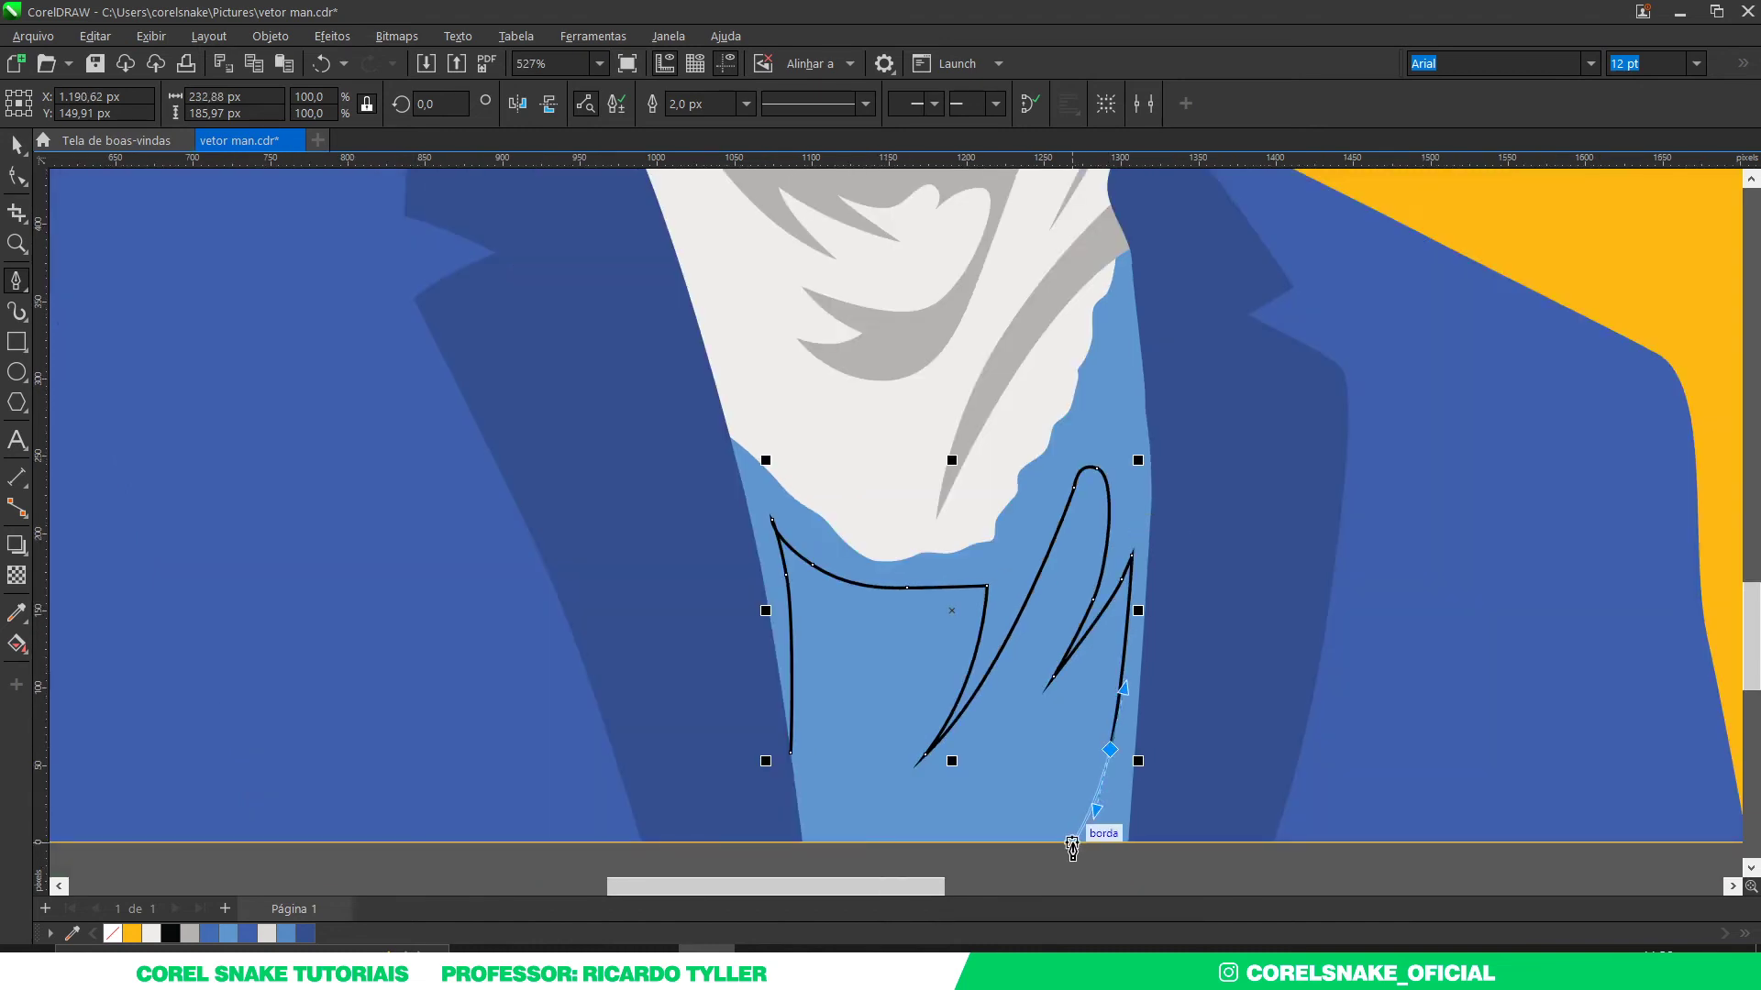
left_click_drag(1072, 842, 1137, 853)
left_click(1190, 841)
Step: Close the outline around both lapels and the neck, then select it with the shirt
left_click(1228, 424)
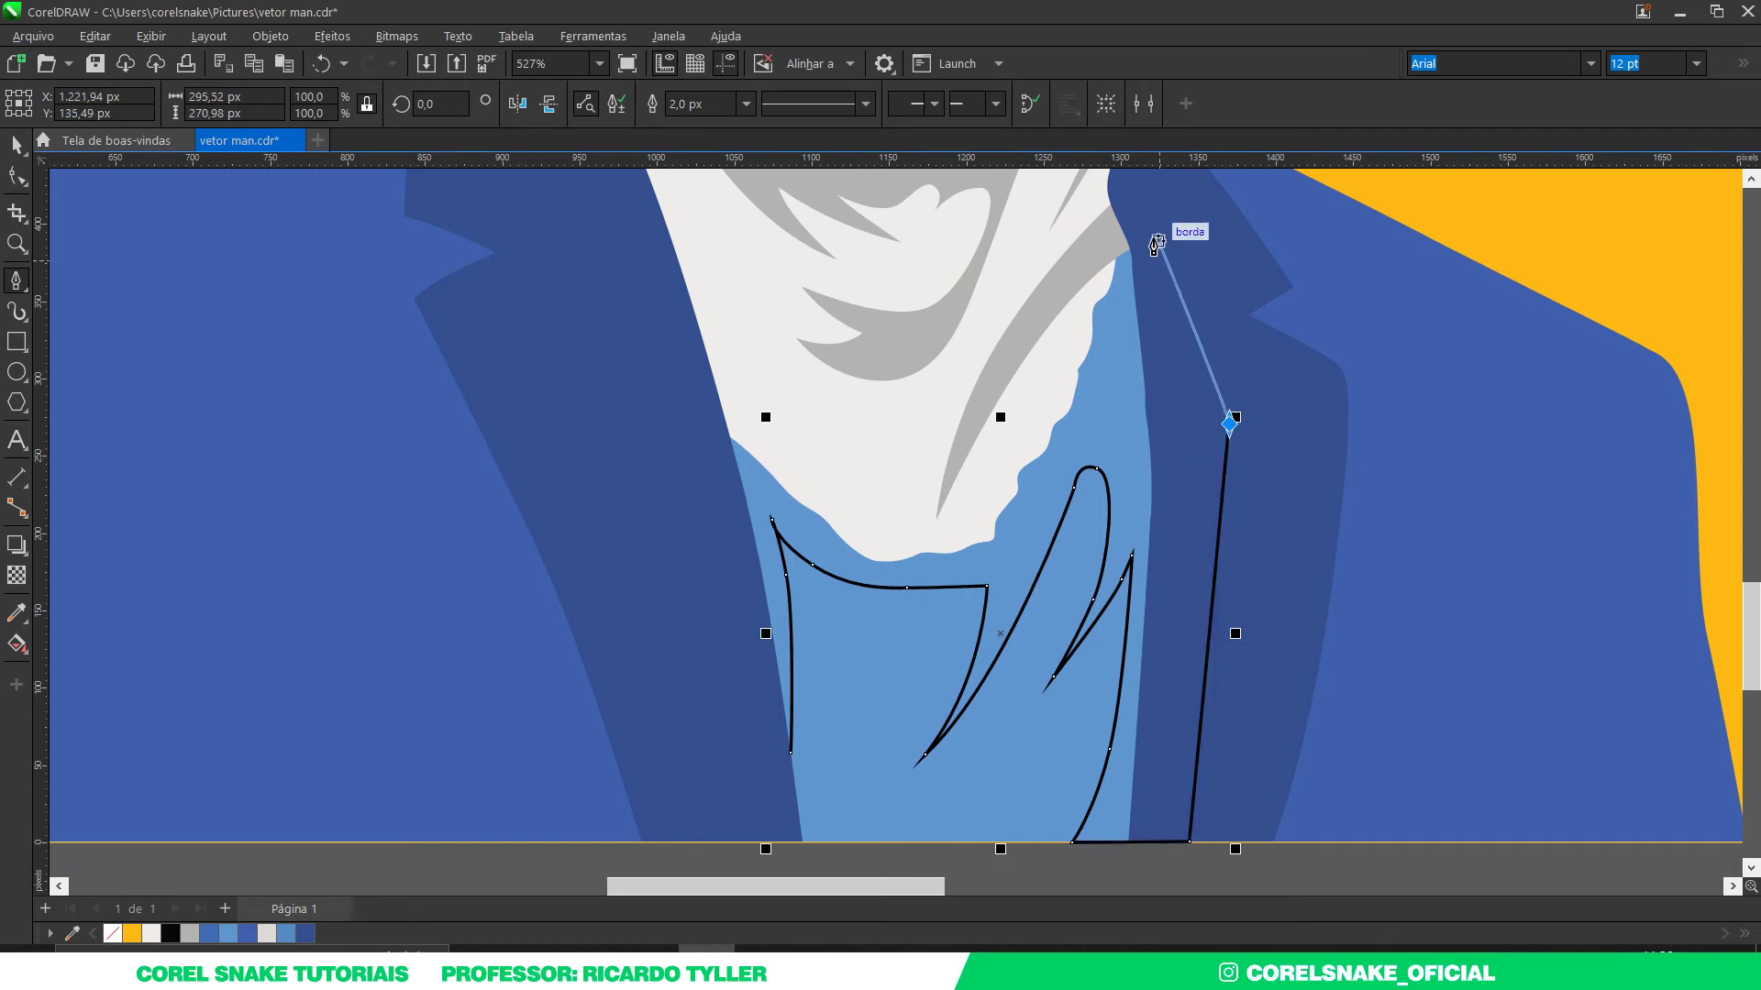
left_click(1145, 213)
left_click(896, 312)
left_click(587, 399)
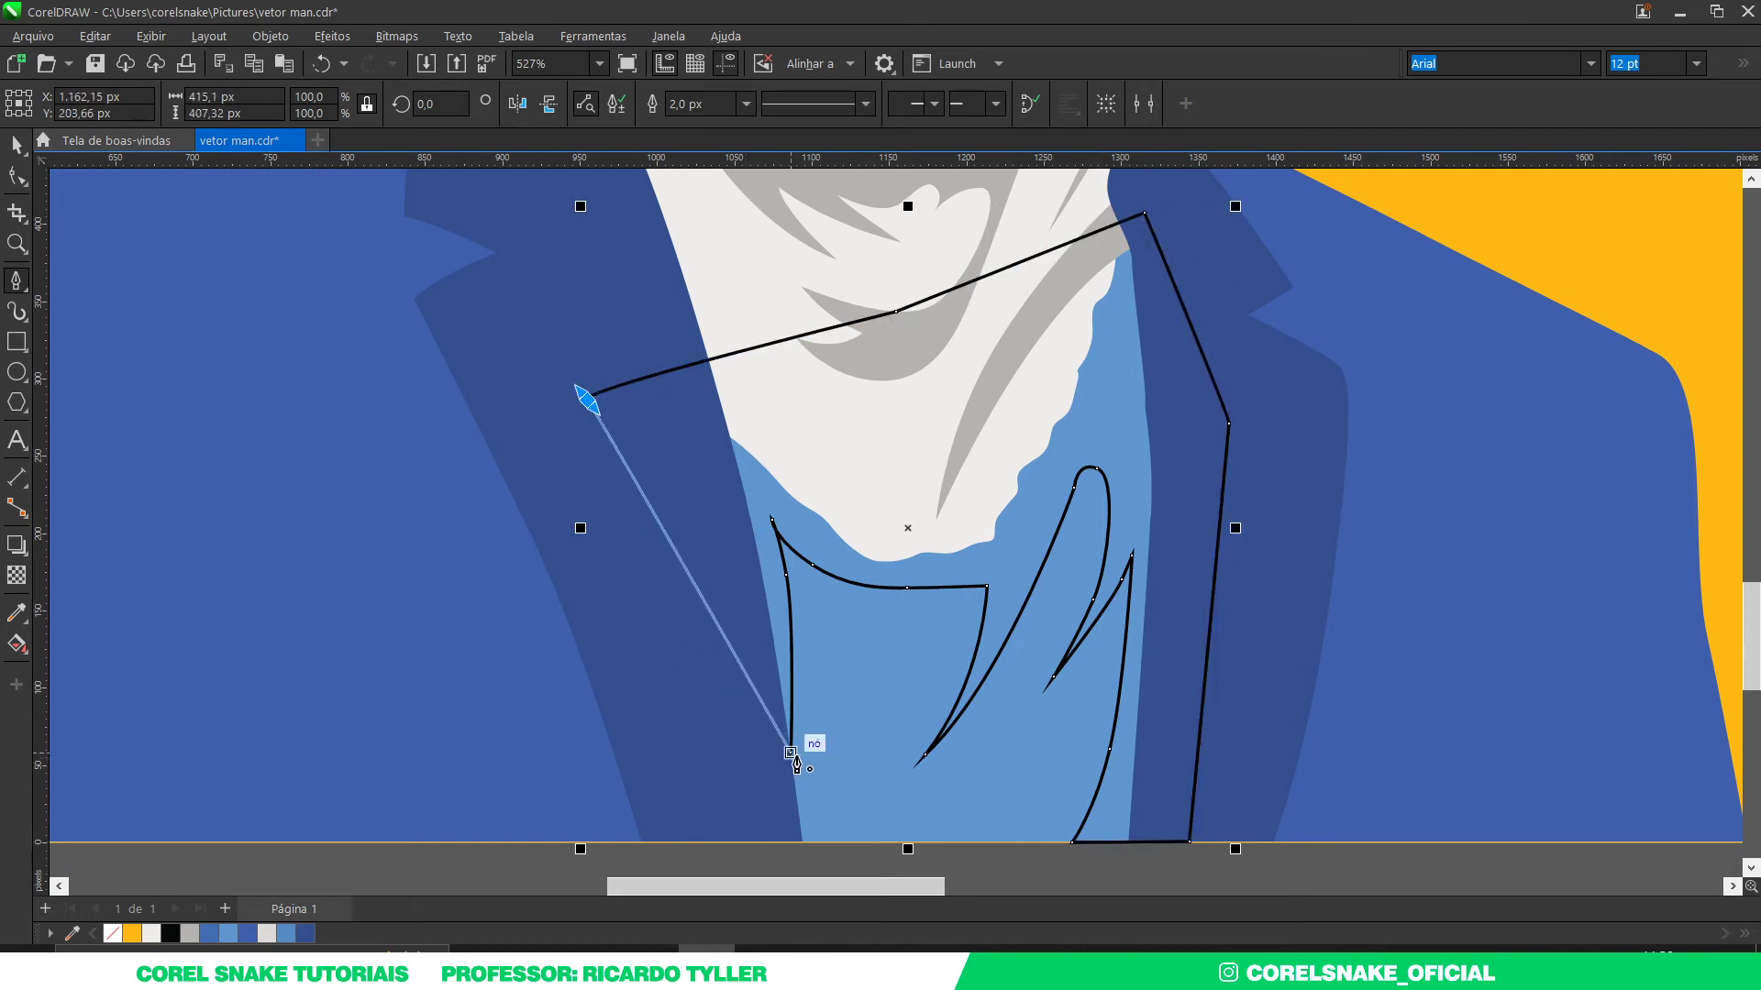
left_click(790, 752)
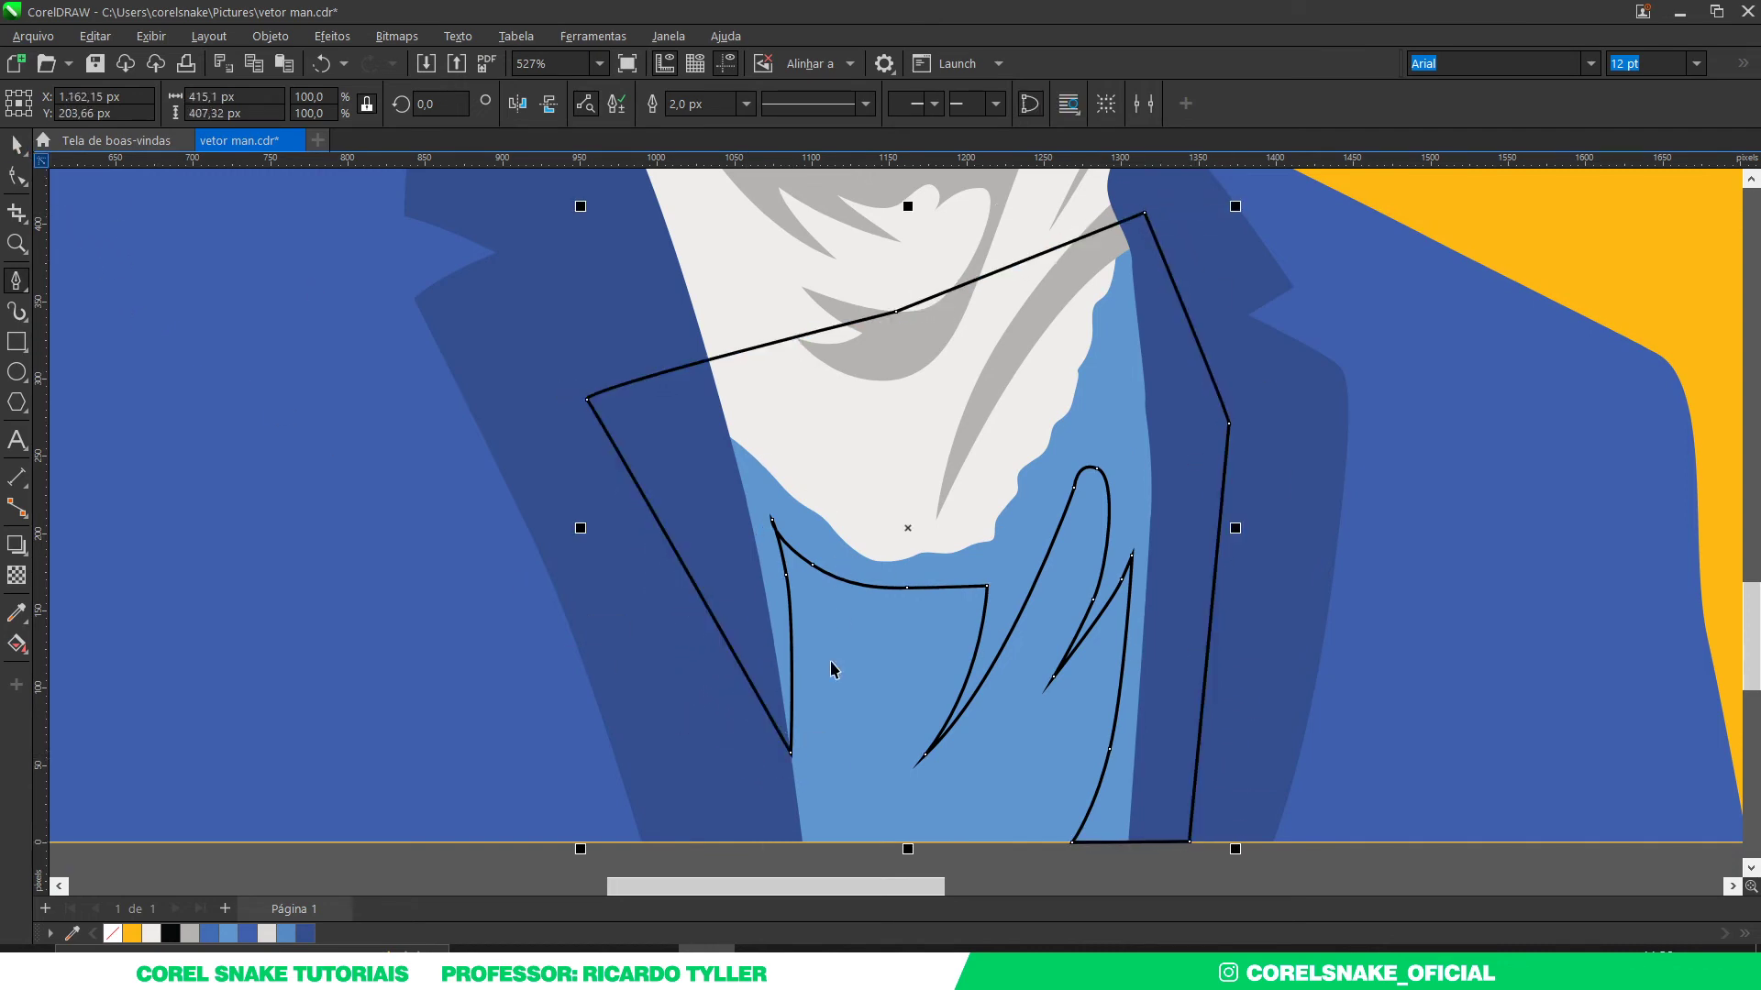
key("space")
left_click(839, 708)
left_click(668, 380, "shift")
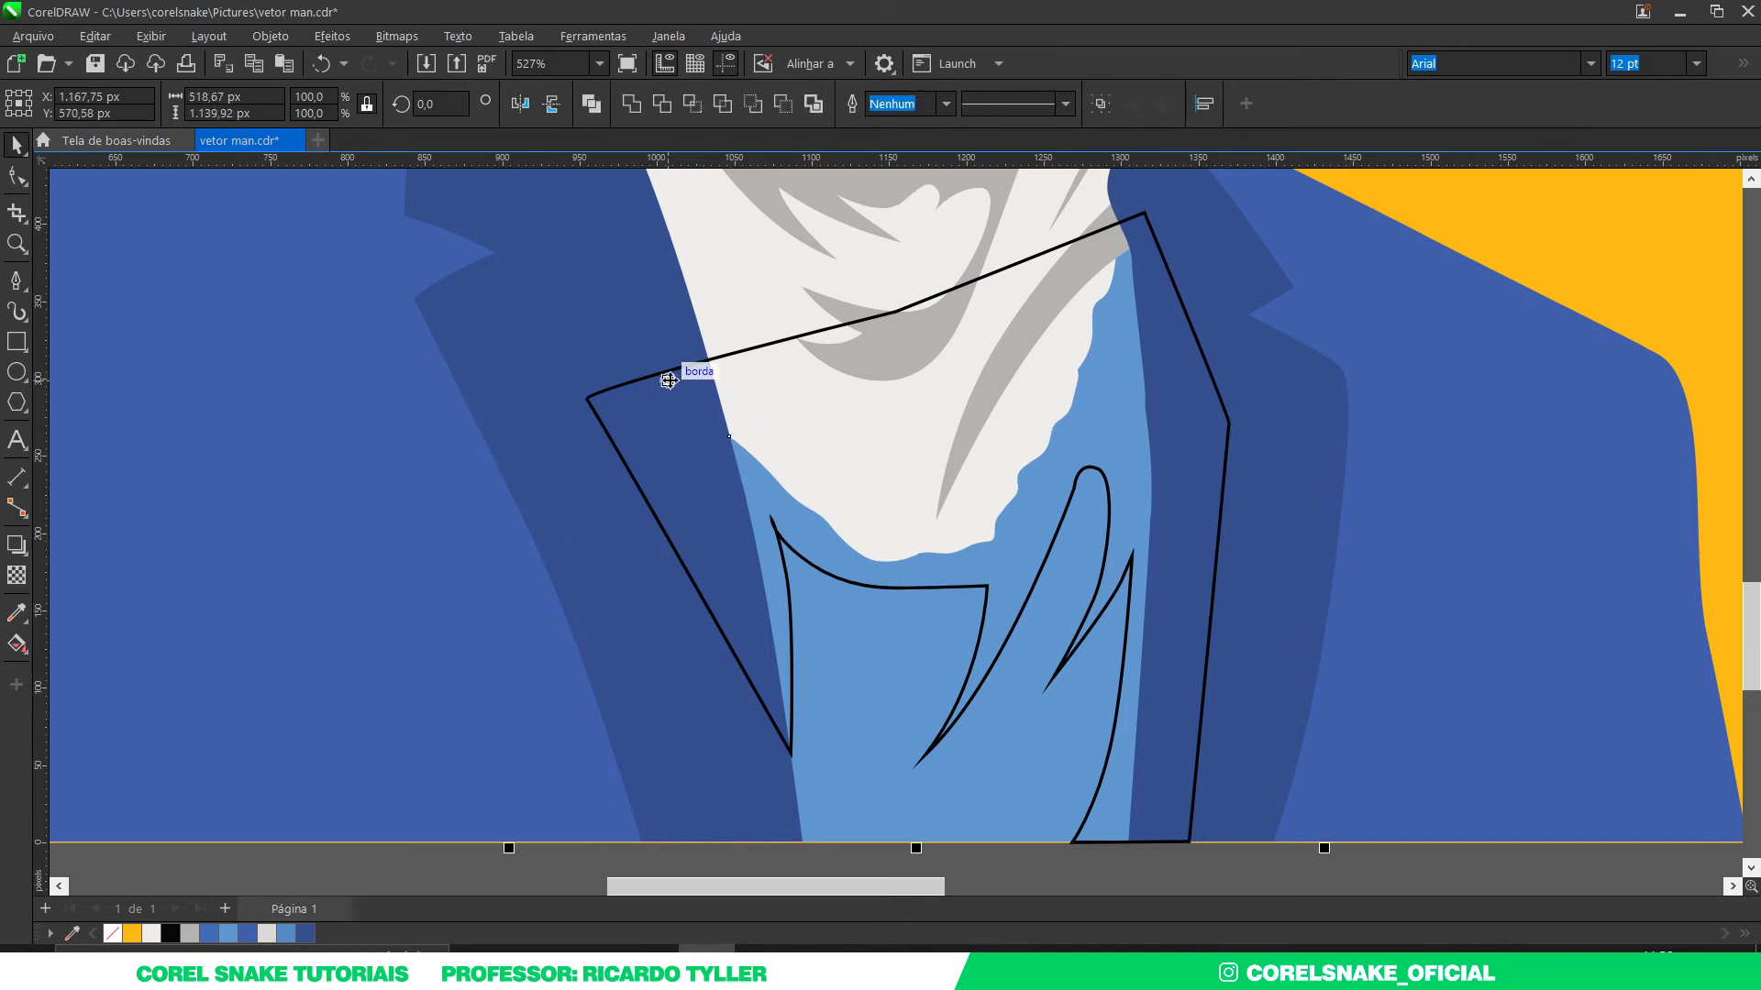
Step: Intersect the traced outline with the light-blue shirt and delete the leftover outline
left_click(692, 108)
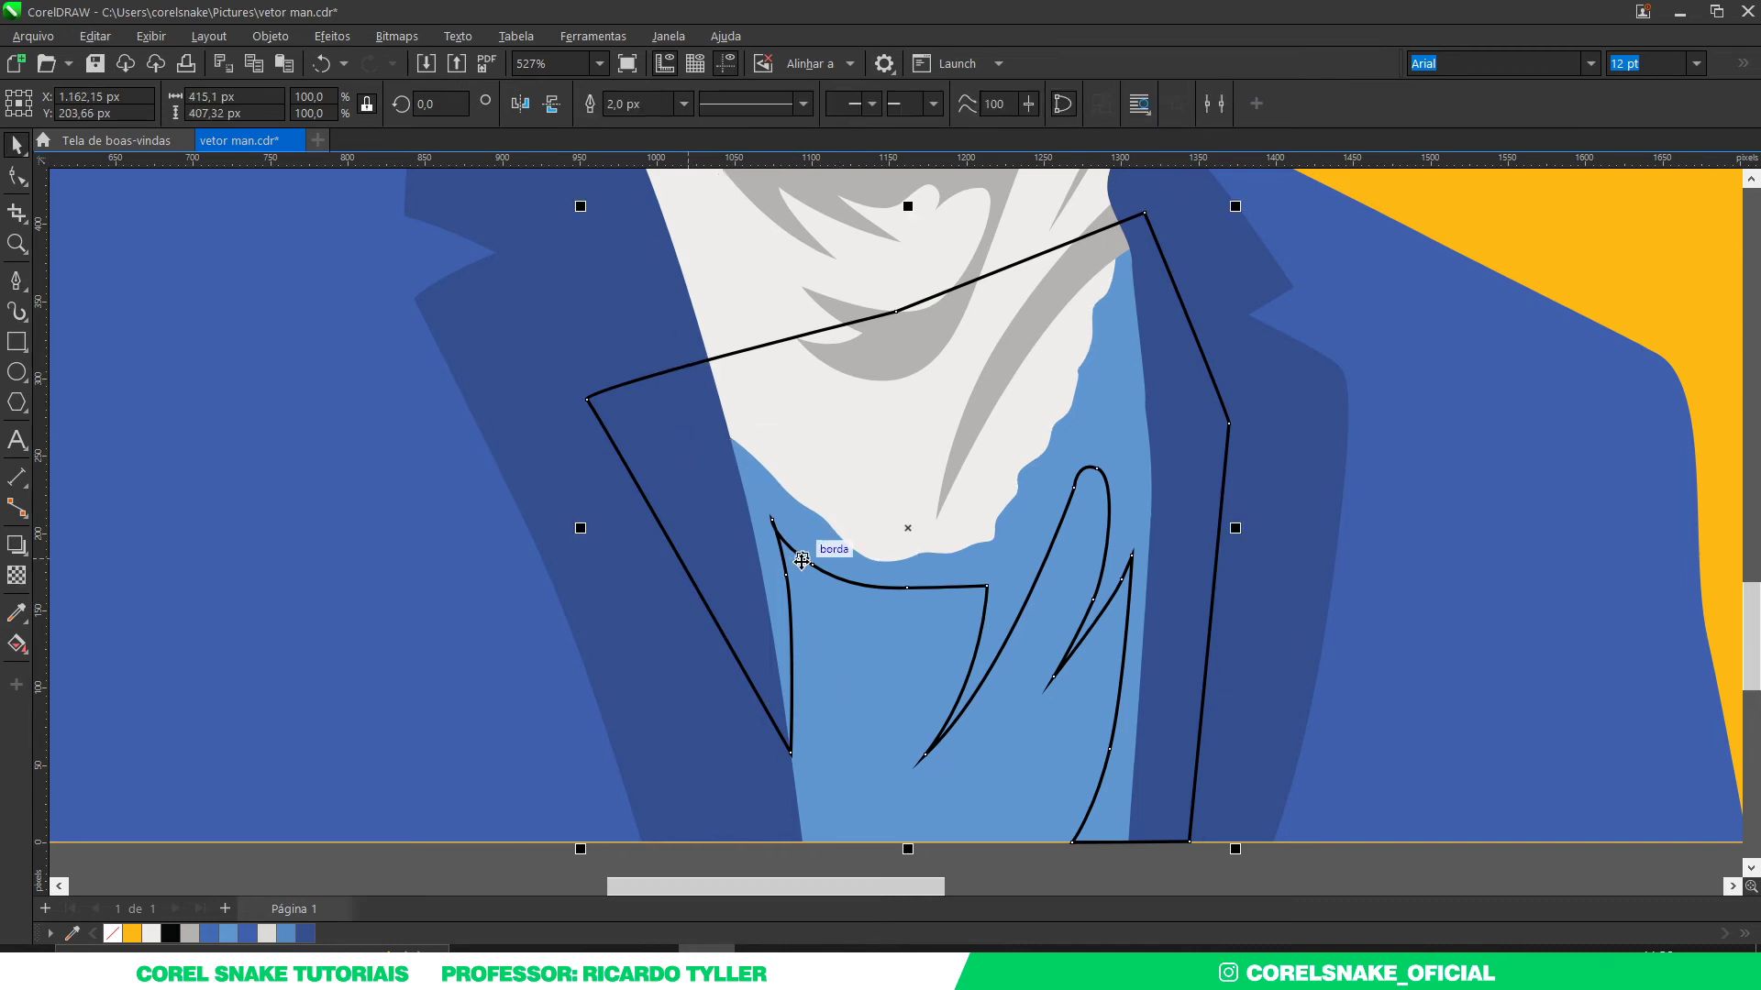
scroll(801, 560, "down", 3)
key("Escape")
left_click(826, 641)
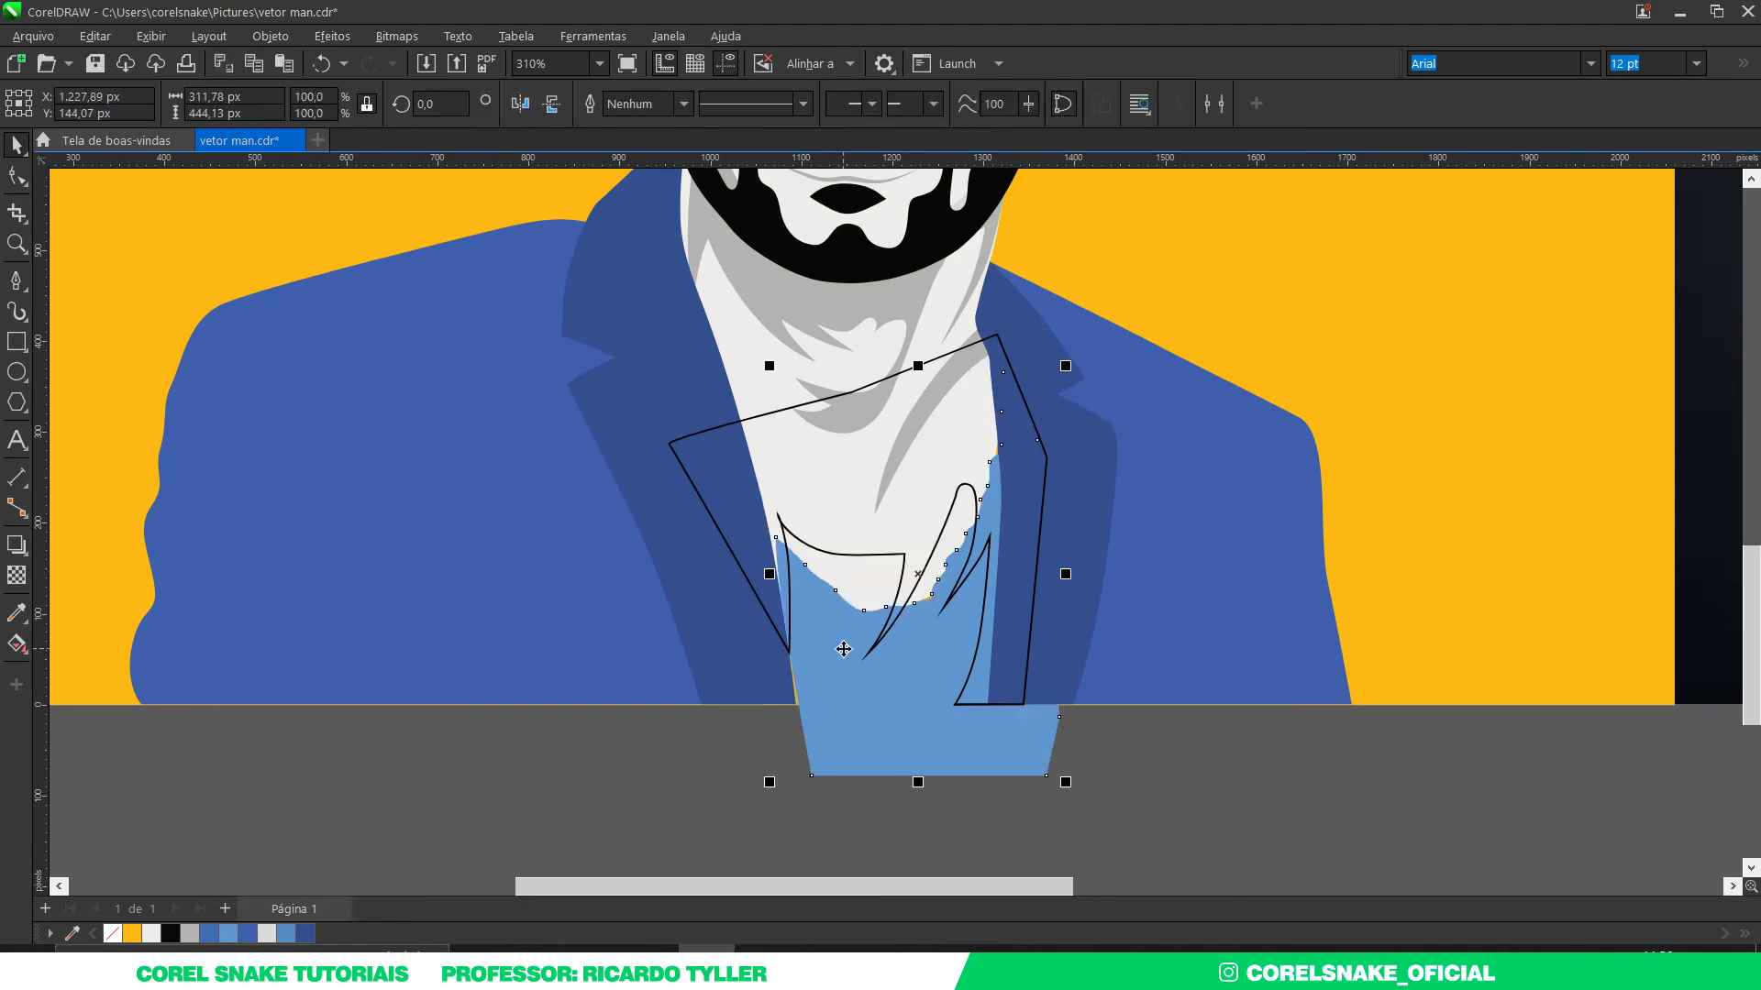
left_click(718, 493, "shift")
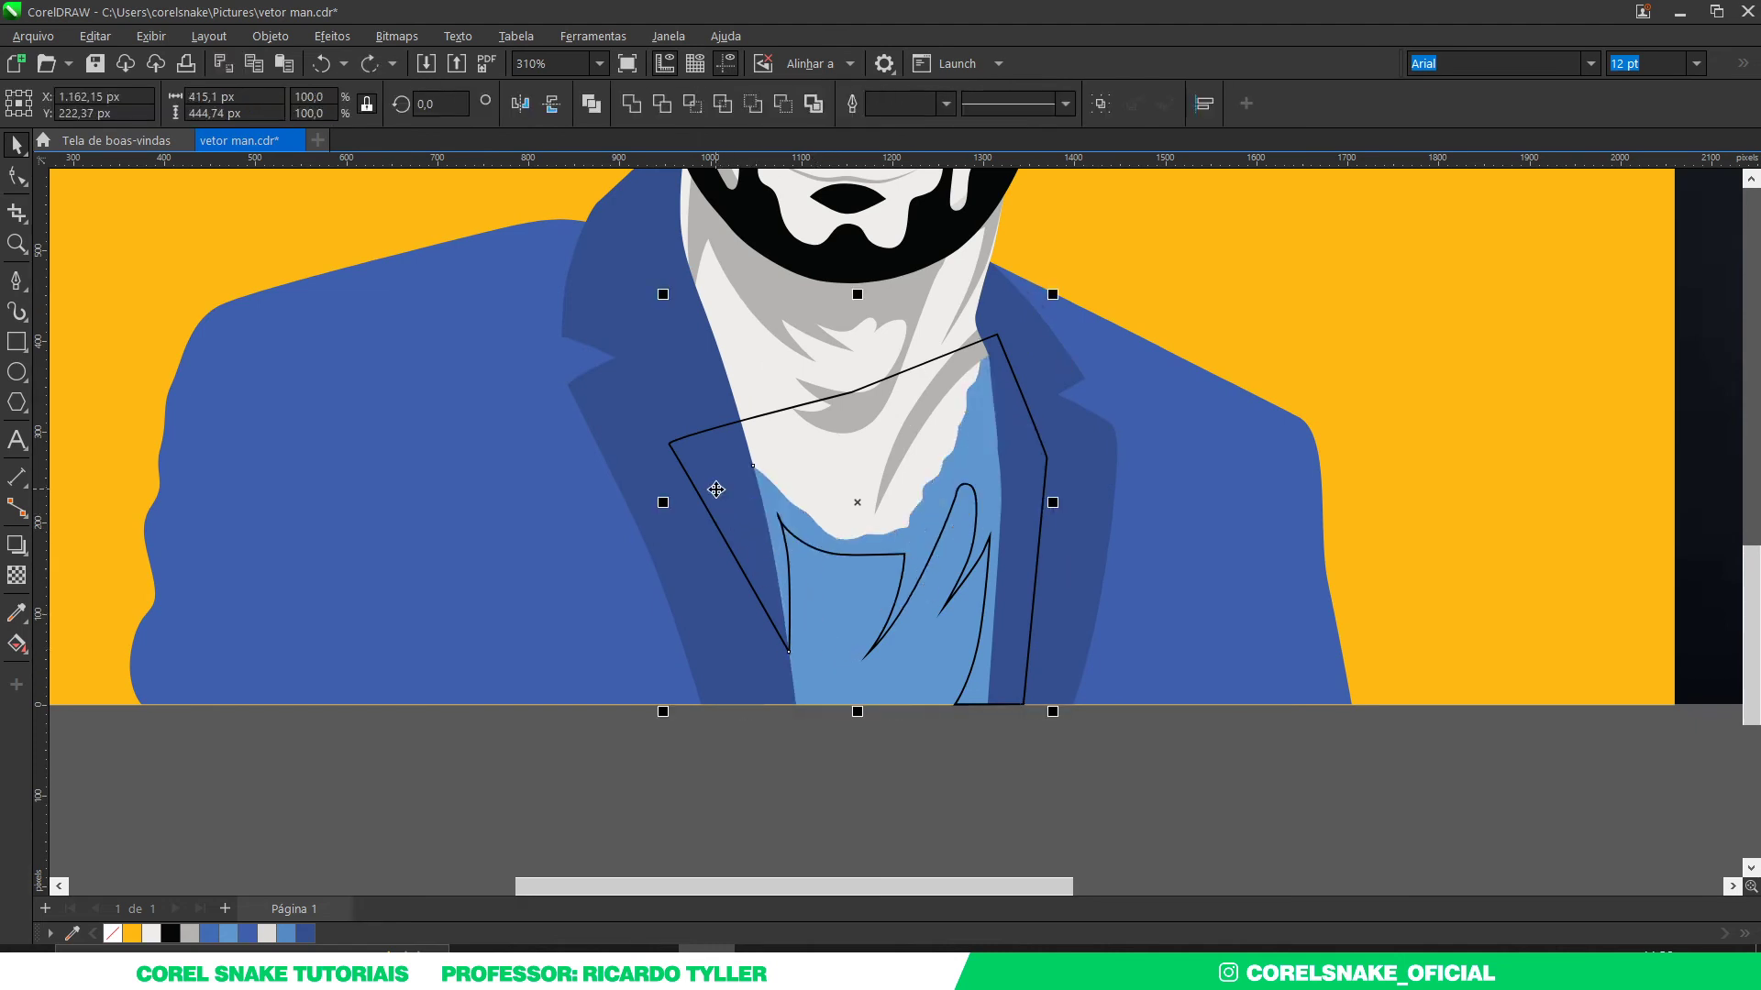
left_click(692, 104)
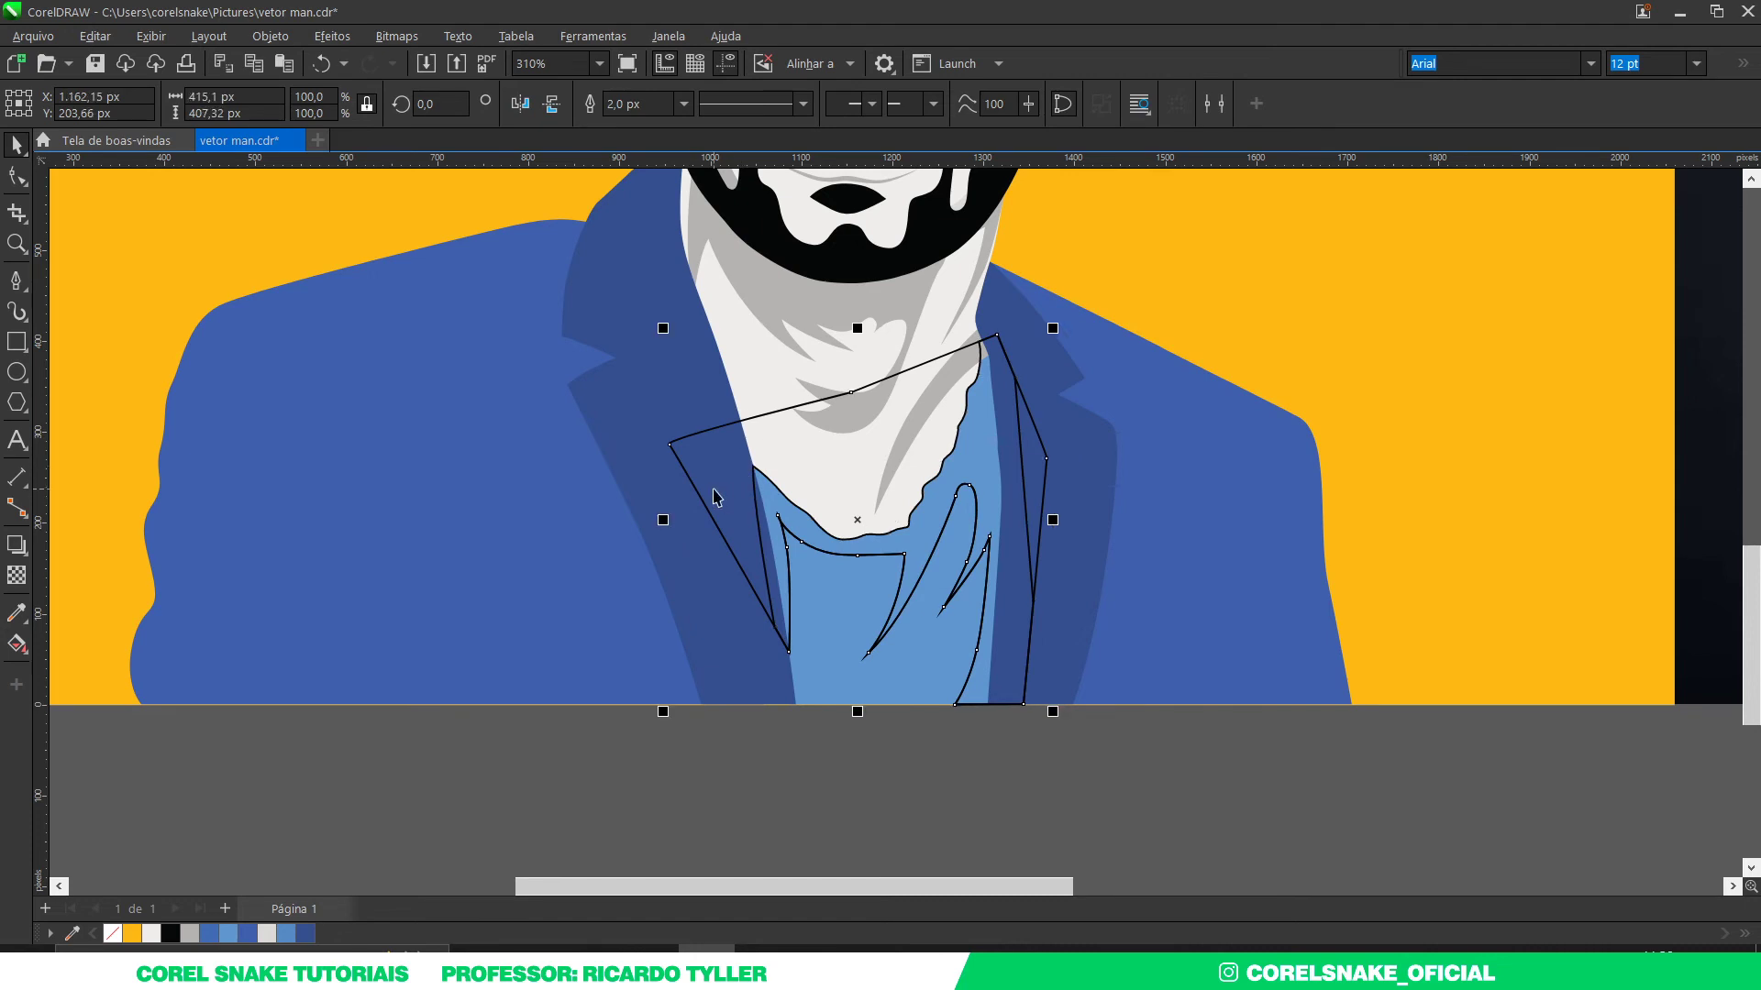
key("Delete")
Step: Fill the new fold shading blue with no outline and keep it above the shirt
left_click(776, 545)
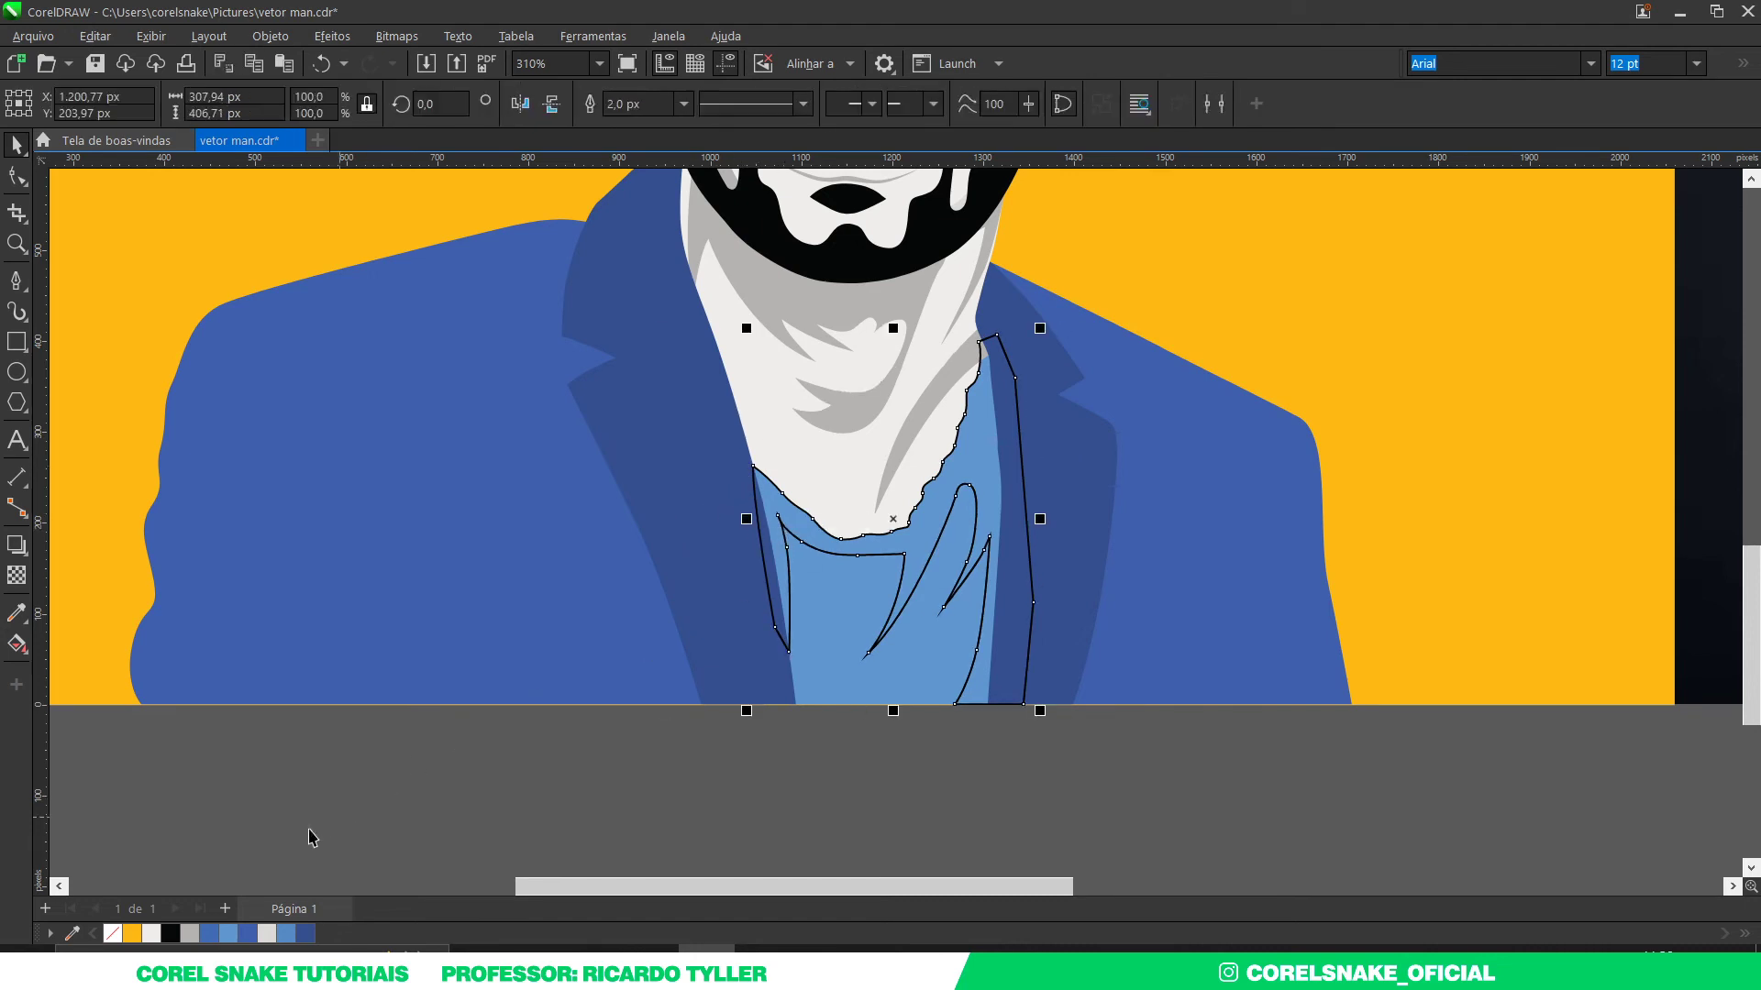
left_click(247, 934)
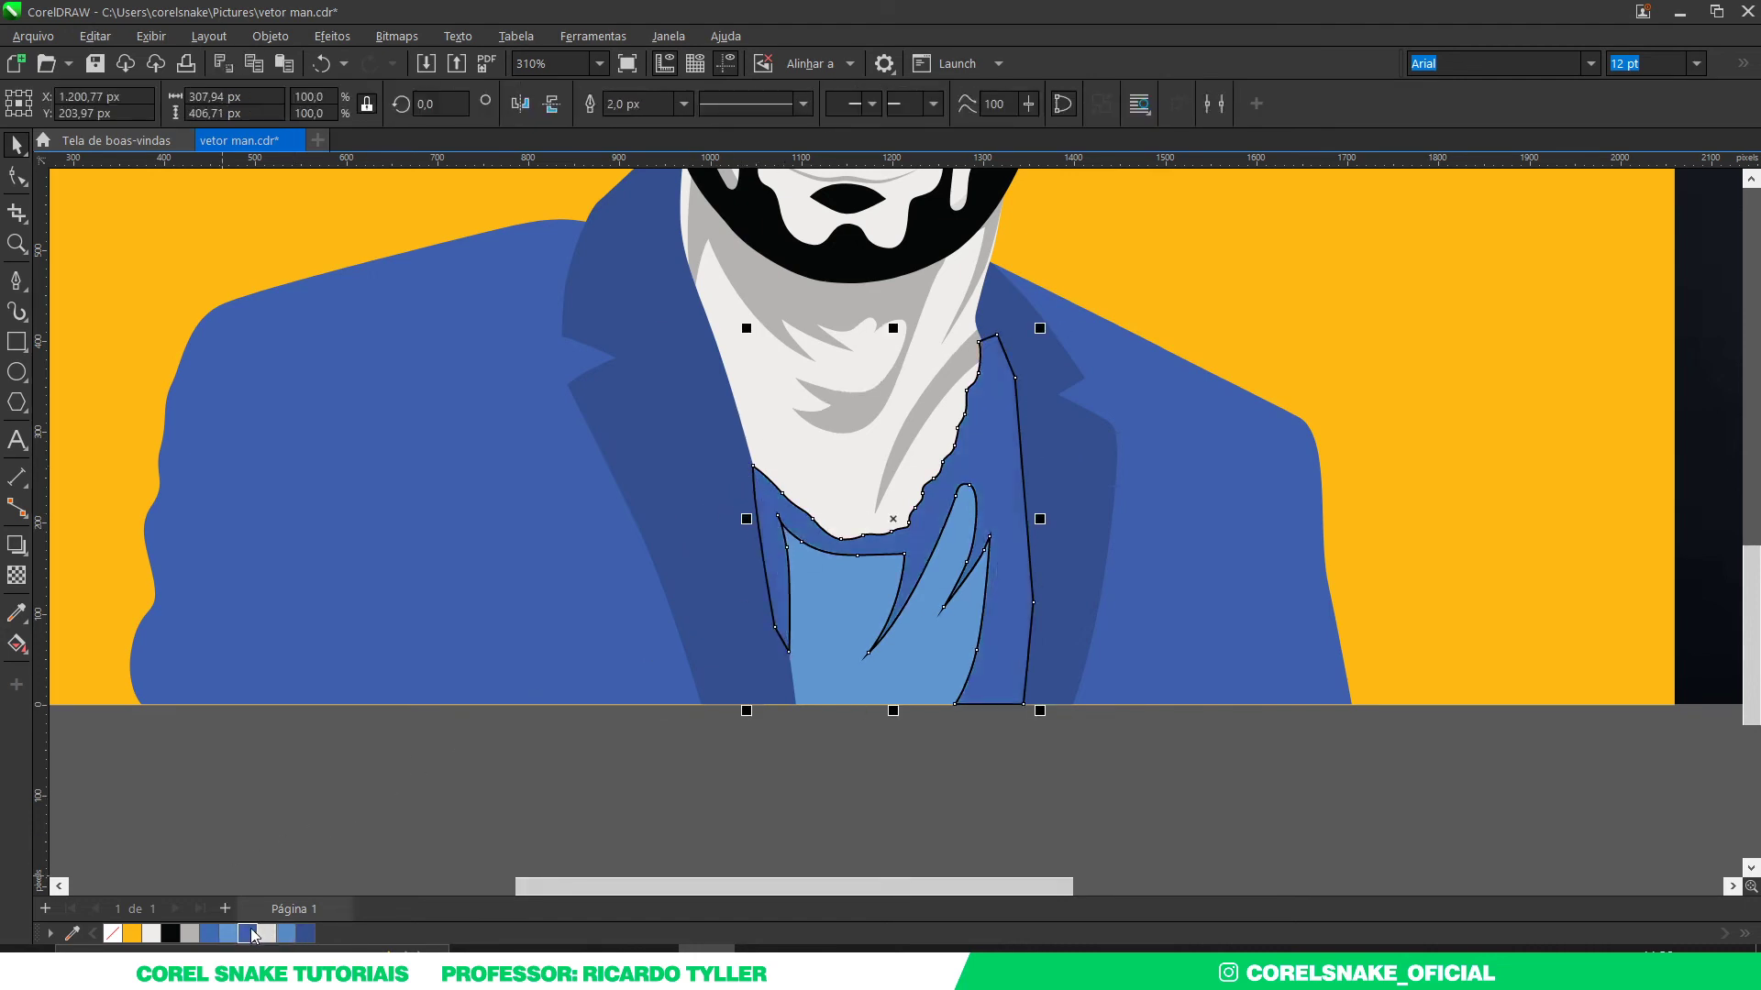
left_click(217, 938)
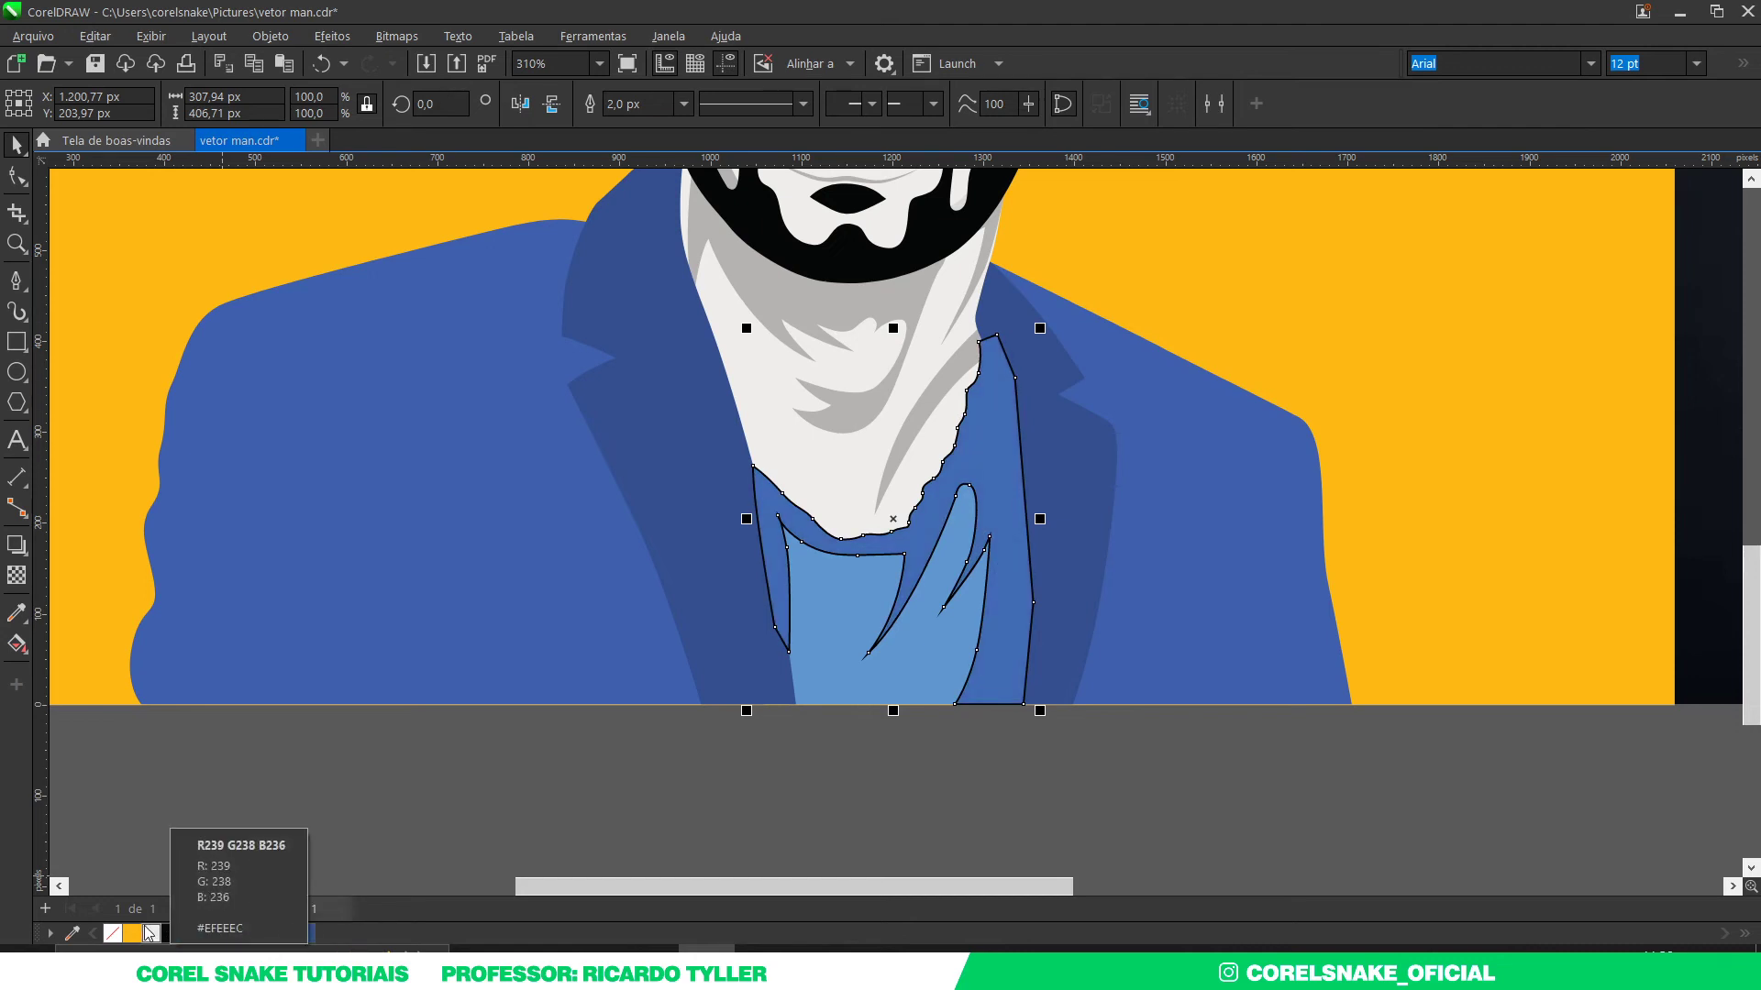
right_click(112, 934)
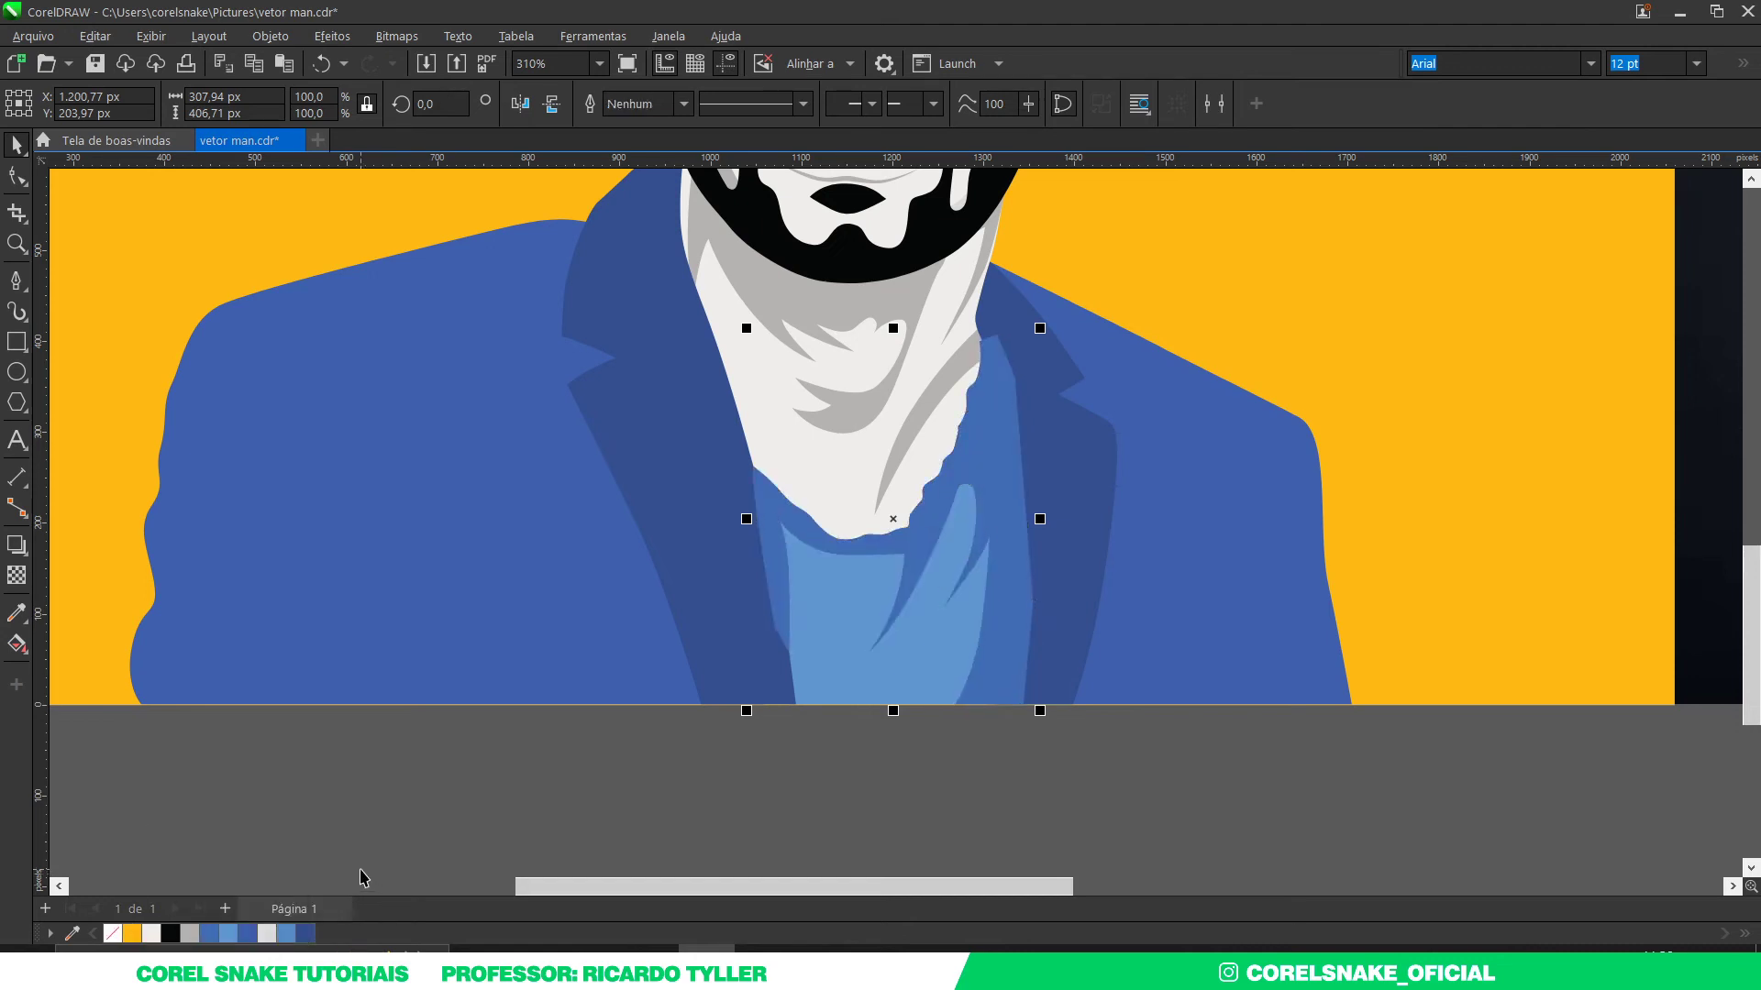
key("shift+Page_Up")
key("ctrl+Page_Down")
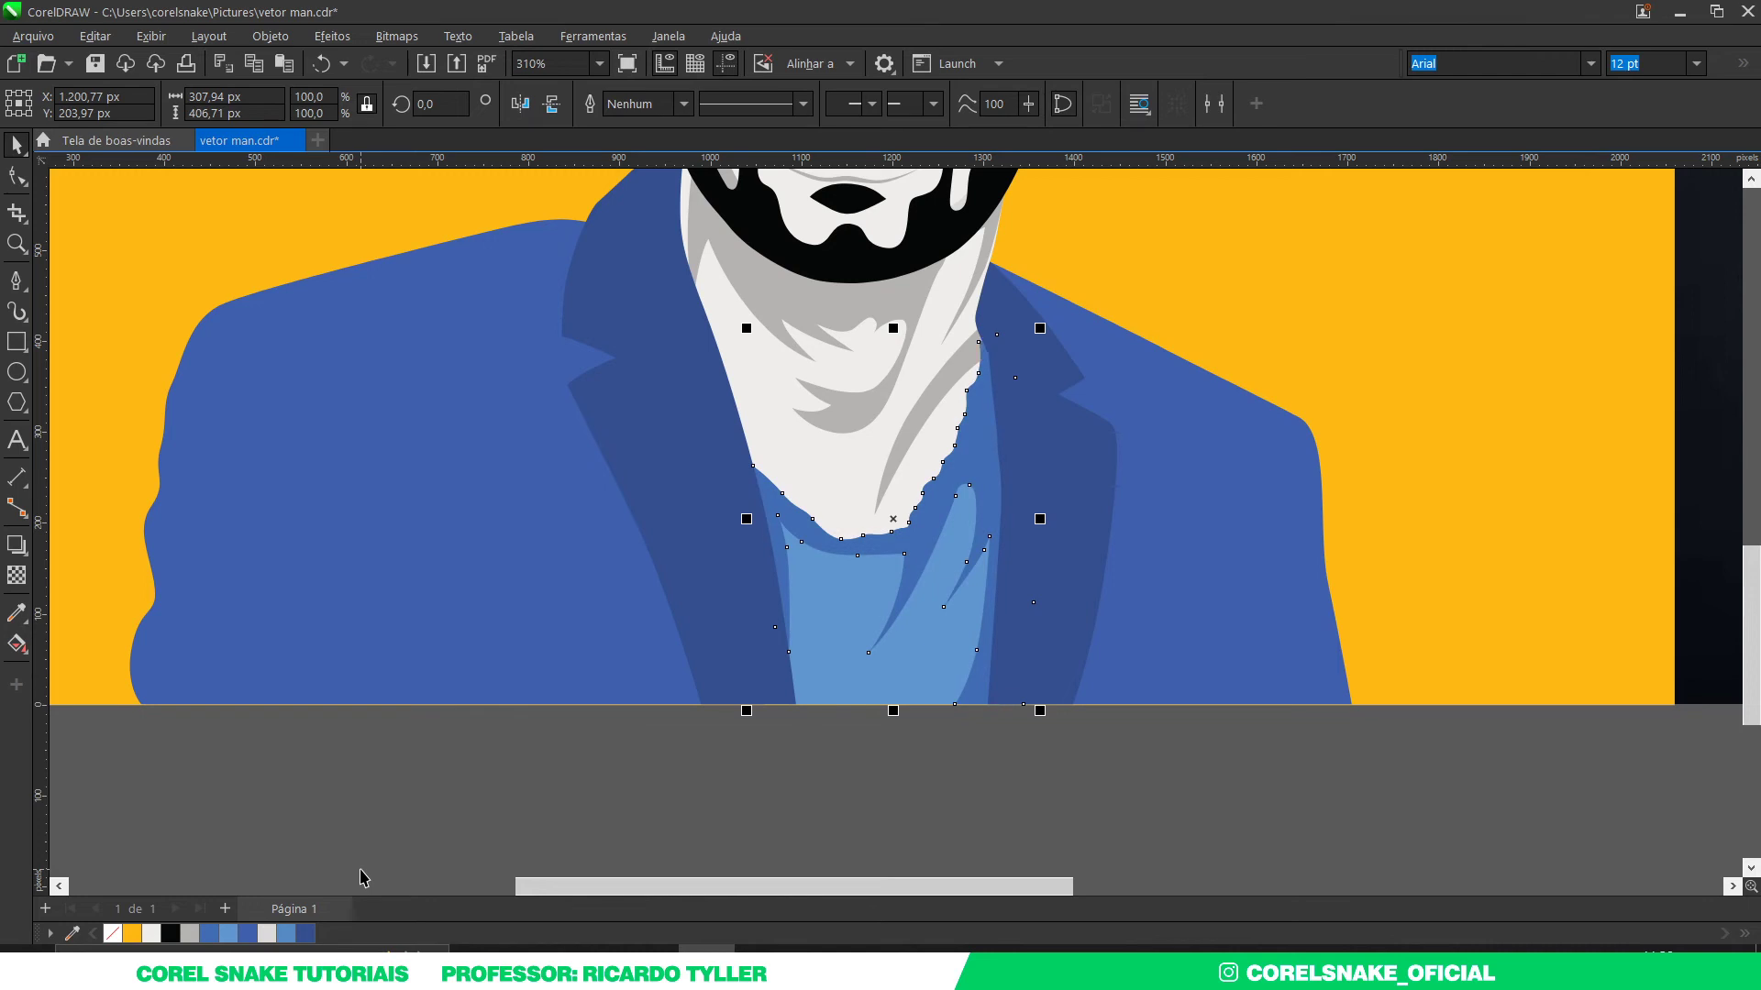
left_click(885, 786)
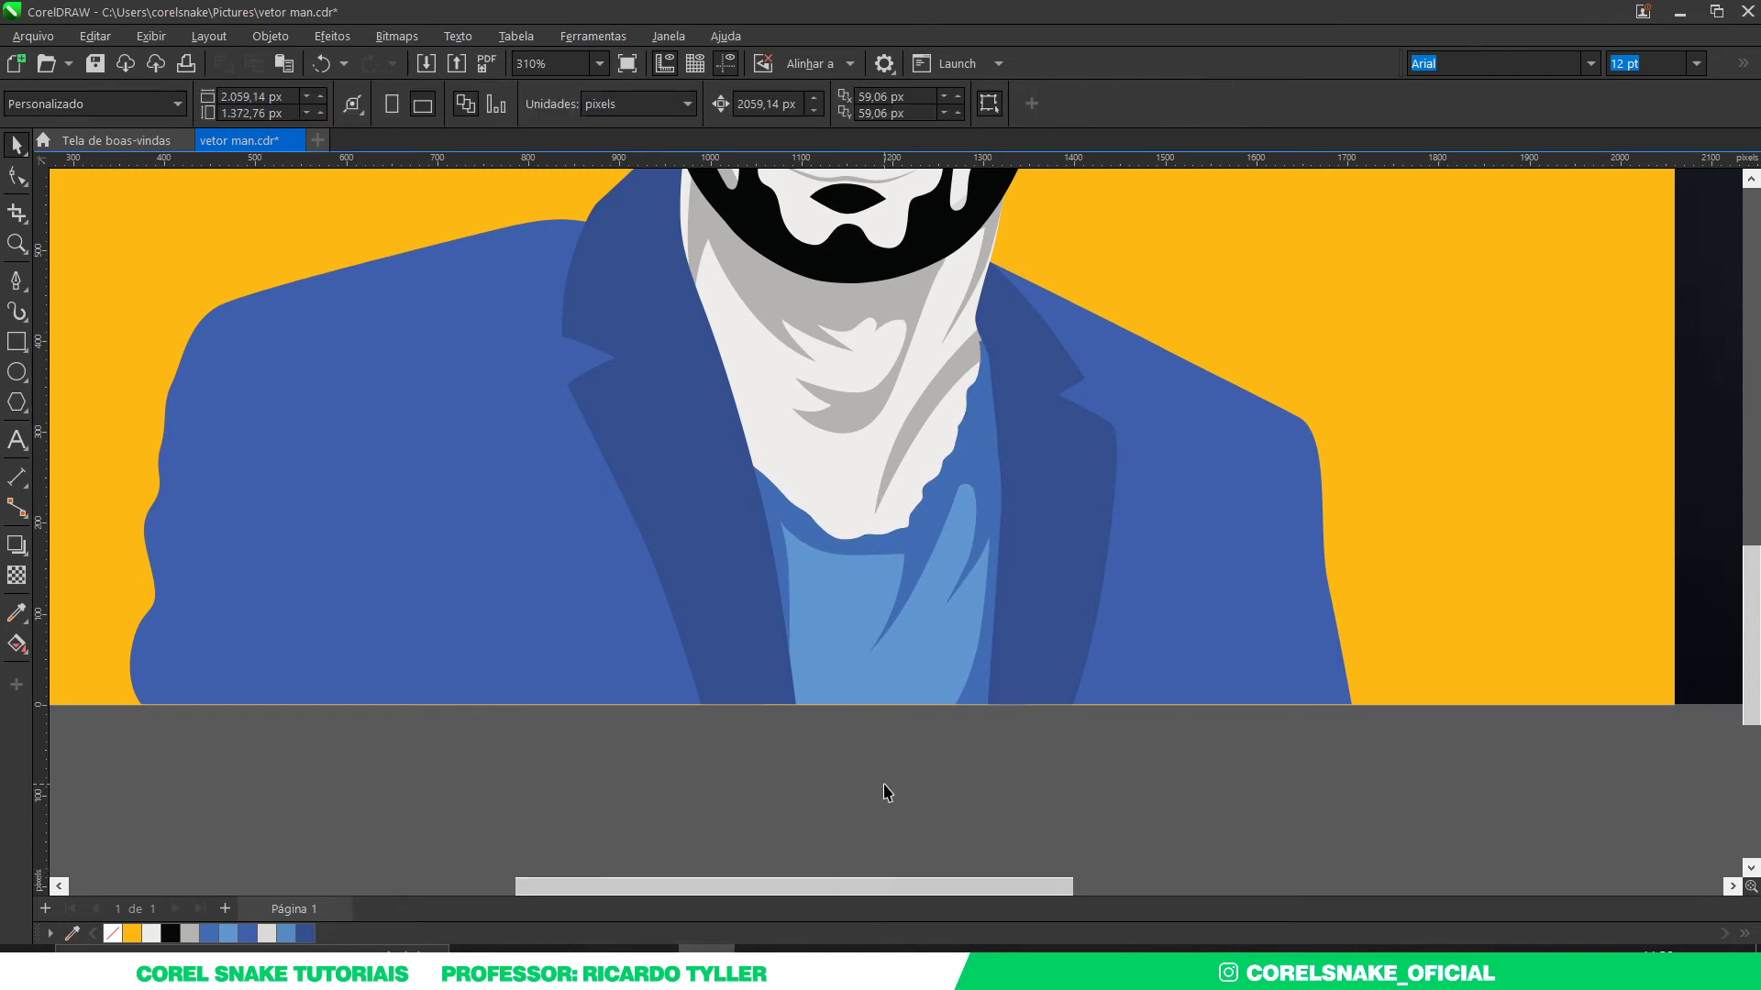
scroll(1003, 657, "down", 2)
Step: Trace the first pointed ear fold from the lower ear up to a sharp tip at the top
scroll(995, 669, "down", 2)
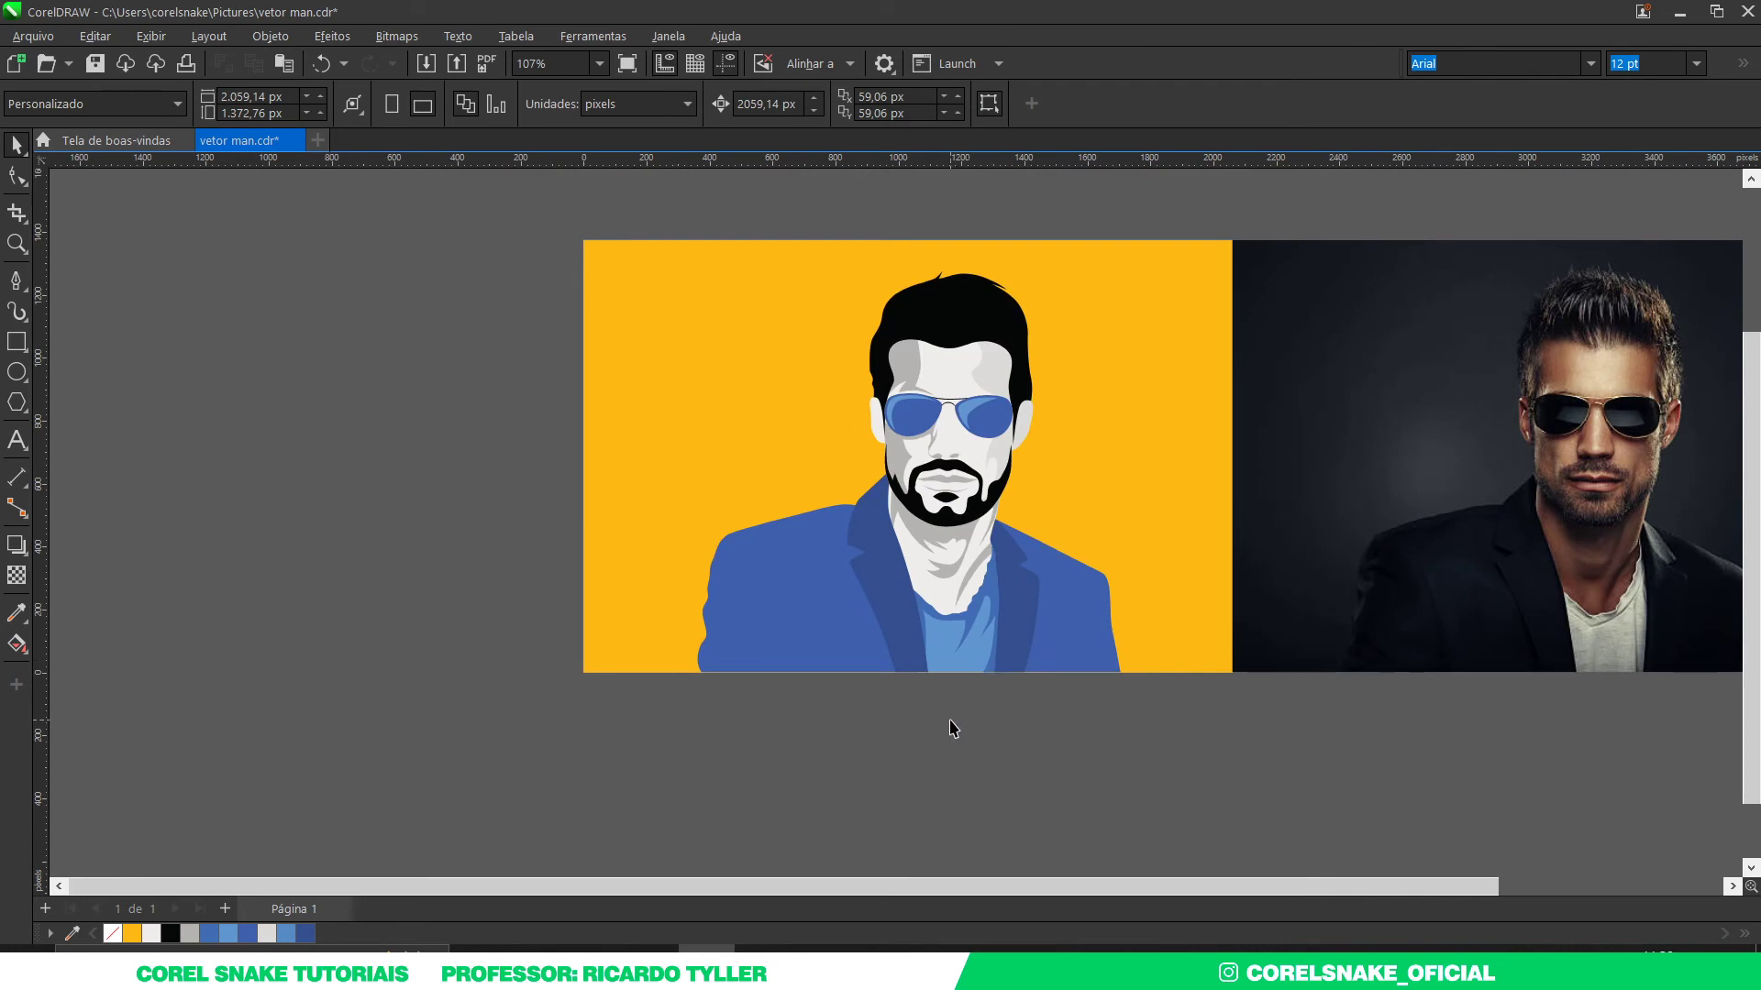
scroll(839, 619, "down", 2)
scroll(1348, 500, "up", 4)
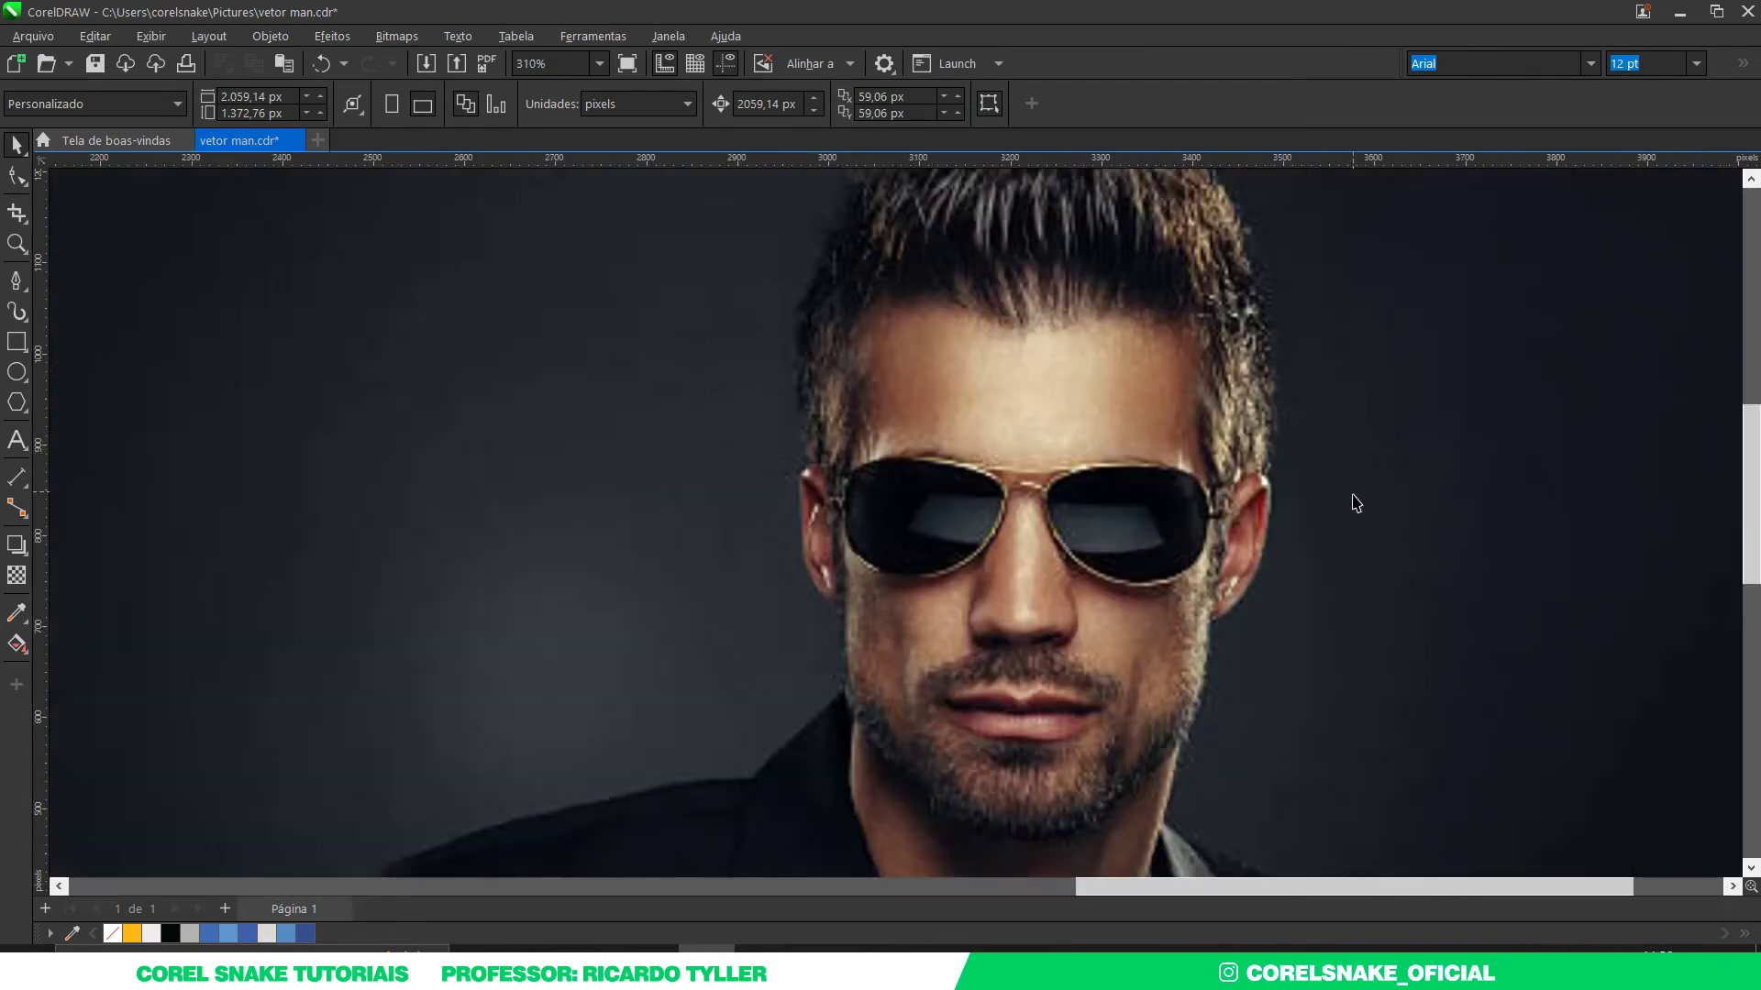
scroll(1339, 490, "up", 2)
scroll(1170, 580, "up", 6)
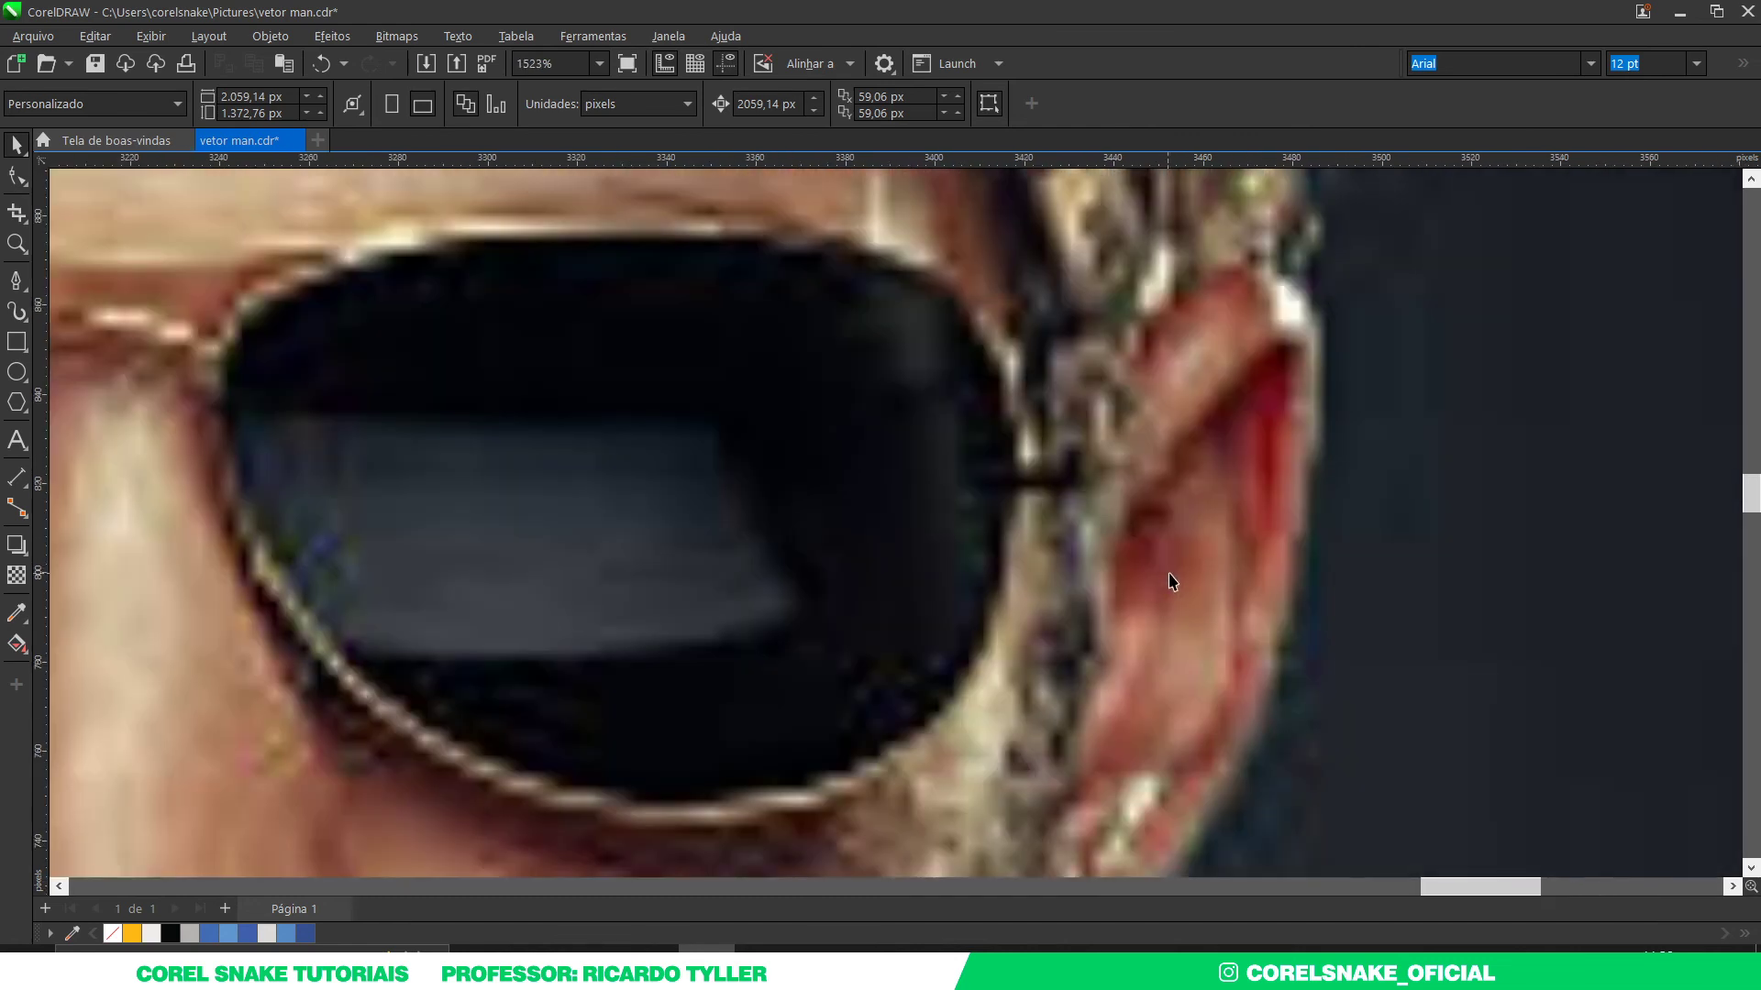
left_click(26, 283)
scroll(1087, 451, "down", 5)
scroll(1042, 471, "up", 7)
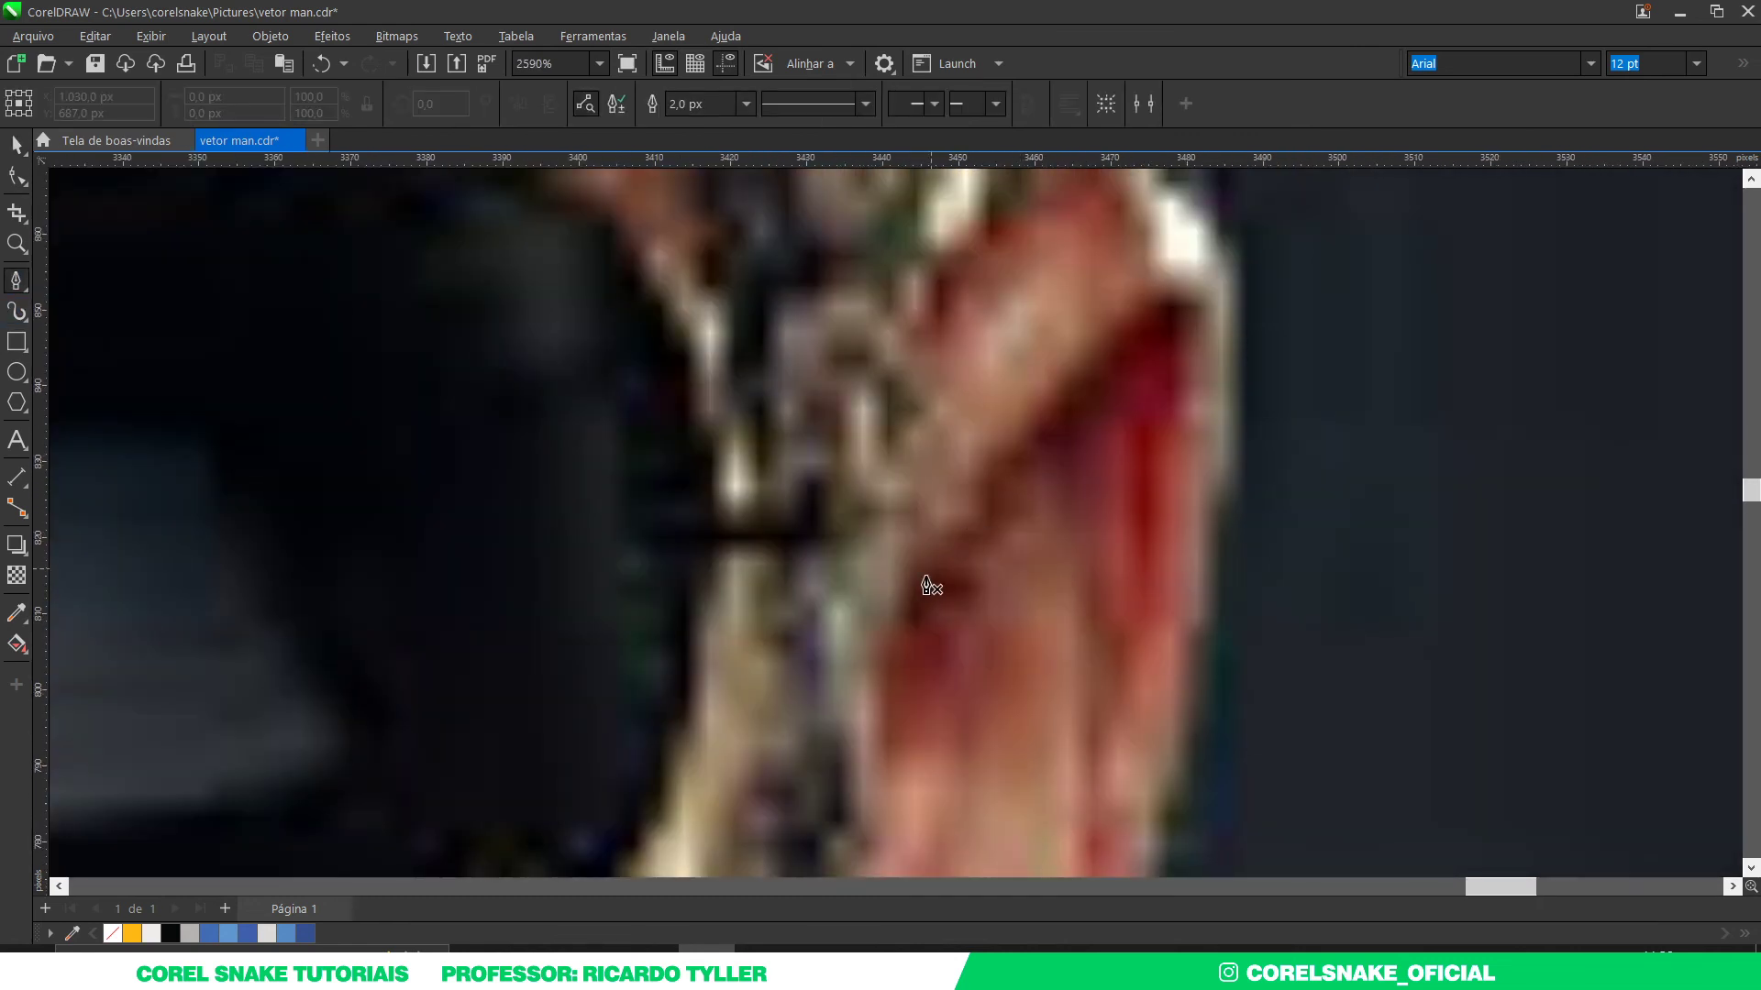
left_click(906, 601)
left_click_drag(1119, 308, 1189, 282)
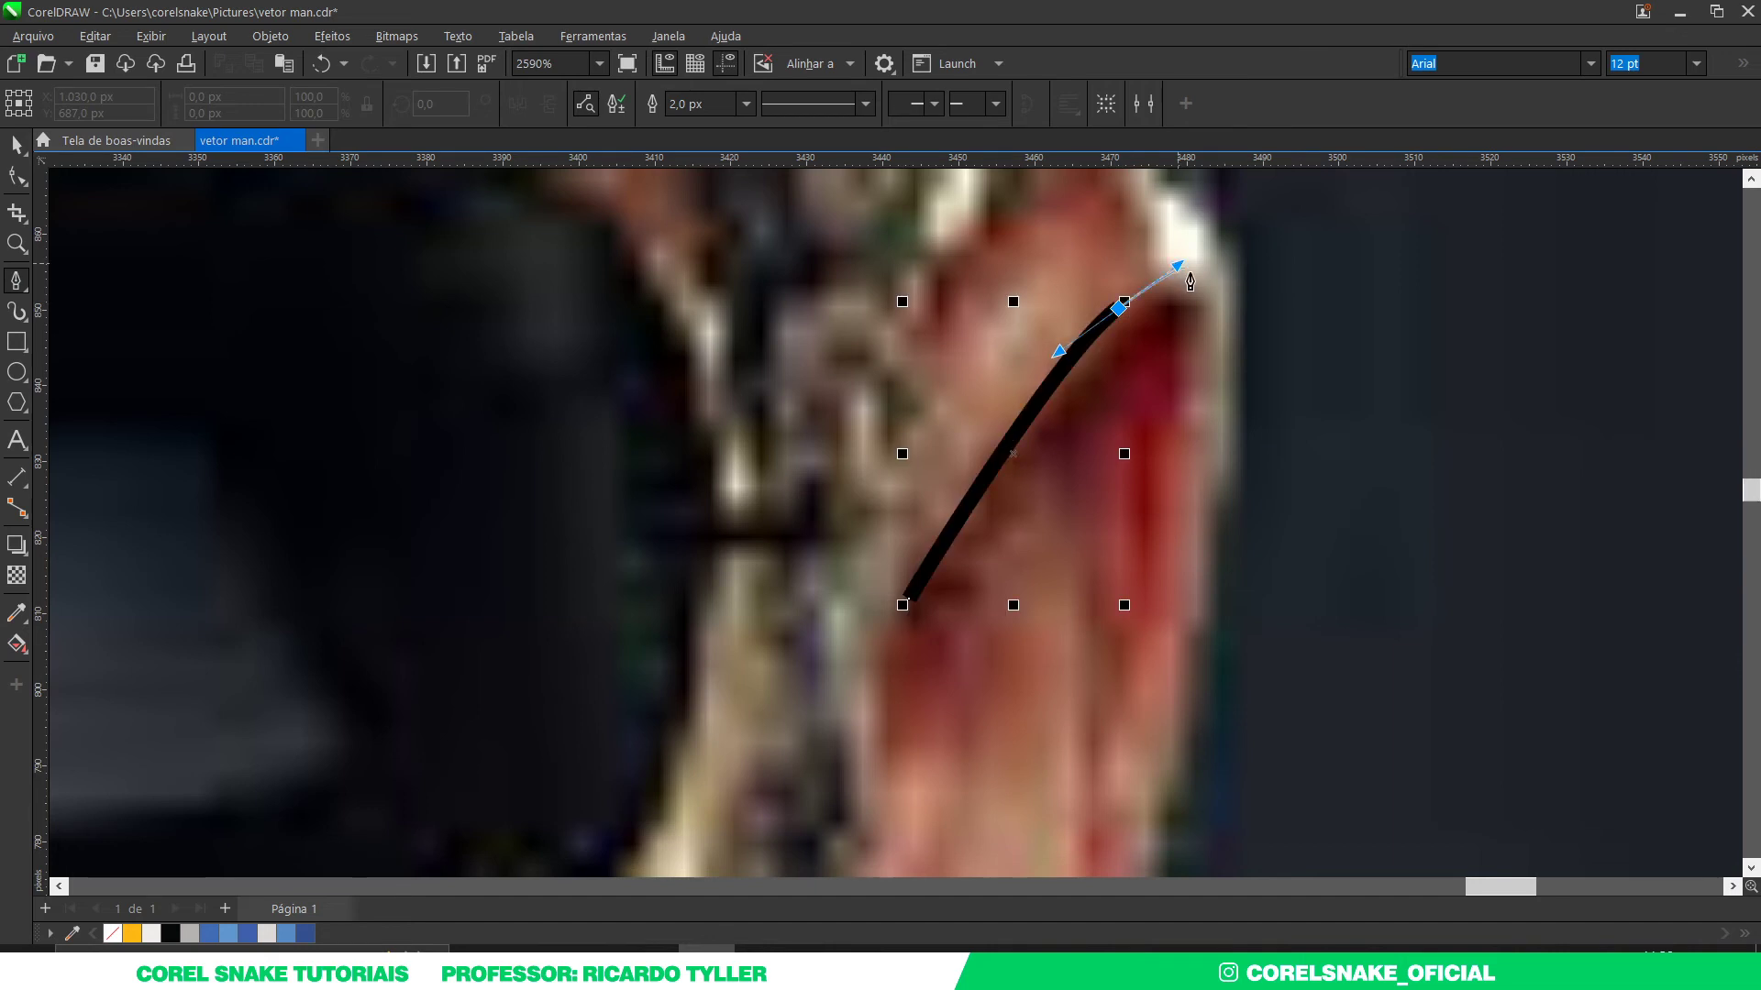
mouse_move(1203, 346)
left_mouse_down()
mouse_move(1175, 518)
mouse_move(1135, 620)
left_mouse_up()
scroll(1183, 385, "down", 4)
scroll(1179, 413, "up", 2)
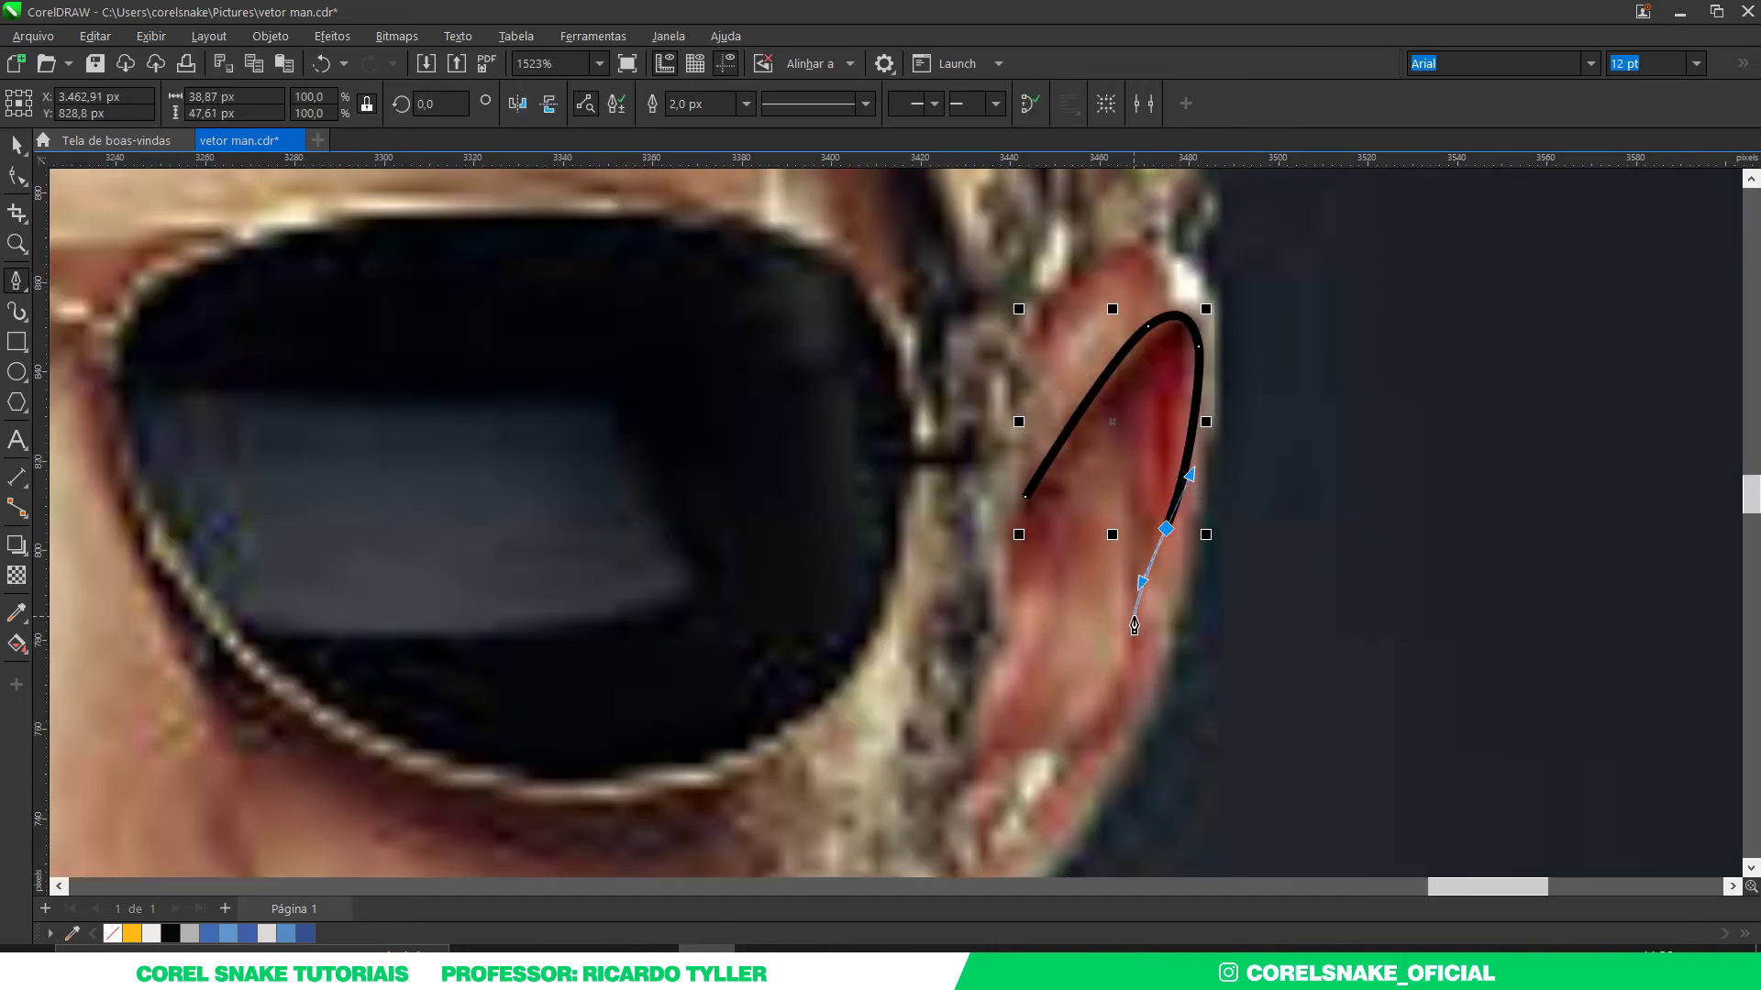
left_click(1134, 620)
left_click_drag(1124, 524, 1135, 476)
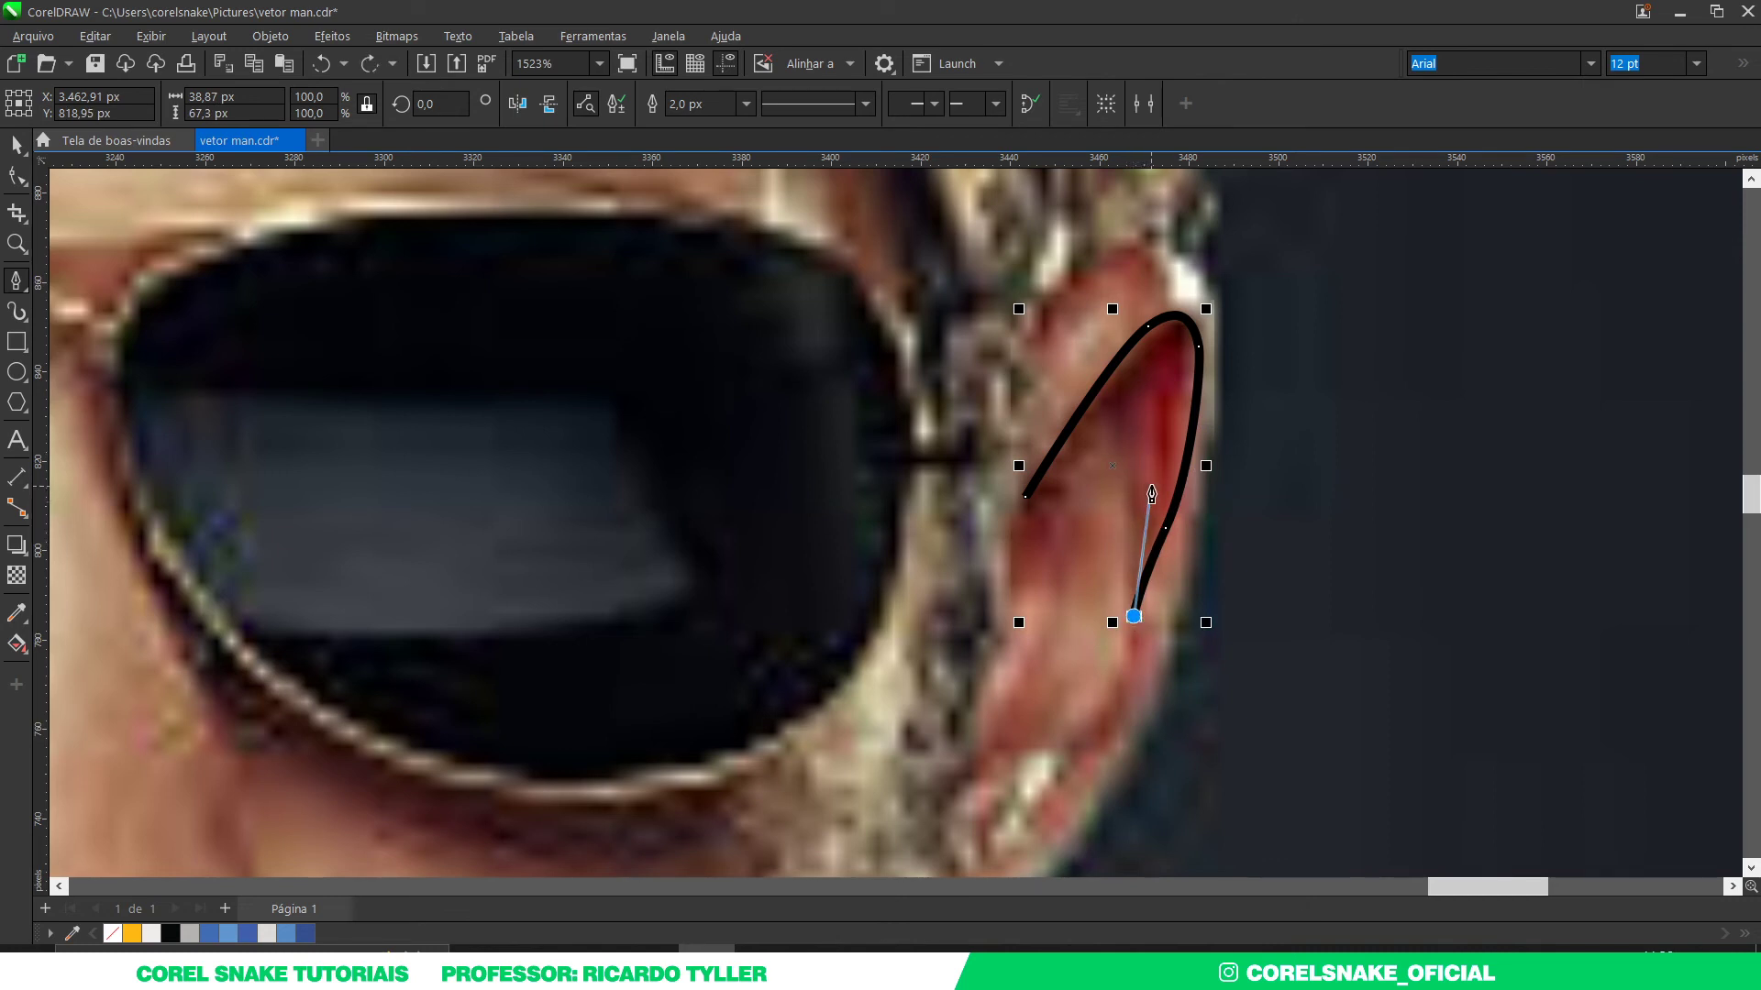
left_click_drag(1151, 485, 1156, 386)
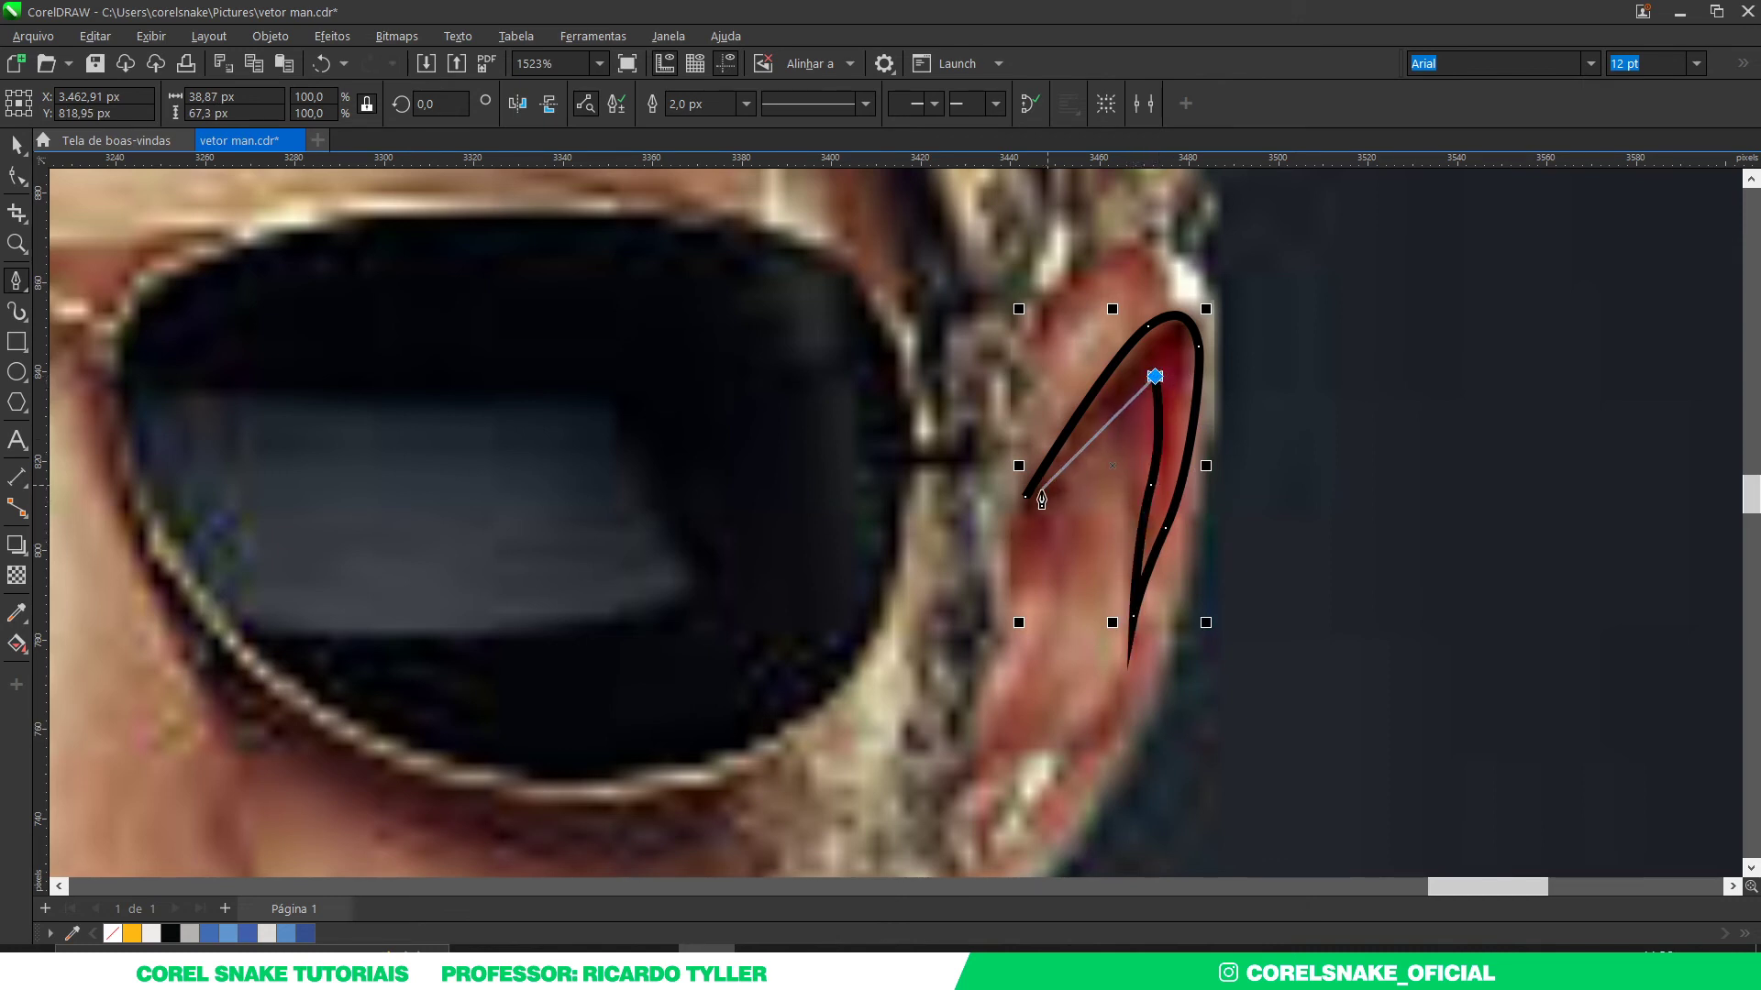
left_click_drag(1026, 497, 1097, 396)
Step: Trace a second fold from mid-ear down toward the earlobe, curving back into a hook
scroll(1027, 541, "down", 3)
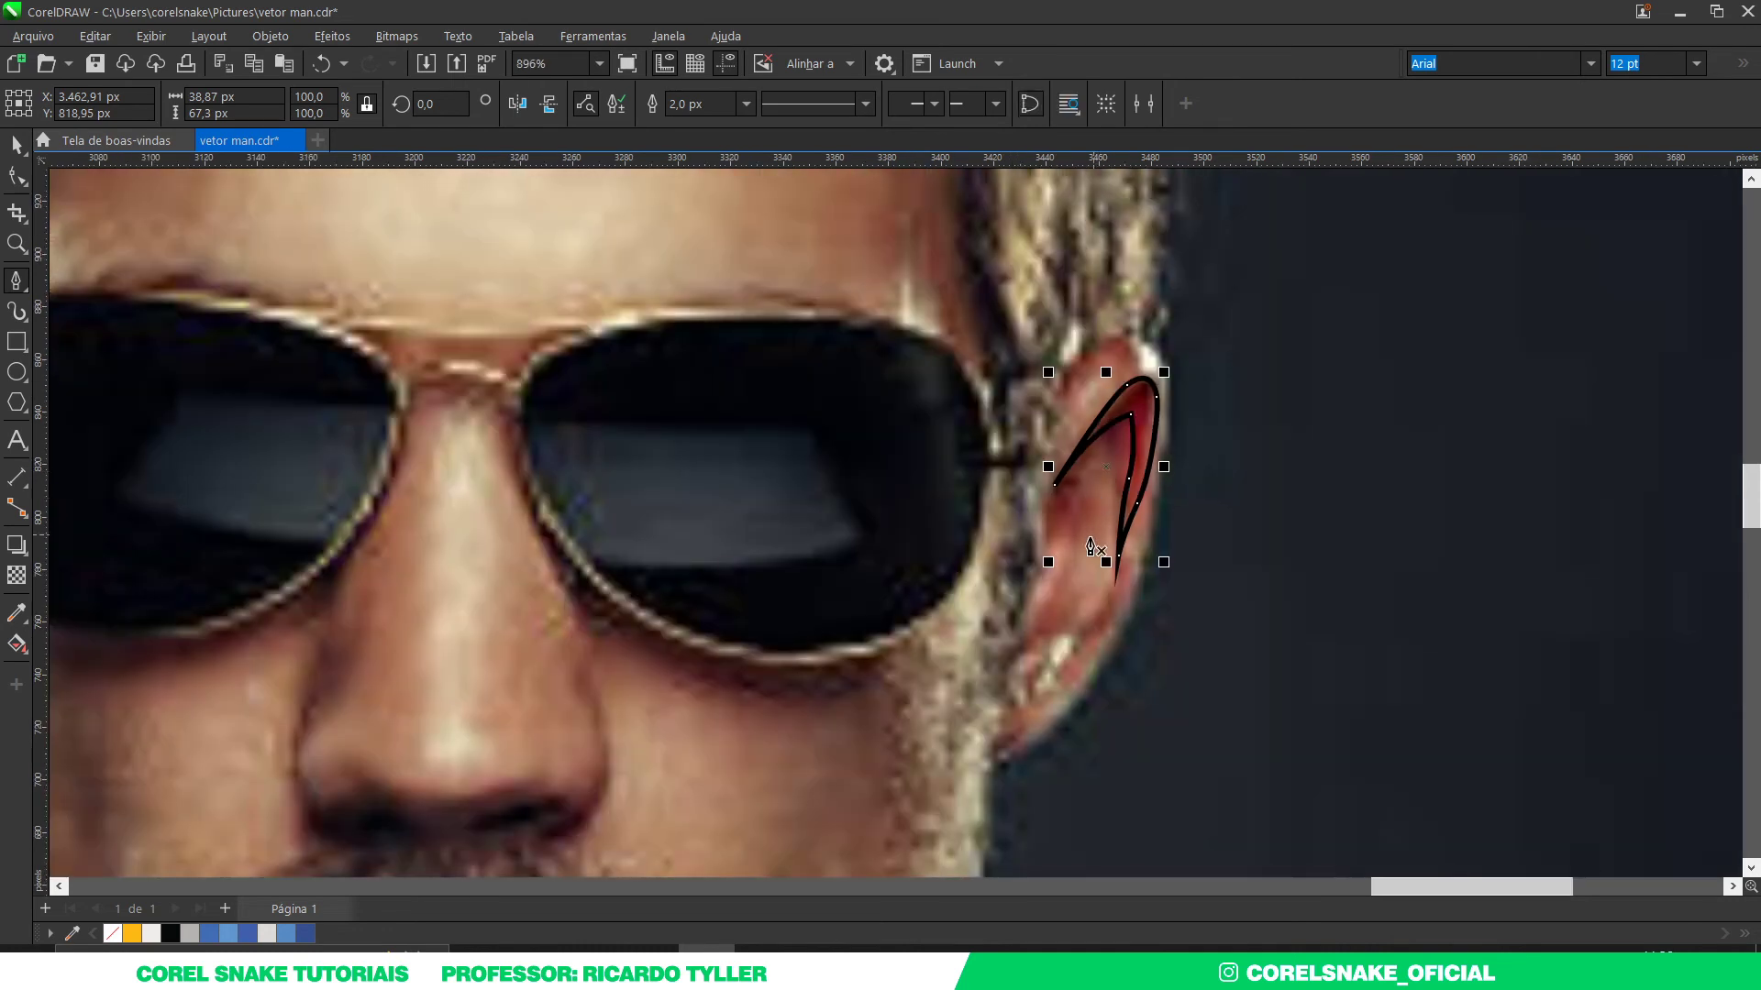
scroll(1028, 541, "up", 3)
left_click(1024, 543)
left_click(1059, 463)
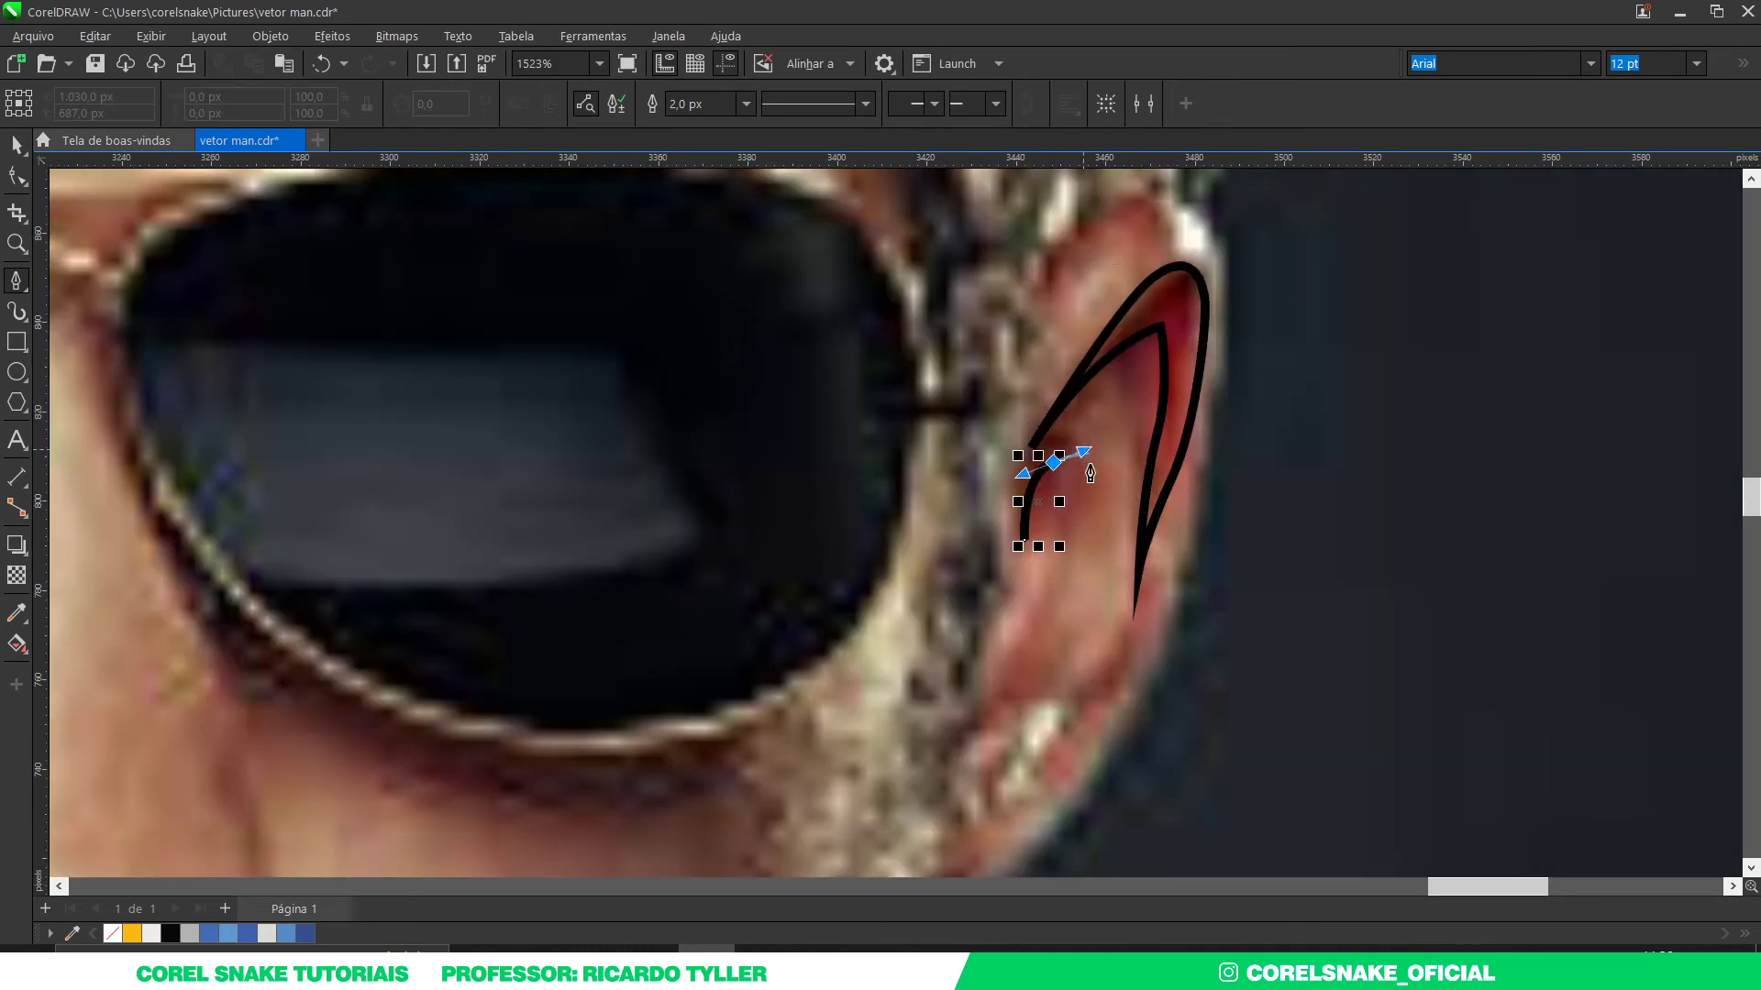
left_click_drag(1044, 648, 1016, 714)
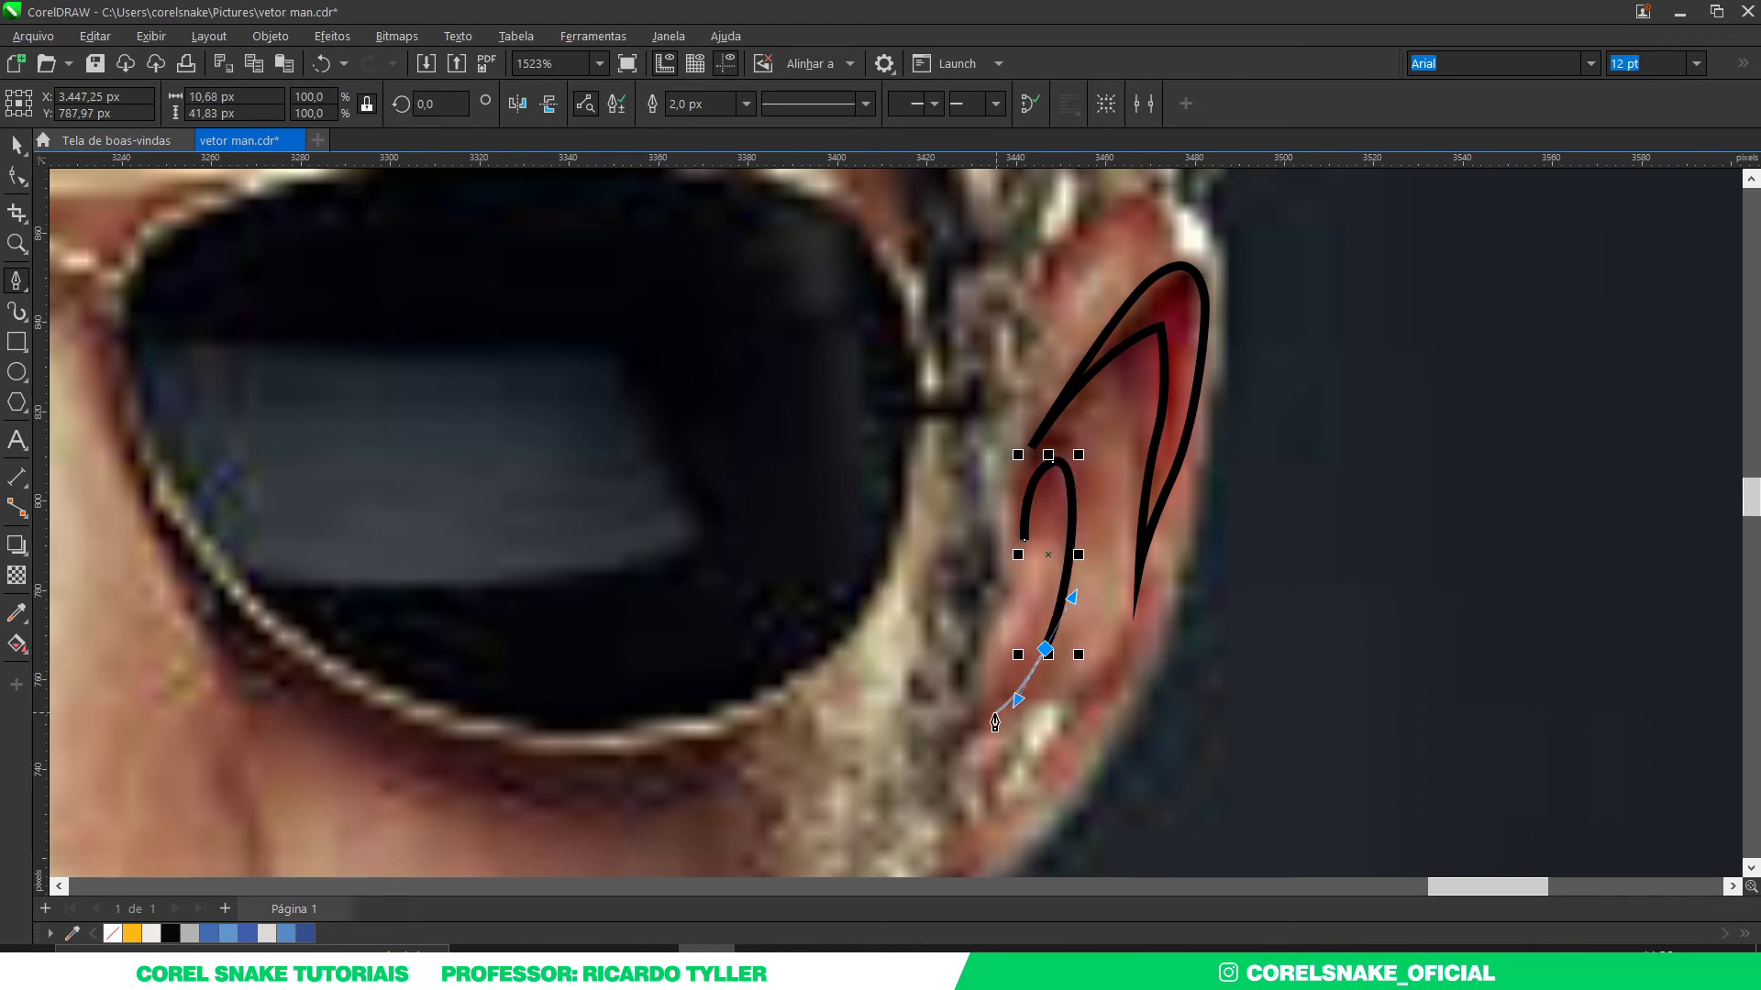
left_click(989, 715)
mouse_move(1048, 593)
left_mouse_down()
mouse_move(1061, 530)
mouse_move(1045, 568)
left_mouse_up()
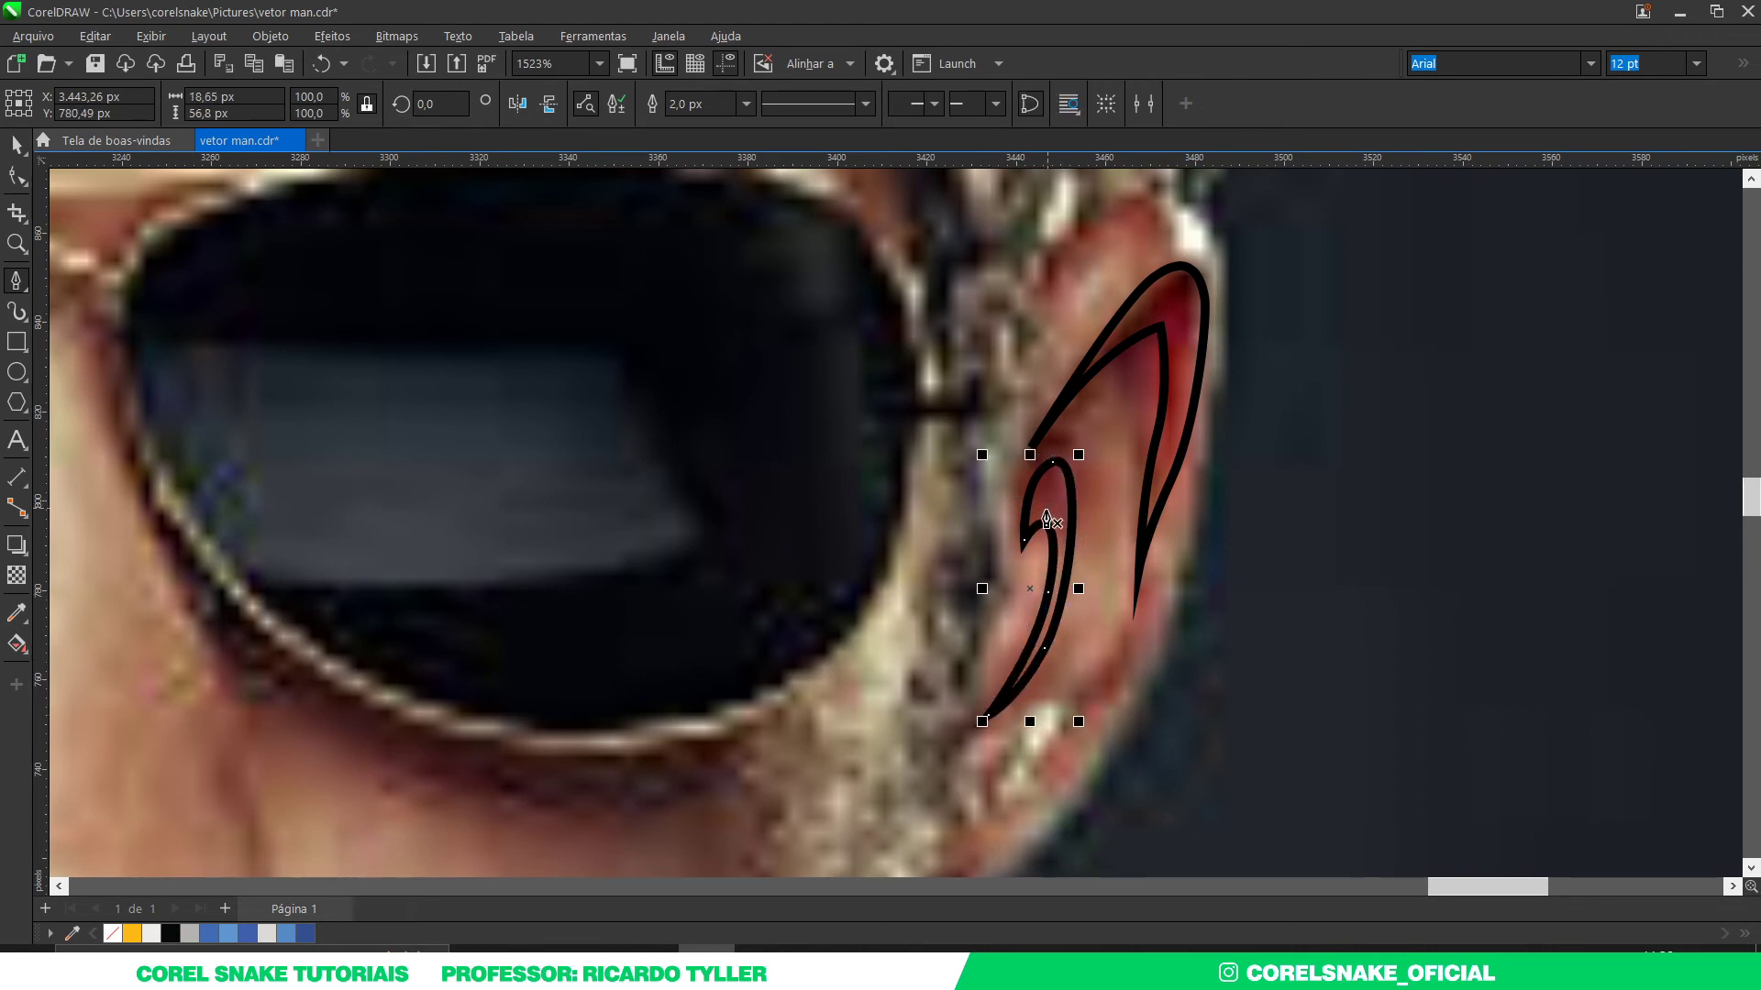
scroll(1003, 739, "down", 2)
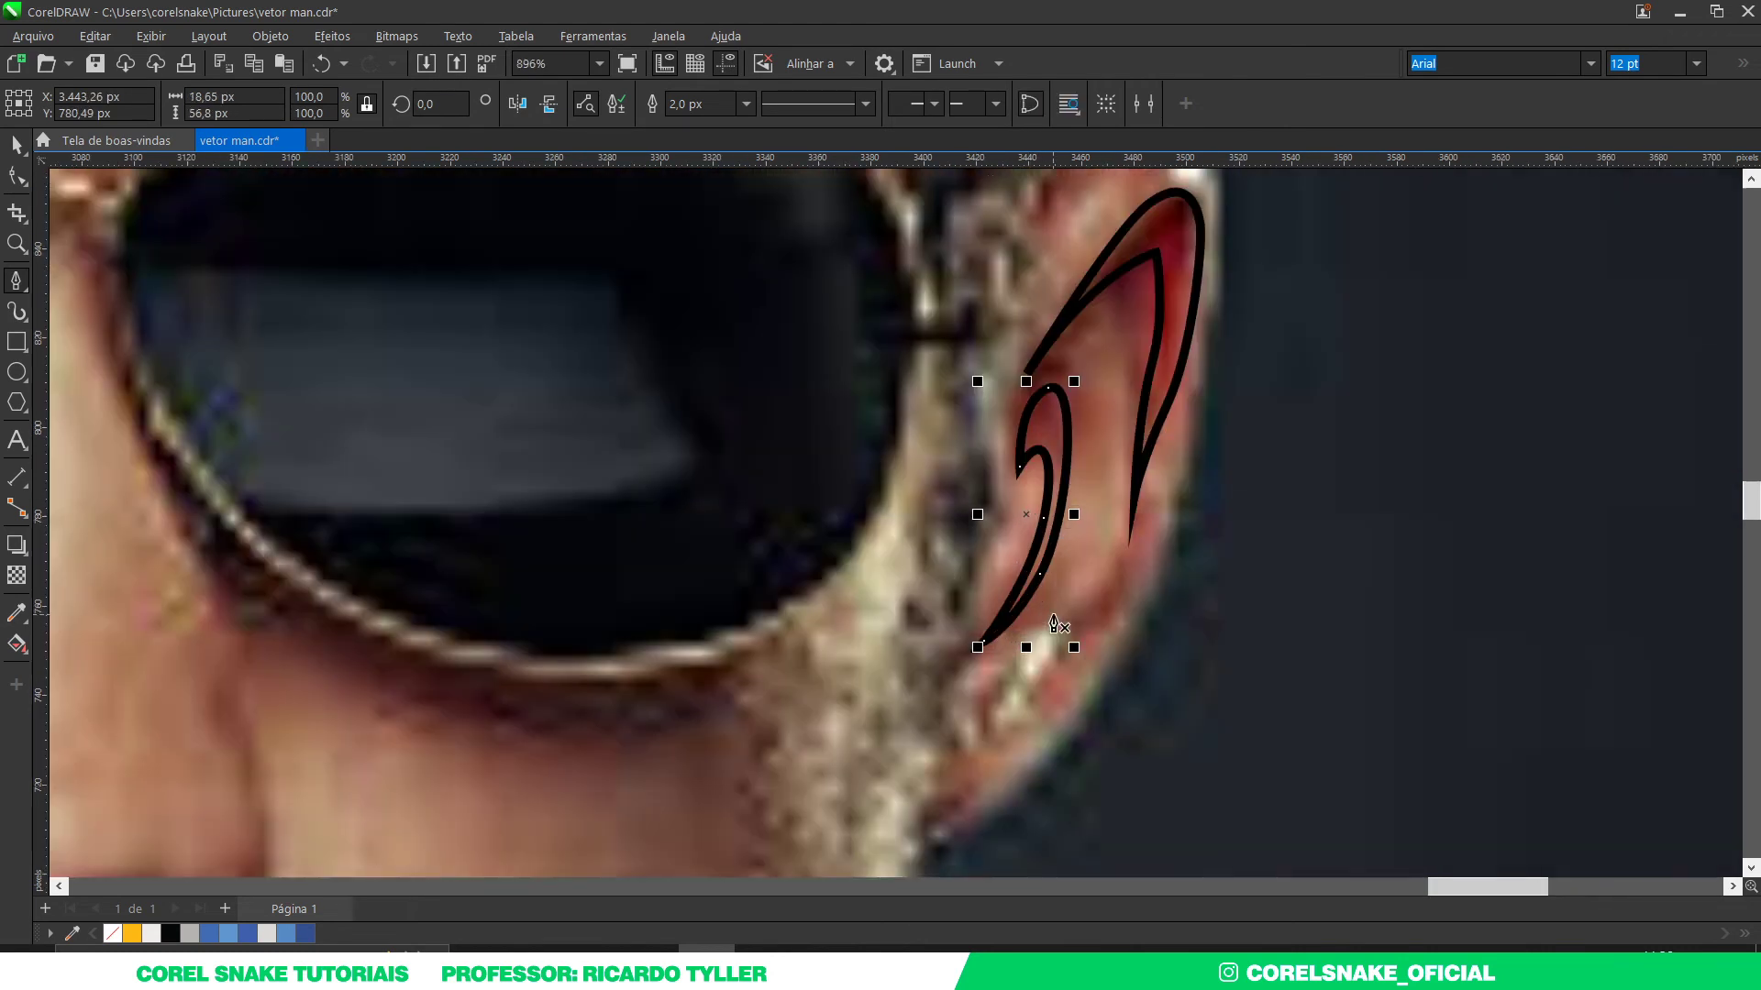
Step: Trace the small hook near the earlobe, then select all three ear folds
left_click(1002, 691)
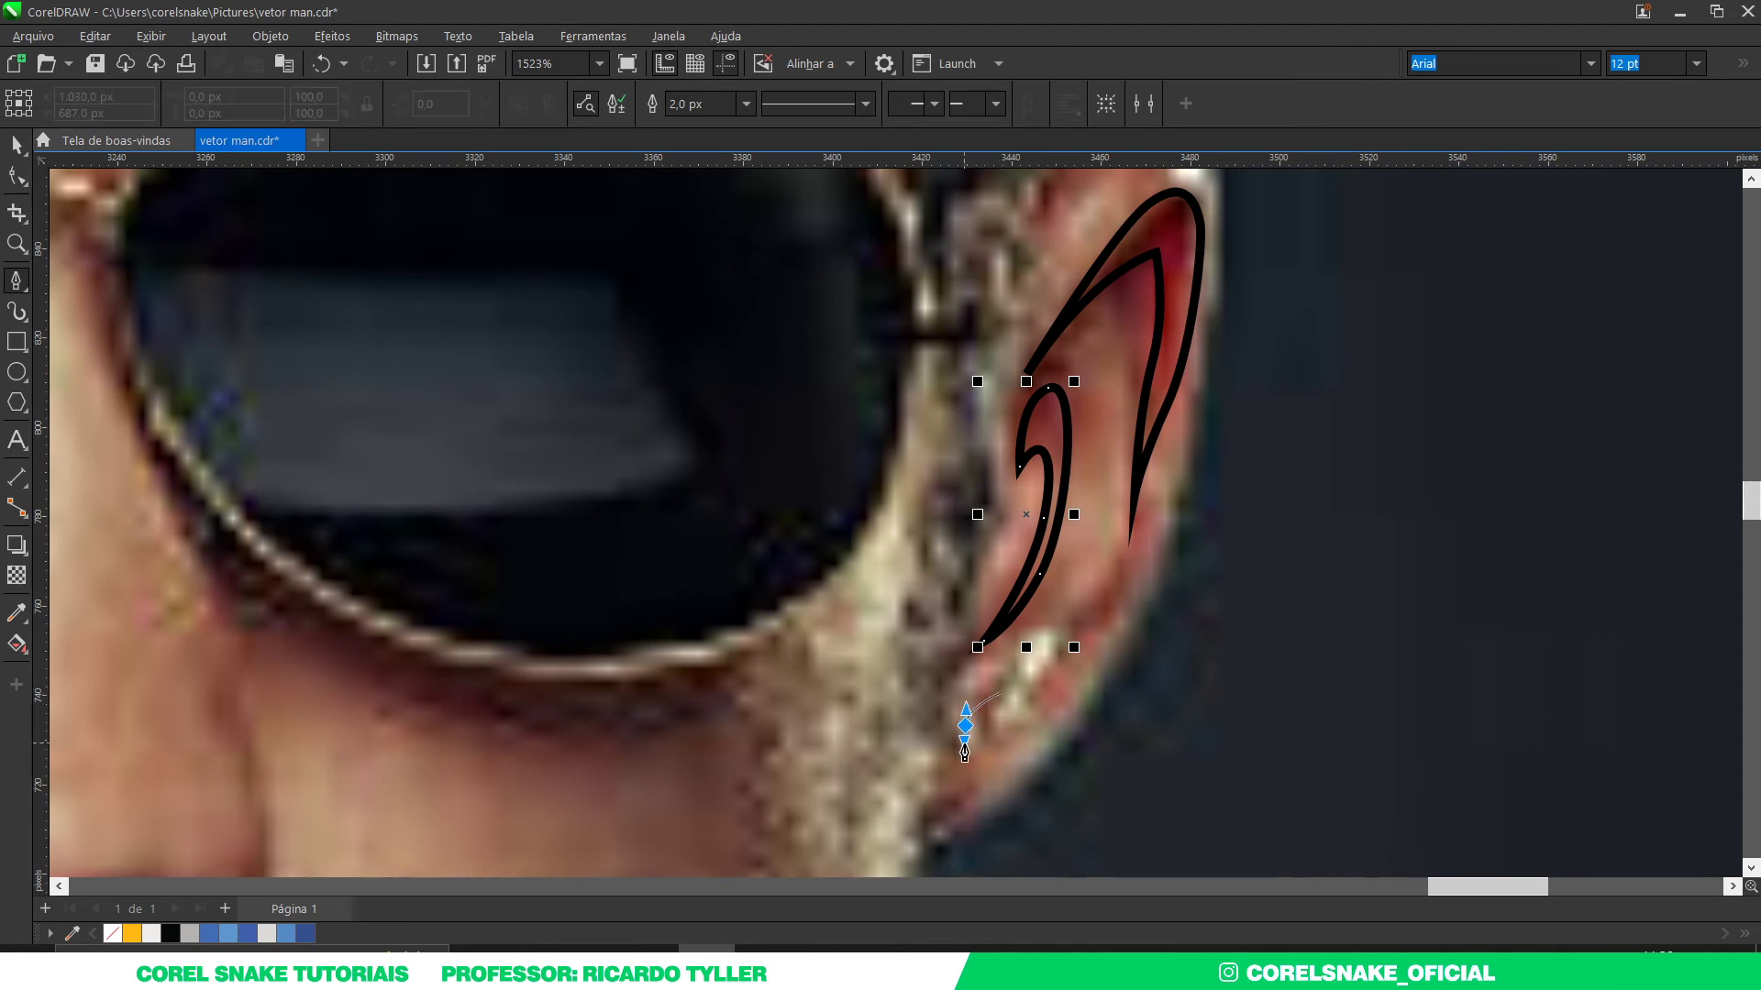
mouse_move(964, 727)
left_mouse_down()
mouse_move(964, 754)
mouse_move(1115, 616)
mouse_move(1010, 731)
left_mouse_up()
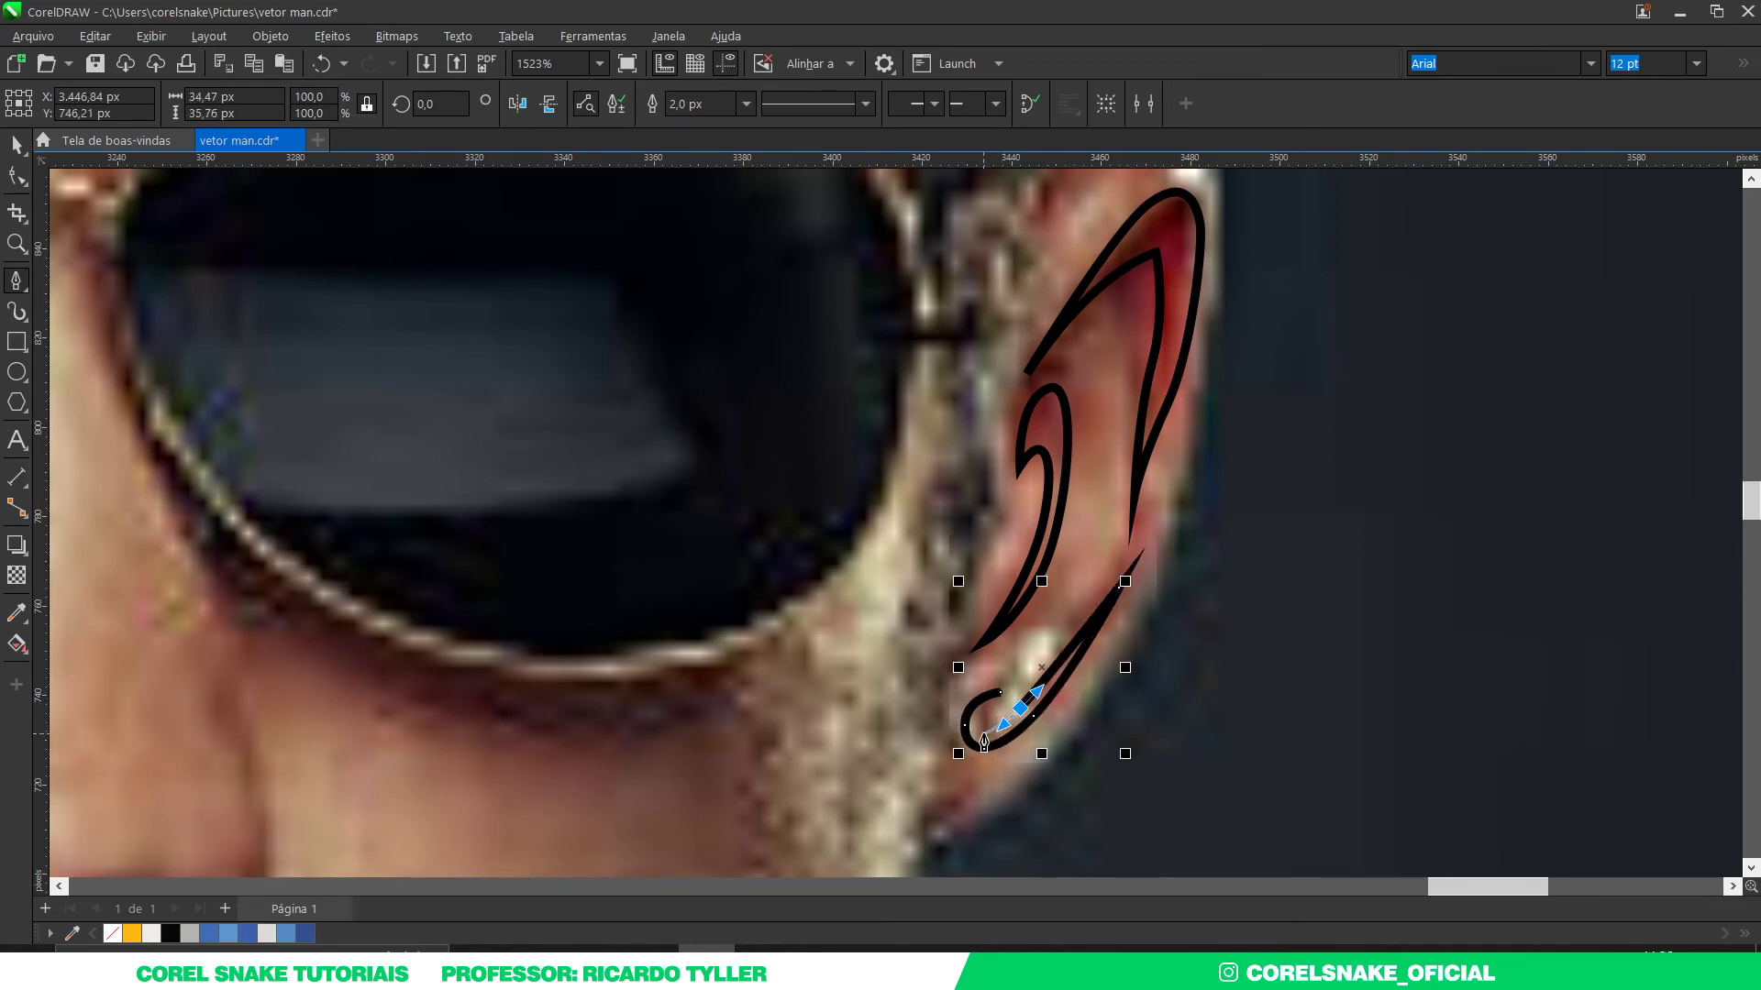
scroll(1004, 734, "up", 3)
left_click(1035, 616)
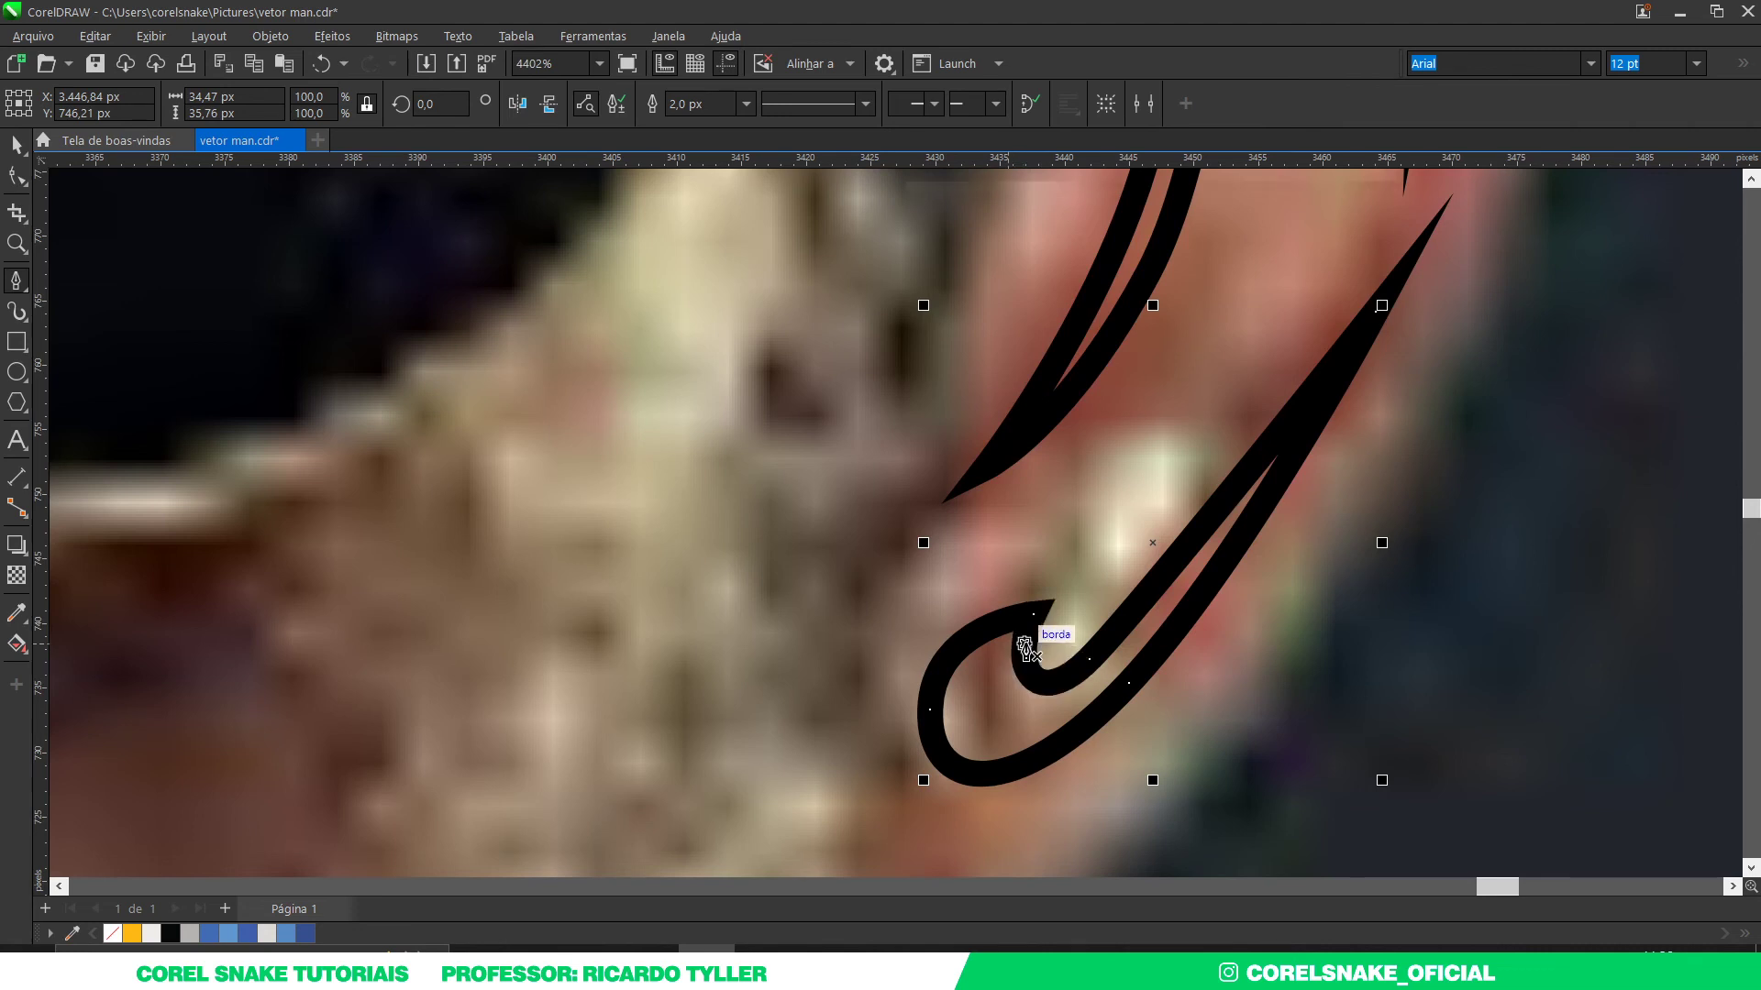
scroll(1032, 633, "down", 5)
left_click(13, 145)
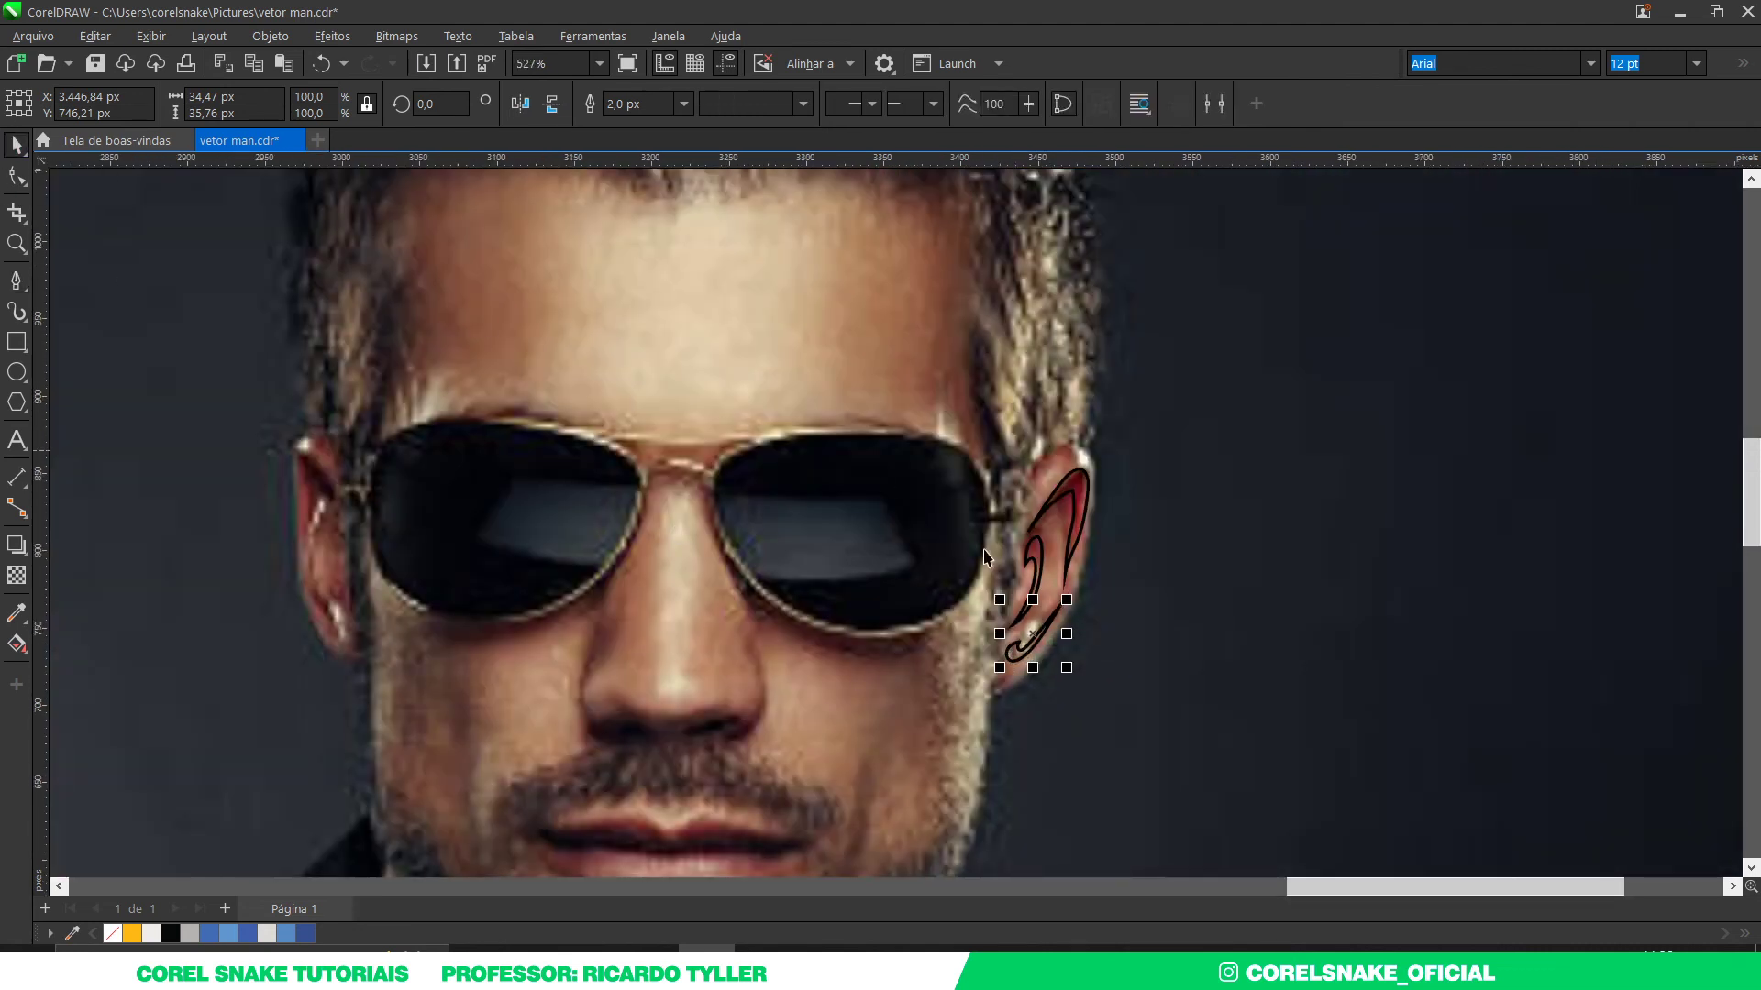
left_click(1036, 549, "shift")
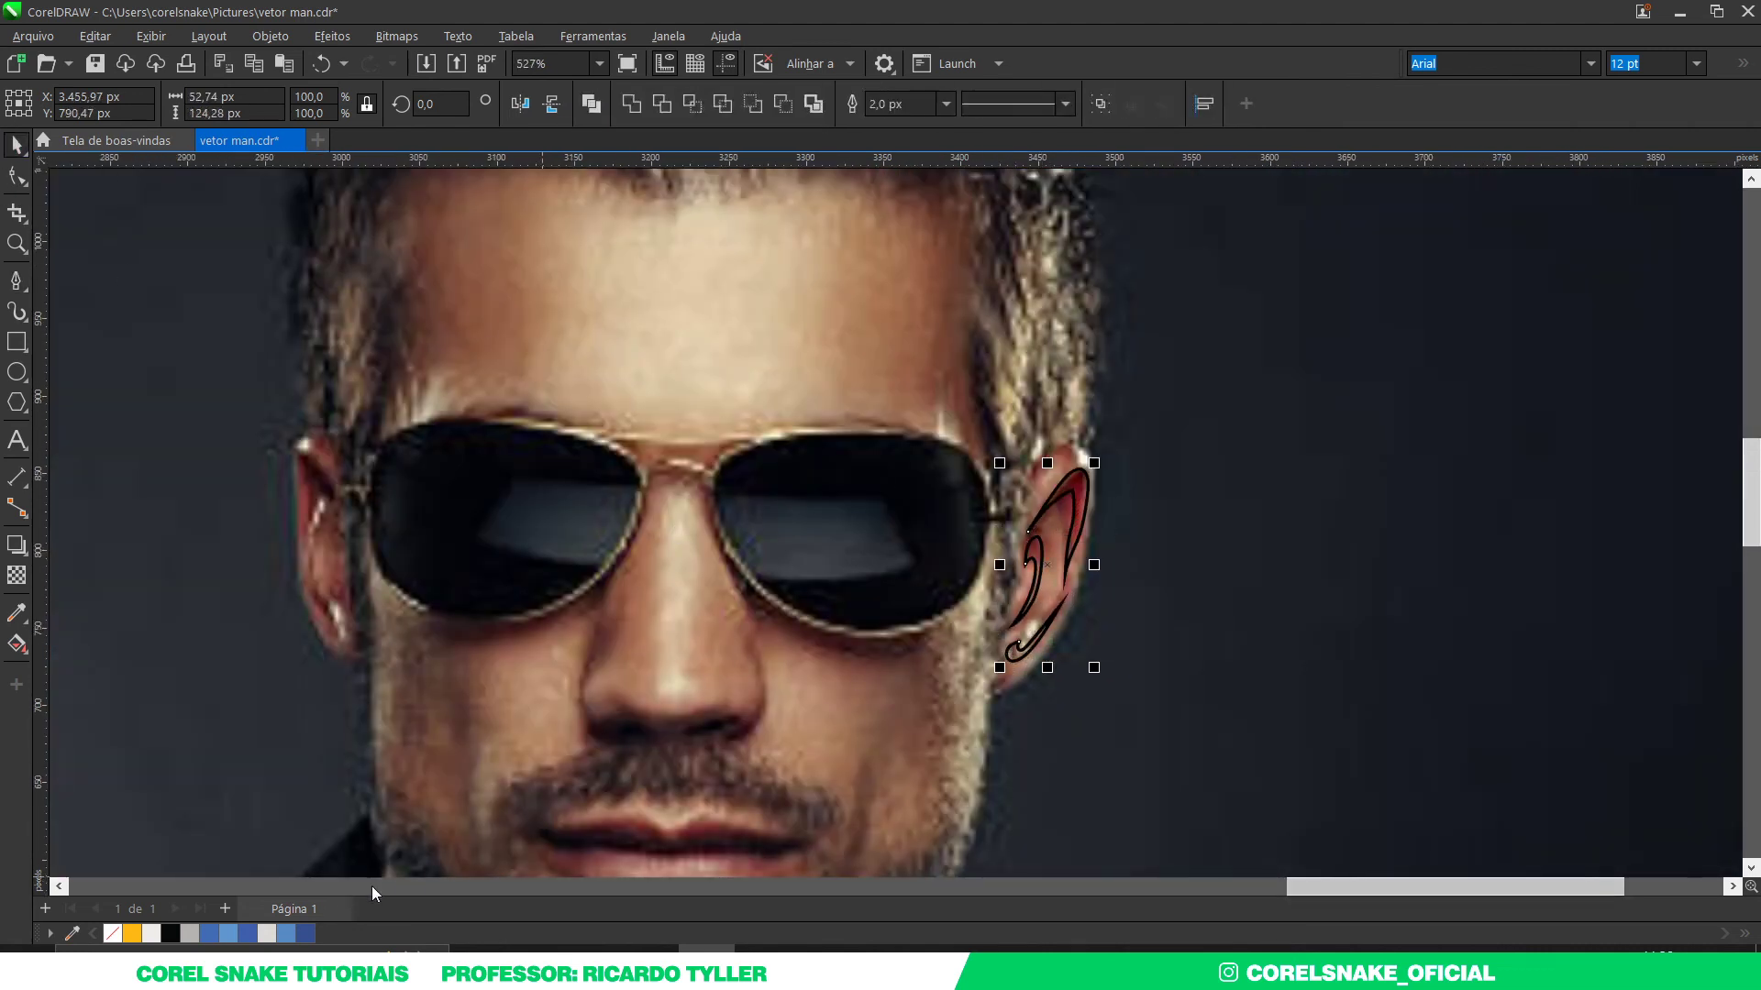
Step: Give the ear folds a light grey fill with no outline and move them onto the vector ear
left_click(194, 935)
right_click(114, 934)
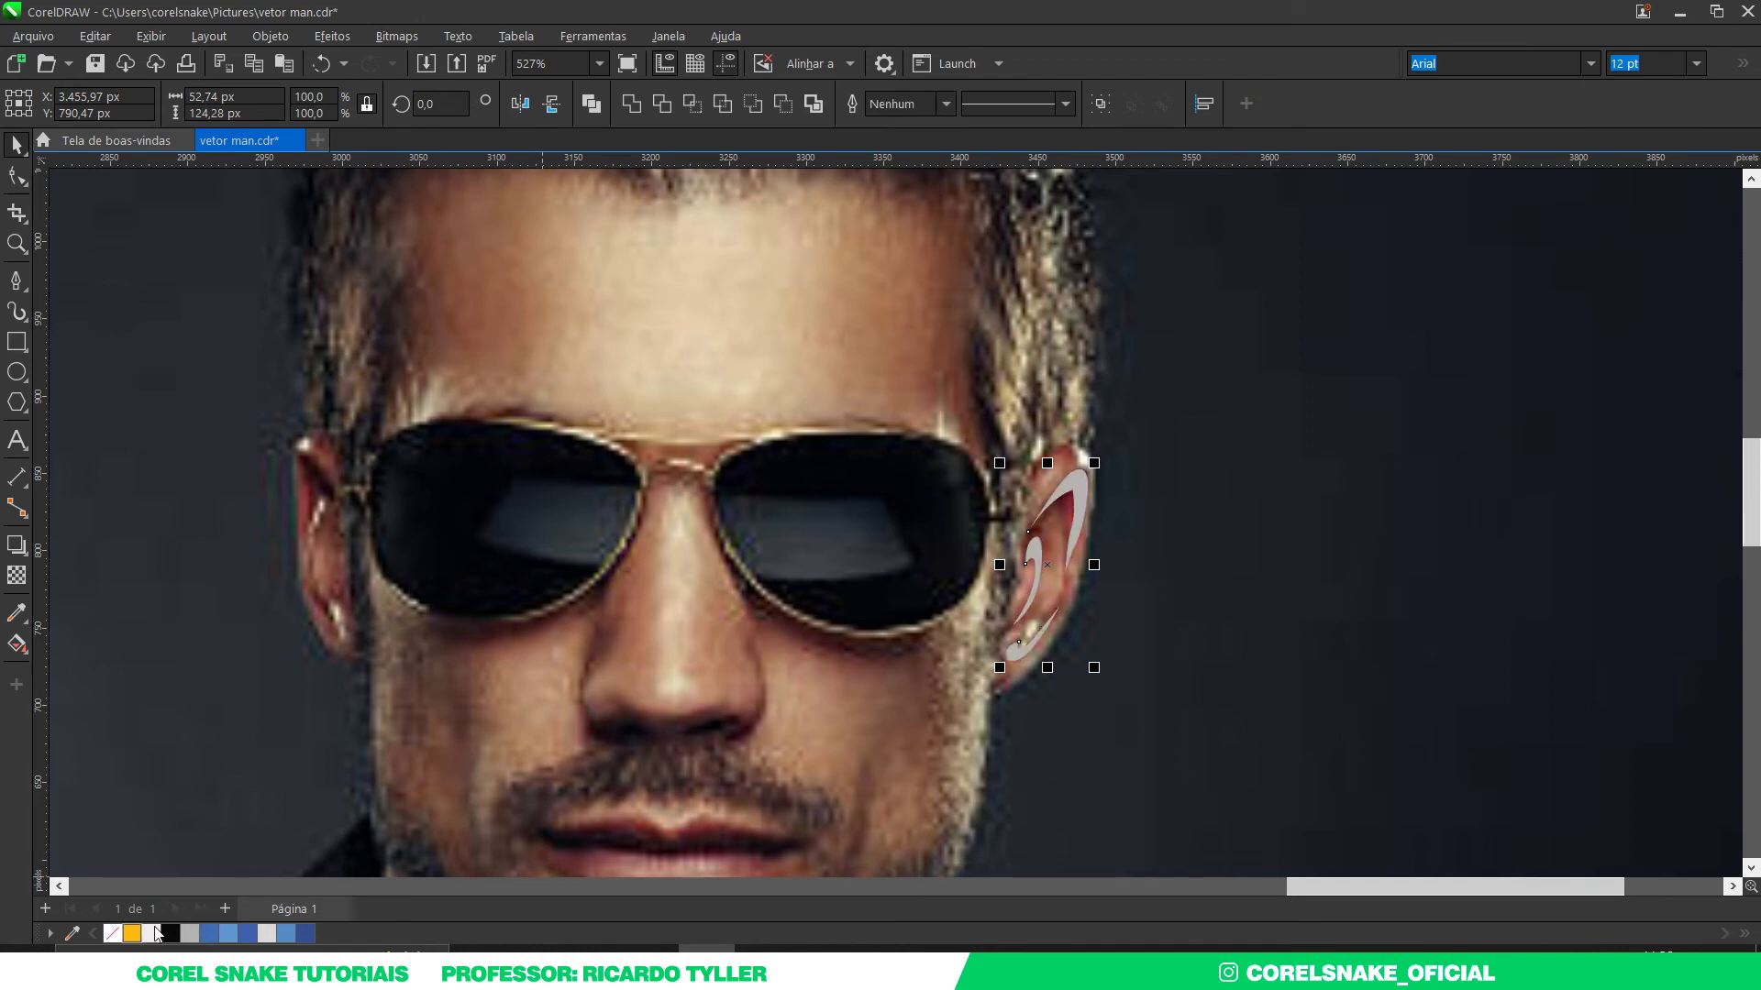
scroll(1148, 534, "down", 5)
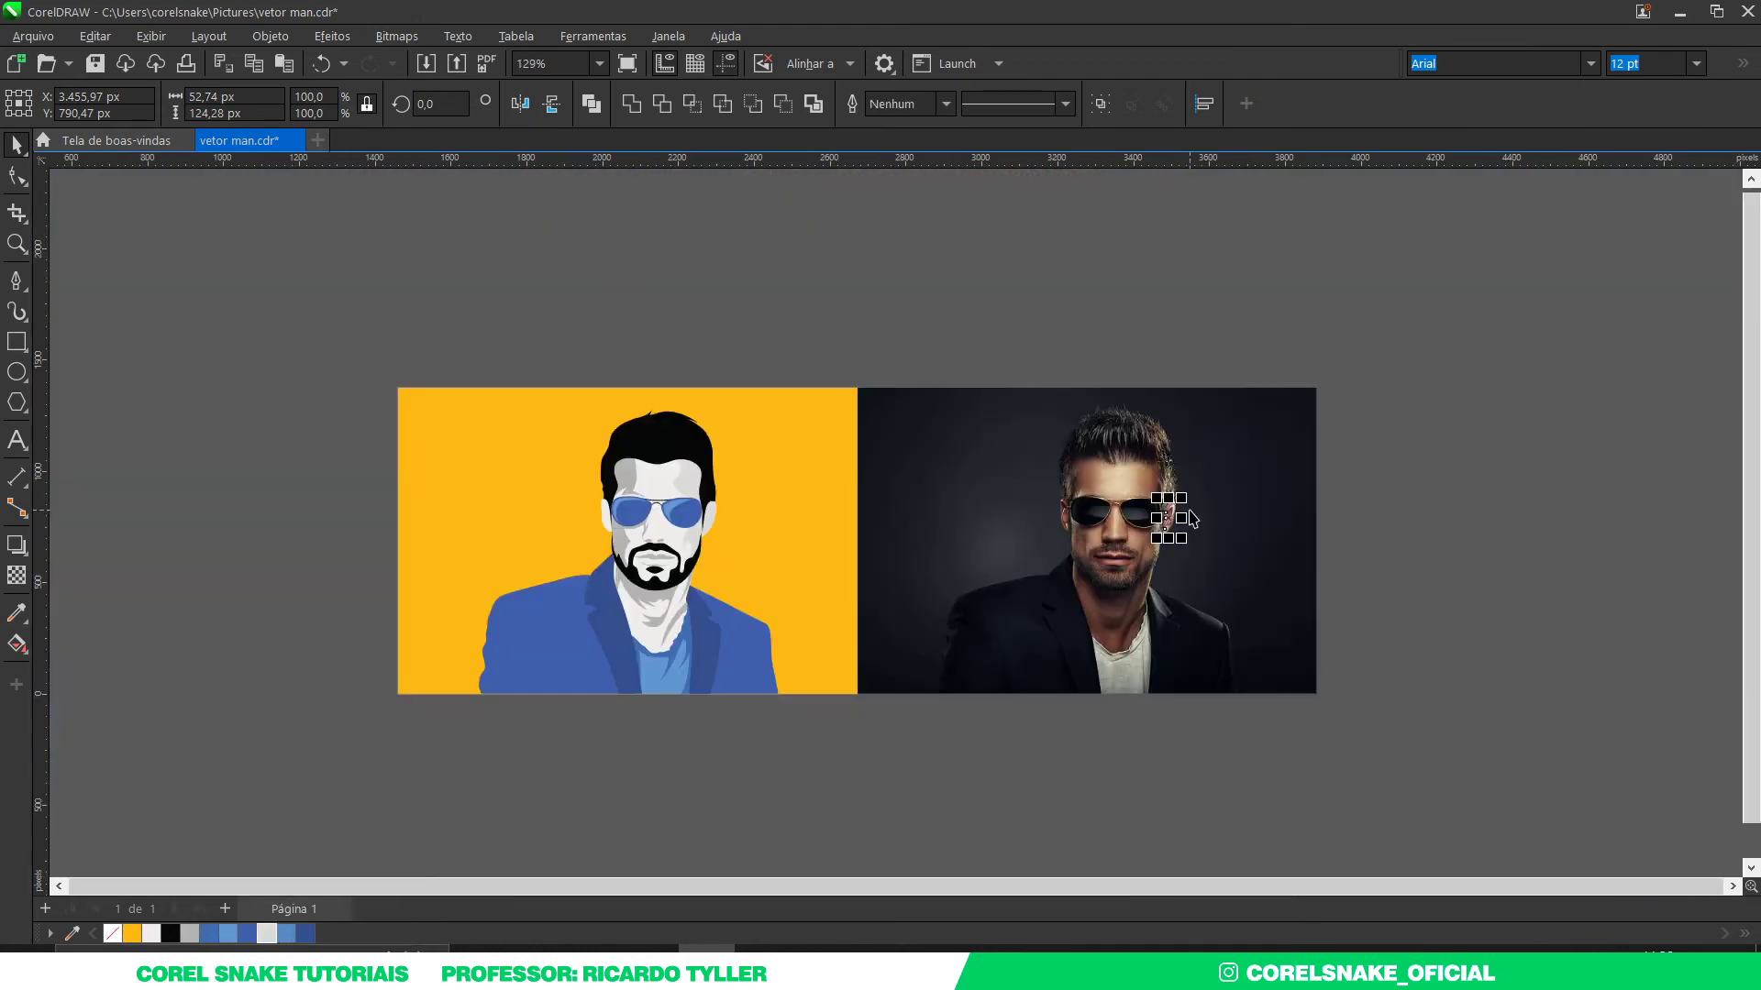
left_click_drag(1146, 532, 689, 535)
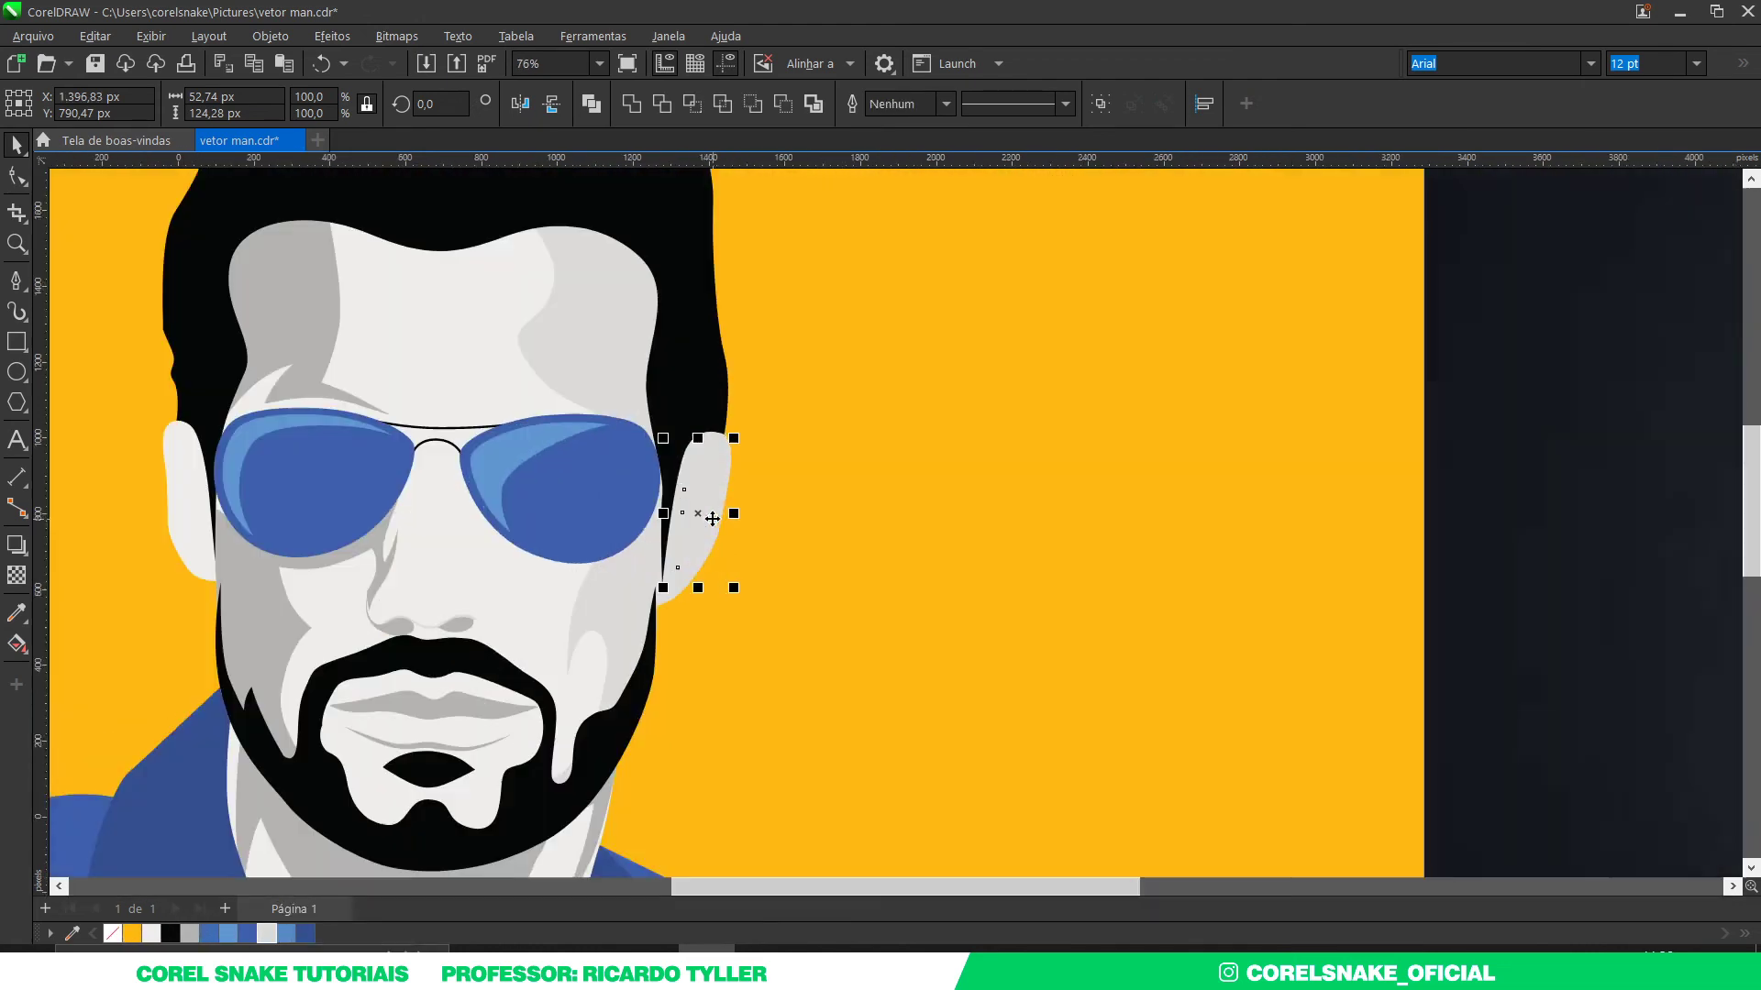
scroll(716, 523, "up", 4)
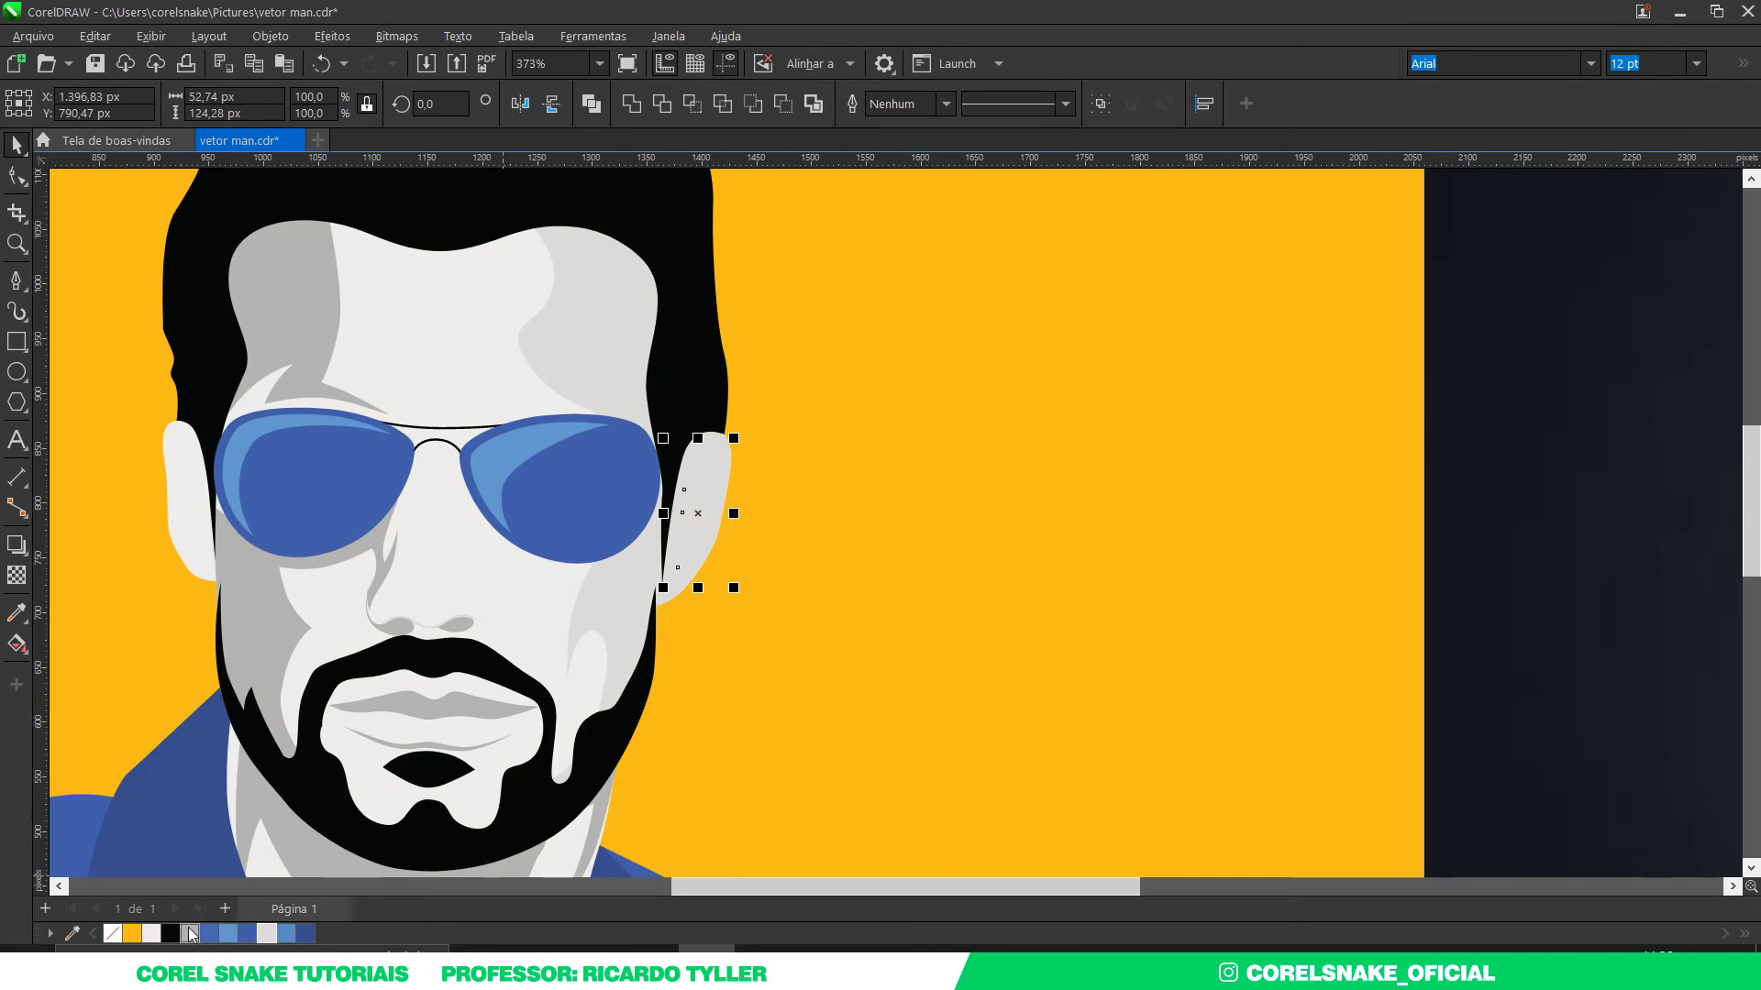
scroll(992, 534, "down", 3)
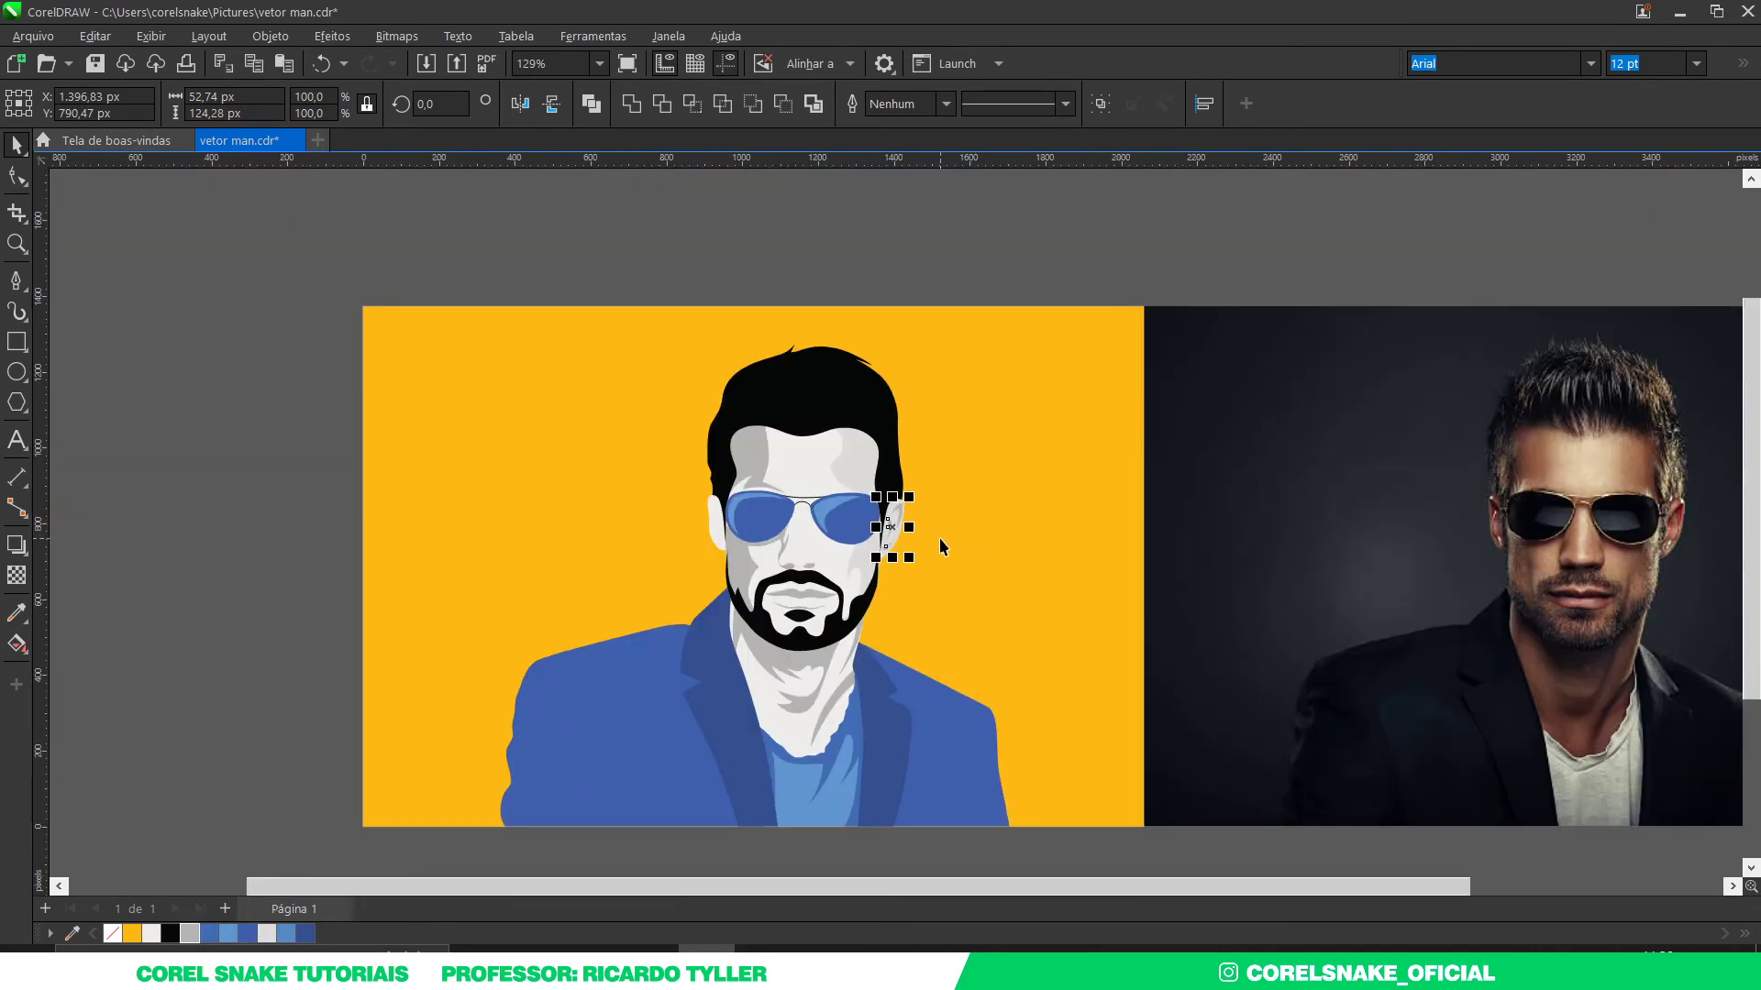
key("Escape")
scroll(914, 458, "up", 3)
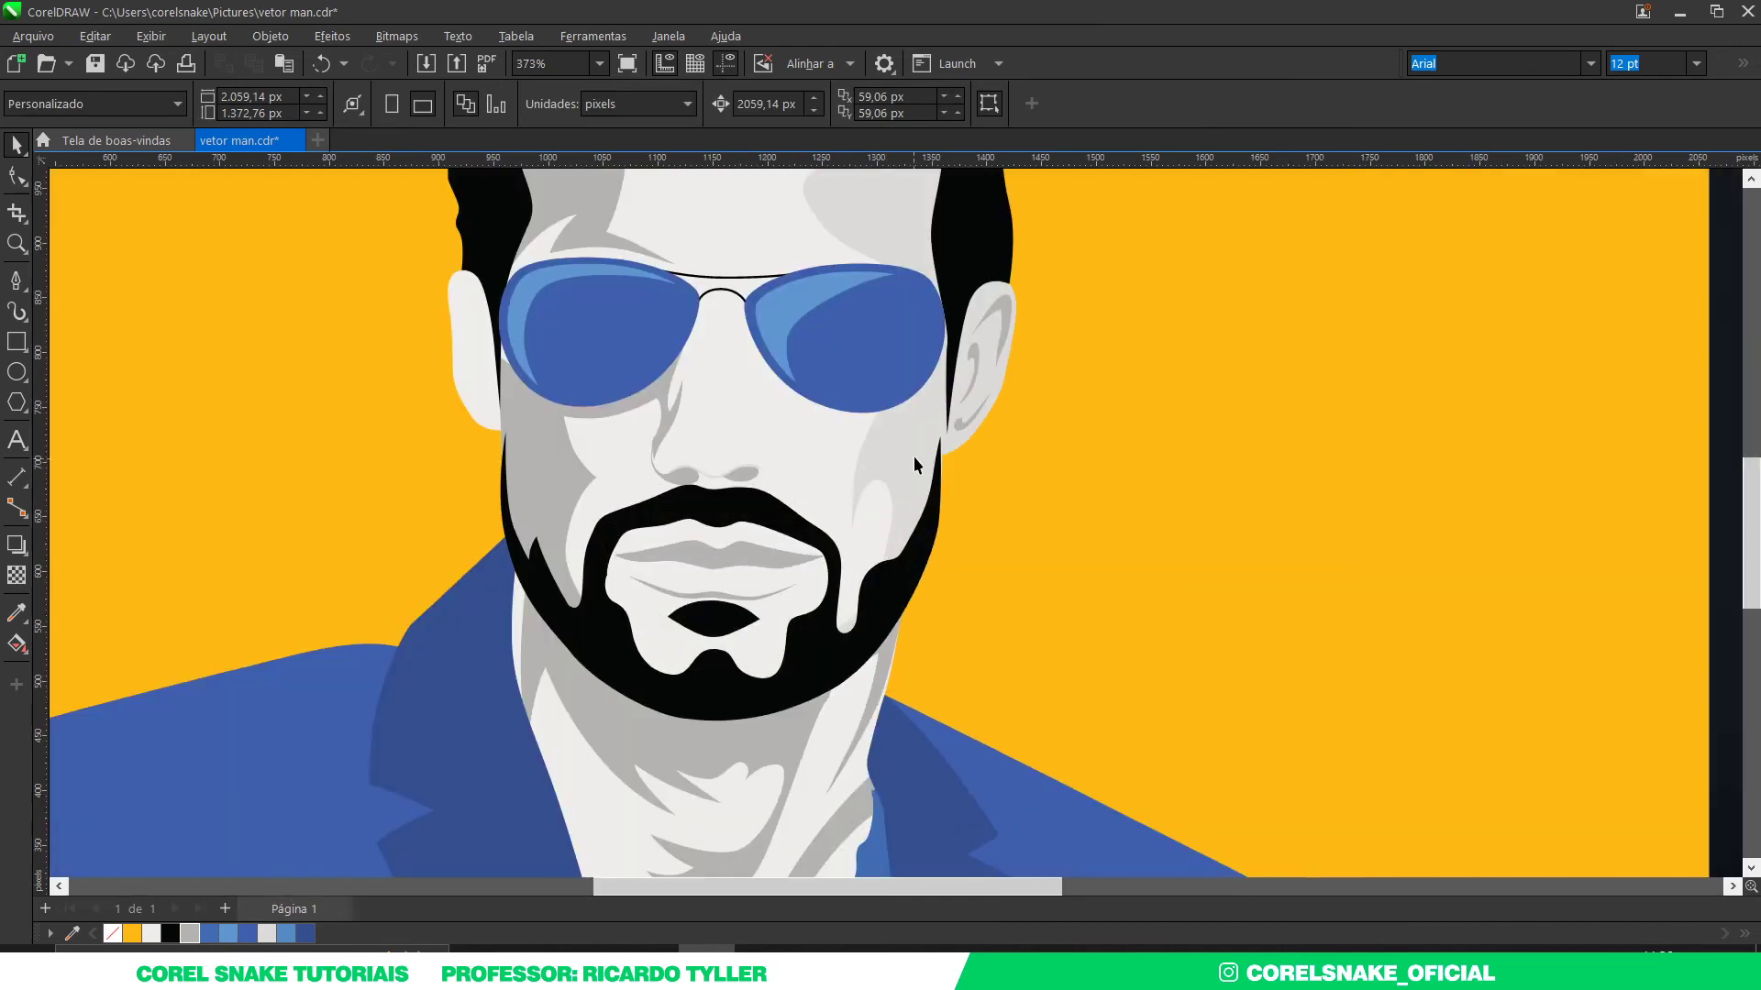
Step: Start a new outline at the top of the ear, bending along the hair edge
left_click(919, 422)
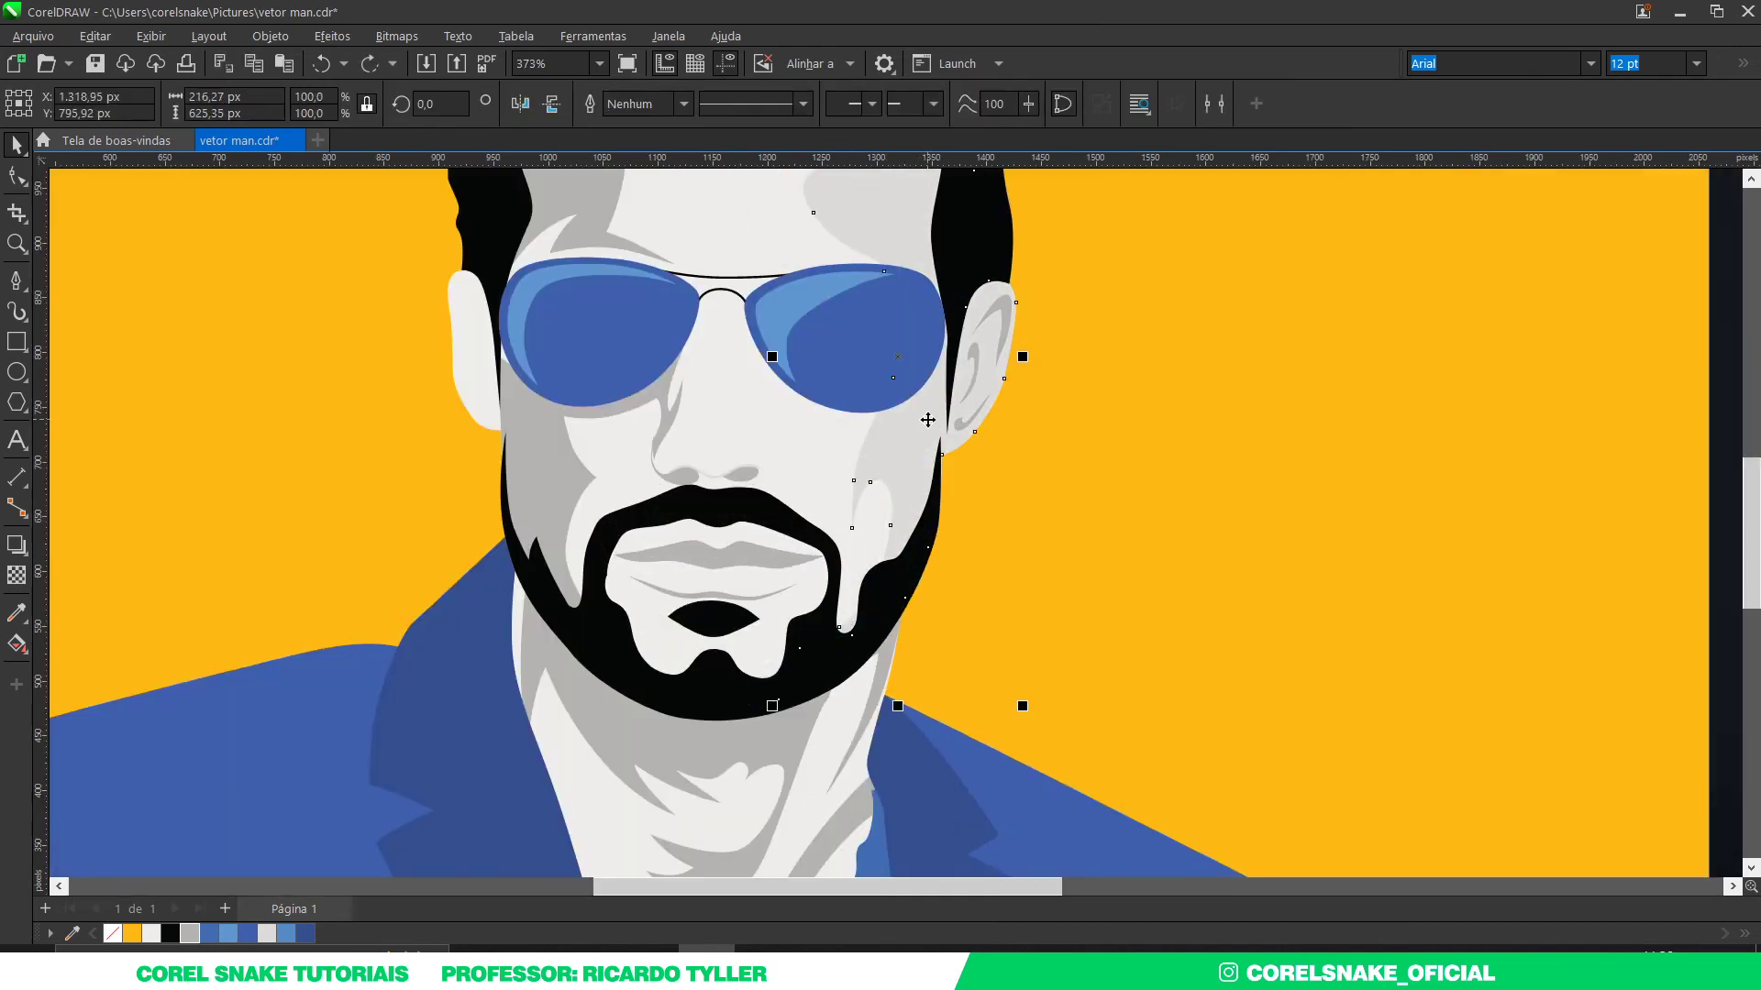
left_click(15, 280)
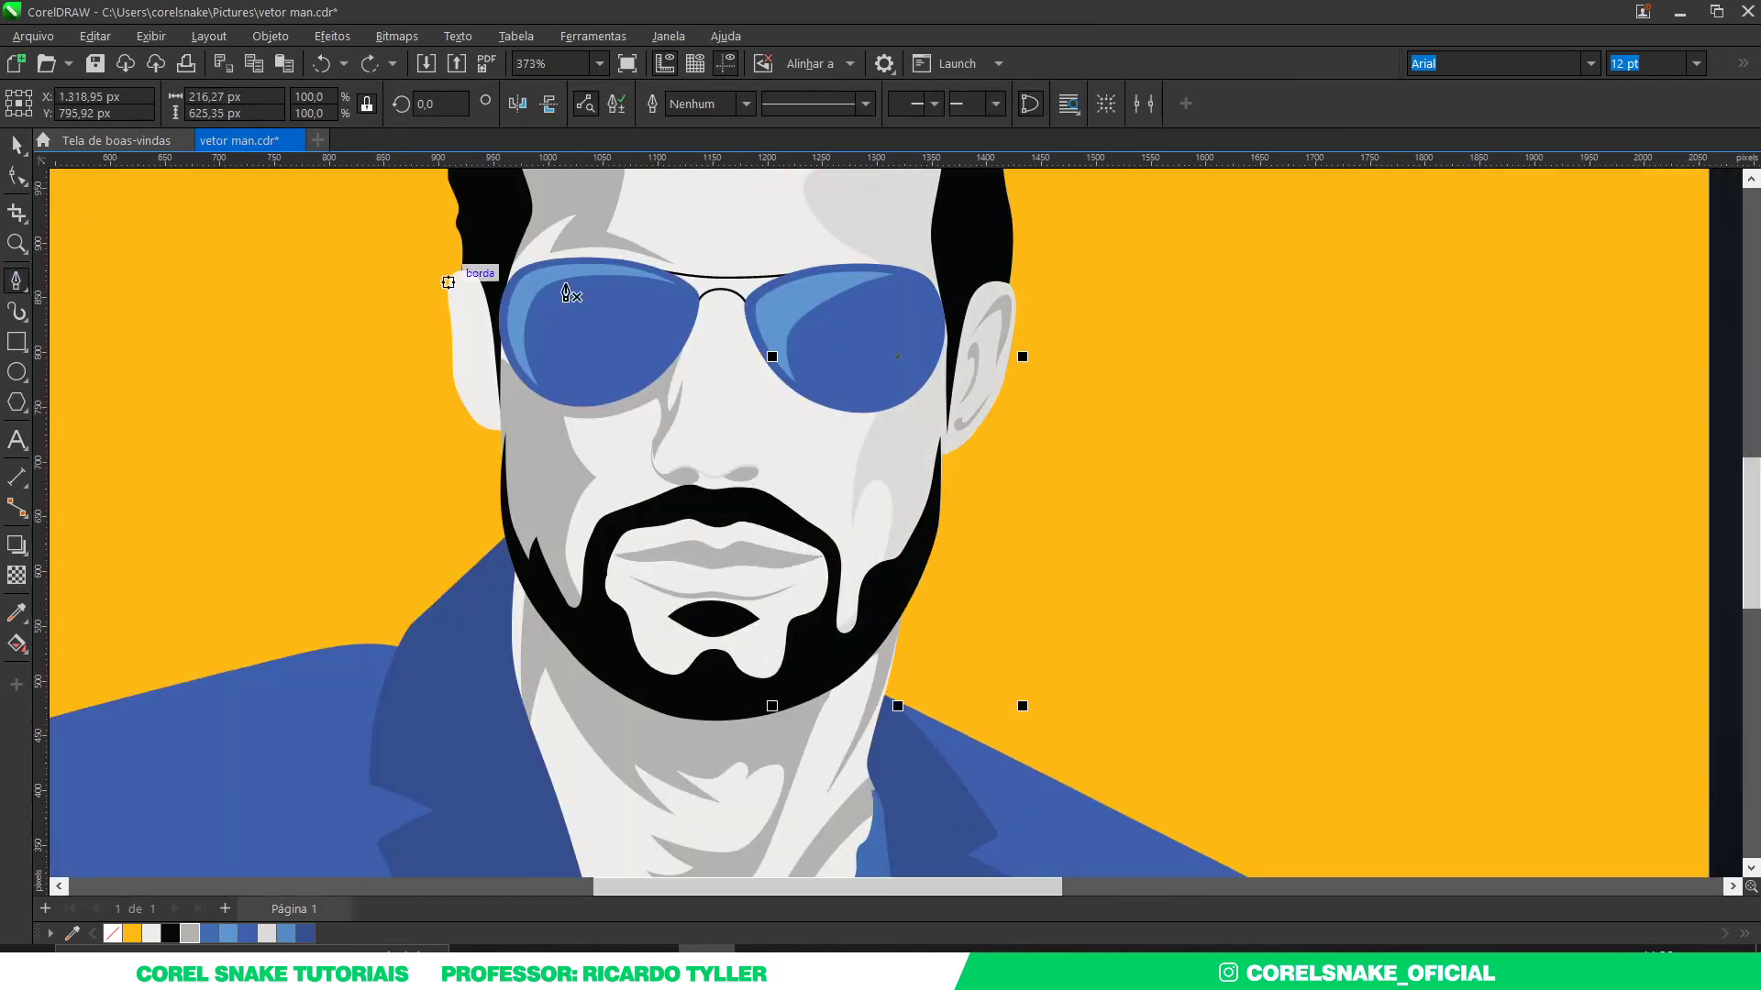
scroll(1009, 268, "up", 2)
scroll(1009, 266, "down", 6)
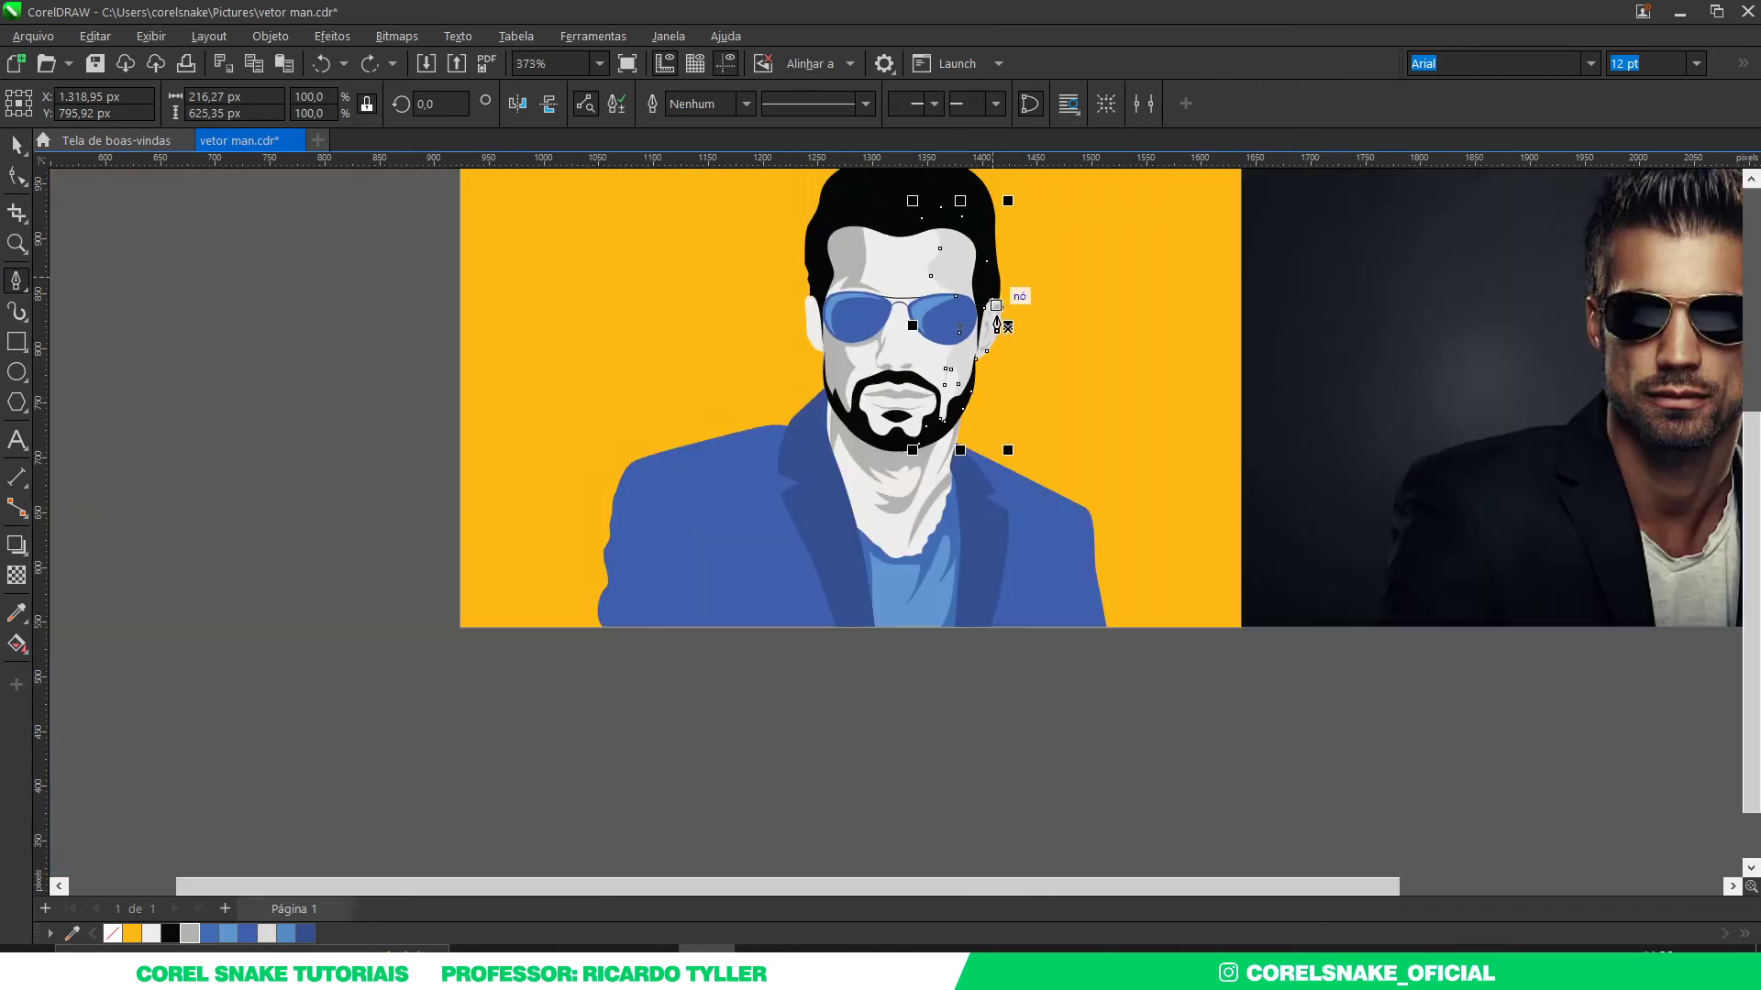
scroll(1009, 291, "up", 3)
scroll(1012, 292, "up", 3)
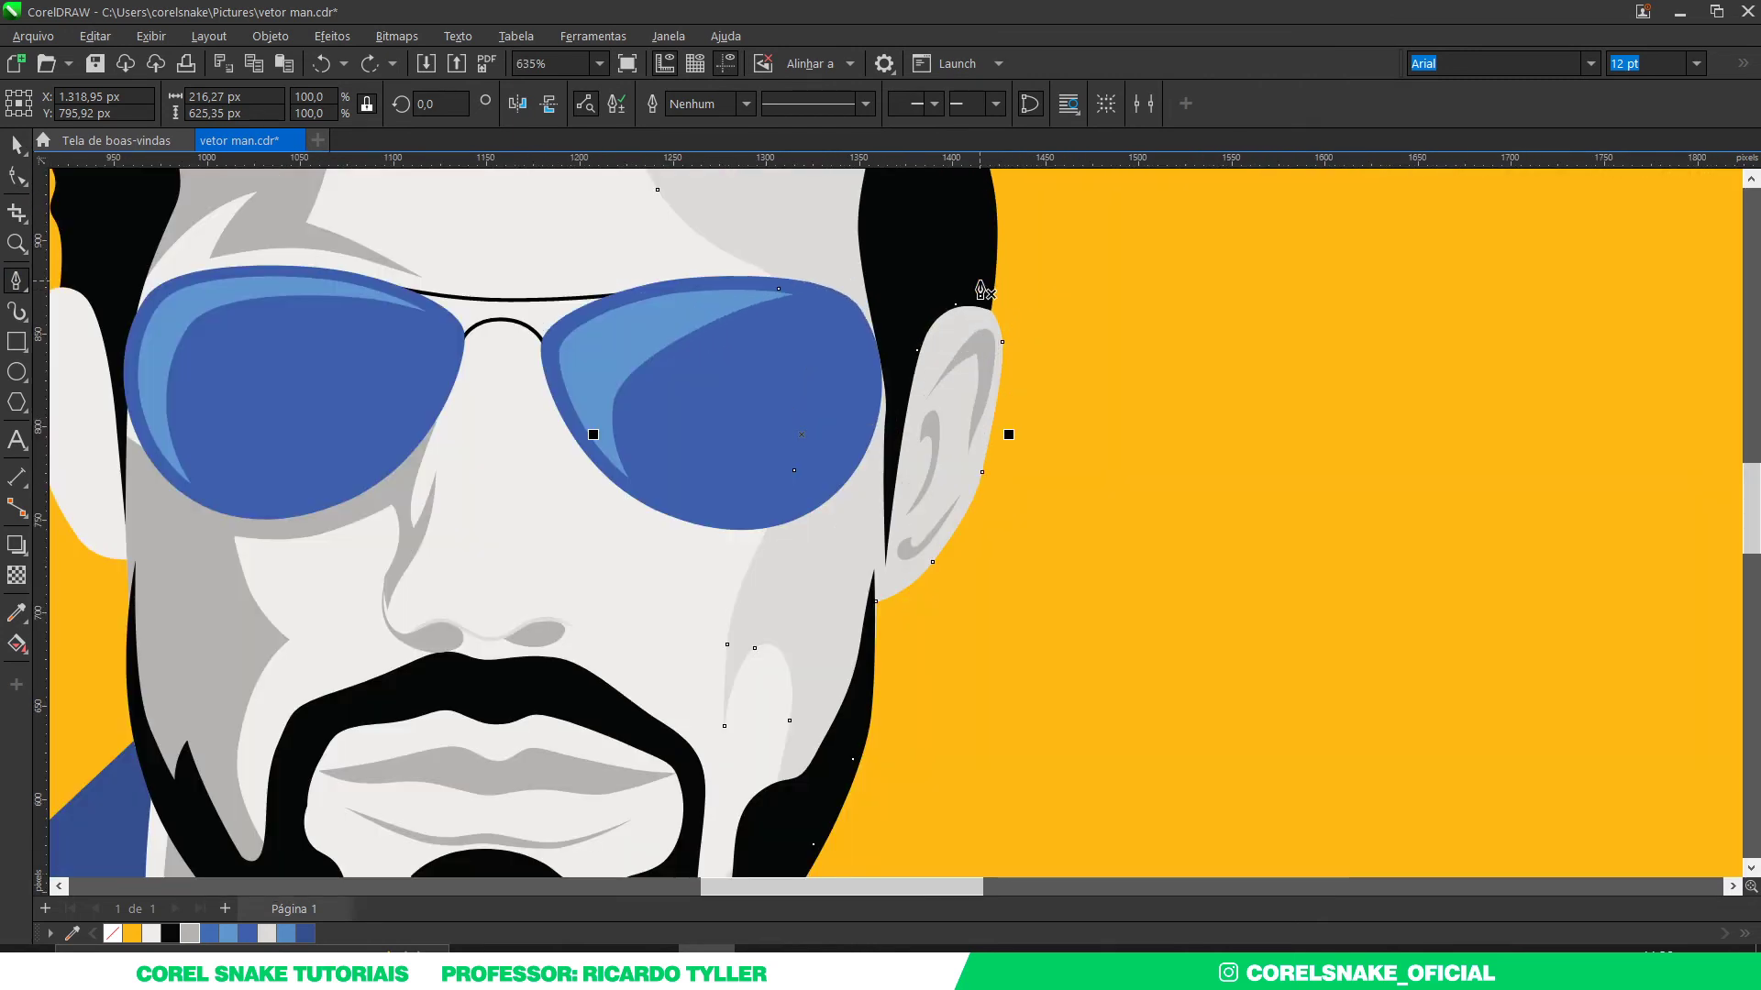
left_click(982, 291)
left_click_drag(907, 304, 907, 314)
scroll(904, 459, "up", 2)
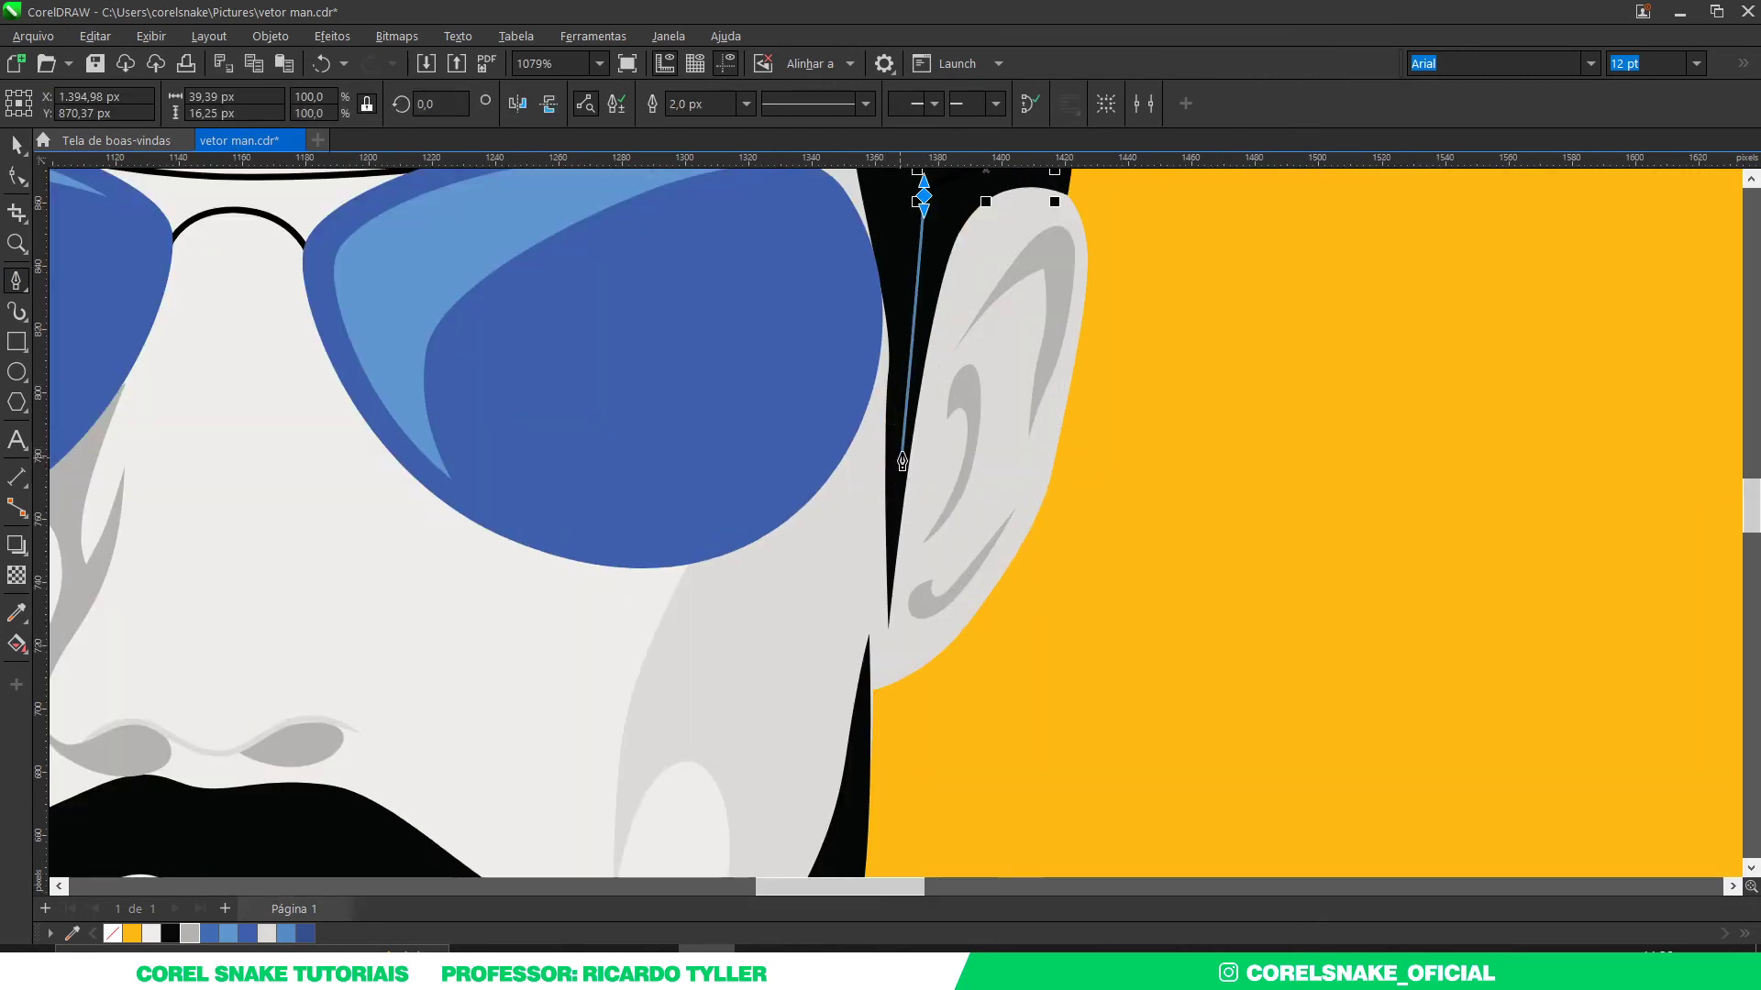
left_click(902, 457)
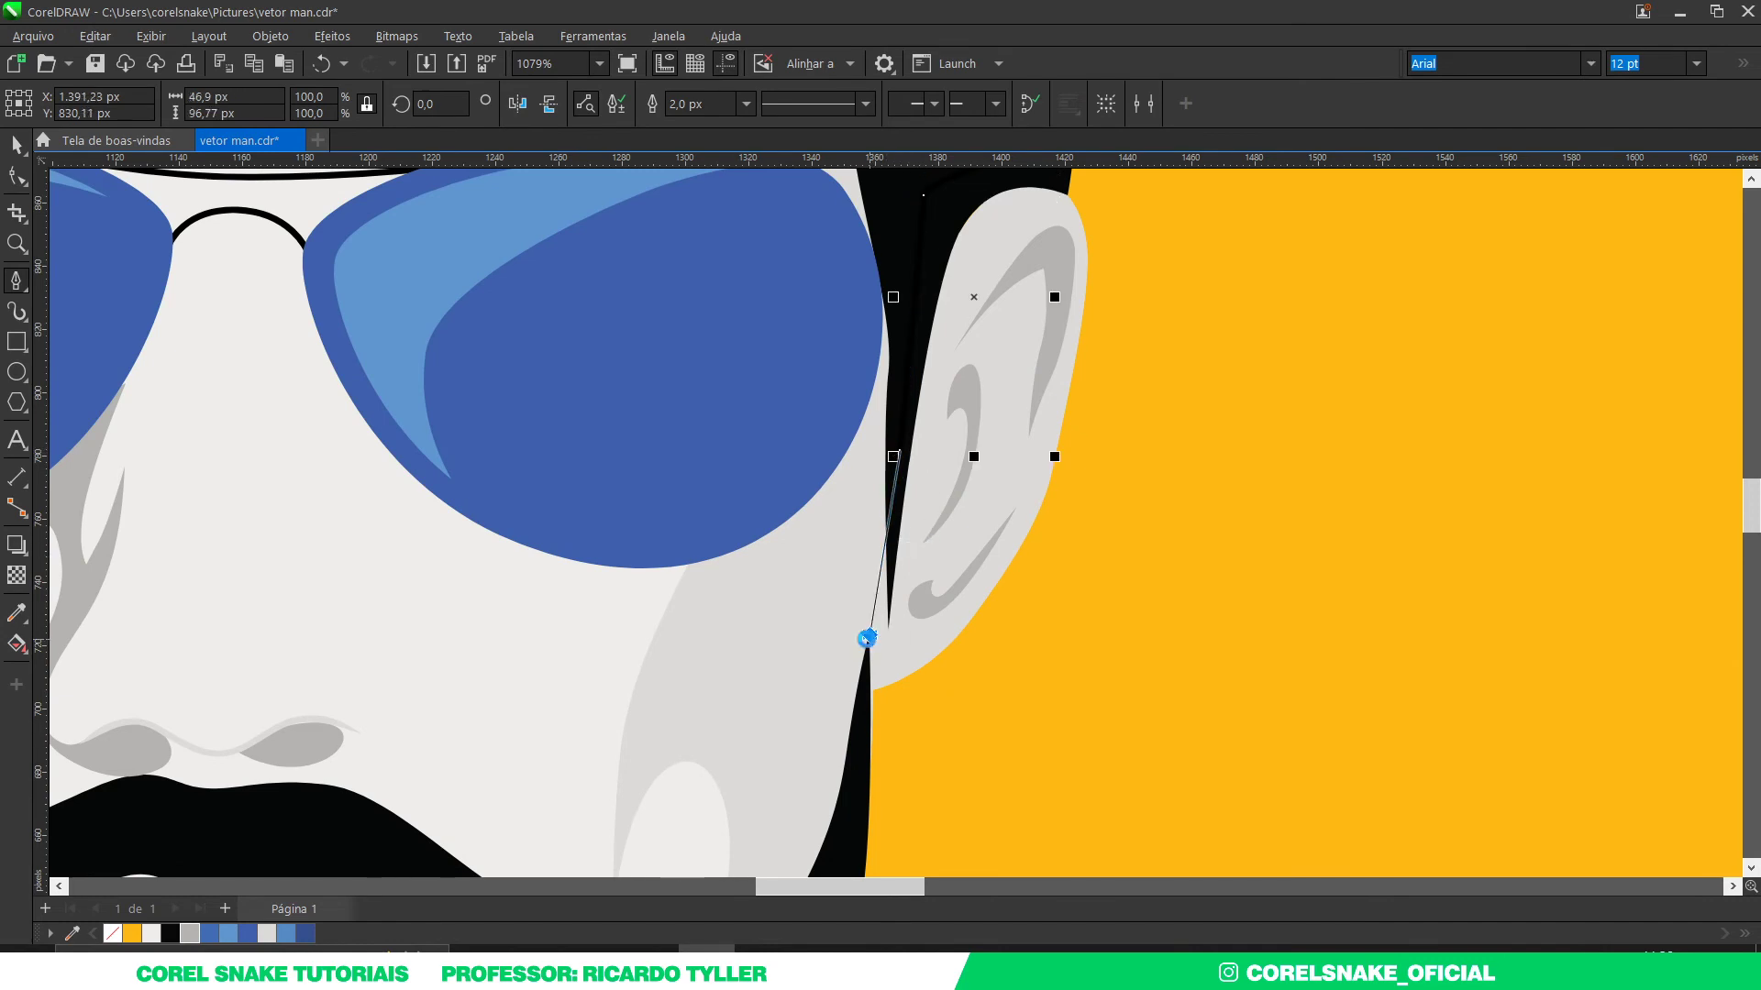
Step: Add the lower and upper ear nodes, close the path, and select the face shading
left_click(969, 742)
scroll(990, 738, "down", 4)
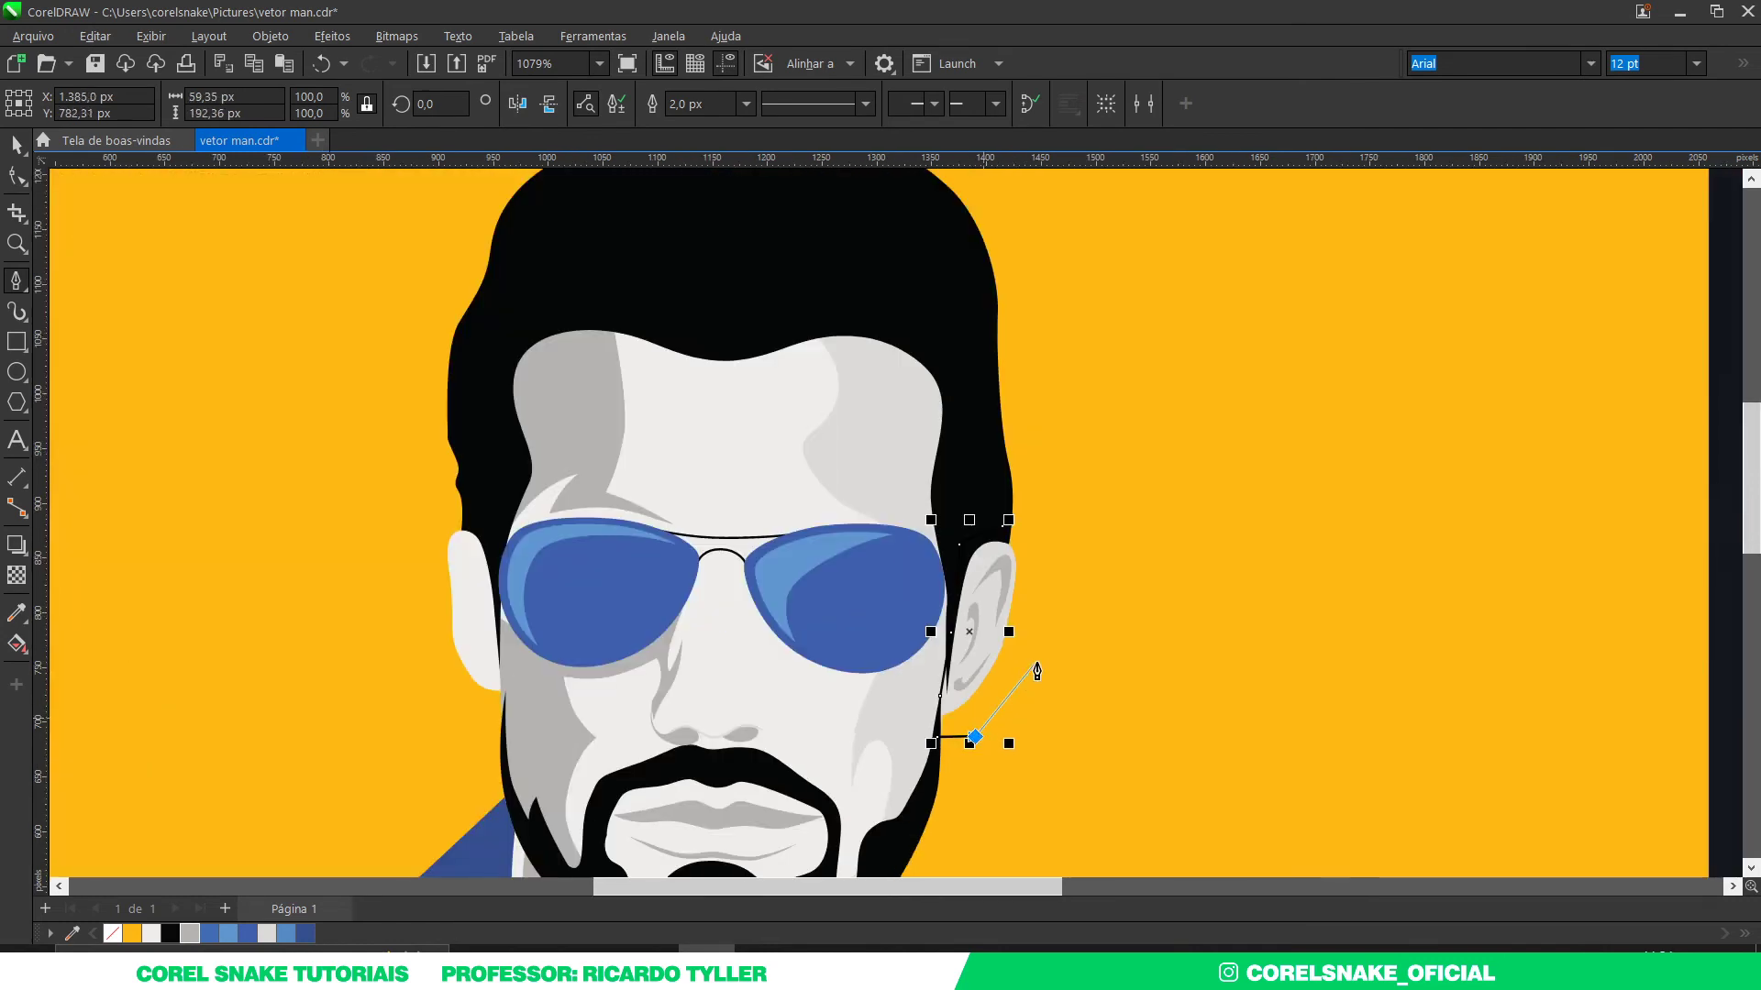
left_click_drag(1063, 562, 1064, 552)
scroll(1028, 550, "up", 4)
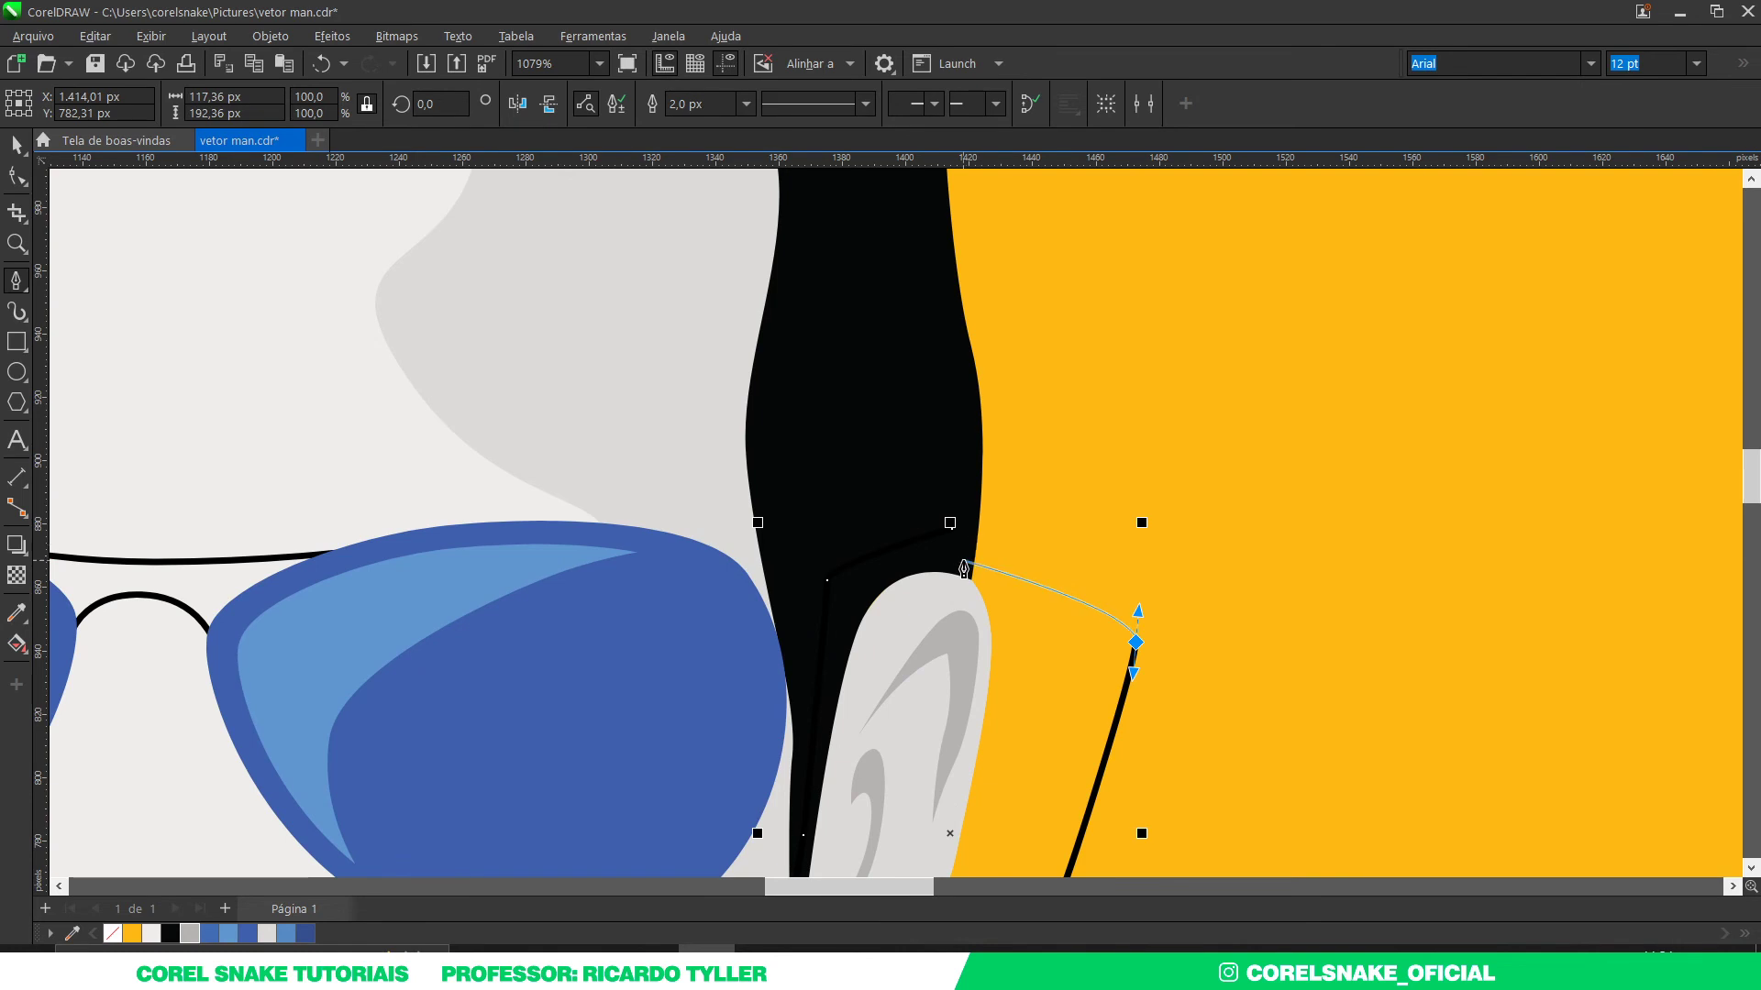
scroll(964, 568, "down", 2)
left_click(941, 527)
scroll(942, 528, "down", 2)
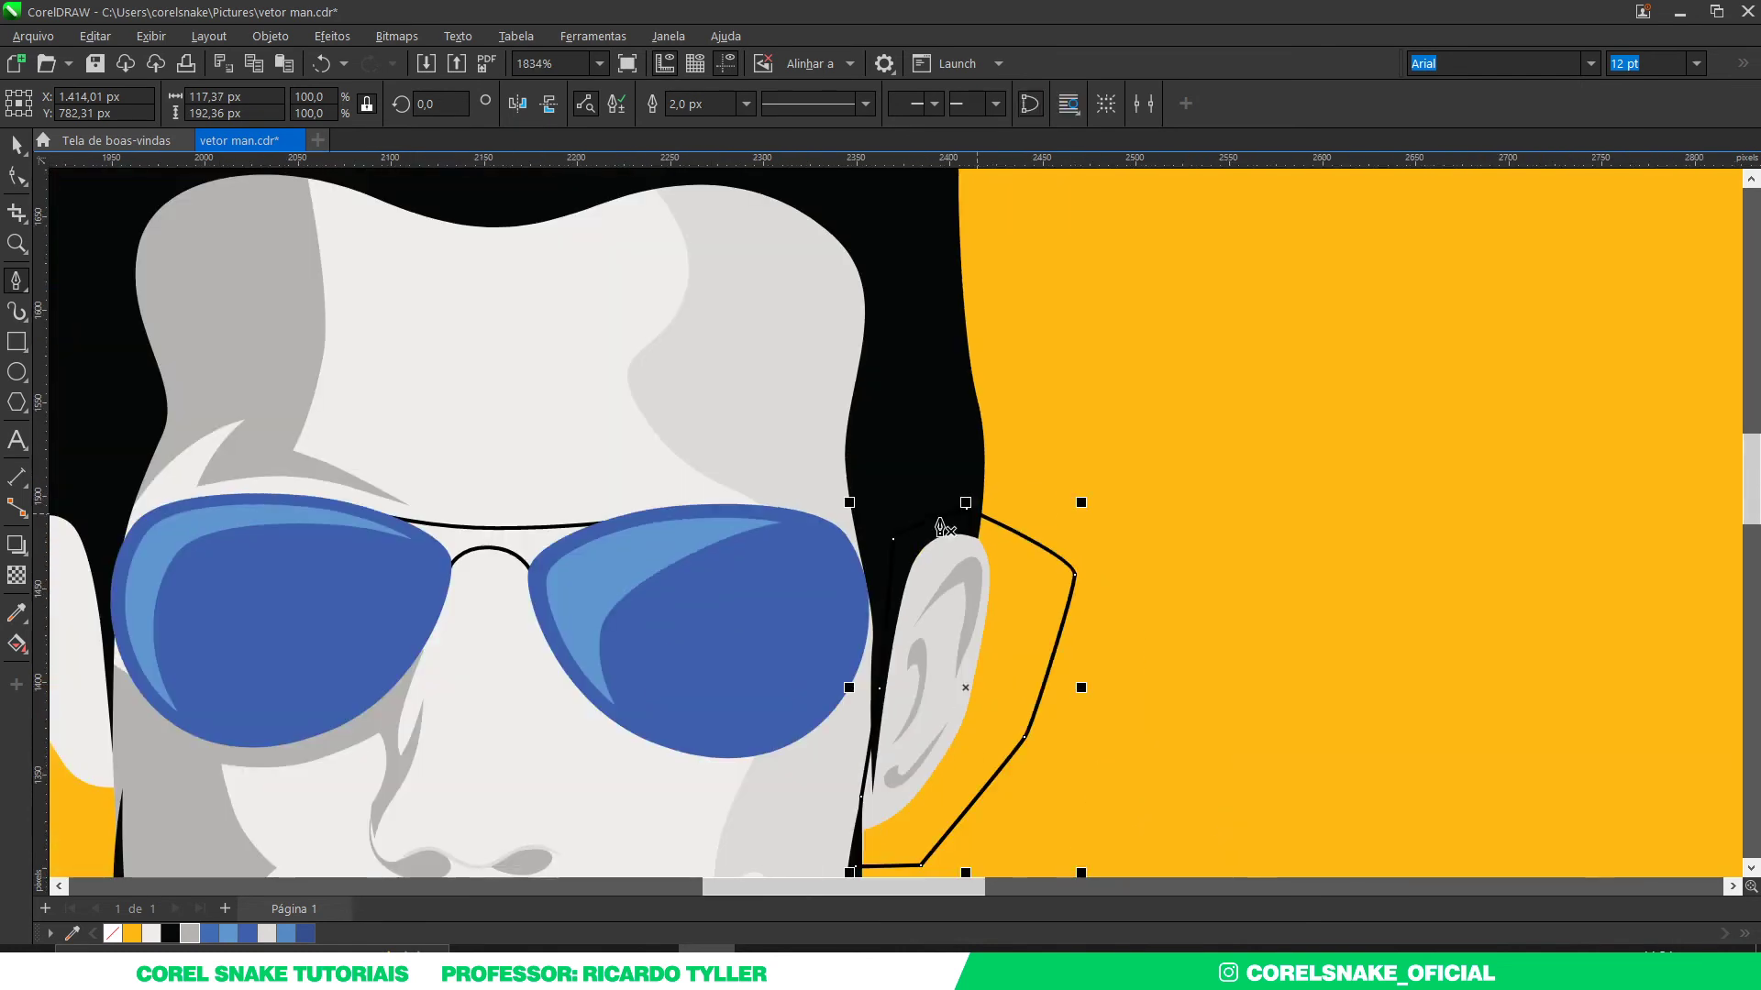
left_click(20, 152)
left_click(691, 295)
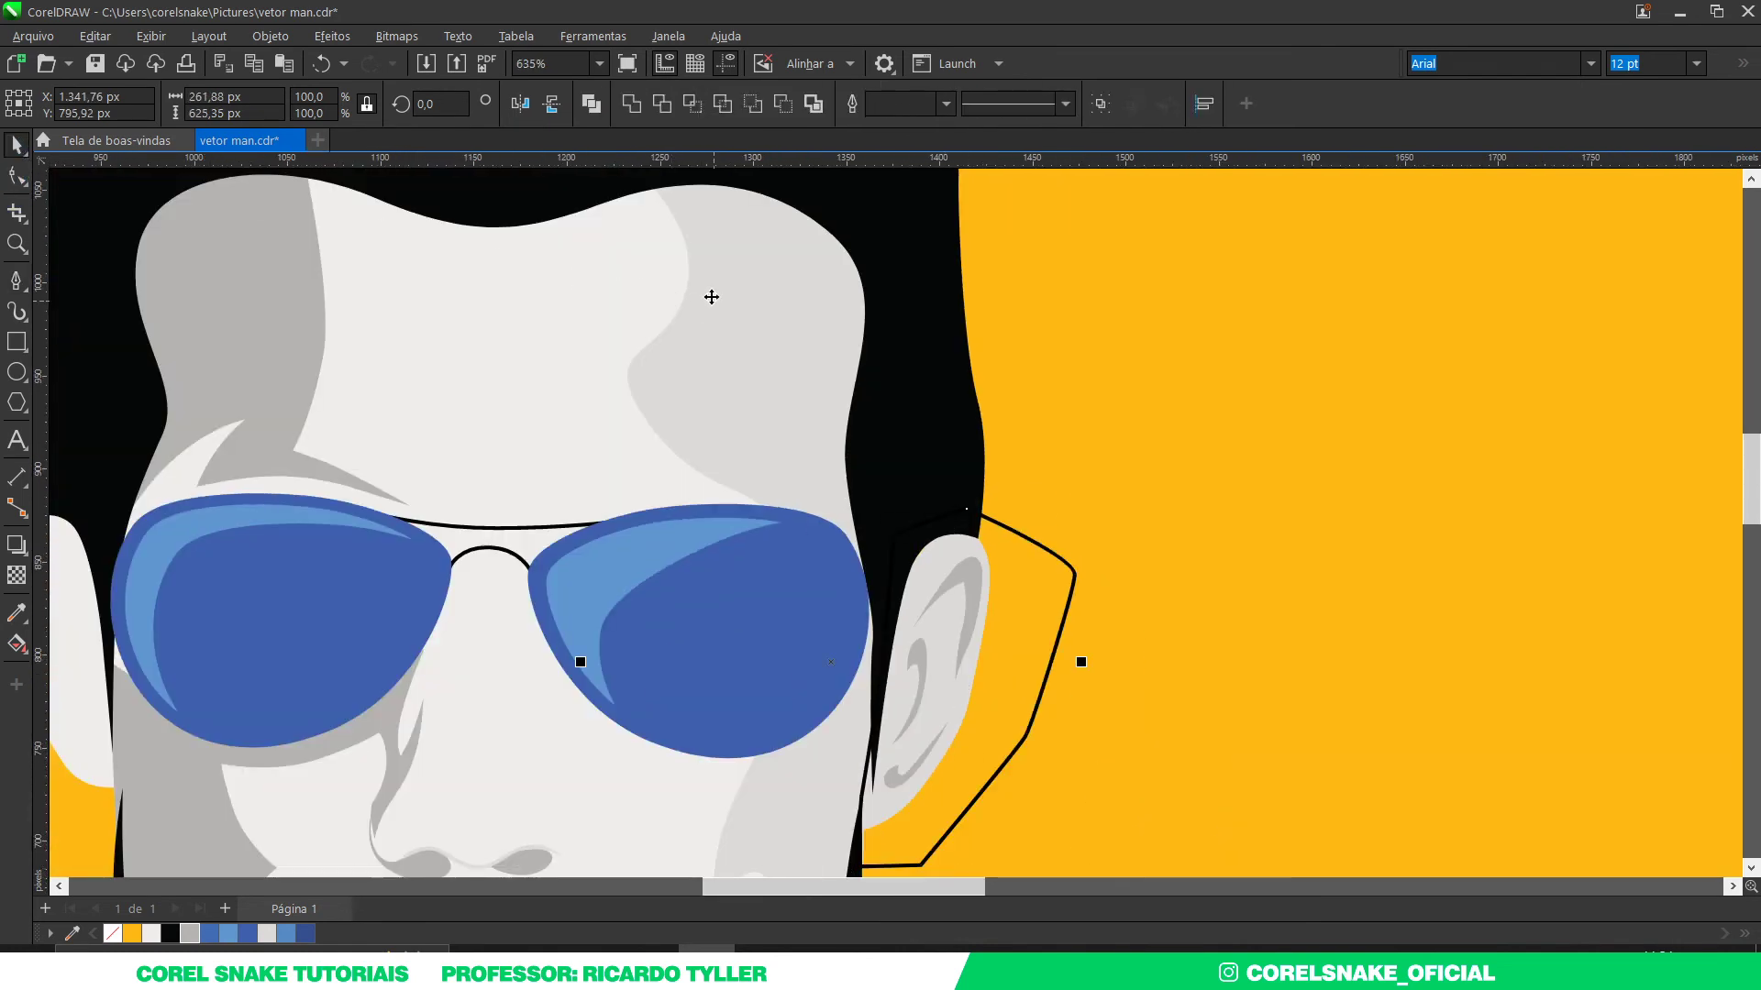
scroll(969, 436, "down", 2)
Step: Trace the pointed upper ear-fold shape over the photo's ear with the Pen tool
scroll(969, 435, "down", 2)
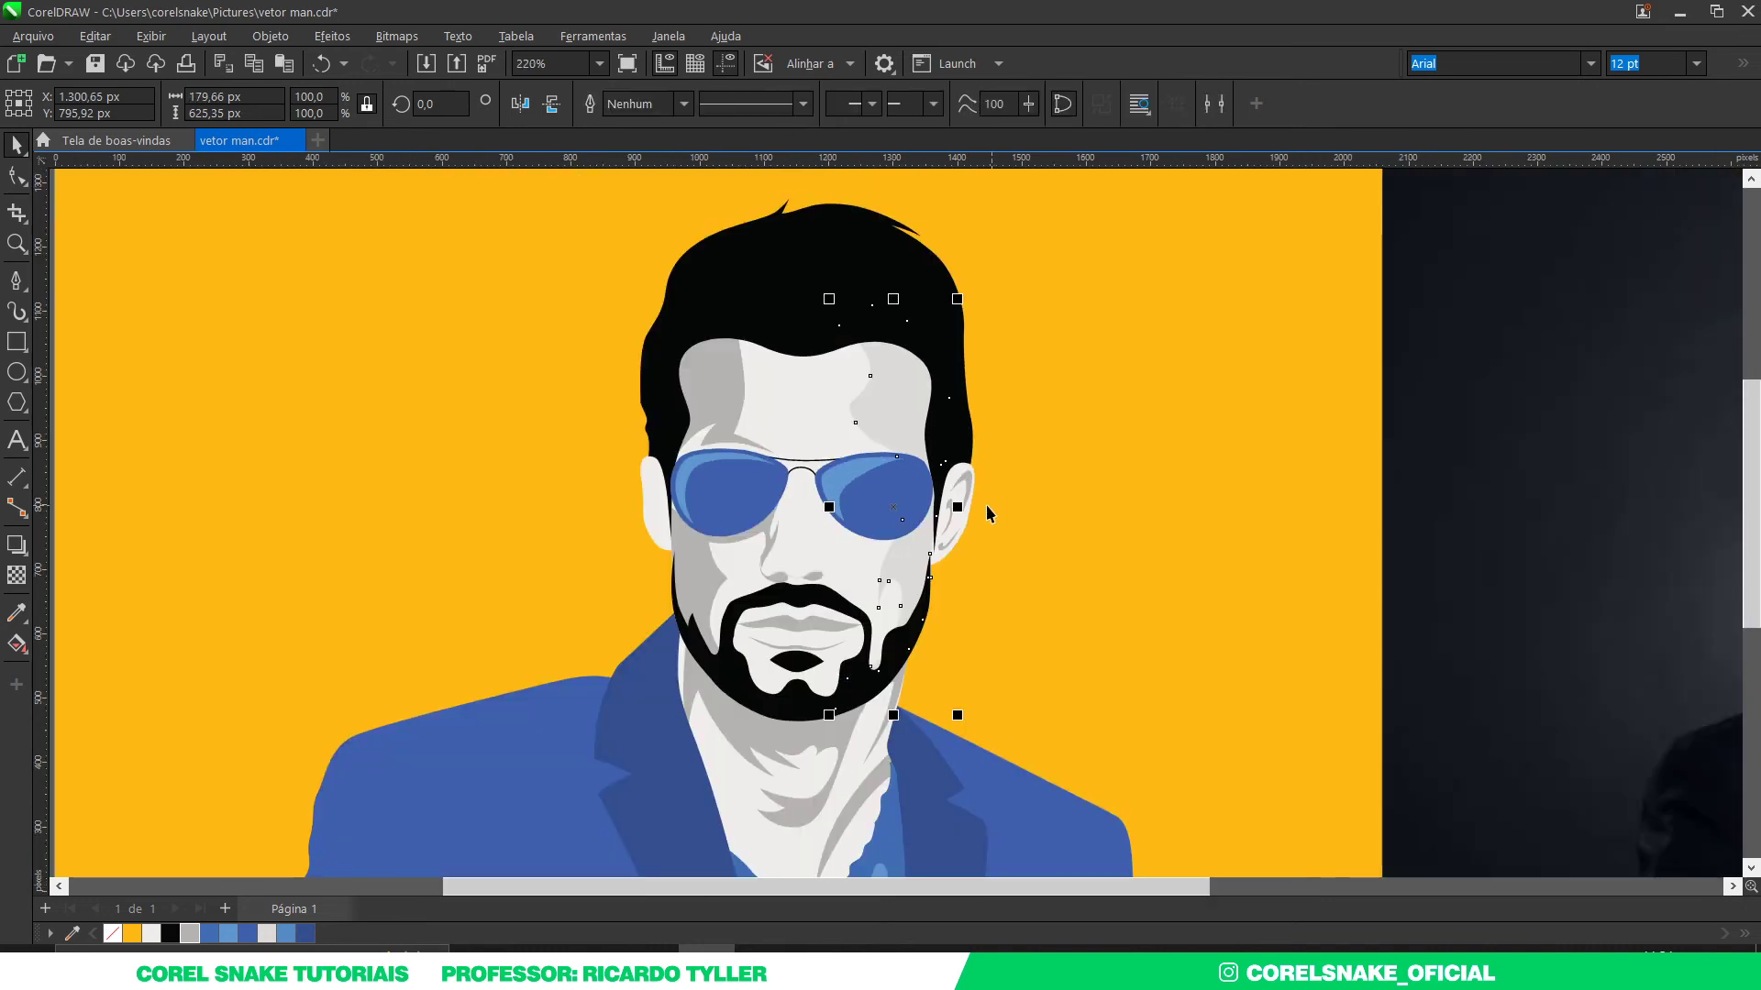
scroll(987, 505, "down", 2)
left_click(333, 563)
scroll(836, 546, "down", 1)
scroll(1091, 536, "up", 3)
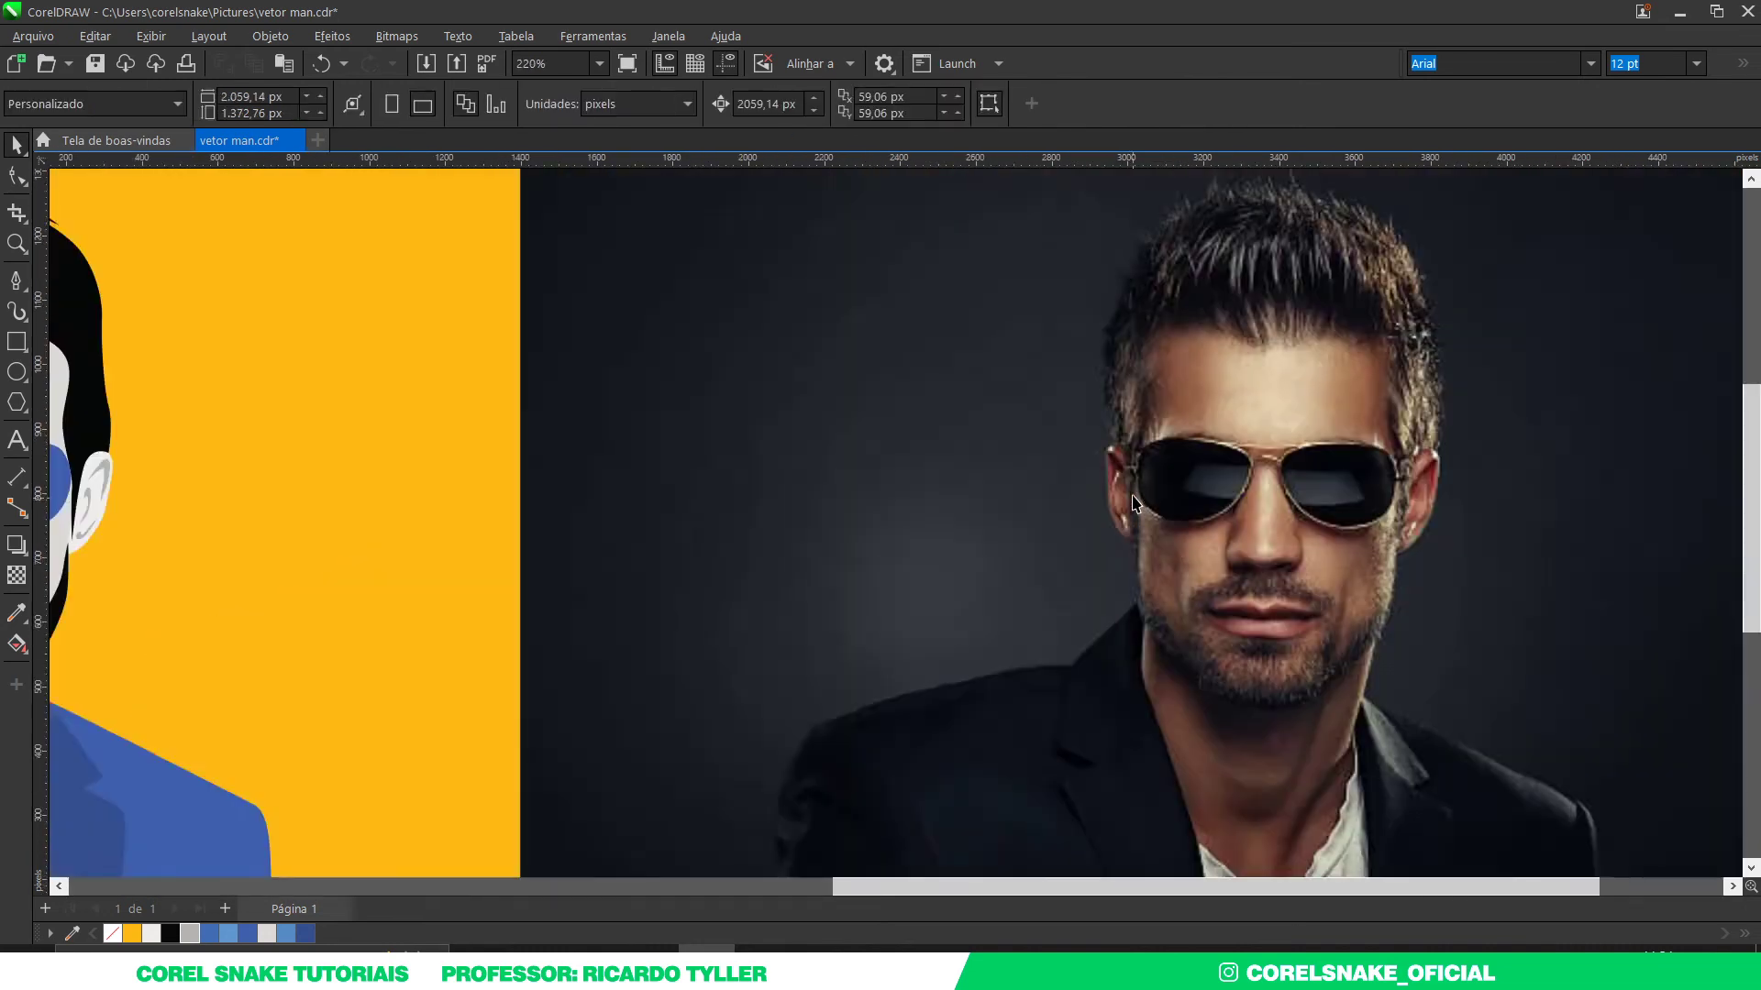
scroll(1086, 550, "up", 3)
scroll(1087, 555, "up", 1)
left_click(15, 280)
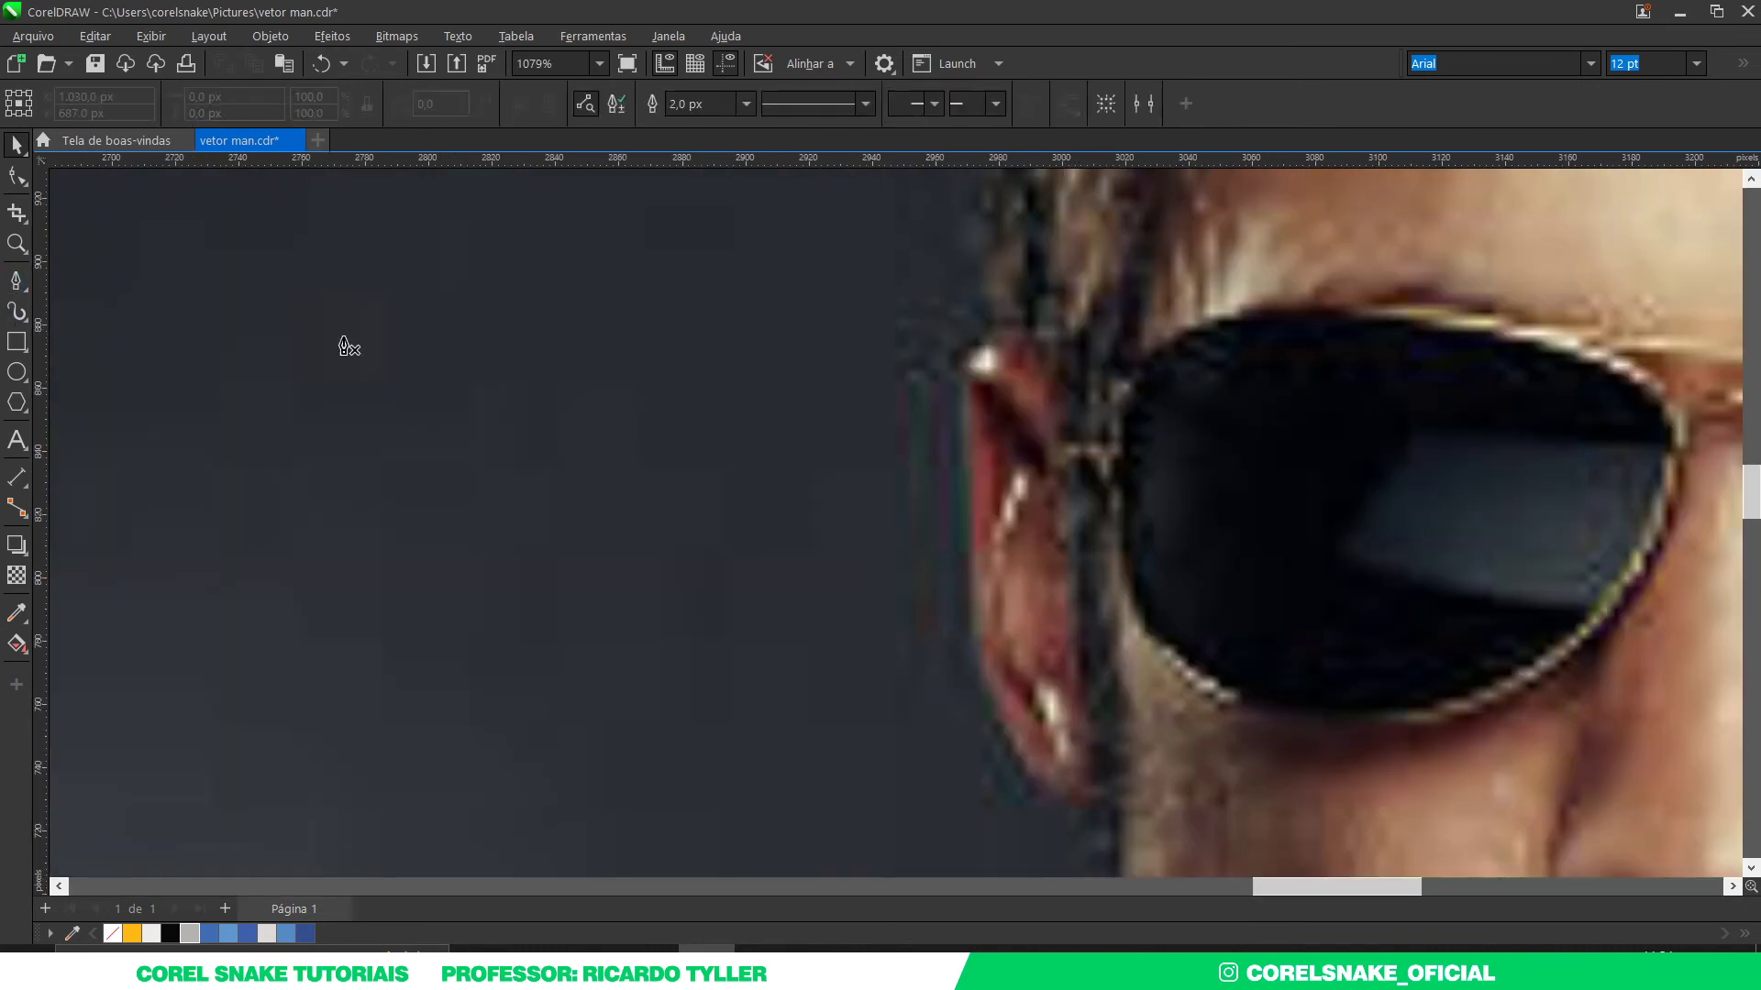
scroll(1036, 422, "up", 1)
left_click(1054, 521)
scroll(1009, 400, "up", 1)
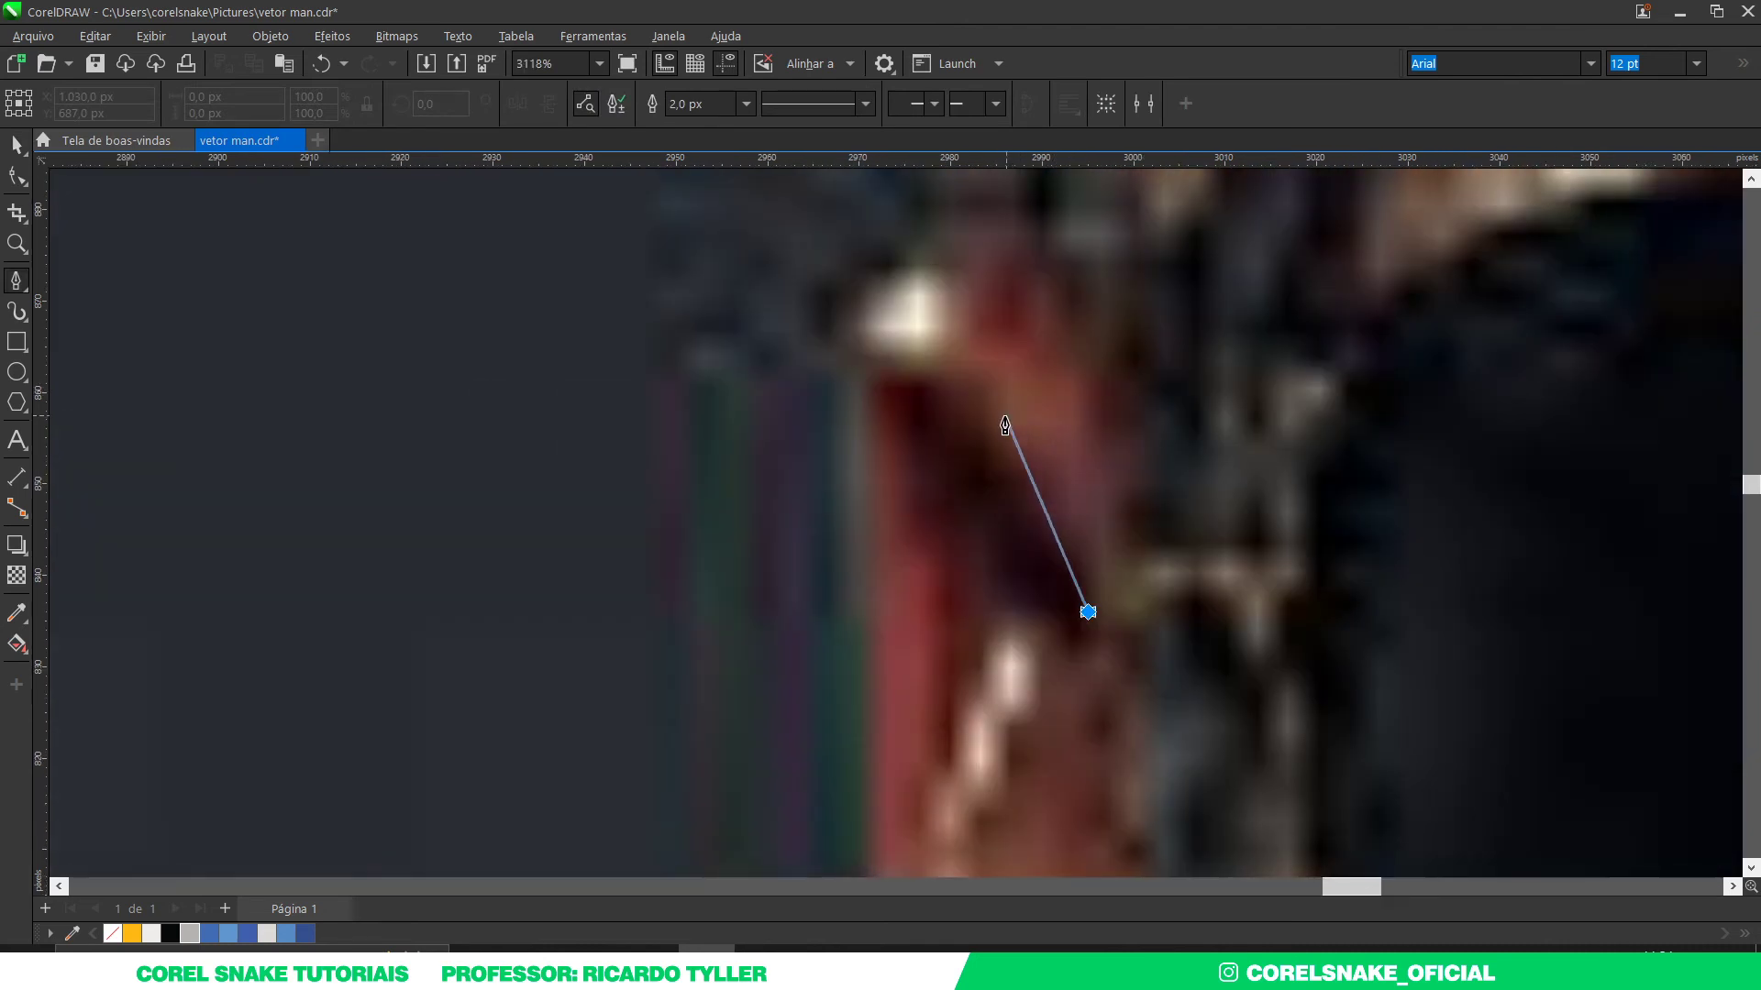
left_click_drag(973, 401, 903, 365)
left_click_drag(880, 450, 879, 445)
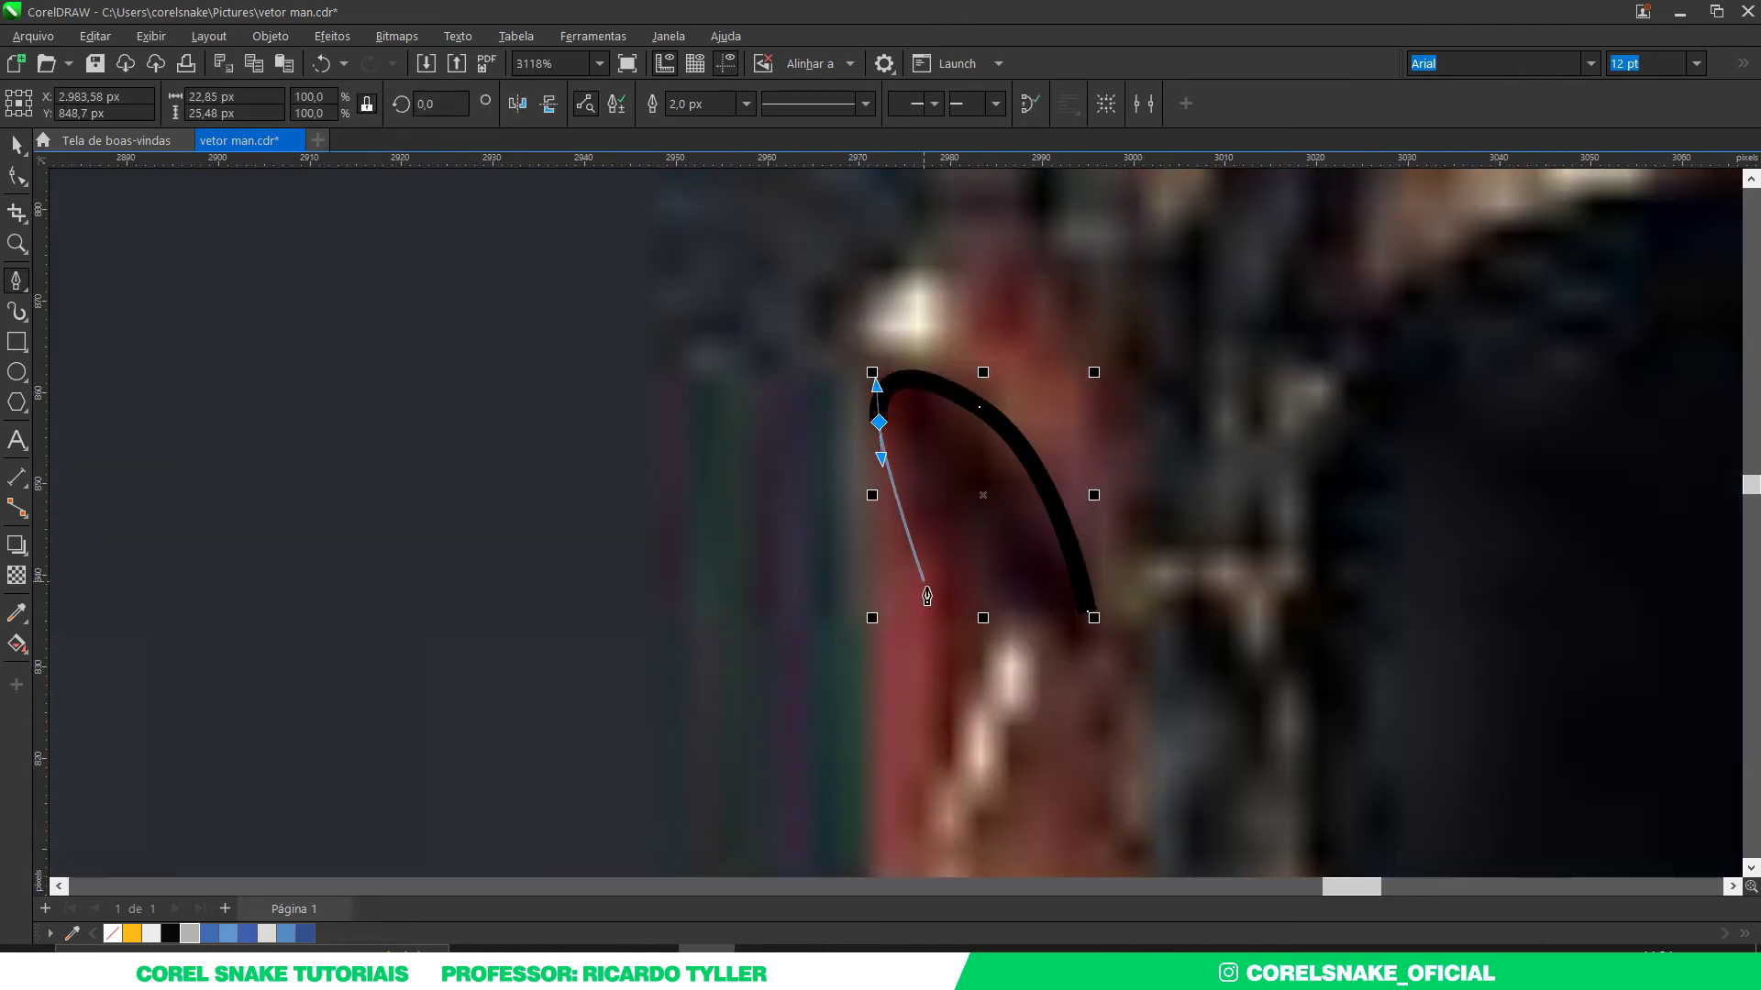
left_click_drag(932, 607, 939, 649)
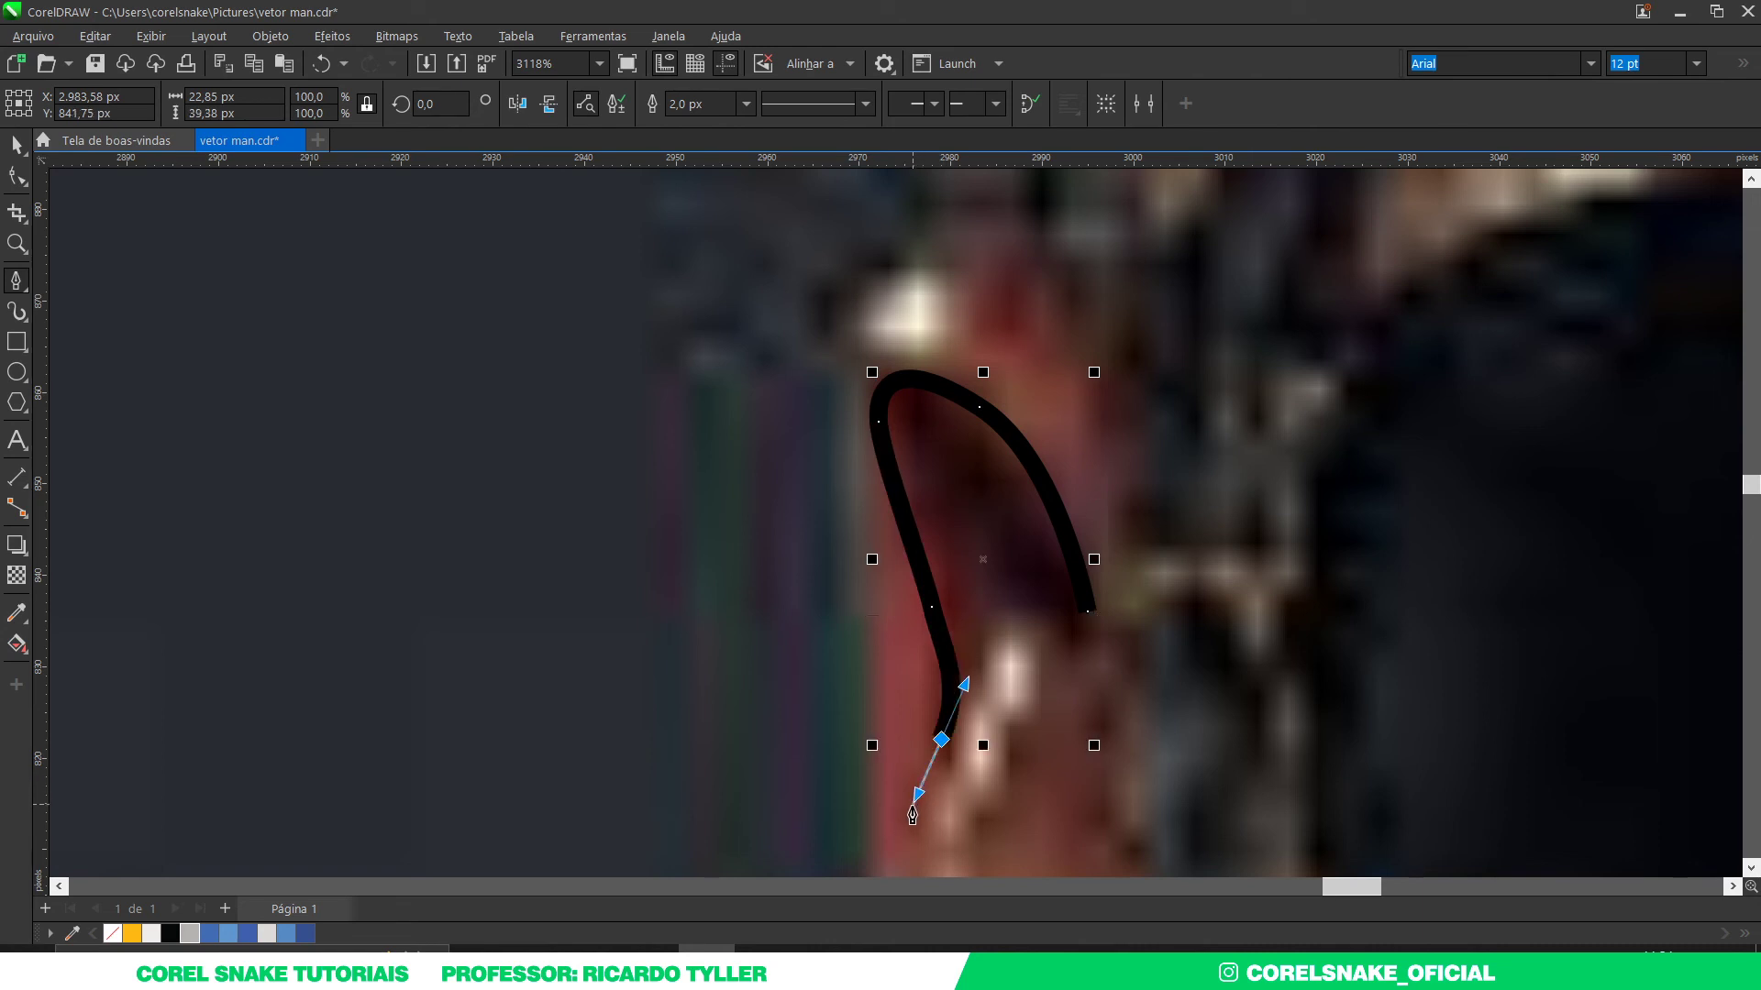
left_click_drag(907, 817, 974, 710)
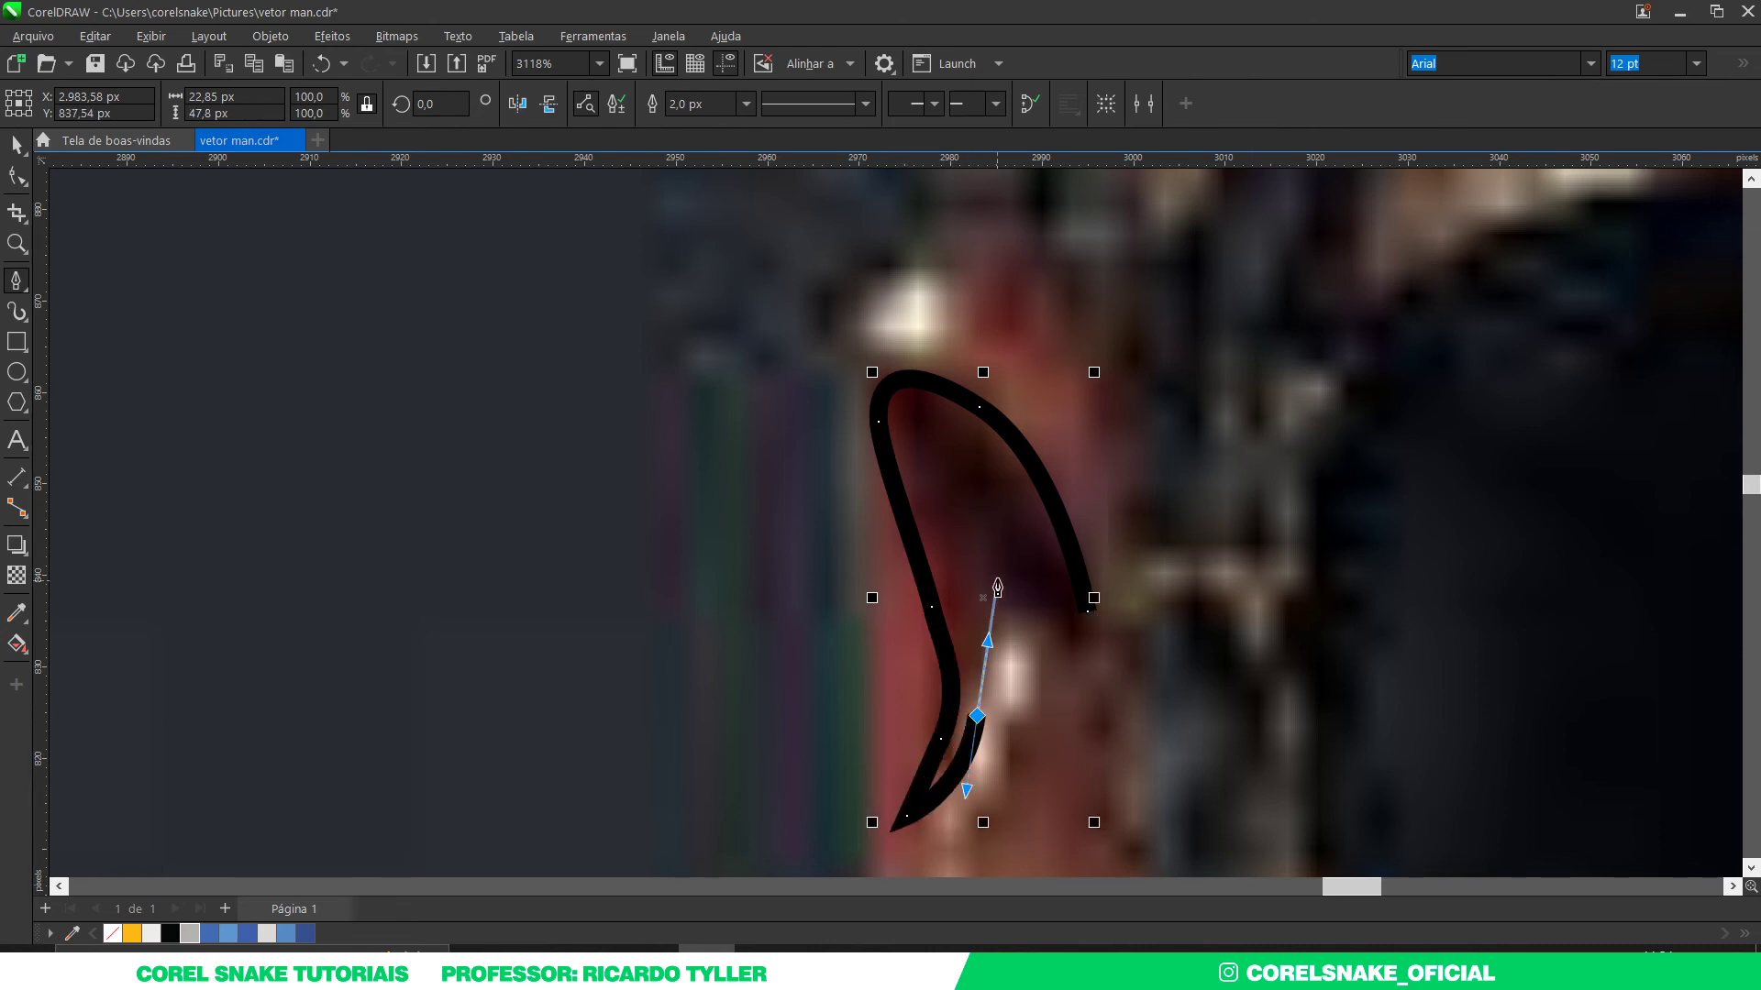
left_click_drag(999, 559, 1022, 537)
left_click(1092, 601)
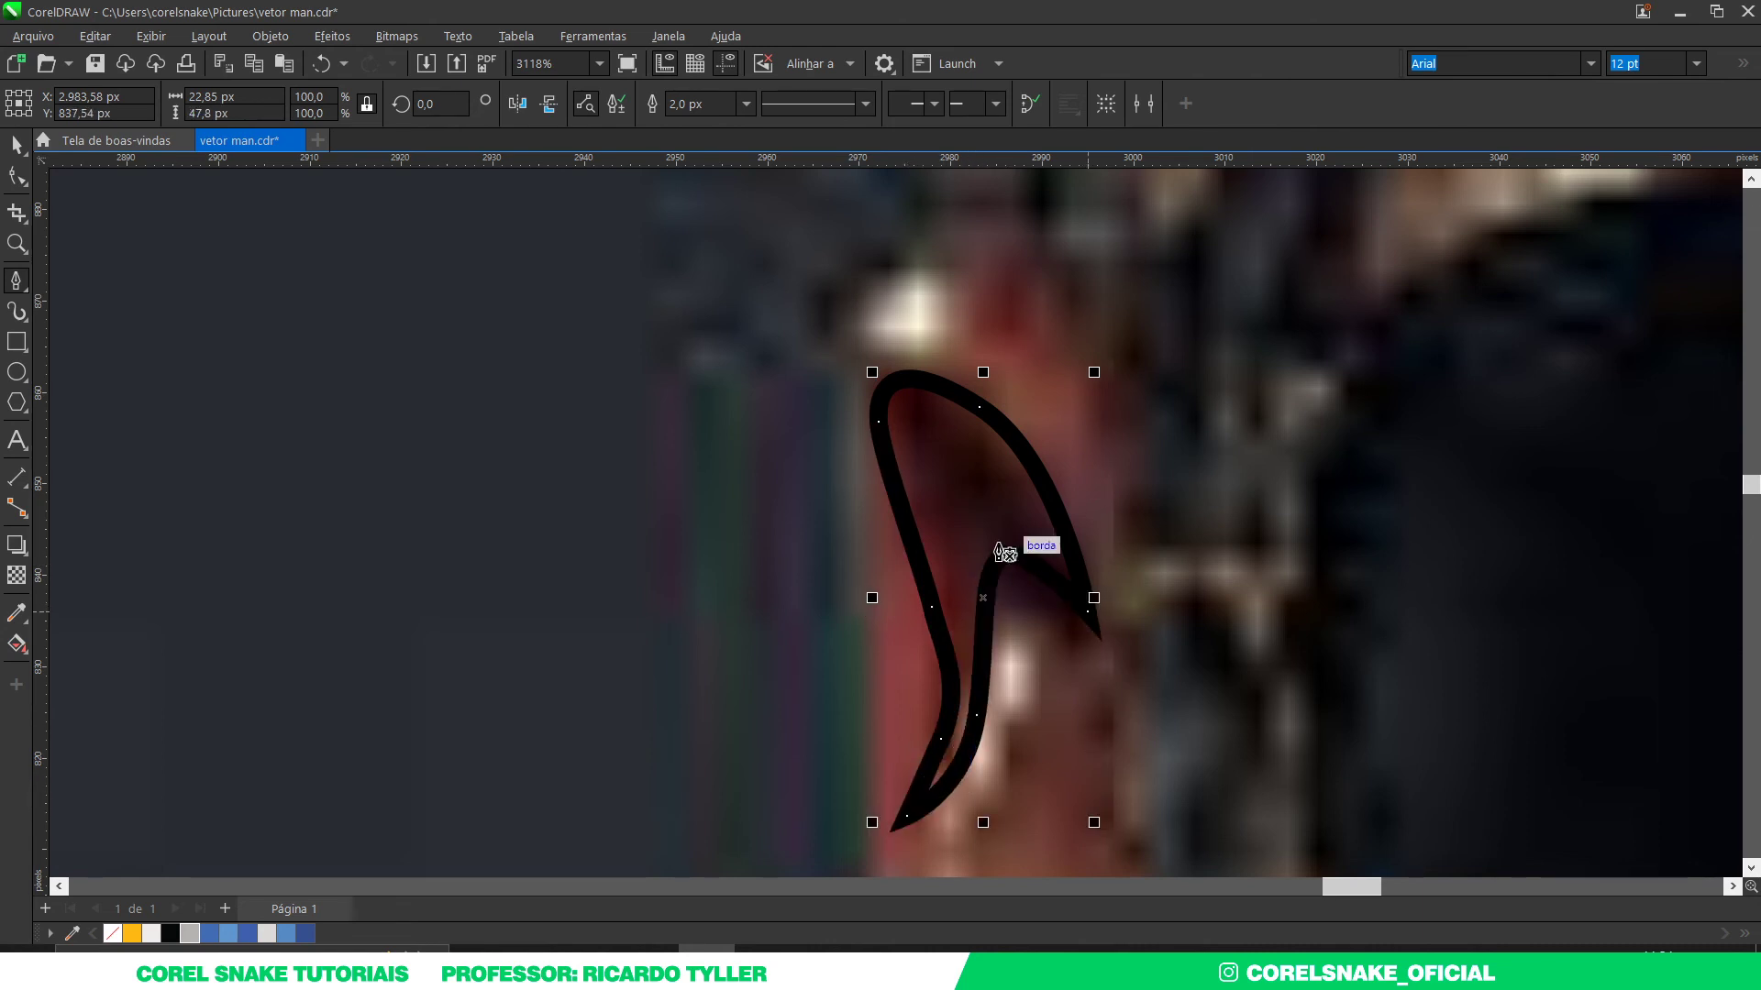
Step: Trace a second, lower ear-fold shape with a sharp tip below the first
scroll(1023, 551, "down", 2)
scroll(981, 731, "down", 2)
scroll(981, 731, "up", 2)
left_click(930, 498)
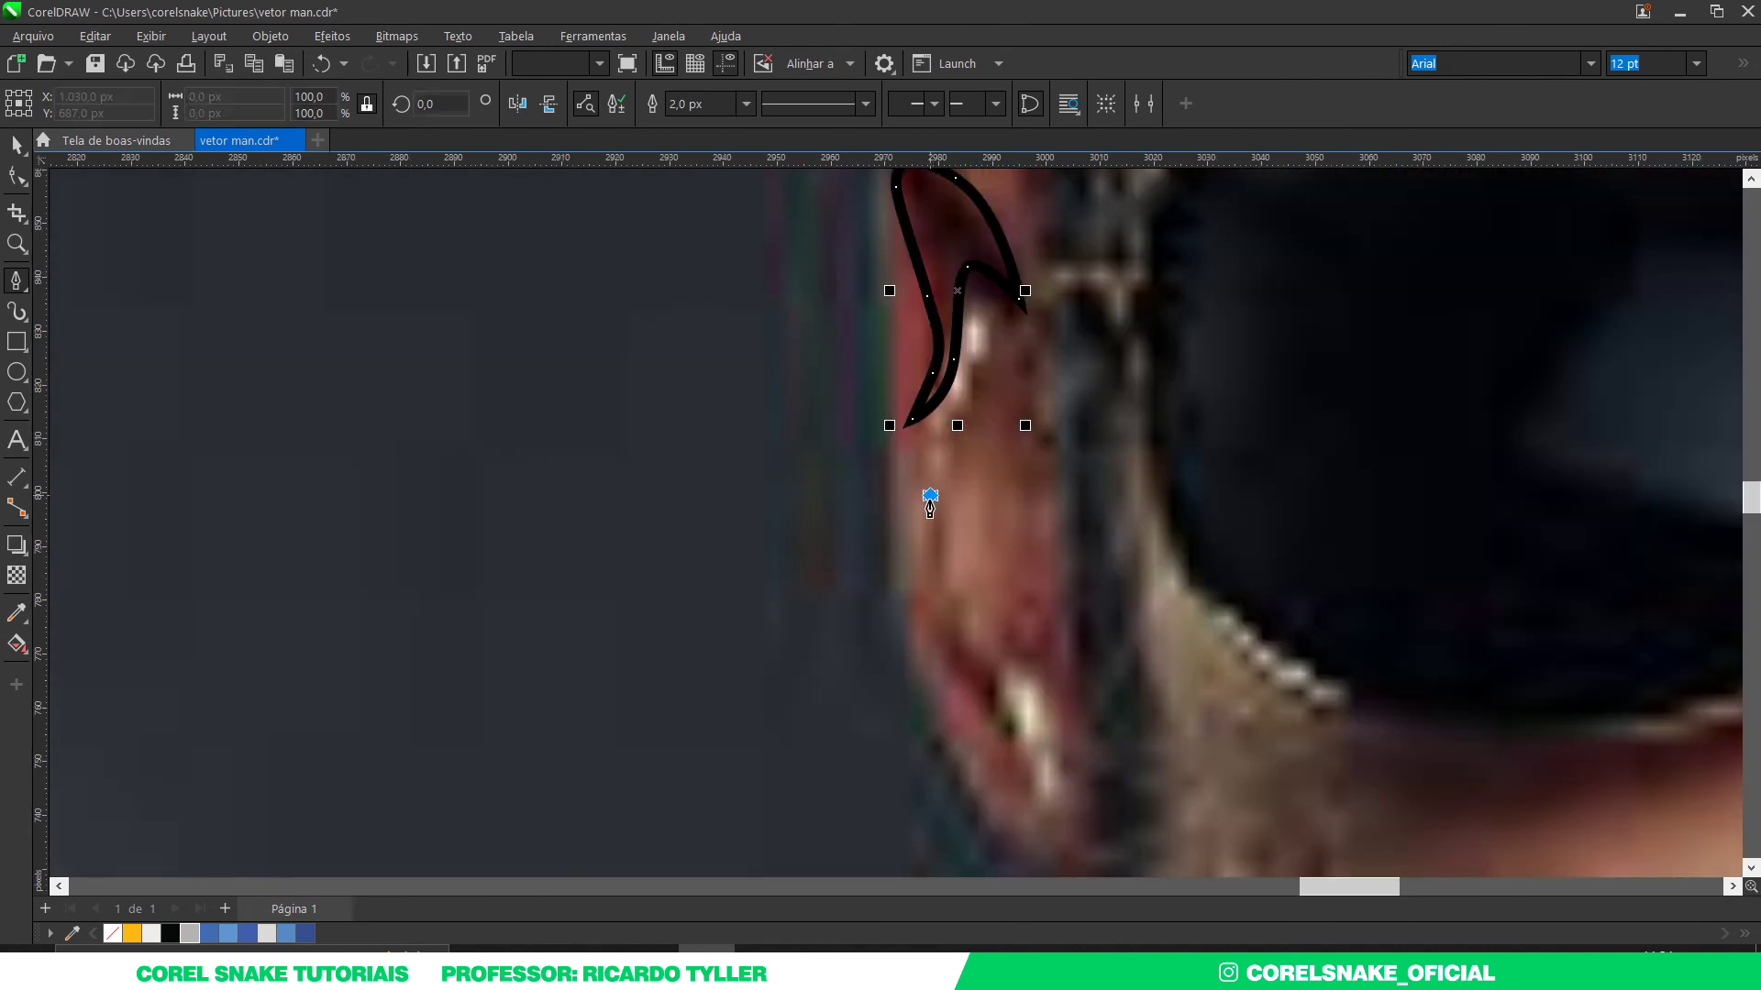
left_click_drag(941, 651, 972, 706)
double_click(1032, 791)
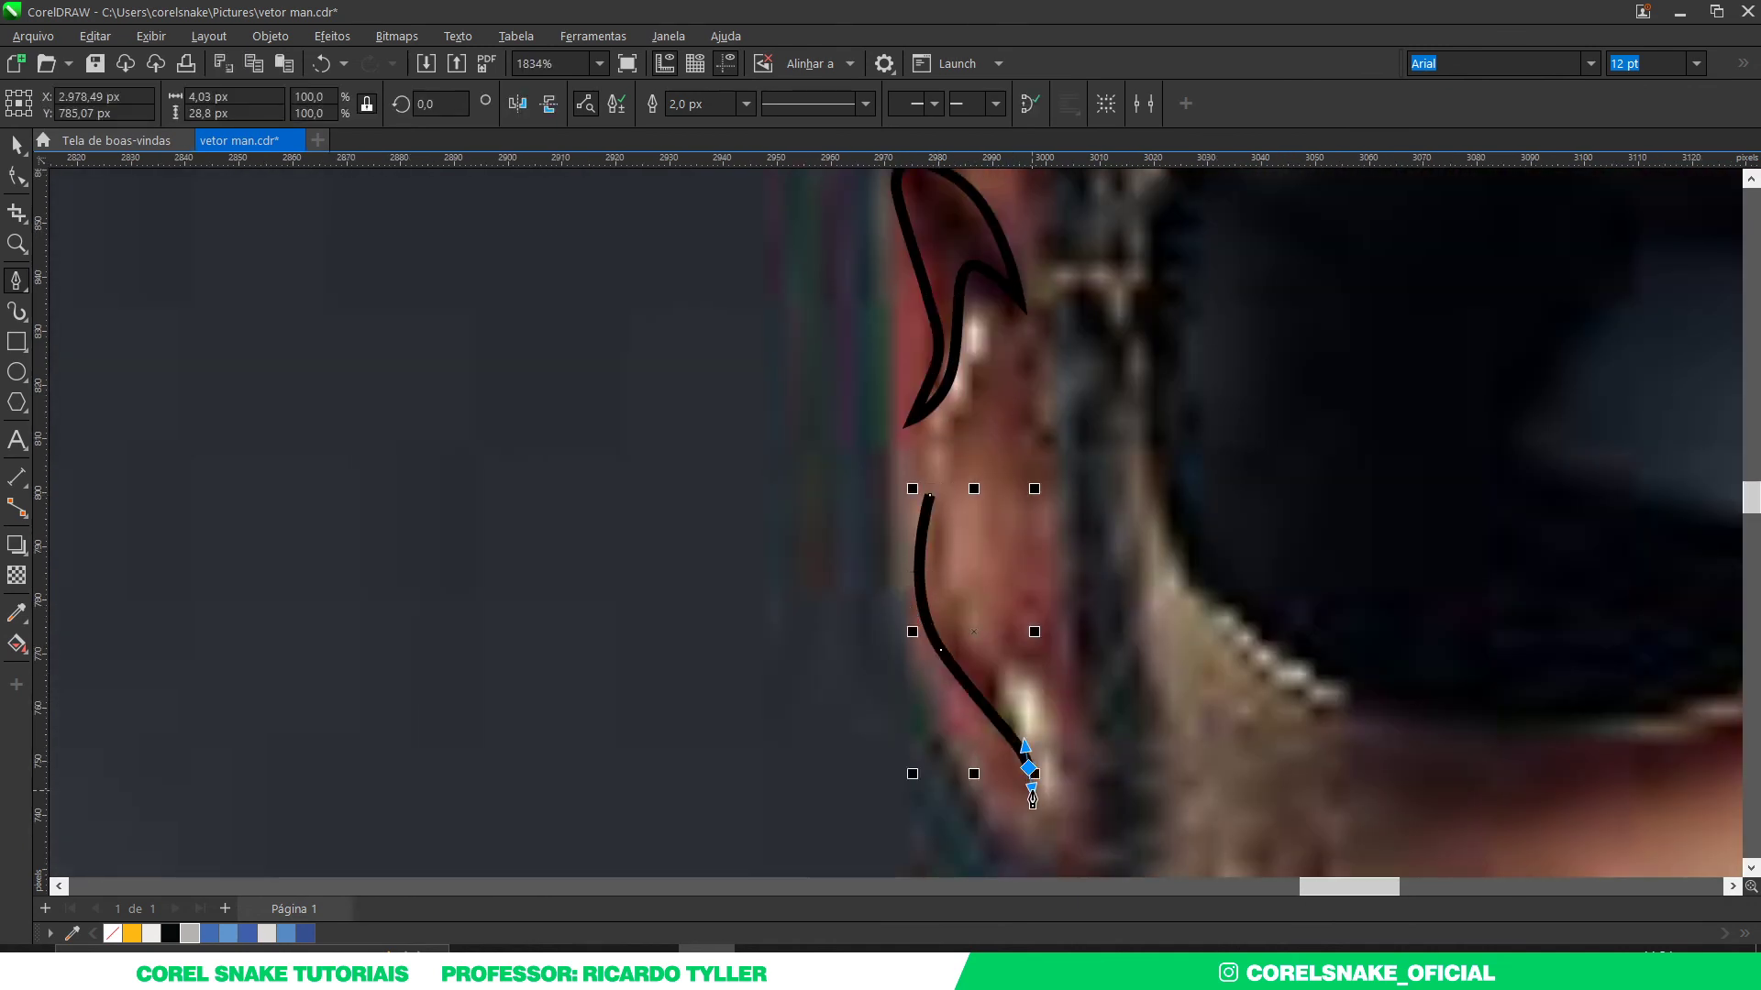
mouse_move(1032, 721)
left_mouse_down()
mouse_move(1006, 666)
mouse_move(1058, 607)
left_mouse_up()
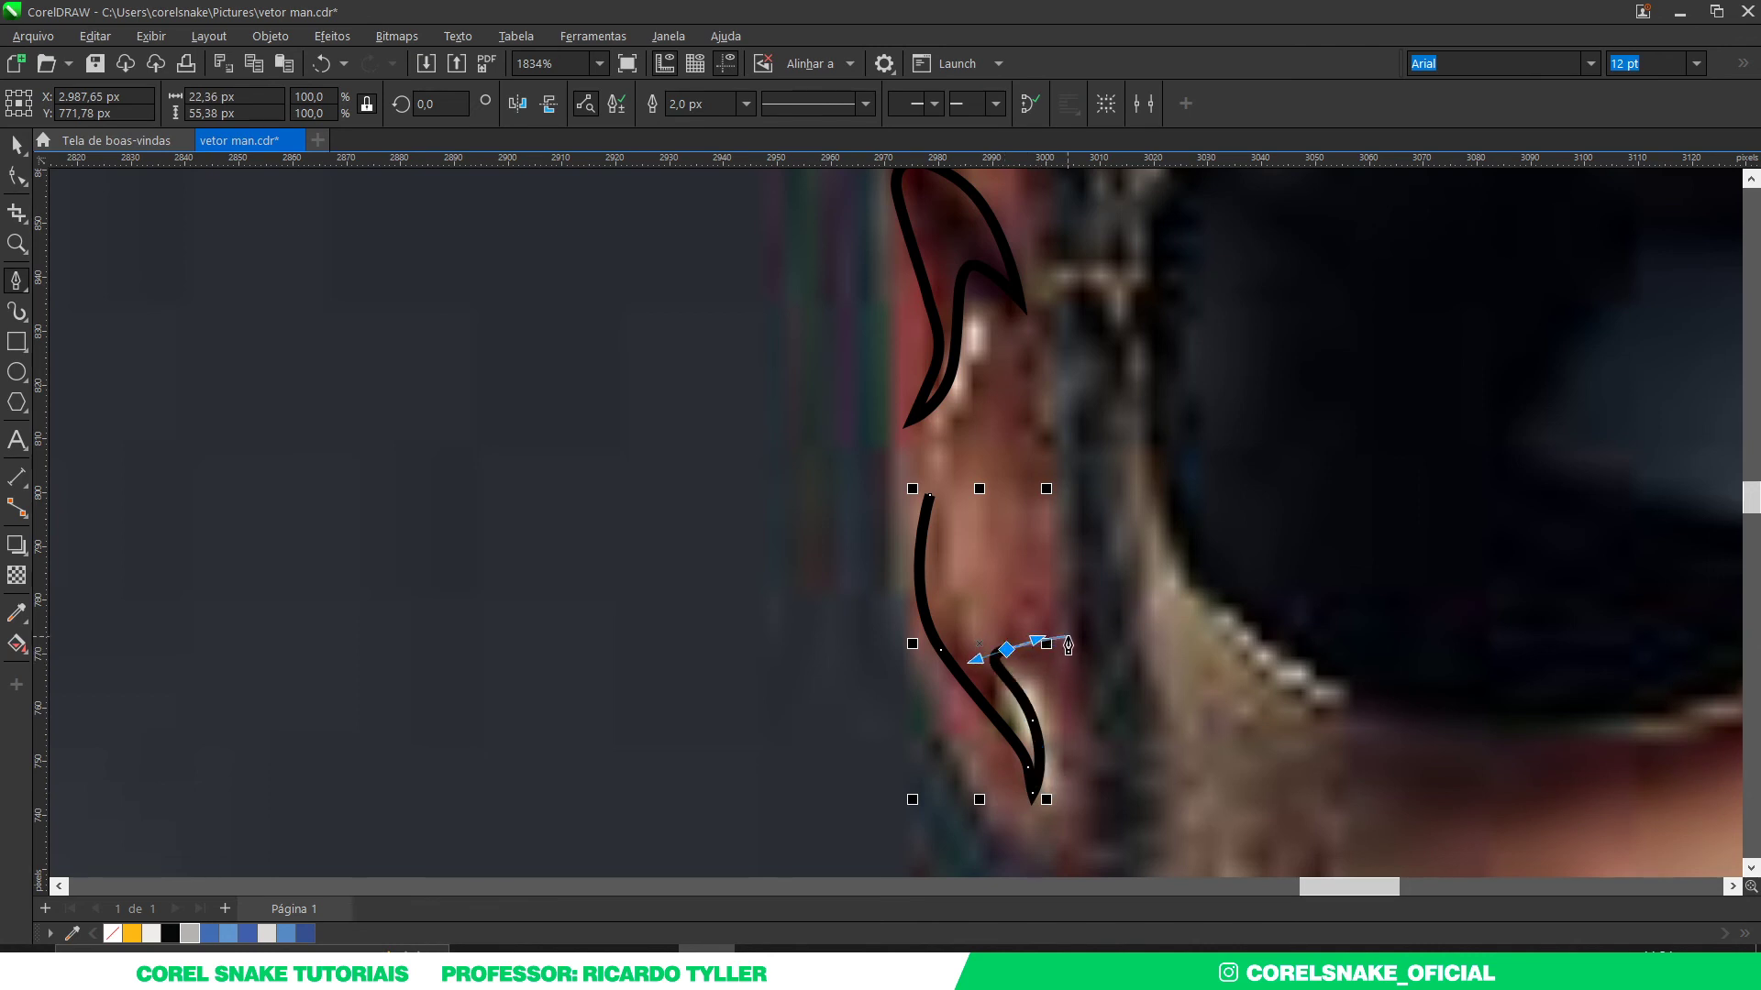
double_click(1057, 607)
left_click_drag(975, 642, 956, 627)
key("ctrl+z")
left_click(1057, 607)
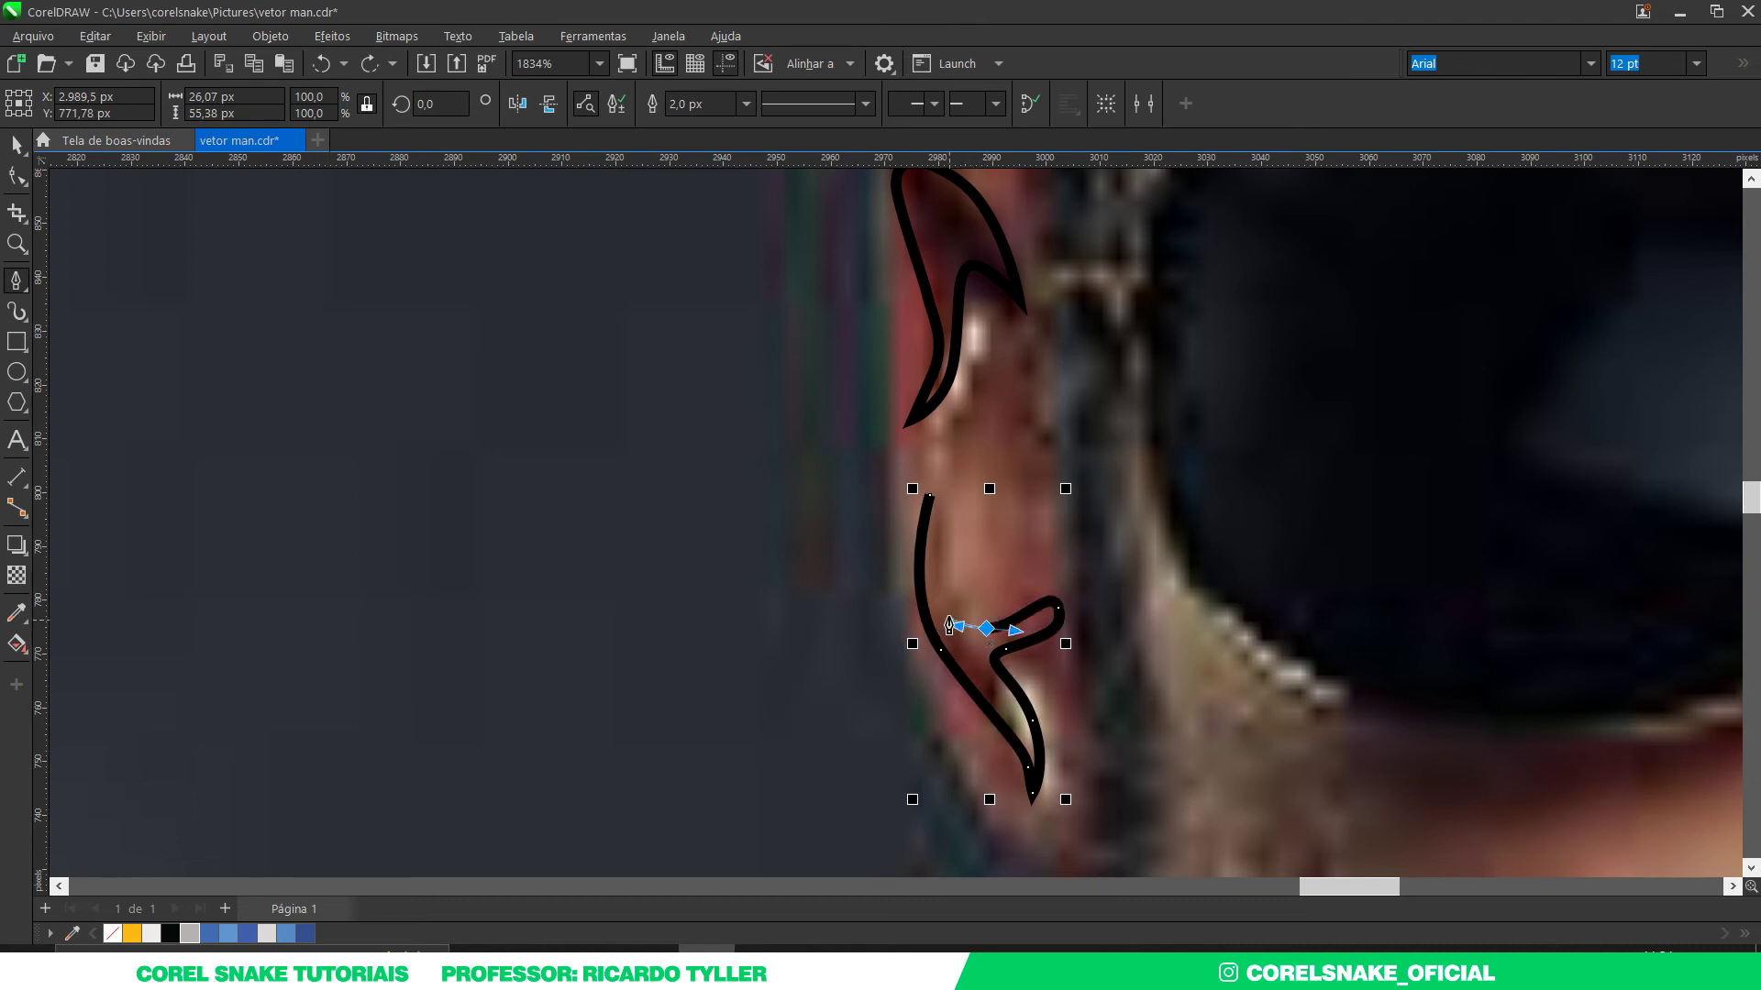
left_click_drag(929, 495, 920, 594)
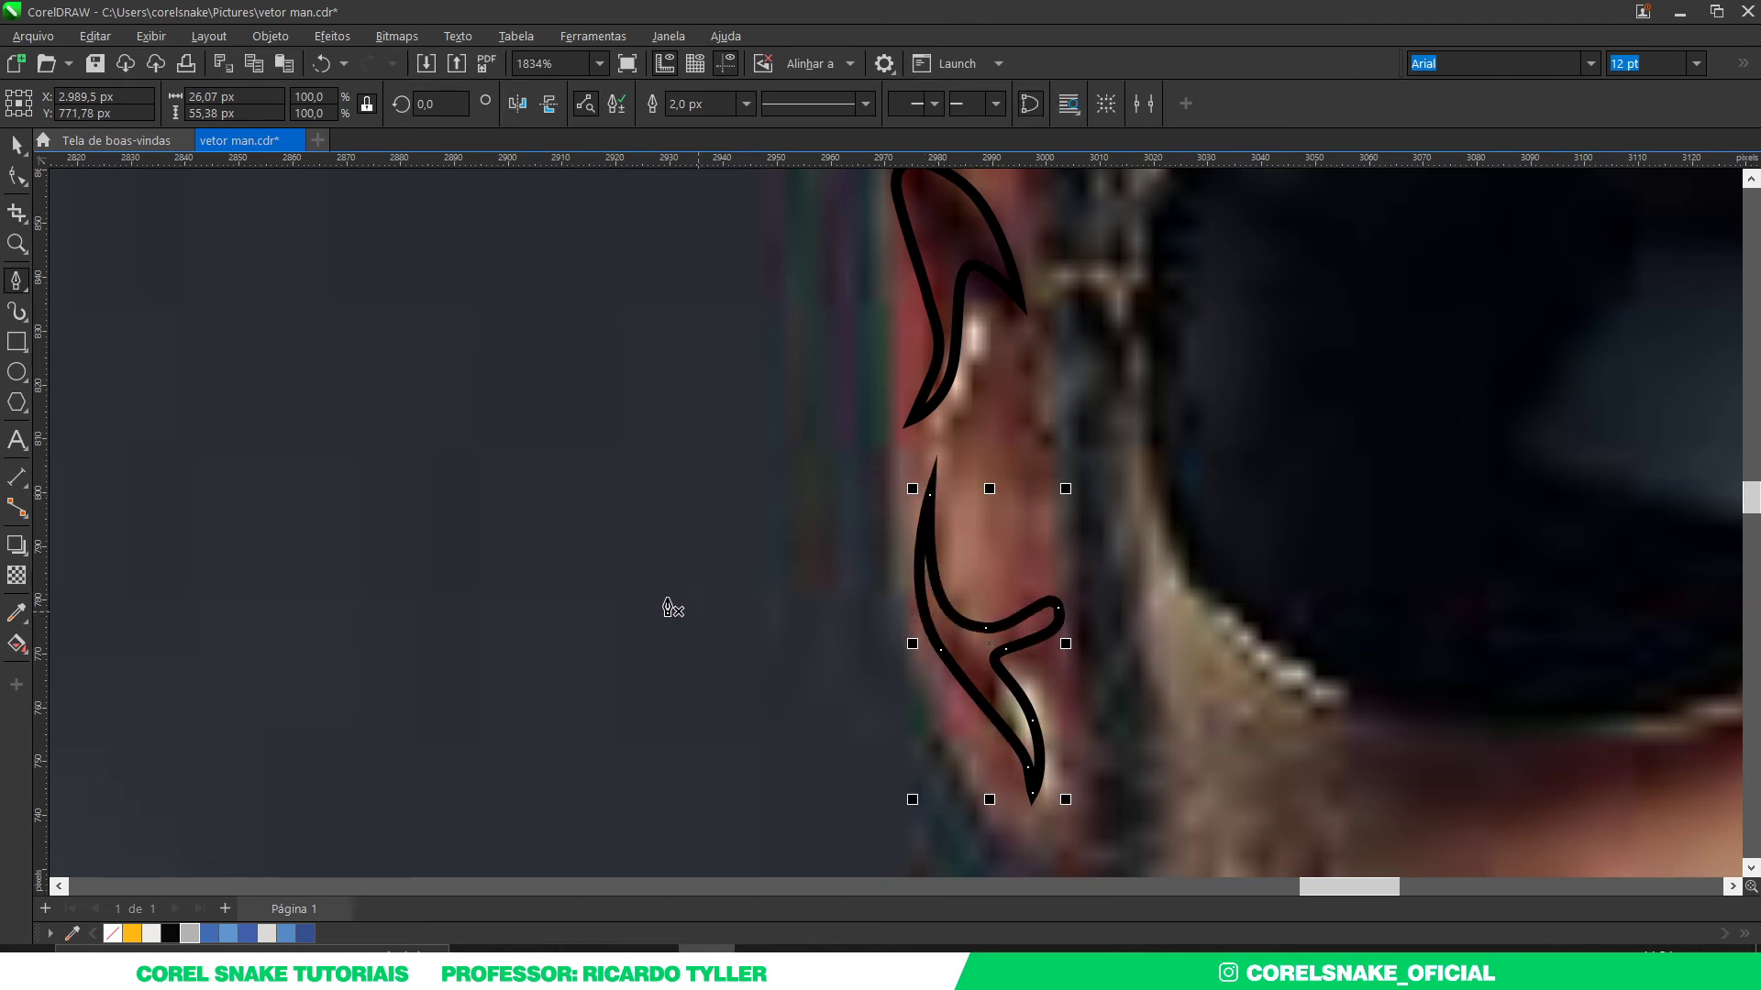
Step: Fill both ear-fold shapes light grey
left_click(16, 144)
left_click(921, 271, "shift")
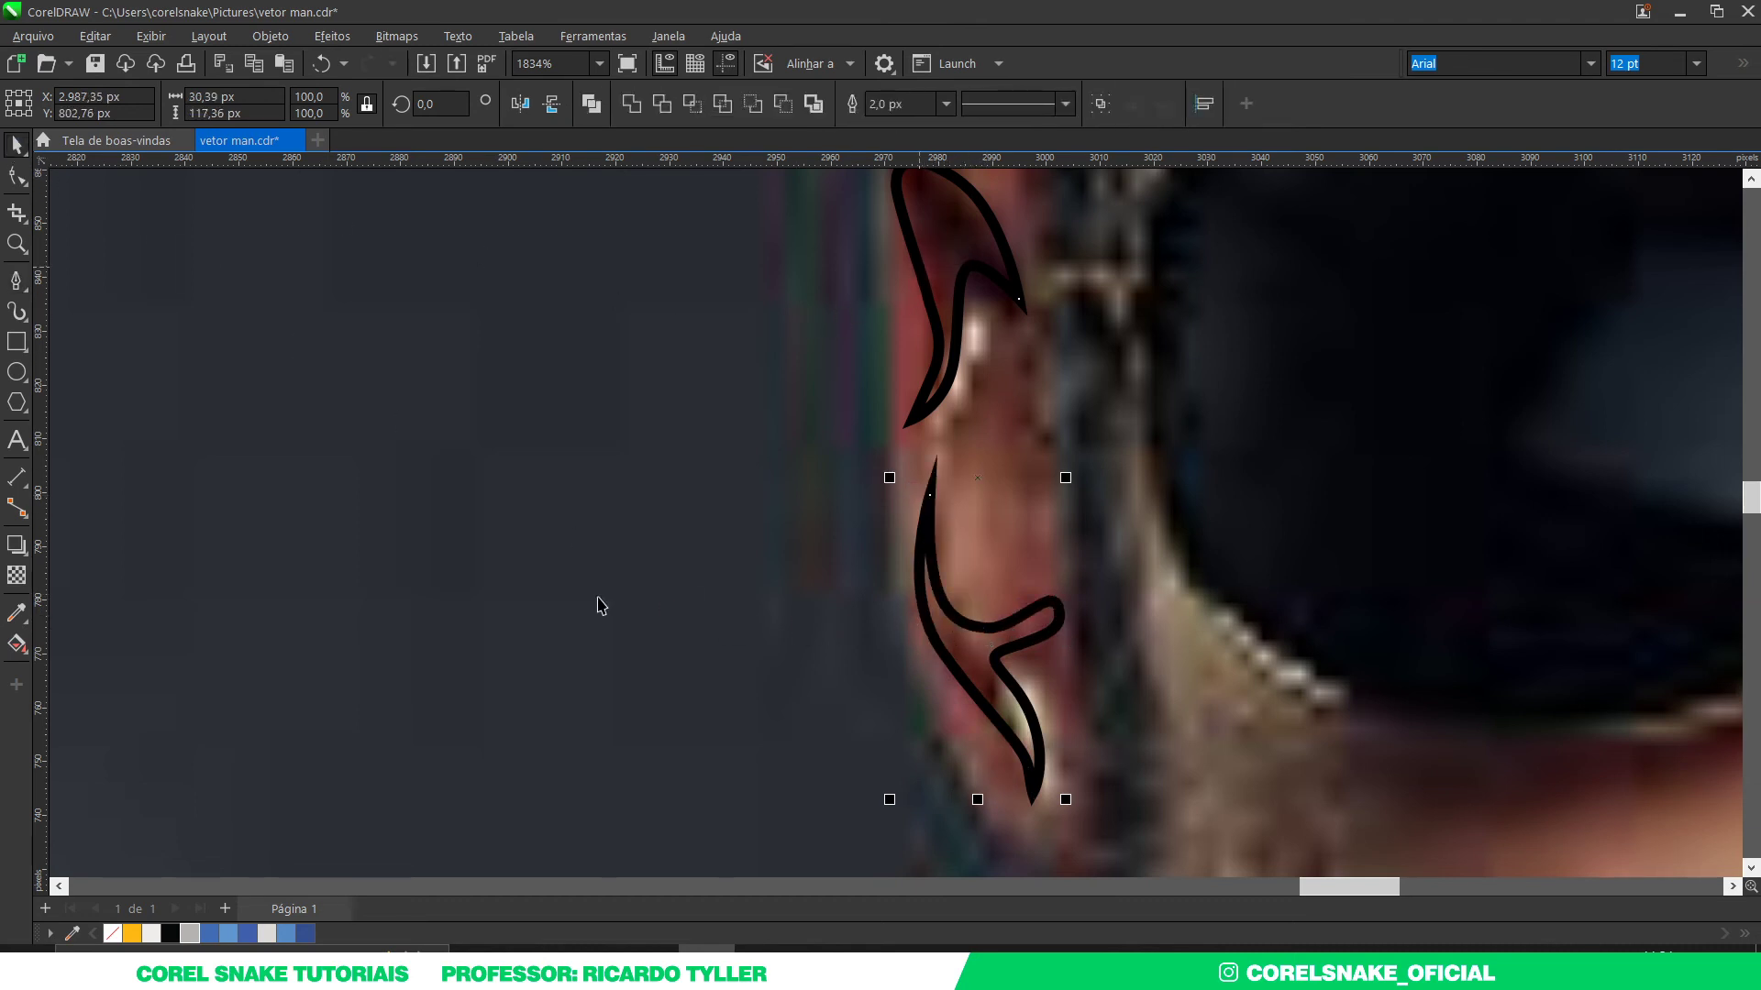
left_click(267, 933)
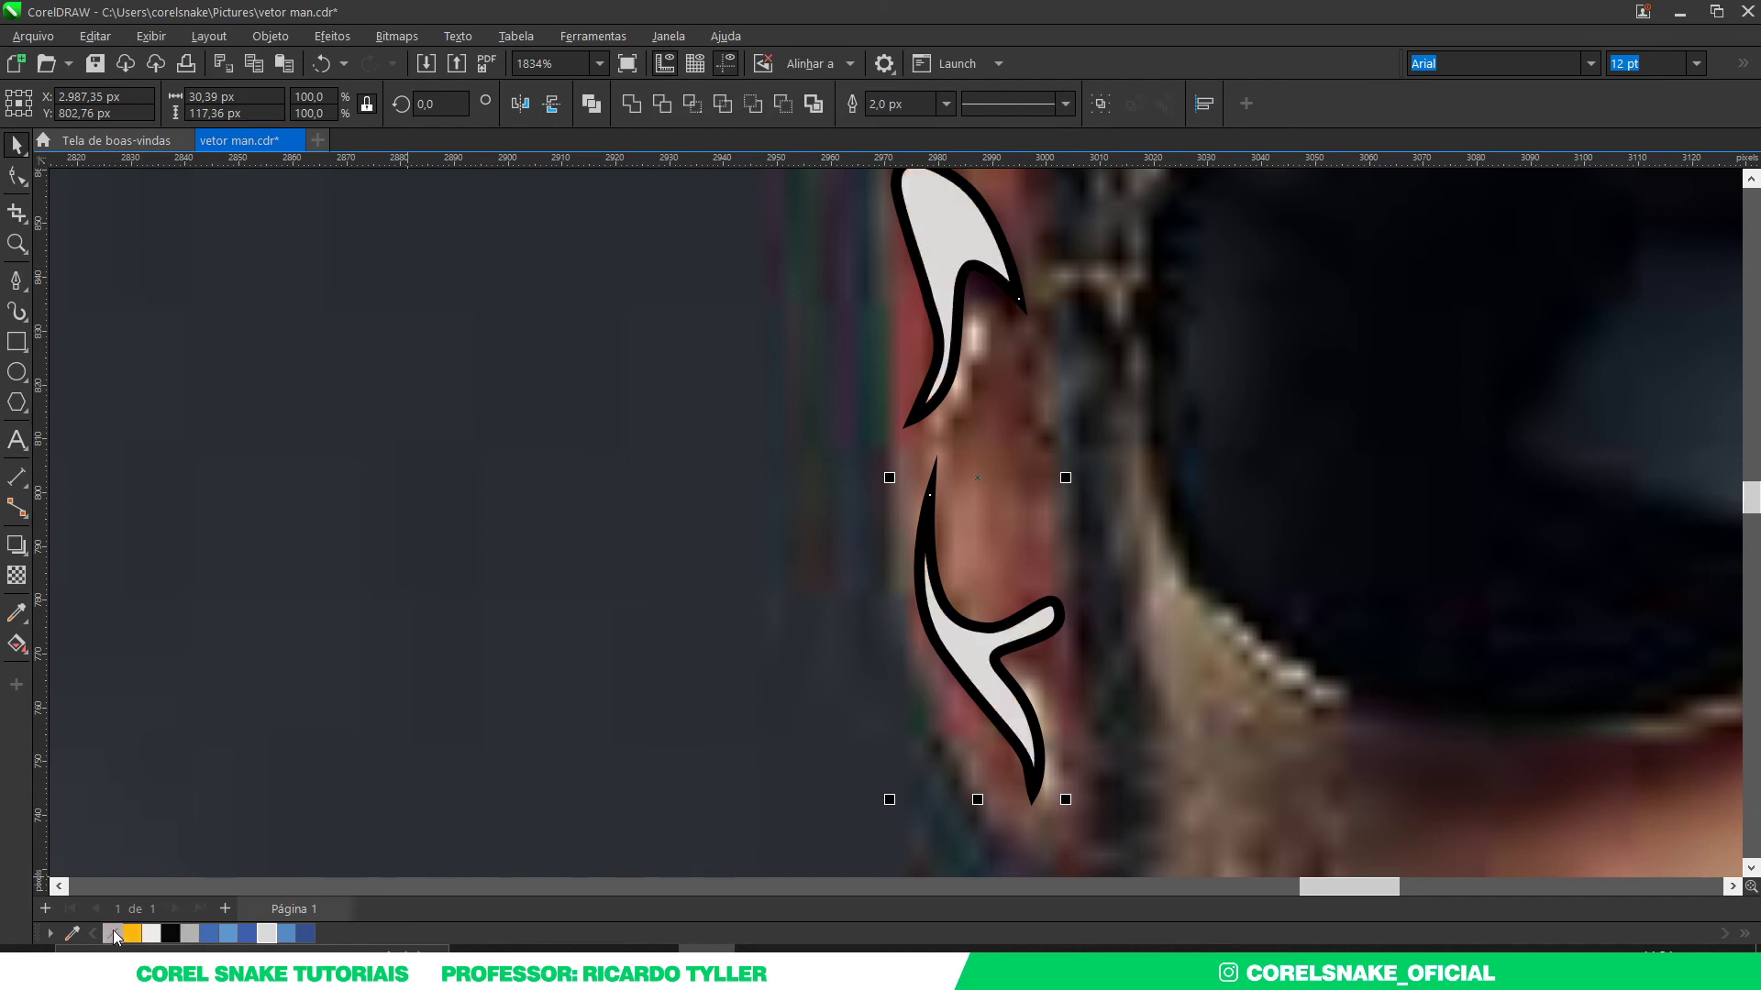
Step: Remove the black outlines from both grey ear folds and move them onto the vector man's ear
right_click(112, 932)
scroll(1037, 444, "down", 2)
scroll(1037, 445, "down", 5)
scroll(1021, 451, "down", 2)
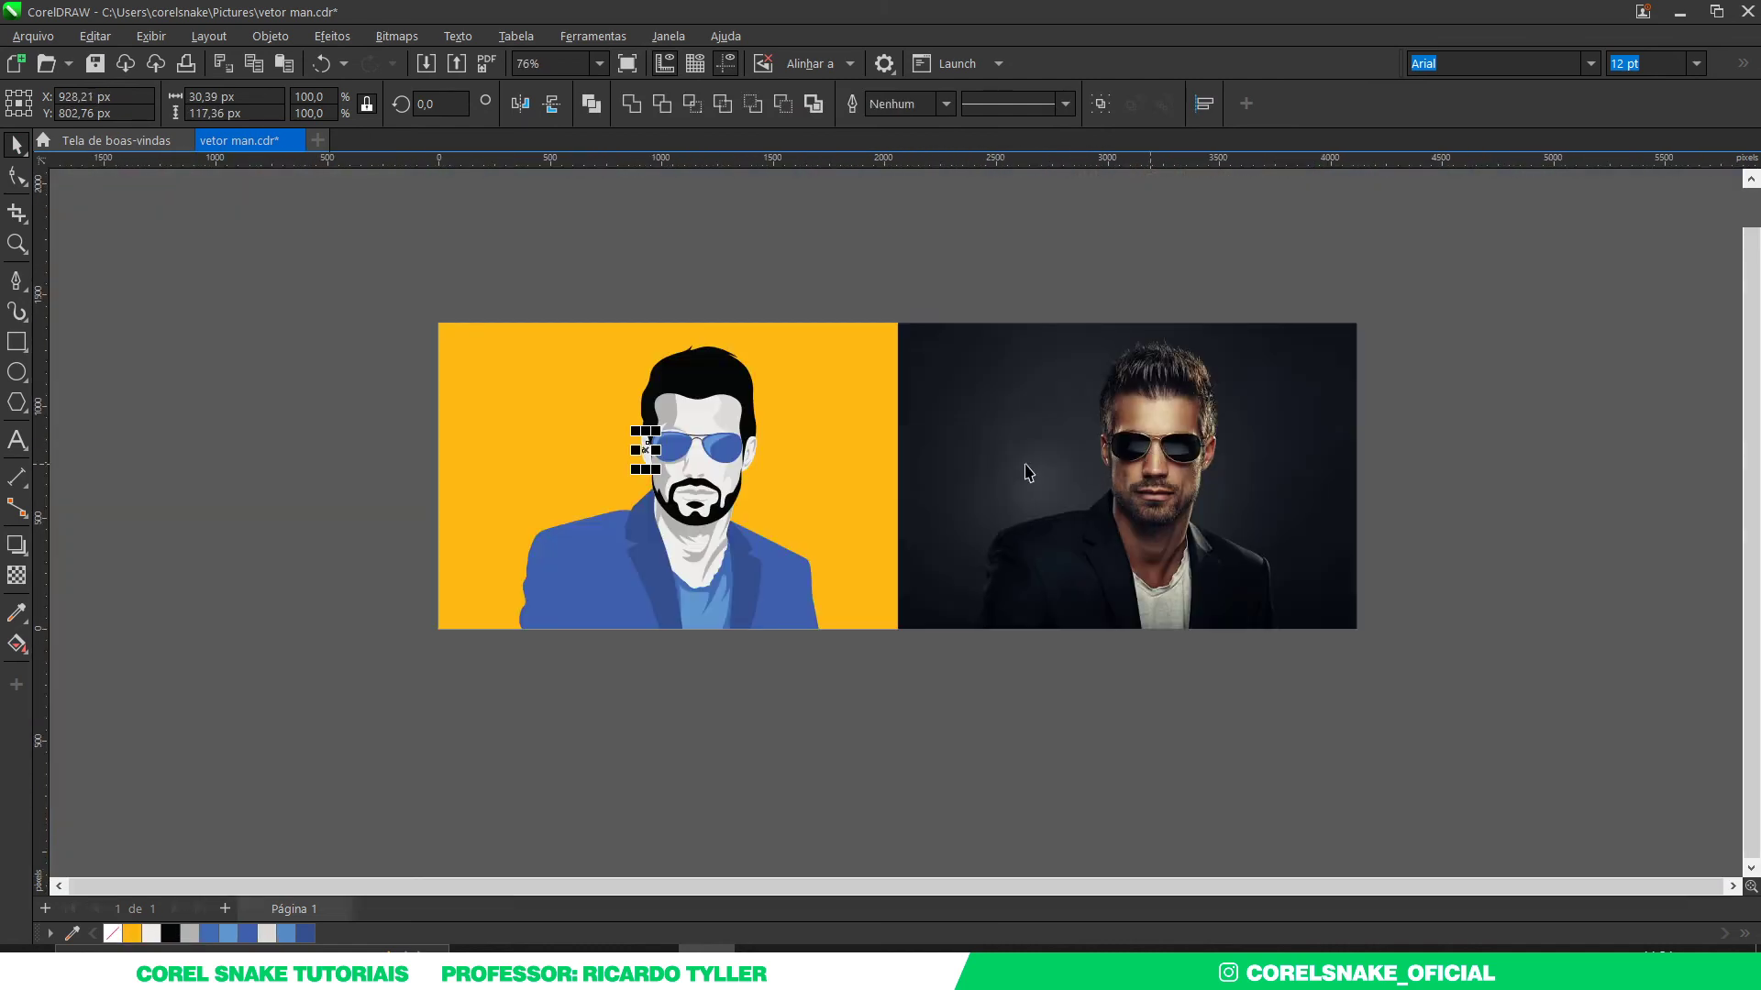
left_click_drag(1021, 451, 720, 459)
scroll(725, 459, "up", 3)
scroll(725, 459, "up", 2)
scroll(819, 417, "down", 2)
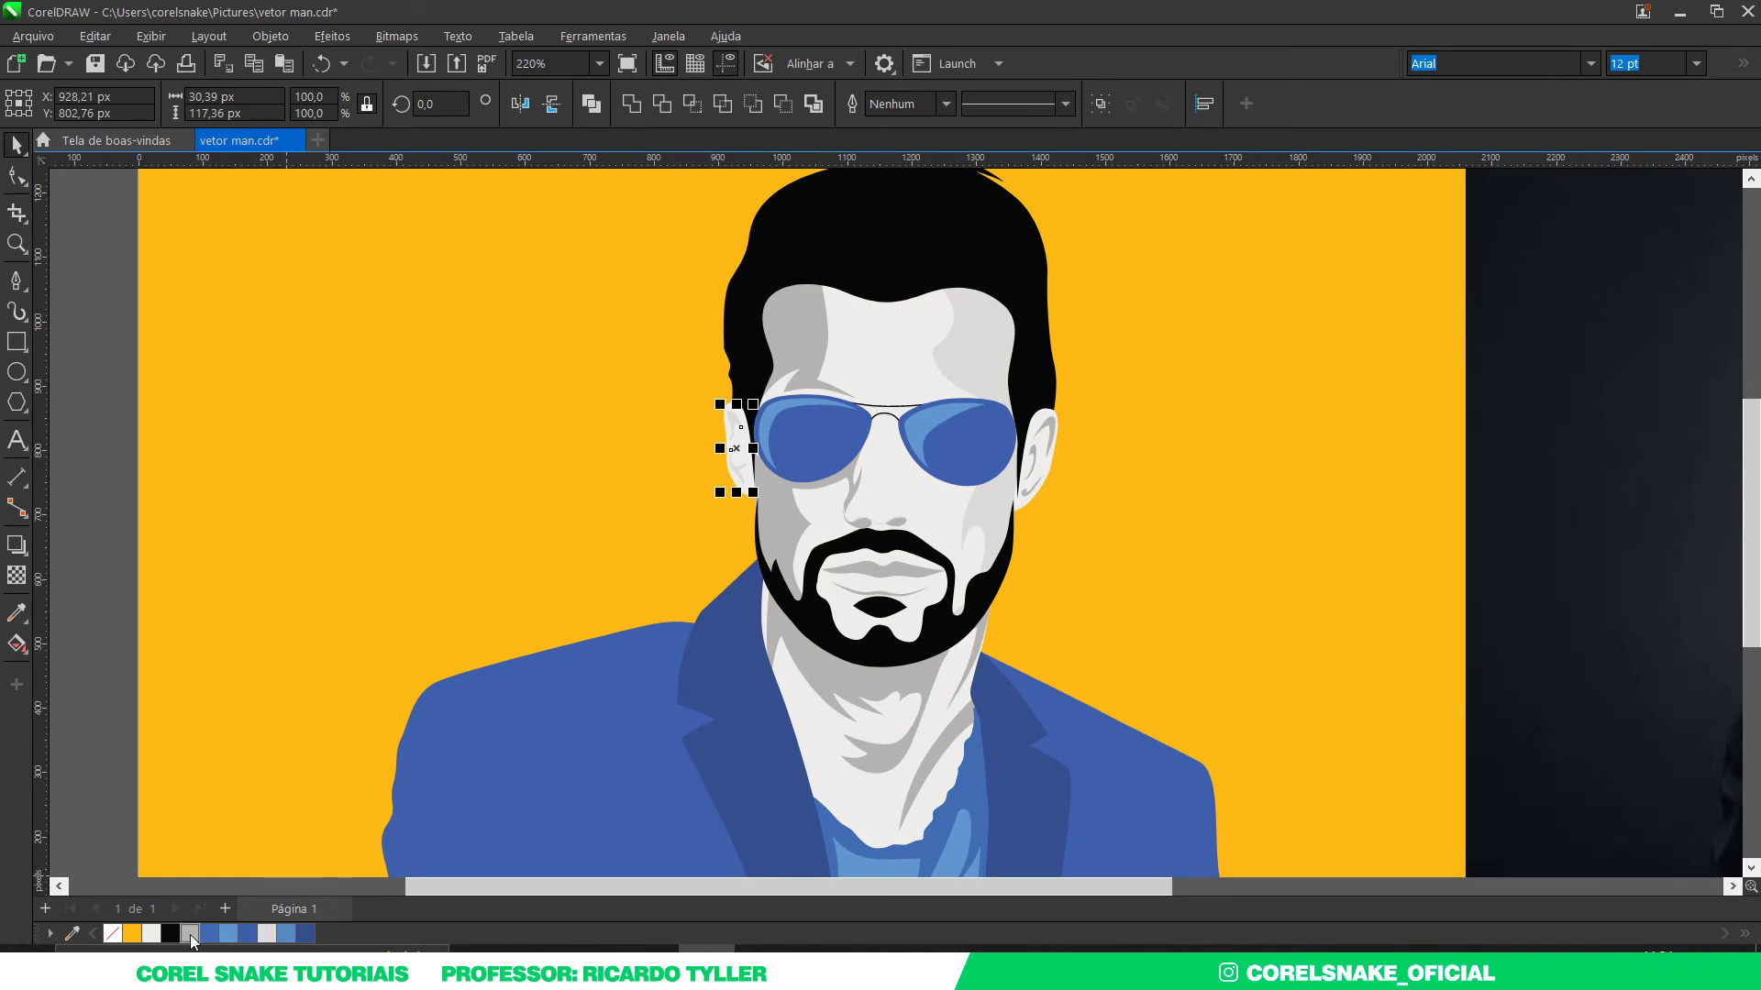
scroll(801, 556, "down", 3)
left_click(338, 527)
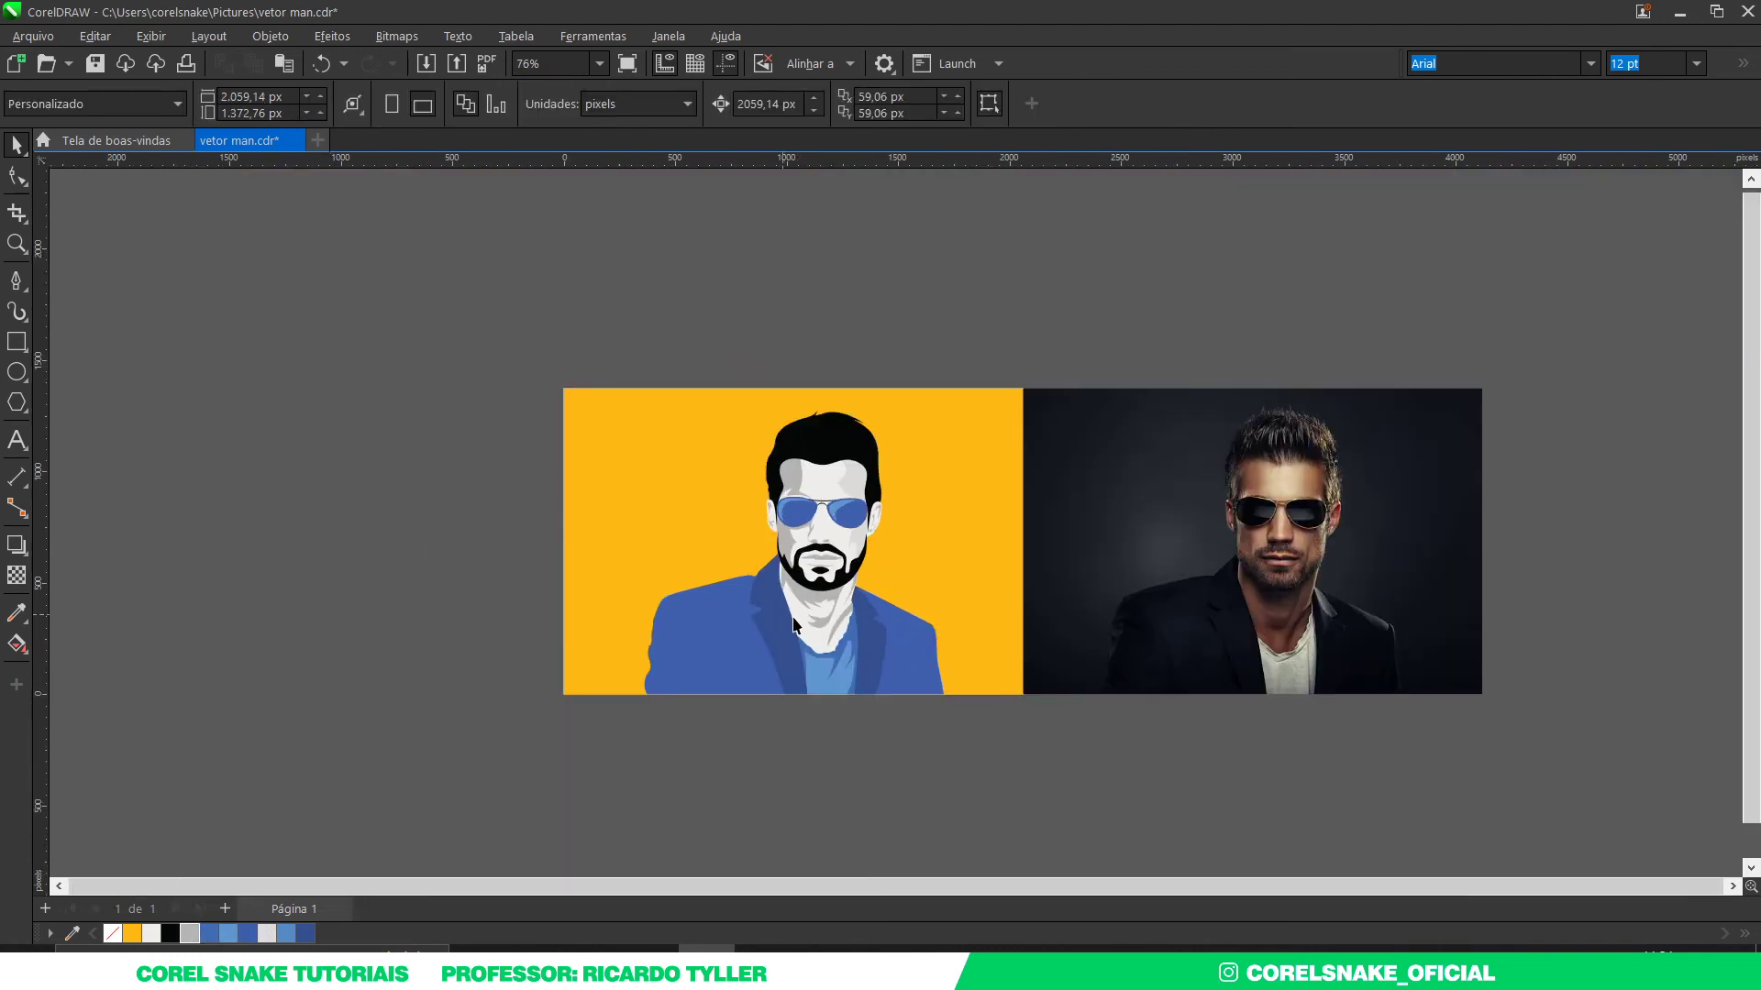
scroll(878, 716, "up", 2)
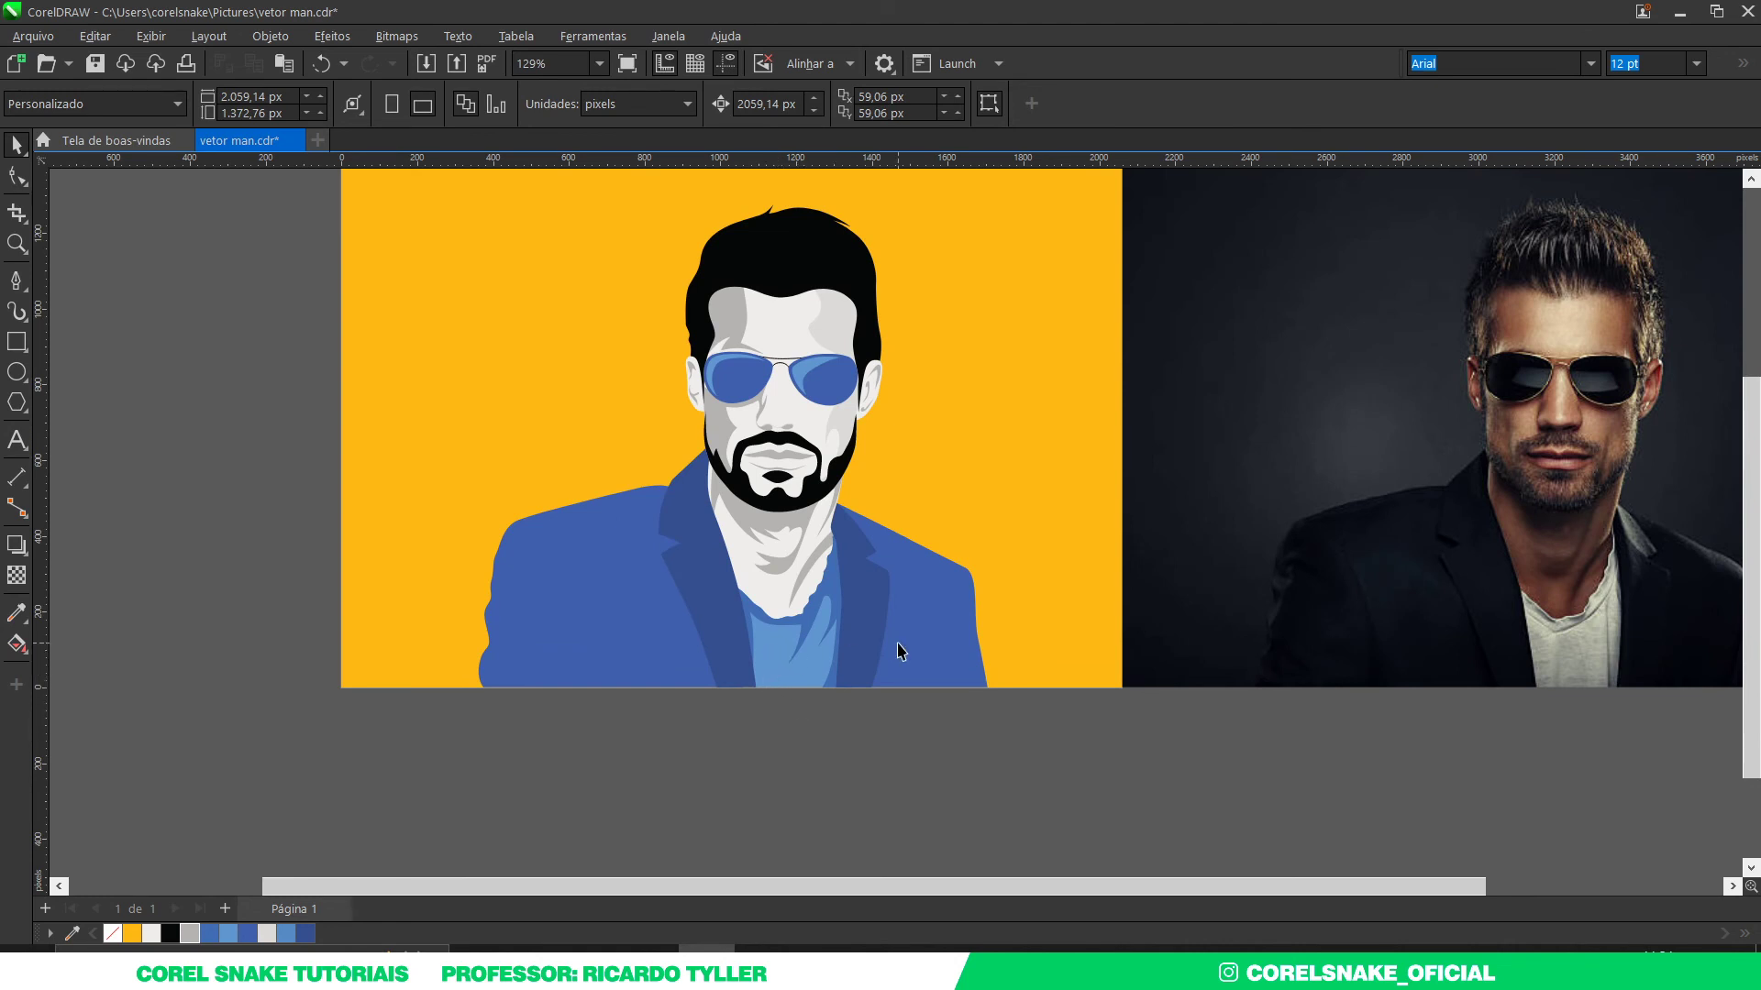
Step: Nudge four nodes on the blue jacket's left edge right and down with the Shape tool
scroll(666, 633, "down", 2)
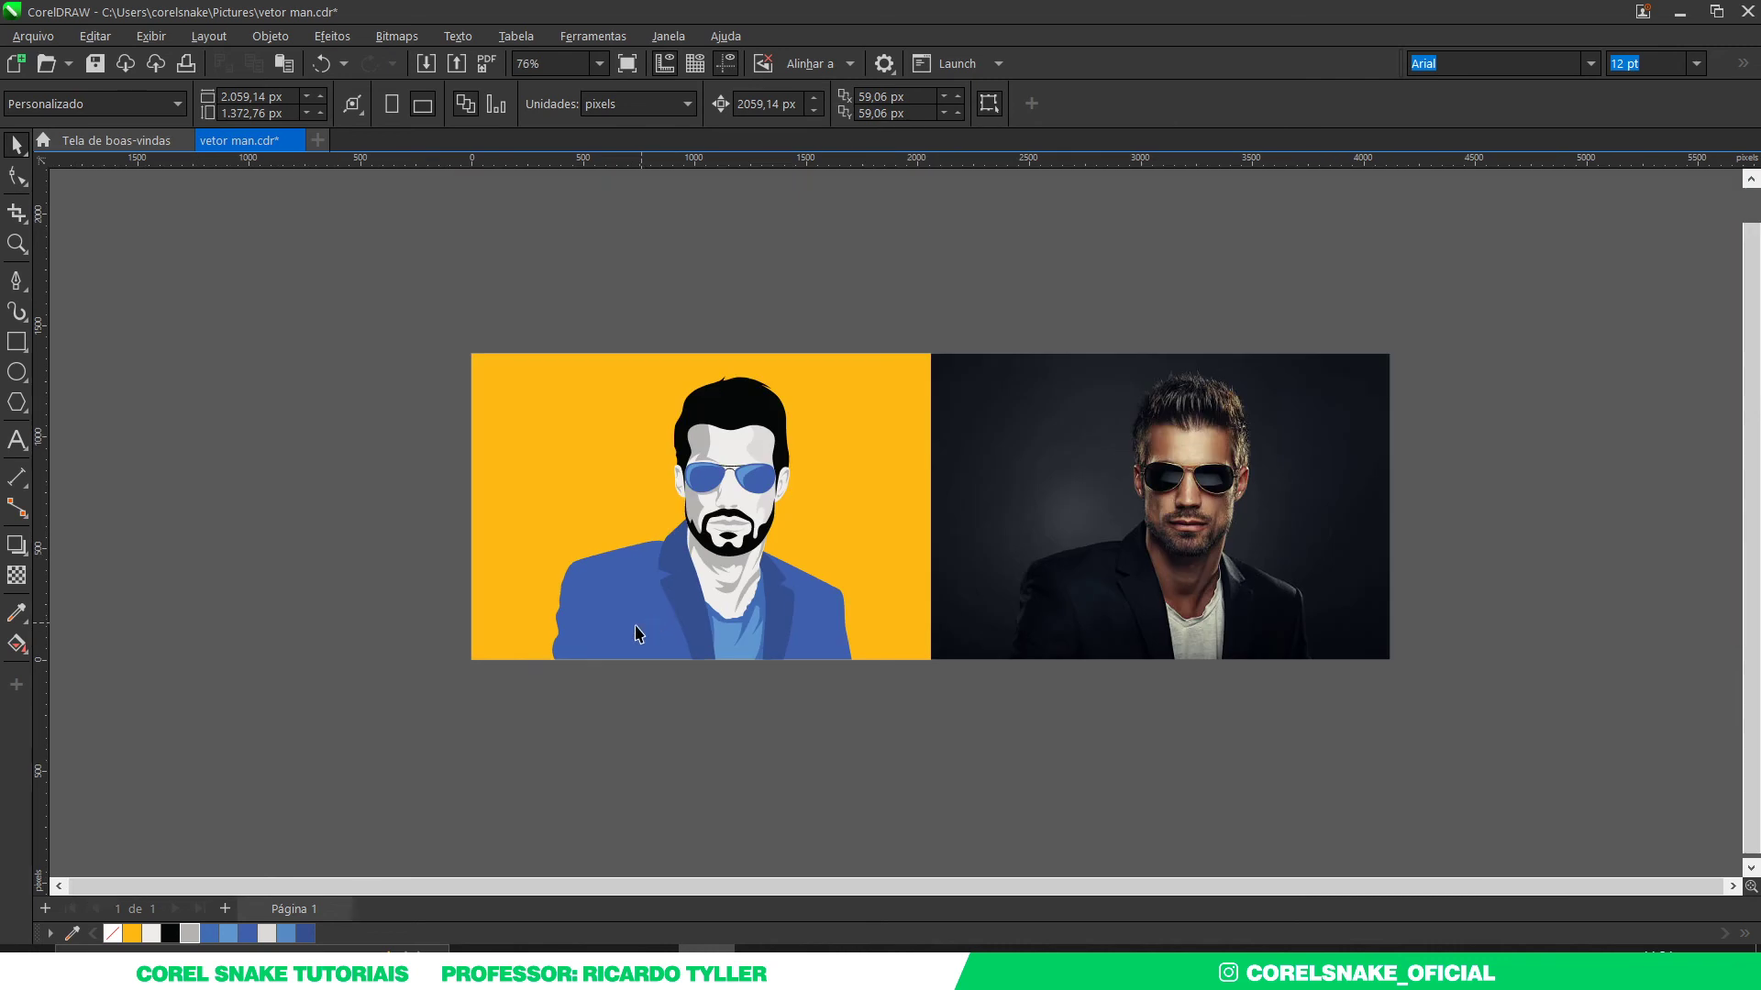
scroll(610, 618, "up", 2)
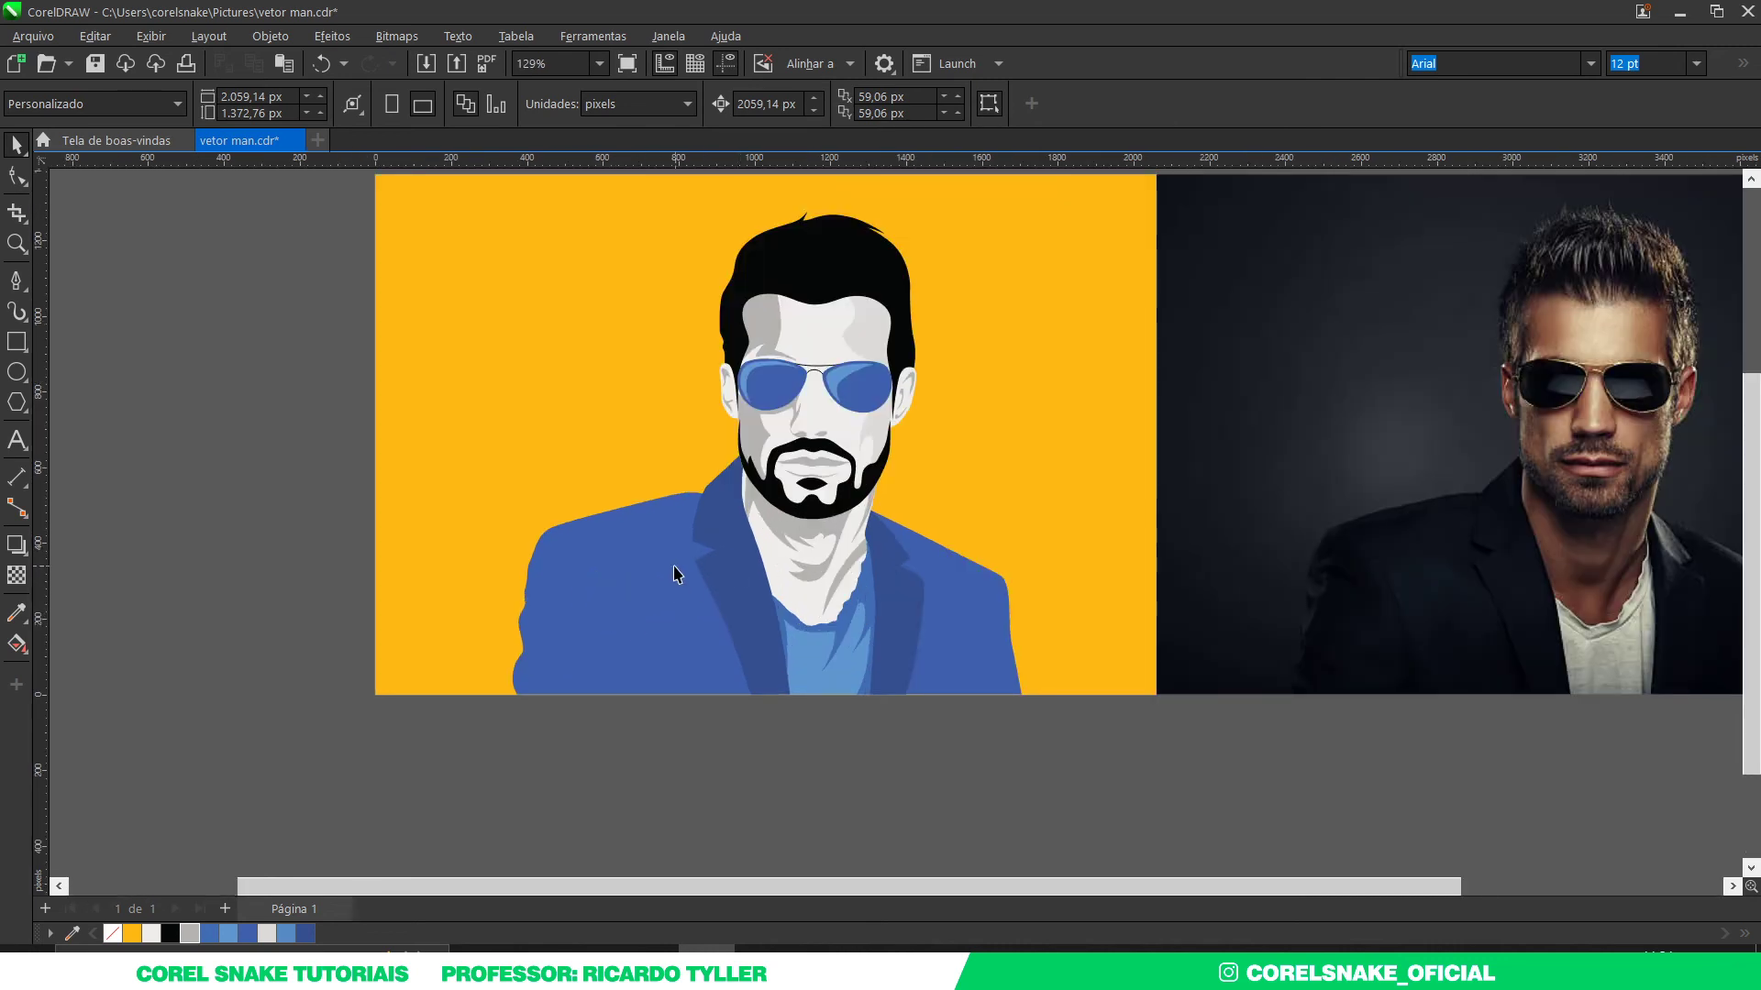
left_click(674, 573)
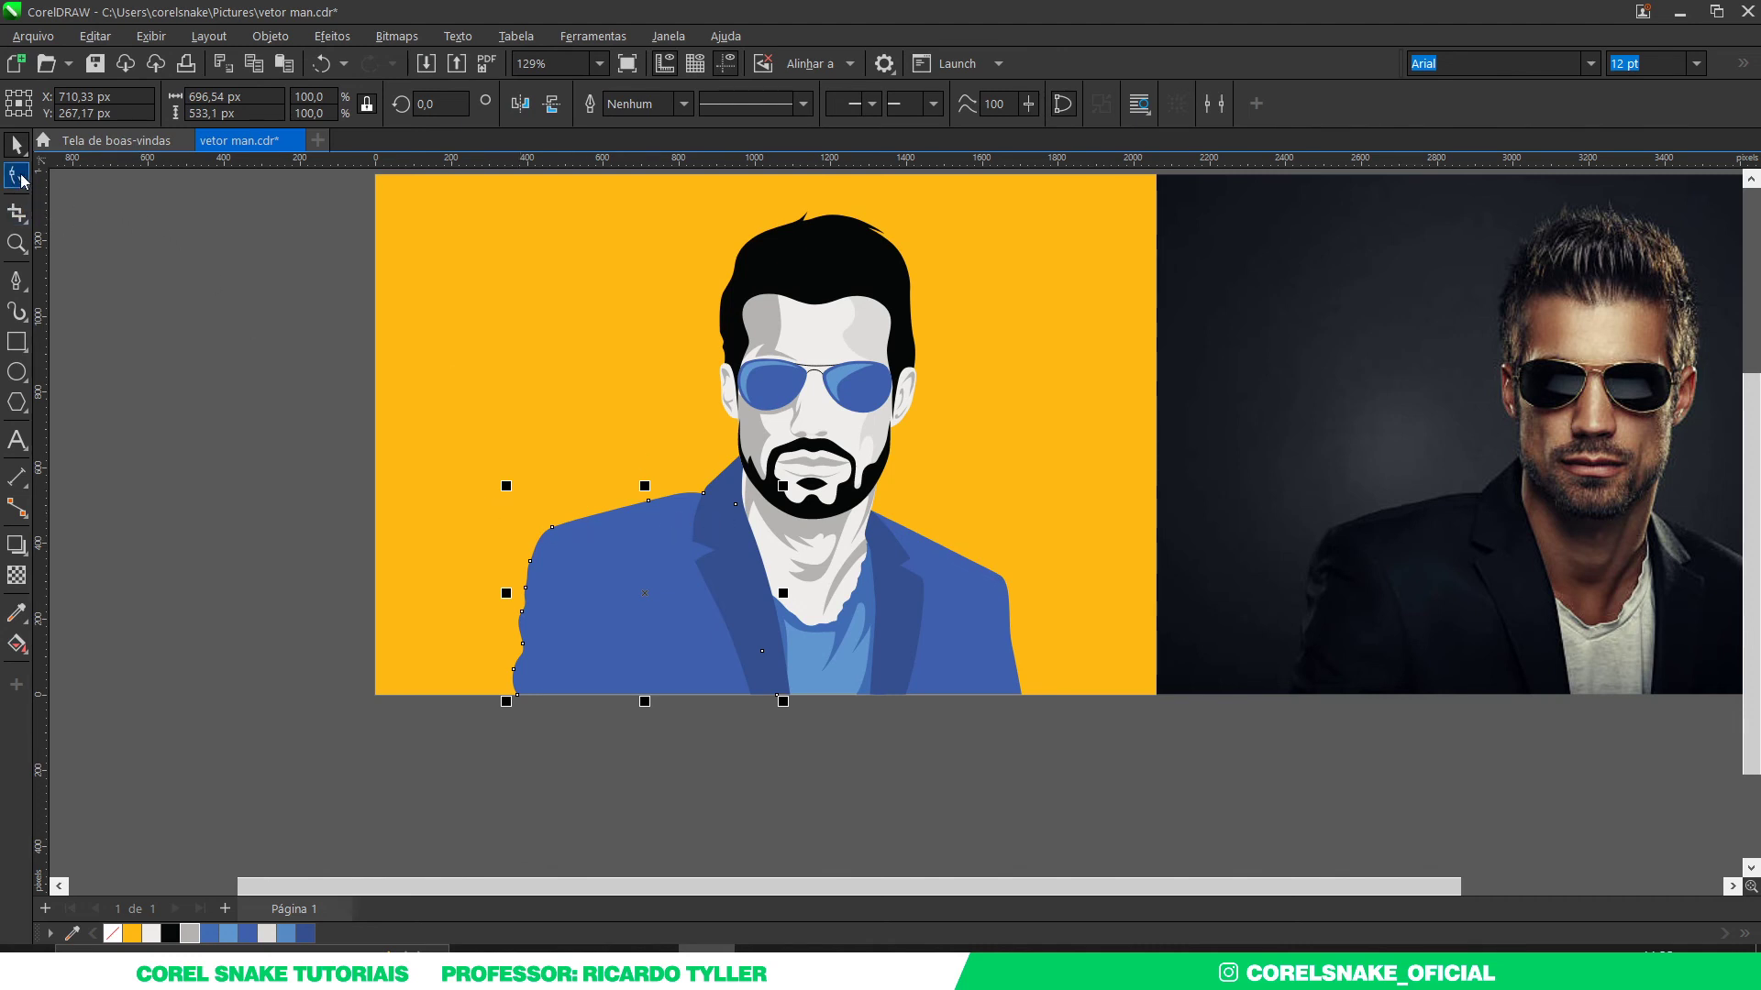
left_click(18, 177)
left_click_drag(502, 495, 583, 642)
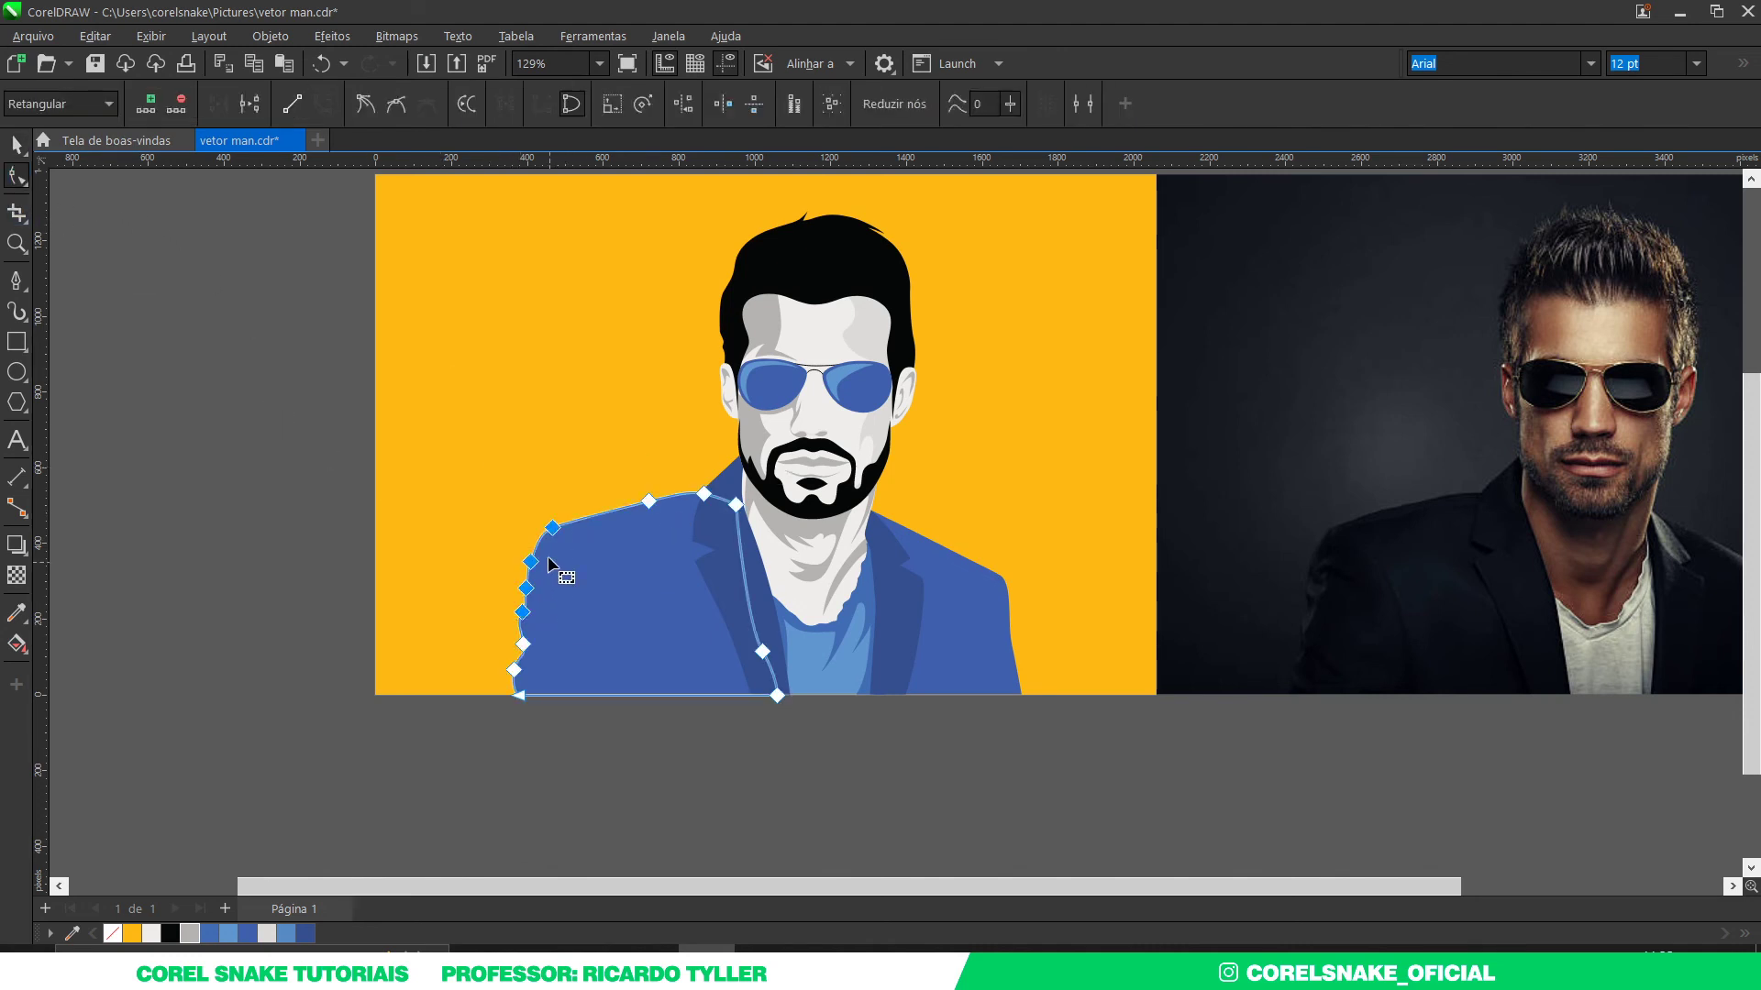
left_click_drag(552, 528, 563, 535)
left_click(647, 710)
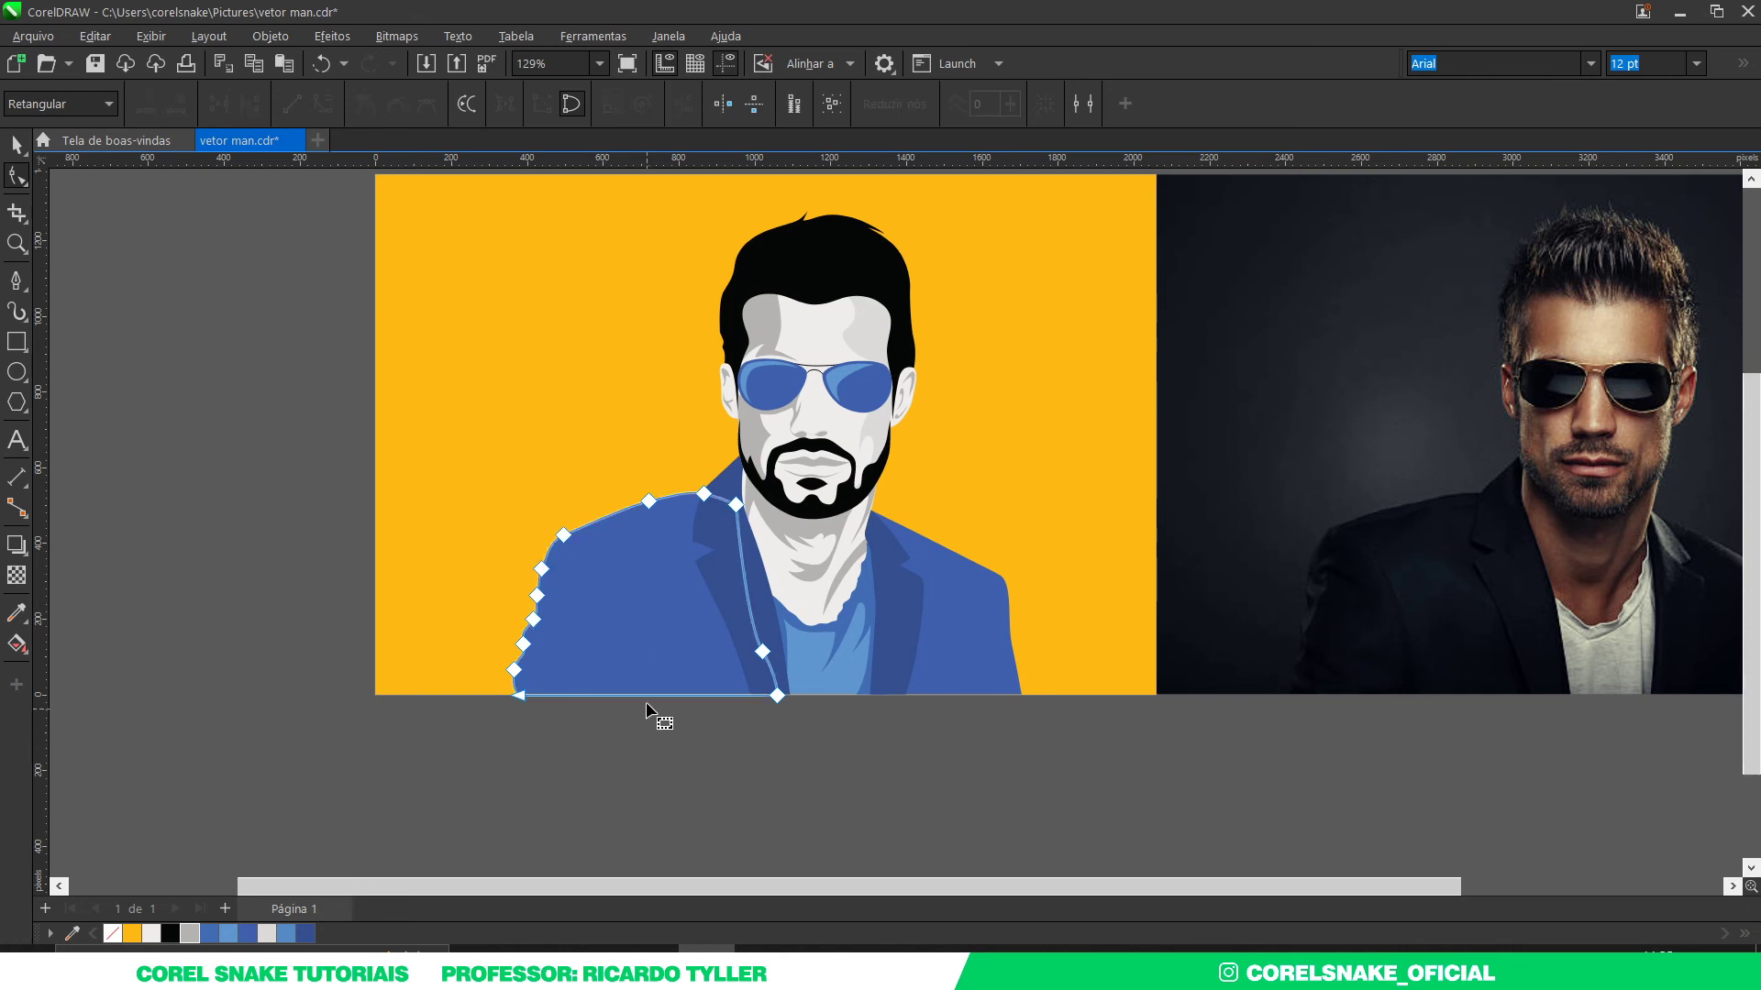
Step: Shift two shoulder nodes right and delete a shoulder node to smooth the curve
scroll(647, 711, "down", 1)
scroll(652, 661, "up", 1)
scroll(557, 621, "up", 2)
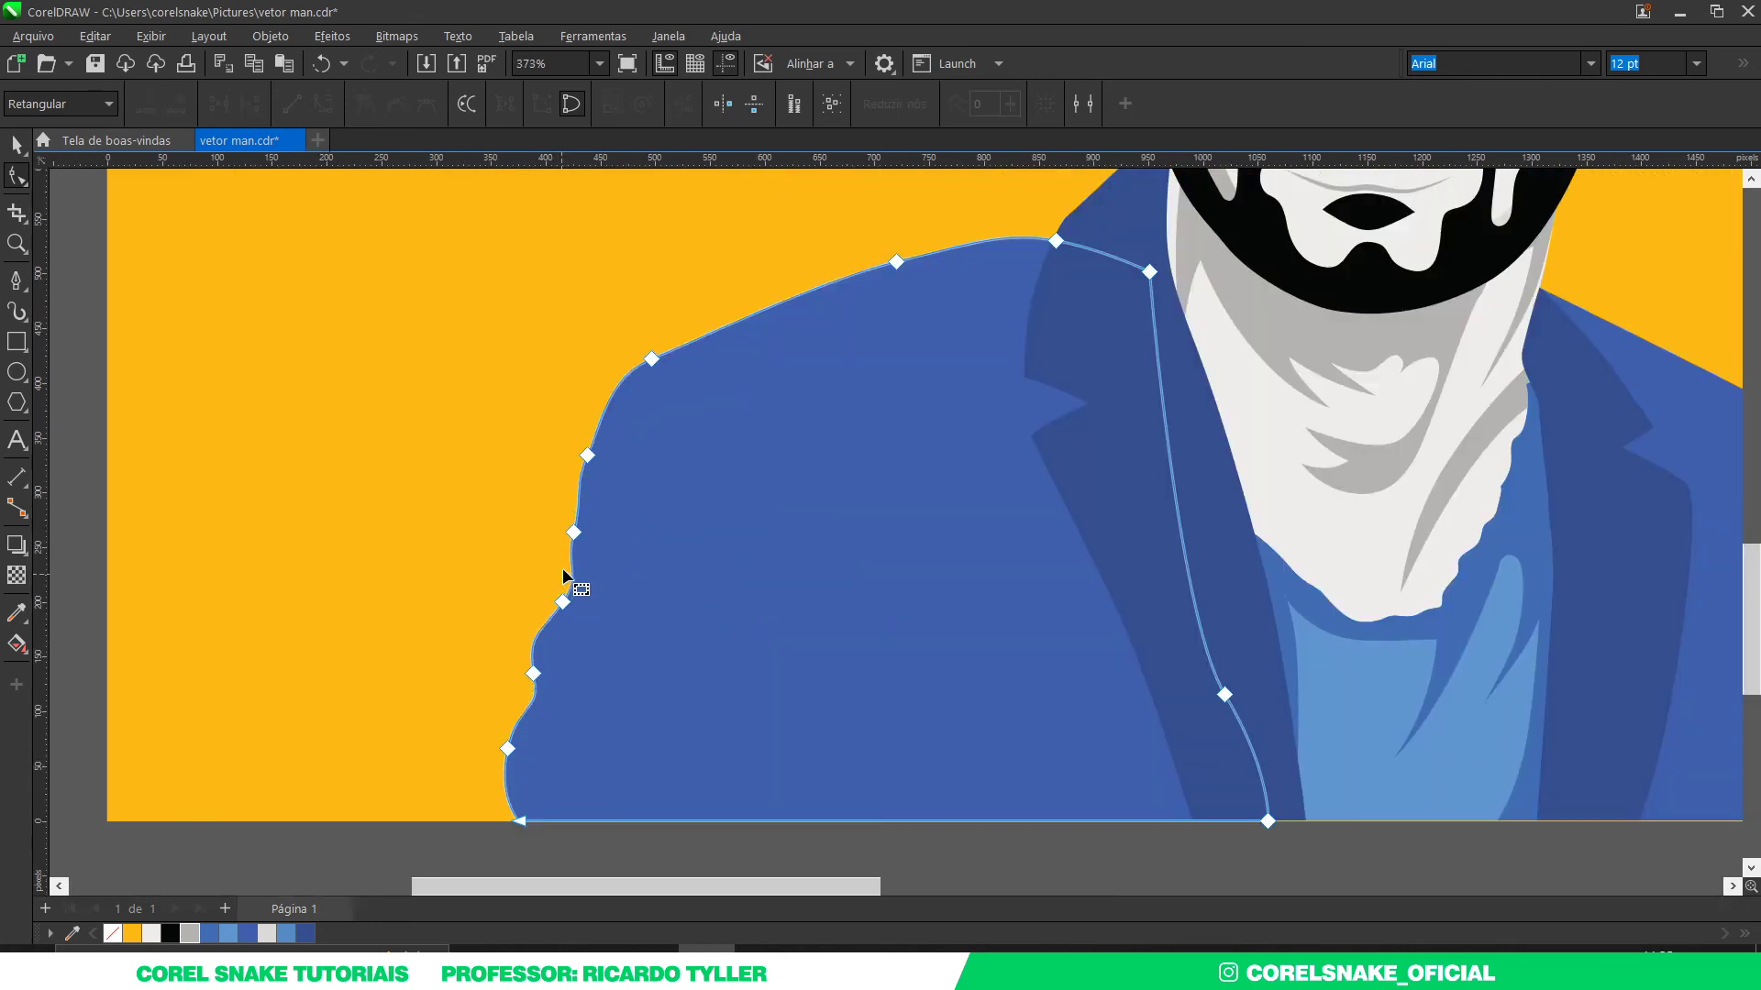
scroll(563, 568, "down", 1)
left_click_drag(682, 478, 688, 518)
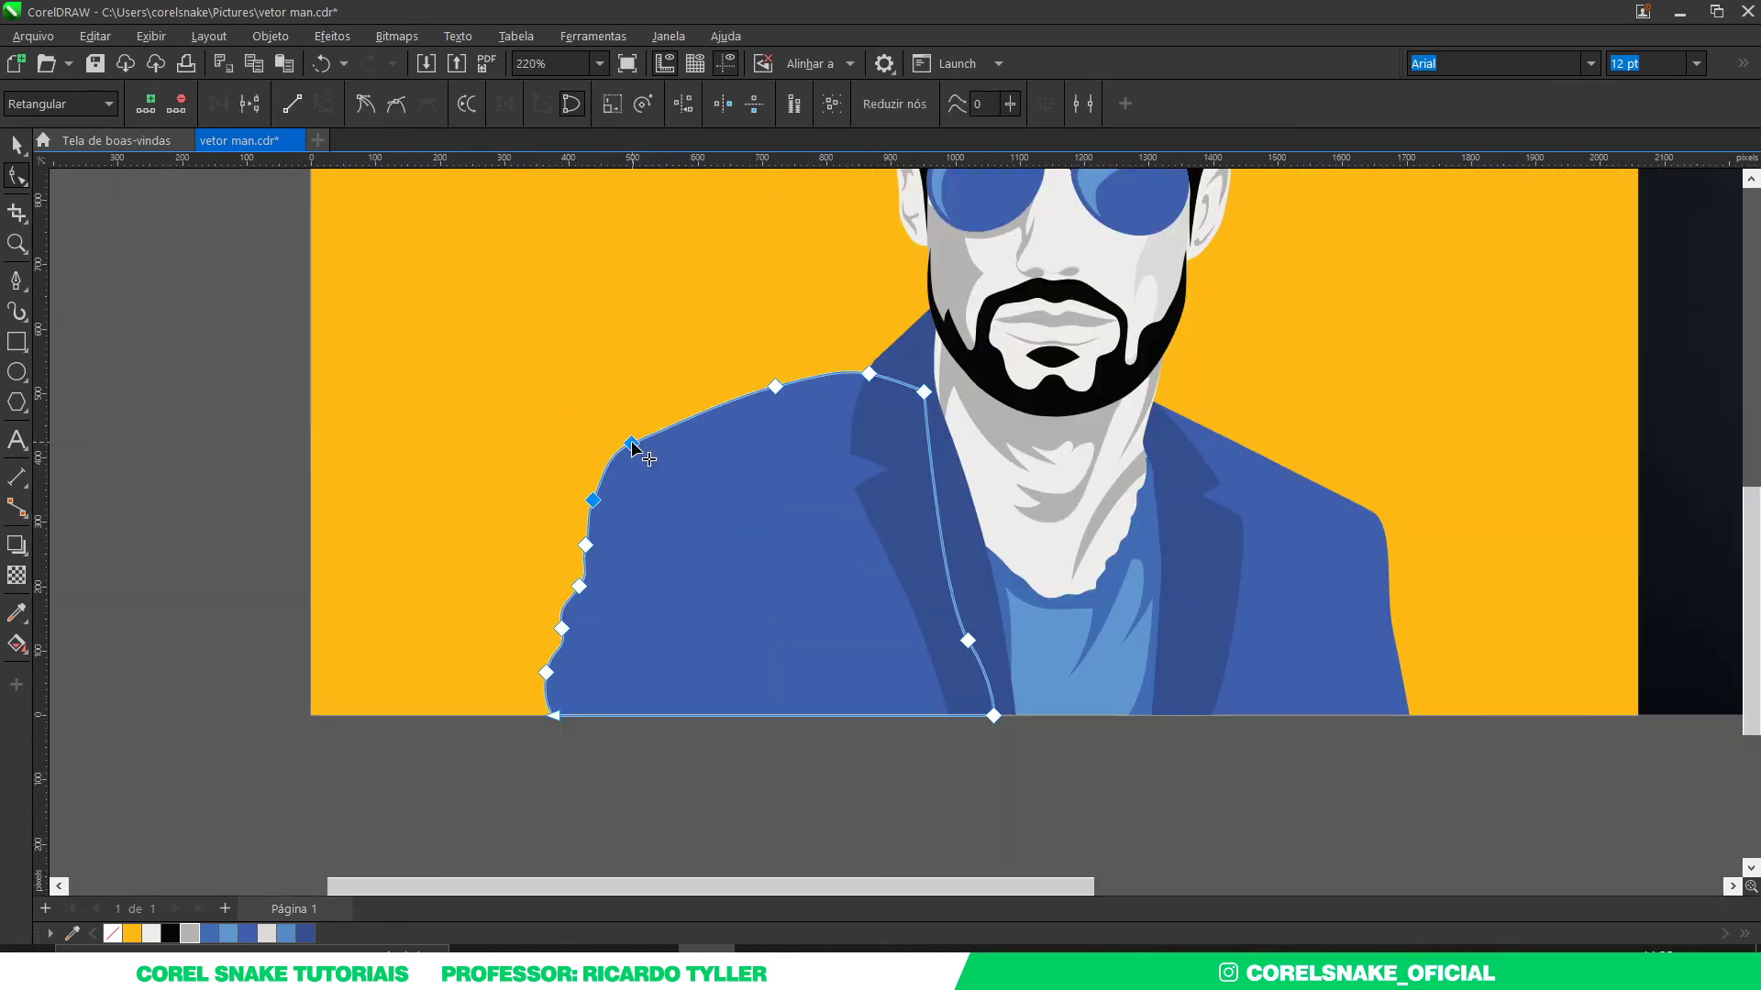
left_click_drag(631, 447, 650, 449)
double_click(777, 387)
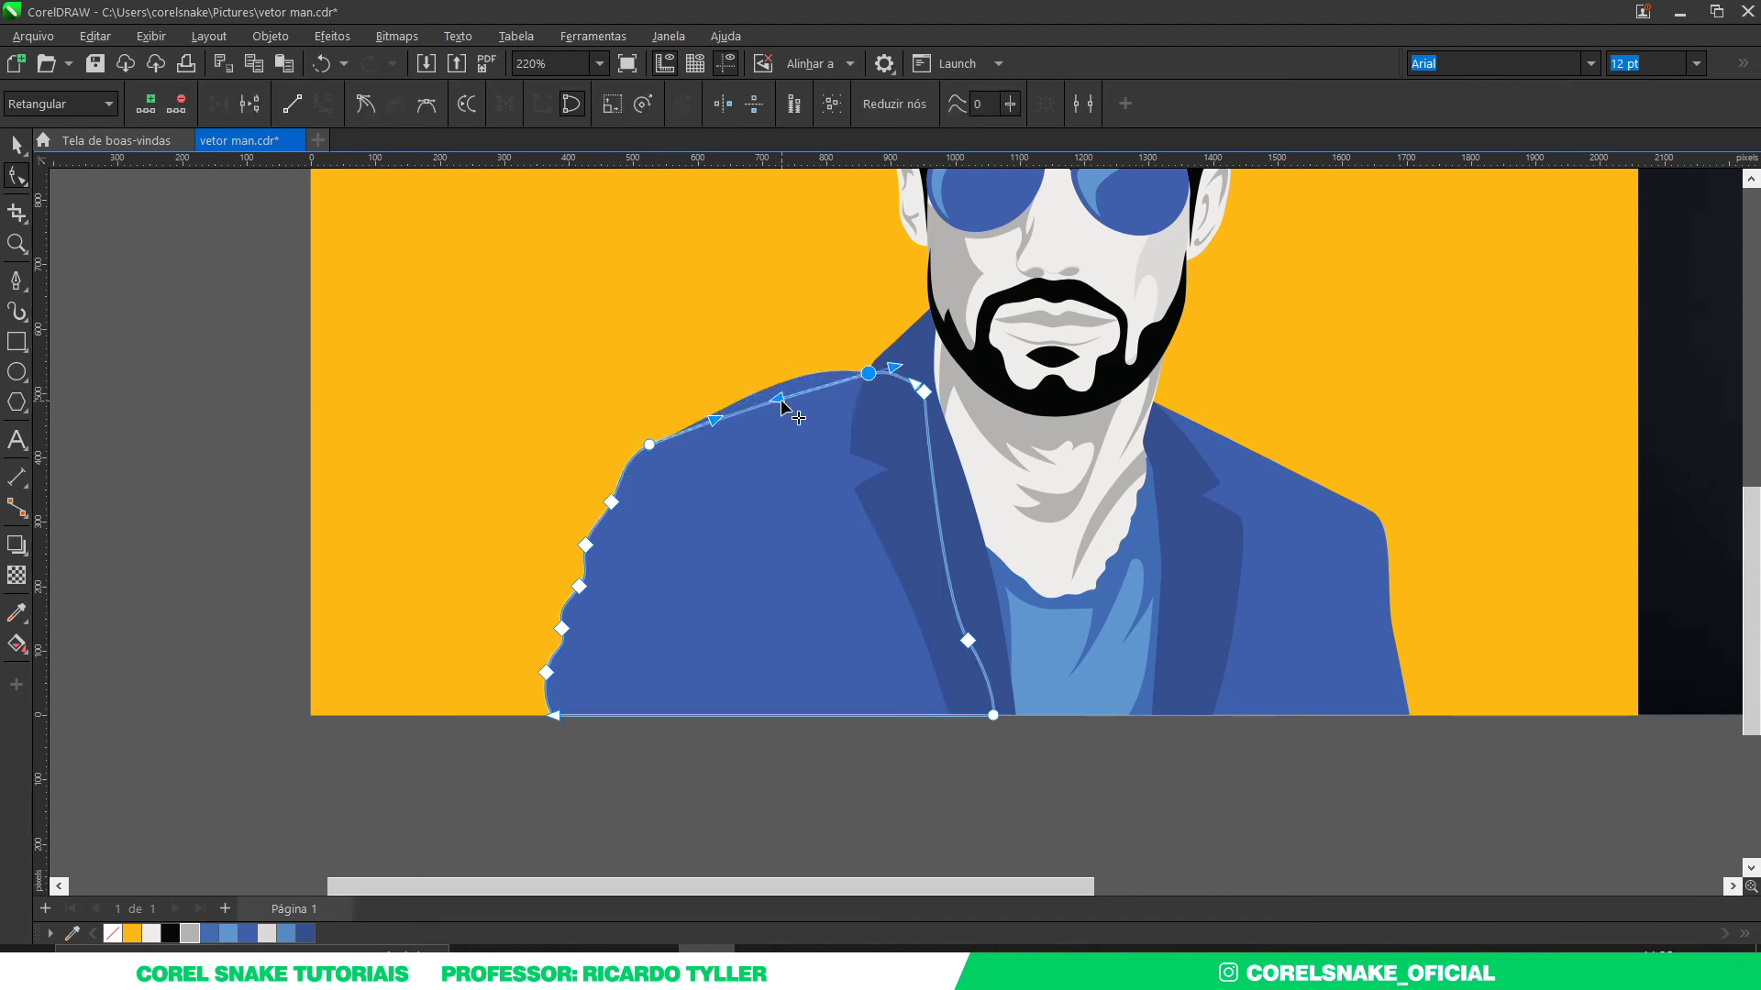
scroll(904, 404, "down", 5)
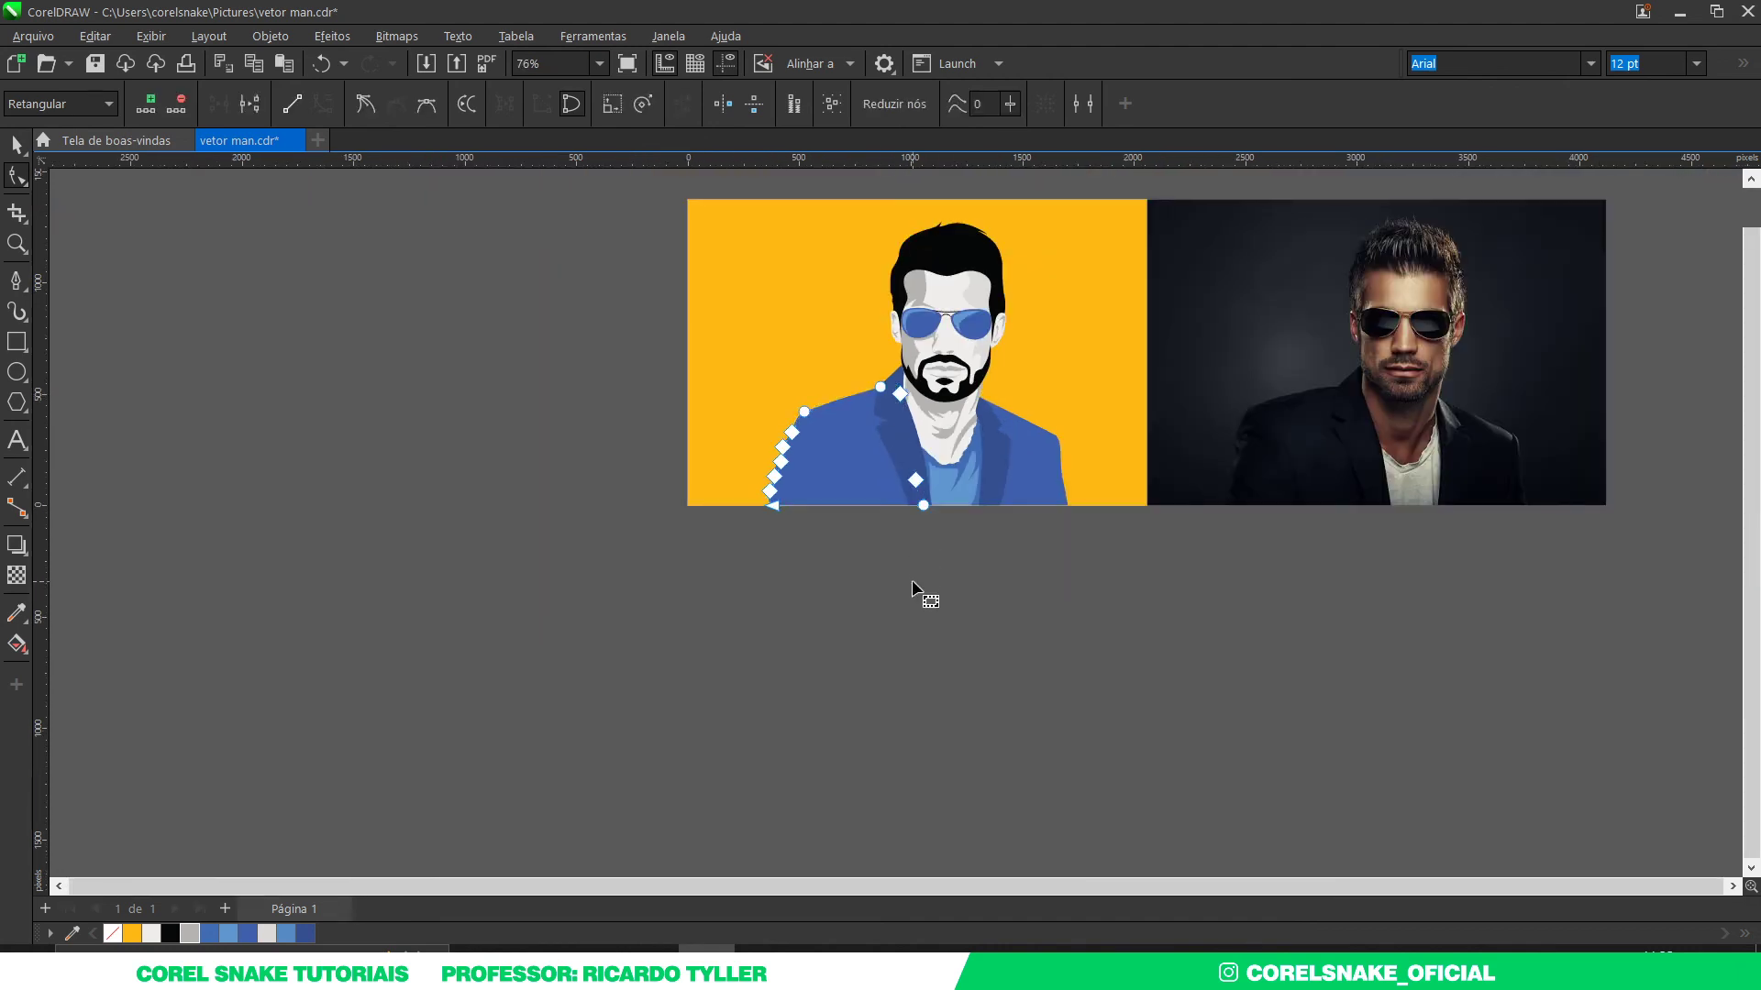
left_click(16, 144)
left_click(647, 479)
scroll(977, 392, "up", 2)
scroll(645, 590, "down", 2)
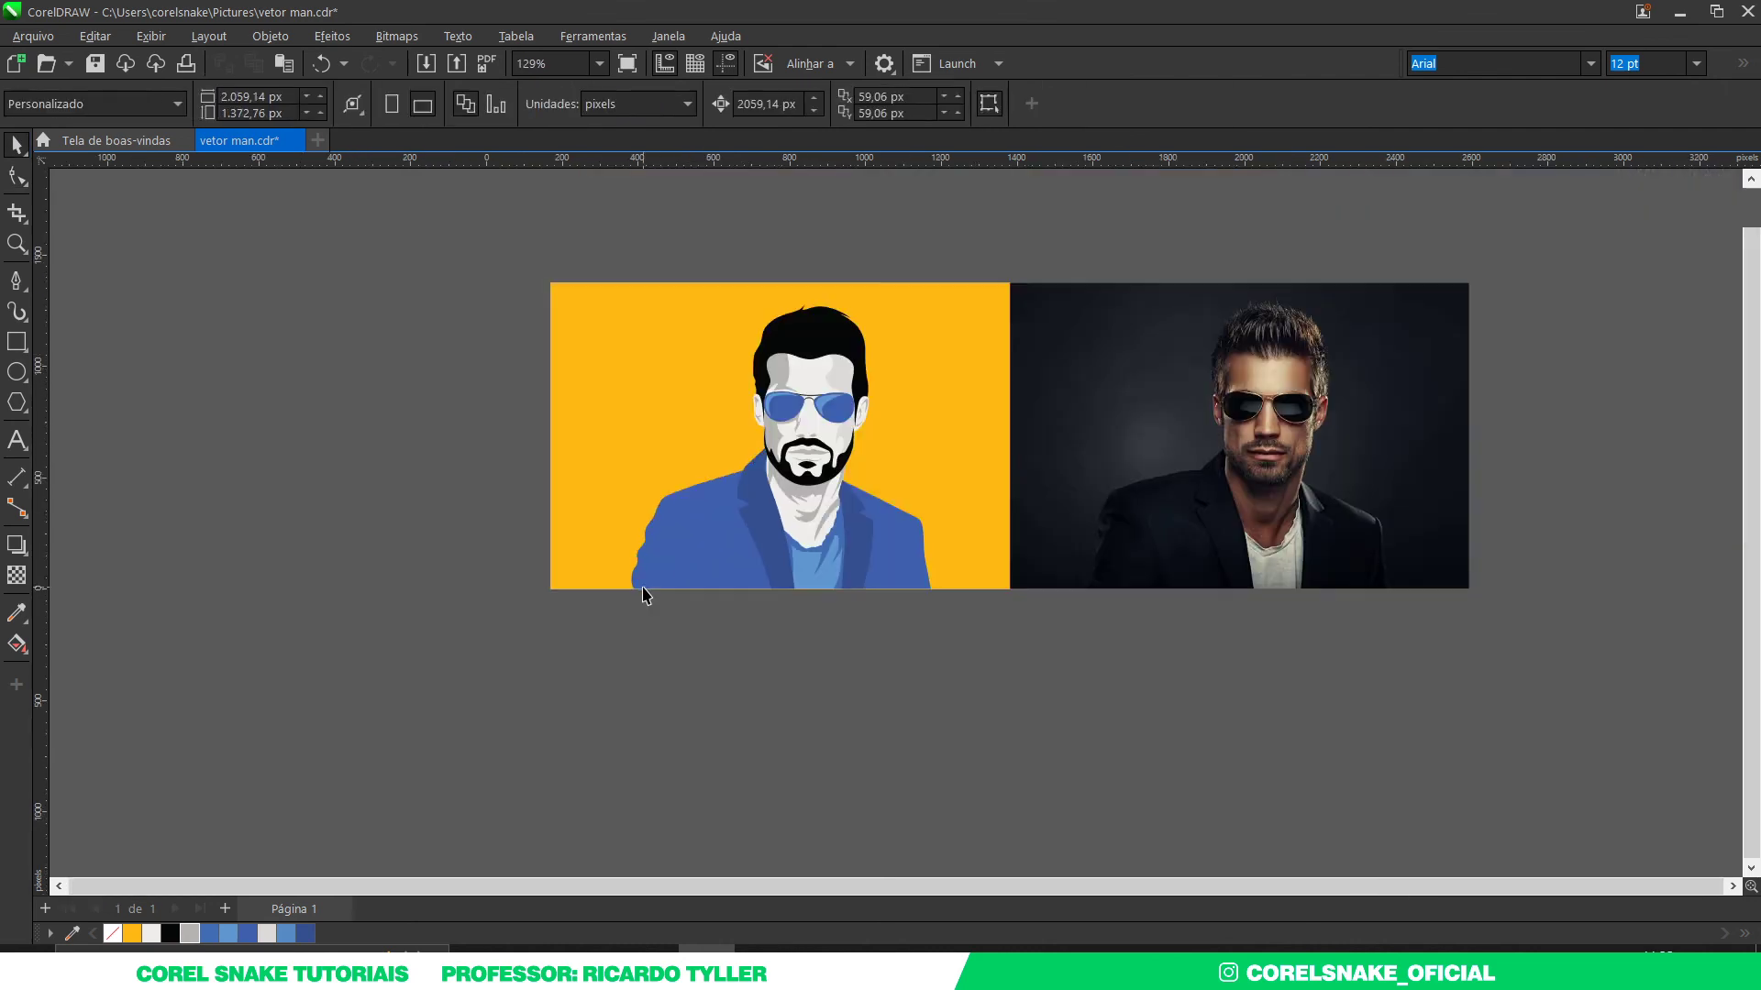
scroll(731, 588, "up", 2)
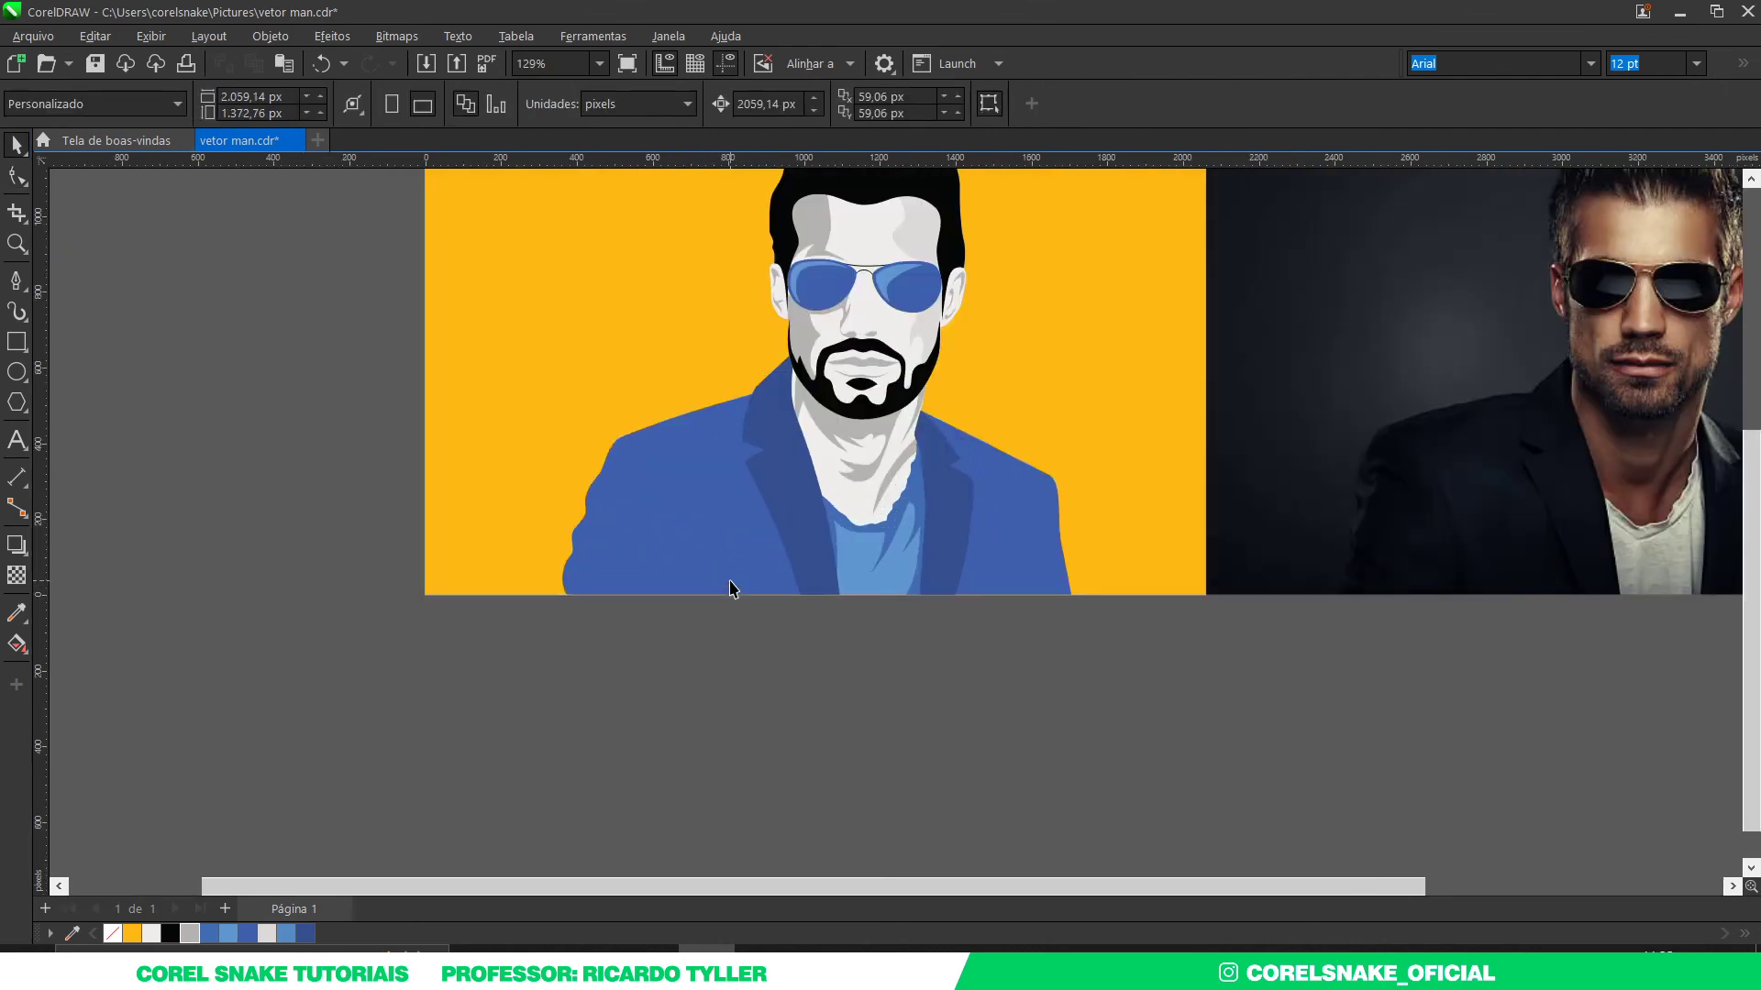
scroll(1524, 557, "up", 4)
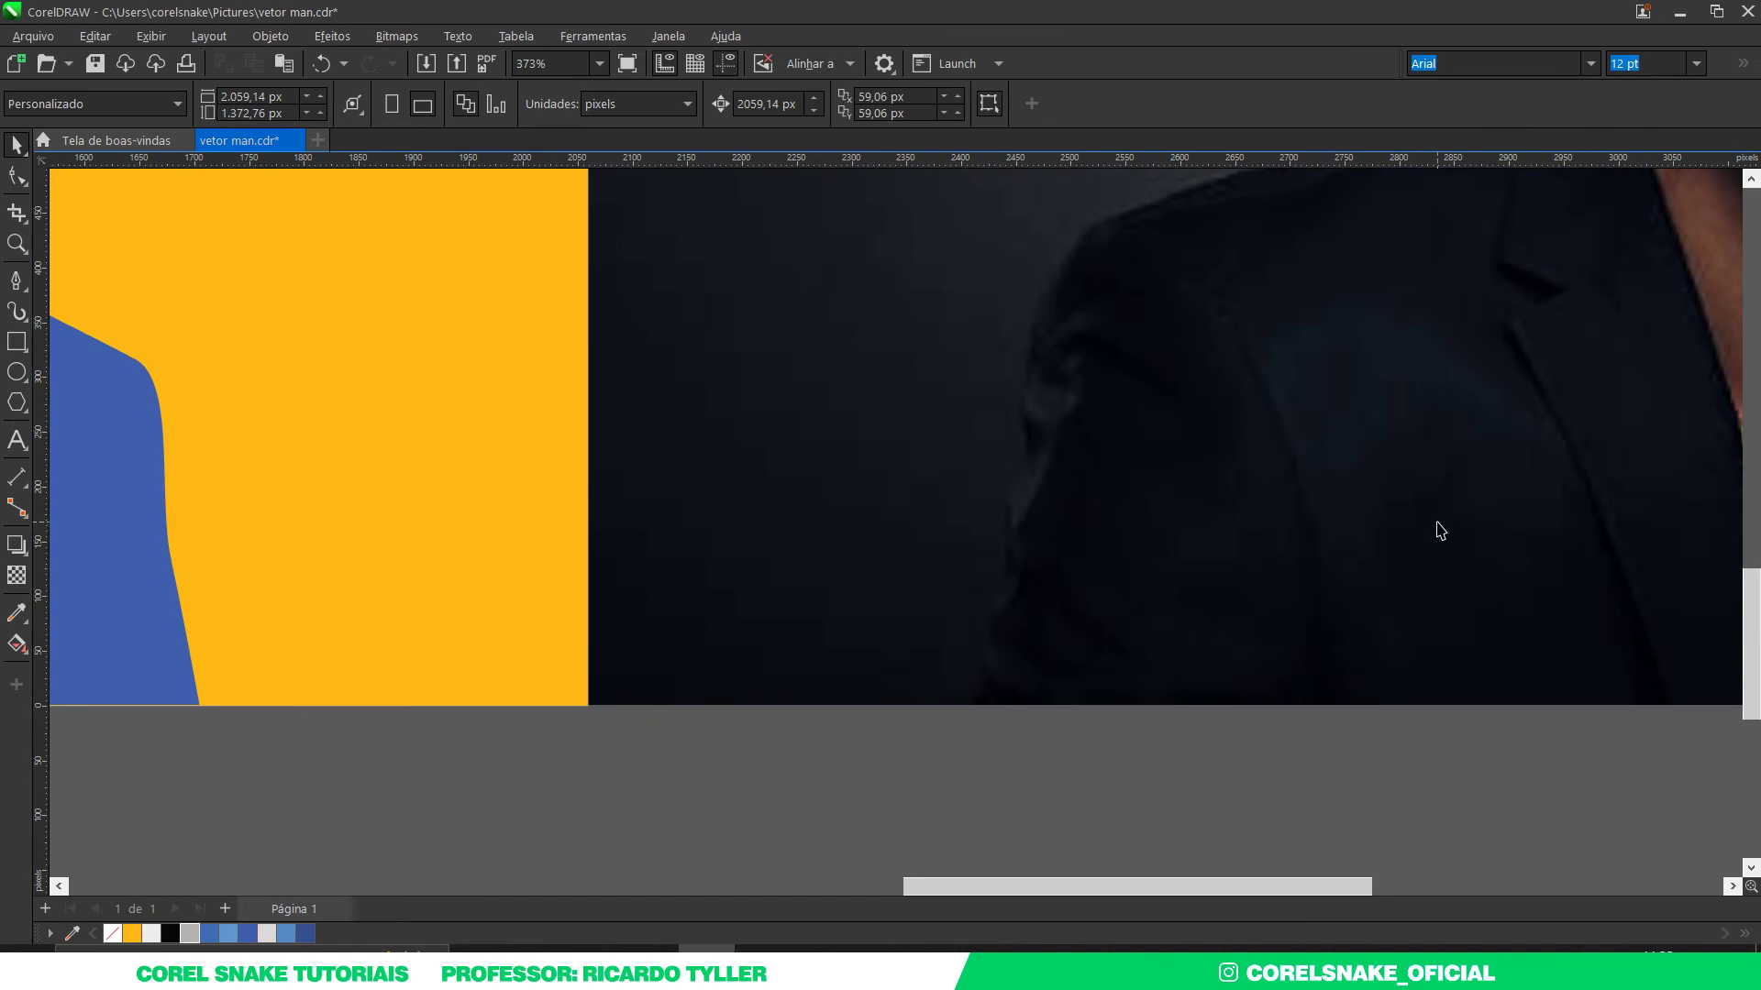
scroll(1365, 528, "down", 2)
scroll(1254, 404, "down", 4)
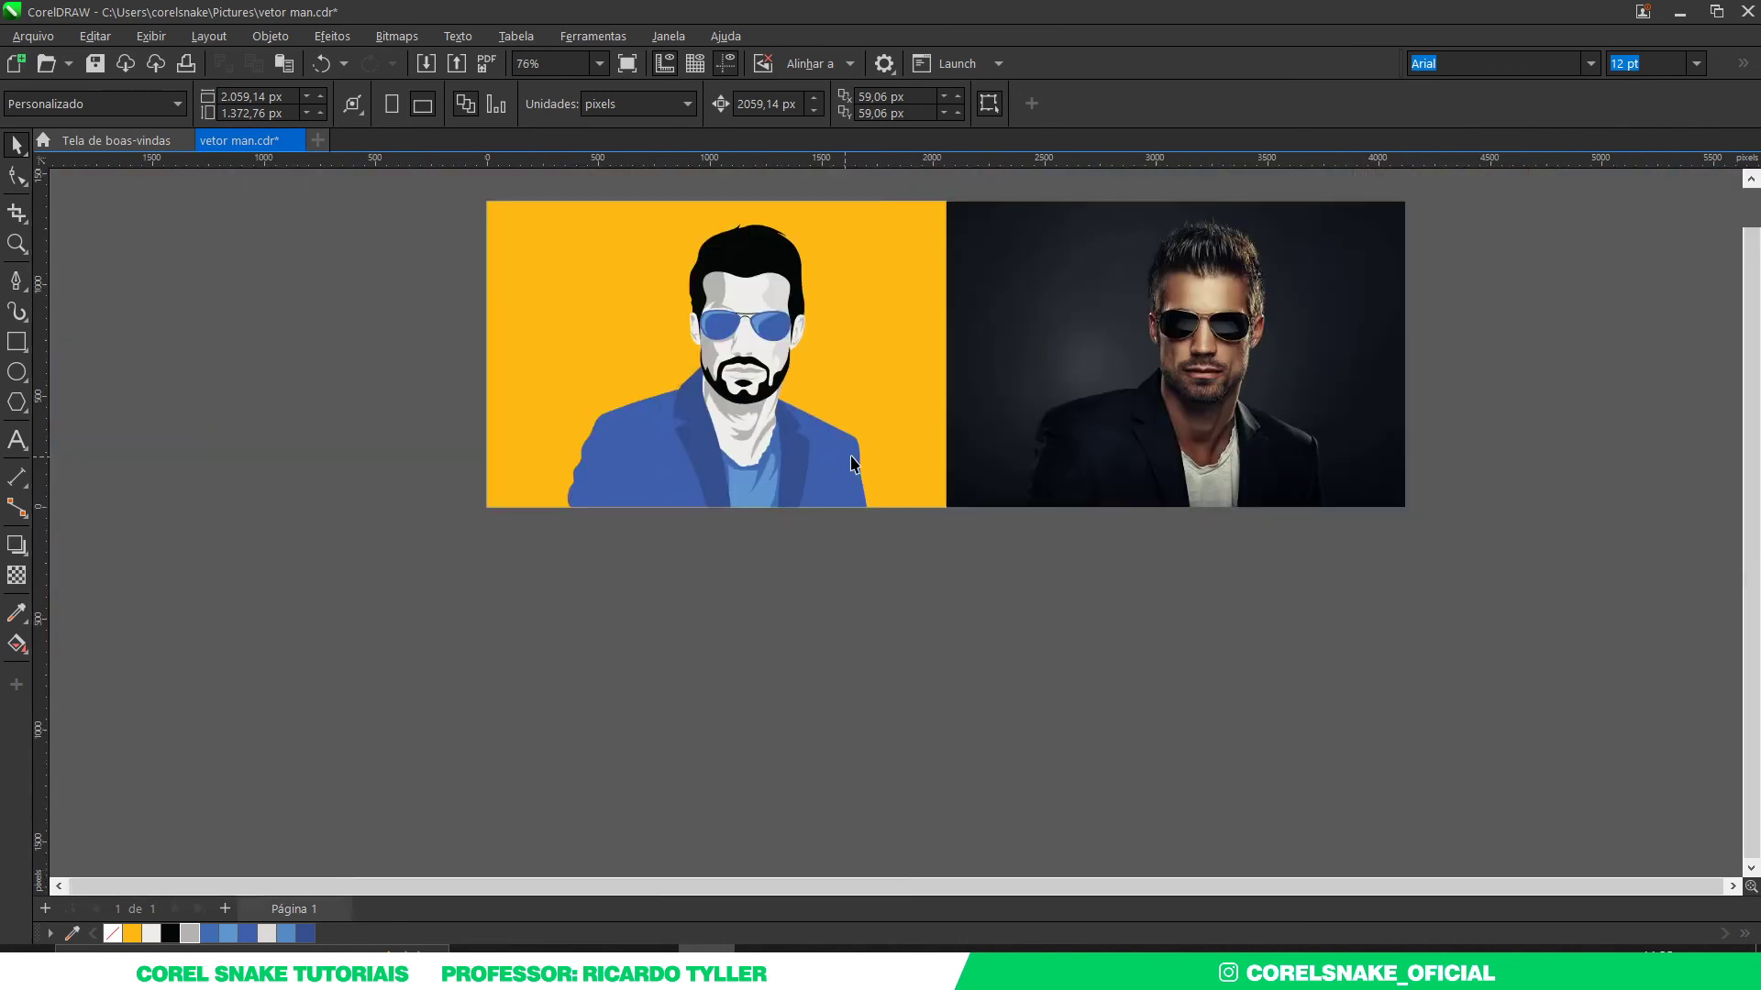
scroll(1264, 490, "up", 4)
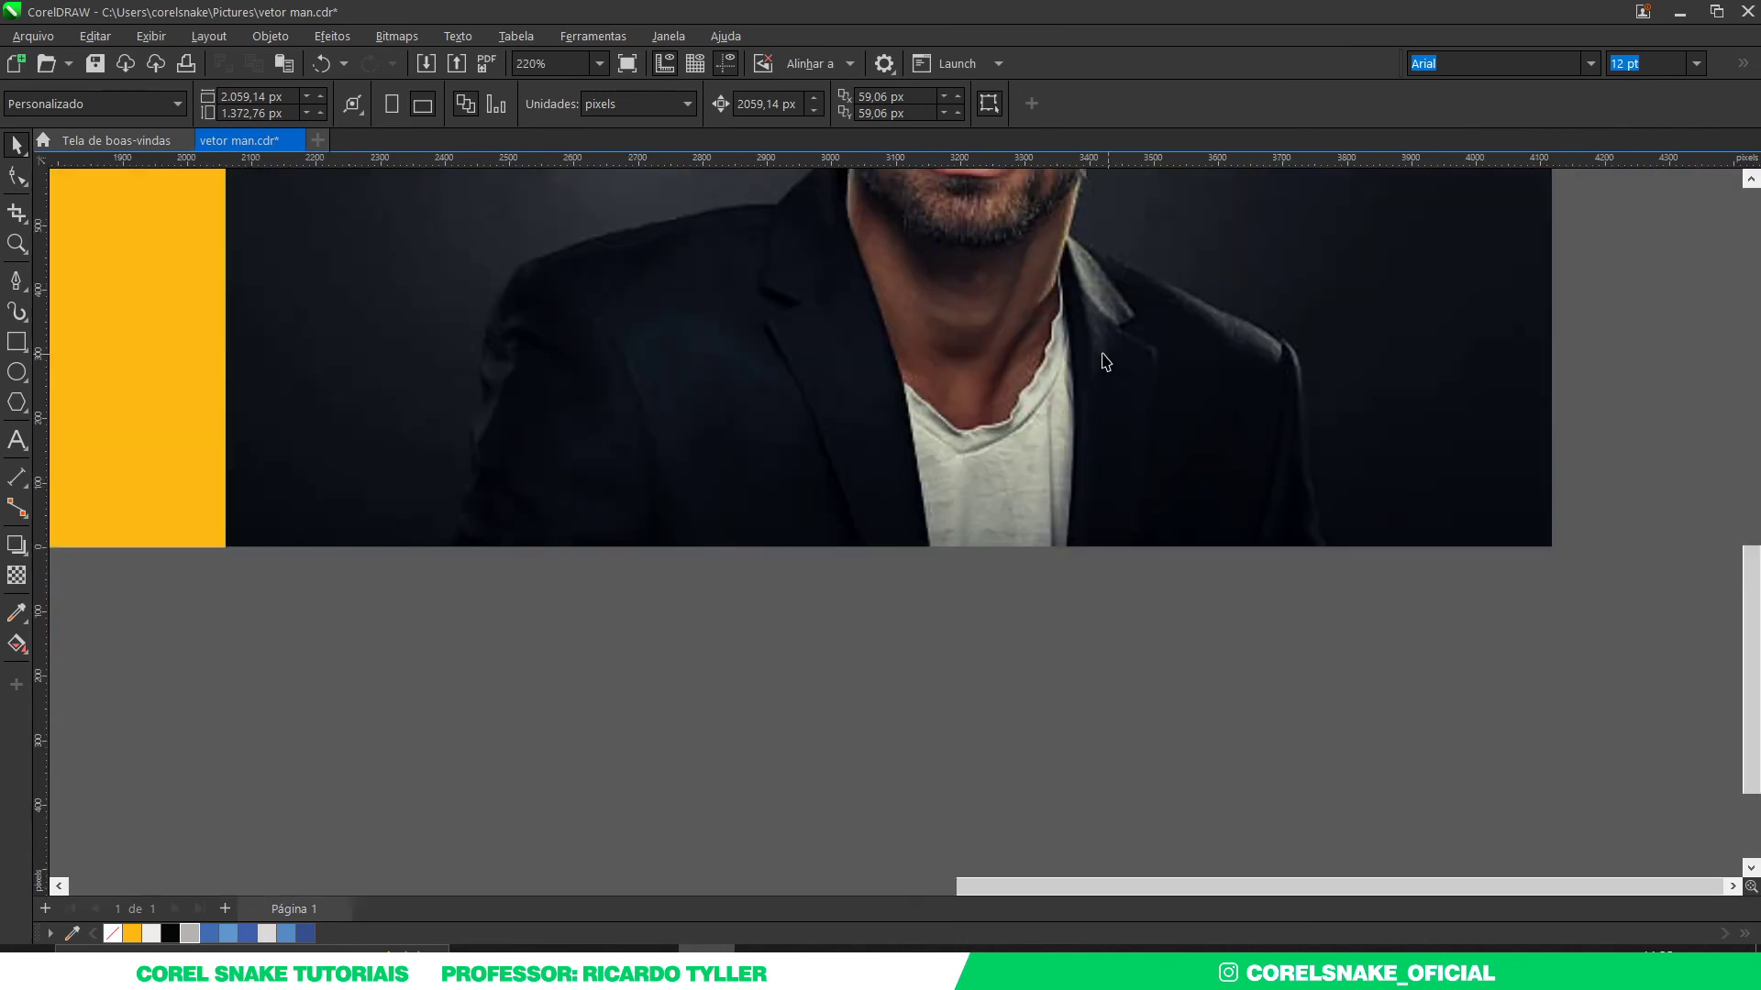
scroll(1130, 374, "down", 4)
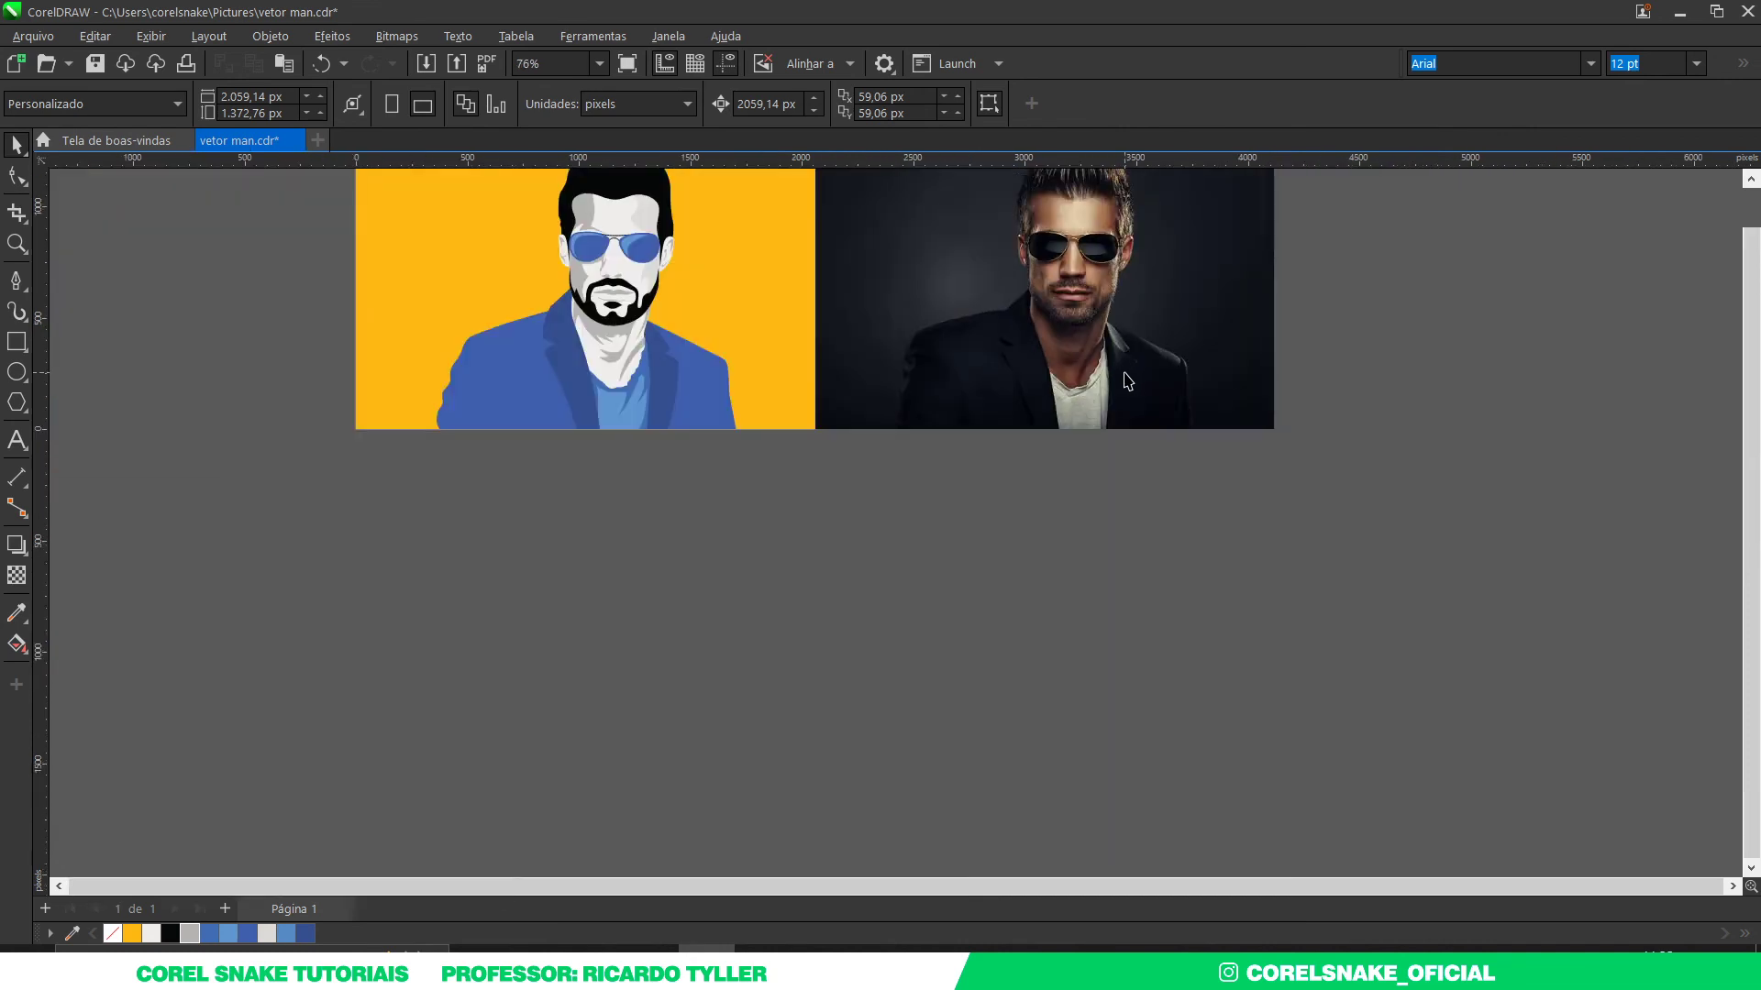
scroll(1129, 373, "down", 2)
scroll(924, 357, "up", 4)
scroll(697, 461, "up", 2)
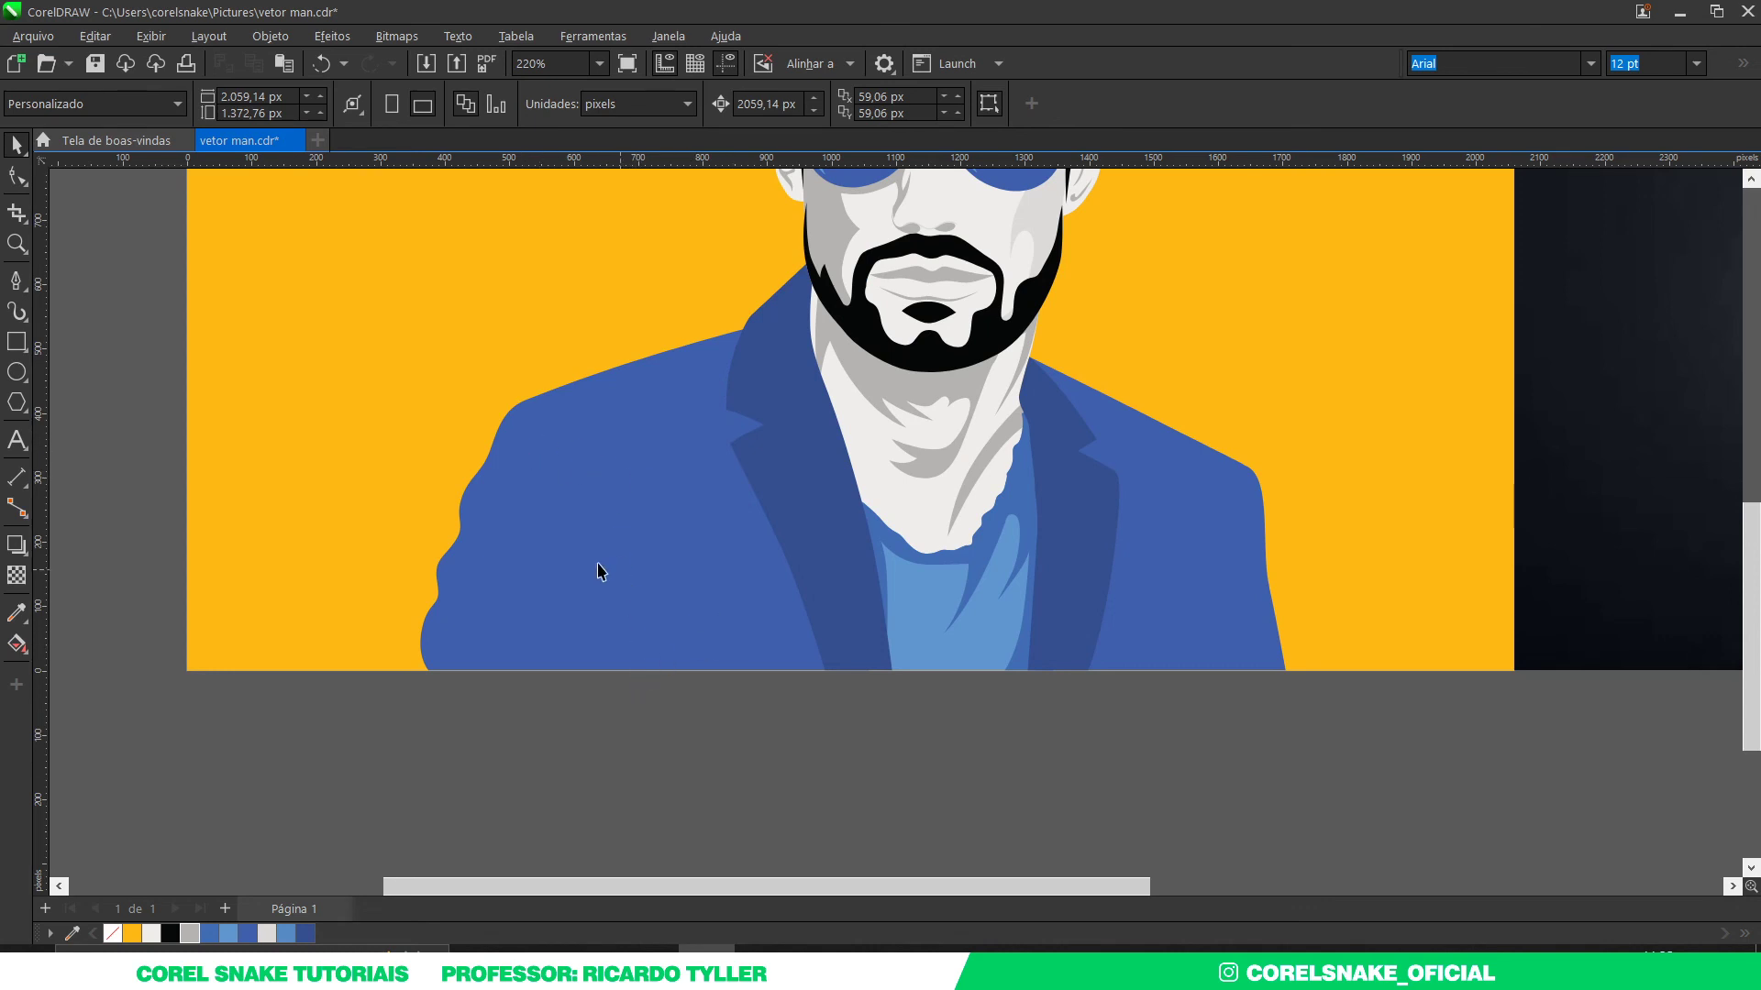
scroll(597, 572, "down", 5)
scroll(1225, 558, "up", 3)
scroll(972, 541, "up", 2)
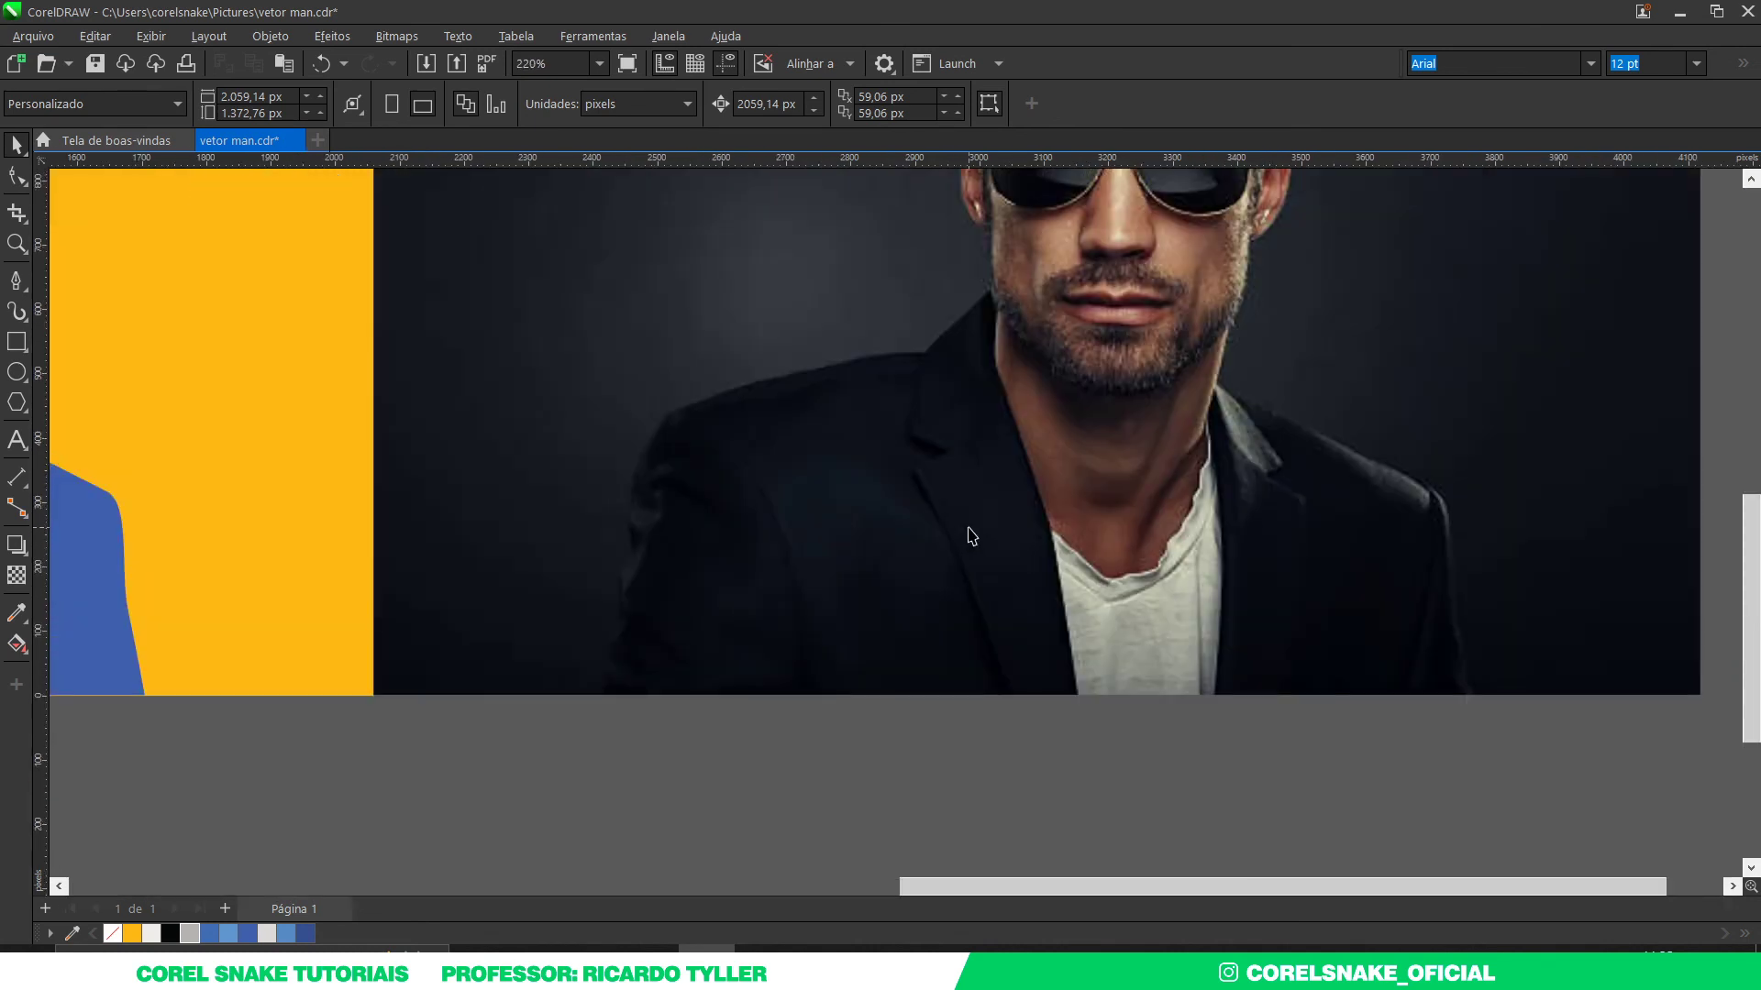
scroll(1144, 535, "down", 2)
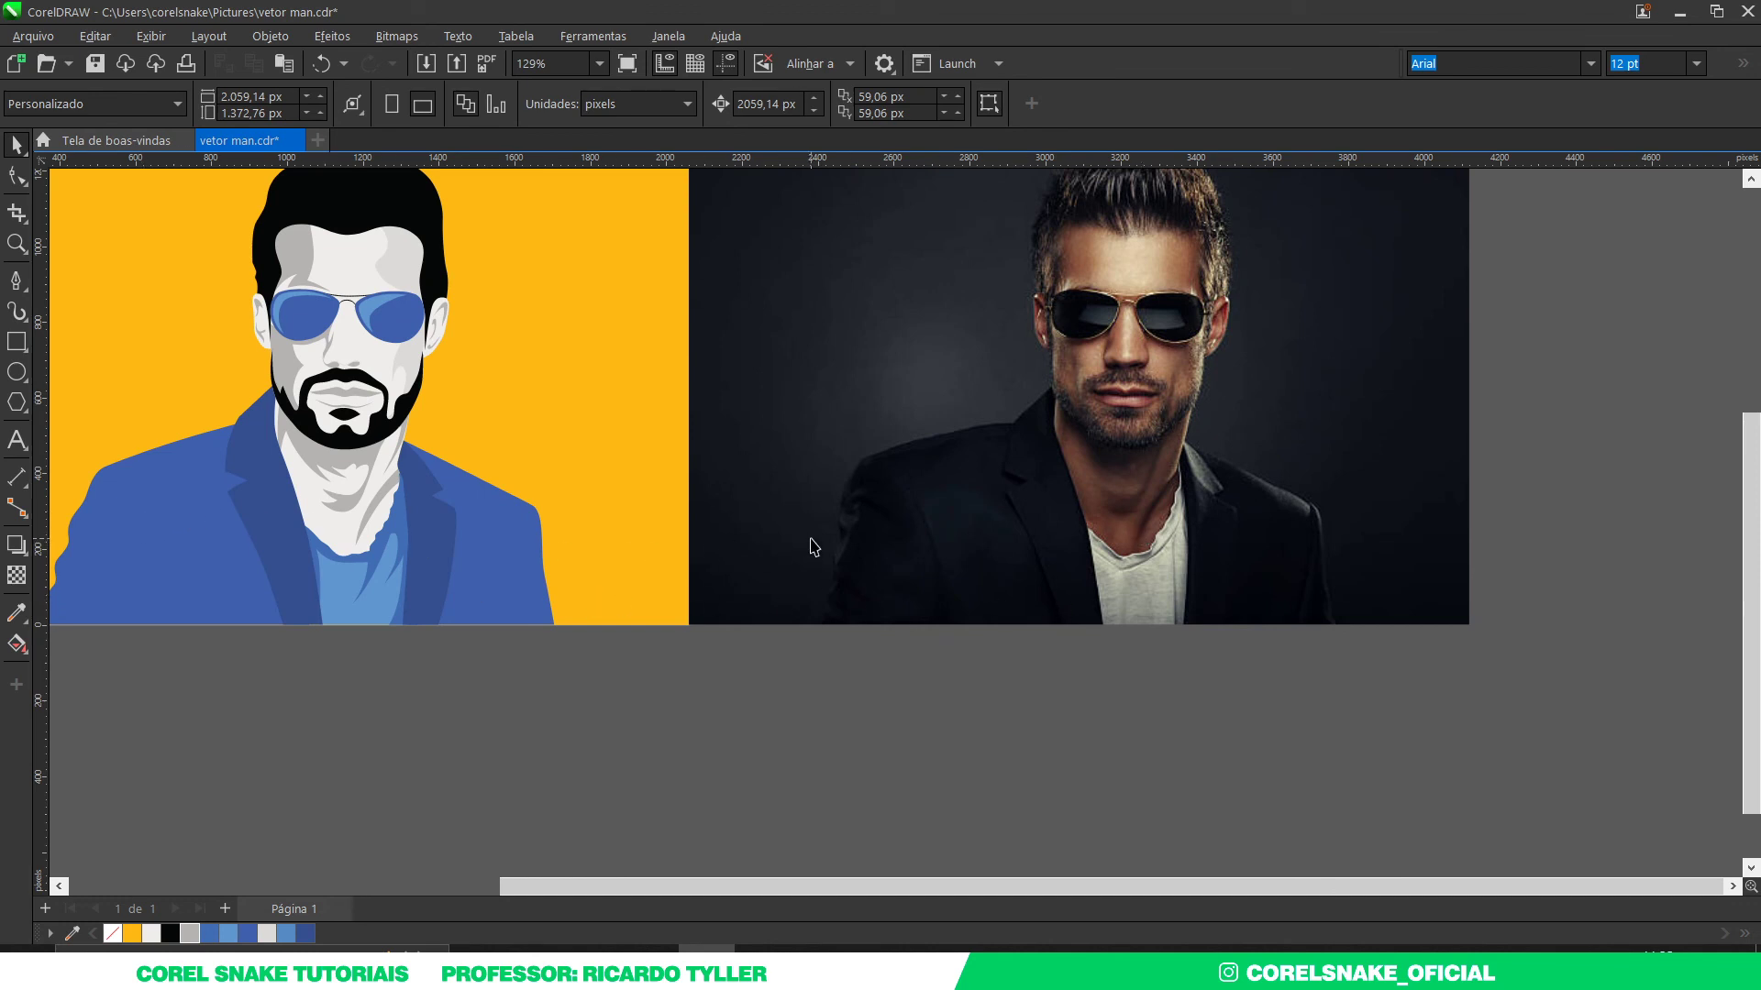
scroll(960, 572, "up", 4)
scroll(981, 511, "down", 4)
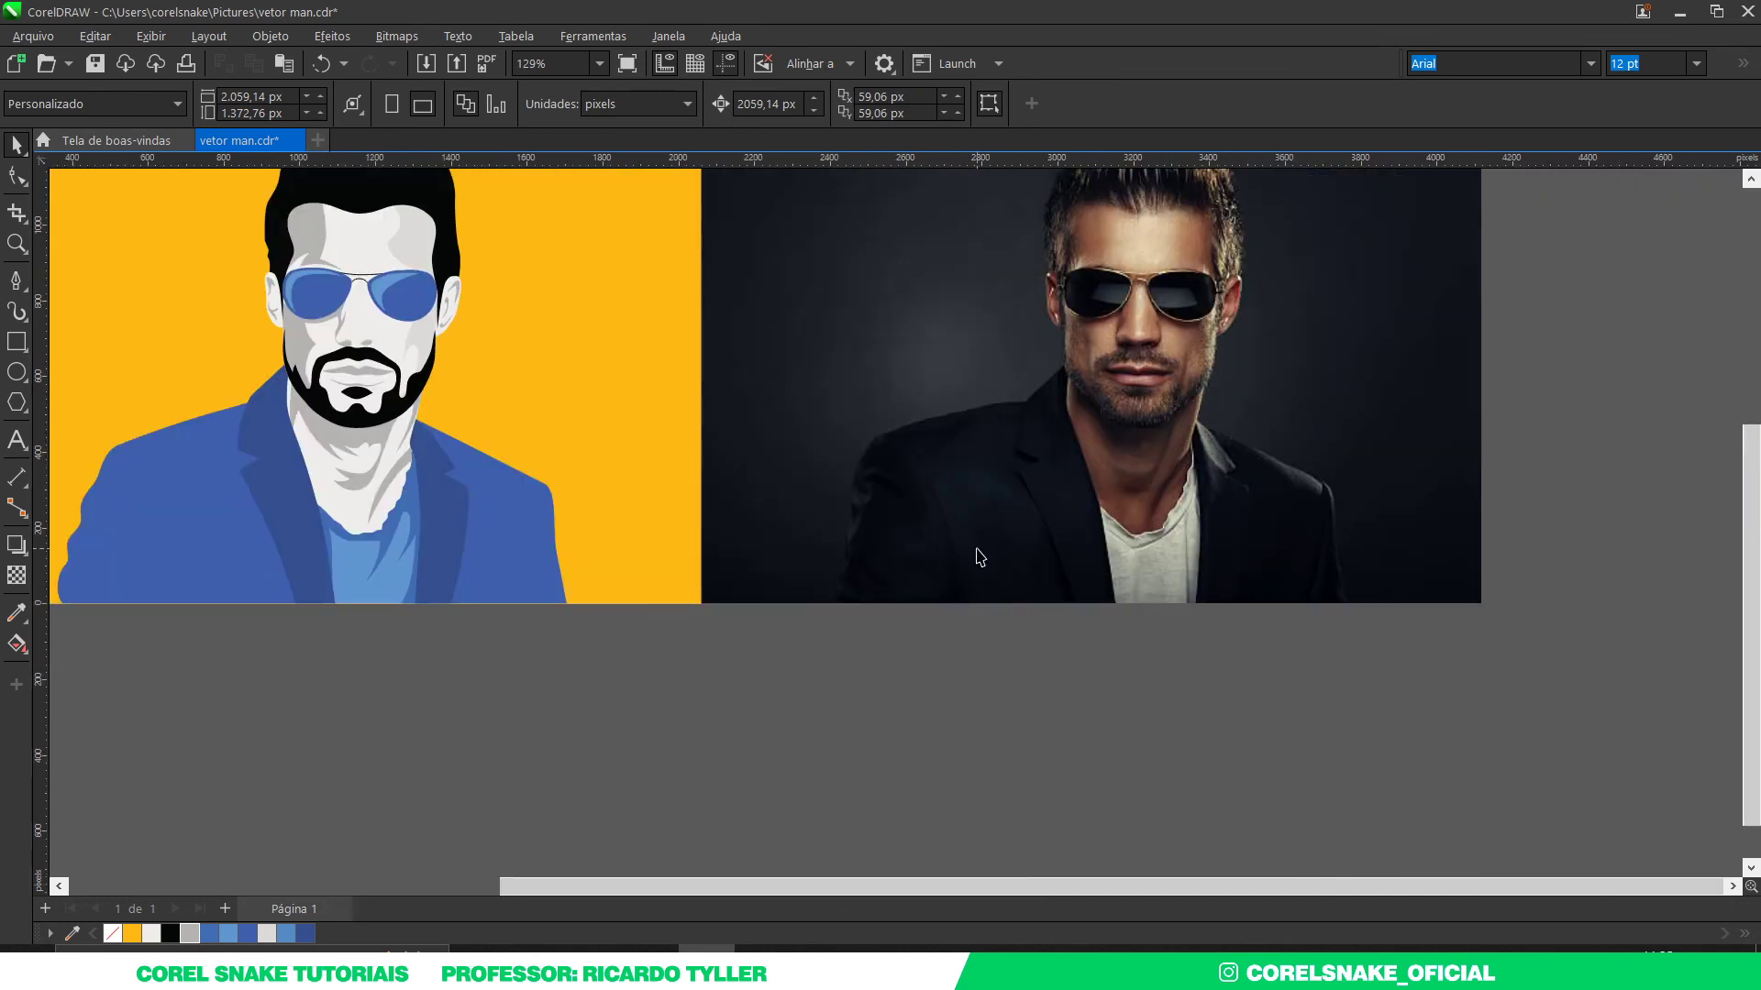
left_click(976, 554)
scroll(1018, 477, "down", 1)
scroll(1023, 469, "up", 1)
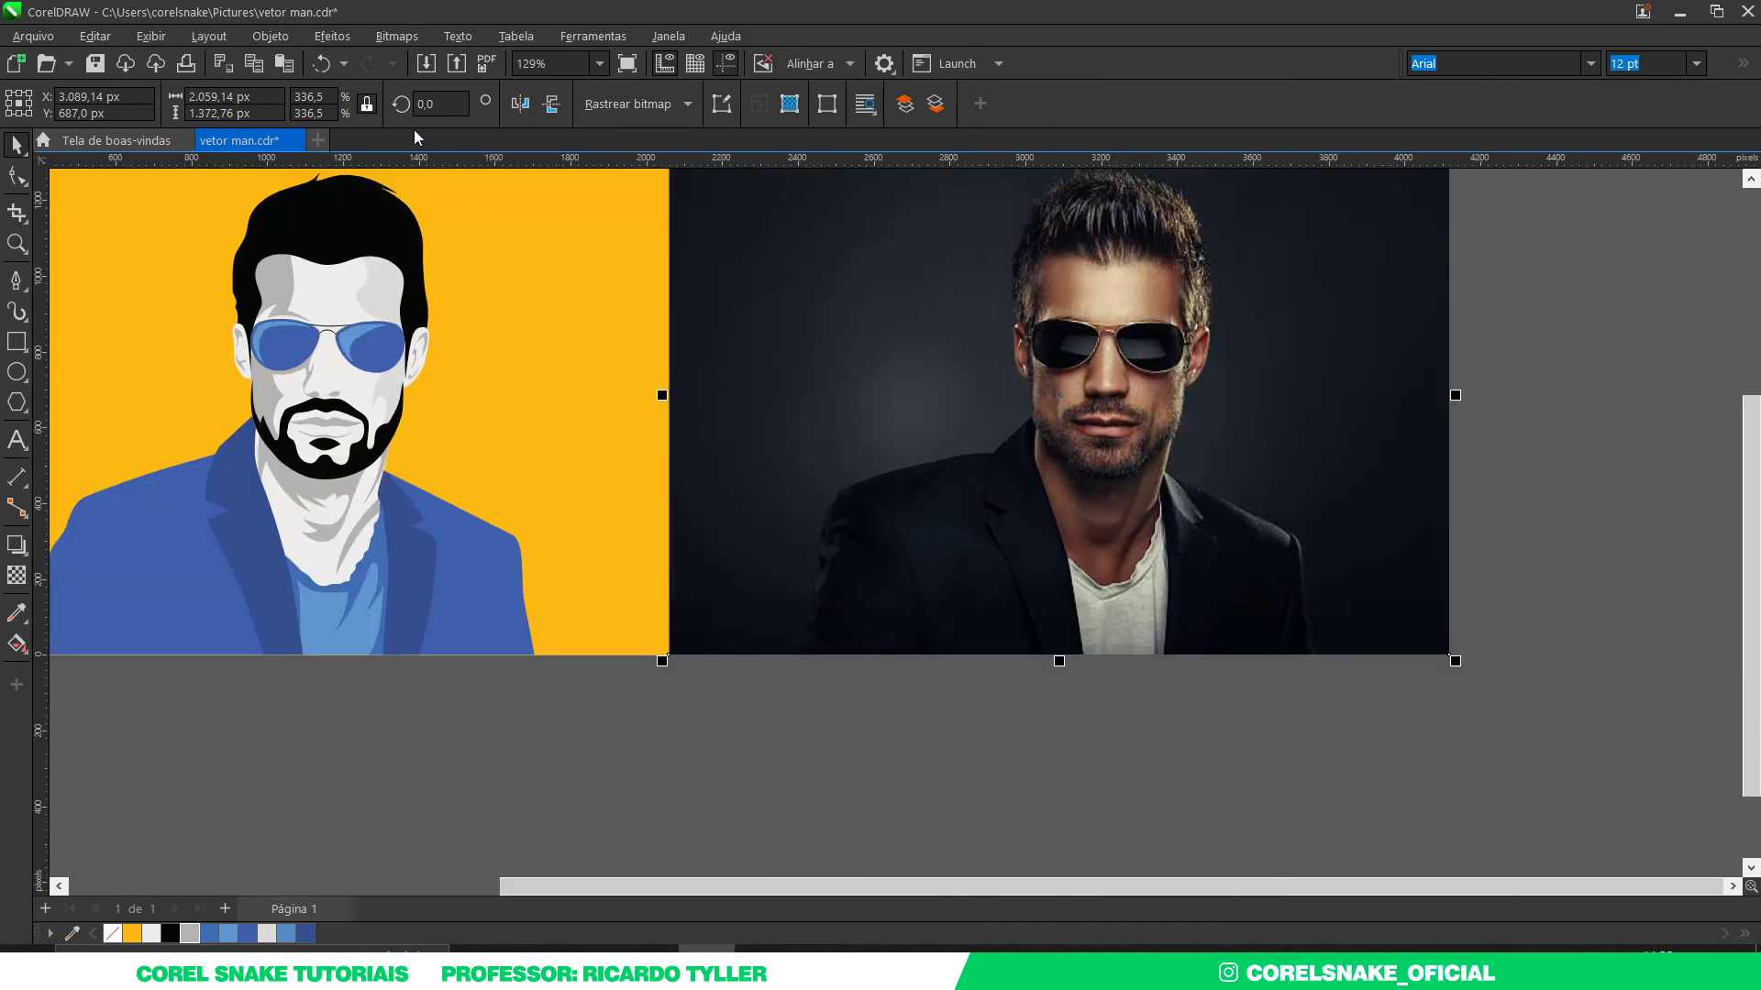
Step: Brighten the reference photo with a Levels adjustment, lowering the white output level to 175
left_click(335, 36)
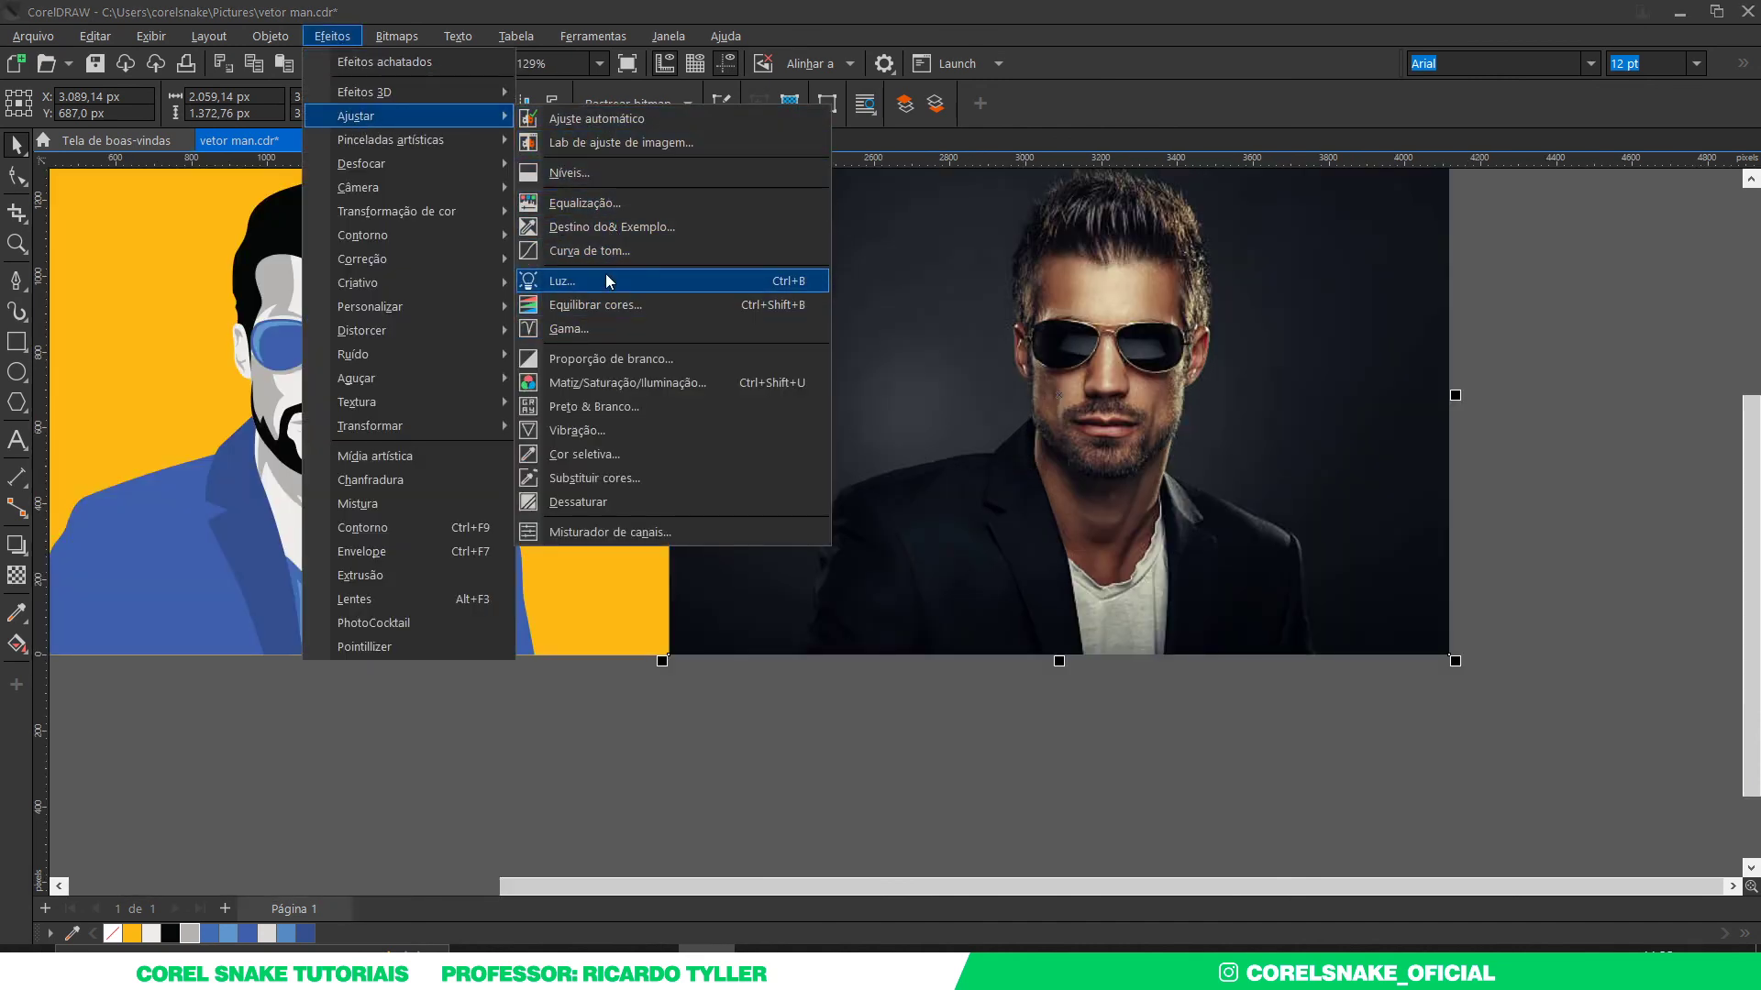
left_click(602, 173)
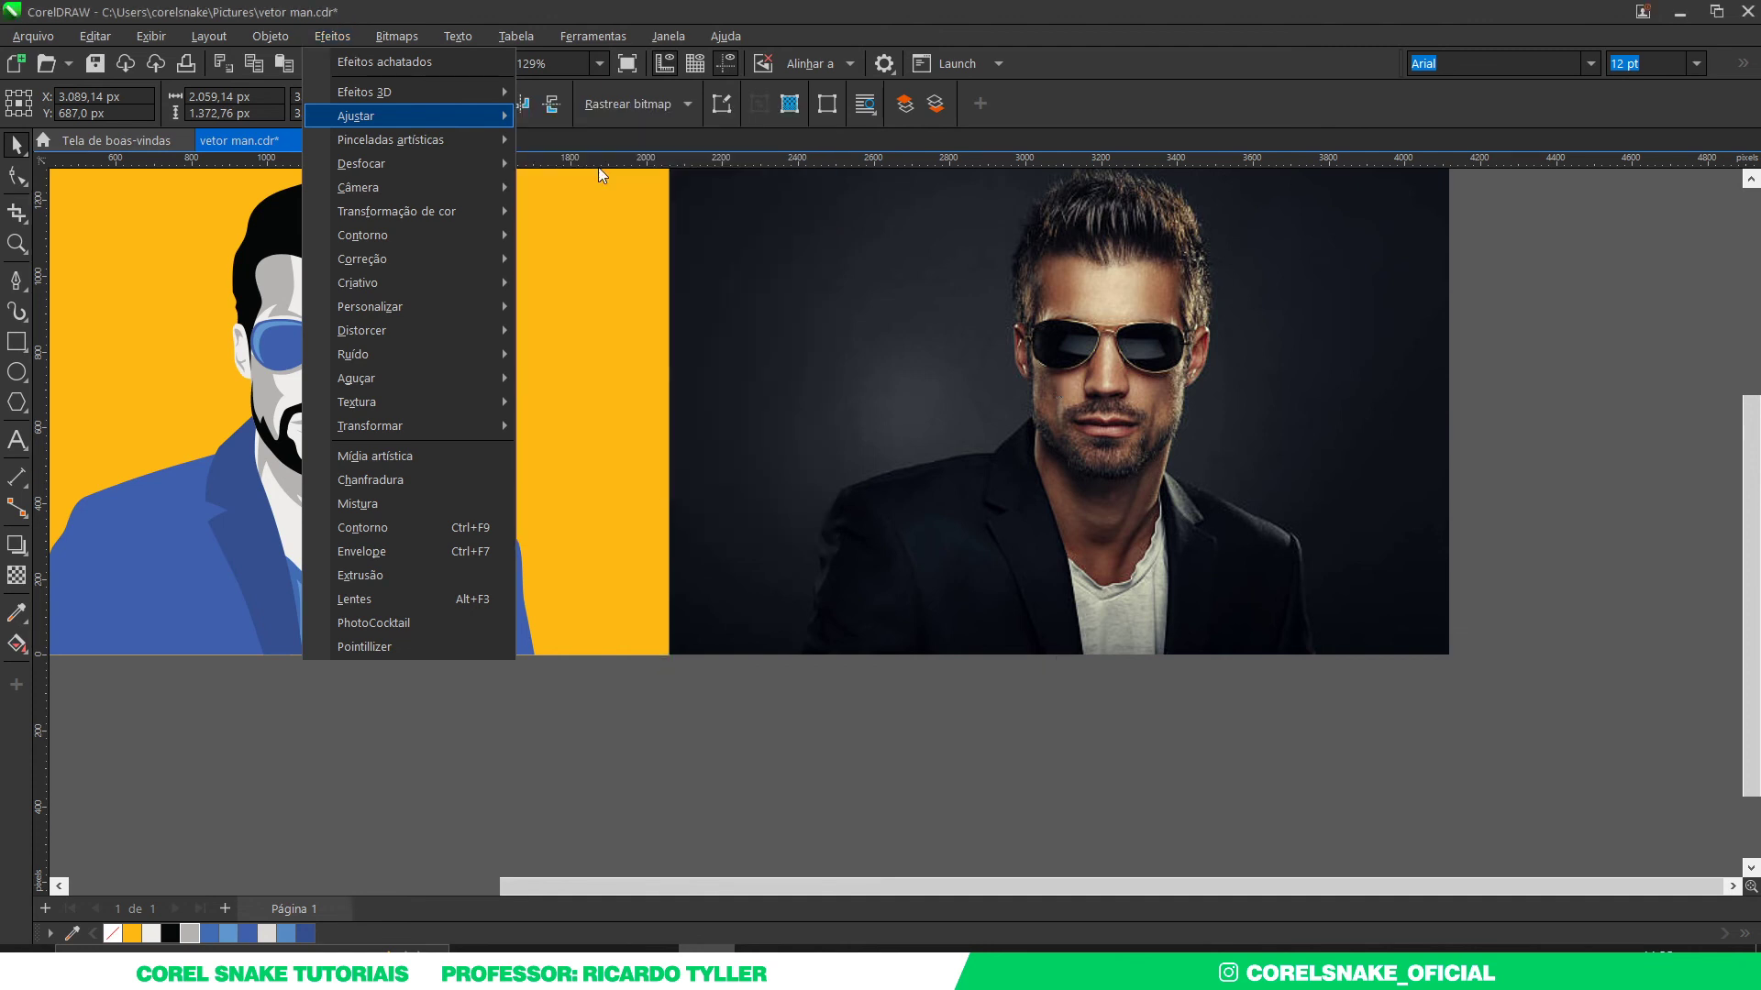
left_click_drag(919, 256, 1461, 277)
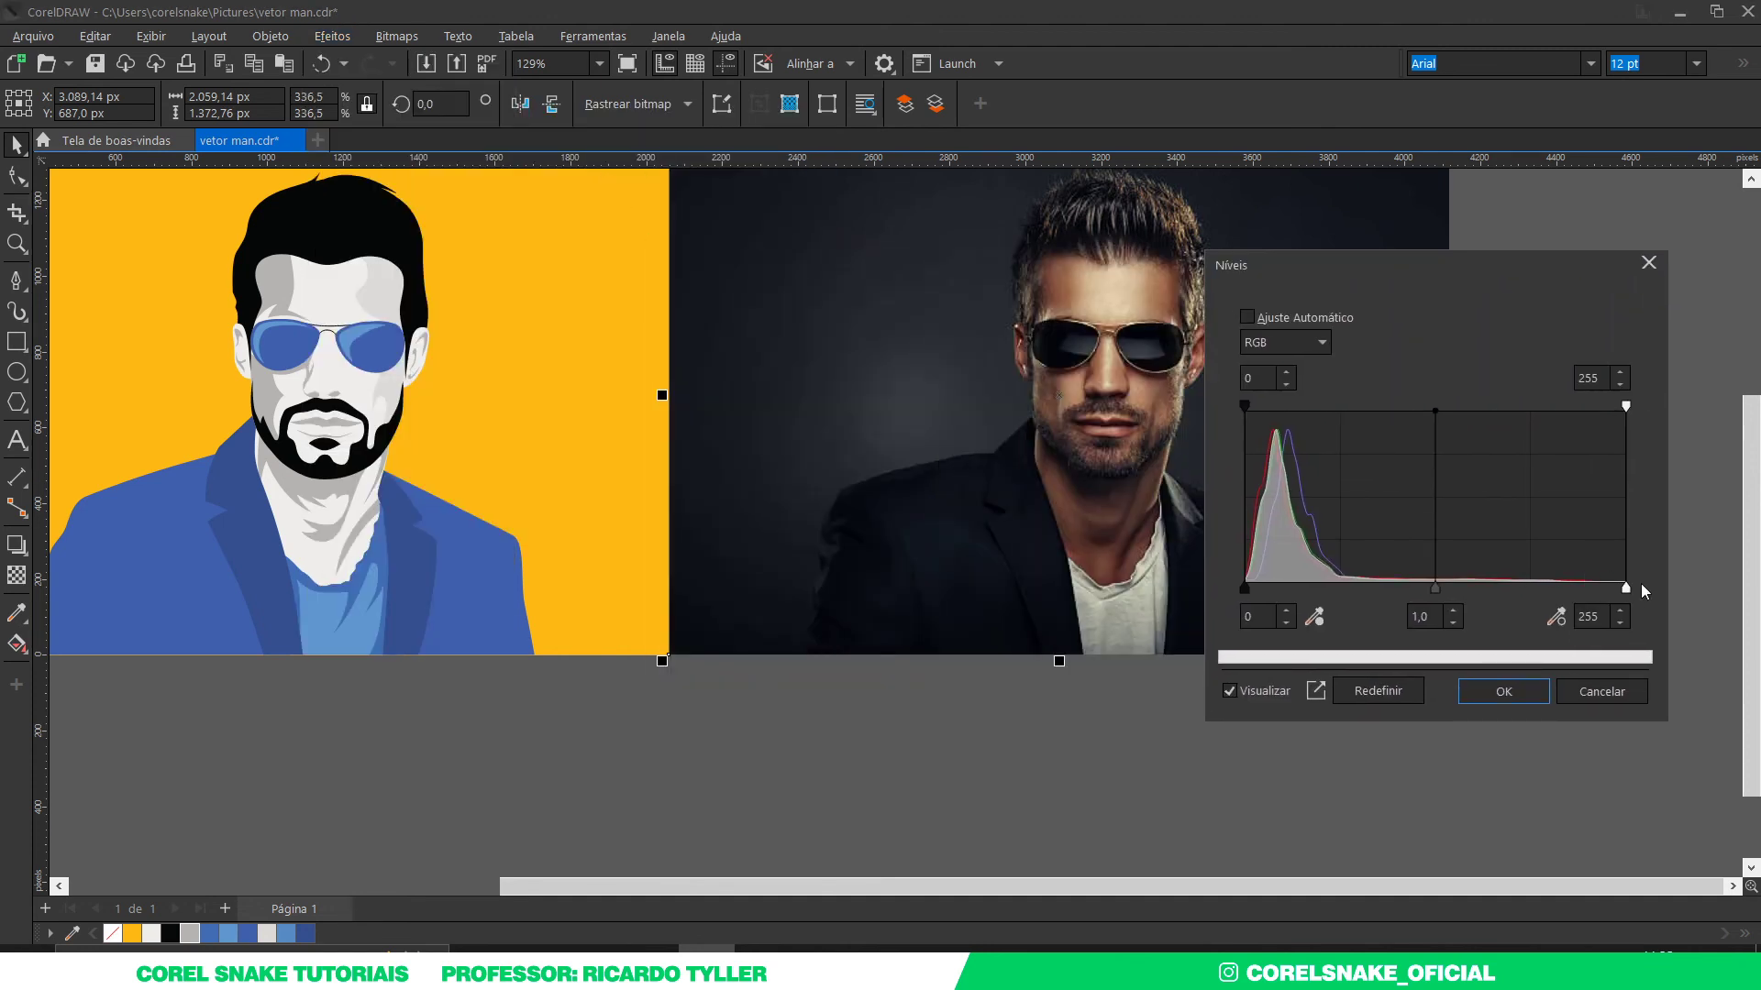
left_click_drag(1626, 588, 1508, 590)
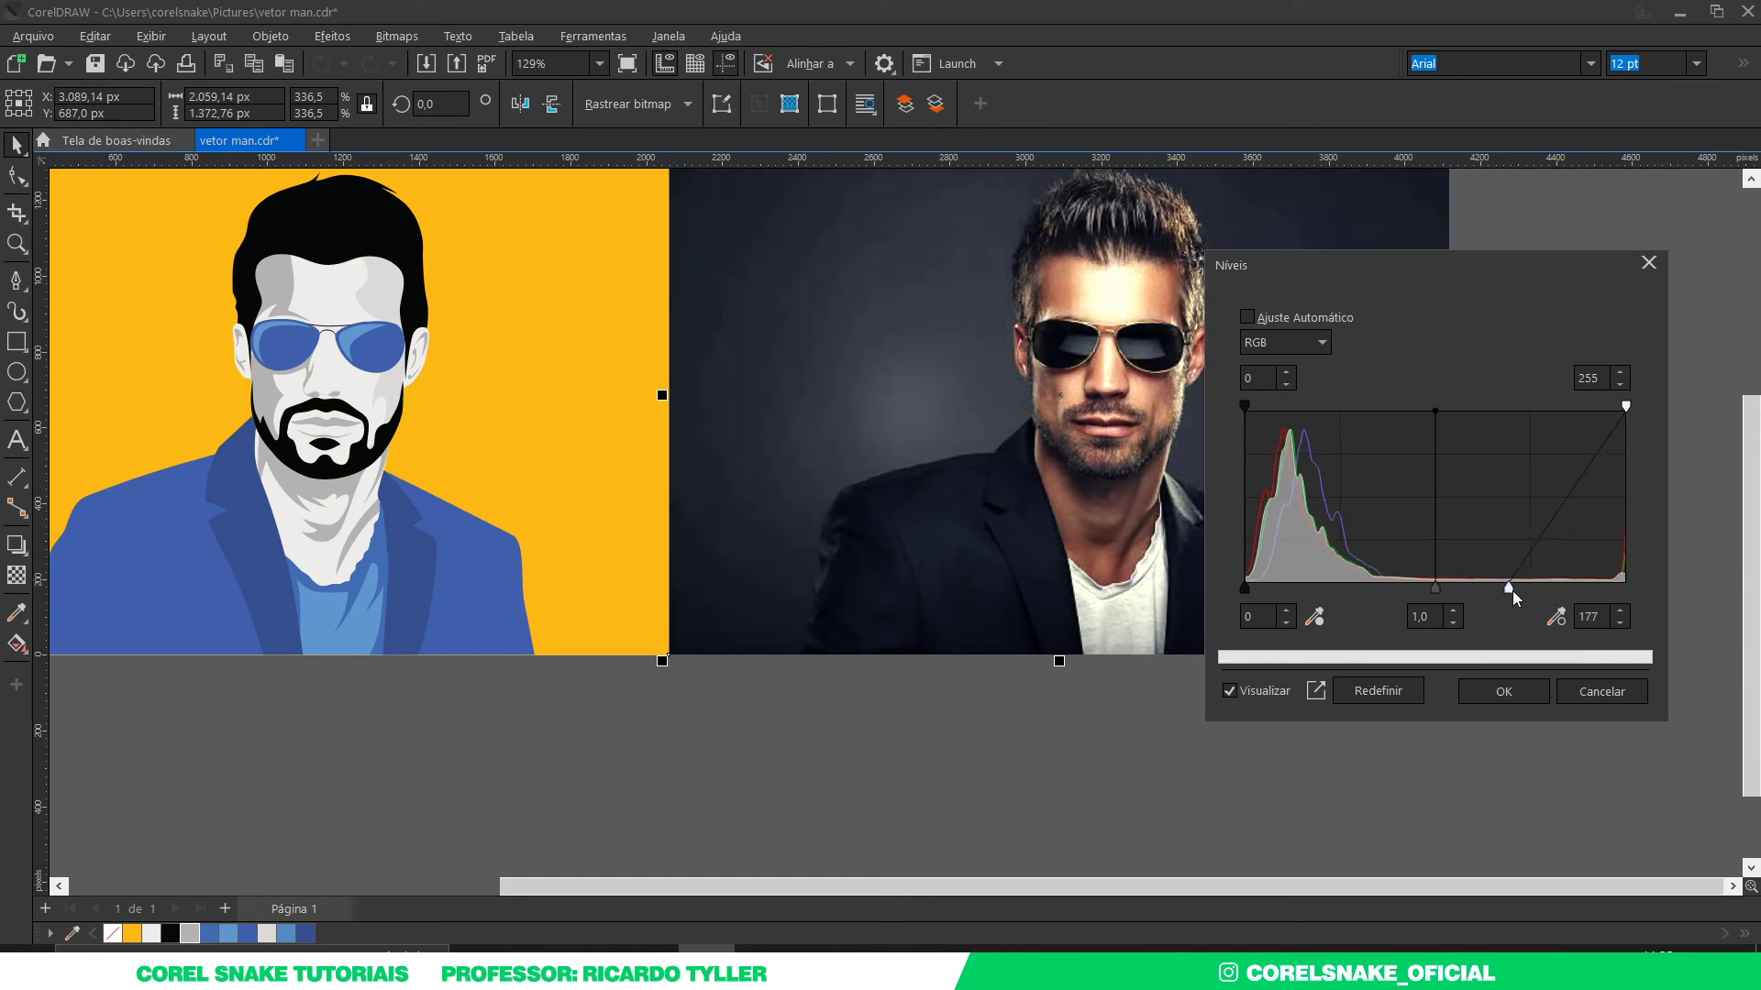
left_click(1504, 692)
Step: Trace a closed curved sliver along the photo's jacket fold with the Pen tool
scroll(954, 596, "up", 2)
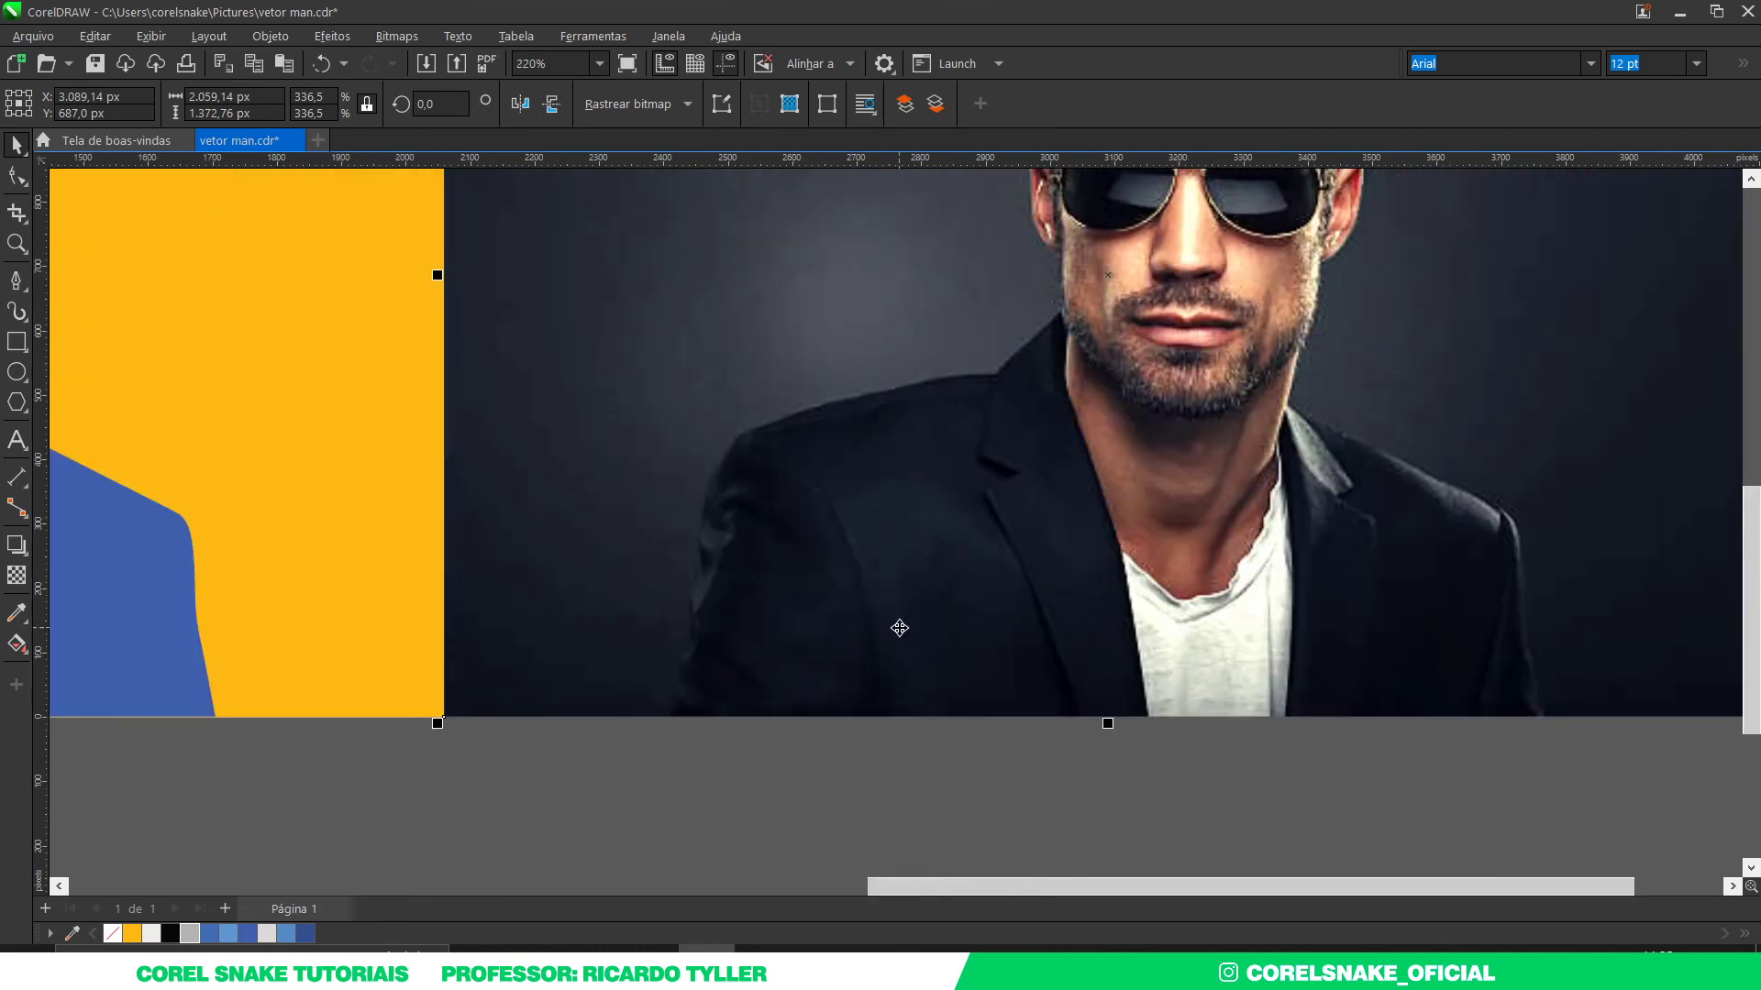
scroll(779, 692, "up", 2)
left_click(881, 779)
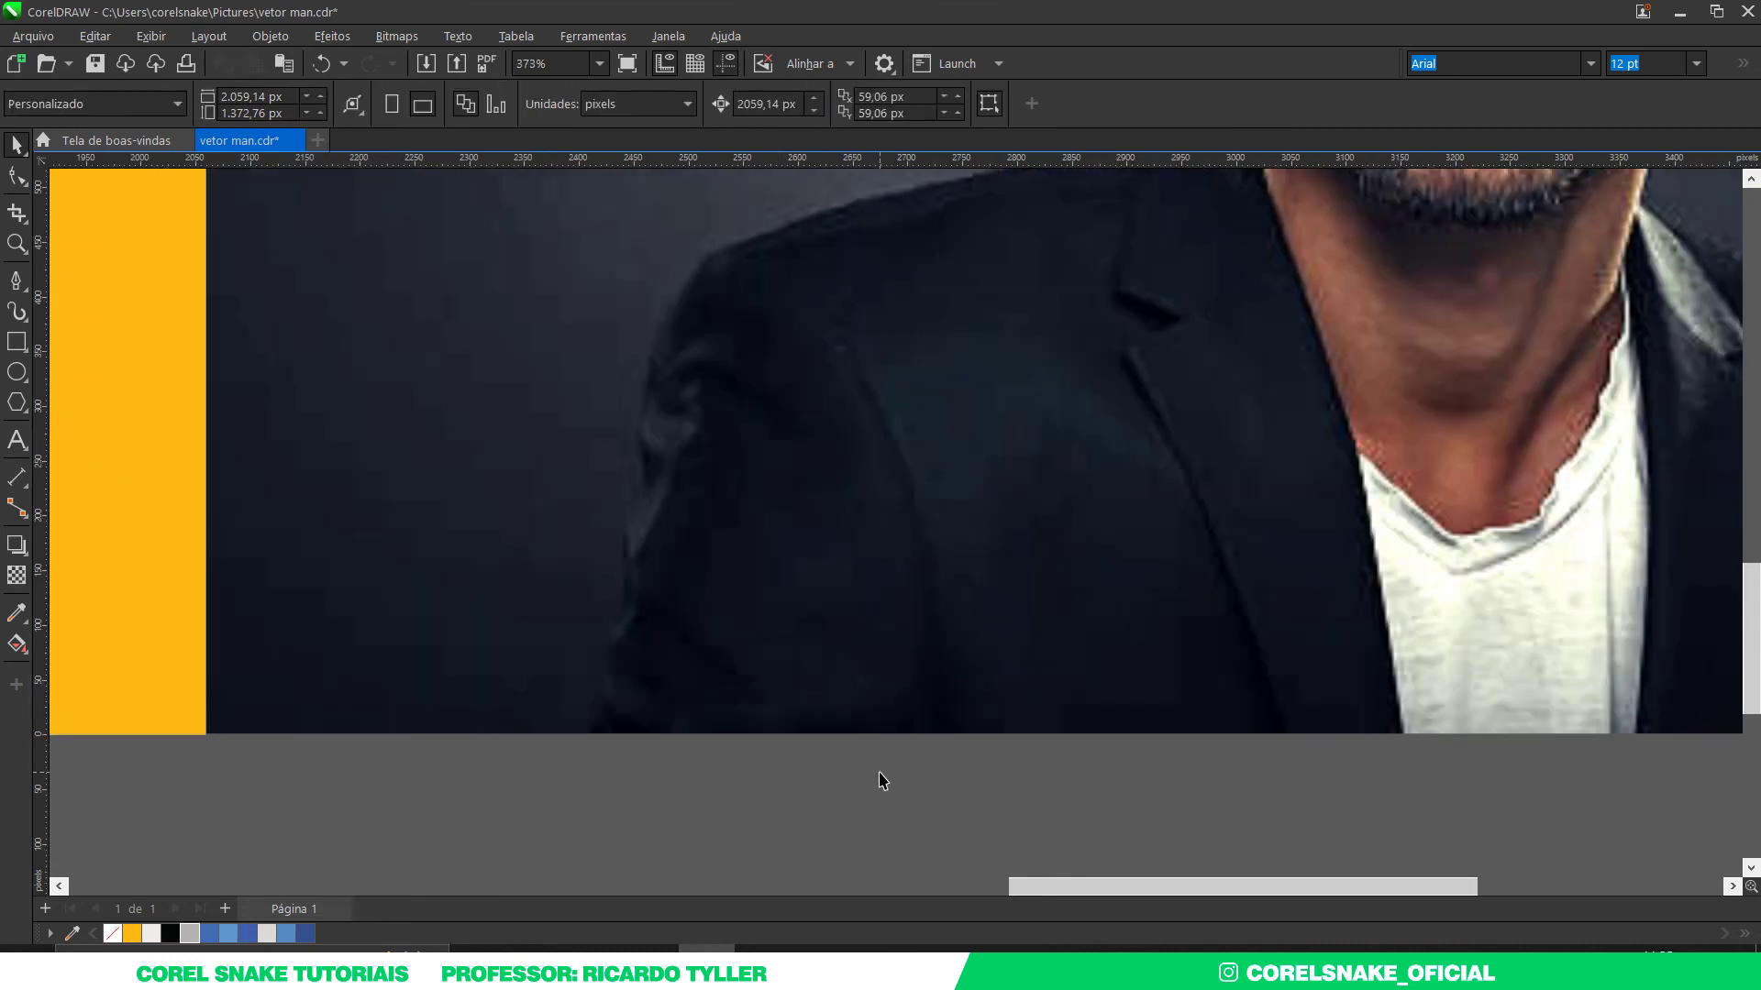
left_click(15, 280)
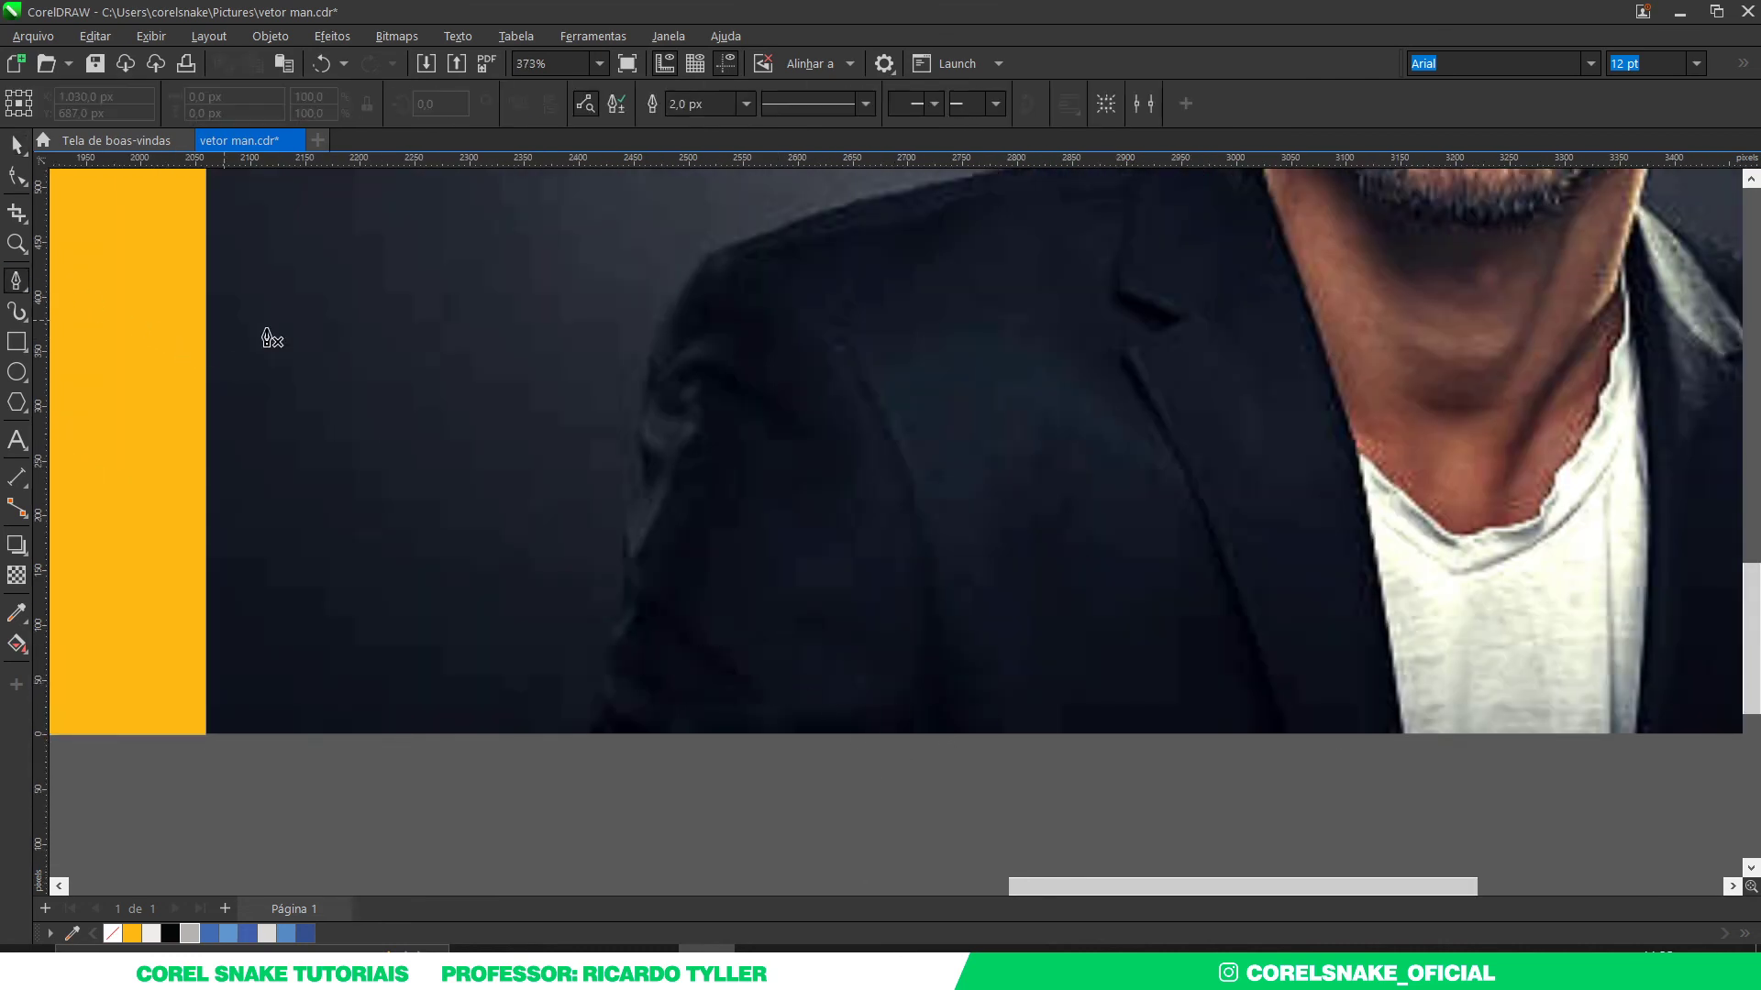
left_click(838, 344)
left_click_drag(917, 535, 929, 617)
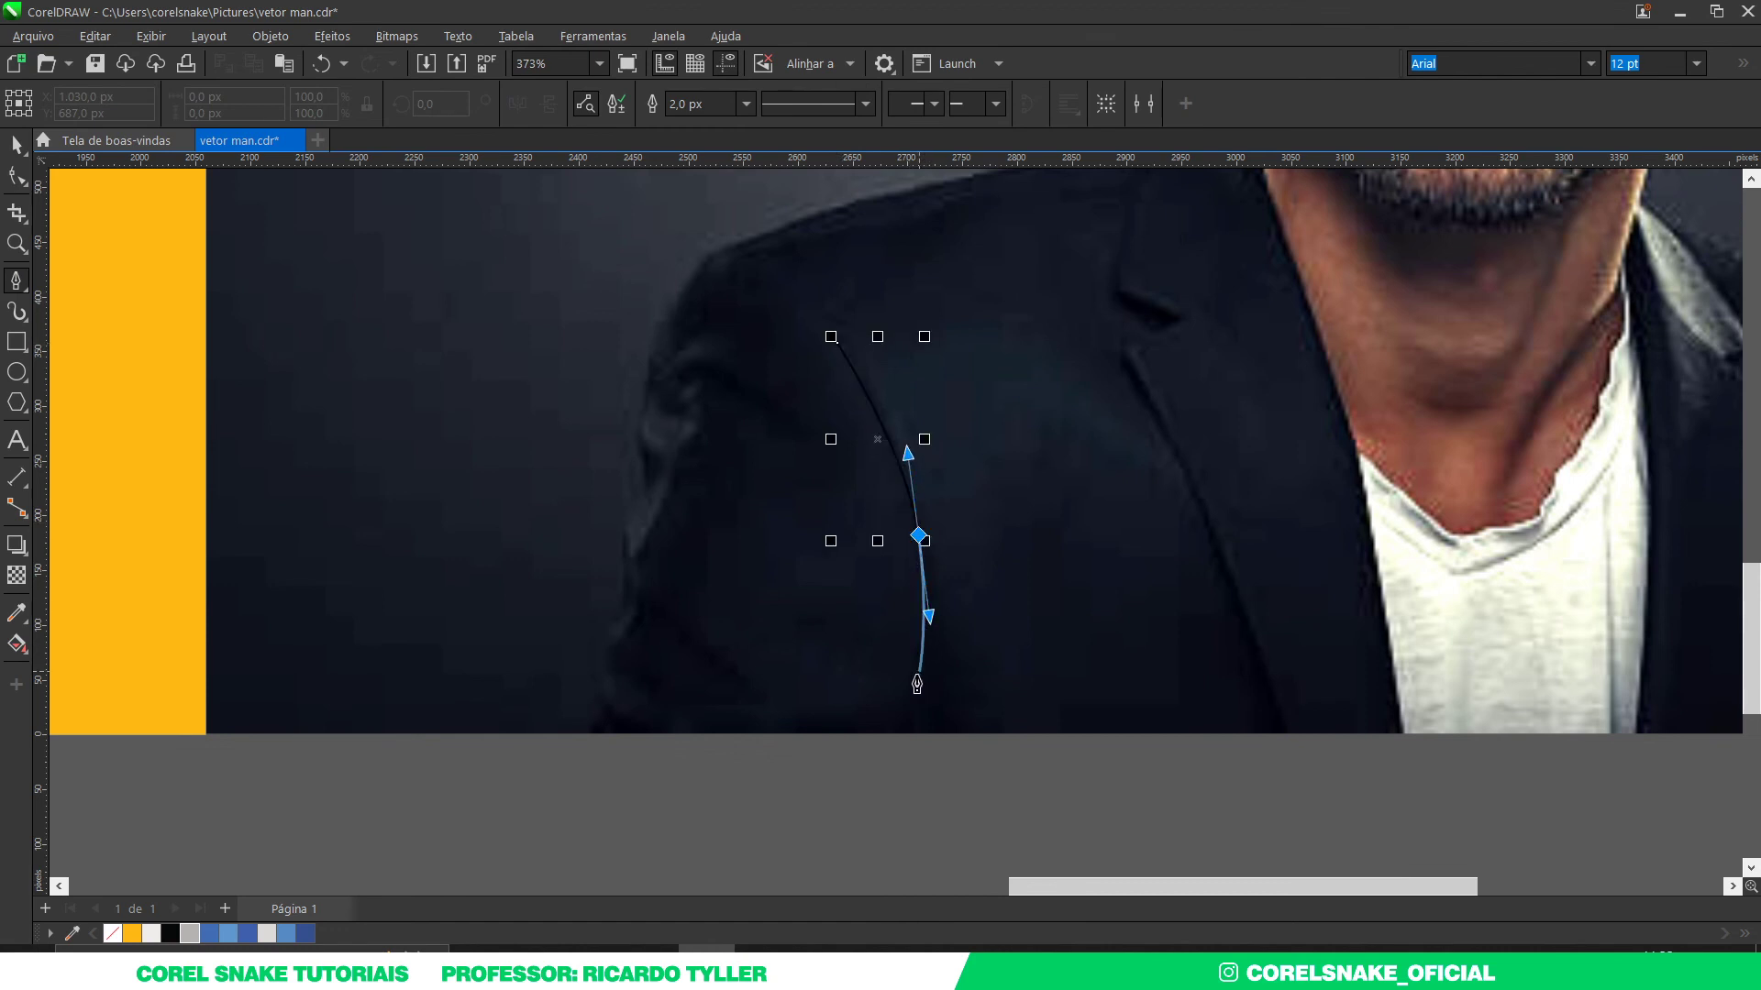
left_click(884, 734)
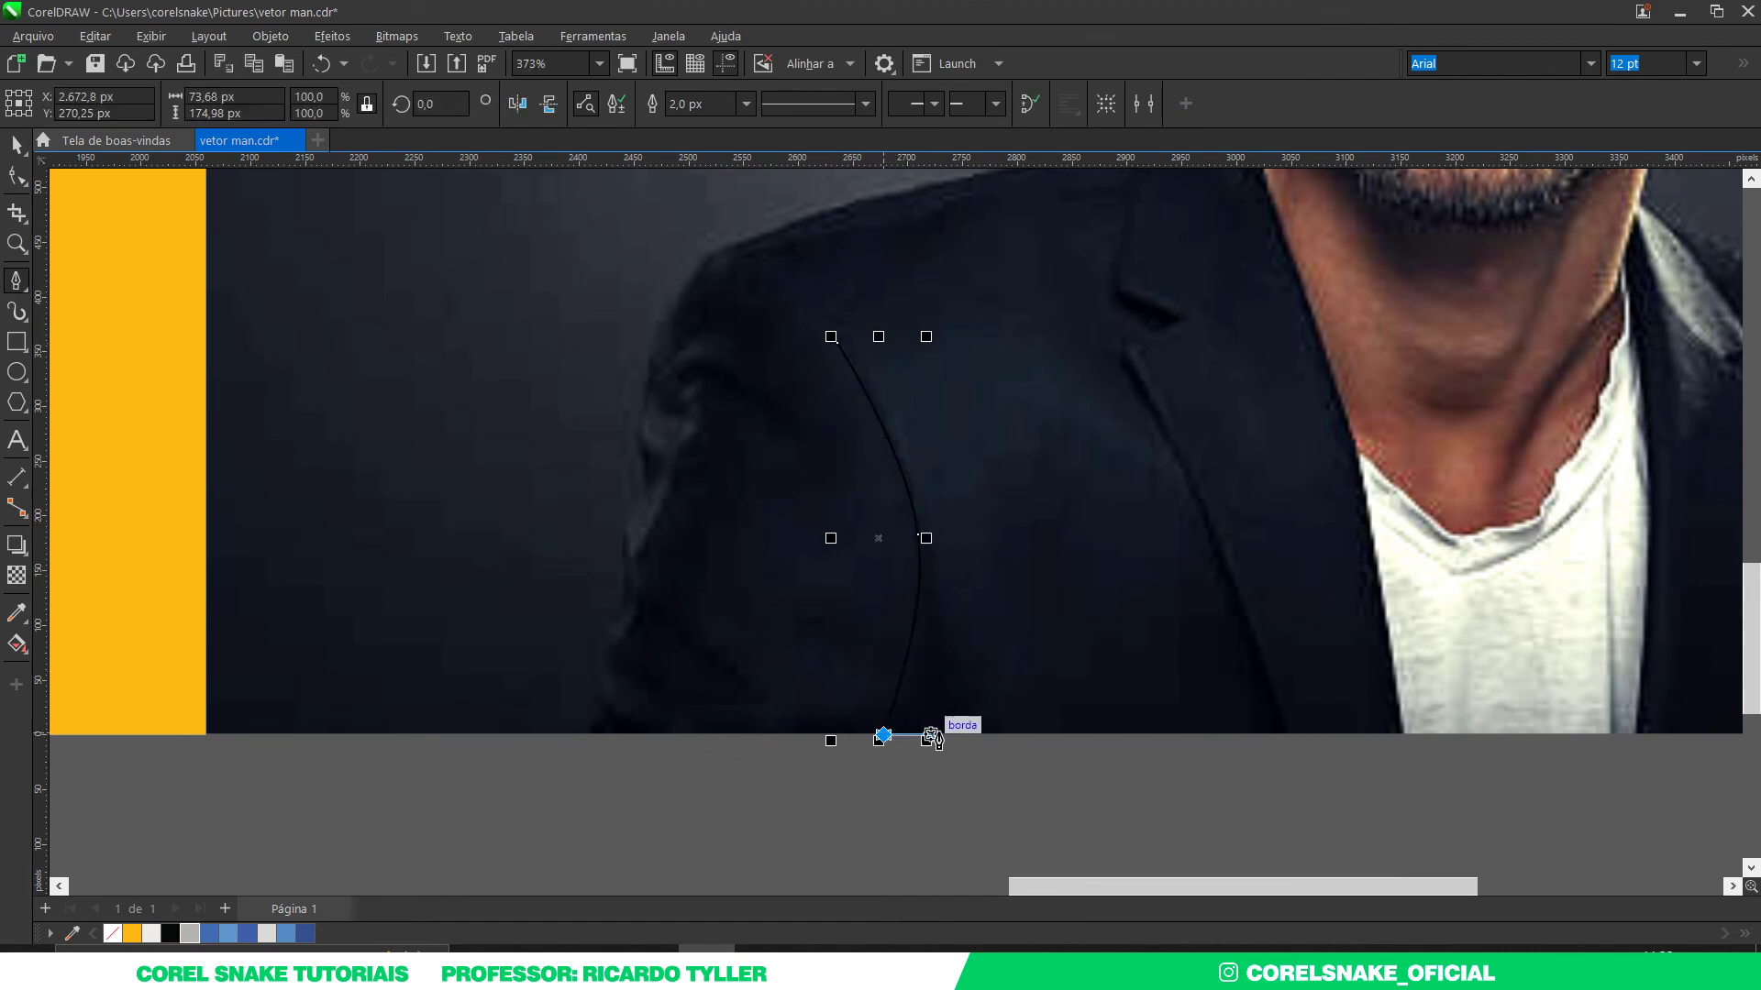
left_click(1007, 734)
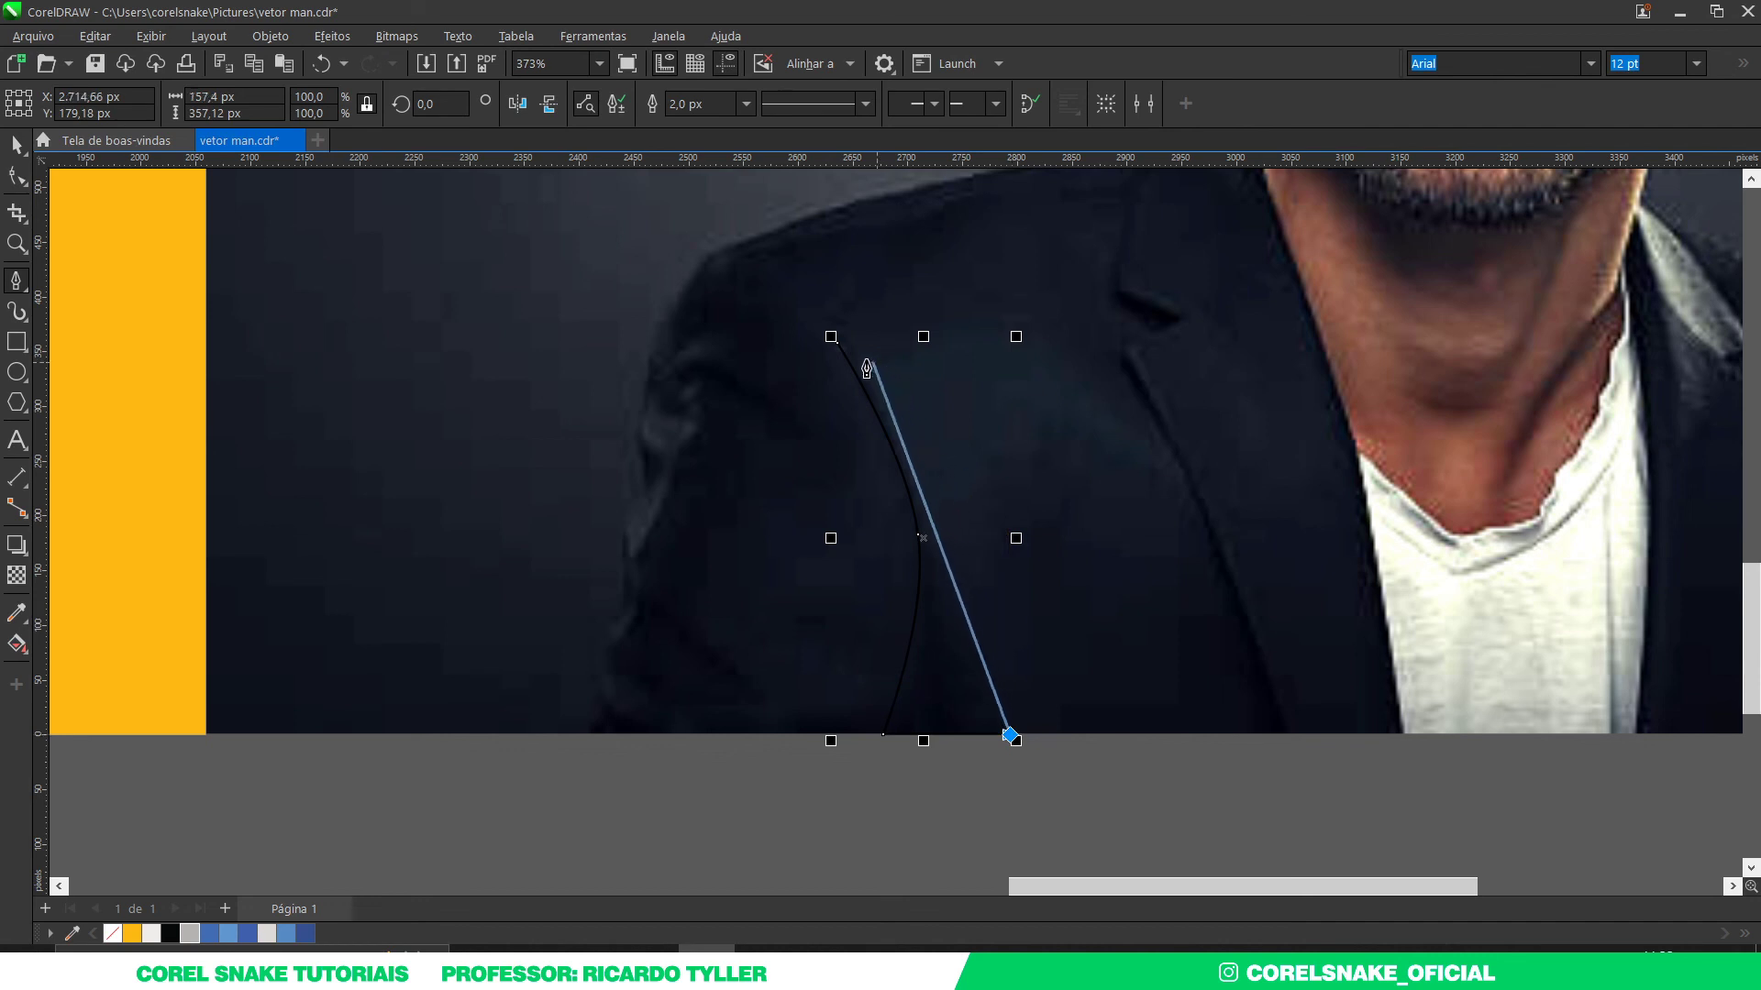
left_click_drag(838, 344, 954, 444)
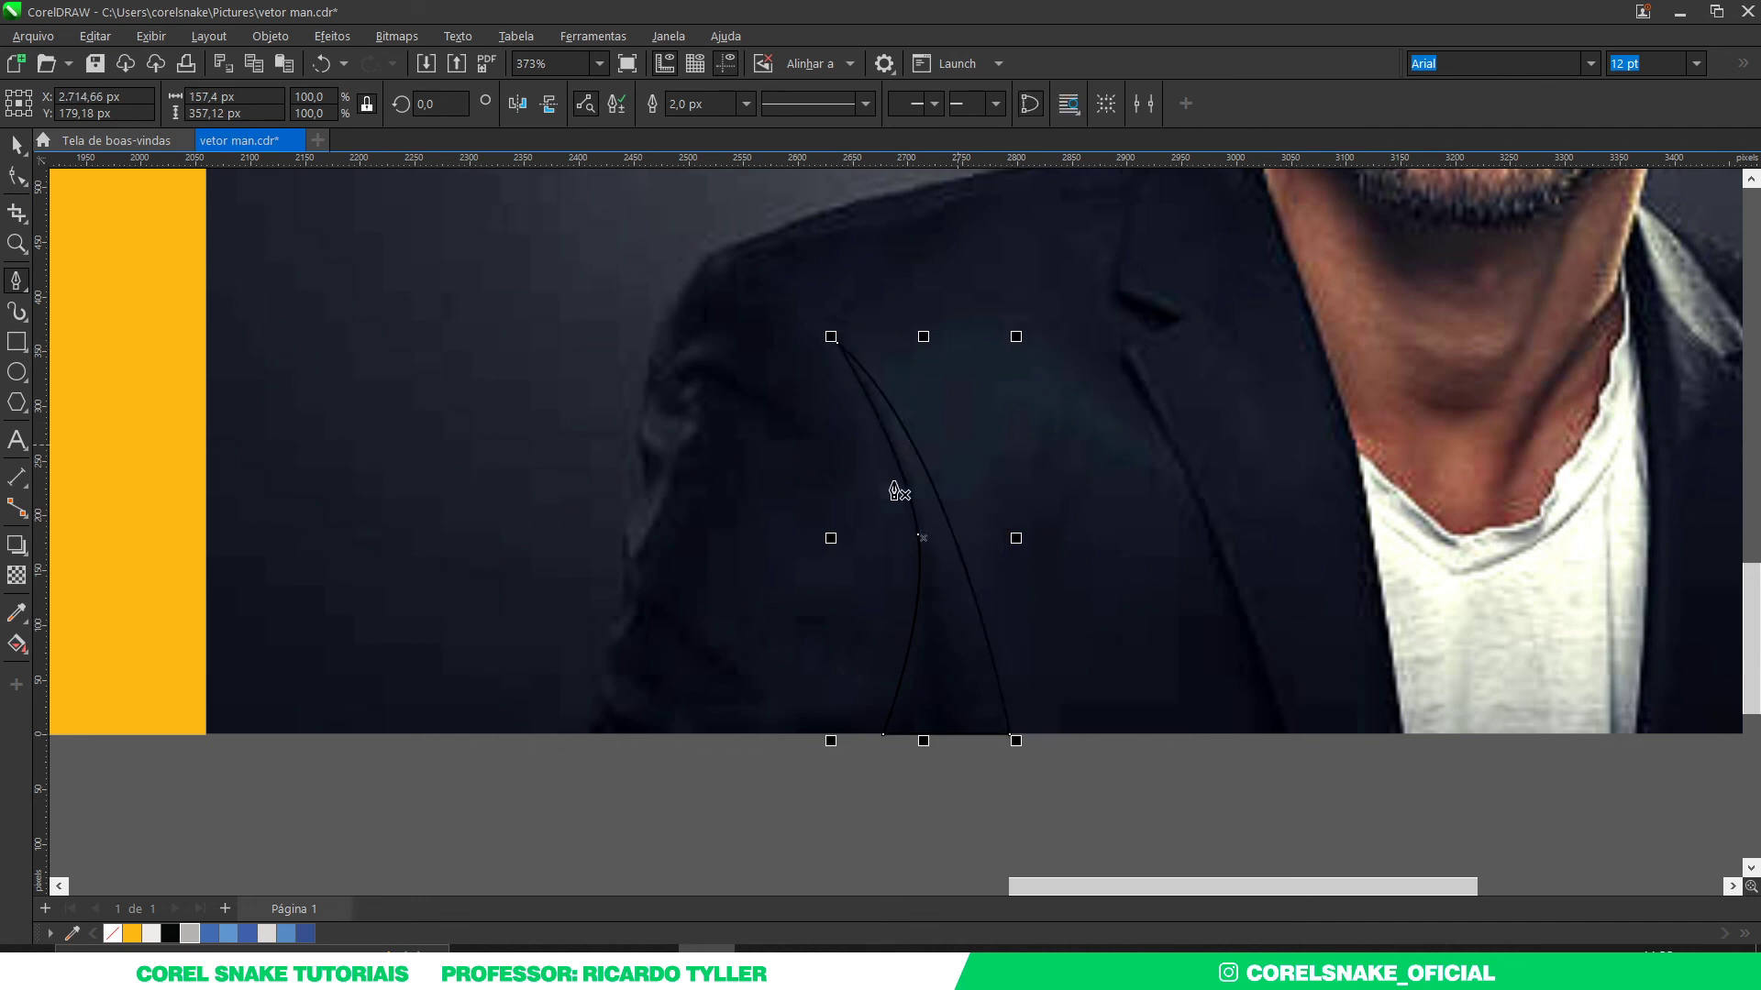
Step: Fill the sliver with a darker blue and remove its outline
left_click(25, 149)
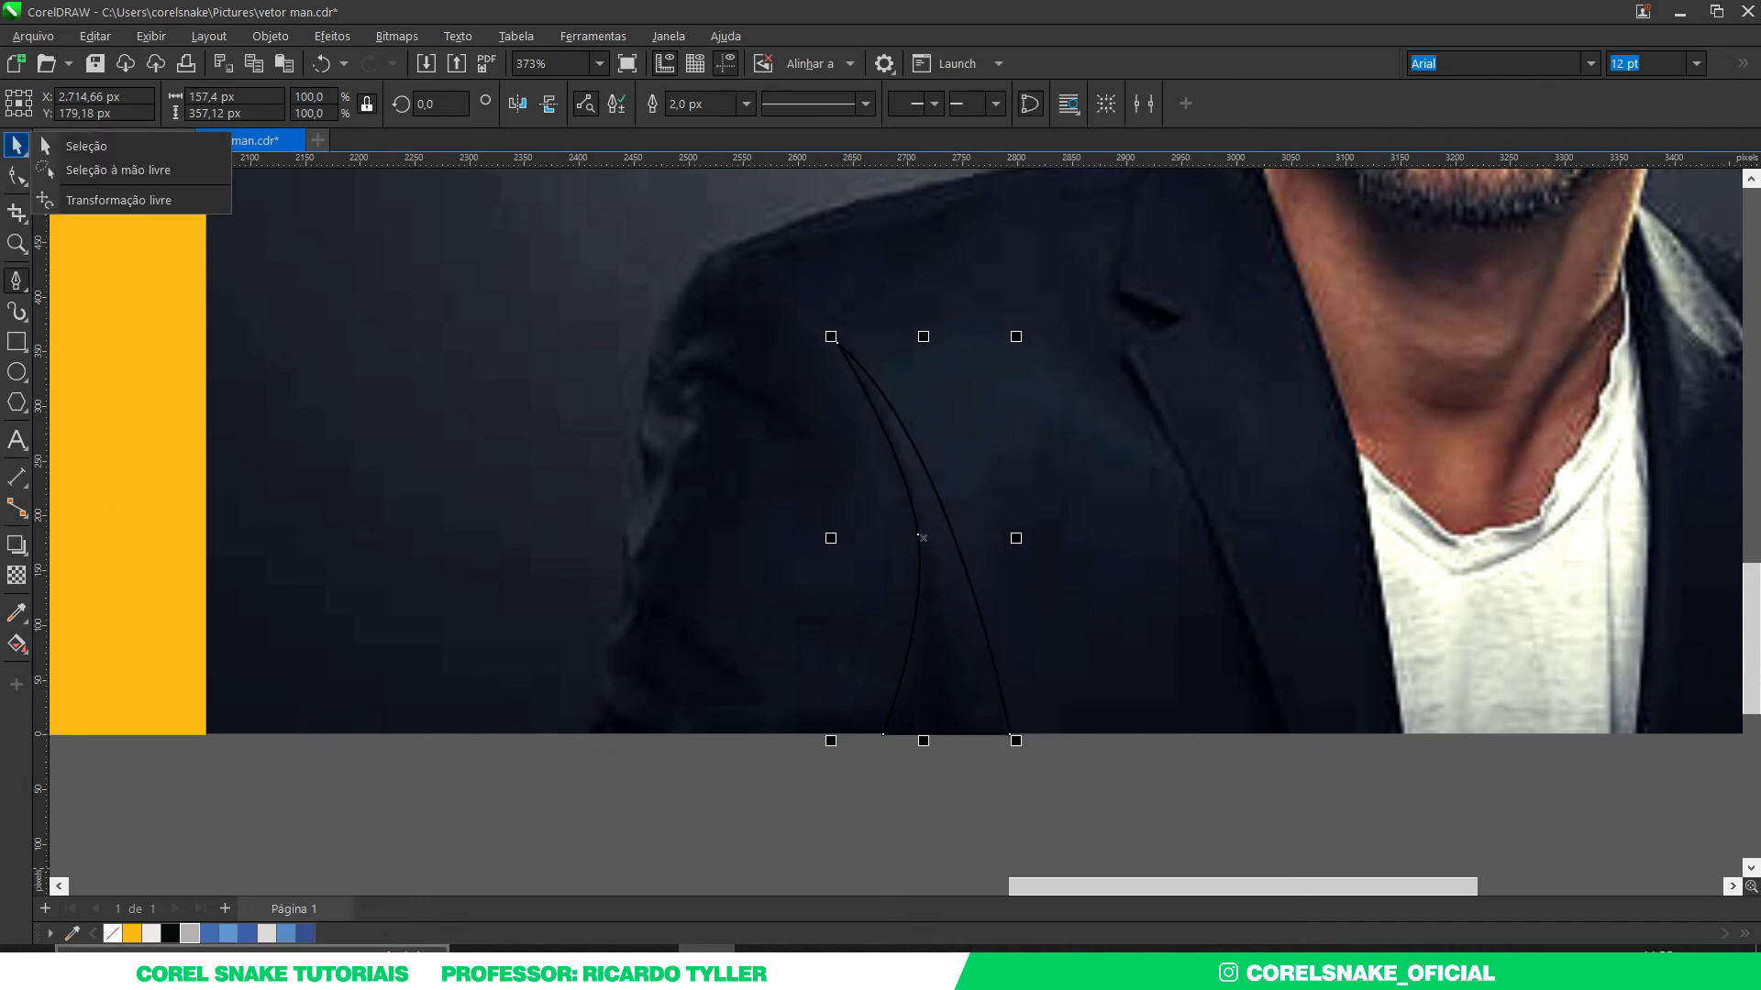
left_click(216, 934)
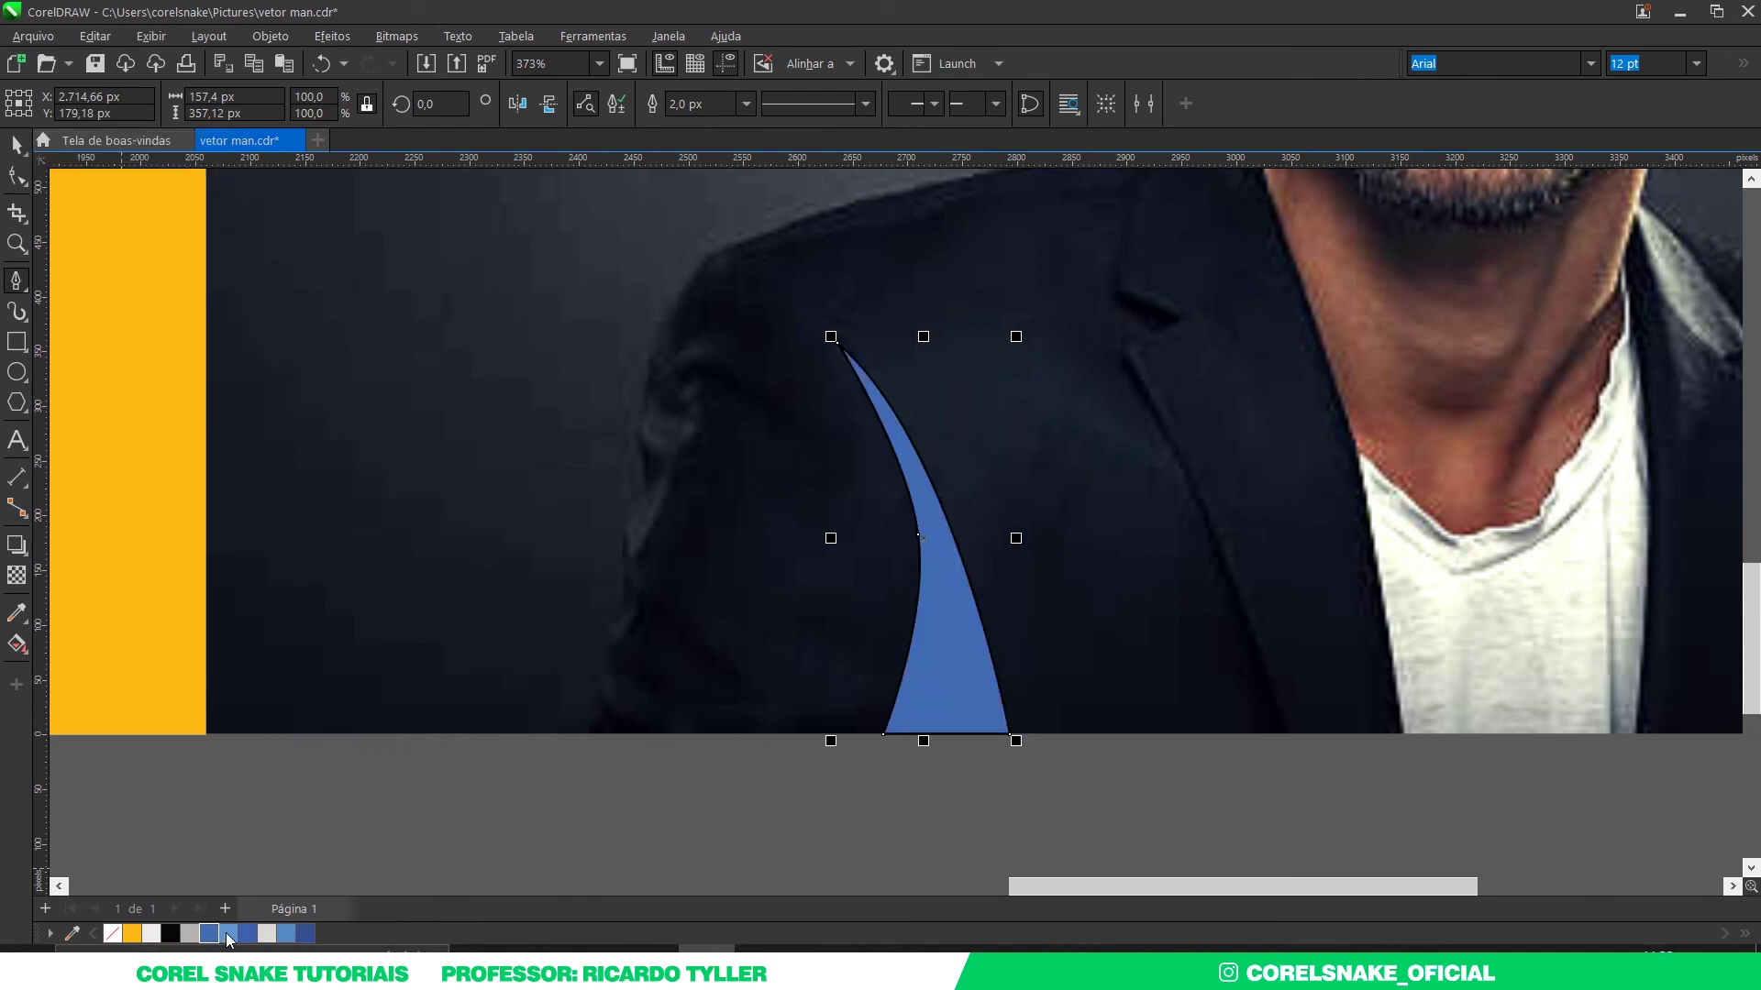
left_click(306, 933)
right_click(113, 934)
scroll(967, 678, "down", 4)
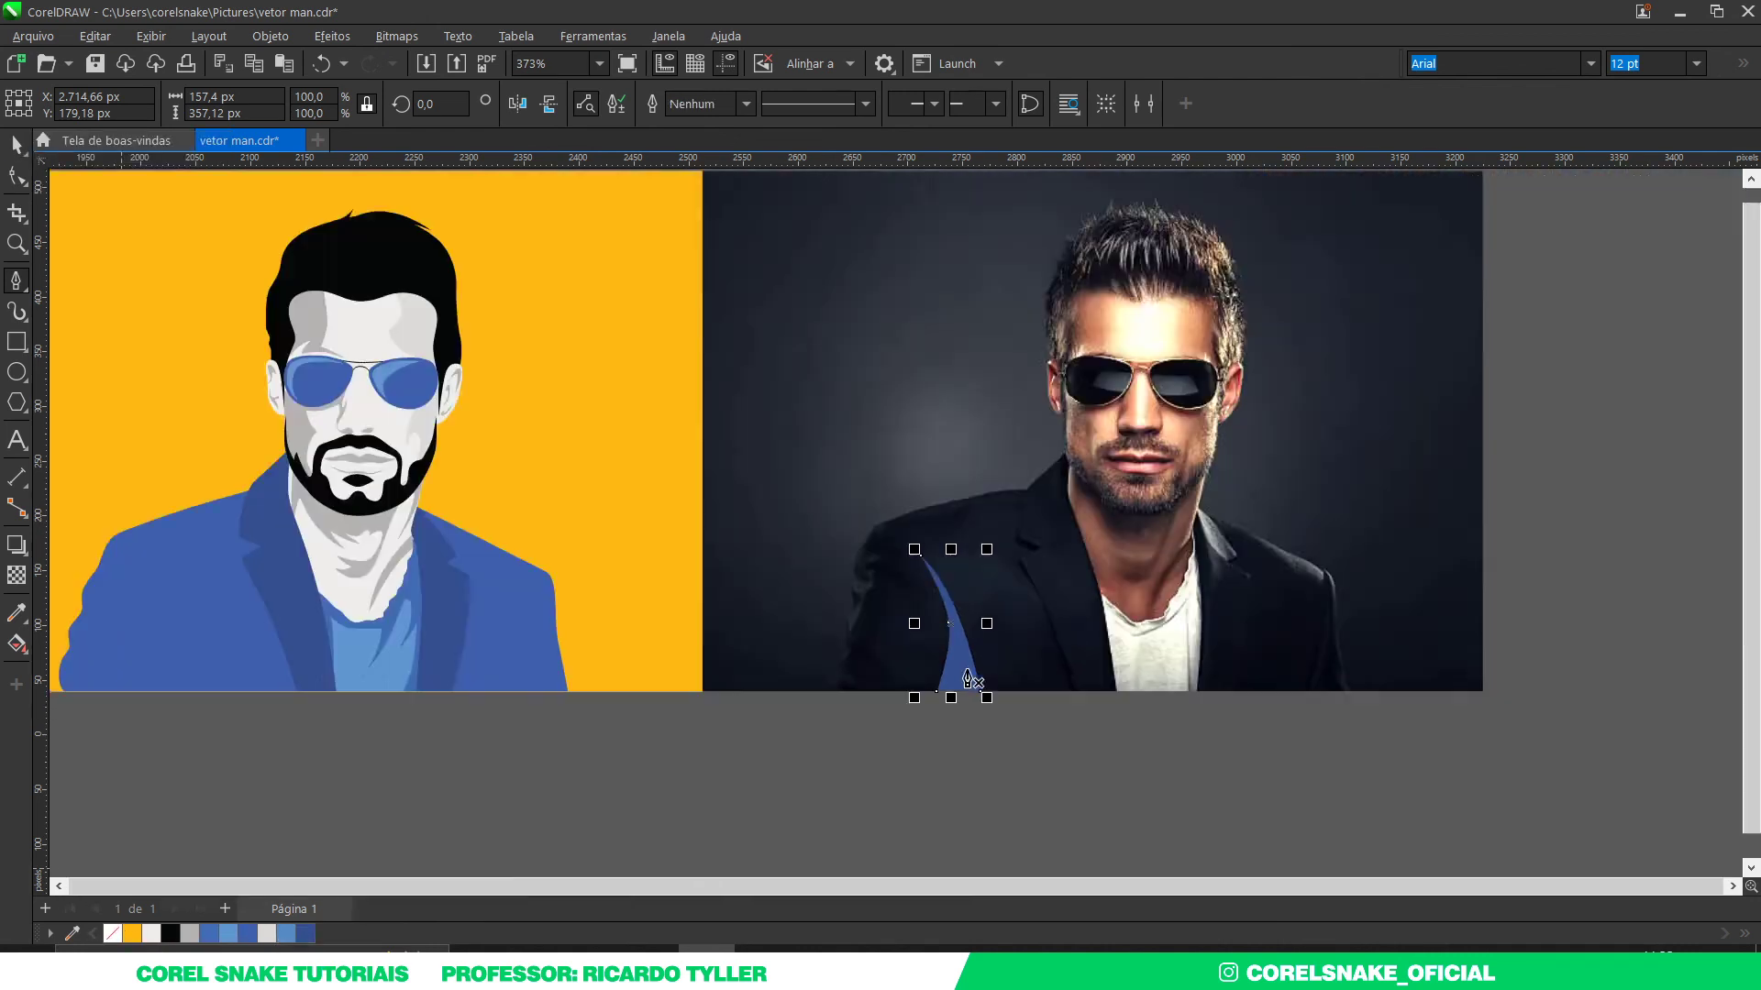
scroll(967, 678, "down", 3)
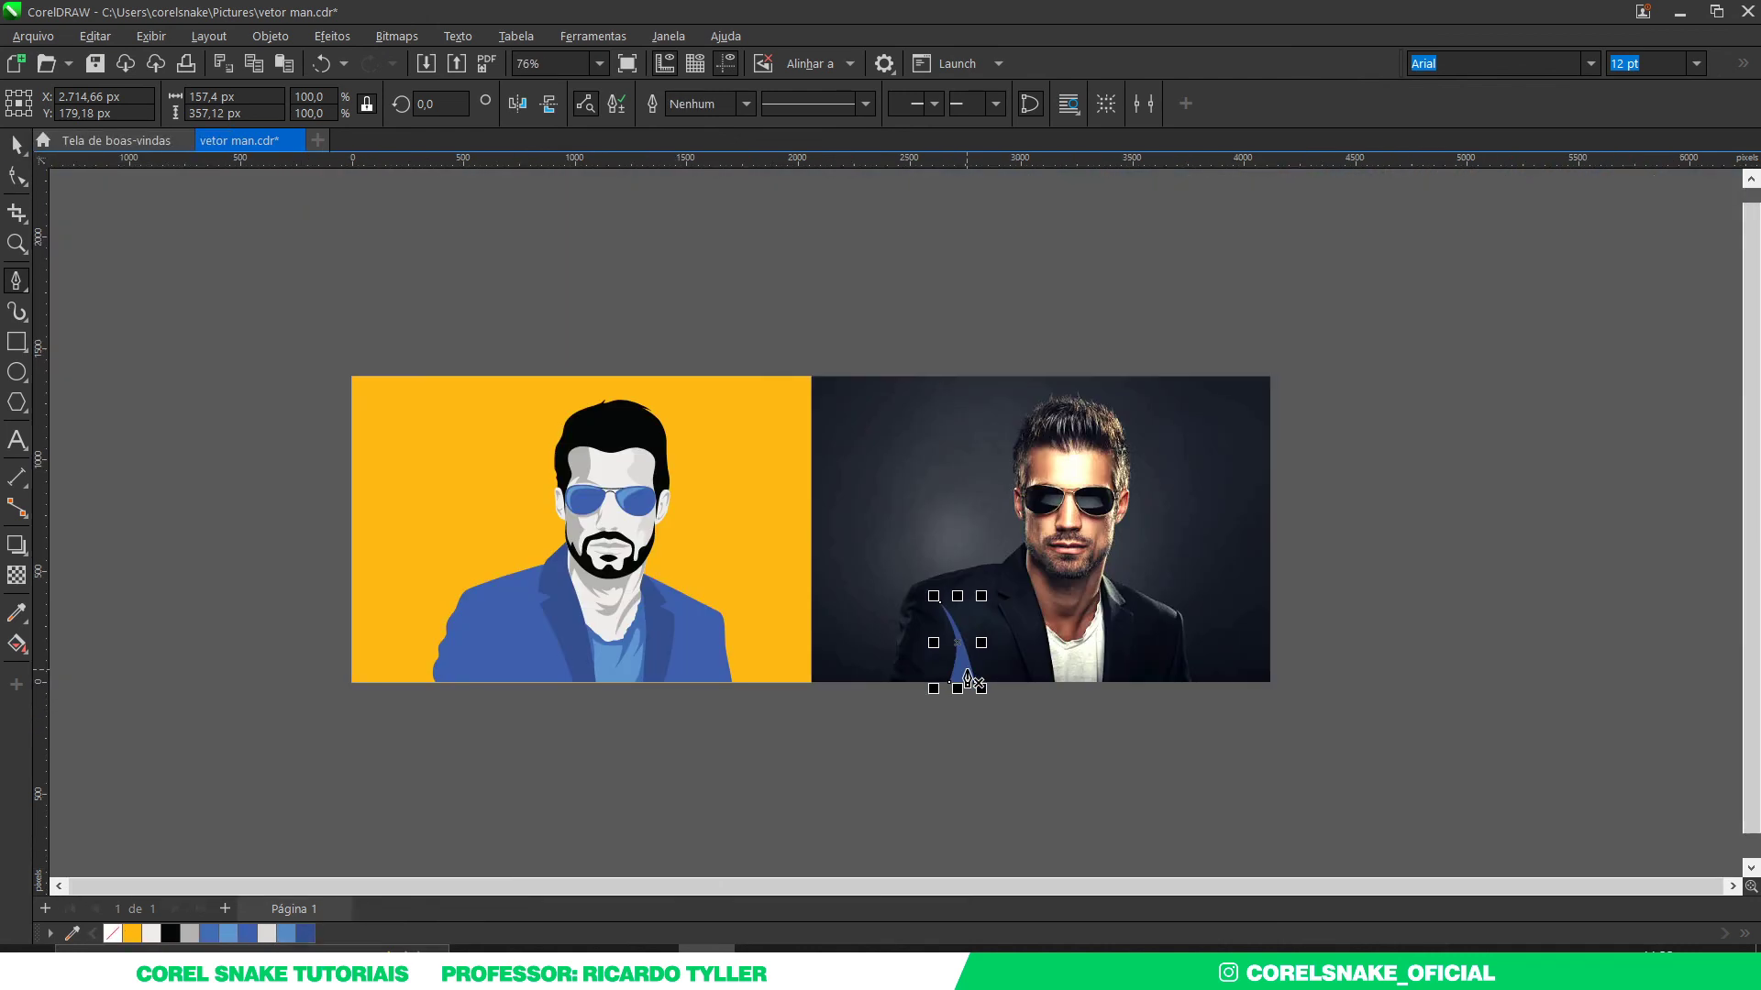
left_click(614, 714)
double_click(672, 742)
key("space")
Step: Begin a Pen path curving along the left shoulder edge of the jacket
key("Escape")
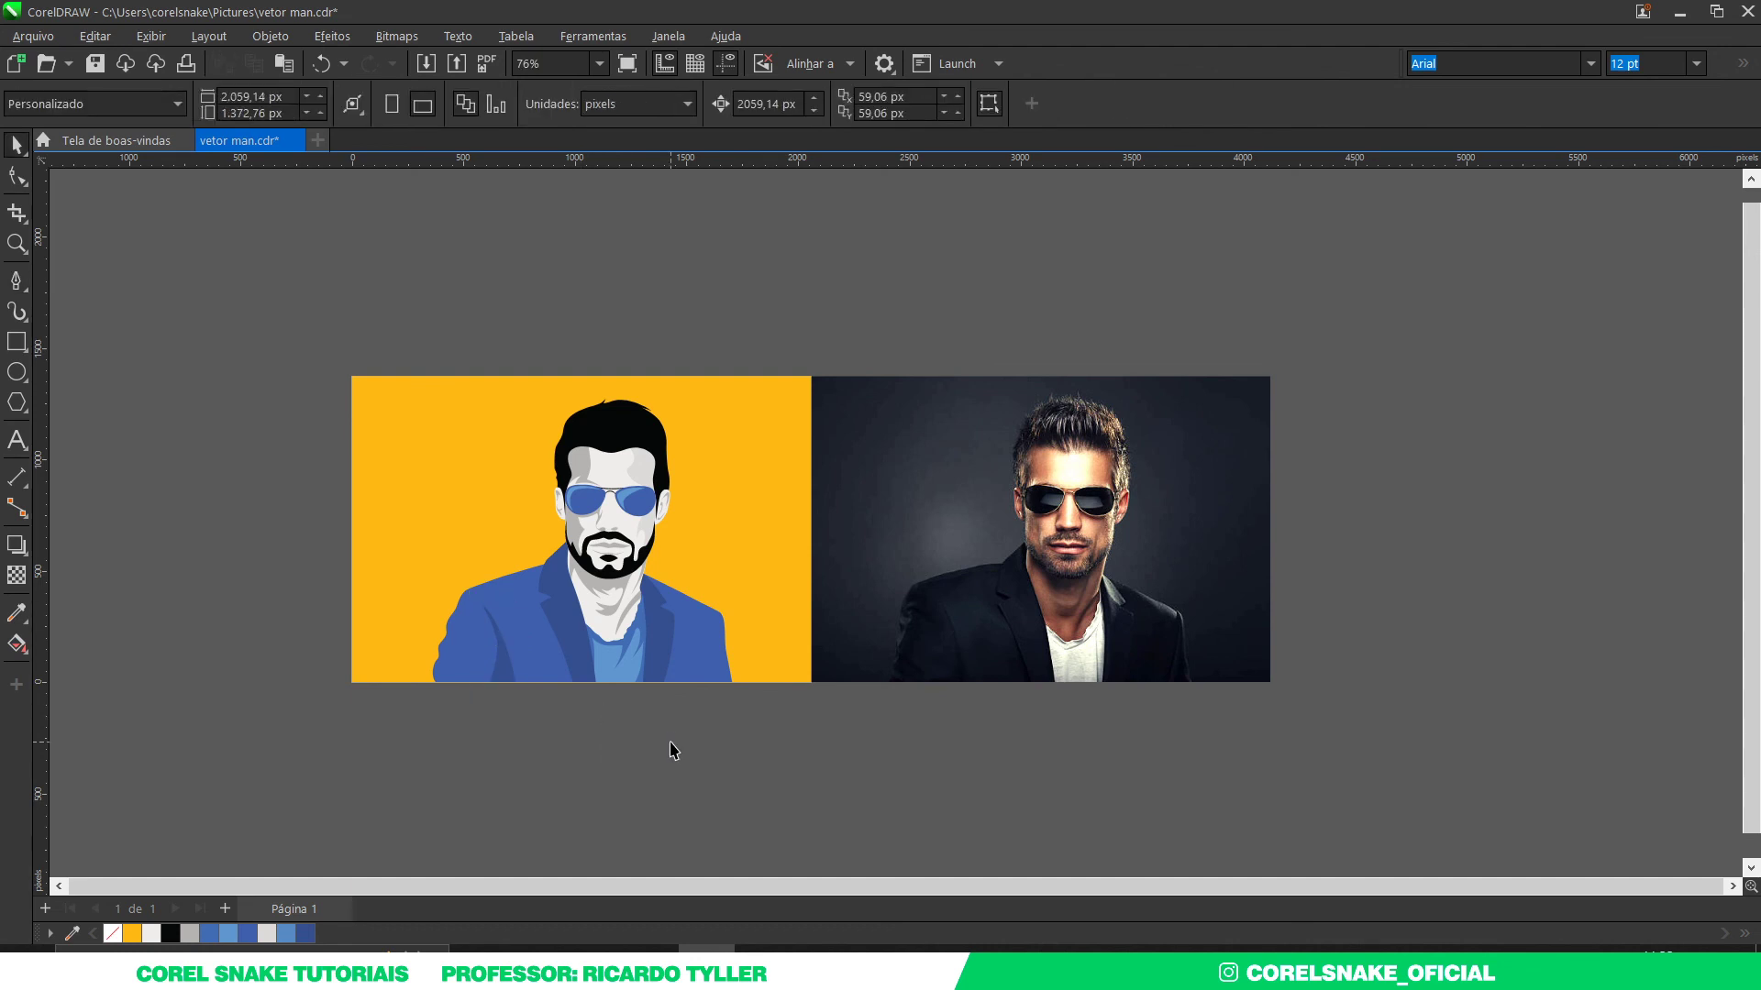
scroll(570, 702, "up", 5)
scroll(548, 619, "down", 2)
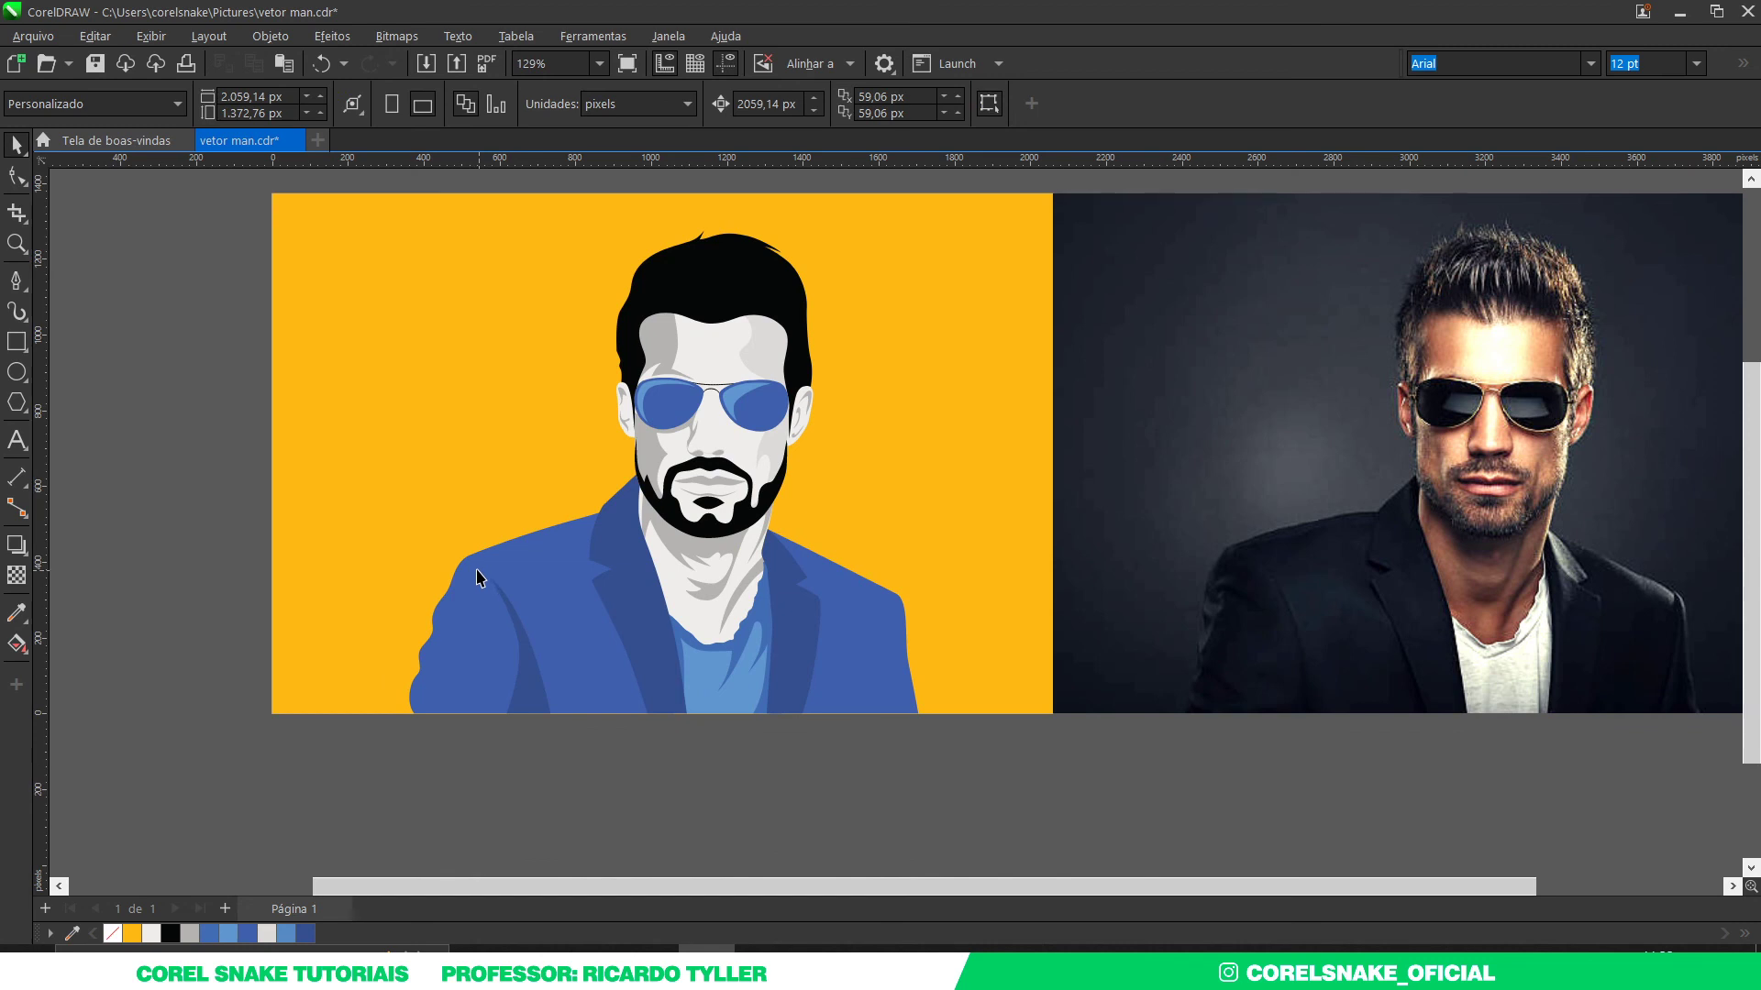
scroll(477, 576, "up", 2)
scroll(310, 473, "up", 2)
left_click(19, 281)
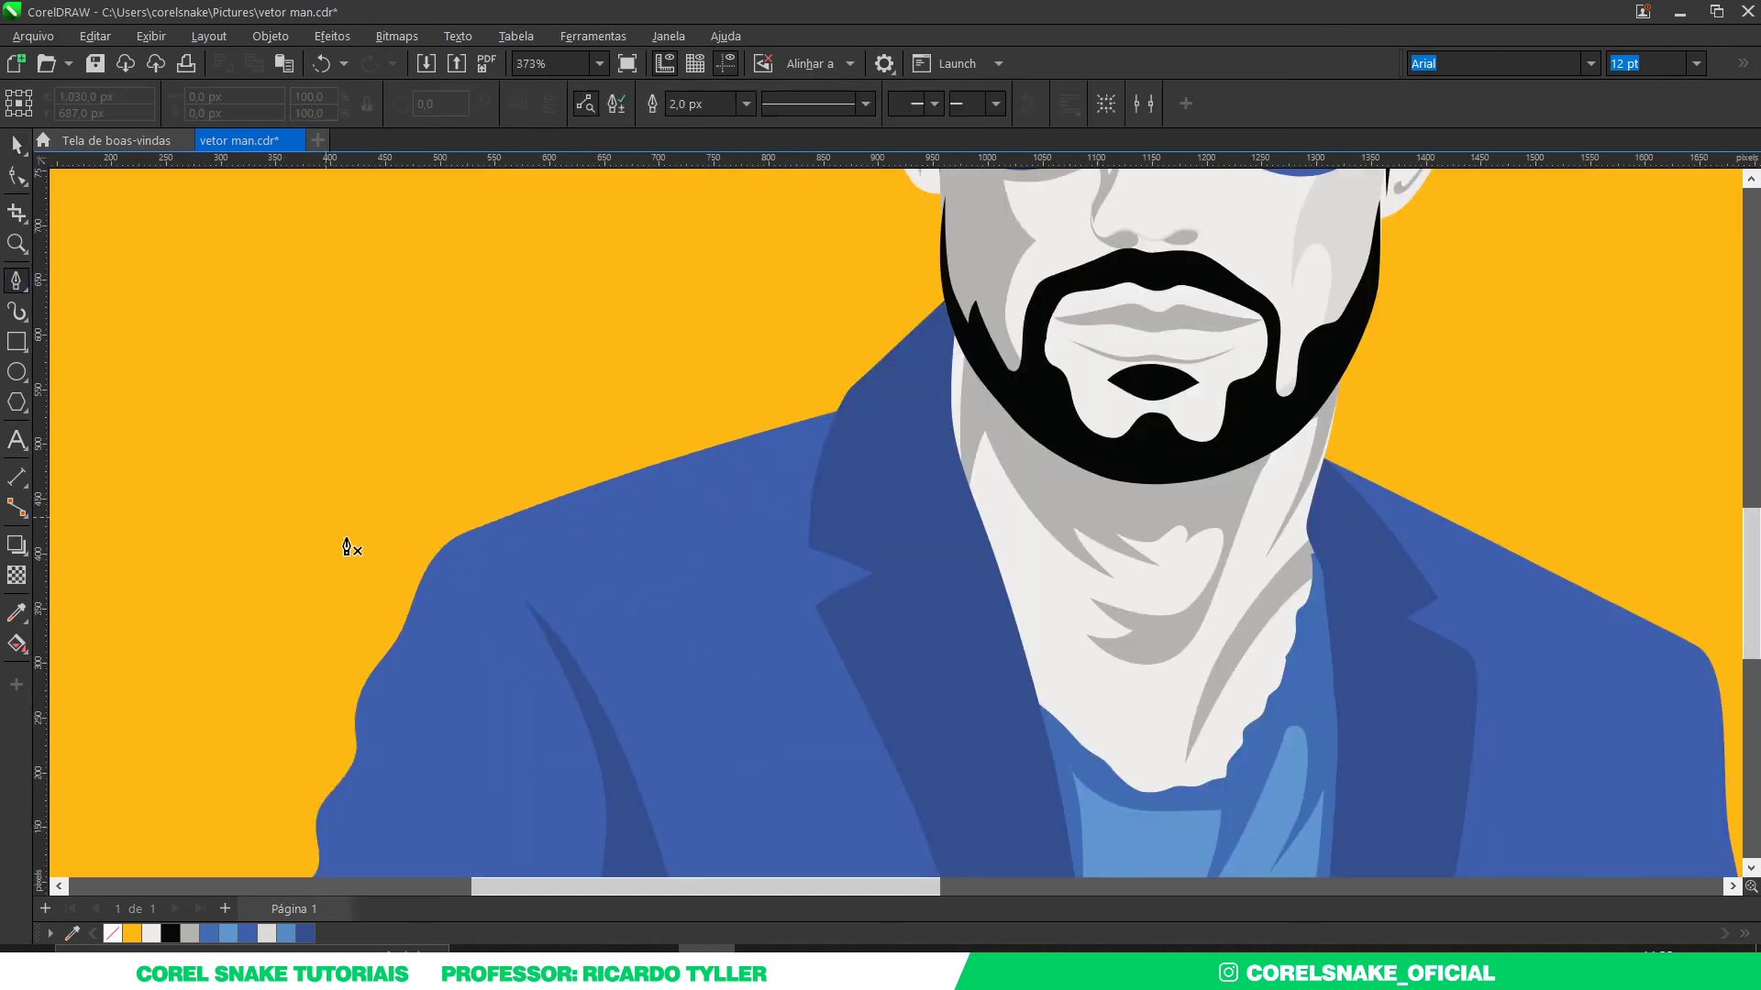
scroll(346, 546, "up", 2)
scroll(459, 559, "up", 2)
left_click(362, 575)
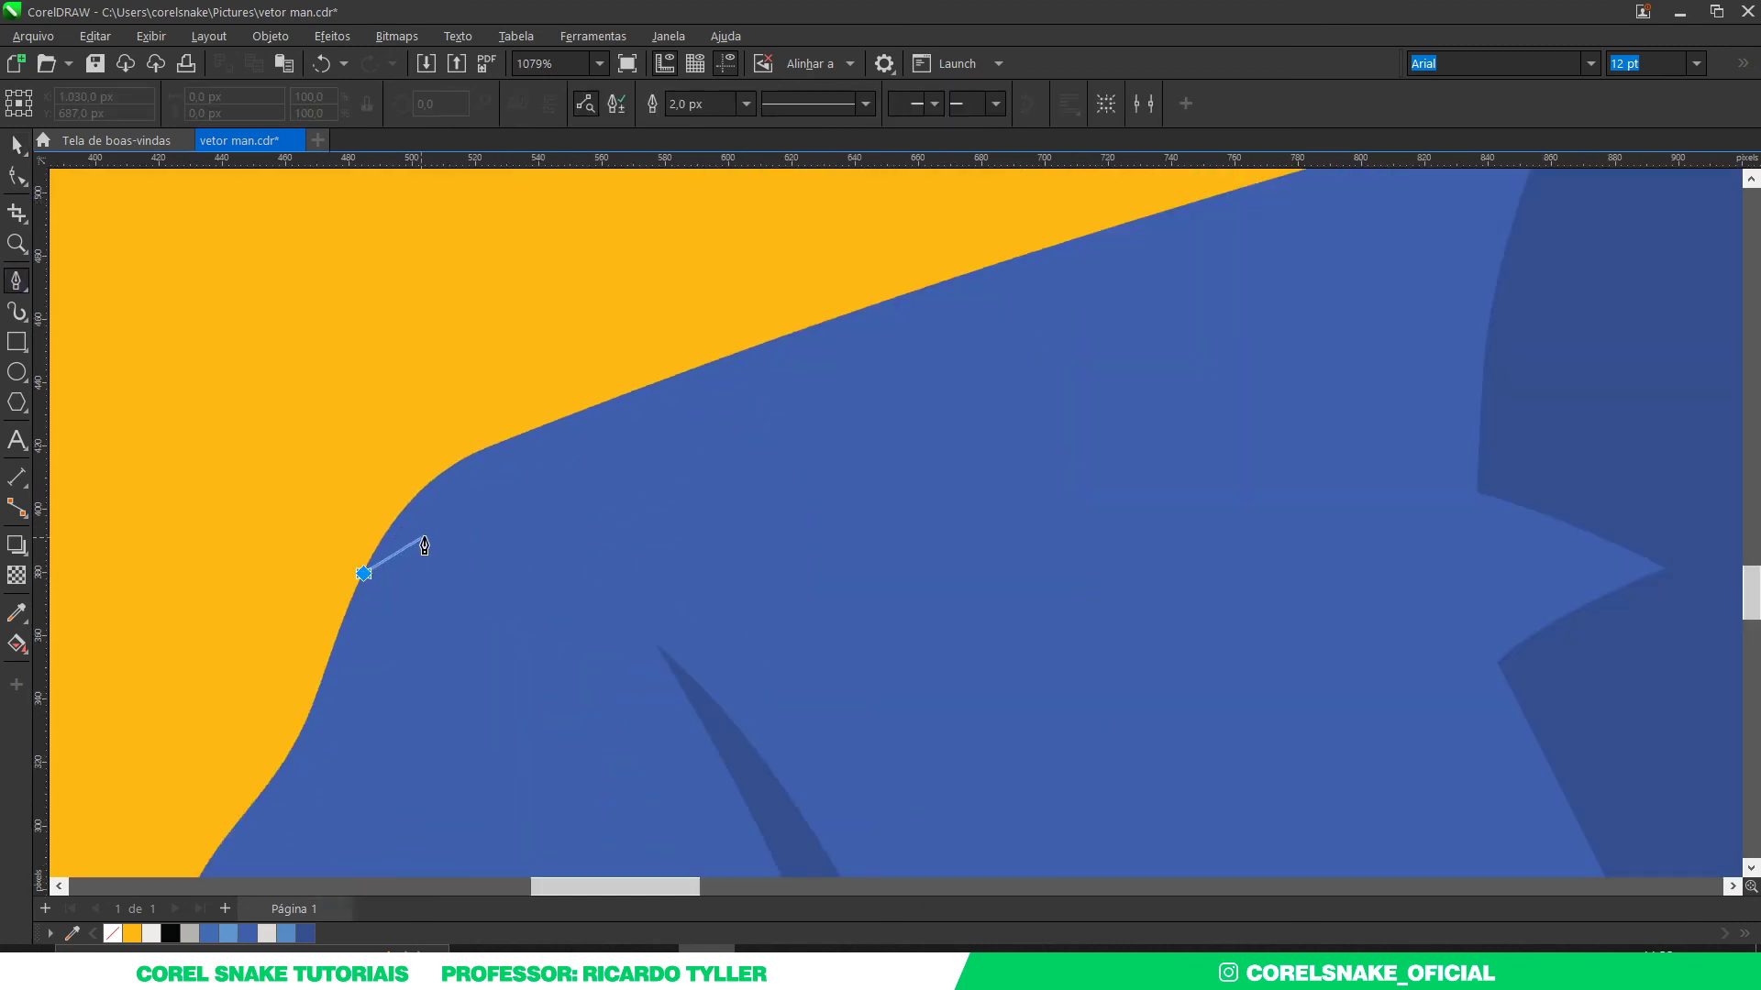
left_click_drag(522, 533, 613, 569)
left_click_drag(458, 499, 576, 460)
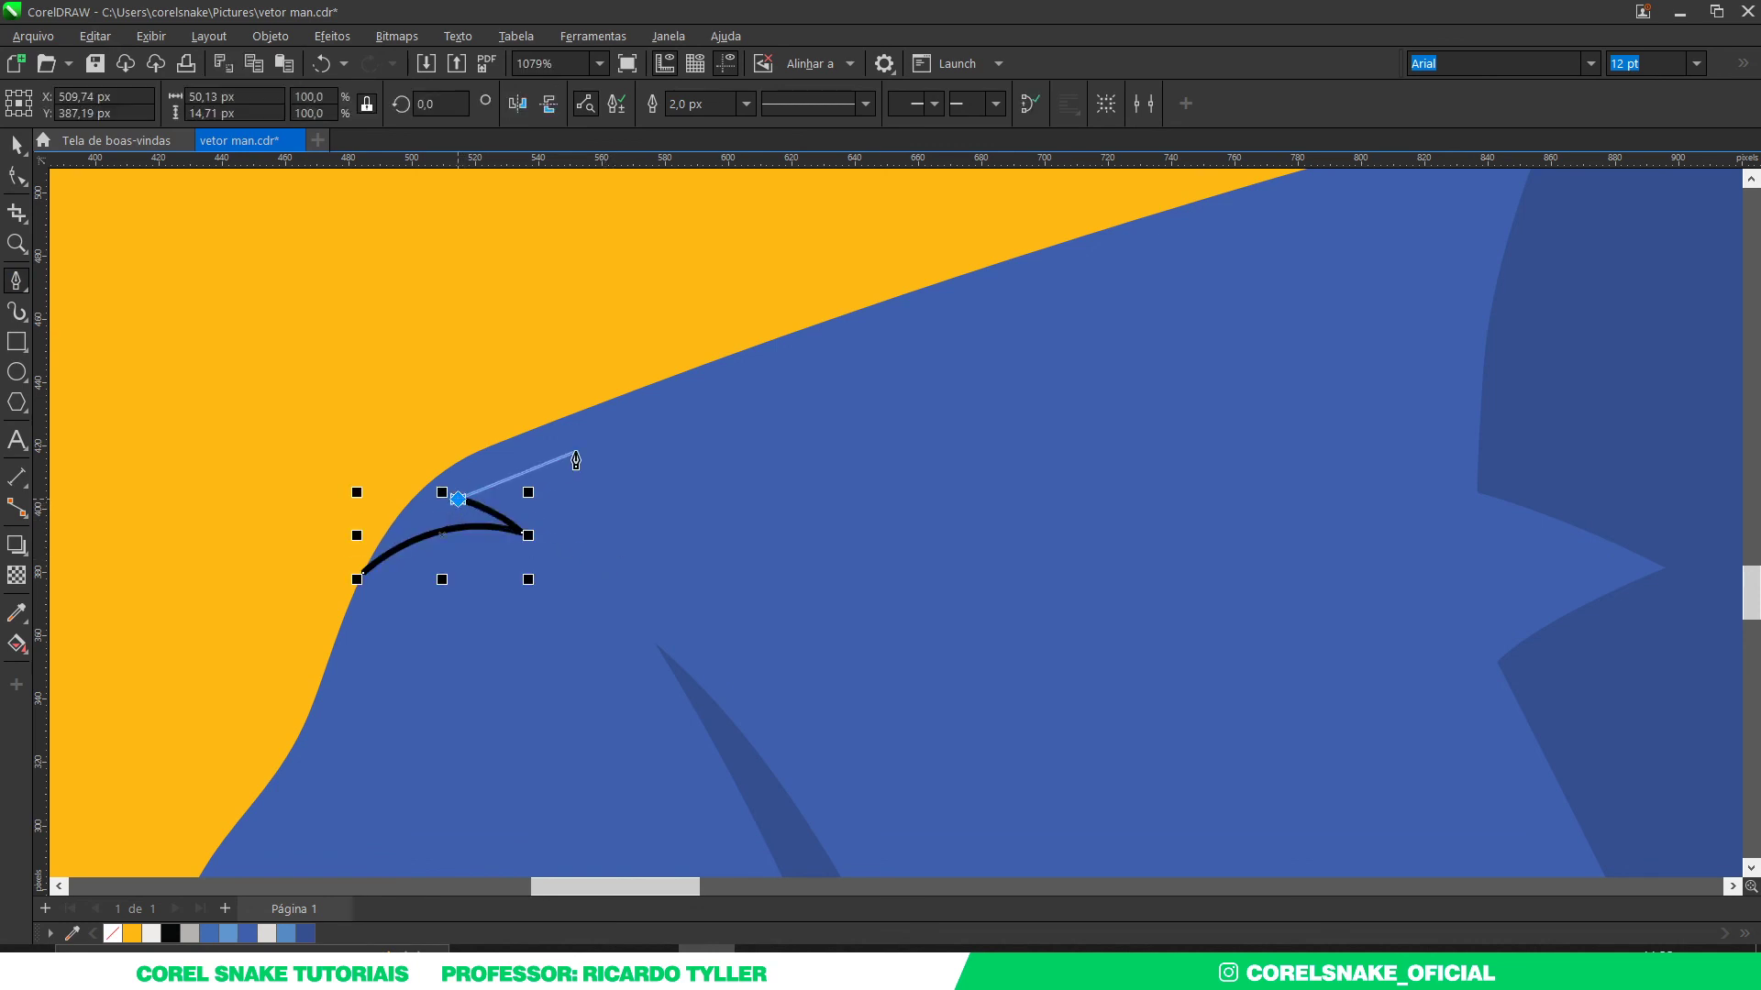
left_click_drag(675, 407, 860, 353)
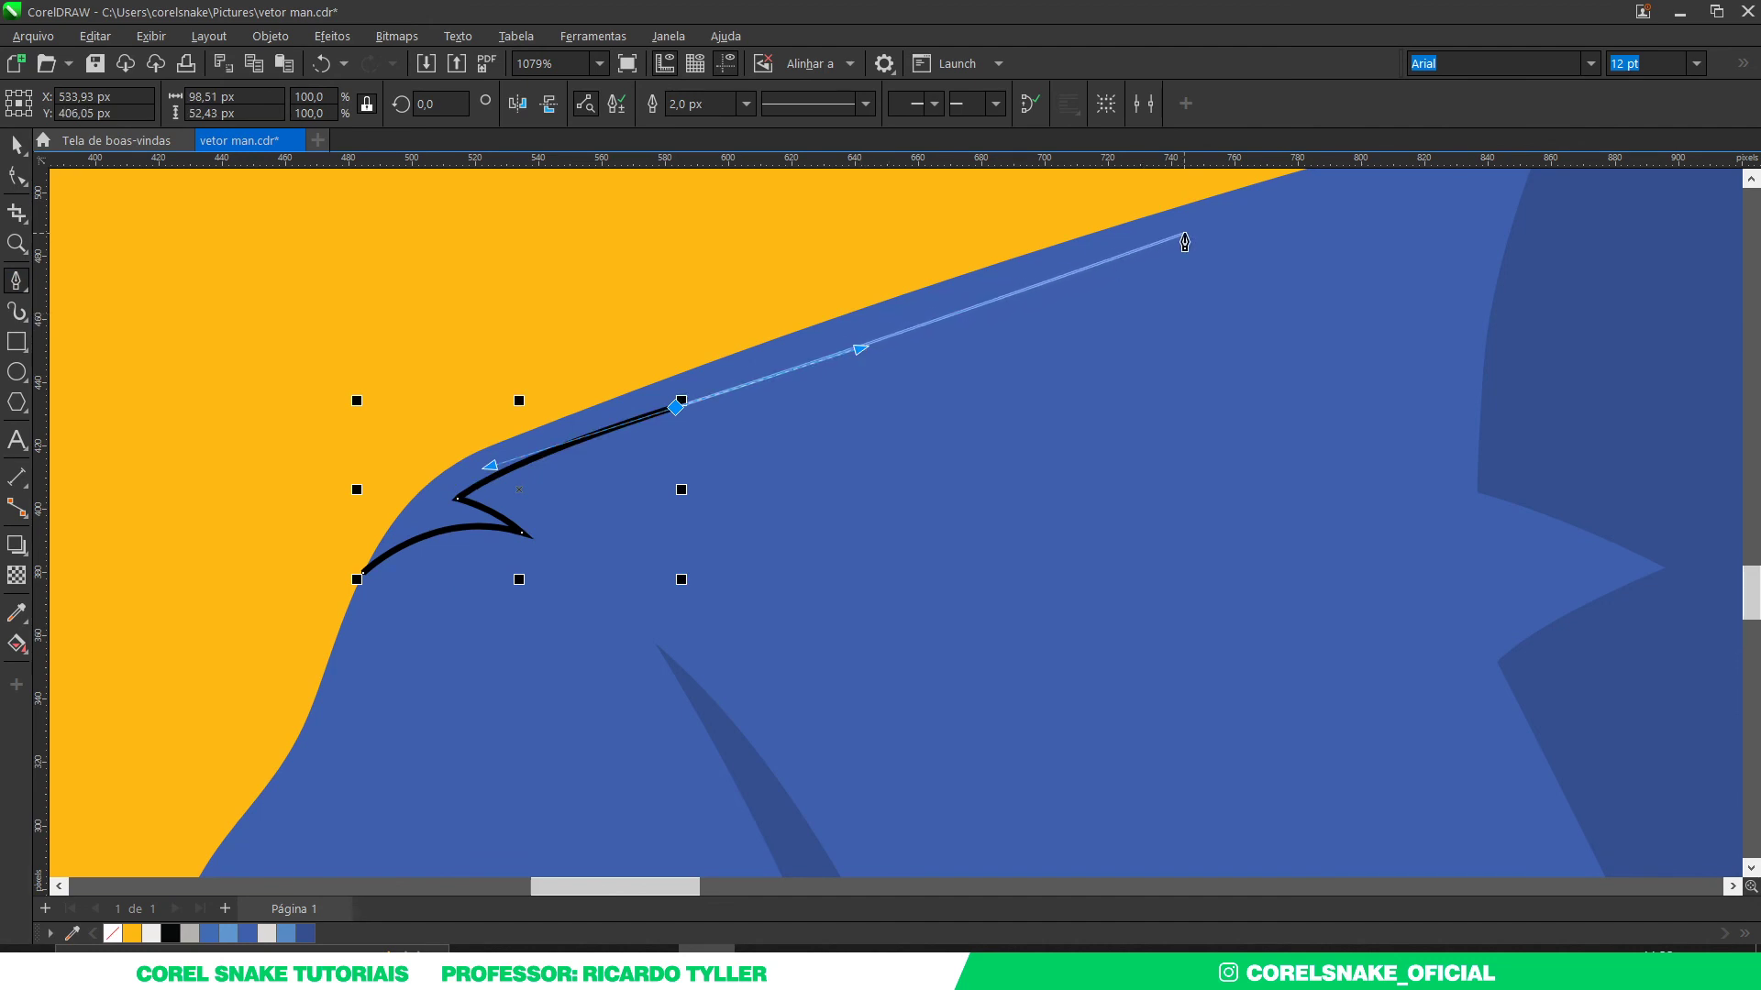
Step: Continue the path past the lapel with corner points above the shoulder and close it
scroll(1089, 417, "down", 5)
scroll(1088, 417, "up", 3)
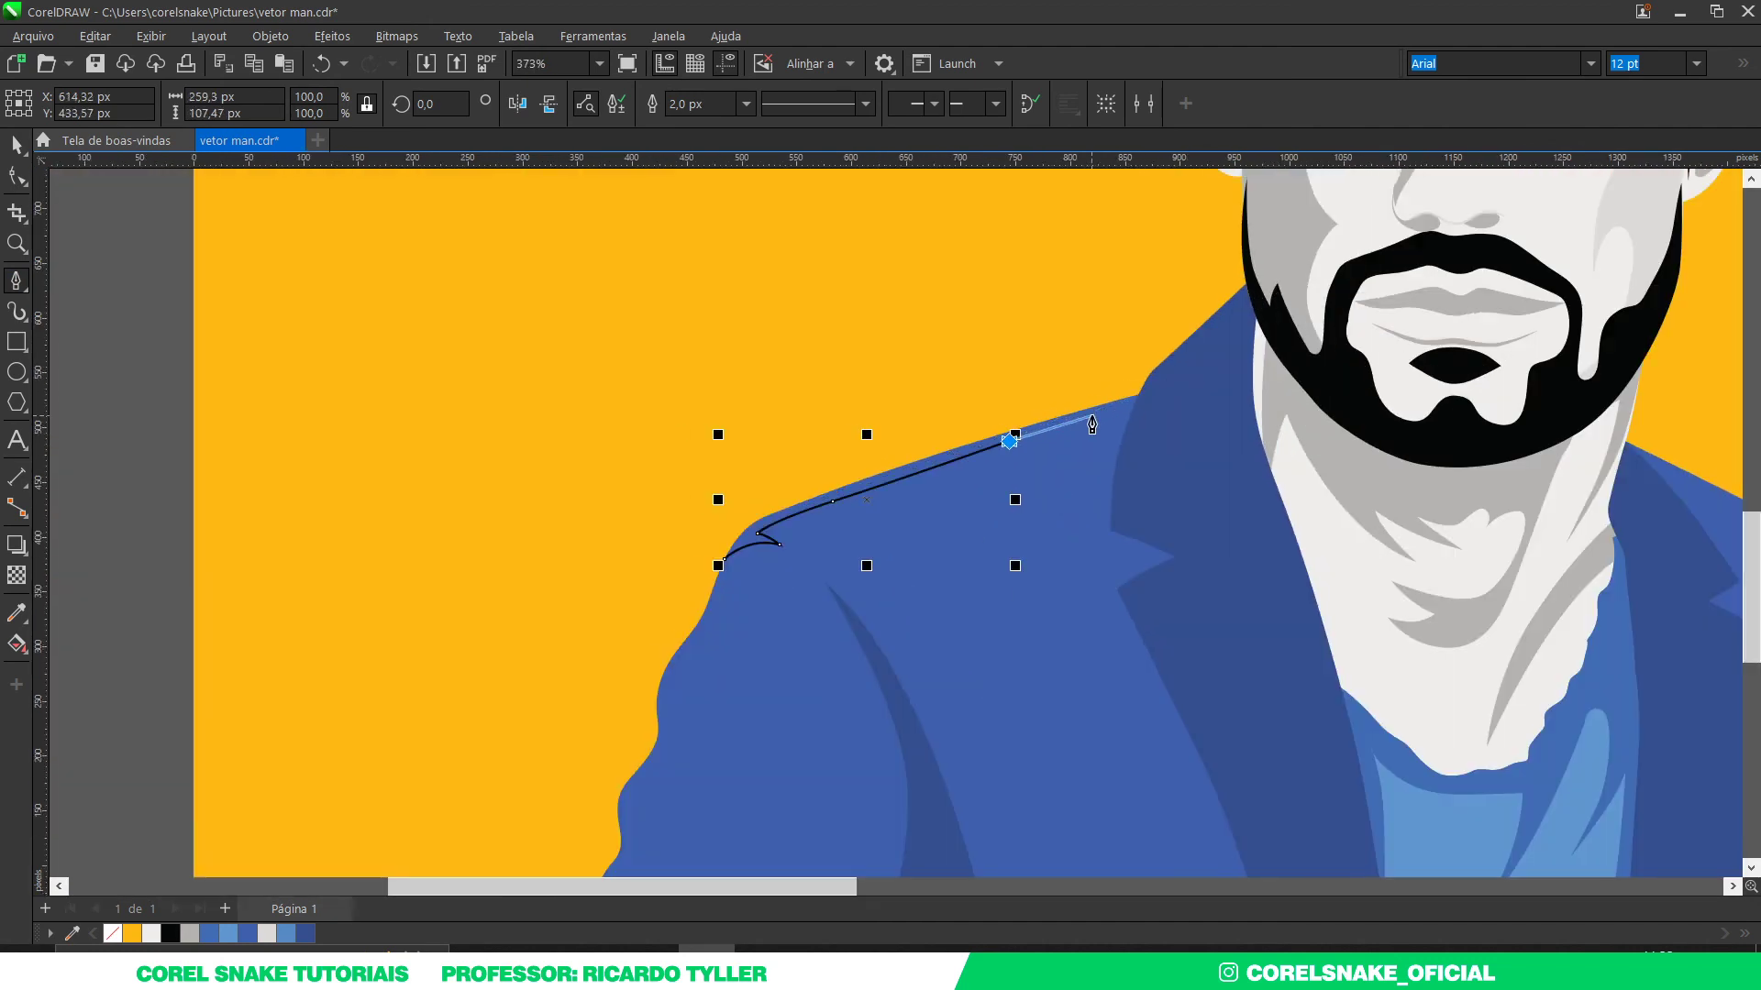
scroll(1093, 422, "up", 2)
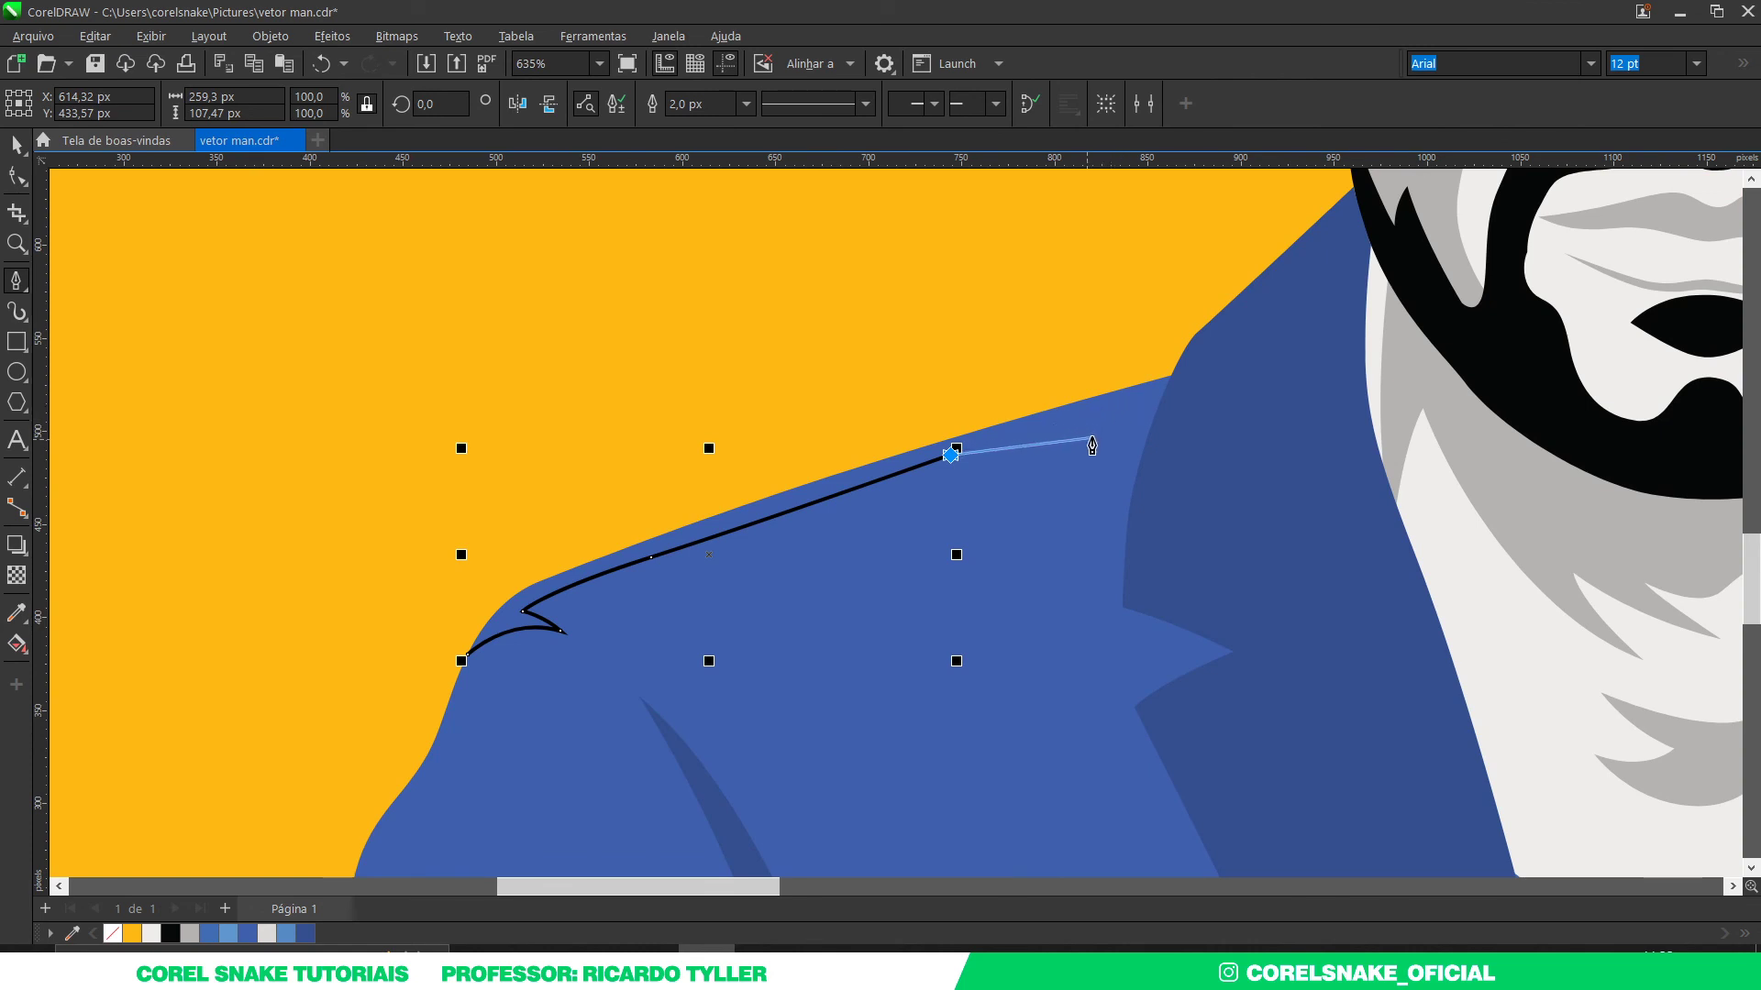
left_click_drag(1098, 433, 1129, 449)
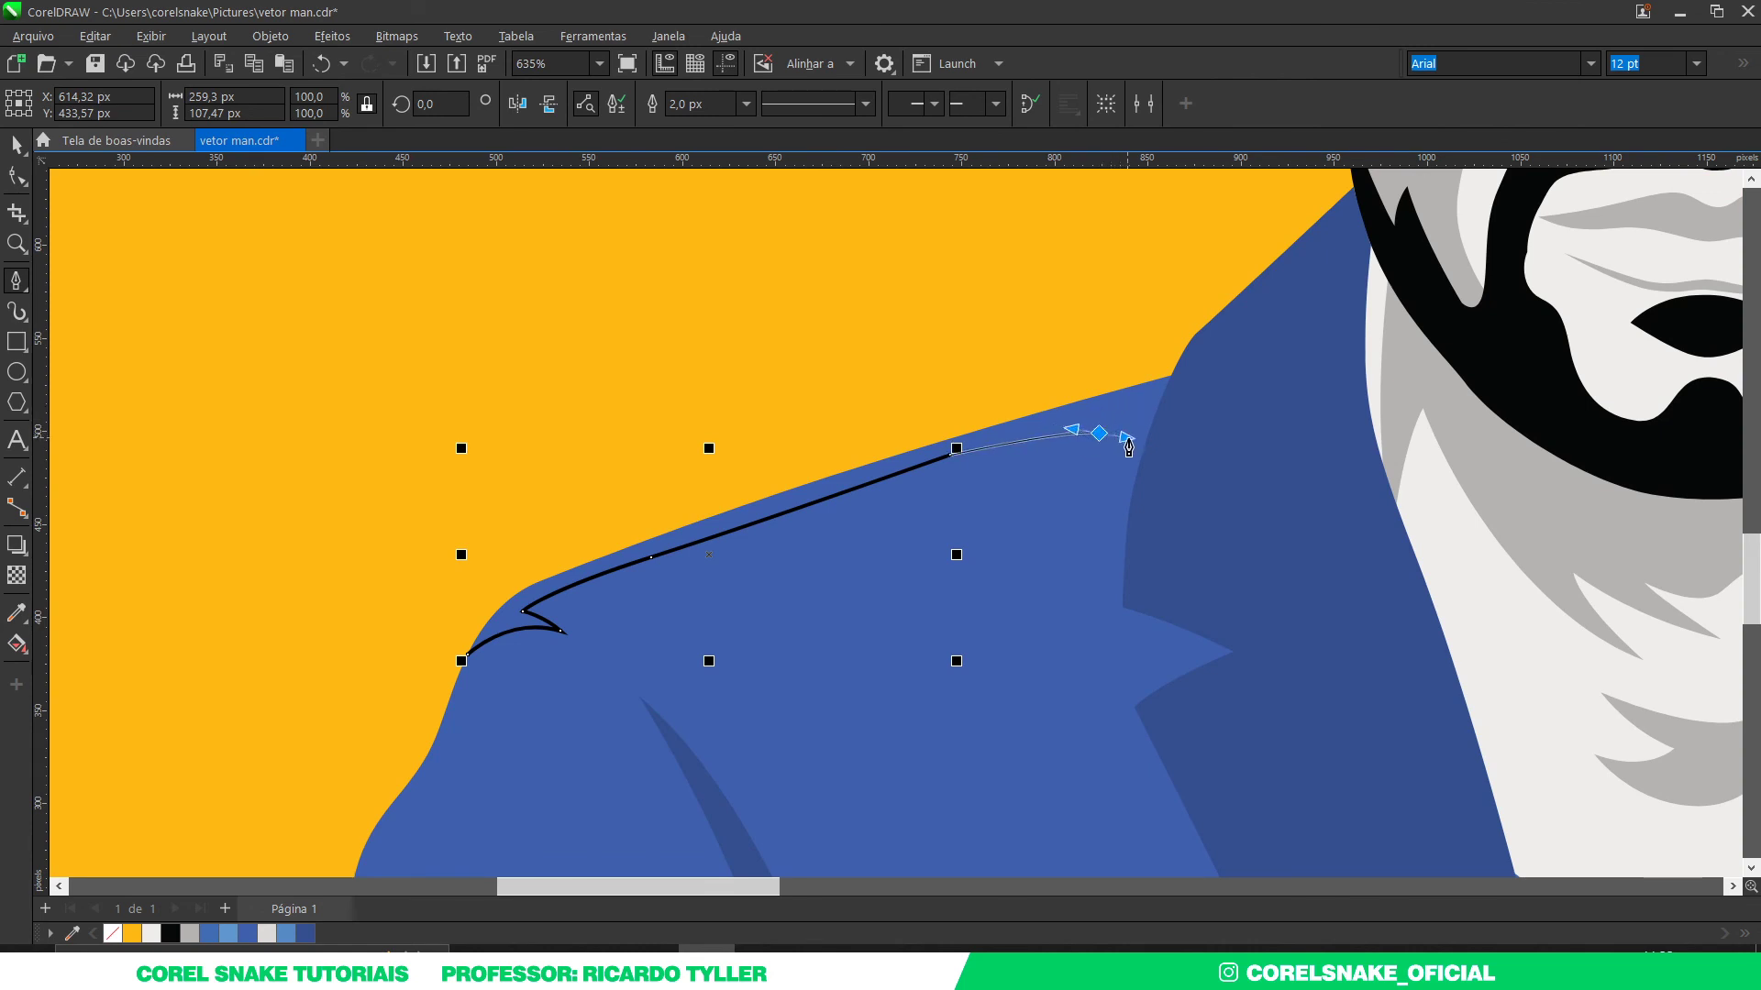
left_click(1062, 575)
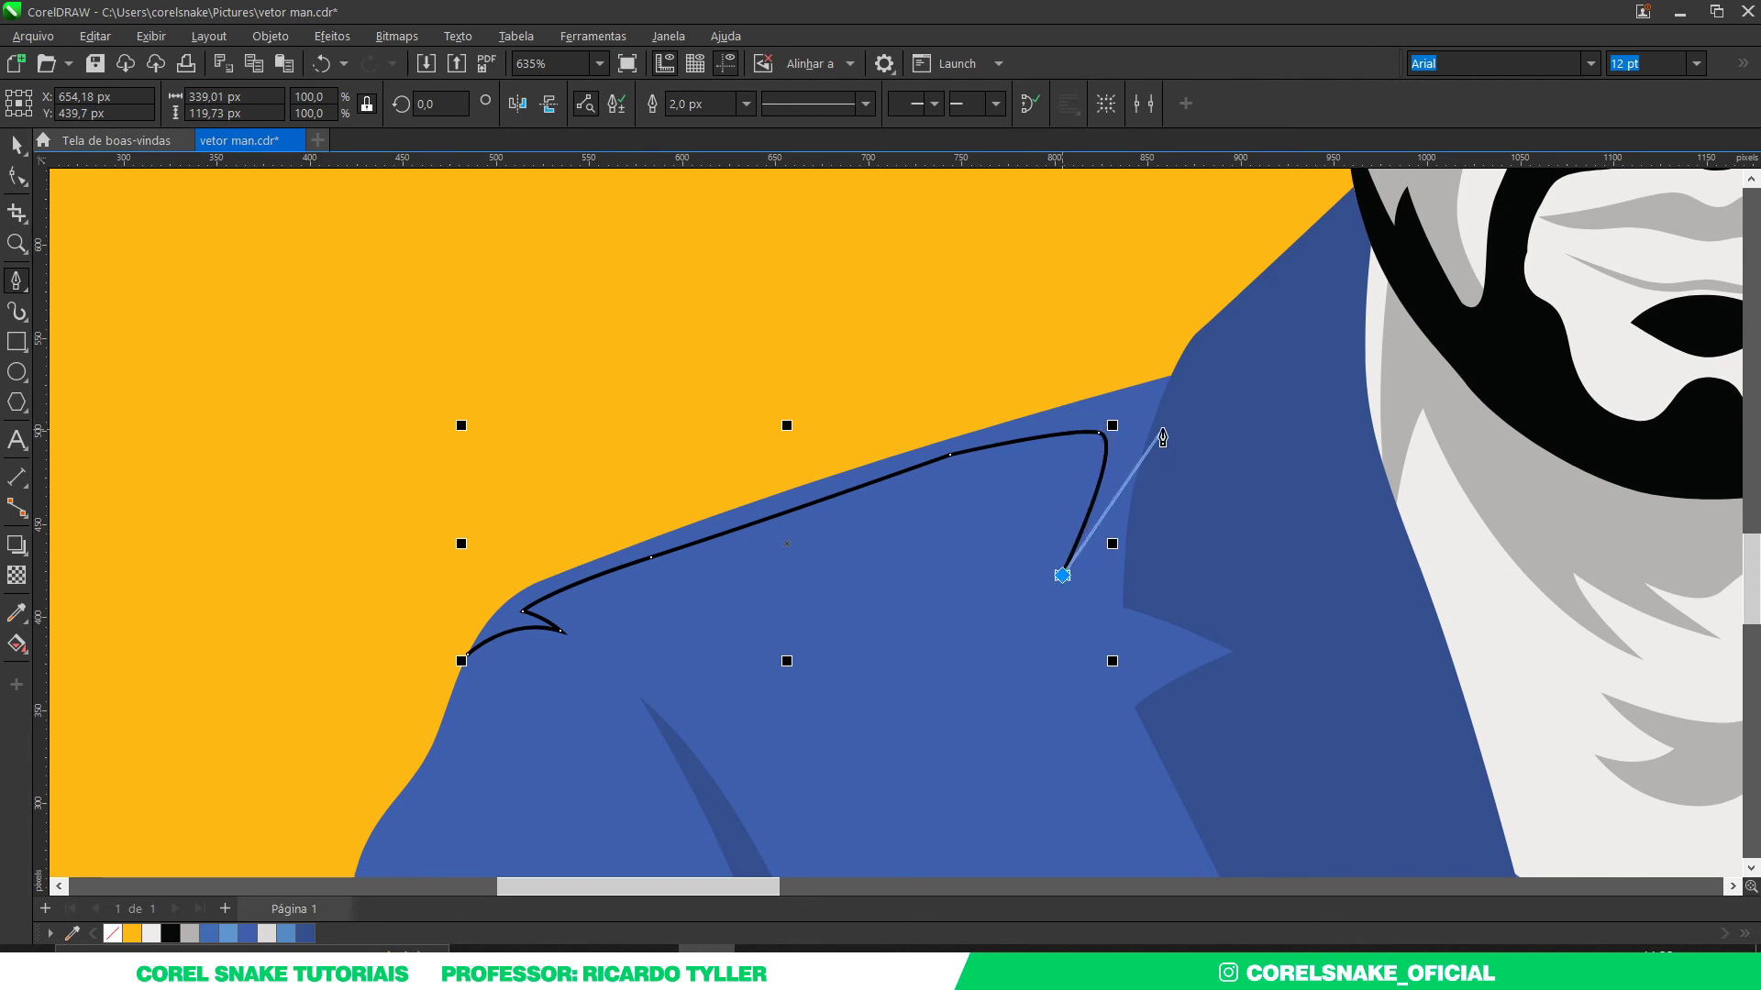
left_click(1149, 433)
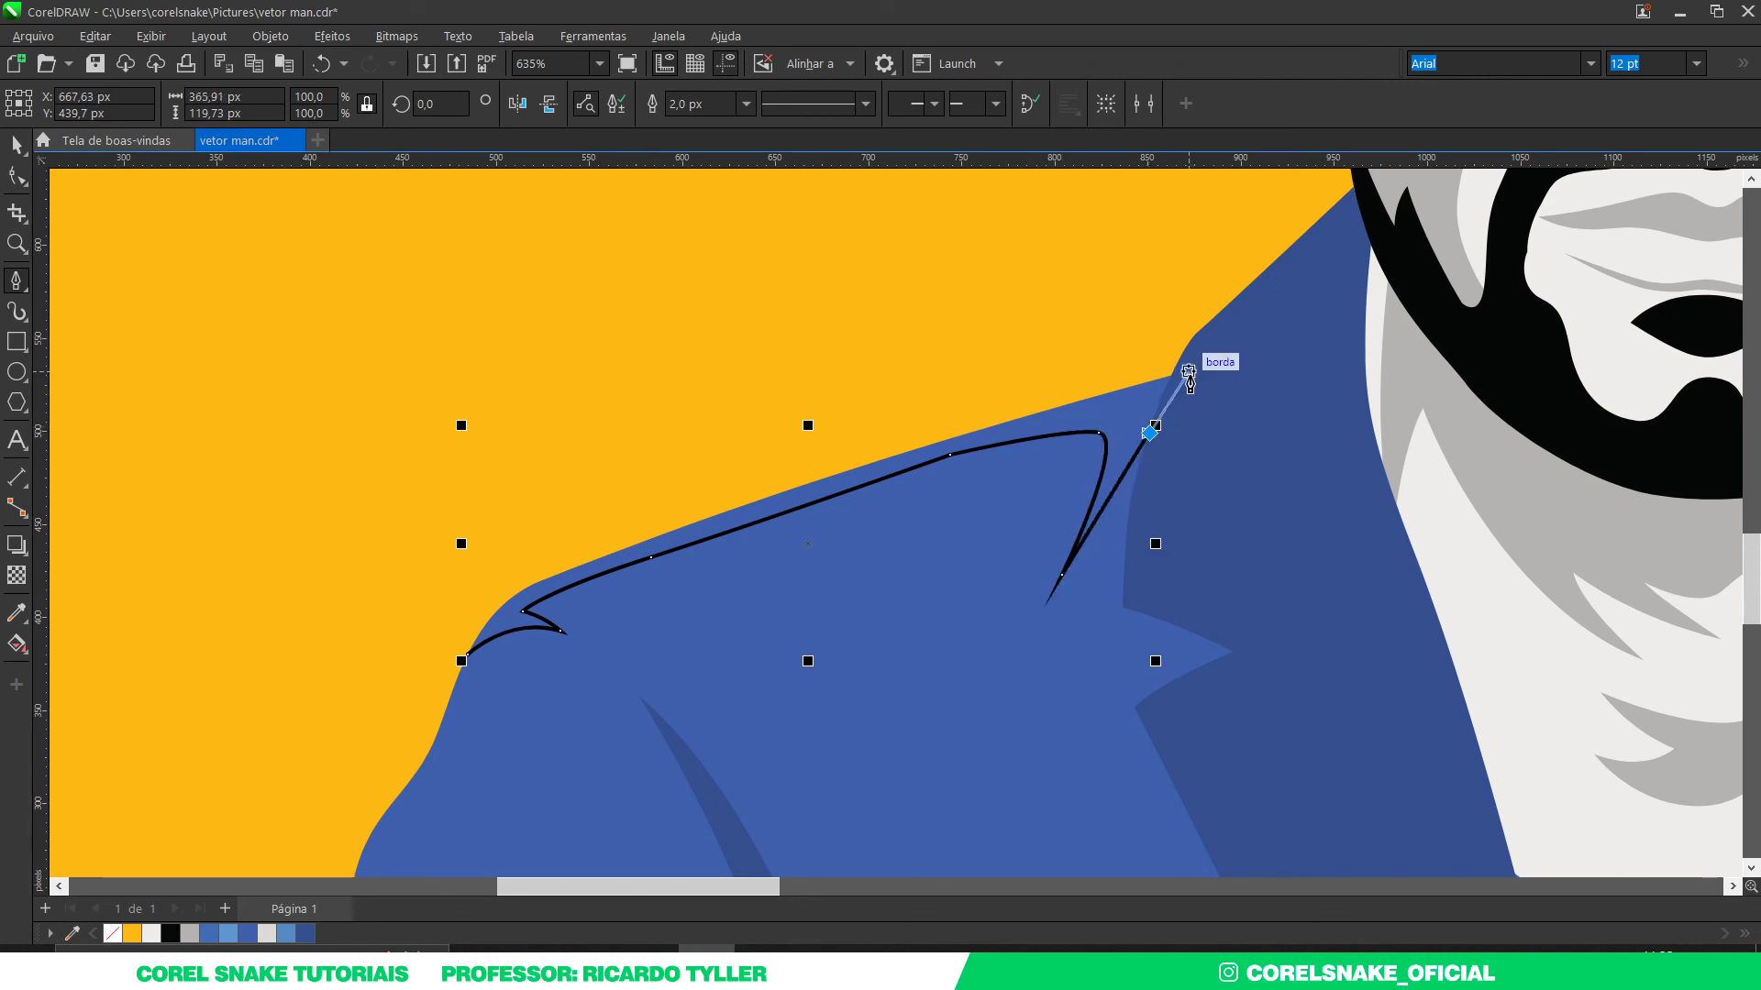
left_click(1189, 372)
left_click(1057, 321)
left_click(503, 545)
left_click(467, 656)
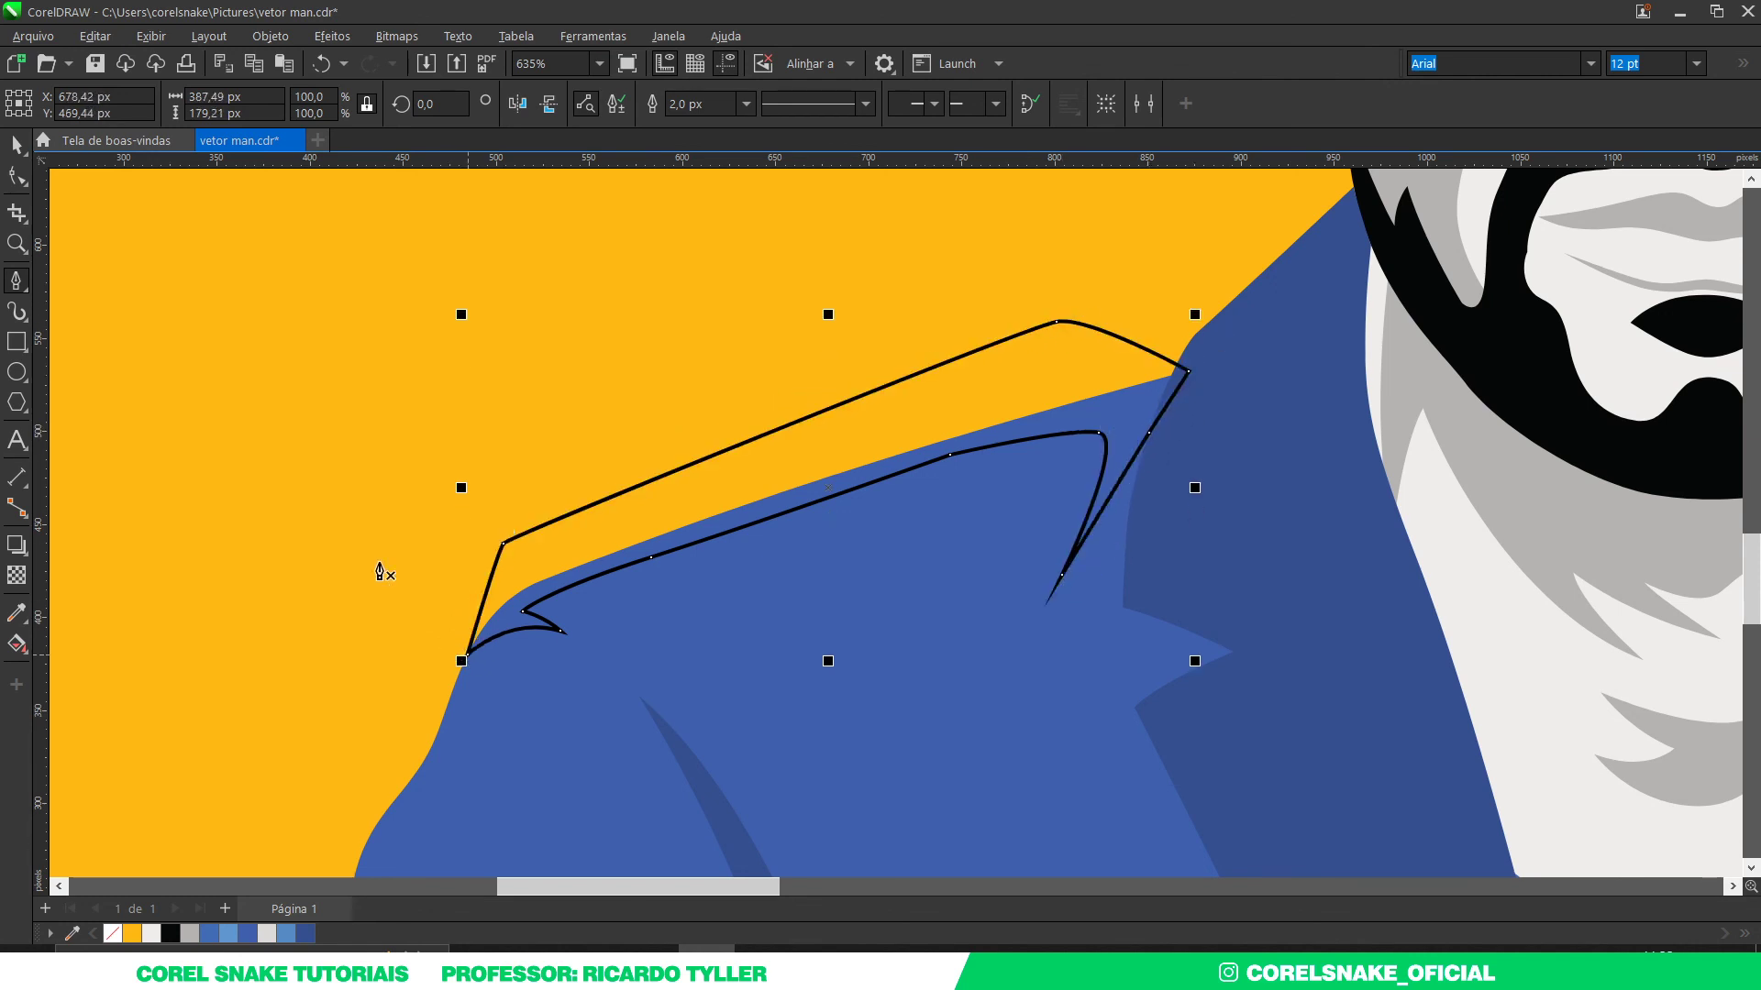
Step: Intersect the path with the jacket, delete the guide, and fill the strip dark blue without outline
left_click(20, 146)
left_click(490, 614)
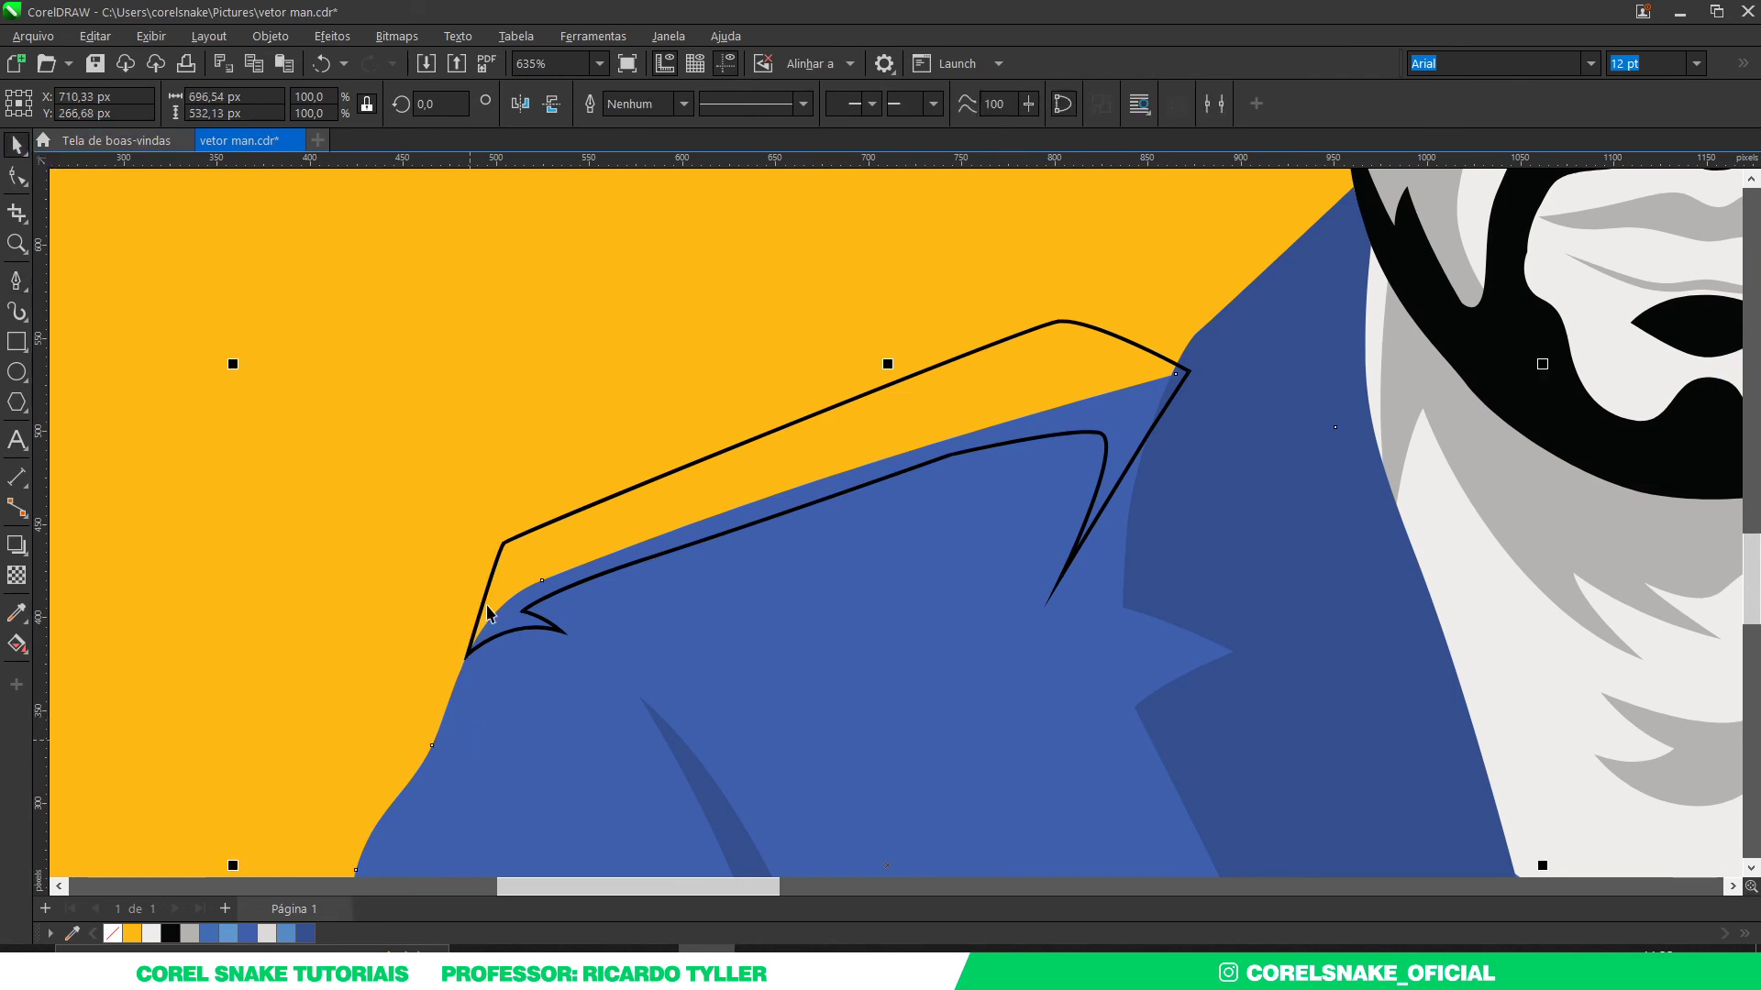
left_click(501, 550, "shift")
left_click(692, 104)
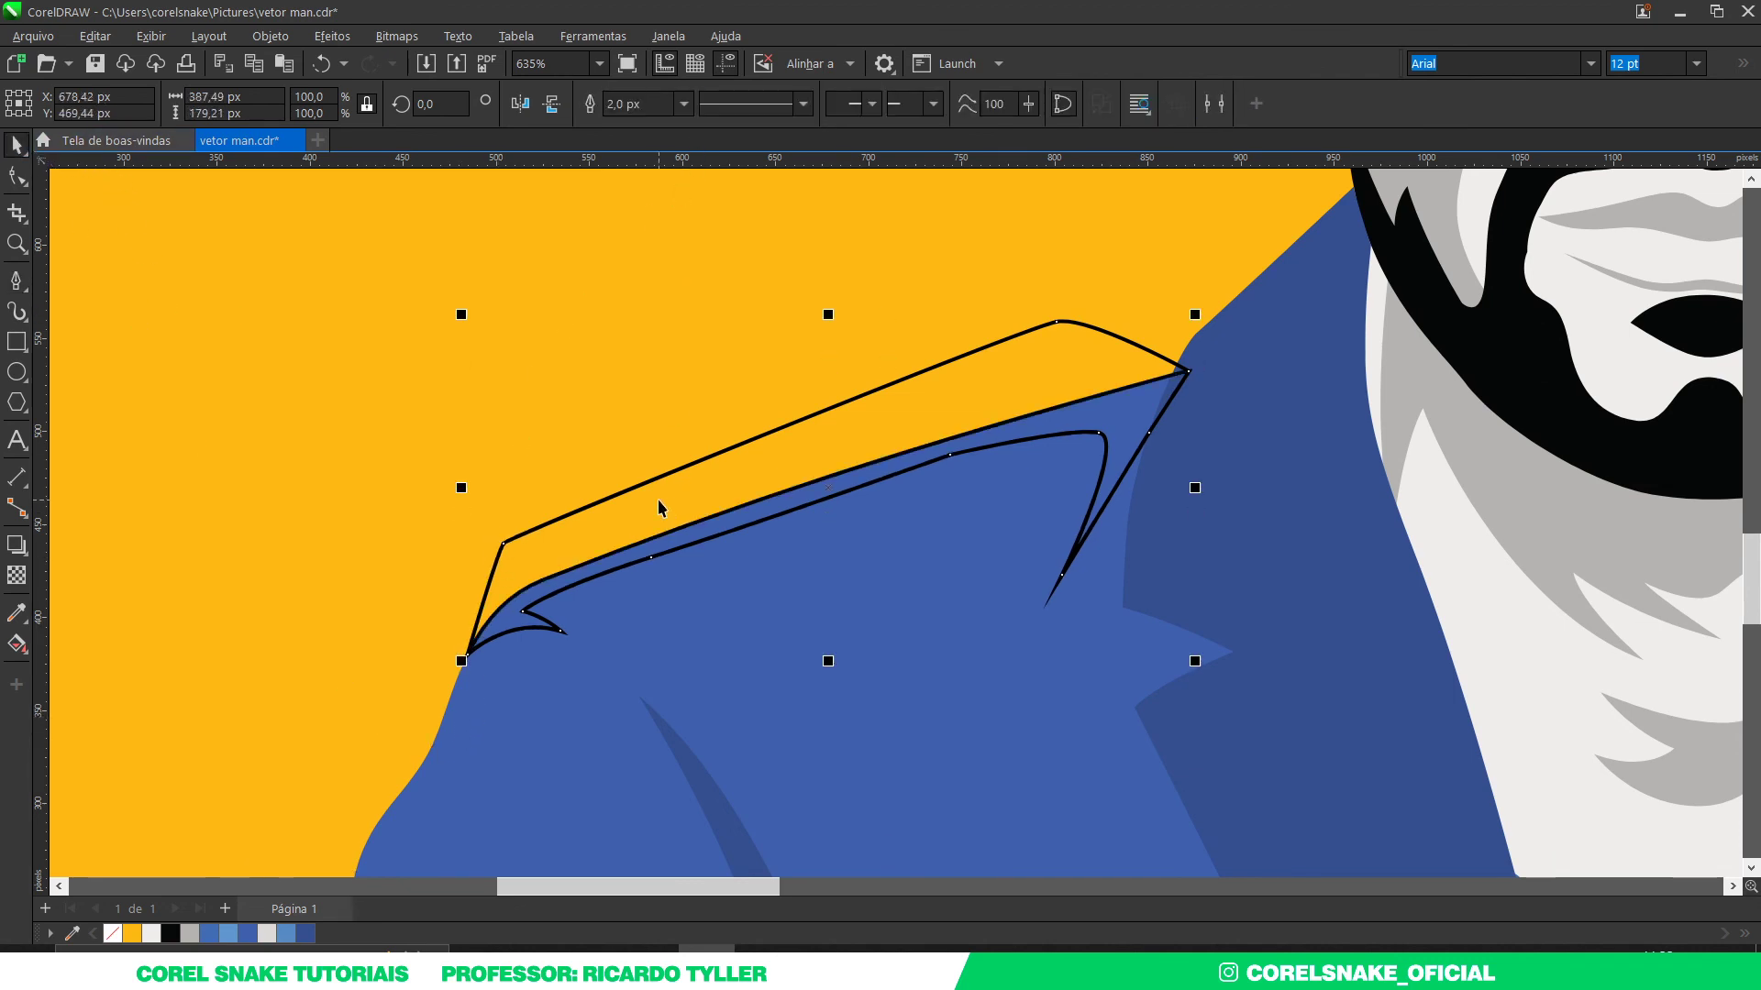
key("Delete")
left_click(669, 555)
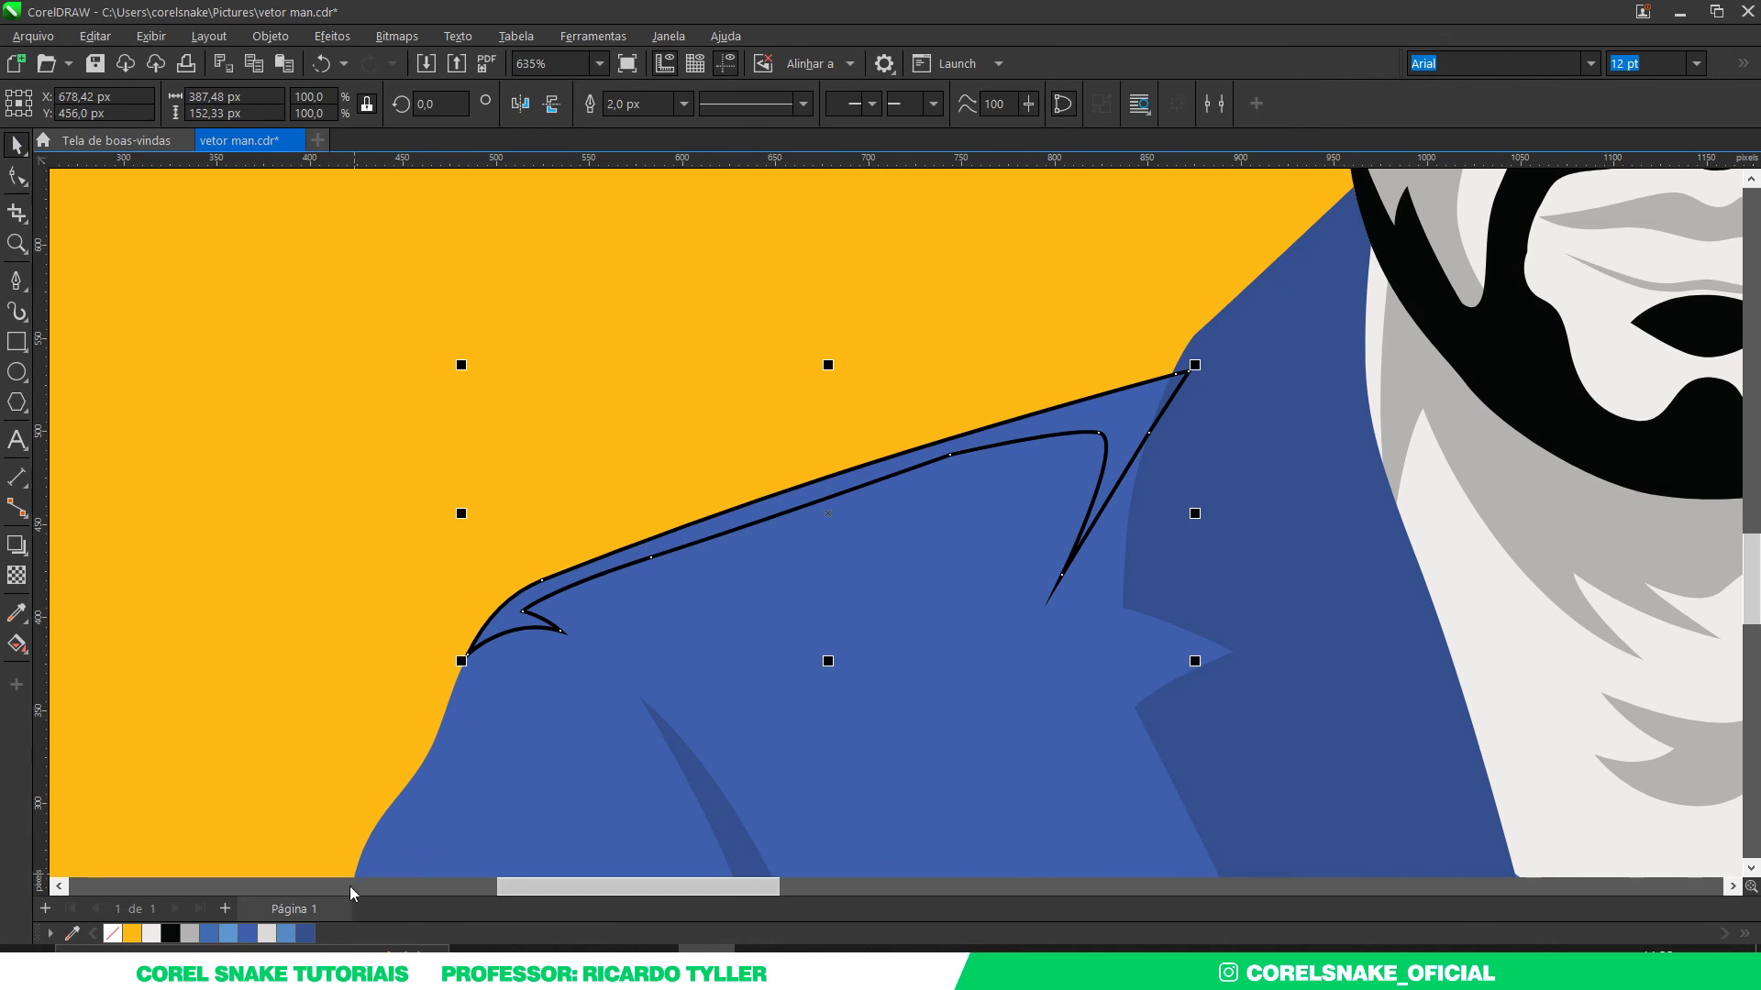
left_click(305, 934)
right_click(114, 934)
Step: Start a Pen path on the jacket's right side, running up the fold to the lapel notch
scroll(629, 514, "down", 3)
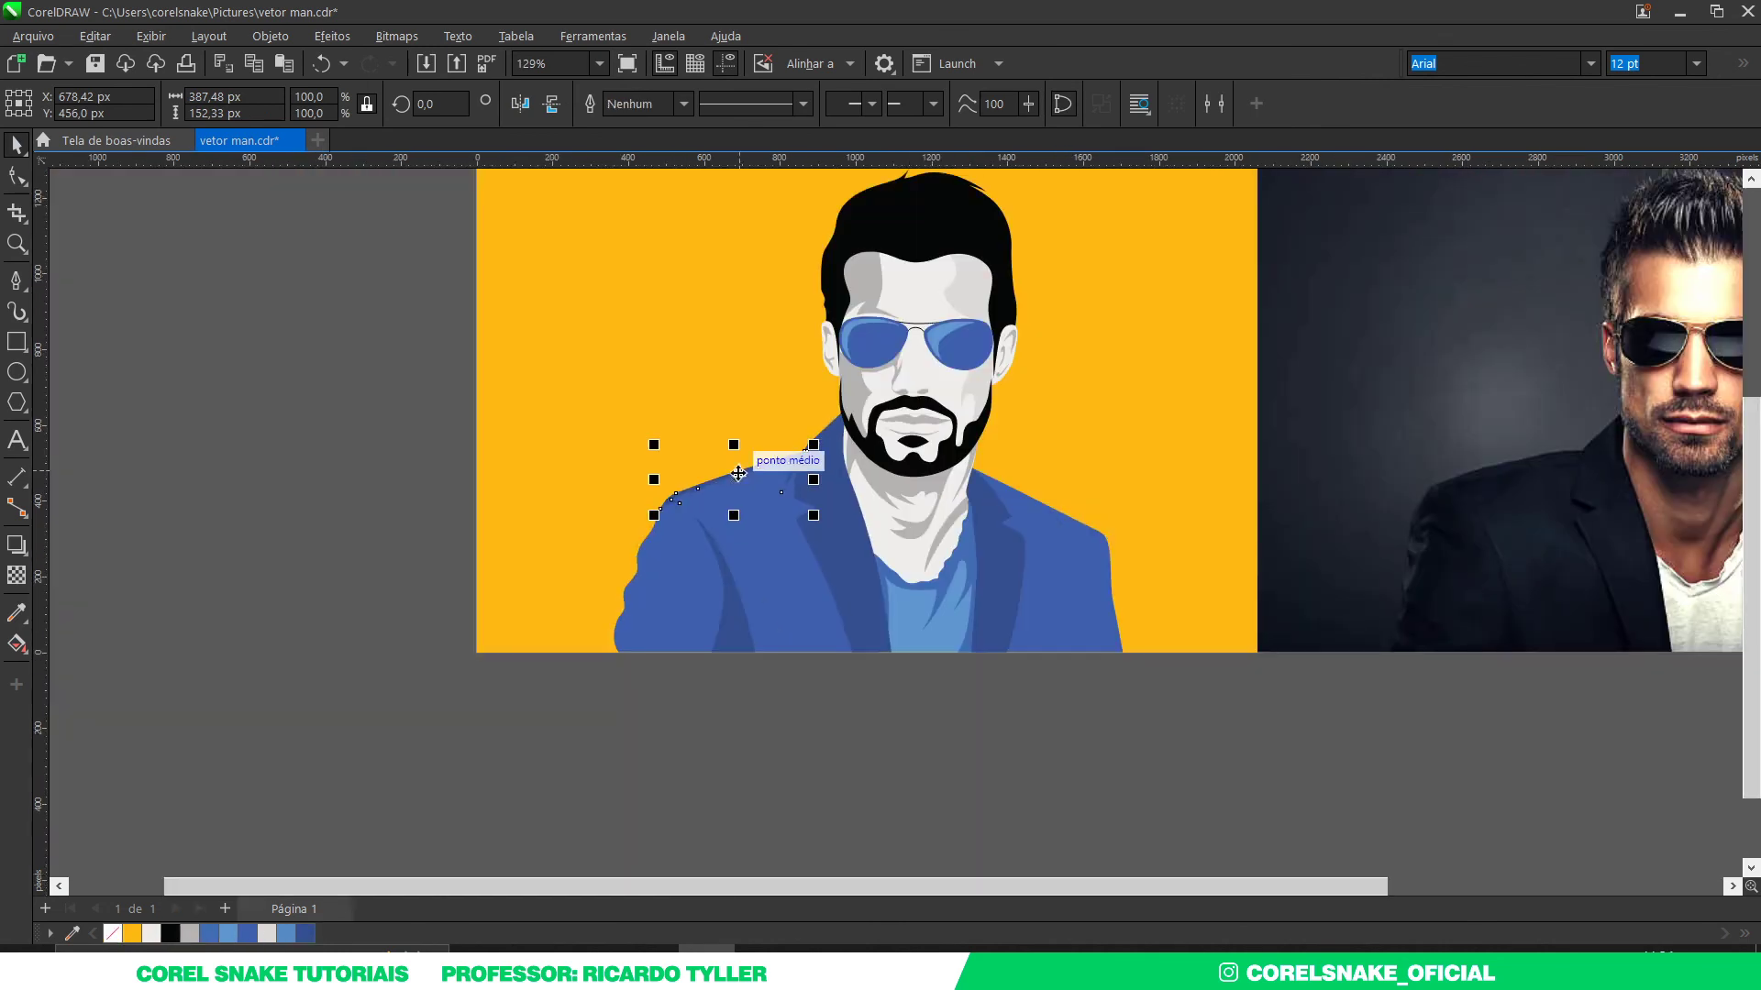
scroll(747, 491, "up", 1)
left_click(875, 731)
scroll(794, 662, "down", 2)
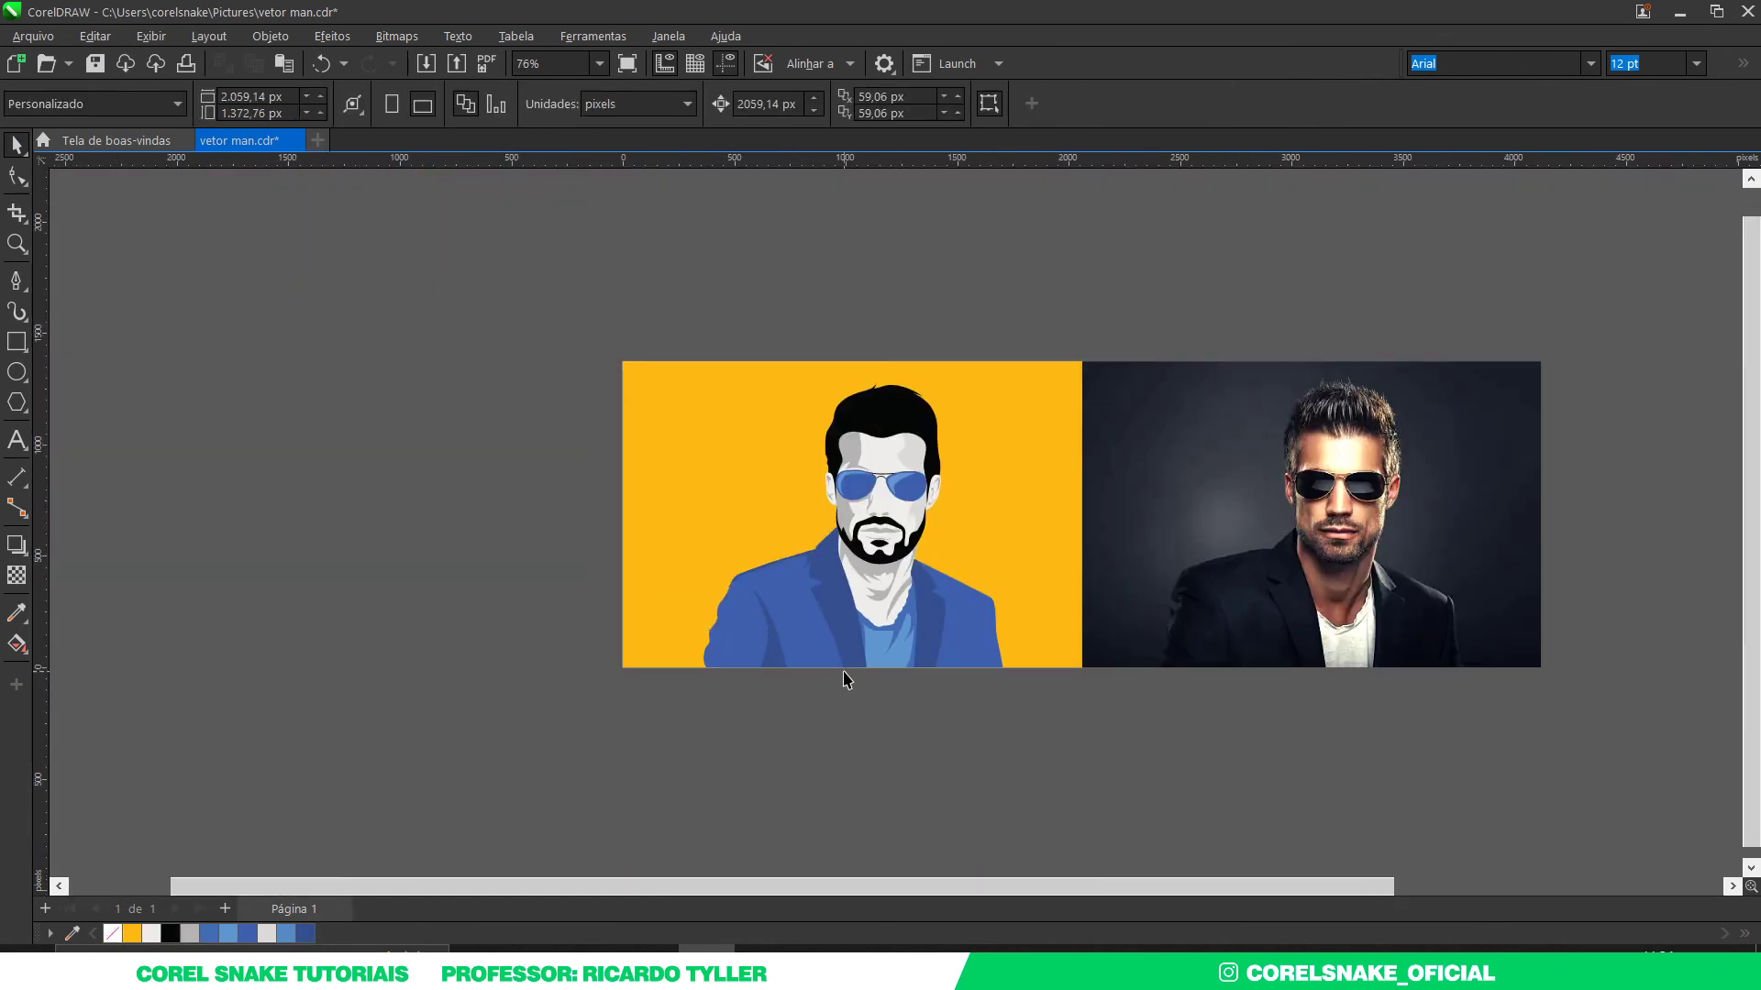
scroll(840, 669, "up", 1)
scroll(826, 667, "up", 1)
scroll(524, 574, "down", 2)
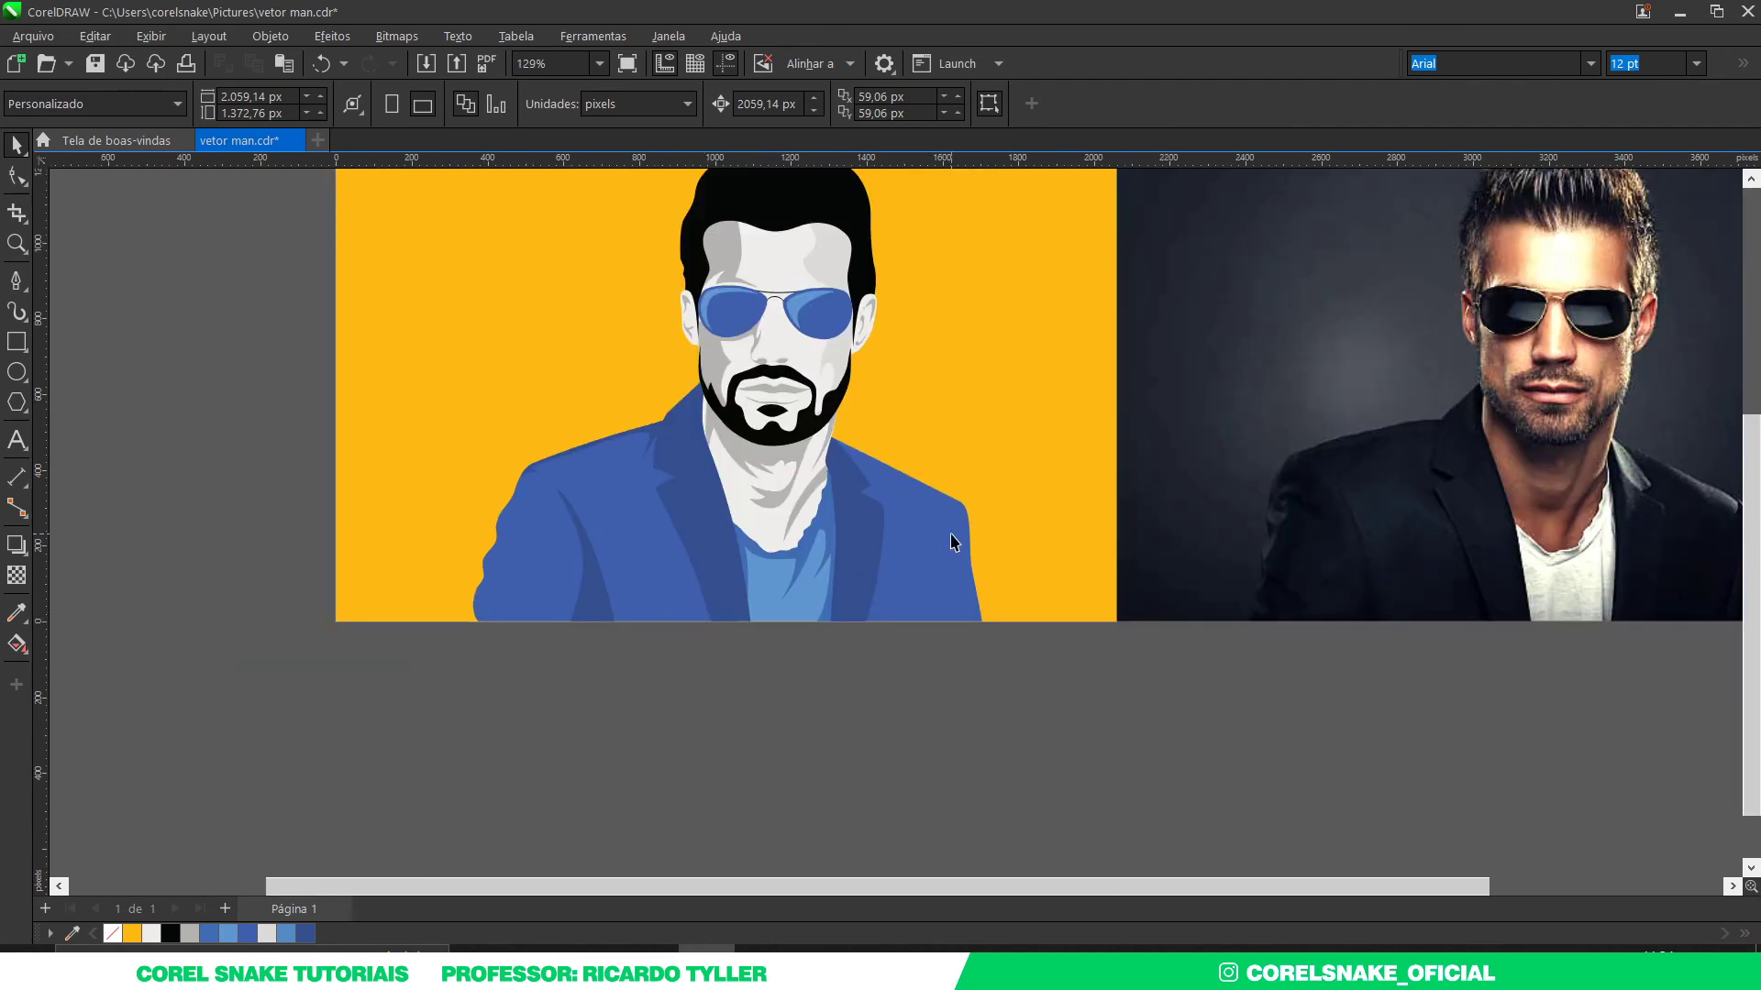
scroll(945, 532, "up", 2)
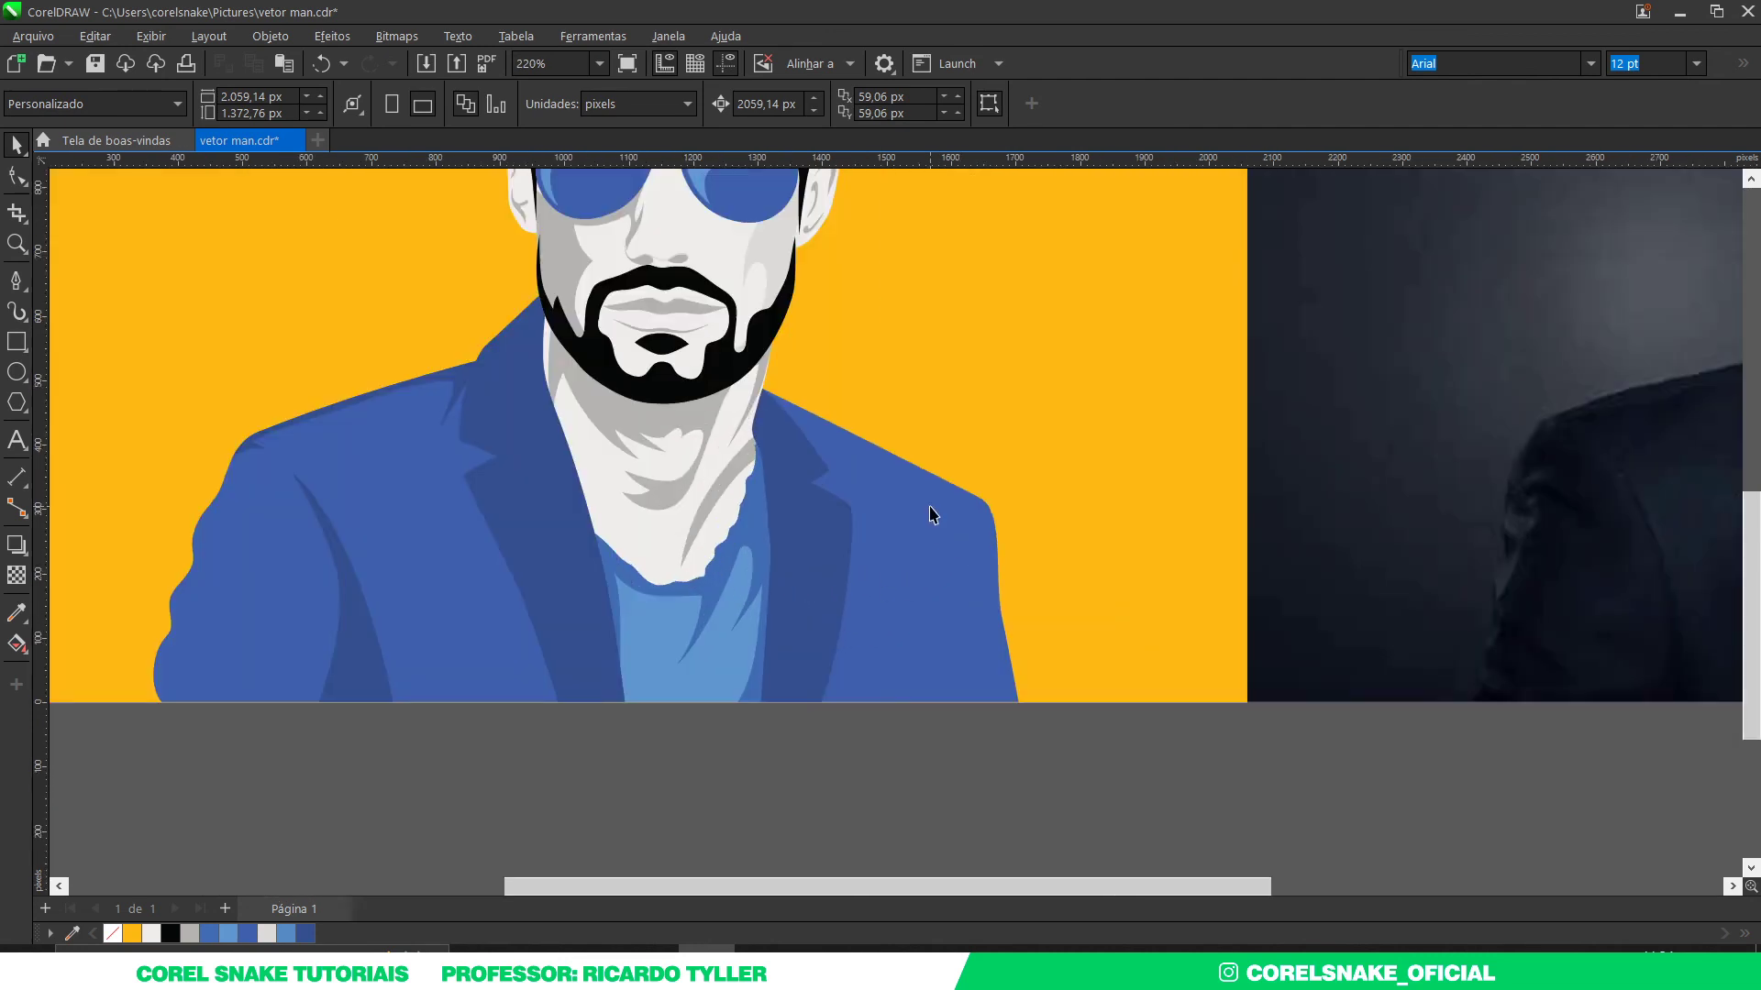
left_click(15, 280)
scroll(954, 509, "up", 2)
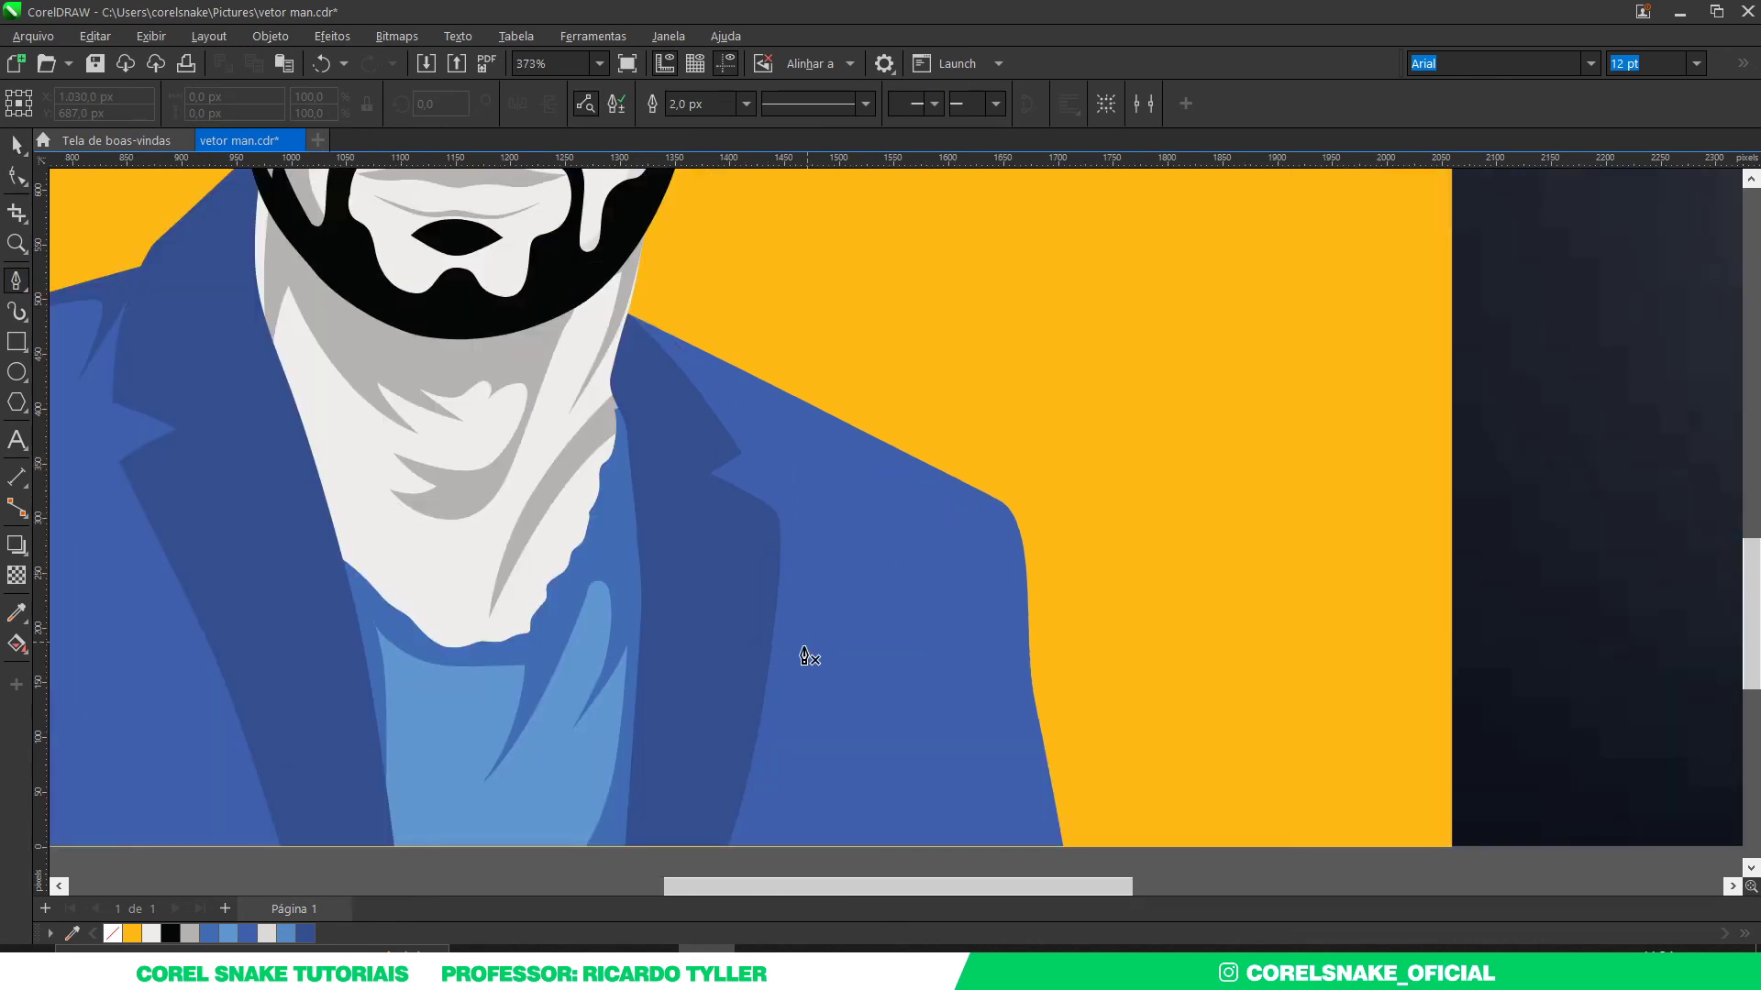
left_click(767, 683)
mouse_move(802, 531)
left_mouse_down()
mouse_move(806, 463)
mouse_move(845, 562)
left_mouse_up()
left_click(792, 447)
scroll(796, 442, "up", 2)
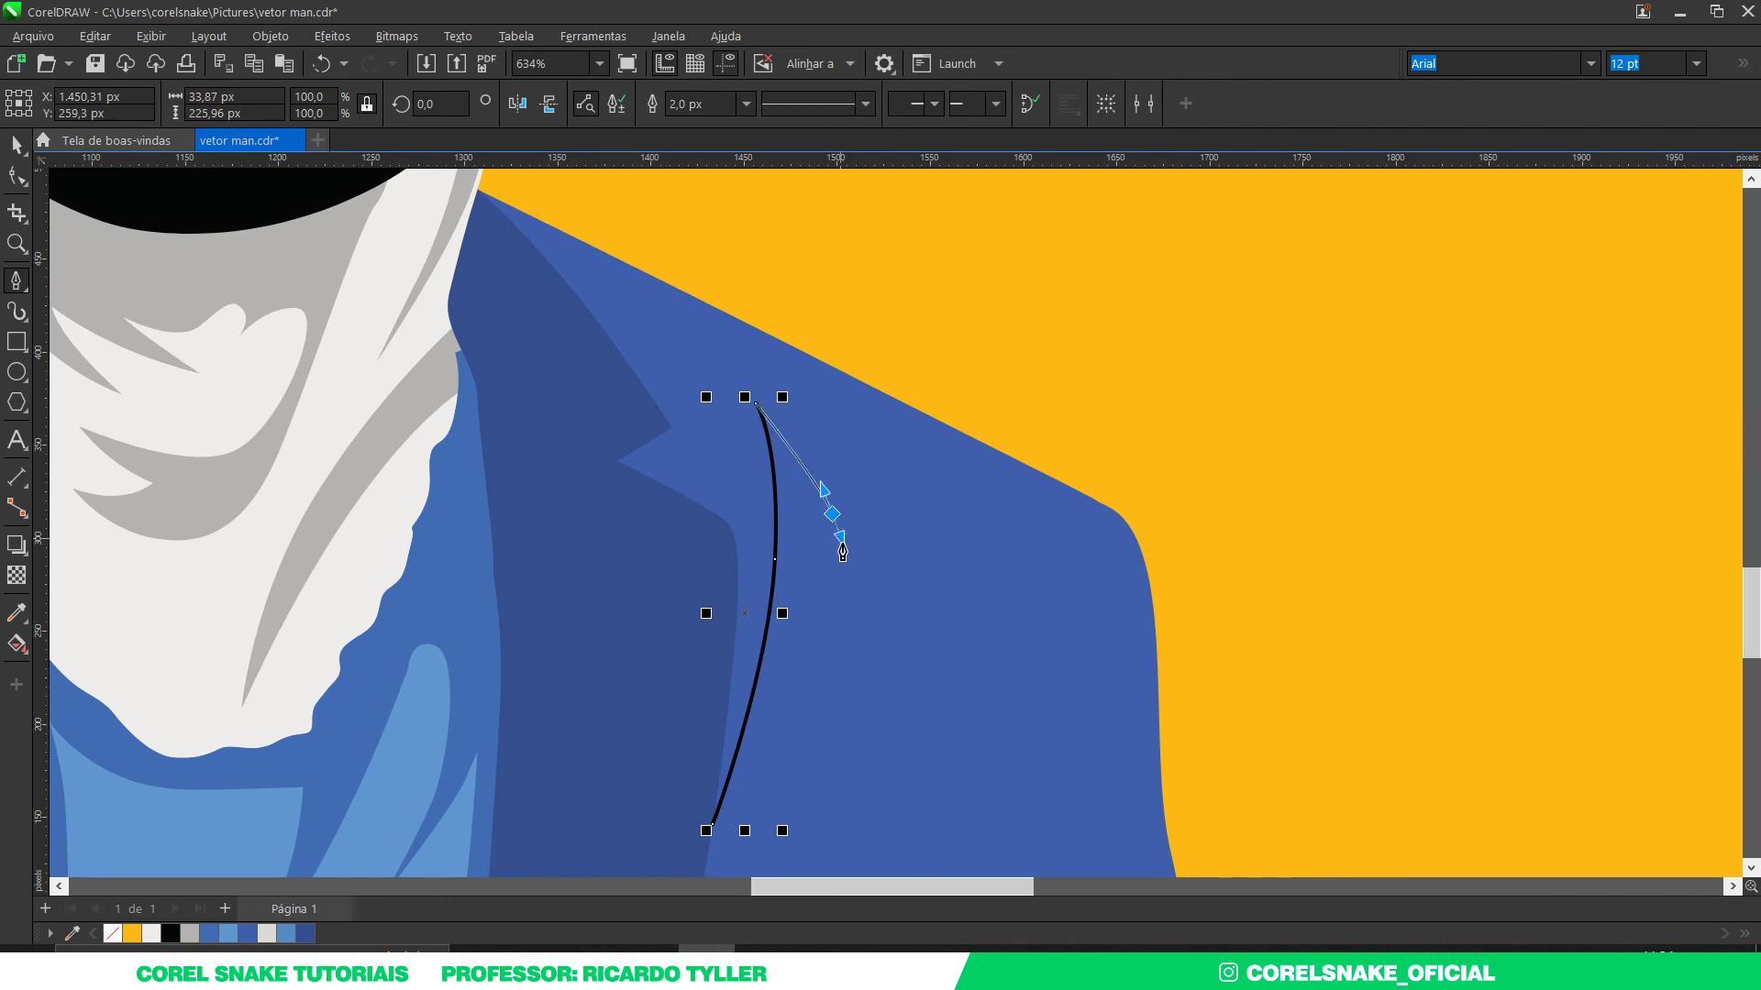
left_click(845, 555)
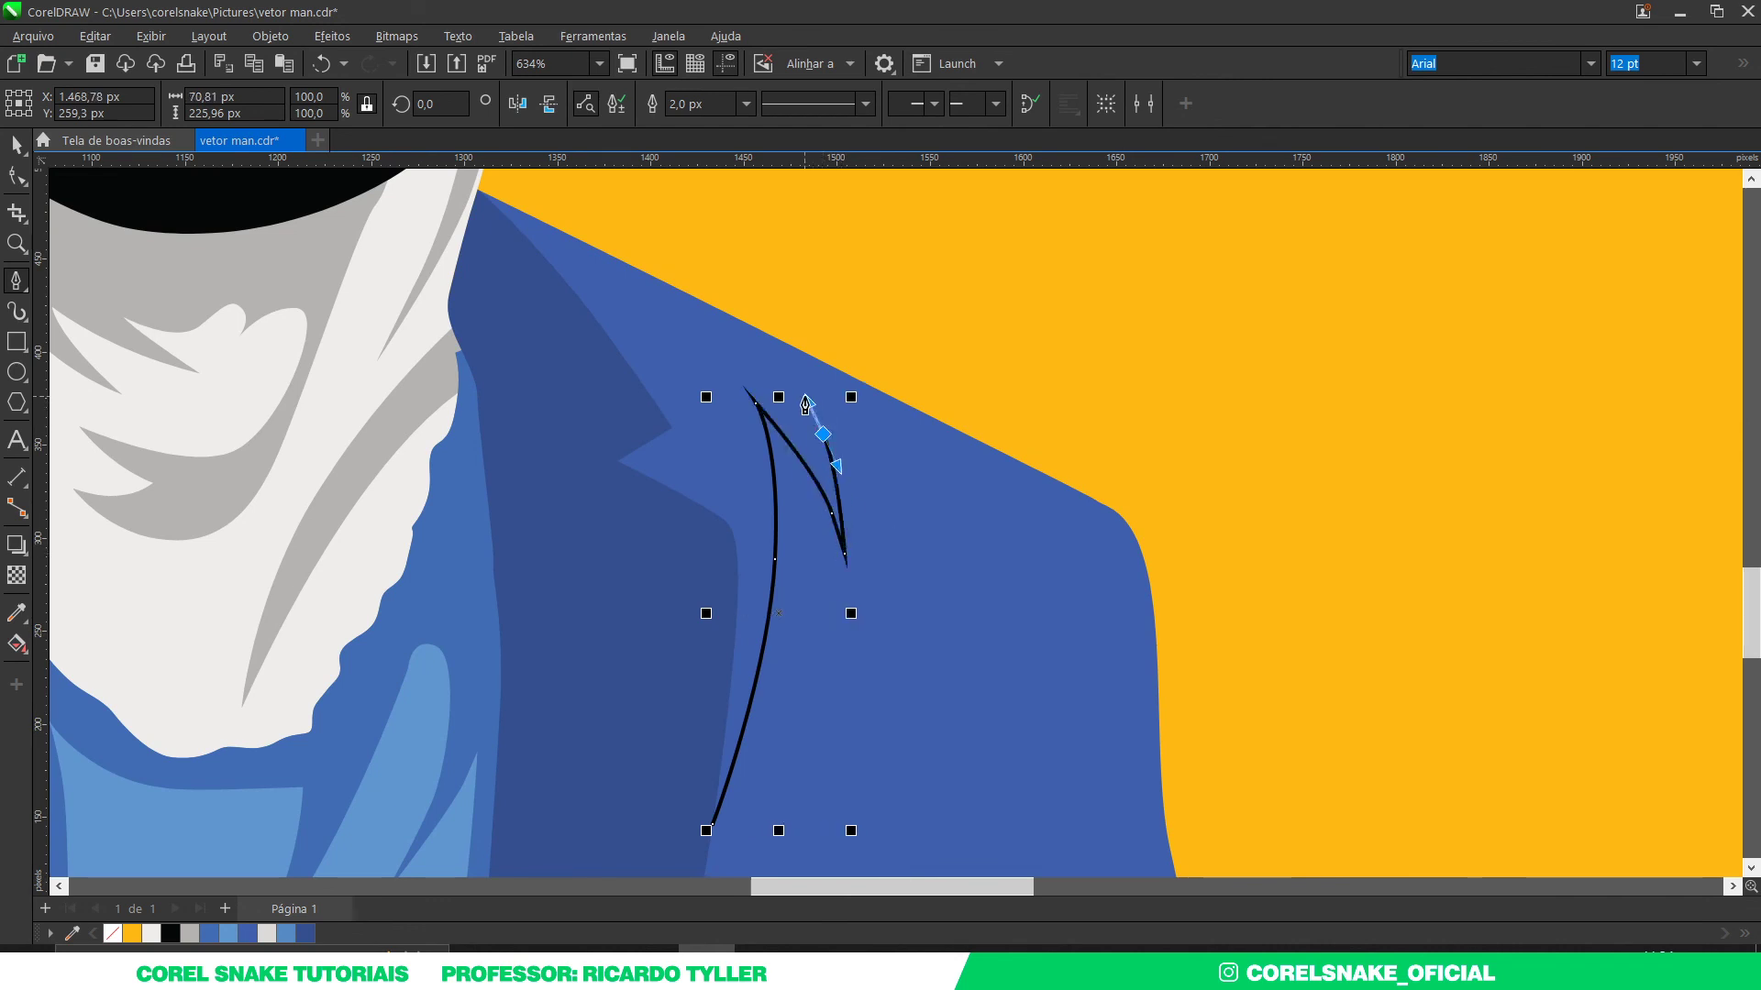
Step: Continue the outline along the shoulder and down into the sleeve fold, out past the jacket edge
left_click_drag(805, 396, 939, 473)
left_click_drag(1058, 527, 1094, 624)
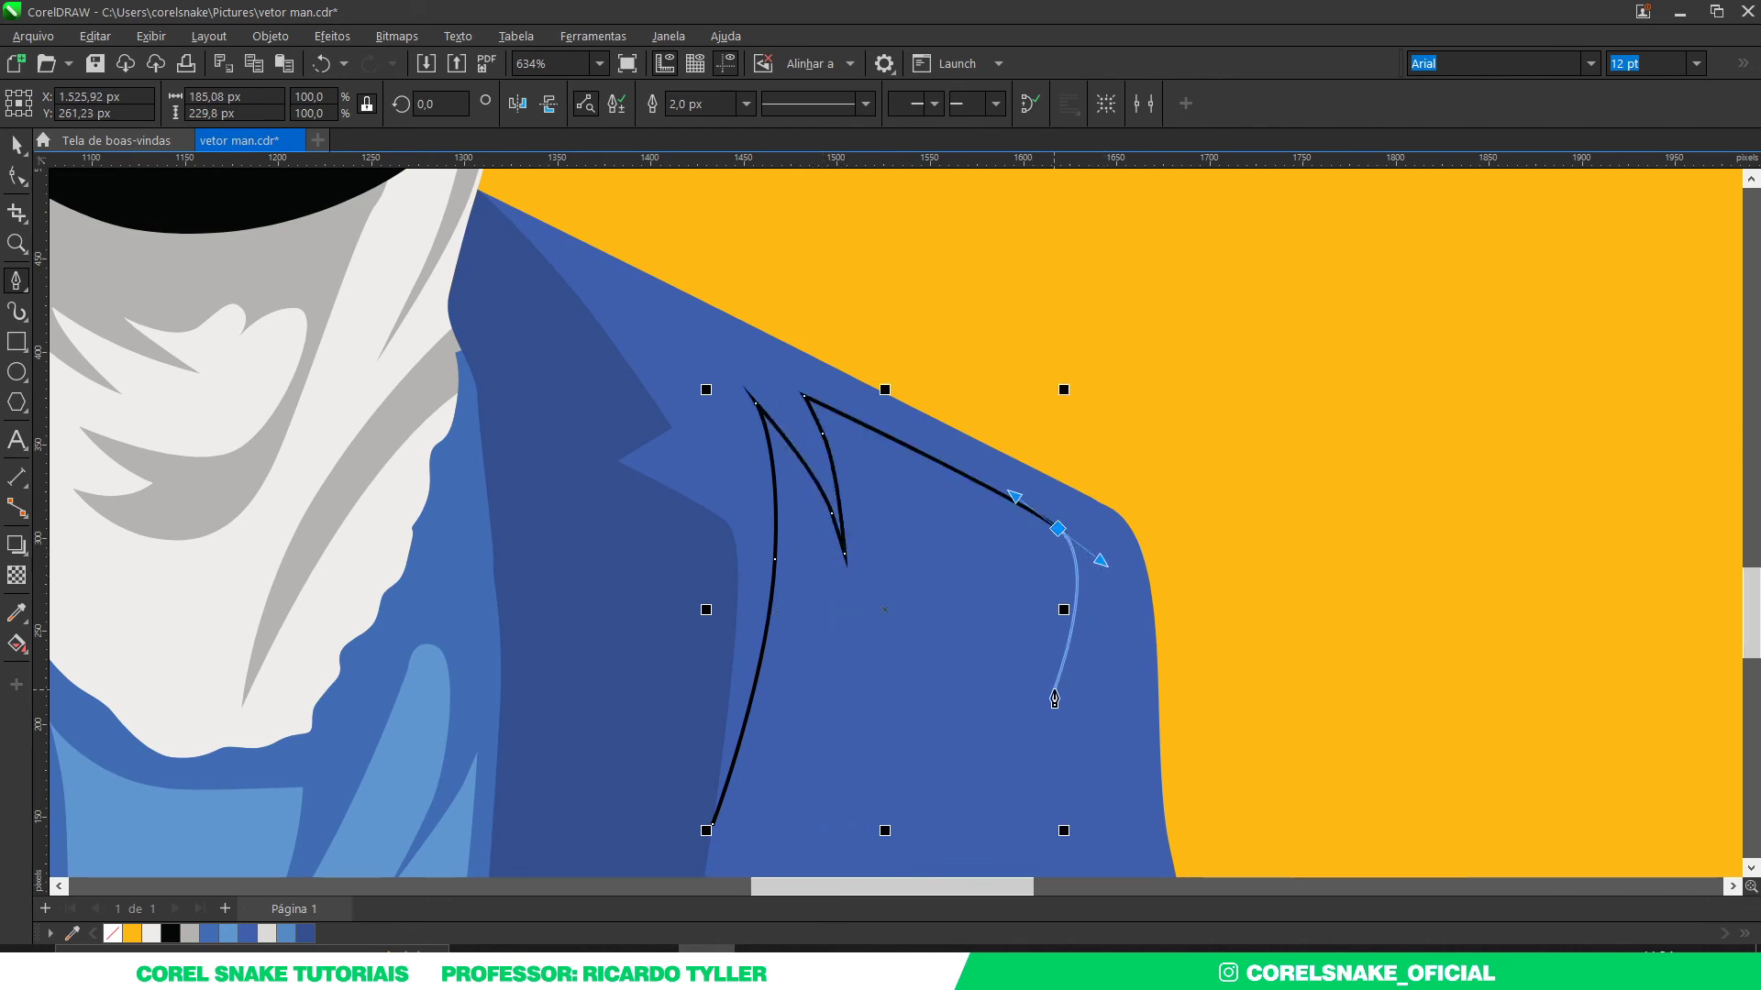
left_click_drag(1051, 694, 1029, 778)
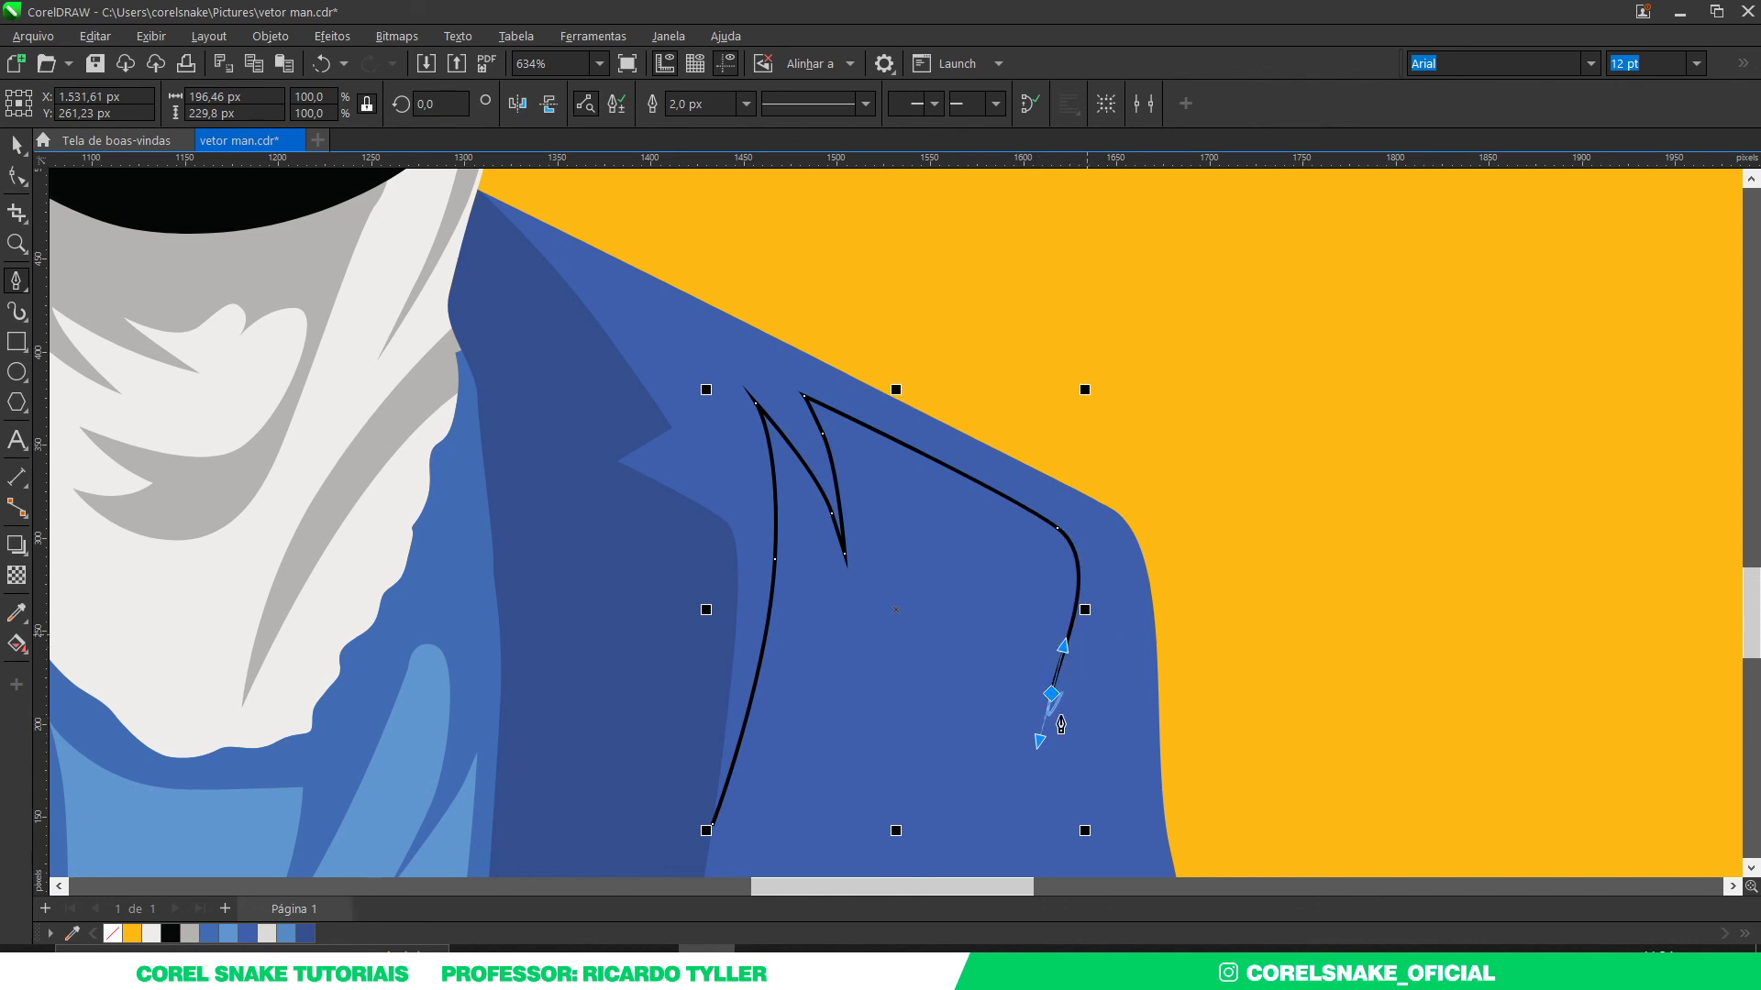
left_click(1027, 766)
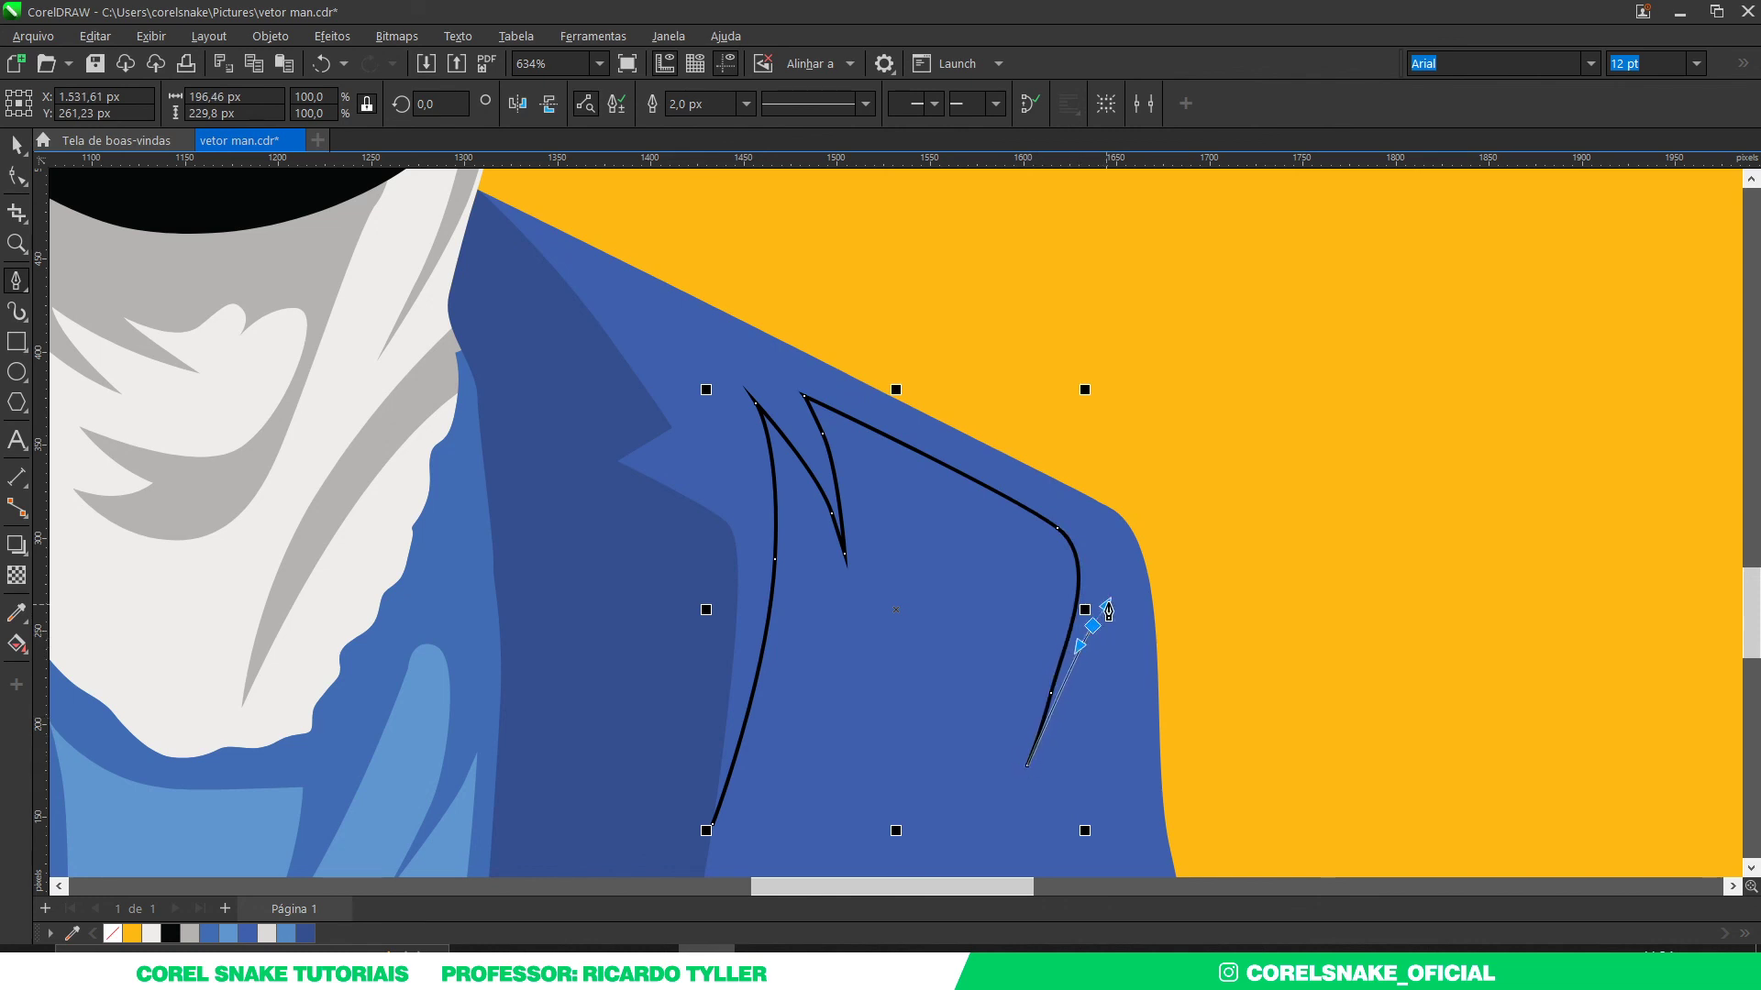
mouse_move(1092, 625)
left_mouse_down()
mouse_move(1111, 602)
mouse_move(1075, 734)
left_mouse_up()
scroll(1082, 606, "down", 4)
scroll(1075, 743, "up", 3)
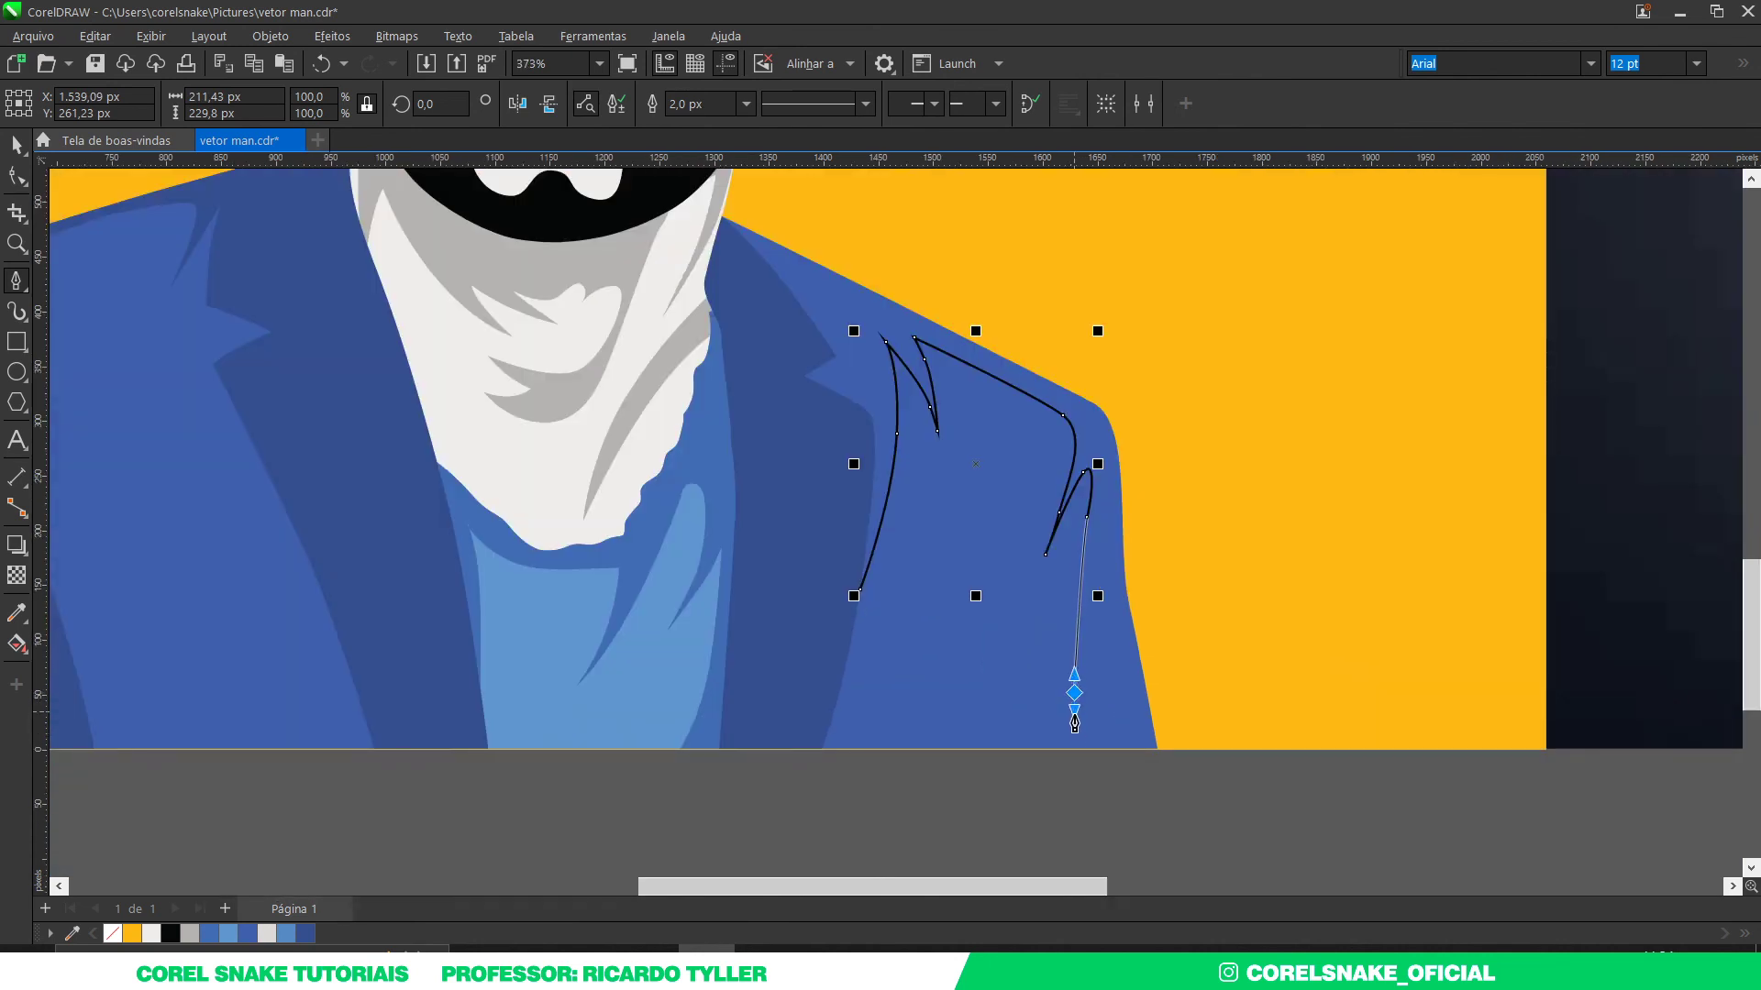
left_click(1074, 750)
left_click(1240, 758)
Step: Close the outline through the background and collar, then select it together with the jacket
left_click(1263, 446)
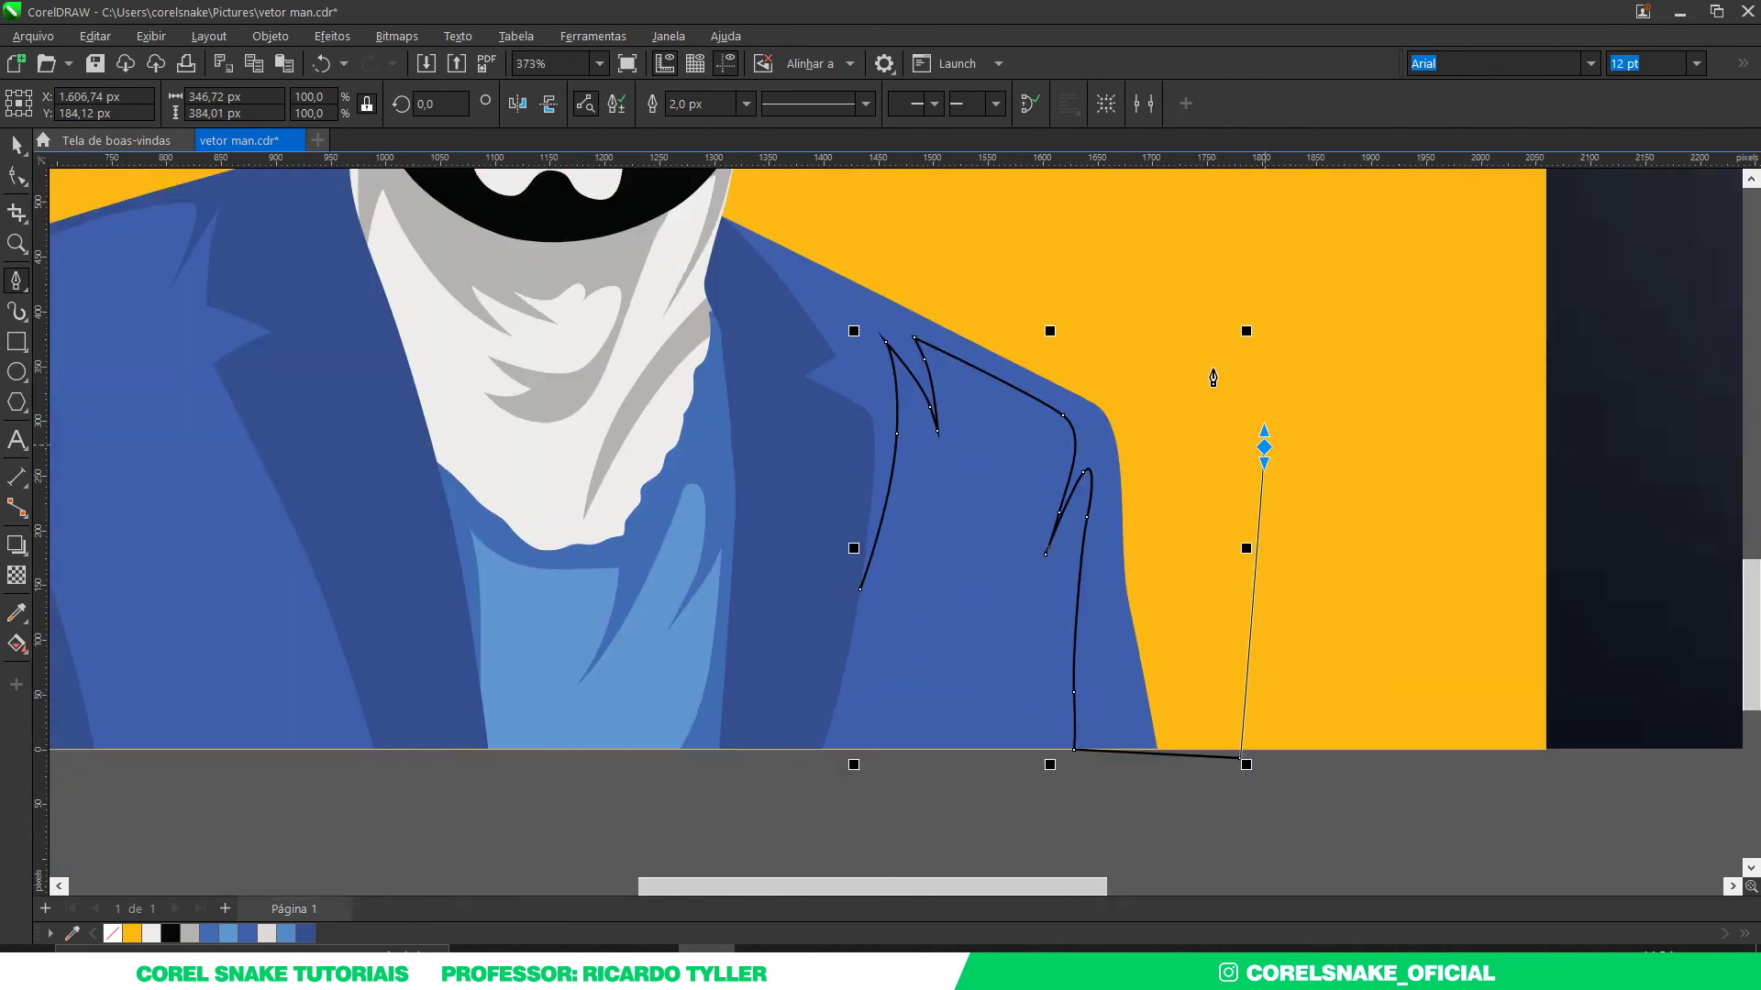
left_click_drag(1077, 284, 1036, 276)
left_click(712, 197)
left_click_drag(662, 317, 676, 369)
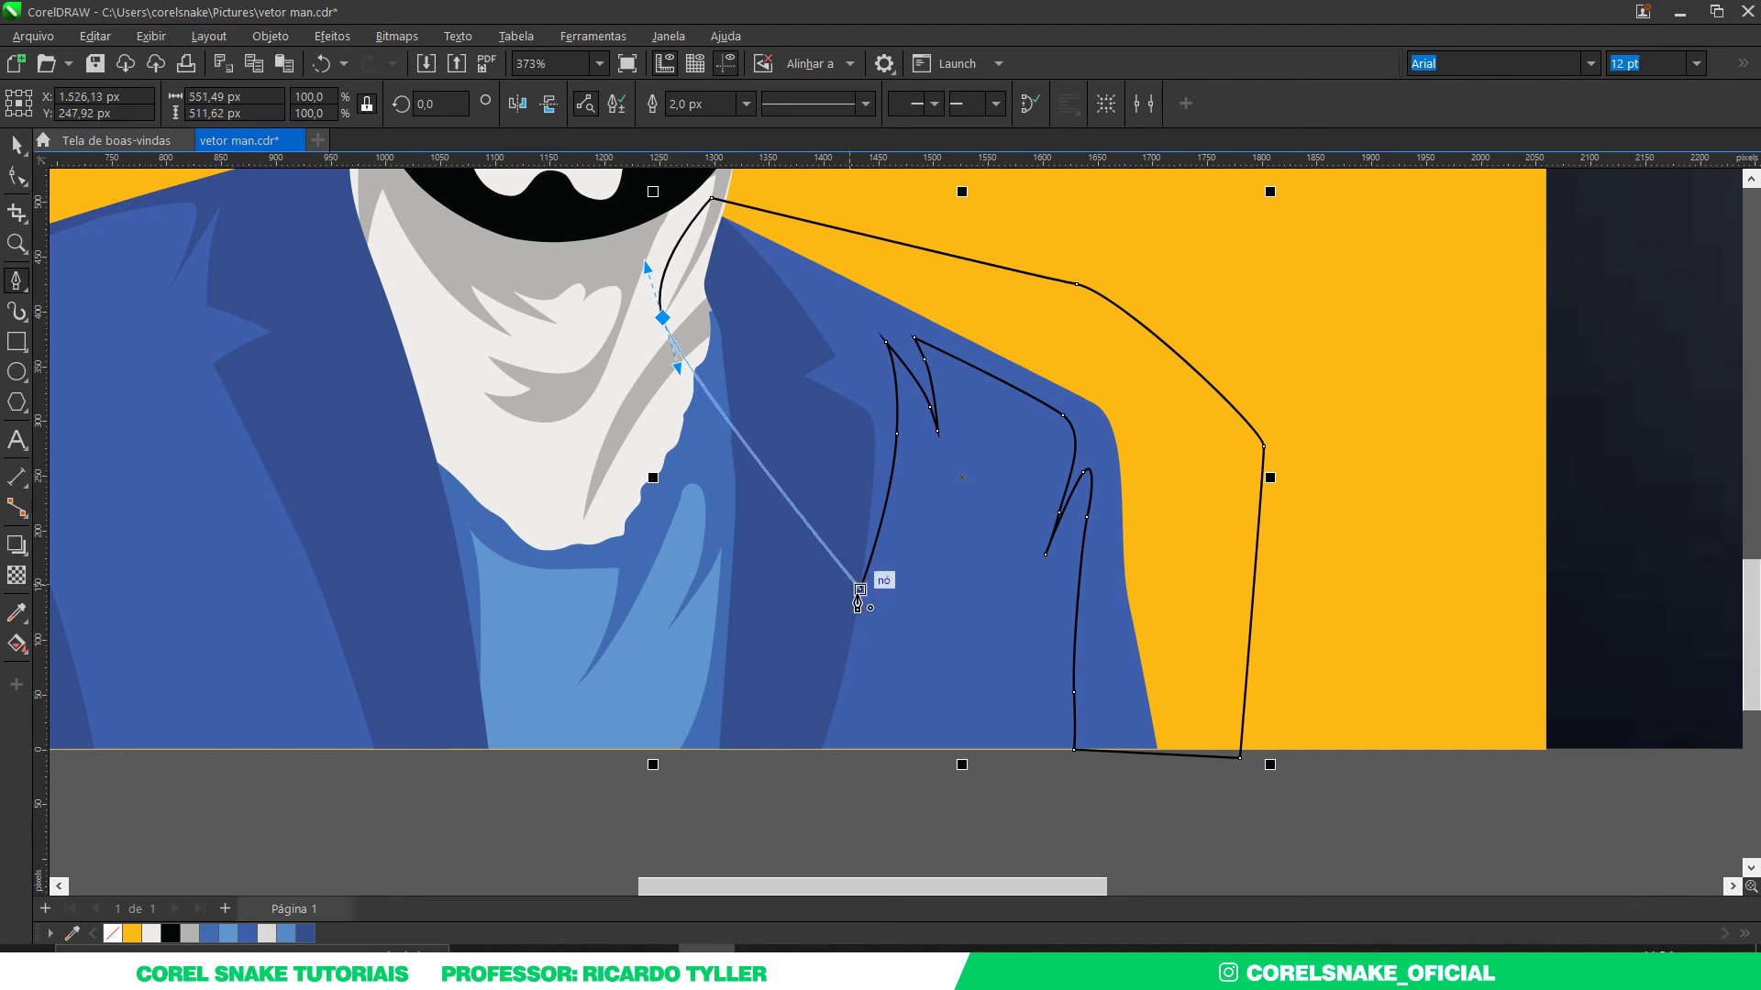
left_click(861, 592)
left_click(17, 145)
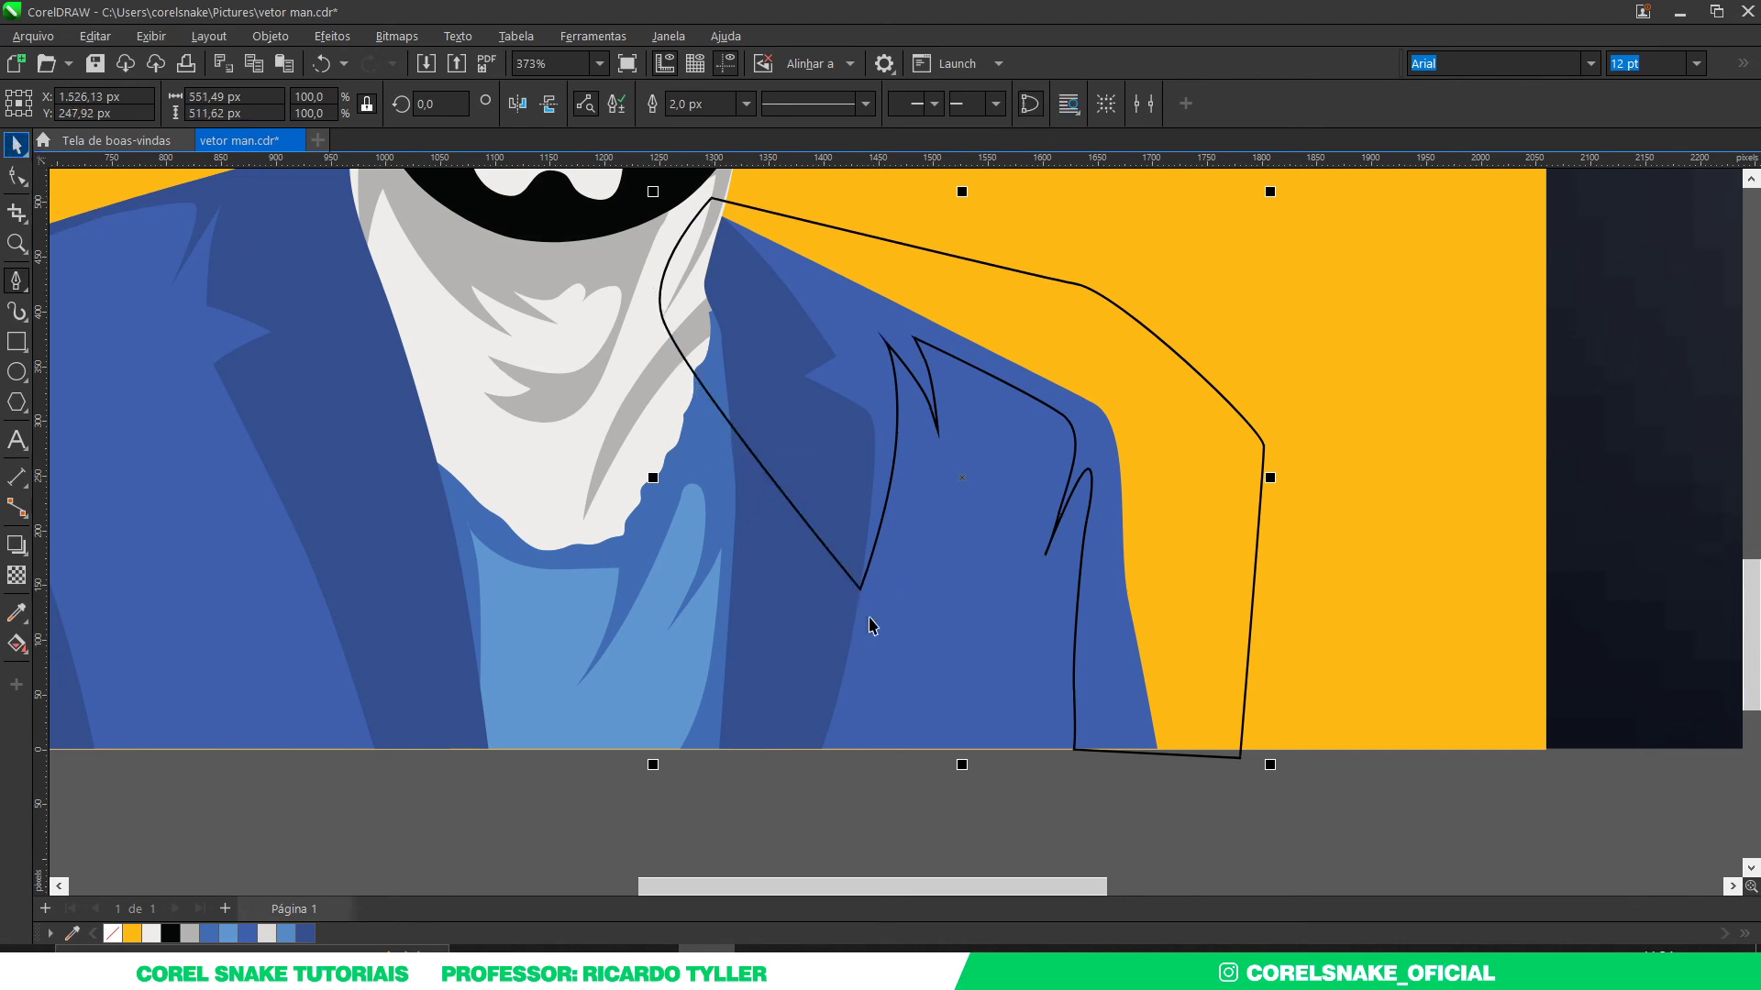
left_click(1037, 600)
left_click(1196, 452, "shift")
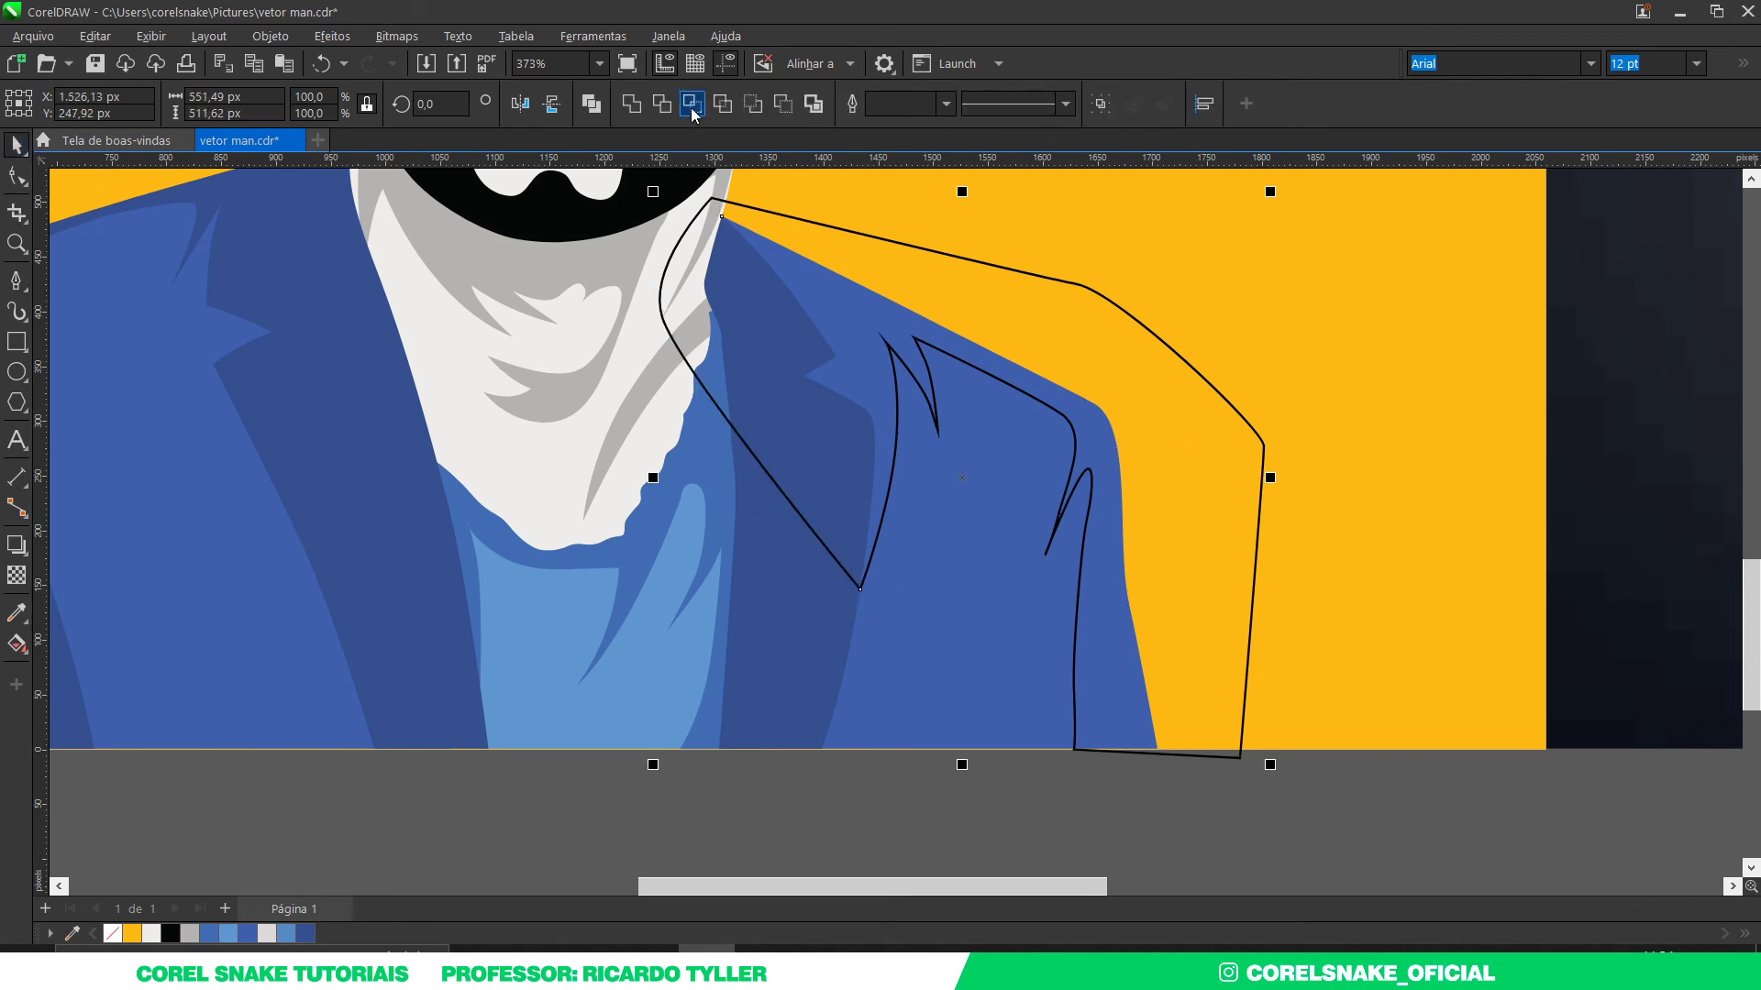
Step: Intersect to carve the shoulder piece, delete the drawn path, and fill it lighter blue without outline
left_click(692, 103)
left_click(1077, 316)
key("Delete")
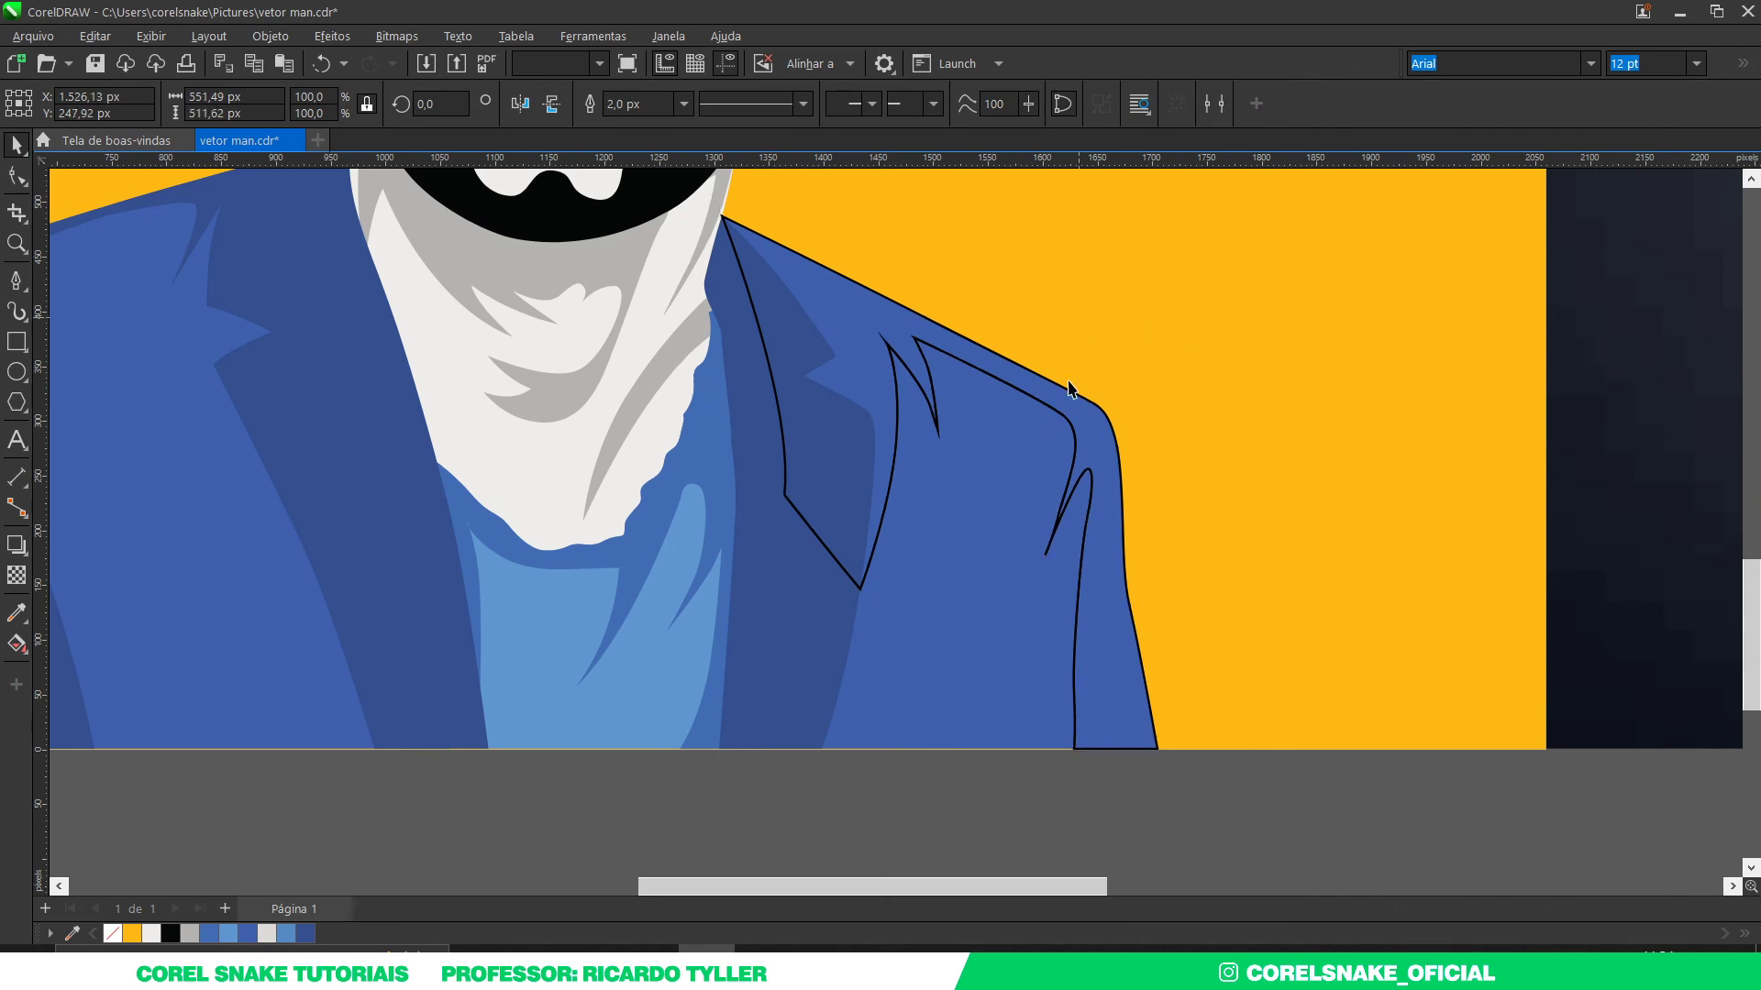
left_click(1084, 641)
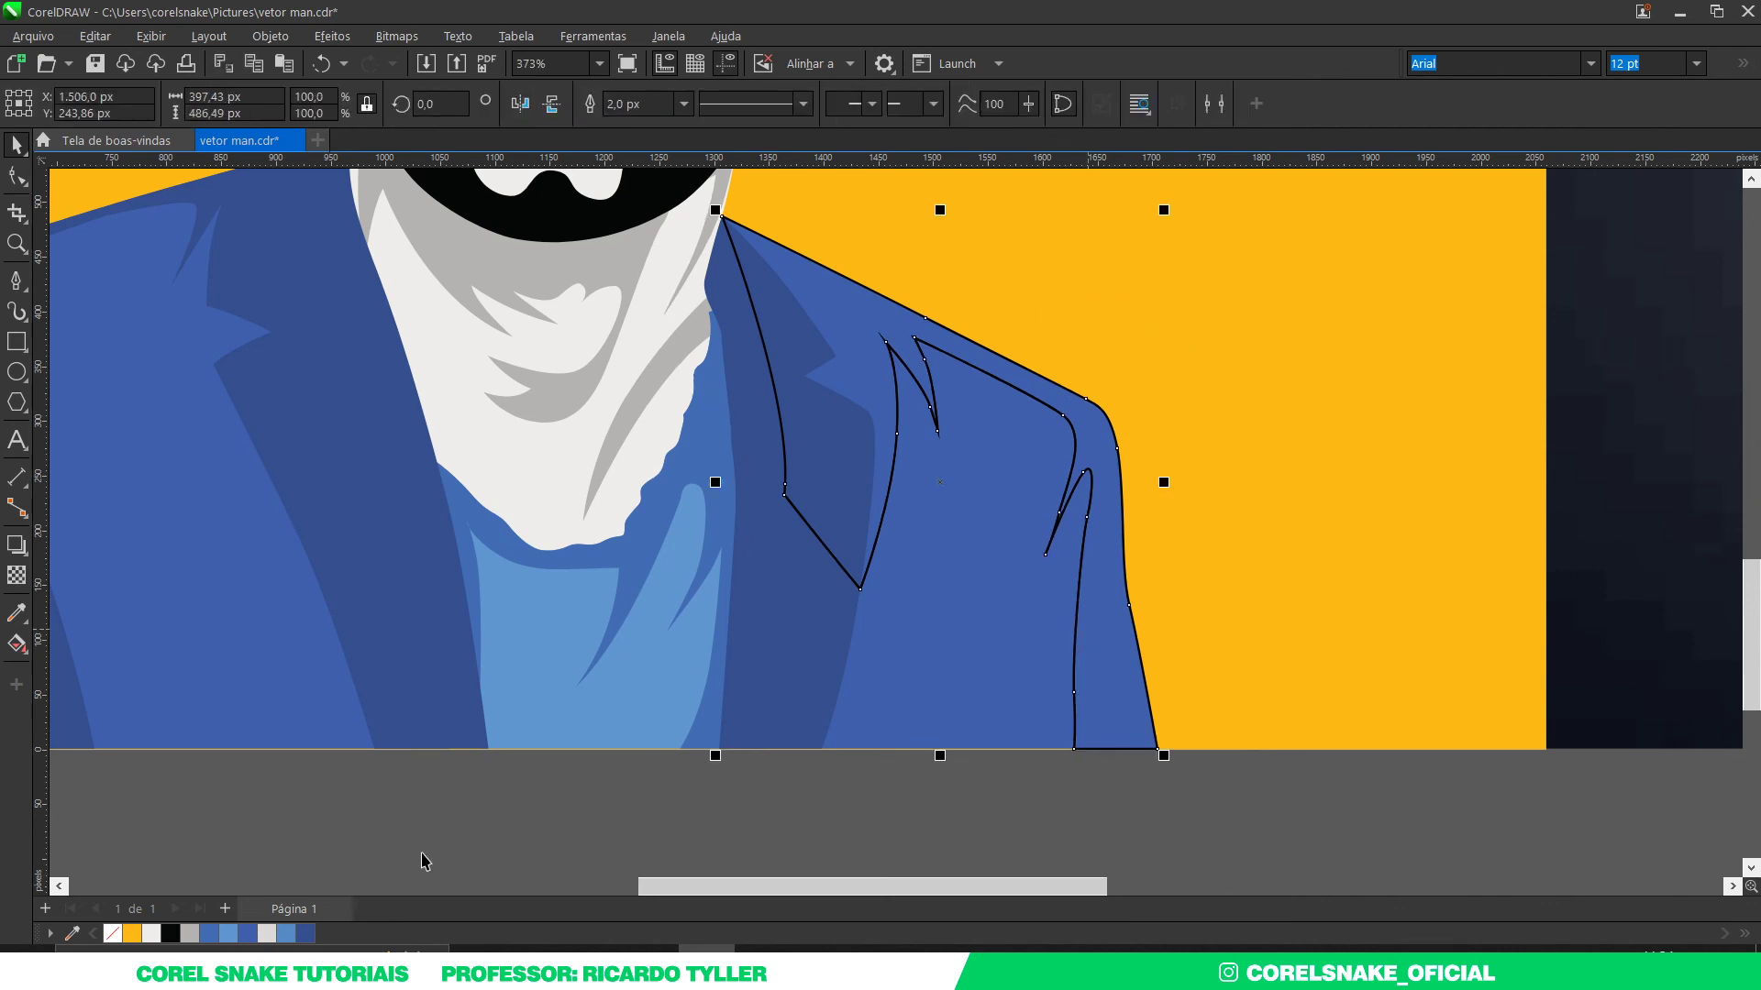
left_click(247, 933)
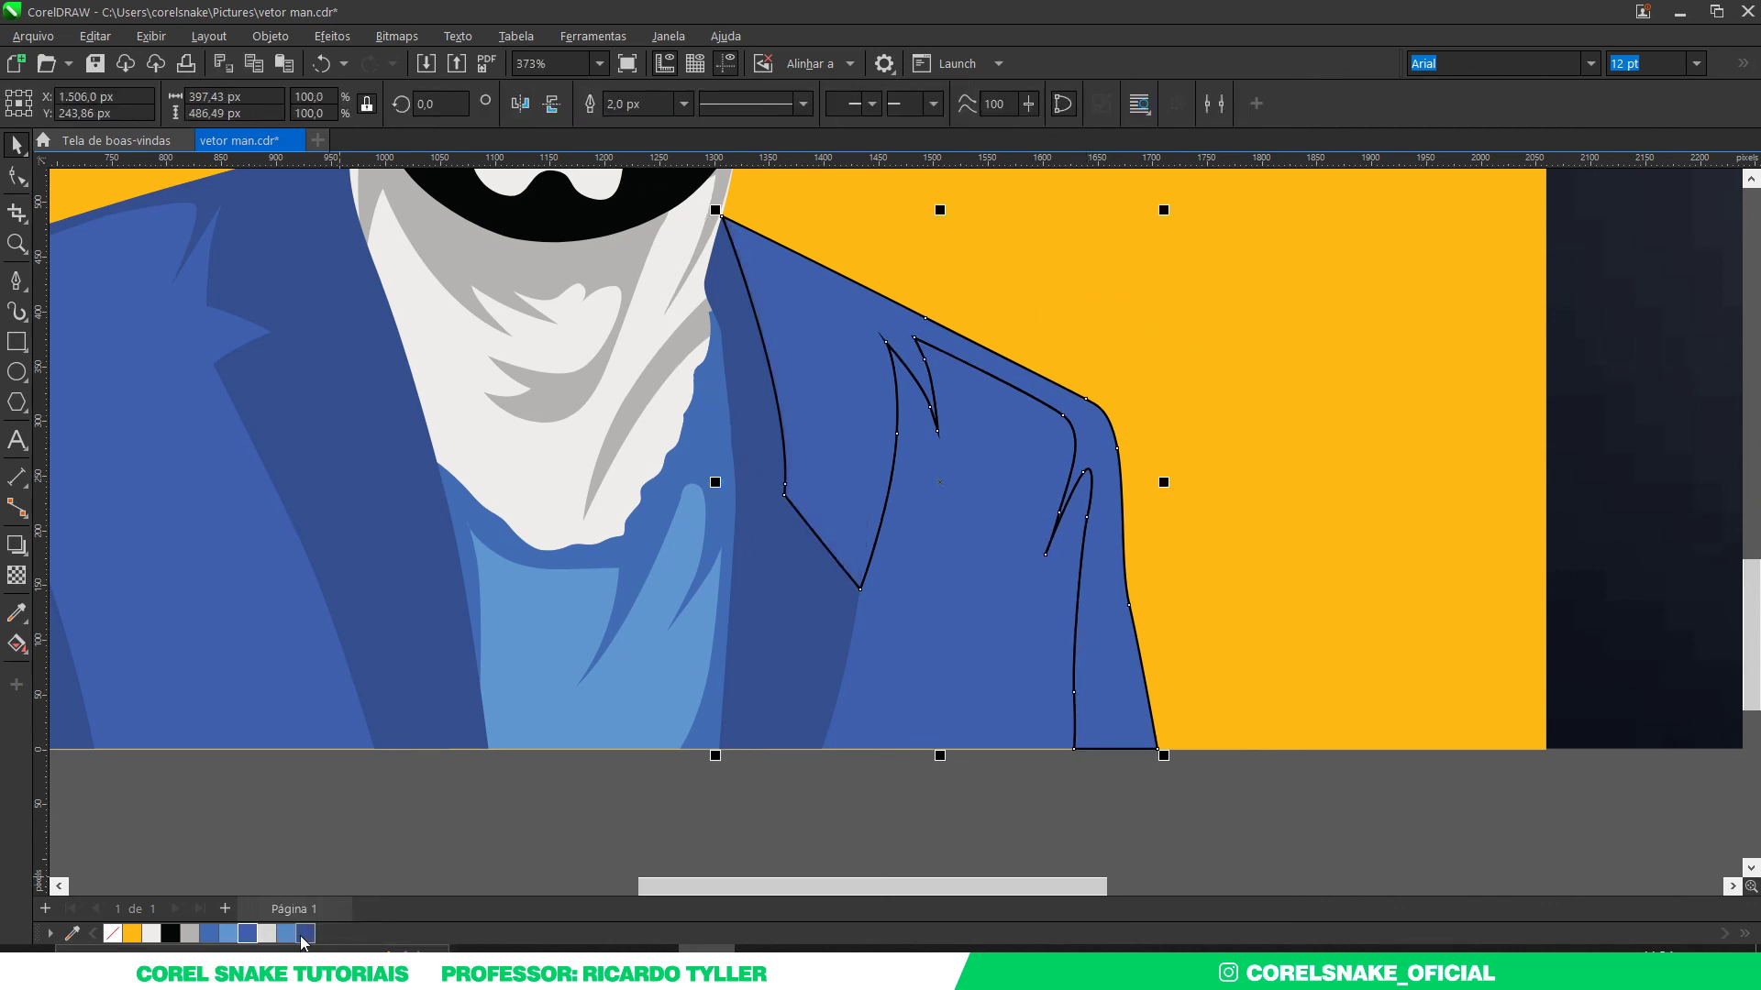
right_click(112, 933)
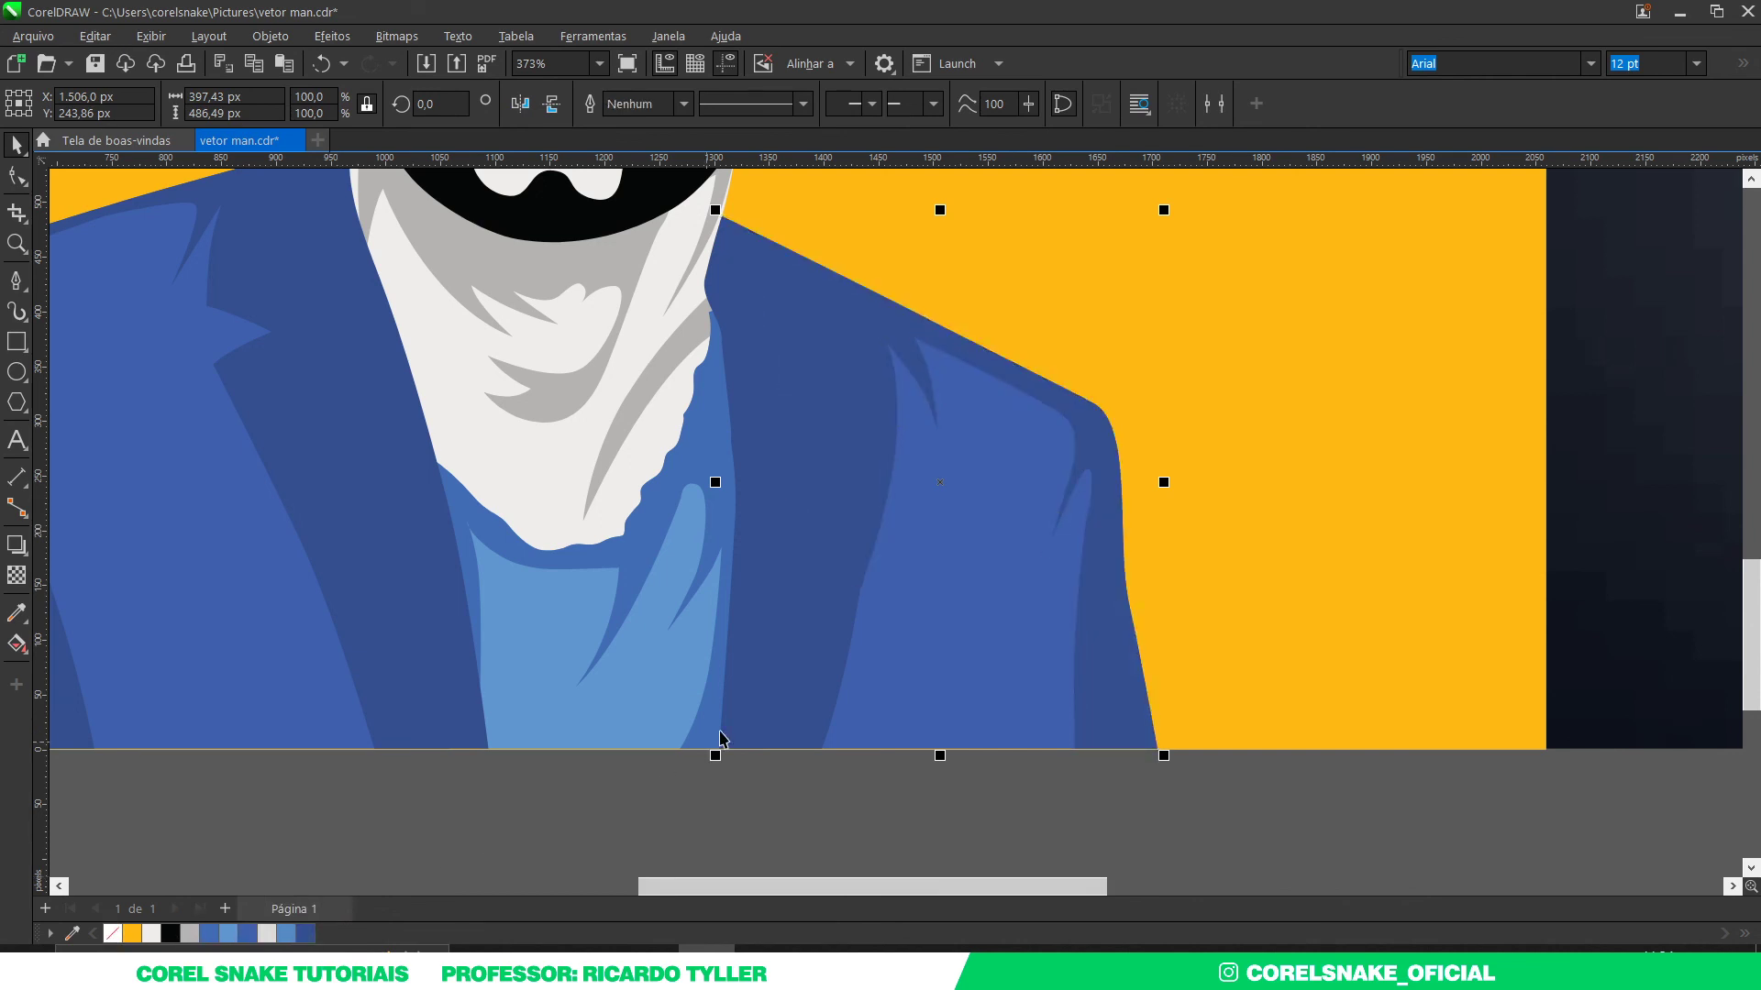
left_click(248, 934)
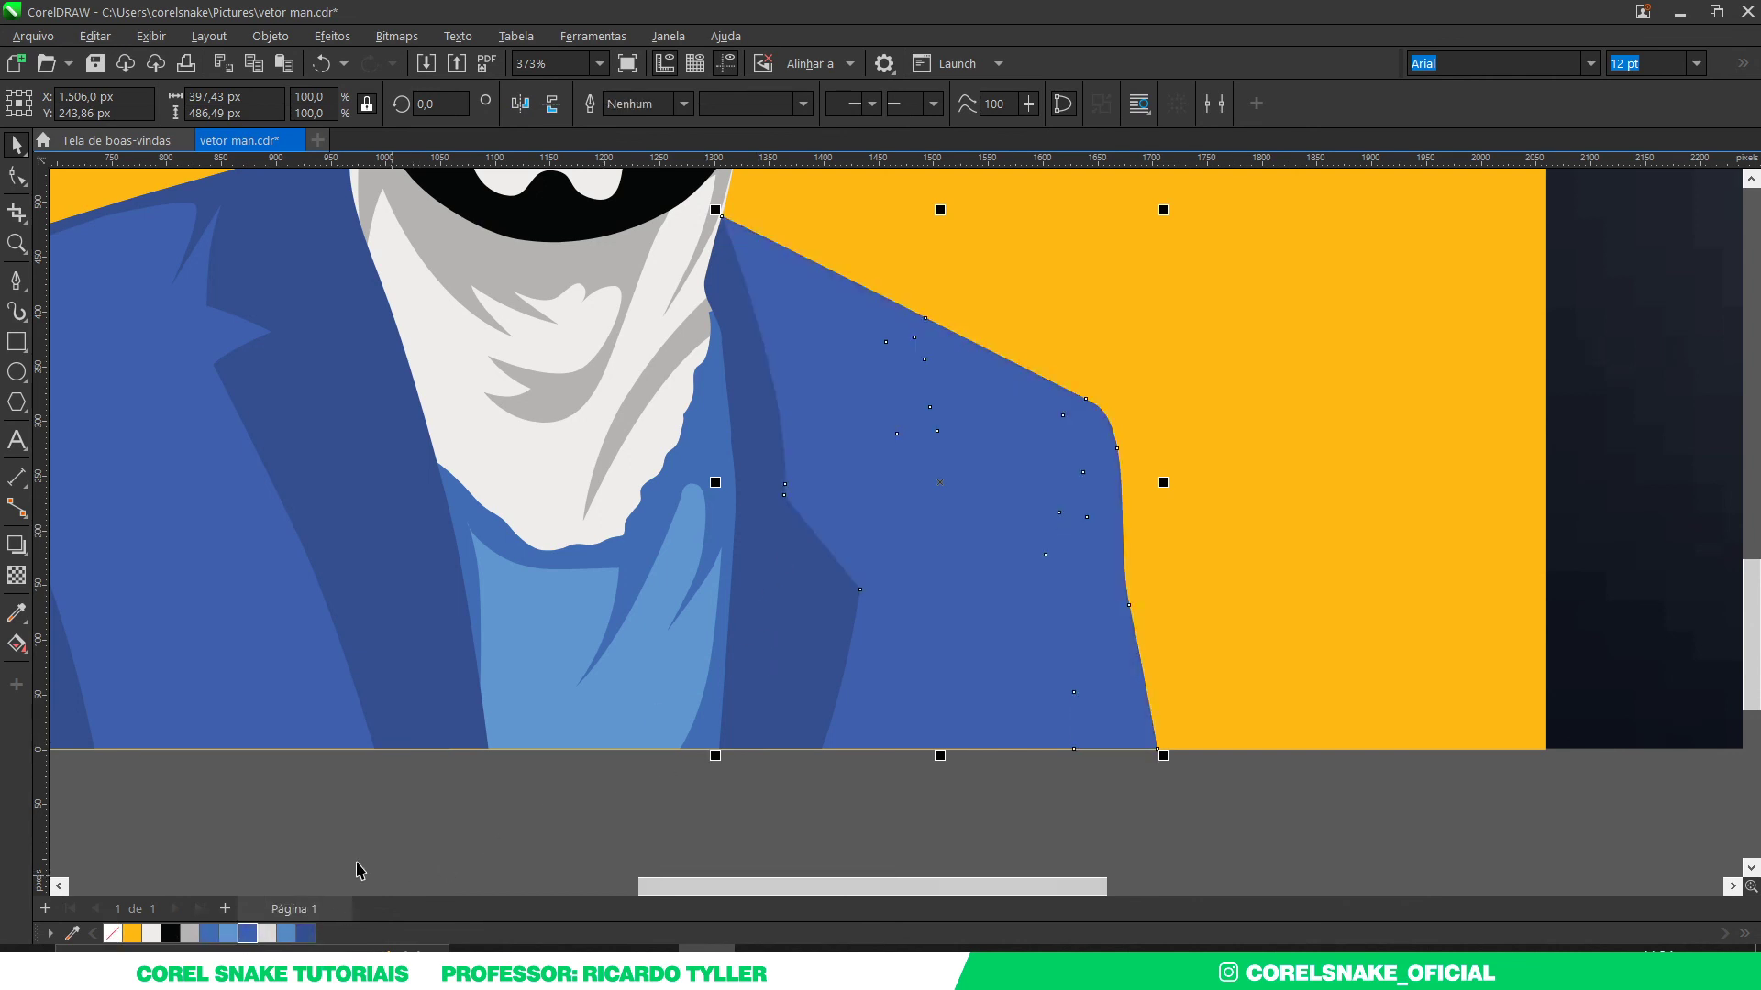
Step: Pick #3858A3 as the fill colour for the right jacket panel
left_click(823, 612)
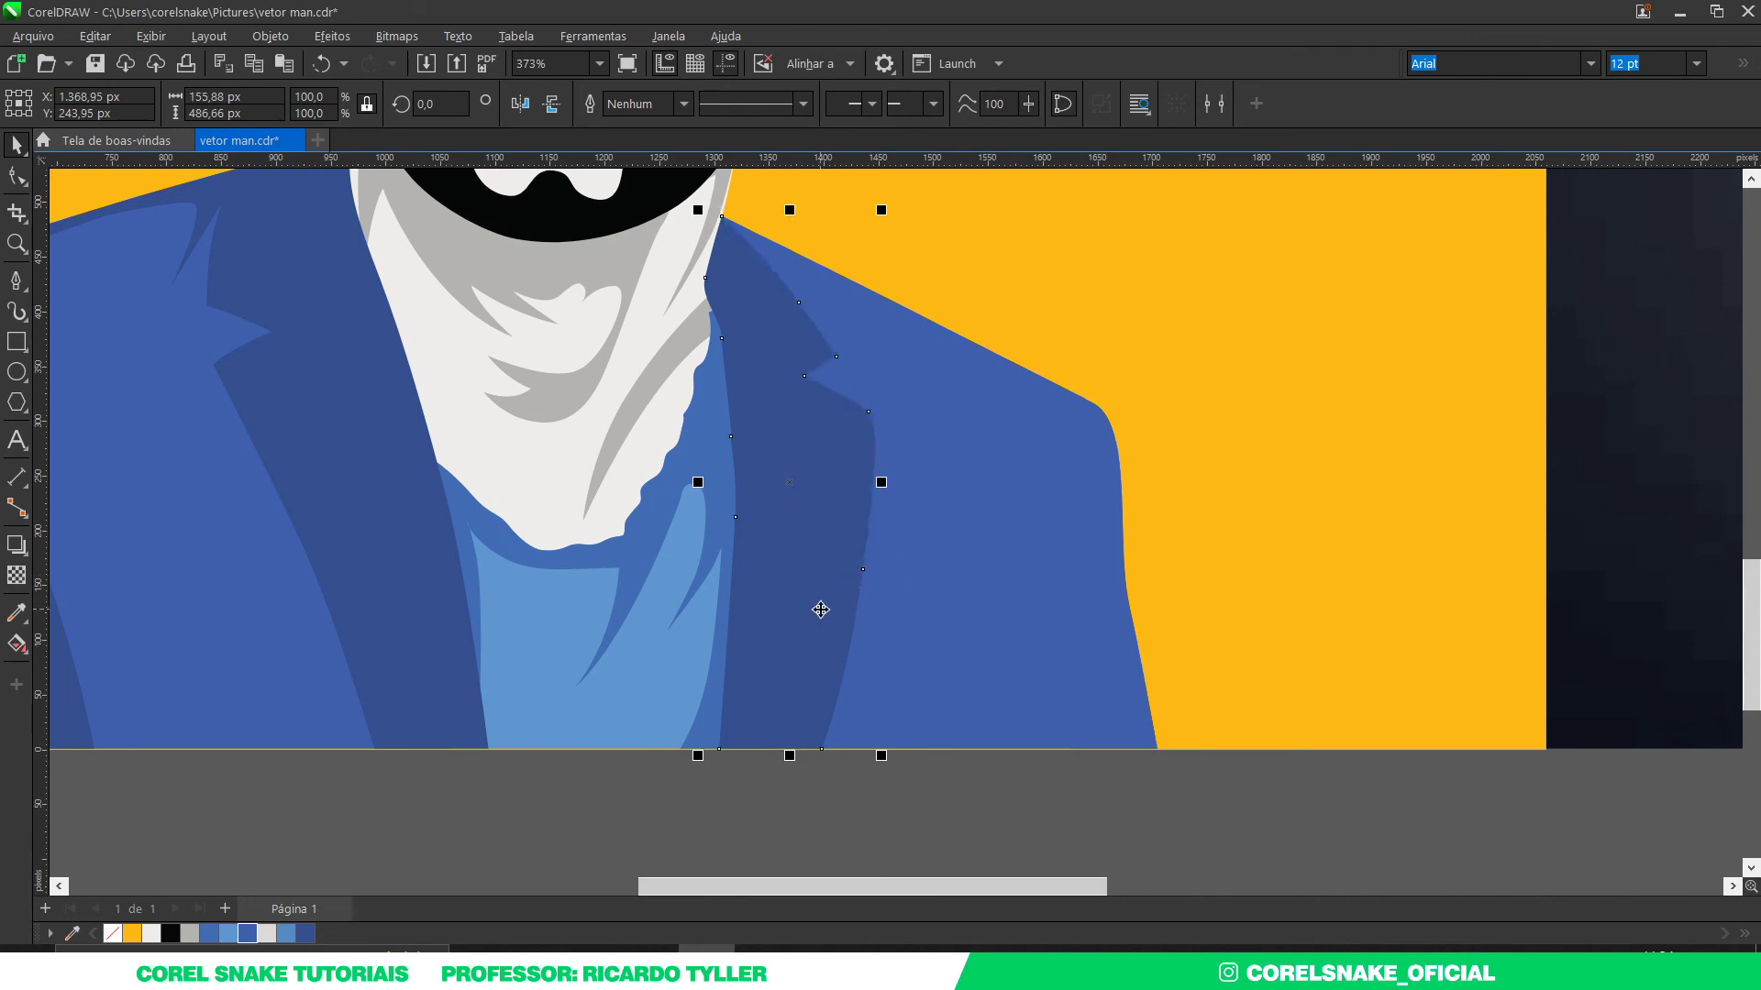
left_click(885, 359)
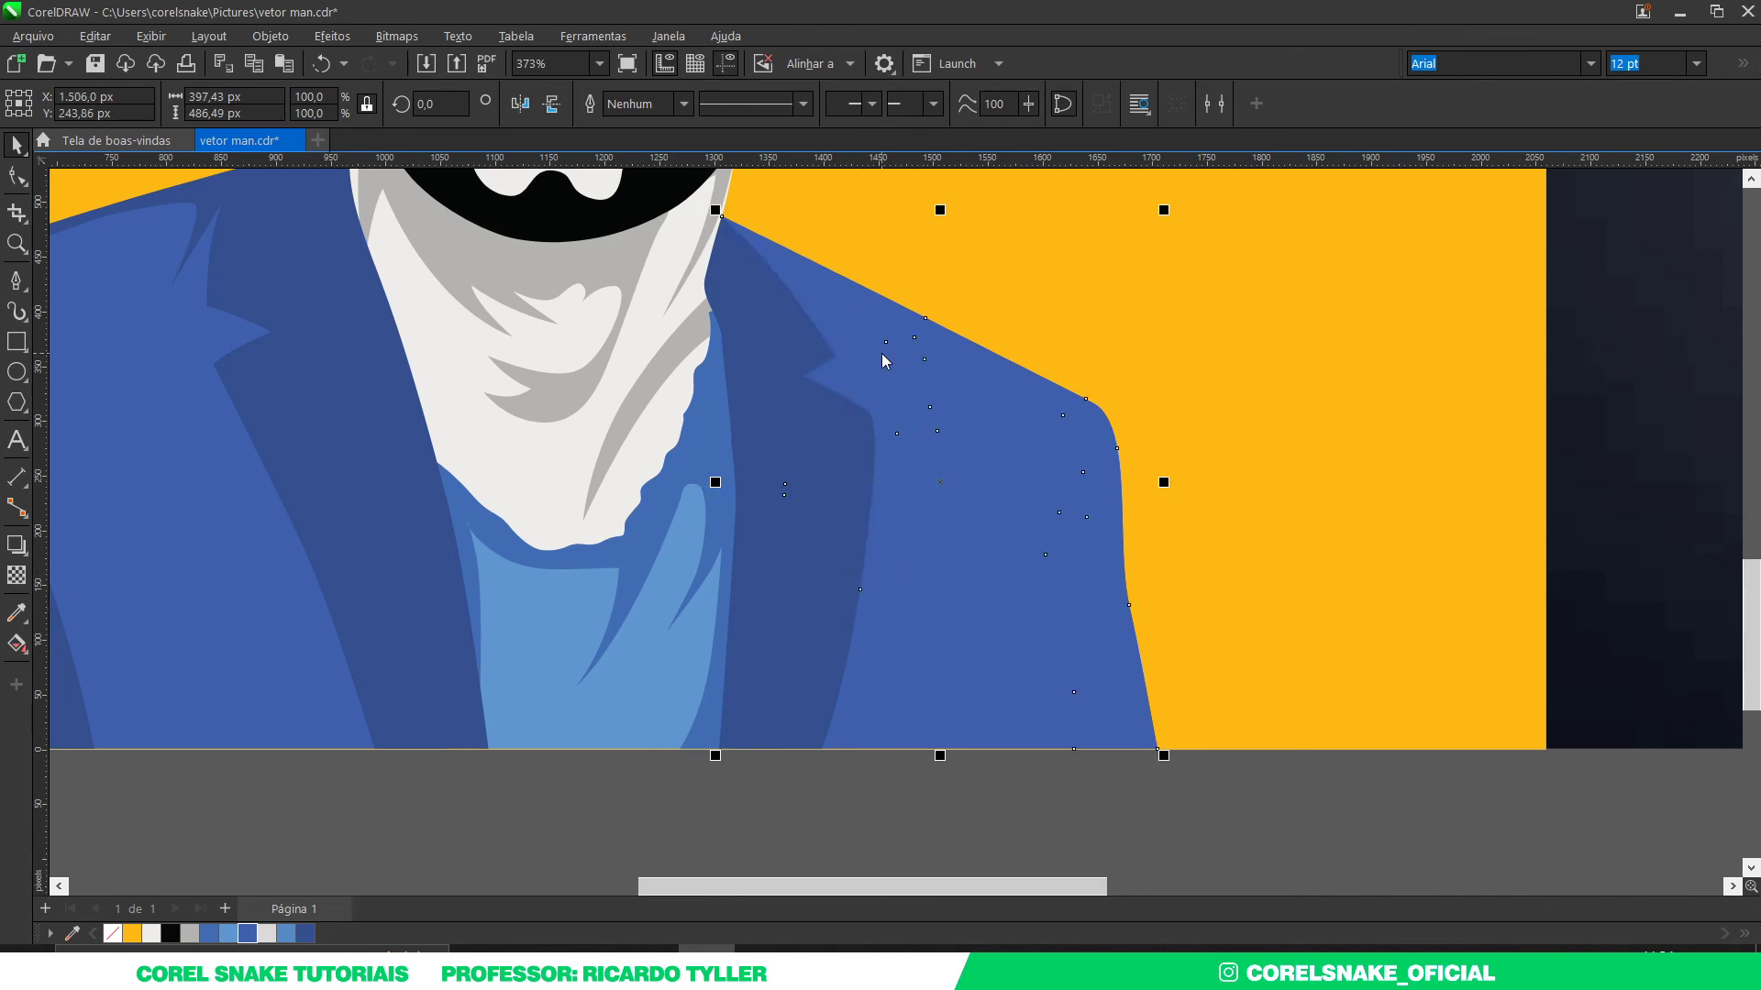
key("shift+F11")
left_click_drag(832, 165, 1409, 184)
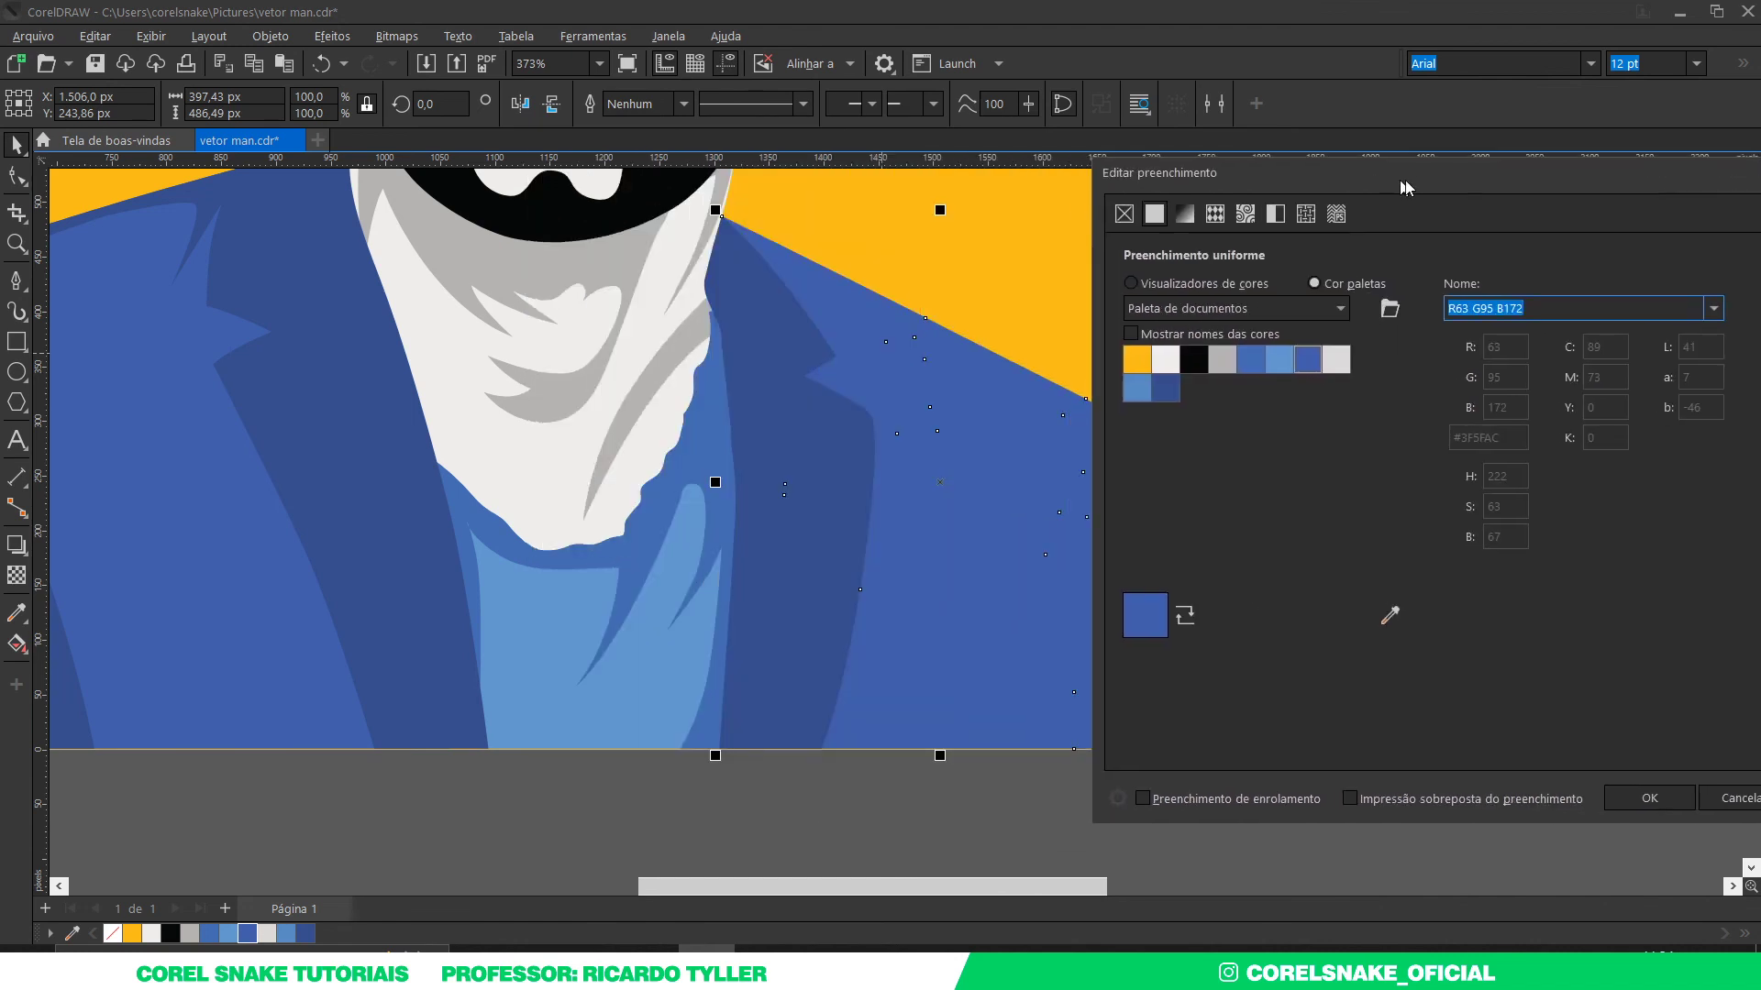
left_click(1231, 280)
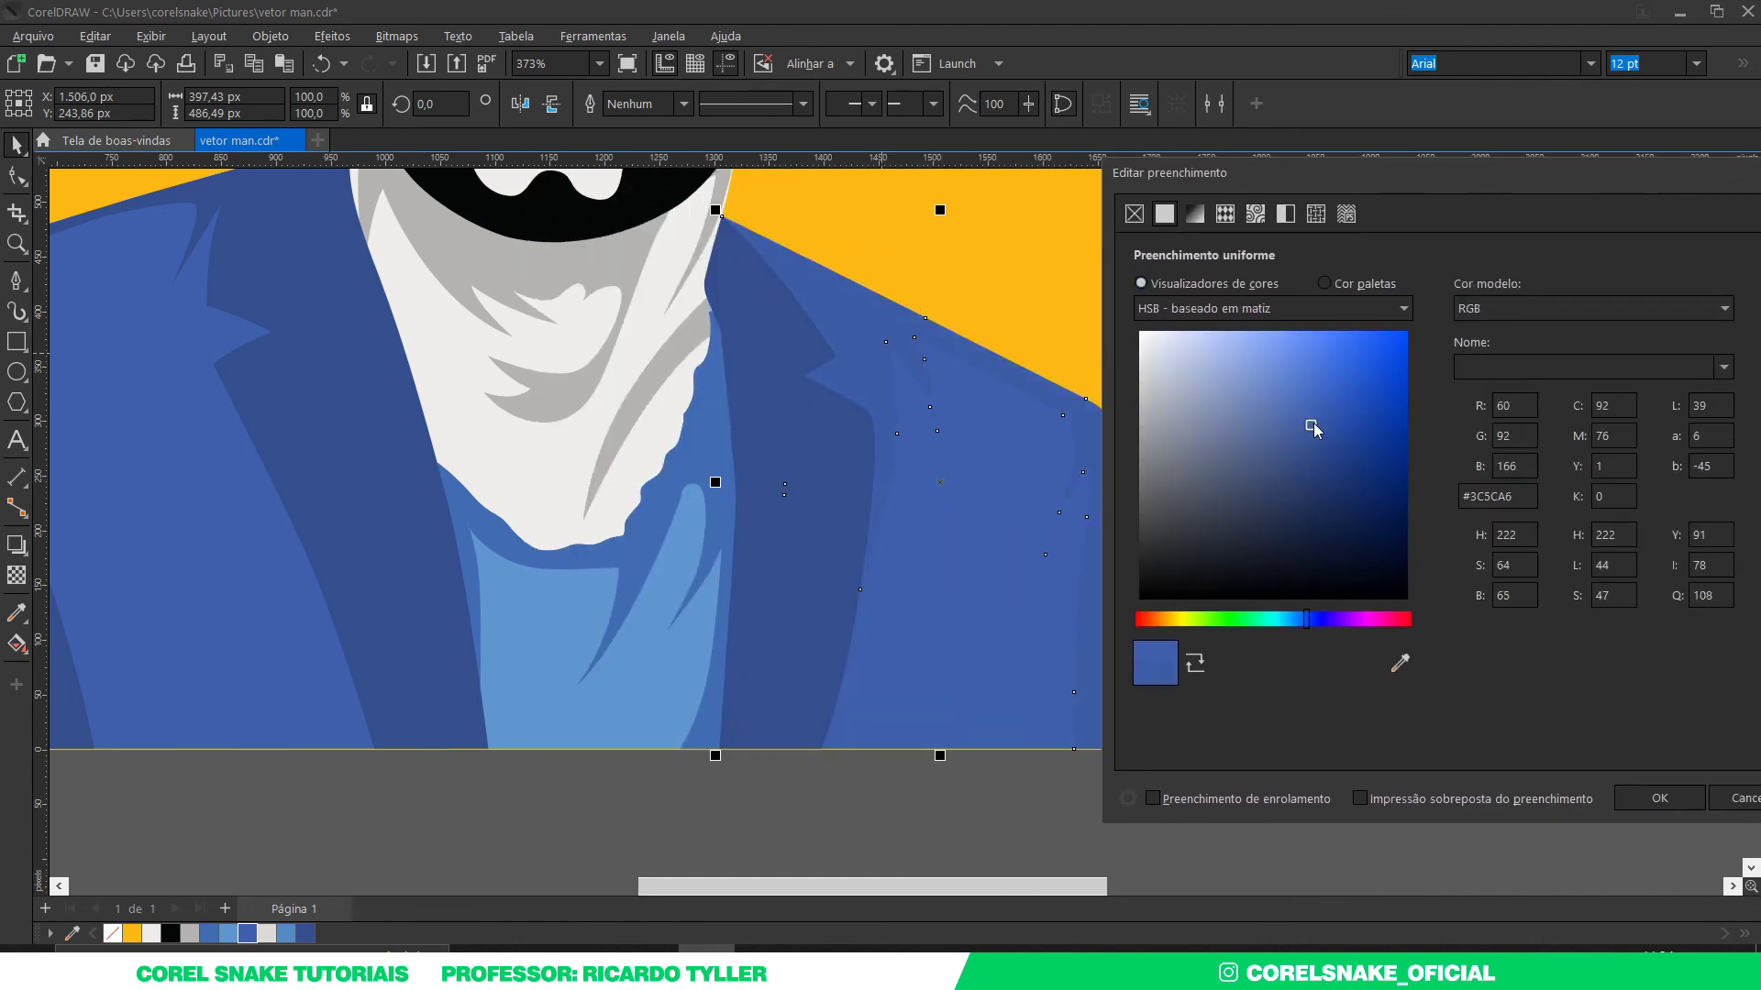
left_click_drag(1313, 421, 1318, 426)
Step: Confirm the #3858A3 jacket fill and delete the reference photo
left_click(1658, 798)
scroll(1468, 798, "down", 2)
key("Escape")
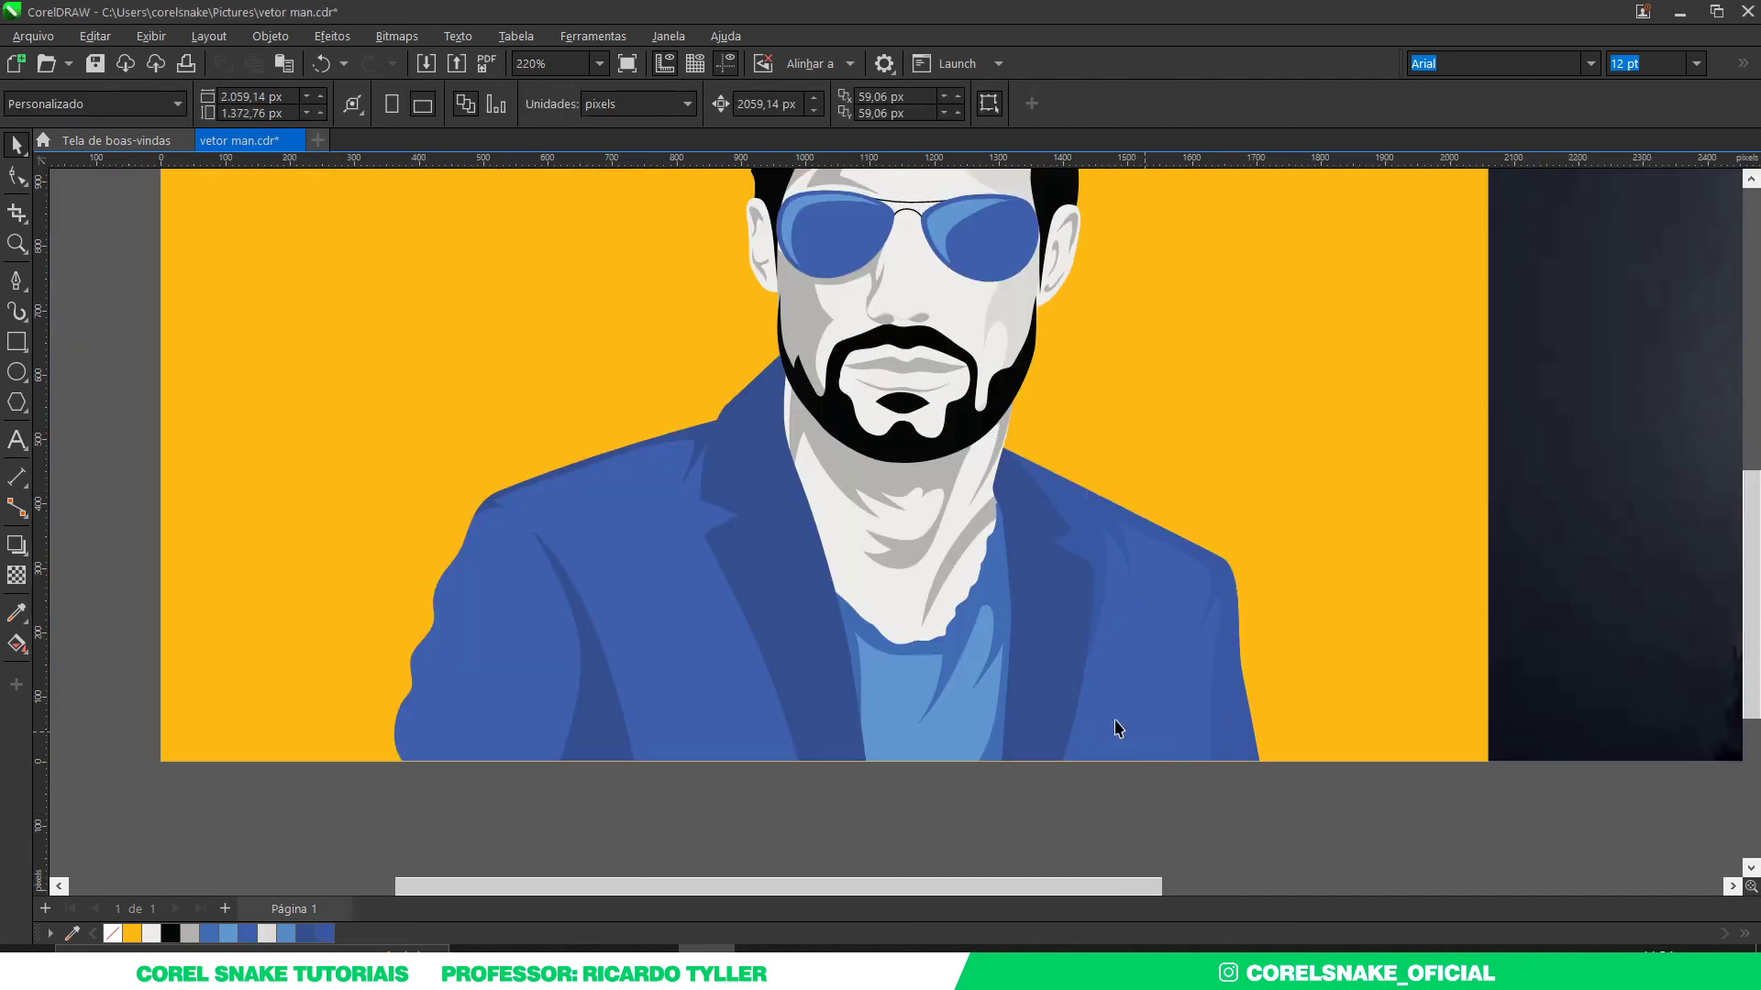
scroll(1059, 695, "down", 2)
key("F4")
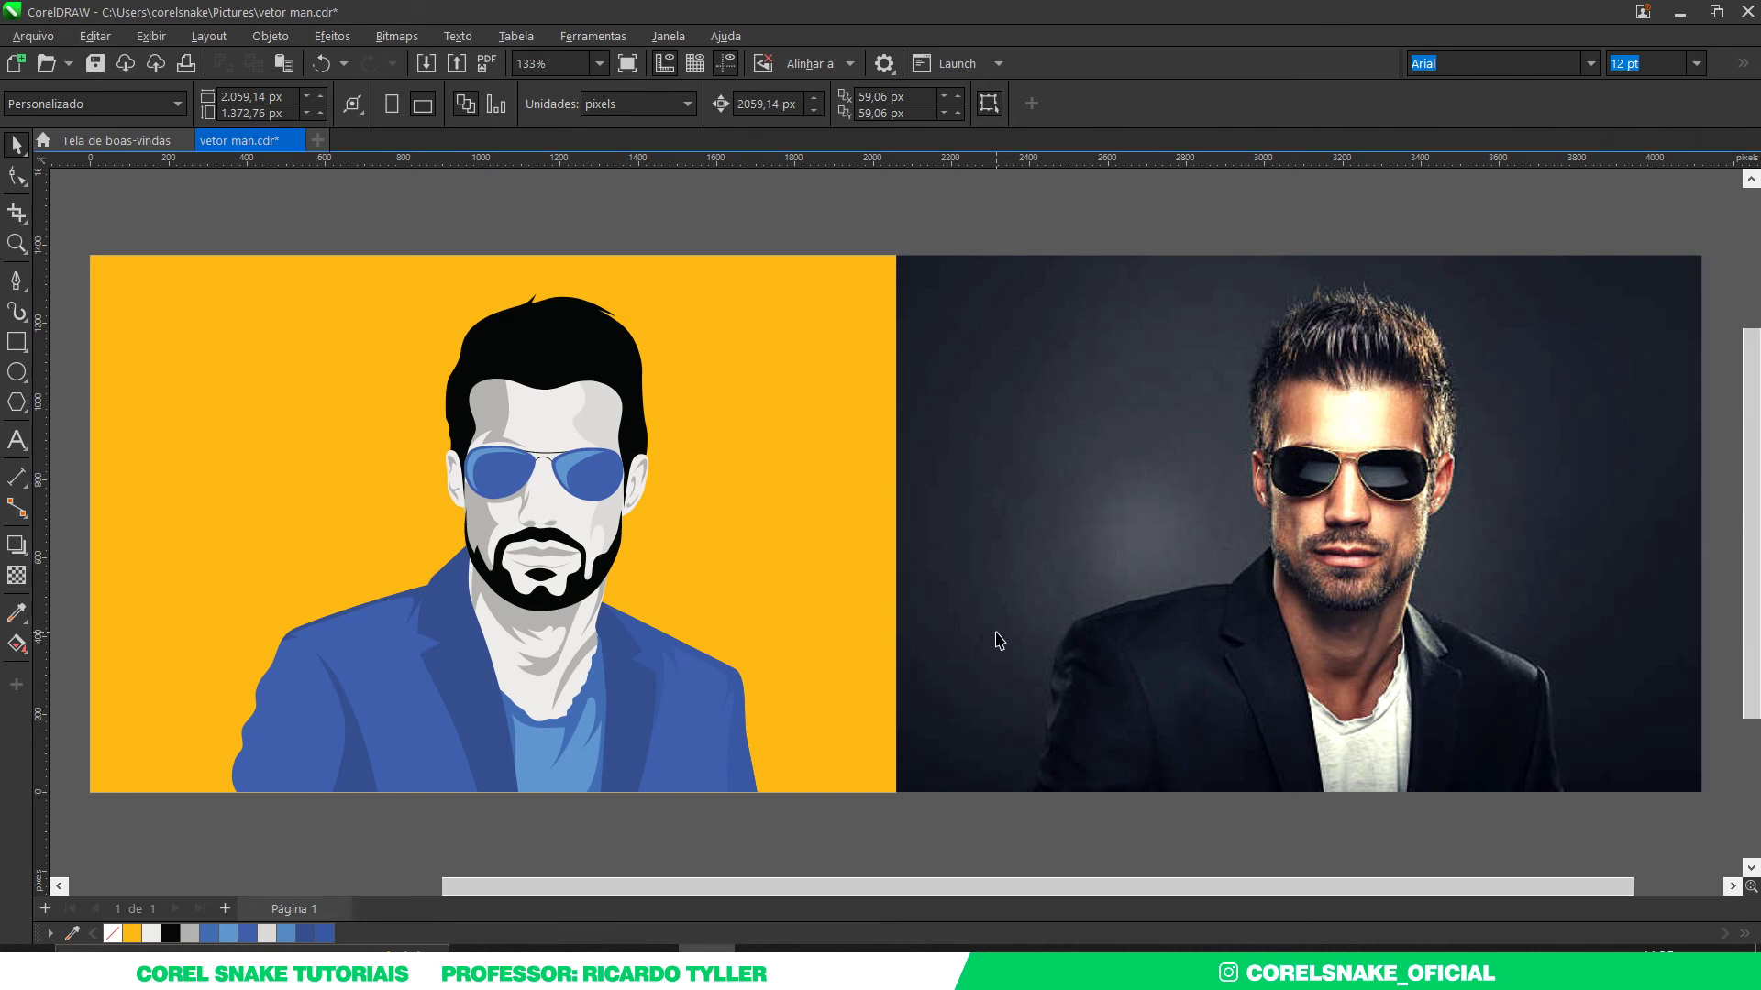
left_click(998, 640)
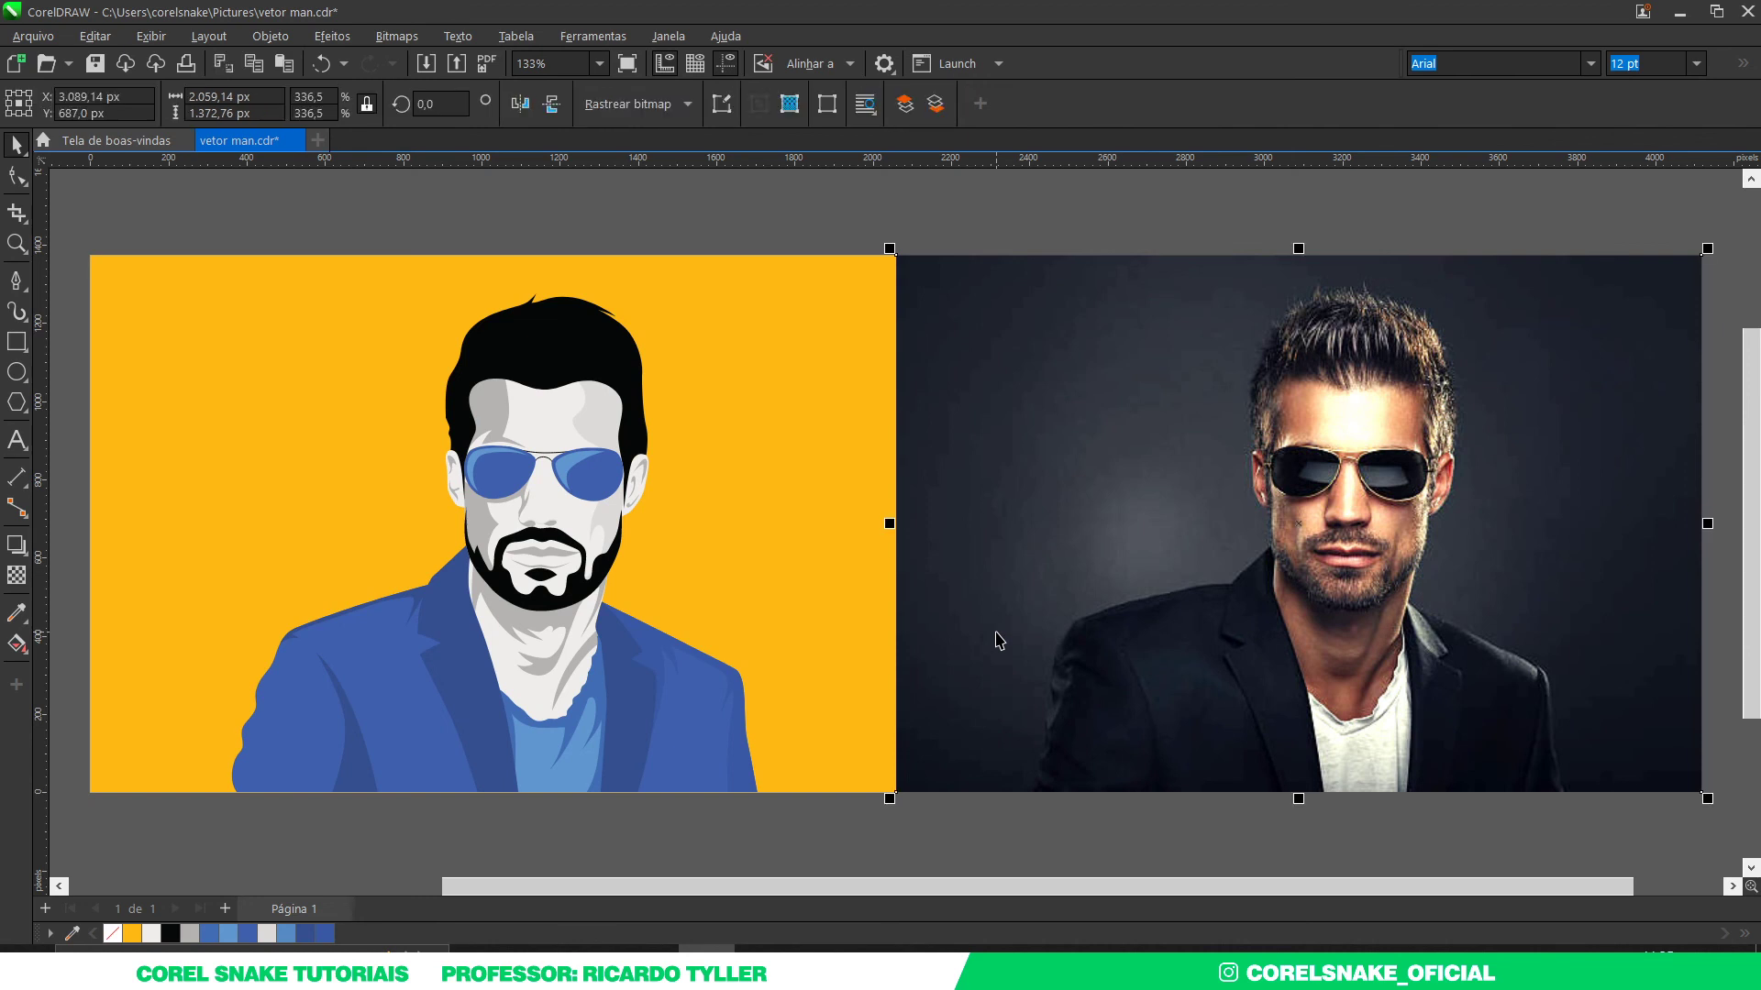
key("Delete")
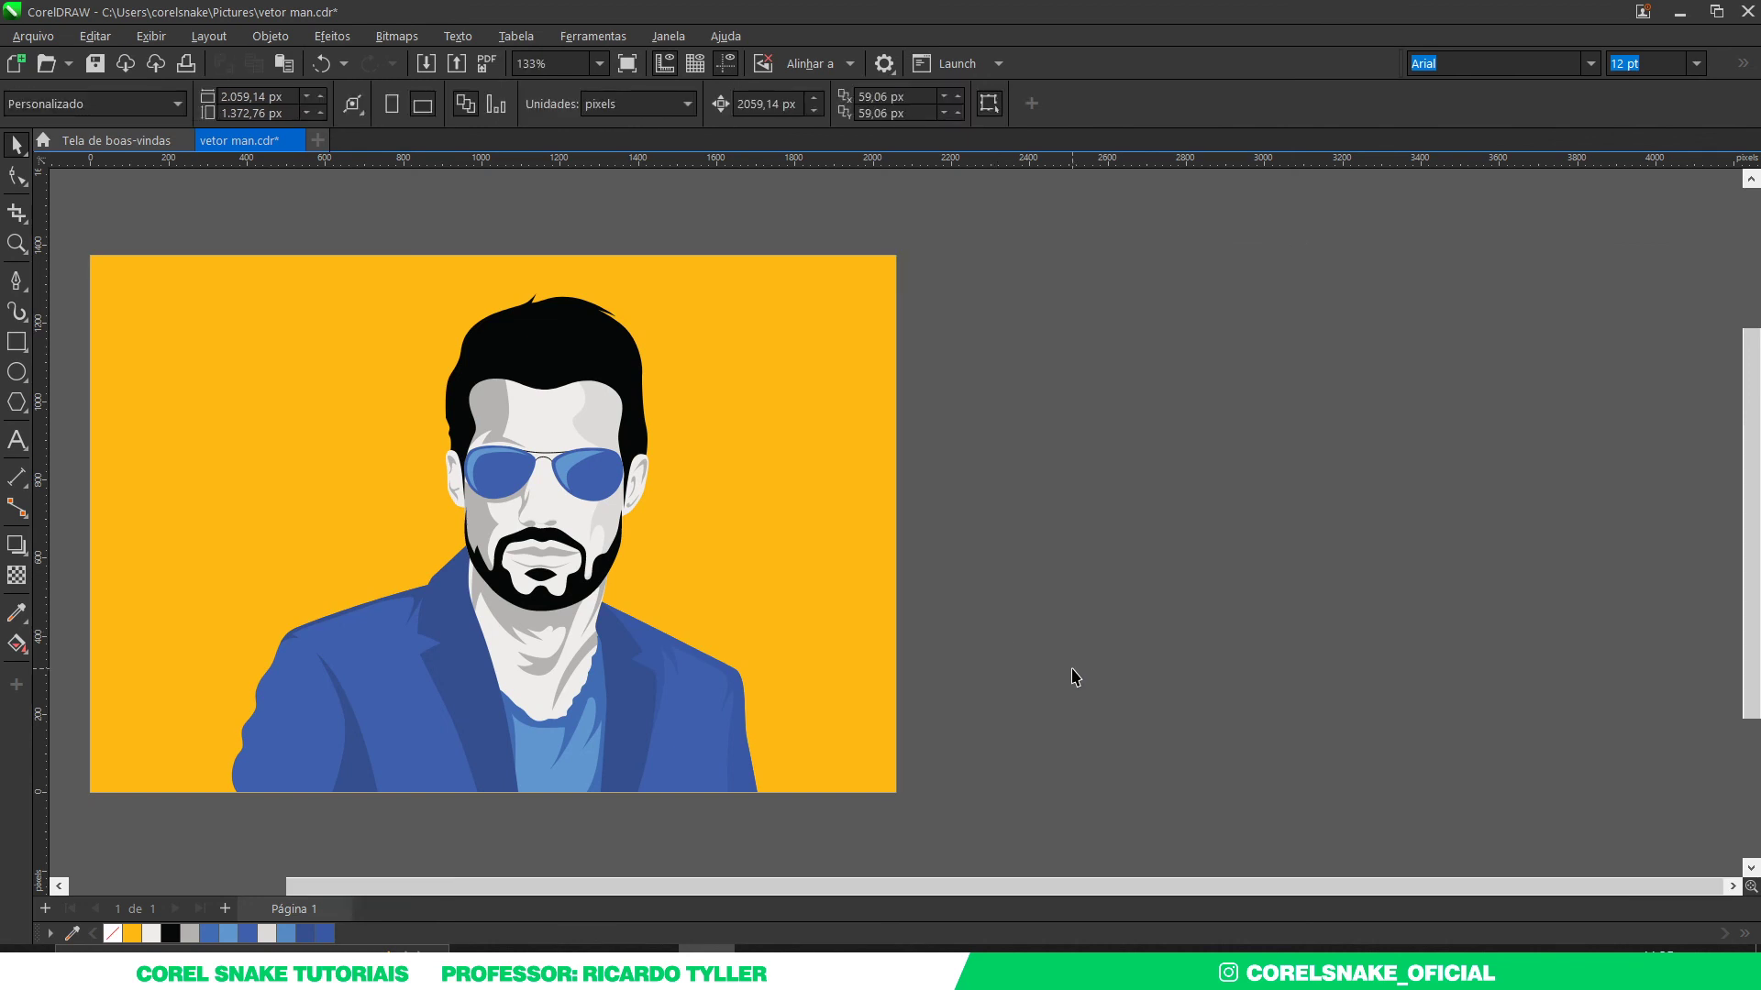
Step: Shift the whole portrait slightly left on the yellow page and preview it full screen
scroll(1075, 677, "up", 1)
scroll(1074, 676, "down", 2)
left_click_drag(707, 322, 1223, 824)
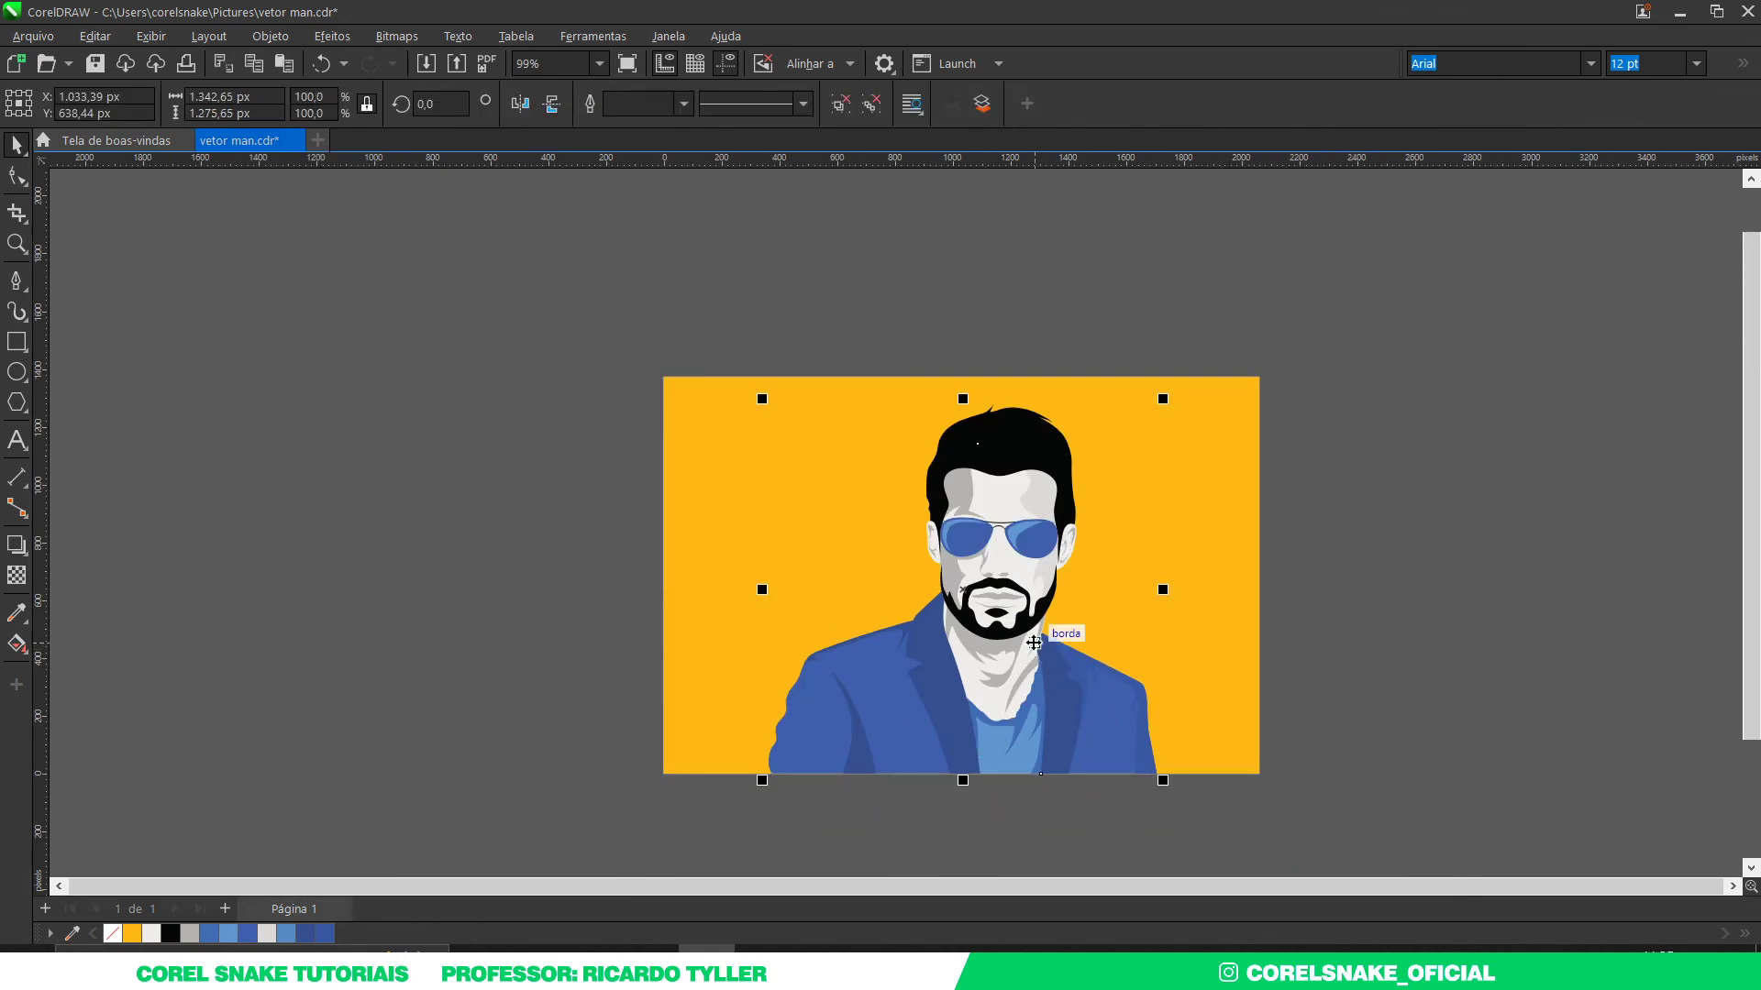
left_click_drag(1064, 624, 1045, 624)
left_click(1186, 618)
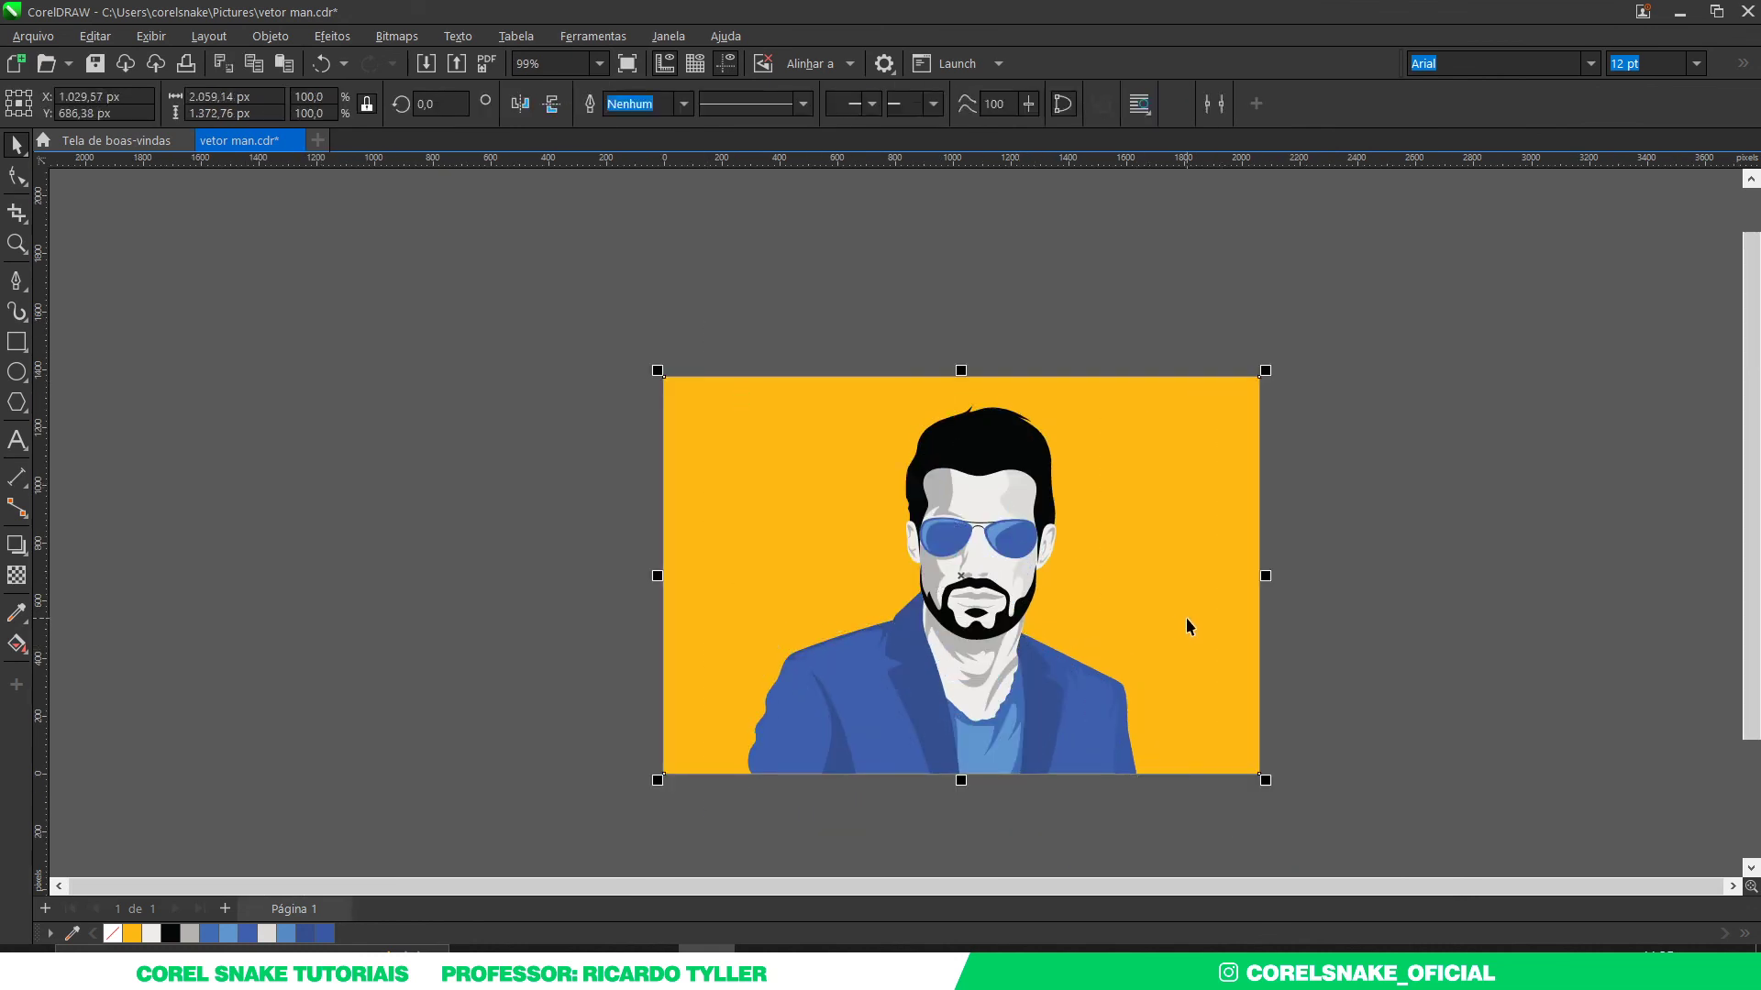
left_click(1419, 598)
key("shift+F4")
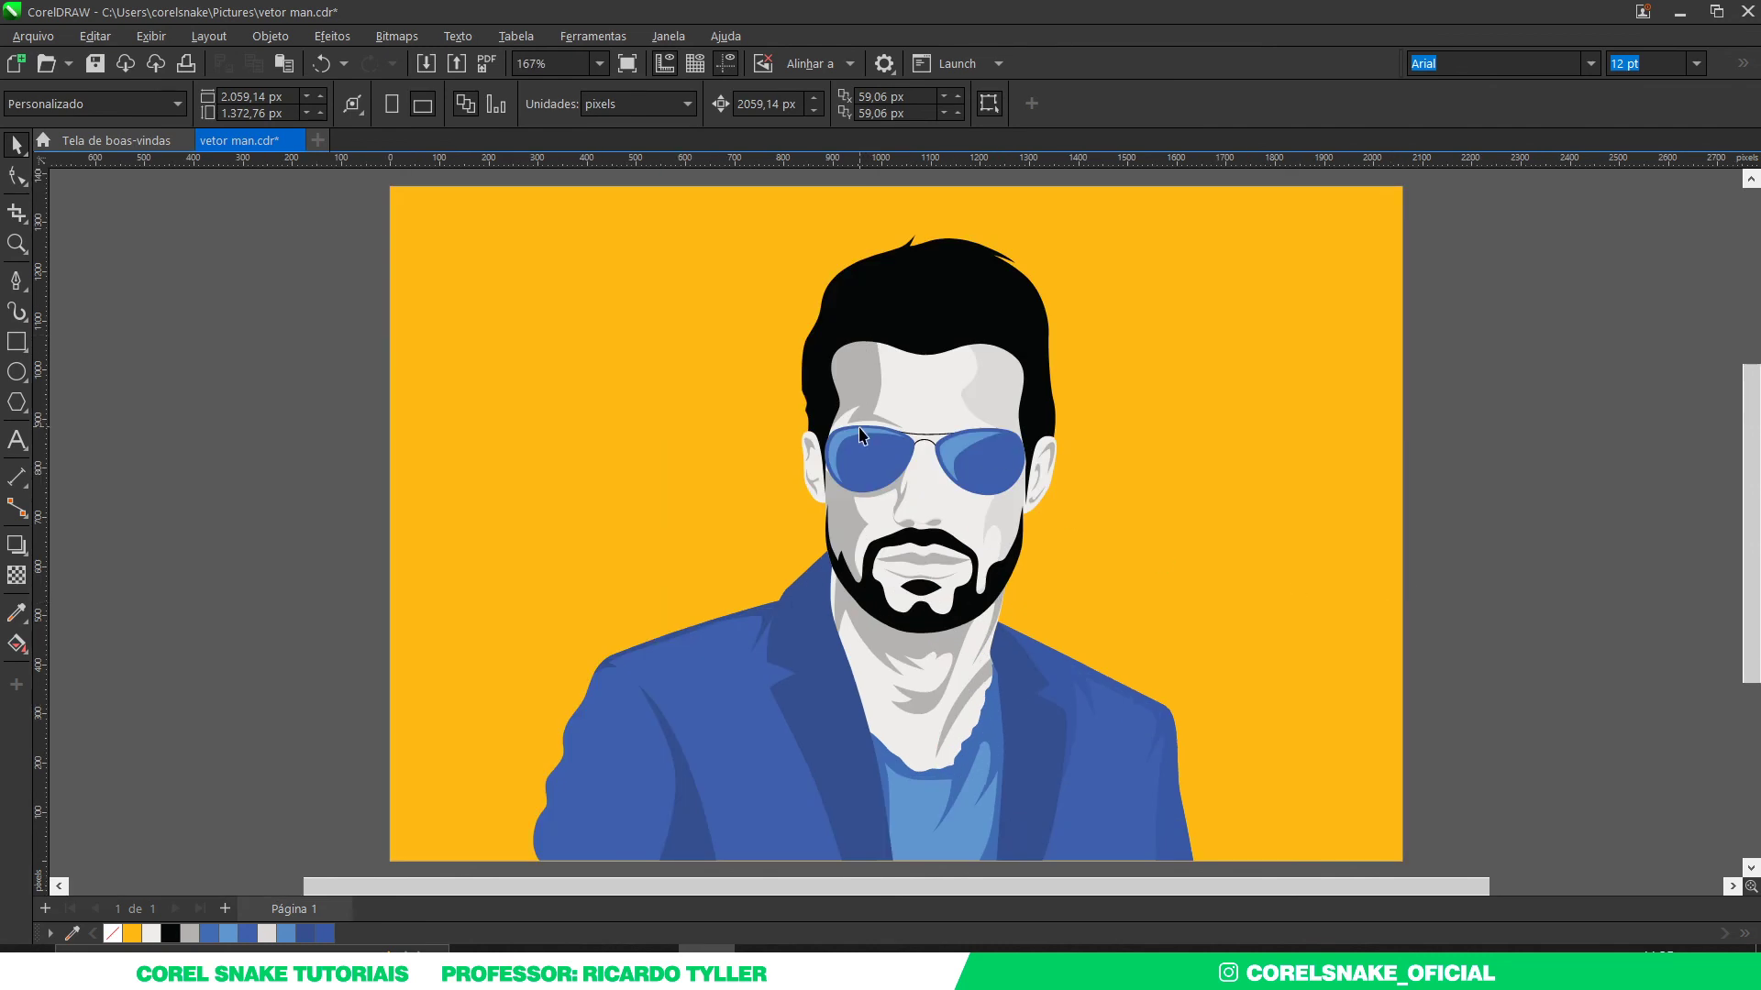
key("F9")
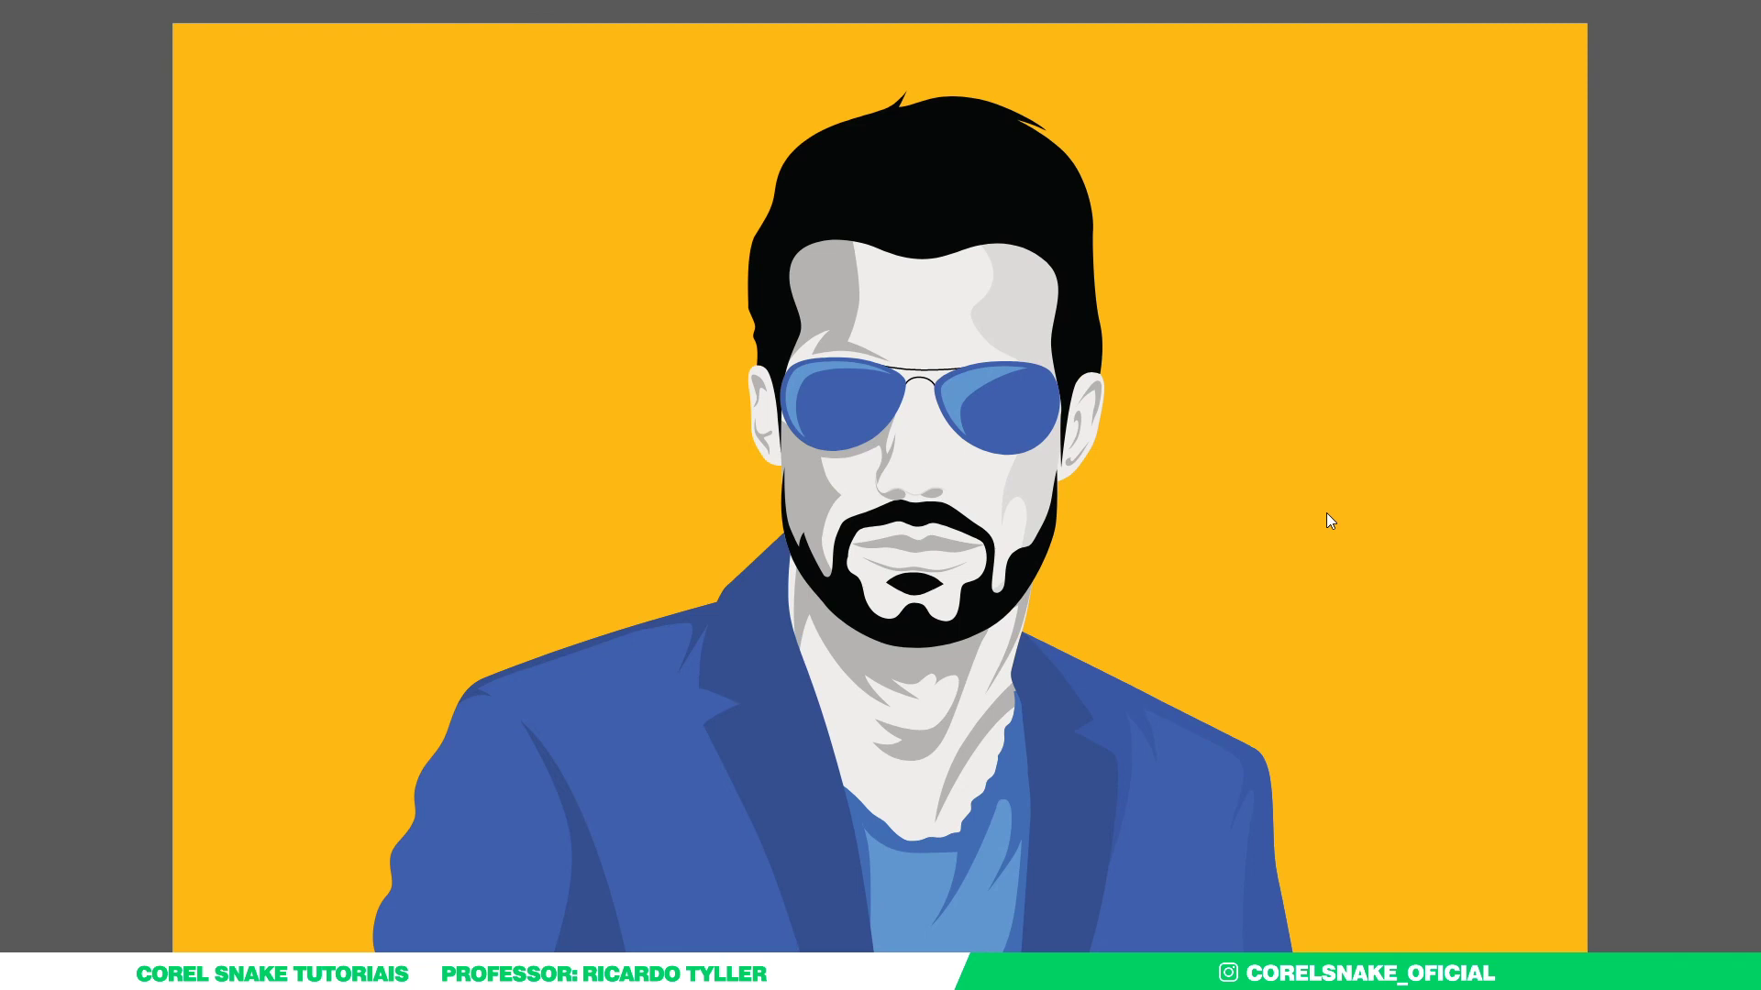
key("F9")
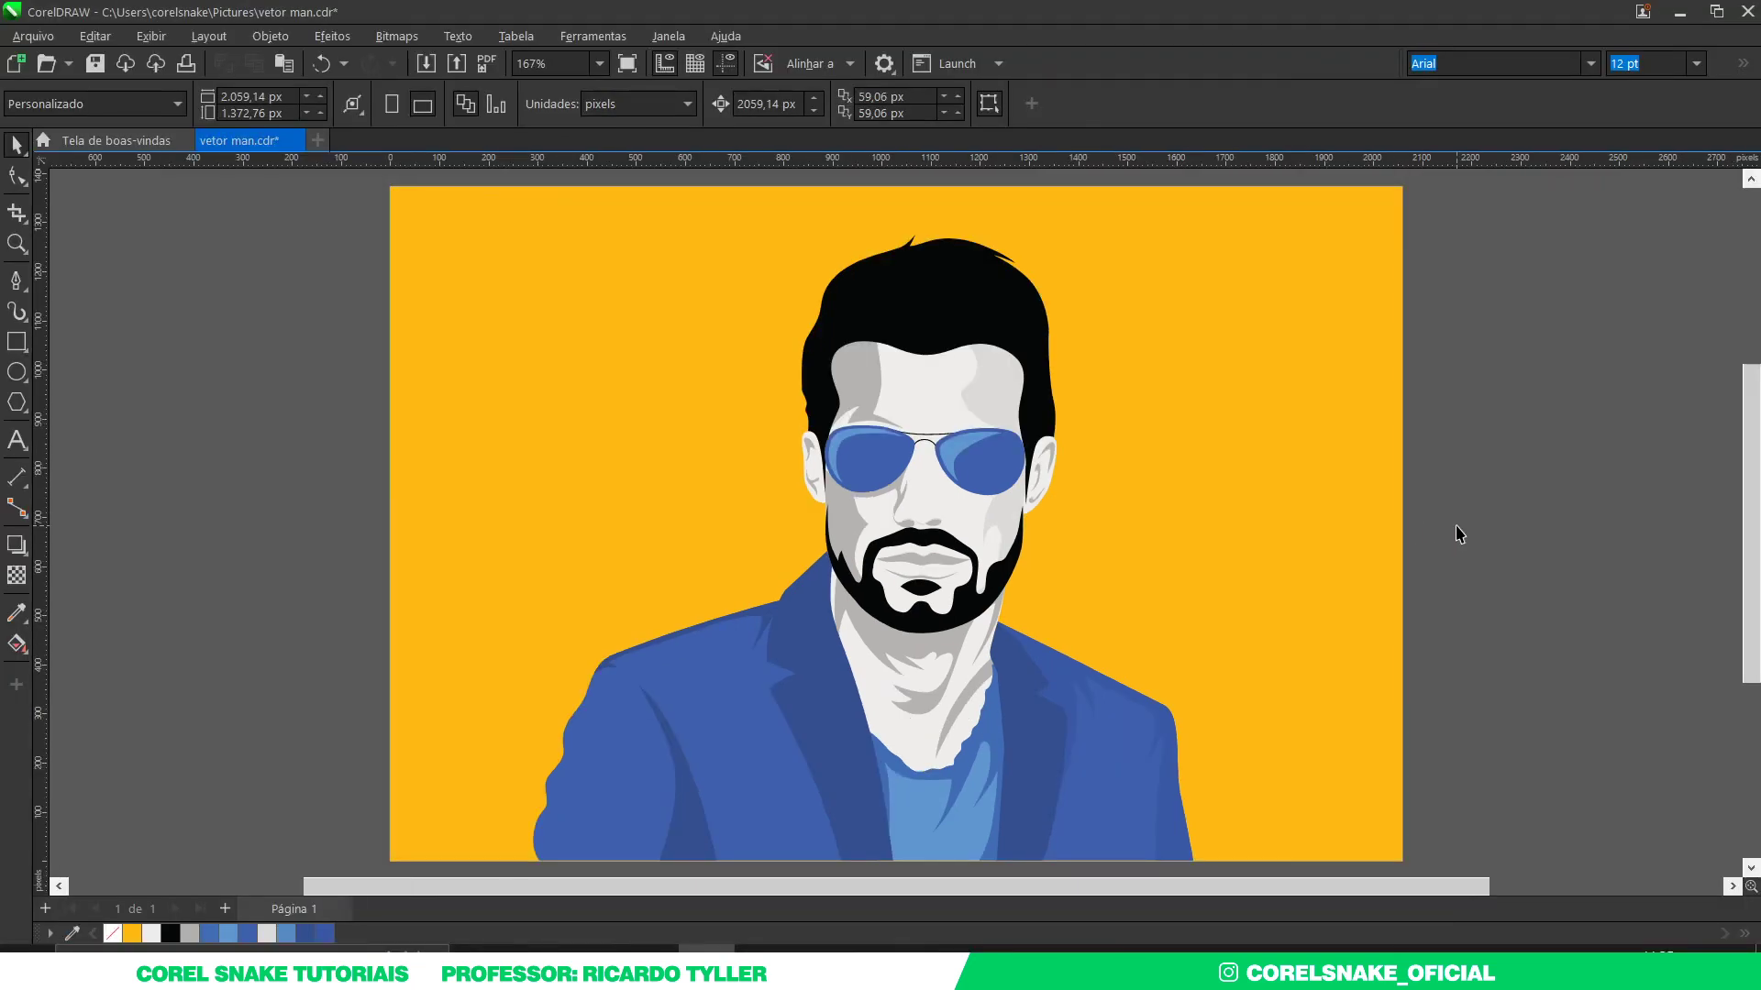